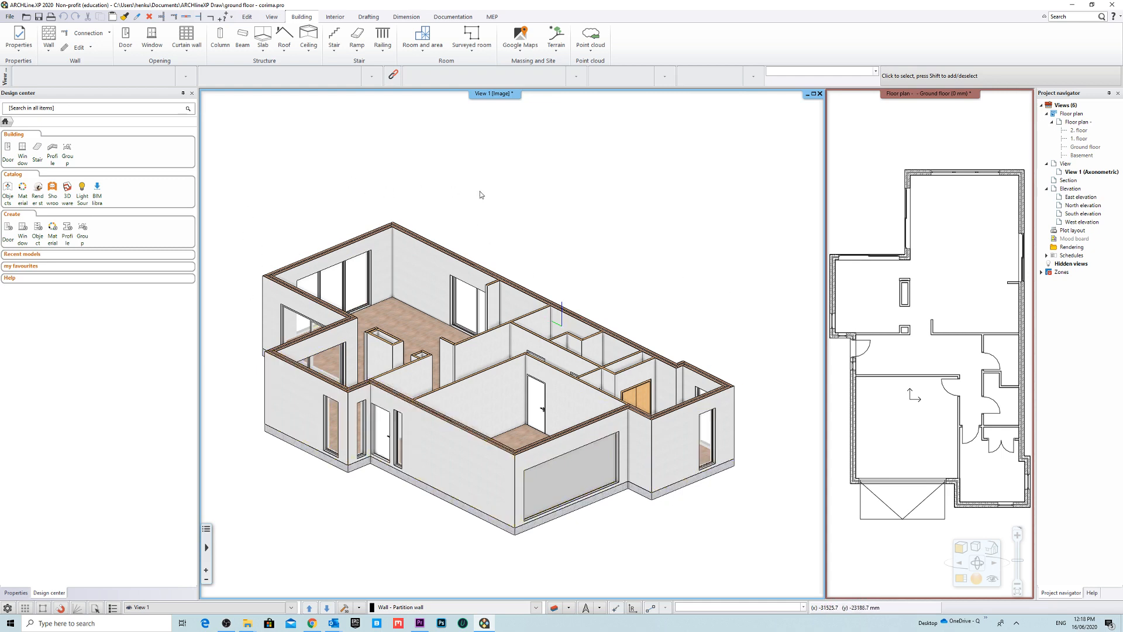
# Step: Make the ground floor plan the large main view in place of the 3D view
pyautogui.moveTo(600, 257); pyautogui.dragTo(612, 239, button='middle')
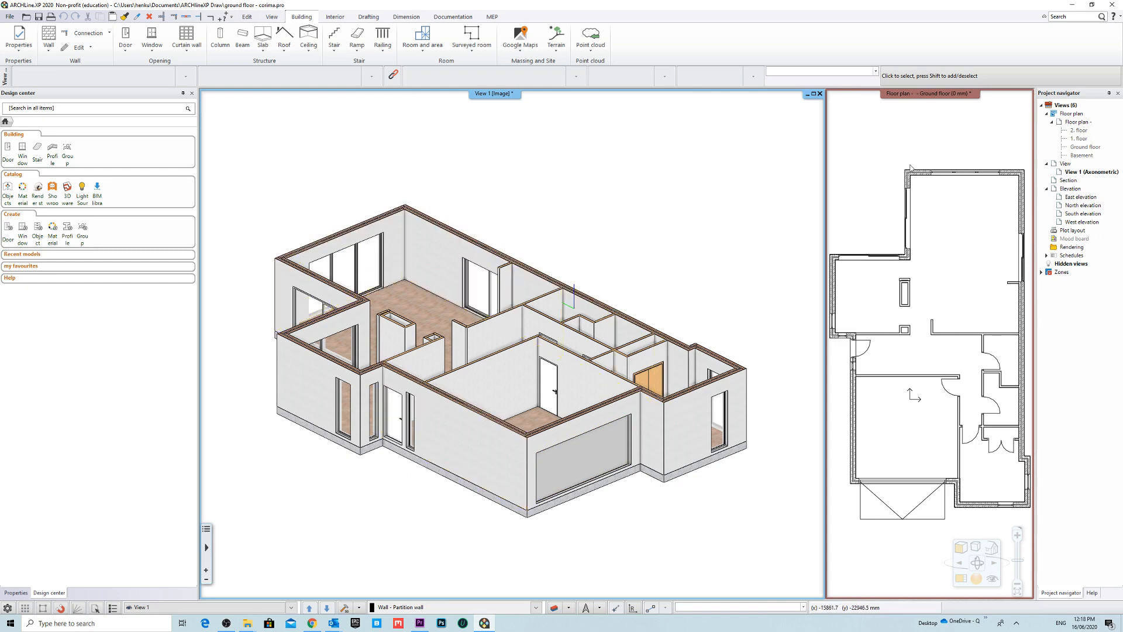
pyautogui.click(975, 217)
pyautogui.rightClick(903, 91)
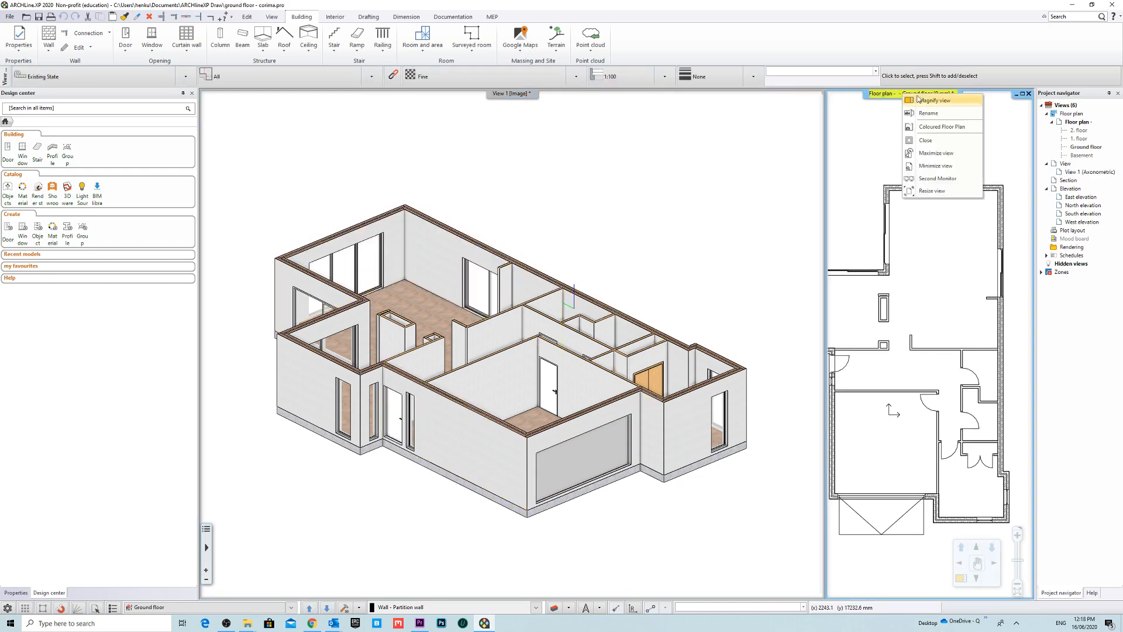
pyautogui.click(935, 153)
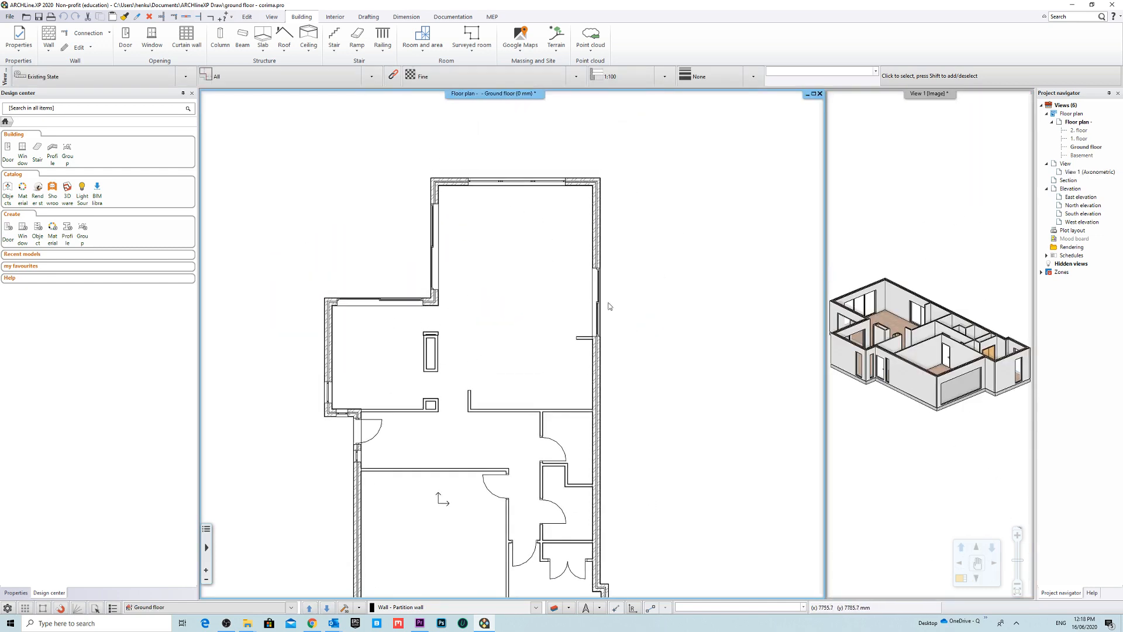
# Step: Examine the ground floor plan's outline and room layout from the garage up to the large open room
pyautogui.moveTo(629, 407); pyautogui.dragTo(643, 288, button='middle')
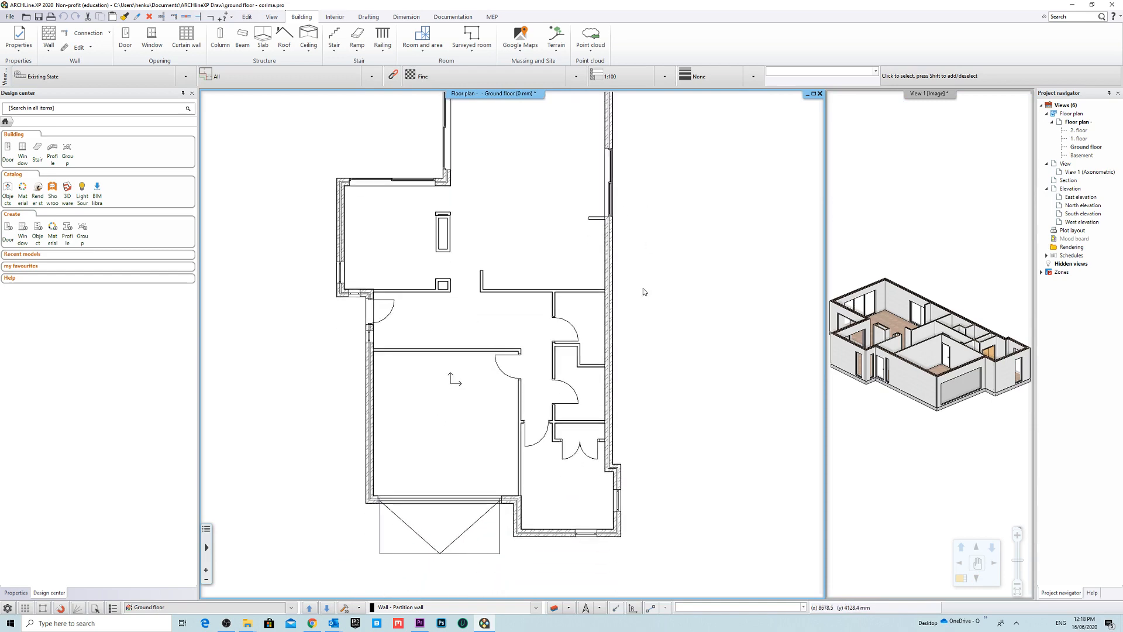
pyautogui.scroll(-1, 501, 328)
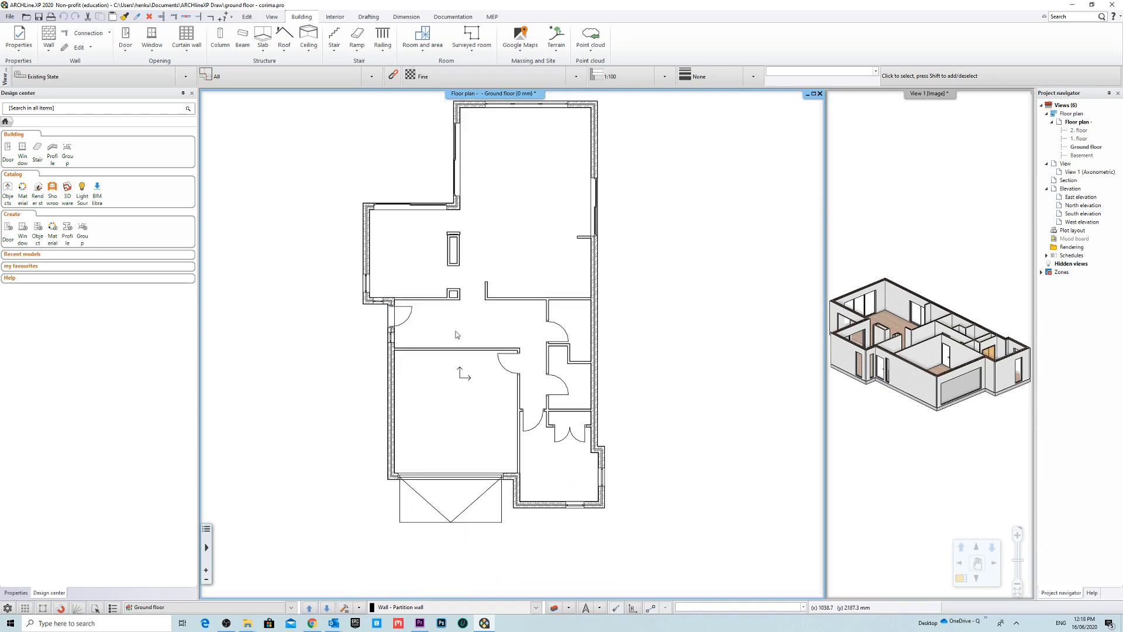
pyautogui.moveTo(493, 190); pyautogui.dragTo(484, 206, button='middle')
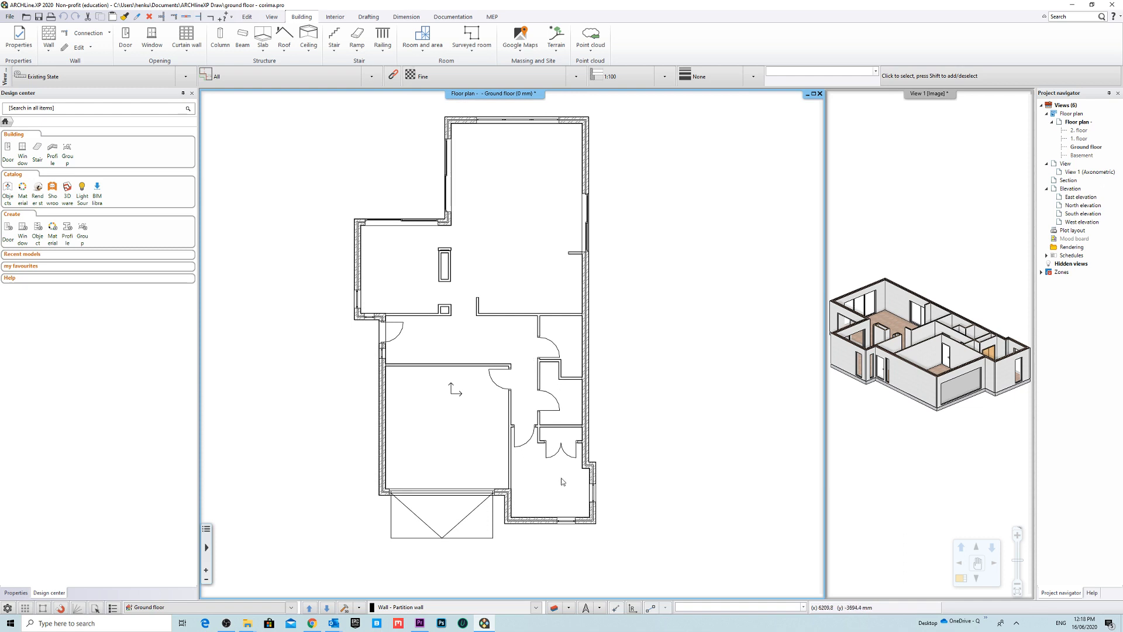
pyautogui.moveTo(480, 205); pyautogui.dragTo(470, 222, button='middle')
pyautogui.moveTo(509, 275); pyautogui.dragTo(551, 271, button='middle')
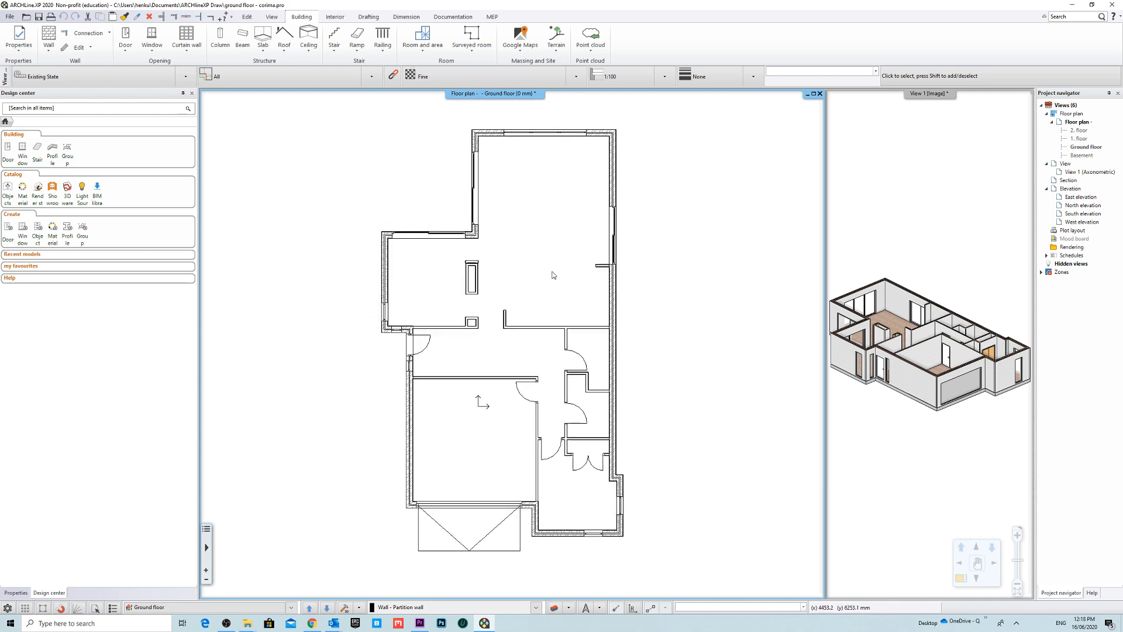
pyautogui.moveTo(632, 257); pyautogui.dragTo(522, 257, button='middle')
pyautogui.scroll(-1, 604, 263)
pyautogui.scroll(1, 511, 261)
# Step: Bring the 3D view back as the main view and inspect the house's floor slab from below
pyautogui.rightClick(911, 95)
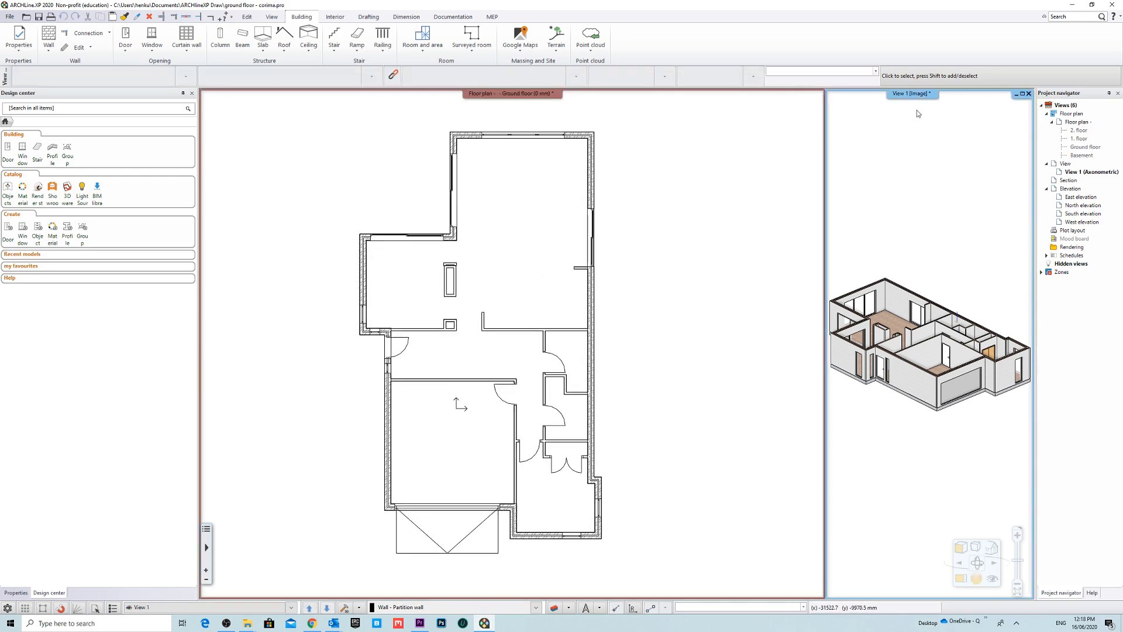
pyautogui.click(941, 103)
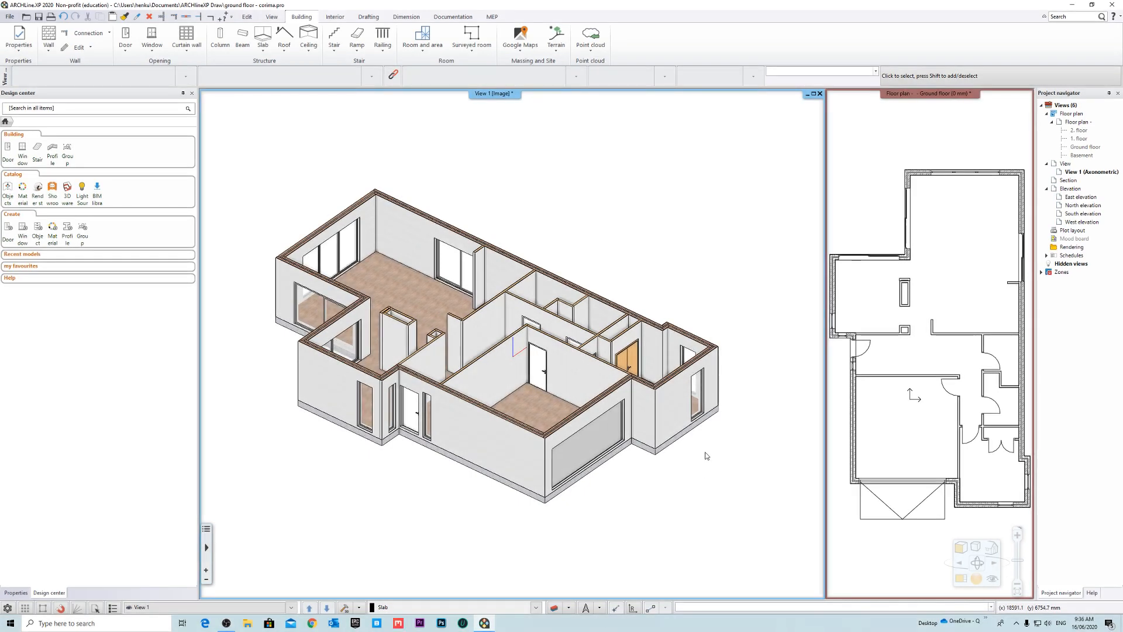
pyautogui.moveTo(719, 354); pyautogui.dragTo(680, 368, button='middle')
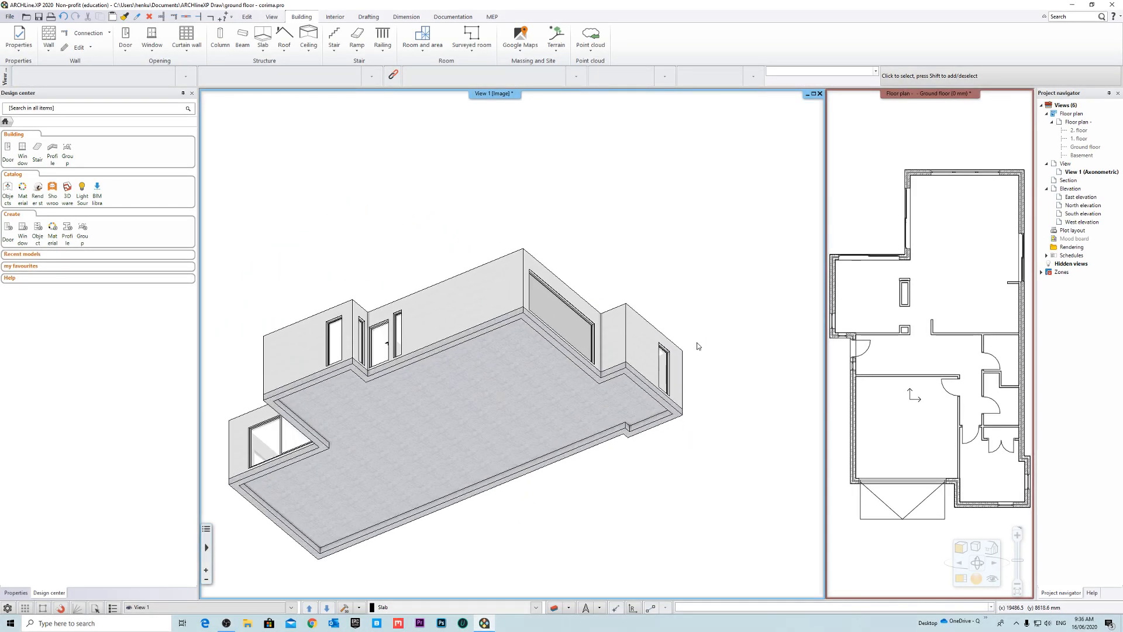
pyautogui.click(554, 380)
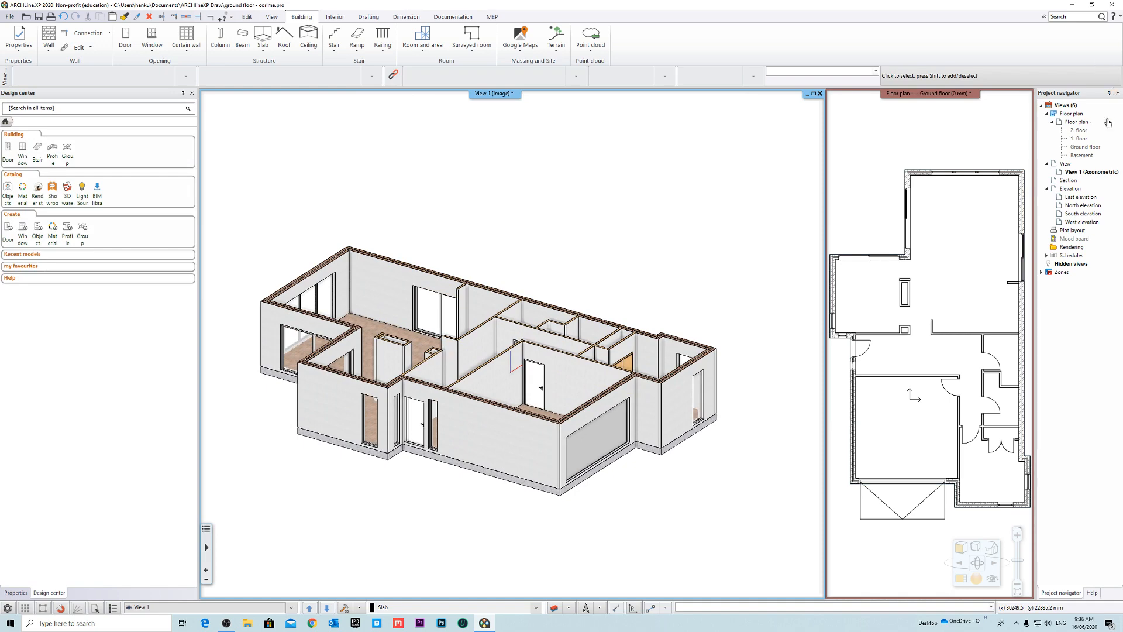
# Step: Open the floor plan's level properties and check the heights of 1. floor and Ground floor
pyautogui.rightClick(1082, 121)
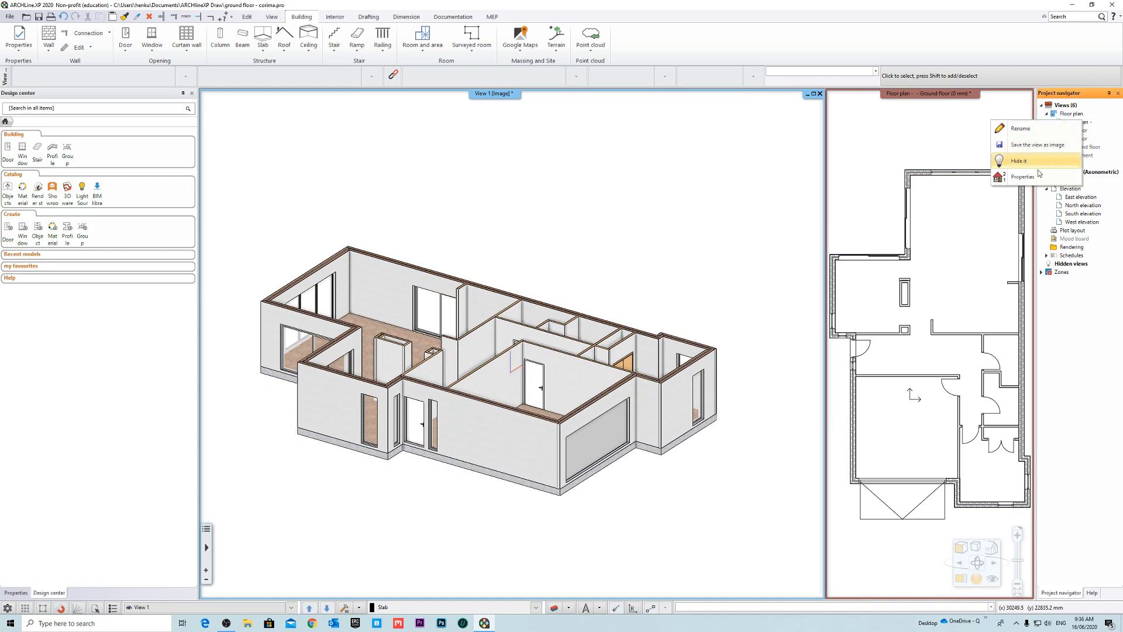
pyautogui.click(1038, 174)
pyautogui.moveTo(511, 153); pyautogui.dragTo(535, 159)
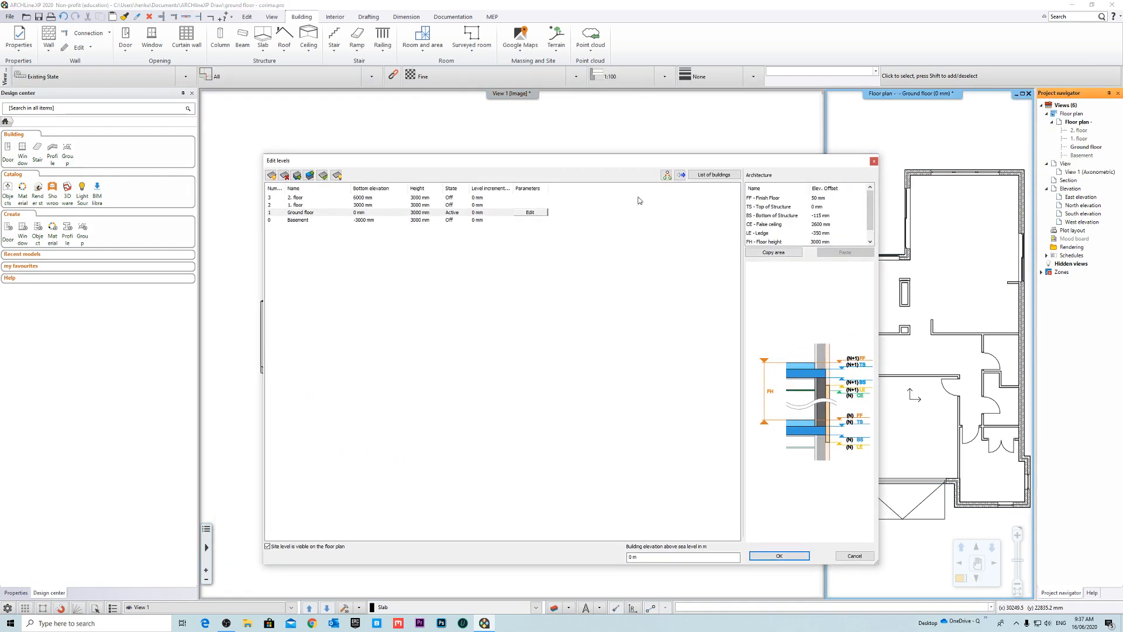
pyautogui.click(424, 205)
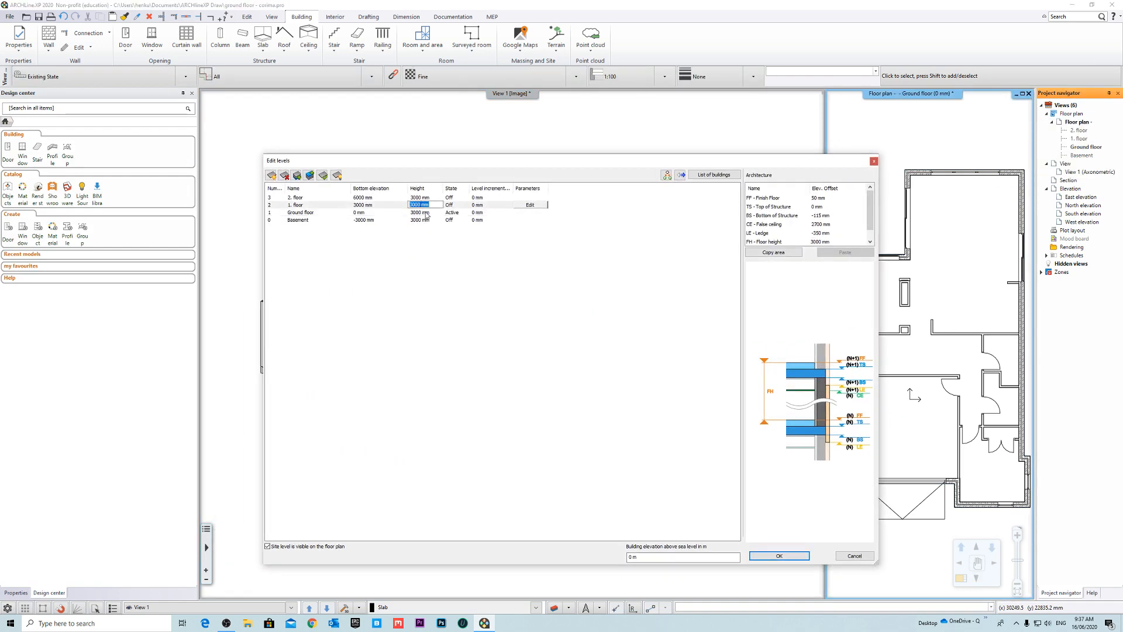
pyautogui.click(427, 213)
# Step: Compare the Bottom of Structure offsets and other parameters of the upper floors and Ground floor, leaving the levels unchanged
pyautogui.click(845, 216)
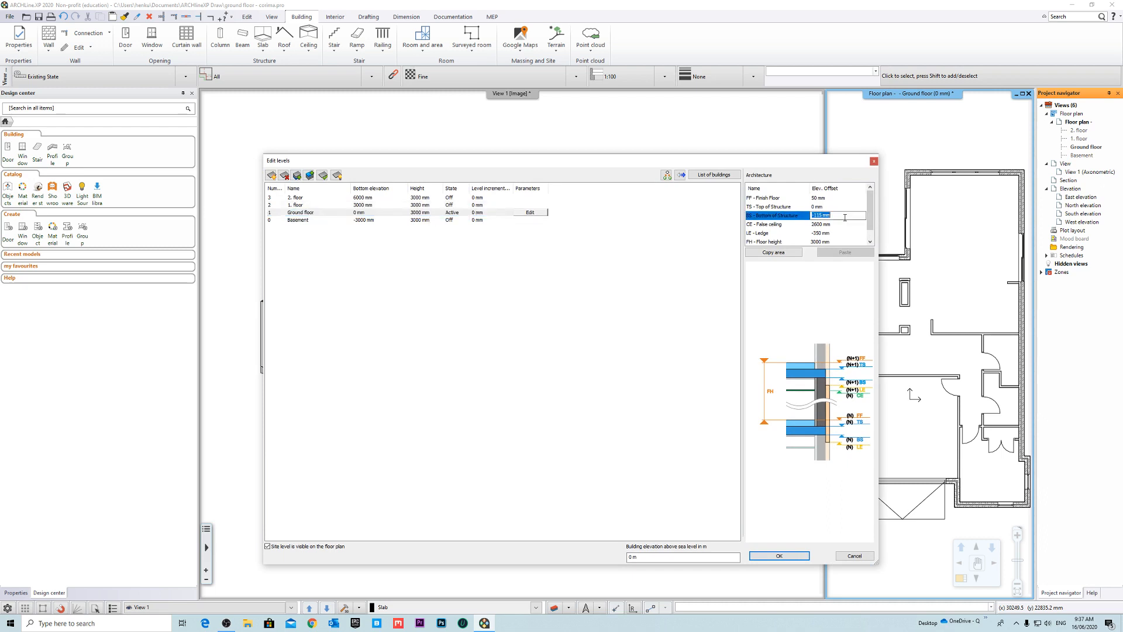
pyautogui.click(451, 205)
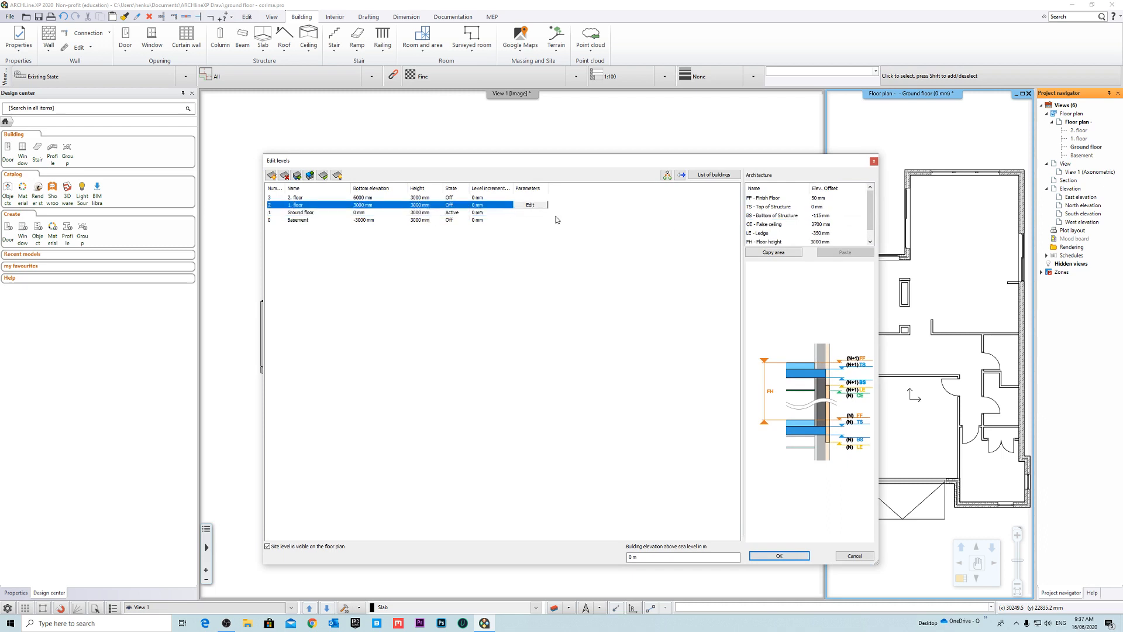
pyautogui.click(843, 216)
pyautogui.click(443, 213)
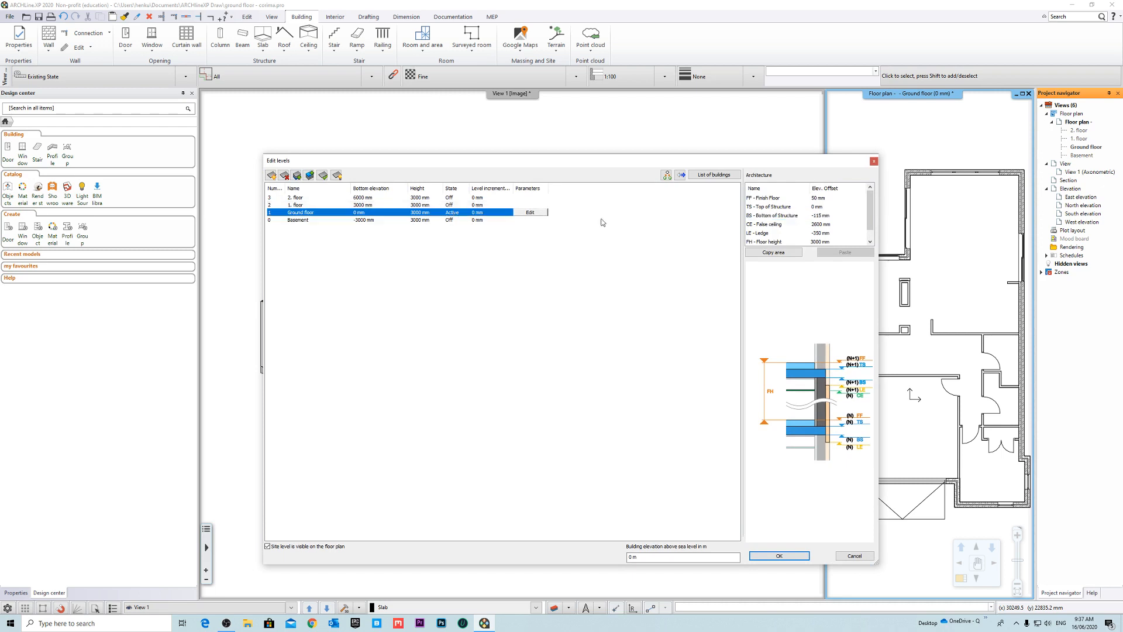
pyautogui.click(833, 215)
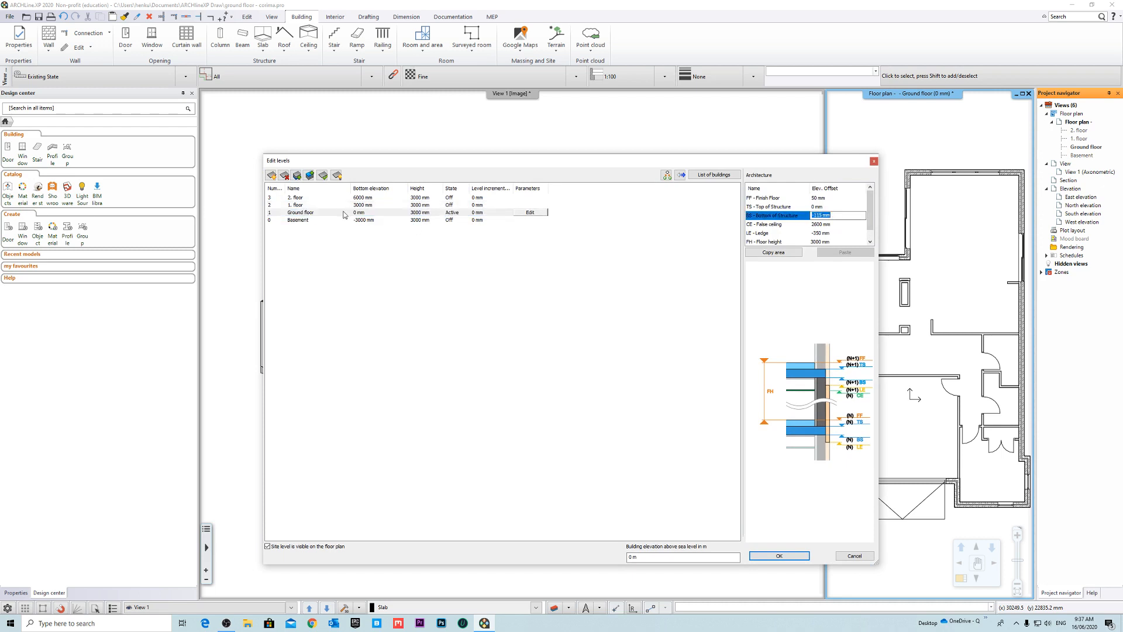
pyautogui.click(312, 205)
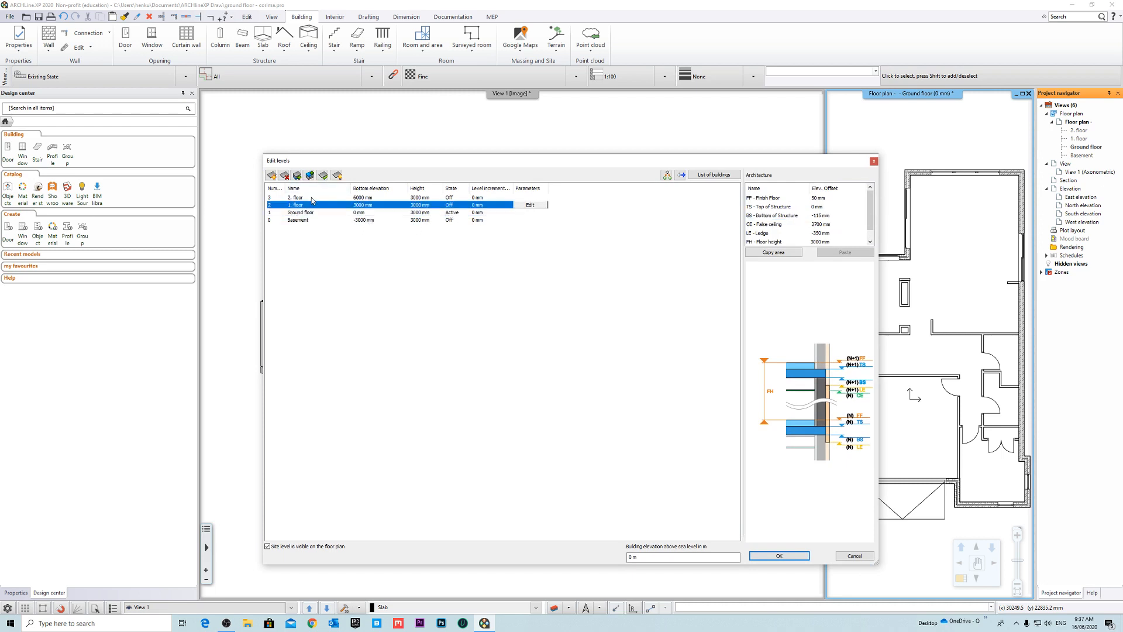
pyautogui.click(311, 199)
pyautogui.click(315, 206)
pyautogui.click(859, 556)
# Step: Select the ground floor slab from its underside and inspect its edge and properties
pyautogui.moveTo(615, 522); pyautogui.dragTo(585, 404, button='middle')
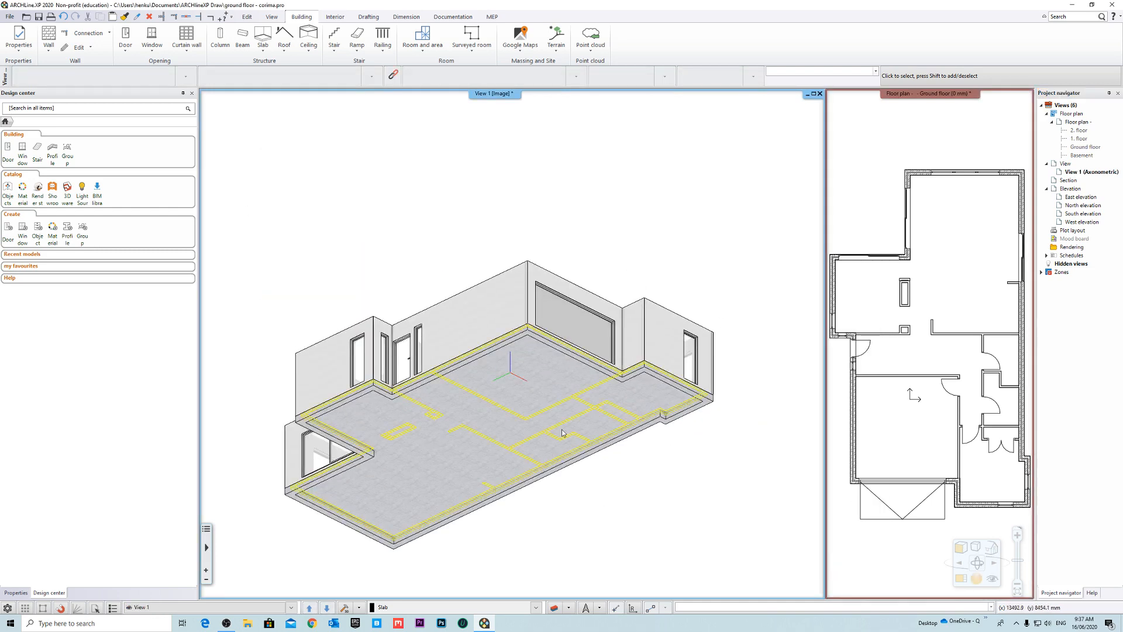
pyautogui.click(511, 388)
pyautogui.moveTo(512, 339); pyautogui.dragTo(556, 409, button='middle')
pyautogui.scroll(2, 554, 394)
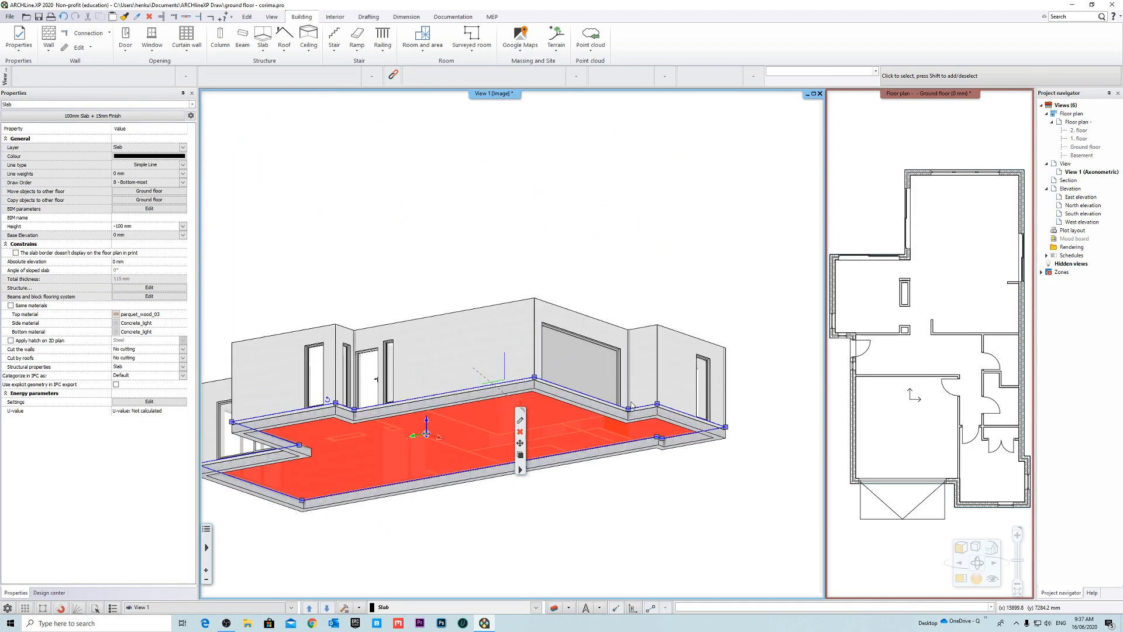
pyautogui.scroll(-2, 555, 409)
pyautogui.scroll(2, 517, 404)
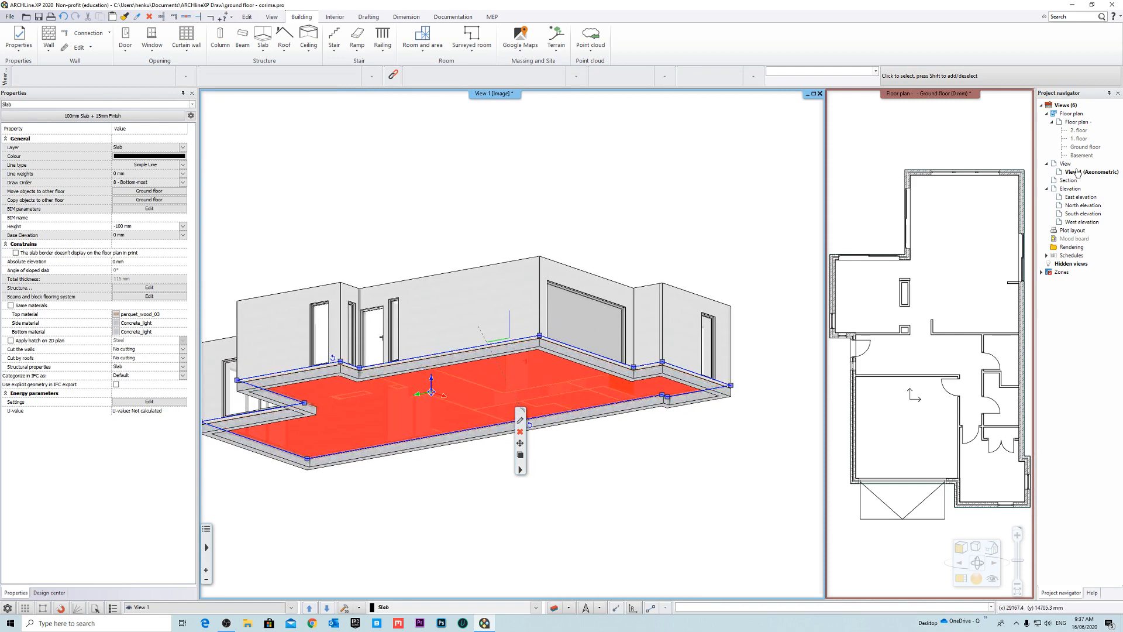
# Step: Copy the ground floor slab to the 1. floor level through the level editor
pyautogui.press('Escape')
pyautogui.click(554, 388)
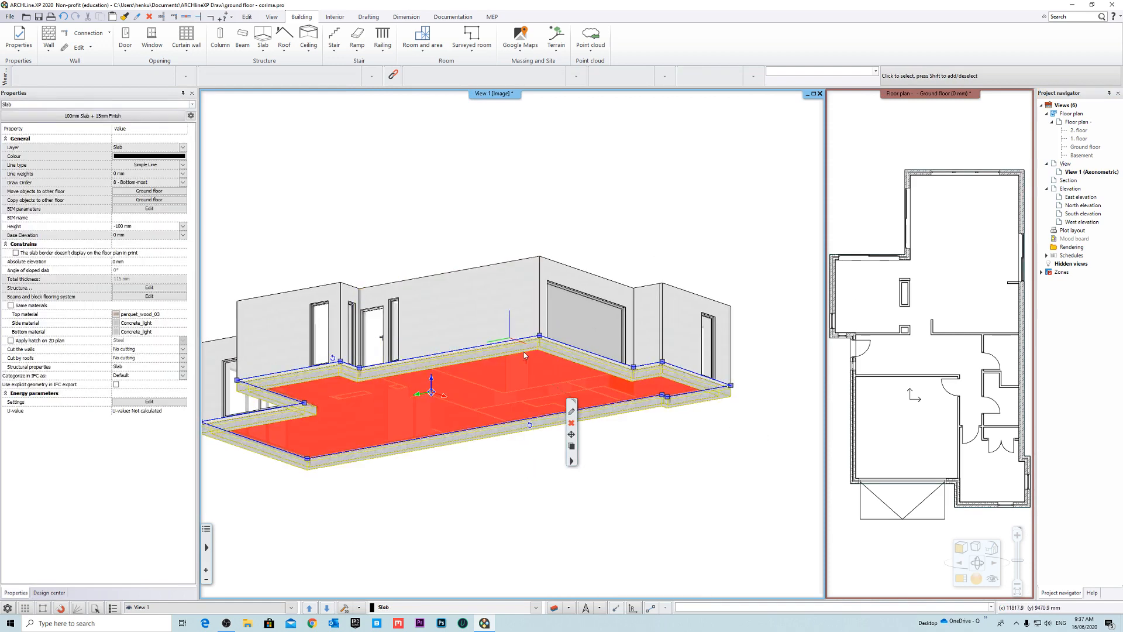
pyautogui.click(1086, 123)
pyautogui.rightClick(1087, 126)
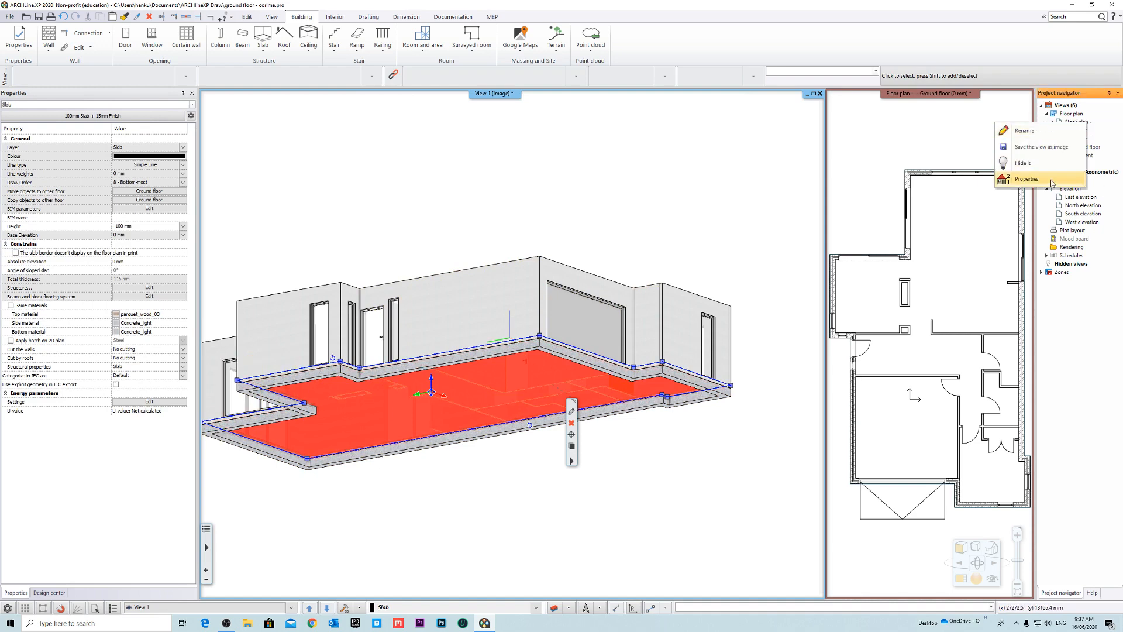
pyautogui.click(1070, 179)
pyautogui.moveTo(557, 167); pyautogui.dragTo(514, 166)
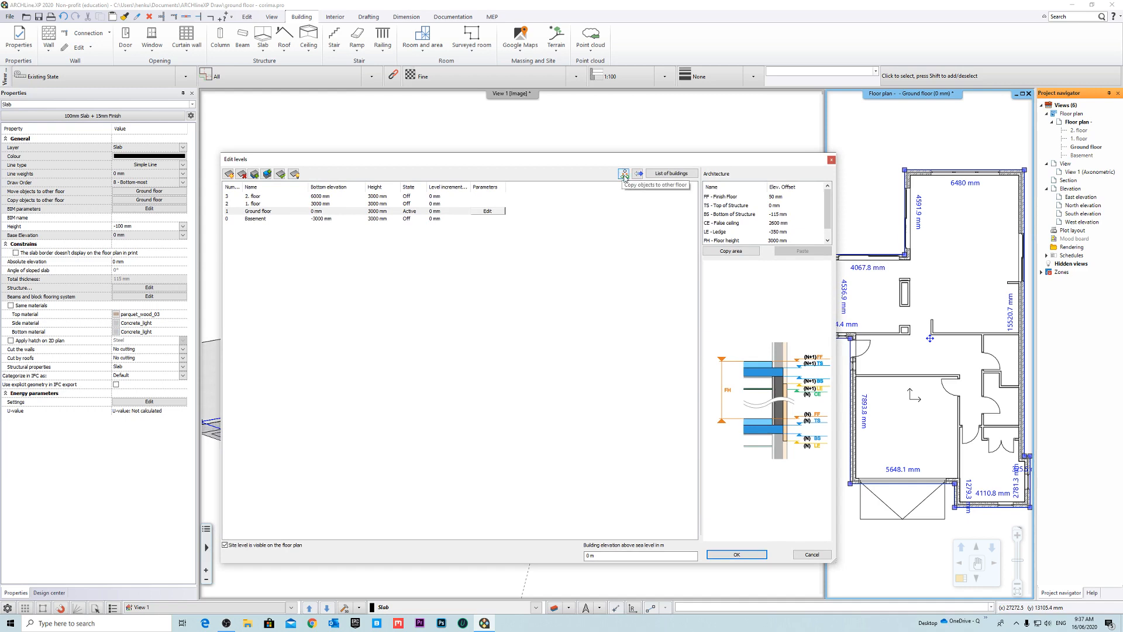
pyautogui.click(624, 174)
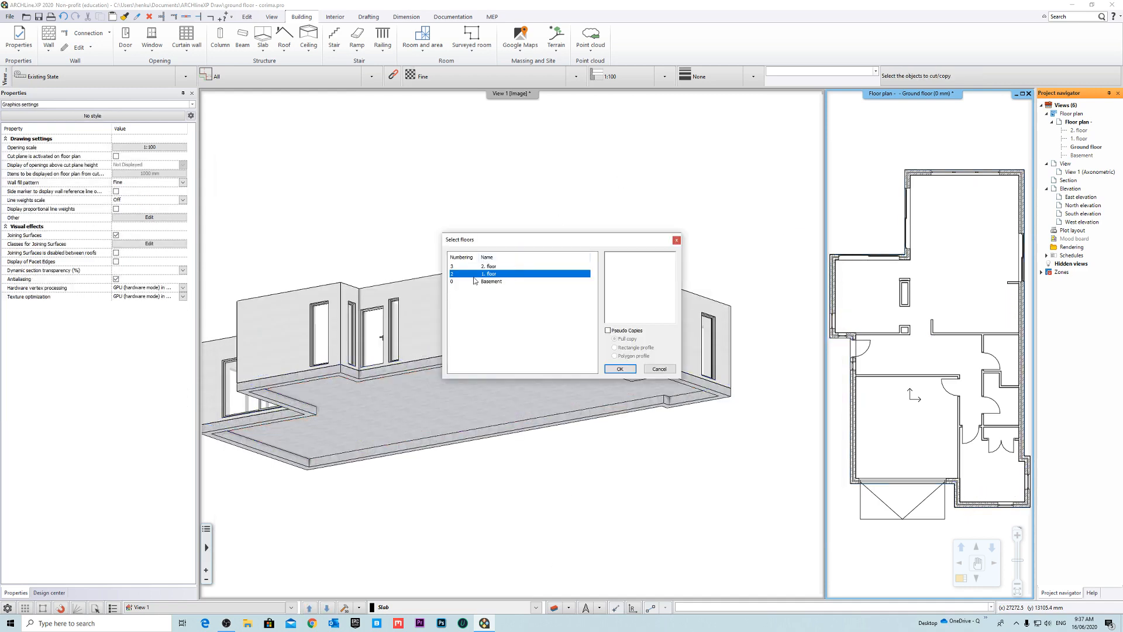
pyautogui.click(620, 370)
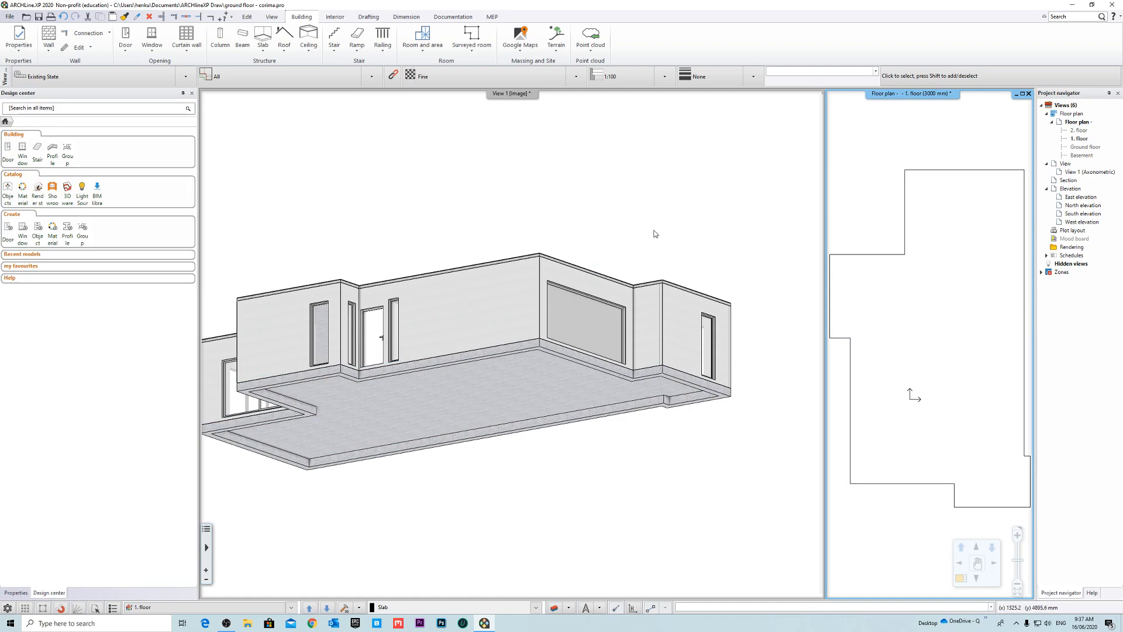
# Step: Examine how the copied 1. floor slab's edge meets the top of the walls at the garage corner
pyautogui.scroll(10, 571, 259)
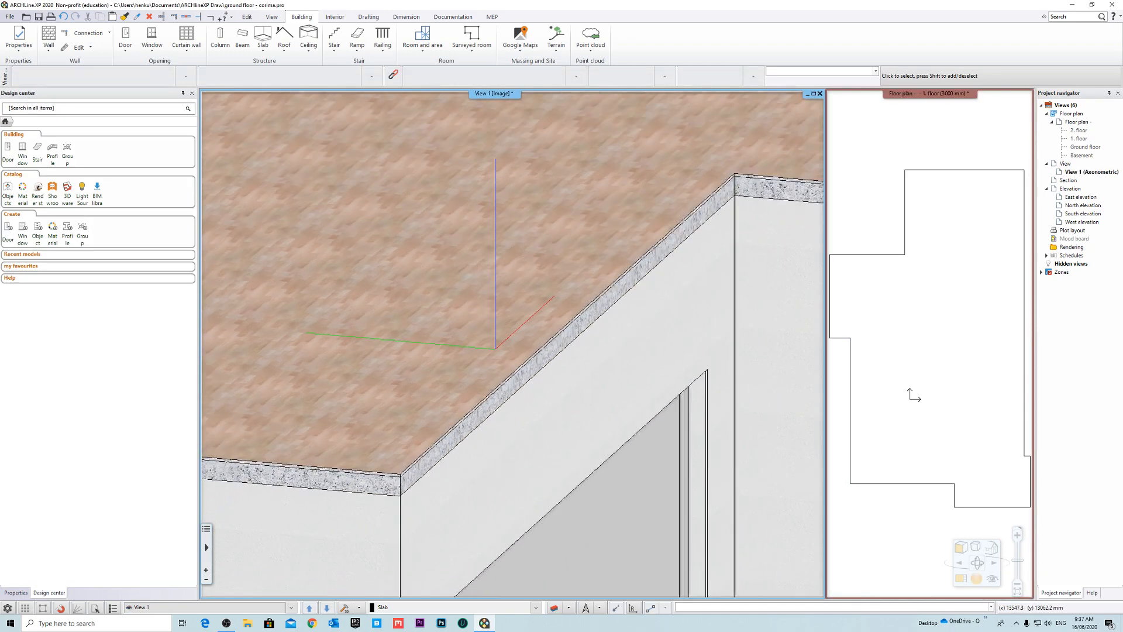
pyautogui.scroll(8, 557, 385)
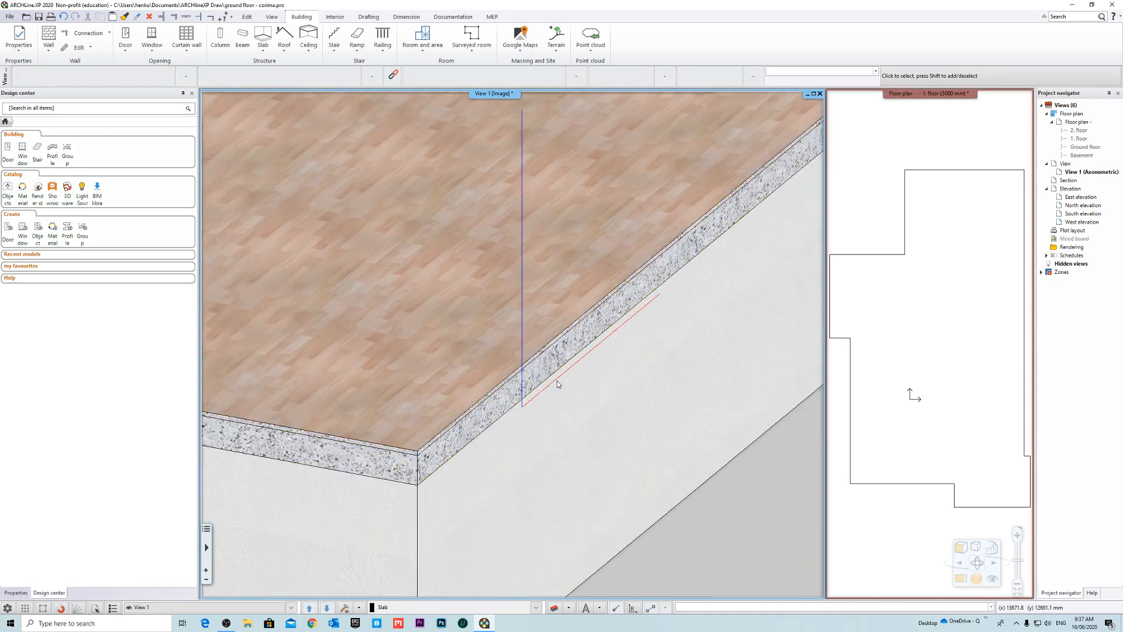
pyautogui.scroll(-10, 558, 384)
pyautogui.scroll(8, 609, 371)
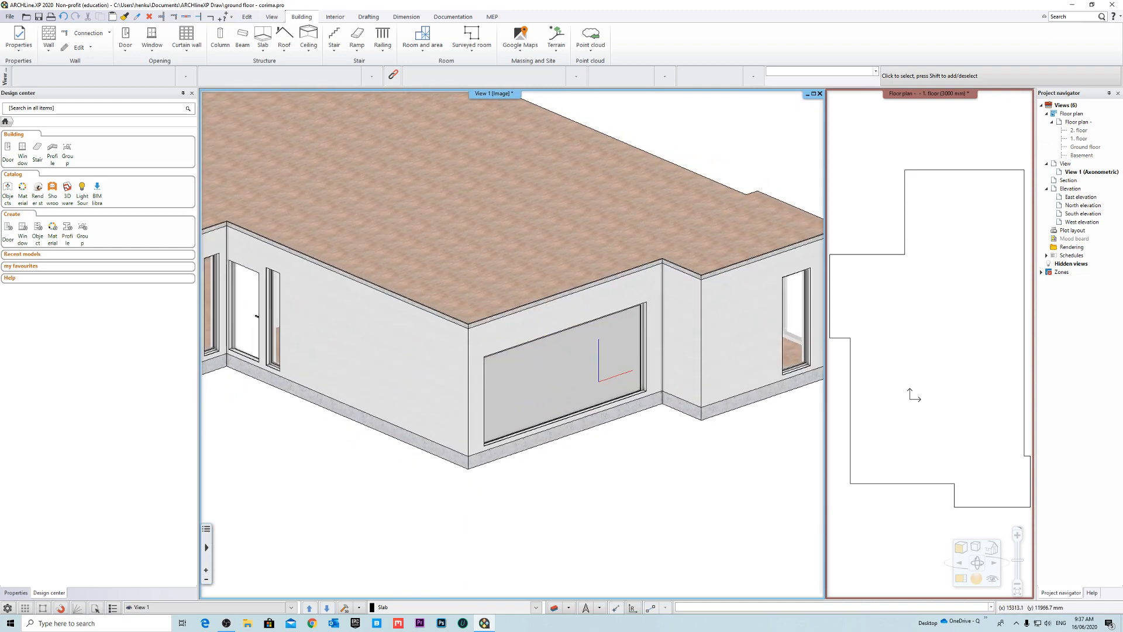
pyautogui.scroll(-8, 609, 371)
pyautogui.scroll(8, 574, 388)
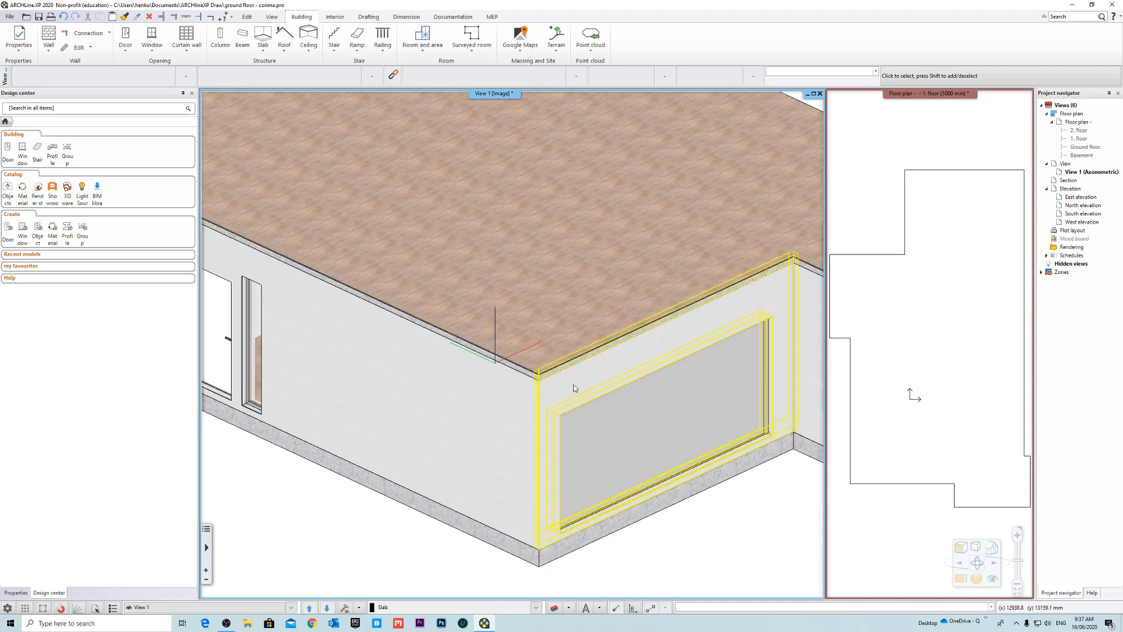
pyautogui.scroll(8, 542, 363)
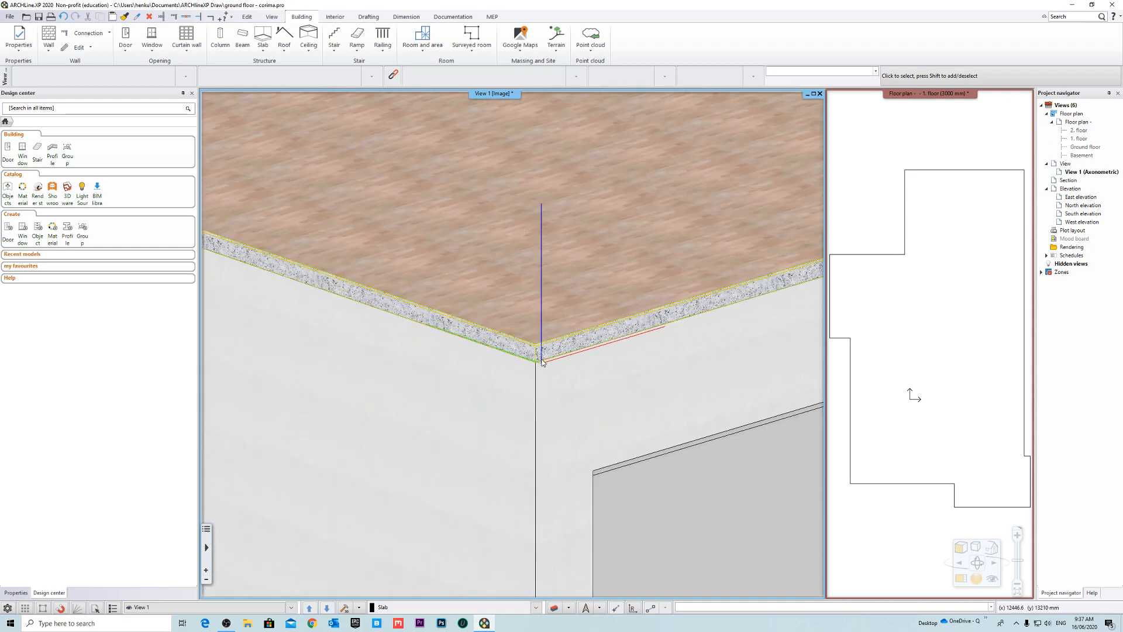
pyautogui.scroll(-8, 542, 362)
pyautogui.scroll(10, 512, 351)
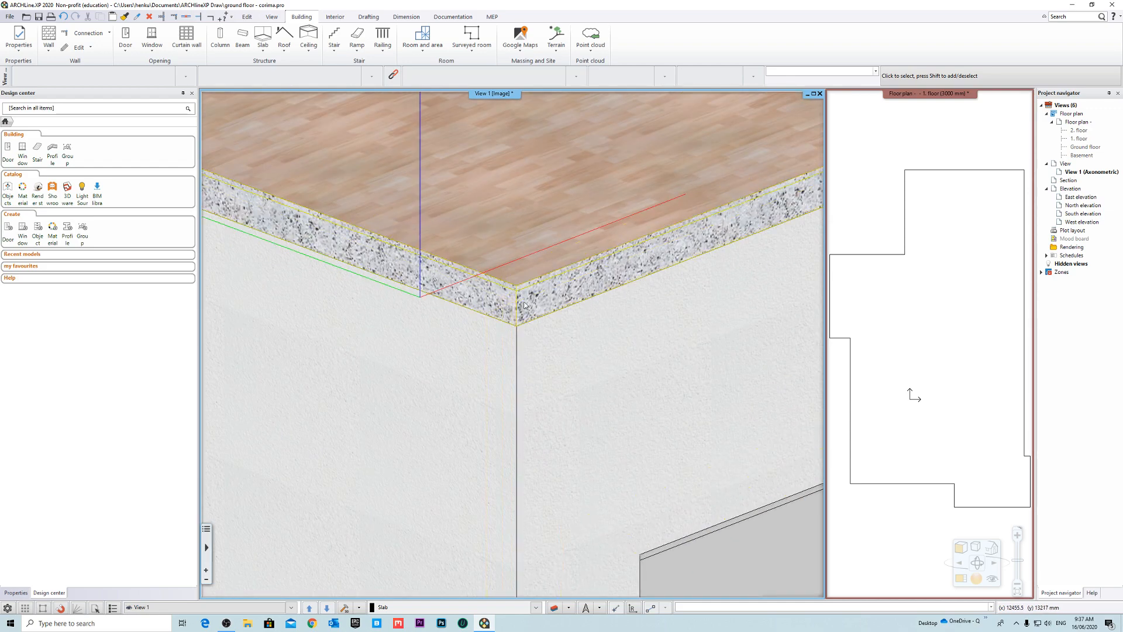
pyautogui.scroll(-2, 523, 311)
# Step: Offset the whole contour of the 1. floor slab inward so the outer brick leaf of the walls is uncovered
pyautogui.click(524, 324)
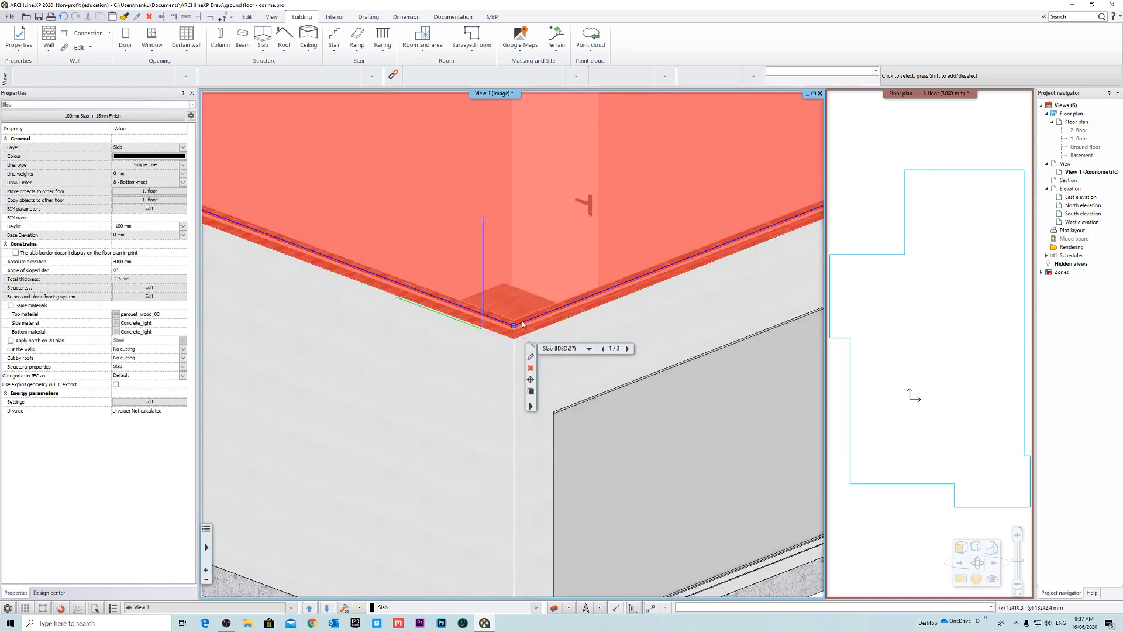
pyautogui.click(531, 357)
pyautogui.click(561, 346)
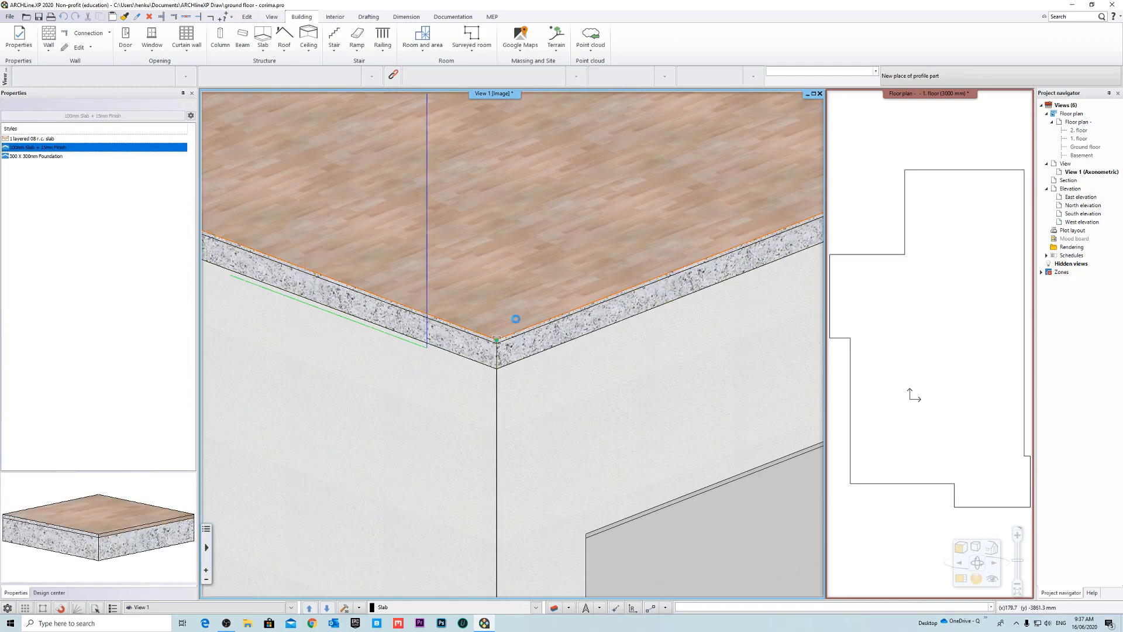
pyautogui.click(496, 275)
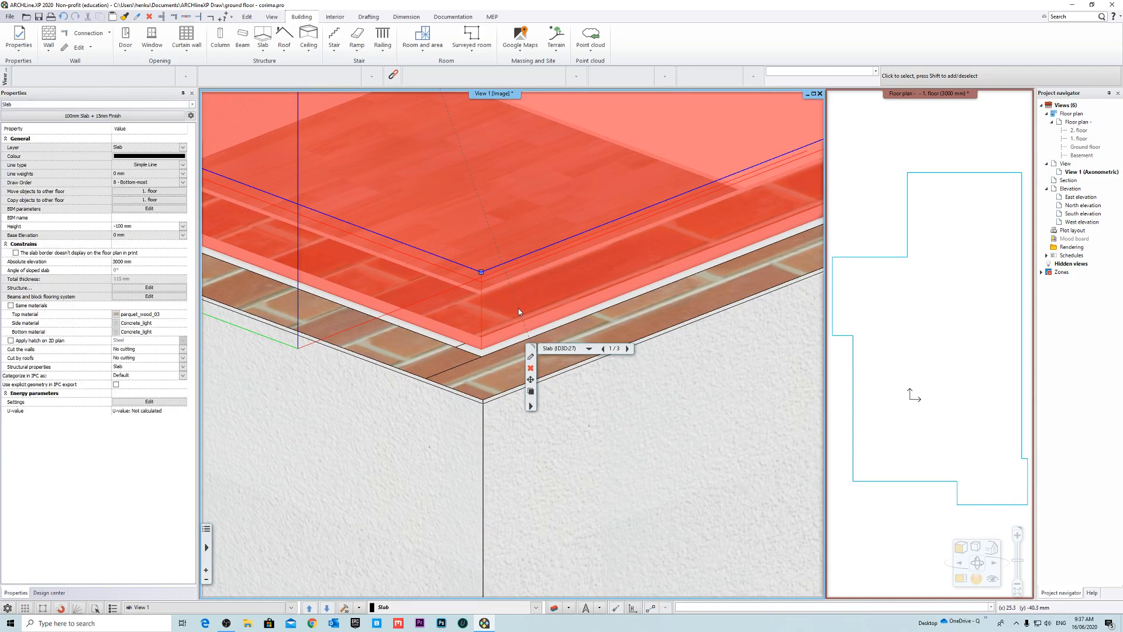
pyautogui.press('Escape')
# Step: Offset the 1. floor slab's contour further inward, past the wall cavity, so the inner brick leaf is uncovered too
pyautogui.scroll(-3, 518, 312)
pyautogui.moveTo(574, 268); pyautogui.dragTo(556, 319, button='middle')
pyautogui.click(482, 316)
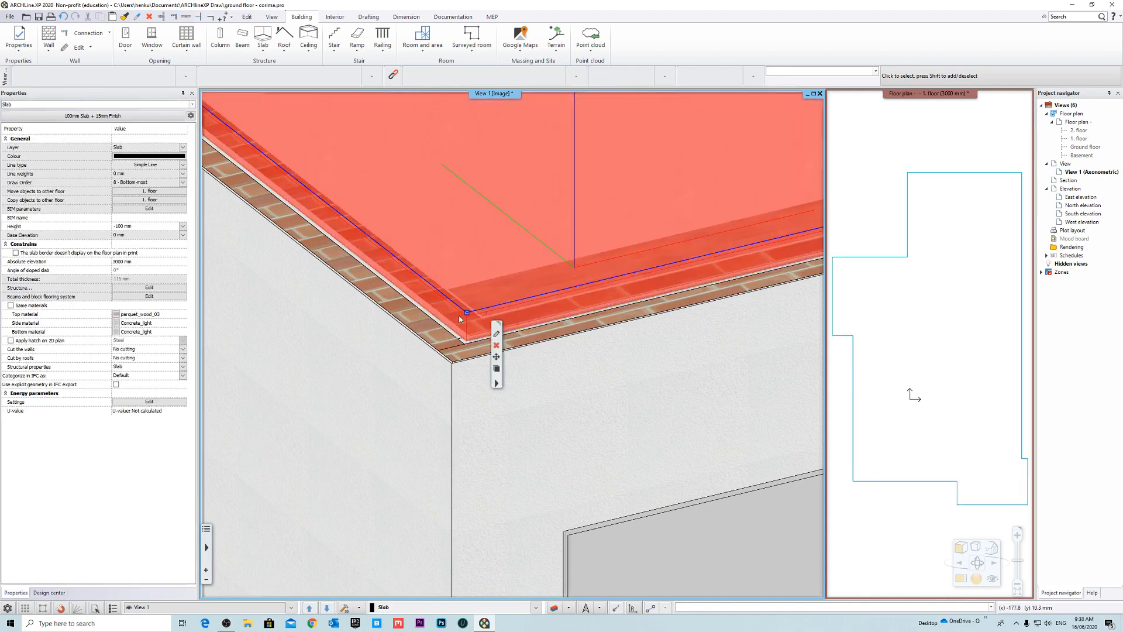
pyautogui.moveTo(458, 309)
pyautogui.click(495, 330)
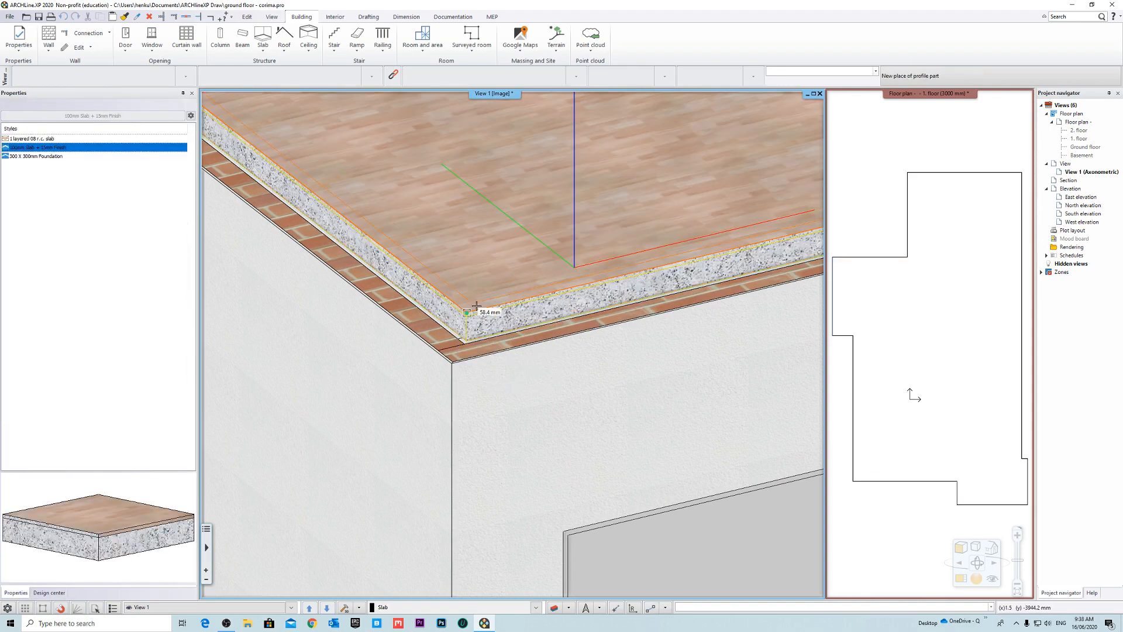
pyautogui.click(478, 289)
pyautogui.press('Escape')
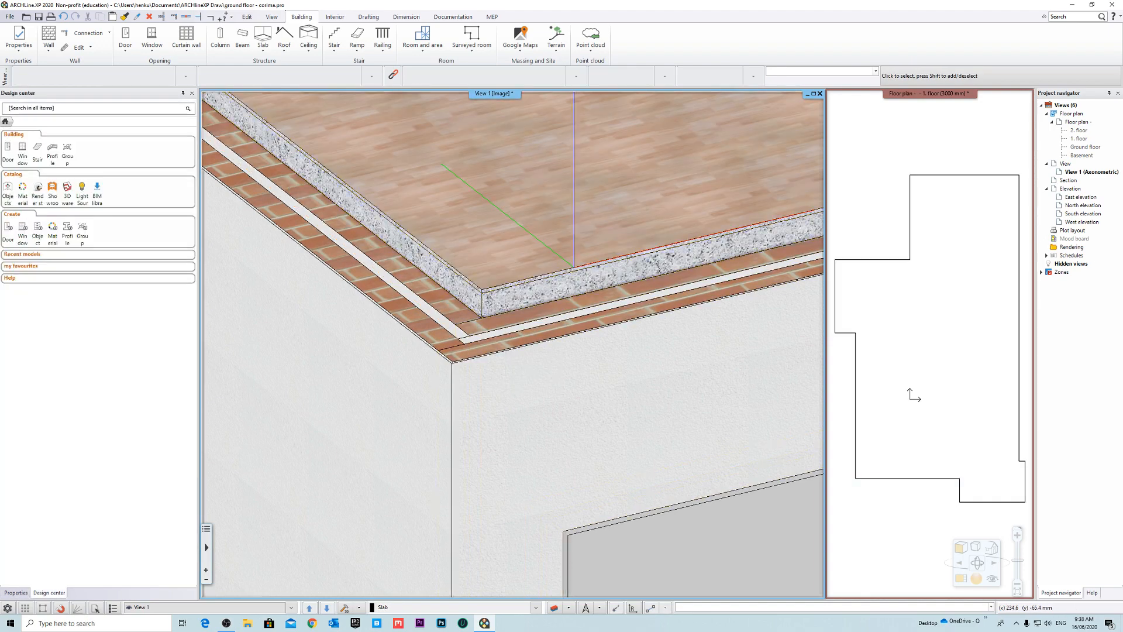
# Step: Examine how the inset slab edge sits against the wall's brick leaves and cavity at the garage corner
pyautogui.moveTo(497, 328); pyautogui.dragTo(518, 336, button='middle')
pyautogui.scroll(-2, 518, 337)
pyautogui.click(489, 293)
pyautogui.scroll(1, 486, 291)
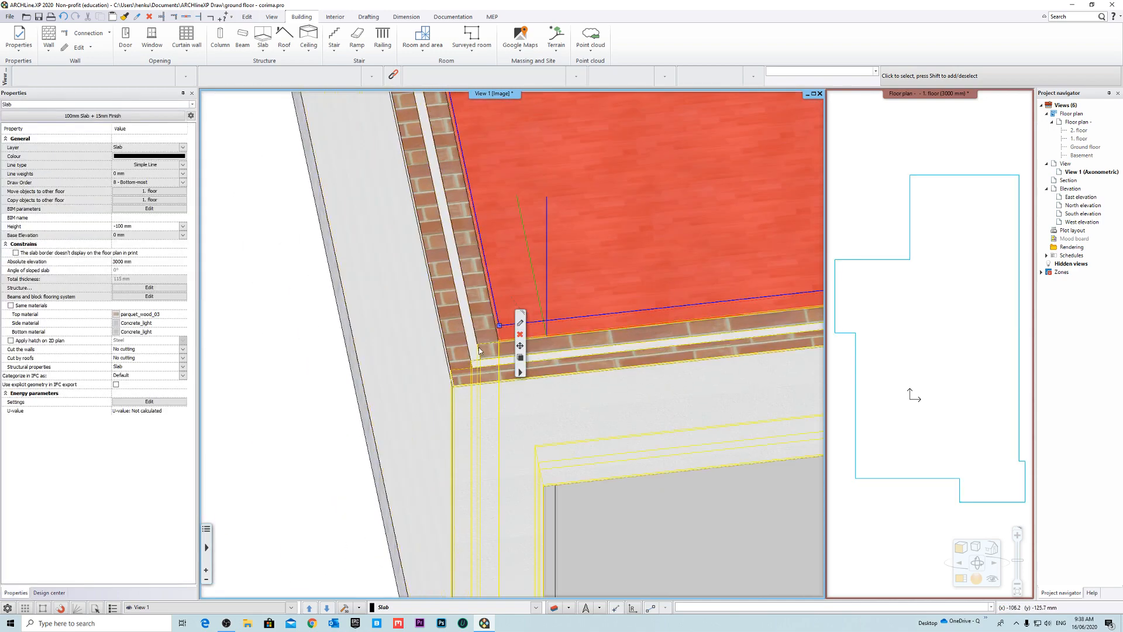
pyautogui.moveTo(486, 291); pyautogui.dragTo(483, 335, button='middle')
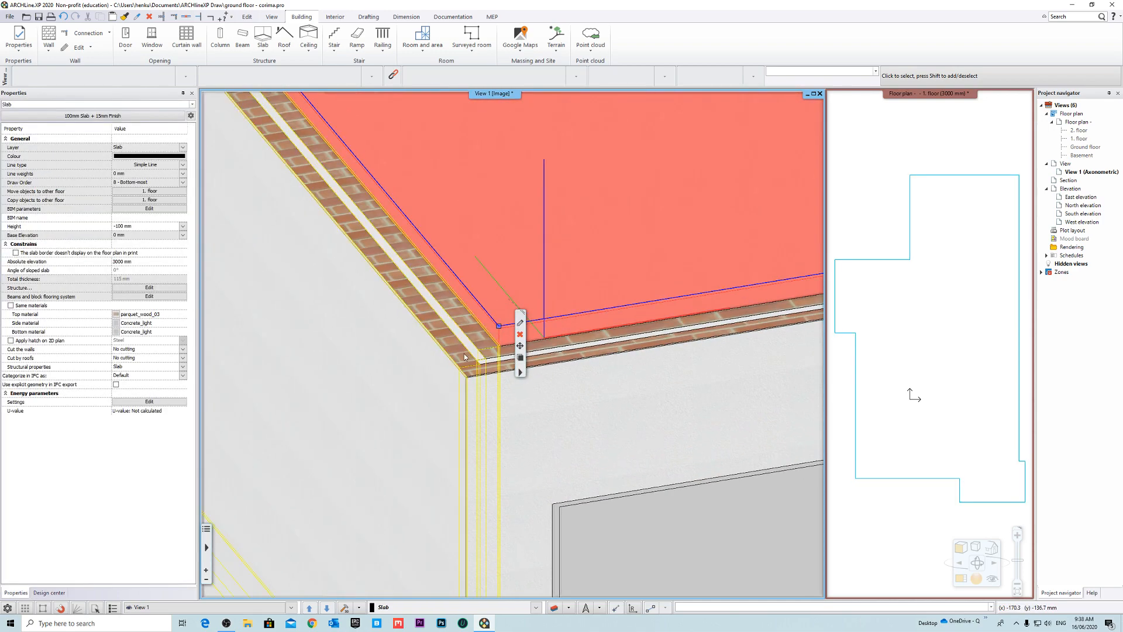
pyautogui.scroll(3, 438, 351)
pyautogui.moveTo(586, 360); pyautogui.dragTo(402, 321, button='middle')
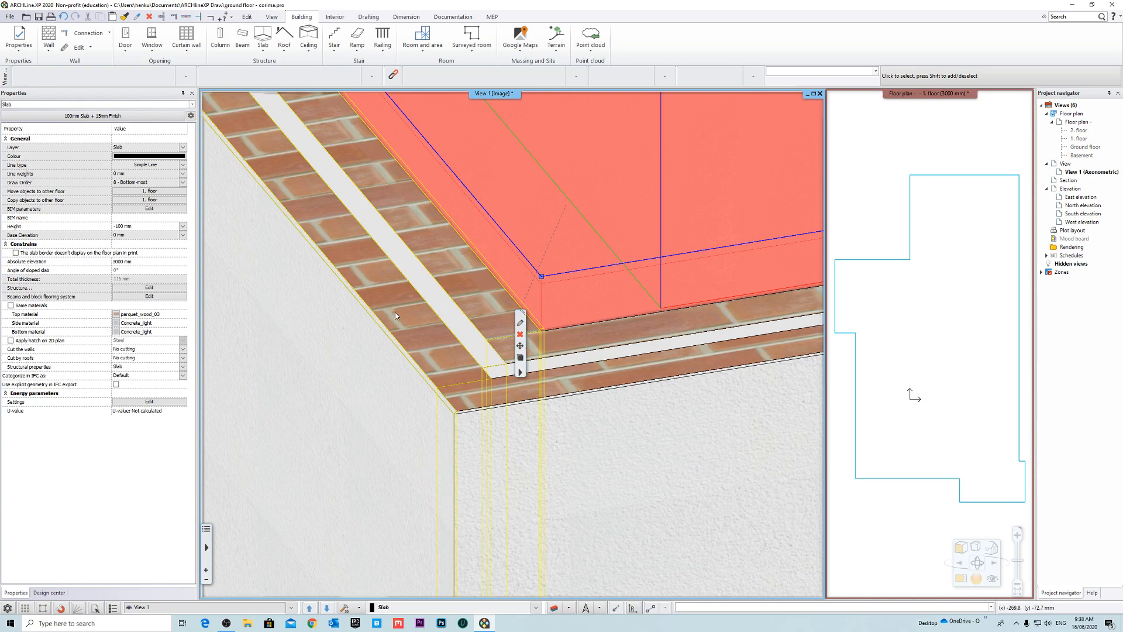
pyautogui.scroll(-6, 515, 350)
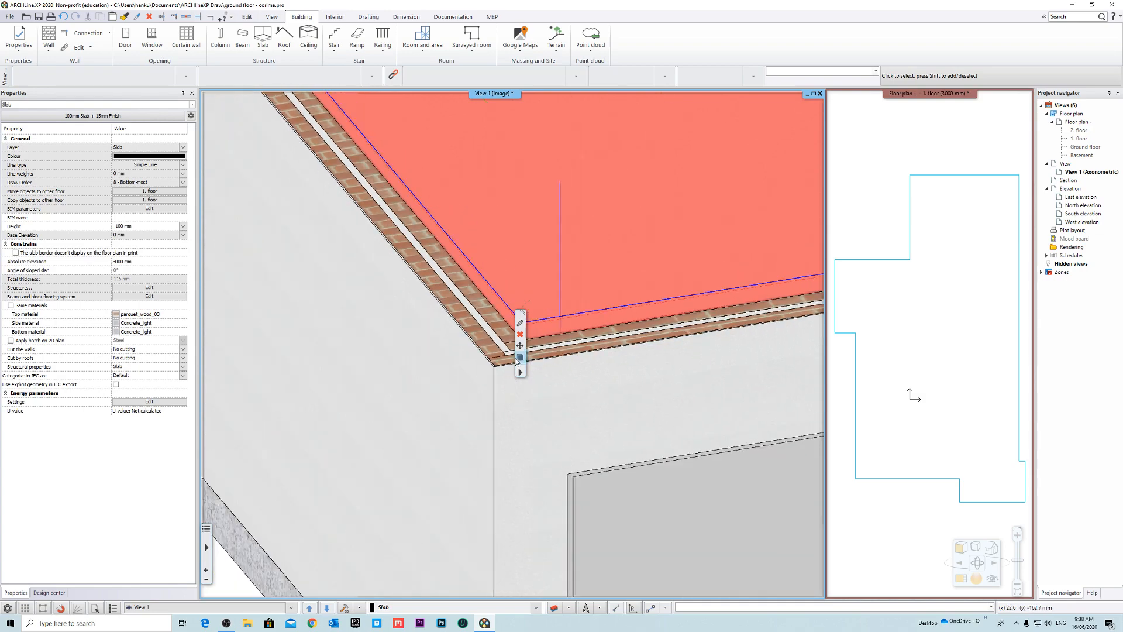
pyautogui.press('Escape')
pyautogui.moveTo(456, 339); pyautogui.dragTo(468, 328, button='middle')
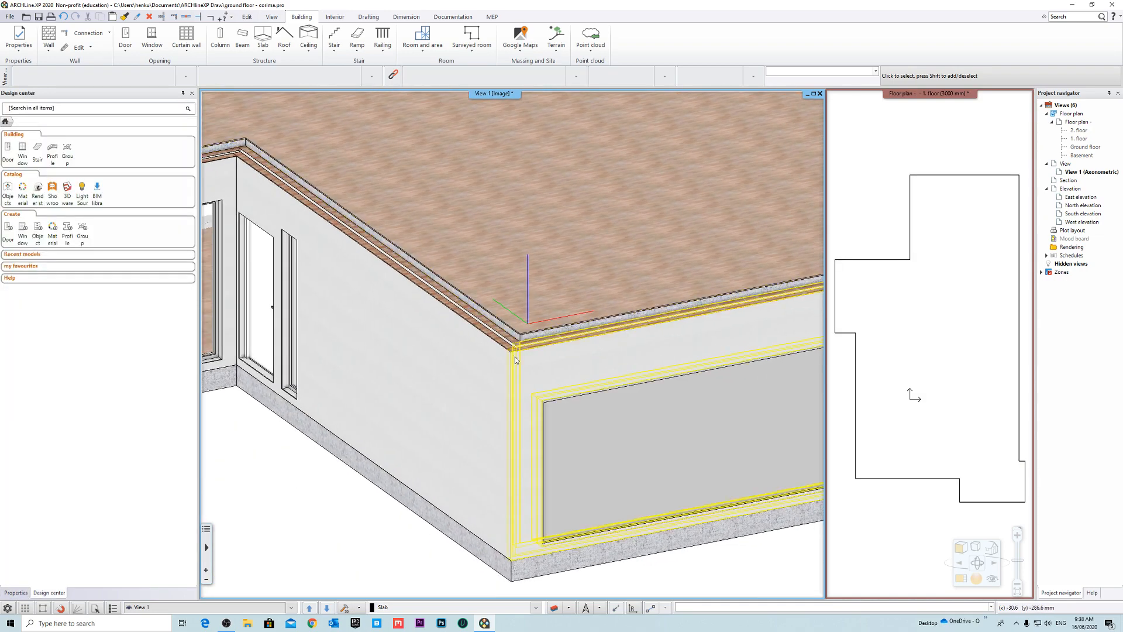
# Step: Offset the 1. floor slab's contour outward to the outer face corner of the garage walls
pyautogui.scroll(8, 552, 395)
pyautogui.click(552, 396)
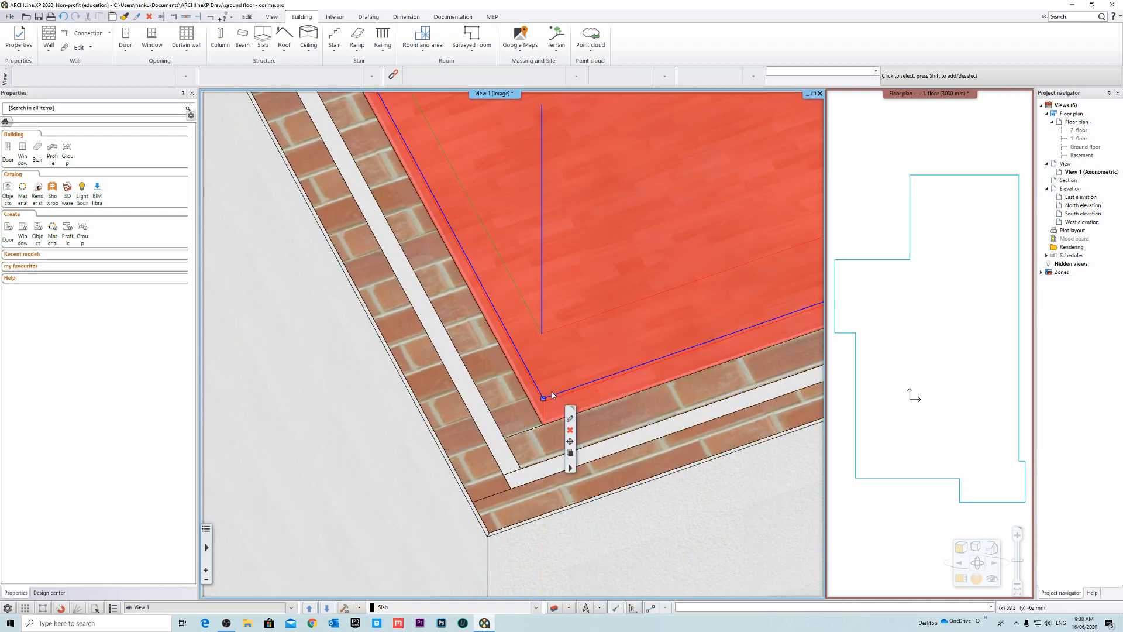
pyautogui.scroll(-2, 530, 412)
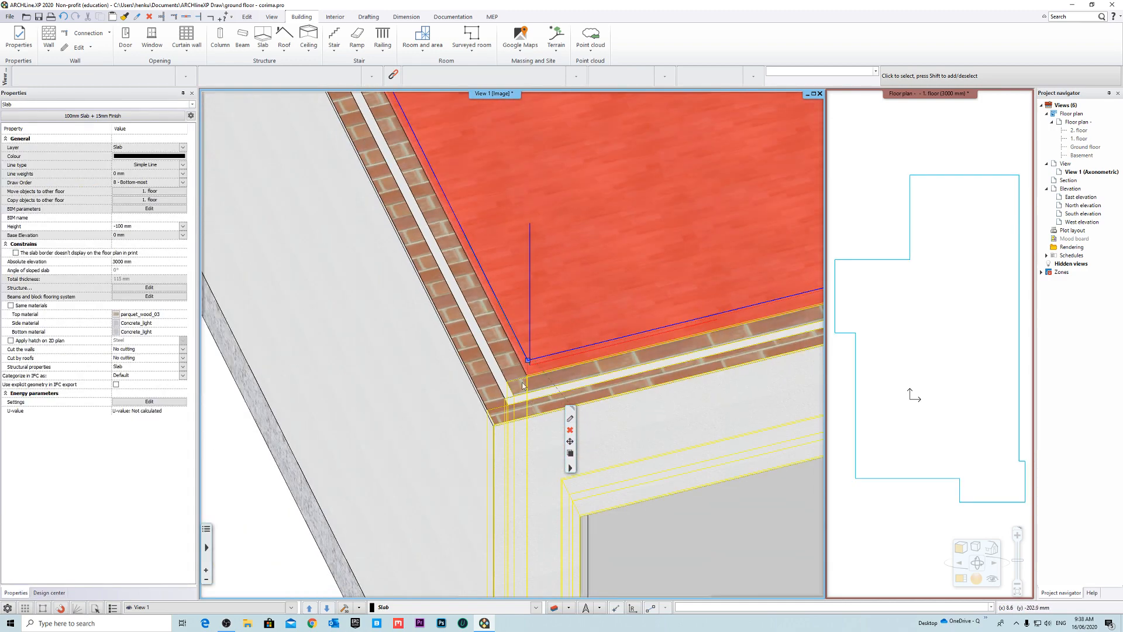
pyautogui.scroll(2, 529, 412)
pyautogui.click(518, 281)
pyautogui.click(535, 289)
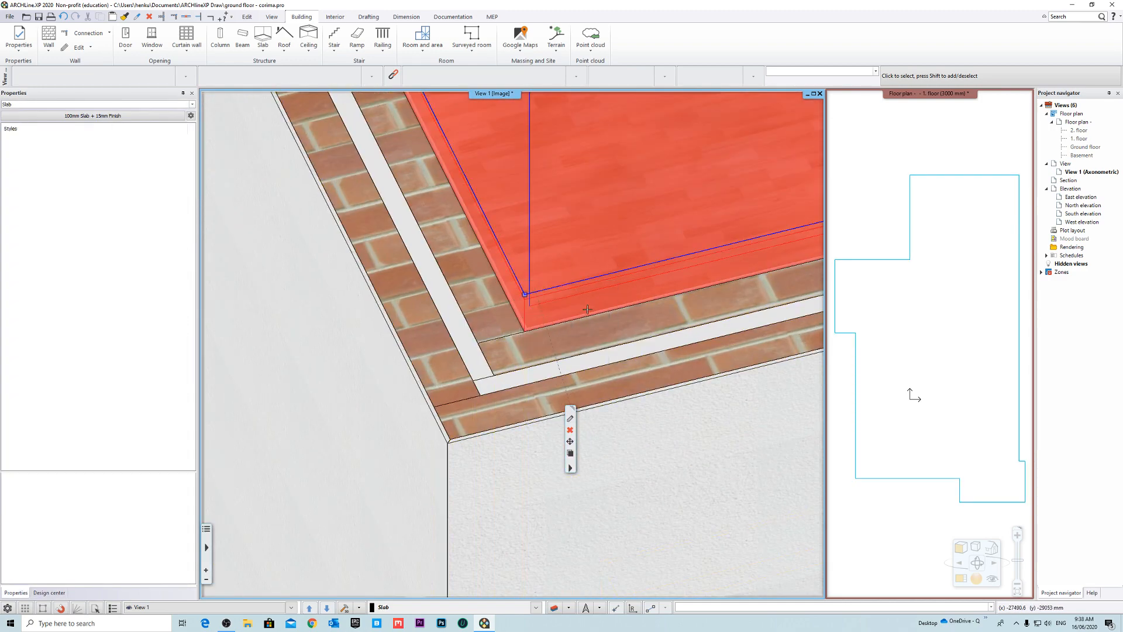
pyautogui.click(448, 443)
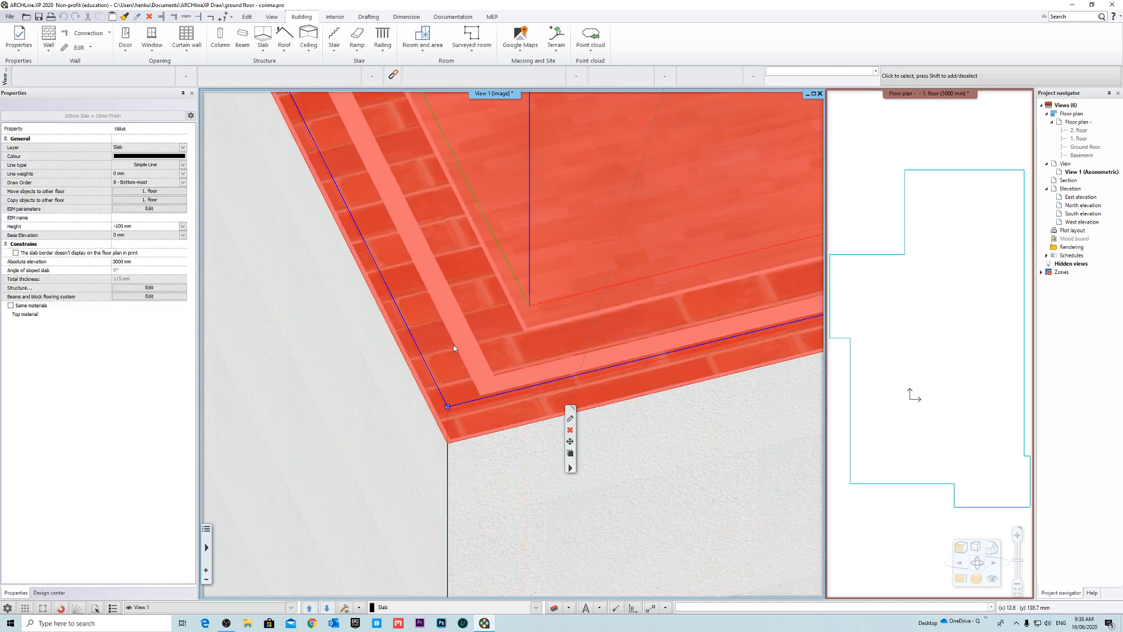
pyautogui.press('Escape')
# Step: Make the 1. floor plan the main view in place of the 3D view, showing the whole slab outline
pyautogui.scroll(-7, 454, 345)
pyautogui.keyDown('shift'); pyautogui.moveTo(454, 345); pyautogui.dragTo(486, 314, button='middle'); pyautogui.keyUp('shift')
pyautogui.scroll(5, 486, 314)
pyautogui.scroll(-5, 614, 358)
pyautogui.keyDown('shift'); pyautogui.moveTo(615, 366); pyautogui.dragTo(581, 315, button='middle'); pyautogui.keyUp('shift')
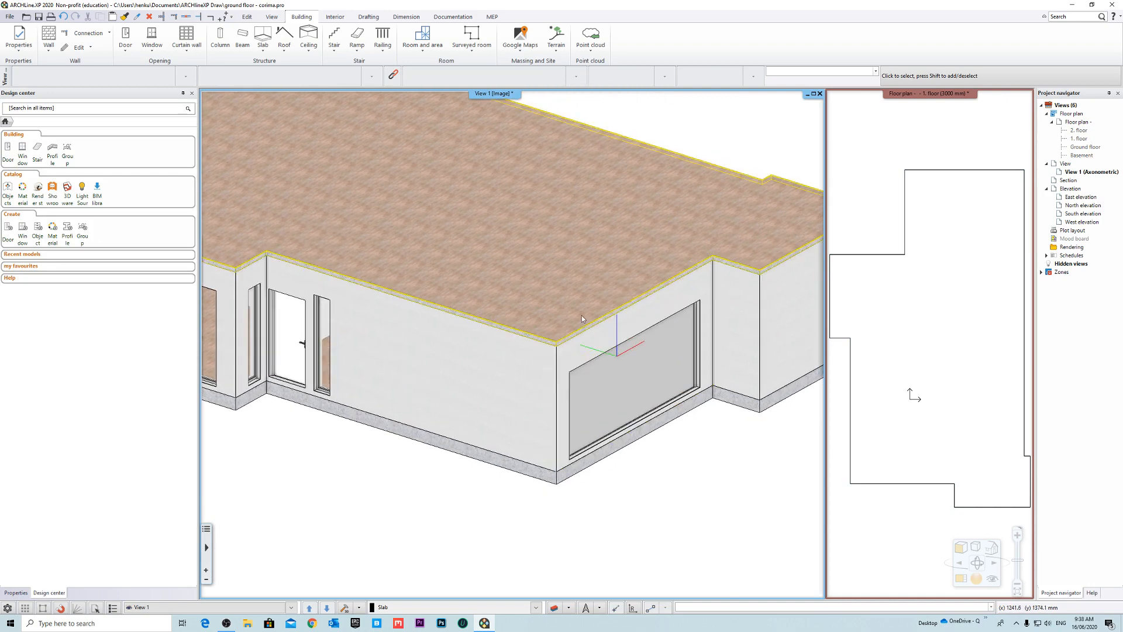
pyautogui.scroll(-4, 513, 346)
pyautogui.click(920, 146)
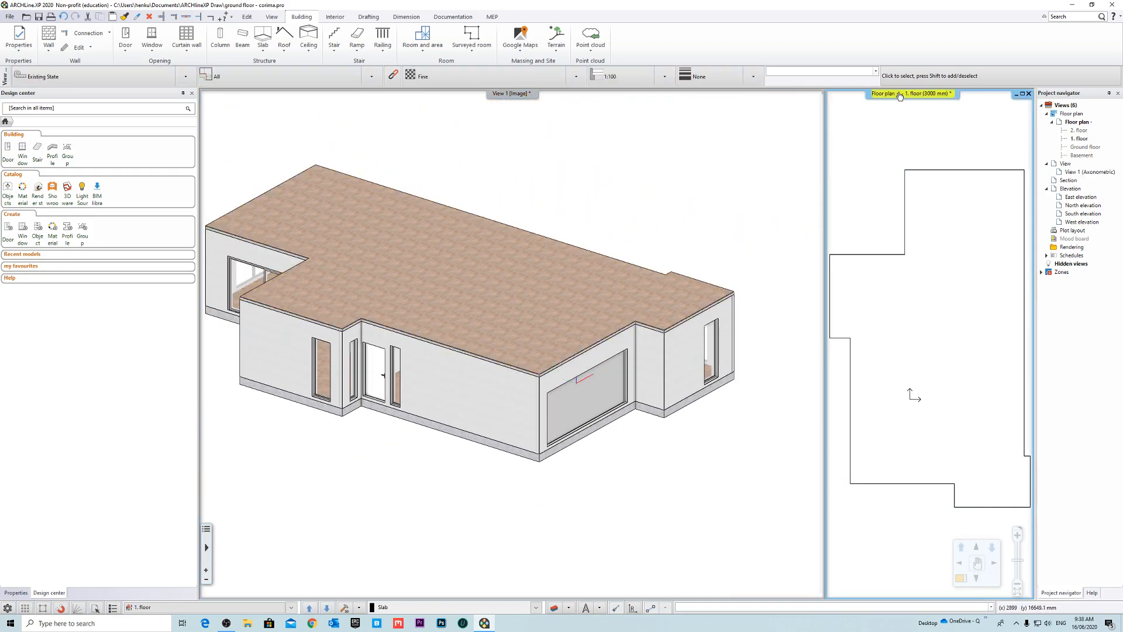
pyautogui.rightClick(899, 95)
pyautogui.click(932, 100)
pyautogui.scroll(-3, 649, 323)
pyautogui.moveTo(647, 322); pyautogui.dragTo(597, 310, button='middle')
pyautogui.scroll(3, 596, 313)
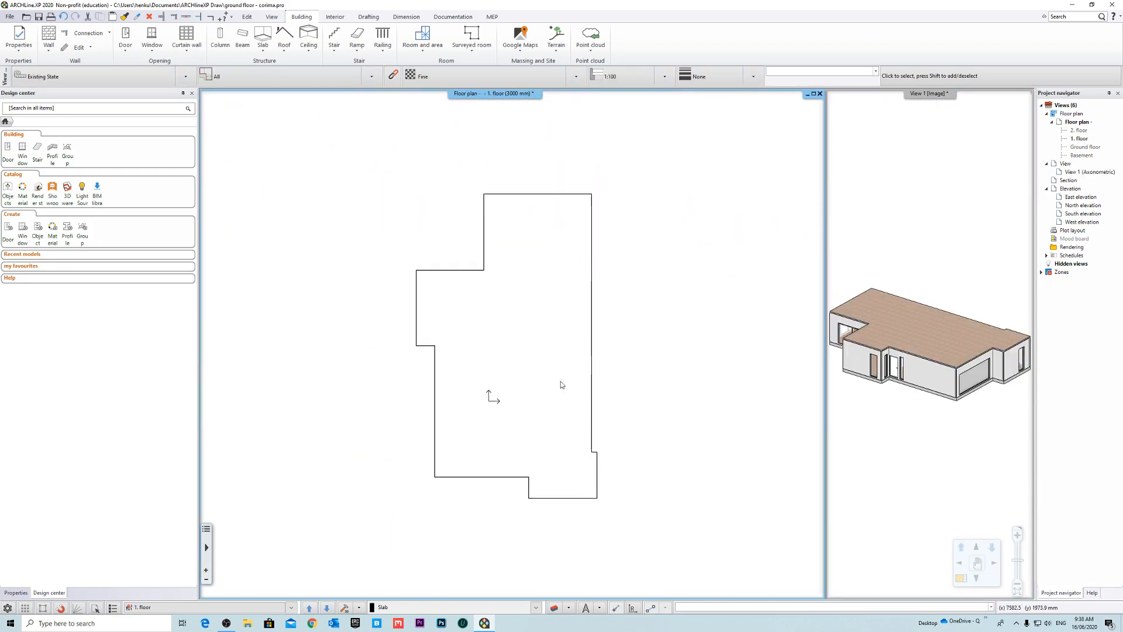
# Step: Start a wall in the style BW04: 270mm Double Brick Cavity - (Render-Plasterboard) and open its compound layer settings
pyautogui.click(48, 36)
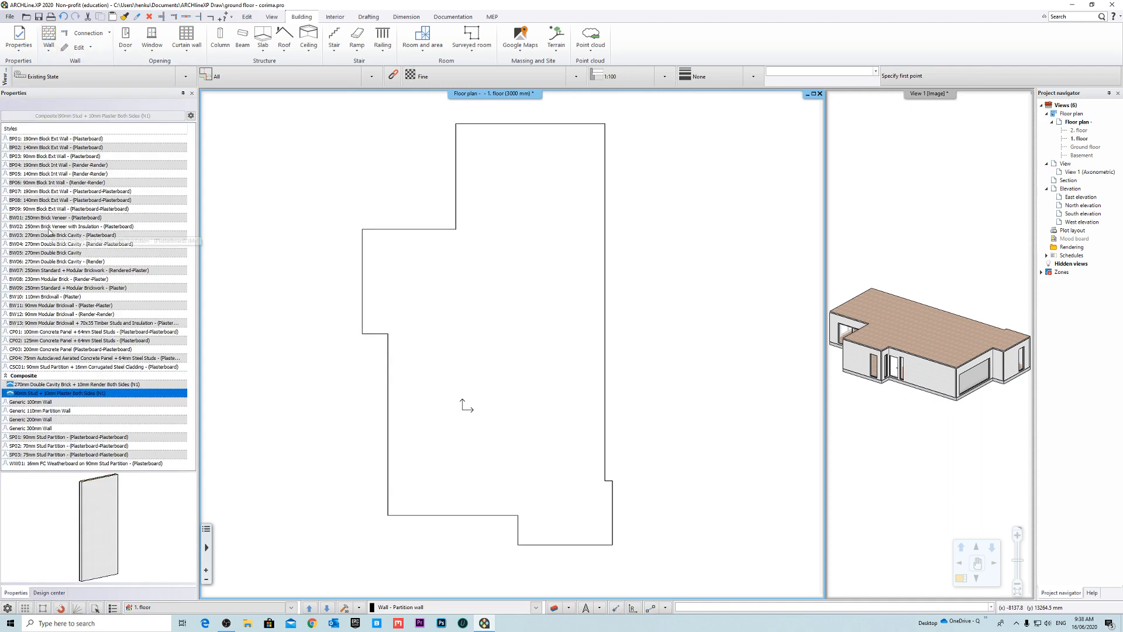
pyautogui.click(121, 244)
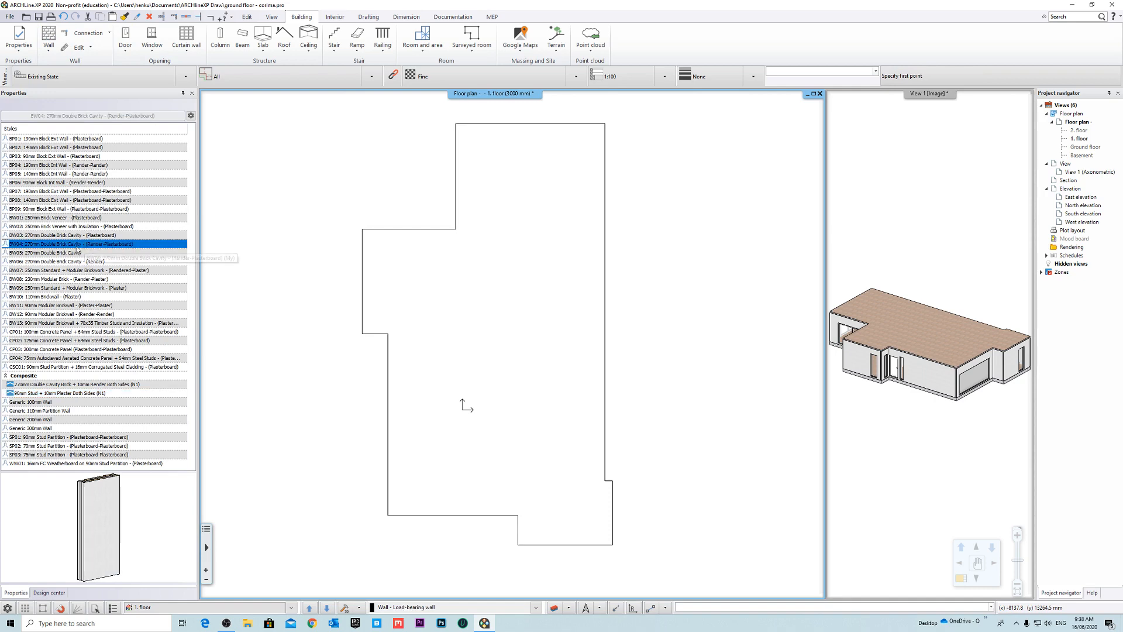
pyautogui.rightClick(130, 248)
pyautogui.click(143, 266)
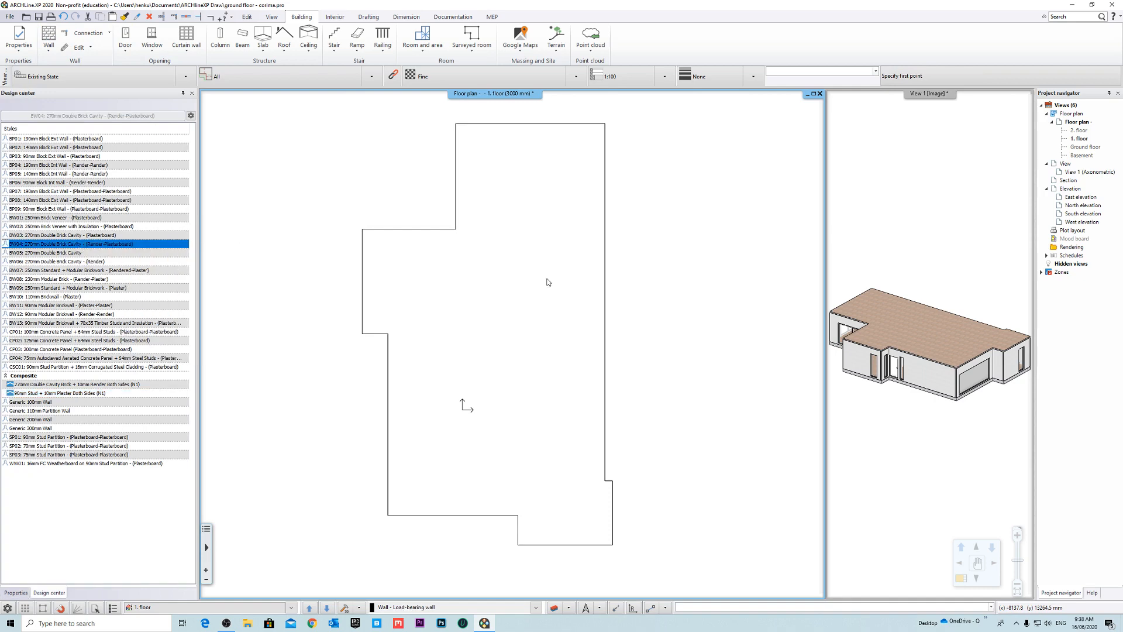
pyautogui.click(495, 249)
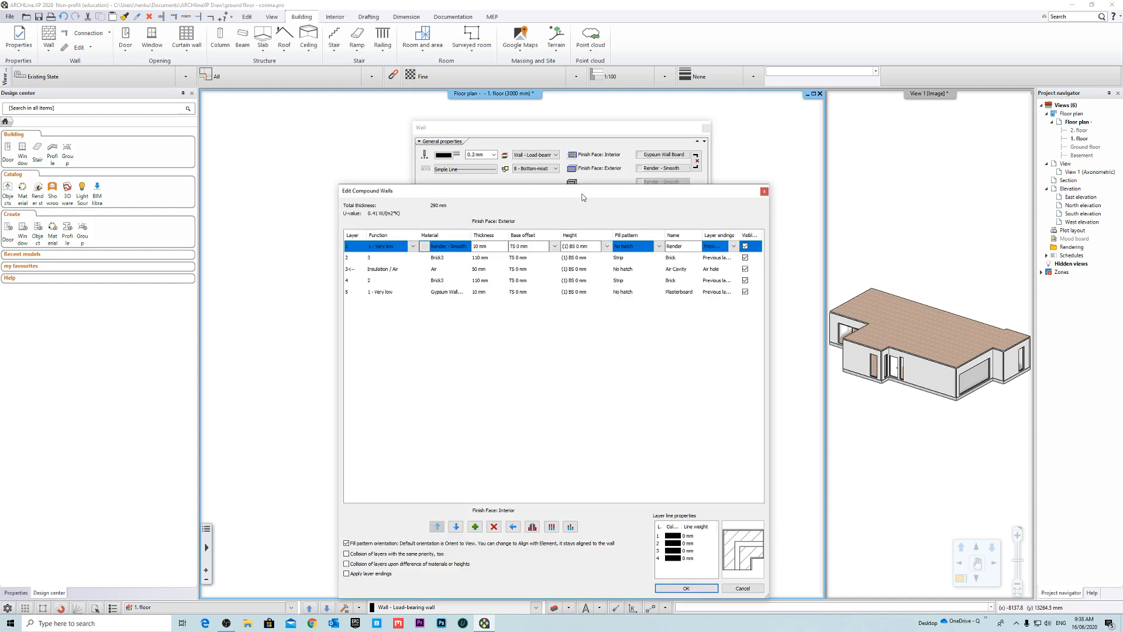
# Step: Check the base offsets of the wall's brick, air cavity and plasterboard layers, leaving the wall properties unchanged
pyautogui.moveTo(582, 197); pyautogui.dragTo(557, 126)
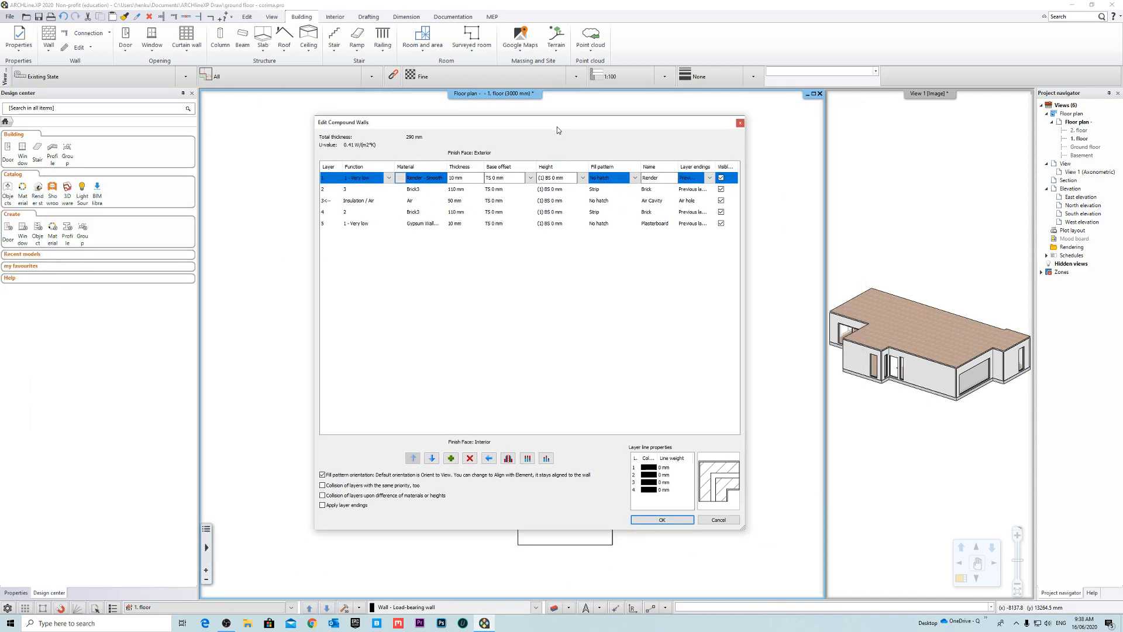
pyautogui.click(504, 189)
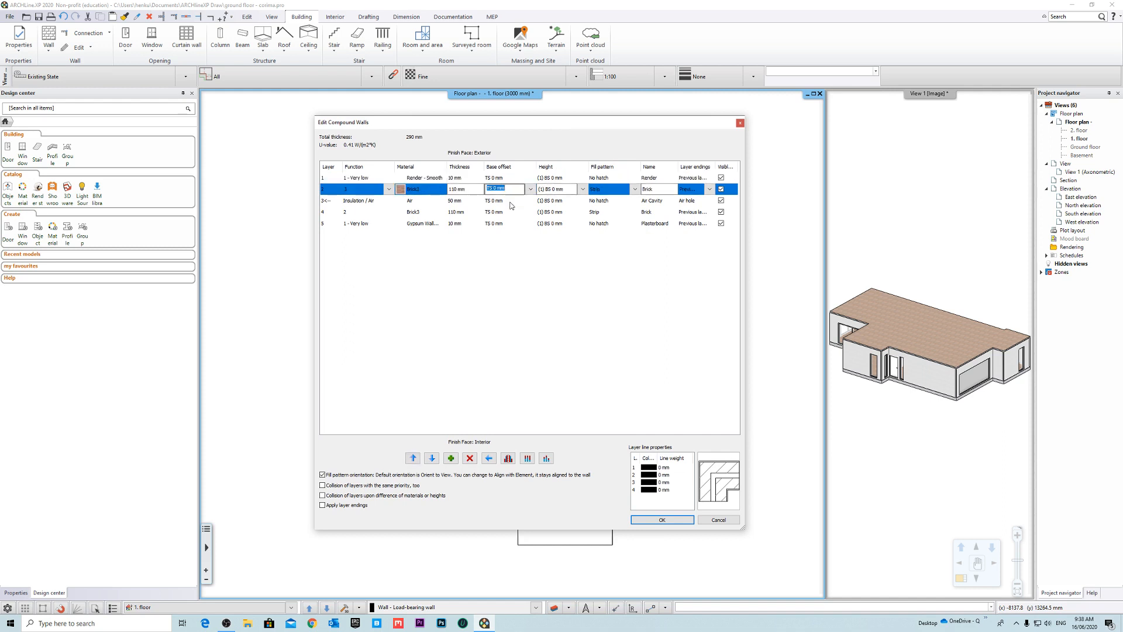
pyautogui.click(510, 204)
pyautogui.click(508, 214)
pyautogui.click(513, 226)
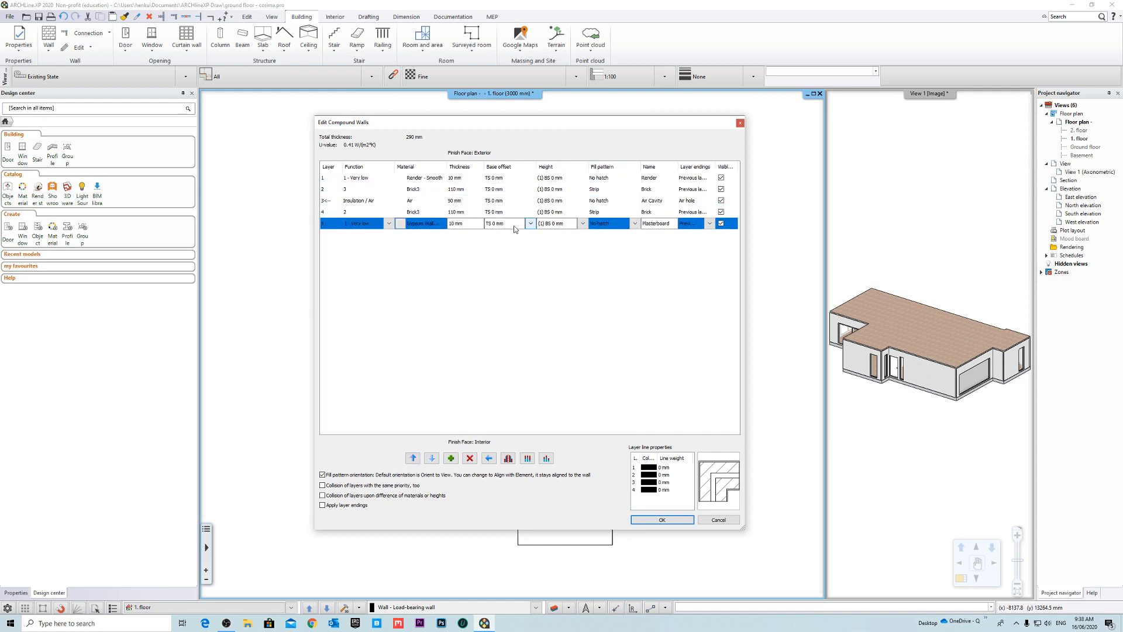
pyautogui.click(725, 522)
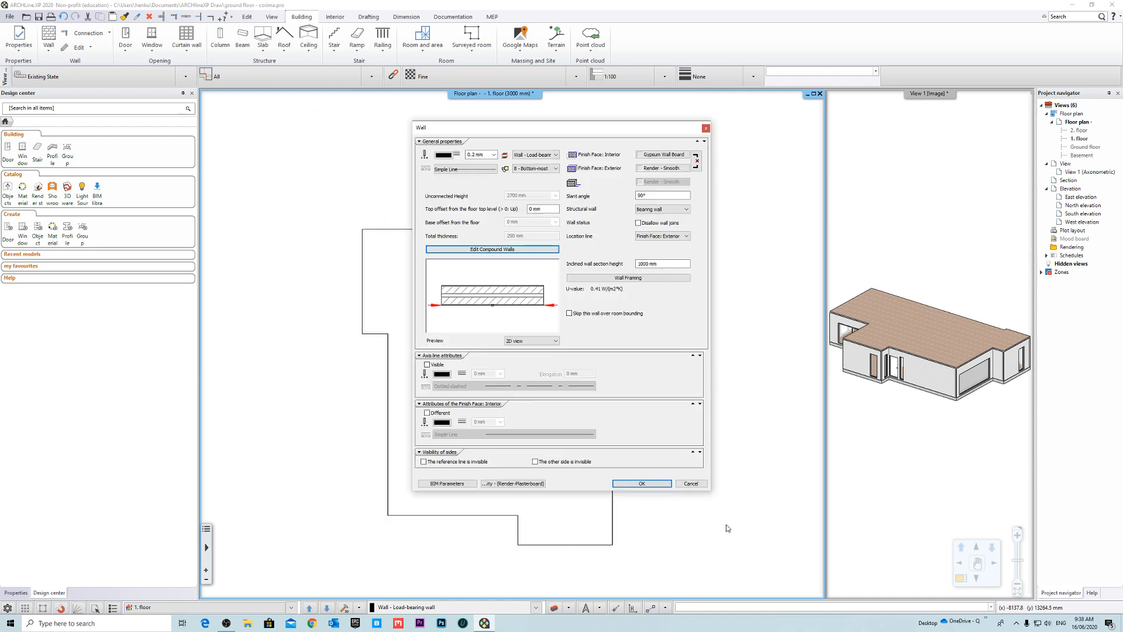
pyautogui.click(691, 483)
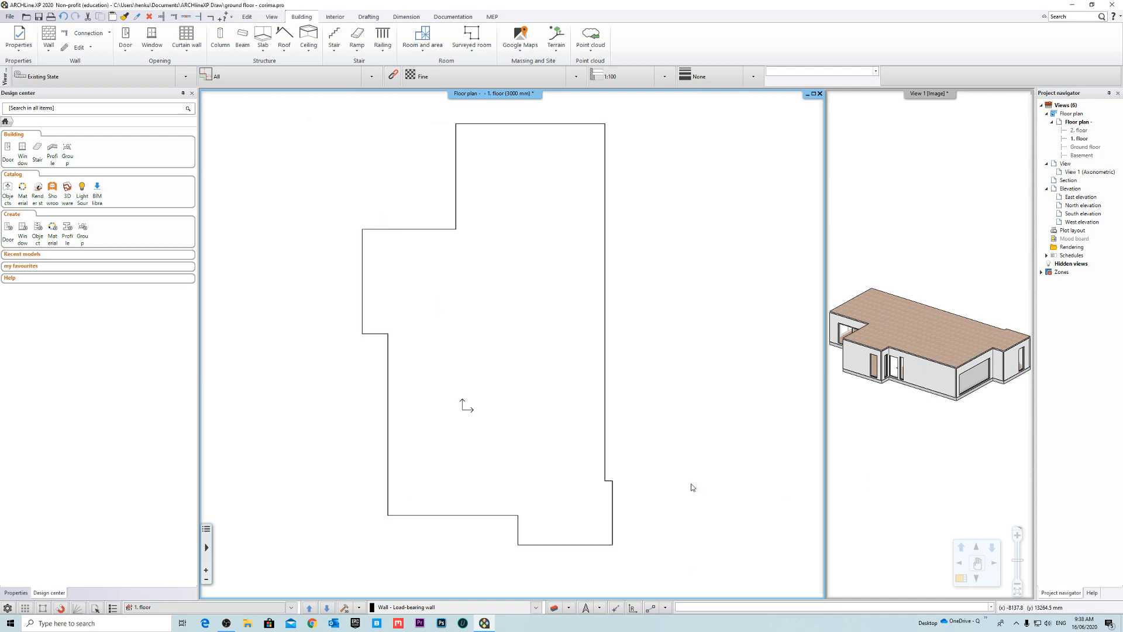
# Step: Examine the 1. floor's TS, BS and LE elevation offsets and their section diagram in the level settings, and leave the wall command
pyautogui.rightClick(1077, 122)
pyautogui.click(1034, 179)
pyautogui.moveTo(604, 163); pyautogui.dragTo(579, 148)
pyautogui.scroll(4, 780, 388)
pyautogui.moveTo(730, 395); pyautogui.dragTo(775, 369, button='middle')
pyautogui.scroll(-4, 752, 408)
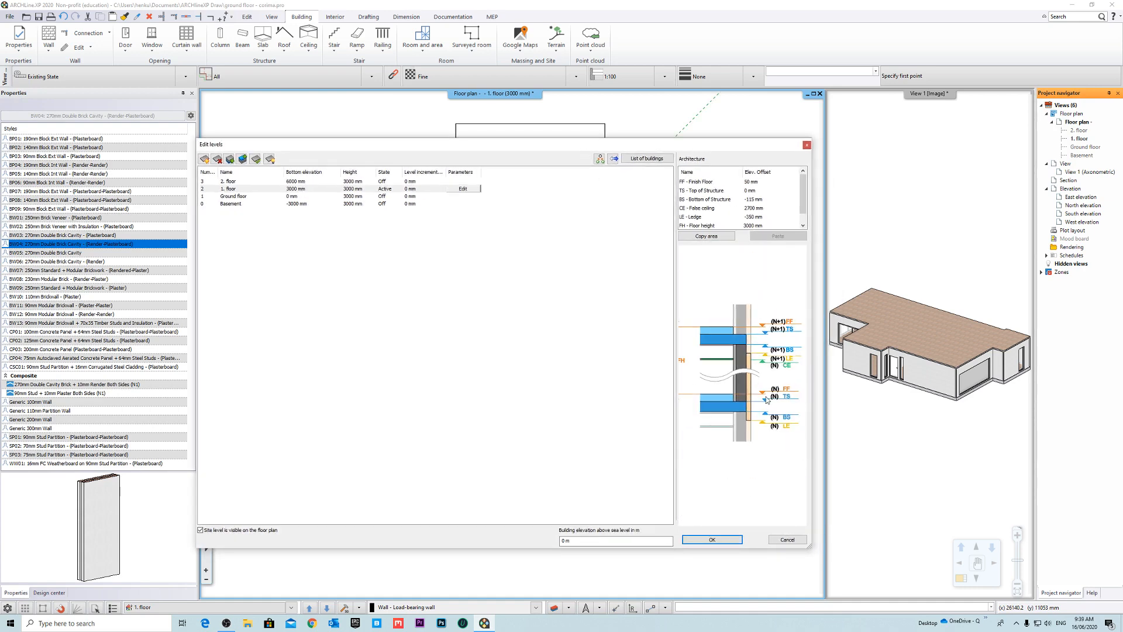
pyautogui.scroll(5, 750, 383)
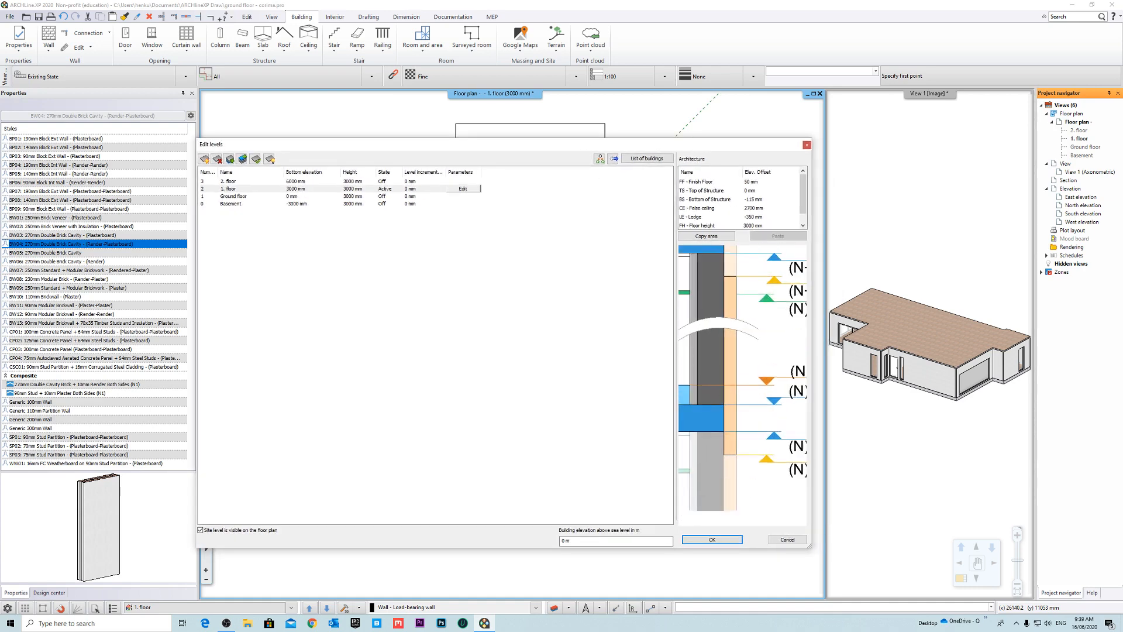
pyautogui.scroll(-3, 743, 404)
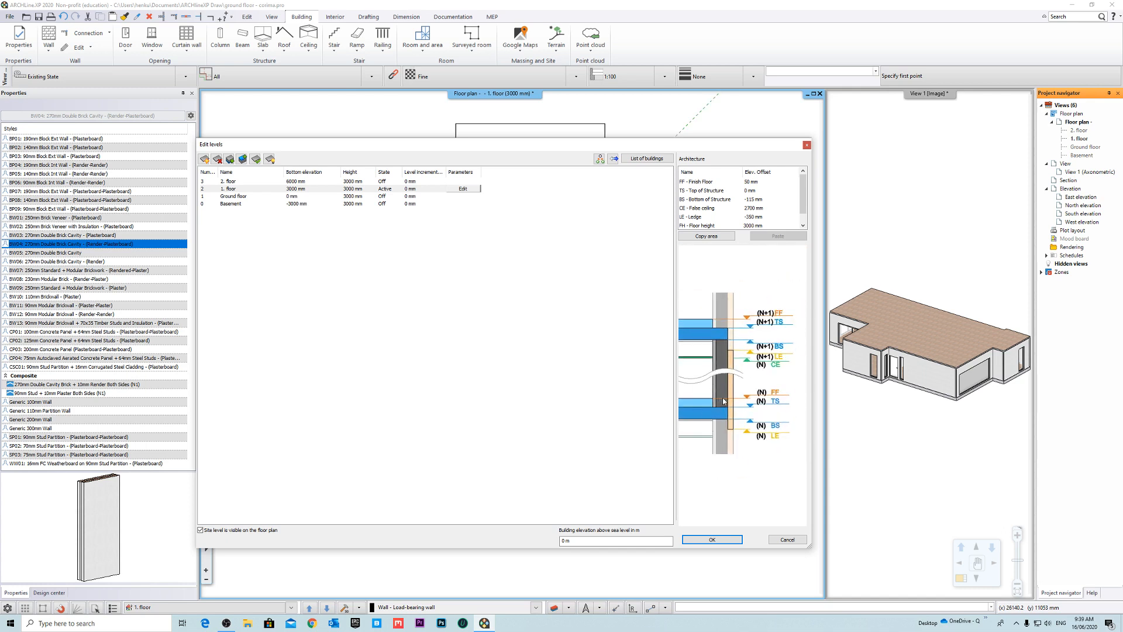
pyautogui.scroll(-2, 728, 401)
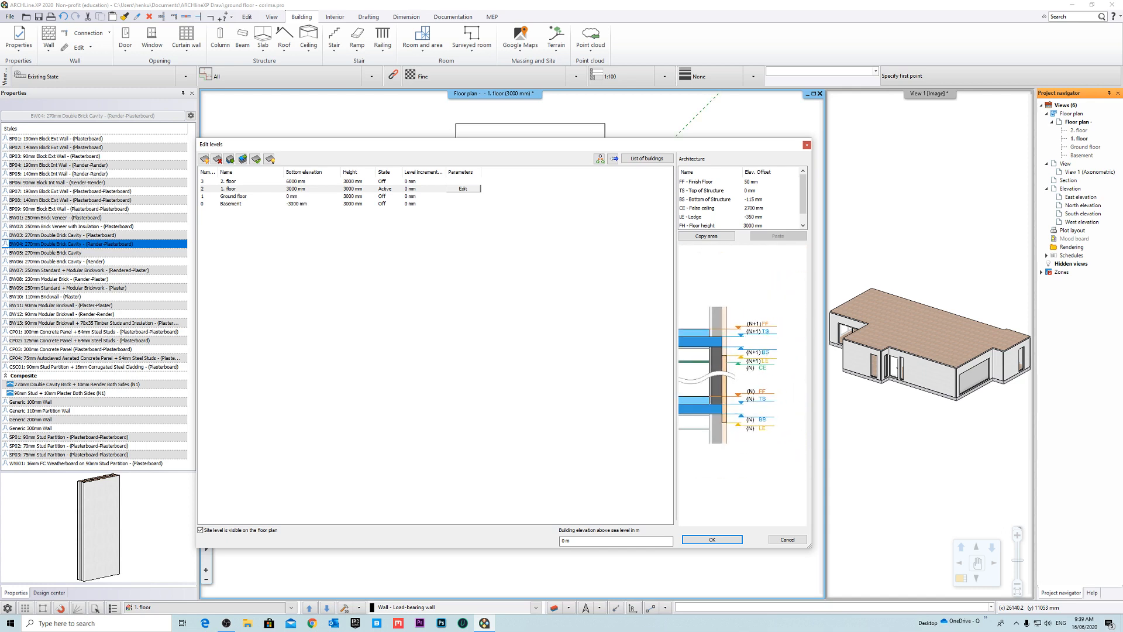
pyautogui.scroll(2, 743, 403)
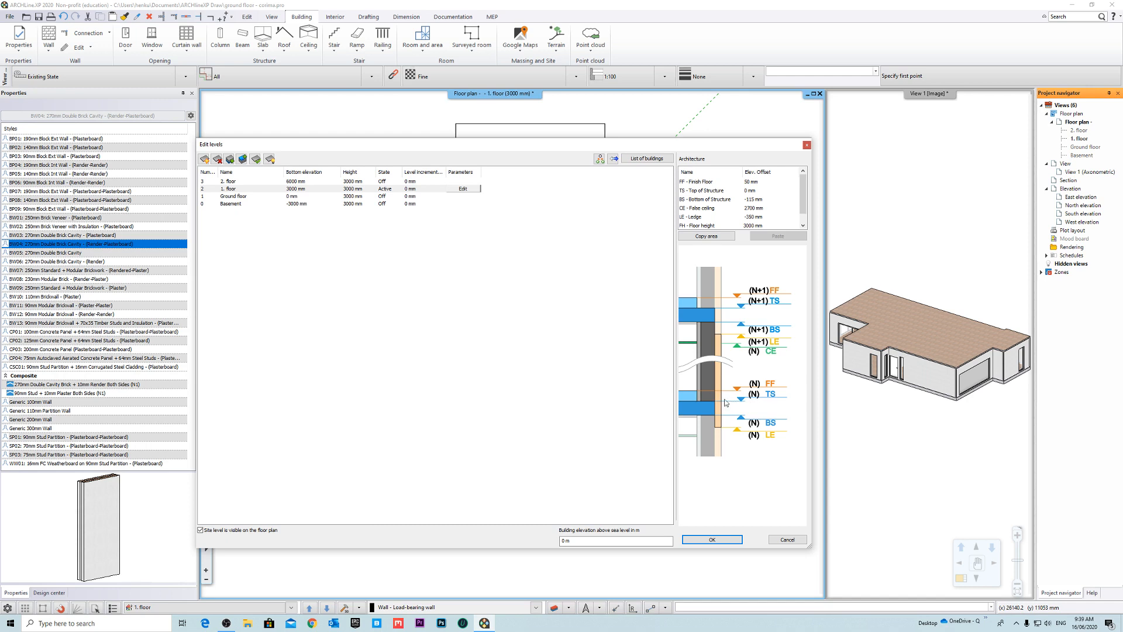
pyautogui.scroll(2, 726, 403)
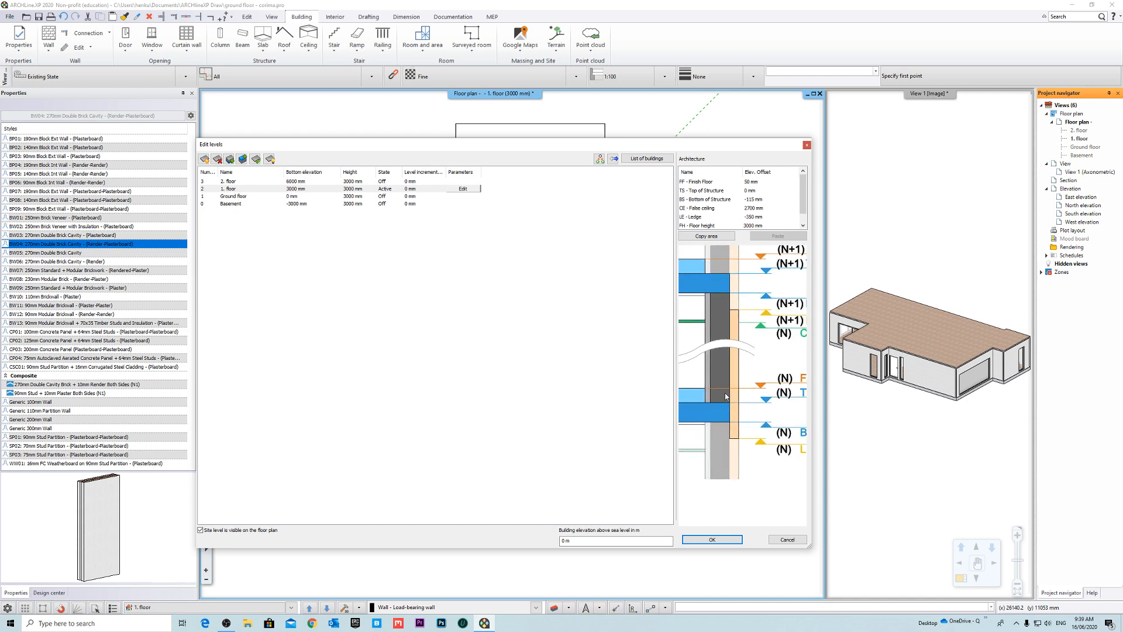
pyautogui.moveTo(743, 402); pyautogui.dragTo(713, 409, button='middle')
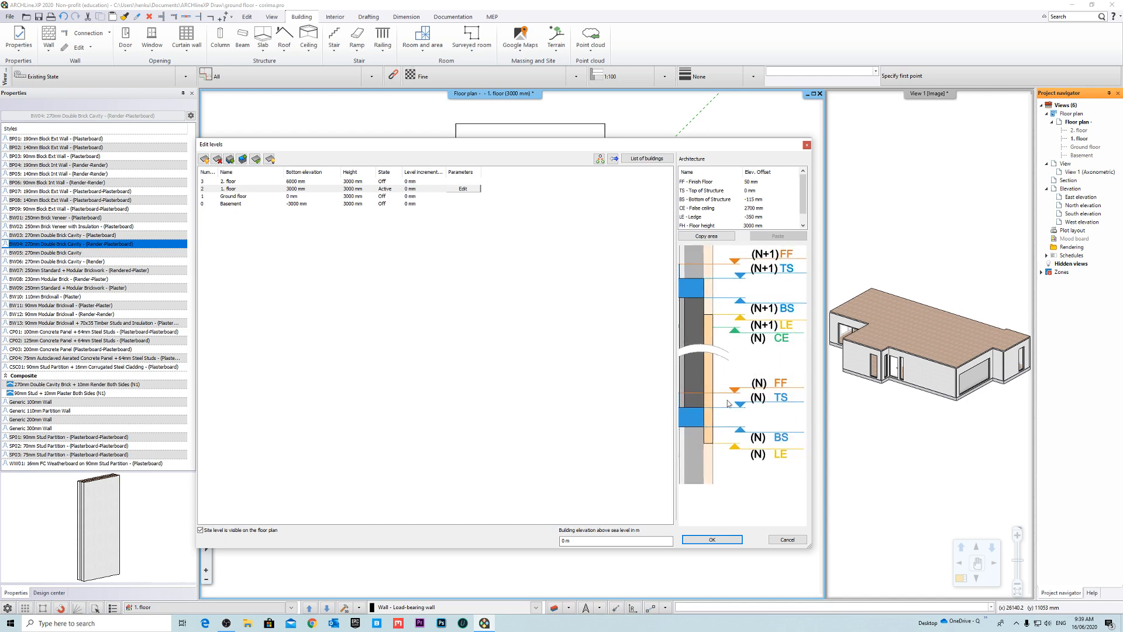
pyautogui.scroll(-5, 740, 374)
pyautogui.scroll(6, 701, 395)
pyautogui.moveTo(784, 397); pyautogui.dragTo(711, 392, button='middle')
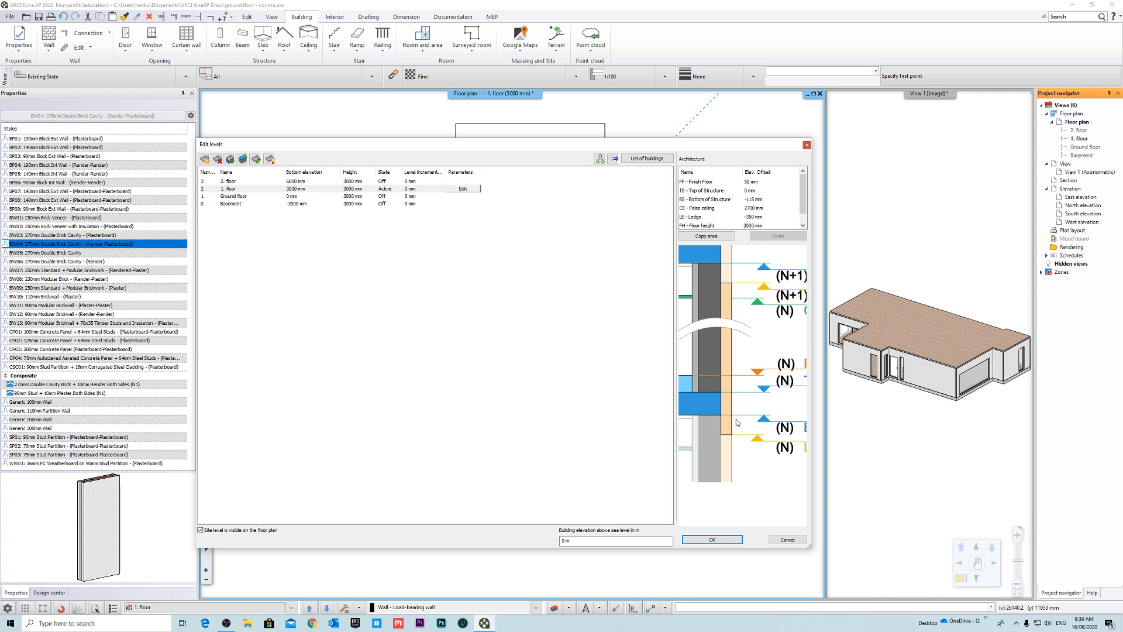
pyautogui.click(734, 540)
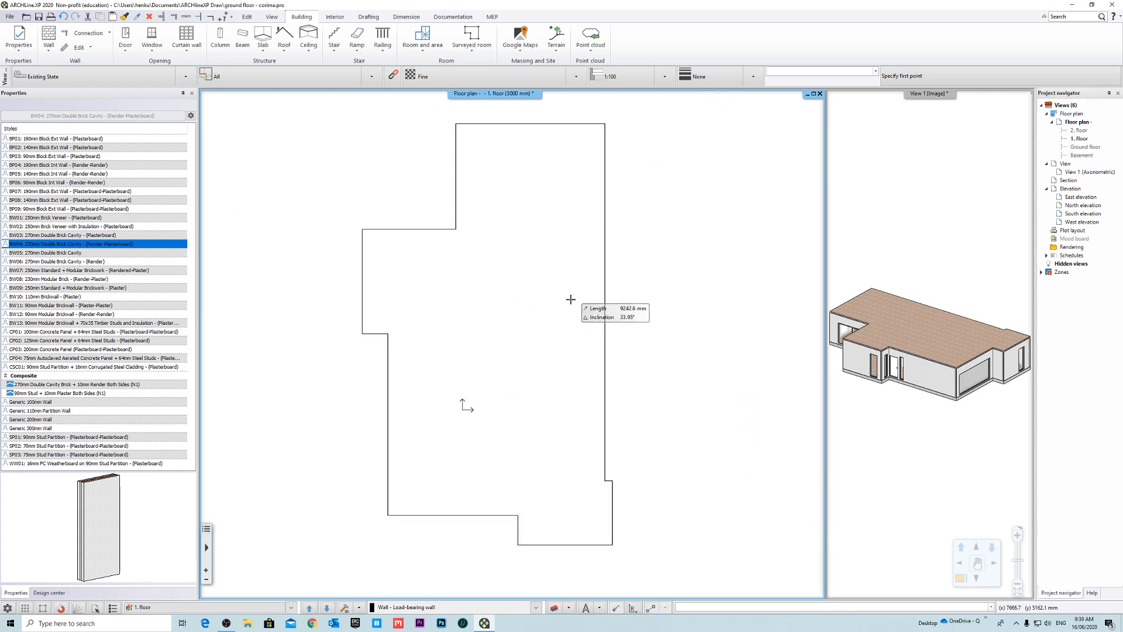
pyautogui.press('Escape')
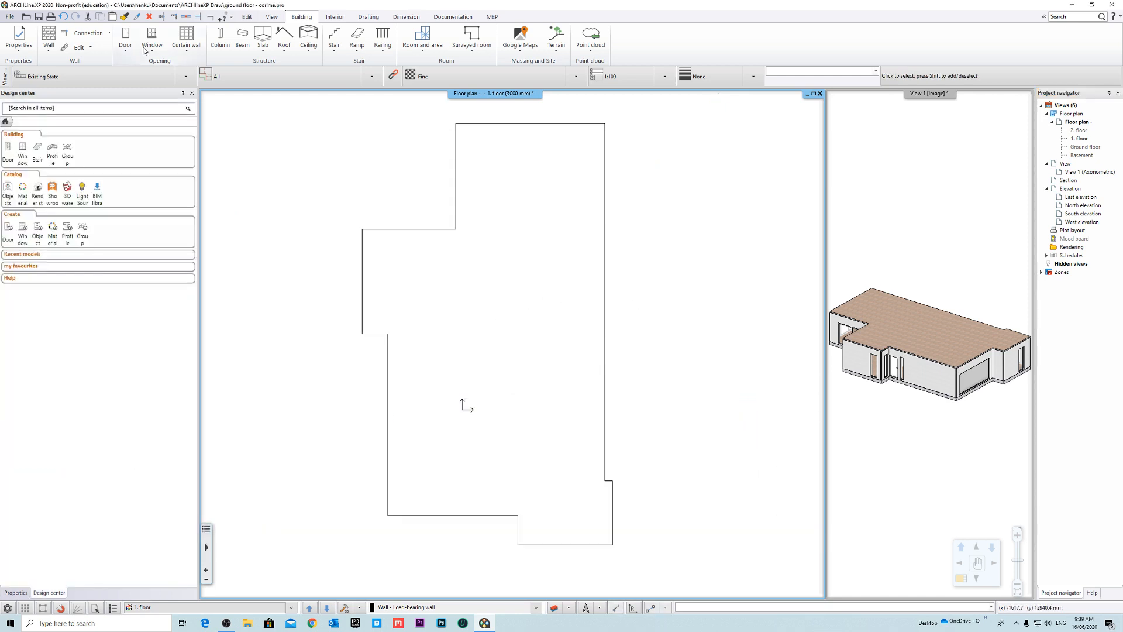
# Step: Start a wall and open the compound layers of style BW04: 270mm Double Brick Cavity - (Render-Plasterboard)
pyautogui.click(48, 36)
pyautogui.rightClick(97, 245)
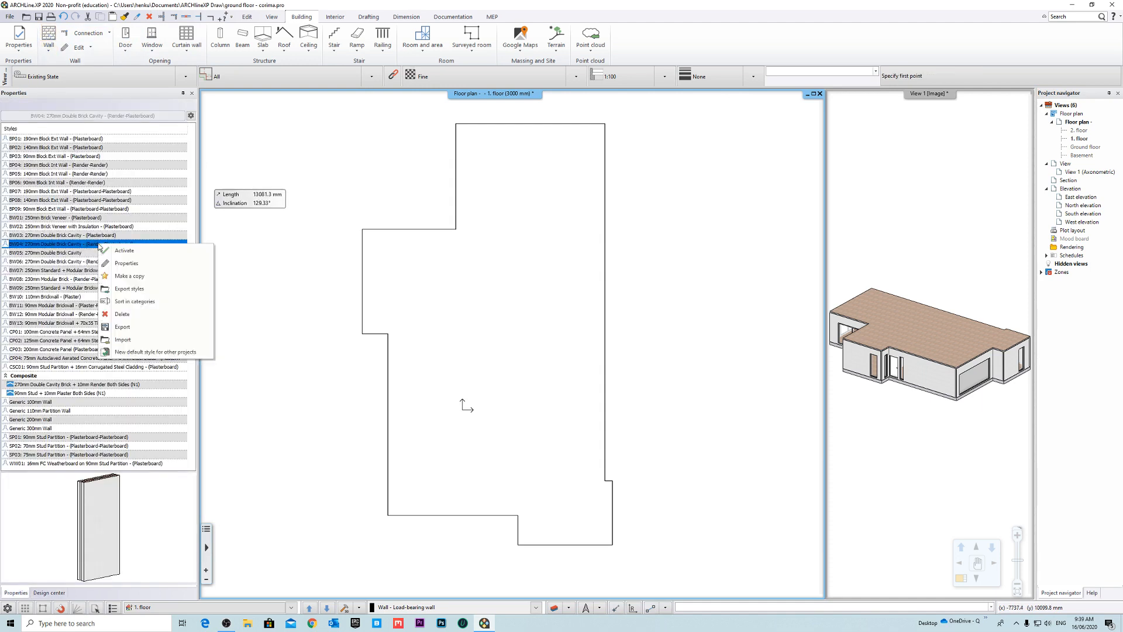
pyautogui.click(133, 264)
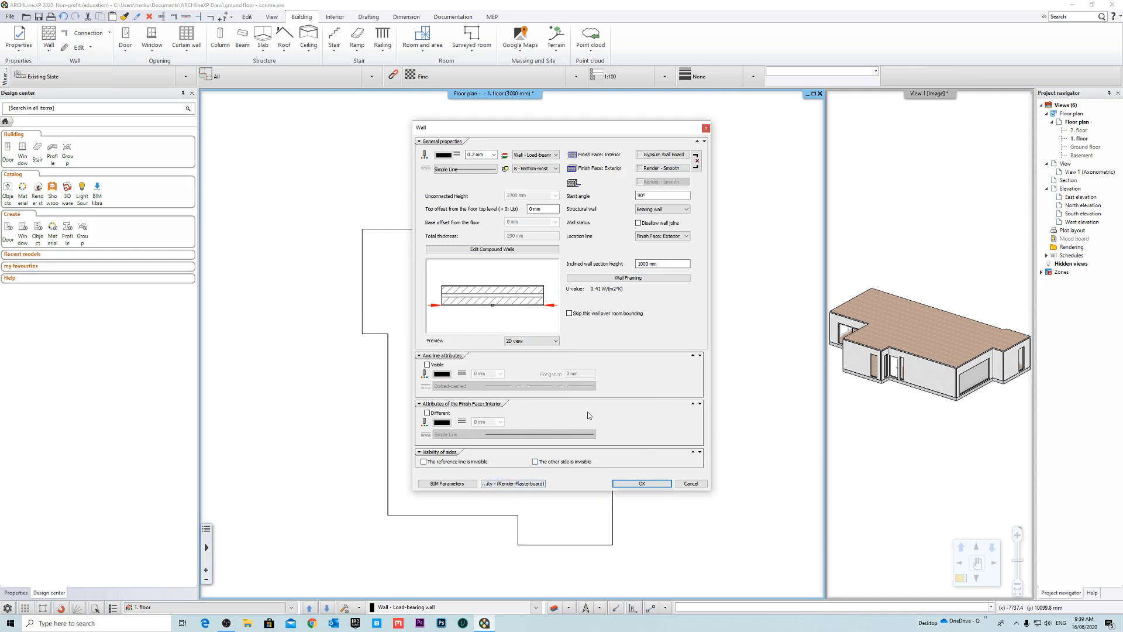
pyautogui.click(505, 250)
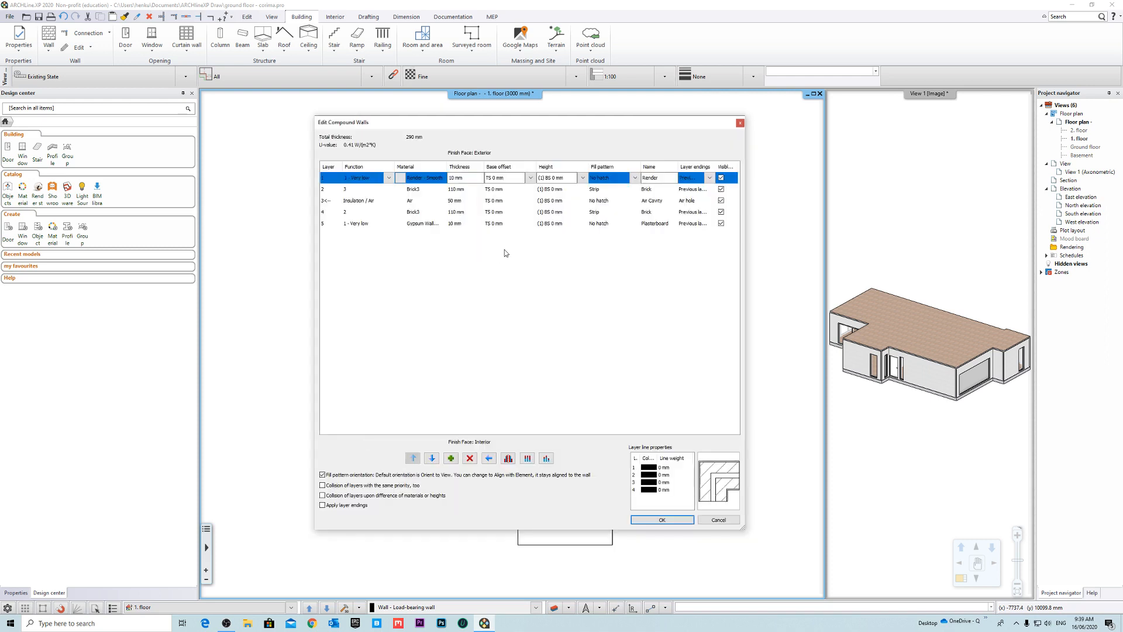
# Step: Set the exterior Render layer's bottom bound to BS - Bottom of Structure
pyautogui.click(519, 178)
pyautogui.click(531, 177)
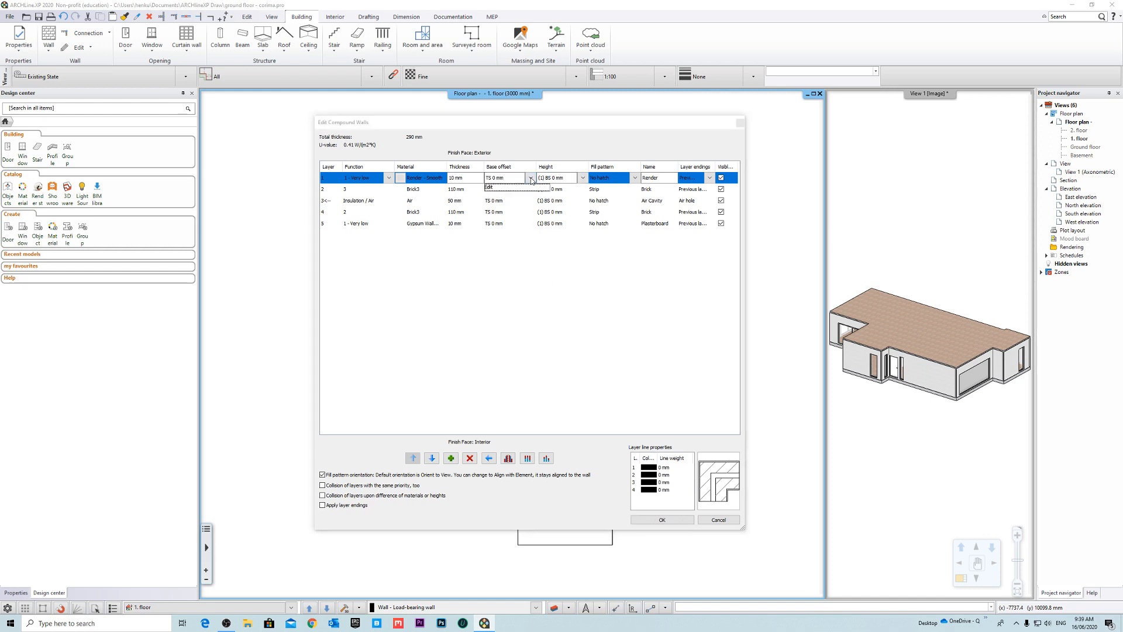
pyautogui.click(502, 187)
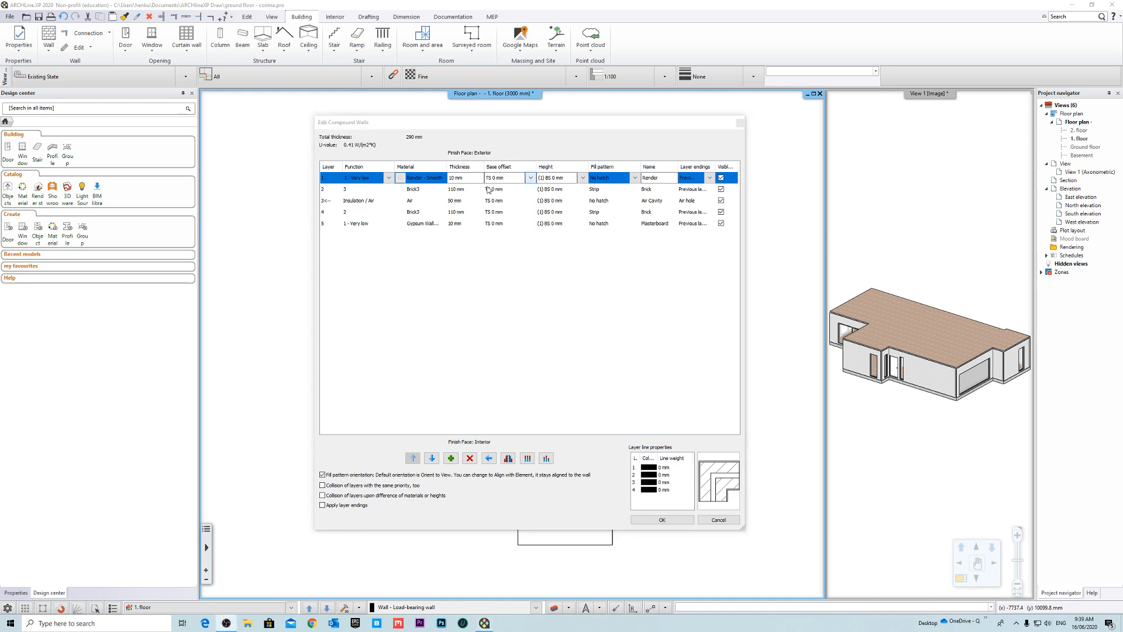
pyautogui.click(531, 177)
pyautogui.click(504, 187)
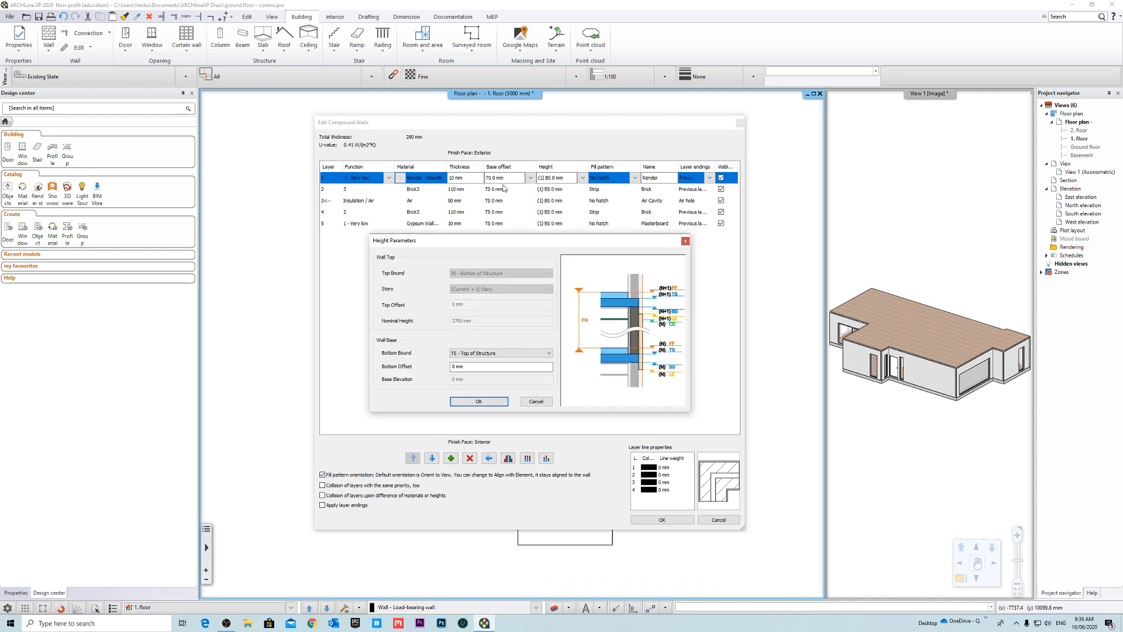
pyautogui.click(496, 353)
pyautogui.click(498, 386)
pyautogui.click(501, 401)
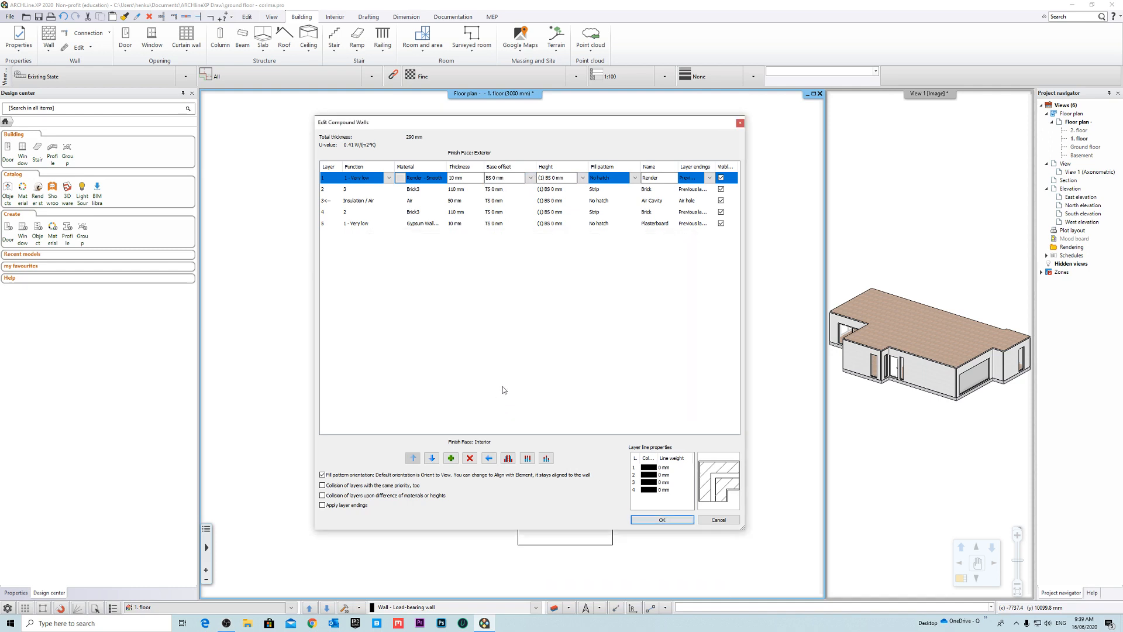
pyautogui.click(528, 191)
pyautogui.click(531, 189)
pyautogui.click(503, 199)
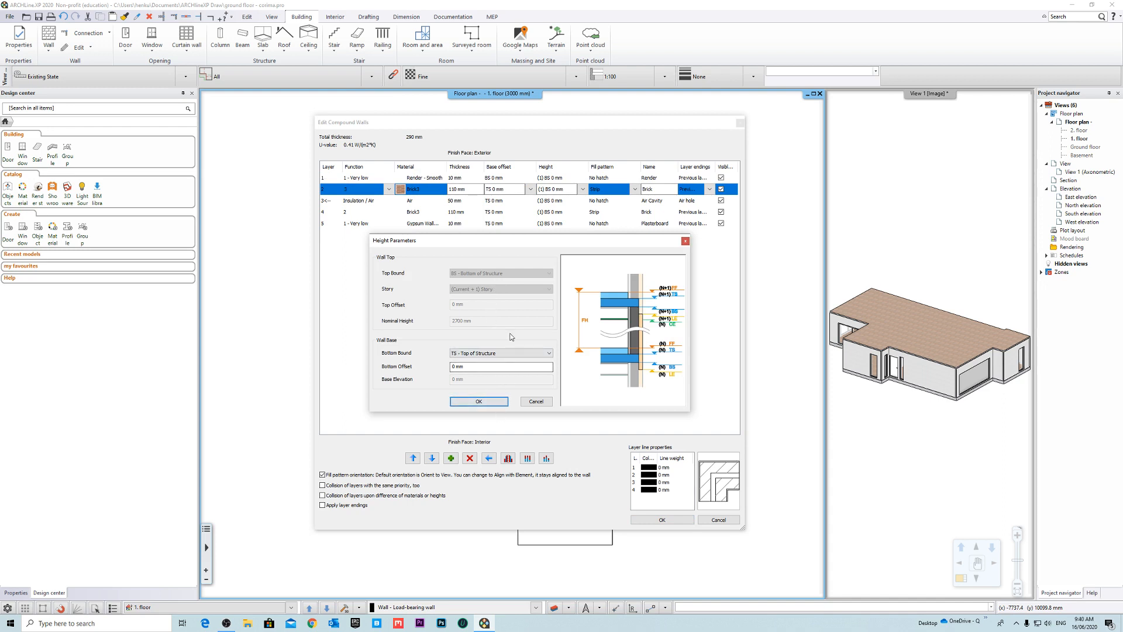
pyautogui.click(506, 355)
pyautogui.click(534, 402)
pyautogui.click(534, 401)
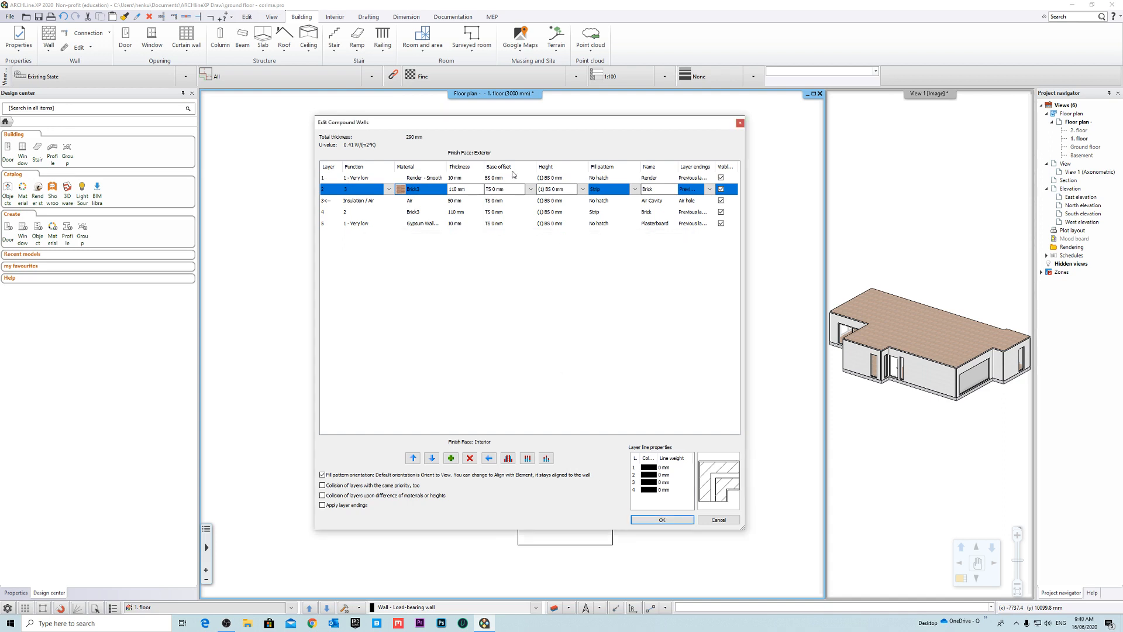
# Step: Copy the Render layer's BS 0 mm base offset to the outer Brick layer and the Air Cavity layer
pyautogui.click(511, 175)
pyautogui.click(512, 176)
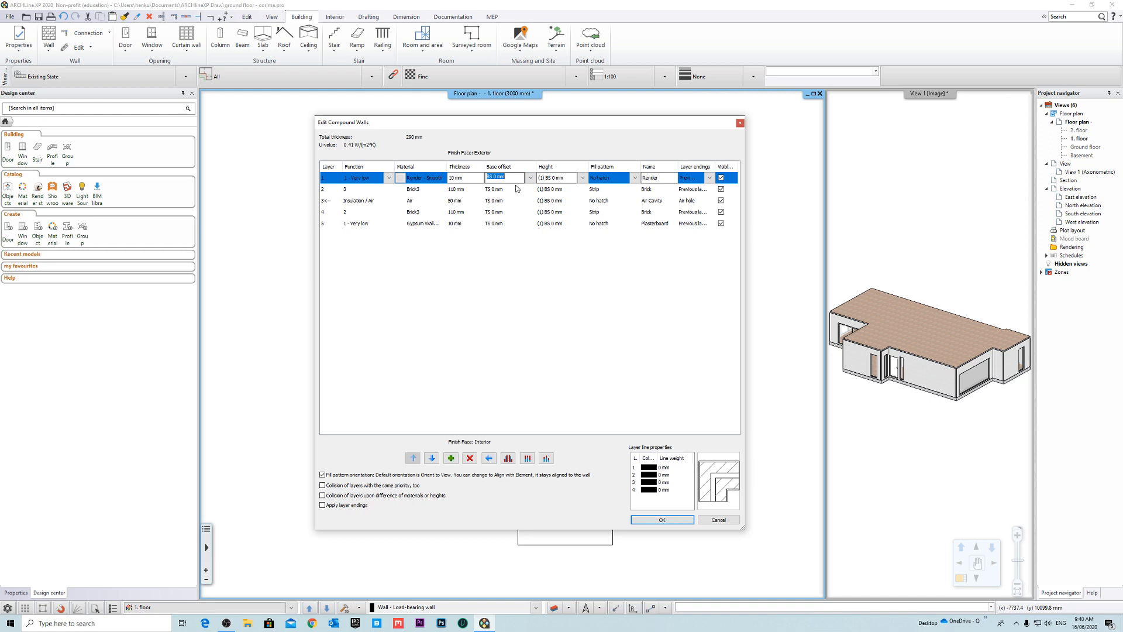
pyautogui.click(516, 188)
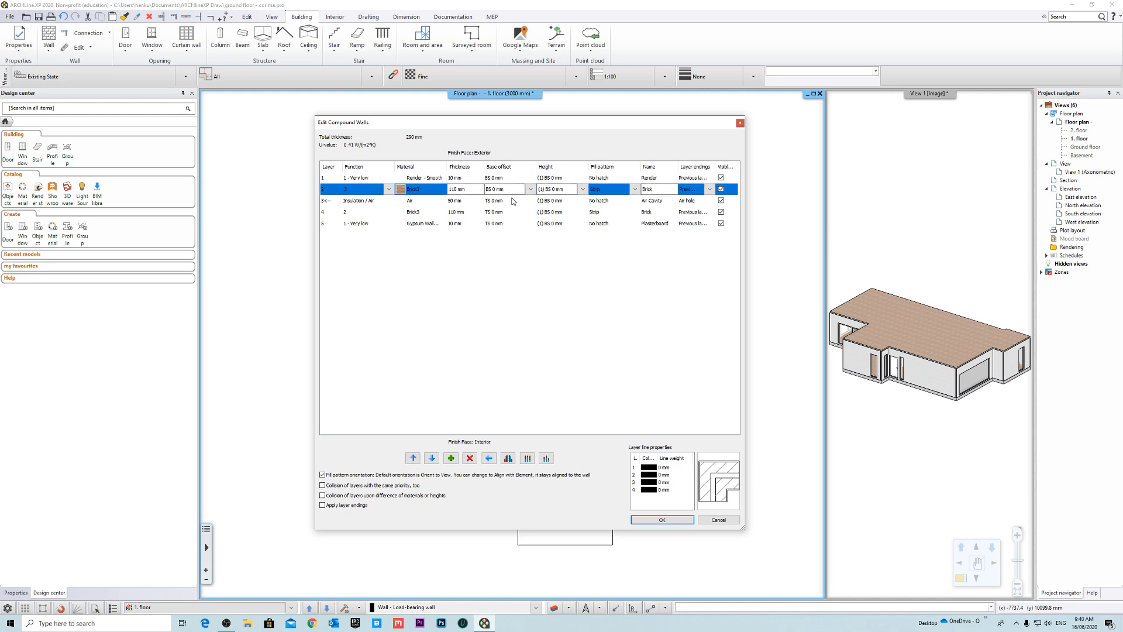
pyautogui.click(513, 201)
# Step: Set the inner Brick layer's bottom offset to -15 mm from TS and copy that base offset to the Plasterboard layer
pyautogui.click(506, 212)
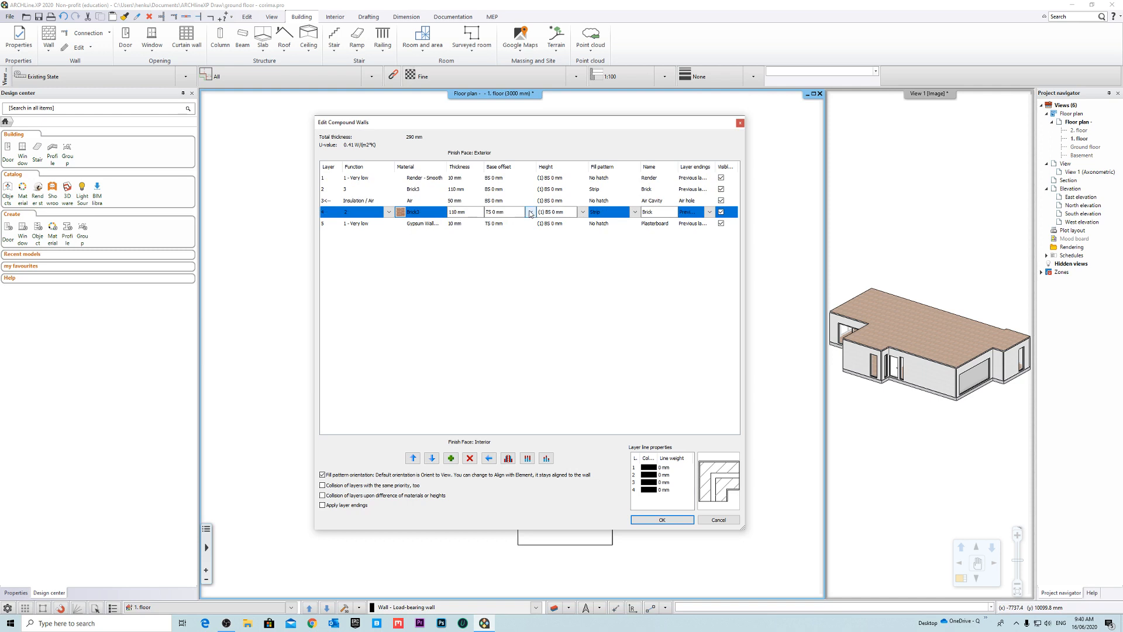
pyautogui.click(530, 212)
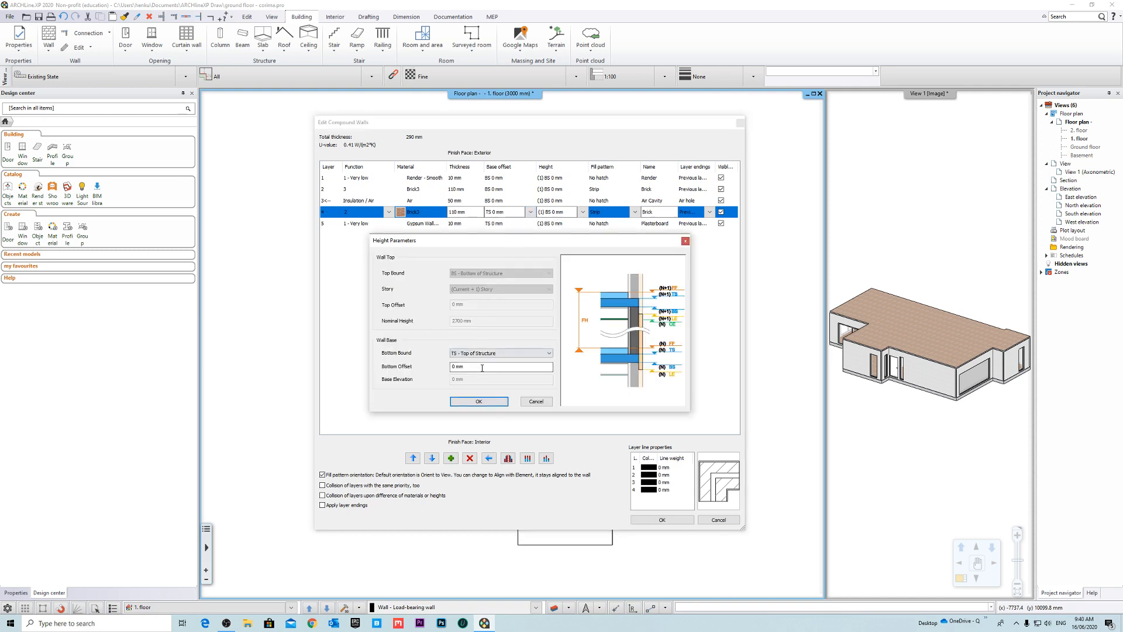
pyautogui.moveTo(482, 367); pyautogui.dragTo(435, 355)
pyautogui.write('-15')
pyautogui.click(495, 401)
pyautogui.click(515, 213)
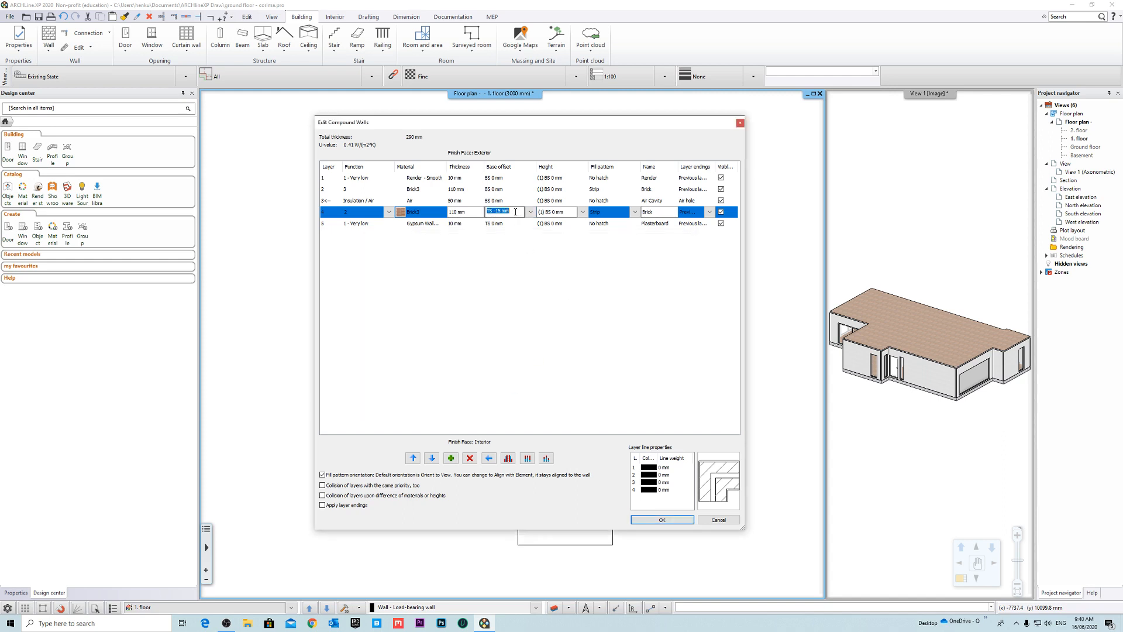
pyautogui.click(513, 223)
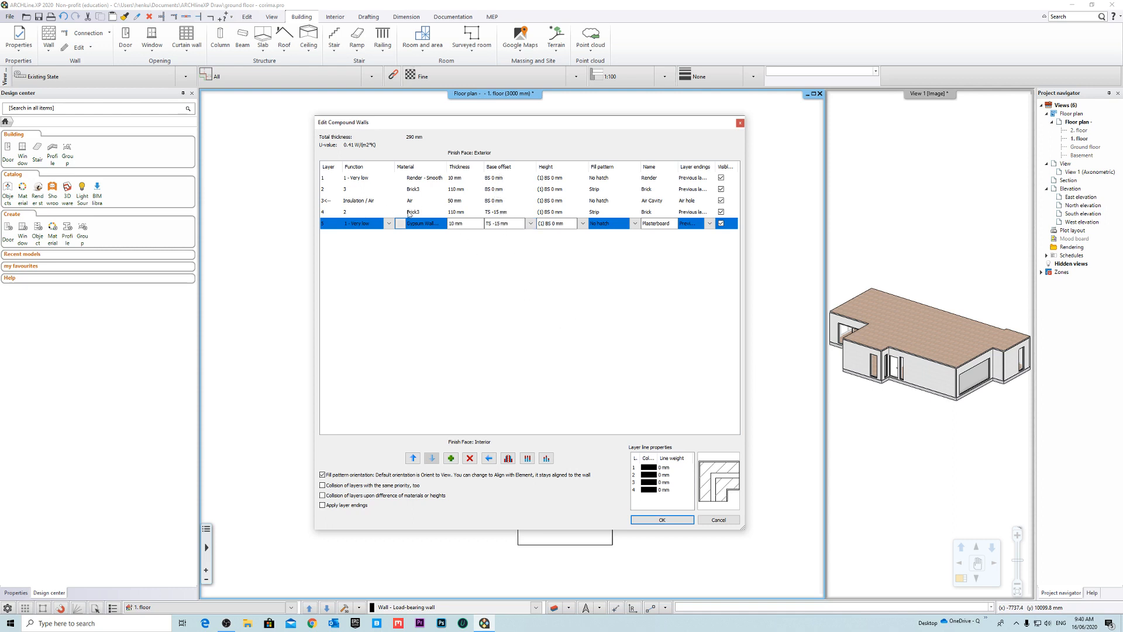
# Step: Check the base offset of every layer and accept the compound wall settings
pyautogui.click(505, 213)
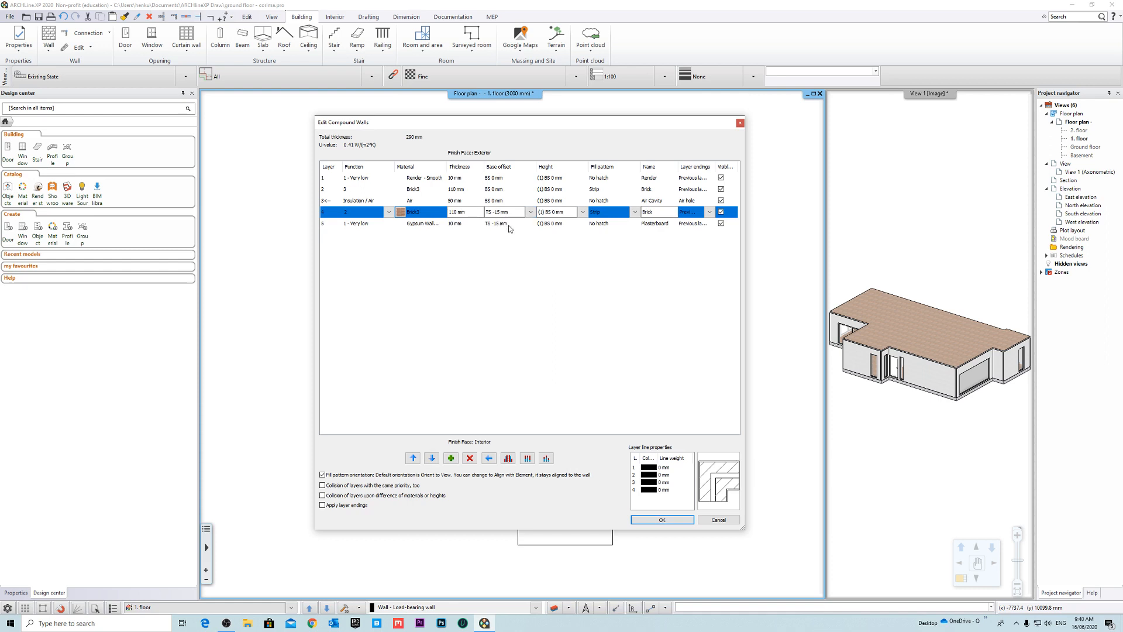
pyautogui.click(502, 178)
pyautogui.click(502, 190)
pyautogui.click(503, 201)
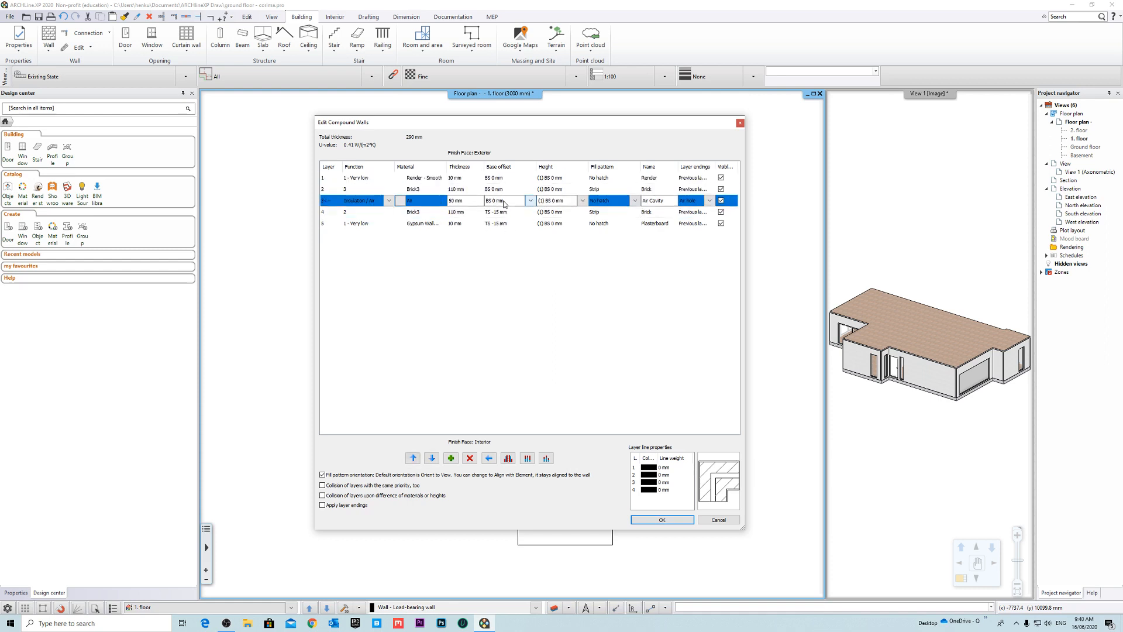
pyautogui.click(502, 212)
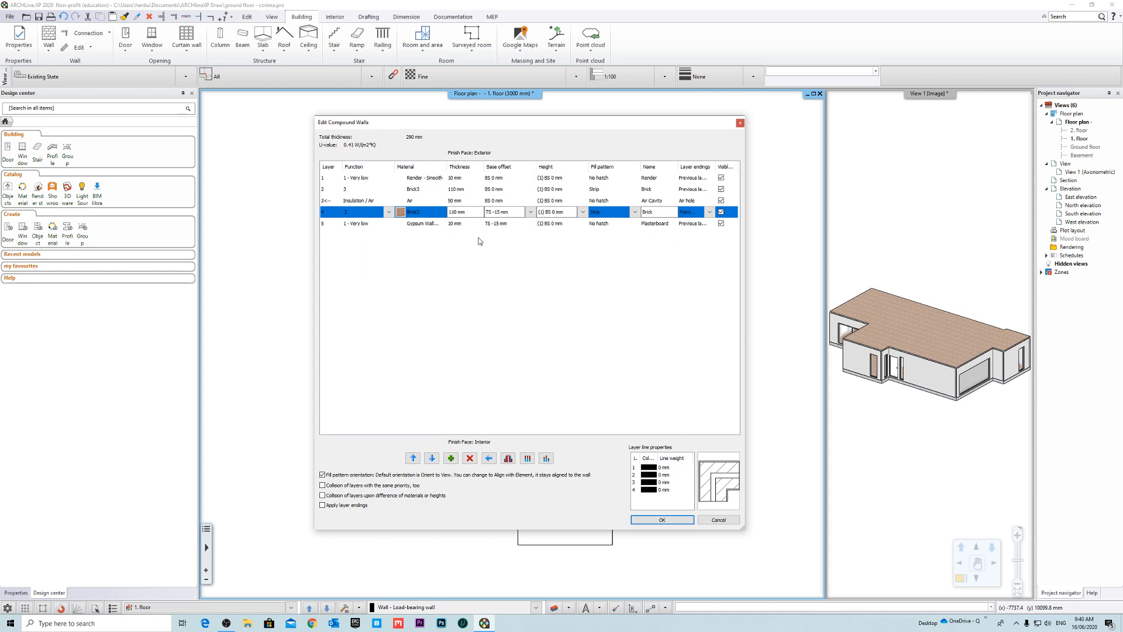
pyautogui.click(505, 224)
pyautogui.click(508, 215)
pyautogui.click(507, 224)
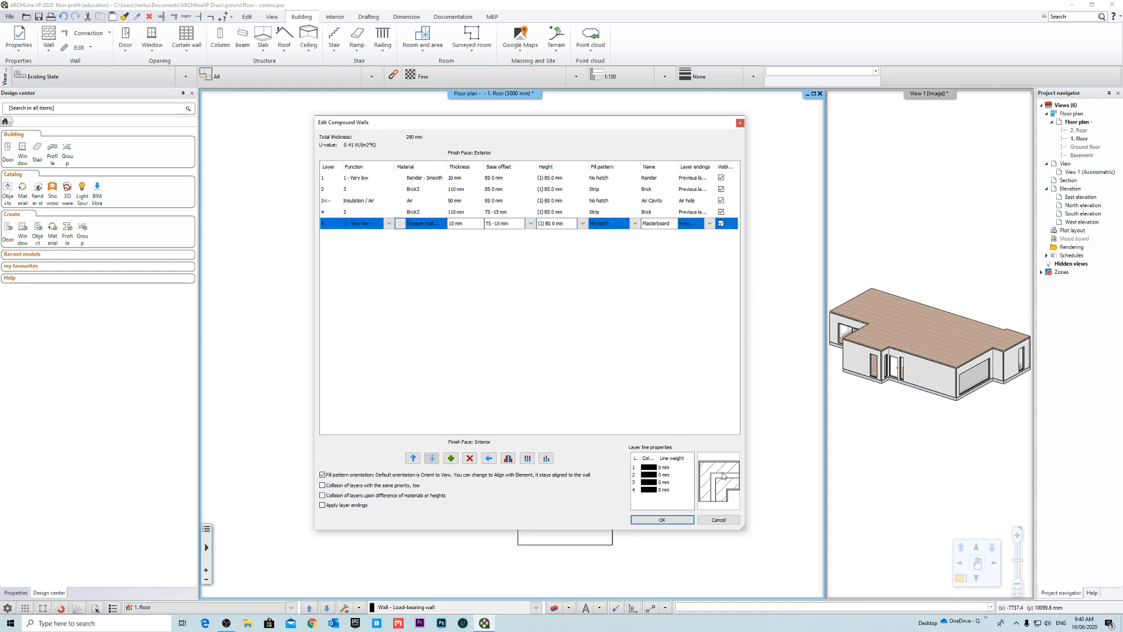
pyautogui.click(670, 521)
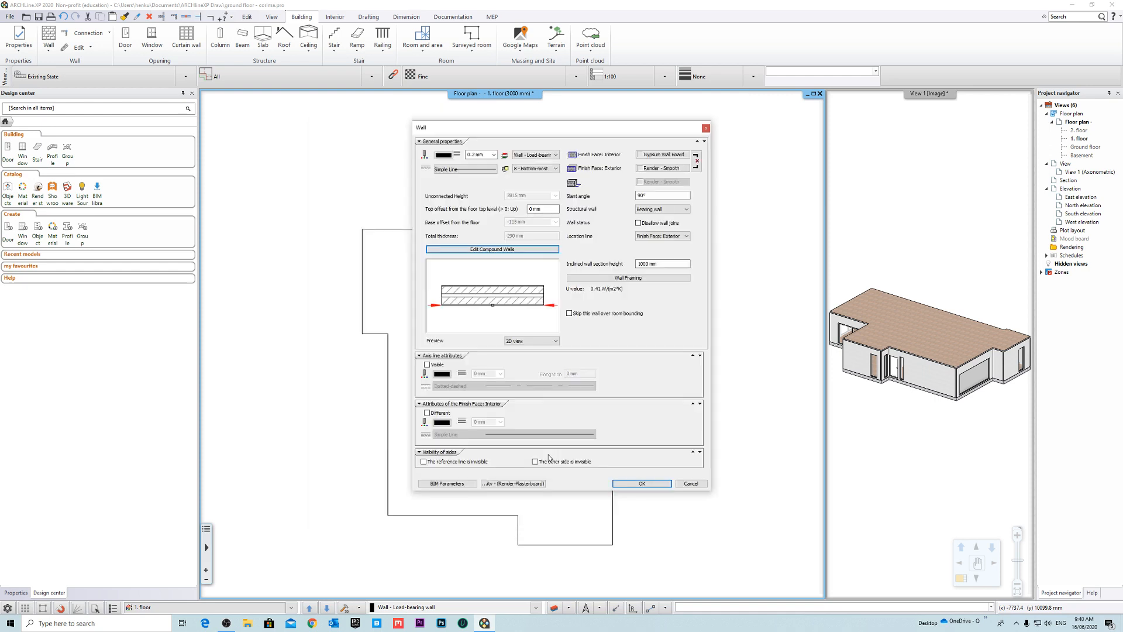
# Step: Save the modified wall as a new style named BW04: 270mm Double Brick Cavity - (Render-Plasterboard) (TS-15mm)
pyautogui.click(512, 483)
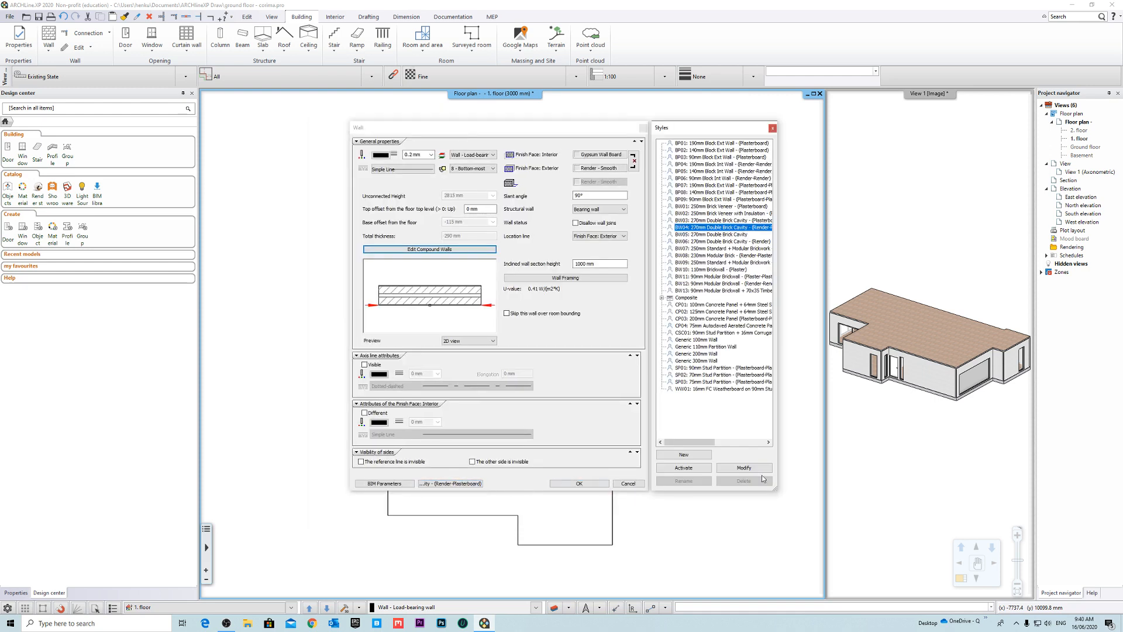
pyautogui.click(685, 455)
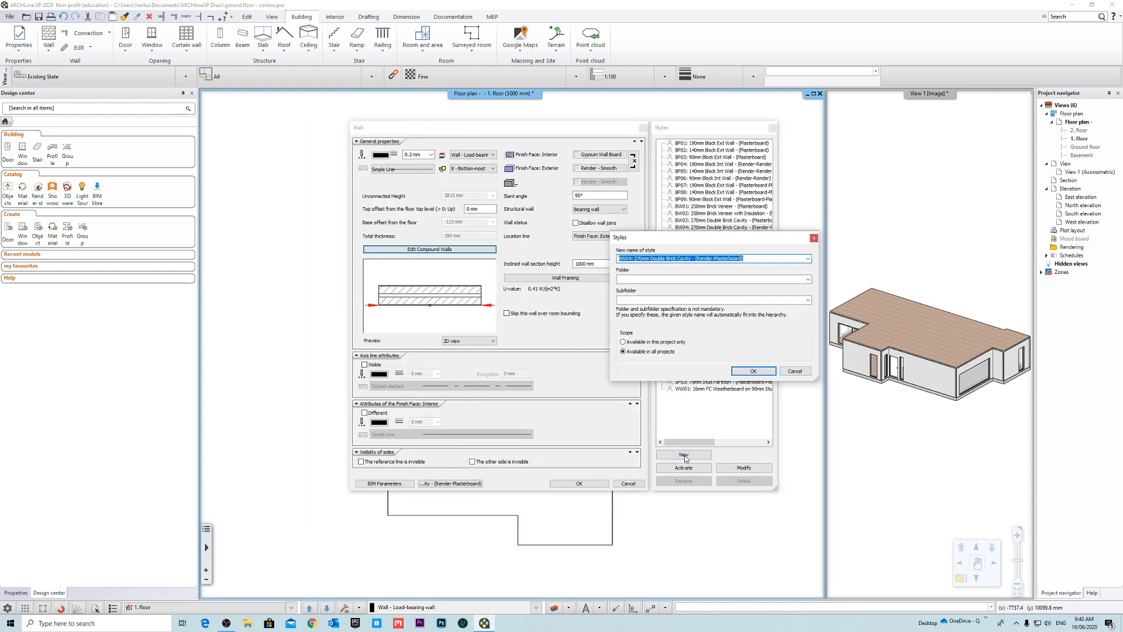
pyautogui.click(754, 259)
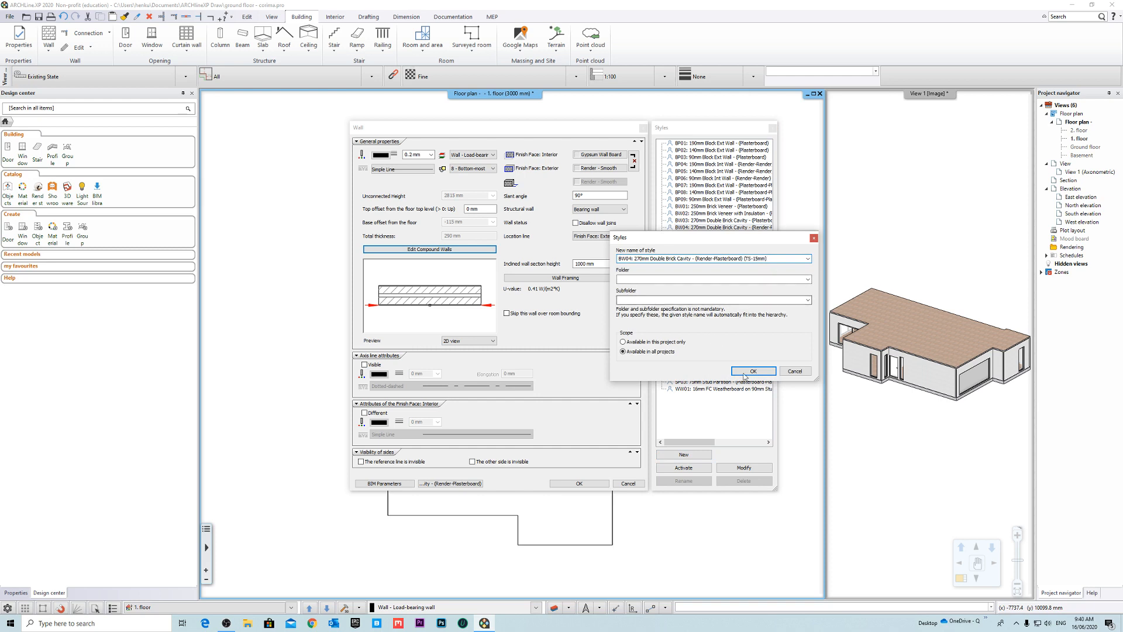
pyautogui.click(800, 301)
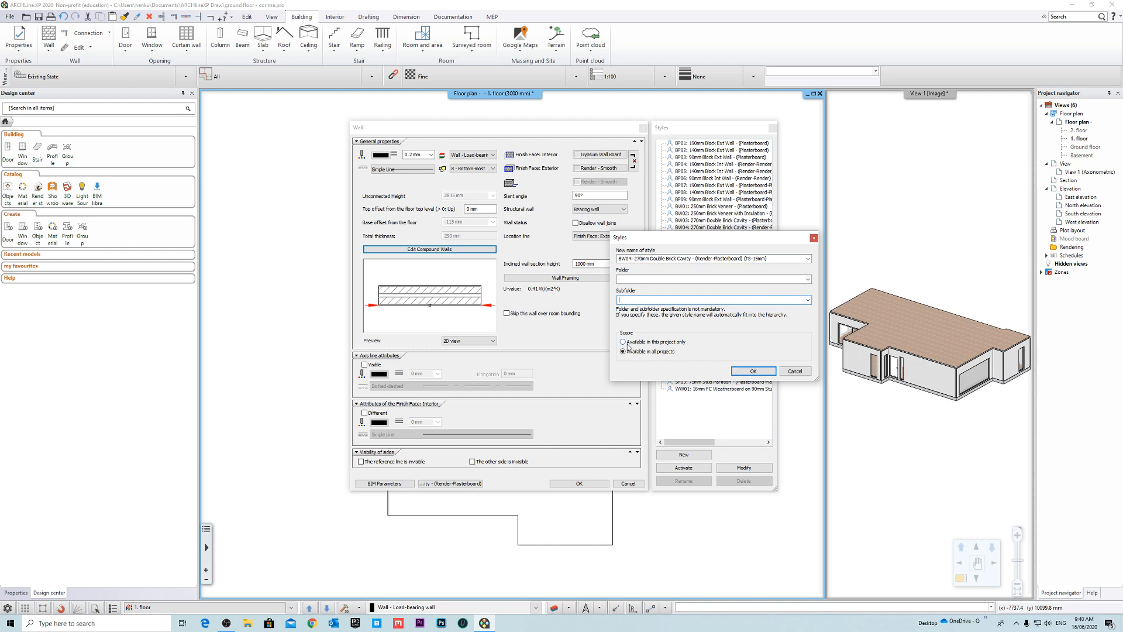
pyautogui.click(756, 372)
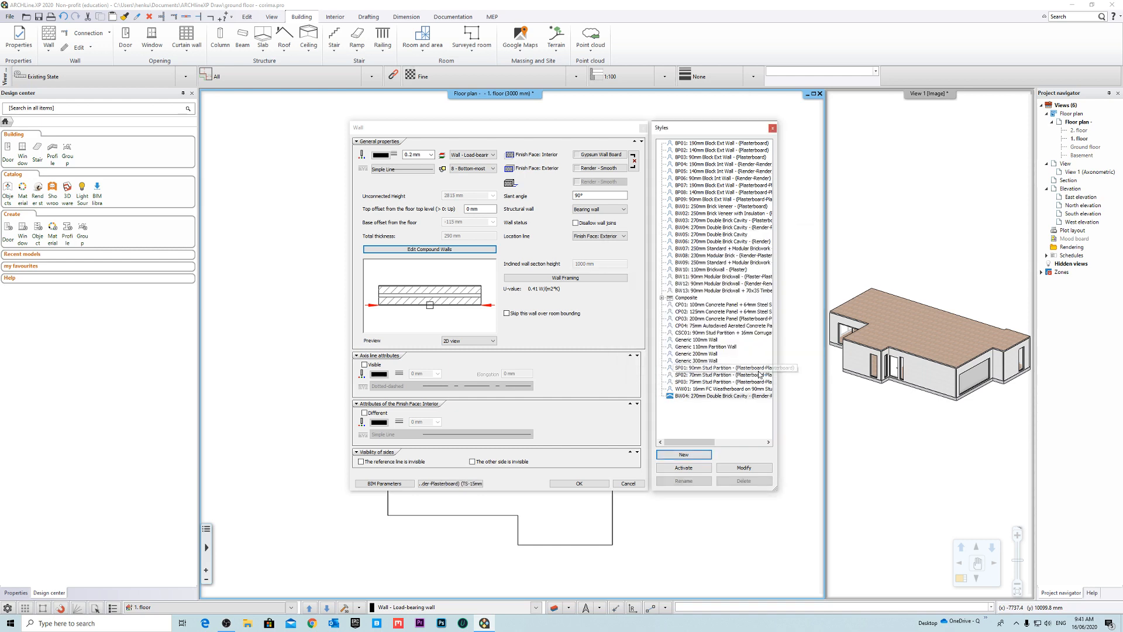
# Step: Activate the new wall style BW04: 270mm Double Brick Cavity - (Render-Plasterboard) (TS-15mm) and accept the wall properties
pyautogui.click(694, 398)
pyautogui.click(683, 468)
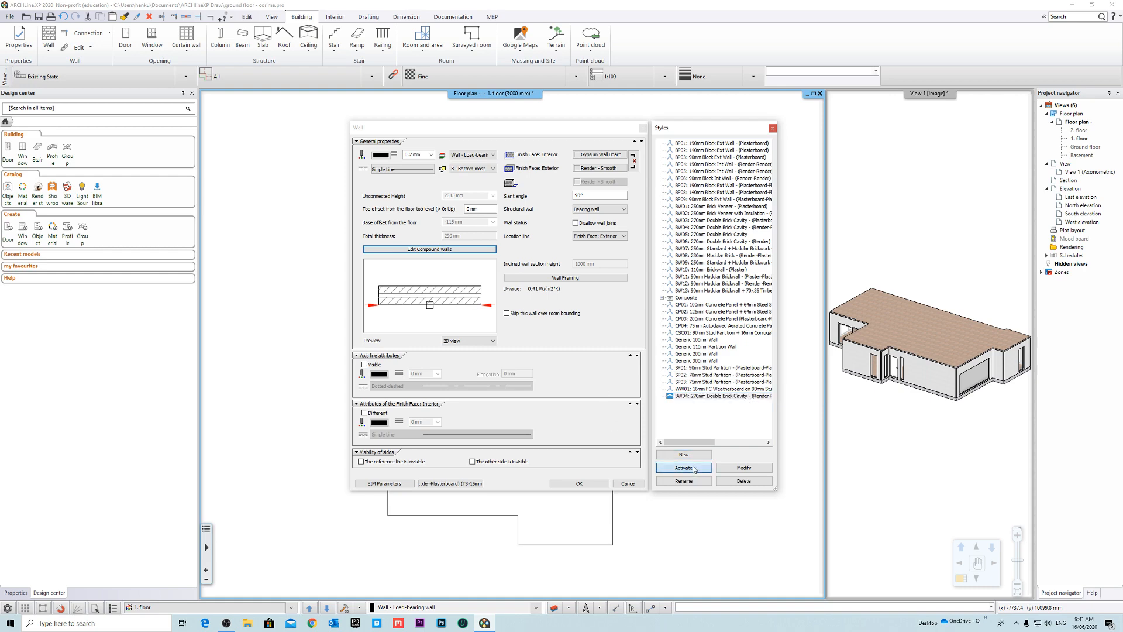
pyautogui.click(579, 483)
# Step: Draw a wall about 7894 mm long down the slab's west edge and continue it along the south edge above the garage opening
pyautogui.scroll(5, 459, 392)
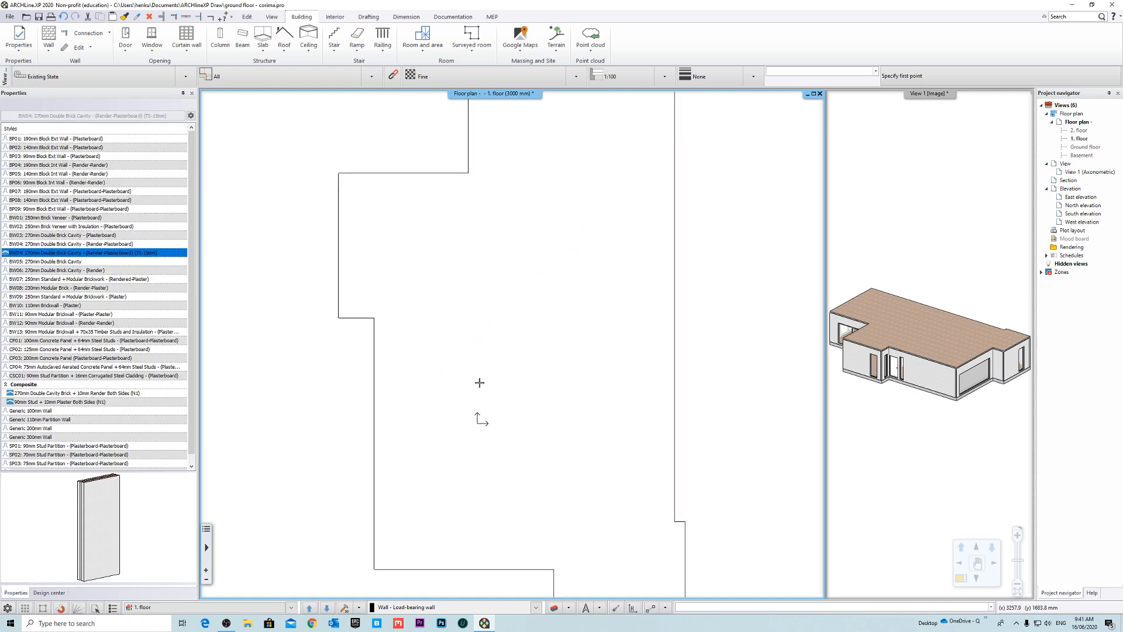
pyautogui.click(370, 244)
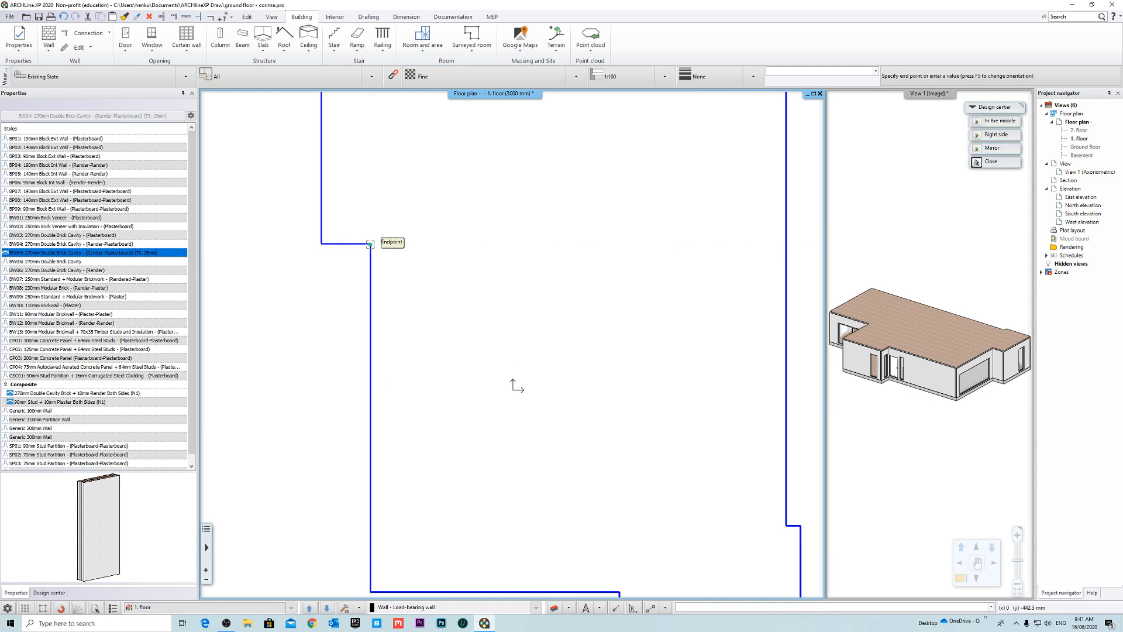
pyautogui.moveTo(492, 426); pyautogui.dragTo(531, 237, button='middle')
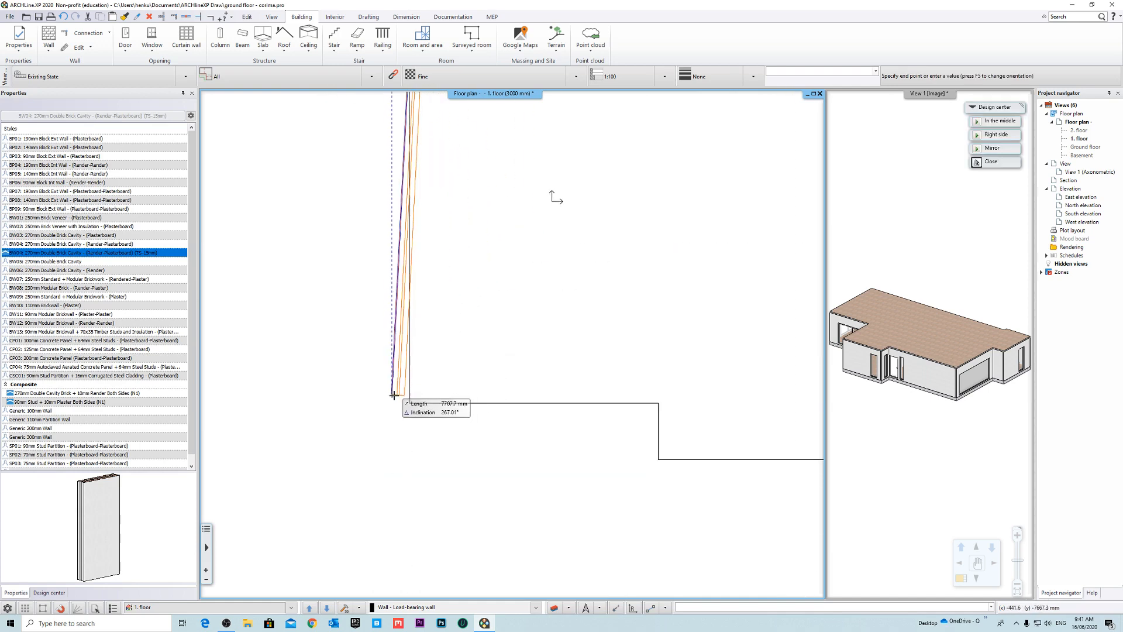
pyautogui.moveTo(426, 334); pyautogui.dragTo(425, 371, button='middle')
pyautogui.scroll(-2, 513, 545)
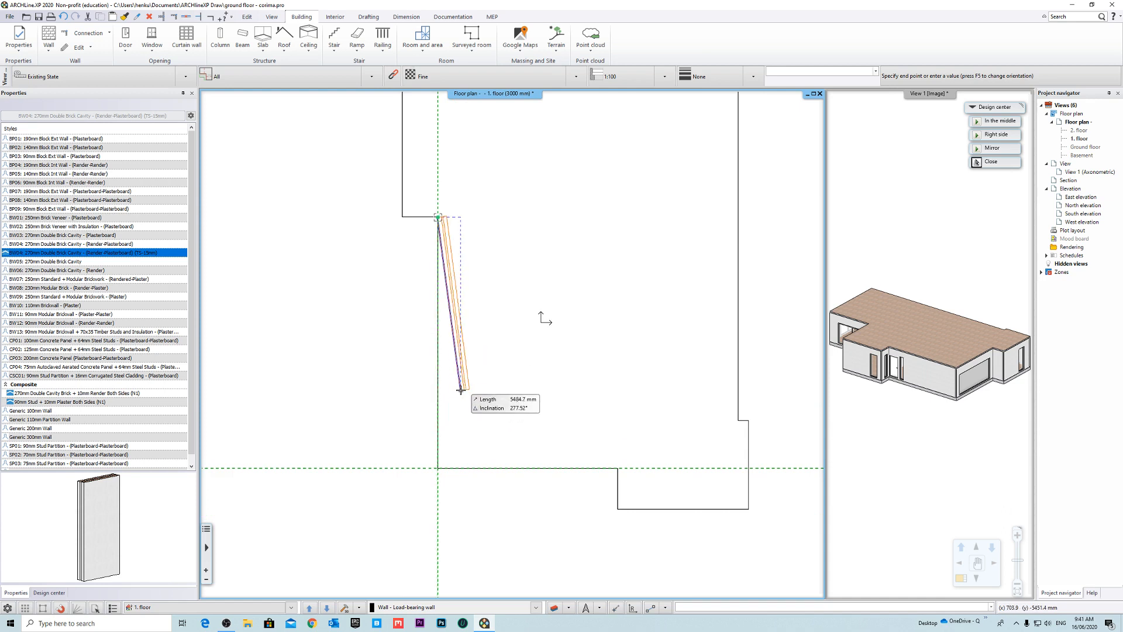
pyautogui.scroll(2, 416, 429)
pyautogui.moveTo(536, 489); pyautogui.dragTo(486, 410, button='middle')
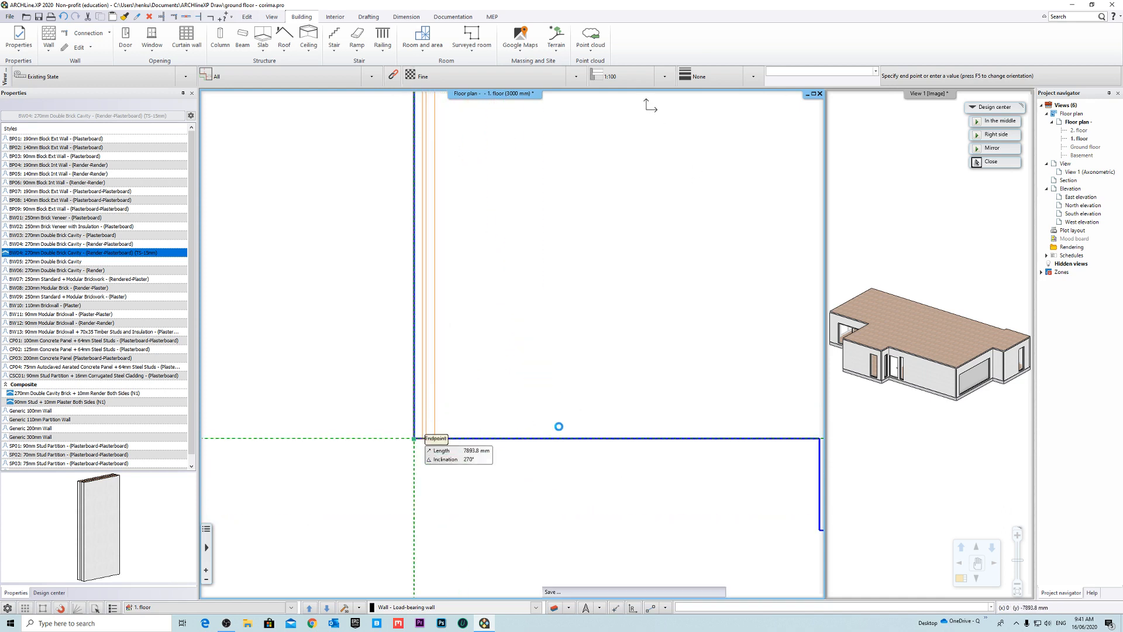
pyautogui.click(413, 438)
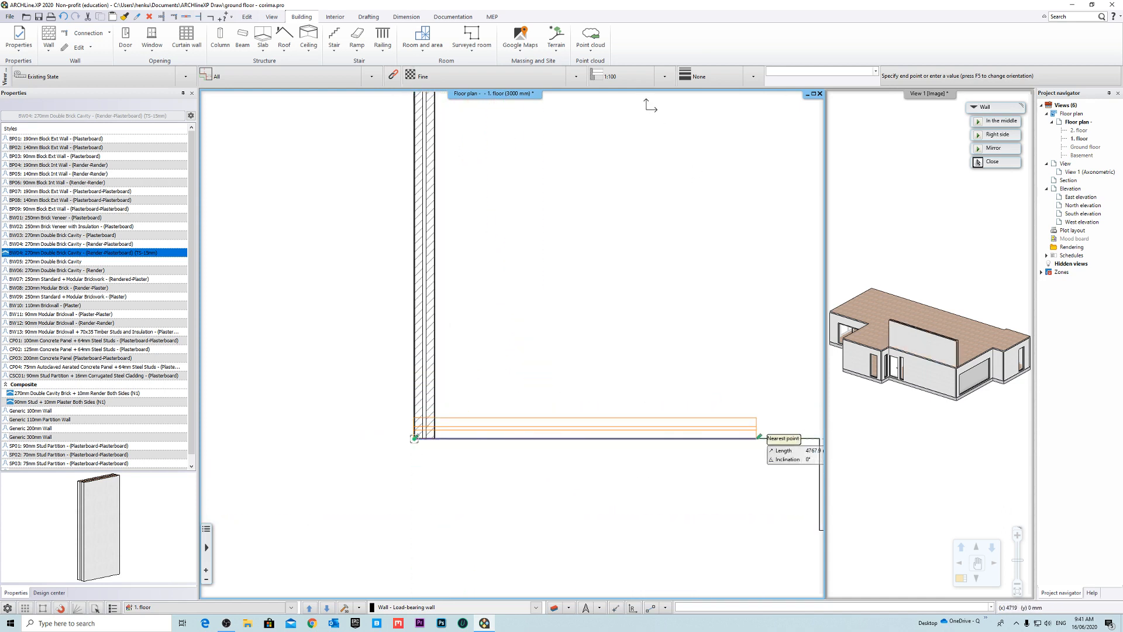
pyautogui.moveTo(754, 437); pyautogui.dragTo(585, 429, button='middle')
pyautogui.click(820, 438)
pyautogui.press('Escape')
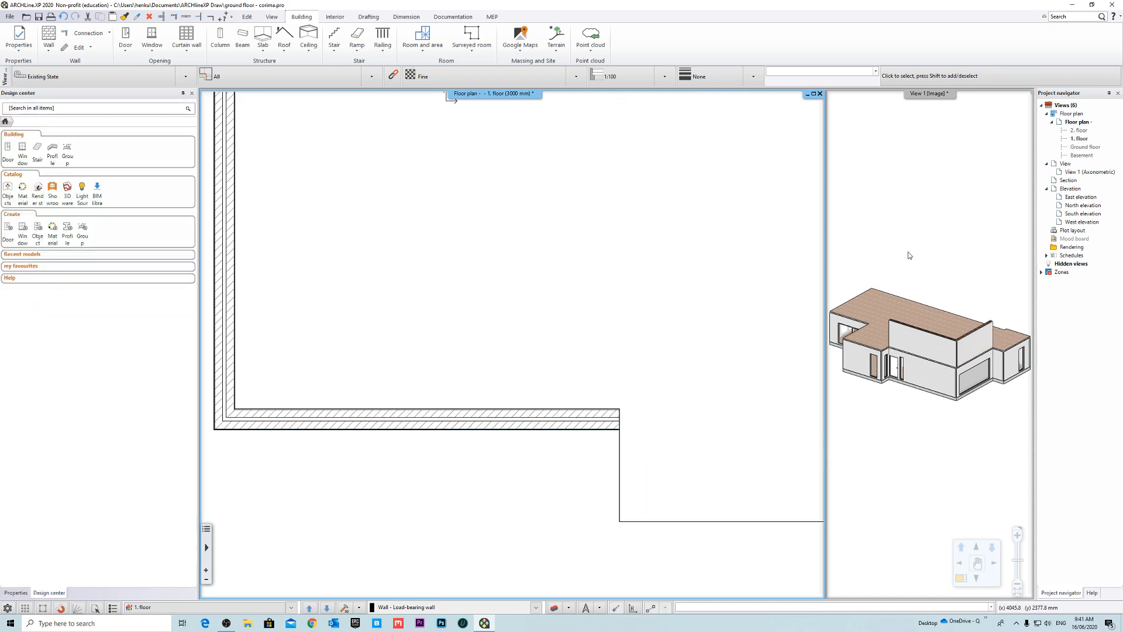
# Step: Make the 3D view the main view and examine how the two upper walls sit on the slab and ground-floor walls
pyautogui.rightClick(927, 93)
pyautogui.click(953, 100)
pyautogui.scroll(3, 602, 368)
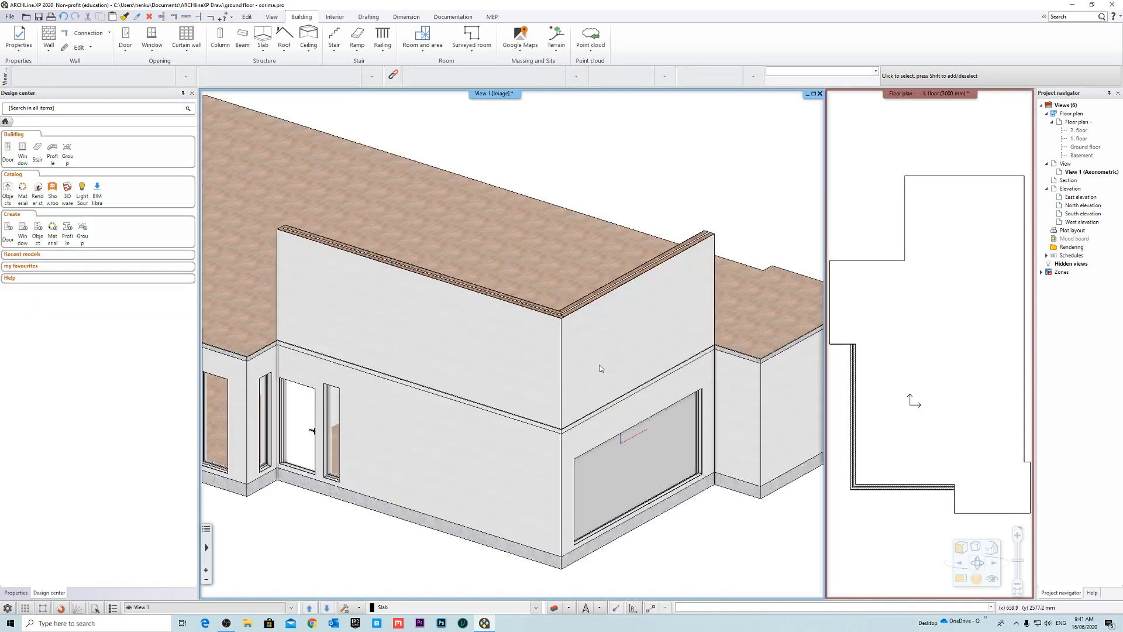
pyautogui.scroll(2, 577, 389)
pyautogui.keyDown('shift'); pyautogui.moveTo(577, 433); pyautogui.dragTo(649, 413, button='middle'); pyautogui.keyUp('shift')
pyautogui.scroll(-3, 465, 470)
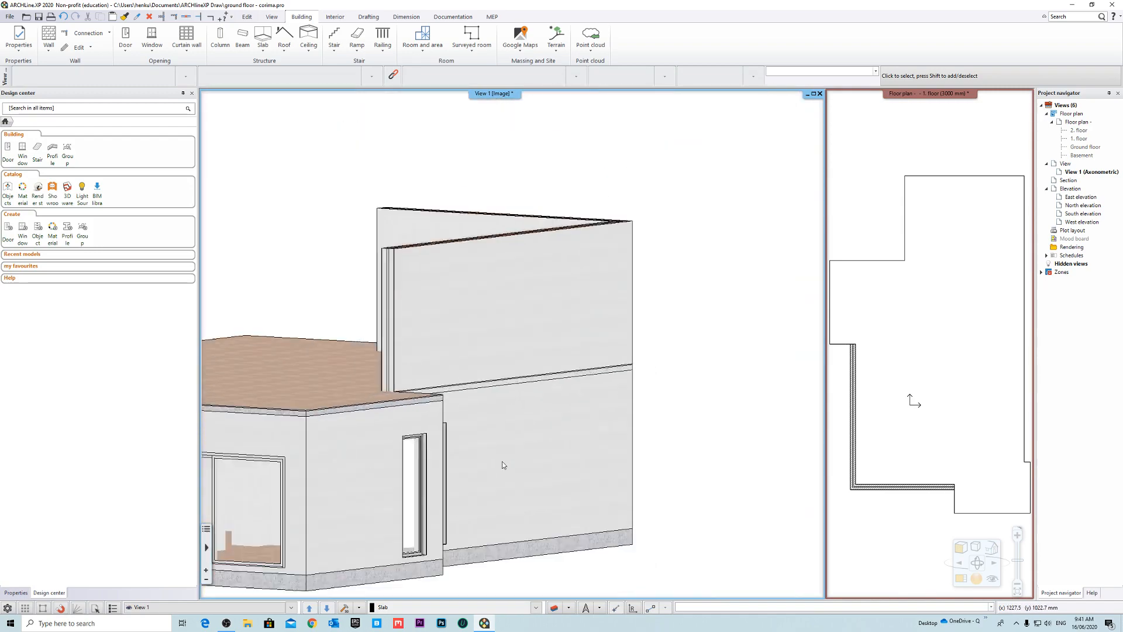
pyautogui.keyDown('shift'); pyautogui.moveTo(673, 376); pyautogui.dragTo(524, 409, button='middle'); pyautogui.keyUp('shift')
pyautogui.scroll(5, 520, 354)
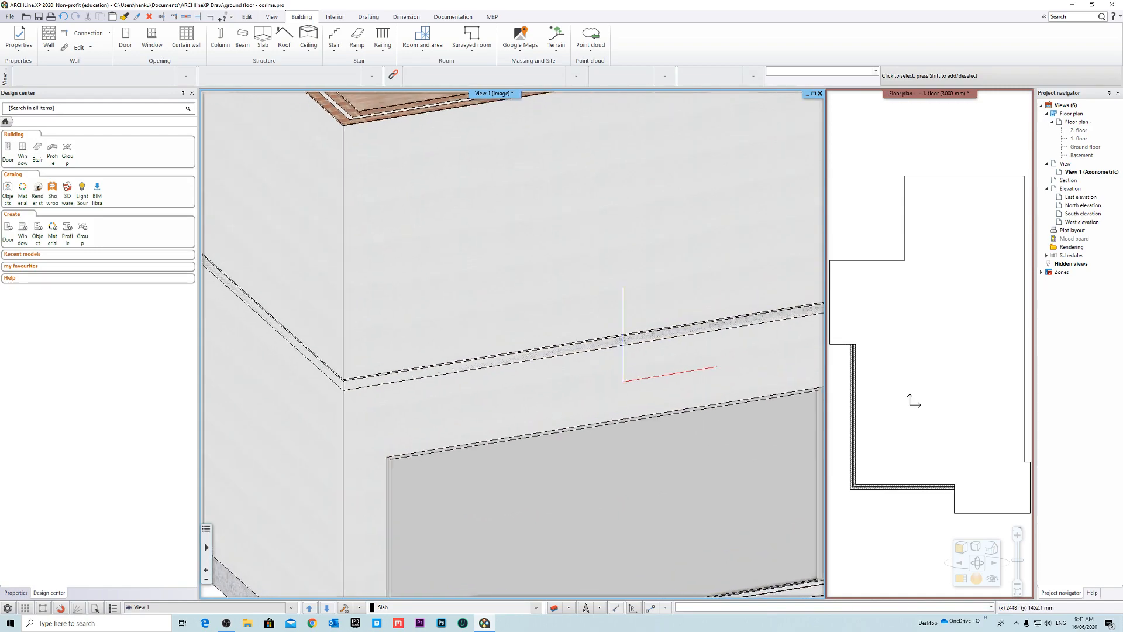
pyautogui.click(438, 366)
pyautogui.keyDown('shift'); pyautogui.moveTo(542, 336); pyautogui.dragTo(495, 353, button='middle'); pyautogui.keyUp('shift')
pyautogui.scroll(-4, 510, 345)
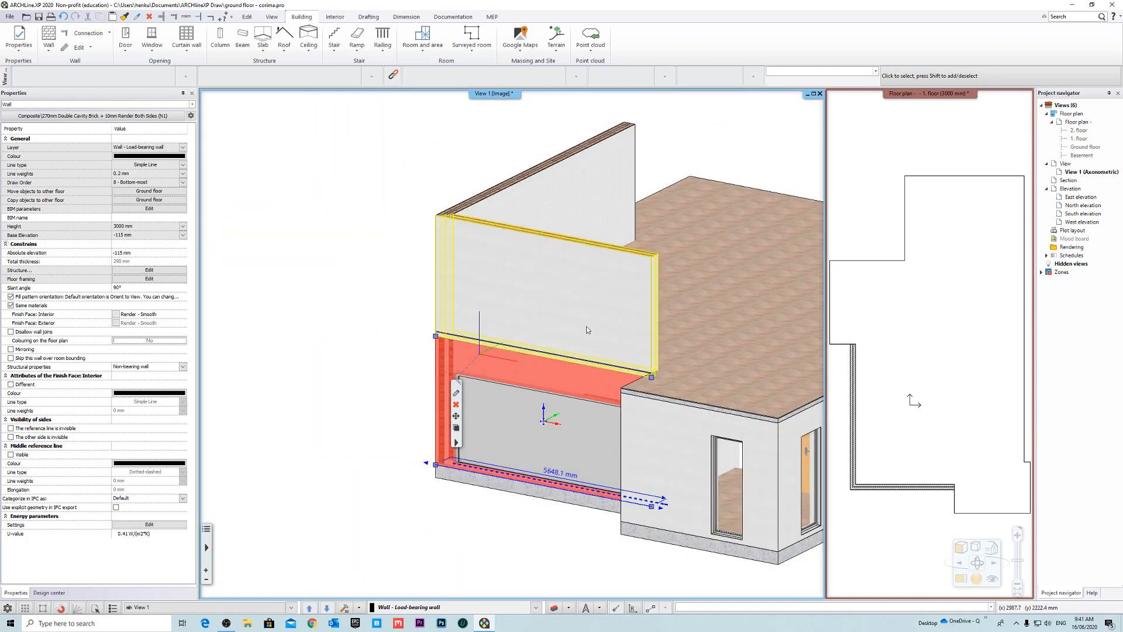
# Step: Shorten the upper wall above the garage opening to about 3959 mm by moving its free end back along the wall
pyautogui.click(586, 326)
pyautogui.scroll(3, 682, 367)
pyautogui.click(625, 378)
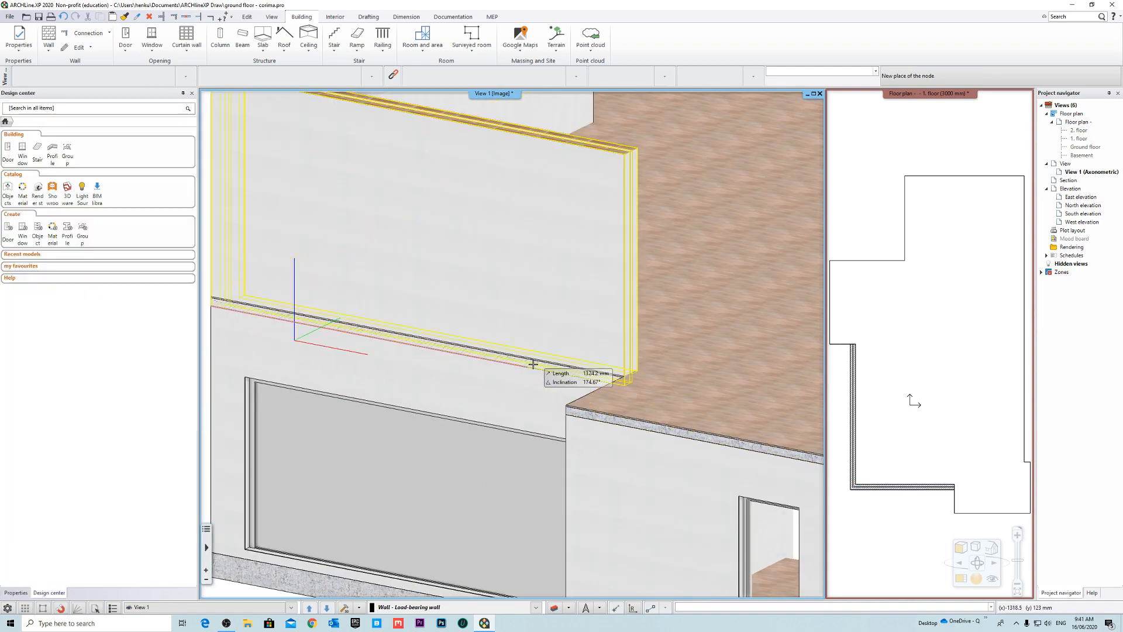
pyautogui.click(501, 361)
pyautogui.press('Escape')
# Step: Examine the base of the shortened wall's open end, where its layers meet the exposed slab edge
pyautogui.keyDown('shift'); pyautogui.moveTo(486, 376); pyautogui.dragTo(521, 308, button='middle'); pyautogui.keyUp('shift')
pyautogui.scroll(-2, 527, 345)
pyautogui.scroll(3, 619, 379)
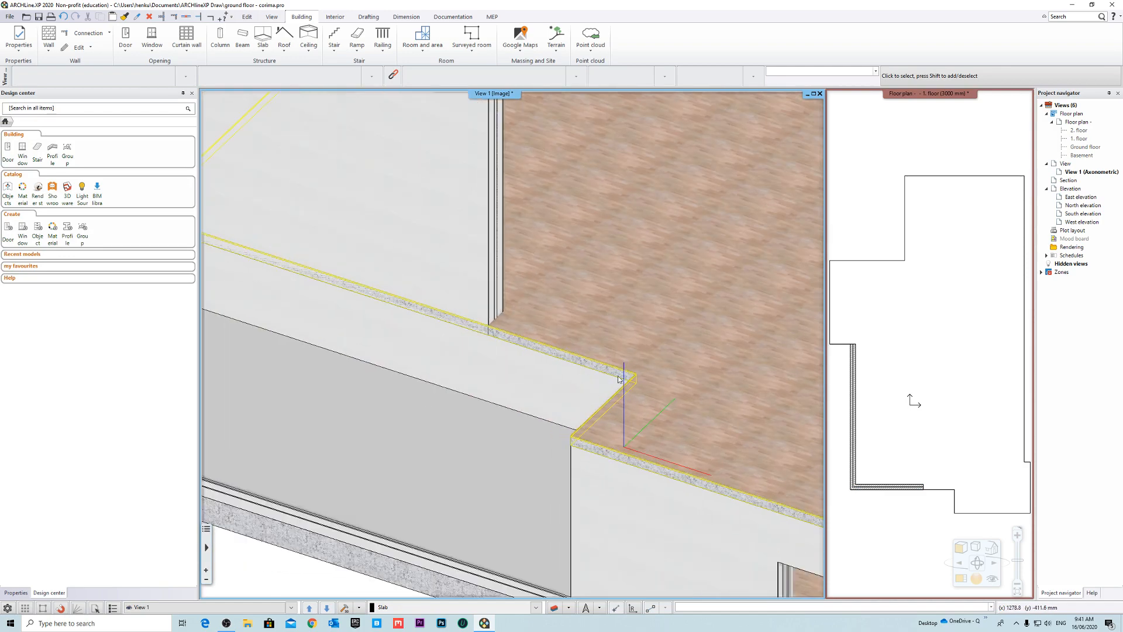
pyautogui.click(593, 350)
pyautogui.press('Escape')
pyautogui.scroll(-3, 535, 332)
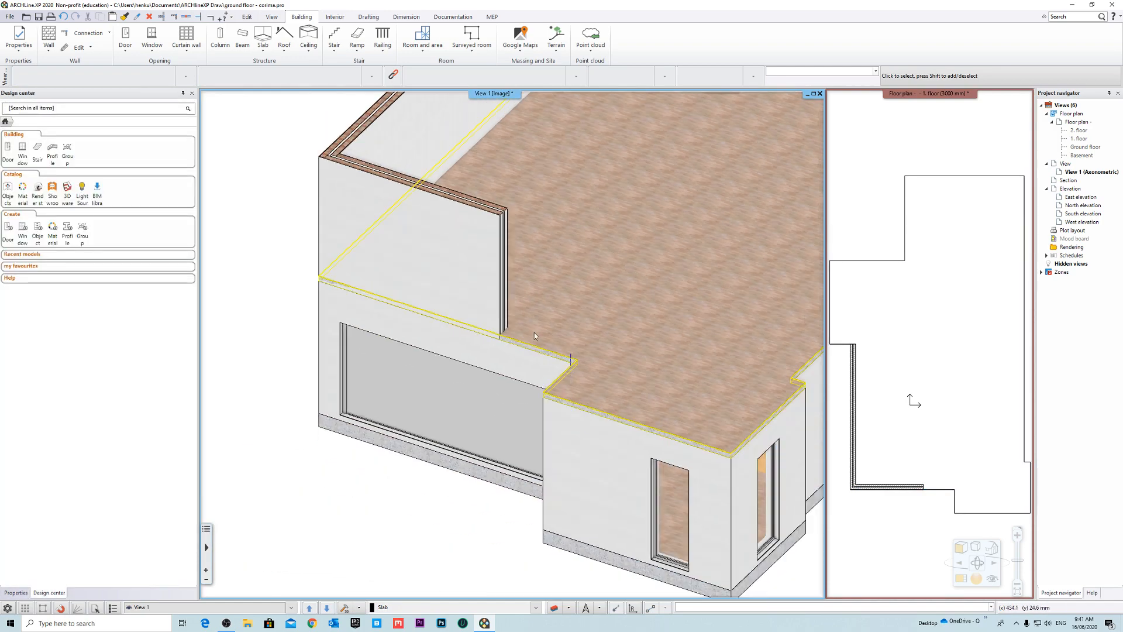
pyautogui.scroll(5, 512, 339)
pyautogui.click(500, 377)
pyautogui.keyDown('shift'); pyautogui.moveTo(499, 377); pyautogui.dragTo(591, 360, button='middle'); pyautogui.keyUp('shift')
pyautogui.press('Escape')
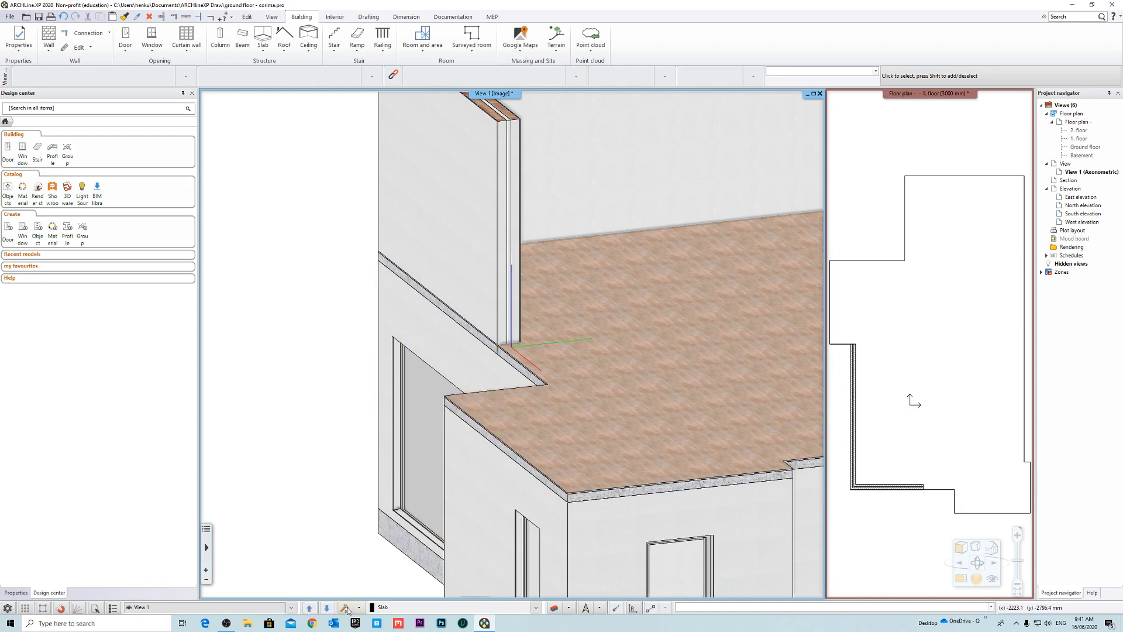
pyautogui.scroll(-5, 507, 373)
pyautogui.scroll(7, 507, 373)
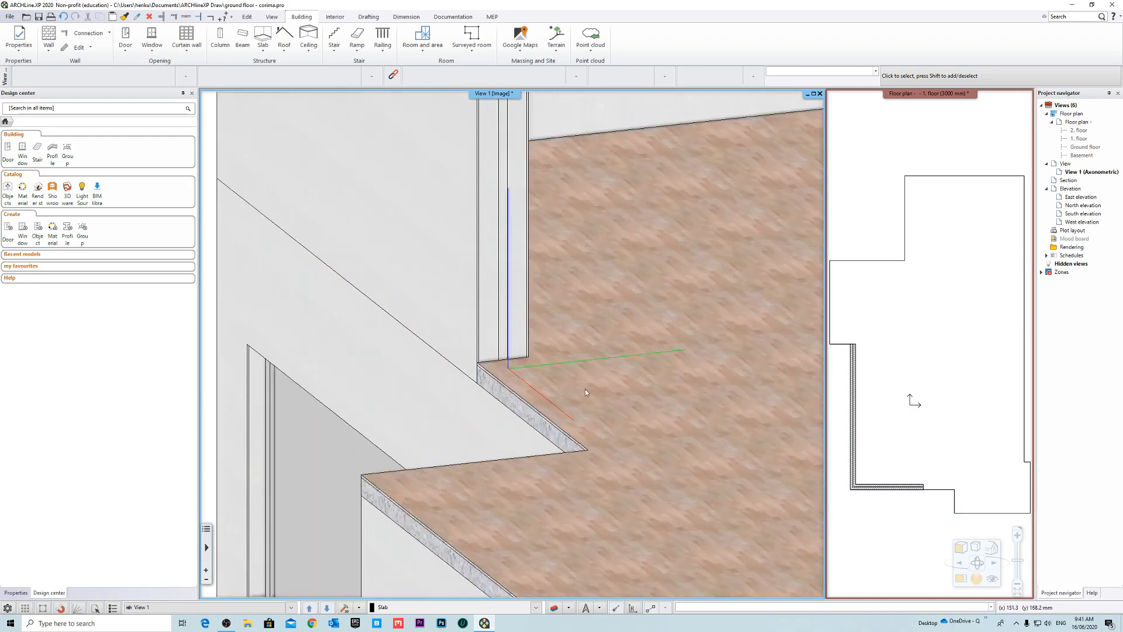
pyautogui.scroll(6, 463, 360)
pyautogui.scroll(2, 716, 410)
pyautogui.keyDown('shift'); pyautogui.moveTo(633, 363); pyautogui.dragTo(532, 399, button='middle'); pyautogui.keyUp('shift')
pyautogui.click(610, 364)
pyautogui.press('Escape')
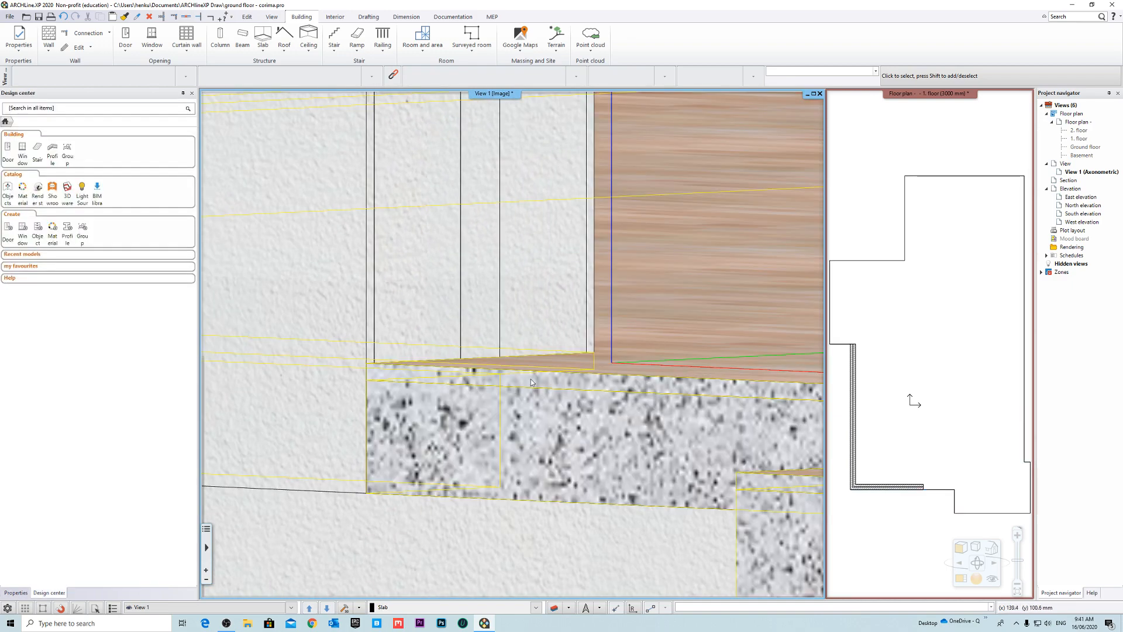
pyautogui.scroll(-4, 542, 416)
# Step: Try offsetting the slab edge above the garage opening 290 mm inward to the wall's interior finish face
pyautogui.click(558, 384)
pyautogui.keyDown('shift'); pyautogui.moveTo(592, 346); pyautogui.dragTo(565, 390, button='middle'); pyautogui.keyUp('shift')
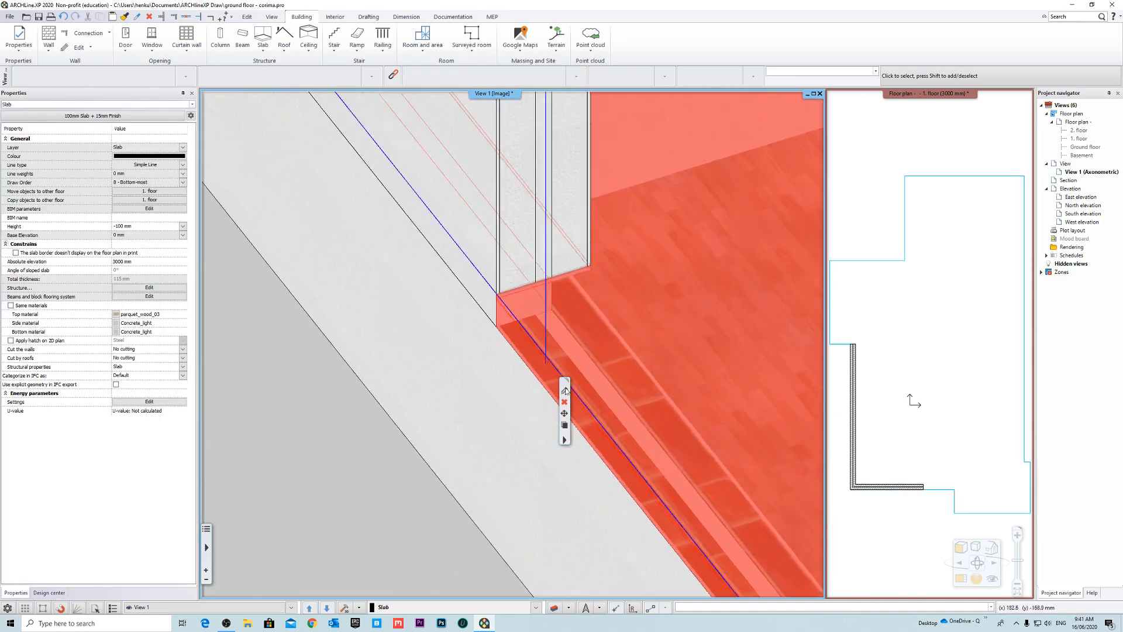
pyautogui.click(549, 365)
pyautogui.click(580, 365)
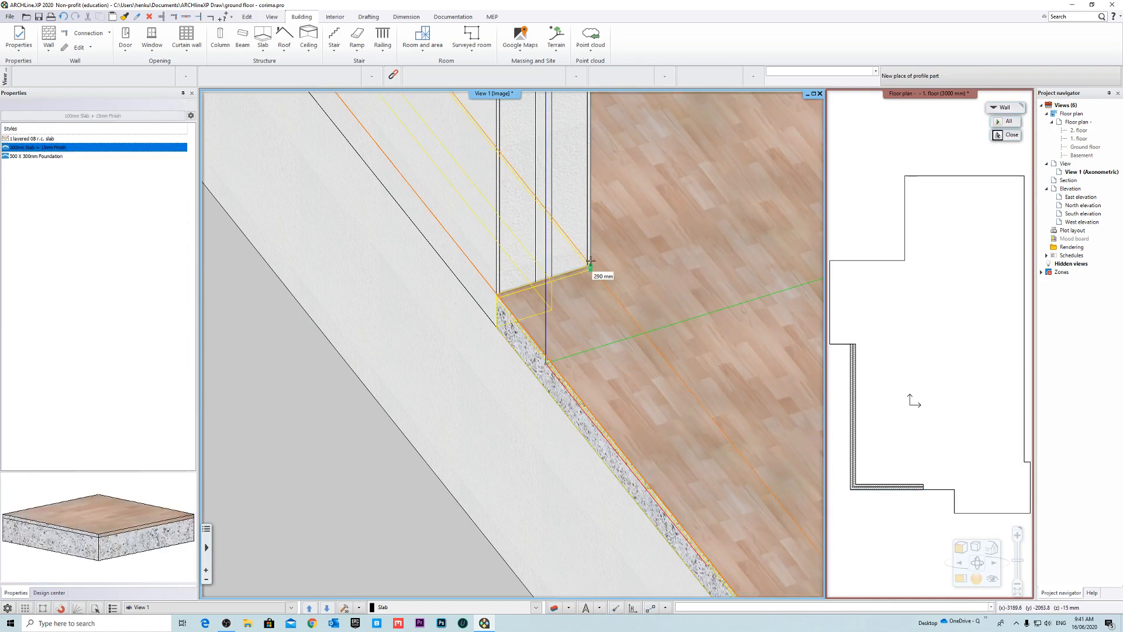
pyautogui.click(590, 266)
# Step: Try offsetting the same slab edge back outward to the cavity side of the inner brick layer
pyautogui.click(634, 316)
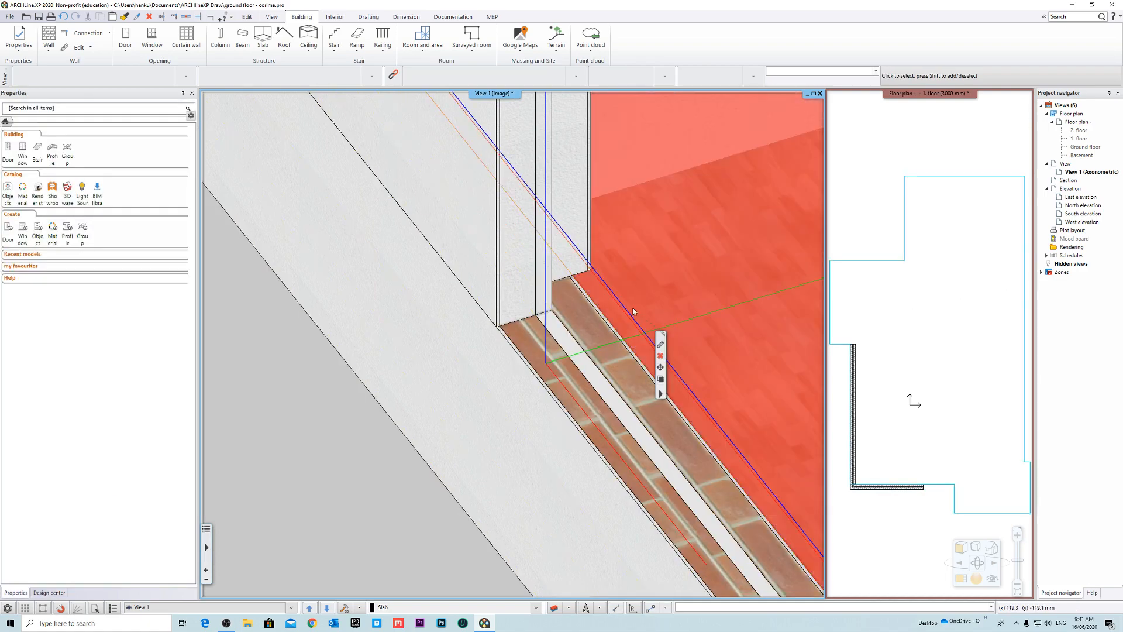
pyautogui.scroll(1, 634, 310)
pyautogui.click(616, 321)
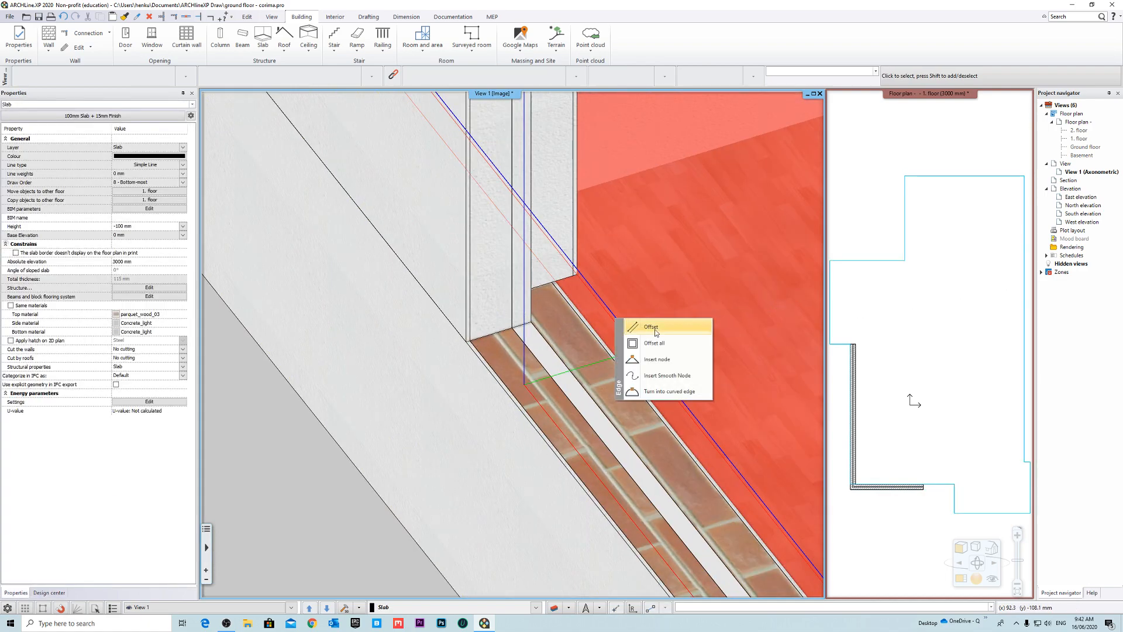
pyautogui.click(649, 329)
pyautogui.press('Escape')
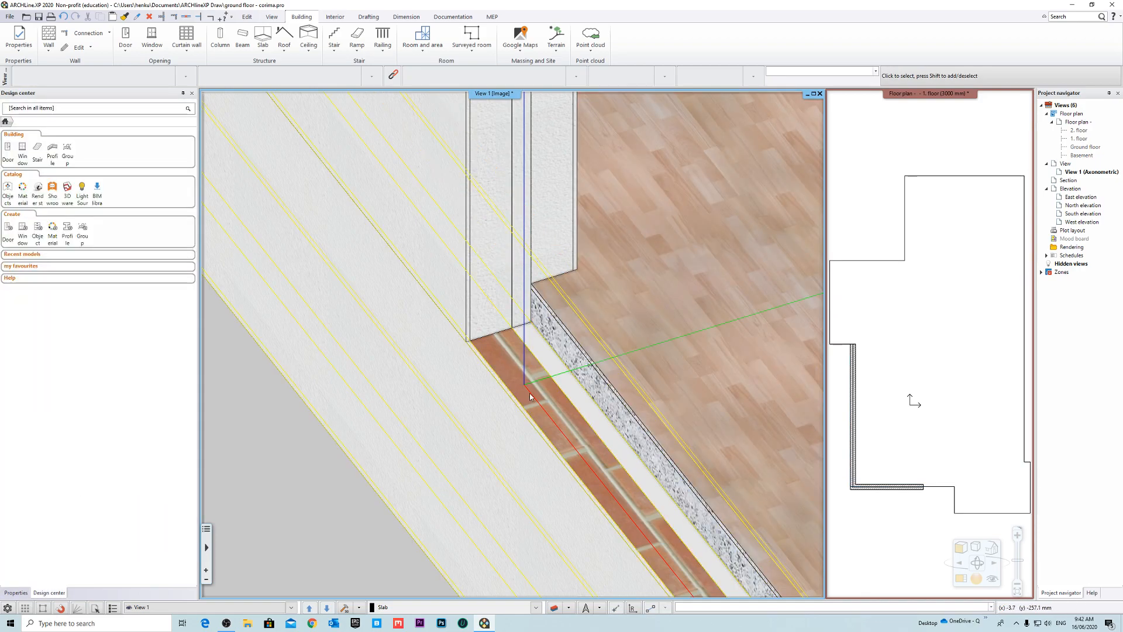
# Step: Examine the offset slab edge against the wall's cavity and inner brick layer, and undo the slab edge change
pyautogui.keyDown('shift'); pyautogui.moveTo(627, 376); pyautogui.dragTo(511, 343, button='middle'); pyautogui.keyUp('shift')
pyautogui.scroll(3, 537, 370)
pyautogui.scroll(-5, 522, 346)
pyautogui.scroll(5, 506, 320)
pyautogui.scroll(-3, 512, 343)
pyautogui.keyDown('shift'); pyautogui.moveTo(506, 391); pyautogui.dragTo(535, 401, button='middle'); pyautogui.keyUp('shift')
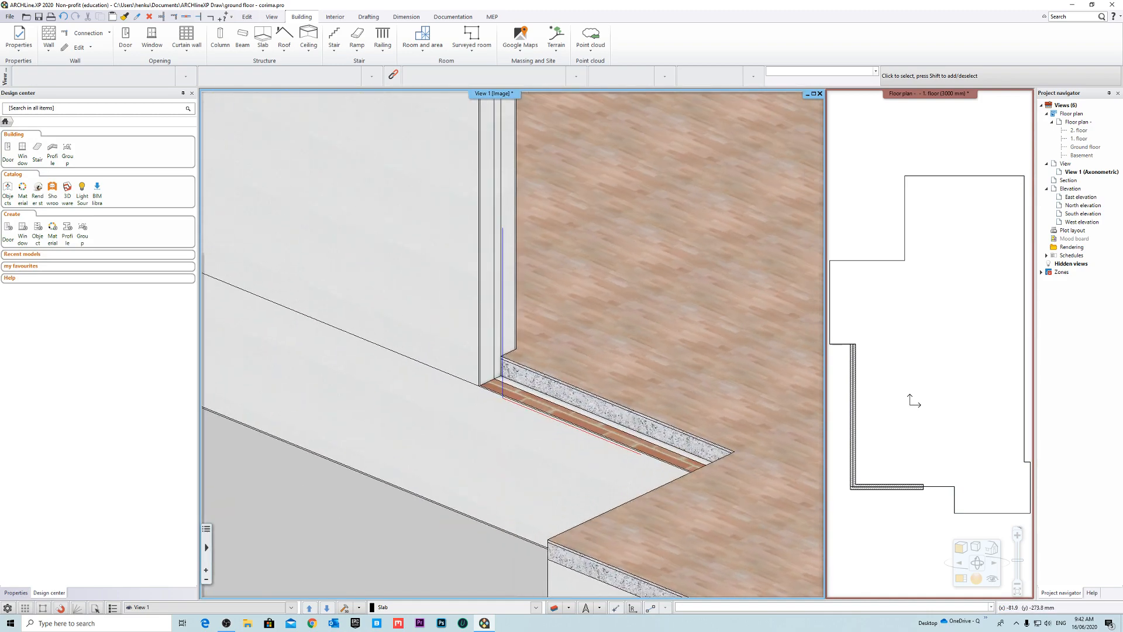
pyautogui.hotkey('ctrl', 'z')
# Step: Delete the shortened upper wall above the garage opening
pyautogui.scroll(-6, 552, 358)
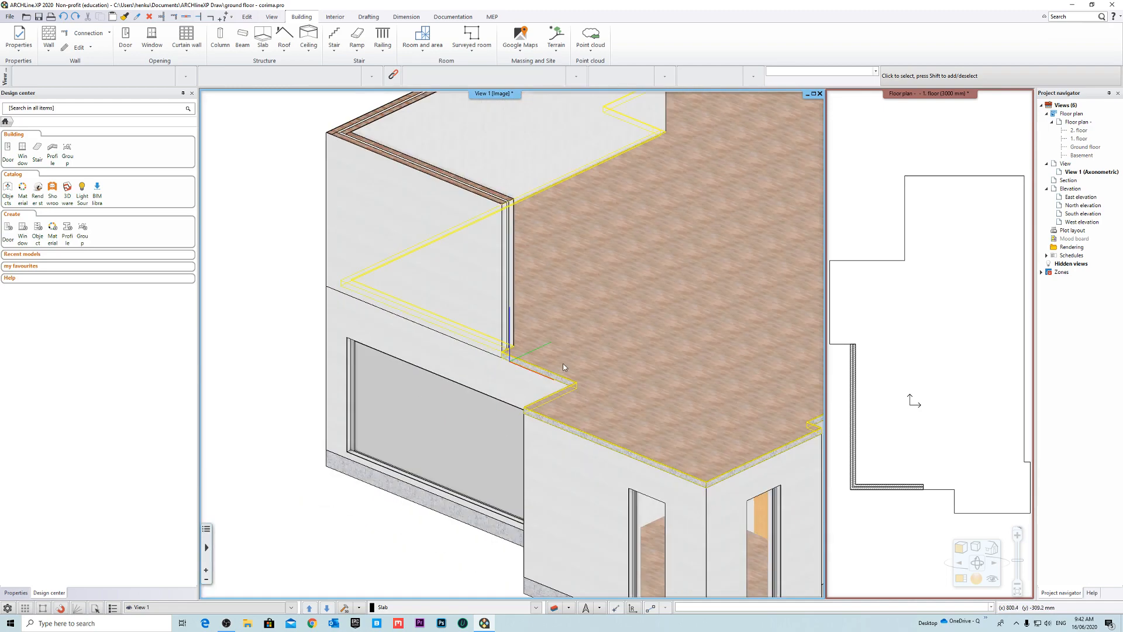
pyautogui.keyDown('shift'); pyautogui.moveTo(552, 358); pyautogui.dragTo(679, 342, button='middle'); pyautogui.keyUp('shift')
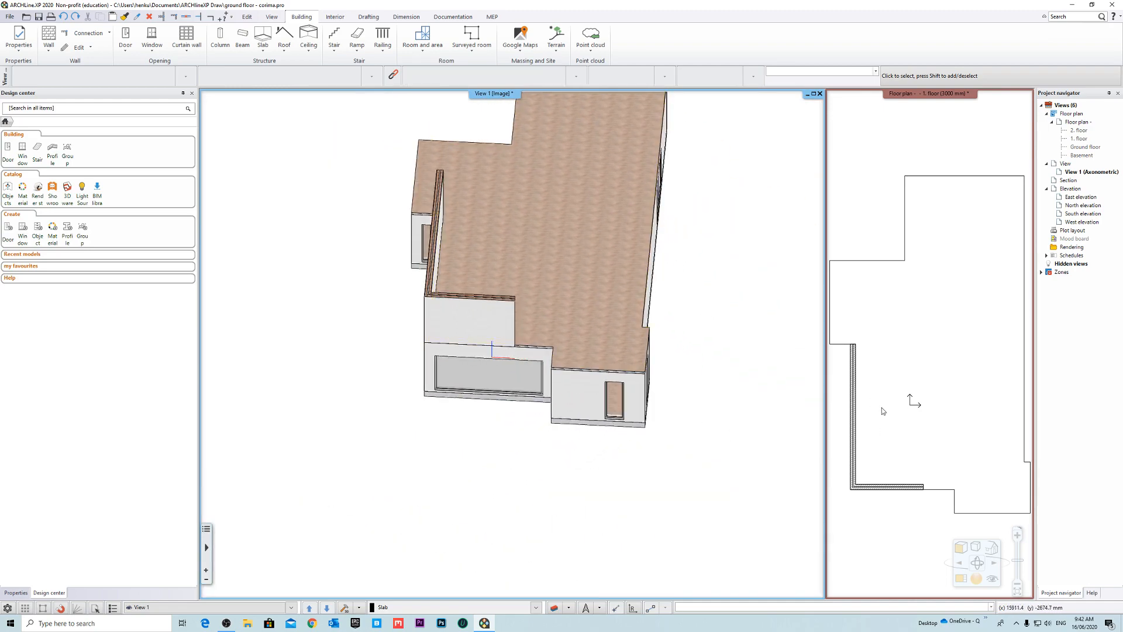
pyautogui.click(479, 301)
pyautogui.scroll(5, 500, 304)
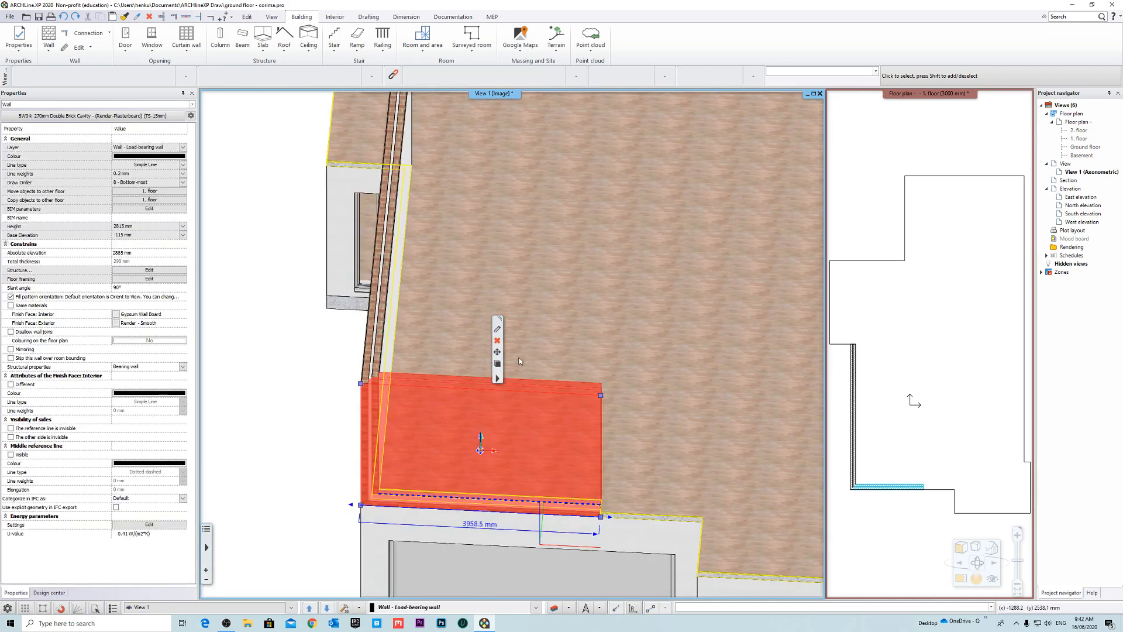
pyautogui.press('Delete')
# Step: Examine how the base of each layer in the remaining upper wall meets the slab at the garage corner
pyautogui.scroll(-4, 522, 368)
pyautogui.keyDown('shift'); pyautogui.moveTo(521, 375); pyautogui.dragTo(468, 399, button='middle'); pyautogui.keyUp('shift')
pyautogui.scroll(3, 468, 398)
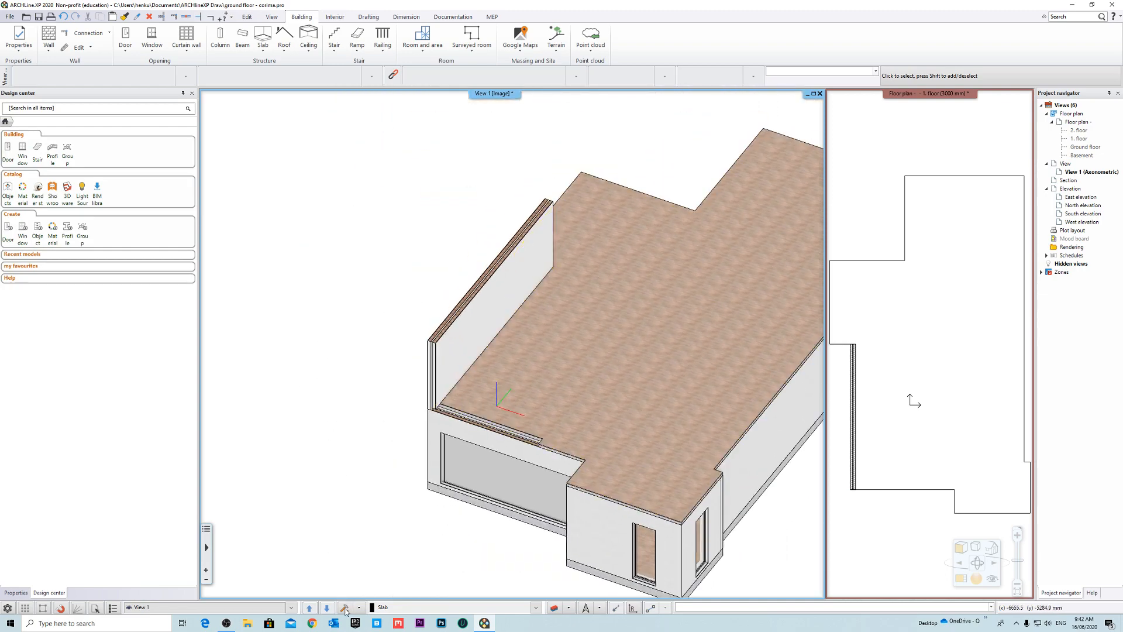
pyautogui.scroll(-3, 527, 371)
pyautogui.scroll(6, 370, 354)
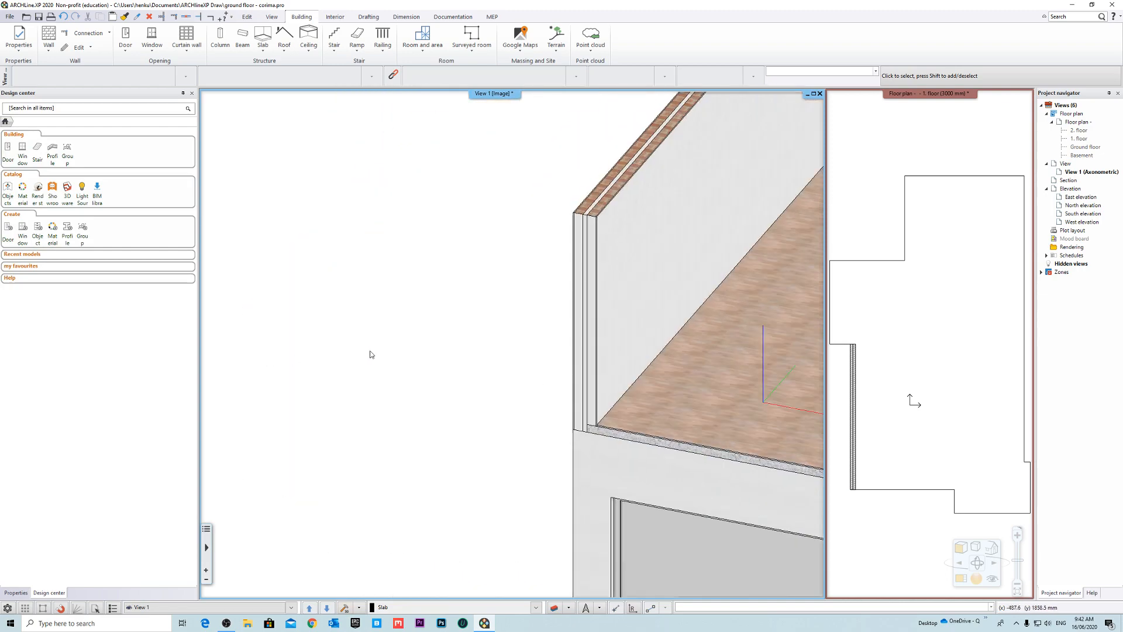
pyautogui.scroll(-4, 370, 354)
pyautogui.scroll(6, 534, 378)
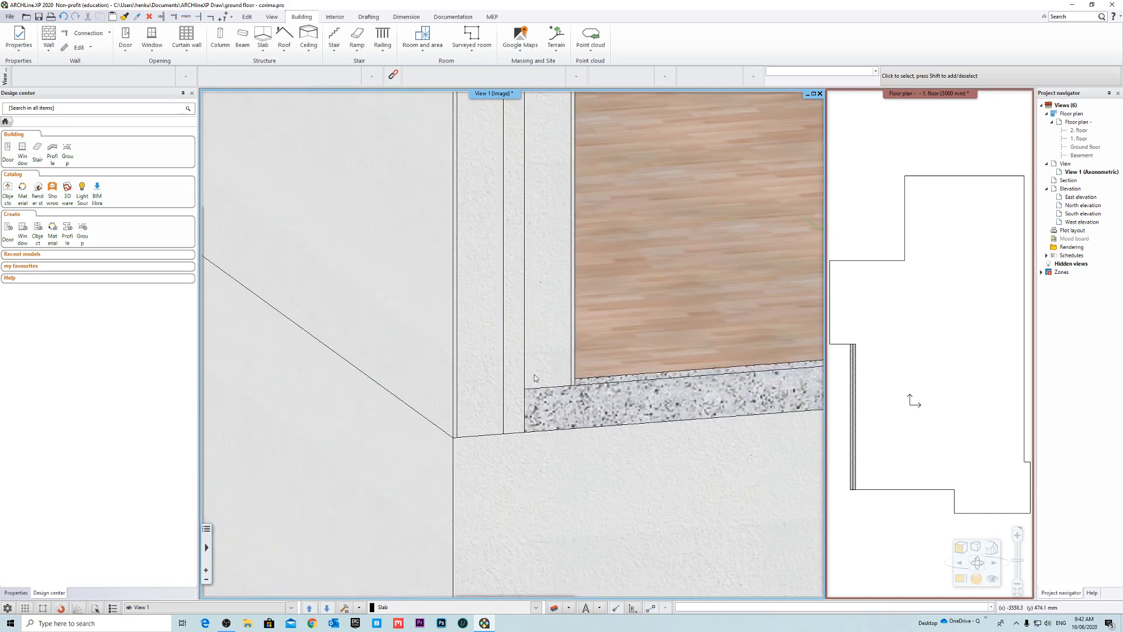
pyautogui.scroll(-4, 534, 378)
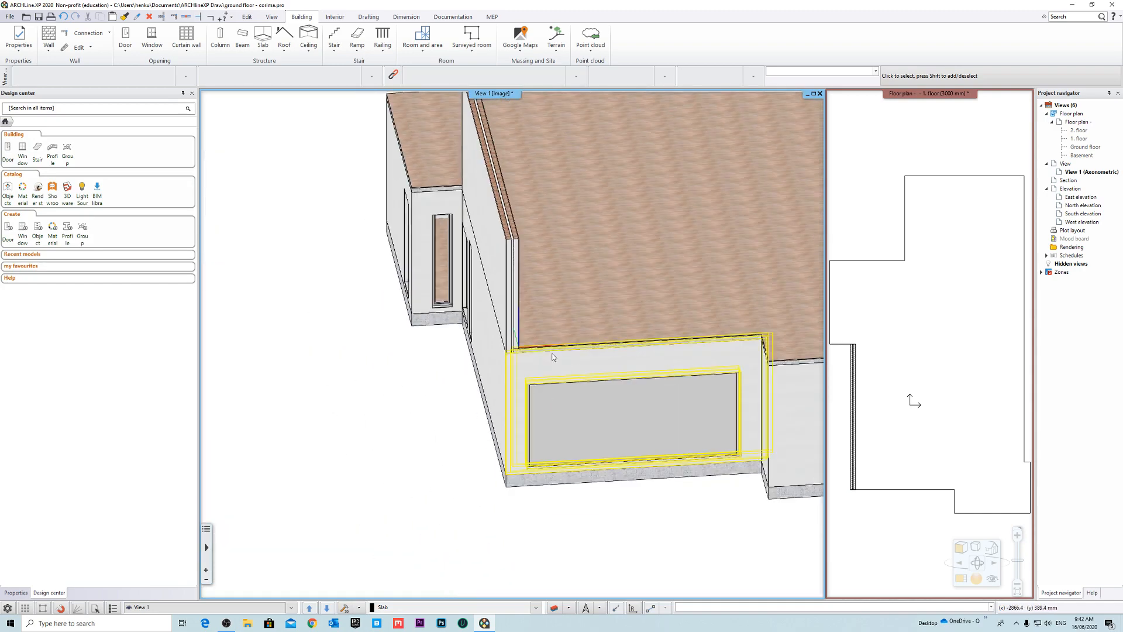
pyautogui.keyDown('shift'); pyautogui.moveTo(552, 353); pyautogui.dragTo(632, 398, button='middle'); pyautogui.keyUp('shift')
# Step: Make the 1. floor plan the main view again in place of the 3D view
pyautogui.click(910, 98)
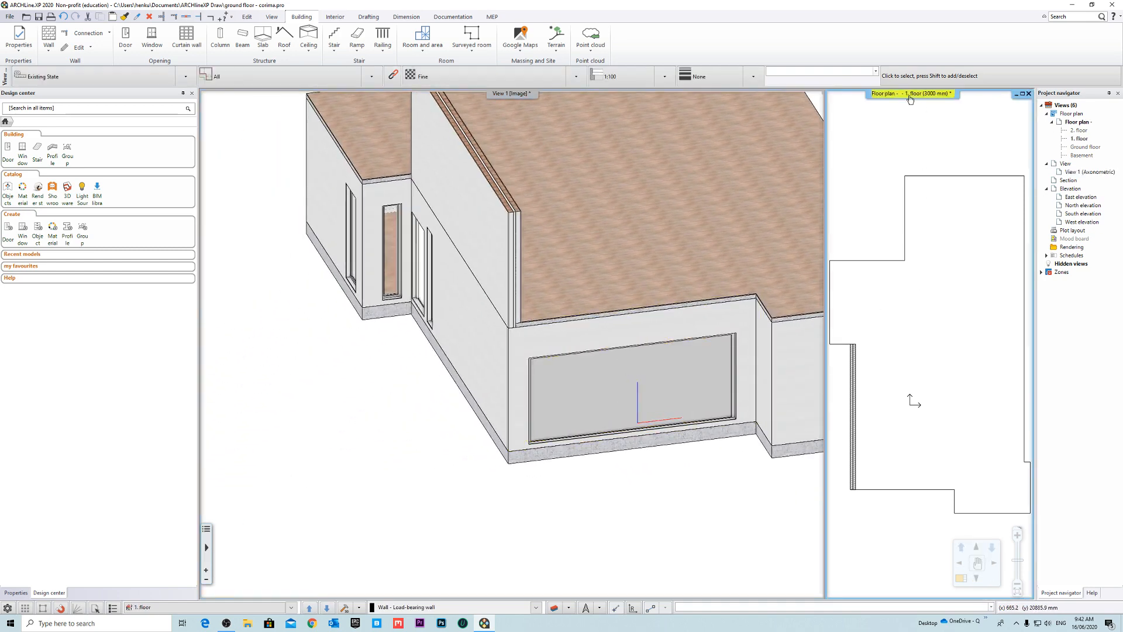
pyautogui.click(910, 99)
pyautogui.click(953, 100)
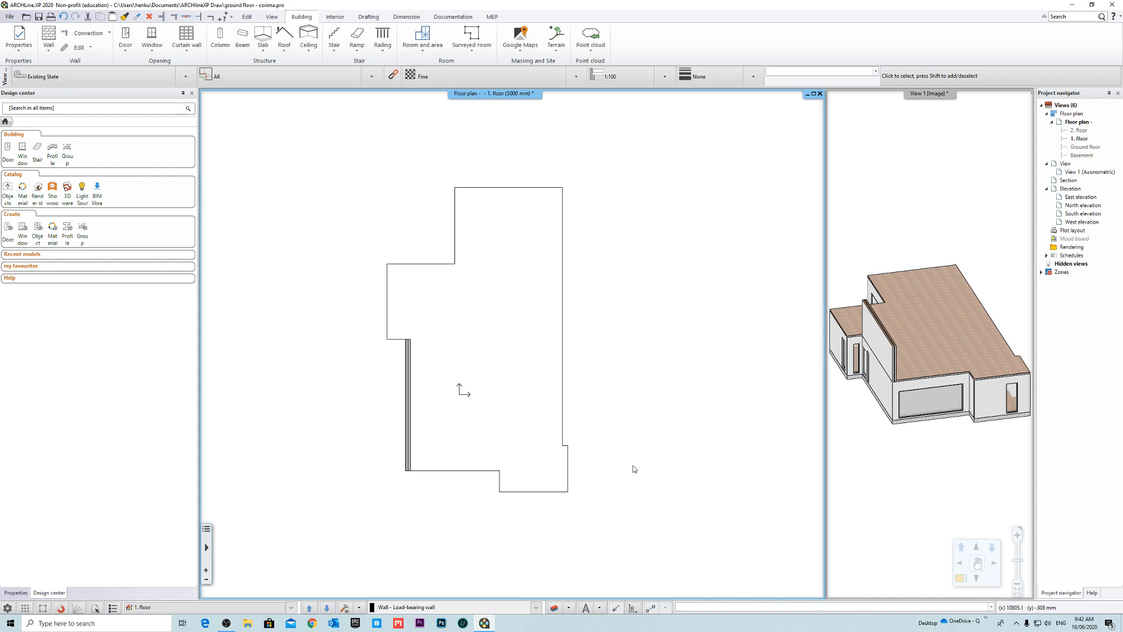
# Step: Bring the recent file Corima - 1-100 Level 1.dwg from File Explorer into the 1. floor plan
pyautogui.click(247, 623)
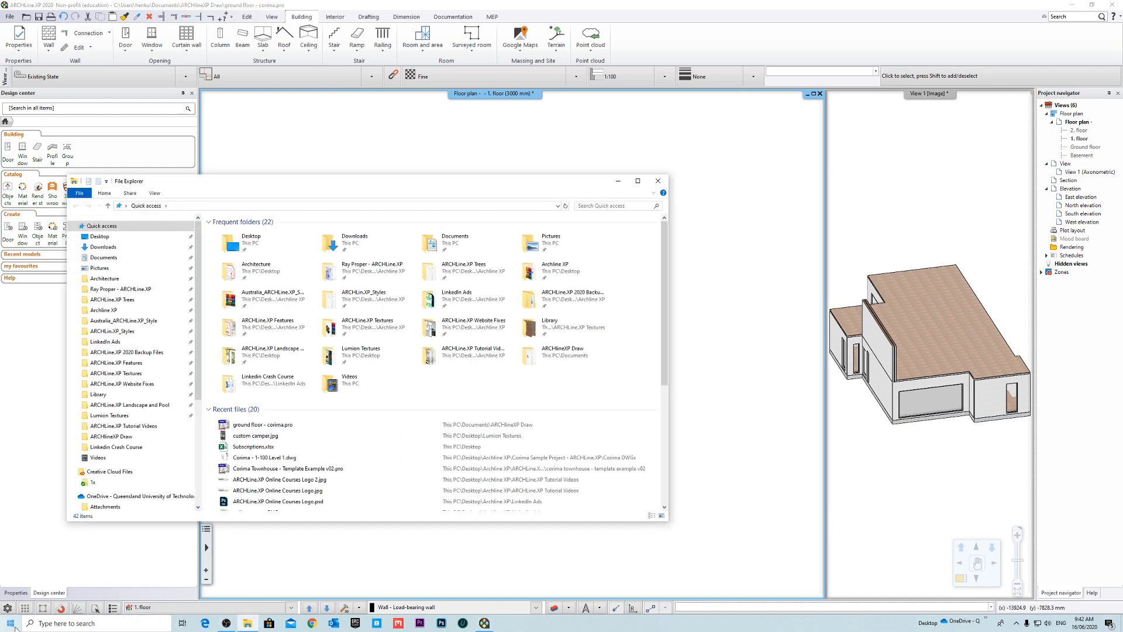
pyautogui.click(293, 436)
pyautogui.click(313, 458)
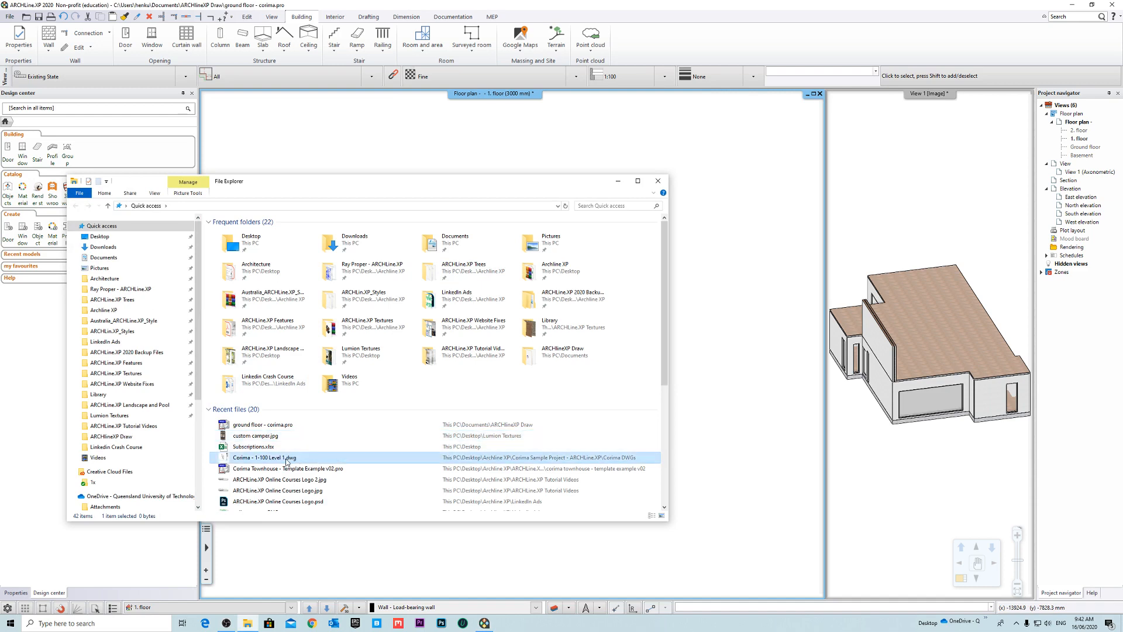
pyautogui.moveTo(287, 461); pyautogui.dragTo(735, 365)
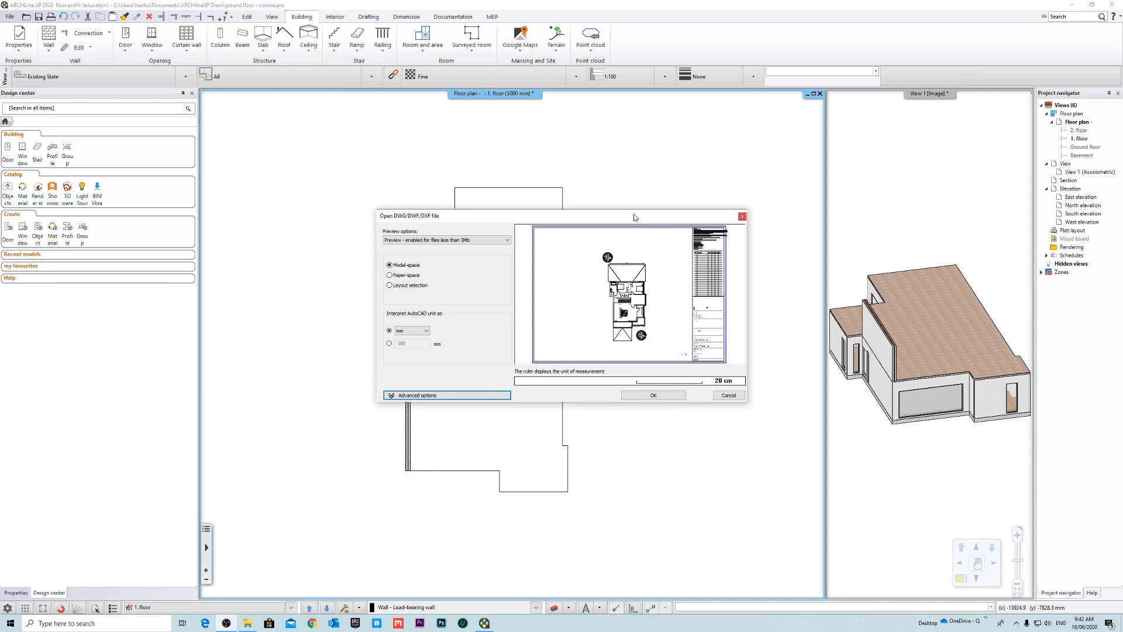
# Step: Import the DWG's model space with one unit interpreted as 100 mm, merge it, and place it beside the slab outline
pyautogui.moveTo(633, 215); pyautogui.dragTo(629, 236)
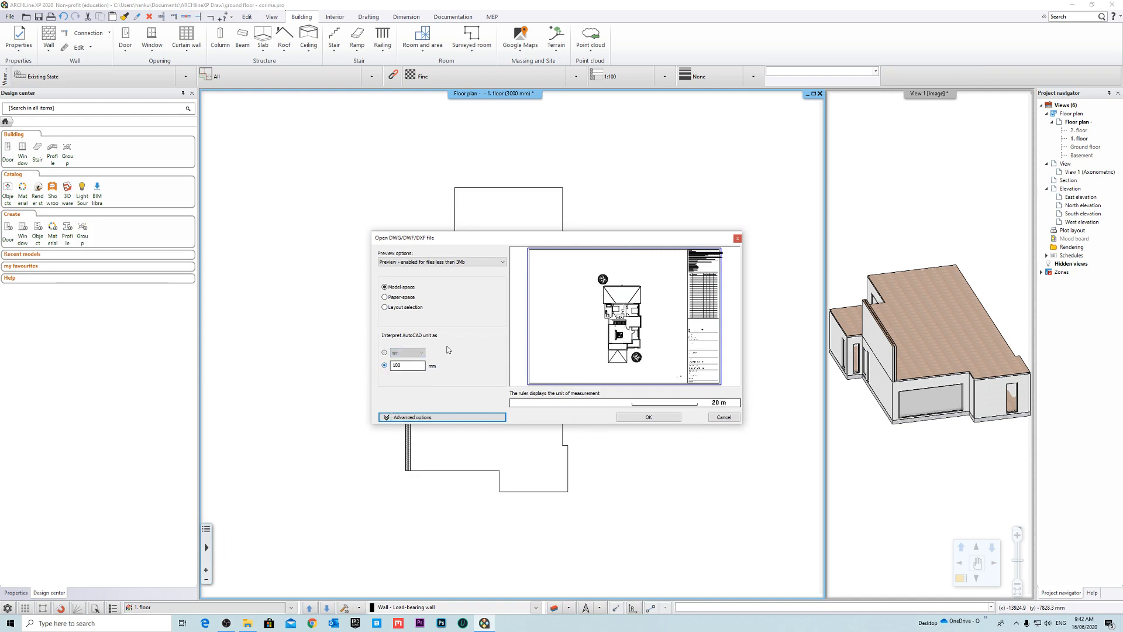
pyautogui.click(455, 420)
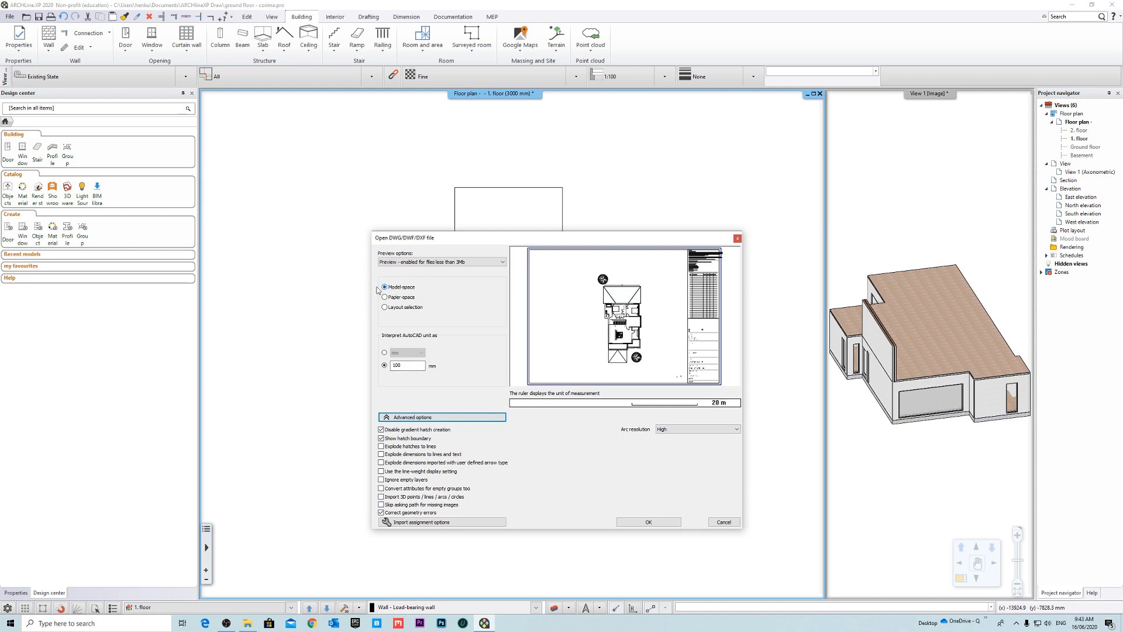
pyautogui.click(649, 523)
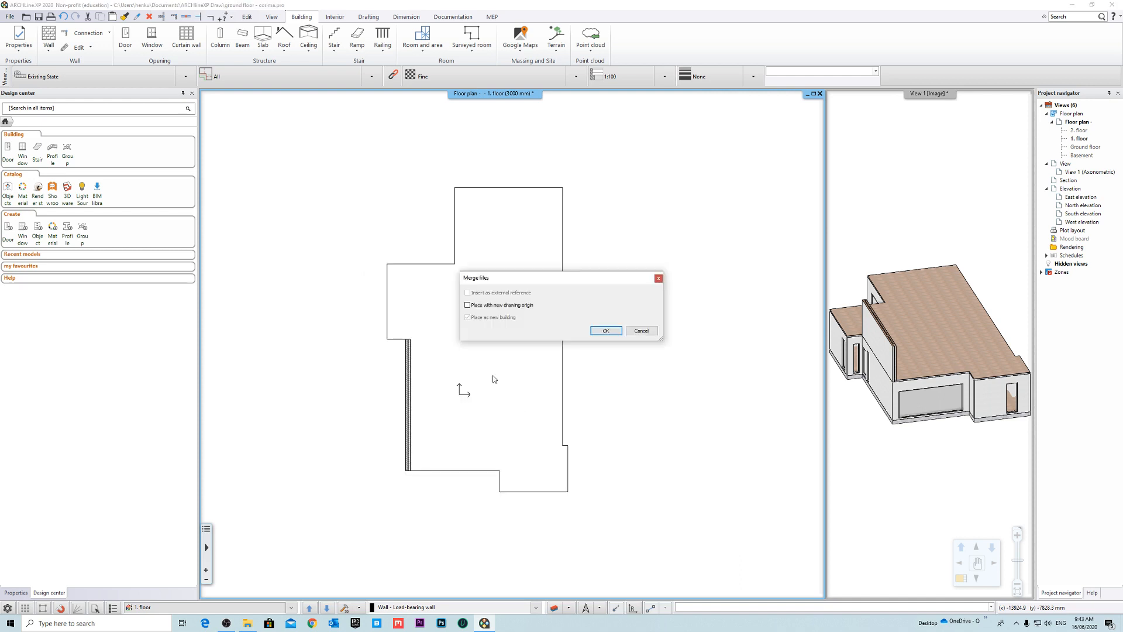
pyautogui.click(606, 331)
pyautogui.scroll(-5, 582, 401)
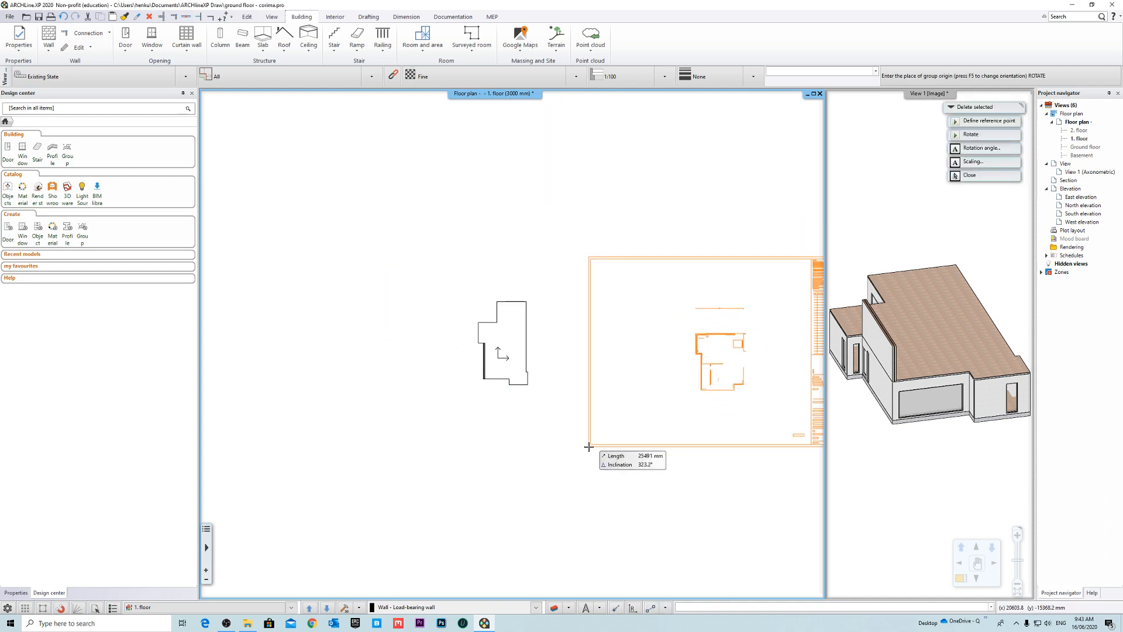
pyautogui.click(577, 422)
# Step: Delete the sheet frame and title block surrounding the imported Level 1 plan
pyautogui.moveTo(689, 196); pyautogui.dragTo(553, 418)
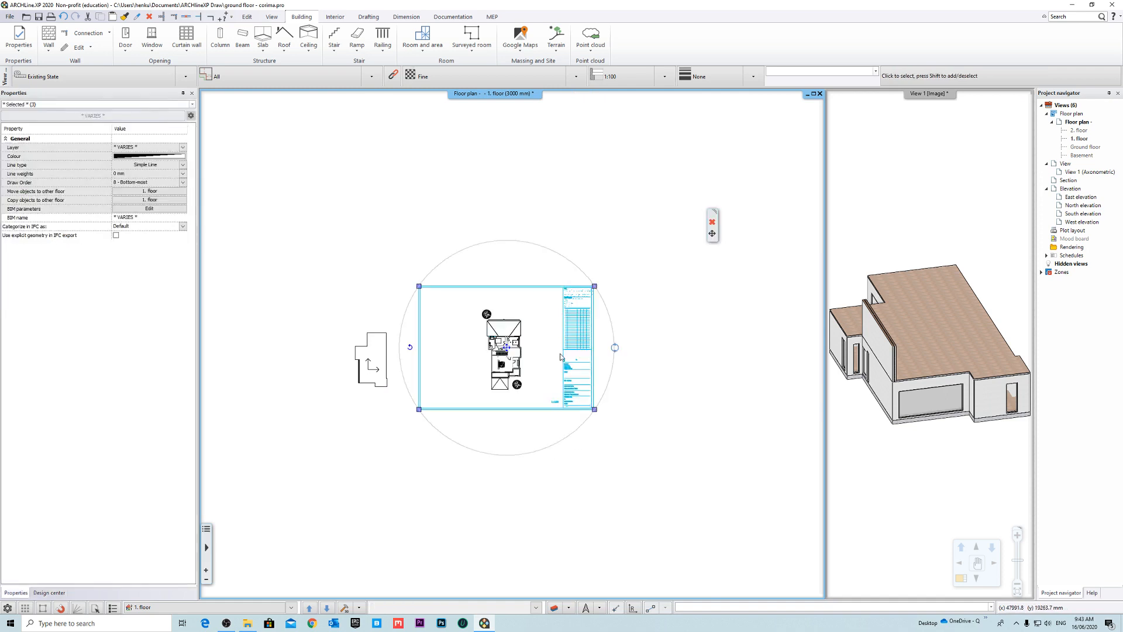
pyautogui.press('Delete')
pyautogui.scroll(4, 546, 370)
pyautogui.moveTo(522, 386); pyautogui.dragTo(563, 384, button='middle')
pyautogui.scroll(-3, 521, 359)
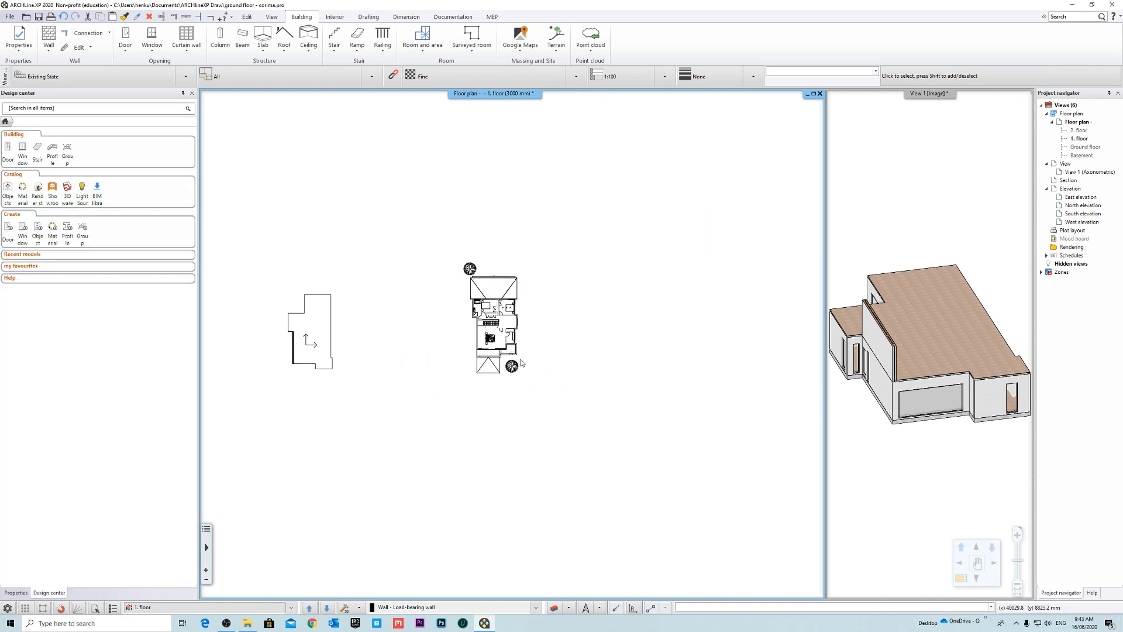
# Step: Open the imported Level 1 plan group for editing its individual elements
pyautogui.scroll(3, 414, 342)
pyautogui.moveTo(720, 338); pyautogui.dragTo(685, 363, button='middle')
pyautogui.click(534, 233)
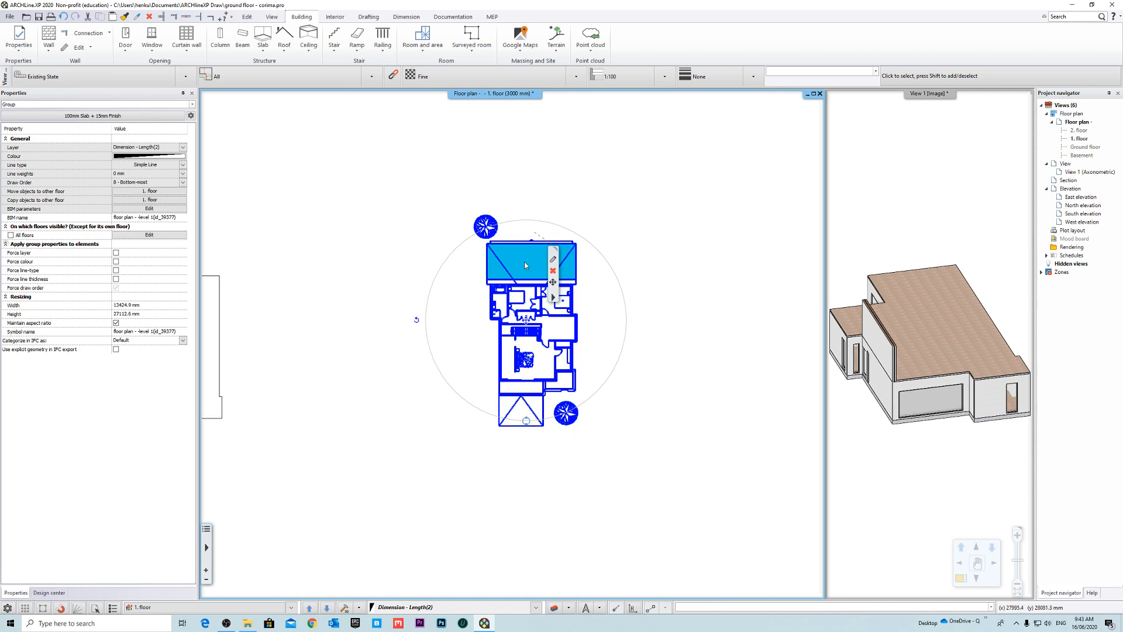
pyautogui.rightClick(524, 265)
pyautogui.click(557, 367)
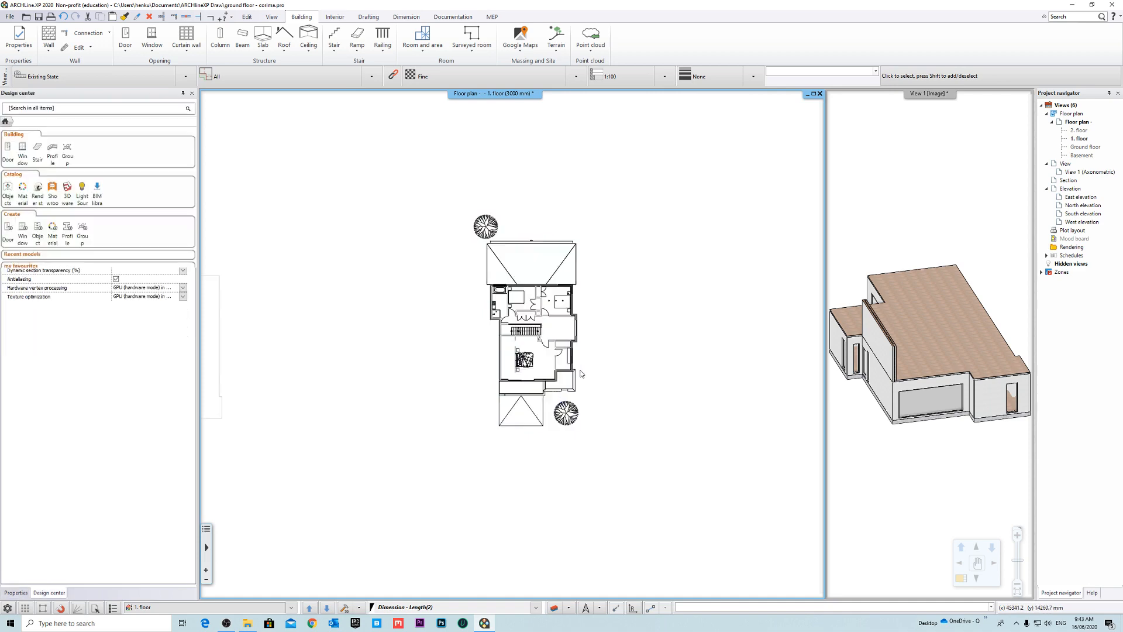
pyautogui.scroll(4, 526, 292)
pyautogui.click(542, 290)
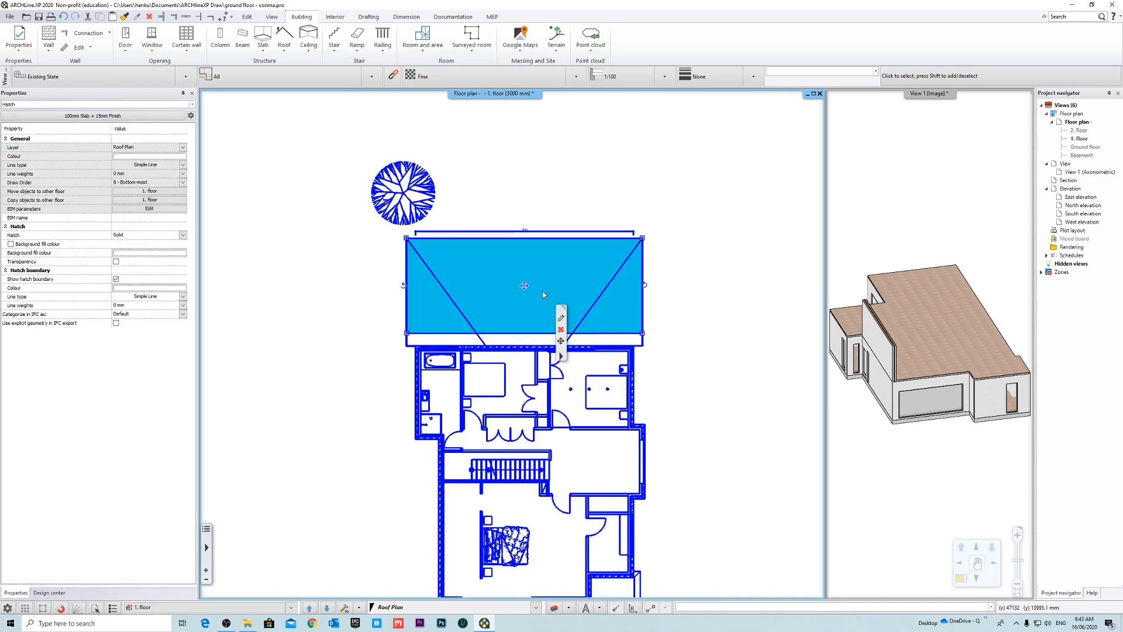
pyautogui.press('Escape')
# Step: Delete the two tree symbols, one beyond the rear roof and one beside the garage roof
pyautogui.scroll(2, 431, 209)
pyautogui.click(495, 124)
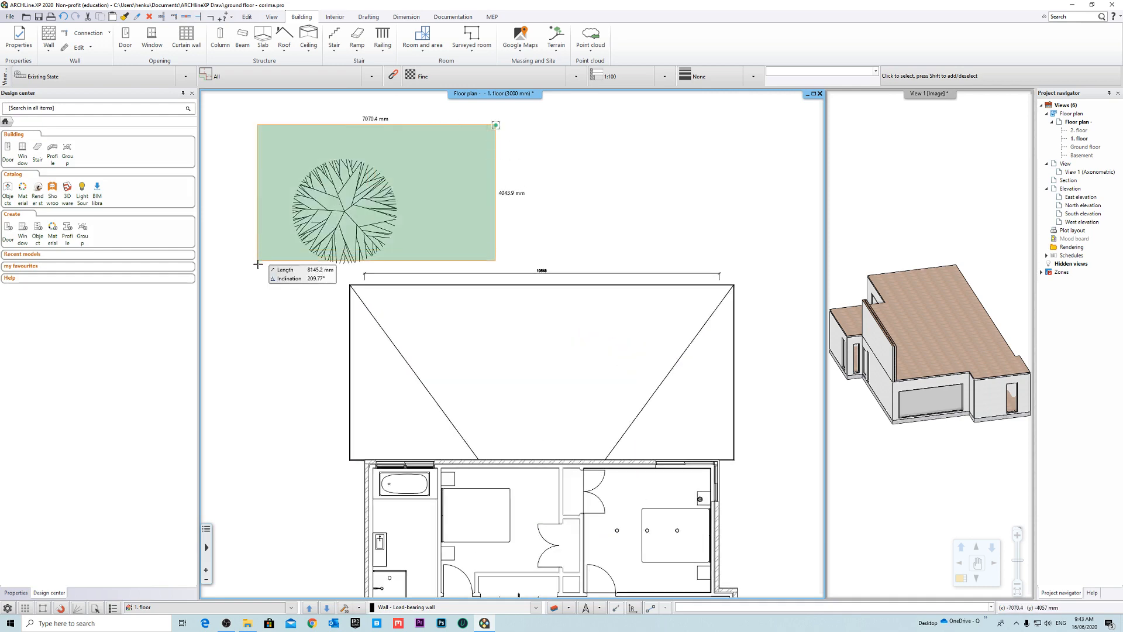
pyautogui.click(266, 267)
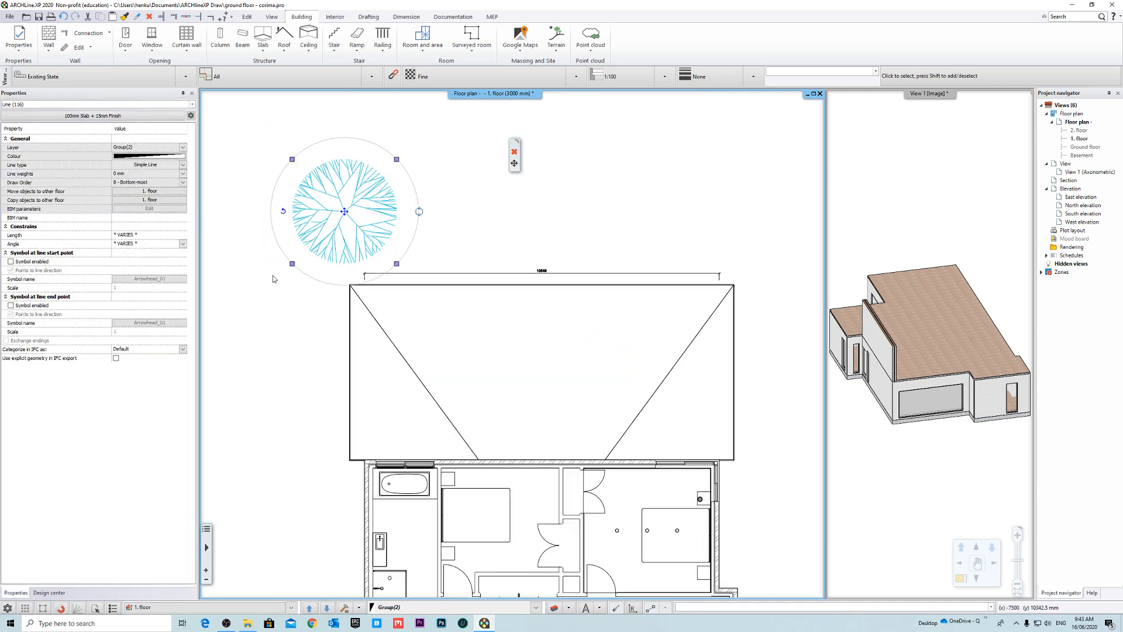
pyautogui.press('Delete')
pyautogui.moveTo(433, 275); pyautogui.dragTo(404, 194, button='middle')
pyautogui.scroll(-3, 456, 246)
pyautogui.scroll(2, 570, 549)
pyautogui.click(630, 353)
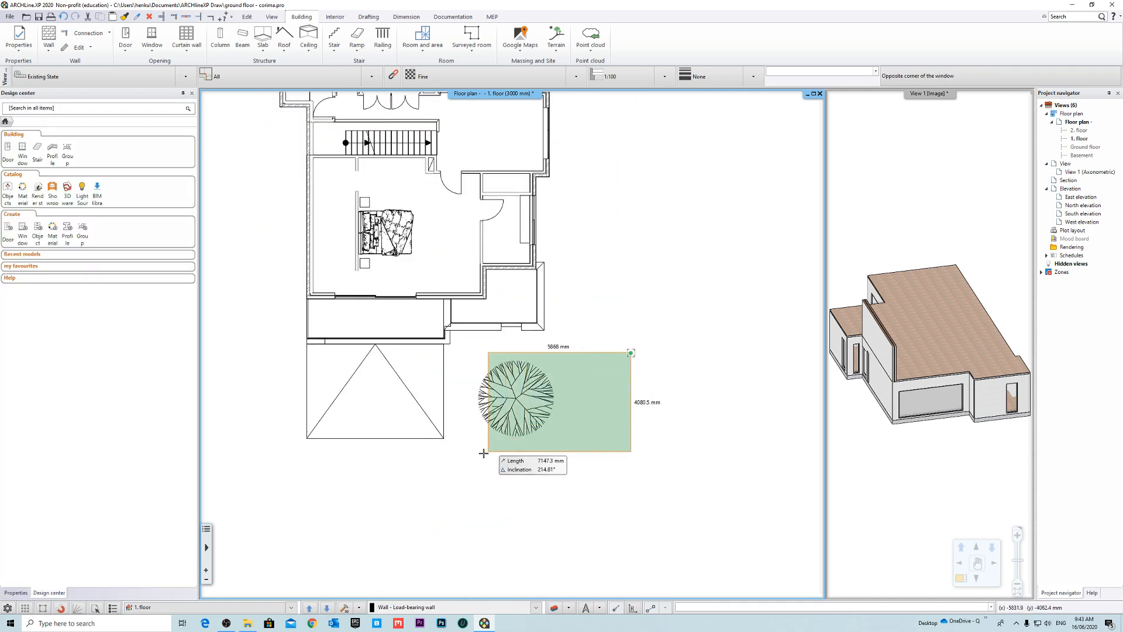
pyautogui.click(483, 453)
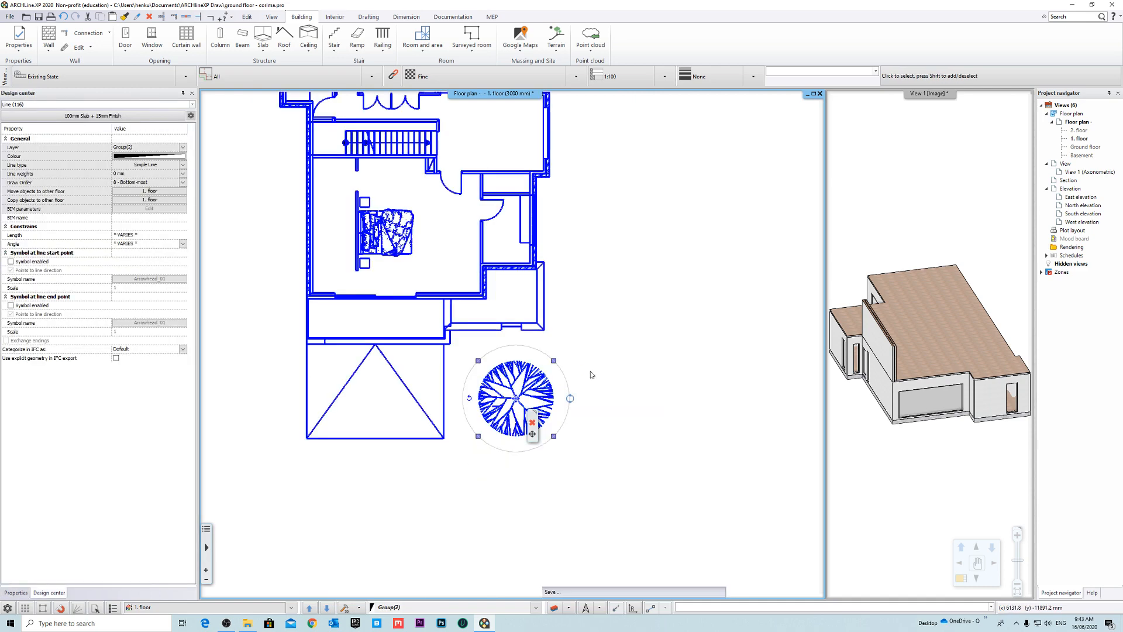
pyautogui.press('Delete')
# Step: Examine the imported plan's external wall lines around the main bedroom, stair and bathroom
pyautogui.moveTo(591, 372); pyautogui.dragTo(638, 435, button='middle')
pyautogui.scroll(-3, 604, 401)
pyautogui.moveTo(604, 401); pyautogui.dragTo(871, 399, button='middle')
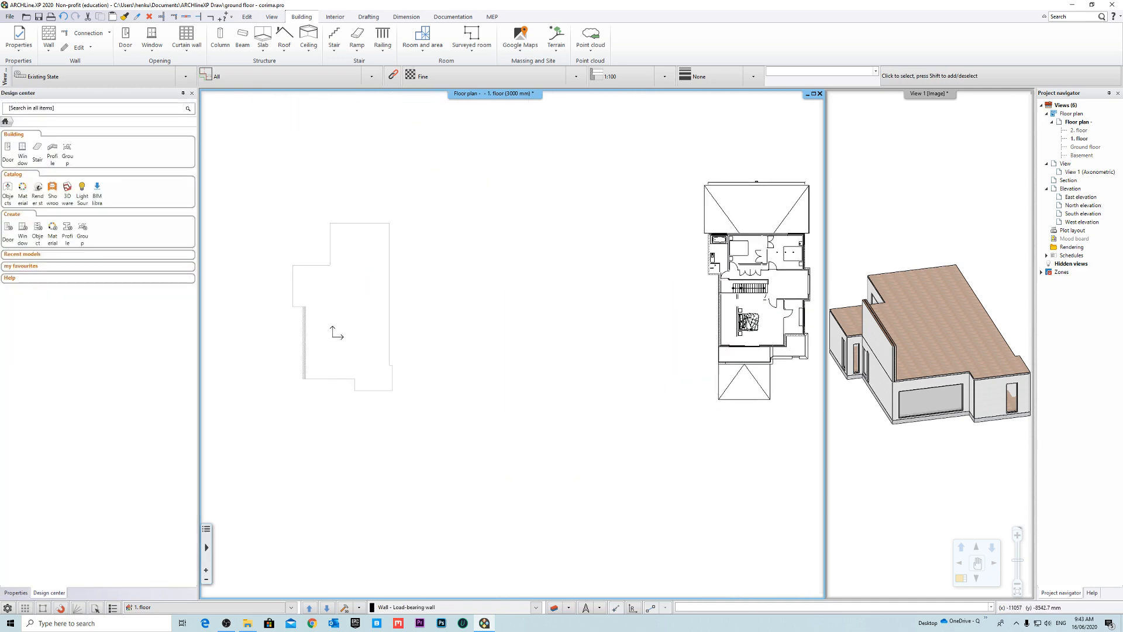
pyautogui.moveTo(816, 352); pyautogui.dragTo(566, 350, button='middle')
pyautogui.scroll(7, 518, 321)
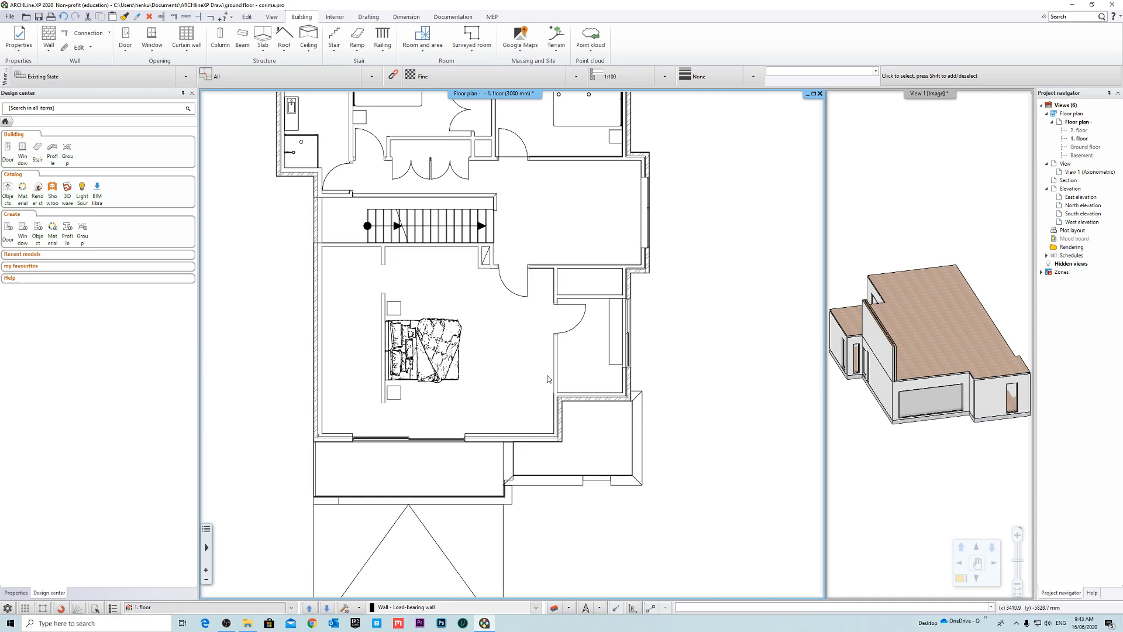
pyautogui.scroll(2, 556, 383)
pyautogui.moveTo(627, 386); pyautogui.dragTo(794, 370, button='middle')
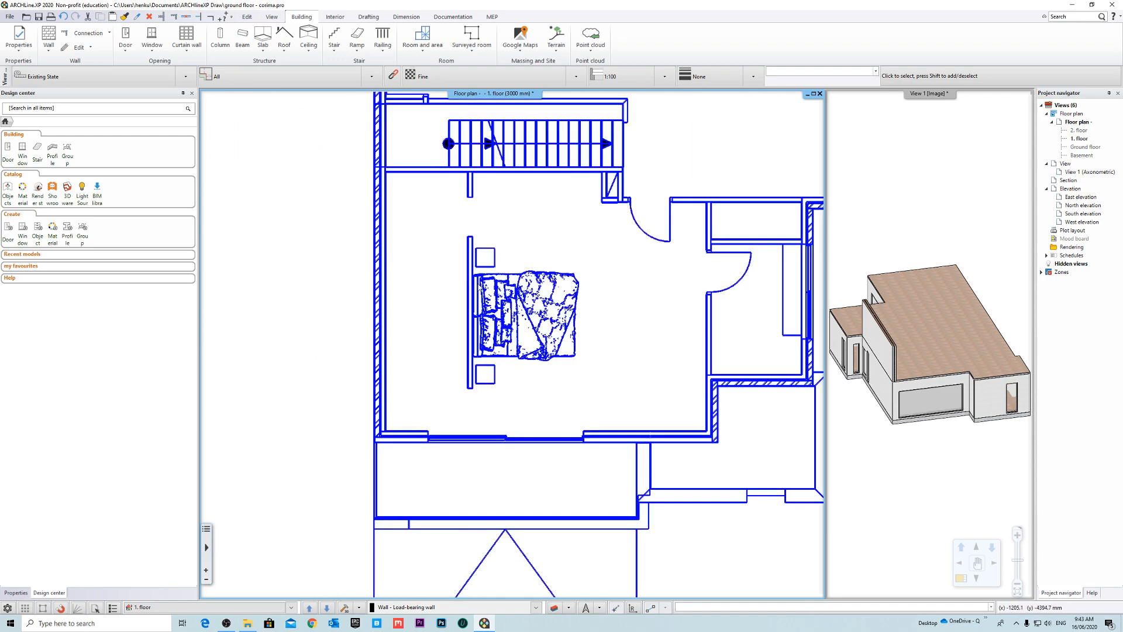
pyautogui.moveTo(431, 242); pyautogui.dragTo(444, 317, button='middle')
pyautogui.moveTo(451, 194); pyautogui.dragTo(465, 359, button='middle')
pyautogui.scroll(3, 292, 97)
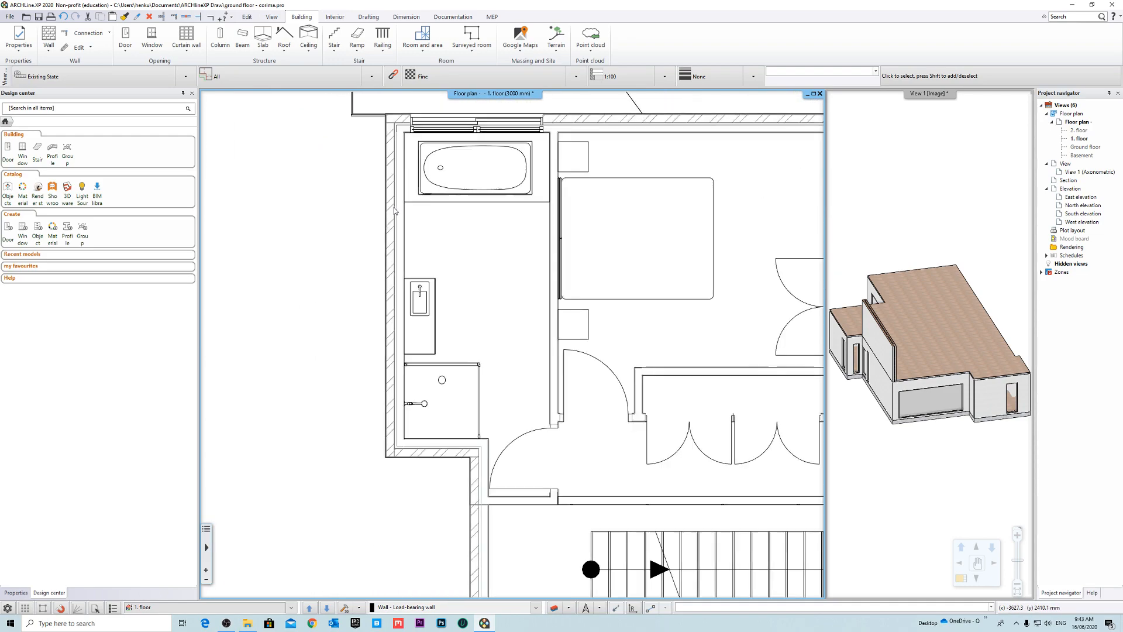
pyautogui.moveTo(485, 228); pyautogui.dragTo(444, 276, button='middle')
pyautogui.scroll(2, 455, 278)
pyautogui.moveTo(329, 162); pyautogui.dragTo(288, 203, button='middle')
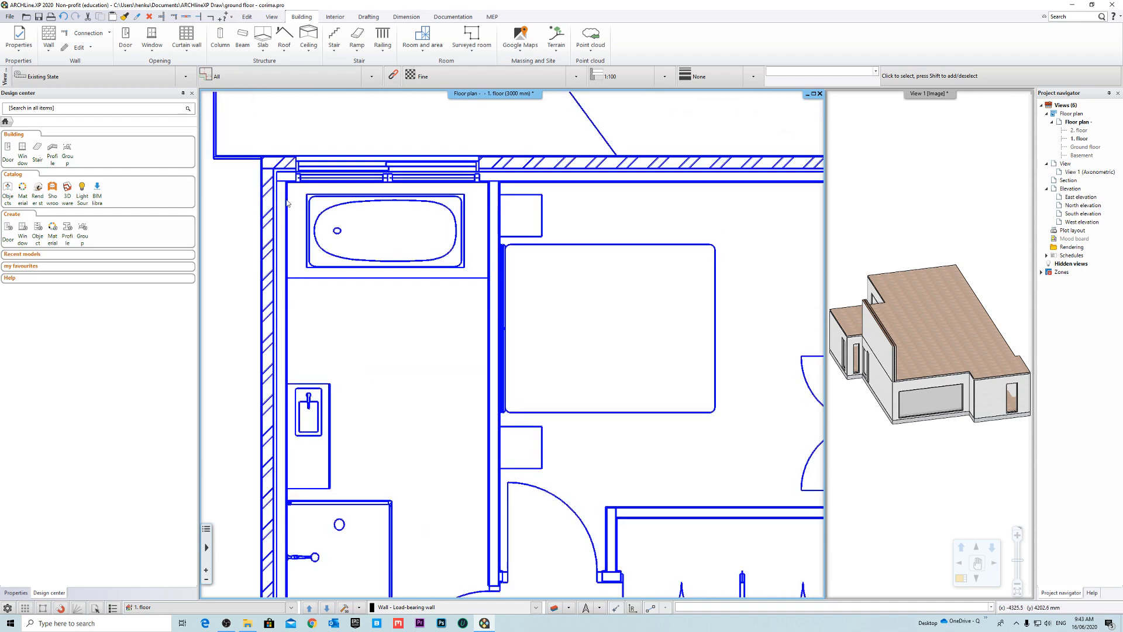
# Step: Compare the imported Level 1 plan's outline with the modelled slab outline next to it
pyautogui.scroll(-6, 509, 345)
pyautogui.moveTo(778, 389); pyautogui.dragTo(578, 227, button='middle')
pyautogui.scroll(-4, 512, 345)
pyautogui.moveTo(413, 354); pyautogui.dragTo(608, 312, button='middle')
pyautogui.scroll(-4, 602, 281)
pyautogui.scroll(2, 609, 311)
pyautogui.moveTo(693, 296); pyautogui.dragTo(385, 283, button='middle')
pyautogui.moveTo(541, 327); pyautogui.dragTo(676, 310, button='middle')
pyautogui.moveTo(419, 284); pyautogui.dragTo(430, 288, button='middle')
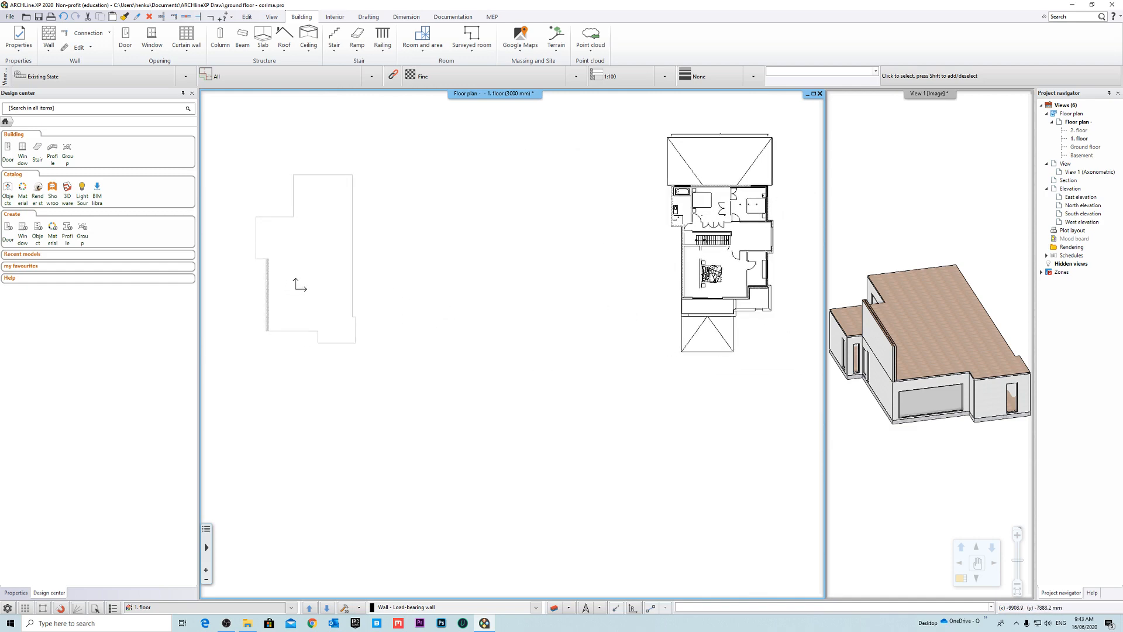
pyautogui.scroll(-2, 430, 288)
pyautogui.scroll(2, 611, 353)
# Step: Examine the Level 1 room layout, the outer walls and the lower roof lines for what to keep
pyautogui.scroll(6, 539, 371)
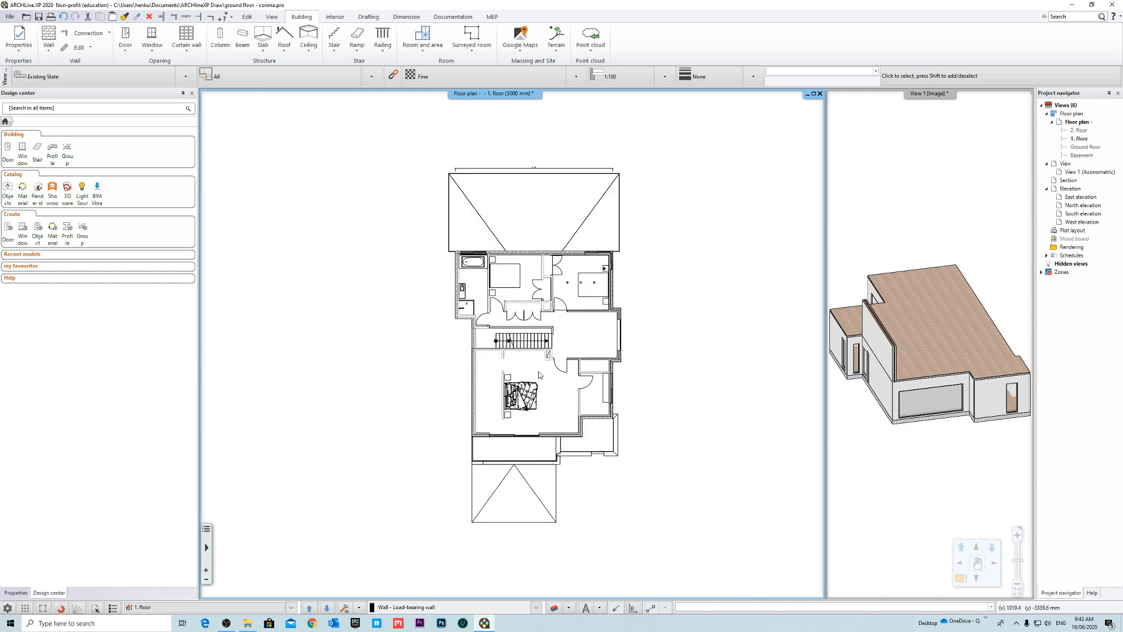
pyautogui.moveTo(529, 345); pyautogui.dragTo(534, 353, button='middle')
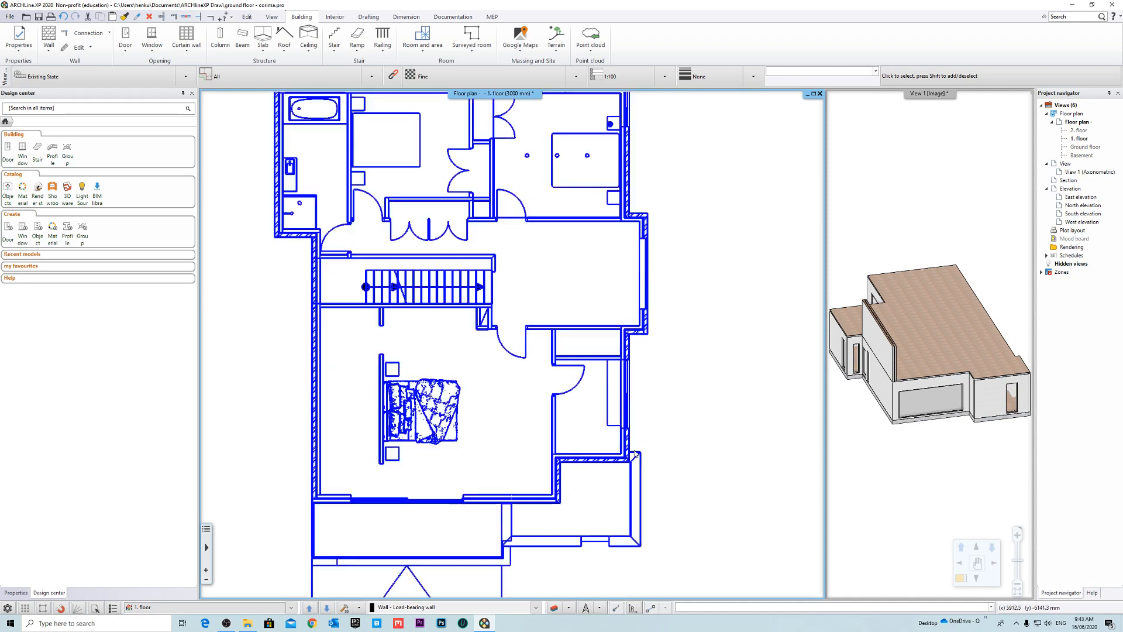
pyautogui.scroll(1, 578, 499)
pyautogui.moveTo(578, 499); pyautogui.dragTo(633, 416, button='middle')
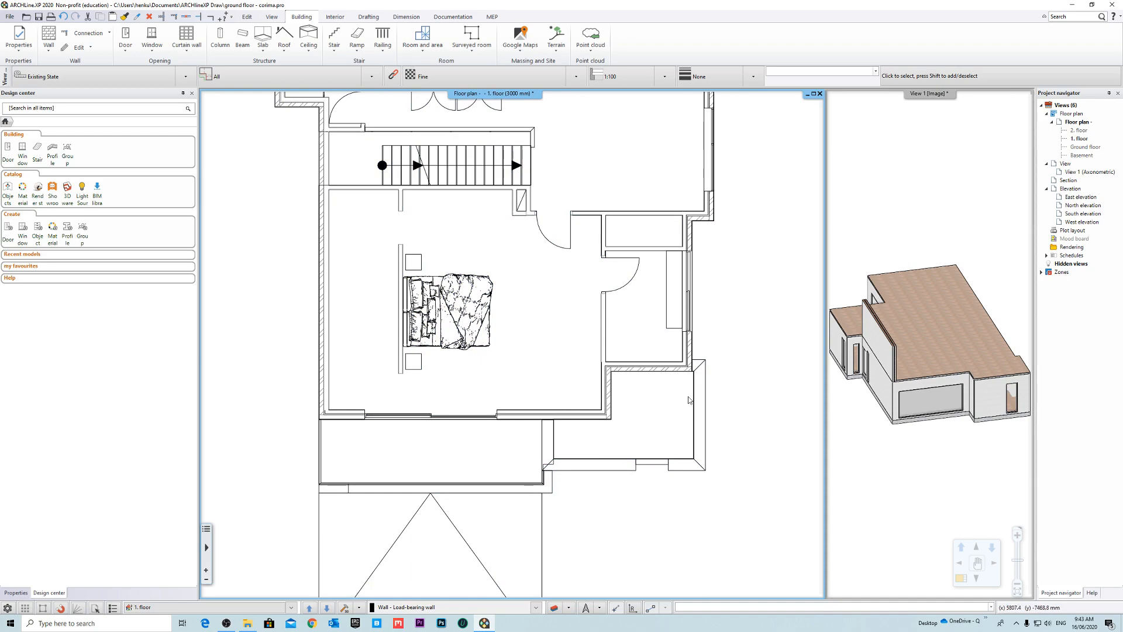
pyautogui.moveTo(570, 295); pyautogui.dragTo(611, 452, button='middle')
pyautogui.scroll(-1, 621, 286)
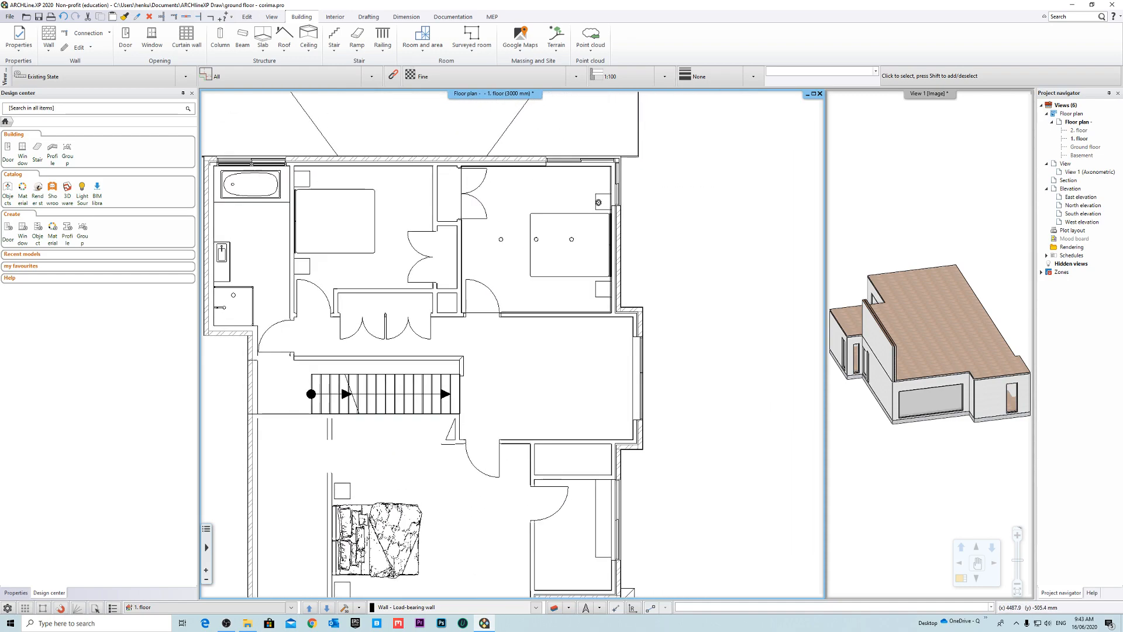
pyautogui.moveTo(621, 286); pyautogui.dragTo(552, 175, button='middle')
pyautogui.scroll(-3, 551, 178)
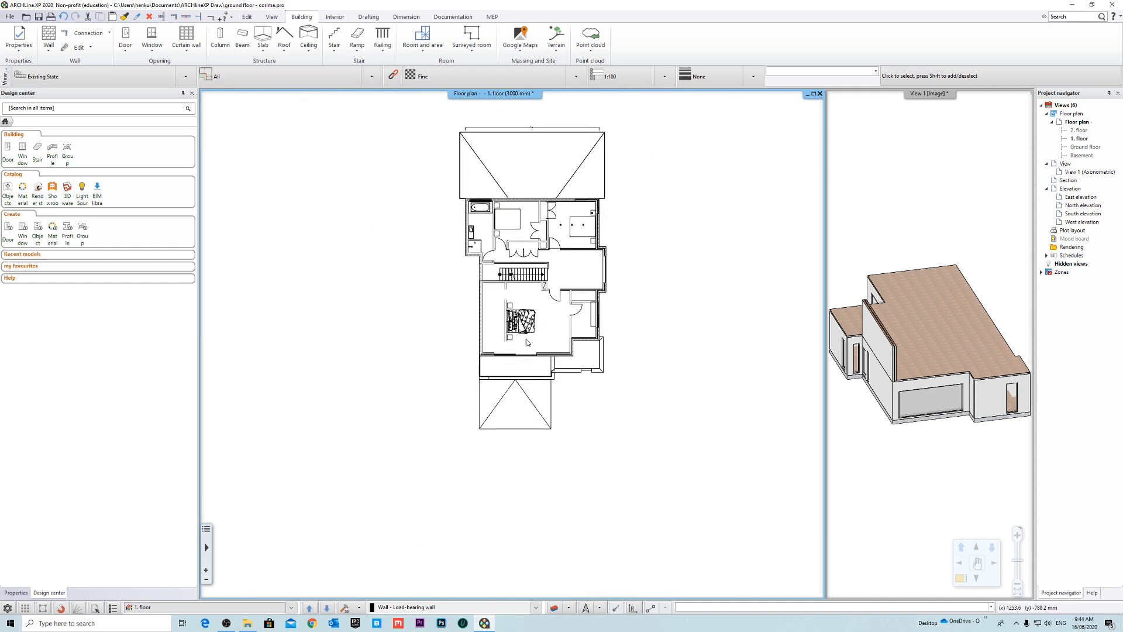
pyautogui.click(522, 401)
pyautogui.click(638, 410)
pyautogui.scroll(4, 509, 414)
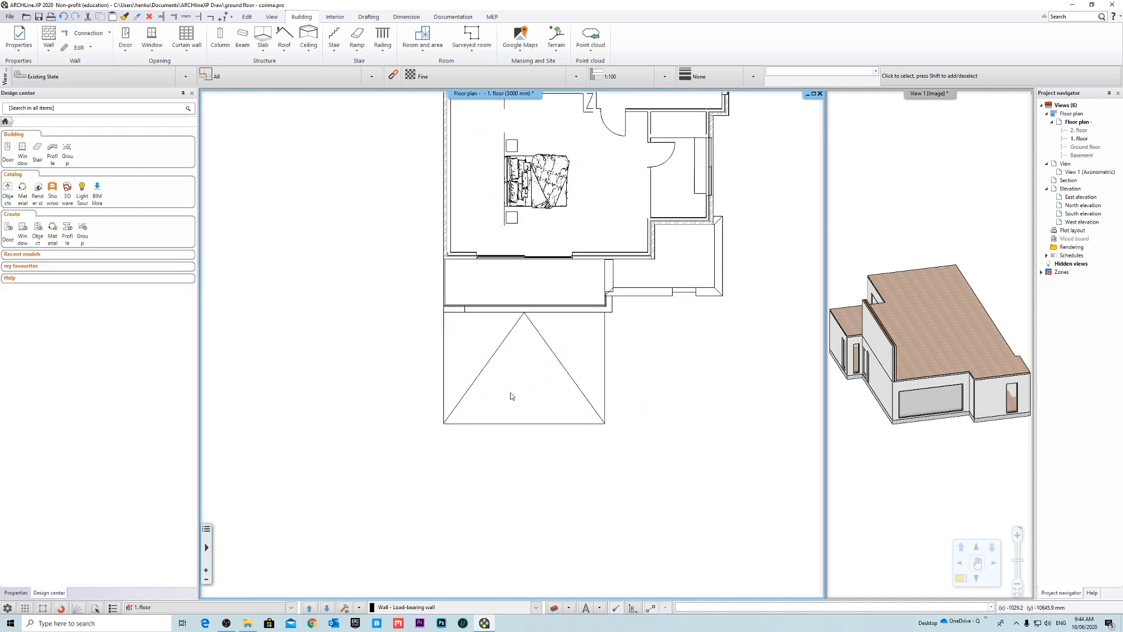
pyautogui.moveTo(639, 342); pyautogui.dragTo(543, 366, button='middle')
pyautogui.scroll(-3, 543, 366)
pyautogui.scroll(-3, 585, 385)
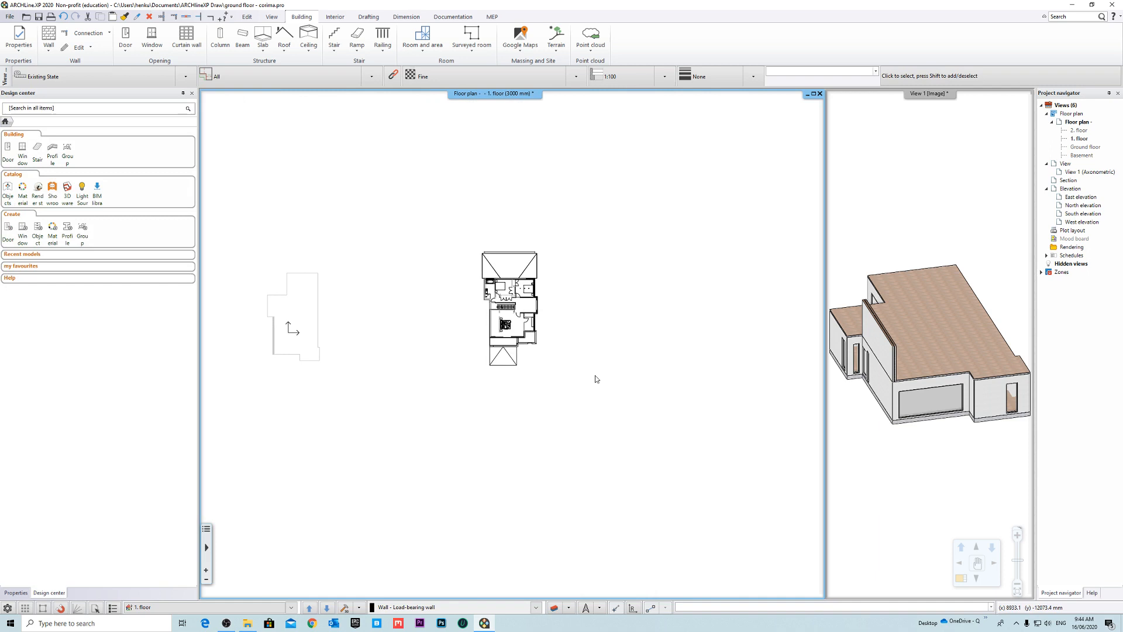
# Step: Close the edited Level 1 plan group
pyautogui.rightClick(560, 325)
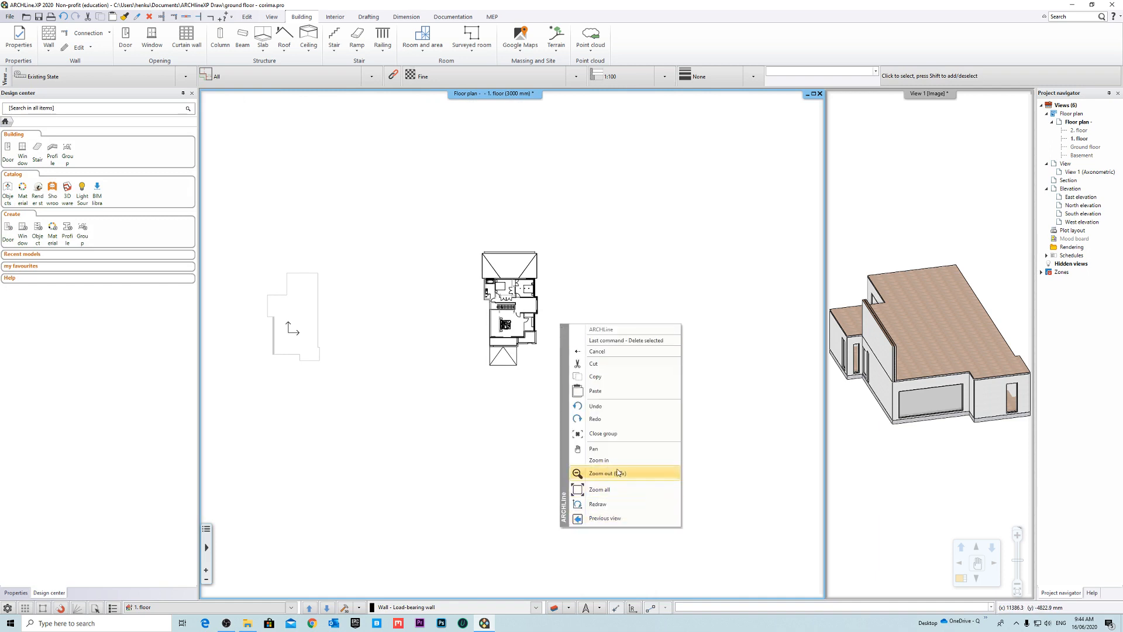
pyautogui.click(617, 432)
pyautogui.scroll(3, 358, 233)
# Step: Move the Level 1 plan group from the main bedroom's outer wall corner onto the matching corner of the modelled wall and slab outline
pyautogui.click(625, 302)
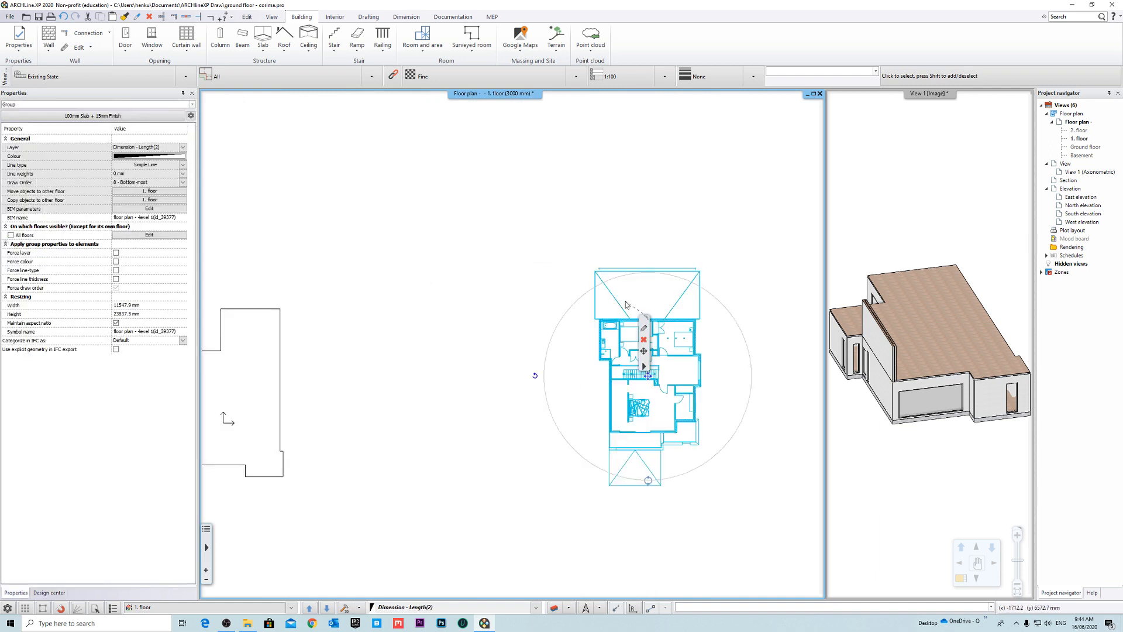
pyautogui.moveTo(647, 442); pyautogui.dragTo(651, 408, button='middle')
pyautogui.click(646, 351)
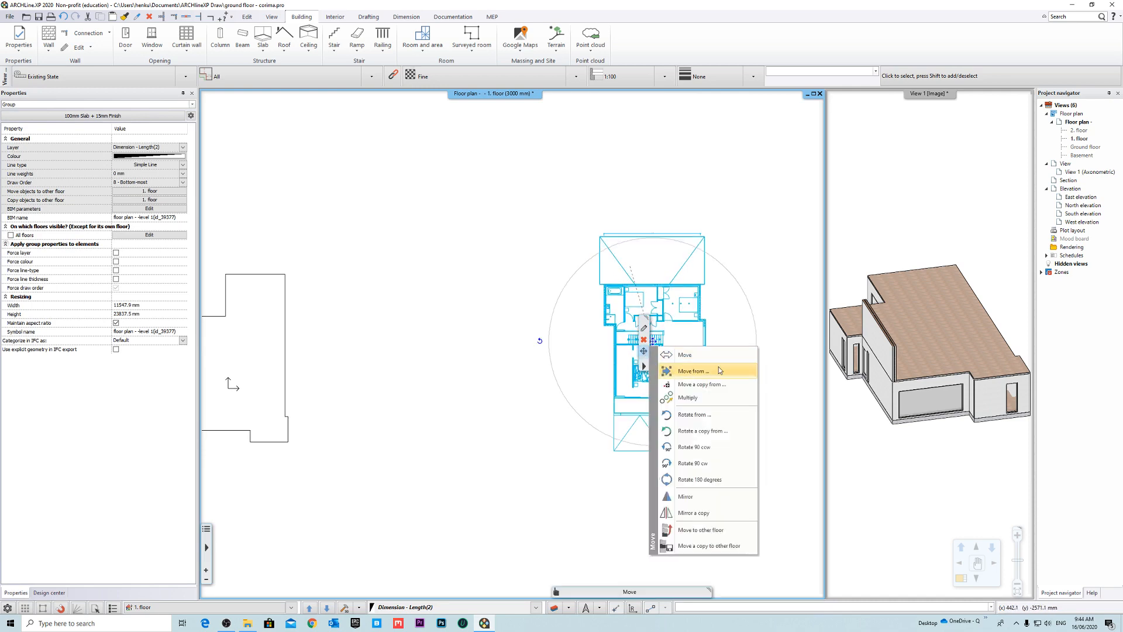
pyautogui.click(702, 355)
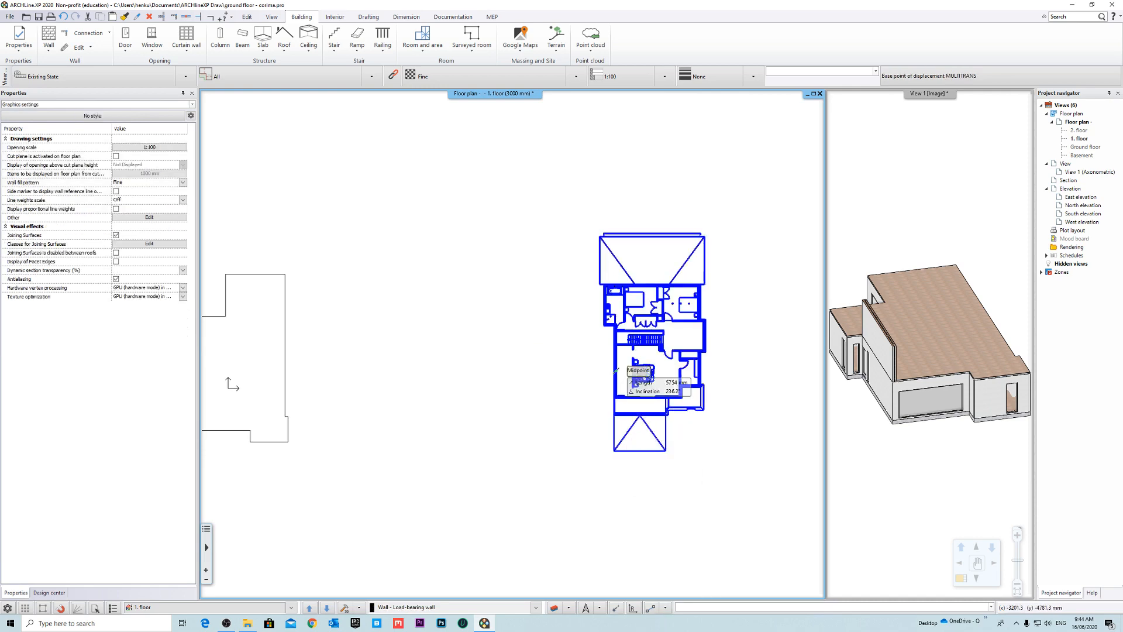
pyautogui.scroll(10, 616, 370)
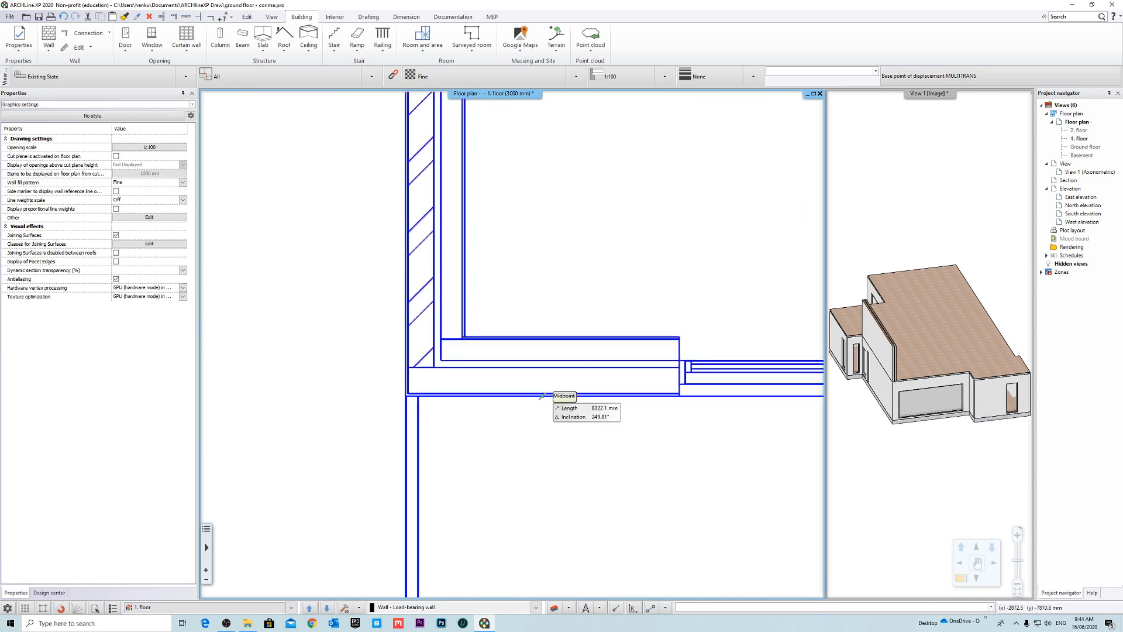
pyautogui.click(406, 396)
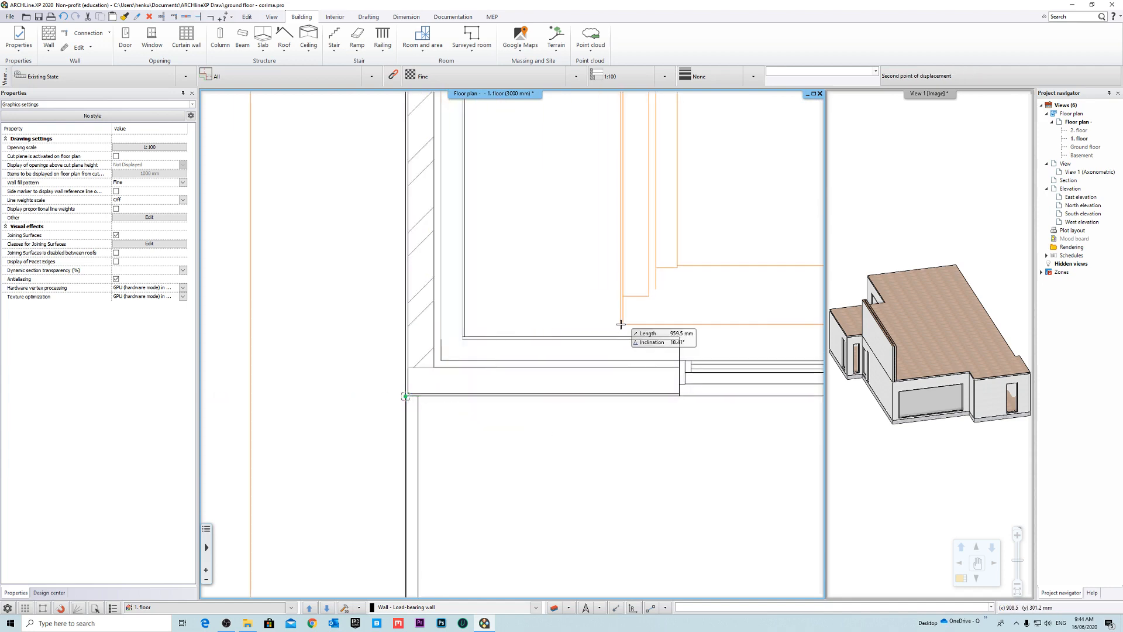
pyautogui.scroll(-10, 620, 325)
pyautogui.scroll(10, 527, 369)
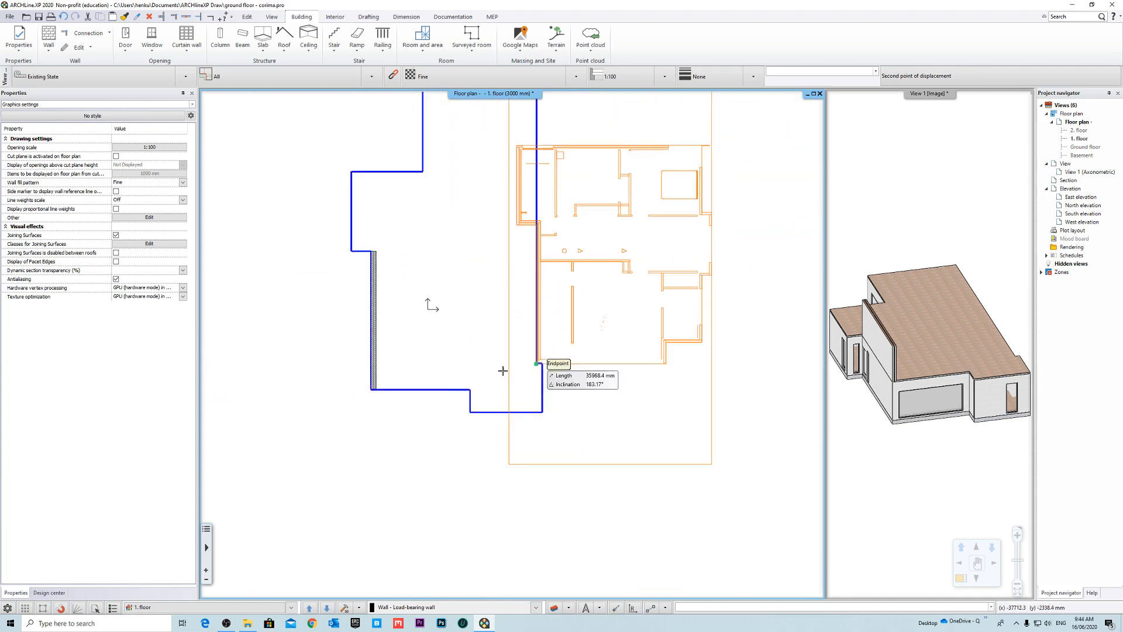
pyautogui.scroll(5, 581, 412)
pyautogui.moveTo(581, 413); pyautogui.dragTo(659, 412, button='middle')
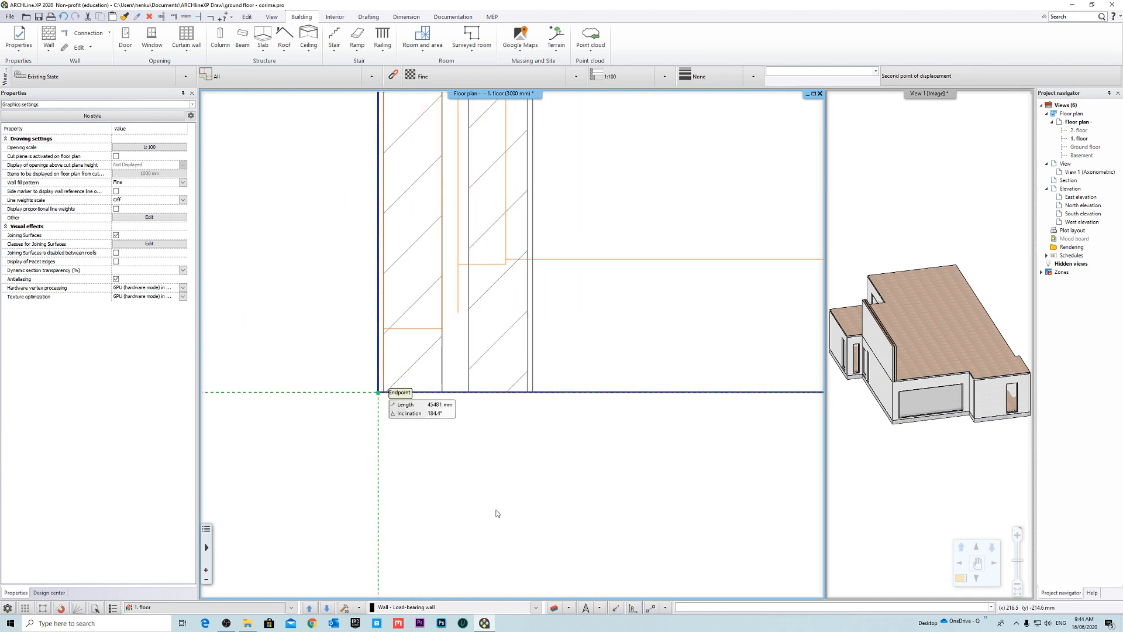
pyautogui.press('Escape')
pyautogui.scroll(-12, 410, 430)
pyautogui.moveTo(418, 427); pyautogui.dragTo(396, 456, button='middle')
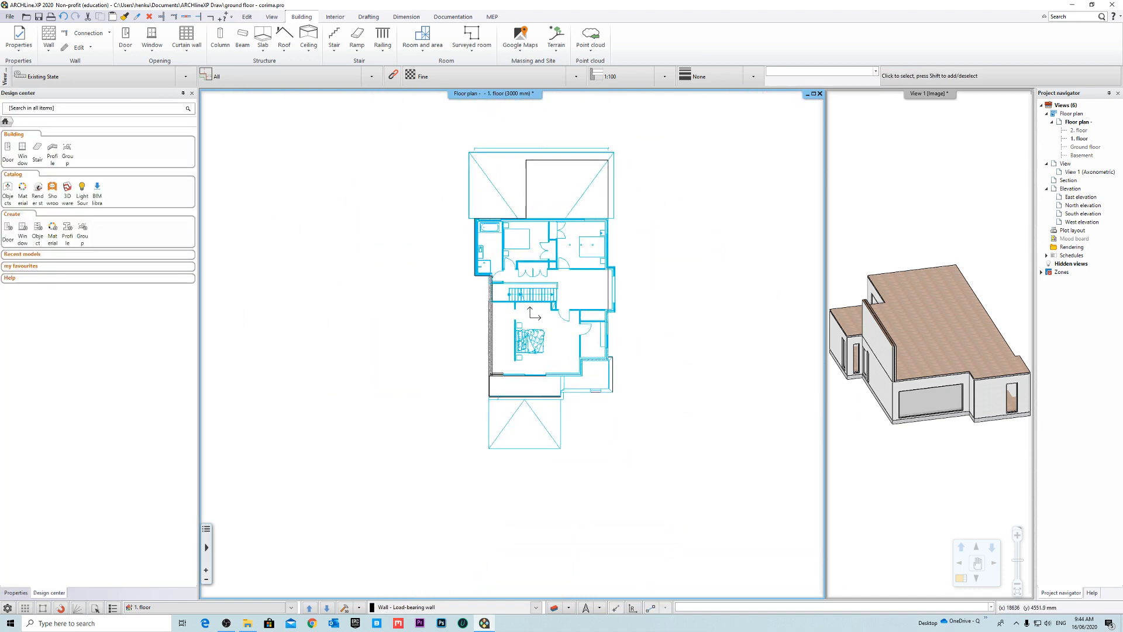
# Step: Open the aligned Level 1 plan group for editing
pyautogui.scroll(3, 605, 269)
pyautogui.click(507, 241)
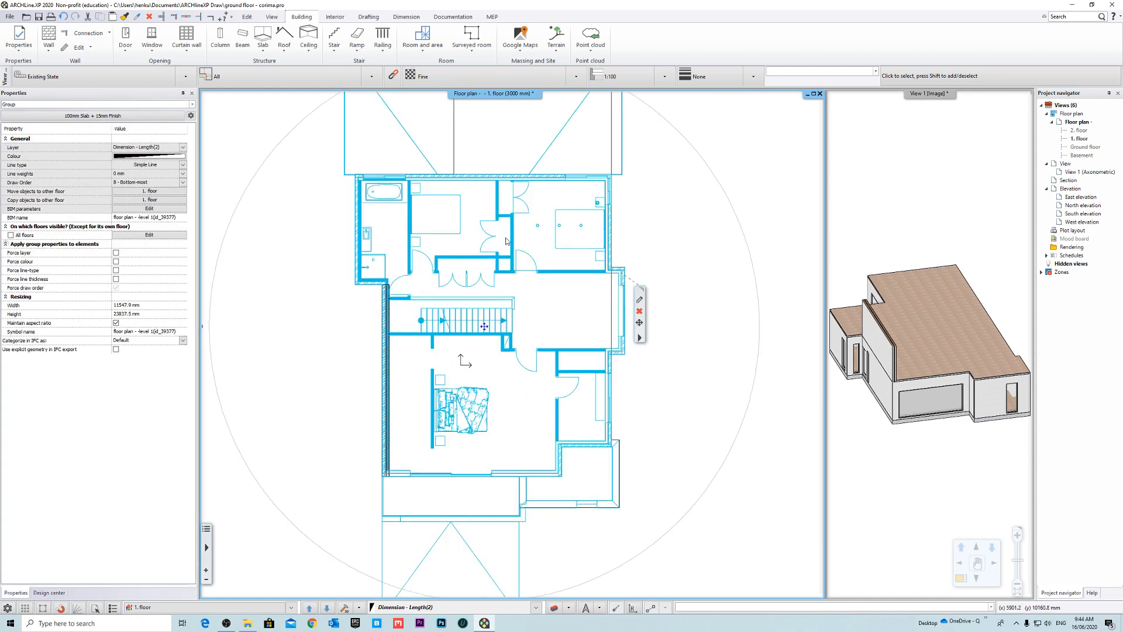
pyautogui.scroll(-4, 526, 334)
pyautogui.moveTo(637, 354); pyautogui.dragTo(620, 356, button='middle')
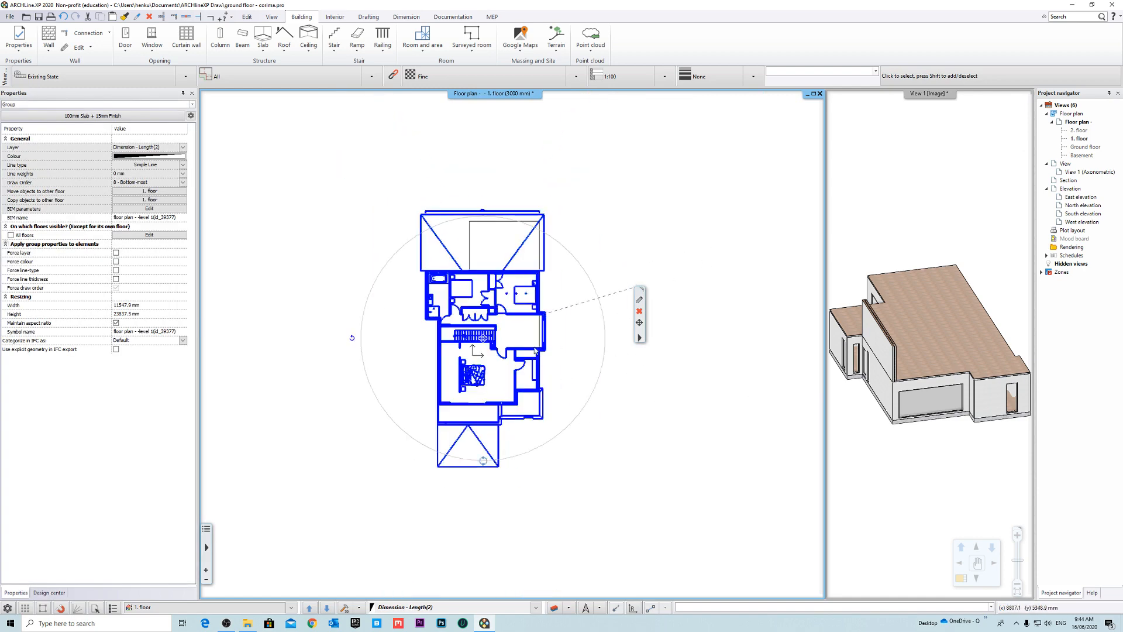
pyautogui.scroll(2, 575, 382)
pyautogui.moveTo(553, 344); pyautogui.dragTo(588, 363, button='middle')
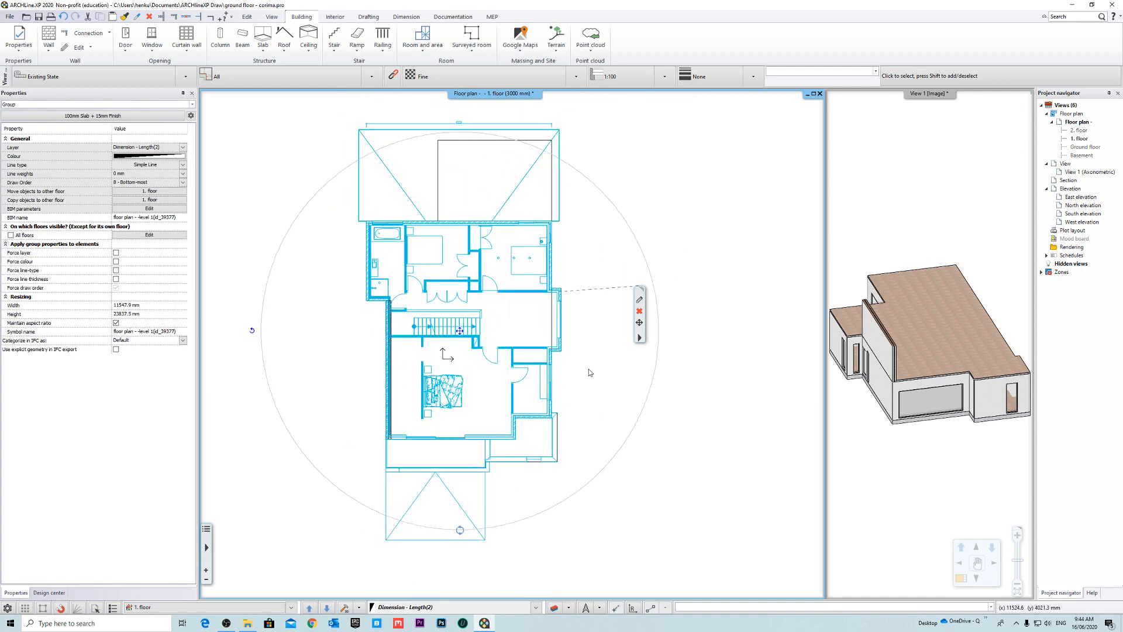
pyautogui.scroll(-2, 509, 322)
pyautogui.rightClick(507, 318)
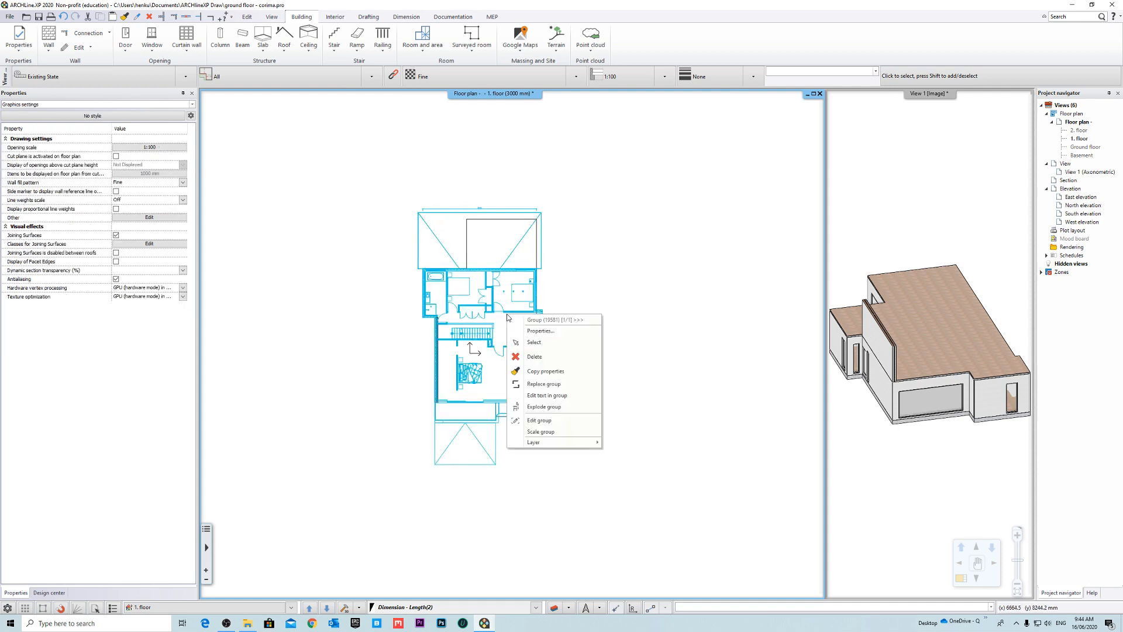
pyautogui.click(569, 426)
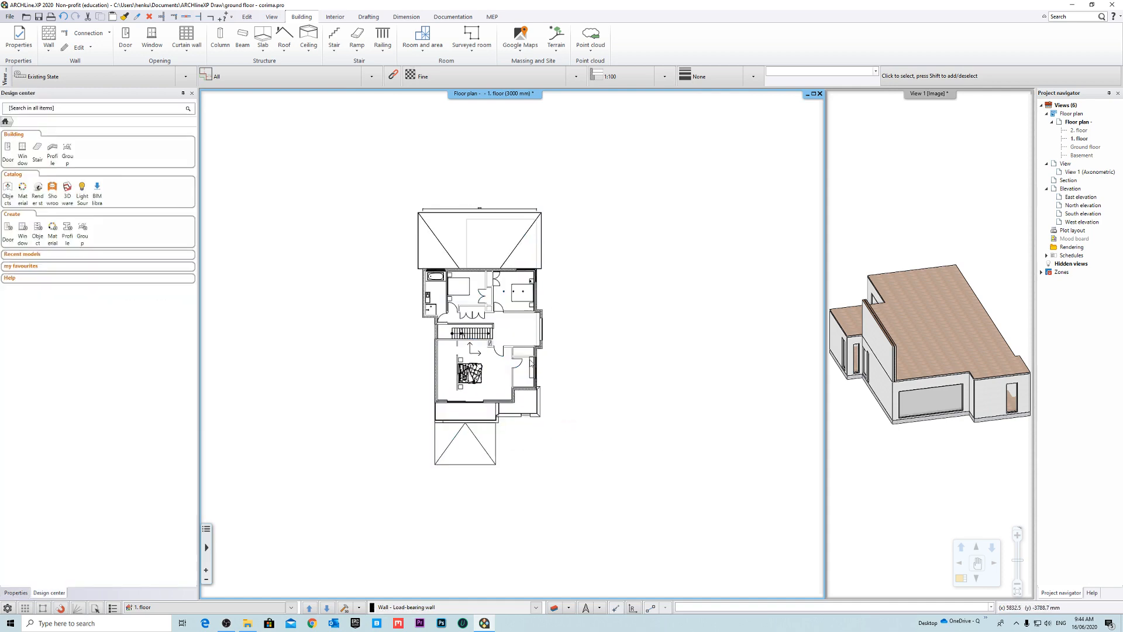
# Step: Select all linework in the opened plan group and set its colour to cyan, AutoCAD index 4
pyautogui.click(650, 173)
pyautogui.click(344, 514)
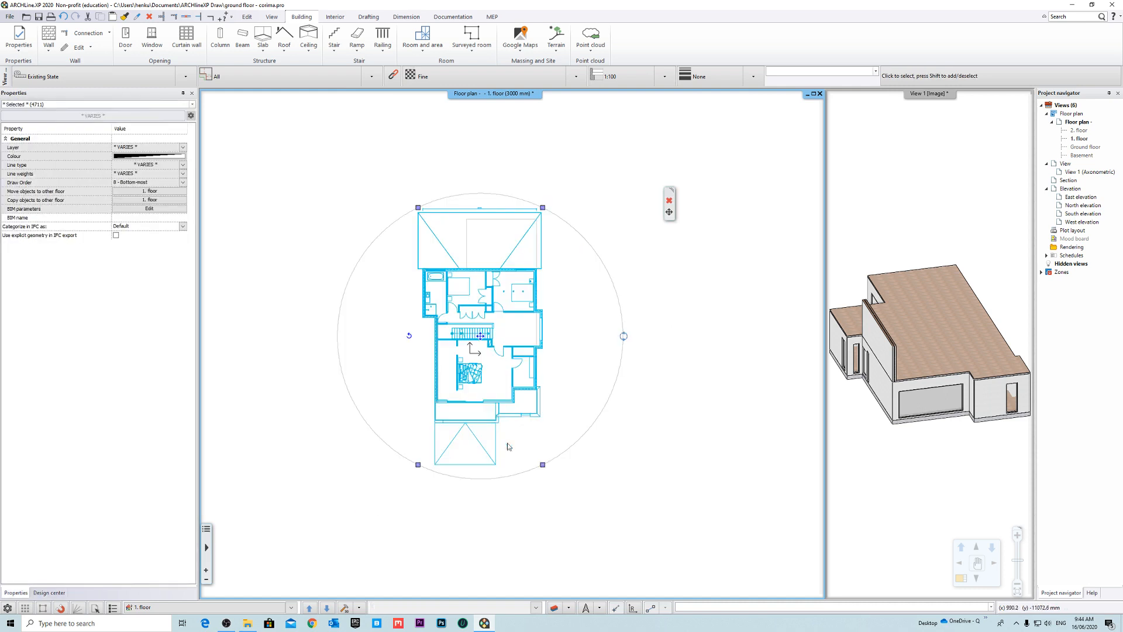
pyautogui.scroll(1, 490, 387)
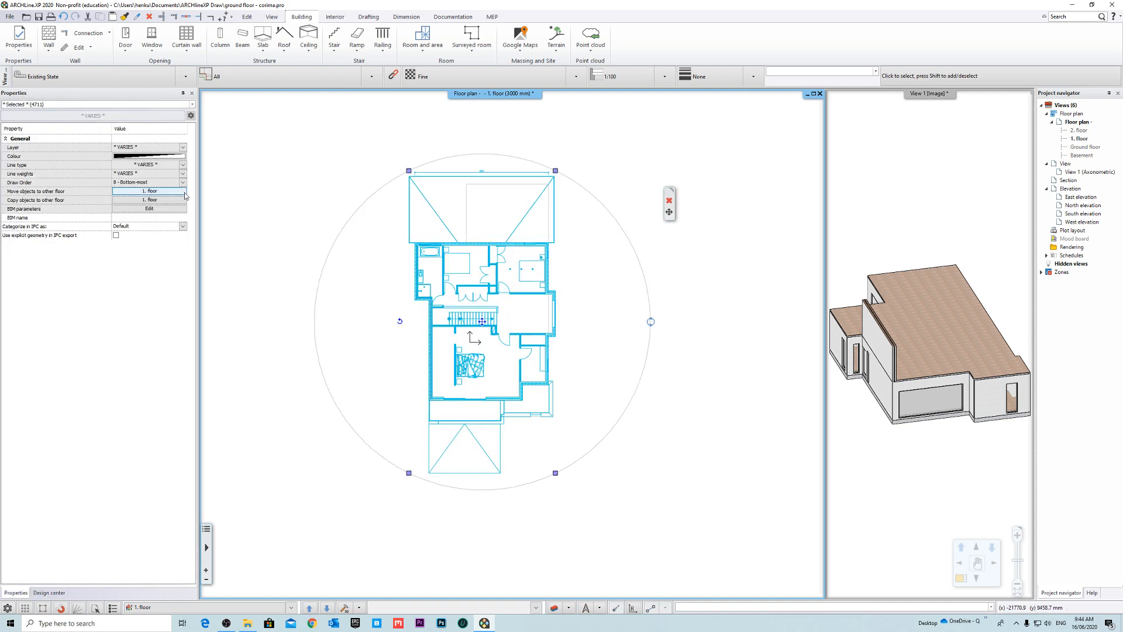
pyautogui.click(173, 156)
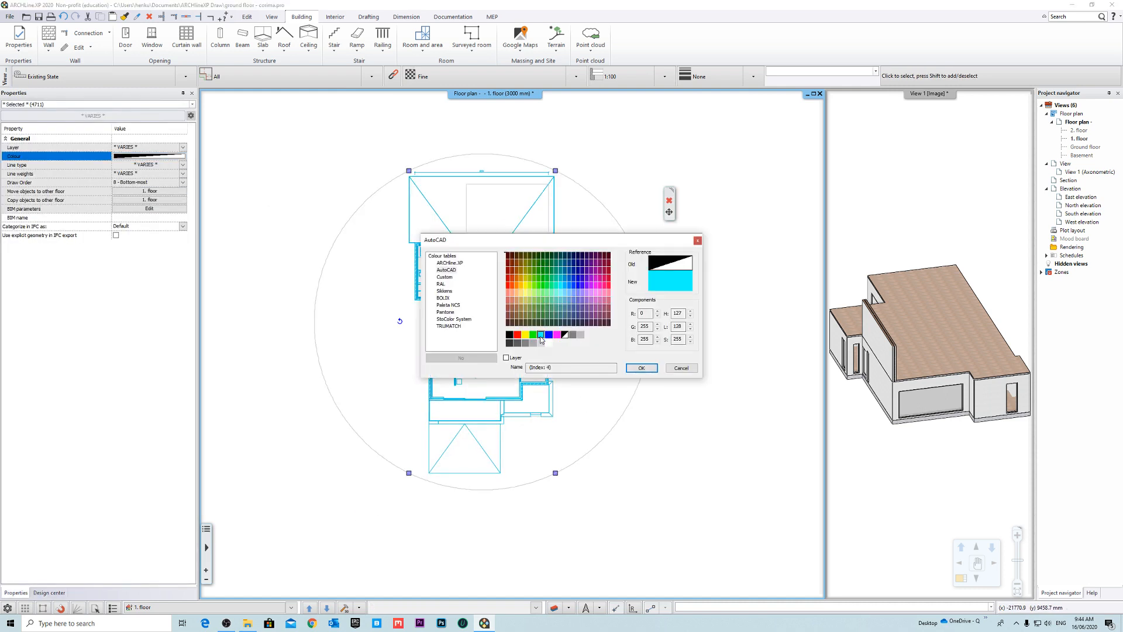
pyautogui.click(645, 370)
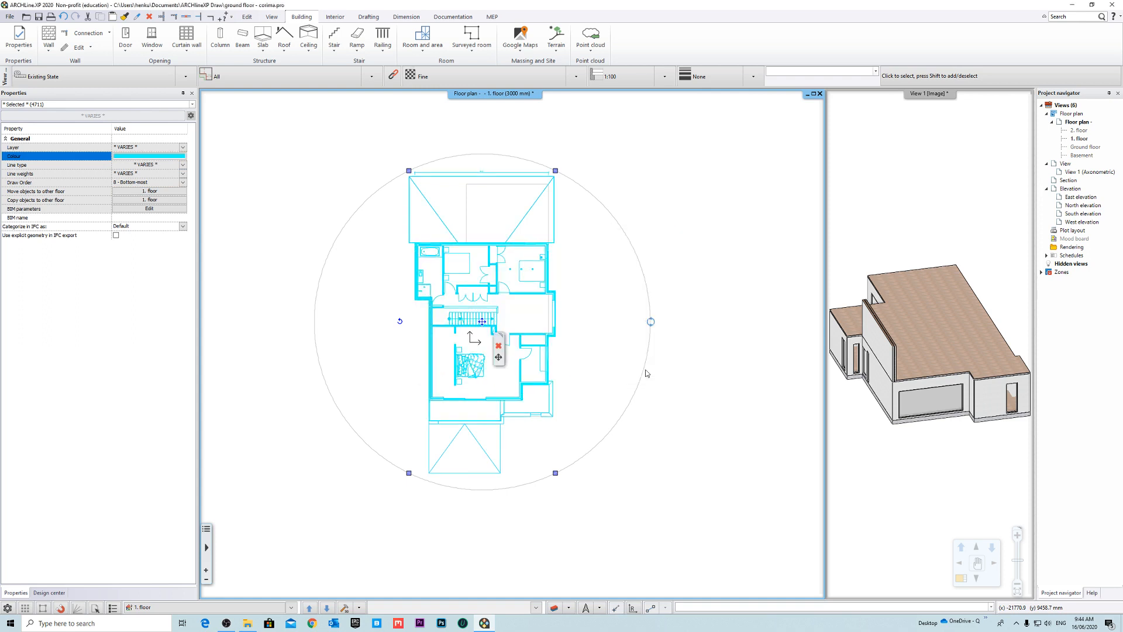
# Step: Deselect the recoloured linework and close the plan group
pyautogui.rightClick(597, 326)
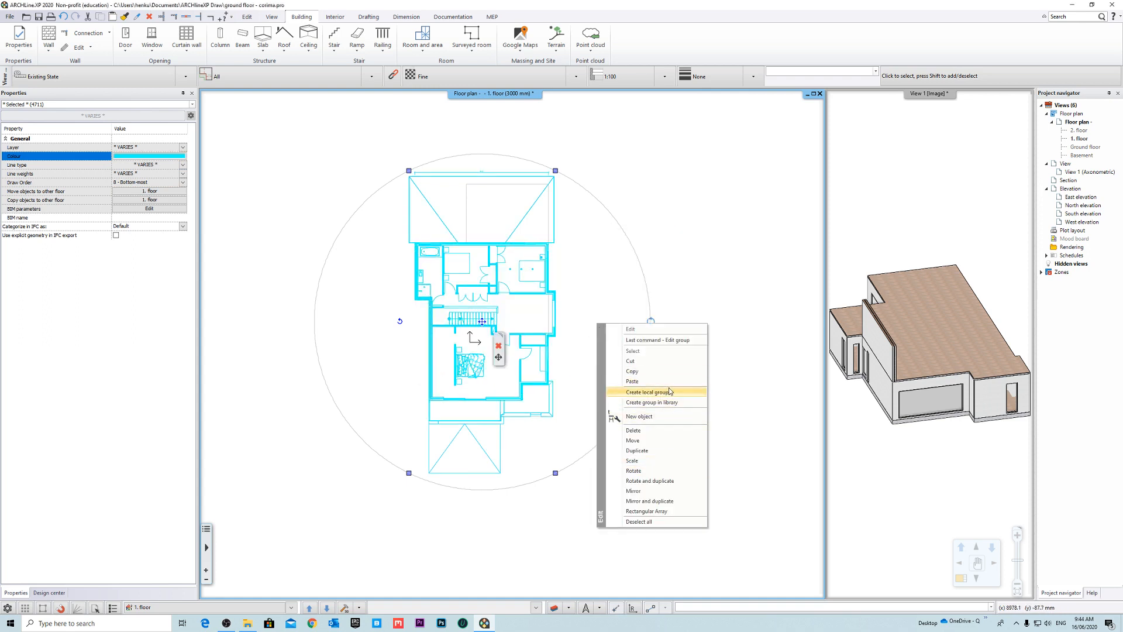
pyautogui.rightClick(750, 472)
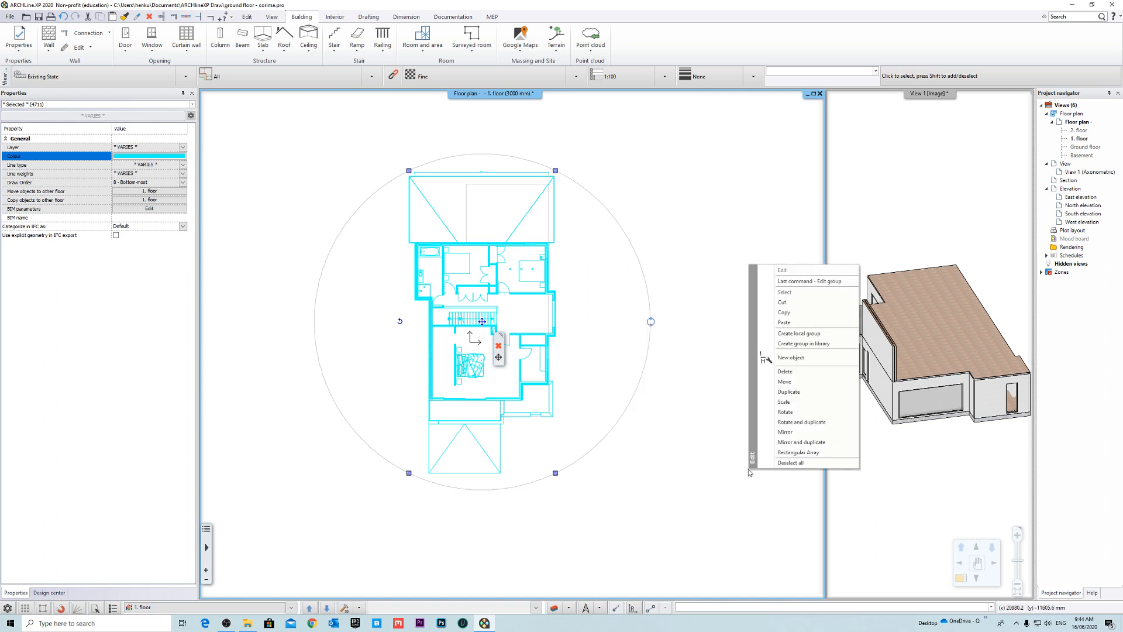
pyautogui.click(682, 262)
pyautogui.rightClick(601, 371)
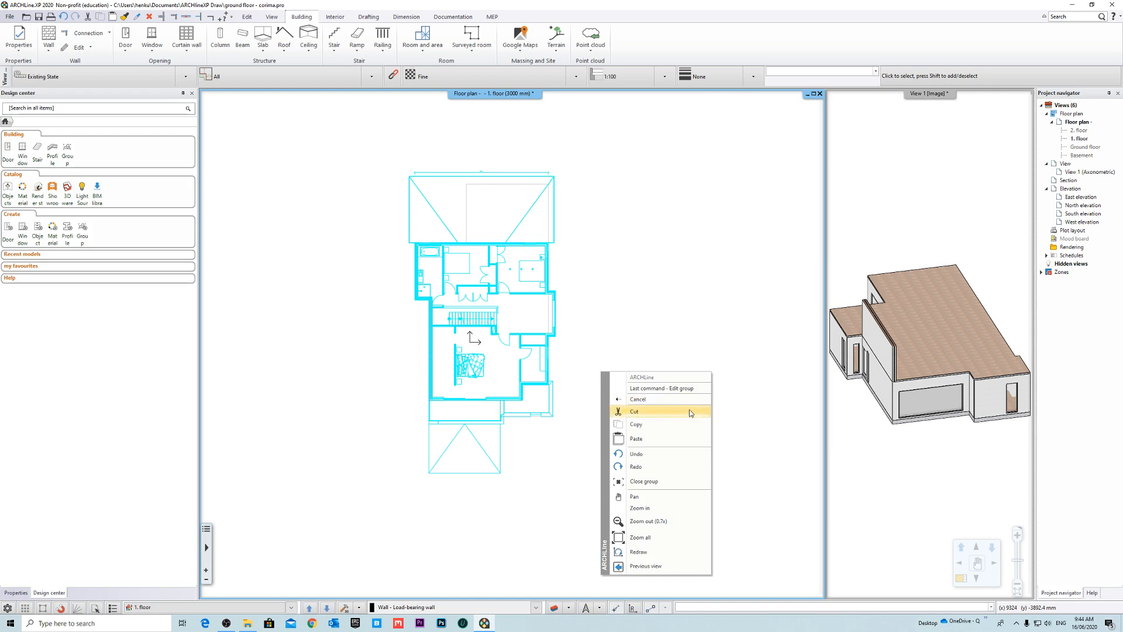
pyautogui.click(657, 483)
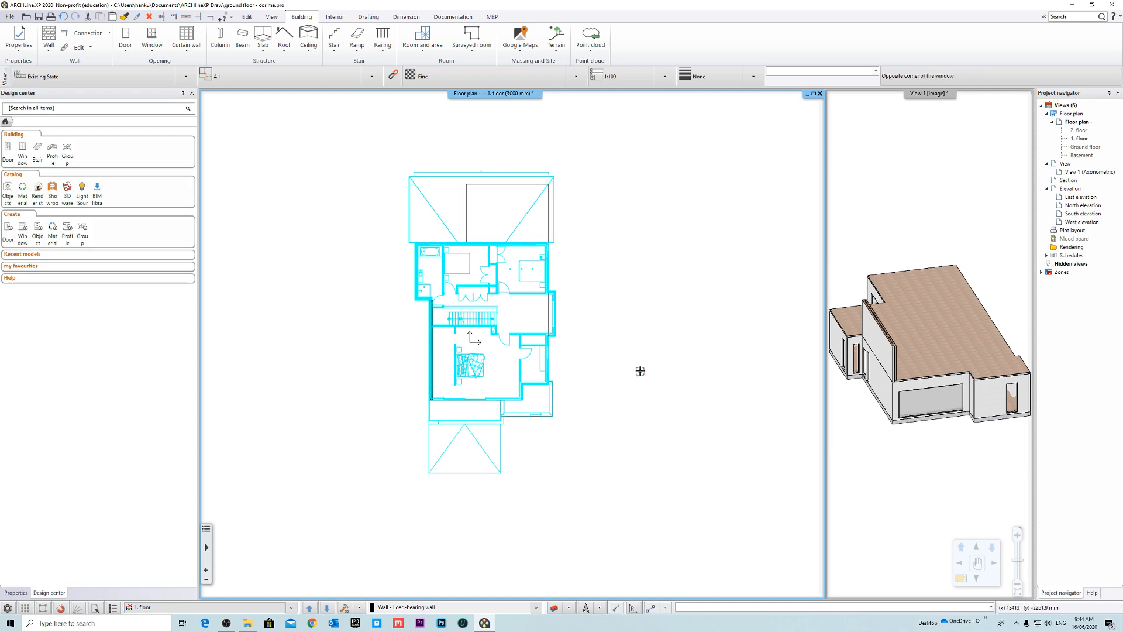
# Step: Check how the cyan plan lines up with the modelled wall and slab outline at the main bedroom's outer corners
pyautogui.scroll(8, 470, 343)
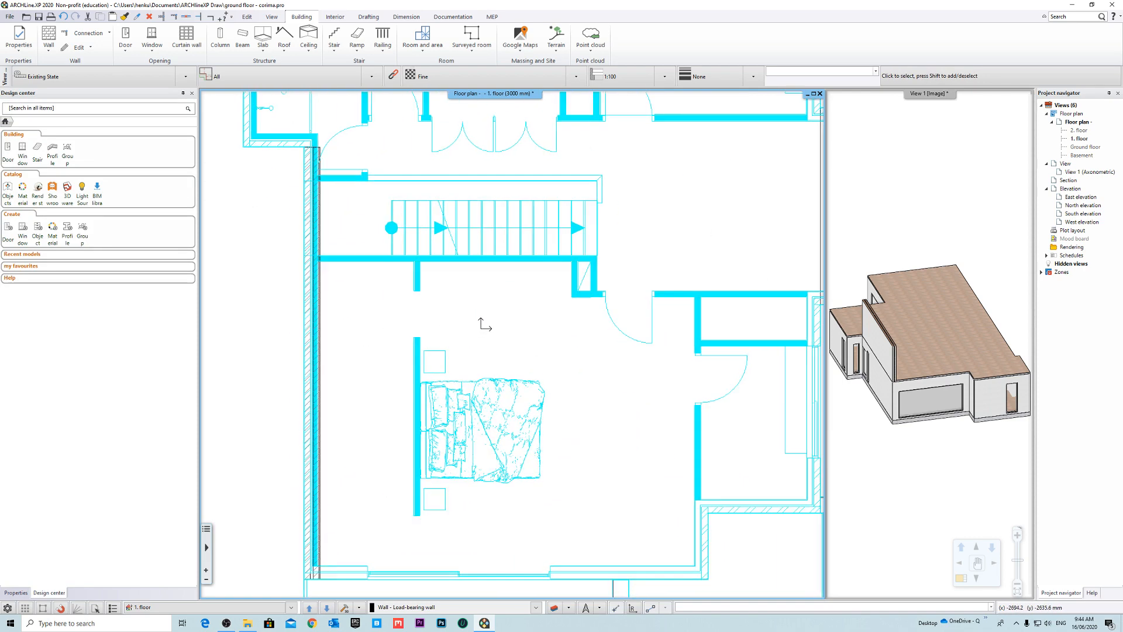
pyautogui.scroll(8, 484, 326)
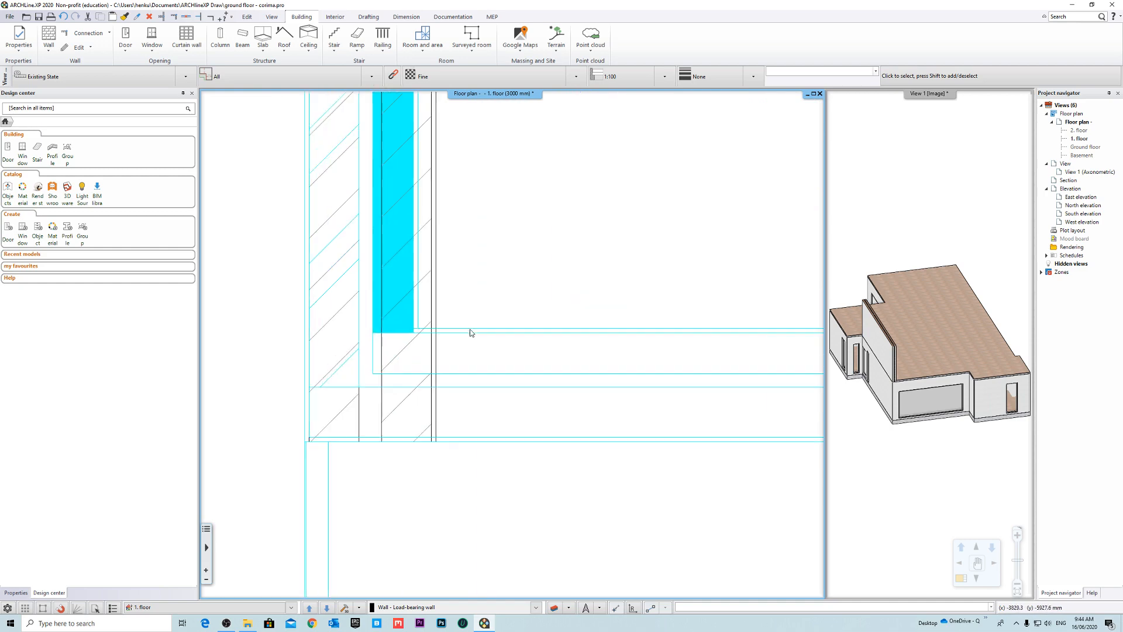
pyautogui.click(471, 333)
pyautogui.press('Escape')
pyautogui.scroll(-4, 400, 342)
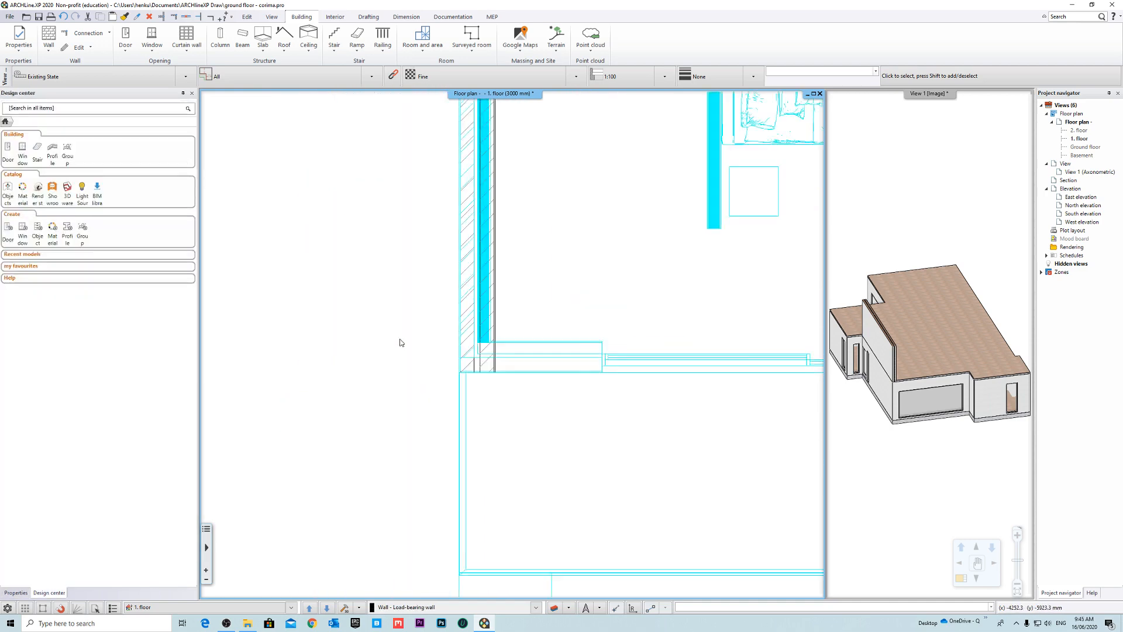
pyautogui.scroll(-4, 400, 342)
pyautogui.scroll(8, 427, 250)
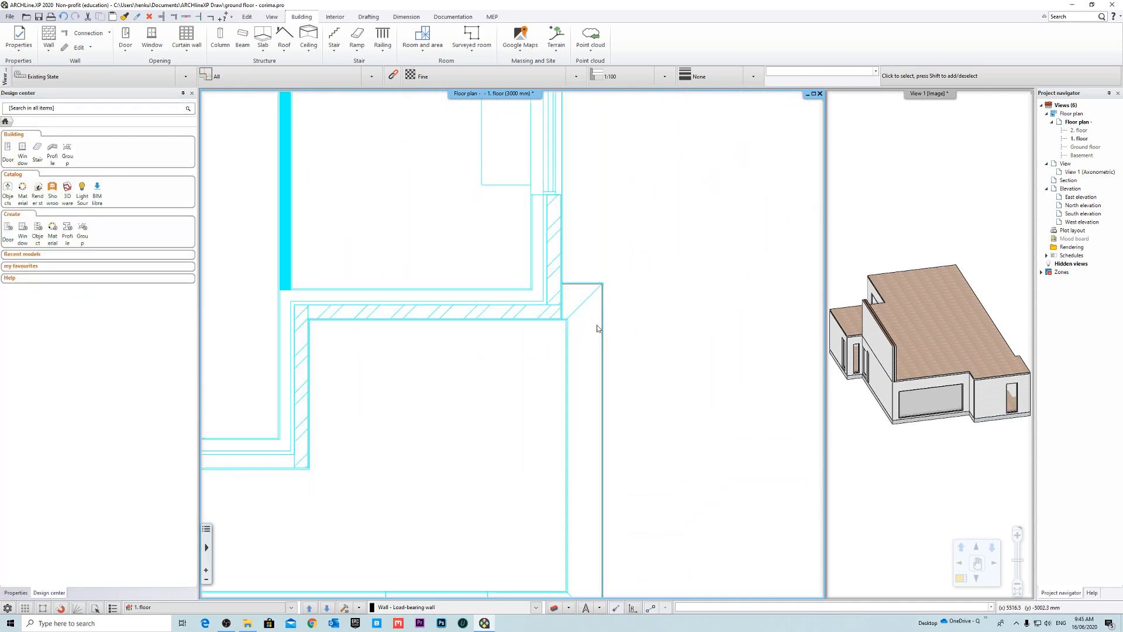
pyautogui.scroll(-2, 585, 316)
pyautogui.click(530, 296)
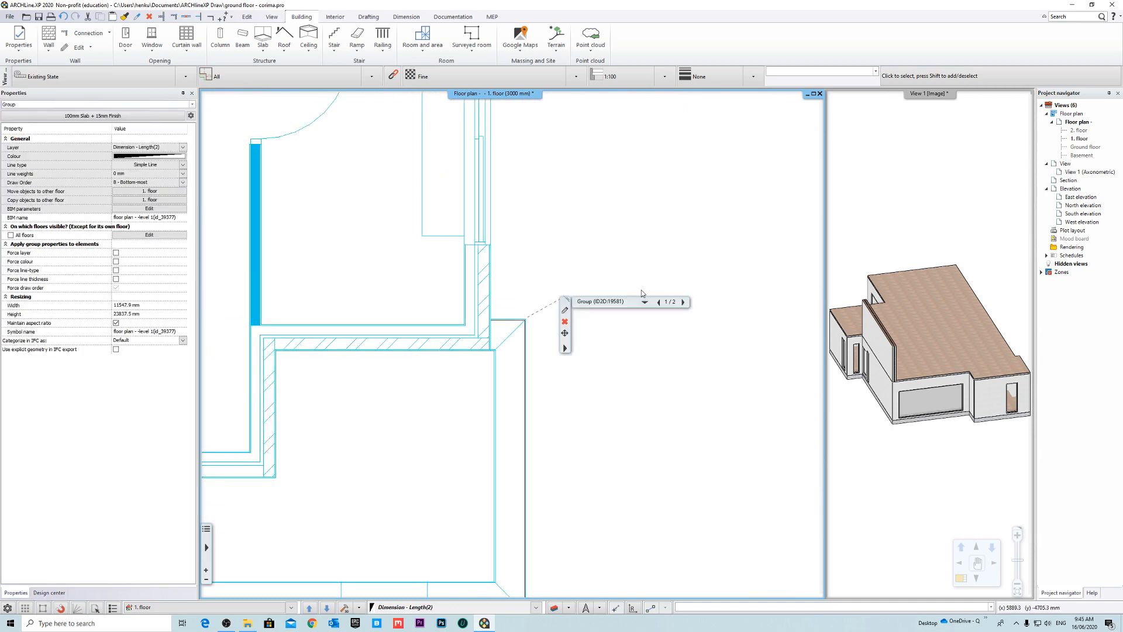
pyautogui.press('Escape')
pyautogui.scroll(-5, 711, 432)
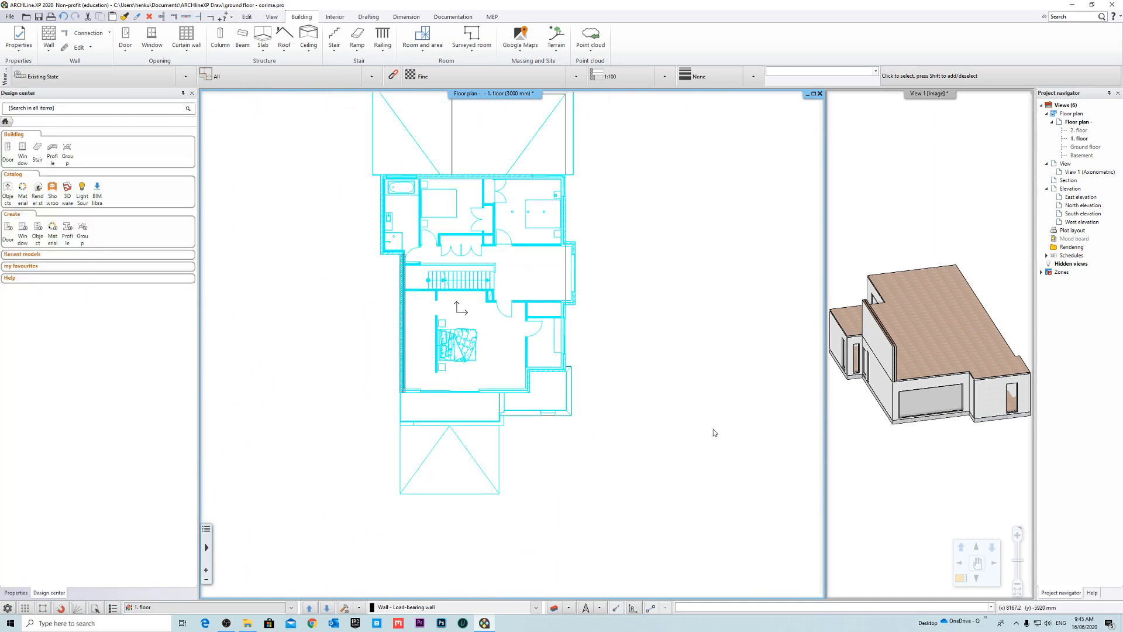
# Step: Delete the existing modelled double brick cavity wall along the stair and main bedroom's outer side
pyautogui.scroll(6, 452, 322)
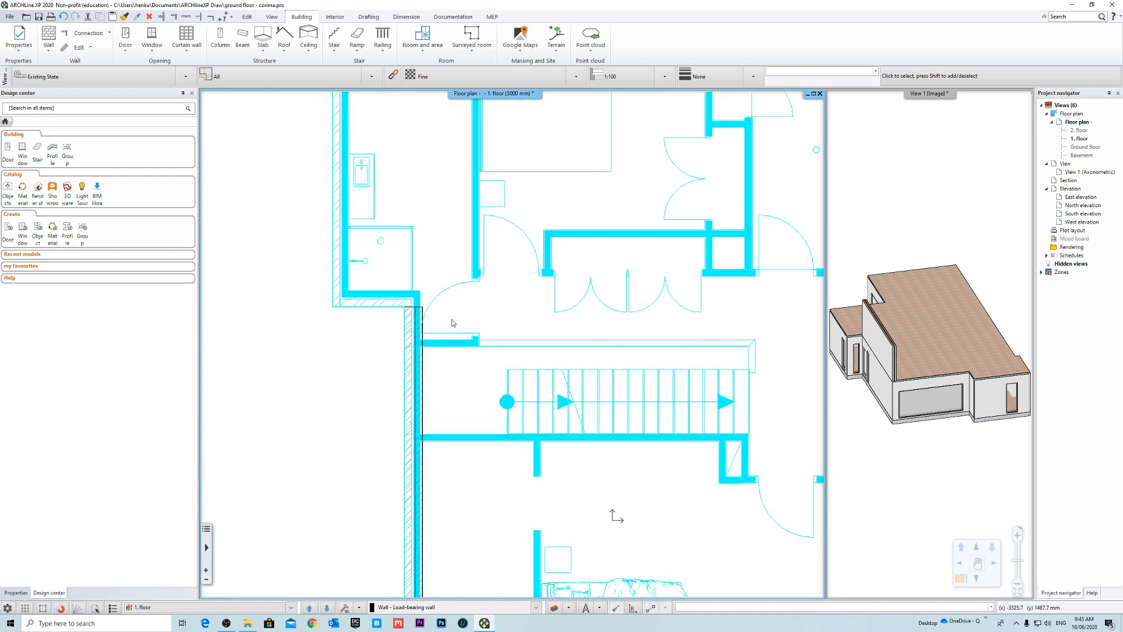
pyautogui.scroll(1, 453, 322)
pyautogui.click(429, 316)
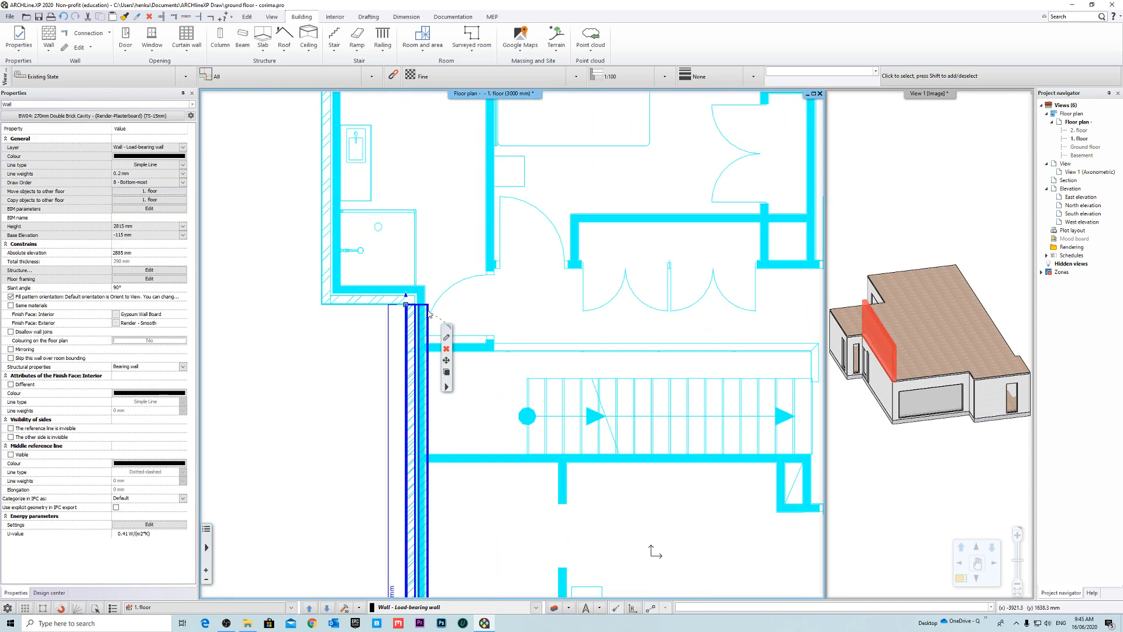
pyautogui.press('Escape')
# Step: Trace a 270mm Double Brick Cavity (Render-Plasterboard) wall about 4537 mm long from the bathroom's outer rear corner to the shower corner
pyautogui.click(48, 36)
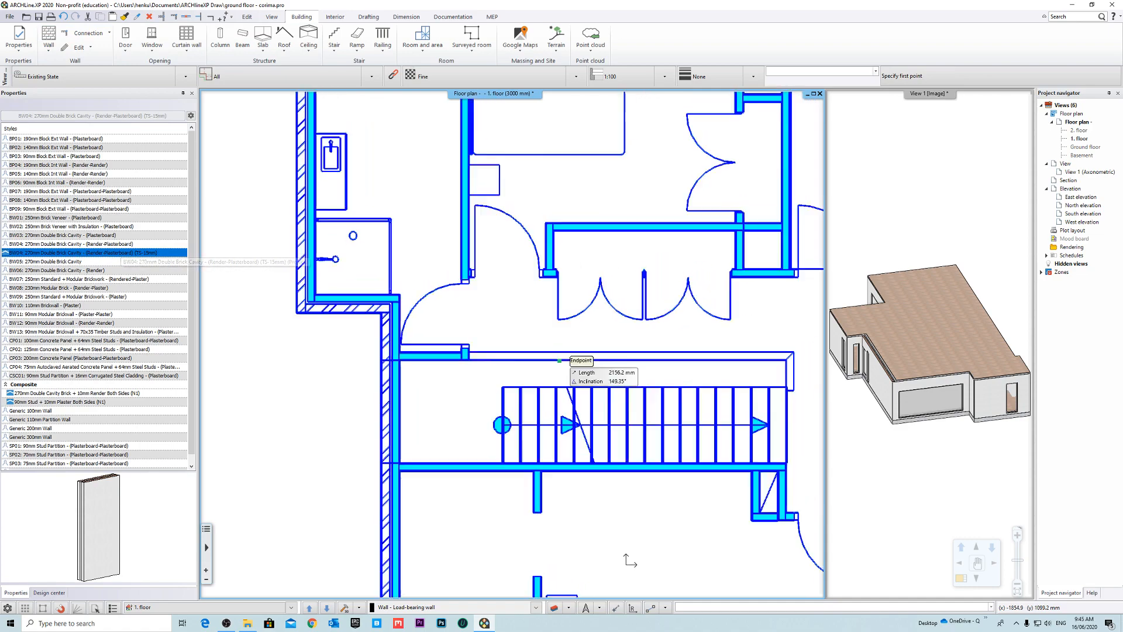
pyautogui.scroll(-5, 526, 444)
pyautogui.scroll(-5, 445, 433)
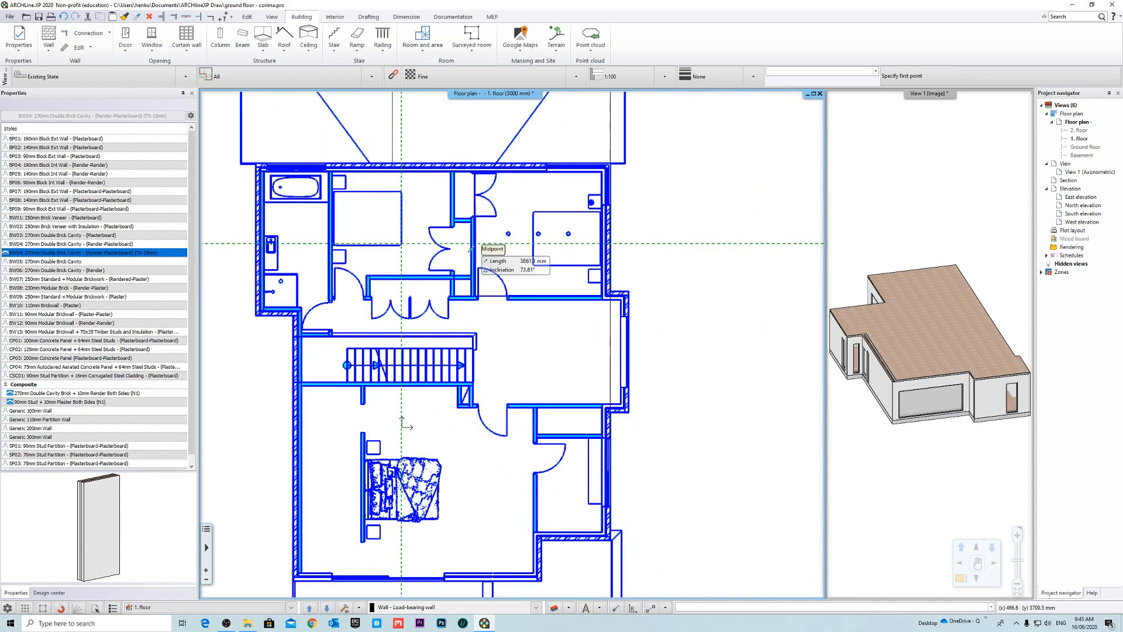
pyautogui.scroll(6, 527, 251)
pyautogui.scroll(8, 481, 253)
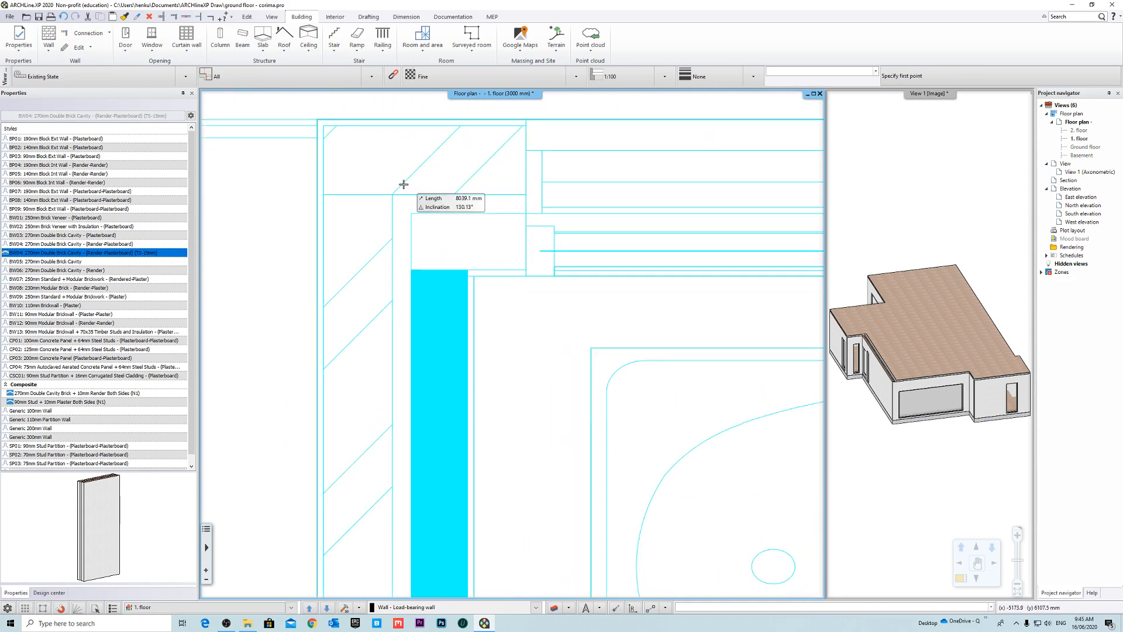
pyautogui.click(320, 114)
pyautogui.scroll(2, 414, 143)
pyautogui.scroll(-4, 414, 142)
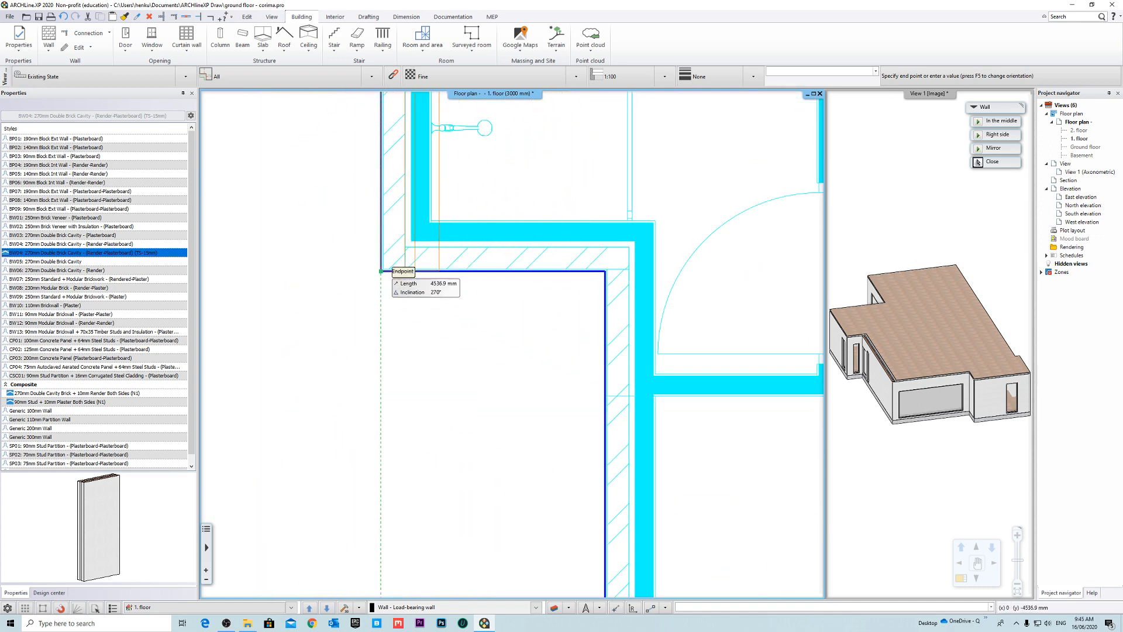
pyautogui.click(376, 279)
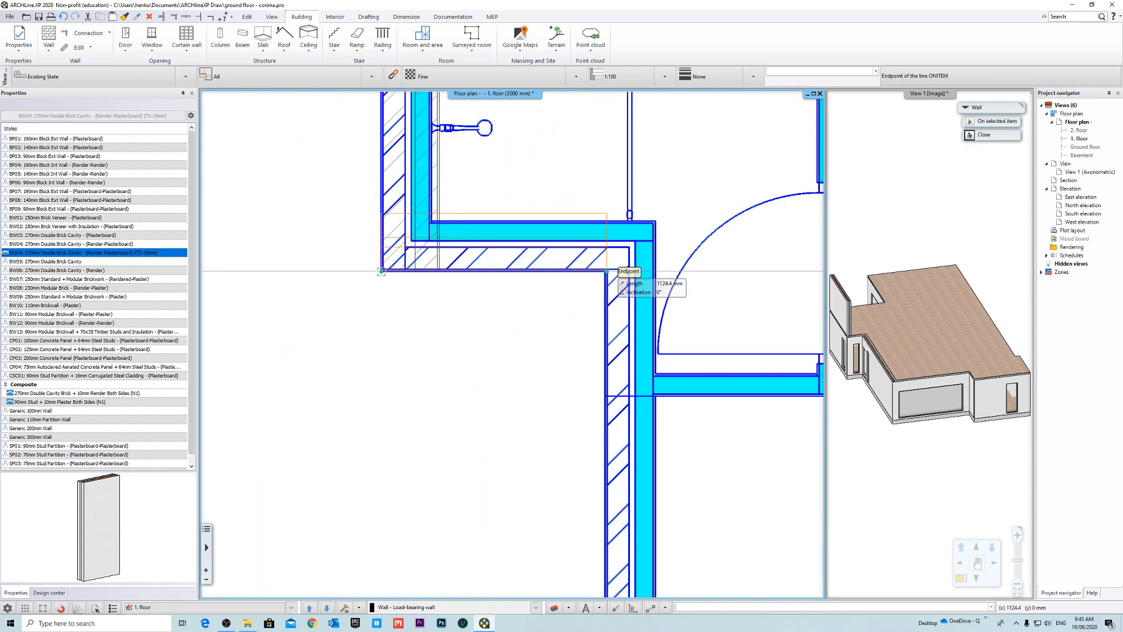
# Step: Continue the wall along the 1124 mm return and about 7891 mm down the stair and main bedroom side to the front corner
pyautogui.moveTo(611, 457); pyautogui.dragTo(589, 128, button='middle')
pyautogui.moveTo(590, 556); pyautogui.dragTo(494, 117, button='middle')
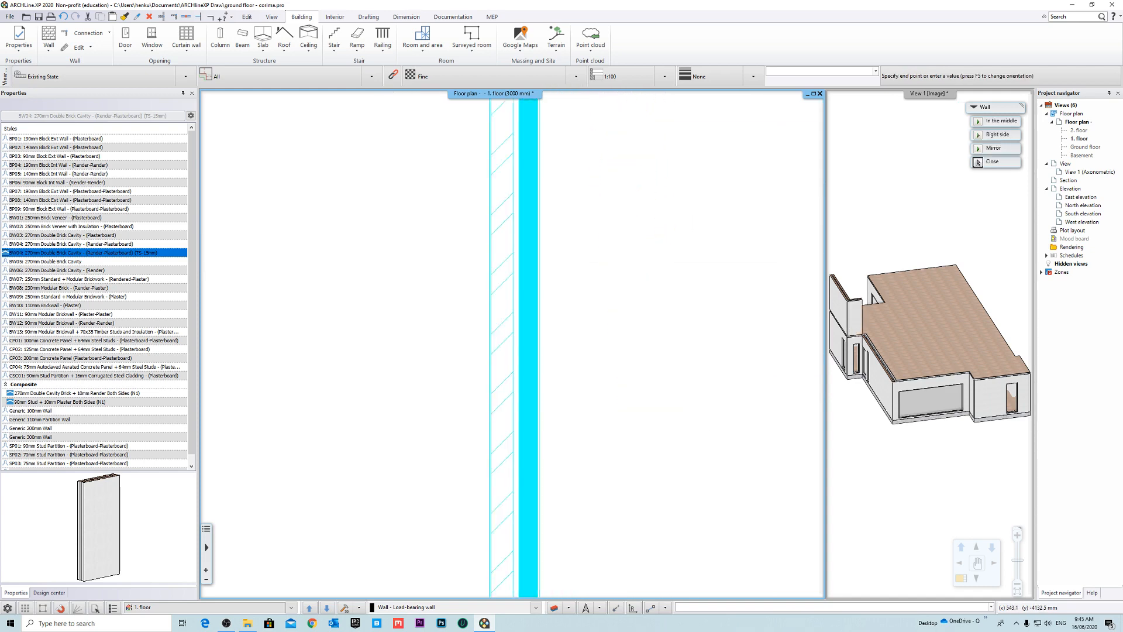
pyautogui.moveTo(537, 573); pyautogui.dragTo(431, 117, button='middle')
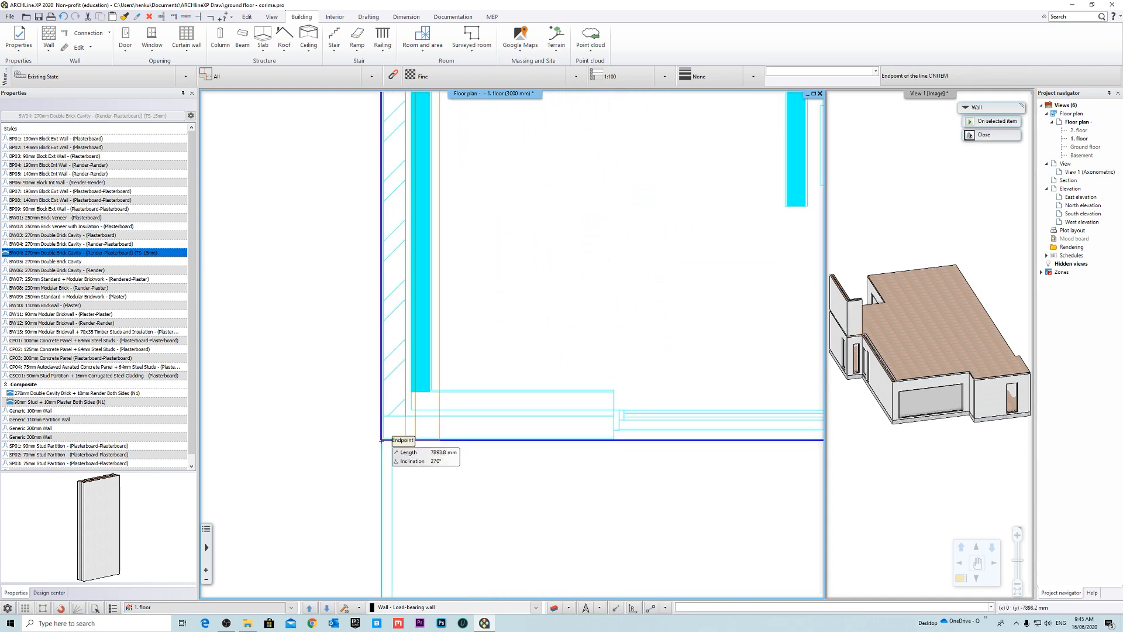
pyautogui.scroll(2, 427, 421)
pyautogui.click(339, 457)
# Step: Trace the main bedroom's front wall in two runs, the second about 1735 mm long, ending at its far front corner
pyautogui.scroll(-4, 423, 398)
pyautogui.moveTo(720, 383); pyautogui.dragTo(325, 348, button='middle')
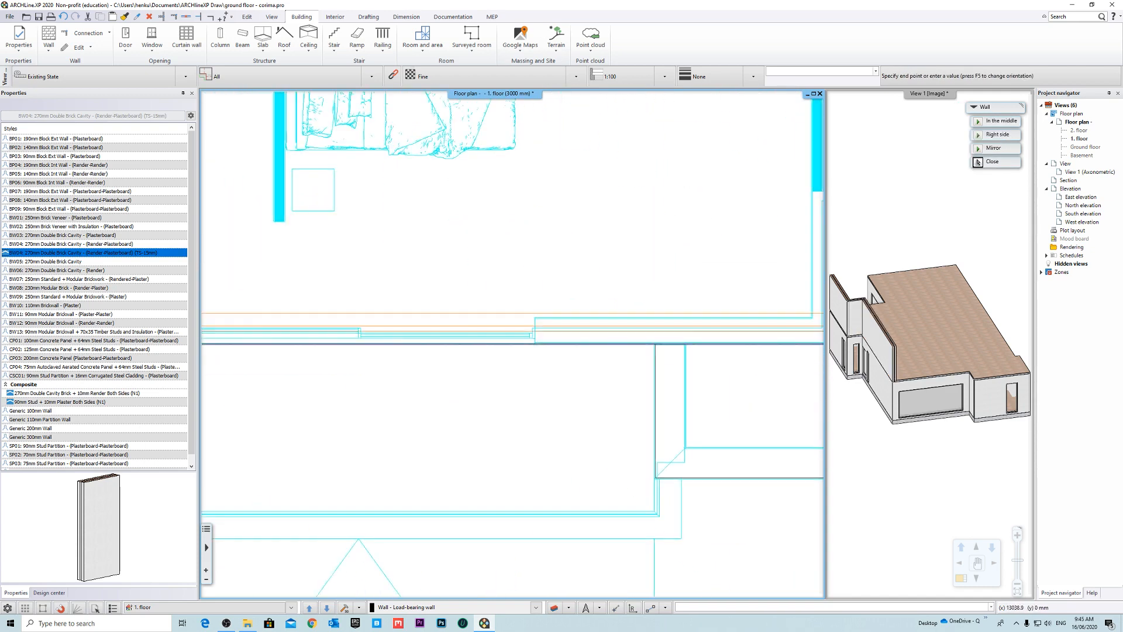
pyautogui.scroll(5, 672, 342)
pyautogui.click(581, 353)
pyautogui.scroll(-5, 579, 352)
pyautogui.scroll(5, 611, 333)
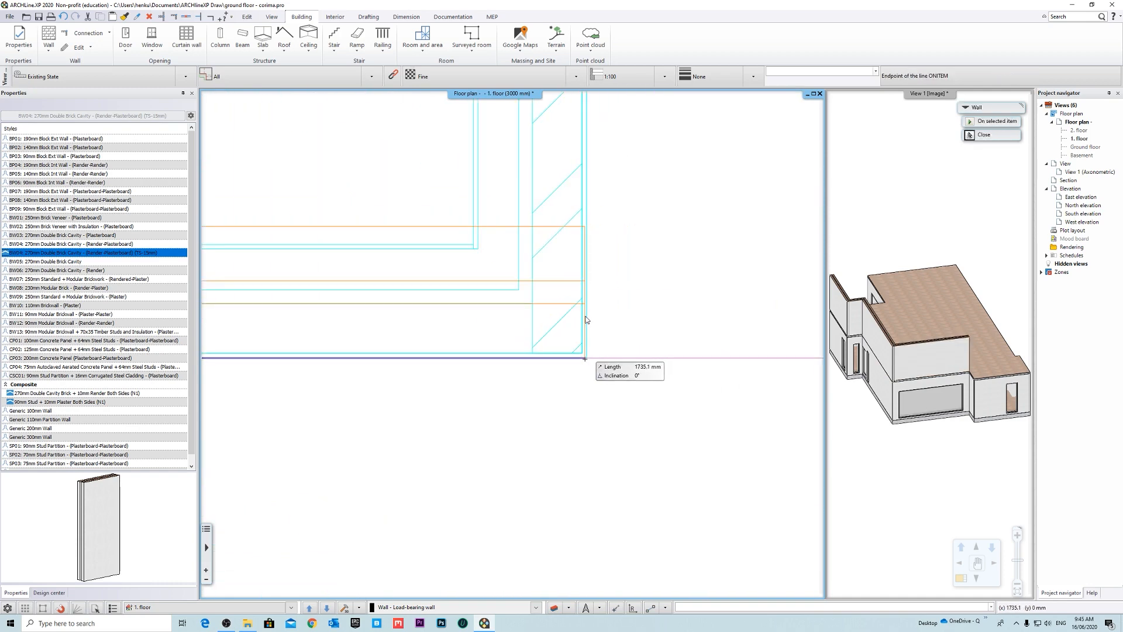
pyautogui.click(583, 356)
# Step: Trace the short return and the front wall, about 2083 mm long, of the room beside the main bedroom
pyautogui.scroll(-4, 584, 357)
pyautogui.scroll(4, 566, 124)
pyautogui.click(485, 264)
pyautogui.scroll(-5, 485, 263)
pyautogui.scroll(3, 691, 230)
pyautogui.click(506, 343)
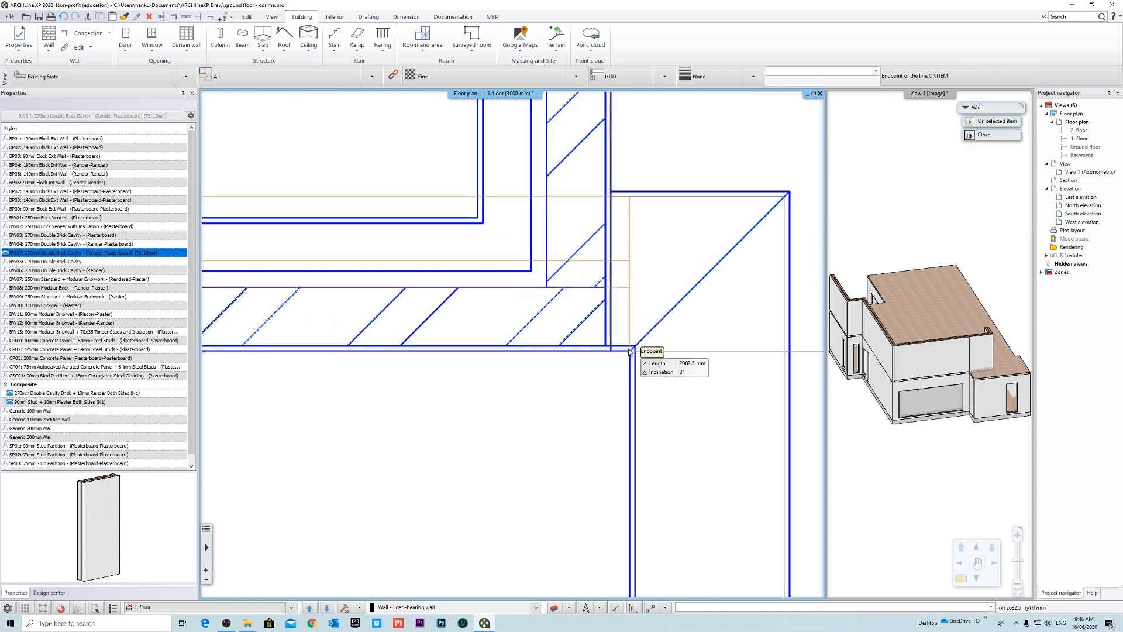
# Step: Continue the wall along that side of the house and around the 550 mm projection beside the landing
pyautogui.scroll(-4, 608, 419)
pyautogui.scroll(5, 627, 169)
pyautogui.click(438, 270)
pyautogui.scroll(-4, 445, 327)
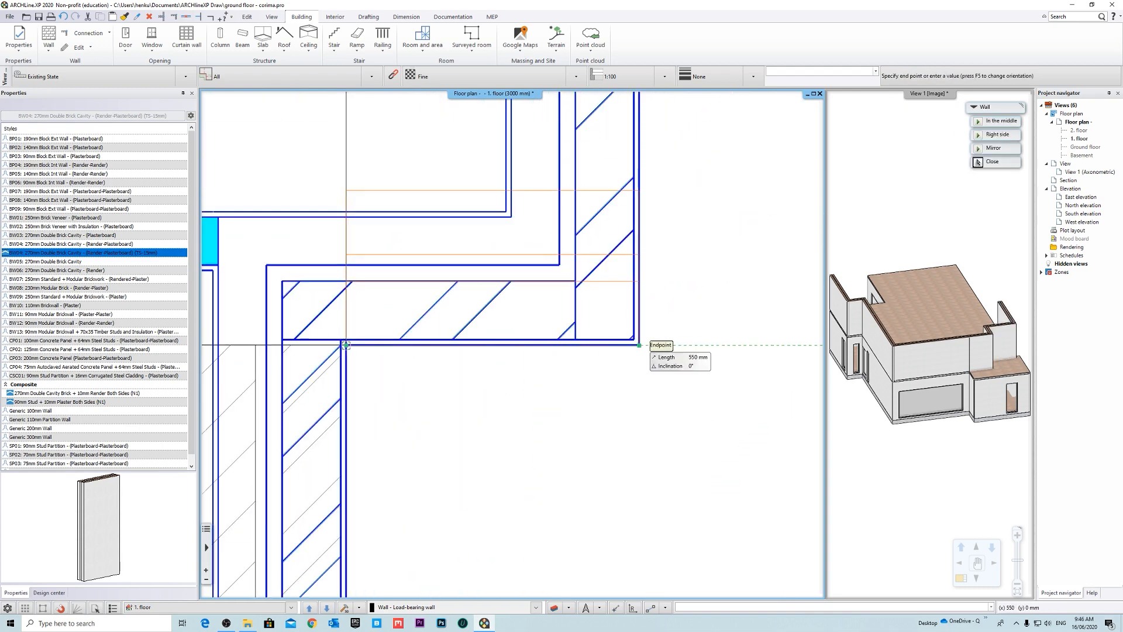
pyautogui.scroll(4, 468, 401)
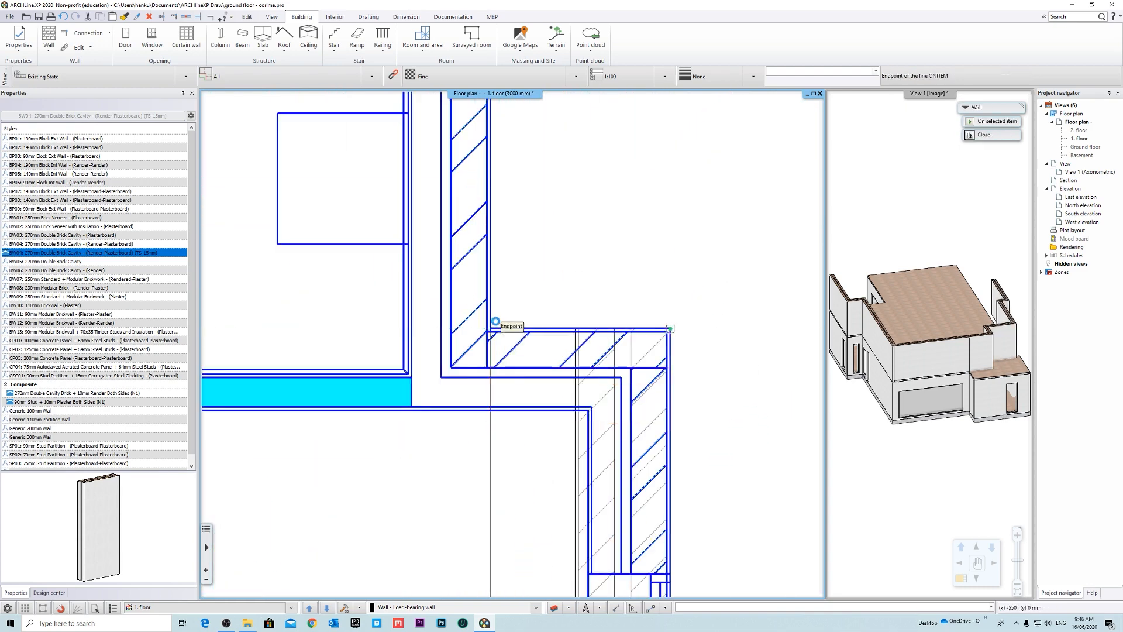
pyautogui.click(495, 321)
# Step: Close the outer wall loop along the rear bedrooms back to the starting corner and end the wall command
pyautogui.scroll(-4, 577, 343)
pyautogui.scroll(5, 514, 276)
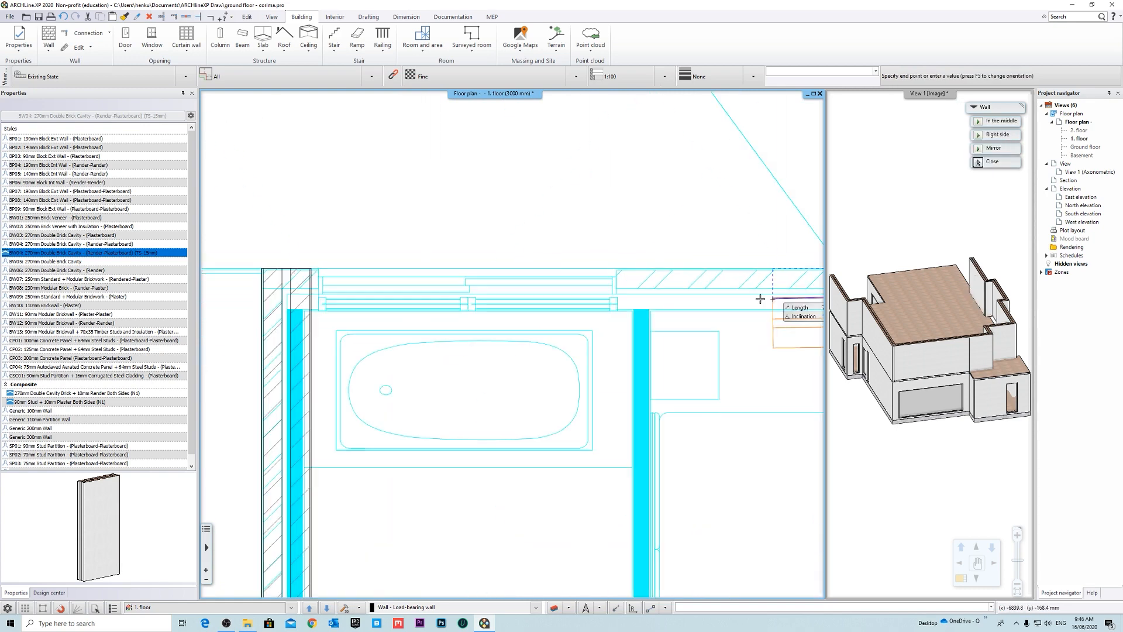
pyautogui.scroll(4, 245, 264)
pyautogui.click(449, 293)
pyautogui.moveTo(700, 336); pyautogui.dragTo(569, 236, button='middle')
pyautogui.scroll(-9, 567, 235)
pyautogui.press('Escape')
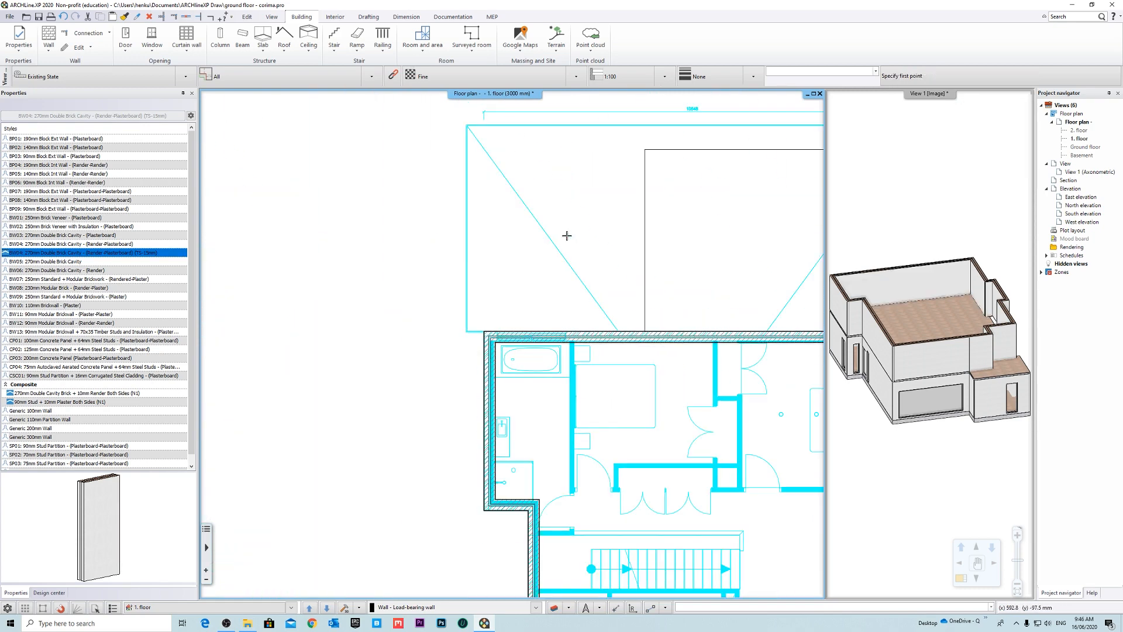
pyautogui.scroll(-5, 567, 236)
pyautogui.press('Escape')
# Step: Swap the 3D view into the large pane and inspect the new upper-storey walls above the ground floor
pyautogui.scroll(3, 533, 361)
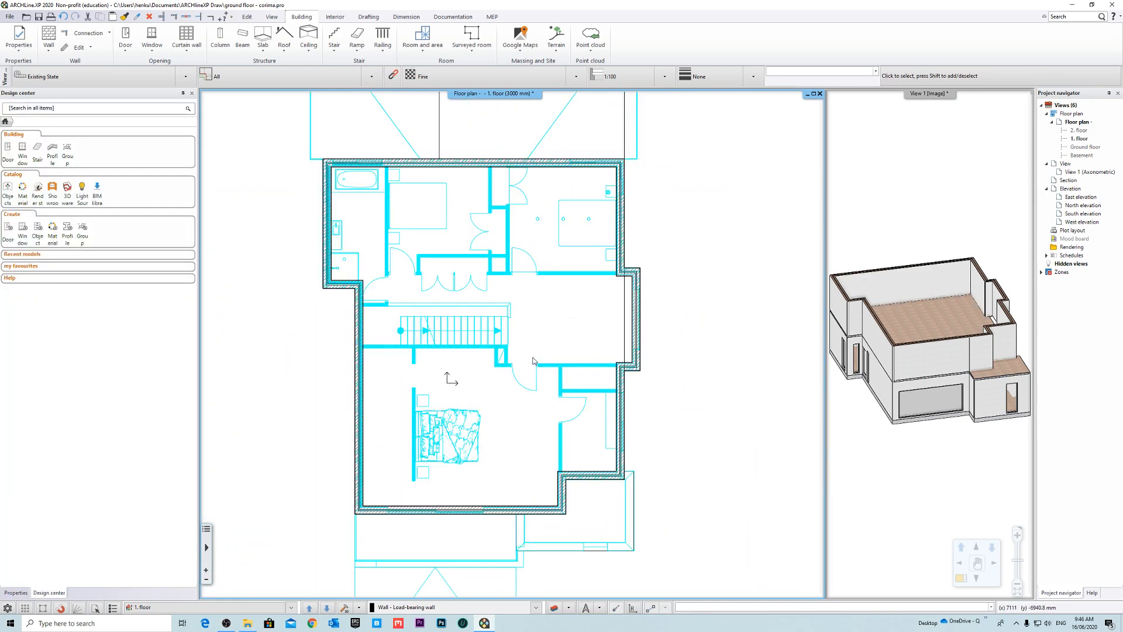
pyautogui.moveTo(533, 360); pyautogui.dragTo(590, 377, button='middle')
pyautogui.click(902, 150)
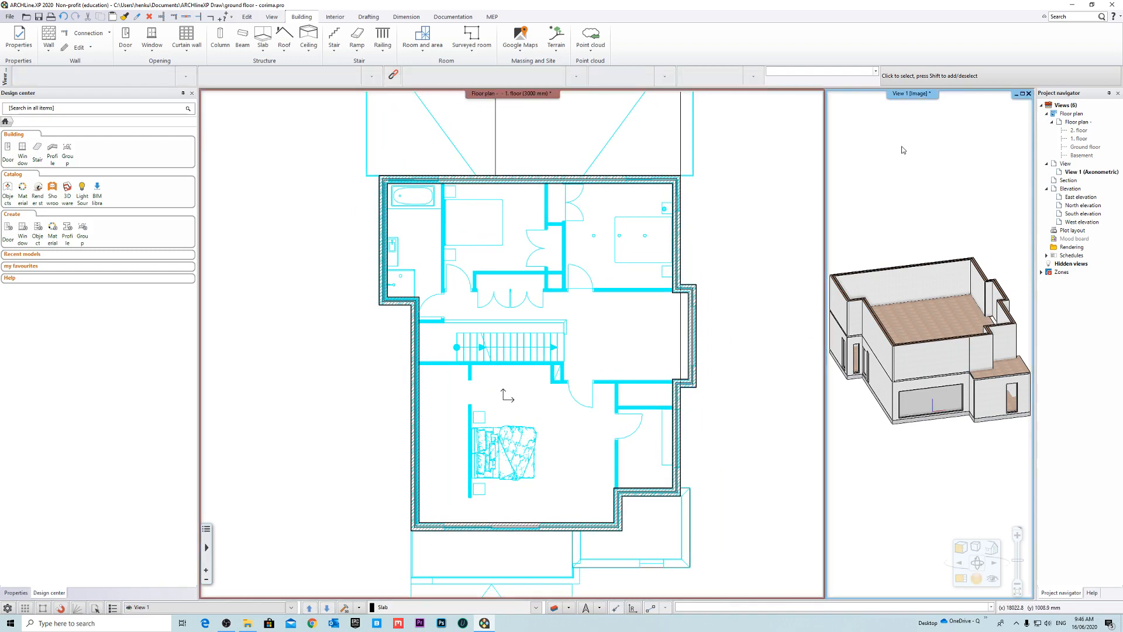
pyautogui.click(927, 94)
pyautogui.keyDown('shift'); pyautogui.moveTo(403, 304); pyautogui.dragTo(594, 298, button='middle'); pyautogui.keyUp('shift')
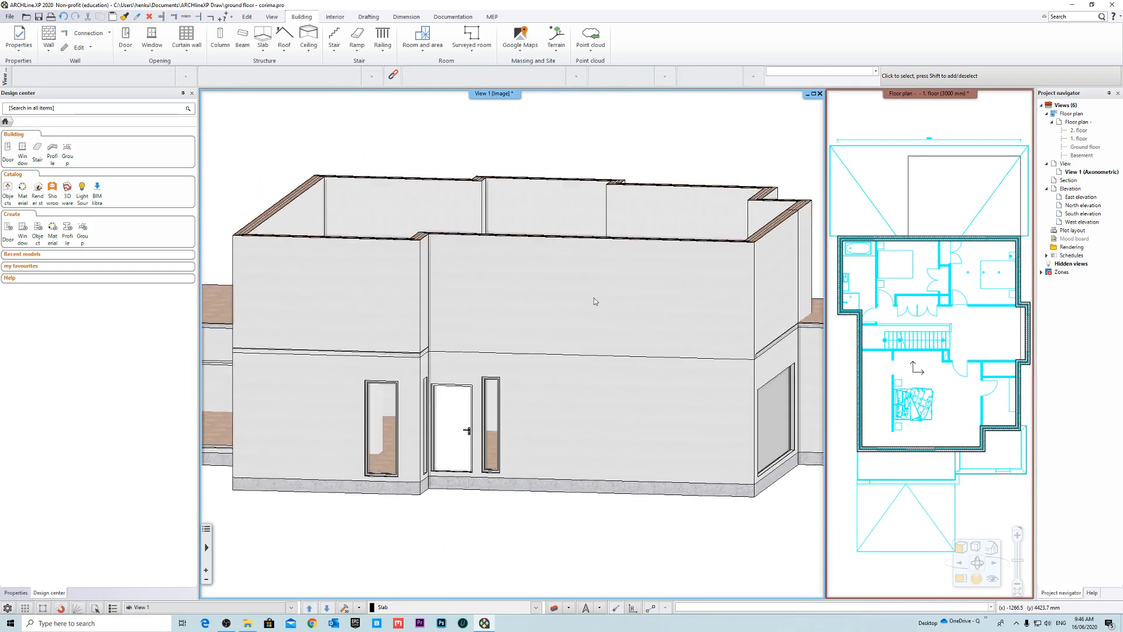
pyautogui.scroll(4, 408, 351)
pyautogui.moveTo(408, 352)
pyautogui.keyDown('shift'); pyautogui.mouseDown(button='middle')
pyautogui.moveTo(456, 365)
pyautogui.moveTo(499, 358)
pyautogui.moveTo(472, 351)
pyautogui.moveTo(524, 401)
pyautogui.mouseUp(button='middle'); pyautogui.keyUp('shift')
pyautogui.scroll(-10, 579, 409)
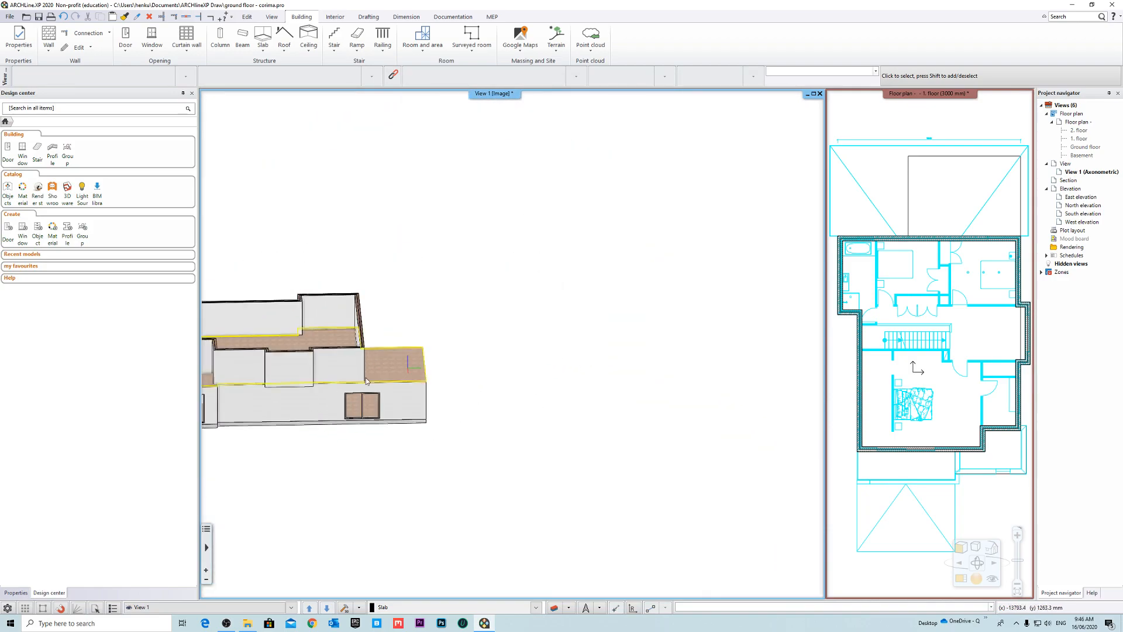
pyautogui.scroll(5, 365, 380)
pyautogui.moveTo(365, 381); pyautogui.dragTo(557, 404, button='middle')
pyautogui.scroll(10, 359, 380)
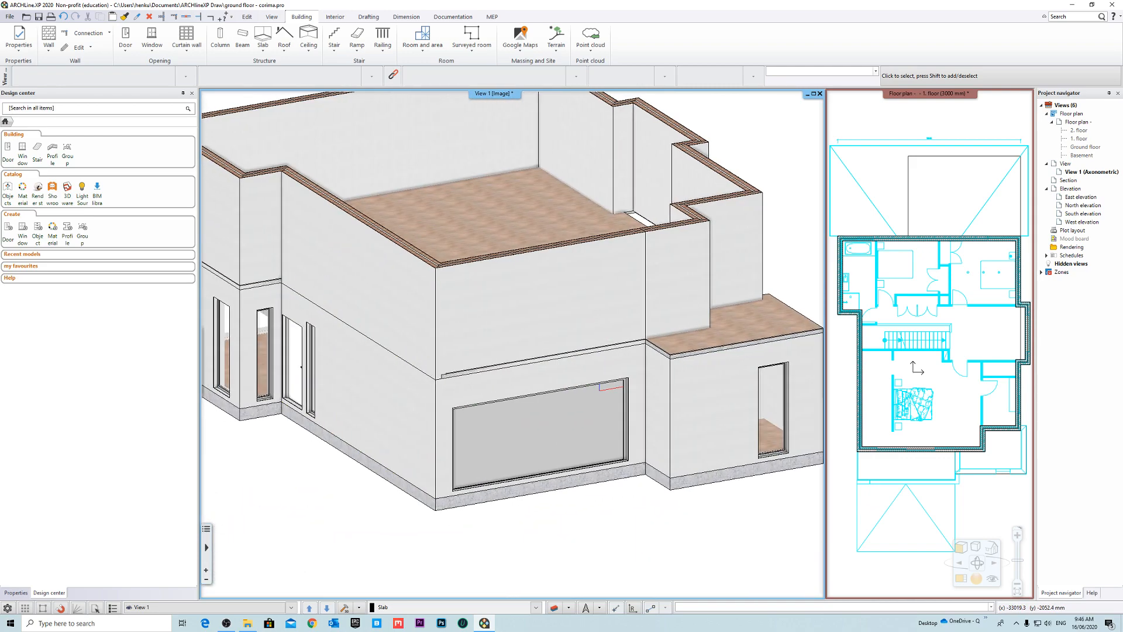
# Step: Examine the upper walls from the entrance side and around the single-storey corner projection in 3D
pyautogui.scroll(-10, 582, 367)
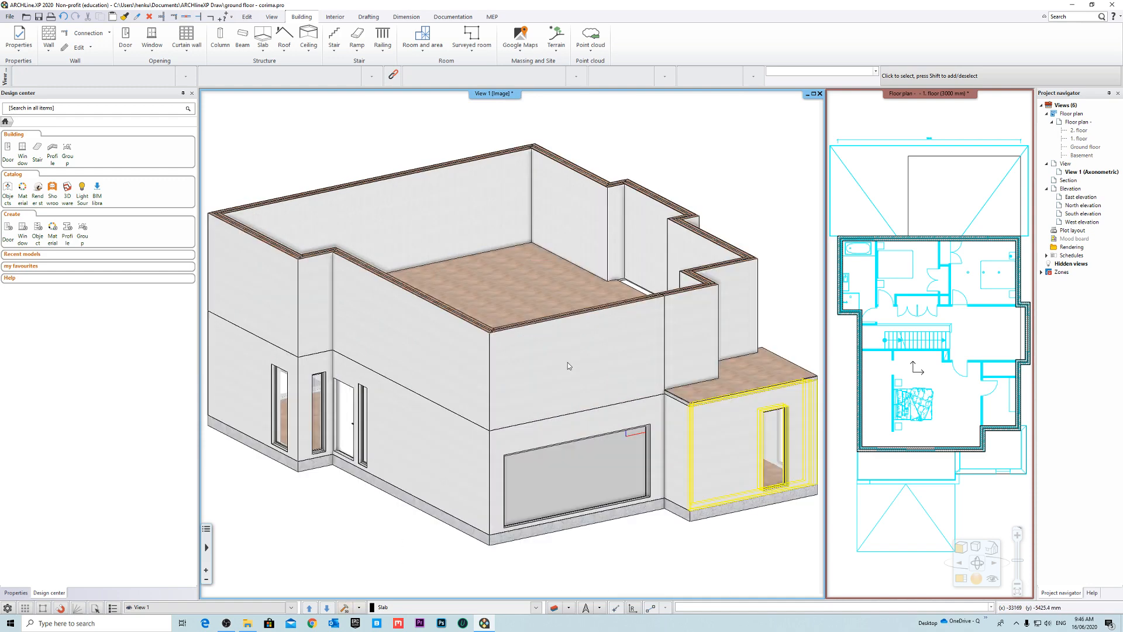
pyautogui.keyDown('shift'); pyautogui.moveTo(363, 462); pyautogui.dragTo(473, 429, button='middle'); pyautogui.keyUp('shift')
pyautogui.scroll(-3, 473, 428)
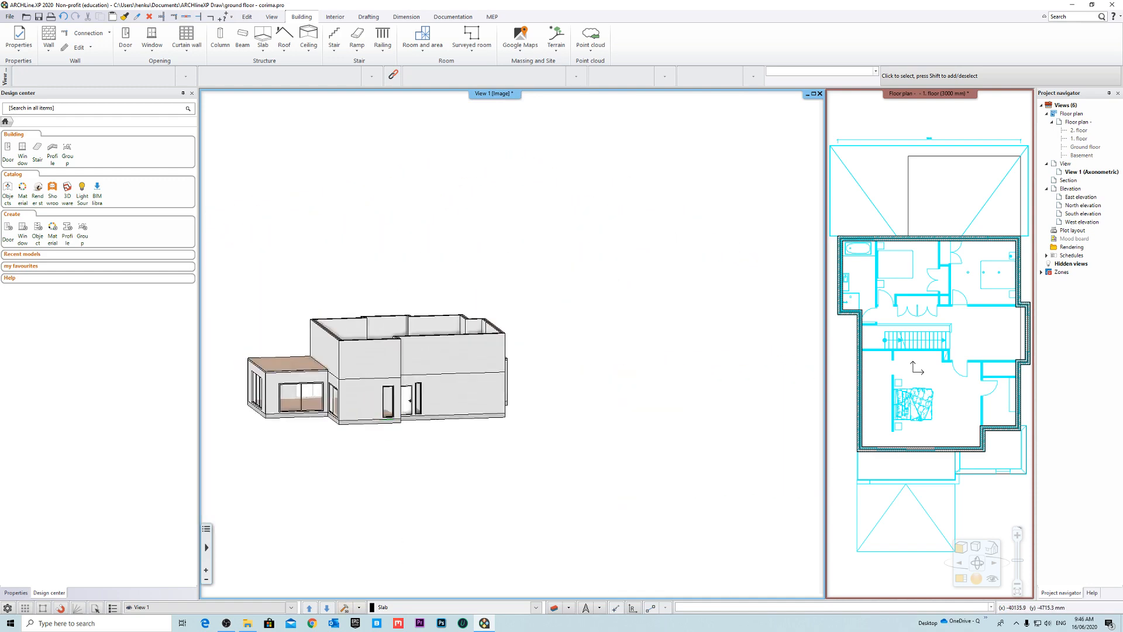
pyautogui.scroll(5, 412, 395)
pyautogui.moveTo(242, 409); pyautogui.dragTo(485, 386, button='middle')
pyautogui.scroll(-4, 459, 401)
pyautogui.keyDown('shift'); pyautogui.moveTo(520, 423); pyautogui.dragTo(410, 404, button='middle'); pyautogui.keyUp('shift')
pyautogui.scroll(5, 410, 404)
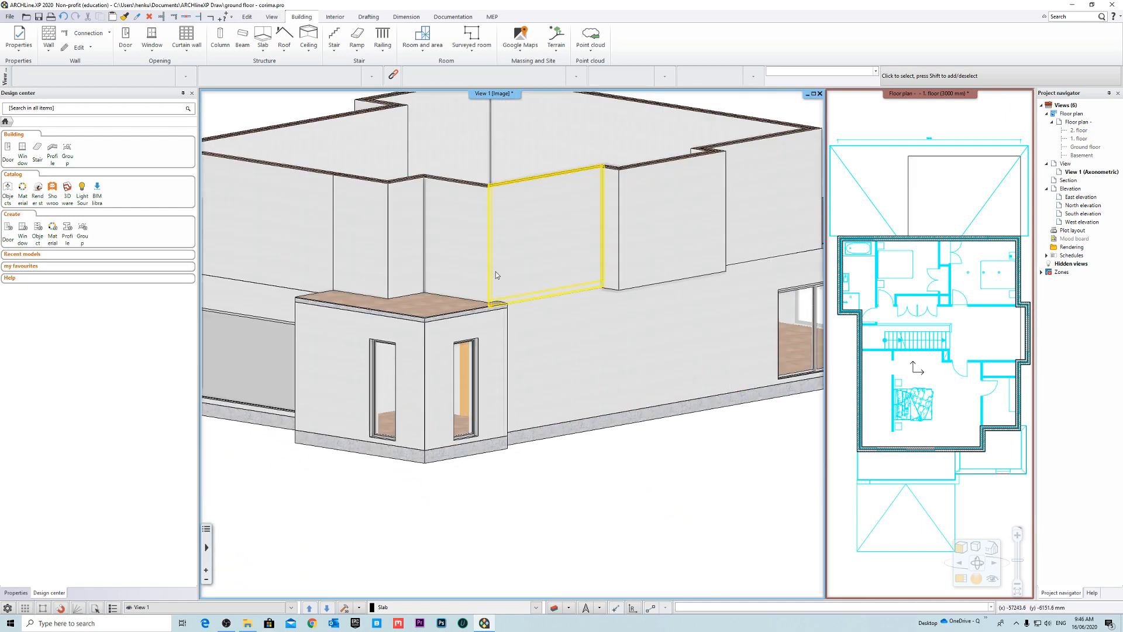
pyautogui.keyDown('shift'); pyautogui.moveTo(496, 274); pyautogui.dragTo(486, 332, button='middle'); pyautogui.keyUp('shift')
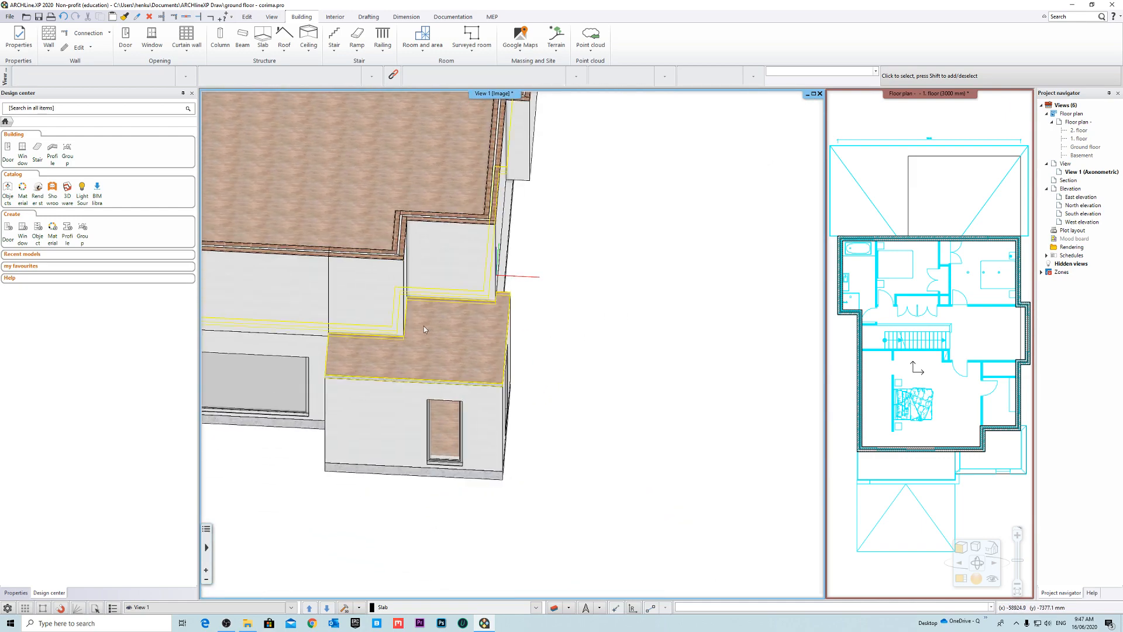
# Step: Examine how the 1. floor slab extends over the single-storey corner projection, selecting and deselecting the slab
pyautogui.click(465, 362)
pyautogui.click(608, 344)
pyautogui.keyDown('shift'); pyautogui.moveTo(607, 344); pyautogui.dragTo(555, 362, button='middle'); pyautogui.keyUp('shift')
pyautogui.scroll(4, 501, 333)
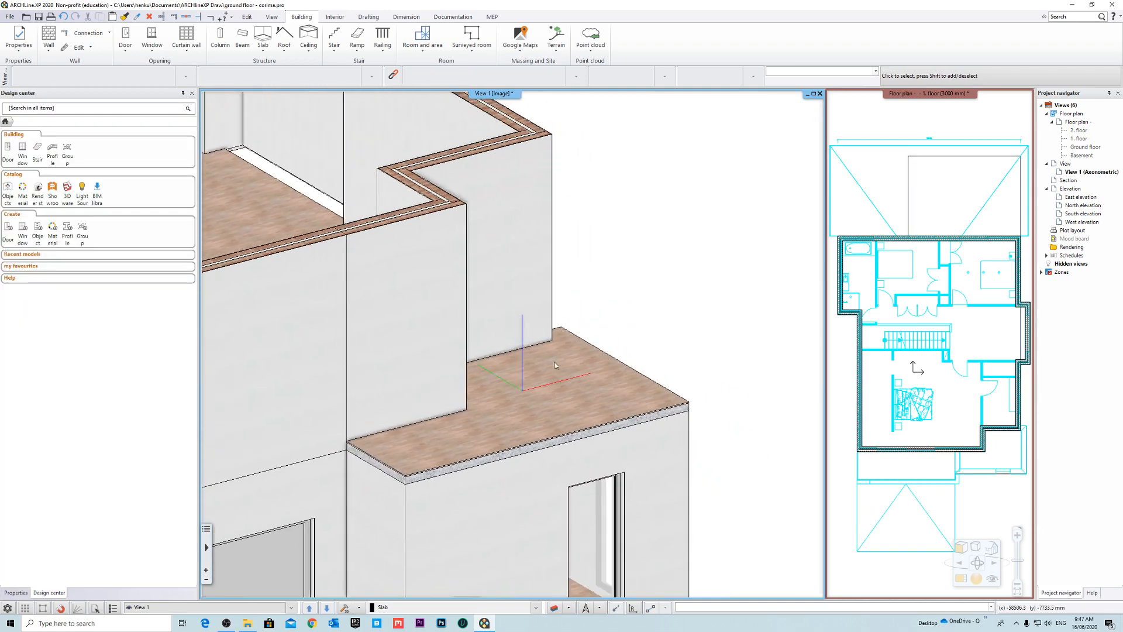
pyautogui.scroll(-3, 664, 409)
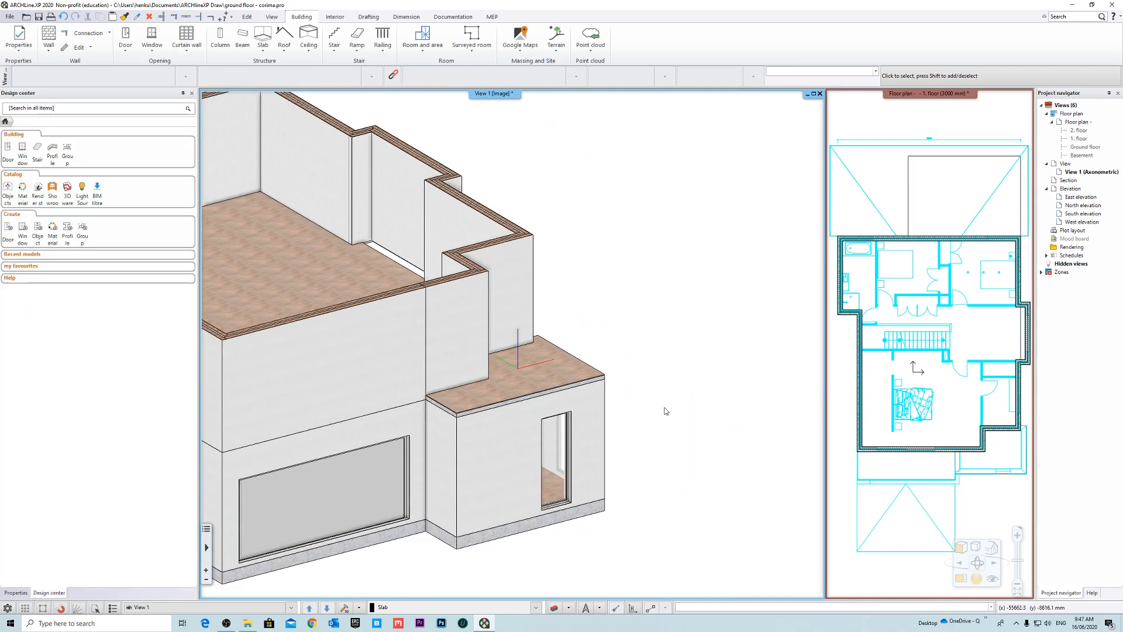
pyautogui.moveTo(664, 408)
pyautogui.keyDown('shift'); pyautogui.mouseDown(button='middle')
pyautogui.moveTo(621, 406)
pyautogui.moveTo(653, 421)
pyautogui.mouseUp(button='middle'); pyautogui.keyUp('shift')
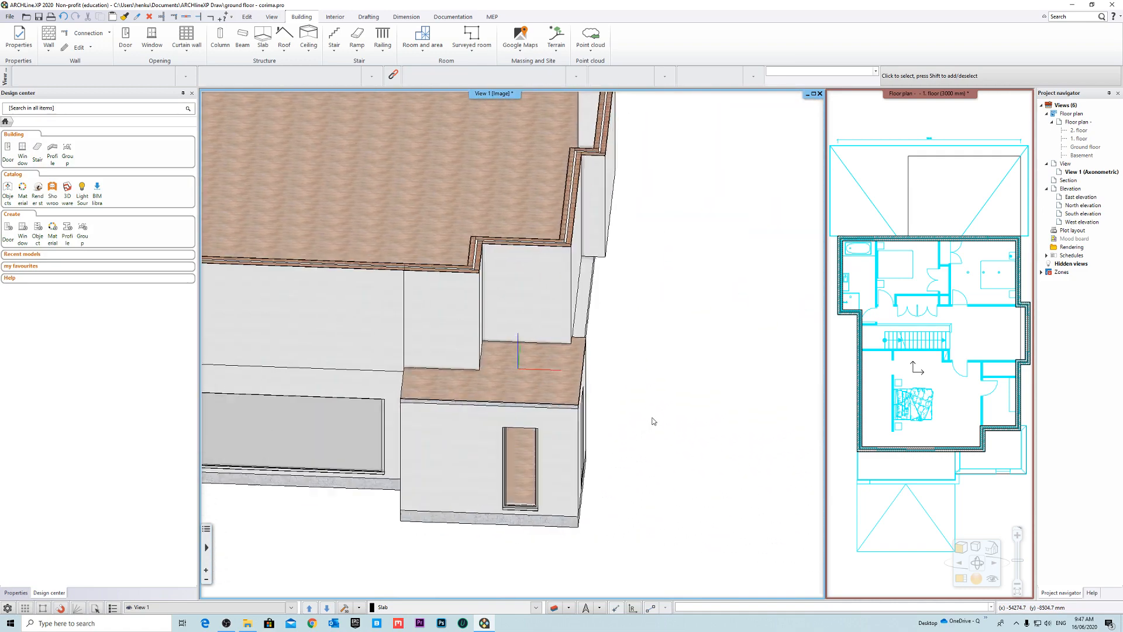
pyautogui.click(552, 384)
pyautogui.click(690, 434)
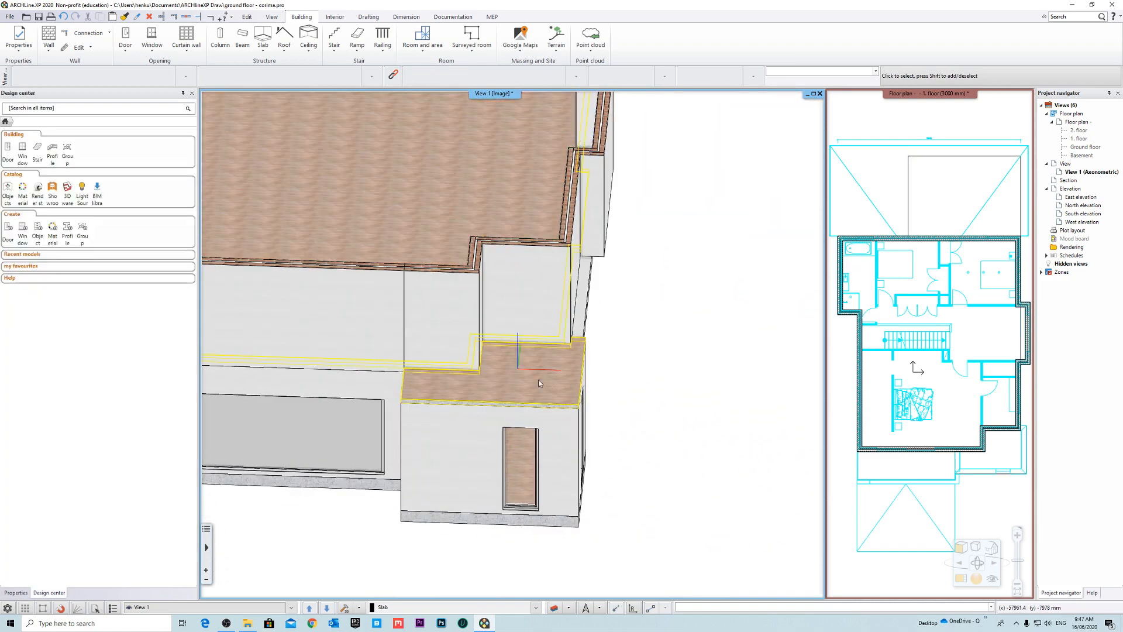
# Step: Move the 1. floor slab's edge nearest the garage opening inward from the corner projection's outer wall face
pyautogui.scroll(3, 538, 379)
pyautogui.keyDown('shift'); pyautogui.moveTo(538, 379); pyautogui.dragTo(468, 403, button='middle'); pyautogui.keyUp('shift')
pyautogui.scroll(-3, 522, 398)
pyautogui.scroll(4, 387, 388)
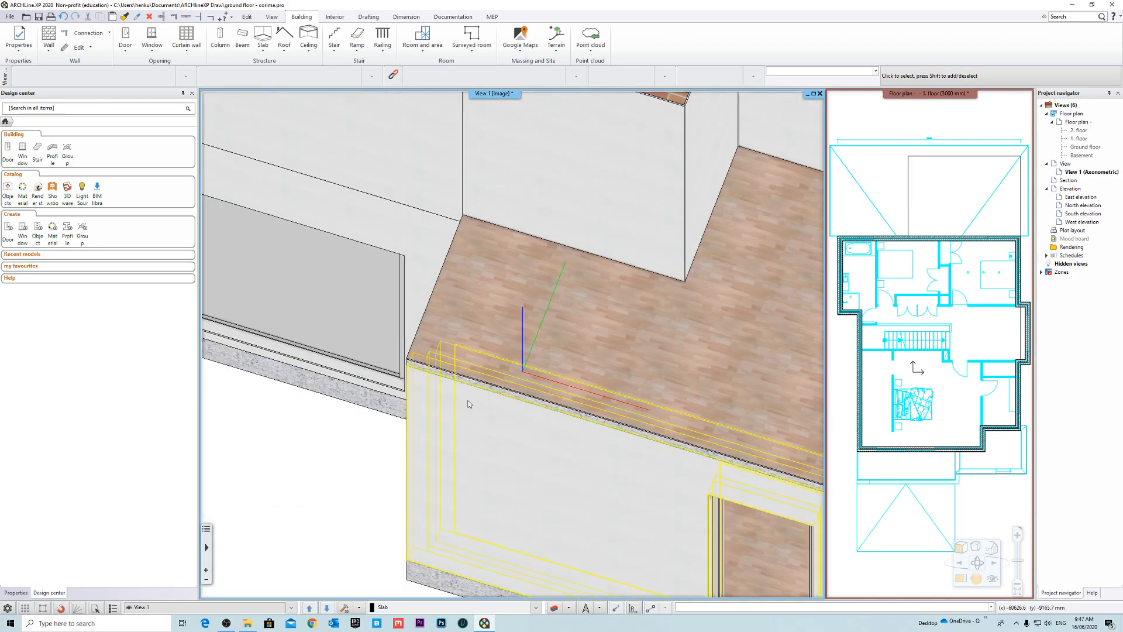
pyautogui.scroll(-3, 459, 344)
pyautogui.scroll(4, 514, 324)
pyautogui.click(514, 324)
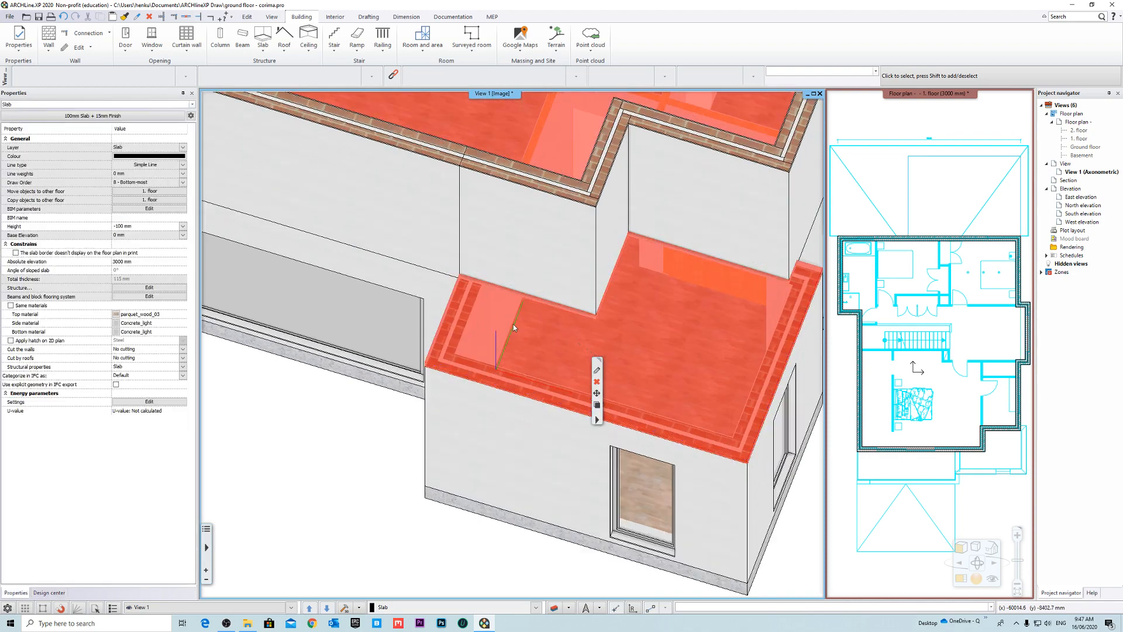
pyautogui.click(489, 323)
pyautogui.scroll(3, 389, 365)
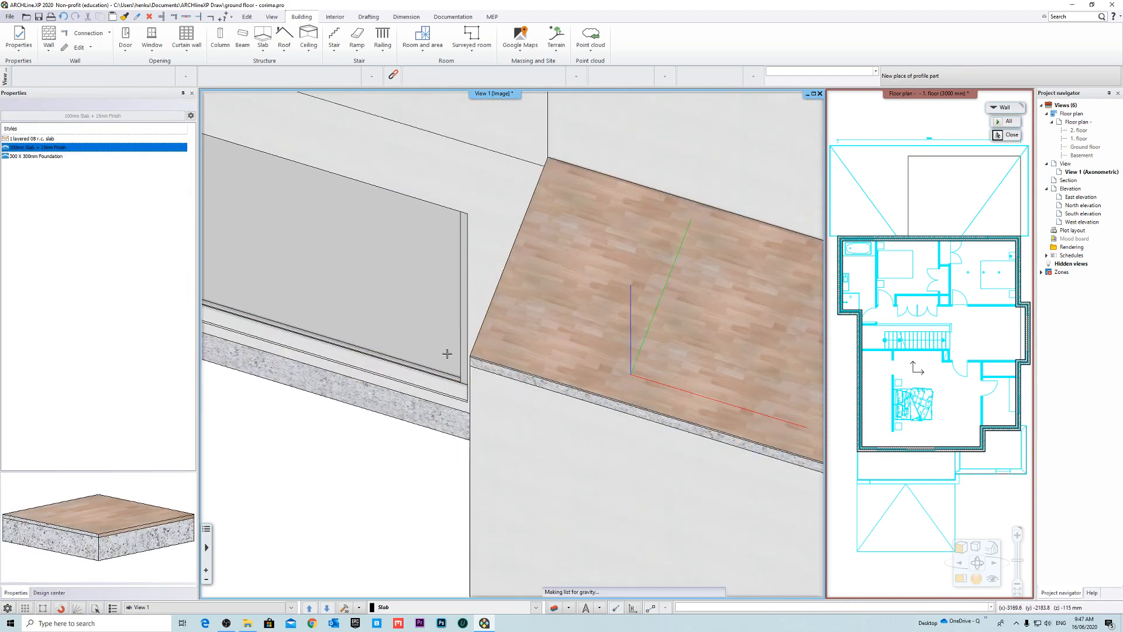
pyautogui.click(704, 318)
# Step: Realign the moved slab edge with the inner face of the corner projection's brick cavity wall
pyautogui.moveTo(705, 318); pyautogui.dragTo(489, 375, button='middle')
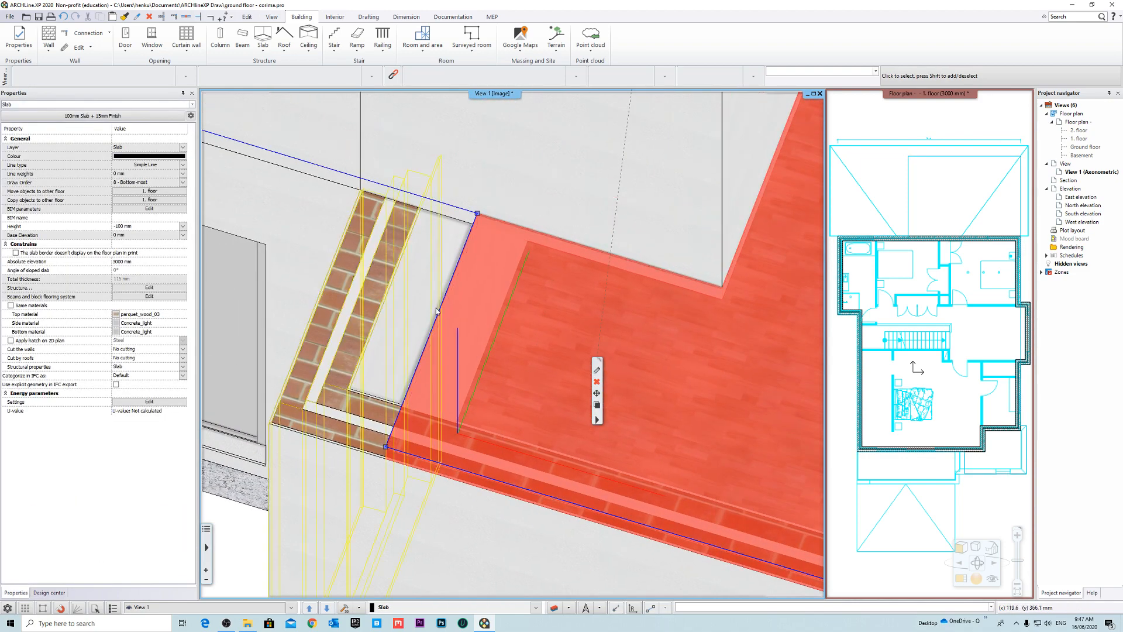
pyautogui.click(488, 316)
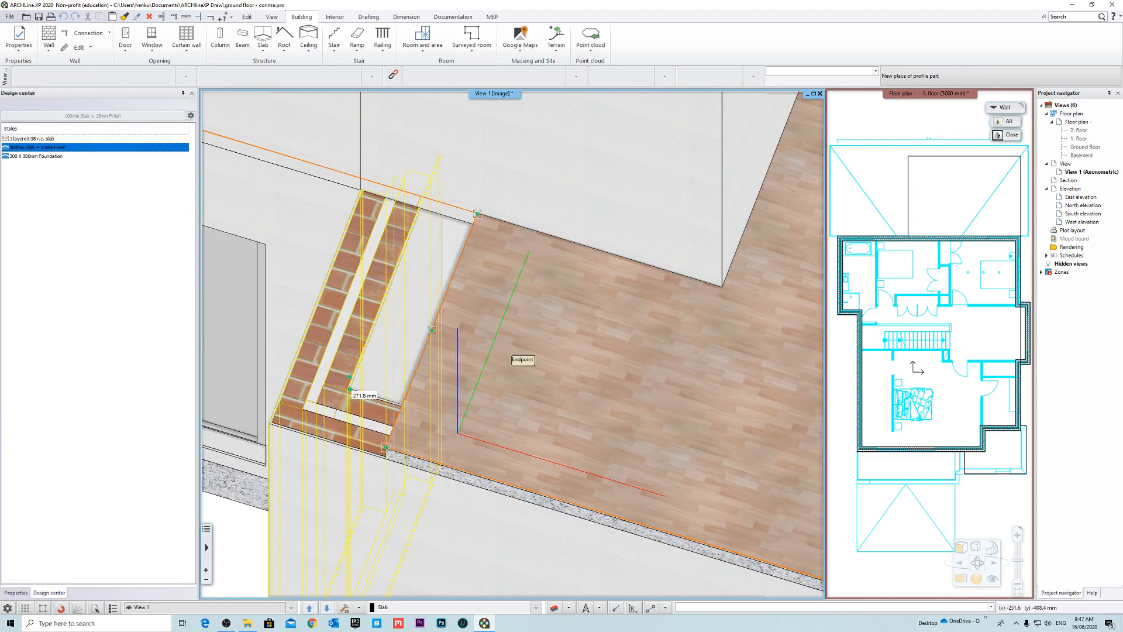
pyautogui.click(402, 452)
pyautogui.press('Escape')
# Step: Extend the same slab edge back out to the outer corner of the projection's brick cavity wall
pyautogui.scroll(-3, 402, 447)
pyautogui.keyDown('shift'); pyautogui.moveTo(433, 433); pyautogui.dragTo(520, 346, button='middle'); pyautogui.keyUp('shift')
pyautogui.keyDown('shift'); pyautogui.moveTo(569, 271); pyautogui.dragTo(500, 366, button='middle'); pyautogui.keyUp('shift')
pyautogui.scroll(3, 500, 324)
pyautogui.click(476, 384)
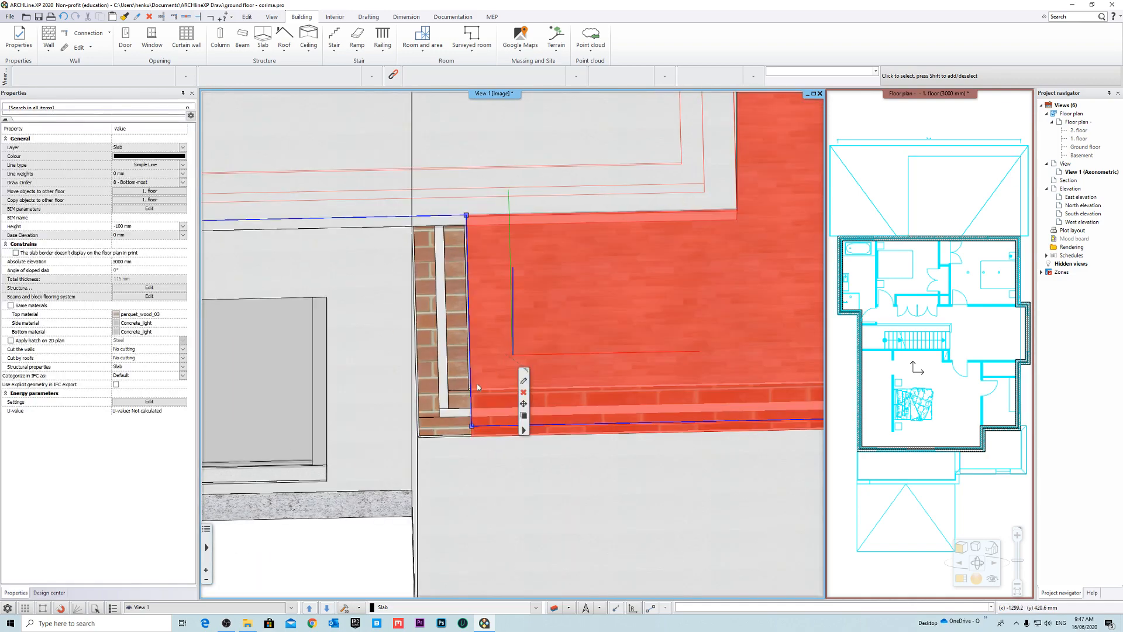
pyautogui.click(520, 383)
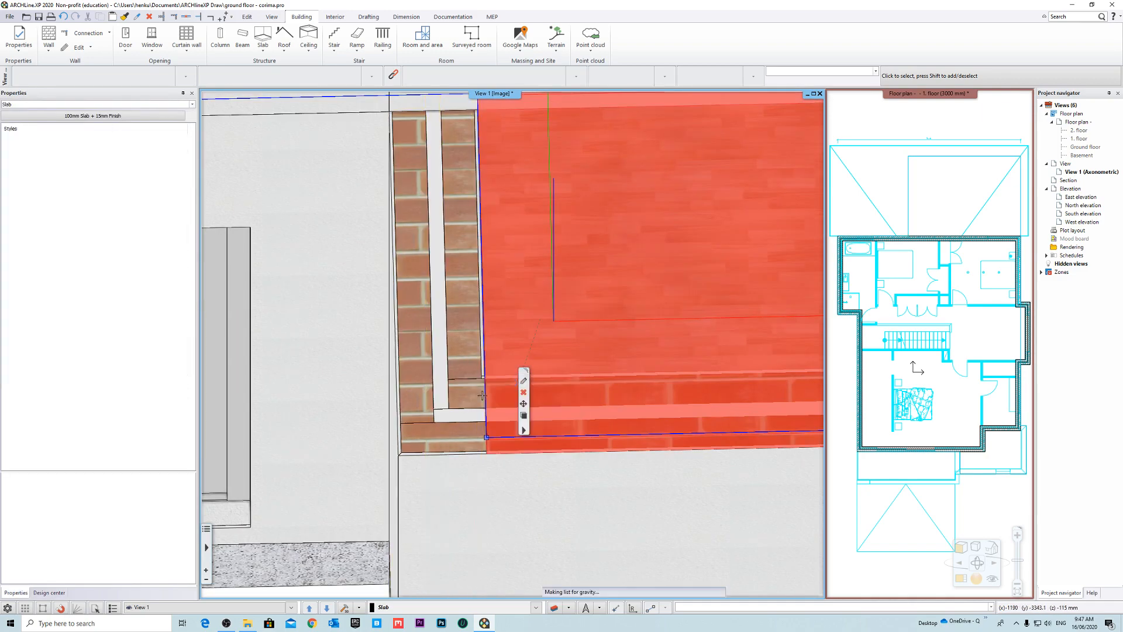
pyautogui.click(398, 439)
pyautogui.press('Escape')
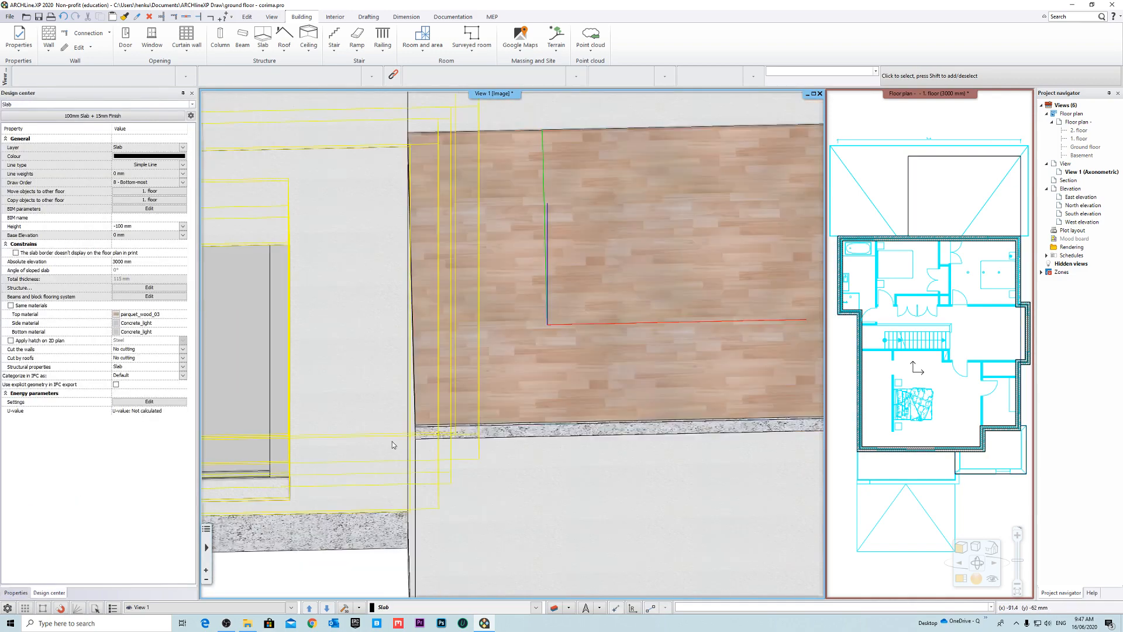
# Step: Edit the 1. floor slab's layers, offsetting the parquet layer's outer side edge over the corner projection inward to the upper-storey wall corner
pyautogui.scroll(-4, 422, 437)
pyautogui.keyDown('shift'); pyautogui.moveTo(423, 437); pyautogui.dragTo(579, 337, button='middle'); pyautogui.keyUp('shift')
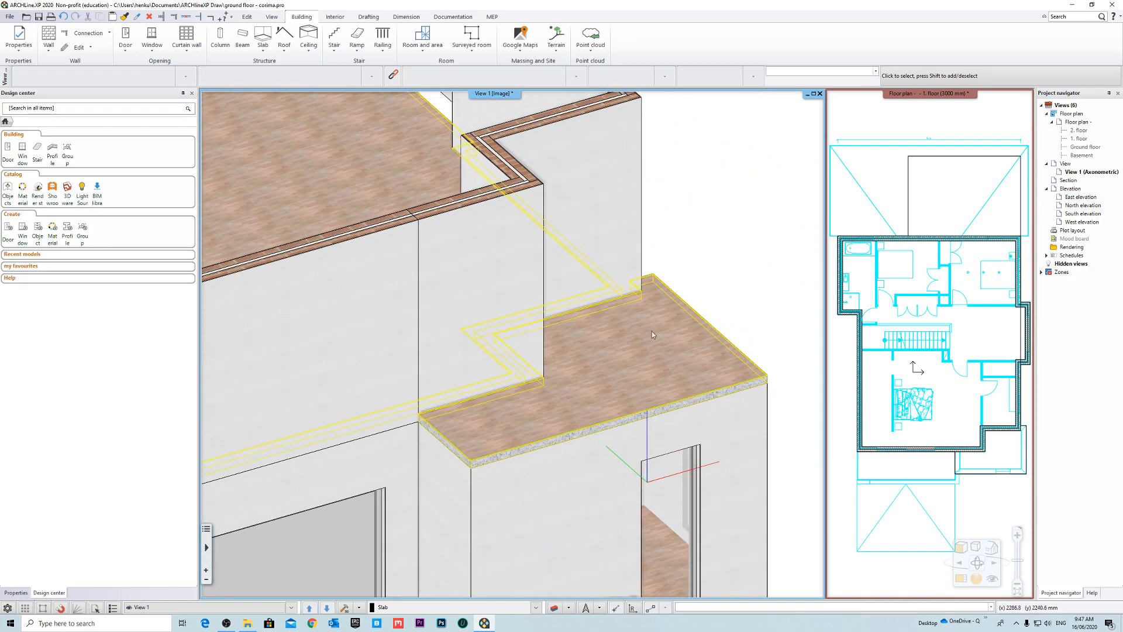
pyautogui.rightClick(605, 324)
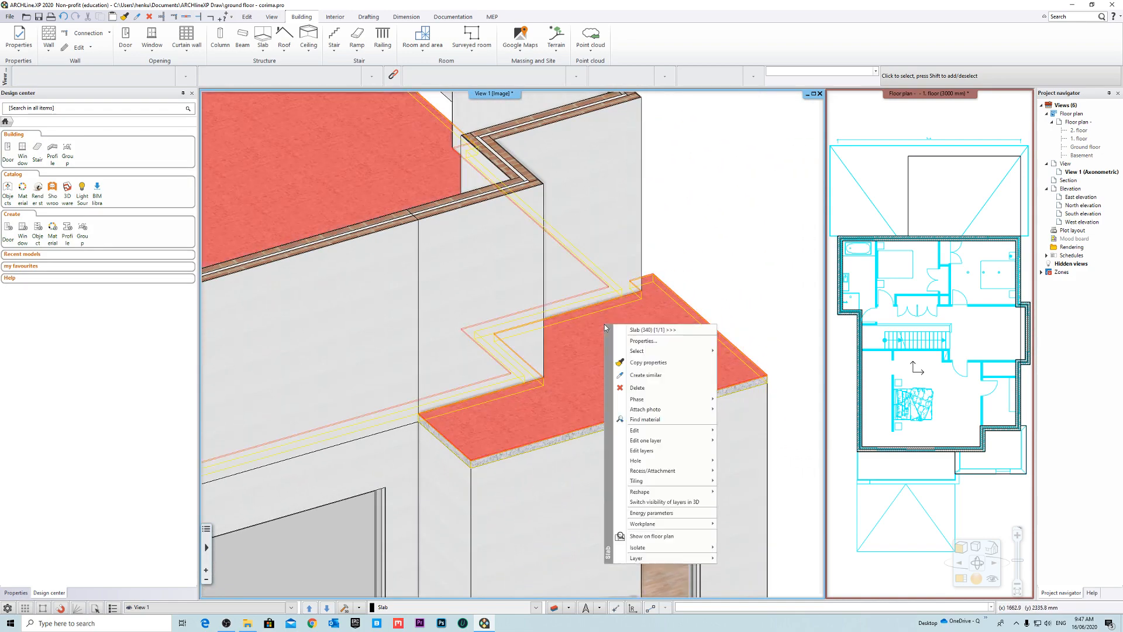
pyautogui.click(700, 450)
pyautogui.keyDown('shift'); pyautogui.moveTo(739, 311); pyautogui.dragTo(695, 346, button='middle'); pyautogui.keyUp('shift')
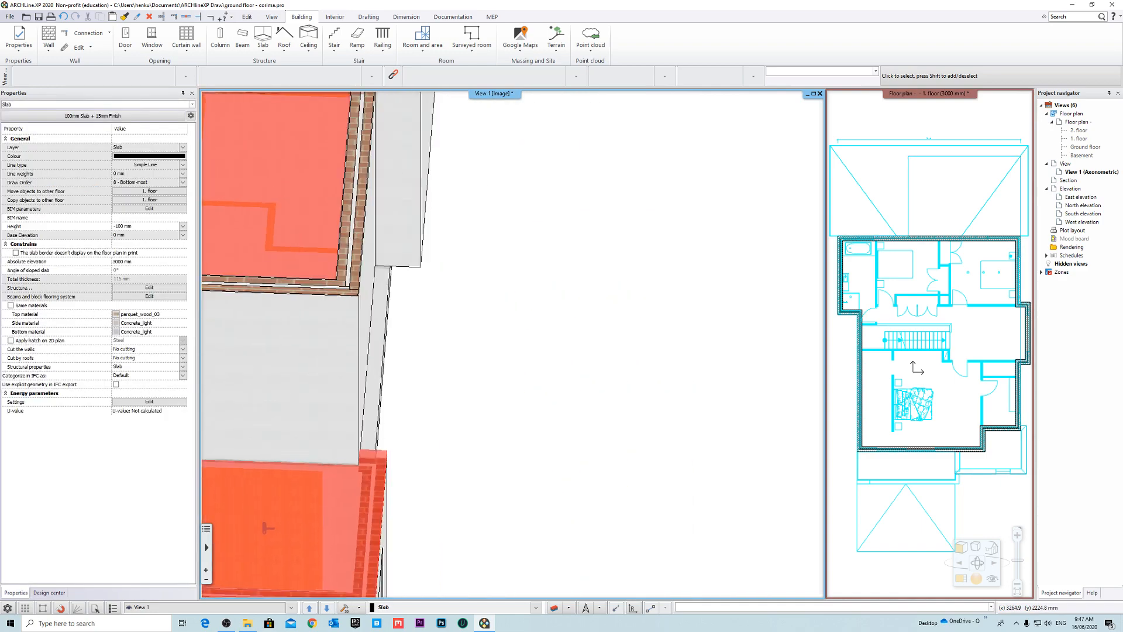
pyautogui.scroll(-4, 694, 347)
pyautogui.keyDown('shift'); pyautogui.moveTo(552, 421); pyautogui.dragTo(472, 358, button='middle'); pyautogui.keyUp('shift')
pyautogui.scroll(6, 514, 359)
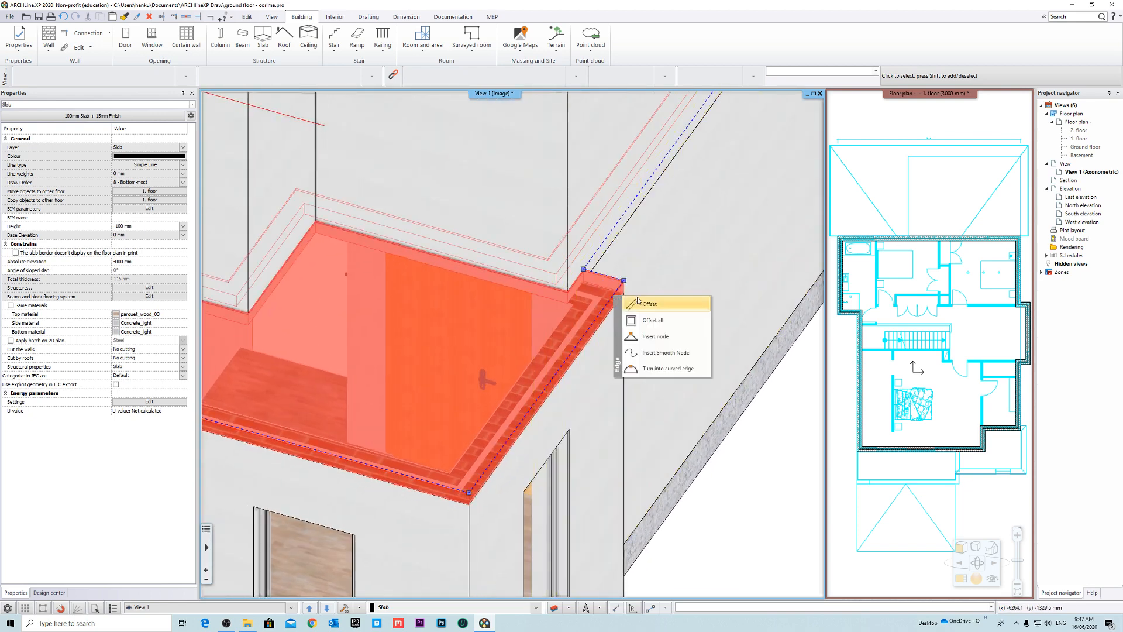
pyautogui.click(646, 304)
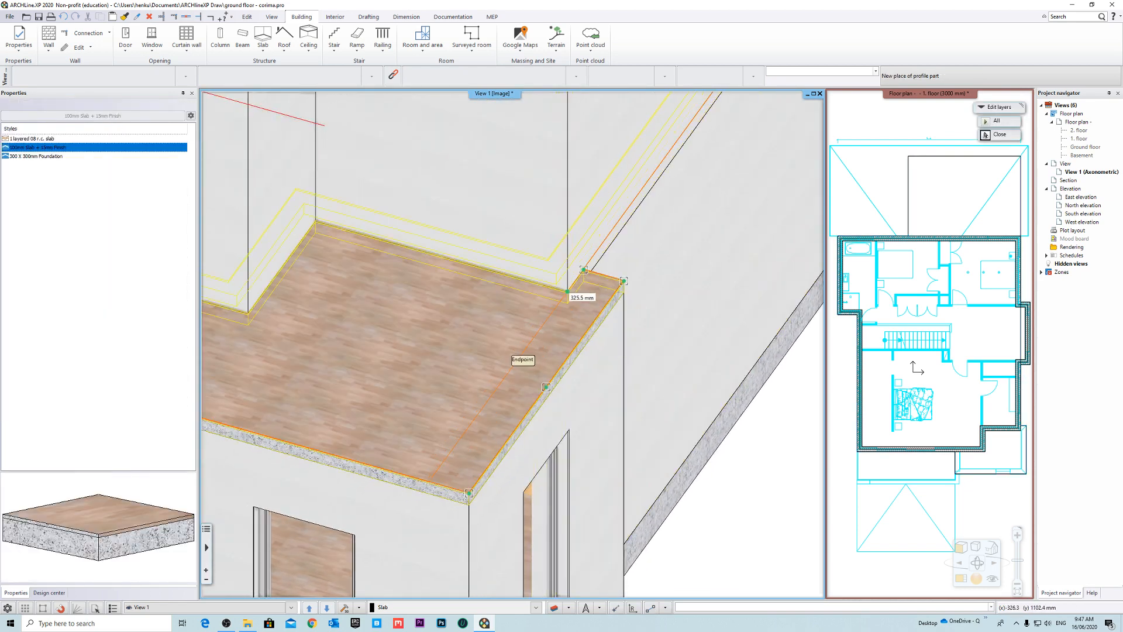
pyautogui.click(588, 306)
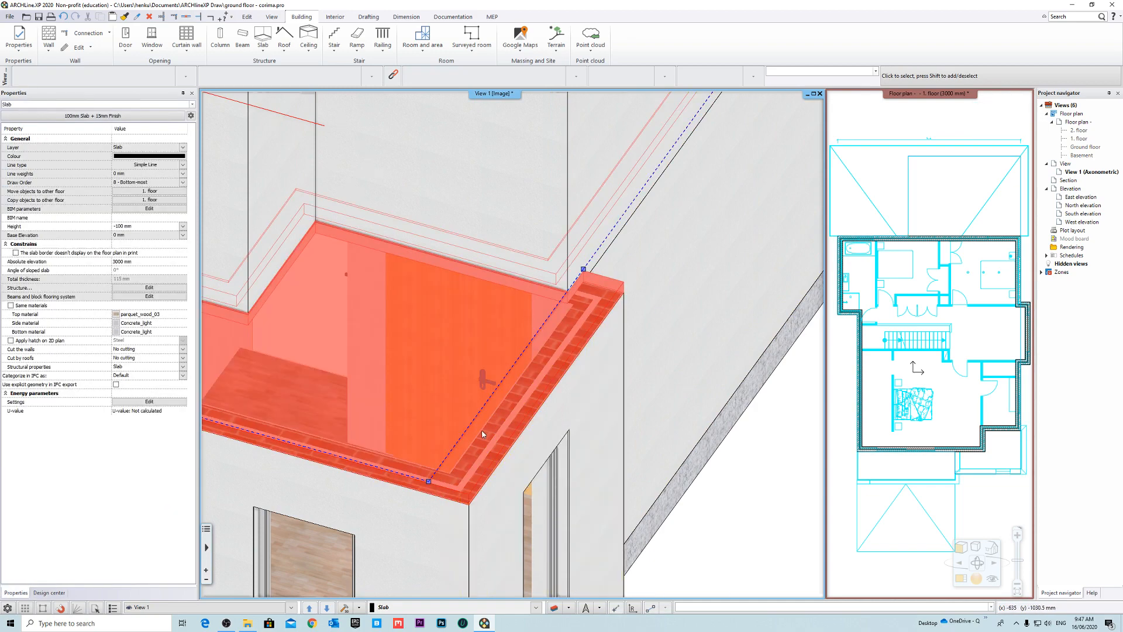
# Step: Offset the parquet layer's short edge nearest the garage opening into line with the upper-storey wall corner above the projection
pyautogui.moveTo(482, 434); pyautogui.dragTo(618, 431, button='middle')
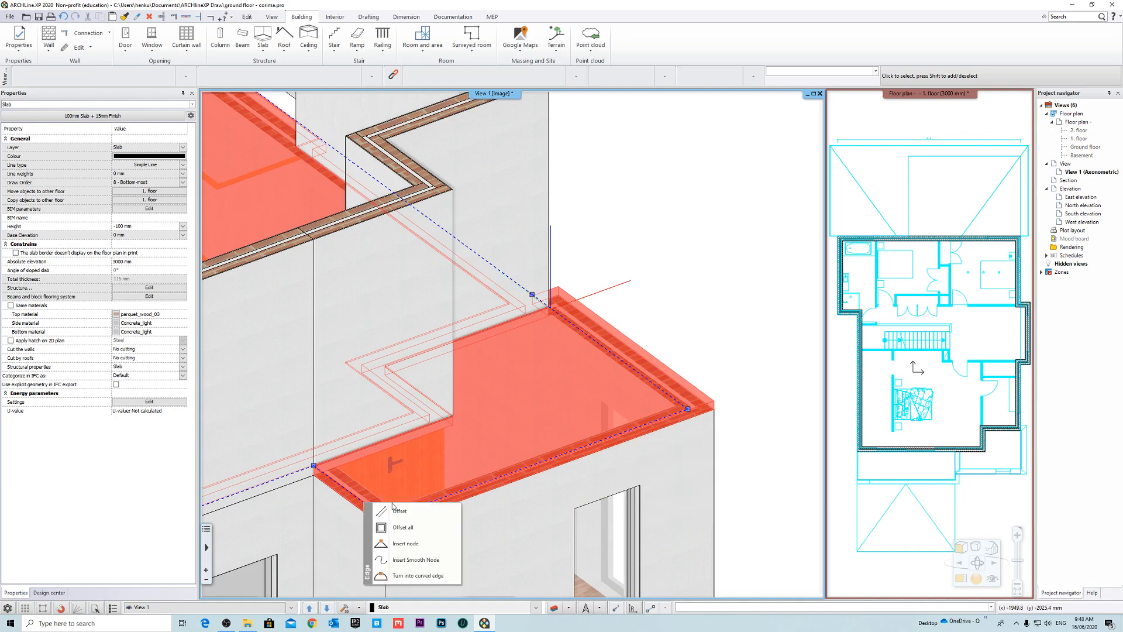
pyautogui.click(395, 510)
pyautogui.click(587, 401)
pyautogui.moveTo(587, 402); pyautogui.dragTo(473, 462, button='middle')
# Step: Offset the parquet layer's long front edge back to the upper-storey walls' inner corner and finish the layer editing
pyautogui.click(397, 493)
pyautogui.click(441, 499)
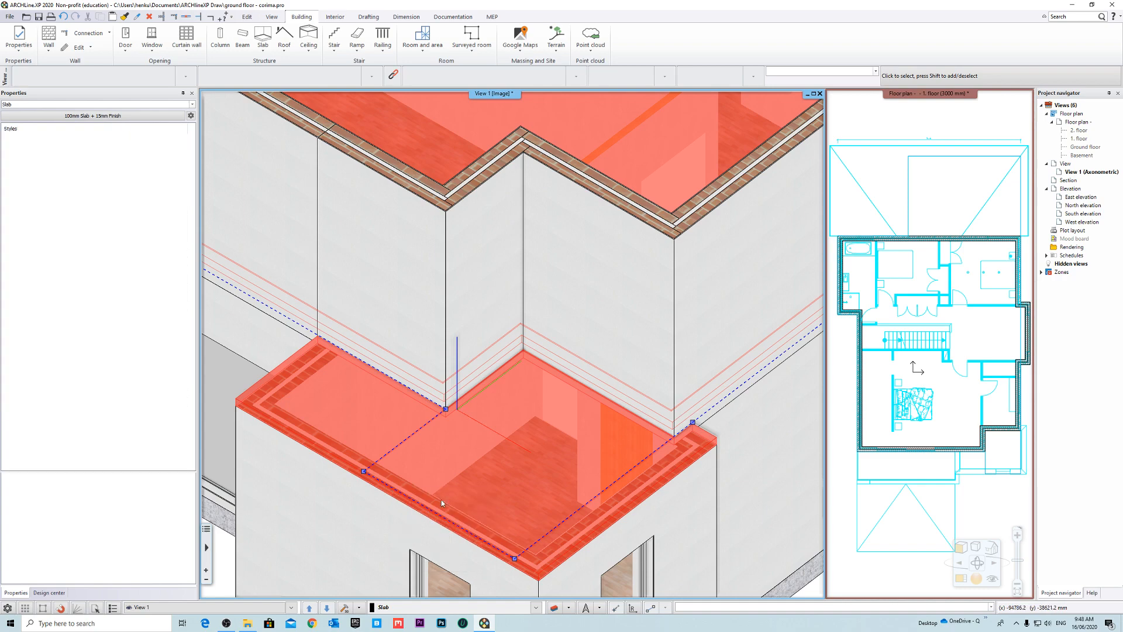
pyautogui.click(523, 350)
pyautogui.scroll(-4, 684, 384)
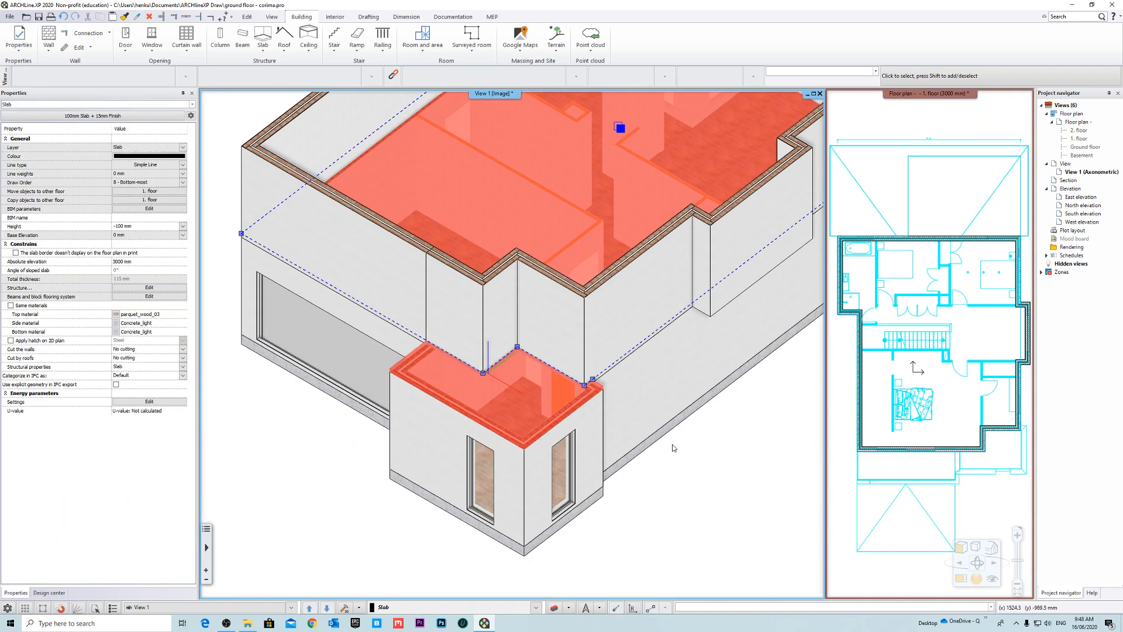
pyautogui.moveTo(674, 446); pyautogui.dragTo(651, 448, button='middle')
pyautogui.press('Escape')
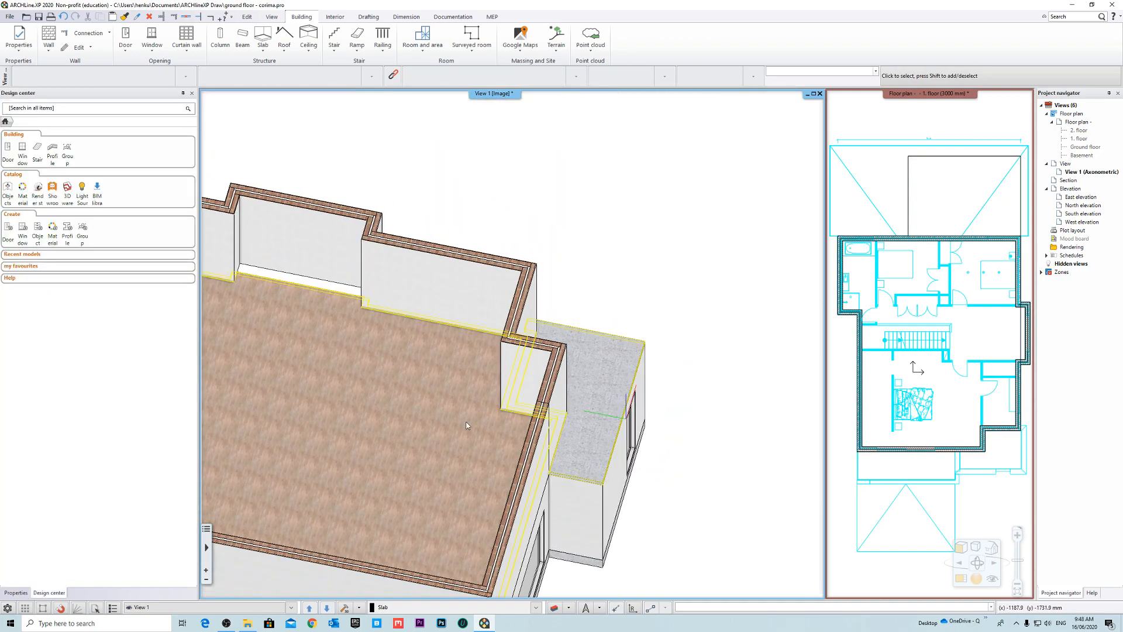
# Step: Check the corner projection's slab surface and its junction with the upper-storey walls in 3D
pyautogui.click(467, 425)
pyautogui.press('Escape')
pyautogui.moveTo(690, 408); pyautogui.dragTo(596, 374, button='middle')
pyautogui.scroll(5, 630, 340)
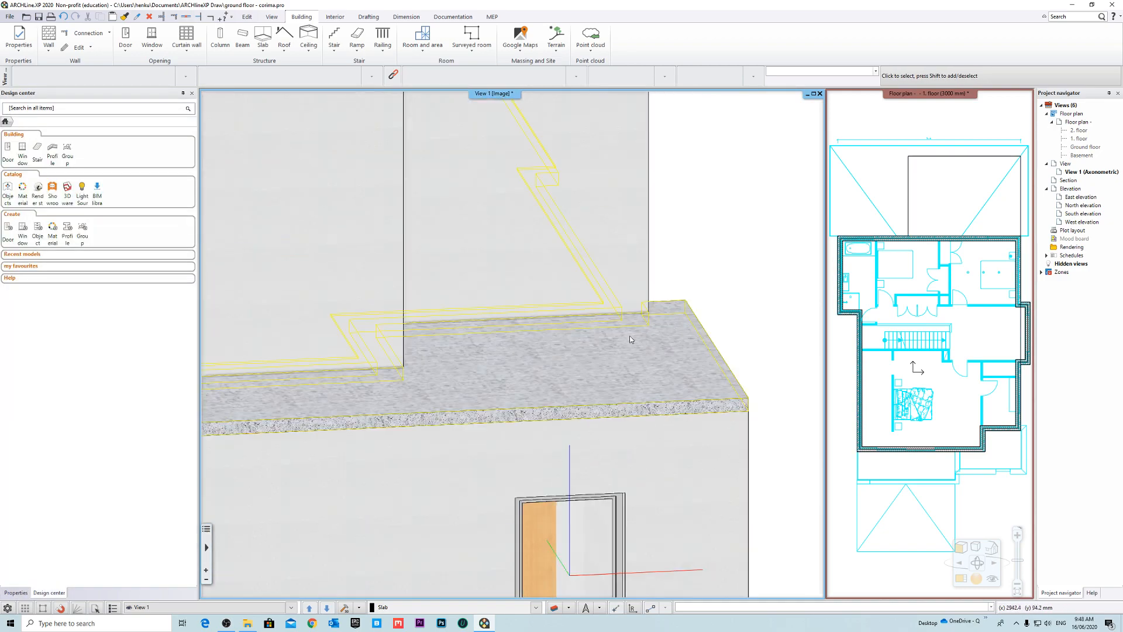
pyautogui.scroll(-8, 629, 340)
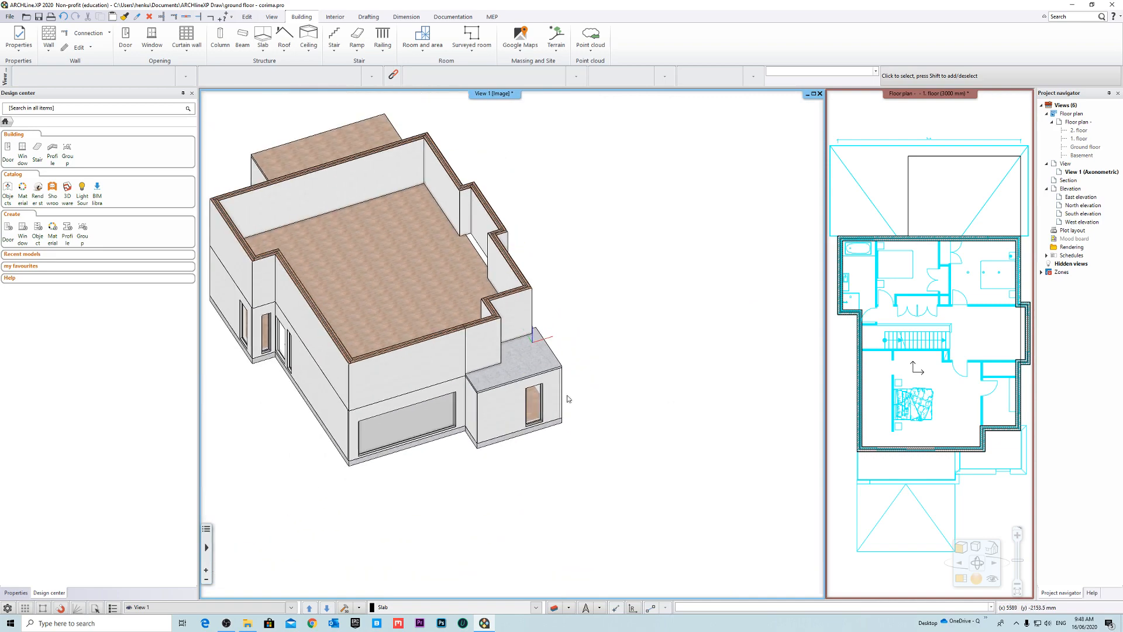
pyautogui.moveTo(567, 399); pyautogui.dragTo(563, 370, button='middle')
pyautogui.scroll(-3, 564, 384)
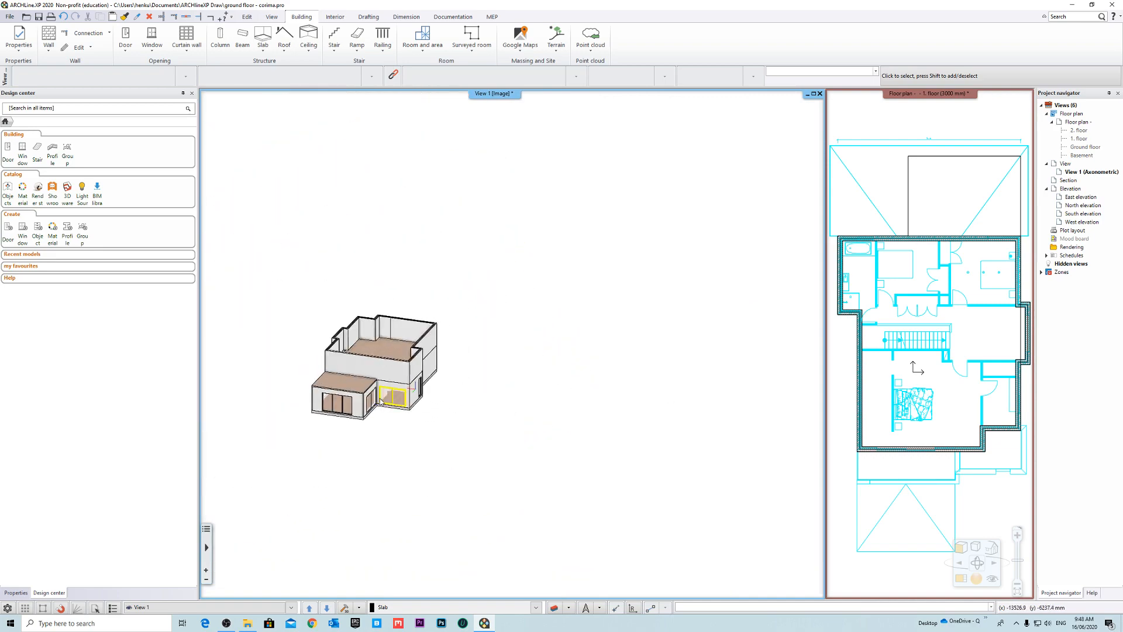
# Step: Examine how the 1. floor slab covers the single-storey extension with the large glazed openings, selecting and deselecting the slab
pyautogui.scroll(6, 381, 400)
pyautogui.scroll(-2, 526, 310)
pyautogui.scroll(3, 579, 316)
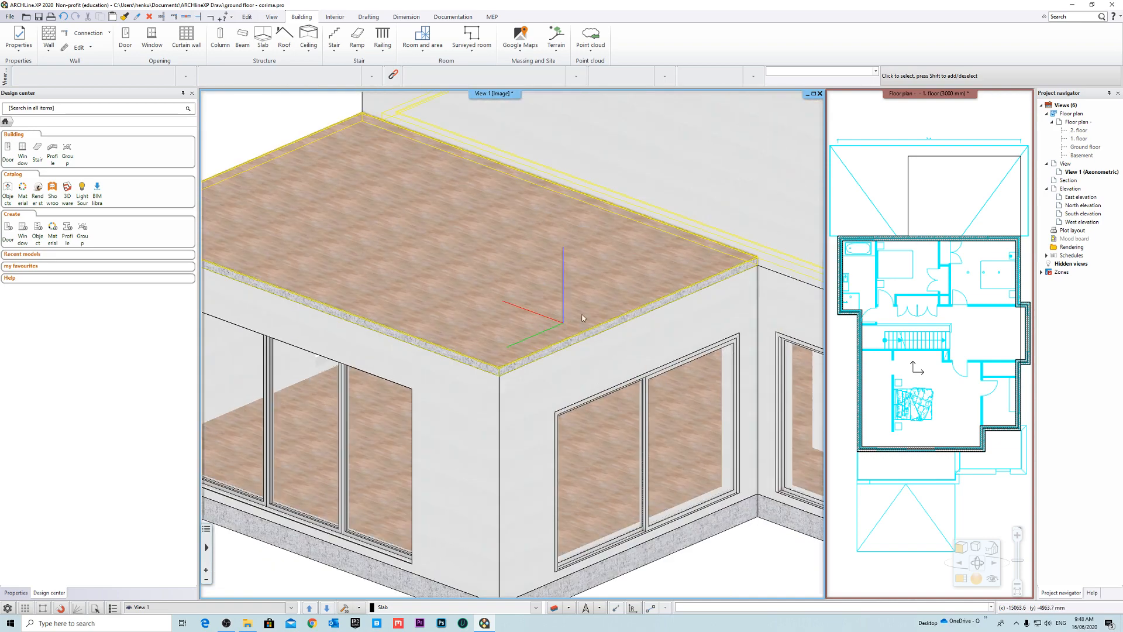
pyautogui.scroll(-5, 582, 318)
pyautogui.scroll(5, 544, 401)
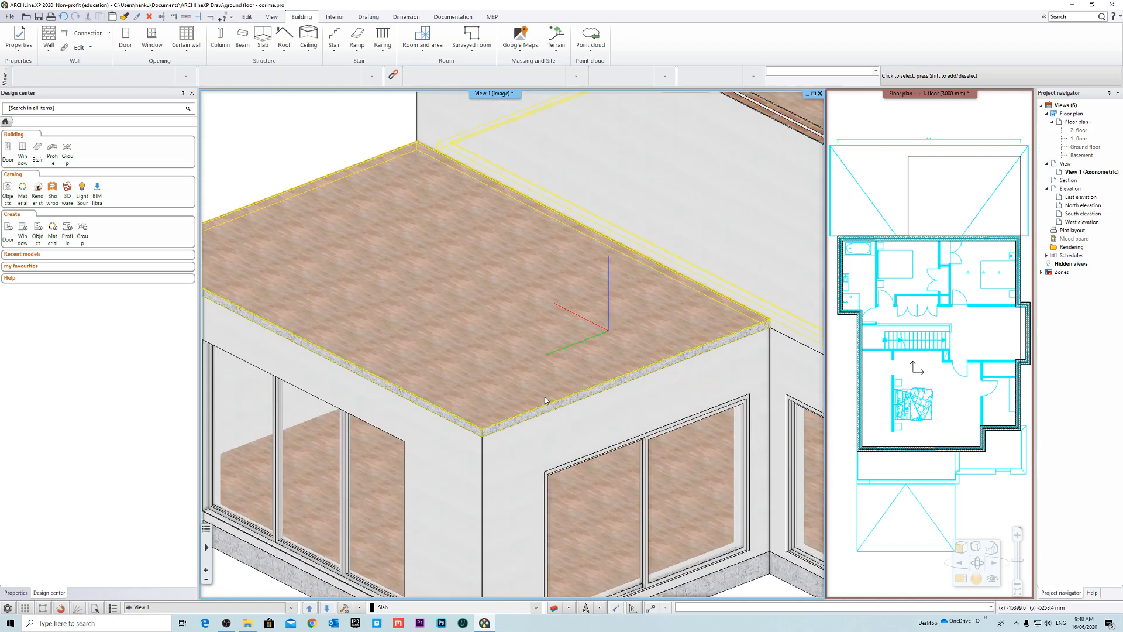
pyautogui.scroll(-5, 544, 401)
pyautogui.scroll(5, 545, 400)
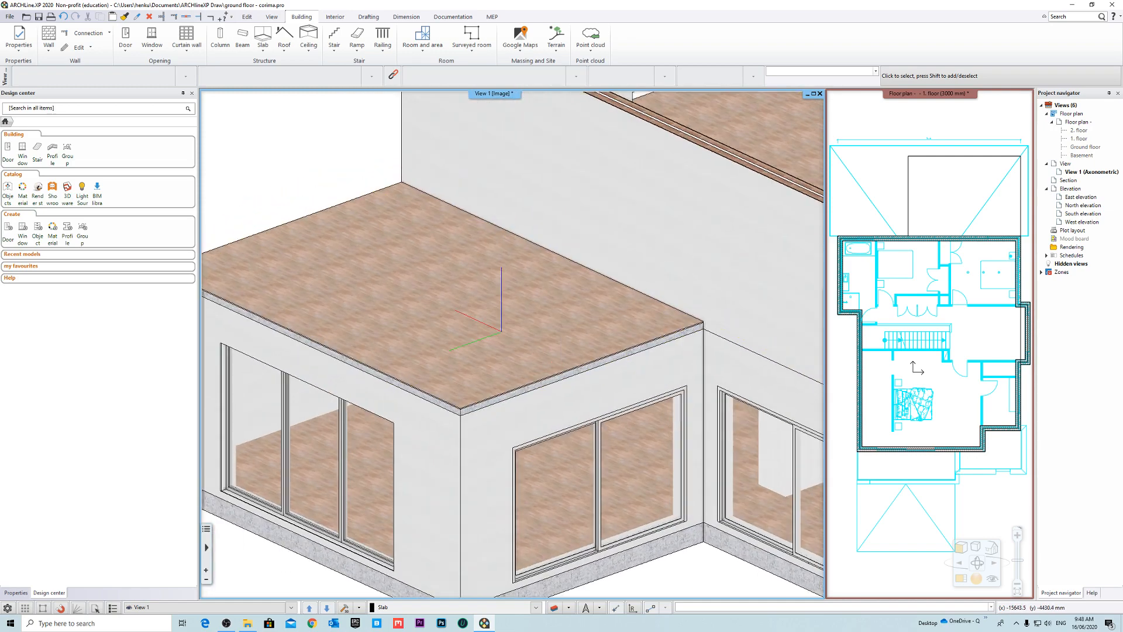
pyautogui.scroll(-3, 502, 330)
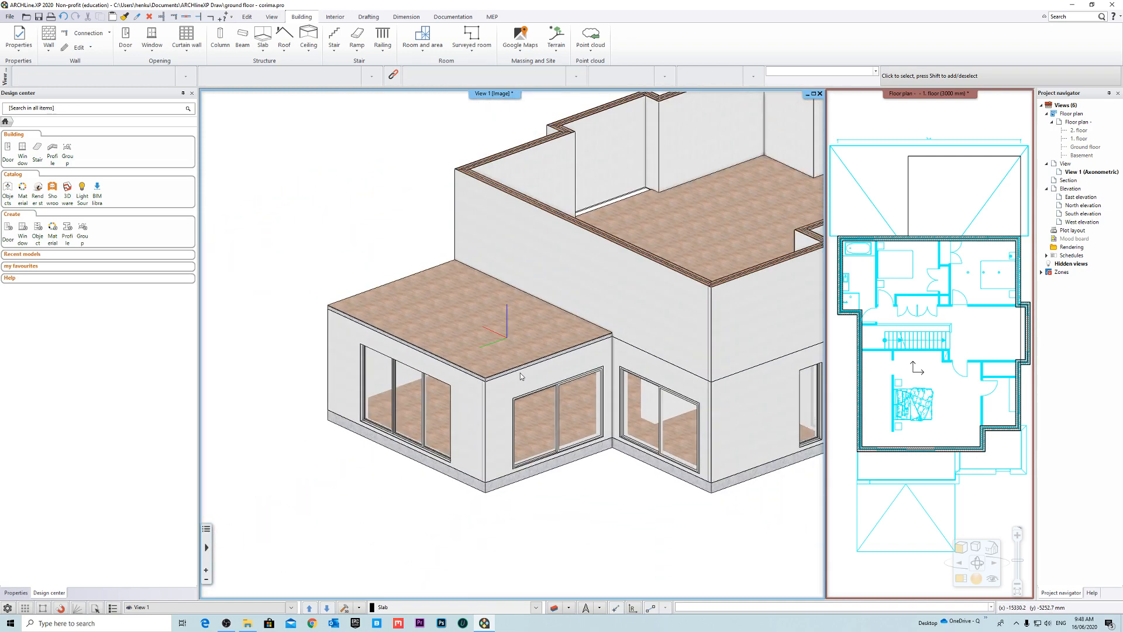
pyautogui.keyDown('shift'); pyautogui.moveTo(520, 373); pyautogui.dragTo(444, 316, button='middle'); pyautogui.keyUp('shift')
pyautogui.scroll(5, 426, 335)
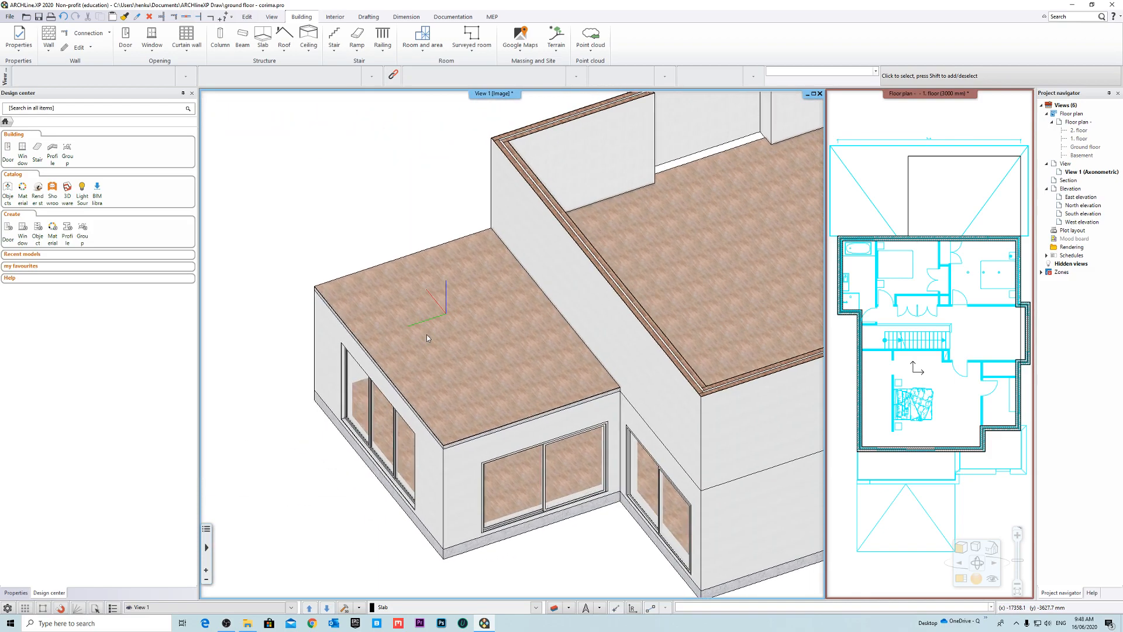
pyautogui.scroll(-5, 419, 343)
pyautogui.keyDown('shift'); pyautogui.moveTo(373, 341); pyautogui.dragTo(439, 322, button='middle'); pyautogui.keyUp('shift')
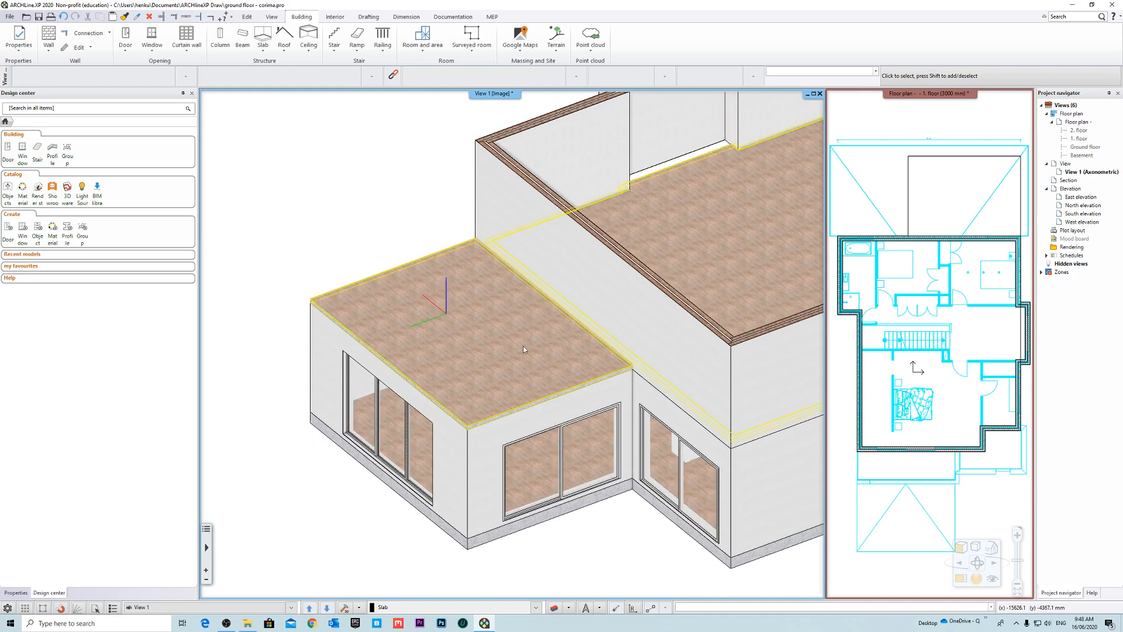
pyautogui.click(526, 347)
pyautogui.scroll(-1, 527, 346)
pyautogui.keyDown('shift'); pyautogui.moveTo(525, 346); pyautogui.dragTo(550, 334, button='middle'); pyautogui.keyUp('shift')
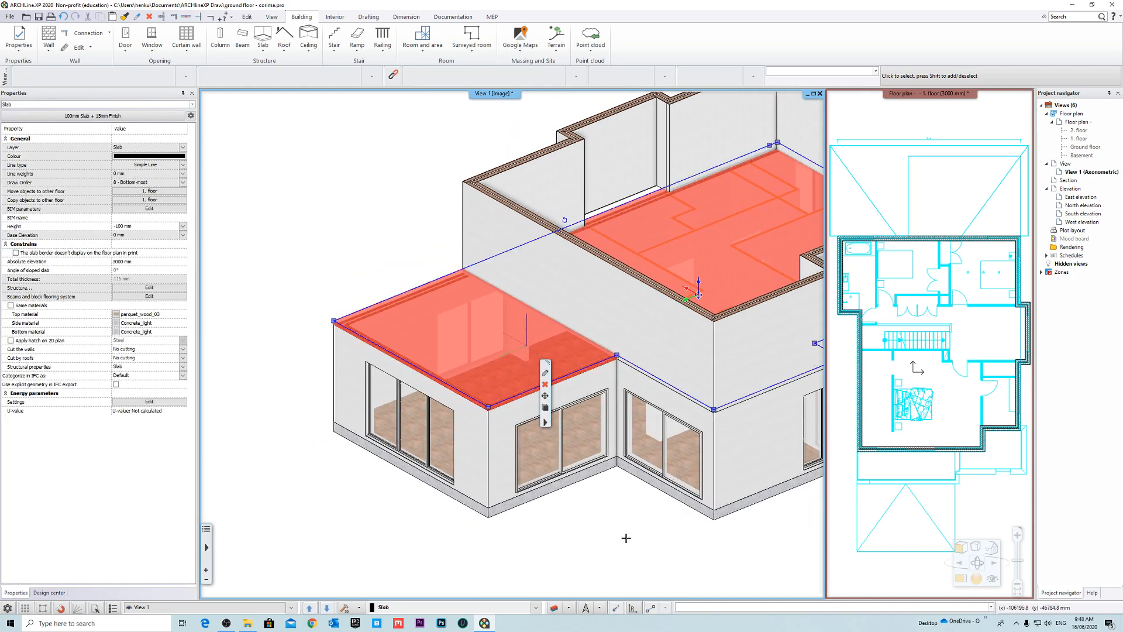
pyautogui.click(626, 536)
pyautogui.scroll(4, 441, 351)
pyautogui.scroll(-2, 491, 349)
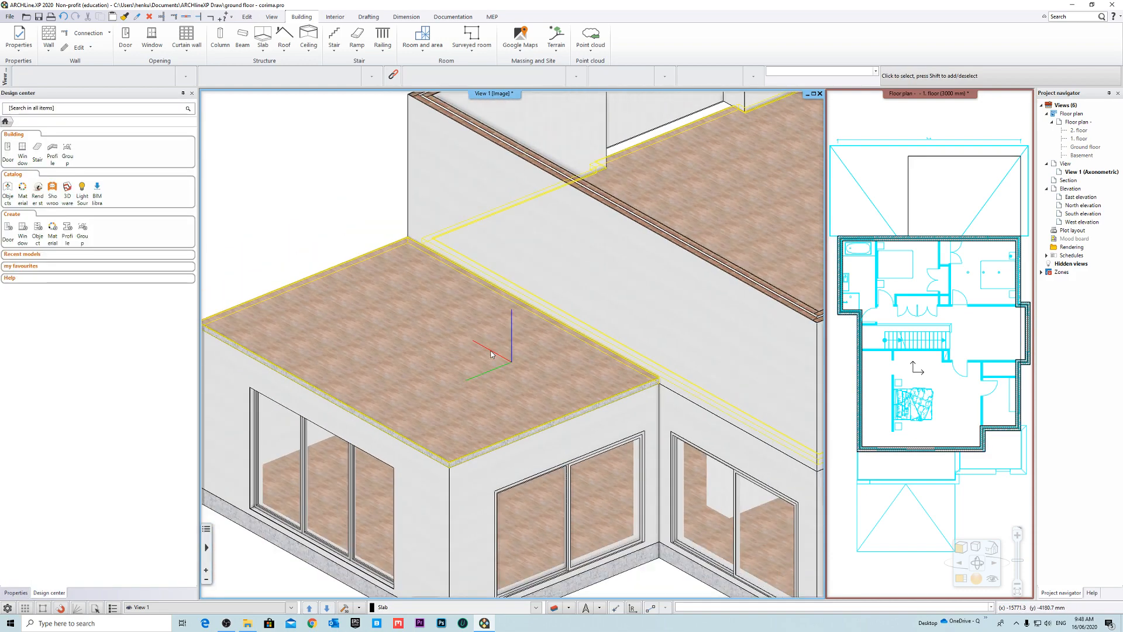
pyautogui.scroll(-2, 490, 353)
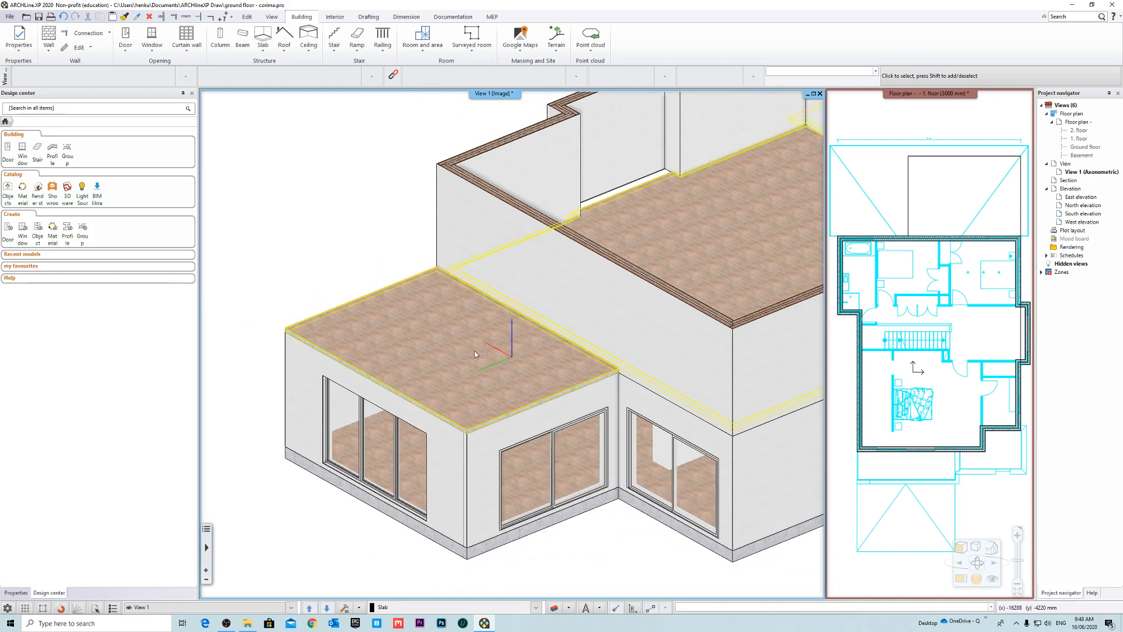
pyautogui.click(475, 351)
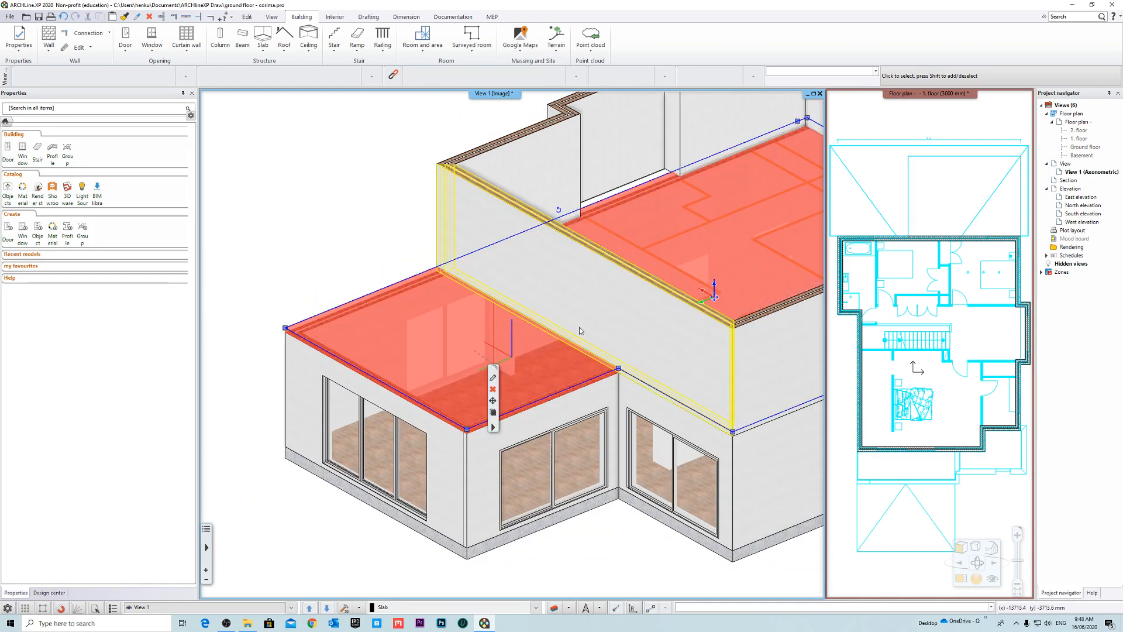
pyautogui.keyDown('shift'); pyautogui.moveTo(579, 328); pyautogui.dragTo(601, 364, button='middle'); pyautogui.keyUp('shift')
pyautogui.click(359, 203)
pyautogui.scroll(3, 560, 358)
pyautogui.scroll(-2, 507, 357)
pyautogui.scroll(-1, 507, 382)
pyautogui.moveTo(506, 381)
pyautogui.keyDown('shift'); pyautogui.mouseDown(button='middle')
pyautogui.moveTo(522, 309)
pyautogui.moveTo(583, 296)
pyautogui.moveTo(542, 293)
pyautogui.moveTo(484, 371)
pyautogui.moveTo(499, 371)
pyautogui.mouseUp(button='middle'); pyautogui.keyUp('shift')
pyautogui.scroll(1, 490, 382)
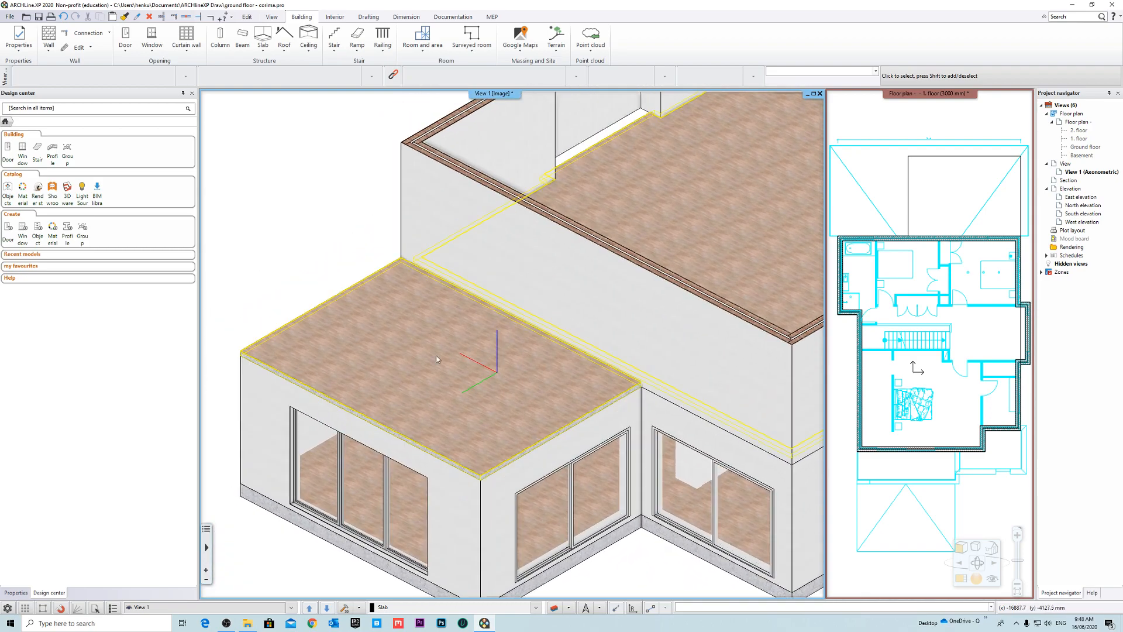
# Step: Offset the 1. floor slab's outer edge over the glazed single-storey extension back to the upper-storey wall's outer face
pyautogui.click(451, 374)
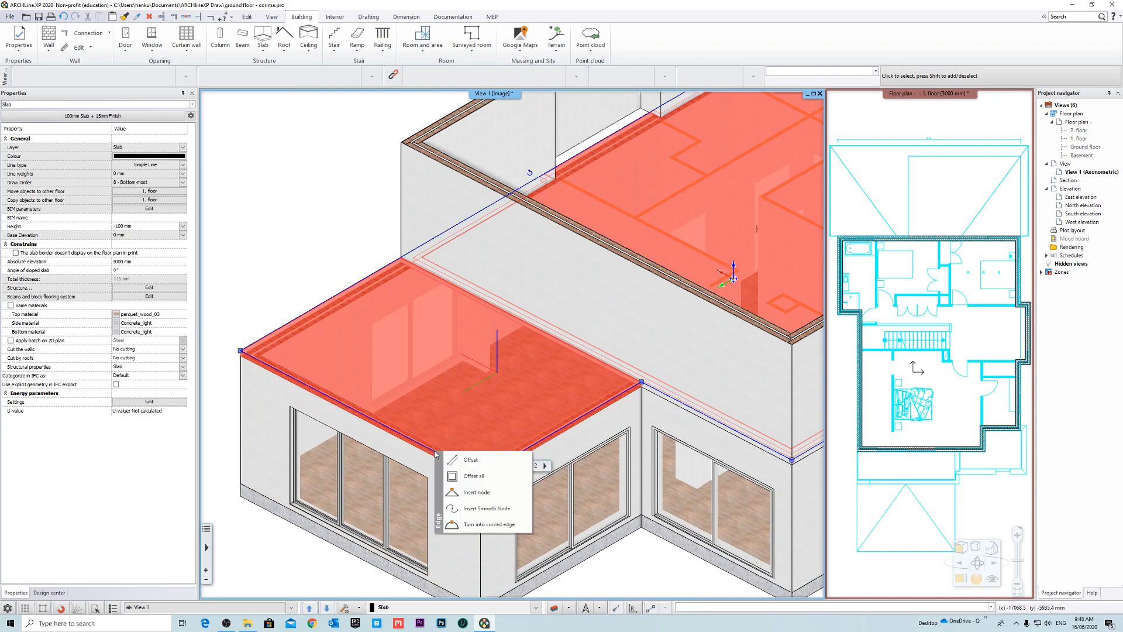
pyautogui.click(360, 413)
pyautogui.click(641, 383)
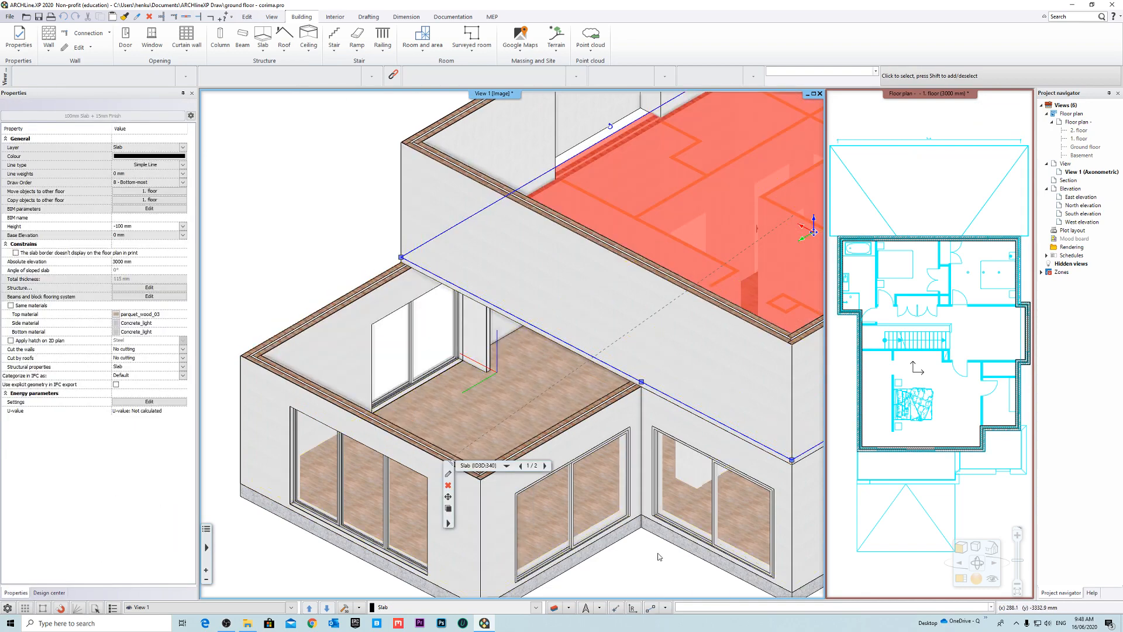
pyautogui.press('Escape')
# Step: Inspect the edited slab edges and the whole building in 3D from several sides
pyautogui.keyDown('shift'); pyautogui.moveTo(667, 548); pyautogui.dragTo(790, 460, button='middle'); pyautogui.keyUp('shift')
pyautogui.scroll(-3, 553, 416)
pyautogui.keyDown('shift'); pyautogui.moveTo(554, 415); pyautogui.dragTo(504, 369, button='middle'); pyautogui.keyUp('shift')
pyautogui.scroll(5, 543, 401)
pyautogui.scroll(-3, 598, 433)
pyautogui.scroll(-3, 504, 365)
pyautogui.scroll(5, 272, 330)
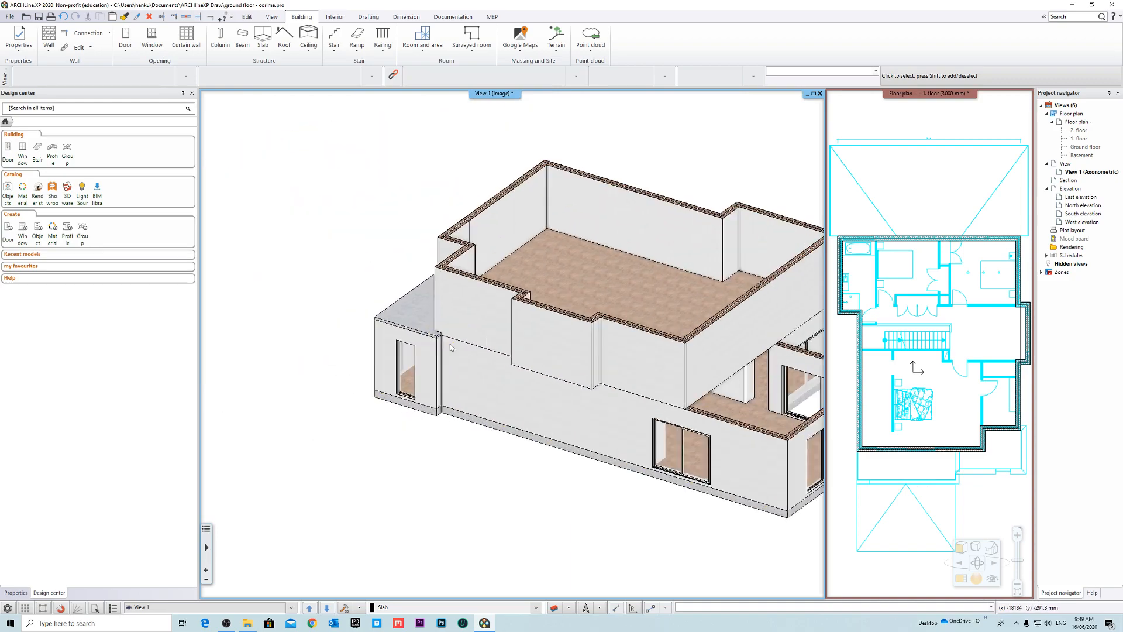
pyautogui.keyDown('shift'); pyautogui.moveTo(272, 330); pyautogui.dragTo(526, 290, button='middle'); pyautogui.keyUp('shift')
pyautogui.scroll(-4, 527, 290)
pyautogui.keyDown('shift'); pyautogui.moveTo(595, 371); pyautogui.dragTo(534, 404, button='middle'); pyautogui.keyUp('shift')
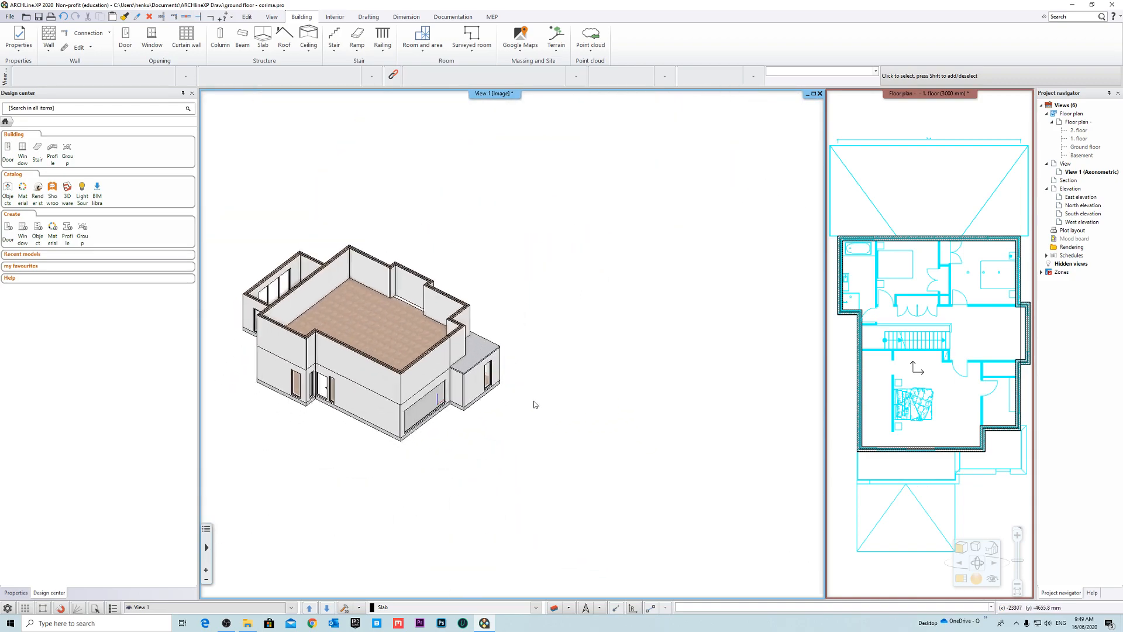
# Step: Examine the 1. floor slab edge at the upper-storey bay projection from beneath and above, selecting the slab
pyautogui.scroll(4, 263, 331)
pyautogui.keyDown('shift'); pyautogui.moveTo(567, 345); pyautogui.dragTo(528, 361, button='middle'); pyautogui.keyUp('shift')
pyautogui.scroll(6, 527, 362)
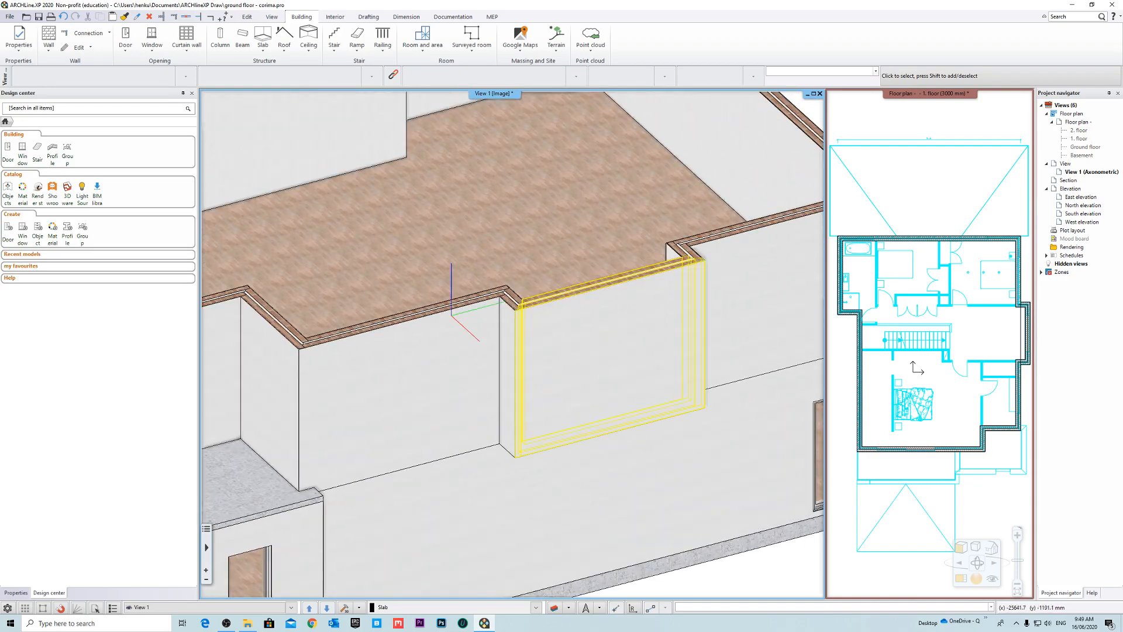
pyautogui.scroll(3, 554, 448)
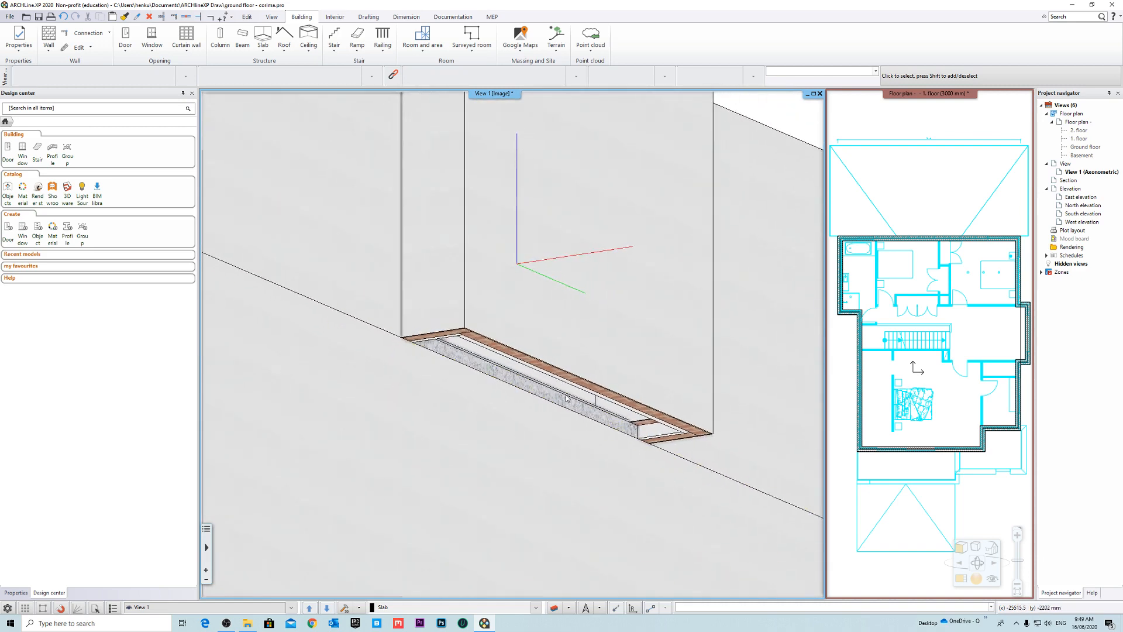
pyautogui.click(498, 374)
pyautogui.scroll(-3, 526, 369)
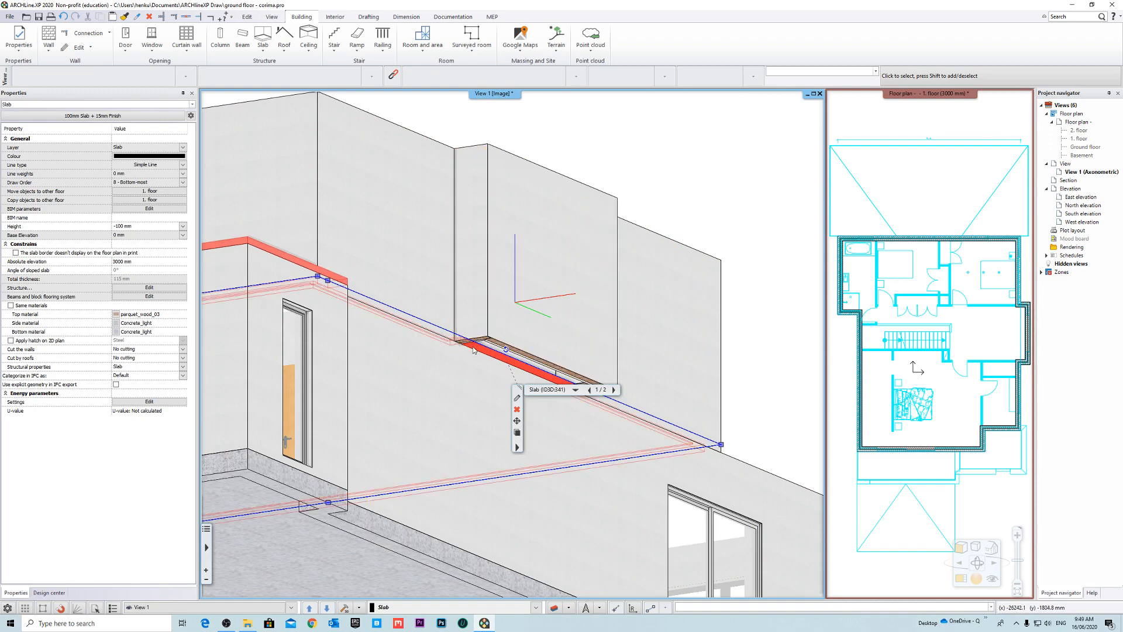
pyautogui.click(769, 332)
pyautogui.keyDown('shift'); pyautogui.moveTo(769, 333); pyautogui.dragTo(549, 382, button='middle'); pyautogui.keyUp('shift')
pyautogui.click(548, 381)
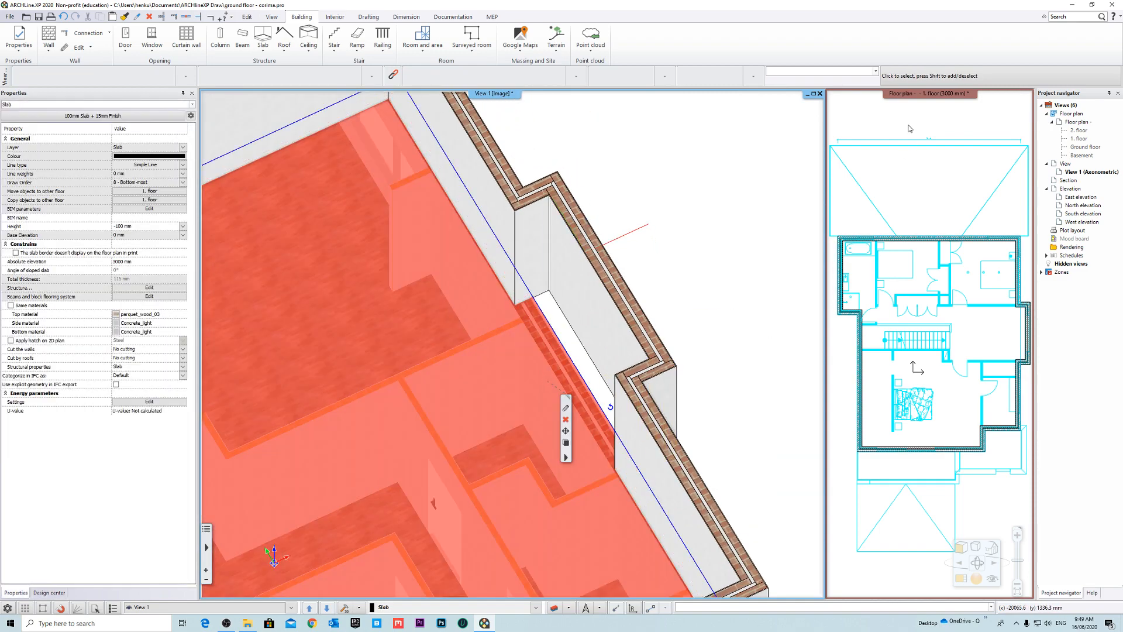
# Step: Insert a node in the 1. floor slab's edge on the floor plan where the bay's upper side wall meets the main wall's outer face
pyautogui.click(930, 98)
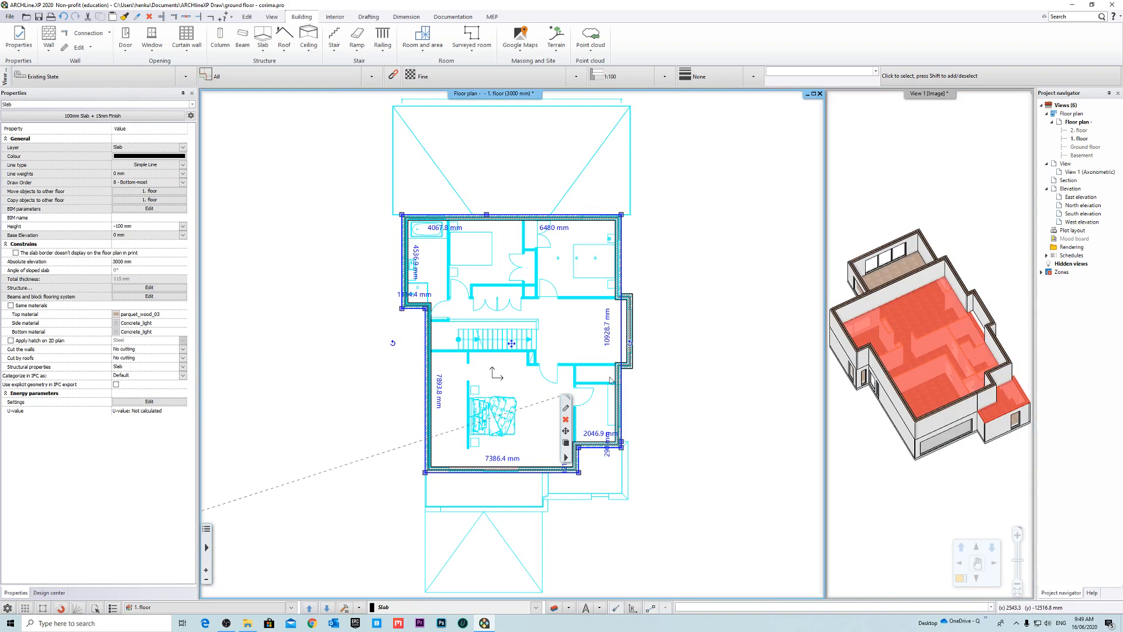
pyautogui.press('Escape')
pyautogui.scroll(8, 606, 334)
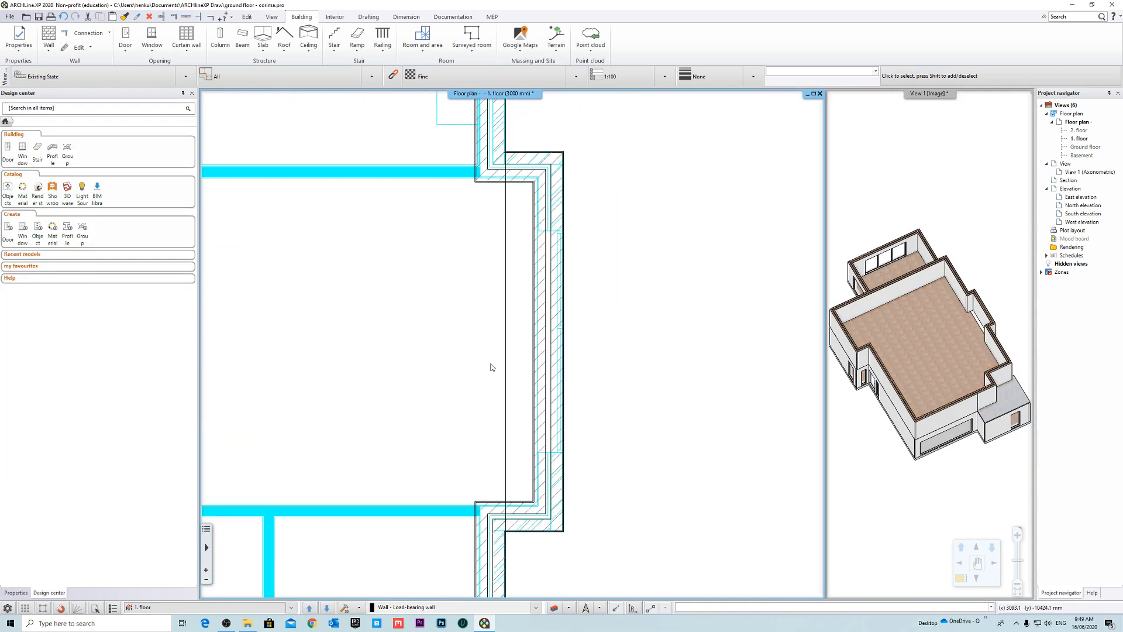
pyautogui.click(507, 347)
pyautogui.moveTo(548, 190); pyautogui.dragTo(509, 409, button='middle')
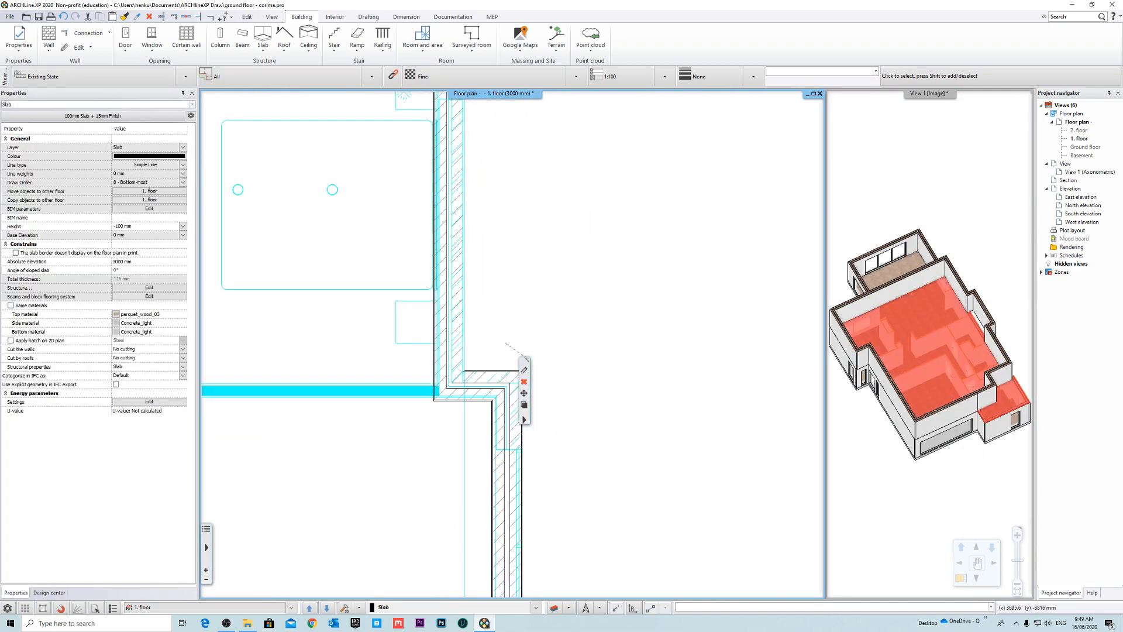
pyautogui.scroll(1, 498, 454)
pyautogui.click(508, 473)
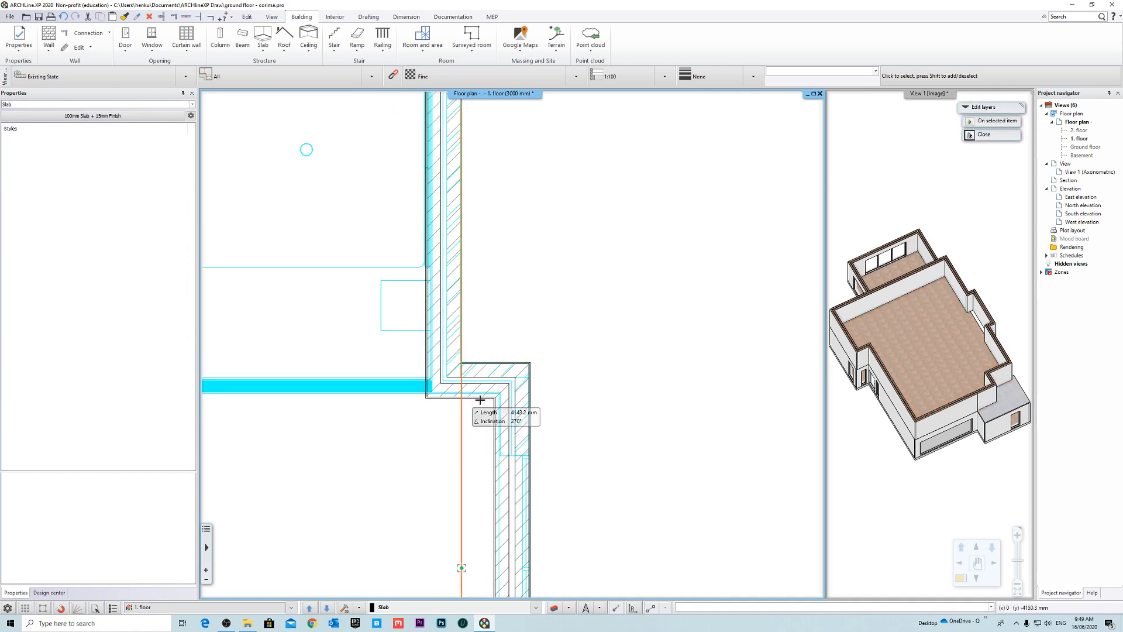
pyautogui.scroll(4, 497, 363)
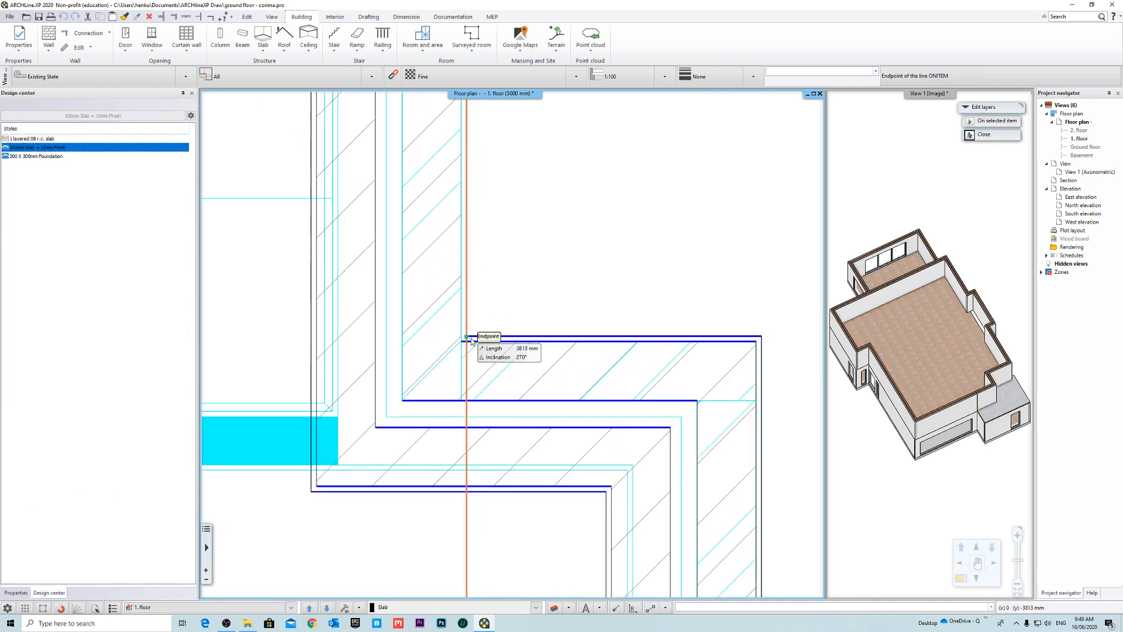
pyautogui.click(472, 341)
# Step: Insert a second node in the slab edge at the lower junction of the bay projection and the main wall's outer face
pyautogui.scroll(-3, 497, 375)
pyautogui.scroll(4, 459, 382)
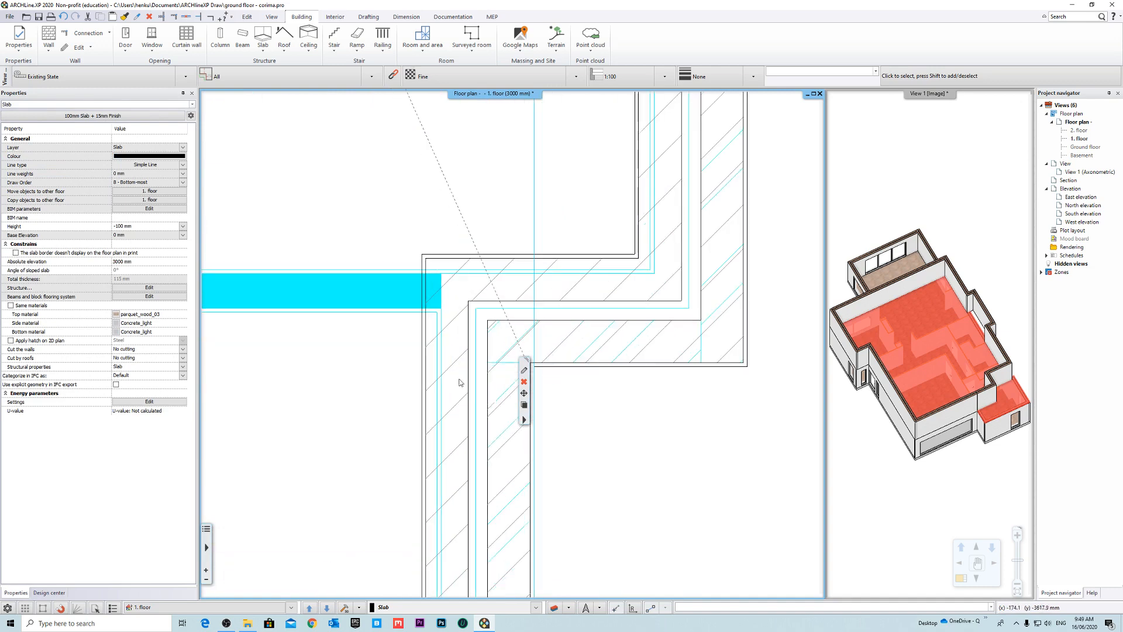
pyautogui.moveTo(557, 400); pyautogui.dragTo(456, 433, button='middle')
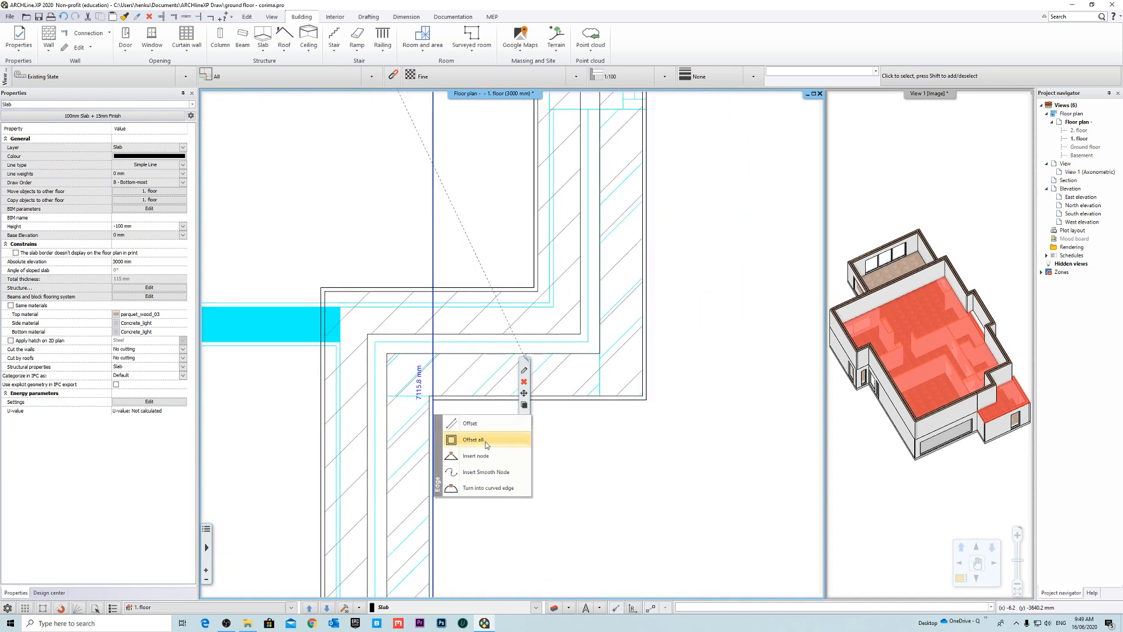
pyautogui.click(486, 445)
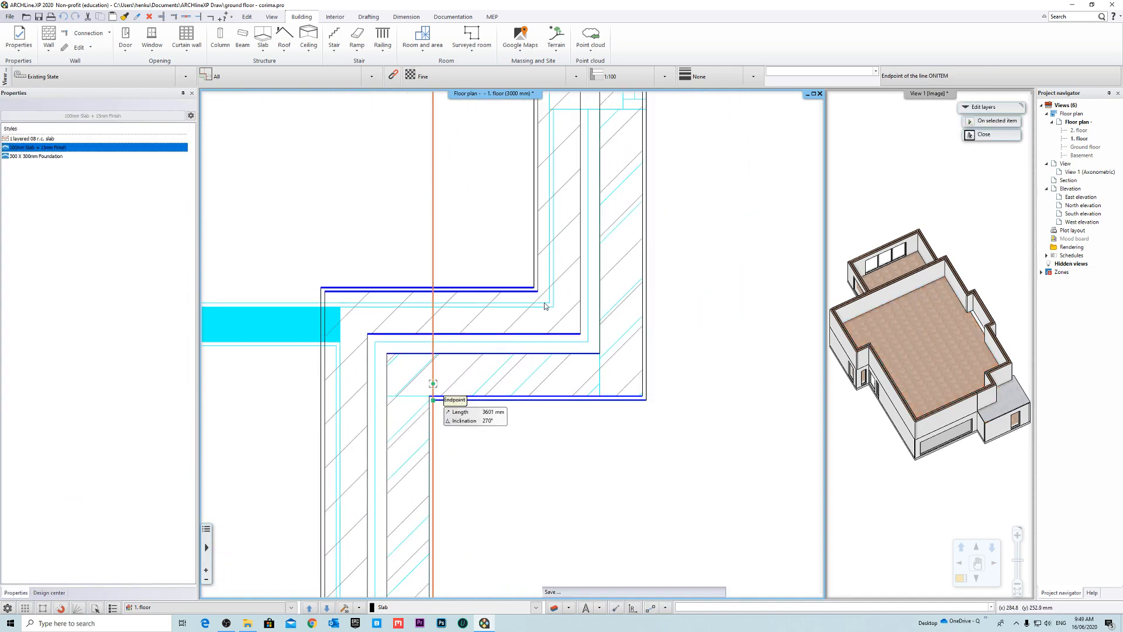
# Step: Offset the slab edge between the two nodes 550 mm outwards to the bay projection's outer corner
pyautogui.scroll(-3, 513, 346)
pyautogui.moveTo(574, 261); pyautogui.dragTo(544, 482, button='middle')
pyautogui.click(444, 356)
pyautogui.click(484, 363)
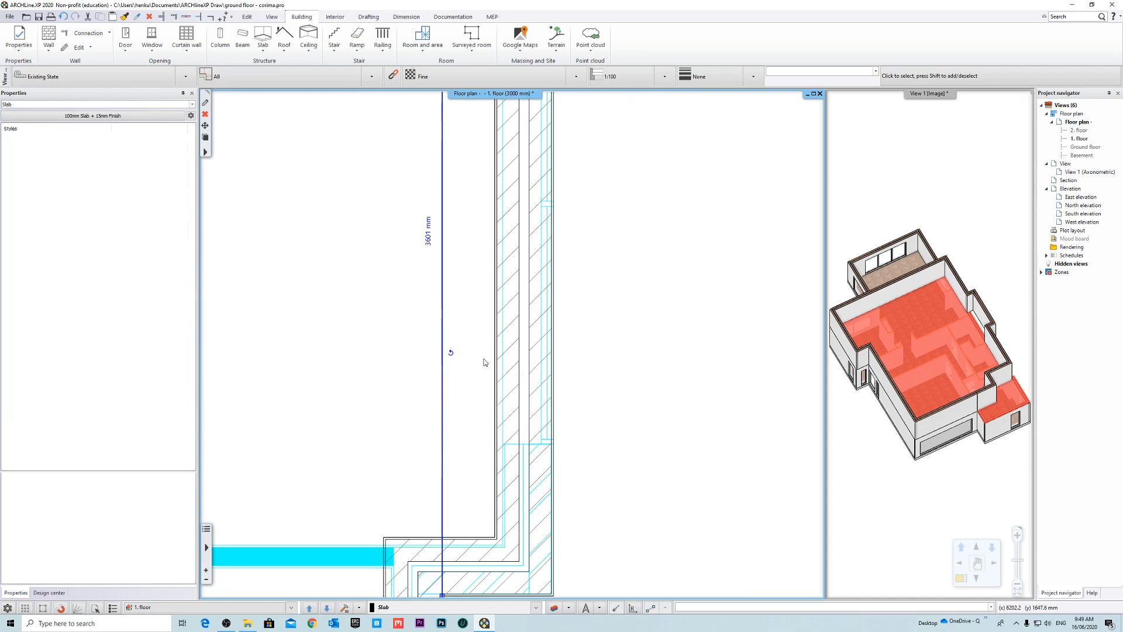
pyautogui.moveTo(587, 559); pyautogui.dragTo(602, 363, button='middle')
pyautogui.scroll(5, 602, 364)
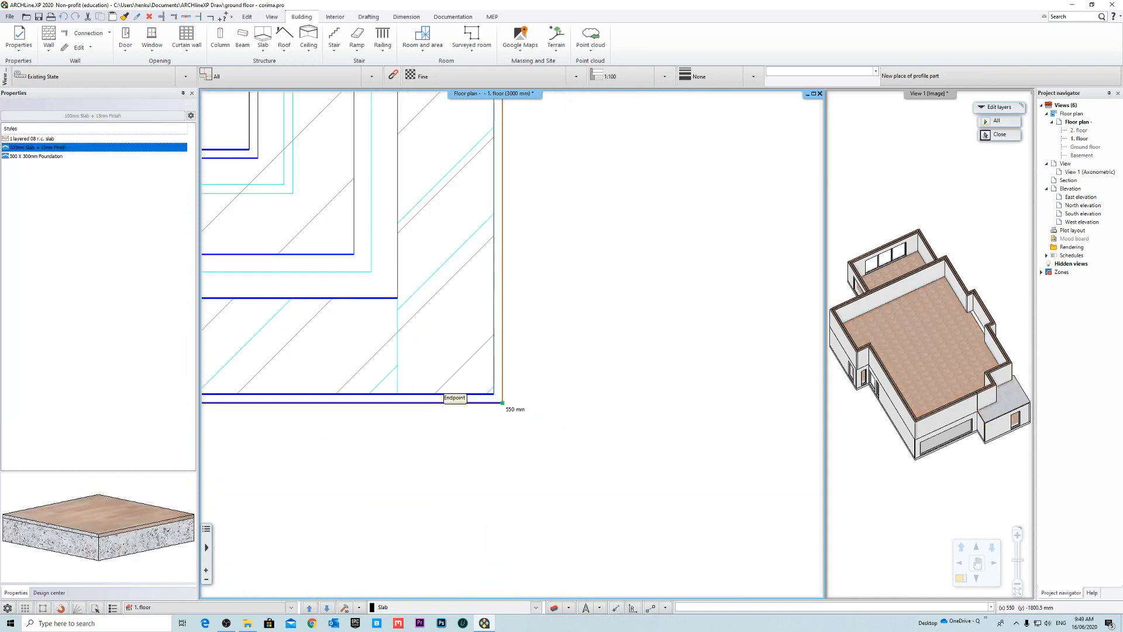
pyautogui.scroll(-7, 640, 415)
pyautogui.click(593, 346)
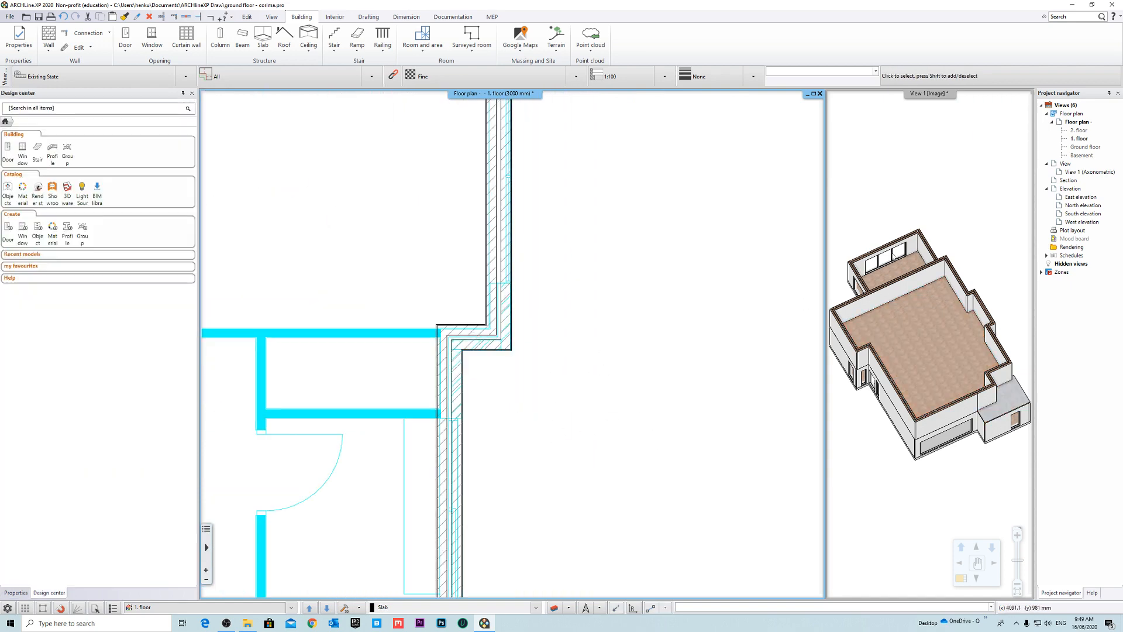
# Step: Inspect the extended slab under the upper-storey bay projection in 3D, from above and from beneath
pyautogui.click(946, 99)
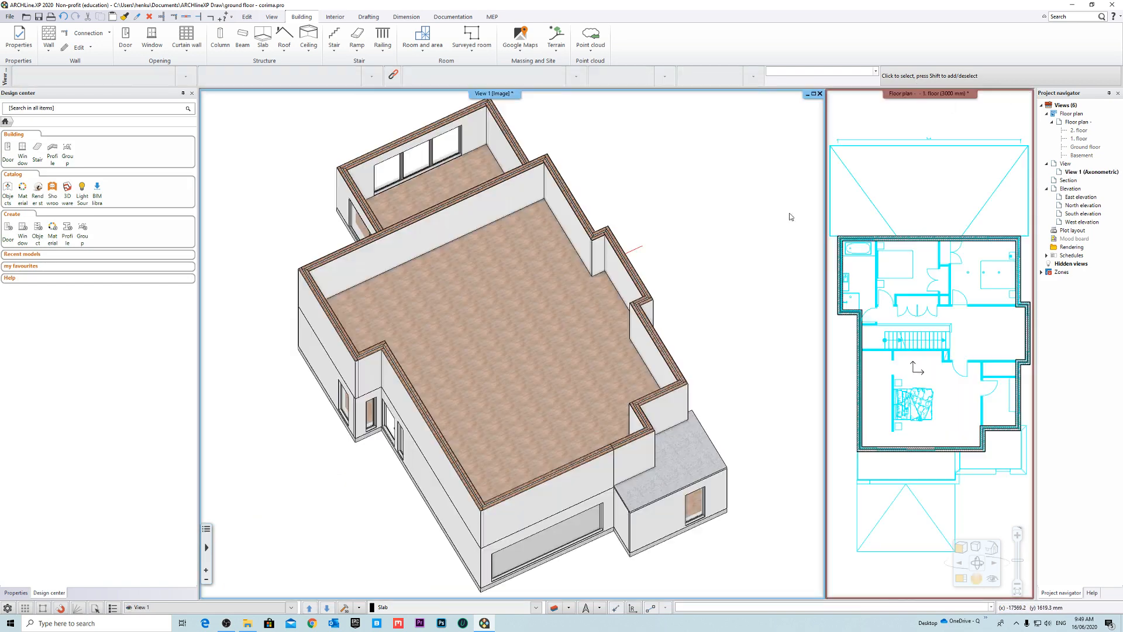
pyautogui.scroll(10, 651, 356)
pyautogui.keyDown('shift'); pyautogui.moveTo(566, 413); pyautogui.dragTo(486, 341, button='middle'); pyautogui.keyUp('shift')
pyautogui.scroll(-3, 541, 375)
pyautogui.scroll(3, 333, 322)
pyautogui.scroll(-3, 506, 351)
pyautogui.scroll(5, 468, 313)
pyautogui.moveTo(475, 301)
pyautogui.keyDown('shift'); pyautogui.mouseDown(button='middle')
pyautogui.moveTo(367, 282)
pyautogui.moveTo(453, 300)
pyautogui.mouseUp(button='middle'); pyautogui.keyUp('shift')
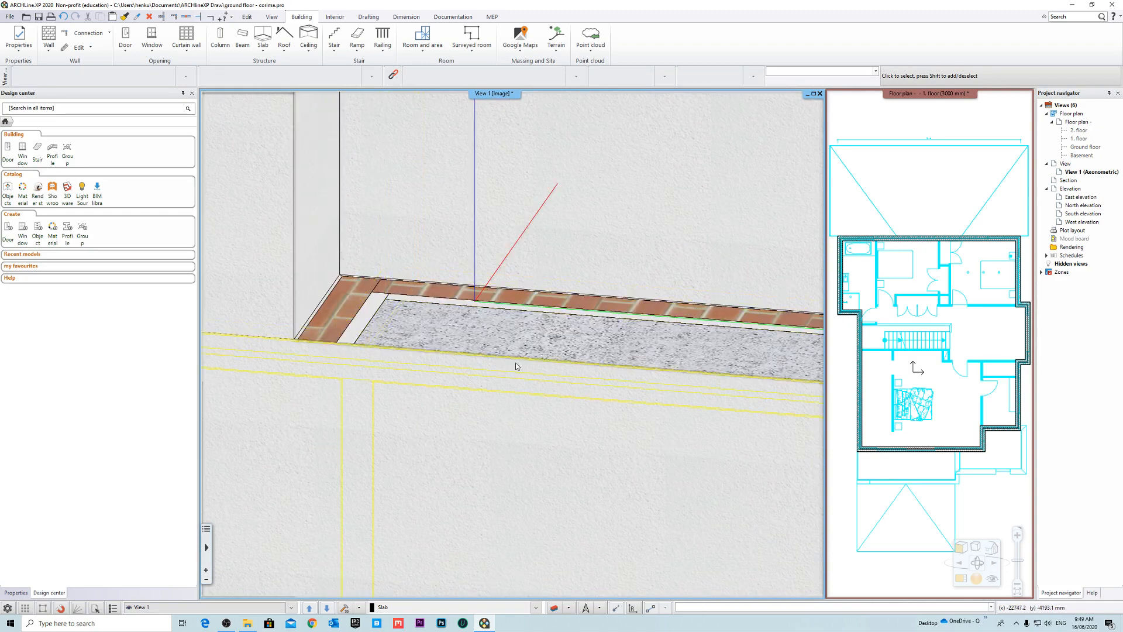
pyautogui.scroll(-3, 516, 363)
pyautogui.scroll(3, 382, 296)
pyautogui.scroll(2, 620, 390)
# Step: Examine how the bay's brick and cavity layers meet the slab edge, selecting the short side wall and the slab
pyautogui.click(434, 324)
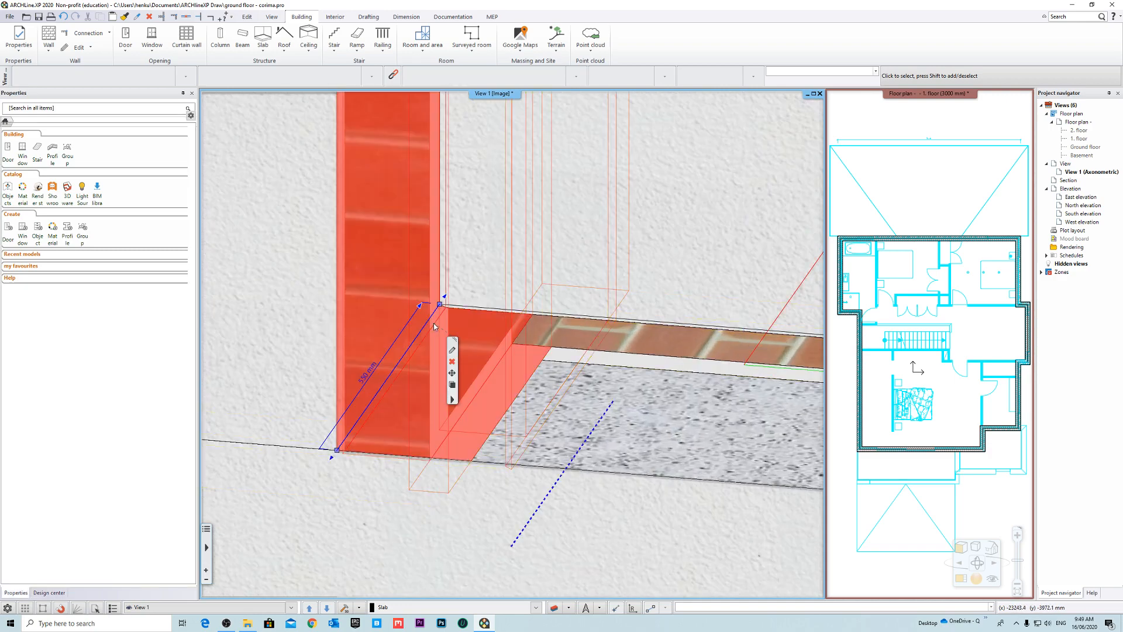
pyautogui.click(669, 340)
pyautogui.press('Escape')
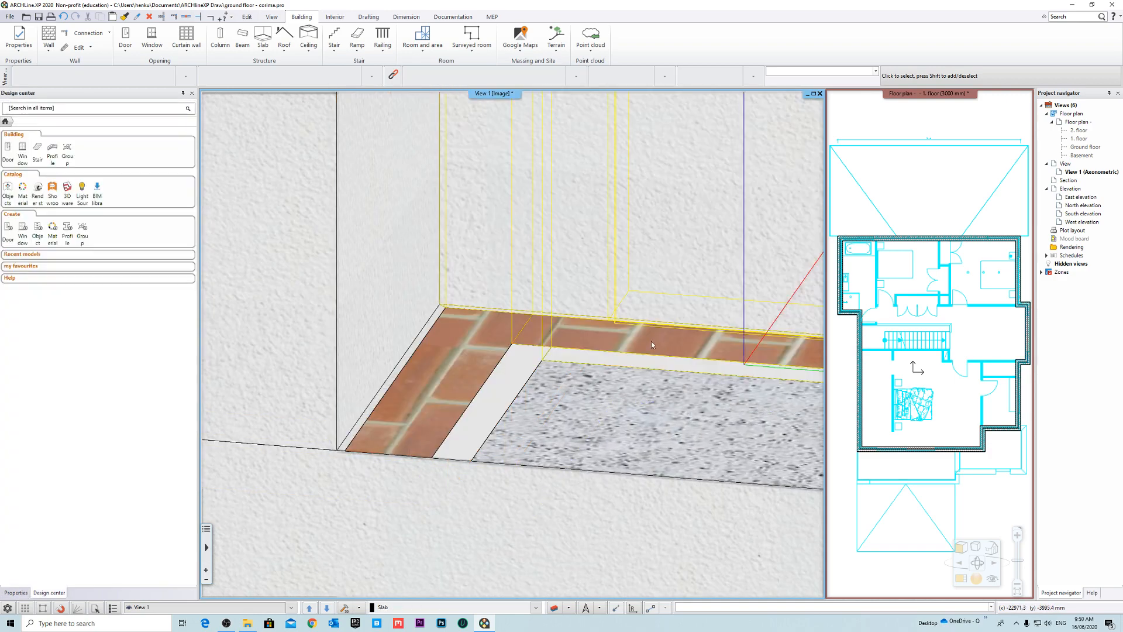
pyautogui.scroll(-2, 626, 361)
pyautogui.click(630, 372)
pyautogui.scroll(-2, 585, 369)
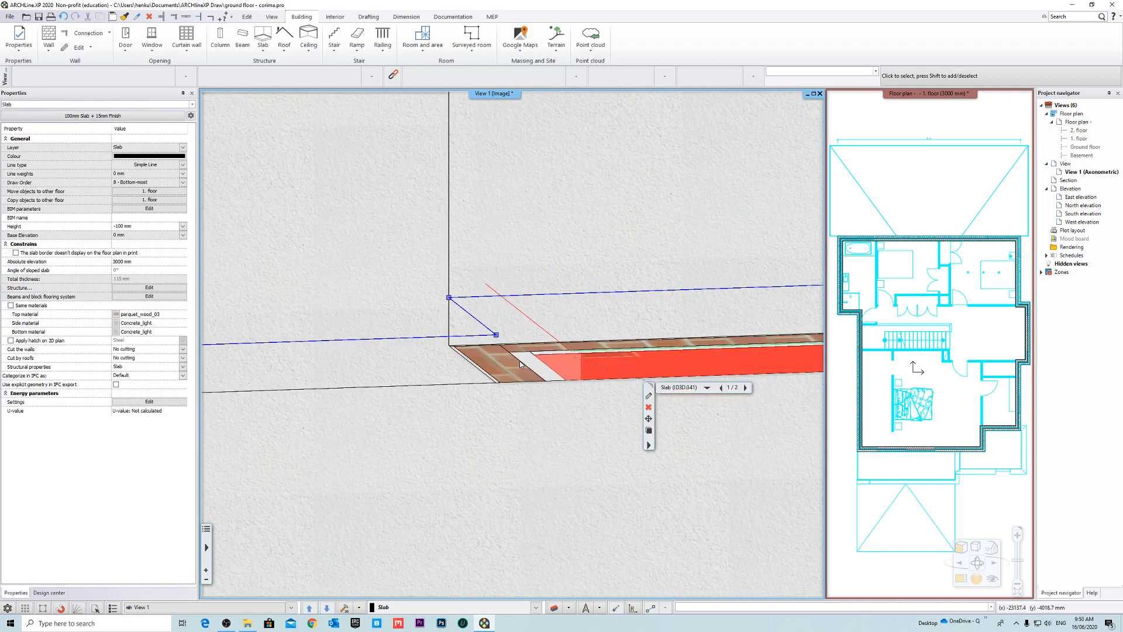
pyautogui.press('Escape')
pyautogui.scroll(-3, 551, 388)
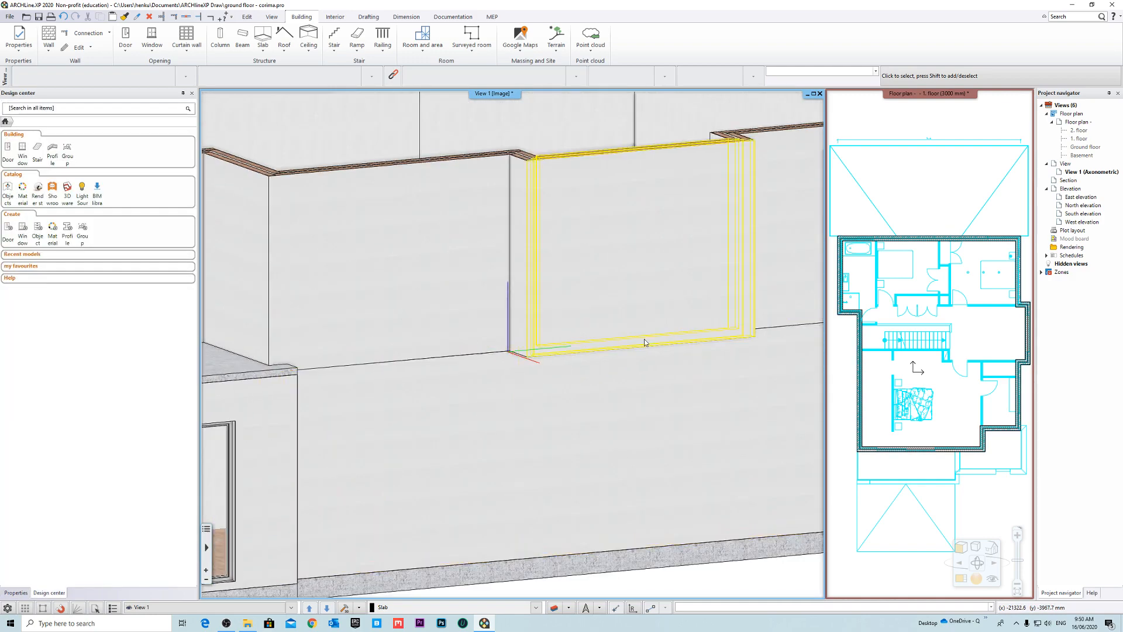
# Step: Set the base offset of the render, outer brick and air cavity layers to TS -15 mm in the bay's 550 mm side wall
pyautogui.keyDown('shift'); pyautogui.moveTo(647, 329); pyautogui.dragTo(649, 353, button='middle'); pyautogui.keyUp('shift')
pyautogui.moveTo(599, 311); pyautogui.dragTo(564, 326, button='middle')
pyautogui.scroll(2, 603, 302)
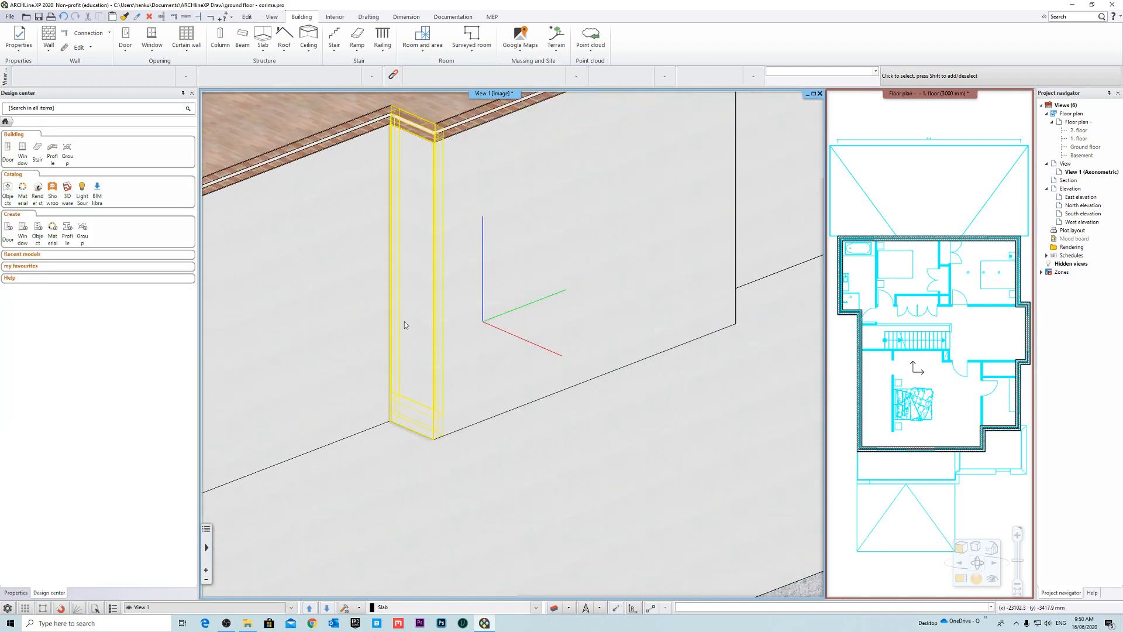
pyautogui.click(406, 323)
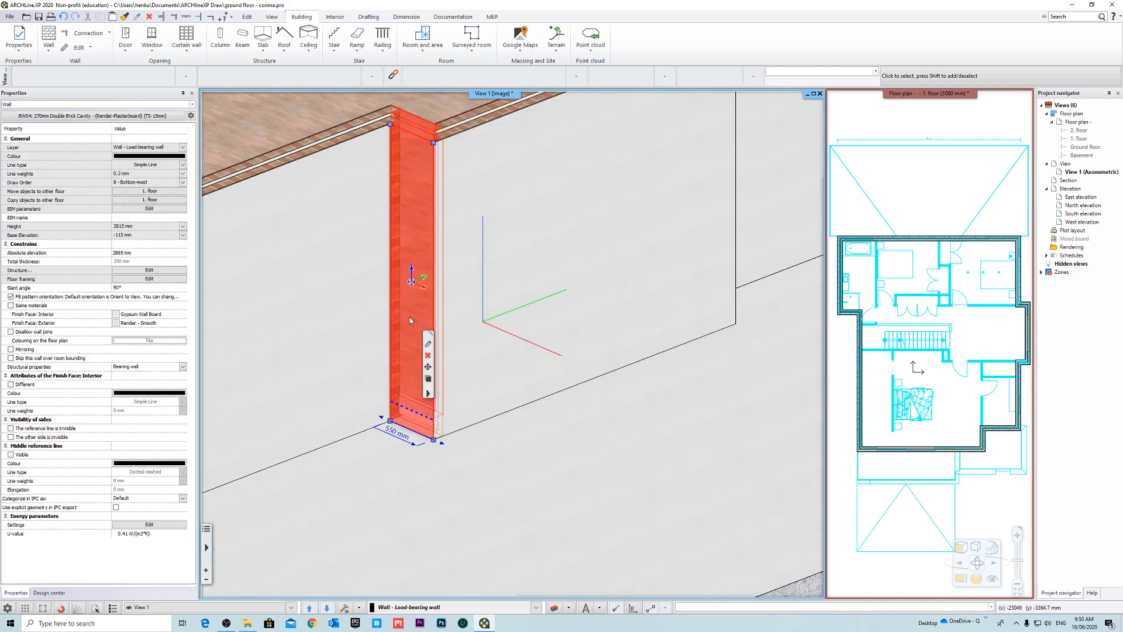
pyautogui.click(428, 345)
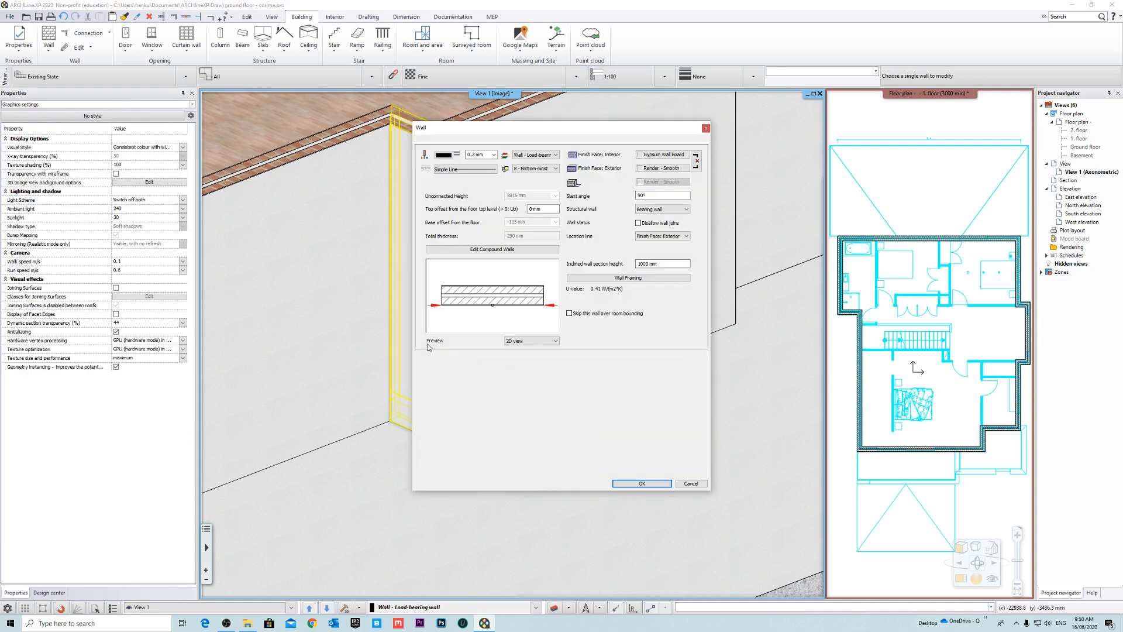
pyautogui.click(520, 250)
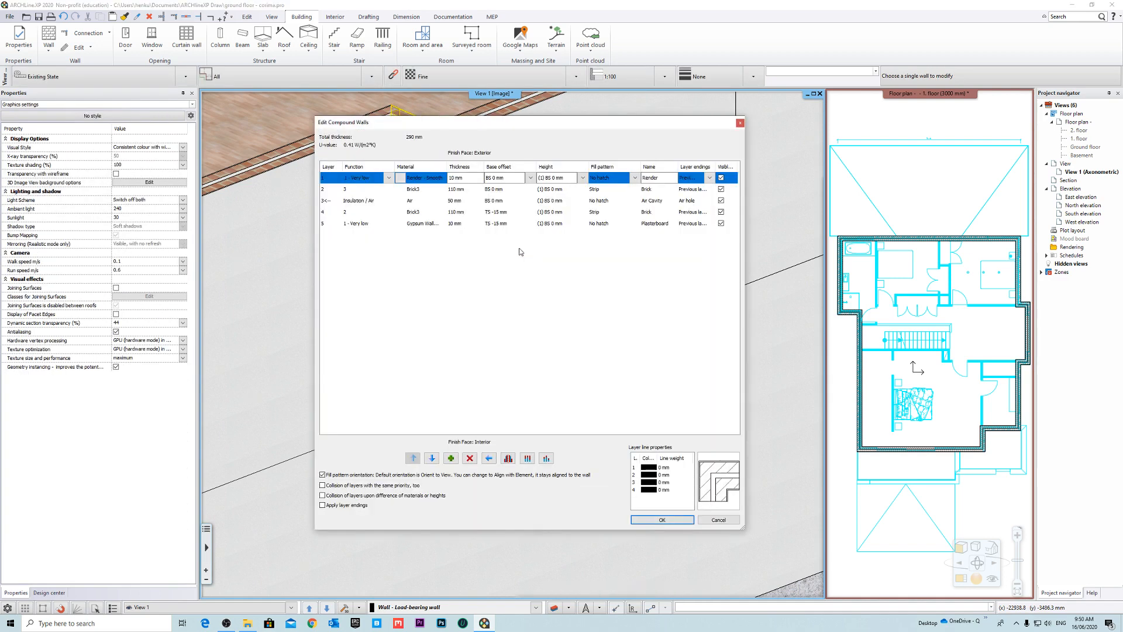
pyautogui.click(509, 215)
pyautogui.click(514, 202)
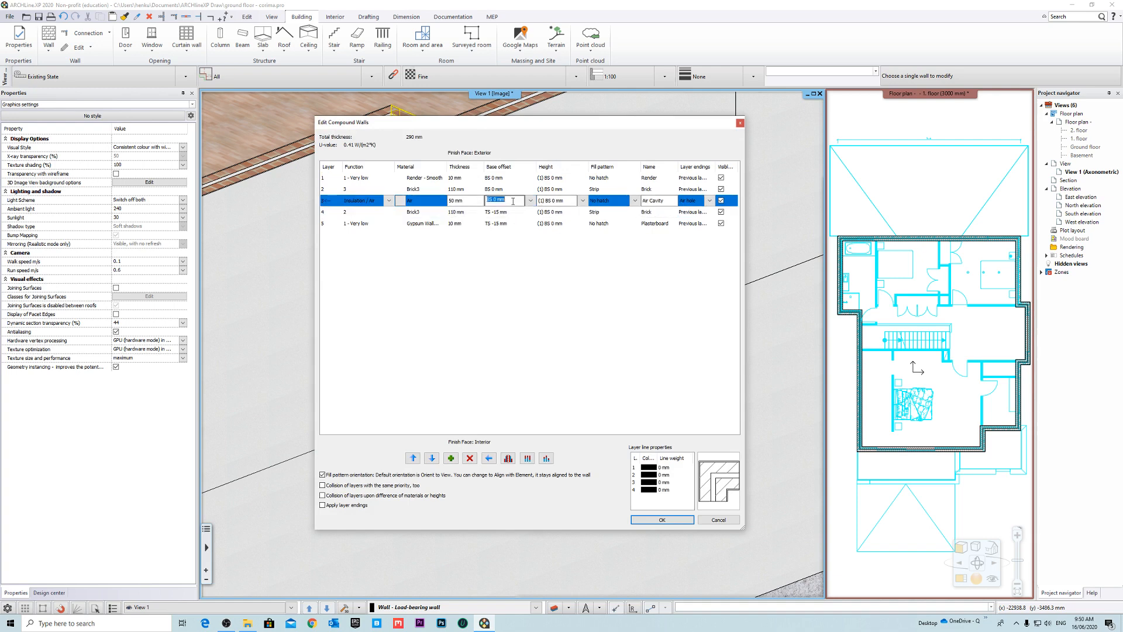
pyautogui.click(517, 216)
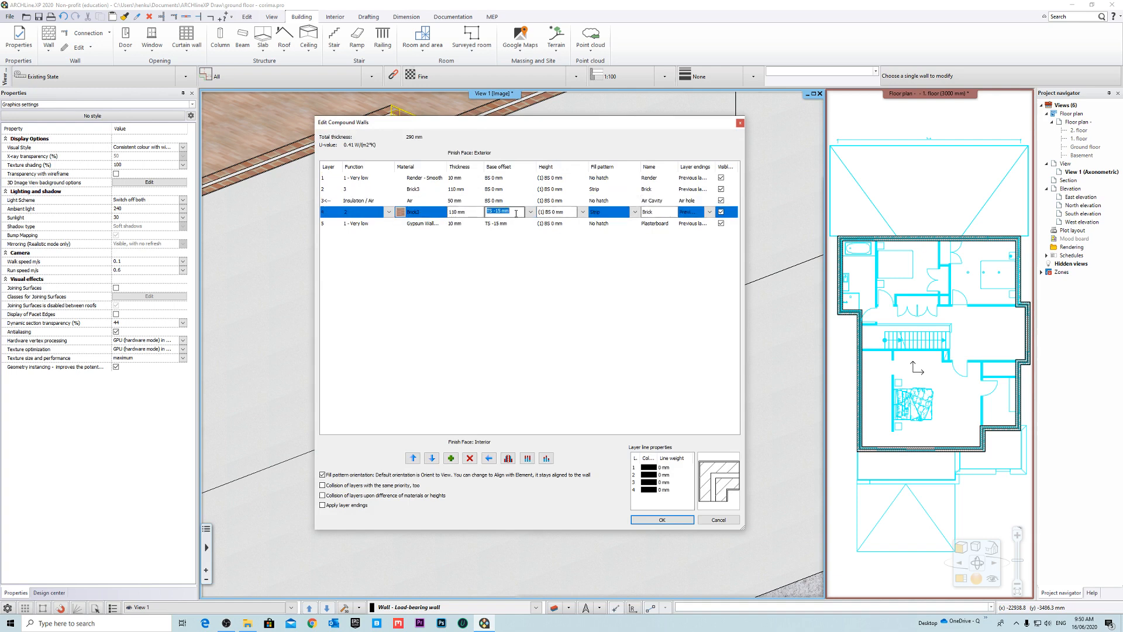
pyautogui.click(517, 202)
pyautogui.click(515, 189)
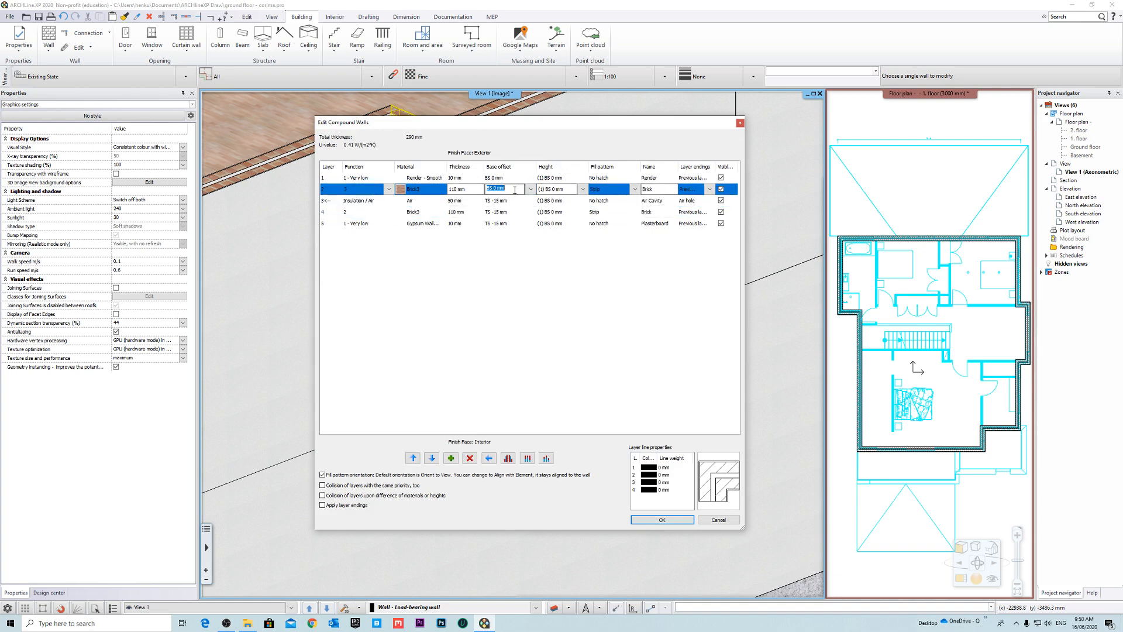
pyautogui.click(517, 178)
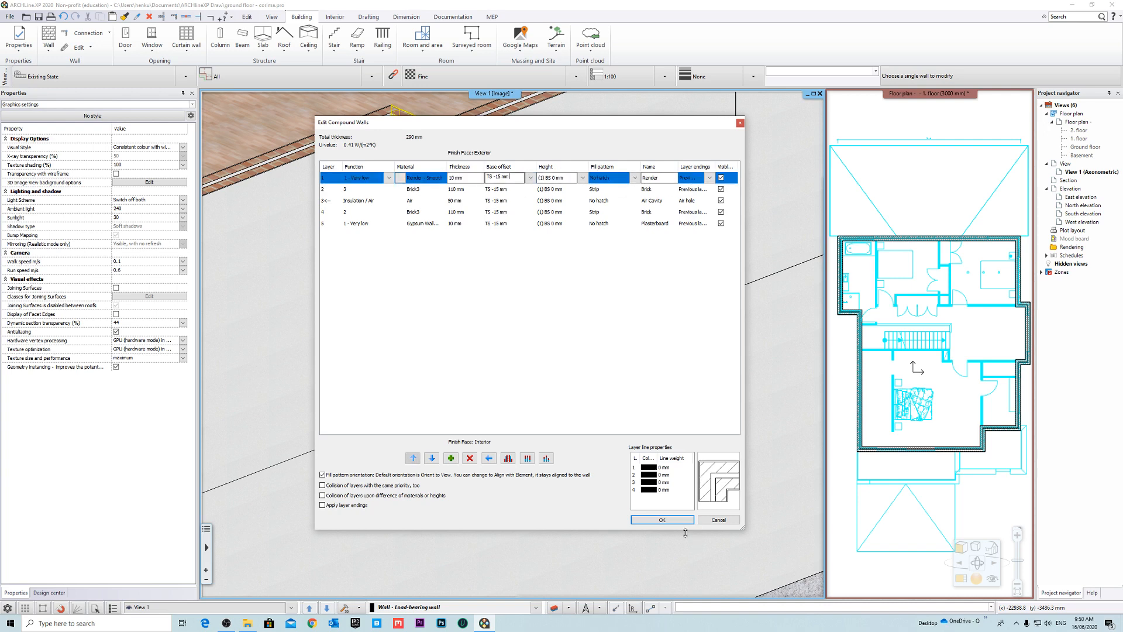
pyautogui.click(681, 520)
pyautogui.click(647, 482)
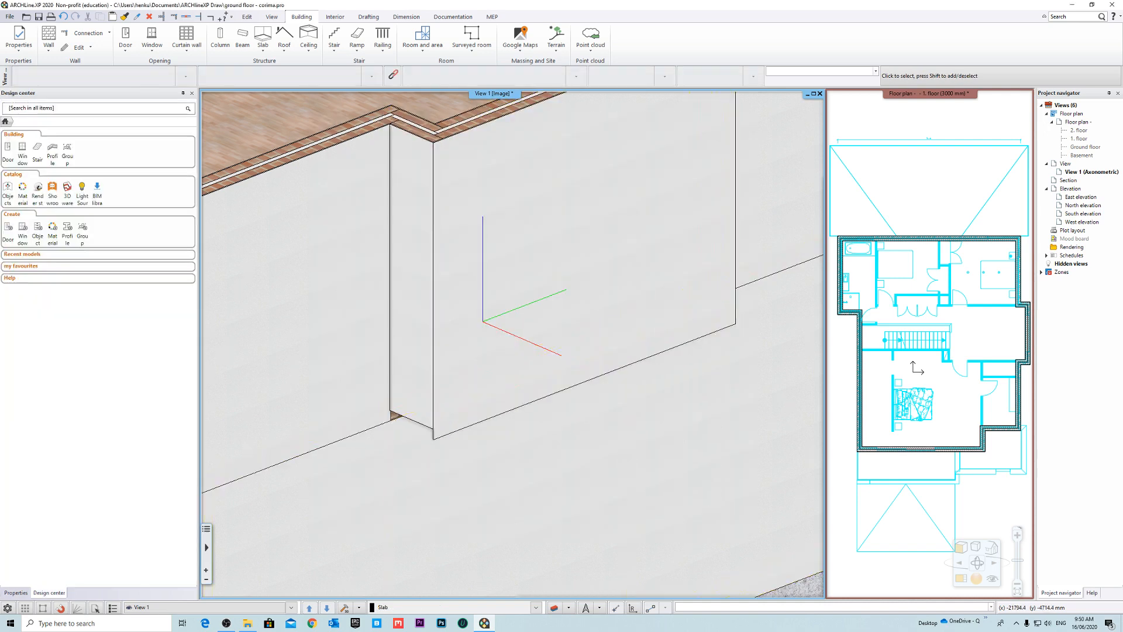
# Step: Set the base offset of the render, outer brick and air cavity layers to TS -15 mm in the bay's long front wall
pyautogui.keyDown('shift'); pyautogui.moveTo(553, 472); pyautogui.dragTo(567, 410, button='middle'); pyautogui.keyUp('shift')
pyautogui.scroll(3, 468, 322)
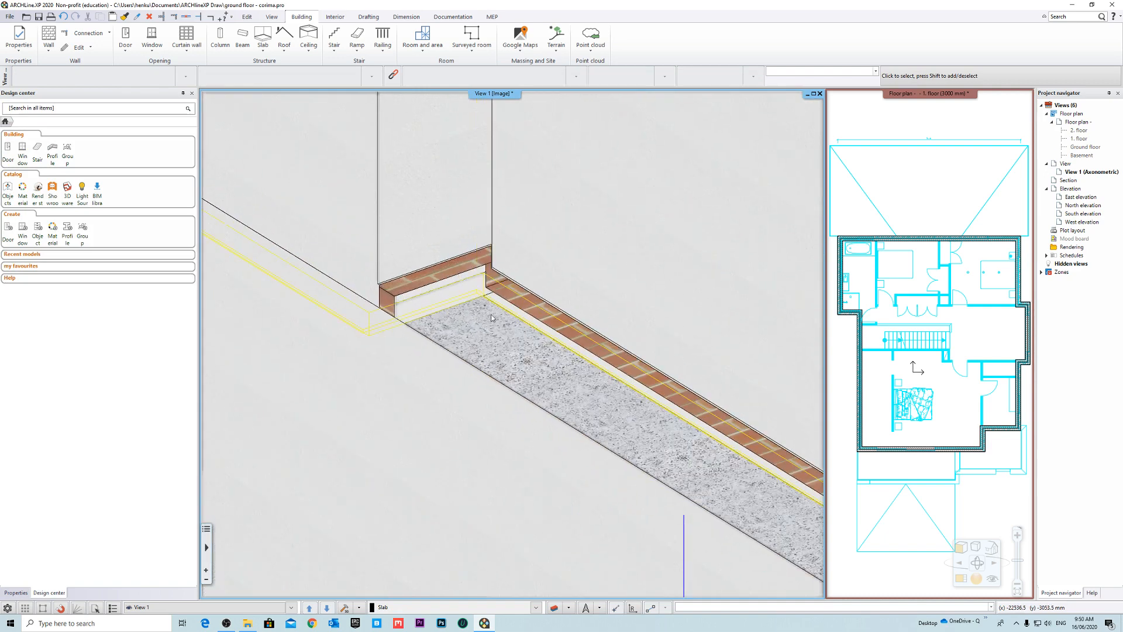
pyautogui.click(491, 318)
pyautogui.keyDown('shift'); pyautogui.moveTo(501, 314); pyautogui.dragTo(471, 354, button='middle'); pyautogui.keyUp('shift')
pyautogui.press('Escape')
pyautogui.keyDown('shift'); pyautogui.moveTo(629, 384); pyautogui.dragTo(604, 334, button='middle'); pyautogui.keyUp('shift')
pyautogui.moveTo(595, 295); pyautogui.dragTo(515, 350, button='middle')
pyautogui.click(515, 350)
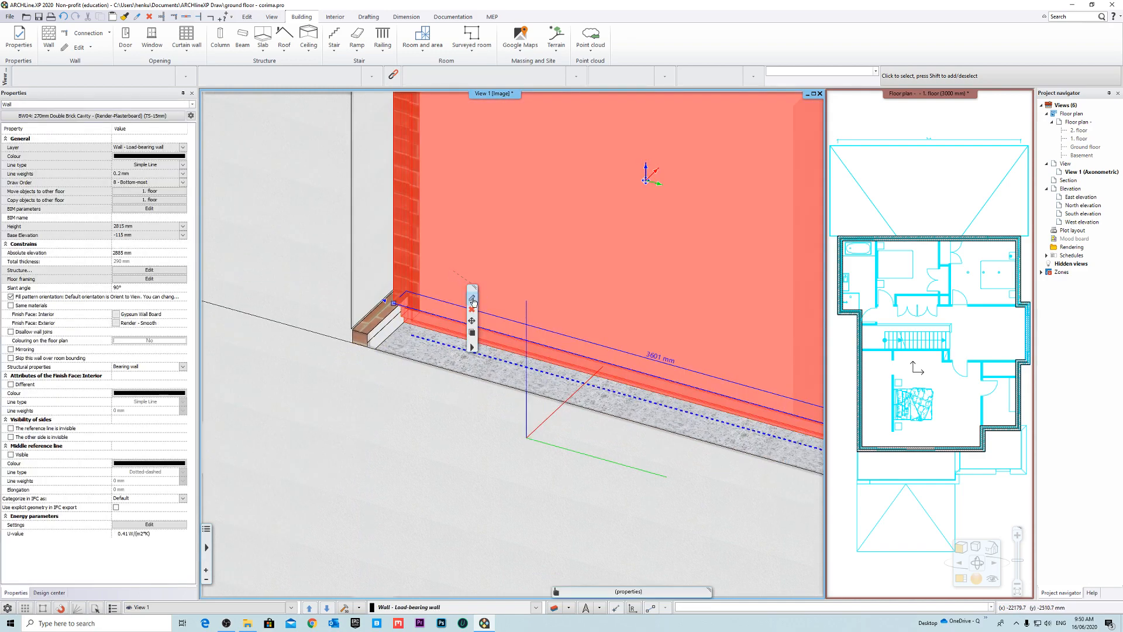
pyautogui.click(473, 300)
pyautogui.click(500, 251)
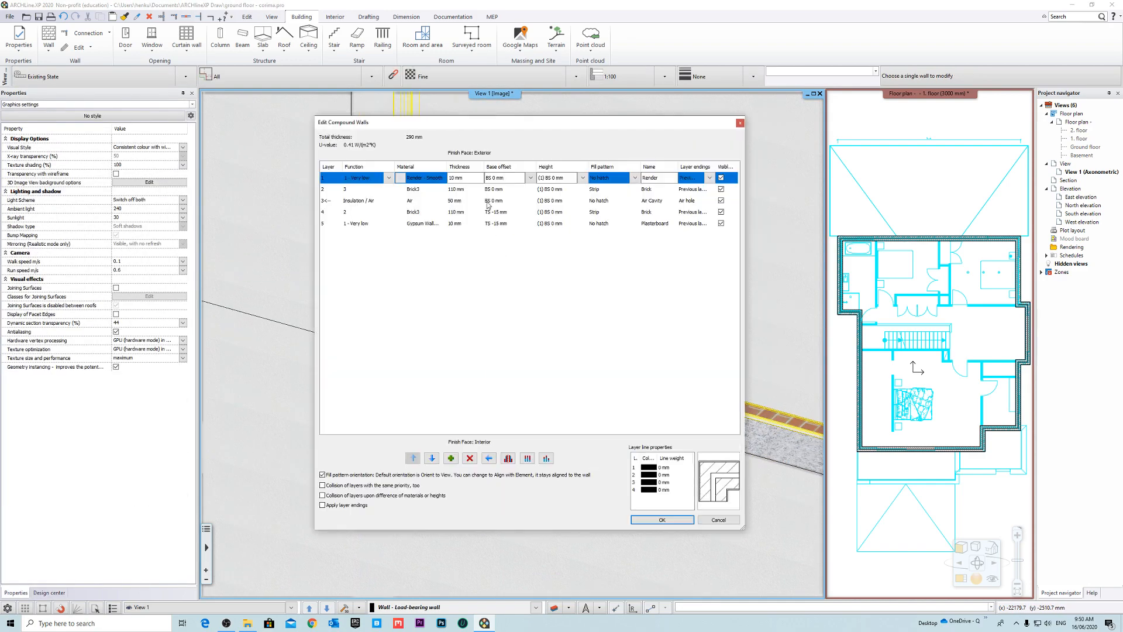
pyautogui.click(515, 201)
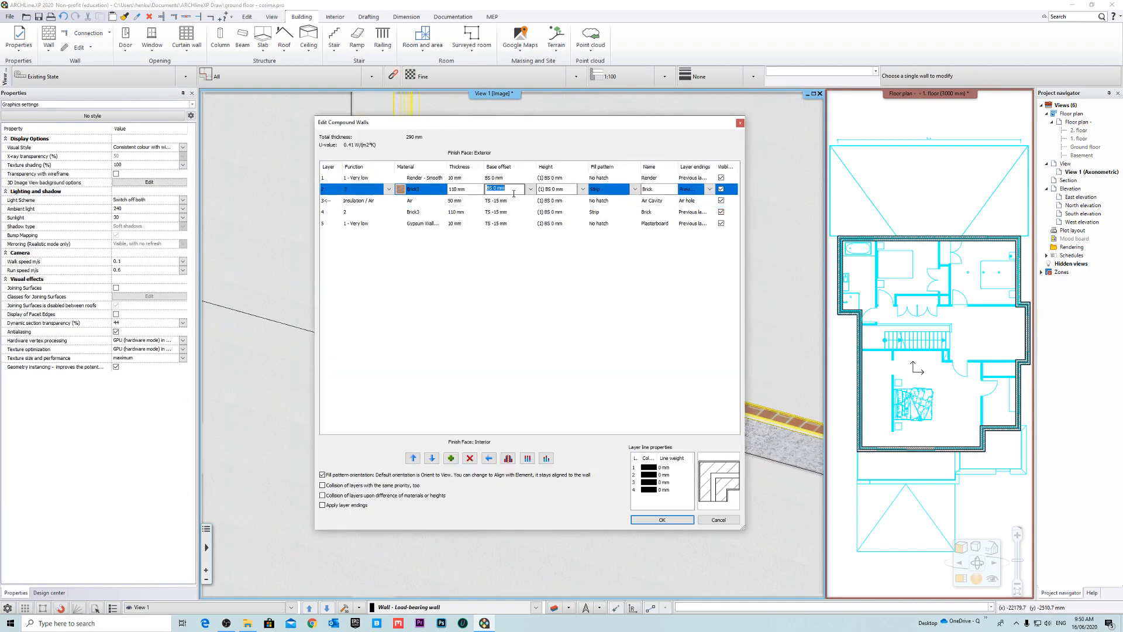
pyautogui.click(514, 182)
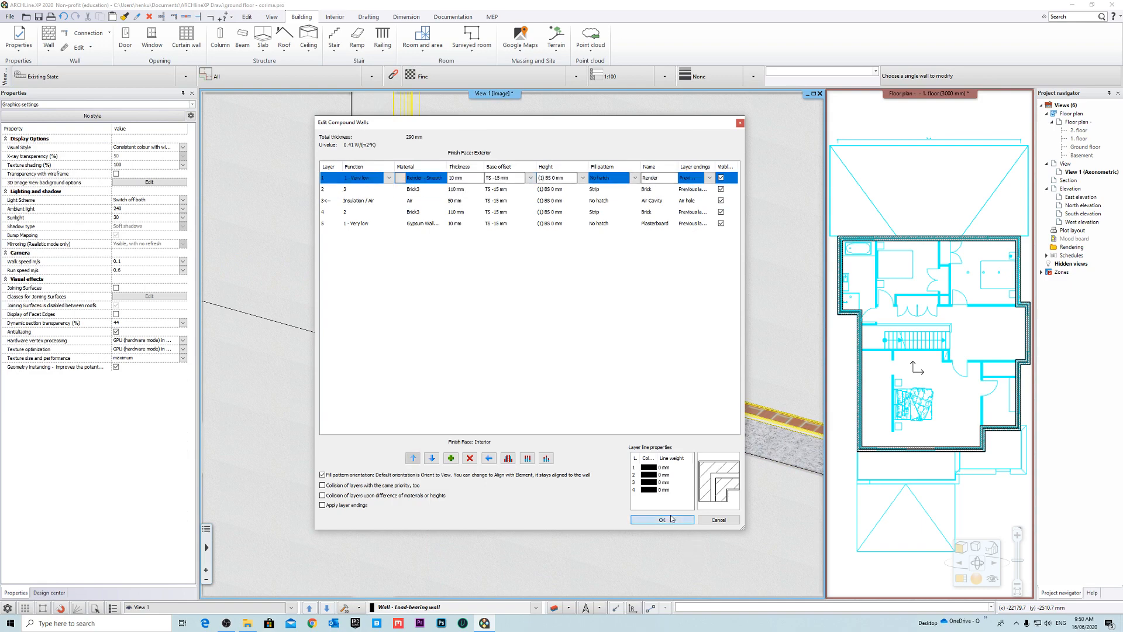
pyautogui.click(672, 518)
pyautogui.click(649, 482)
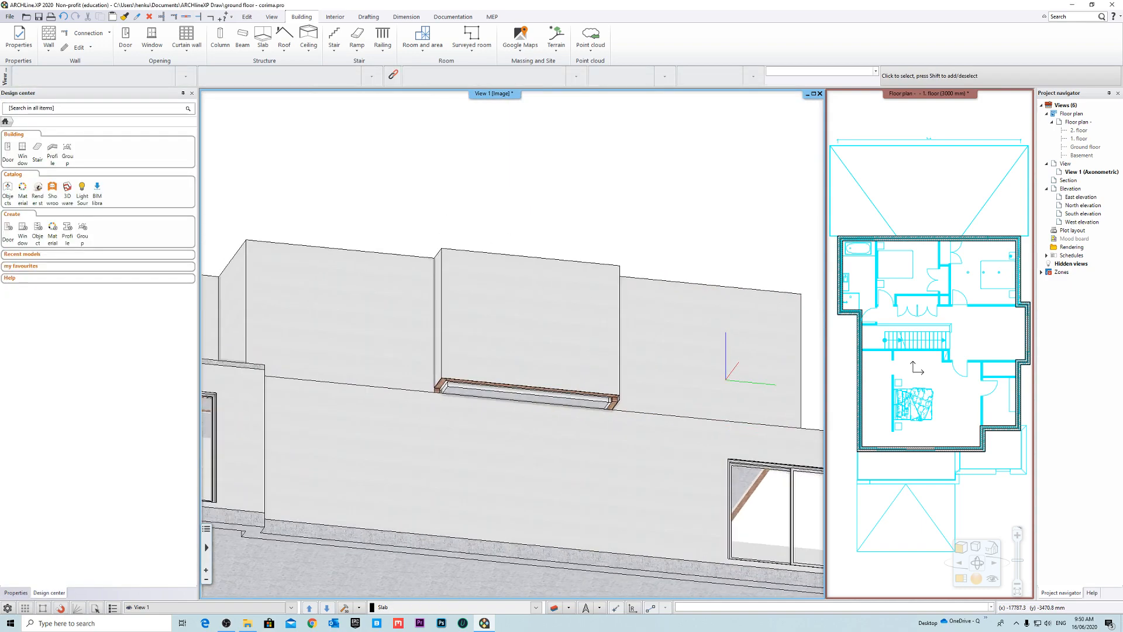
# Step: Set the base offset of the render, outer brick and air cavity layers to TS -15 mm in the bay's other short side wall
pyautogui.moveTo(690, 374); pyautogui.dragTo(631, 421, button='middle')
pyautogui.scroll(3, 631, 421)
pyautogui.click(499, 311)
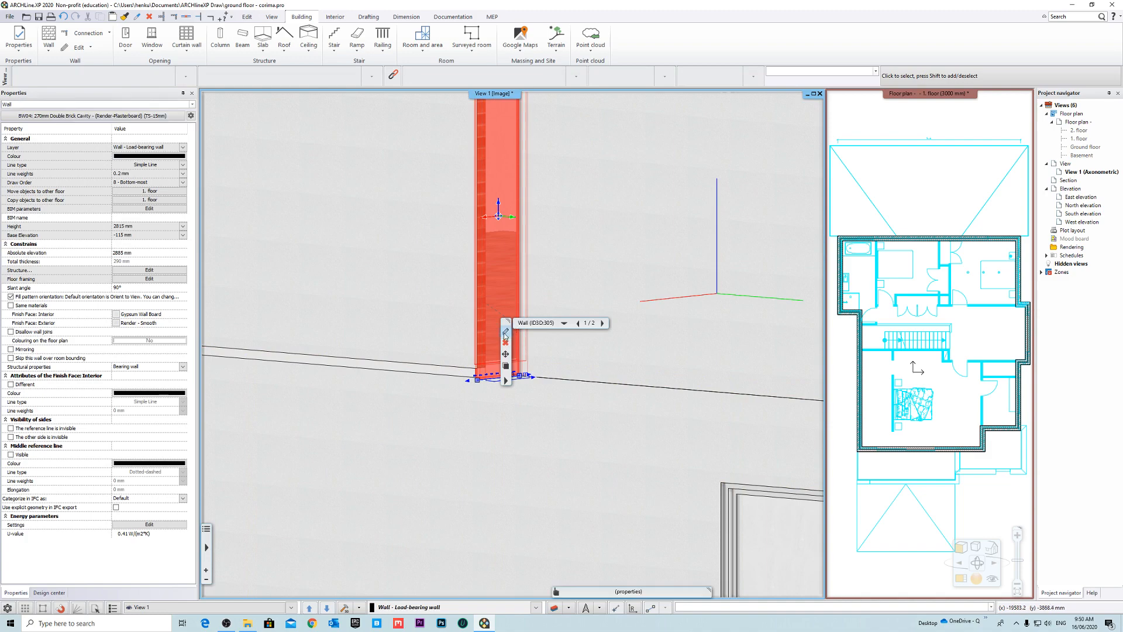
pyautogui.click(506, 332)
pyautogui.click(492, 249)
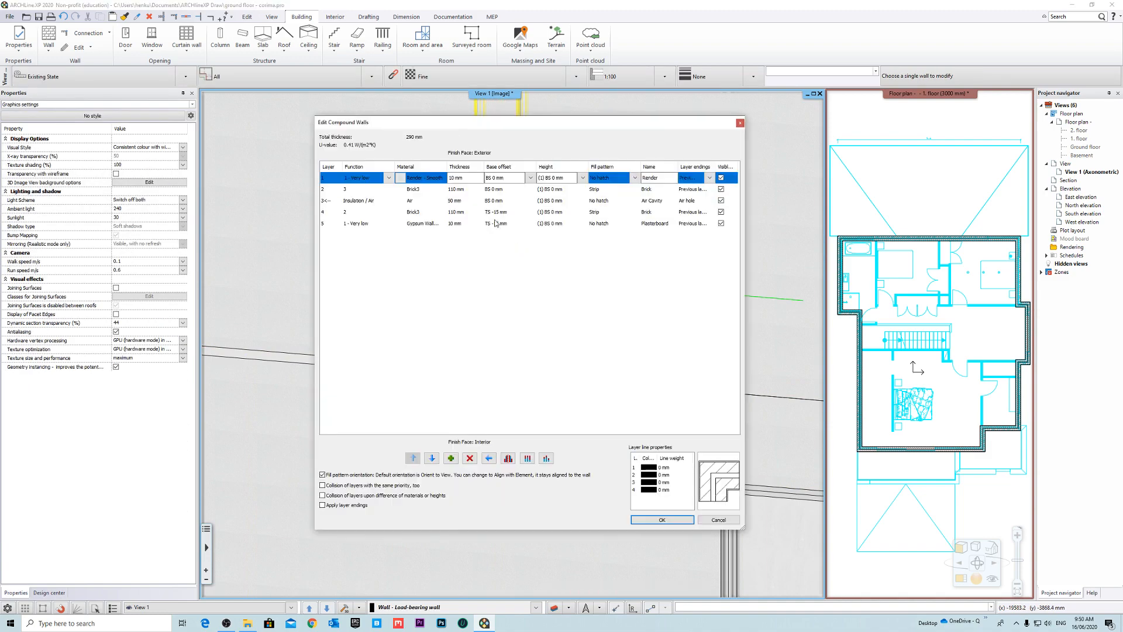
pyautogui.click(510, 188)
pyautogui.click(513, 201)
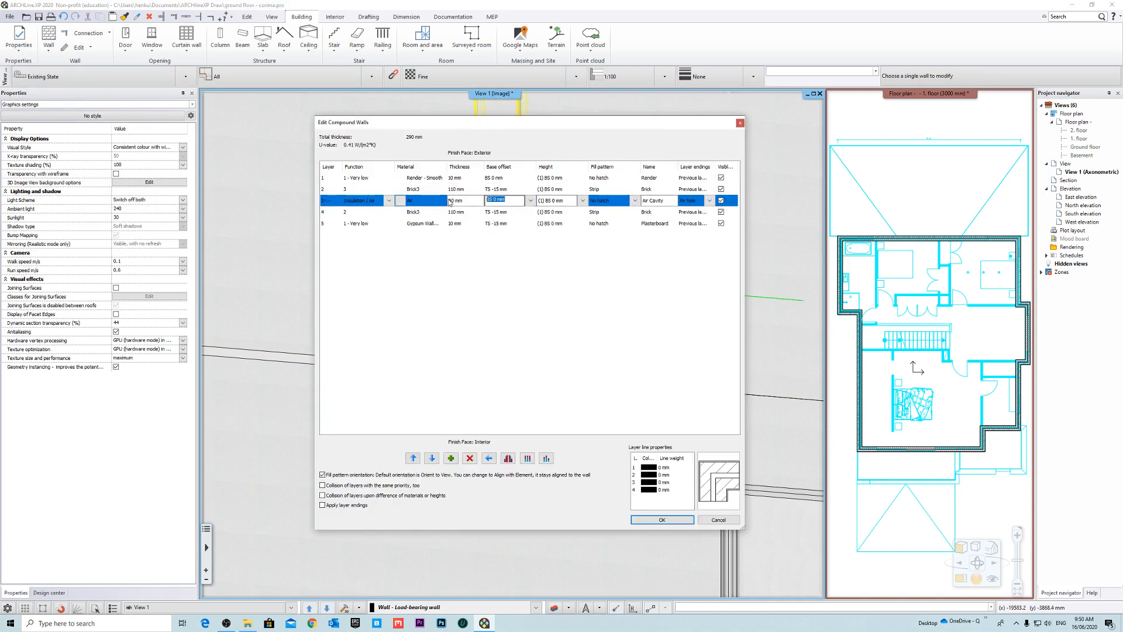
pyautogui.click(513, 181)
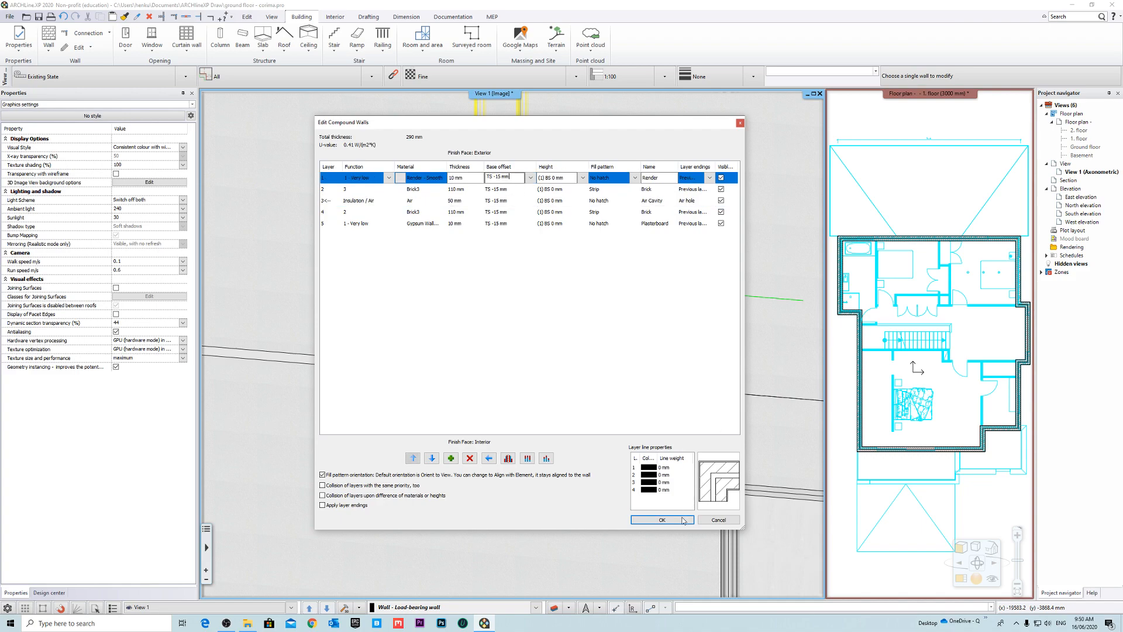
pyautogui.write('TS -15 mm')
pyautogui.click(683, 520)
pyautogui.click(649, 485)
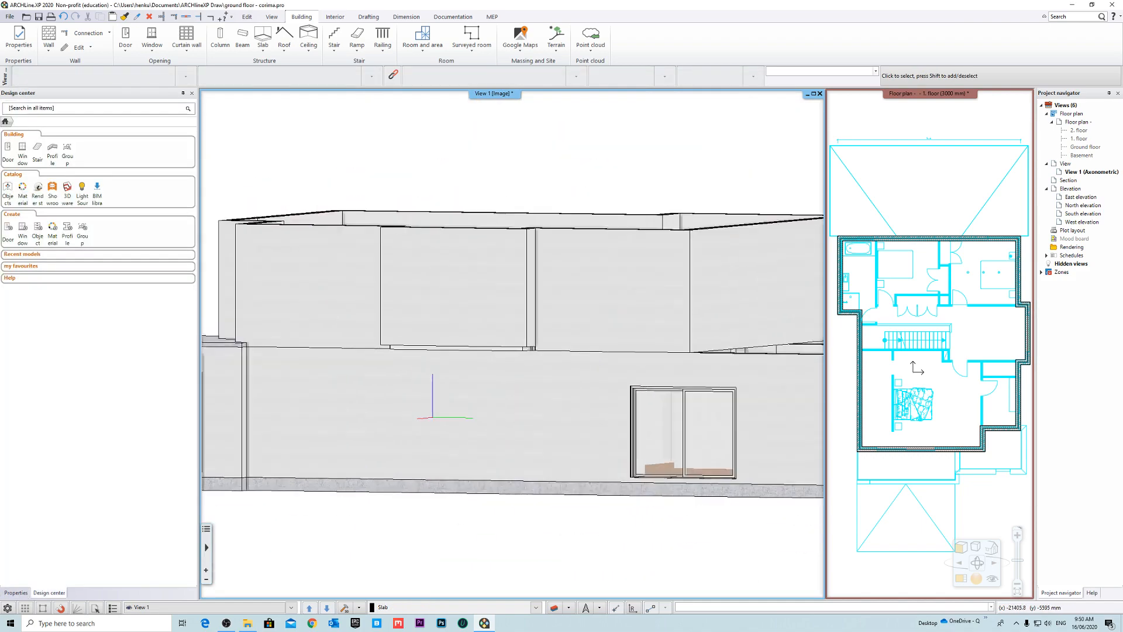
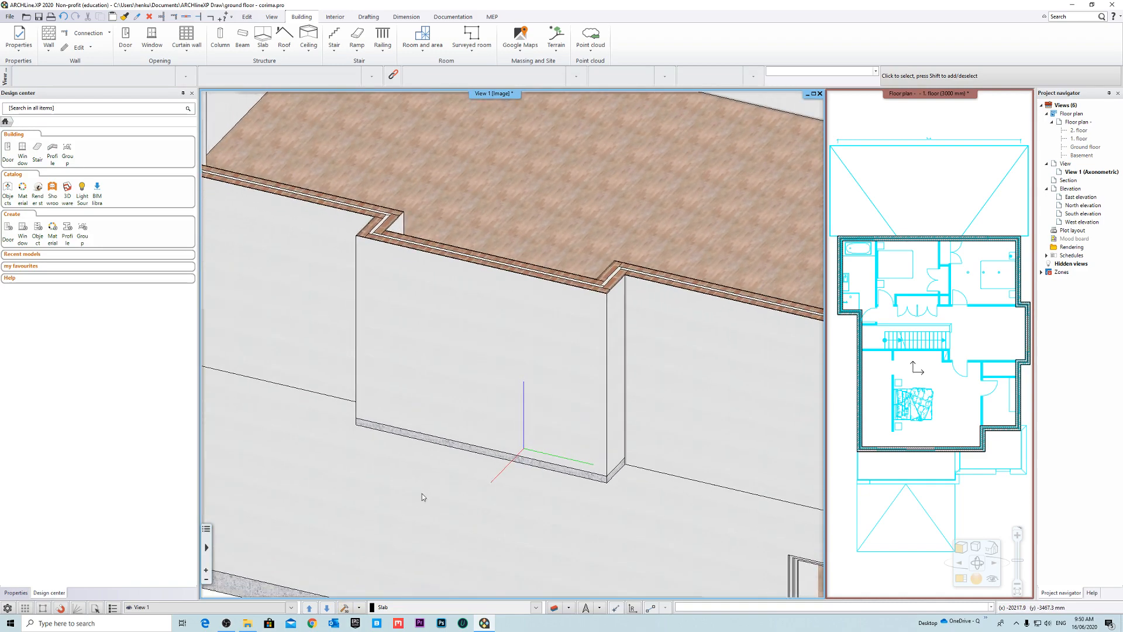
# Step: Inspect the bay projection in 3D from above, beneath and both sides, checking how its walls sit on the slab edge
pyautogui.moveTo(579, 357); pyautogui.dragTo(647, 356, button='middle')
pyautogui.scroll(-4, 647, 355)
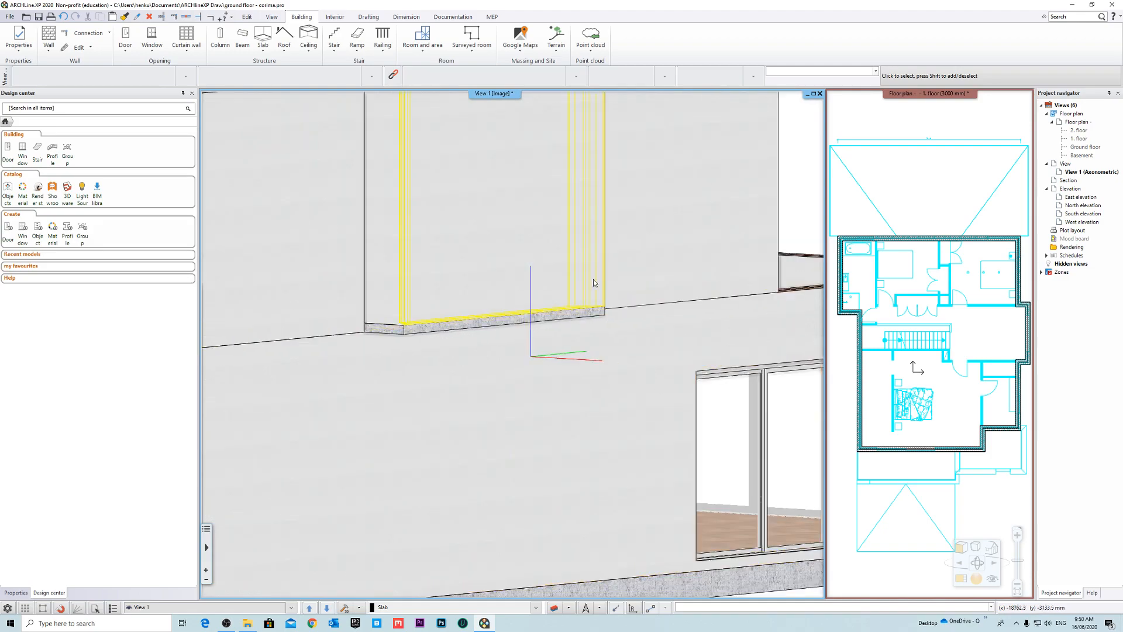
pyautogui.moveTo(593, 279); pyautogui.dragTo(437, 393, button='middle')
pyautogui.scroll(2, 489, 246)
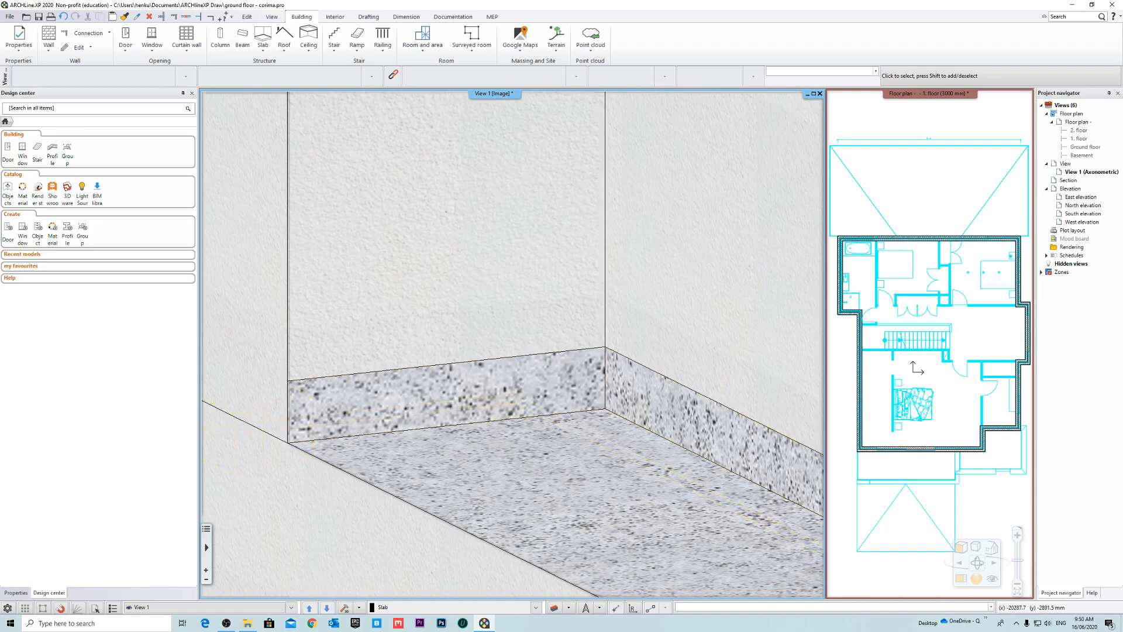
pyautogui.moveTo(601, 284); pyautogui.dragTo(584, 339, button='middle')
pyautogui.scroll(2, 578, 328)
pyautogui.scroll(3, 524, 327)
pyautogui.scroll(-5, 624, 440)
pyautogui.scroll(-6, 617, 441)
pyautogui.scroll(3, 582, 329)
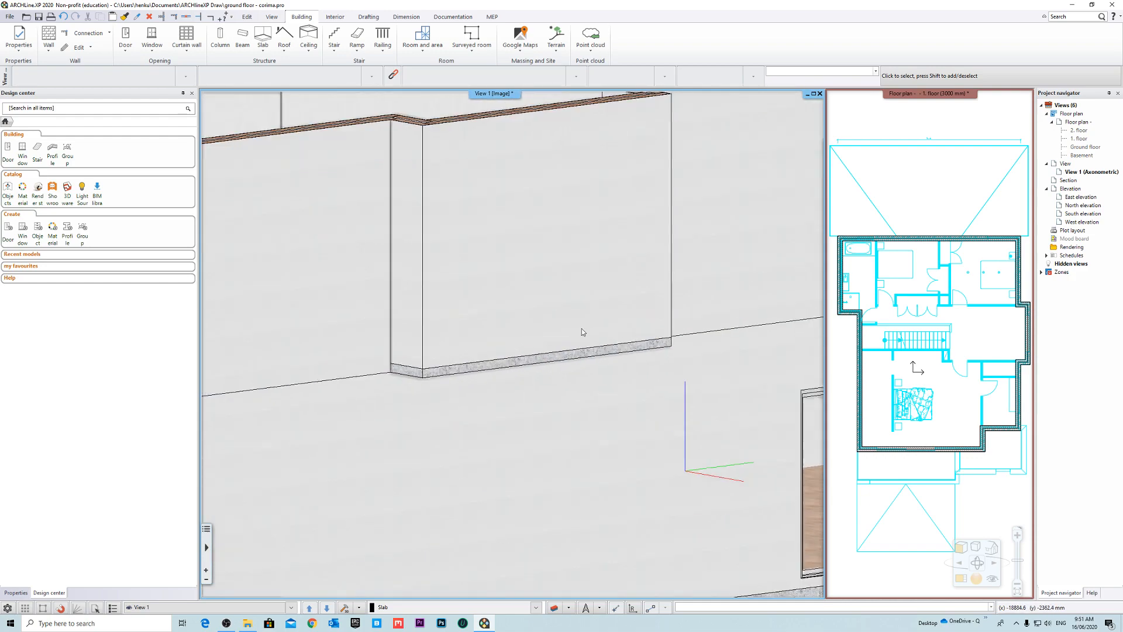
pyautogui.moveTo(549, 393)
pyautogui.mouseDown(button='middle')
pyautogui.moveTo(600, 388)
pyautogui.moveTo(560, 396)
pyautogui.mouseUp(button='middle')
pyautogui.scroll(-4, 516, 321)
pyautogui.scroll(4, 512, 336)
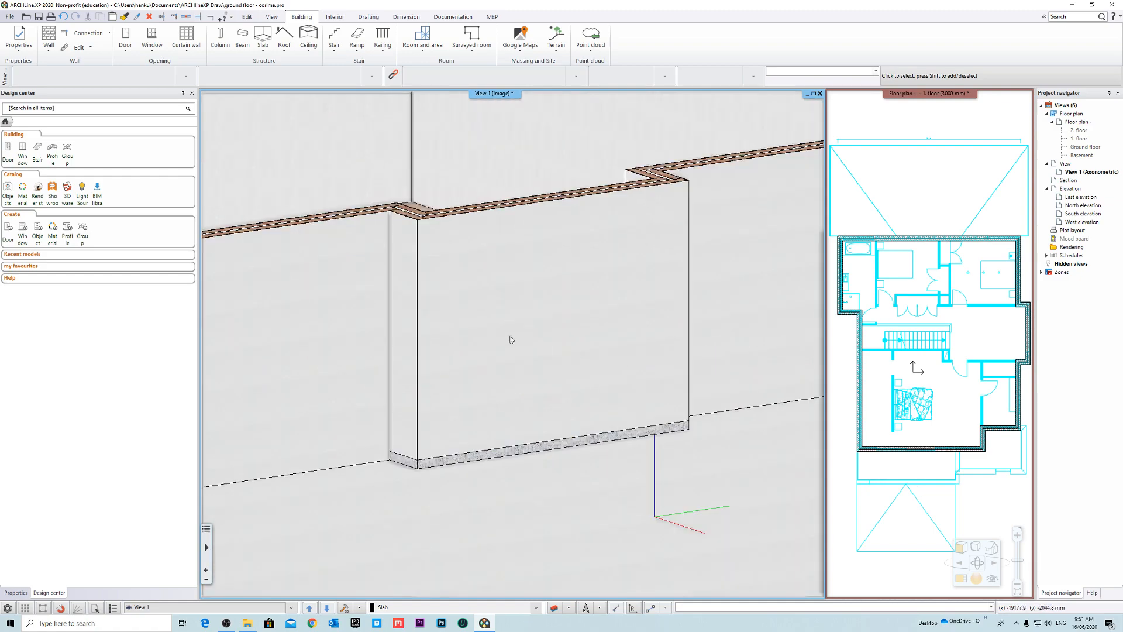
pyautogui.scroll(-4, 511, 339)
pyautogui.scroll(5, 477, 290)
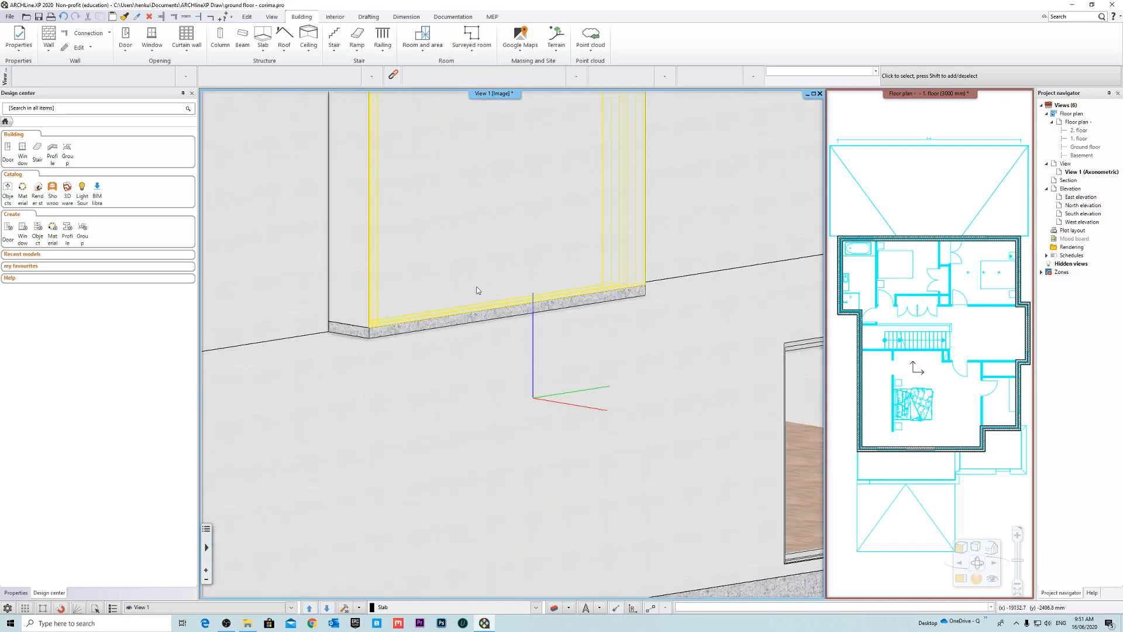
# Step: Find the material of the bay's front wall and apply its Render - Smooth finish as painting to the bay's exposed slab edge
pyautogui.rightClick(466, 236)
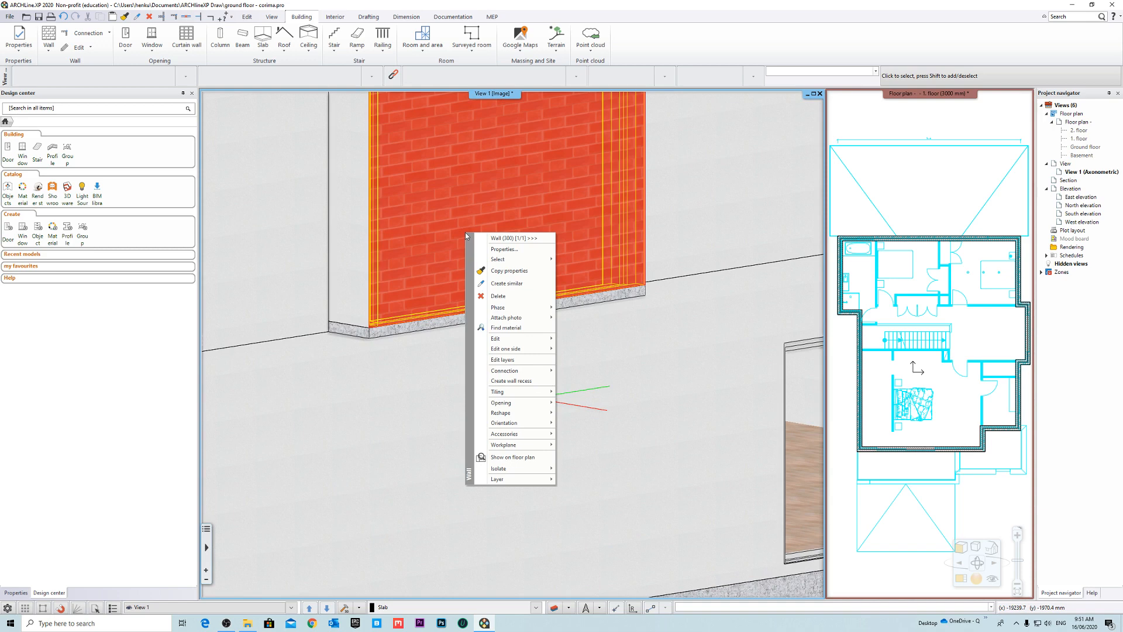
pyautogui.click(518, 327)
pyautogui.click(84, 258)
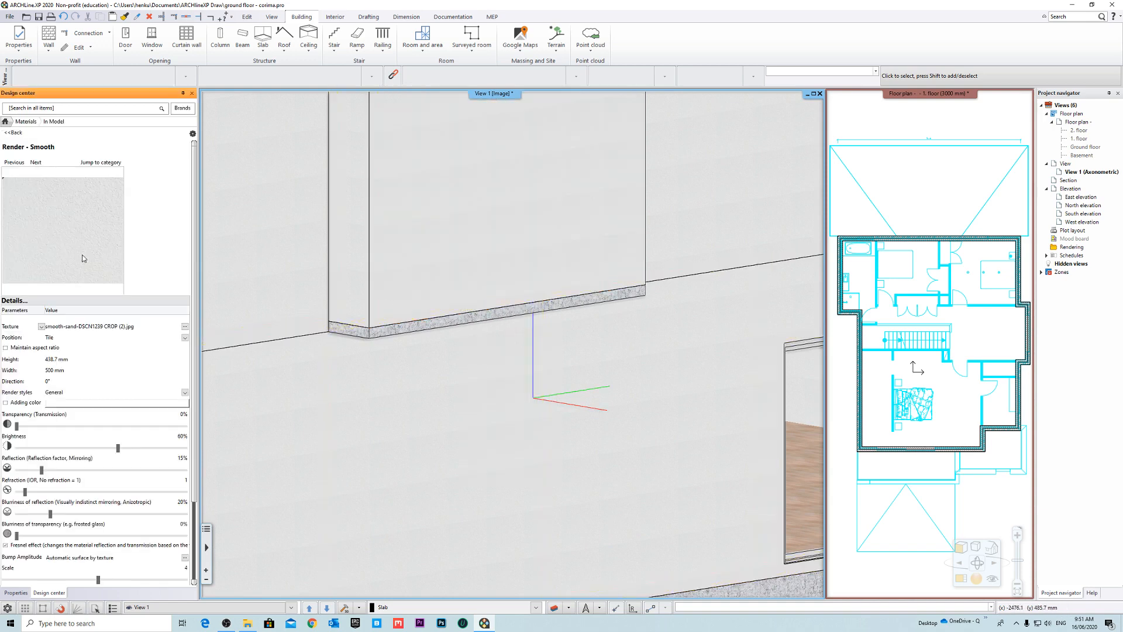
pyautogui.moveTo(432, 321); pyautogui.dragTo(432, 322)
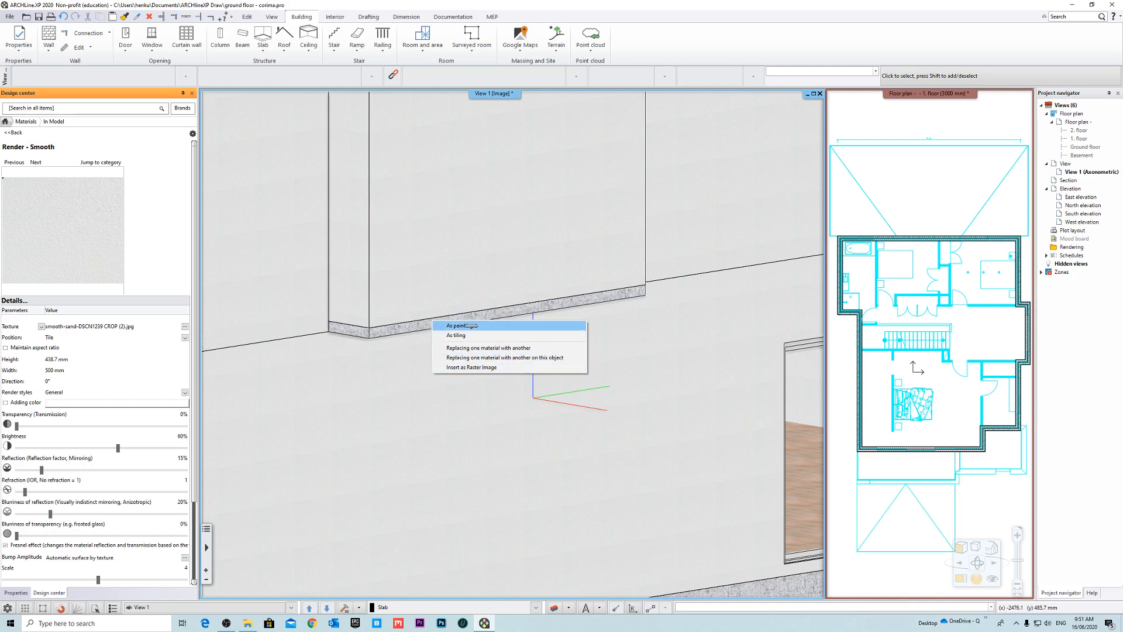
pyautogui.click(469, 326)
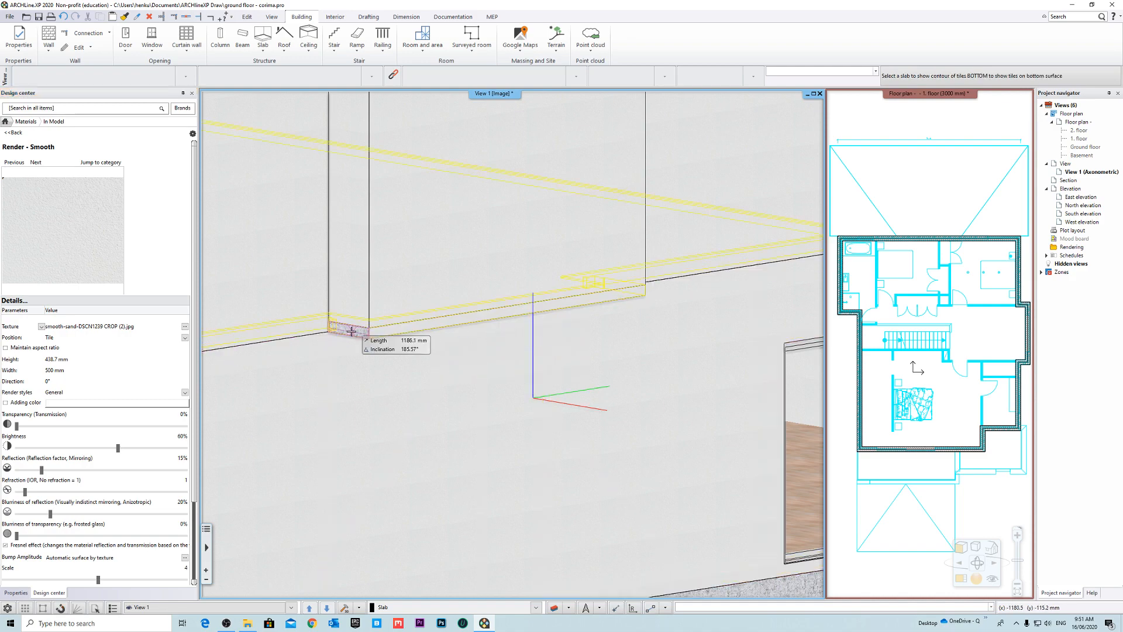
pyautogui.keyDown('shift'); pyautogui.moveTo(652, 322); pyautogui.dragTo(515, 330, button='middle'); pyautogui.keyUp('shift')
pyautogui.keyDown('shift'); pyautogui.moveTo(602, 260); pyautogui.dragTo(640, 403, button='middle'); pyautogui.keyUp('shift')
pyautogui.scroll(-4, 486, 345)
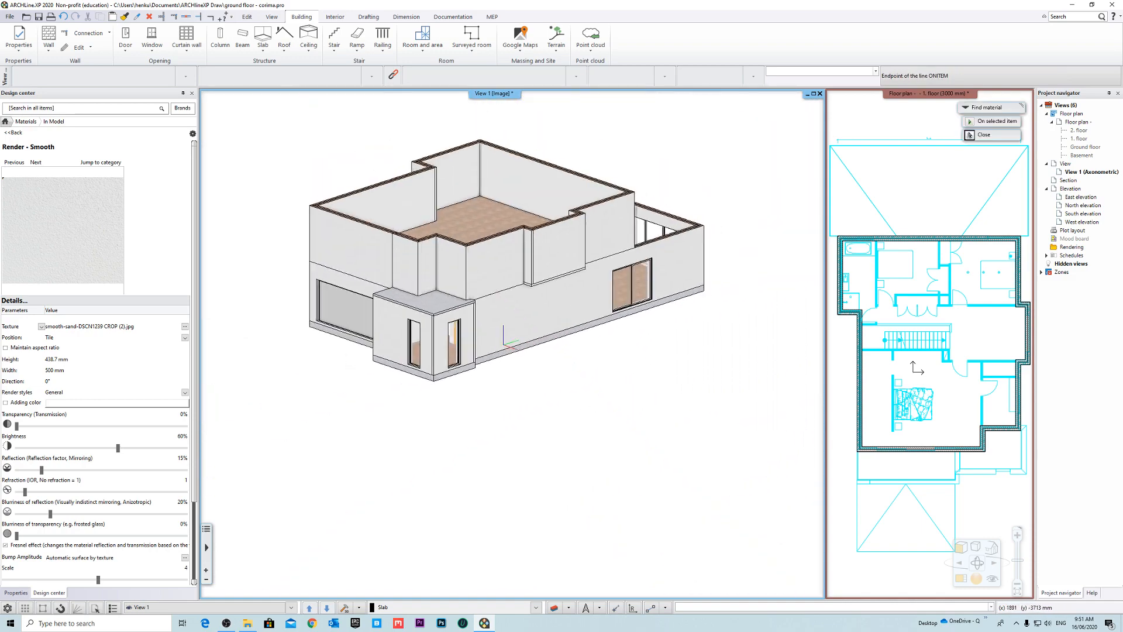
# Step: Delete the 1738.3 mm upper-storey wall that runs along the concrete slab of the single-storey corner projection
pyautogui.keyDown('shift'); pyautogui.moveTo(535, 386); pyautogui.dragTo(705, 422, button='middle'); pyautogui.keyUp('shift')
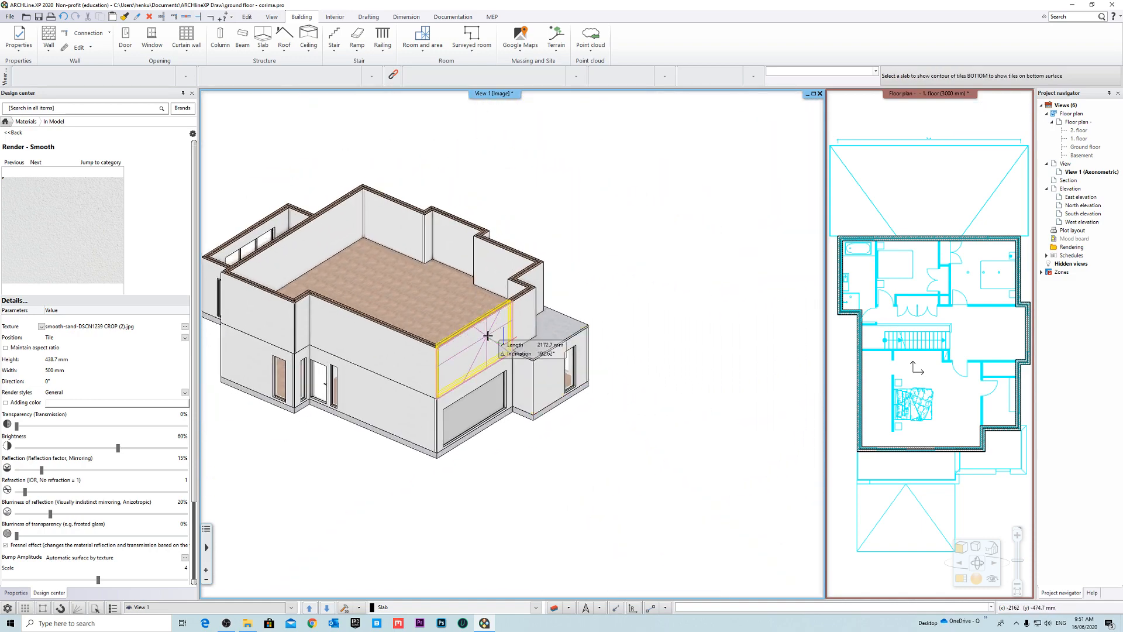
pyautogui.scroll(4, 488, 335)
pyautogui.keyDown('shift'); pyautogui.moveTo(605, 294); pyautogui.dragTo(547, 326, button='middle'); pyautogui.keyUp('shift')
pyautogui.scroll(3, 576, 275)
pyautogui.click(547, 329)
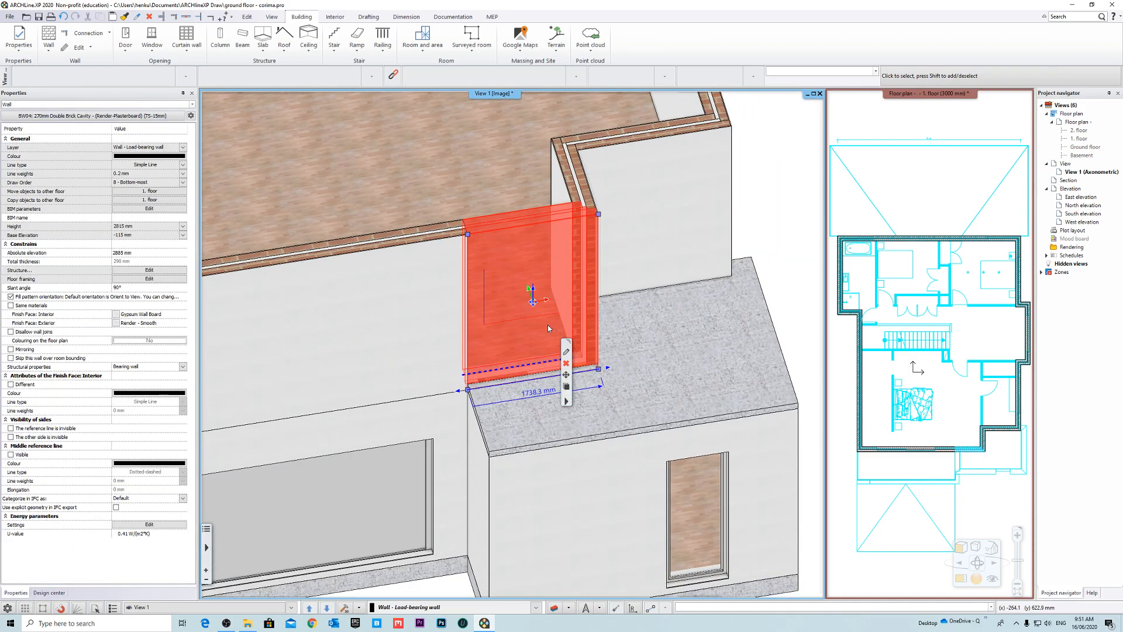
pyautogui.click(565, 362)
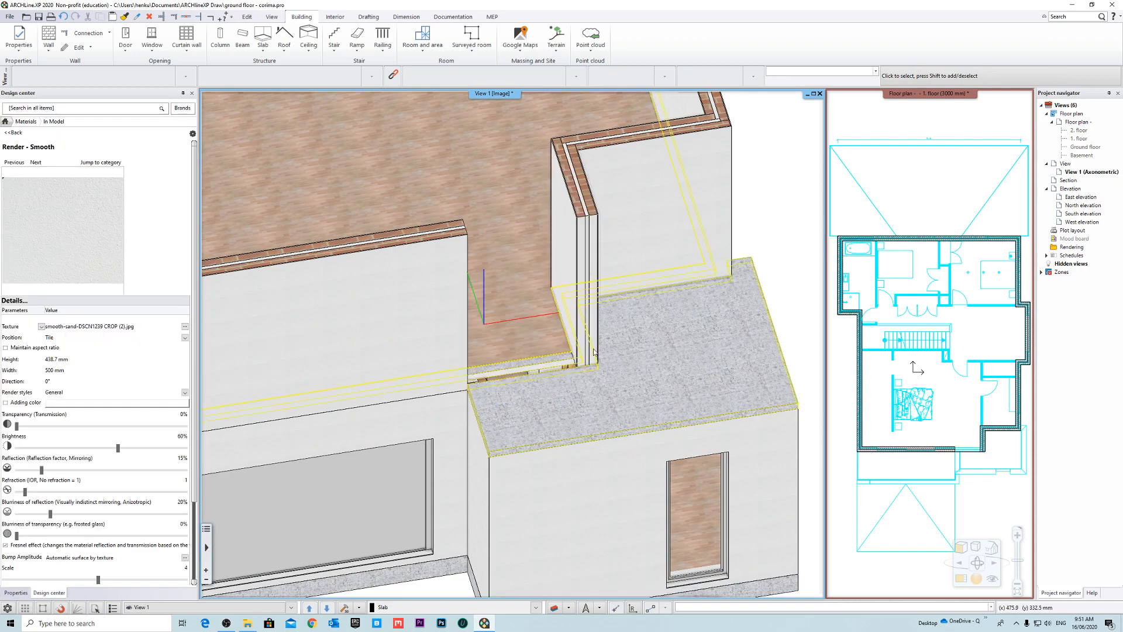
# Step: Examine the opening left by the deleted wall and how the neighbouring walls and floor meet the corner projection's slab
pyautogui.scroll(-3, 497, 425)
pyautogui.scroll(5, 579, 371)
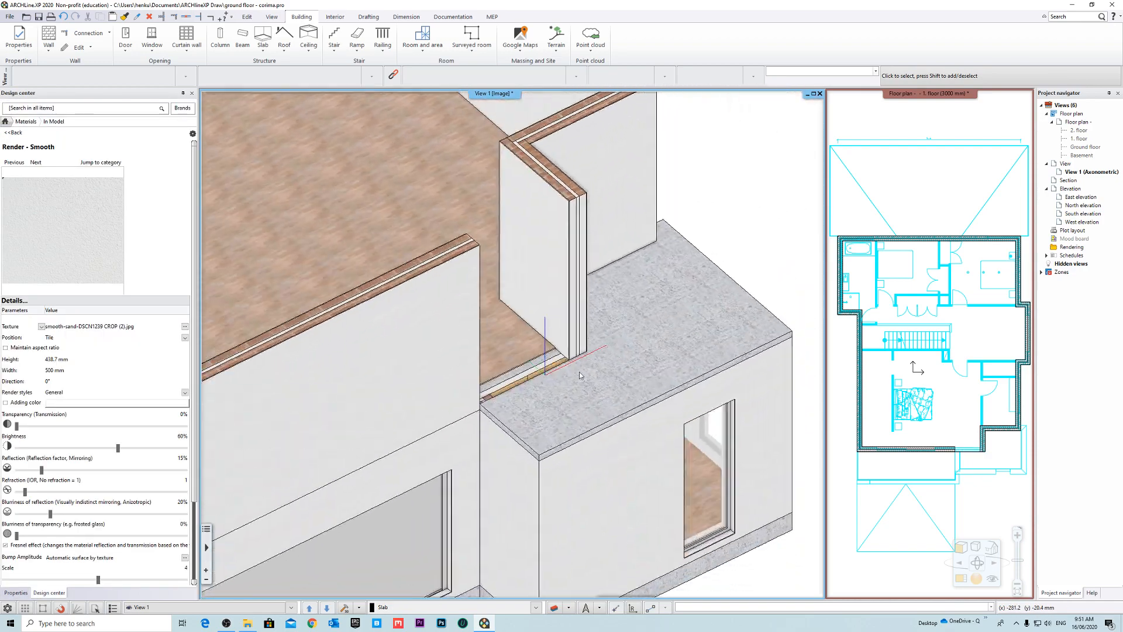
pyautogui.moveTo(545, 370)
pyautogui.keyDown('shift'); pyautogui.mouseDown(button='middle')
pyautogui.moveTo(584, 326)
pyautogui.moveTo(519, 378)
pyautogui.moveTo(651, 416)
pyautogui.moveTo(641, 388)
pyautogui.moveTo(663, 404)
pyautogui.moveTo(587, 400)
pyautogui.moveTo(578, 367)
pyautogui.moveTo(558, 374)
pyautogui.moveTo(542, 351)
pyautogui.mouseUp(button='middle'); pyautogui.keyUp('shift')
pyautogui.click(519, 377)
pyautogui.scroll(3, 578, 367)
pyautogui.press('Escape')
pyautogui.scroll(-3, 591, 385)
pyautogui.click(542, 278)
pyautogui.press('Escape')
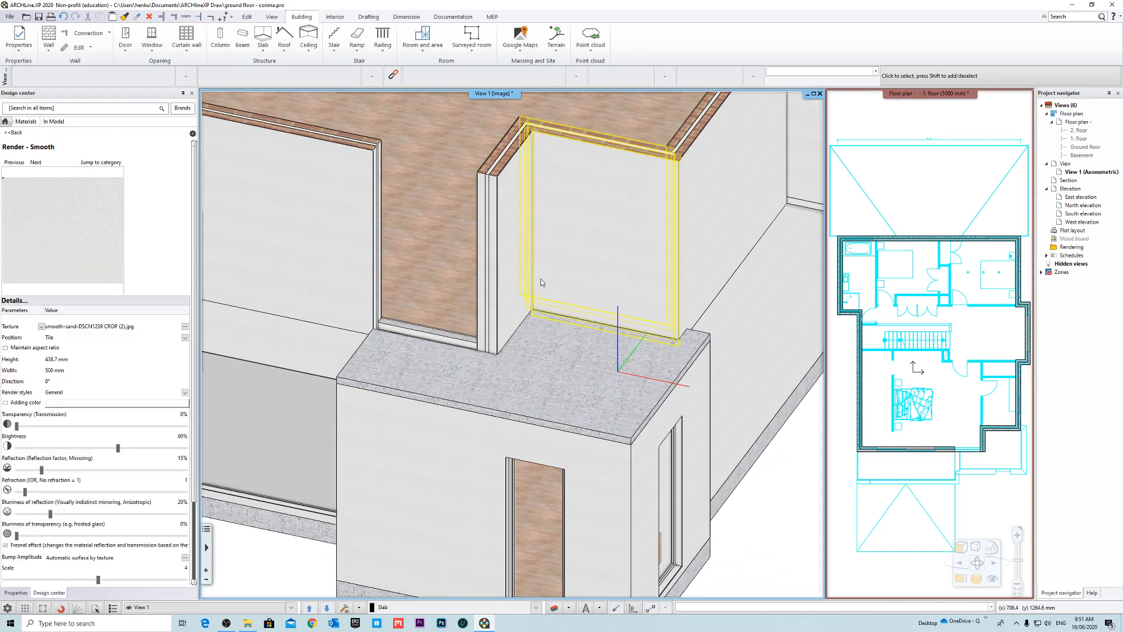
pyautogui.keyDown('shift'); pyautogui.moveTo(462, 348); pyautogui.dragTo(507, 418, button='middle'); pyautogui.keyUp('shift')
pyautogui.scroll(3, 418, 281)
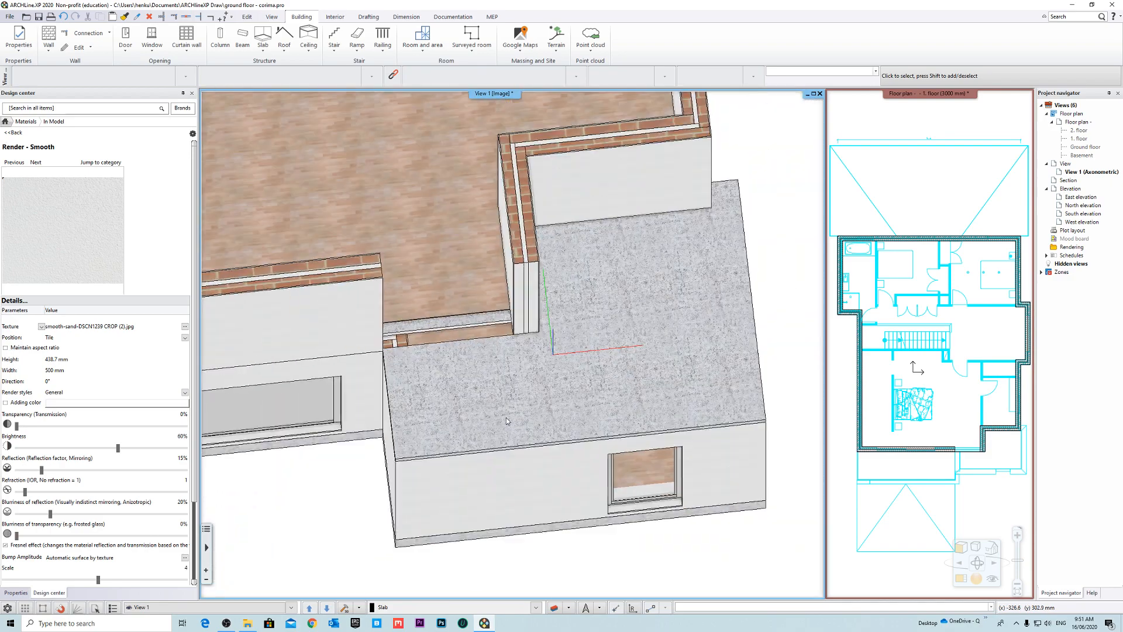
pyautogui.scroll(-5, 561, 376)
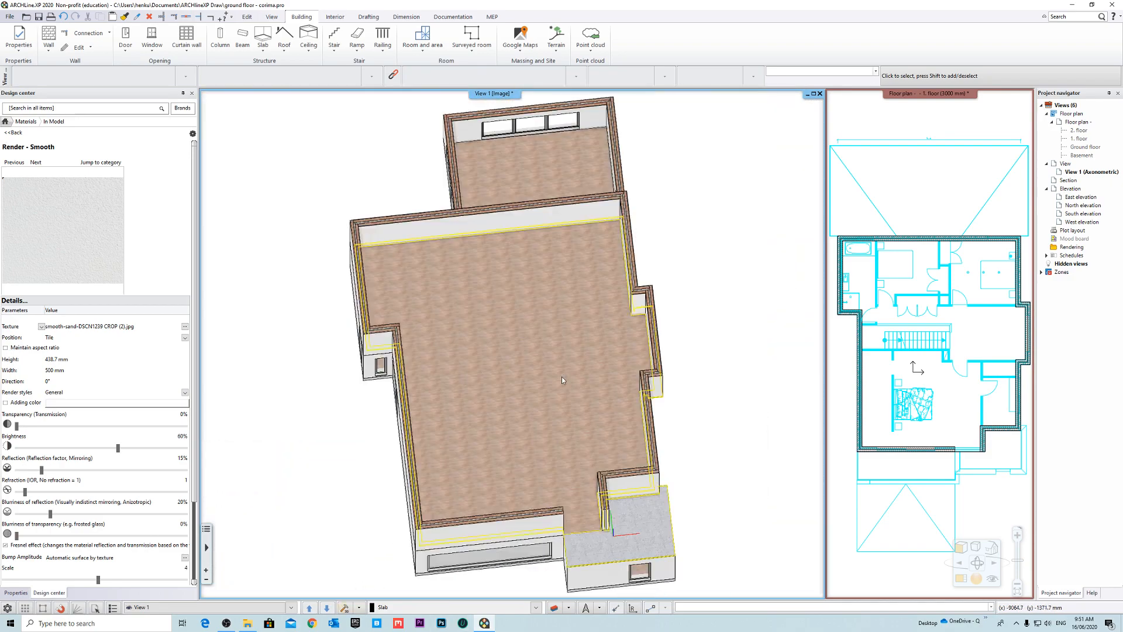
pyautogui.keyDown('shift'); pyautogui.moveTo(598, 491); pyautogui.dragTo(620, 430, button='middle'); pyautogui.keyUp('shift')
pyautogui.moveTo(603, 526); pyautogui.dragTo(432, 351, button='middle')
pyautogui.scroll(6, 425, 392)
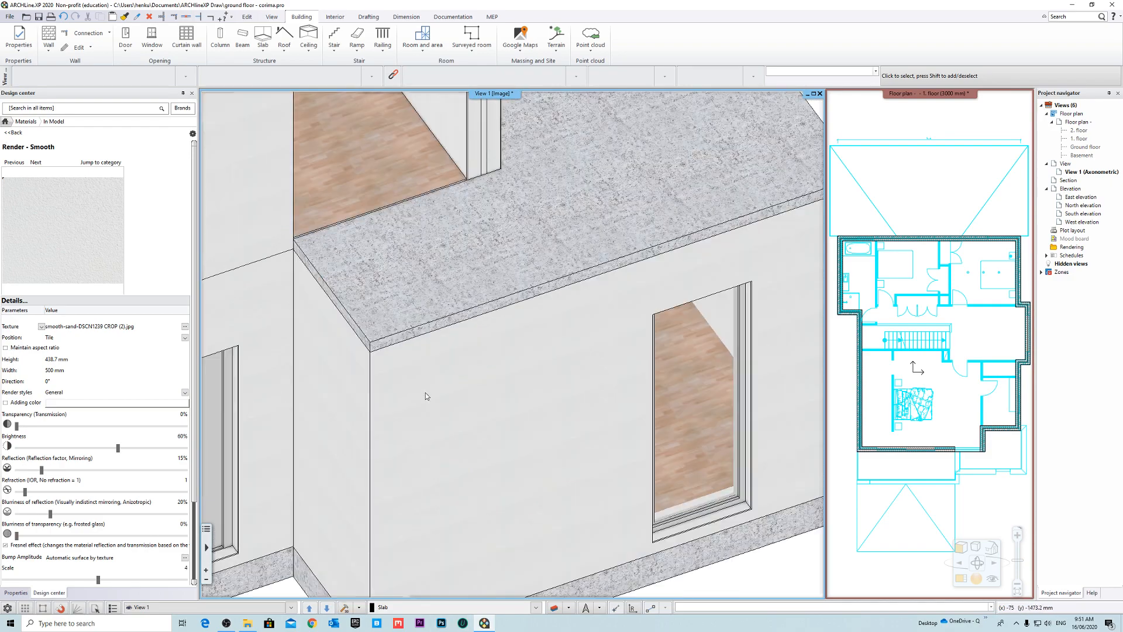
pyautogui.scroll(-3, 521, 354)
pyautogui.scroll(3, 566, 367)
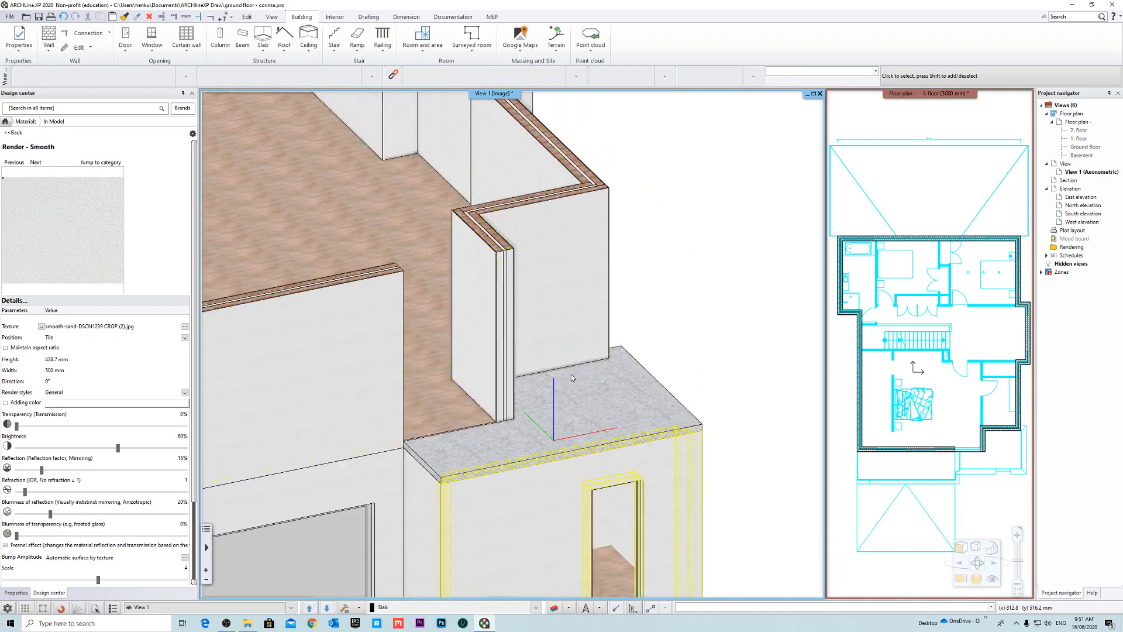
# Step: Set the base offset of the render, outer brick and air cavity layers to TS -15 mm in the 2046.9 mm wall above the corner slab
pyautogui.click(552, 300)
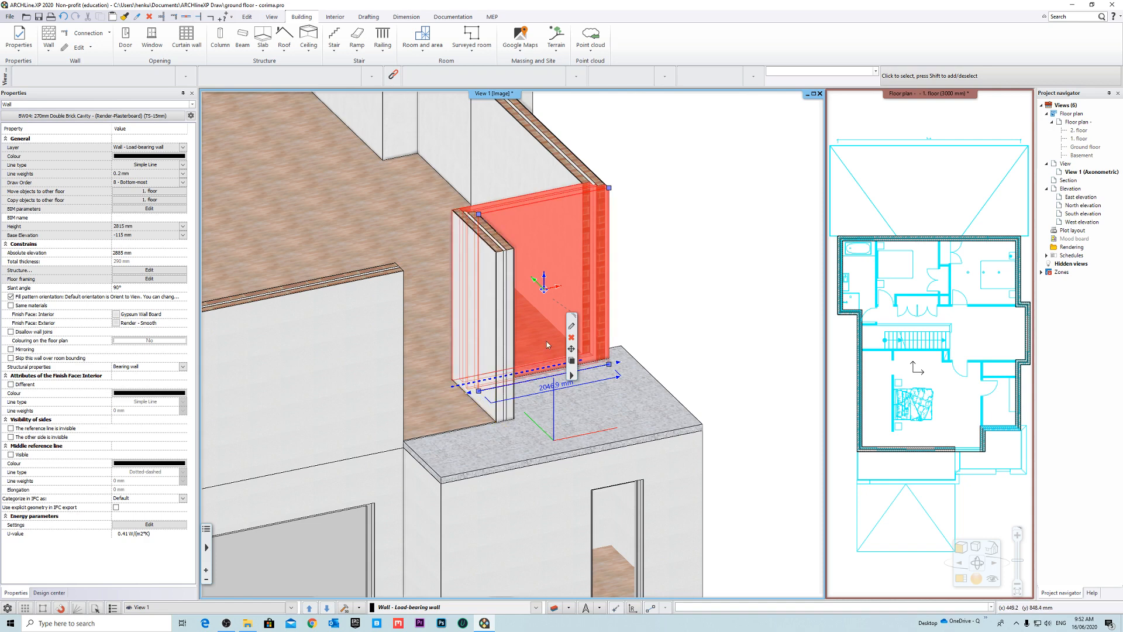
pyautogui.click(574, 328)
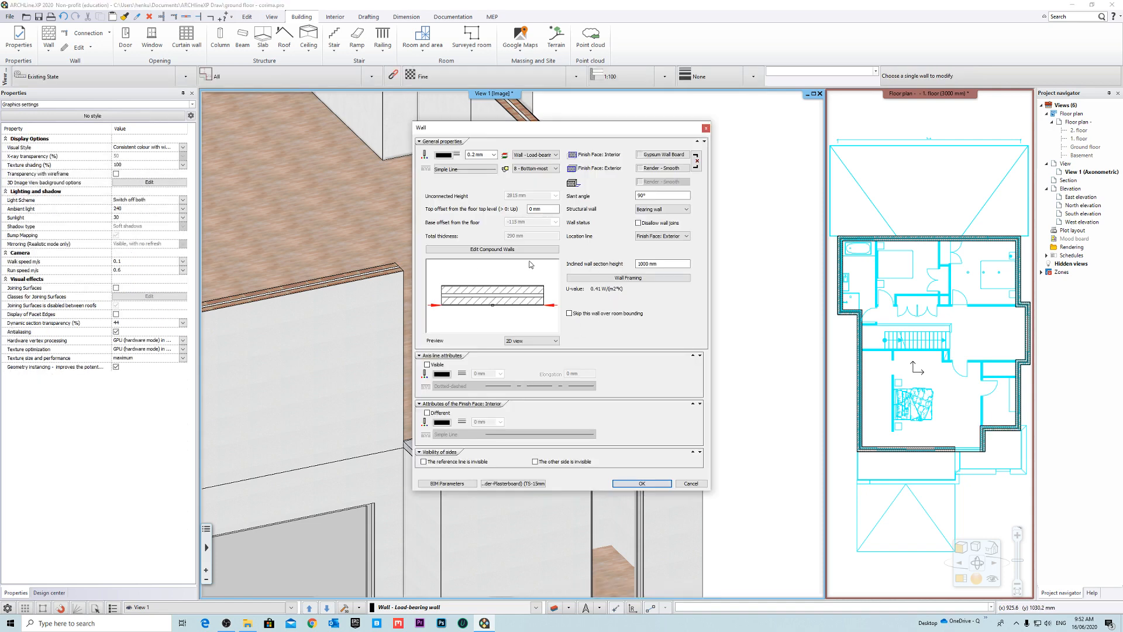
pyautogui.click(526, 249)
pyautogui.moveTo(515, 125); pyautogui.dragTo(525, 164)
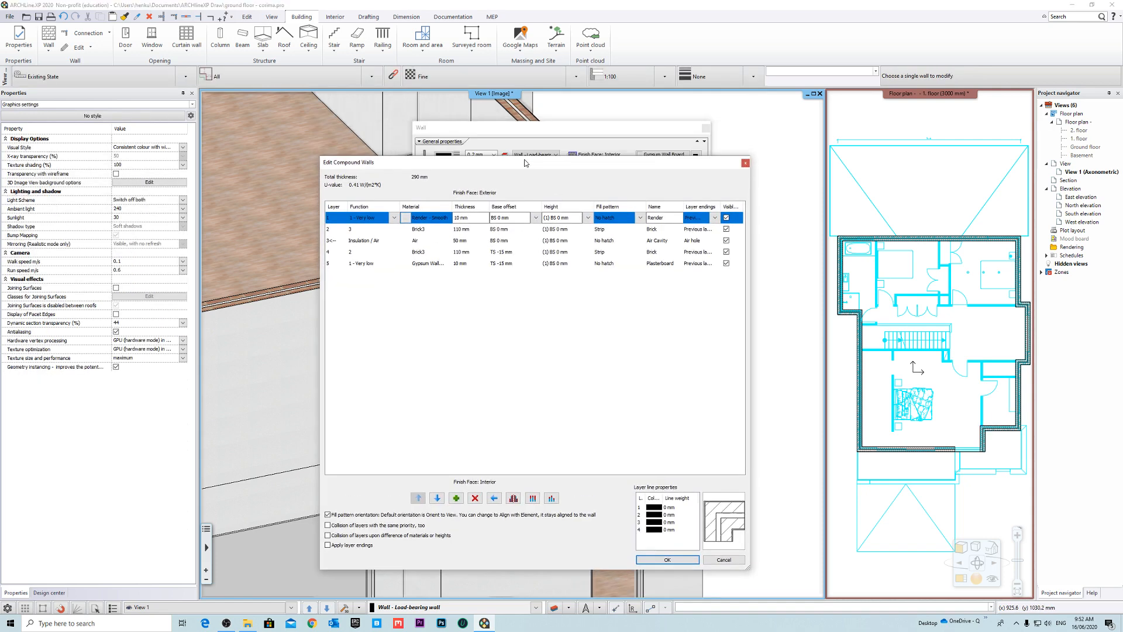
pyautogui.click(516, 231)
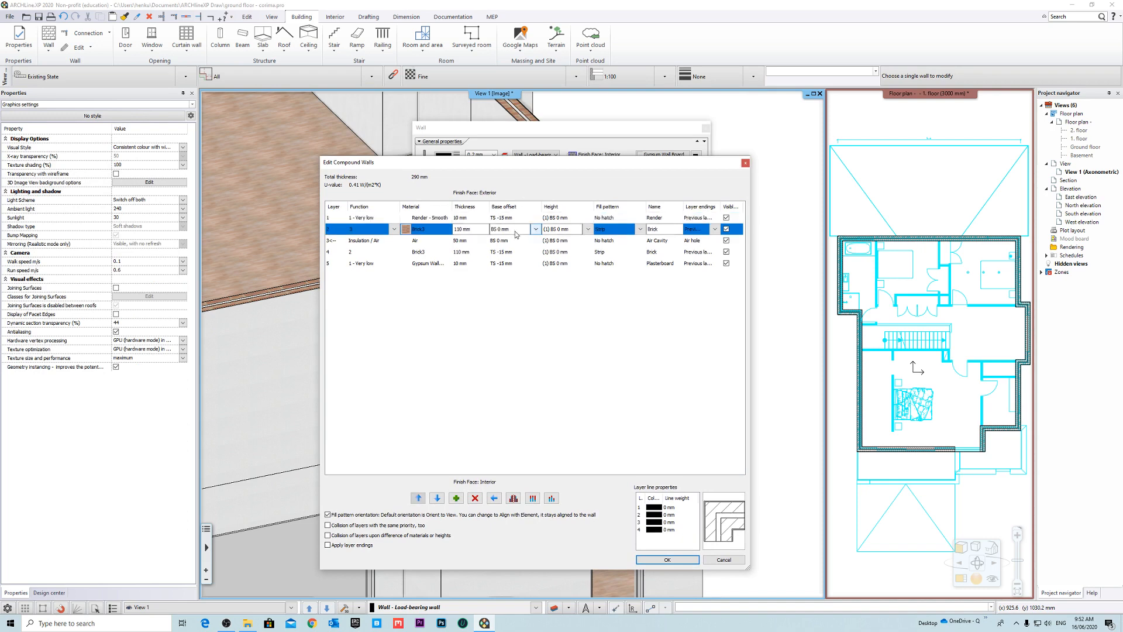
pyautogui.click(517, 241)
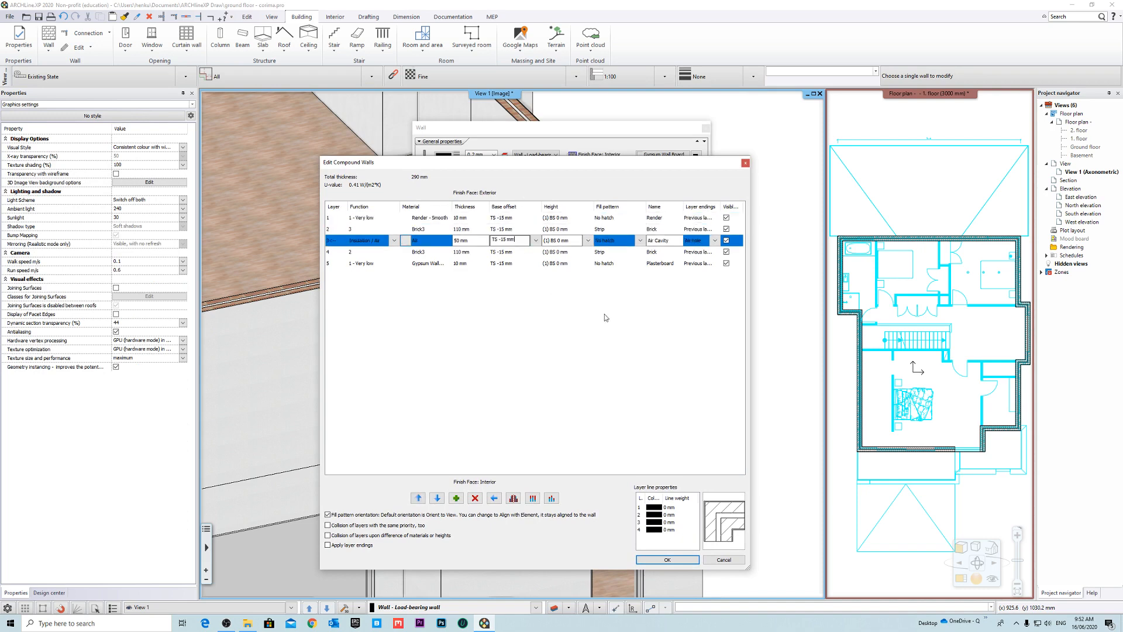
pyautogui.click(667, 560)
pyautogui.click(640, 552)
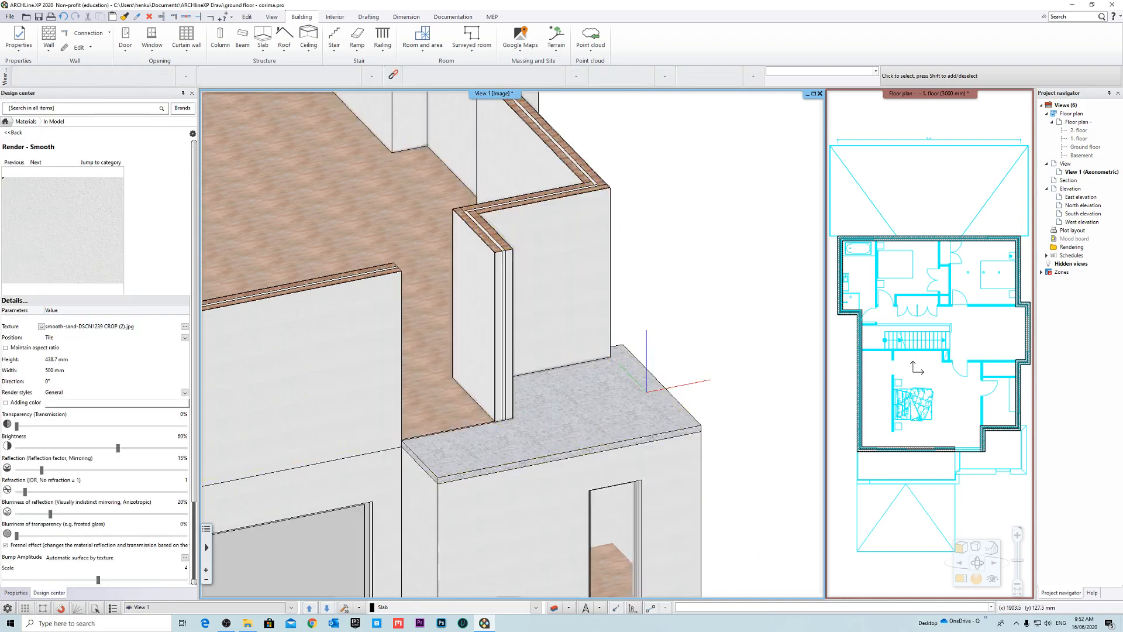
# Step: Select the edited wall above the corner slab and check its base where it meets the concrete
pyautogui.click(572, 328)
pyautogui.scroll(5, 444, 276)
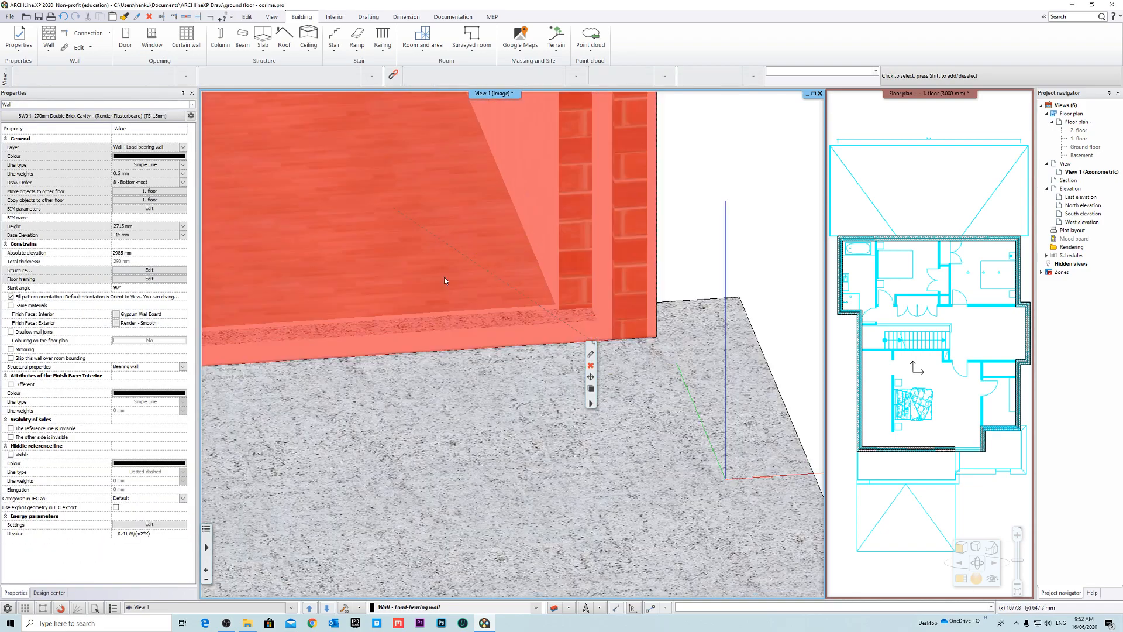
pyautogui.moveTo(444, 276); pyautogui.dragTo(668, 377, button='middle')
pyautogui.scroll(-5, 668, 377)
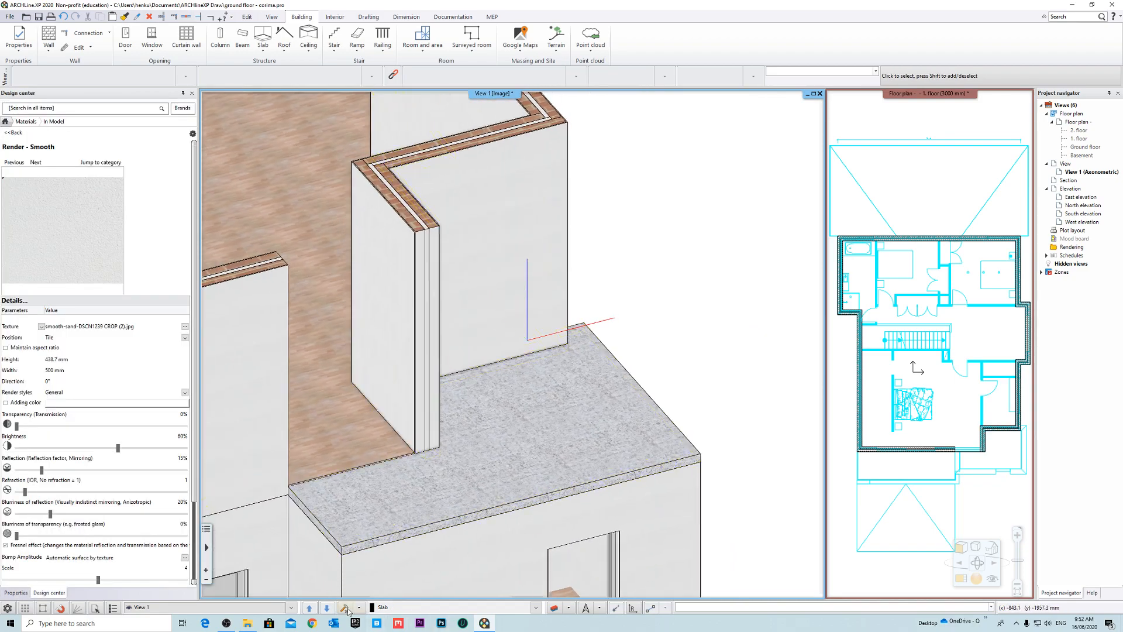
# Step: Examine the open corner where the short first-floor wall stands on the extension's exposed slab
pyautogui.scroll(-5, 579, 356)
pyautogui.scroll(5, 761, 386)
pyautogui.moveTo(577, 421); pyautogui.dragTo(480, 405, button='middle')
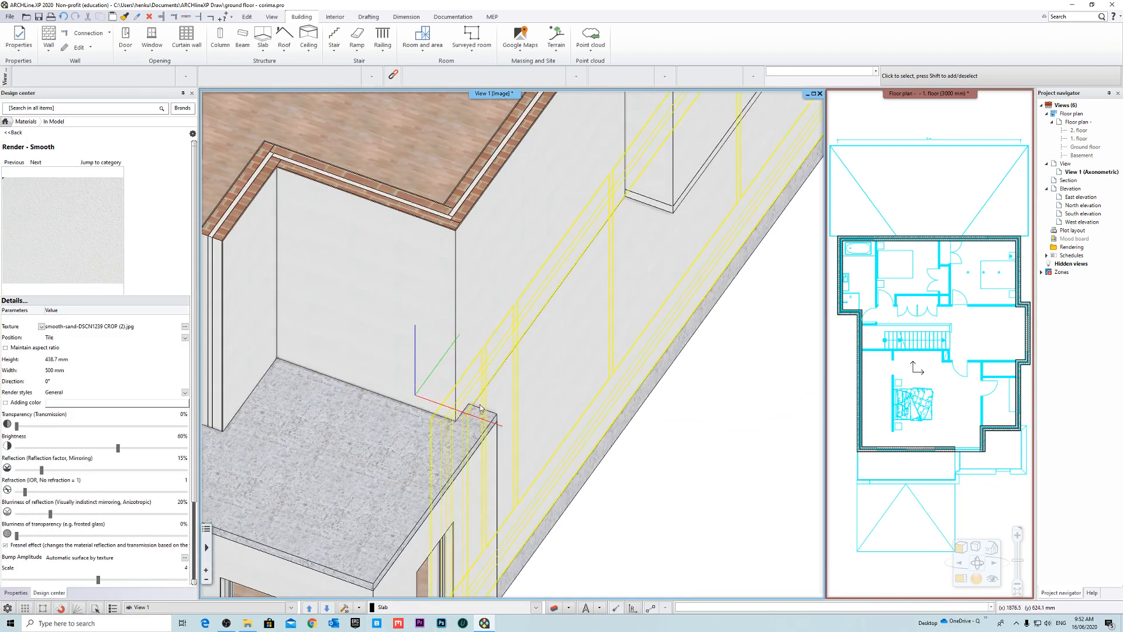
pyautogui.click(388, 387)
pyautogui.scroll(5, 293, 416)
pyautogui.moveTo(292, 417); pyautogui.dragTo(666, 372, button='middle')
pyautogui.scroll(-5, 627, 363)
pyautogui.press('Escape')
pyautogui.scroll(-3, 627, 362)
pyautogui.scroll(3, 532, 365)
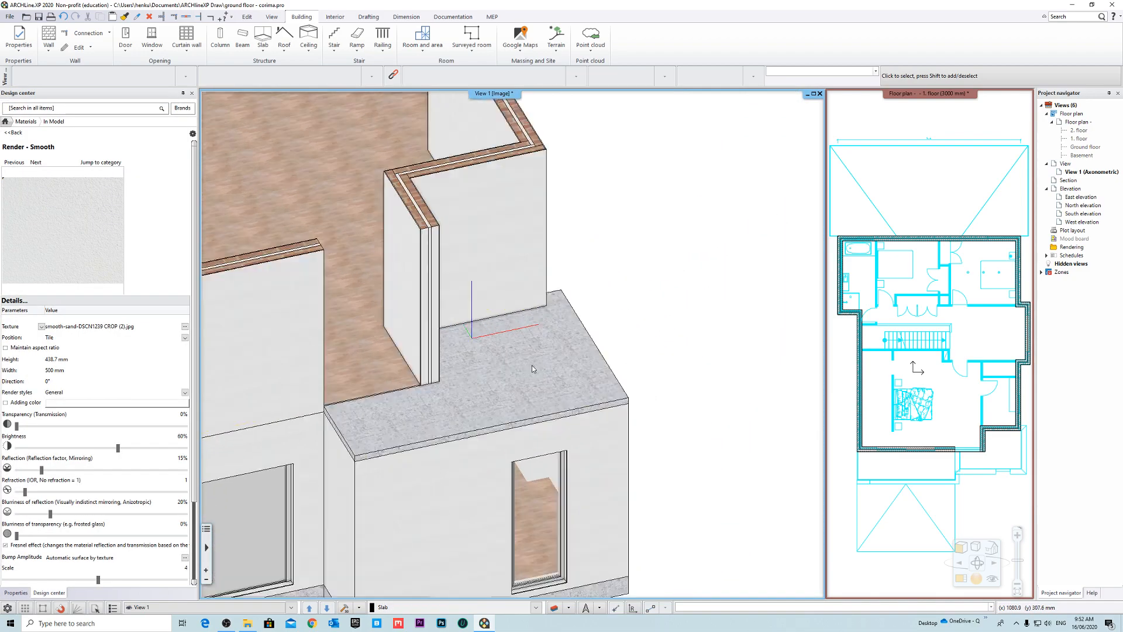
pyautogui.moveTo(494, 373)
pyautogui.mouseDown(button='middle')
pyautogui.moveTo(668, 416)
pyautogui.moveTo(488, 366)
pyautogui.mouseUp(button='middle')
pyautogui.scroll(-2, 503, 366)
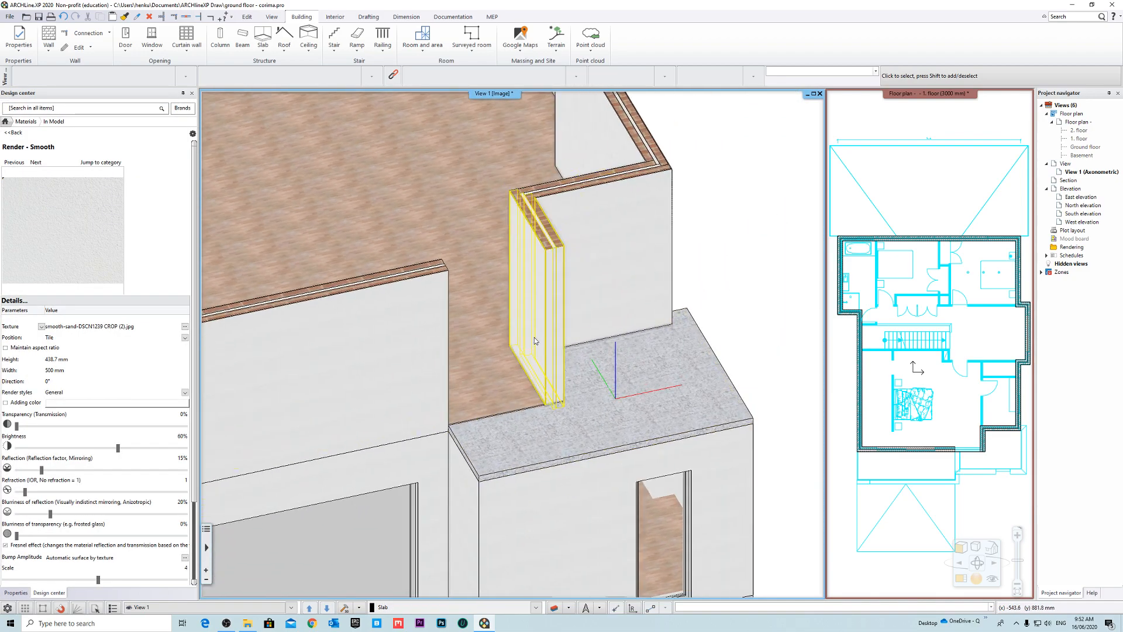
# Step: Select the first-floor slab and inspect its outline around the short wall at the extension
pyautogui.click(534, 337)
pyautogui.keyDown('shift'); pyautogui.moveTo(561, 372); pyautogui.dragTo(391, 378, button='middle'); pyautogui.keyUp('shift')
pyautogui.click(633, 393)
pyautogui.scroll(-2, 471, 345)
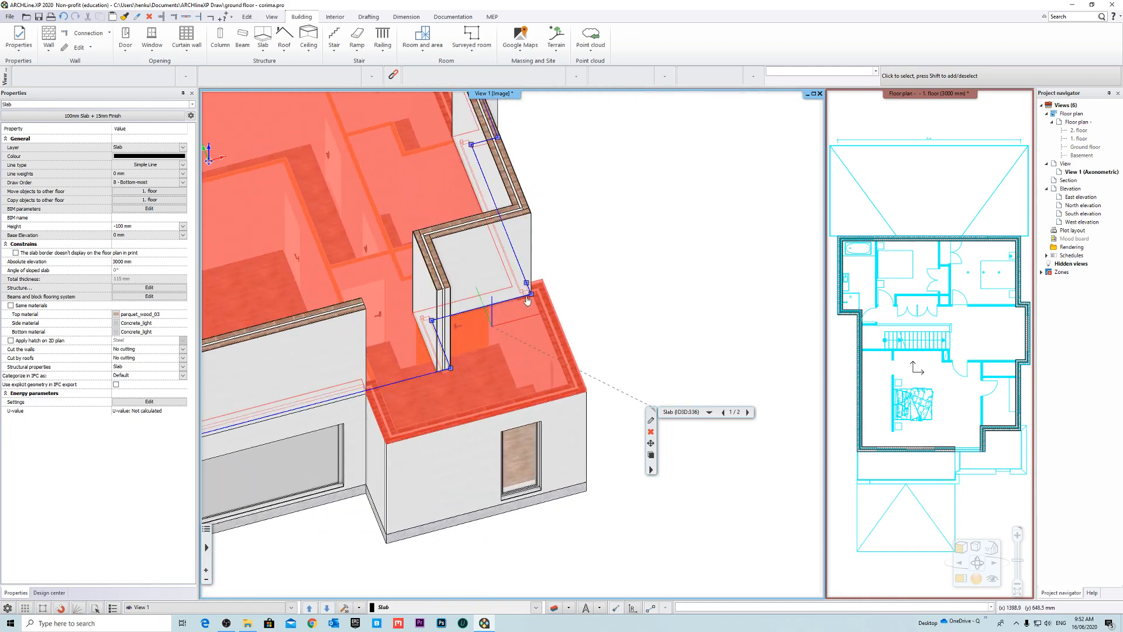
pyautogui.keyDown('shift'); pyautogui.moveTo(538, 377); pyautogui.dragTo(429, 283, button='middle'); pyautogui.keyUp('shift')
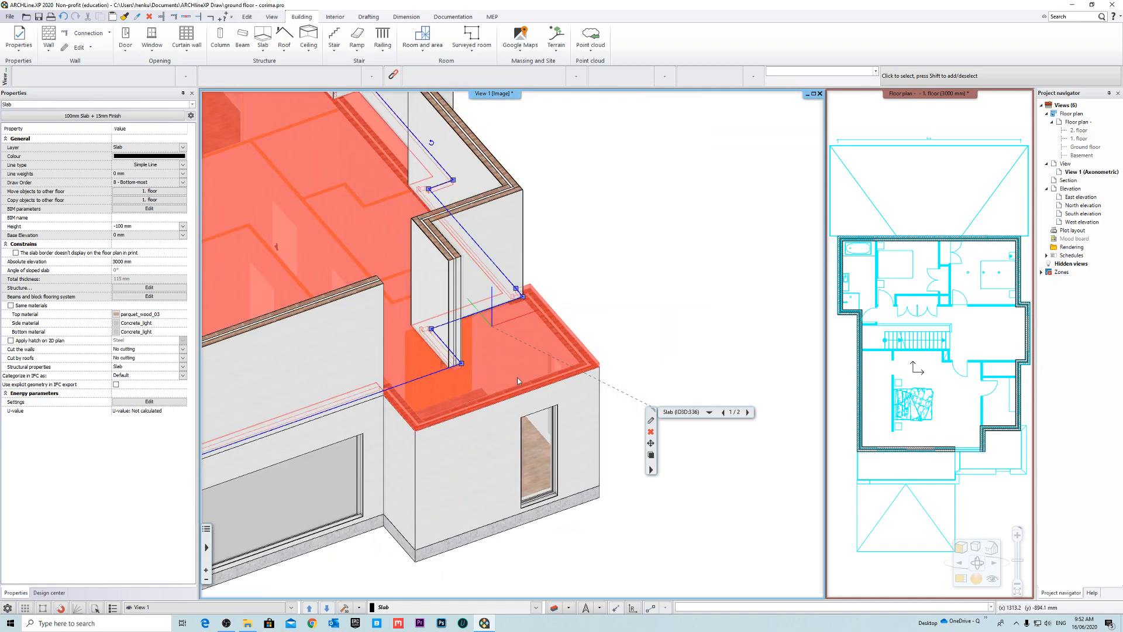
pyautogui.keyDown('shift'); pyautogui.moveTo(518, 381); pyautogui.dragTo(468, 365, button='middle'); pyautogui.keyUp('shift')
pyautogui.scroll(3, 462, 364)
pyautogui.scroll(-2, 468, 359)
pyautogui.keyDown('shift'); pyautogui.moveTo(535, 346); pyautogui.dragTo(457, 297, button='middle'); pyautogui.keyUp('shift')
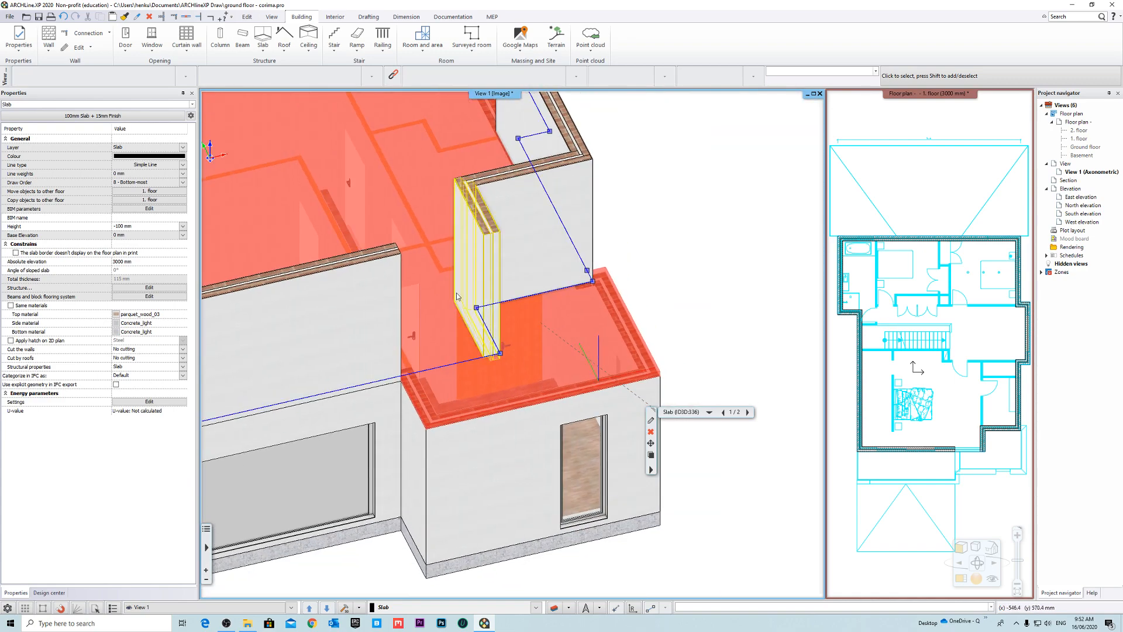
# Step: Set the base offset of the short wall's render, outer brick and air cavity layers to TS -15 mm
pyautogui.click(457, 297)
pyautogui.scroll(3, 611, 399)
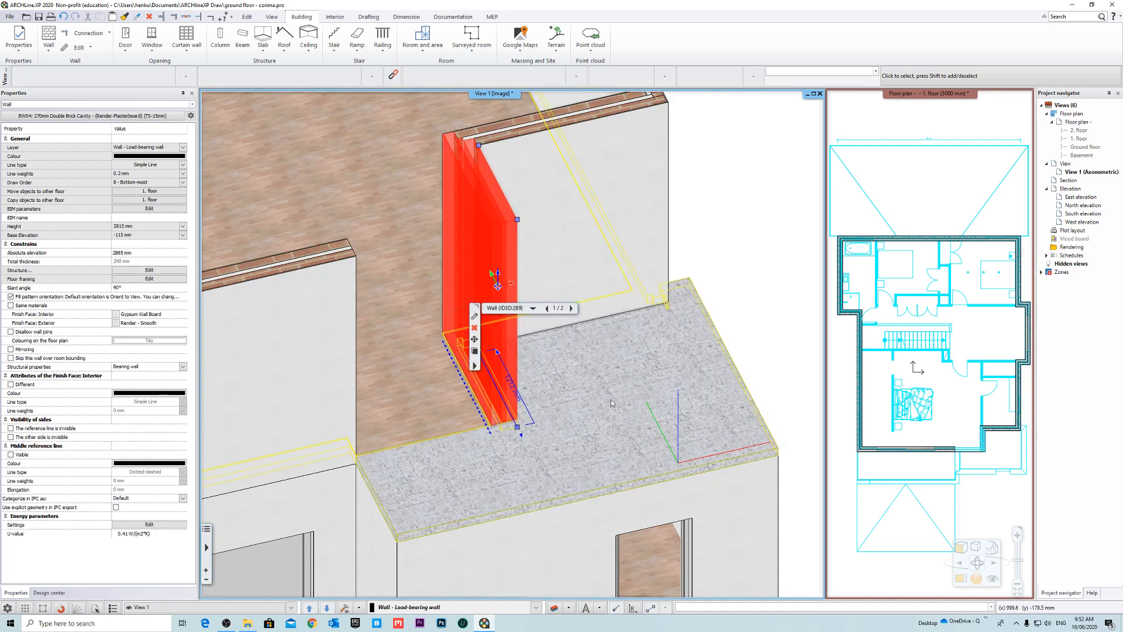
pyautogui.click(474, 329)
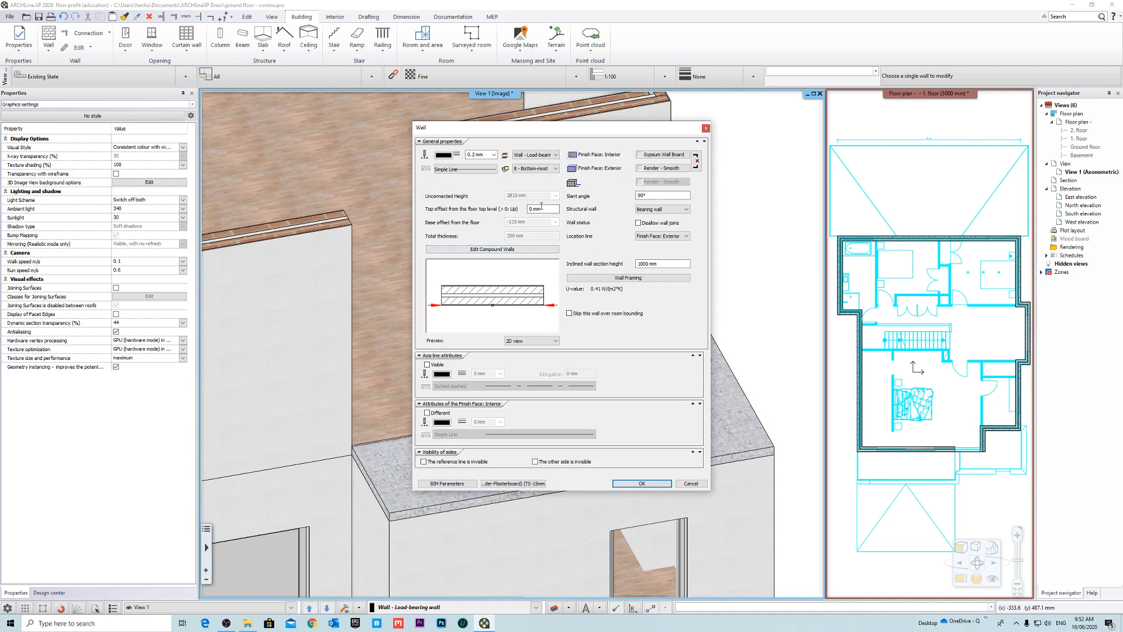
pyautogui.click(515, 250)
pyautogui.click(517, 242)
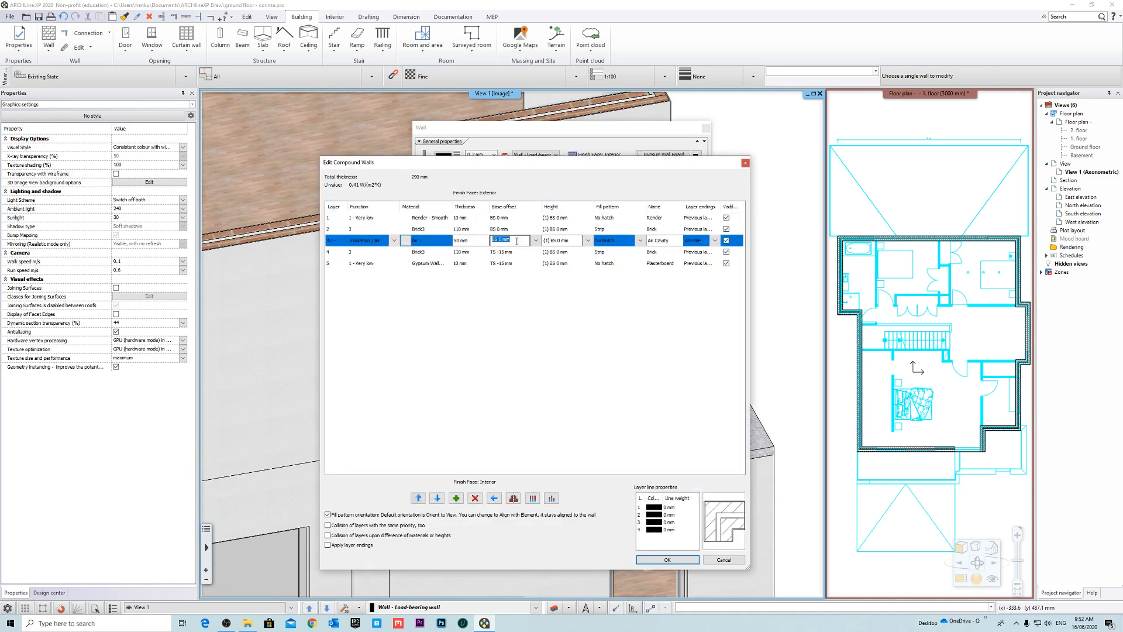
pyautogui.click(516, 229)
pyautogui.click(513, 217)
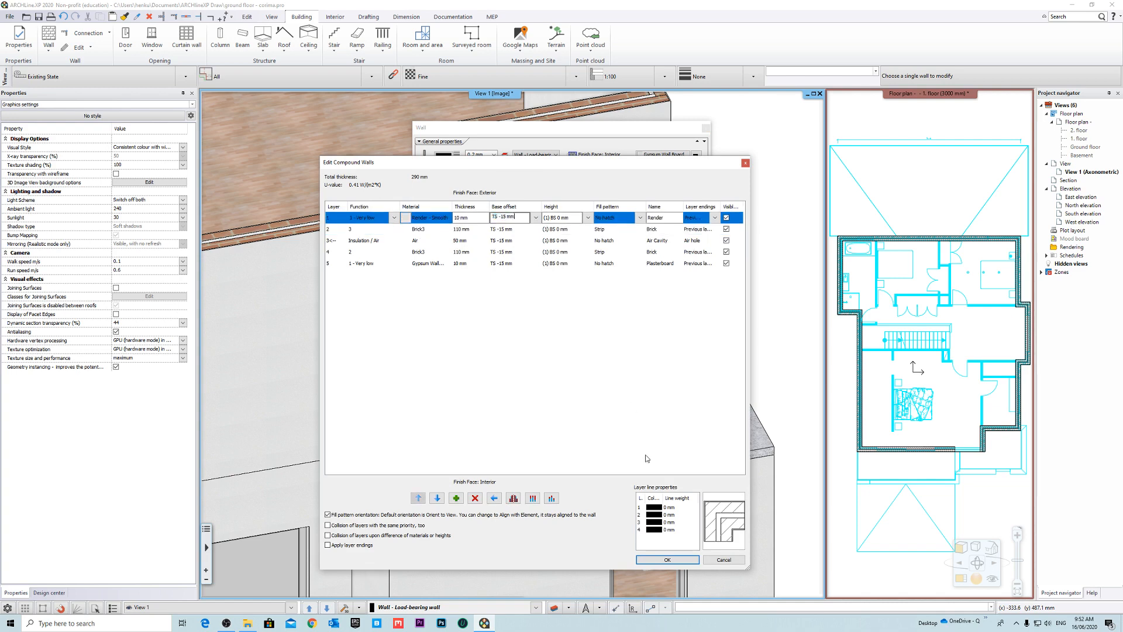
pyautogui.click(668, 559)
pyautogui.click(650, 485)
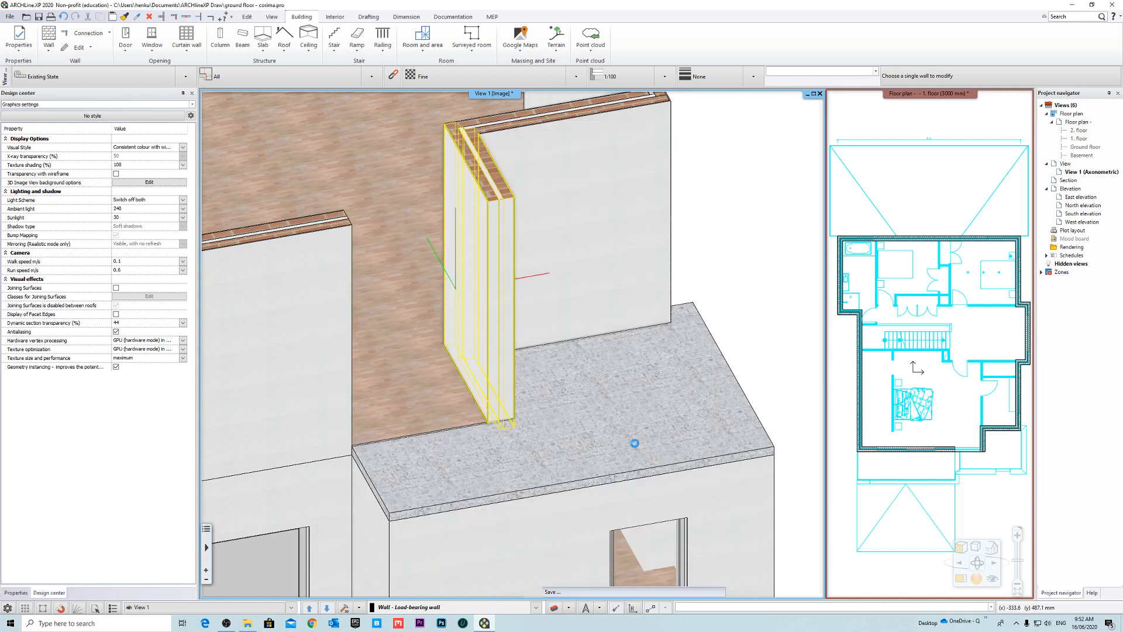
# Step: Inspect the short wall's base on the slab and the gap between it and the front wall
pyautogui.click(693, 337)
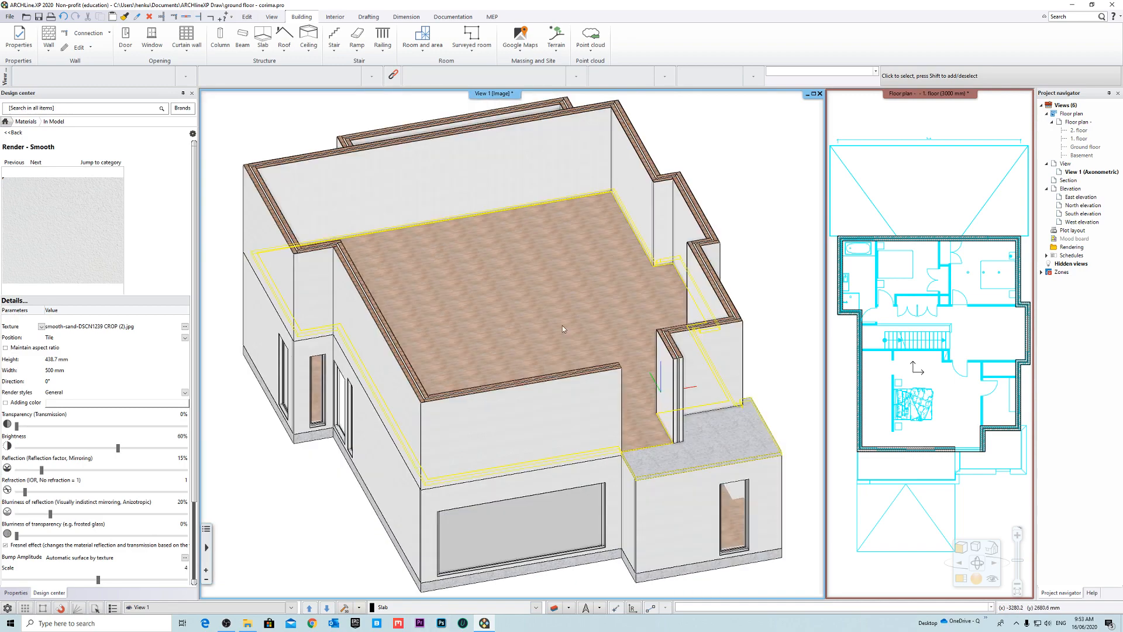
pyautogui.click(668, 413)
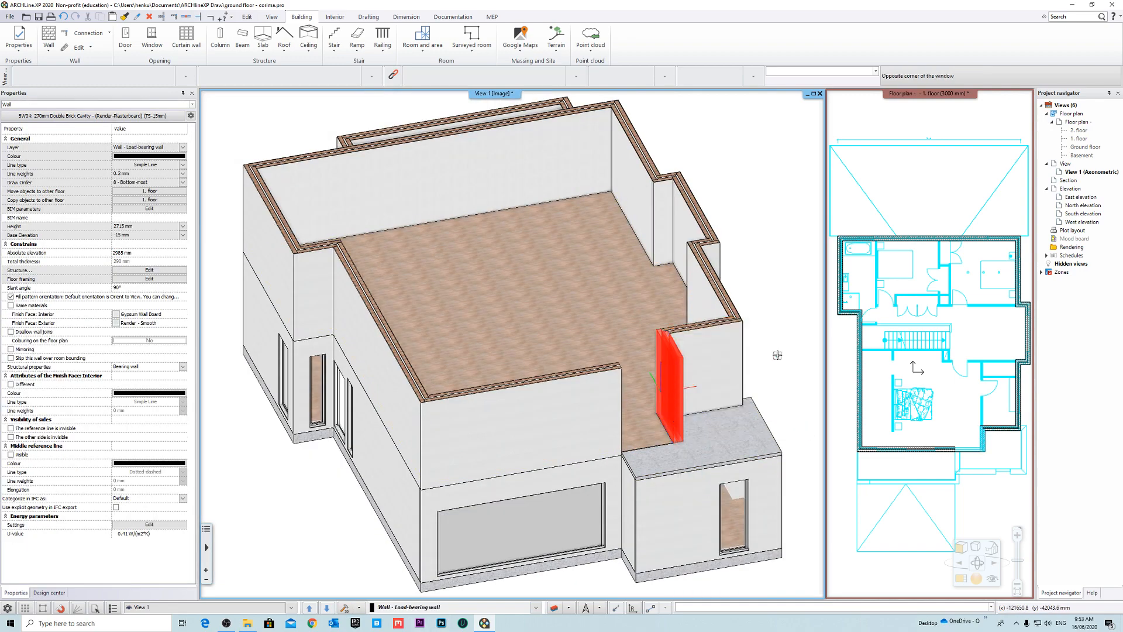
pyautogui.click(777, 355)
pyautogui.scroll(6, 615, 409)
pyautogui.moveTo(538, 438); pyautogui.dragTo(420, 344, button='middle')
pyautogui.scroll(-5, 535, 446)
pyautogui.scroll(2, 485, 350)
pyautogui.scroll(1, 529, 356)
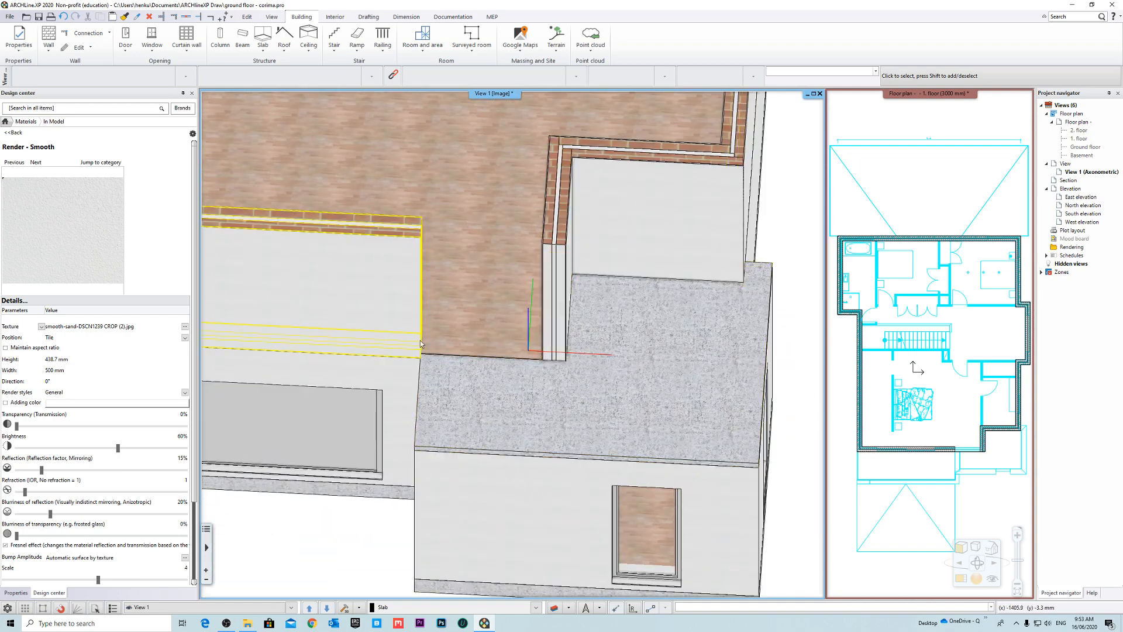
# Step: On the first-floor plan, close the gap between the front wall and the short wall using a BW04 270mm Double Brick Cavity (Render-Plasterboard) (TS-15mm) wall
pyautogui.rightClick(904, 97)
pyautogui.click(918, 104)
pyautogui.moveTo(547, 502); pyautogui.dragTo(524, 384, button='middle')
pyautogui.scroll(4, 523, 384)
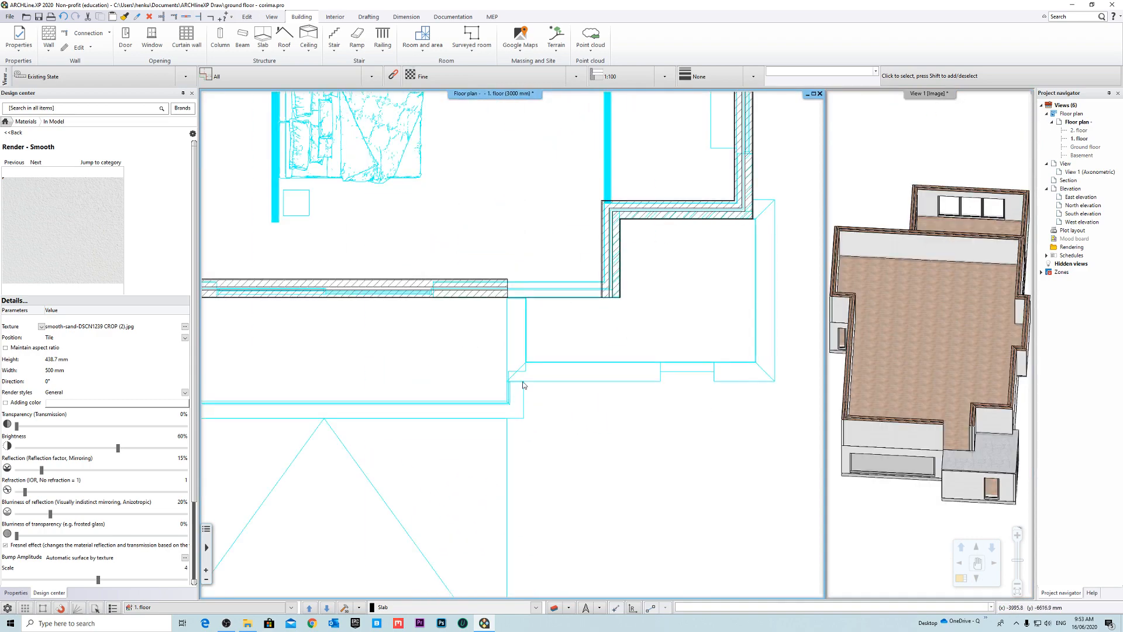
pyautogui.scroll(3, 523, 385)
pyautogui.click(413, 327)
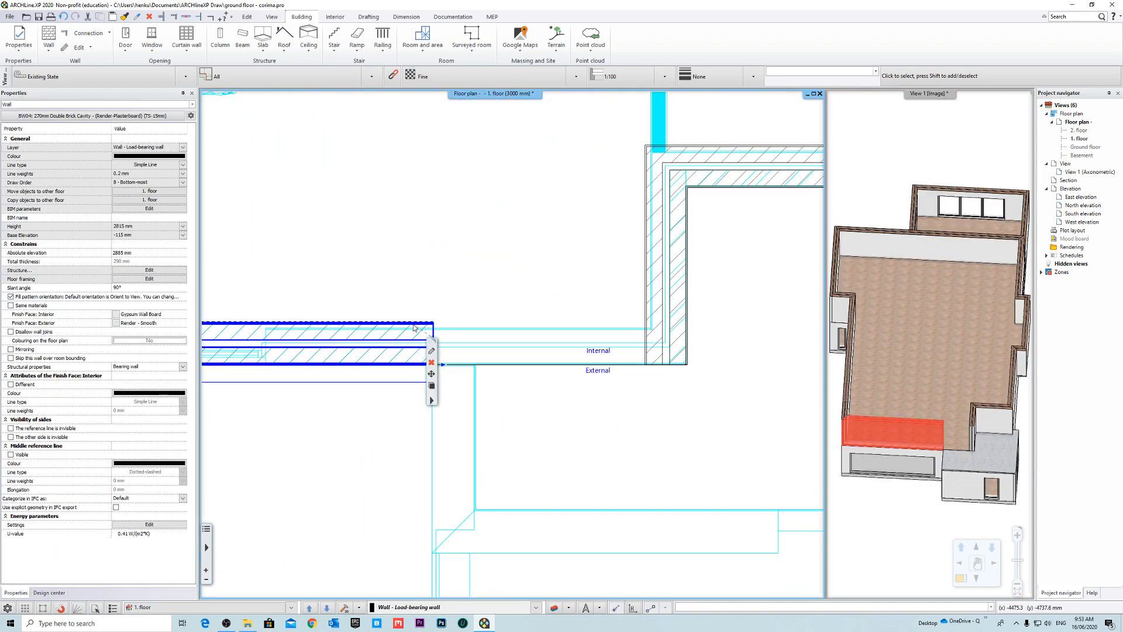
pyautogui.click(47, 35)
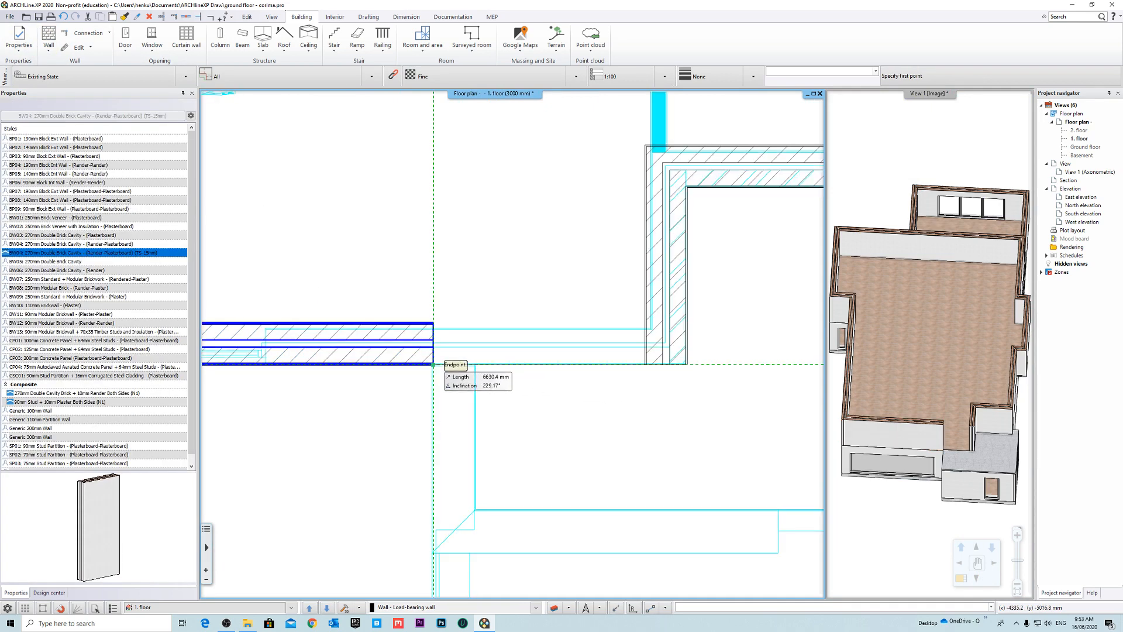
pyautogui.click(433, 364)
pyautogui.click(644, 364)
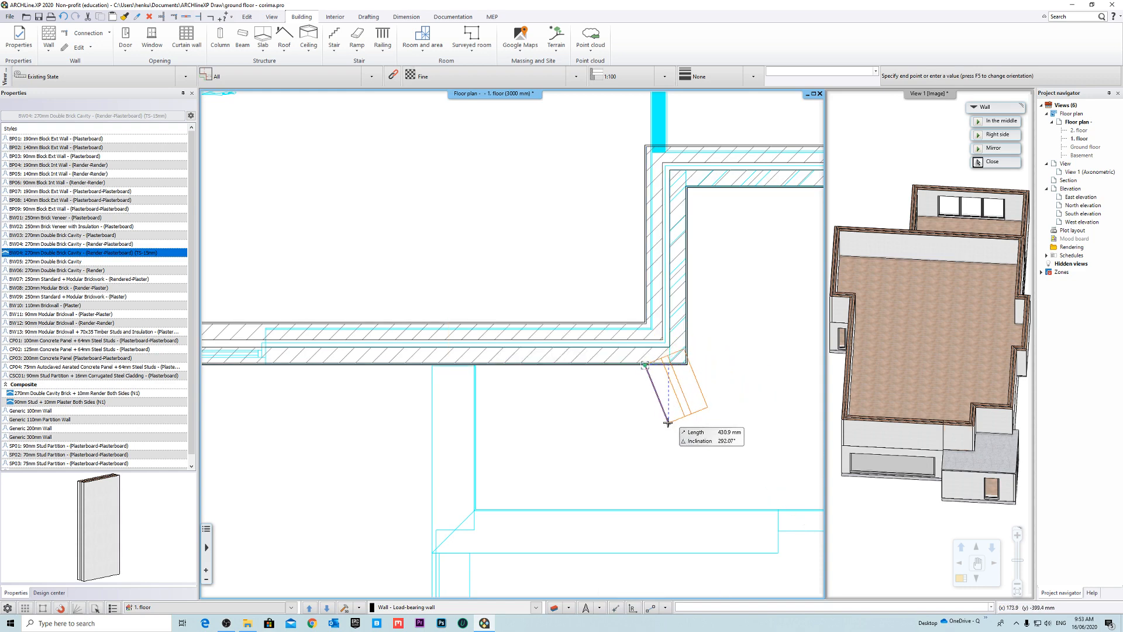
pyautogui.press('Escape')
pyautogui.click(601, 333)
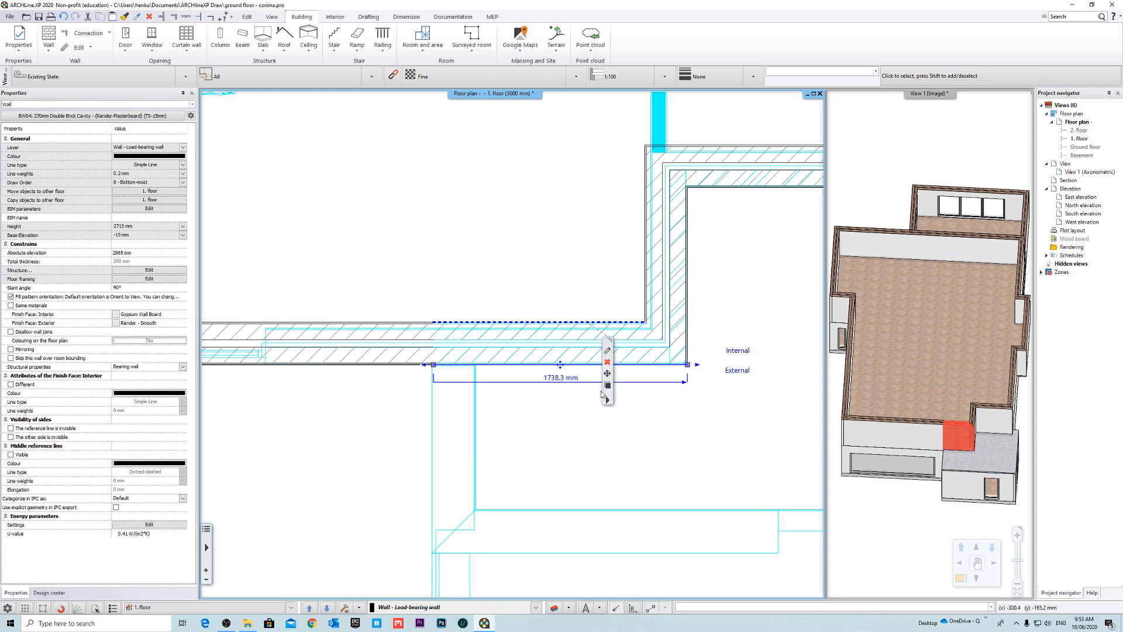
pyautogui.press('Escape')
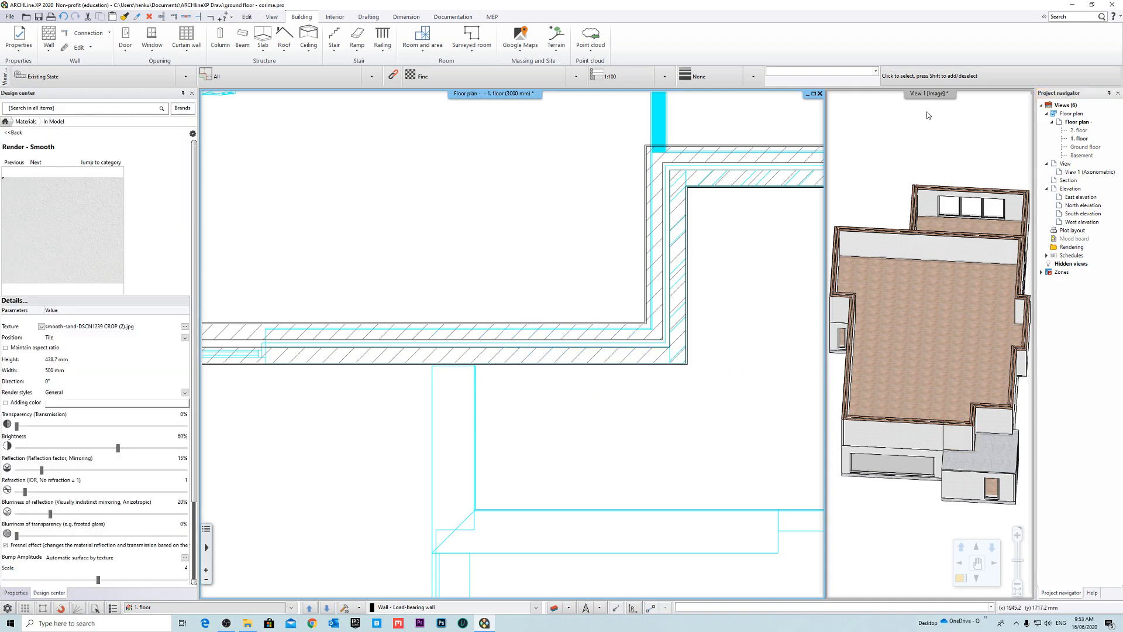
# Step: Return to the axonometric view and examine the new wall where it meets the extension slab
pyautogui.click(932, 95)
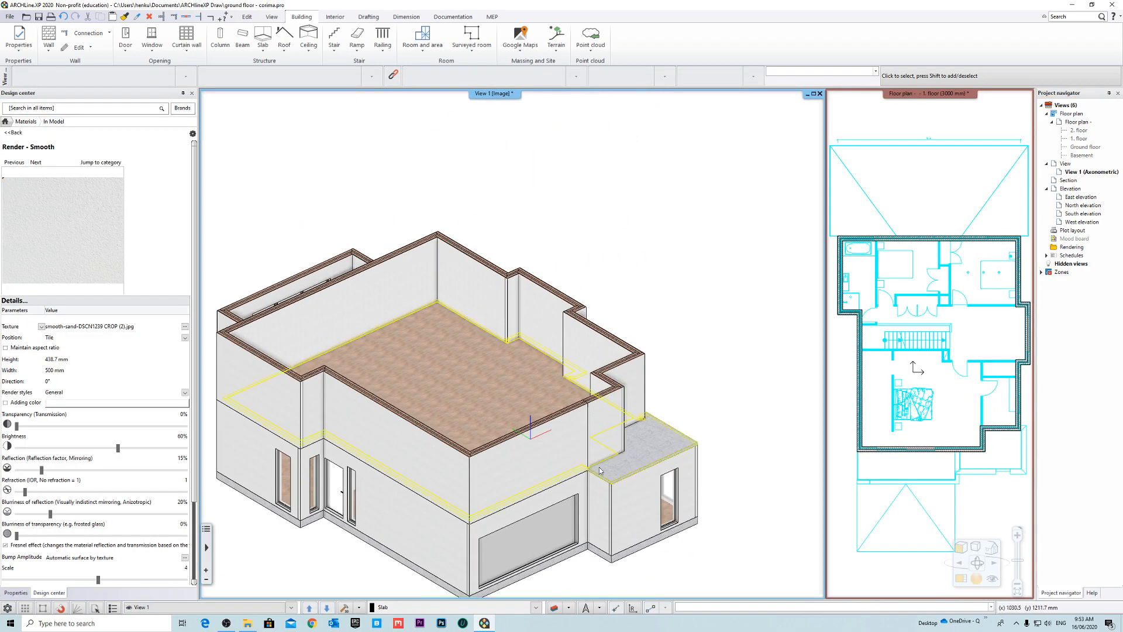
pyautogui.scroll(5, 600, 470)
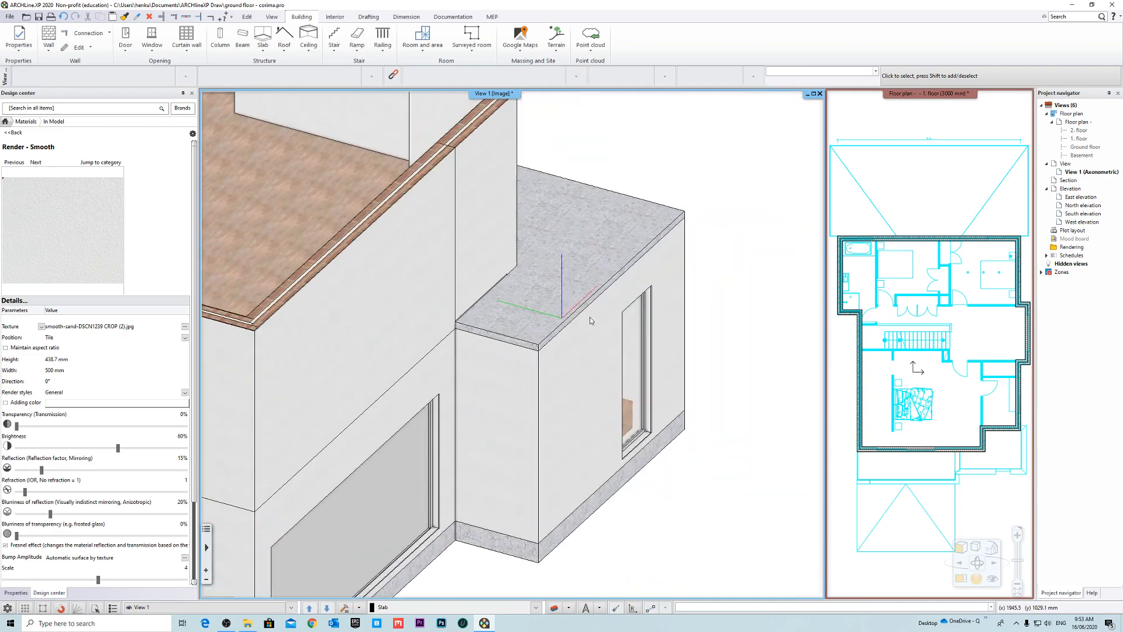
pyautogui.moveTo(591, 321); pyautogui.dragTo(532, 361, button='middle')
pyautogui.scroll(4, 529, 357)
pyautogui.scroll(-4, 530, 351)
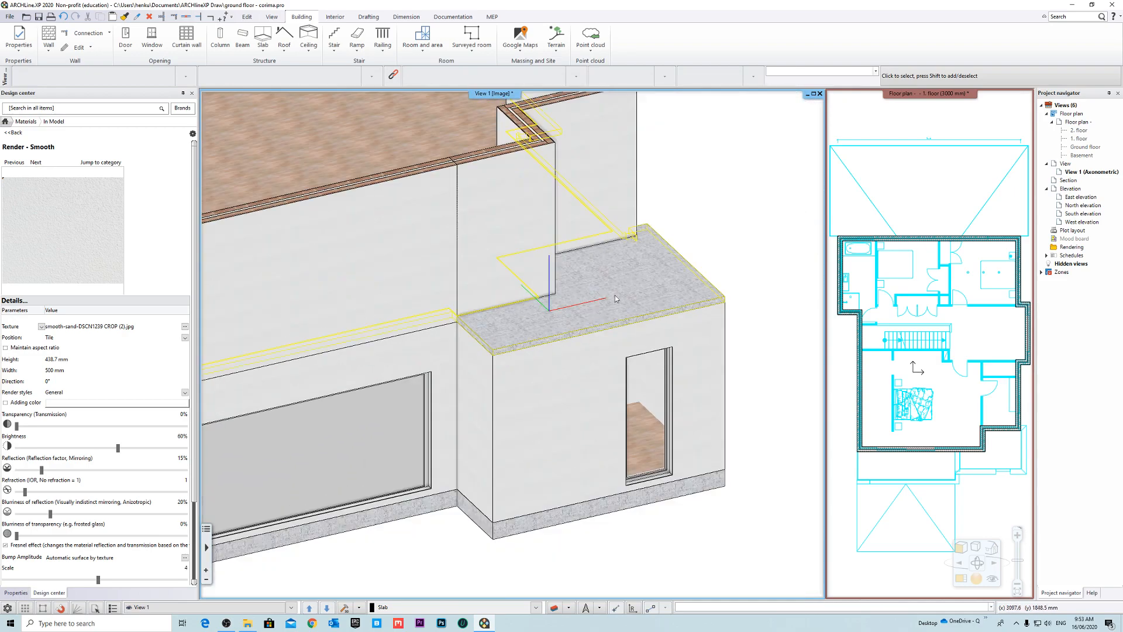
pyautogui.moveTo(615, 298); pyautogui.dragTo(585, 301, button='middle')
pyautogui.scroll(4, 534, 153)
pyautogui.scroll(-3, 530, 342)
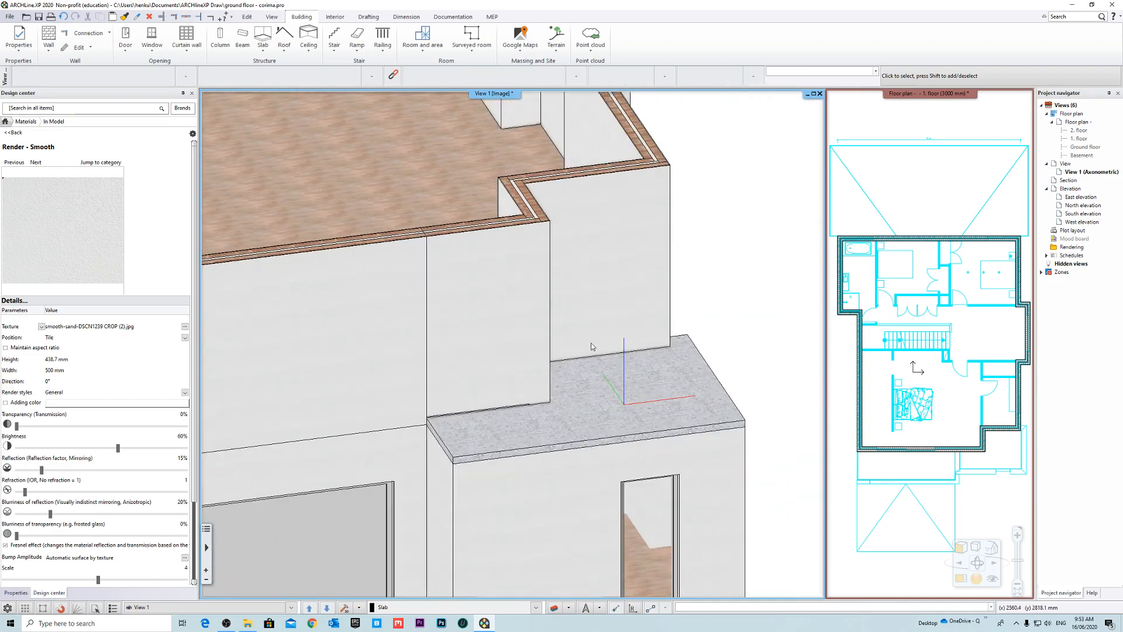
# Step: Review the base offsets of the new wall's compound layers
pyautogui.click(536, 391)
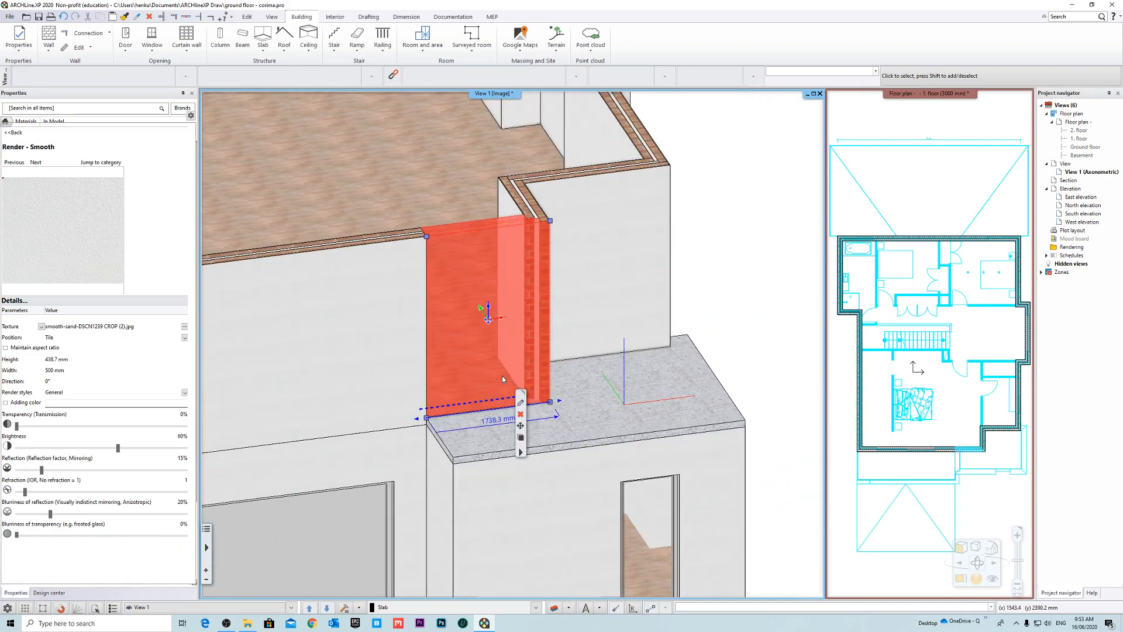
pyautogui.click(521, 403)
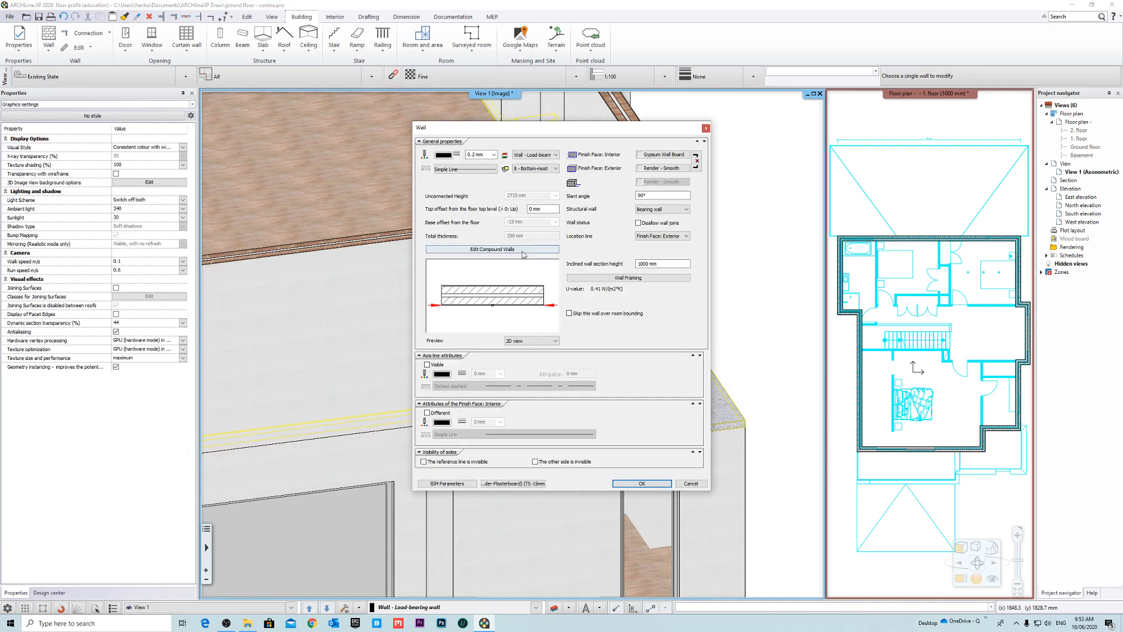
pyautogui.click(522, 250)
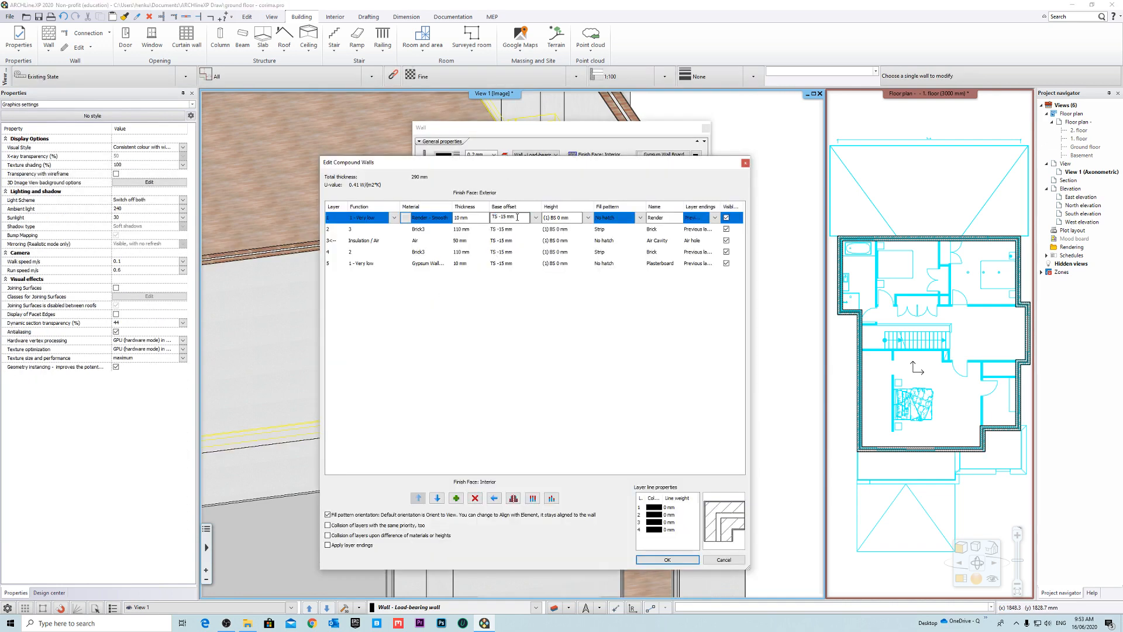
pyautogui.click(684, 558)
pyautogui.click(660, 485)
# Step: Inspect the new wall's bottom edge along the concrete slab and at its corner
pyautogui.click(502, 387)
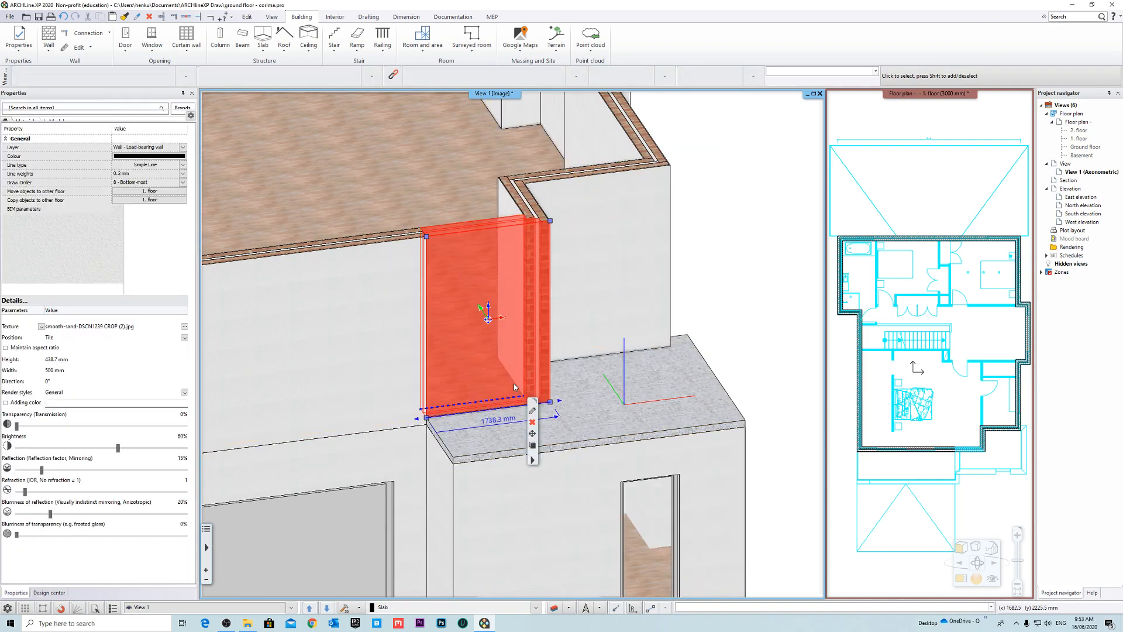
pyautogui.scroll(5, 501, 388)
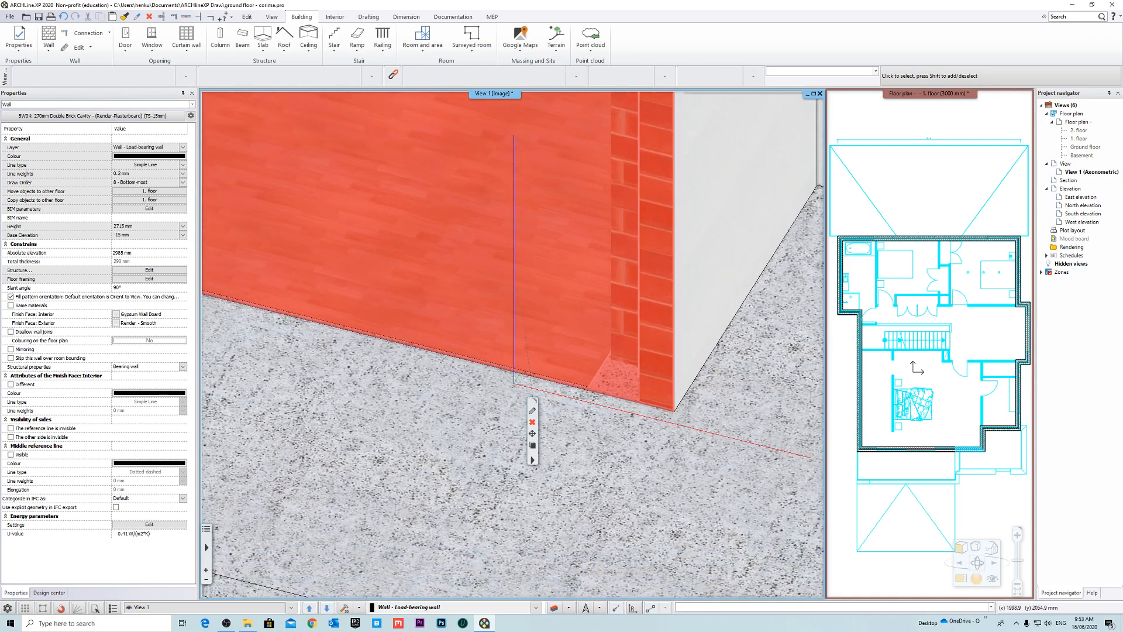
pyautogui.scroll(-3, 707, 403)
pyautogui.press('Escape')
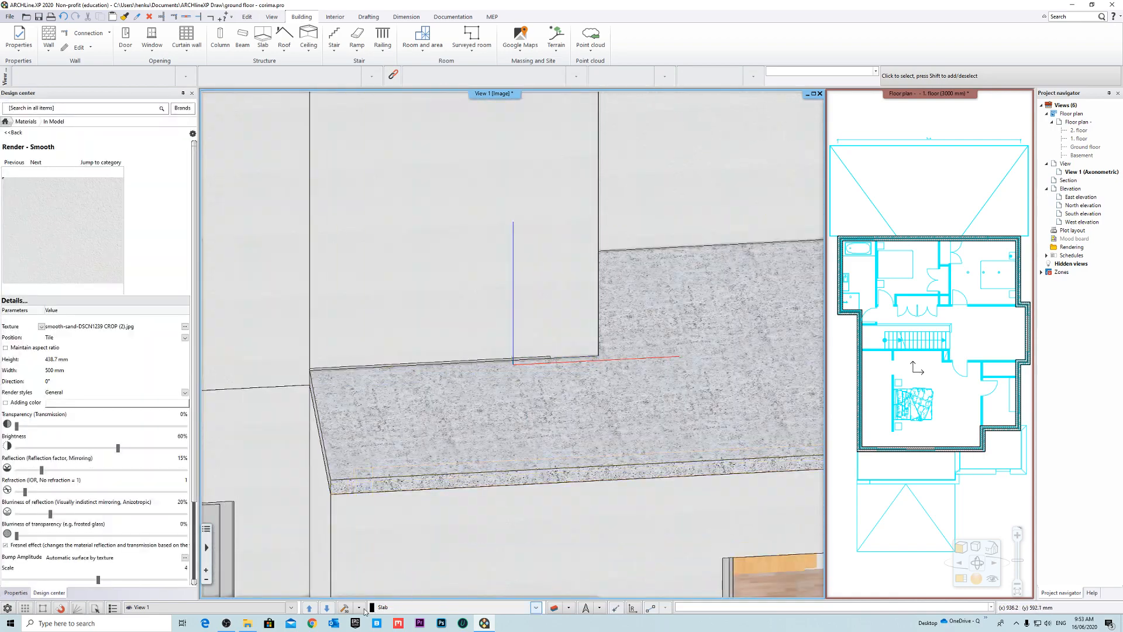
pyautogui.scroll(-5, 569, 362)
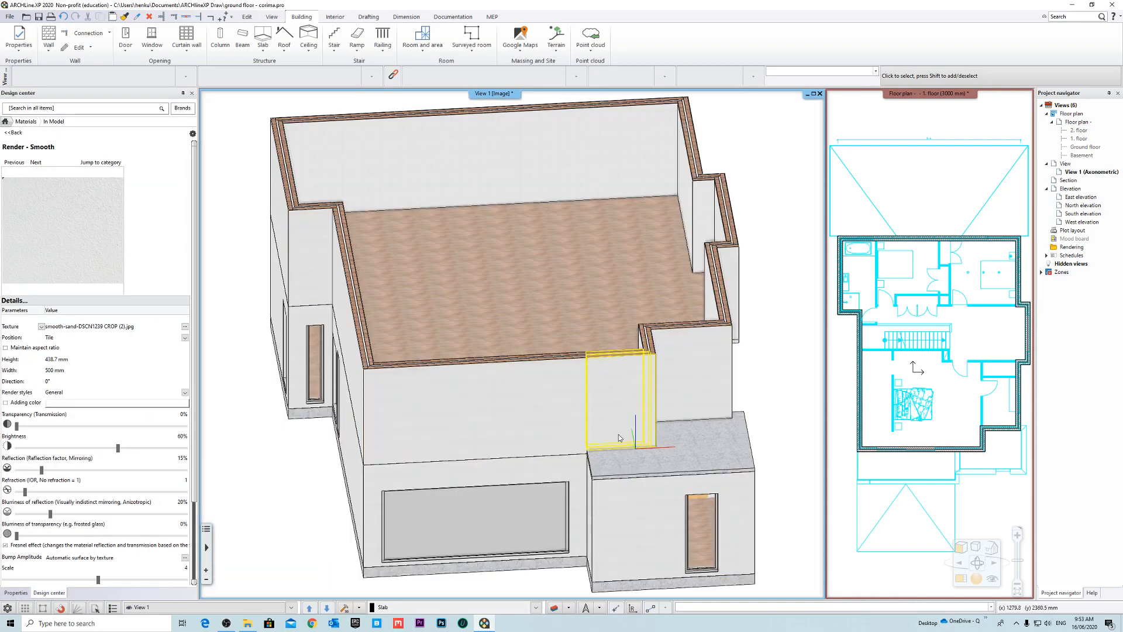
pyautogui.scroll(6, 620, 438)
pyautogui.click(595, 360)
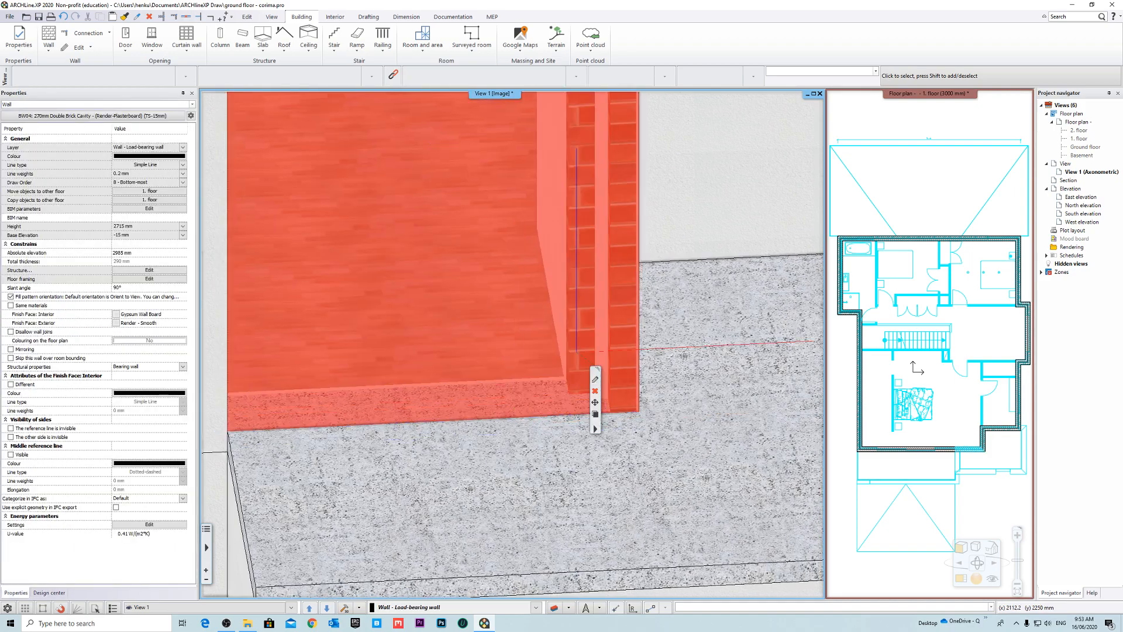
pyautogui.moveTo(576, 353); pyautogui.dragTo(476, 361, button='middle')
pyautogui.press('Escape')
pyautogui.scroll(-5, 576, 374)
pyautogui.scroll(-2, 477, 361)
pyautogui.scroll(4, 398, 393)
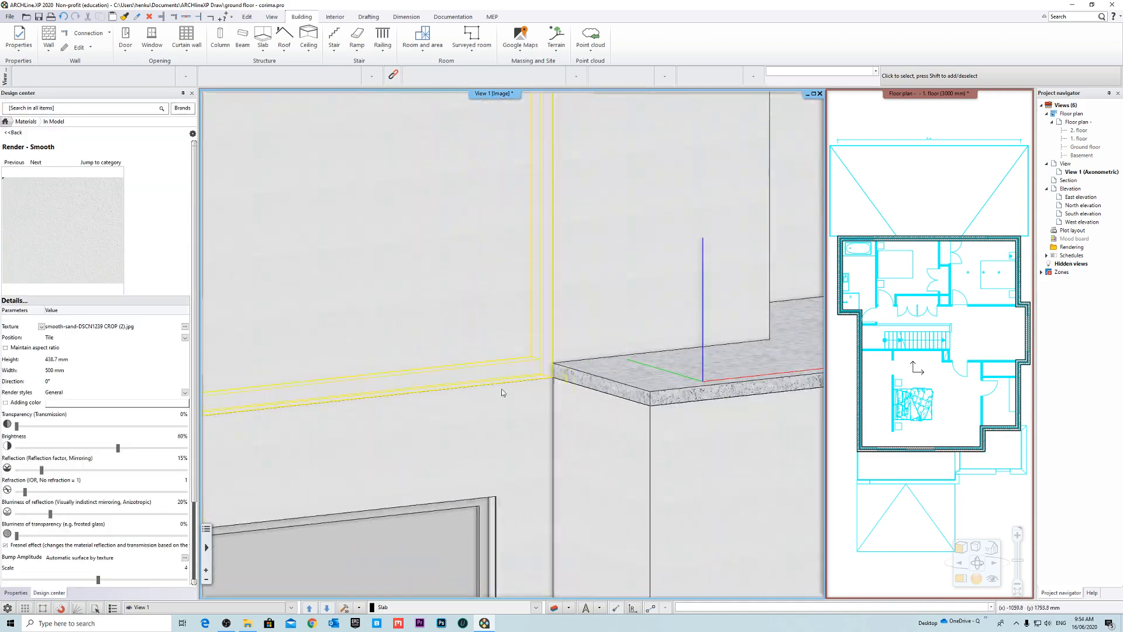
# Step: Compare the bases of the front wall and the new wall at the joint between them
pyautogui.click(533, 369)
pyautogui.scroll(5, 515, 374)
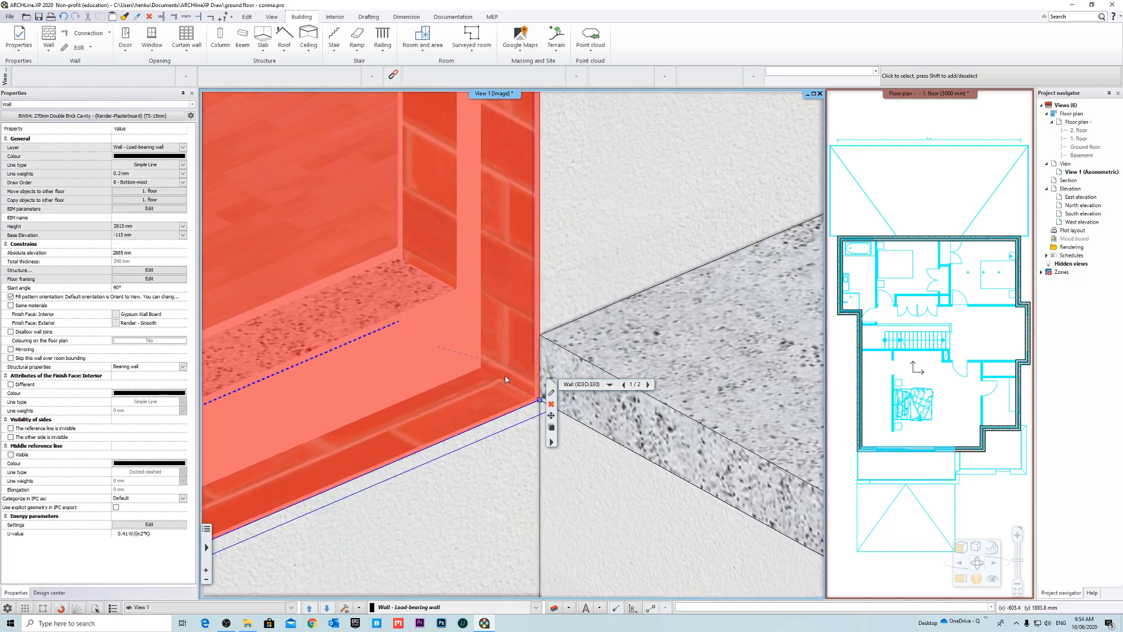
pyautogui.click(604, 319)
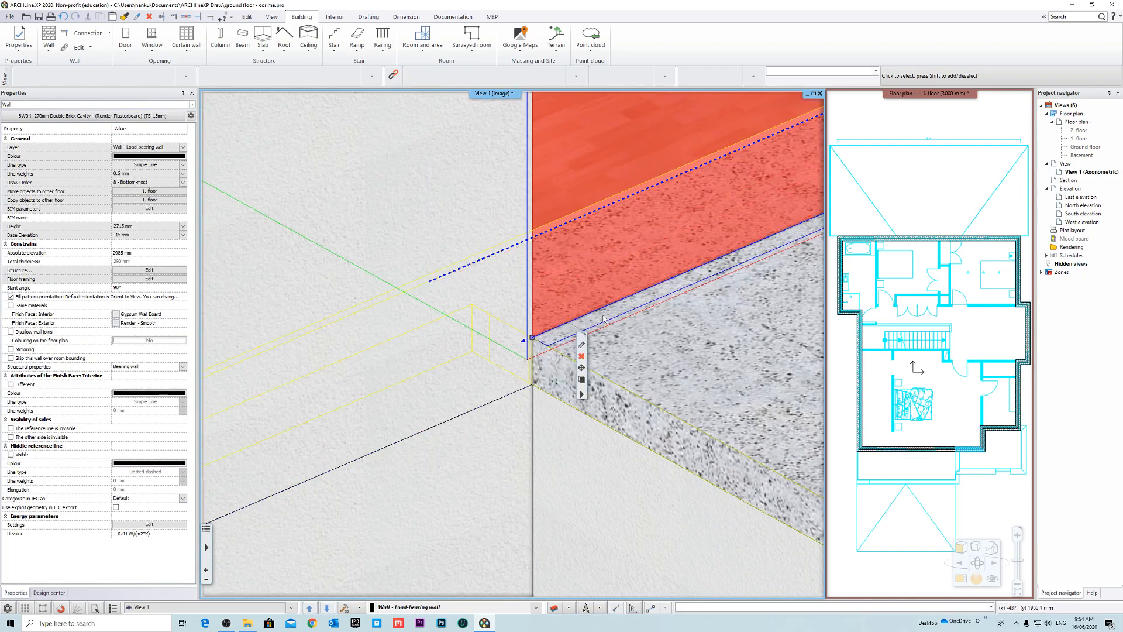
# Step: Deselect the new wall and view the whole building from outside in the axonometric view
pyautogui.scroll(-5, 603, 319)
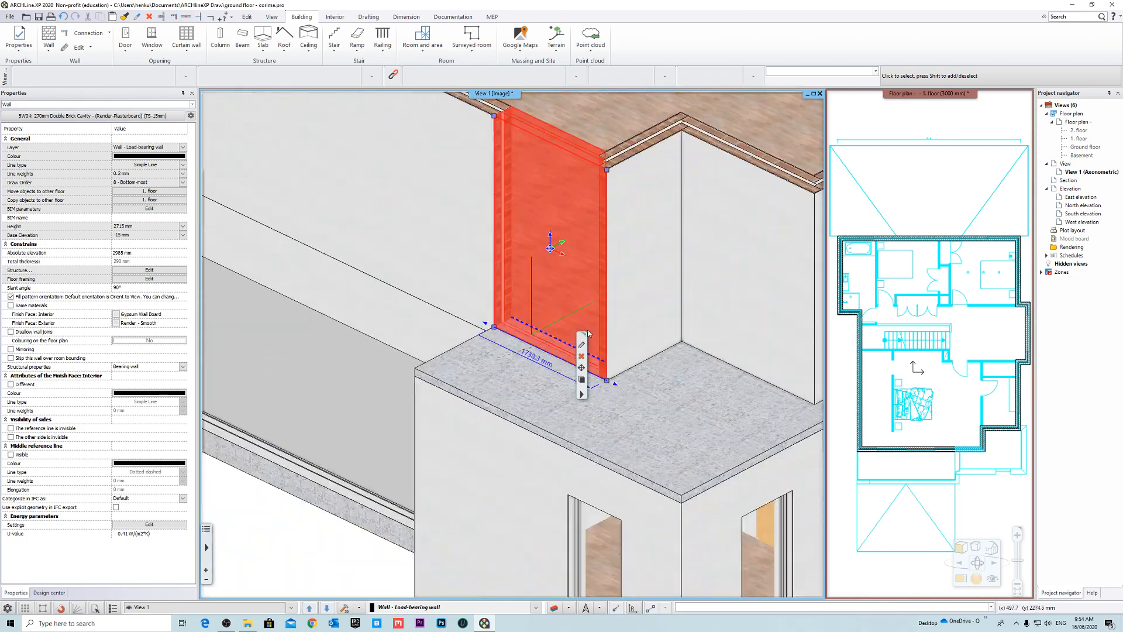
pyautogui.scroll(-4, 521, 351)
pyautogui.click(649, 463)
pyautogui.keyDown('shift'); pyautogui.moveTo(672, 425); pyautogui.dragTo(763, 434, button='middle'); pyautogui.keyUp('shift')
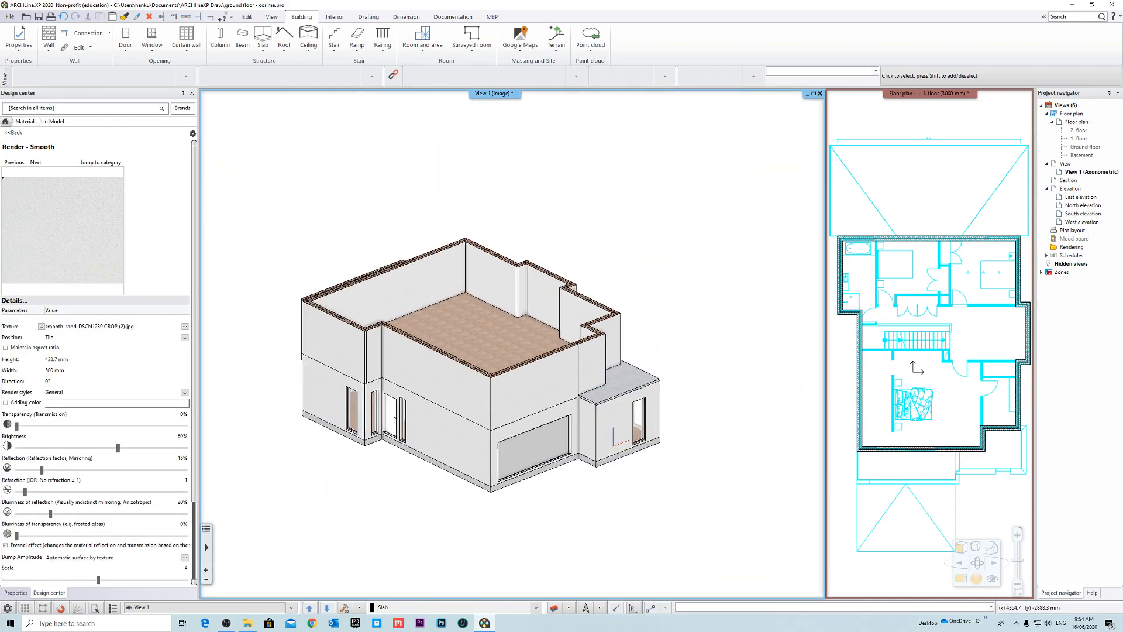
# Step: Save the project under the new file name "Level 1 - Corima Project"
pyautogui.click(6, 16)
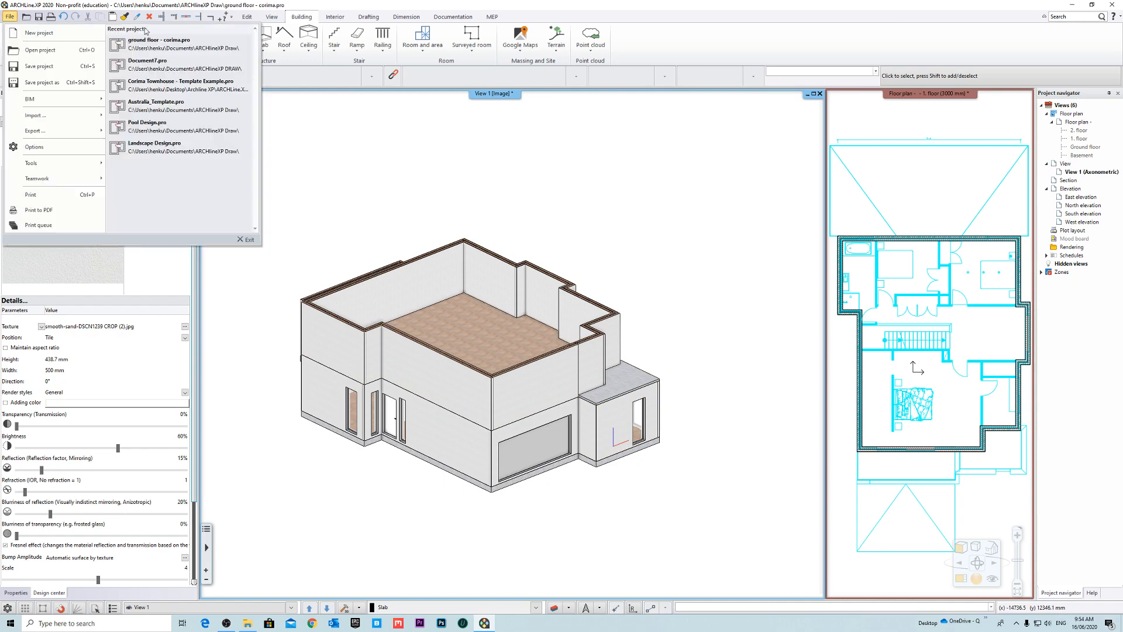
pyautogui.click(69, 85)
pyautogui.click(609, 420)
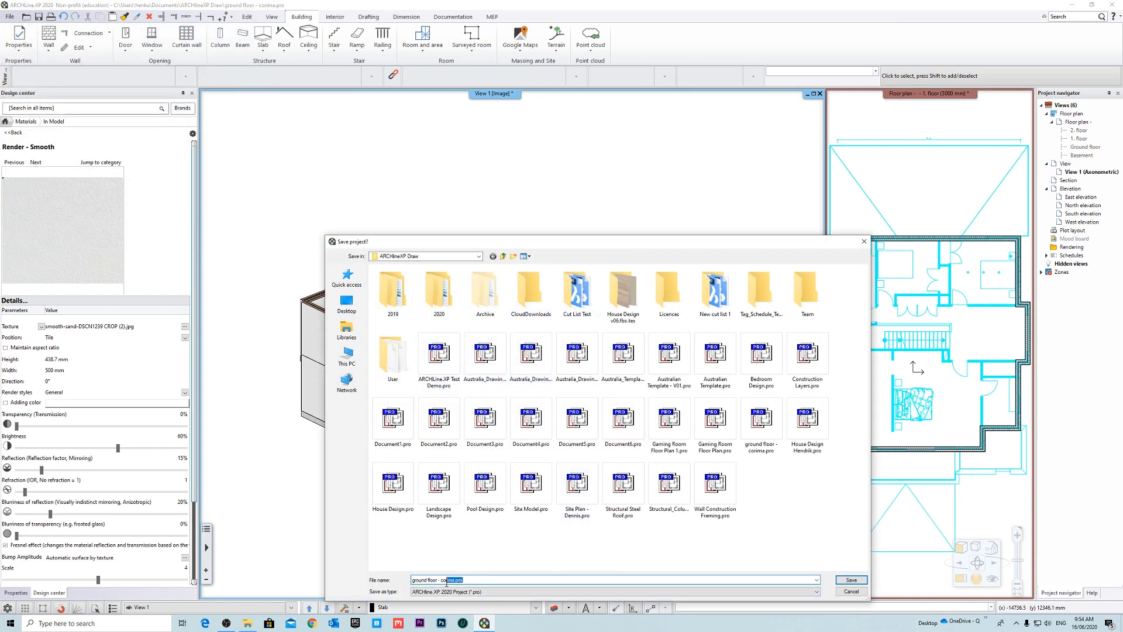
pyautogui.write('Level 1 - Corima Project')
pyautogui.click(851, 580)
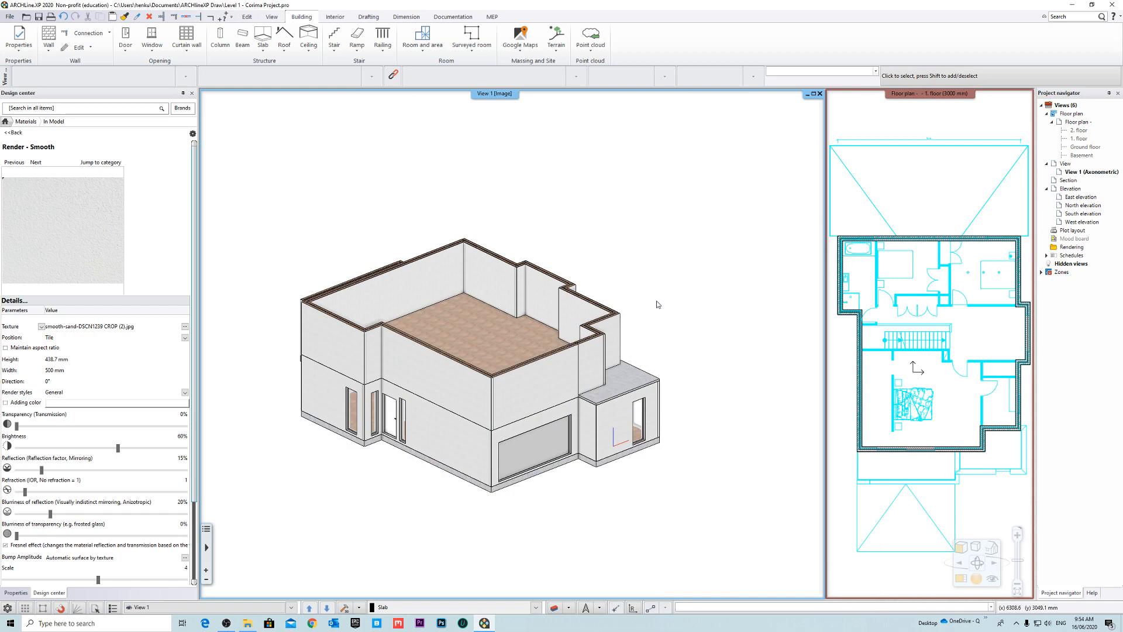
# Step: Make the 1. floor plan the main working view and frame the whole storey in it
pyautogui.moveTo(670, 301)
pyautogui.mouseDown(button='middle')
pyautogui.moveTo(670, 325)
pyautogui.moveTo(687, 295)
pyautogui.moveTo(667, 310)
pyautogui.mouseUp(button='middle')
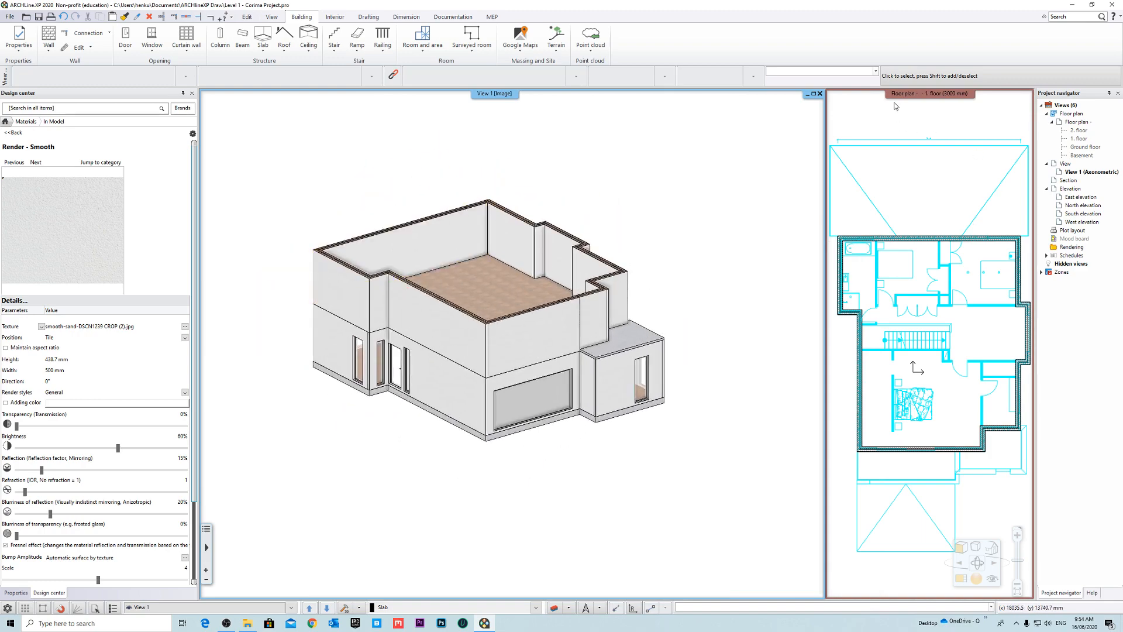
pyautogui.rightClick(896, 106)
pyautogui.click(934, 110)
pyautogui.scroll(4, 530, 359)
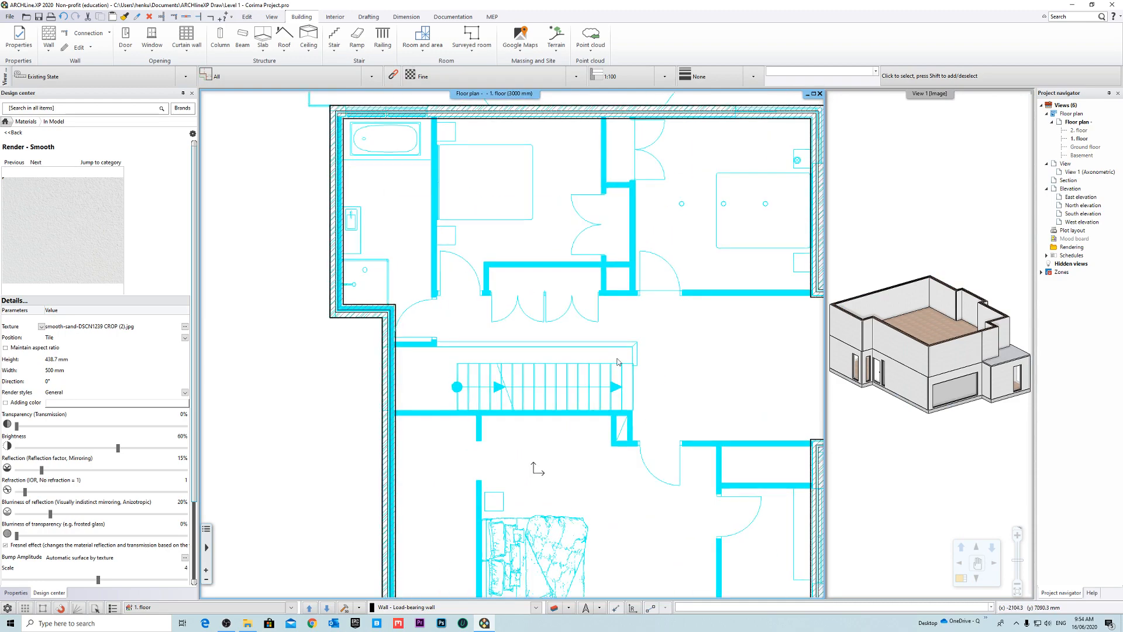
pyautogui.scroll(-3, 503, 363)
pyautogui.moveTo(452, 399); pyautogui.dragTo(483, 447, button='middle')
pyautogui.moveTo(489, 390); pyautogui.dragTo(484, 288, button='middle')
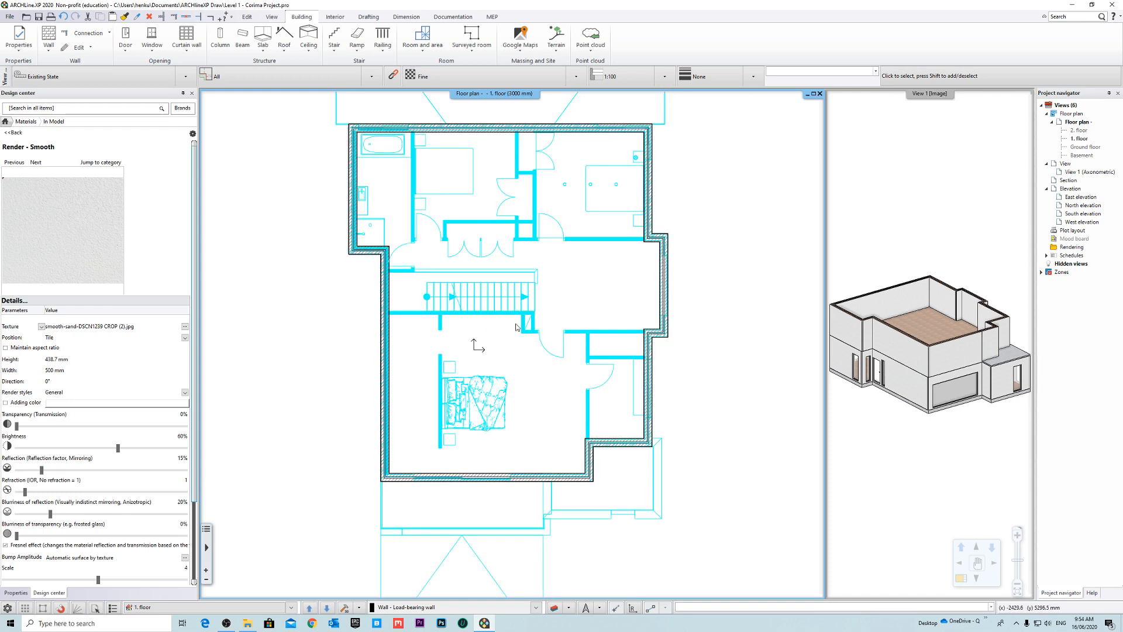
# Step: Start a wall in the style "SP01: 90mm Stud Partition - (Plasterboard-Plasterboard)" and open that style's properties
pyautogui.click(48, 37)
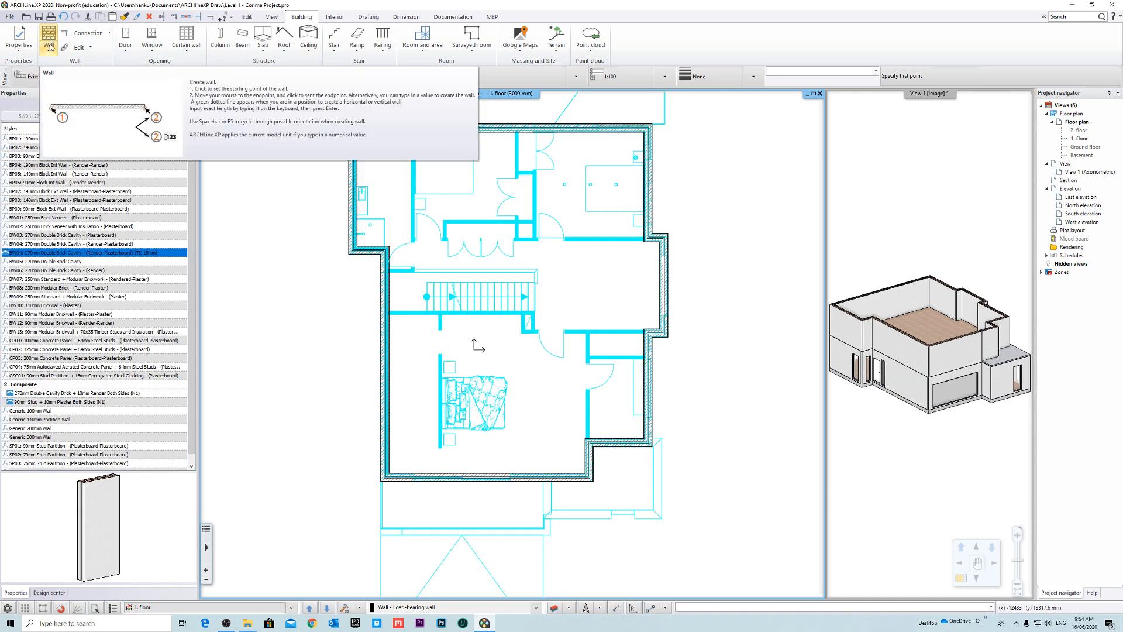
pyautogui.scroll(-1, 109, 448)
pyautogui.click(114, 437)
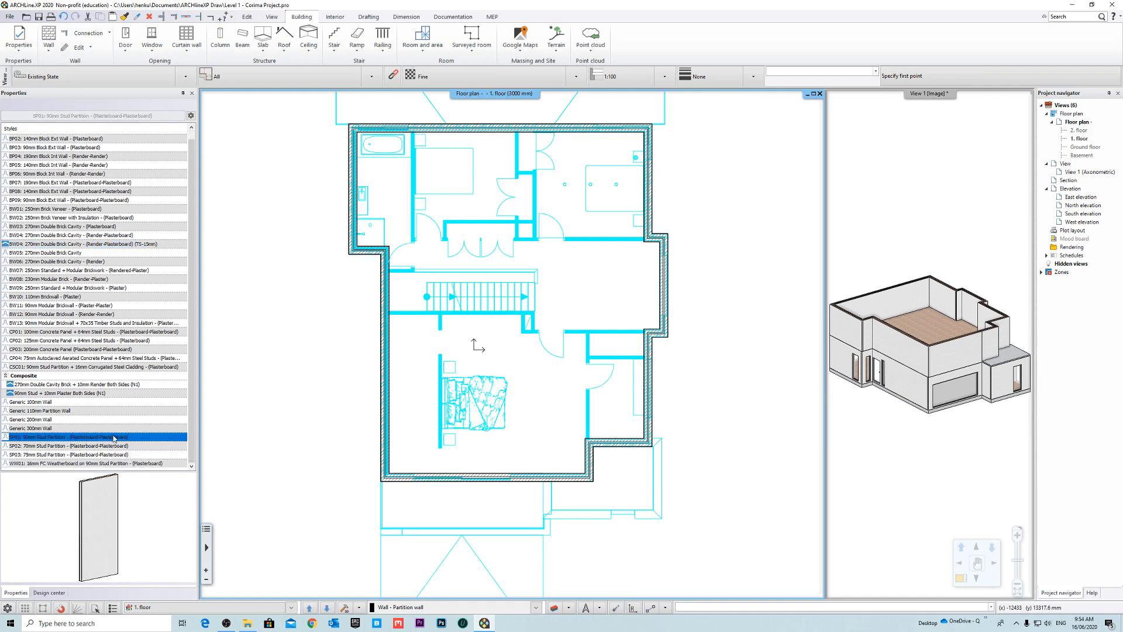
pyautogui.rightClick(113, 438)
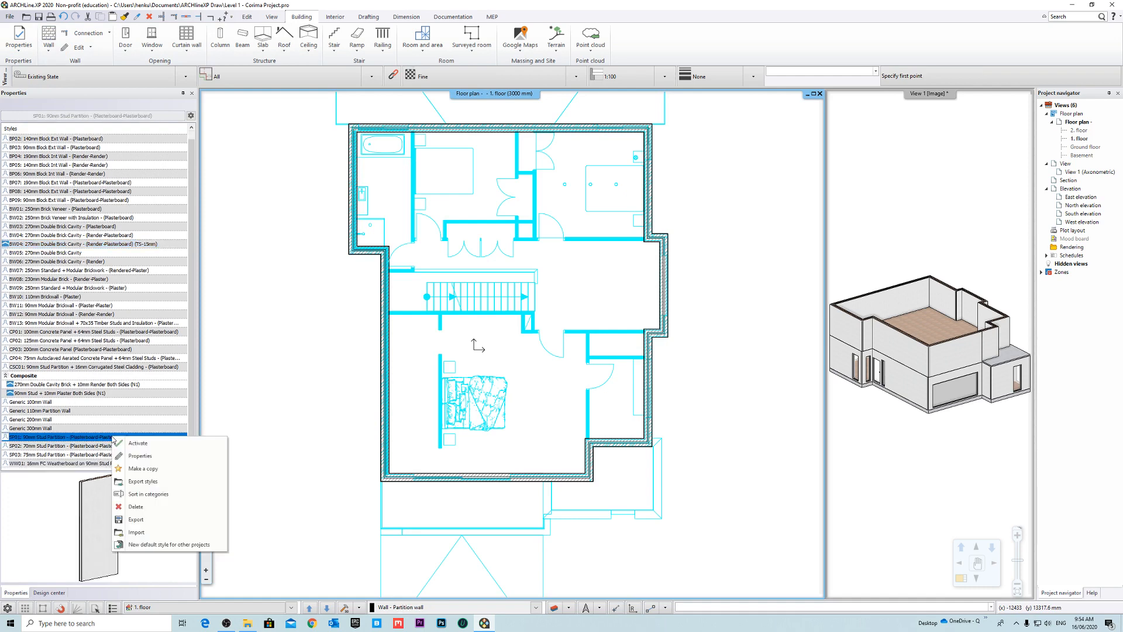
pyautogui.click(166, 455)
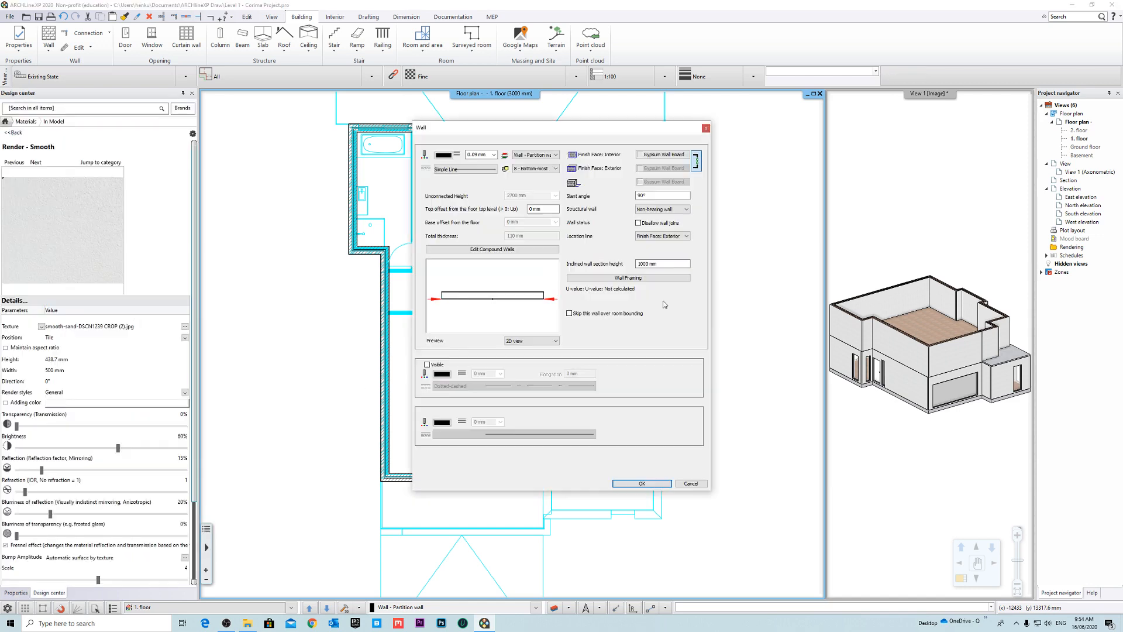
# Step: Set the base offset of both plasterboard layers and the stud layer to TS -15 mm in the compound wall
pyautogui.click(517, 249)
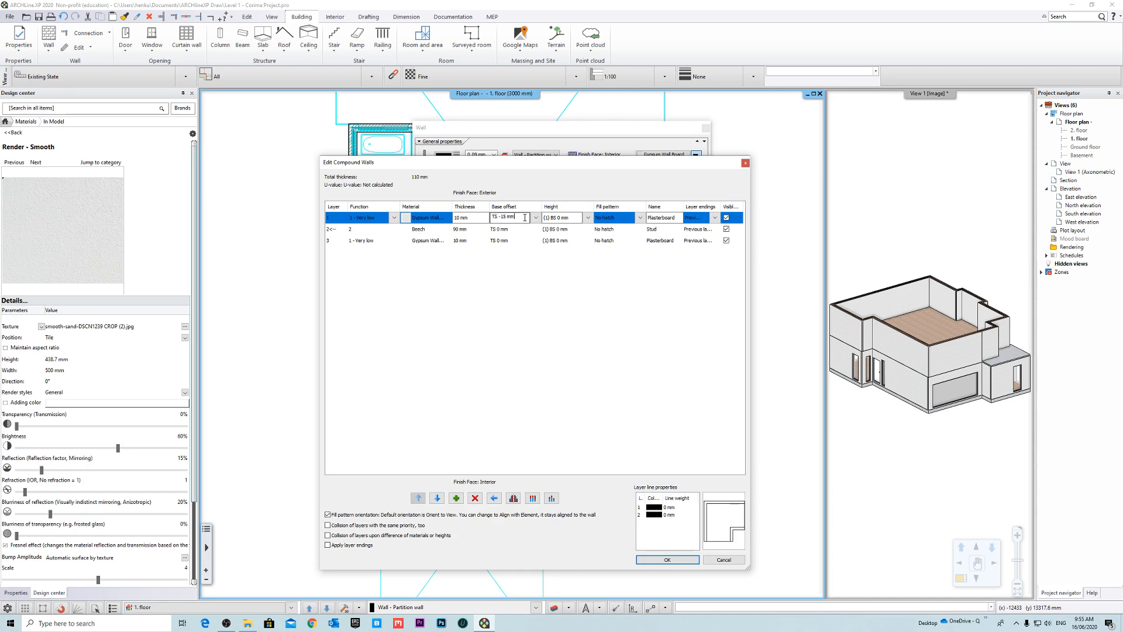
pyautogui.click(520, 230)
pyautogui.click(520, 240)
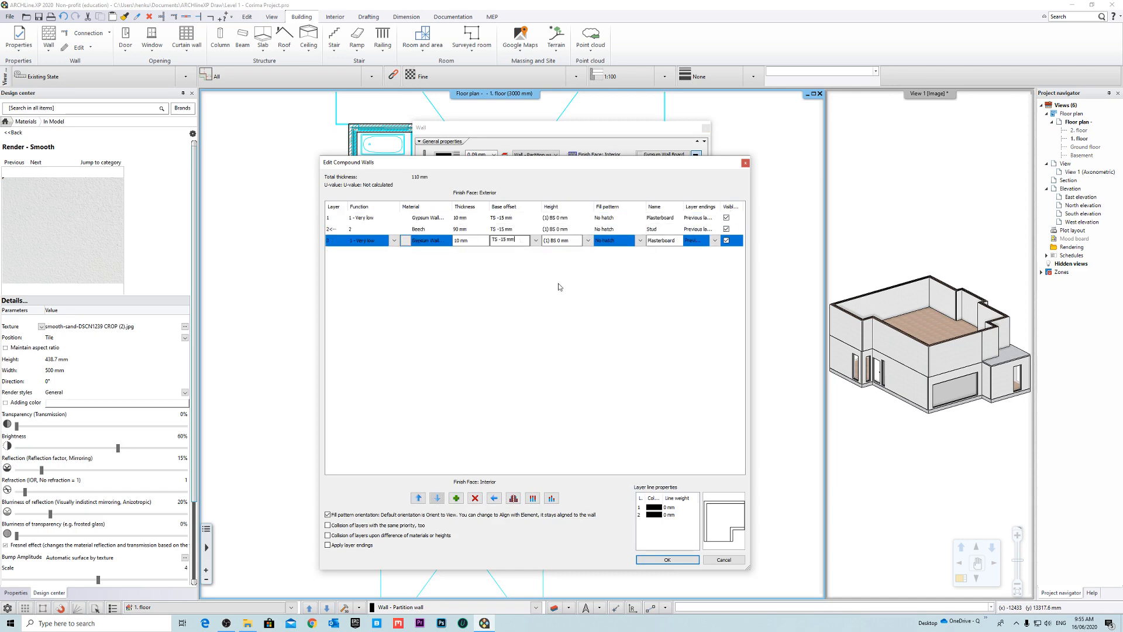
pyautogui.click(525, 218)
pyautogui.click(524, 231)
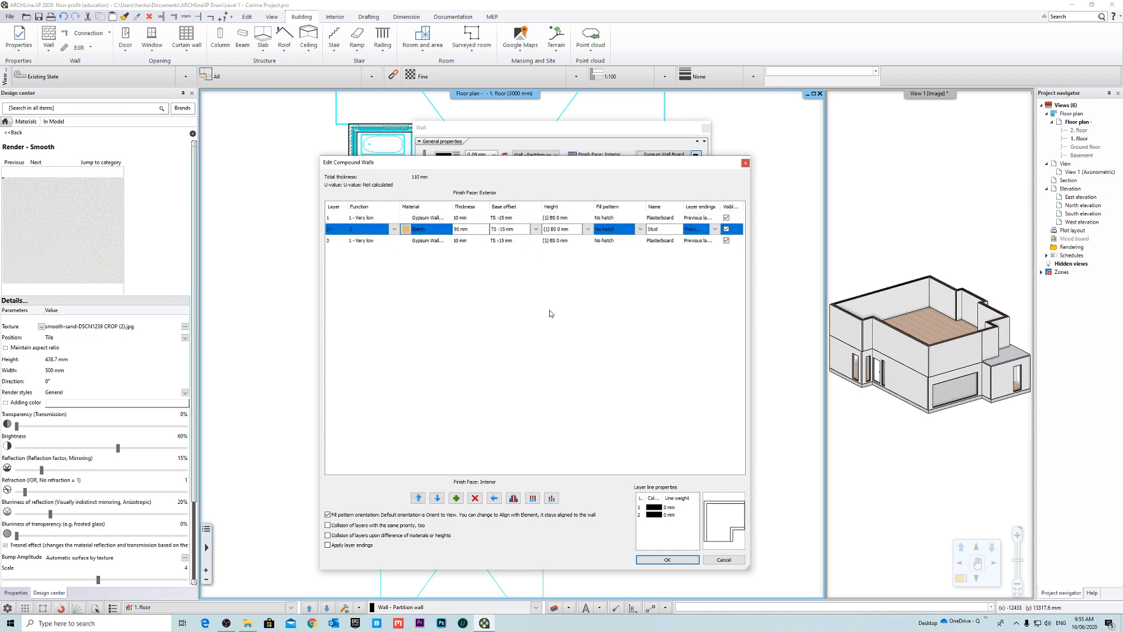
pyautogui.click(527, 242)
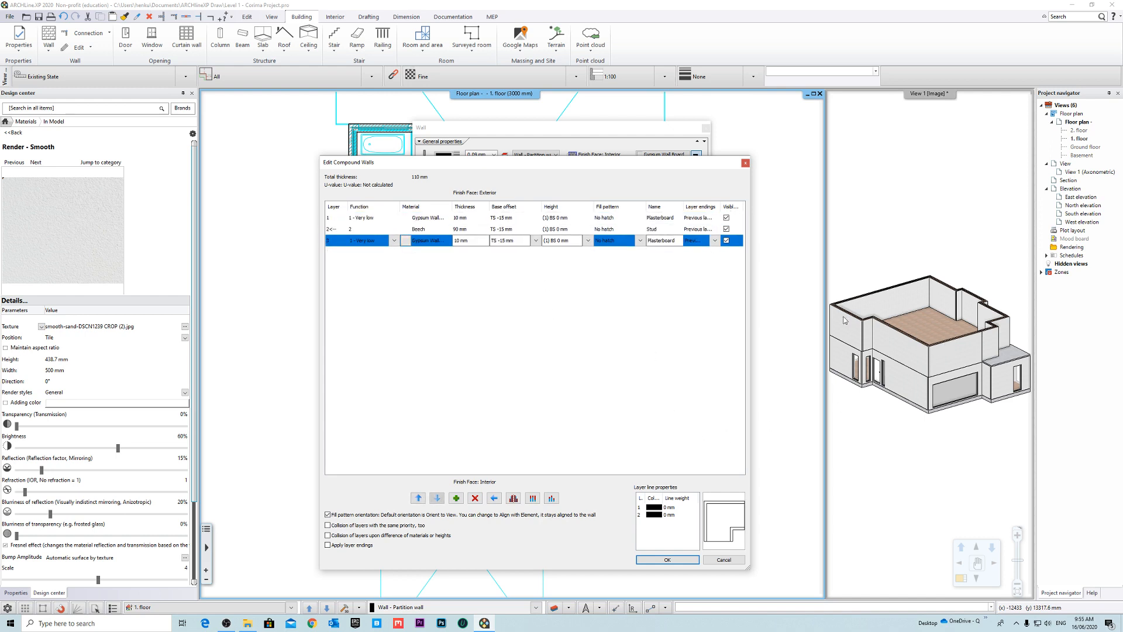
pyautogui.click(667, 560)
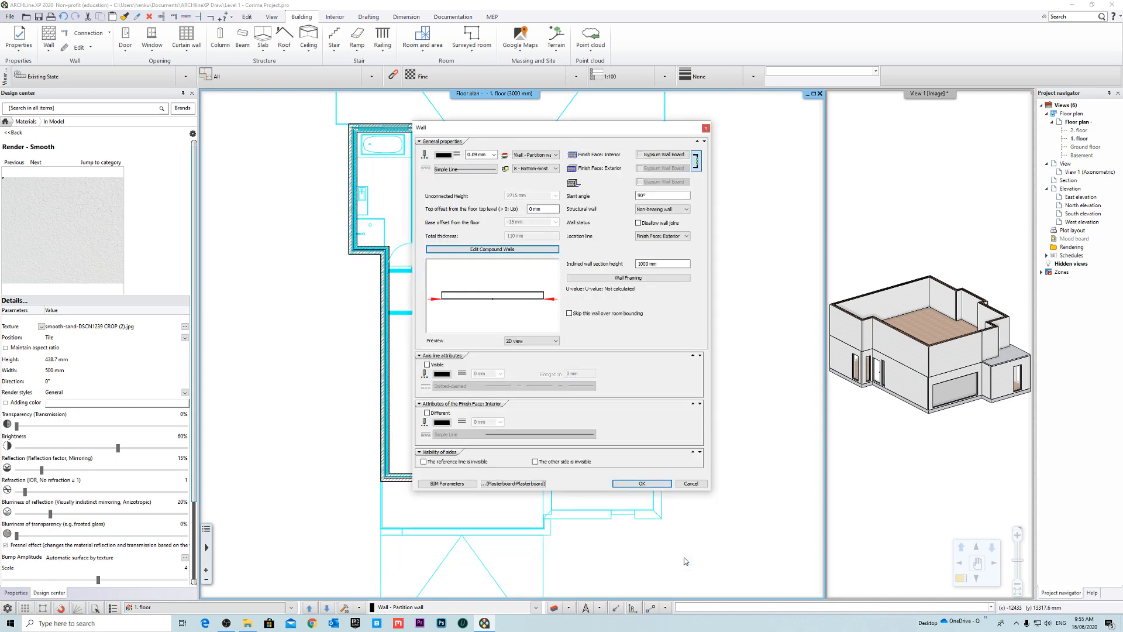
# Step: Save the partition settings as the project-only style "SP01: 90mm Stud Partition - (Plasterboard-Plasterboard) (TS -15 mm)" and apply it
pyautogui.click(507, 484)
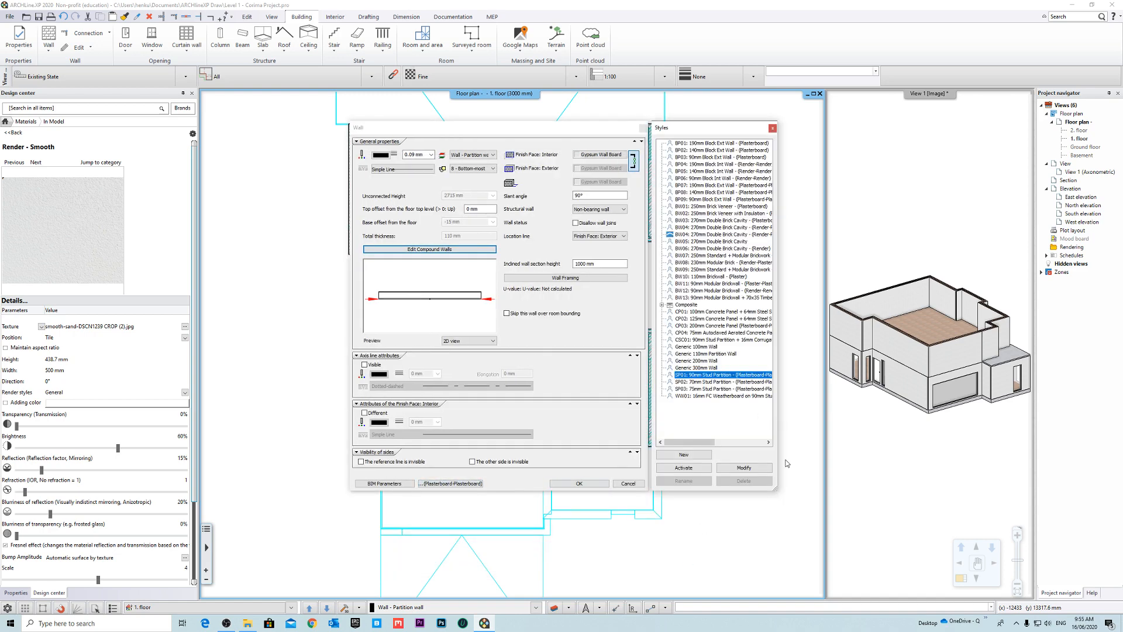
pyautogui.click(697, 455)
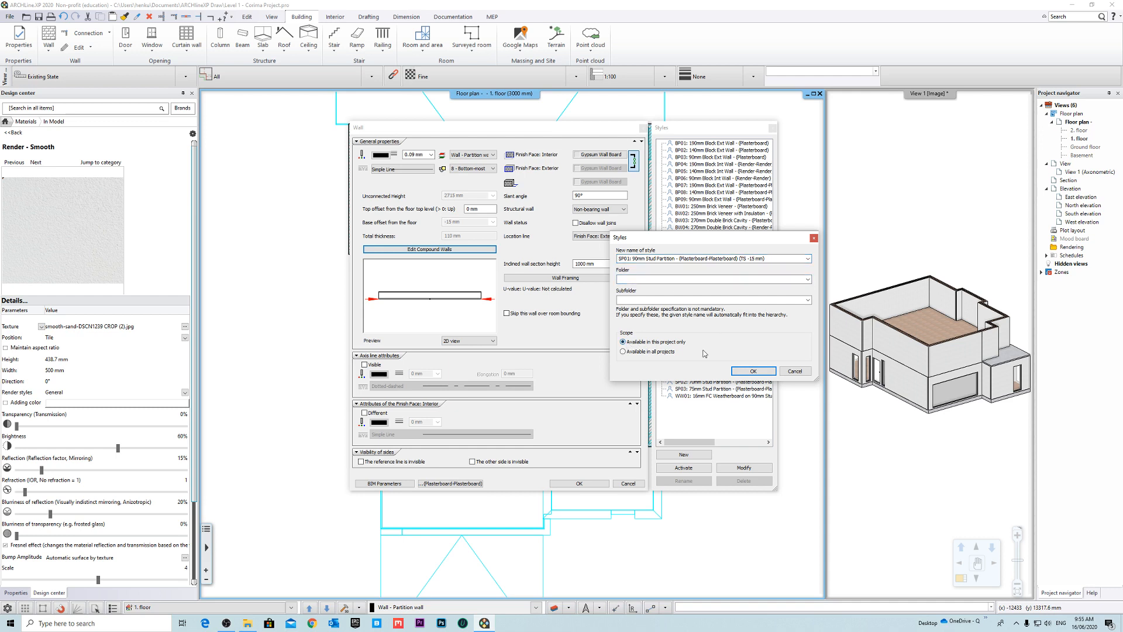
pyautogui.click(751, 372)
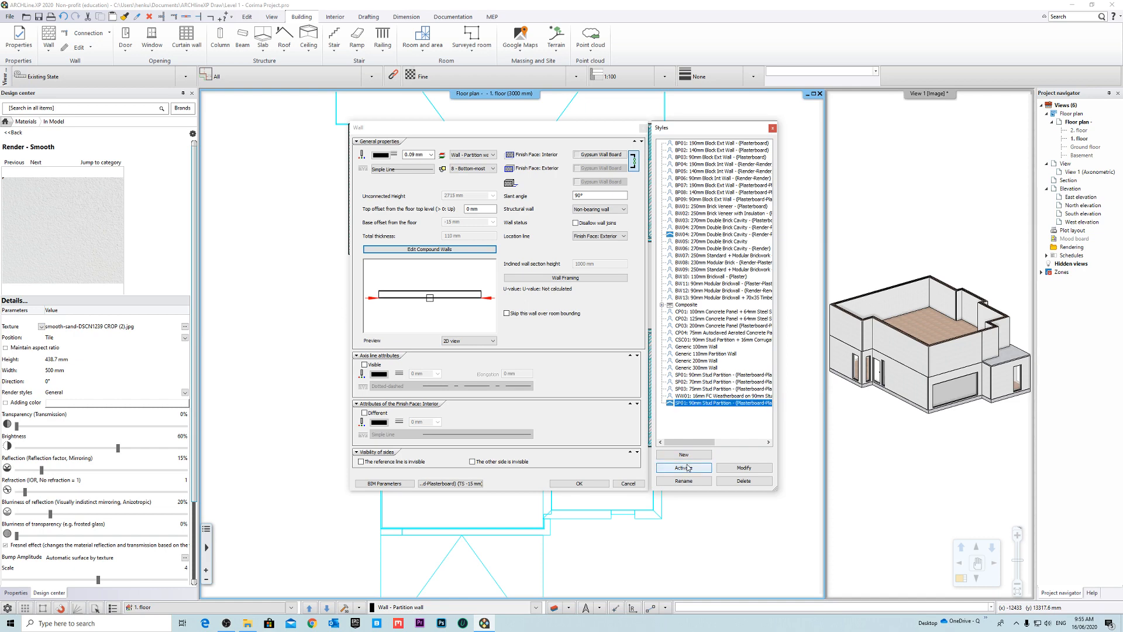
pyautogui.click(579, 483)
# Step: Draw a partition about 5057 mm long along the bedroom side of the stairs, from the left outer wall to the stair's end, flipping its orientation to match the plan
pyautogui.scroll(6, 410, 328)
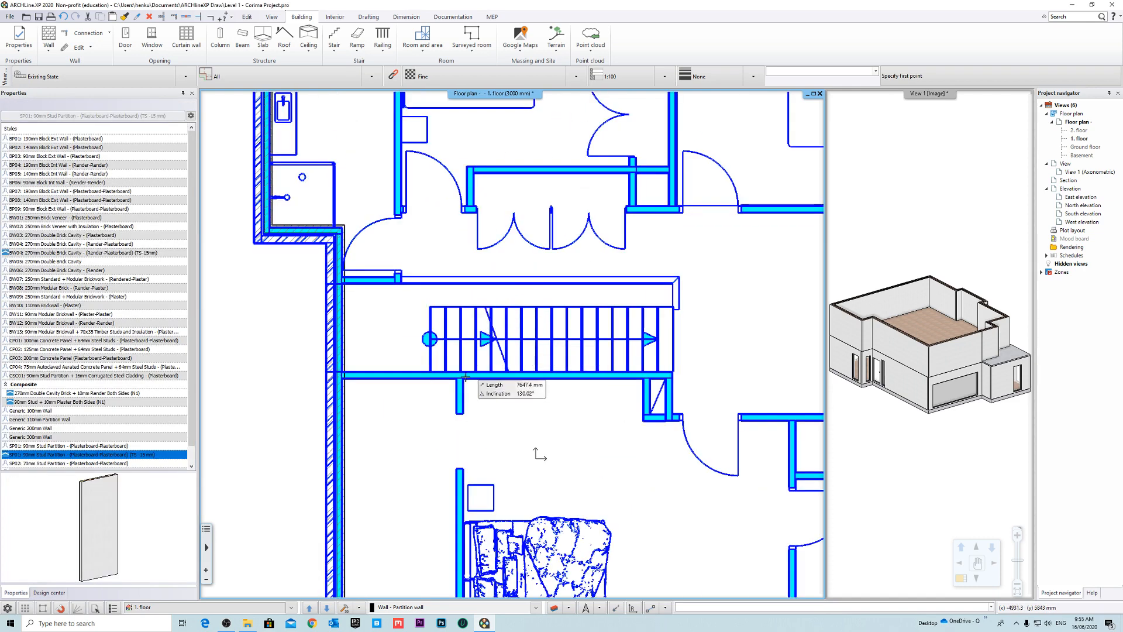
pyautogui.scroll(4, 404, 327)
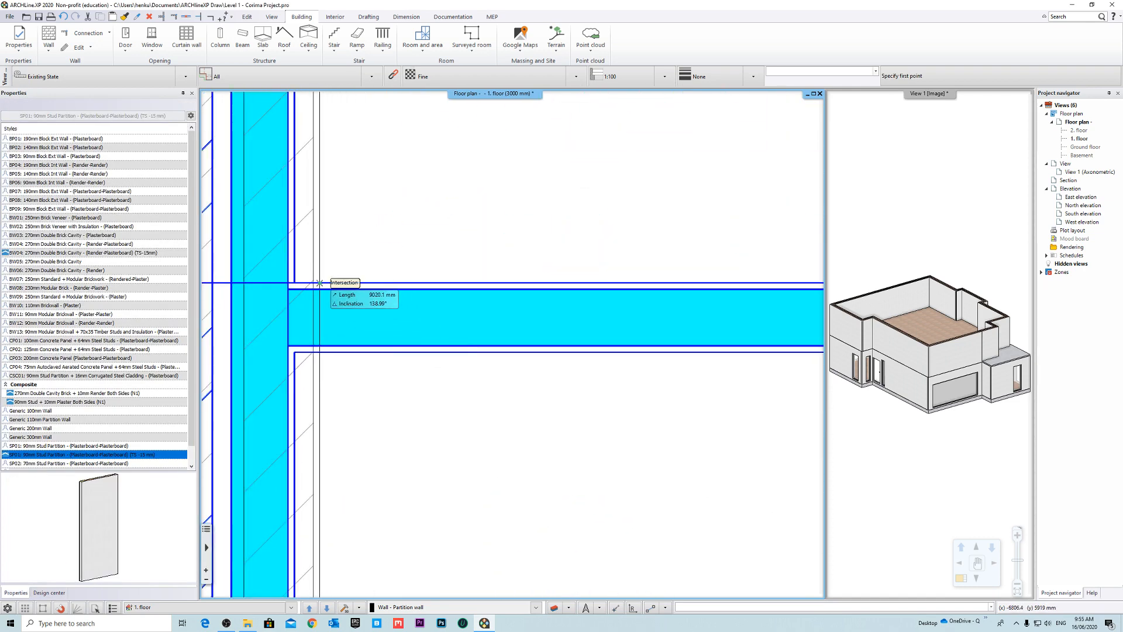
pyautogui.click(321, 282)
pyautogui.press('F5')
pyautogui.press('F5')
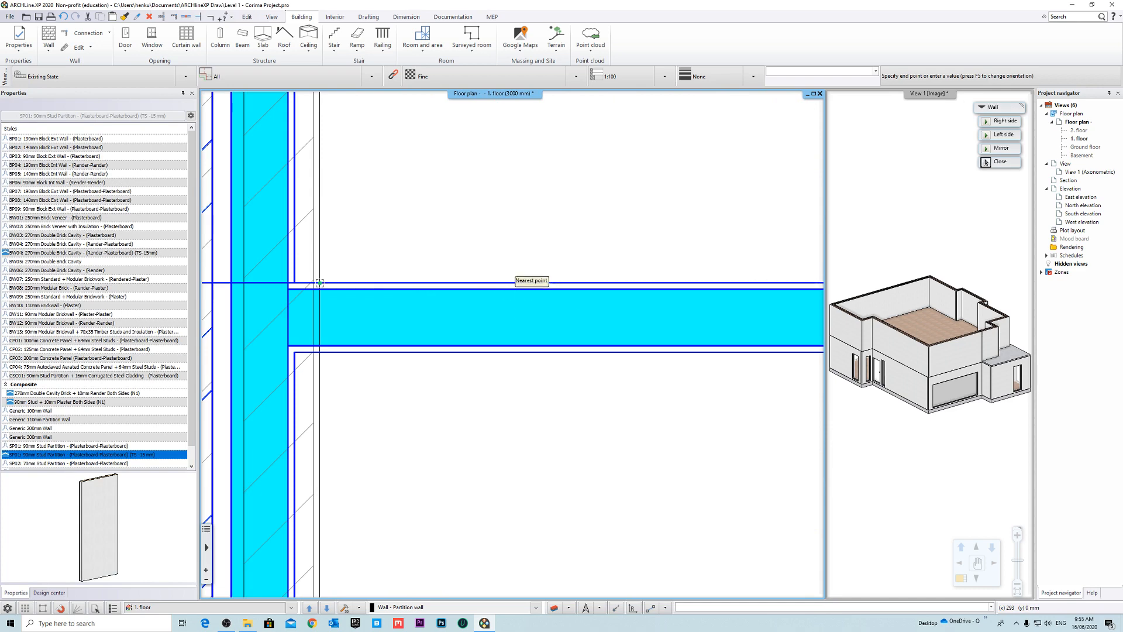
pyautogui.moveTo(673, 296); pyautogui.dragTo(409, 295, button='middle')
pyautogui.scroll(-6, 744, 342)
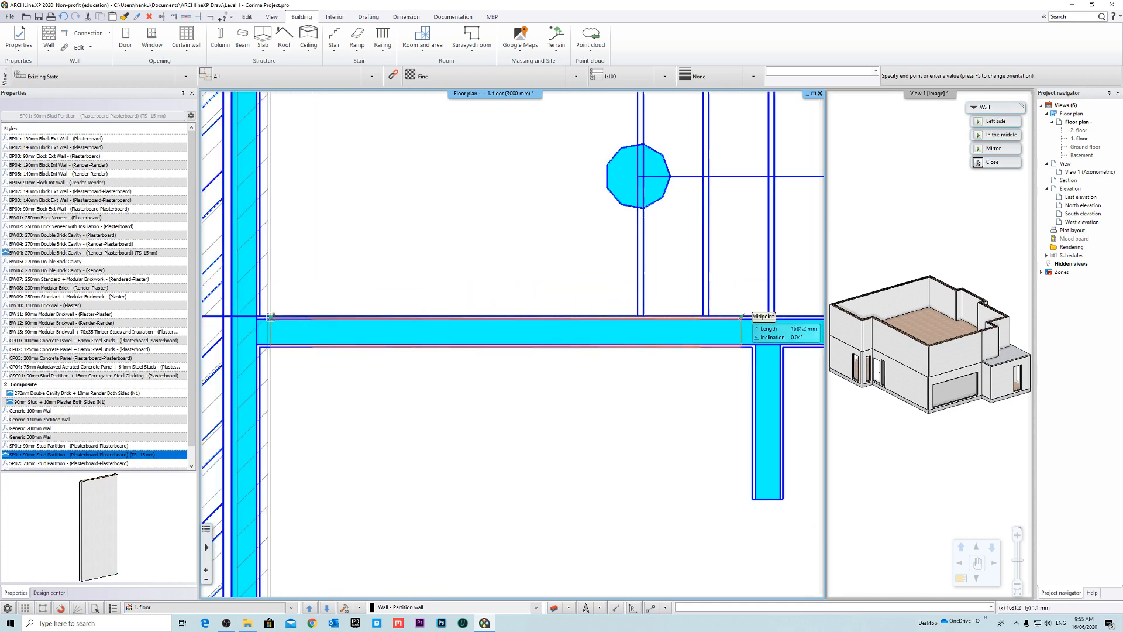
pyautogui.scroll(8, 744, 342)
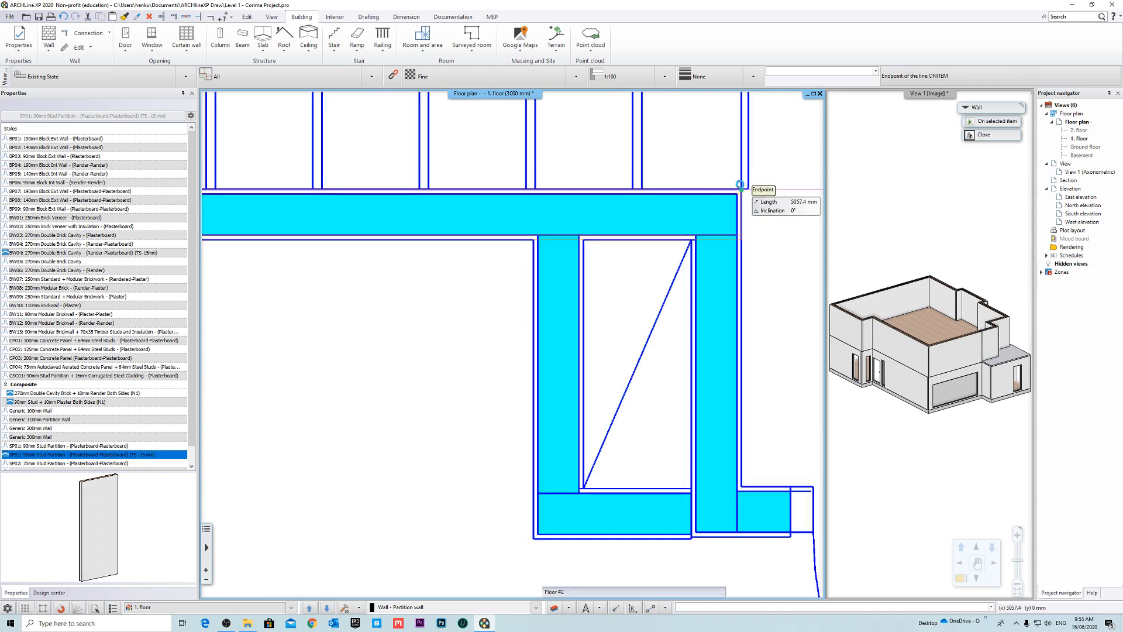
pyautogui.click(739, 185)
# Step: Draw a partition about 652 mm down from the stair wall's end, and another from there across the bedroom door to the right outer wall
pyautogui.scroll(-4, 526, 316)
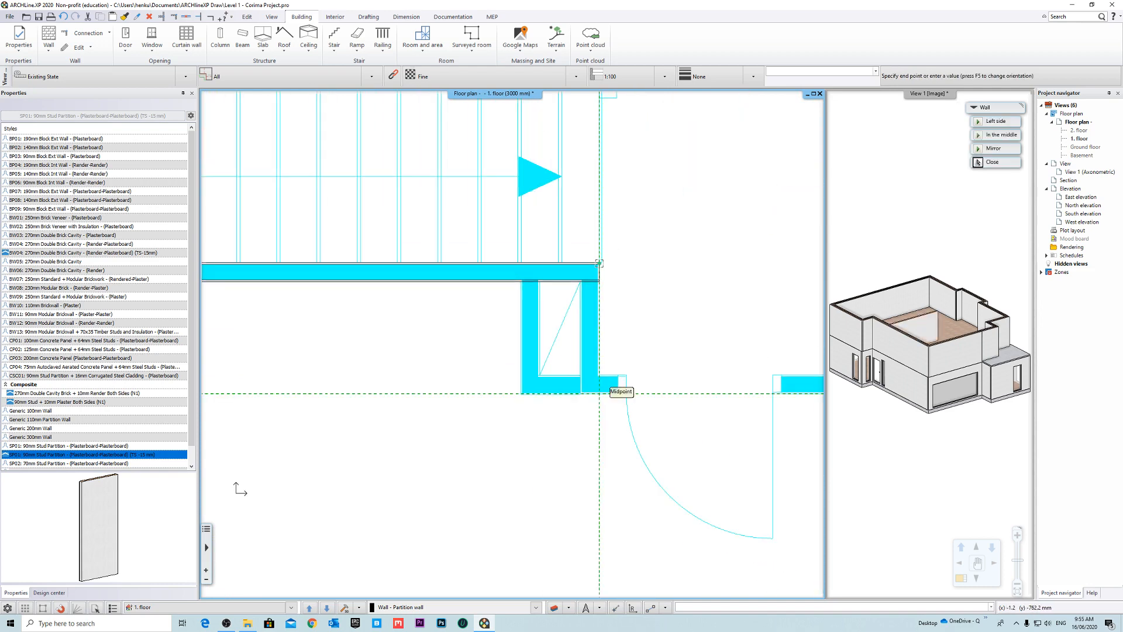
pyautogui.click(599, 393)
pyautogui.scroll(5, 598, 393)
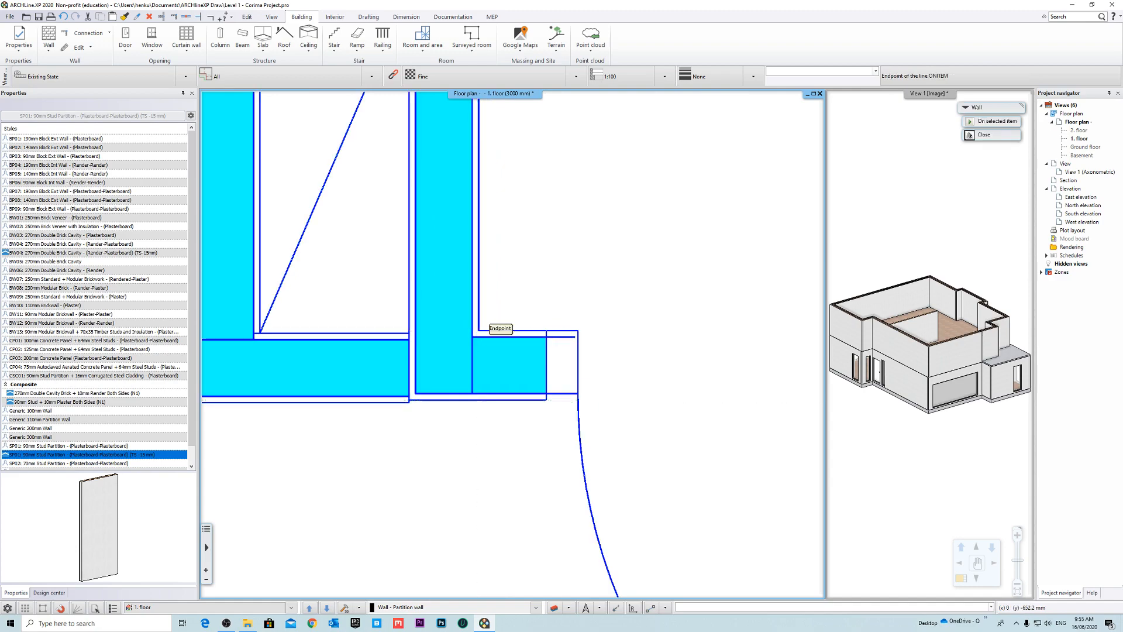
pyautogui.click(479, 331)
pyautogui.scroll(-4, 478, 330)
pyautogui.scroll(3, 722, 345)
pyautogui.click(702, 334)
pyautogui.scroll(-4, 682, 460)
pyautogui.scroll(3, 506, 369)
# Step: Draw the partition between the main bedroom and its closet area, from the outer wall corner up to the hall partition, with adjusted orientation
pyautogui.click(471, 404)
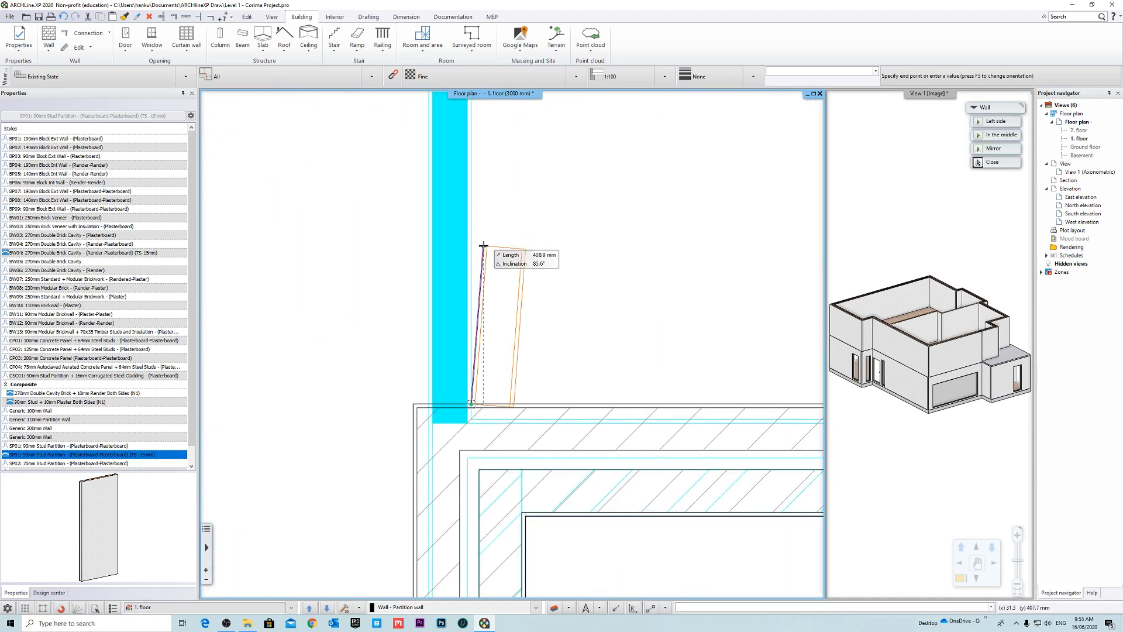
pyautogui.press('F5')
pyautogui.scroll(-5, 483, 246)
pyautogui.scroll(3, 507, 248)
pyautogui.click(507, 248)
pyautogui.scroll(-5, 760, 377)
pyautogui.scroll(6, 465, 322)
# Step: Draw the short partition stub below the stair wall and the freestanding partition behind the main bedroom's bed
pyautogui.click(546, 271)
pyautogui.press('F5')
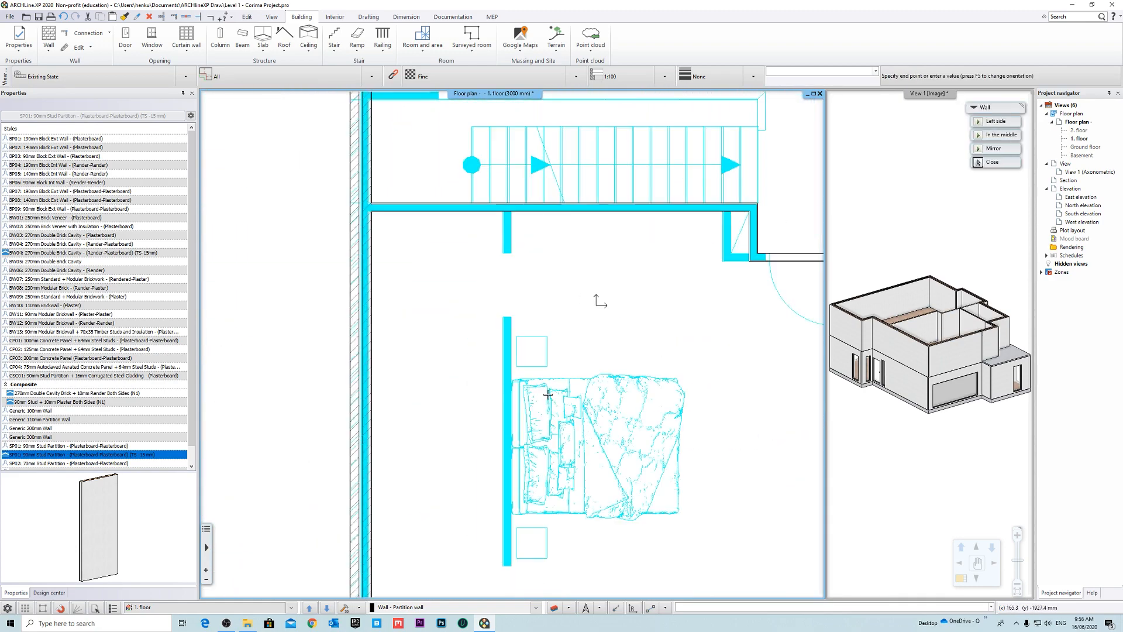
pyautogui.click(511, 253)
pyautogui.scroll(5, 514, 329)
pyautogui.click(494, 256)
pyautogui.scroll(-6, 497, 275)
pyautogui.scroll(5, 506, 374)
pyautogui.click(498, 187)
# Step: Draw the partition between the bathroom and the adjacent bedroom, from the upper outer wall down past the bathroom door
pyautogui.scroll(-5, 515, 444)
pyautogui.scroll(3, 497, 106)
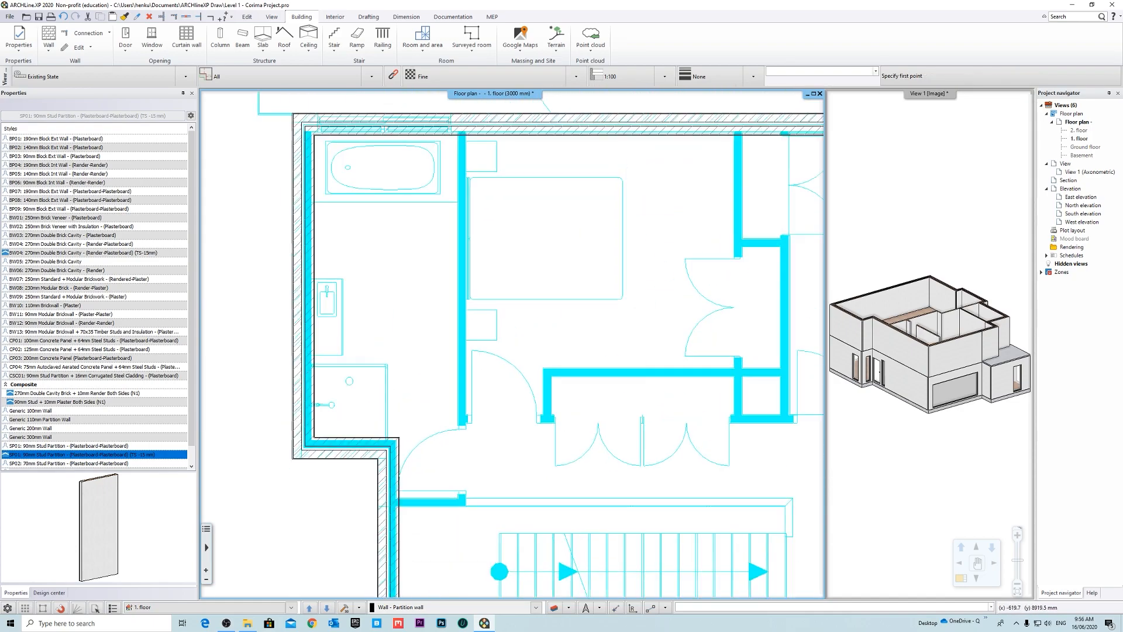
pyautogui.scroll(3, 468, 97)
pyautogui.click(464, 243)
pyautogui.scroll(-5, 465, 243)
pyautogui.scroll(5, 465, 444)
pyautogui.scroll(-4, 509, 263)
pyautogui.scroll(4, 509, 333)
# Step: Draw the short partition below the bathroom door, from the left outer wall to the end of the bathroom partition
pyautogui.click(484, 393)
pyautogui.scroll(-3, 513, 342)
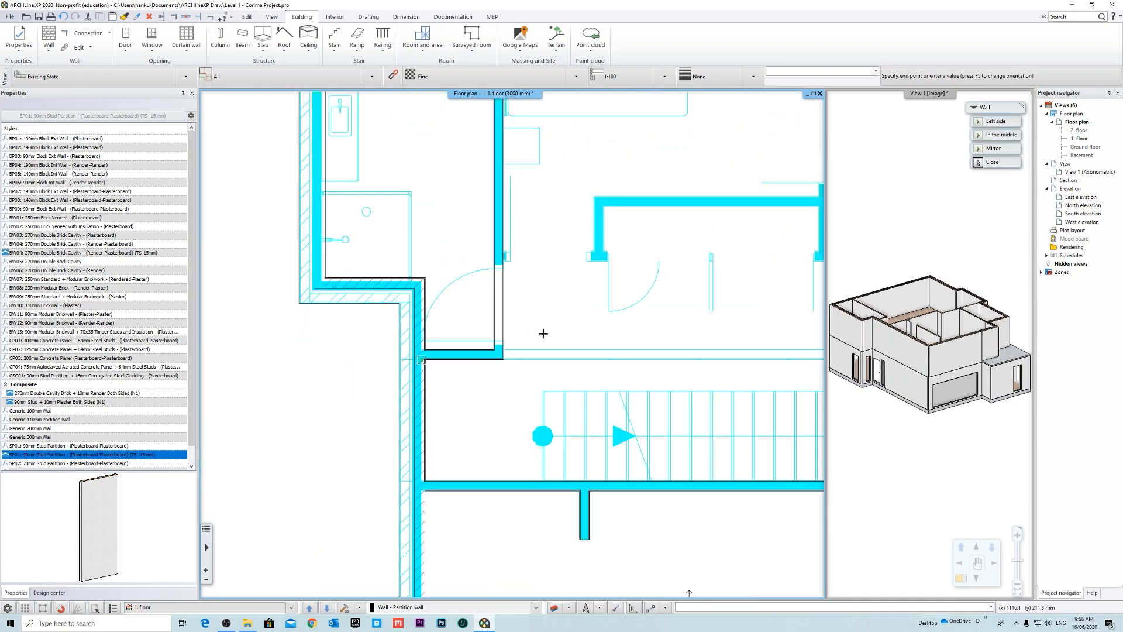
pyautogui.scroll(-4, 544, 334)
pyautogui.scroll(5, 643, 327)
pyautogui.click(494, 358)
# Step: Draw the long hall partition below the two upper bedrooms, from the bathroom partition to the right outer wall
pyautogui.scroll(-5, 495, 358)
pyautogui.scroll(4, 304, 351)
pyautogui.click(368, 317)
pyautogui.scroll(-4, 369, 351)
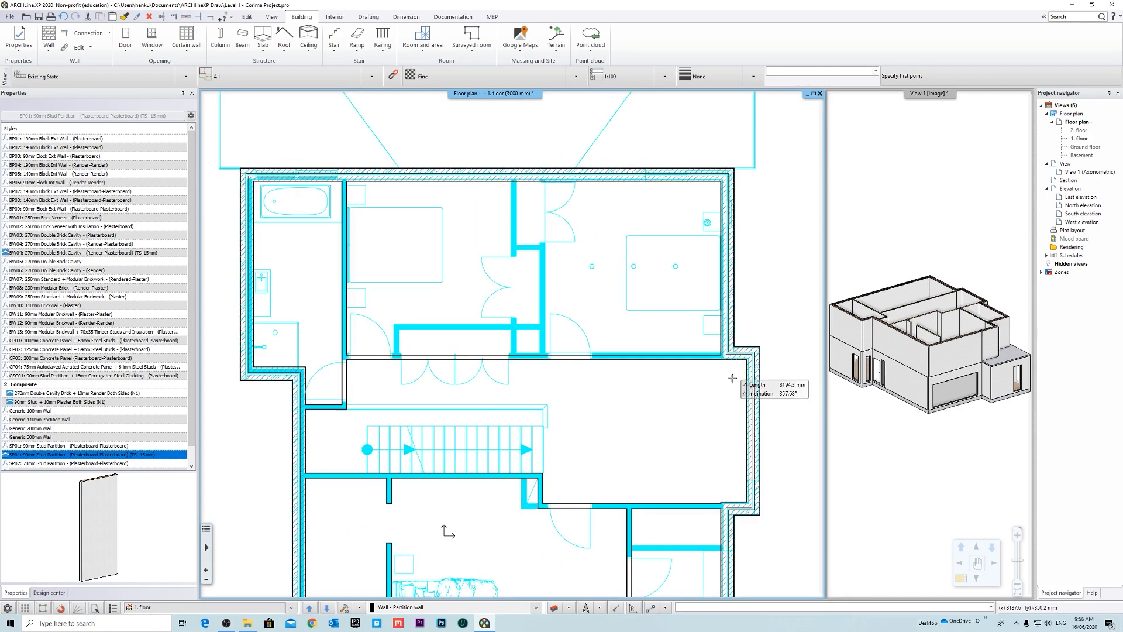
# Step: Draw the left side partition of the hall closet, from the hall wall up to the closet's back corner
pyautogui.scroll(5, 392, 354)
pyautogui.click(415, 355)
pyautogui.click(416, 211)
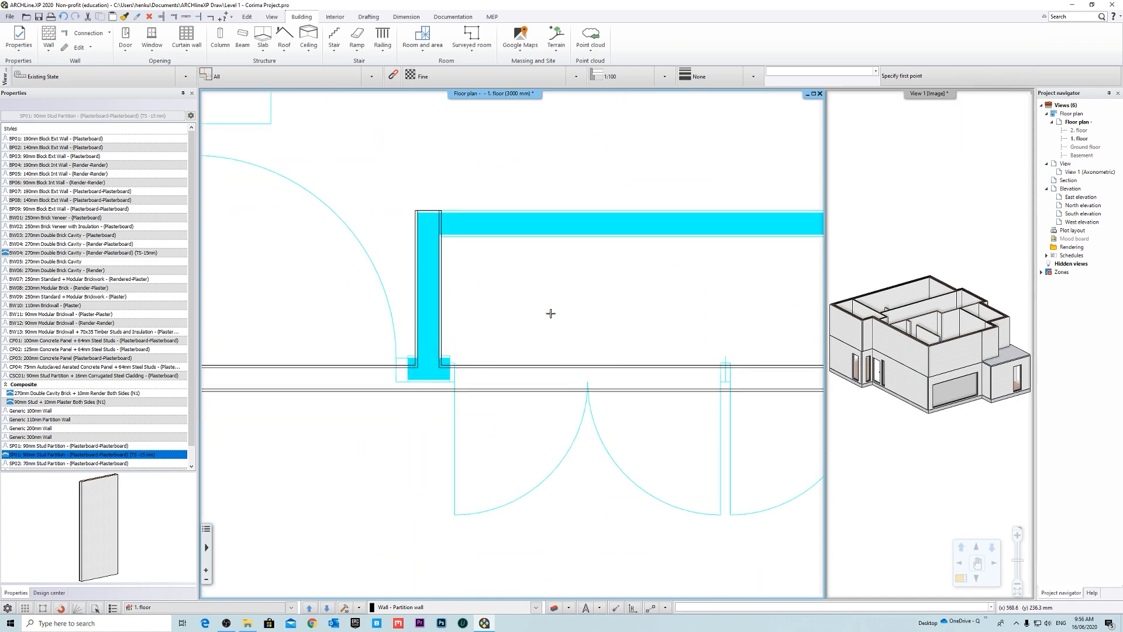
# Step: Draw a partition about 3663 mm long from the upper outer wall to the hall wall, along the middle bedroom's wardrobe doors
pyautogui.scroll(-5, 549, 314)
pyautogui.scroll(5, 626, 369)
pyautogui.scroll(-3, 476, 398)
pyautogui.scroll(3, 476, 252)
pyautogui.scroll(-4, 531, 494)
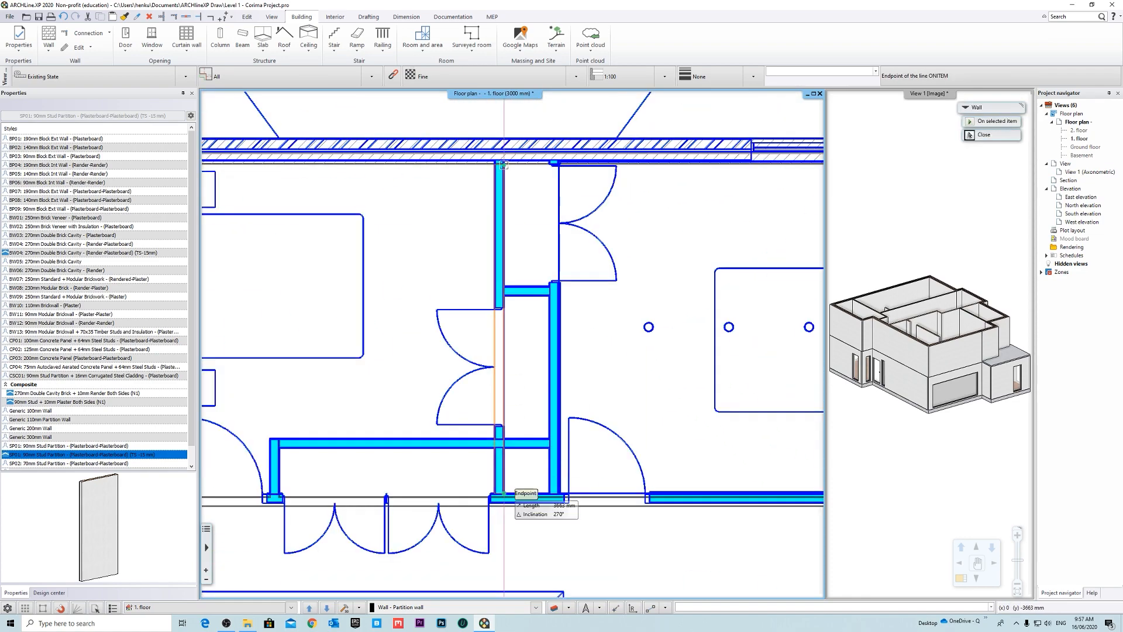
pyautogui.scroll(3, 539, 370)
pyautogui.scroll(3, 372, 256)
pyautogui.click(373, 256)
# Step: Draw a partition about 600 mm long continuing the hall closet's back wall across to the right bedroom's wardrobe wall line
pyautogui.scroll(-4, 527, 316)
pyautogui.click(756, 319)
pyautogui.click(447, 323)
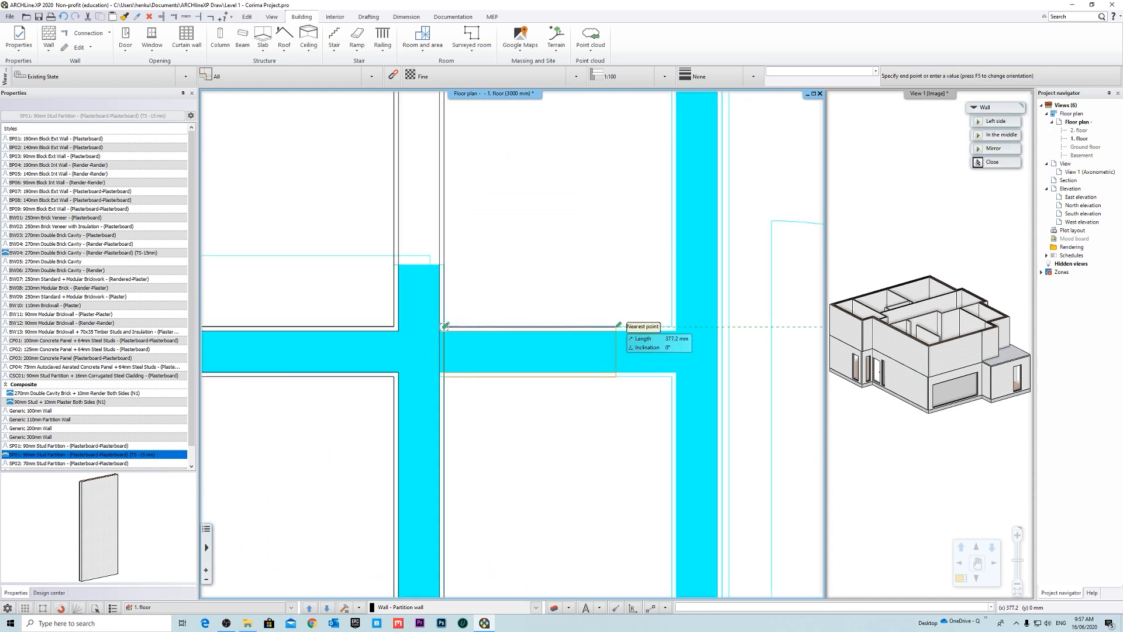
pyautogui.click(672, 324)
# Step: Draw a short dividing partition between the two bedrooms' wardrobes, from the middle bedroom's wardrobe wall to the right bedroom's wall line
pyautogui.scroll(-4, 541, 361)
pyautogui.scroll(4, 431, 184)
pyautogui.click(348, 263)
pyautogui.press('F5')
pyautogui.click(602, 263)
pyautogui.press('Return')
pyautogui.scroll(-3, 606, 263)
pyautogui.scroll(4, 598, 212)
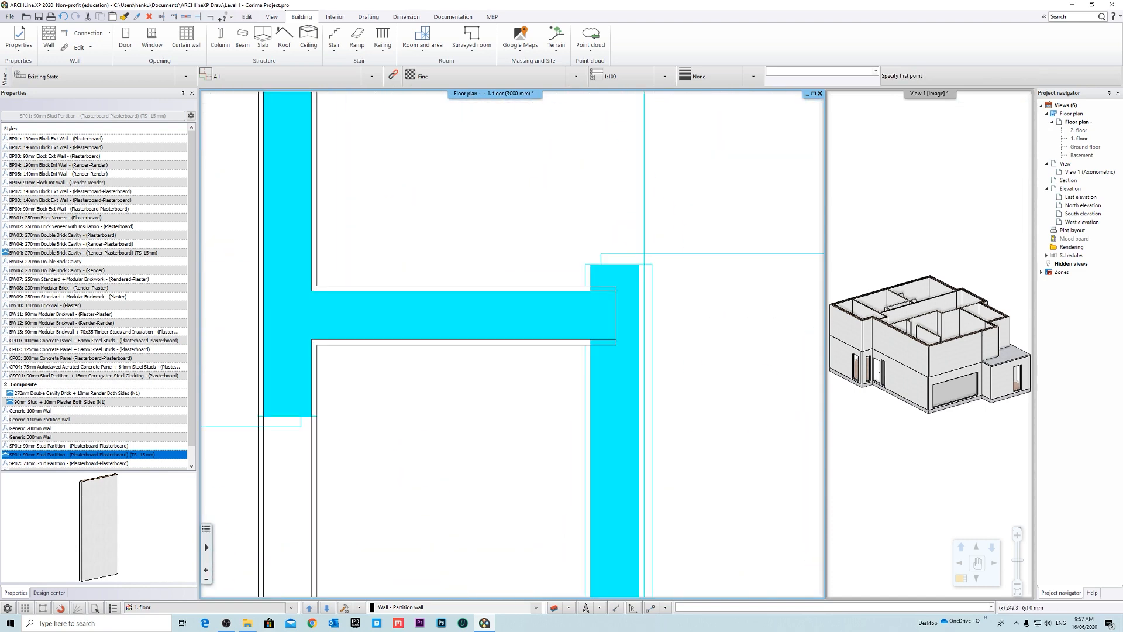
# Step: Draw the right bedroom's left partition along the reference line, from the hall wall up to the upper outer wall
pyautogui.scroll(-4, 512, 344)
pyautogui.moveTo(554, 421); pyautogui.dragTo(578, 156, button='middle')
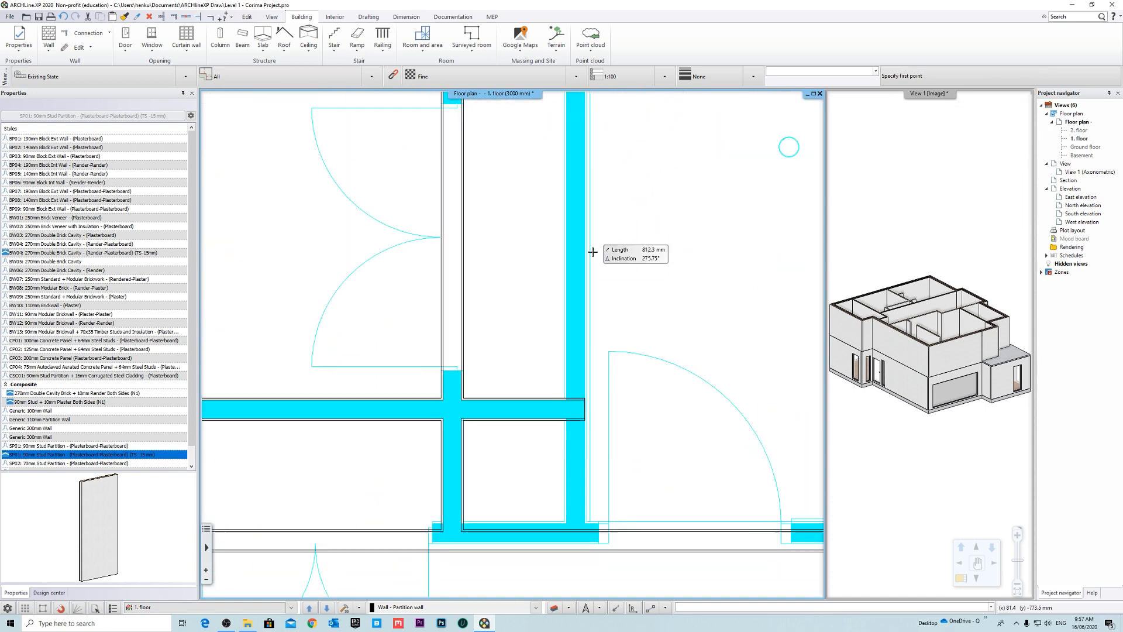
pyautogui.scroll(4, 582, 447)
pyautogui.scroll(1, 549, 426)
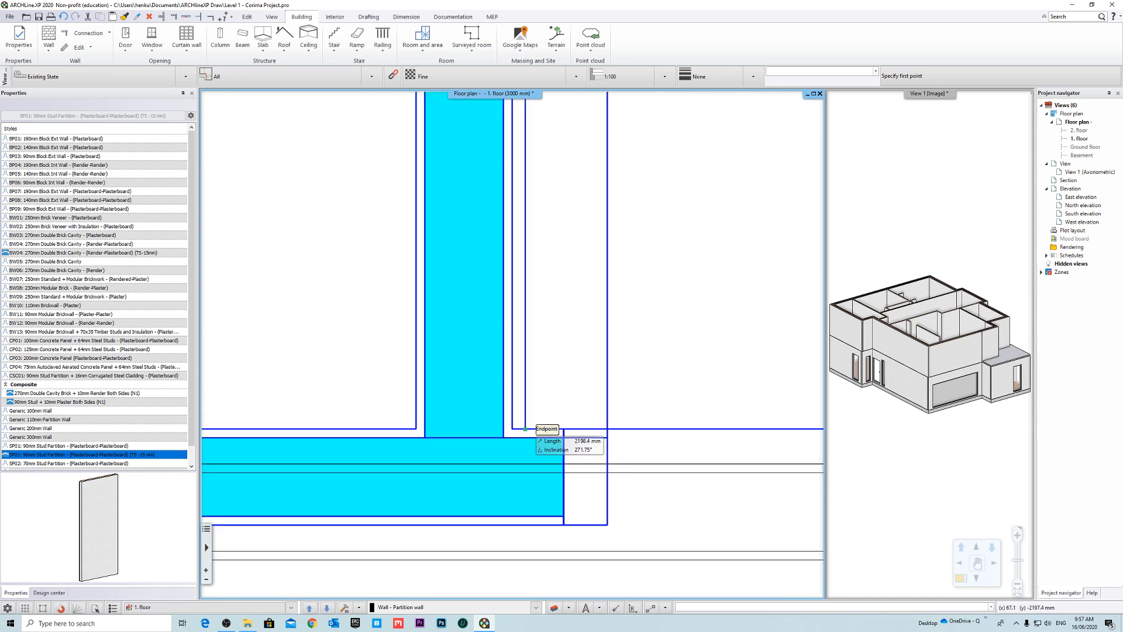
pyautogui.click(525, 429)
pyautogui.press('Escape')
pyautogui.scroll(-1, 525, 345)
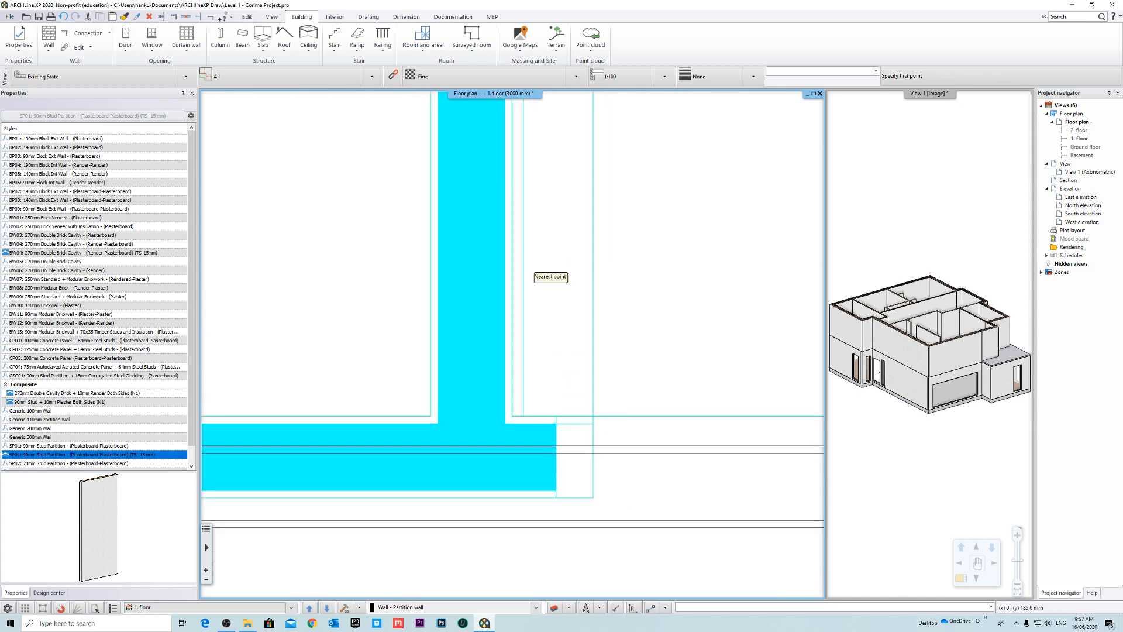
pyautogui.click(512, 417)
pyautogui.moveTo(525, 130); pyautogui.dragTo(525, 196, button='middle')
pyautogui.scroll(-3, 515, 466)
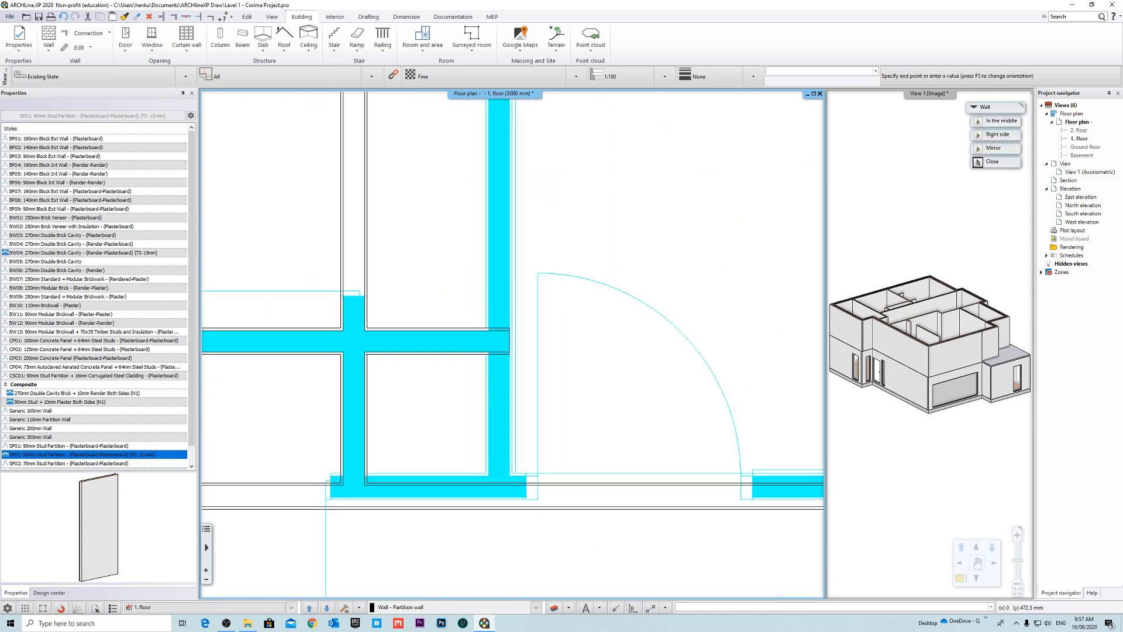
pyautogui.press('shift')
pyautogui.moveTo(515, 411); pyautogui.dragTo(515, 436, button='middle')
pyautogui.scroll(-3, 514, 436)
pyautogui.click(528, 134)
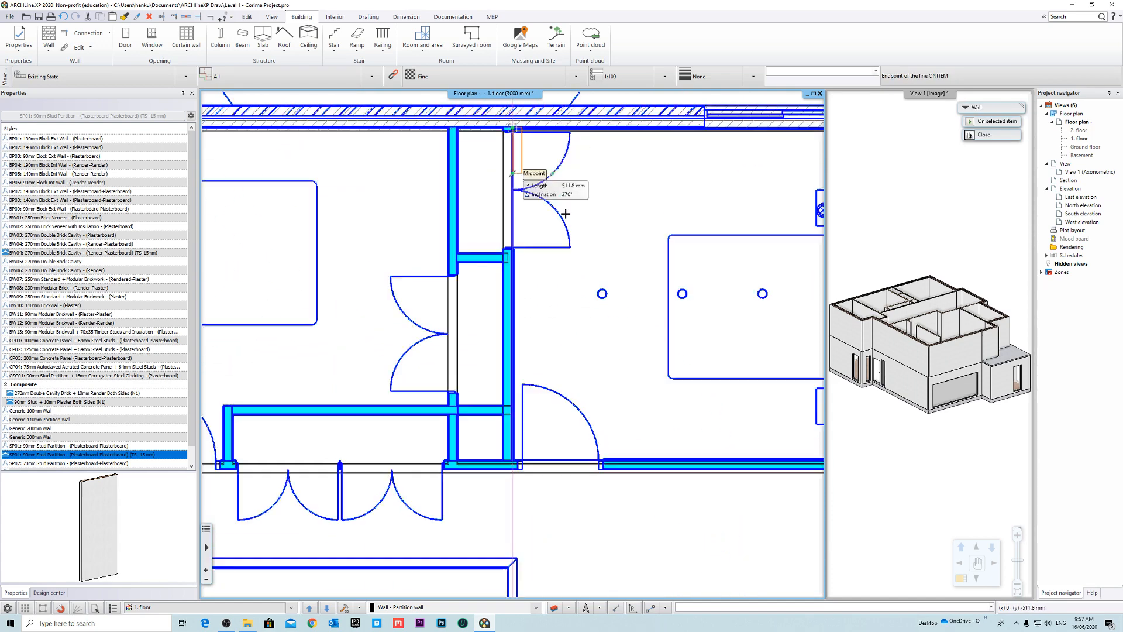
pyautogui.scroll(3, 512, 380)
pyautogui.press('Escape')
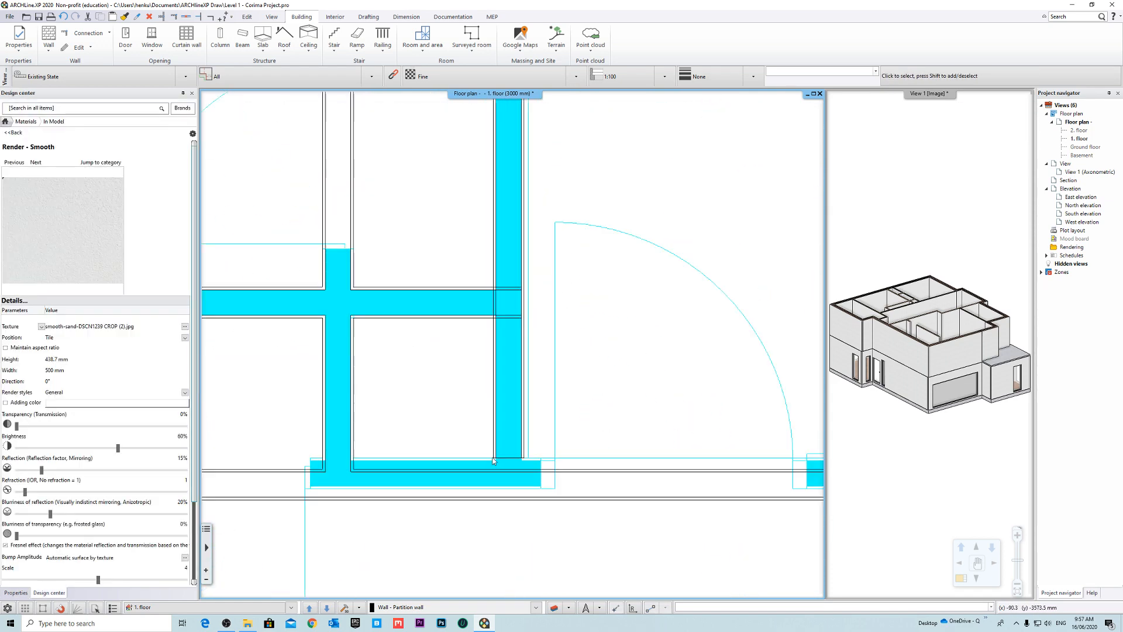
# Step: Extend the lower end of the right bedroom's left partition 100 mm into the hall wall
pyautogui.scroll(3, 503, 377)
pyautogui.click(528, 433)
pyautogui.click(544, 430)
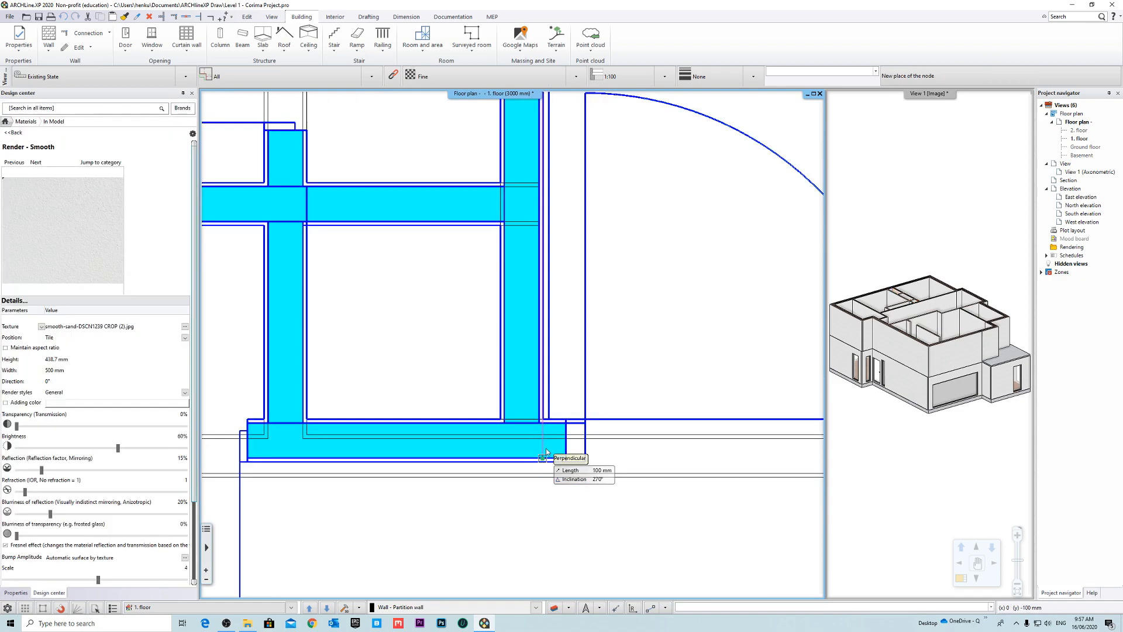
pyautogui.click(545, 458)
pyautogui.press('Escape')
pyautogui.scroll(-4, 602, 407)
pyautogui.scroll(-5, 594, 394)
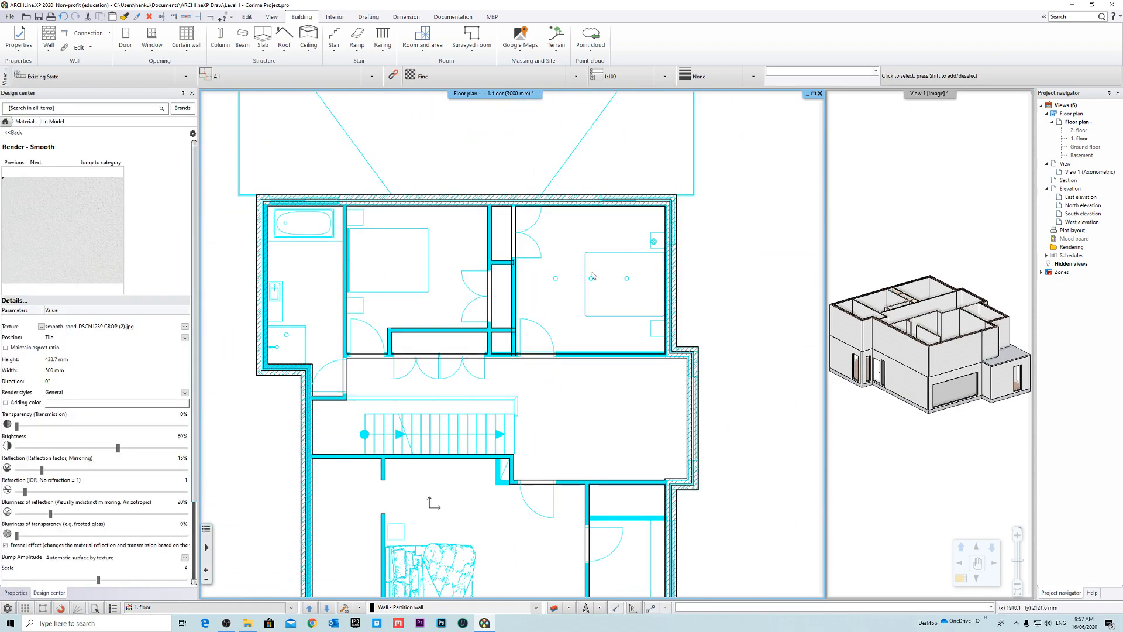
# Step: Examine the whole first-floor plan for partitions still missing against the reference drawing
pyautogui.scroll(4, 524, 344)
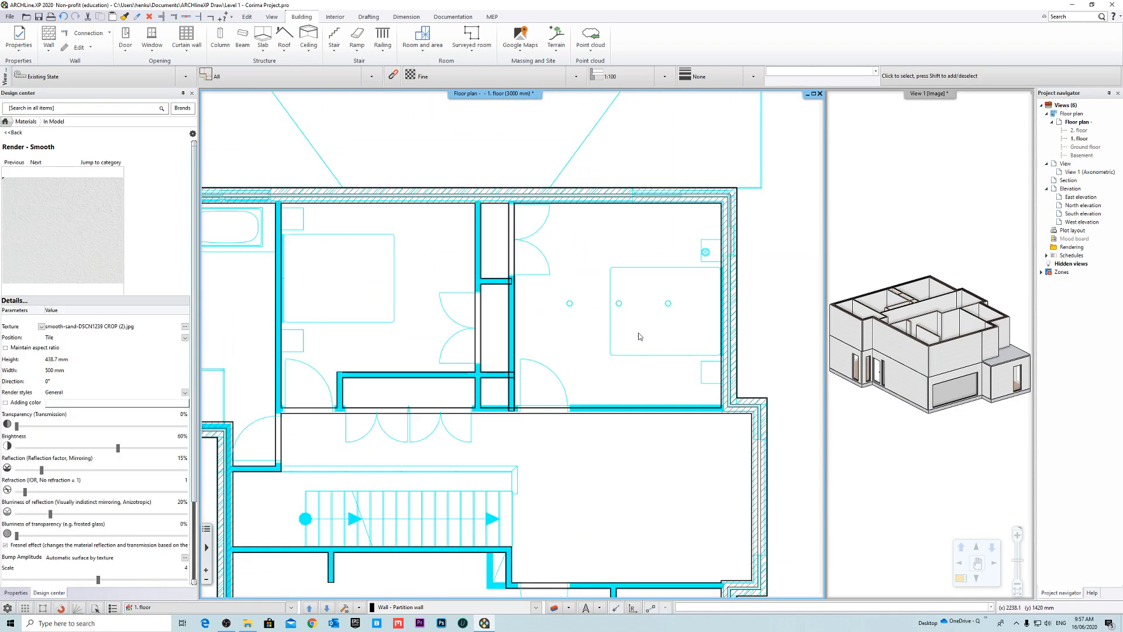
pyautogui.scroll(-4, 640, 335)
pyautogui.scroll(4, 630, 446)
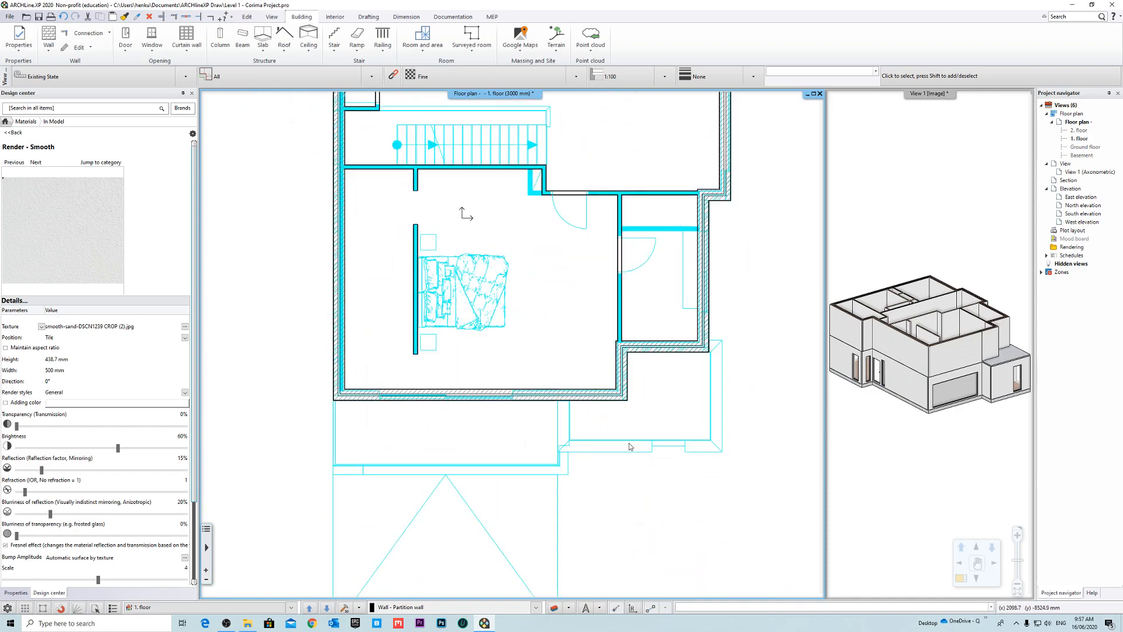
pyautogui.moveTo(629, 443); pyautogui.dragTo(489, 511, button='middle')
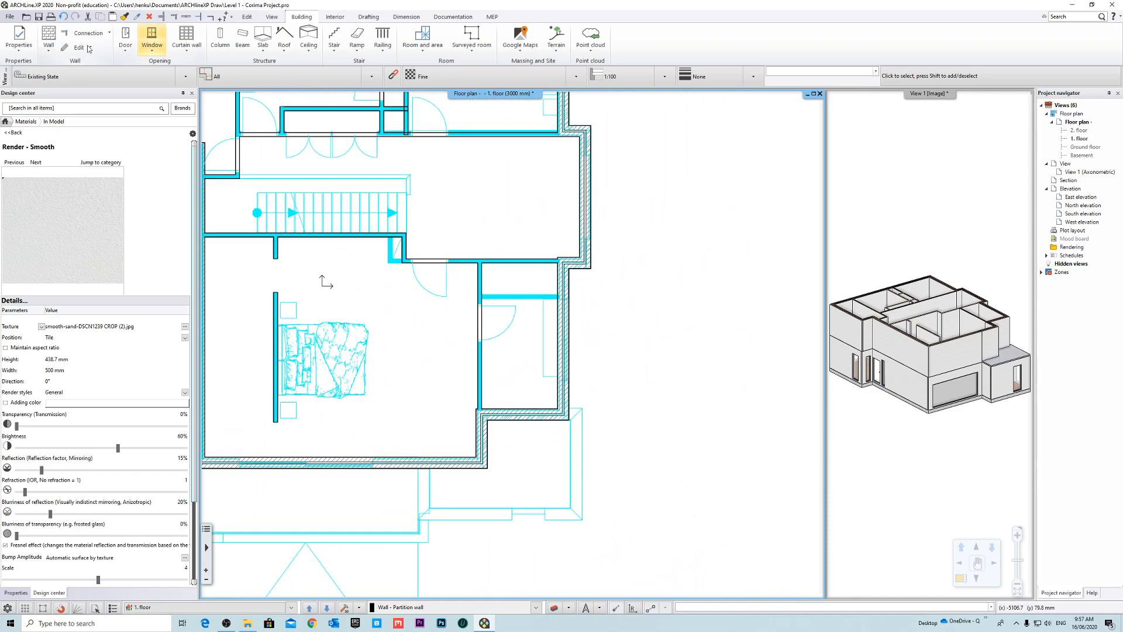
pyautogui.click(49, 38)
pyautogui.moveTo(546, 334); pyautogui.dragTo(650, 415, button='middle')
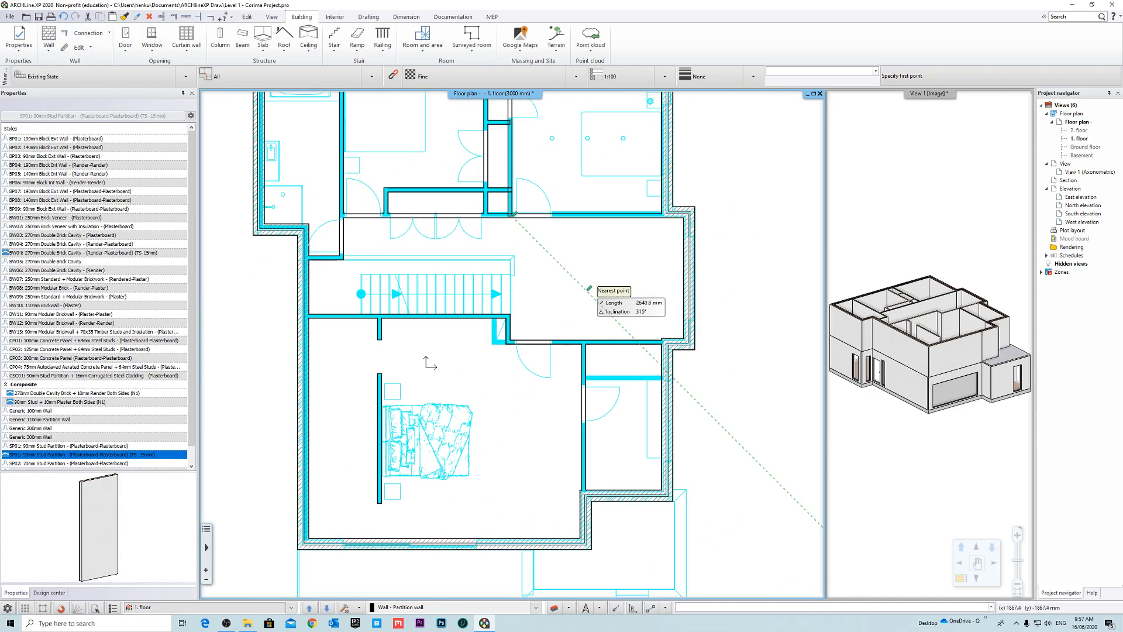
pyautogui.moveTo(658, 327); pyautogui.dragTo(746, 322, button='middle')
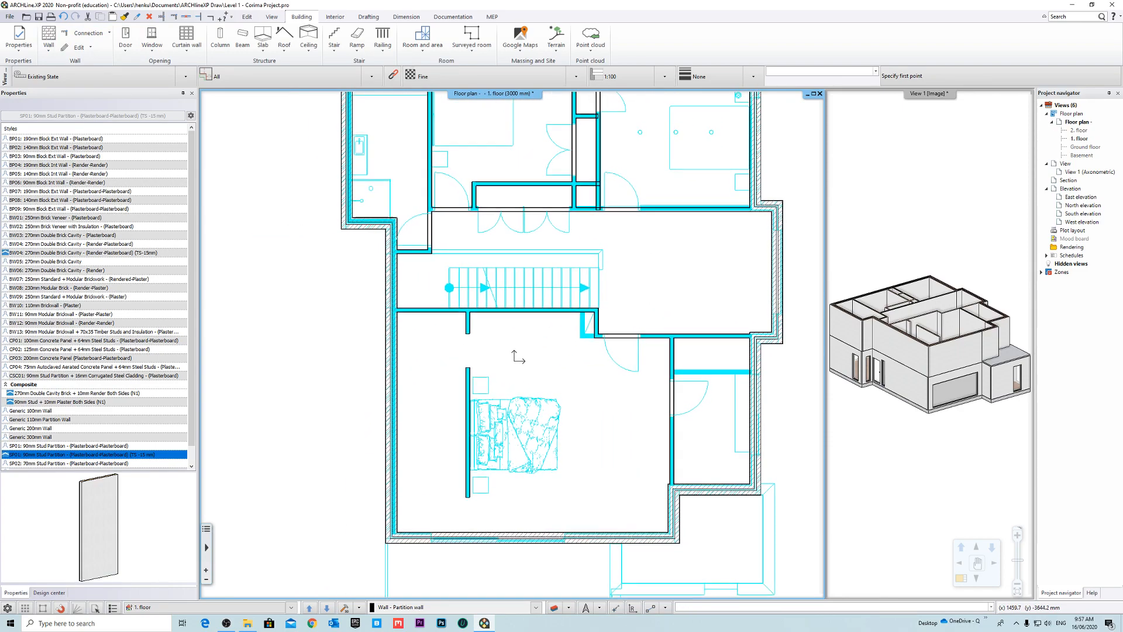
pyautogui.moveTo(518, 357); pyautogui.dragTo(496, 440, button='middle')
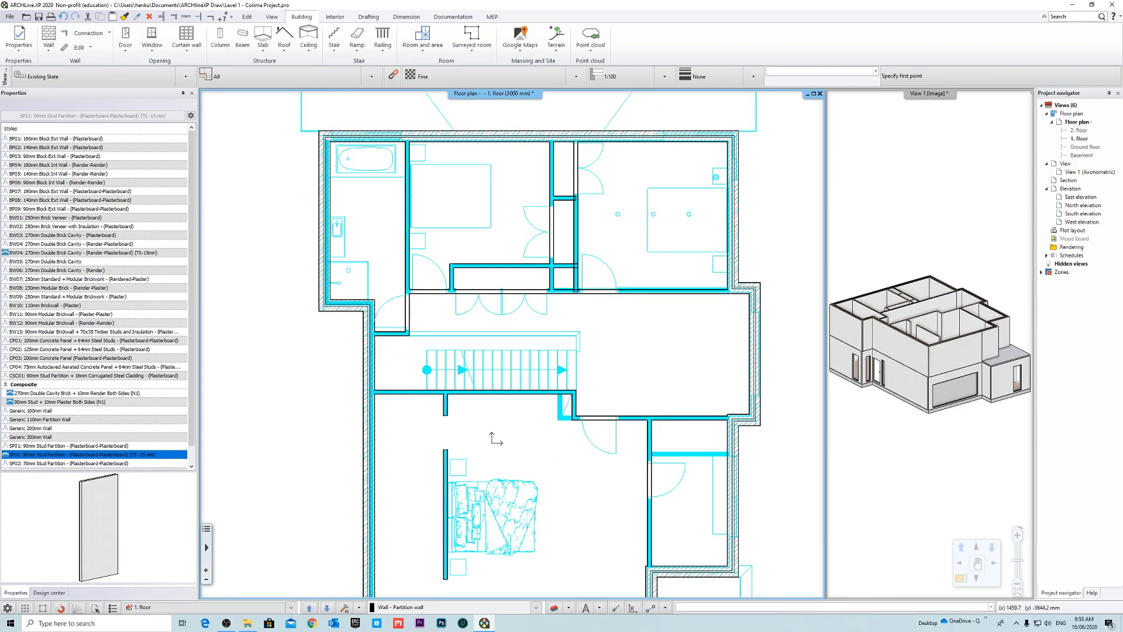
pyautogui.moveTo(631, 436); pyautogui.dragTo(594, 427, button='middle')
pyautogui.press('Escape')
pyautogui.scroll(-4, 486, 255)
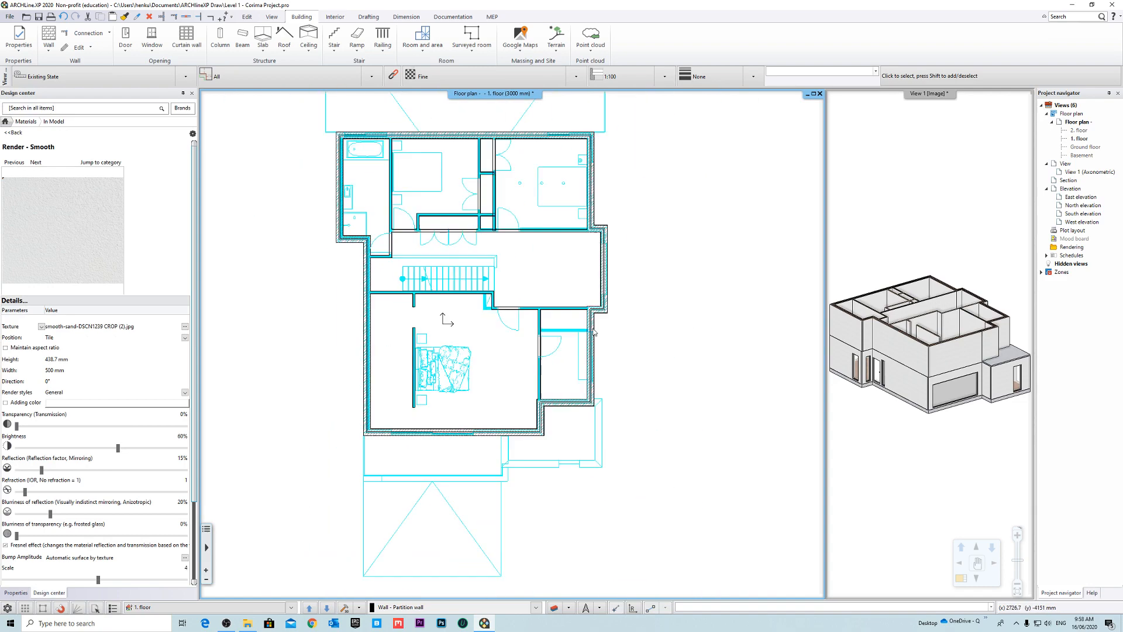
pyautogui.click(475, 516)
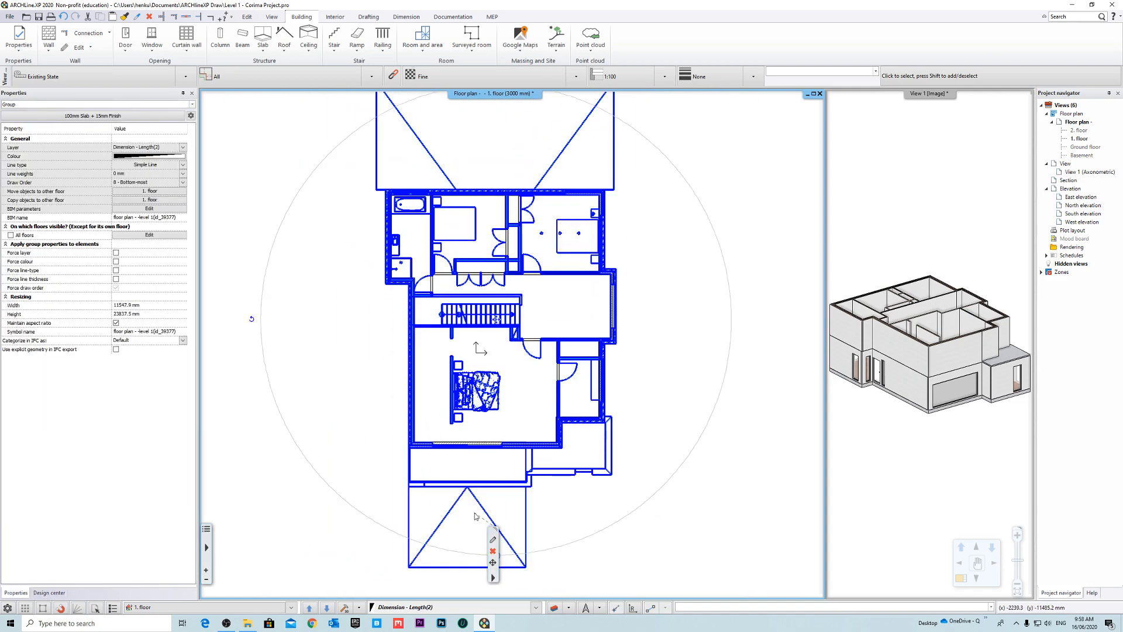
pyautogui.scroll(-2, 597, 441)
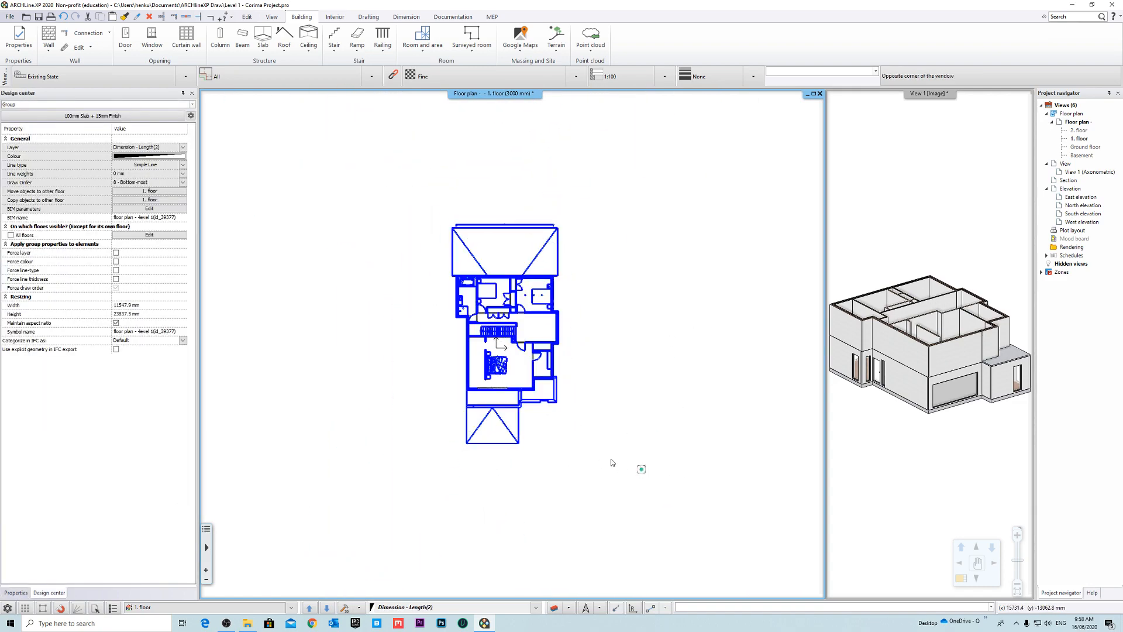
pyautogui.scroll(2, 624, 358)
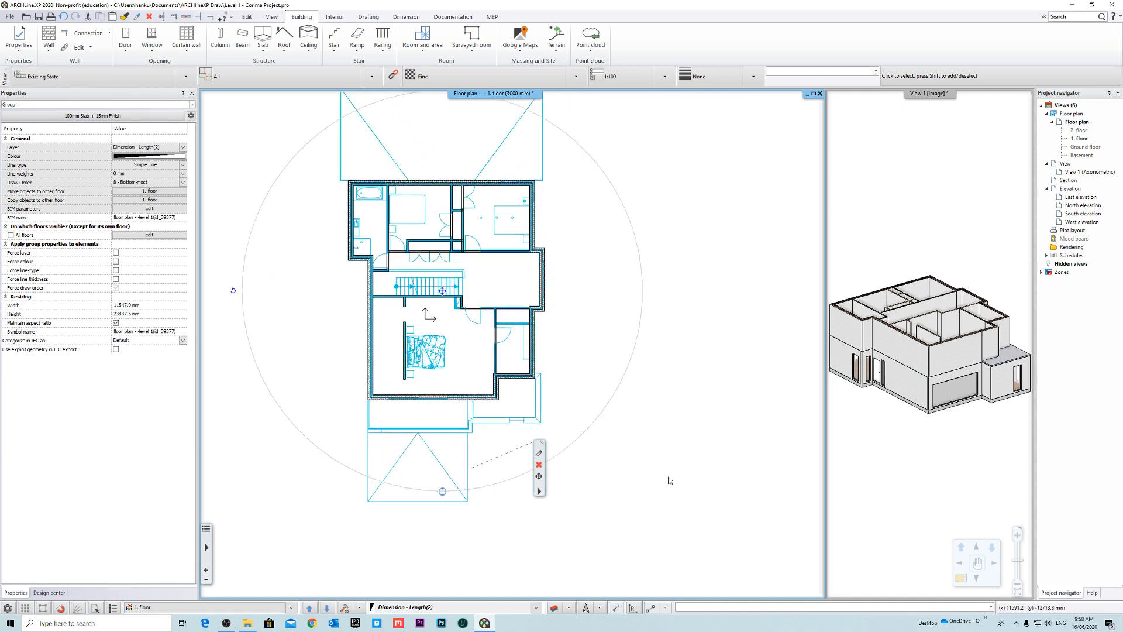
pyautogui.press('Escape')
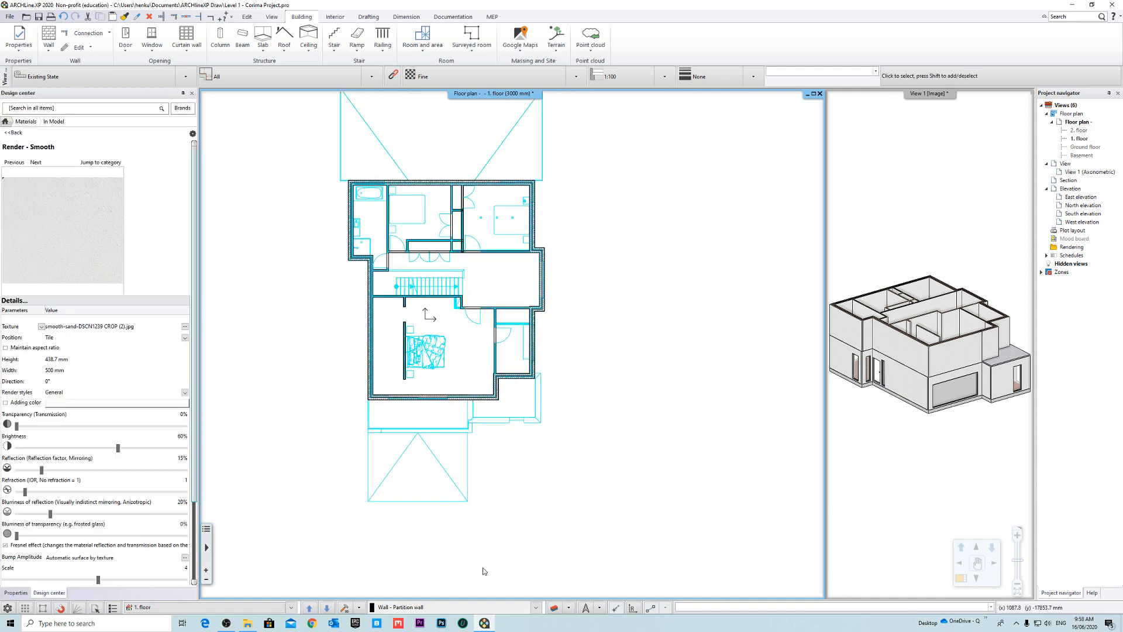
# Step: Turn off all layers in the Corima - 1-100 Level 1 filter to hide the reference drawing
pyautogui.click(556, 609)
pyautogui.moveTo(594, 125); pyautogui.dragTo(672, 232)
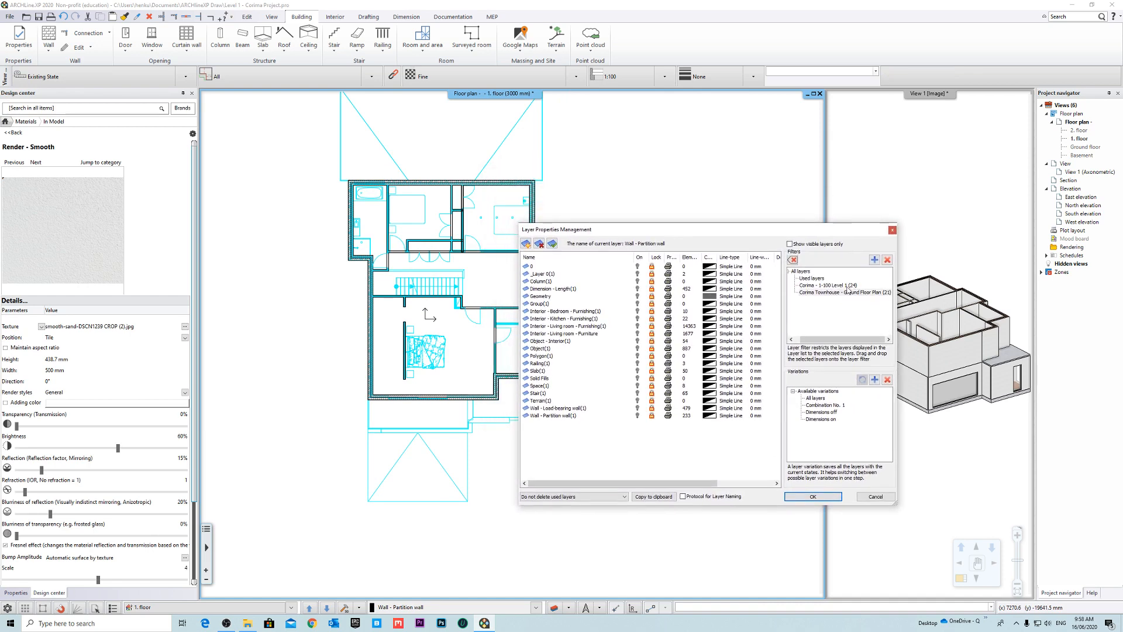
pyautogui.click(847, 286)
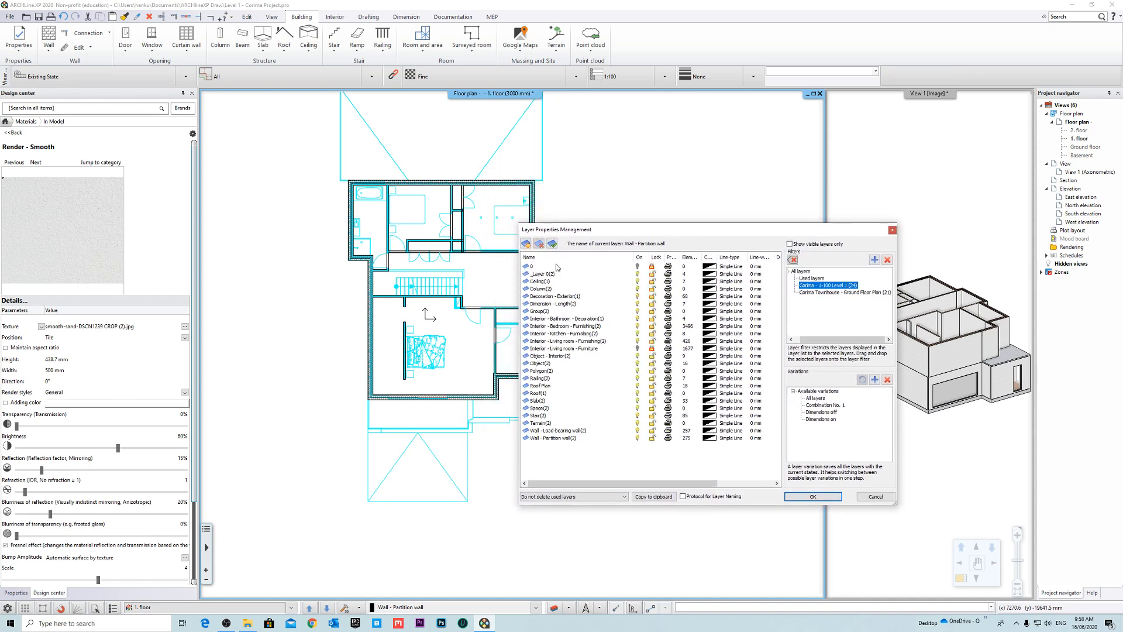
pyautogui.keyDown('shift'); pyautogui.click(571, 437); pyautogui.keyUp('shift')
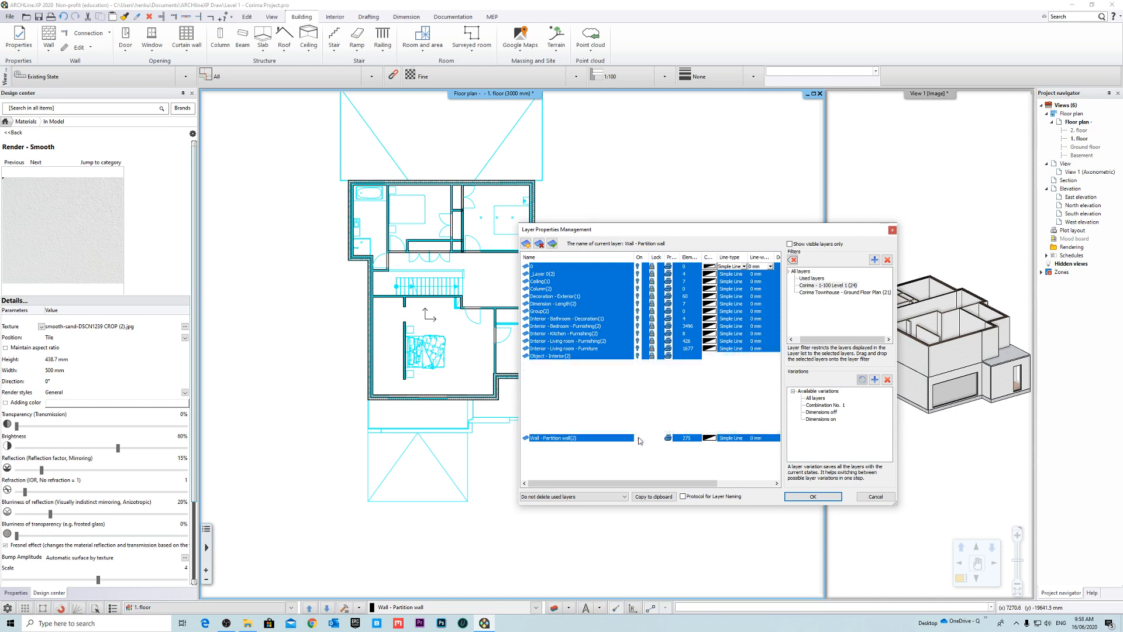
pyautogui.click(813, 496)
# Step: Shorten the short partition in line with the hall closet's back wall so it stops before the right bedroom's left wall
pyautogui.scroll(6, 564, 372)
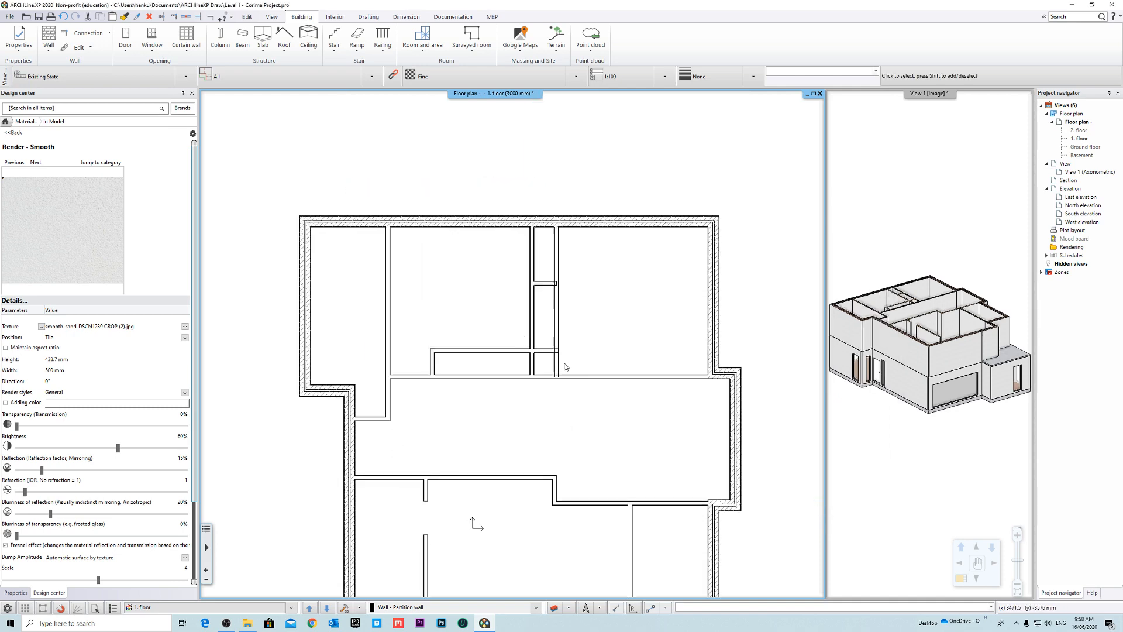
pyautogui.click(591, 382)
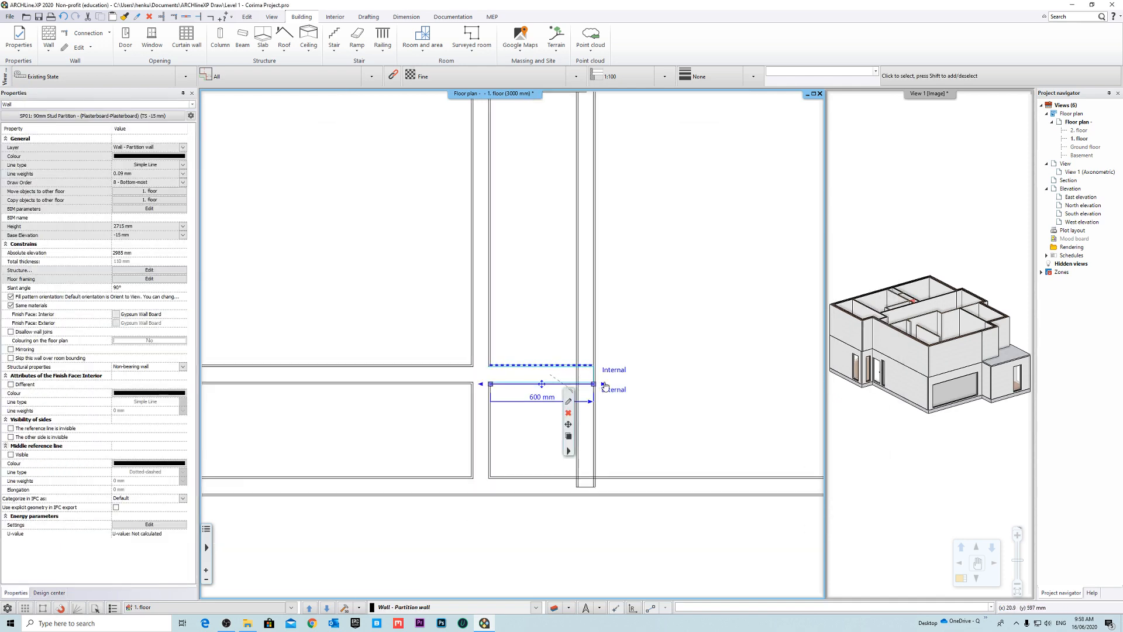
pyautogui.click(603, 383)
pyautogui.click(563, 382)
pyautogui.click(619, 401)
pyautogui.scroll(-4, 619, 401)
pyautogui.moveTo(539, 240); pyautogui.dragTo(549, 297, button='middle')
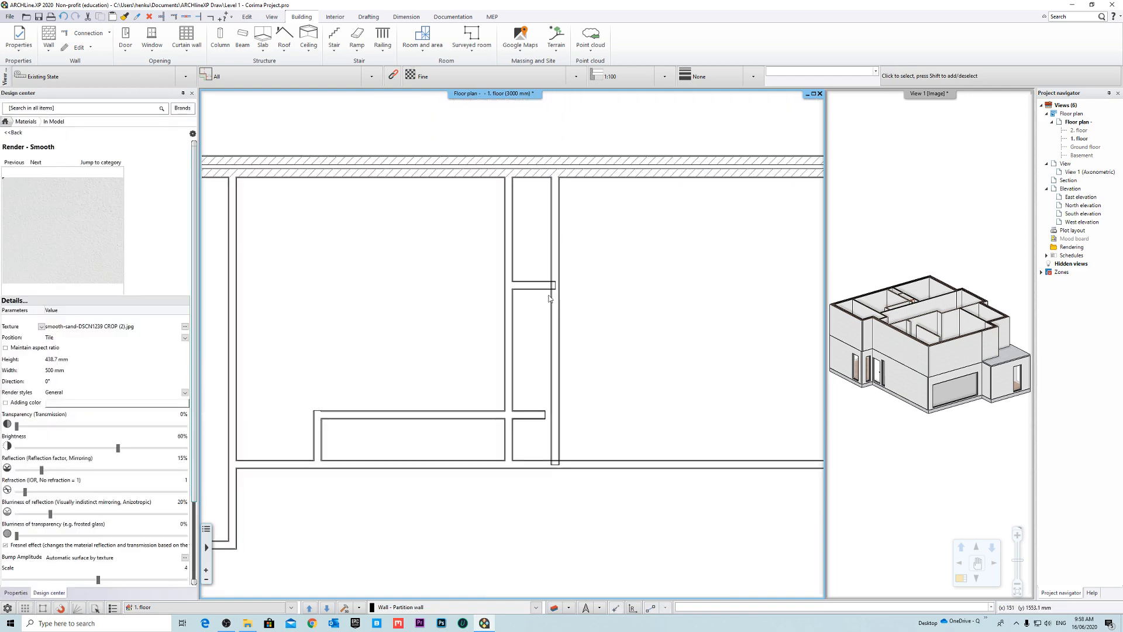
# Step: Shorten the dividing partition between the two bedrooms' wardrobes so it stops before the right bedroom's left wall
pyautogui.scroll(3, 549, 299)
pyautogui.click(502, 335)
pyautogui.click(535, 338)
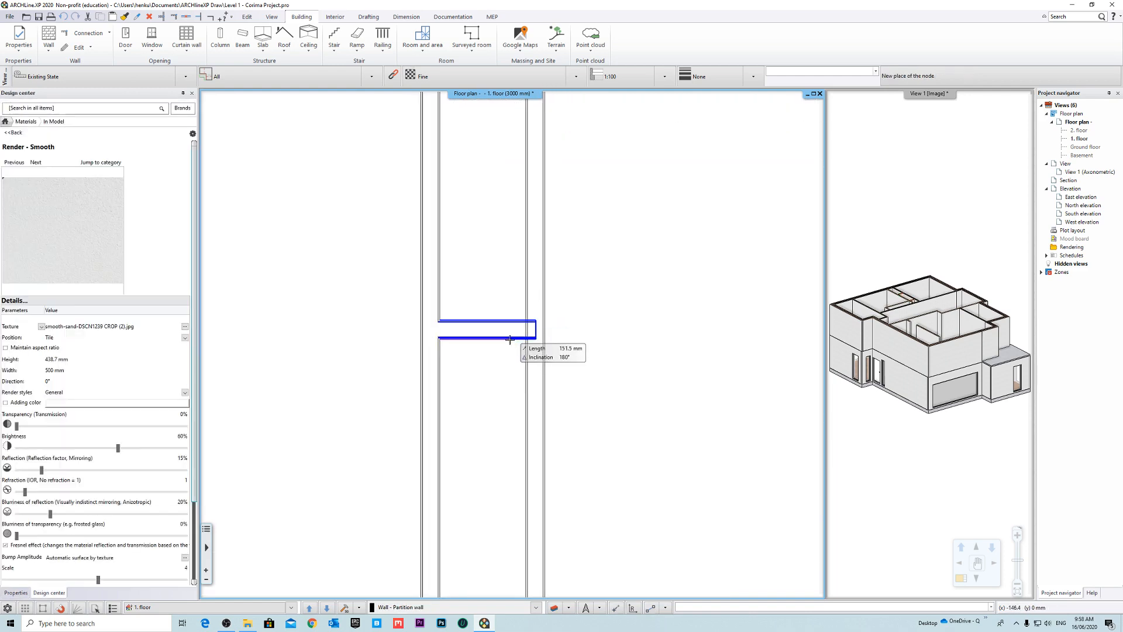
pyautogui.click(506, 341)
pyautogui.scroll(-5, 557, 349)
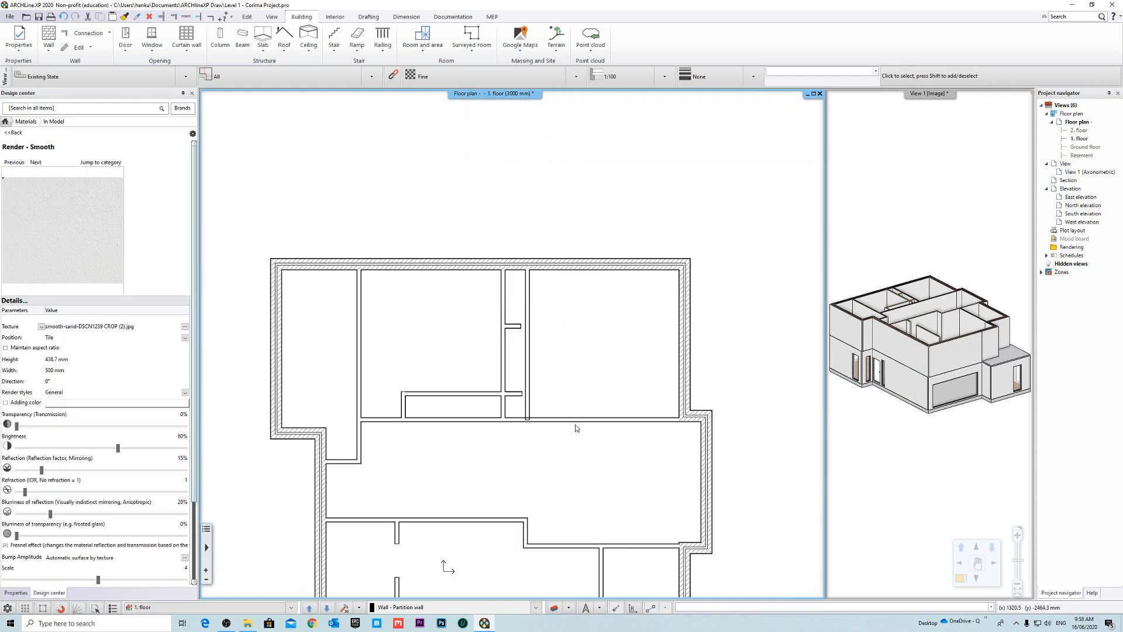
# Step: Measure the offset between the large bedroom's right partition and the inner face of the stepped outer wall below it
pyautogui.moveTo(617, 503); pyautogui.dragTo(595, 266, button='middle')
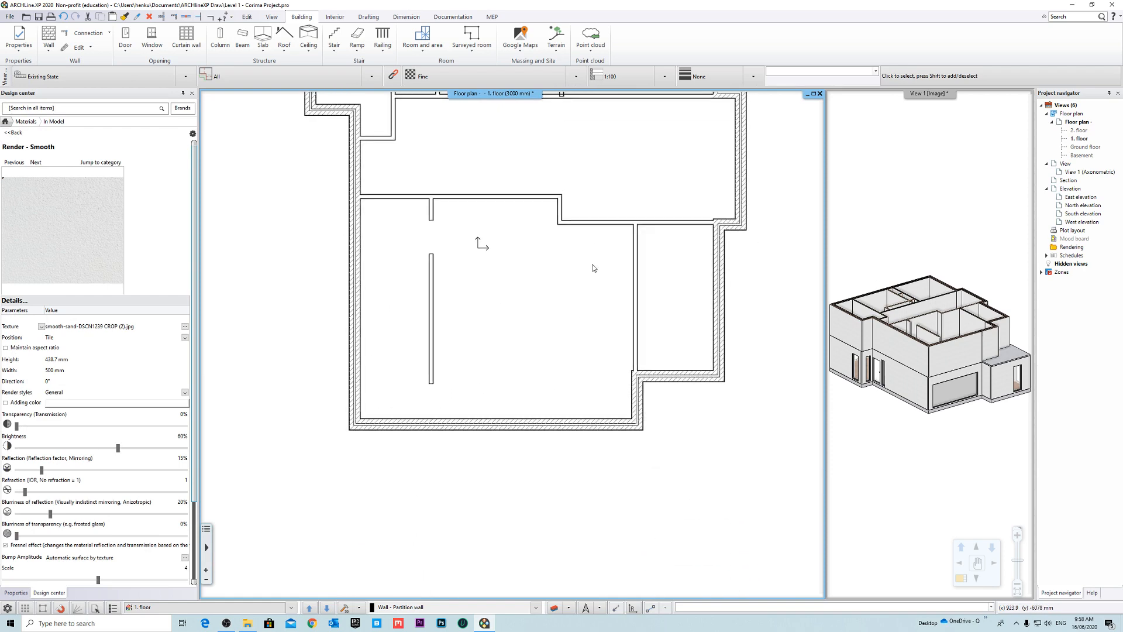
pyautogui.scroll(3, 731, 289)
pyautogui.scroll(3, 536, 509)
pyautogui.click(477, 354)
pyautogui.keyDown('shift'); pyautogui.click(469, 442); pyautogui.keyUp('shift')
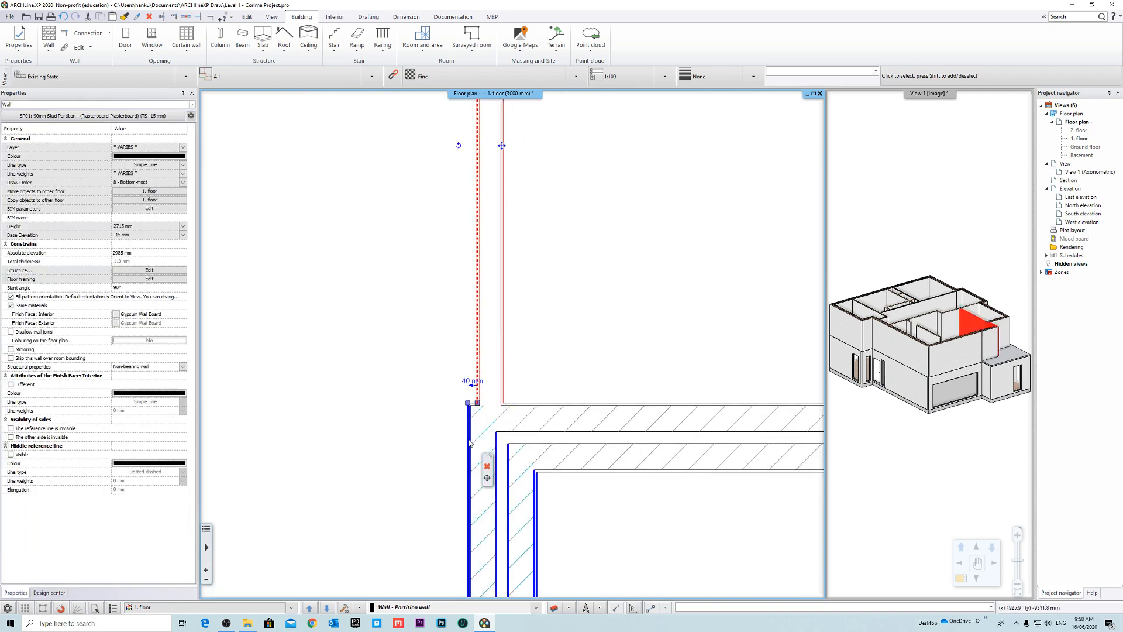
pyautogui.scroll(-3, 540, 380)
pyautogui.click(697, 491)
pyautogui.scroll(-4, 399, 258)
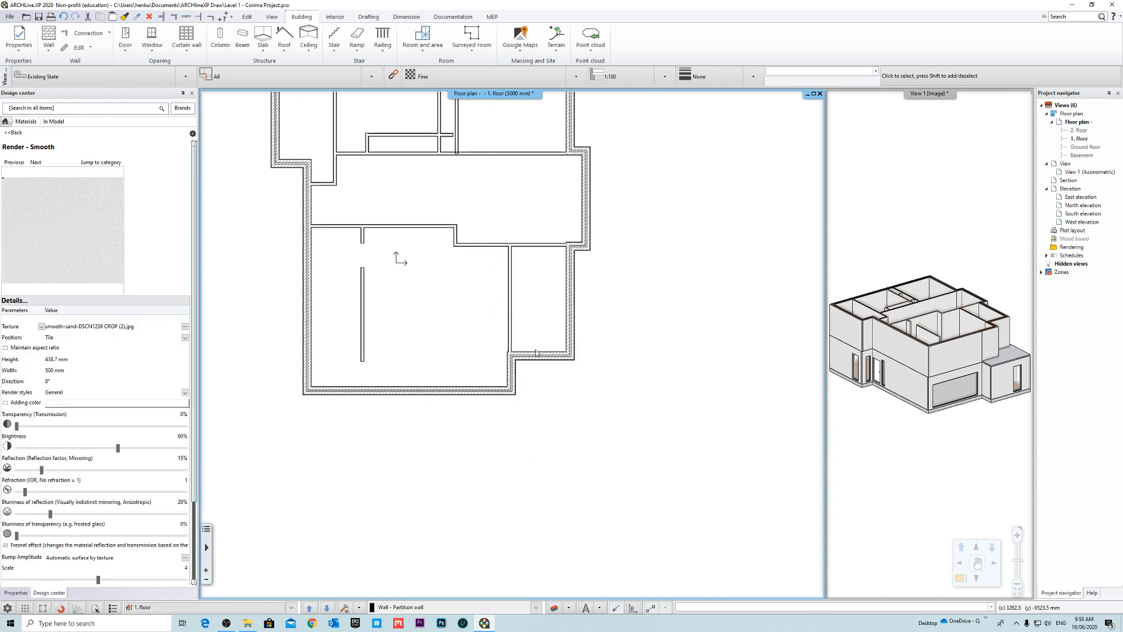
pyautogui.scroll(5, 514, 361)
pyautogui.scroll(2, 492, 265)
pyautogui.scroll(-5, 519, 412)
pyautogui.scroll(5, 516, 392)
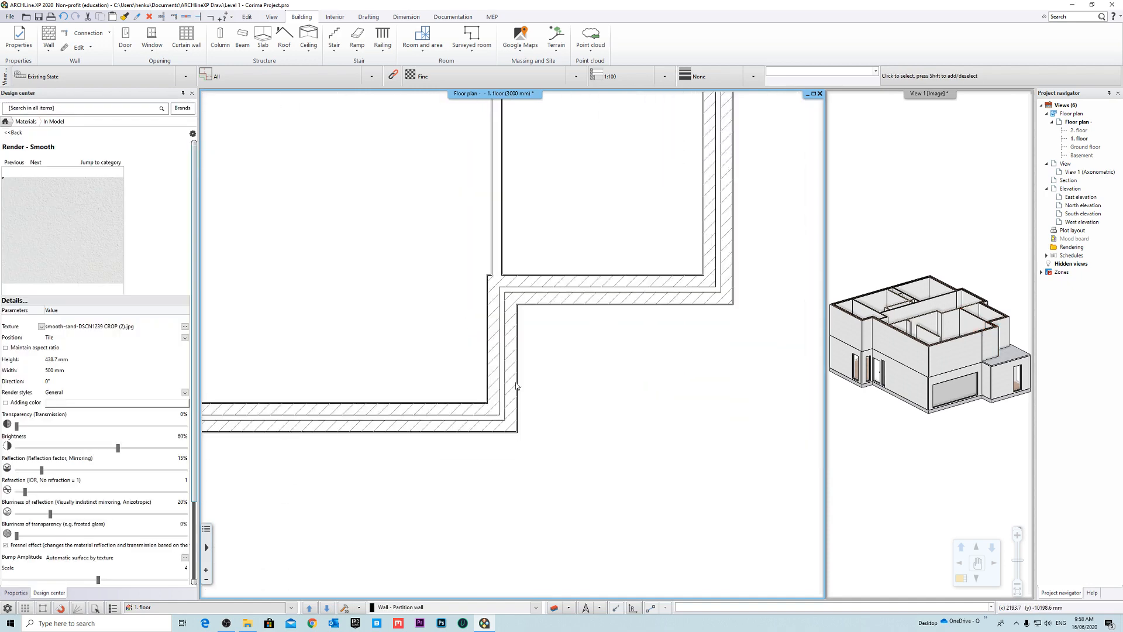
# Step: Try to move the stepped outer wall flush with the large bedroom's right partition by setting their offset to 0
pyautogui.moveTo(510, 213); pyautogui.dragTo(513, 302, button='middle')
pyautogui.click(506, 275)
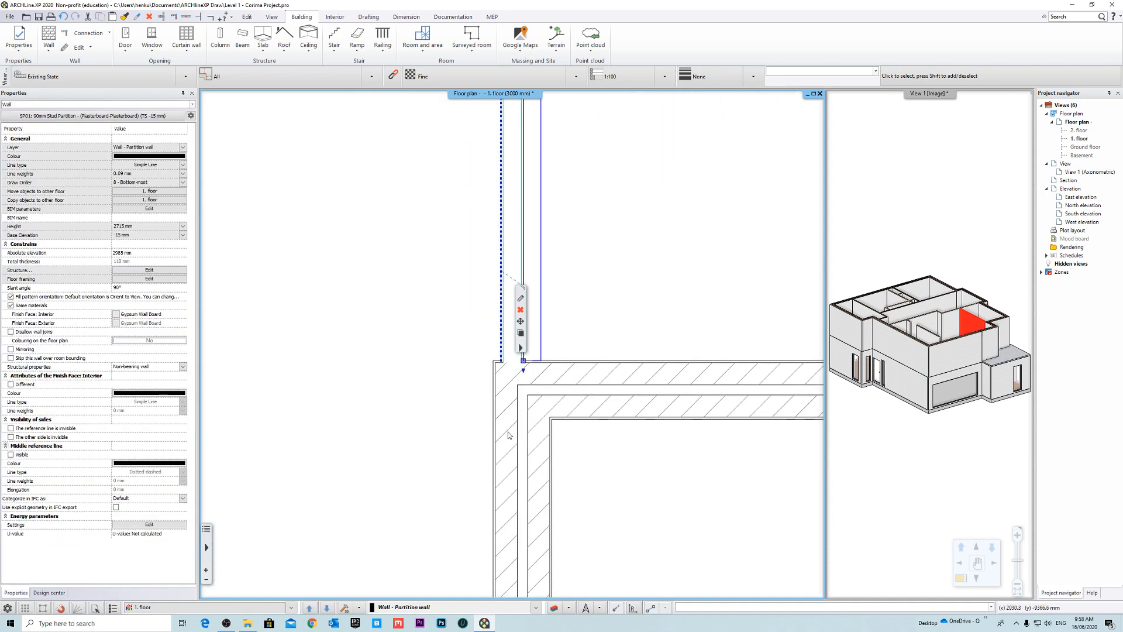
pyautogui.keyDown('shift'); pyautogui.click(501, 428); pyautogui.keyUp('shift')
pyautogui.click(501, 345)
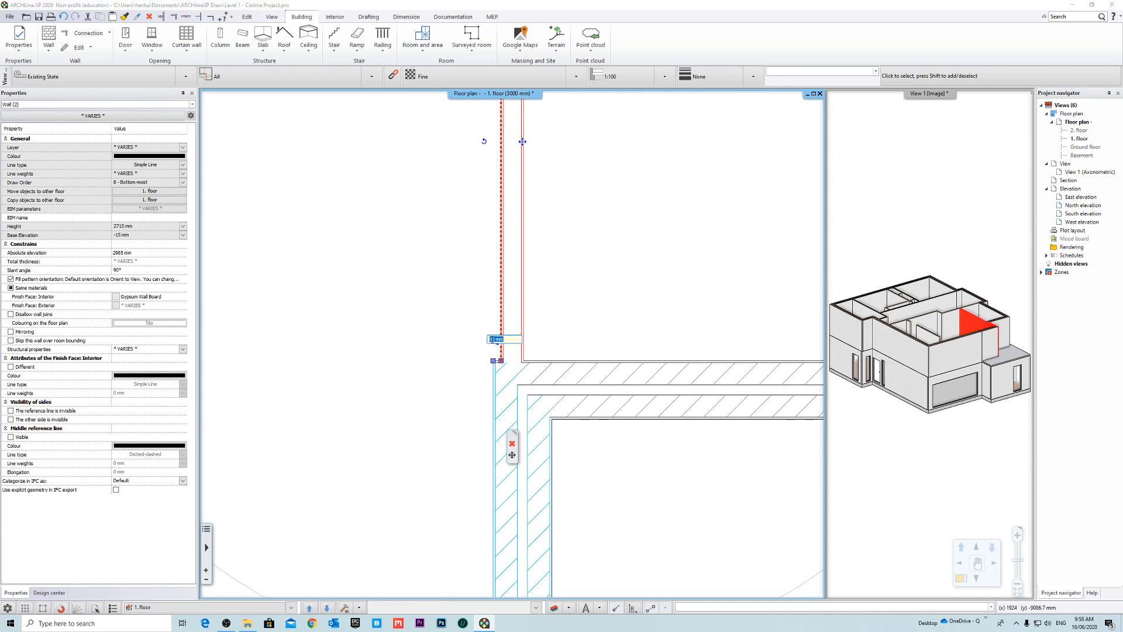
pyautogui.write('0')
pyautogui.press('Return')
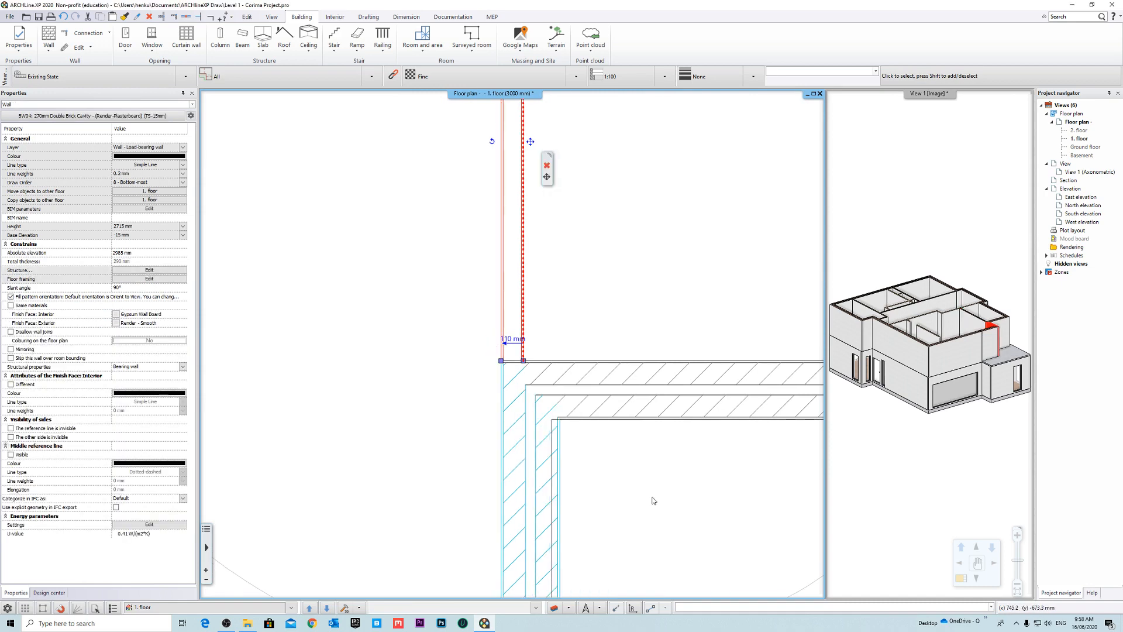
pyautogui.press('Escape')
pyautogui.scroll(-3, 602, 401)
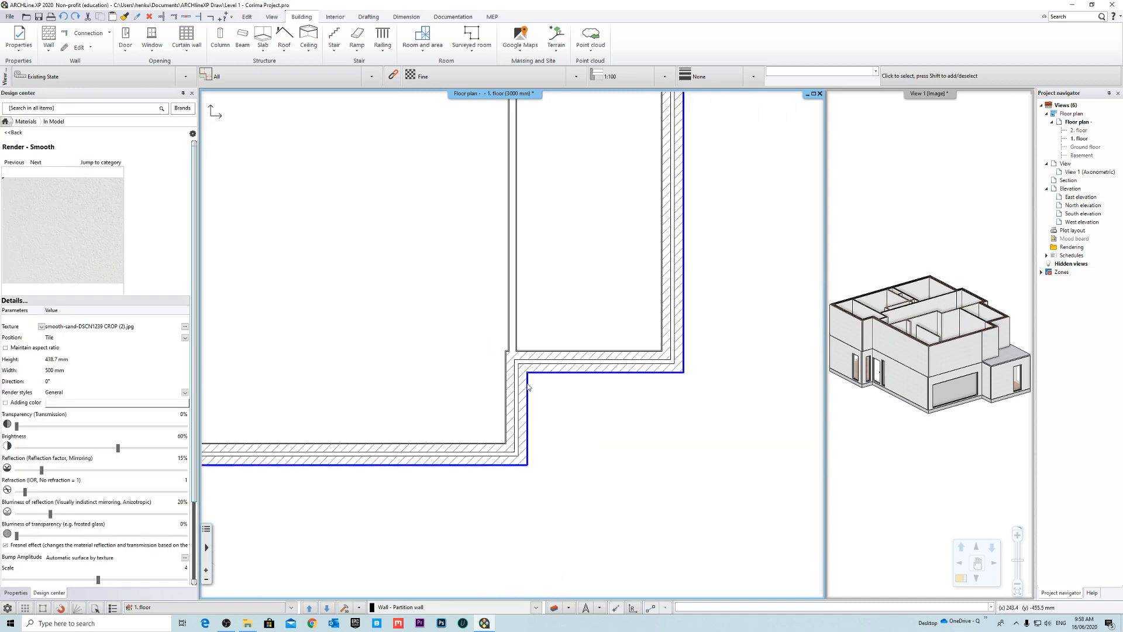
# Step: Align the large bedroom's right partition with the inner face of the stepped outer wall below it by setting their offset to 0
pyautogui.scroll(3, 528, 386)
pyautogui.click(549, 371)
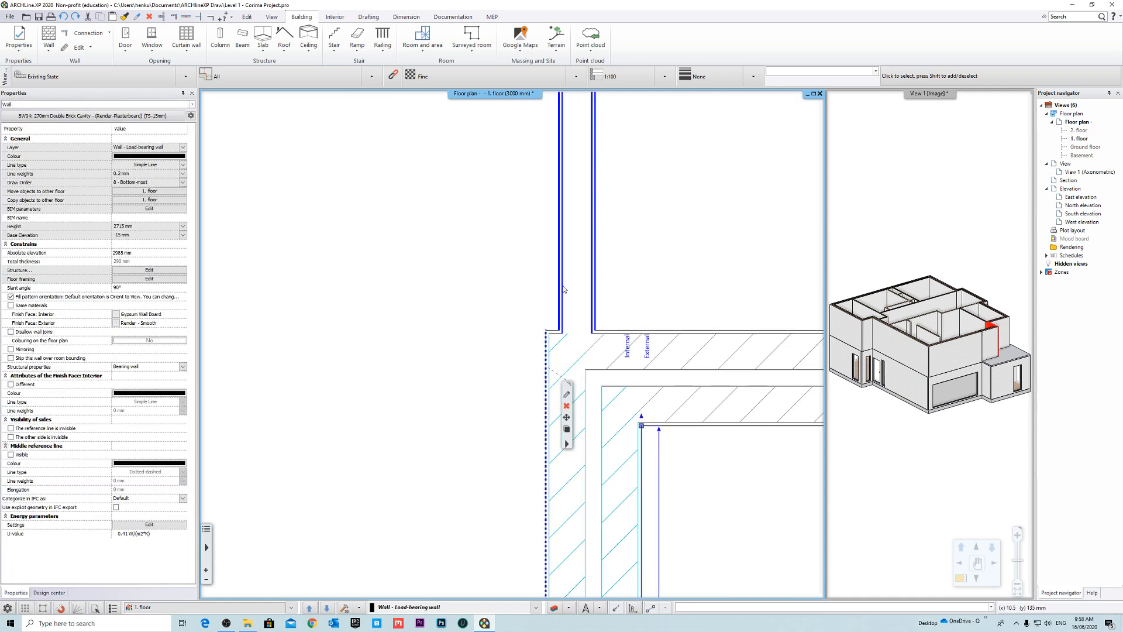
pyautogui.keyDown('shift'); pyautogui.click(564, 289); pyautogui.keyUp('shift')
pyautogui.moveTo(660, 338); pyautogui.dragTo(610, 370, button='middle')
pyautogui.press('Escape')
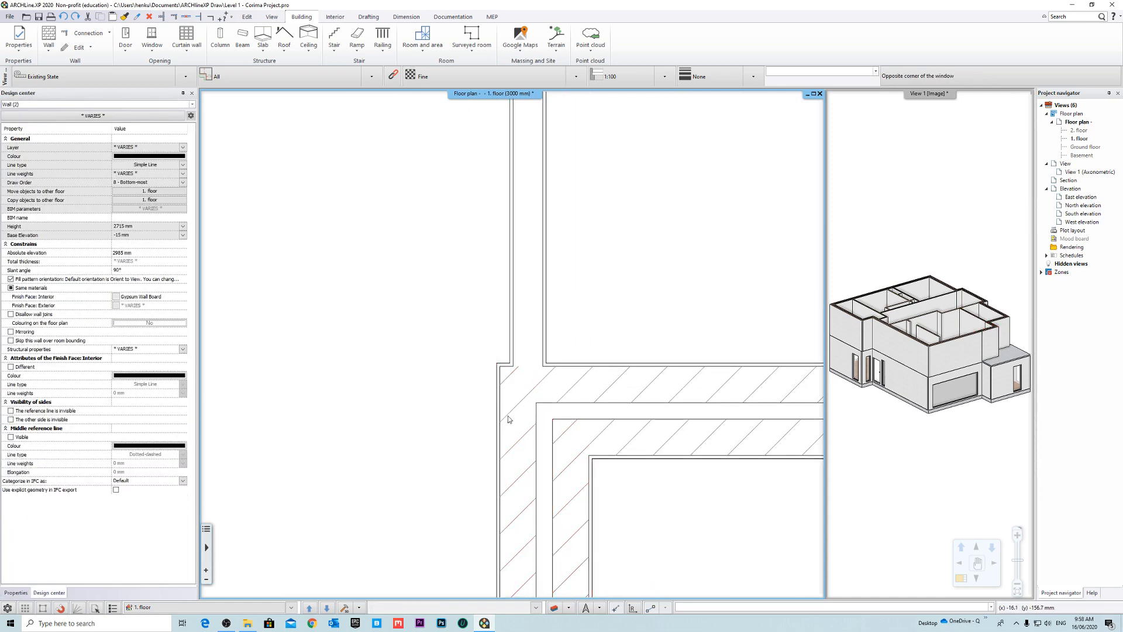
pyautogui.click(499, 429)
pyautogui.keyDown('shift'); pyautogui.click(514, 322); pyautogui.keyUp('shift')
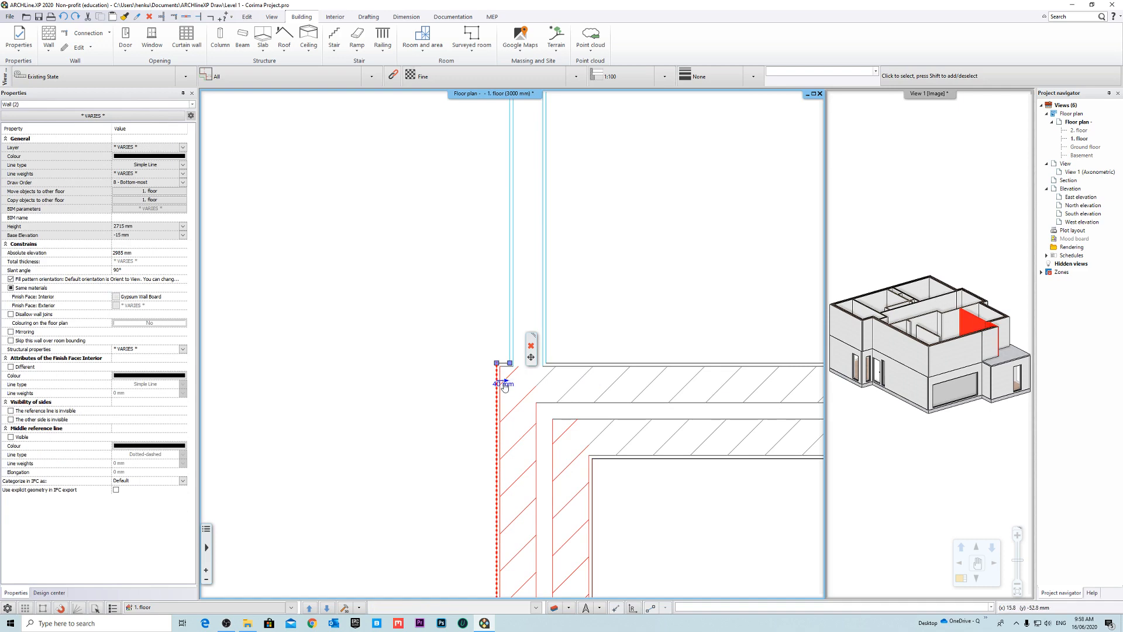
pyautogui.click(504, 384)
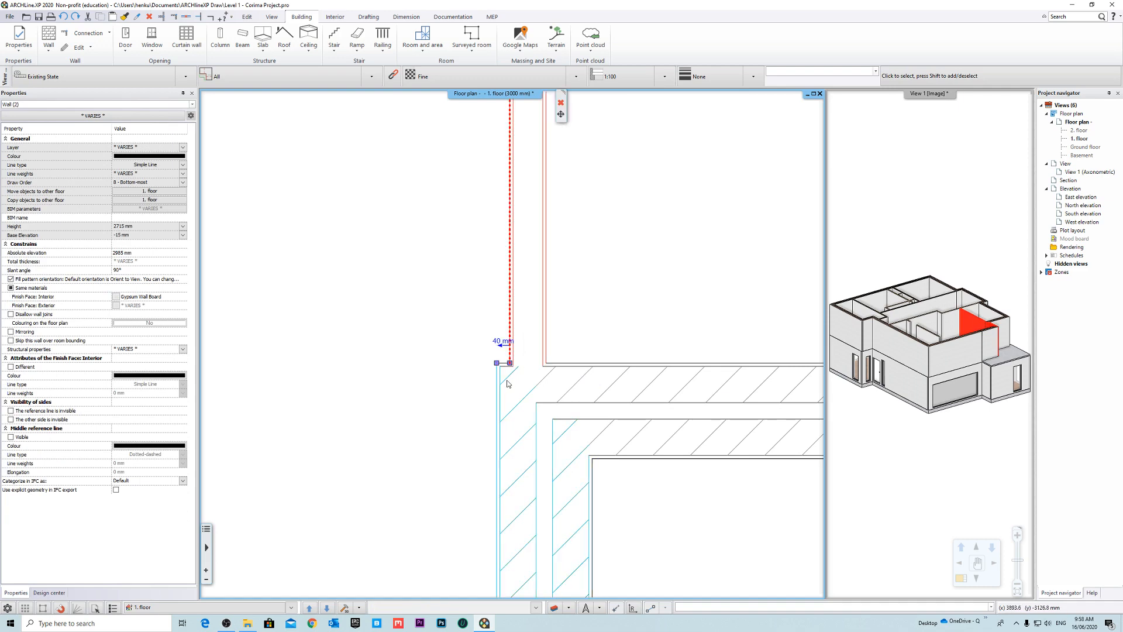
pyautogui.click(502, 347)
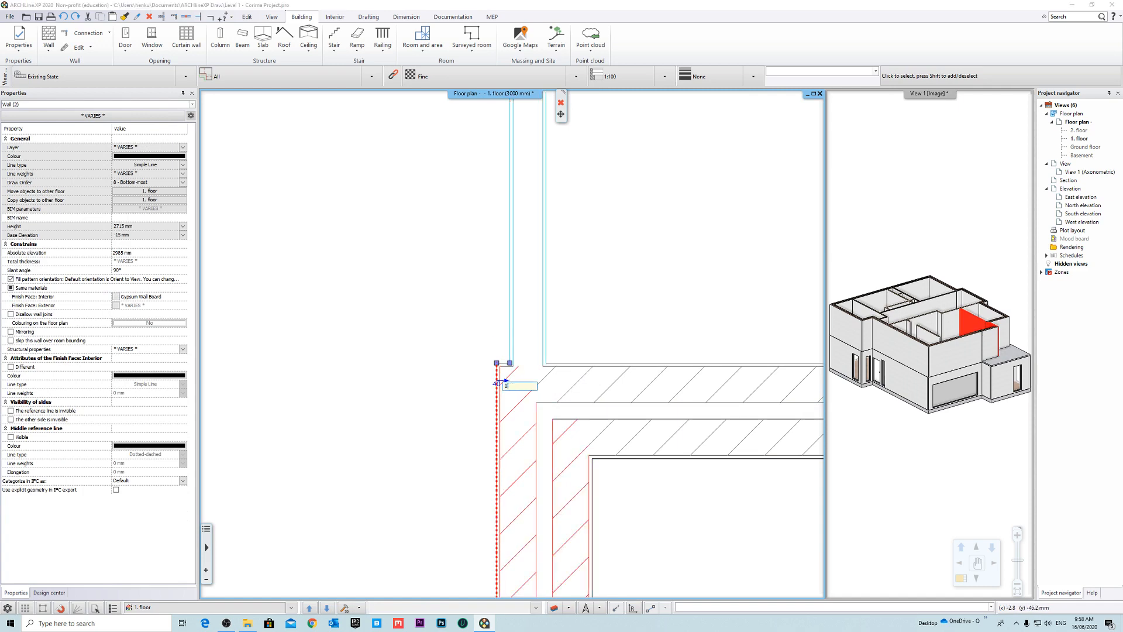
pyautogui.press('Return')
pyautogui.scroll(-4, 525, 391)
pyautogui.press('Escape')
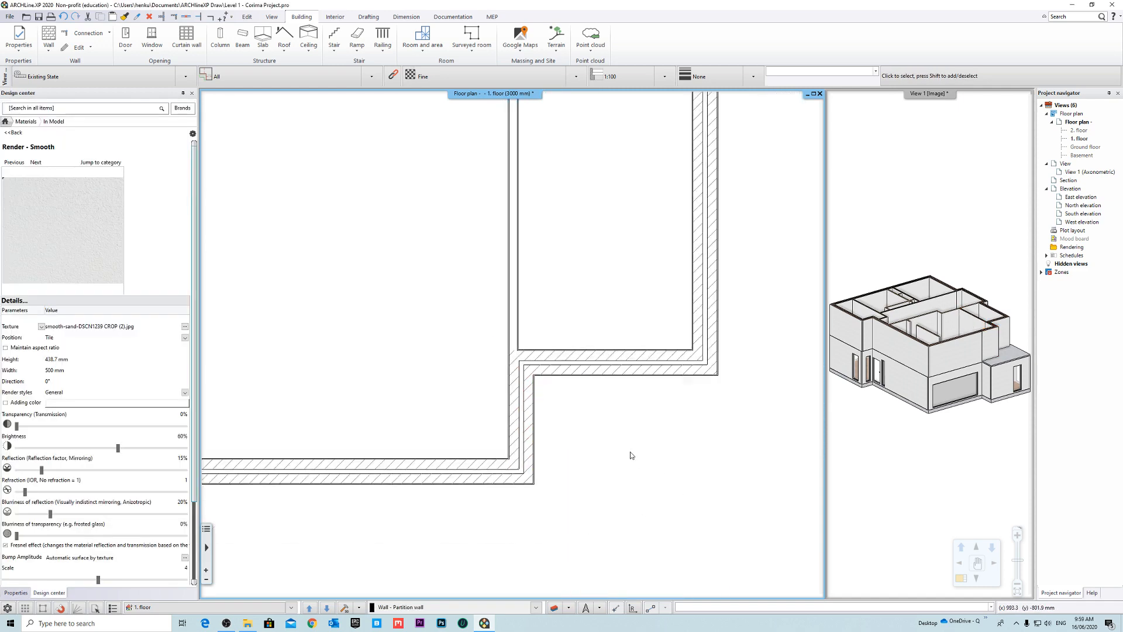
# Step: Join the short partition in line with the hall closet's back wall to the right bedroom's left wall with a T connection
pyautogui.scroll(-5, 631, 455)
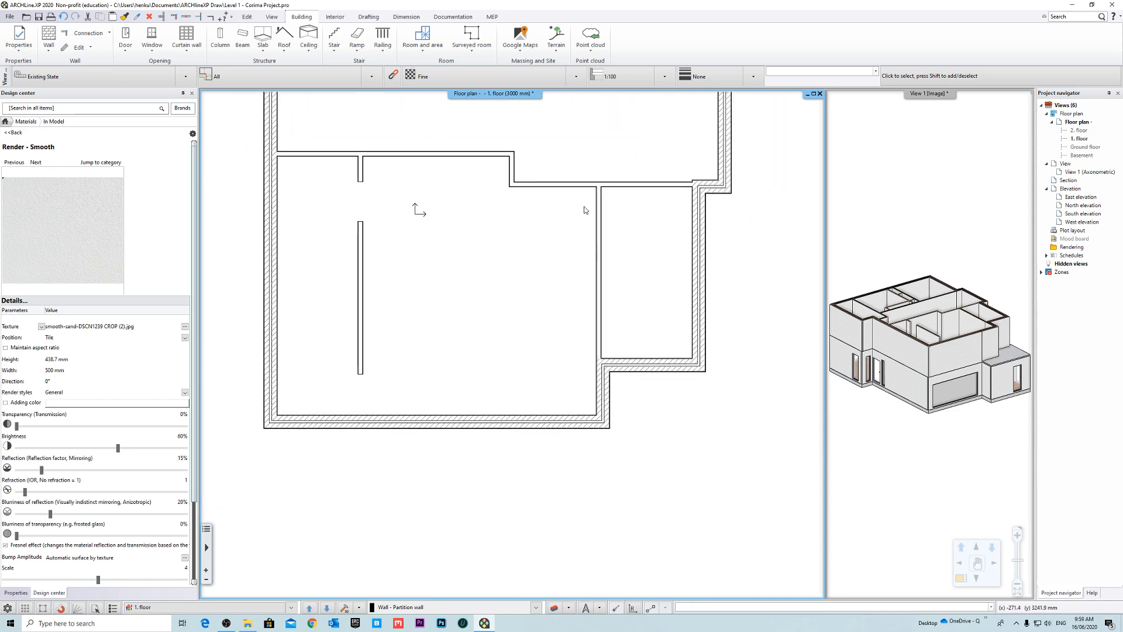
pyautogui.moveTo(584, 210); pyautogui.dragTo(616, 433, button='middle')
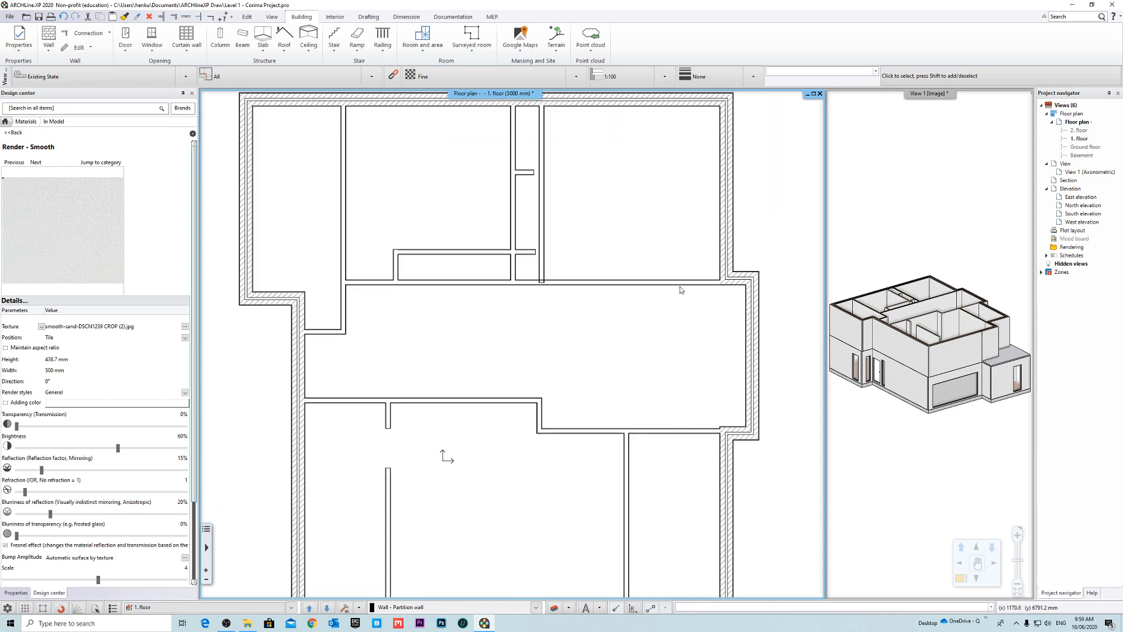
pyautogui.scroll(3, 546, 263)
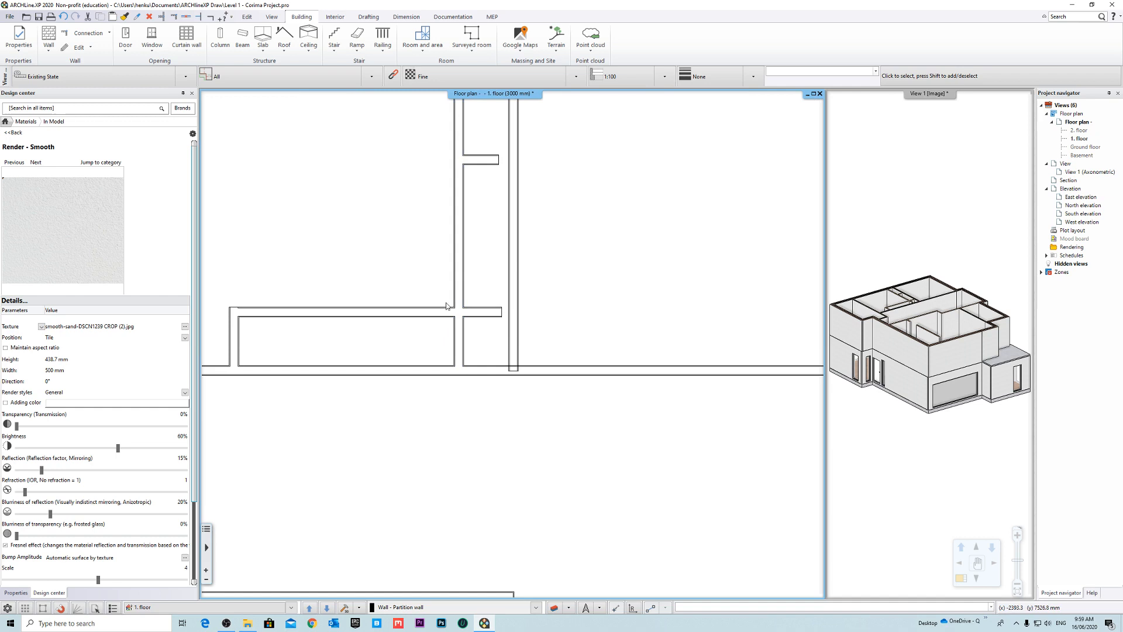
pyautogui.click(94, 33)
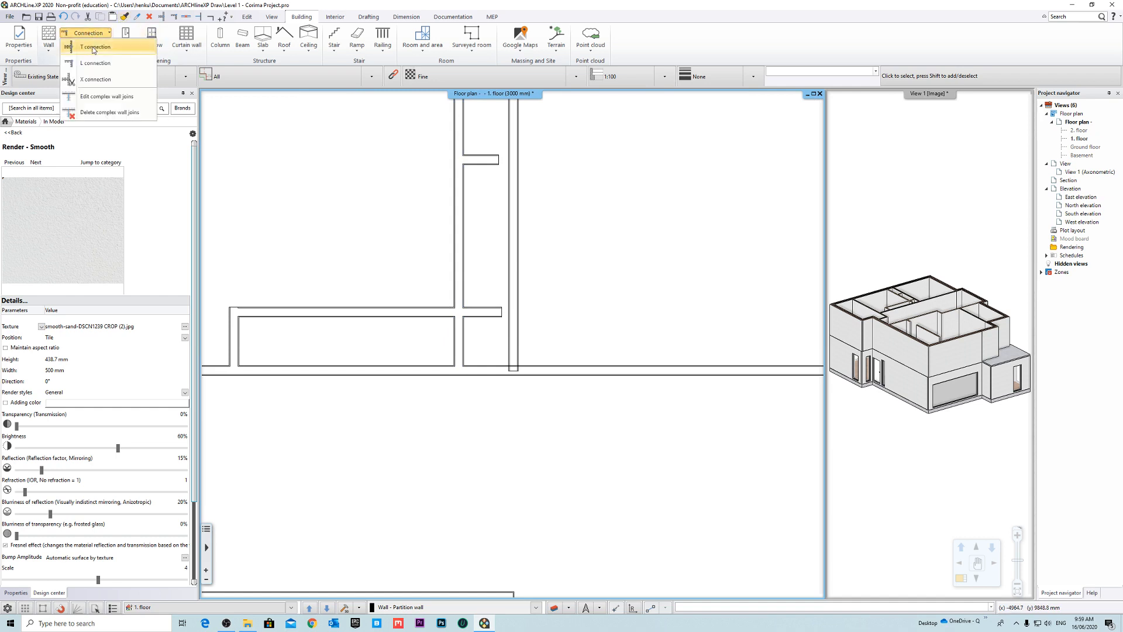
pyautogui.click(94, 51)
pyautogui.scroll(3, 463, 302)
pyautogui.click(563, 338)
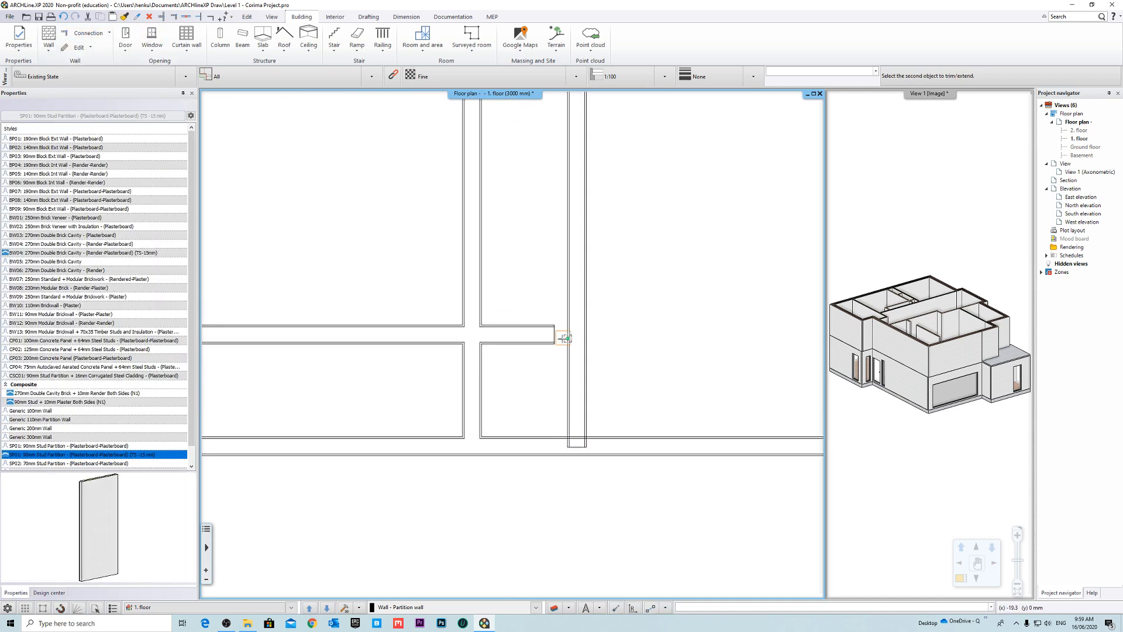
pyautogui.click(582, 350)
pyautogui.click(570, 337)
# Step: Join the wardrobe divider to the right bedroom's left wall, and trim that wall to the hall partition, using T connections
pyautogui.moveTo(589, 171); pyautogui.dragTo(539, 540, button='middle')
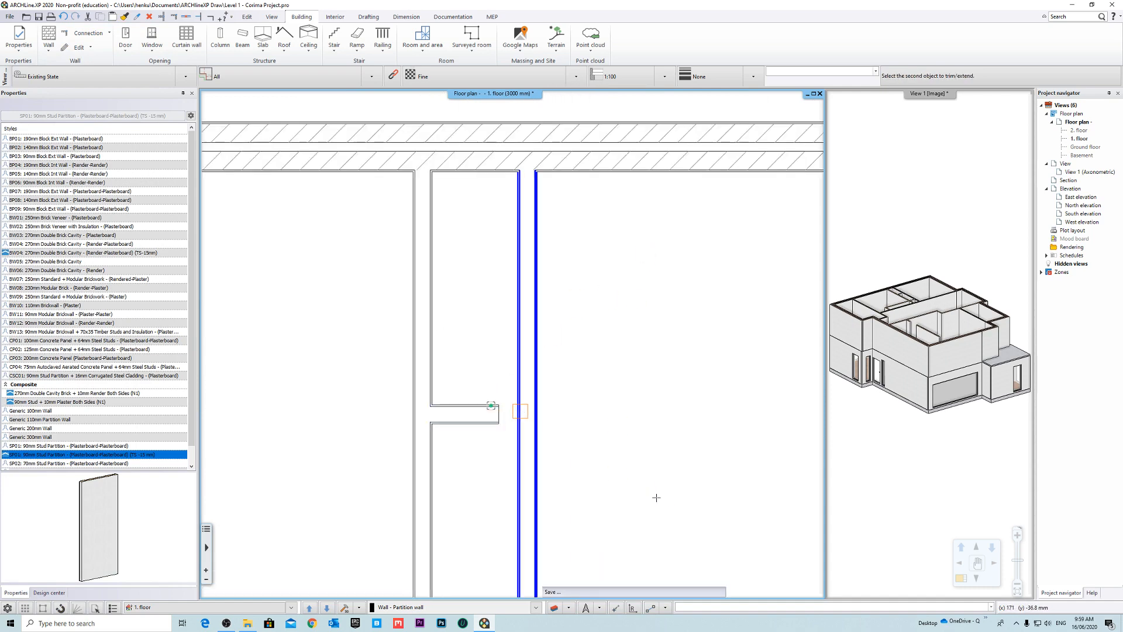
pyautogui.moveTo(656, 498); pyautogui.dragTo(642, 115, button='middle')
pyautogui.scroll(2, 513, 433)
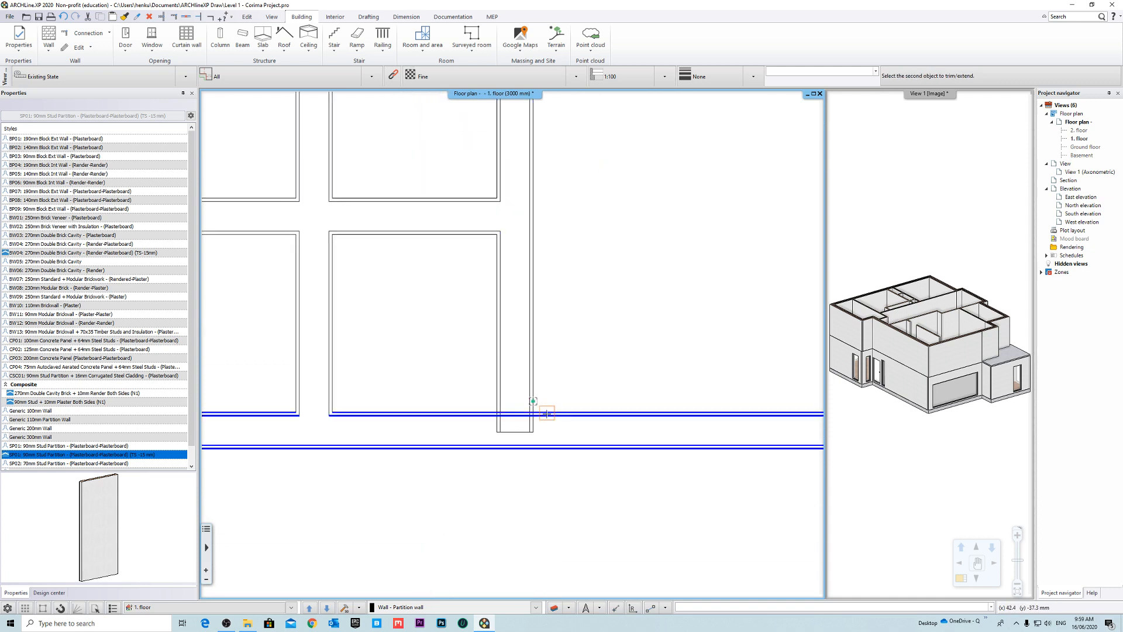
pyautogui.scroll(-4, 544, 402)
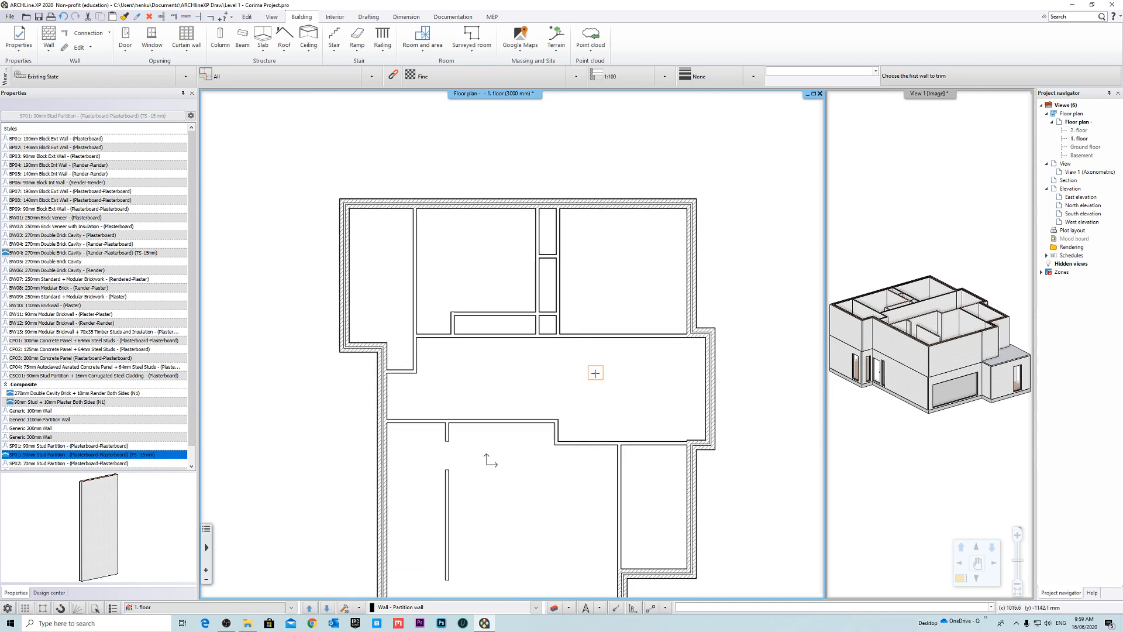
# Step: Enlarge the 3D view, examine the first-floor wall junctions and select the hall partition that meets the stepped outer wall beside the small room
pyautogui.moveTo(595, 372); pyautogui.dragTo(547, 214, button='middle')
pyautogui.click(888, 271)
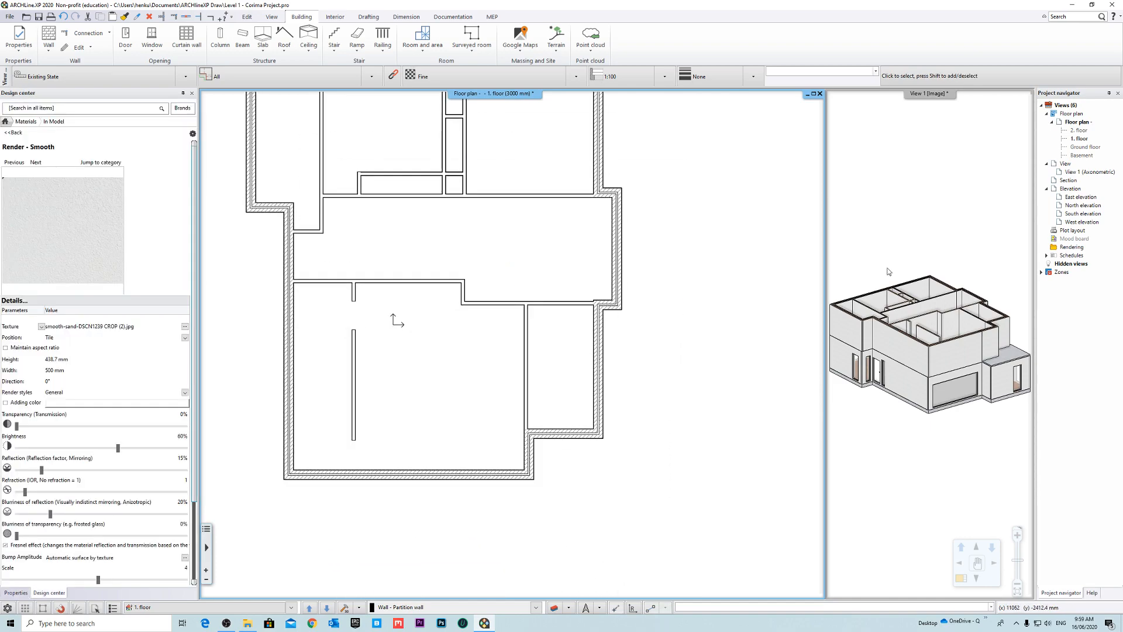
pyautogui.click(929, 100)
pyautogui.rightClick(915, 95)
pyautogui.click(947, 103)
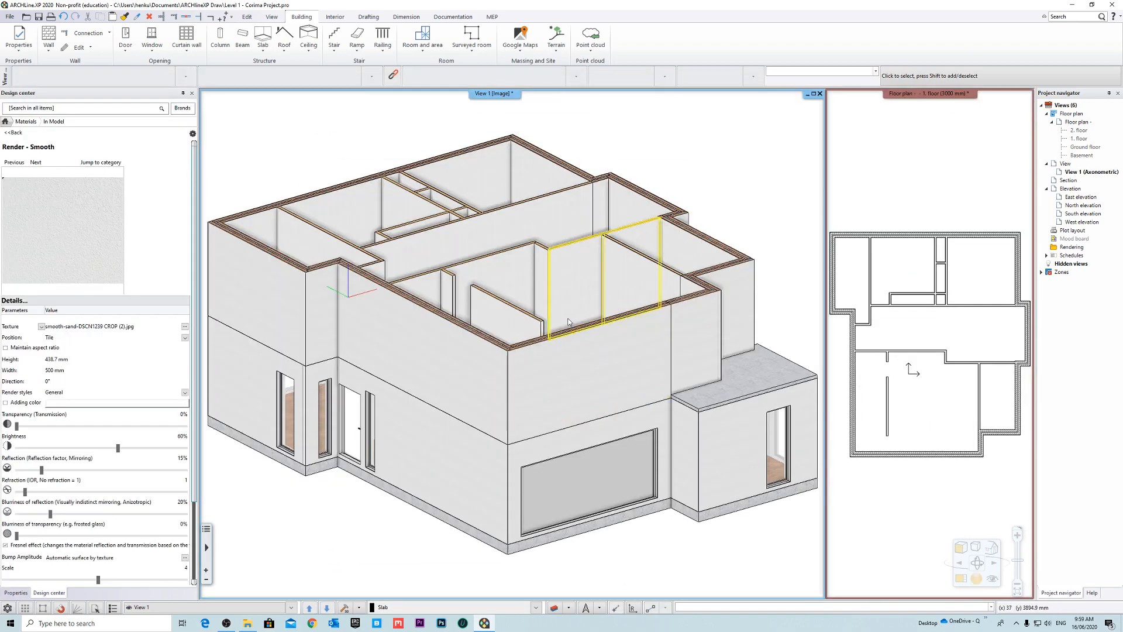
pyautogui.moveTo(626, 275); pyautogui.dragTo(544, 325, button='middle')
pyautogui.scroll(10, 487, 348)
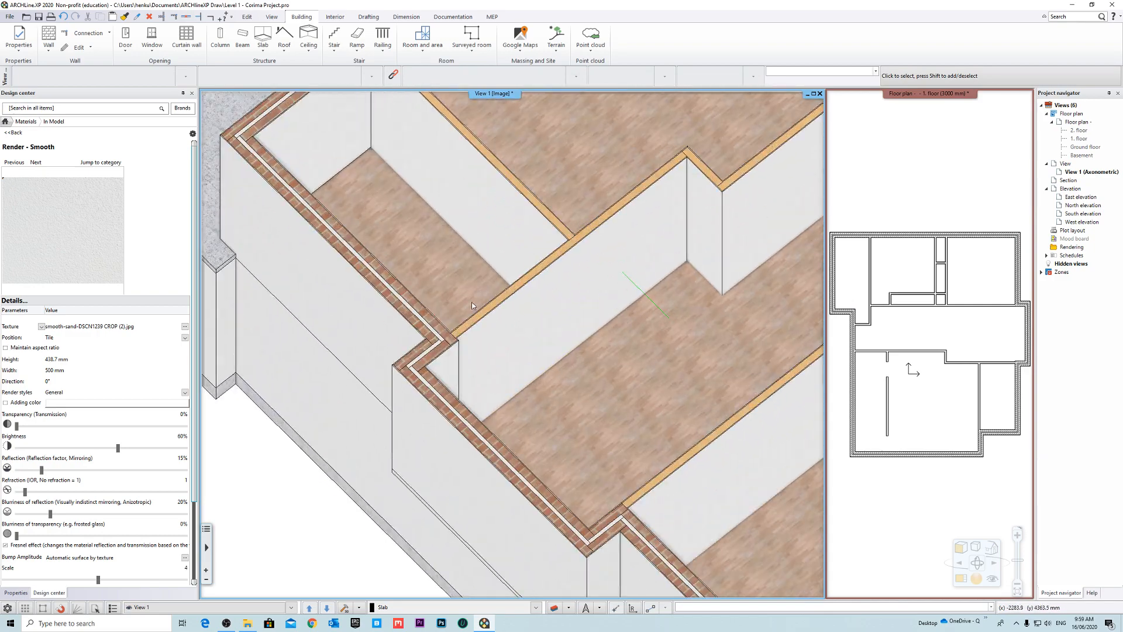
pyautogui.scroll(-3, 519, 345)
pyautogui.click(520, 345)
pyautogui.scroll(-4, 520, 346)
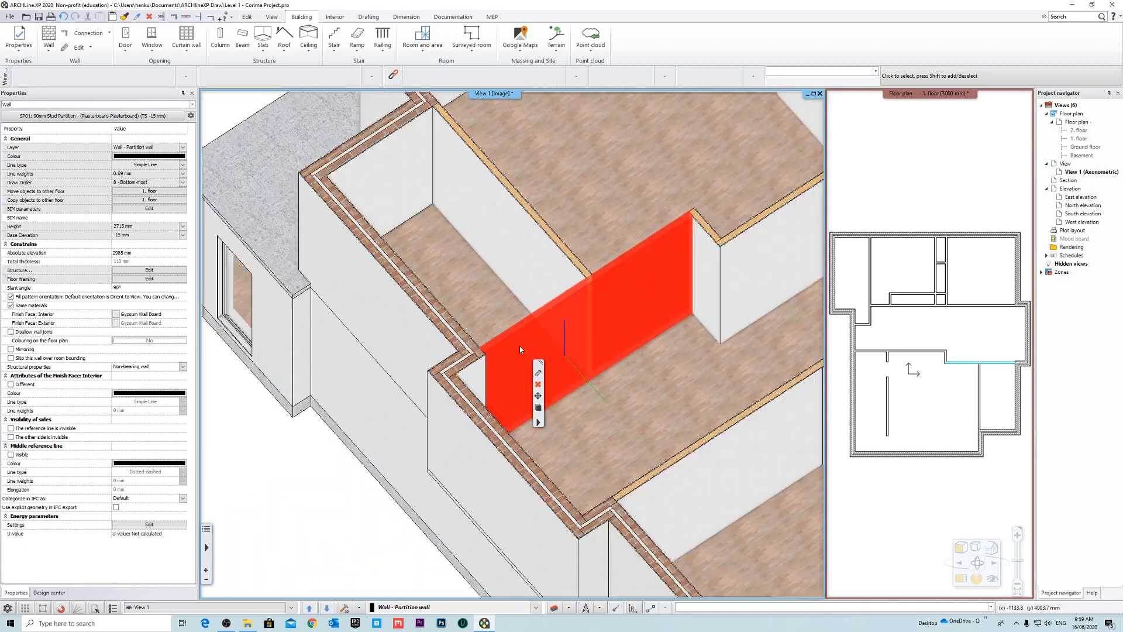
# Step: Enlarge the floor plan and align the hall partition above the small room flush with the inner face of the adjoining stepped outer wall
pyautogui.click(930, 95)
pyautogui.rightClick(914, 95)
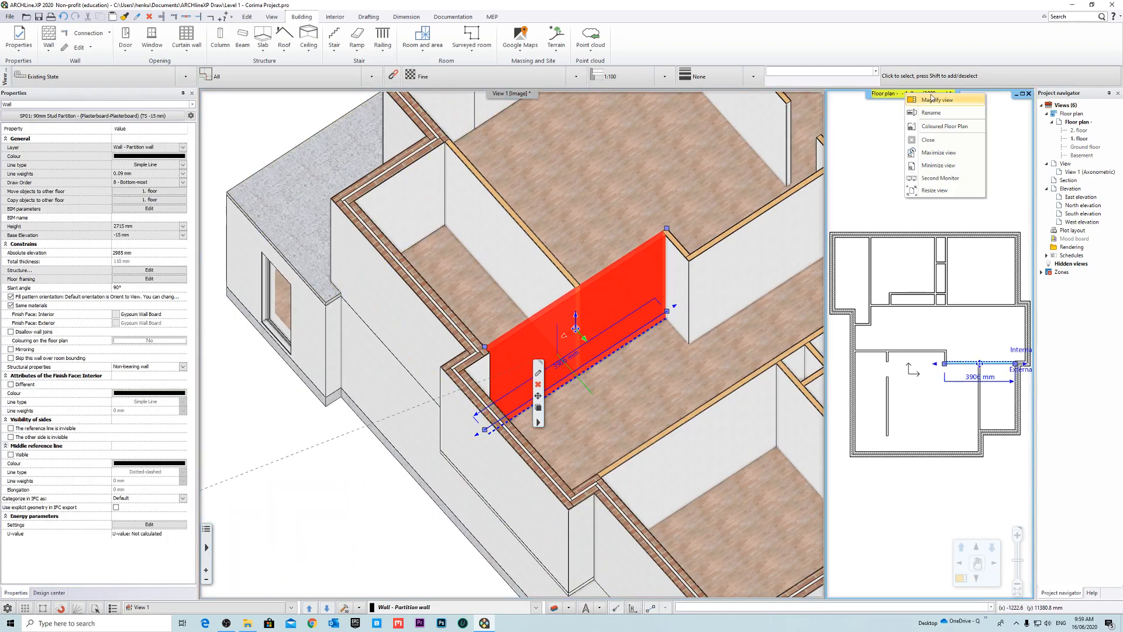
pyautogui.click(942, 103)
pyautogui.scroll(6, 678, 386)
pyautogui.click(671, 442)
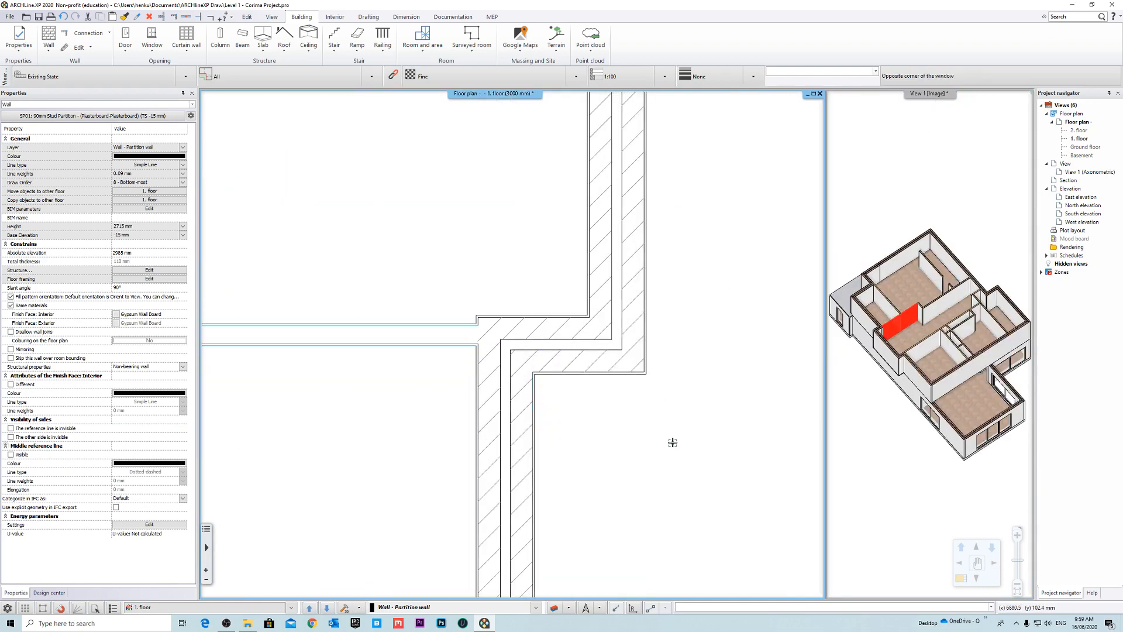
pyautogui.click(449, 329)
pyautogui.scroll(2, 494, 325)
pyautogui.keyDown('shift'); pyautogui.click(468, 329); pyautogui.keyUp('shift')
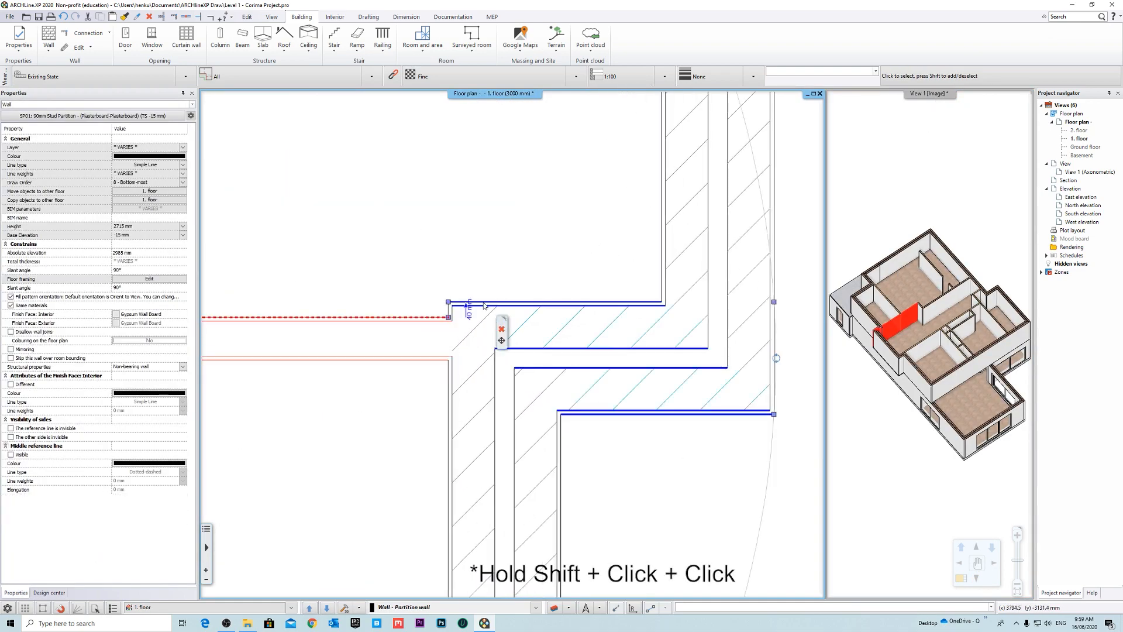
pyautogui.scroll(1, 458, 338)
pyautogui.moveTo(458, 338); pyautogui.dragTo(544, 366, button='middle')
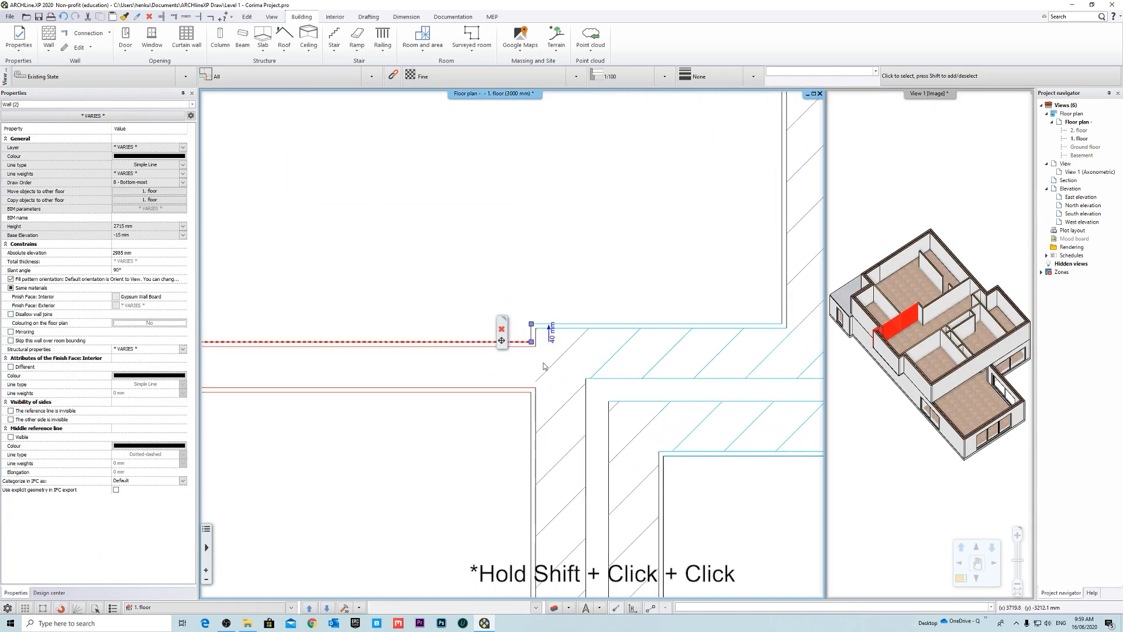
pyautogui.click(548, 331)
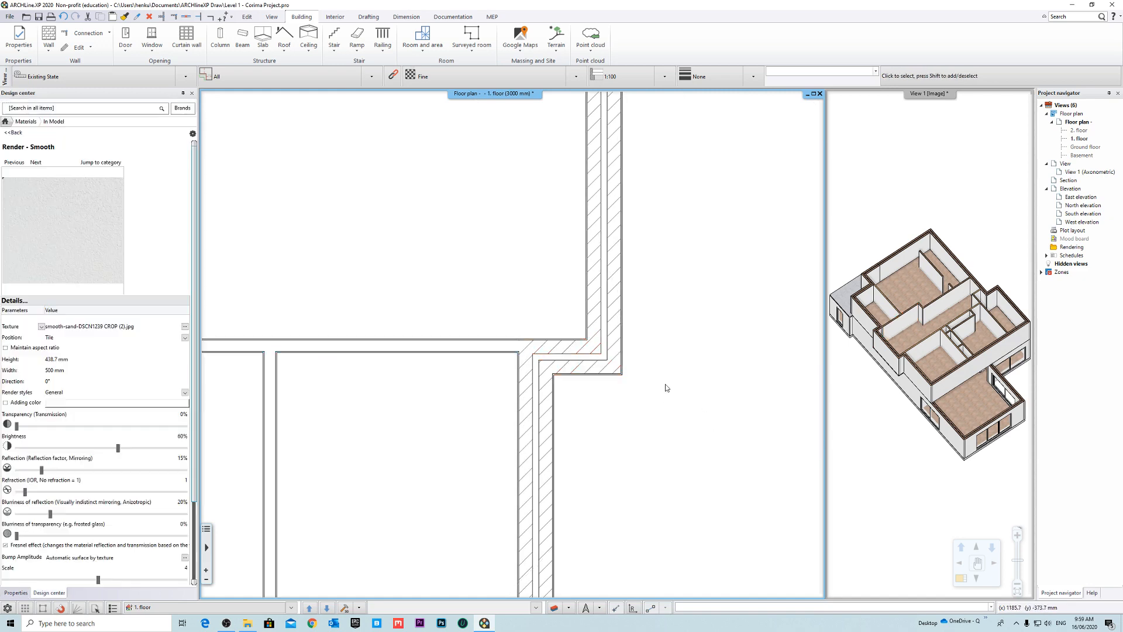
# Step: Check the wall junctions and partition layout across the whole first-floor plan
pyautogui.scroll(-9, 665, 384)
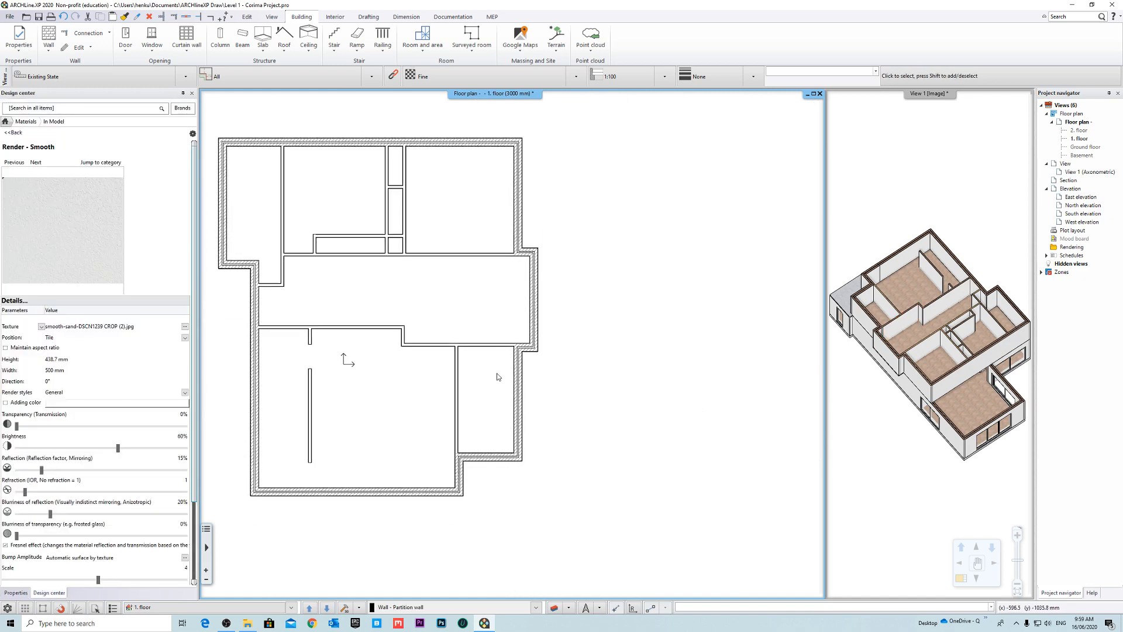
pyautogui.moveTo(498, 376); pyautogui.dragTo(621, 369, button='middle')
pyautogui.scroll(6, 552, 348)
pyautogui.moveTo(702, 338); pyautogui.dragTo(616, 326, button='middle')
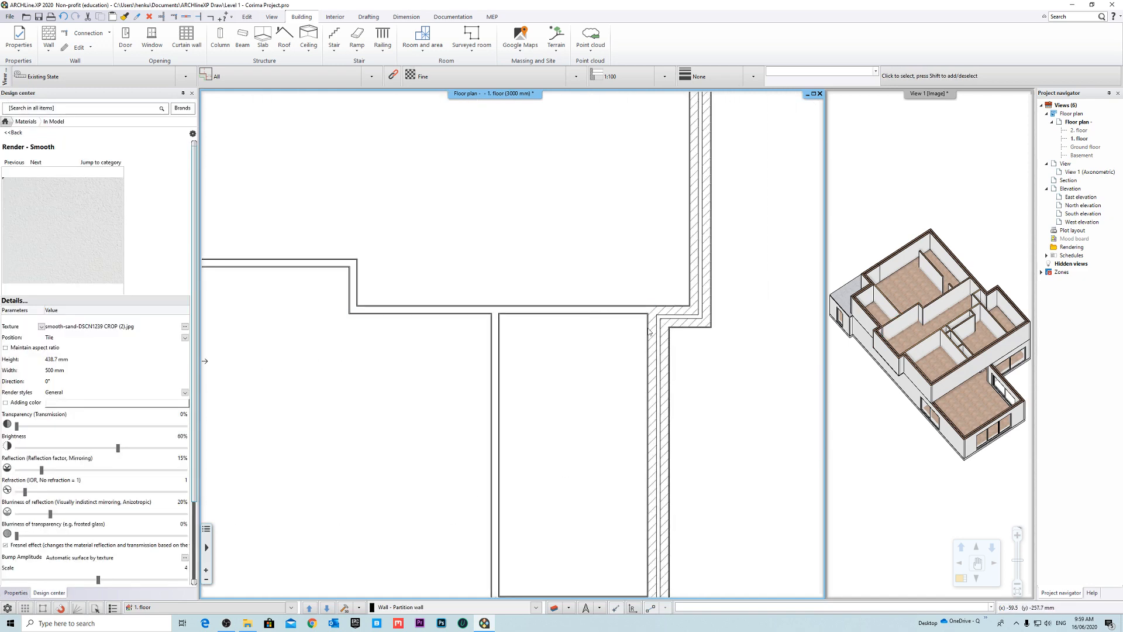
pyautogui.scroll(-3, 607, 306)
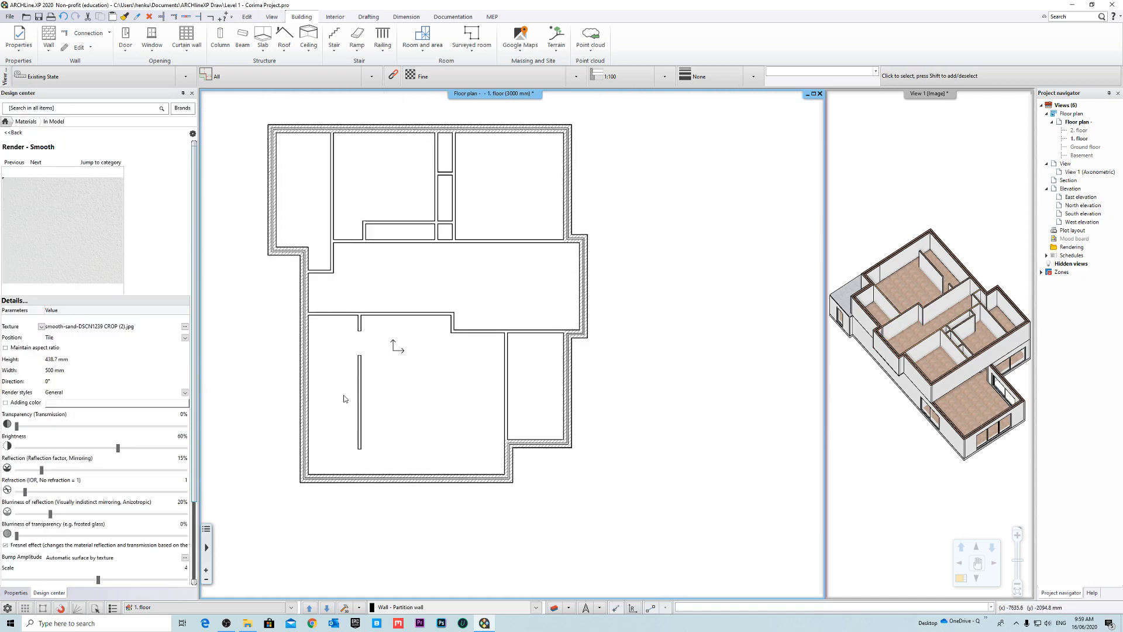
pyautogui.moveTo(332, 211); pyautogui.dragTo(396, 215, button='middle')
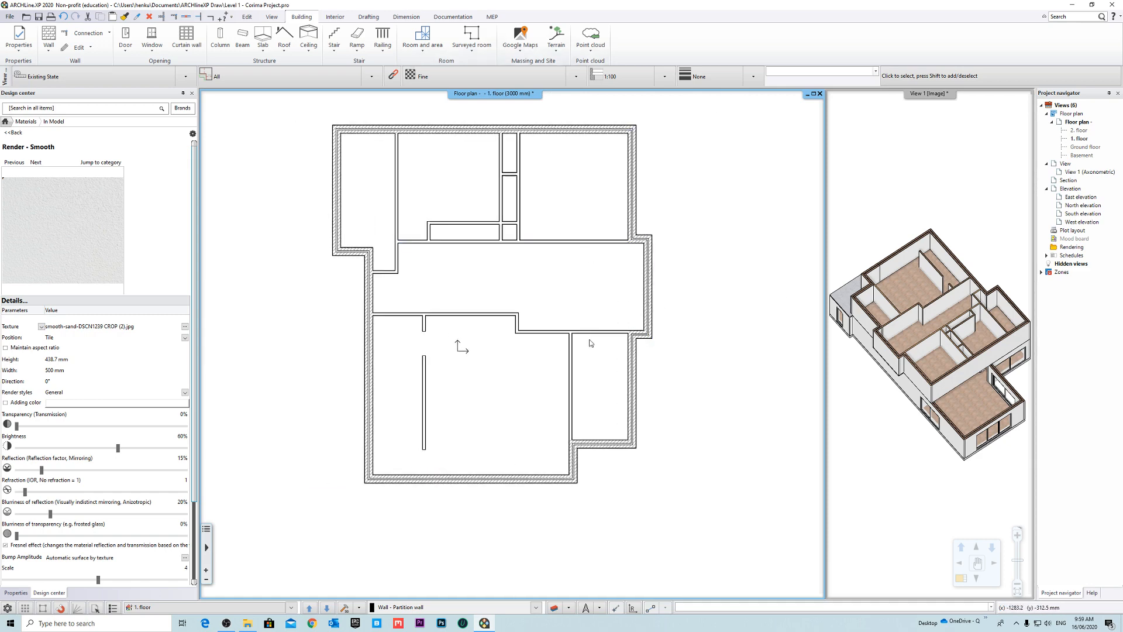
# Step: Examine the first-floor partitions in 3D from several sides, with the 3D view enlarged
pyautogui.click(845, 290)
pyautogui.moveTo(845, 290); pyautogui.dragTo(1036, 276, button='middle')
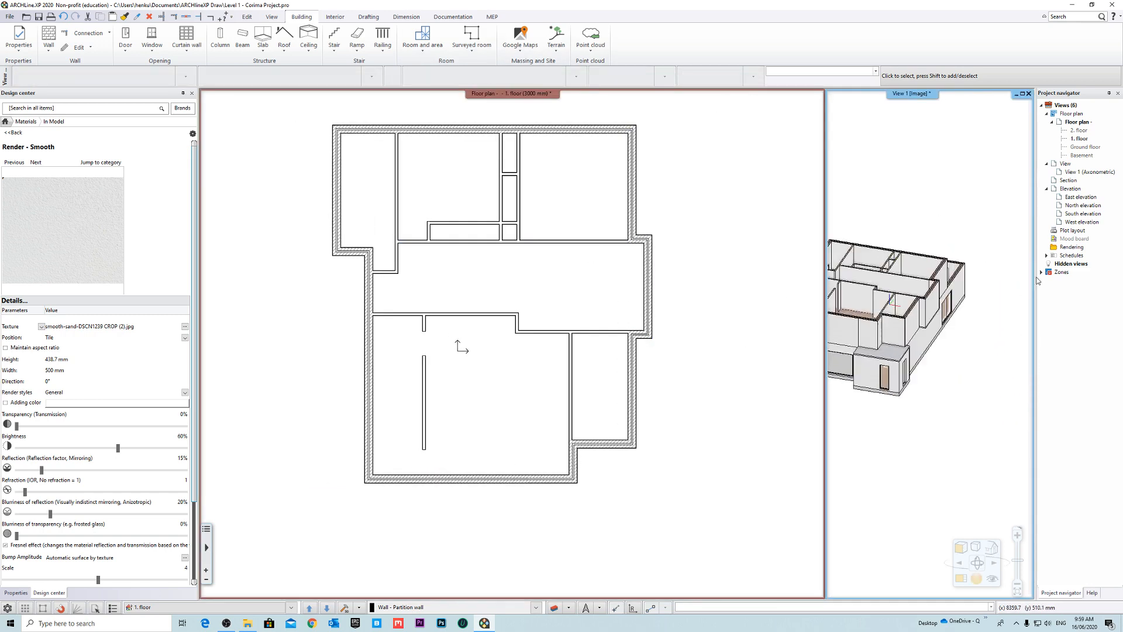
pyautogui.scroll(3, 845, 287)
pyautogui.moveTo(845, 290); pyautogui.dragTo(1011, 361, button='middle')
pyautogui.scroll(-3, 884, 374)
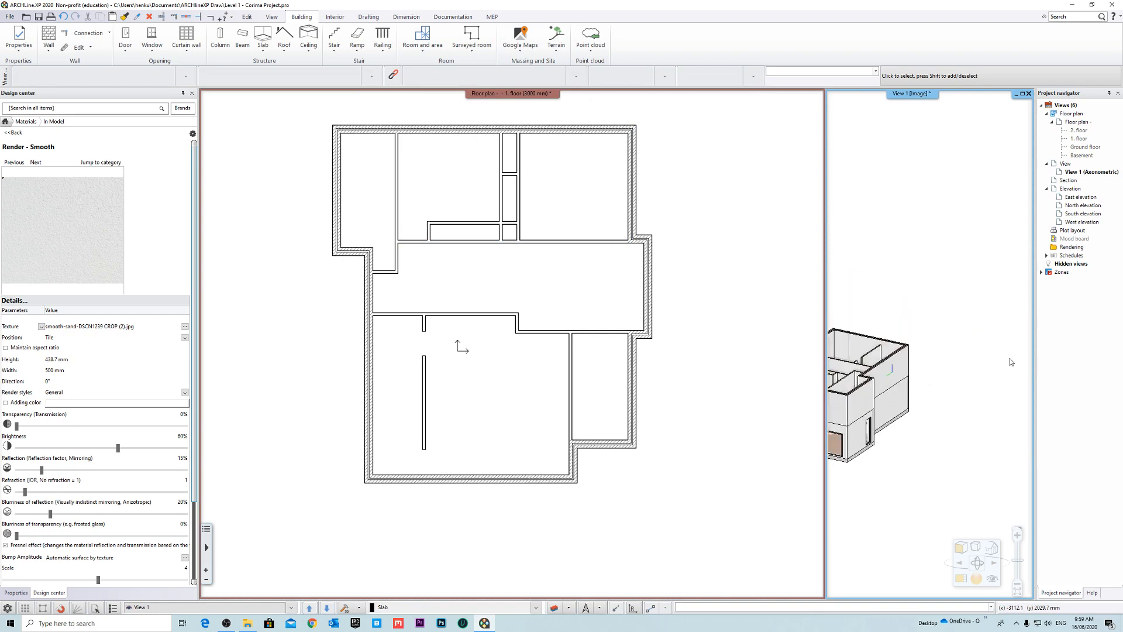
pyautogui.scroll(-3, 937, 365)
pyautogui.scroll(4, 895, 383)
pyautogui.scroll(2, 901, 327)
pyautogui.scroll(-4, 959, 336)
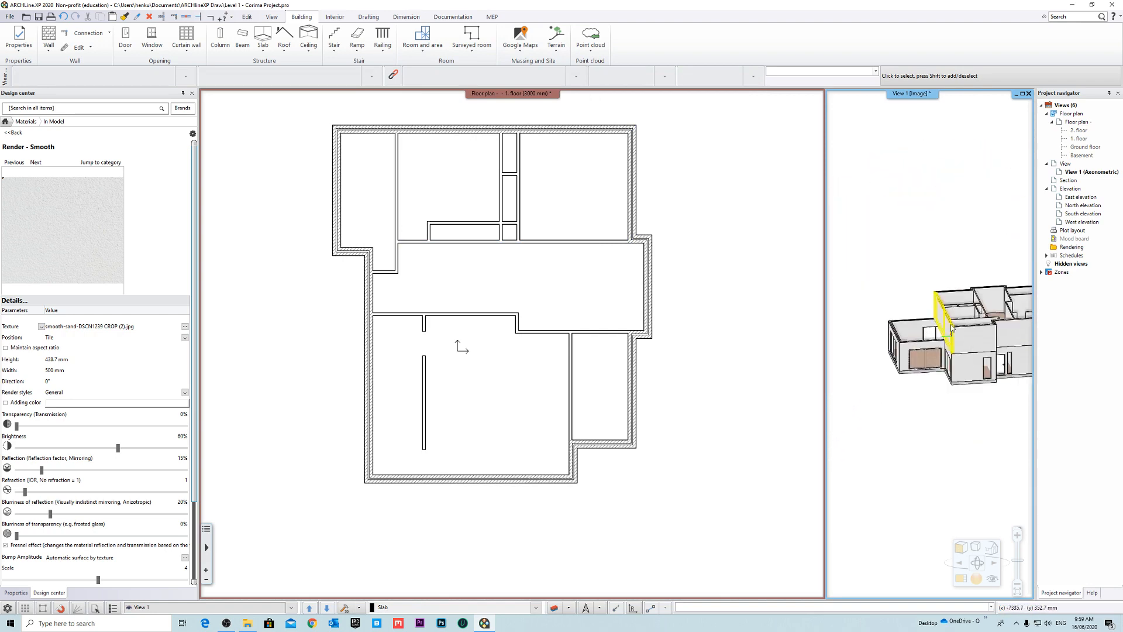
pyautogui.keyDown('shift'); pyautogui.moveTo(942, 328); pyautogui.dragTo(900, 314, button='middle'); pyautogui.keyUp('shift')
pyautogui.moveTo(980, 351); pyautogui.dragTo(880, 246, button='middle')
pyautogui.scroll(2, 852, 294)
pyautogui.rightClick(907, 93)
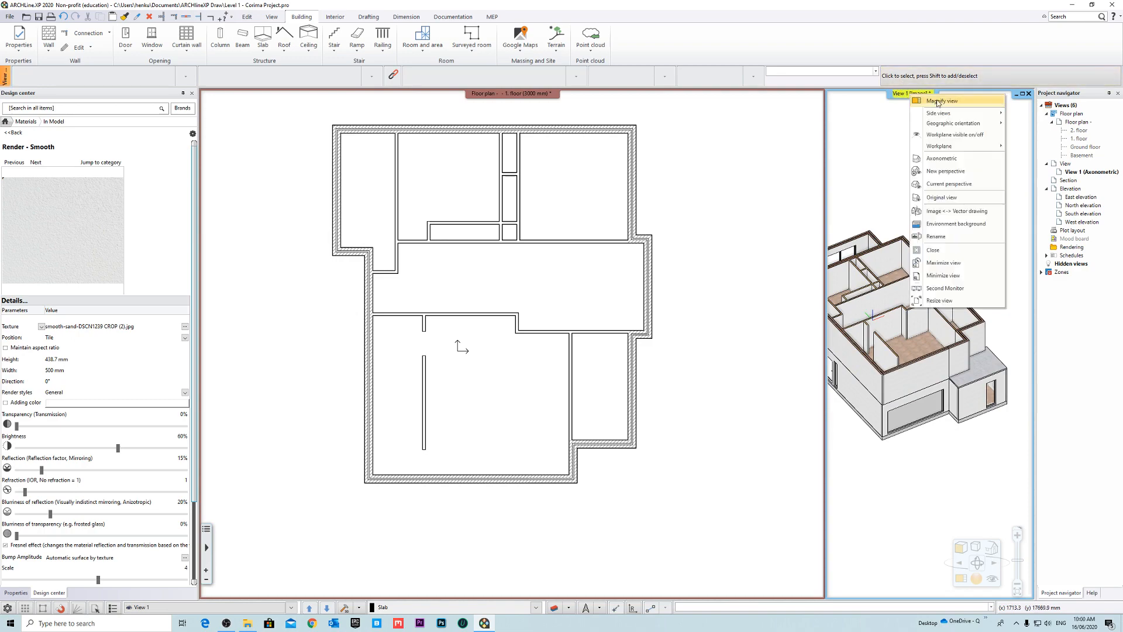
pyautogui.click(933, 104)
pyautogui.moveTo(629, 368); pyautogui.dragTo(641, 342, button='middle')
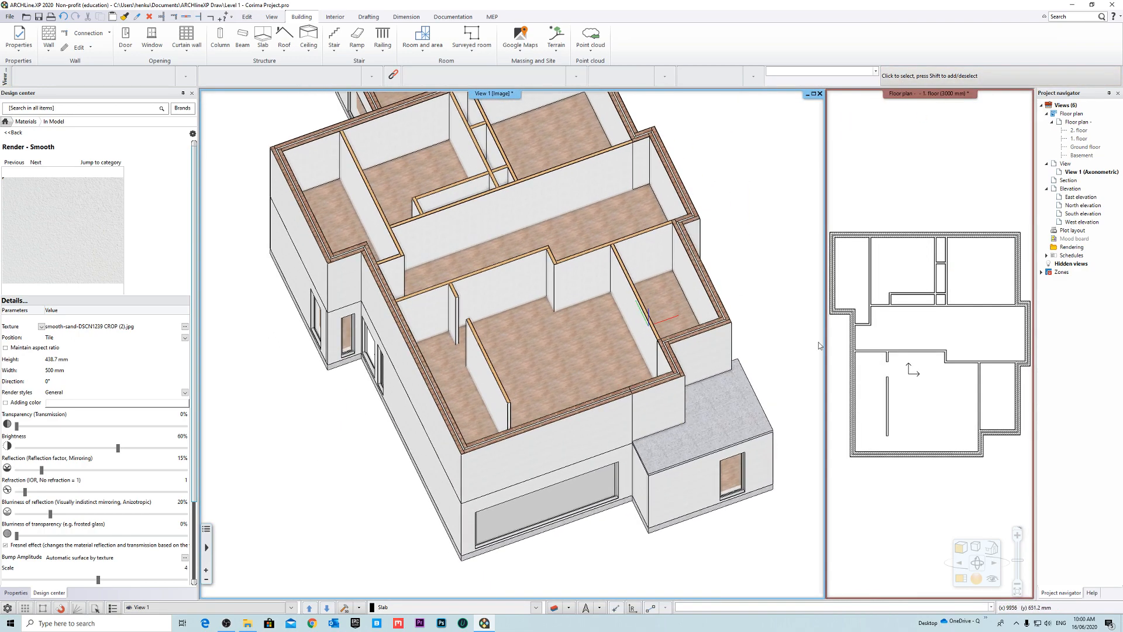
# Step: Enlarge the floor plan again and switch it to the ground floor
pyautogui.rightClick(930, 93)
pyautogui.click(953, 105)
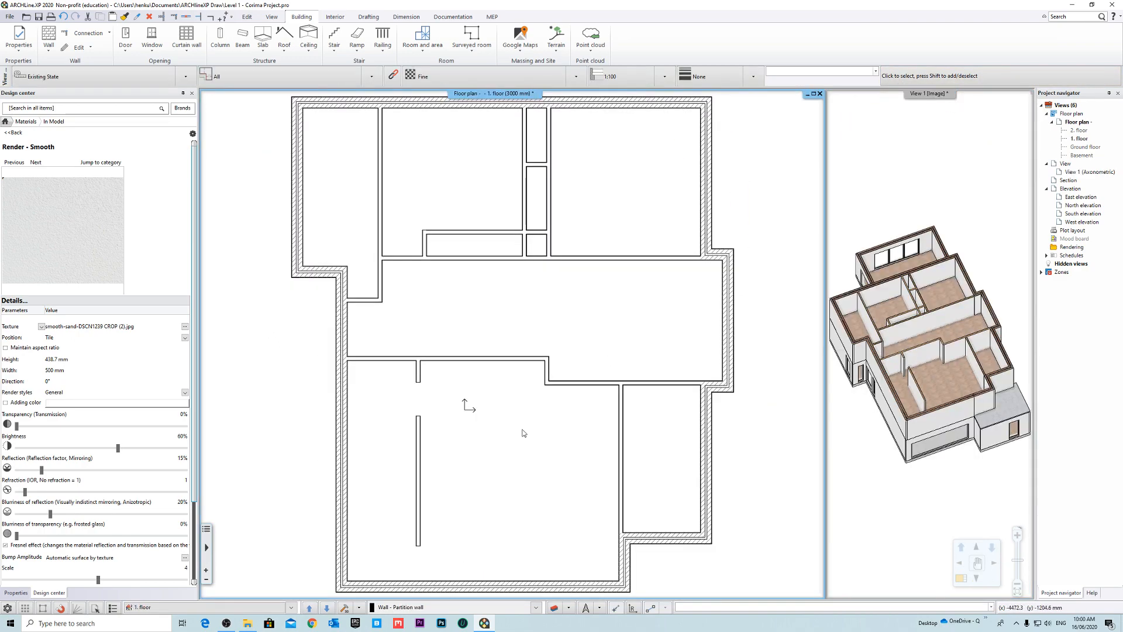
pyautogui.moveTo(517, 388); pyautogui.dragTo(498, 410, button='middle')
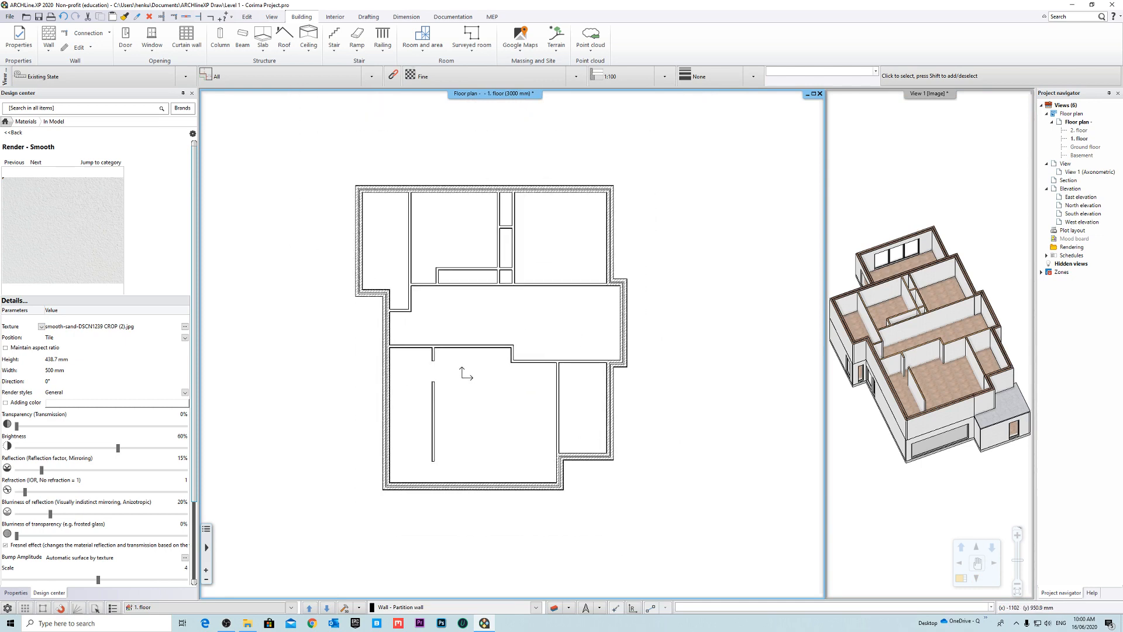
pyautogui.click(328, 609)
pyautogui.moveTo(506, 315); pyautogui.dragTo(492, 326, button='middle')
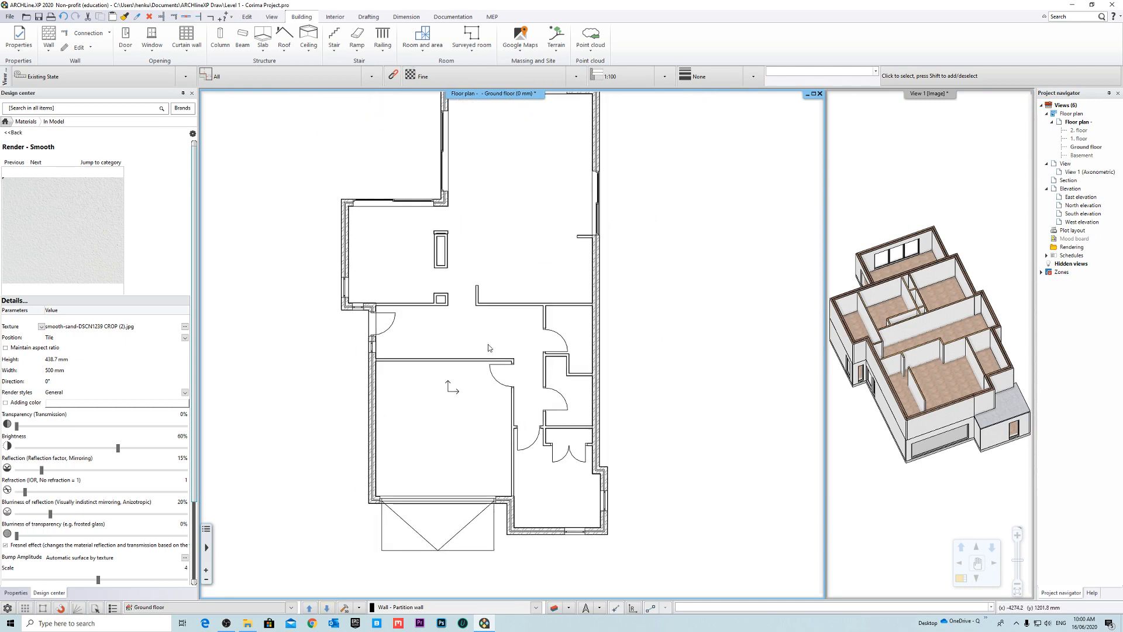
pyautogui.scroll(2, 488, 345)
pyautogui.scroll(-2, 556, 552)
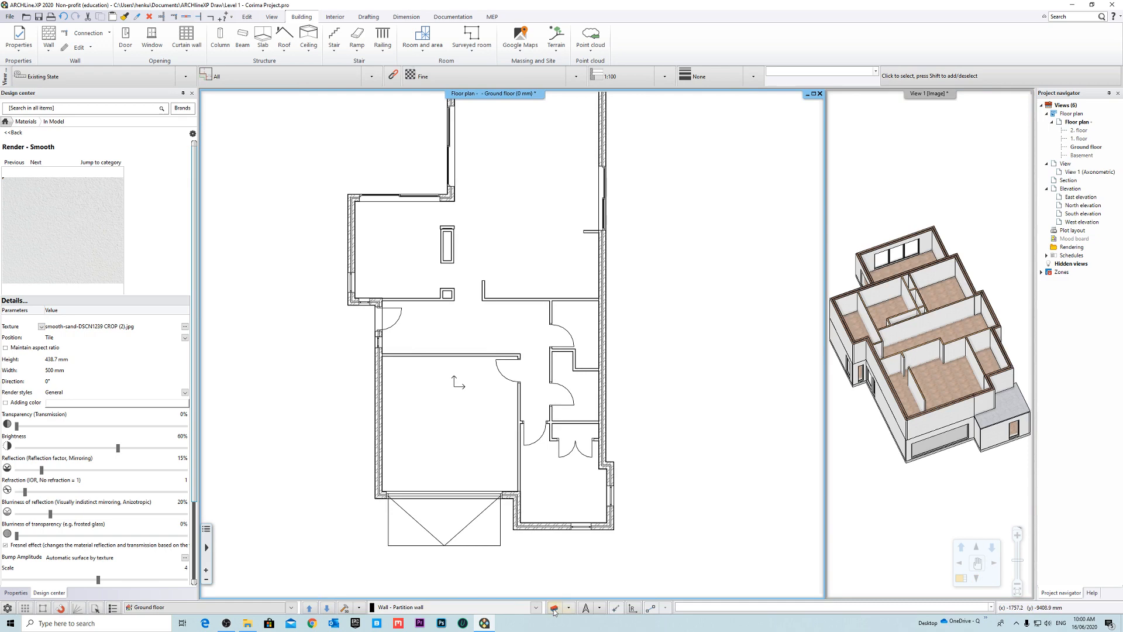
# Step: Switch on all layers in the Corima Townhouse - Ground Floor Plan layer filter to show the reference drawing
pyautogui.click(554, 609)
pyautogui.click(827, 291)
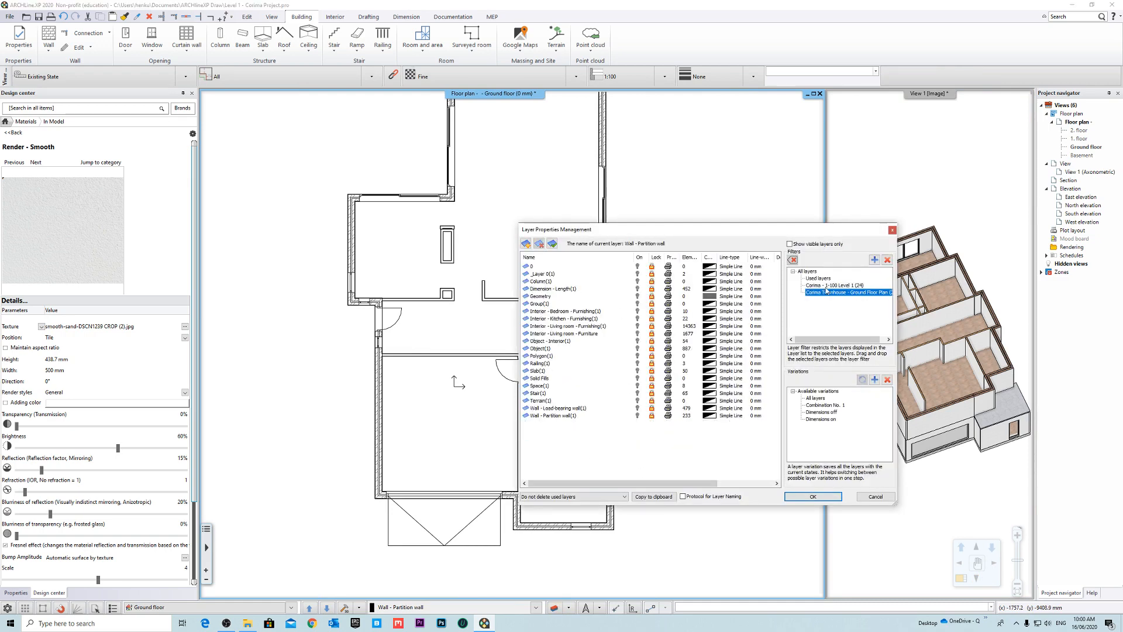
pyautogui.moveTo(585, 266); pyautogui.dragTo(643, 416)
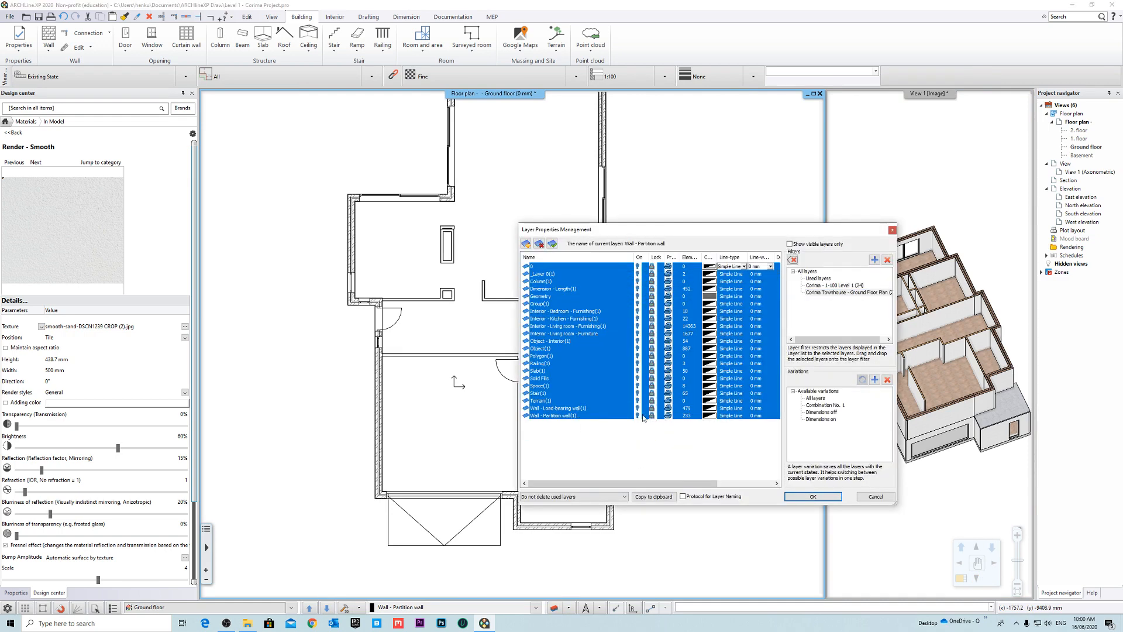
pyautogui.click(817, 499)
pyautogui.scroll(2, 409, 466)
pyautogui.click(409, 466)
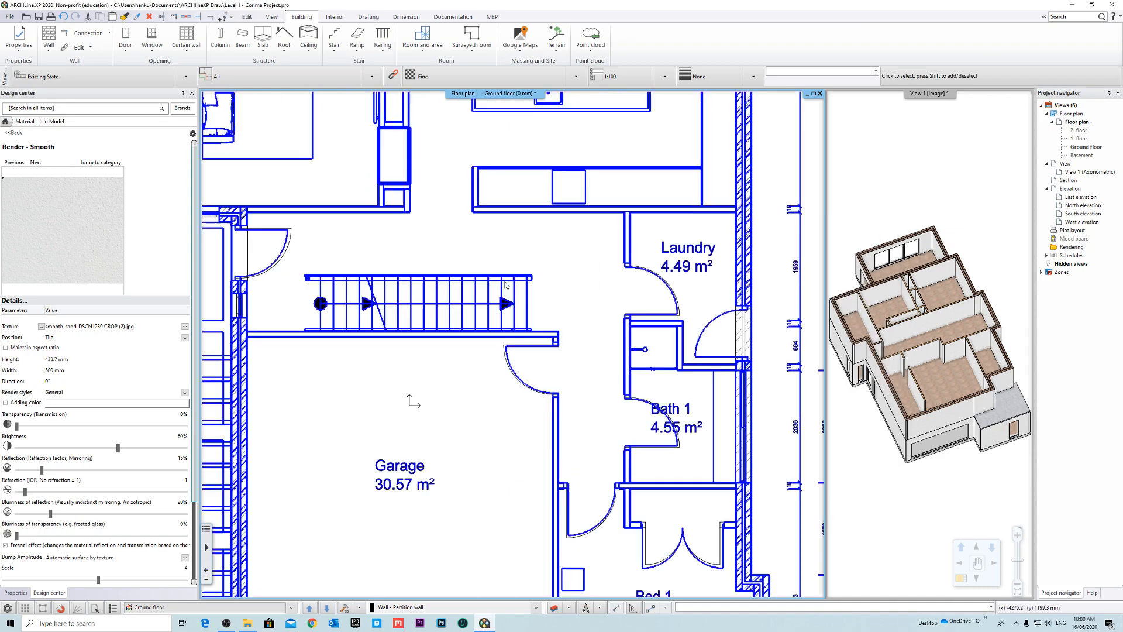
pyautogui.scroll(-3, 409, 467)
pyautogui.click(755, 460)
pyautogui.scroll(4, 526, 340)
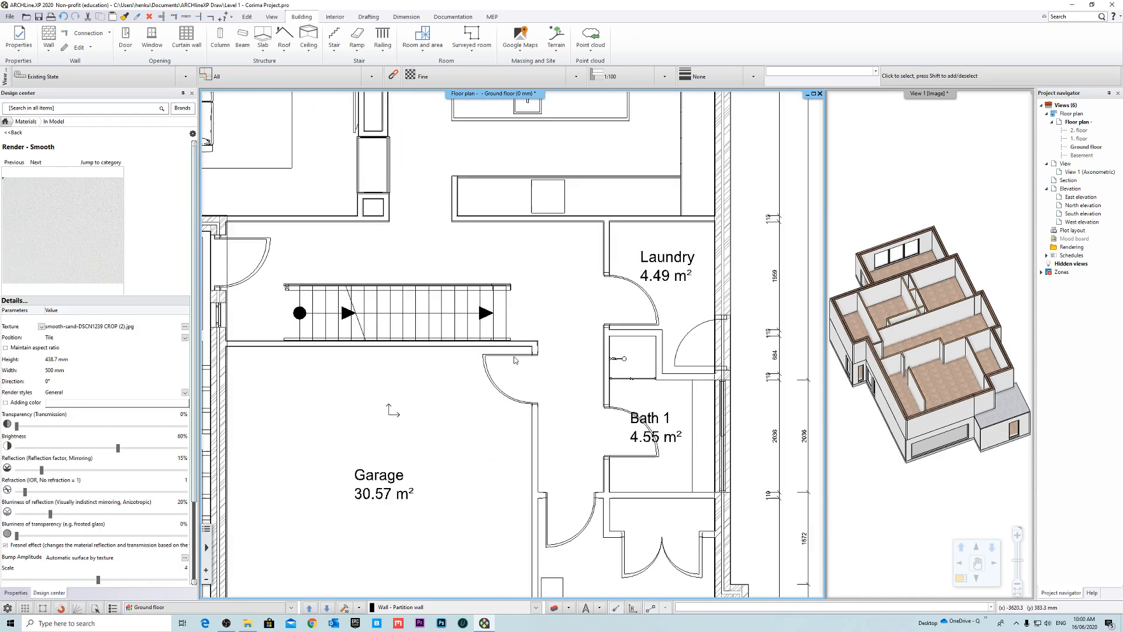
# Step: Start a new stair beside the garage using the Glass stair - stringer support both sides style
pyautogui.moveTo(464, 358); pyautogui.dragTo(542, 406, button='middle')
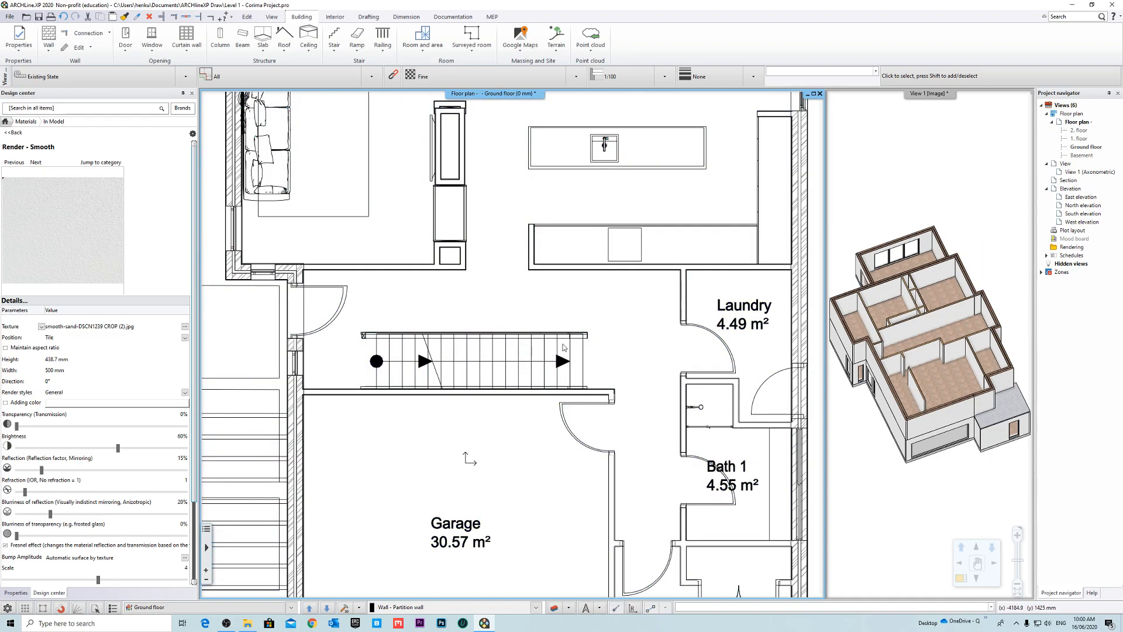
pyautogui.scroll(-4, 593, 345)
pyautogui.moveTo(591, 351); pyautogui.dragTo(553, 348, button='middle')
pyautogui.scroll(3, 434, 355)
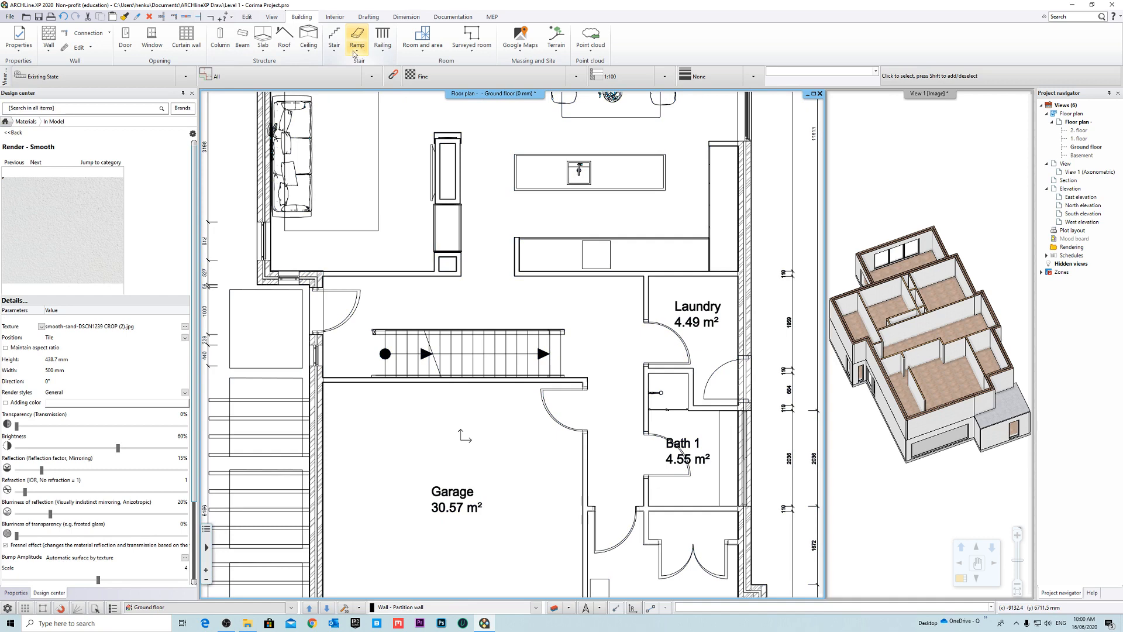
pyautogui.click(334, 50)
pyautogui.click(337, 79)
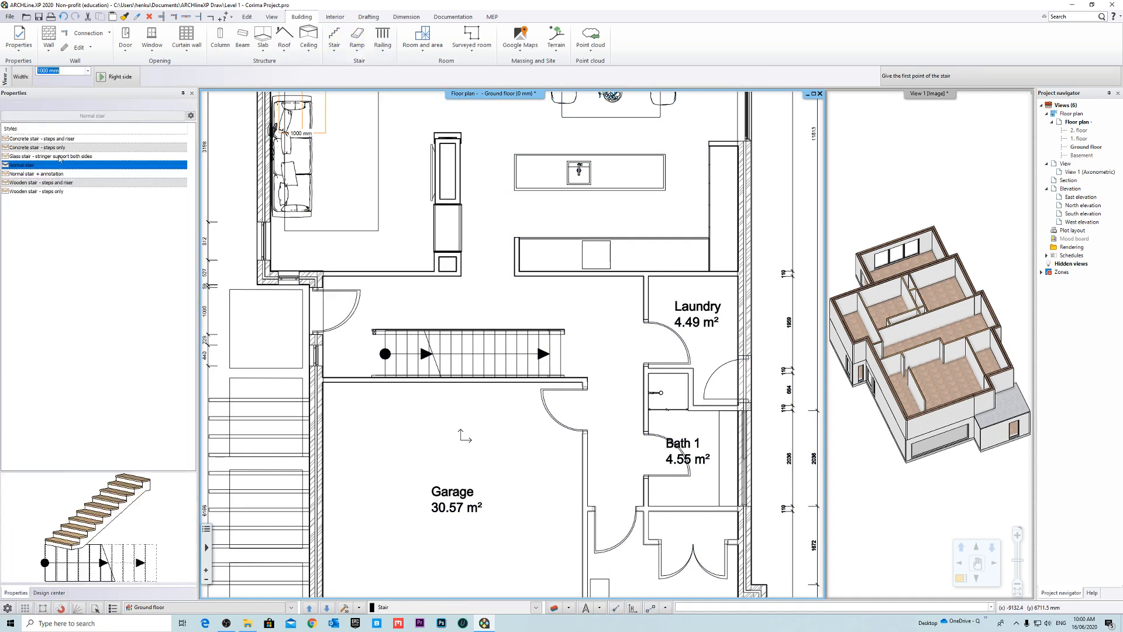
pyautogui.click(64, 147)
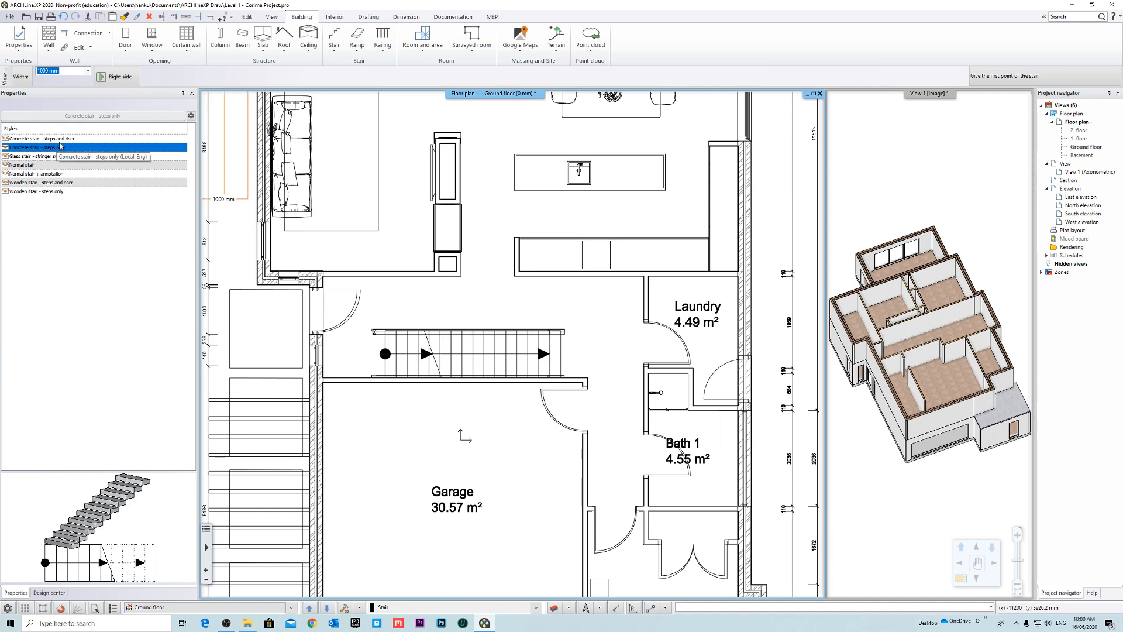
pyautogui.click(62, 139)
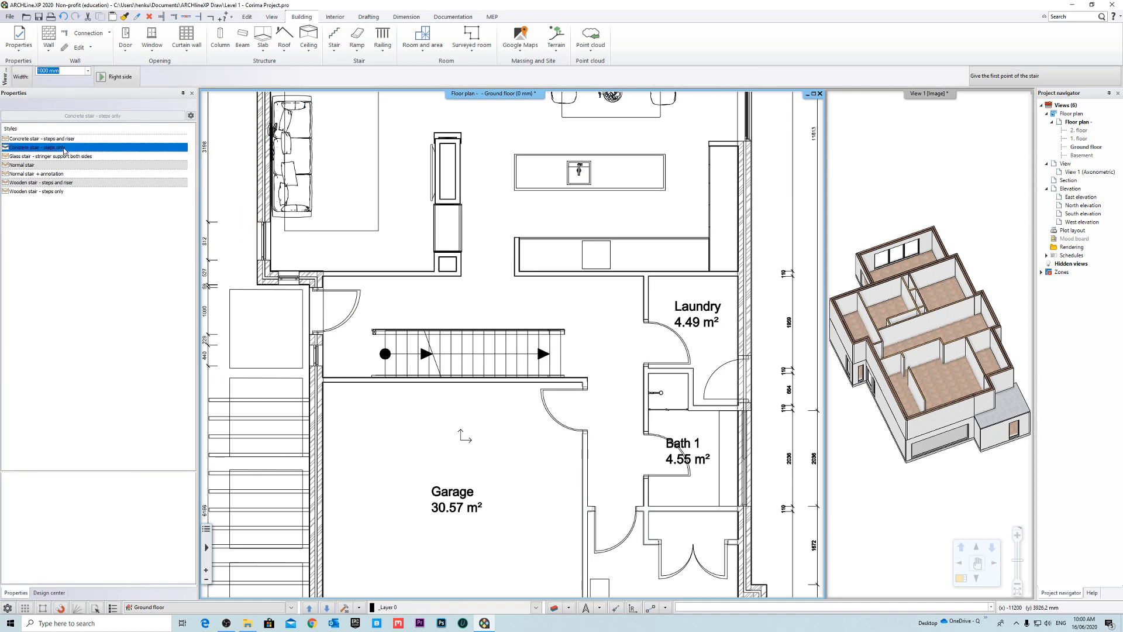
pyautogui.click(65, 168)
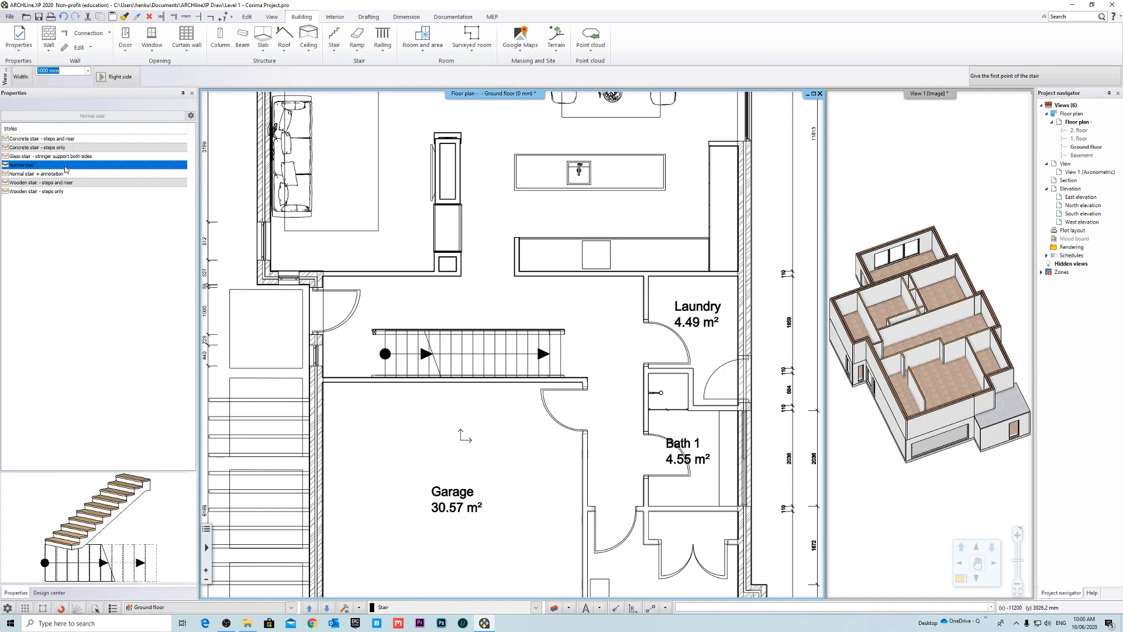
pyautogui.click(71, 160)
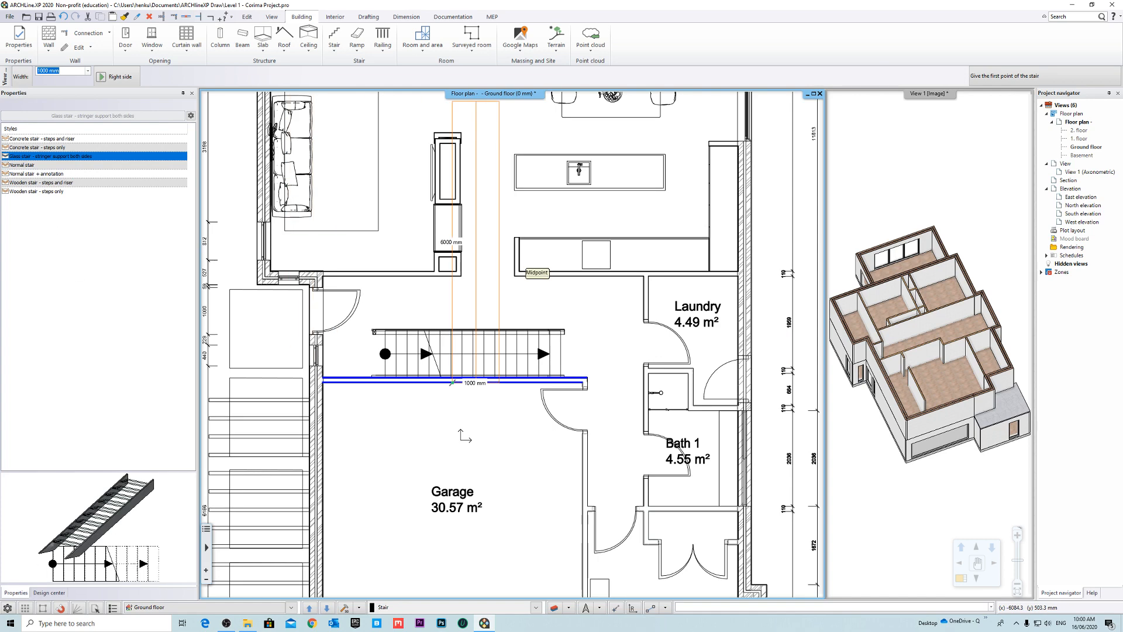
# Step: Draw a straight stair 1000 mm wide and about 3776 mm long over the reference stair, from its start post to its far end
pyautogui.scroll(5, 386, 354)
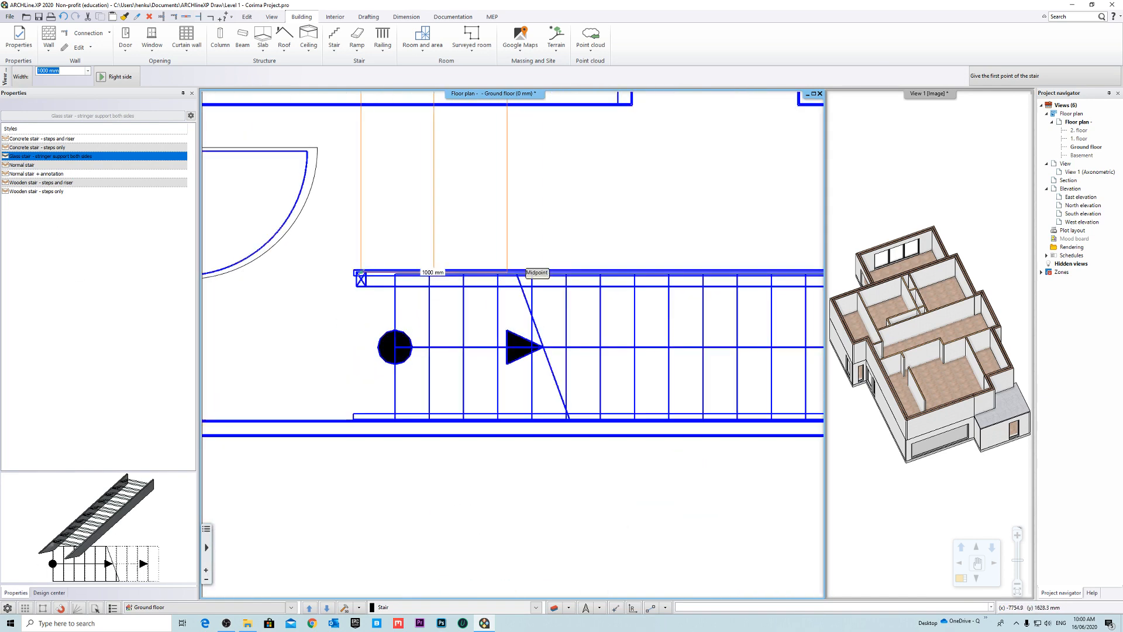
pyautogui.scroll(2, 427, 346)
pyautogui.scroll(2, 359, 292)
pyautogui.scroll(-6, 359, 292)
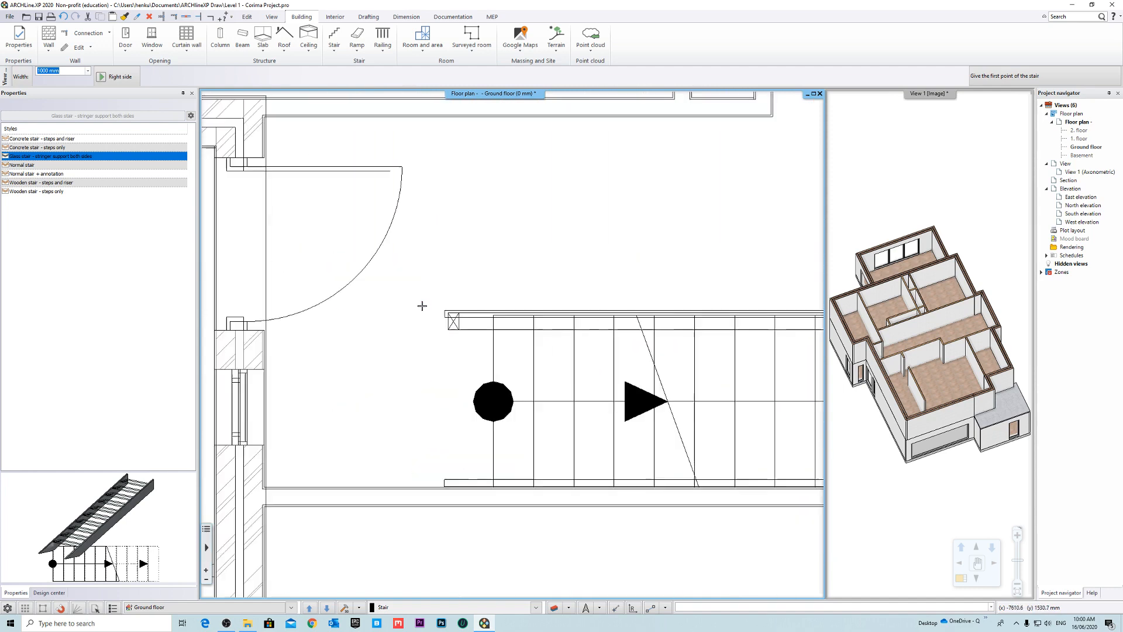
pyautogui.scroll(4, 260, 315)
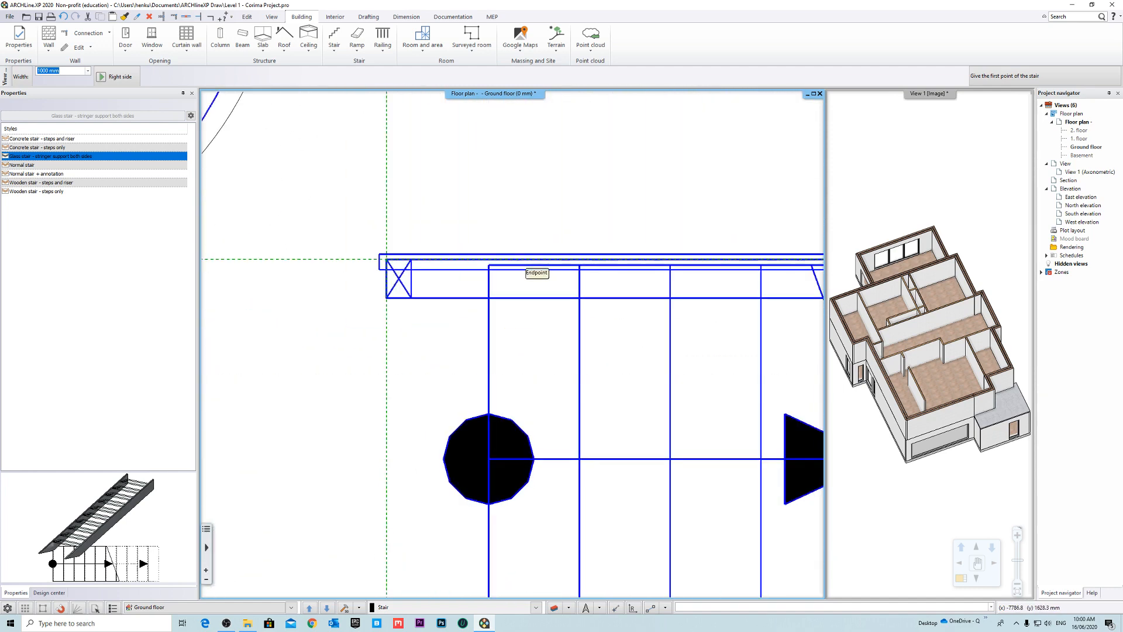
pyautogui.click(386, 259)
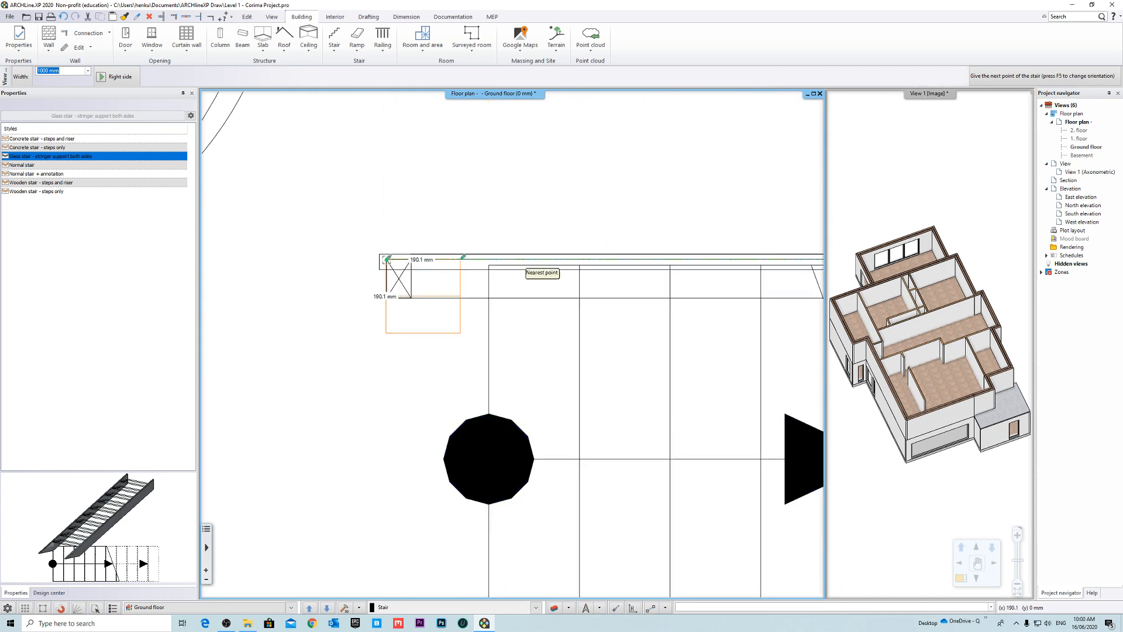
pyautogui.moveTo(716, 265); pyautogui.dragTo(434, 254, button='middle')
pyautogui.scroll(-3, 515, 345)
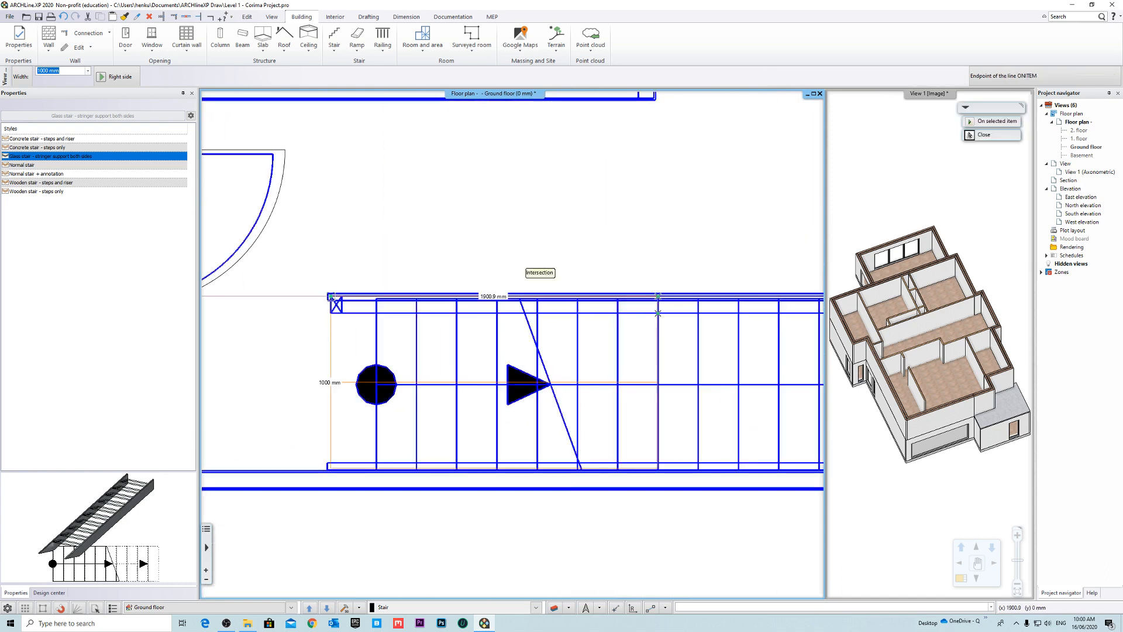
pyautogui.moveTo(658, 310); pyautogui.dragTo(386, 266, button='middle')
pyautogui.scroll(2, 762, 258)
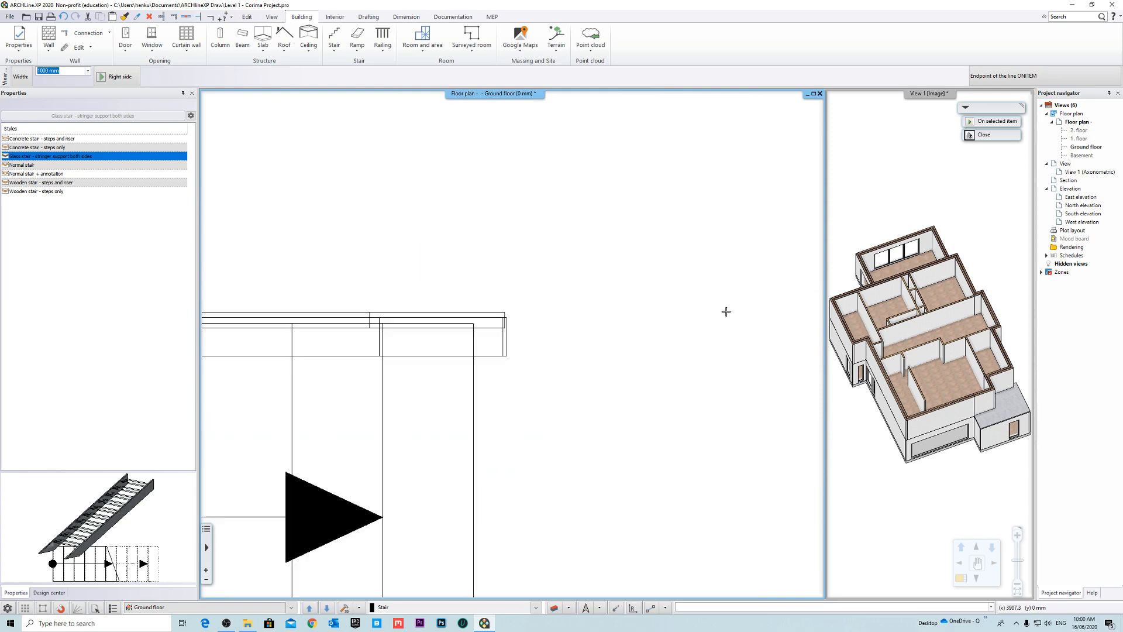
pyautogui.click(512, 319)
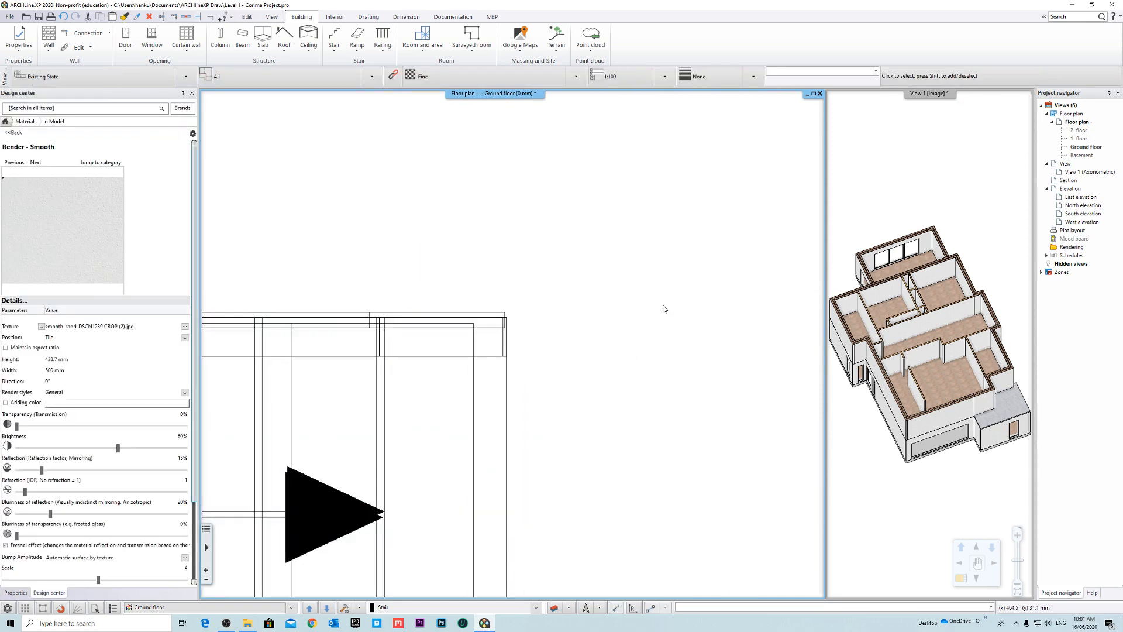
# Step: Select the new glass stair, enlarge the 3D view and make the stair take the floor height
pyautogui.scroll(-4, 585, 331)
pyautogui.click(512, 367)
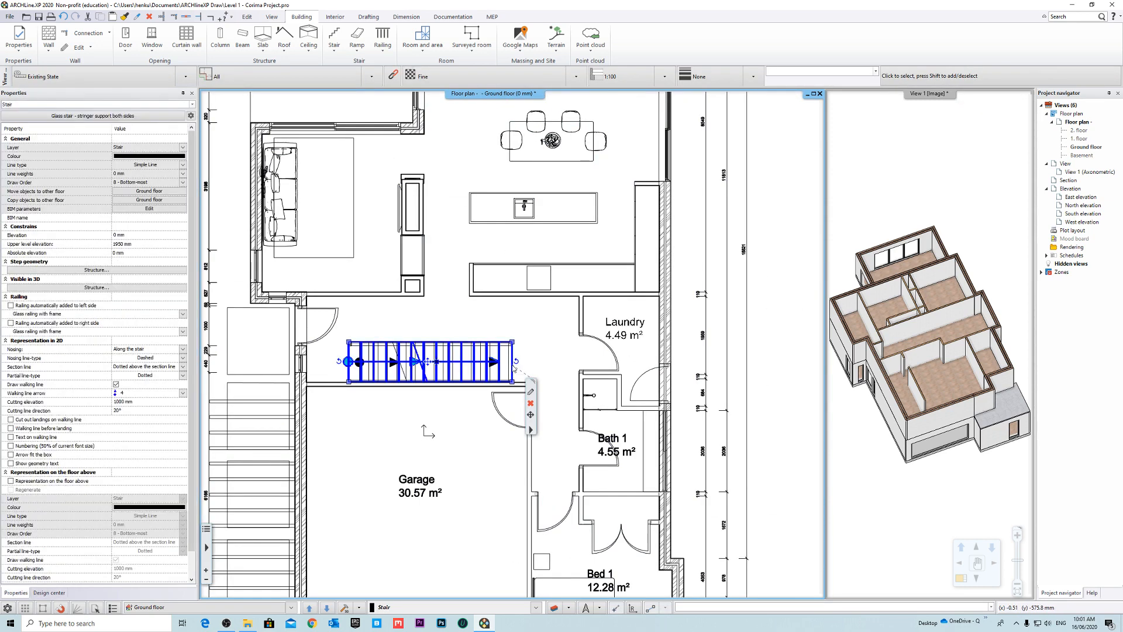
pyautogui.moveTo(429, 384); pyautogui.dragTo(464, 358, button='middle')
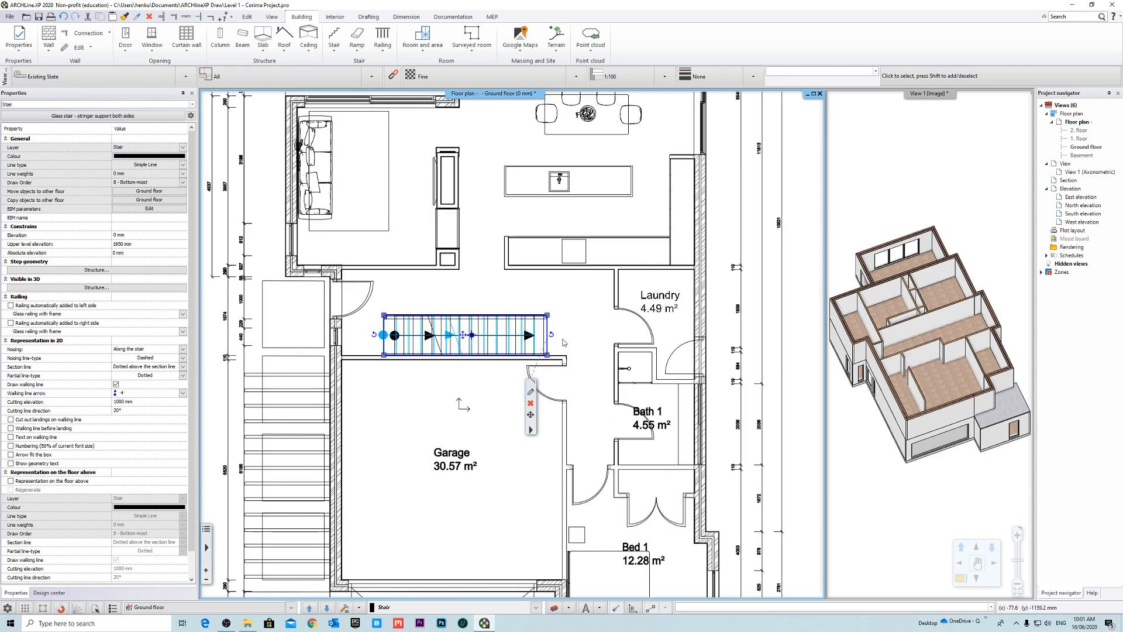
pyautogui.click(867, 478)
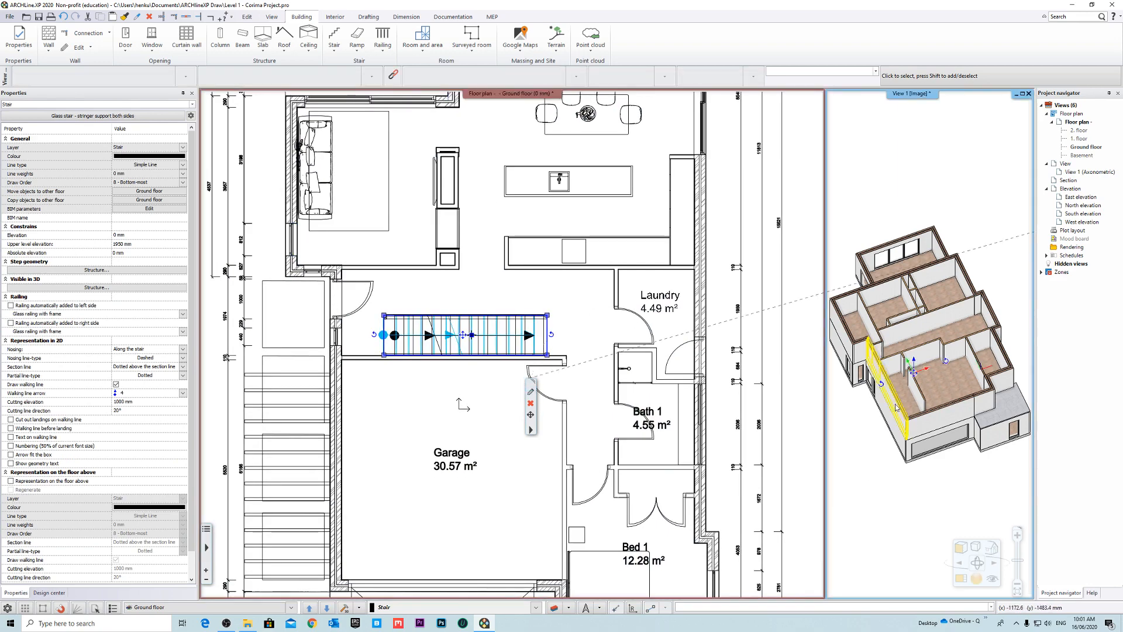
pyautogui.keyDown('shift'); pyautogui.moveTo(884, 404); pyautogui.dragTo(912, 357, button='middle'); pyautogui.keyUp('shift')
pyautogui.click(916, 96)
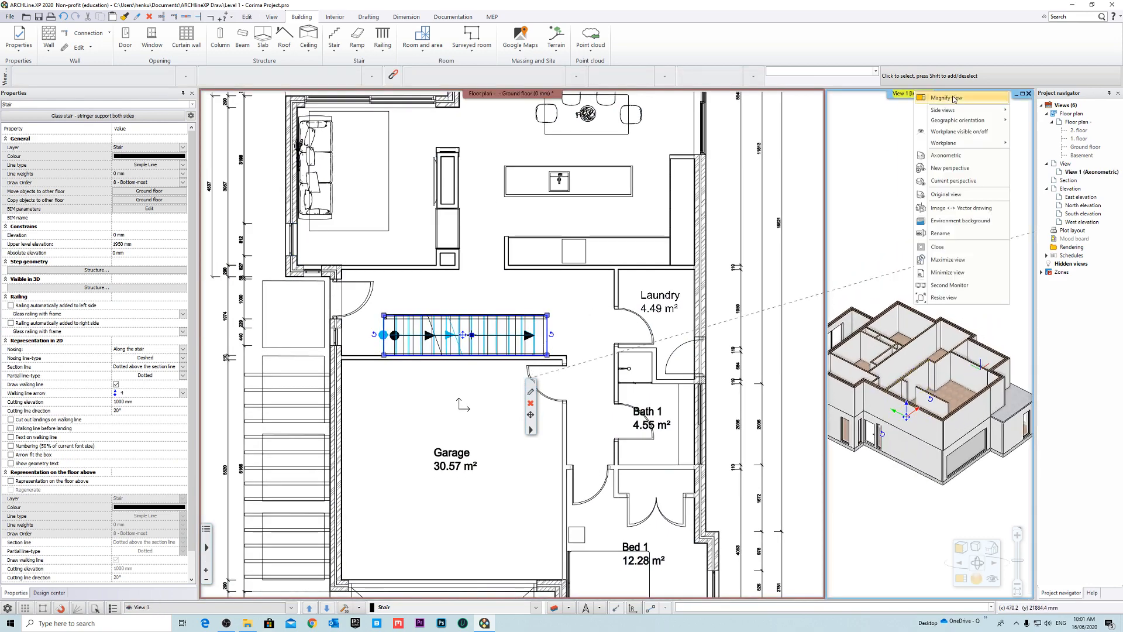
pyautogui.click(943, 98)
pyautogui.keyDown('shift'); pyautogui.moveTo(623, 293); pyautogui.dragTo(813, 358, button='middle'); pyautogui.keyUp('shift')
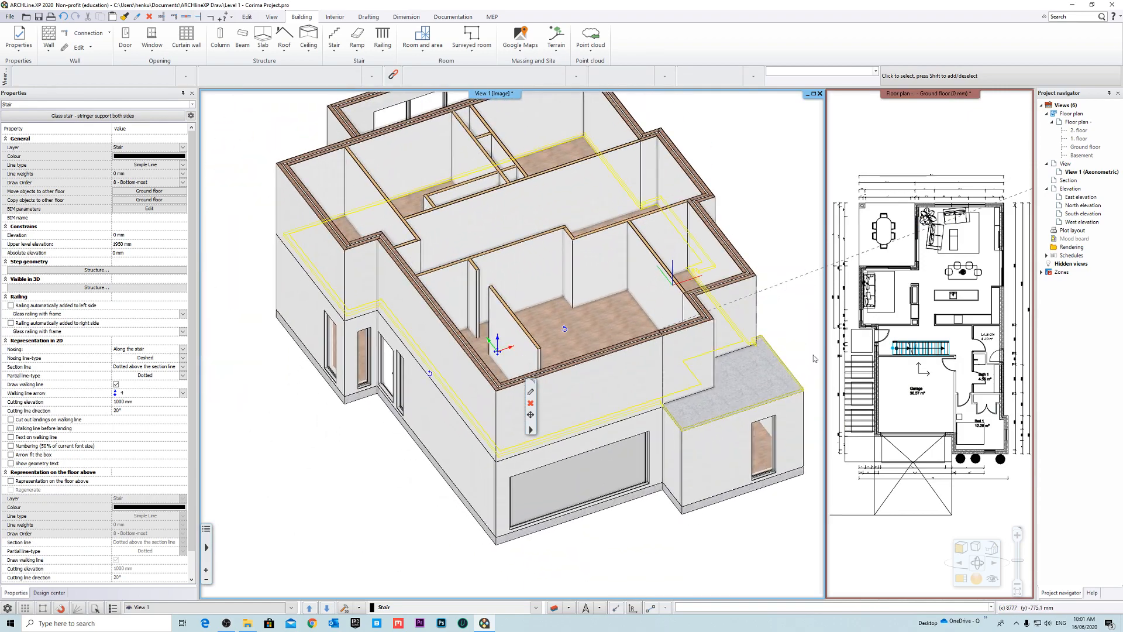
pyautogui.click(530, 394)
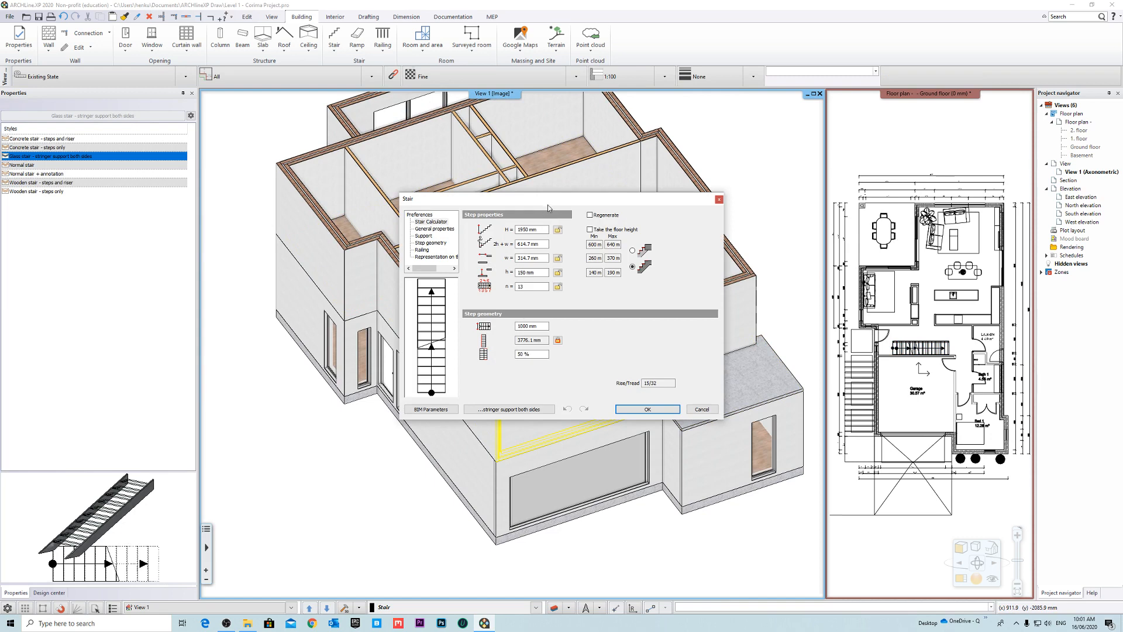
pyautogui.moveTo(548, 203); pyautogui.dragTo(500, 198)
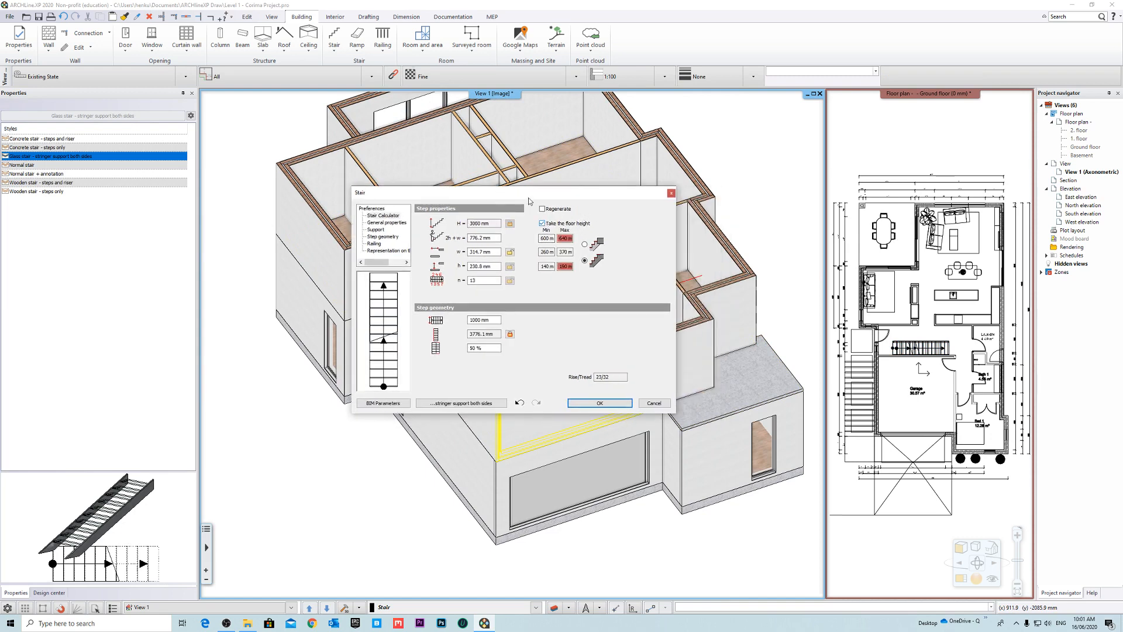
pyautogui.click(598, 403)
# Step: Examine the first-floor slab above the new stair in the 3D view to see where it covers the stair
pyautogui.keyDown('shift'); pyautogui.moveTo(555, 252); pyautogui.dragTo(576, 214, button='middle'); pyautogui.keyUp('shift')
pyautogui.click(496, 300)
pyautogui.scroll(3, 496, 300)
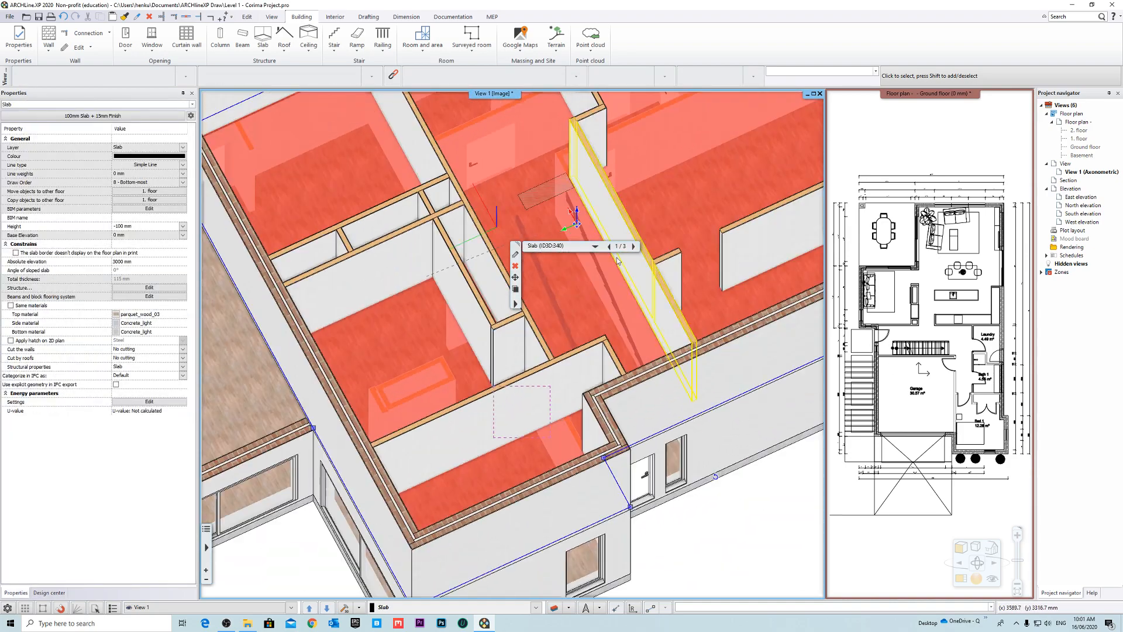
pyautogui.scroll(3, 576, 214)
pyautogui.press('Escape')
pyautogui.click(499, 276)
pyautogui.scroll(3, 493, 281)
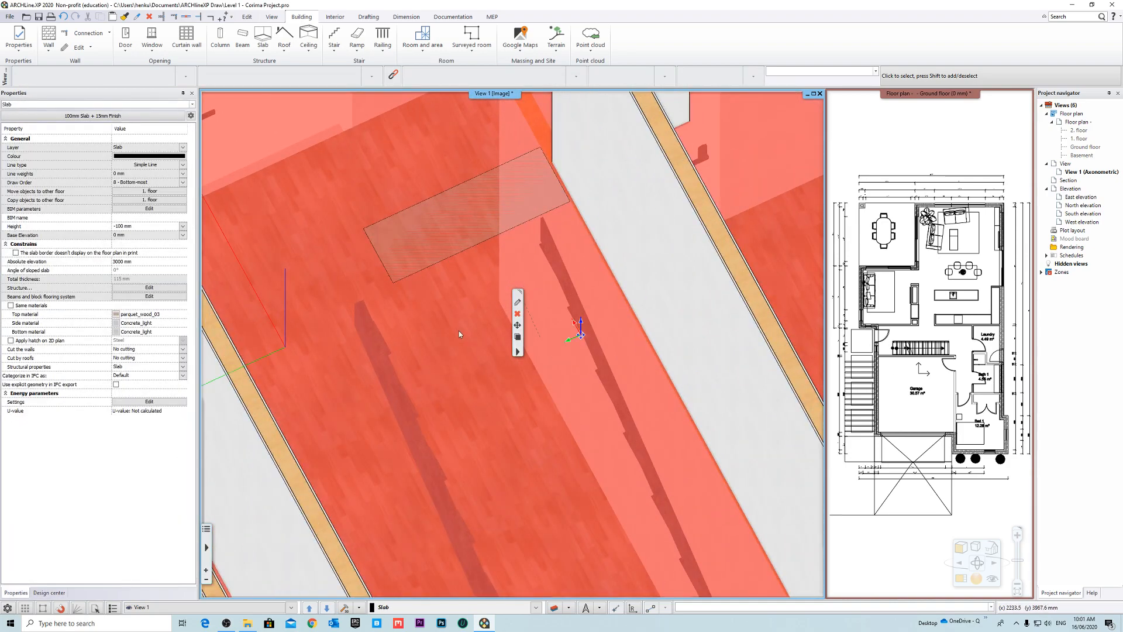
pyautogui.keyDown('shift'); pyautogui.moveTo(459, 331); pyautogui.dragTo(468, 307, button='middle'); pyautogui.keyUp('shift')
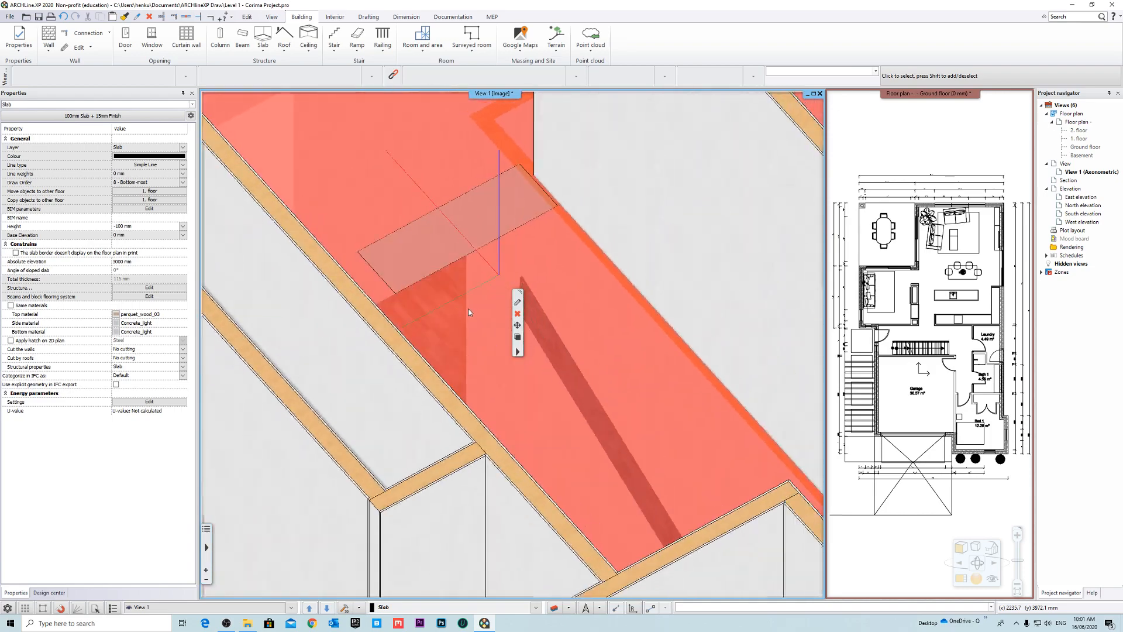
pyautogui.scroll(-6, 473, 306)
pyautogui.press('Escape')
pyautogui.keyDown('shift'); pyautogui.moveTo(577, 333); pyautogui.dragTo(554, 348, button='middle'); pyautogui.keyUp('shift')
# Step: Enlarge the ground floor plan, select the glass stair beside the garage and cut the slabs above it
pyautogui.click(922, 121)
pyautogui.rightClick(900, 94)
pyautogui.click(929, 97)
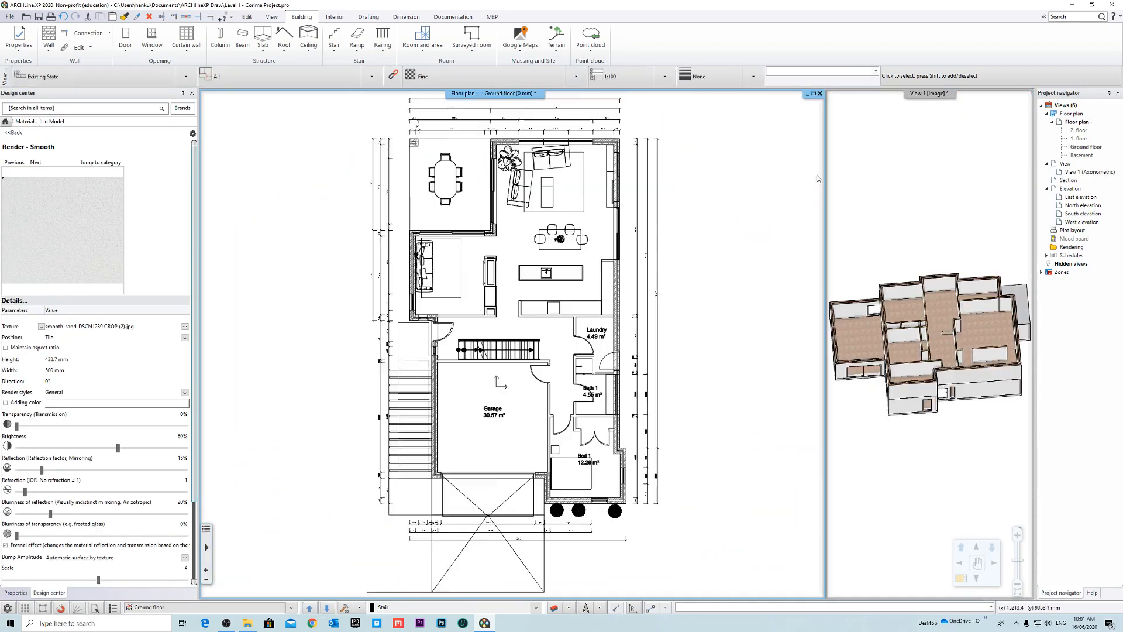
pyautogui.scroll(5, 522, 331)
pyautogui.click(522, 329)
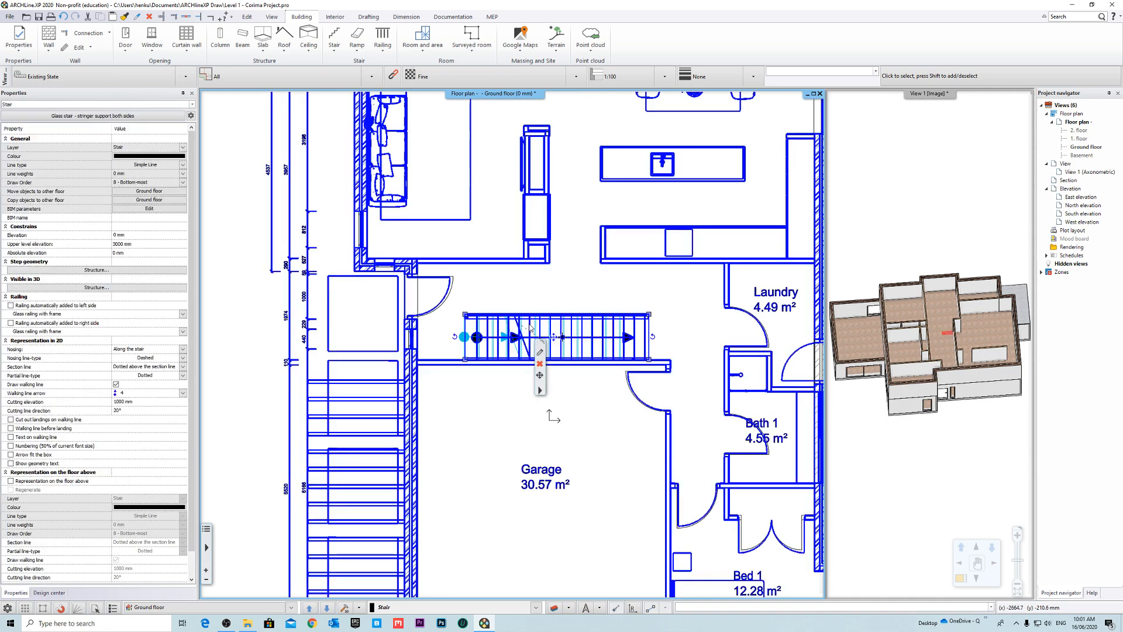
pyautogui.rightClick(538, 335)
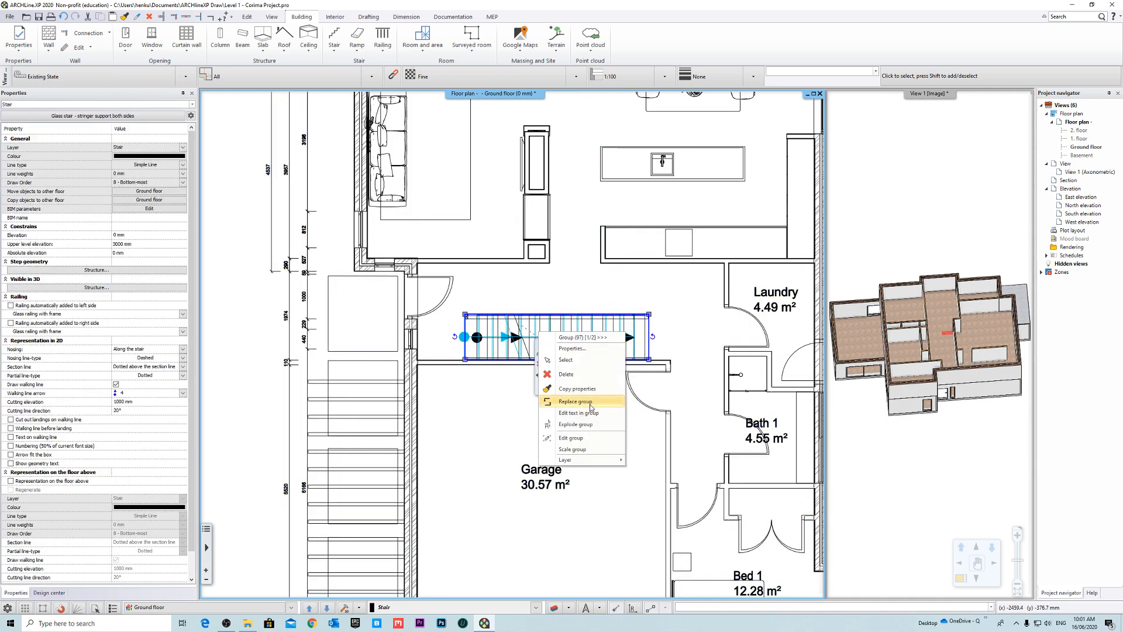
pyautogui.click(497, 406)
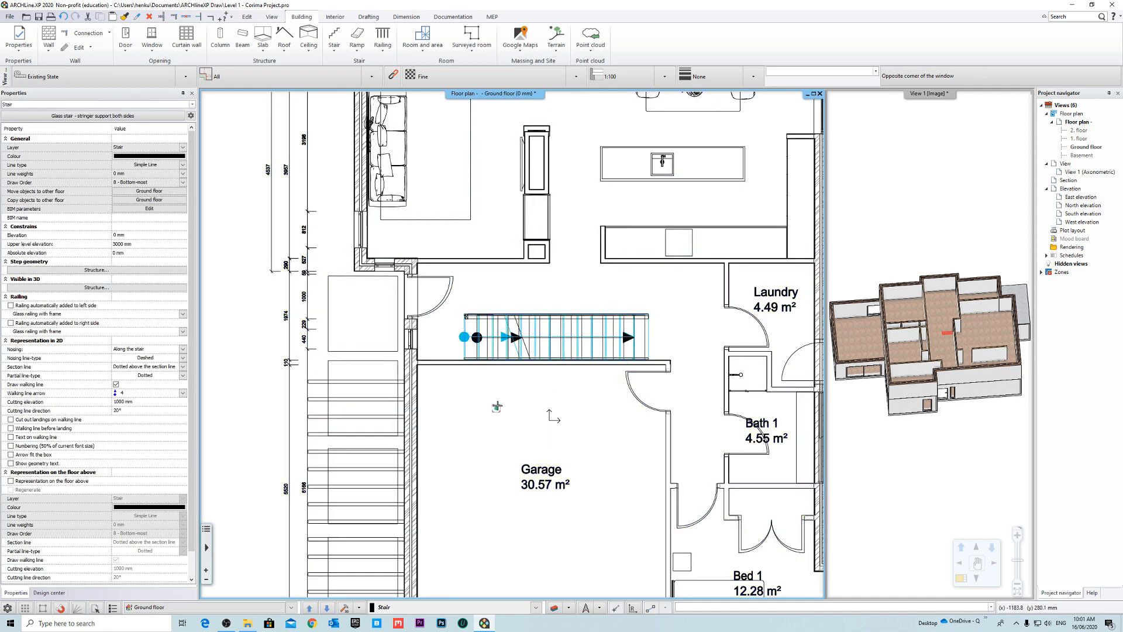
pyautogui.click(565, 358)
pyautogui.scroll(3, 584, 351)
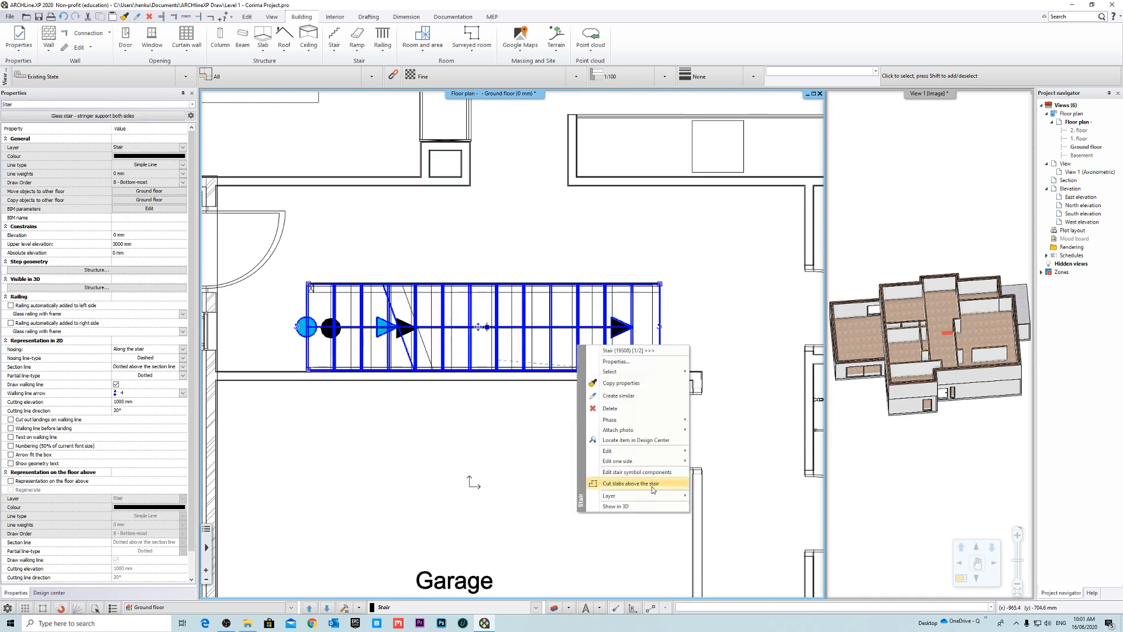
pyautogui.click(632, 483)
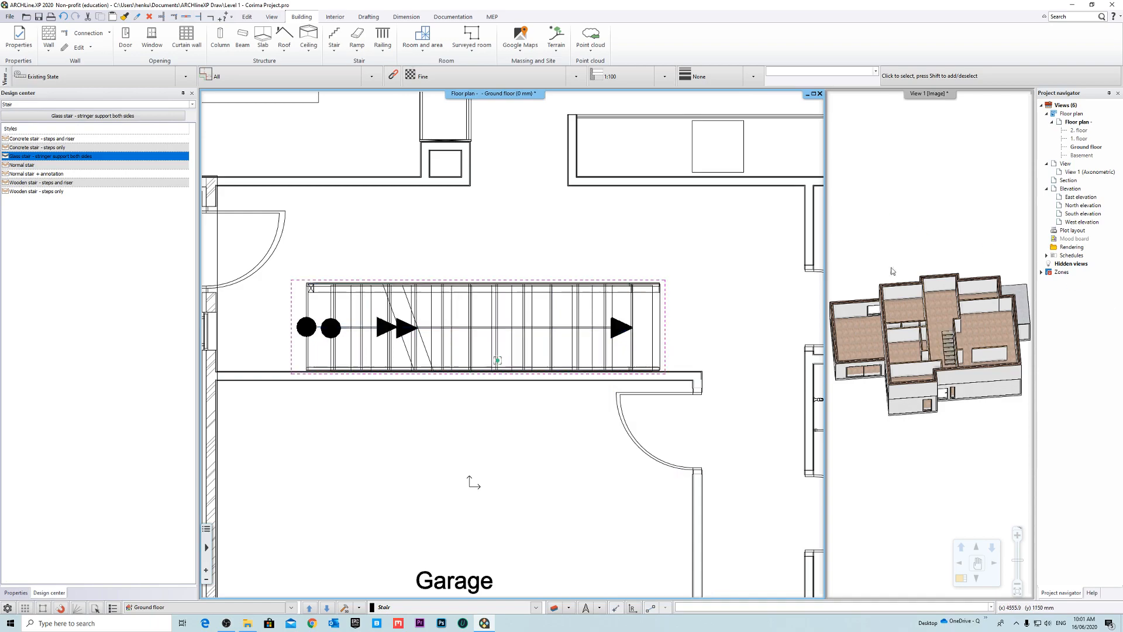
# Step: Enlarge the 3D view and examine the glass stair and the slab opening above it from several angles
pyautogui.rightClick(913, 95)
pyautogui.click(935, 104)
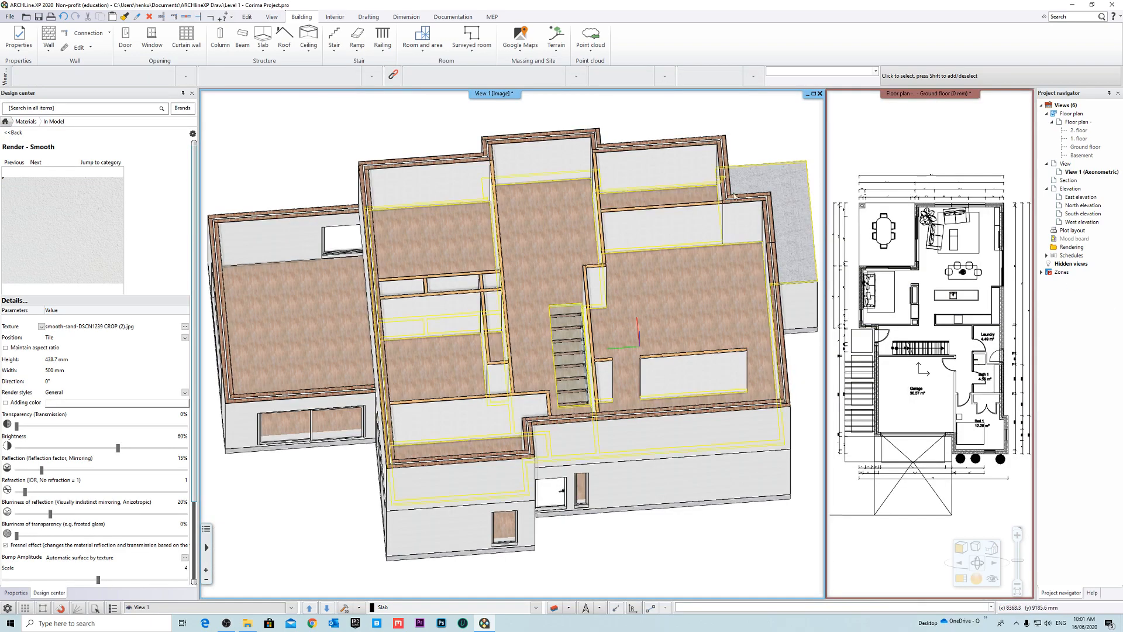
pyautogui.keyDown('shift'); pyautogui.moveTo(739, 293); pyautogui.dragTo(715, 325, button='middle'); pyautogui.keyUp('shift')
pyautogui.scroll(4, 715, 325)
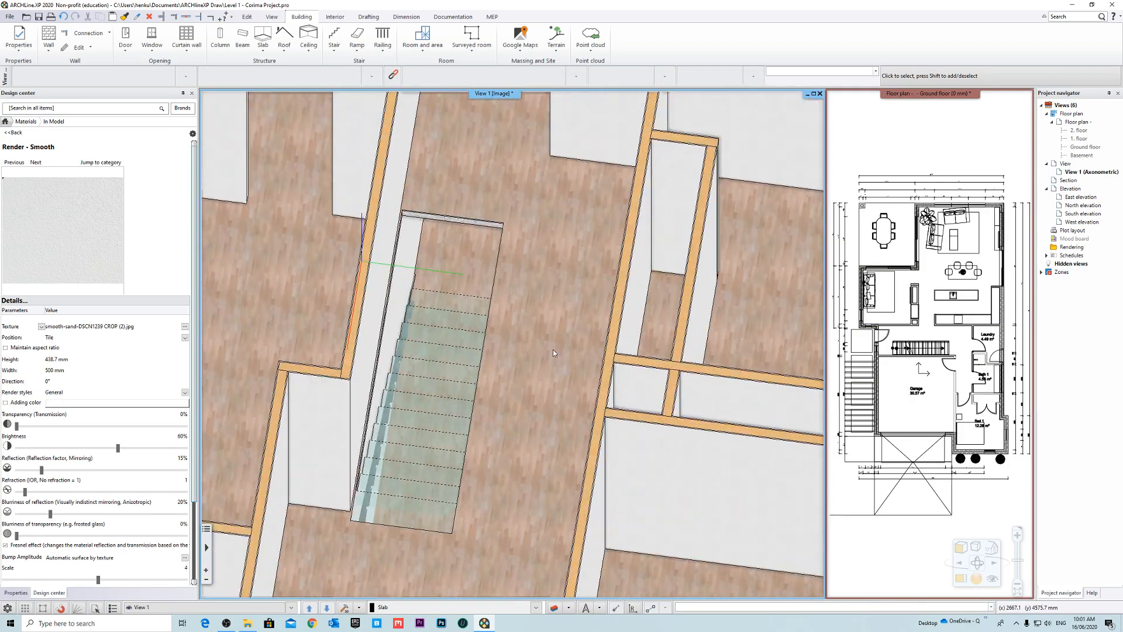
pyautogui.keyDown('shift'); pyautogui.moveTo(553, 350); pyautogui.dragTo(524, 333, button='middle'); pyautogui.keyUp('shift')
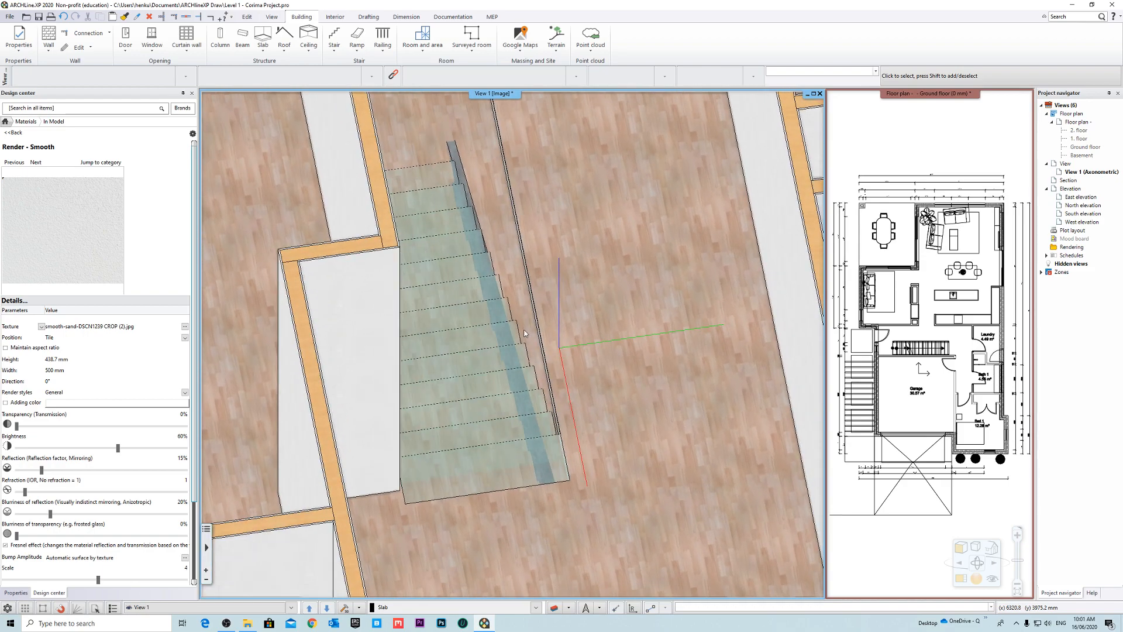
pyautogui.click(455, 154)
pyautogui.press('Escape')
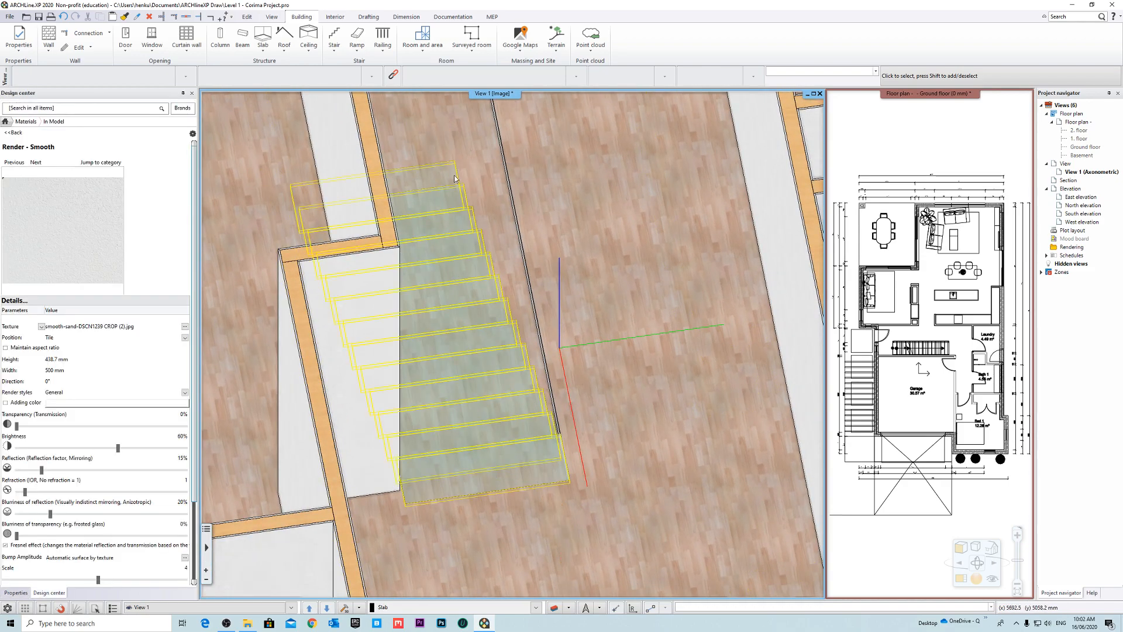
pyautogui.keyDown('shift'); pyautogui.moveTo(515, 310); pyautogui.dragTo(535, 254, button='middle'); pyautogui.keyUp('shift')
pyautogui.click(514, 258)
pyautogui.press('Escape')
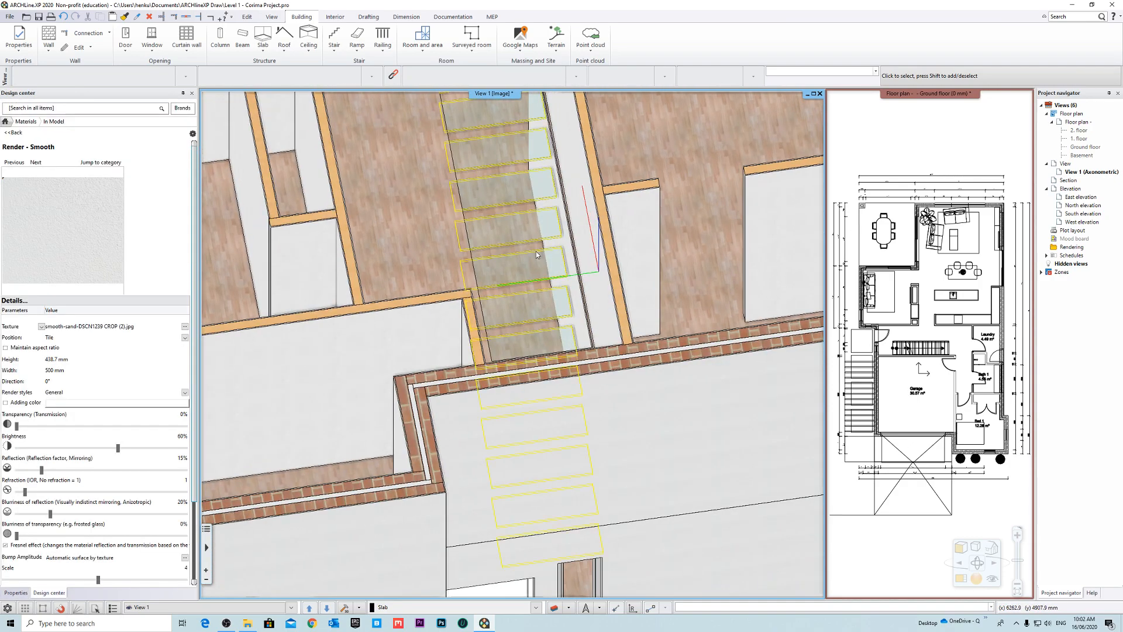
# Step: Select the glass stair in 3D and change its style to a wooden stair
pyautogui.click(537, 254)
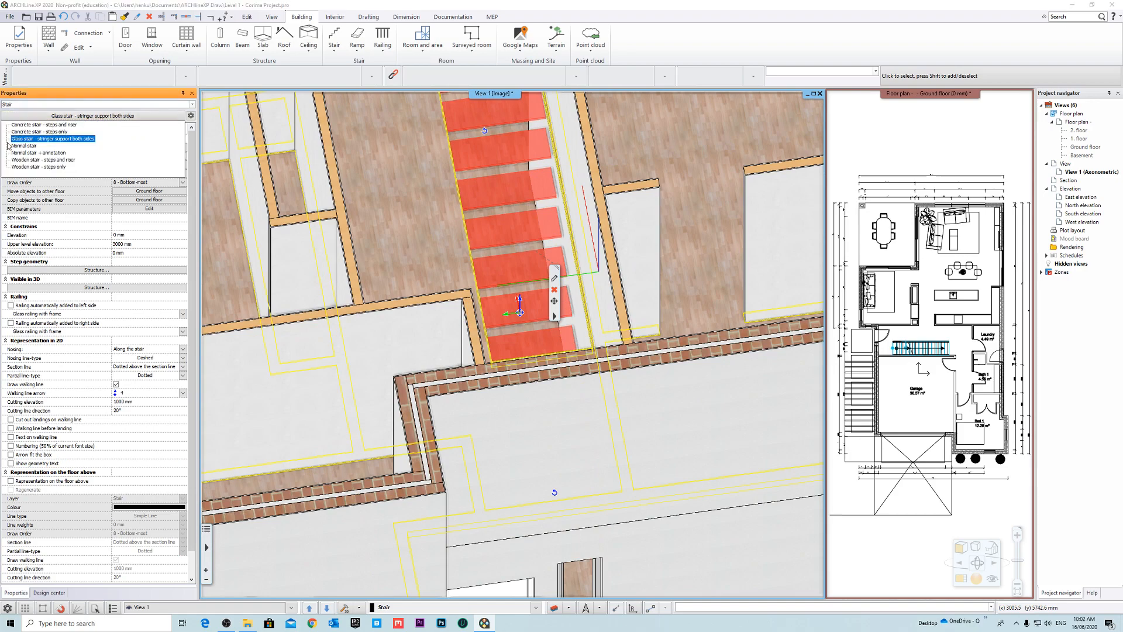
pyautogui.press('Escape')
pyautogui.scroll(-2, 538, 328)
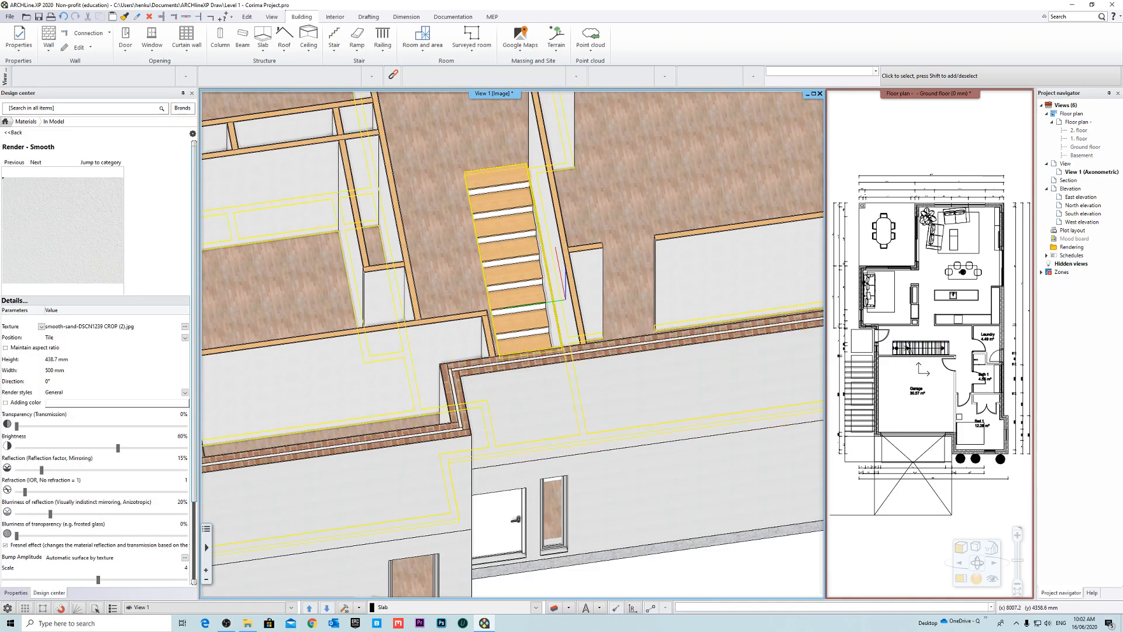
# Step: Examine the wooden stair and the edges of its slab opening against the adjoining walls in 3D
pyautogui.keyDown('shift'); pyautogui.moveTo(539, 328); pyautogui.dragTo(609, 276, button='middle'); pyautogui.keyUp('shift')
pyautogui.scroll(2, 567, 251)
pyautogui.moveTo(622, 163); pyautogui.dragTo(531, 317, button='middle')
pyautogui.click(515, 335)
pyautogui.press('Escape')
pyautogui.keyDown('shift'); pyautogui.moveTo(496, 284); pyautogui.dragTo(706, 367, button='middle'); pyautogui.keyUp('shift')
pyautogui.scroll(-2, 524, 350)
pyautogui.scroll(5, 643, 363)
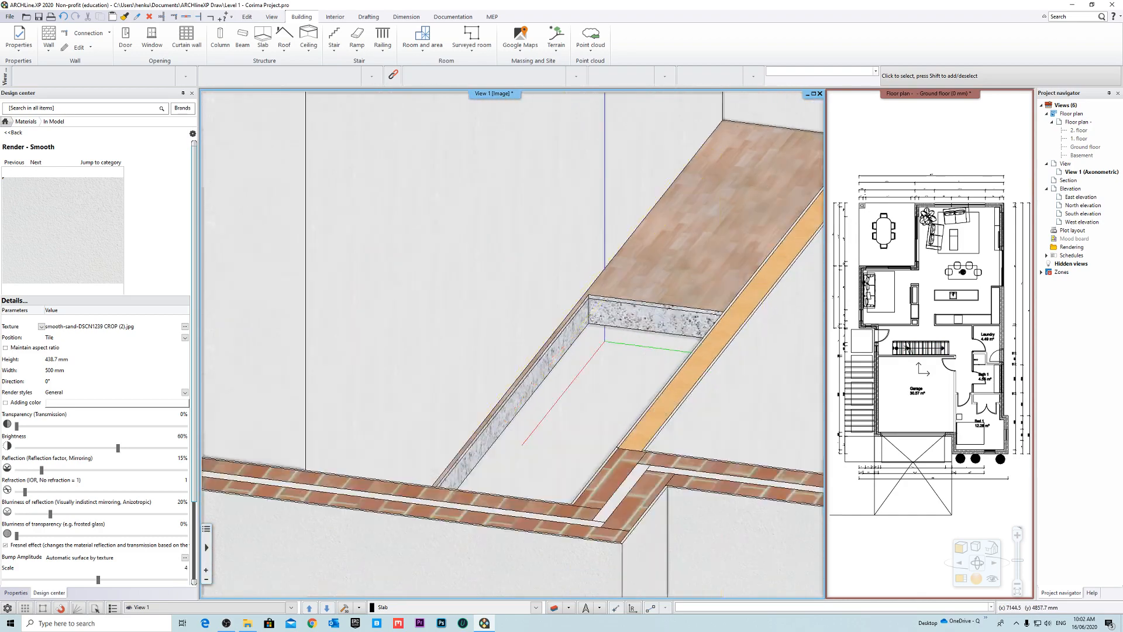
# Step: Select the first-floor slab and offset the stair opening's wall-side long edge by about 16 mm to the partition corner
pyautogui.click(604, 358)
pyautogui.scroll(-4, 603, 358)
pyautogui.scroll(2, 486, 468)
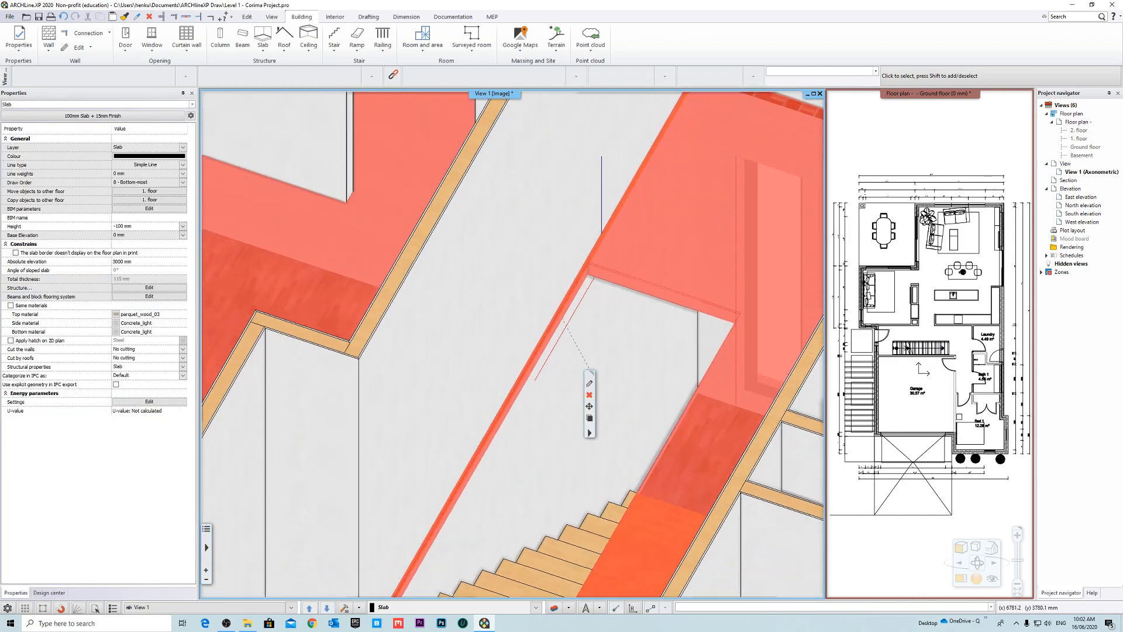
pyautogui.moveTo(474, 521); pyautogui.dragTo(536, 403, button='middle')
pyautogui.scroll(3, 457, 504)
pyautogui.moveTo(458, 502); pyautogui.dragTo(500, 383, button='middle')
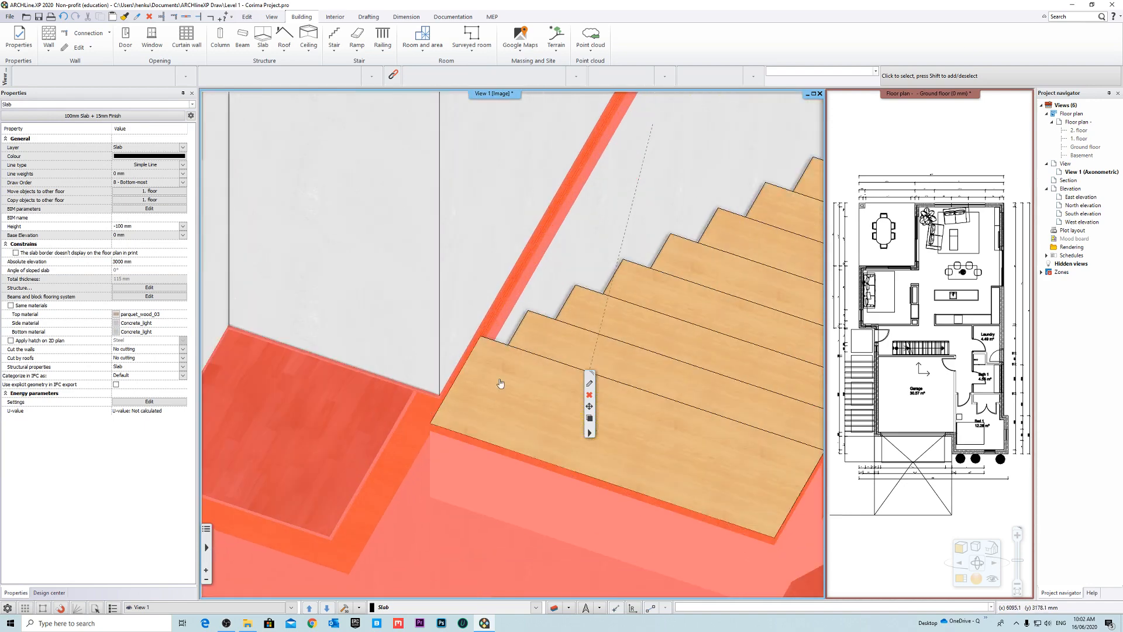
pyautogui.click(490, 328)
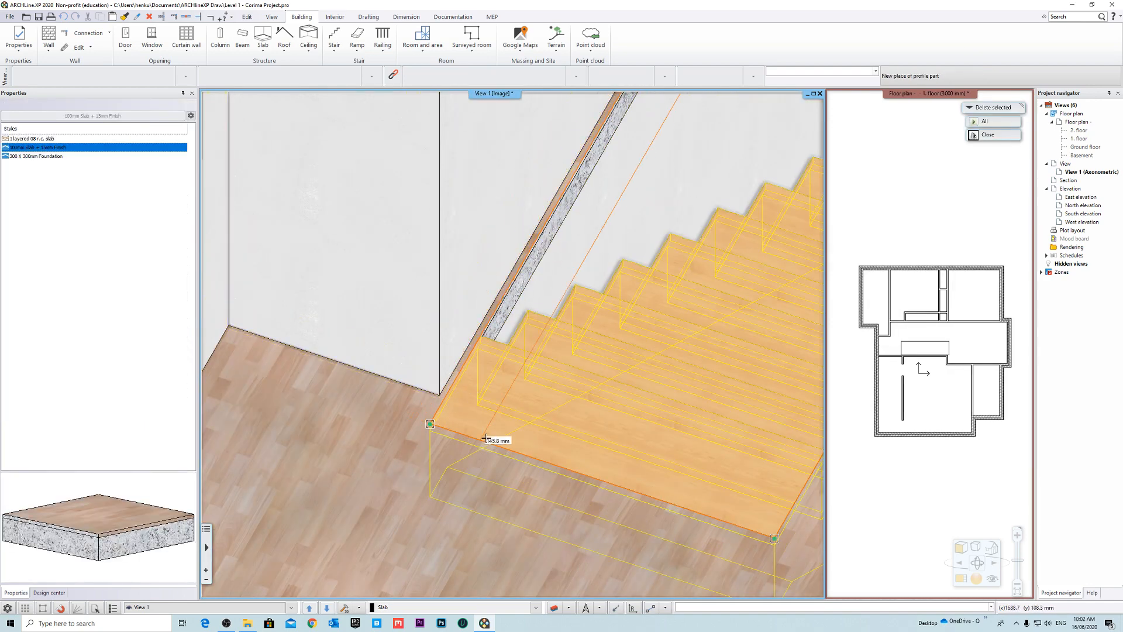
pyautogui.scroll(-5, 485, 439)
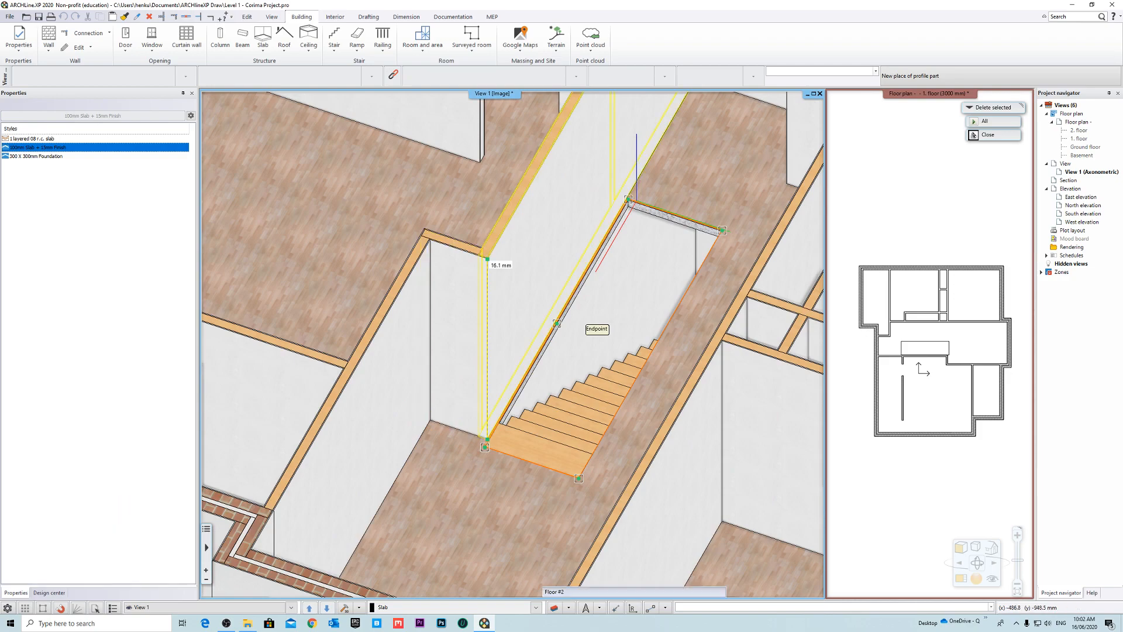
pyautogui.click(487, 258)
pyautogui.press('Escape')
# Step: Enlarge the first floor plan and offset the stair opening's short edge at the stair top to the adjoining partition's face
pyautogui.keyDown('shift'); pyautogui.moveTo(543, 383); pyautogui.dragTo(475, 350, button='middle'); pyautogui.keyUp('shift')
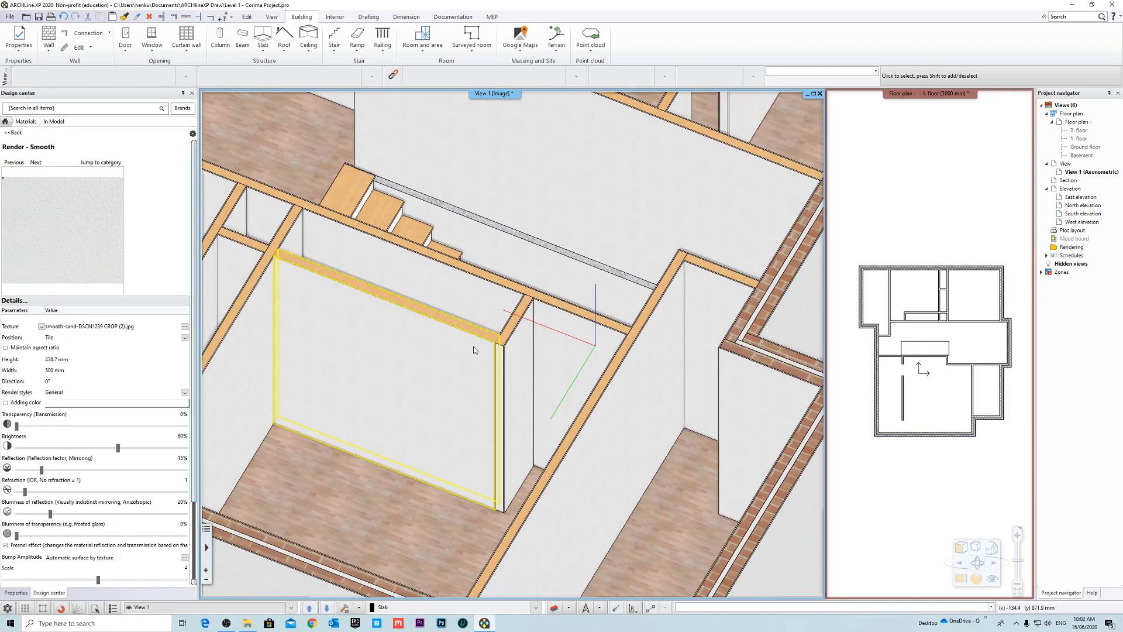
pyautogui.scroll(4, 386, 152)
pyautogui.keyDown('shift'); pyautogui.moveTo(451, 286); pyautogui.dragTo(515, 311, button='middle'); pyautogui.keyUp('shift')
pyautogui.click(330, 301)
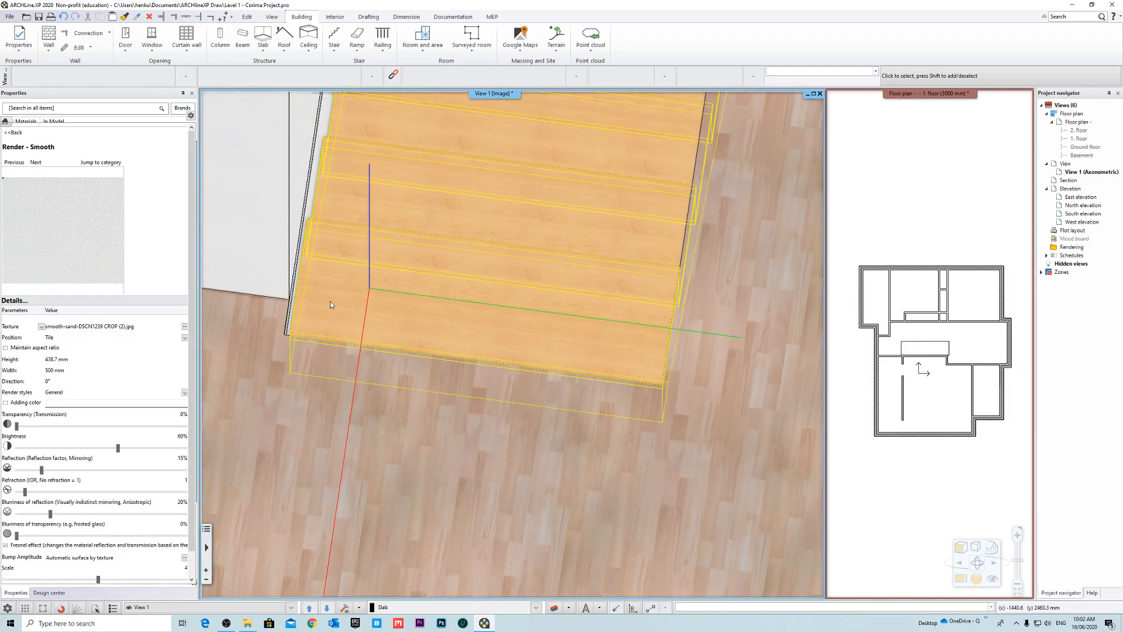
pyautogui.click(330, 304)
pyautogui.click(885, 200)
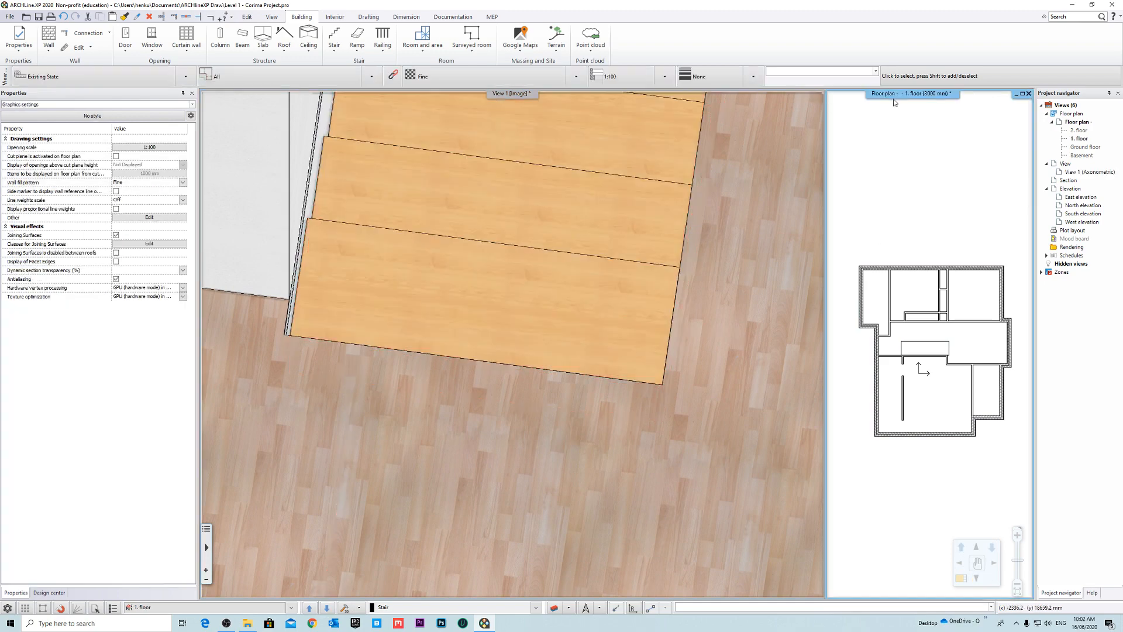
pyautogui.click(924, 97)
pyautogui.scroll(5, 682, 376)
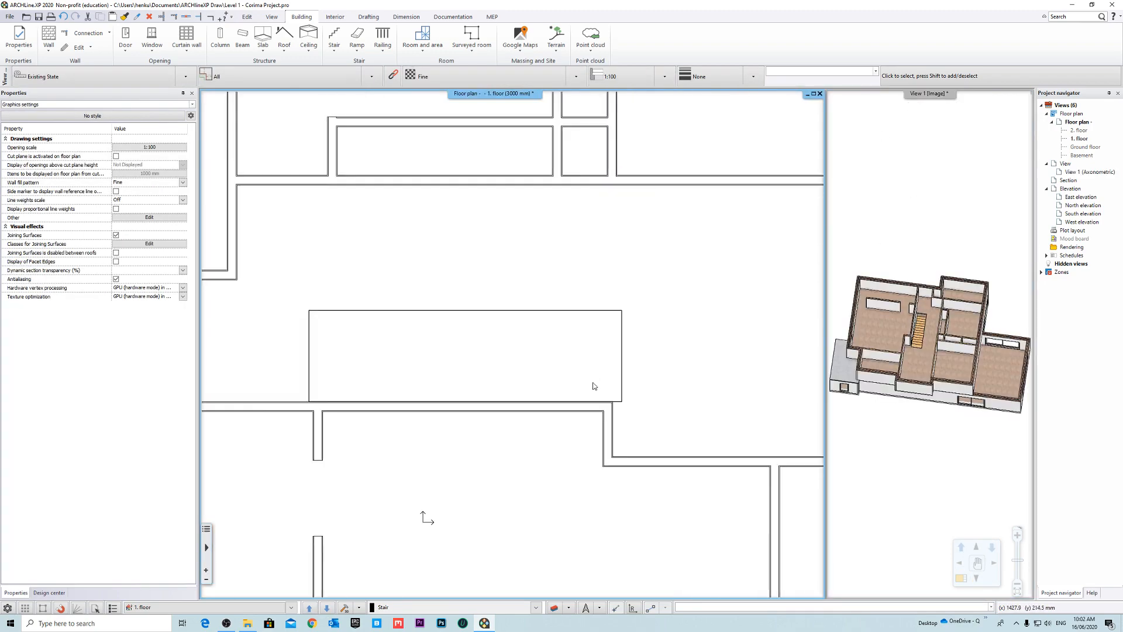
pyautogui.click(585, 355)
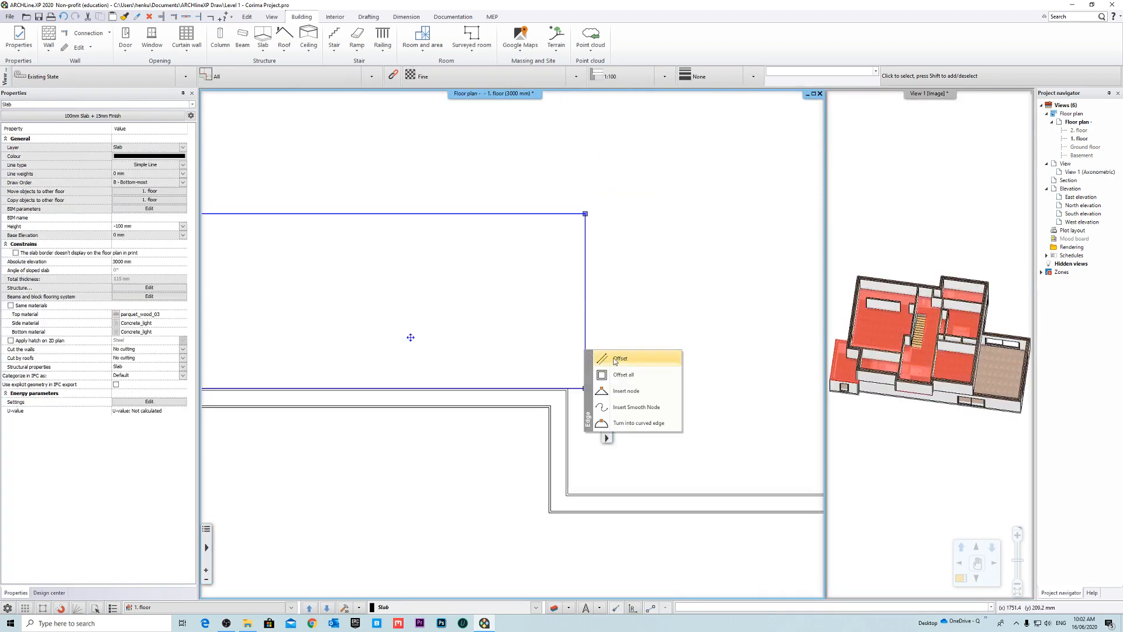
pyautogui.click(619, 358)
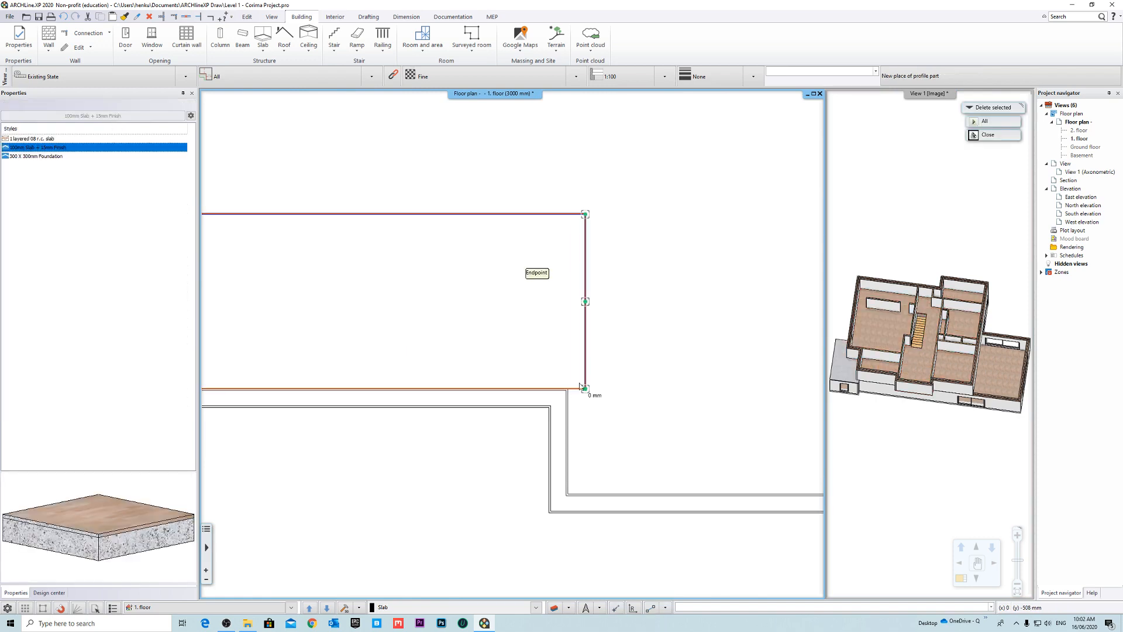
pyautogui.press('Escape')
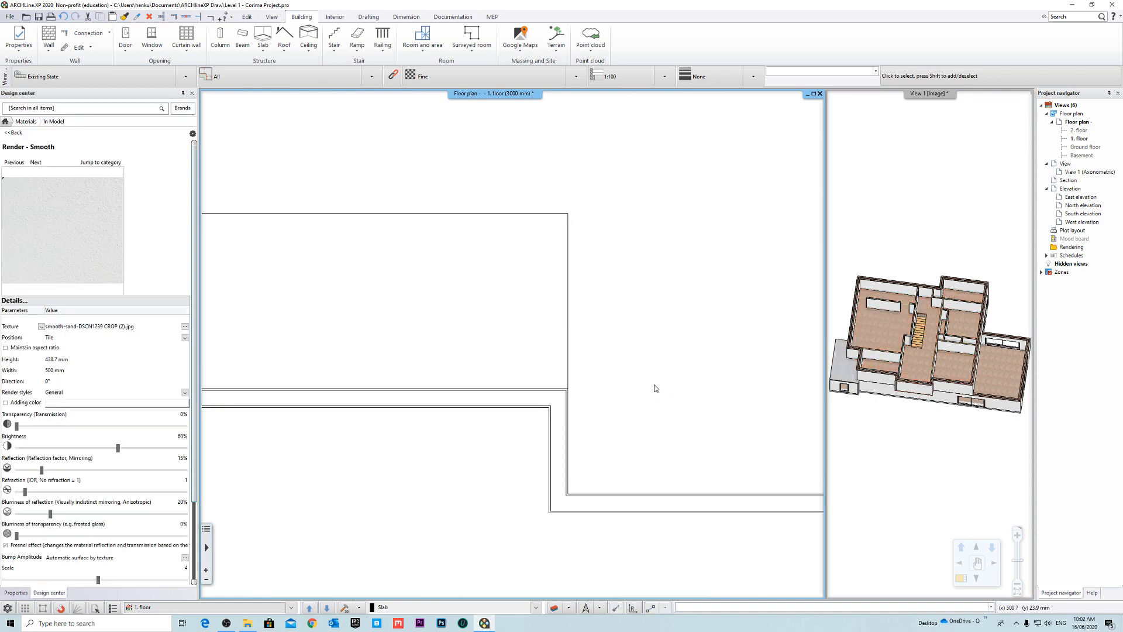
# Step: Offset the stair opening's opposite short edge outward to the inner face of the external wall
pyautogui.scroll(-5, 511, 346)
pyautogui.moveTo(336, 328); pyautogui.dragTo(429, 345, button='middle')
pyautogui.scroll(3, 428, 347)
pyautogui.click(491, 349)
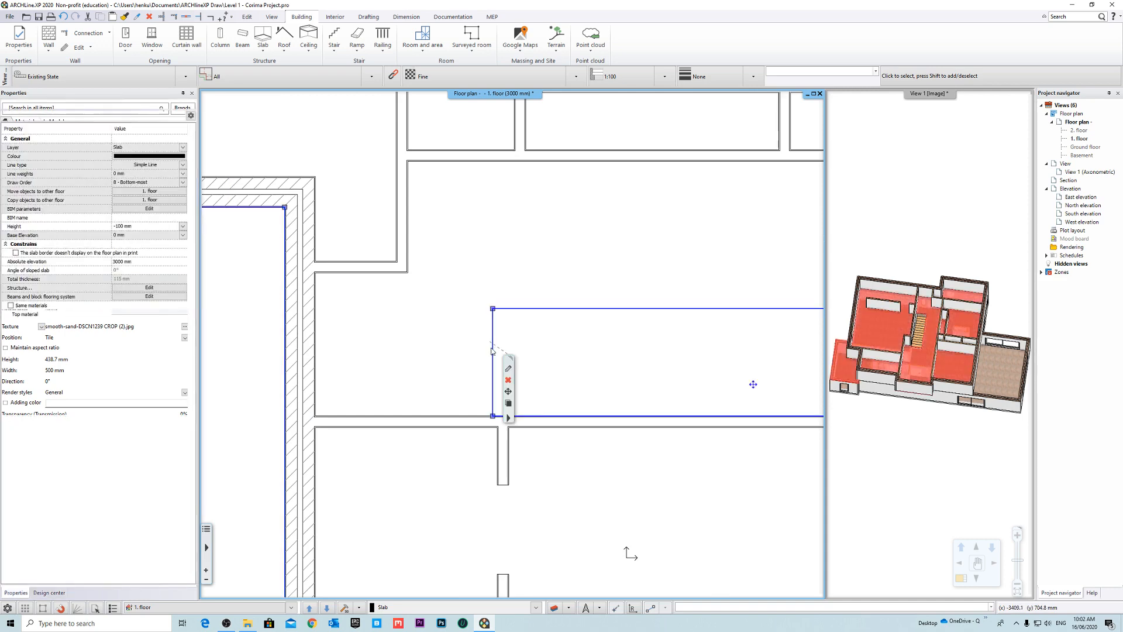
pyautogui.click(526, 354)
pyautogui.scroll(5, 330, 398)
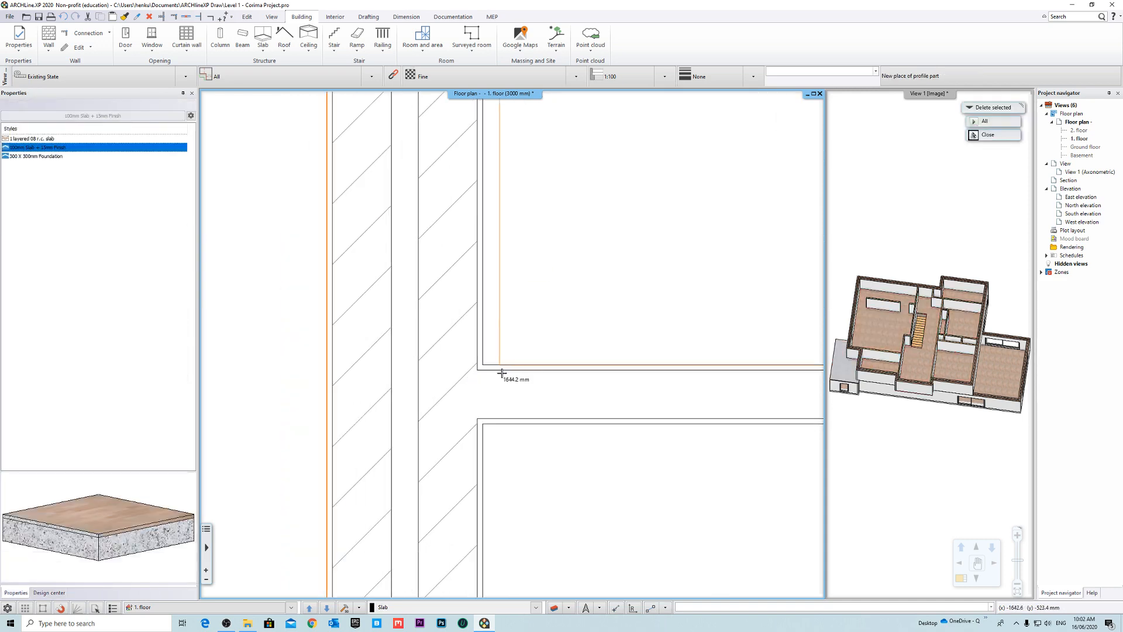
pyautogui.click(482, 366)
pyautogui.scroll(-5, 519, 345)
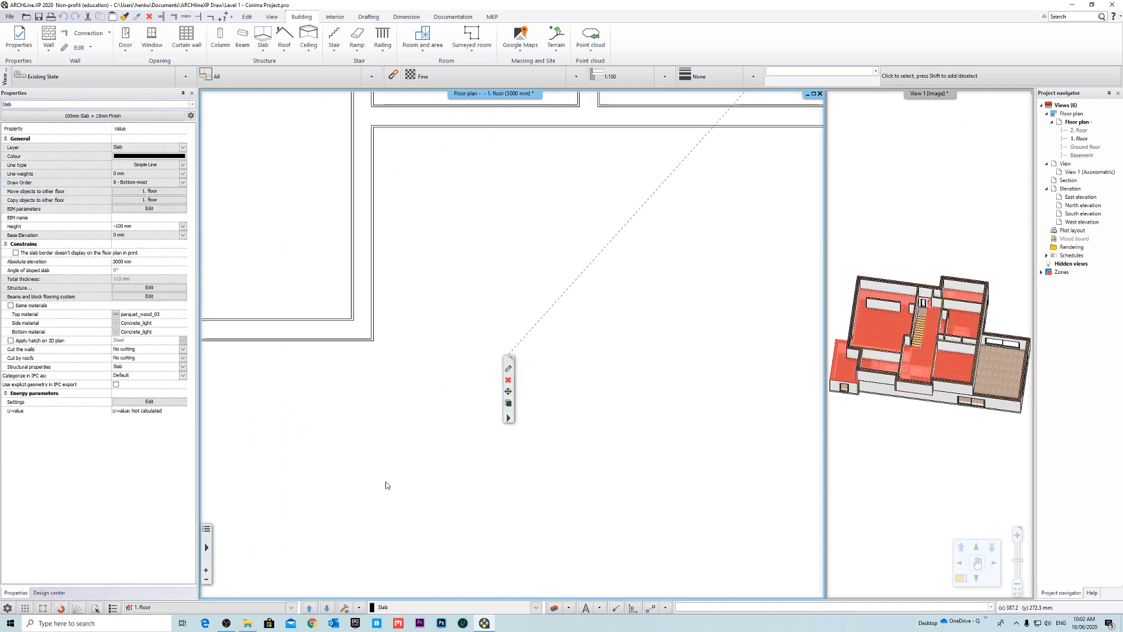
# Step: Offset the opening's long edge on the hall side to the corner of the partition near the external wall
pyautogui.scroll(-3, 386, 485)
pyautogui.scroll(3, 538, 358)
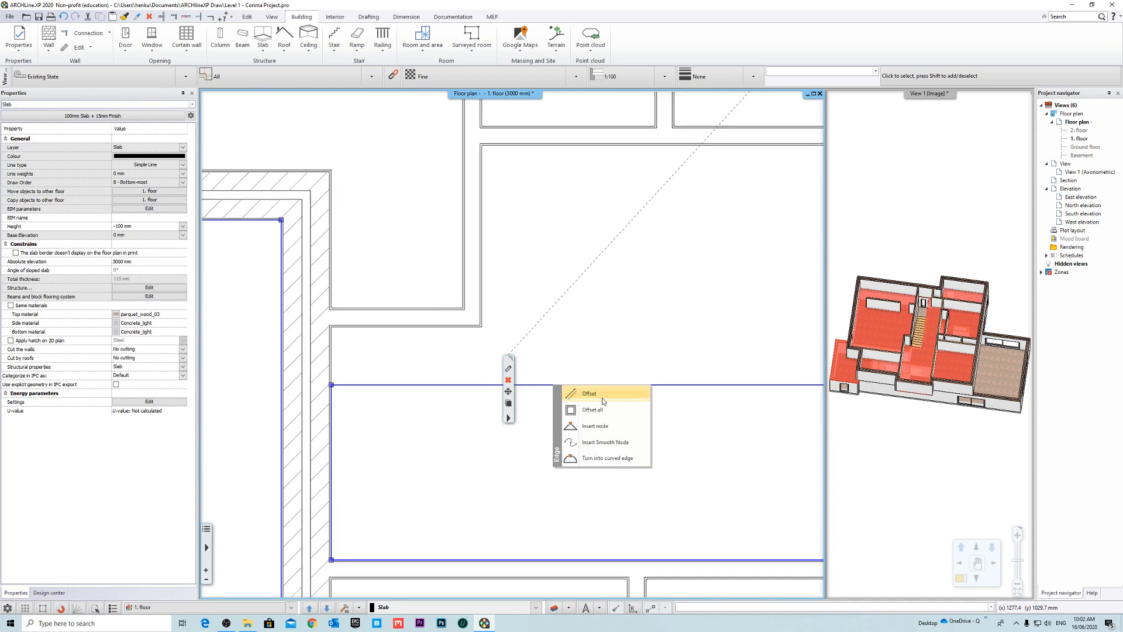
pyautogui.click(603, 401)
pyautogui.scroll(3, 493, 335)
pyautogui.click(491, 338)
pyautogui.scroll(-5, 493, 385)
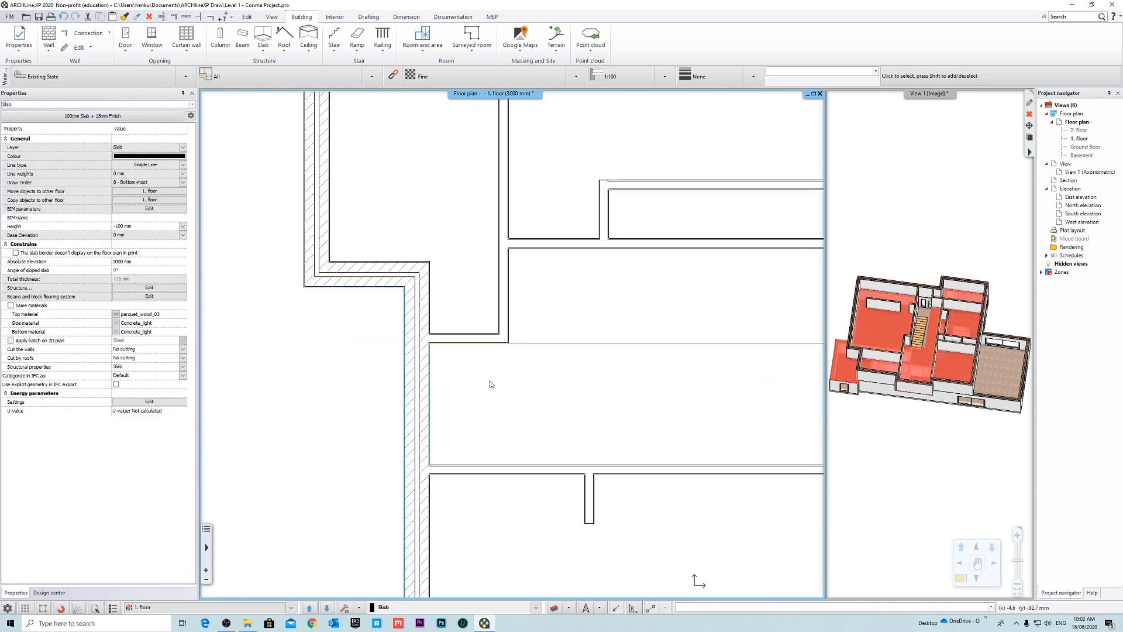
pyautogui.press('Escape')
# Step: Examine the enlarged stair opening in the first floor plan and around the stair in the 3D view
pyautogui.moveTo(632, 379); pyautogui.dragTo(536, 362, button='middle')
pyautogui.scroll(5, 899, 359)
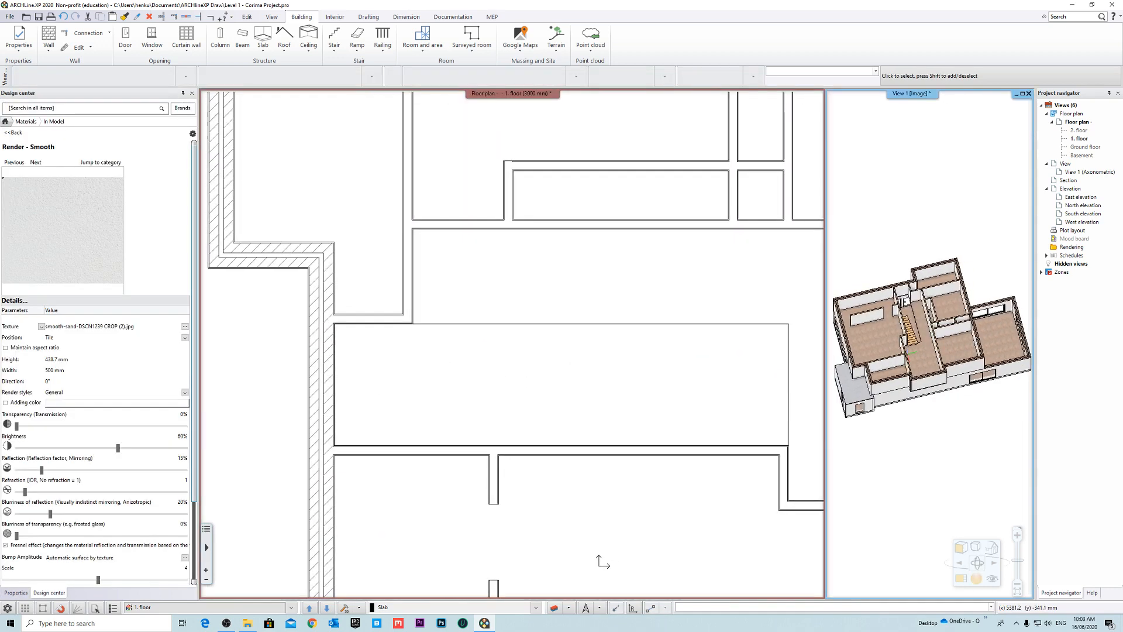
pyautogui.moveTo(903, 340); pyautogui.dragTo(850, 351, button='middle')
pyautogui.scroll(3, 849, 351)
pyautogui.moveTo(930, 348); pyautogui.dragTo(866, 398, button='middle')
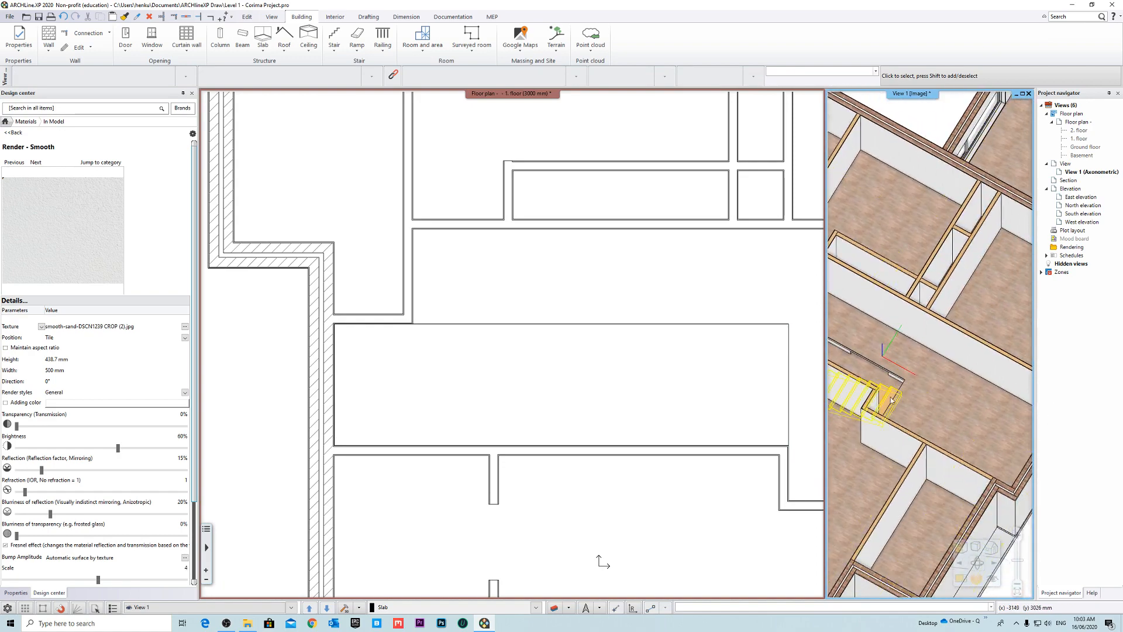
# Step: Examine the stair's top end in the 3D view and the slab opening on the first floor plan
pyautogui.scroll(3, 866, 404)
pyautogui.click(993, 371)
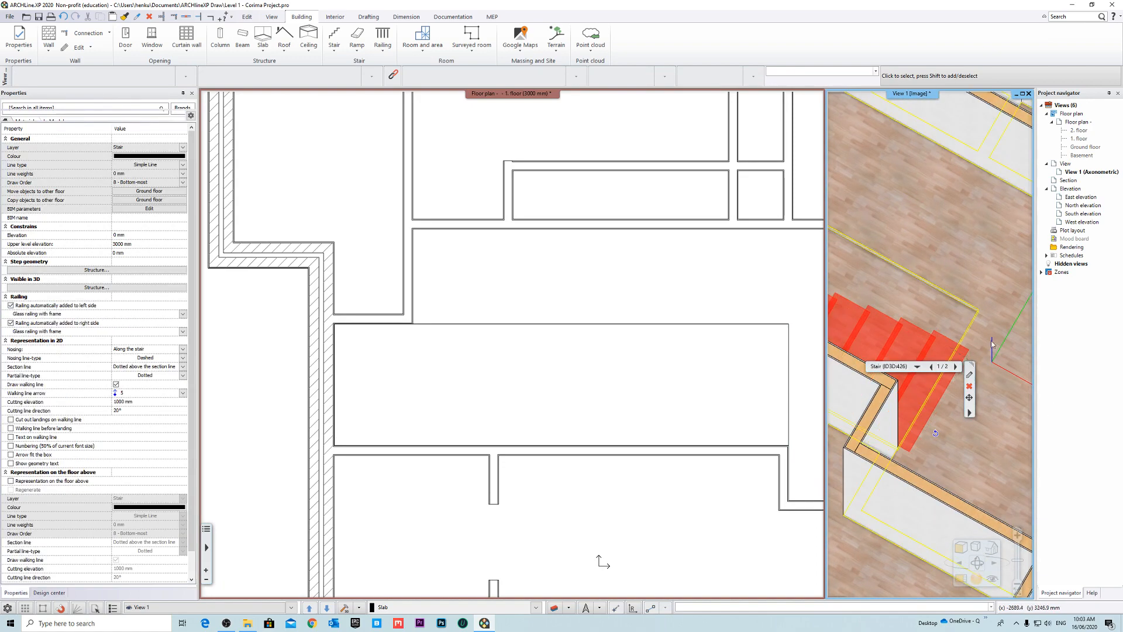
pyautogui.press('Escape')
pyautogui.scroll(-1, 620, 347)
pyautogui.click(661, 358)
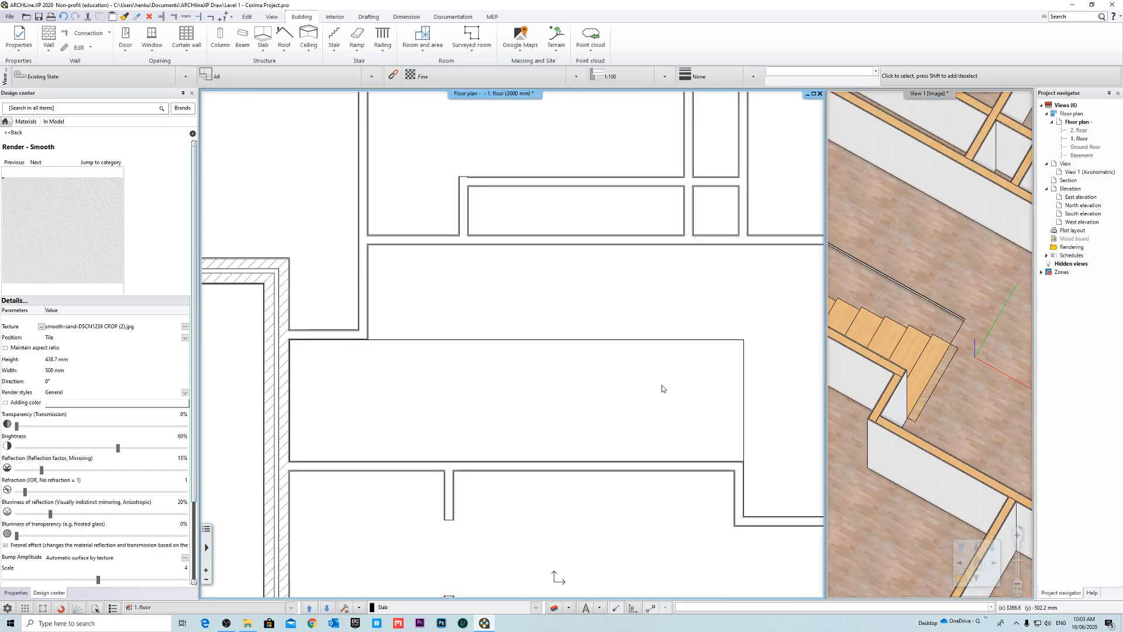
pyautogui.scroll(-4, 662, 385)
pyautogui.moveTo(492, 515); pyautogui.dragTo(468, 513, button='middle')
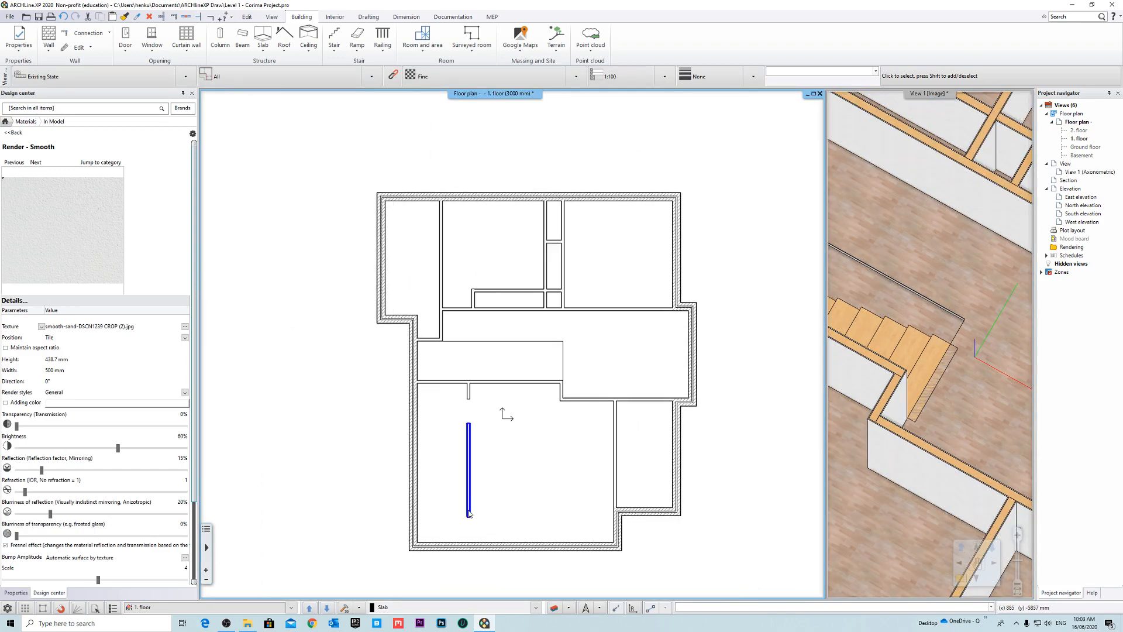
# Step: Compare the stair's position on the ground floor plan with the slab opening on the first floor plan
pyautogui.click(327, 608)
pyautogui.scroll(4, 546, 439)
pyautogui.scroll(-2, 571, 352)
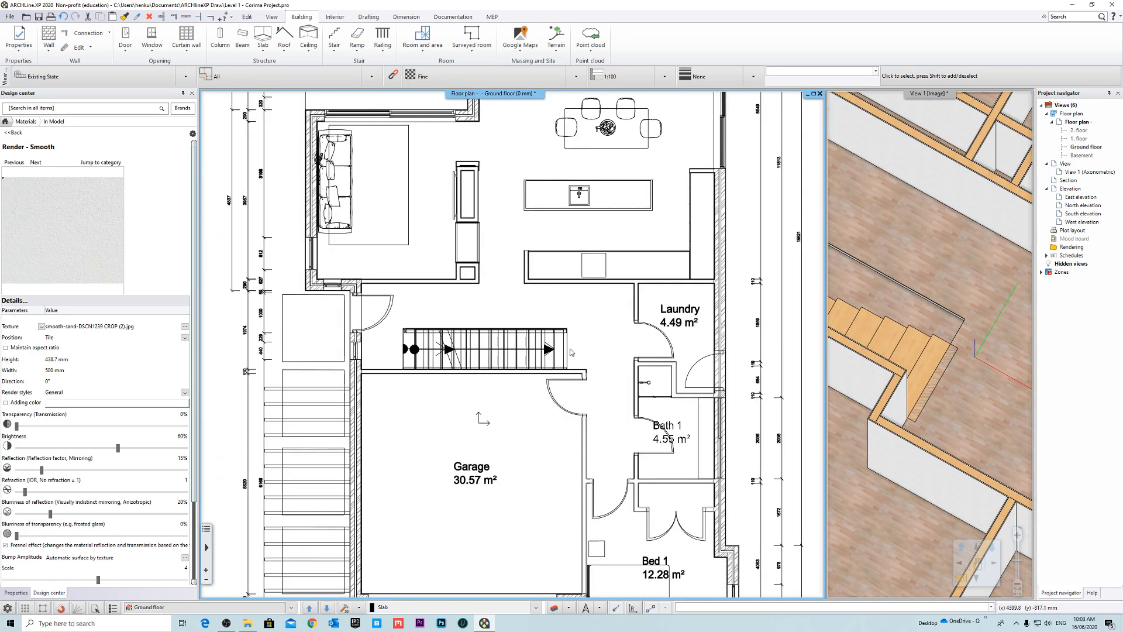
pyautogui.click(505, 377)
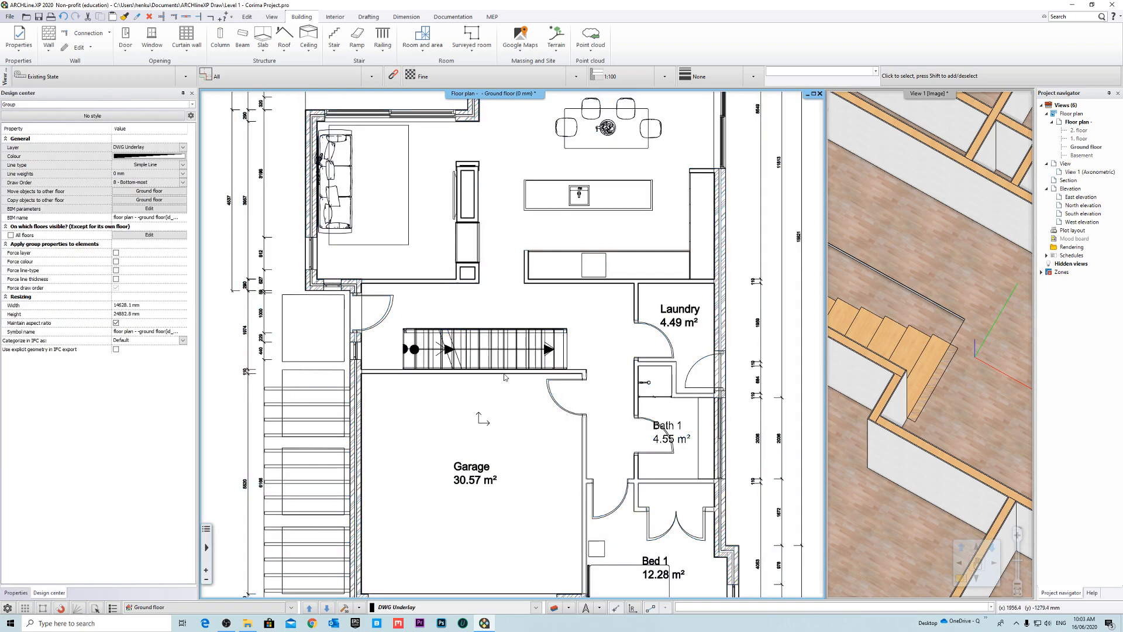
pyautogui.press('Escape')
pyautogui.moveTo(497, 451); pyautogui.dragTo(494, 443, button='middle')
pyautogui.click(310, 609)
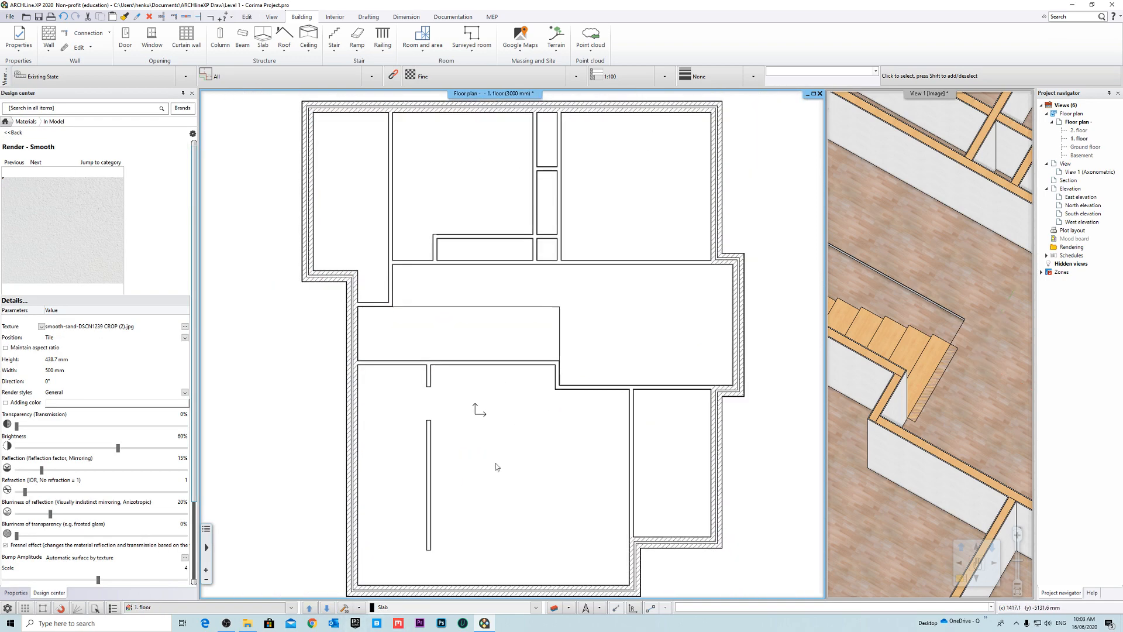
pyautogui.scroll(-2, 520, 348)
pyautogui.scroll(3, 545, 357)
pyautogui.moveTo(526, 353)
pyautogui.mouseDown(button='middle')
pyautogui.moveTo(558, 368)
pyautogui.moveTo(538, 350)
pyautogui.mouseUp(button='middle')
pyautogui.scroll(2, 525, 354)
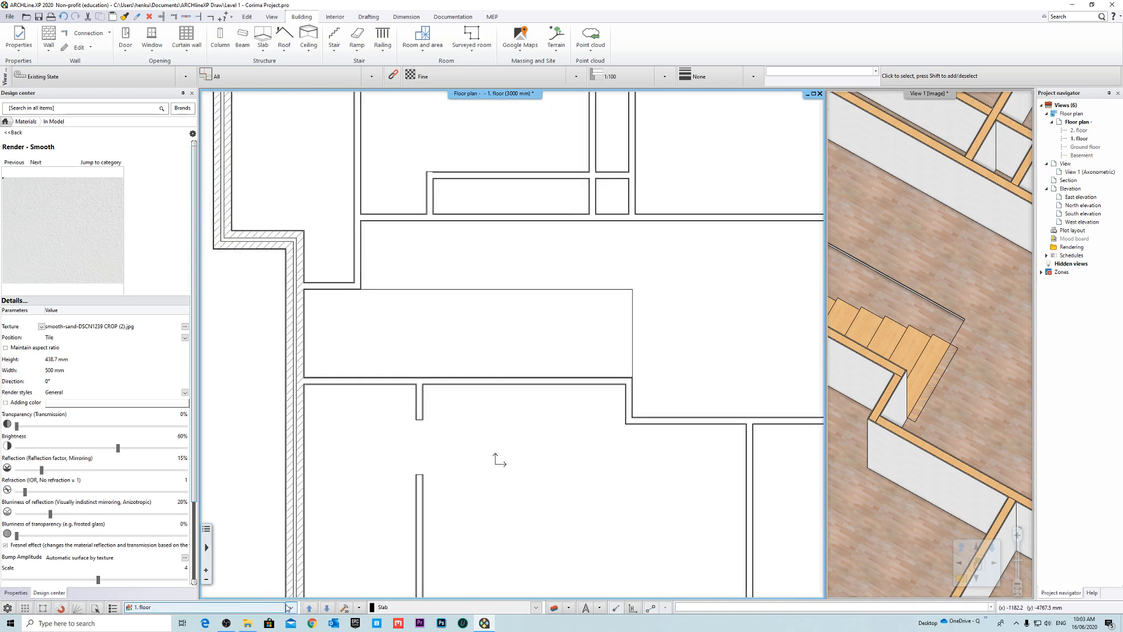
# Step: Turn on and unlock all layers of the "Corima - 1-100 Level 1" filter
pyautogui.click(554, 609)
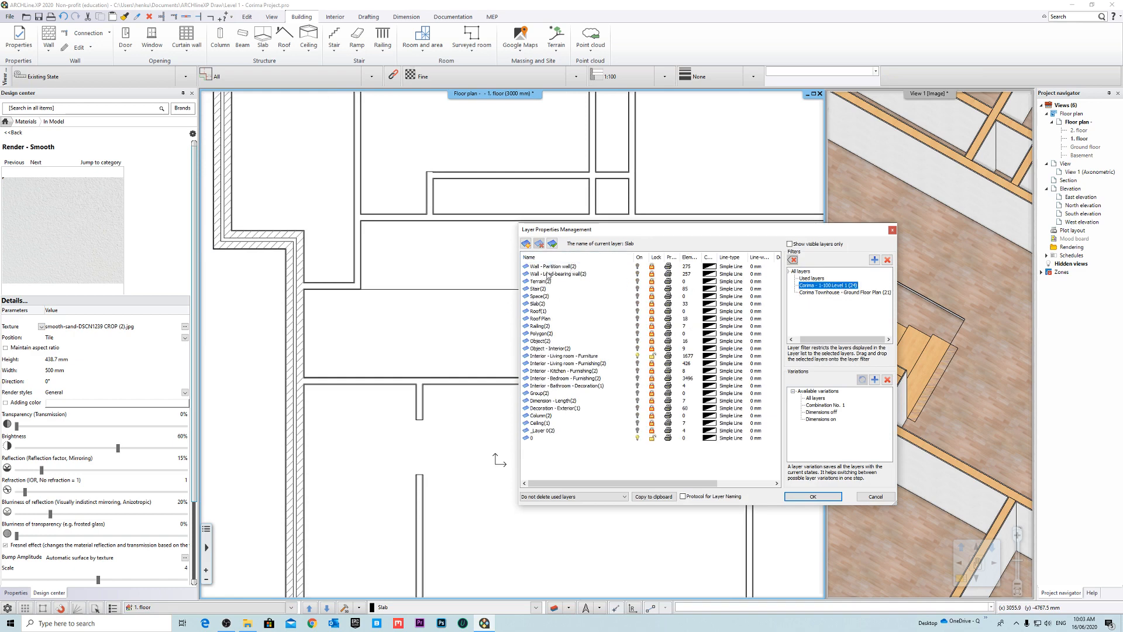
pyautogui.keyDown('shift'); pyautogui.click(543, 438); pyautogui.keyUp('shift')
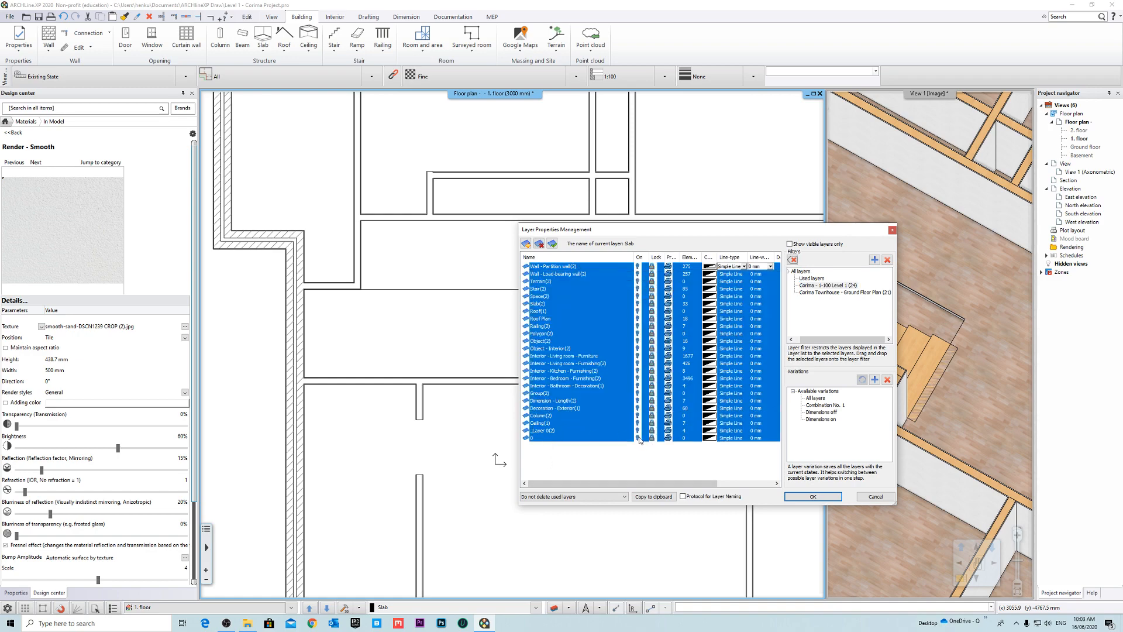
pyautogui.click(652, 438)
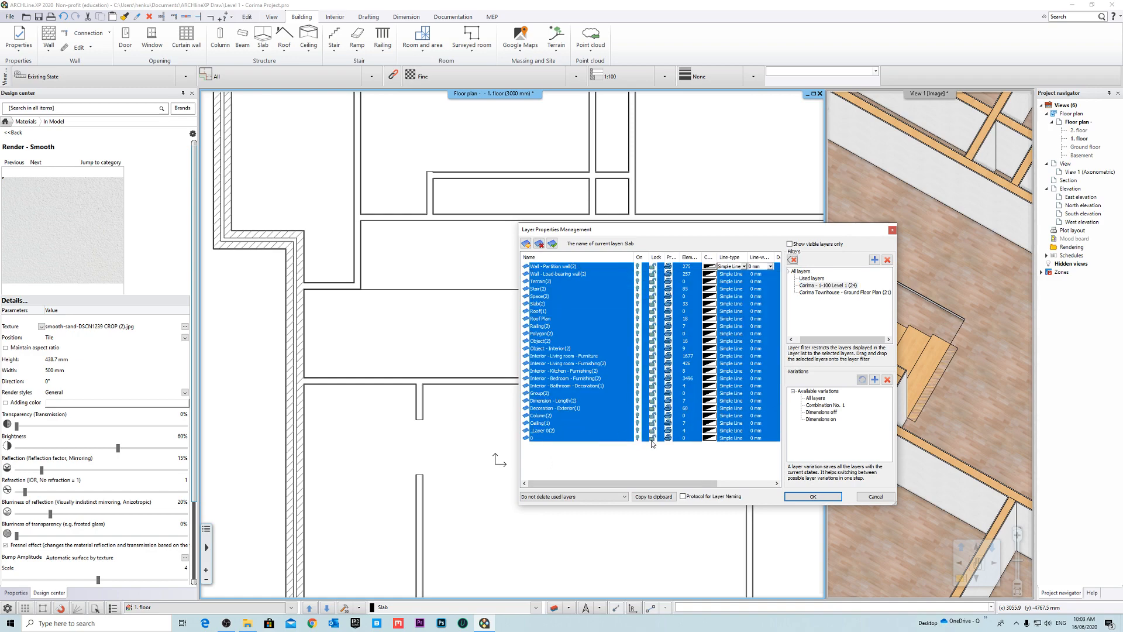
pyautogui.click(821, 498)
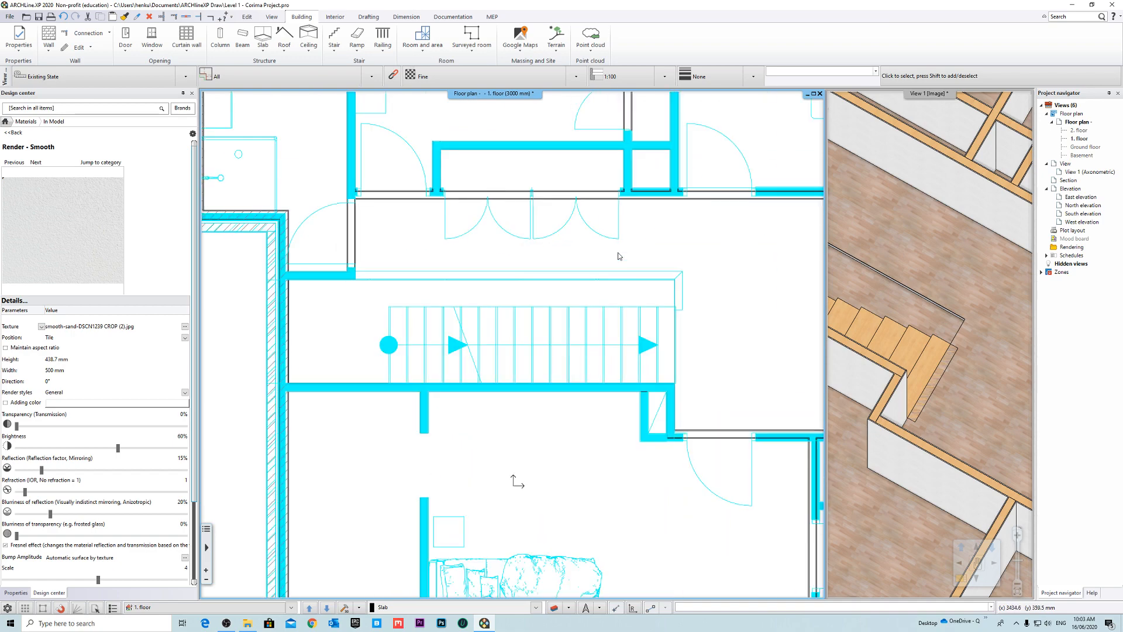
# Step: Compare the stair's top end in the 3D view with the stair drawn on the first floor underlay
pyautogui.click(938, 296)
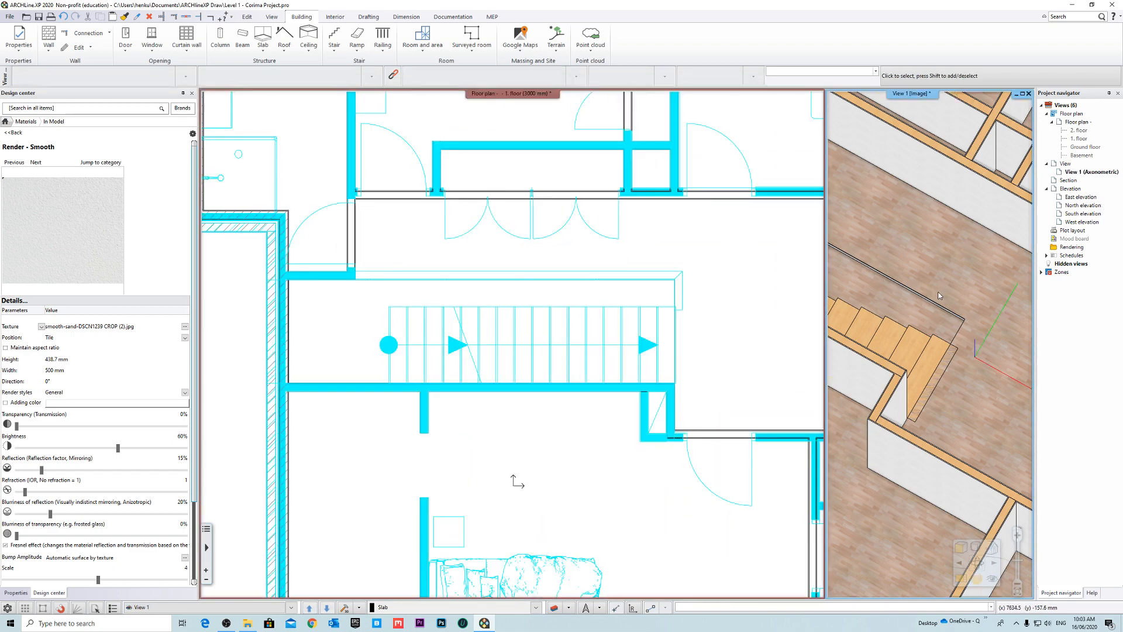
pyautogui.click(904, 352)
pyautogui.scroll(-3, 904, 352)
pyautogui.click(685, 352)
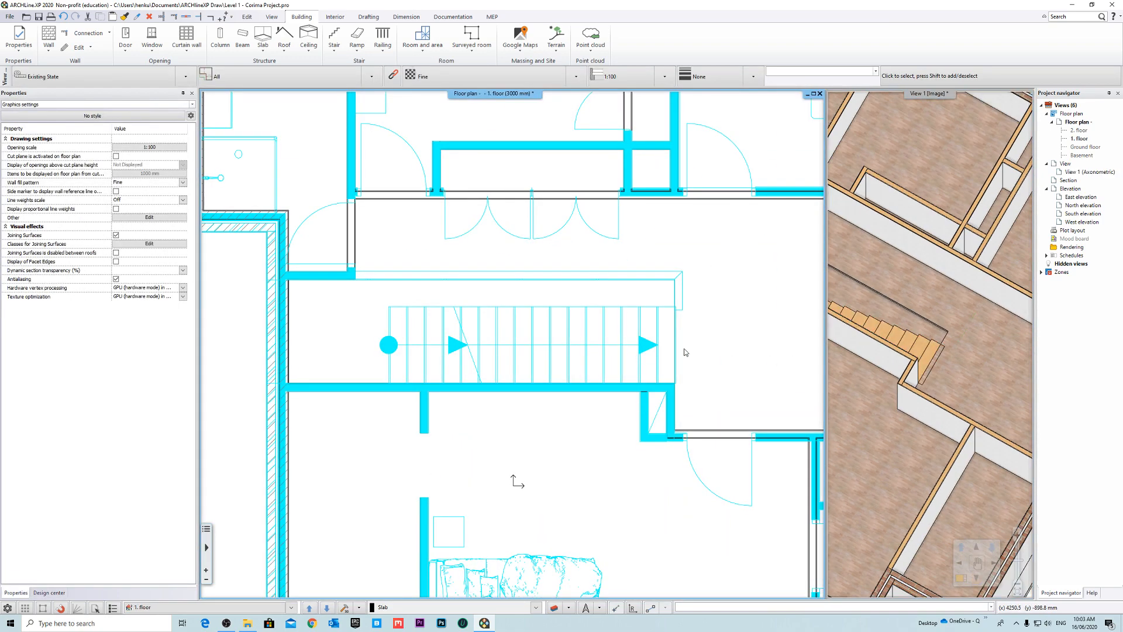
pyautogui.click(938, 361)
pyautogui.moveTo(692, 367); pyautogui.dragTo(641, 362, button='middle')
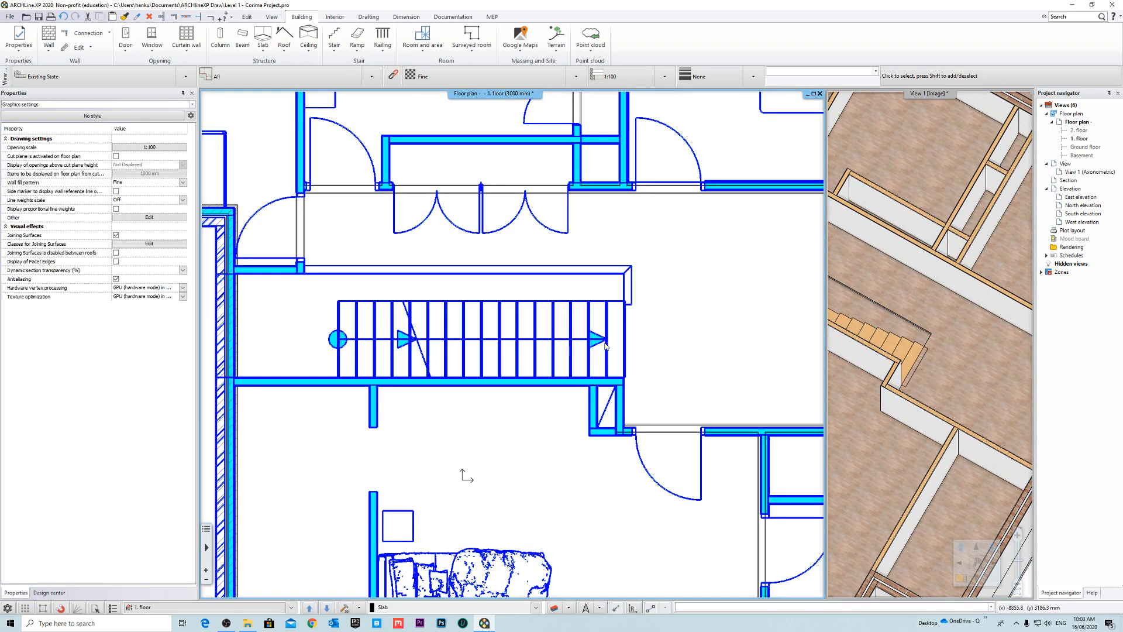
pyautogui.scroll(3, 638, 375)
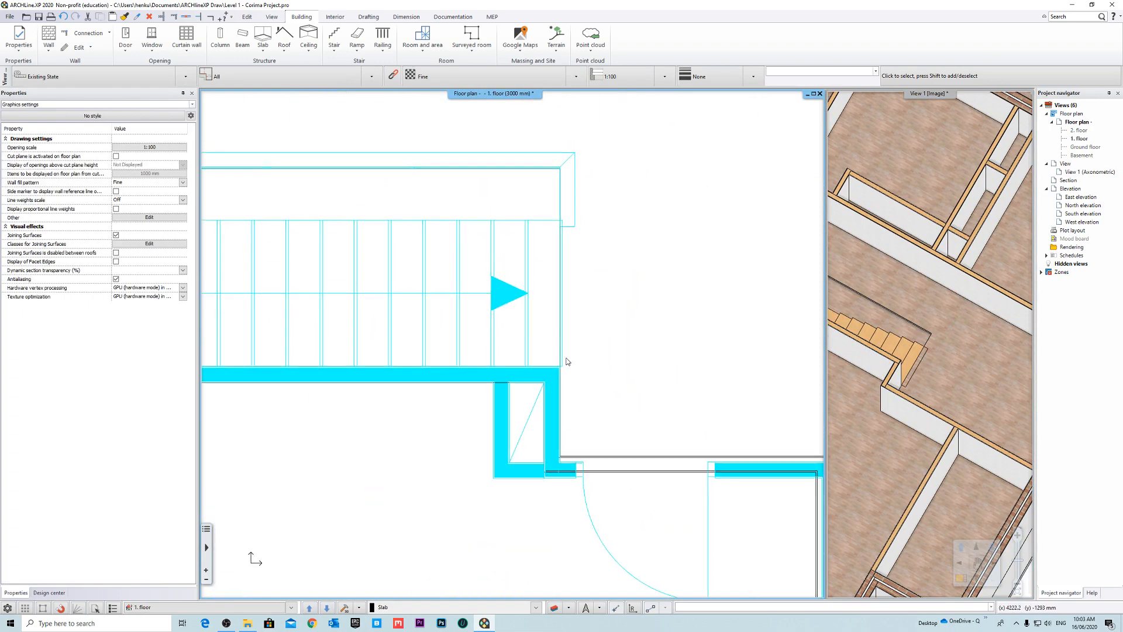
pyautogui.scroll(2, 565, 362)
# Step: Select the stair and magnify the 3D view, turned toward the stair's top end at the slab edge
pyautogui.click(883, 345)
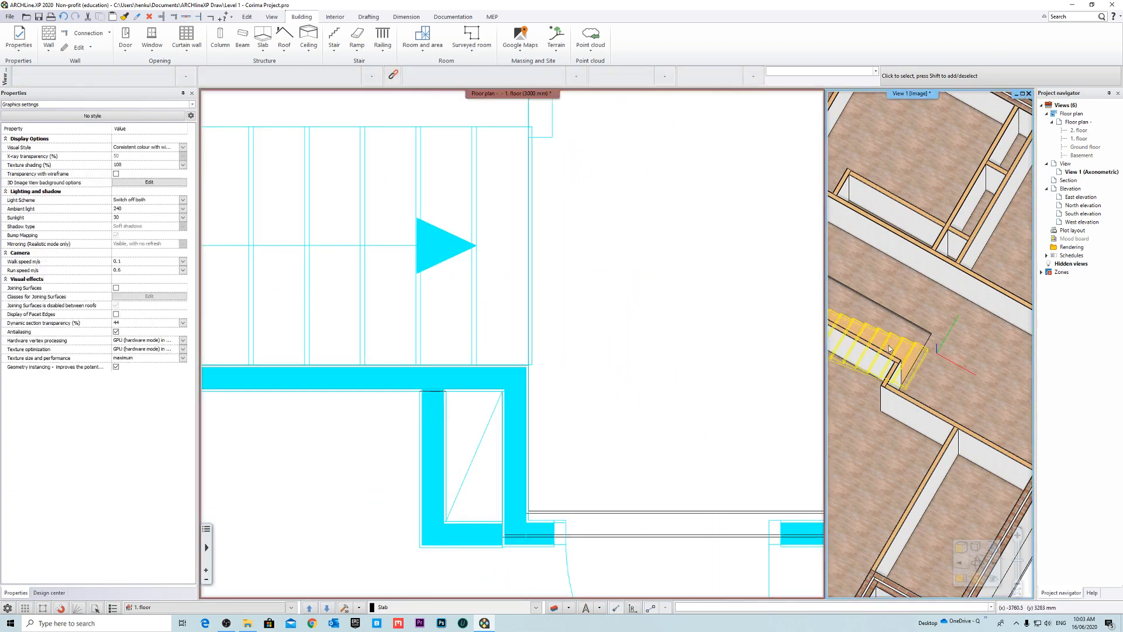
pyautogui.scroll(-2, 901, 357)
pyautogui.click(923, 350)
pyautogui.scroll(4, 973, 381)
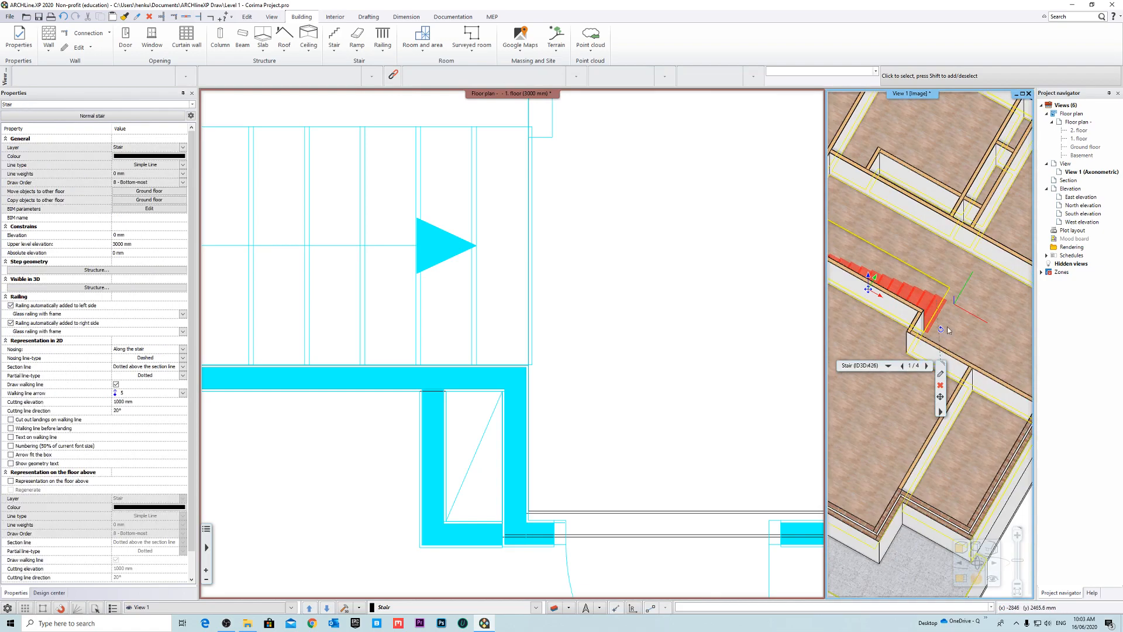
pyautogui.rightClick(912, 93)
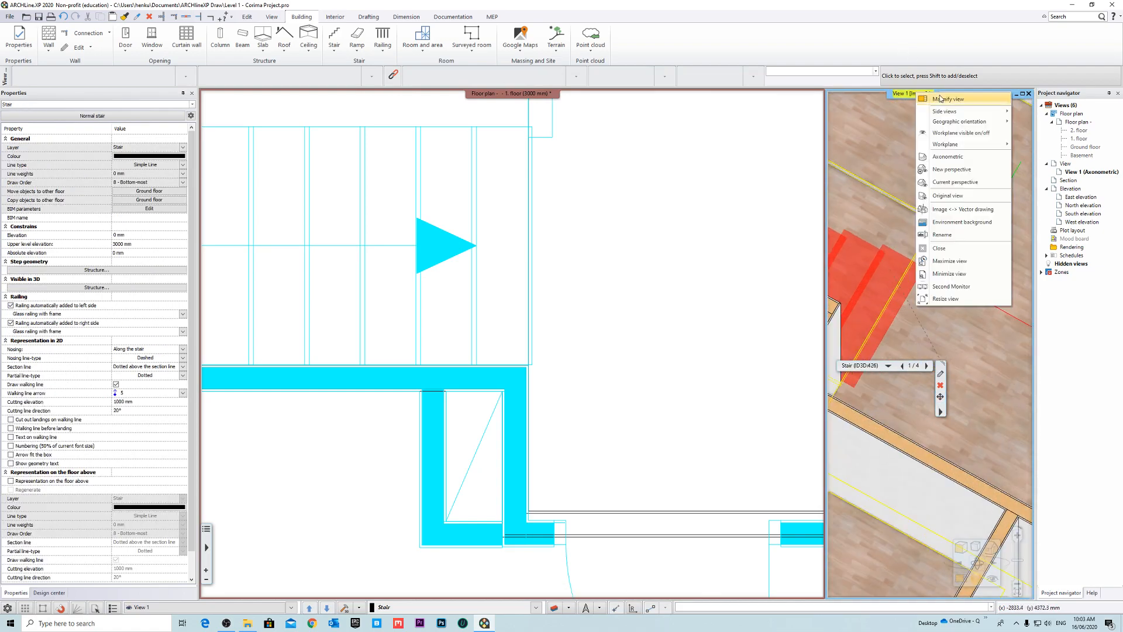
pyautogui.click(940, 98)
pyautogui.keyDown('shift'); pyautogui.moveTo(375, 254); pyautogui.dragTo(569, 323, button='middle'); pyautogui.keyUp('shift')
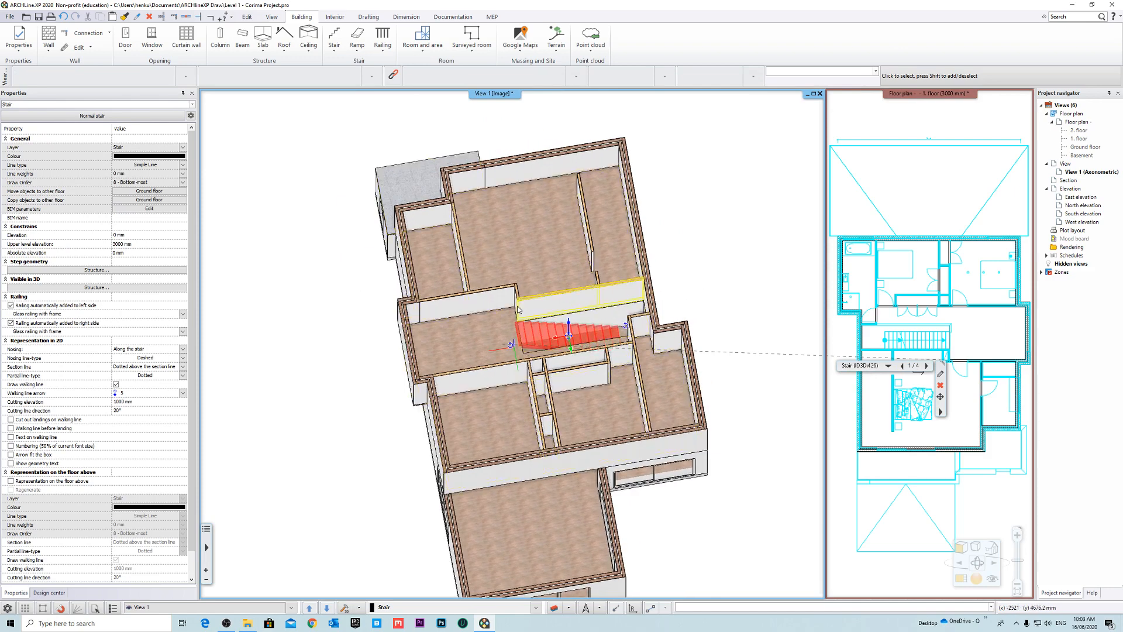
pyautogui.scroll(9, 529, 316)
pyautogui.keyDown('shift'); pyautogui.moveTo(504, 356); pyautogui.dragTo(731, 352, button='middle'); pyautogui.keyUp('shift')
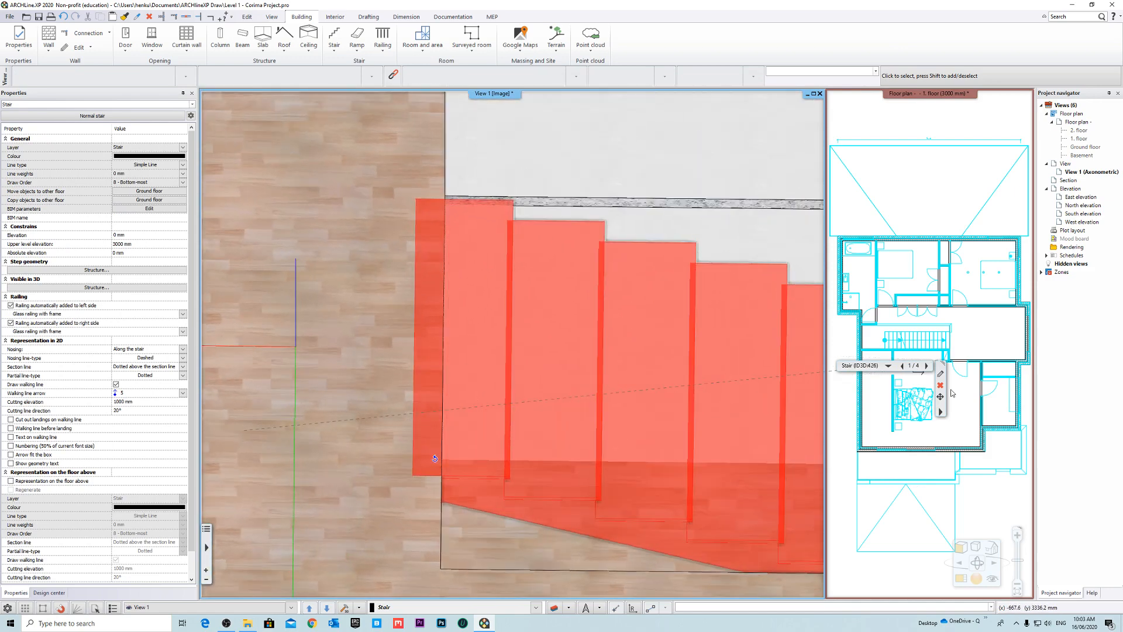
# Step: Move the stair from its top step's outer corner to the corner where the slab opening meets the partition
pyautogui.press('m')
pyautogui.scroll(4, 509, 271)
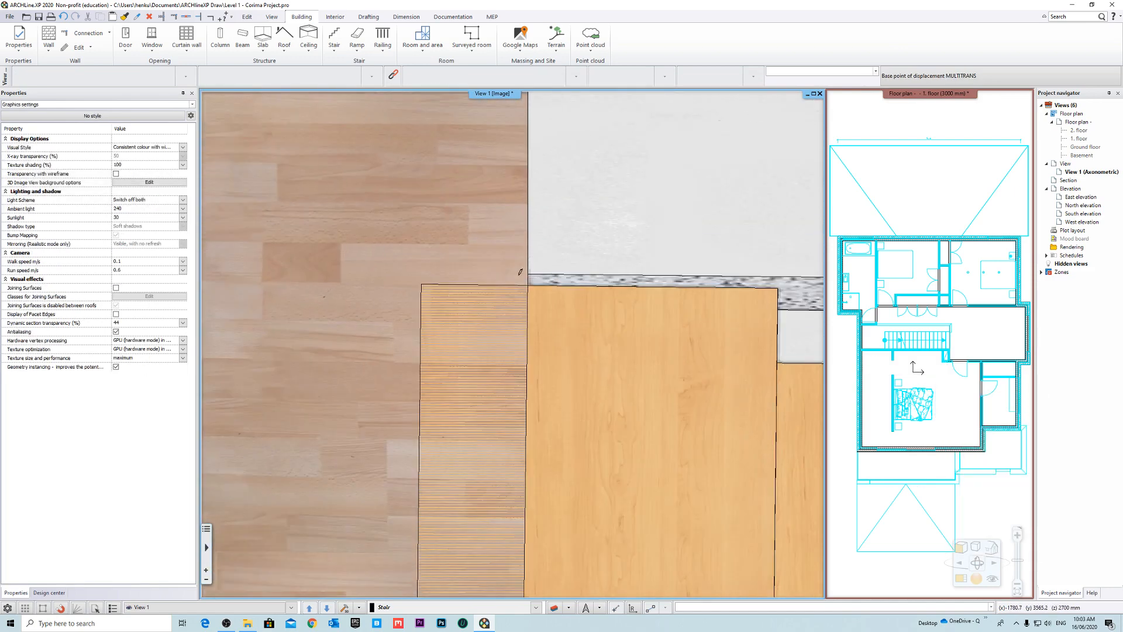
pyautogui.click(421, 285)
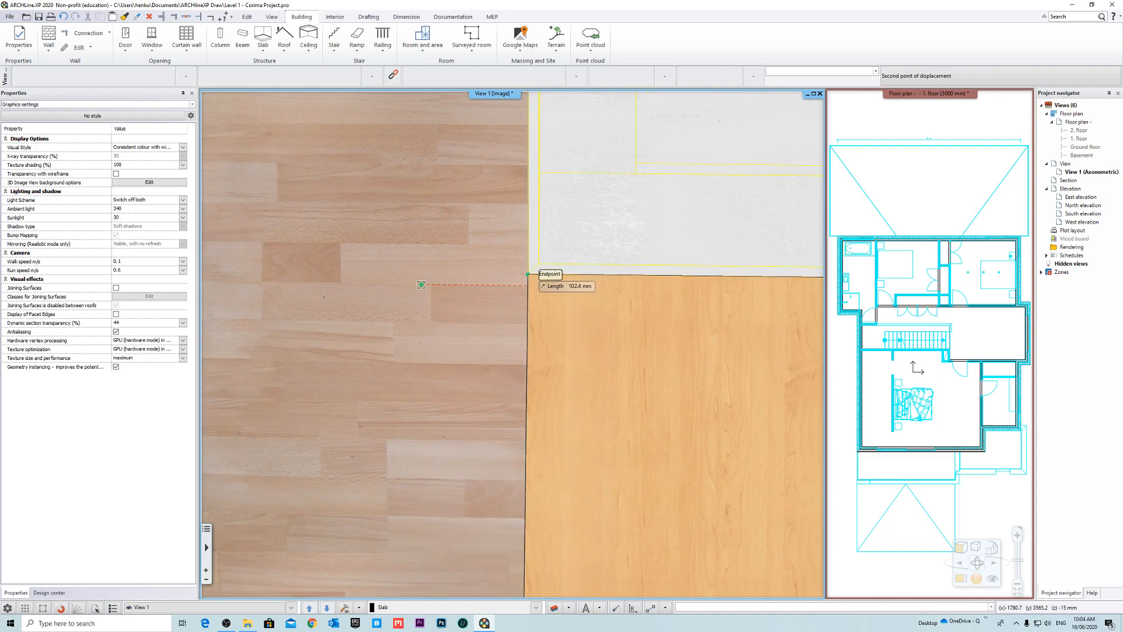
pyautogui.click(528, 273)
pyautogui.scroll(-5, 518, 278)
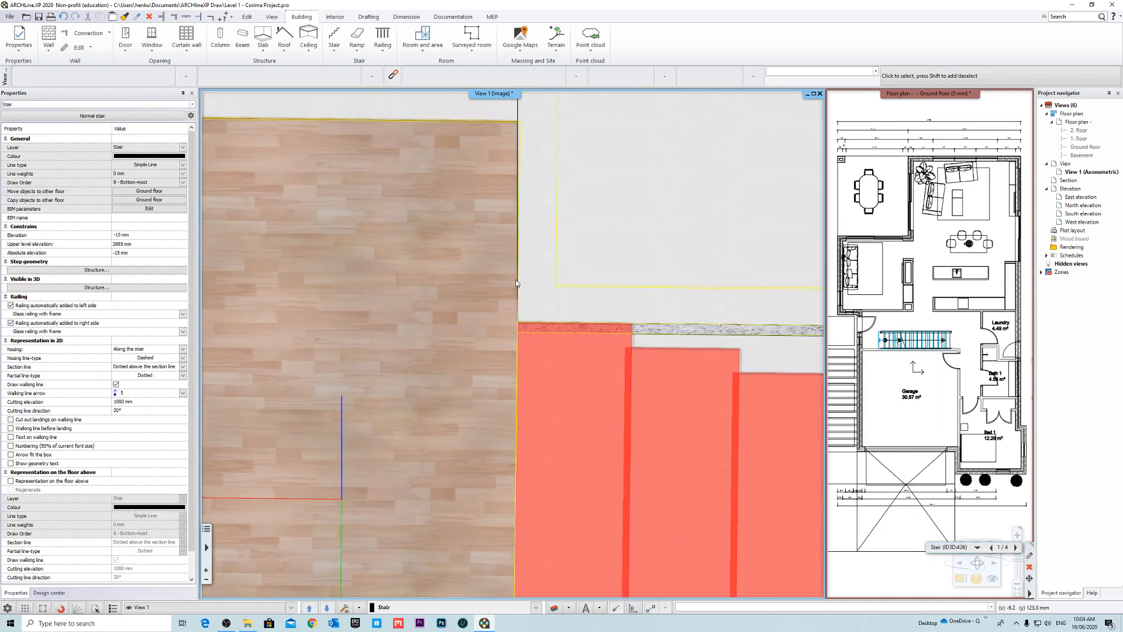
# Step: Find the Gypsum Wall Board material of the first-floor partition above the stair opening's exposed slab edge
pyautogui.moveTo(644, 357); pyautogui.dragTo(586, 283, button='middle')
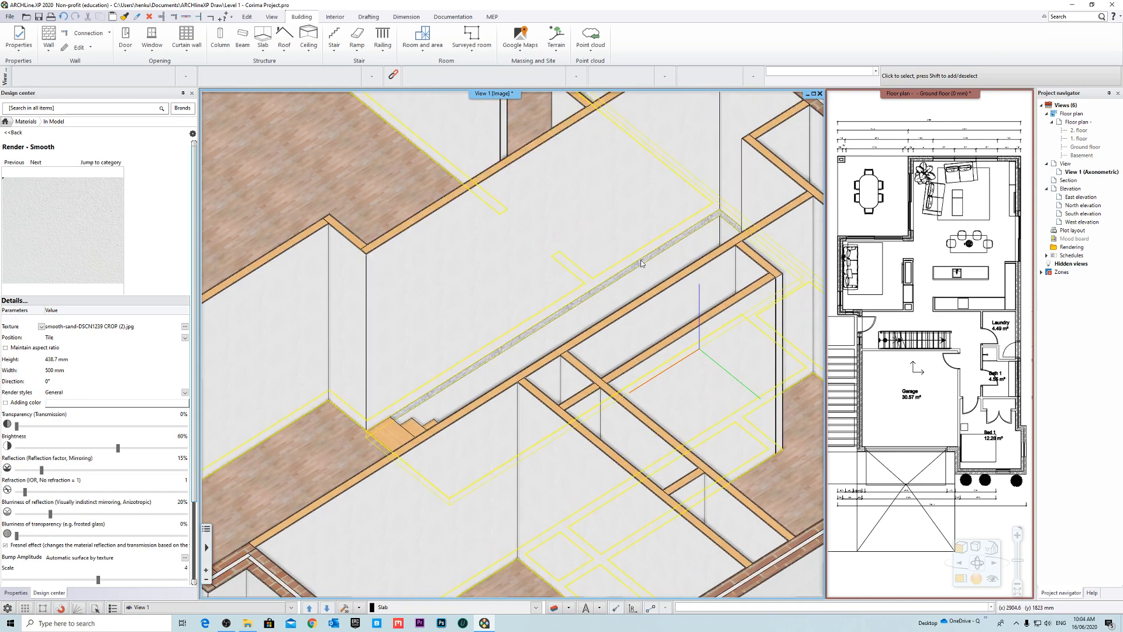
pyautogui.moveTo(628, 315); pyautogui.dragTo(722, 300, button='middle')
pyautogui.scroll(2, 721, 299)
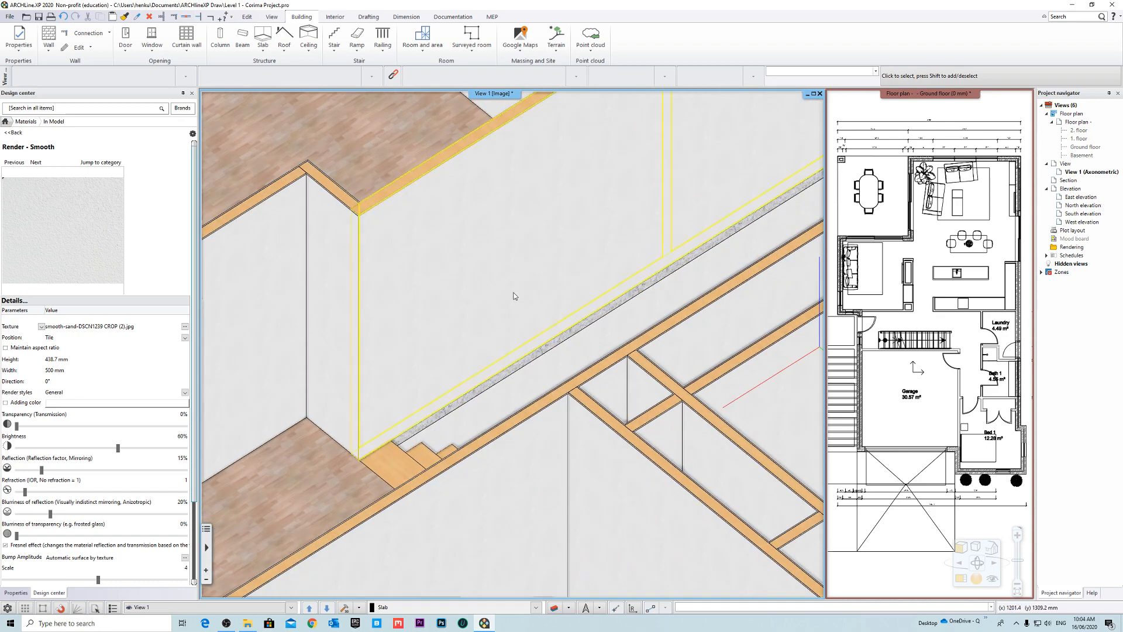
pyautogui.rightClick(514, 296)
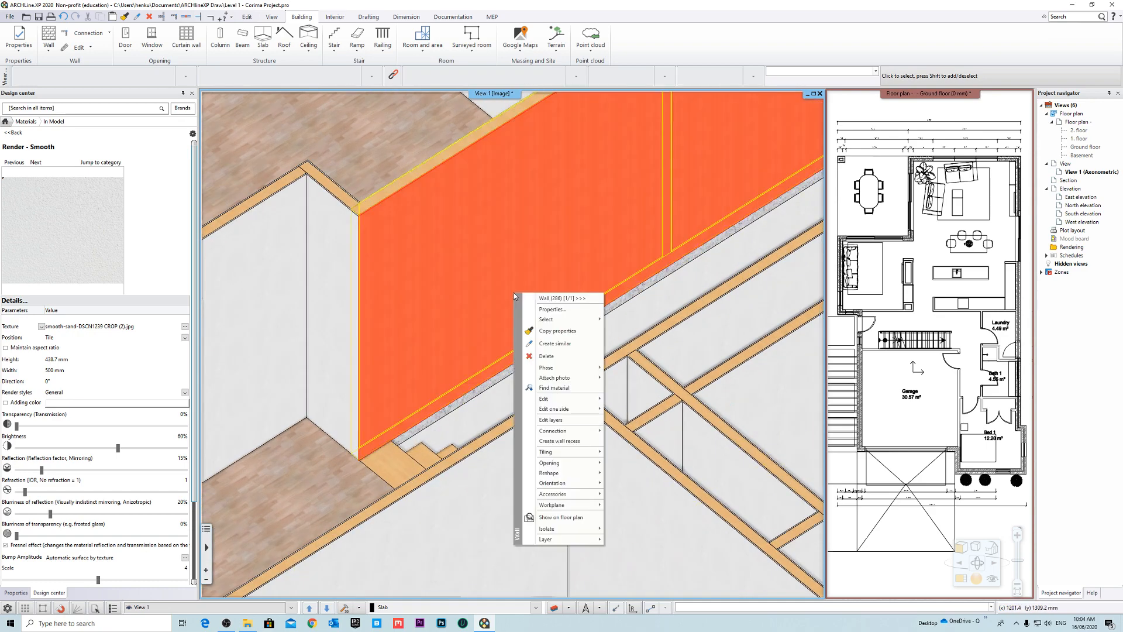
pyautogui.click(576, 389)
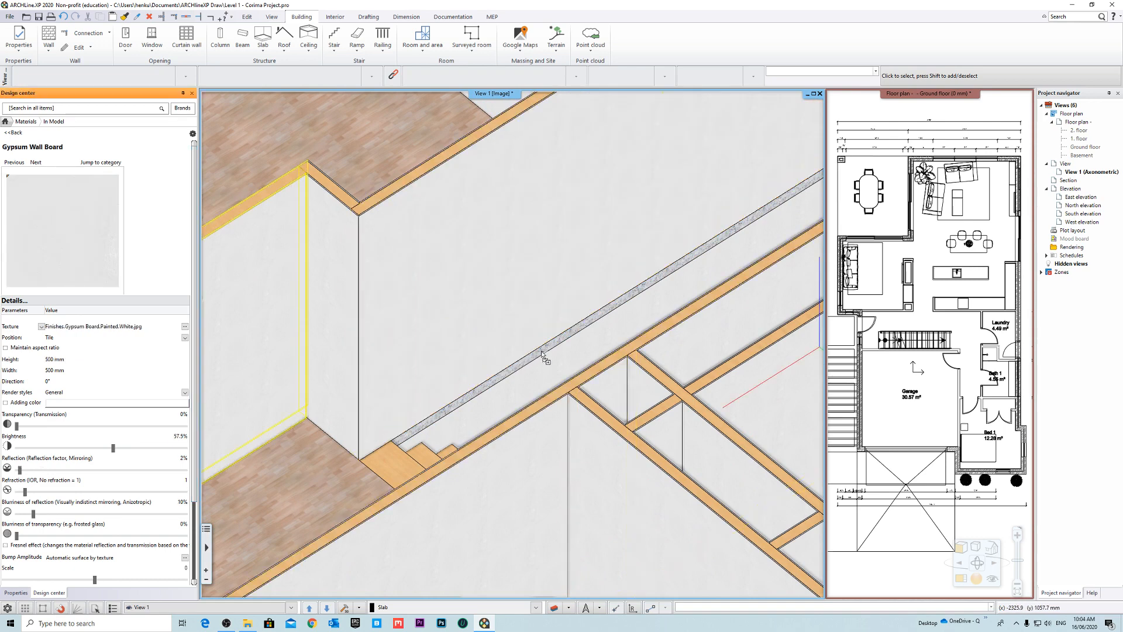
# Step: Apply Gypsum Wall Board as tiling to the opening's long slab edge below the partition and its short edge at the external wall
pyautogui.moveTo(541, 349); pyautogui.dragTo(543, 351)
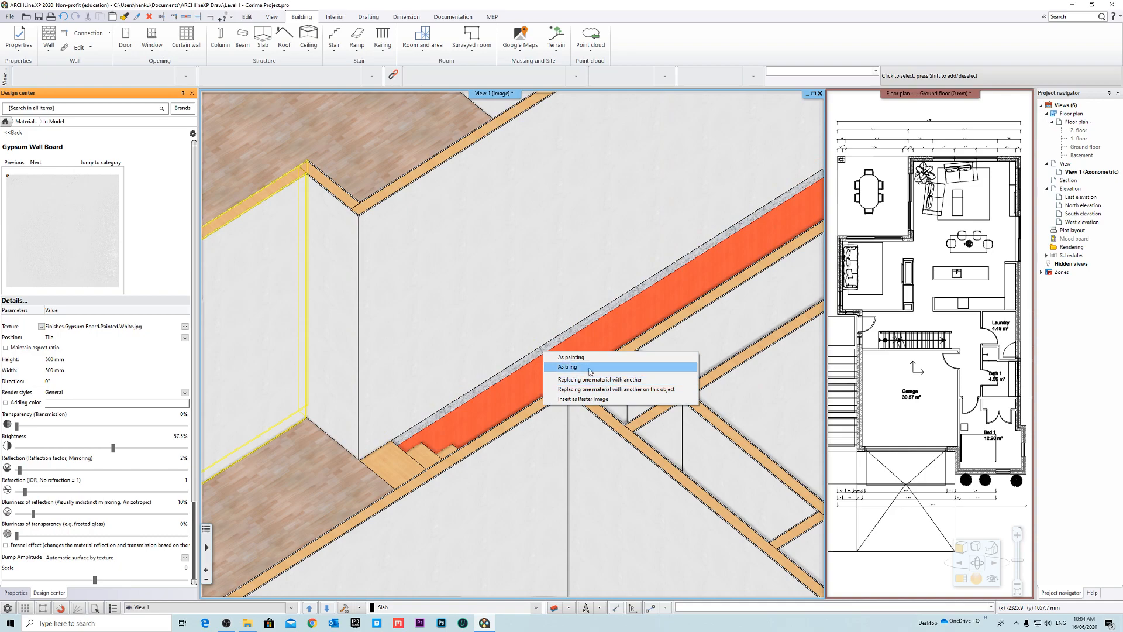
pyautogui.scroll(2, 612, 327)
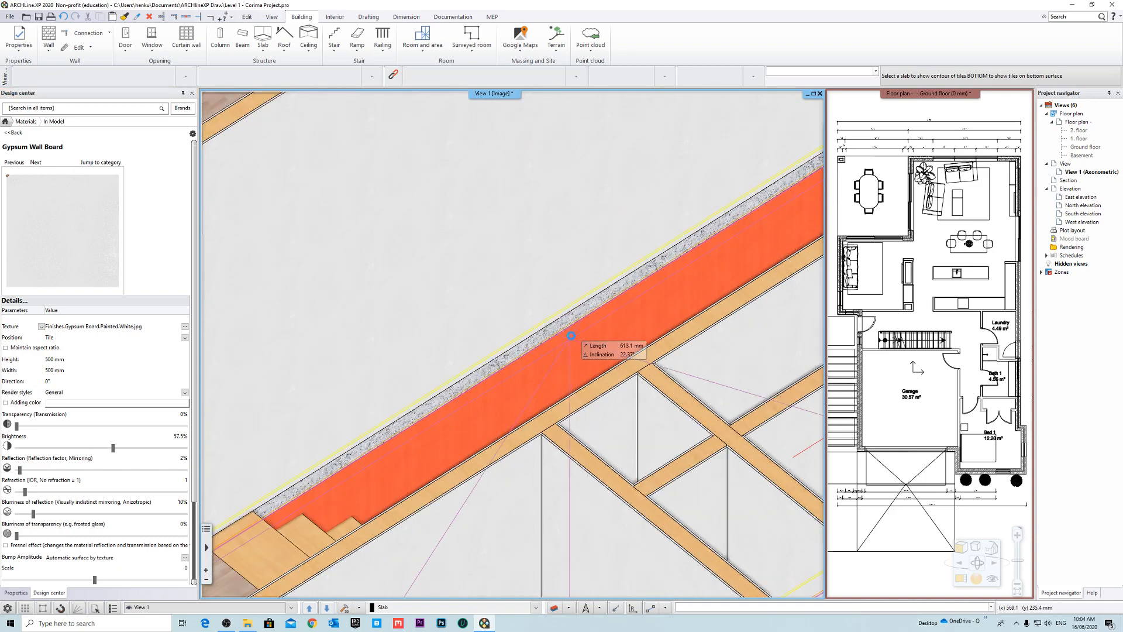
pyautogui.scroll(-4, 577, 333)
pyautogui.keyDown('shift'); pyautogui.moveTo(655, 222); pyautogui.dragTo(438, 363, button='middle'); pyautogui.keyUp('shift')
pyautogui.scroll(2, 573, 221)
pyautogui.scroll(3, 465, 355)
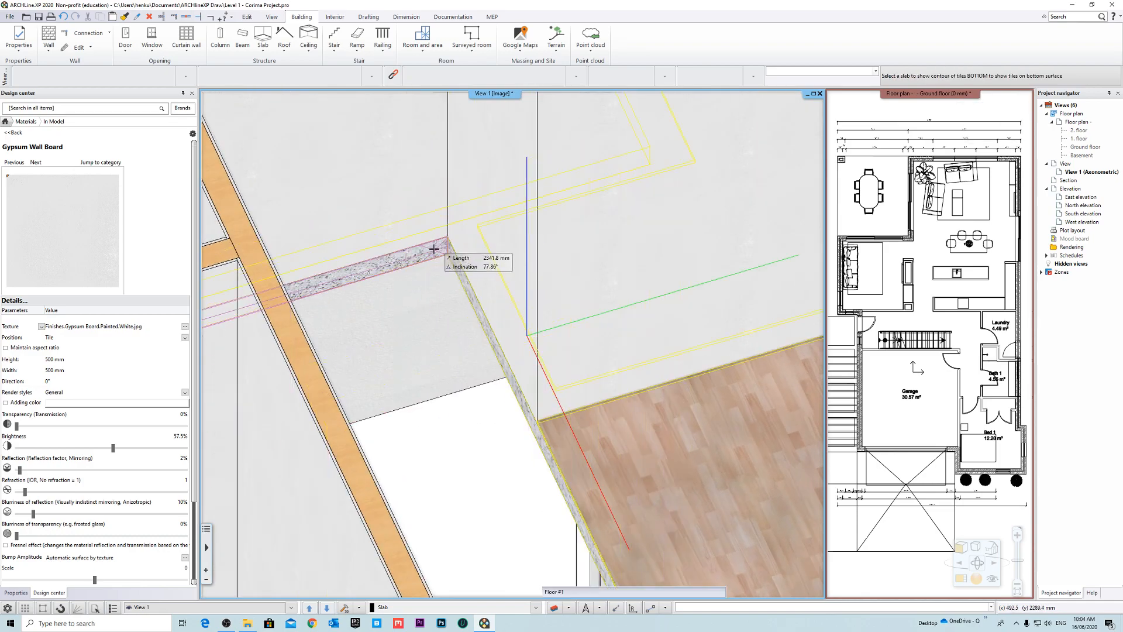
pyautogui.scroll(-5, 488, 334)
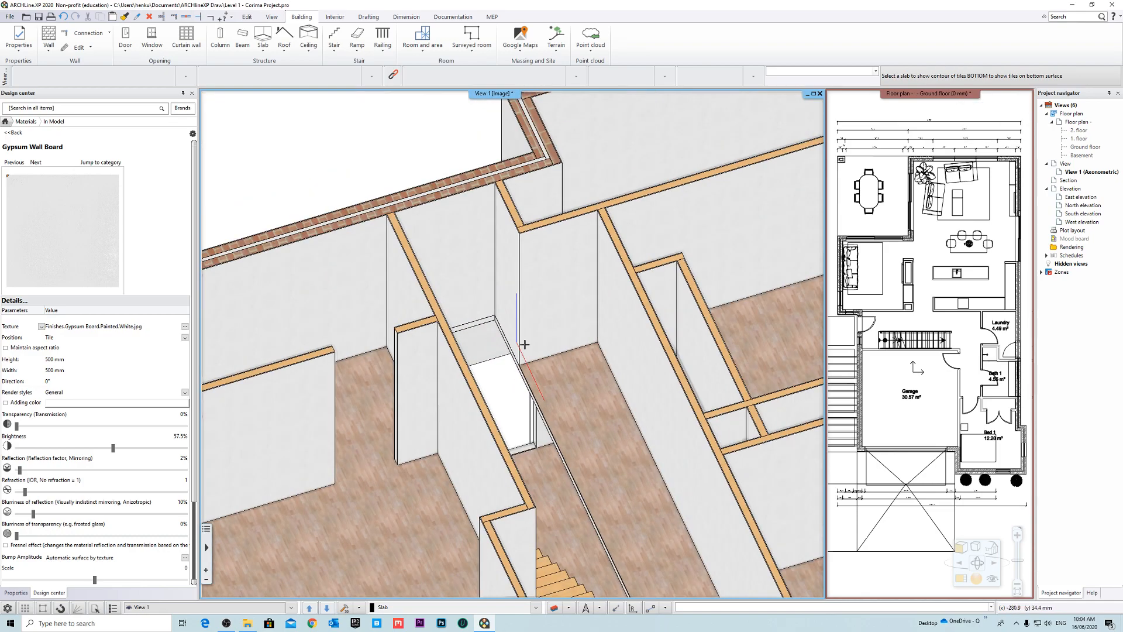
# Step: Apply the Gypsum Wall Board tiling to the opening's short slab edge at the stair top
pyautogui.keyDown('shift'); pyautogui.moveTo(524, 344); pyautogui.dragTo(260, 375, button='middle'); pyautogui.keyUp('shift')
pyautogui.scroll(2, 755, 222)
pyautogui.keyDown('shift'); pyautogui.moveTo(756, 223); pyautogui.dragTo(948, 99, button='middle'); pyautogui.keyUp('shift')
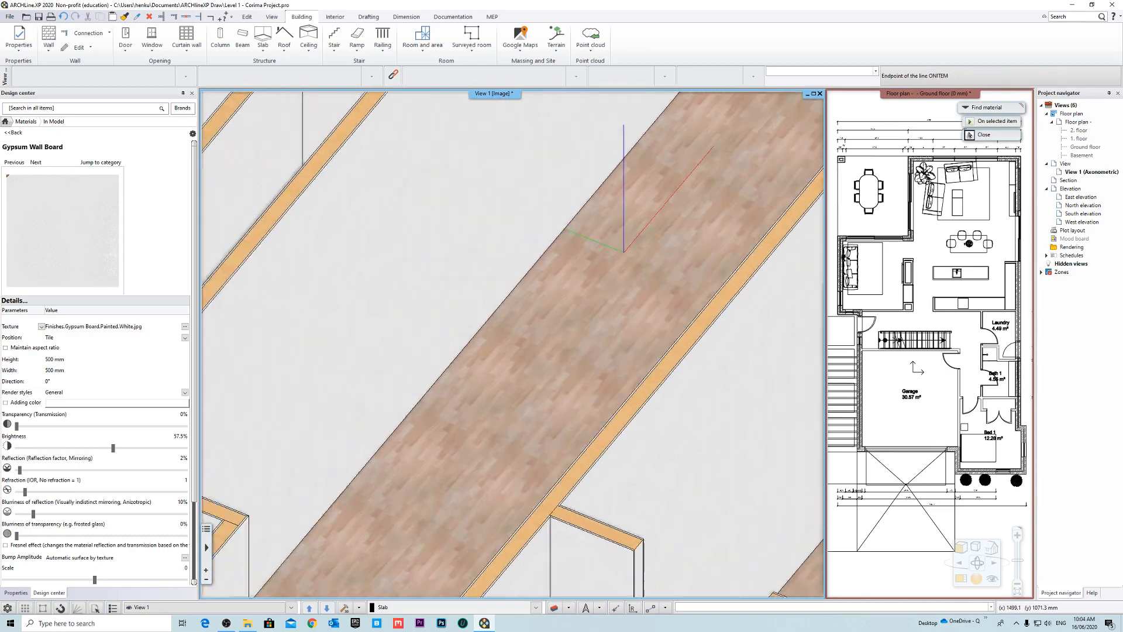
pyautogui.keyDown('shift'); pyautogui.moveTo(526, 193); pyautogui.dragTo(657, 263, button='middle'); pyautogui.keyUp('shift')
pyautogui.scroll(-2, 657, 263)
pyautogui.scroll(3, 710, 401)
pyautogui.moveTo(709, 401); pyautogui.dragTo(694, 194, button='middle')
pyautogui.scroll(3, 587, 379)
pyautogui.scroll(2, 400, 161)
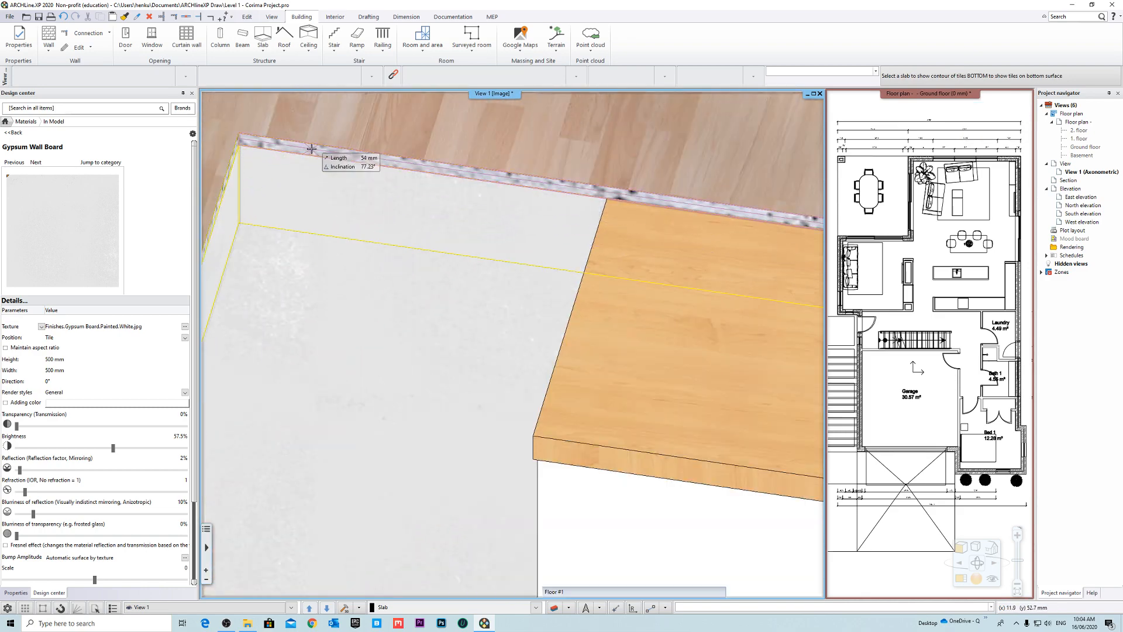
pyautogui.moveTo(300, 227); pyautogui.dragTo(511, 231, button='middle')
pyautogui.click(511, 230)
pyautogui.press('Escape')
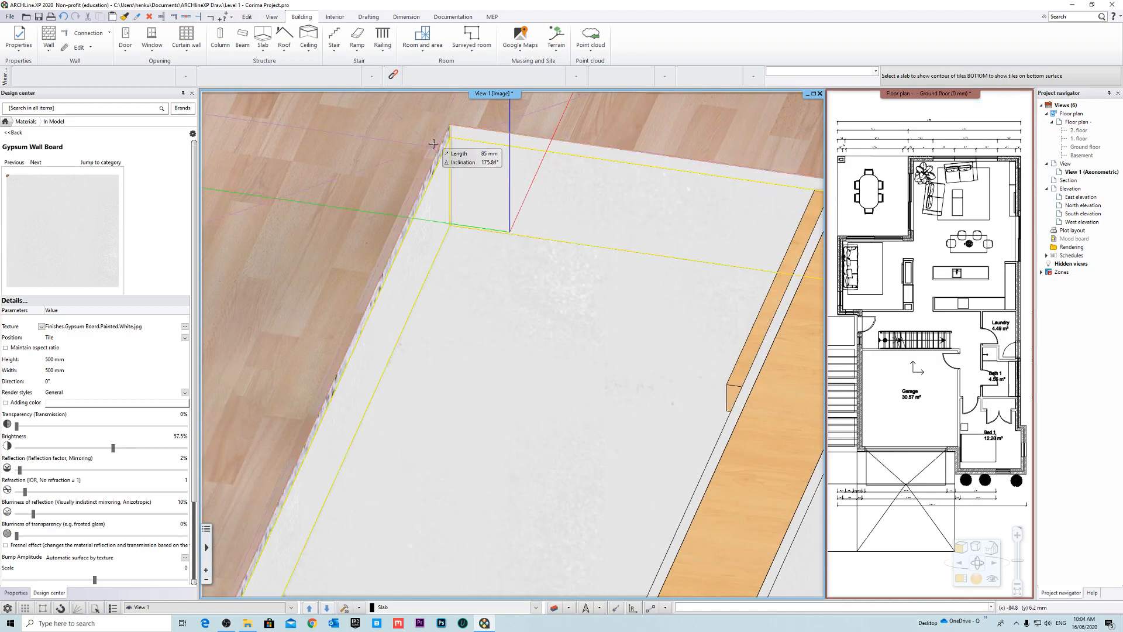
# Step: Apply the Gypsum Wall Board tiling to the opening's long slab edge on the hall side
pyautogui.scroll(3, 483, 130)
pyautogui.moveTo(483, 130); pyautogui.dragTo(518, 217, button='middle')
pyautogui.scroll(-5, 518, 261)
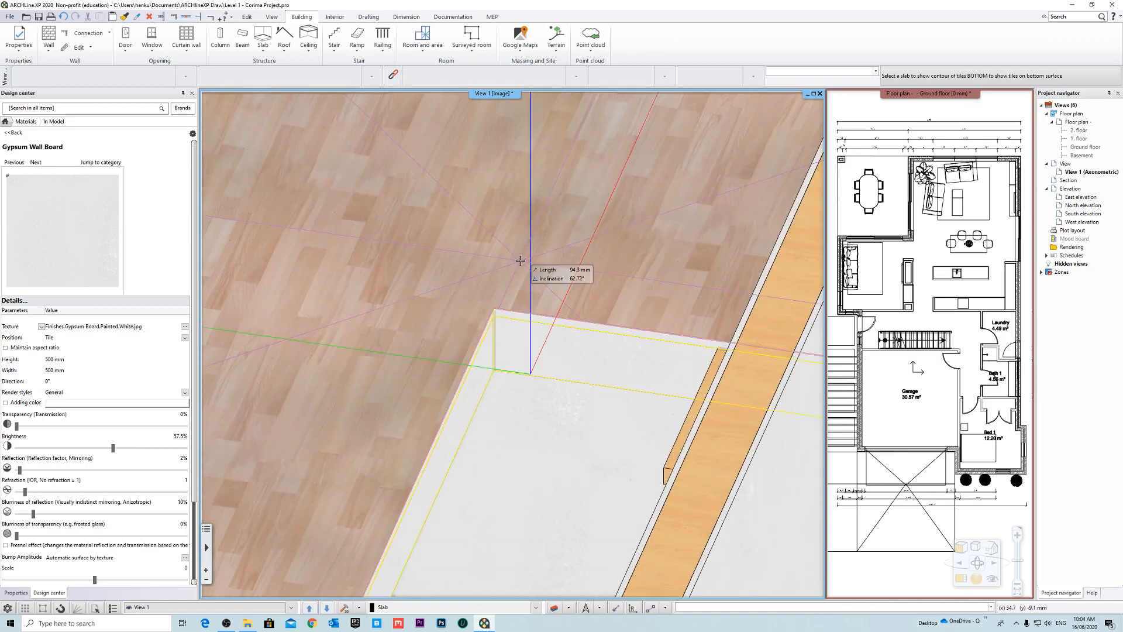
# Step: Examine how the top tread meets the tiled slab edges of the first-floor stair opening
pyautogui.keyDown('shift'); pyautogui.moveTo(491, 280); pyautogui.dragTo(612, 324, button='middle'); pyautogui.keyUp('shift')
pyautogui.scroll(3, 628, 320)
pyautogui.moveTo(721, 256); pyautogui.dragTo(537, 307, button='middle')
pyautogui.scroll(5, 537, 307)
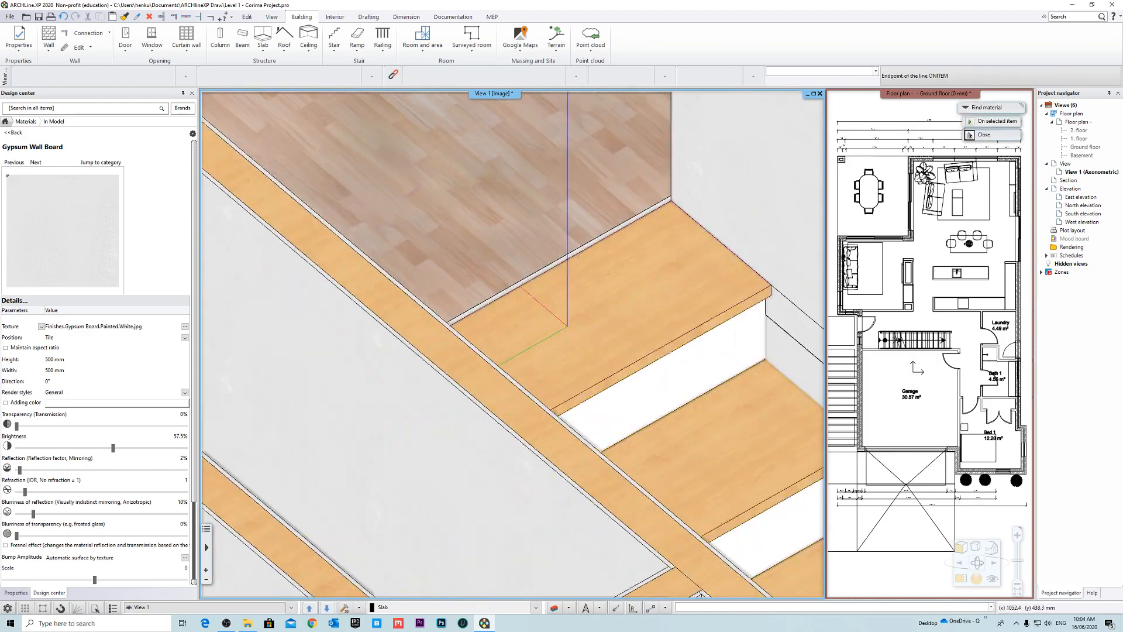
pyautogui.scroll(-6, 546, 323)
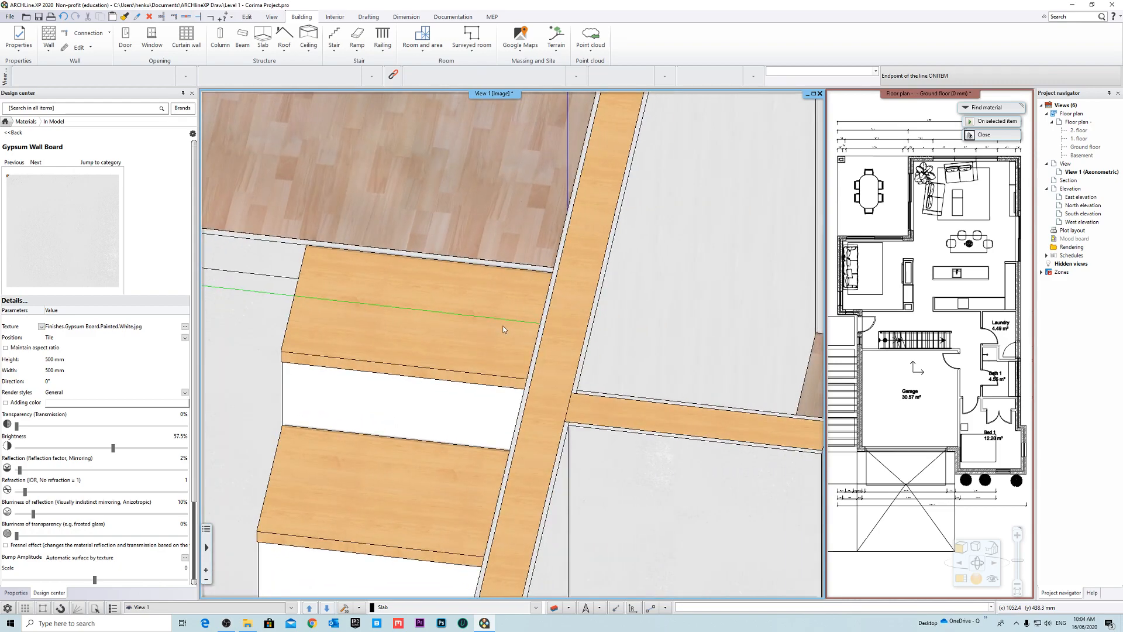
pyautogui.scroll(2, 570, 360)
pyautogui.scroll(3, 573, 366)
pyautogui.press('Escape')
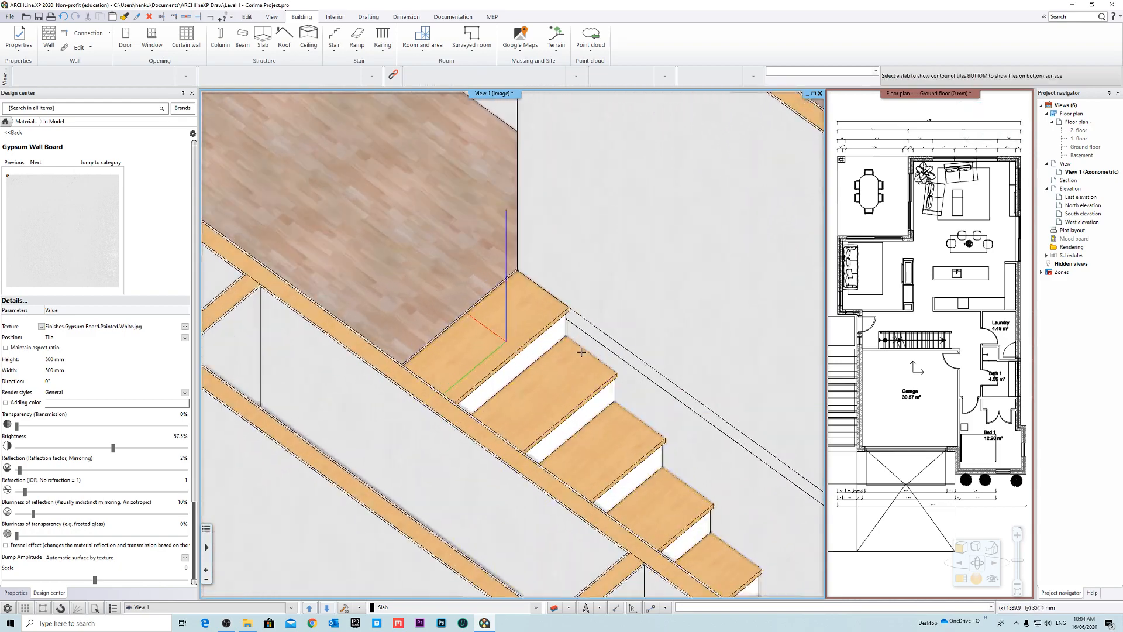
# Step: Set the wooden stair's elevation to 0 mm
pyautogui.keyDown('shift'); pyautogui.moveTo(581, 351); pyautogui.dragTo(447, 317, button='middle'); pyautogui.keyUp('shift')
pyautogui.click(434, 315)
pyautogui.scroll(1, 428, 309)
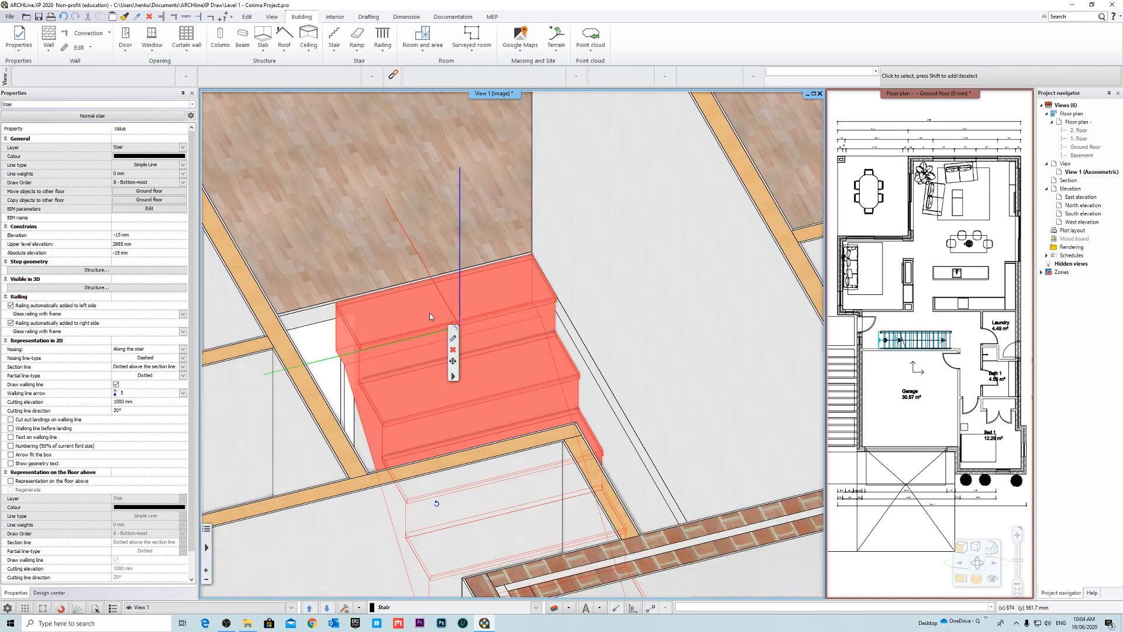
pyautogui.press('Escape')
pyautogui.keyDown('shift'); pyautogui.moveTo(428, 316); pyautogui.dragTo(440, 324, button='middle'); pyautogui.keyUp('shift')
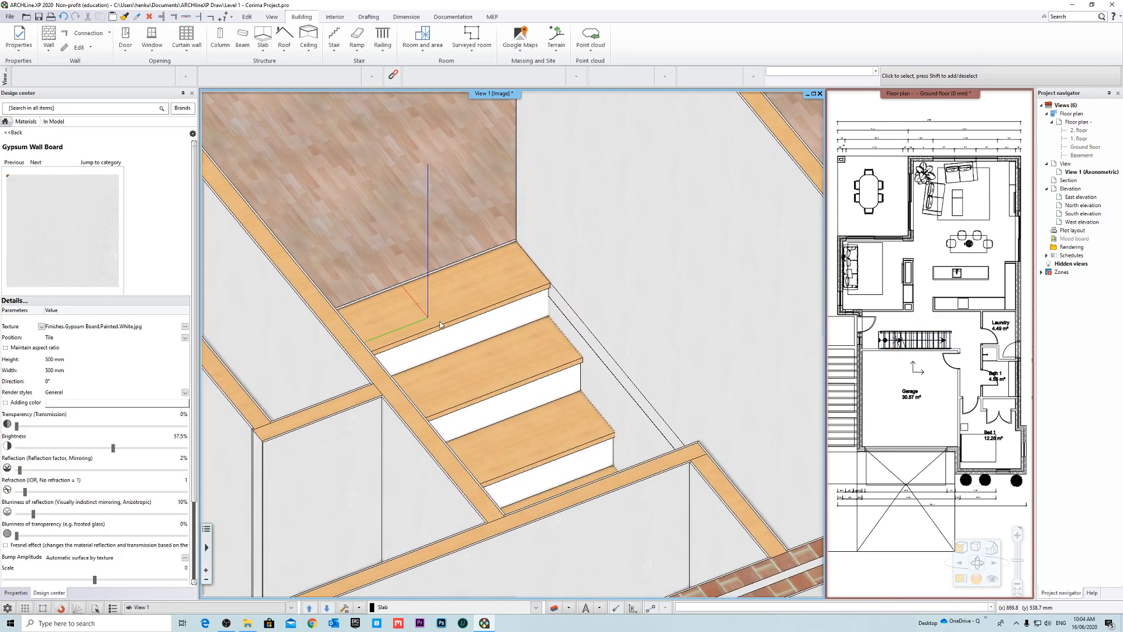
pyautogui.click(423, 329)
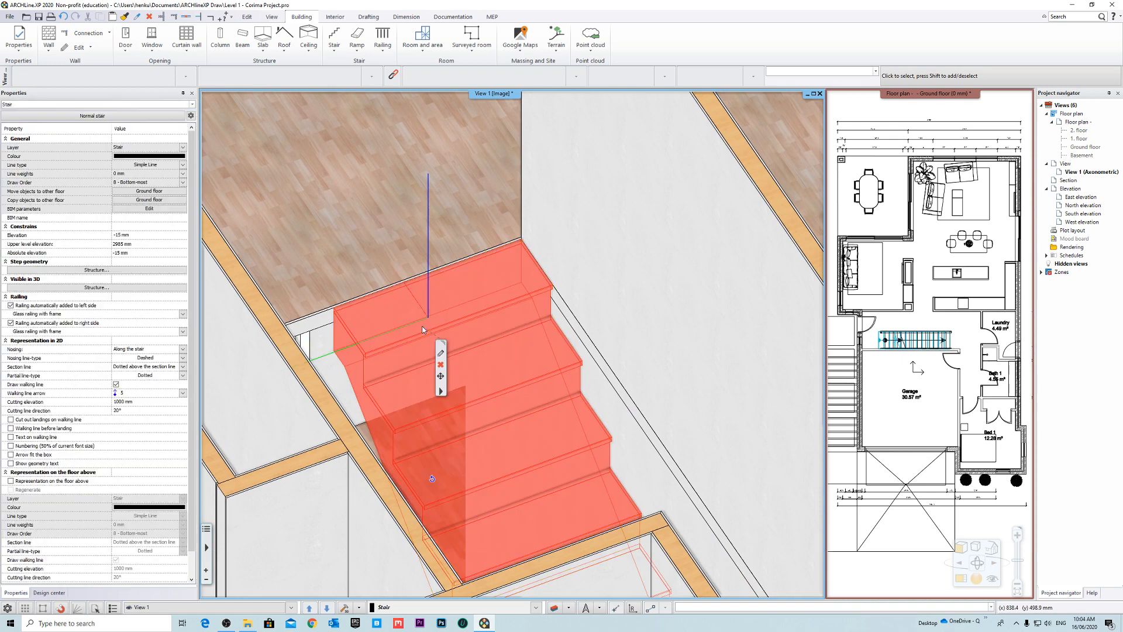
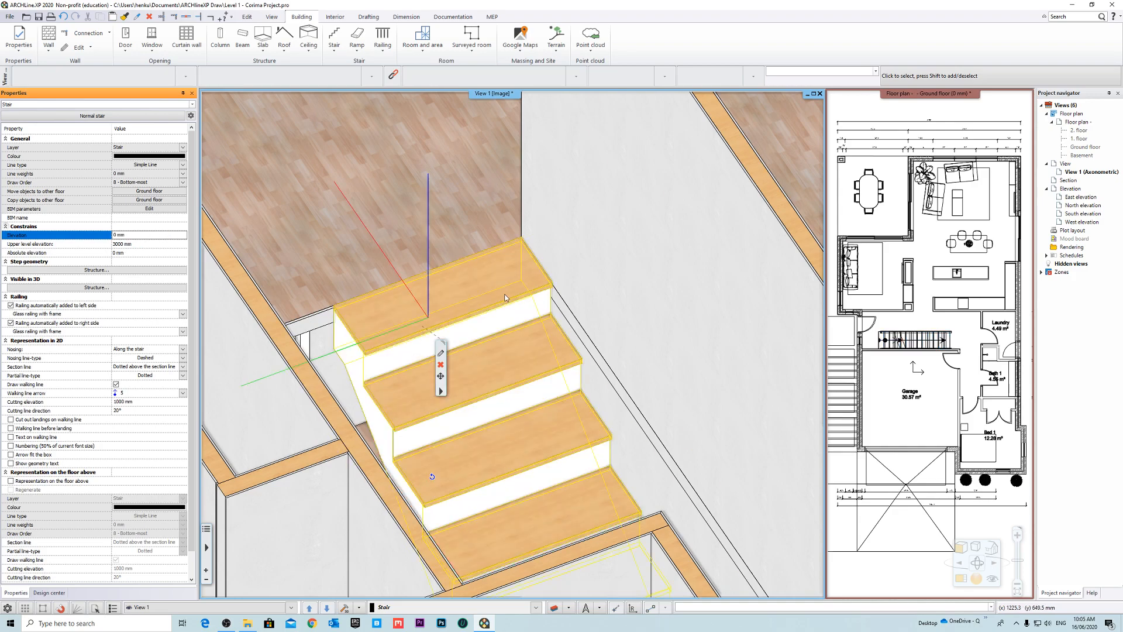
# Step: Examine the raised stair's top tread and sides against the first-floor opening and surrounding walls from several directions
pyautogui.scroll(-4, 508, 356)
pyautogui.keyDown('shift'); pyautogui.moveTo(508, 356); pyautogui.dragTo(628, 366, button='middle'); pyautogui.keyUp('shift')
pyautogui.scroll(3, 456, 248)
pyautogui.press('Escape')
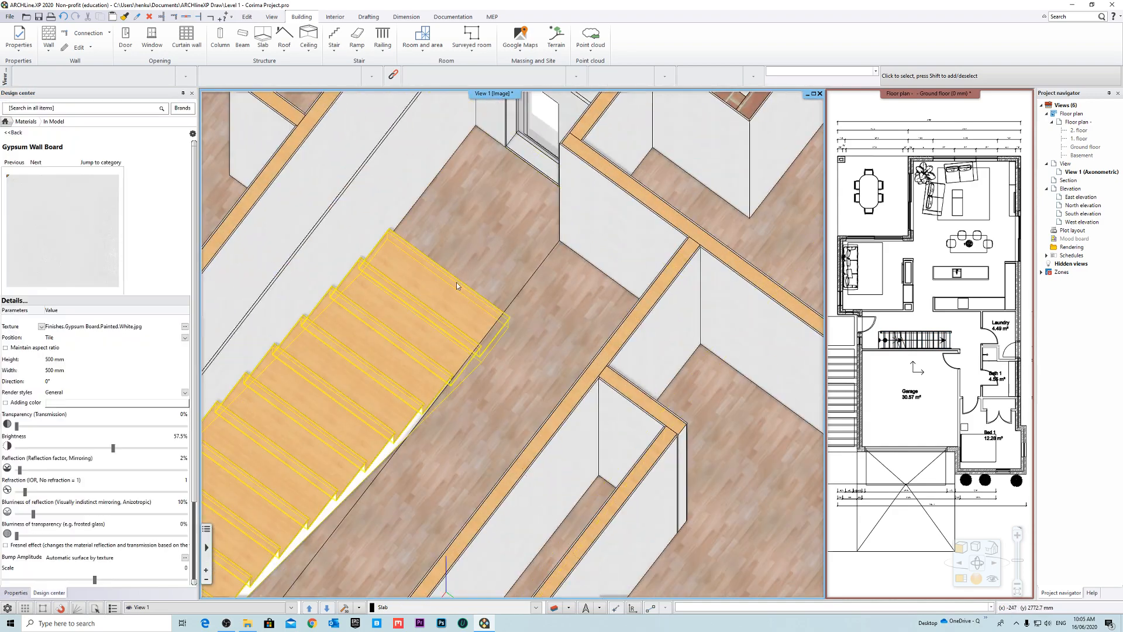
pyautogui.keyDown('shift'); pyautogui.moveTo(457, 282); pyautogui.dragTo(346, 279, button='middle'); pyautogui.keyUp('shift')
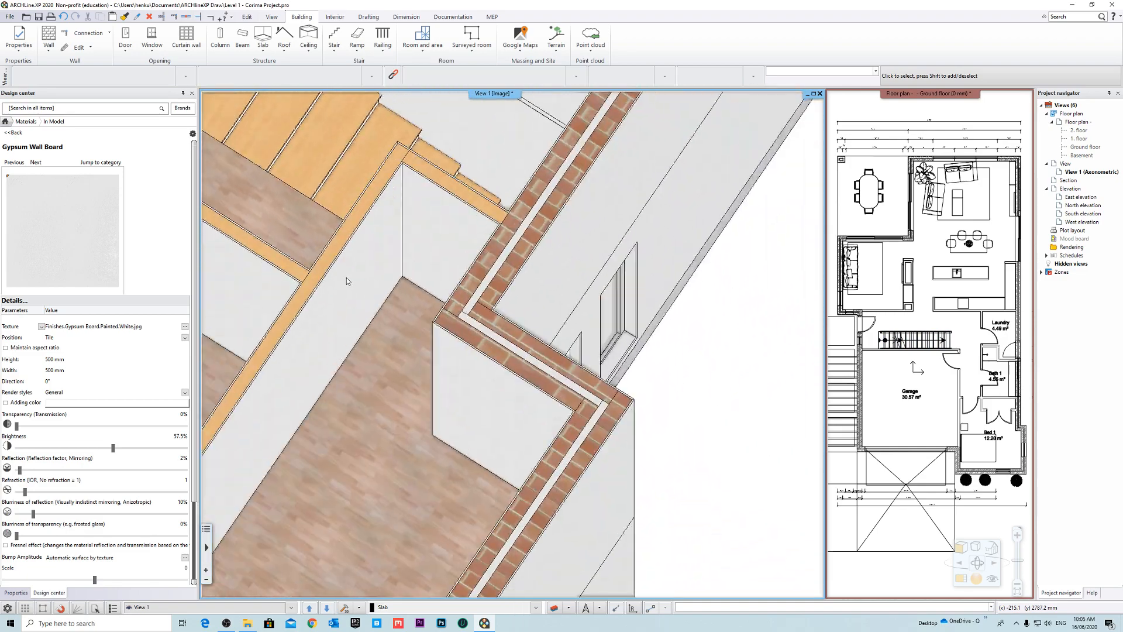
pyautogui.scroll(-3, 346, 278)
pyautogui.scroll(4, 338, 138)
pyautogui.moveTo(609, 286); pyautogui.dragTo(535, 304, button='middle')
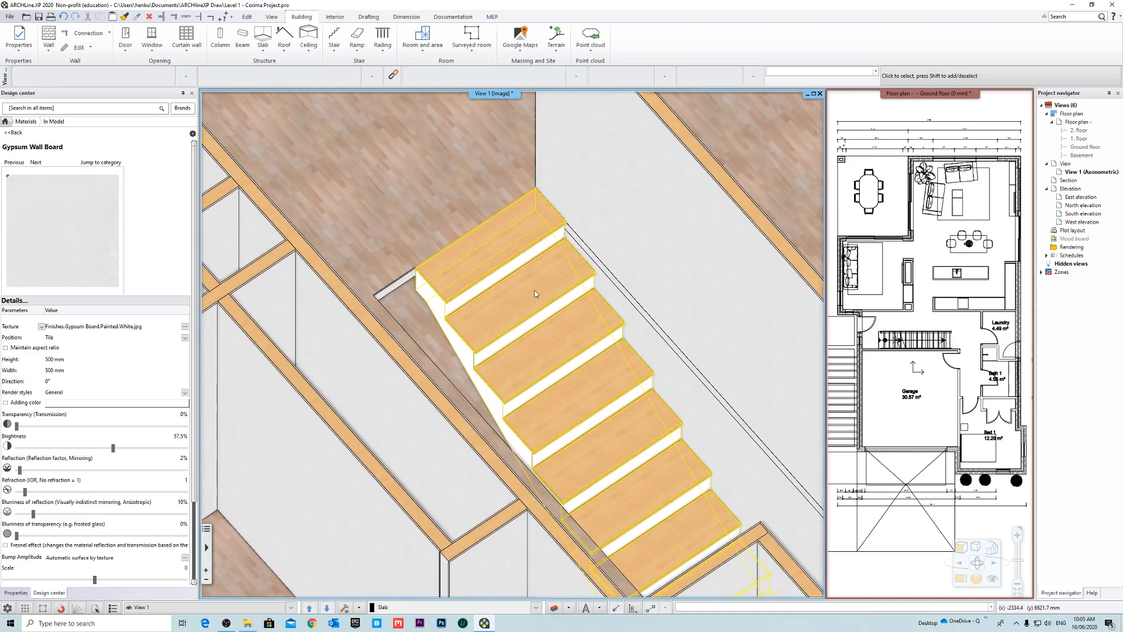
pyautogui.scroll(3, 559, 167)
pyautogui.moveTo(559, 167); pyautogui.dragTo(555, 275, button='middle')
pyautogui.keyDown('shift'); pyautogui.moveTo(611, 335); pyautogui.dragTo(597, 316, button='middle'); pyautogui.keyUp('shift')
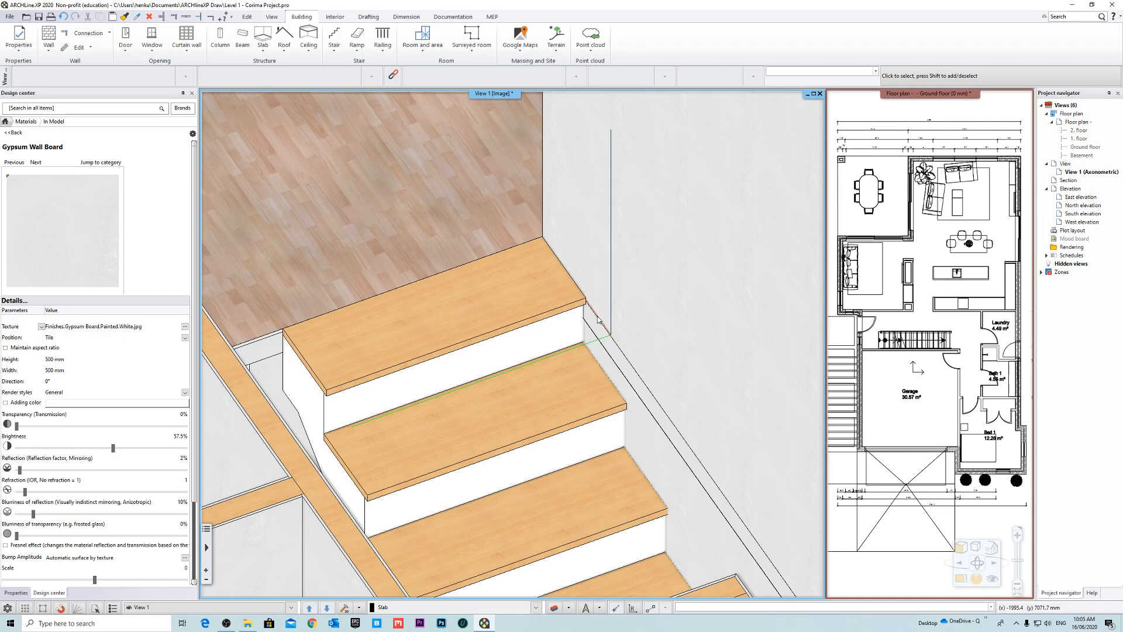
pyautogui.scroll(-4, 514, 296)
pyautogui.keyDown('shift'); pyautogui.moveTo(515, 298); pyautogui.dragTo(307, 311, button='middle'); pyautogui.keyUp('shift')
pyautogui.moveTo(657, 164); pyautogui.dragTo(500, 276, button='middle')
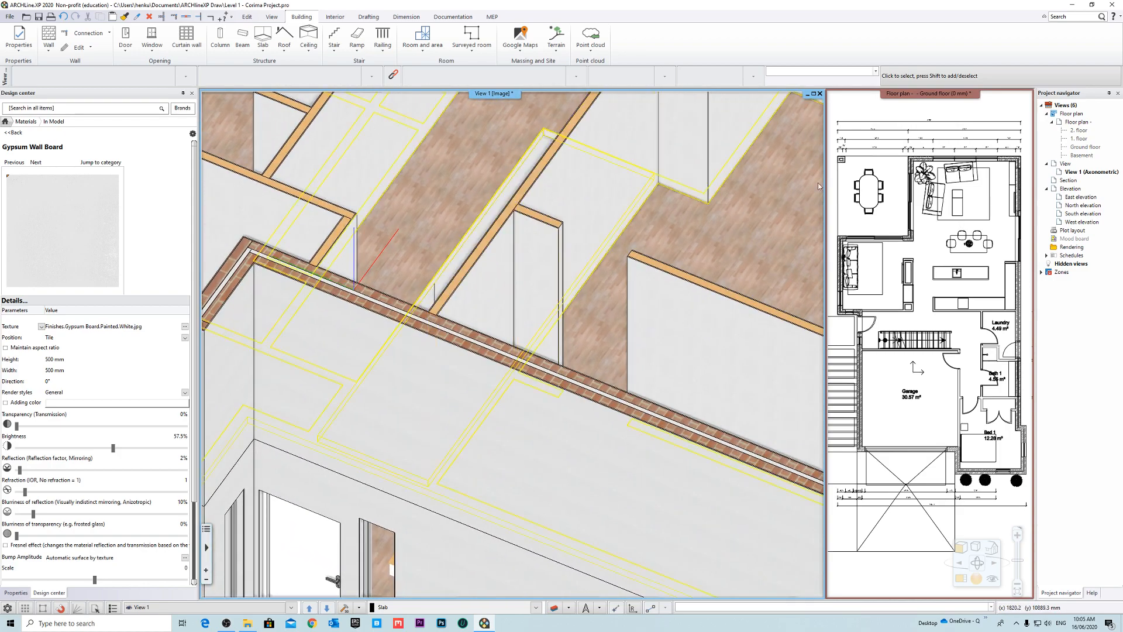
# Step: Swap the floor plan into the main view and display the first-floor plan around the stair opening
pyautogui.rightClick(915, 94)
pyautogui.click(945, 101)
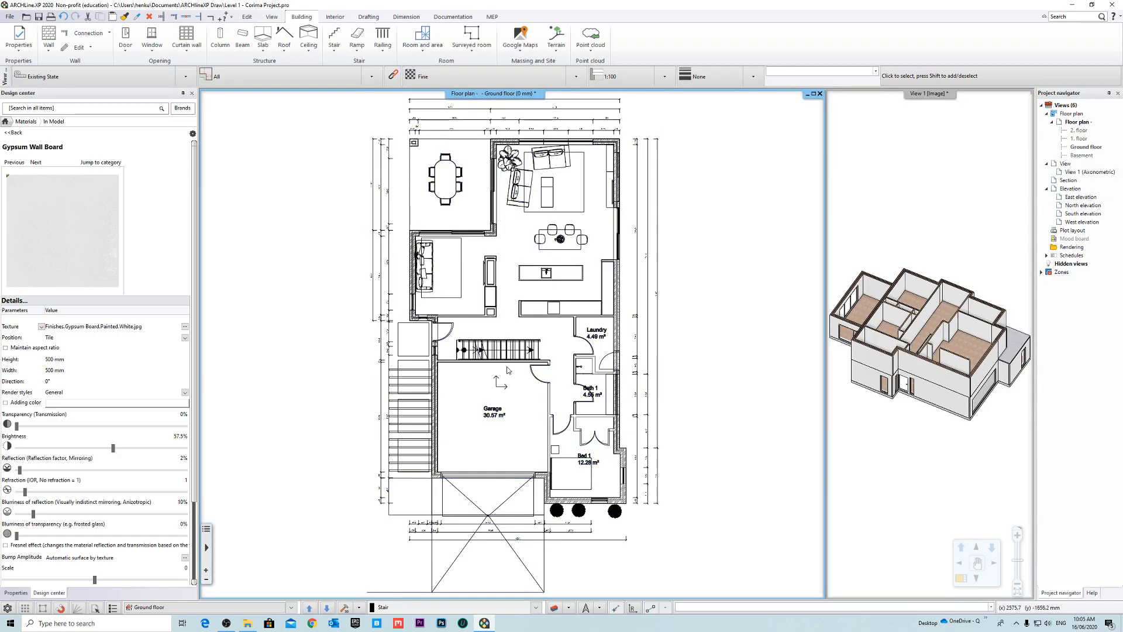
pyautogui.scroll(4, 508, 370)
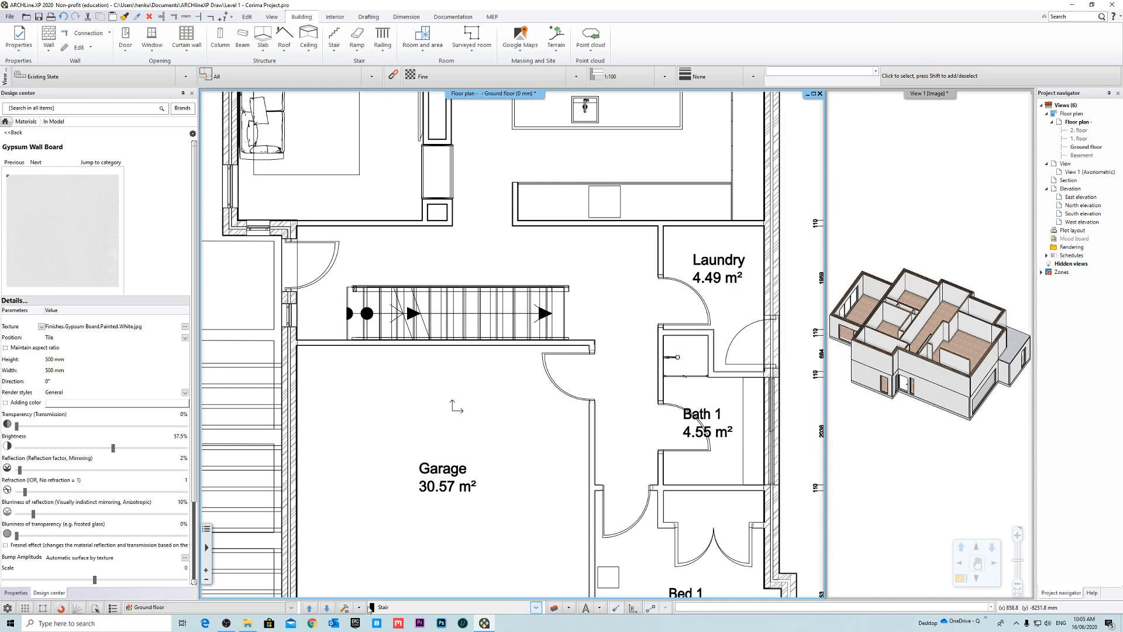
pyautogui.click(316, 608)
pyautogui.moveTo(504, 331); pyautogui.dragTo(481, 394, button='middle')
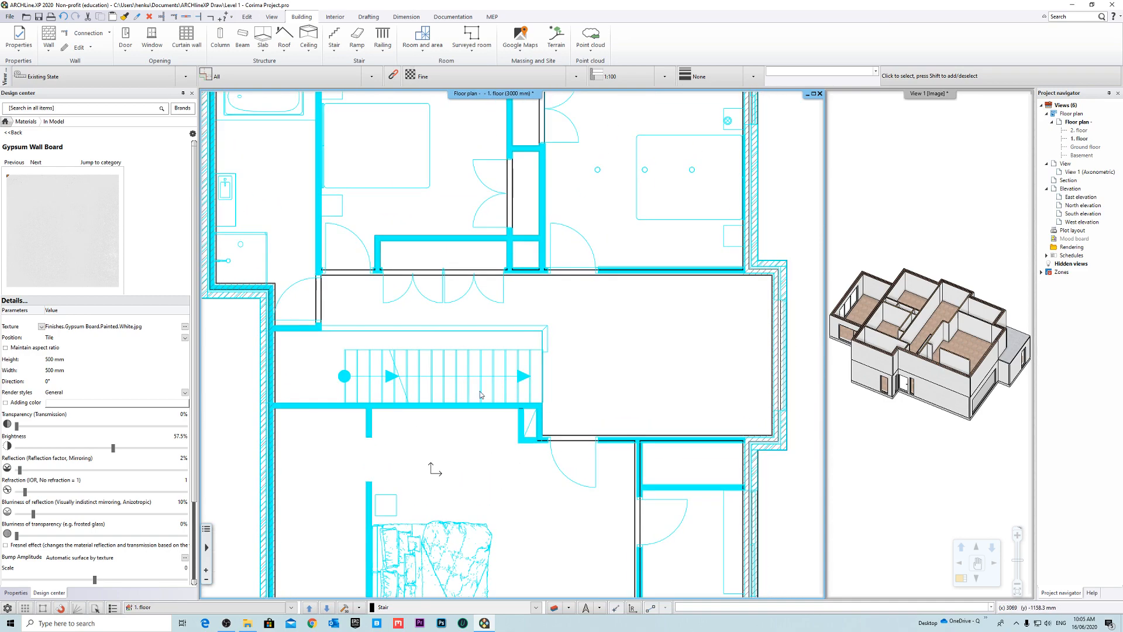
pyautogui.scroll(-1, 481, 380)
pyautogui.scroll(3, 375, 350)
pyautogui.moveTo(357, 322); pyautogui.dragTo(357, 344, button='middle')
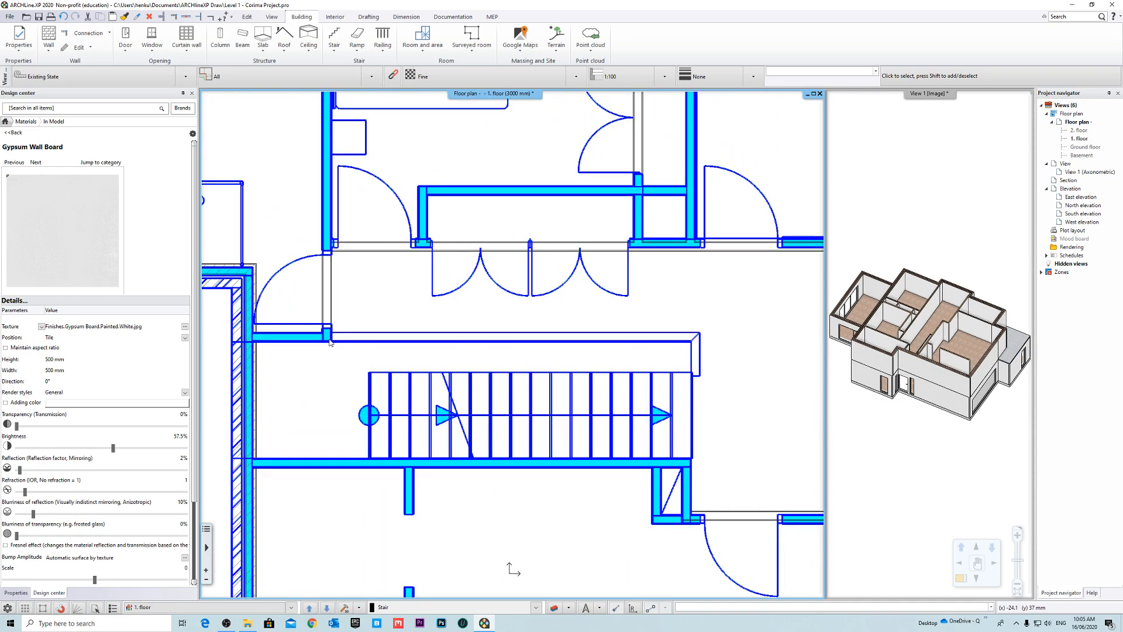
pyautogui.scroll(-2, 685, 380)
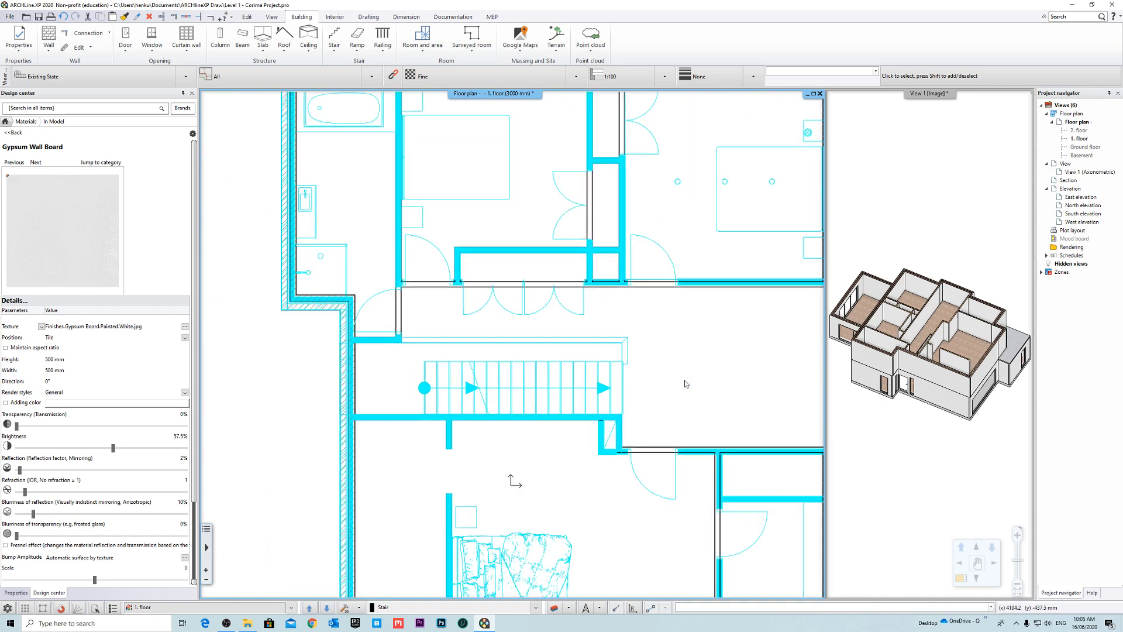
pyautogui.moveTo(682, 378); pyautogui.dragTo(634, 401, button='middle')
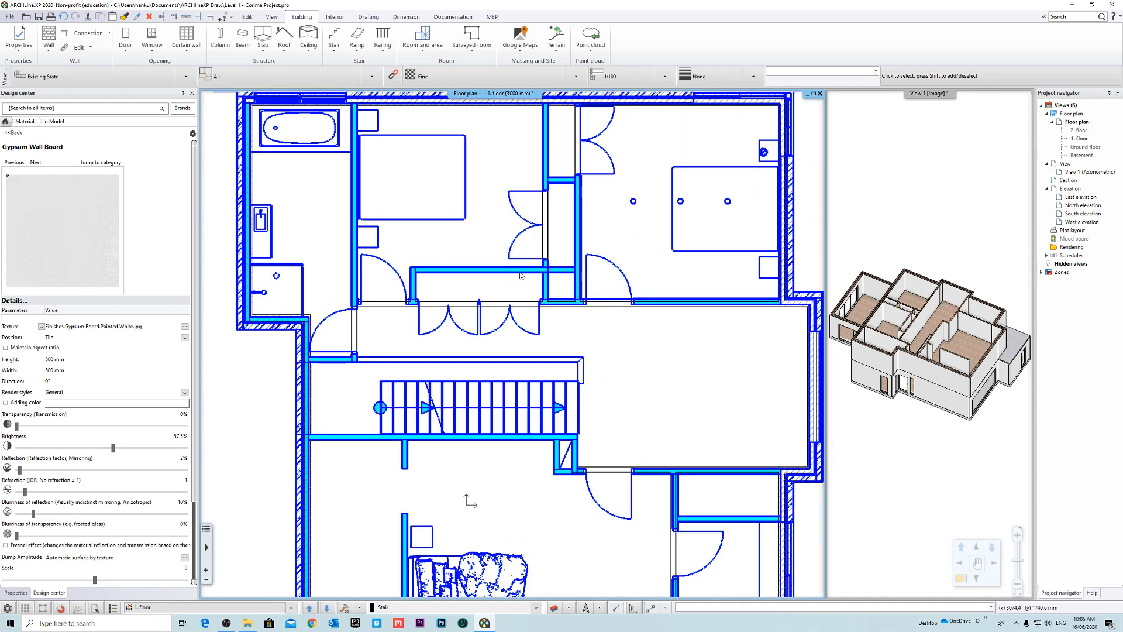
# Step: Start a new railing, compare the previews of the available railing styles and choose Glass railing with frame
pyautogui.click(381, 47)
pyautogui.click(412, 68)
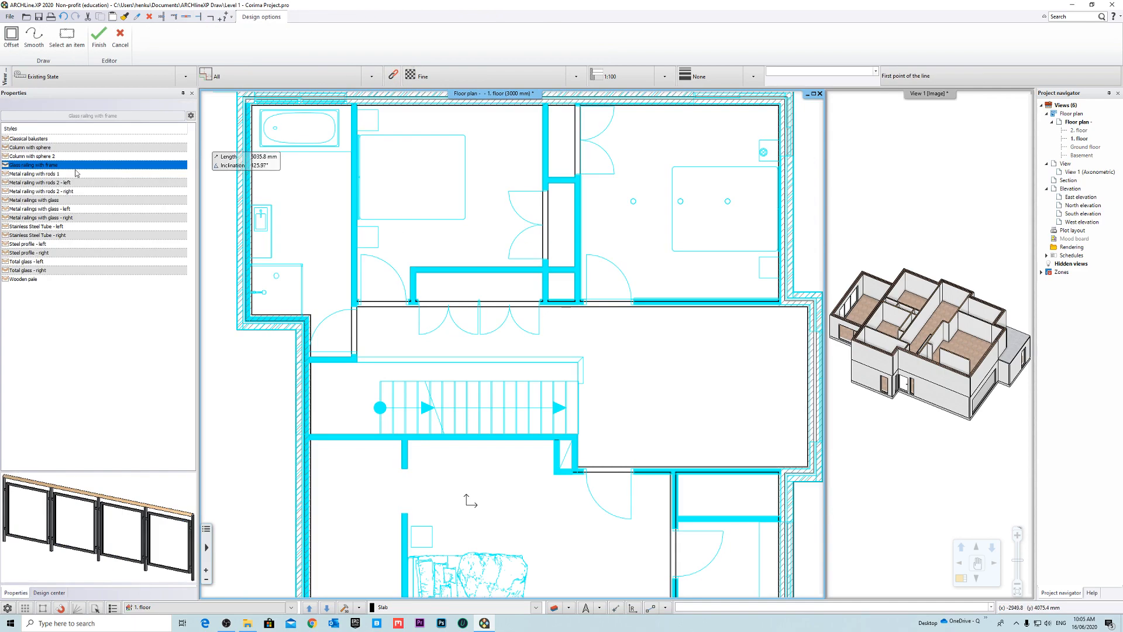
pyautogui.click(65, 182)
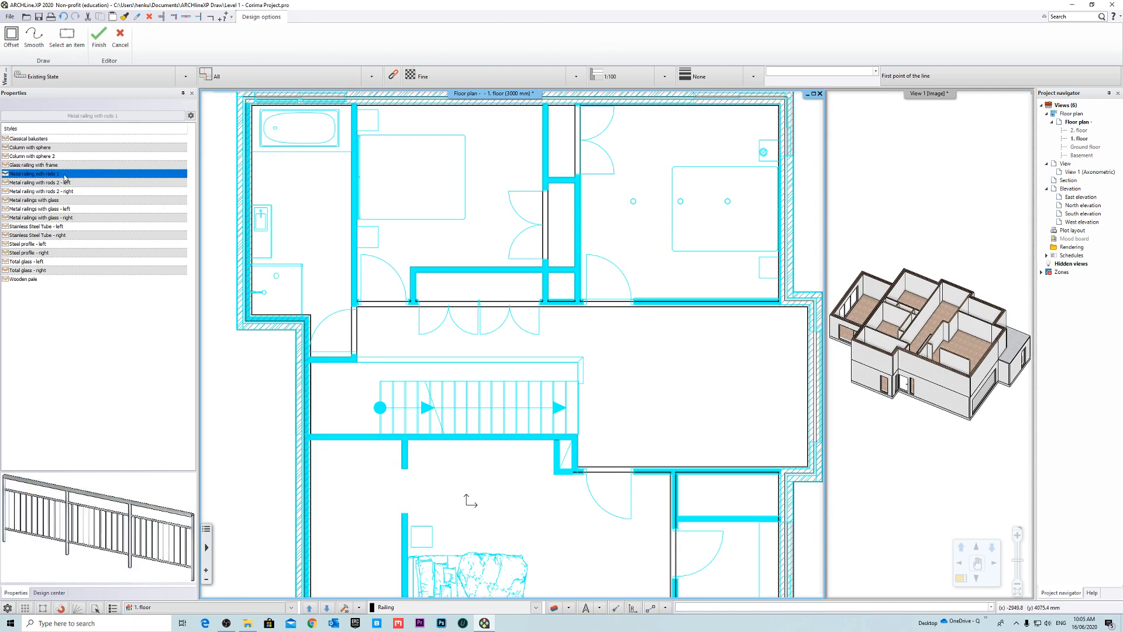
pyautogui.click(44, 280)
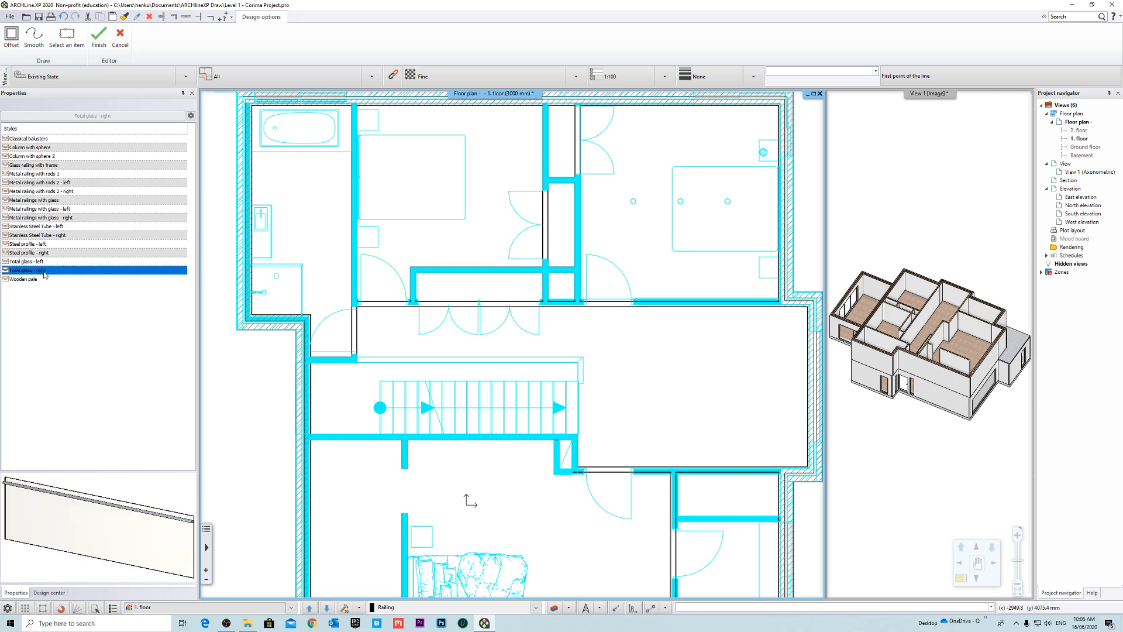
pyautogui.click(54, 264)
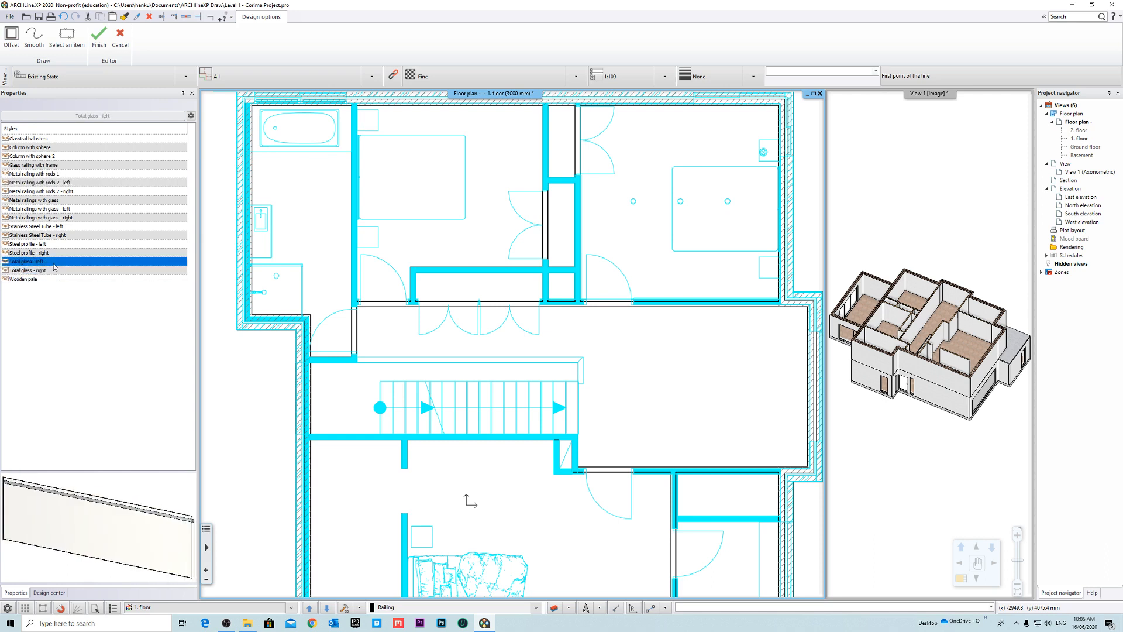
pyautogui.click(53, 253)
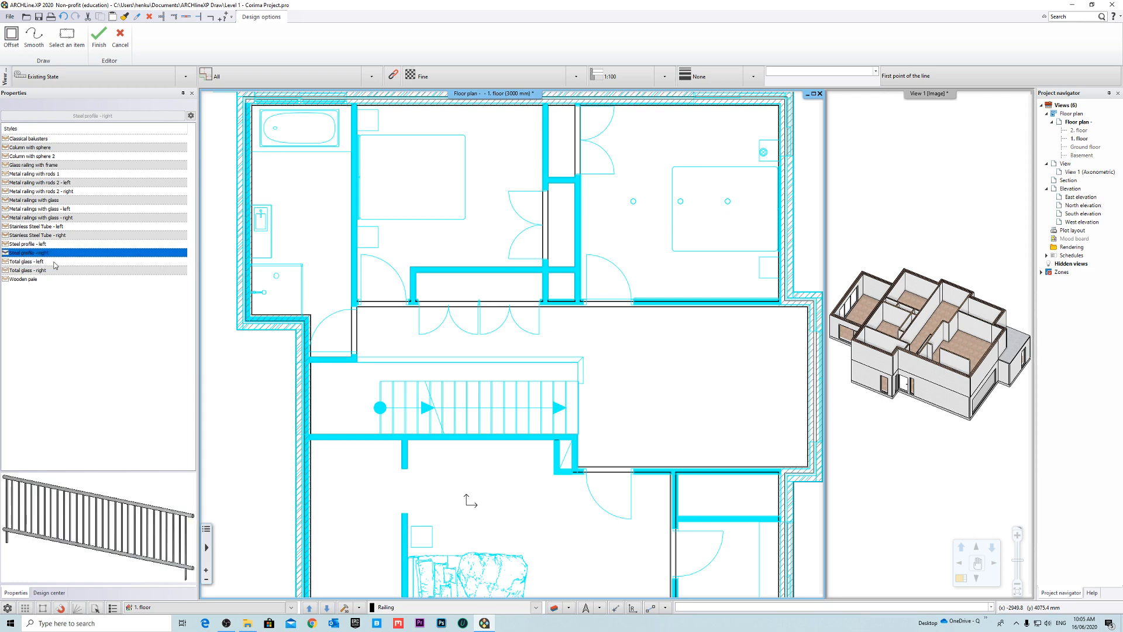
pyautogui.click(54, 264)
pyautogui.click(58, 278)
pyautogui.click(59, 270)
pyautogui.click(64, 253)
pyautogui.click(66, 235)
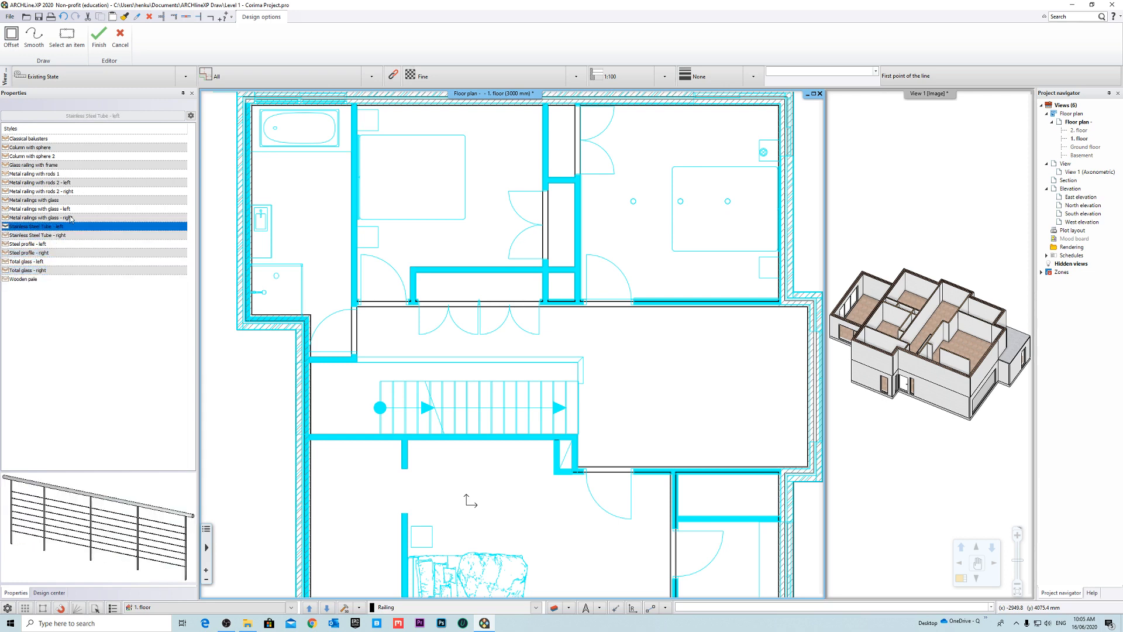
pyautogui.click(71, 217)
pyautogui.click(74, 209)
pyautogui.click(78, 200)
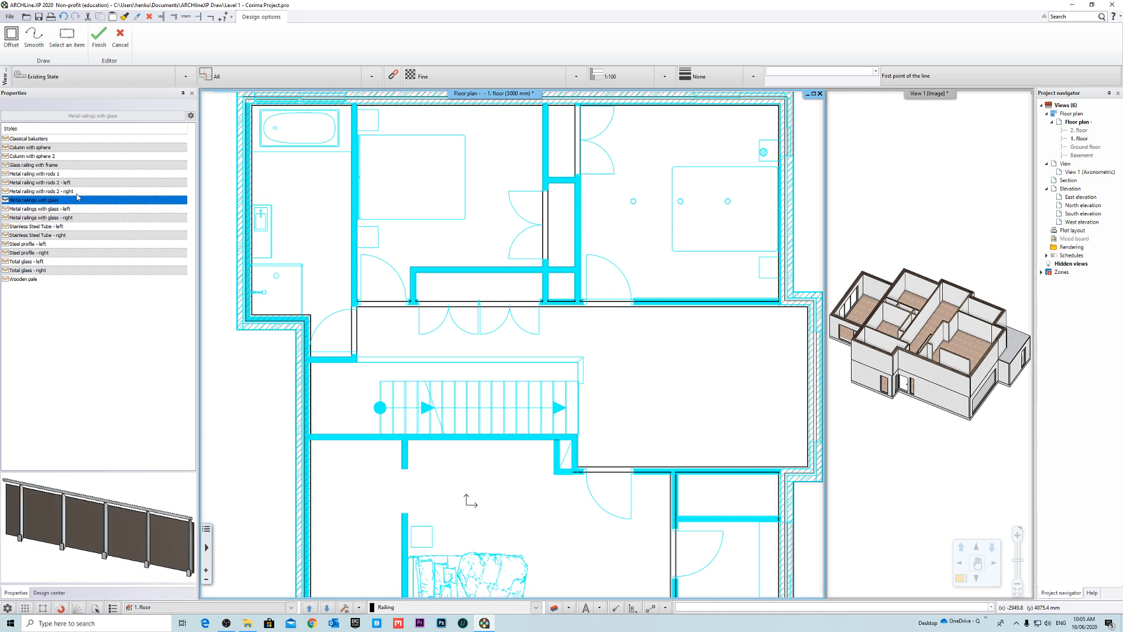
pyautogui.click(77, 193)
pyautogui.click(72, 183)
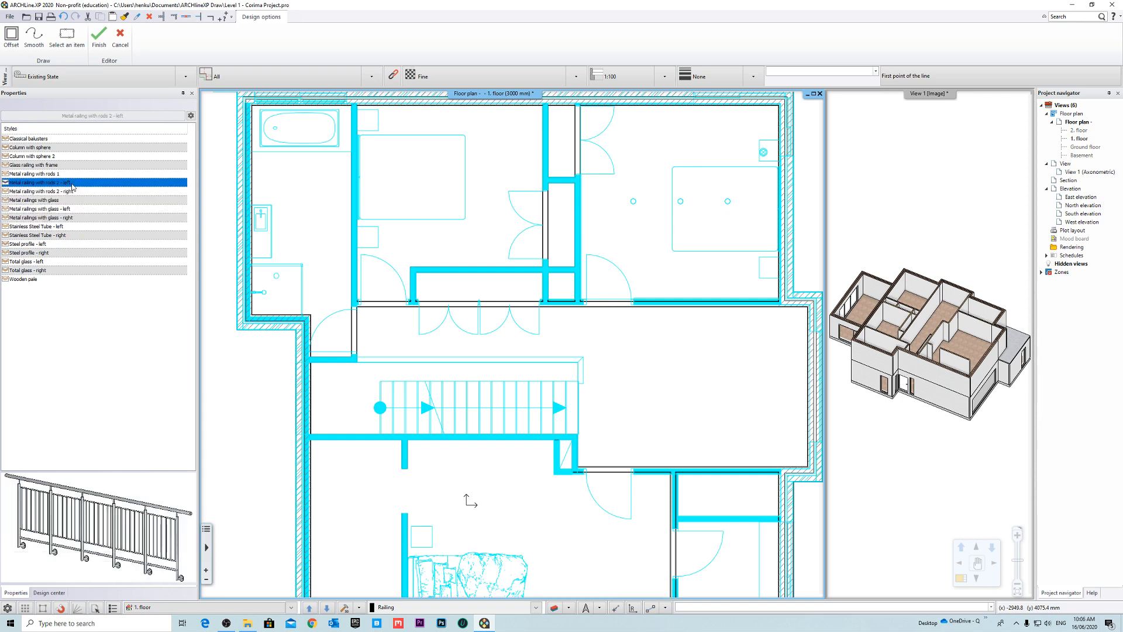
pyautogui.click(73, 174)
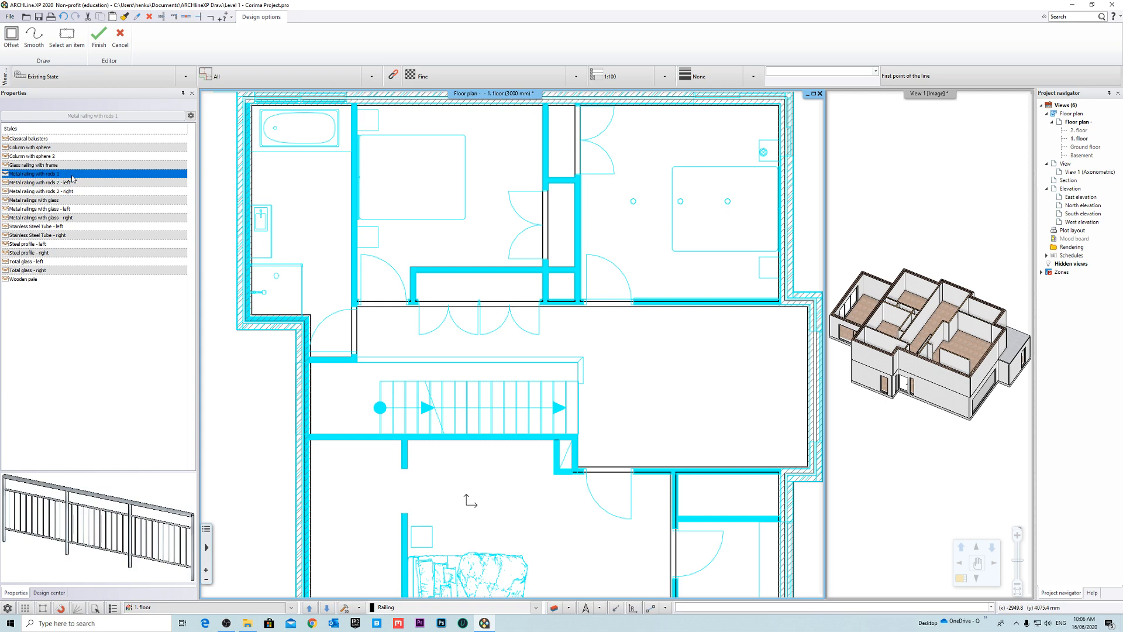
pyautogui.click(69, 166)
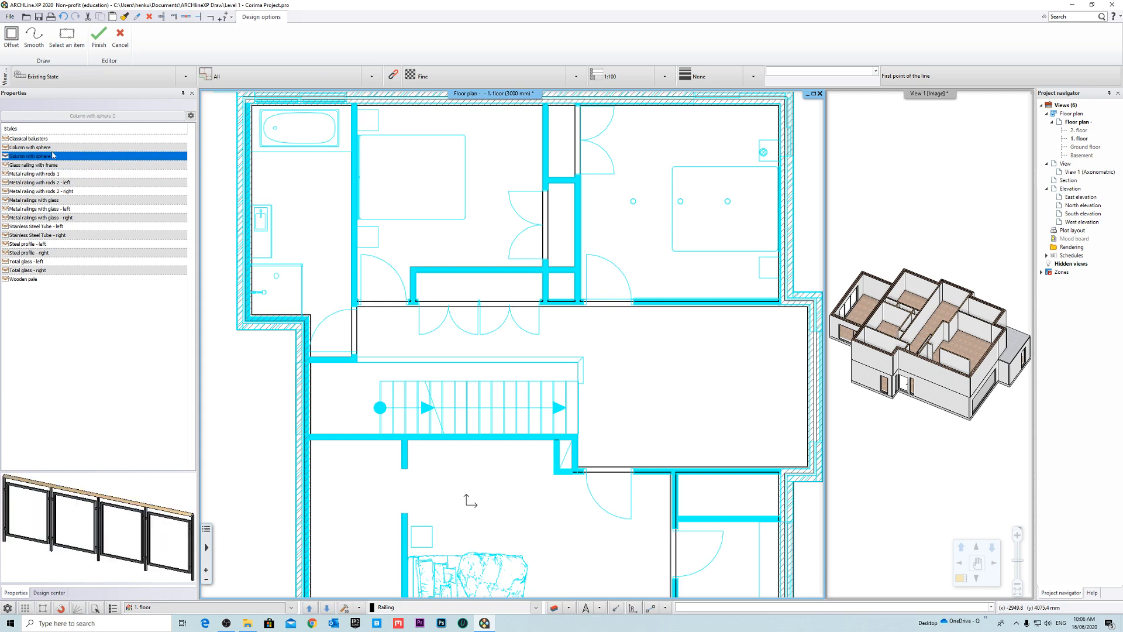
pyautogui.click(55, 148)
pyautogui.click(58, 138)
pyautogui.click(65, 167)
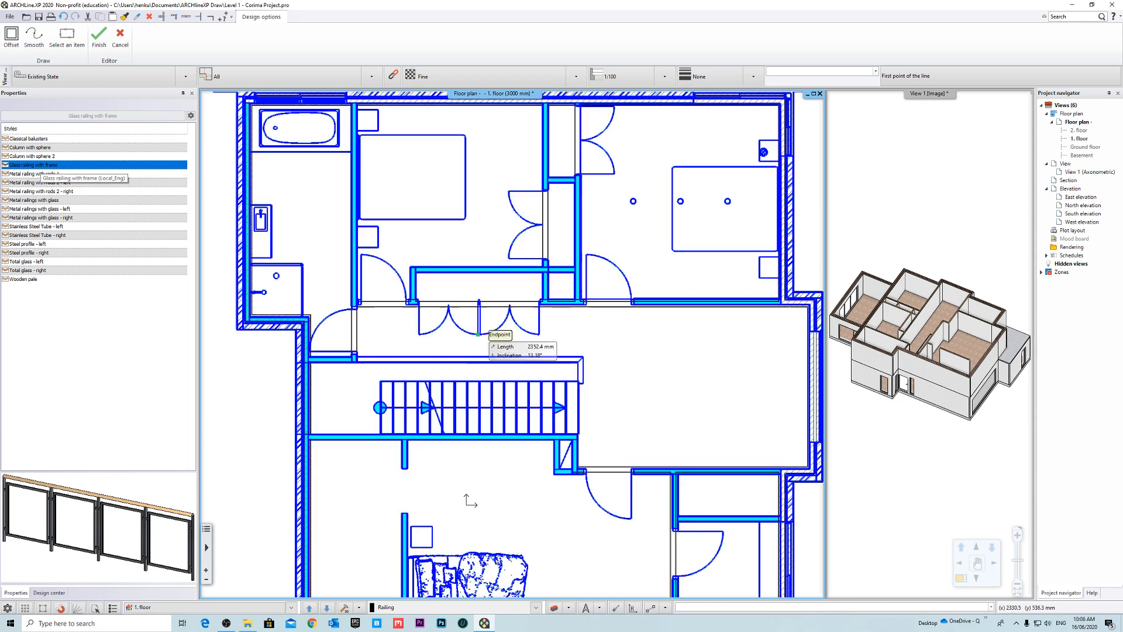
# Step: Draw the railing from the partition end's midpoint along the stair opening's hall side, around the corner and about 412 mm along the short side
pyautogui.scroll(5, 364, 368)
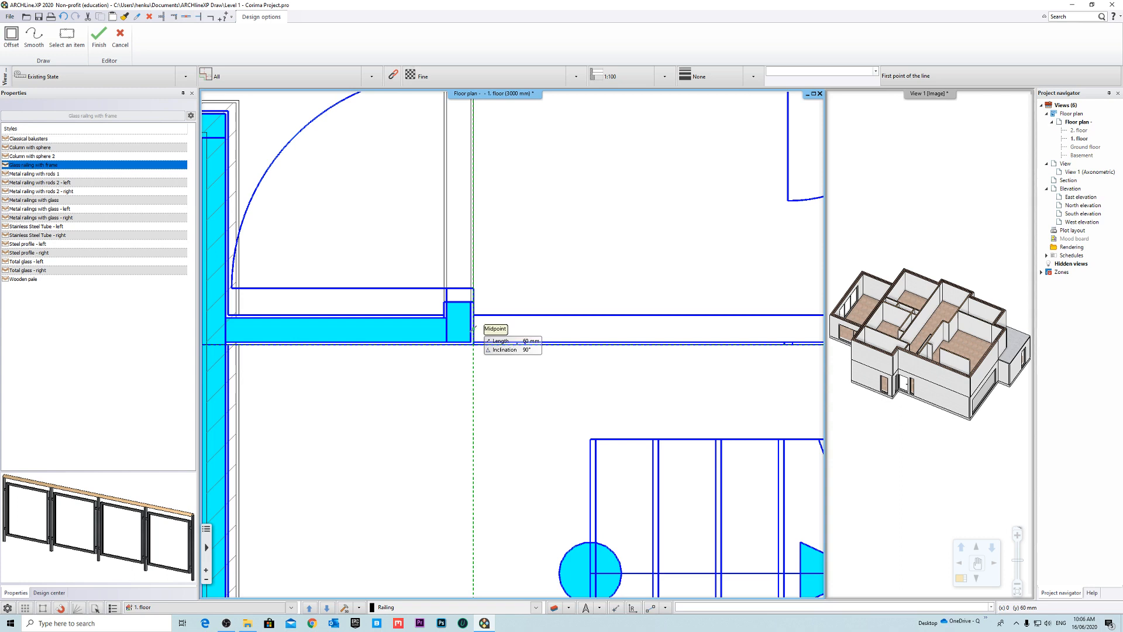
pyautogui.click(473, 329)
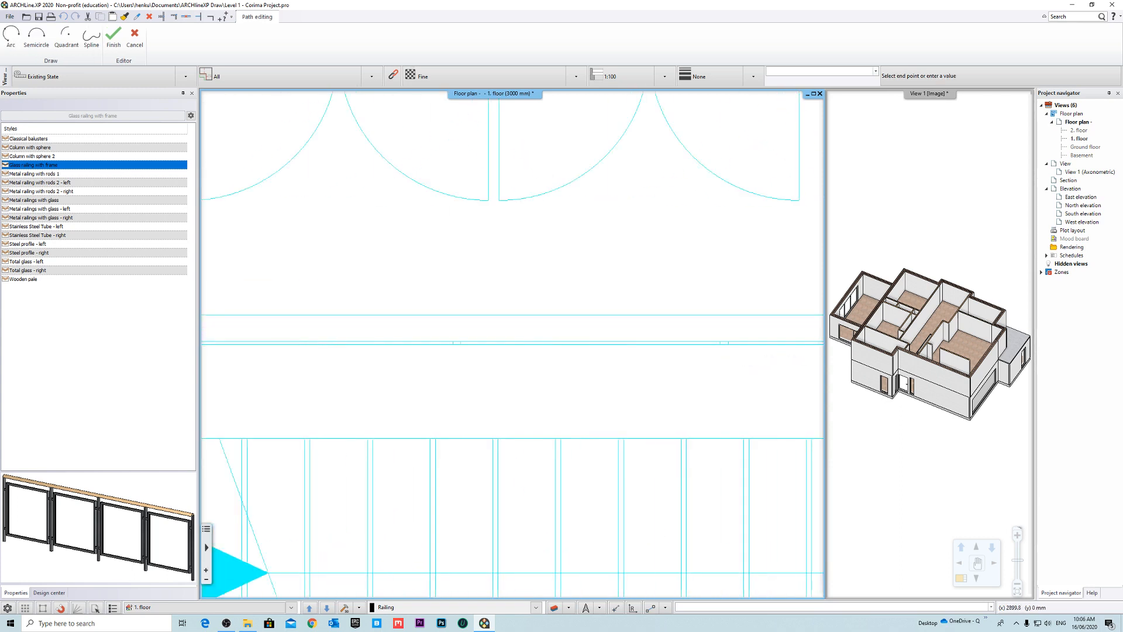
pyautogui.press('Escape')
pyautogui.click(638, 306)
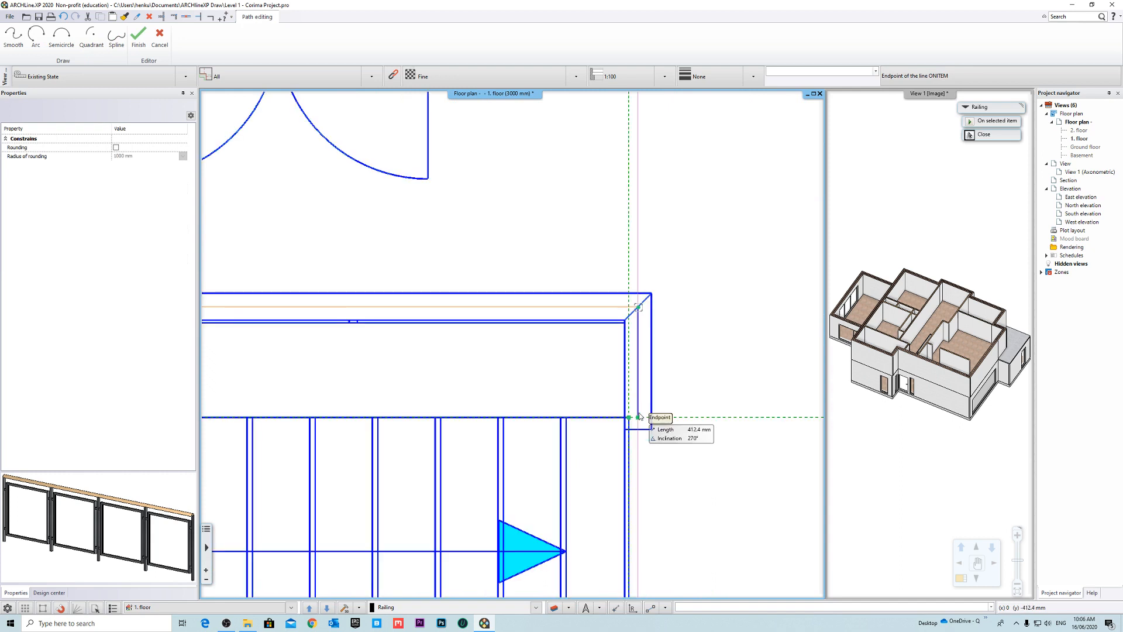
pyautogui.click(639, 416)
pyautogui.press('Return')
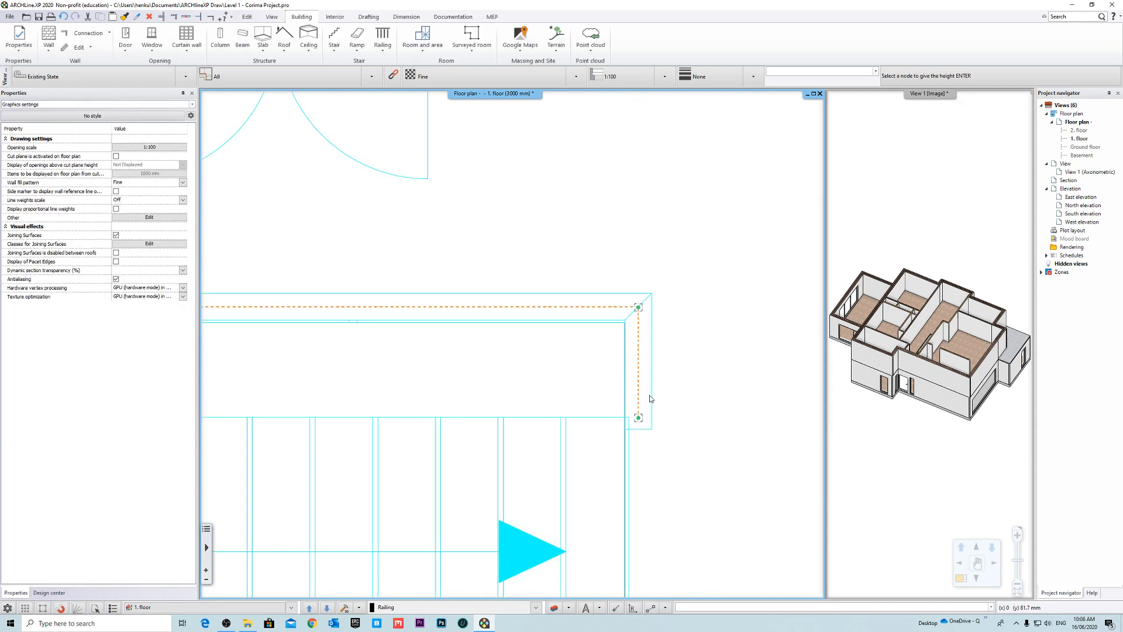
pyautogui.press('Return')
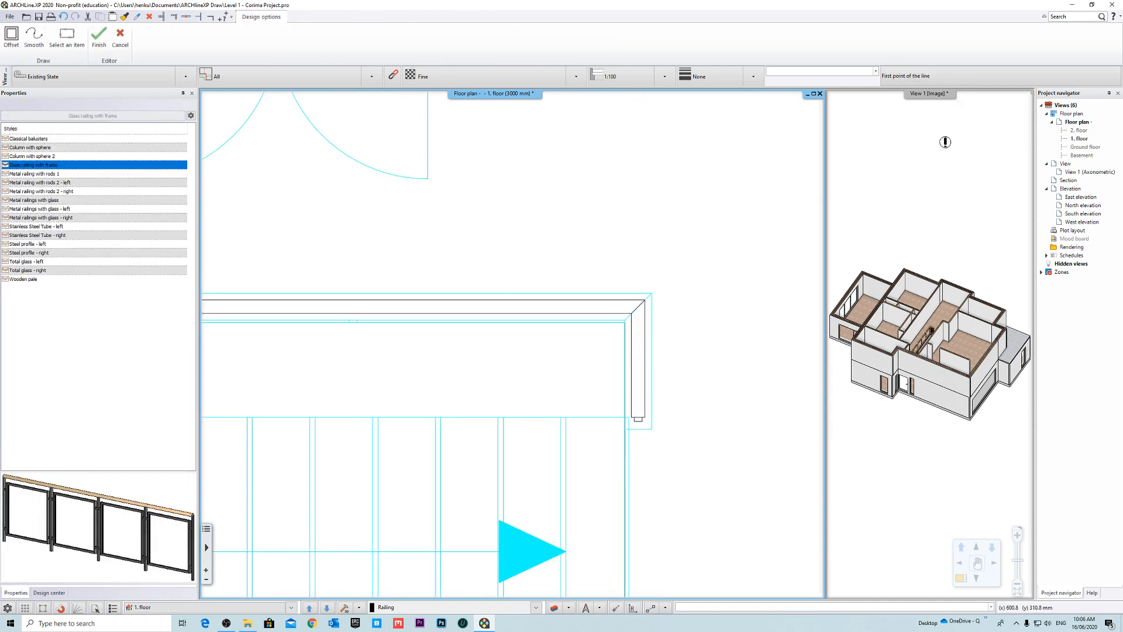
pyautogui.click(99, 37)
pyautogui.scroll(-3, 521, 404)
pyautogui.moveTo(500, 393); pyautogui.dragTo(662, 406, button='middle')
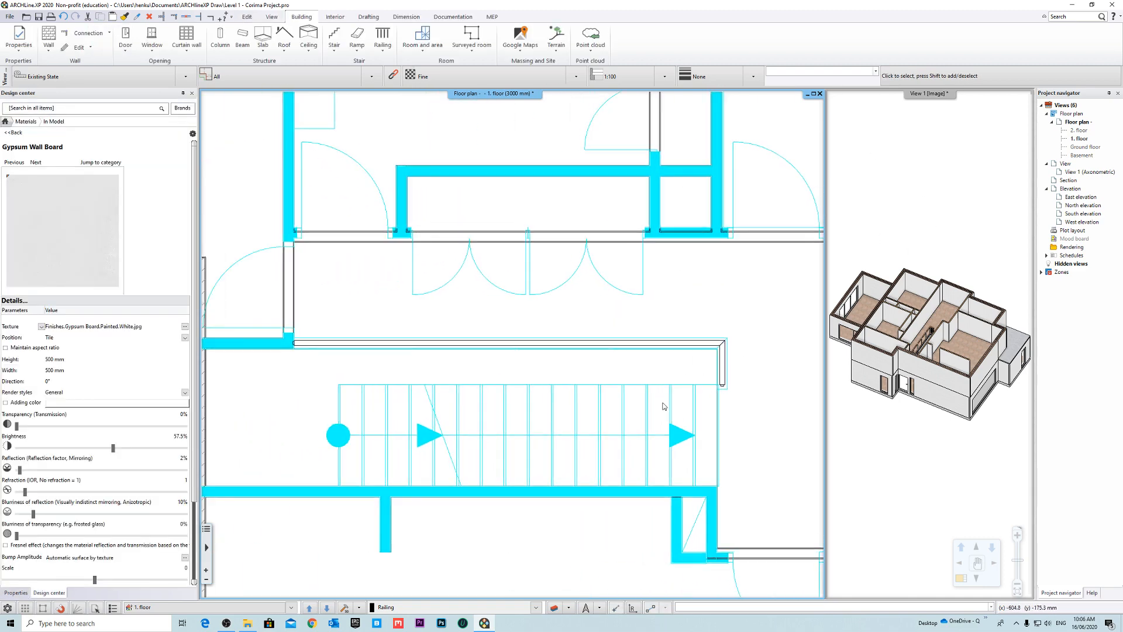
# Step: Examine the new railing's wall end, corner and short side against the stair opening in the first-floor plan
pyautogui.scroll(-1, 506, 539)
pyautogui.moveTo(285, 334); pyautogui.dragTo(375, 335, button='middle')
pyautogui.scroll(1, 374, 335)
pyautogui.scroll(2, 404, 353)
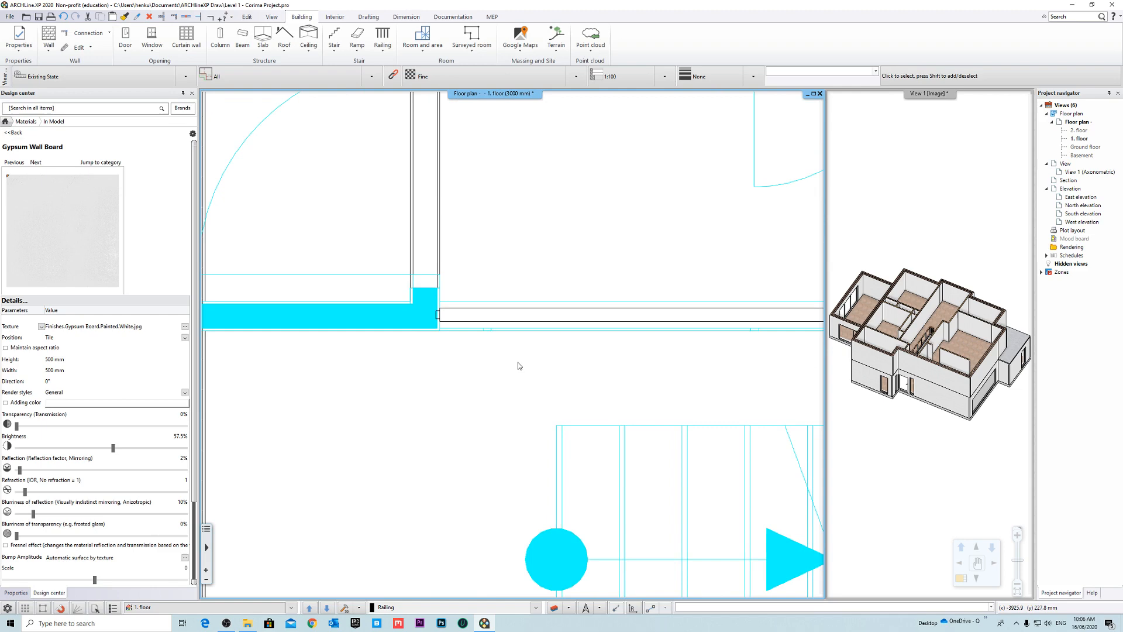
pyautogui.click(454, 314)
pyautogui.scroll(-3, 511, 339)
pyautogui.press('Escape')
pyautogui.moveTo(689, 339); pyautogui.dragTo(592, 353, button='middle')
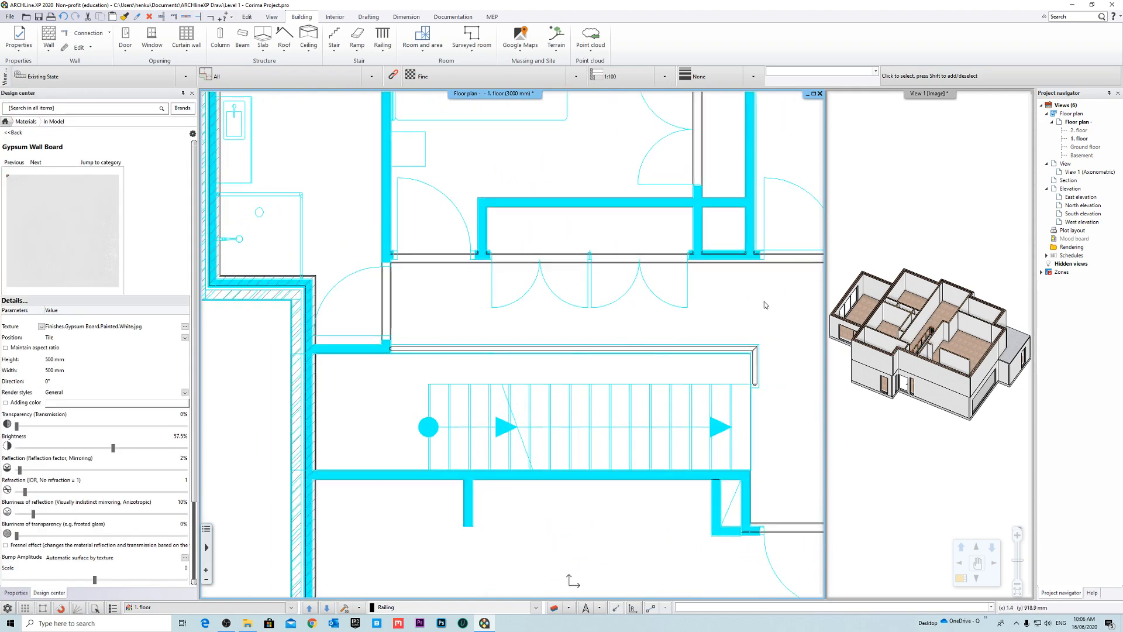
pyautogui.moveTo(613, 406); pyautogui.dragTo(522, 403, button='middle')
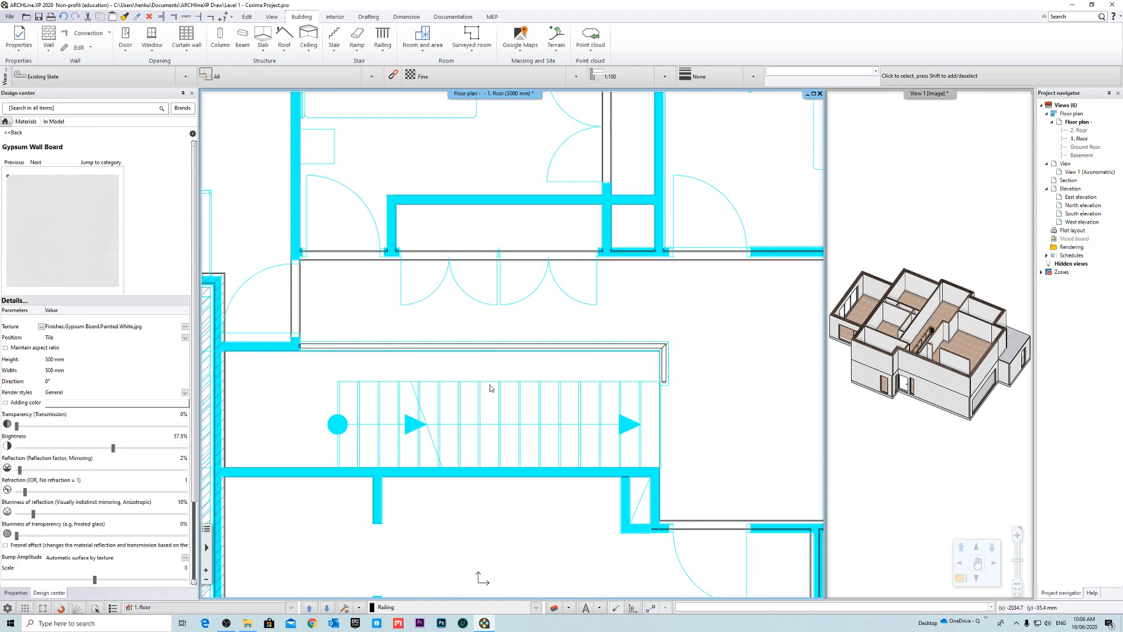
pyautogui.scroll(-1, 492, 389)
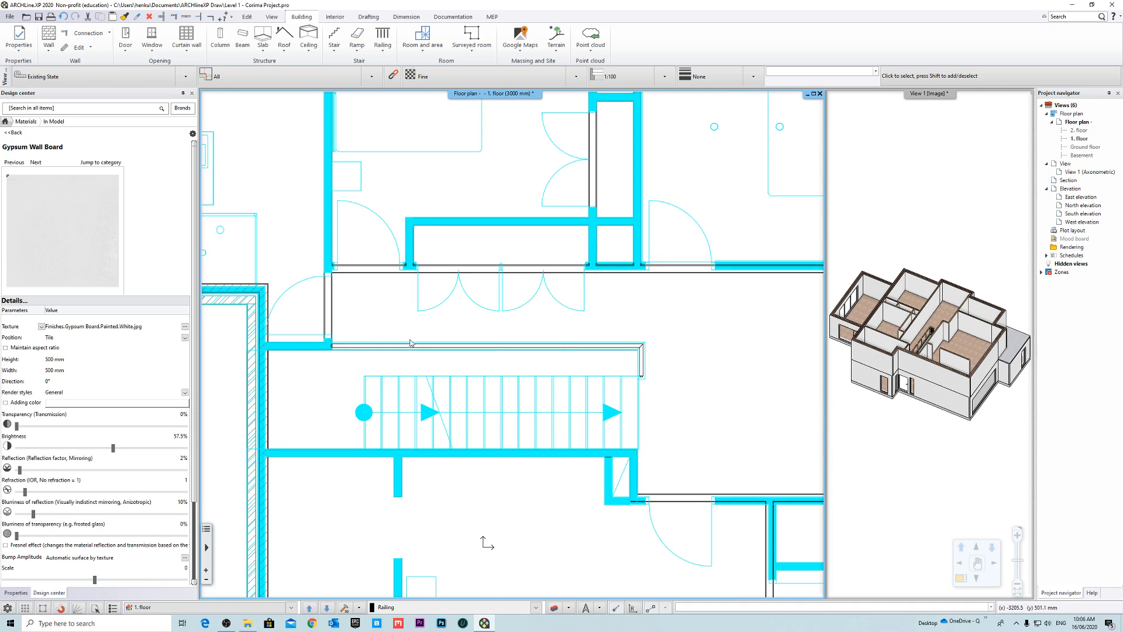
pyautogui.click(547, 385)
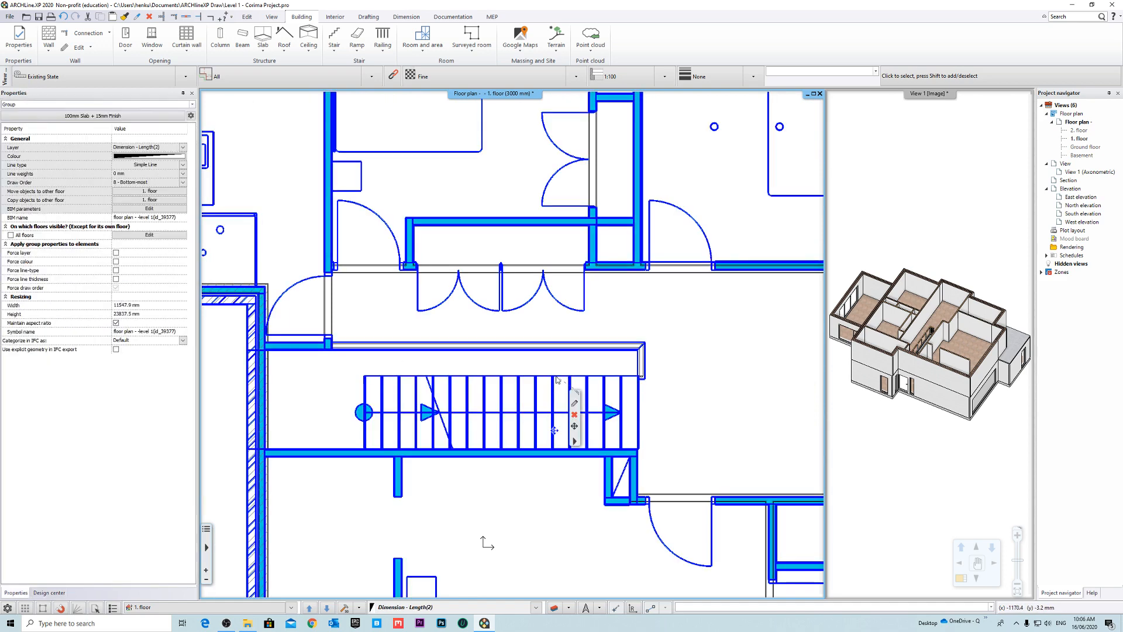
pyautogui.press('Escape')
# Step: Swap the 3D view into the main view and display the railing along the stair opening up close
pyautogui.rightClick(910, 94)
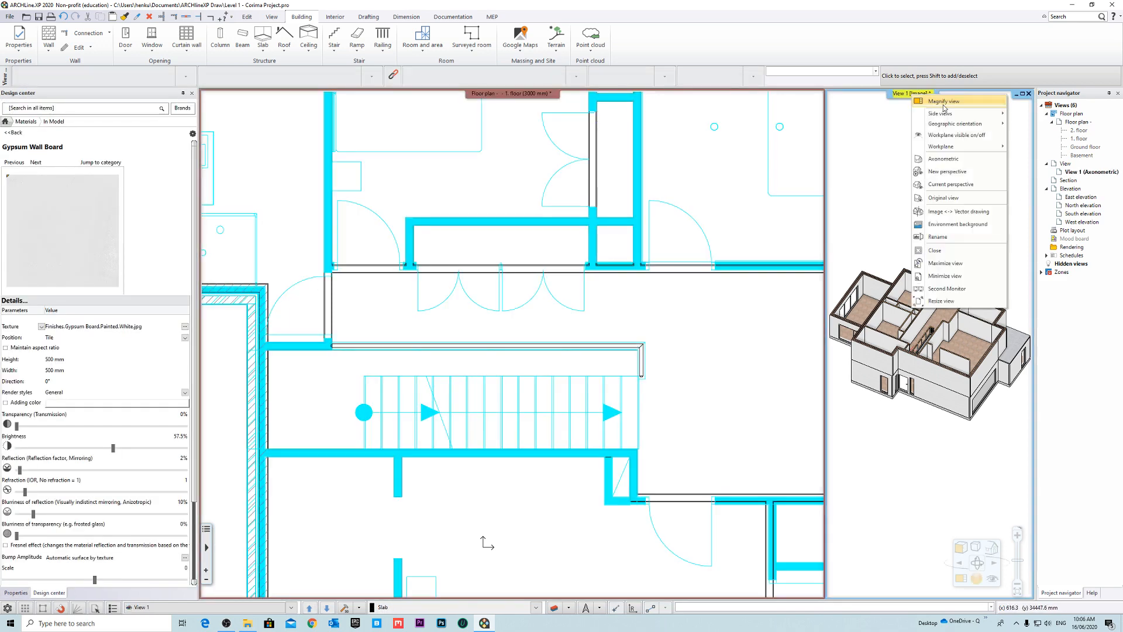
pyautogui.click(939, 105)
pyautogui.moveTo(631, 205); pyautogui.dragTo(468, 252, button='middle')
pyautogui.scroll(3, 675, 304)
pyautogui.scroll(3, 421, 234)
pyautogui.moveTo(624, 210); pyautogui.dragTo(619, 281, button='middle')
pyautogui.scroll(3, 641, 335)
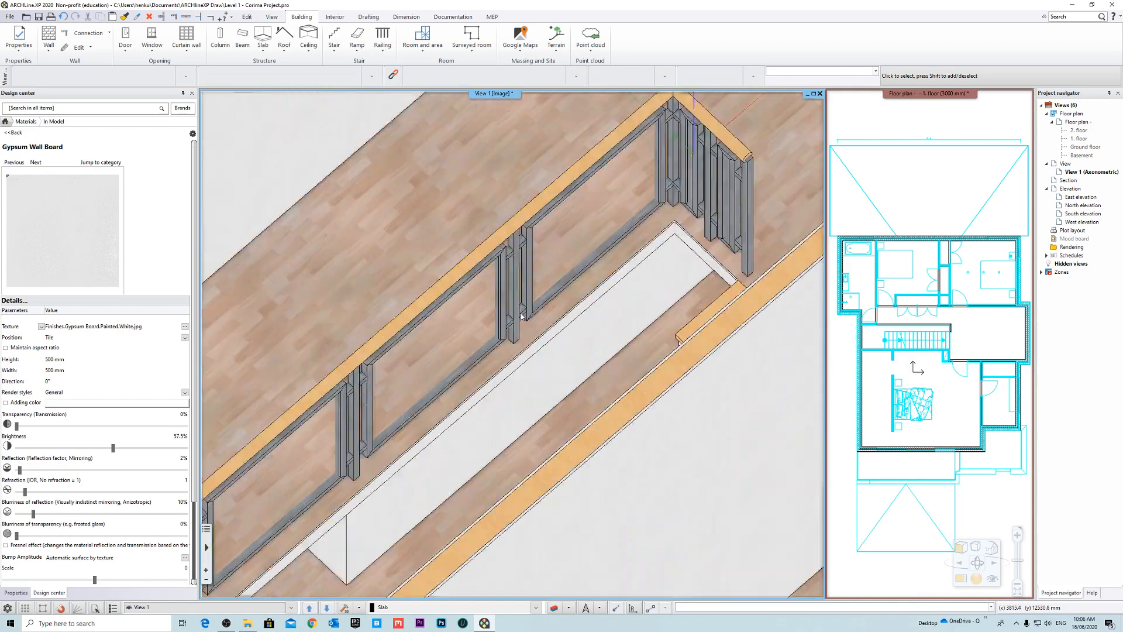
# Step: Examine the feet of the railing posts against the slab edge along the opening's long side
pyautogui.click(514, 351)
pyautogui.scroll(-3, 545, 355)
pyautogui.moveTo(655, 319); pyautogui.dragTo(395, 304, button='middle')
pyautogui.scroll(-2, 552, 310)
pyautogui.scroll(3, 281, 166)
pyautogui.moveTo(281, 167); pyautogui.dragTo(601, 292, button='middle')
pyautogui.press('Escape')
pyautogui.scroll(5, 601, 293)
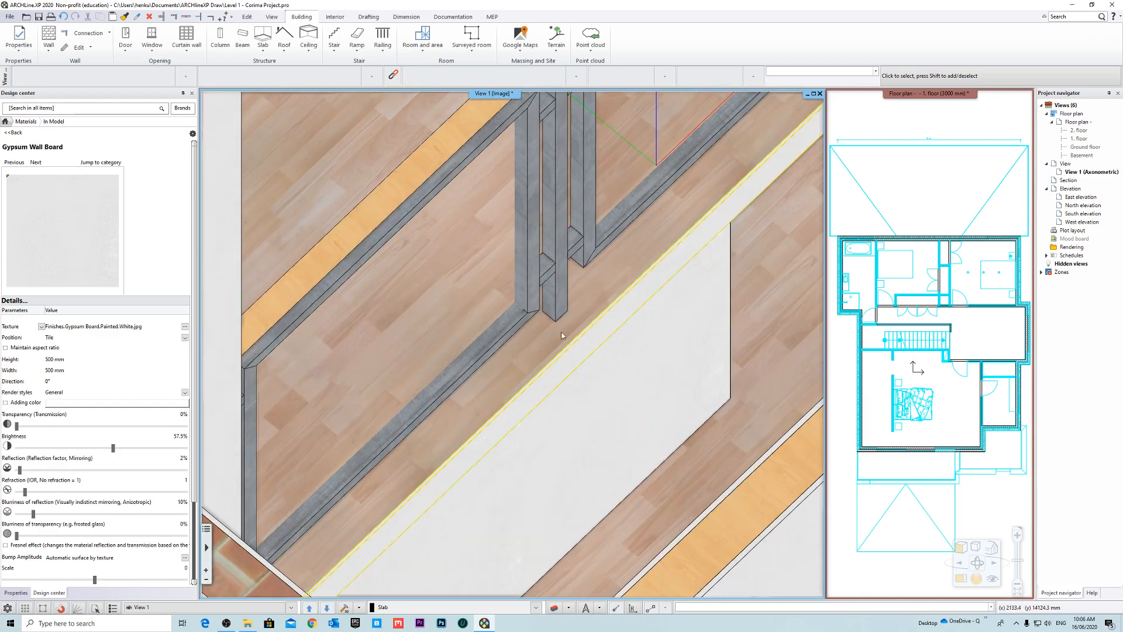
# Step: Move the railing from a post's bottom corner, square to its long run, onto the stair opening's long slab edge
pyautogui.click(564, 330)
pyautogui.click(575, 346)
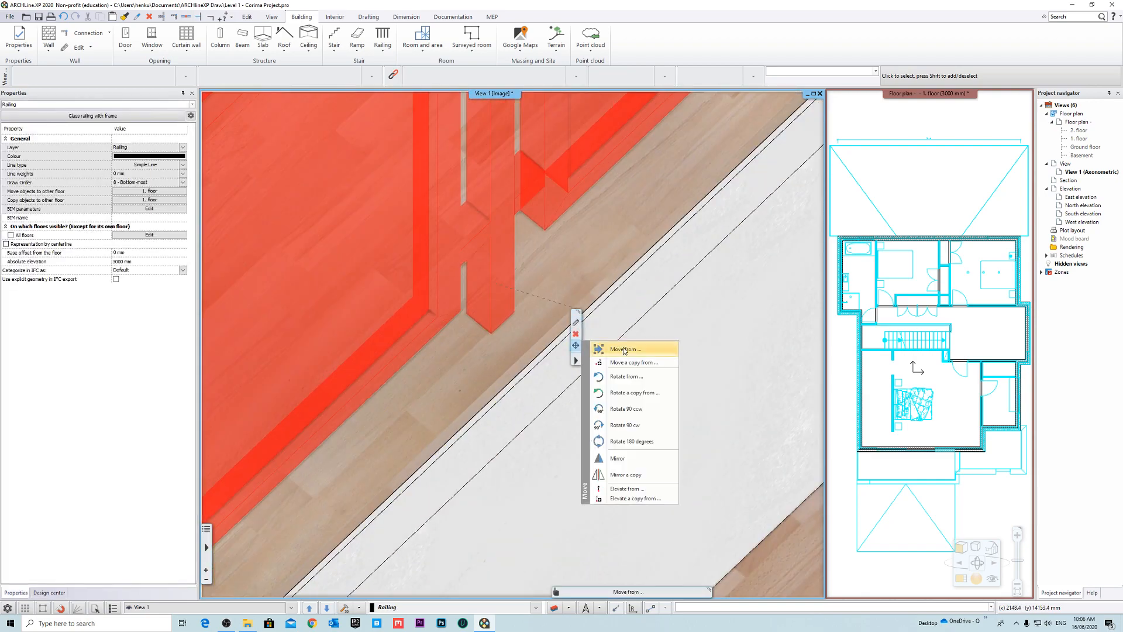
pyautogui.click(624, 349)
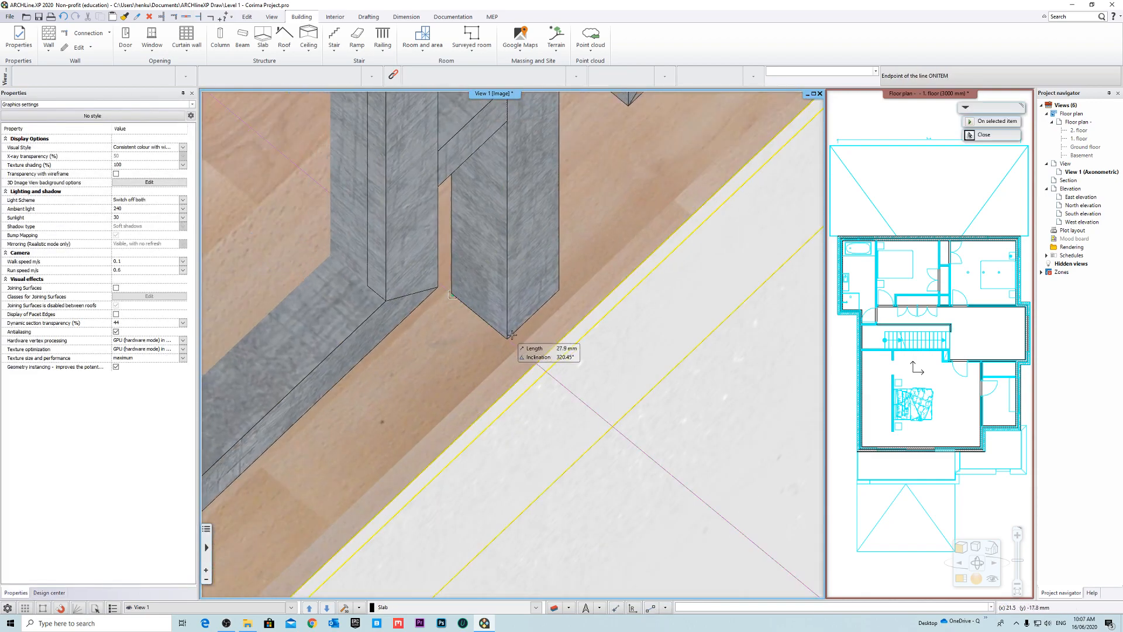
pyautogui.scroll(-2, 517, 386)
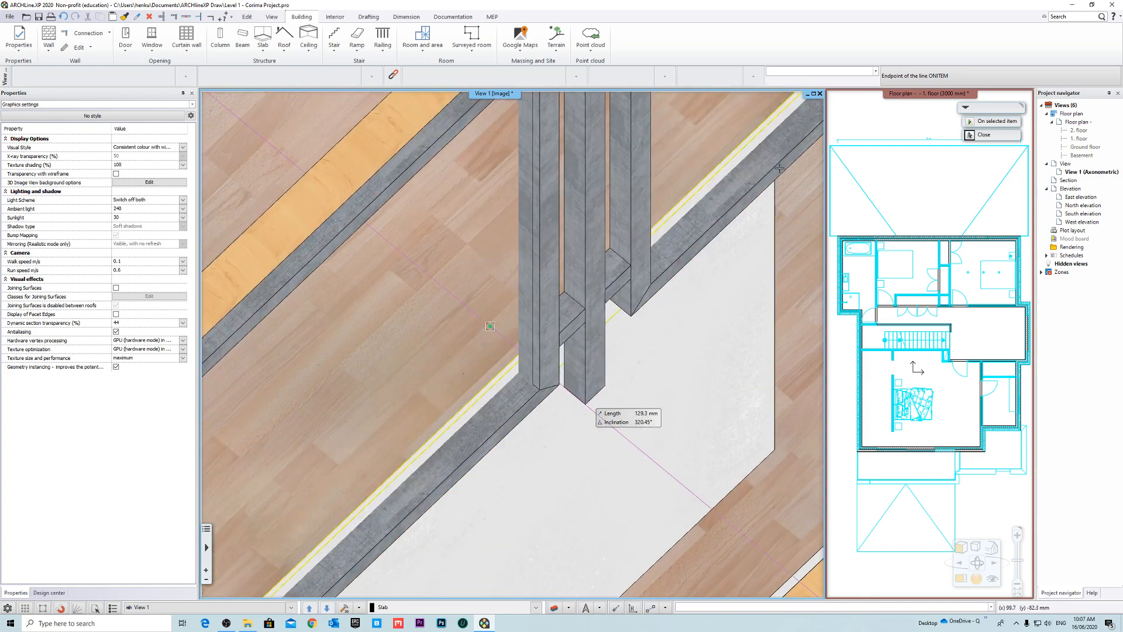
pyautogui.scroll(-2, 775, 115)
pyautogui.keyDown('shift'); pyautogui.moveTo(774, 115); pyautogui.dragTo(454, 391, button='middle'); pyautogui.keyUp('shift')
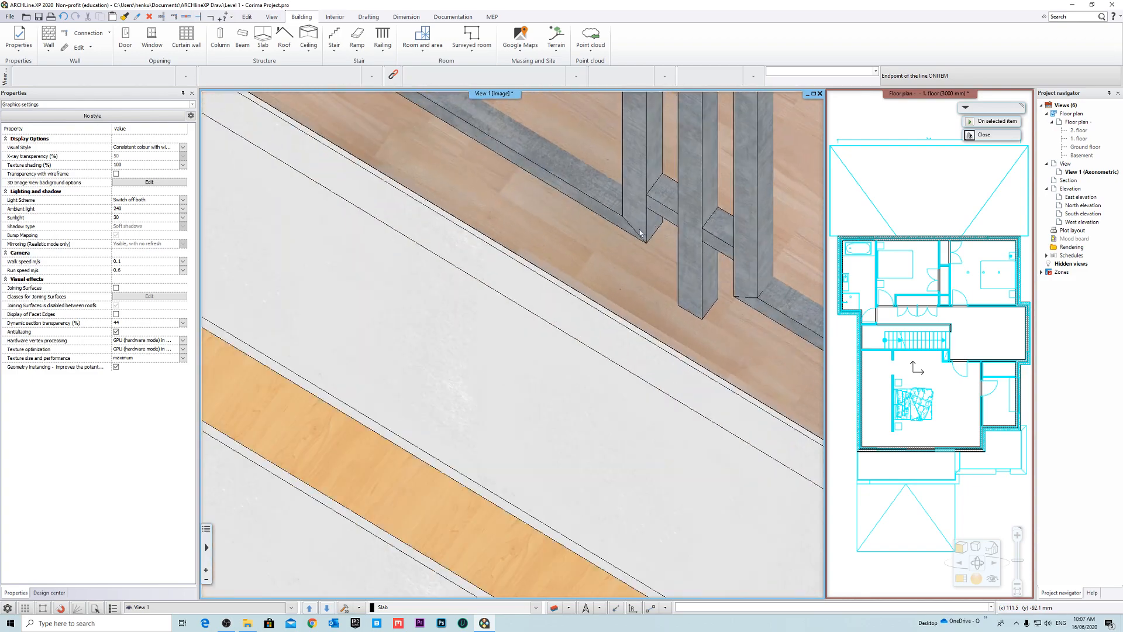
pyautogui.scroll(-3, 454, 380)
pyautogui.click(512, 303)
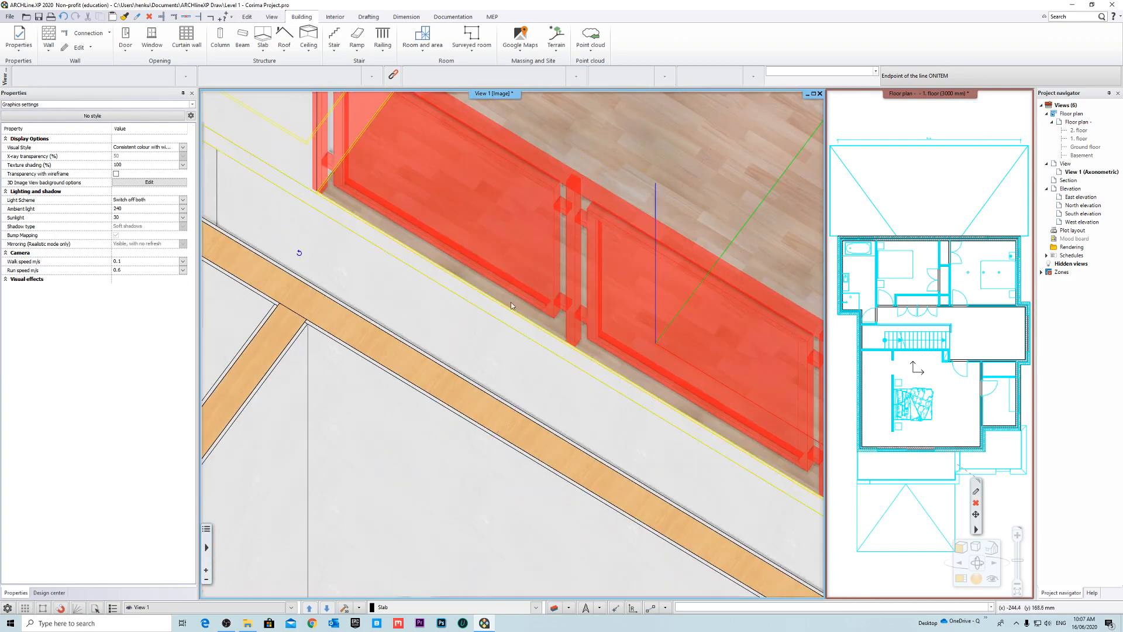
# Step: Examine the moved railing's wall end and long run against the slab edge from several directions
pyautogui.scroll(-4, 500, 331)
pyautogui.keyDown('shift'); pyautogui.moveTo(416, 334); pyautogui.dragTo(501, 341, button='middle'); pyautogui.keyUp('shift')
pyautogui.scroll(3, 350, 321)
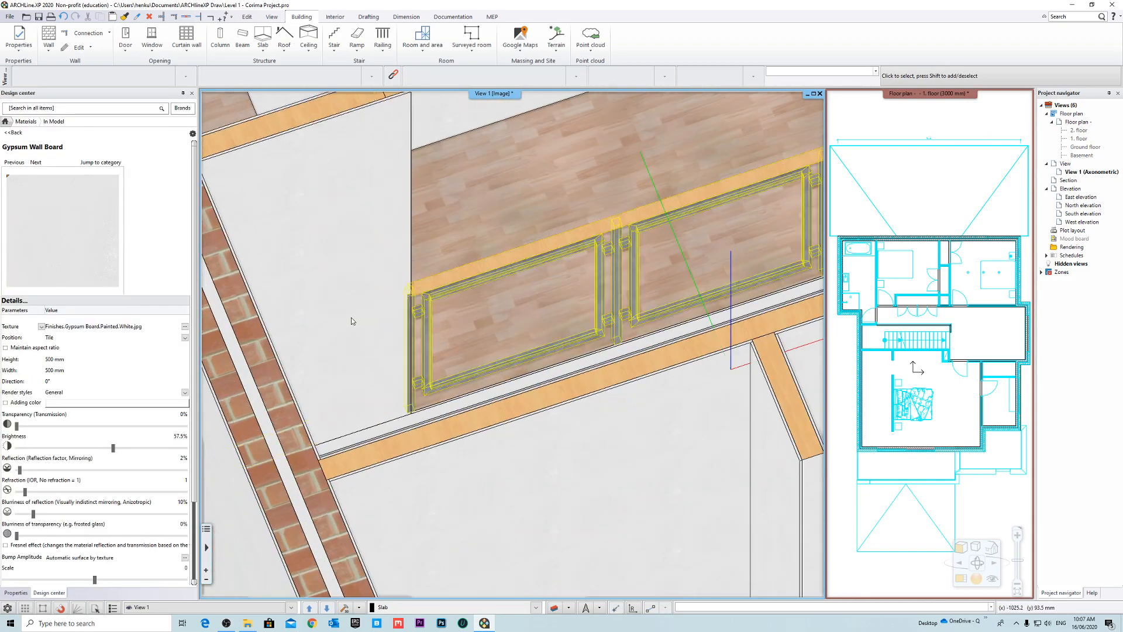
pyautogui.keyDown('shift'); pyautogui.moveTo(351, 321); pyautogui.dragTo(319, 316, button='middle'); pyautogui.keyUp('shift')
pyautogui.keyDown('shift'); pyautogui.moveTo(410, 304); pyautogui.dragTo(456, 281, button='middle'); pyautogui.keyUp('shift')
pyautogui.click(449, 275)
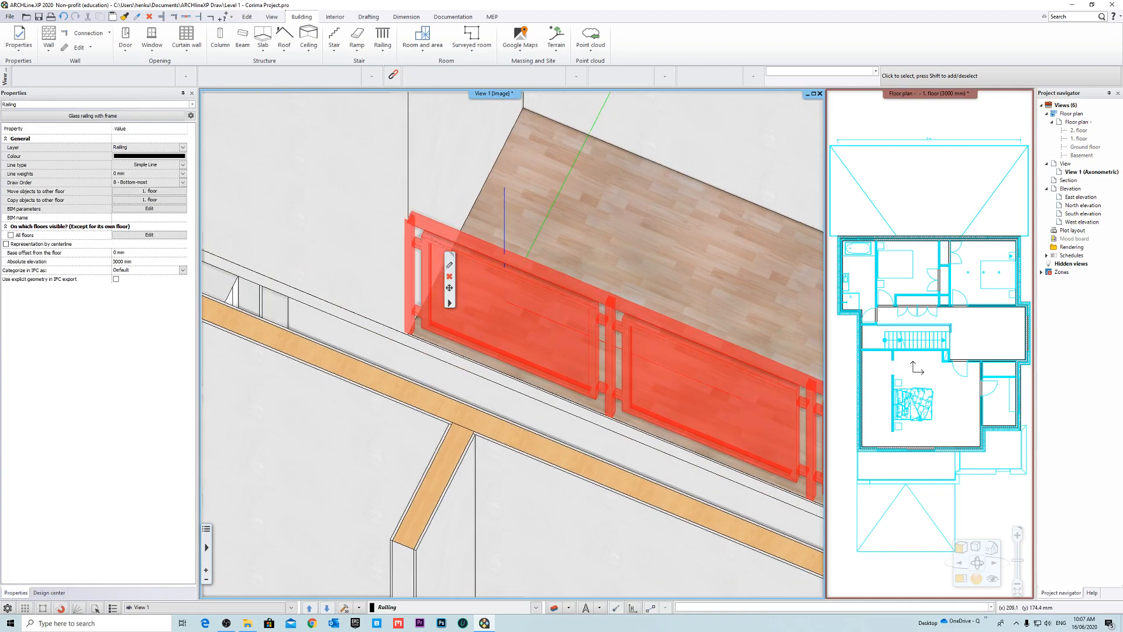
pyautogui.scroll(3, 450, 275)
pyautogui.moveTo(737, 445); pyautogui.dragTo(644, 441, button='middle')
pyautogui.press('Escape')
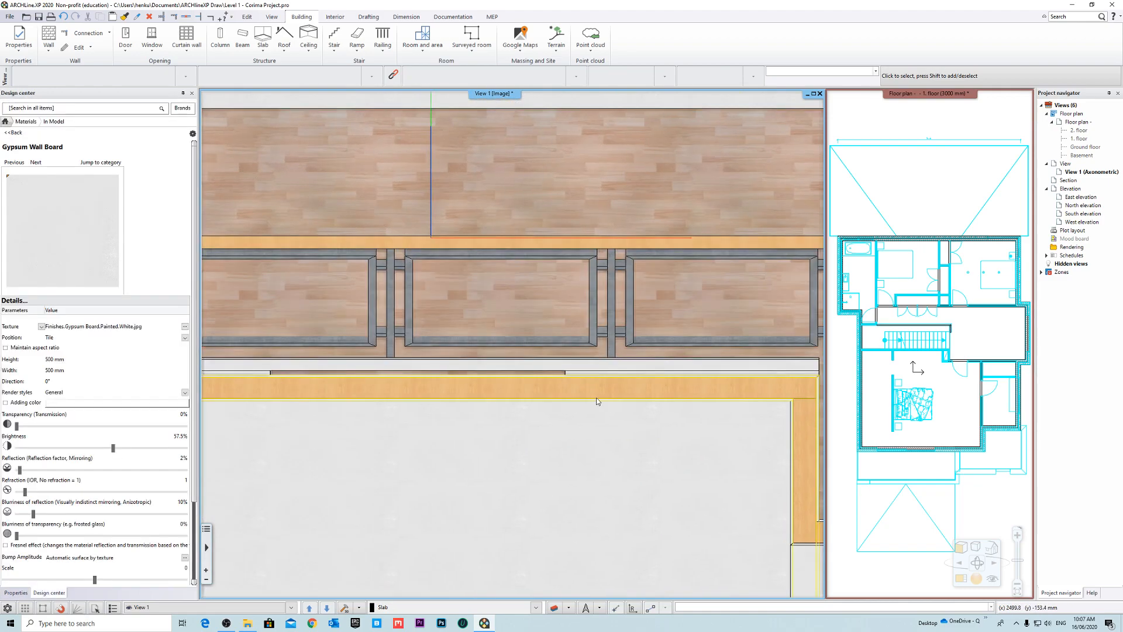
# Step: Move the railing lengthwise from a post's bottom corner so its short side lines up with the opening's short slab edge
pyautogui.keyDown('shift'); pyautogui.moveTo(599, 401); pyautogui.dragTo(653, 410, button='middle'); pyautogui.keyUp('shift')
pyautogui.moveTo(739, 316); pyautogui.dragTo(744, 352, button='middle')
pyautogui.scroll(2, 744, 352)
pyautogui.keyDown('shift'); pyautogui.moveTo(622, 338); pyautogui.dragTo(665, 337, button='middle'); pyautogui.keyUp('shift')
pyautogui.click(665, 338)
pyautogui.scroll(5, 639, 395)
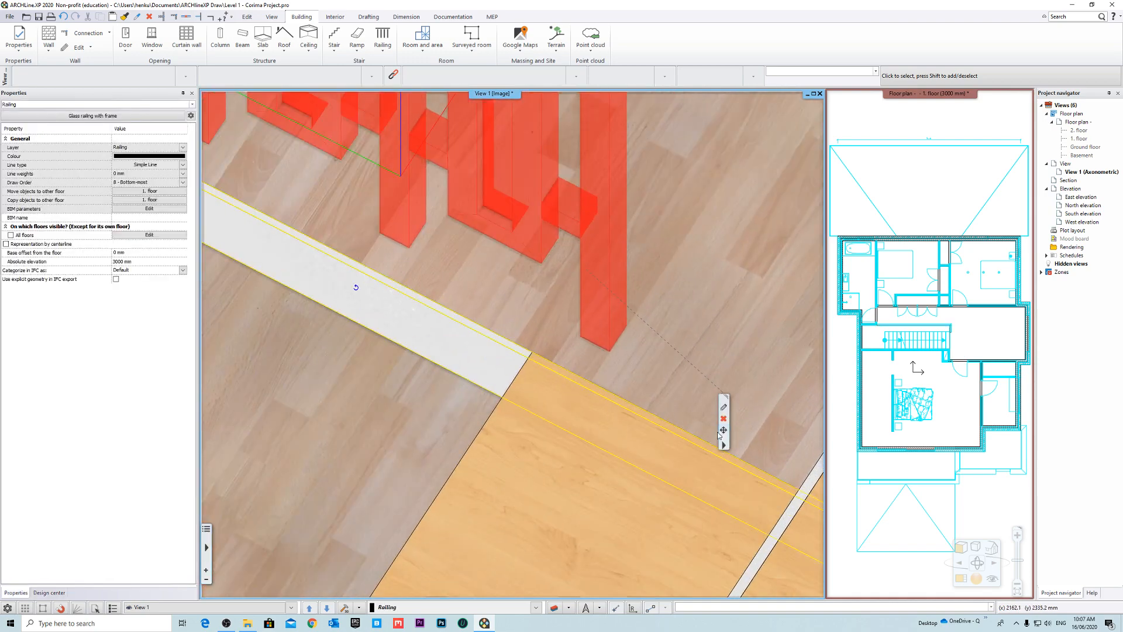
pyautogui.click(723, 445)
pyautogui.click(770, 431)
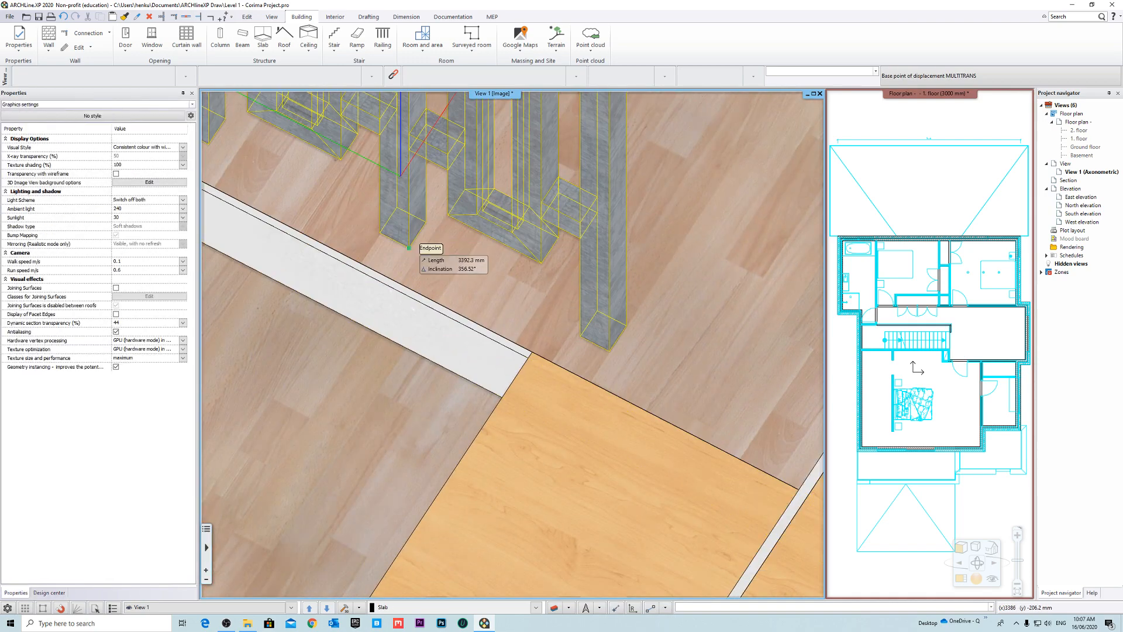
pyautogui.click(409, 248)
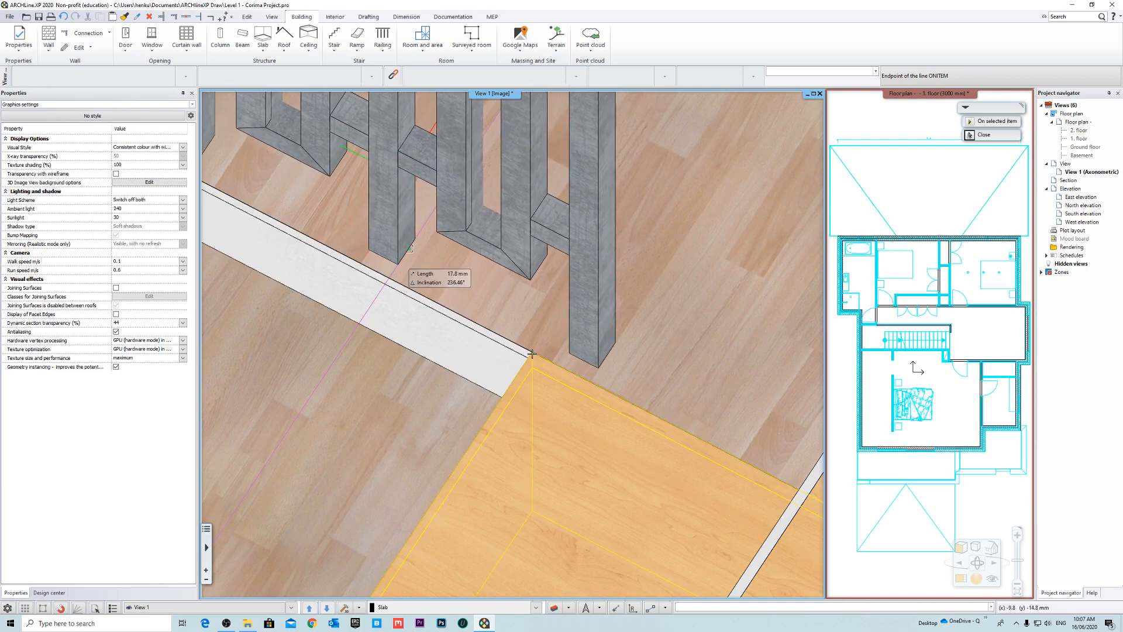
pyautogui.click(533, 353)
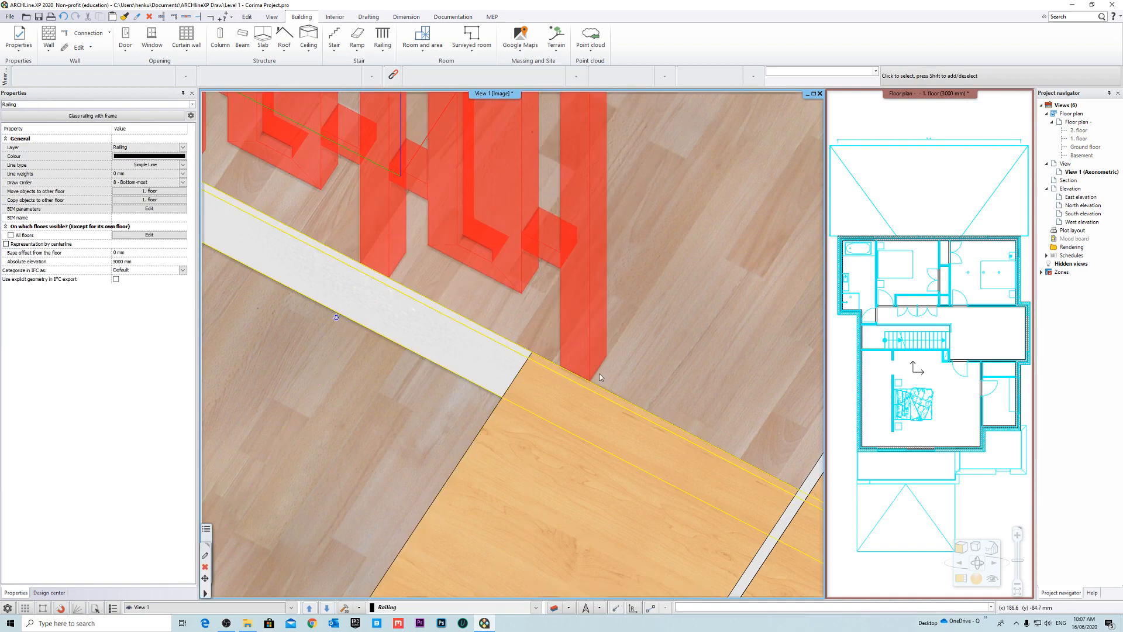
pyautogui.press('Escape')
# Step: Examine the repositioned railing's corner, short side and wall end from several directions
pyautogui.scroll(-5, 612, 371)
pyautogui.keyDown('shift'); pyautogui.moveTo(612, 371); pyautogui.dragTo(451, 431, button='middle'); pyautogui.keyUp('shift')
pyautogui.scroll(-4, 567, 363)
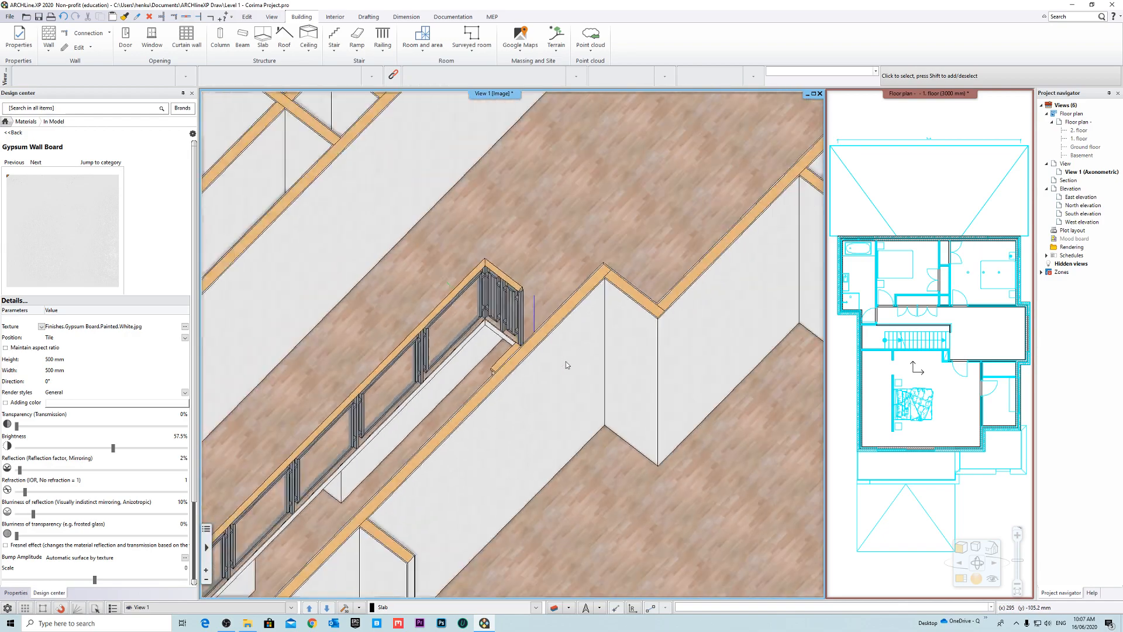
pyautogui.keyDown('shift'); pyautogui.moveTo(567, 363); pyautogui.dragTo(602, 368, button='middle'); pyautogui.keyUp('shift')
pyautogui.scroll(4, 465, 361)
pyautogui.keyDown('shift'); pyautogui.moveTo(466, 361); pyautogui.dragTo(417, 354, button='middle'); pyautogui.keyUp('shift')
pyautogui.click(551, 295)
pyautogui.press('Escape')
pyautogui.scroll(-8, 431, 303)
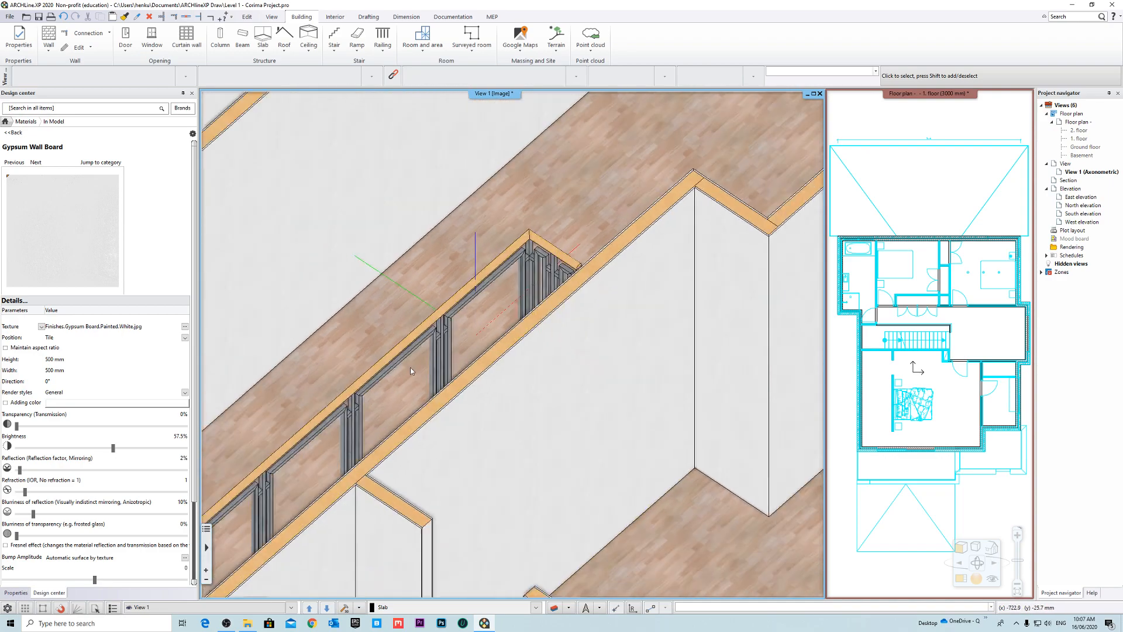
pyautogui.keyDown('shift'); pyautogui.moveTo(477, 353); pyautogui.dragTo(391, 313, button='middle'); pyautogui.keyUp('shift')
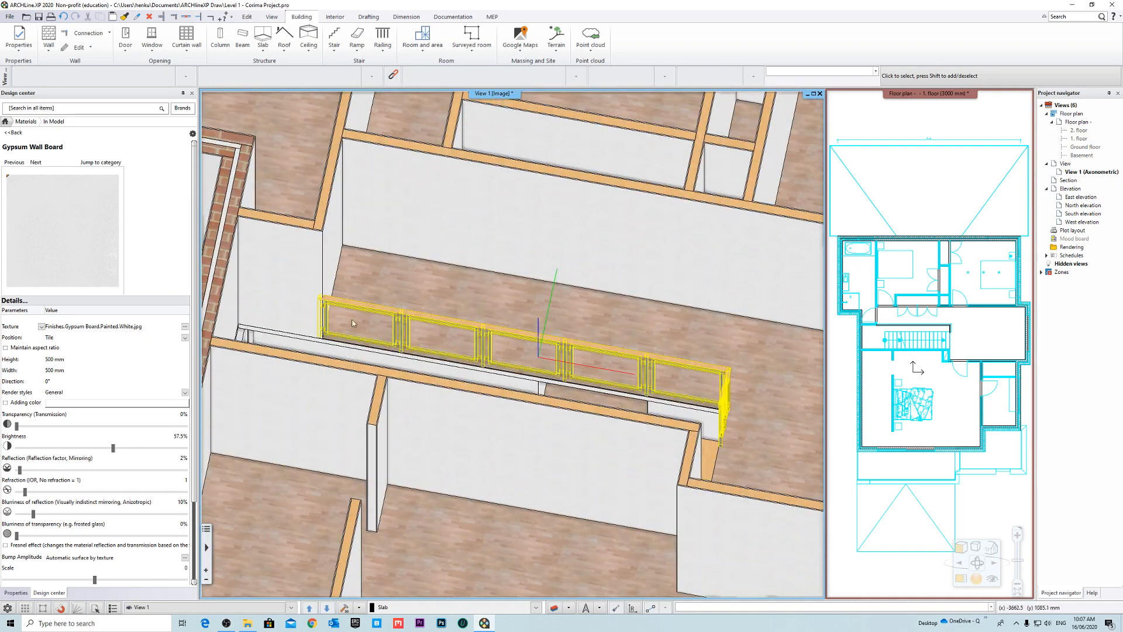
pyautogui.scroll(5, 391, 313)
pyautogui.keyDown('shift'); pyautogui.moveTo(559, 336); pyautogui.dragTo(551, 340, button='middle'); pyautogui.keyUp('shift')
pyautogui.scroll(3, 535, 333)
pyautogui.click(478, 296)
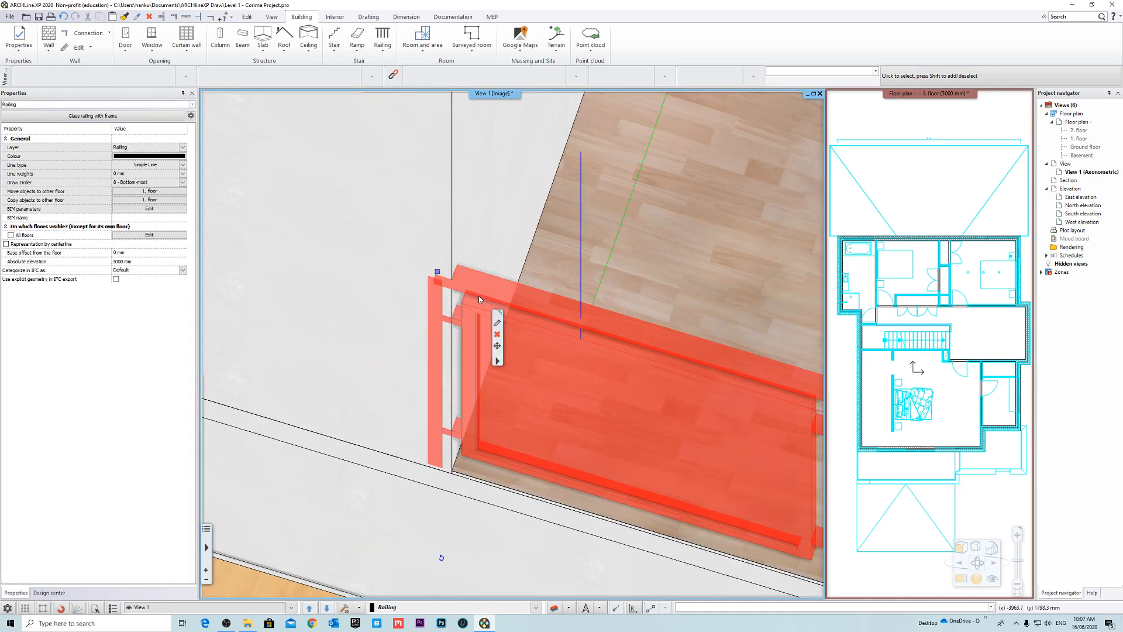
pyautogui.press('Escape')
# Step: Swap the first-floor plan into the main view and display the railing's start at the partition end
pyautogui.rightClick(901, 93)
pyautogui.click(927, 100)
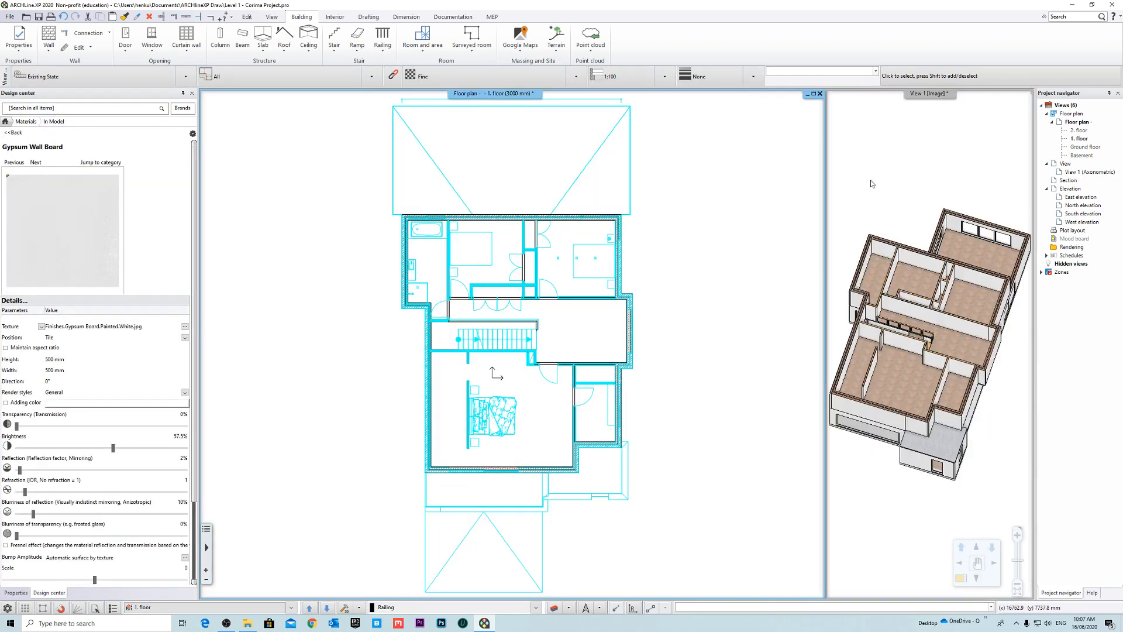
pyautogui.scroll(4, 473, 346)
pyautogui.scroll(4, 474, 346)
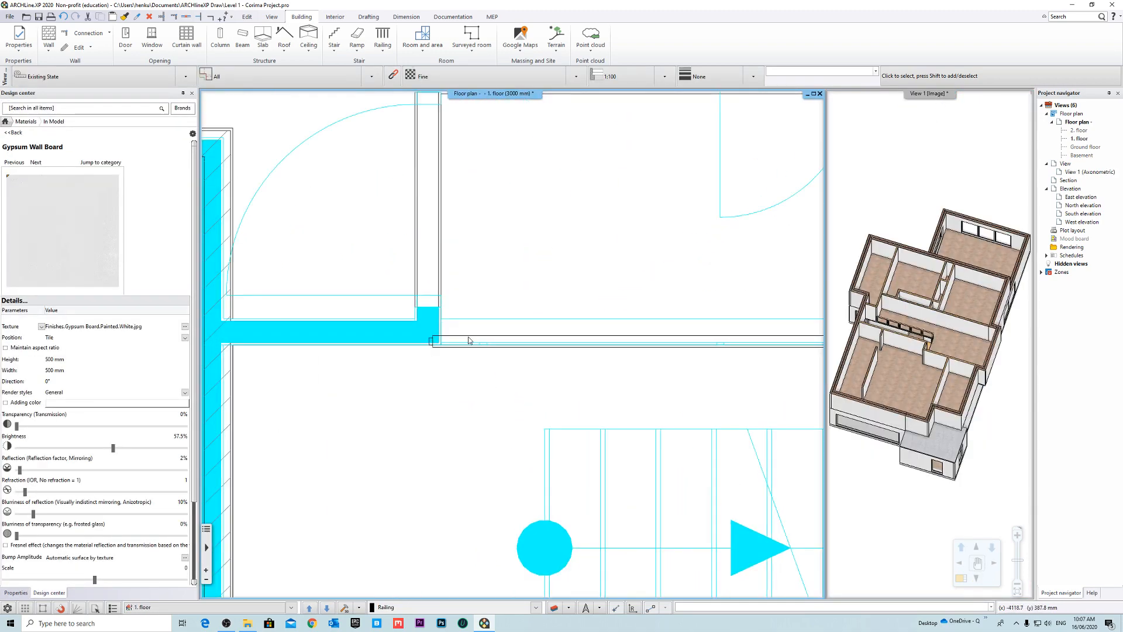
# Step: Move the railing's start node about 35 mm out of the partition, level with its end face
pyautogui.click(469, 340)
pyautogui.scroll(5, 332, 356)
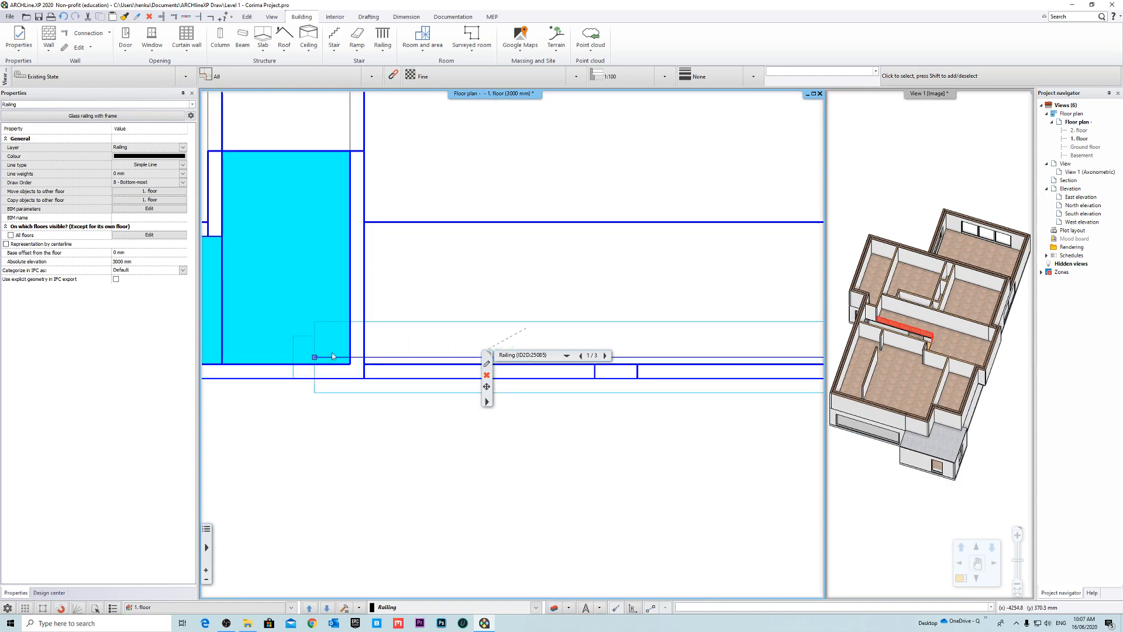
pyautogui.click(314, 358)
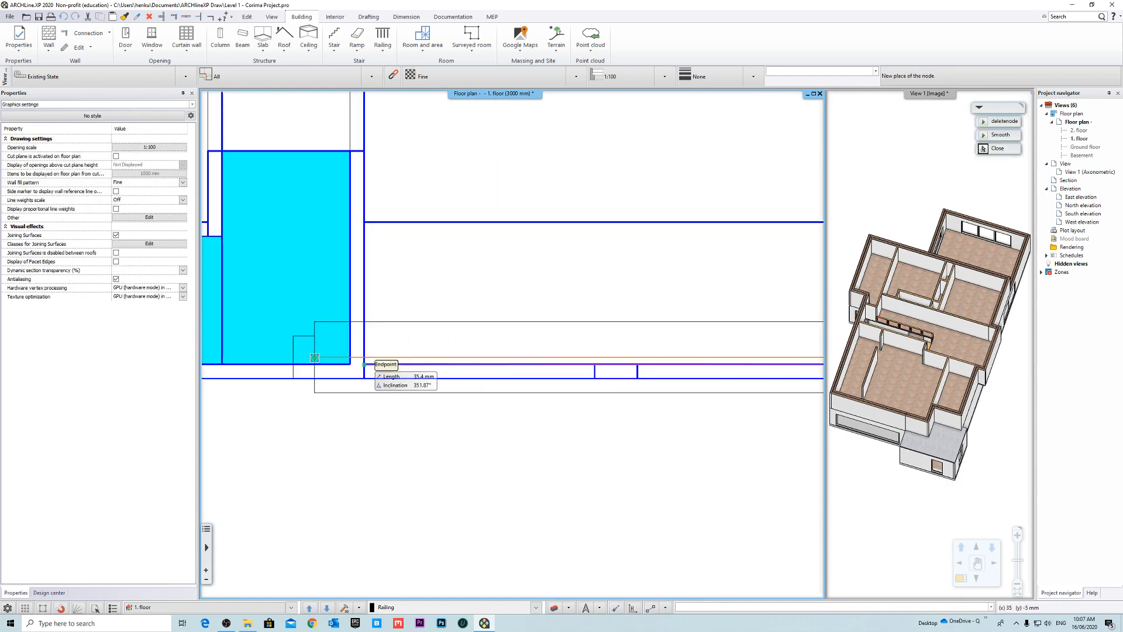
pyautogui.click(364, 357)
pyautogui.scroll(-6, 559, 354)
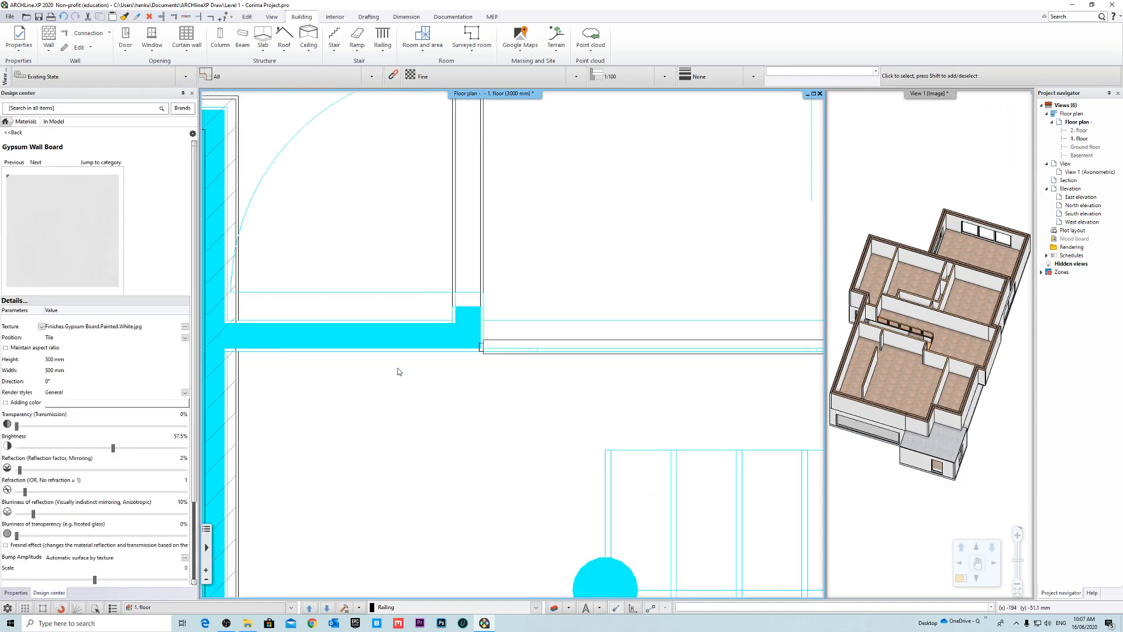
# Step: Shorten the railing's short side by 45 mm, moving its end node to the stair's outer corner
pyautogui.scroll(6, 558, 353)
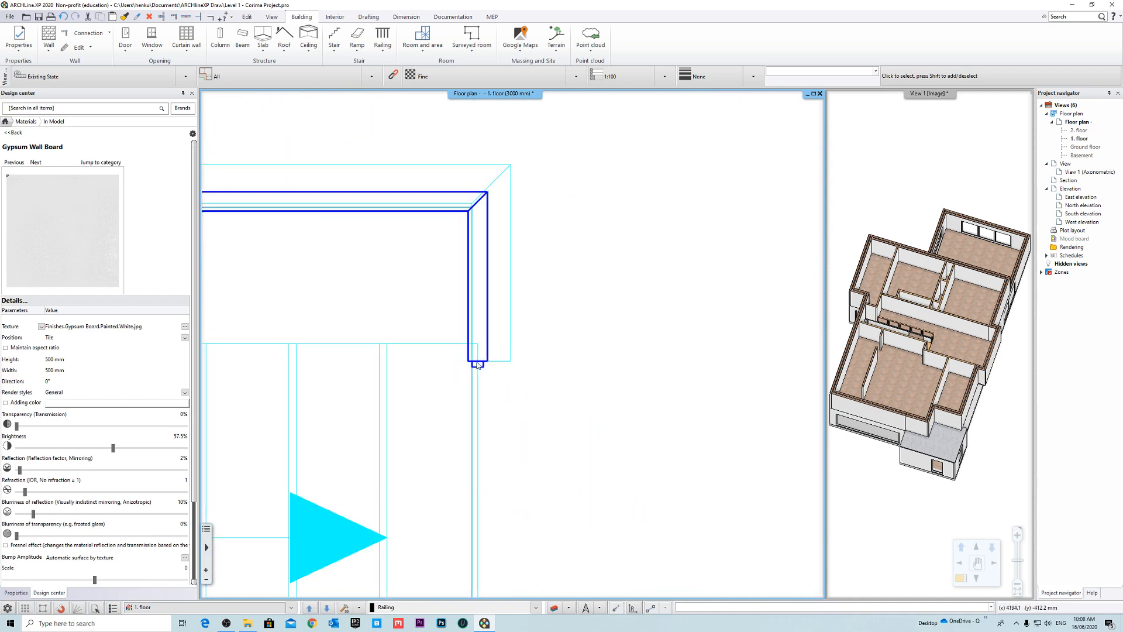
pyautogui.click(483, 369)
pyautogui.click(482, 367)
pyautogui.scroll(3, 483, 369)
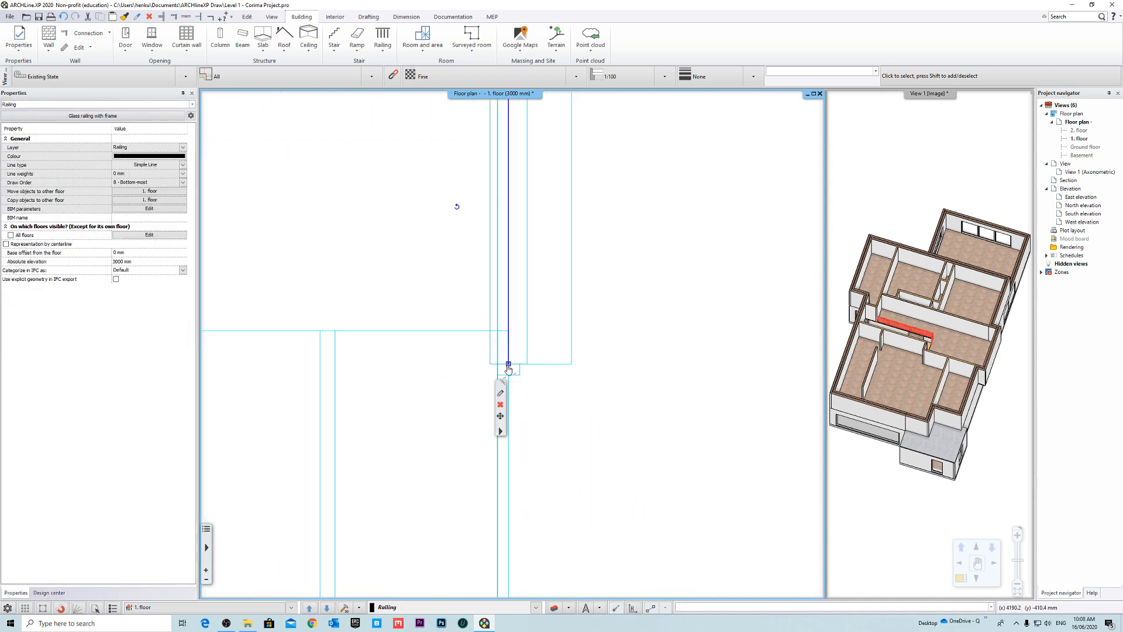
pyautogui.click(509, 366)
pyautogui.click(515, 372)
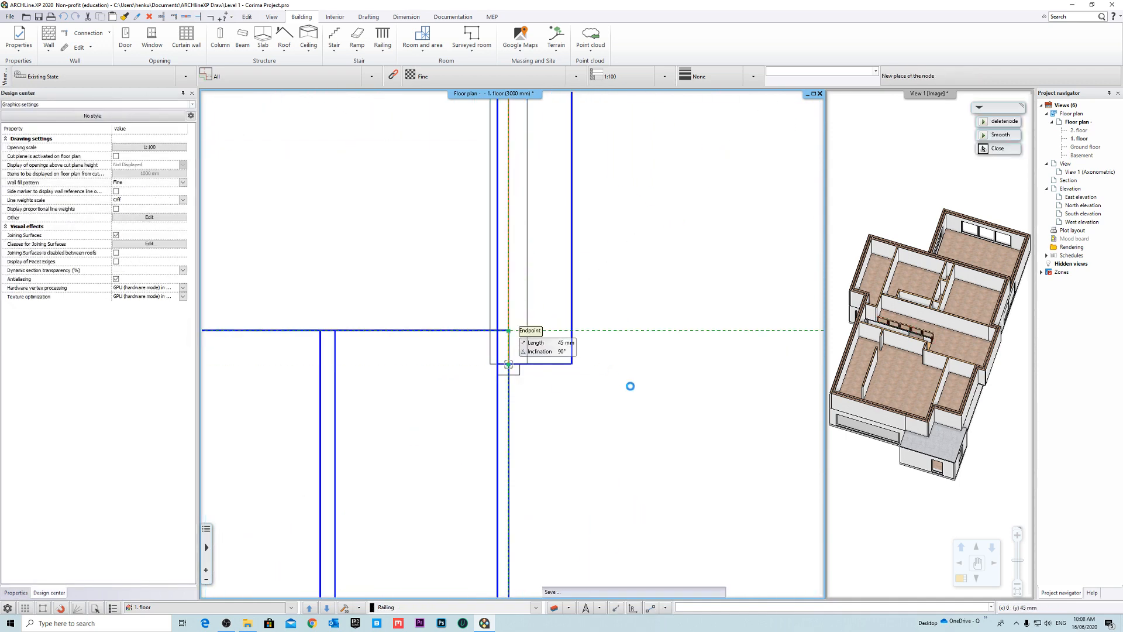
pyautogui.scroll(-5, 584, 392)
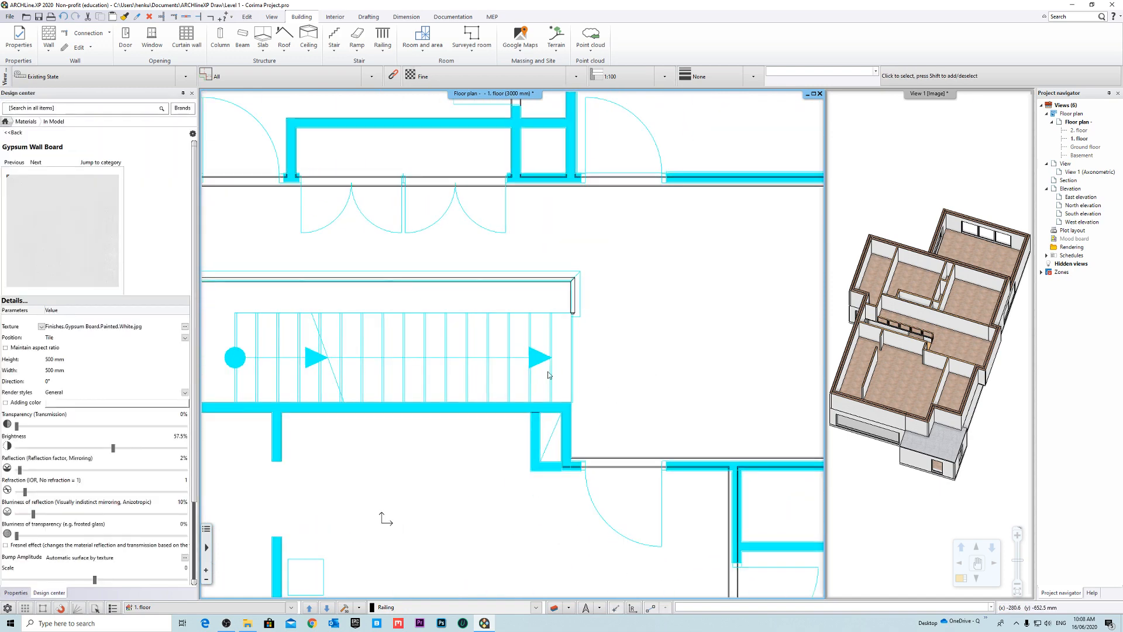
pyautogui.scroll(-2, 516, 385)
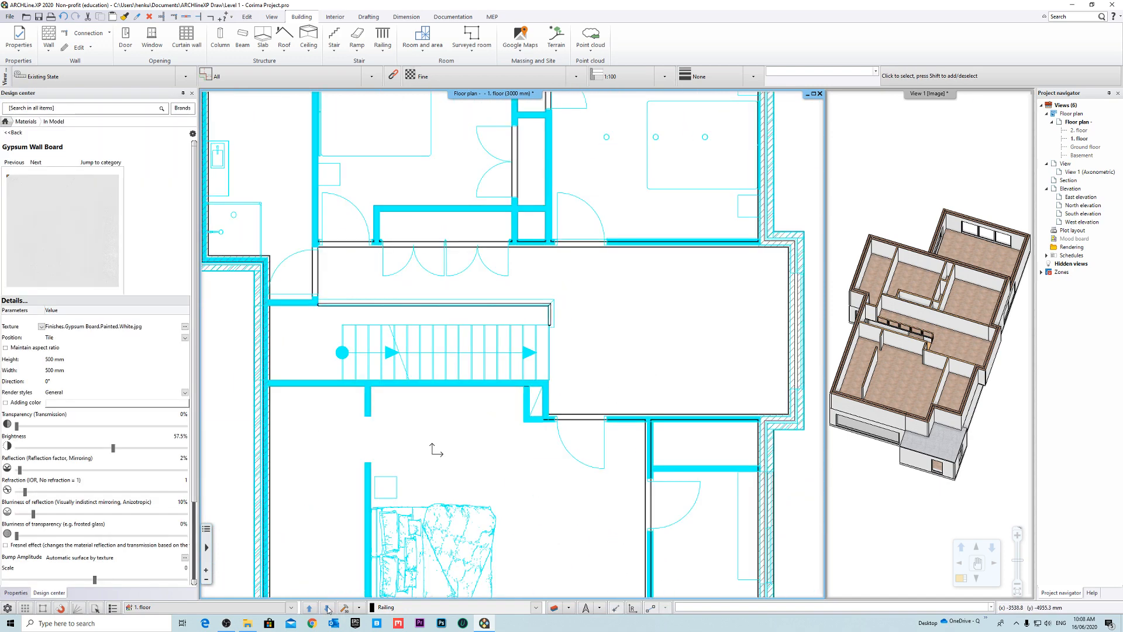
# Step: Switch the floor plan to the ground floor and display the whole plan
pyautogui.click(328, 610)
pyautogui.scroll(2, 513, 377)
pyautogui.scroll(-3, 529, 354)
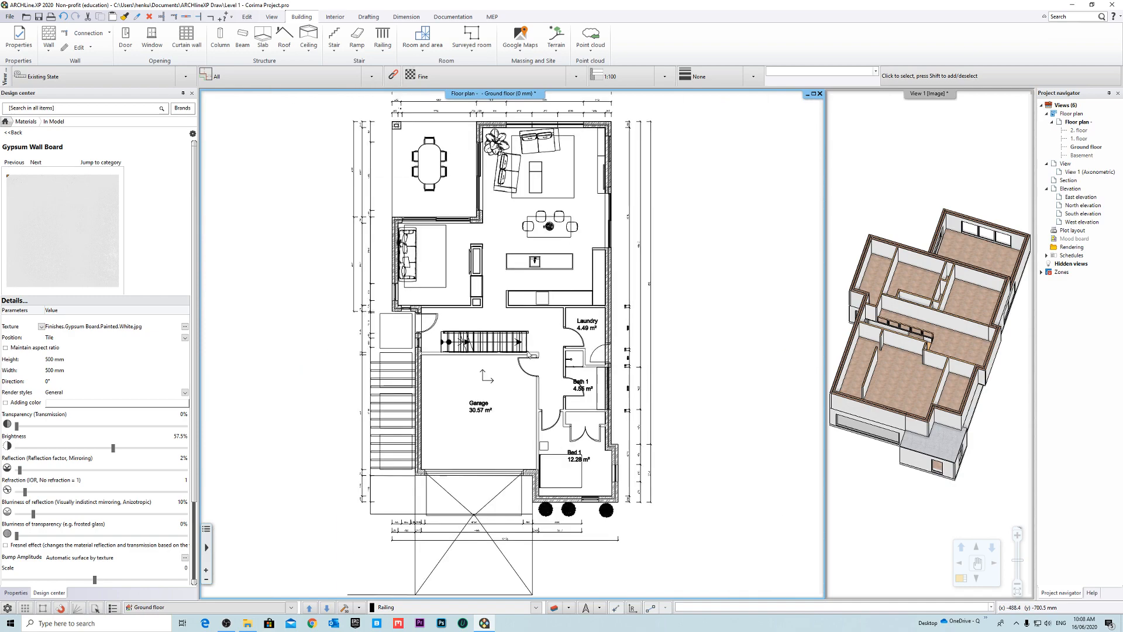
# Step: Select the stair on the ground-floor plan and inspect its upper end and full run
pyautogui.scroll(4, 503, 356)
pyautogui.click(493, 356)
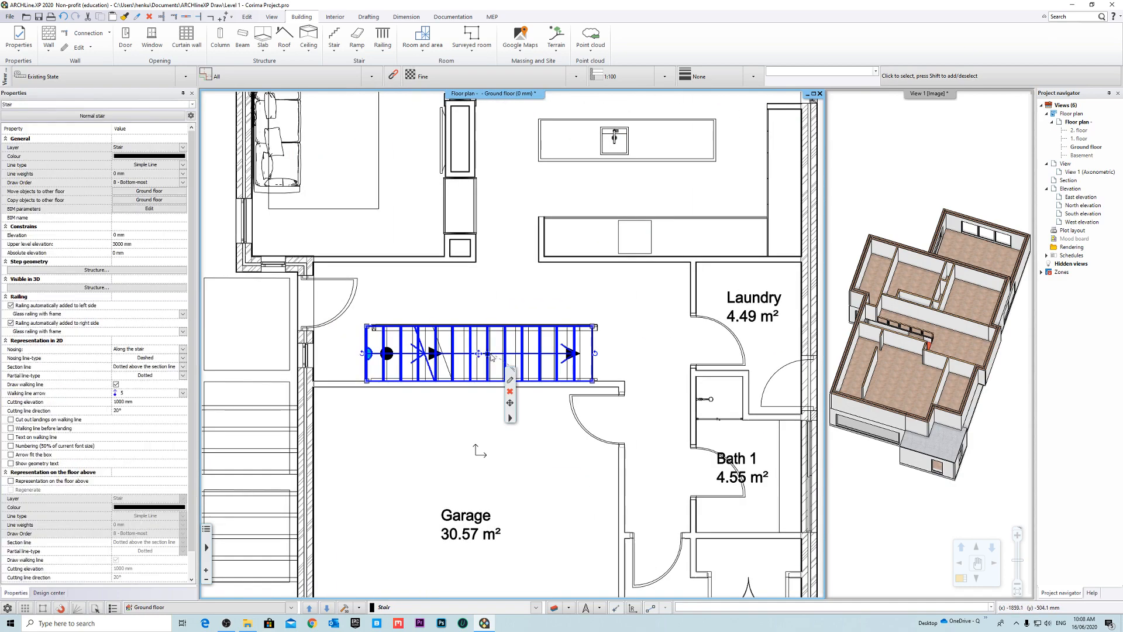
pyautogui.scroll(2, 492, 358)
pyautogui.scroll(2, 682, 321)
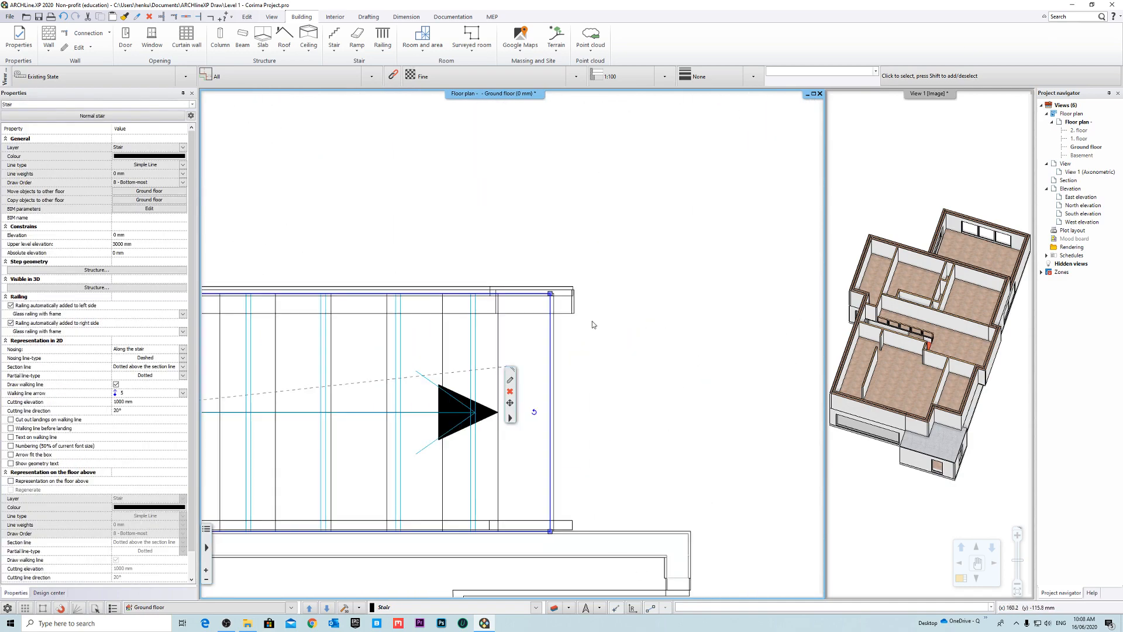
pyautogui.scroll(-3, 592, 320)
pyautogui.moveTo(592, 321); pyautogui.dragTo(542, 333, button='middle')
pyautogui.moveTo(405, 336); pyautogui.dragTo(620, 336, button='middle')
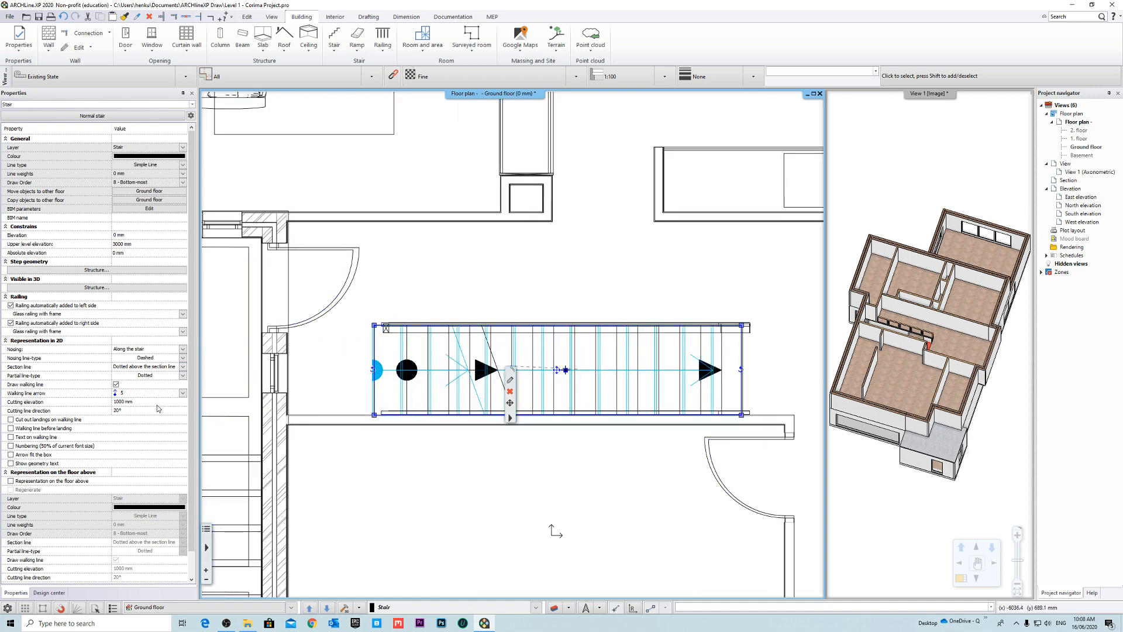
# Step: Review the stair's width, total height and riser height in its settings, and accept the settings
pyautogui.click(510, 380)
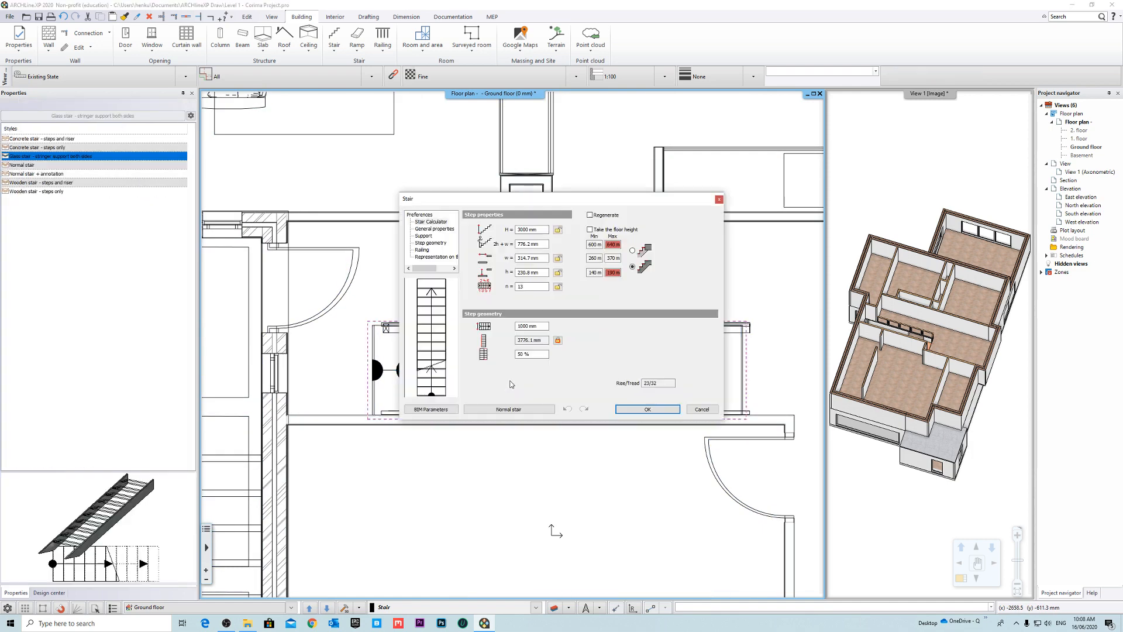
pyautogui.click(548, 326)
pyautogui.doubleClick(548, 326)
pyautogui.click(540, 229)
pyautogui.click(547, 272)
pyautogui.click(659, 409)
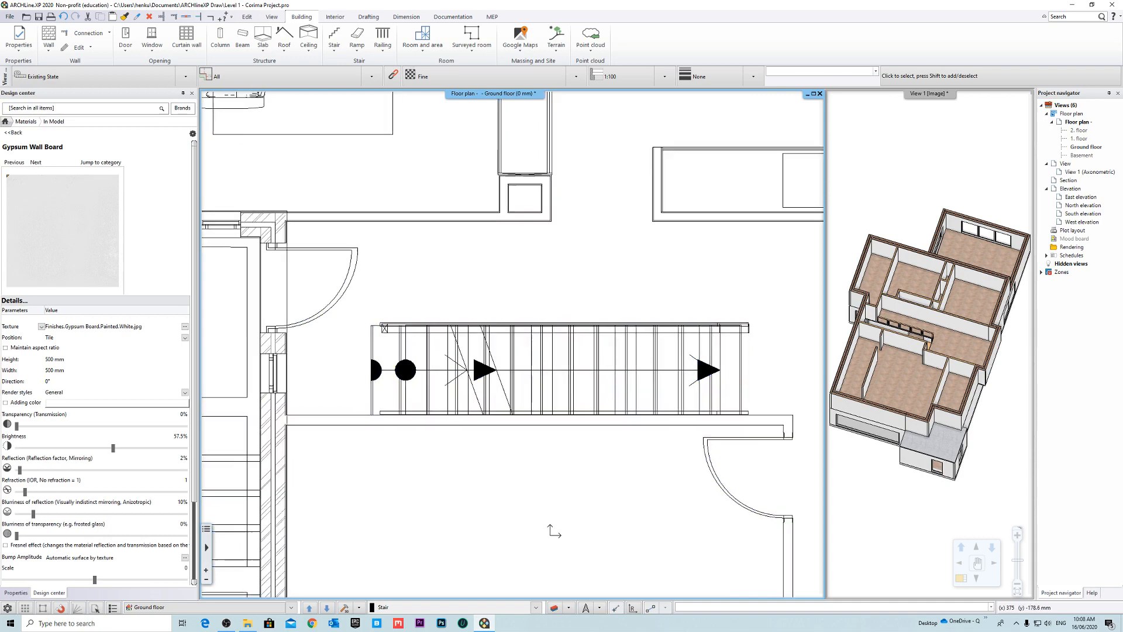
# Step: Swap the 3D view of the house into the main view and show the first-floor rooms close up
pyautogui.moveTo(584, 551); pyautogui.dragTo(554, 546, button='middle')
pyautogui.rightClick(914, 94)
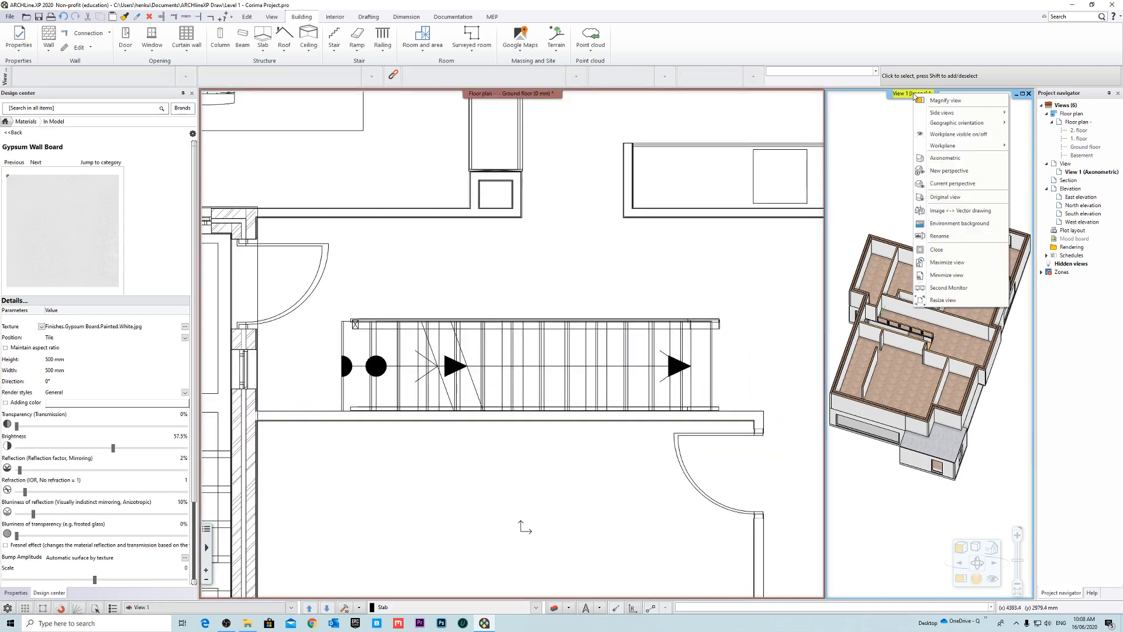
pyautogui.click(930, 100)
pyautogui.scroll(10, 639, 300)
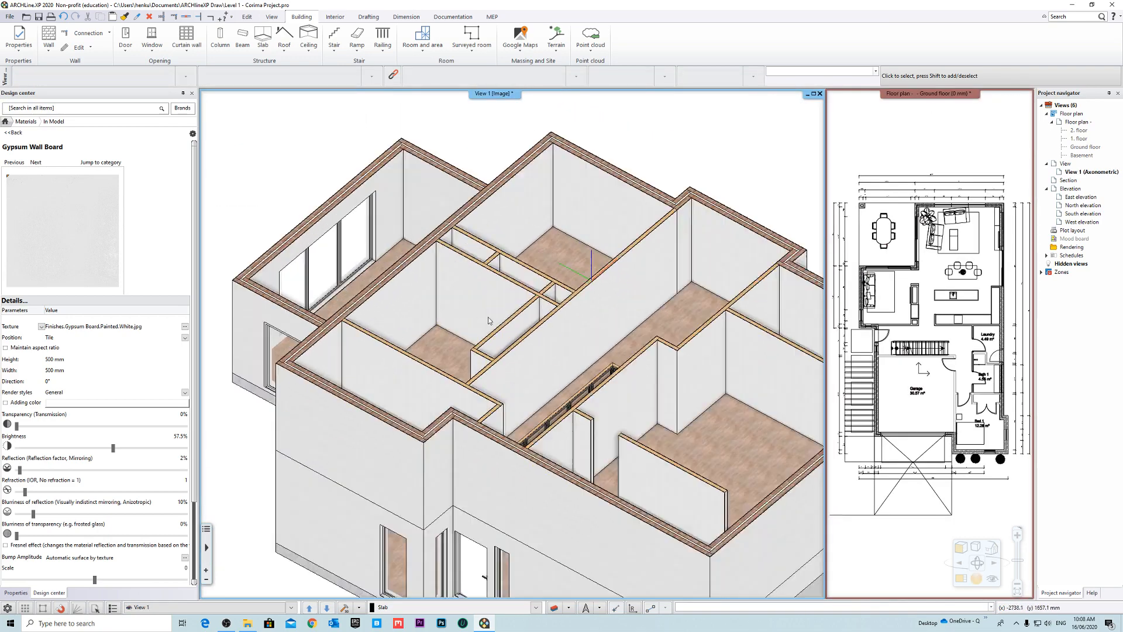
# Step: Examine the 3D house from its rear glazed side around to the entrance and garage corner
pyautogui.keyDown('shift'); pyautogui.moveTo(639, 299); pyautogui.dragTo(611, 295, button='middle'); pyautogui.keyUp('shift')
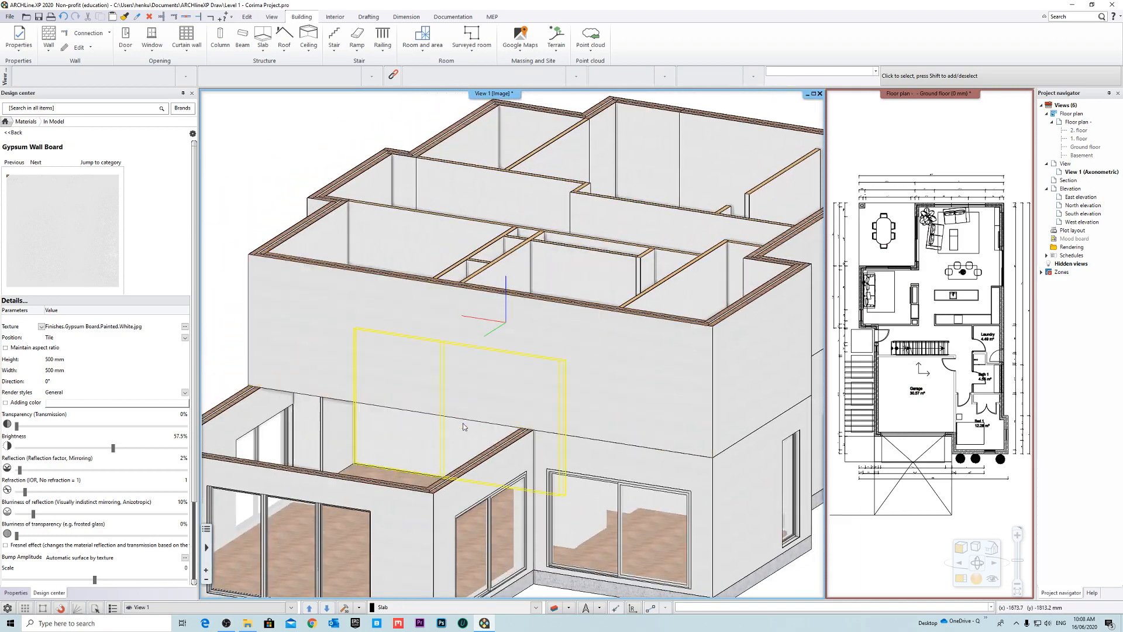
pyautogui.scroll(-5, 537, 409)
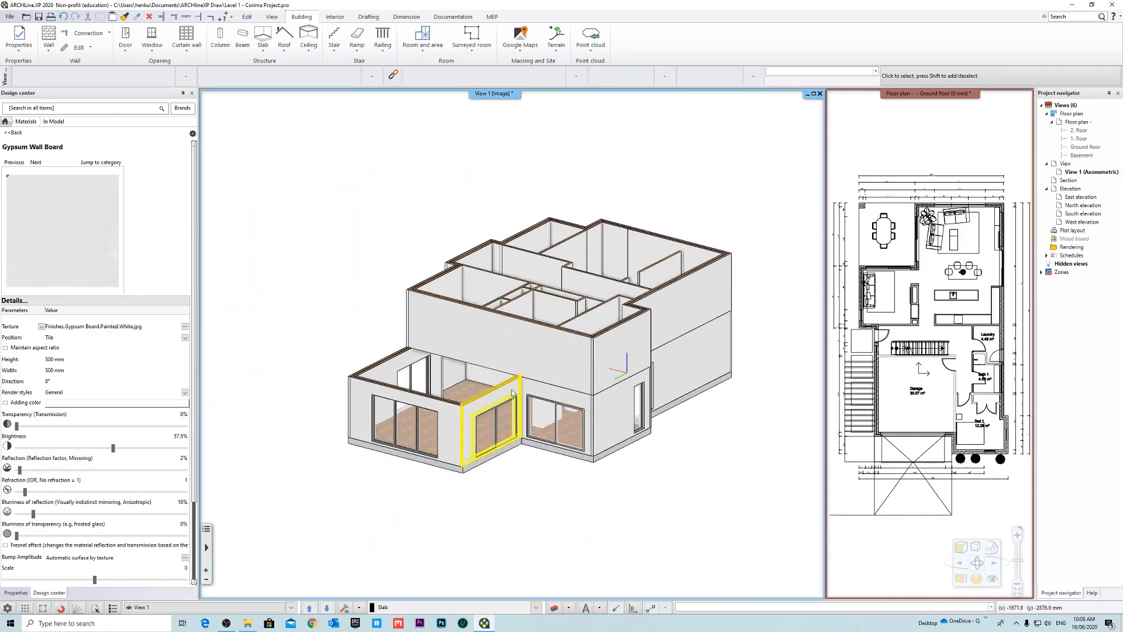
pyautogui.keyDown('shift'); pyautogui.moveTo(556, 389); pyautogui.dragTo(464, 400, button='middle'); pyautogui.keyUp('shift')
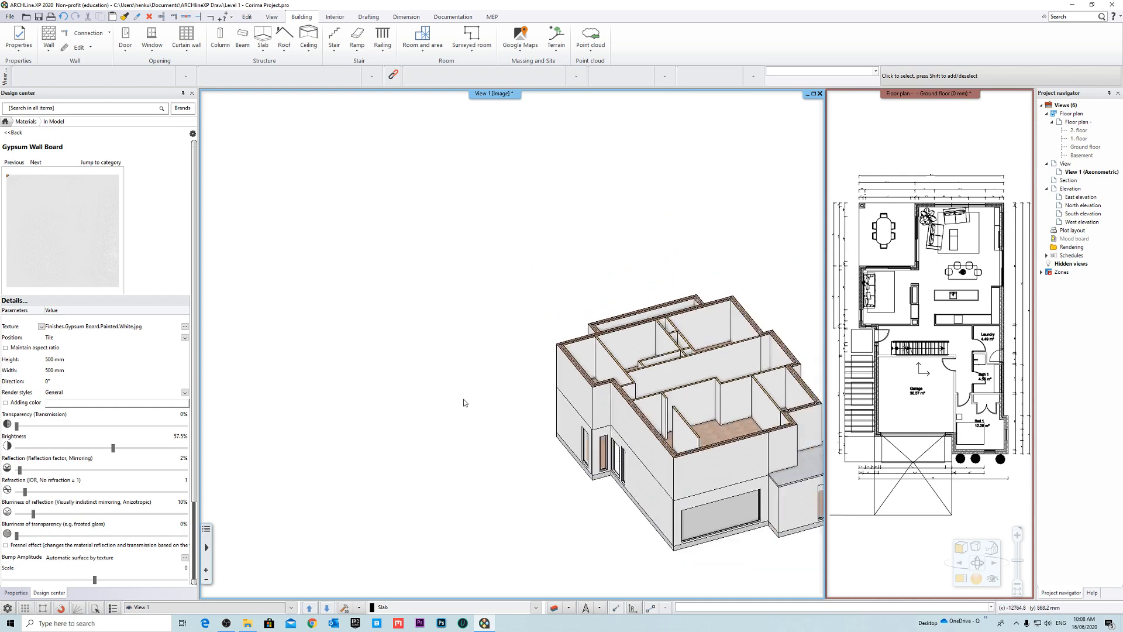
pyautogui.scroll(-2, 464, 400)
pyautogui.keyDown('shift'); pyautogui.moveTo(620, 412); pyautogui.dragTo(591, 378, button='middle'); pyautogui.keyUp('shift')
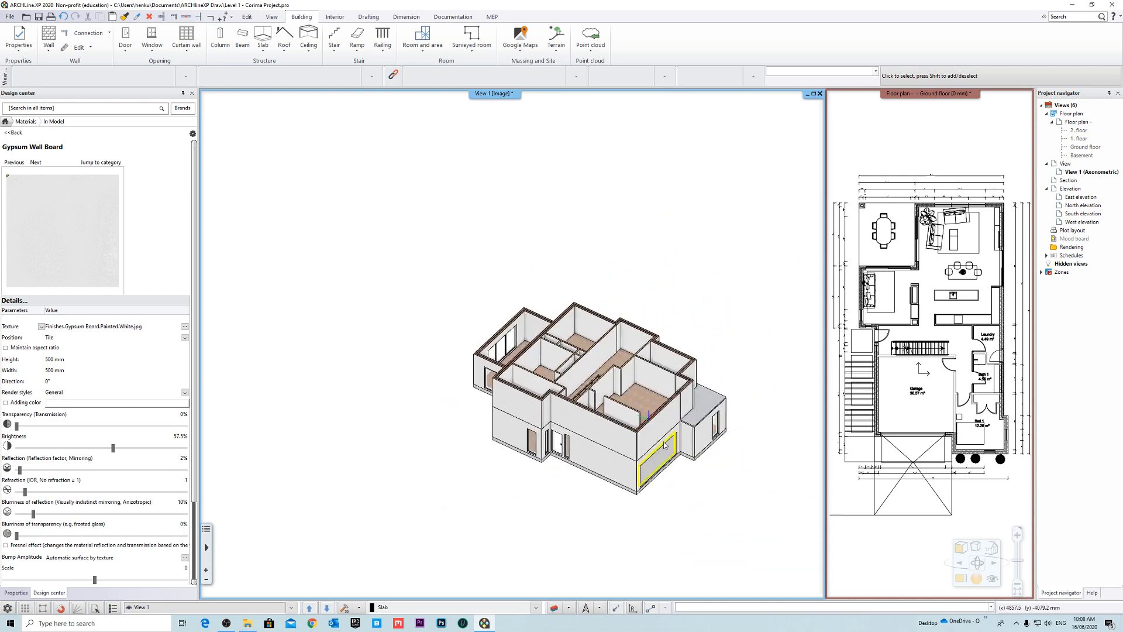
pyautogui.scroll(5, 589, 376)
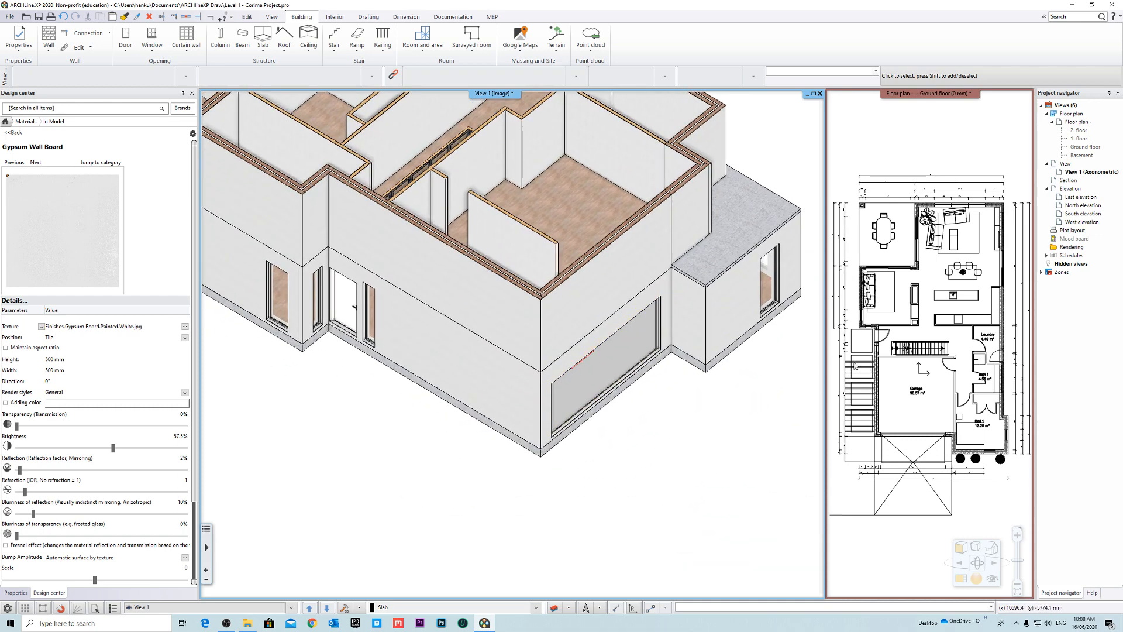
# Step: Activate the ground-floor plan in the side view and display the whole plan
pyautogui.click(854, 365)
pyautogui.scroll(-2, 695, 413)
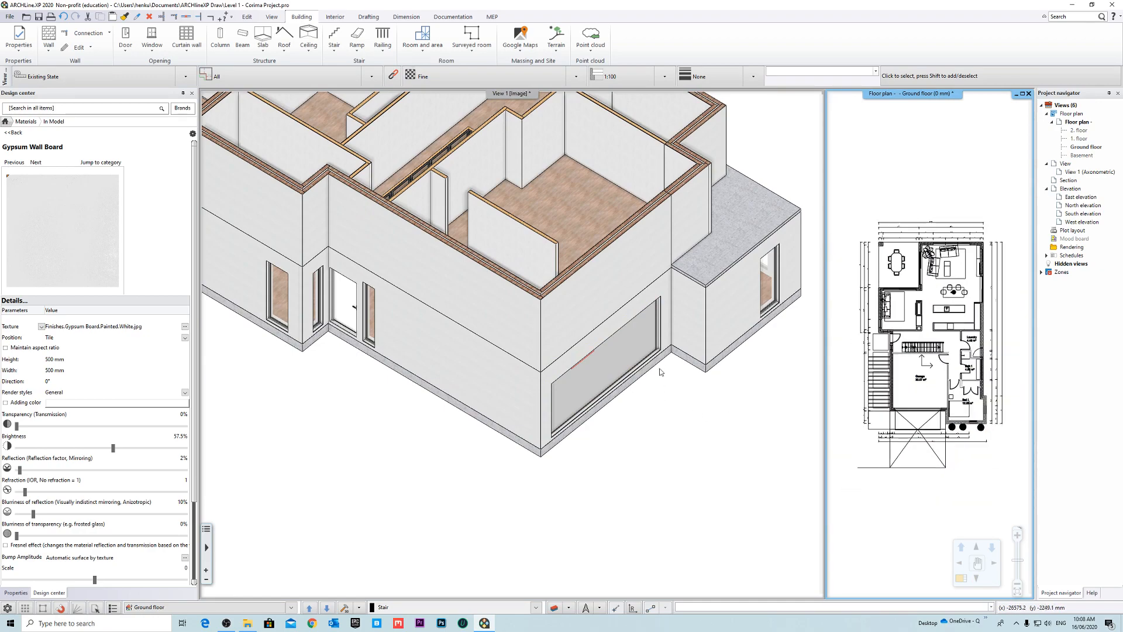
# Step: Examine the 3D model's exterior around the garage front, the low side wing and the open upper floor
pyautogui.click(661, 372)
pyautogui.keyDown('shift'); pyautogui.moveTo(661, 372); pyautogui.dragTo(665, 366, button='middle'); pyautogui.keyUp('shift')
pyautogui.moveTo(700, 240); pyautogui.dragTo(572, 320, button='middle')
pyautogui.scroll(6, 572, 319)
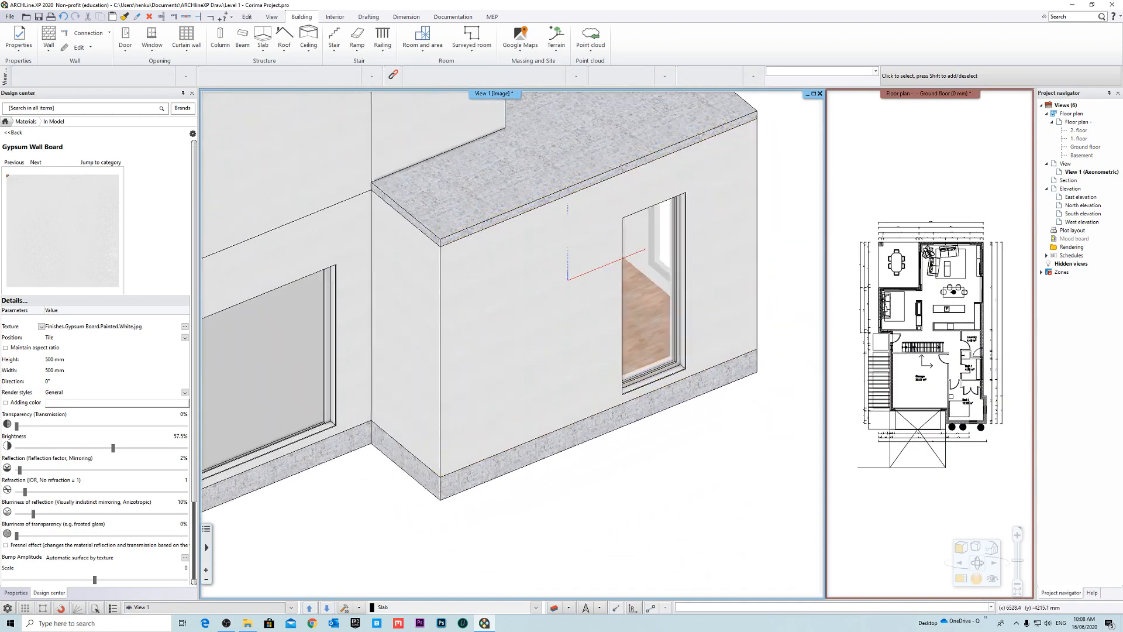
pyautogui.scroll(-5, 517, 343)
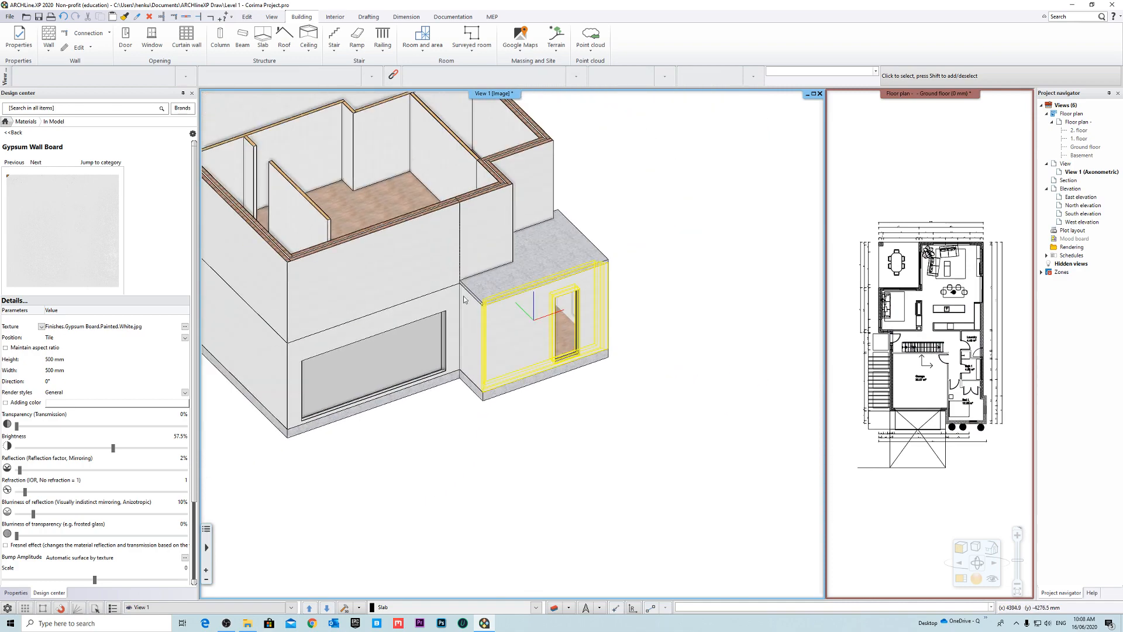
pyautogui.moveTo(422, 253); pyautogui.dragTo(545, 336, button='middle')
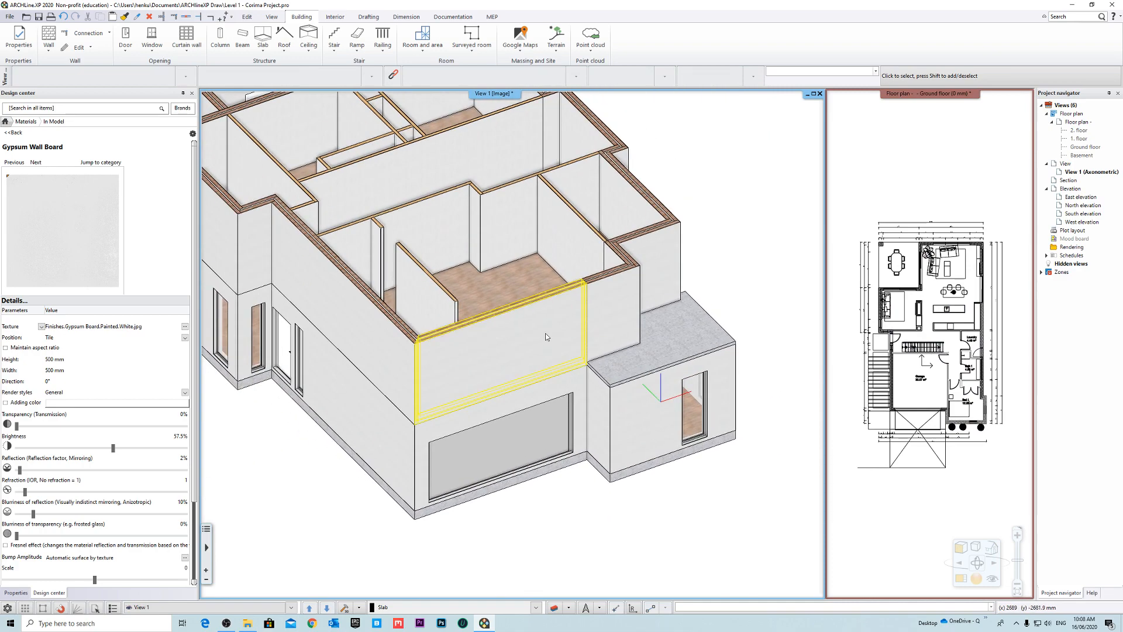
pyautogui.moveTo(443, 117); pyautogui.dragTo(503, 294, button='middle')
# Step: Magnify the ground floor plan into the main view and fit the whole plan in it
pyautogui.click(906, 100)
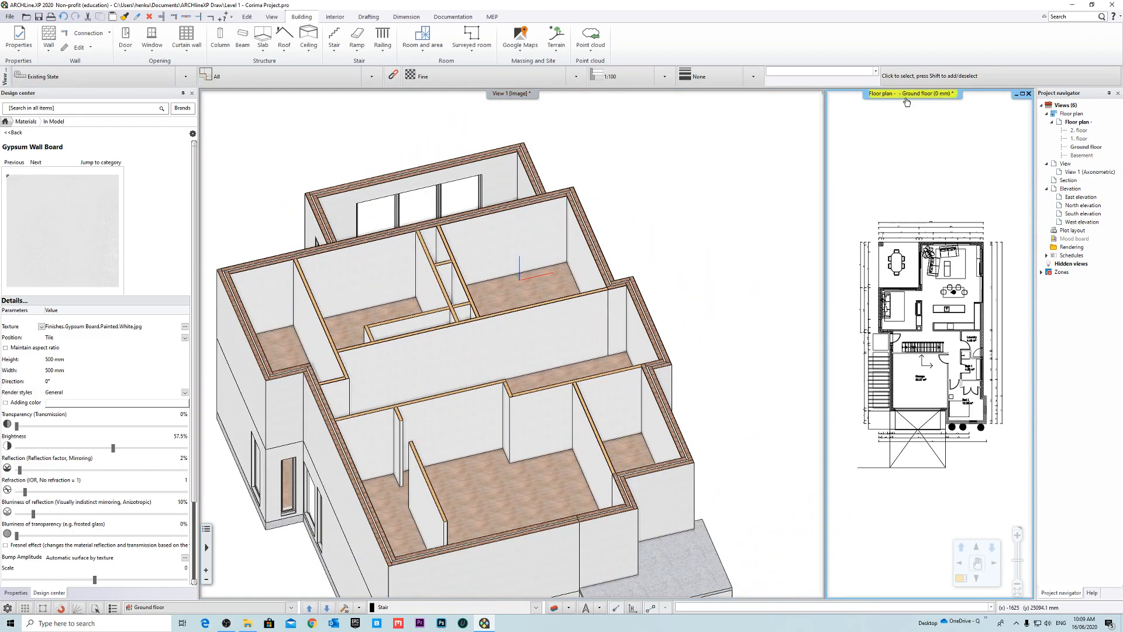
pyautogui.rightClick(907, 102)
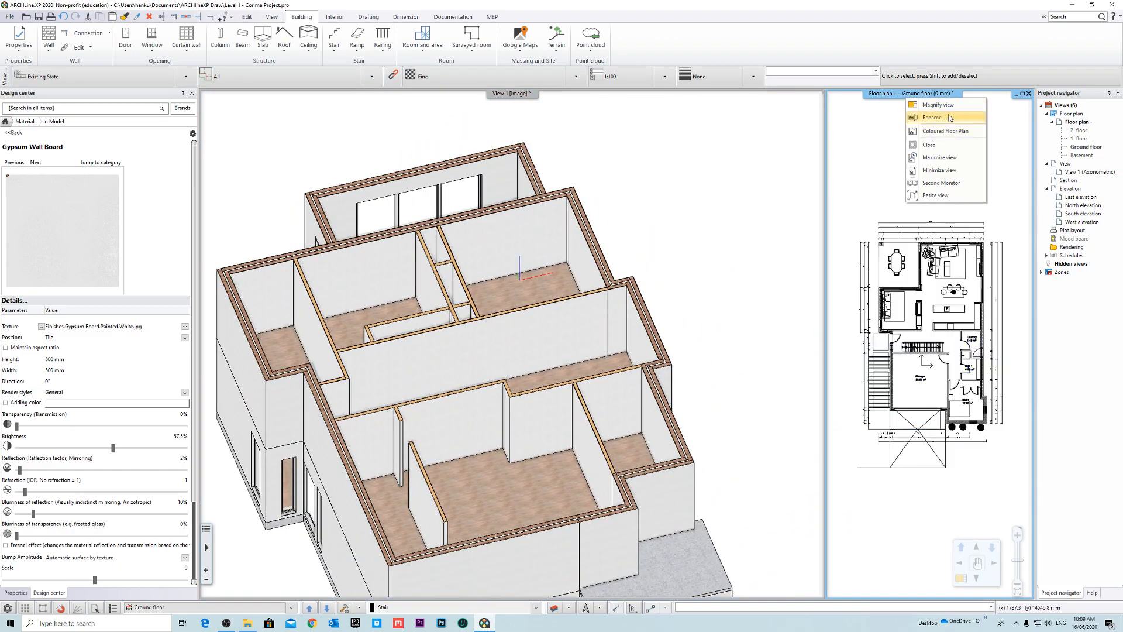
pyautogui.click(938, 105)
pyautogui.scroll(5, 530, 320)
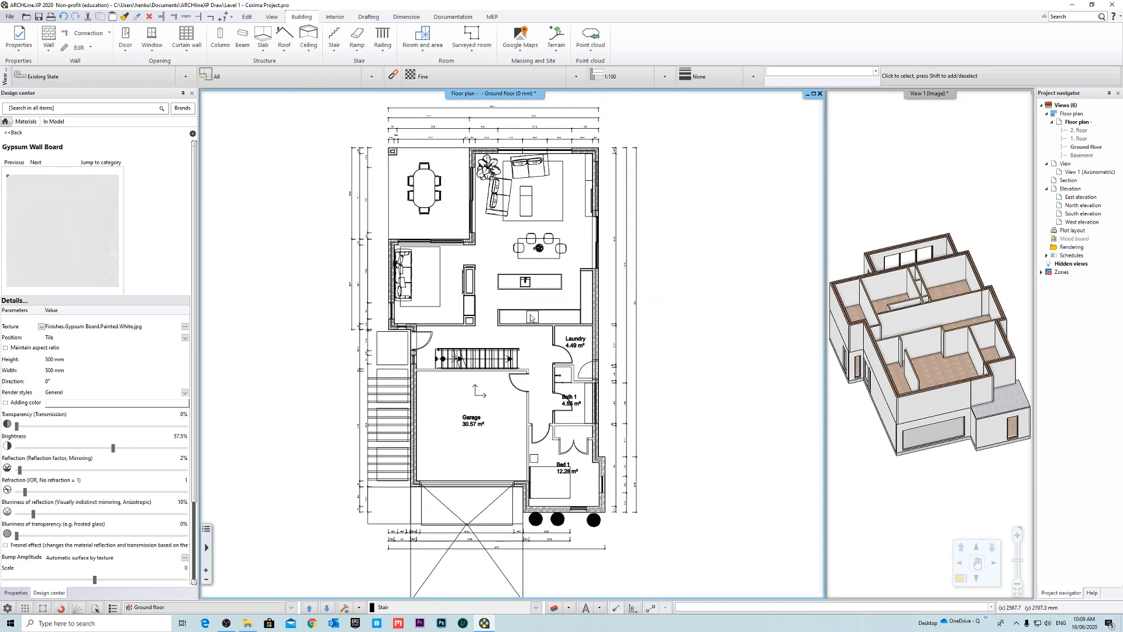
pyautogui.moveTo(531, 317); pyautogui.dragTo(523, 323, button='middle')
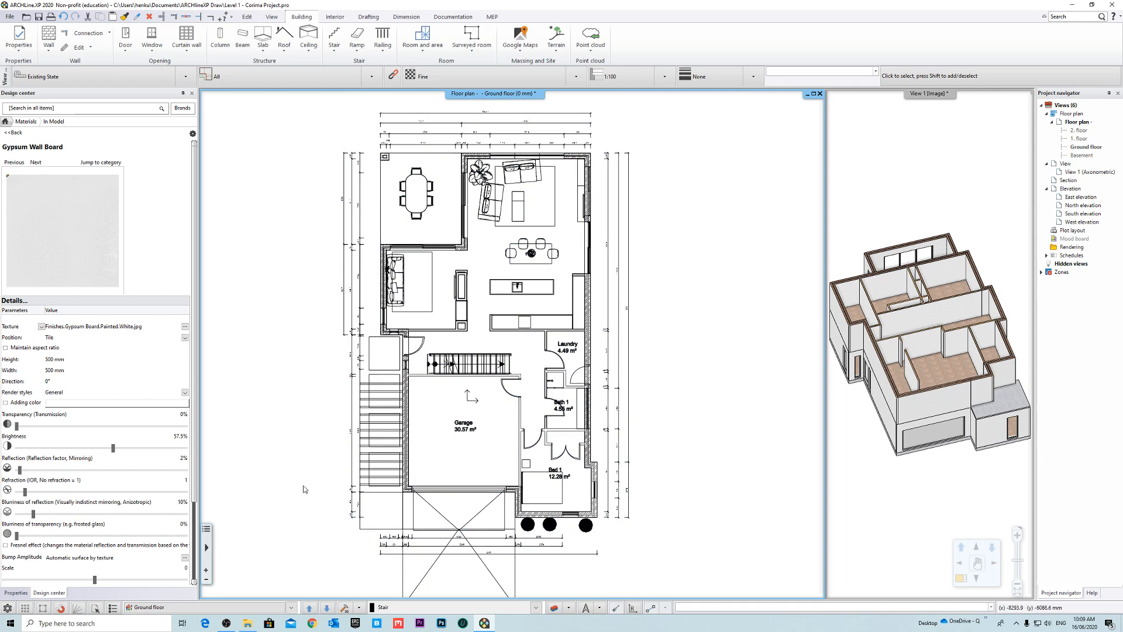
# Step: Examine the building's other facades and sliding doors in the small 3D view
pyautogui.moveTo(862, 416); pyautogui.dragTo(972, 316, button='middle')
pyautogui.scroll(5, 865, 372)
pyautogui.scroll(-3, 973, 316)
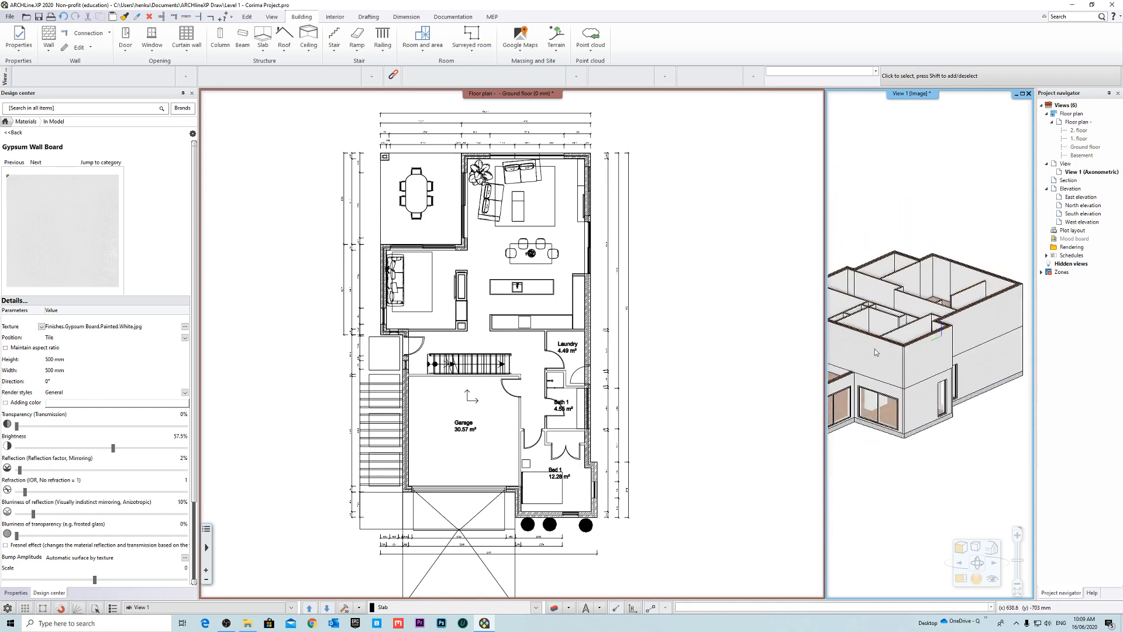
pyautogui.scroll(3, 868, 427)
pyautogui.moveTo(868, 427)
pyautogui.mouseDown(button='middle')
pyautogui.moveTo(972, 401)
pyautogui.moveTo(939, 368)
pyautogui.moveTo(975, 376)
pyautogui.moveTo(935, 426)
pyautogui.moveTo(875, 446)
pyautogui.mouseUp(button='middle')
pyautogui.scroll(-3, 875, 446)
pyautogui.scroll(5, 875, 446)
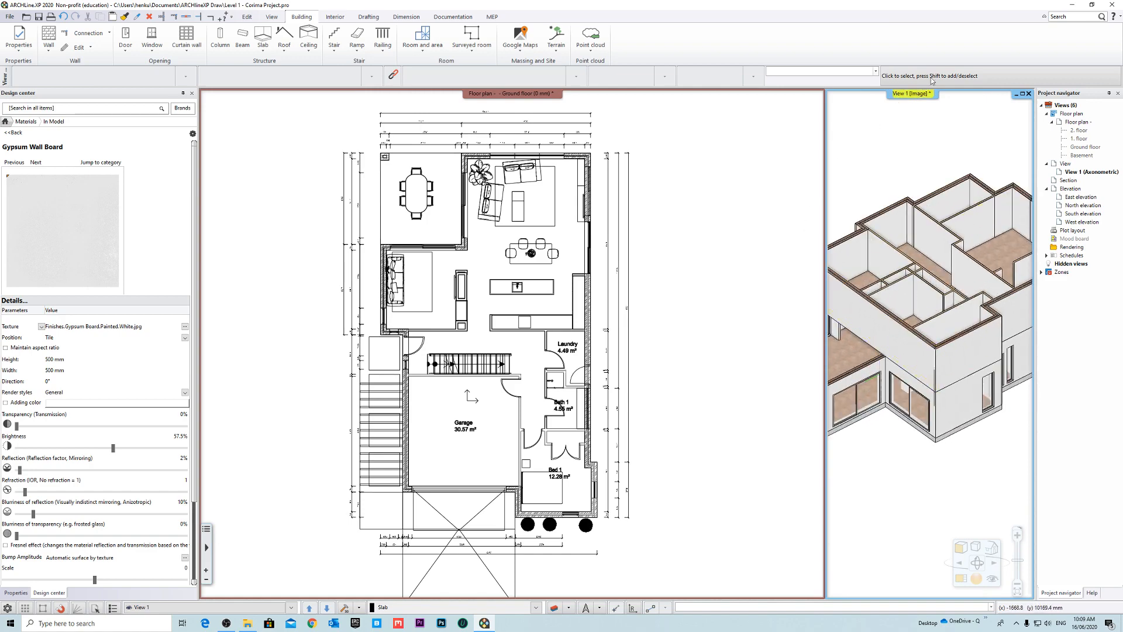
# Step: Magnify the 3D view and inspect the stair and upper-floor rooms from above
pyautogui.rightClick(913, 94)
pyautogui.click(948, 104)
pyautogui.moveTo(641, 343); pyautogui.dragTo(555, 366, button='middle')
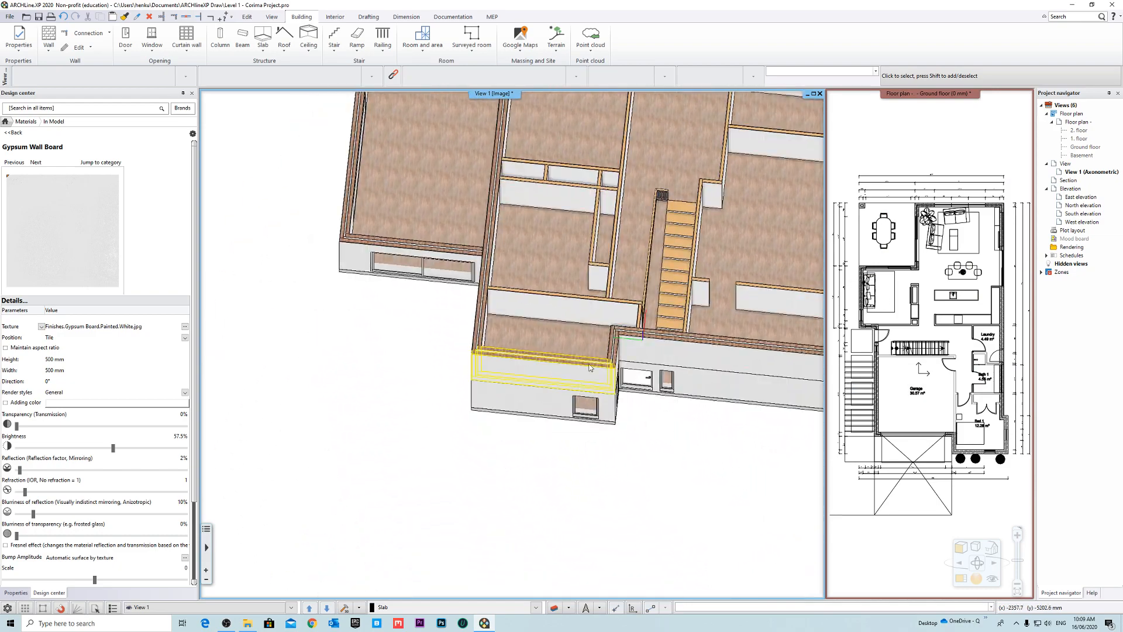
pyautogui.scroll(3, 702, 263)
pyautogui.moveTo(702, 263); pyautogui.dragTo(514, 287, button='middle')
pyautogui.scroll(-3, 497, 304)
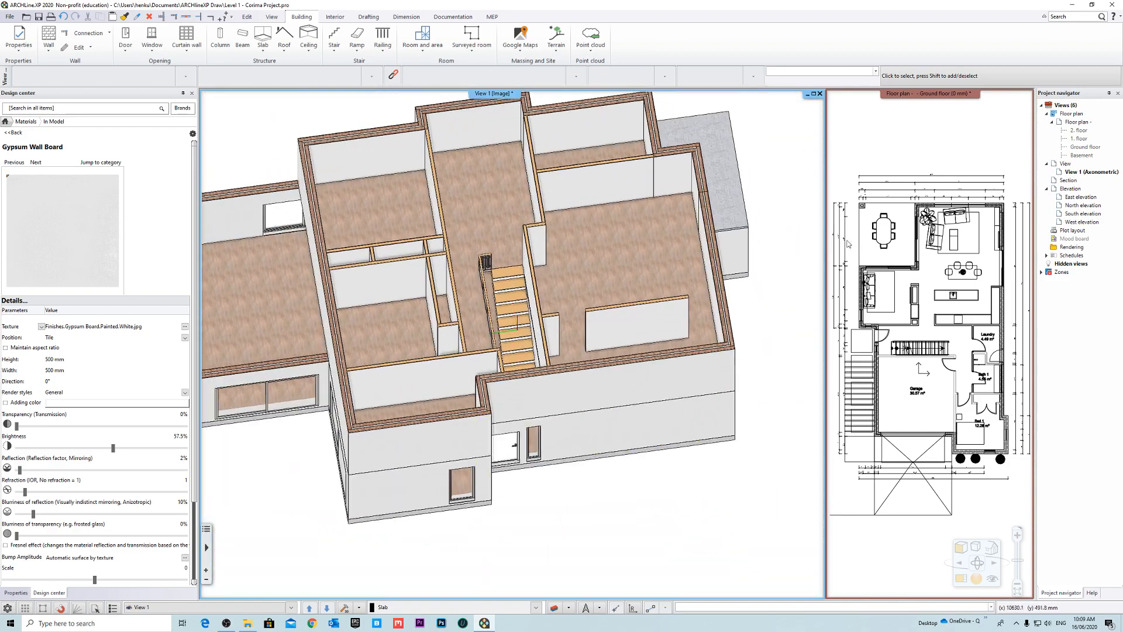
# Step: Magnify the ground floor plan view so that it becomes the main view again
pyautogui.click(901, 152)
pyautogui.rightClick(887, 95)
pyautogui.click(942, 111)
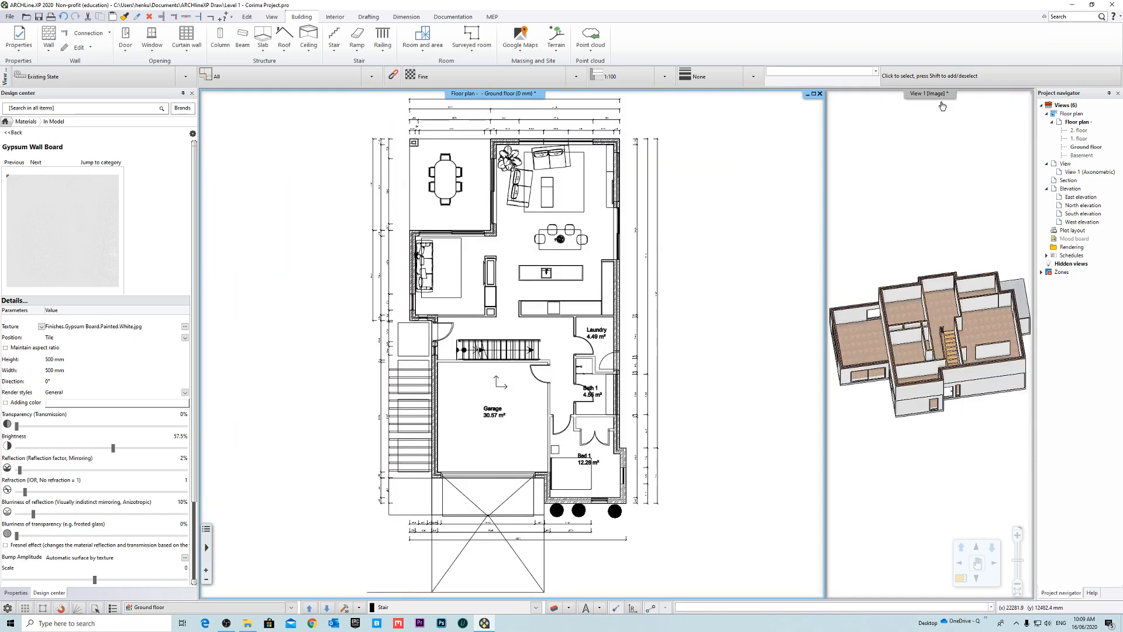
pyautogui.scroll(6, 541, 308)
pyautogui.scroll(-4, 502, 372)
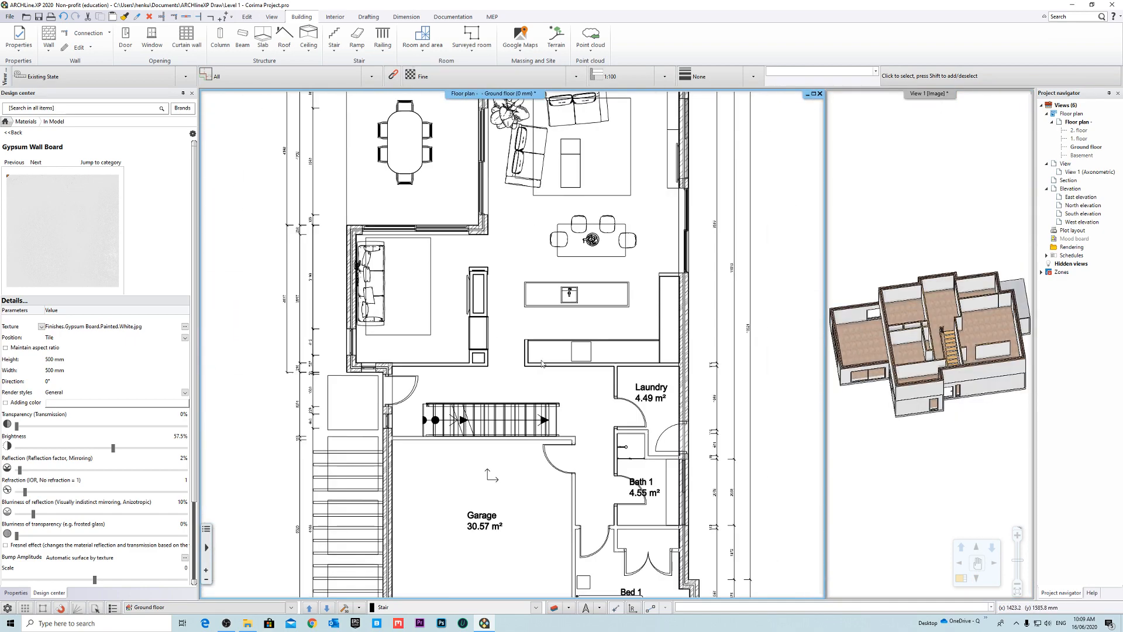
pyautogui.moveTo(560, 338); pyautogui.dragTo(525, 406, button='middle')
pyautogui.scroll(-3, 514, 356)
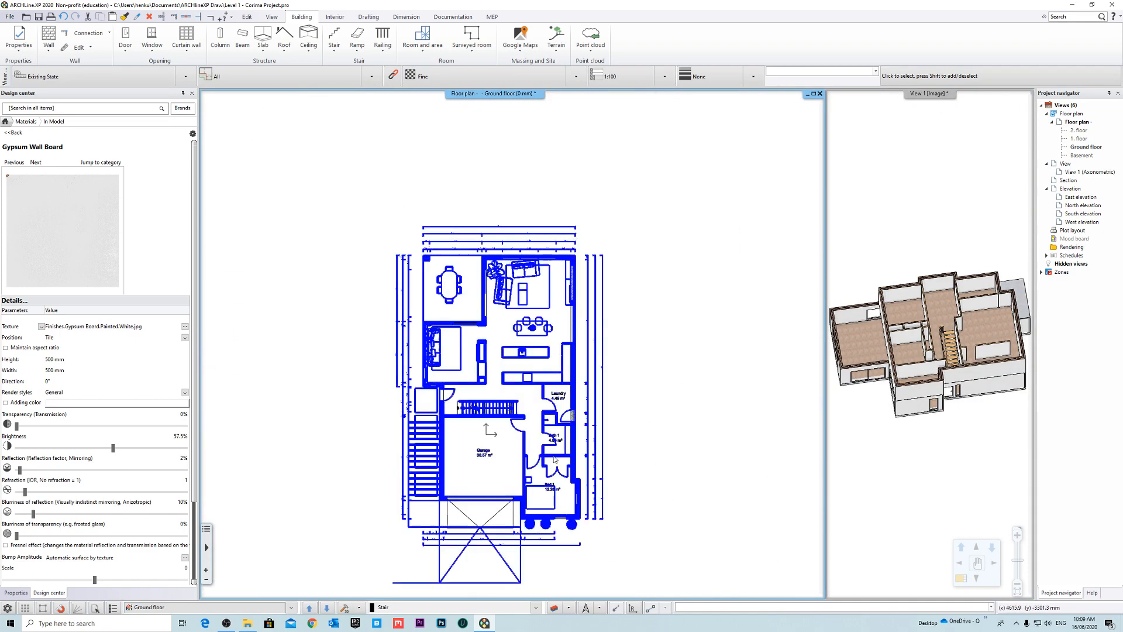
# Step: Turn off all layers in the Corima - 1:100 Level 1 layer filter
pyautogui.click(554, 608)
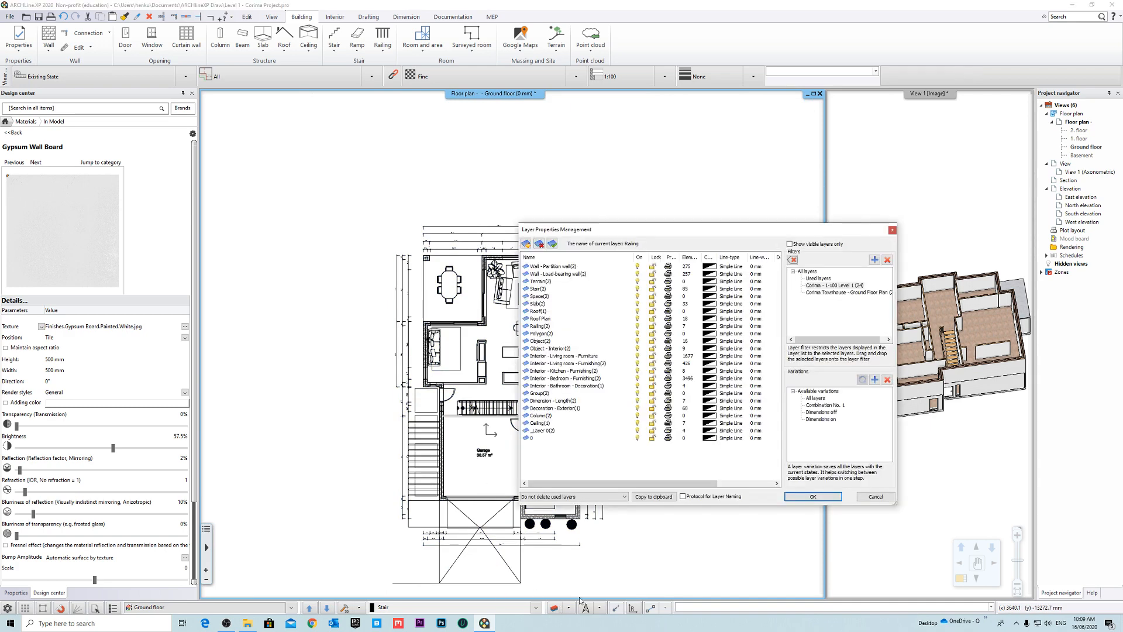
pyautogui.click(853, 285)
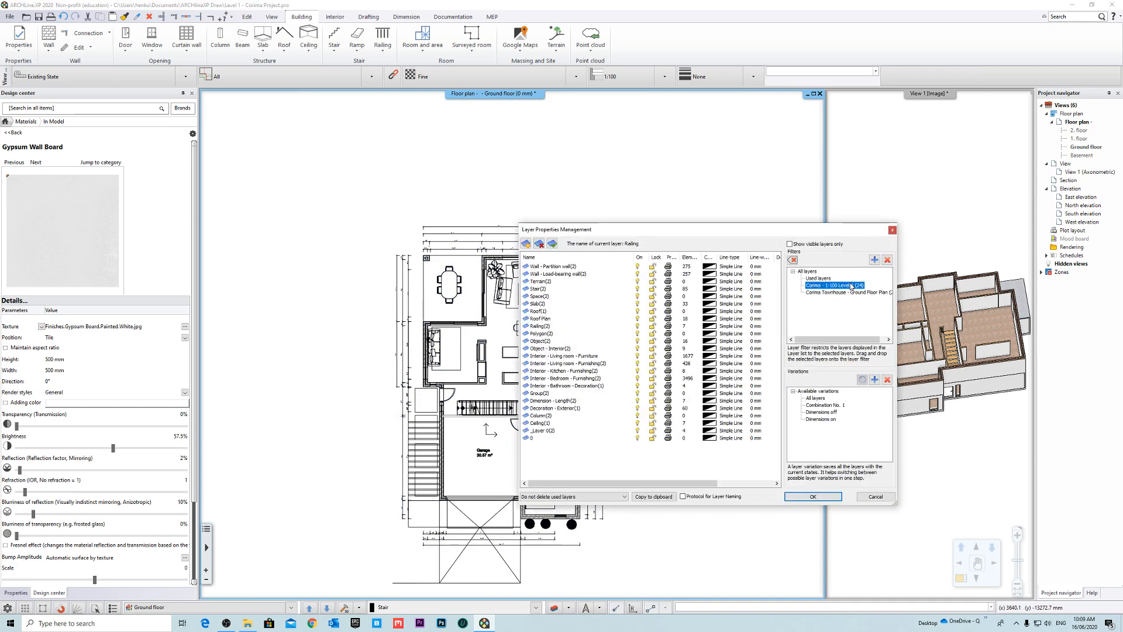
pyautogui.click(571, 267)
pyautogui.keyDown('shift'); pyautogui.click(548, 439); pyautogui.keyUp('shift')
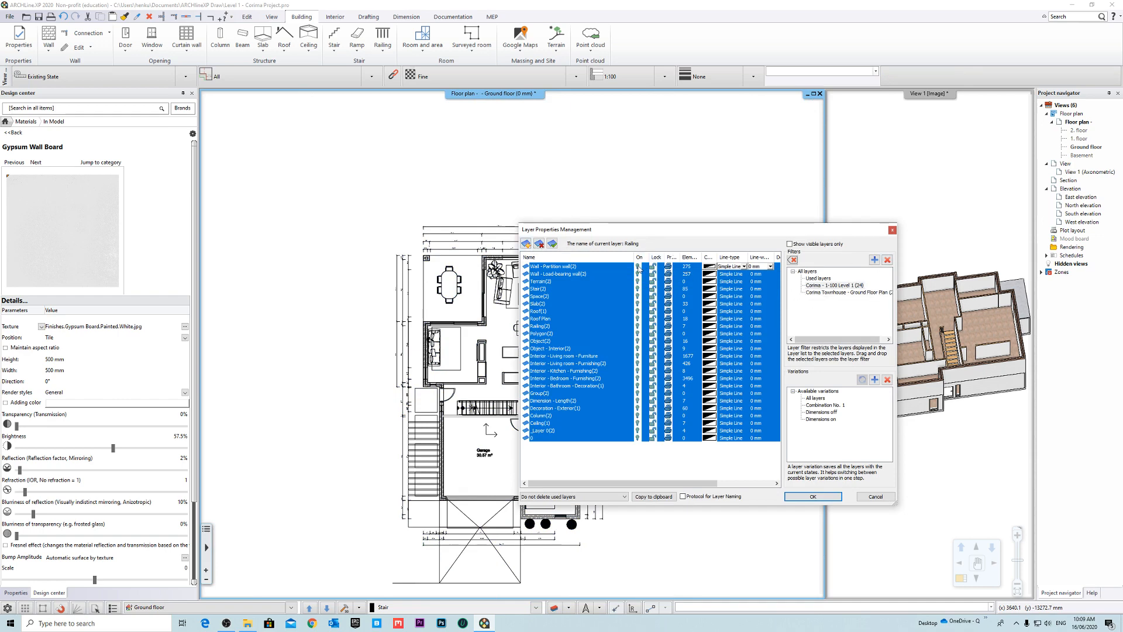
pyautogui.click(825, 497)
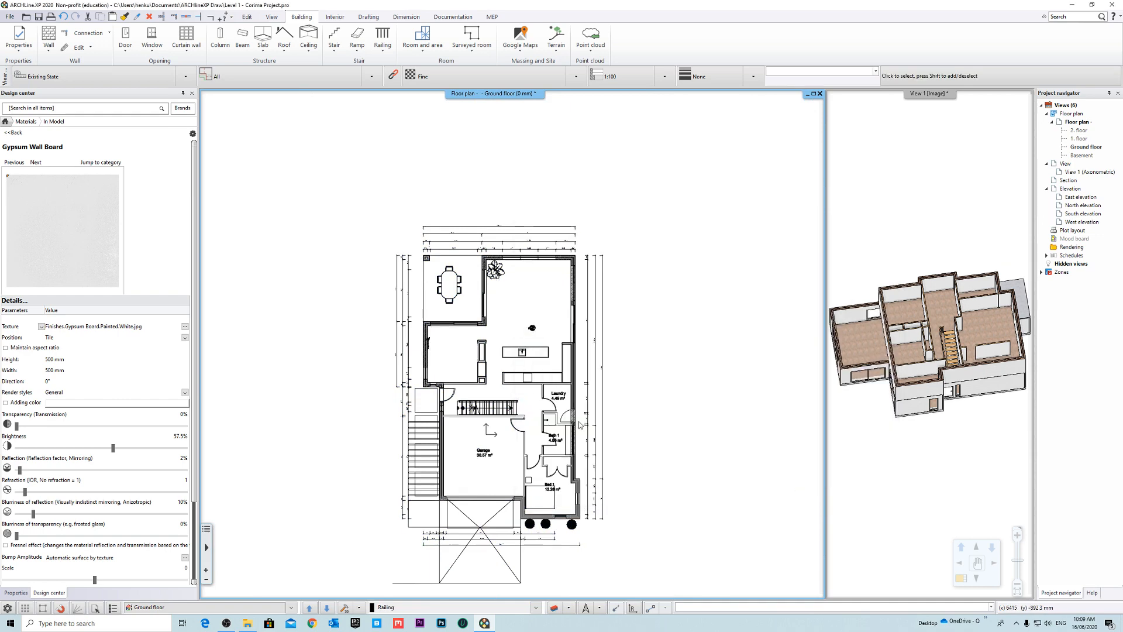
# Step: Select the imported ground floor plan underlay to check its properties, and clear the selection
pyautogui.scroll(4, 510, 440)
pyautogui.click(619, 340)
pyautogui.scroll(-5, 628, 360)
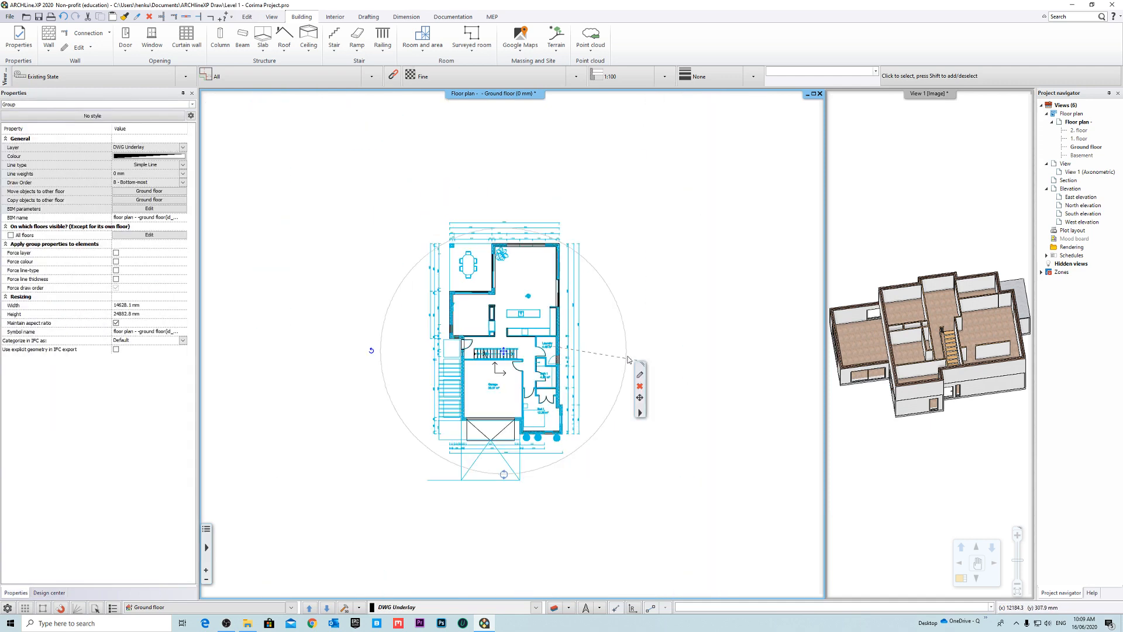
pyautogui.click(740, 388)
pyautogui.scroll(4, 486, 316)
pyautogui.scroll(-2, 508, 339)
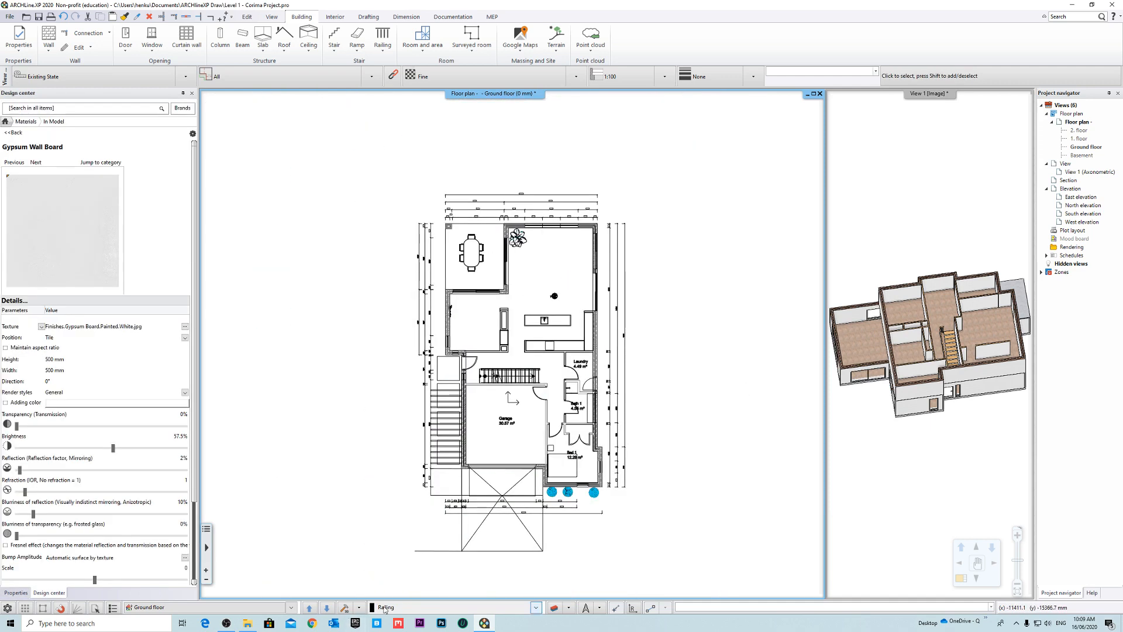
# Step: Turn off all layers in the Corima Townhouse - Ground Floor Plan layer filter
pyautogui.click(554, 608)
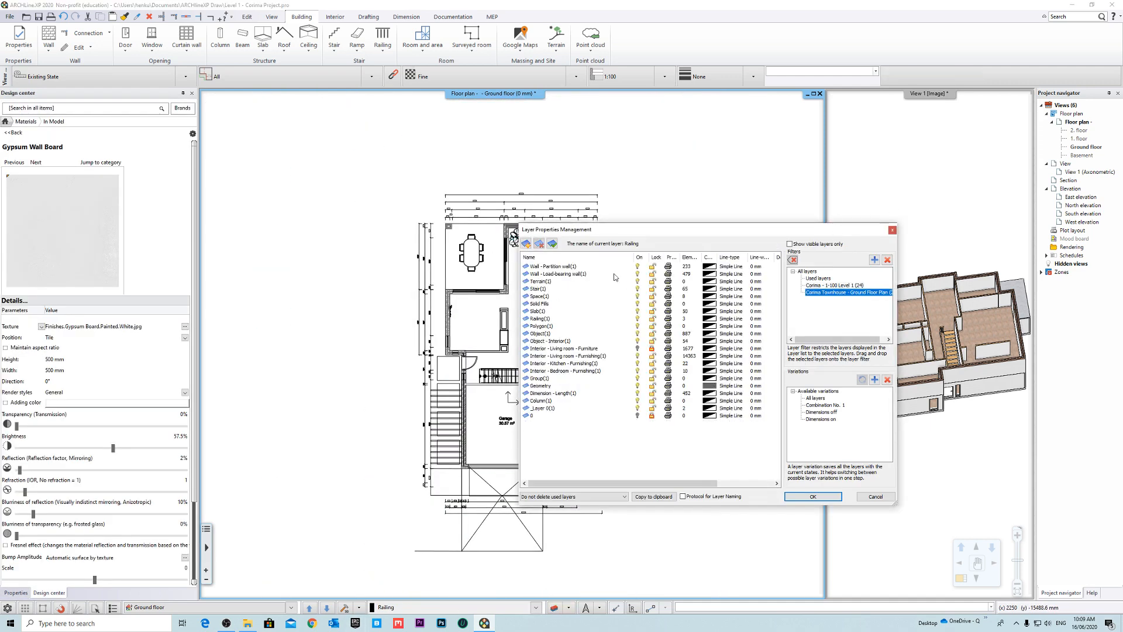
pyautogui.click(584, 266)
pyautogui.keyDown('shift'); pyautogui.click(632, 415); pyautogui.keyUp('shift')
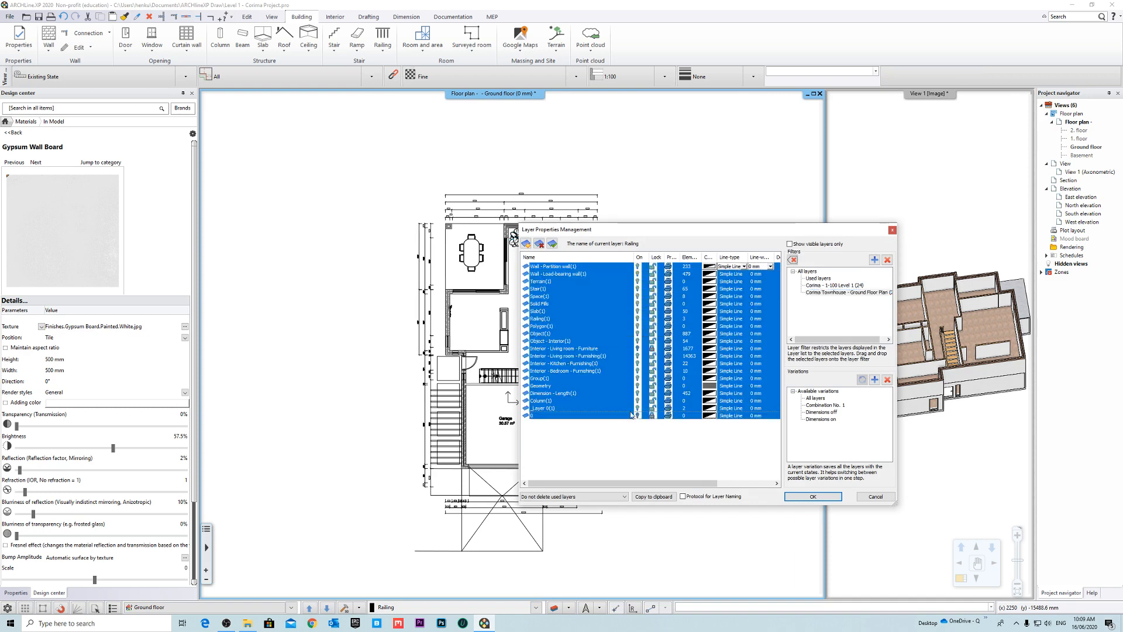
pyautogui.click(813, 496)
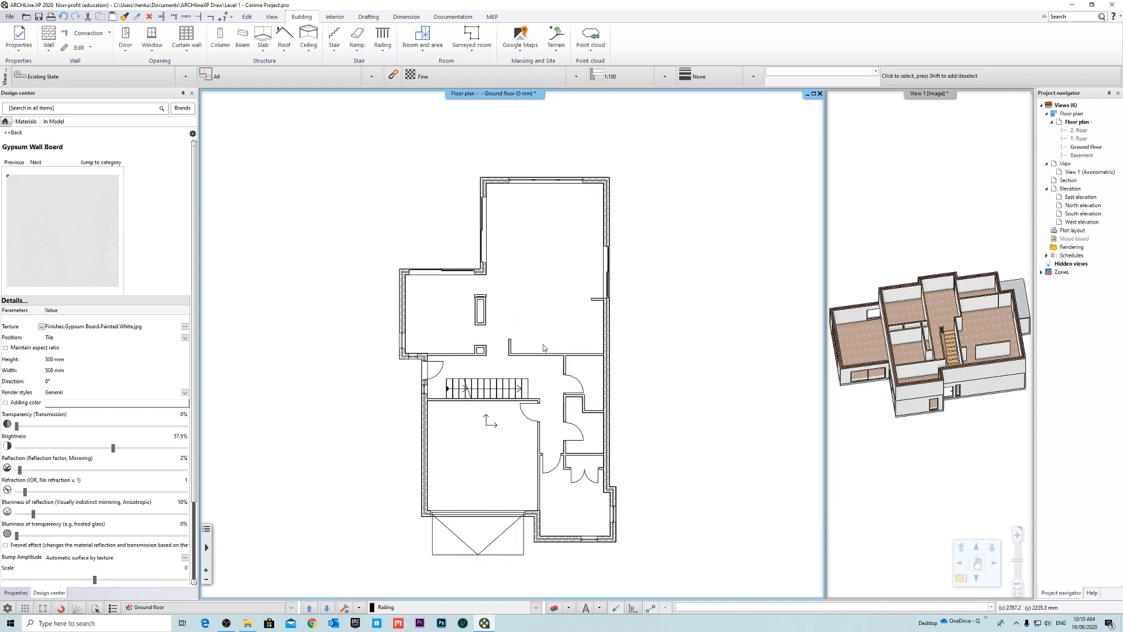
# Step: Inspect the walls, stair, doors and garage of the ground floor plan without its underlay
pyautogui.scroll(3, 594, 294)
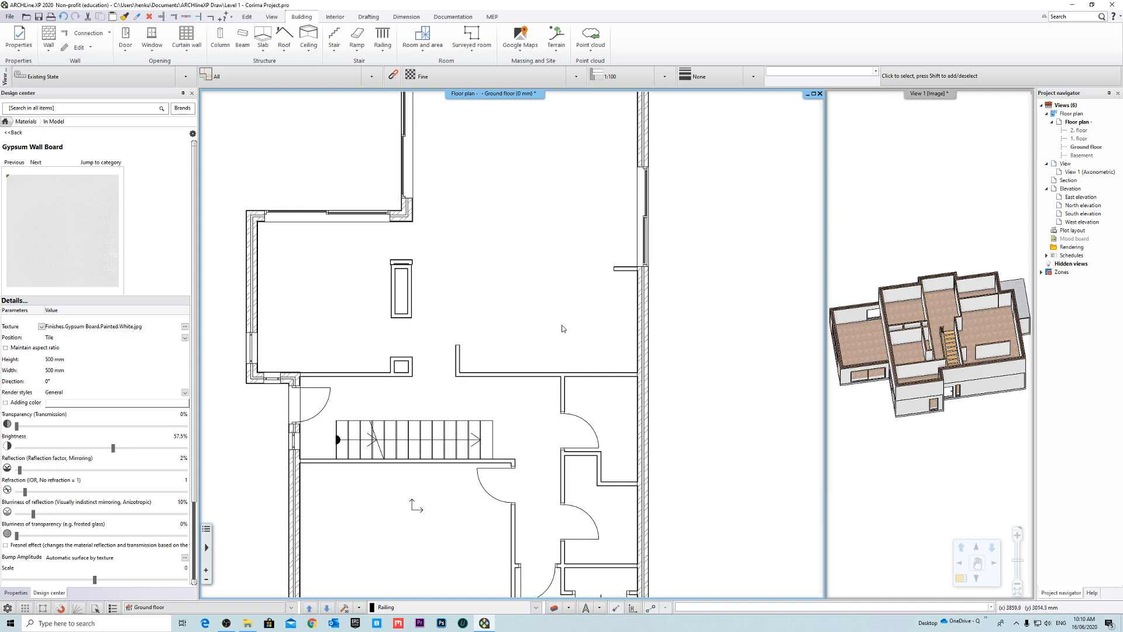
pyautogui.scroll(-3, 562, 328)
pyautogui.scroll(5, 515, 386)
pyautogui.moveTo(511, 358); pyautogui.dragTo(596, 369, button='middle')
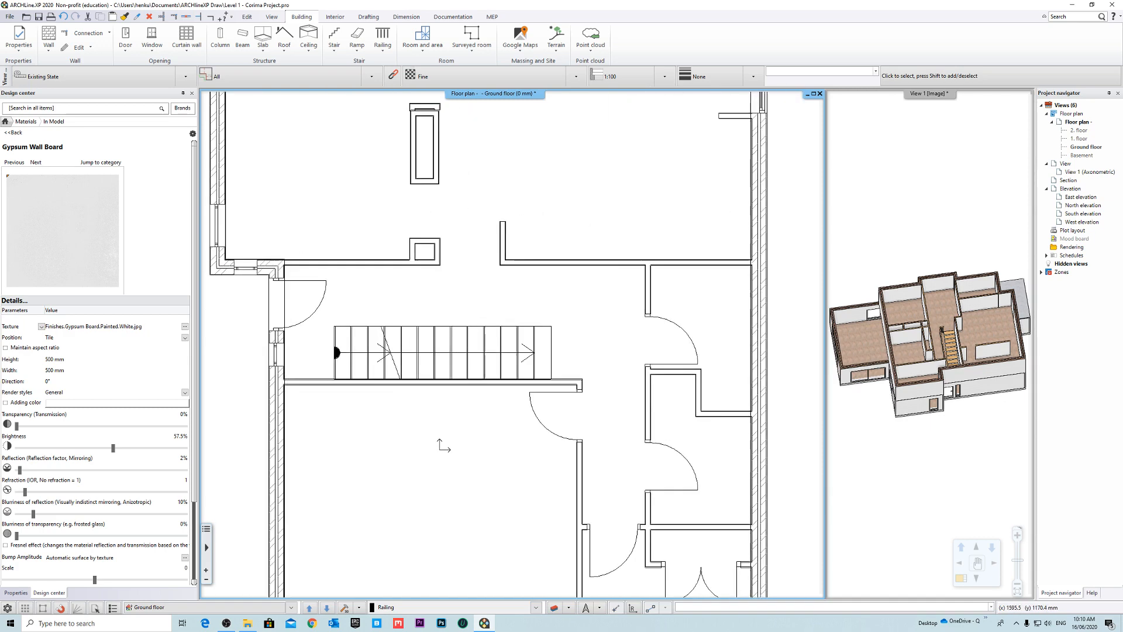
pyautogui.moveTo(553, 325); pyautogui.dragTo(513, 344, button='middle')
pyautogui.scroll(-4, 513, 344)
pyautogui.moveTo(646, 489); pyautogui.dragTo(658, 378, button='middle')
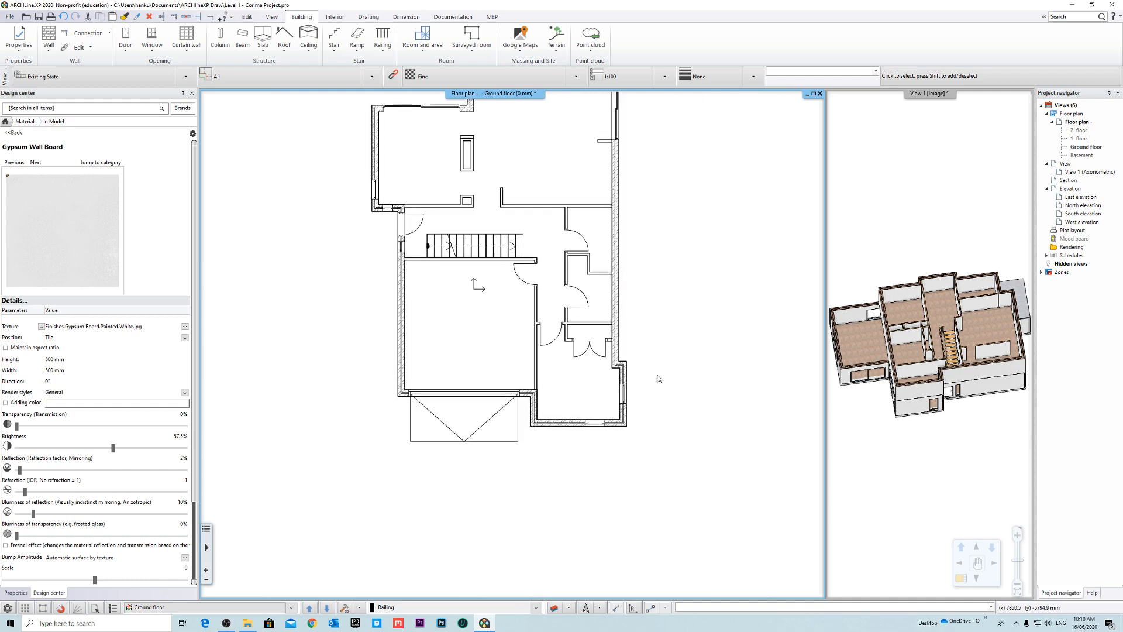
# Step: Open the floor plan's level properties and set the ground floor's false ceiling offset to 2700 mm
pyautogui.rightClick(1076, 121)
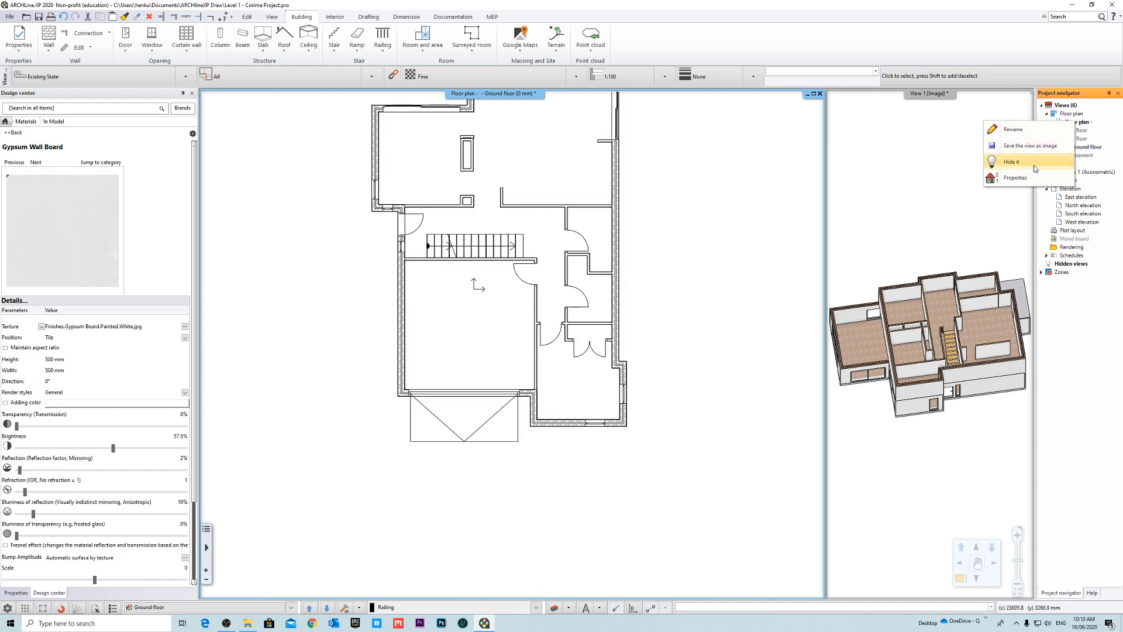
pyautogui.click(1022, 178)
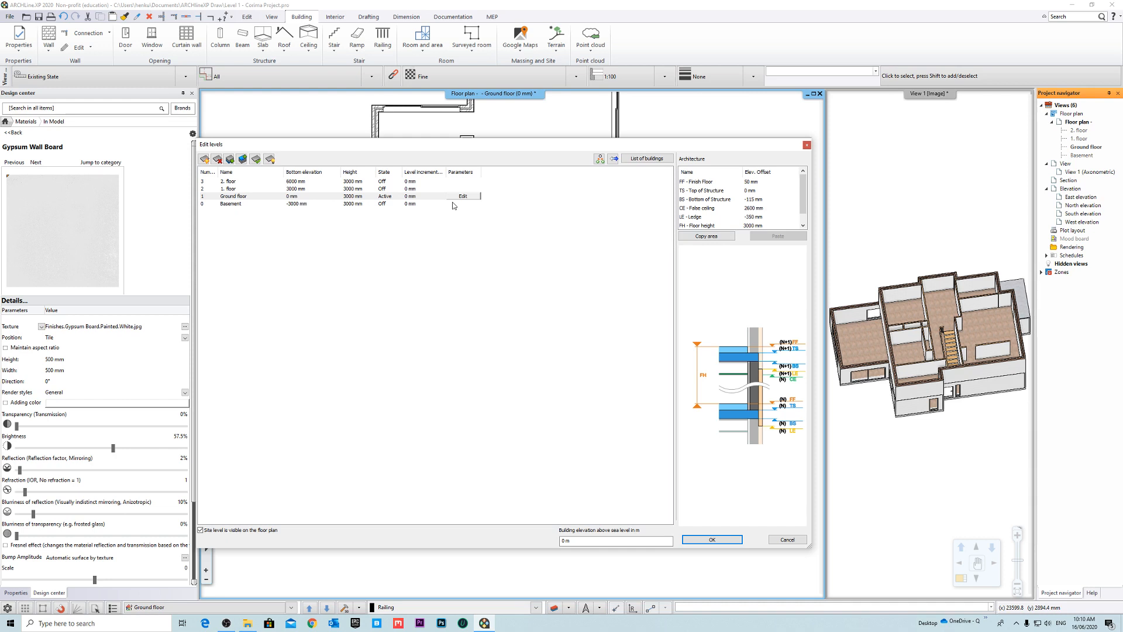
pyautogui.click(367, 199)
pyautogui.click(765, 199)
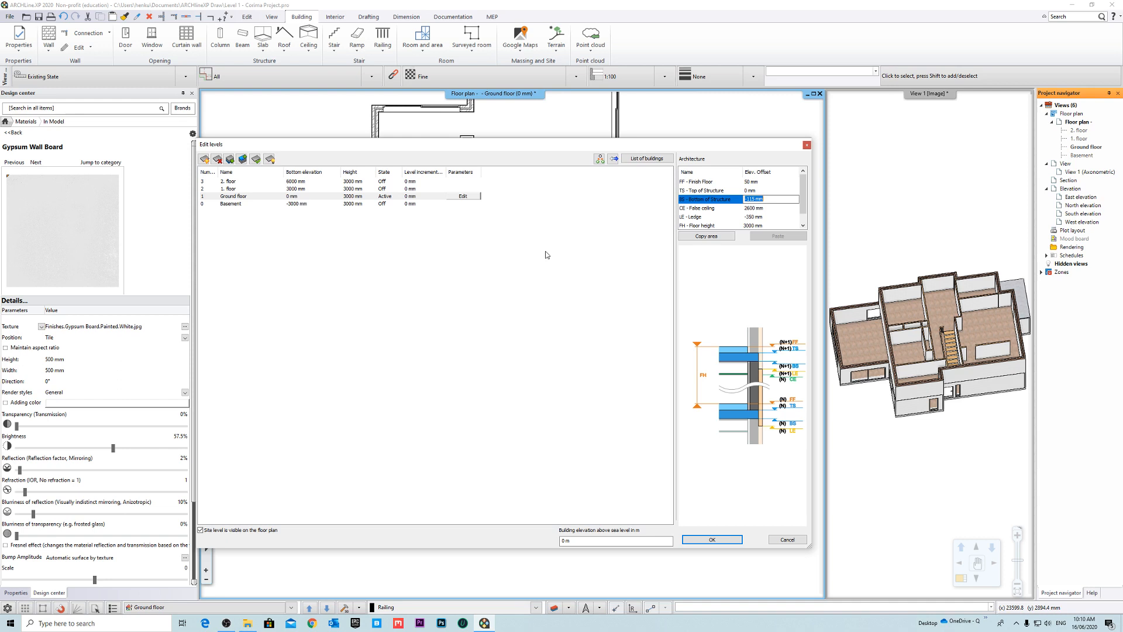
pyautogui.click(781, 210)
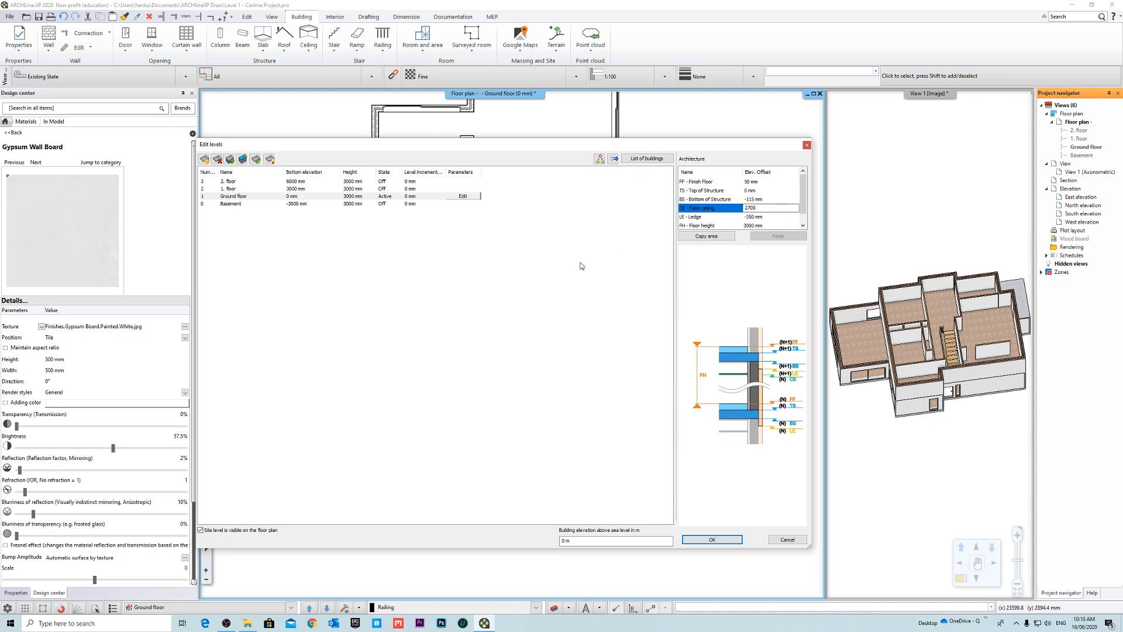
pyautogui.press('super')
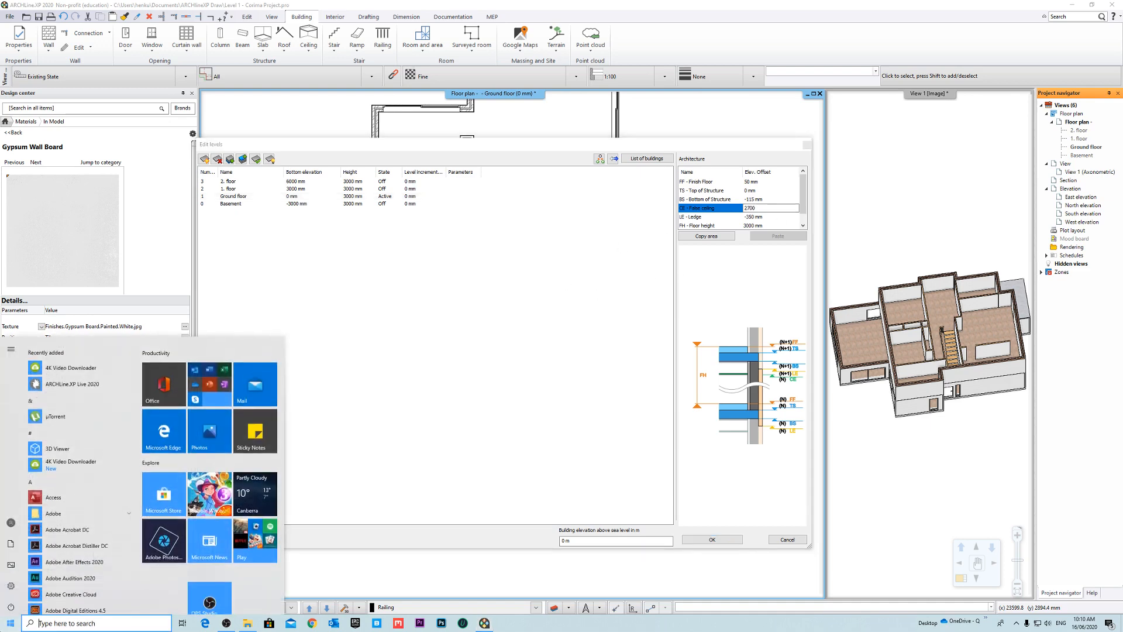
pyautogui.write('calc')
pyautogui.click(88, 401)
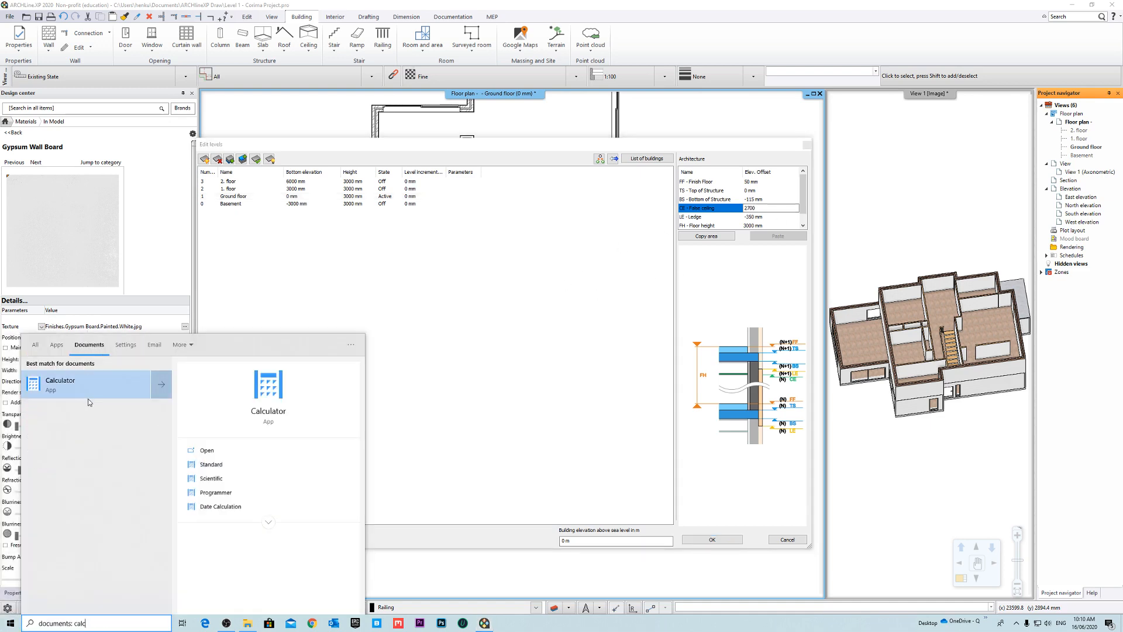
pyautogui.click(106, 388)
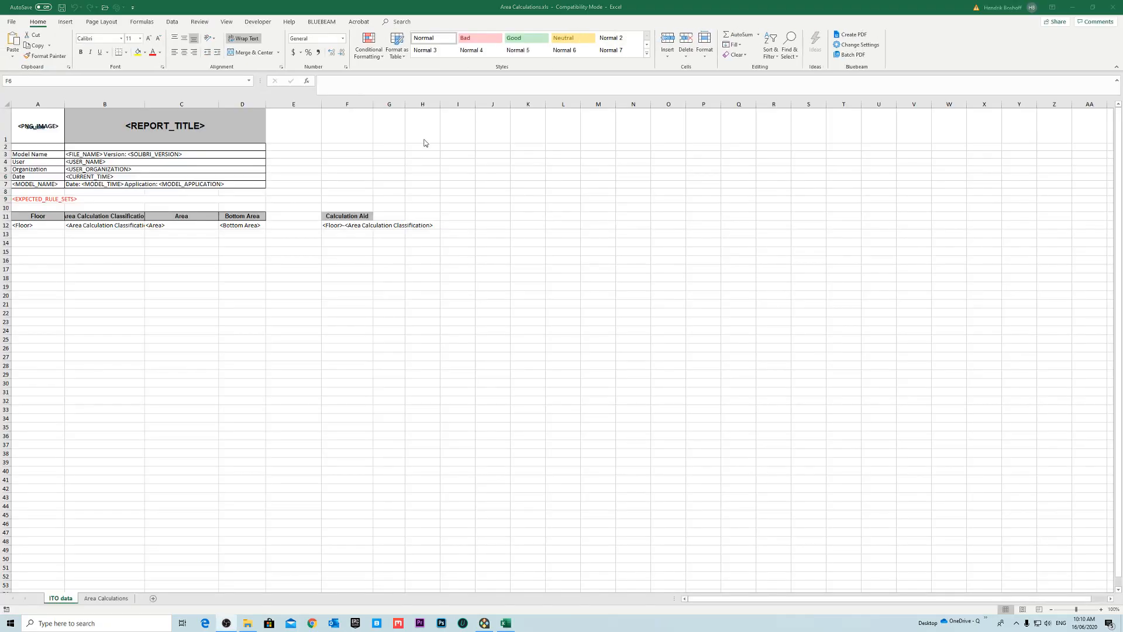
pyautogui.click(1118, 5)
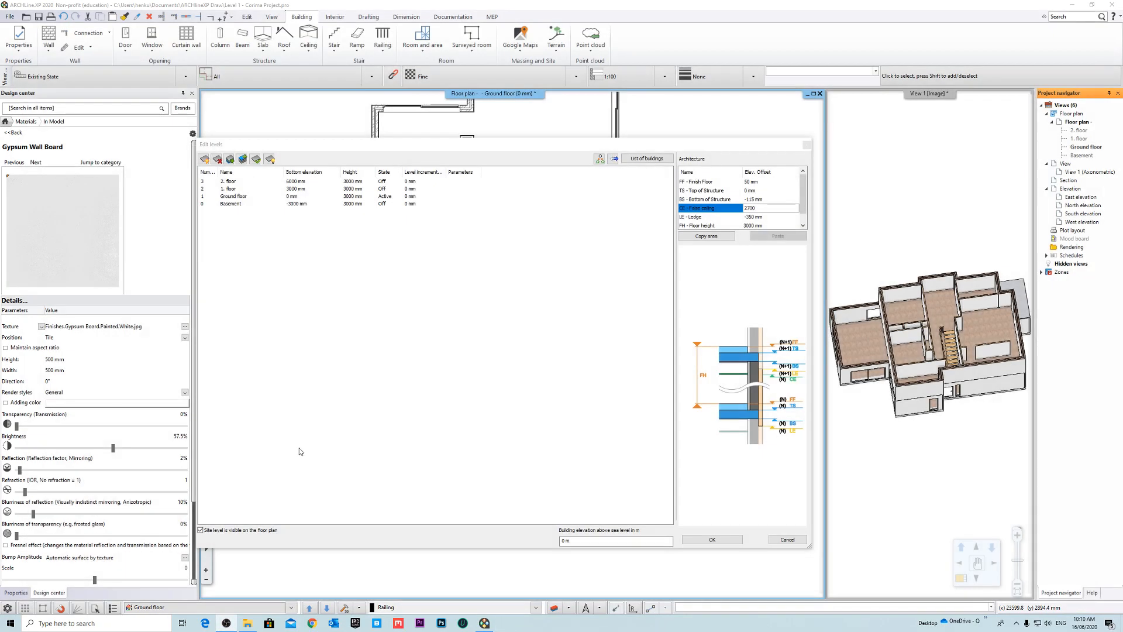
# Step: Find and open the Windows Calculator
pyautogui.click(11, 629)
pyautogui.write('calc')
pyautogui.click(103, 383)
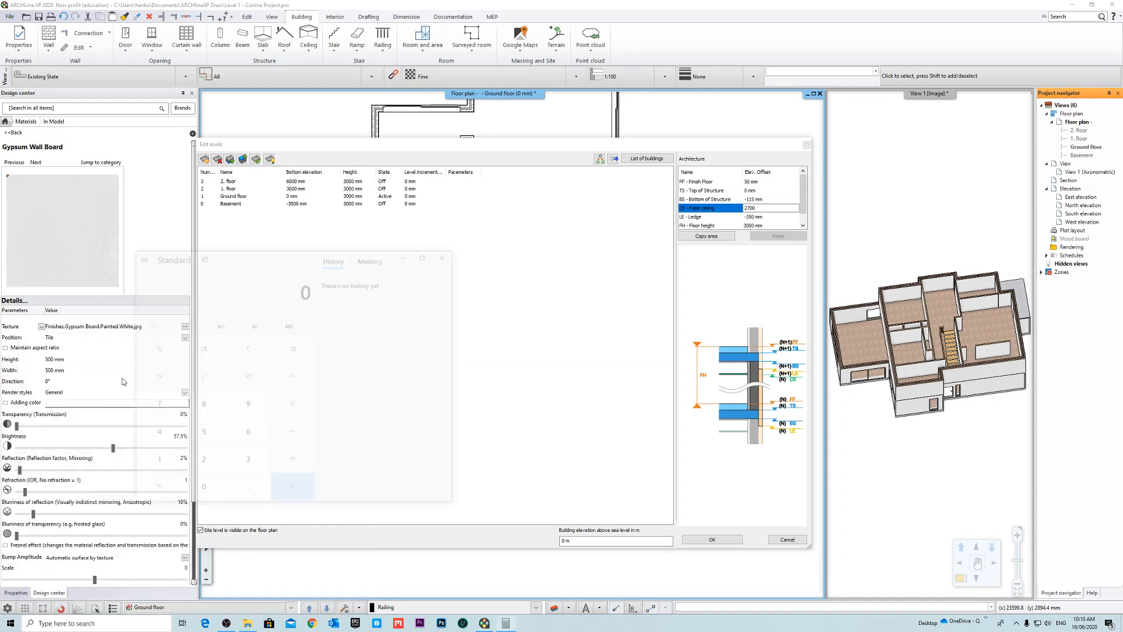
# Step: Move the Calculator off the level settings and review the ground, first and second floor entries
pyautogui.moveTo(264, 257); pyautogui.dragTo(0, 258)
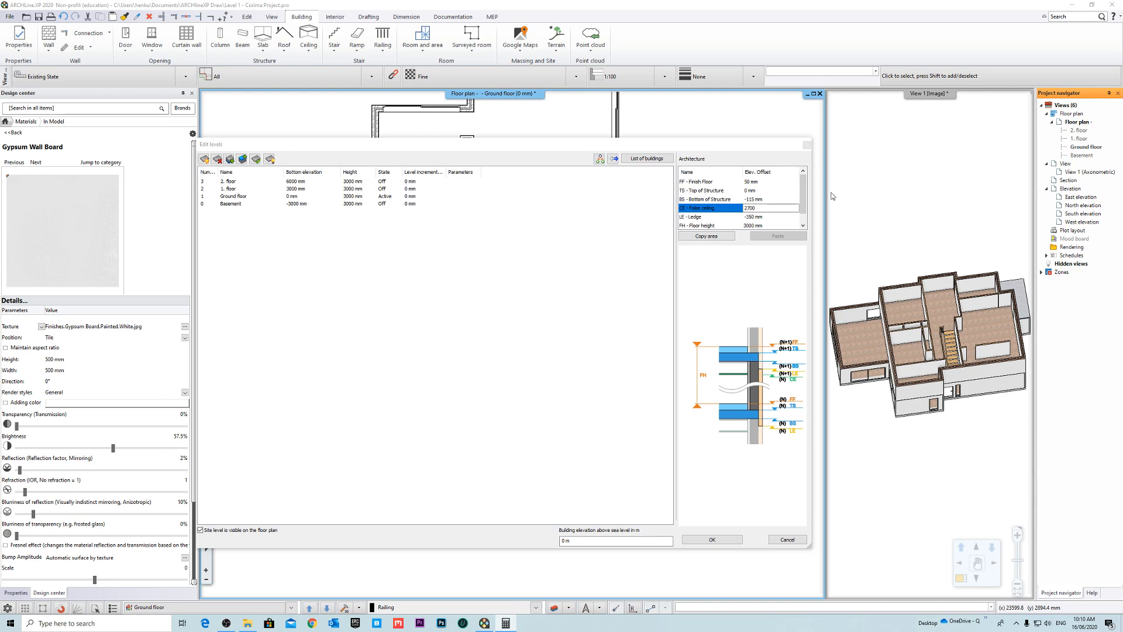
pyautogui.click(764, 209)
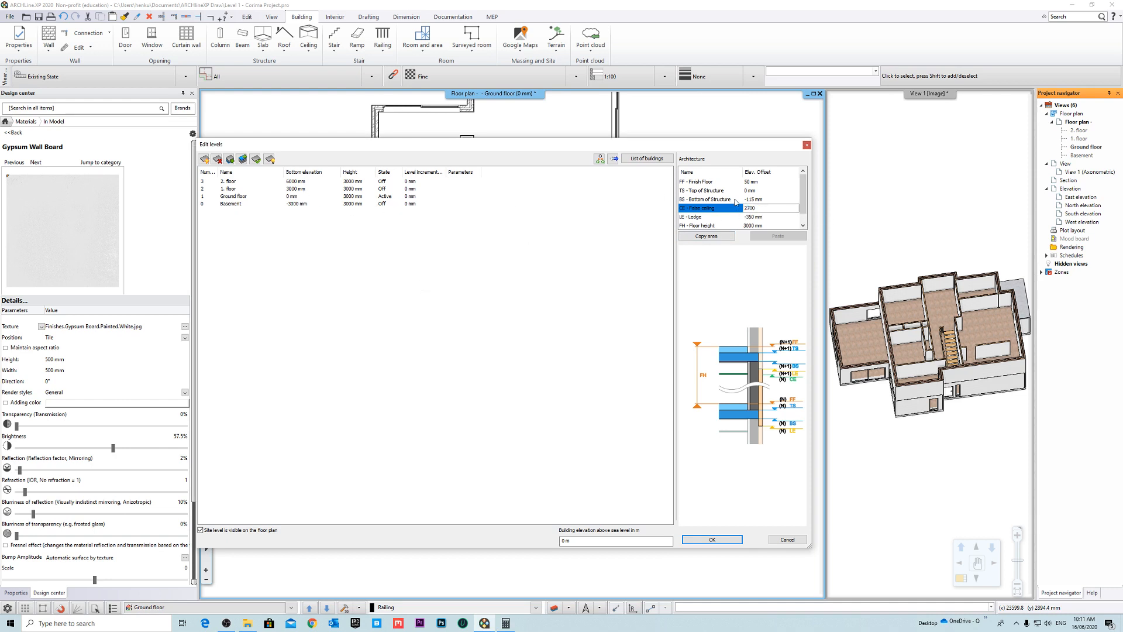
pyautogui.click(331, 194)
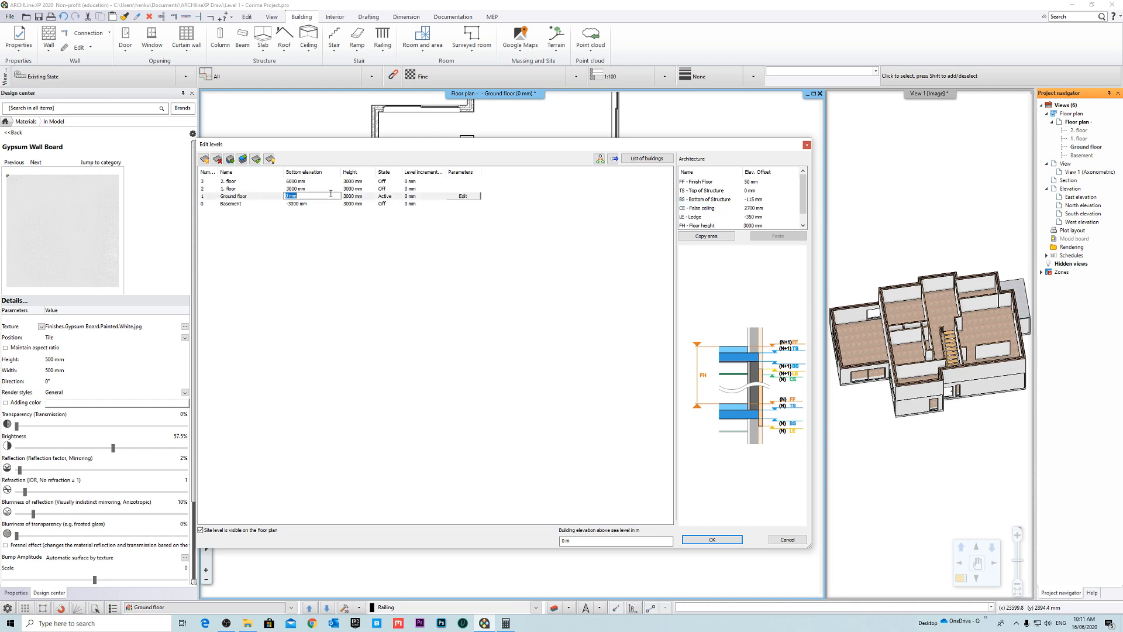
pyautogui.click(346, 189)
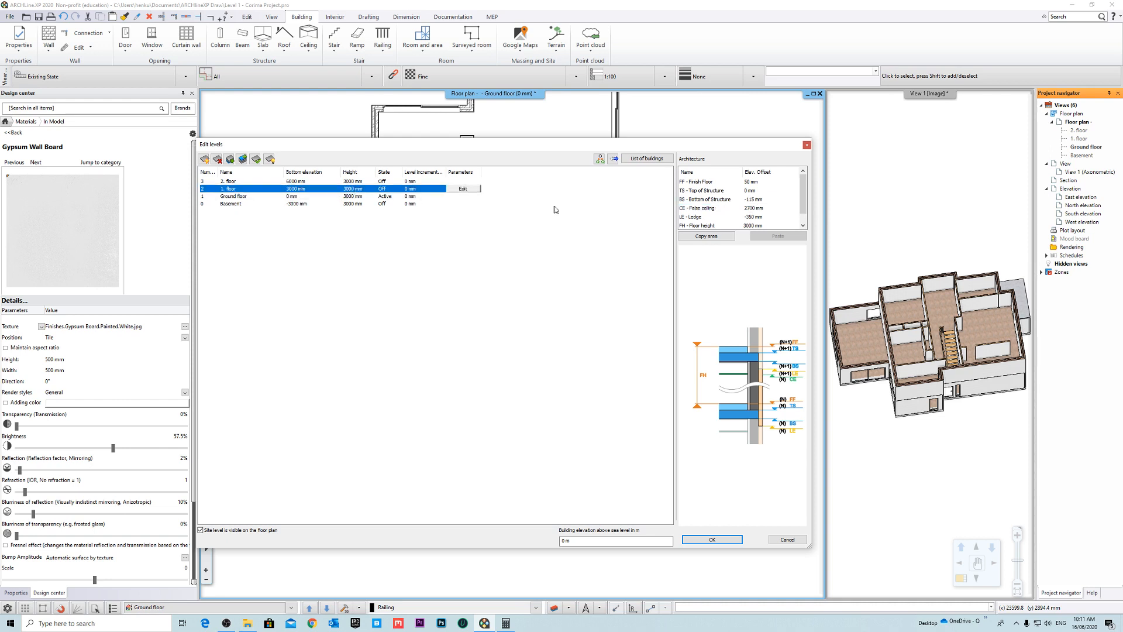
pyautogui.click(357, 182)
pyautogui.click(359, 189)
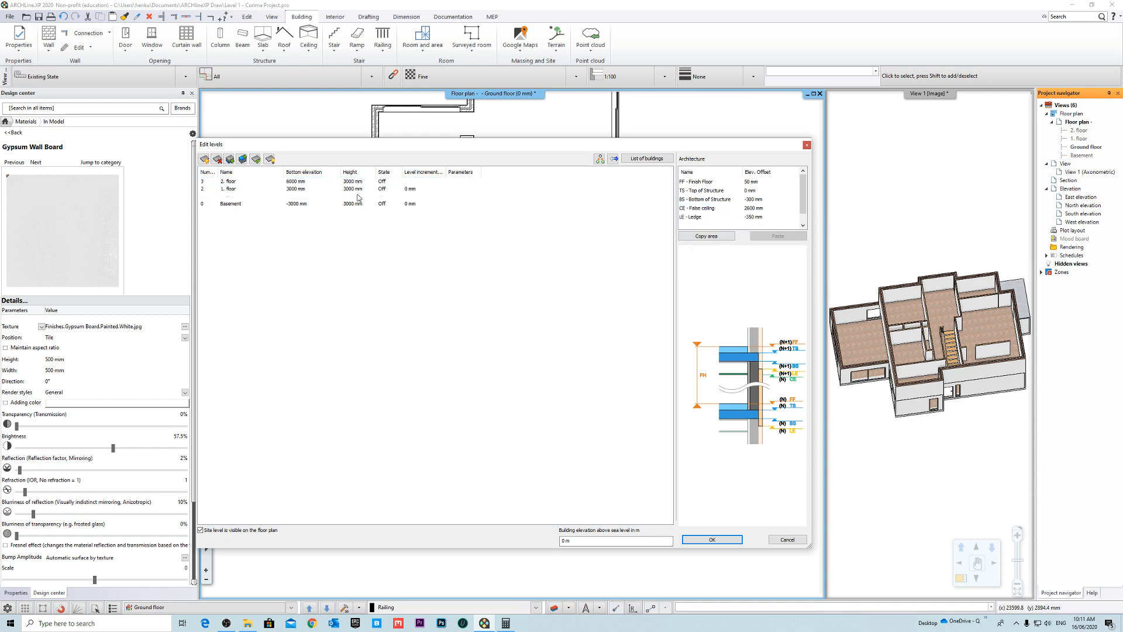
# Step: Rename the first floor to Level 1 and the second floor to Level 2, and accept the level settings
pyautogui.click(249, 188)
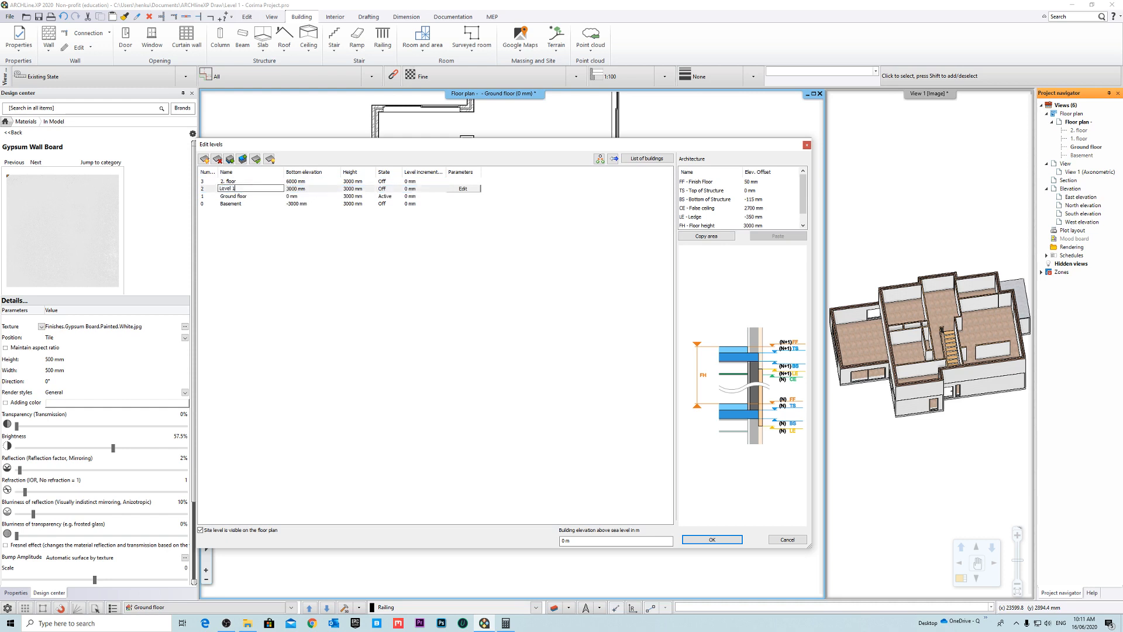
pyautogui.click(263, 181)
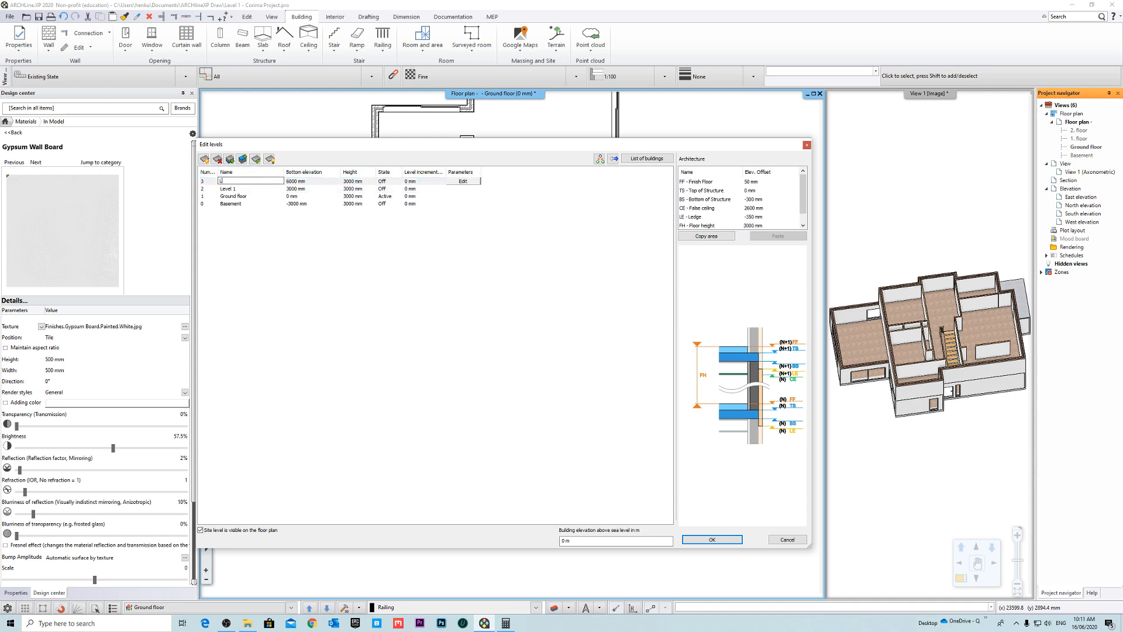
pyautogui.click(460, 328)
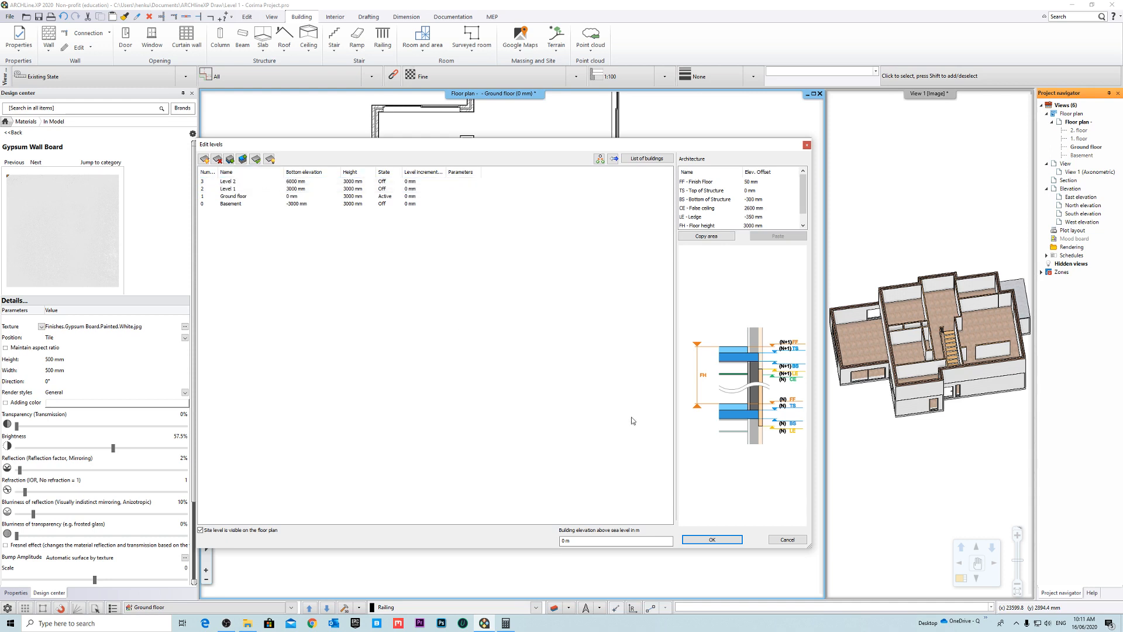
pyautogui.click(712, 539)
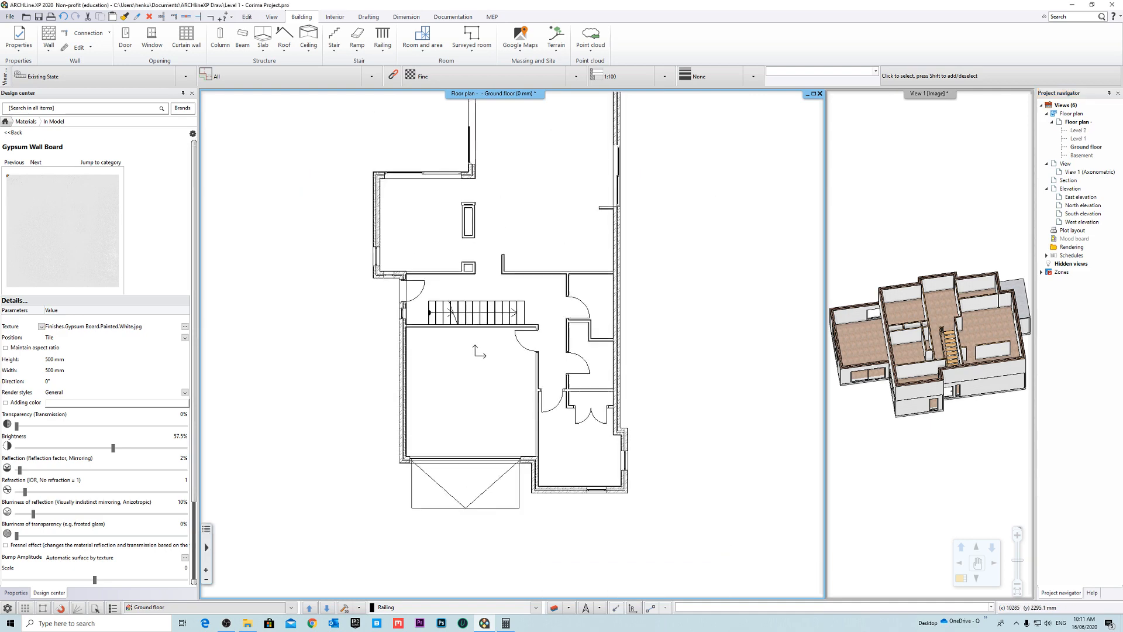
# Step: Check the properties of the foundation slab whose outline crosses the entrance door opening
pyautogui.scroll(-2, 632, 314)
pyautogui.moveTo(649, 263)
pyautogui.mouseDown(button='middle')
pyautogui.moveTo(631, 314)
pyautogui.moveTo(641, 270)
pyautogui.mouseUp(button='middle')
pyautogui.scroll(1, 614, 316)
pyautogui.moveTo(600, 356); pyautogui.dragTo(551, 364, button='middle')
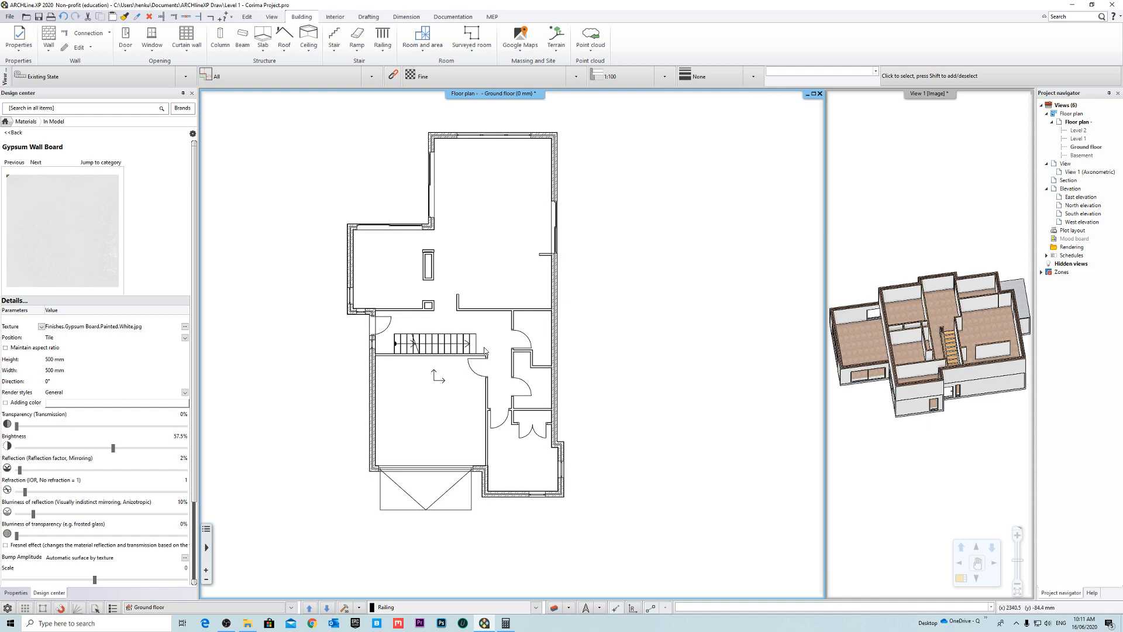
pyautogui.scroll(6, 418, 292)
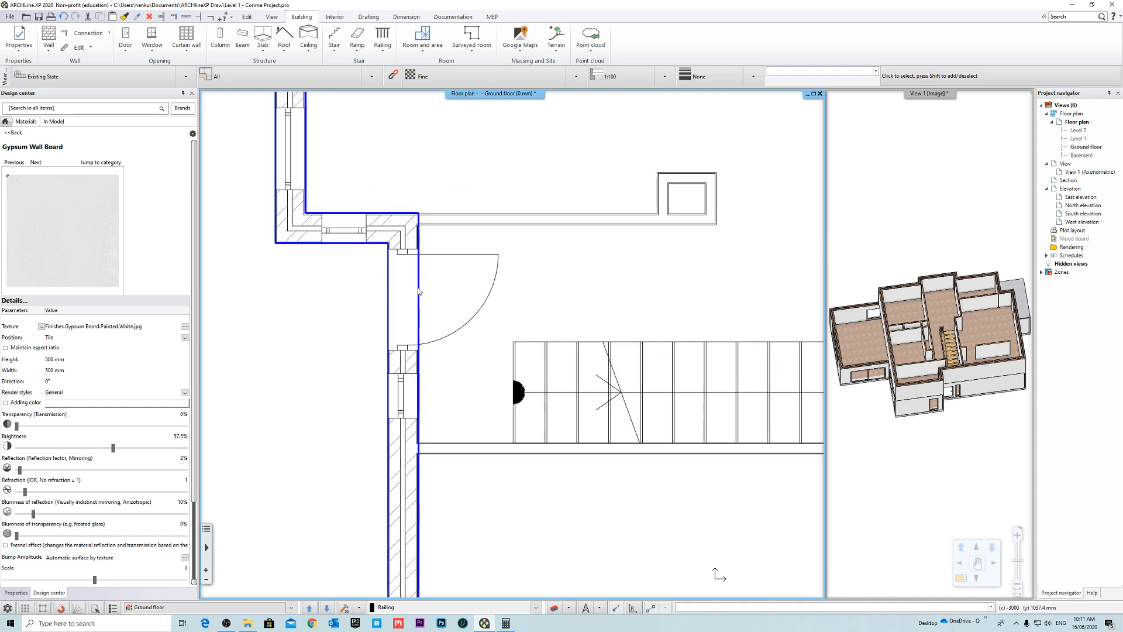
pyautogui.click(419, 291)
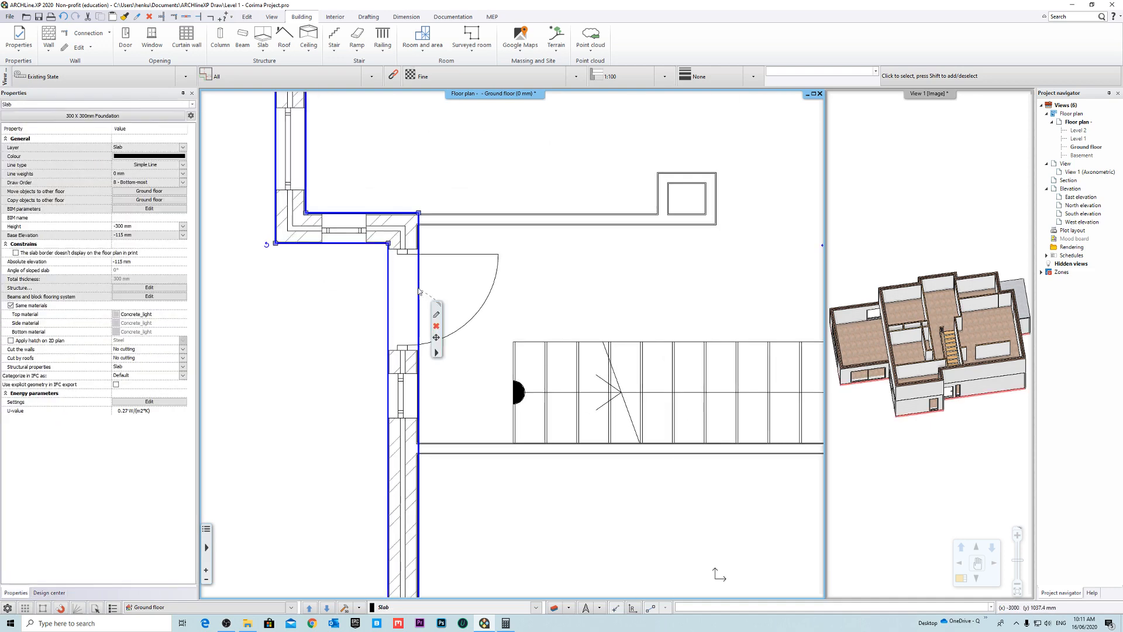
pyautogui.scroll(-5, 490, 302)
pyautogui.click(381, 369)
# Step: Examine the walls, openings and enclosed rooms across the whole ground floor plan
pyautogui.scroll(-1, 381, 369)
pyautogui.scroll(-3, 497, 322)
pyautogui.moveTo(710, 322); pyautogui.dragTo(566, 305, button='middle')
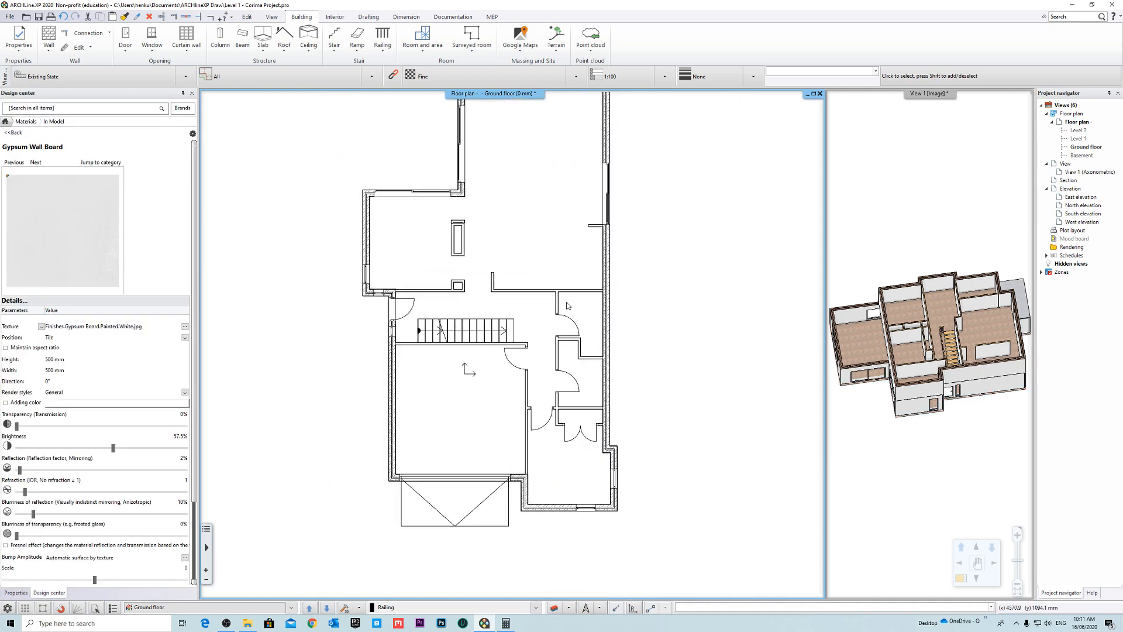
pyautogui.moveTo(524, 360); pyautogui.dragTo(542, 336, button='middle')
pyautogui.moveTo(677, 266); pyautogui.dragTo(666, 357, button='middle')
pyautogui.scroll(-1, 666, 356)
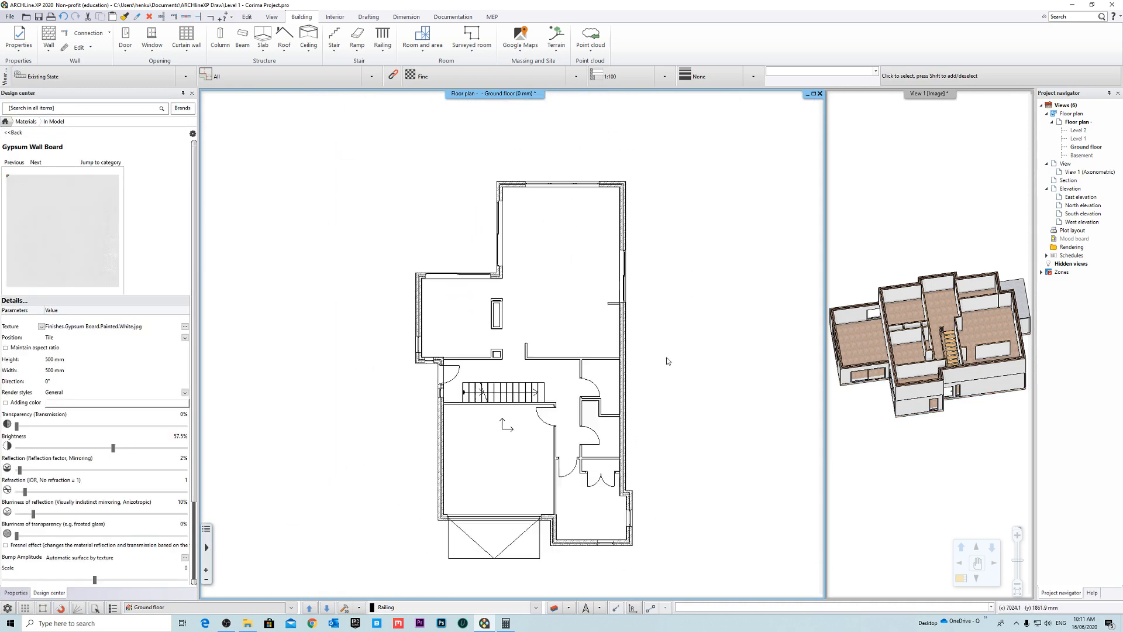
pyautogui.moveTo(561, 330); pyautogui.dragTo(592, 305, button='middle')
pyautogui.scroll(6, 530, 240)
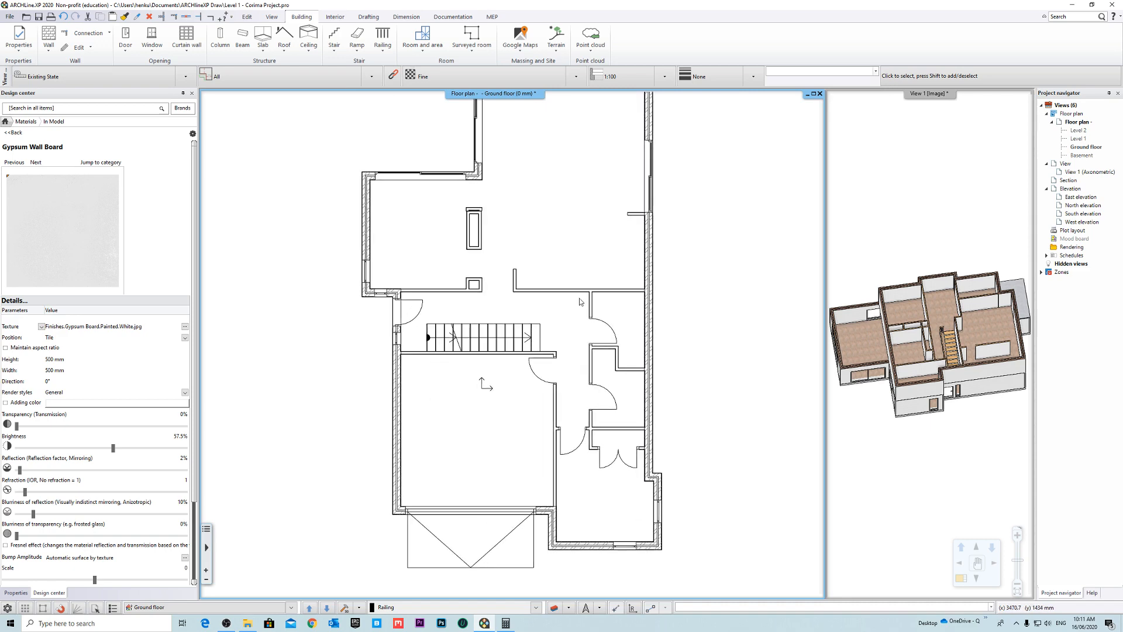
pyautogui.moveTo(813, 202); pyautogui.dragTo(574, 289, button='middle')
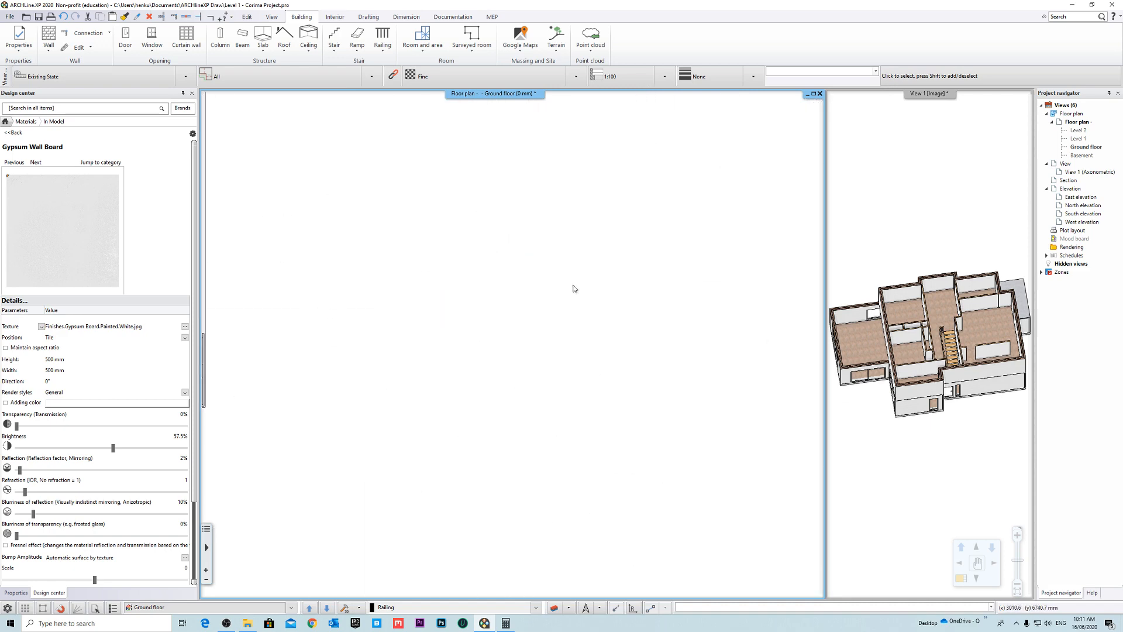
pyautogui.scroll(-3, 576, 291)
pyautogui.moveTo(661, 386); pyautogui.dragTo(822, 178, button='middle')
pyautogui.moveTo(745, 394); pyautogui.dragTo(584, 331, button='middle')
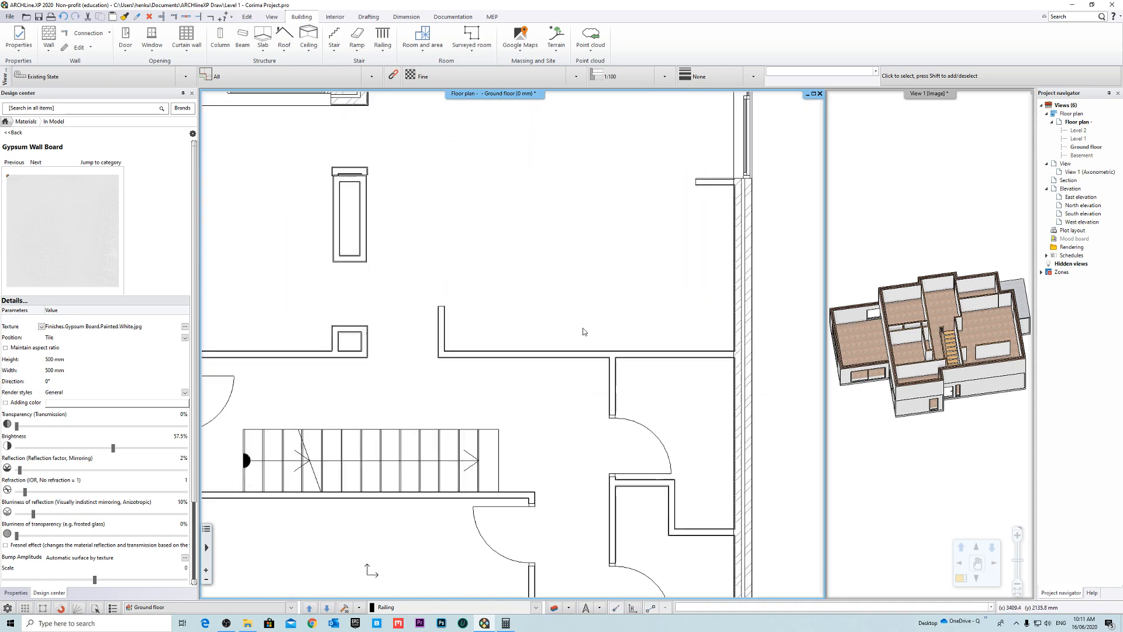
pyautogui.scroll(-3, 584, 331)
pyautogui.scroll(-3, 620, 302)
pyautogui.moveTo(556, 413); pyautogui.dragTo(612, 319, button='middle')
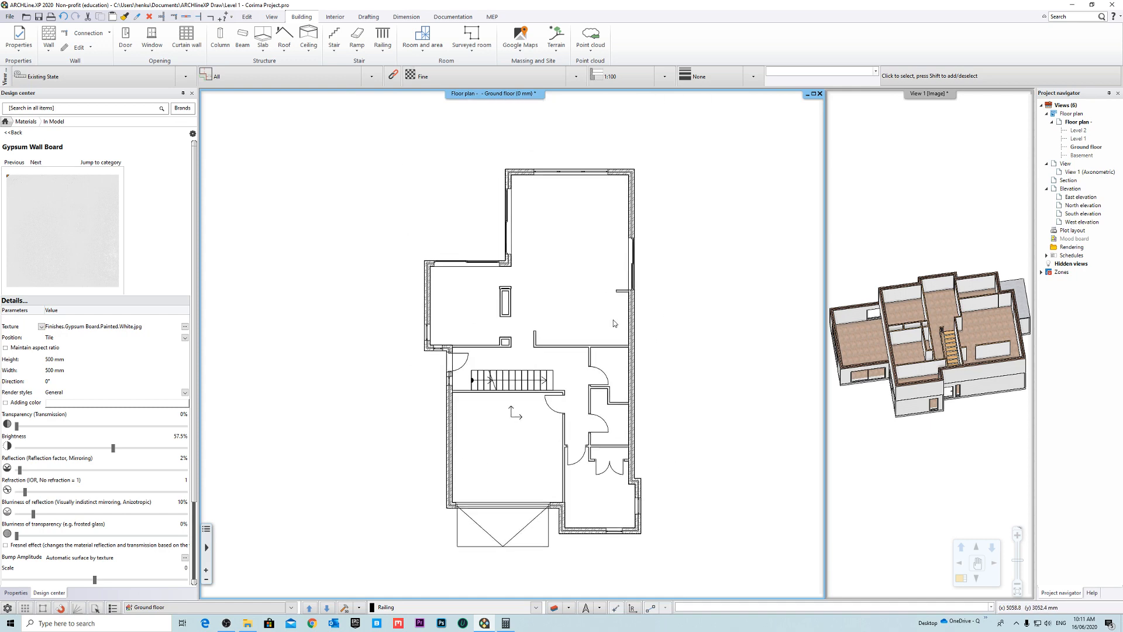
# Step: Start a plain auto ceiling and open the Normal plain ceiling style's settings
pyautogui.click(308, 51)
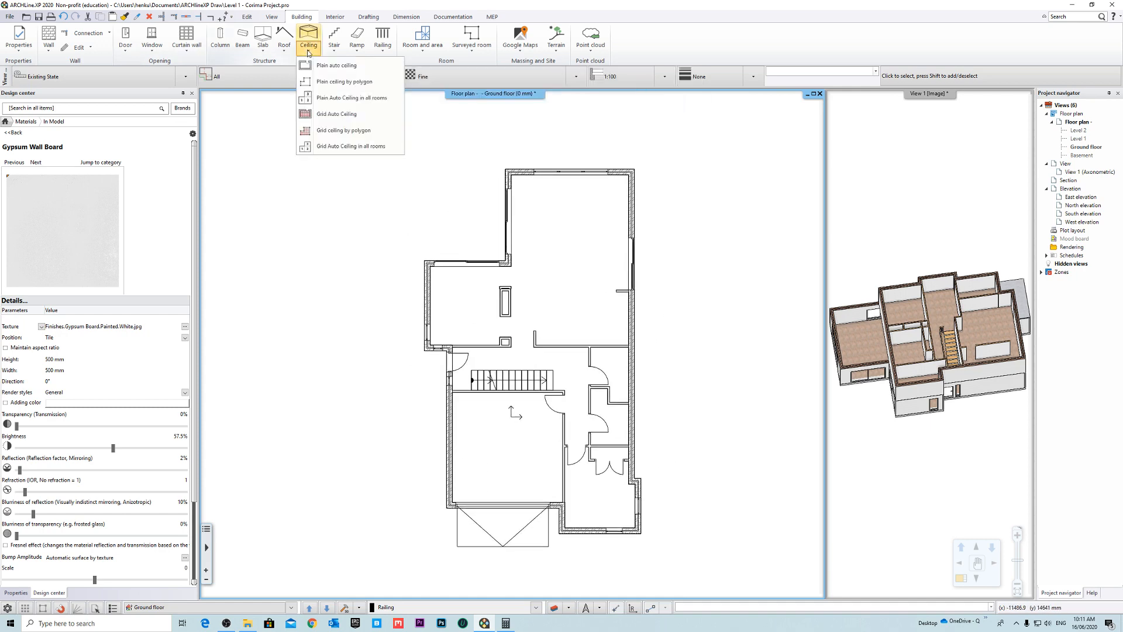
pyautogui.click(338, 65)
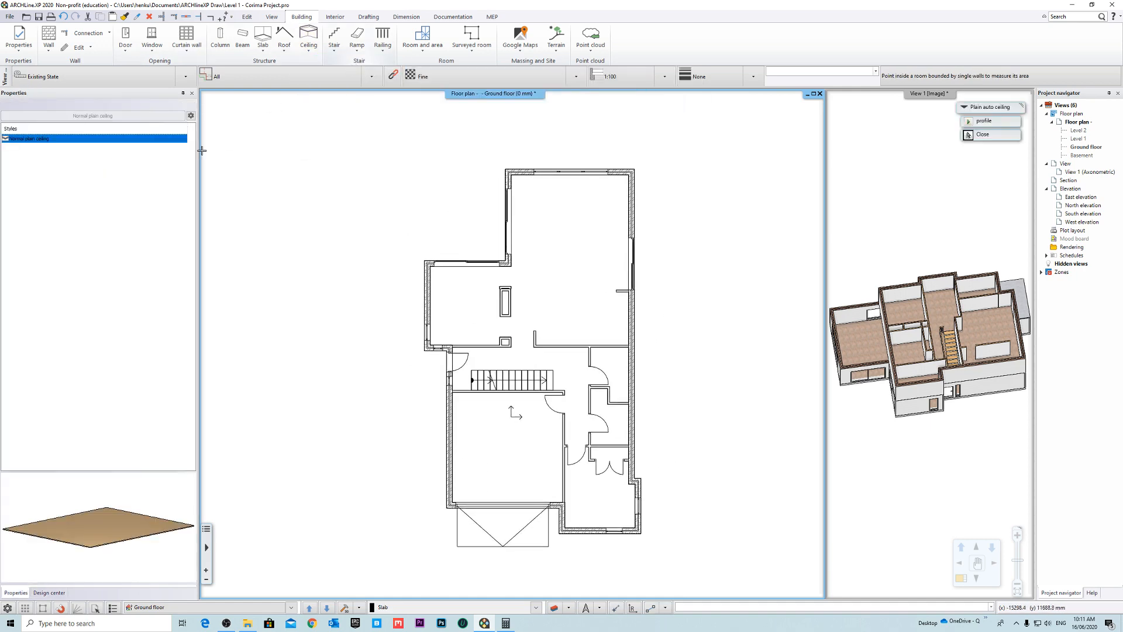
pyautogui.rightClick(40, 141)
pyautogui.click(64, 157)
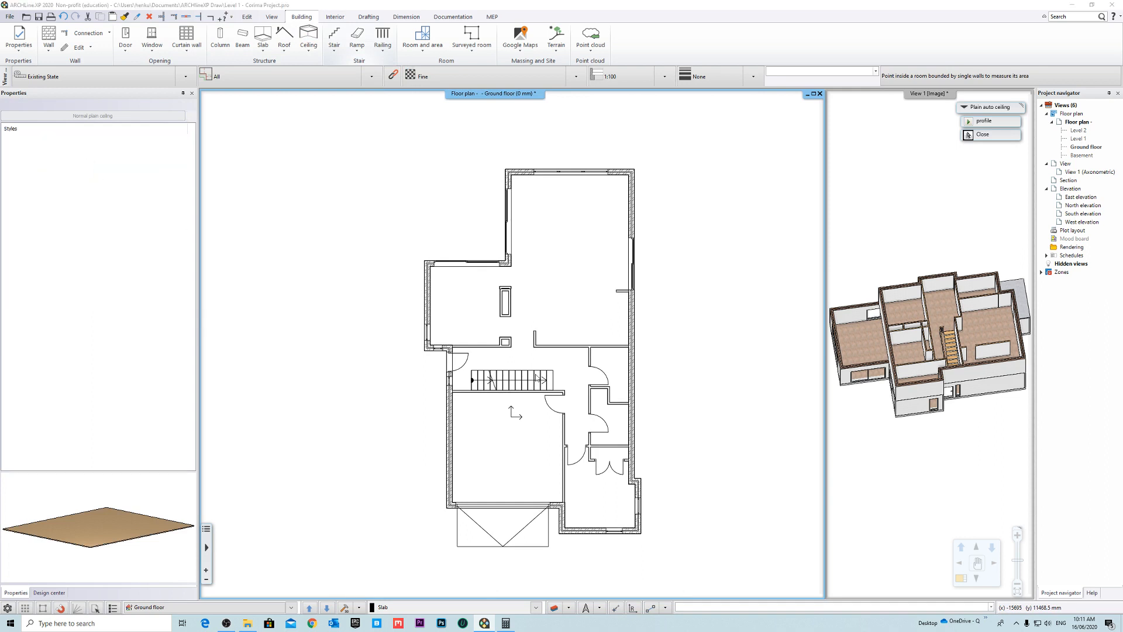
pyautogui.moveTo(620, 297); pyautogui.dragTo(552, 283)
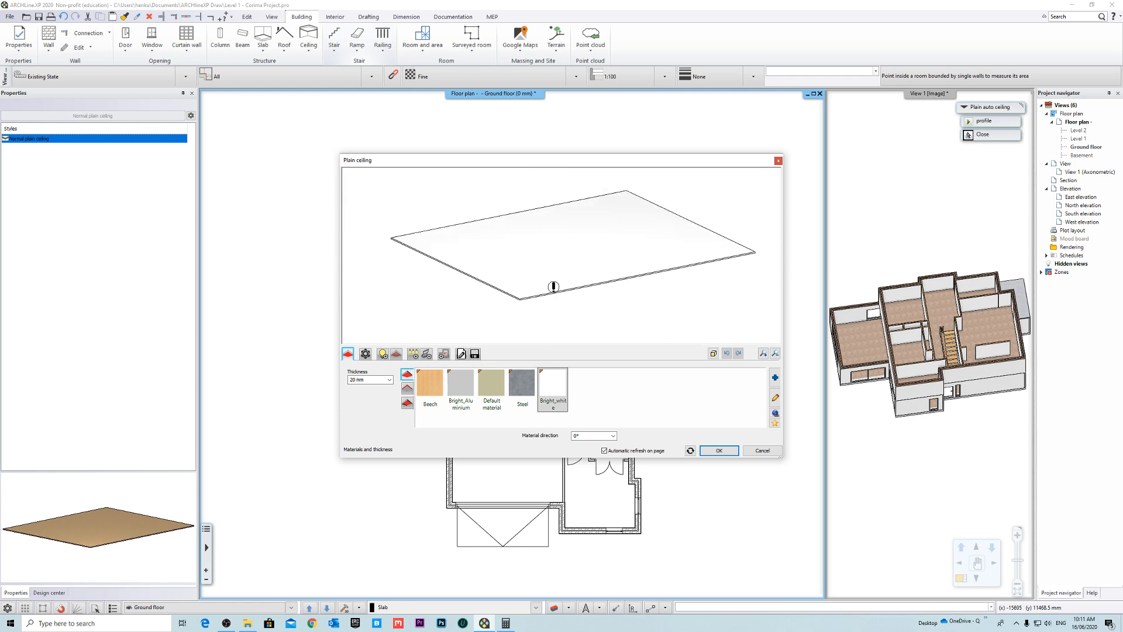
# Step: Review the plain ceiling's default units, its holes and insets, and its general settings
pyautogui.click(365, 354)
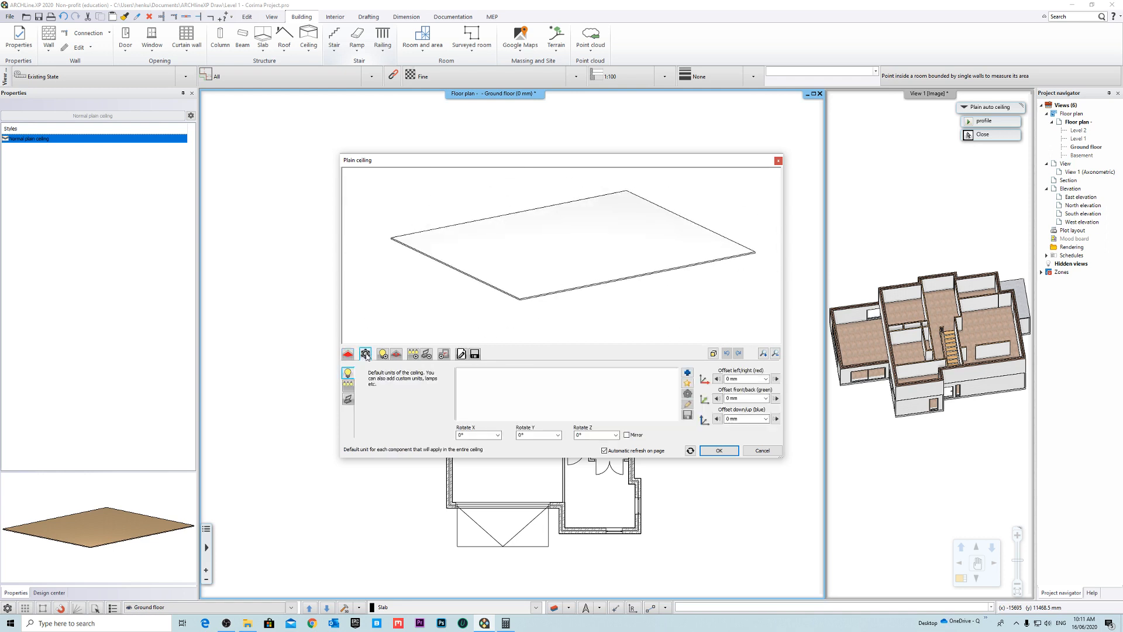
pyautogui.click(443, 353)
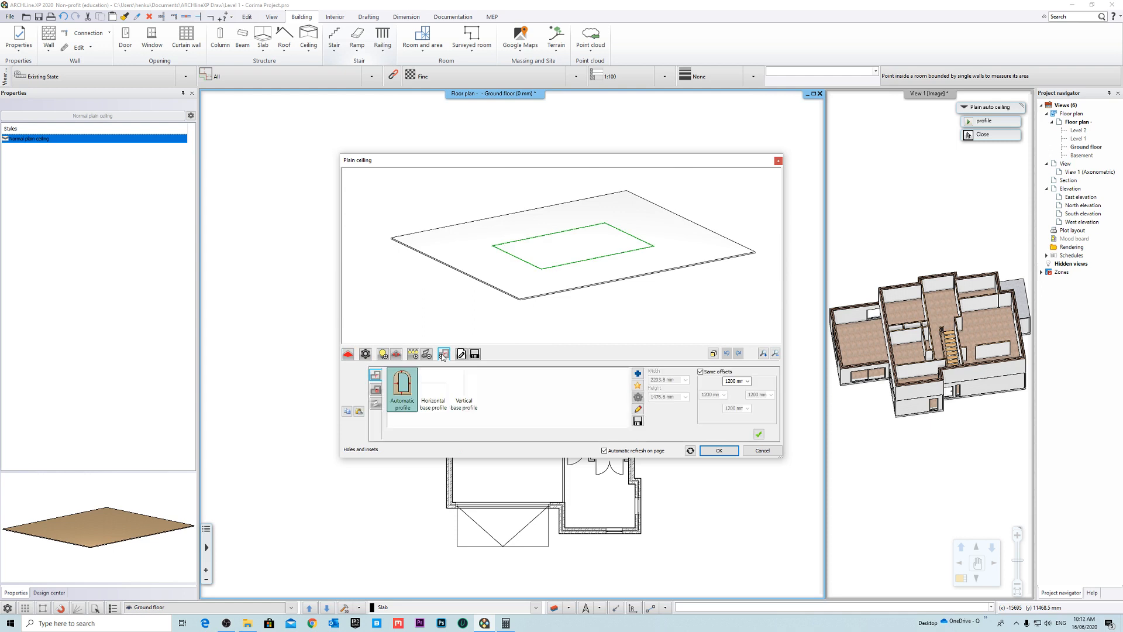
pyautogui.click(461, 353)
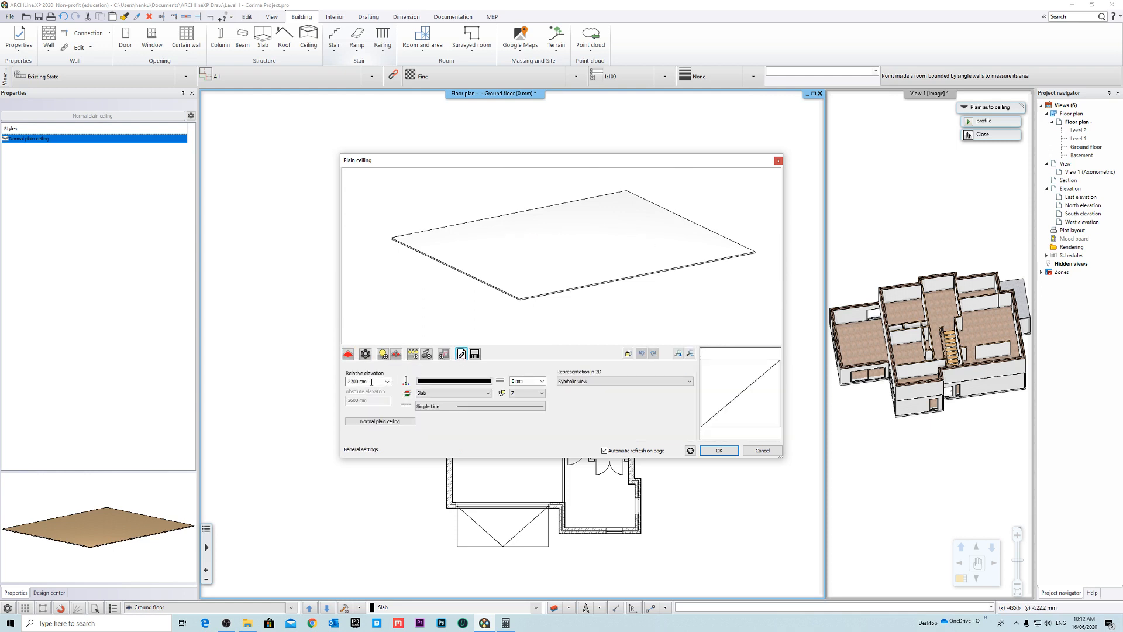
# Step: Check the bottom bound options behind the ceiling's relative elevation and leave the height parameters without changes
pyautogui.click(387, 381)
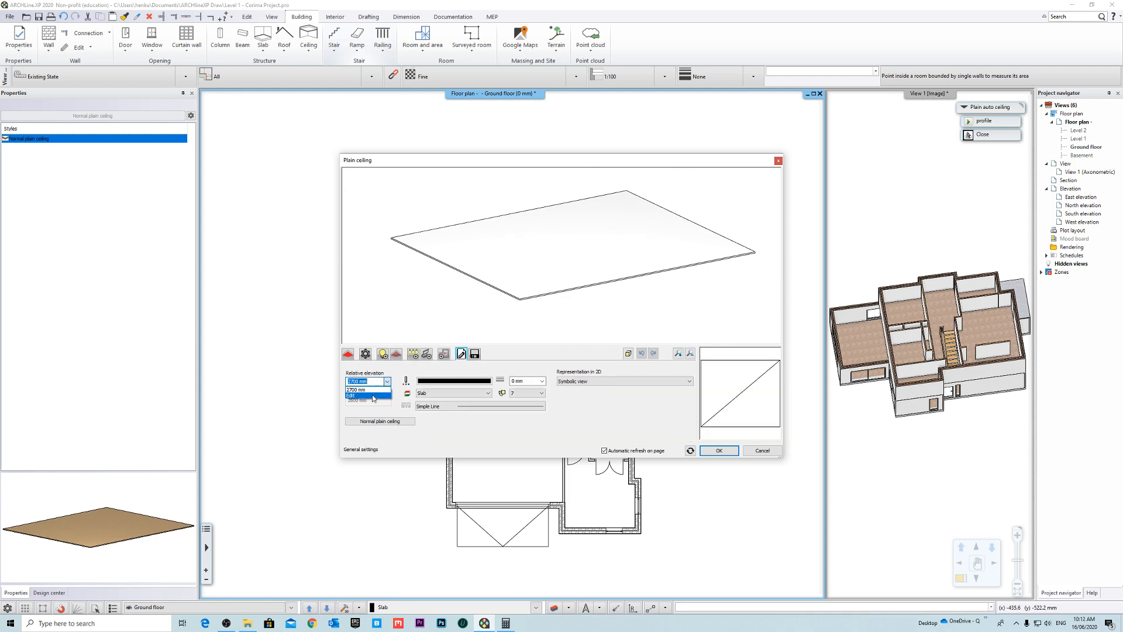
pyautogui.click(373, 396)
pyautogui.click(535, 338)
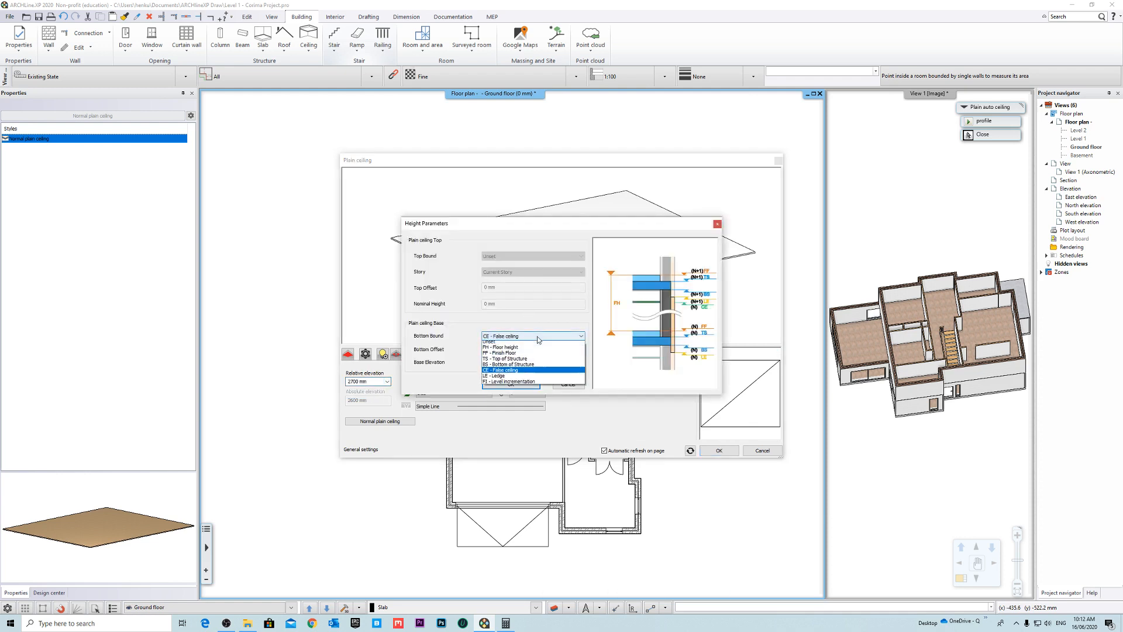
pyautogui.click(542, 338)
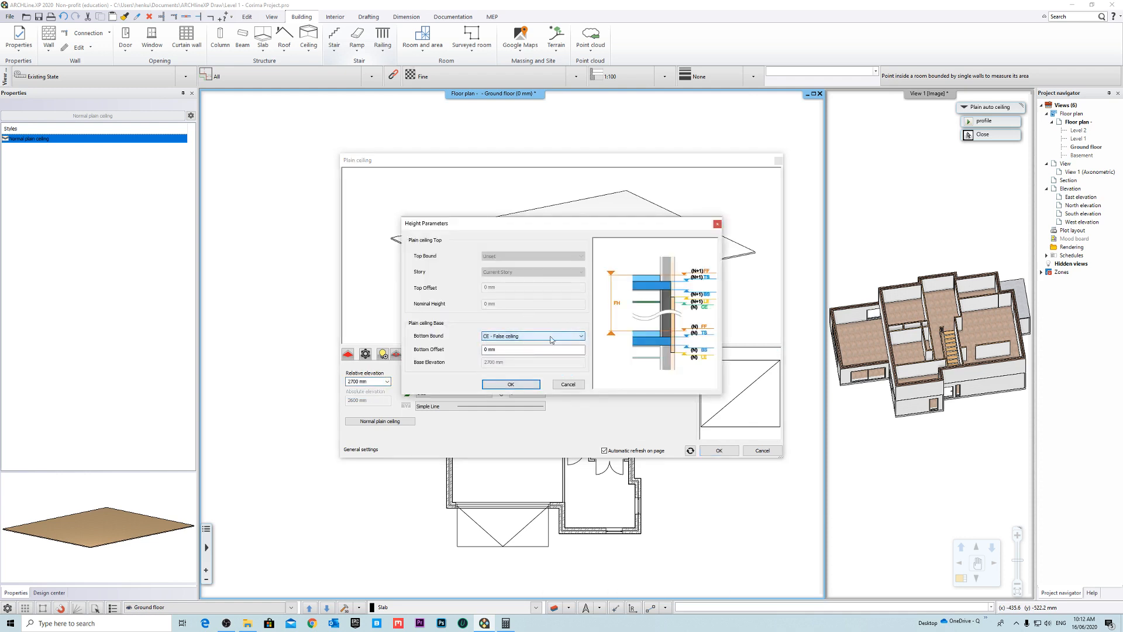
pyautogui.click(569, 384)
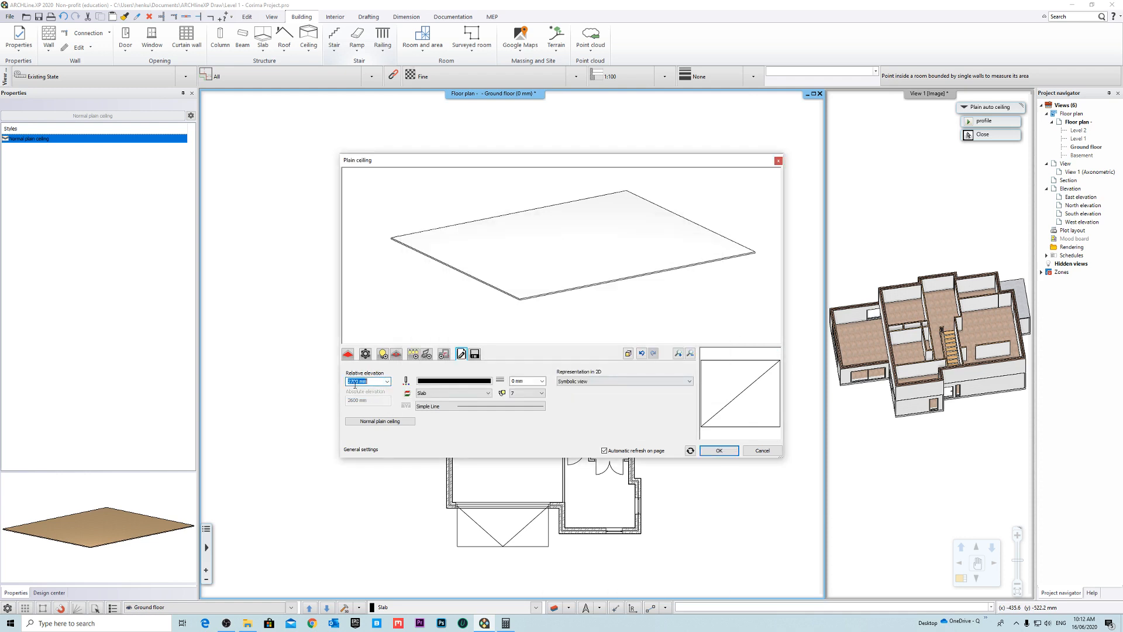
# Step: Compare the Simplified and Symbolic view 2D representations, set the plain ceiling to Simplified and accept its settings
pyautogui.click(602, 382)
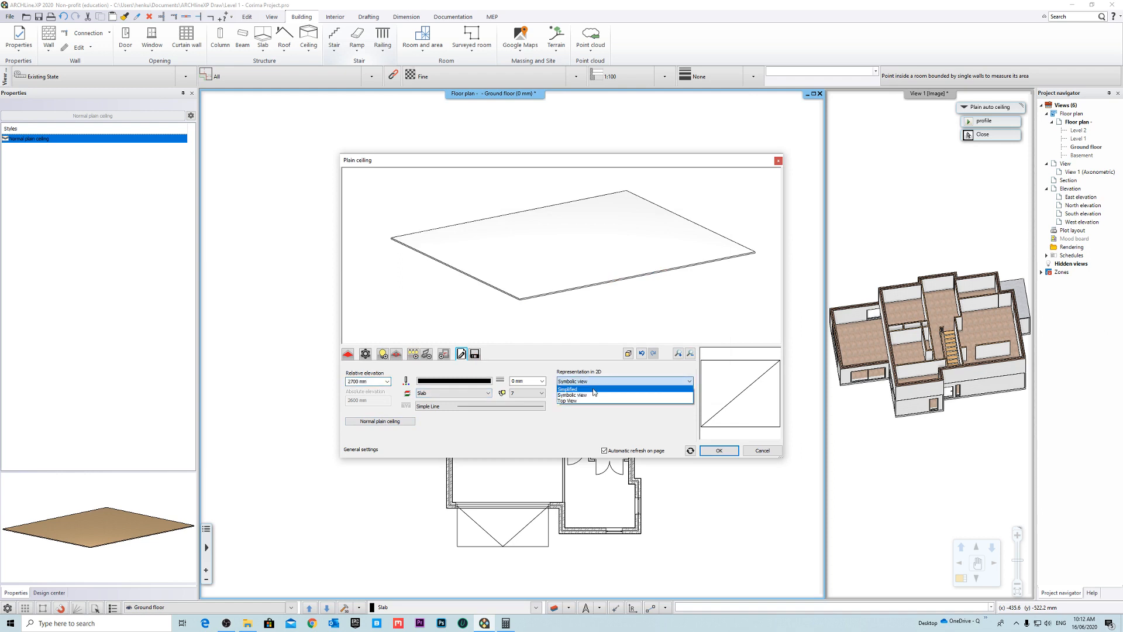
pyautogui.click(594, 389)
pyautogui.click(597, 382)
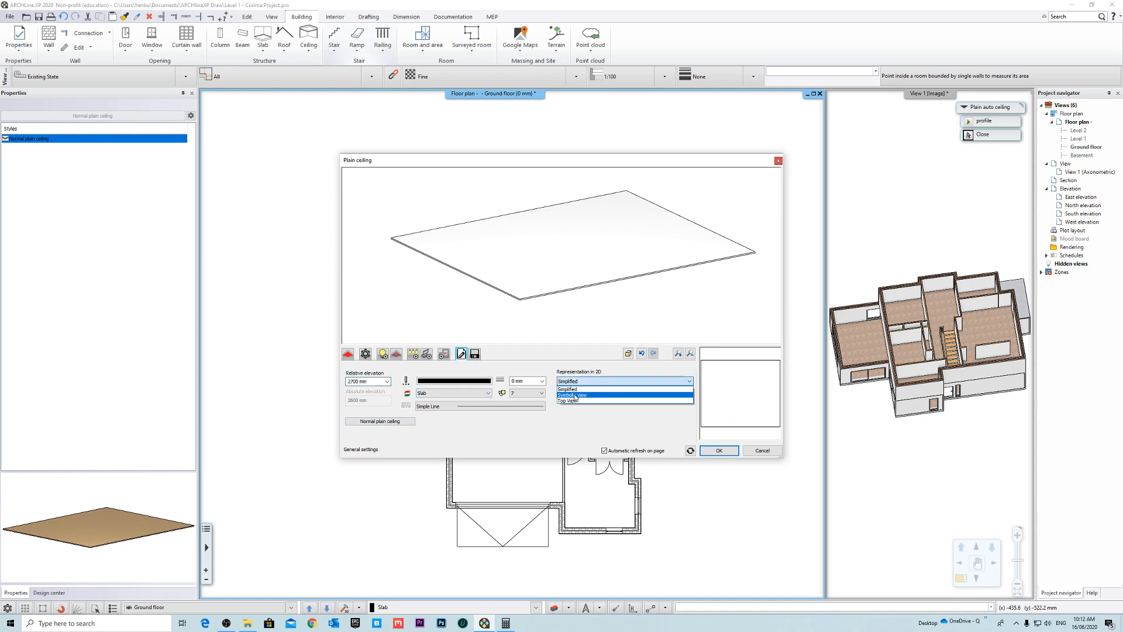
pyautogui.click(584, 394)
pyautogui.click(585, 382)
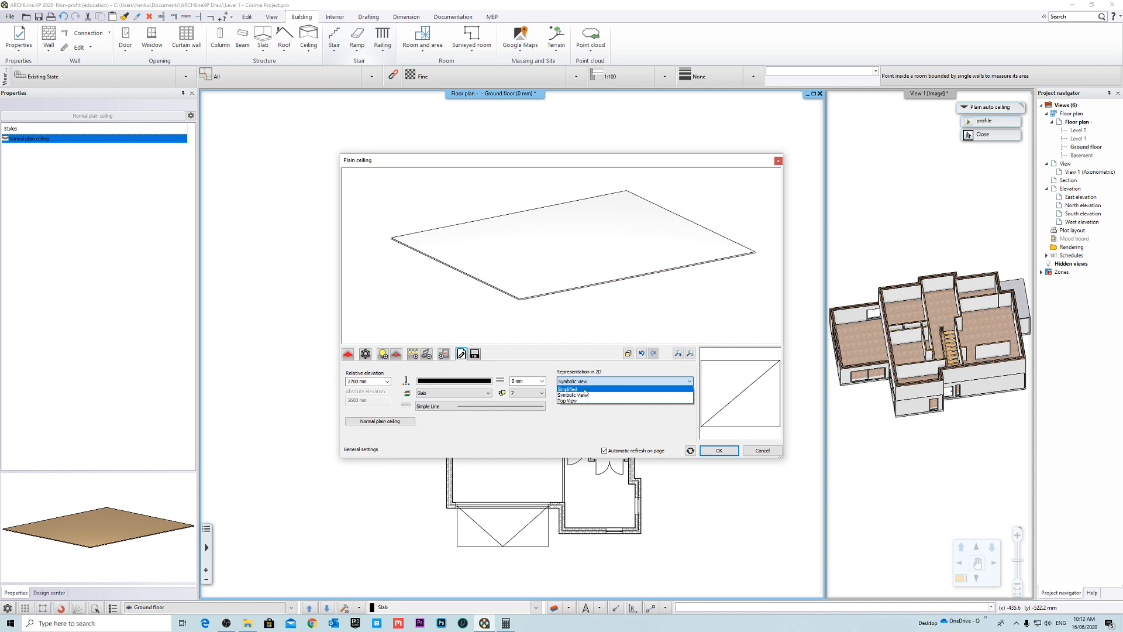
pyautogui.click(584, 389)
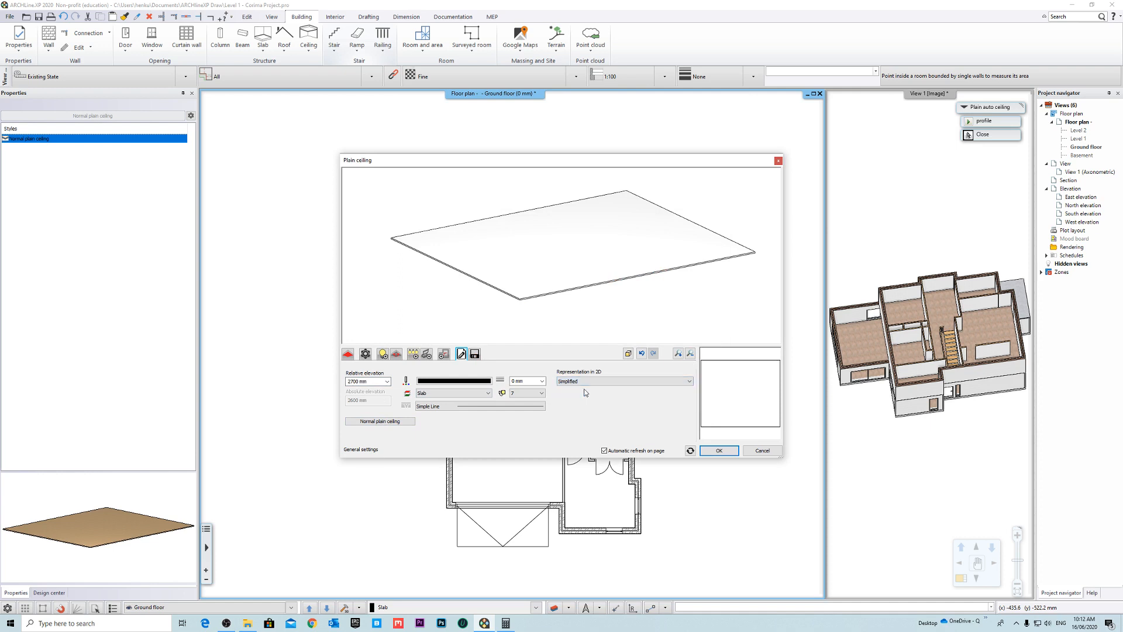
pyautogui.click(718, 450)
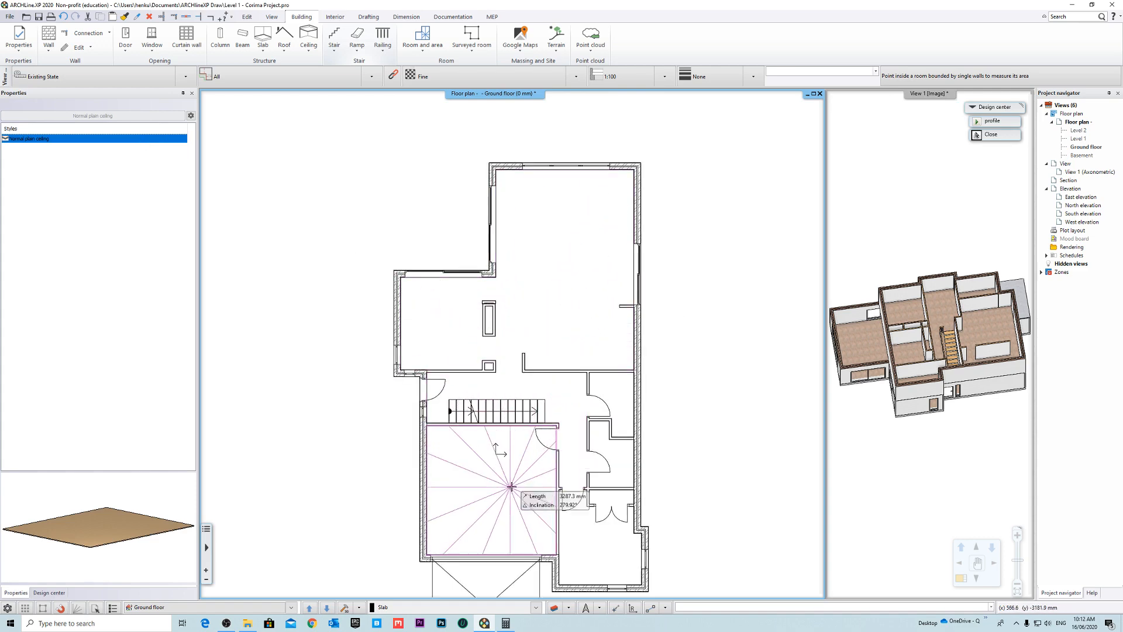
# Step: Place an automatic plain ceiling in the front room next to the garage, below the double-door closet
pyautogui.scroll(1, 585, 585)
pyautogui.scroll(3, 591, 301)
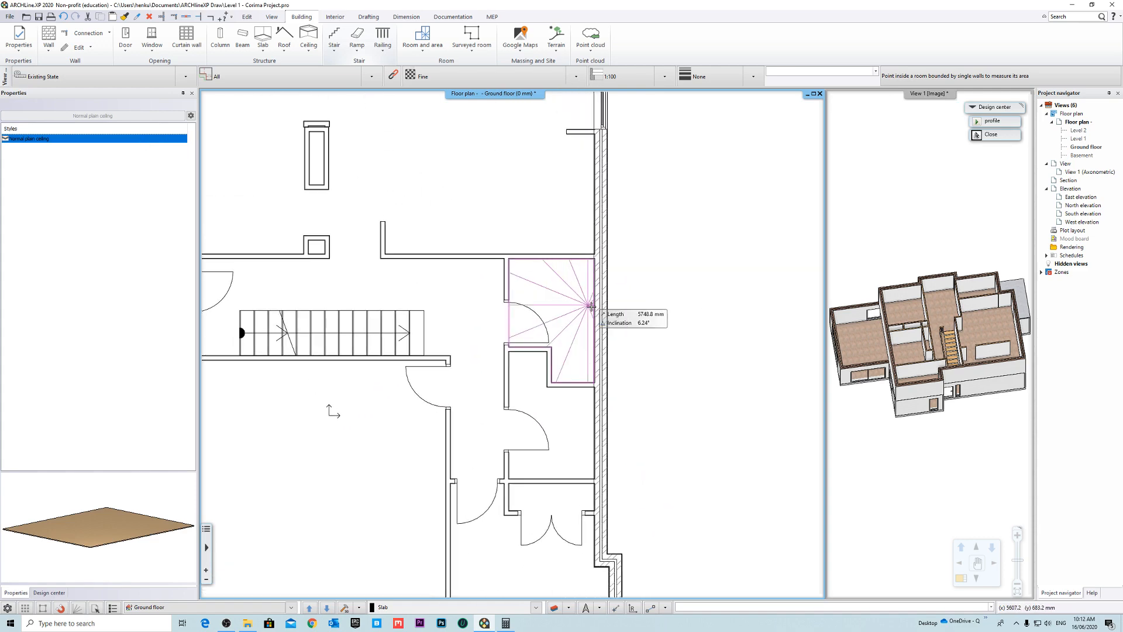
pyautogui.moveTo(566, 448); pyautogui.dragTo(576, 356, button='middle')
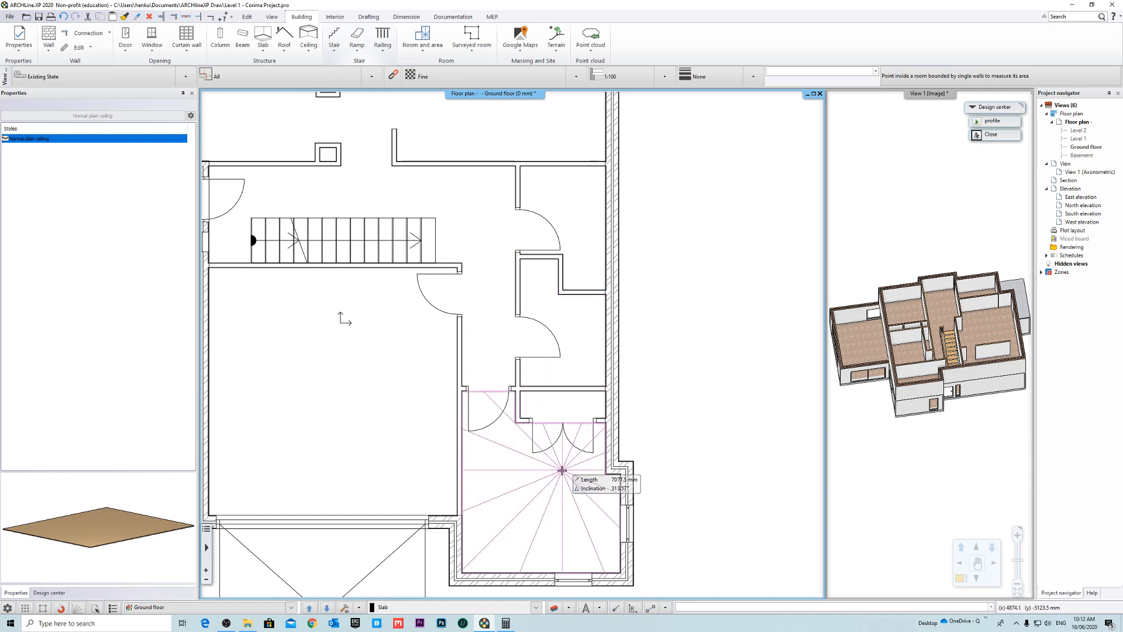
pyautogui.scroll(1, 572, 471)
pyautogui.moveTo(547, 475); pyautogui.dragTo(549, 426, button='middle')
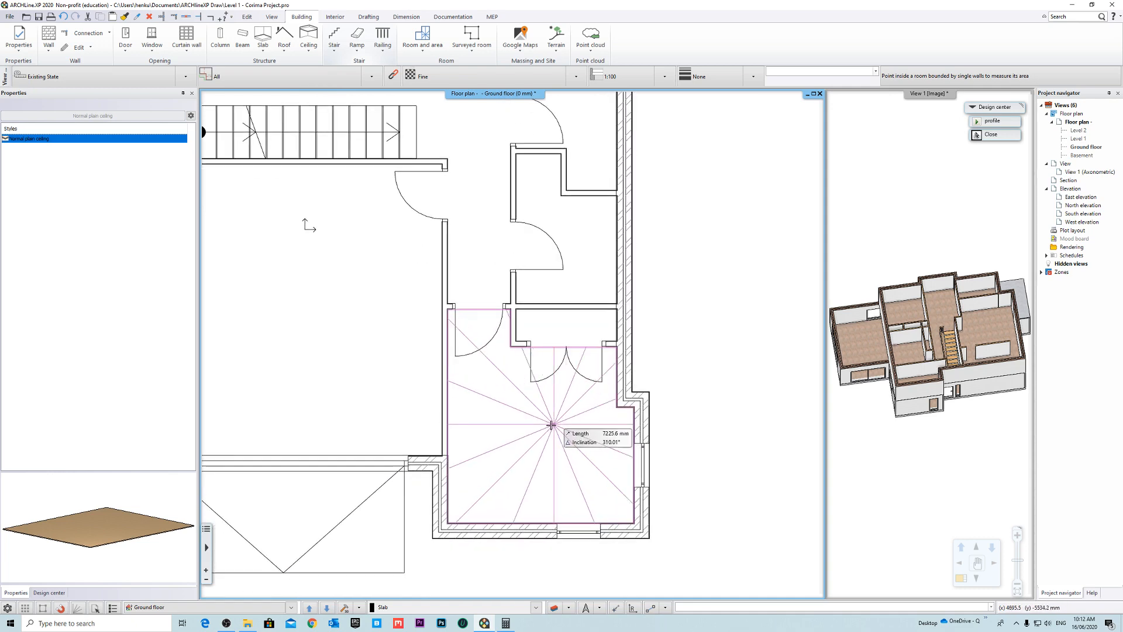
pyautogui.click(554, 439)
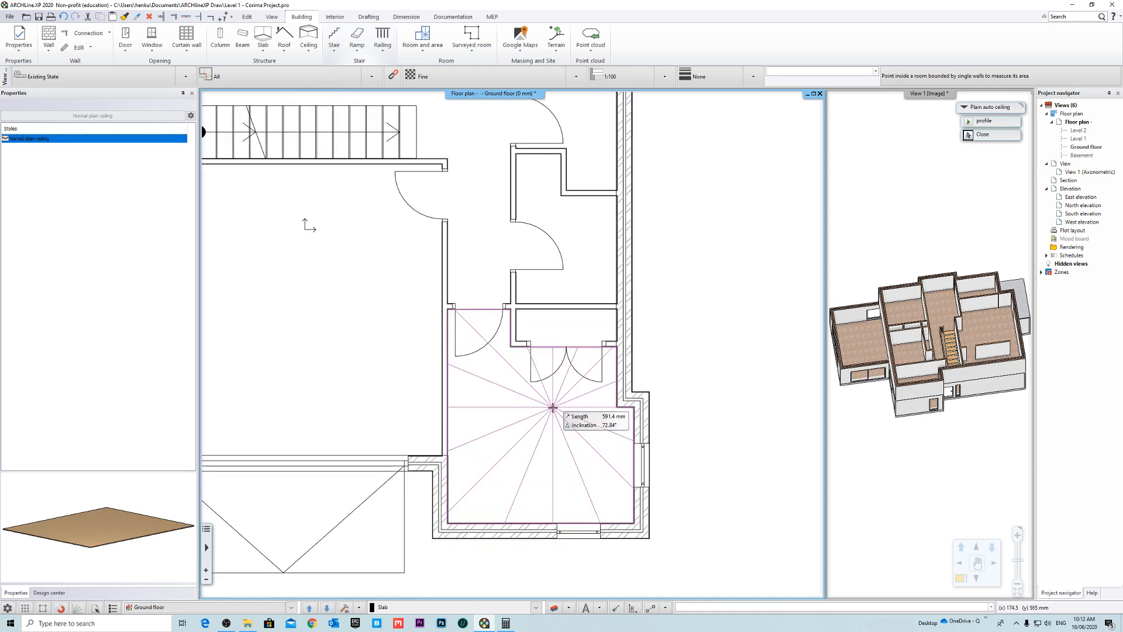
# Step: Place automatic plain ceilings in the two small rooms between the hall and the exterior side wall
pyautogui.moveTo(684, 270); pyautogui.dragTo(668, 333, button='middle')
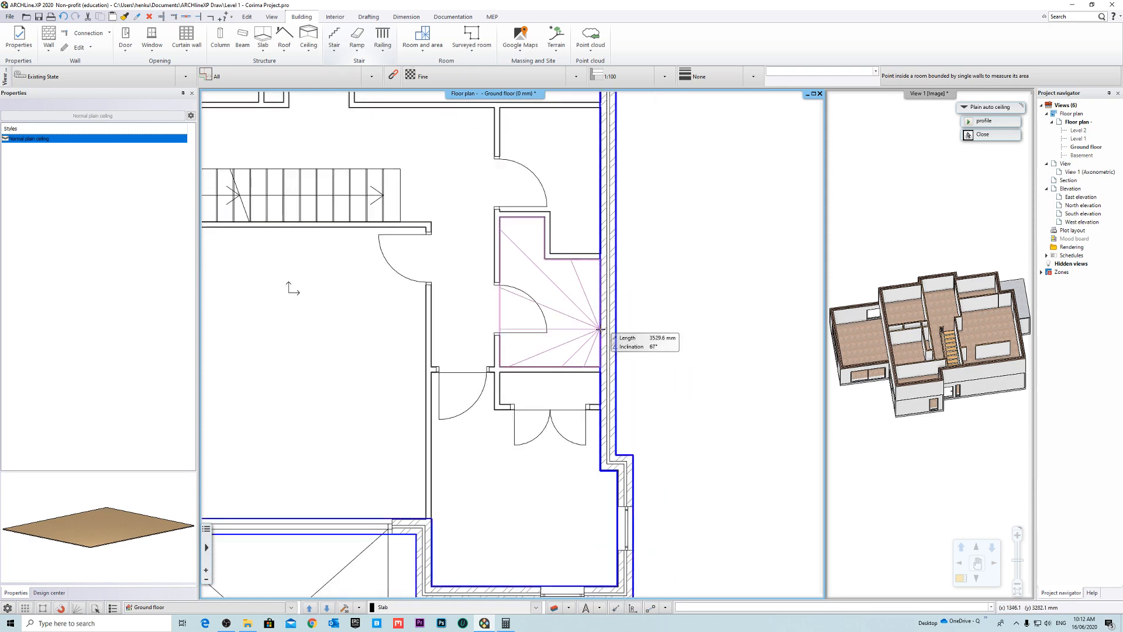
pyautogui.moveTo(560, 286); pyautogui.dragTo(571, 339, button='middle')
pyautogui.moveTo(697, 293); pyautogui.dragTo(720, 406, button='middle')
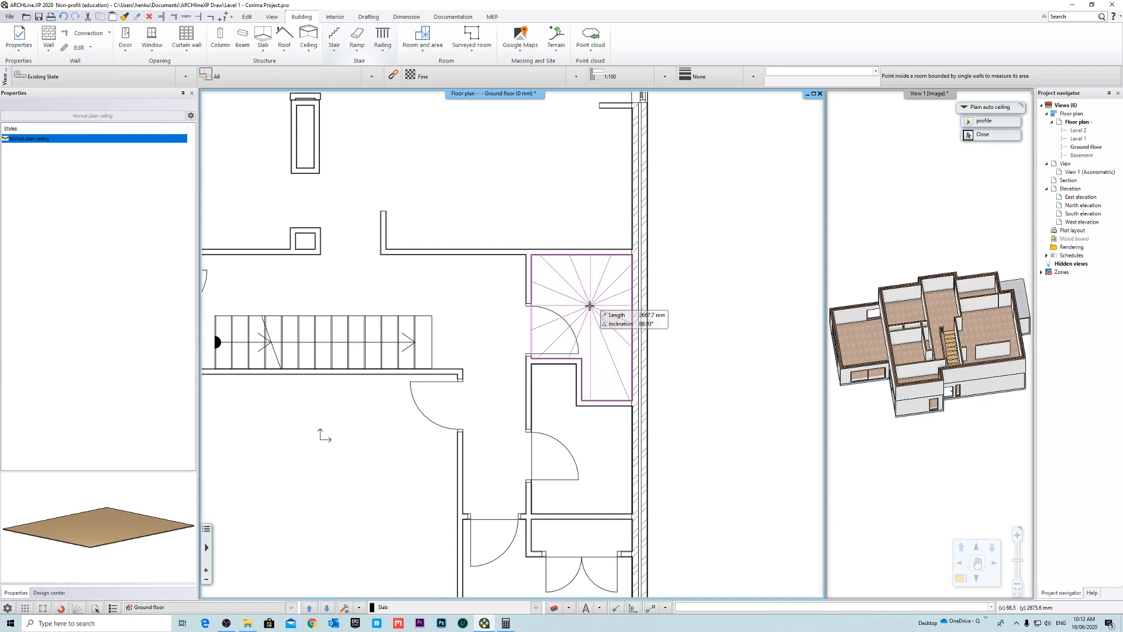
# Step: Place an automatic plain ceiling over the connected living area, stairs and hall, and end the ceiling placement
pyautogui.scroll(-2, 655, 386)
pyautogui.moveTo(661, 388); pyautogui.dragTo(715, 412, button='middle')
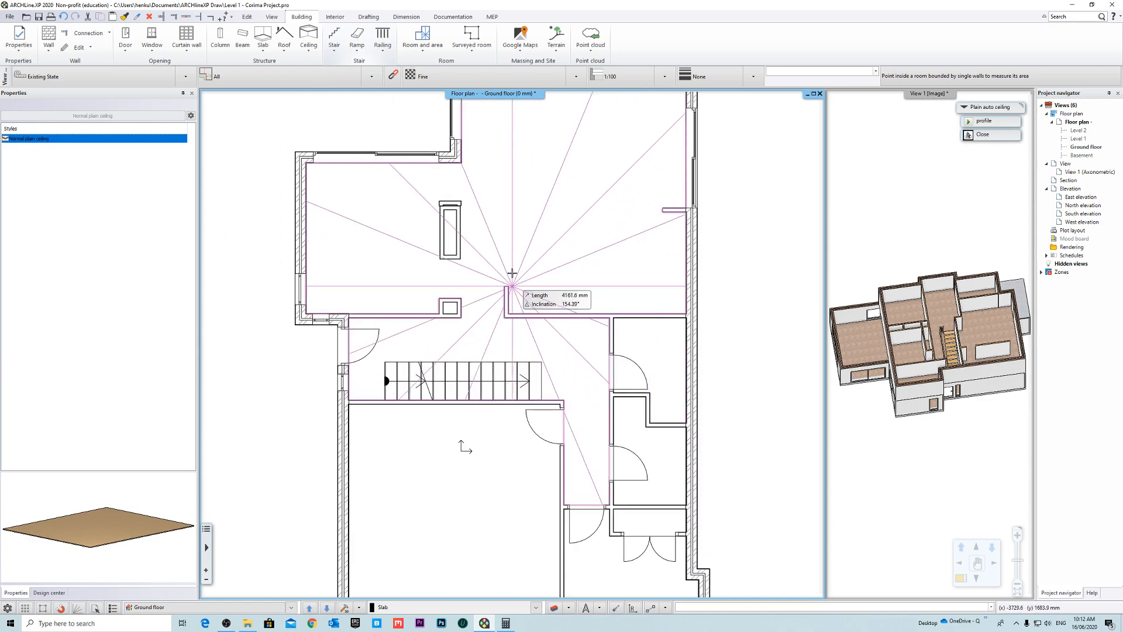
pyautogui.scroll(-2, 566, 240)
pyautogui.moveTo(567, 240); pyautogui.dragTo(549, 364, button='middle')
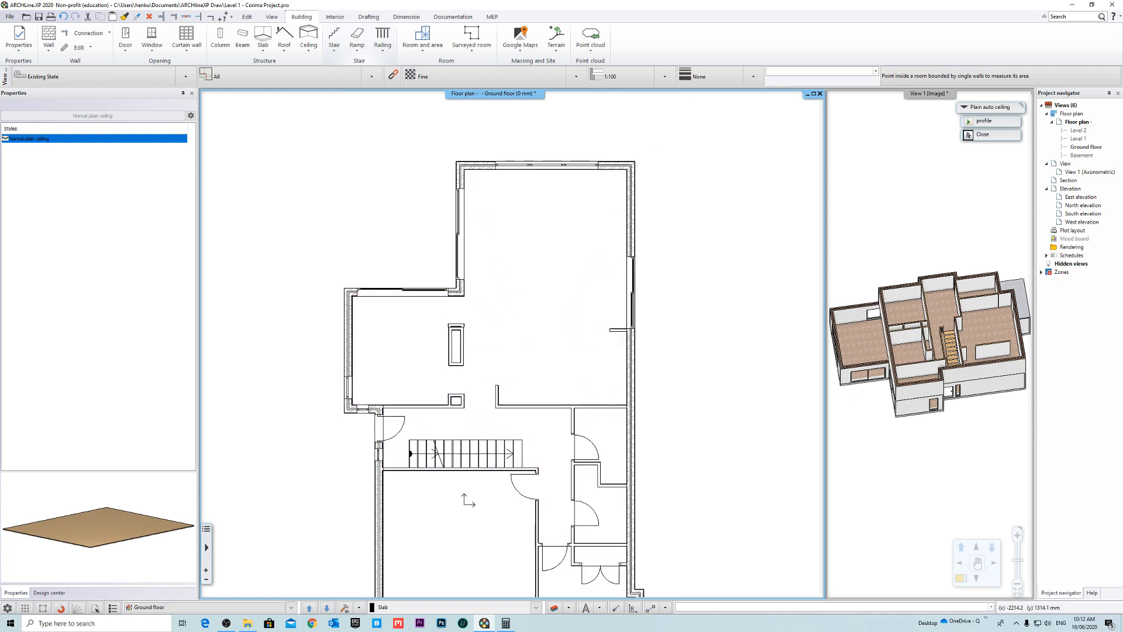
pyautogui.moveTo(549, 405); pyautogui.dragTo(575, 313, button='middle')
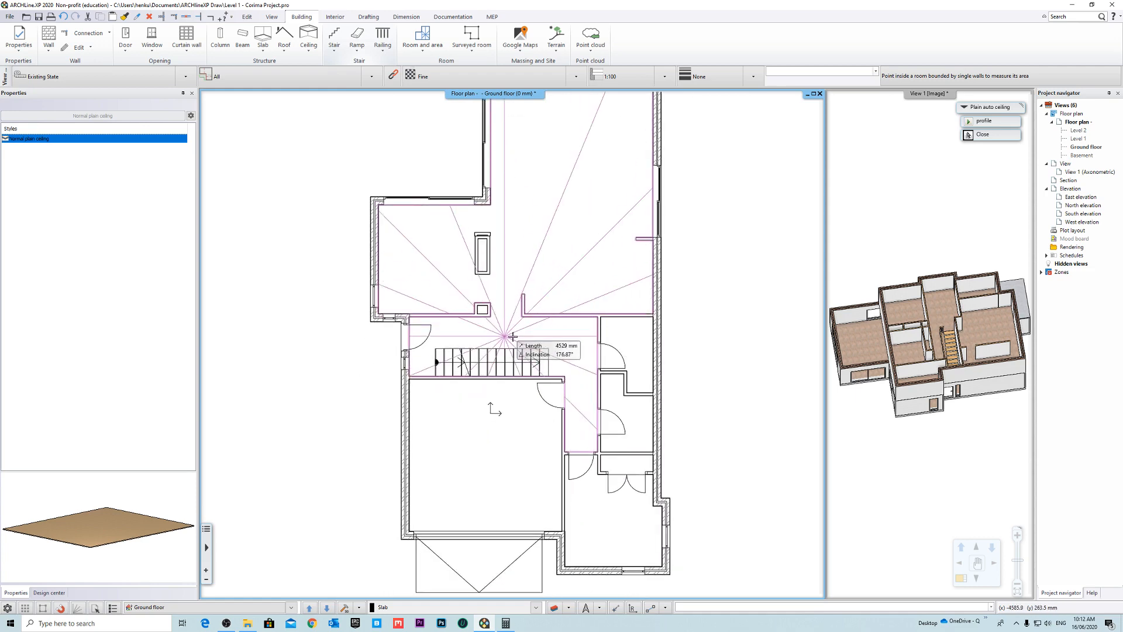
pyautogui.click(543, 263)
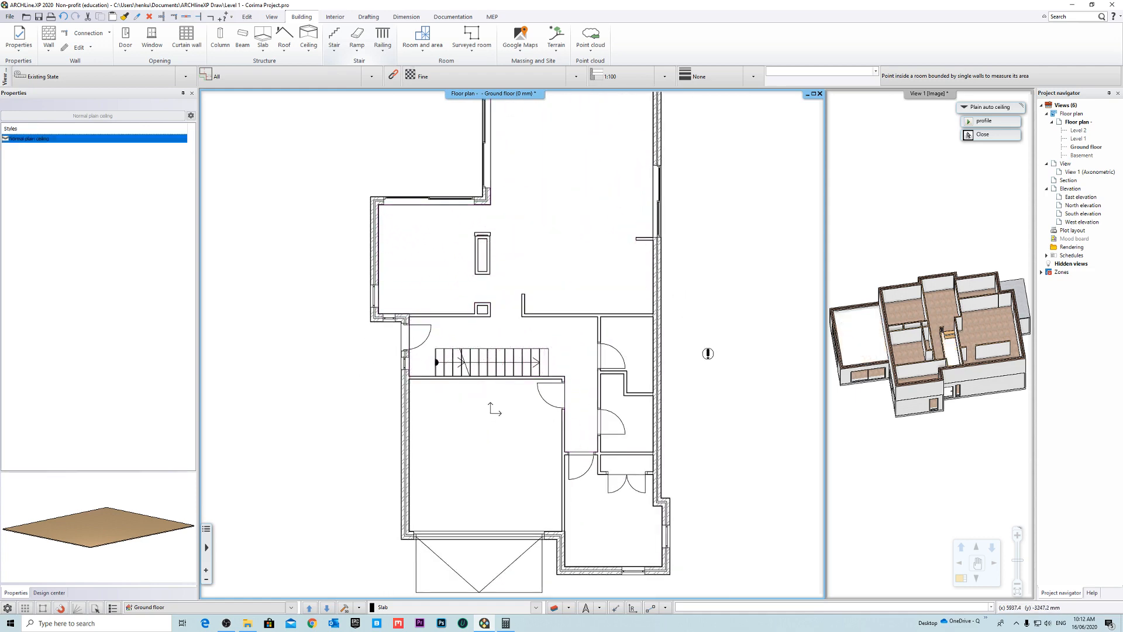
pyautogui.moveTo(707, 353); pyautogui.dragTo(711, 344, button='middle')
pyautogui.press('Escape')
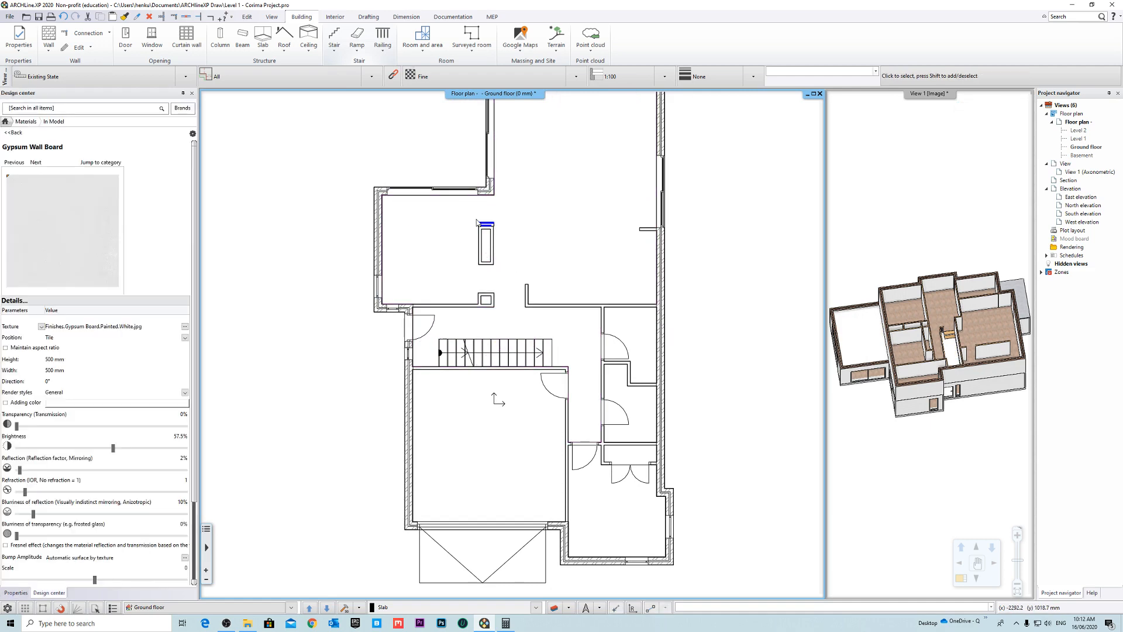
# Step: Select the large living area ceiling and delete its two nodes at the far end of the hall corridor
pyautogui.click(439, 200)
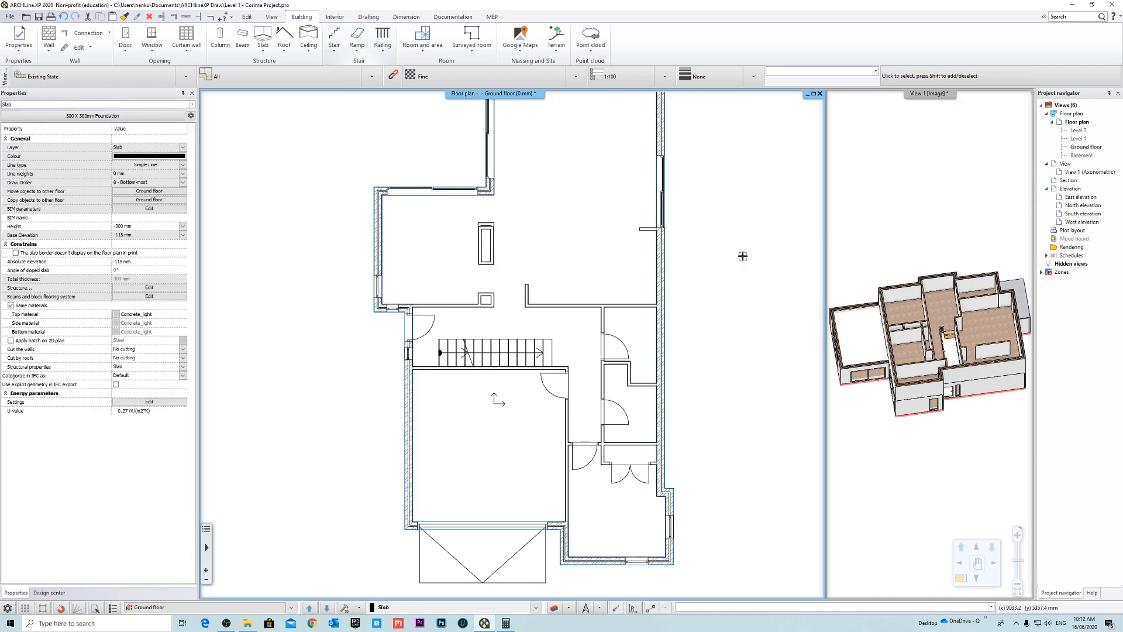
pyautogui.press('Escape')
pyautogui.click(860, 326)
pyautogui.click(862, 331)
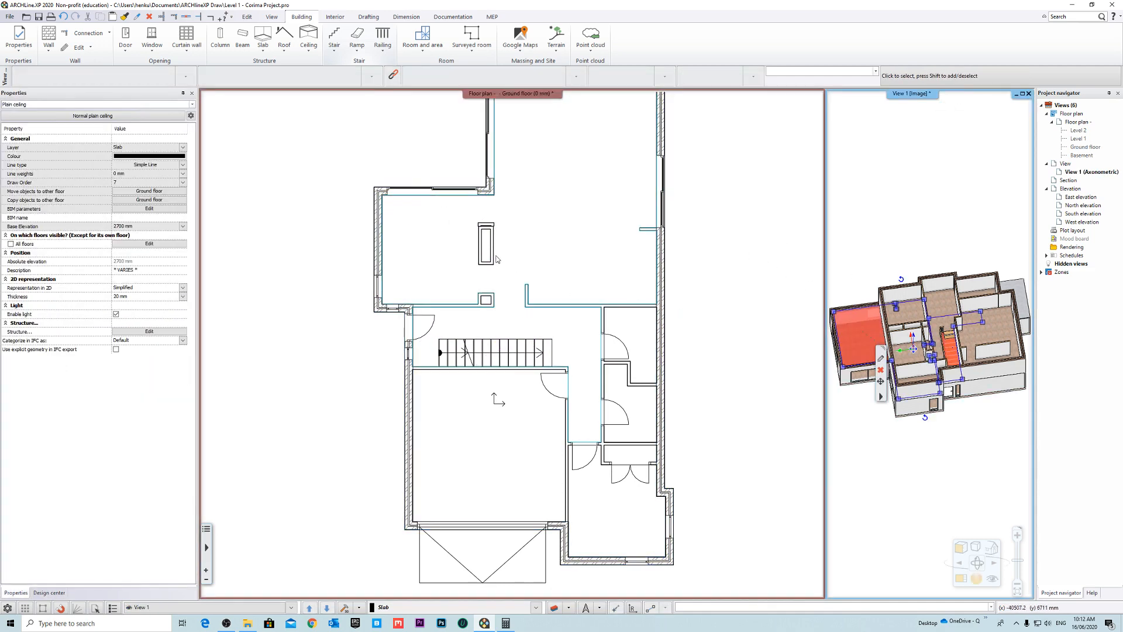
pyautogui.scroll(4, 496, 259)
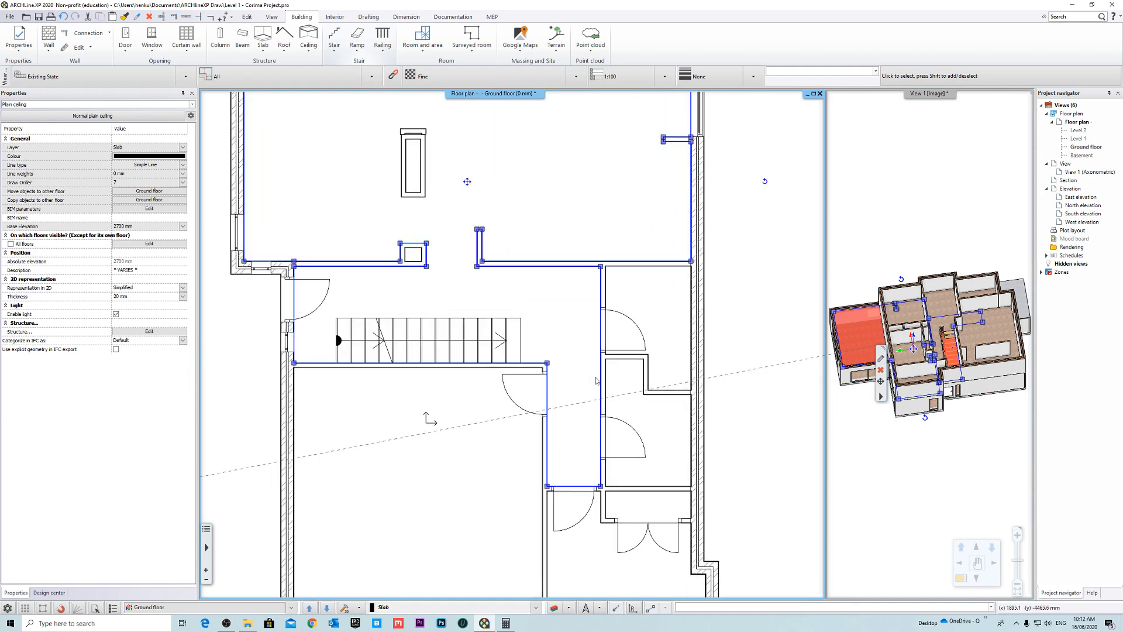
pyautogui.click(601, 487)
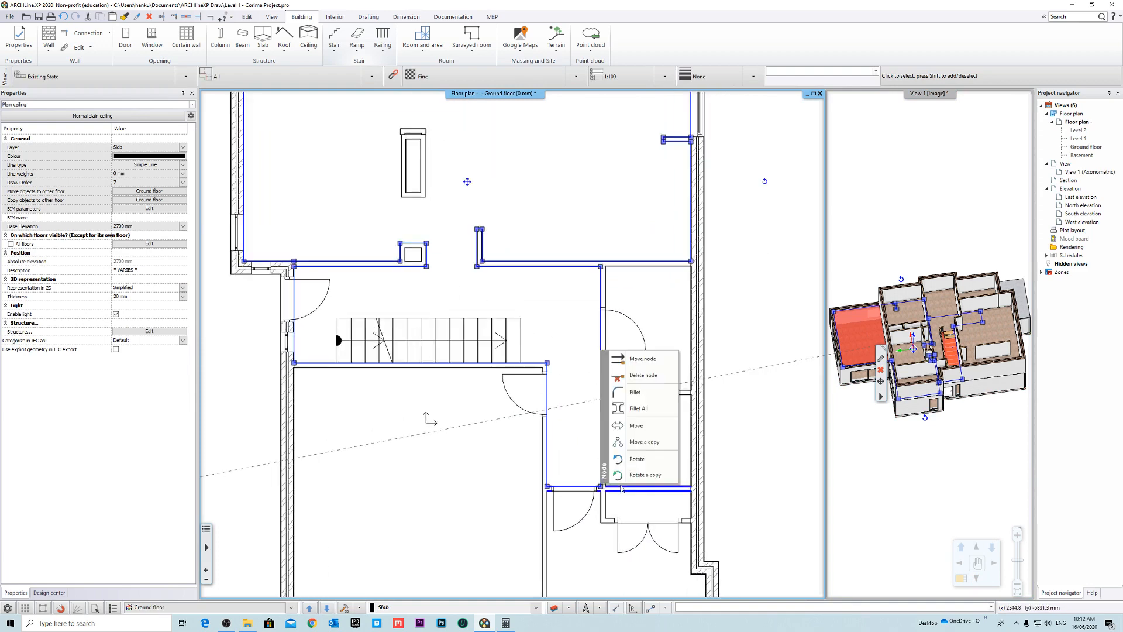
pyautogui.click(654, 375)
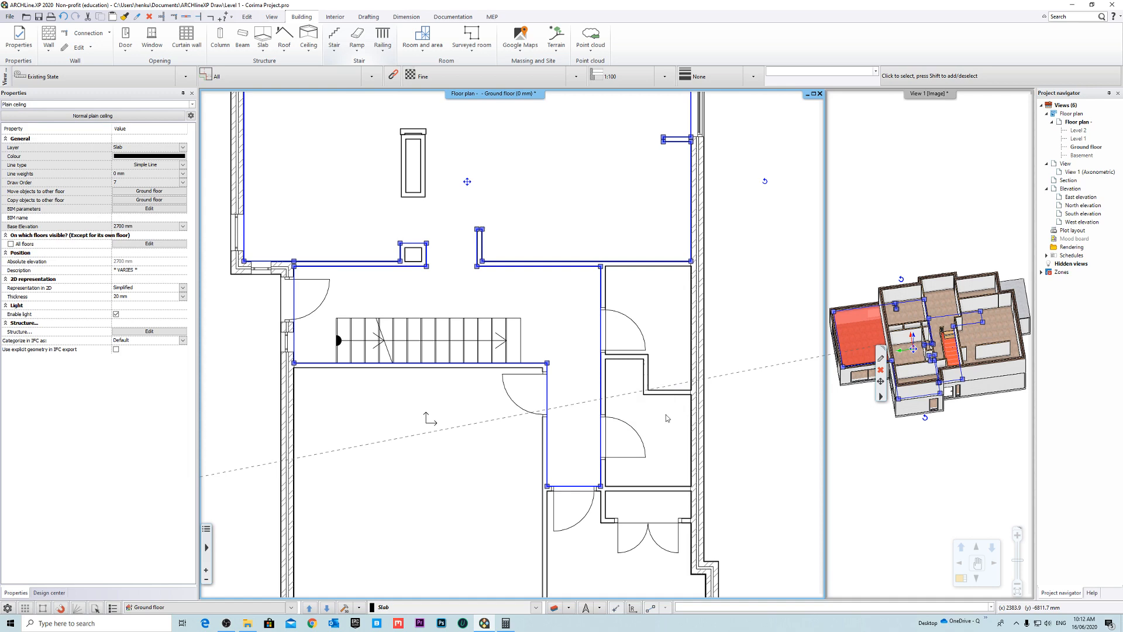
pyautogui.click(548, 486)
pyautogui.click(591, 377)
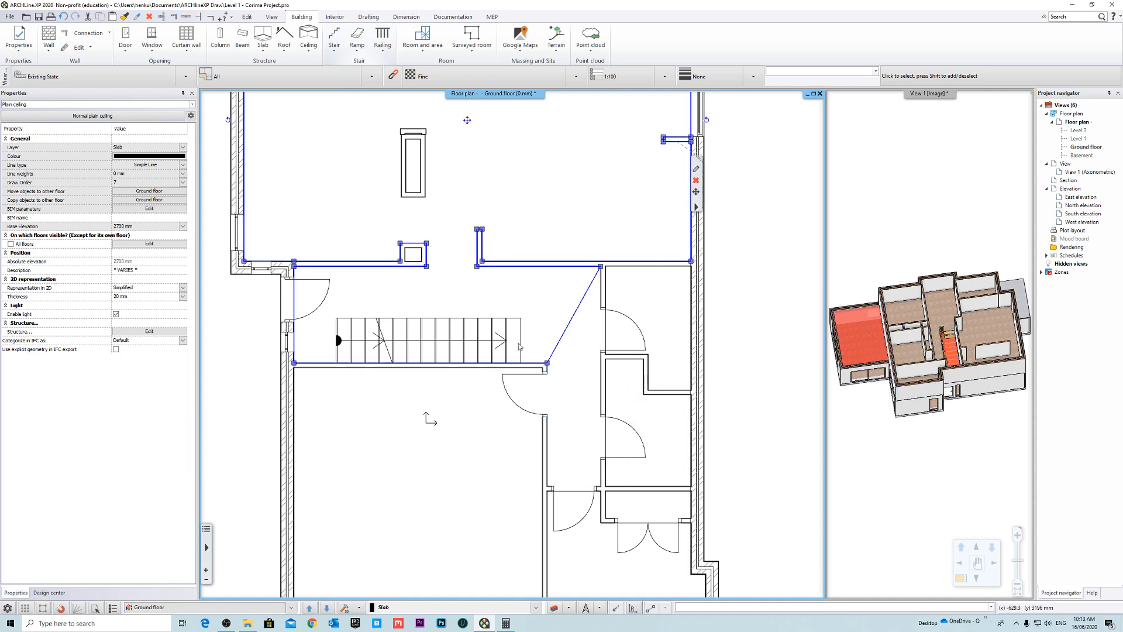
# Step: Delete the ceiling nodes at the end of the stair wall and at both corners of the entrance wall
pyautogui.moveTo(561, 369); pyautogui.dragTo(690, 422, button='middle')
pyautogui.click(676, 418)
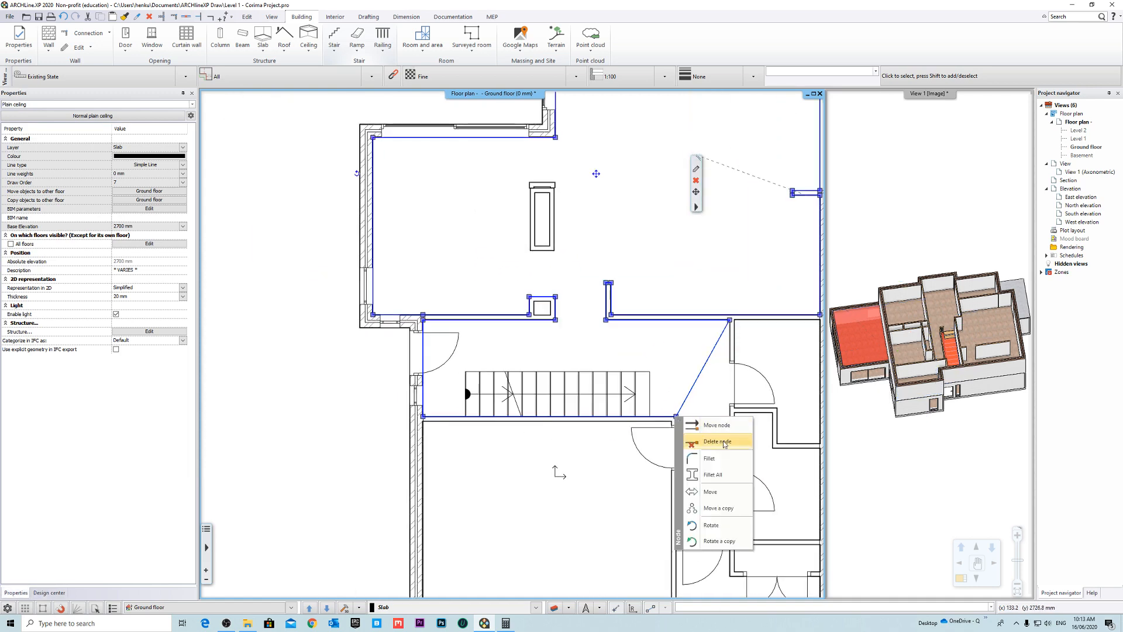
pyautogui.click(716, 441)
pyautogui.click(423, 416)
pyautogui.click(476, 441)
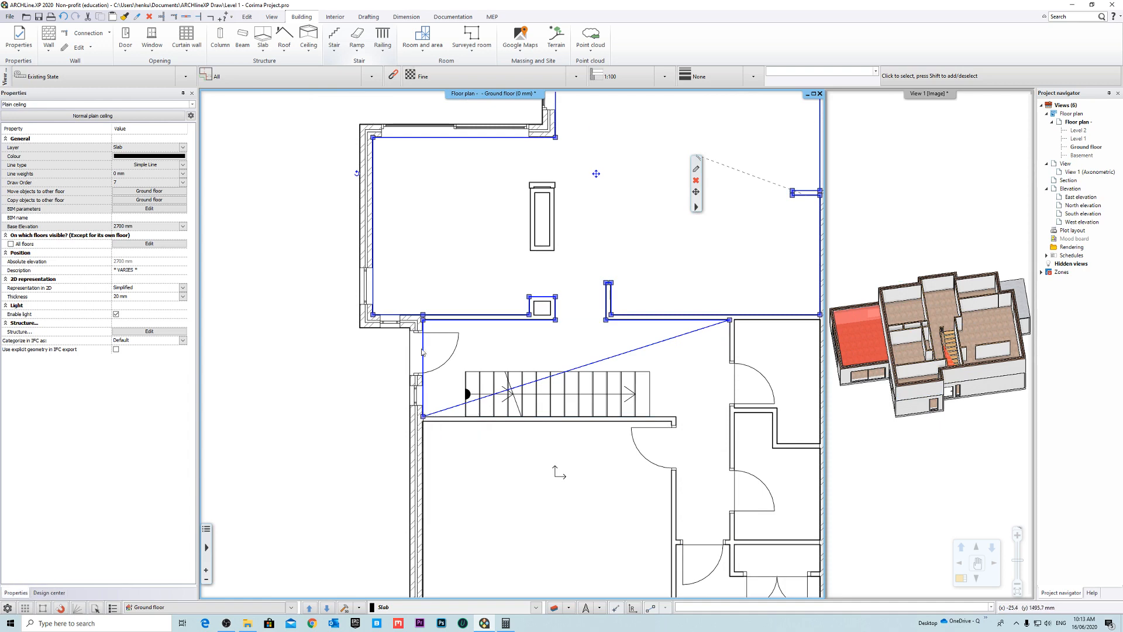
pyautogui.click(423, 320)
pyautogui.click(465, 345)
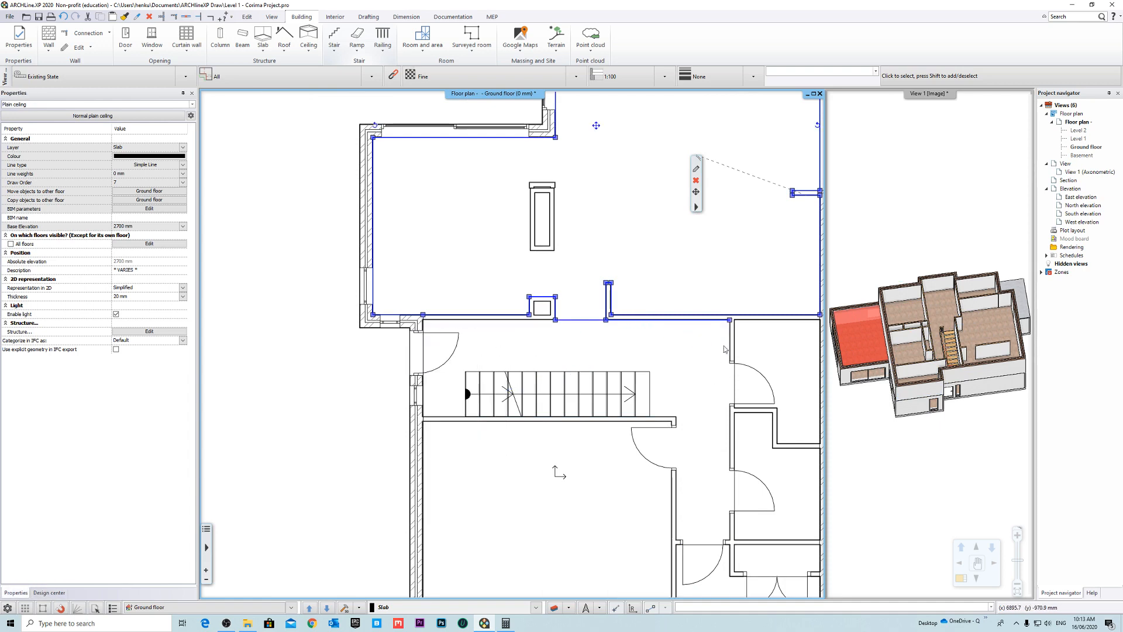
# Step: Delete the leftover ceiling node on the living room wall at the corner of the upper small room
pyautogui.moveTo(723, 345); pyautogui.dragTo(617, 356, button='middle')
pyautogui.scroll(3, 616, 356)
pyautogui.click(627, 316)
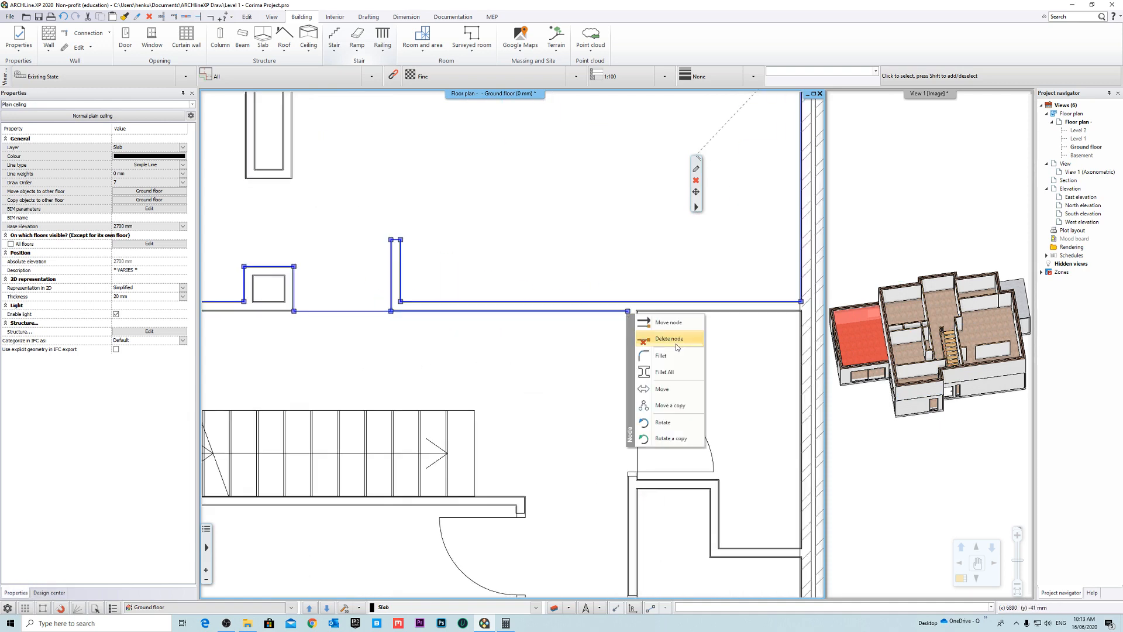
pyautogui.click(675, 340)
pyautogui.scroll(-5, 487, 316)
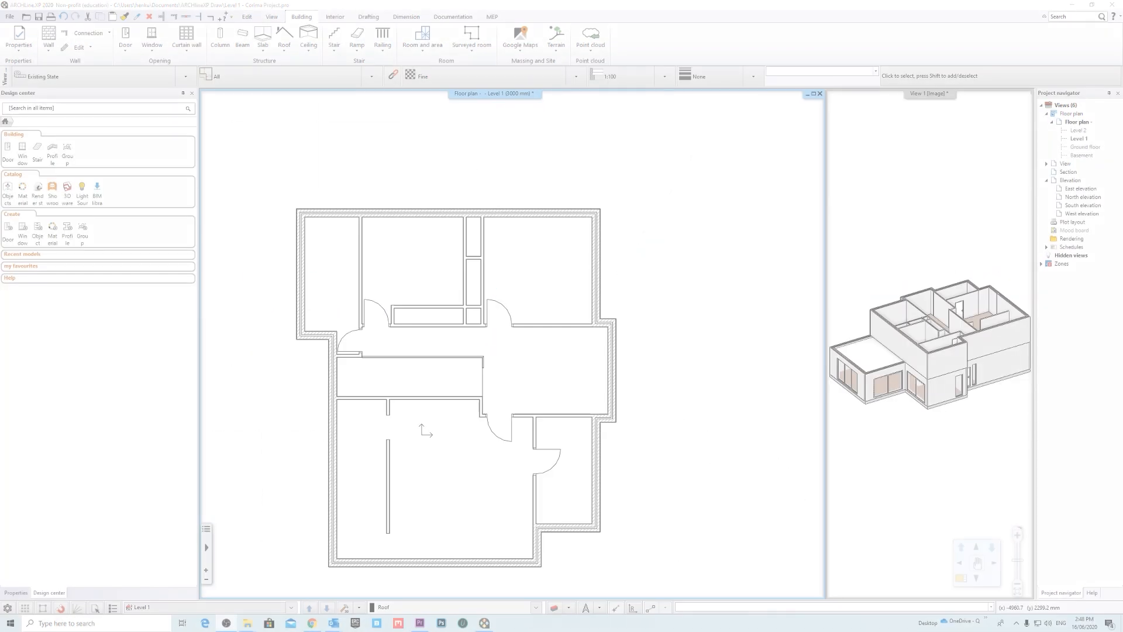
# Step: Display the ground floor together with the Level 1 floor plan
pyautogui.moveTo(550, 330); pyautogui.dragTo(598, 311, button='middle')
pyautogui.scroll(-1, 586, 272)
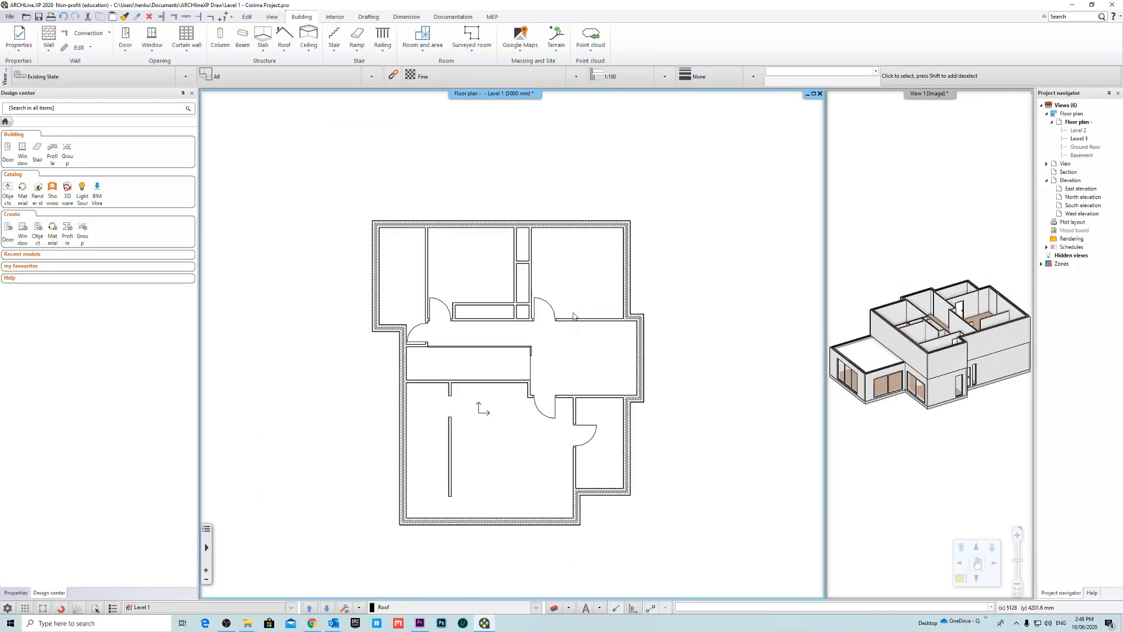
pyautogui.moveTo(585, 272); pyautogui.dragTo(571, 289, button='middle')
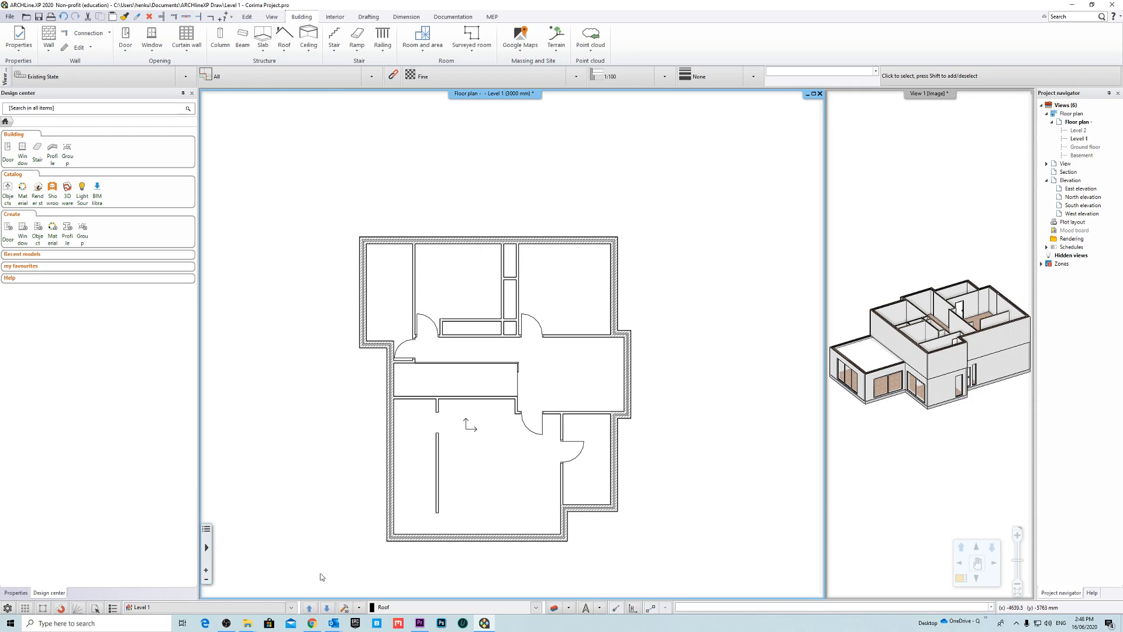
pyautogui.click(292, 607)
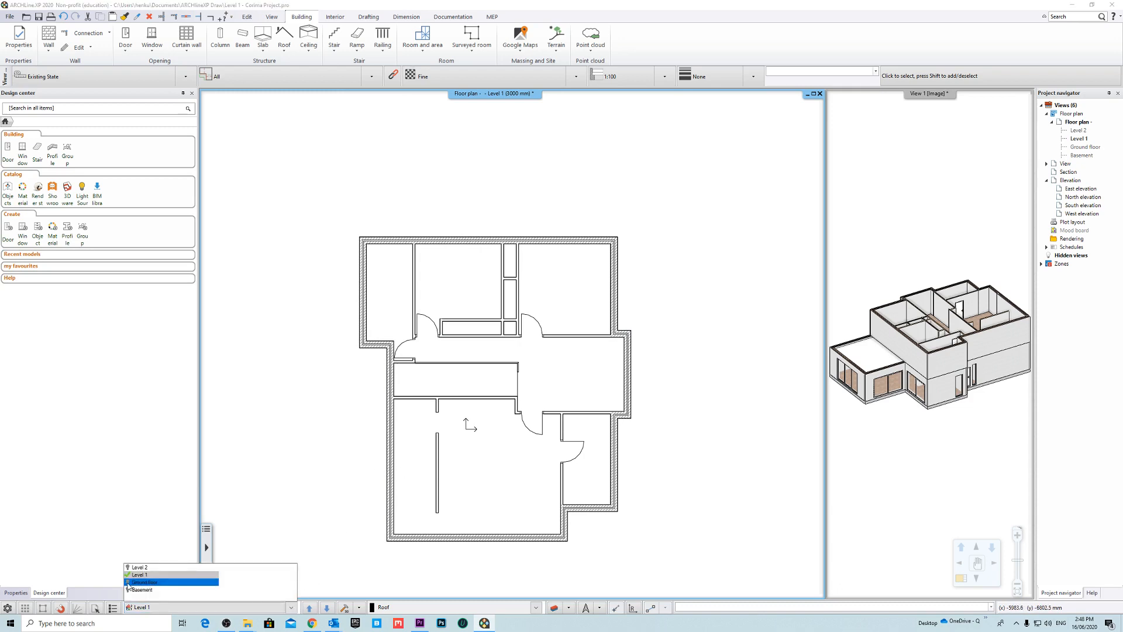
pyautogui.click(210, 582)
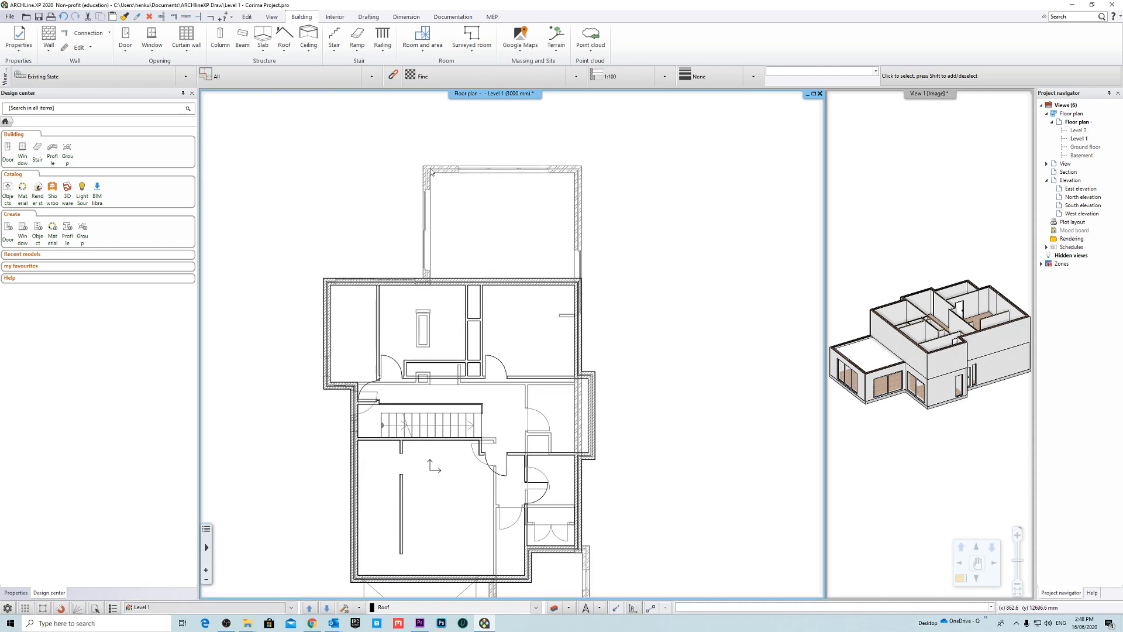
pyautogui.moveTo(550, 332); pyautogui.dragTo(527, 321, button='middle')
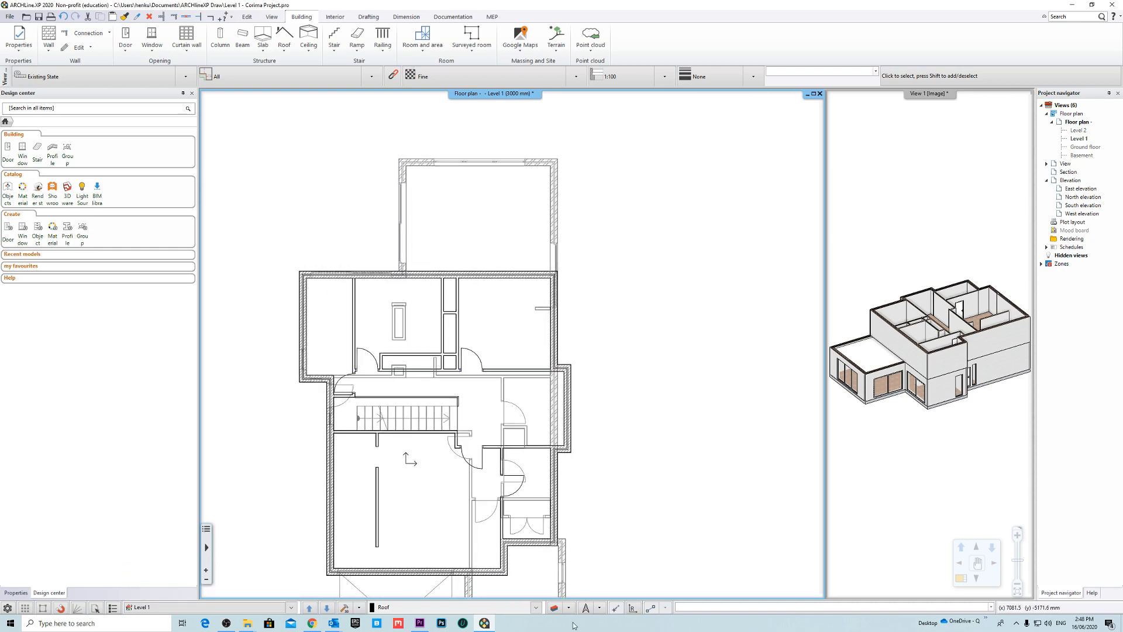
# Step: Filter the layers to the Corima - 1:100 Level 1 drawing, select them all, unlock and show them, and accept the layer changes
pyautogui.click(555, 607)
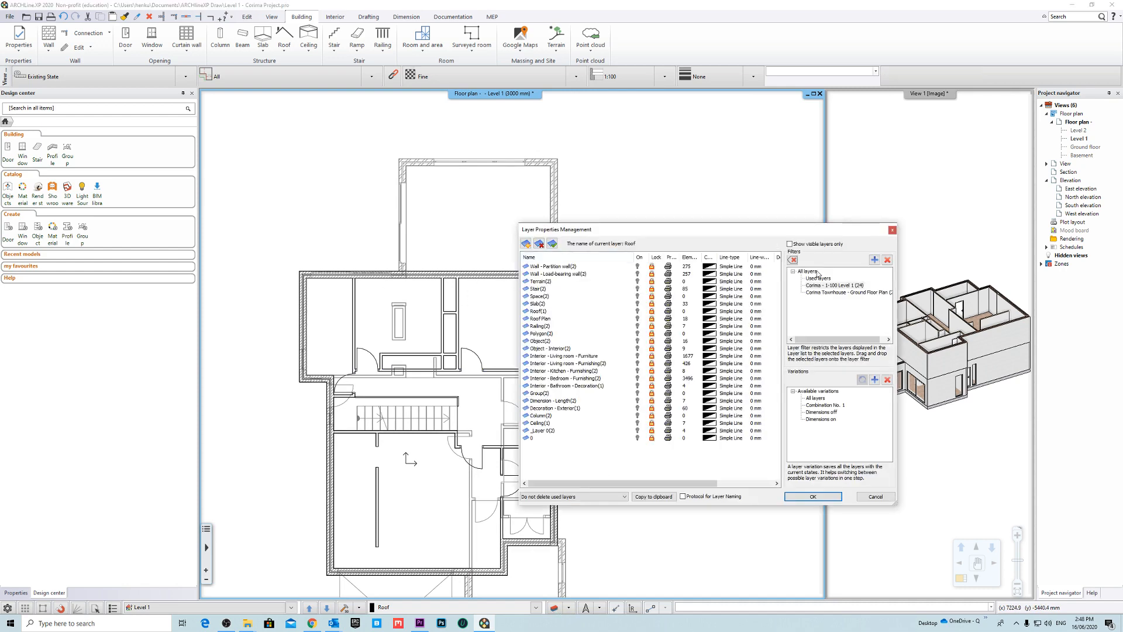
pyautogui.click(833, 287)
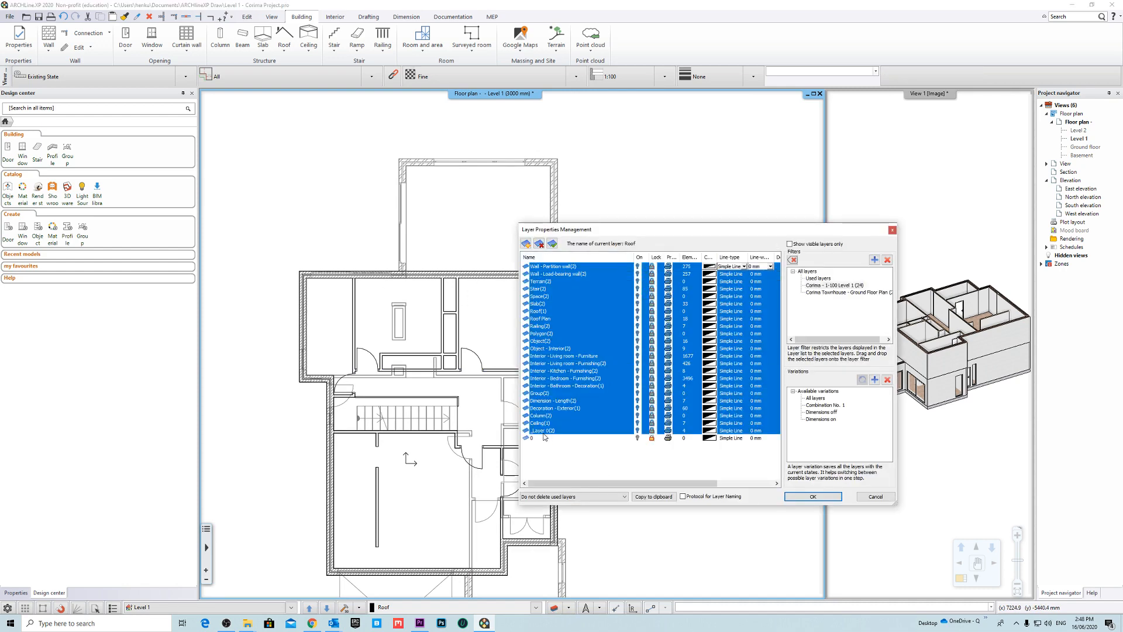
pyautogui.click(559, 267)
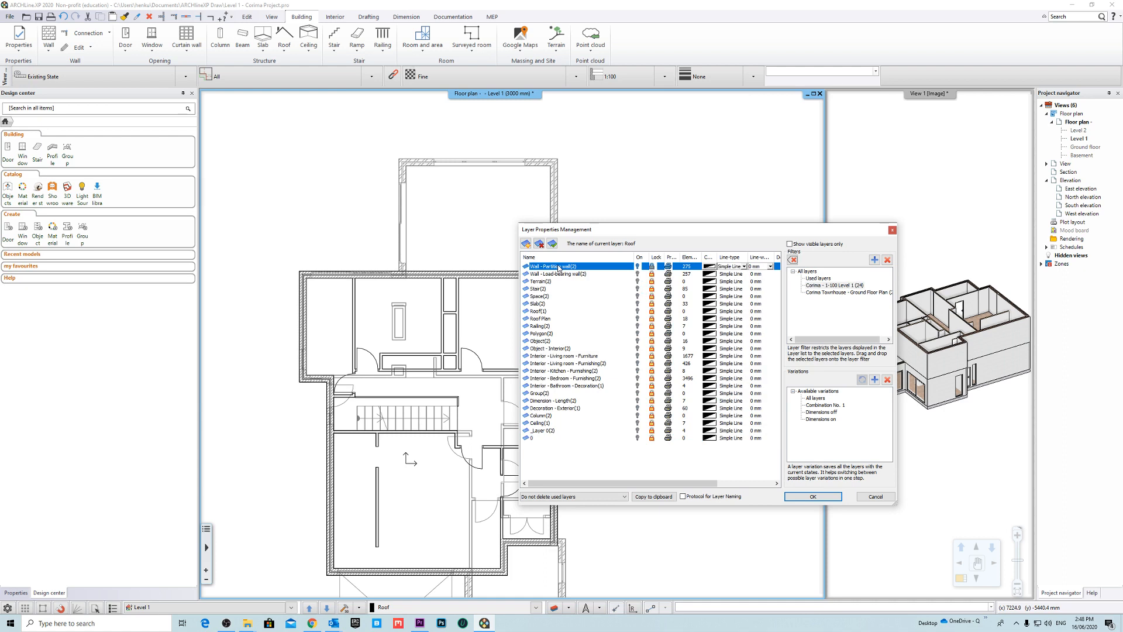
pyautogui.keyDown('shift'); pyautogui.click(544, 440); pyautogui.keyUp('shift')
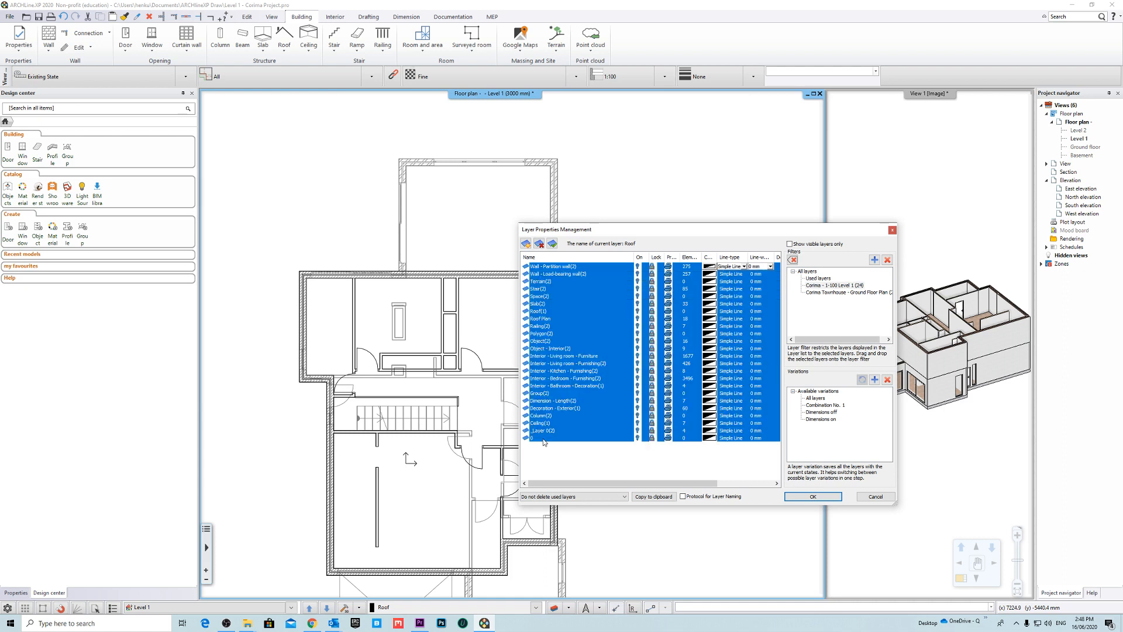
pyautogui.click(653, 270)
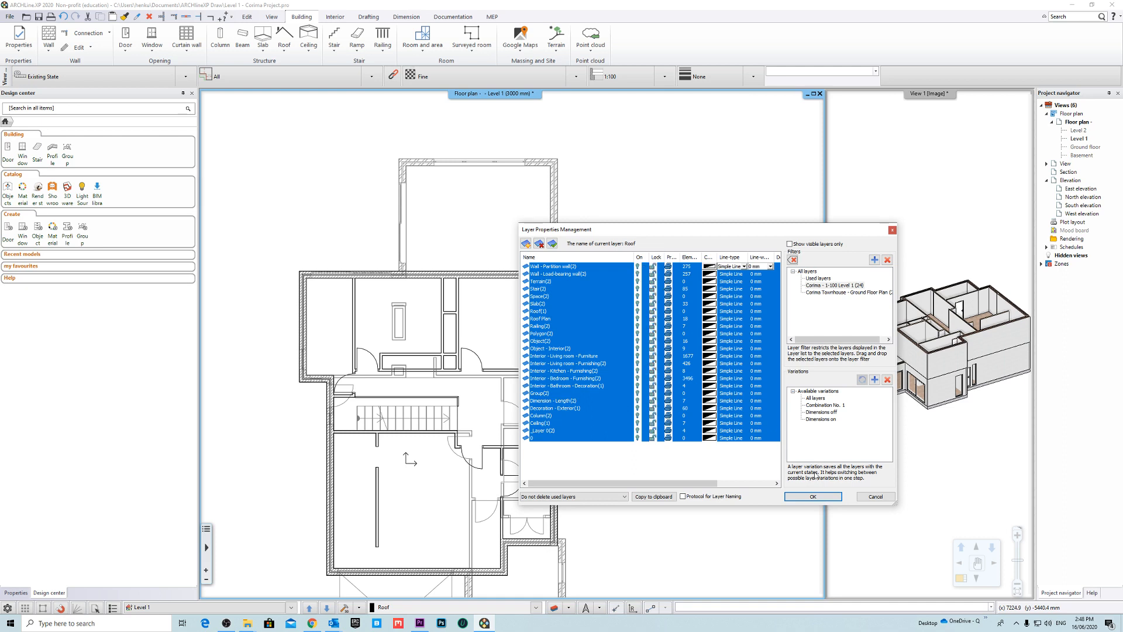
pyautogui.click(813, 496)
# Step: Open the default properties of the automatic roof
pyautogui.scroll(4, 615, 293)
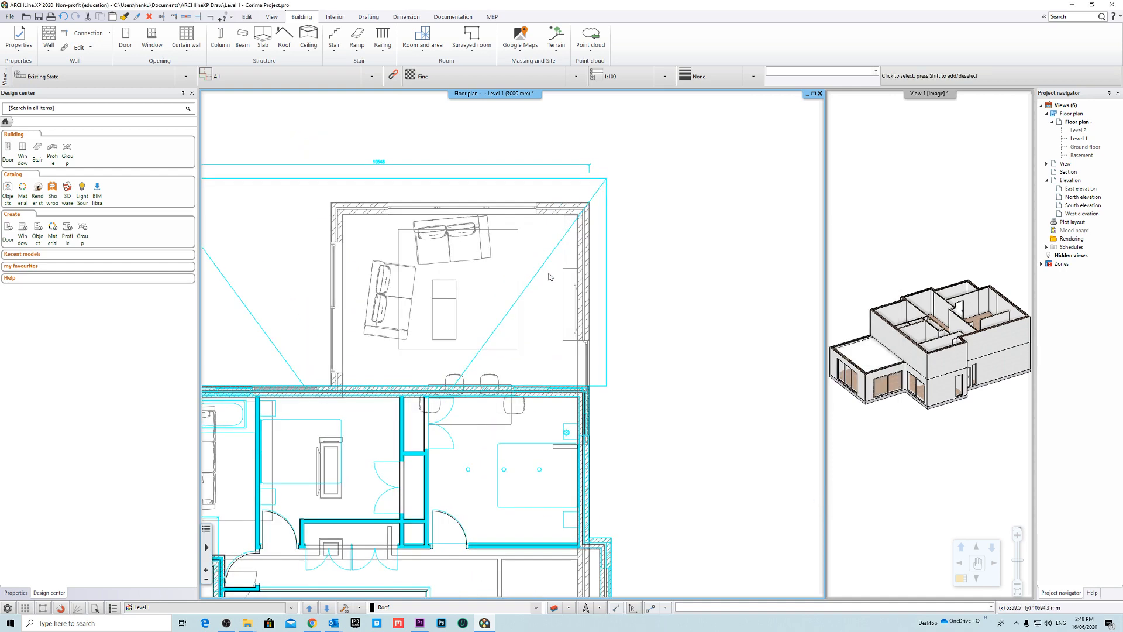
pyautogui.moveTo(548, 273); pyautogui.dragTo(593, 298, button='middle')
pyautogui.scroll(-2, 517, 333)
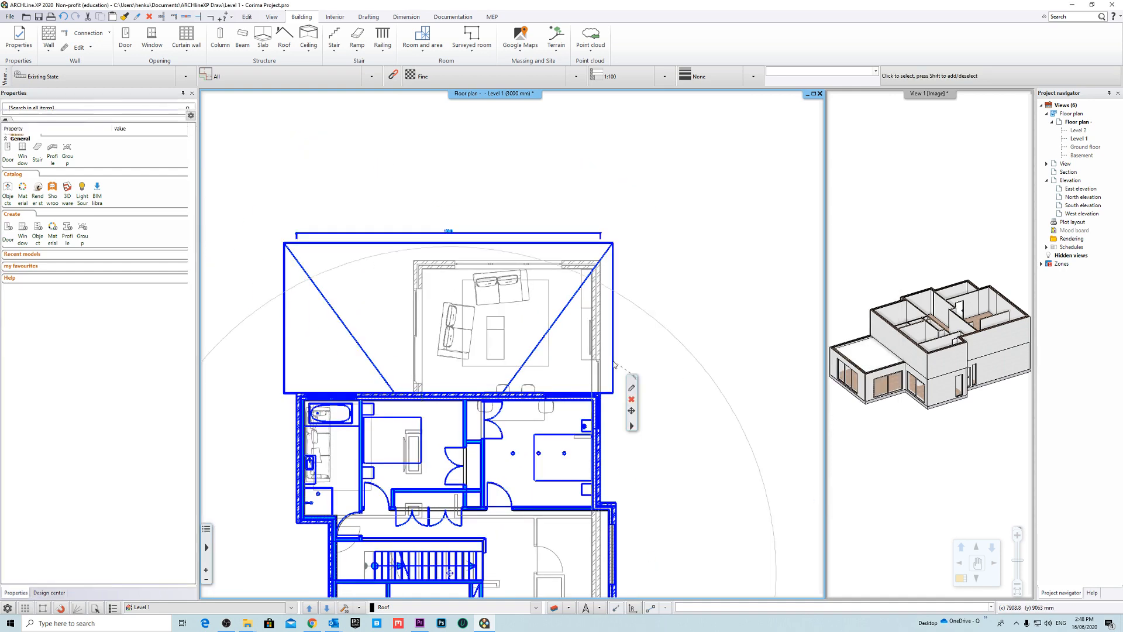
pyautogui.moveTo(641, 356); pyautogui.dragTo(651, 328, button='middle')
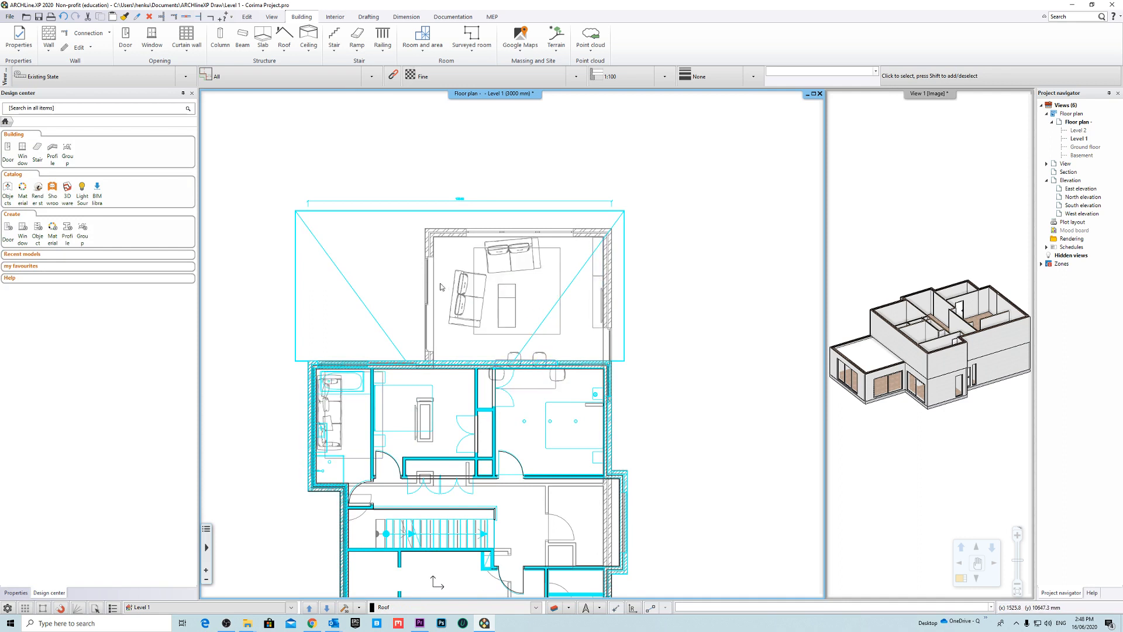
pyautogui.click(284, 51)
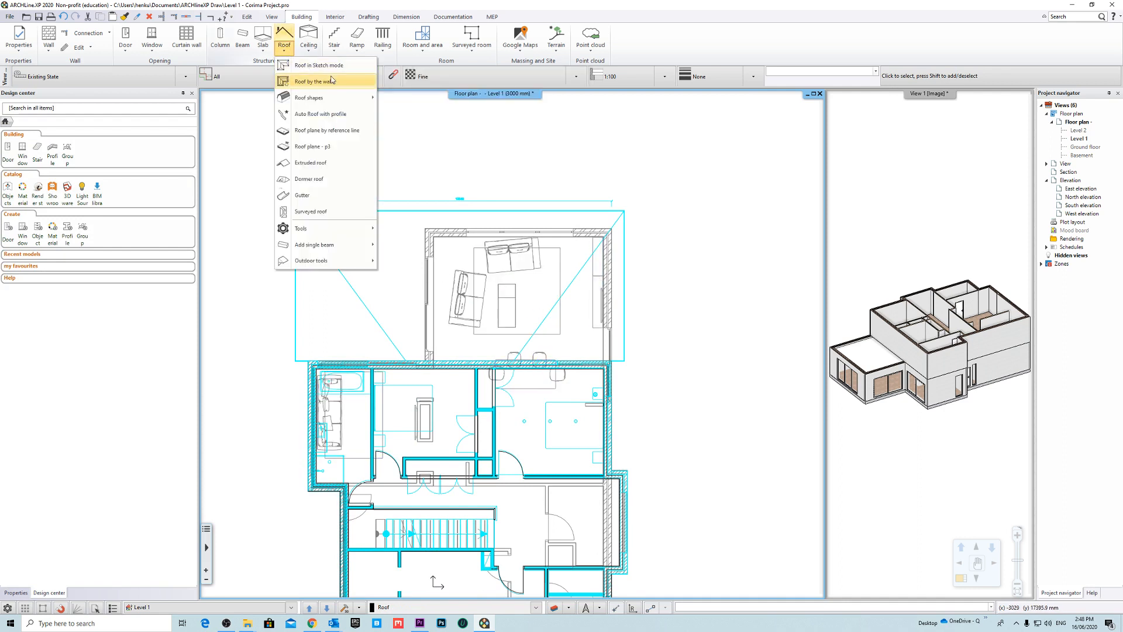
pyautogui.rightClick(284, 47)
pyautogui.click(317, 54)
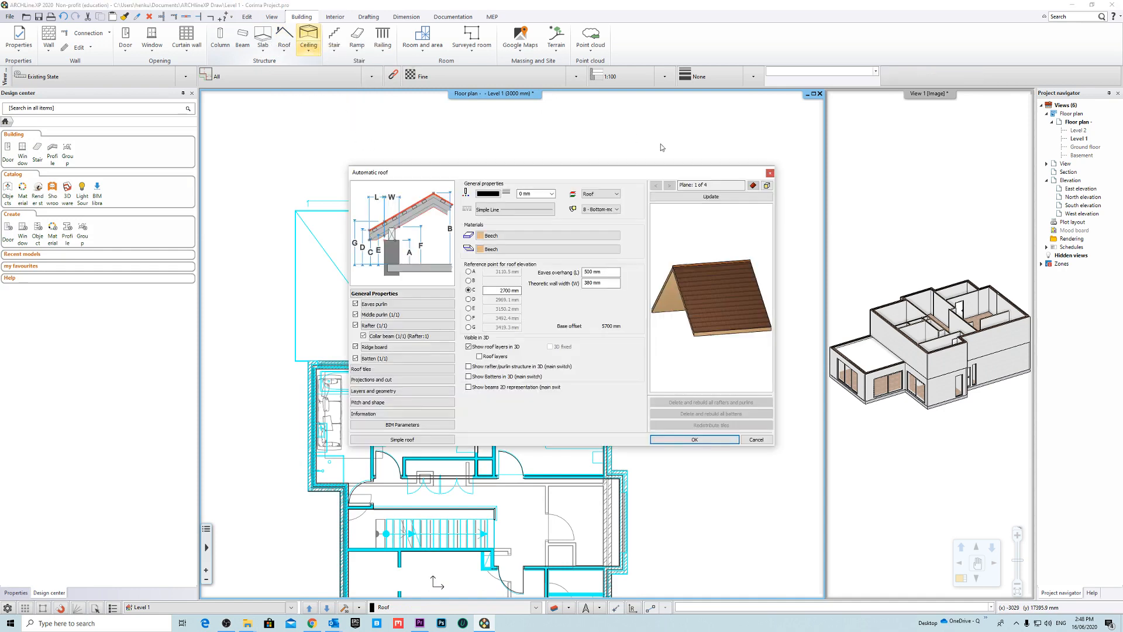
pyautogui.moveTo(579, 174); pyautogui.dragTo(442, 128)
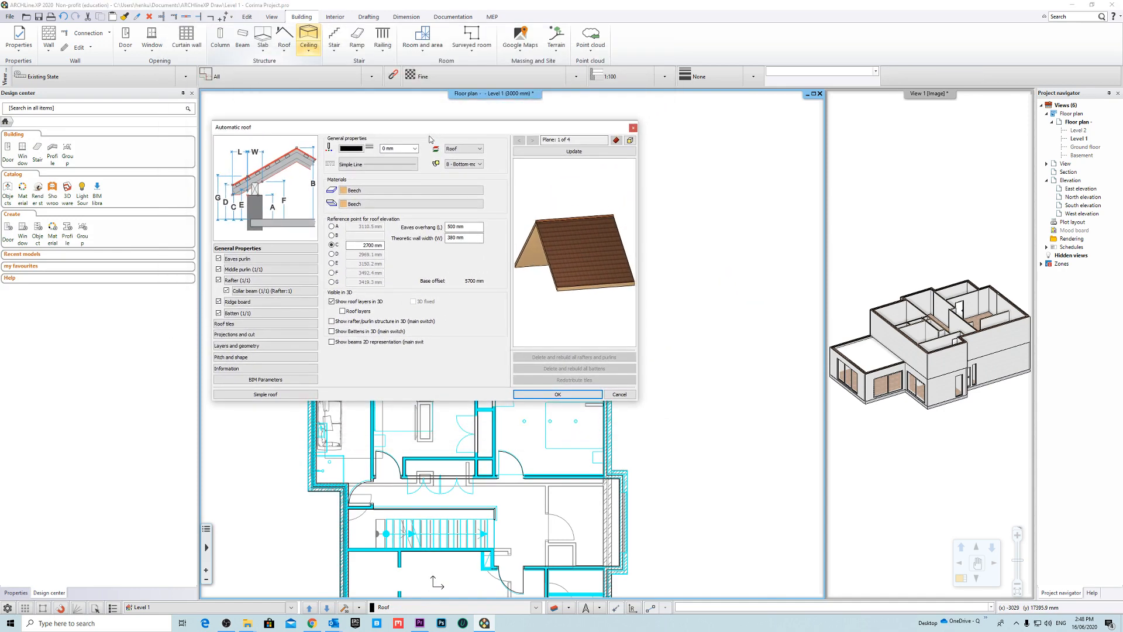
# Step: Set the roof elevation at reference point C to -115 mm
pyautogui.moveTo(567, 255); pyautogui.dragTo(558, 280)
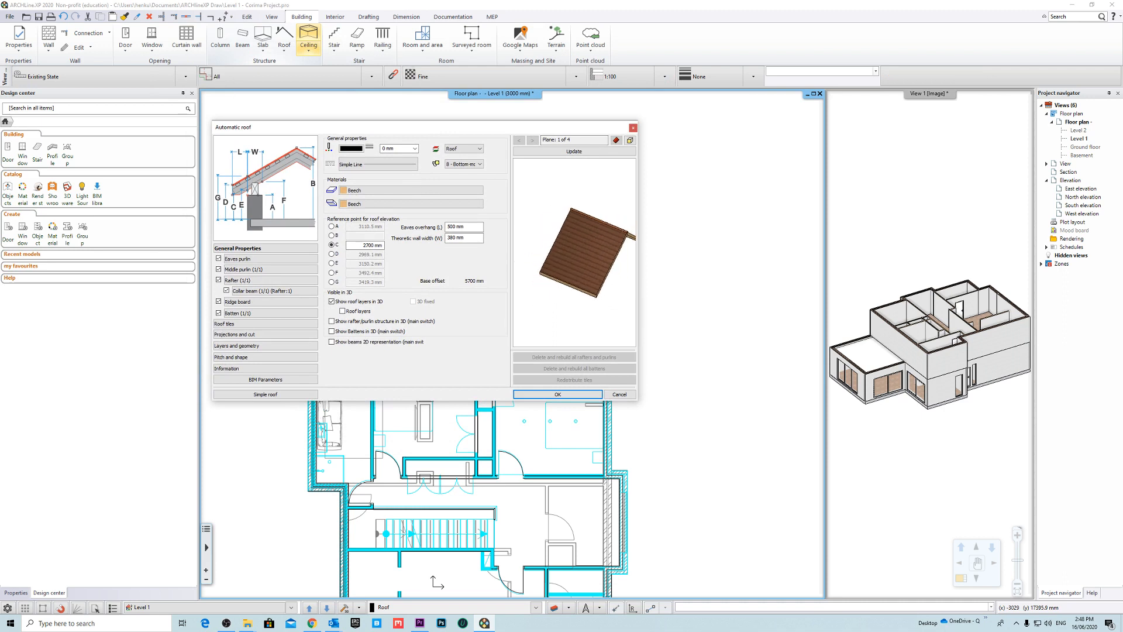
pyautogui.moveTo(596, 264); pyautogui.dragTo(567, 261, button='middle')
pyautogui.moveTo(566, 261)
pyautogui.mouseDown()
pyautogui.moveTo(566, 220)
pyautogui.moveTo(578, 261)
pyautogui.moveTo(610, 239)
pyautogui.moveTo(576, 258)
pyautogui.moveTo(587, 243)
pyautogui.moveTo(576, 247)
pyautogui.mouseUp()
pyautogui.scroll(-1, 578, 261)
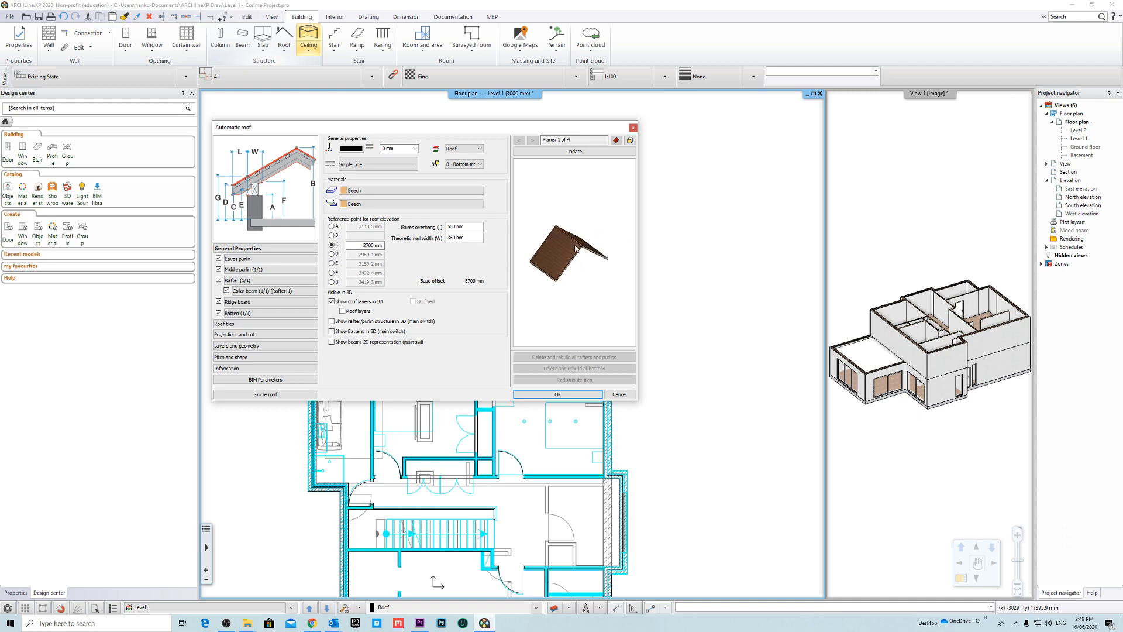
pyautogui.moveTo(575, 247); pyautogui.dragTo(567, 288, button='middle')
pyautogui.scroll(2, 568, 298)
pyautogui.scroll(-3, 569, 299)
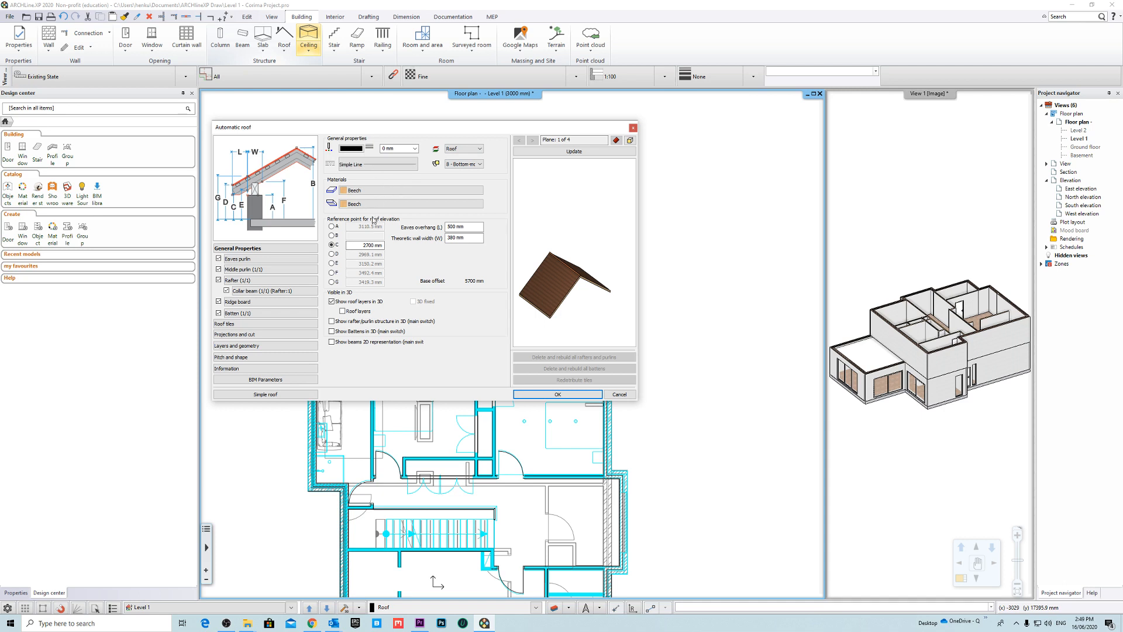
pyautogui.click(365, 245)
pyautogui.click(356, 246)
pyautogui.moveTo(362, 247); pyautogui.dragTo(383, 246)
pyautogui.press('BackSpace')
pyautogui.moveTo(555, 316); pyautogui.dragTo(572, 259)
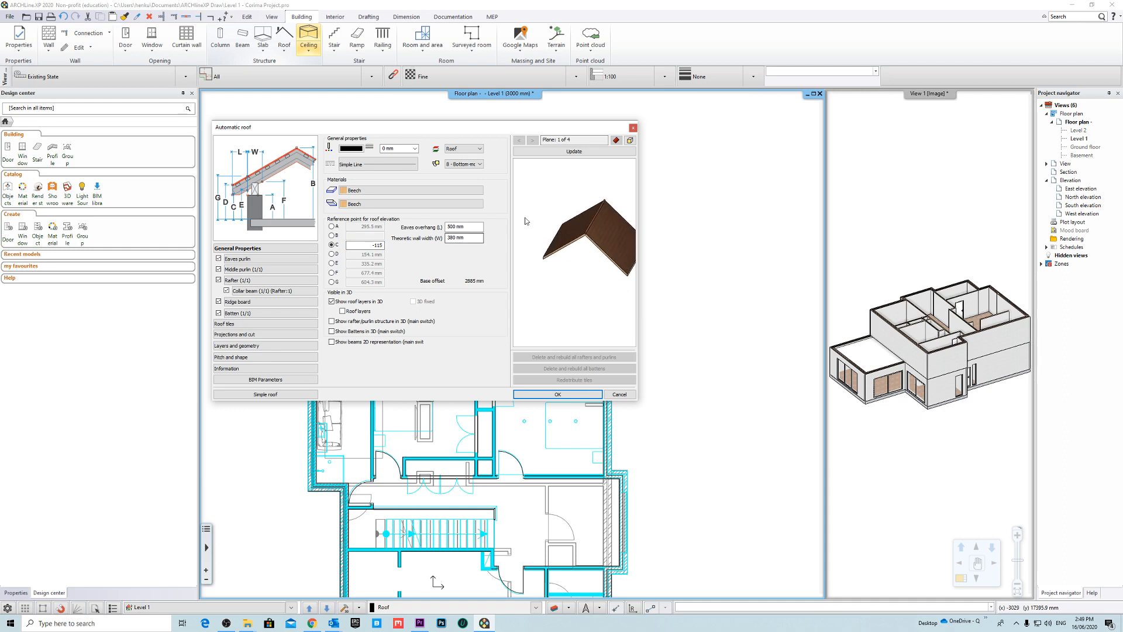
pyautogui.doubleClick(379, 244)
# Step: Set the eaves overhang to 600 mm and the theoretic wall width to 250 mm, and refresh the roof preview
pyautogui.moveTo(595, 249); pyautogui.dragTo(579, 243)
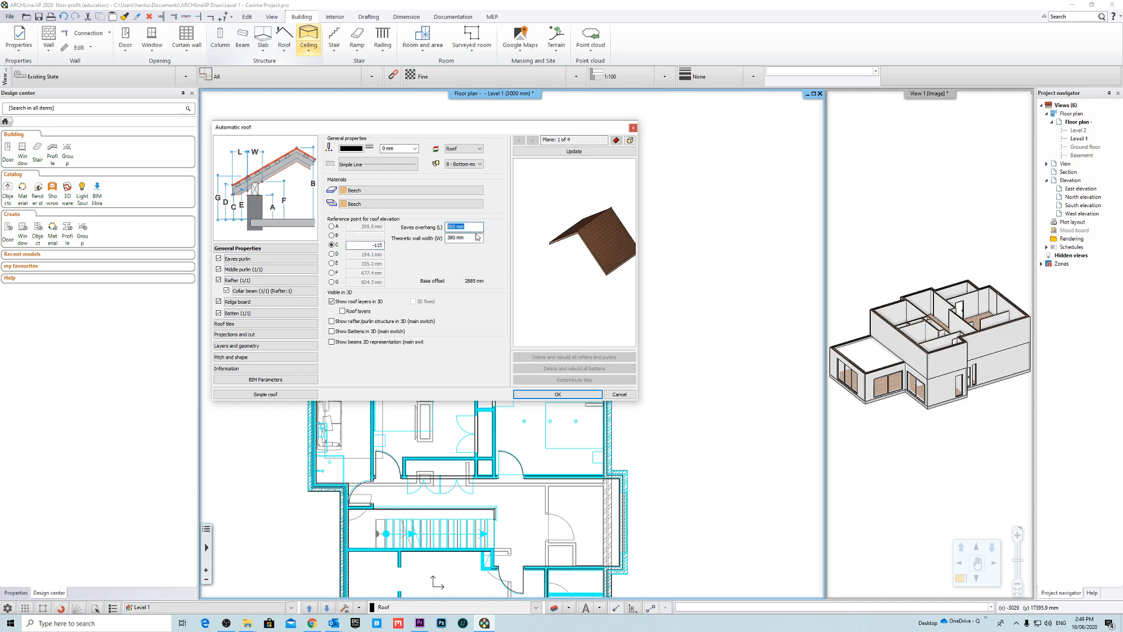
pyautogui.write('600')
pyautogui.press('Tab')
pyautogui.write('2')
pyautogui.click(587, 153)
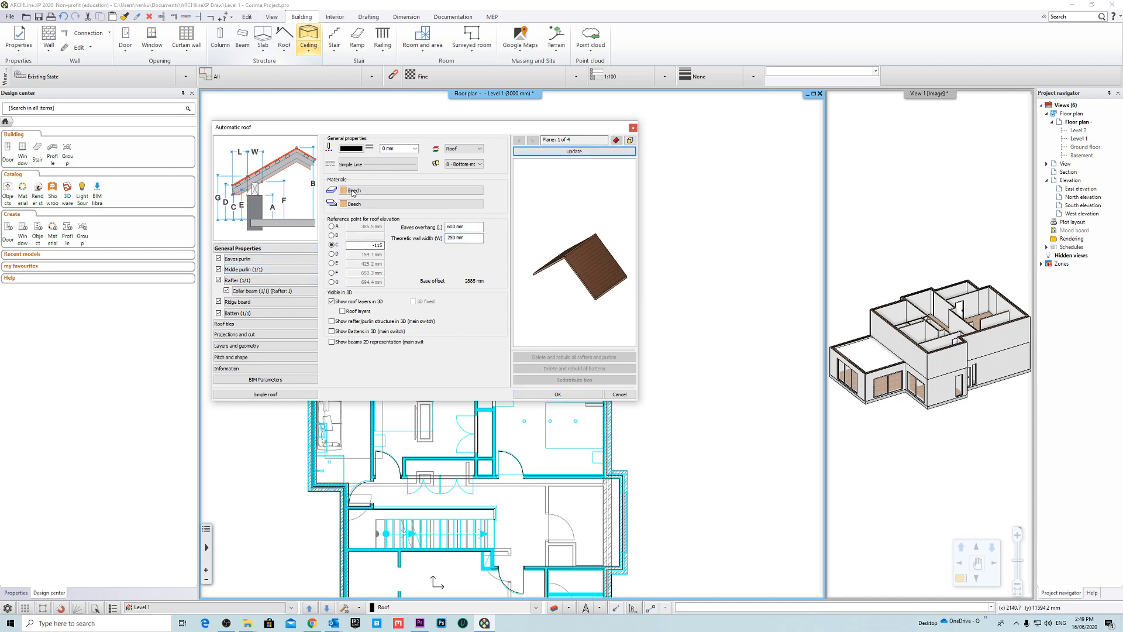
# Step: Find grey materials and assign Dark_grey to the upper of the two roof materials
pyautogui.click(351, 191)
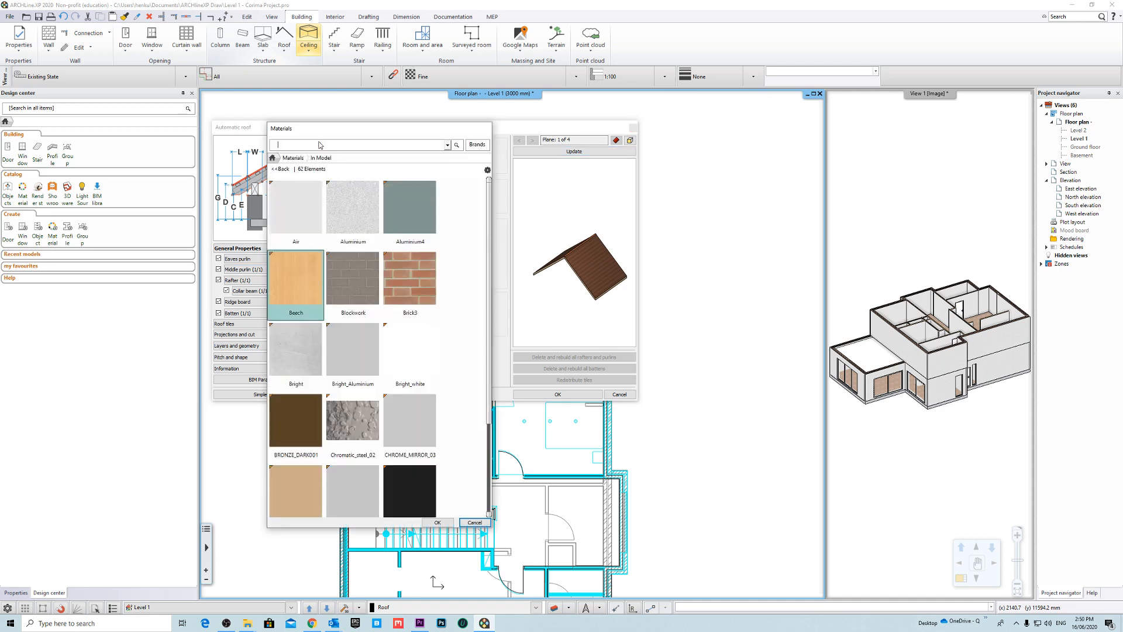
pyautogui.write('grey')
pyautogui.press('Return')
pyautogui.click(295, 207)
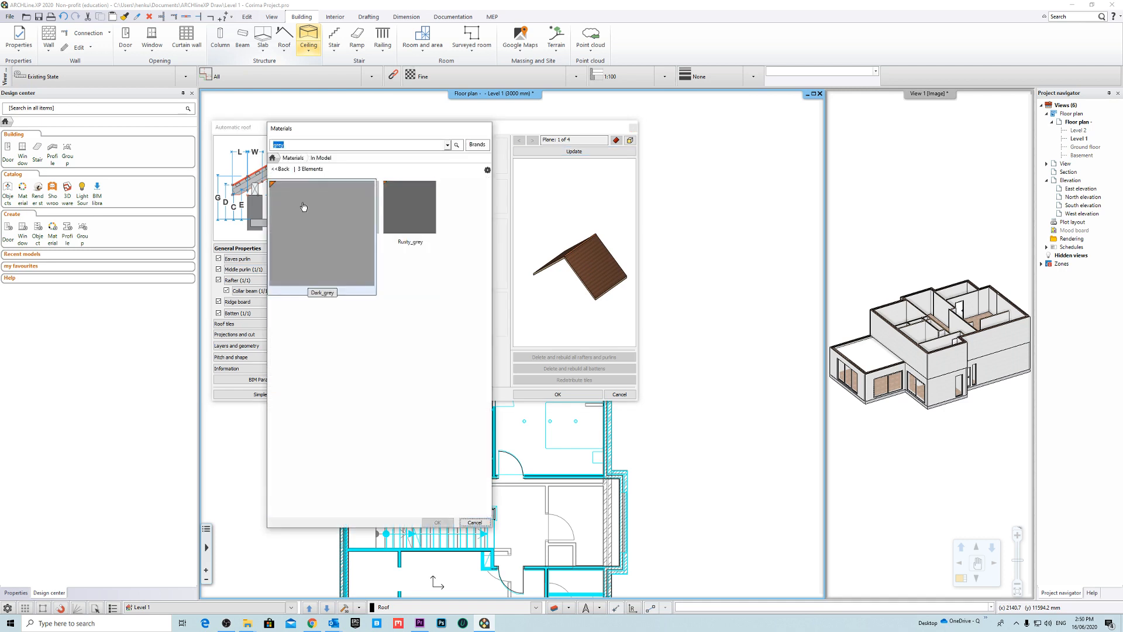
pyautogui.click(436, 523)
# Step: Assign Dark_grey to the lower of the two roof materials as well, then refresh and inspect the roof preview
pyautogui.click(363, 210)
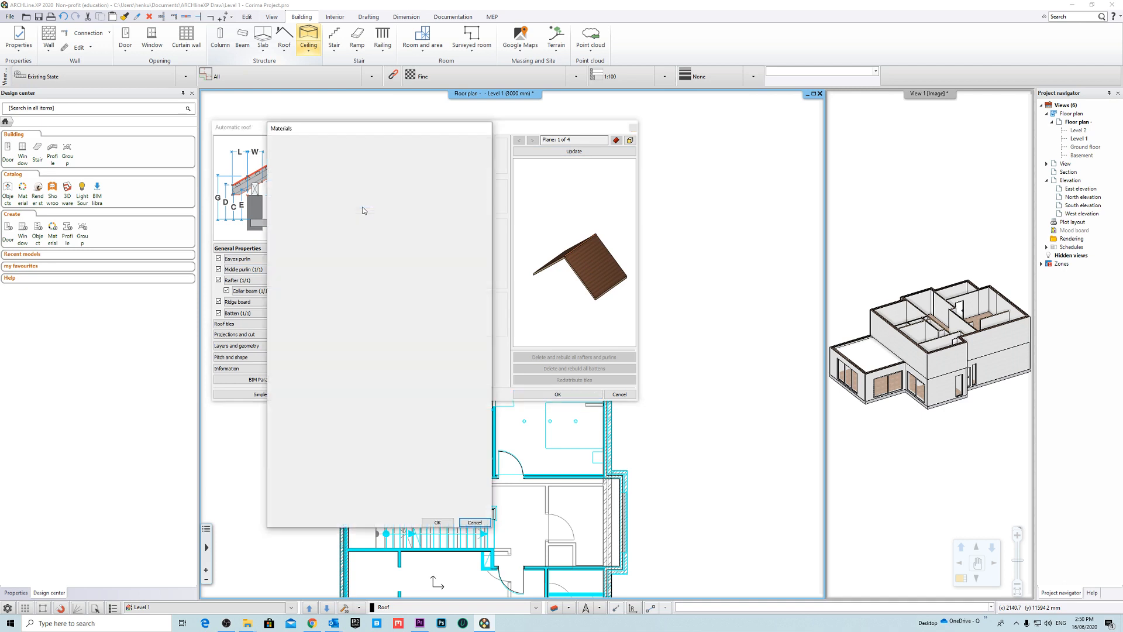
pyautogui.click(309, 145)
pyautogui.write('grey')
pyautogui.press('Return')
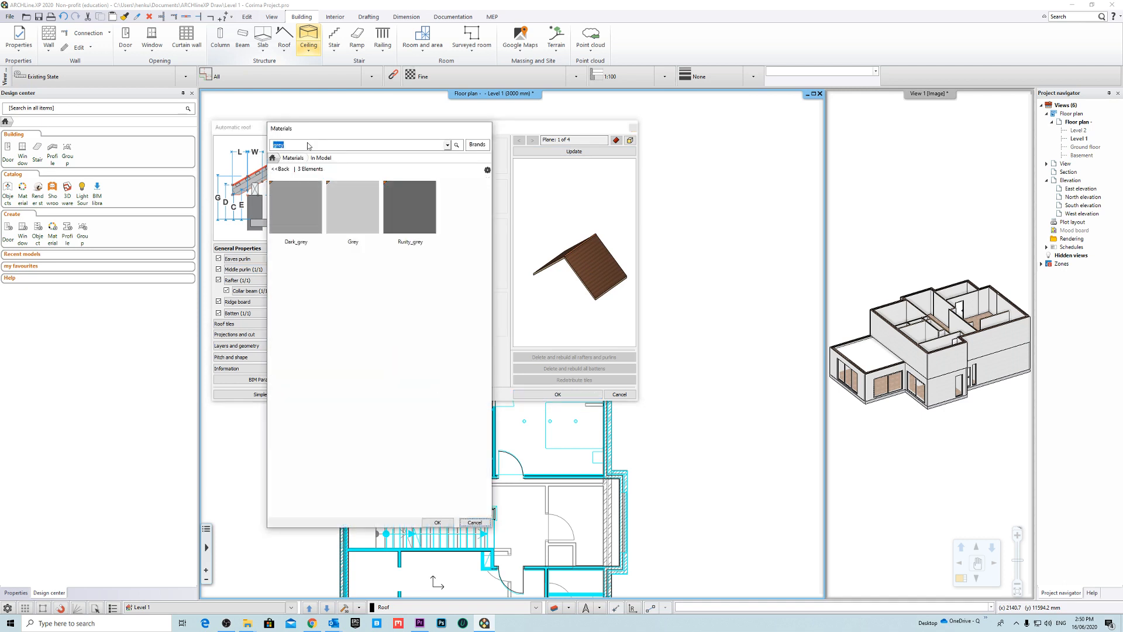
pyautogui.click(296, 210)
pyautogui.click(437, 523)
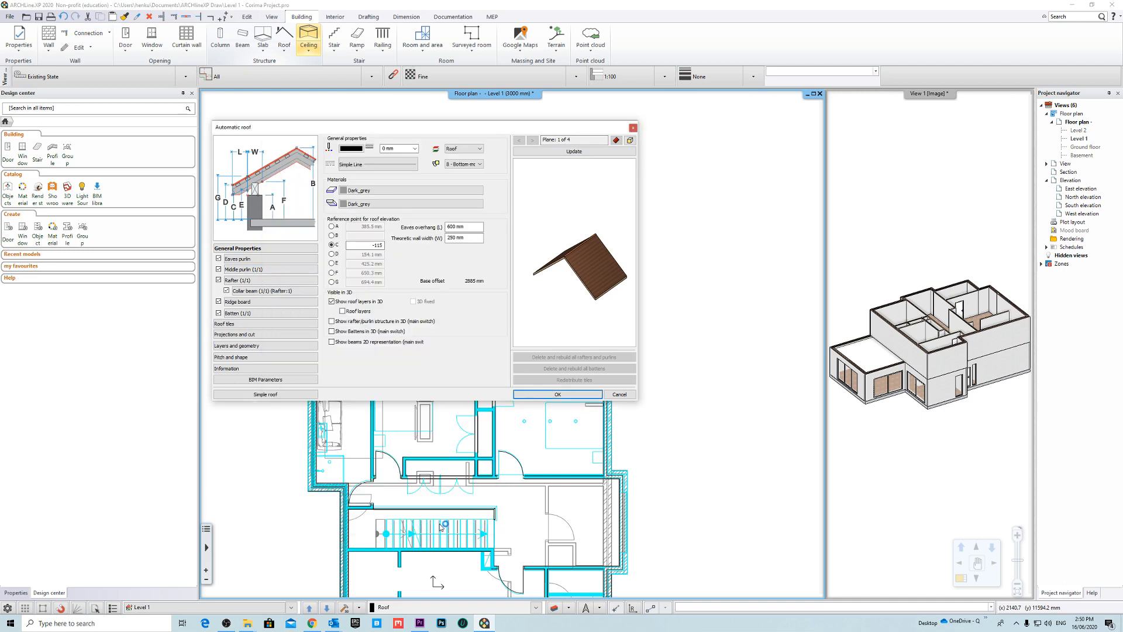
pyautogui.click(576, 151)
pyautogui.moveTo(611, 253); pyautogui.dragTo(590, 274)
pyautogui.moveTo(602, 248); pyautogui.dragTo(599, 258, button='middle')
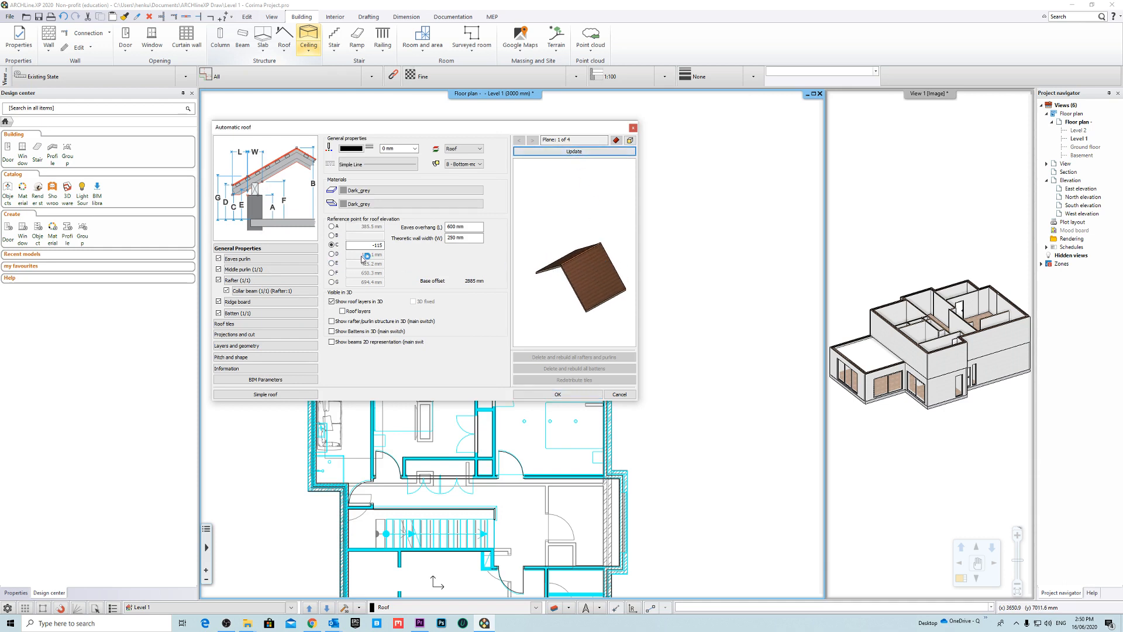
pyautogui.moveTo(585, 293); pyautogui.dragTo(604, 293)
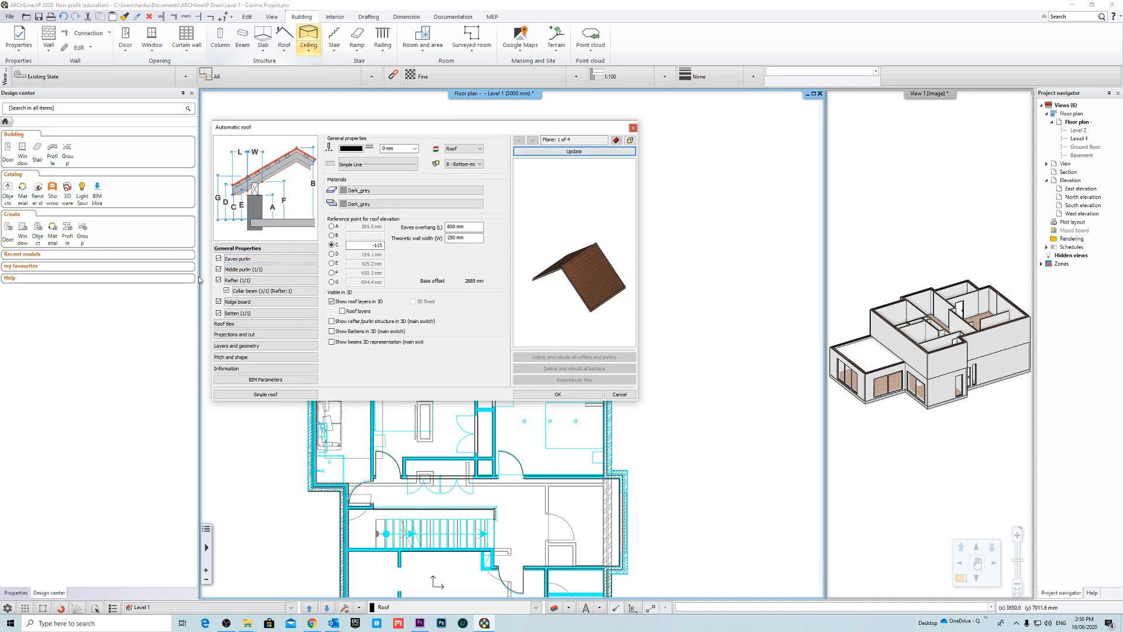
pyautogui.scroll(8, 603, 287)
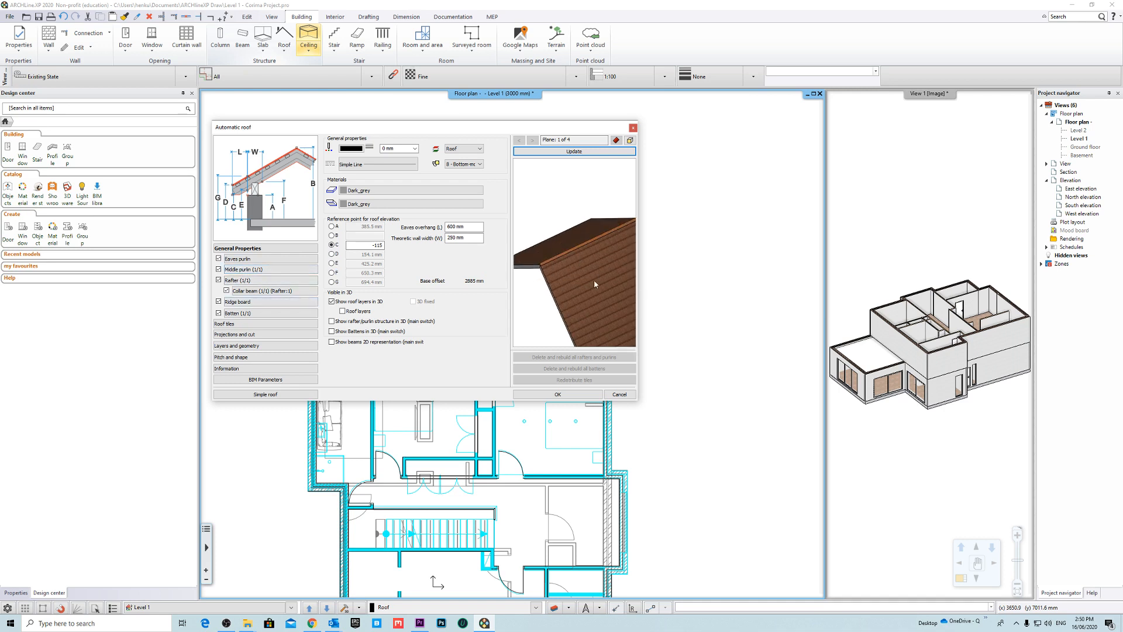
pyautogui.moveTo(568, 273); pyautogui.dragTo(548, 278)
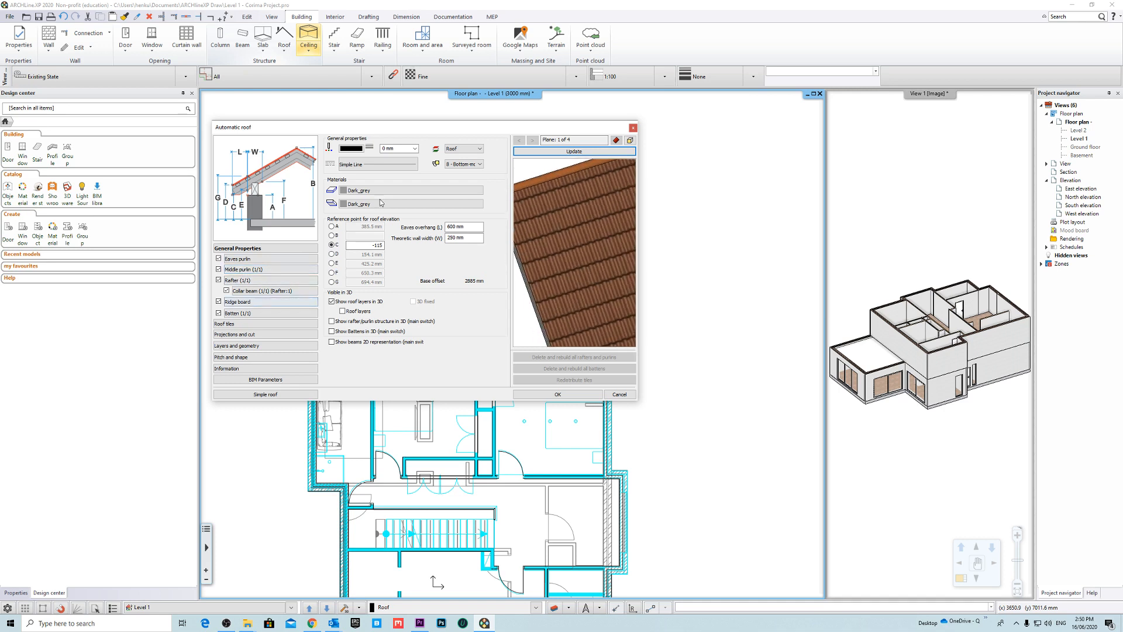
# Step: Add the Roof_Blind_Coal material to the basic roof tile materials, apply it to the tiles and refresh the preview
pyautogui.click(253, 324)
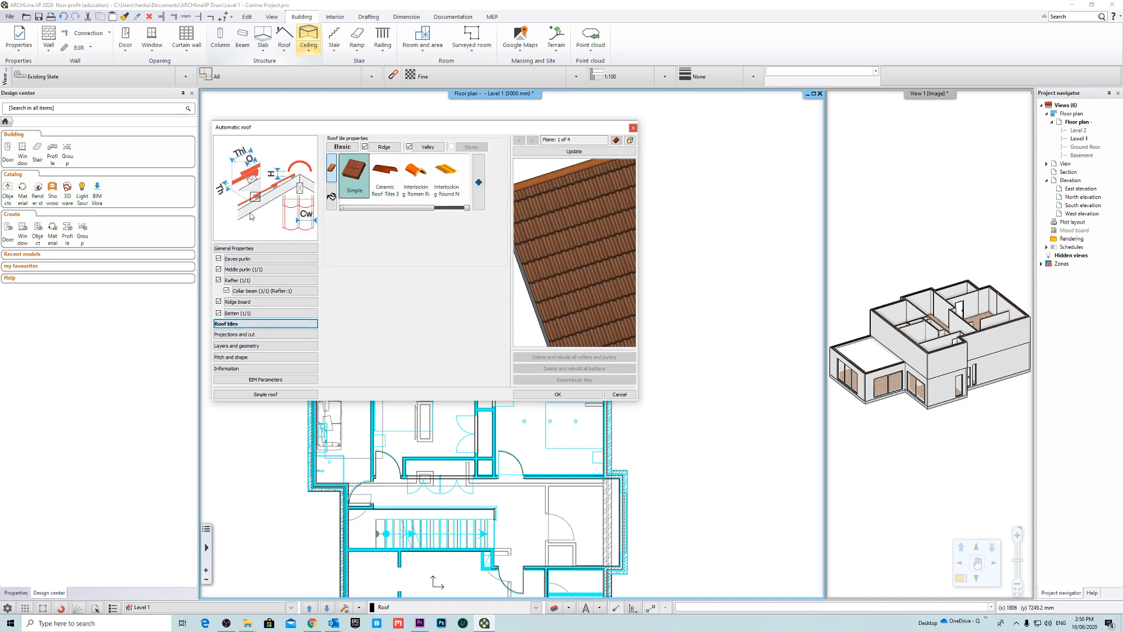
pyautogui.click(331, 202)
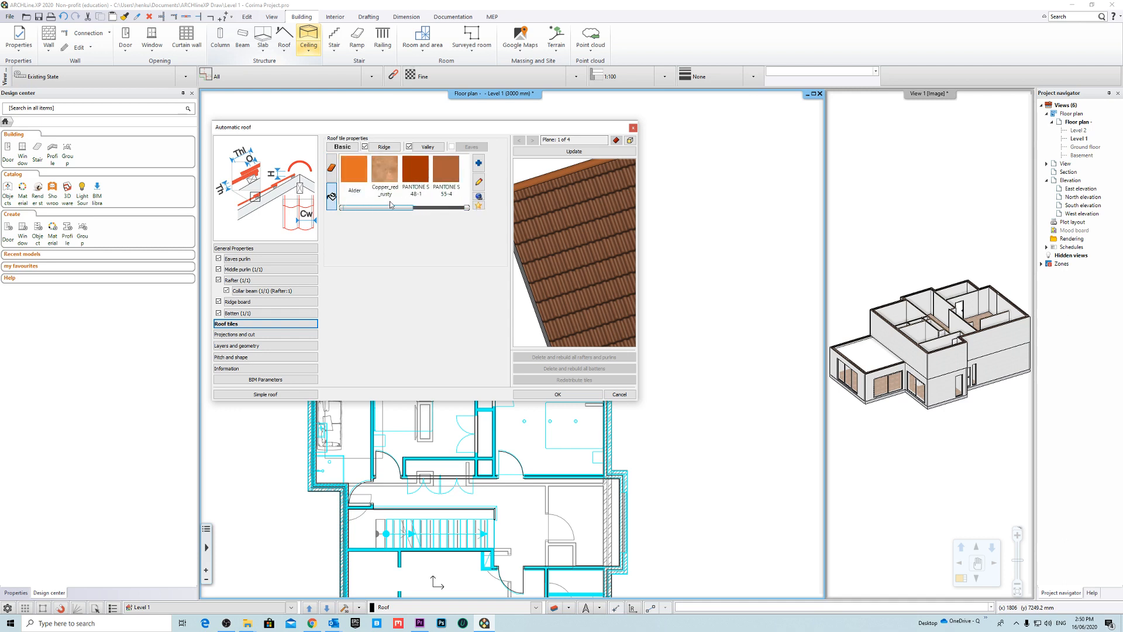
pyautogui.click(480, 164)
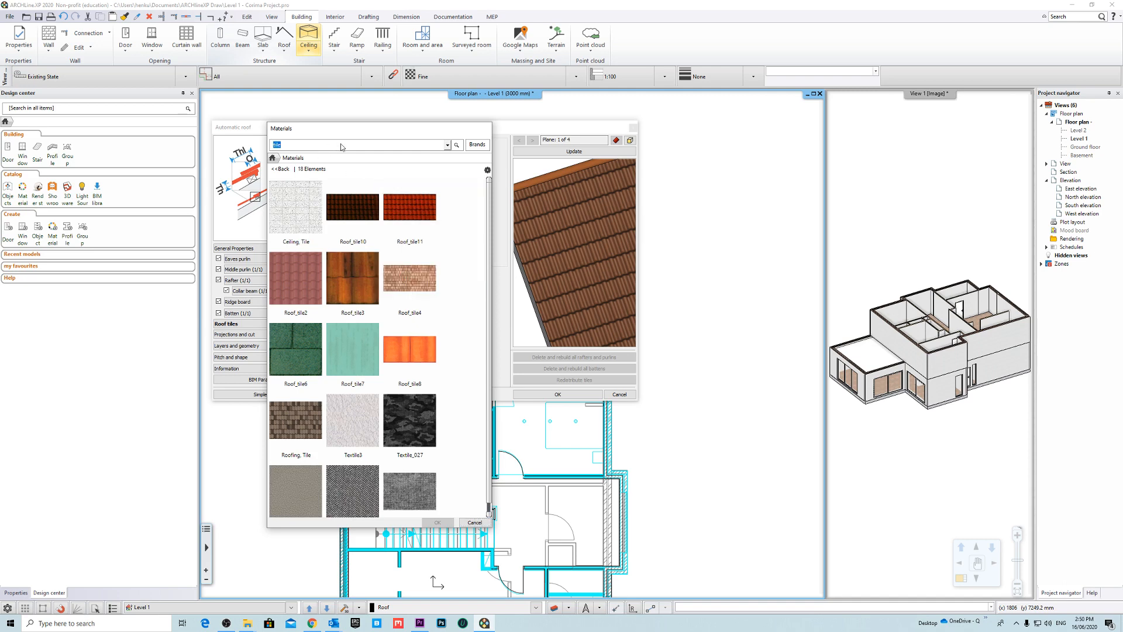
pyautogui.write('roof')
pyautogui.press('Return')
pyautogui.scroll(-1, 402, 314)
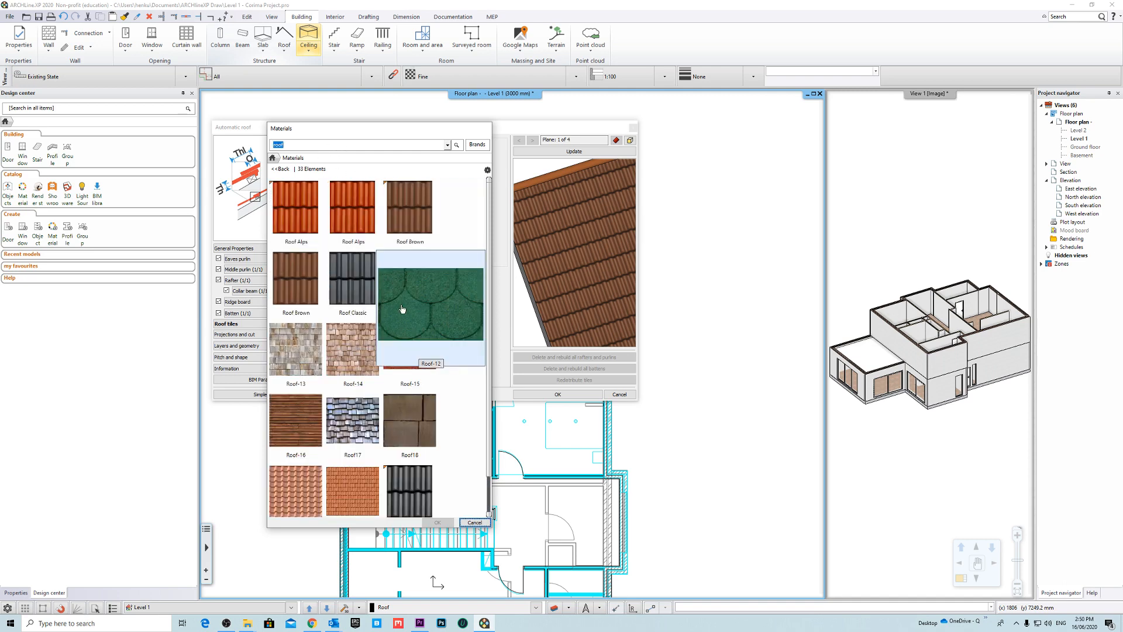
pyautogui.scroll(-1, 488, 283)
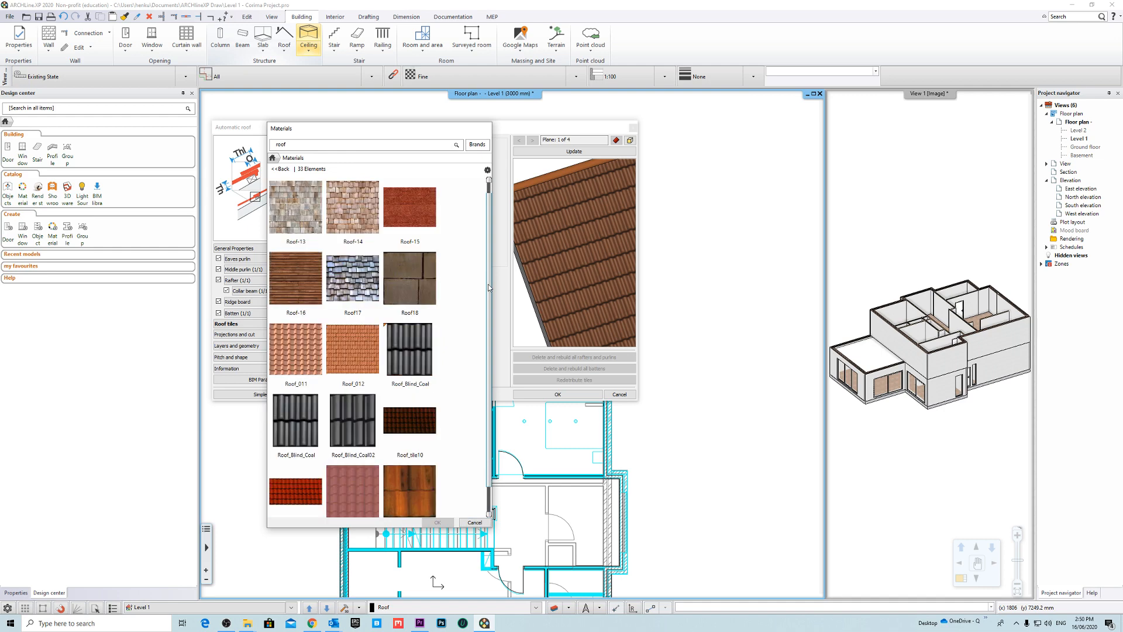
pyautogui.click(416, 367)
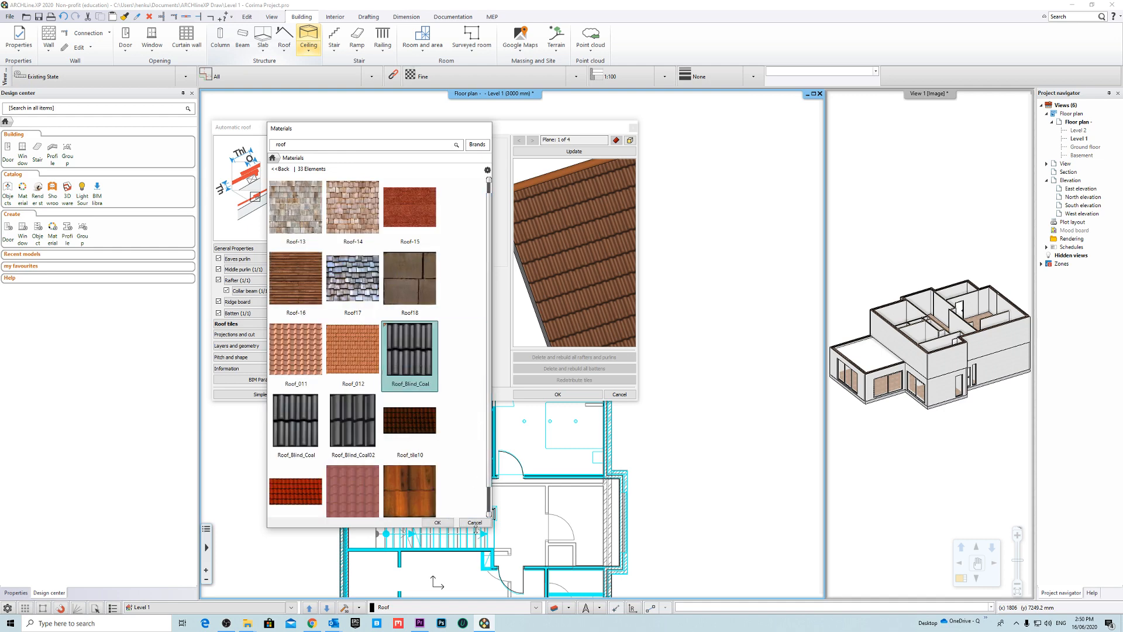
pyautogui.click(438, 522)
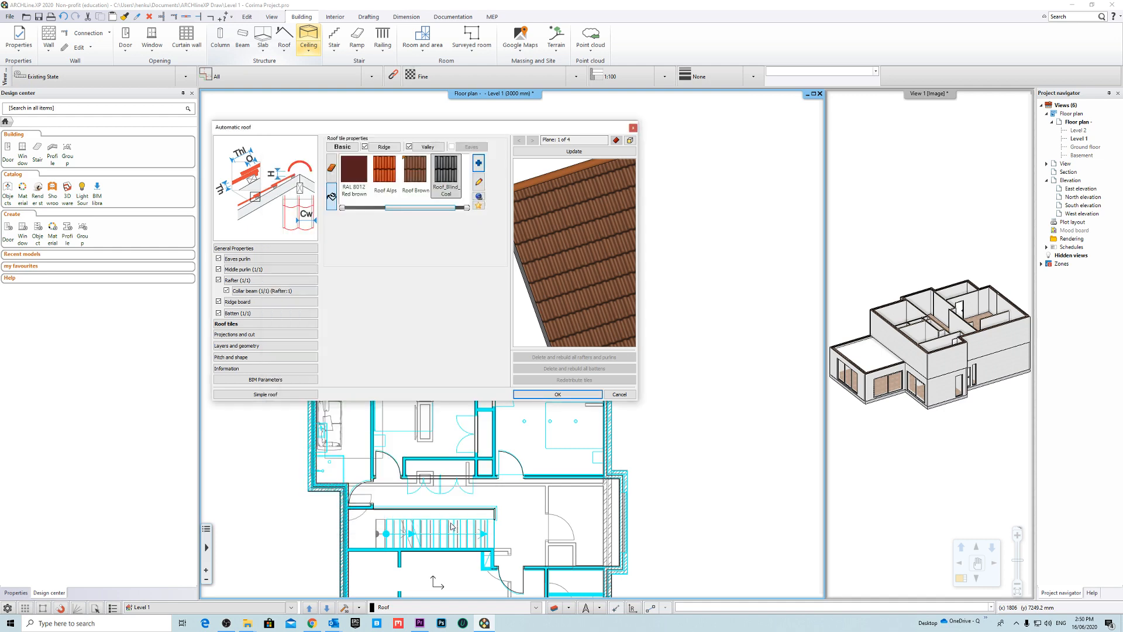
pyautogui.click(451, 166)
pyautogui.click(561, 153)
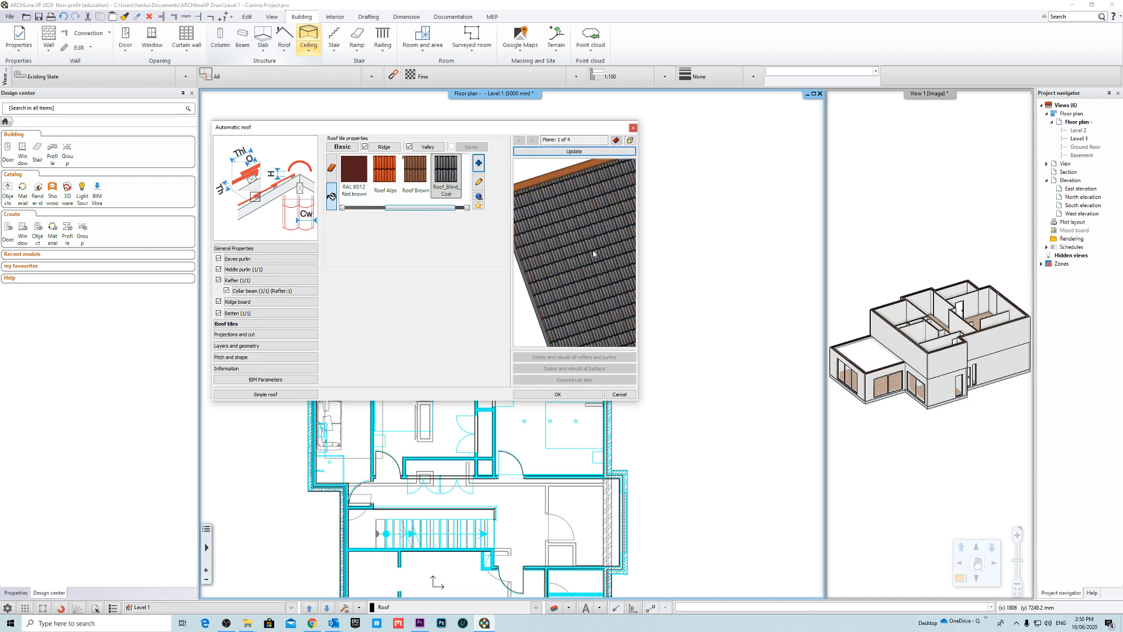
# Step: Set the ridge tile material to the grey PANTONE-S325-3
pyautogui.scroll(-2, 593, 254)
pyautogui.moveTo(552, 289); pyautogui.dragTo(581, 239)
pyautogui.scroll(3, 585, 245)
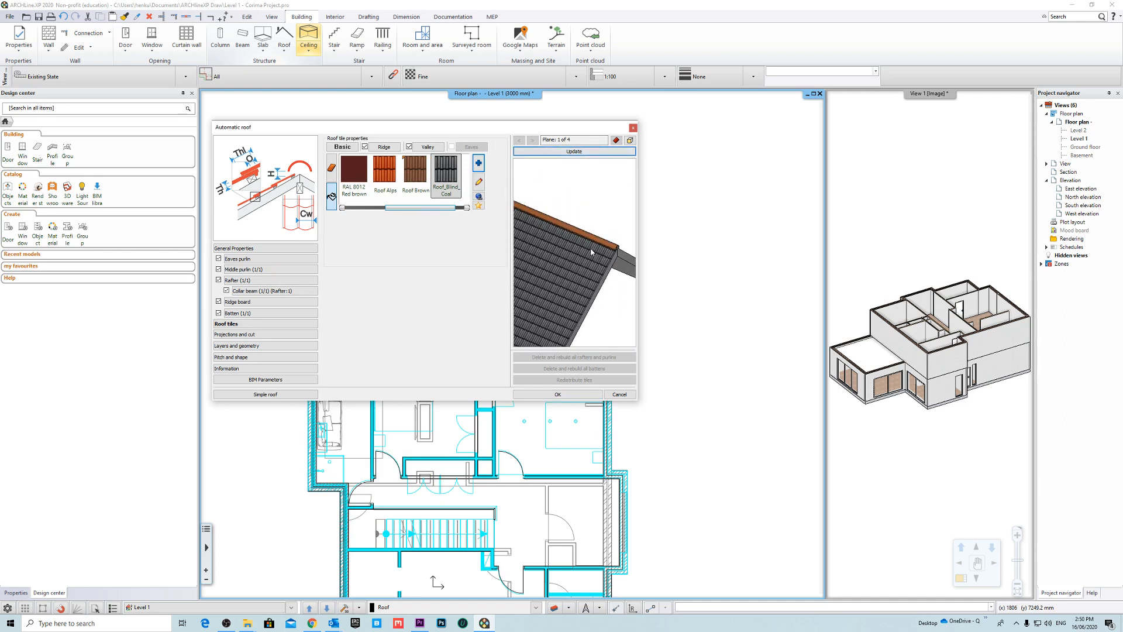
pyautogui.scroll(2, 590, 248)
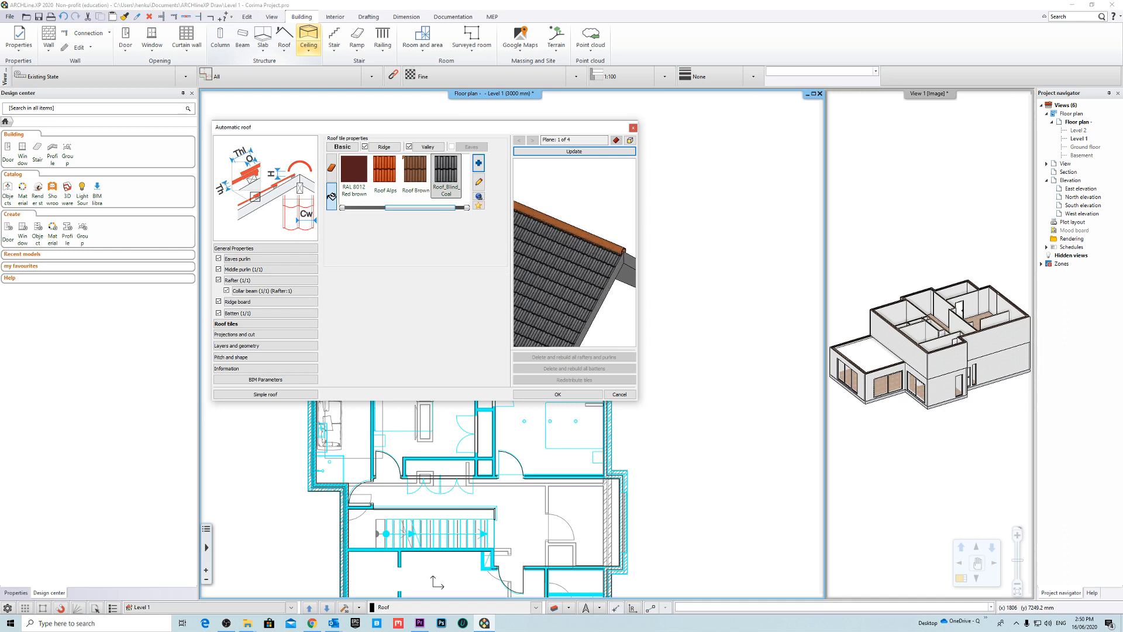
pyautogui.click(385, 147)
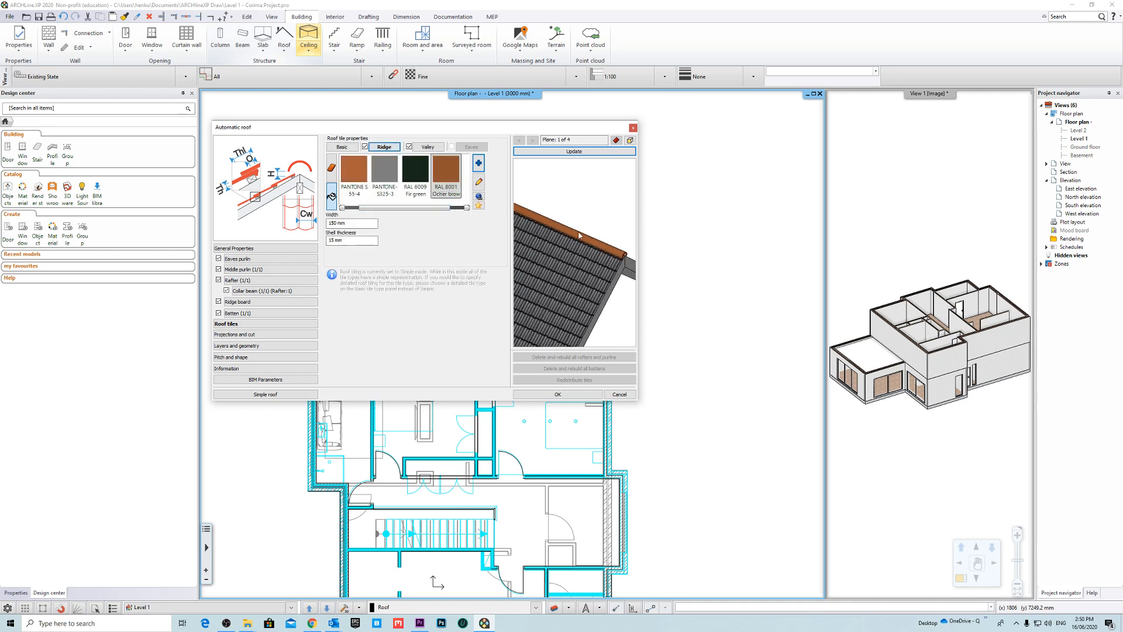
pyautogui.click(389, 173)
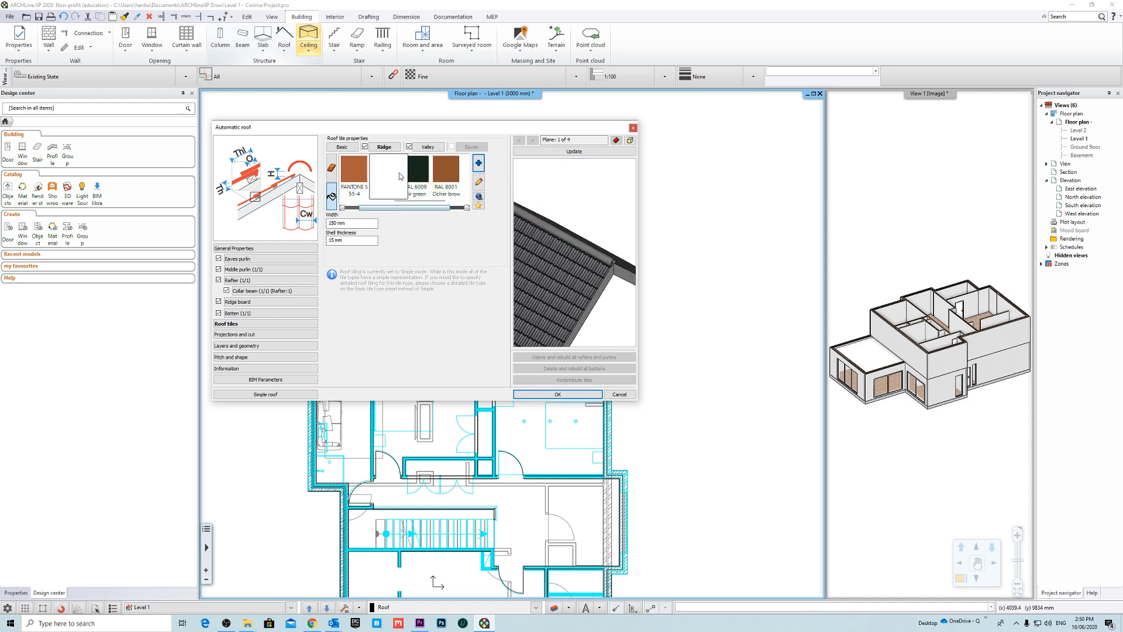
# Step: Set the valley tile material to the grey PANTONE-S325-3 and refresh the roof preview
pyautogui.click(428, 147)
pyautogui.click(386, 175)
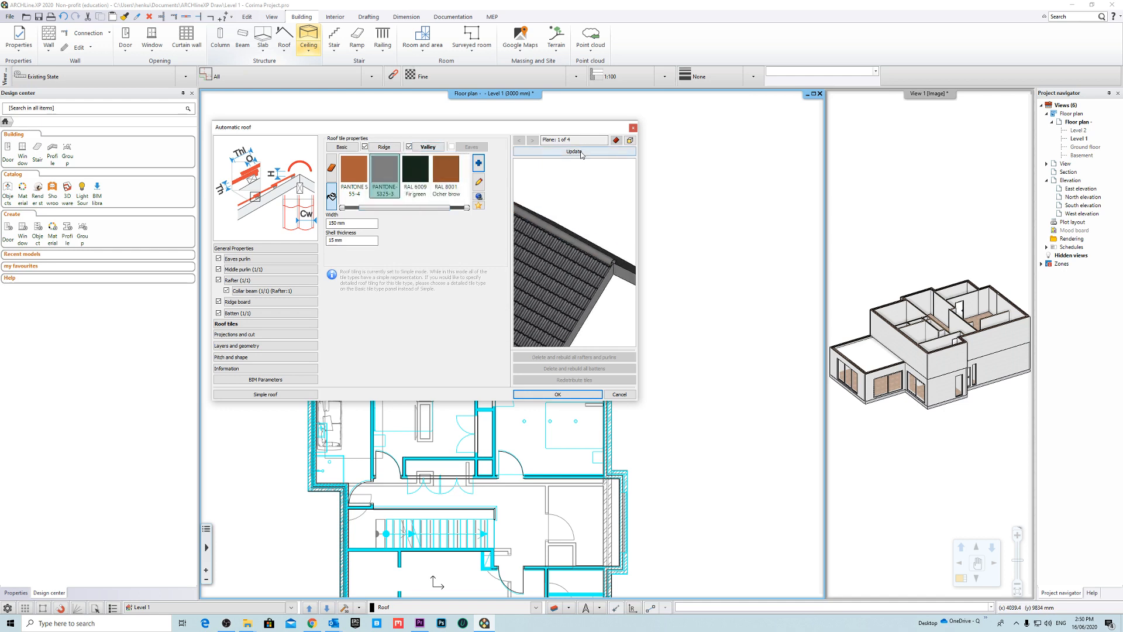
pyautogui.click(583, 150)
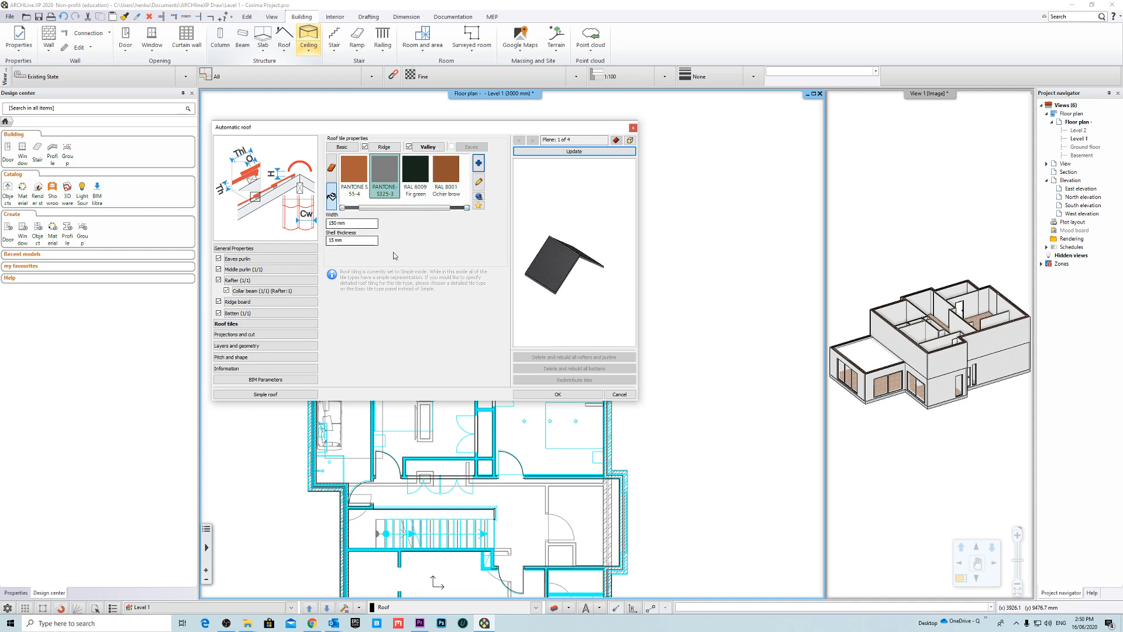
# Step: Check the ridge tile settings and inspect the roof preview up close from several angles
pyautogui.click(384, 147)
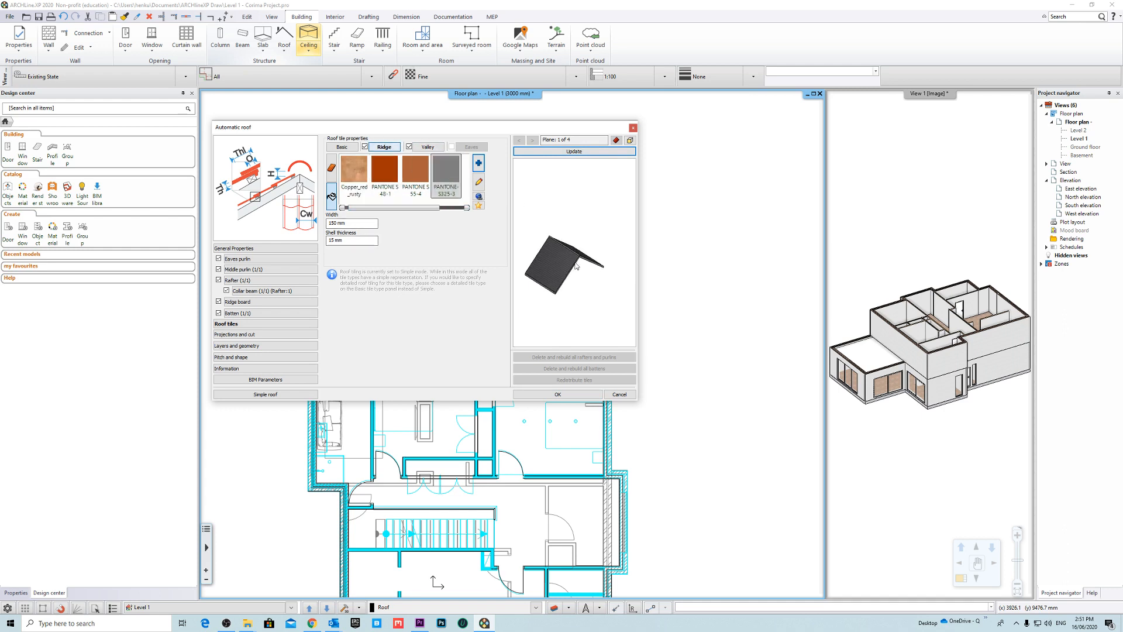
pyautogui.moveTo(586, 214); pyautogui.dragTo(585, 257)
pyautogui.scroll(-3, 614, 270)
pyautogui.scroll(1, 593, 241)
pyautogui.scroll(-3, 597, 259)
pyautogui.scroll(1, 581, 254)
pyautogui.scroll(-1, 580, 257)
pyautogui.scroll(2, 583, 258)
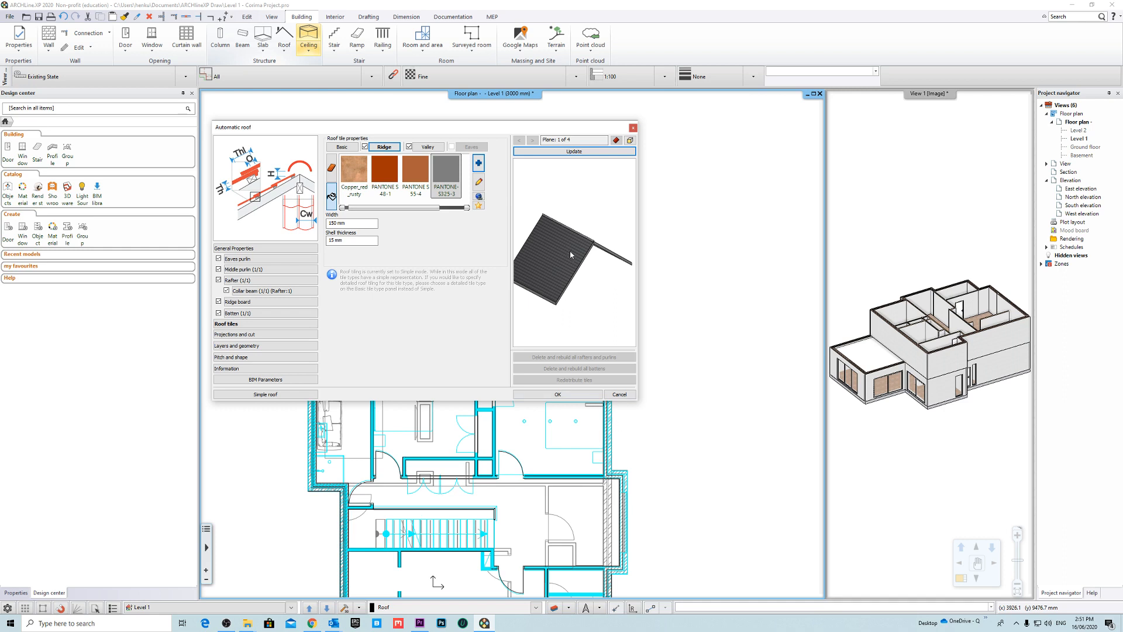
pyautogui.moveTo(571, 254); pyautogui.dragTo(596, 251)
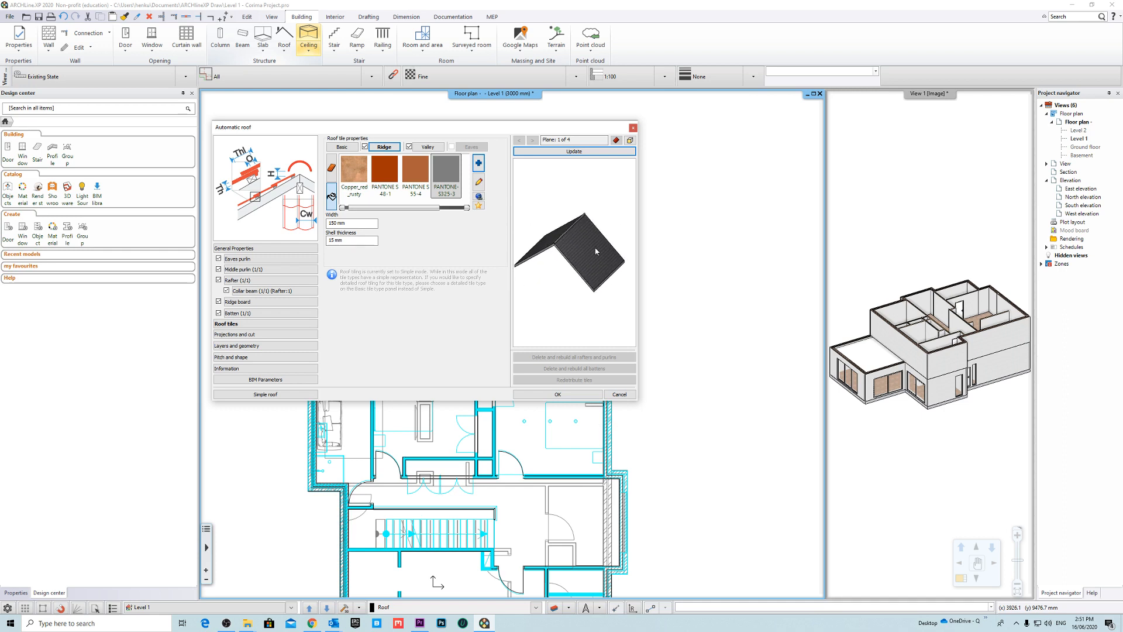
# Step: Review the roof's upper and lower floor visibility options in the projection settings, as well as its layer build-up
pyautogui.click(244, 336)
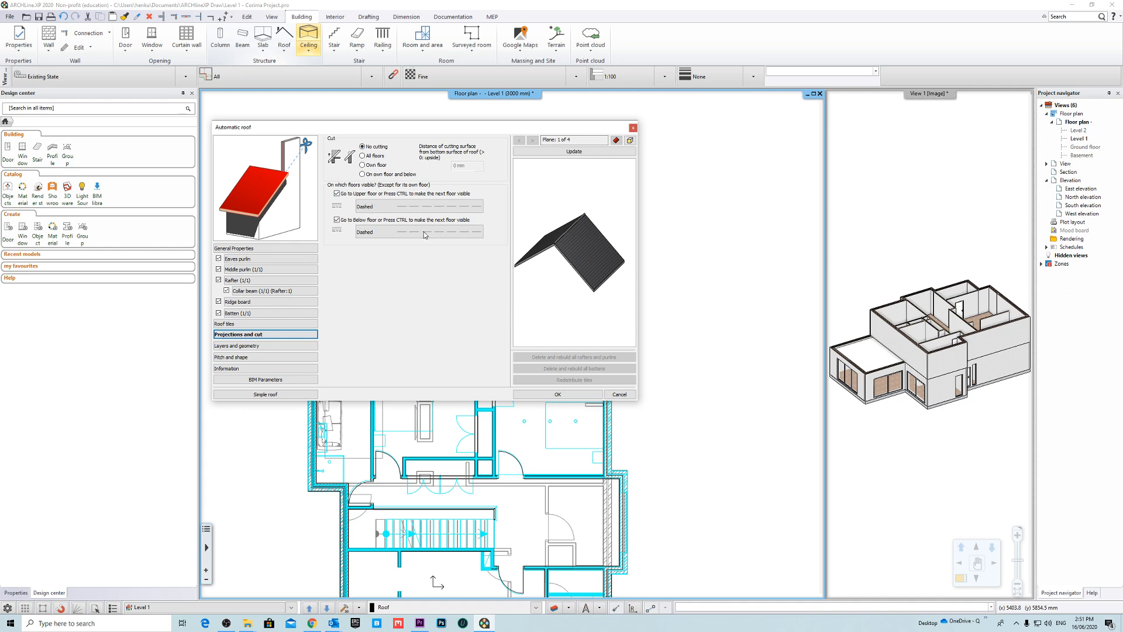
pyautogui.click(337, 193)
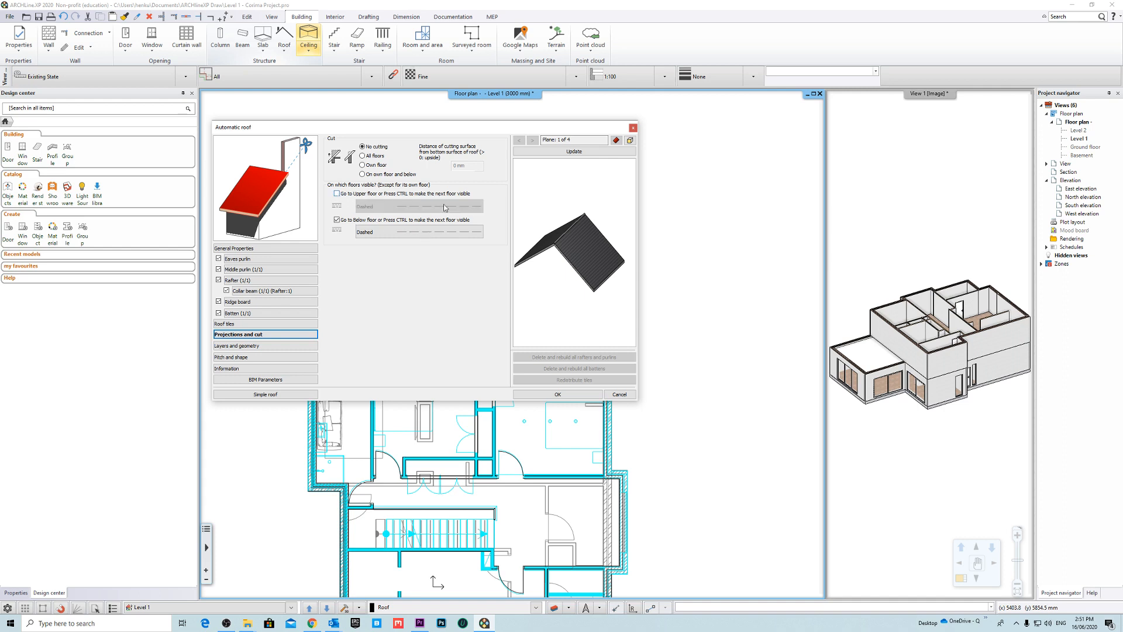
pyautogui.click(337, 193)
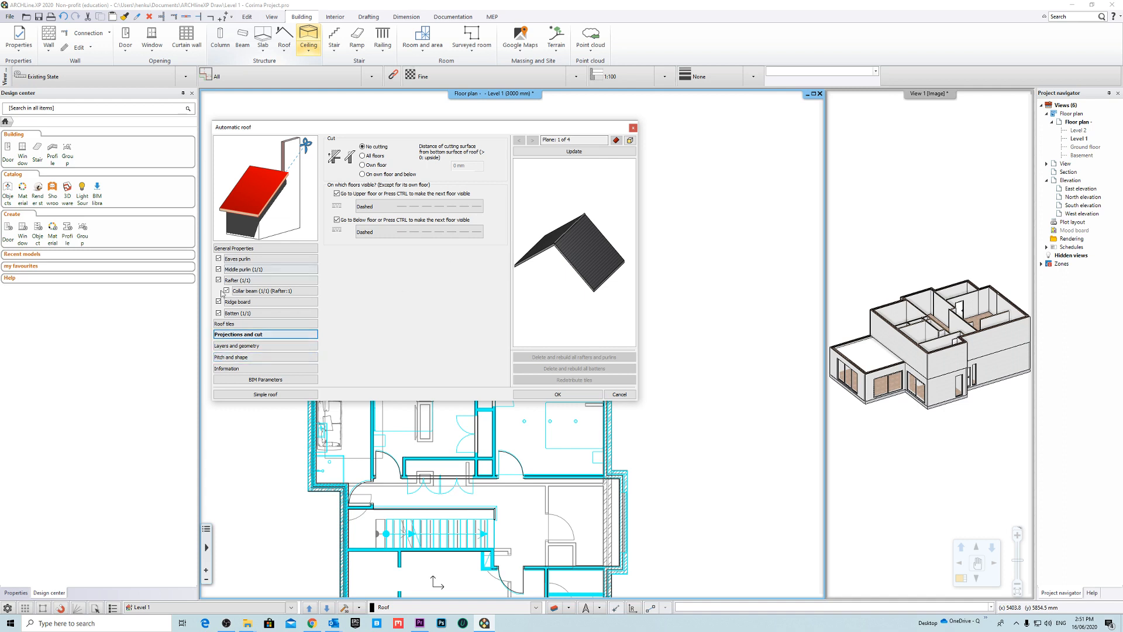
pyautogui.click(240, 347)
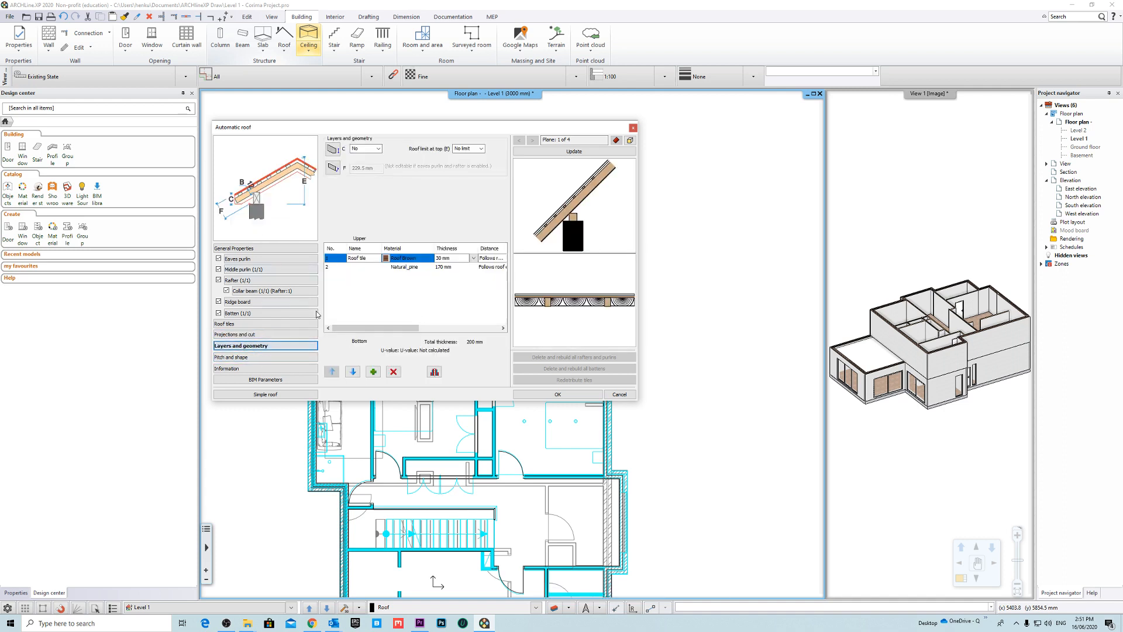
# Step: Set the roof's main slope to 20° and update the preview to check the pitch
pyautogui.click(245, 358)
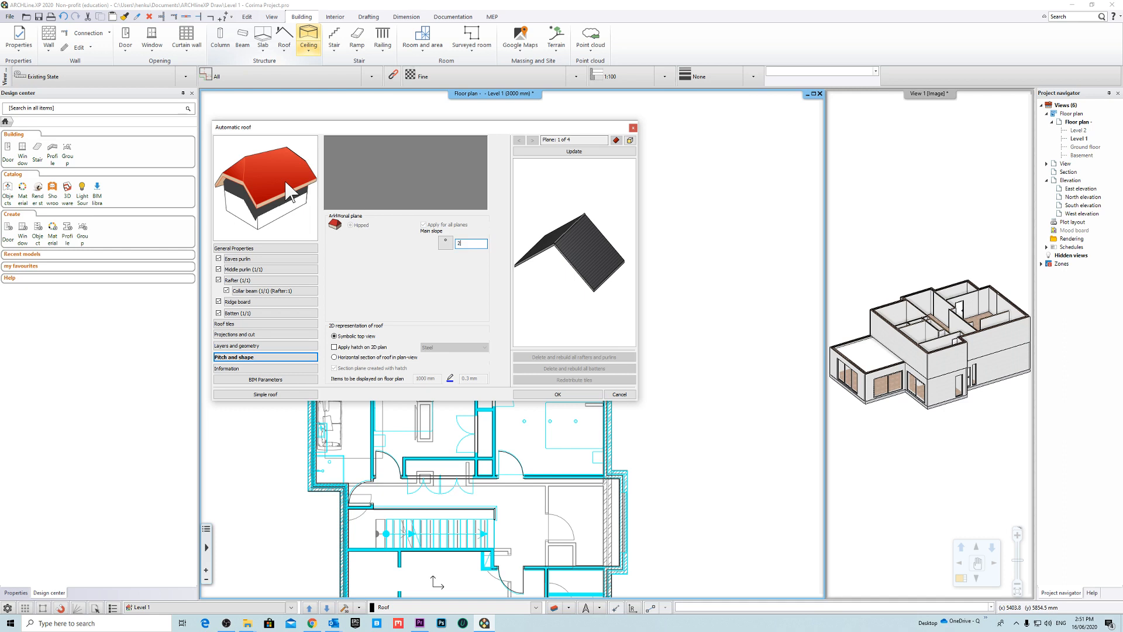
pyautogui.click(579, 151)
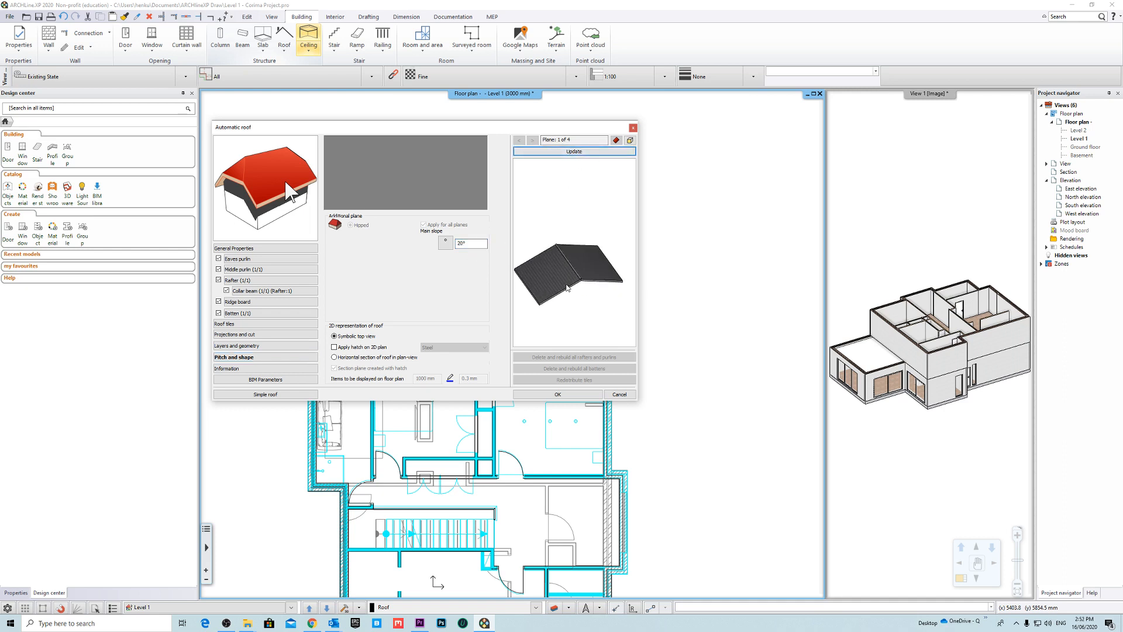
pyautogui.moveTo(567, 290); pyautogui.dragTo(550, 290)
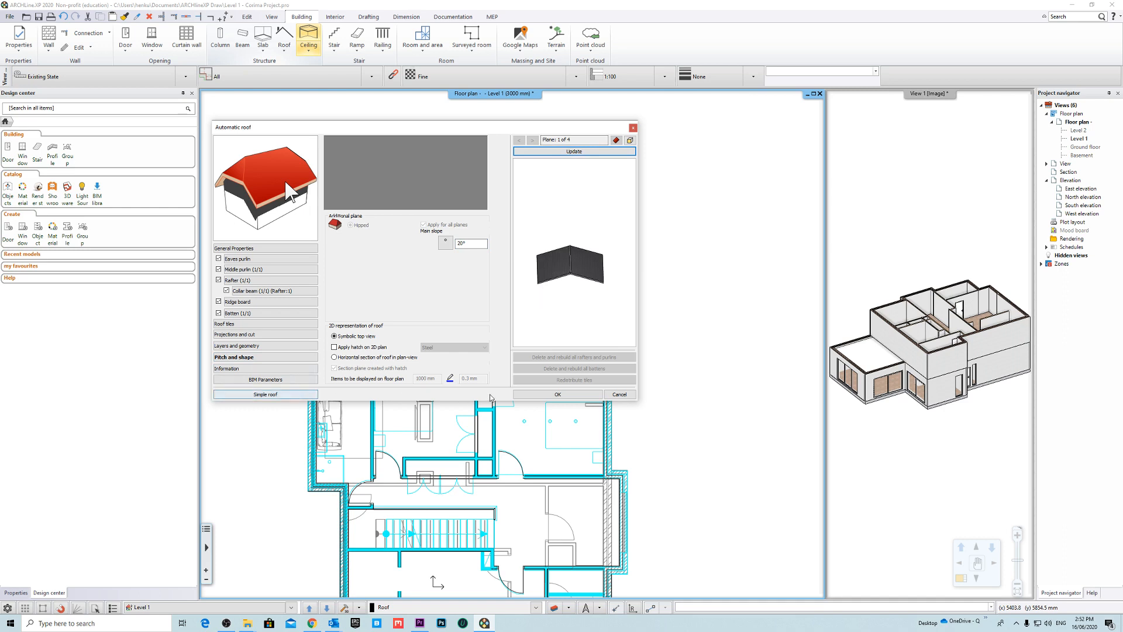
# Step: Save the current settings into the Simple roof style, activate that style and accept the automatic roof settings
pyautogui.click(265, 394)
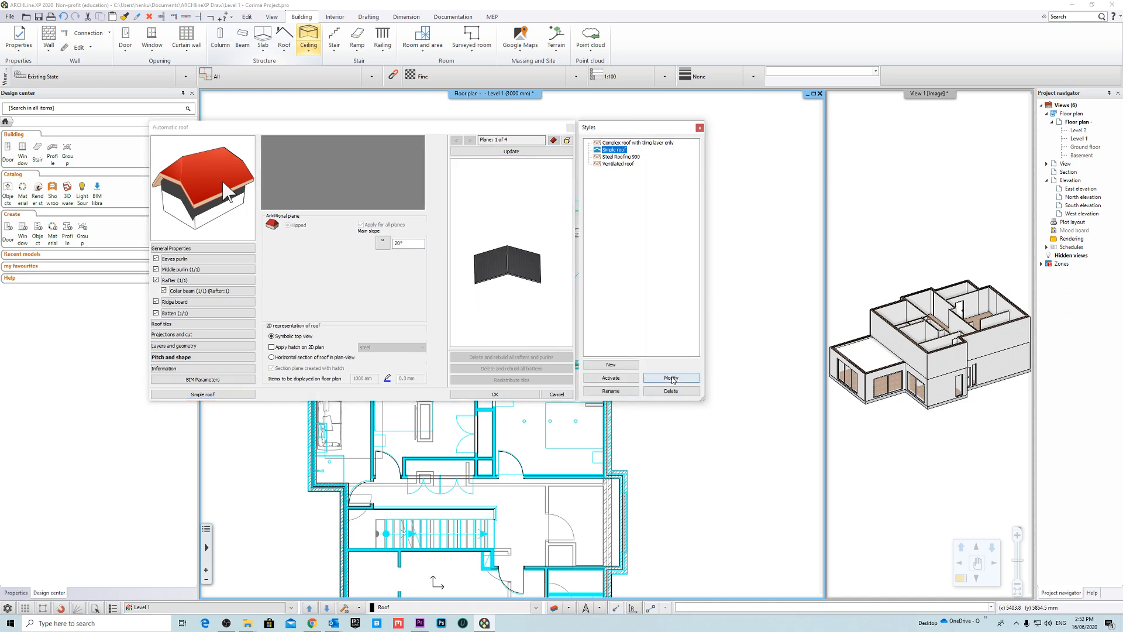
pyautogui.click(673, 378)
pyautogui.click(663, 285)
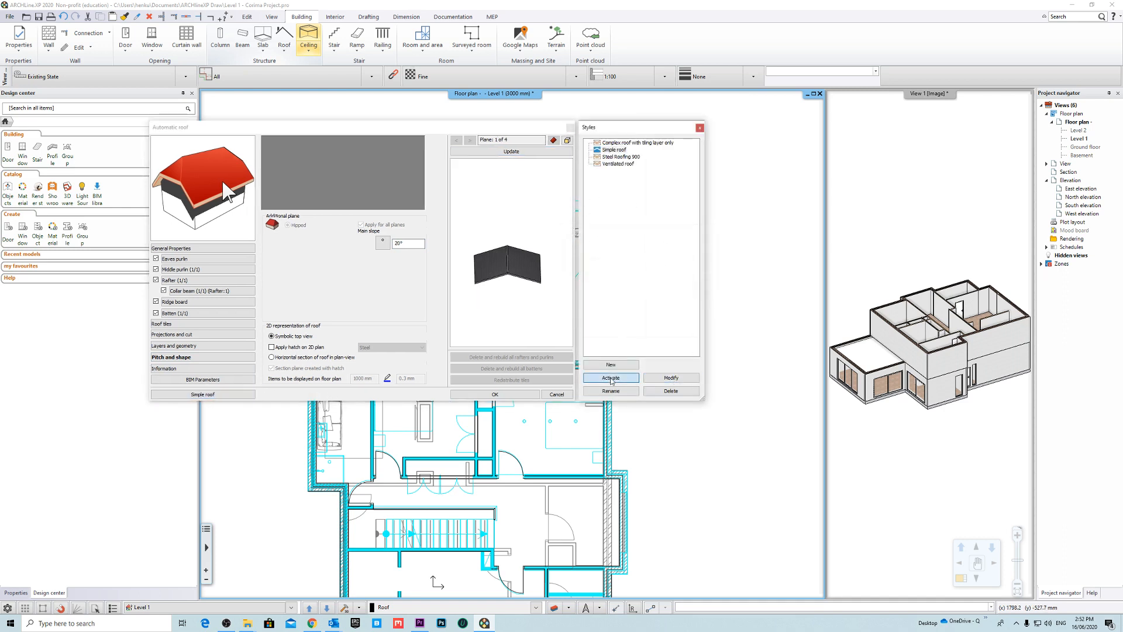
pyautogui.click(612, 377)
pyautogui.click(503, 395)
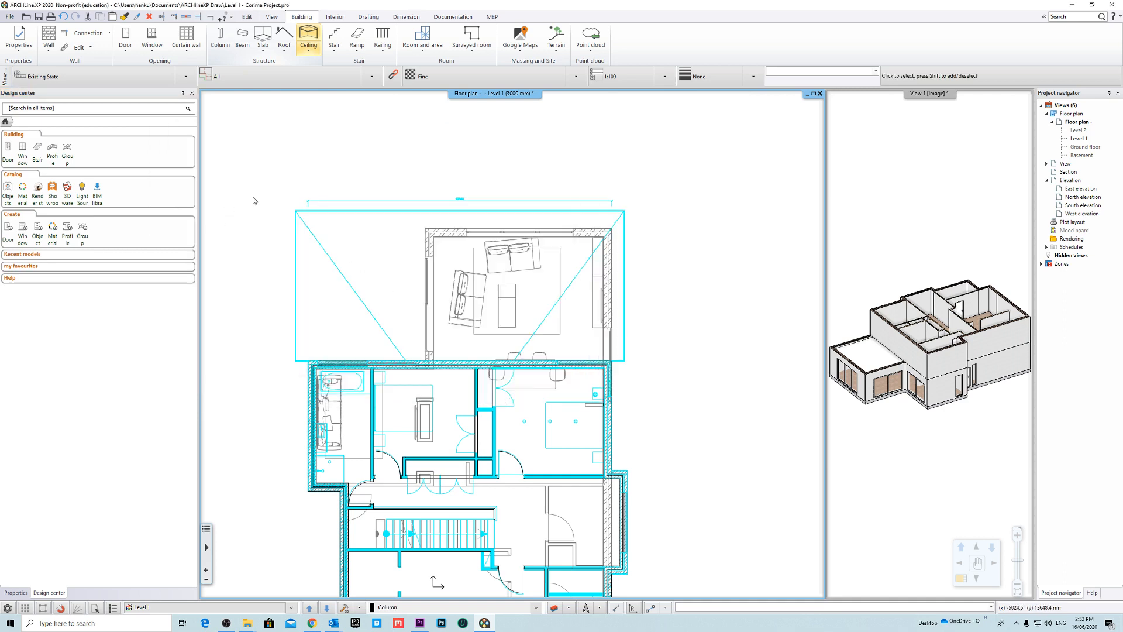
# Step: Start a roof in sketch mode and place its first outline point at the reference roof's upper-left corner on the Level 1 plan
pyautogui.click(284, 36)
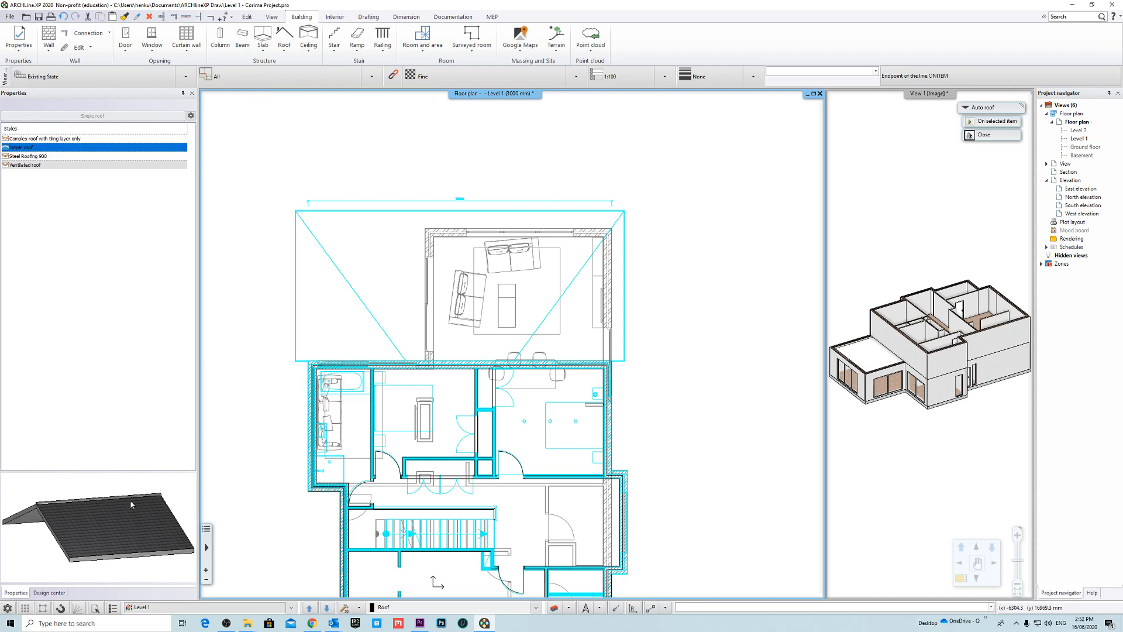
pyautogui.scroll(-2, 515, 345)
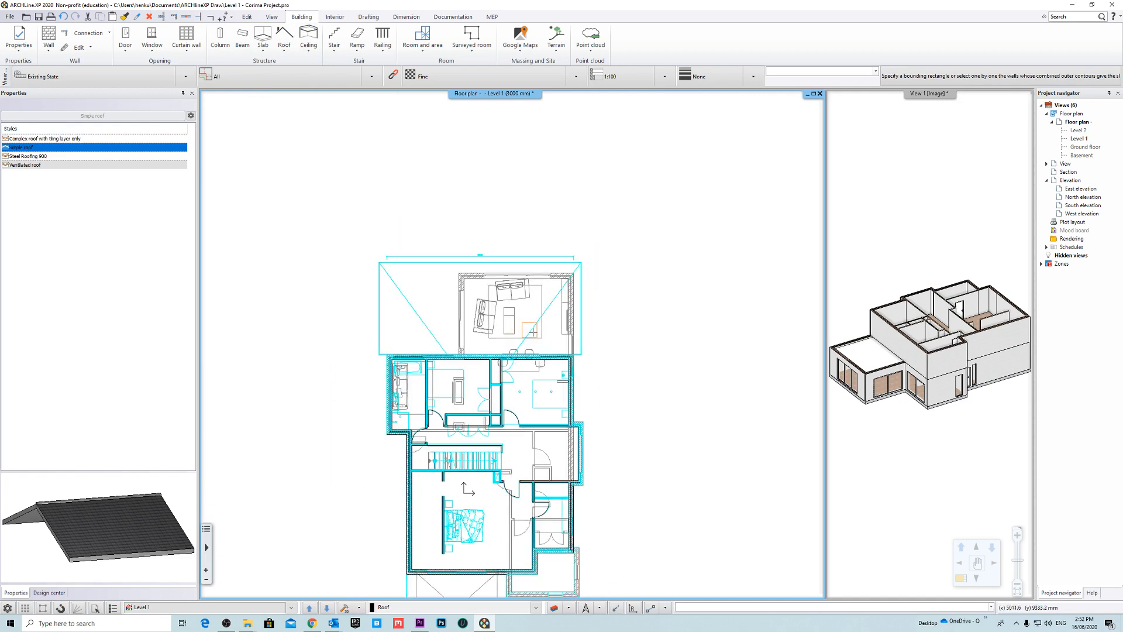
pyautogui.scroll(2, 559, 324)
pyautogui.moveTo(556, 331); pyautogui.dragTo(540, 308, button='middle')
pyautogui.click(285, 49)
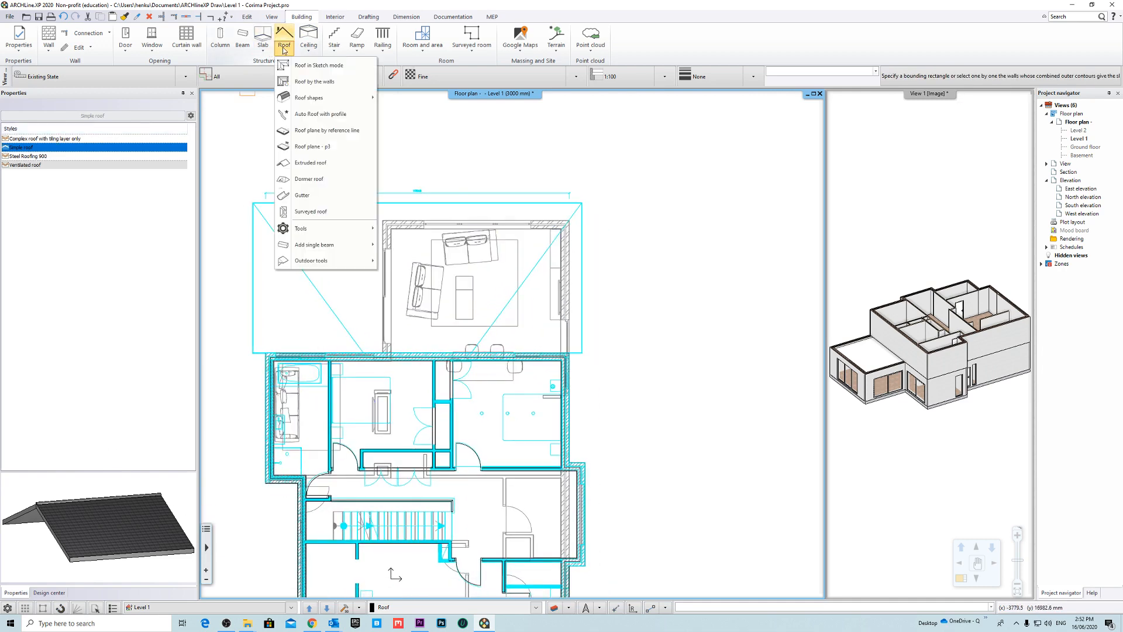
pyautogui.click(344, 66)
pyautogui.scroll(3, 446, 332)
pyautogui.scroll(3, 446, 316)
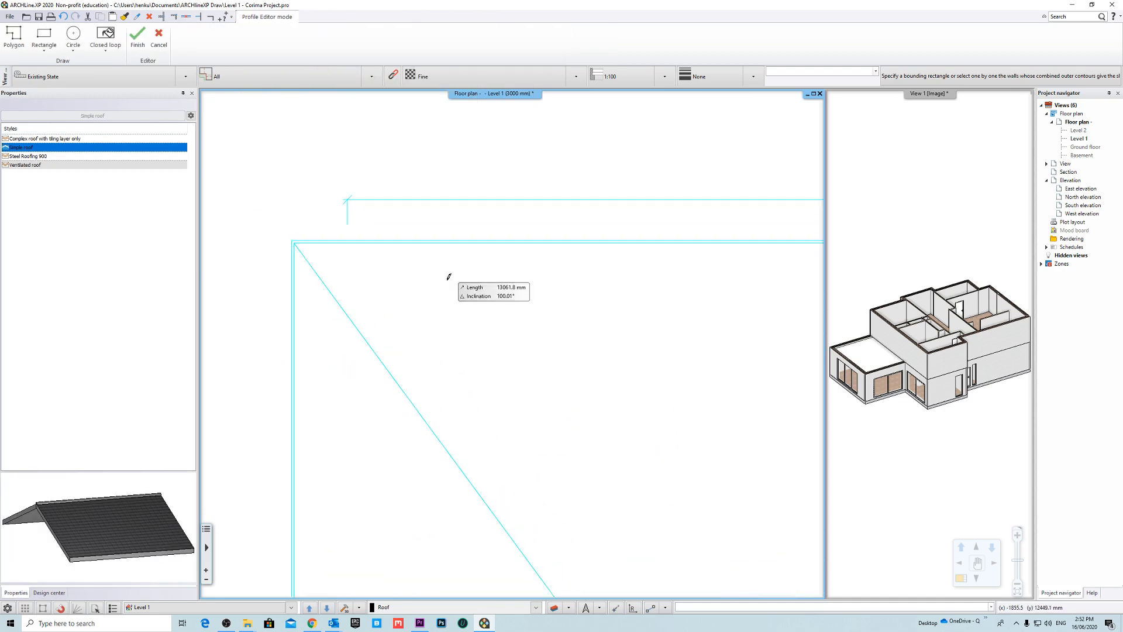
pyautogui.scroll(-3, 486, 244)
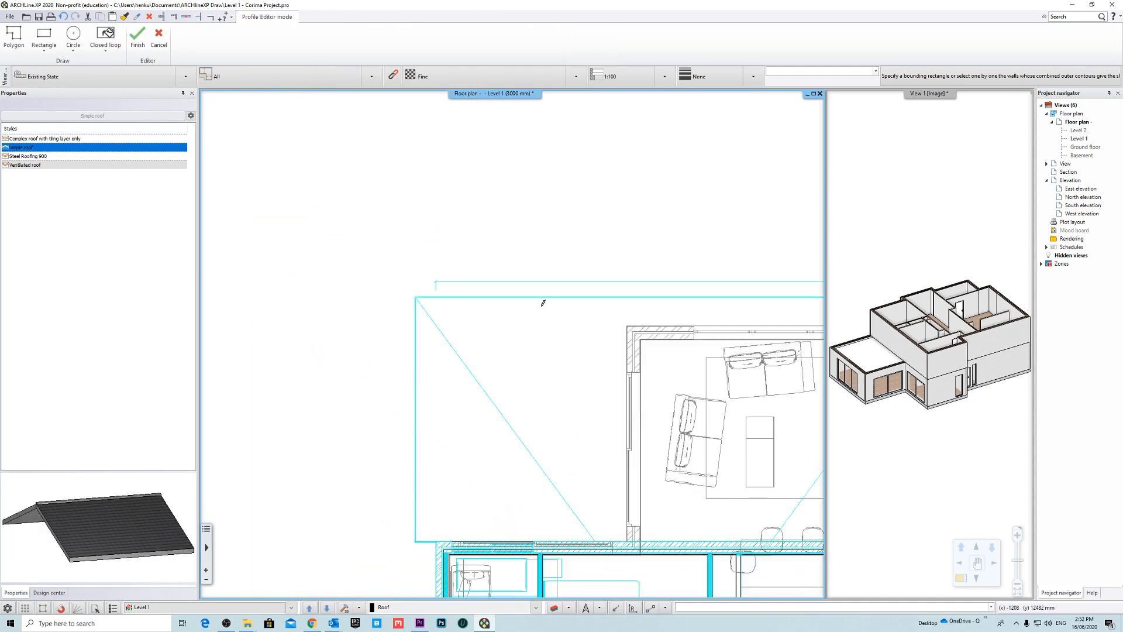
pyautogui.scroll(2, 468, 269)
pyautogui.scroll(5, 351, 228)
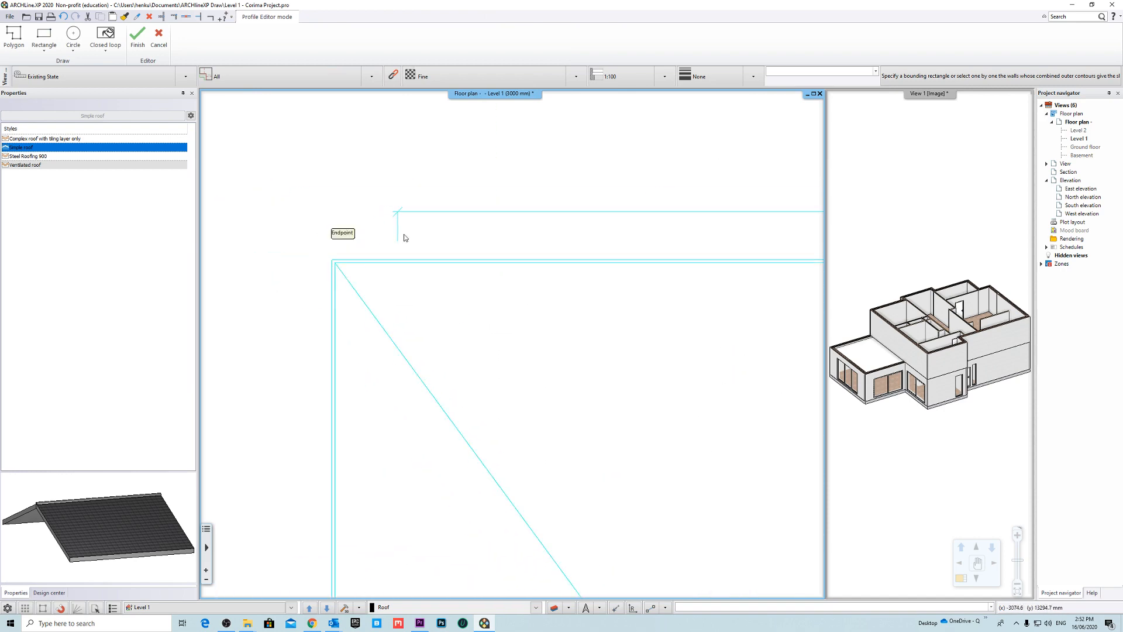
pyautogui.click(328, 293)
# Step: Trace the reference roof outline through its upper-right corner and down to its lower-right corner beside the house wall
pyautogui.scroll(-5, 647, 293)
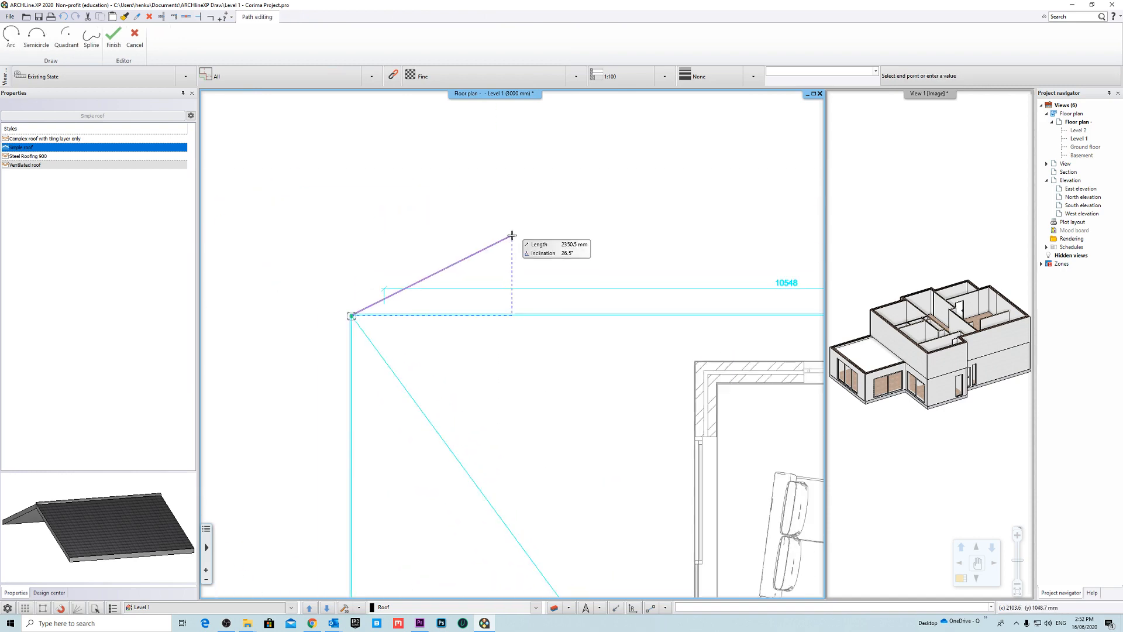
pyautogui.scroll(2, 564, 306)
pyautogui.scroll(2, 491, 277)
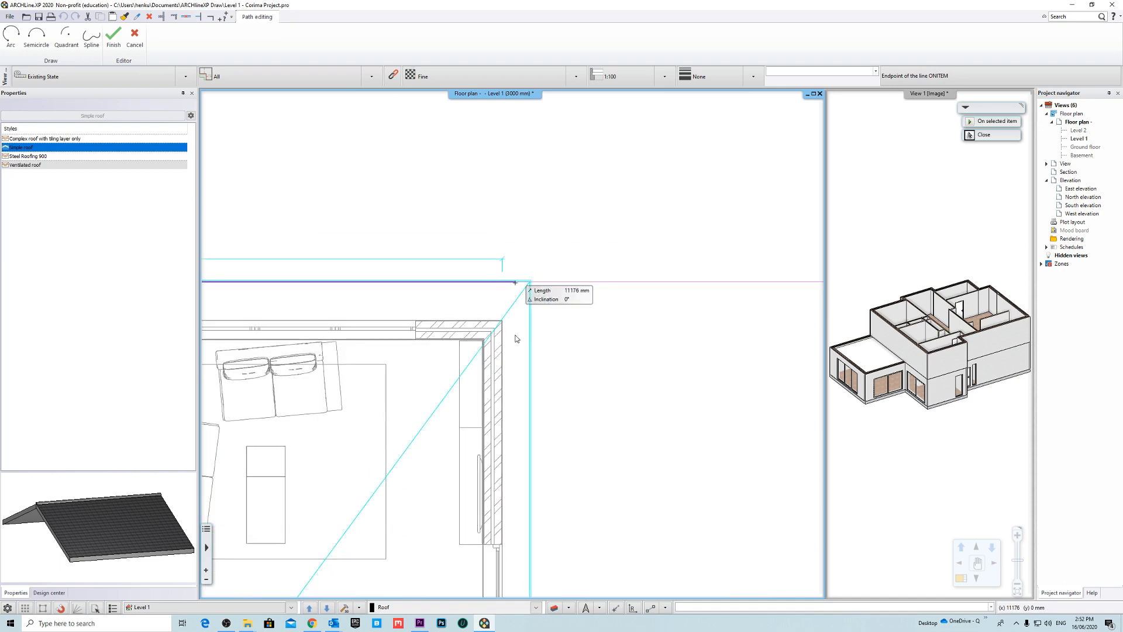
pyautogui.scroll(3, 534, 333)
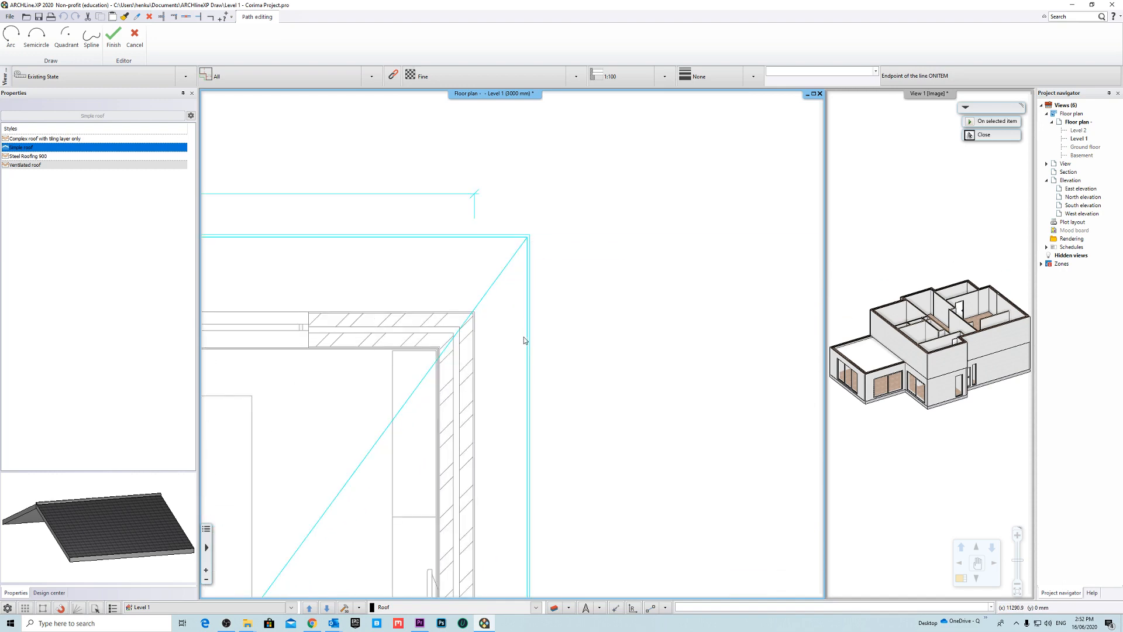
pyautogui.click(529, 238)
pyautogui.moveTo(504, 441); pyautogui.dragTo(580, 225, button='middle')
pyautogui.scroll(-3, 584, 223)
pyautogui.moveTo(522, 415); pyautogui.dragTo(586, 306, button='middle')
pyautogui.scroll(5, 586, 305)
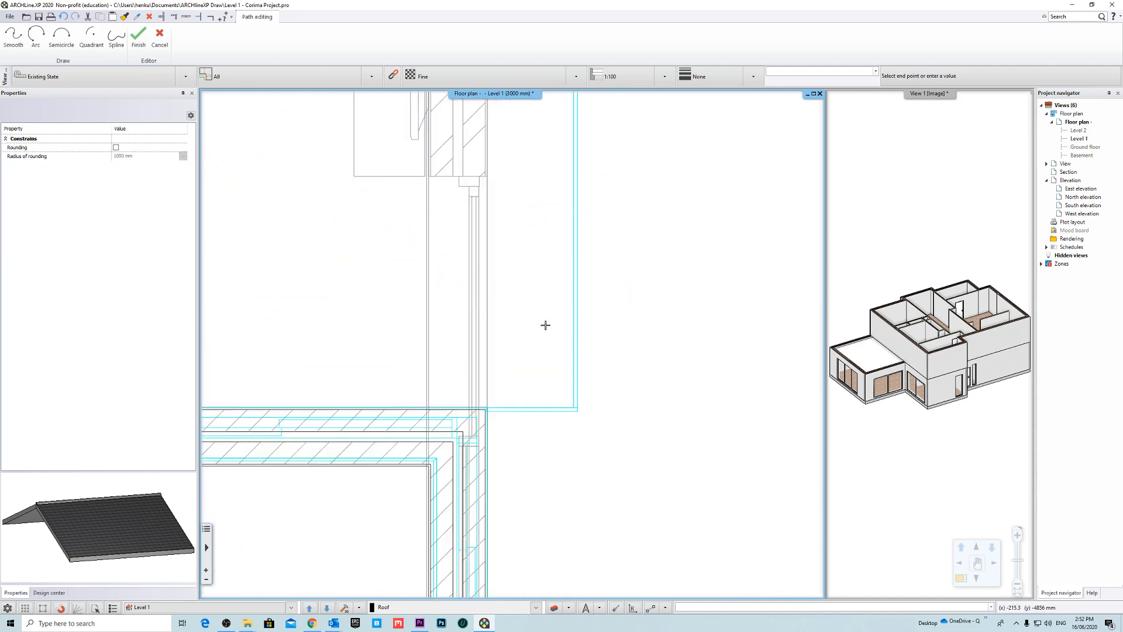
pyautogui.click(574, 426)
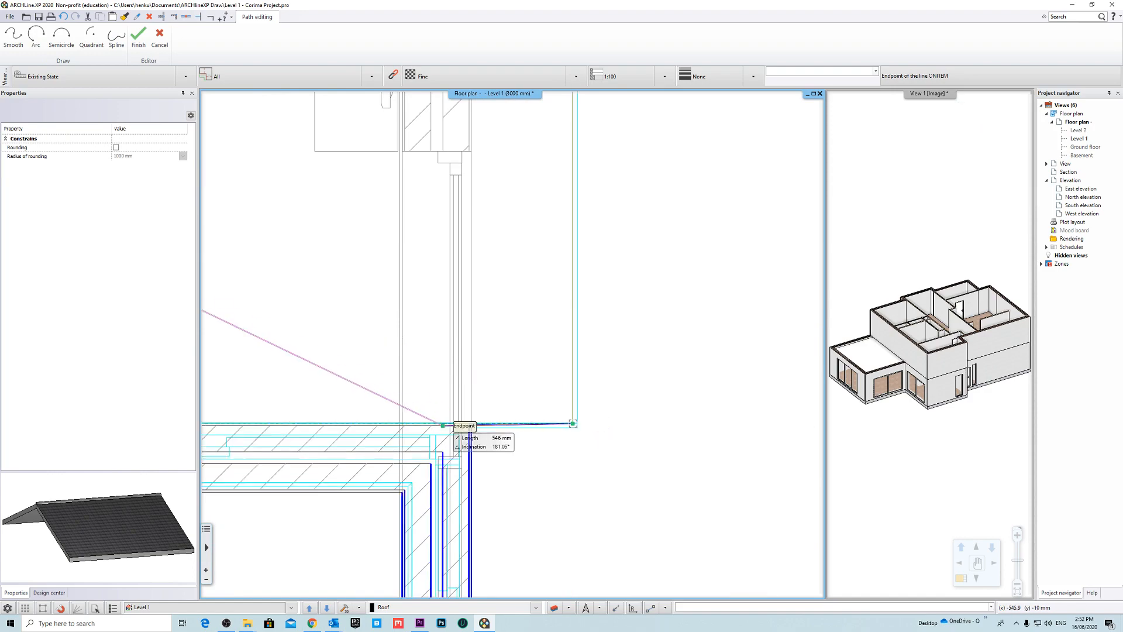
# Step: Close the outline through the lower-left corner back to the start point and create the roof with the Simple roof settings
pyautogui.scroll(-5, 574, 425)
pyautogui.scroll(5, 438, 357)
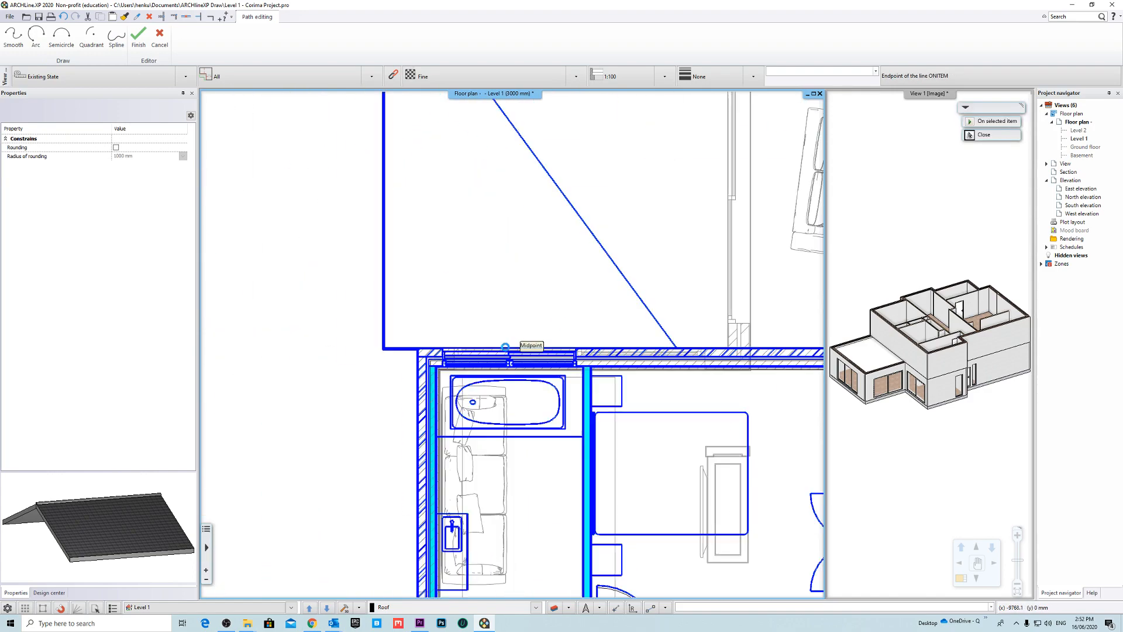
pyautogui.scroll(-4, 375, 347)
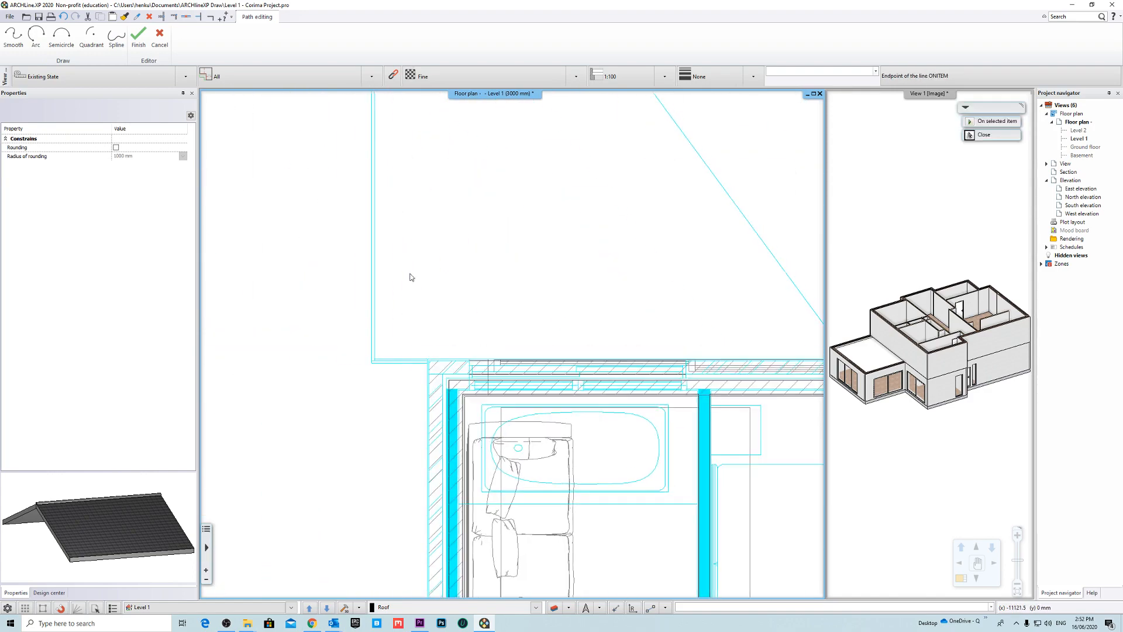
pyautogui.click(470, 170)
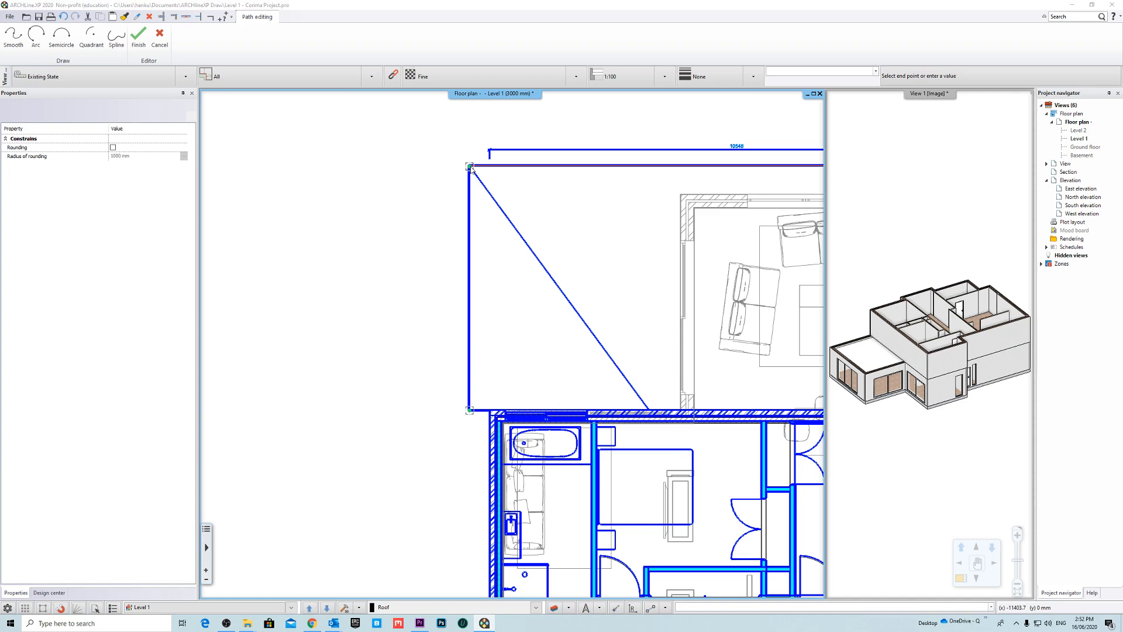
pyautogui.press('Return')
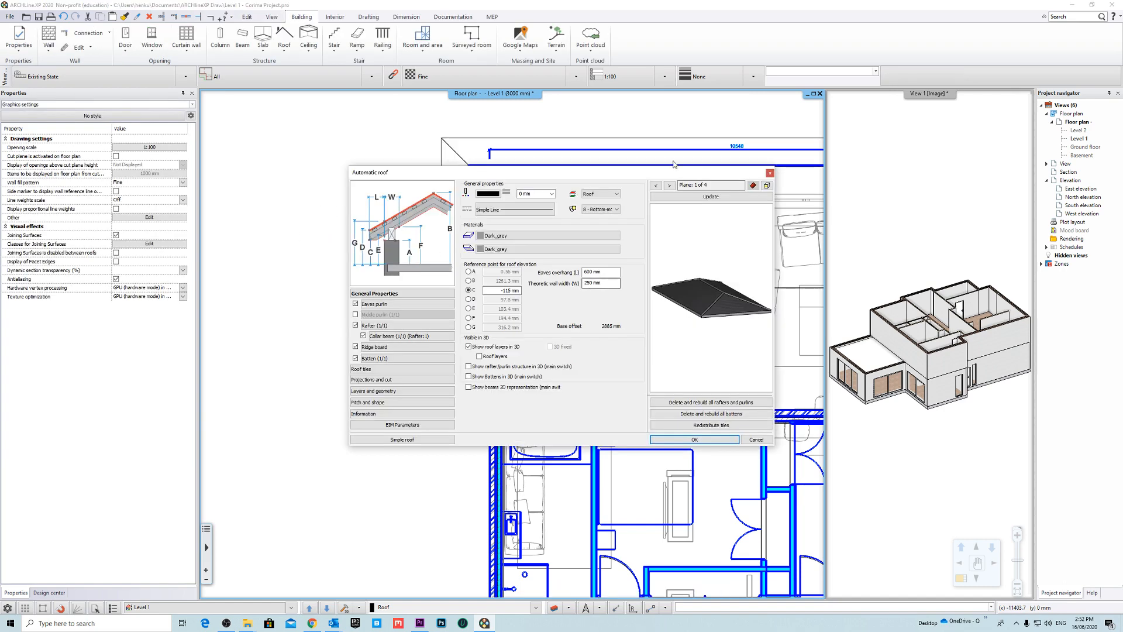
pyautogui.moveTo(661, 175); pyautogui.dragTo(466, 174)
pyautogui.moveTo(515, 304); pyautogui.dragTo(592, 276)
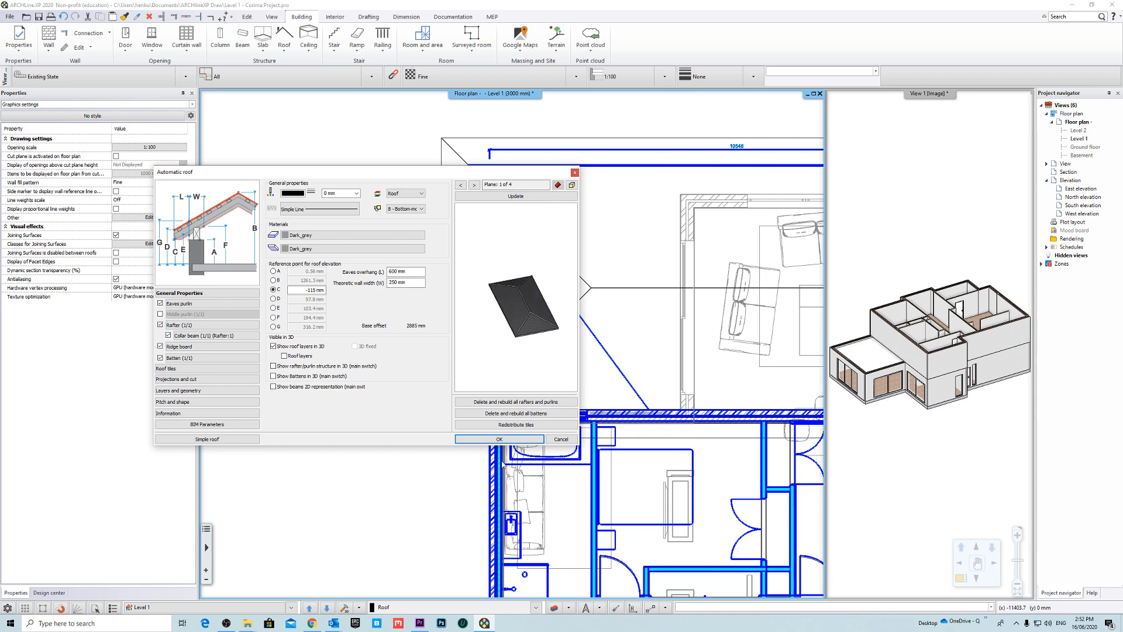
pyautogui.click(499, 439)
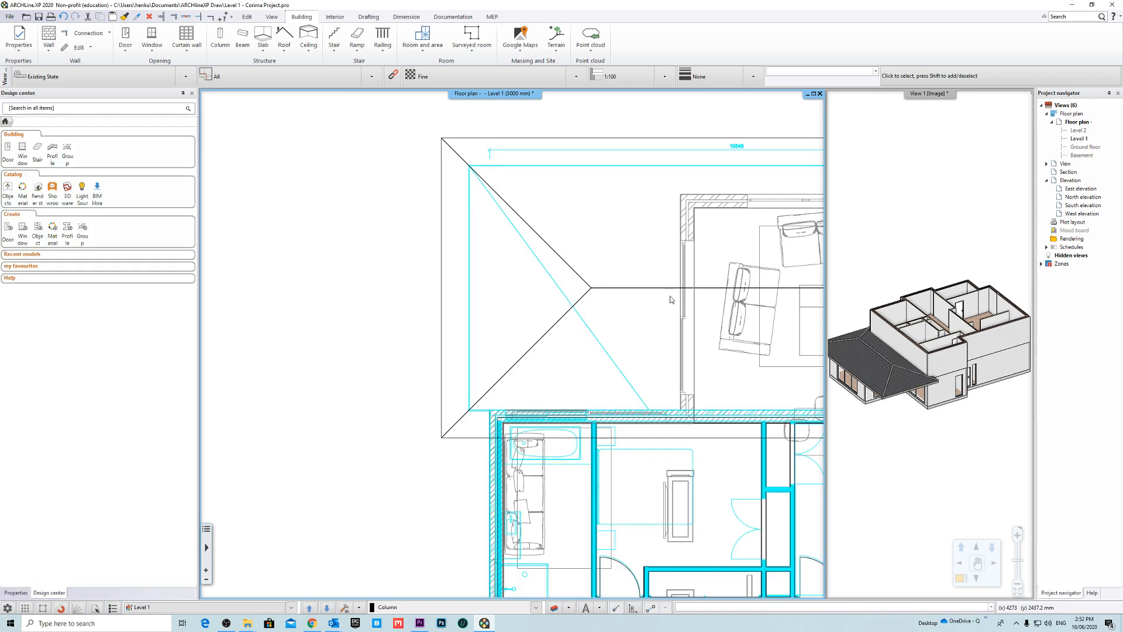
# Step: Enlarge the 3D view to inspect the new roof over the extension, and return to the Level 1 floor plan
pyautogui.rightClick(907, 94)
pyautogui.click(935, 102)
pyautogui.moveTo(310, 293); pyautogui.dragTo(545, 317, button='middle')
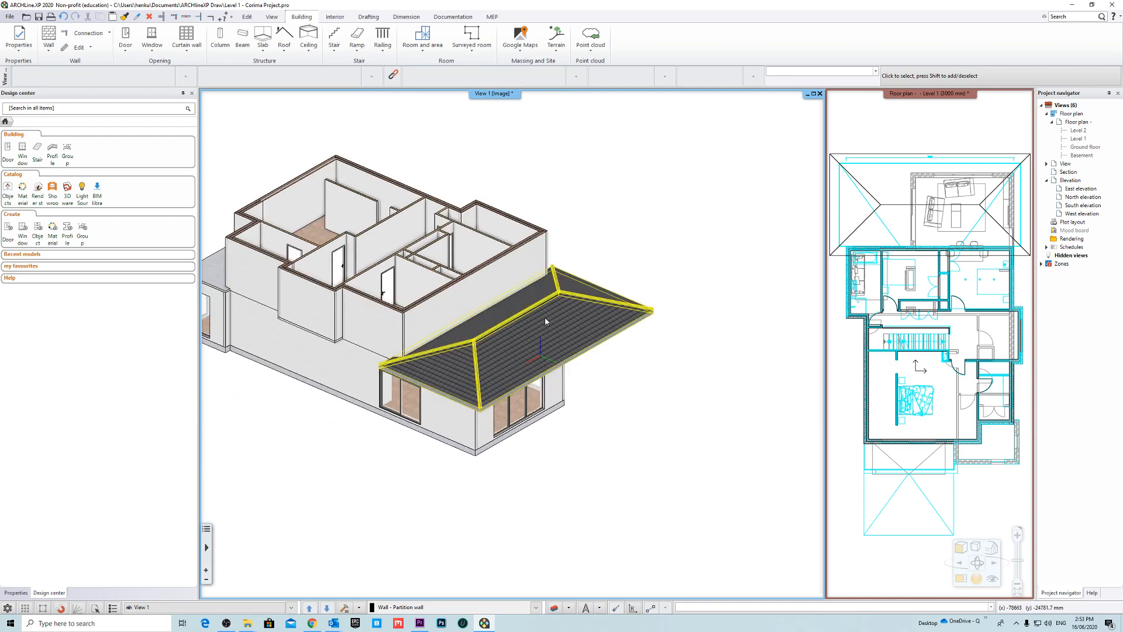
pyautogui.rightClick(891, 93)
pyautogui.click(912, 101)
# Step: Select the new roof on the floor plan and move its right-hand base edge inward to the extension's outer wall
pyautogui.moveTo(634, 313); pyautogui.dragTo(603, 445, button='middle')
pyautogui.scroll(2, 615, 304)
pyautogui.click(603, 267)
pyautogui.moveTo(682, 318); pyautogui.dragTo(727, 334, button='middle')
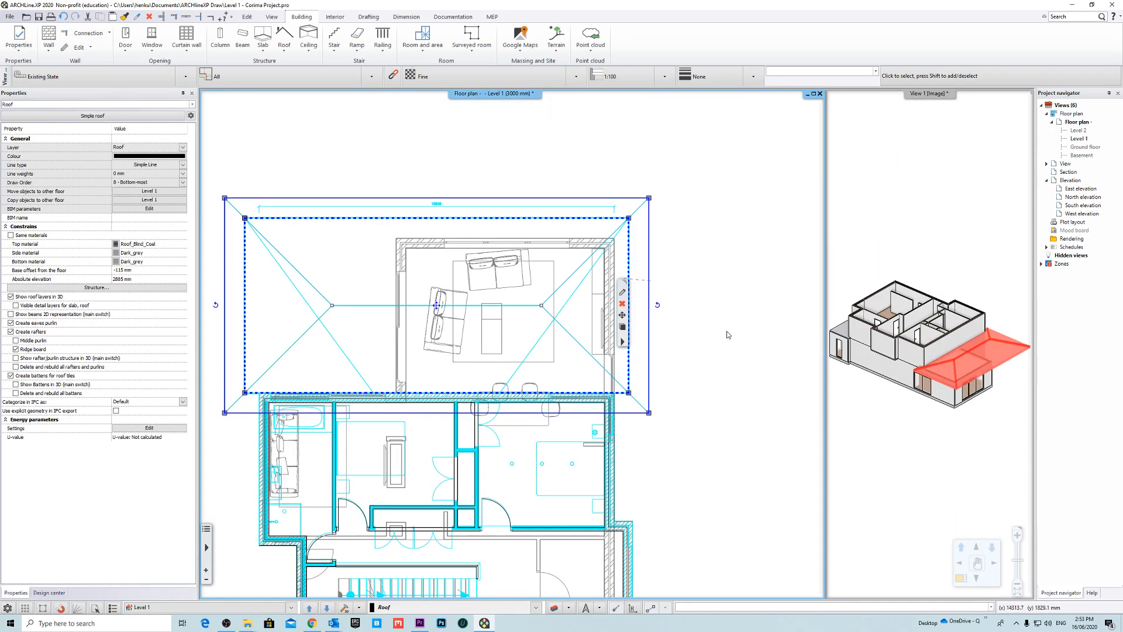
pyautogui.press('Escape')
pyautogui.scroll(2, 659, 259)
pyautogui.click(637, 300)
pyautogui.scroll(2, 690, 269)
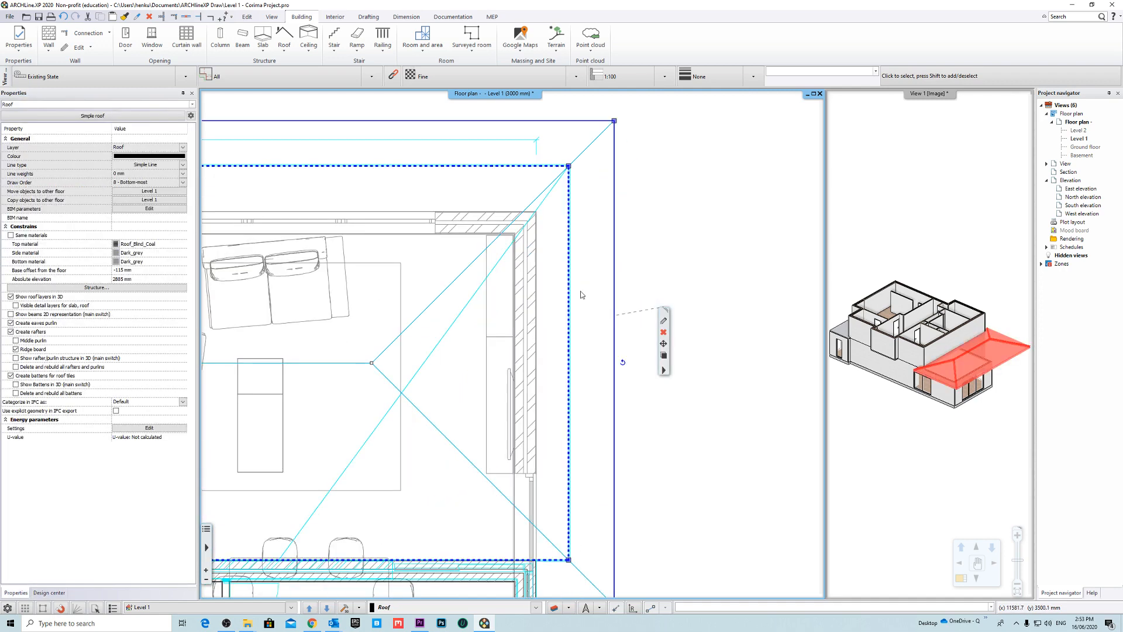
pyautogui.moveTo(569, 284)
pyautogui.click(617, 288)
pyautogui.scroll(6, 546, 246)
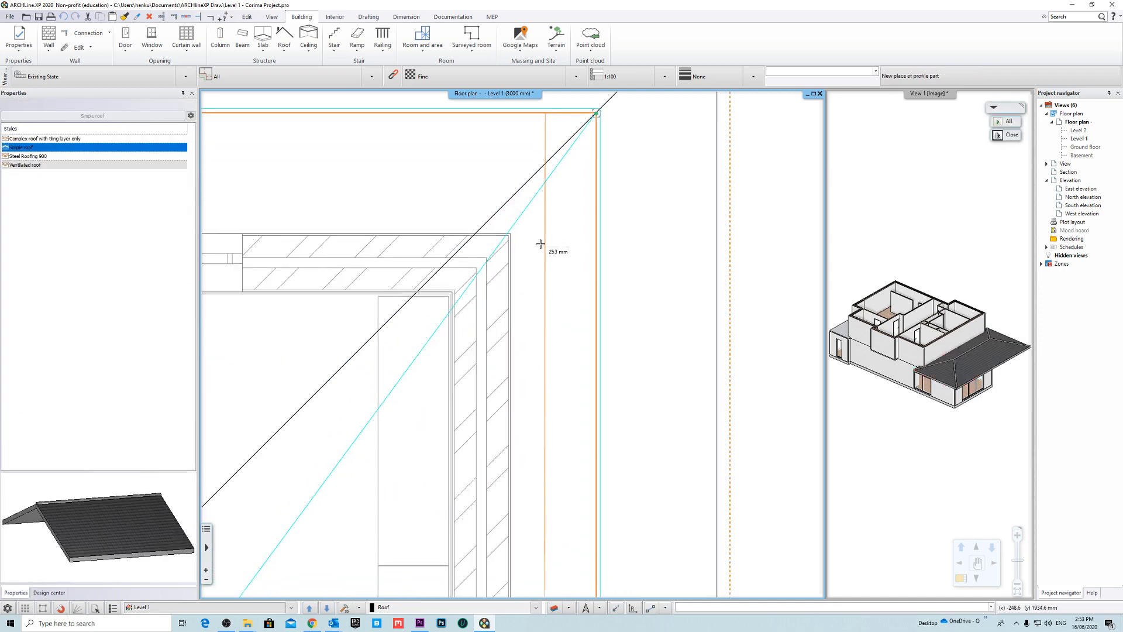
pyautogui.click(495, 301)
pyautogui.scroll(-6, 636, 260)
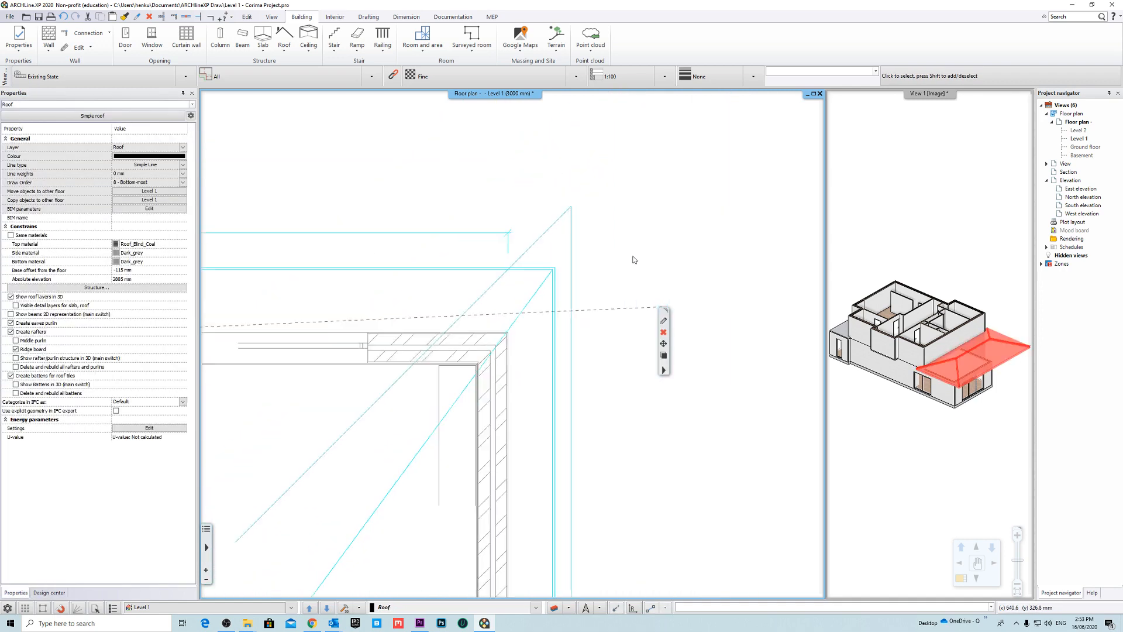
# Step: Select the roof on the floor plan and offset its upper base edge inward to the extension's outer wall corner
pyautogui.press('Escape')
pyautogui.moveTo(639, 296); pyautogui.dragTo(660, 257, button='middle')
pyautogui.scroll(-3, 643, 217)
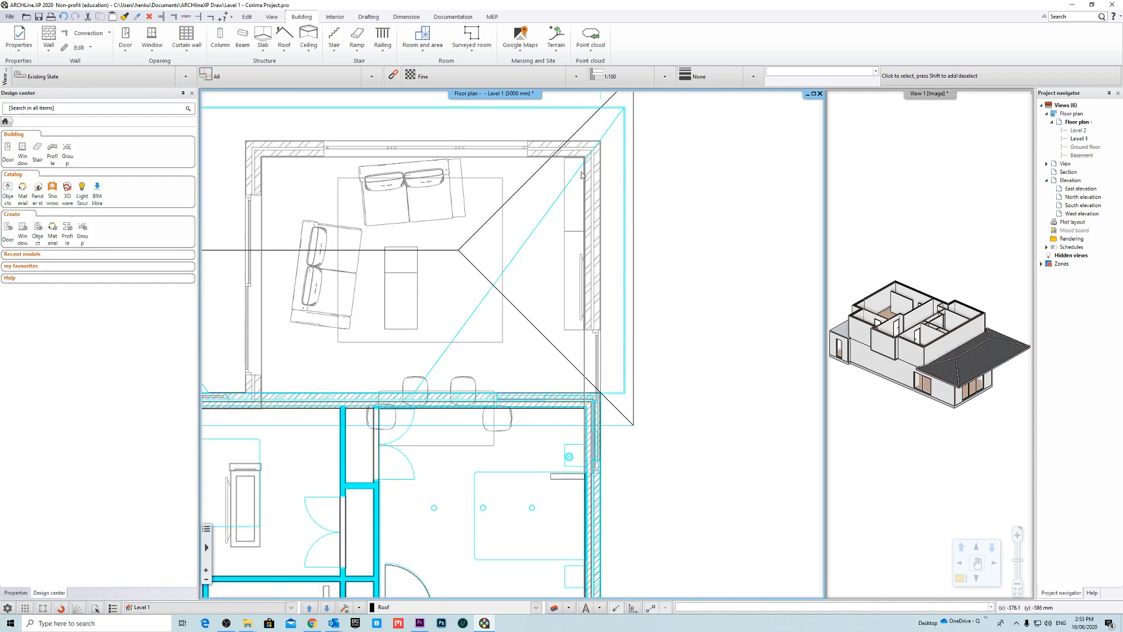
pyautogui.scroll(5, 643, 218)
pyautogui.click(643, 218)
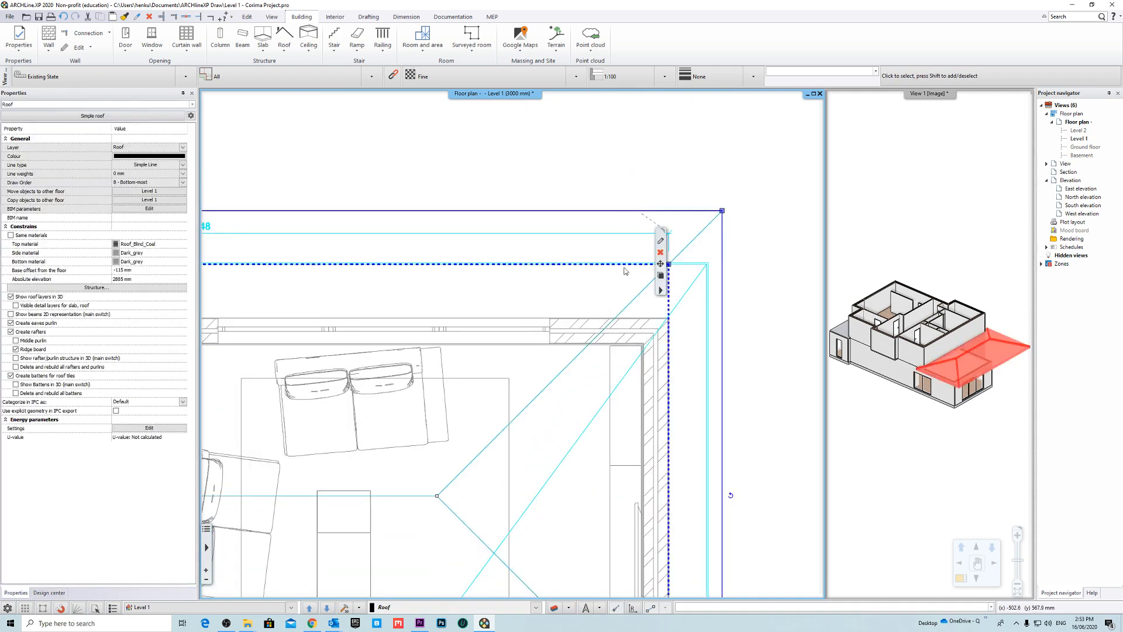
pyautogui.moveTo(630, 269)
pyautogui.scroll(3, 609, 379)
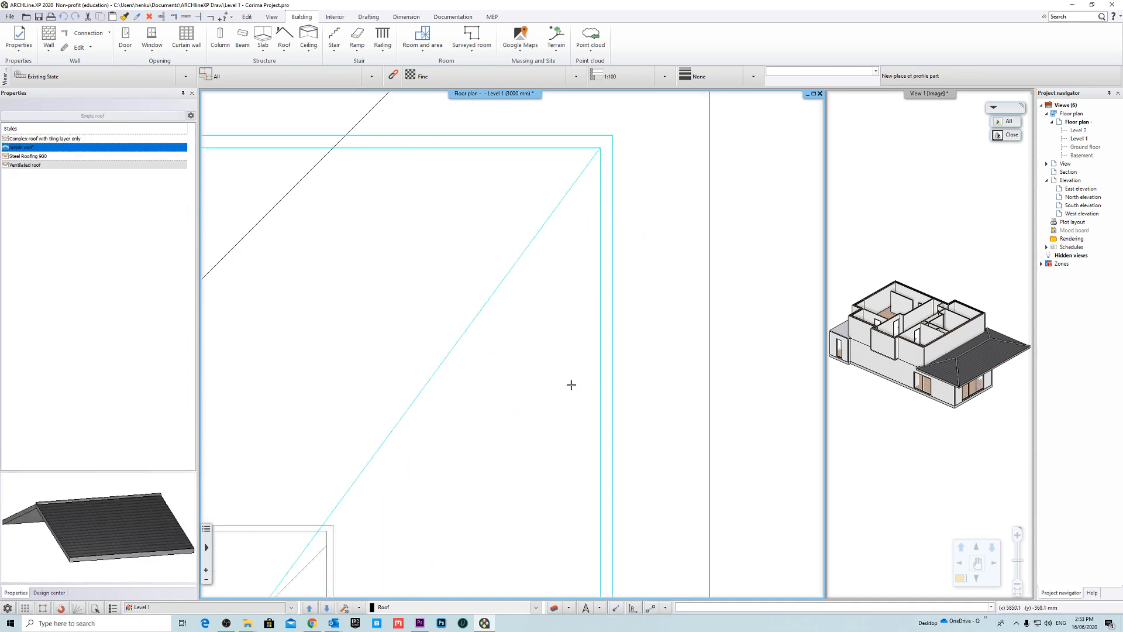
pyautogui.moveTo(345, 526); pyautogui.dragTo(614, 283, button='middle')
pyautogui.click(603, 280)
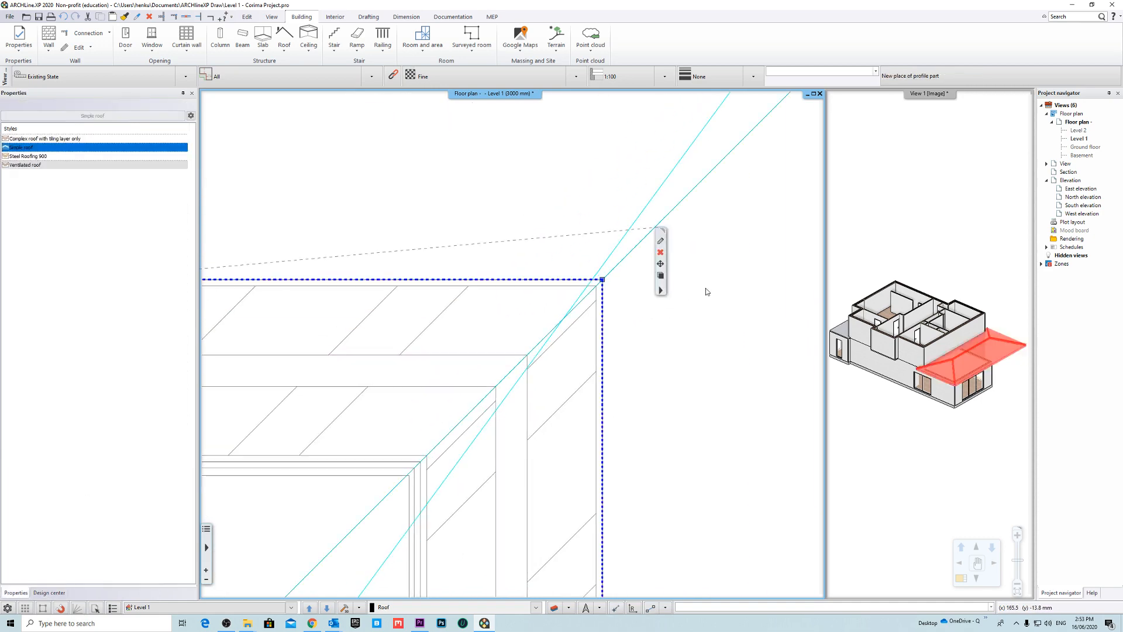
pyautogui.scroll(-6, 644, 291)
pyautogui.press('Escape')
# Step: Offset the roof's left-hand base edge inward to line up with the outer corner of the house's left wall
pyautogui.scroll(-2, 337, 455)
pyautogui.moveTo(337, 455); pyautogui.dragTo(569, 279, button='middle')
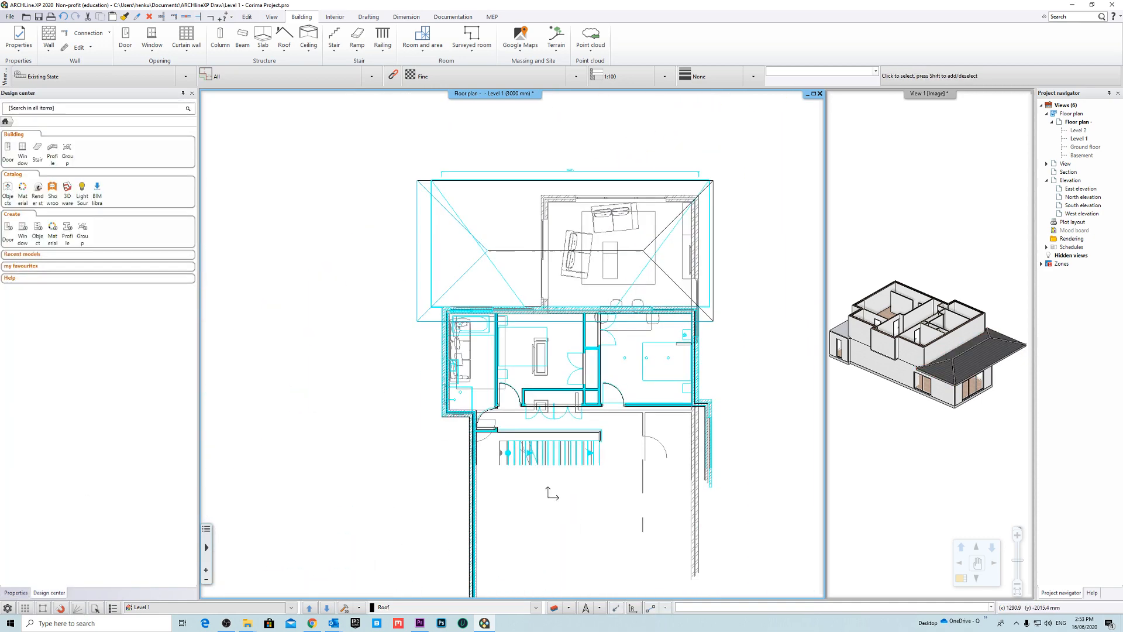
pyautogui.scroll(2, 488, 237)
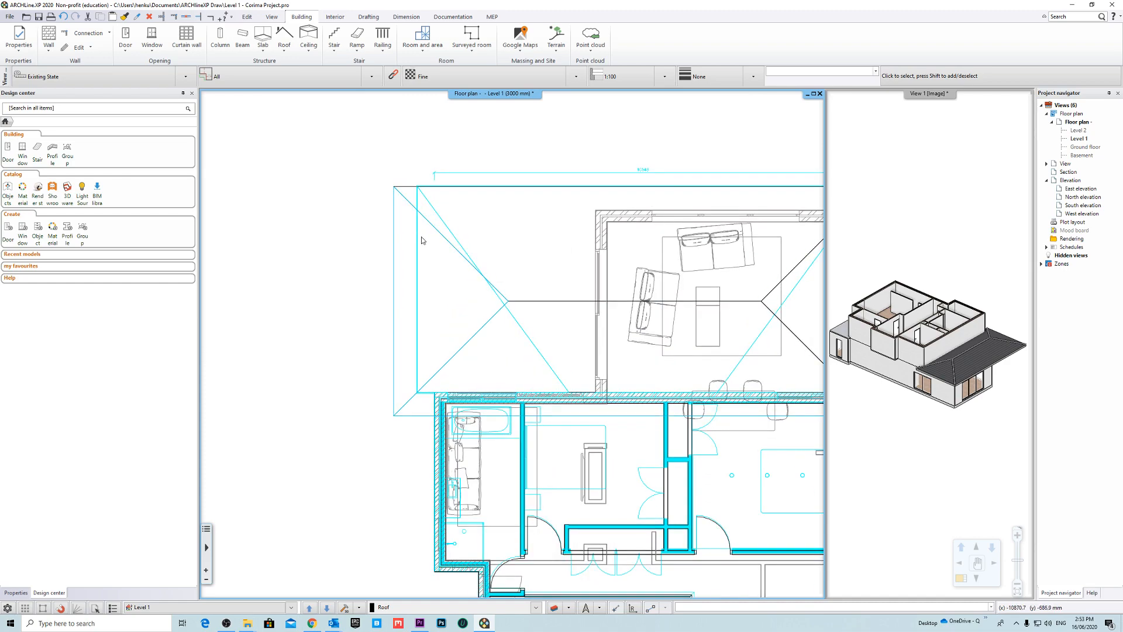
pyautogui.click(396, 210)
pyautogui.scroll(3, 392, 216)
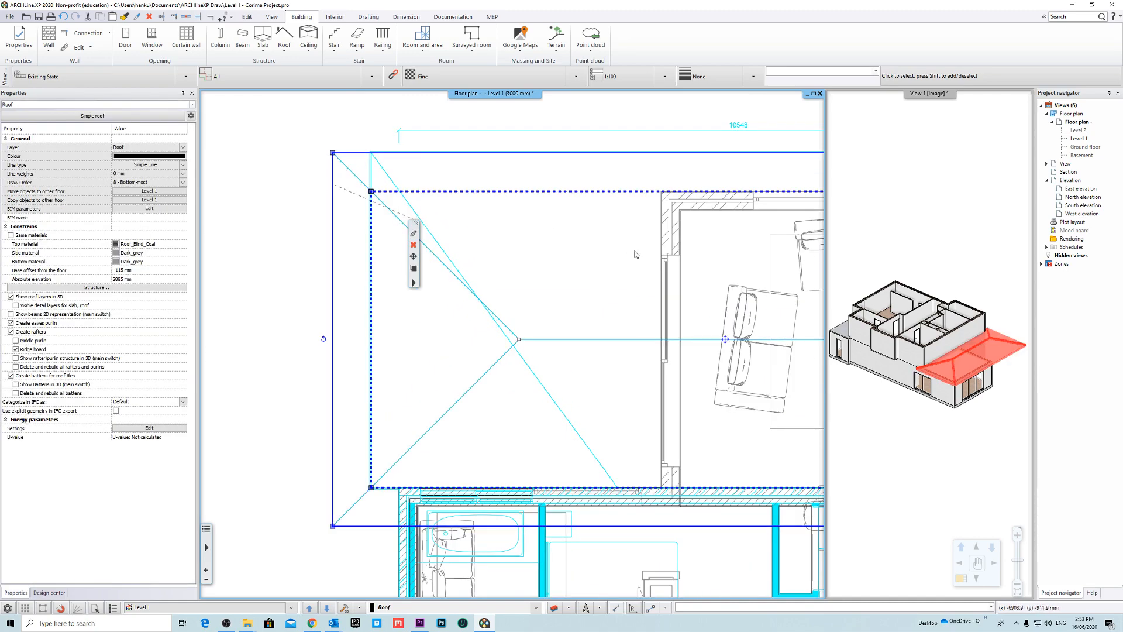
pyautogui.moveTo(635, 255); pyautogui.dragTo(651, 160, button='middle')
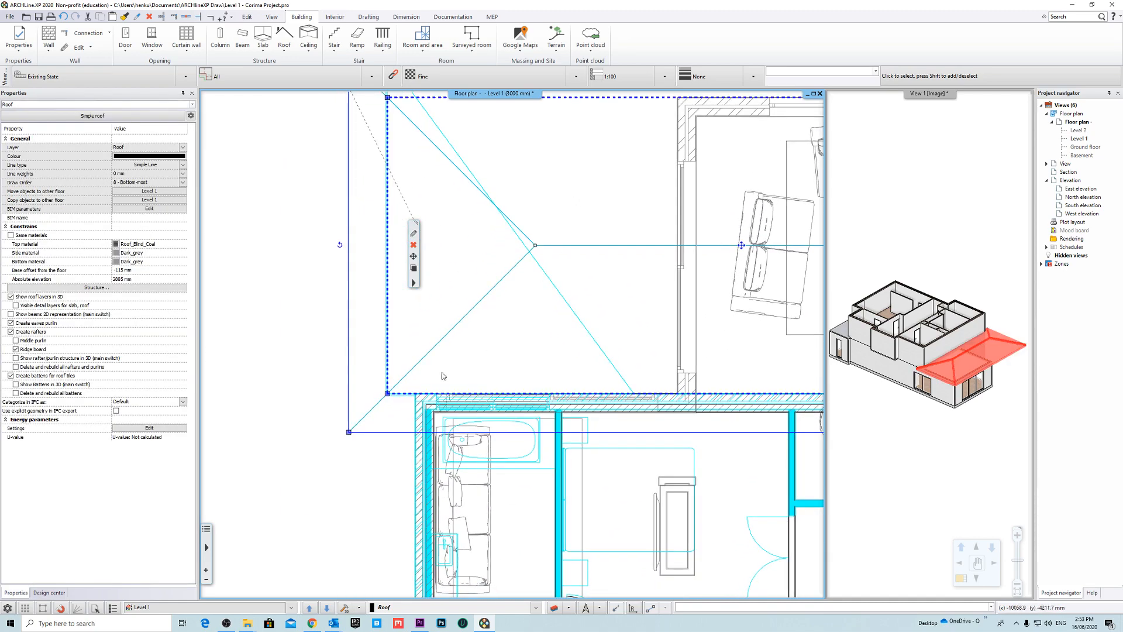
pyautogui.scroll(5, 443, 376)
pyautogui.click(391, 326)
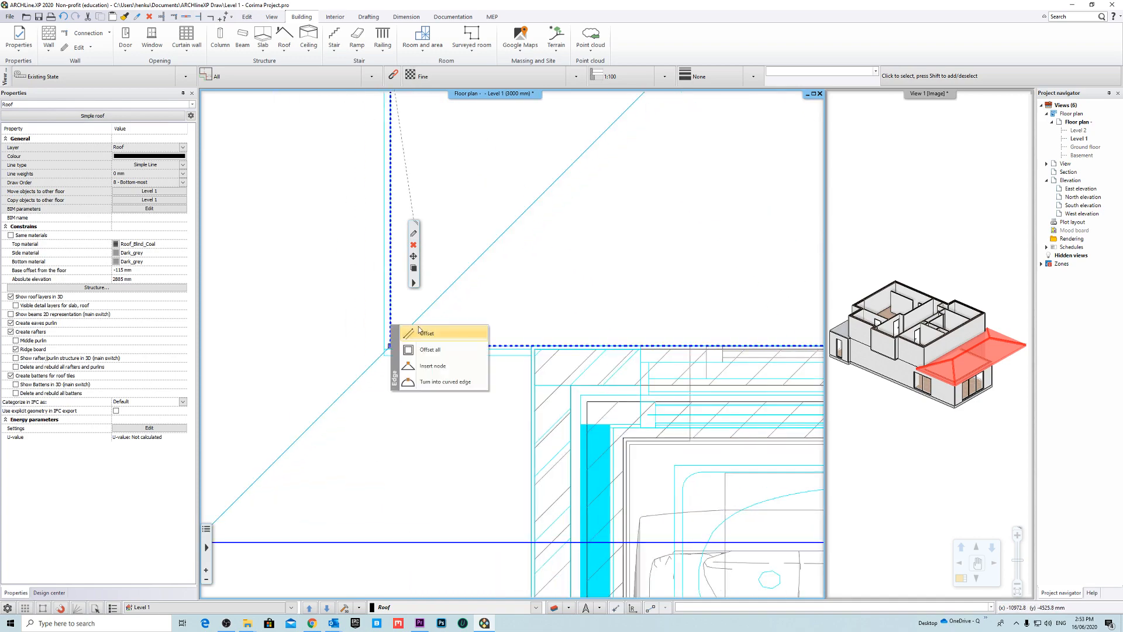
pyautogui.click(425, 334)
pyautogui.scroll(2, 543, 367)
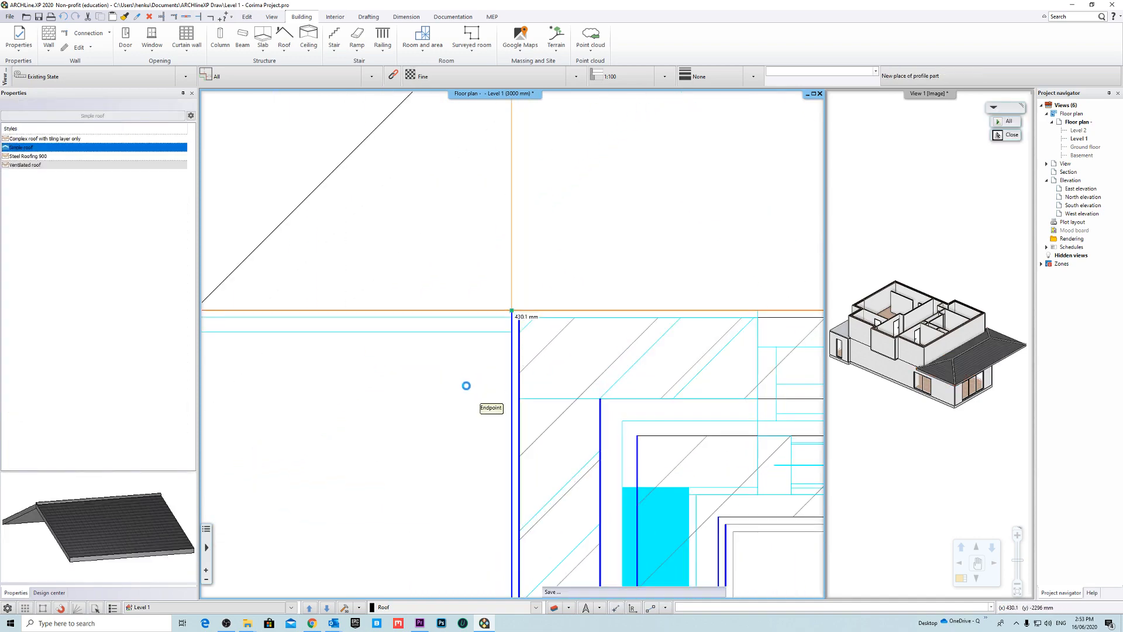
pyautogui.click(466, 386)
pyautogui.scroll(-4, 458, 371)
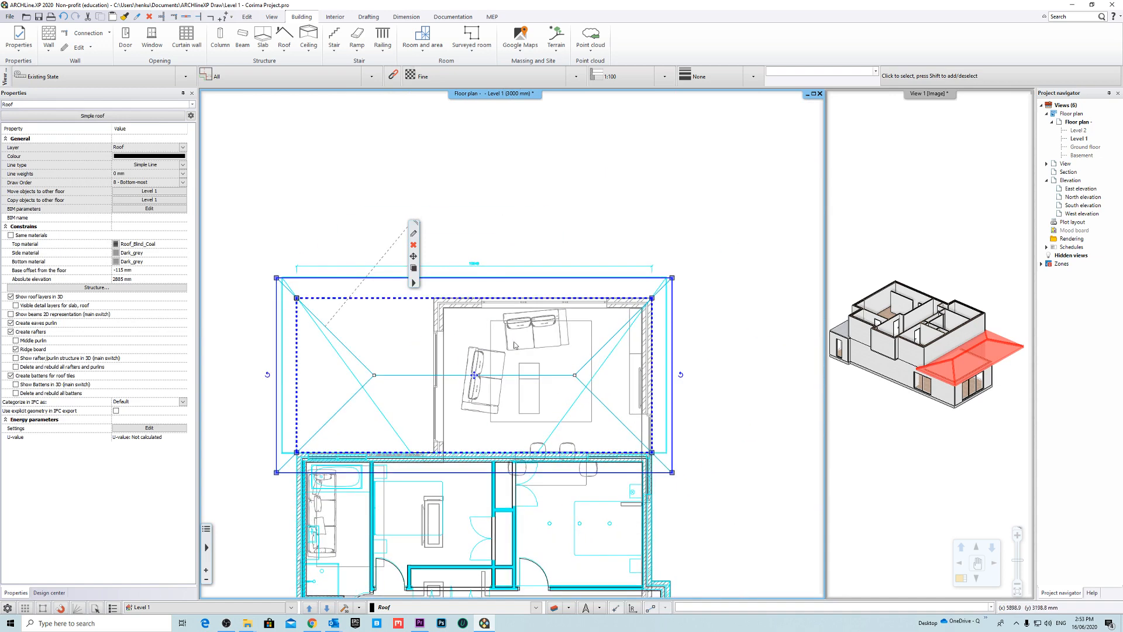
pyautogui.click(718, 337)
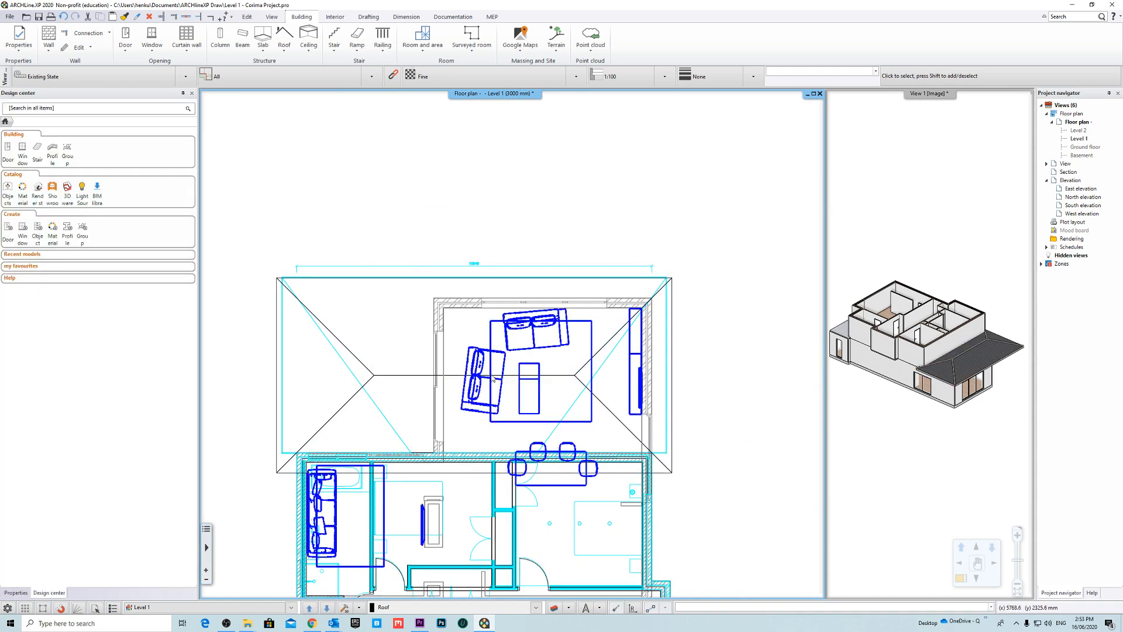
# Step: Try to turn the roof's upper plane, plane 4 of 4, into a gable end in the roof's pitch and shape settings
pyautogui.click(516, 376)
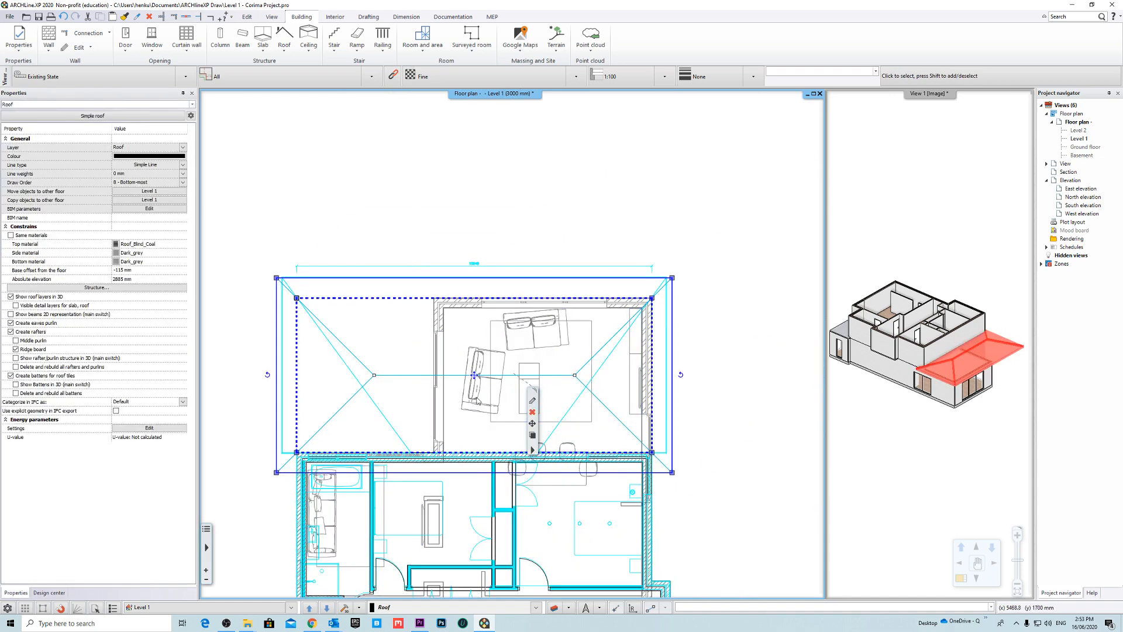
pyautogui.click(533, 402)
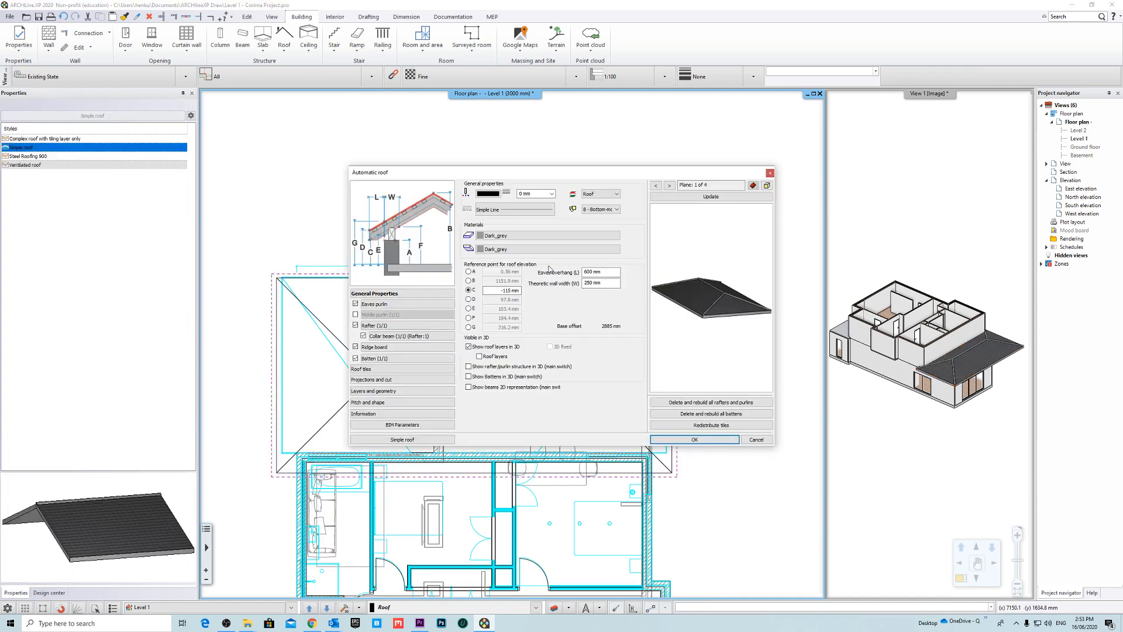
pyautogui.moveTo(722, 270); pyautogui.dragTo(751, 333)
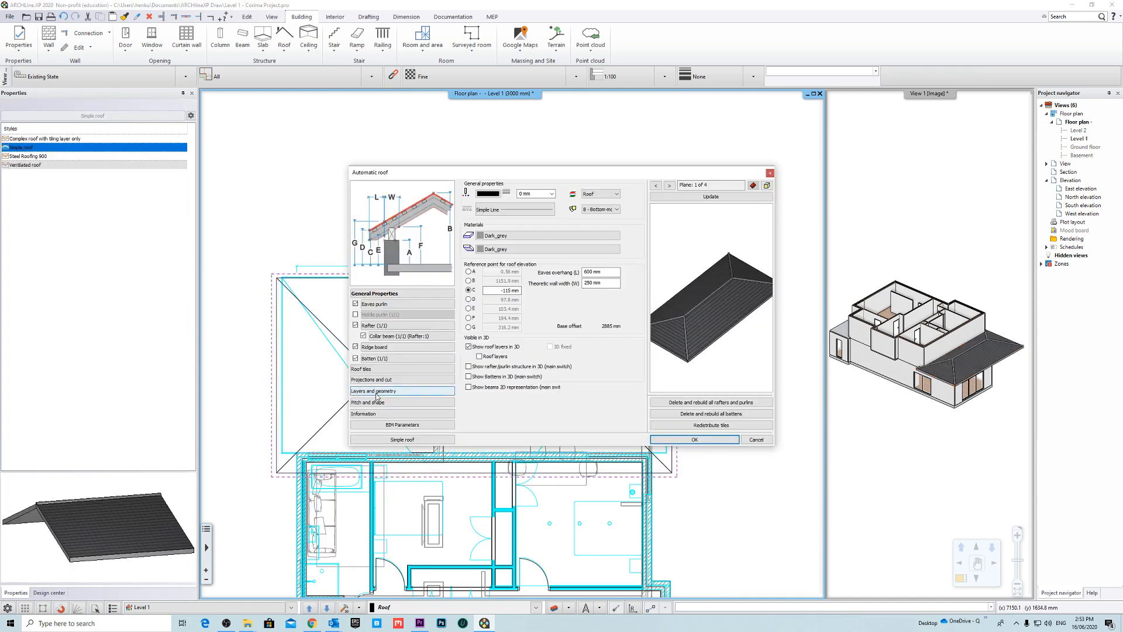
pyautogui.click(394, 404)
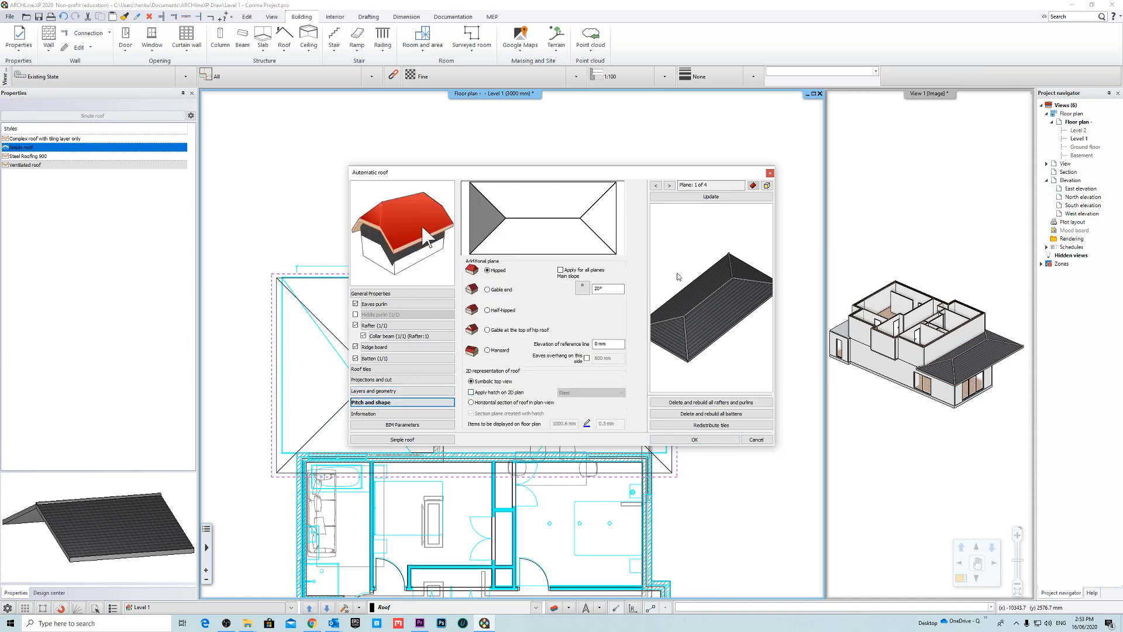
pyautogui.click(555, 205)
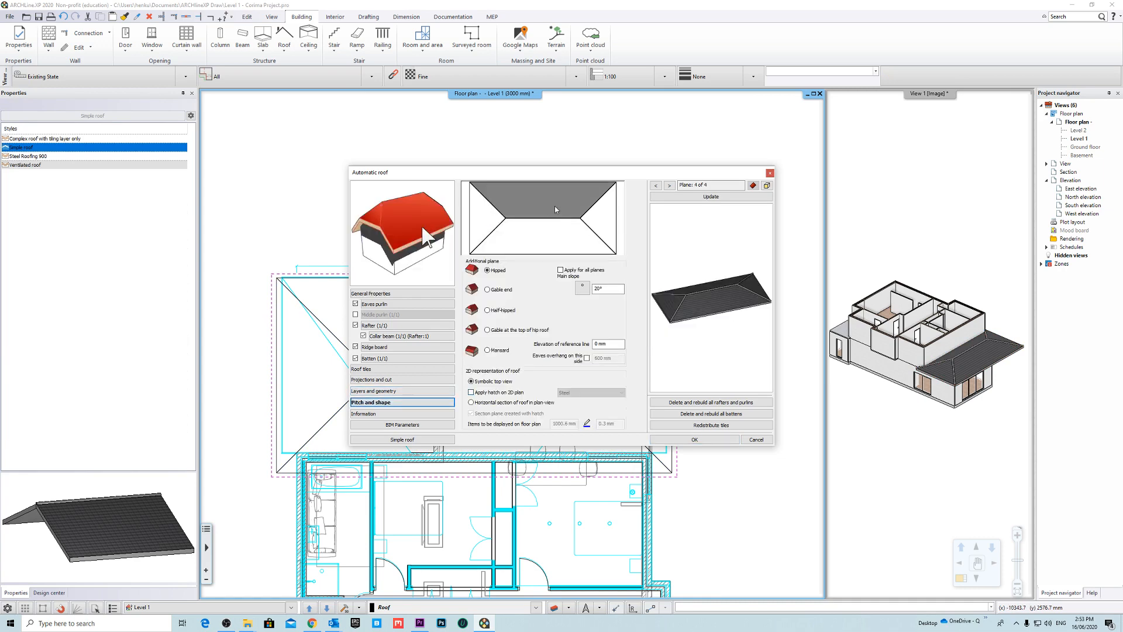
pyautogui.click(489, 291)
pyautogui.click(694, 197)
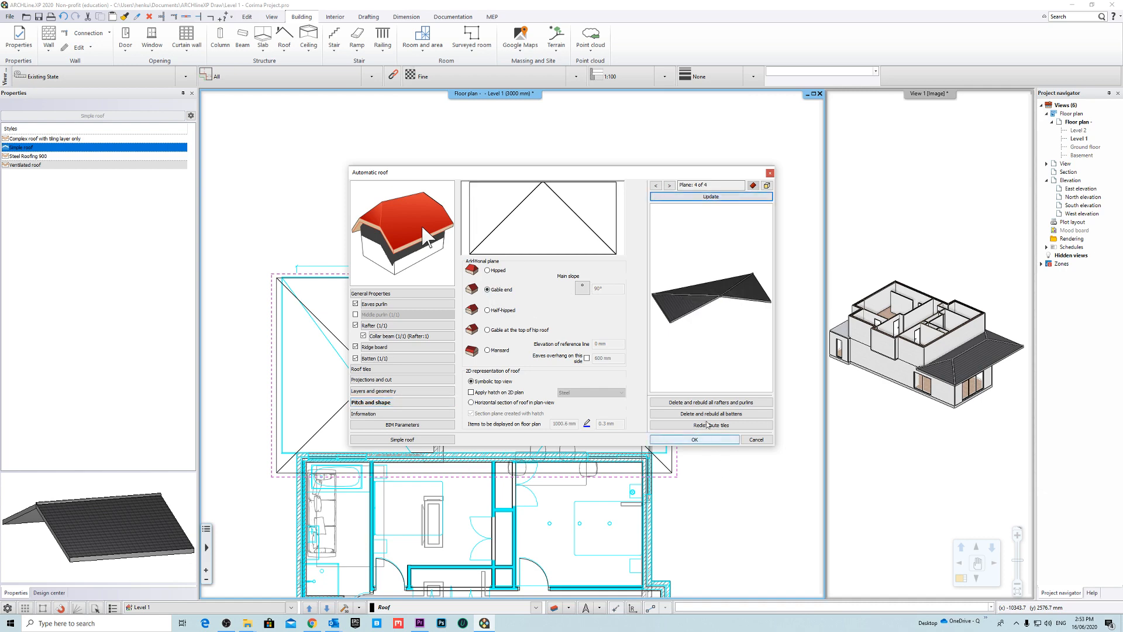
pyautogui.click(715, 443)
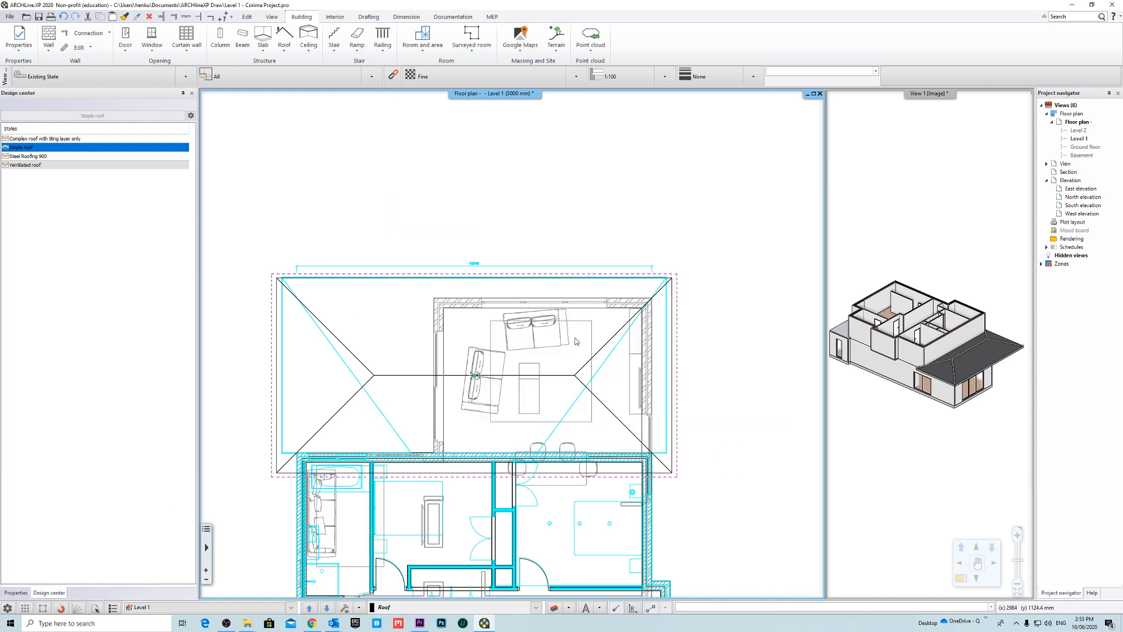
# Step: Undo the upper plane's gable change and set the house-side plane, plane 2 of 4, to Gable end in the pitch and shape settings
pyautogui.scroll(-3, 572, 383)
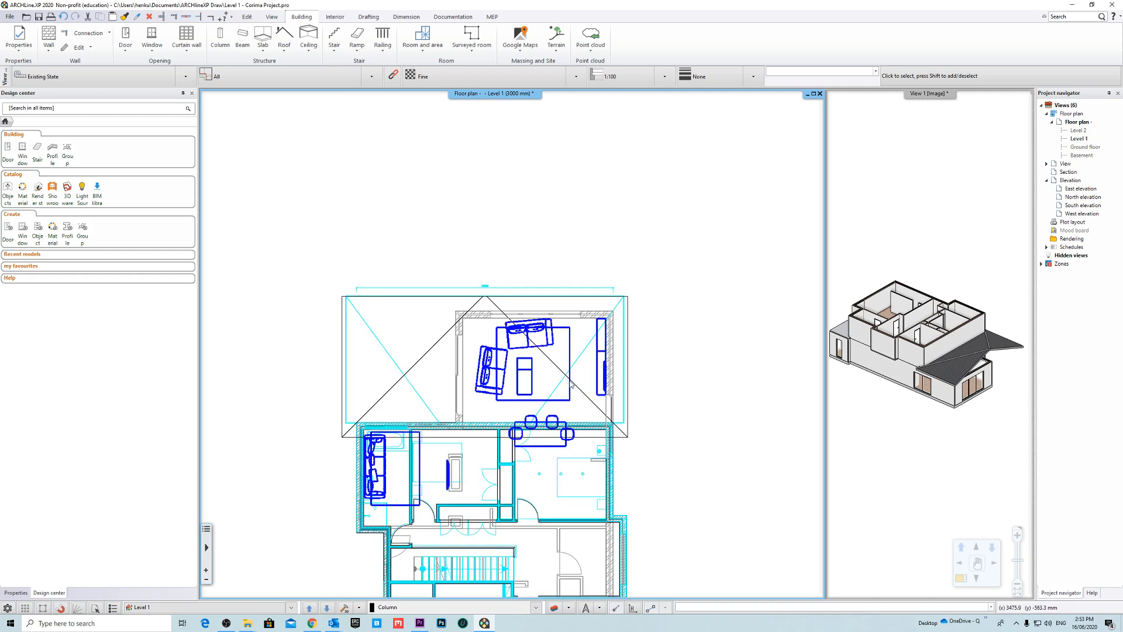
pyautogui.click(447, 378)
pyautogui.click(444, 397)
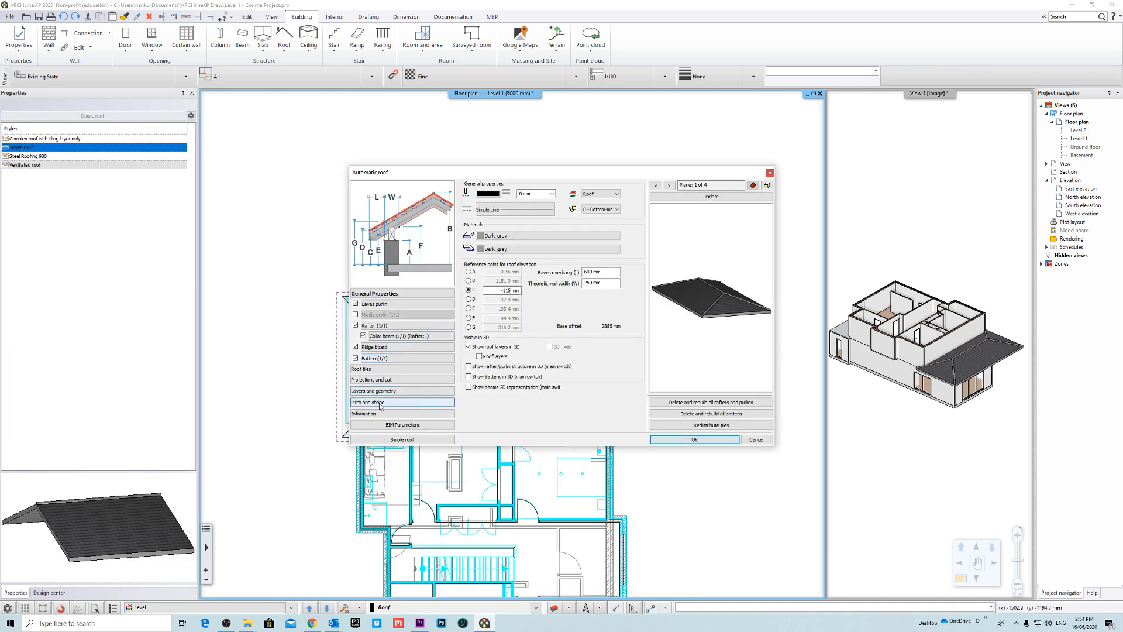
pyautogui.click(380, 403)
pyautogui.click(560, 239)
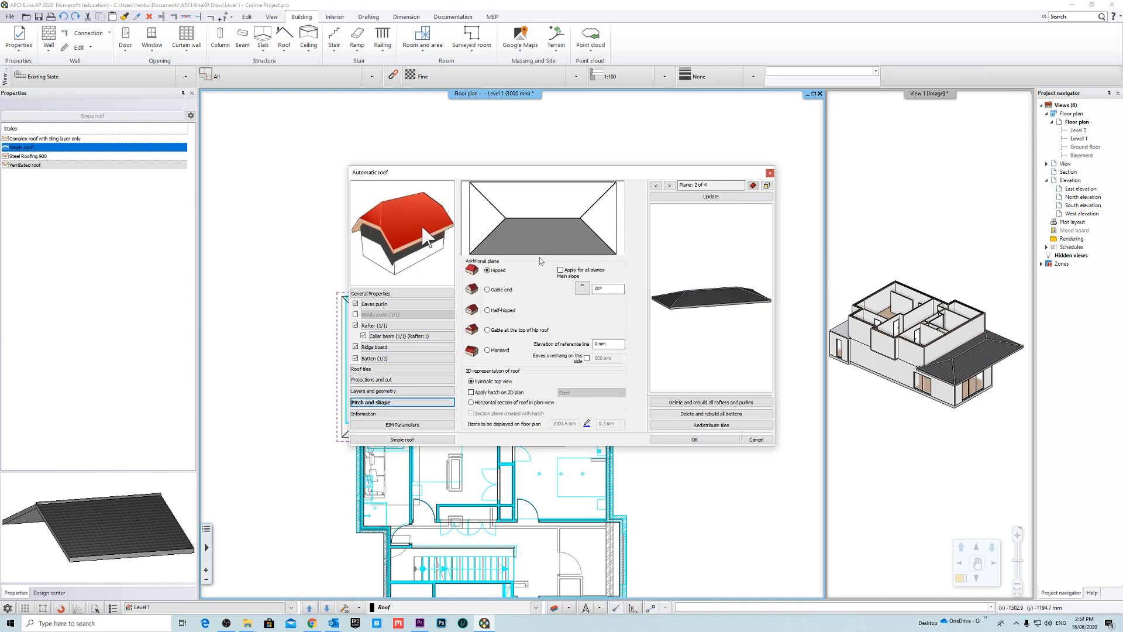
pyautogui.click(724, 203)
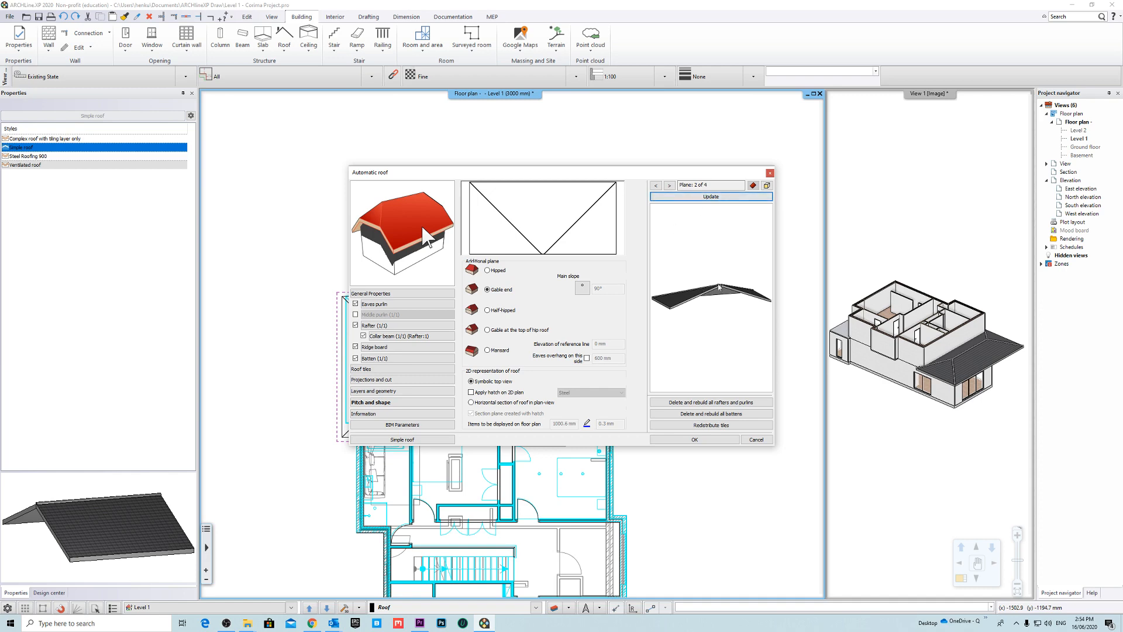
pyautogui.click(694, 440)
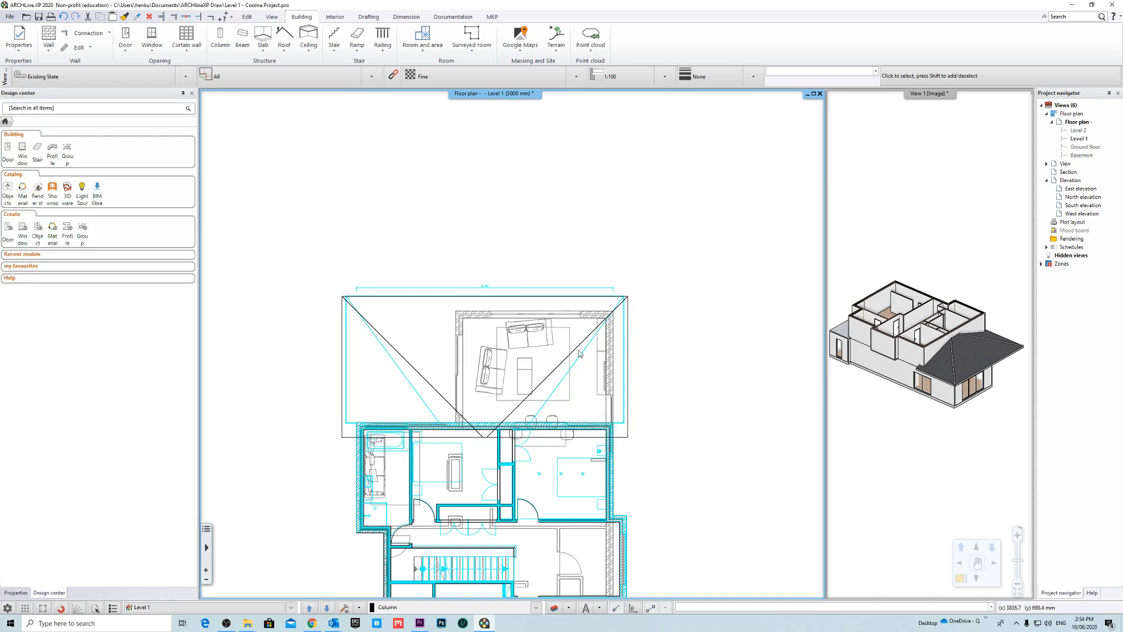
# Step: Offset the right-hand part of the roof's lower eaves edge up to the outer face of the house wall
pyautogui.click(536, 414)
pyautogui.scroll(5, 576, 419)
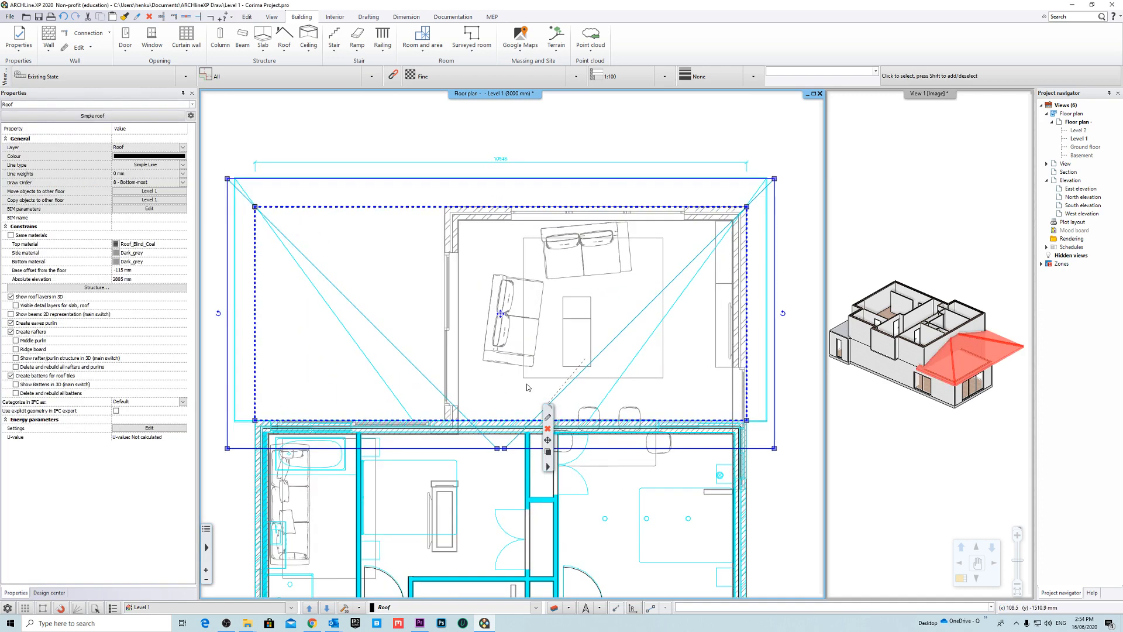
pyautogui.scroll(-3, 729, 420)
pyautogui.scroll(2, 643, 375)
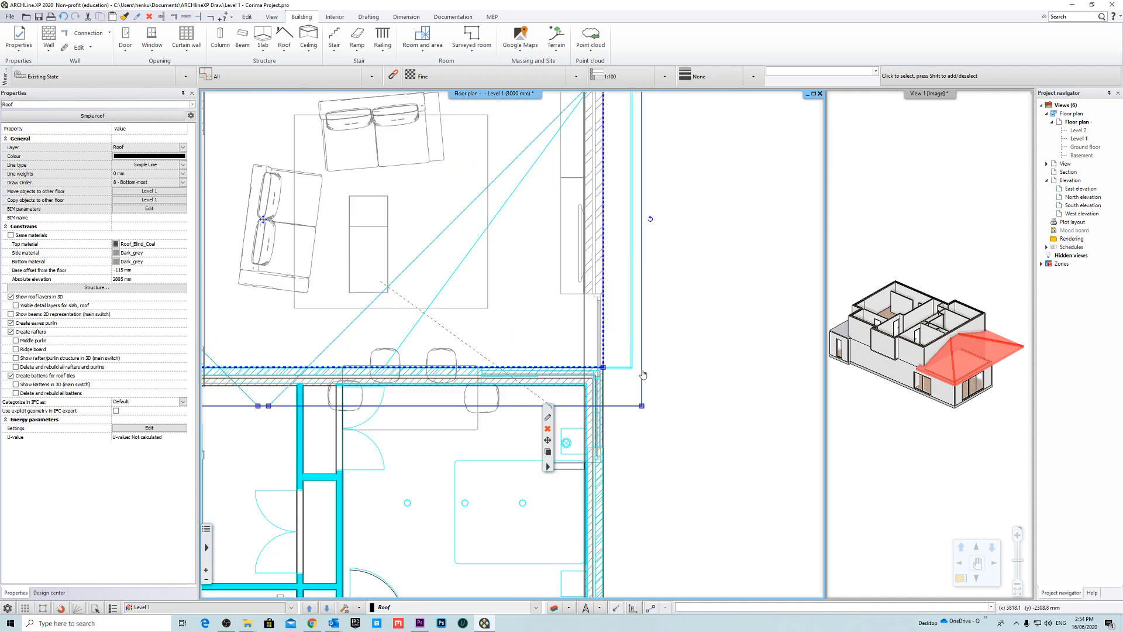
pyautogui.scroll(2, 649, 373)
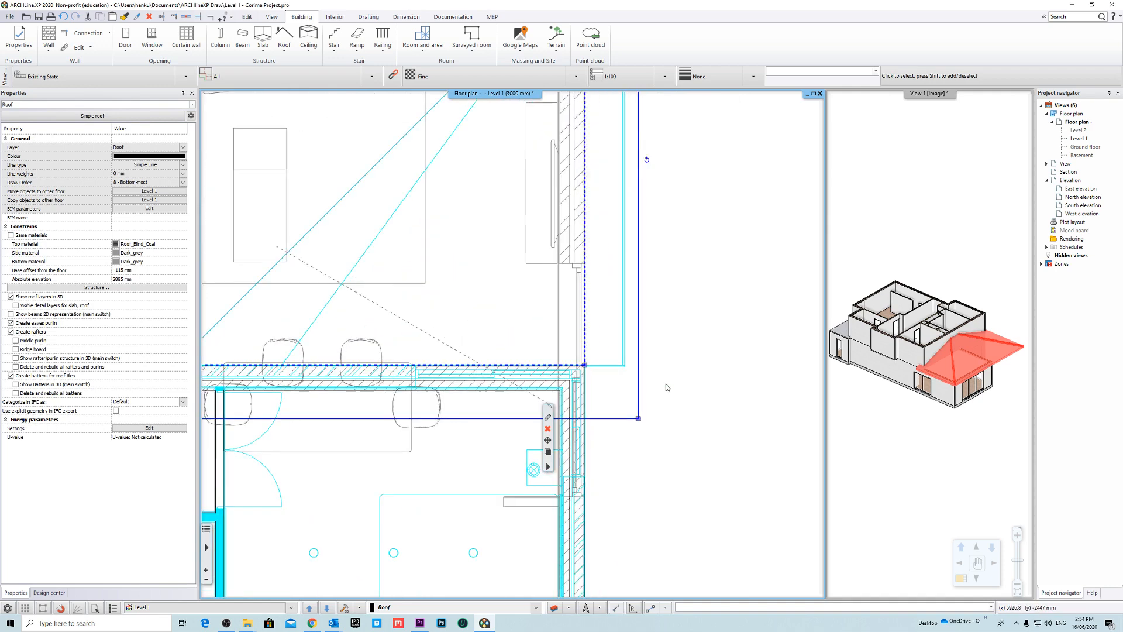
pyautogui.click(601, 418)
pyautogui.scroll(2, 629, 370)
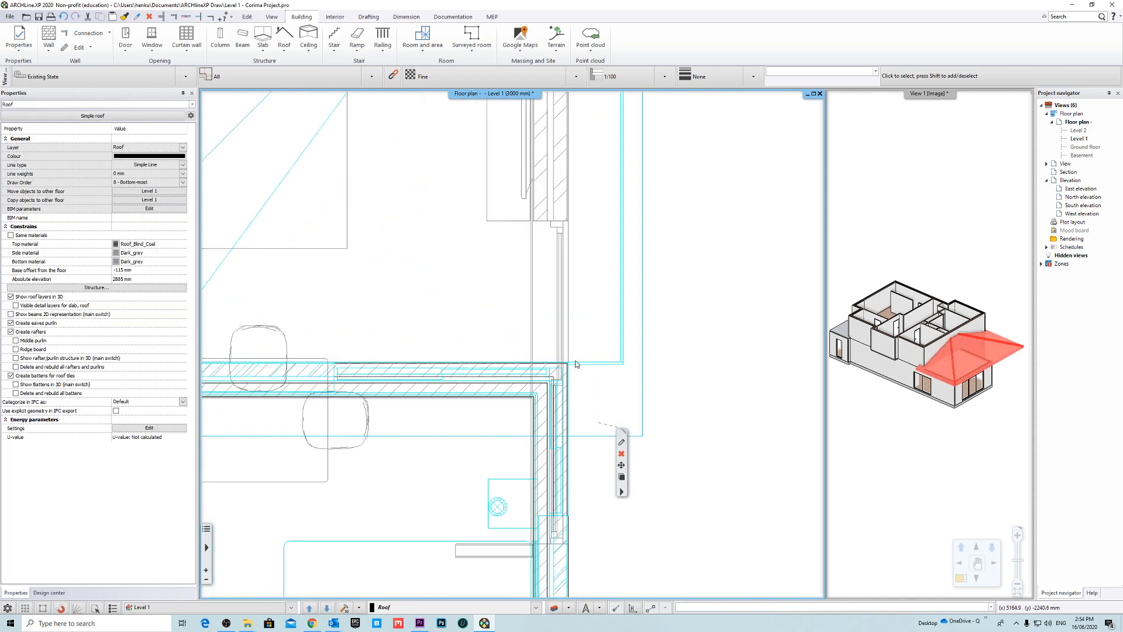
pyautogui.scroll(1, 563, 367)
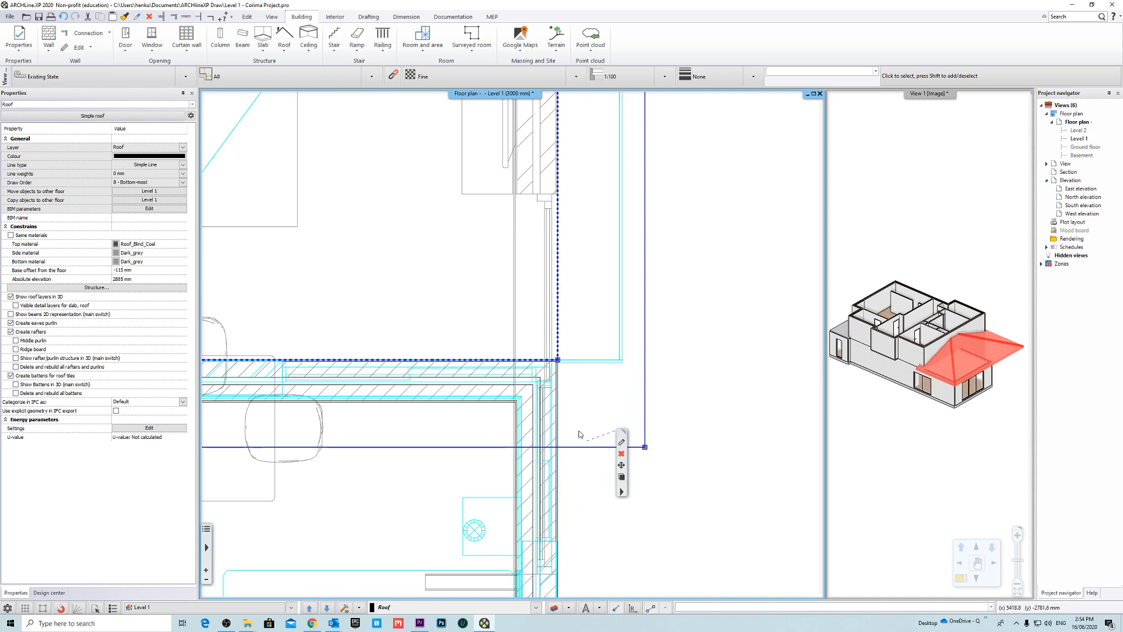
pyautogui.click(602, 455)
pyautogui.scroll(3, 527, 328)
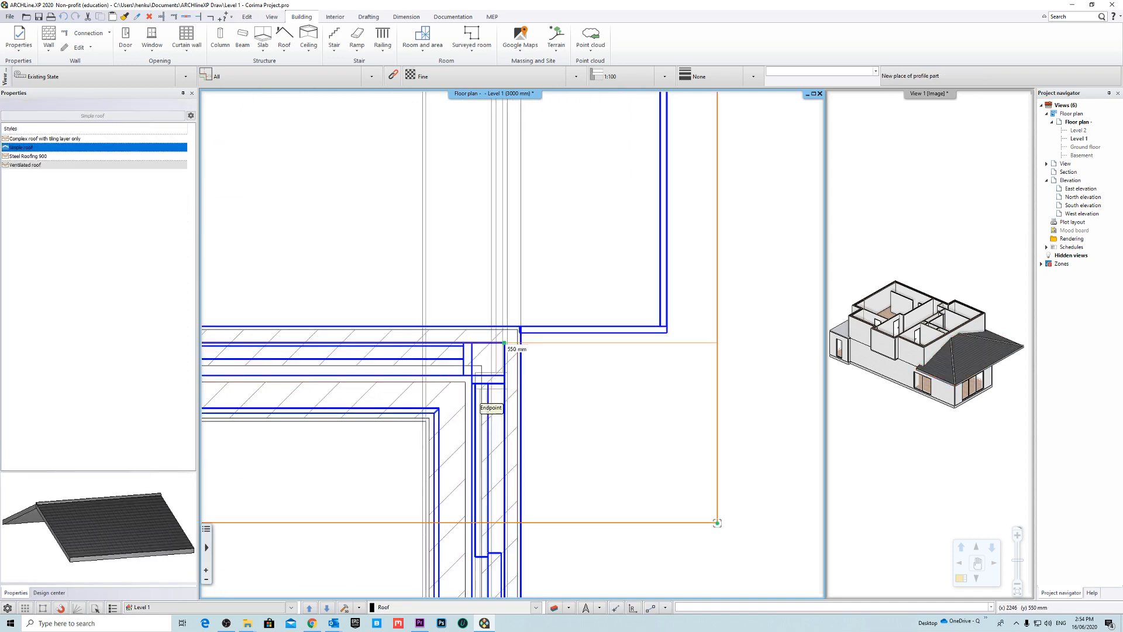
pyautogui.click(501, 303)
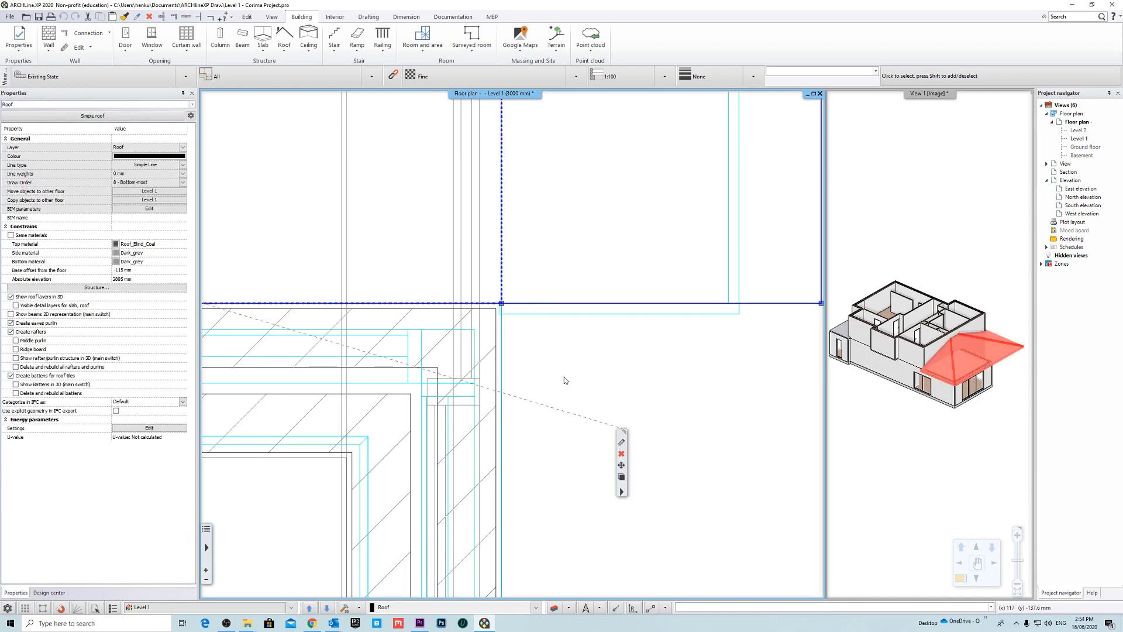
pyautogui.scroll(-7, 566, 380)
pyautogui.click(659, 344)
# Step: Offset the left-hand part of the roof's lower eaves edge up to the outer face of the house wall
pyautogui.scroll(6, 939, 353)
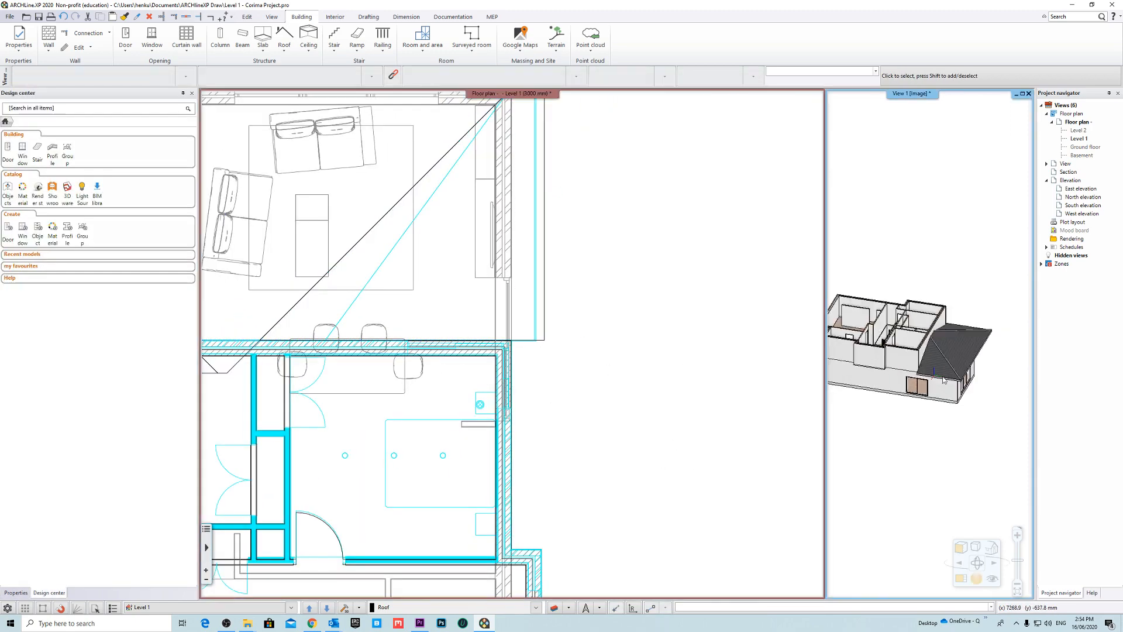
pyautogui.scroll(-3, 894, 357)
pyautogui.click(894, 358)
pyautogui.scroll(-3, 894, 357)
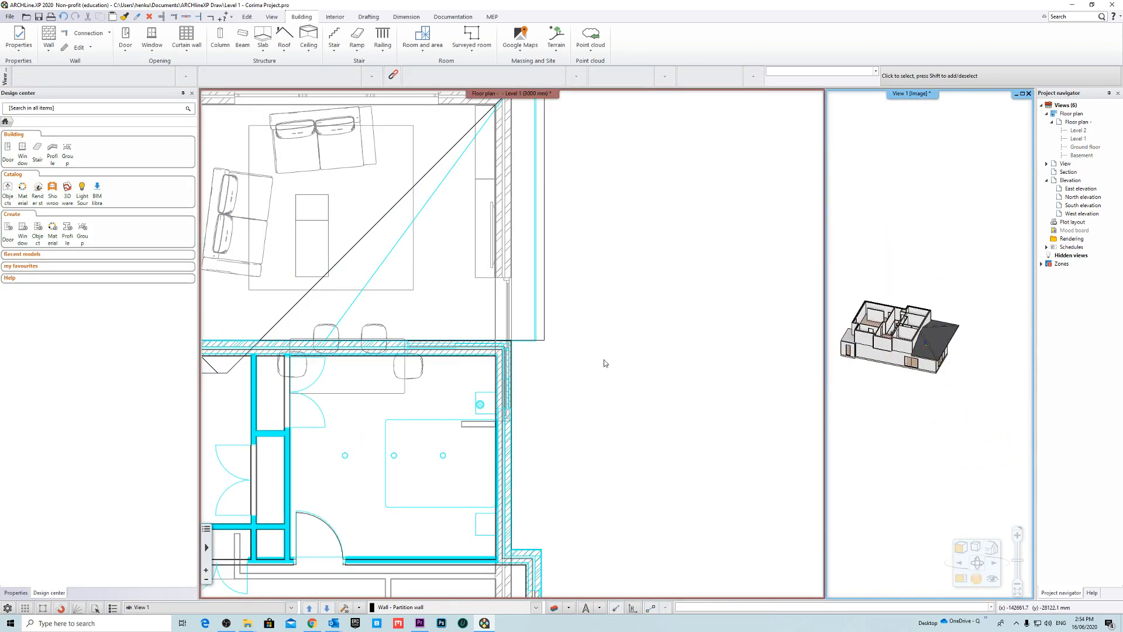
pyautogui.scroll(-3, 604, 359)
pyautogui.scroll(3, 282, 354)
pyautogui.click(459, 357)
pyautogui.moveTo(473, 361)
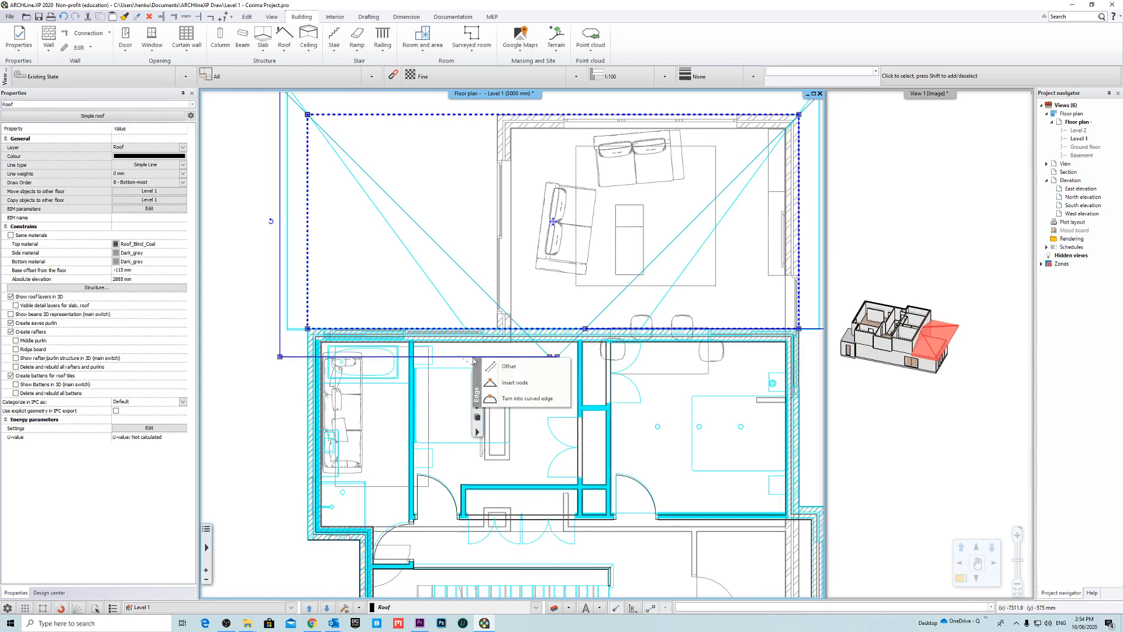
pyautogui.click(546, 365)
pyautogui.scroll(5, 421, 338)
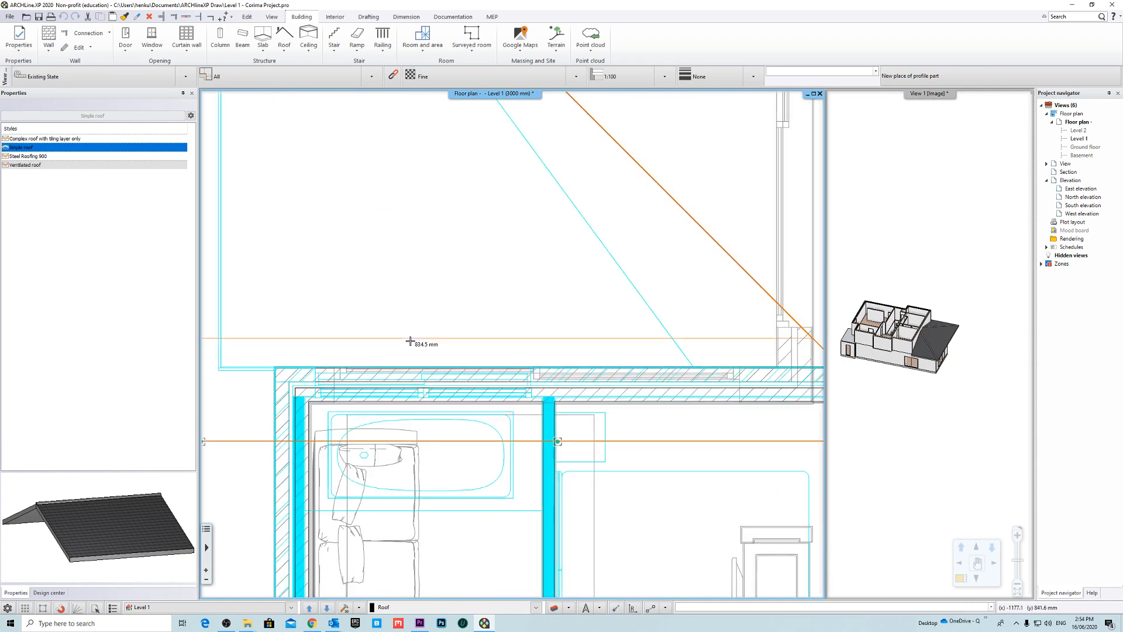
pyautogui.scroll(1, 372, 334)
pyautogui.click(407, 331)
pyautogui.scroll(-6, 474, 351)
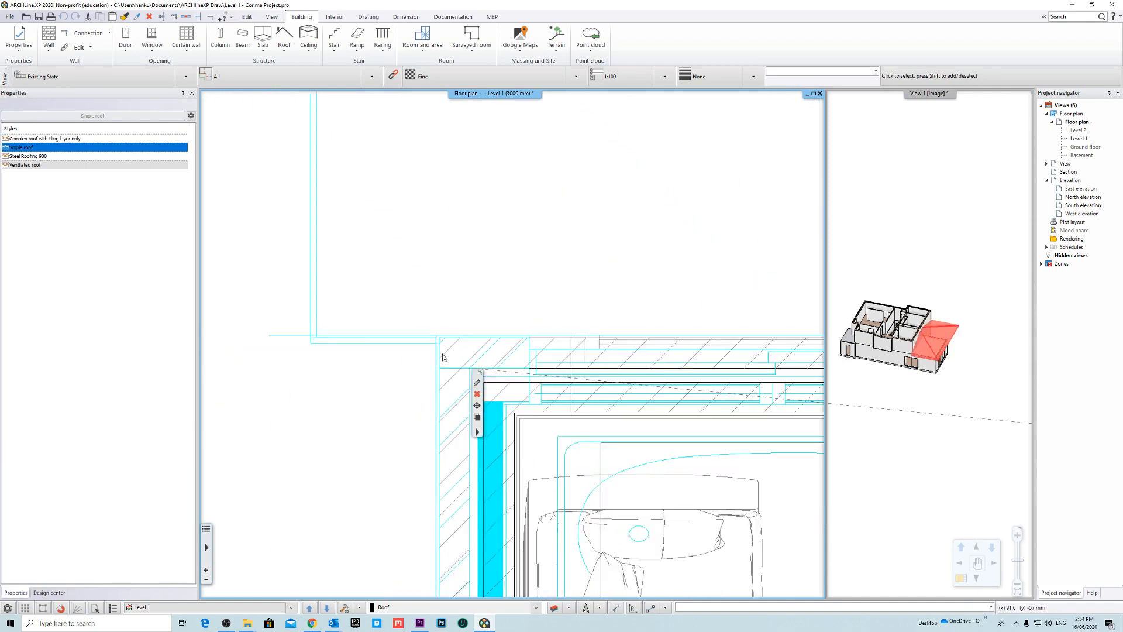
# Step: Offset the short middle edge between the two hip lines 600 mm up to the outer face of the house wall
pyautogui.scroll(8, 537, 378)
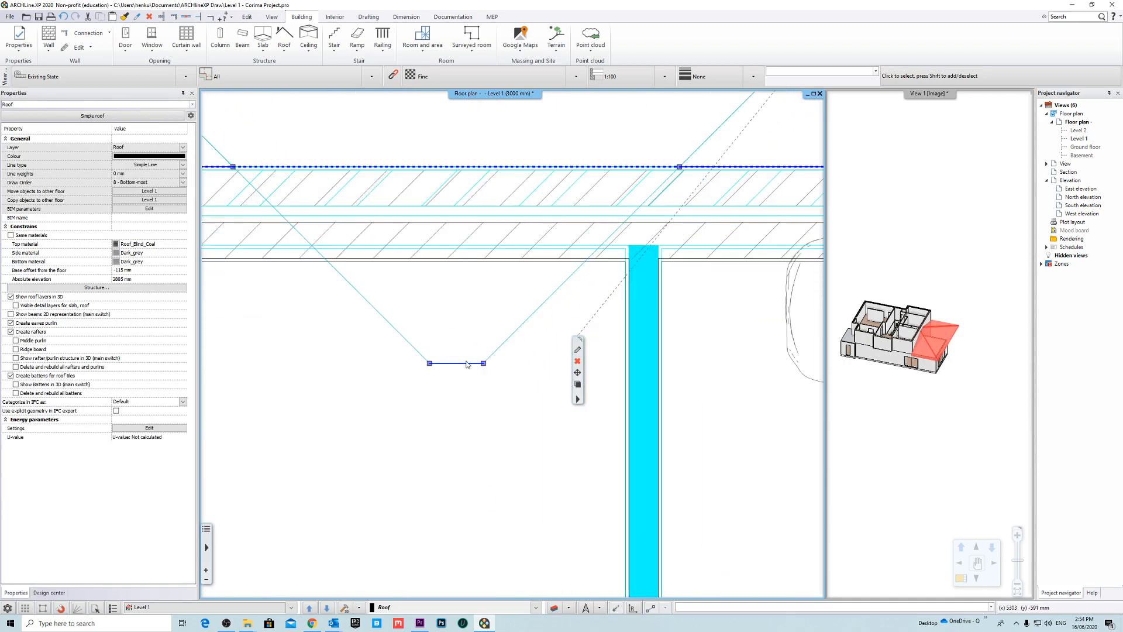
pyautogui.click(489, 370)
pyautogui.moveTo(697, 191); pyautogui.dragTo(548, 360, button='middle')
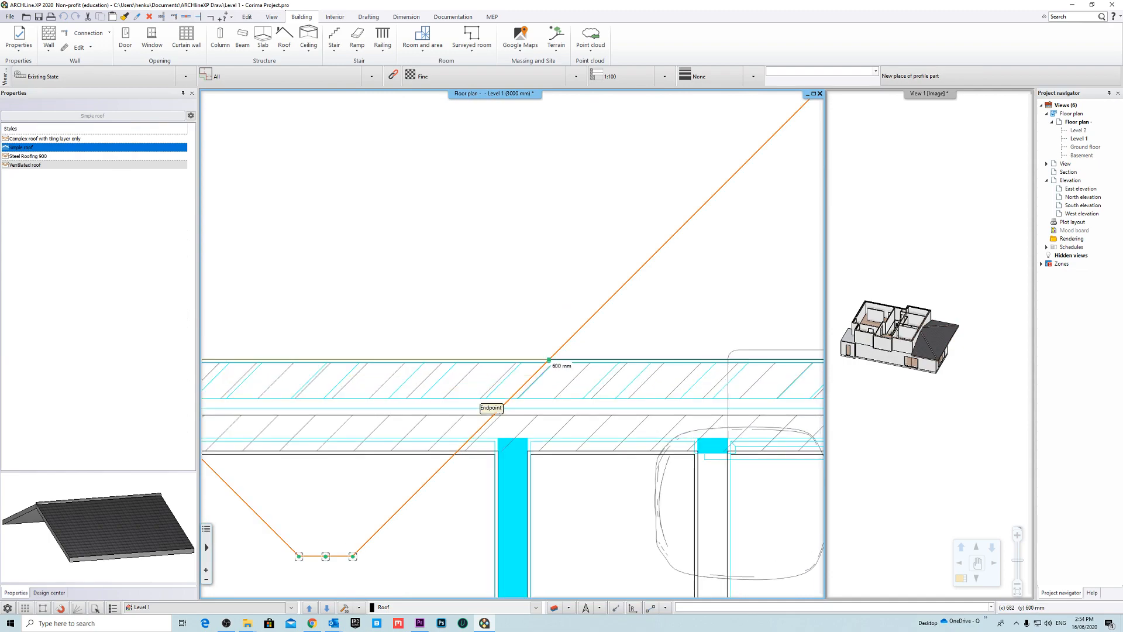
pyautogui.click(548, 359)
pyautogui.scroll(-8, 528, 360)
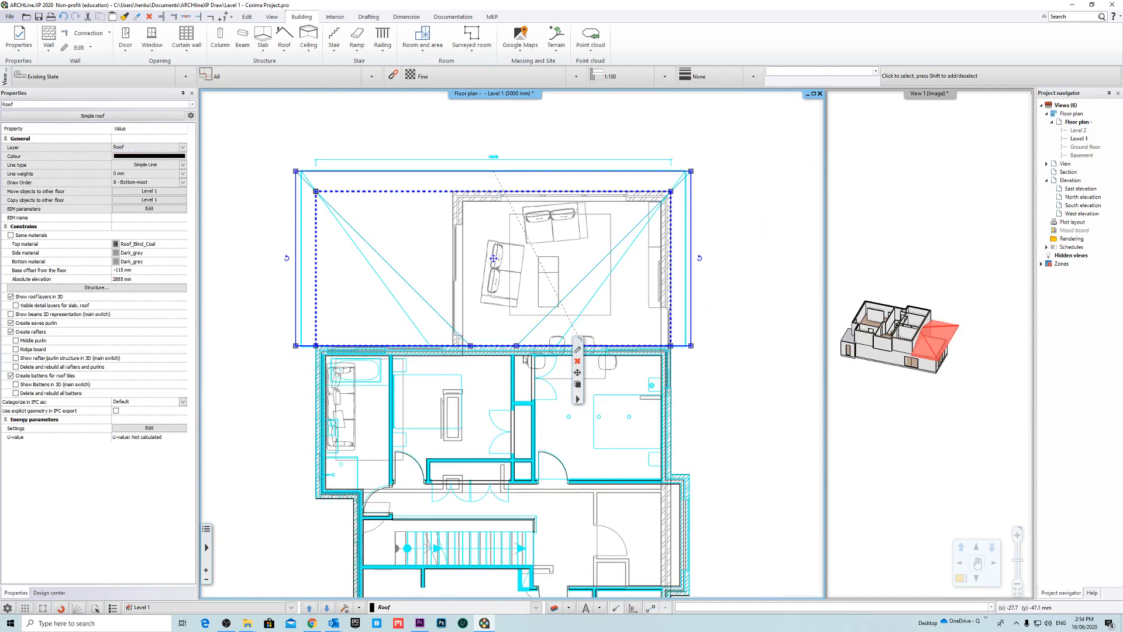
pyautogui.press('Escape')
pyautogui.scroll(3, 508, 330)
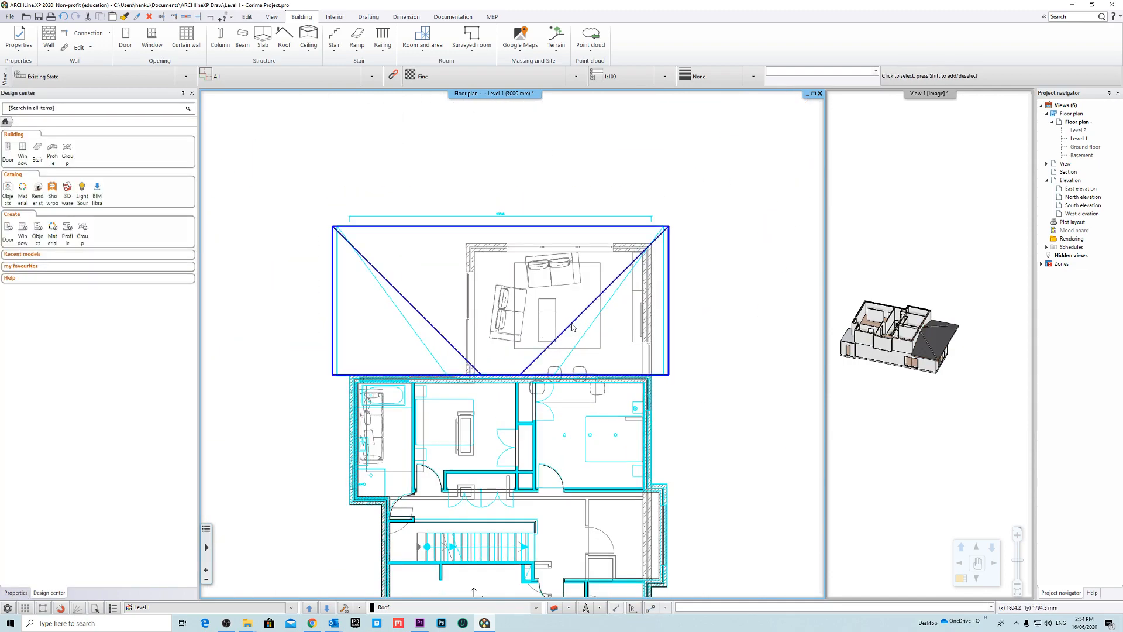
# Step: Try to delete the roof node where the left hip line meets the house wall
pyautogui.click(573, 327)
pyautogui.scroll(3, 494, 374)
pyautogui.moveTo(465, 342)
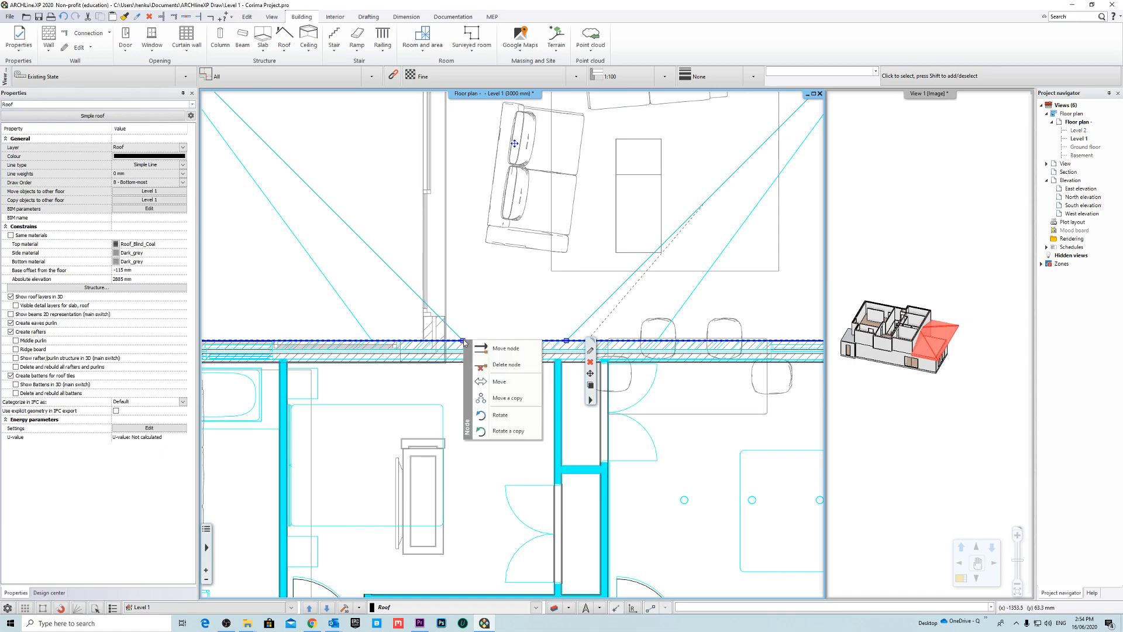
pyautogui.click(516, 366)
pyautogui.click(582, 326)
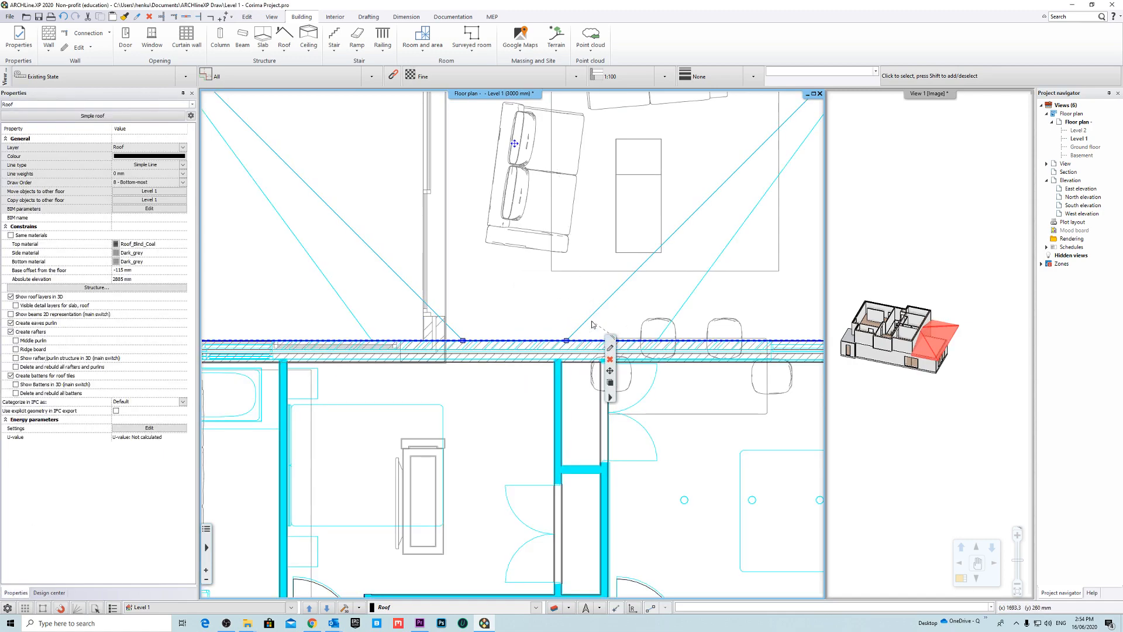
pyautogui.scroll(-5, 594, 327)
pyautogui.click(667, 349)
pyautogui.scroll(5, 545, 320)
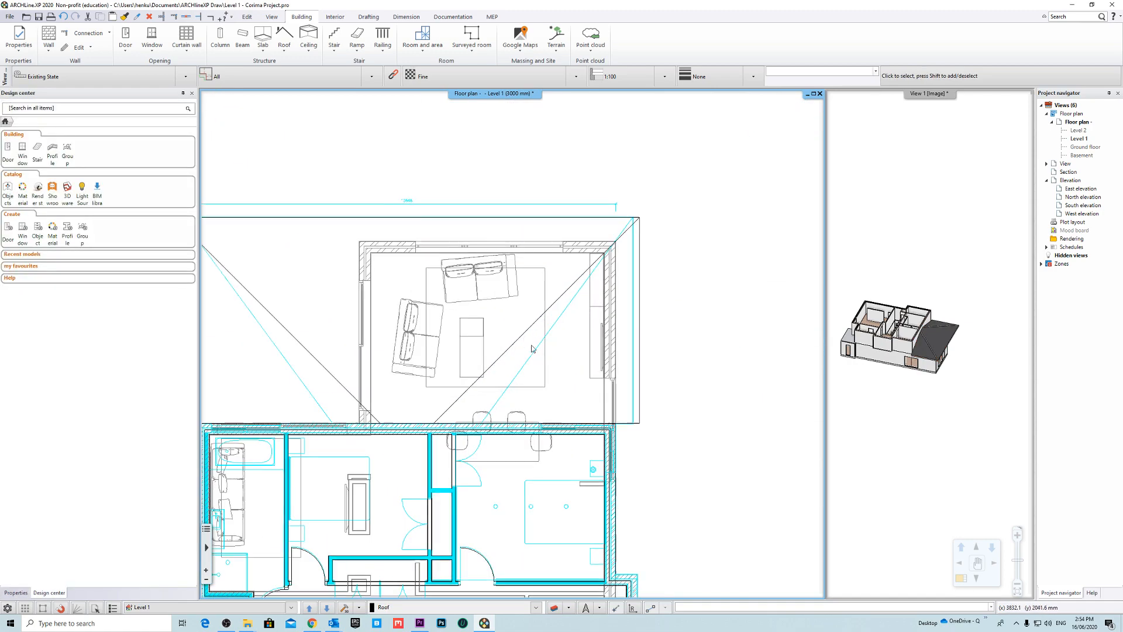
pyautogui.click(551, 332)
pyautogui.scroll(-3, 538, 336)
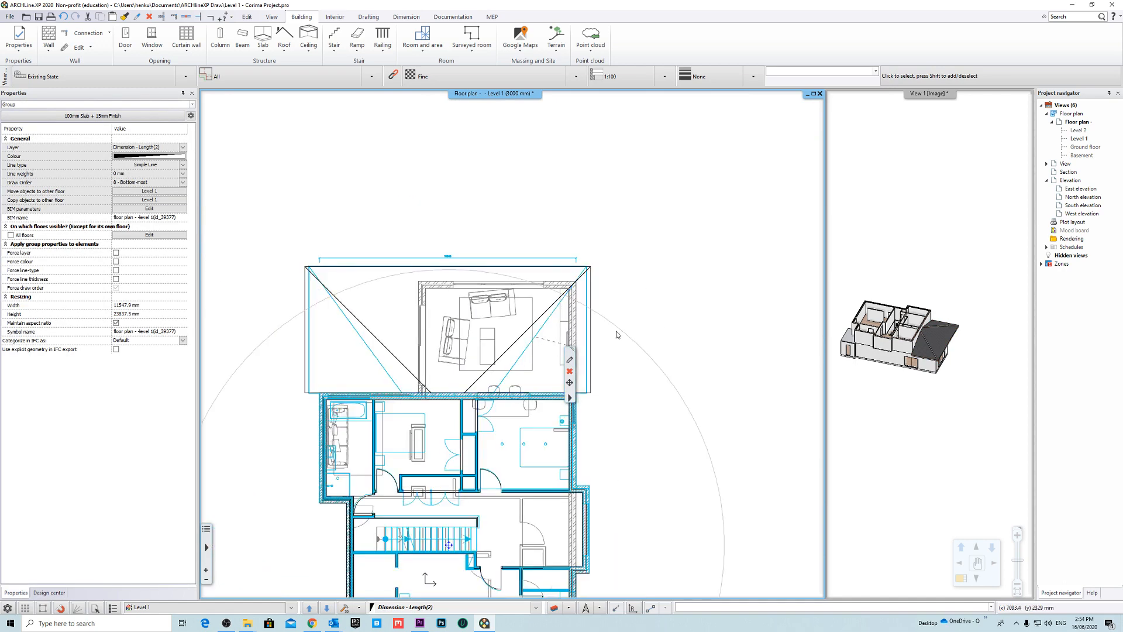
pyautogui.scroll(3, 387, 351)
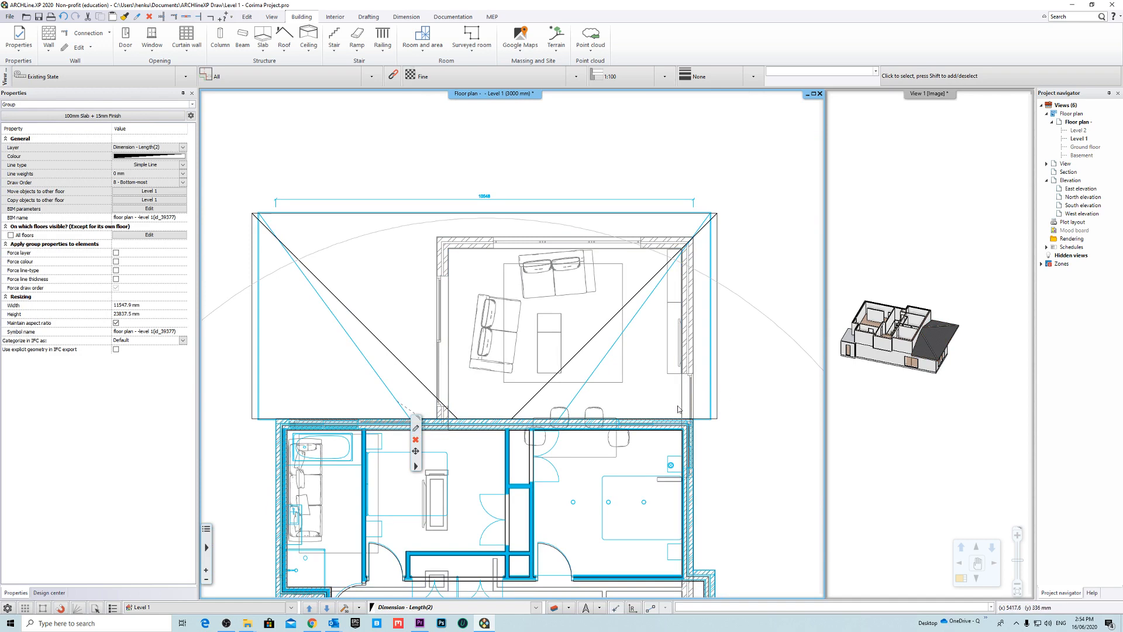
pyautogui.press('Escape')
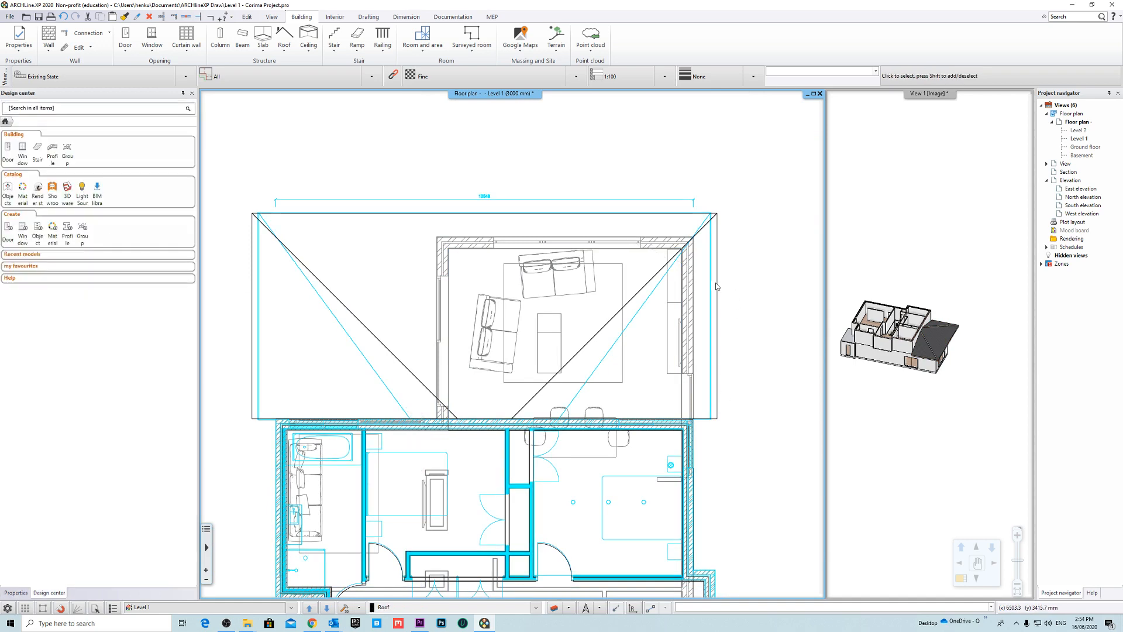
# Step: Set the main slope of the roof's upper plane, plane 4 of 4, to 15° in the pitch and shape settings
pyautogui.click(658, 273)
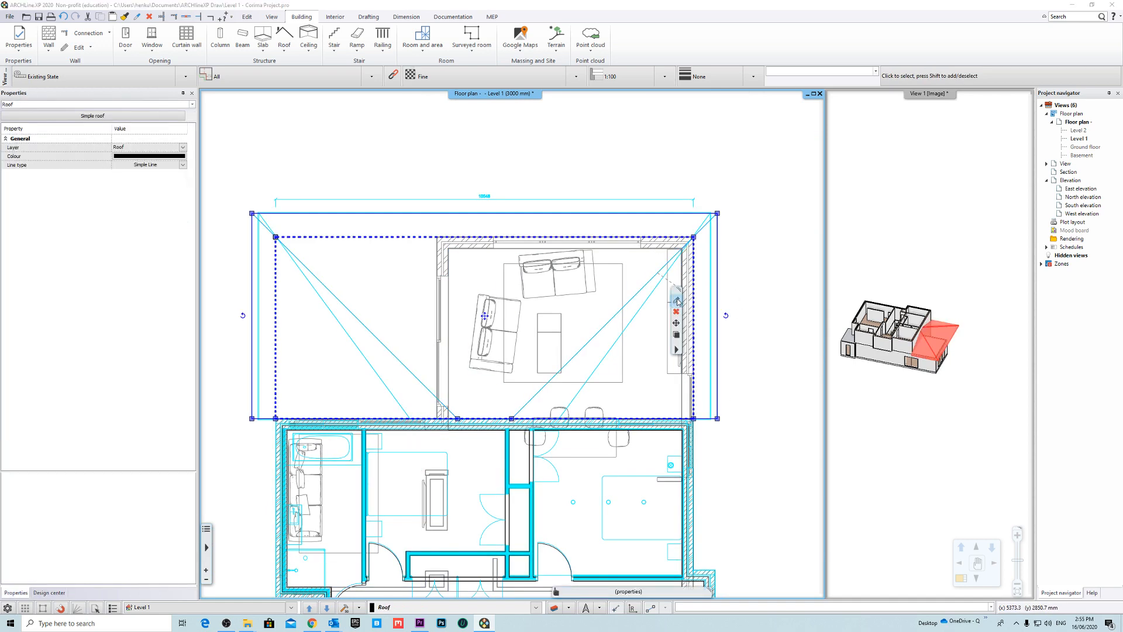
pyautogui.click(676, 301)
pyautogui.moveTo(711, 304); pyautogui.dragTo(781, 336)
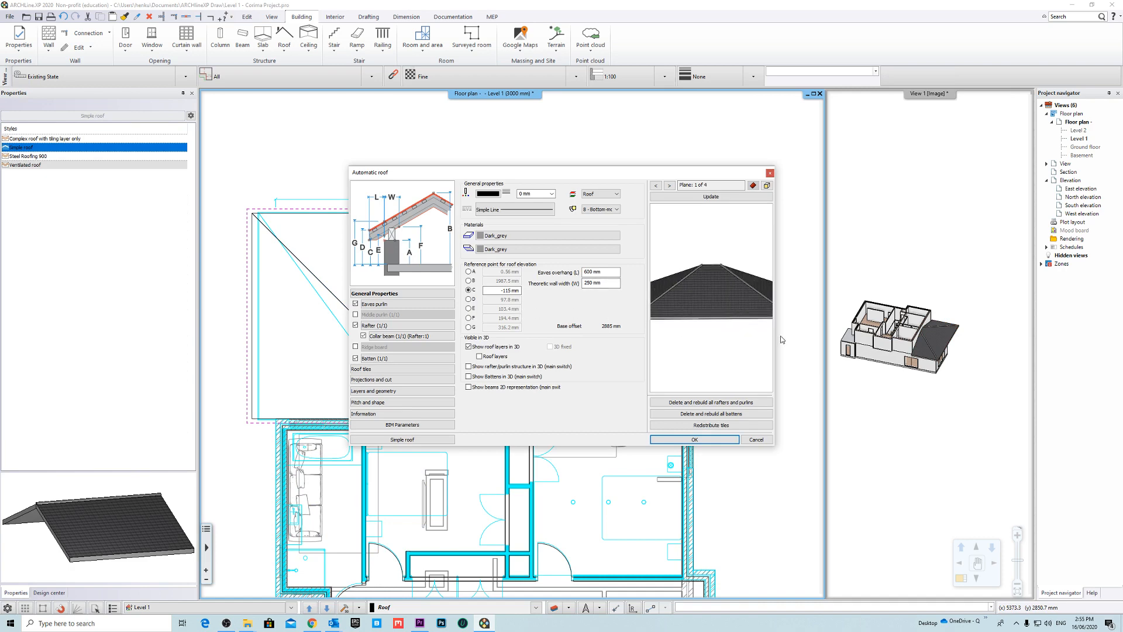
pyautogui.click(392, 403)
pyautogui.click(561, 229)
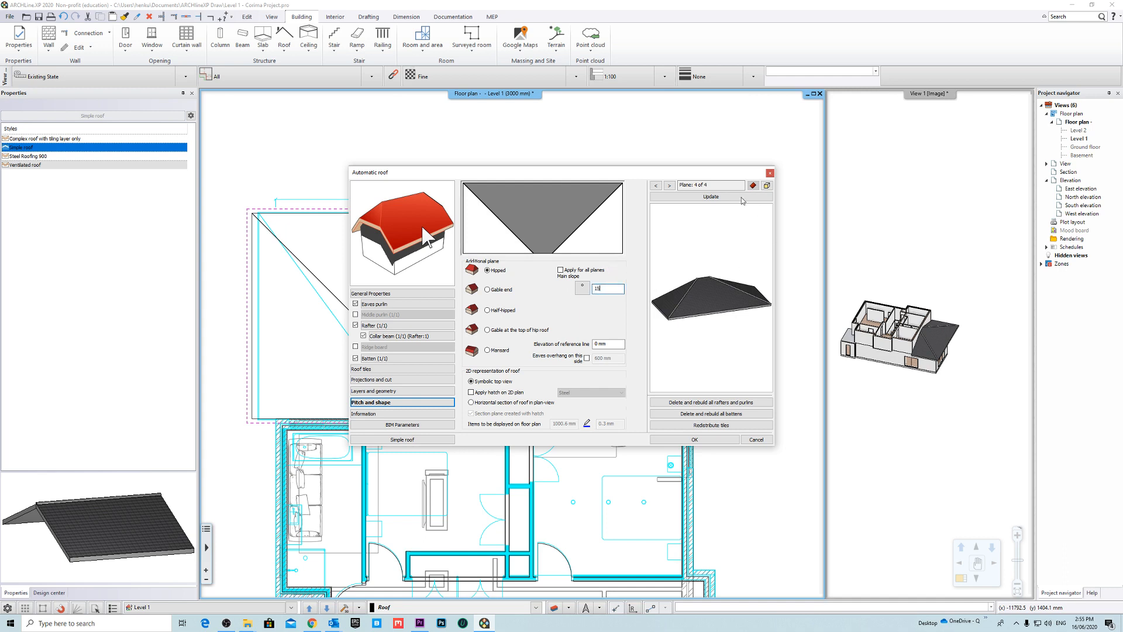
pyautogui.scroll(3, 716, 309)
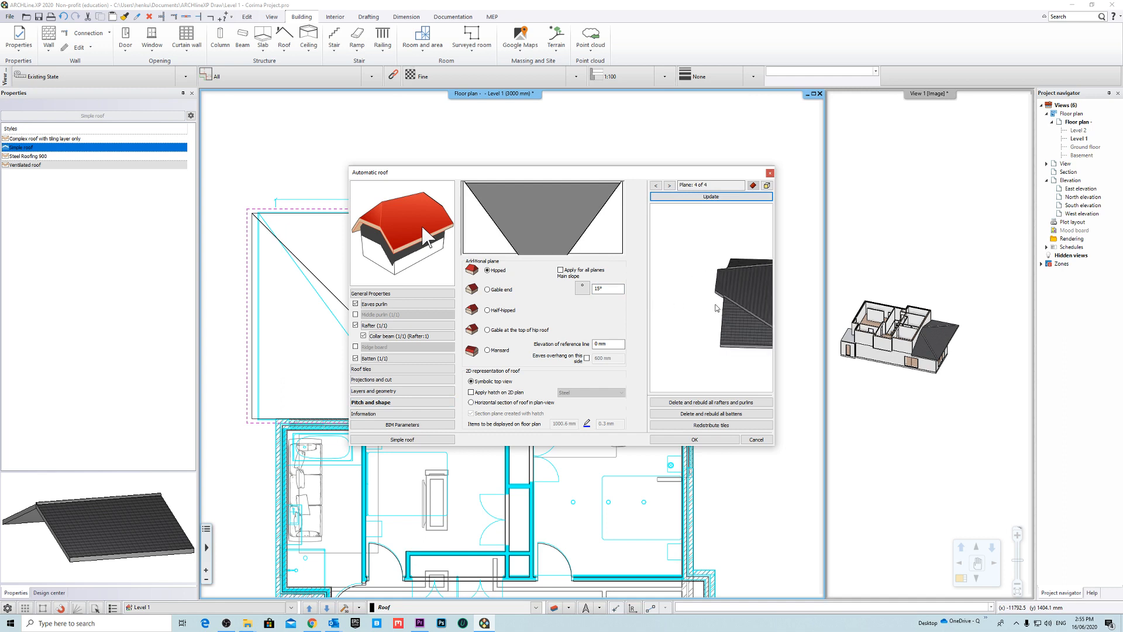
pyautogui.click(595, 228)
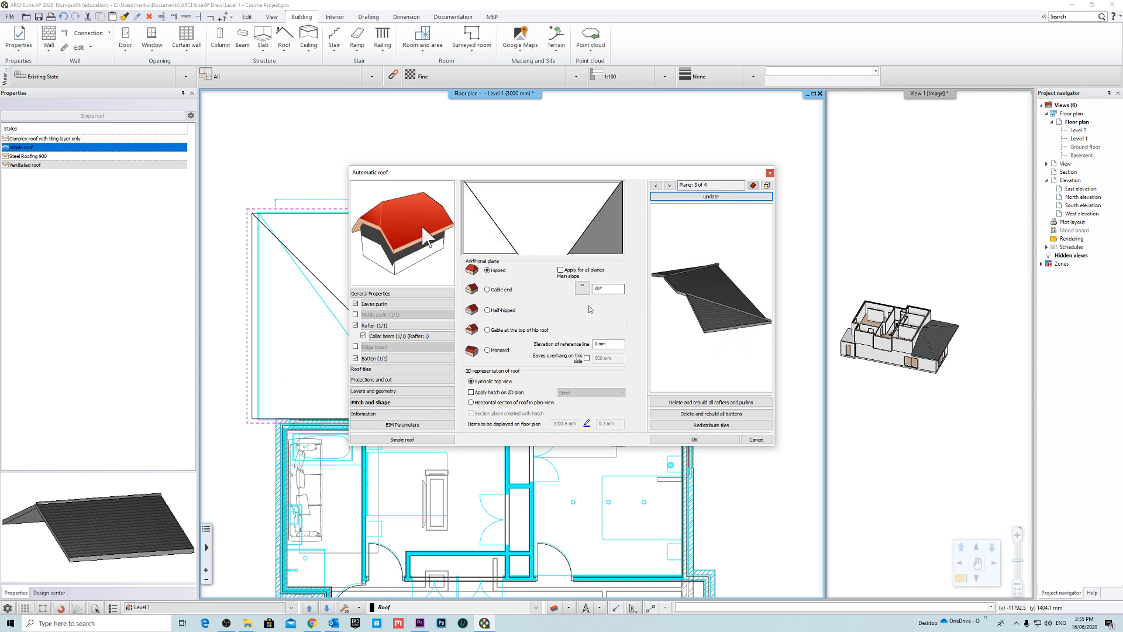
pyautogui.click(695, 440)
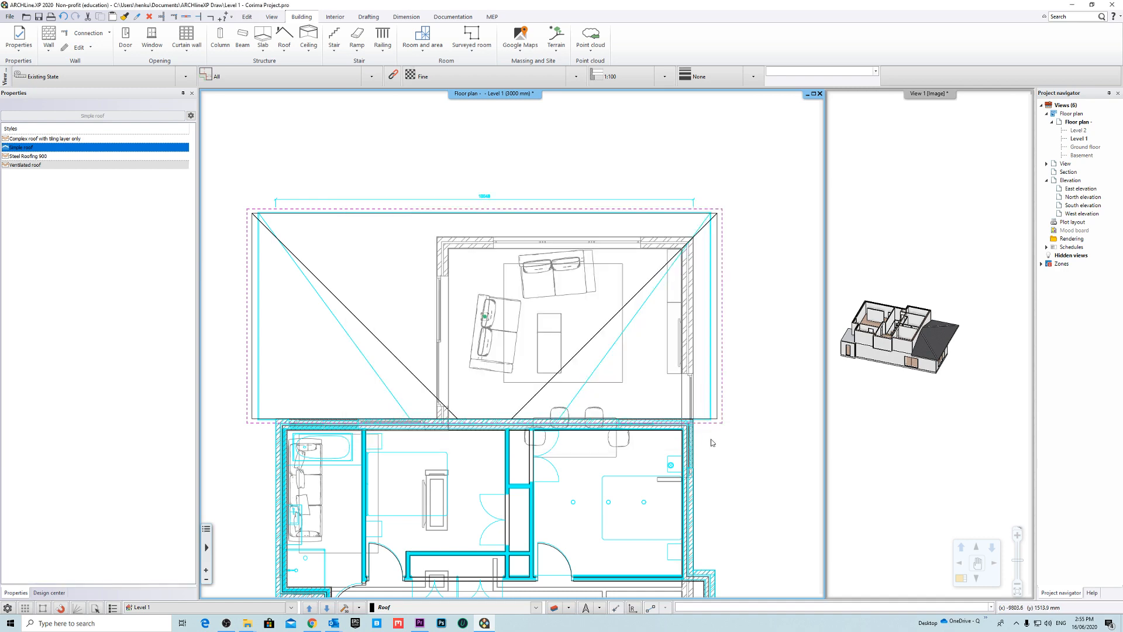
# Step: Offset the roof's middle edge, extending below the house wall between the hip lines, back up to the wall's outer face
pyautogui.click(537, 420)
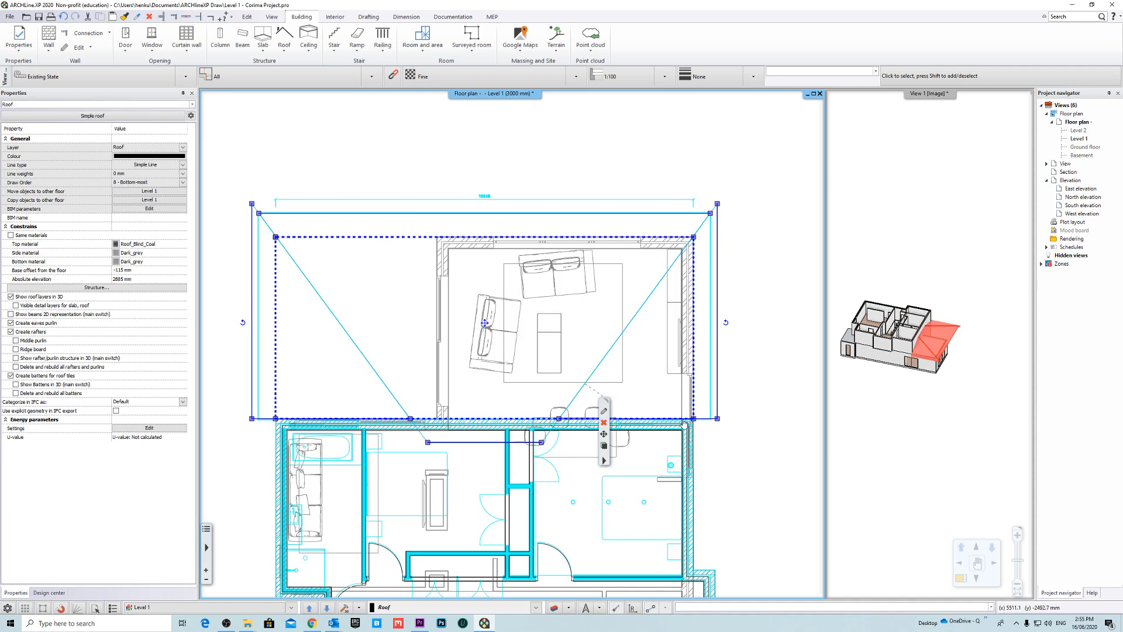
pyautogui.click(730, 437)
pyautogui.scroll(-3, 644, 418)
pyautogui.scroll(2, 563, 387)
pyautogui.click(535, 366)
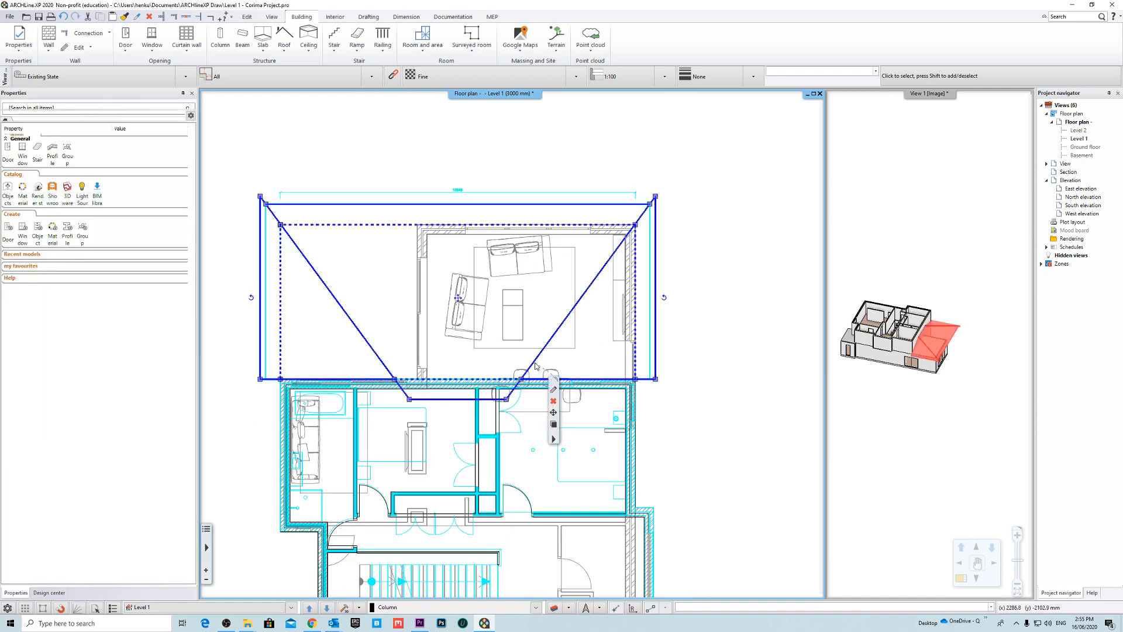
pyautogui.scroll(3, 503, 386)
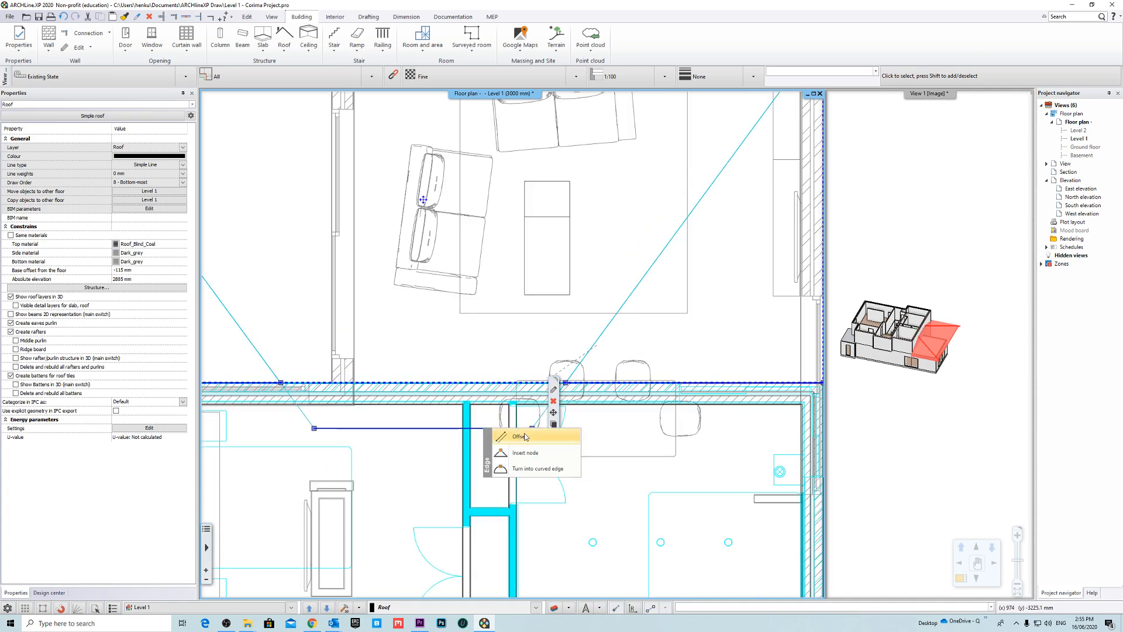
pyautogui.click(525, 436)
pyautogui.scroll(4, 515, 351)
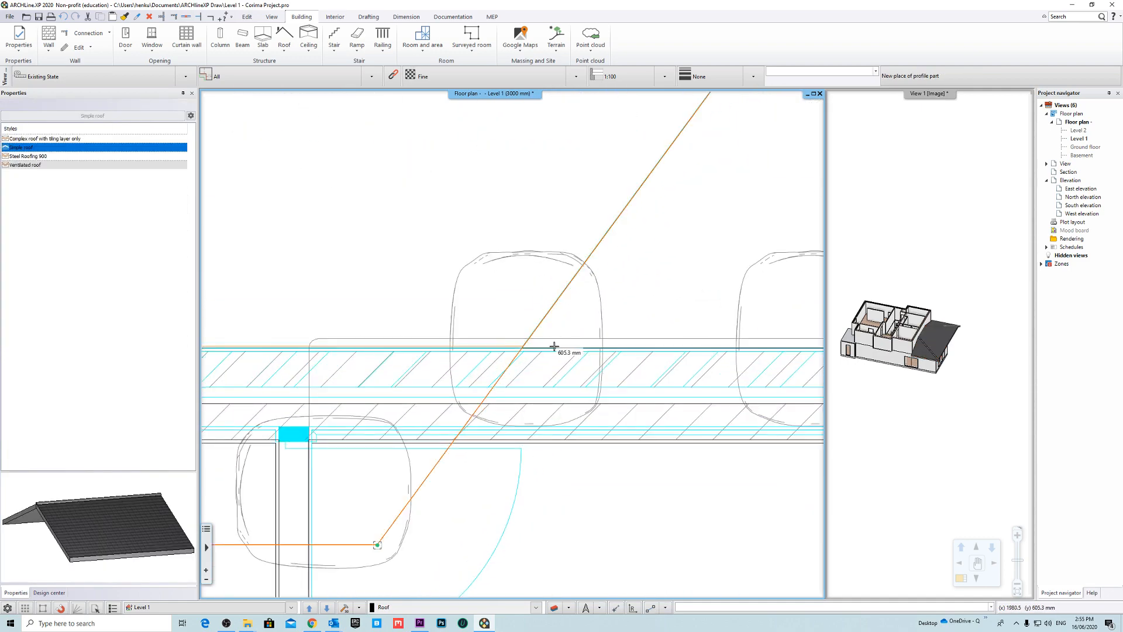
pyautogui.click(495, 348)
pyautogui.scroll(-5, 492, 347)
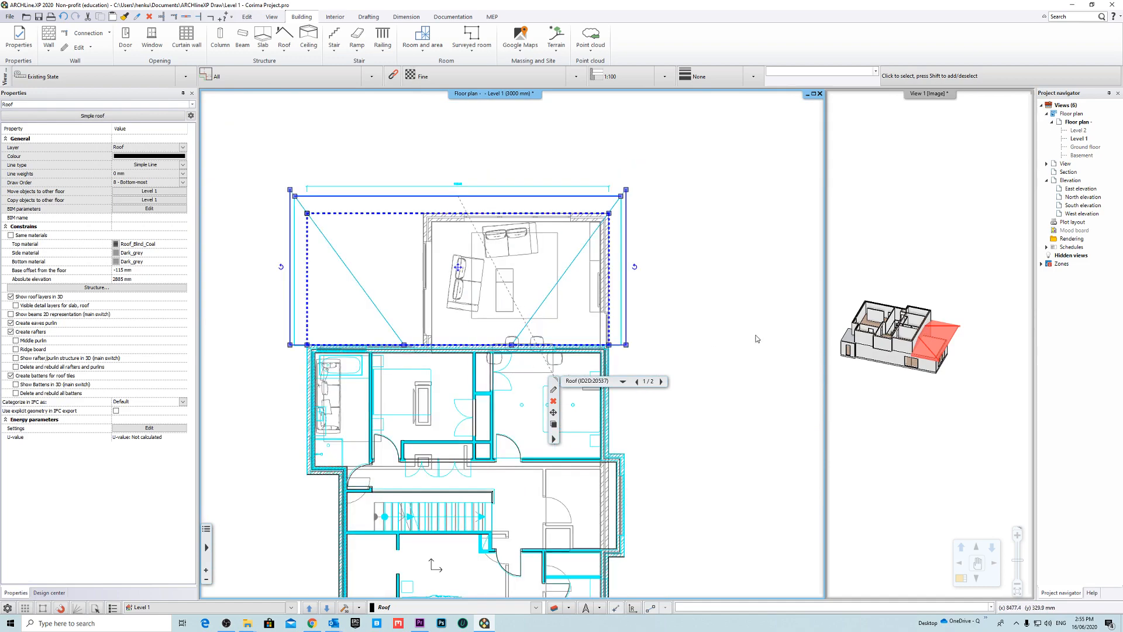
pyautogui.click(756, 339)
pyautogui.moveTo(605, 293); pyautogui.dragTo(701, 354, button='middle')
pyautogui.scroll(2, 417, 232)
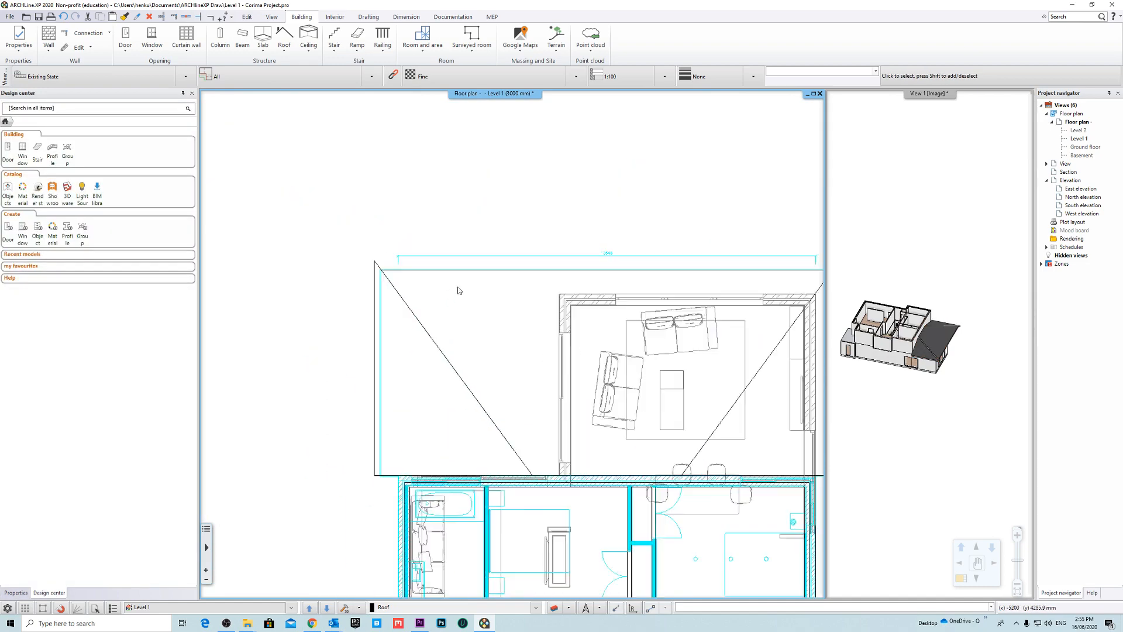
pyautogui.click(396, 352)
pyautogui.click(422, 350)
pyautogui.moveTo(536, 316); pyautogui.dragTo(407, 290, button='middle')
pyautogui.scroll(-3, 515, 343)
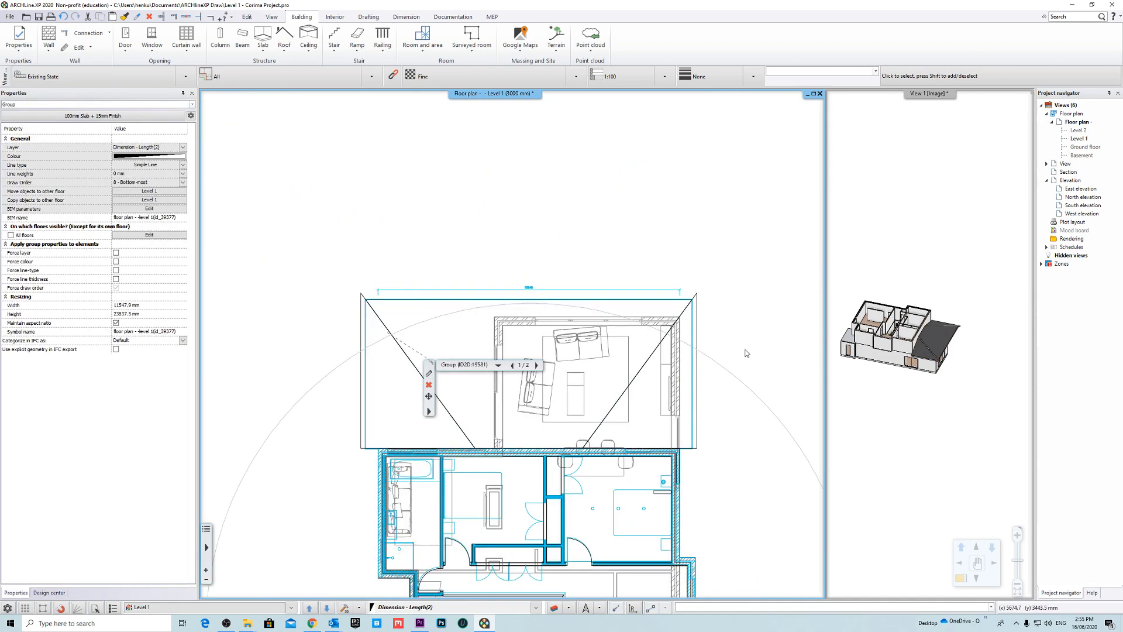
pyautogui.click(747, 351)
# Step: Offset the roof's right-hand eaves edge inward to meet the right end of the upper eaves edge
pyautogui.click(696, 316)
pyautogui.scroll(3, 644, 371)
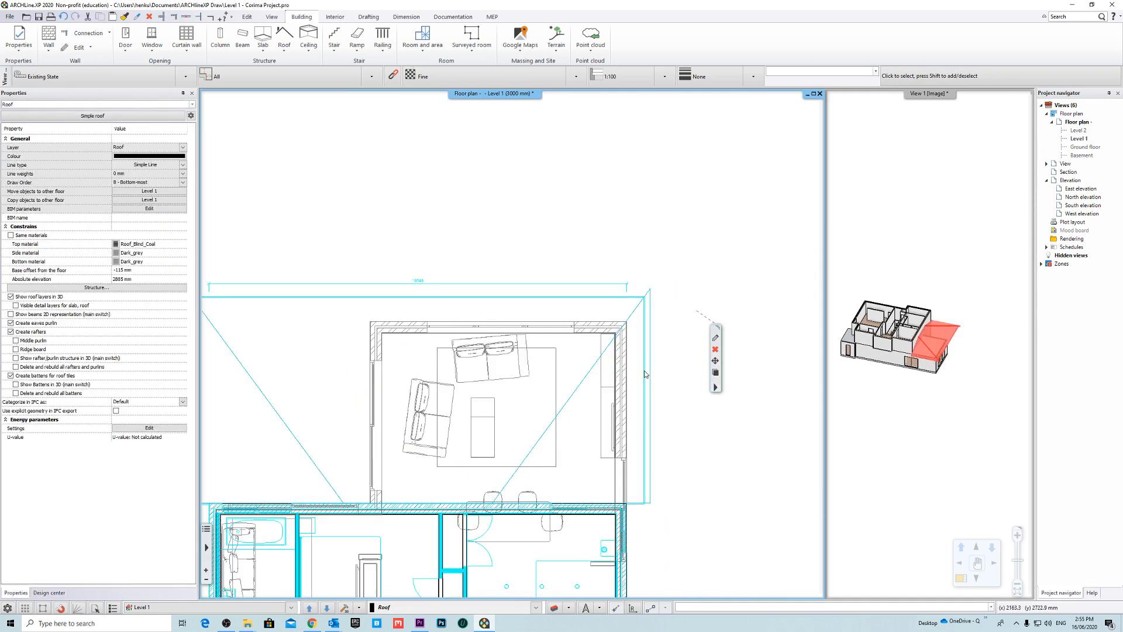
pyautogui.scroll(-2, 509, 340)
pyautogui.scroll(4, 556, 366)
pyautogui.moveTo(565, 481); pyautogui.dragTo(548, 398, button='middle')
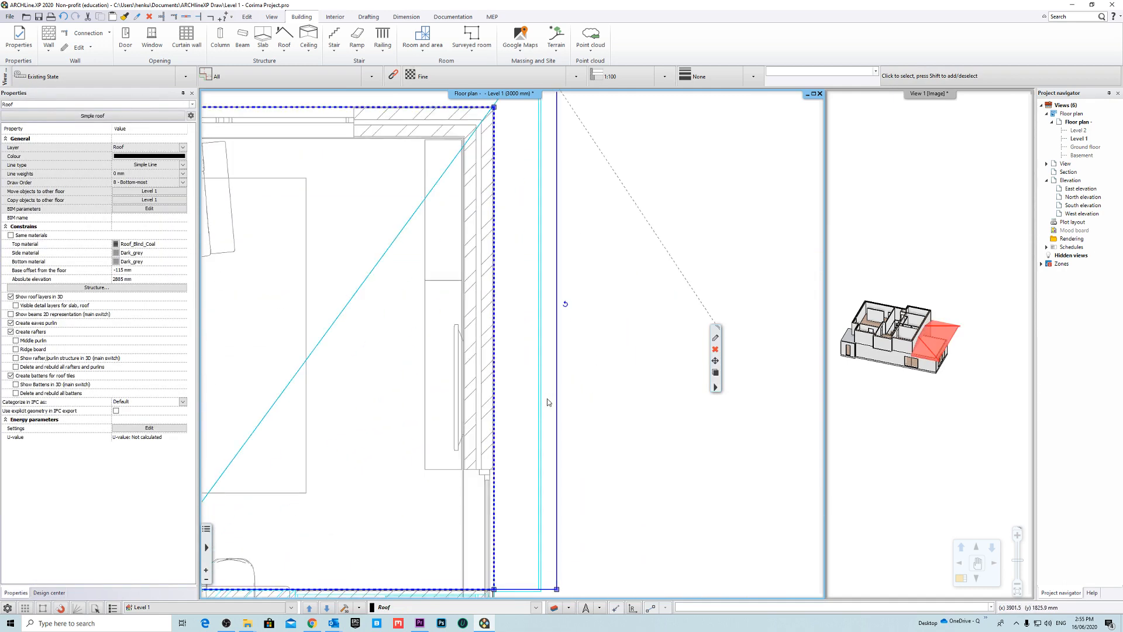
pyautogui.scroll(-3, 559, 388)
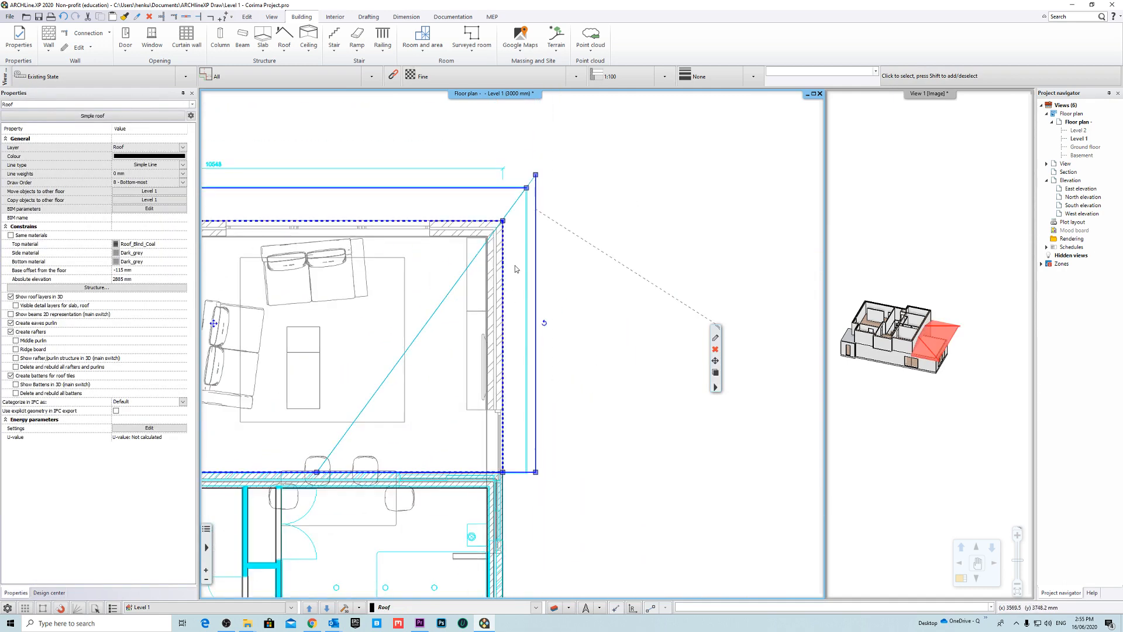
pyautogui.scroll(4, 515, 246)
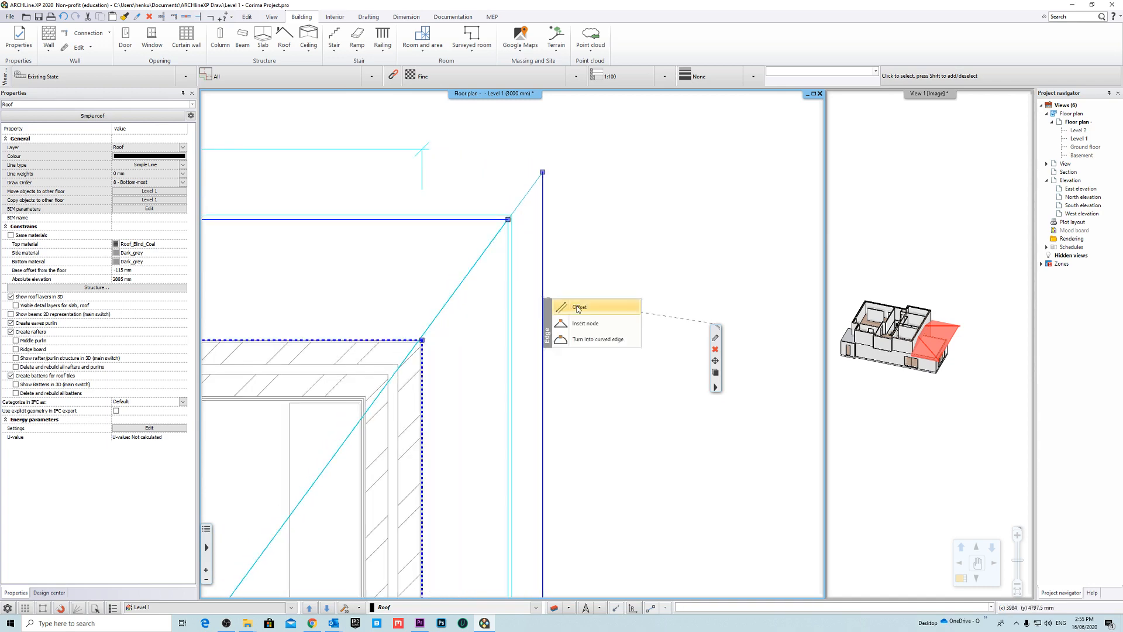
pyautogui.click(577, 308)
pyautogui.click(491, 404)
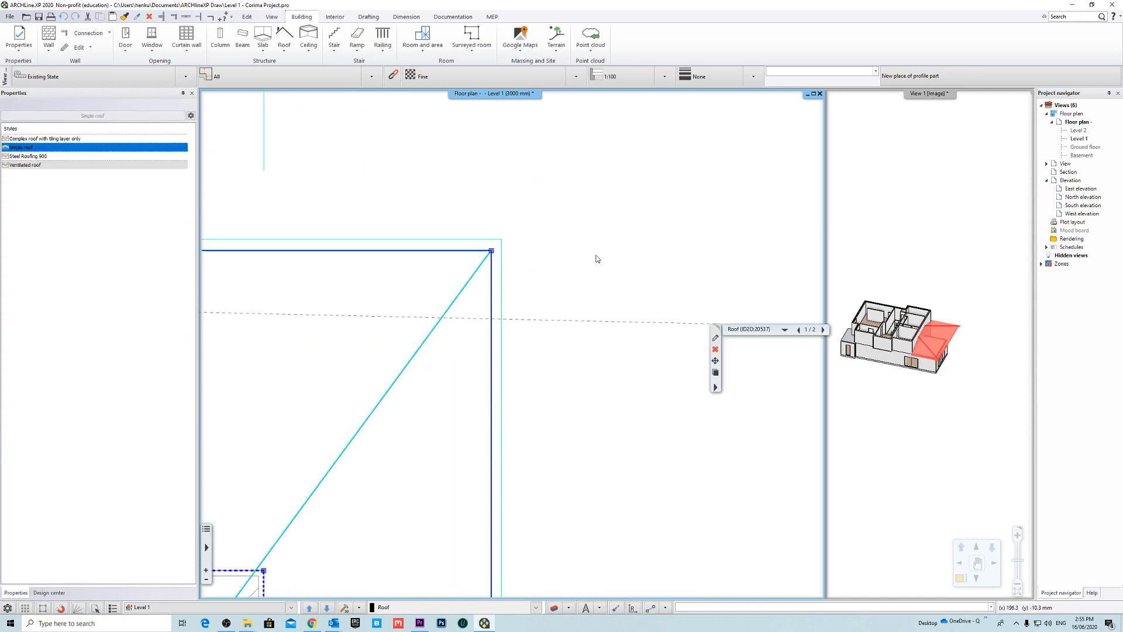
# Step: Offset the roof's left-hand eaves edge inward to meet the left end of the upper eaves edge
pyautogui.scroll(5, 597, 256)
pyautogui.scroll(-3, 585, 263)
pyautogui.scroll(6, 409, 187)
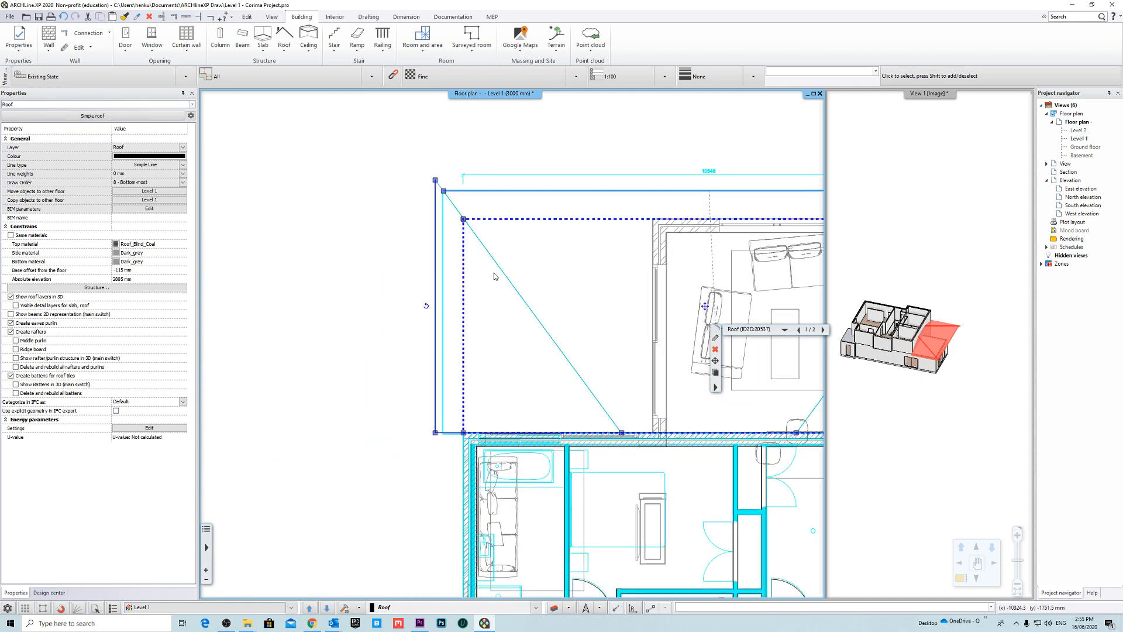
pyautogui.click(397, 178)
pyautogui.click(426, 193)
pyautogui.scroll(3, 410, 176)
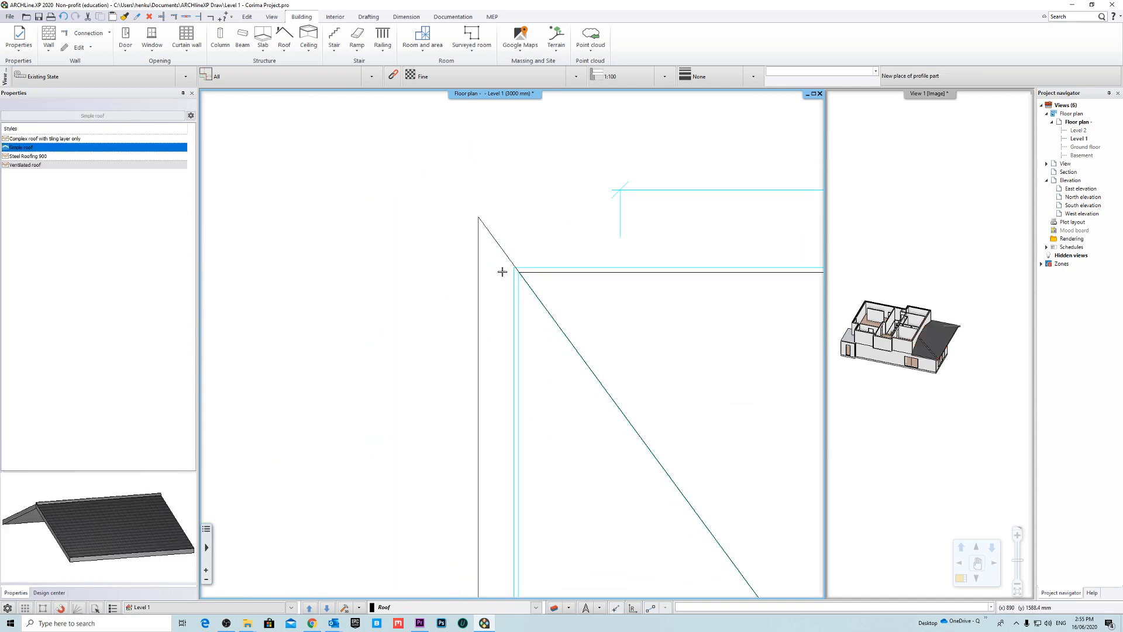
pyautogui.click(519, 272)
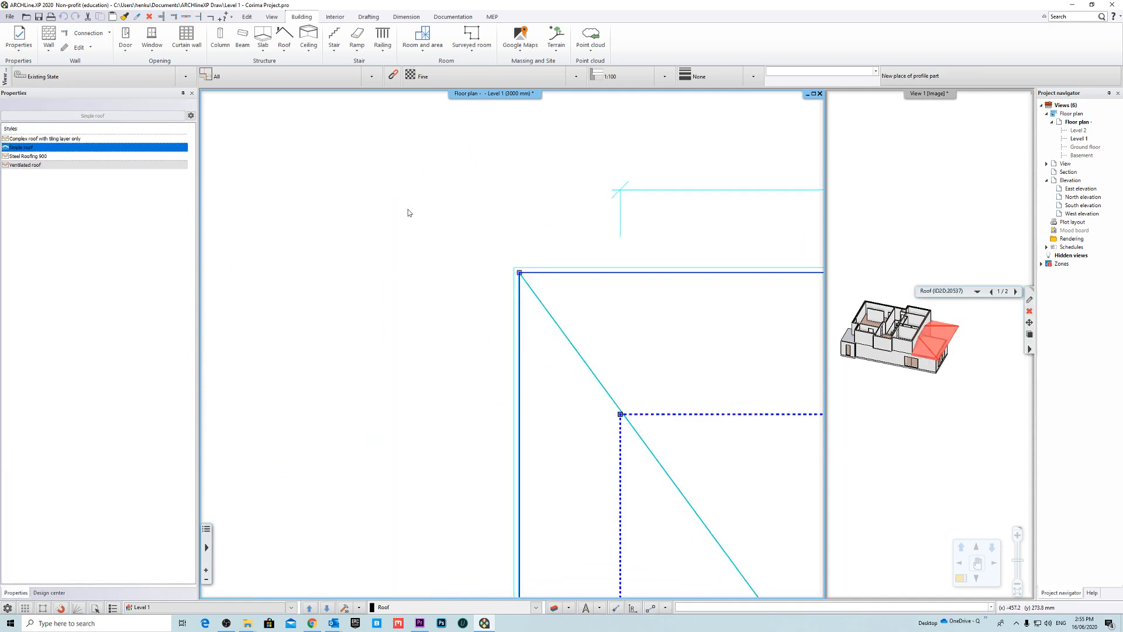
pyautogui.click(408, 212)
# Step: Check the roof's upper-left corner and its lower right-hand eaves end against the reference drawing and house wall
pyautogui.scroll(6, 526, 270)
pyautogui.scroll(-6, 472, 316)
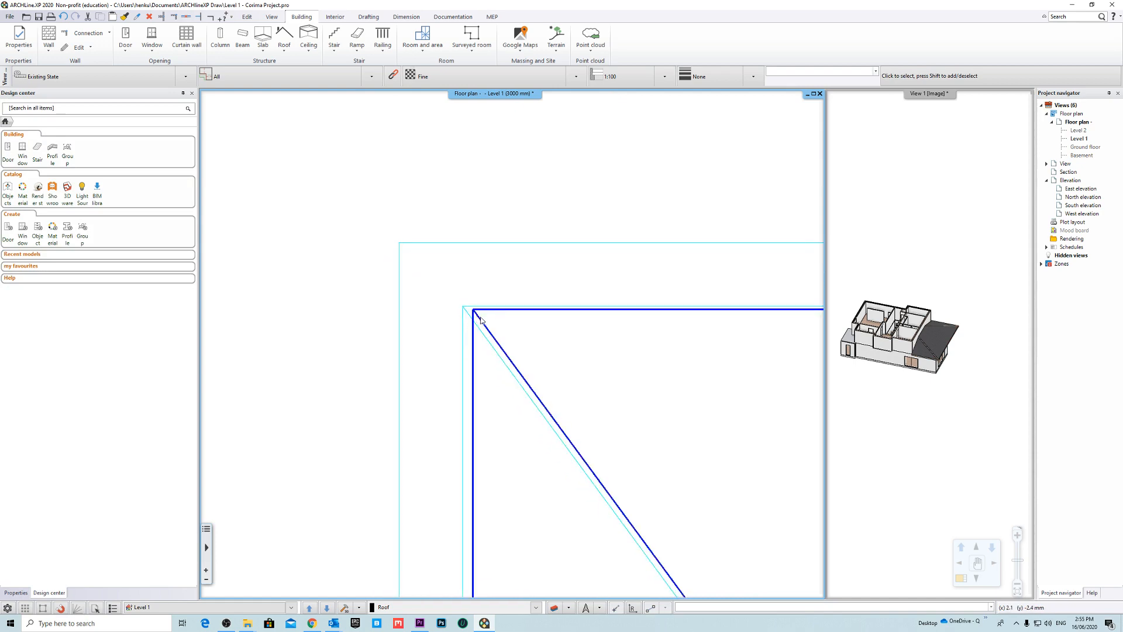
pyautogui.scroll(-5, 436, 287)
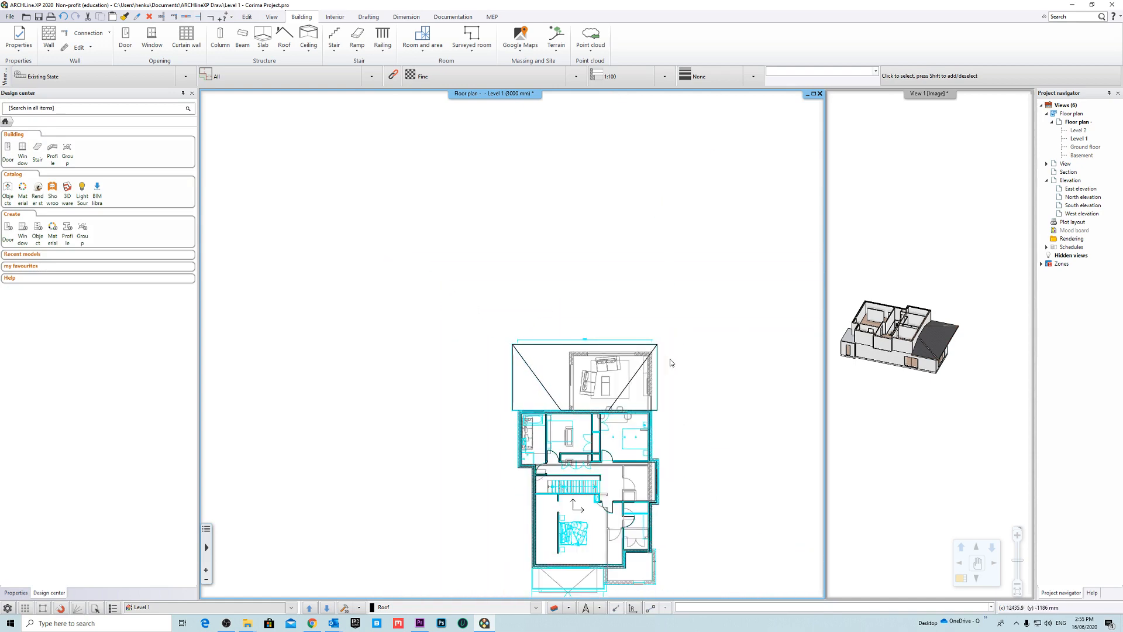
pyautogui.scroll(5, 651, 428)
pyautogui.scroll(3, 468, 370)
pyautogui.scroll(1, 486, 350)
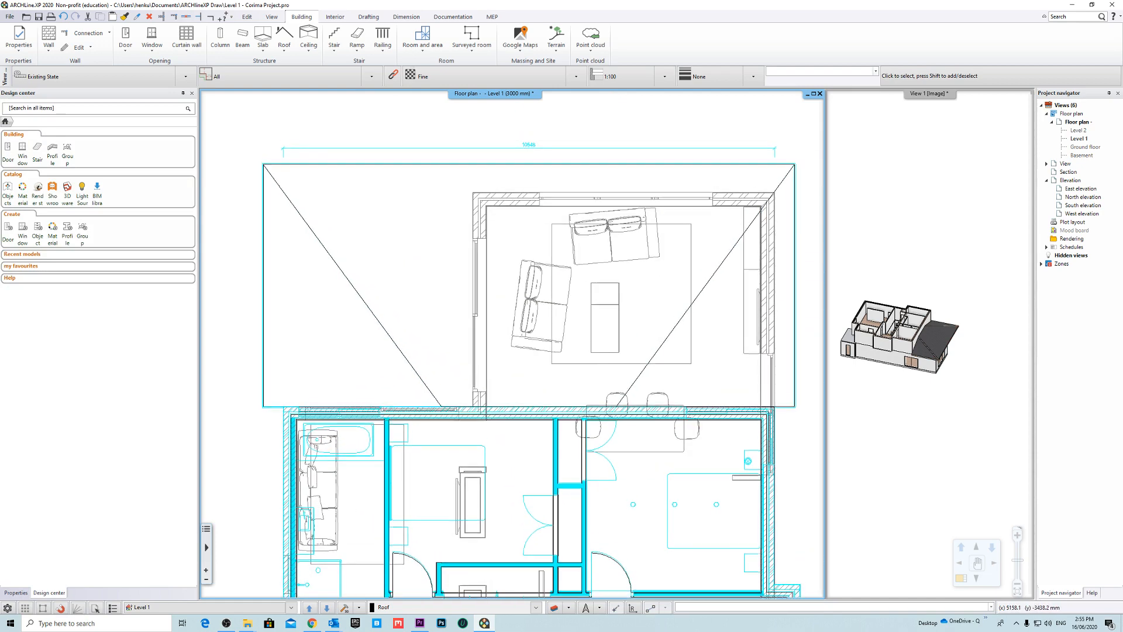
pyautogui.scroll(5, 533, 363)
pyautogui.scroll(-2, 533, 363)
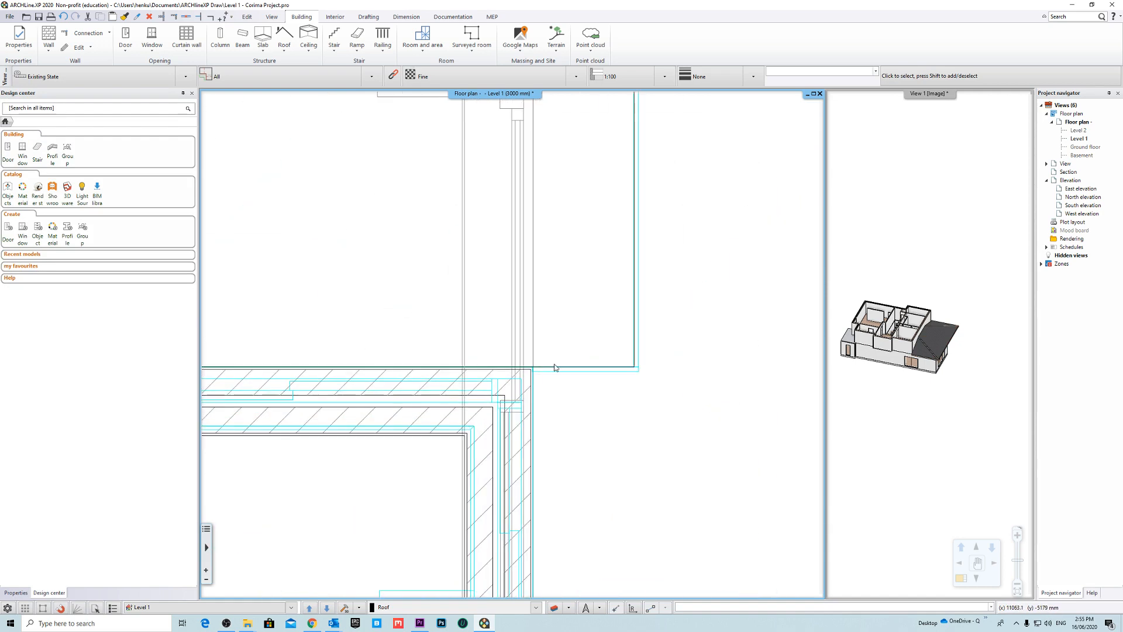
pyautogui.click(564, 367)
pyautogui.scroll(-6, 704, 360)
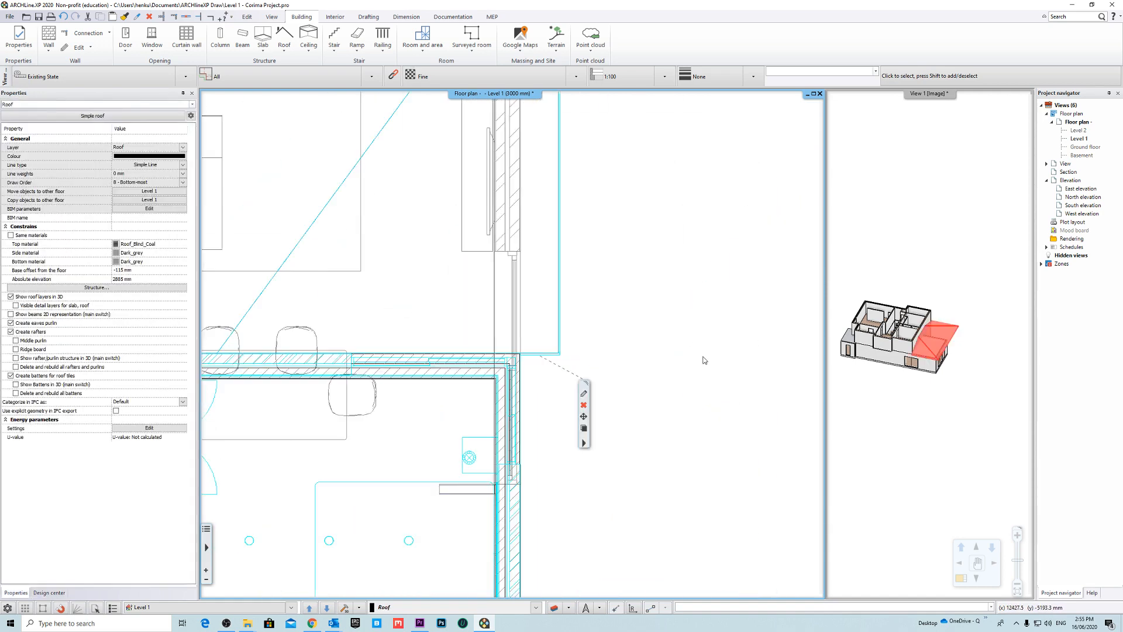
pyautogui.click(529, 305)
pyautogui.moveTo(417, 300); pyautogui.dragTo(504, 307, button='middle')
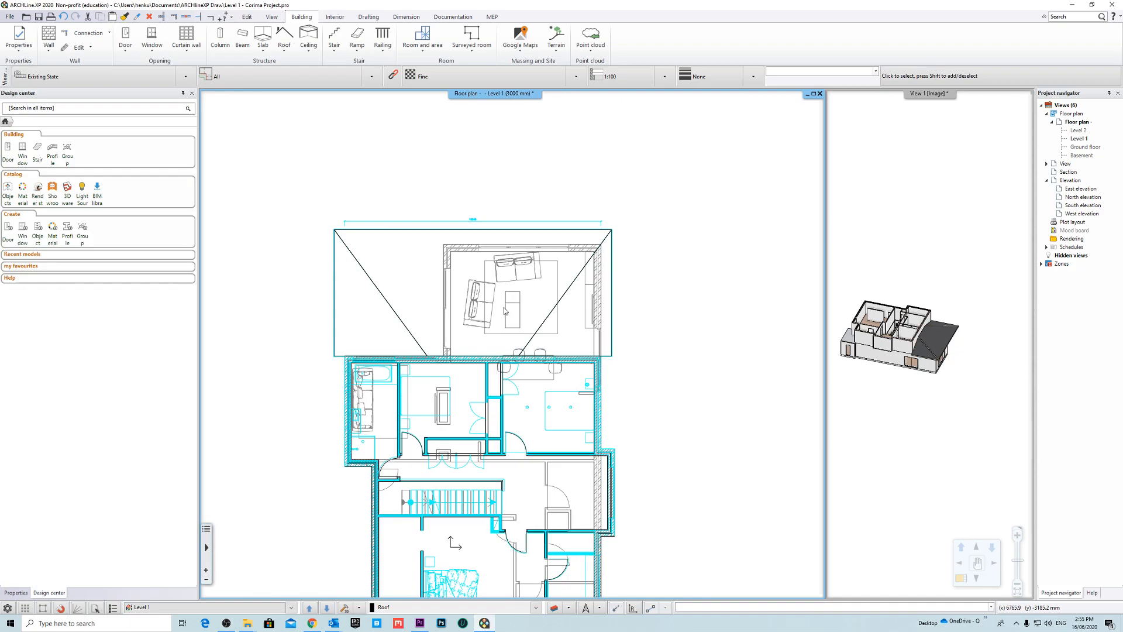
# Step: Examine the extension roof in an enlarged 3D view from several sides, including where it meets the house walls
pyautogui.click(969, 232)
pyautogui.rightClick(906, 97)
pyautogui.click(925, 106)
pyautogui.keyDown('shift'); pyautogui.moveTo(668, 351); pyautogui.dragTo(586, 376, button='middle'); pyautogui.keyUp('shift')
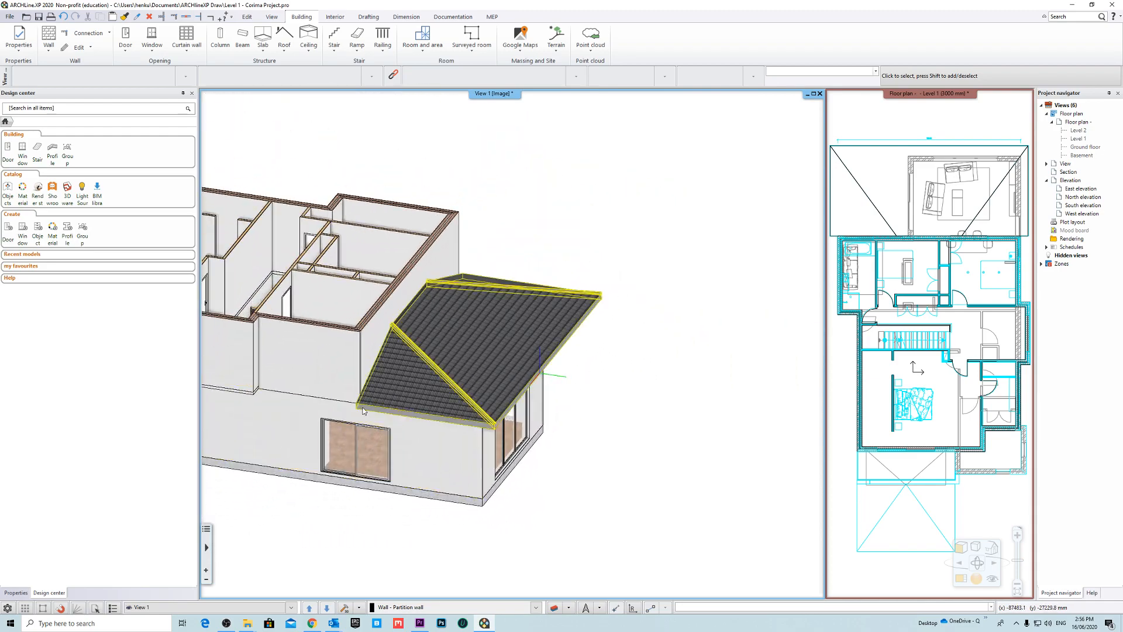
pyautogui.keyDown('shift'); pyautogui.moveTo(476, 409); pyautogui.dragTo(764, 365, button='middle'); pyautogui.keyUp('shift')
pyautogui.scroll(-3, 704, 369)
pyautogui.keyDown('shift'); pyautogui.moveTo(409, 386); pyautogui.dragTo(463, 407, button='middle'); pyautogui.keyUp('shift')
pyautogui.scroll(3, 454, 400)
# Step: Make the Level 1 floor plan the main view again and frame the extension's roof in it
pyautogui.click(907, 94)
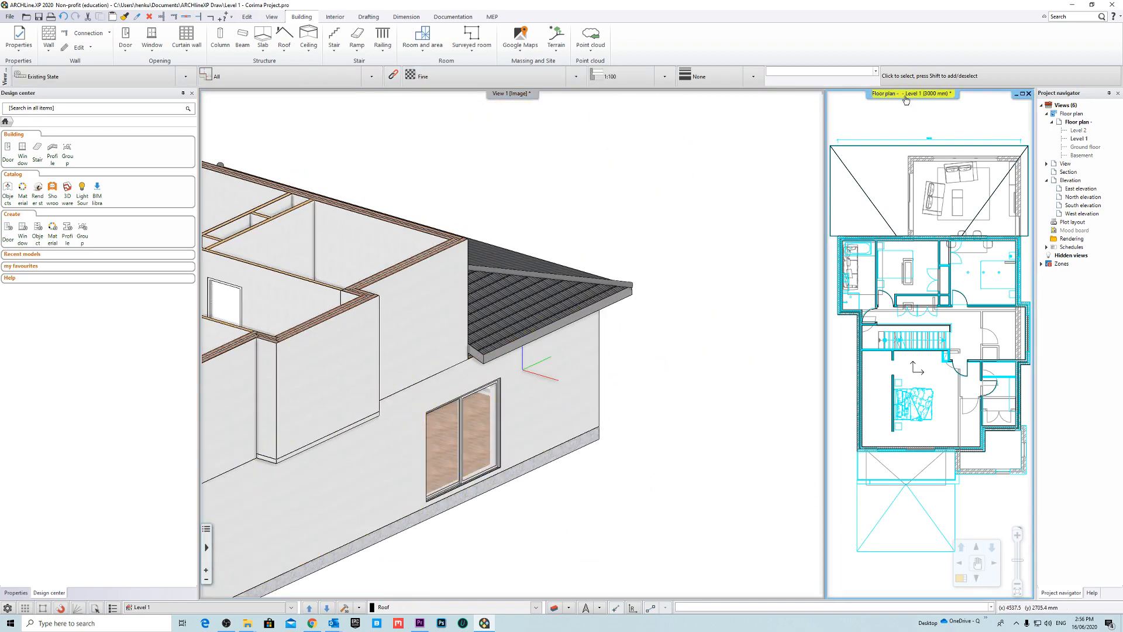
pyautogui.rightClick(905, 96)
pyautogui.click(937, 103)
pyautogui.moveTo(663, 379); pyautogui.dragTo(614, 363, button='middle')
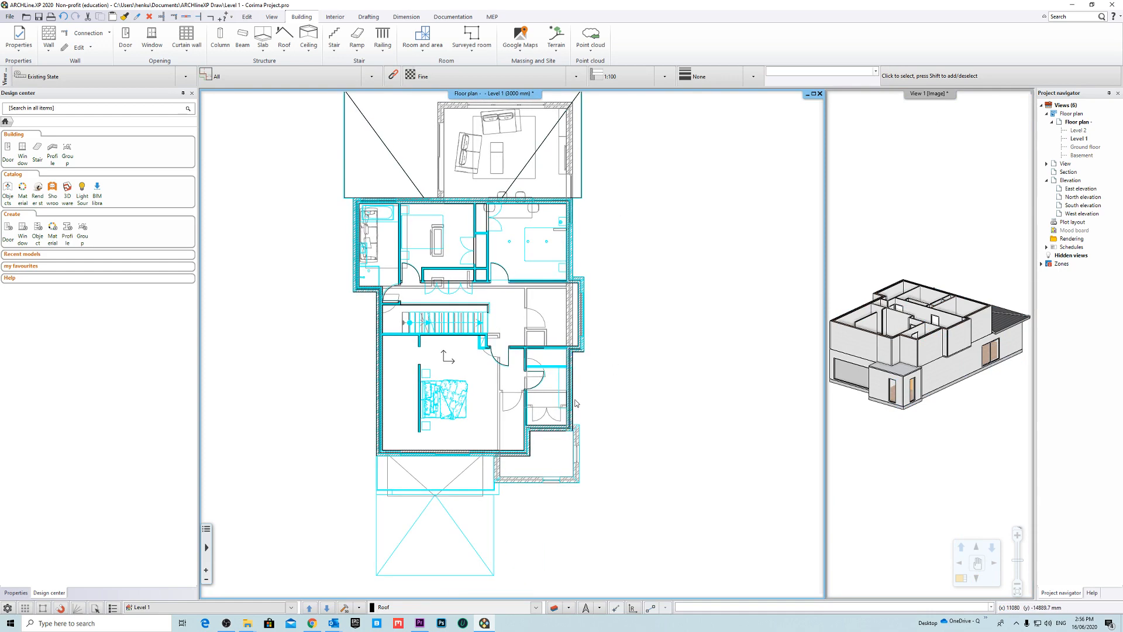
pyautogui.scroll(5, 581, 326)
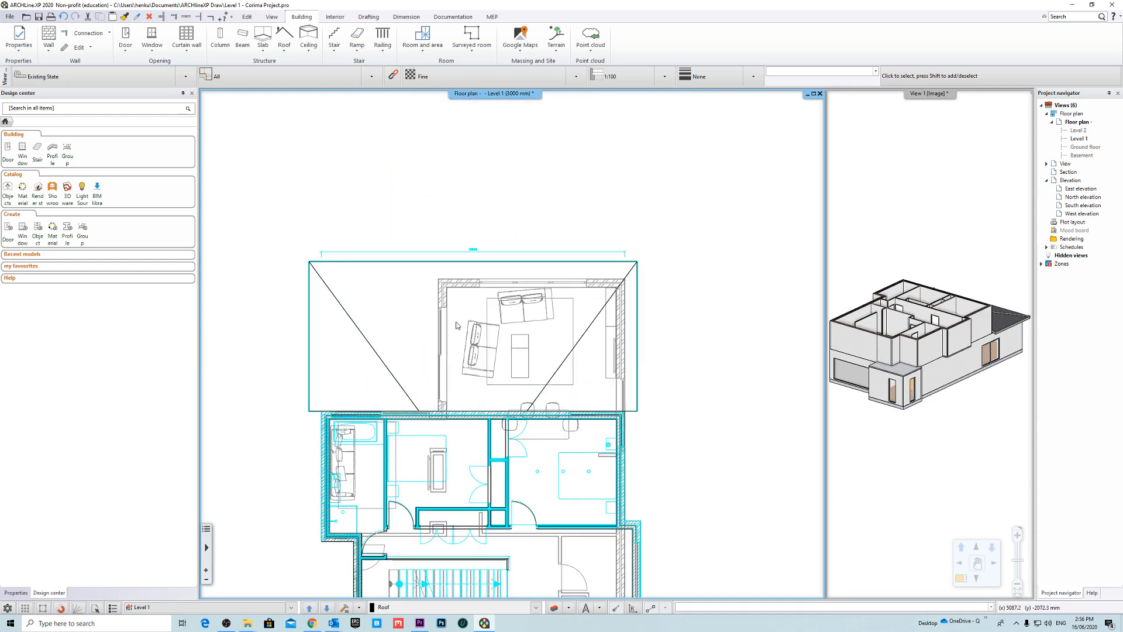
pyautogui.moveTo(581, 327); pyautogui.dragTo(547, 341, button='middle')
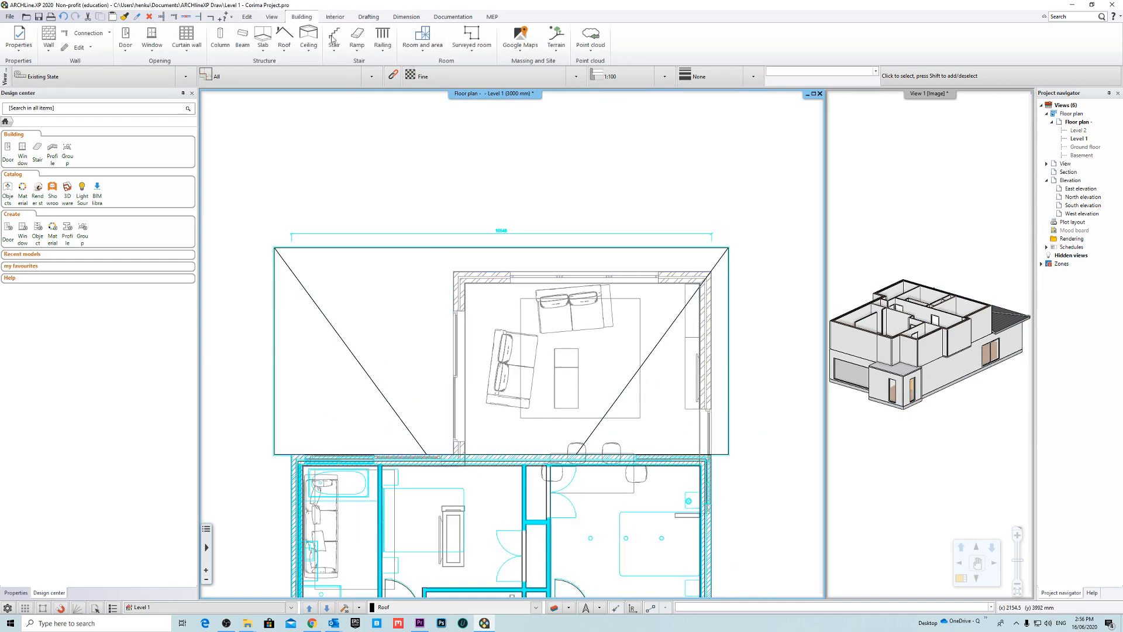
# Step: Start a plain ceiling by polygon and copy the Normal plain ceiling style under the name Soffit Board
pyautogui.click(311, 56)
pyautogui.click(374, 148)
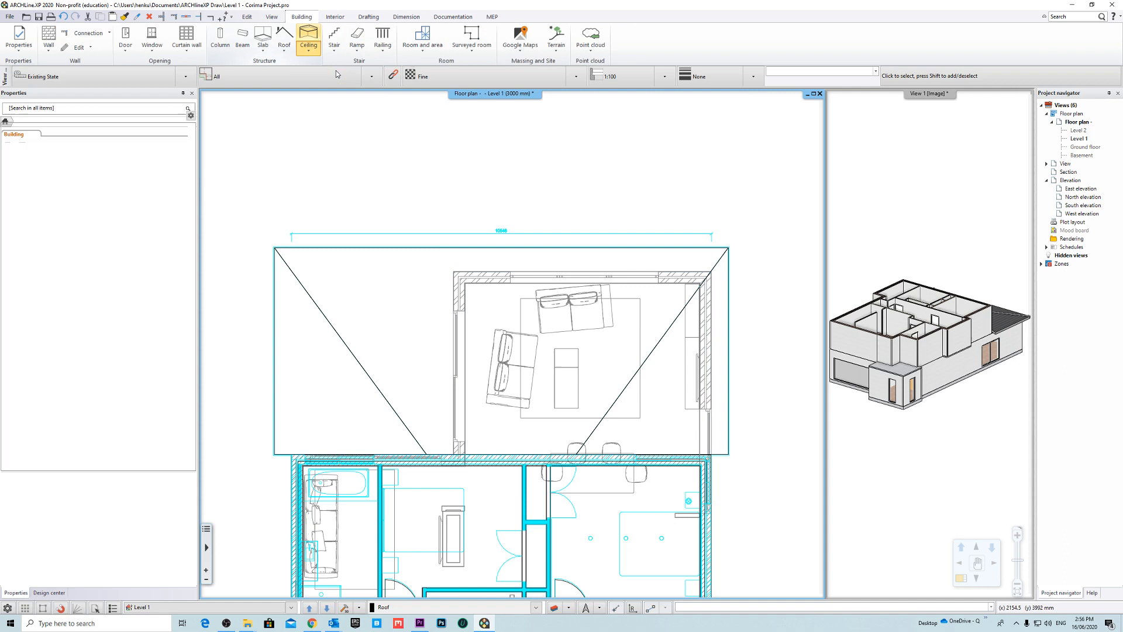
pyautogui.click(309, 51)
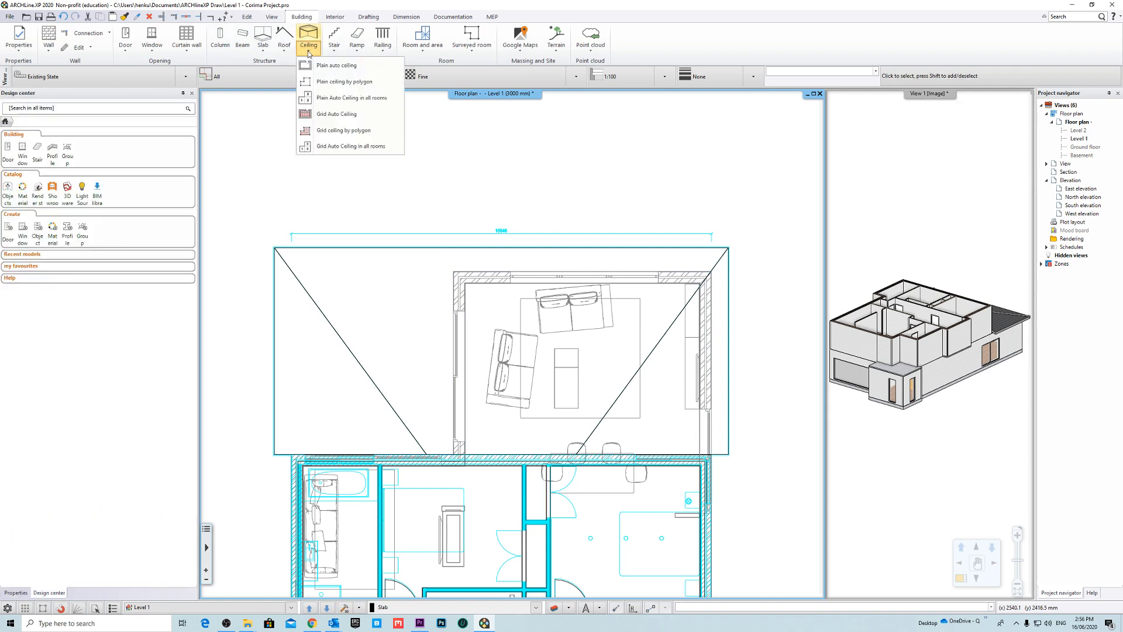
pyautogui.click(356, 82)
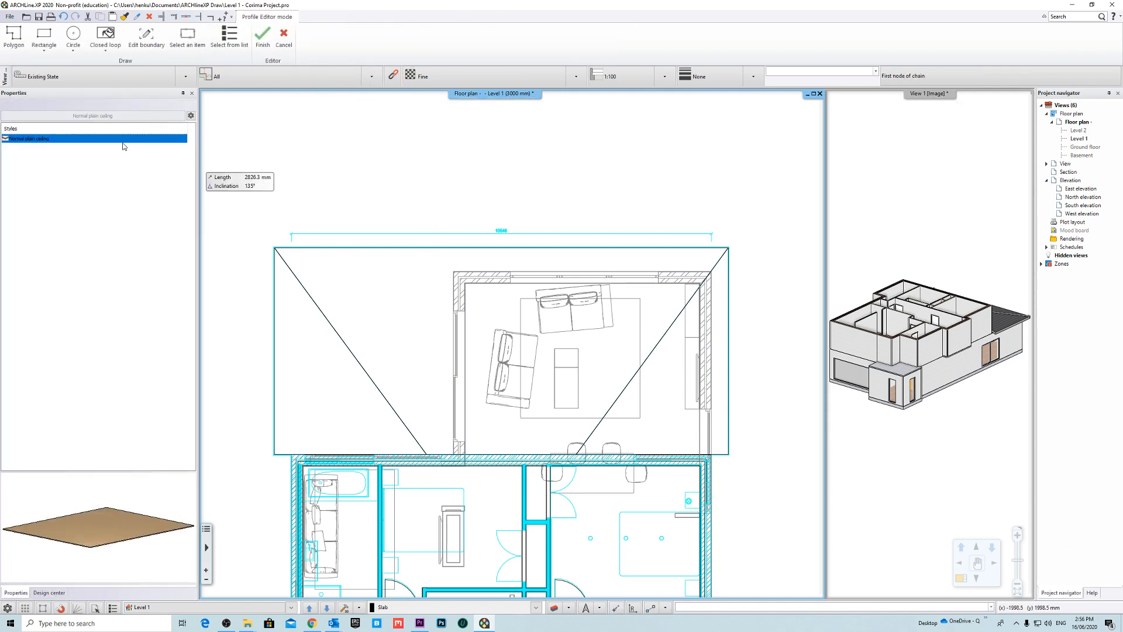
pyautogui.rightClick(124, 142)
pyautogui.click(155, 172)
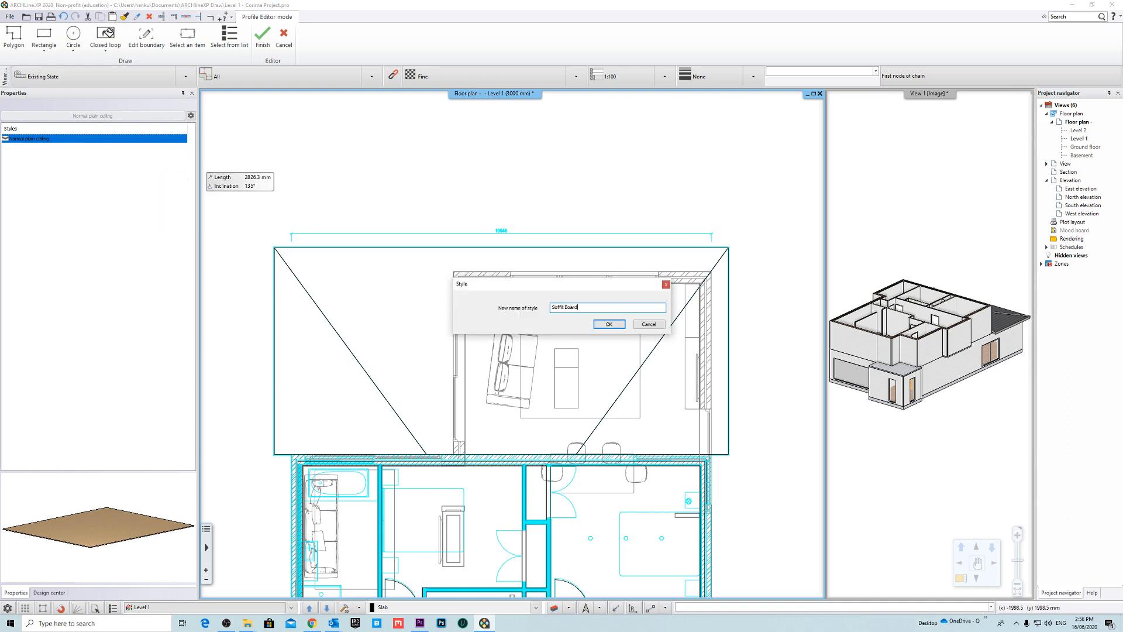
pyautogui.click(607, 324)
# Step: Edit the Soffit Board style's general settings, setting its representation in 2D to Simplified
pyautogui.rightClick(40, 154)
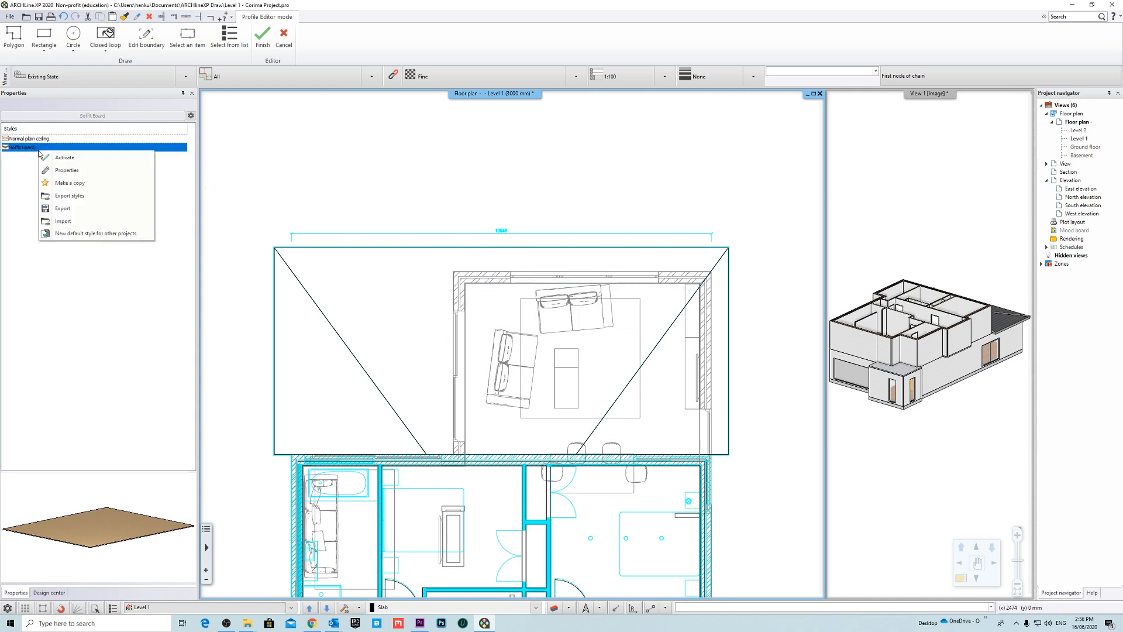
pyautogui.click(68, 170)
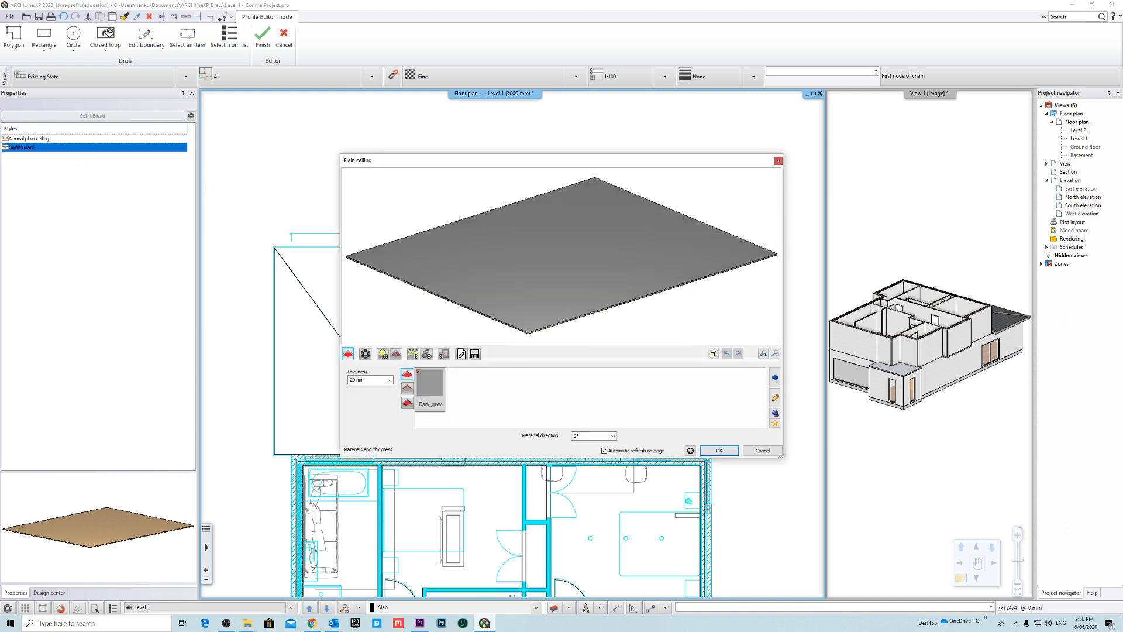
pyautogui.click(365, 354)
pyautogui.click(429, 355)
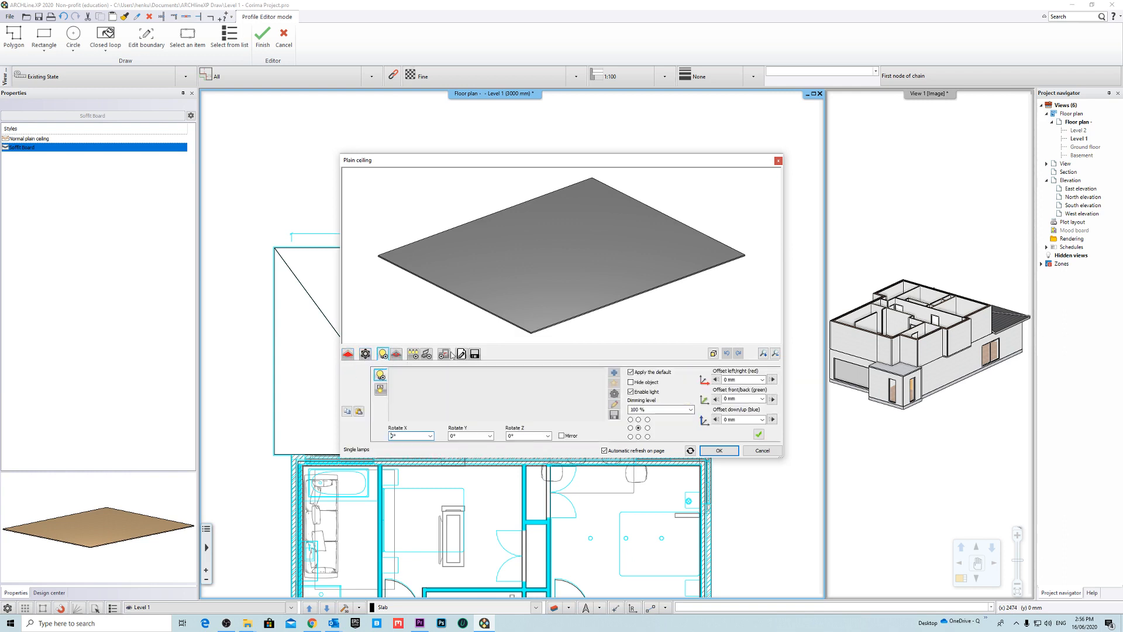
pyautogui.click(461, 353)
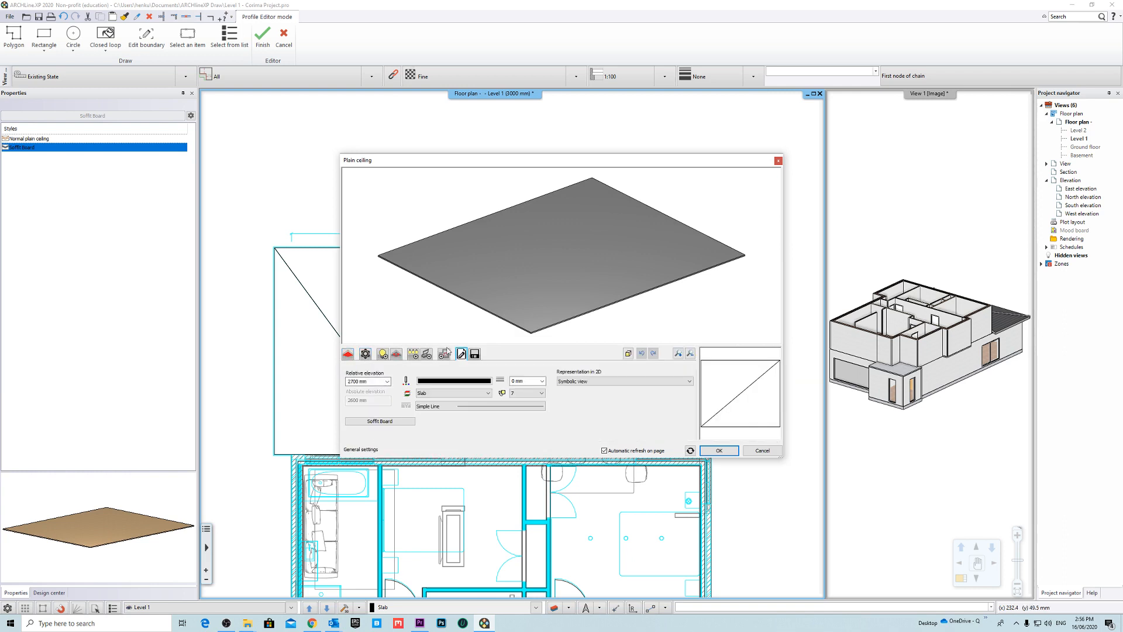
pyautogui.click(371, 395)
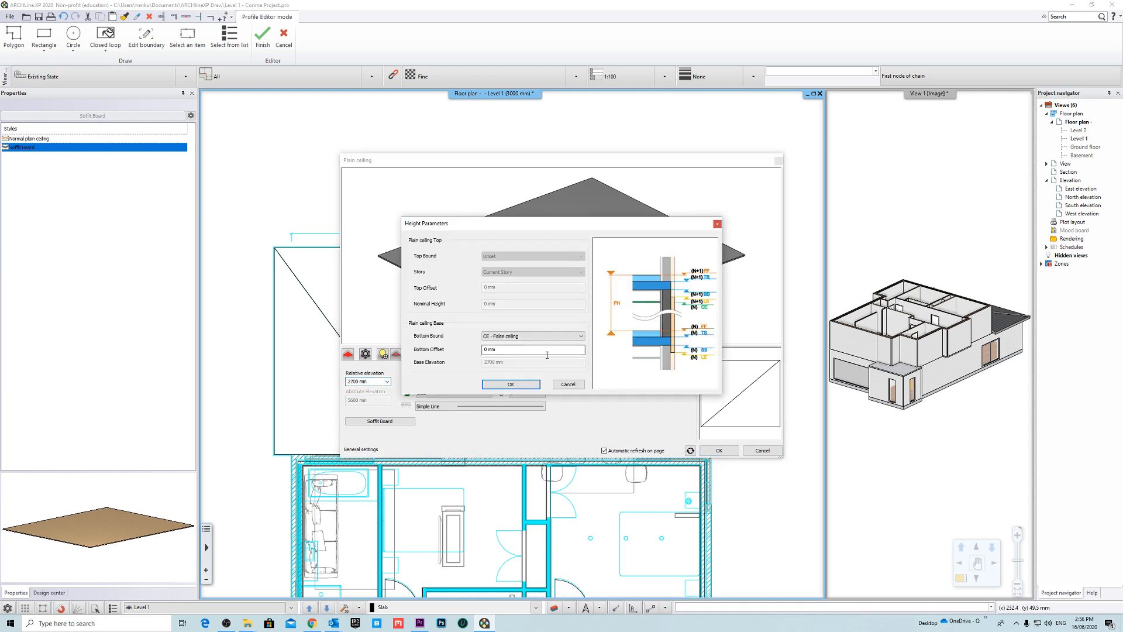
pyautogui.click(509, 384)
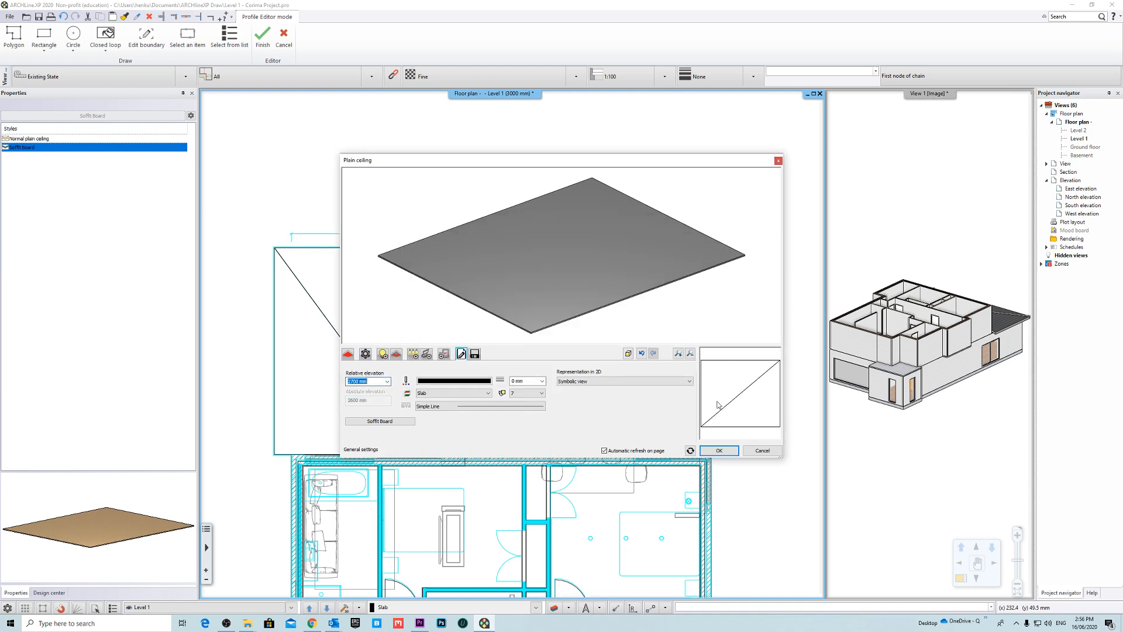
pyautogui.click(609, 381)
pyautogui.click(614, 396)
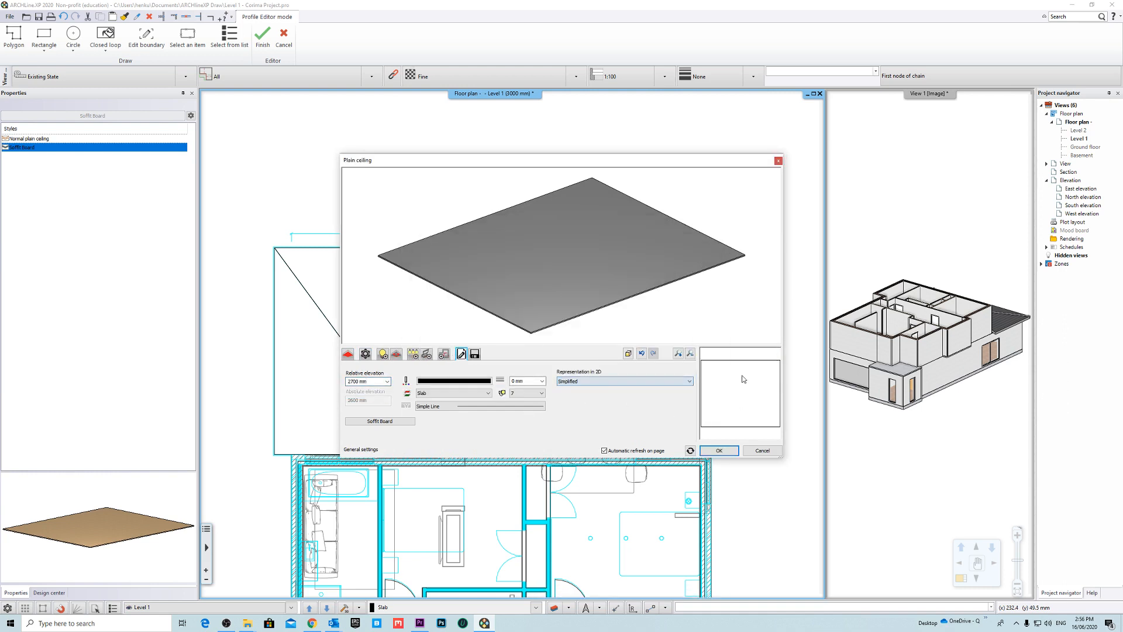
# Step: Search the materials for grey, assign Dark_grey to the Soffit Board style and apply its properties
pyautogui.click(443, 355)
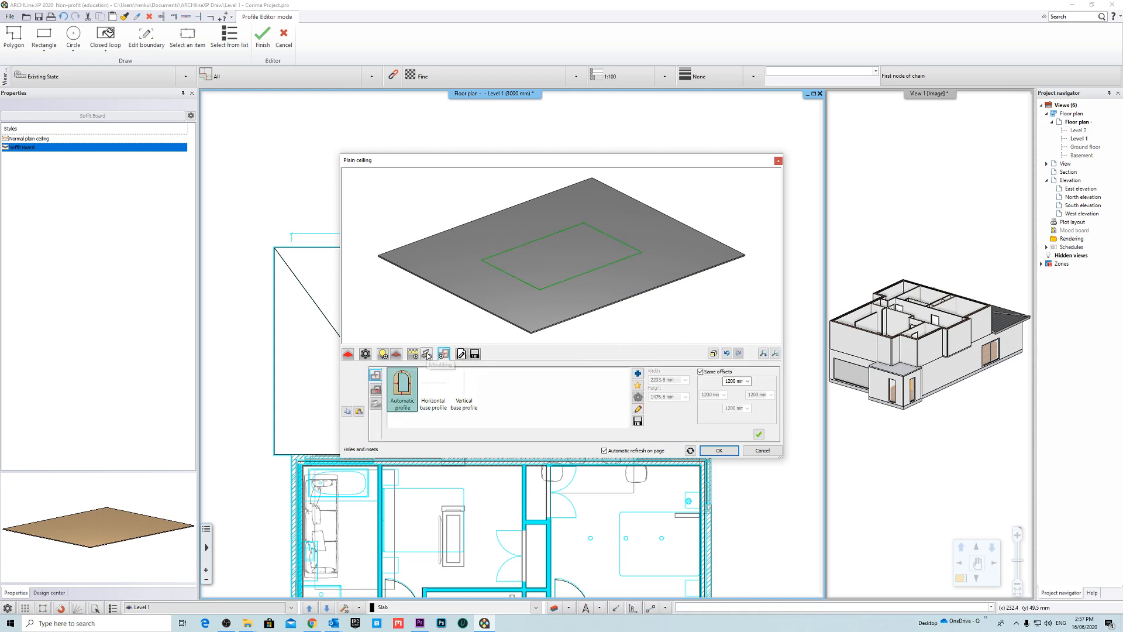
pyautogui.click(365, 354)
pyautogui.click(347, 354)
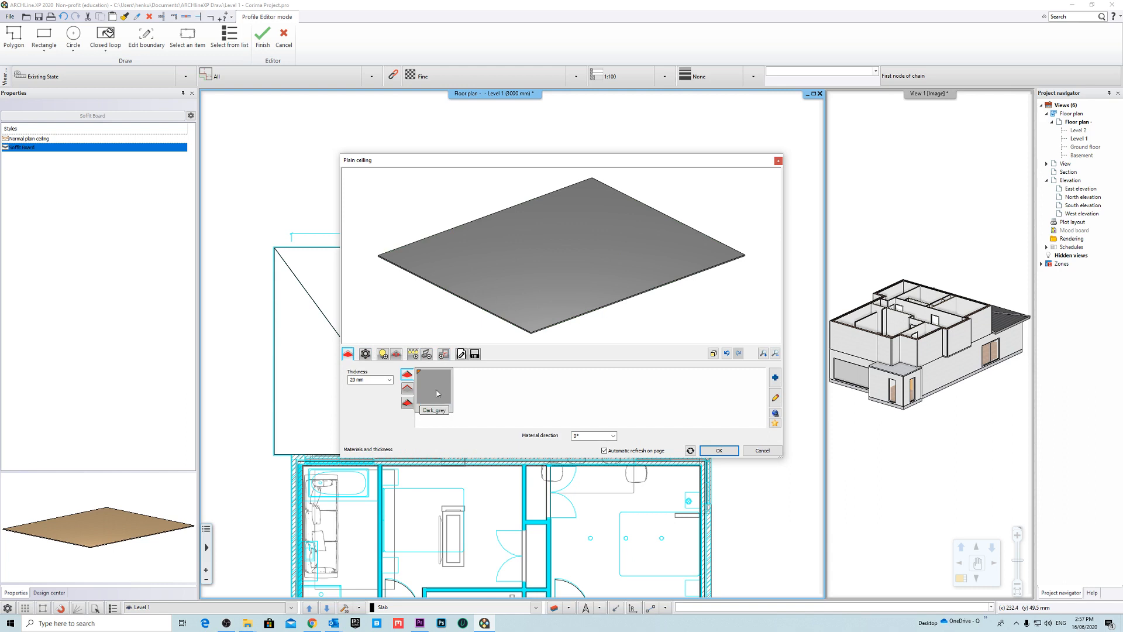
pyautogui.click(776, 378)
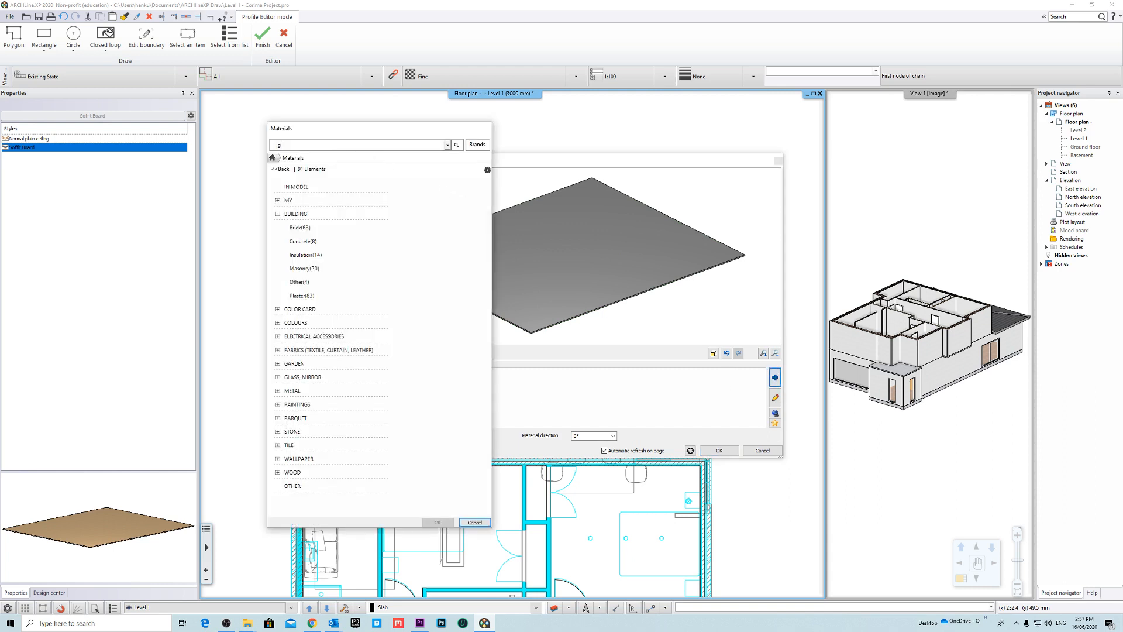
pyautogui.press('Return')
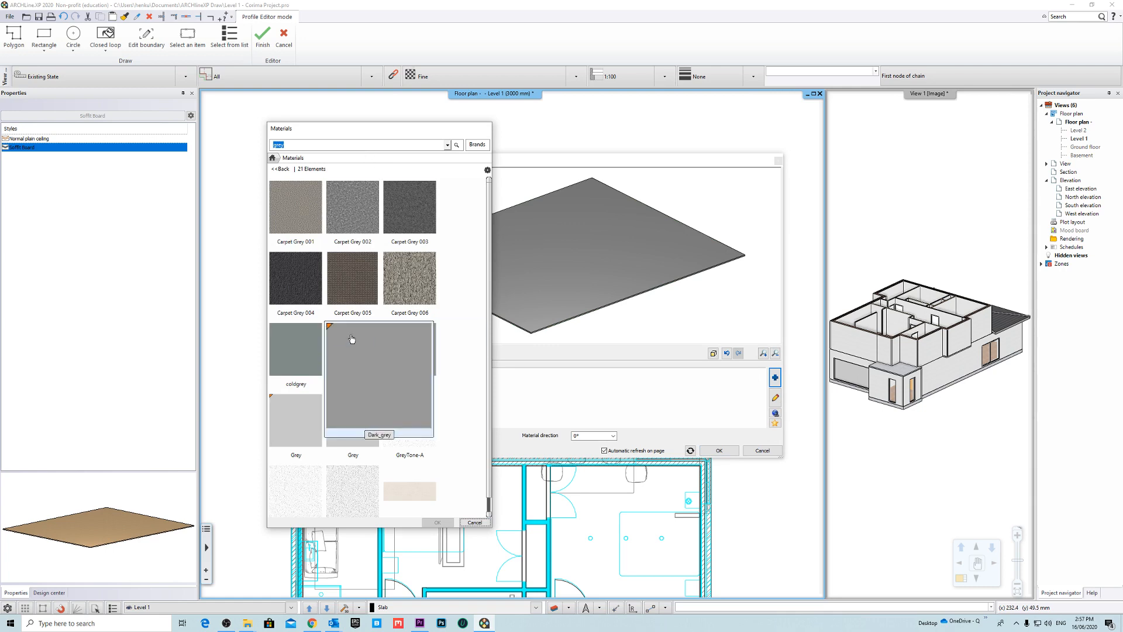
pyautogui.click(353, 350)
pyautogui.click(437, 522)
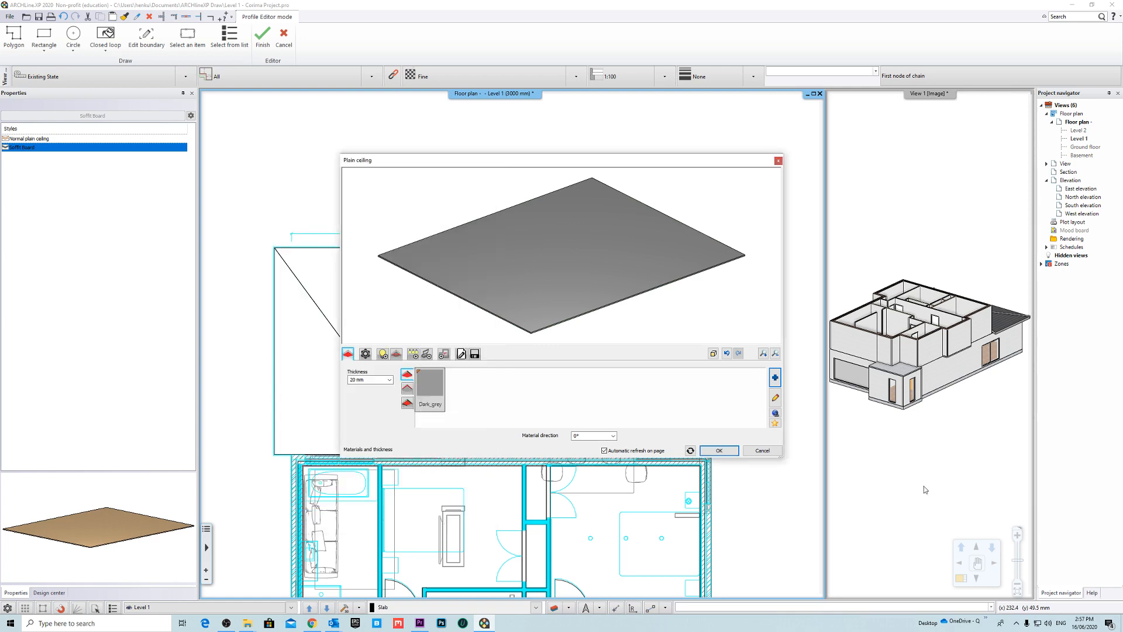
pyautogui.click(734, 454)
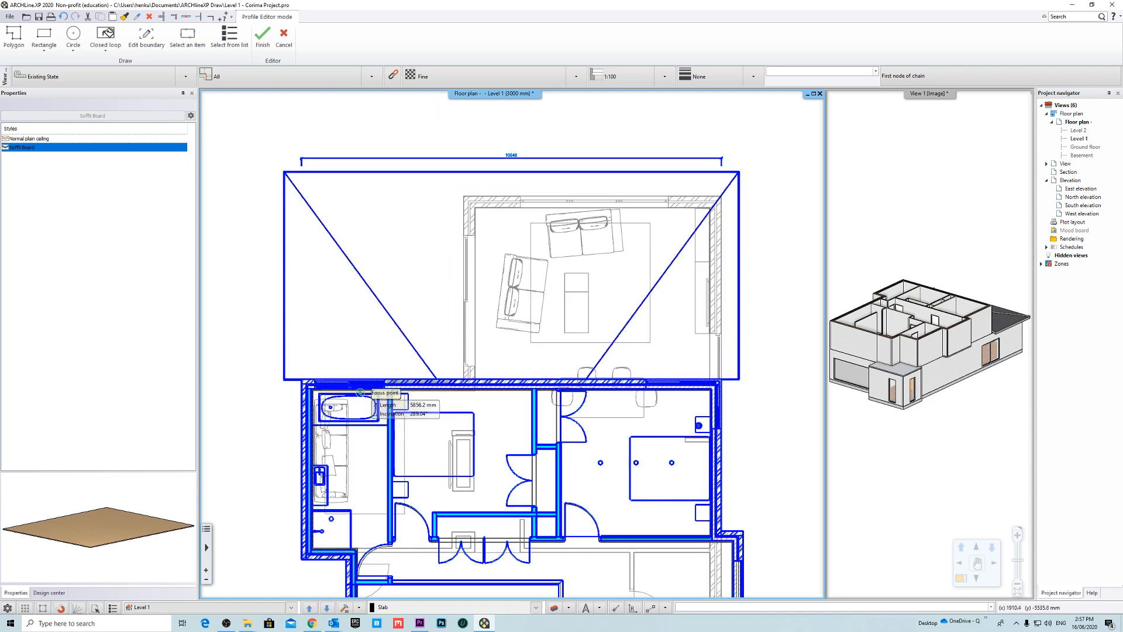
pyautogui.scroll(5, 739, 366)
pyautogui.scroll(3, 506, 332)
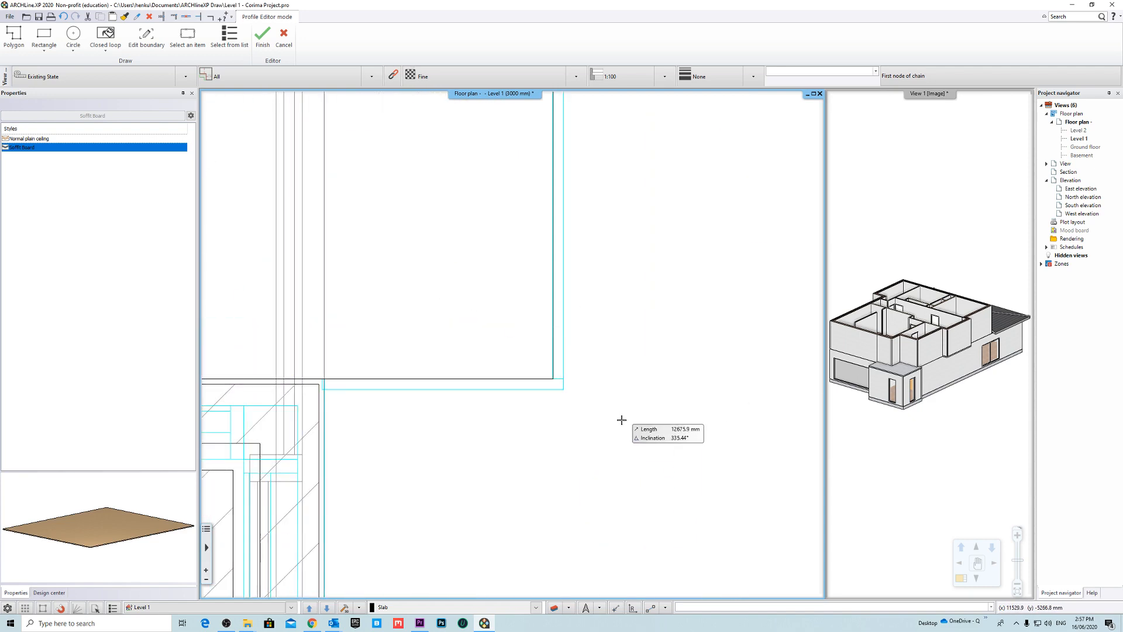
pyautogui.click(324, 379)
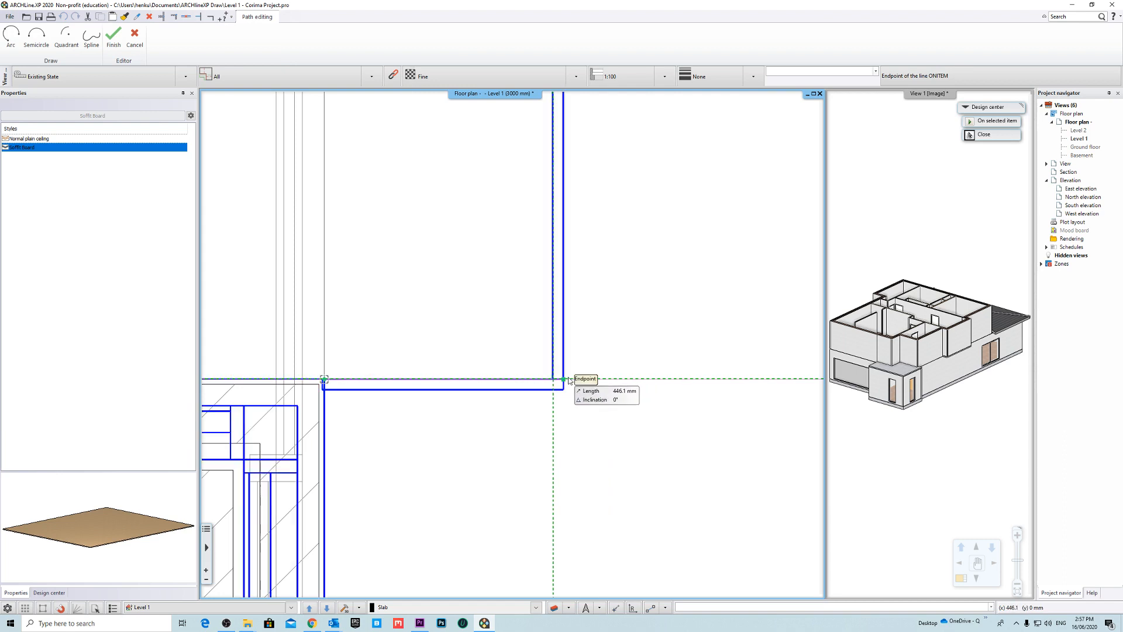
pyautogui.click(553, 379)
pyautogui.scroll(5, 584, 461)
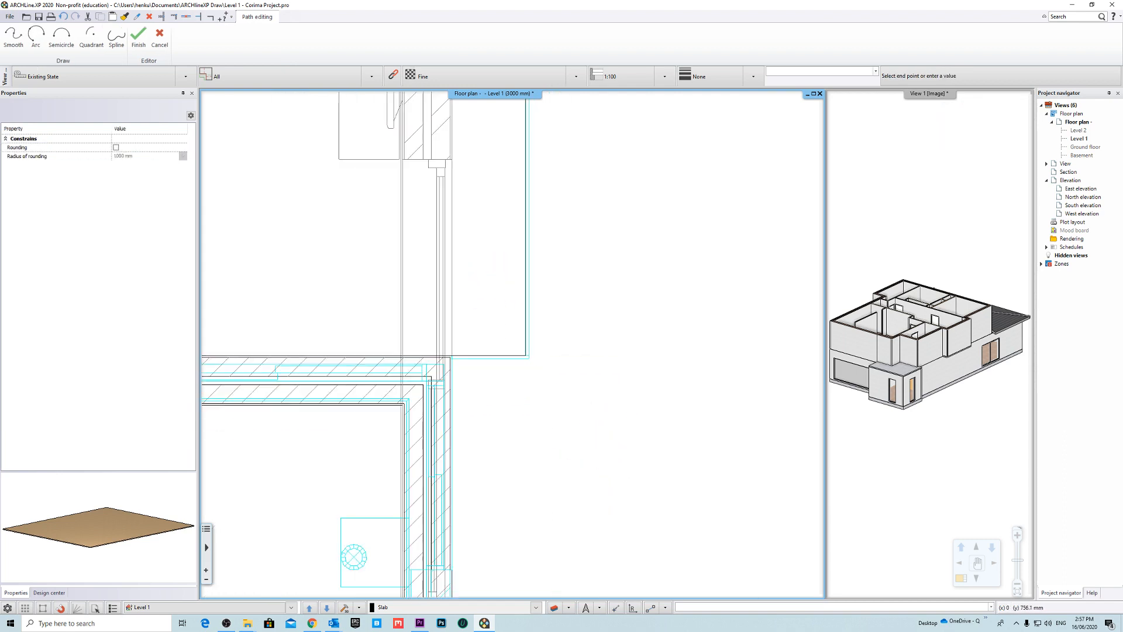
pyautogui.scroll(-3, 609, 459)
pyautogui.scroll(7, 534, 326)
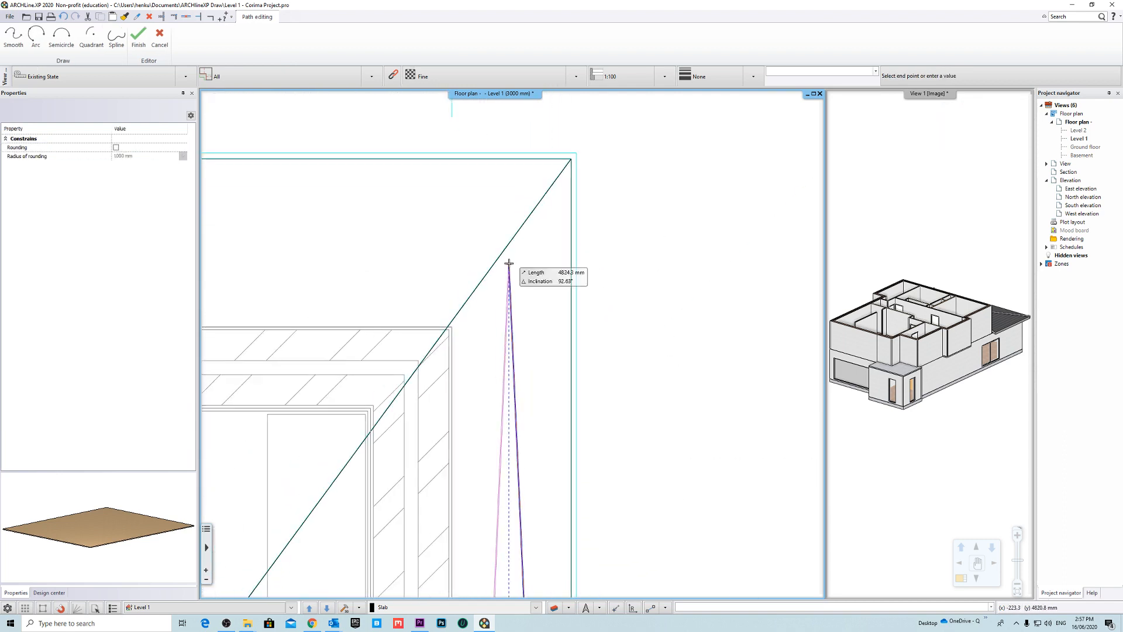
pyautogui.click(592, 253)
pyautogui.scroll(3, 564, 277)
pyautogui.scroll(5, 556, 312)
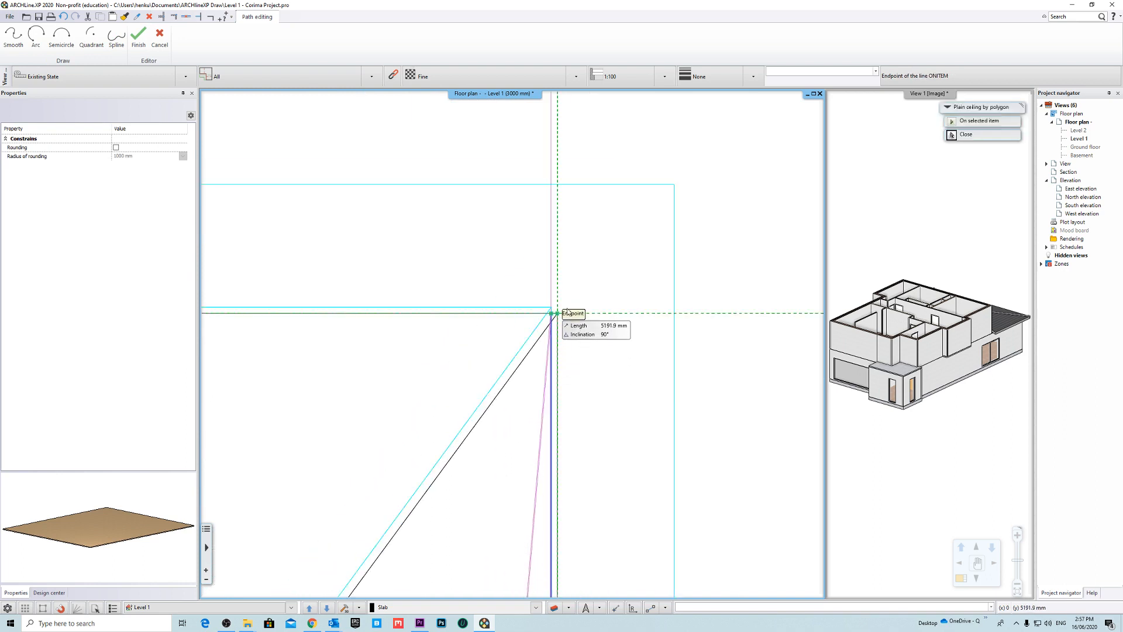
pyautogui.click(567, 310)
pyautogui.scroll(-9, 569, 376)
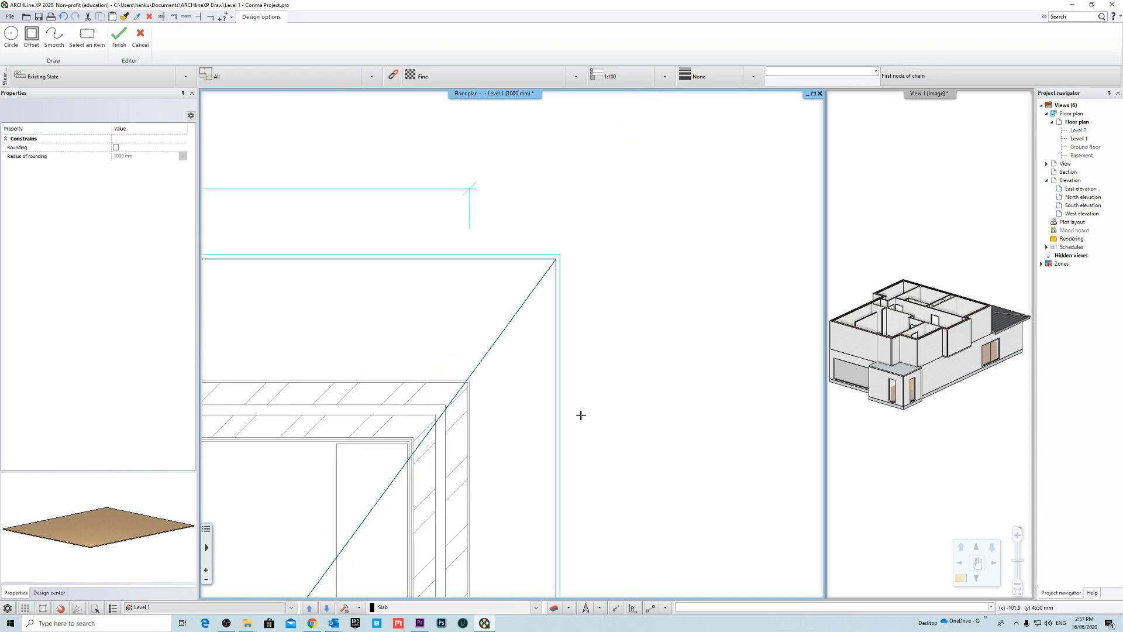
pyautogui.press('Return')
# Step: Switch off all the listed layers of the Level 1 reference drawing to hide it in the floor plan
pyautogui.scroll(-6, 637, 381)
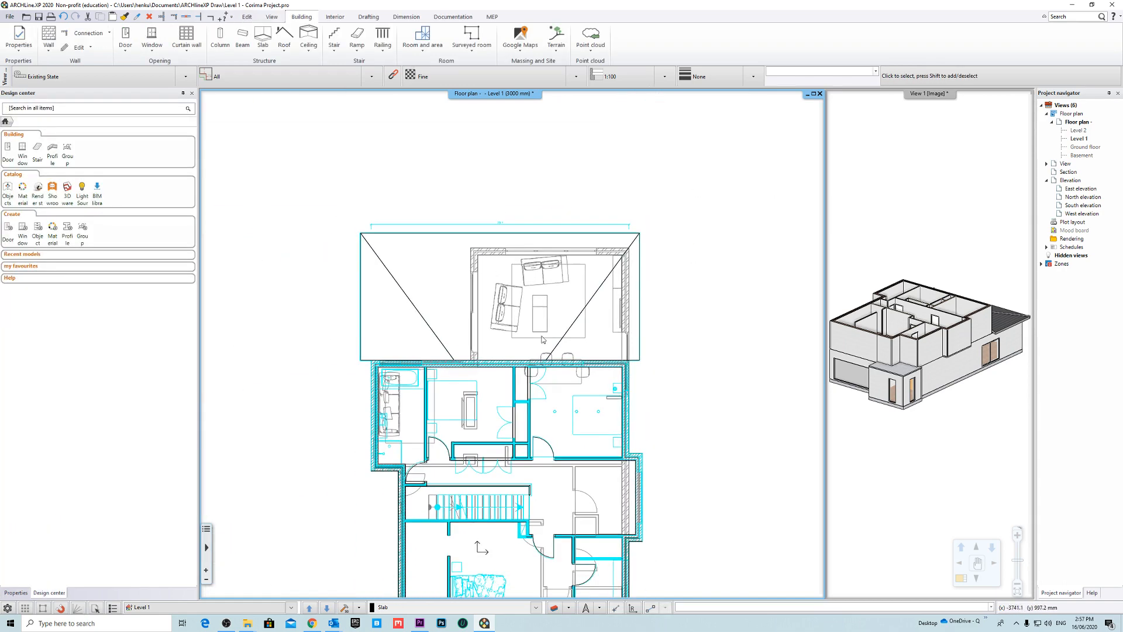
pyautogui.scroll(-2, 542, 340)
pyautogui.click(554, 608)
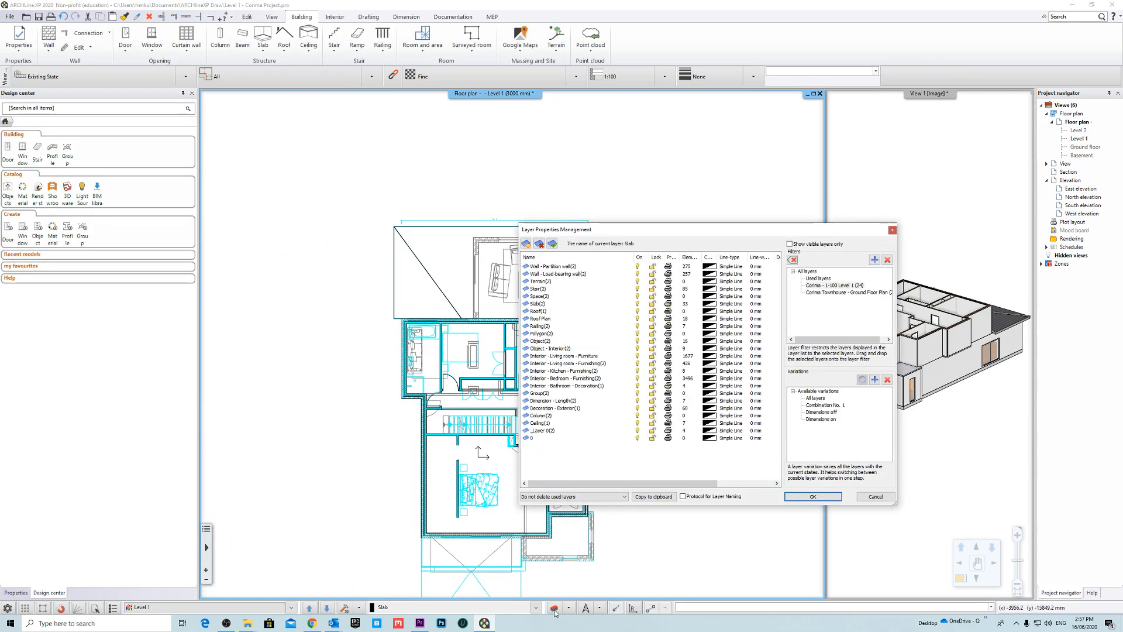
pyautogui.keyDown('shift'); pyautogui.click(556, 439); pyautogui.keyUp('shift')
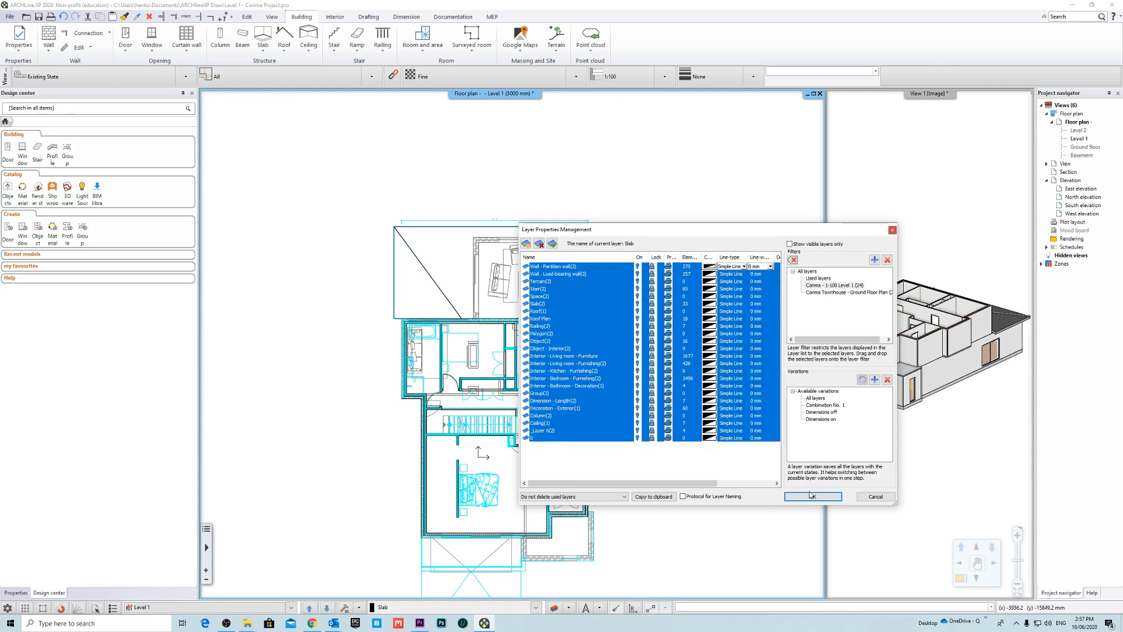
pyautogui.click(812, 496)
pyautogui.scroll(3, 658, 334)
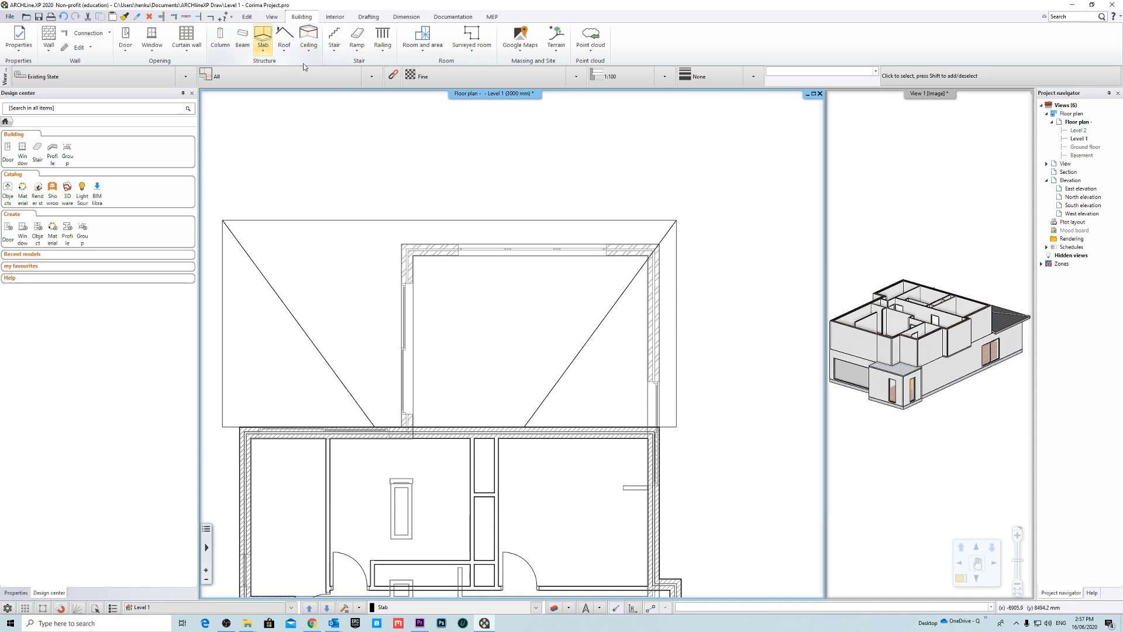
# Step: Start a plain ceiling by polygon in the Soffit Board style at the roof's lower-right eaves corner
pyautogui.click(313, 43)
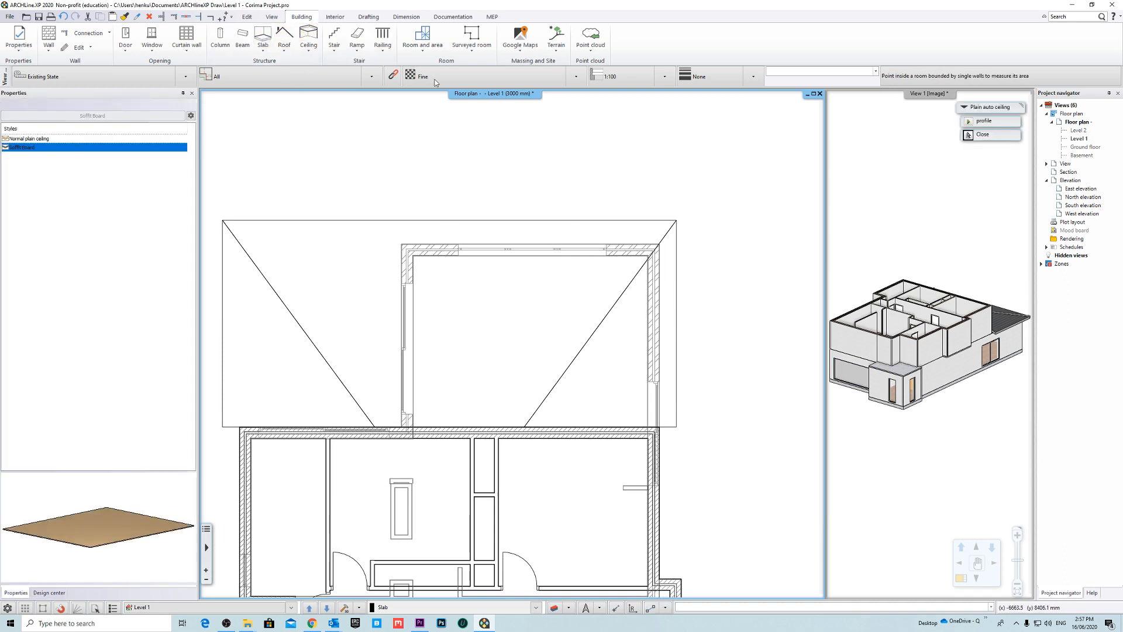
pyautogui.click(311, 50)
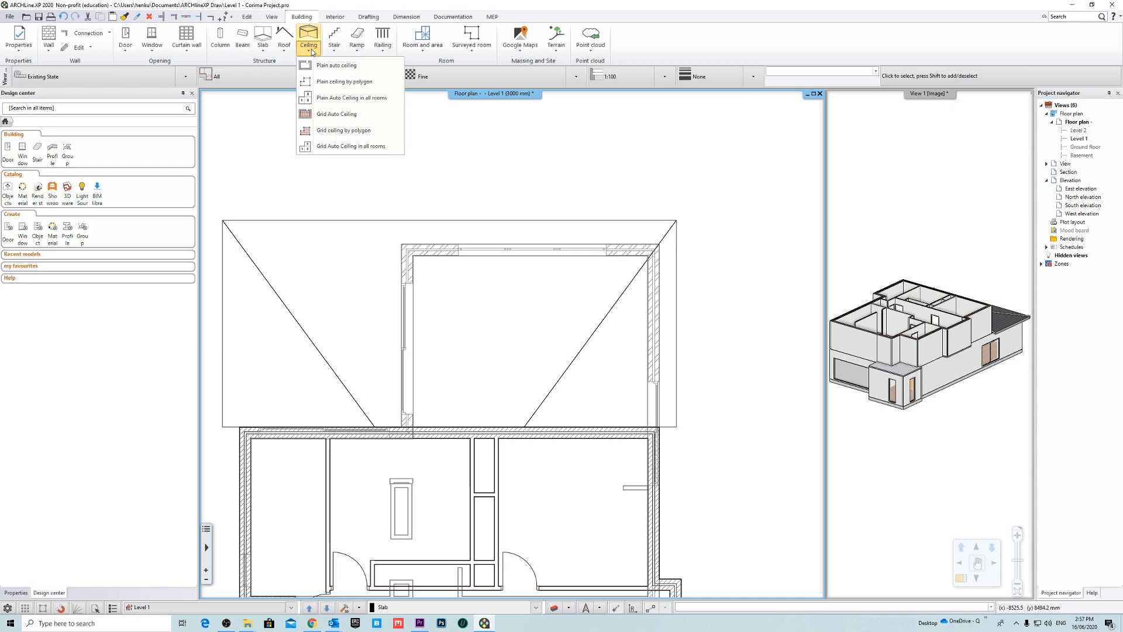
pyautogui.click(339, 82)
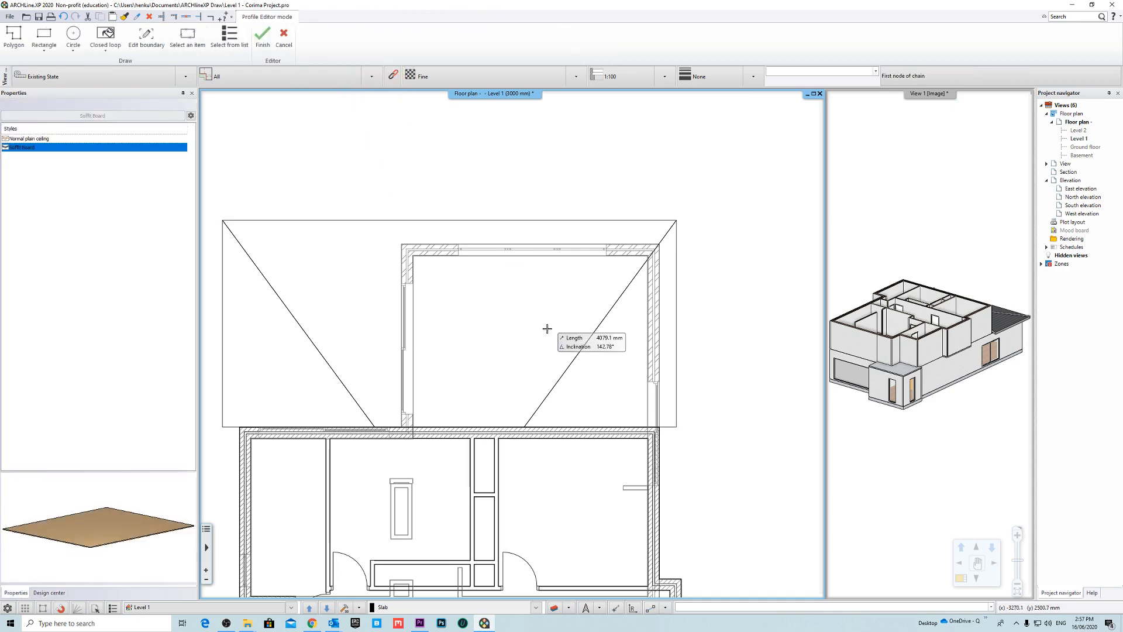
pyautogui.scroll(5, 544, 325)
pyautogui.scroll(3, 504, 331)
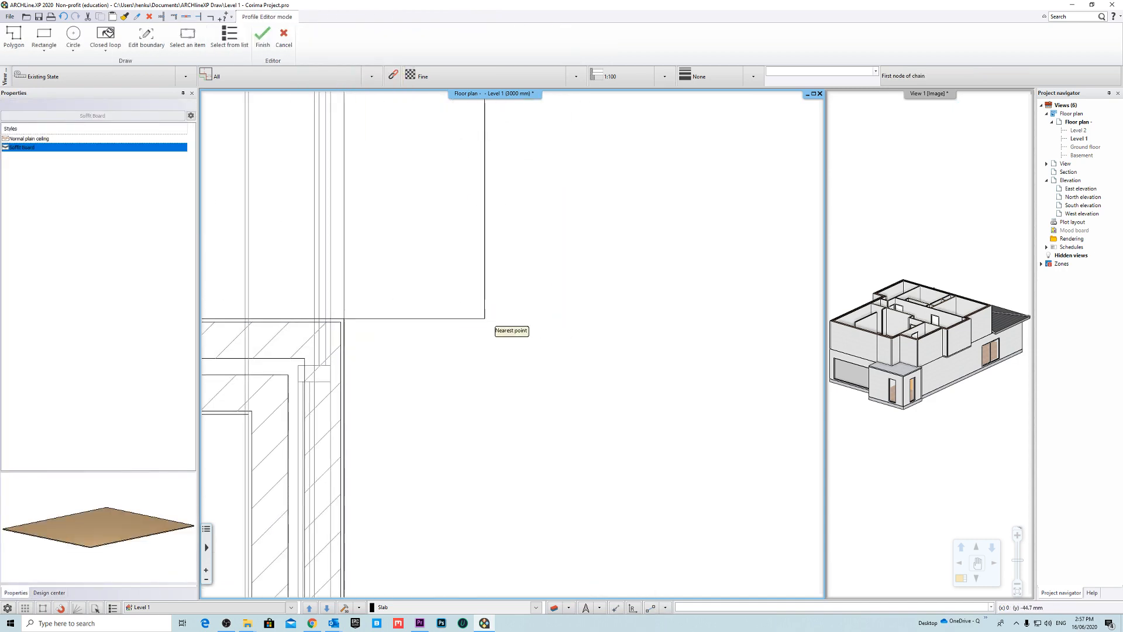
pyautogui.scroll(3, 484, 318)
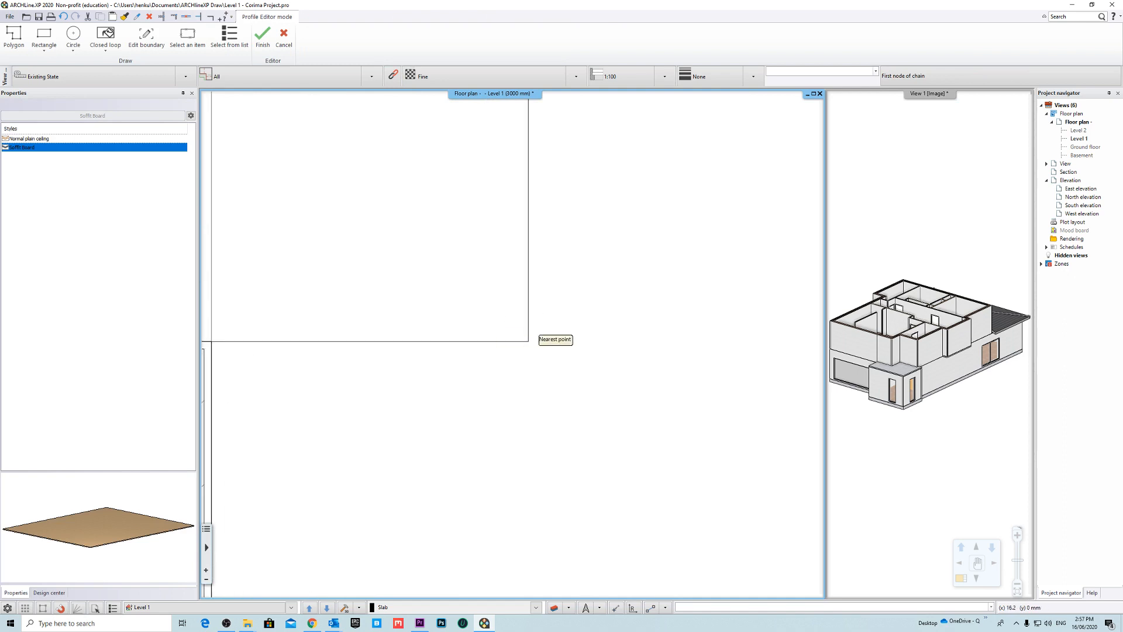
pyautogui.click(529, 341)
# Step: Trace the soffit outline along the roof's outer edge through its upper-right and upper-left corners to the lower-left corner
pyautogui.scroll(-4, 647, 421)
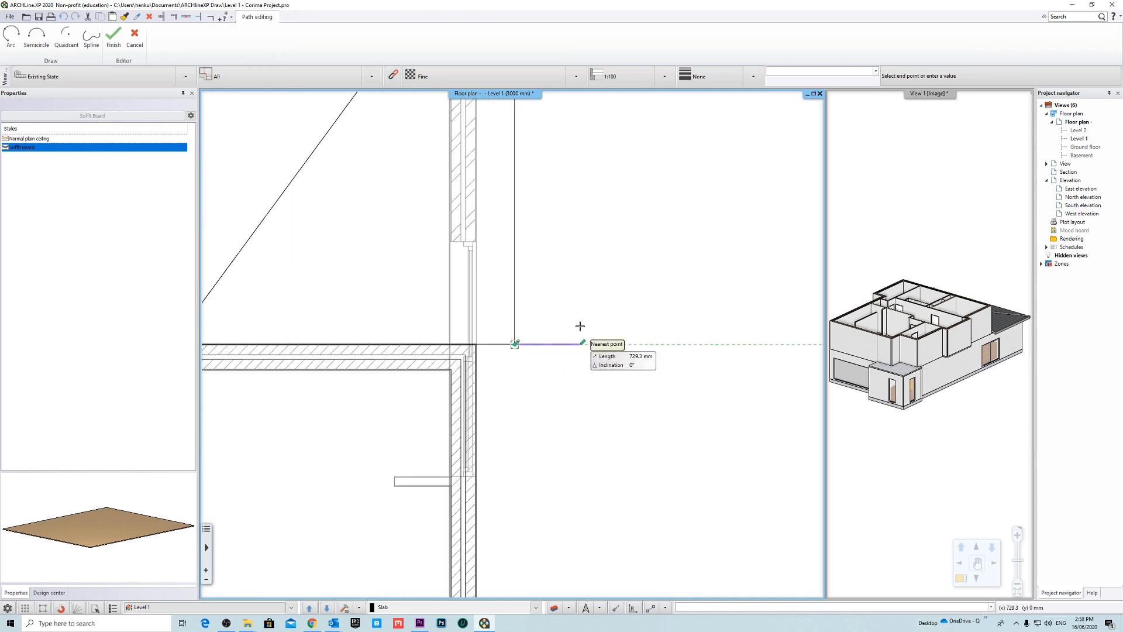
pyautogui.scroll(-3, 509, 345)
pyautogui.moveTo(500, 284); pyautogui.dragTo(547, 281, button='middle')
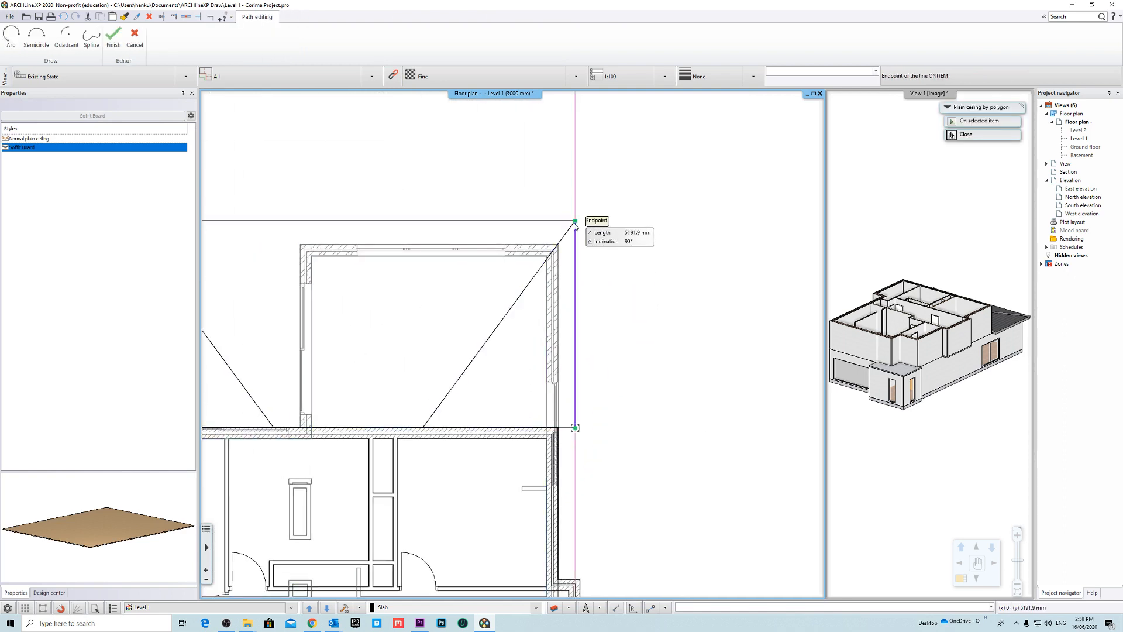
pyautogui.click(574, 223)
pyautogui.moveTo(556, 228); pyautogui.dragTo(823, 213, button='middle')
pyautogui.click(389, 205)
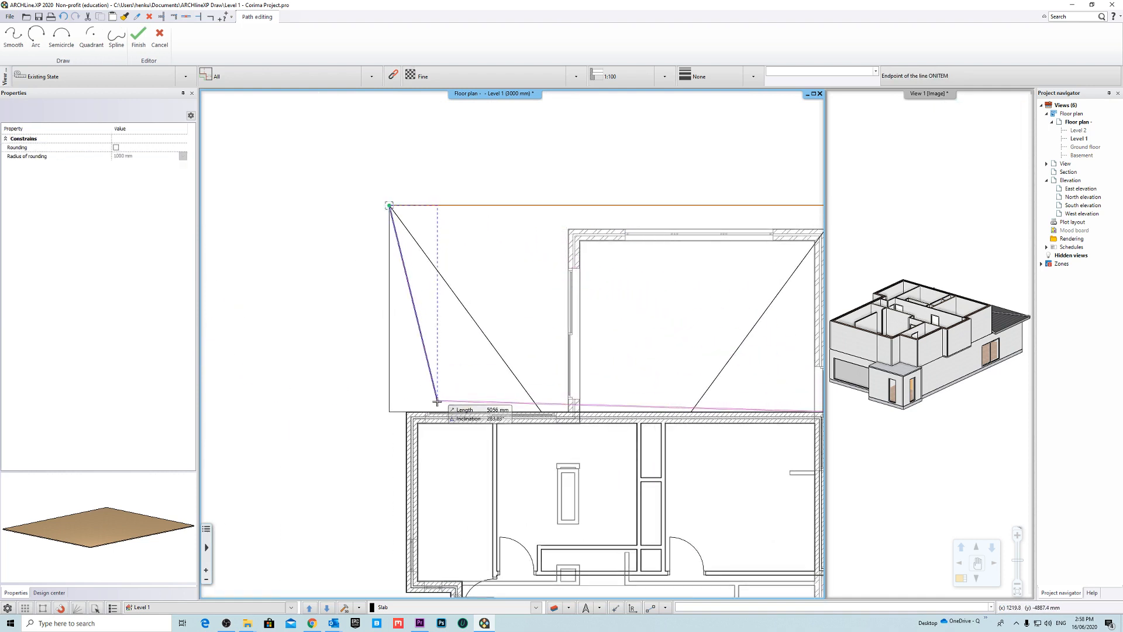
pyautogui.click(401, 413)
# Step: Continue the outline to the house's upper-left wall corner and straight up, level with the outer face of the extension's upper wall
pyautogui.scroll(6, 433, 380)
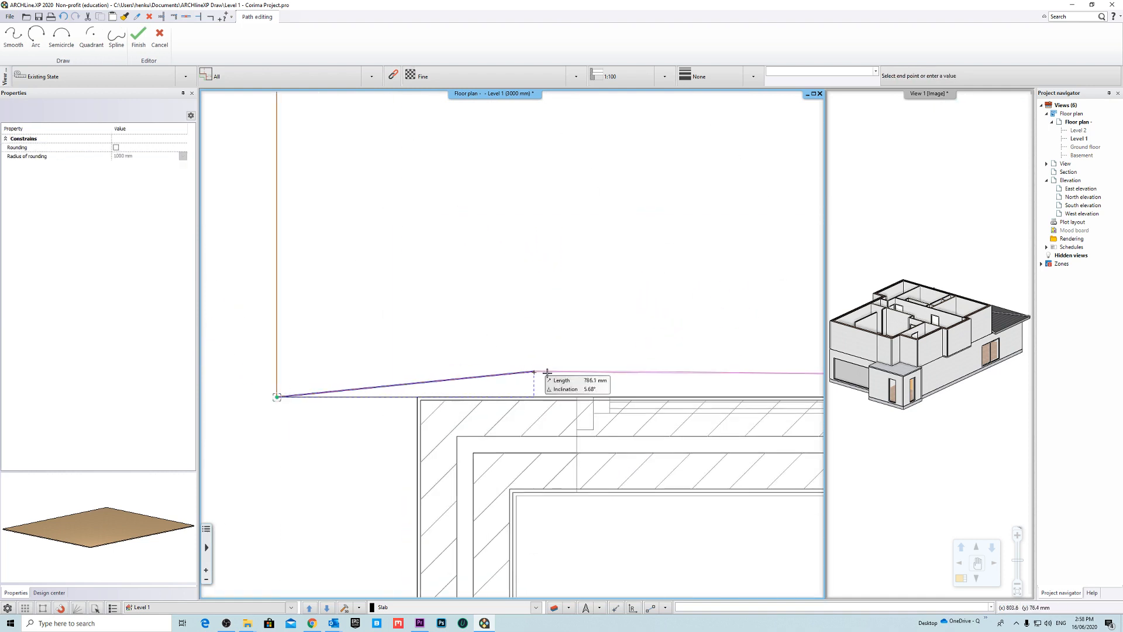
pyautogui.click(511, 296)
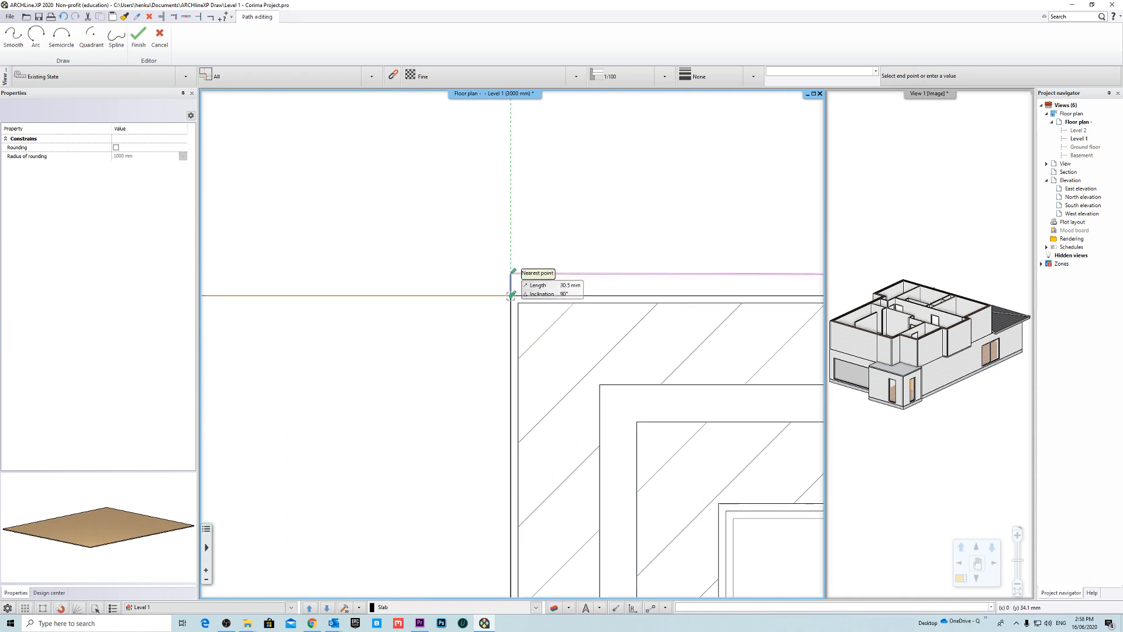
pyautogui.scroll(-6, 514, 345)
pyautogui.scroll(-2, 547, 401)
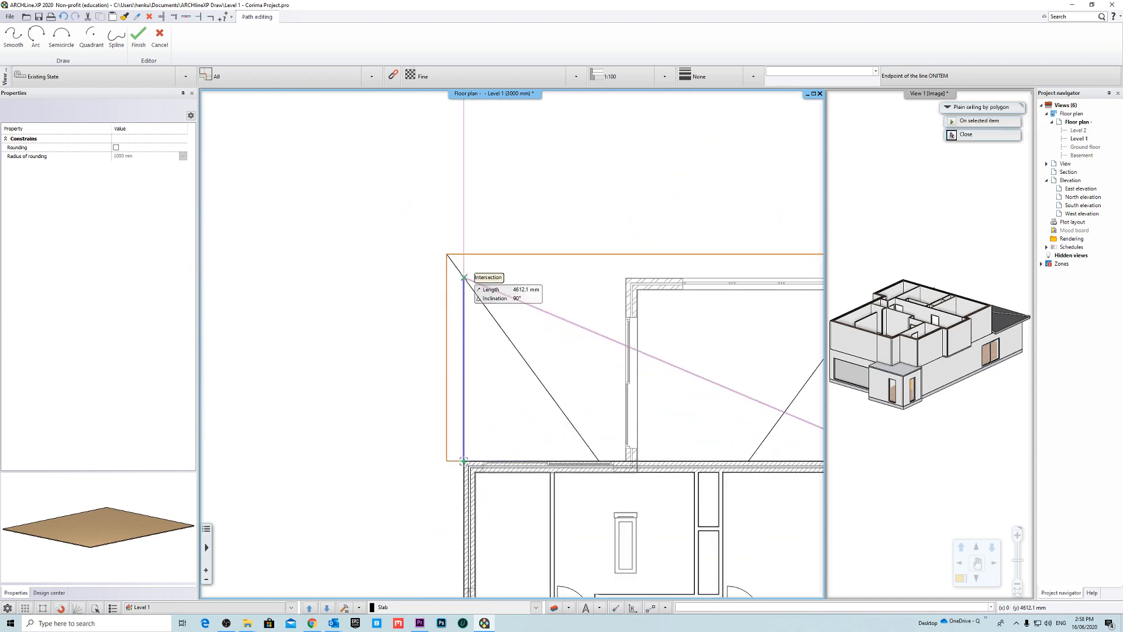
pyautogui.scroll(5, 641, 273)
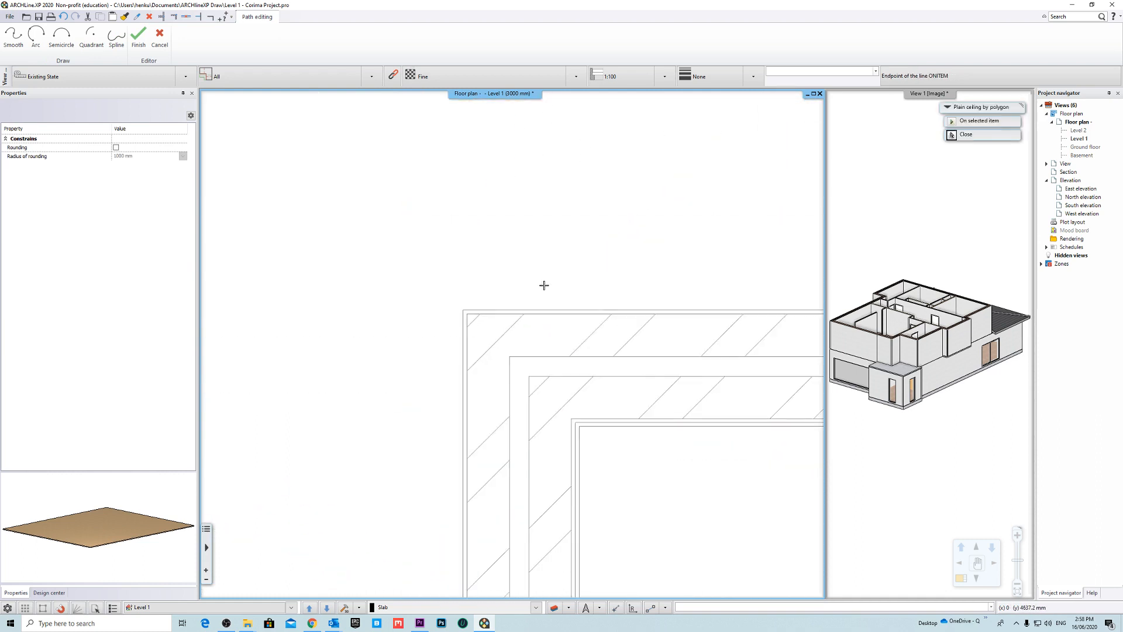
pyautogui.click(443, 324)
pyautogui.scroll(-4, 556, 310)
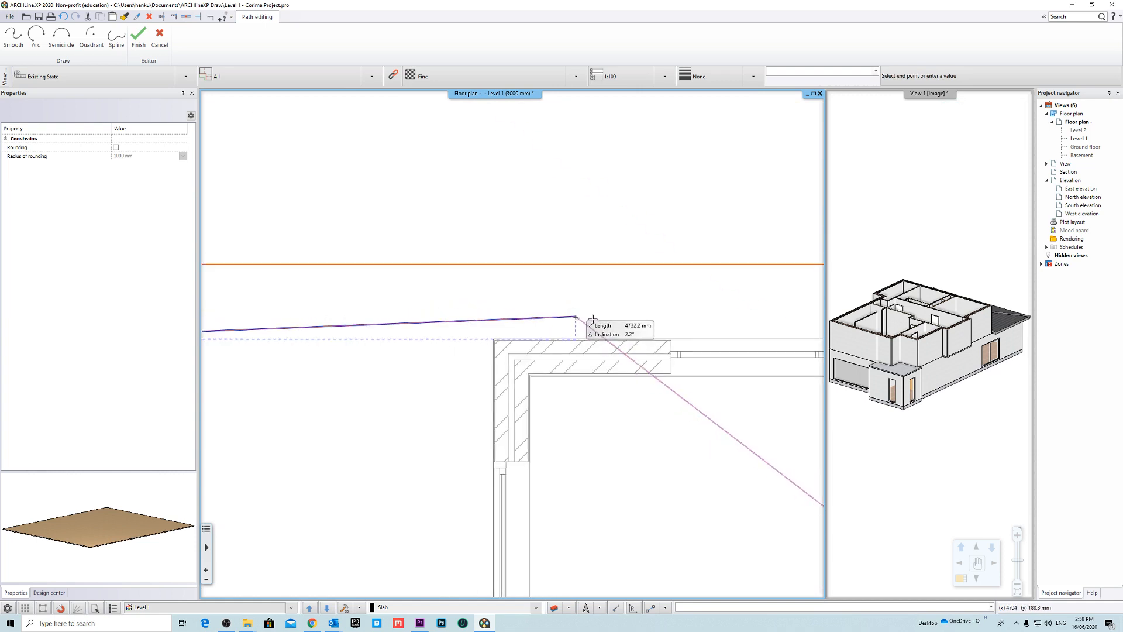
# Step: Run the outline across to the extension's upper-right outer corner and down to the house wall corner, and finish the soffit polygon
pyautogui.moveTo(761, 336); pyautogui.dragTo(351, 267, button='middle')
pyautogui.moveTo(639, 304); pyautogui.dragTo(371, 286, button='middle')
pyautogui.scroll(5, 632, 237)
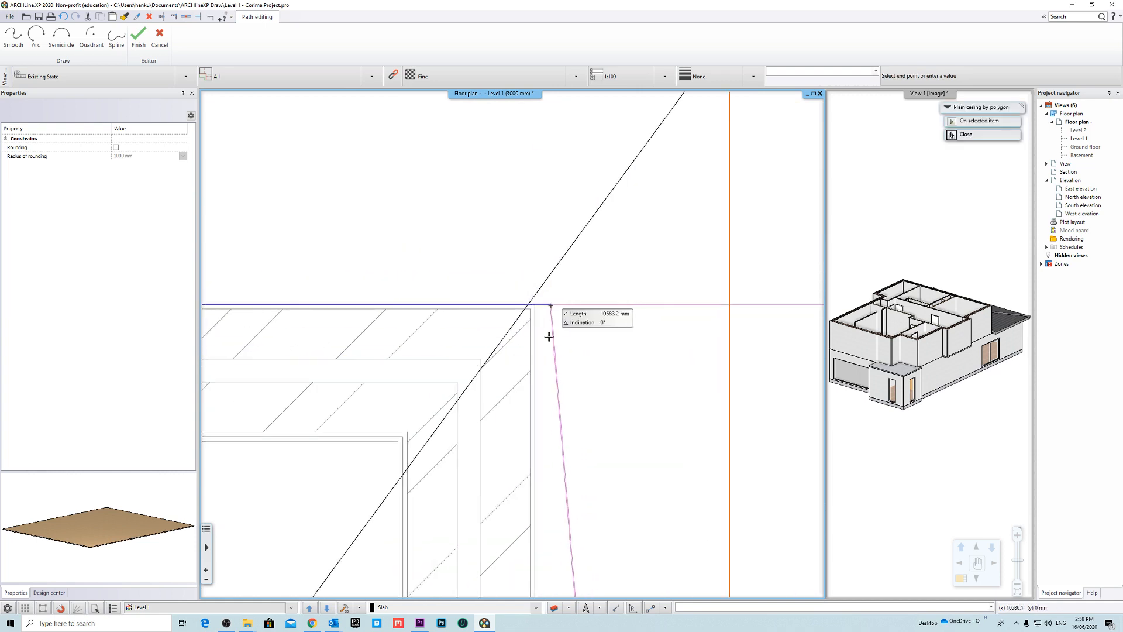
pyautogui.click(535, 304)
pyautogui.scroll(-5, 579, 465)
pyautogui.moveTo(635, 393); pyautogui.dragTo(606, 228, button='middle')
pyautogui.moveTo(583, 499); pyautogui.dragTo(641, 173, button='middle')
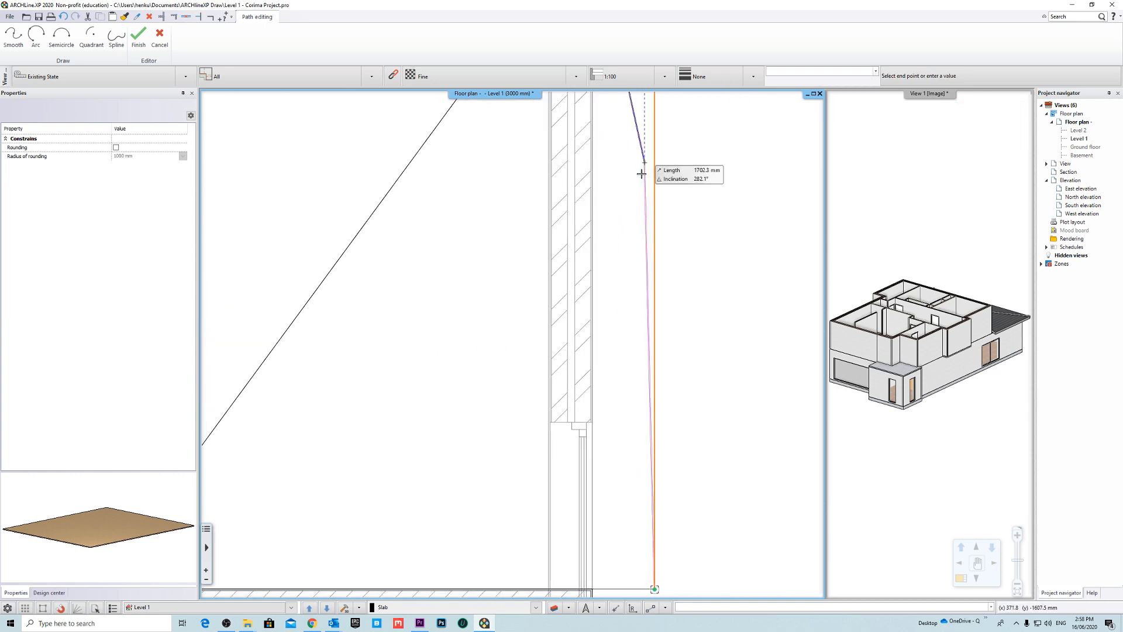
pyautogui.moveTo(624, 411); pyautogui.dragTo(574, 214, button='middle')
pyautogui.scroll(5, 568, 371)
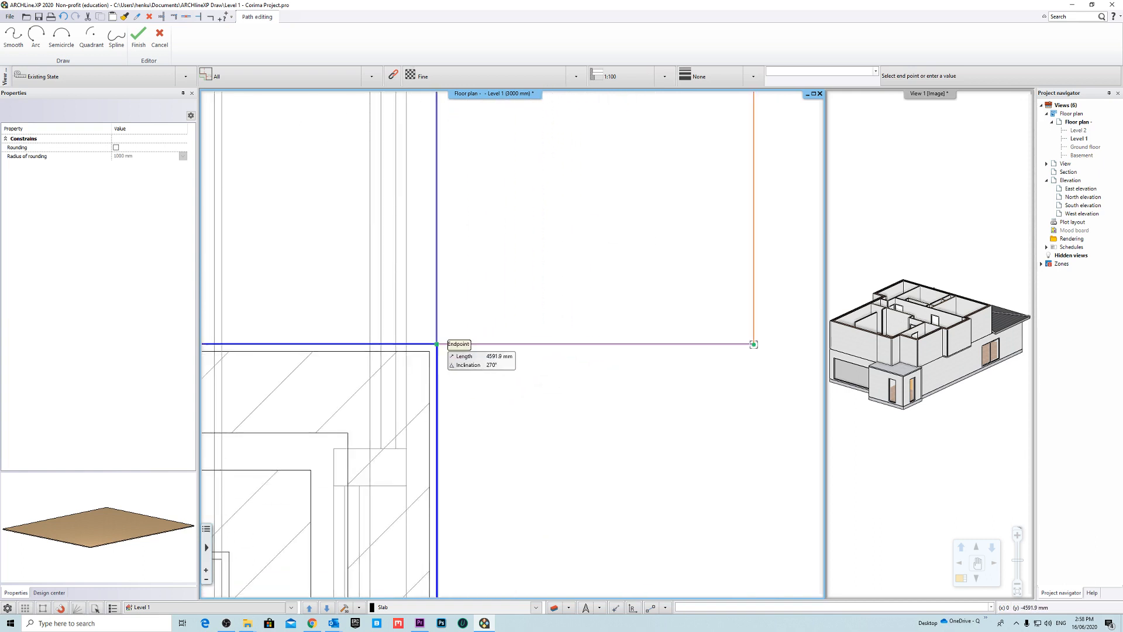
pyautogui.click(440, 344)
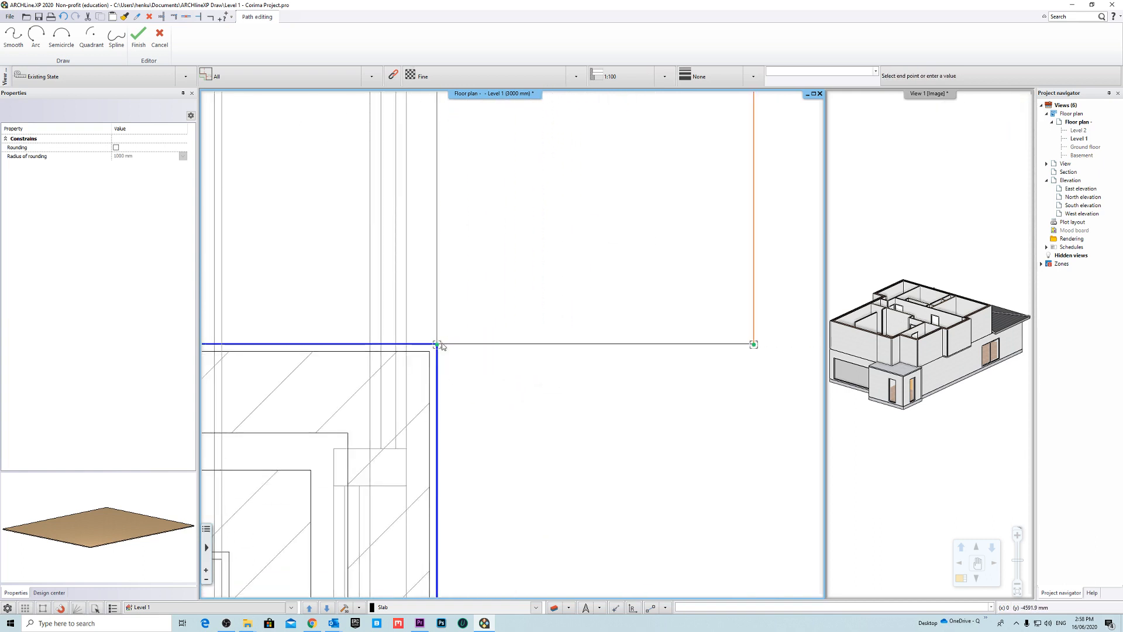
pyautogui.press('Return')
pyautogui.scroll(-5, 550, 316)
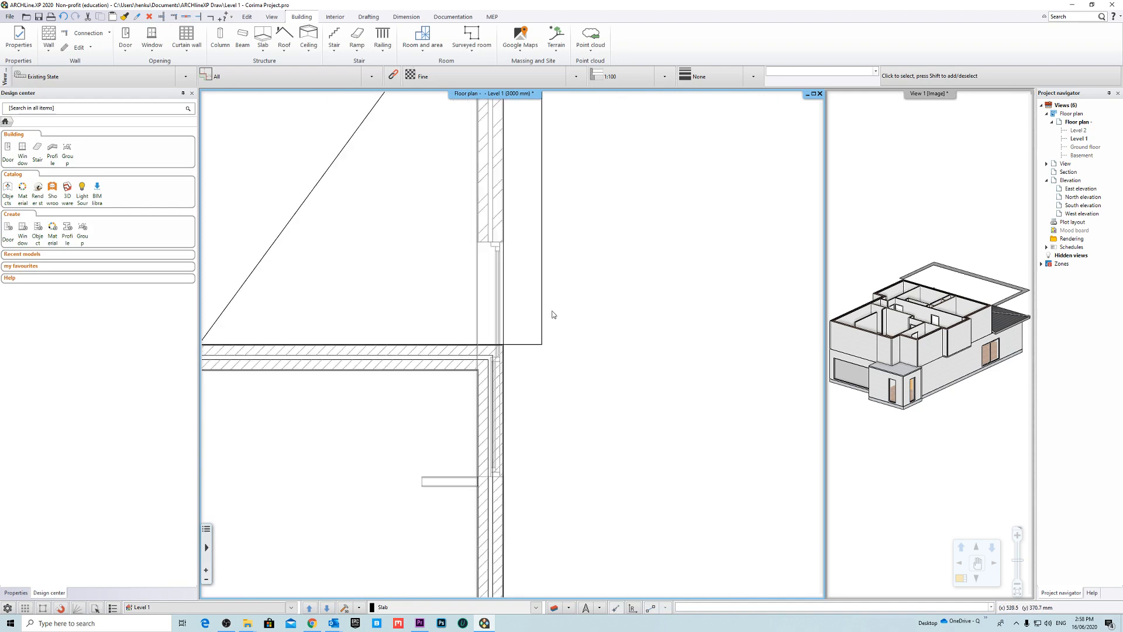
# Step: Make the 3D view the main view and select the new soffit board above the extension's roof
pyautogui.scroll(-5, 553, 315)
pyautogui.scroll(2, 451, 333)
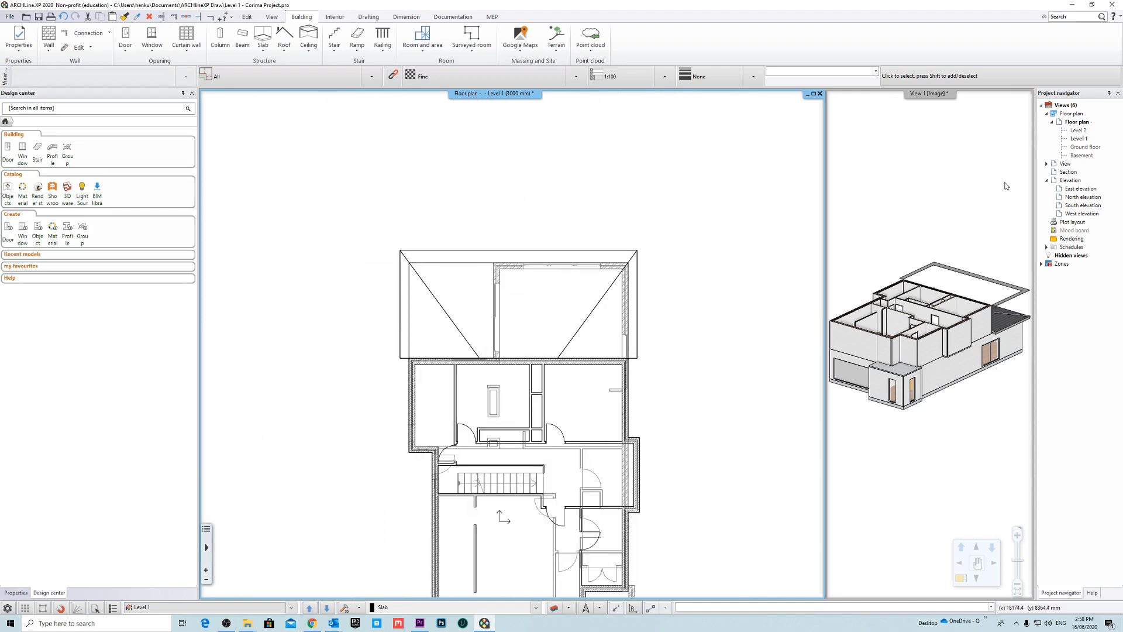
pyautogui.rightClick(912, 93)
pyautogui.click(919, 101)
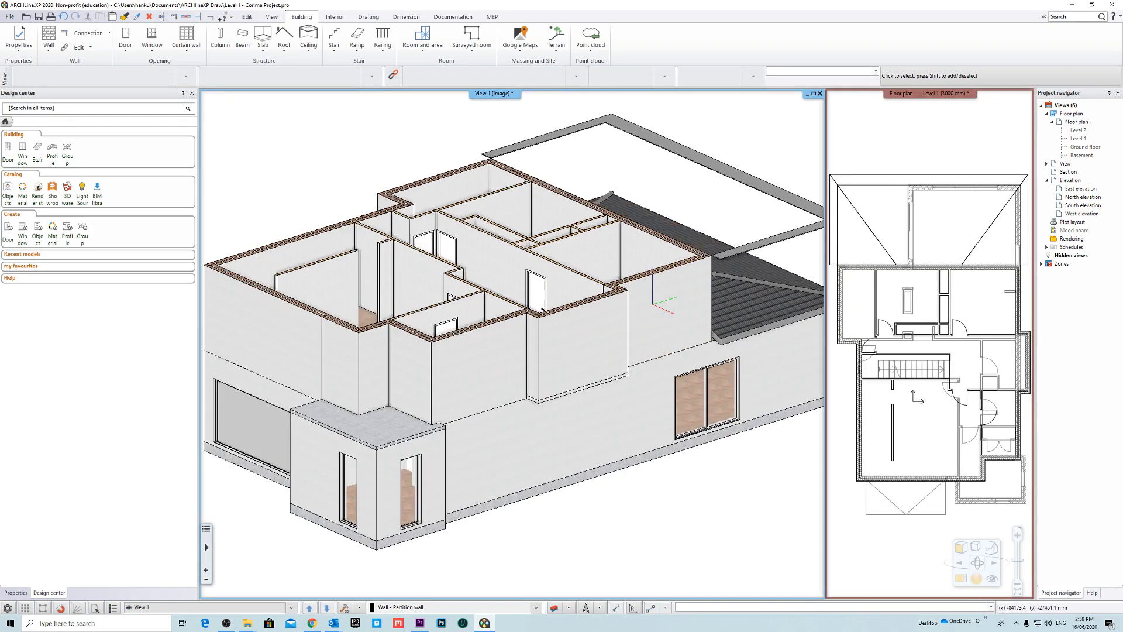
pyautogui.keyDown('shift'); pyautogui.moveTo(702, 245); pyautogui.dragTo(386, 334, button='middle'); pyautogui.keyUp('shift')
pyautogui.click(569, 315)
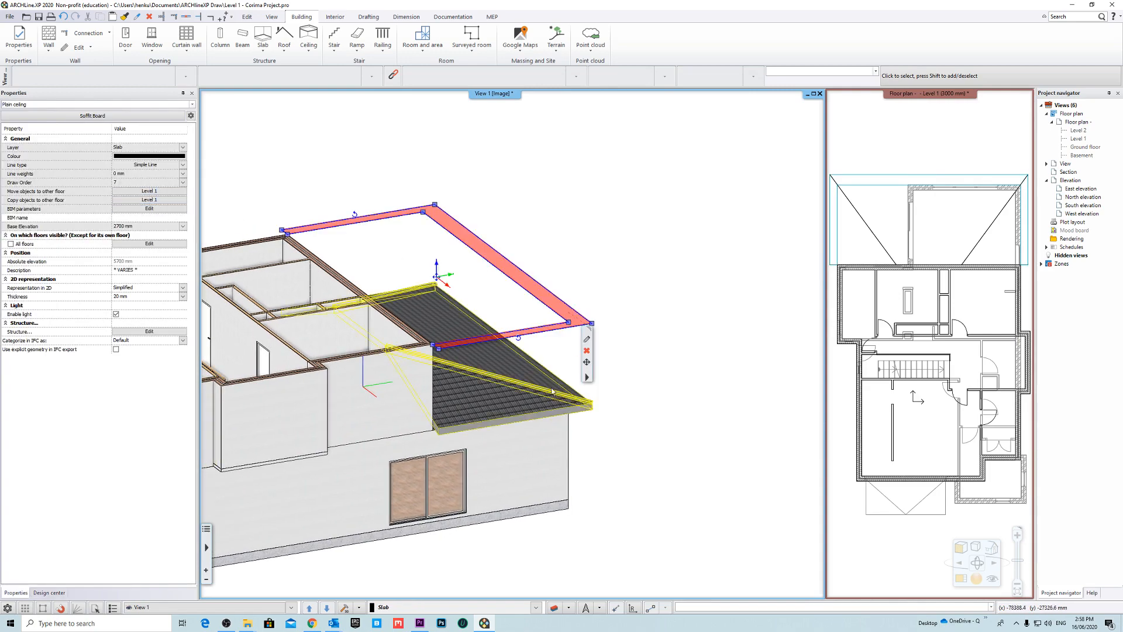
pyautogui.keyDown('shift'); pyautogui.moveTo(550, 404); pyautogui.dragTo(588, 354, button='middle'); pyautogui.keyUp('shift')
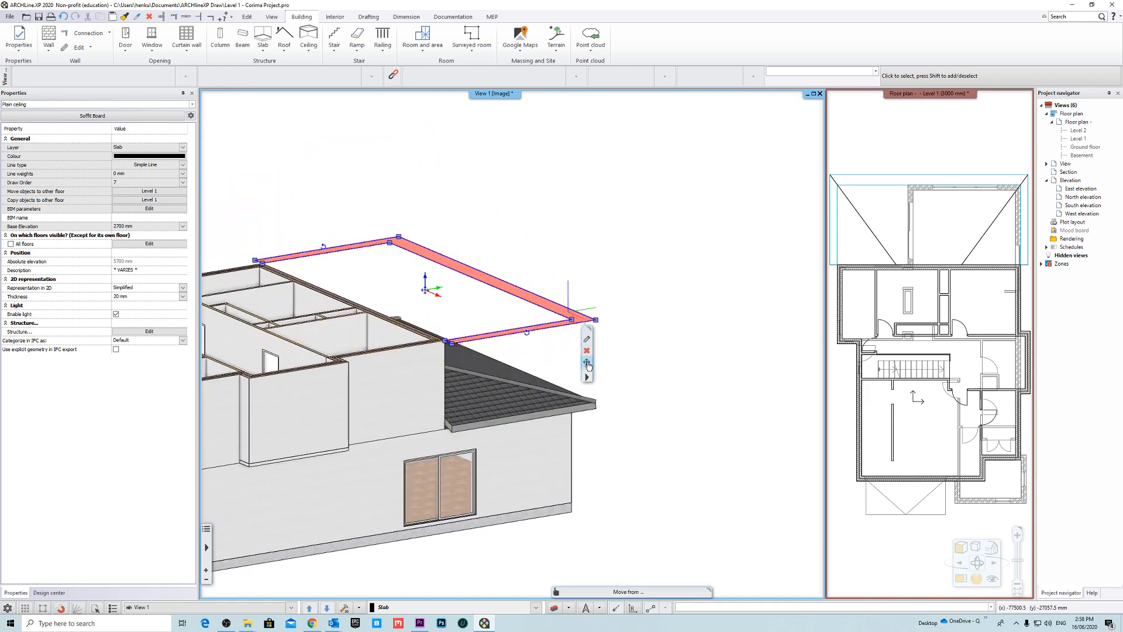
pyautogui.keyDown('shift'); pyautogui.moveTo(588, 365); pyautogui.dragTo(536, 321, button='middle'); pyautogui.keyUp('shift')
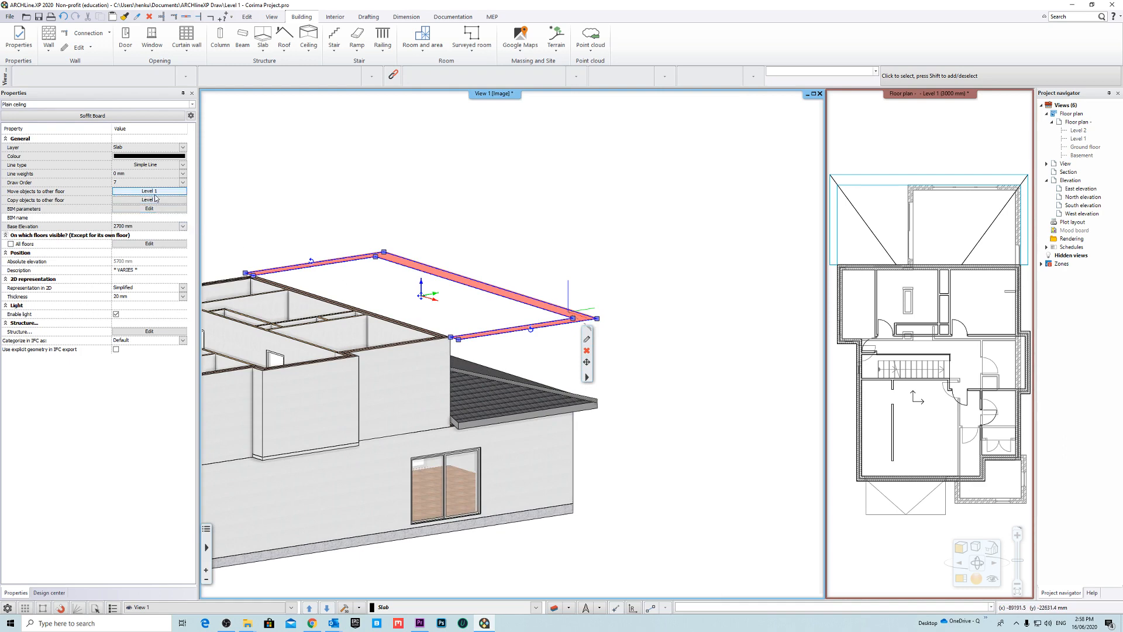
# Step: Move the soffit board from its lower corner beside the house wall straight down to the bottom corner of the extension roof's fascia
pyautogui.click(588, 362)
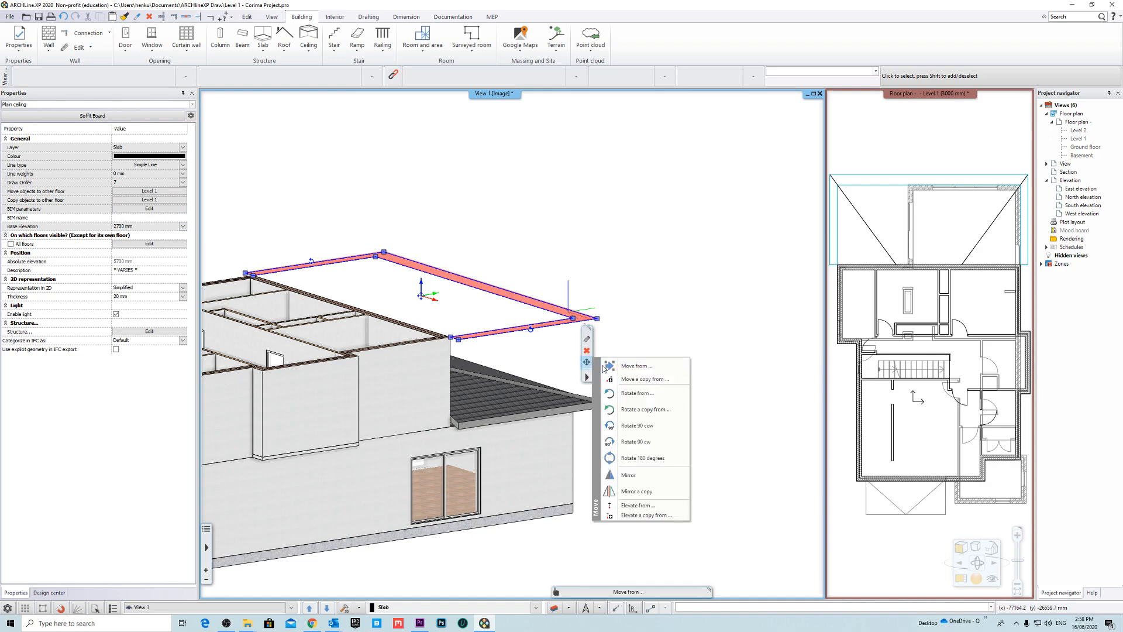
pyautogui.click(643, 370)
pyautogui.scroll(6, 608, 368)
pyautogui.scroll(-4, 564, 310)
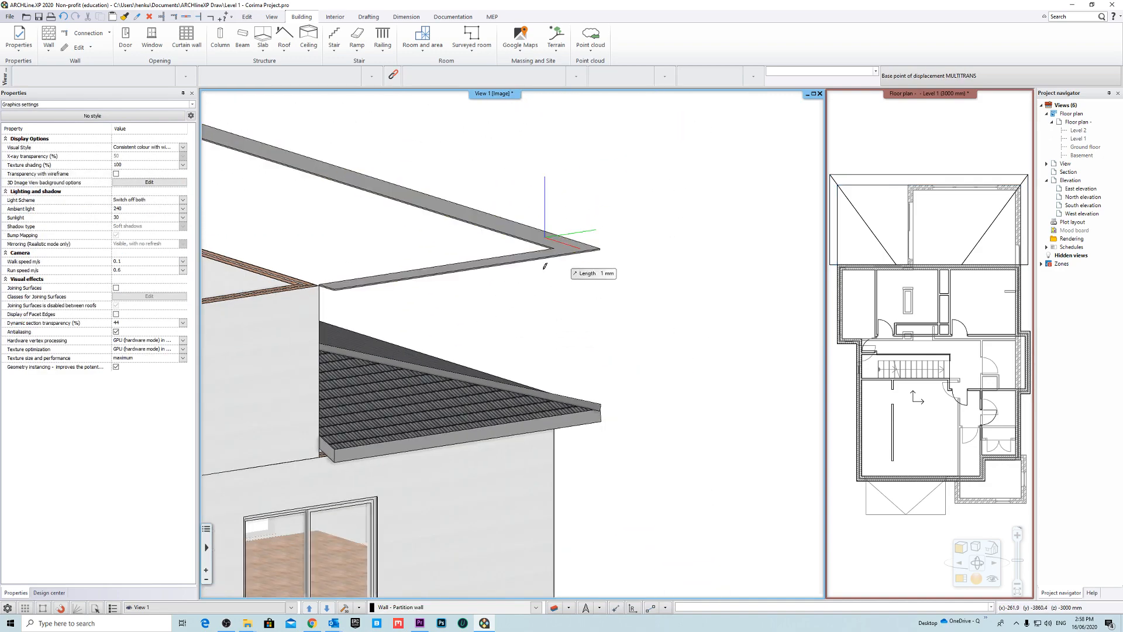
pyautogui.scroll(5, 408, 308)
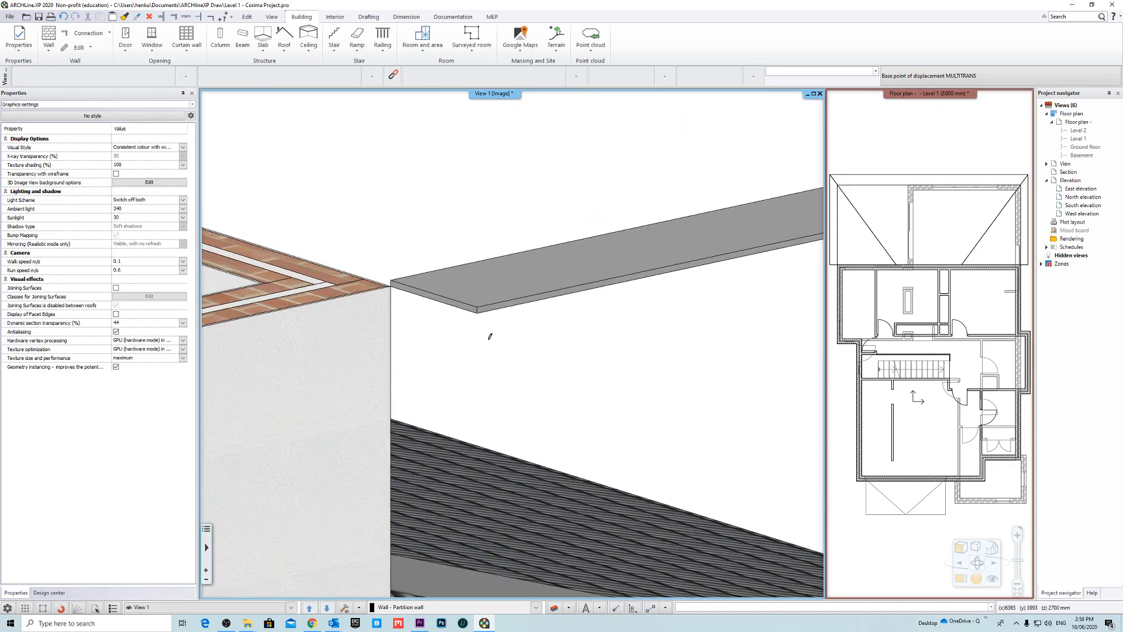
pyautogui.click(499, 314)
pyautogui.scroll(-6, 503, 362)
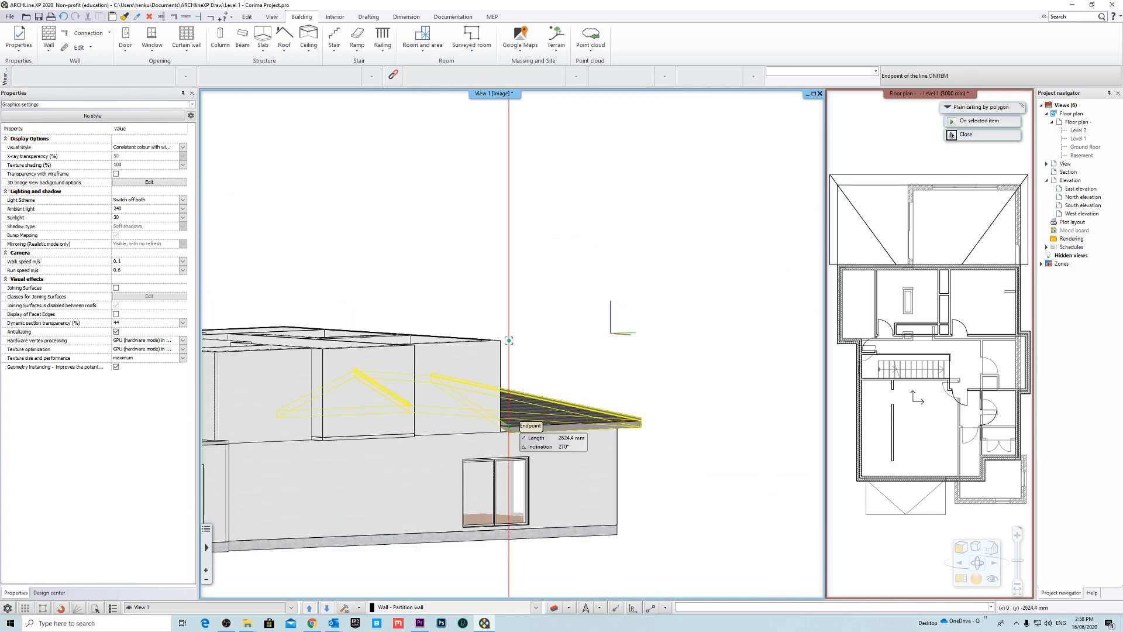
pyautogui.scroll(6, 504, 351)
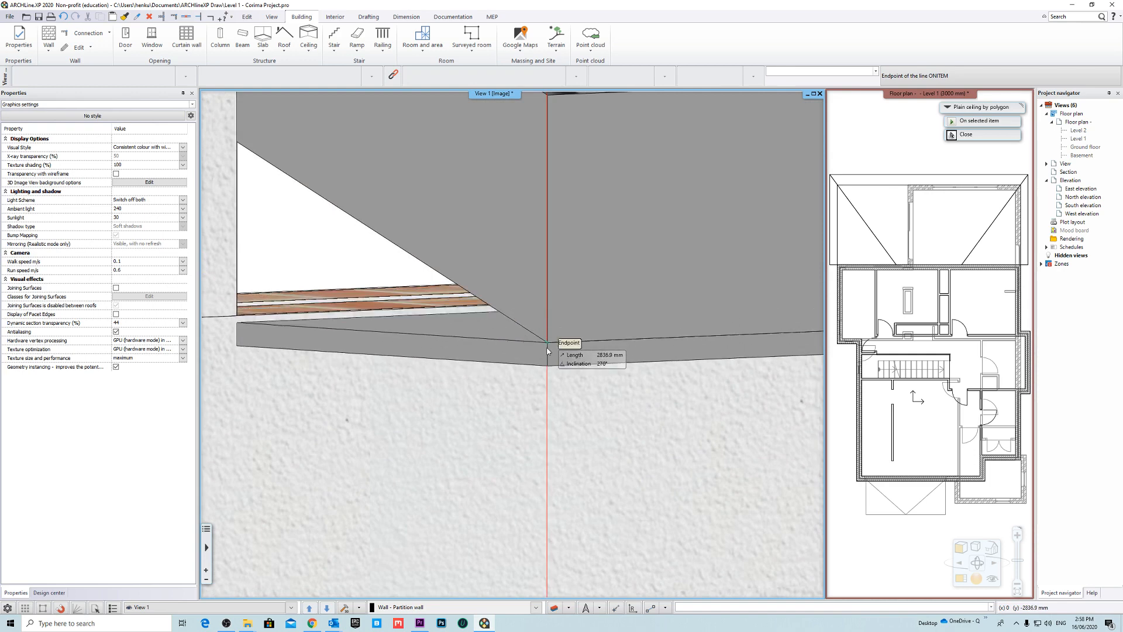
pyautogui.click(547, 347)
pyautogui.press('Escape')
# Step: Examine how the soffit board meets the fascia and walls around the extension's eaves
pyautogui.scroll(-5, 593, 371)
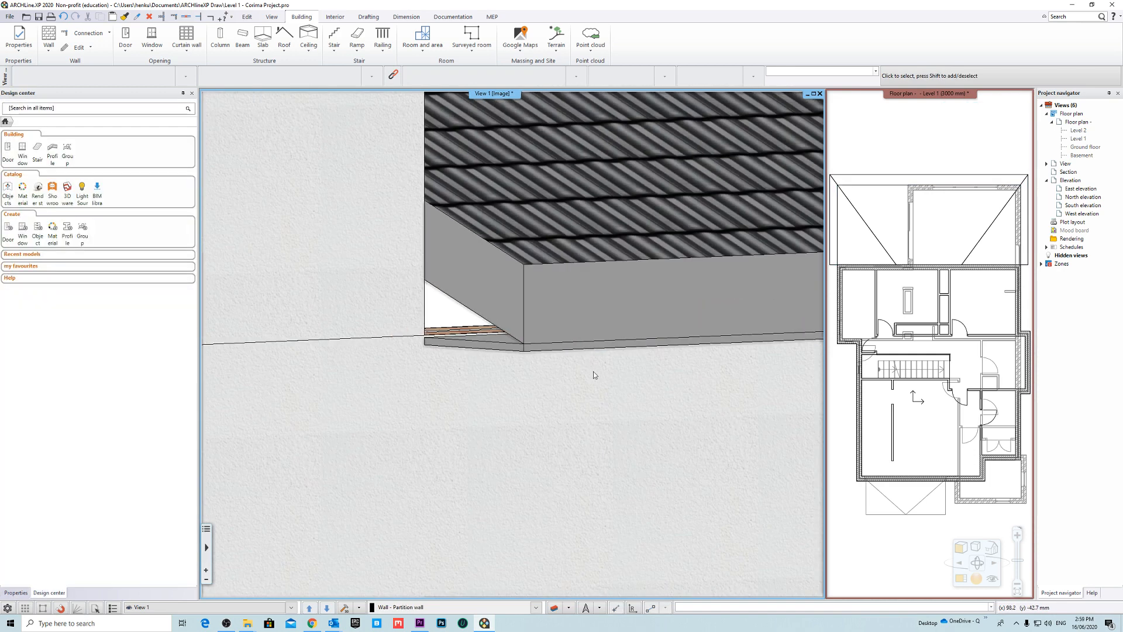
pyautogui.moveTo(620, 366); pyautogui.dragTo(511, 374, button='middle')
pyautogui.scroll(-5, 709, 371)
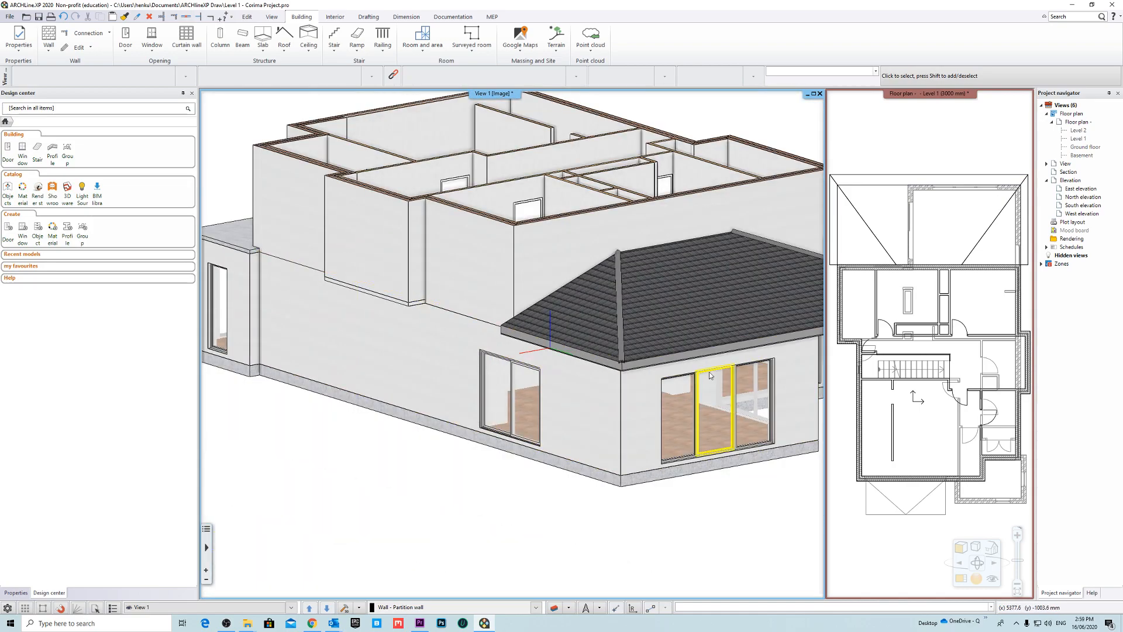
pyautogui.moveTo(709, 371); pyautogui.dragTo(653, 360, button='middle')
pyautogui.scroll(6, 498, 342)
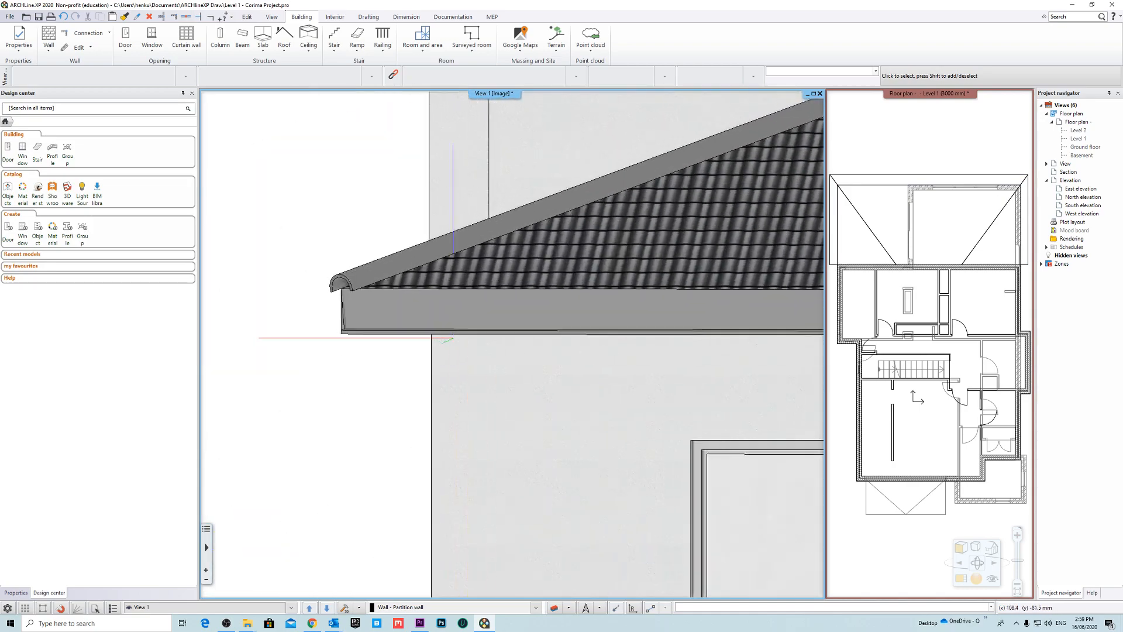
pyautogui.moveTo(453, 337); pyautogui.dragTo(614, 345, button='middle')
pyautogui.scroll(-3, 609, 345)
pyautogui.moveTo(423, 370); pyautogui.dragTo(464, 354, button='middle')
pyautogui.scroll(-2, 465, 354)
pyautogui.scroll(8, 464, 357)
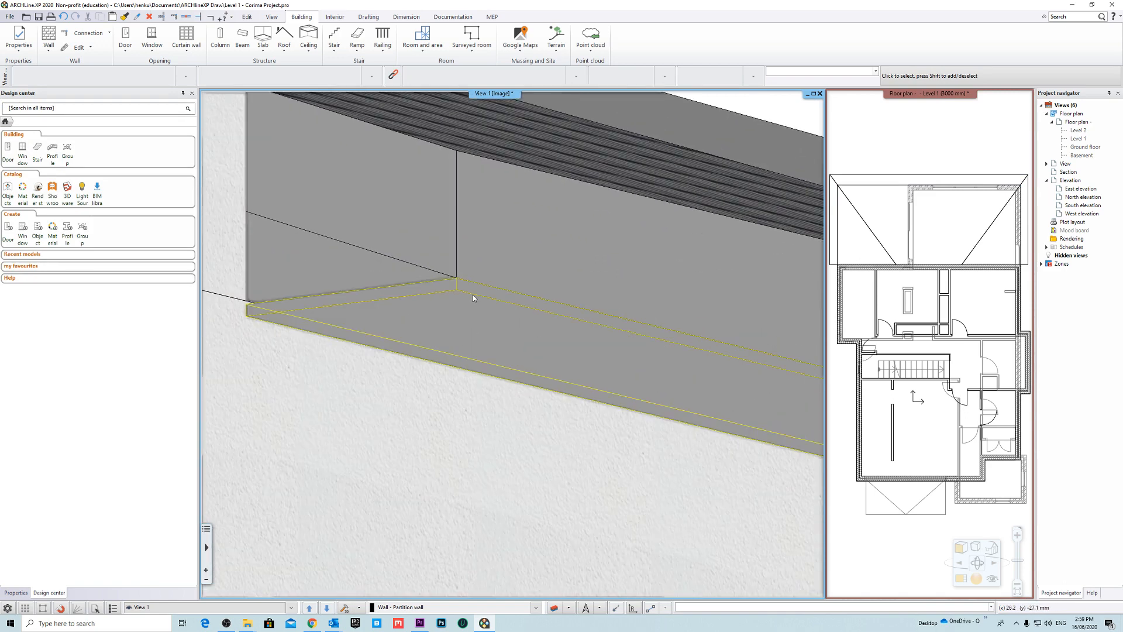
# Step: Move the soffit board up from its bottom corner to the fascia's bottom corner so that their undersides are flush
pyautogui.click(474, 297)
pyautogui.moveTo(474, 297); pyautogui.dragTo(489, 336, button='middle')
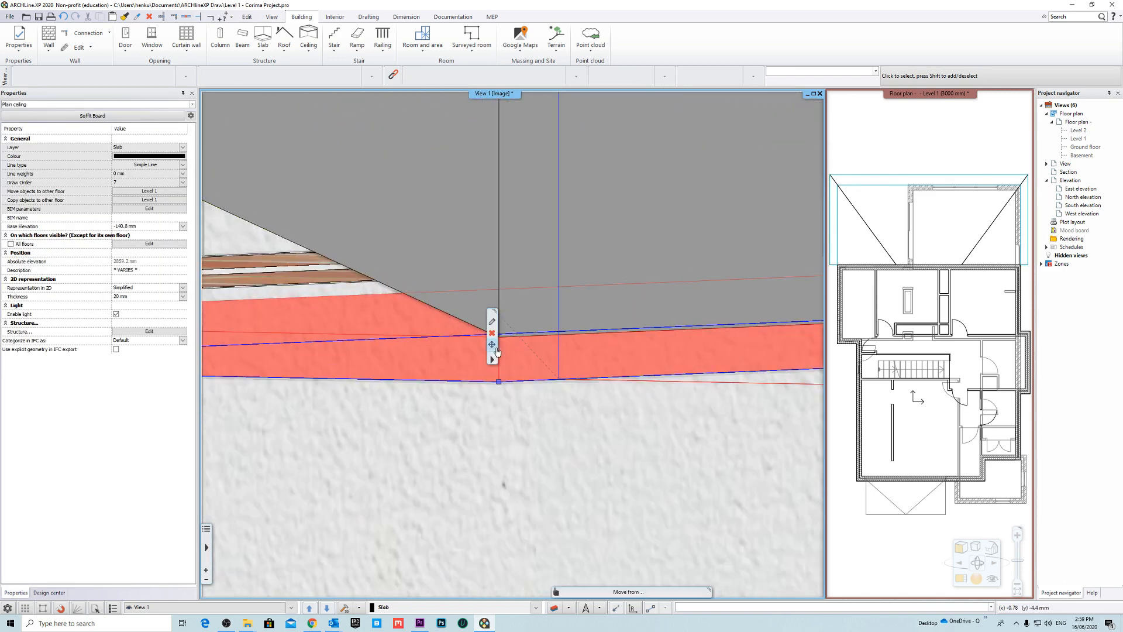
pyautogui.click(492, 344)
pyautogui.click(529, 349)
pyautogui.click(498, 381)
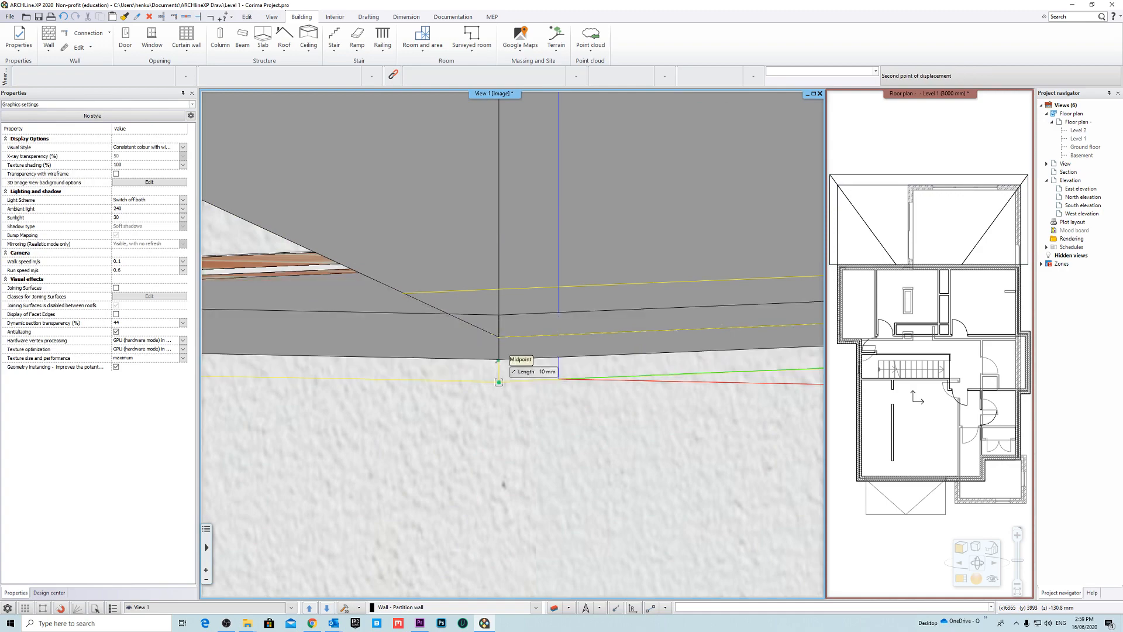
pyautogui.click(498, 337)
pyautogui.scroll(-3, 515, 345)
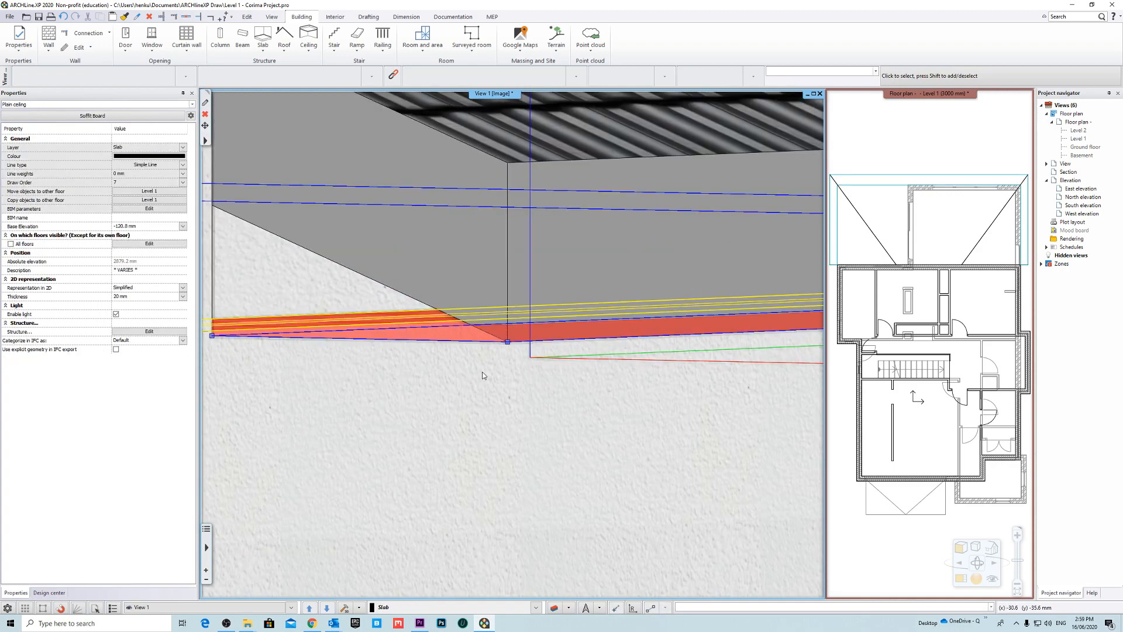
pyautogui.press('Escape')
pyautogui.scroll(-3, 497, 371)
pyautogui.moveTo(578, 381); pyautogui.dragTo(602, 386, button='middle')
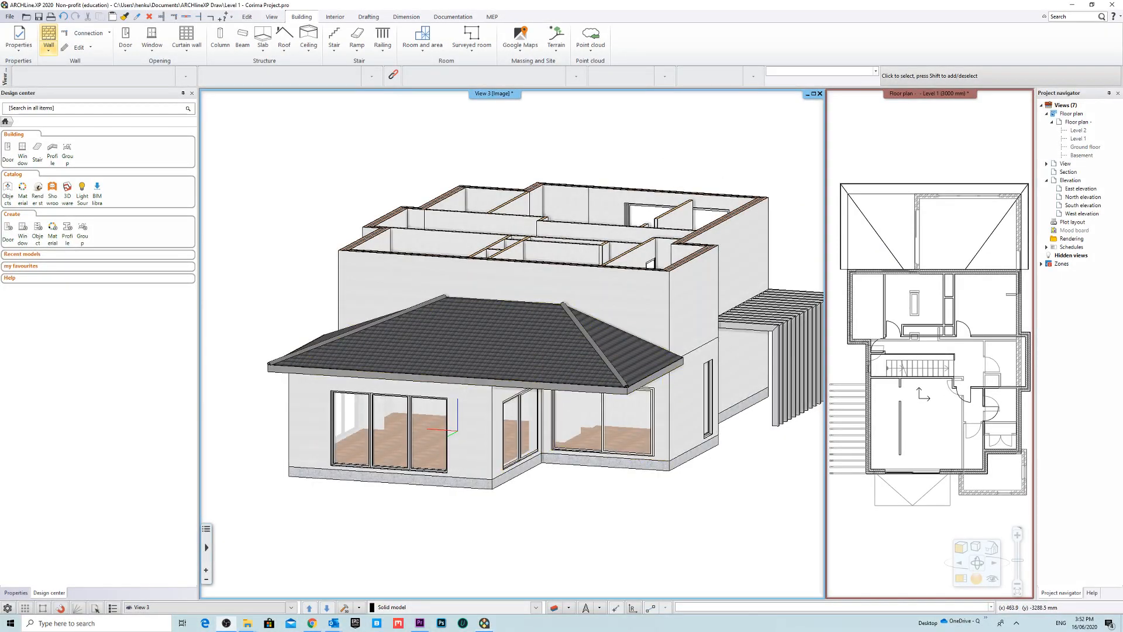
# Step: Examine the extension's outer walls one by one where their tops meet the roof and soffit
pyautogui.moveTo(567, 379); pyautogui.dragTo(634, 445, button='middle')
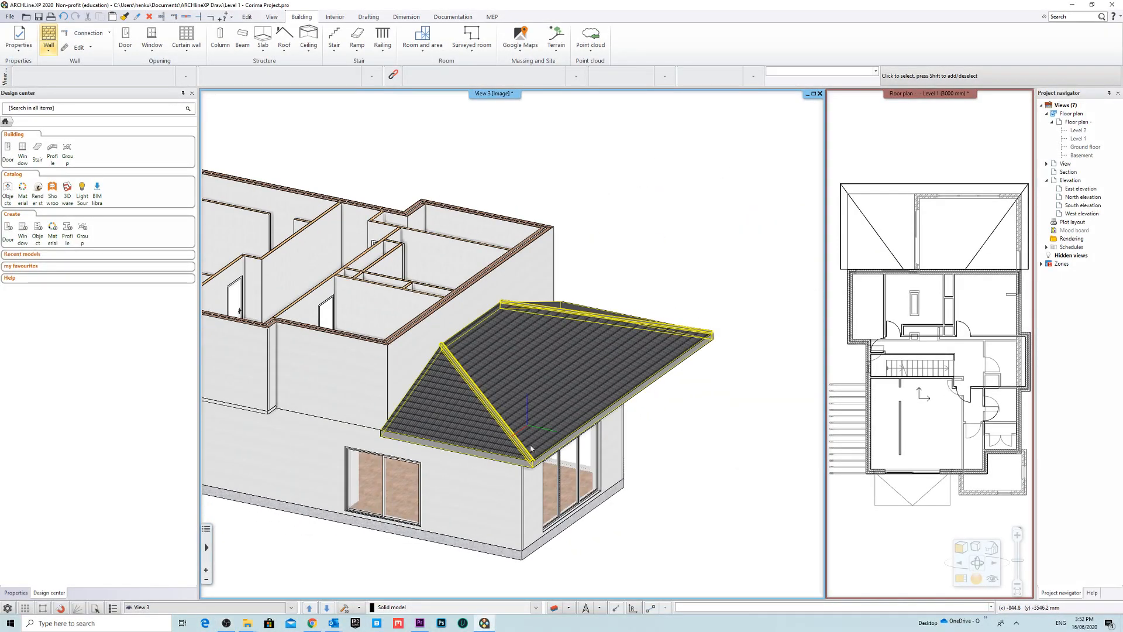
pyautogui.moveTo(539, 424); pyautogui.dragTo(468, 297, button='middle')
pyautogui.scroll(2, 514, 381)
pyautogui.click(368, 319)
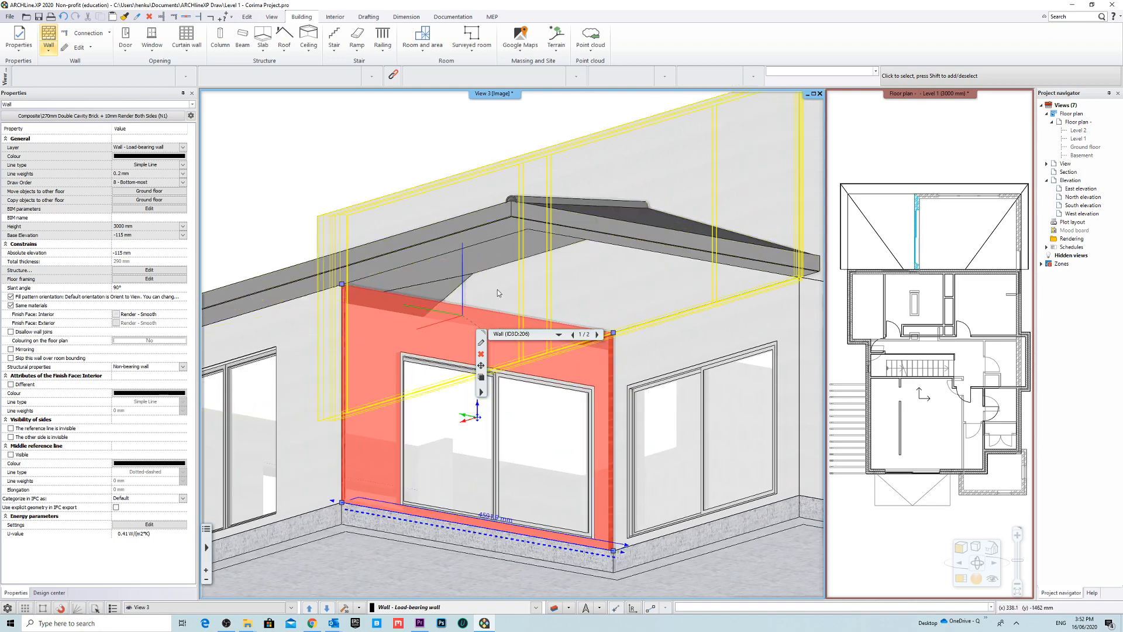
pyautogui.click(311, 307)
pyautogui.moveTo(312, 307); pyautogui.dragTo(390, 348, button='middle')
pyautogui.click(408, 390)
pyautogui.scroll(3, 391, 347)
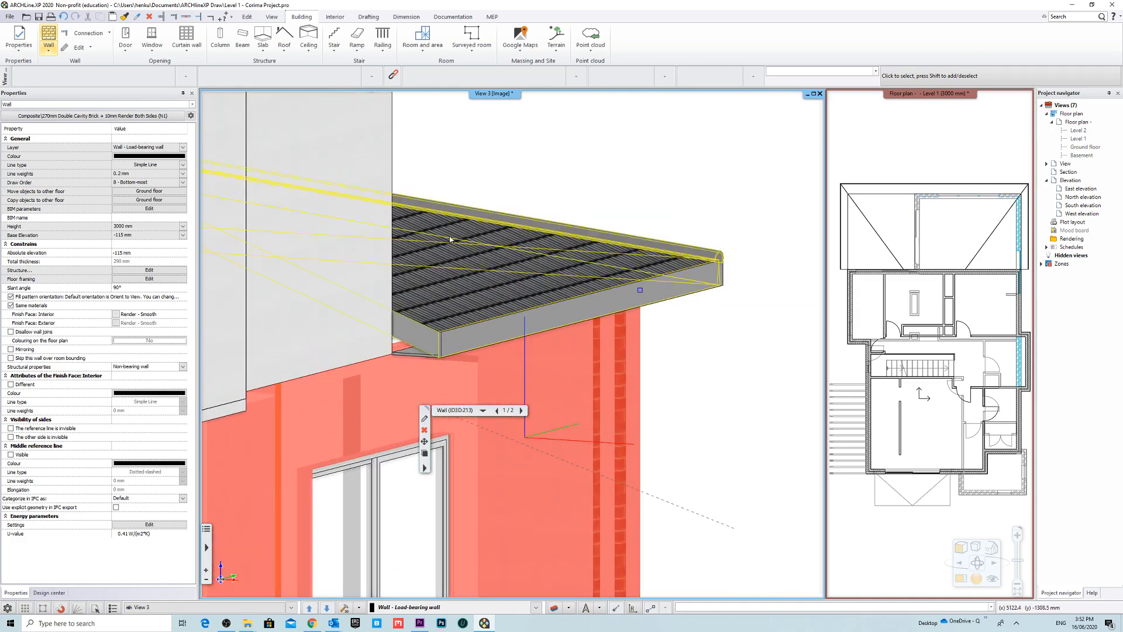
pyautogui.scroll(-3, 448, 272)
pyautogui.click(622, 251)
# Step: Set the extension roof's cut option to "On own floor and below" in its projection and cut properties
pyautogui.moveTo(622, 251); pyautogui.dragTo(601, 356, button='middle')
pyautogui.scroll(-3, 537, 351)
pyautogui.click(483, 306)
pyautogui.click(503, 334)
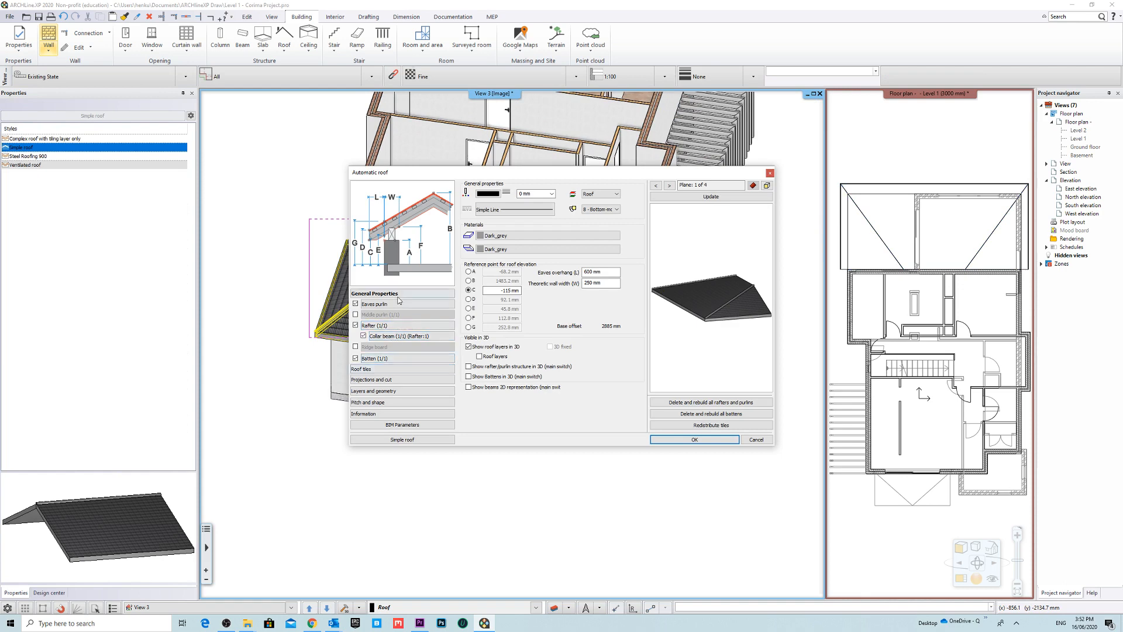
pyautogui.click(379, 381)
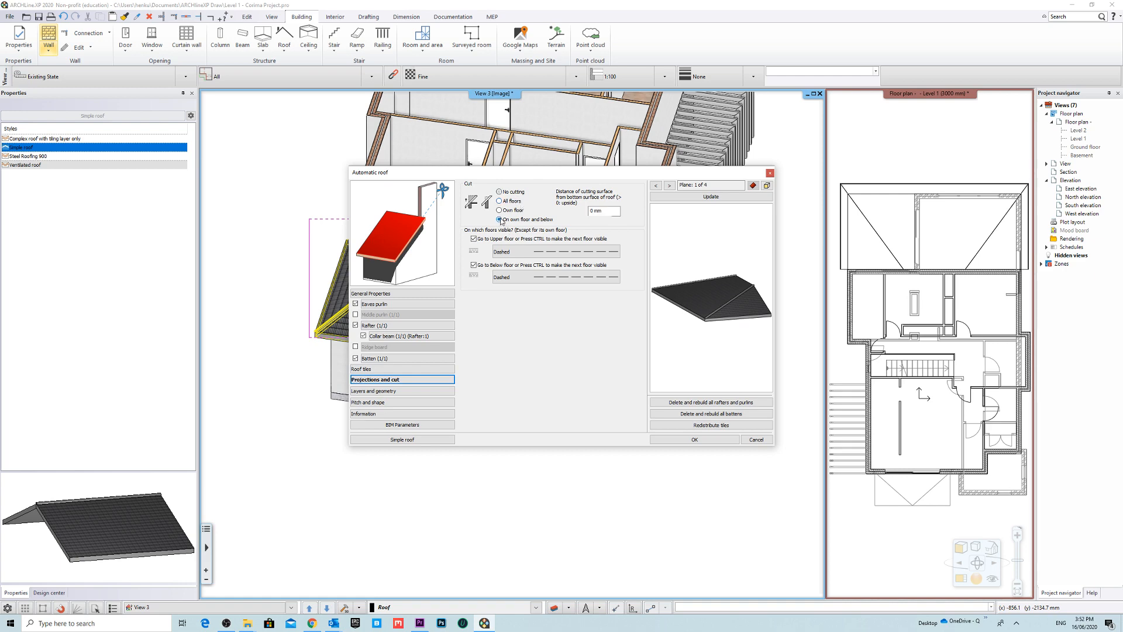
pyautogui.click(691, 439)
# Step: Select the extension wall with the three-panel glazed door and open the editing options of its top corner point
pyautogui.scroll(3, 569, 351)
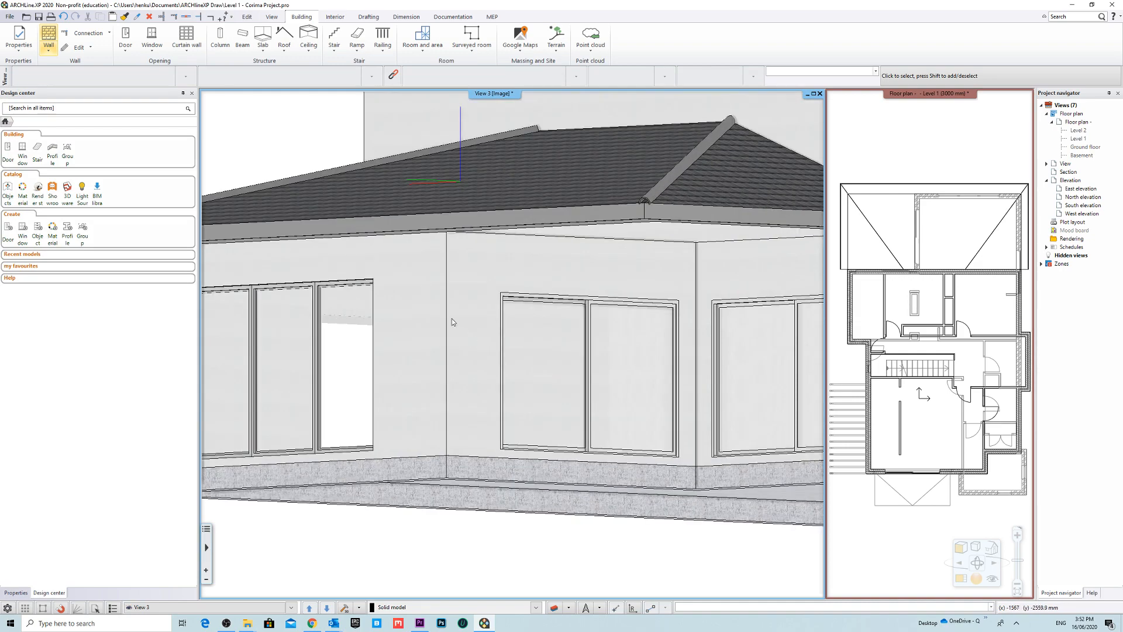
pyautogui.click(452, 318)
pyautogui.scroll(3, 582, 293)
pyautogui.click(533, 278)
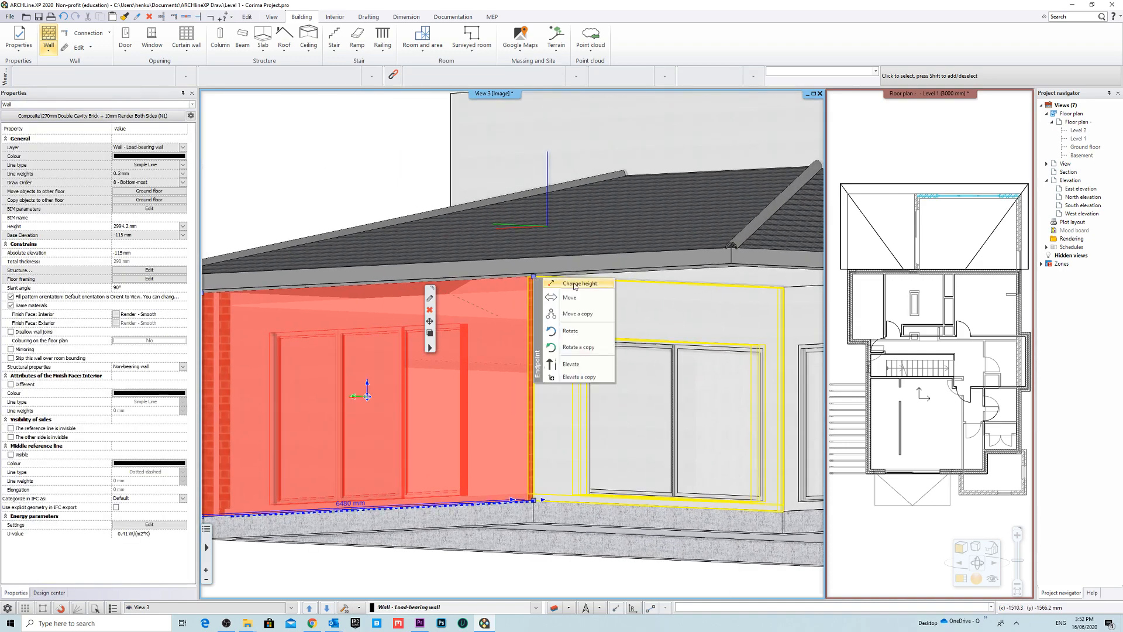
# Step: Change the height of the outer wall with the three-panel sliding door so it extends up into the roof
pyautogui.click(555, 285)
pyautogui.click(540, 217)
pyautogui.scroll(-3, 524, 336)
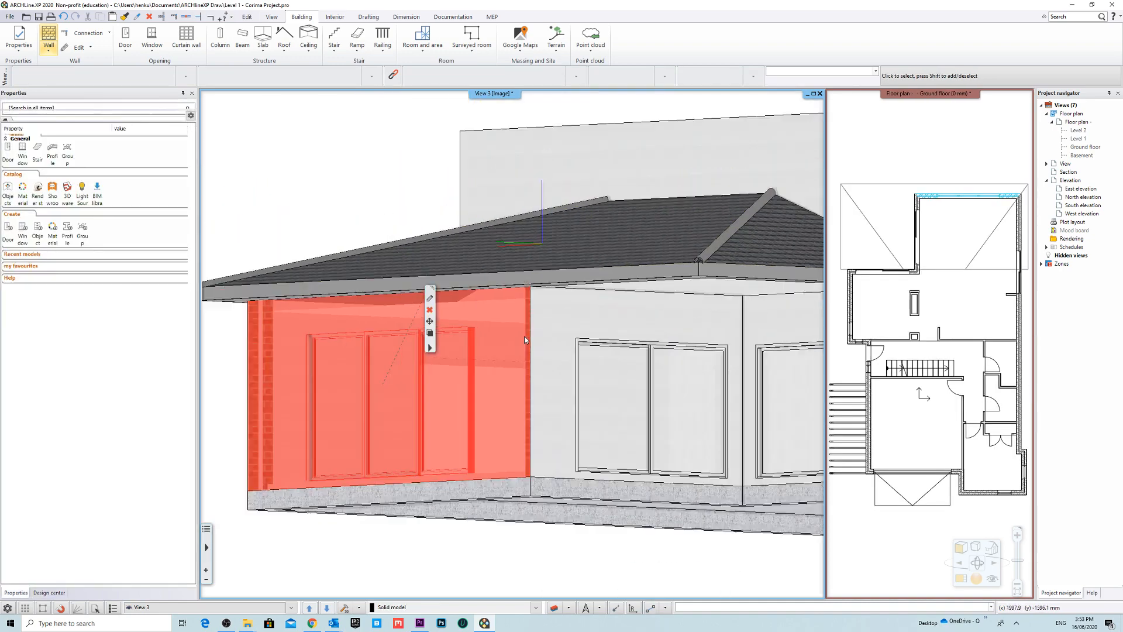
# Step: Open the front profile of the long side wall beneath the tiled roof for editing
pyautogui.moveTo(638, 342)
pyautogui.keyDown('shift'); pyautogui.mouseDown(button='middle')
pyautogui.moveTo(512, 352)
pyautogui.moveTo(643, 351)
pyautogui.mouseUp(button='middle'); pyautogui.keyUp('shift')
pyautogui.keyDown('shift'); pyautogui.moveTo(515, 351); pyautogui.dragTo(659, 378, button='middle'); pyautogui.keyUp('shift')
pyautogui.click(659, 378)
pyautogui.scroll(-3, 614, 380)
pyautogui.scroll(6, 653, 396)
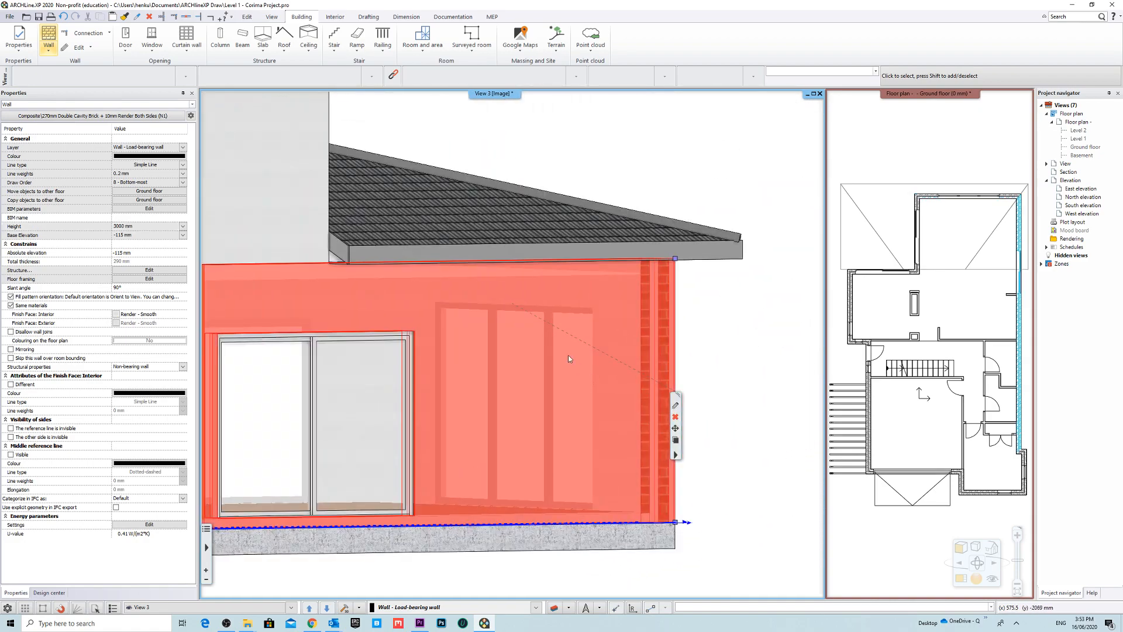
pyautogui.keyDown('shift'); pyautogui.moveTo(570, 356); pyautogui.dragTo(611, 370, button='middle'); pyautogui.keyUp('shift')
pyautogui.scroll(-1, 520, 331)
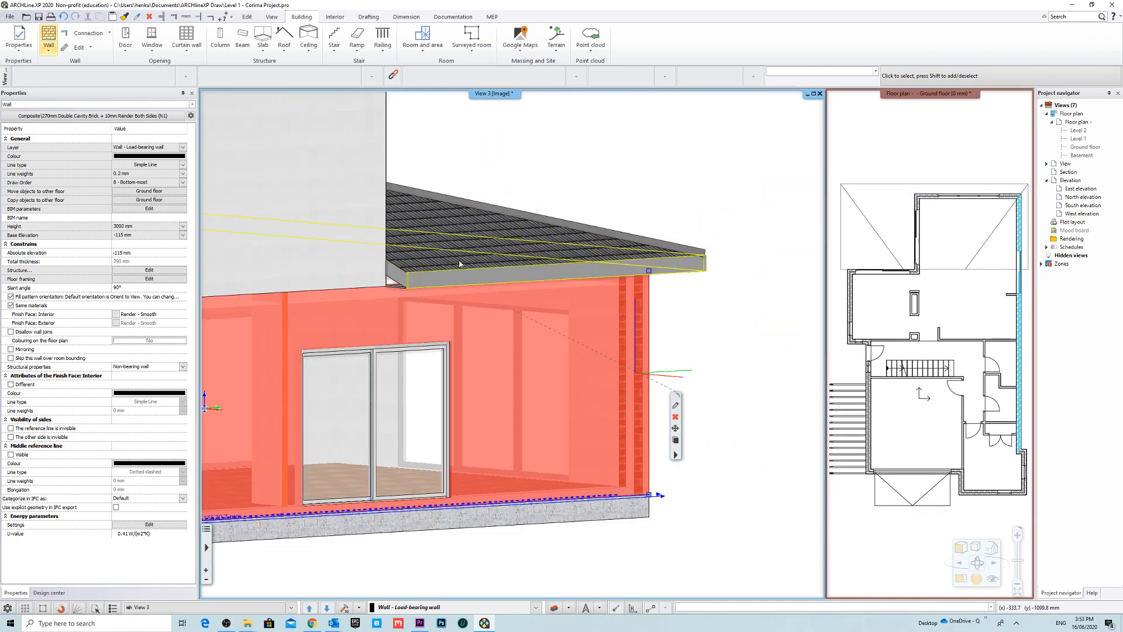
pyautogui.rightClick(530, 317)
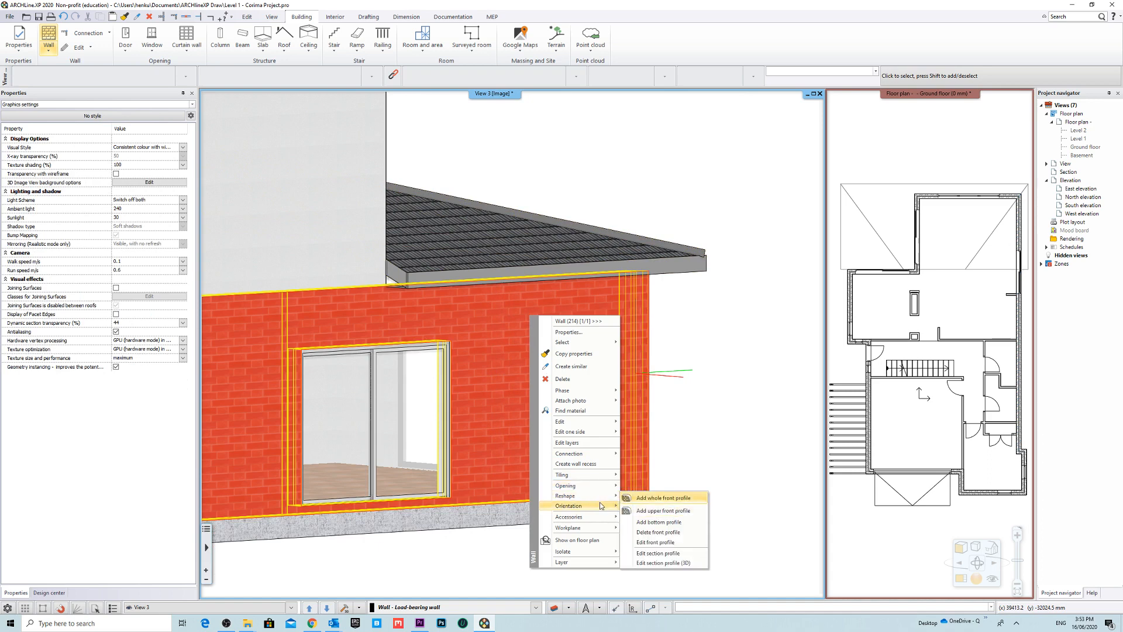
pyautogui.moveTo(598, 498)
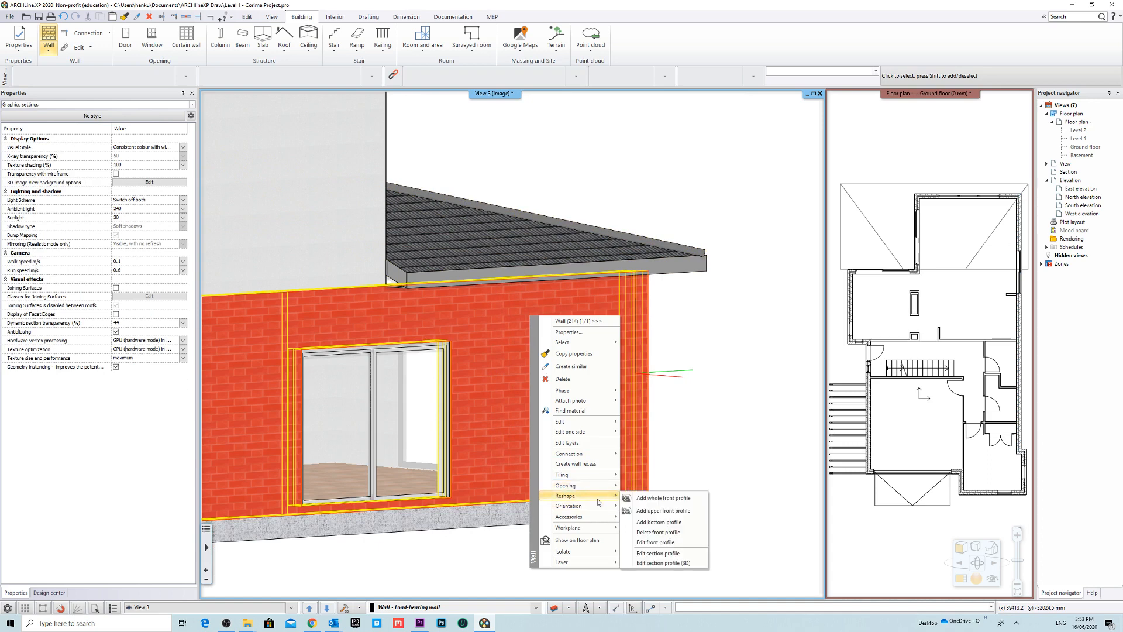
pyautogui.click(679, 542)
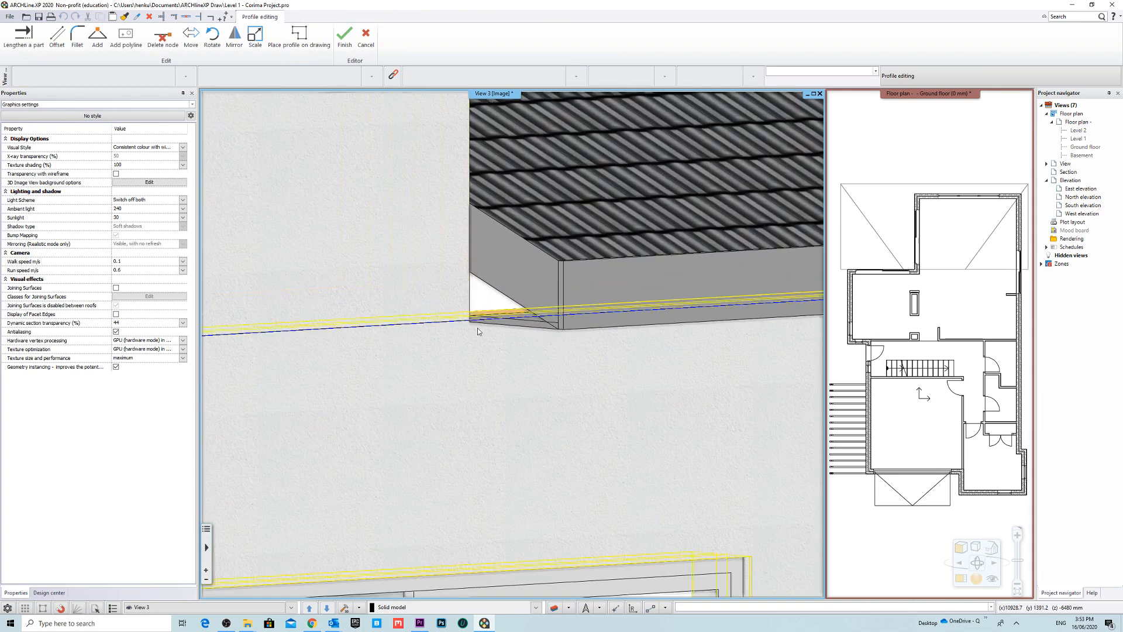
# Step: Insert a node on the profile's upper edge at the corner of the upper-storey wall beside the roof
pyautogui.rightClick(505, 332)
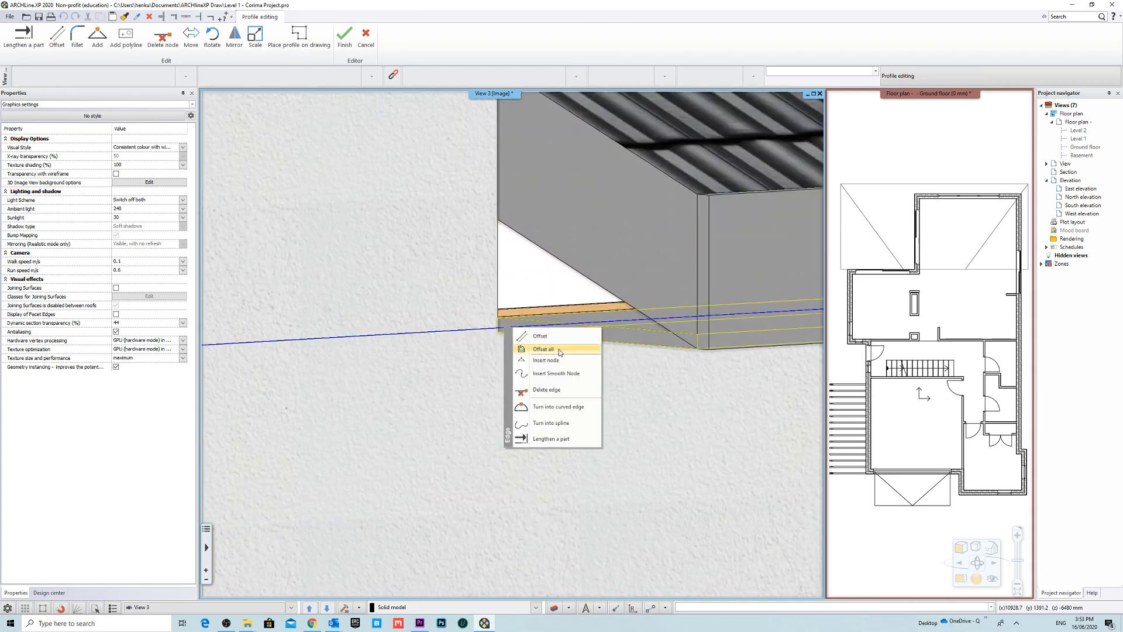
pyautogui.click(545, 360)
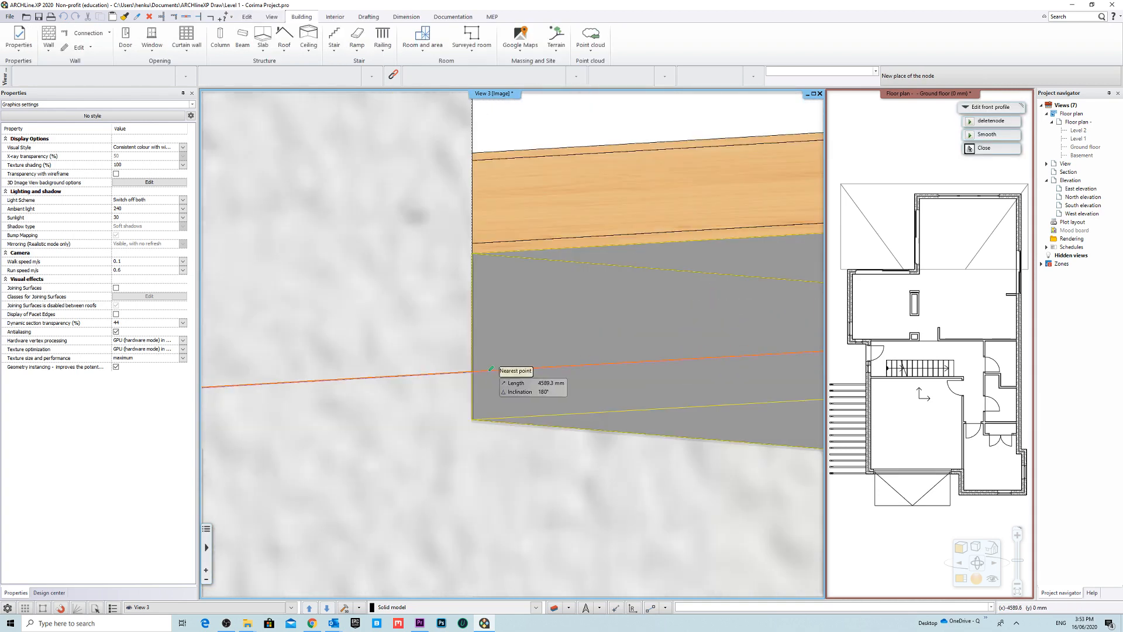
pyautogui.click(466, 368)
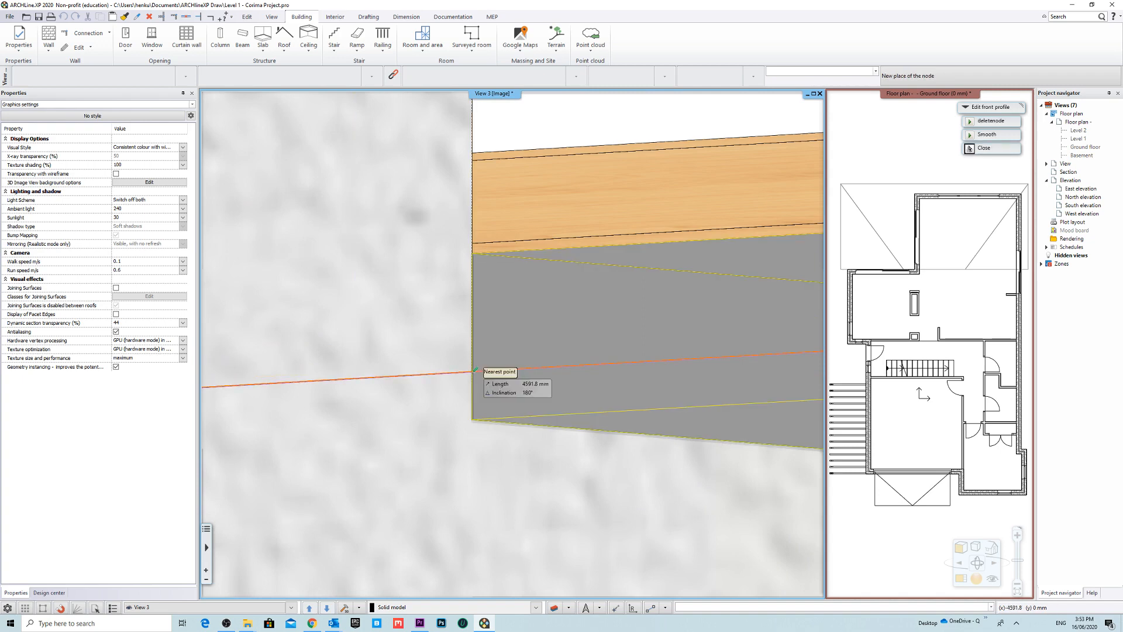
pyautogui.click(474, 369)
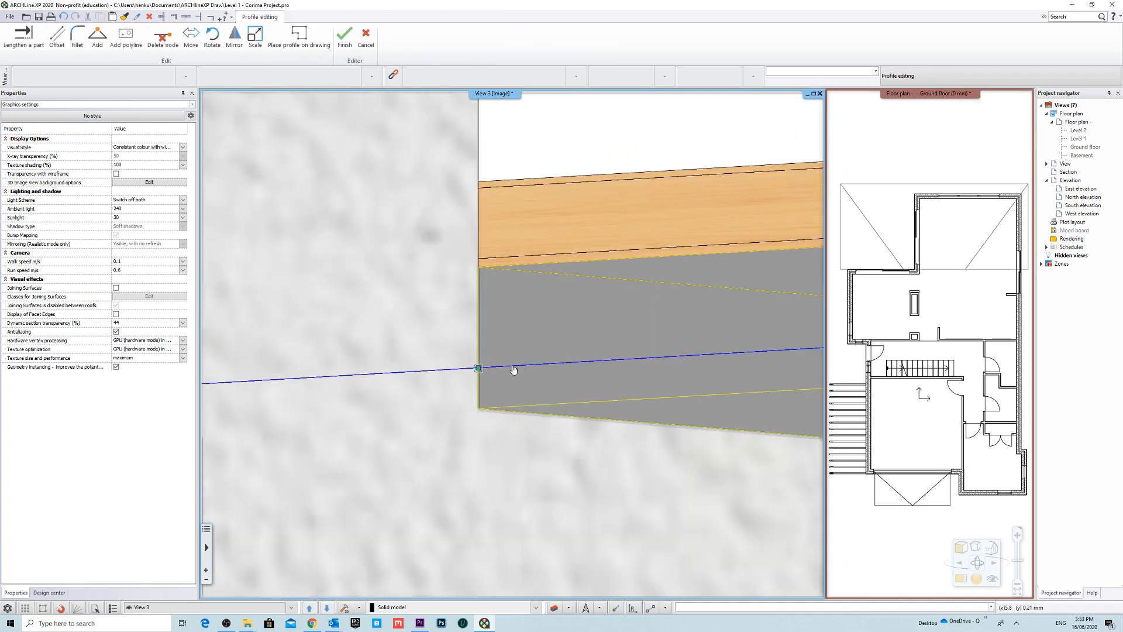
# Step: Offset the upper edge between the new node and the outer wall end up into the roof and finish the profile edit
pyautogui.rightClick(514, 369)
pyautogui.click(530, 374)
pyautogui.scroll(-10, 556, 402)
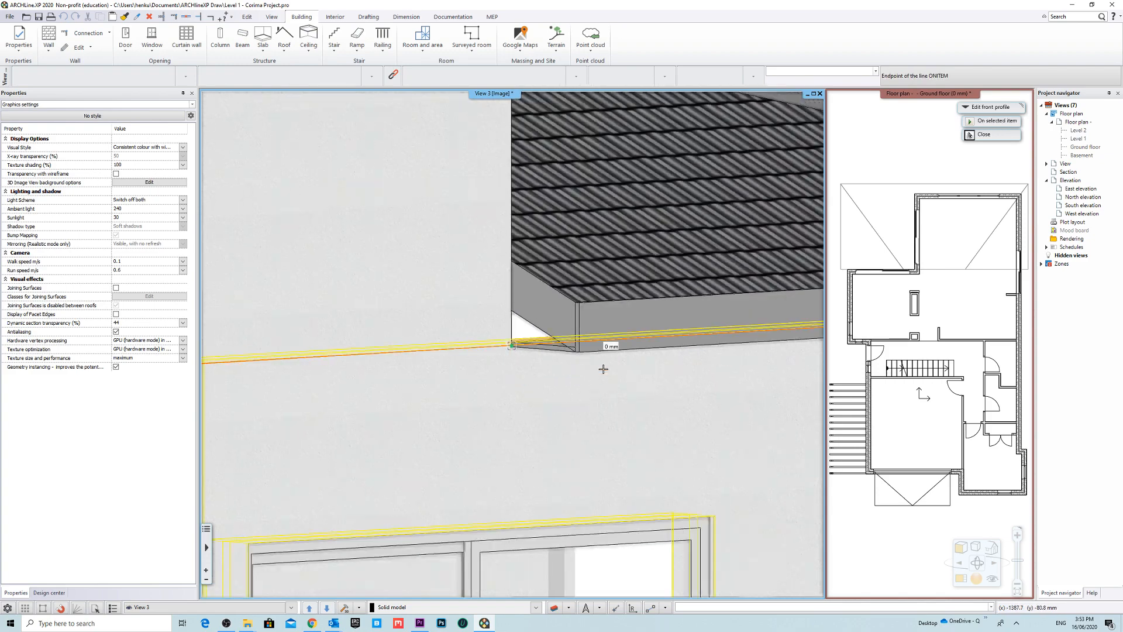
pyautogui.click(969, 135)
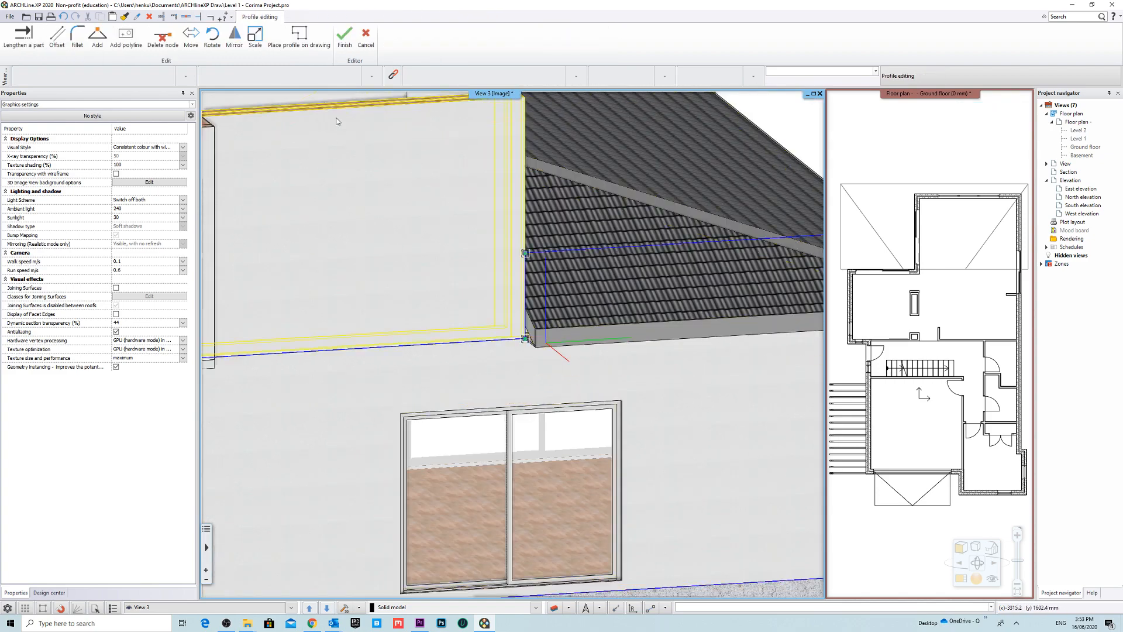
pyautogui.click(344, 47)
pyautogui.scroll(-10, 666, 351)
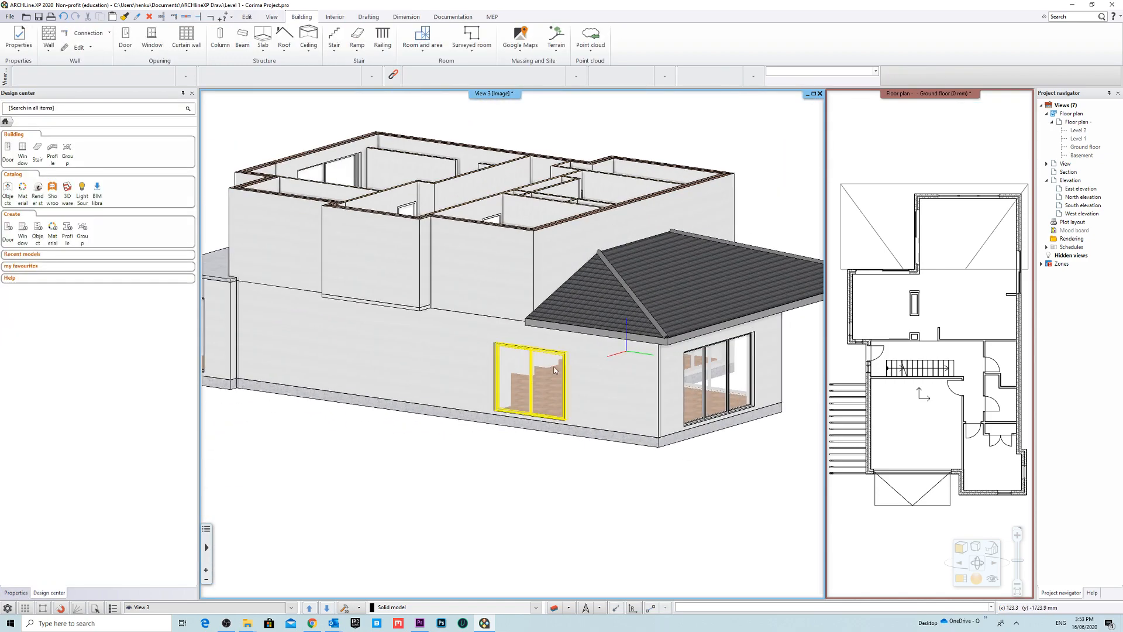
# Step: Examine how the ground-floor walls meet the underside of the tiled roof, especially at the recessed corner
pyautogui.moveTo(666, 352); pyautogui.dragTo(706, 320, button='middle')
pyautogui.click(536, 356)
pyautogui.scroll(6, 538, 358)
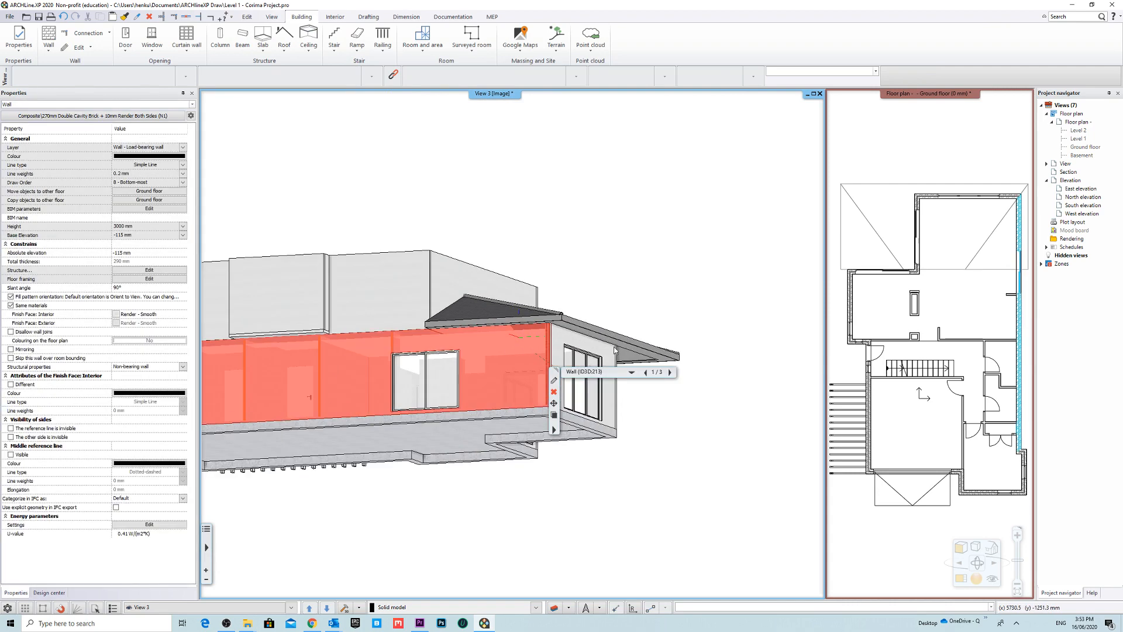
pyautogui.scroll(-1, 544, 359)
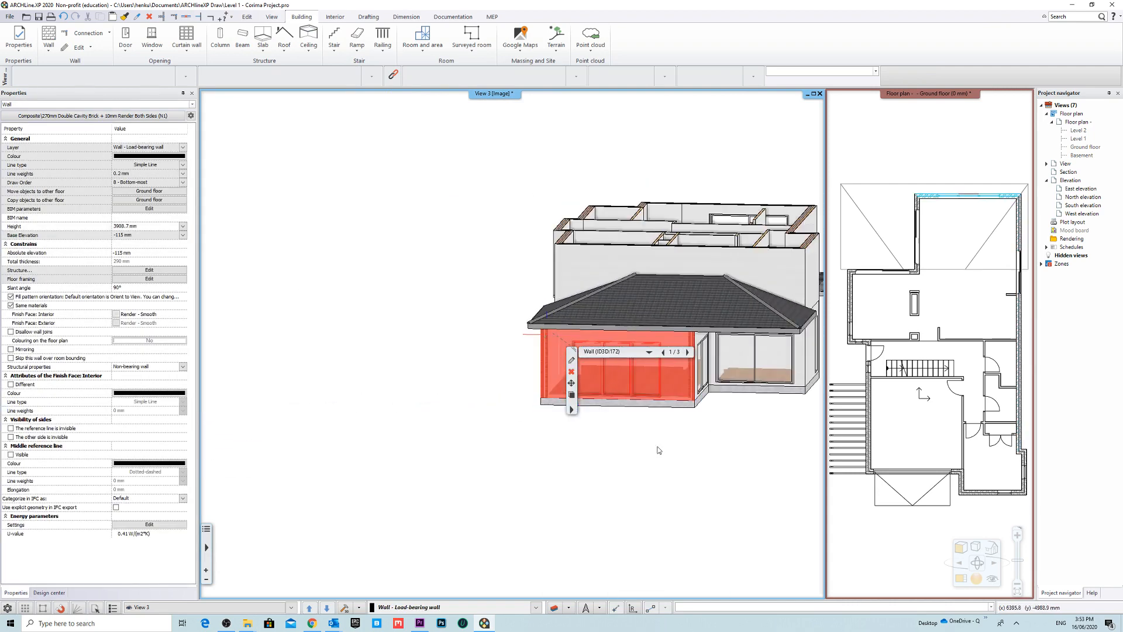
pyautogui.click(657, 451)
pyautogui.moveTo(747, 368); pyautogui.dragTo(592, 326, button='middle')
pyautogui.scroll(5, 683, 343)
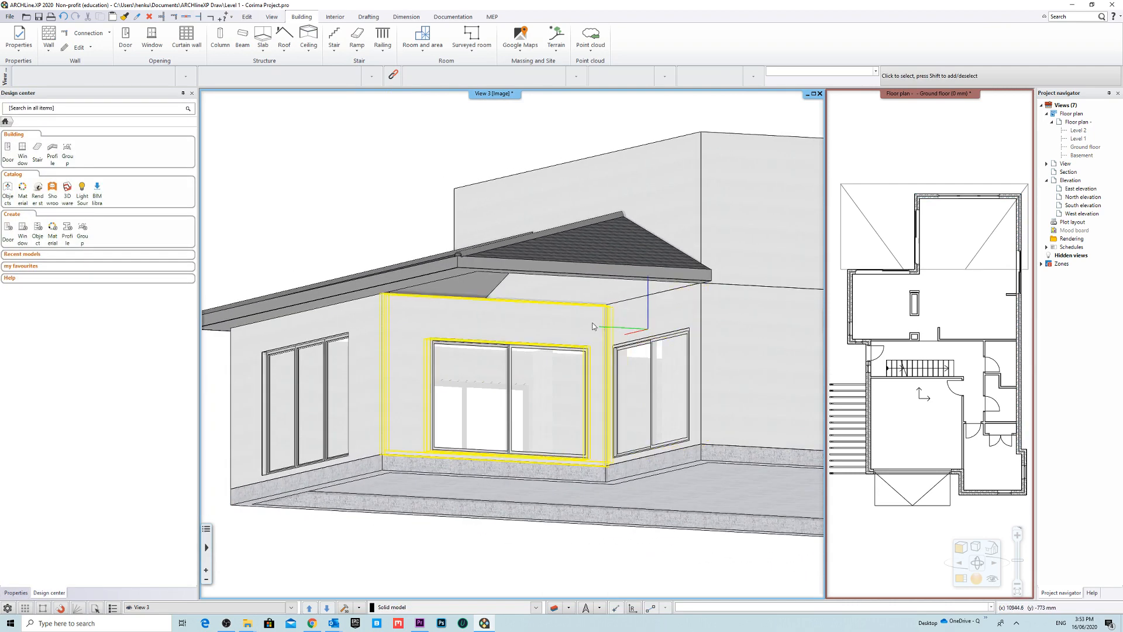
pyautogui.scroll(8, 497, 314)
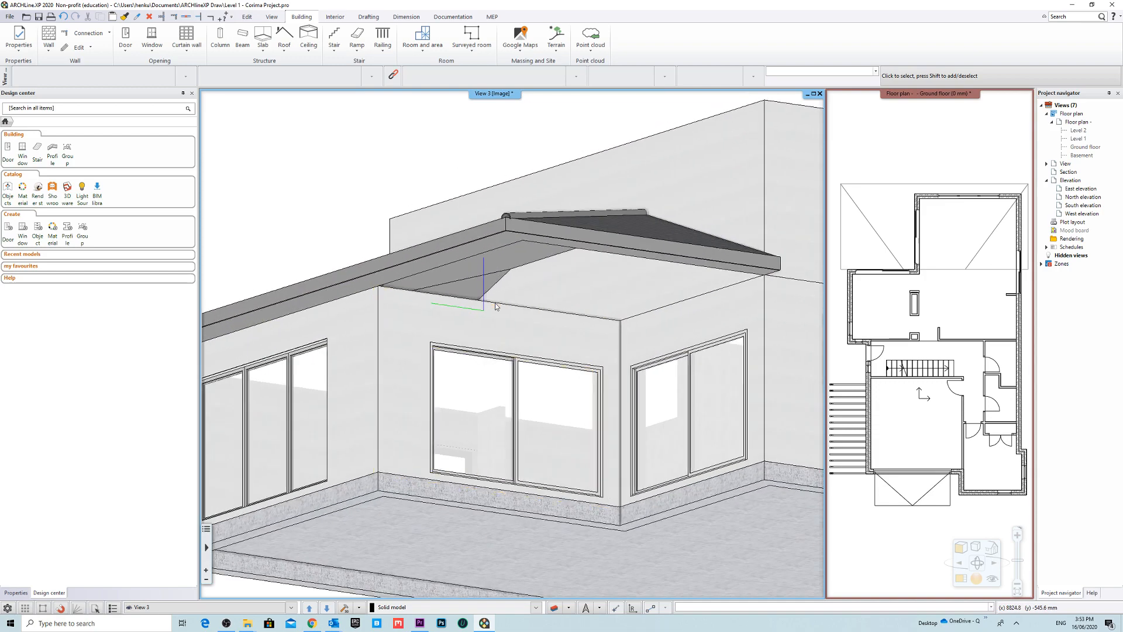
pyautogui.moveTo(435, 319); pyautogui.dragTo(420, 325, button='middle')
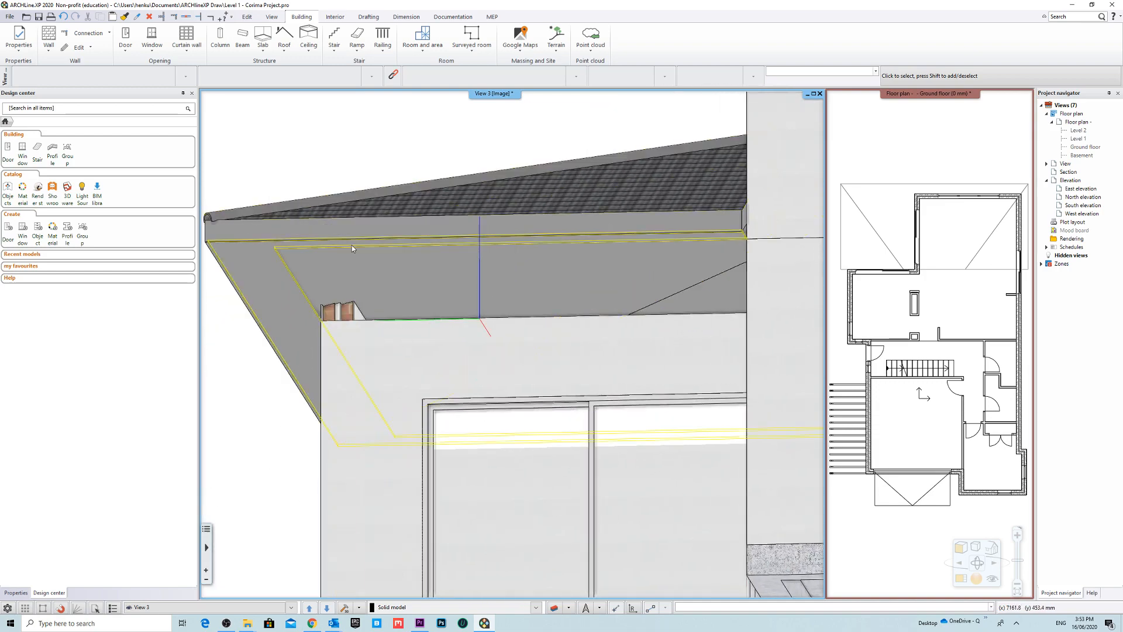
pyautogui.moveTo(354, 331); pyautogui.dragTo(427, 330, button='middle')
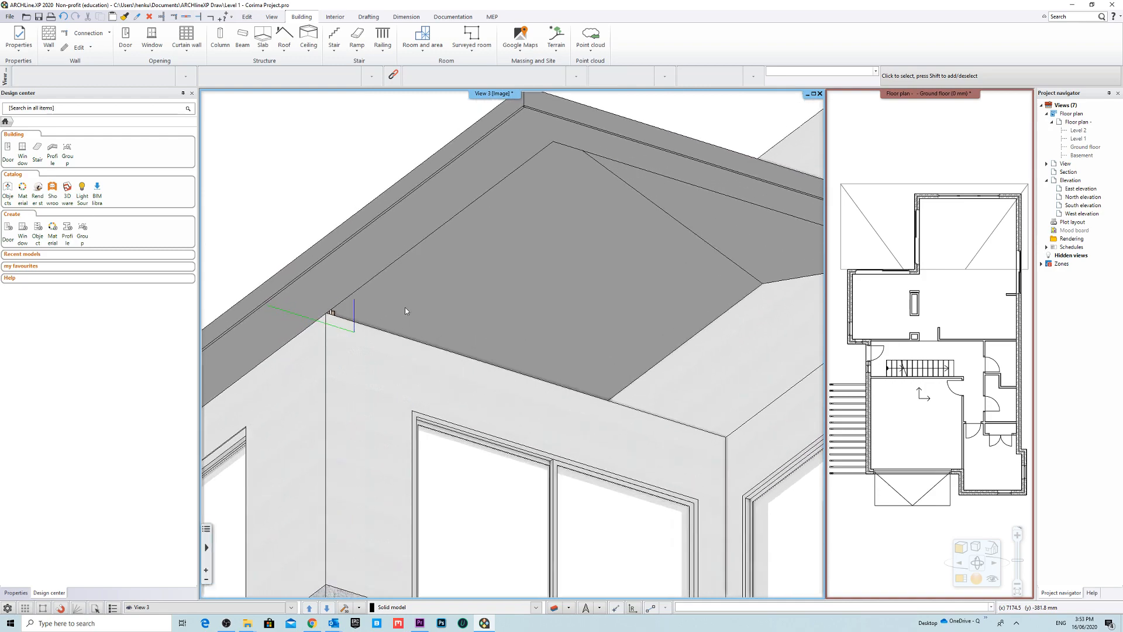
pyautogui.scroll(-2, 489, 366)
pyautogui.moveTo(487, 368); pyautogui.dragTo(518, 384, button='middle')
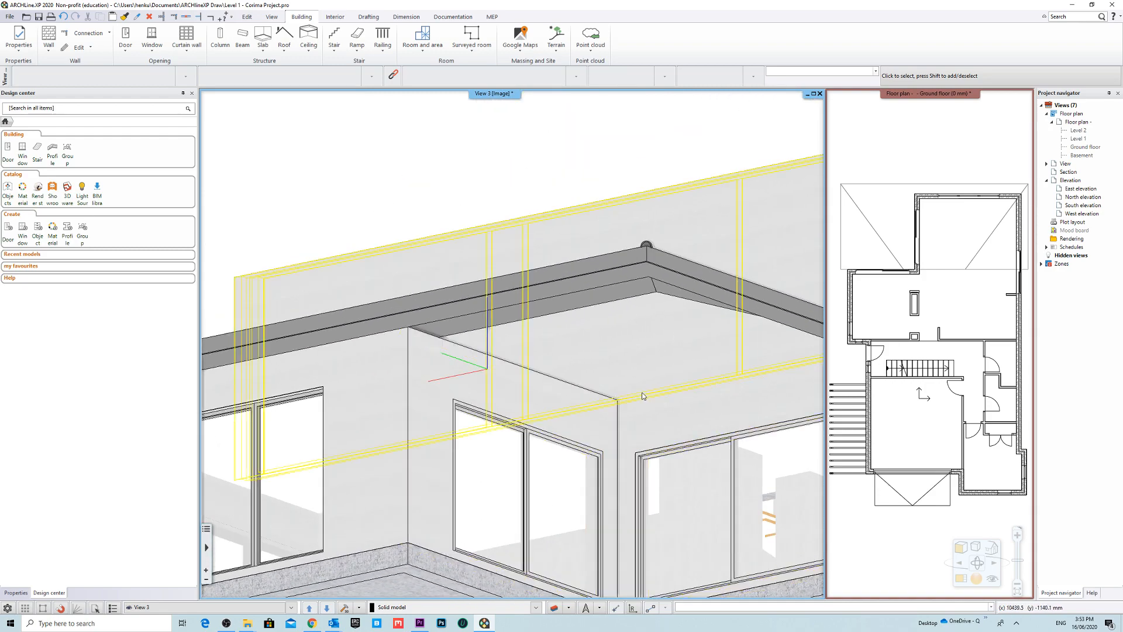
# Step: Magnify the Ground floor plan view and frame the walls beneath the hip roof
pyautogui.click(910, 106)
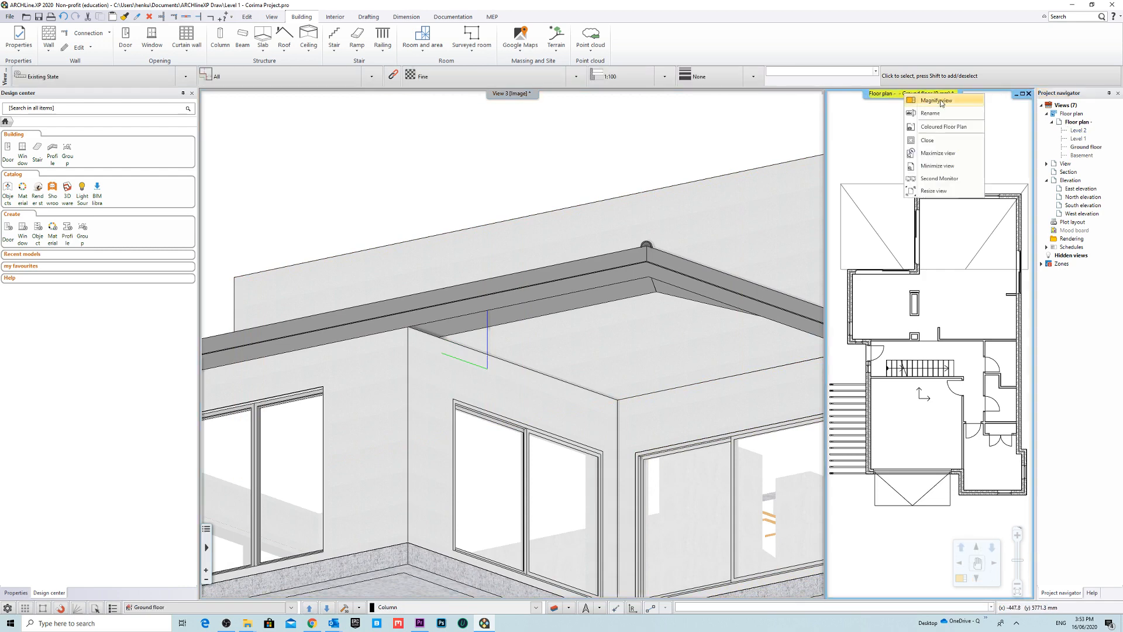
pyautogui.click(941, 100)
pyautogui.scroll(3, 488, 205)
pyautogui.scroll(-1, 488, 205)
pyautogui.moveTo(555, 126); pyautogui.dragTo(524, 281, button='middle')
pyautogui.scroll(2, 509, 291)
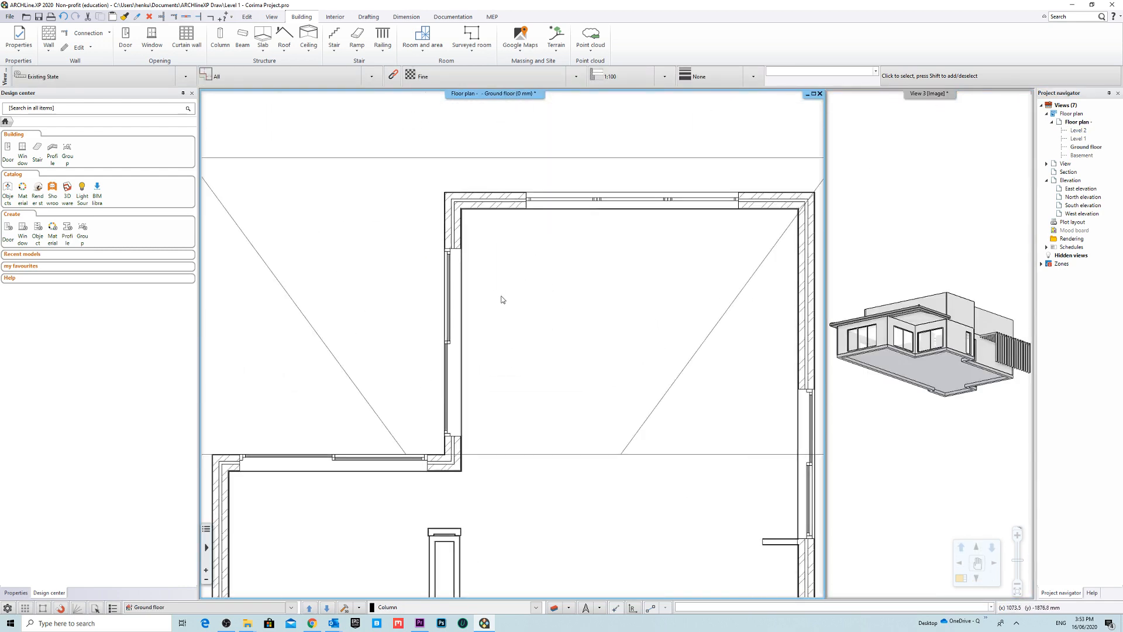
# Step: Check the compound layers' base offsets in wall style BW04: 270mm Double Brick Cavity - (Render-Plasterboard) (0mm-BS), then accept the settings
pyautogui.click(47, 38)
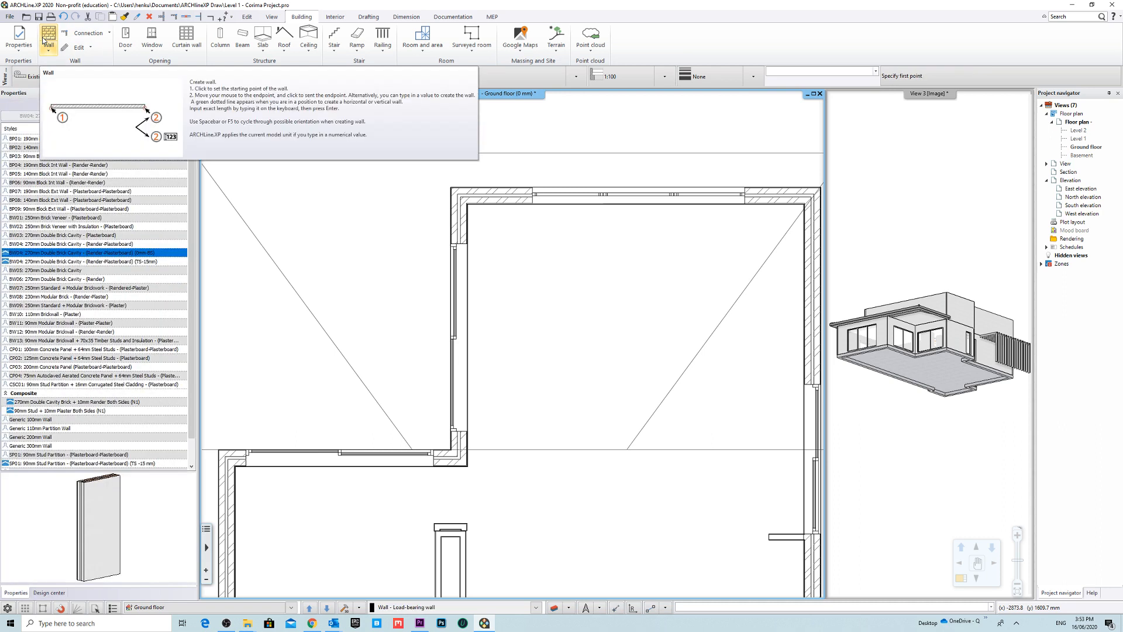
pyautogui.rightClick(134, 255)
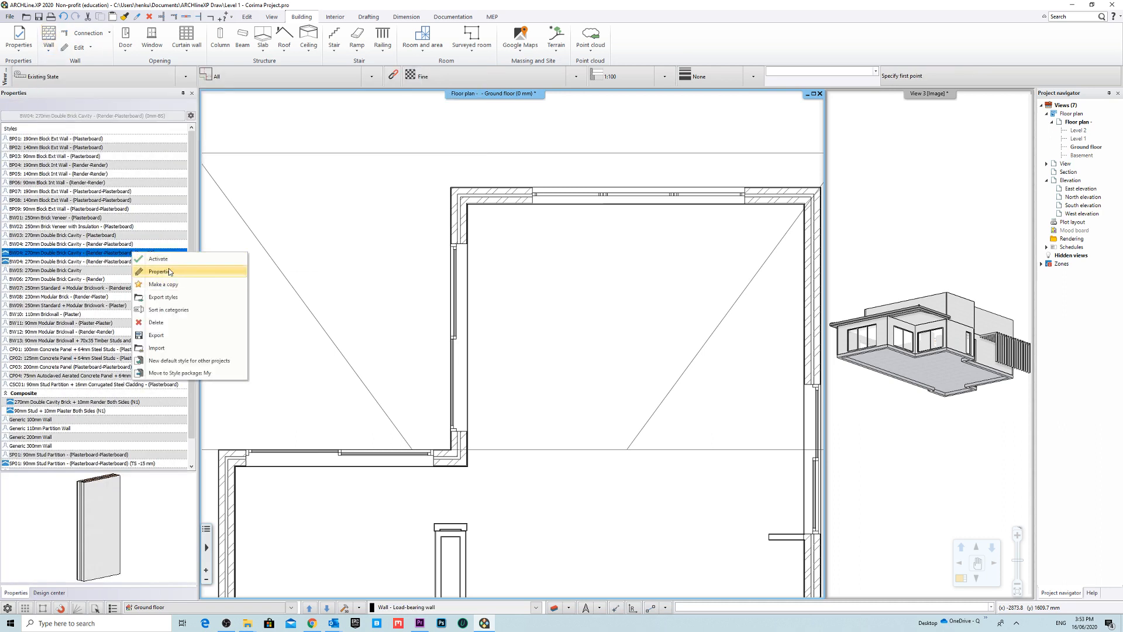
pyautogui.click(168, 274)
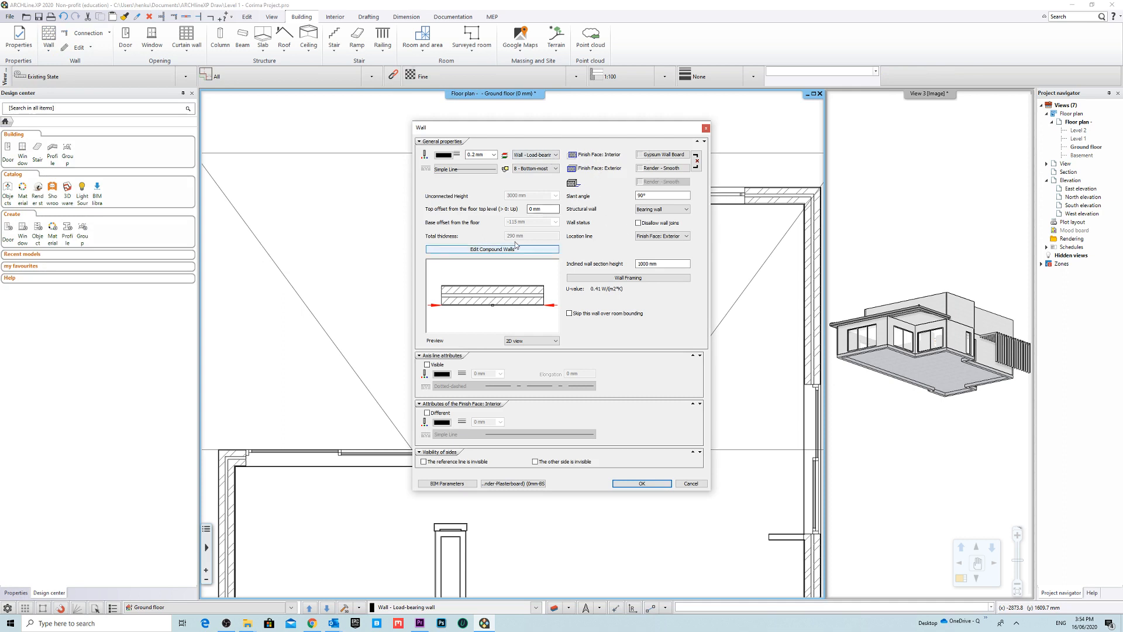
pyautogui.click(493, 250)
pyautogui.click(515, 230)
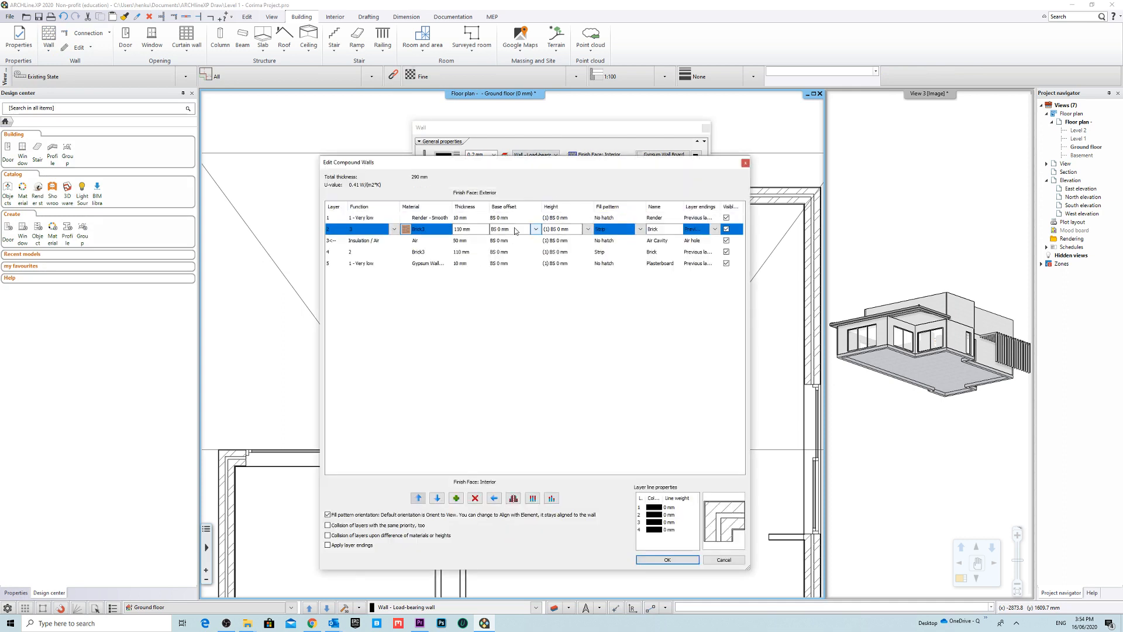
pyautogui.click(518, 241)
pyautogui.click(517, 251)
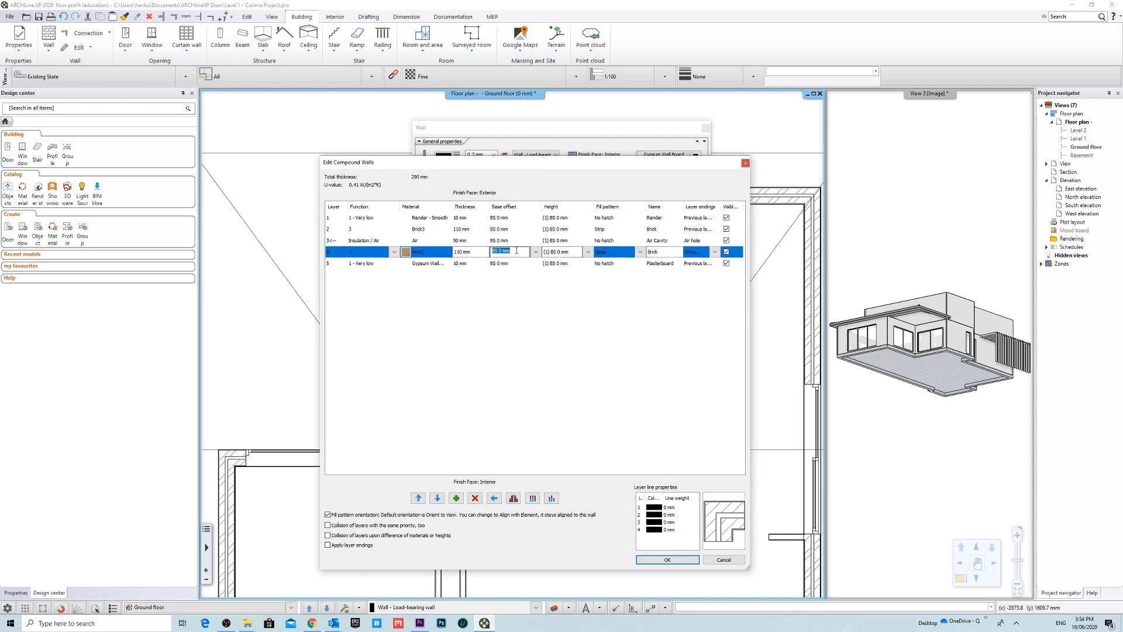
pyautogui.click(511, 263)
pyautogui.click(518, 230)
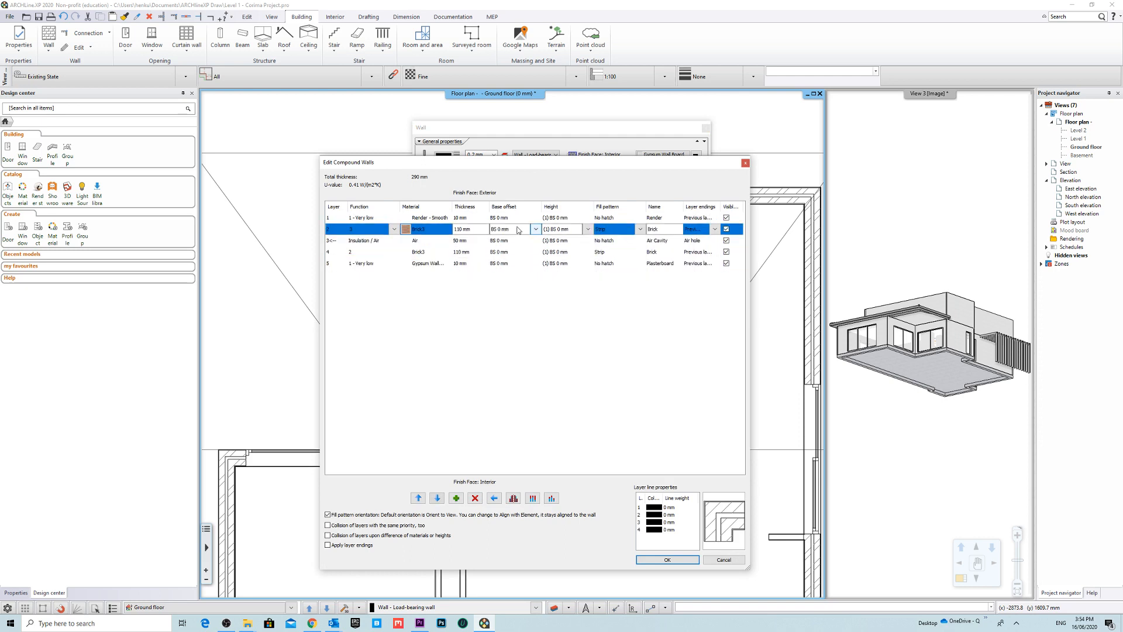
pyautogui.click(517, 219)
pyautogui.click(667, 559)
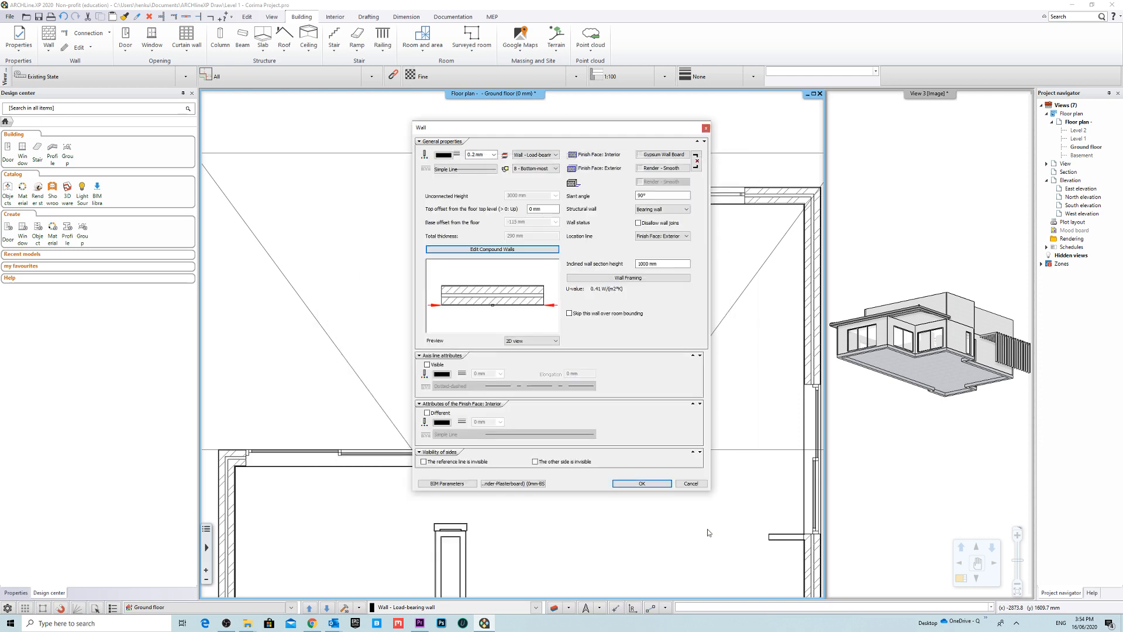
pyautogui.click(642, 483)
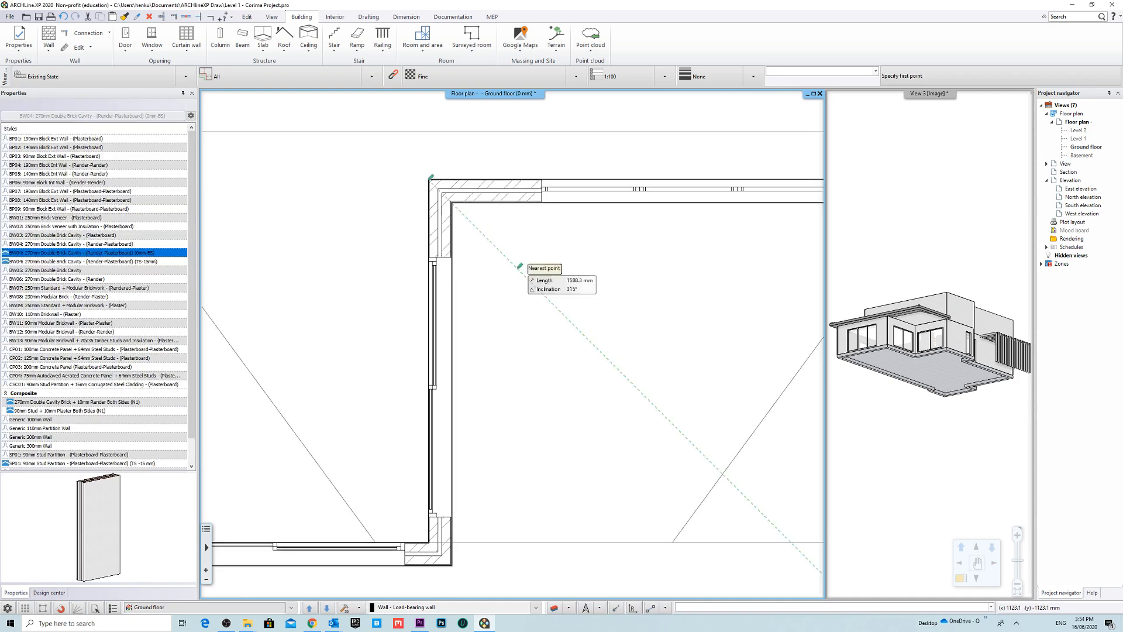
# Step: Switch the floor plan from the Ground floor to Level 1 and frame its walls with the hip roof
pyautogui.scroll(-2, 469, 266)
pyautogui.moveTo(562, 408)
pyautogui.mouseDown(button='middle')
pyautogui.moveTo(568, 365)
pyautogui.moveTo(558, 335)
pyautogui.mouseUp(button='middle')
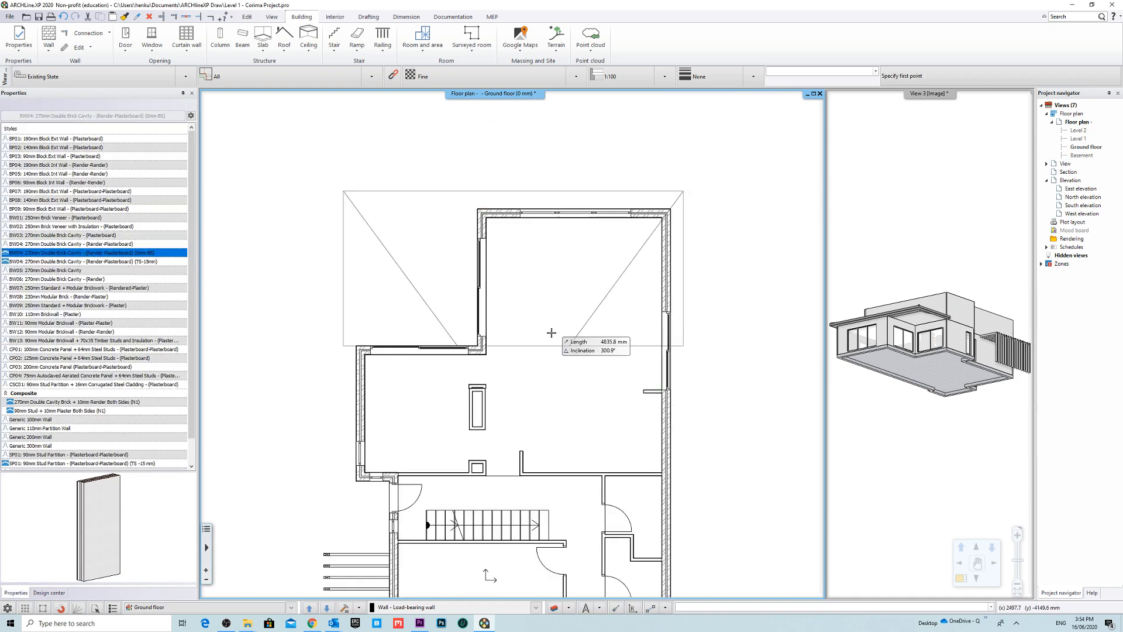
pyautogui.scroll(-3, 544, 342)
pyautogui.scroll(2, 543, 343)
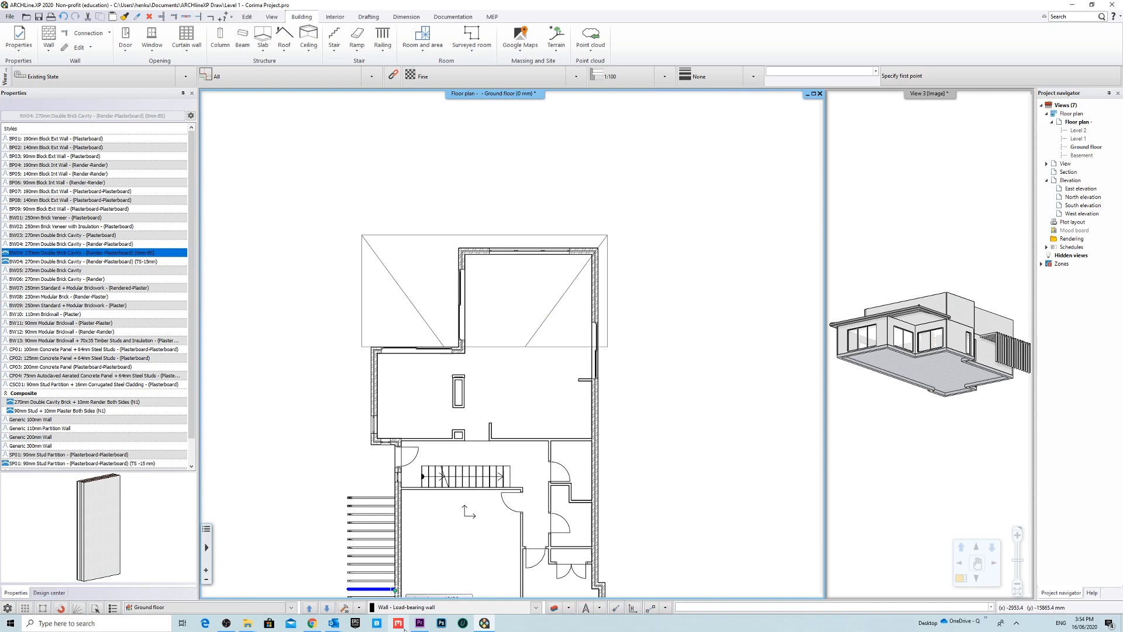
pyautogui.click(329, 610)
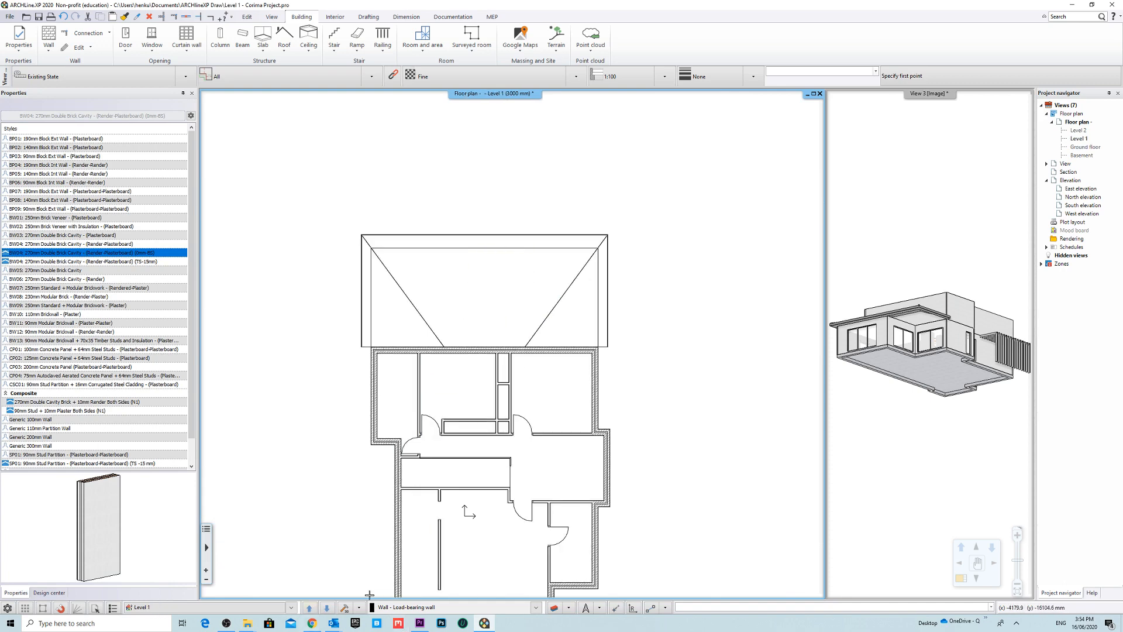
pyautogui.moveTo(471, 422); pyautogui.dragTo(461, 352, button='middle')
pyautogui.moveTo(499, 395); pyautogui.dragTo(497, 408, button='middle')
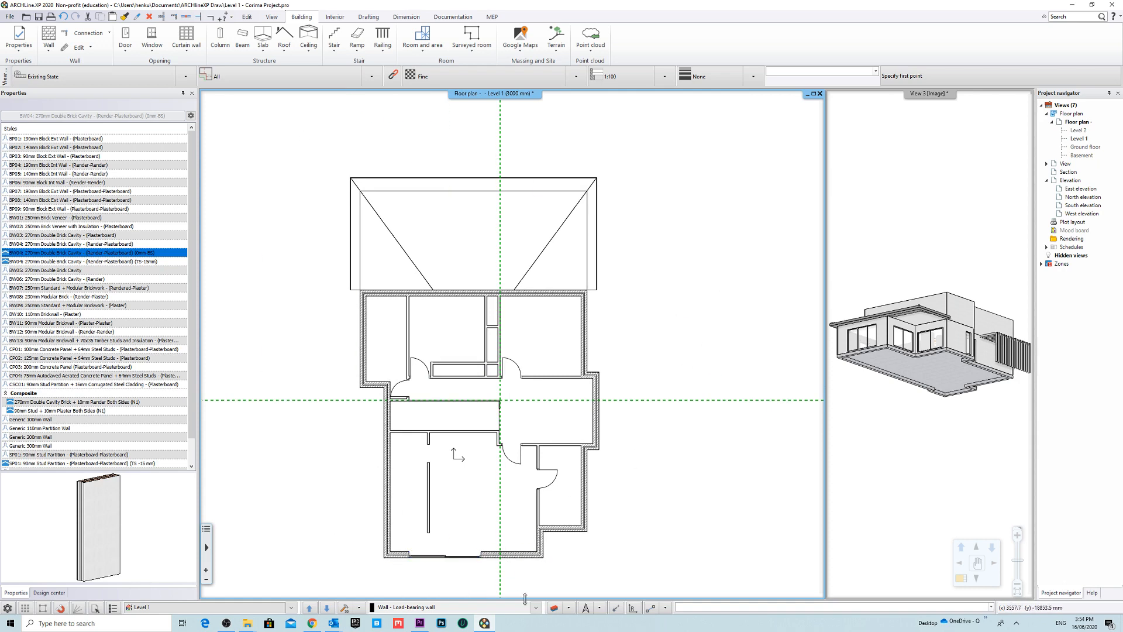
pyautogui.click(566, 611)
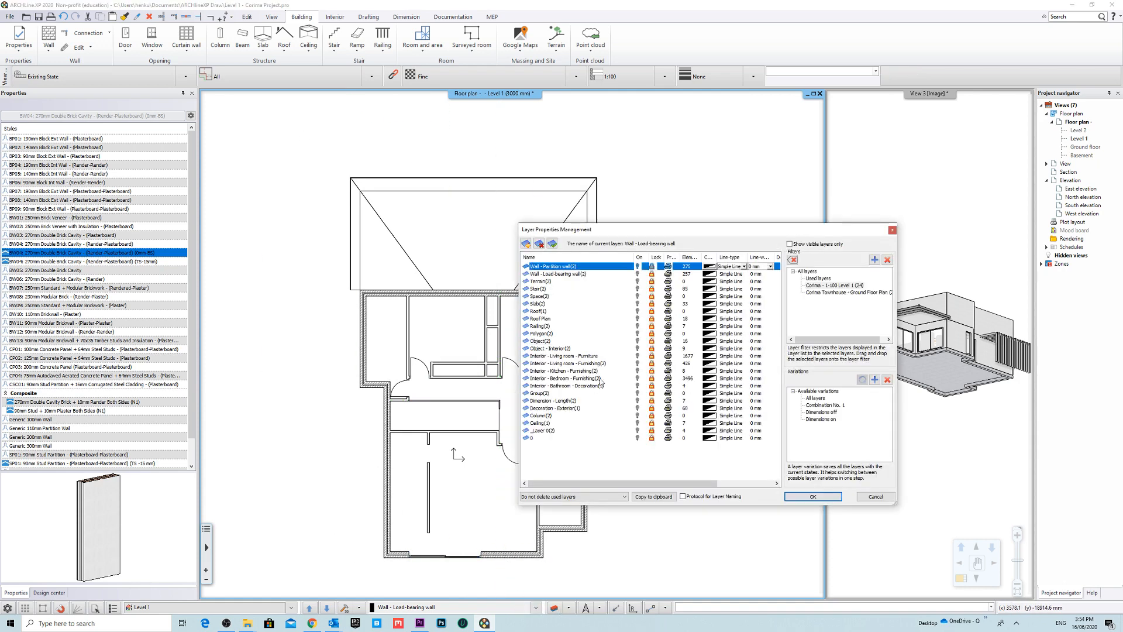
pyautogui.hotkey('ctrl', 'a')
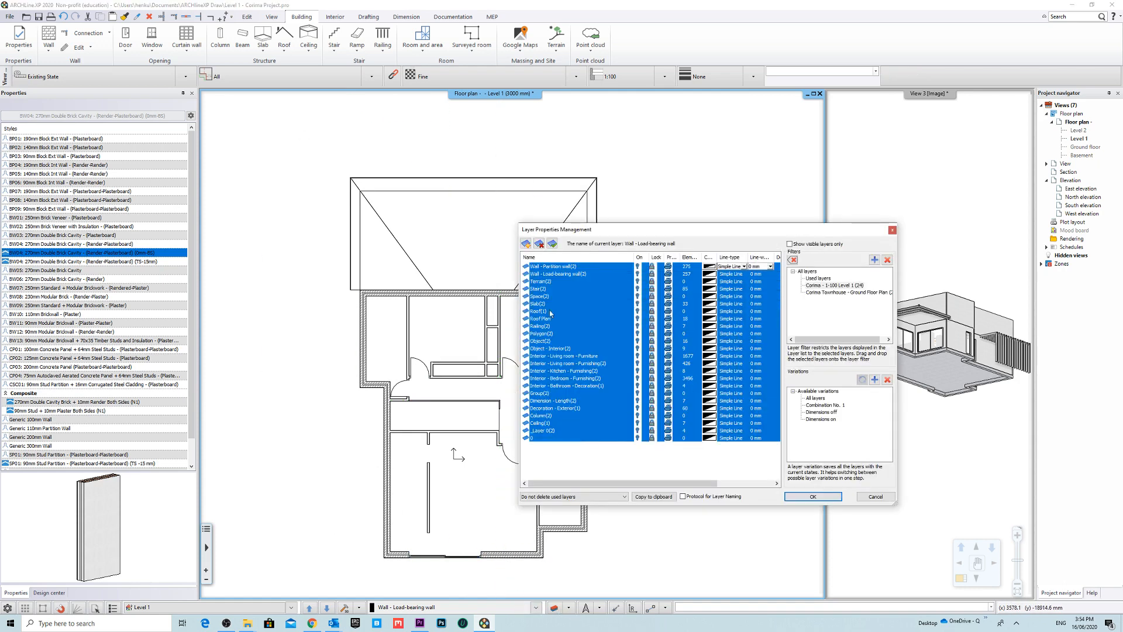
pyautogui.click(878, 497)
# Step: Display the Ground floor as a reference beneath the Level 1 plan, framing the walls under the hip roof
pyautogui.scroll(5, 541, 376)
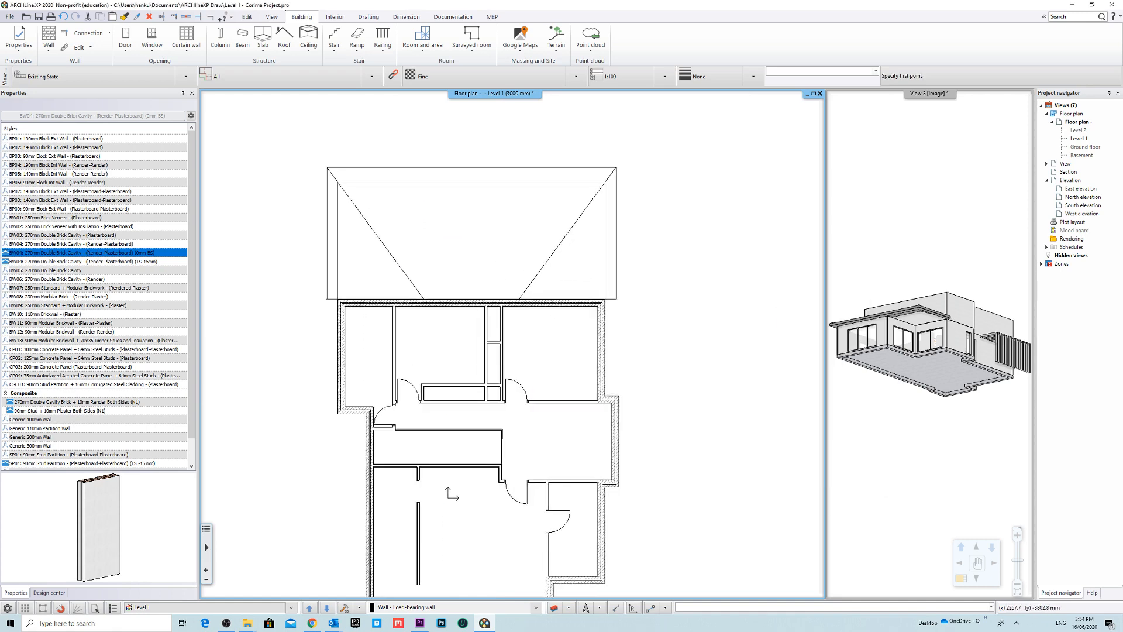
pyautogui.scroll(-3, 508, 324)
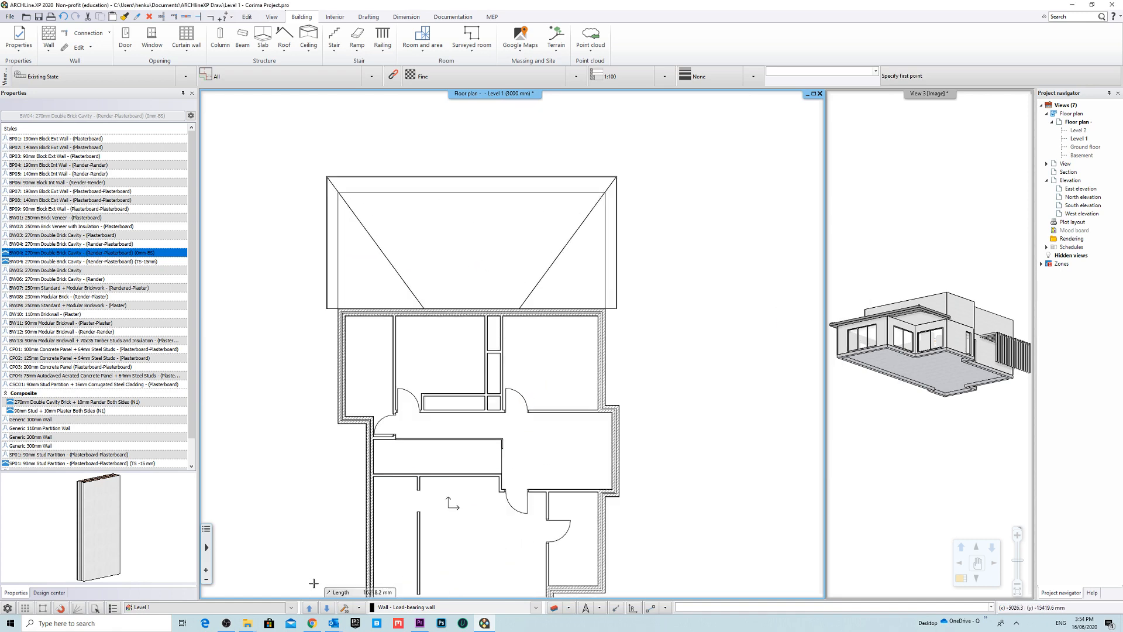
pyautogui.click(292, 608)
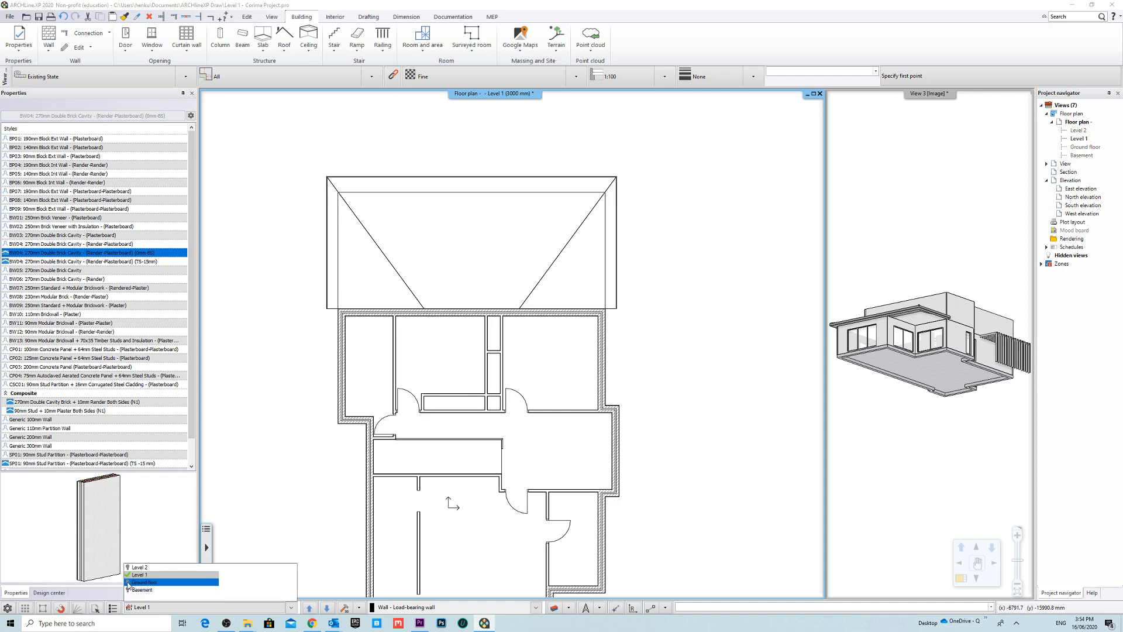
pyautogui.click(680, 313)
pyautogui.press('Escape')
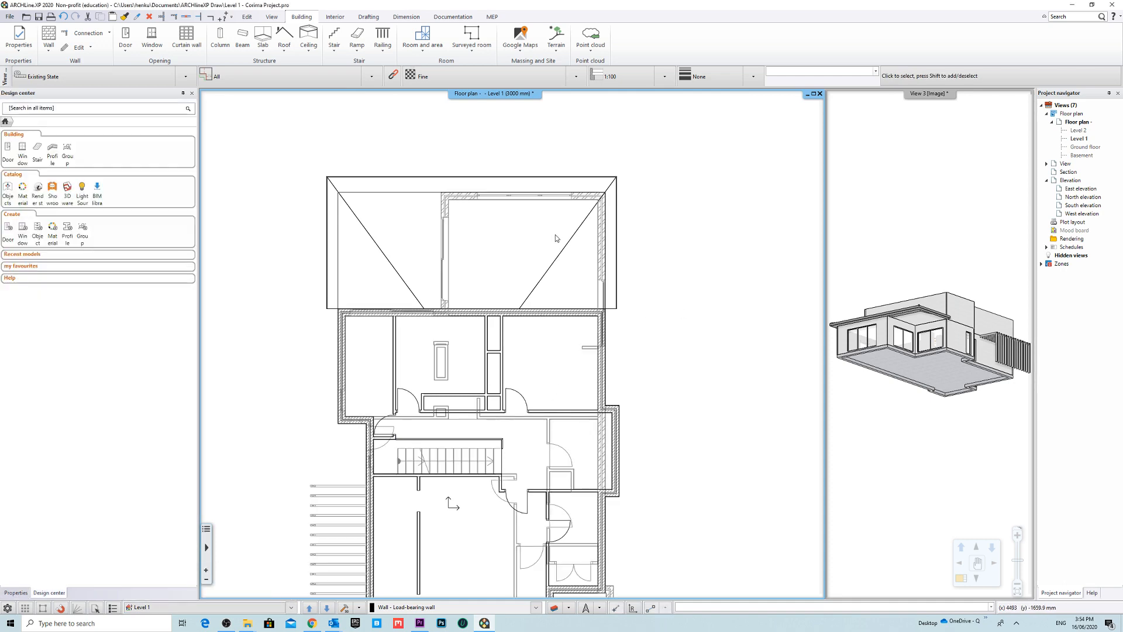
pyautogui.moveTo(432, 193); pyautogui.dragTo(435, 232, button='middle')
pyautogui.scroll(3, 454, 191)
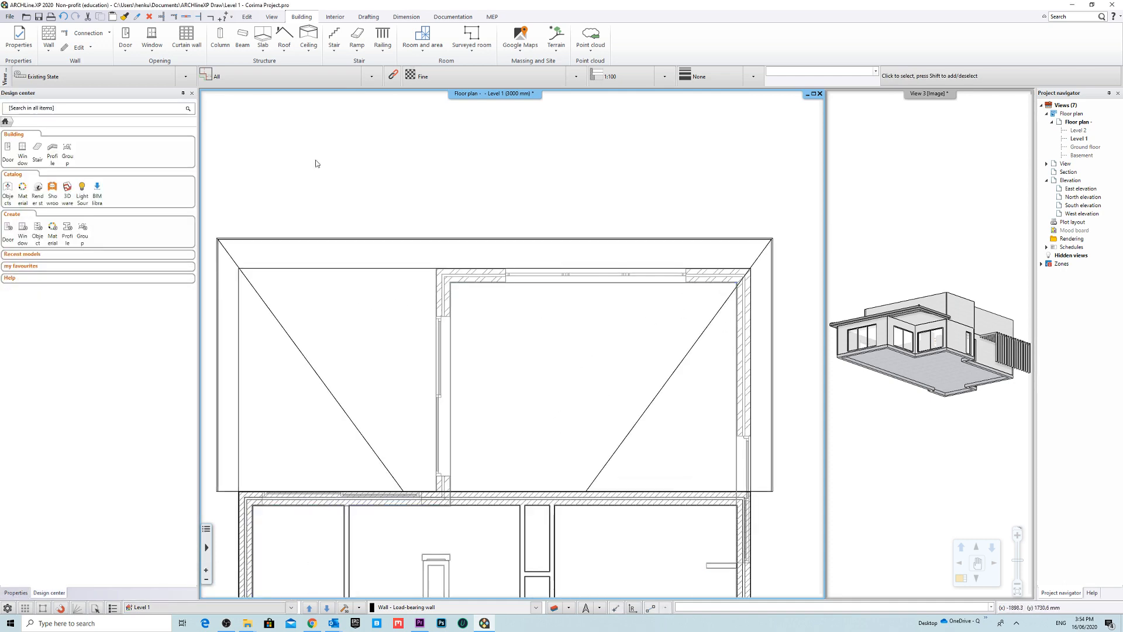
# Step: Draw a BW04 double brick cavity wall on Level 1 from the projecting wing's outer corner, about 4489 mm along the ground-floor wall's outer face
pyautogui.click(49, 36)
pyautogui.scroll(6, 501, 351)
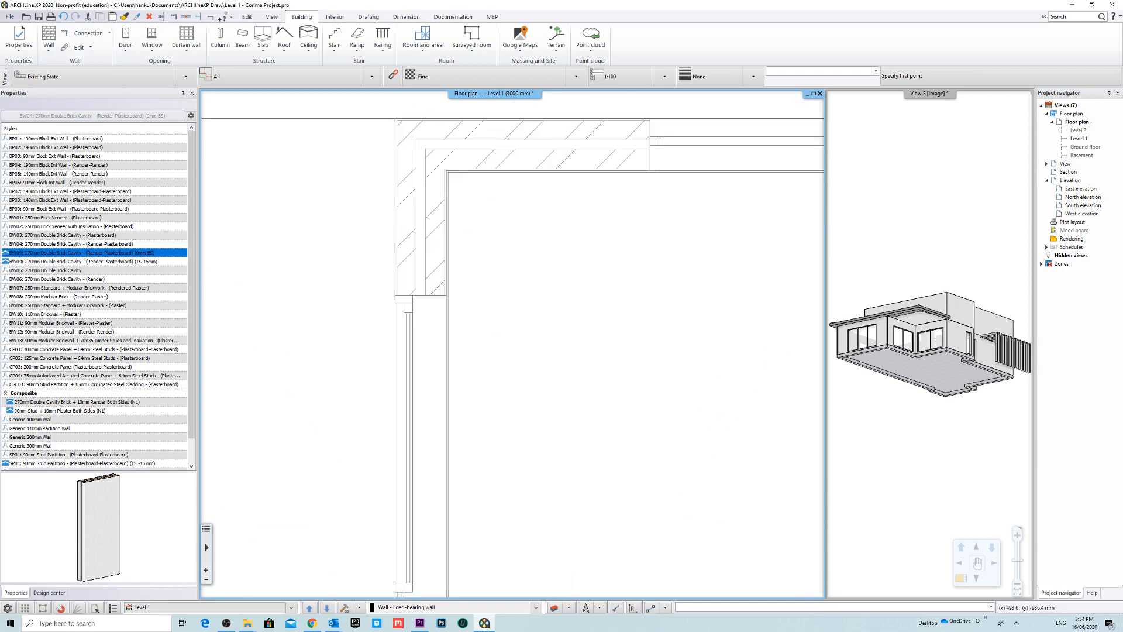
pyautogui.moveTo(470, 260); pyautogui.dragTo(514, 382, button='middle')
pyautogui.scroll(3, 511, 379)
pyautogui.moveTo(401, 213); pyautogui.dragTo(427, 314, button='middle')
pyautogui.click(398, 221)
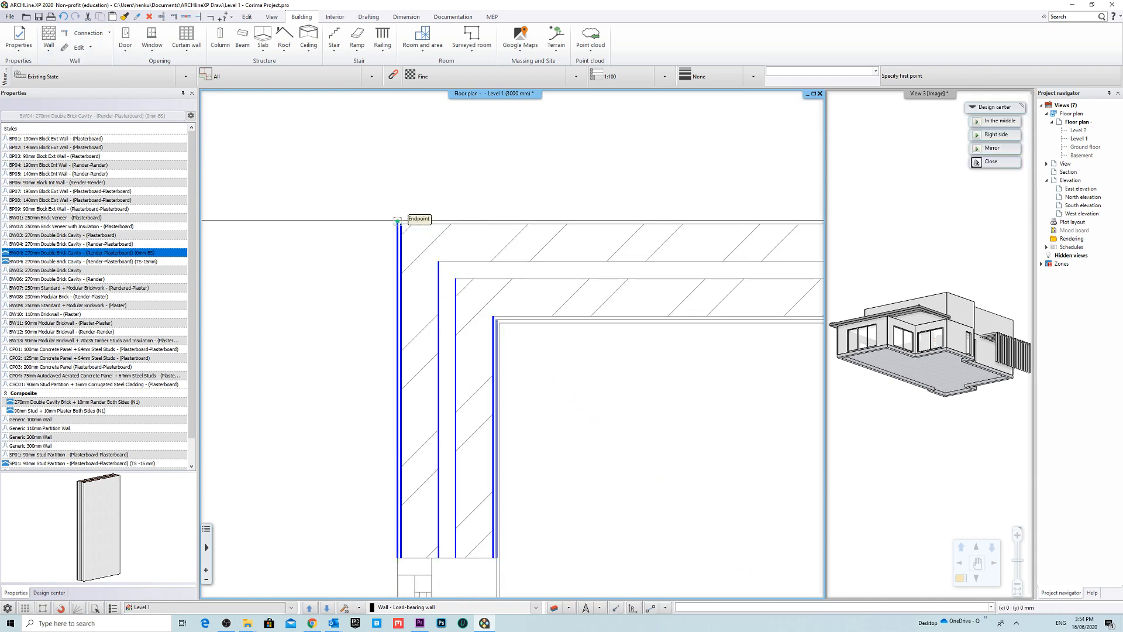
pyautogui.click(397, 221)
pyautogui.scroll(-3, 431, 489)
pyautogui.moveTo(431, 489); pyautogui.dragTo(486, 248, button='middle')
pyautogui.moveTo(515, 526); pyautogui.dragTo(515, 299, button='middle')
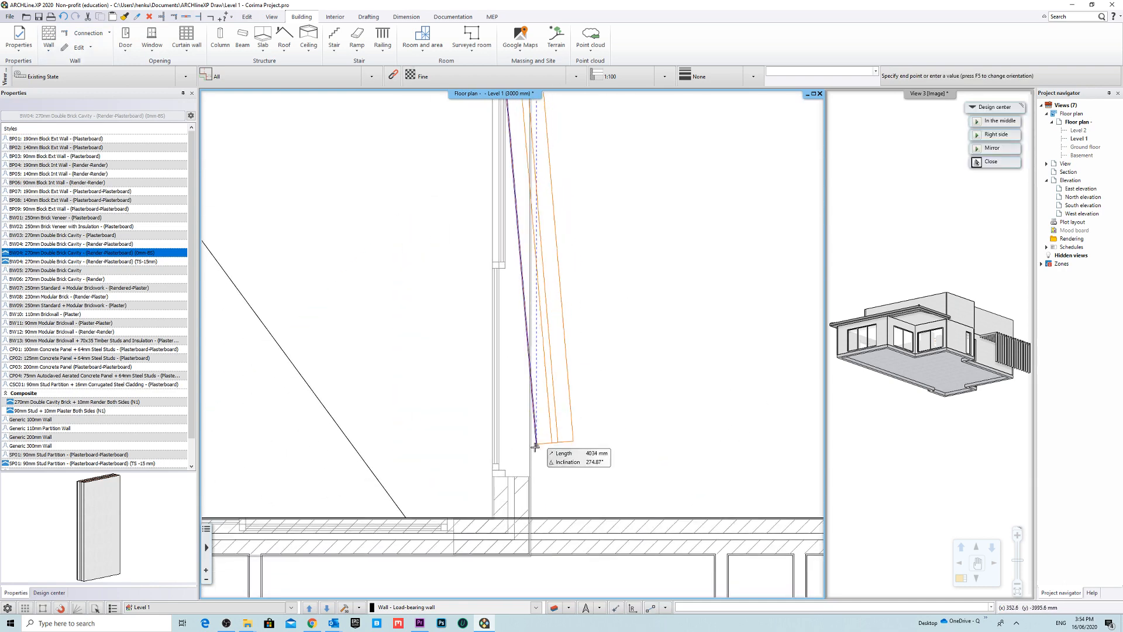
pyautogui.scroll(4, 501, 571)
pyautogui.press('o')
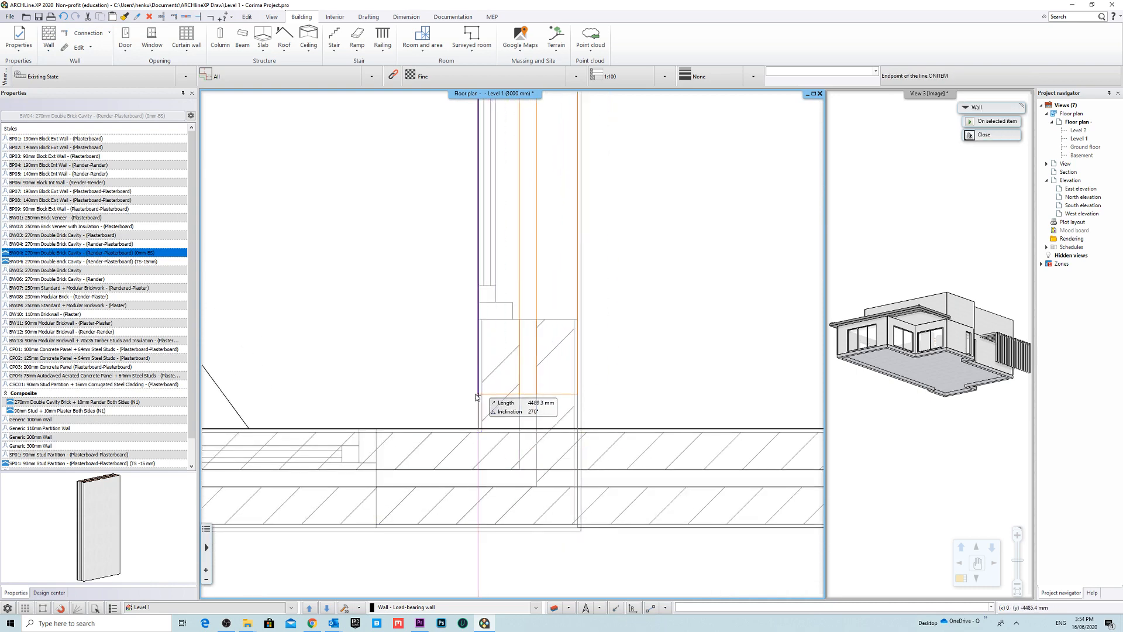
pyautogui.press('Escape')
# Step: Stretch the new wall's lower end to the endpoint on the outer face of the main building's wall
pyautogui.click(529, 393)
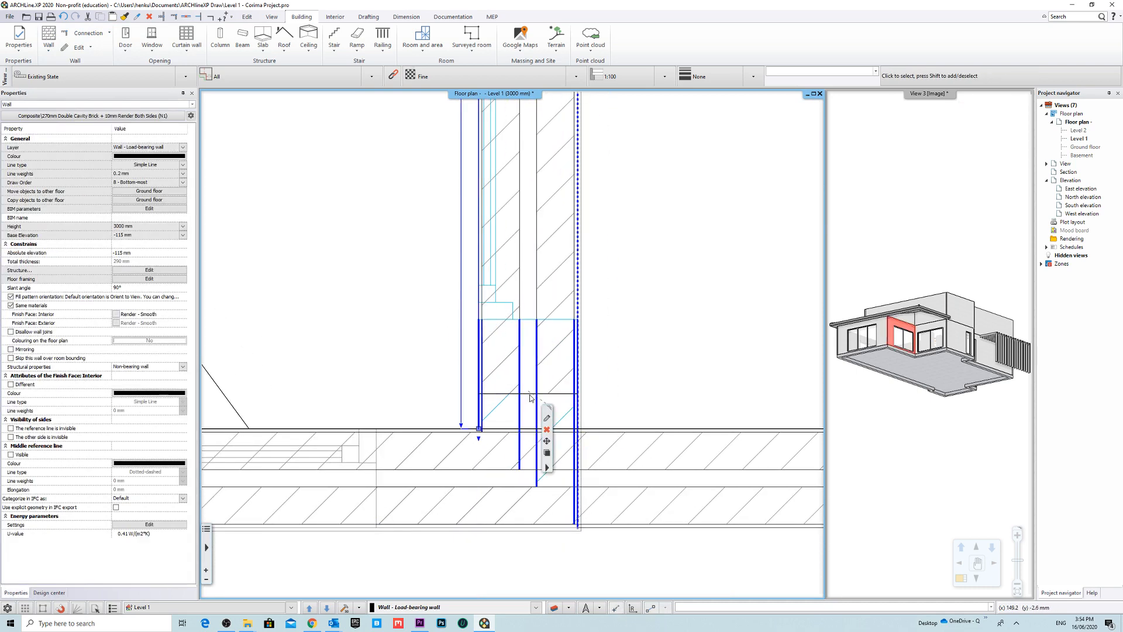
pyautogui.scroll(3, 543, 437)
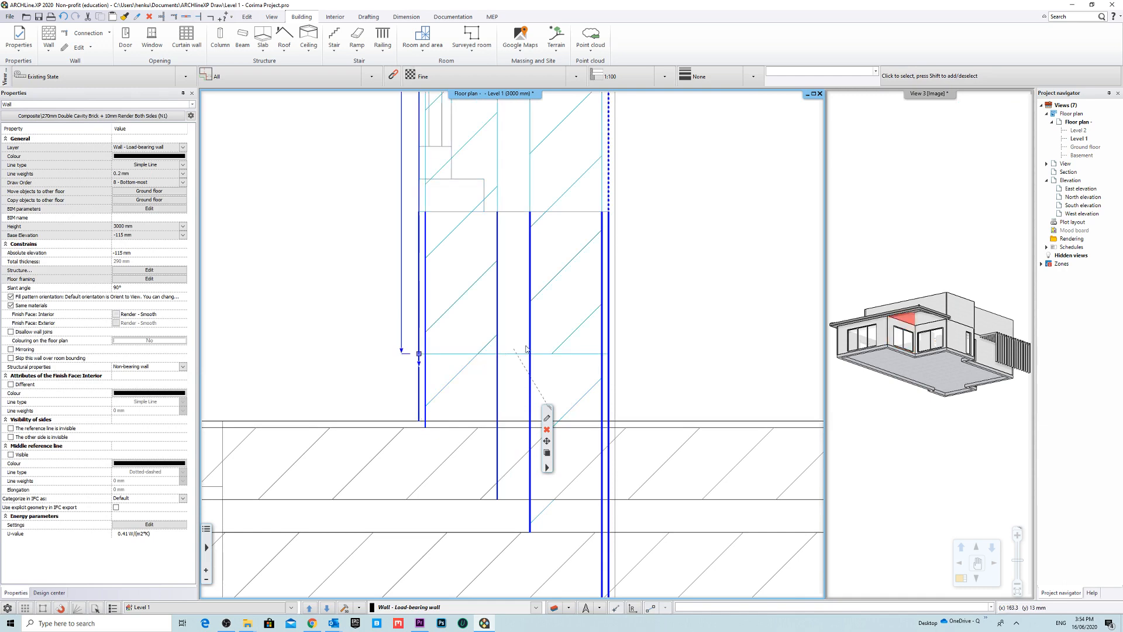
pyautogui.click(419, 354)
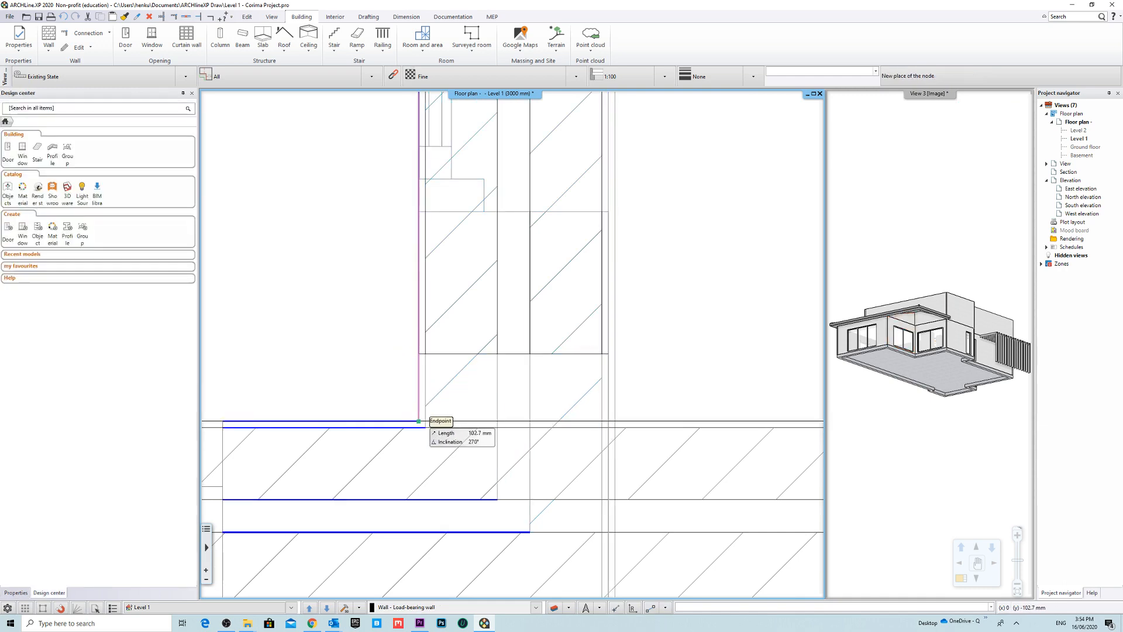
pyautogui.click(419, 421)
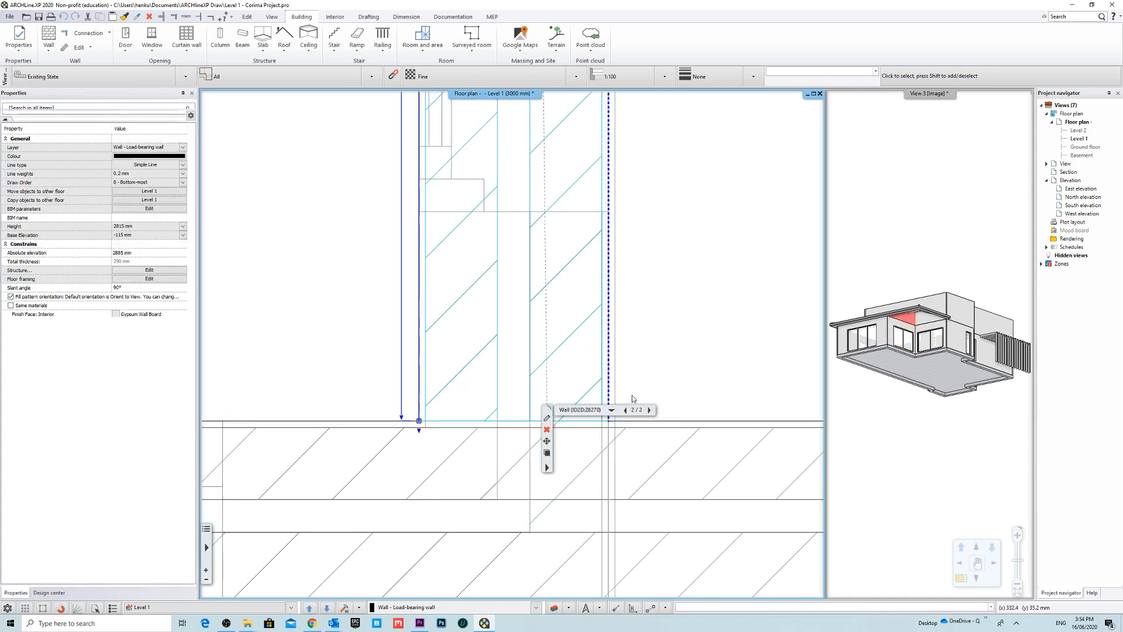
pyautogui.press('Escape')
# Step: Swap the 3D view into the main window and check the new Level 1 wall beneath the hip roof
pyautogui.scroll(-4, 489, 431)
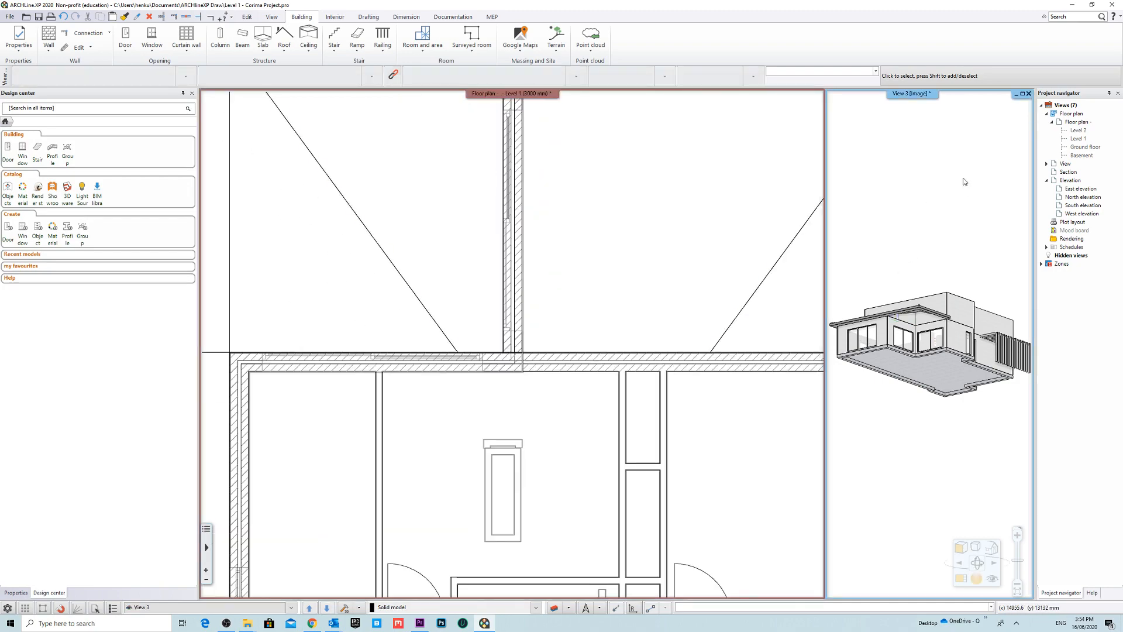
pyautogui.rightClick(927, 109)
pyautogui.click(941, 133)
pyautogui.scroll(8, 527, 334)
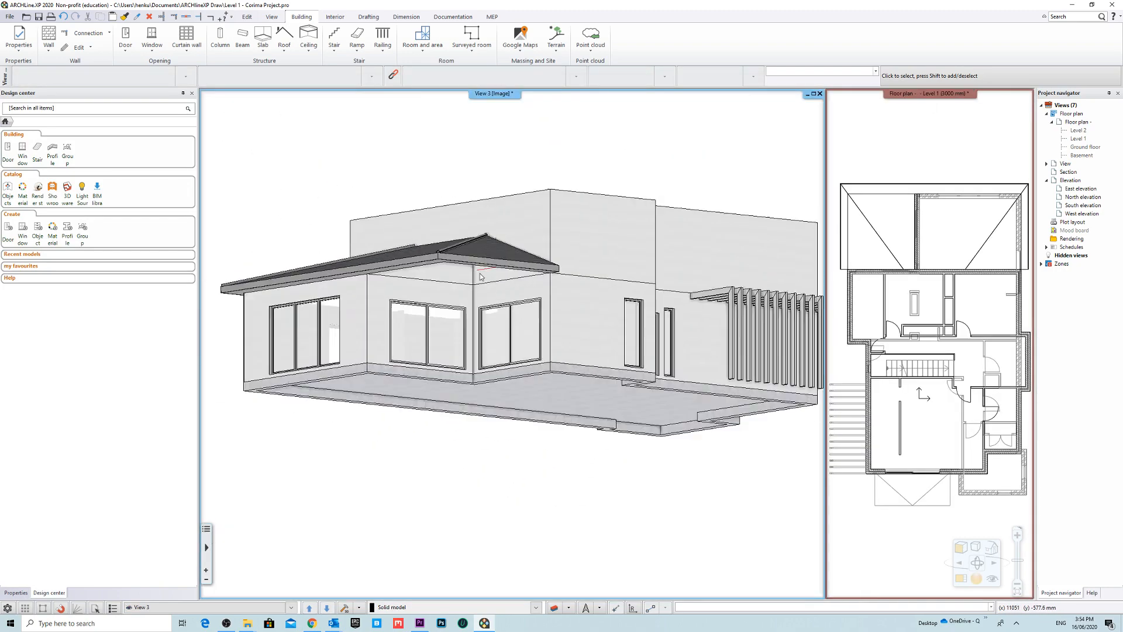
pyautogui.click(529, 331)
pyautogui.scroll(-5, 529, 332)
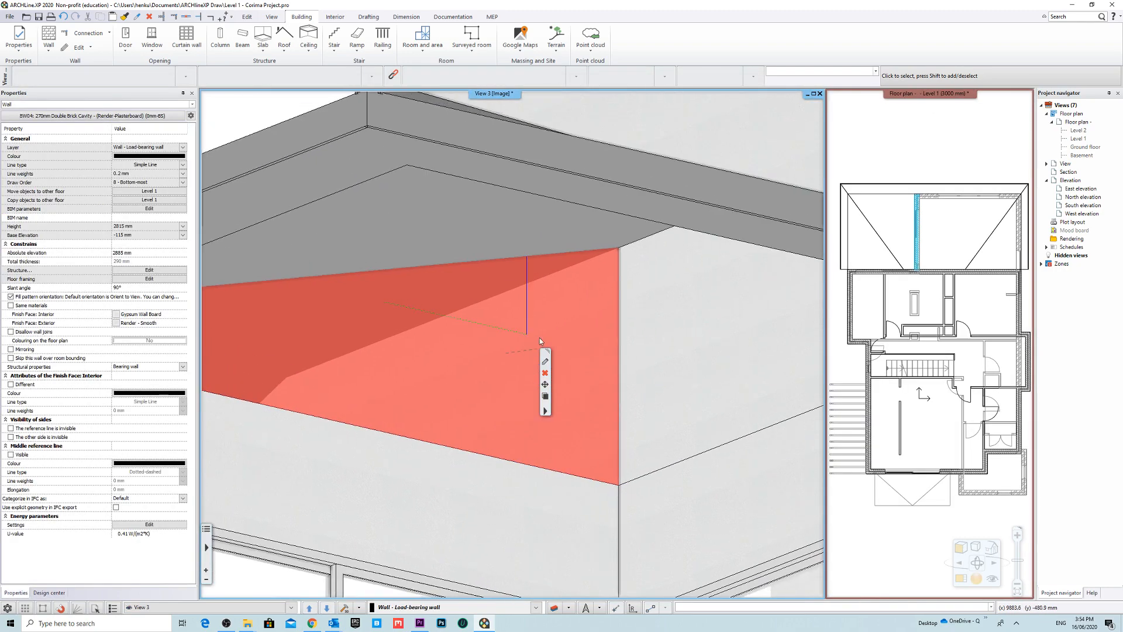
pyautogui.press('Escape')
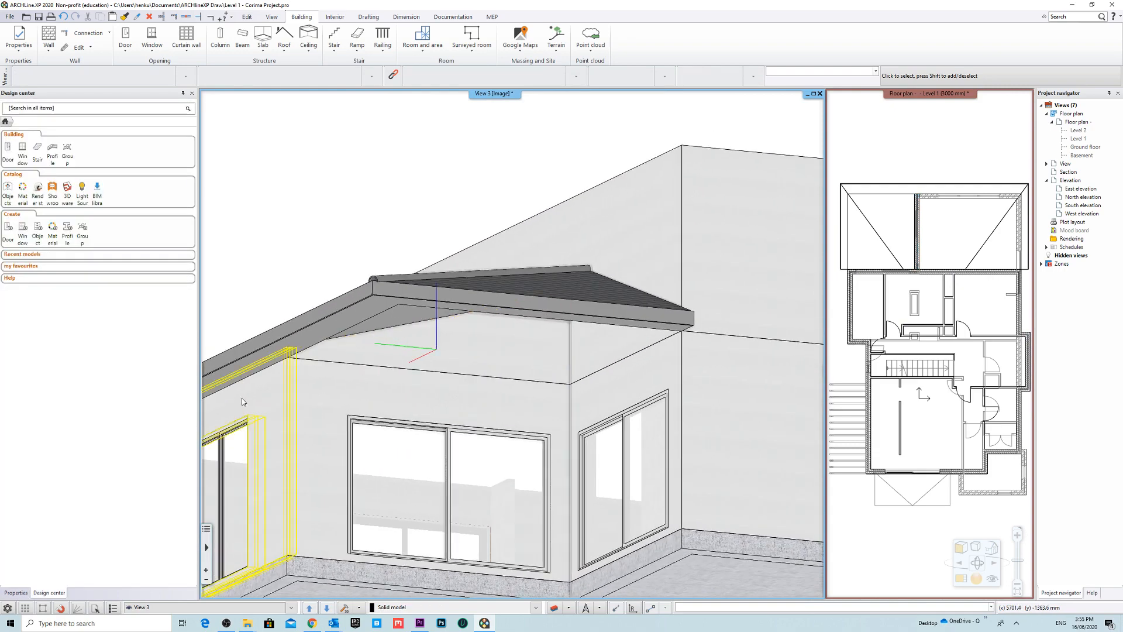
# Step: Examine from below how the new wall and the adjoining ground-floor wall meet the soffit and each other at the corner
pyautogui.click(241, 398)
pyautogui.scroll(5, 438, 345)
pyautogui.scroll(-5, 437, 345)
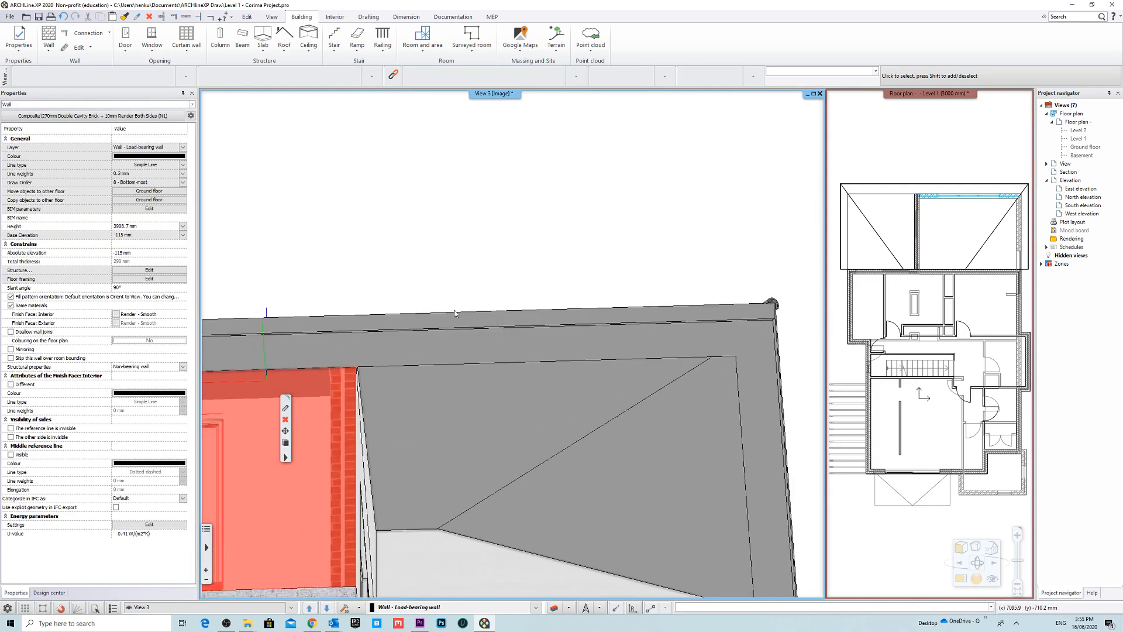
pyautogui.moveTo(438, 345); pyautogui.dragTo(381, 312, button='middle')
pyautogui.click(366, 330)
pyautogui.scroll(4, 363, 351)
pyautogui.moveTo(363, 349); pyautogui.dragTo(492, 328, button='middle')
pyautogui.press('Escape')
pyautogui.click(501, 295)
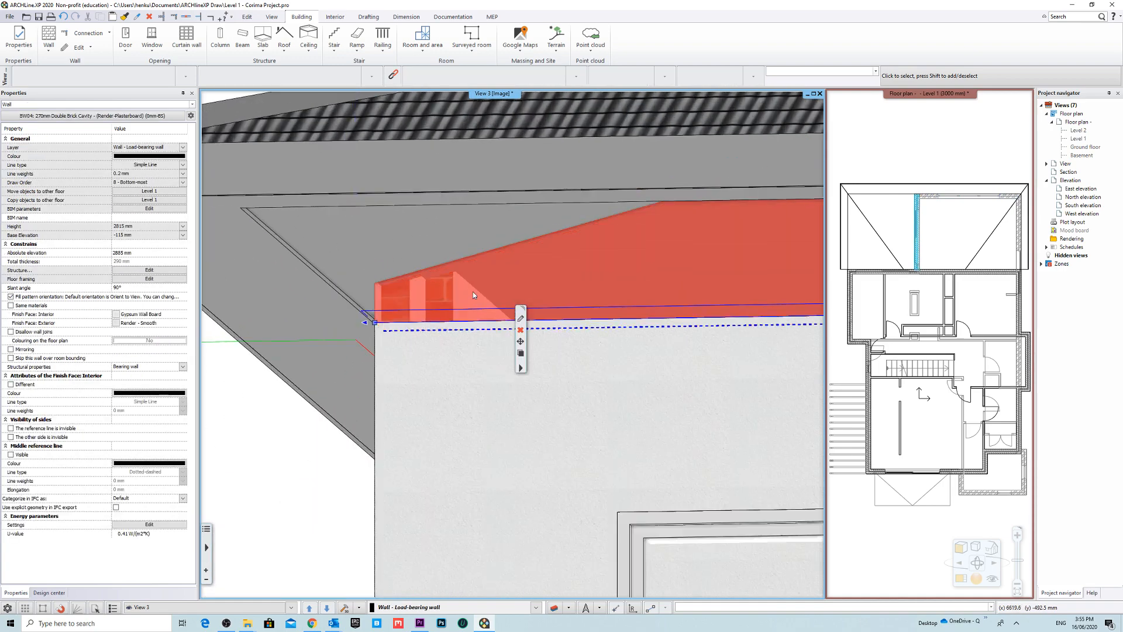
pyautogui.moveTo(473, 292); pyautogui.dragTo(531, 291, button='middle')
pyautogui.press('Escape')
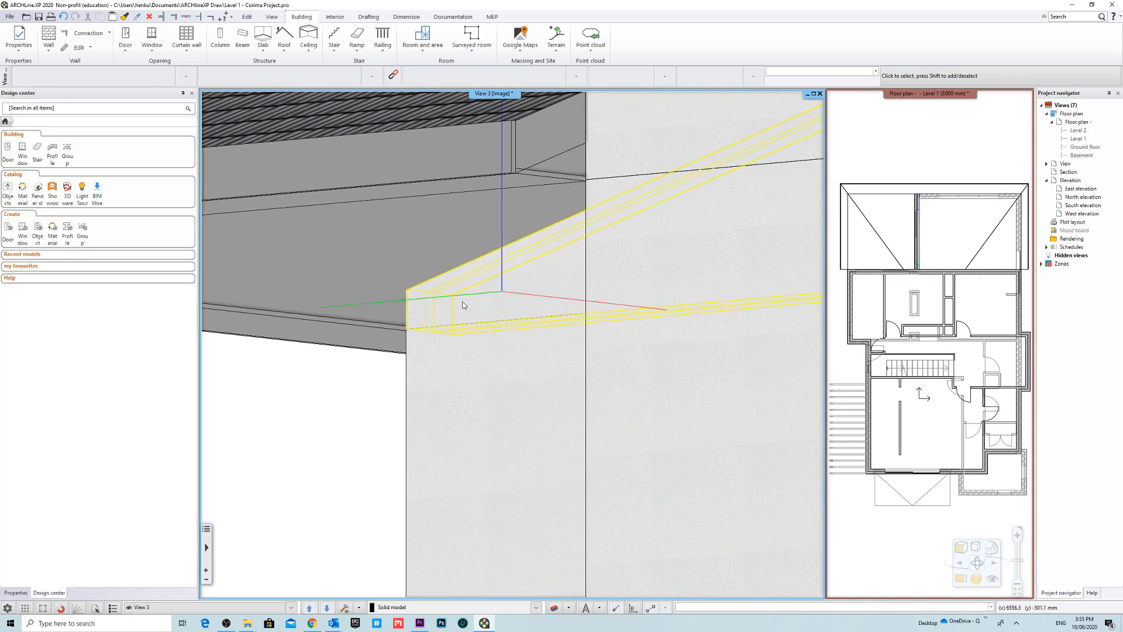
pyautogui.moveTo(462, 302); pyautogui.dragTo(570, 288, button='middle')
pyautogui.click(498, 296)
pyautogui.press('Escape')
pyautogui.scroll(-4, 379, 321)
pyautogui.scroll(-5, 379, 321)
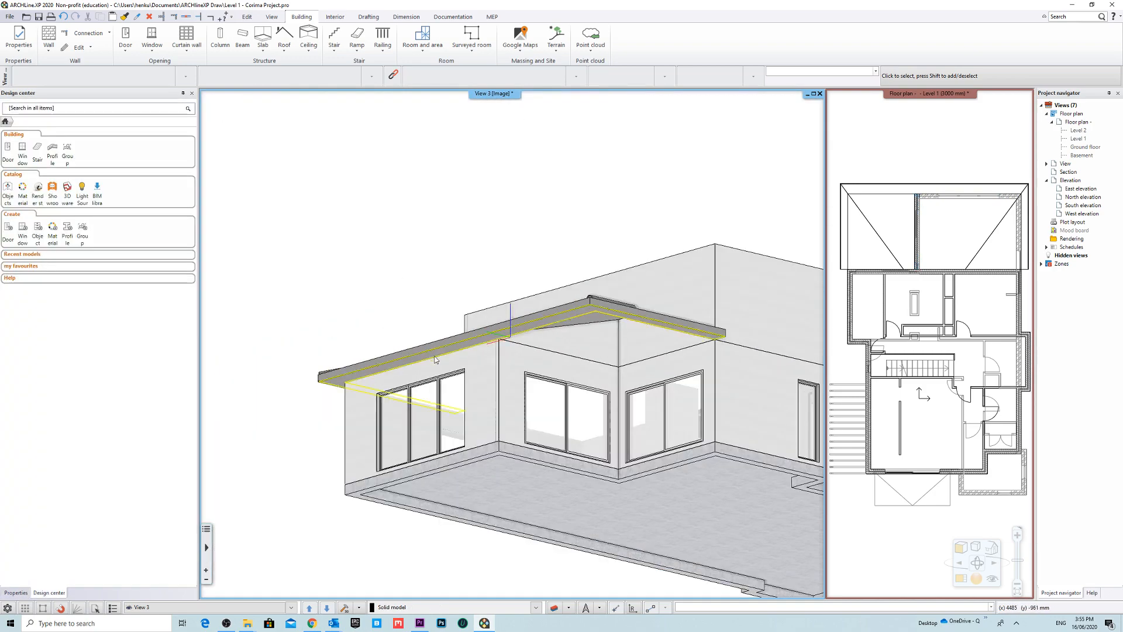
# Step: Lower the top plane of the new wall under the hip roof to a height of 1737.4 mm
pyautogui.moveTo(381, 322); pyautogui.dragTo(381, 360, button='middle')
pyautogui.scroll(4, 463, 377)
pyautogui.scroll(-2, 519, 421)
pyautogui.moveTo(673, 330); pyautogui.dragTo(633, 324, button='middle')
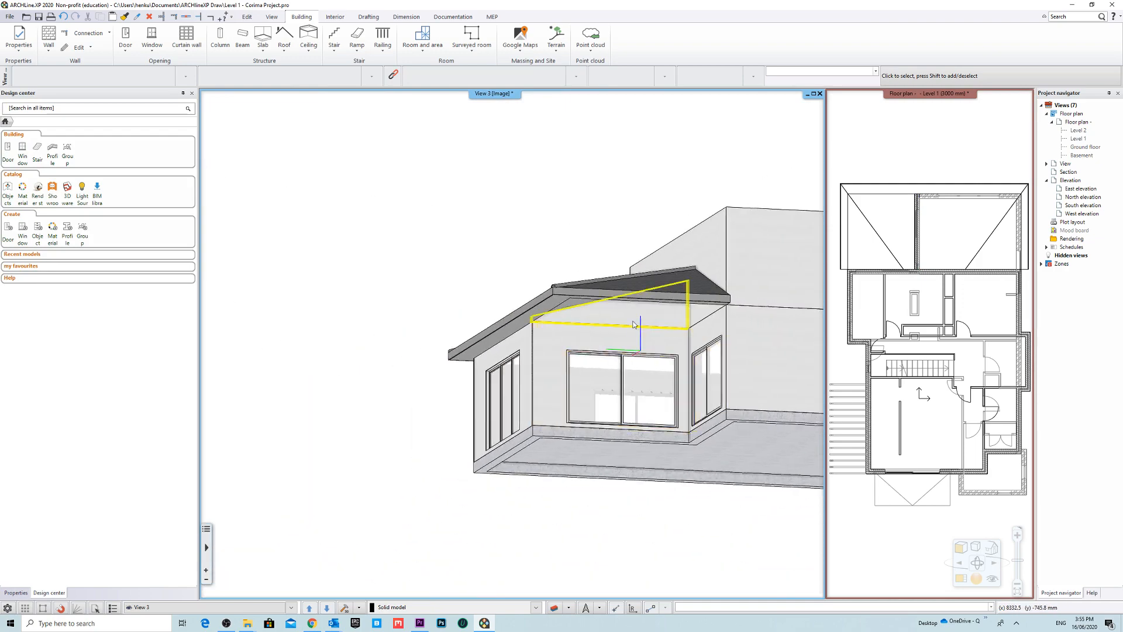
pyautogui.scroll(3, 542, 351)
pyautogui.click(542, 351)
pyautogui.moveTo(542, 351); pyautogui.dragTo(591, 323, button='middle')
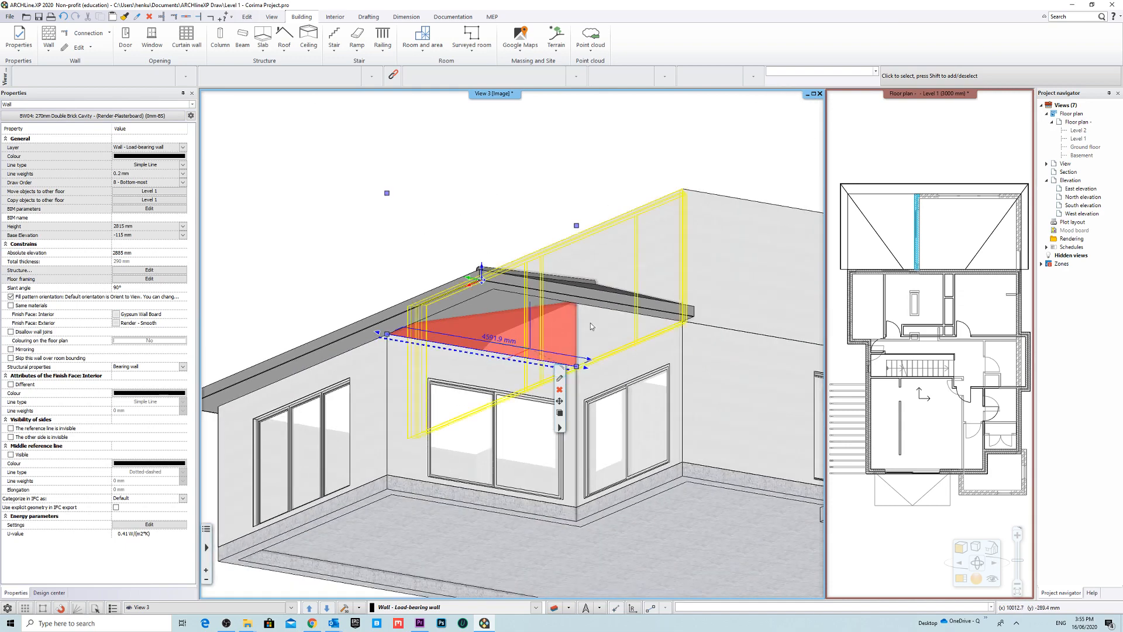
pyautogui.click(575, 225)
pyautogui.click(610, 230)
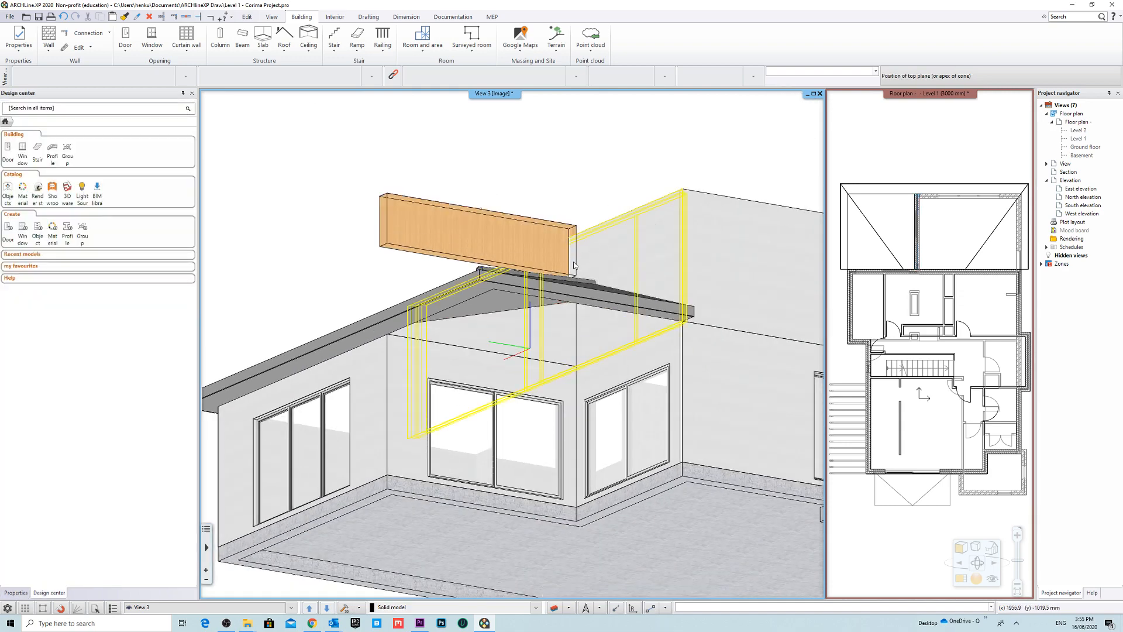
pyautogui.click(576, 281)
pyautogui.moveTo(536, 322)
pyautogui.mouseDown(button='middle')
pyautogui.moveTo(538, 335)
pyautogui.moveTo(536, 318)
pyautogui.mouseUp(button='middle')
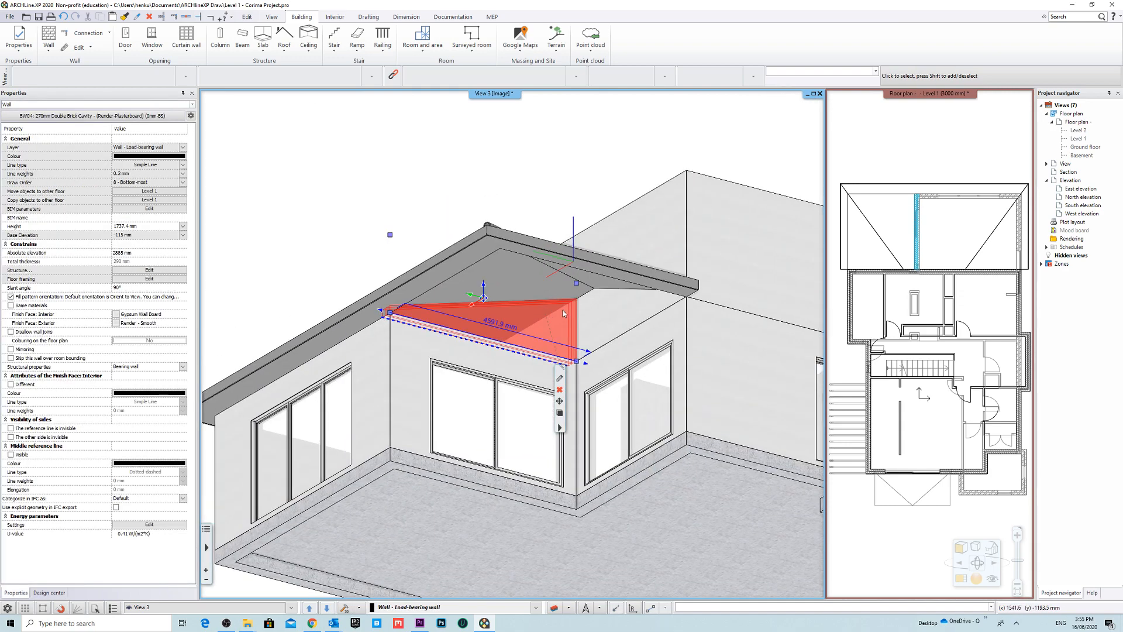
# Step: Move the new wall's top plane again, using the roof's eave corner as the reference height
pyautogui.press('Escape')
pyautogui.click(561, 324)
pyautogui.click(576, 286)
pyautogui.click(619, 287)
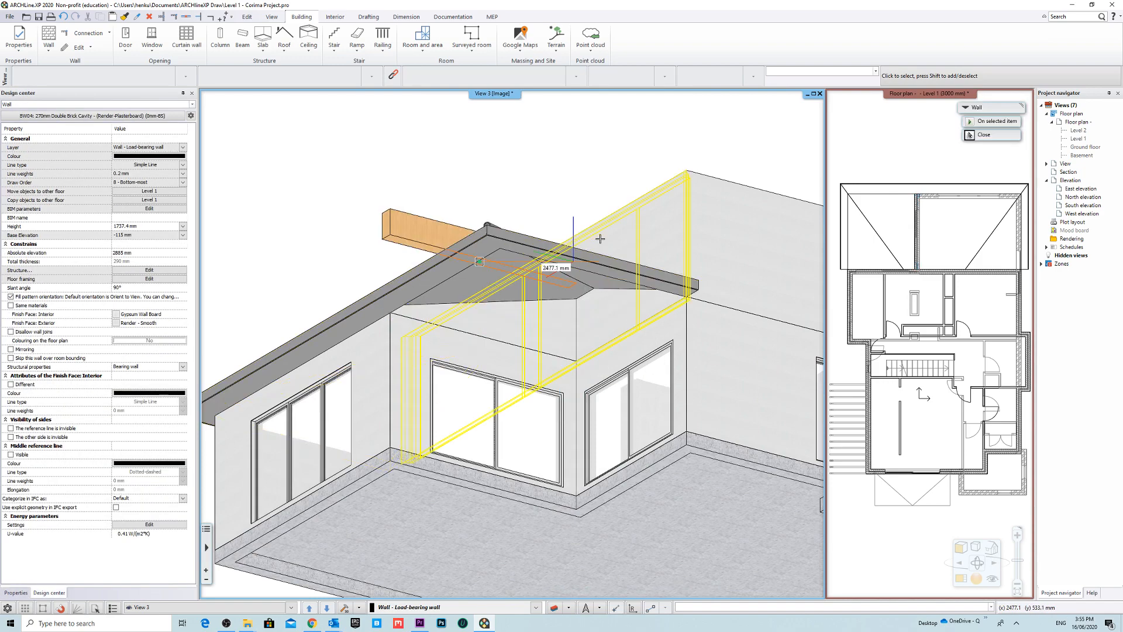
pyautogui.moveTo(600, 242); pyautogui.dragTo(597, 310, button='middle')
pyautogui.click(496, 364)
pyautogui.press('Escape')
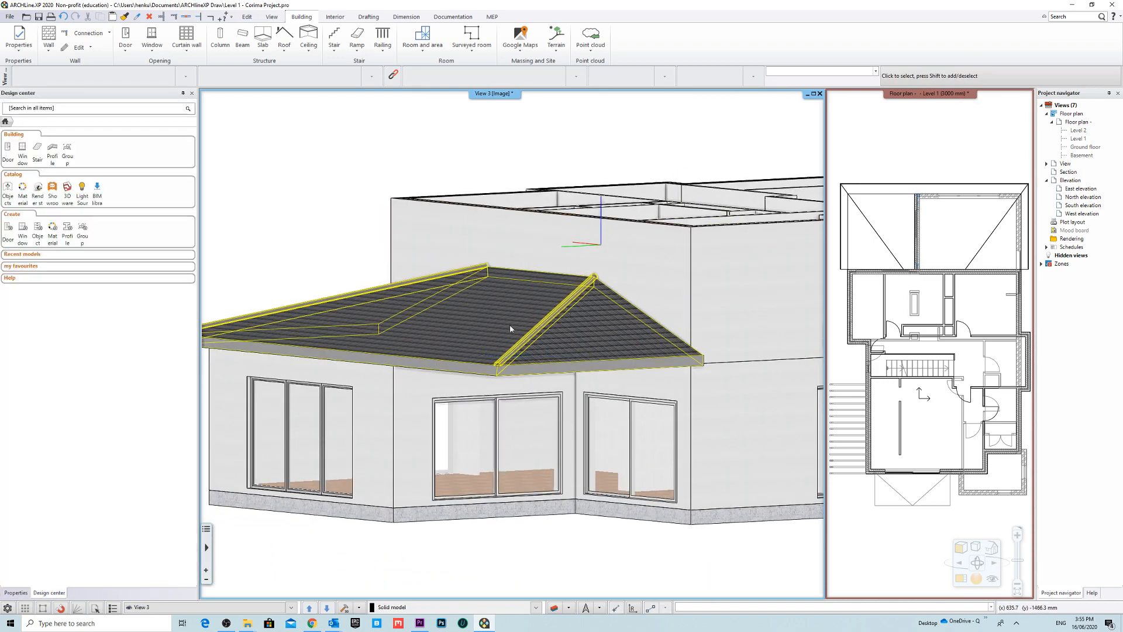
# Step: Examine the hip roof's eave corner where it meets the two-storey building's wall
pyautogui.moveTo(510, 325); pyautogui.dragTo(585, 404, button='middle')
pyautogui.scroll(-4, 497, 363)
pyautogui.scroll(4, 392, 370)
pyautogui.scroll(10, 493, 342)
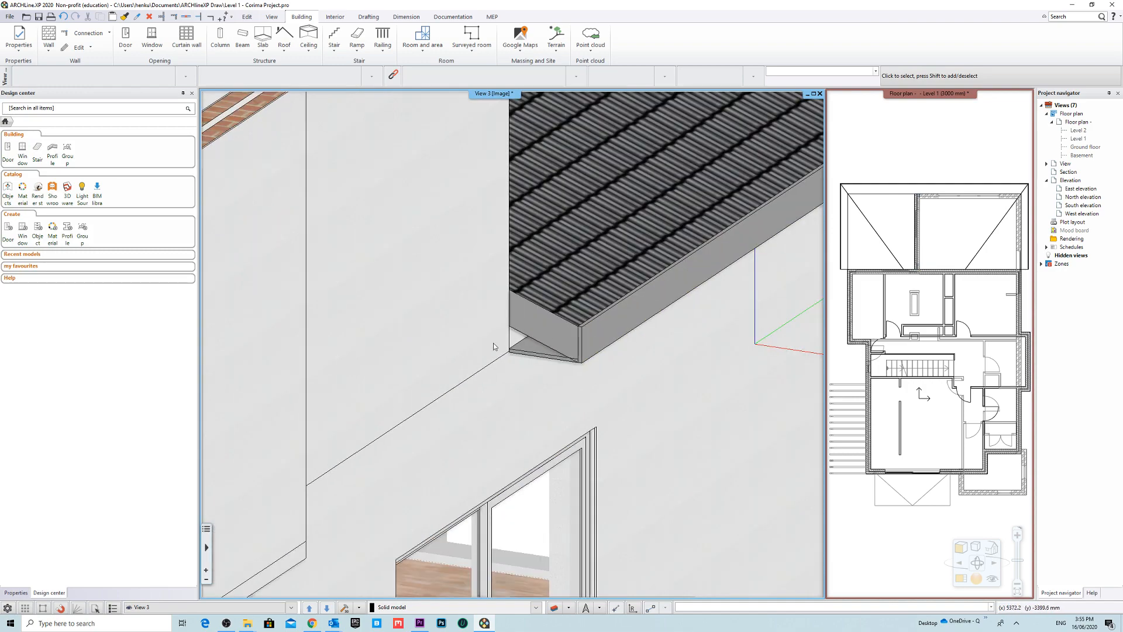
pyautogui.scroll(4, 546, 330)
pyautogui.moveTo(547, 330); pyautogui.dragTo(514, 281, button='middle')
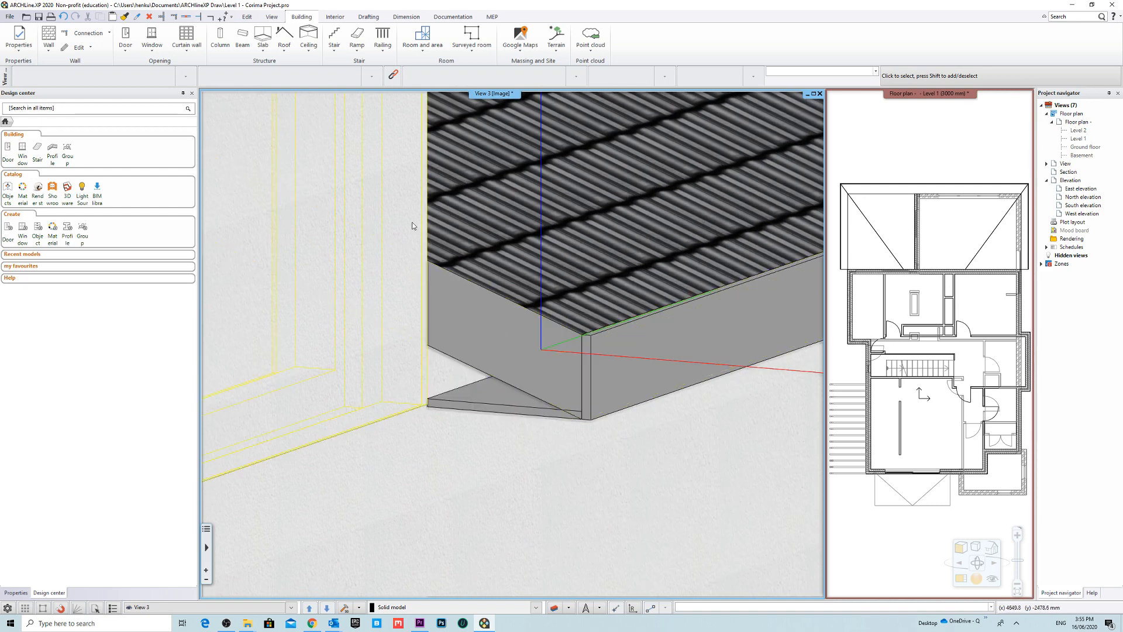
# Step: Create a rectangular 3D shape across the open eave end beside the two-storey wall, about 452 by 155 mm and 23 mm thick
pyautogui.click(349, 18)
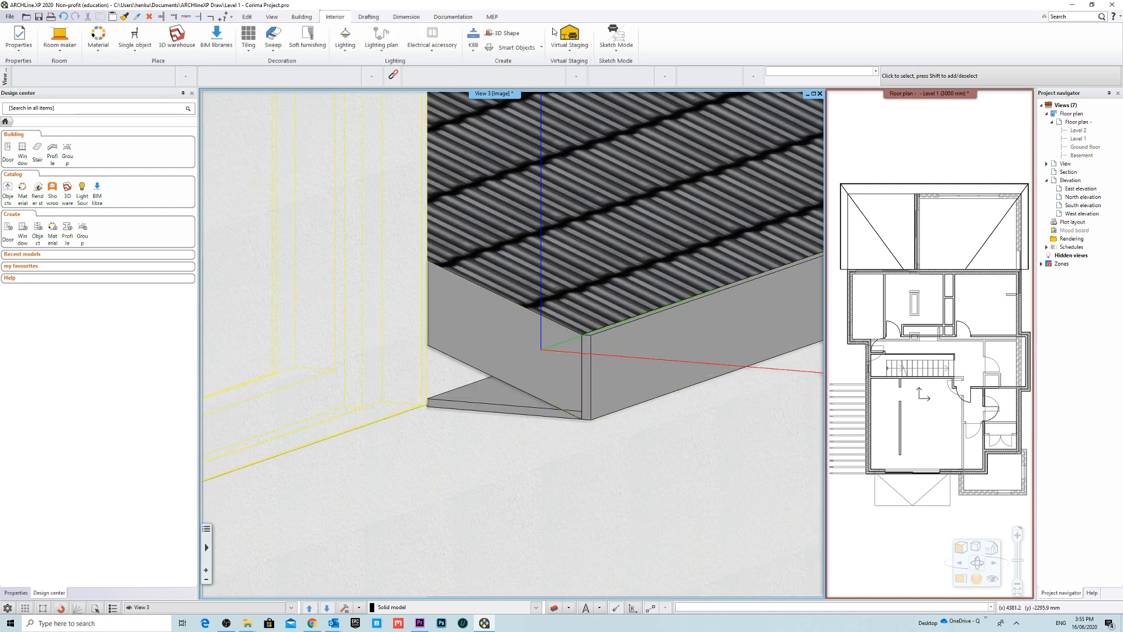
pyautogui.click(506, 33)
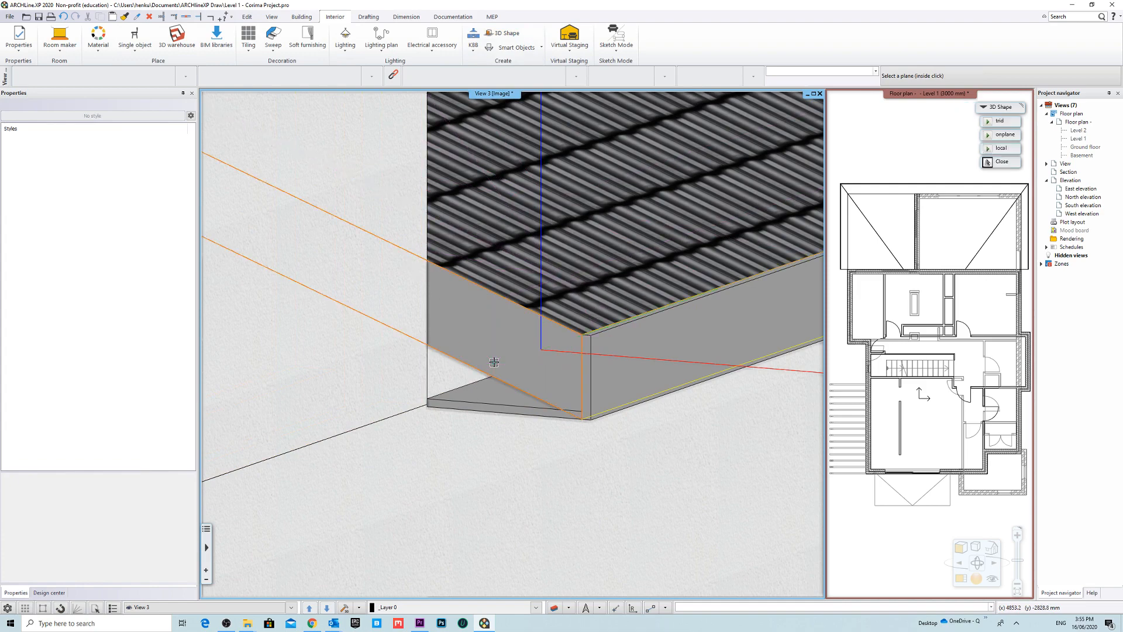
pyautogui.scroll(3, 571, 410)
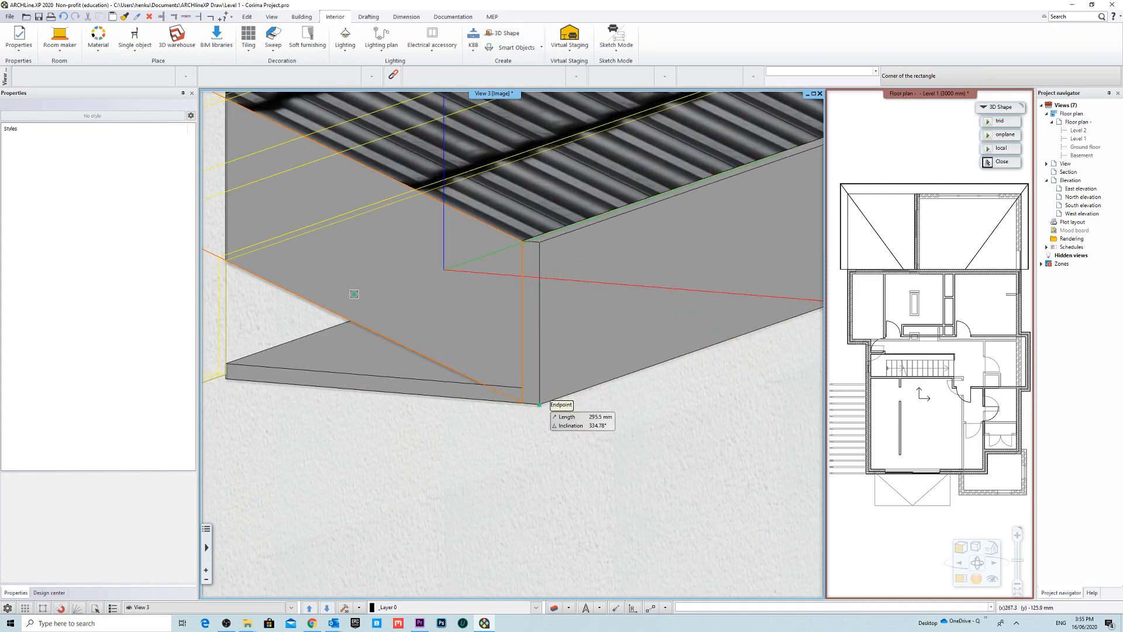
pyautogui.click(539, 405)
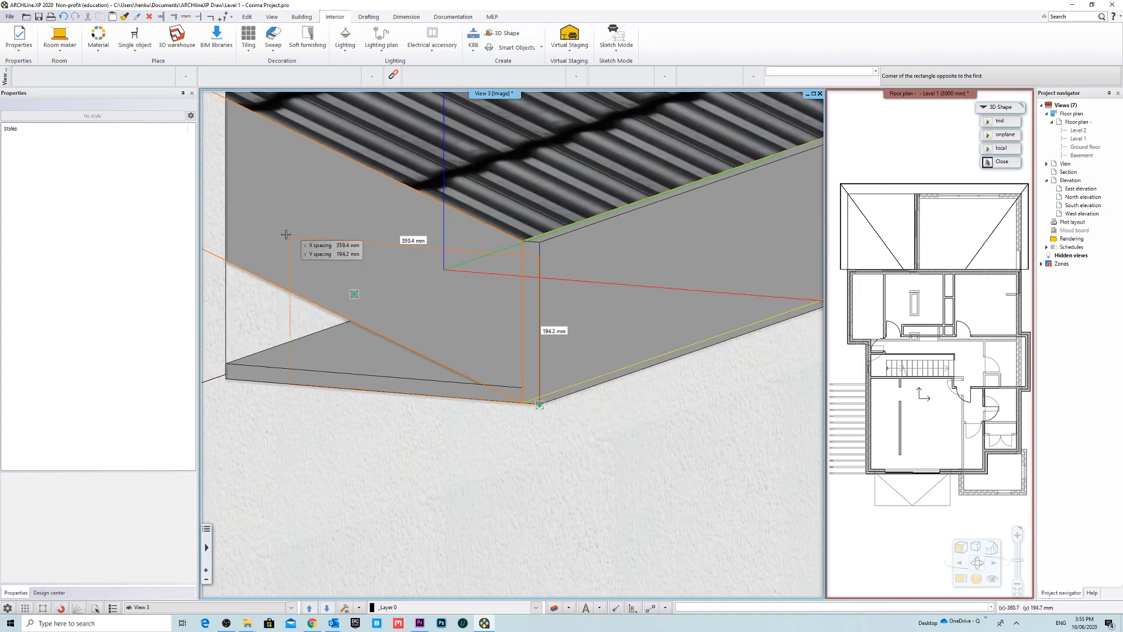
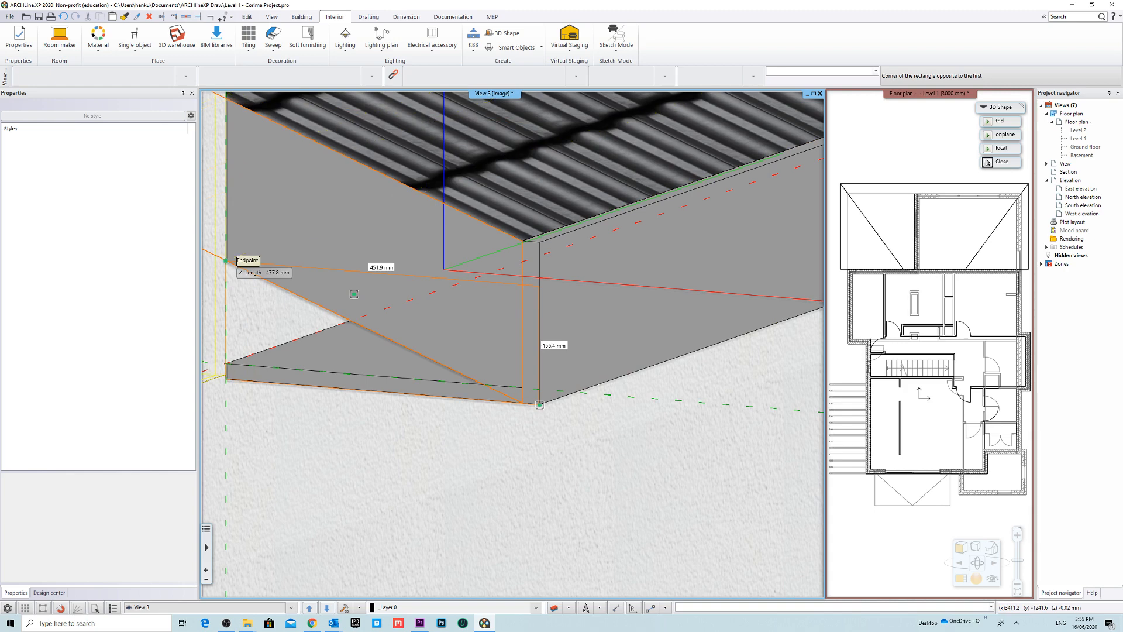
pyautogui.click(226, 261)
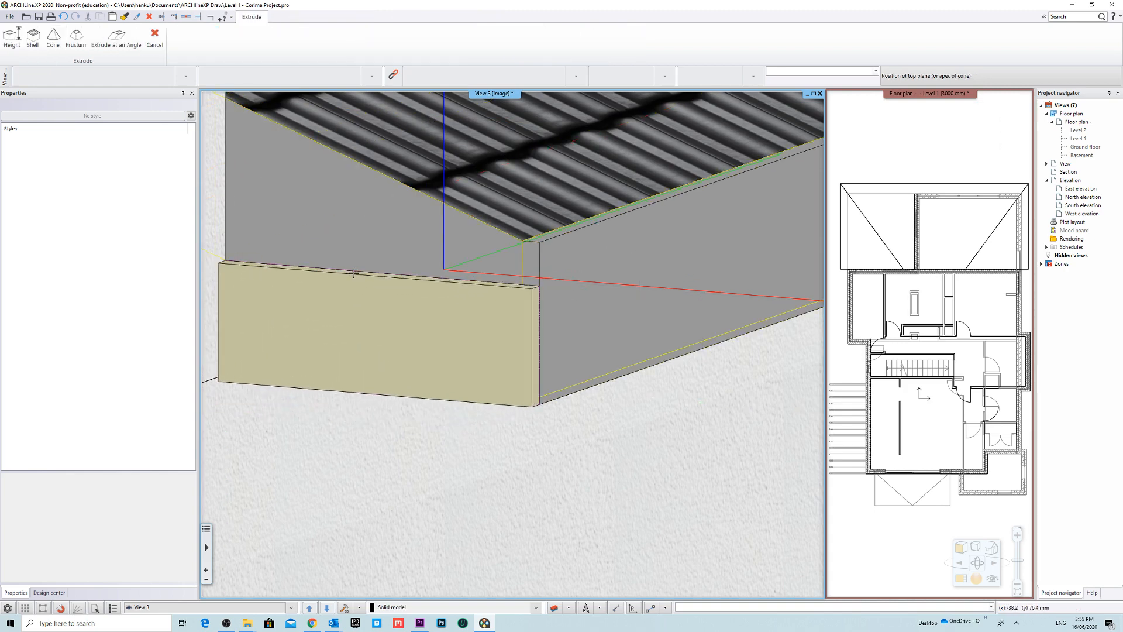
pyautogui.click(353, 273)
pyautogui.scroll(-2, 659, 339)
pyautogui.moveTo(658, 339); pyautogui.dragTo(620, 345, button='middle')
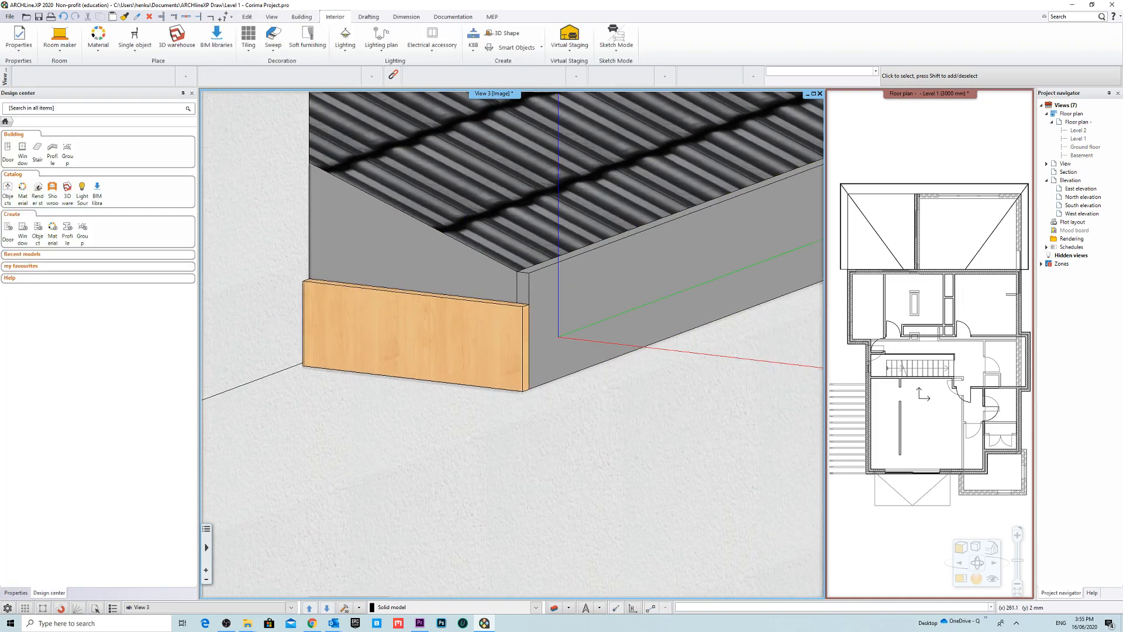
# Step: Raise the panel's upper node beside the two-storey wall up to where the roof slope meets that wall
pyautogui.click(431, 316)
pyautogui.moveTo(431, 316); pyautogui.dragTo(427, 327, button='middle')
pyautogui.scroll(2, 464, 330)
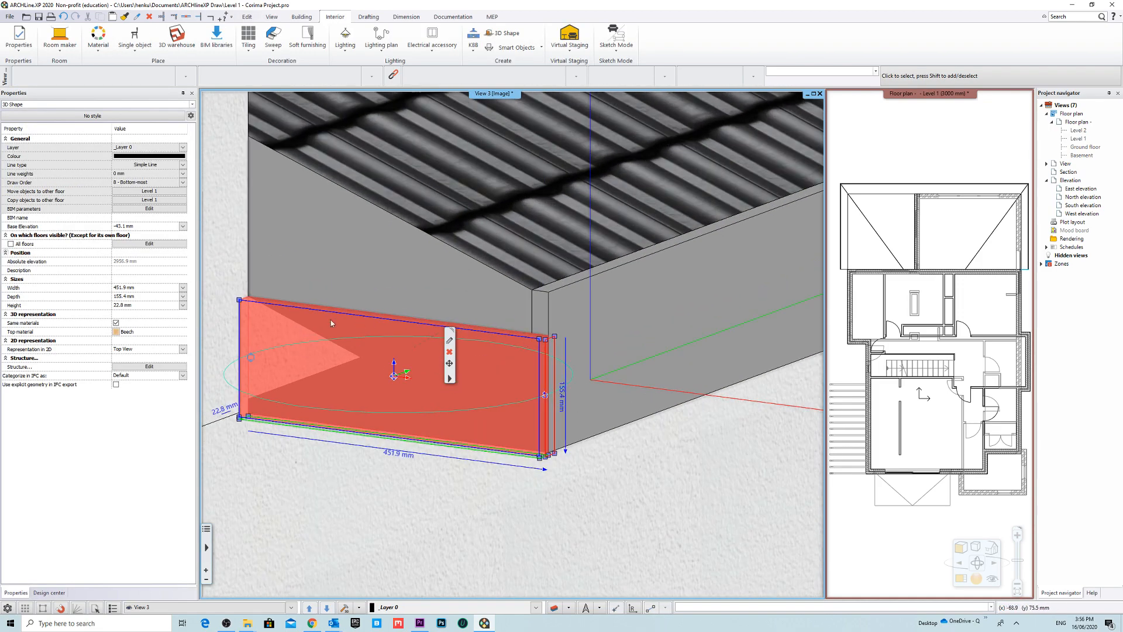
pyautogui.click(239, 300)
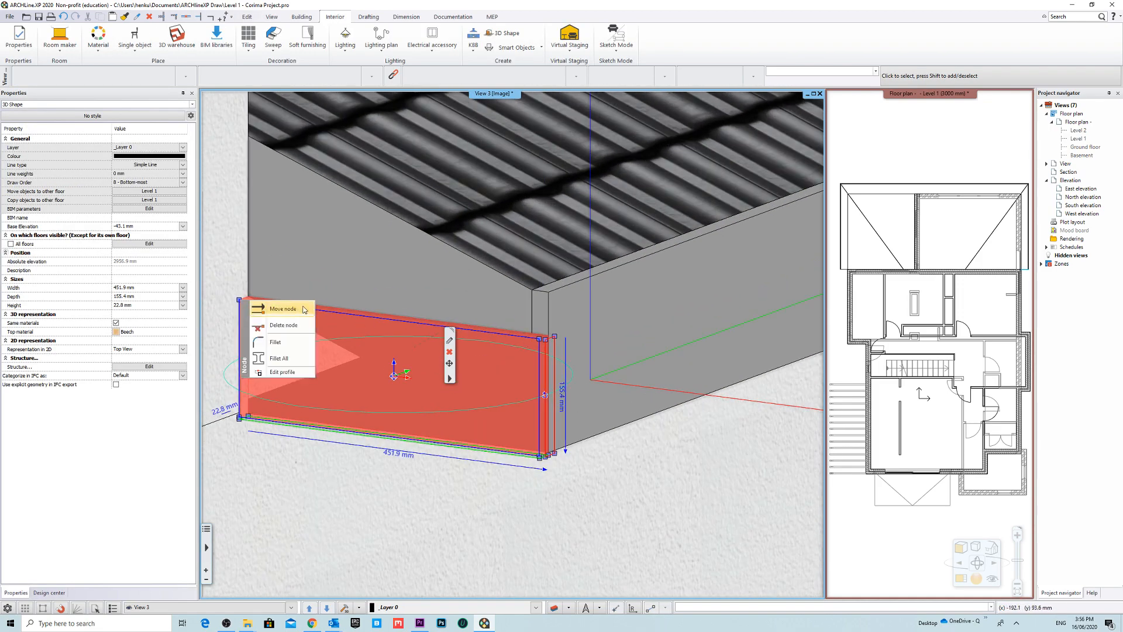
pyautogui.click(301, 308)
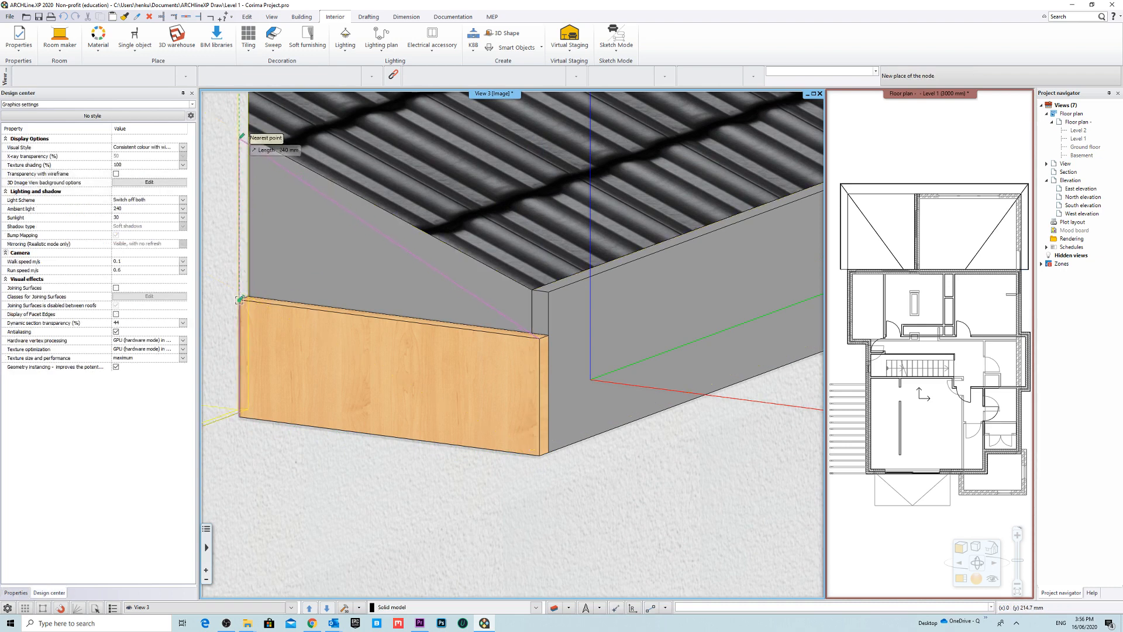
pyautogui.click(241, 136)
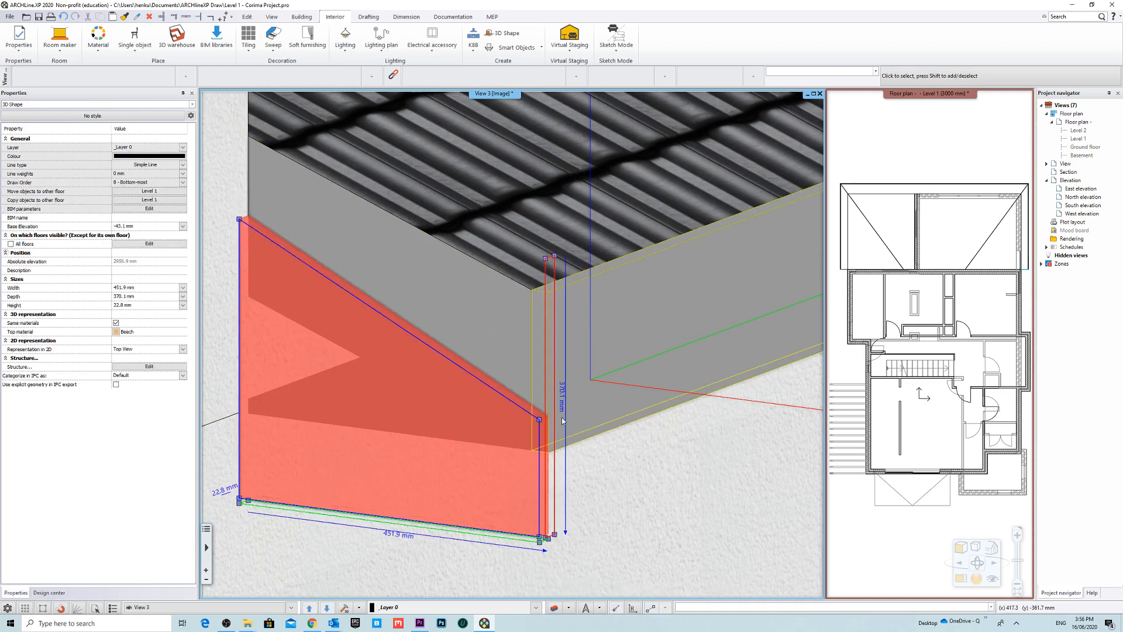
# Step: Move the panel up about 110 mm from its lower outer corner to the bottom edge of the fascia
pyautogui.moveTo(502, 509)
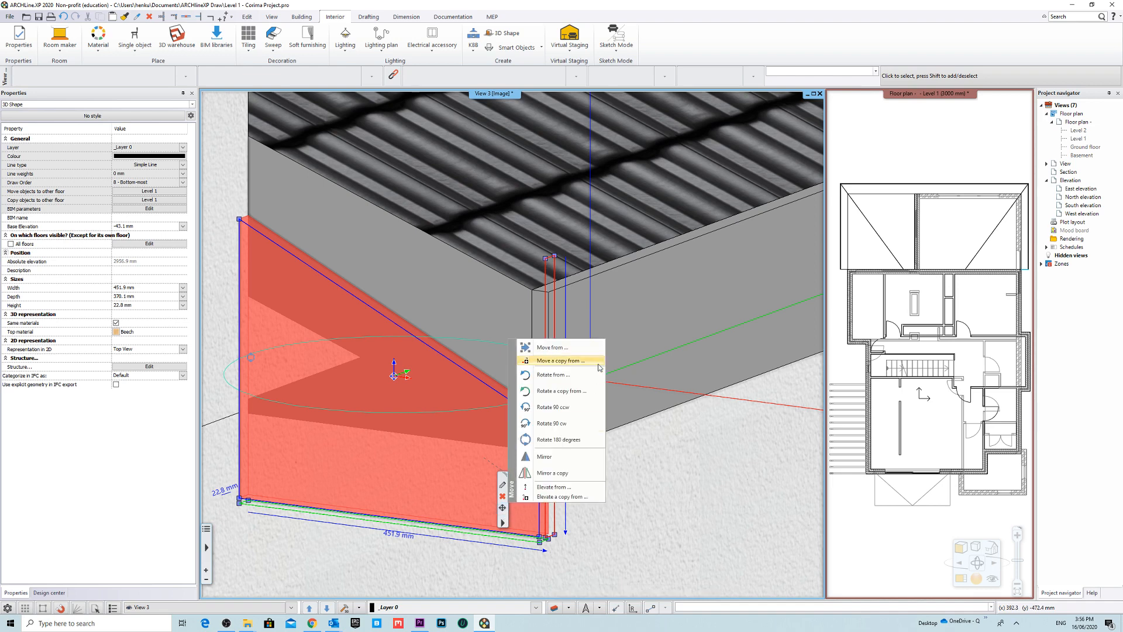
pyautogui.click(566, 348)
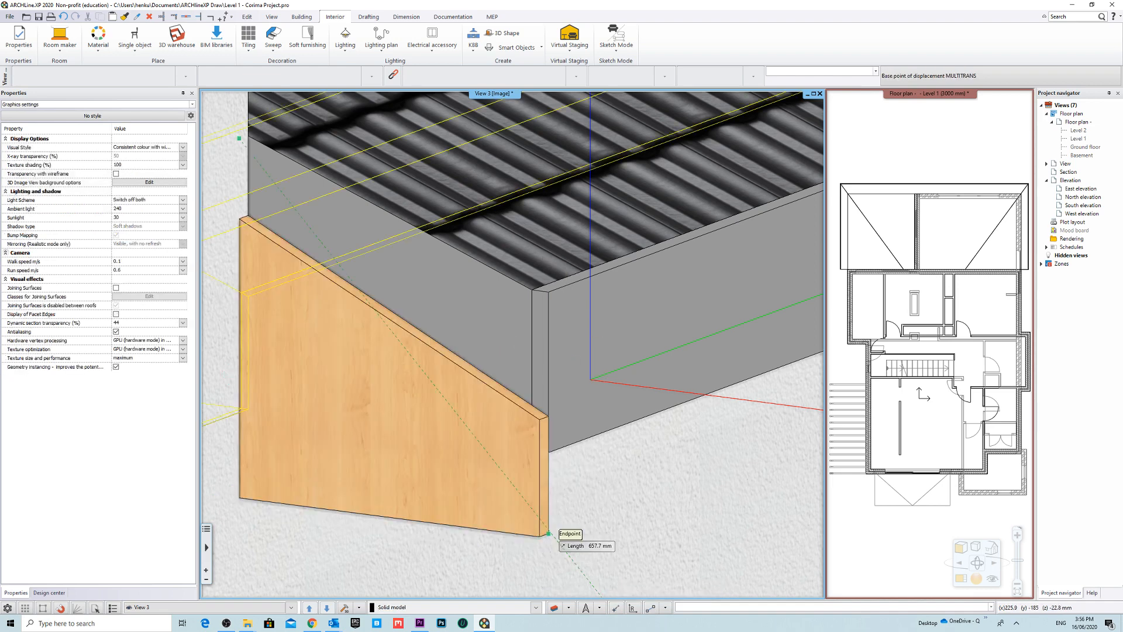
pyautogui.click(548, 533)
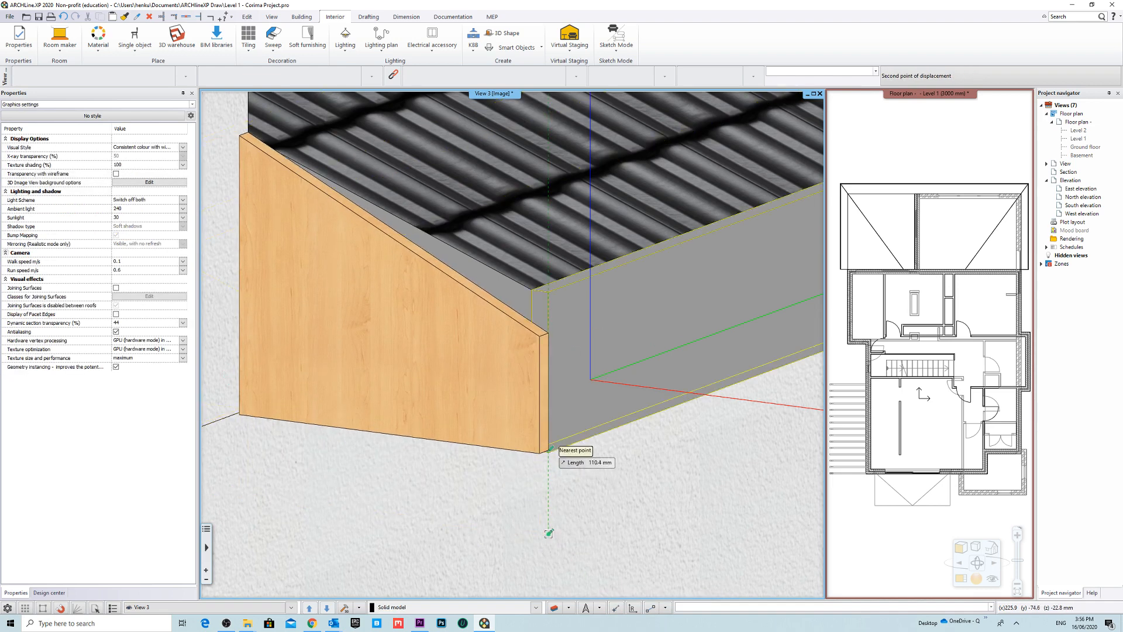
pyautogui.click(548, 529)
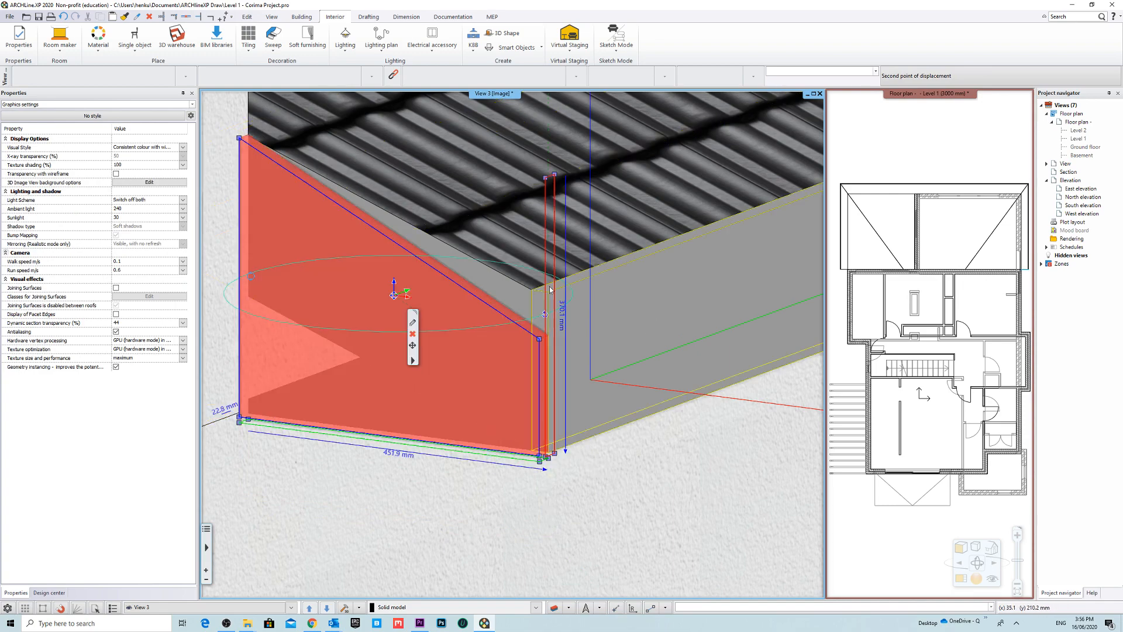
# Step: Move the panel's upper outer node up to the fascia's top corner so its sloping edge follows the roof
pyautogui.moveTo(539, 339)
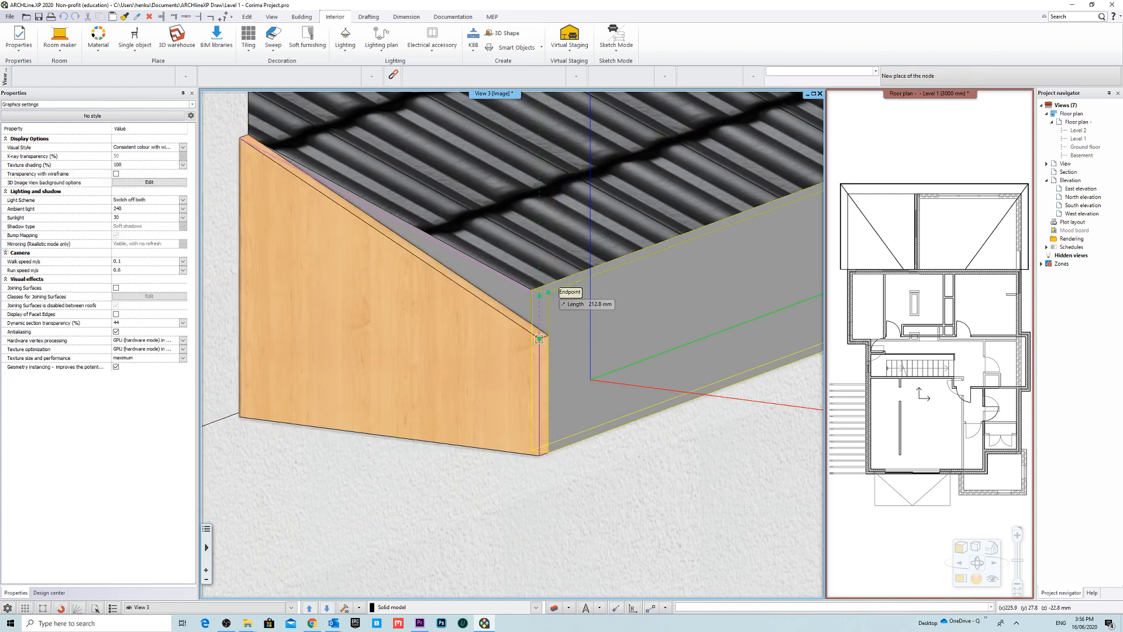
pyautogui.click(539, 290)
pyautogui.press('Escape')
pyautogui.scroll(-3, 566, 319)
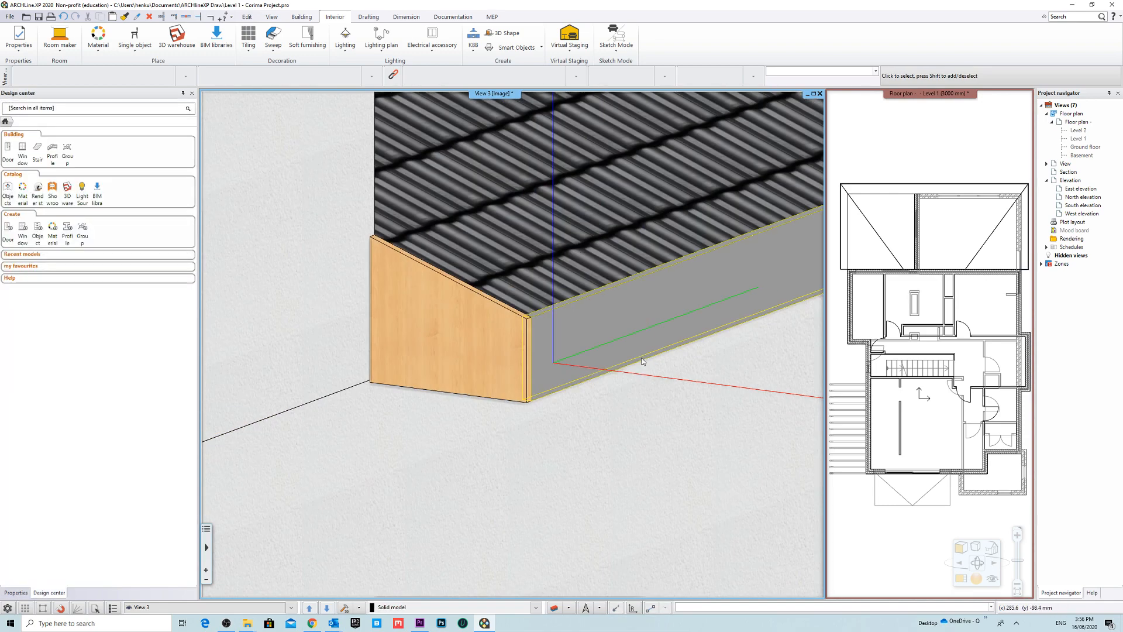
# Step: Set the 3D shape height of the eave end panel to 25 mm
pyautogui.moveTo(644, 363); pyautogui.dragTo(463, 337, button='middle')
pyautogui.click(450, 336)
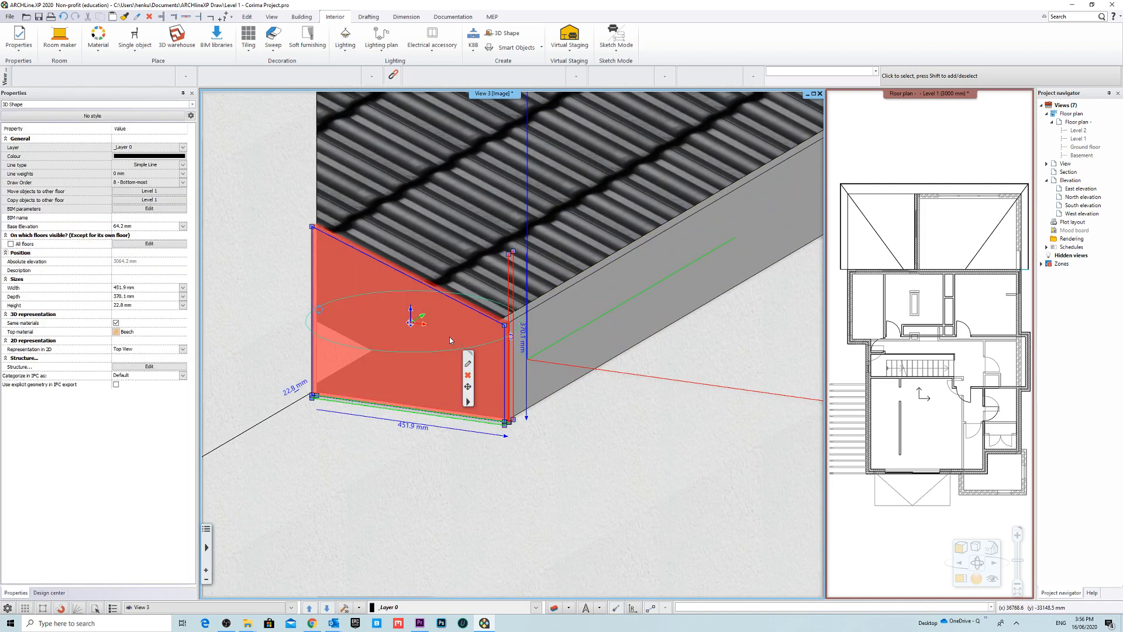
pyautogui.click(468, 366)
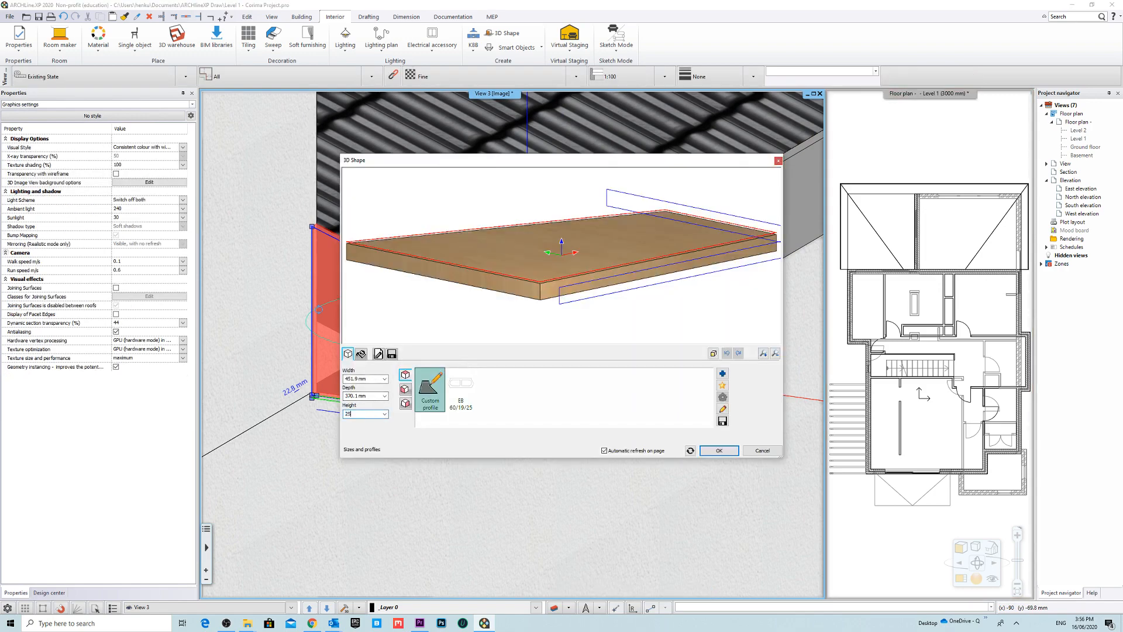
pyautogui.click(718, 452)
# Step: Search the material library for grey and apply Dark_grey to the eave end panel
pyautogui.moveTo(444, 346); pyautogui.dragTo(325, 355, button='middle')
pyautogui.click(326, 354)
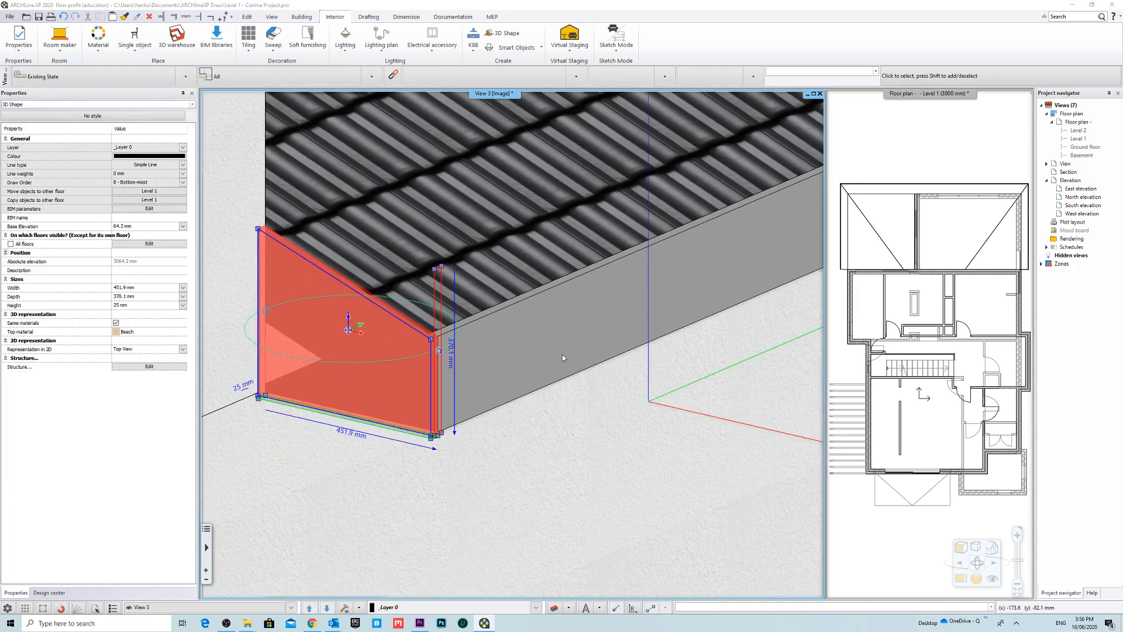
pyautogui.click(345, 379)
pyautogui.click(361, 354)
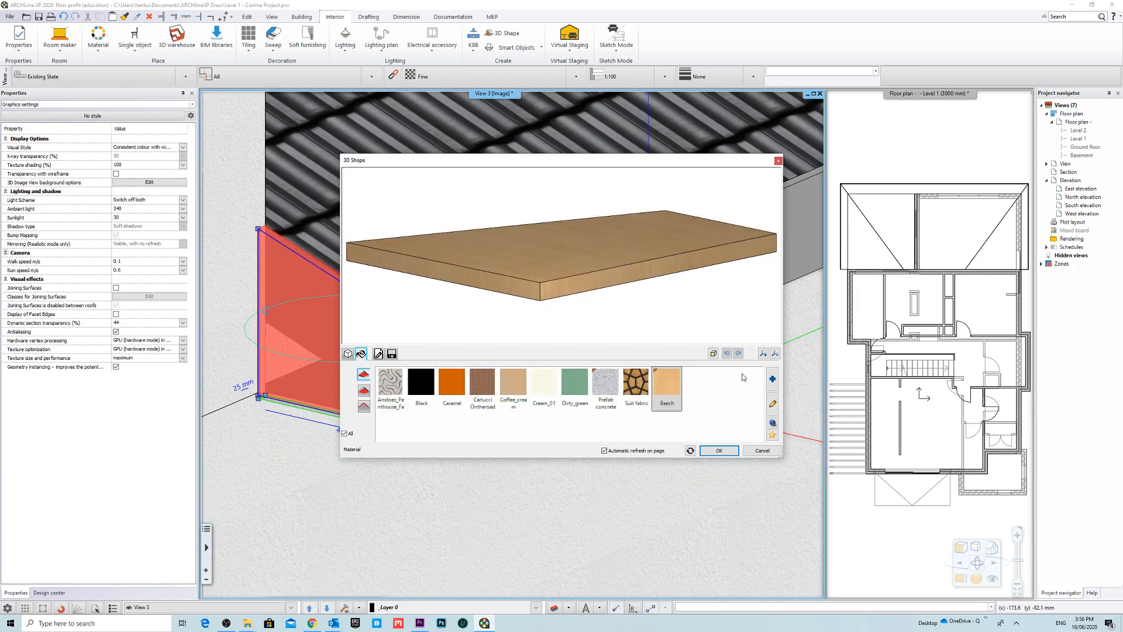
pyautogui.click(773, 380)
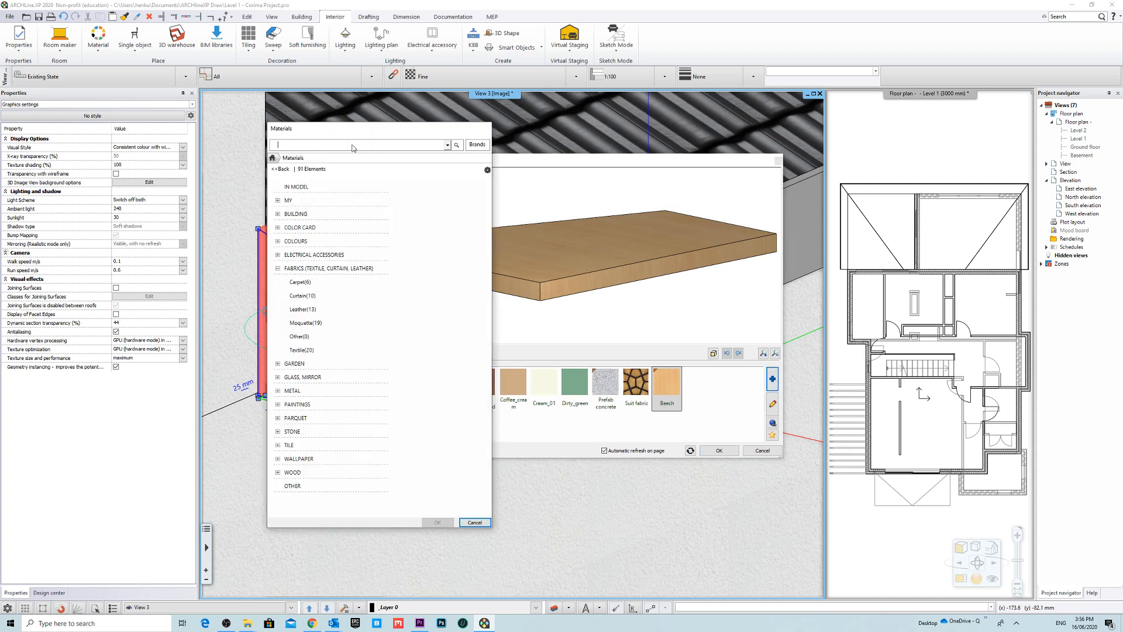
pyautogui.write('GREY')
pyautogui.press('Return')
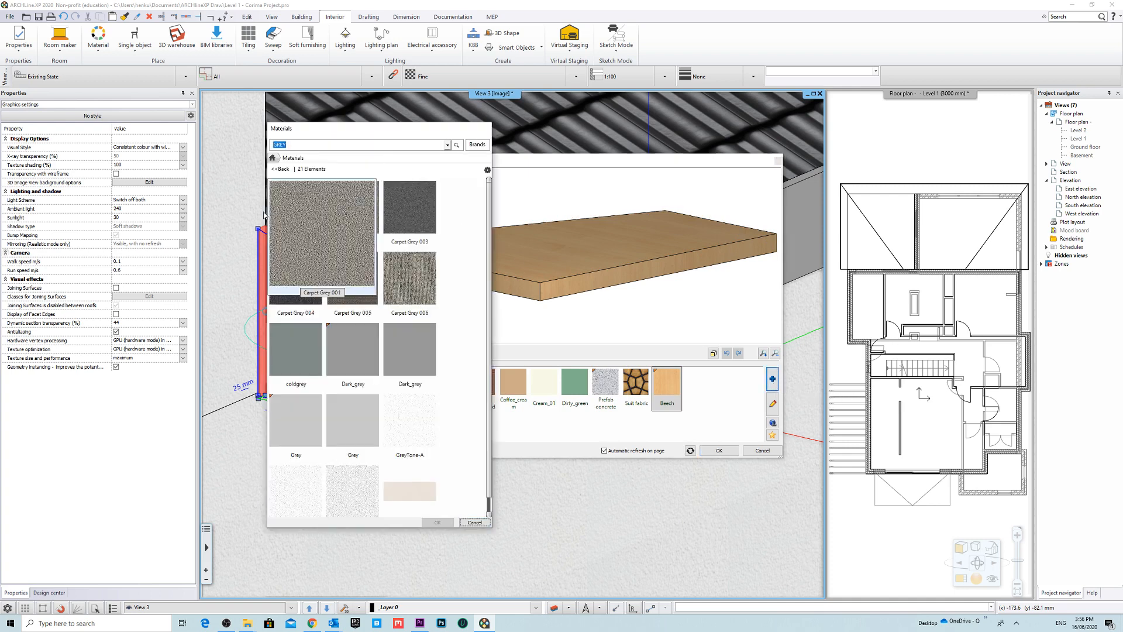
pyautogui.click(358, 356)
pyautogui.click(438, 522)
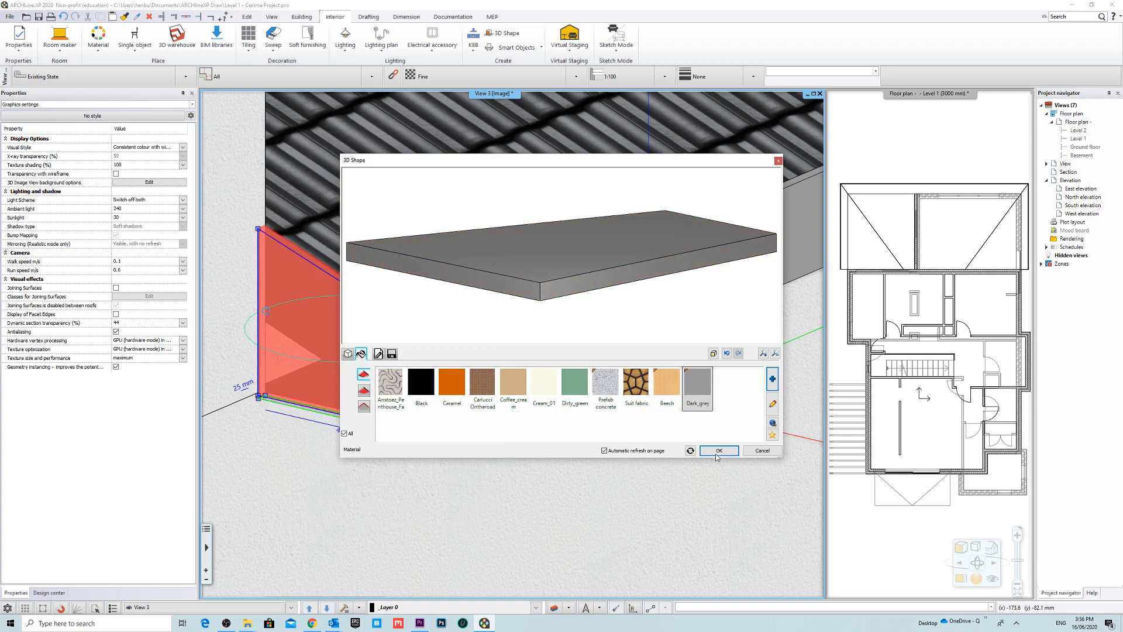
pyautogui.click(718, 450)
# Step: Mirror a copy of the dark grey eave end panel, placing the mirror axis at the interior wall's corner with the exterior wall
pyautogui.scroll(3, 613, 437)
pyautogui.scroll(-3, 495, 328)
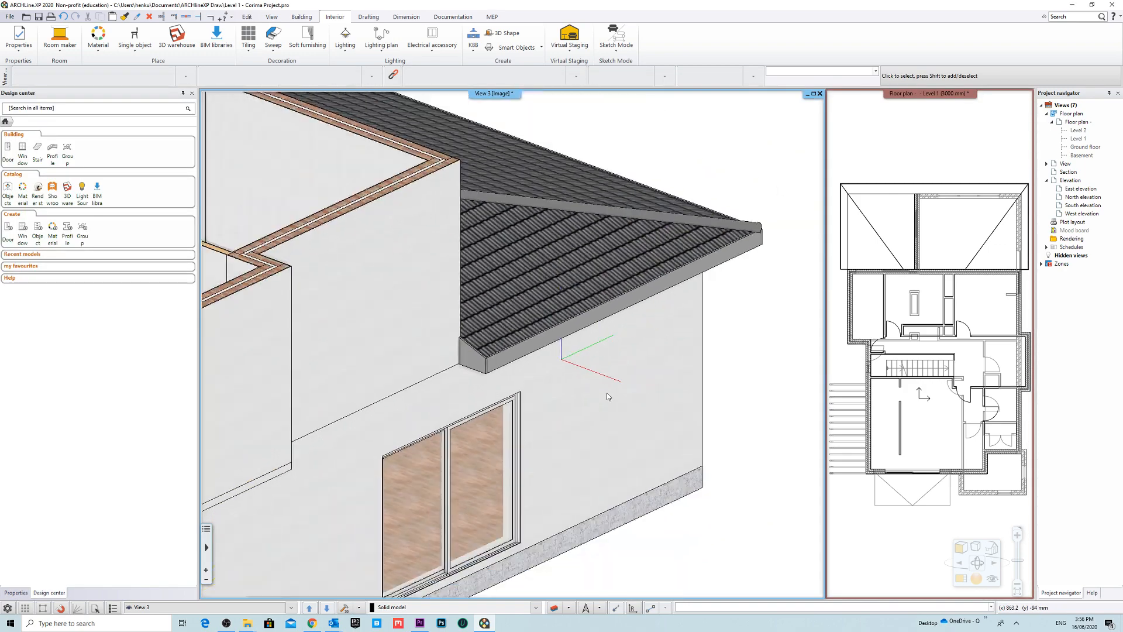
pyautogui.keyDown('shift'); pyautogui.moveTo(607, 393); pyautogui.dragTo(602, 438, button='middle'); pyautogui.keyUp('shift')
pyautogui.click(474, 360)
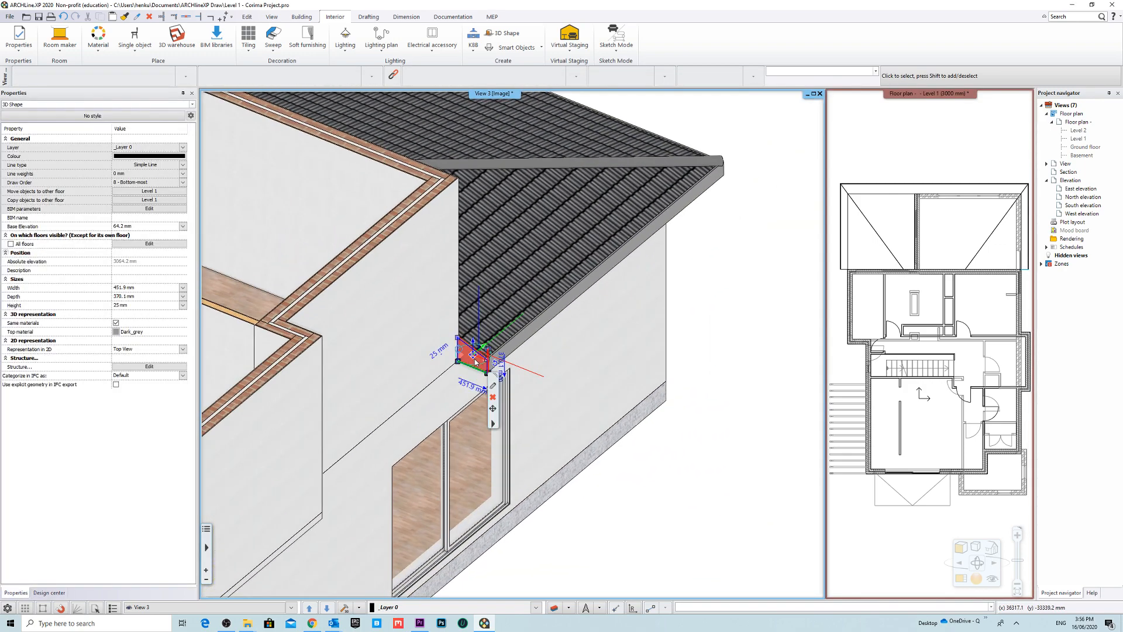
pyautogui.click(493, 408)
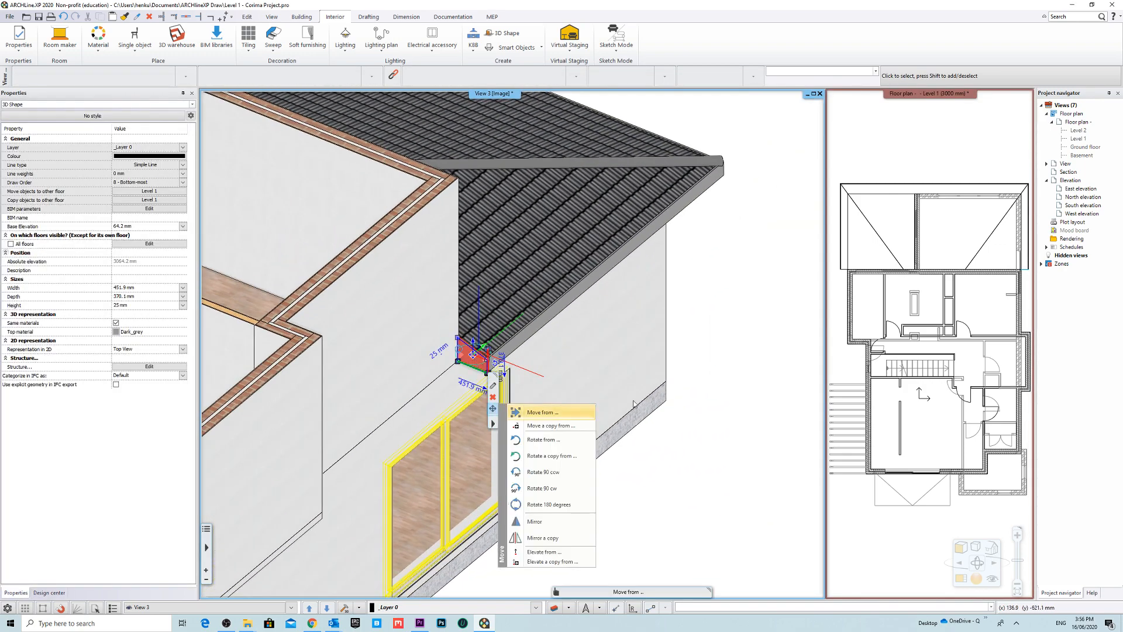
pyautogui.click(567, 539)
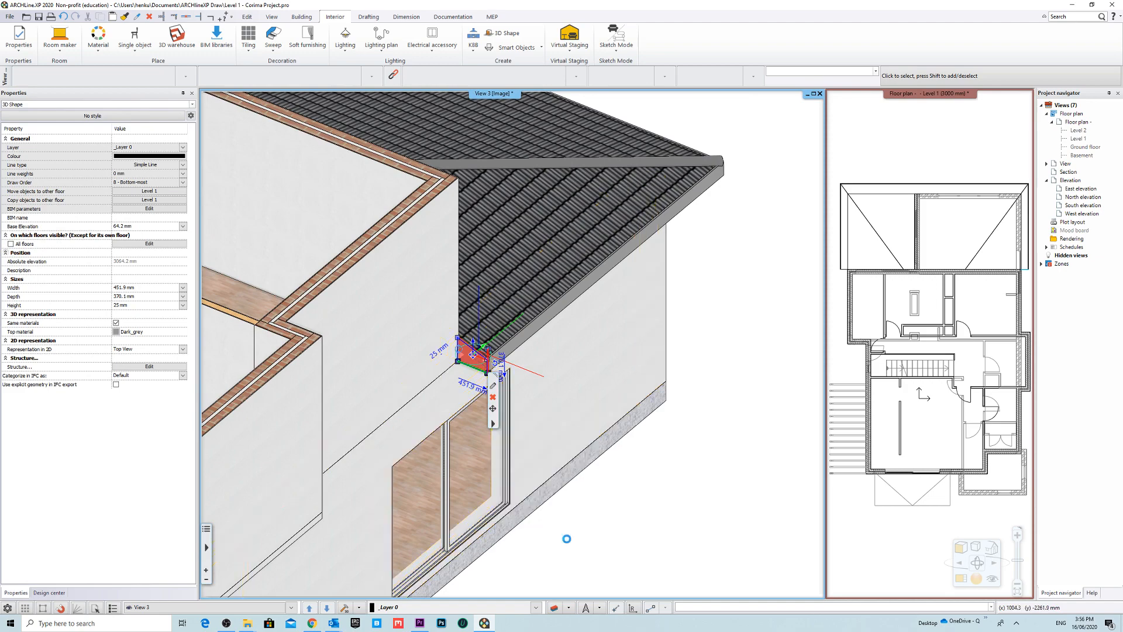
pyautogui.scroll(-5, 715, 466)
pyautogui.scroll(5, 418, 259)
pyautogui.scroll(5, 519, 401)
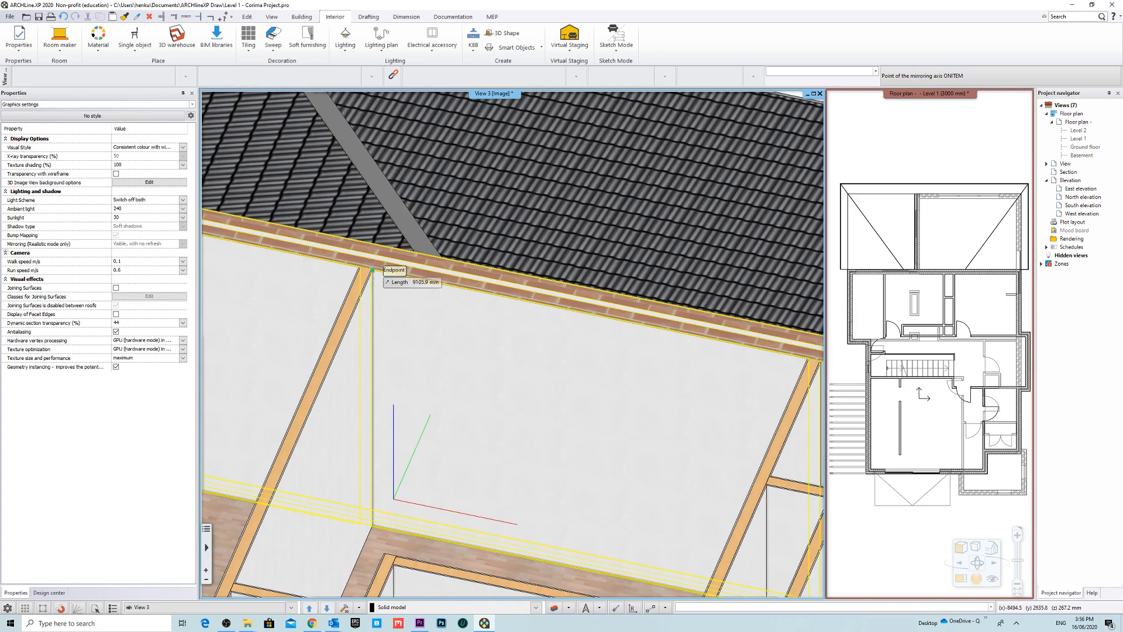
pyautogui.click(372, 271)
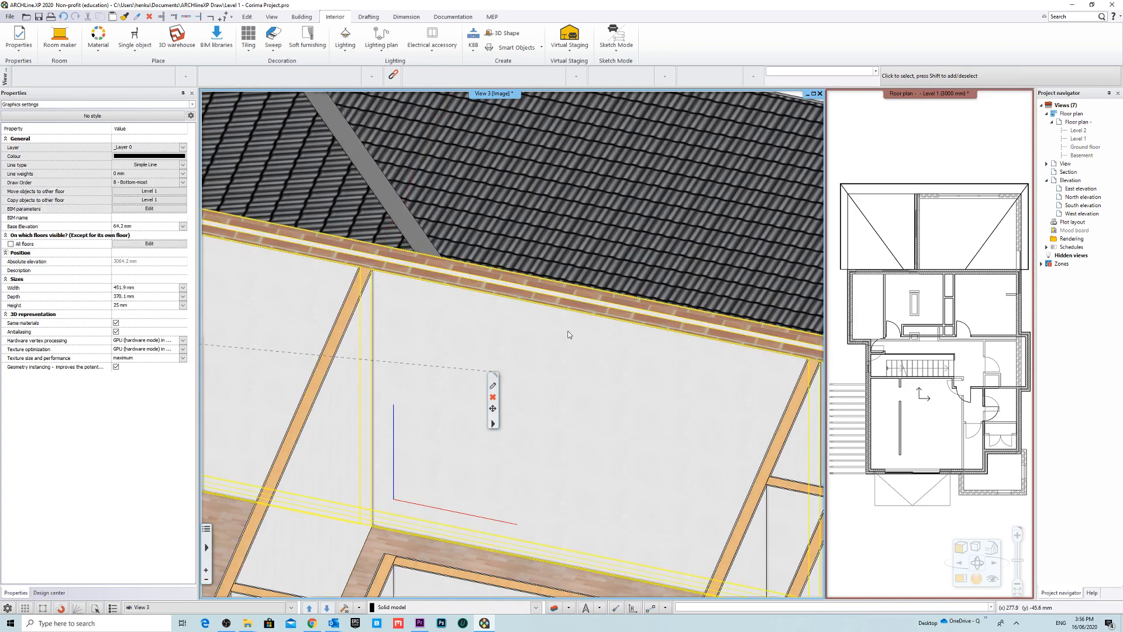
# Step: Move the mirrored panel from its stray position beside the house to the eave end on the opposite side of the roof
pyautogui.scroll(-5, 570, 335)
pyautogui.moveTo(571, 337); pyautogui.dragTo(487, 351, button='middle')
pyautogui.scroll(-3, 487, 351)
pyautogui.scroll(3, 364, 327)
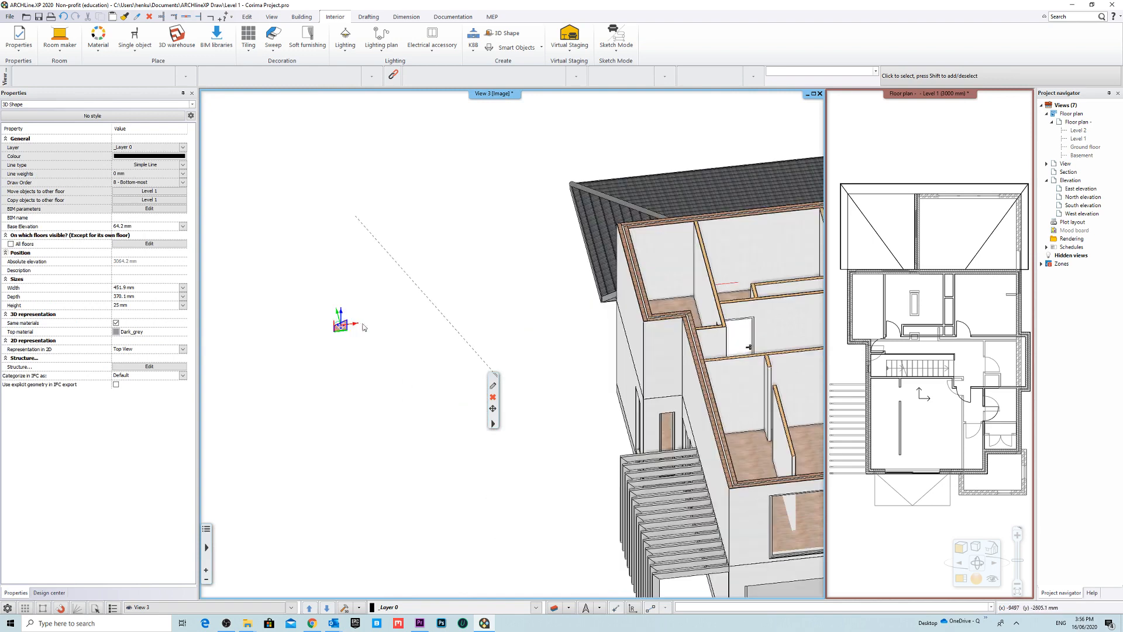
pyautogui.rightClick(354, 329)
pyautogui.click(380, 328)
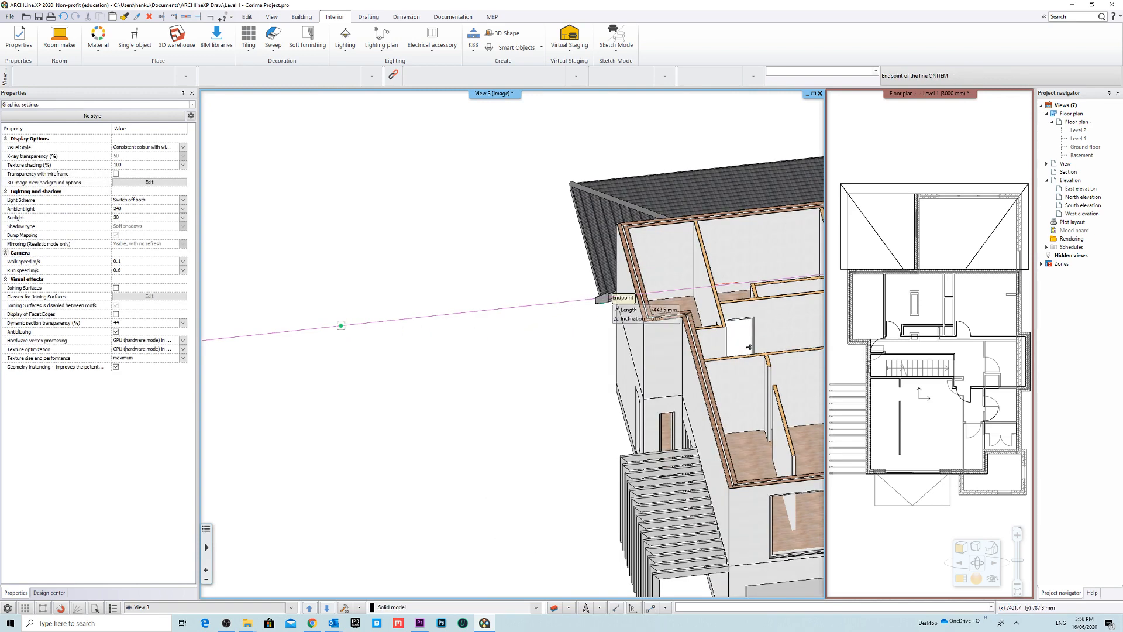
pyautogui.click(605, 303)
pyautogui.scroll(5, 609, 304)
pyautogui.moveTo(421, 456); pyautogui.dragTo(579, 284, button='middle')
pyautogui.scroll(3, 609, 307)
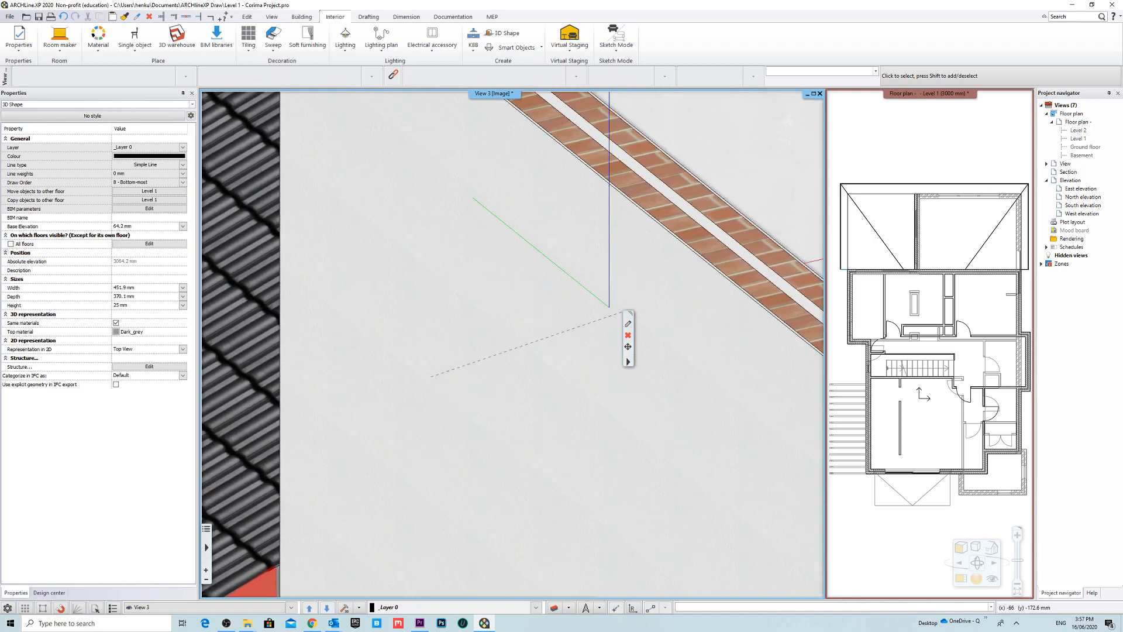
pyautogui.scroll(-4, 550, 328)
pyautogui.moveTo(410, 453); pyautogui.dragTo(608, 261, button='middle')
pyautogui.scroll(5, 614, 262)
pyautogui.press('Escape')
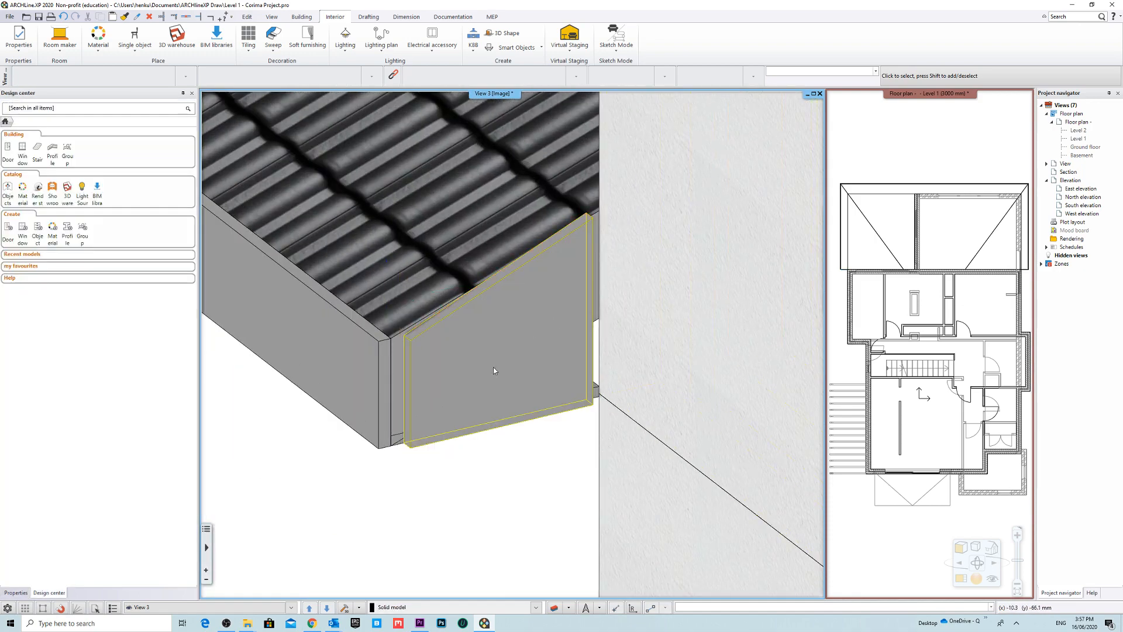
pyautogui.click(530, 338)
pyautogui.scroll(2, 497, 407)
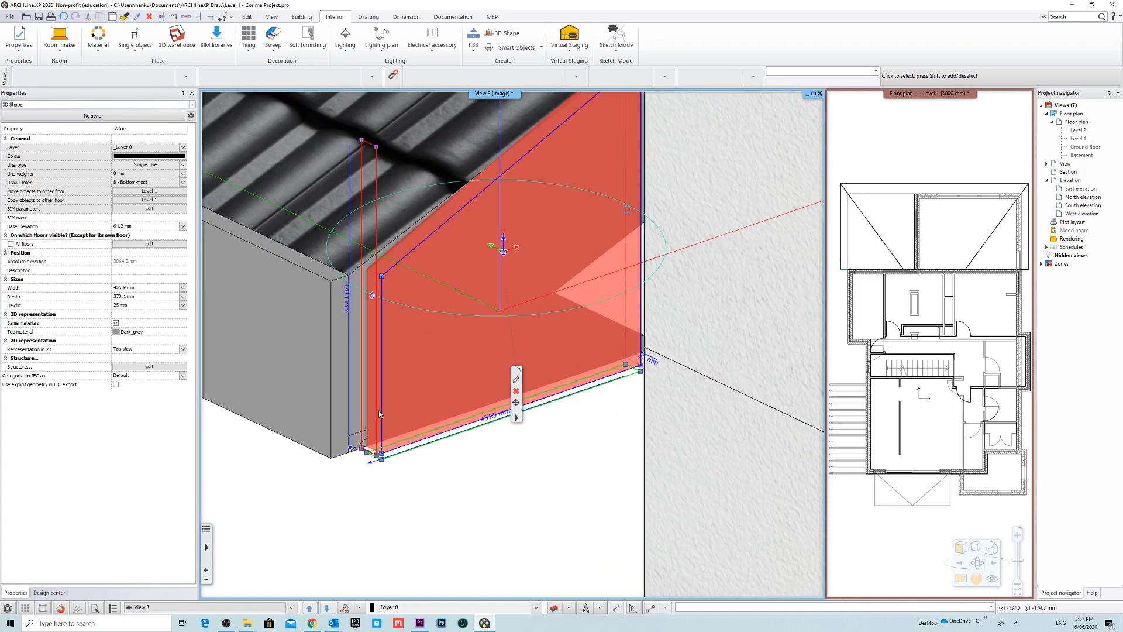
pyautogui.click(642, 365)
pyautogui.click(679, 374)
pyautogui.click(660, 356)
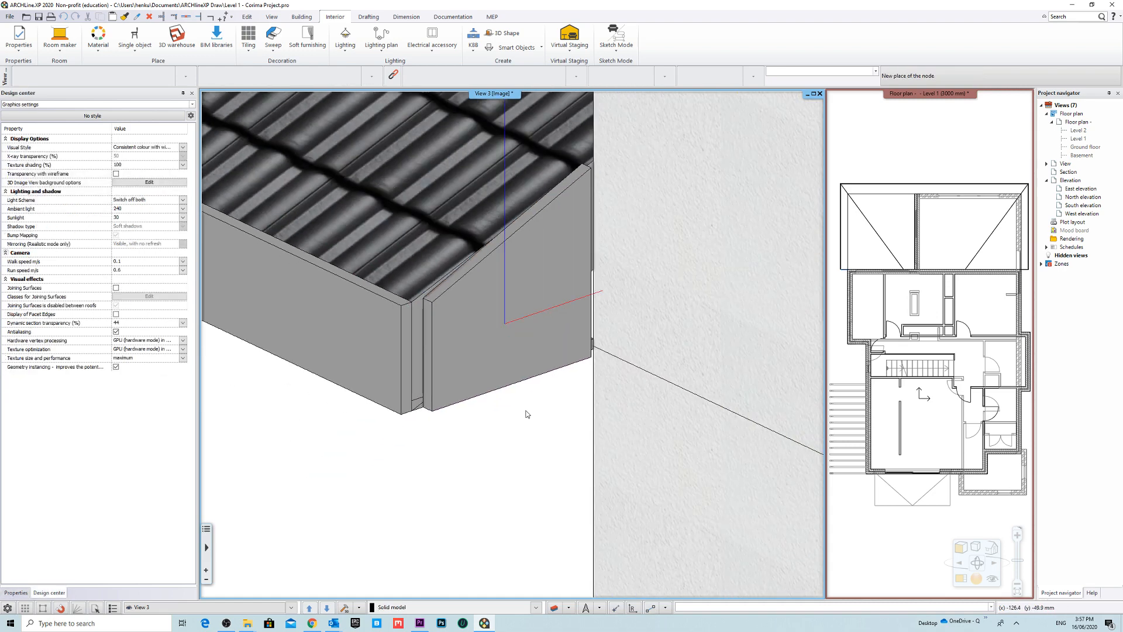
# Step: Try to move the eave end panel from its upper wall-side corner to the corner of the exterior wall, and undo it
pyautogui.click(452, 318)
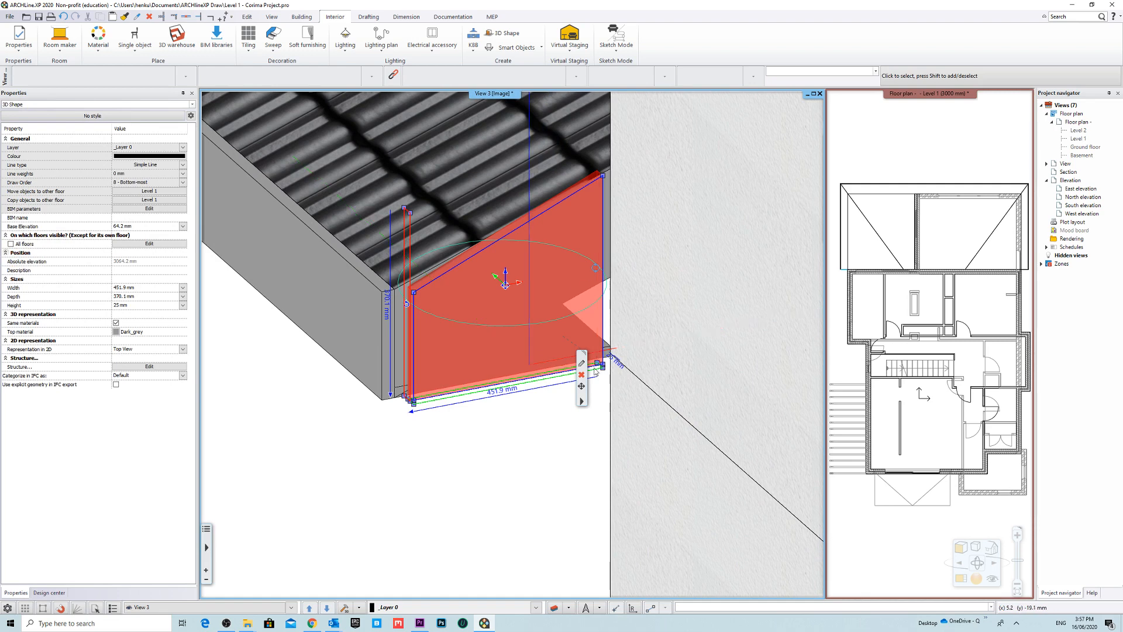
pyautogui.click(581, 386)
pyautogui.click(621, 388)
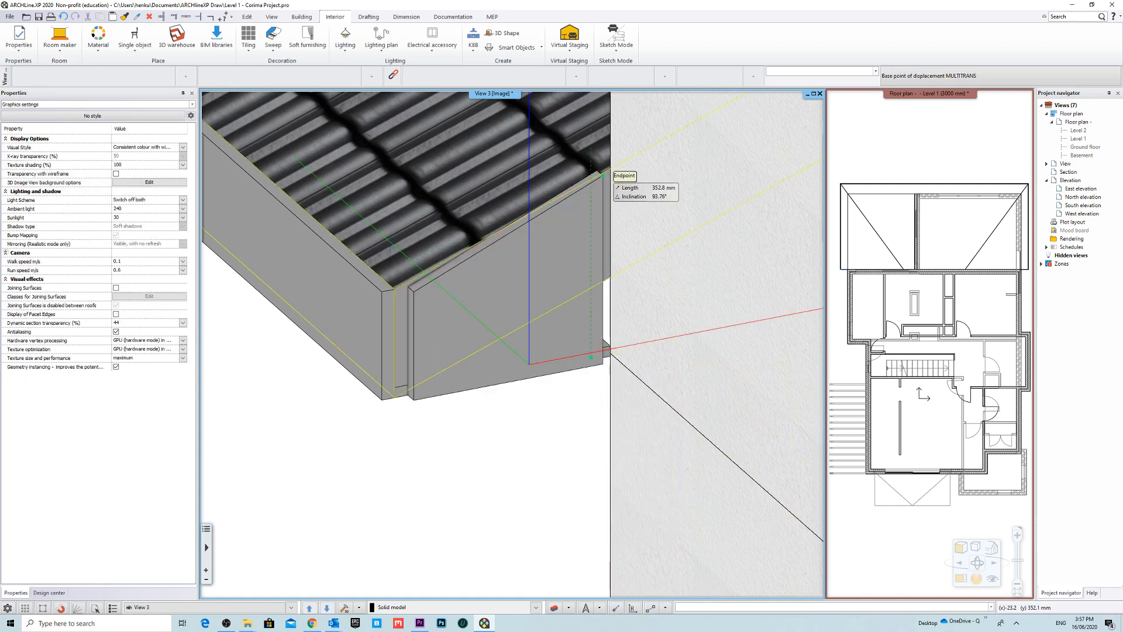
pyautogui.click(603, 175)
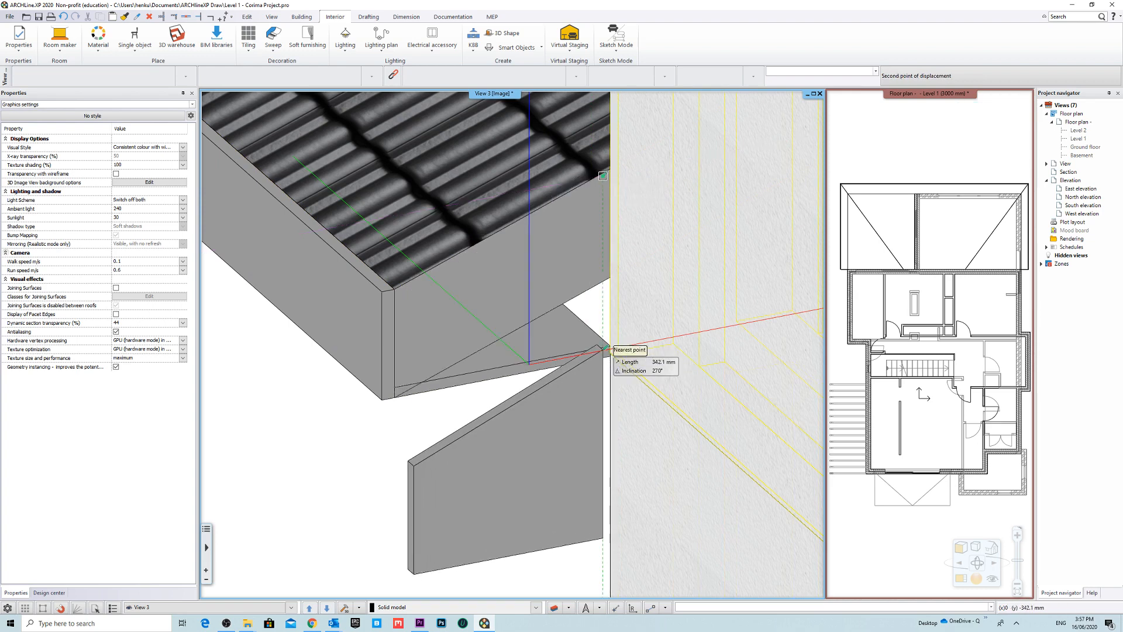
pyautogui.click(611, 353)
pyautogui.scroll(-2, 626, 380)
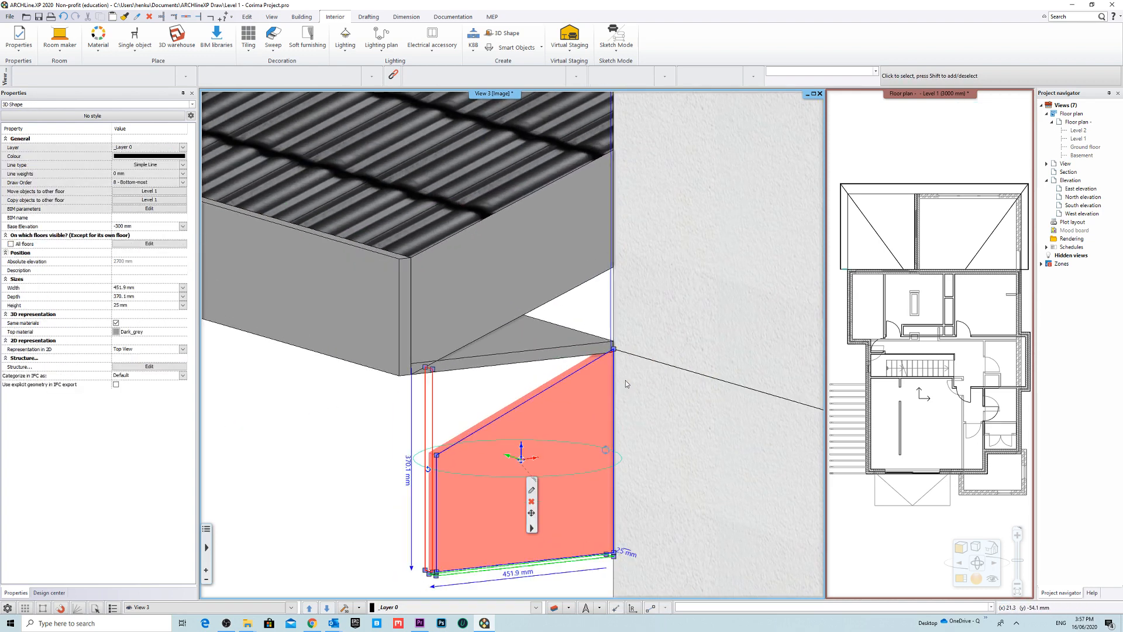
pyautogui.hotkey('ctrl', 'z')
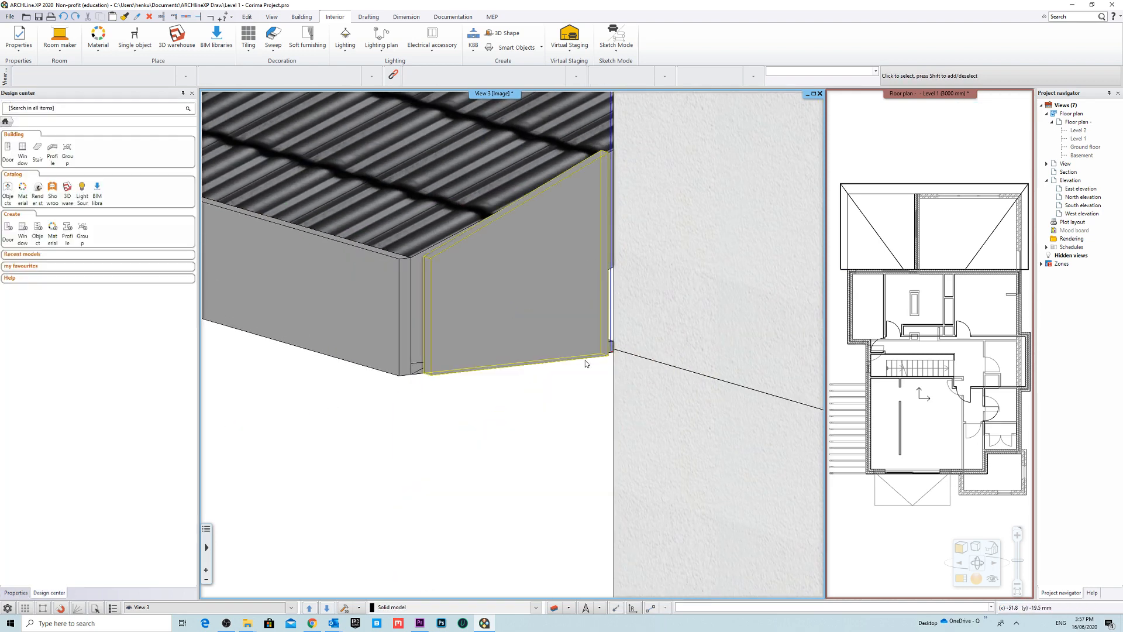
# Step: Move the eave end panel by its lower outer corner to the end corner of the fascia
pyautogui.click(539, 348)
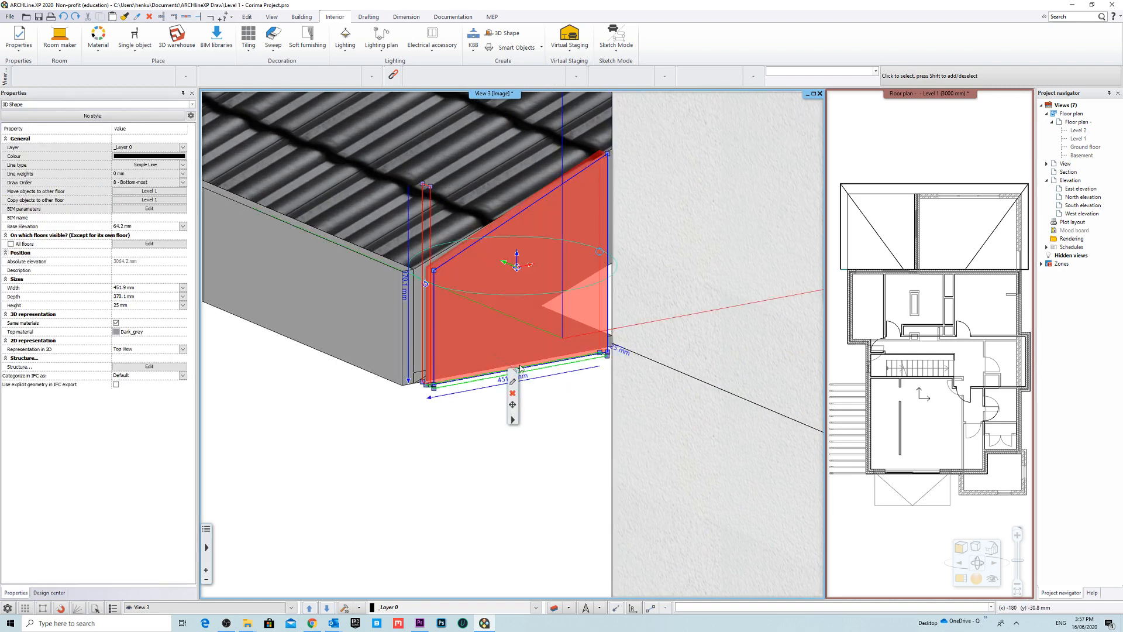
pyautogui.click(513, 407)
pyautogui.click(555, 410)
pyautogui.scroll(8, 427, 447)
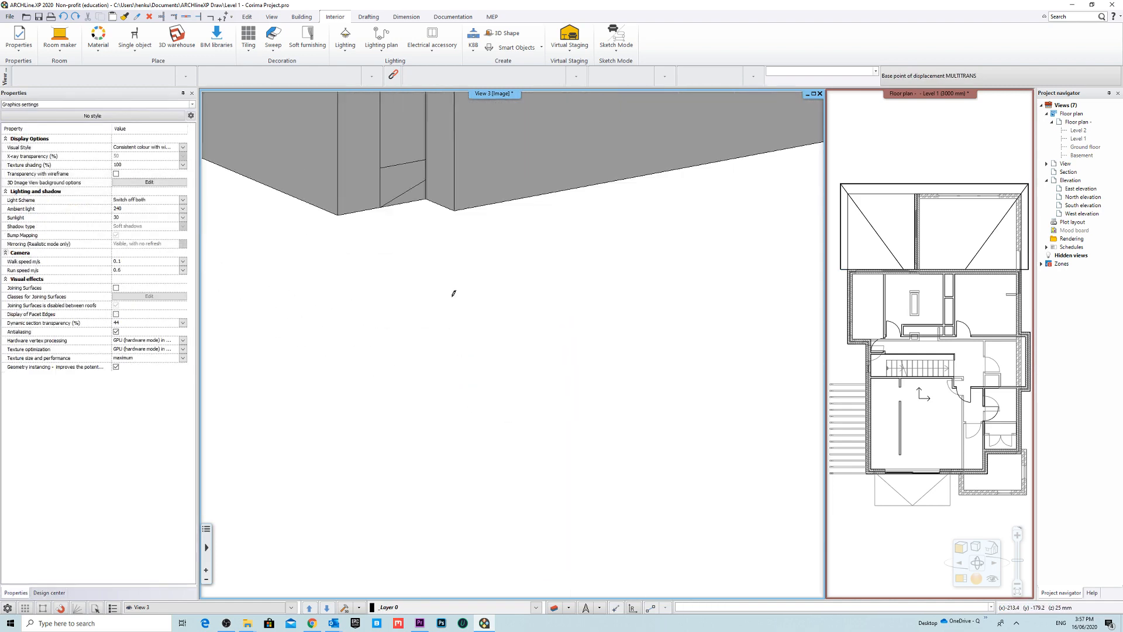
pyautogui.click(425, 155)
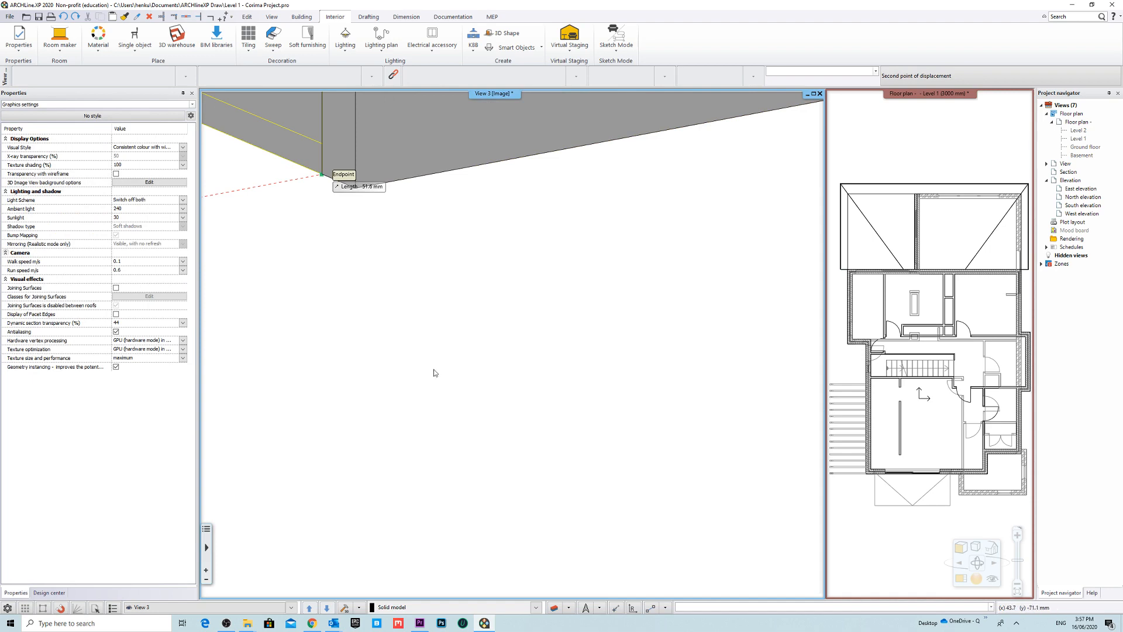
pyautogui.click(434, 373)
pyautogui.scroll(-5, 434, 373)
pyautogui.scroll(6, 522, 315)
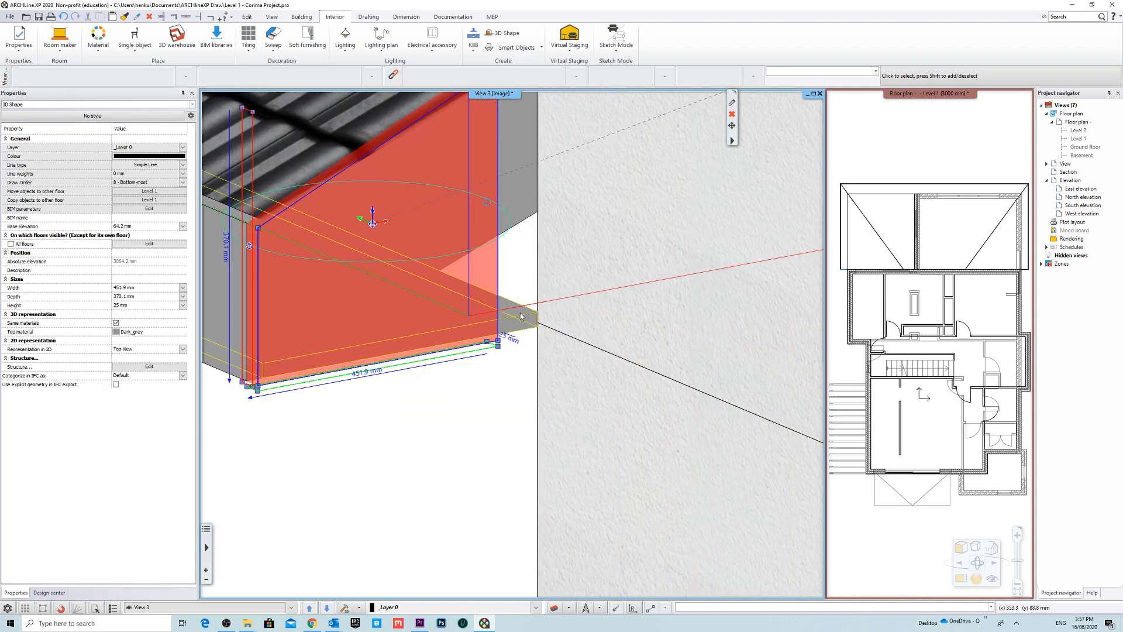
# Step: Stretch the wall-side edge of the eave end panel to the exterior wall, giving a width of about 546 mm
pyautogui.moveTo(520, 316); pyautogui.dragTo(520, 421, button='middle')
pyautogui.click(498, 357)
pyautogui.click(537, 365)
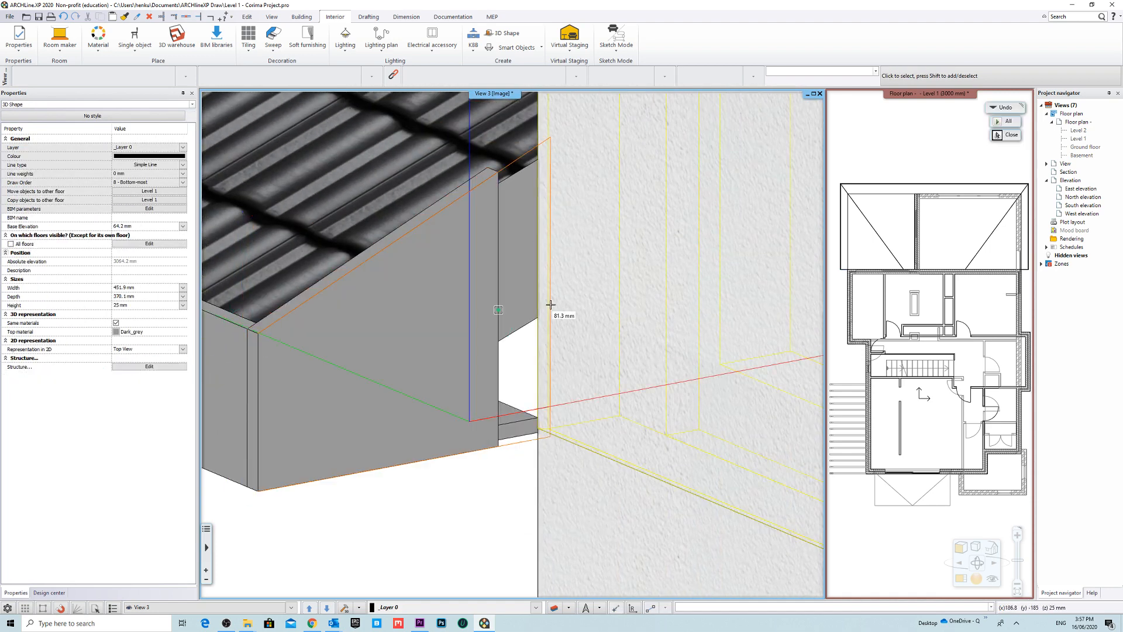
pyautogui.click(547, 431)
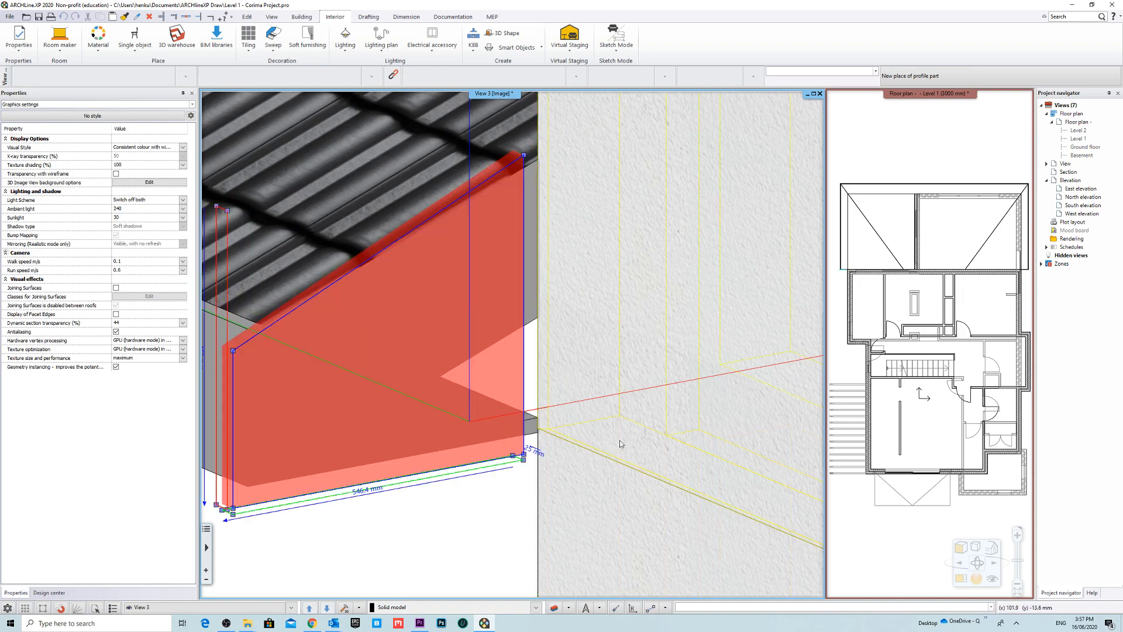
pyautogui.scroll(-2, 506, 355)
pyautogui.moveTo(496, 359); pyautogui.dragTo(499, 381, button='middle')
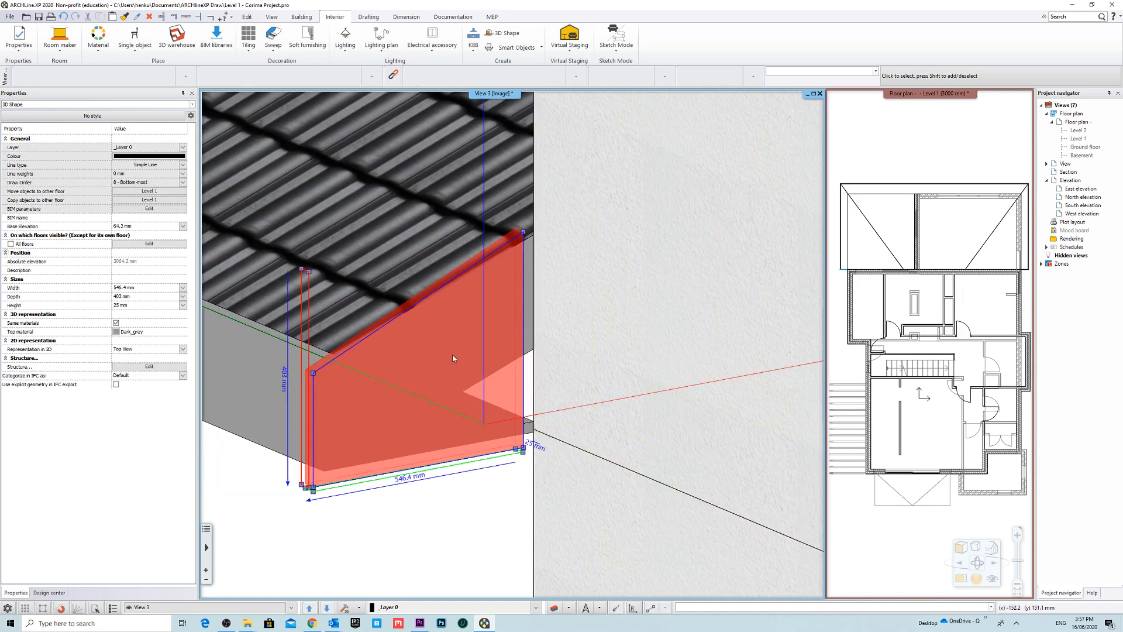
# Step: Move the widened eave end panel from its lower outer corner to the fascia's end corner
pyautogui.press('Escape')
pyautogui.click(407, 430)
pyautogui.click(426, 479)
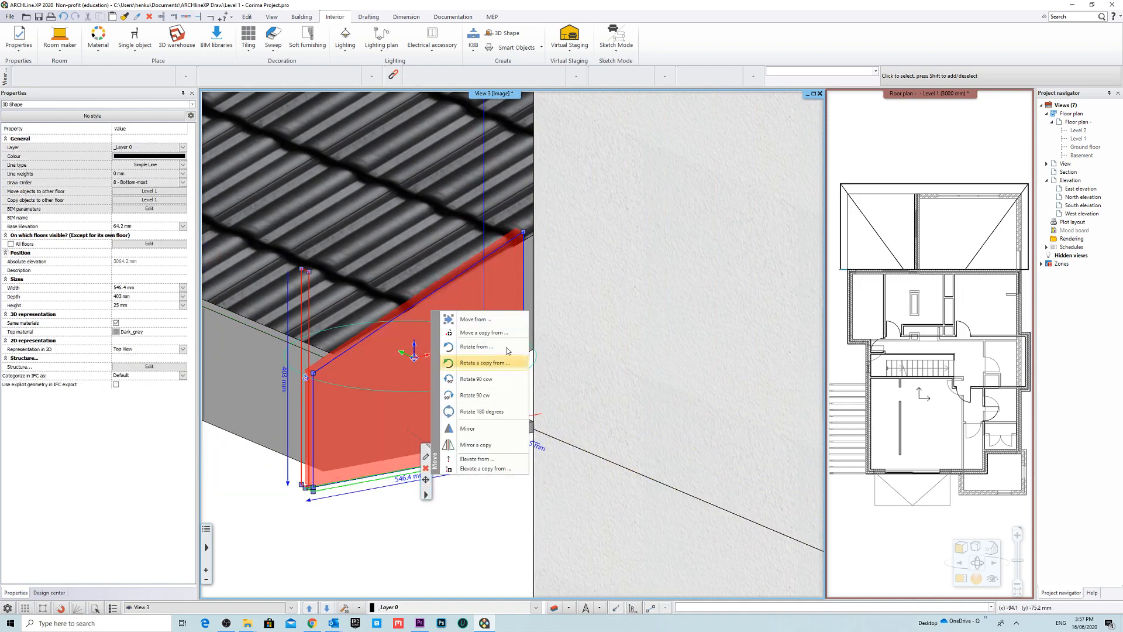
pyautogui.click(490, 319)
pyautogui.keyDown('shift'); pyautogui.moveTo(456, 381); pyautogui.dragTo(448, 402, button='middle'); pyautogui.keyUp('shift')
pyautogui.click(438, 478)
pyautogui.click(420, 469)
pyautogui.press('Escape')
pyautogui.scroll(-1, 692, 372)
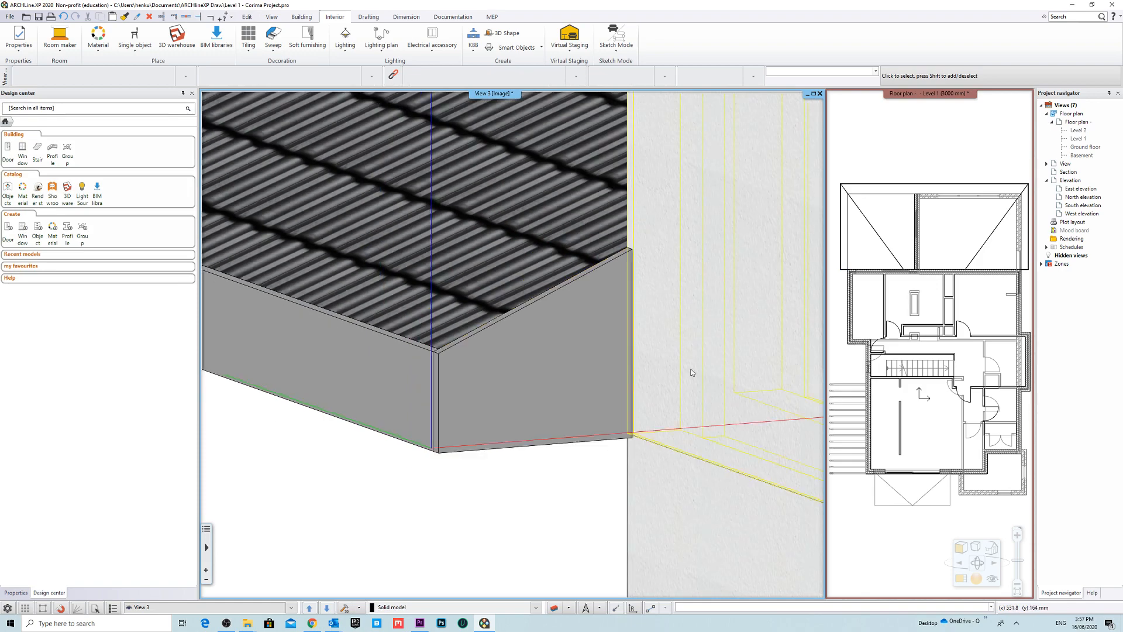
# Step: Reshape the eave end panel at its upper wall-side corner to reduce its depth to about 369 mm
pyautogui.keyDown('shift'); pyautogui.moveTo(691, 372); pyautogui.dragTo(643, 328, button='middle'); pyautogui.keyUp('shift')
pyautogui.click(532, 301)
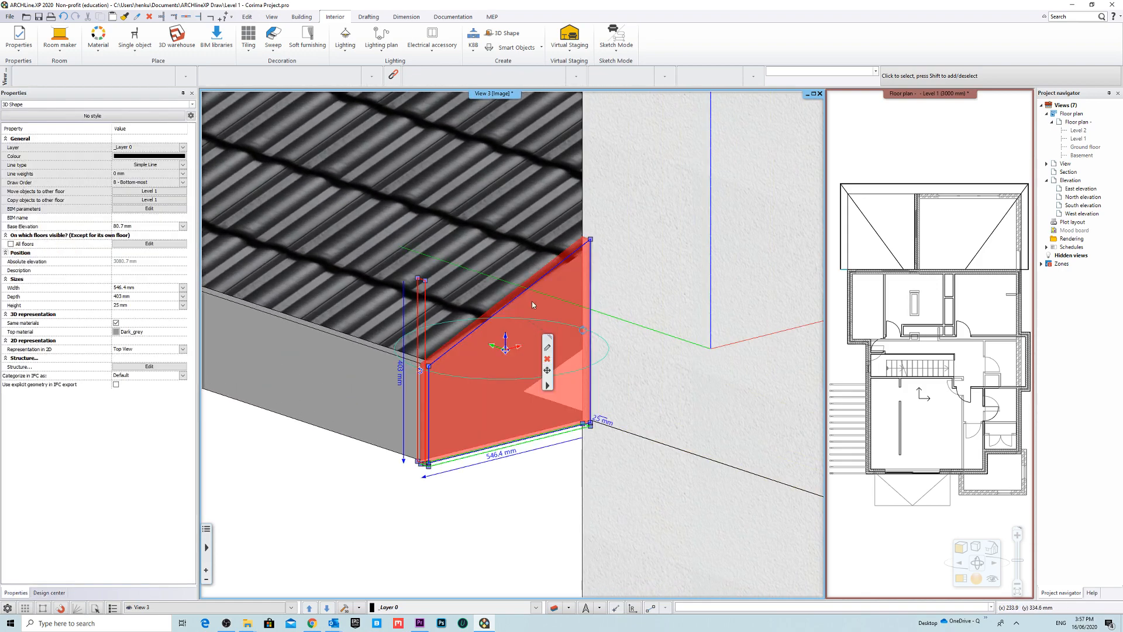
pyautogui.scroll(2, 531, 301)
pyautogui.click(617, 227)
pyautogui.click(644, 232)
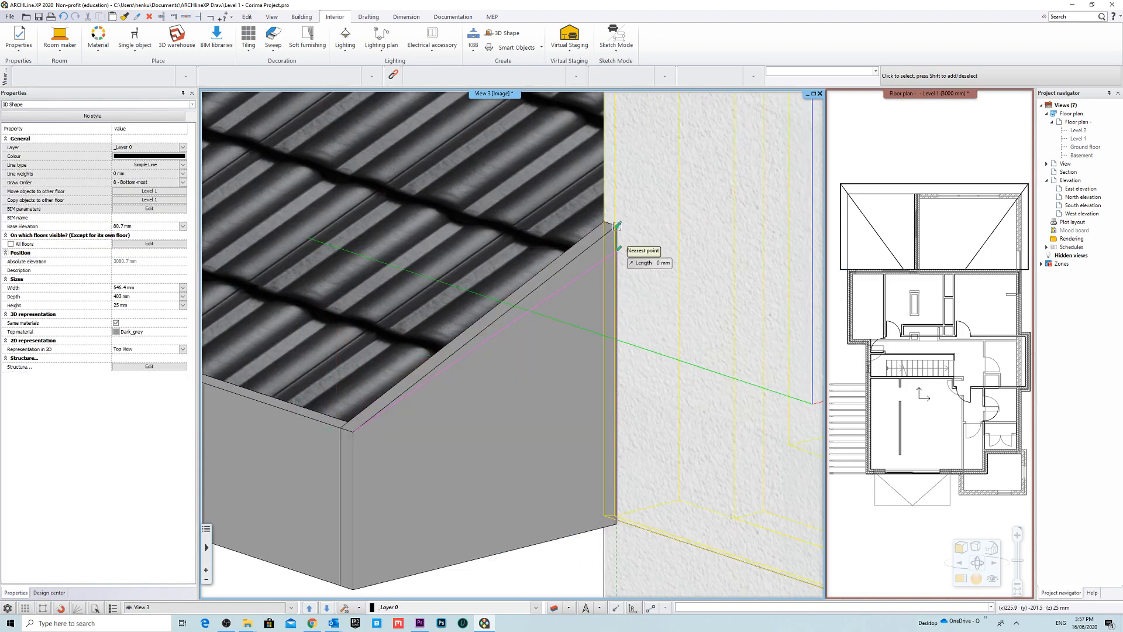
pyautogui.click(616, 226)
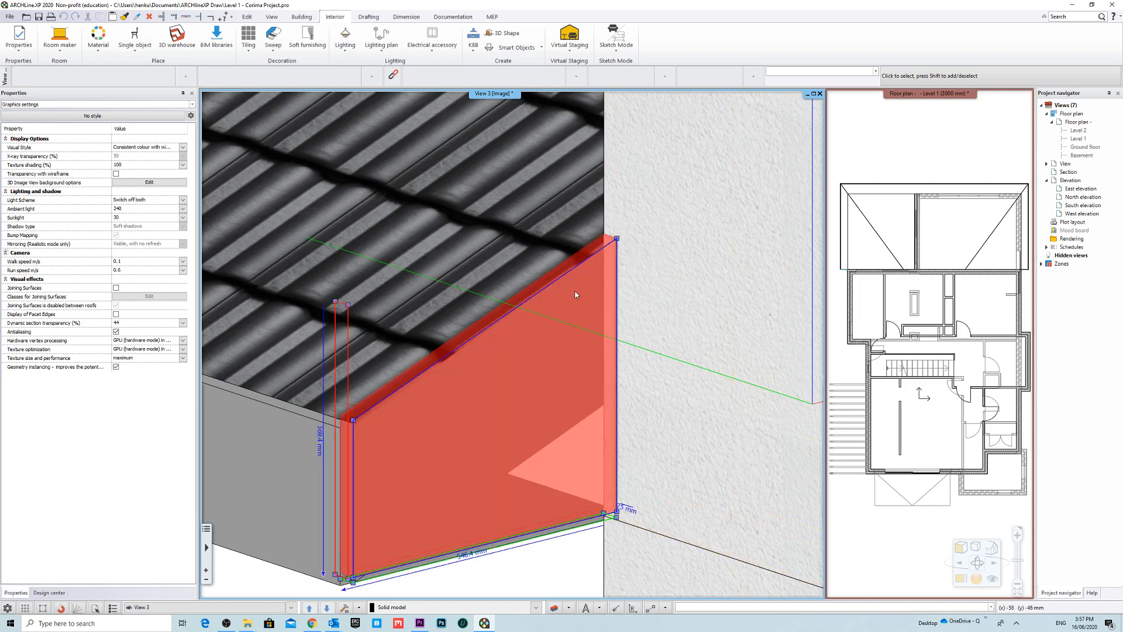
pyautogui.scroll(-2, 600, 311)
pyautogui.scroll(2, 495, 476)
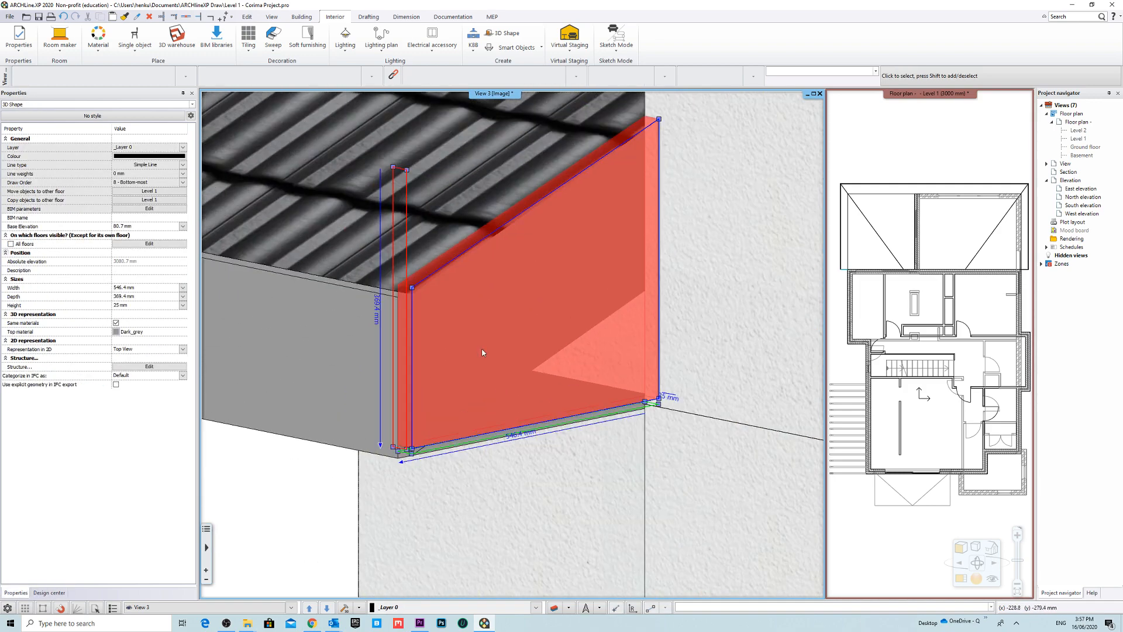
# Step: Move the eave end panel down so its lower outer corner lines up with the fascia's bottom corner
pyautogui.click(543, 358)
pyautogui.click(537, 390)
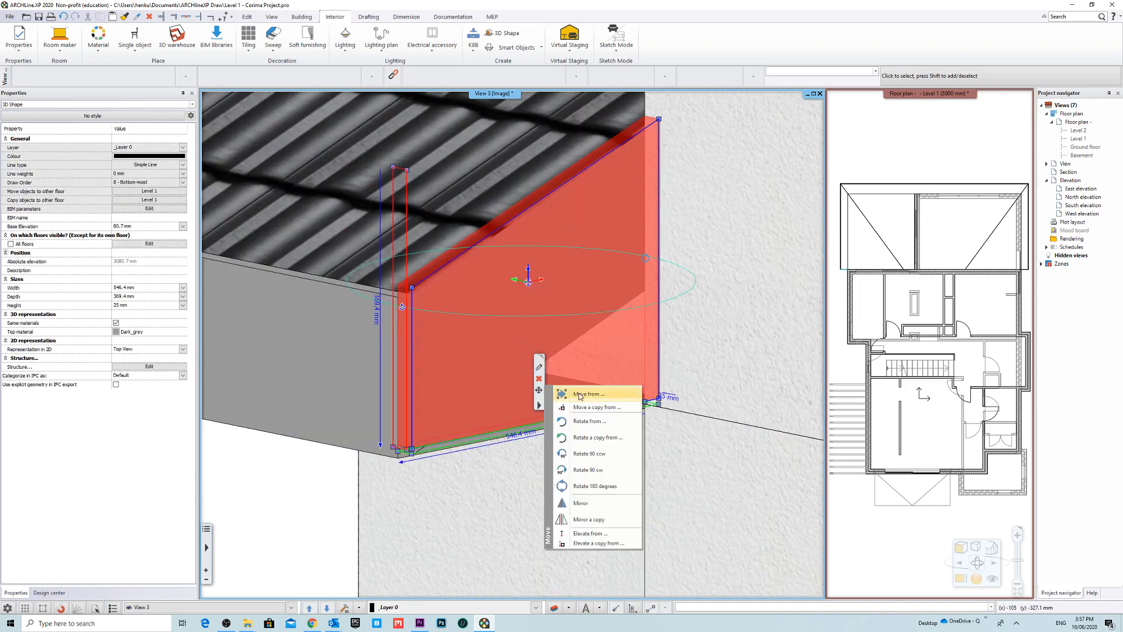
pyautogui.click(570, 393)
pyautogui.scroll(3, 440, 437)
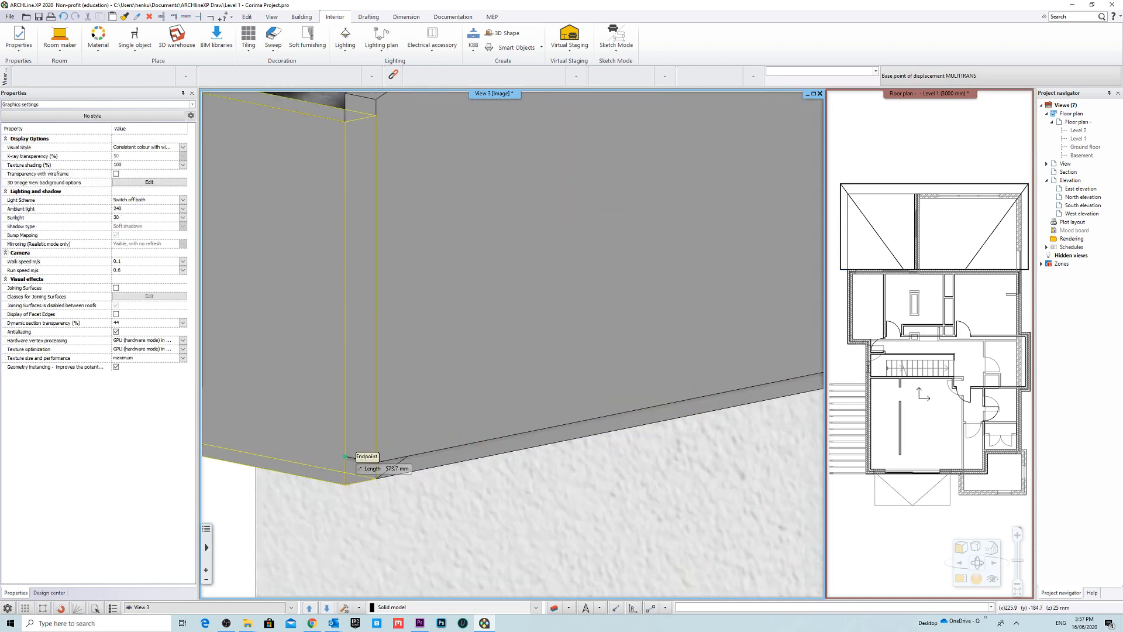
pyautogui.click(345, 456)
pyautogui.scroll(-3, 506, 455)
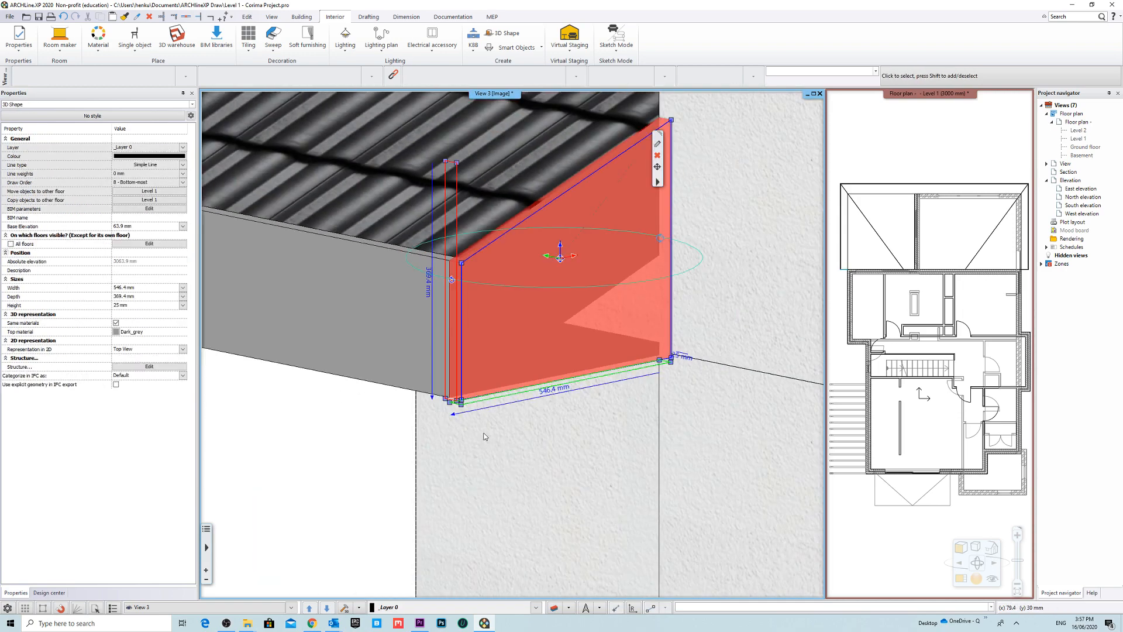
pyautogui.press('Escape')
pyautogui.click(485, 324)
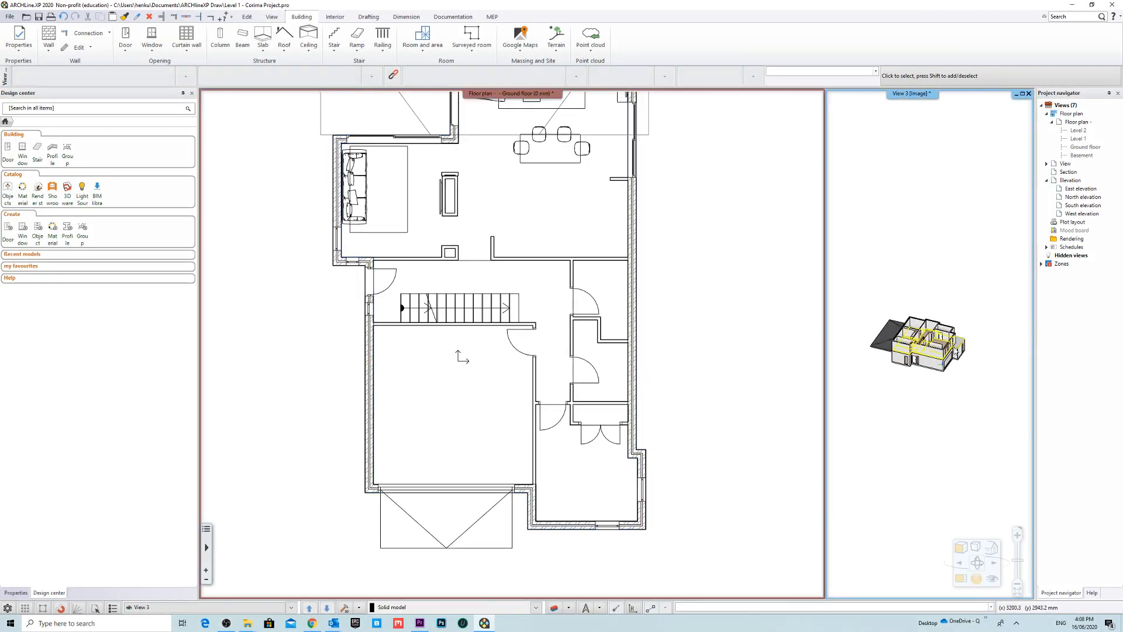
# Step: Turn on all layers in the Townhouse - Ground Floor Plan filter for the ground floor plan
pyautogui.scroll(8, 888, 391)
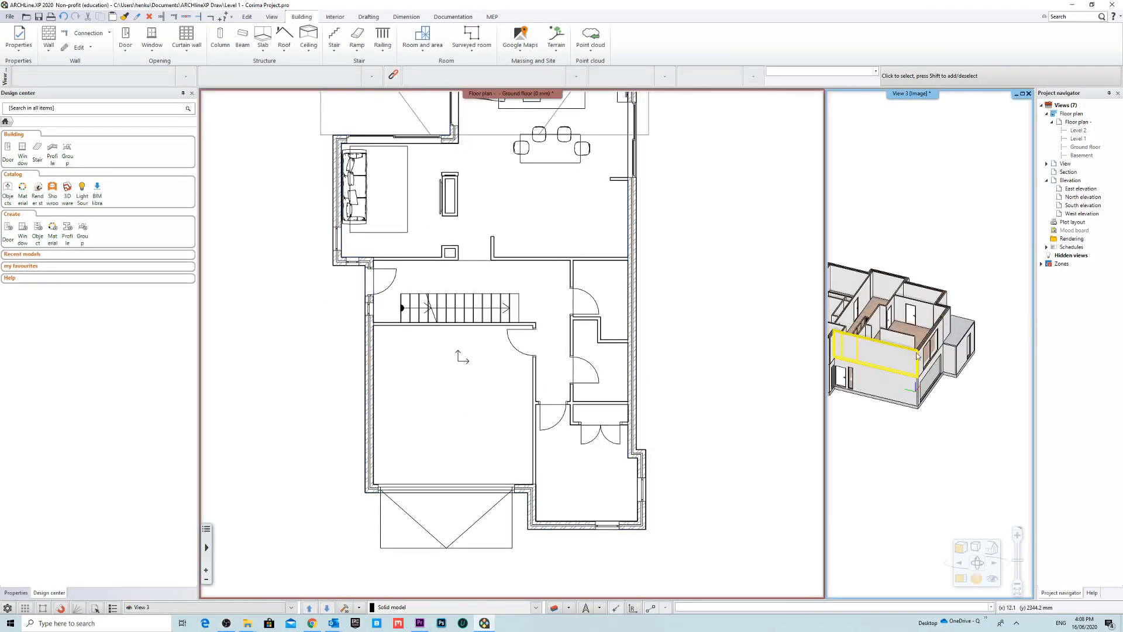
pyautogui.scroll(6, 888, 390)
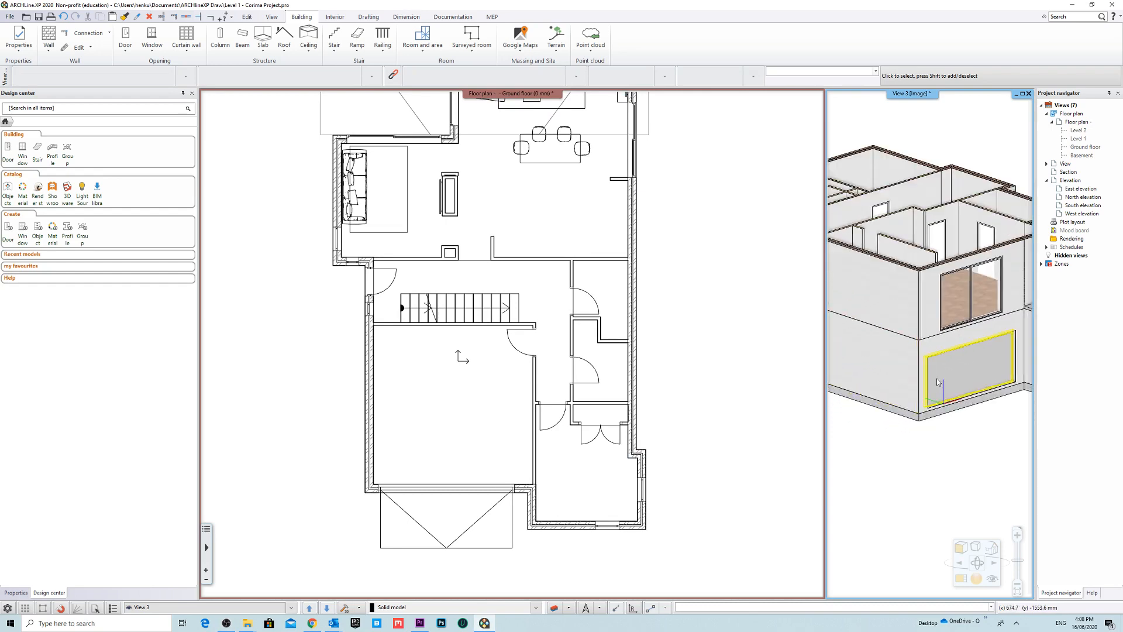
pyautogui.click(665, 413)
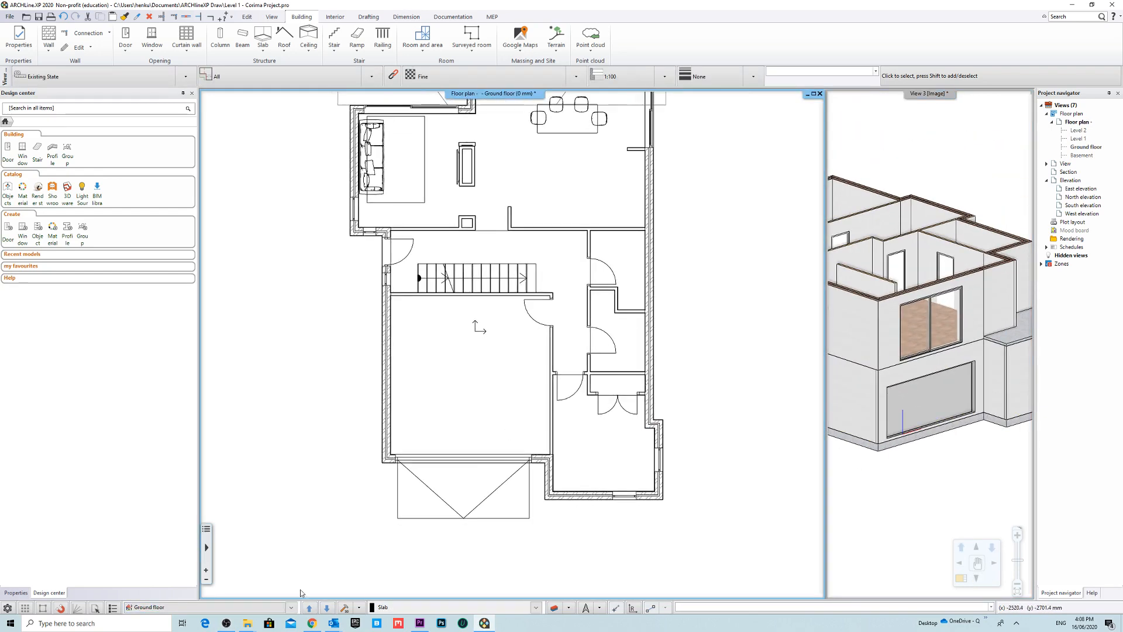
pyautogui.click(554, 608)
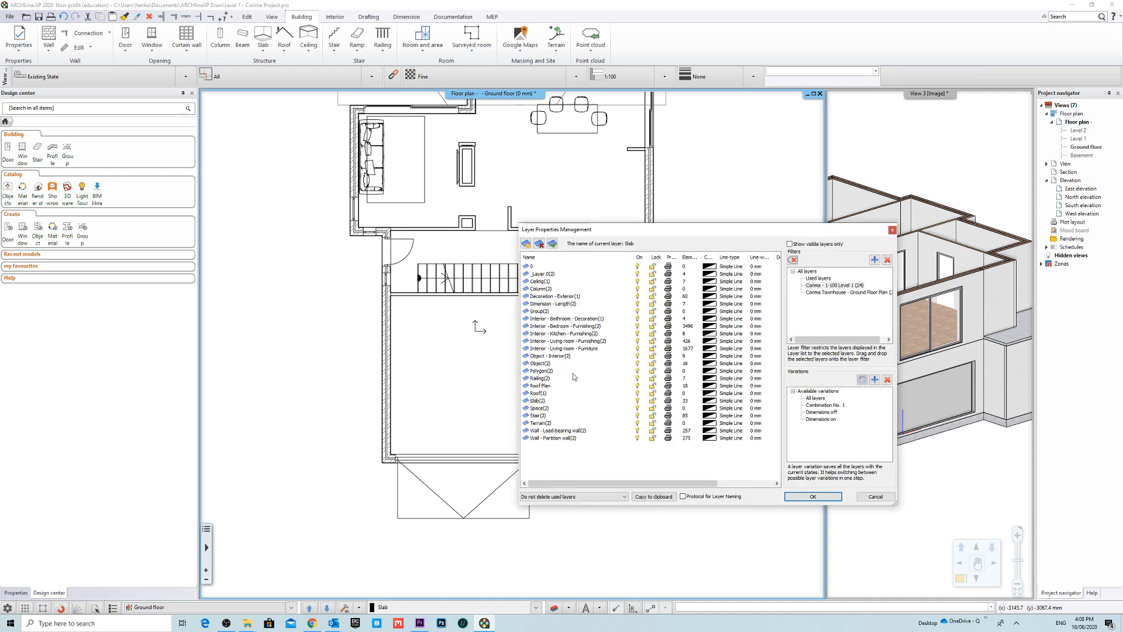
pyautogui.click(830, 292)
pyautogui.click(556, 268)
pyautogui.keyDown('shift'); pyautogui.click(642, 416); pyautogui.keyUp('shift')
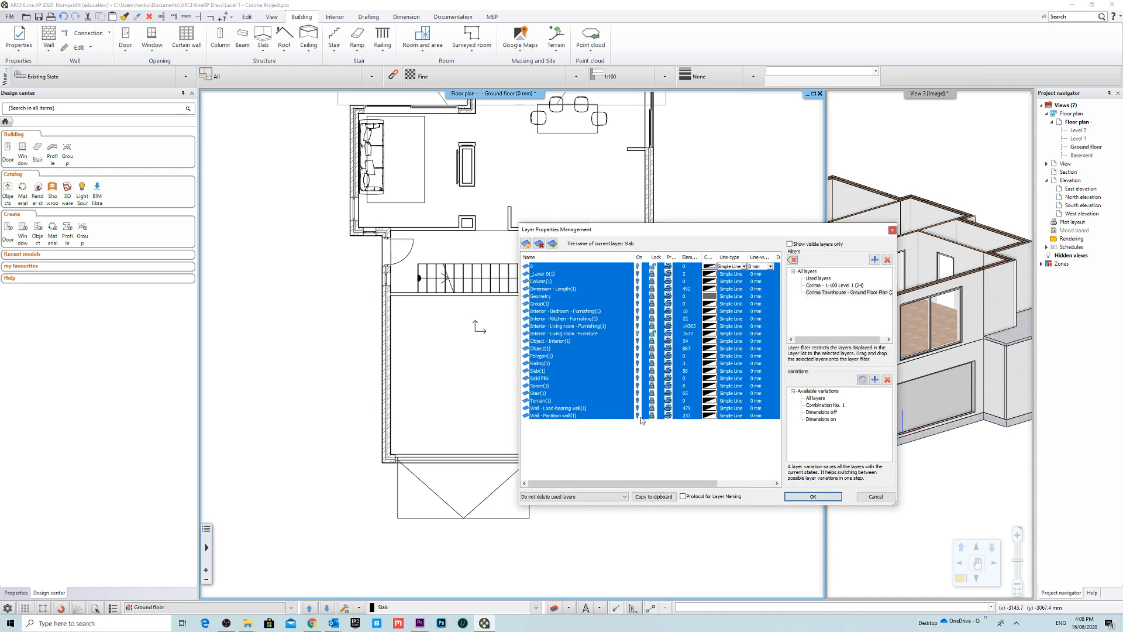
pyautogui.click(813, 496)
pyautogui.scroll(-1, 490, 371)
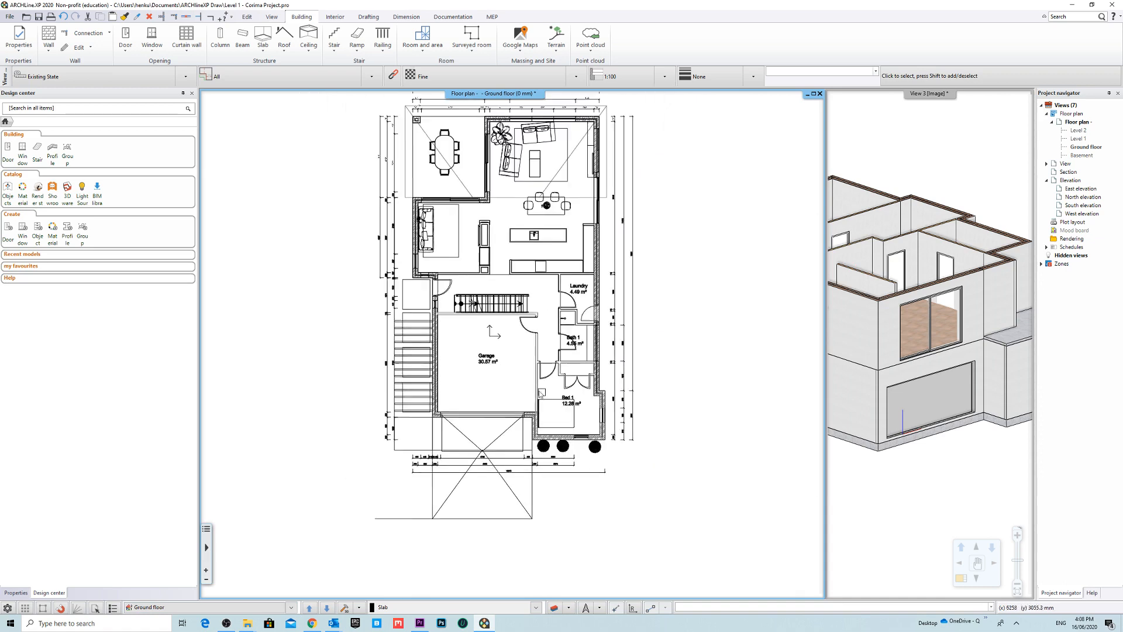
pyautogui.scroll(5, 490, 371)
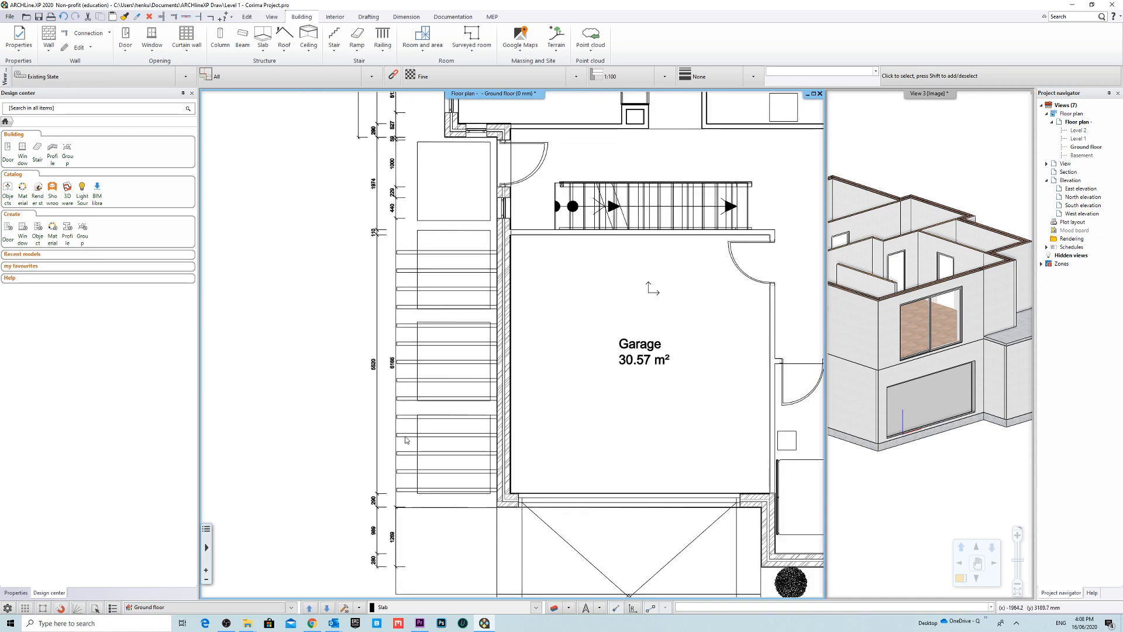
pyautogui.moveTo(601, 296); pyautogui.dragTo(596, 297, button='middle')
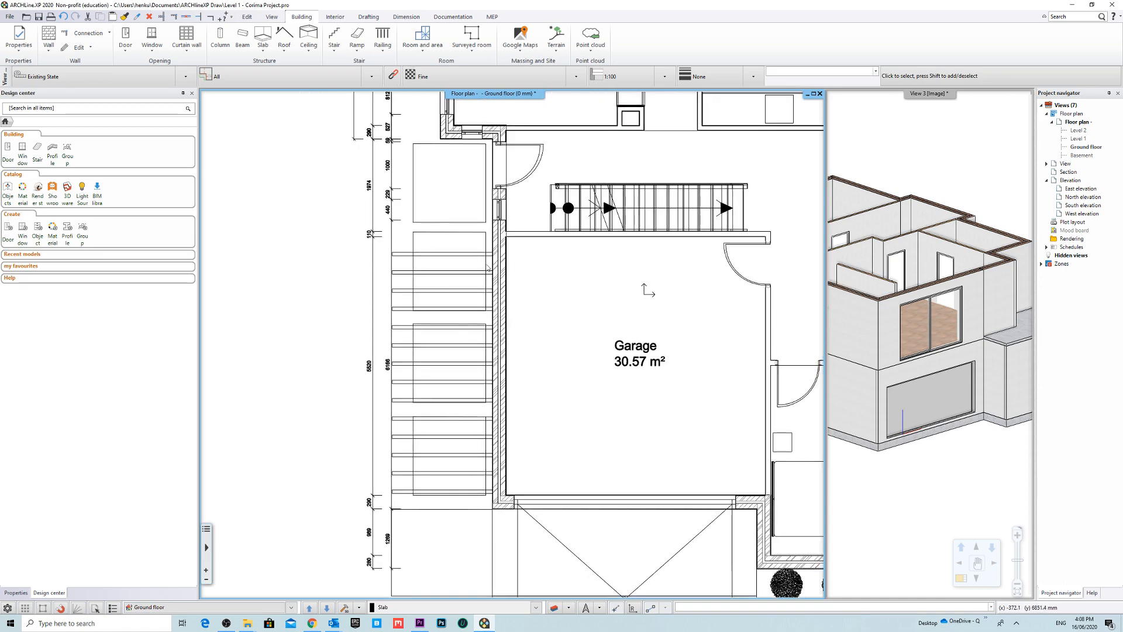
pyautogui.click(937, 351)
pyautogui.scroll(5, 941, 363)
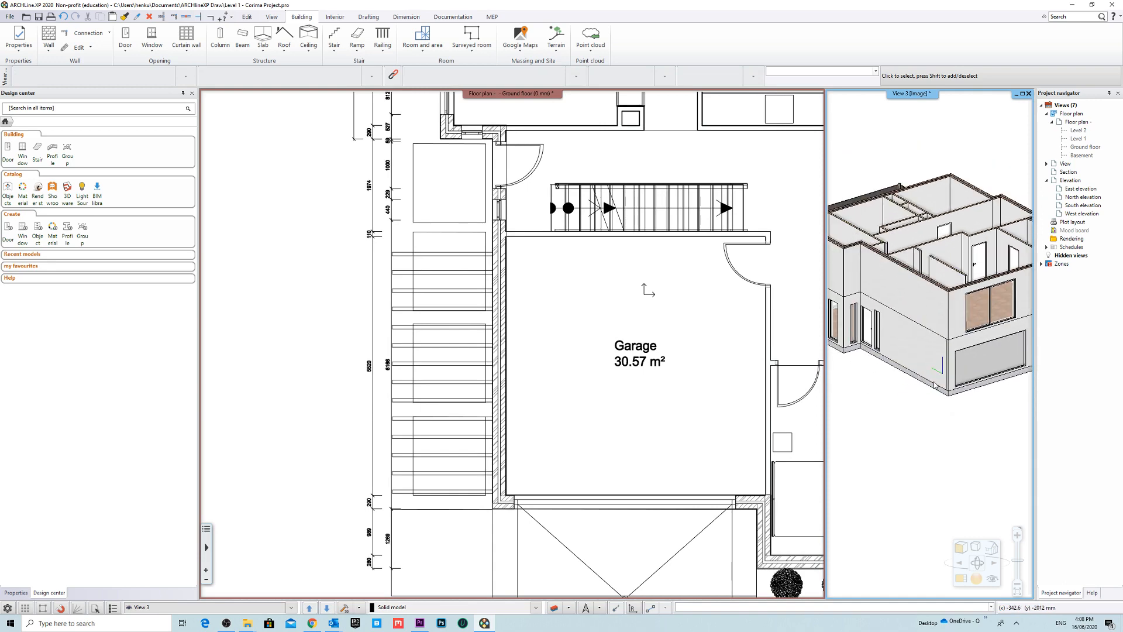
pyautogui.moveTo(933, 259); pyautogui.dragTo(927, 279, button='middle')
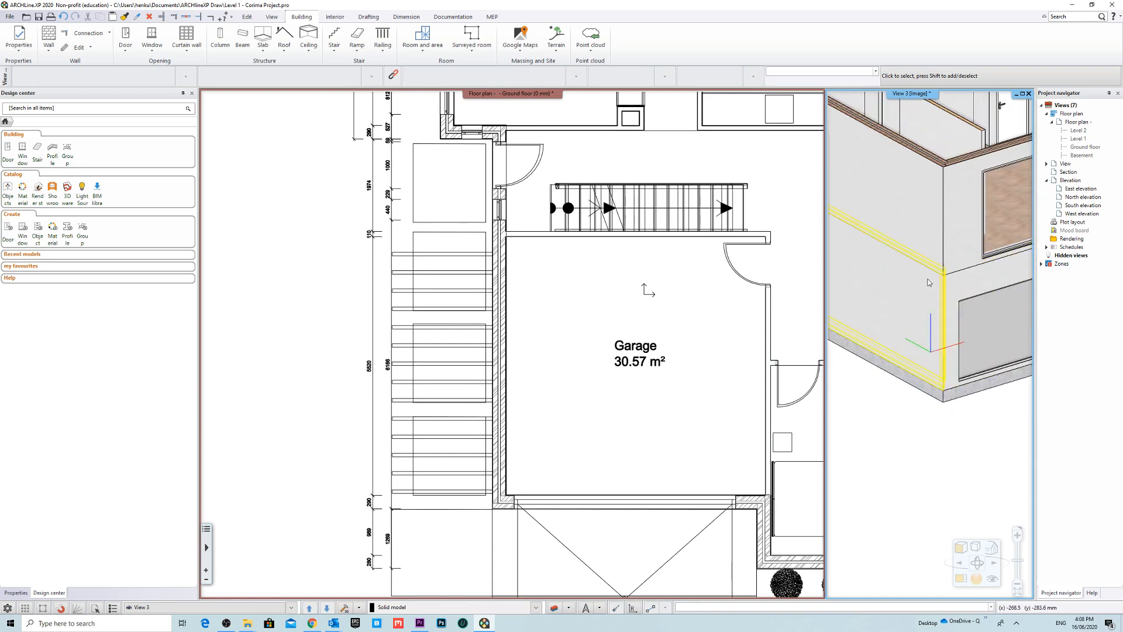
pyautogui.click(336, 18)
pyautogui.click(273, 41)
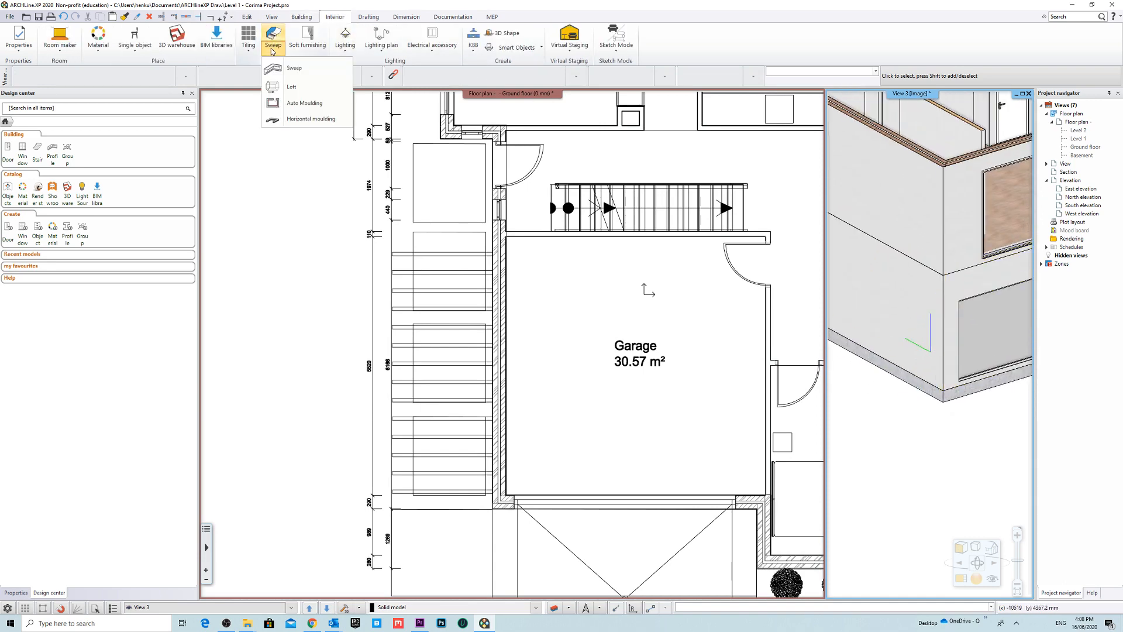
pyautogui.click(300, 82)
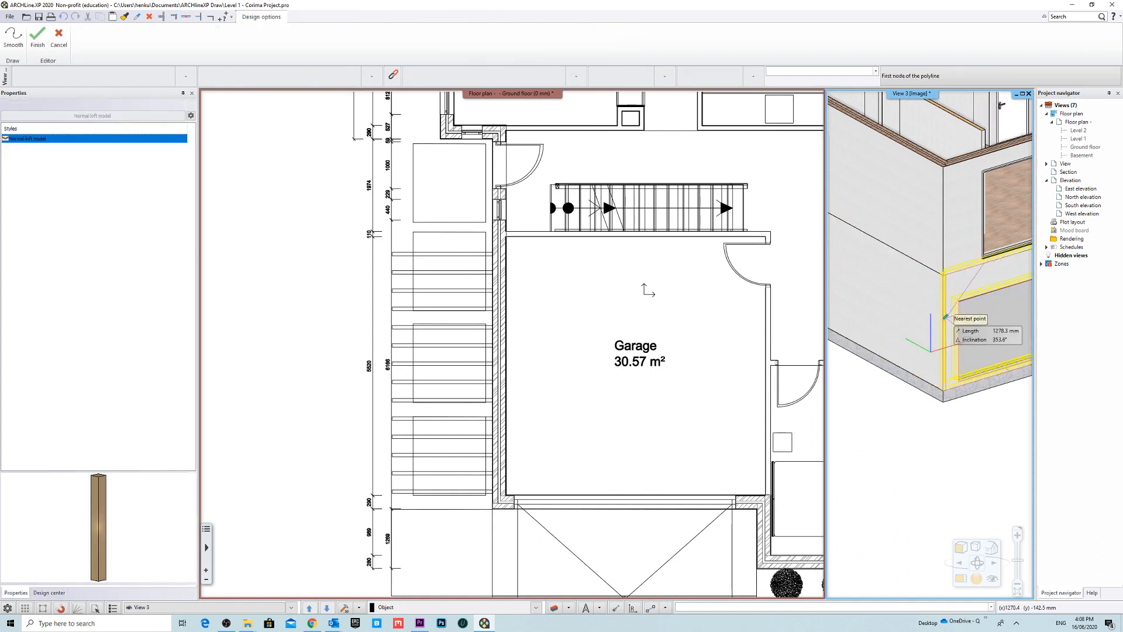
pyautogui.click(989, 316)
pyautogui.click(923, 245)
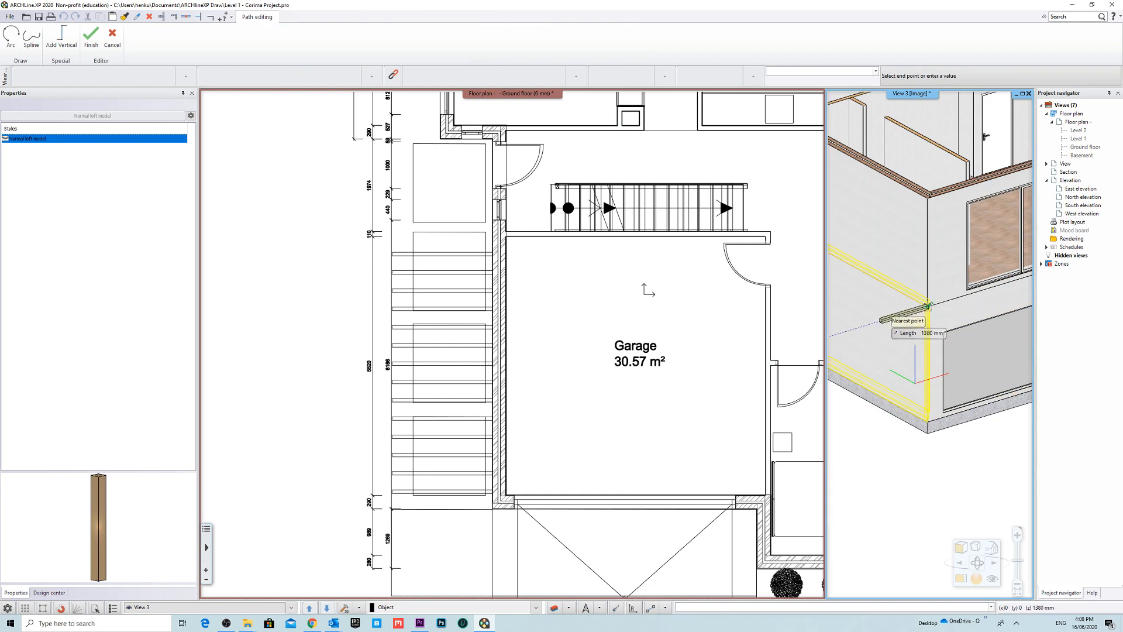
pyautogui.click(851, 329)
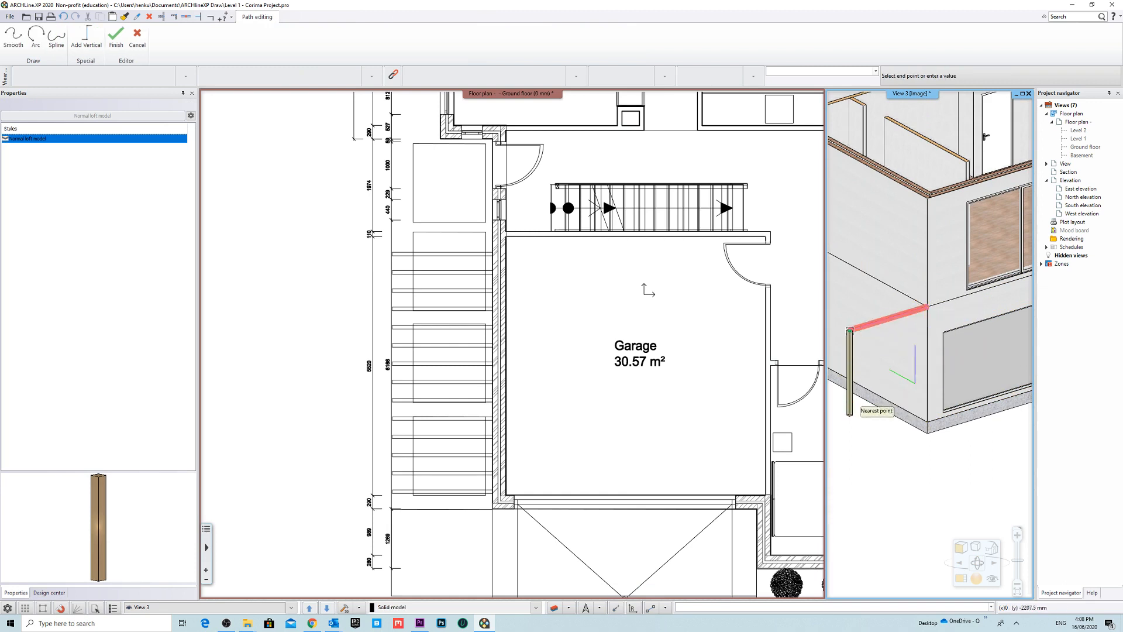
pyautogui.click(850, 469)
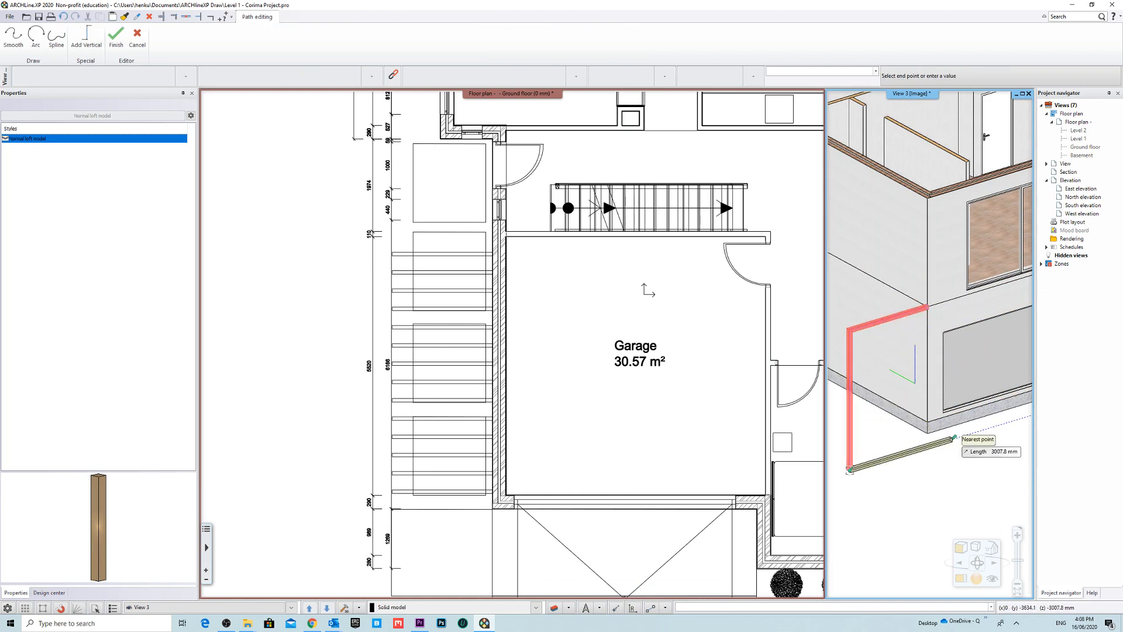
pyautogui.press('Escape')
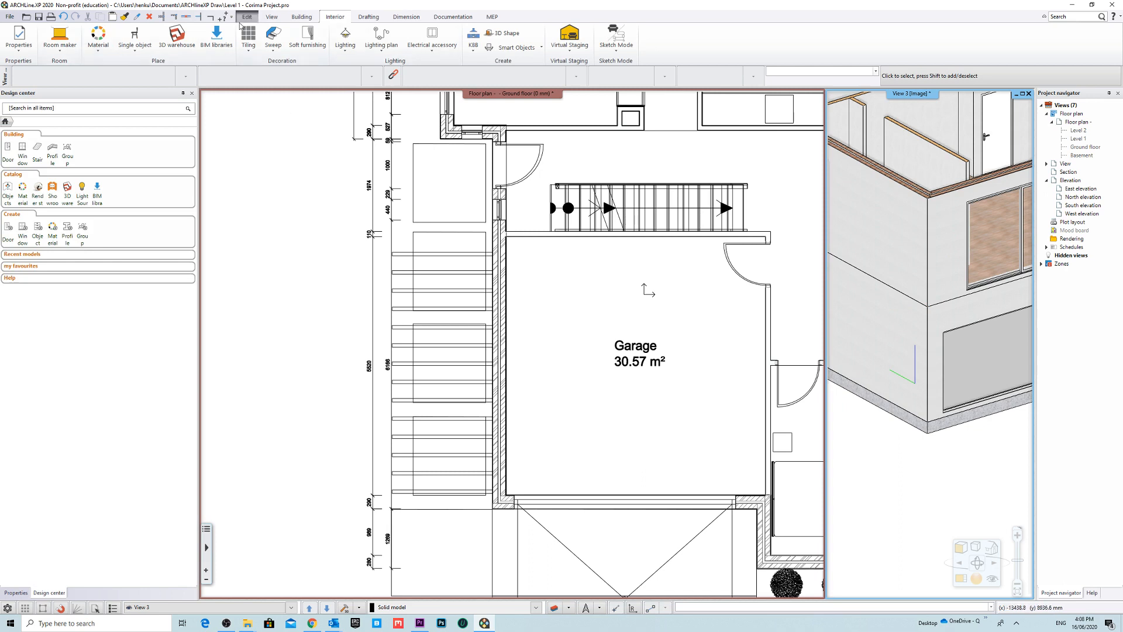
# Step: Loft an L-shaped frame from the garage wall's upper corner, running horizontally outward and dropping about 3366 mm as a vertical post
pyautogui.click(273, 51)
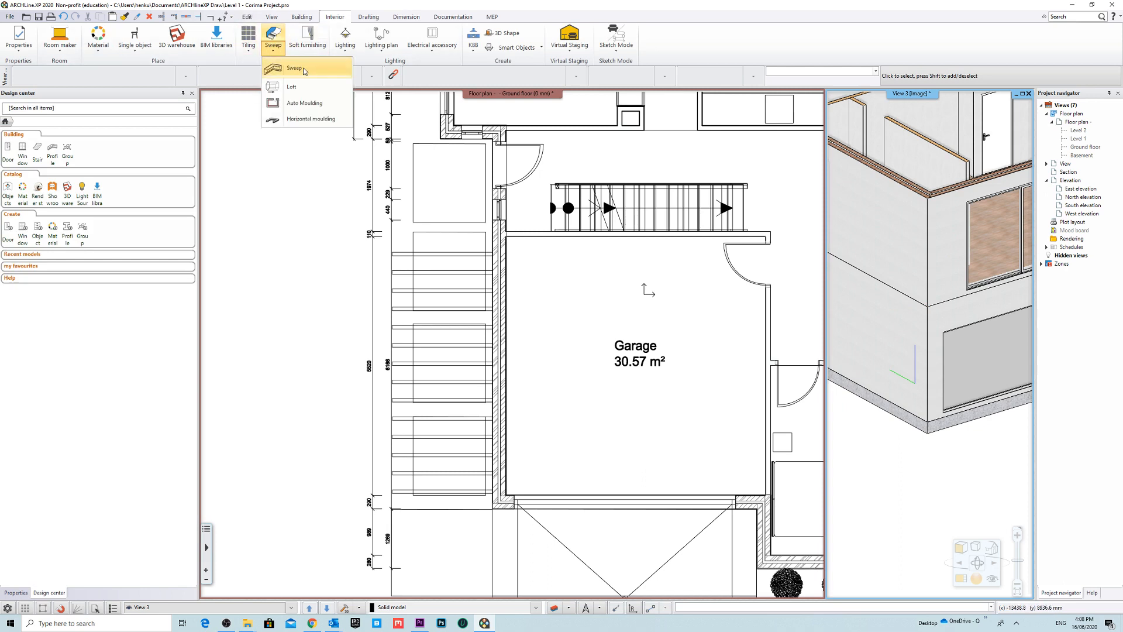
pyautogui.click(280, 89)
pyautogui.click(928, 305)
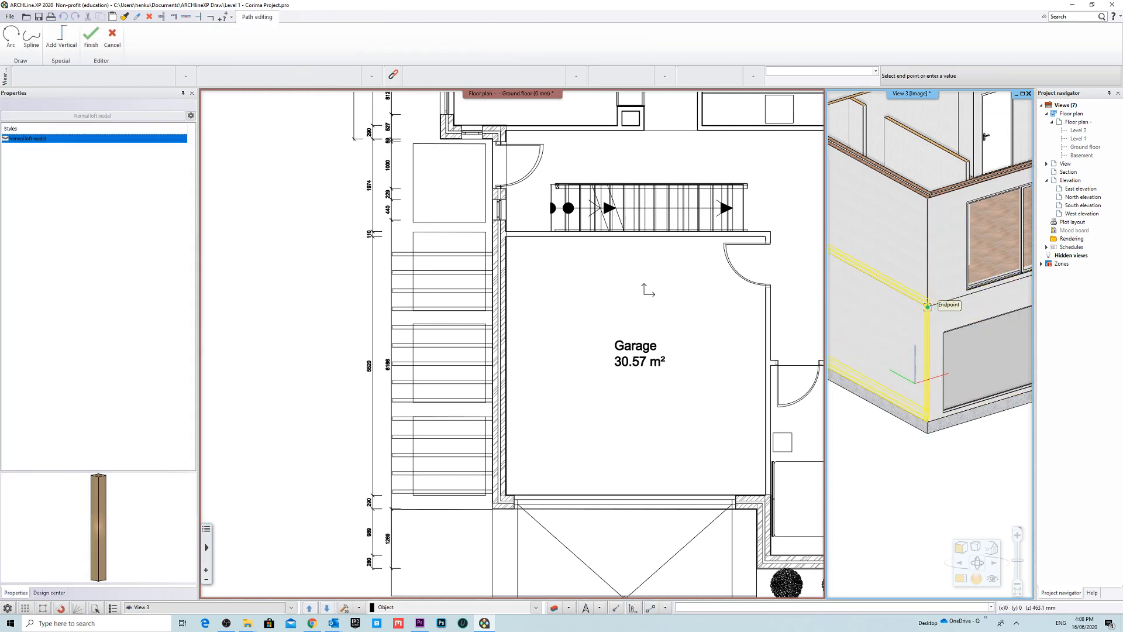
pyautogui.click(853, 330)
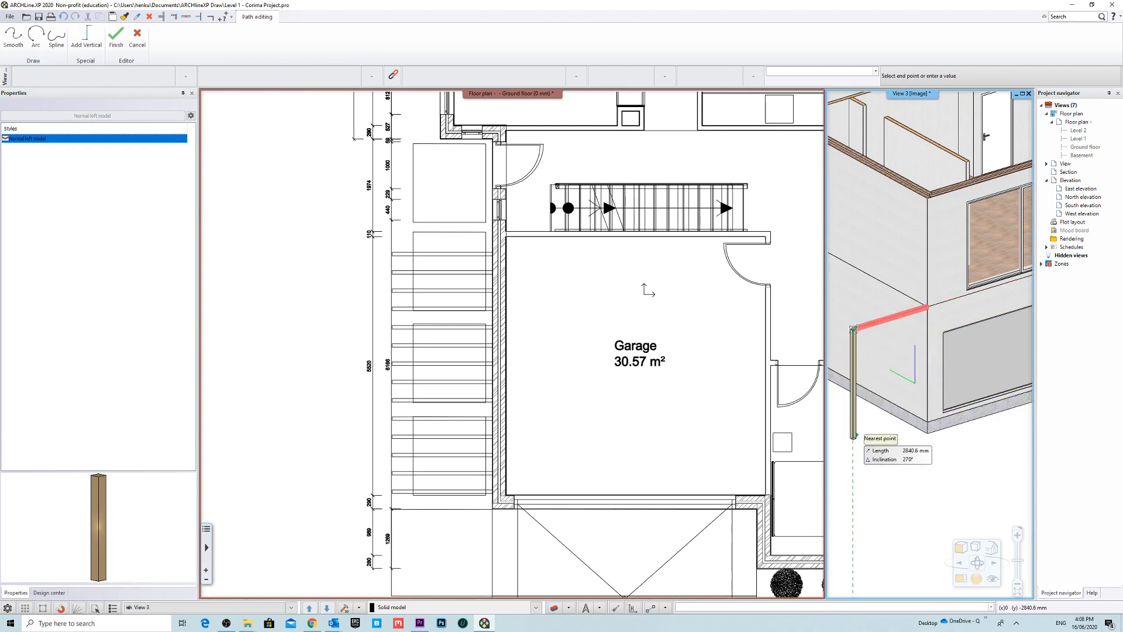
pyautogui.click(853, 457)
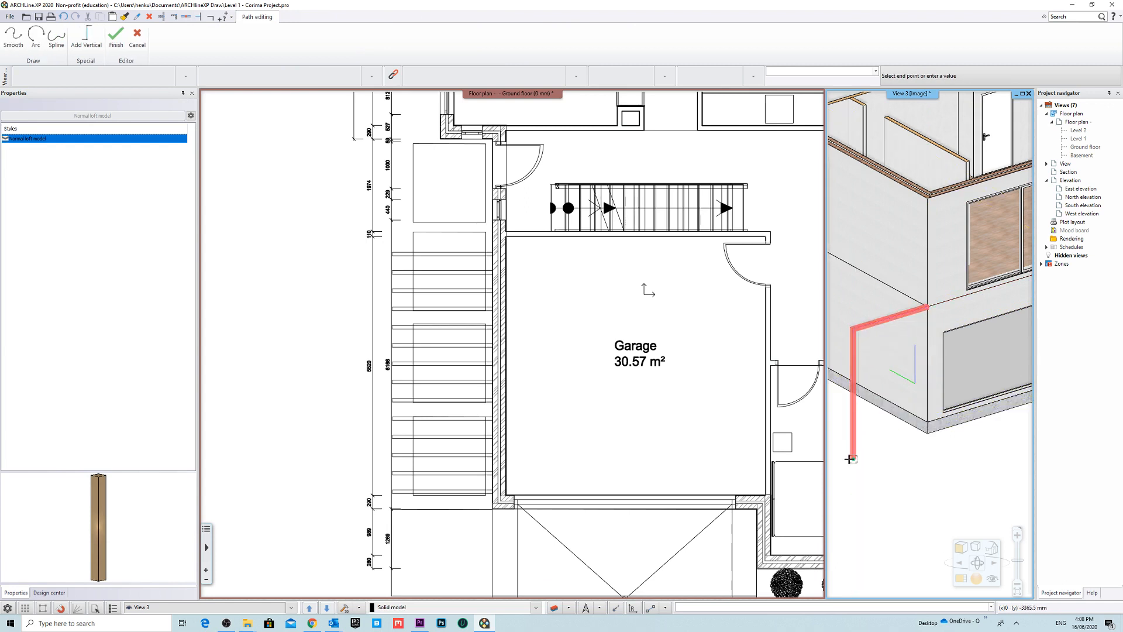
pyautogui.press('Return')
pyautogui.click(719, 453)
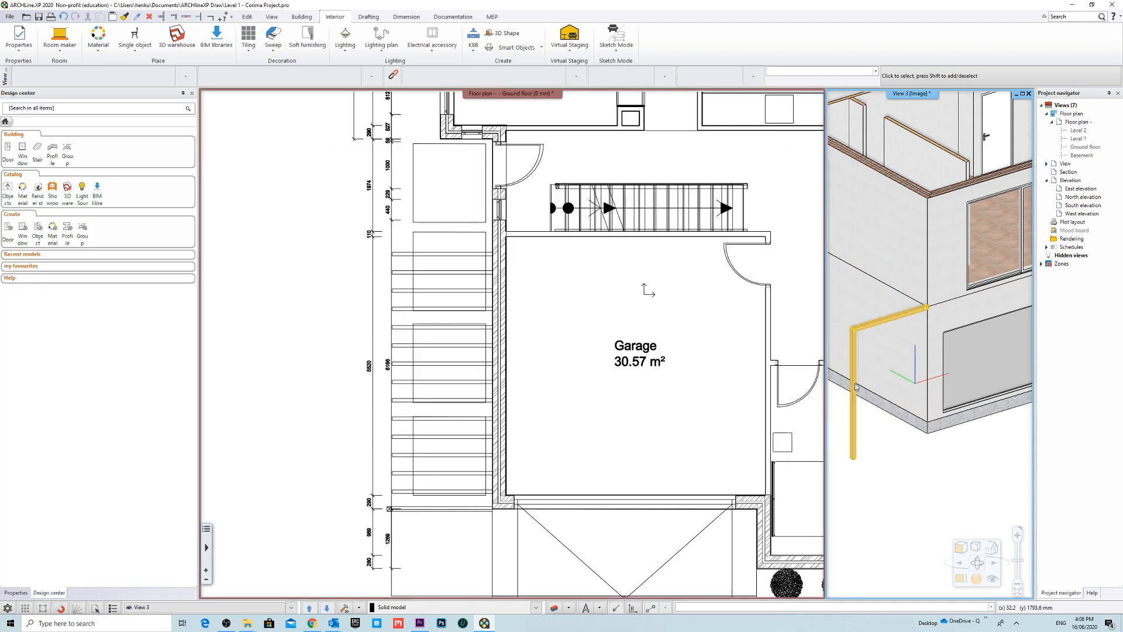
# Step: Move the lofted frame on the ground floor plan from its outer wall-end corner to the lower corner of the nearest beam outline
pyautogui.scroll(-3, 855, 387)
pyautogui.scroll(6, 439, 517)
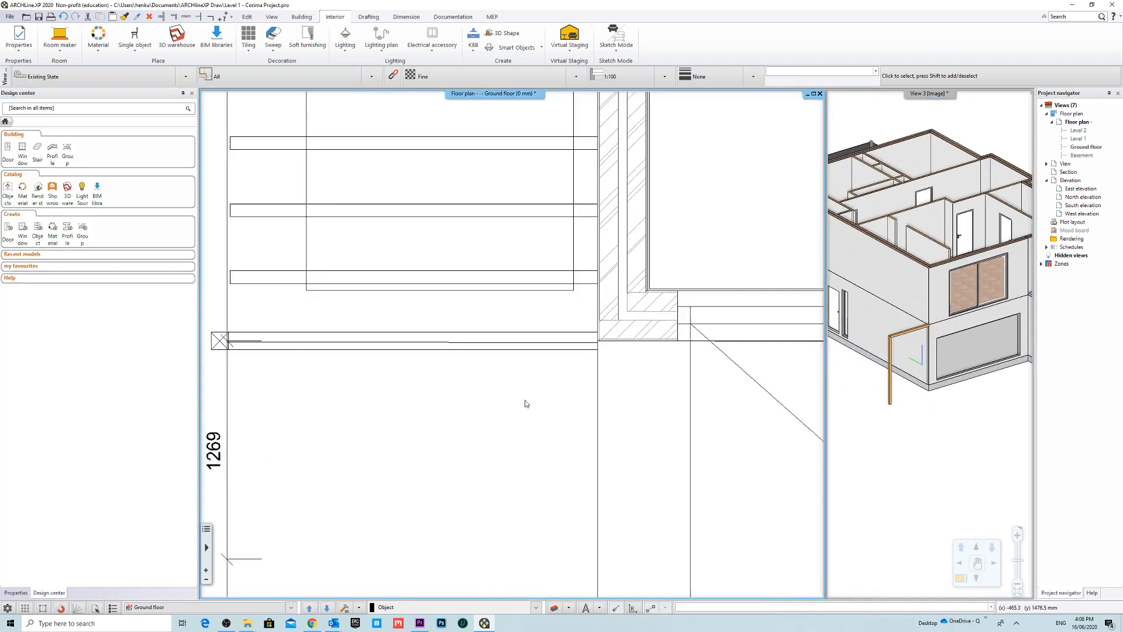
pyautogui.click(591, 322)
pyautogui.click(606, 364)
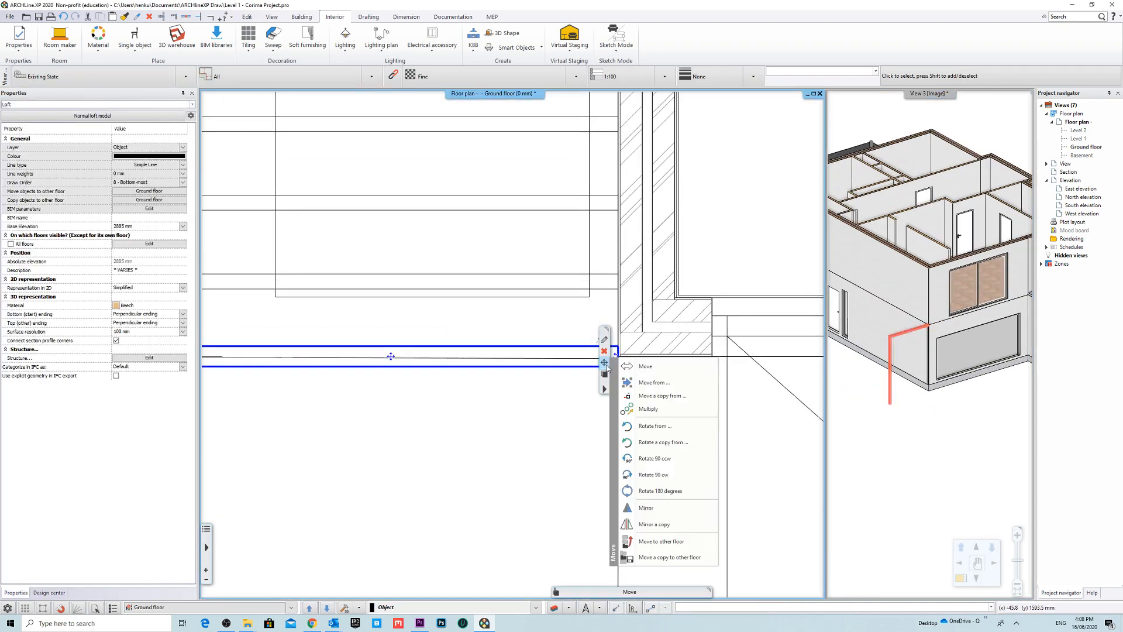
pyautogui.click(645, 366)
pyautogui.scroll(3, 661, 374)
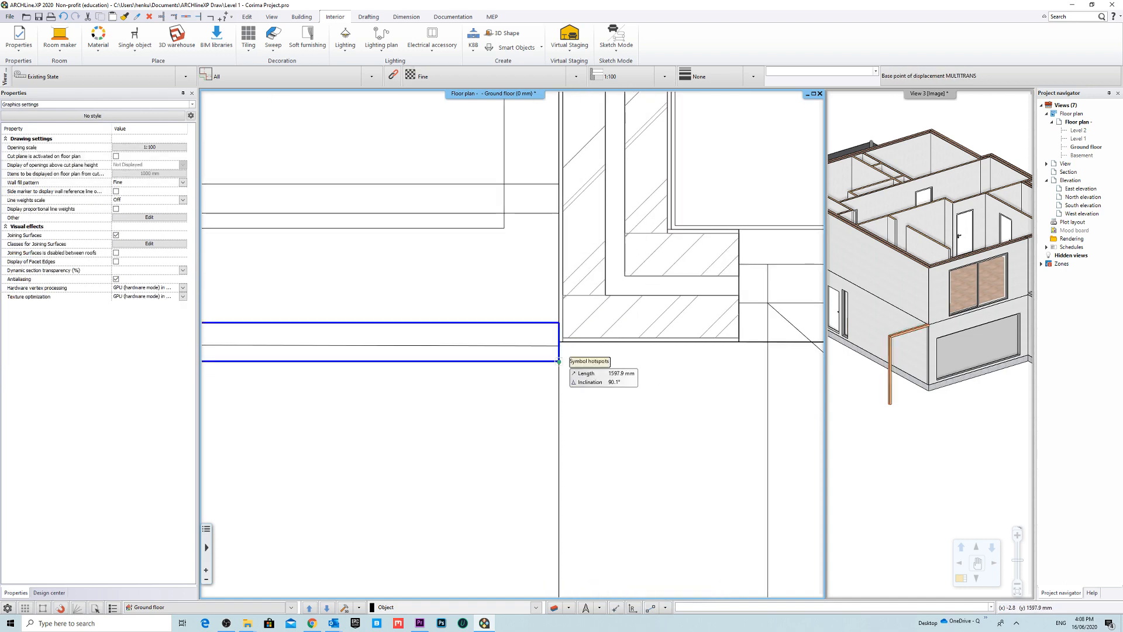
pyautogui.click(558, 361)
pyautogui.click(558, 212)
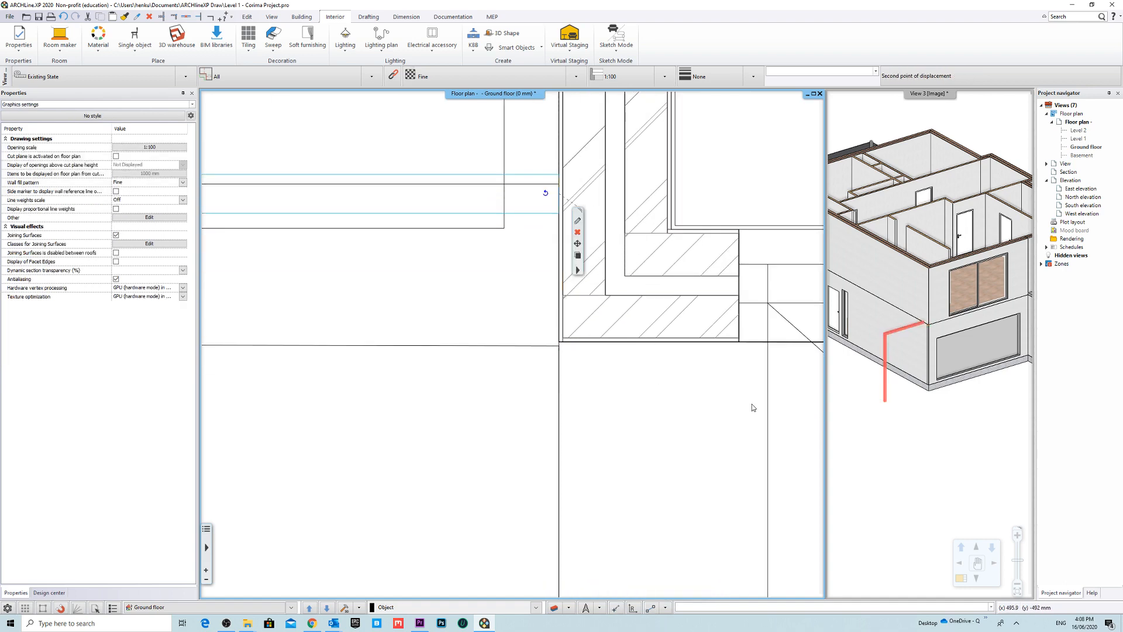
# Step: Examine how the lofted frame's post and beam line up with the beam outline beside the garage, in plan and 3D
pyautogui.scroll(-5, 610, 366)
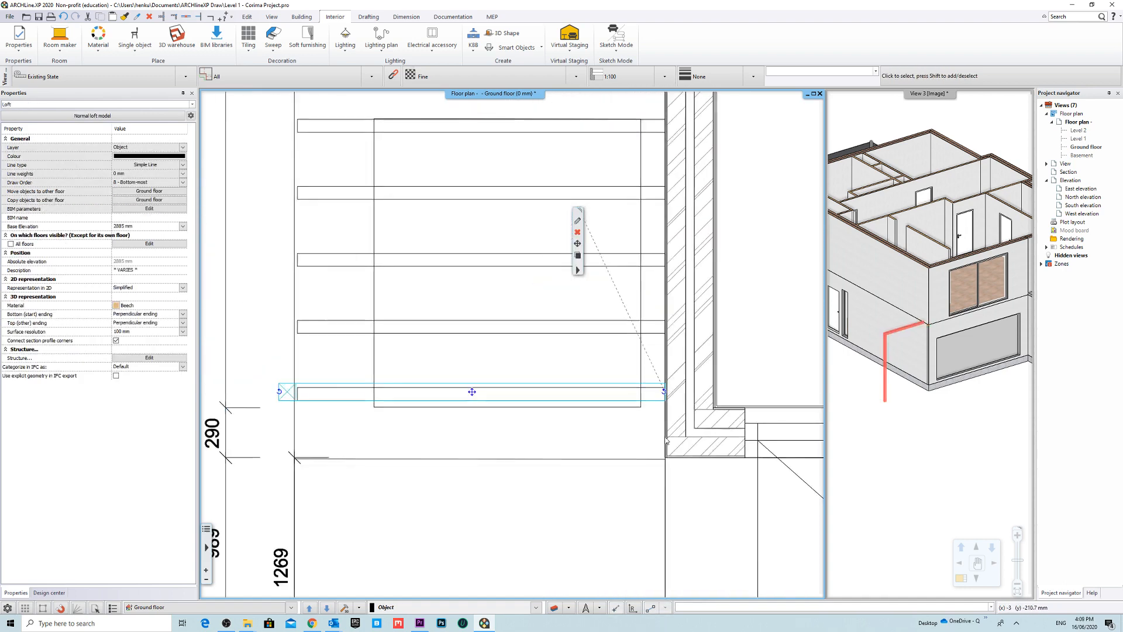
pyautogui.click(545, 407)
pyautogui.scroll(3, 449, 364)
pyautogui.click(325, 315)
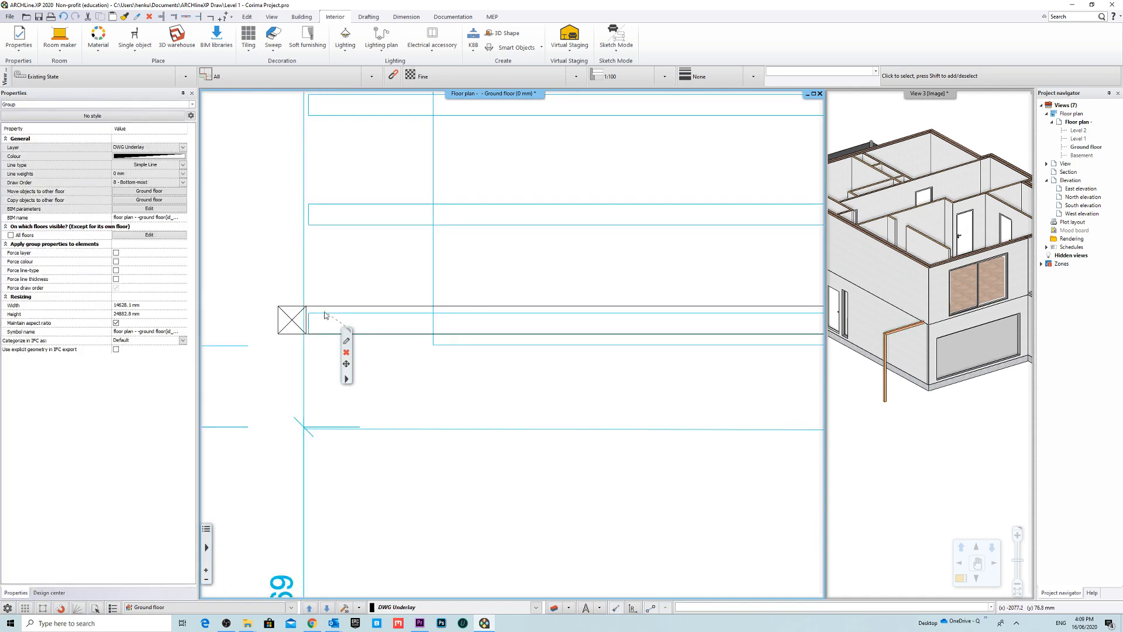
pyautogui.scroll(2, 285, 310)
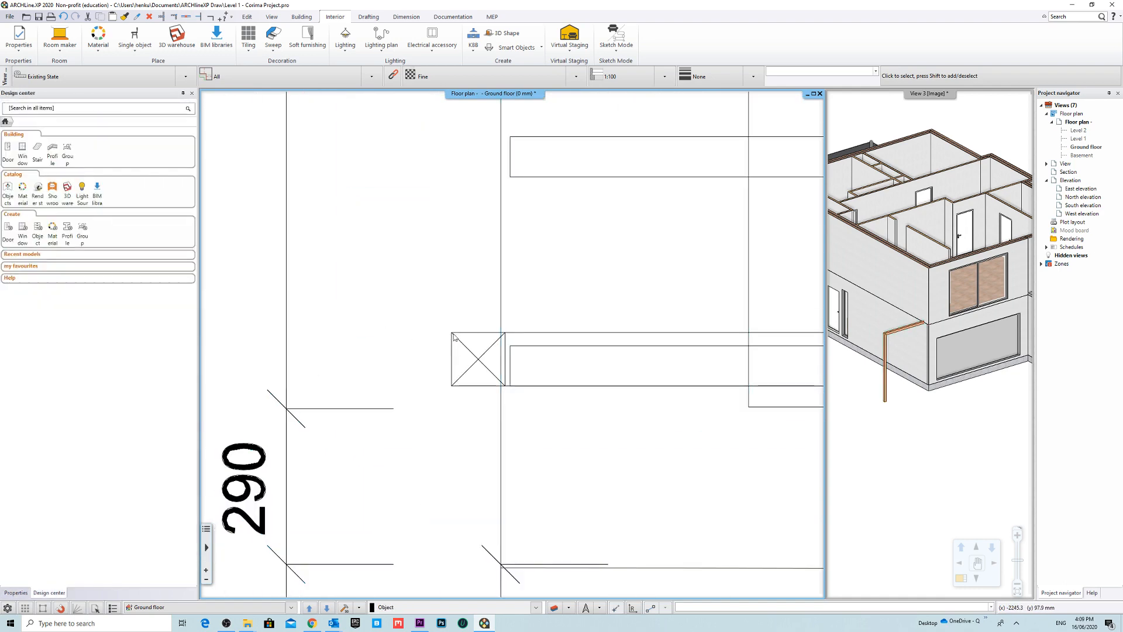
pyautogui.click(886, 348)
pyautogui.click(886, 351)
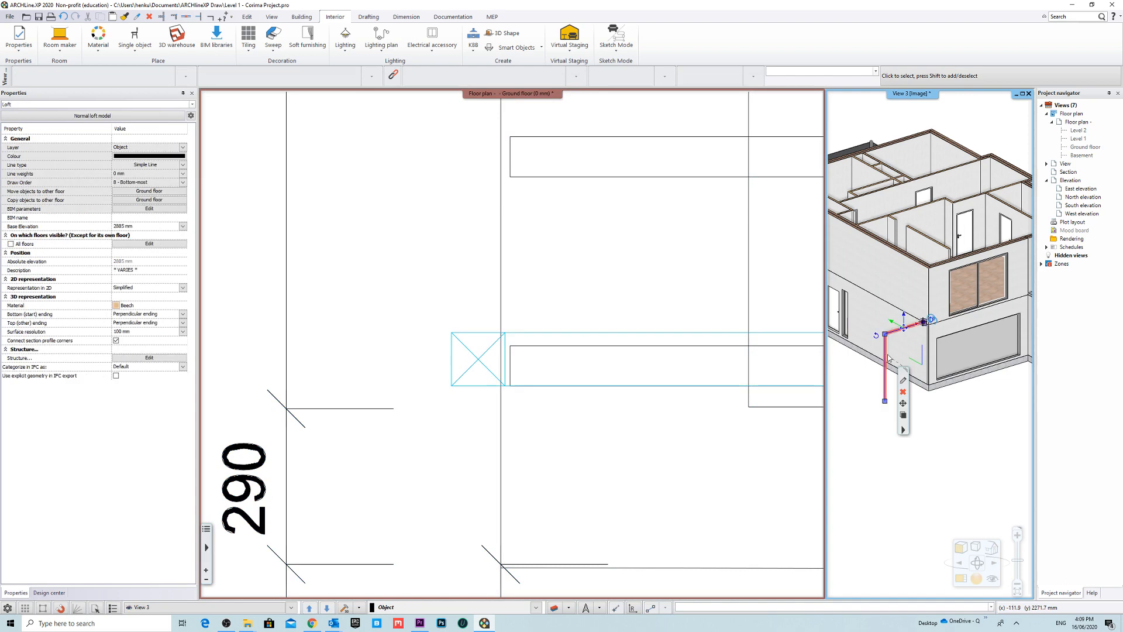
pyautogui.scroll(5, 886, 354)
pyautogui.scroll(2, 885, 357)
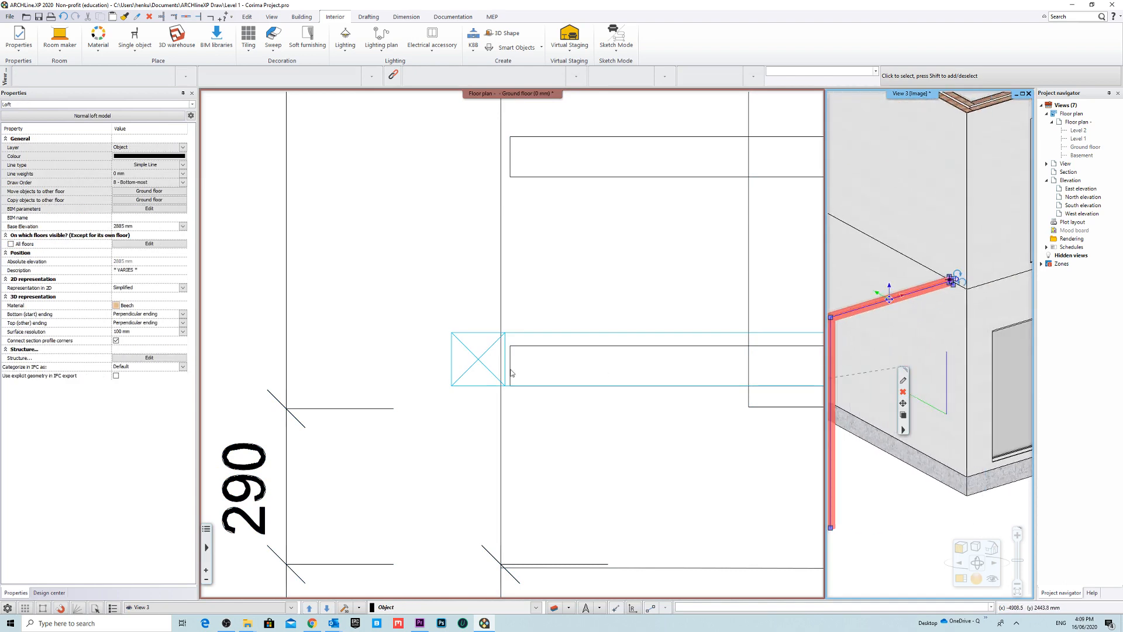
pyautogui.scroll(-5, 608, 386)
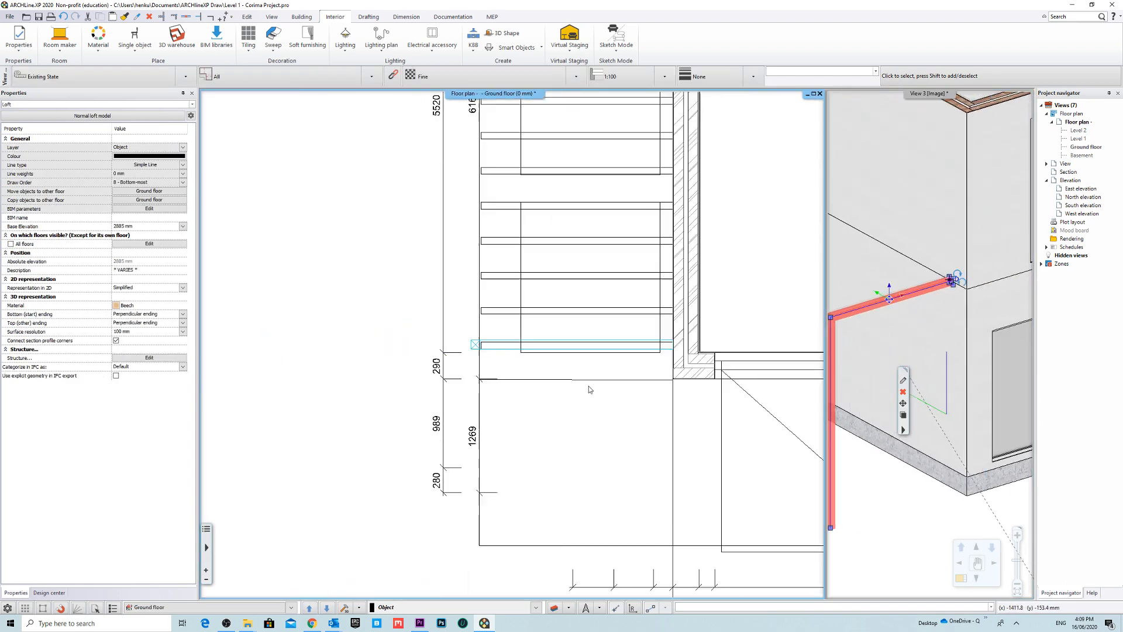
pyautogui.scroll(3, 613, 332)
pyautogui.moveTo(614, 332); pyautogui.dragTo(647, 326, button='middle')
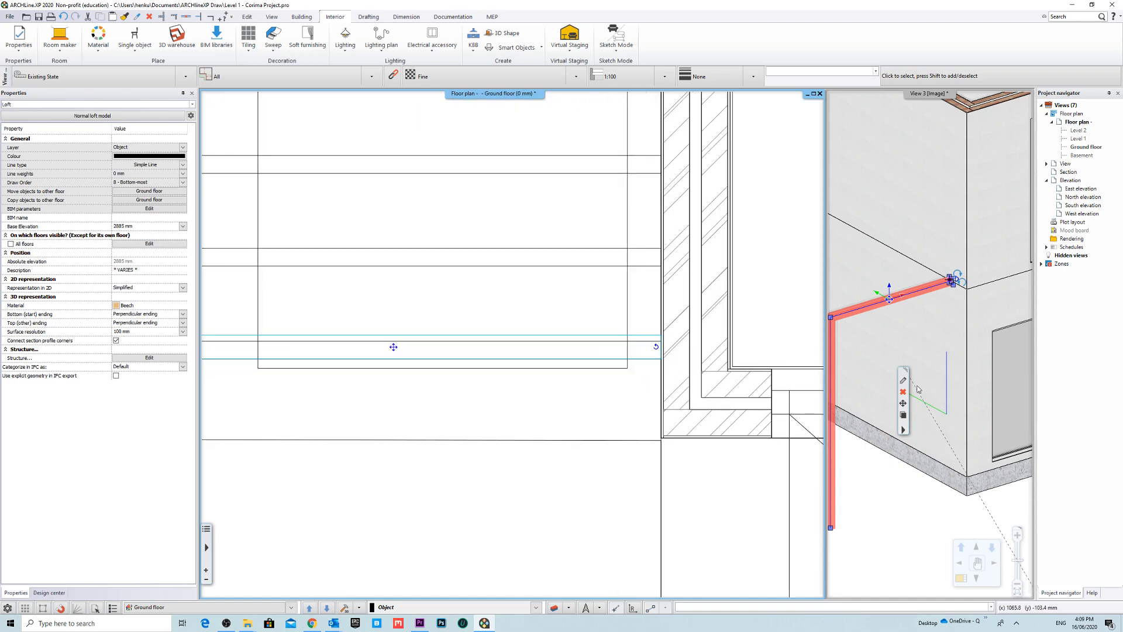
pyautogui.click(903, 380)
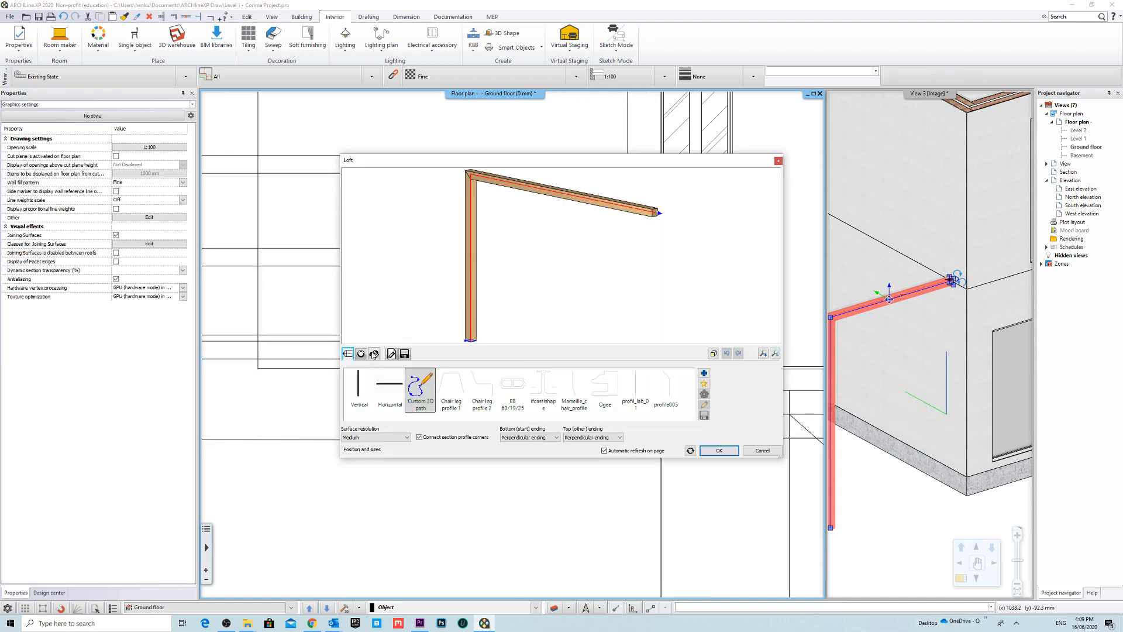
pyautogui.click(374, 354)
pyautogui.click(761, 451)
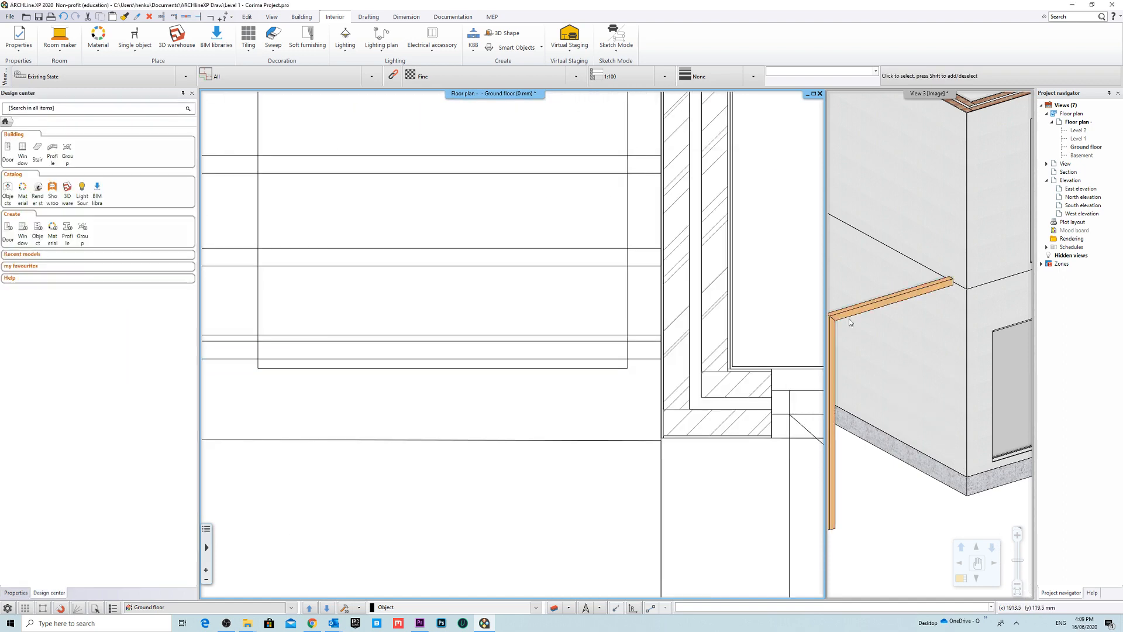
# Step: Set the lofted frame's section profile to 75 mm wide and 150 mm high
pyautogui.click(846, 311)
pyautogui.click(865, 335)
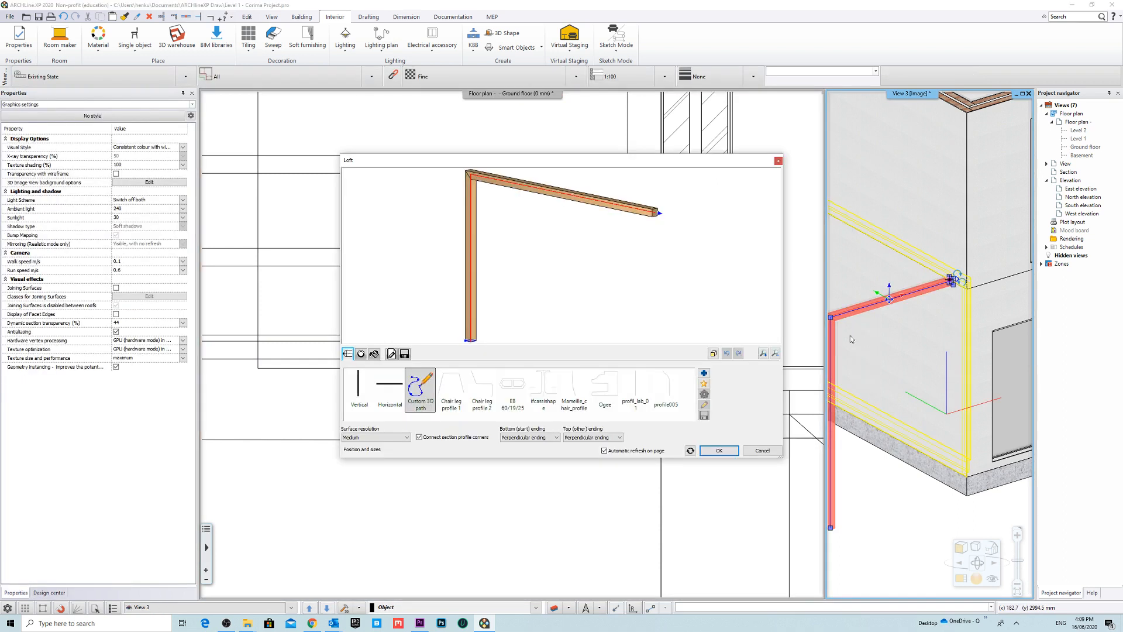
pyautogui.click(361, 354)
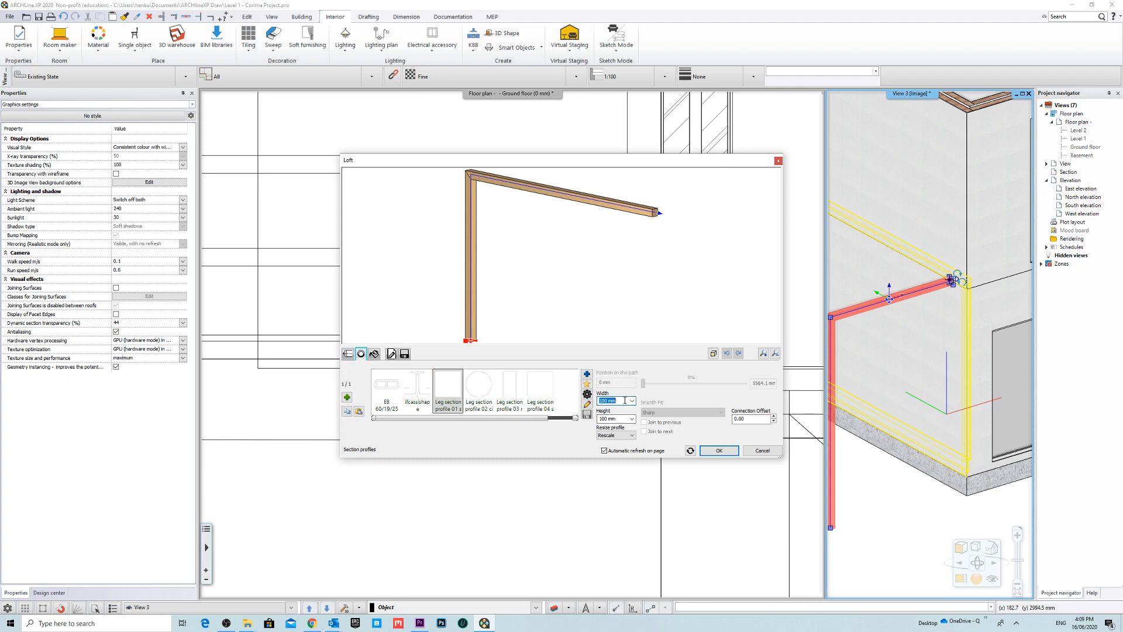
pyautogui.press('Tab')
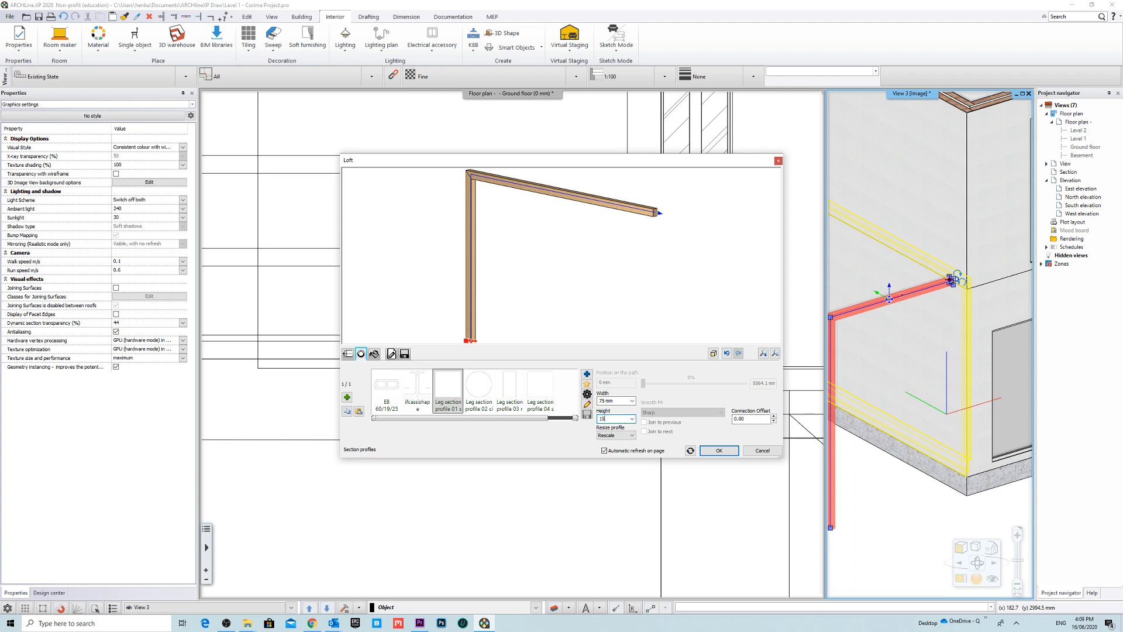
pyautogui.press('Tab')
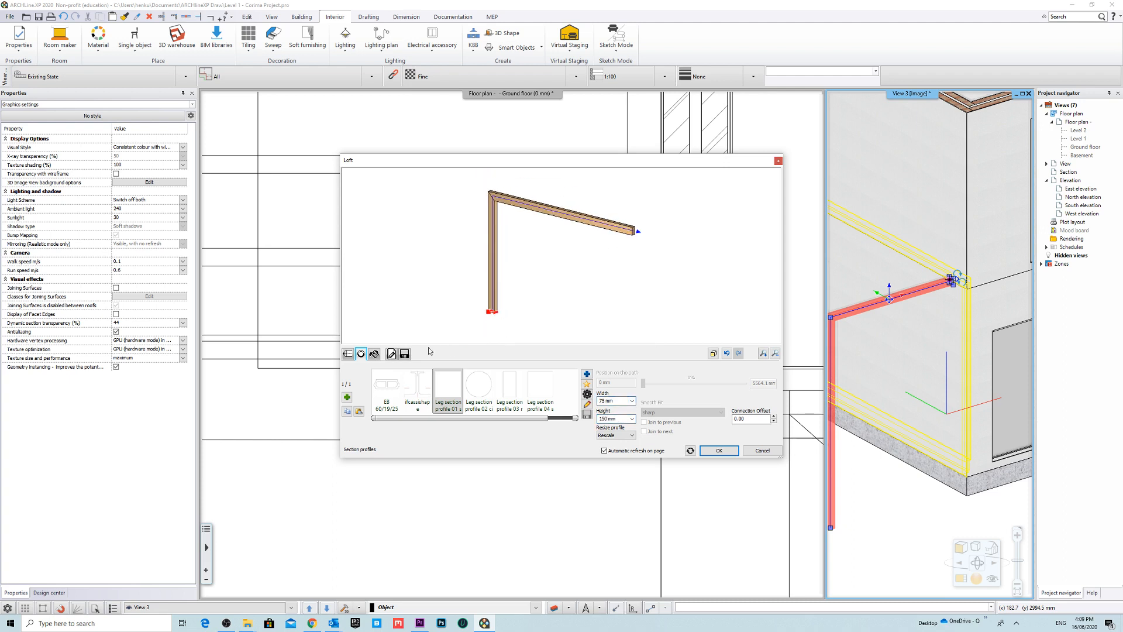
# Step: Apply the Bright_Aluminium material to the lofted frame and accept the loft changes
pyautogui.click(375, 354)
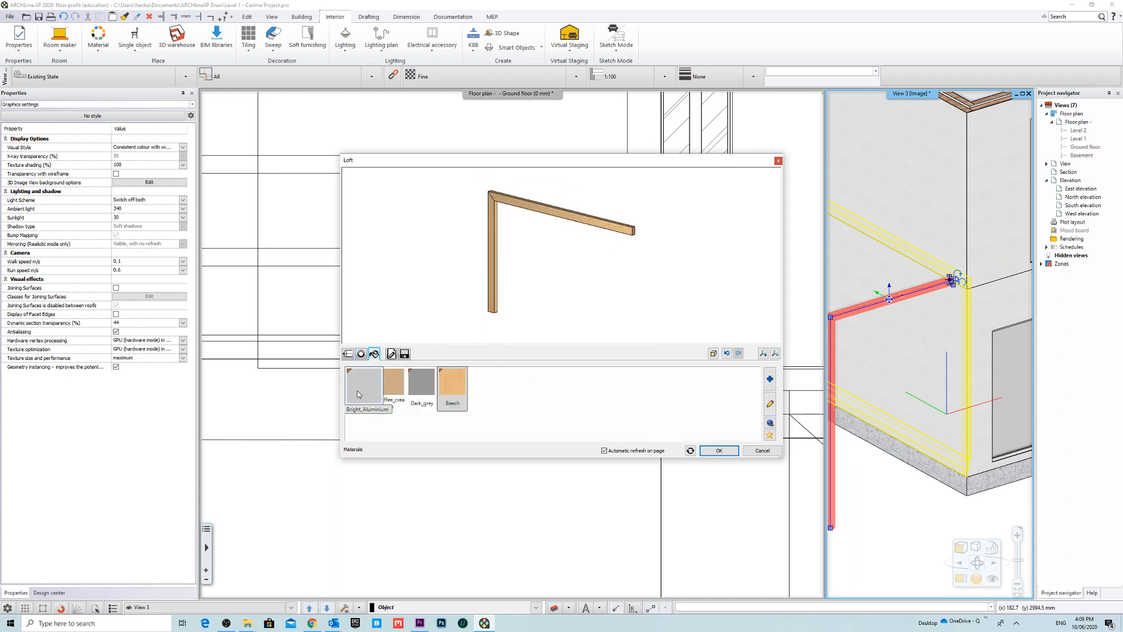
pyautogui.click(376, 396)
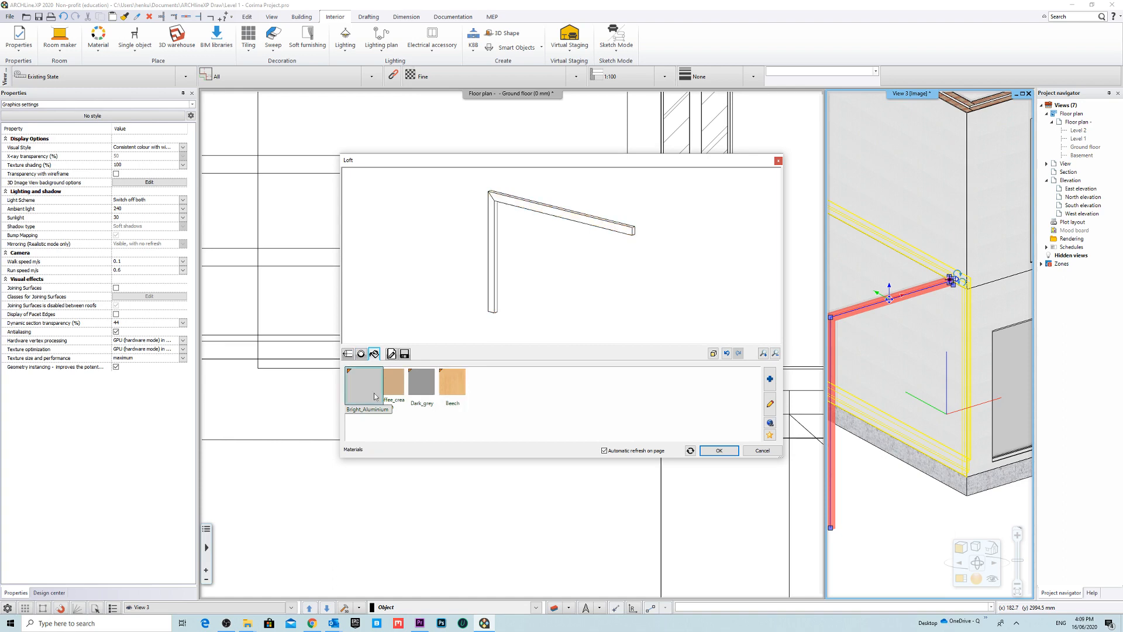
pyautogui.click(727, 454)
pyautogui.press('Escape')
pyautogui.scroll(-3, 930, 344)
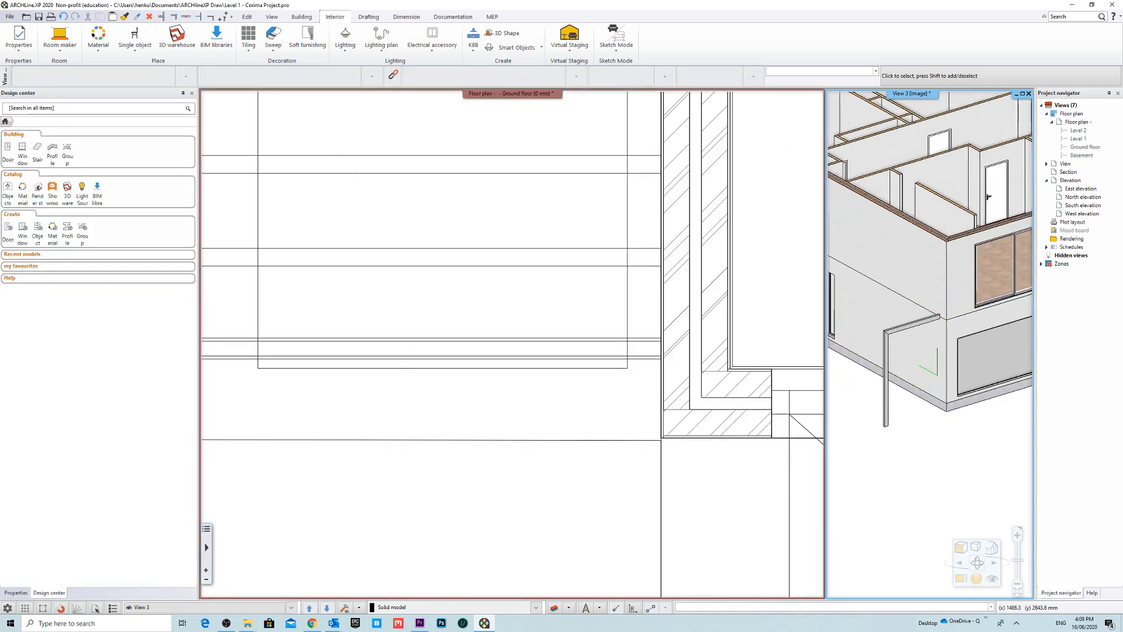
# Step: Set the lofted frame's section profile height to 200 mm and accept the loft change
pyautogui.scroll(3, 900, 326)
pyautogui.click(936, 320)
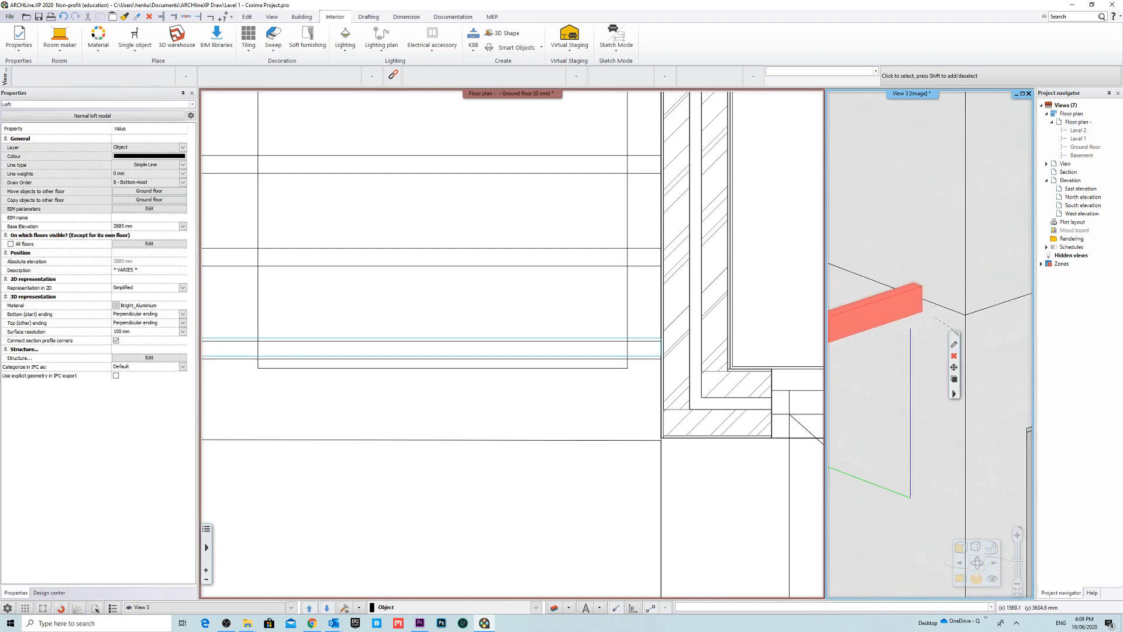
pyautogui.scroll(4, 904, 308)
pyautogui.scroll(-2, 905, 308)
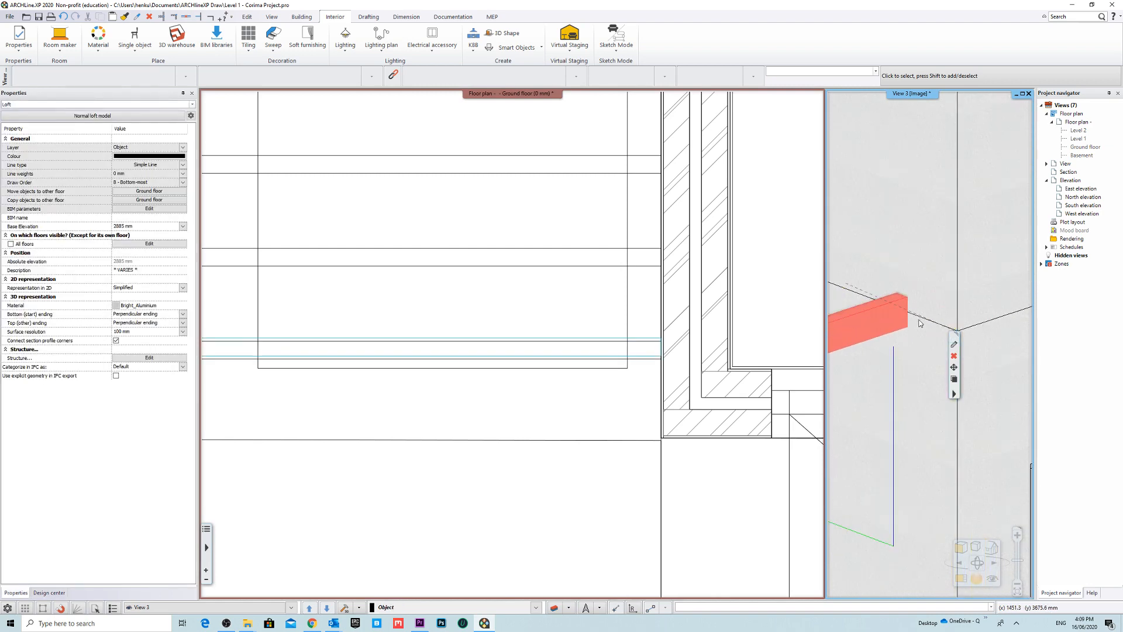
pyautogui.click(955, 344)
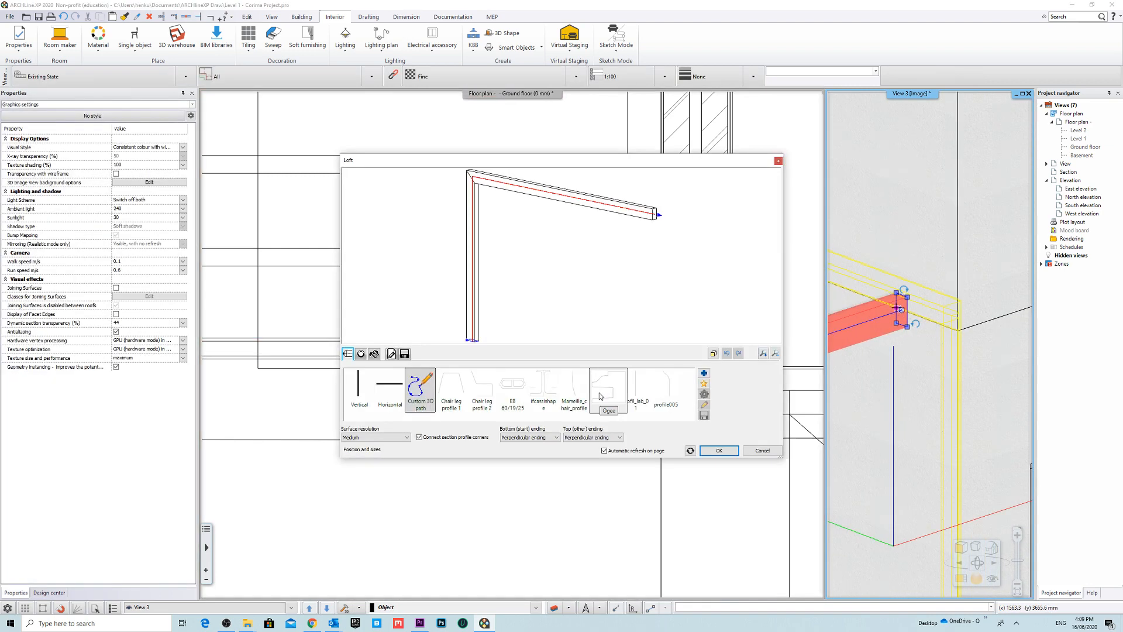
pyautogui.click(373, 354)
pyautogui.click(361, 354)
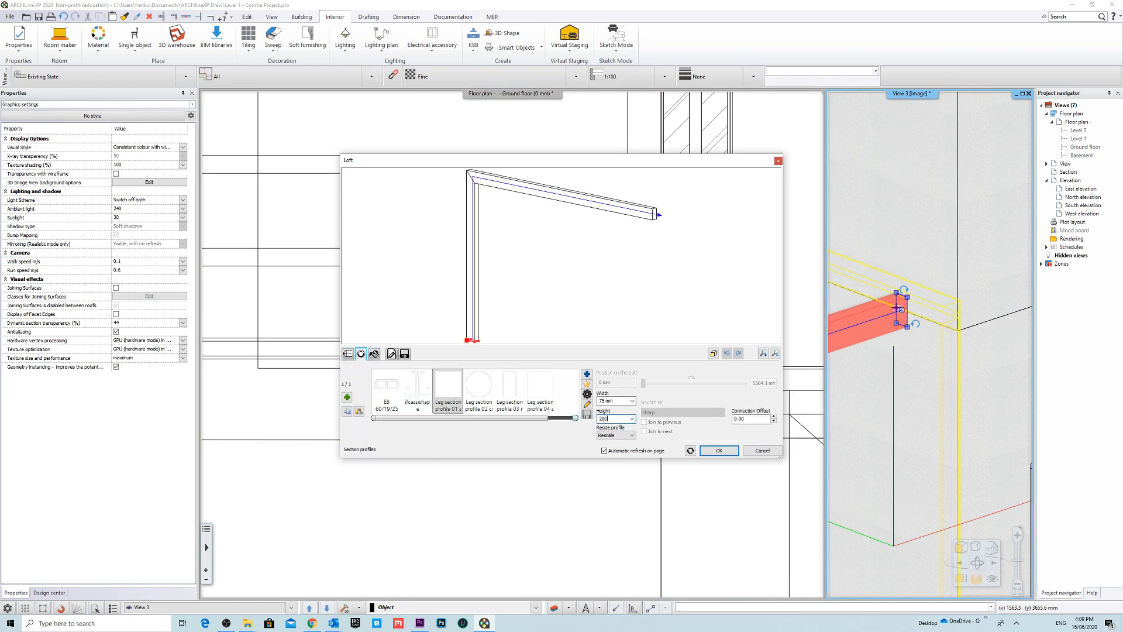
pyautogui.click(715, 451)
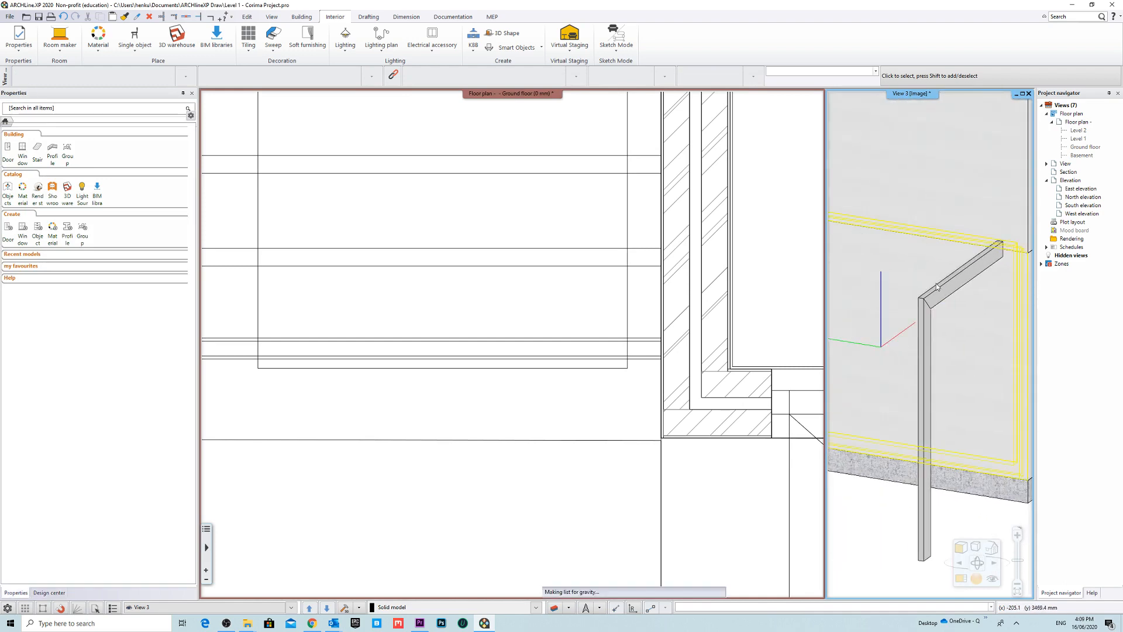
# Step: Try a section profile width of 50 mm on the lofted frame and restore its width to 75 mm
pyautogui.click(937, 286)
pyautogui.click(971, 312)
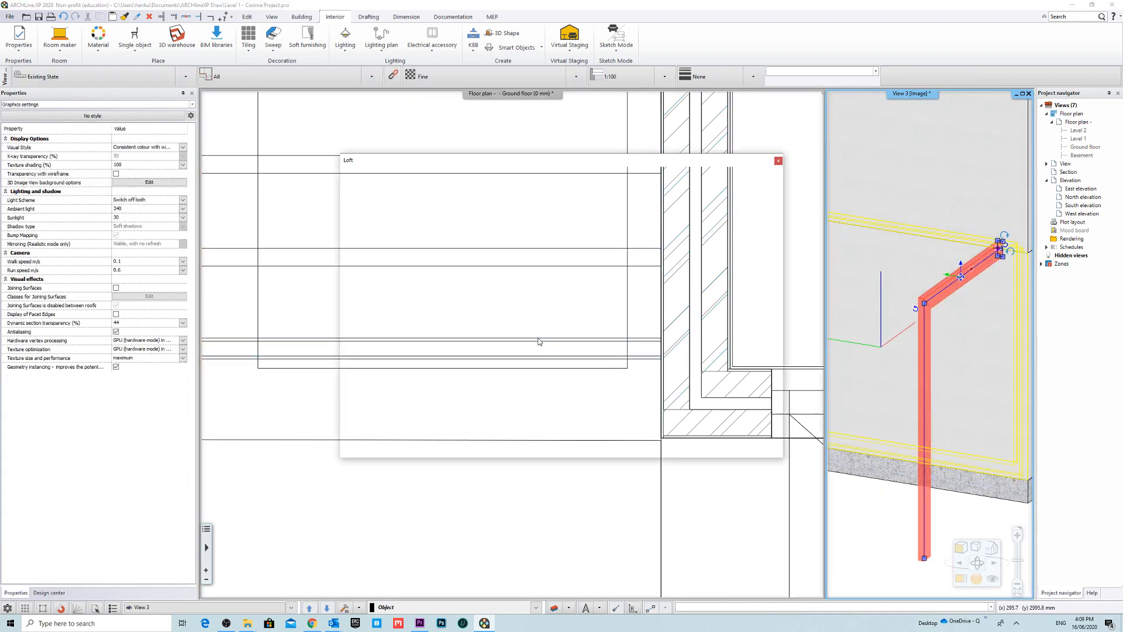
pyautogui.click(361, 354)
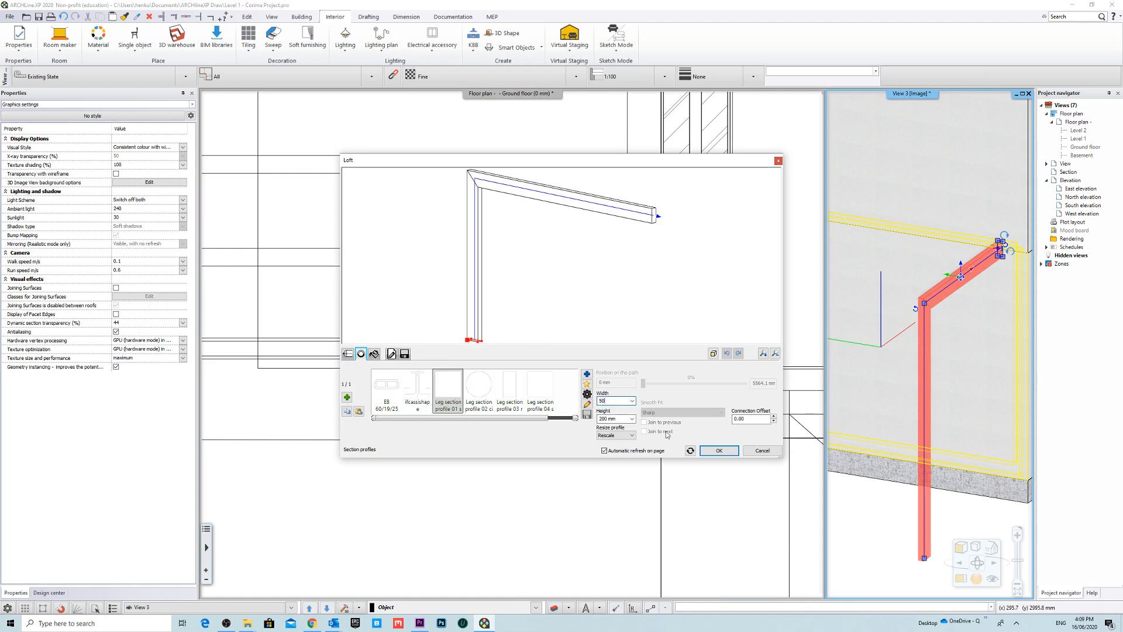
pyautogui.click(719, 450)
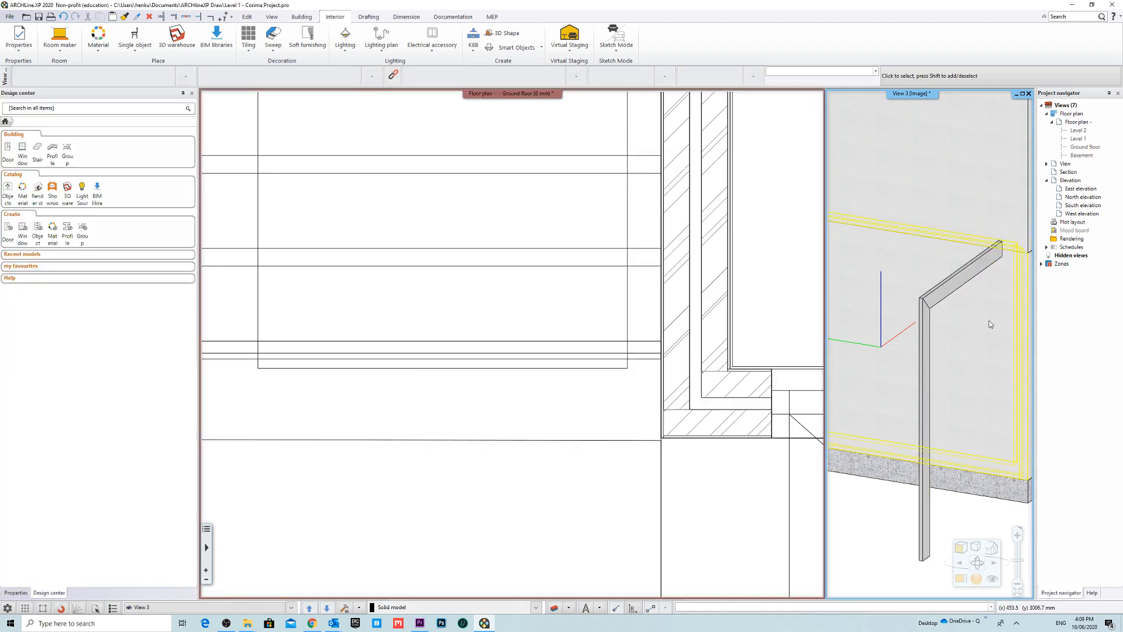
pyautogui.doubleClick(929, 296)
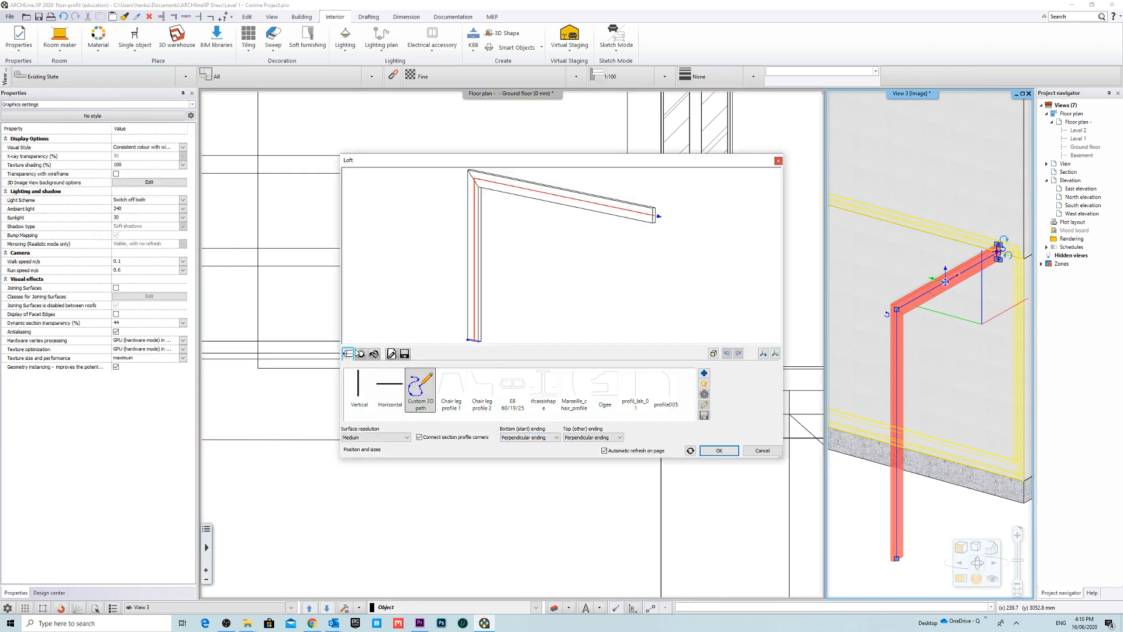
pyautogui.click(361, 354)
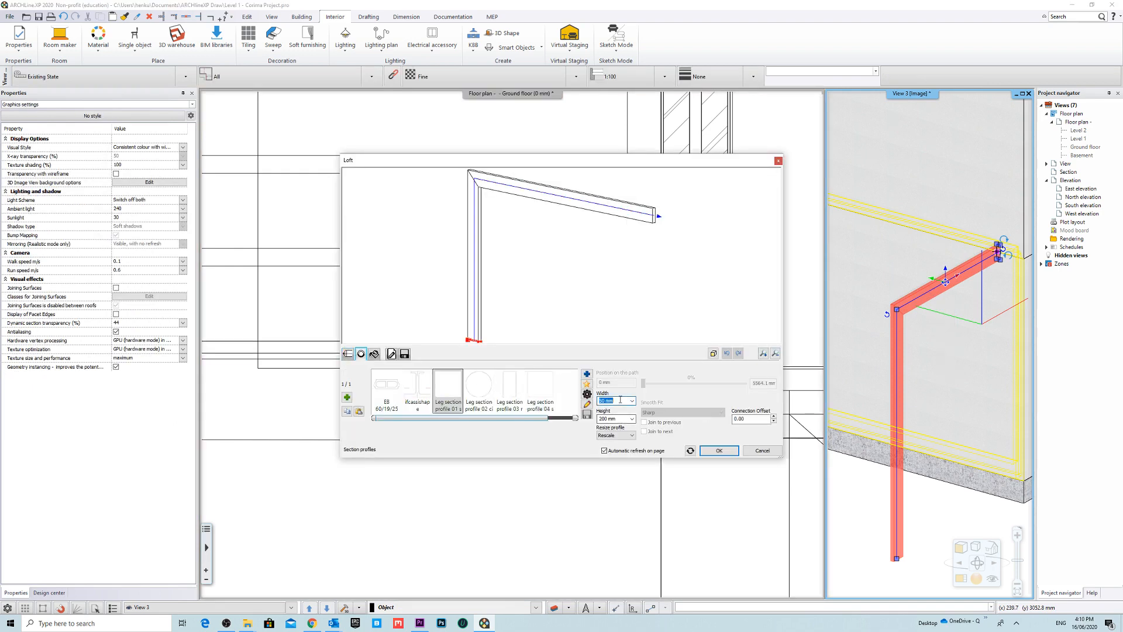
pyautogui.click(718, 450)
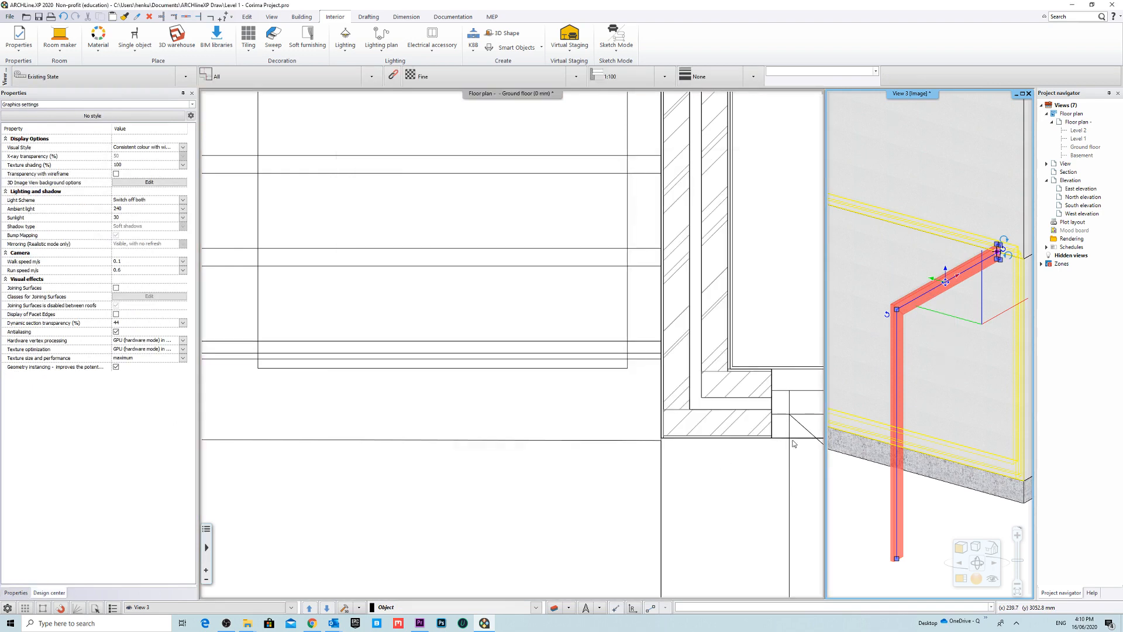
# Step: Move the lofted frame straight down 100 mm in 3D, from the beam end's upper corner to the midpoint of its vertical edge
pyautogui.scroll(3, 952, 279)
pyautogui.click(952, 279)
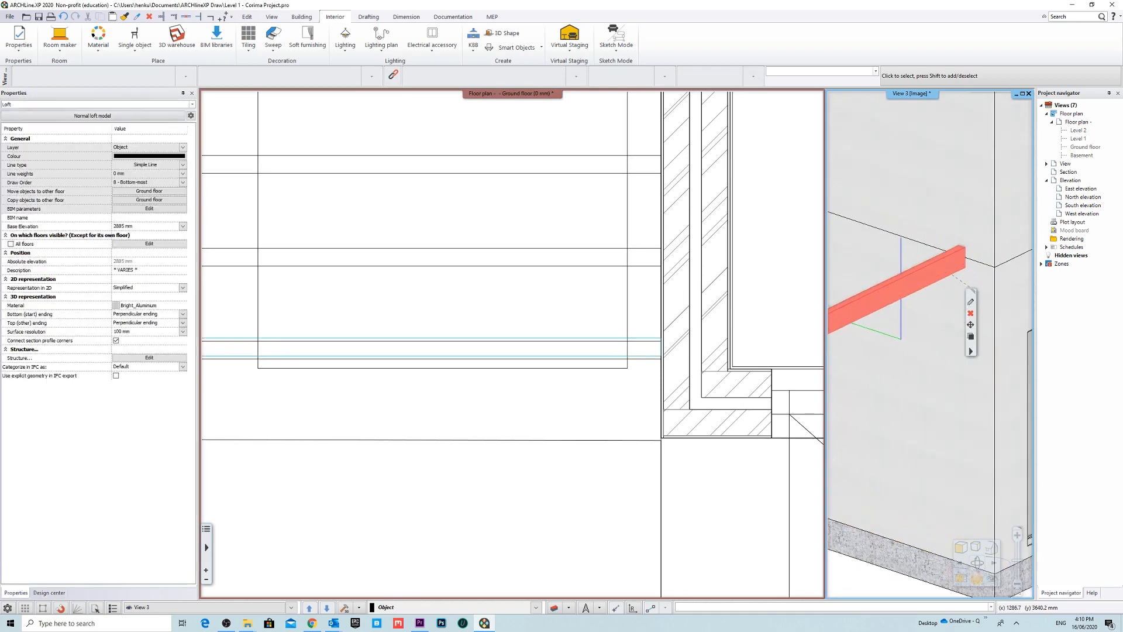
pyautogui.click(971, 325)
pyautogui.scroll(4, 959, 251)
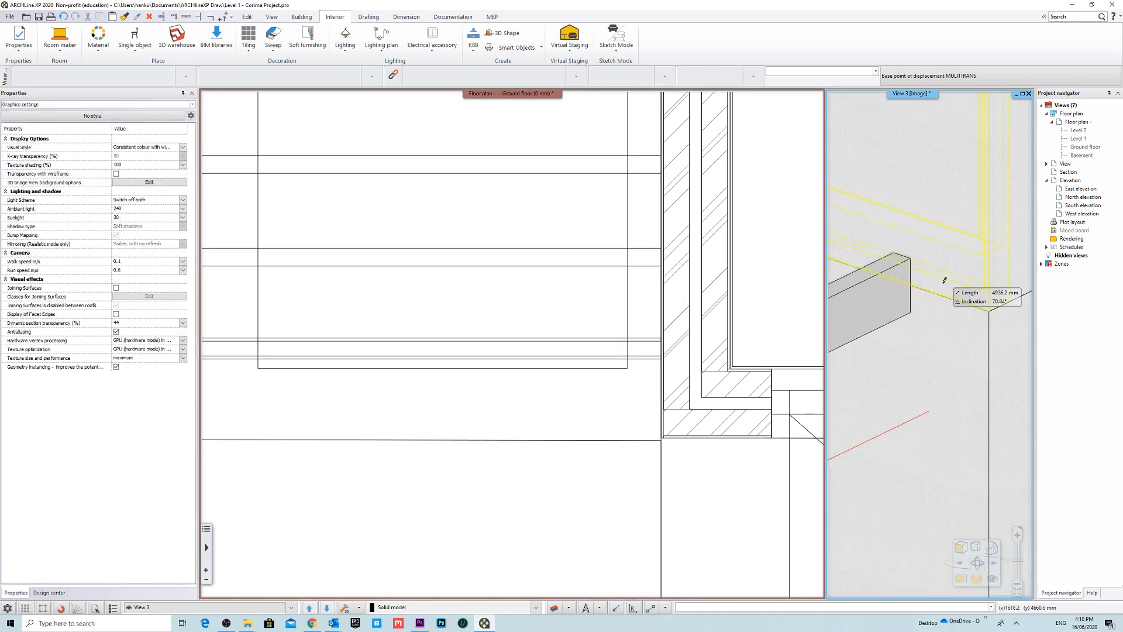
pyautogui.click(902, 261)
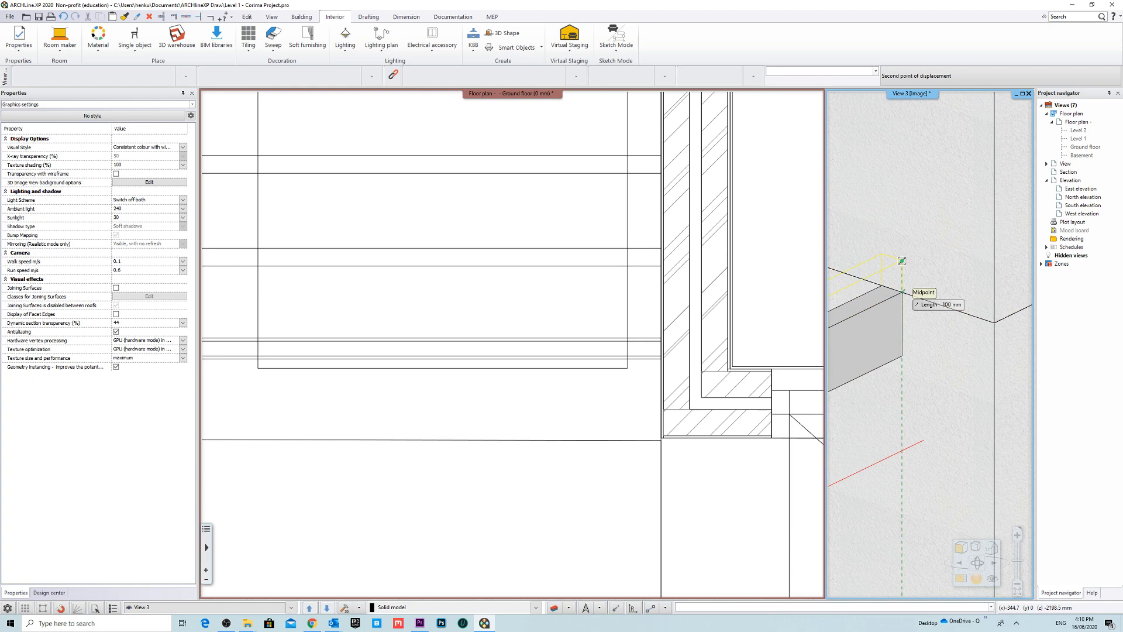
pyautogui.click(904, 291)
pyautogui.scroll(-4, 892, 331)
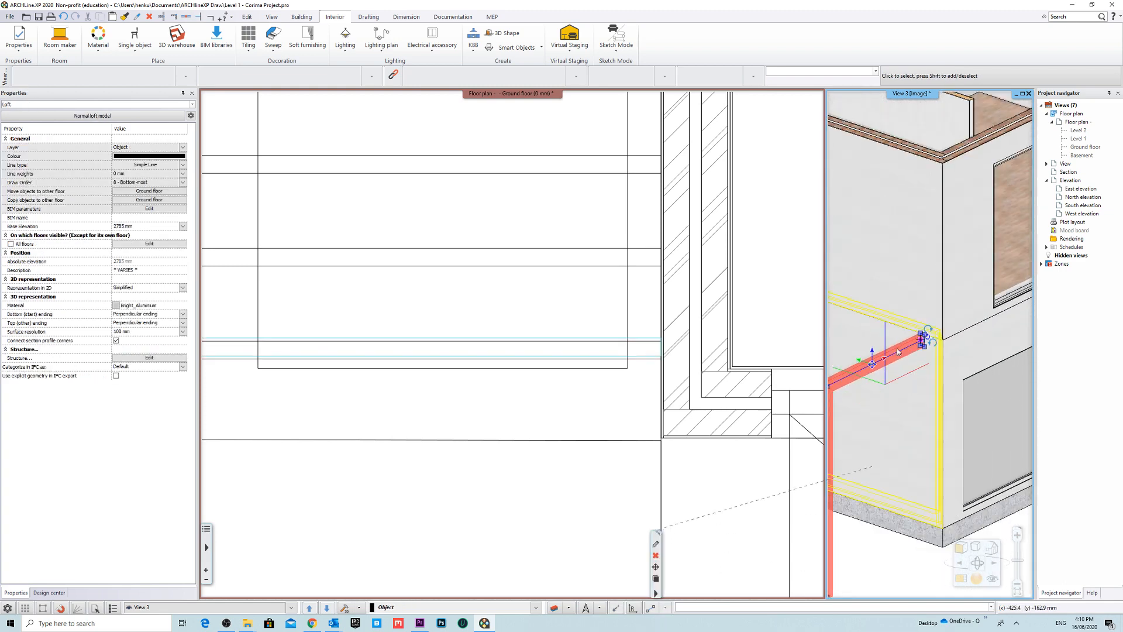
# Step: Move the lofted frame 12.5 mm on the ground floor plan, from its wall-end corner onto the lower corner of the beam outline
pyautogui.click(537, 289)
pyautogui.scroll(2, 738, 336)
pyautogui.click(511, 340)
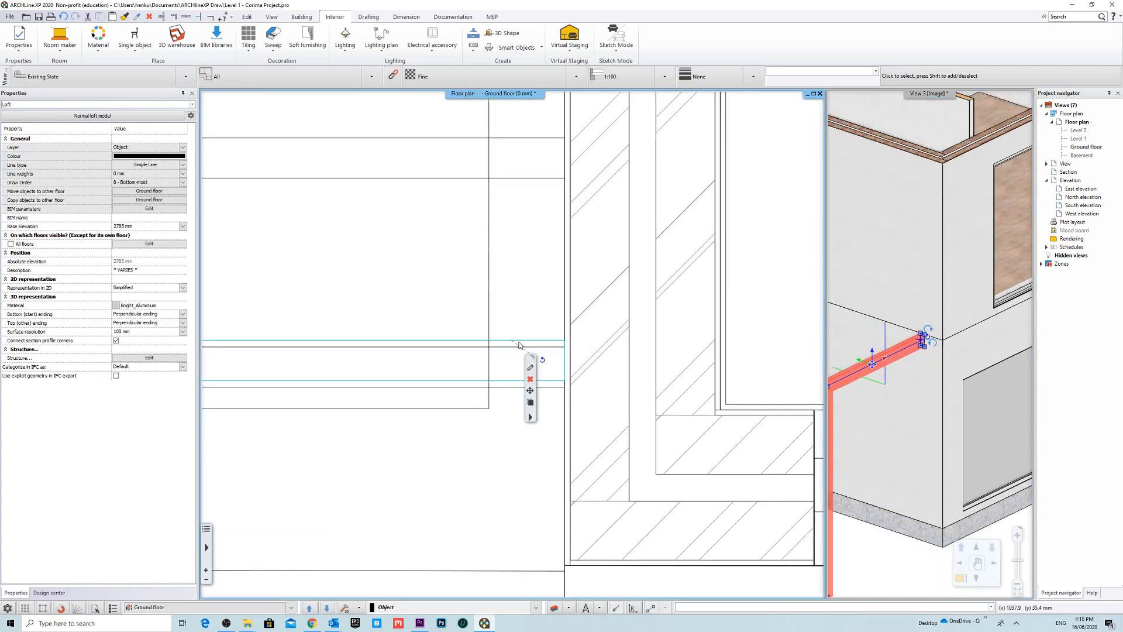
pyautogui.click(530, 392)
pyautogui.click(603, 409)
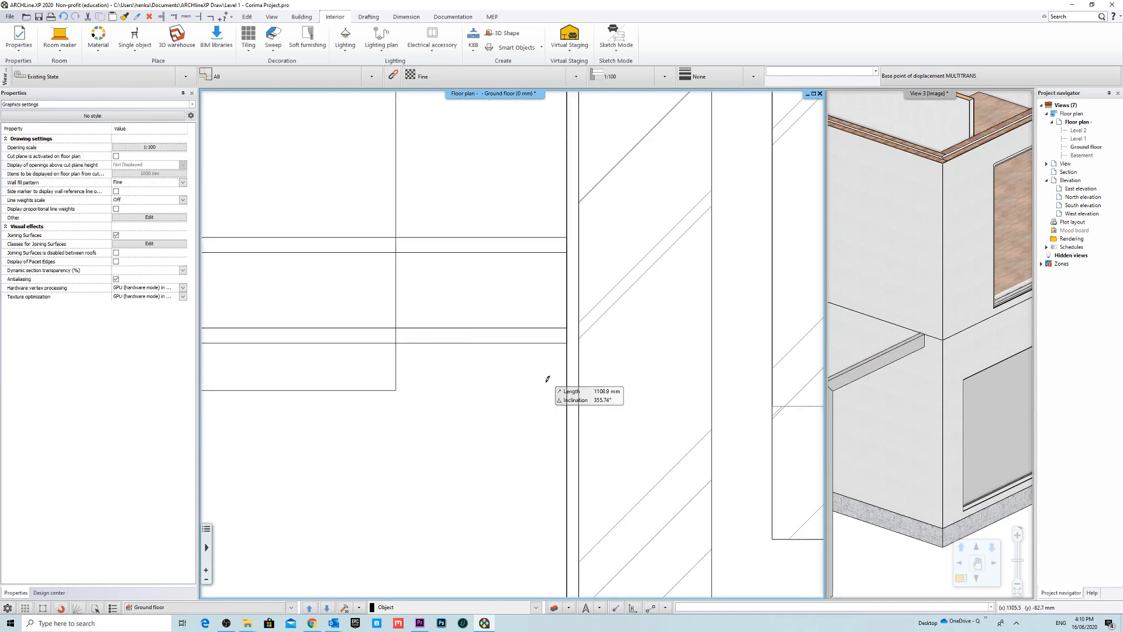
pyautogui.click(565, 329)
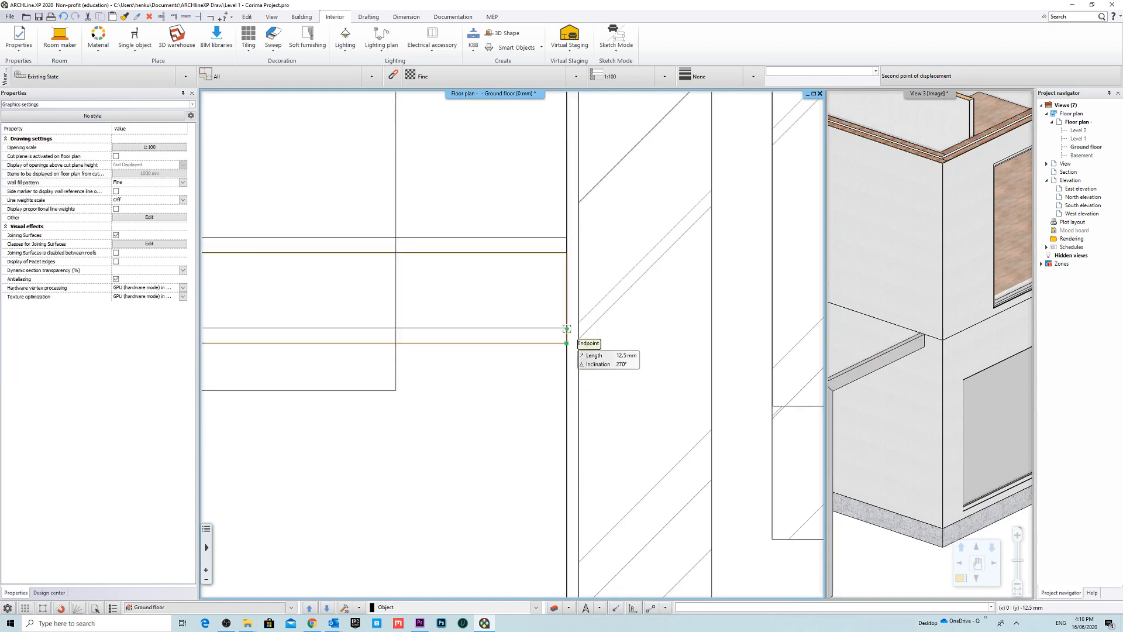
pyautogui.click(507, 298)
pyautogui.scroll(-4, 514, 329)
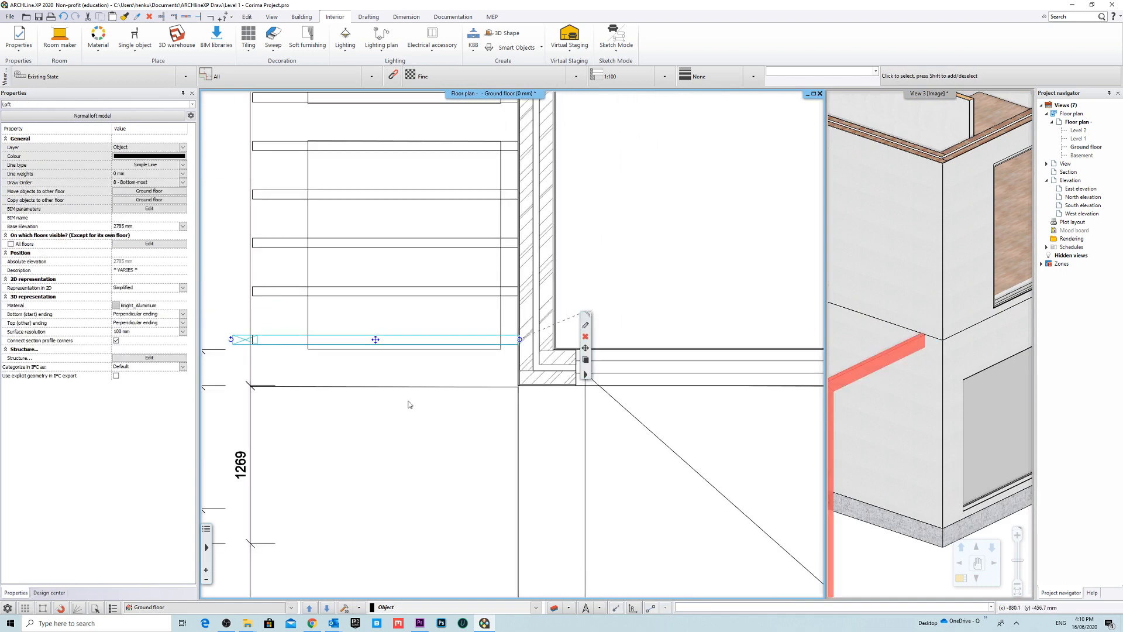
# Step: Examine how the frame's post end sits against the end of the beam outline on the ground floor plan
pyautogui.moveTo(397, 387); pyautogui.dragTo(509, 370, button='middle')
pyautogui.scroll(-3, 508, 371)
pyautogui.scroll(5, 479, 368)
pyautogui.press('Escape')
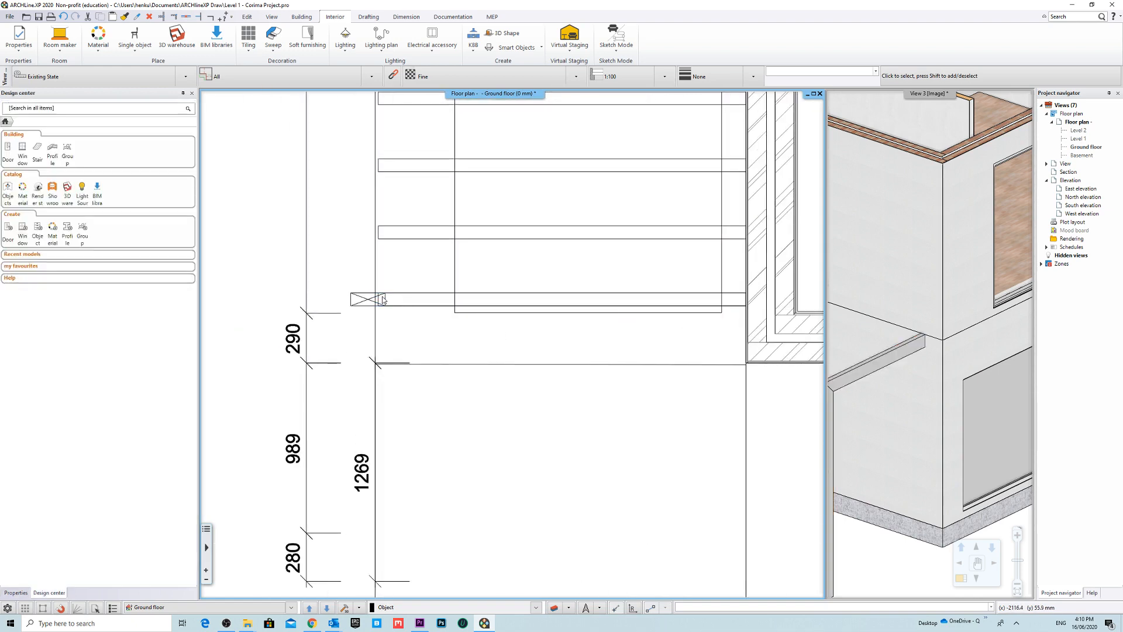
pyautogui.click(383, 299)
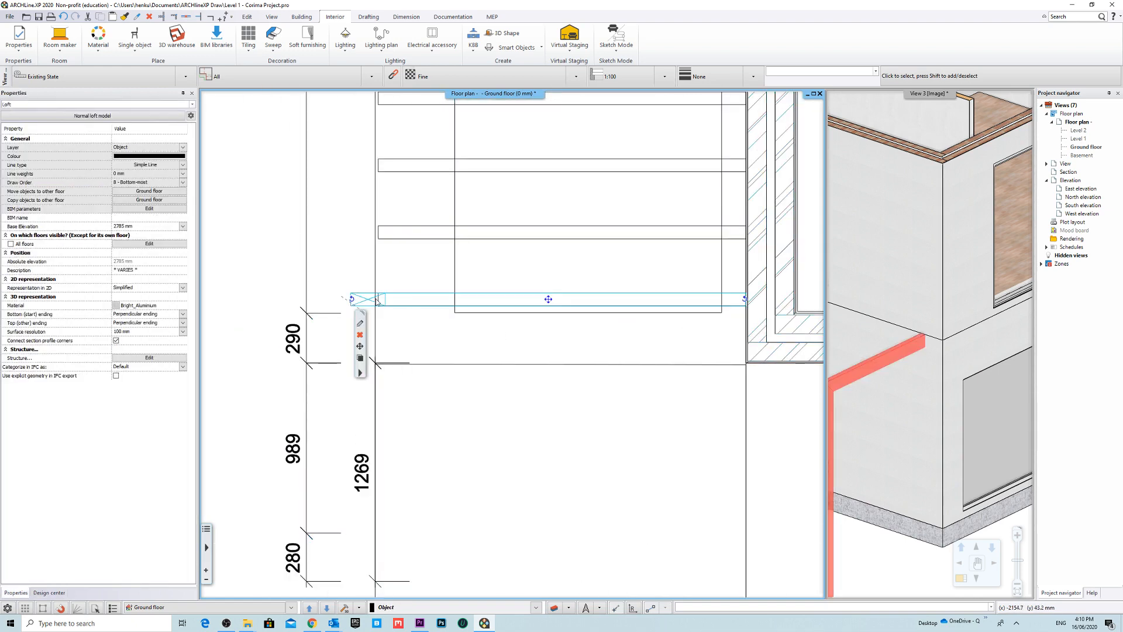
pyautogui.scroll(5, 378, 300)
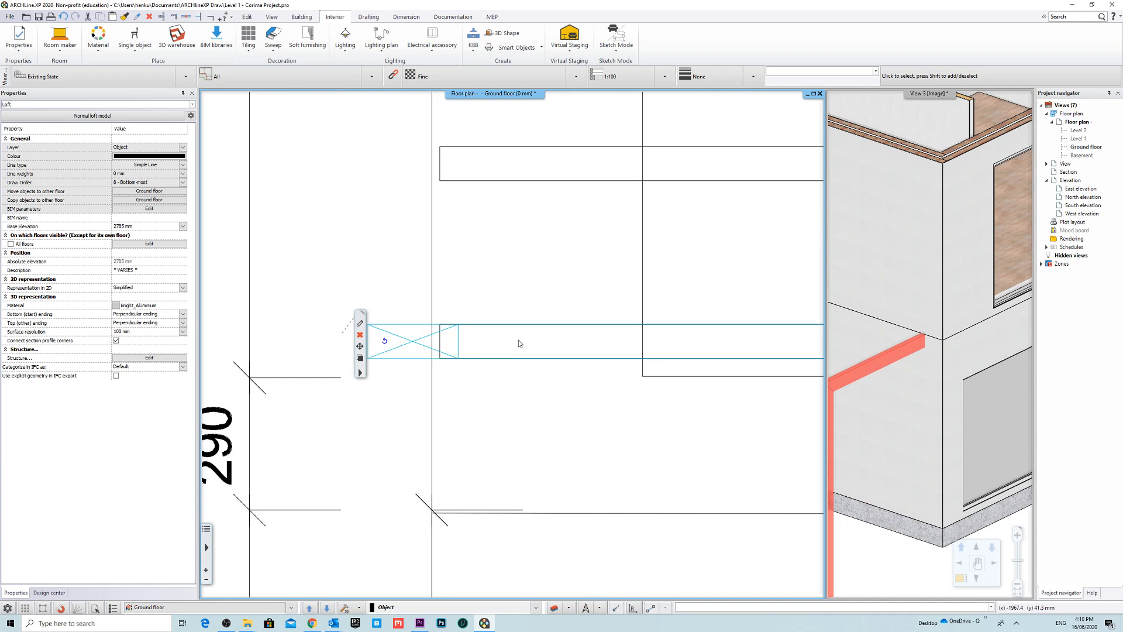
pyautogui.scroll(-2, 912, 375)
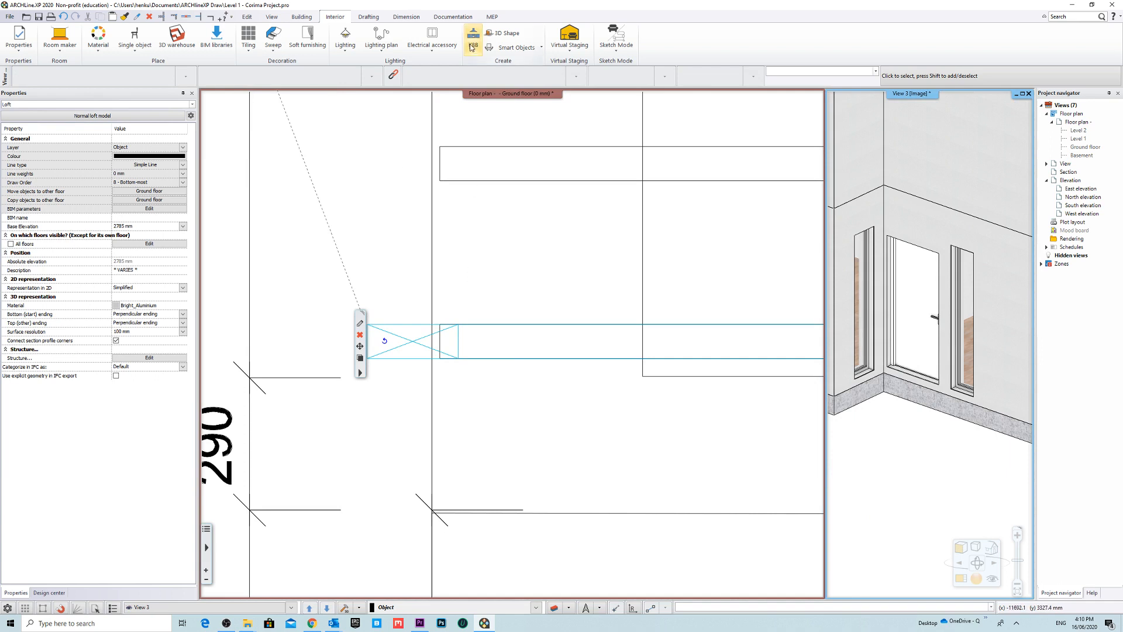
pyautogui.click(441, 18)
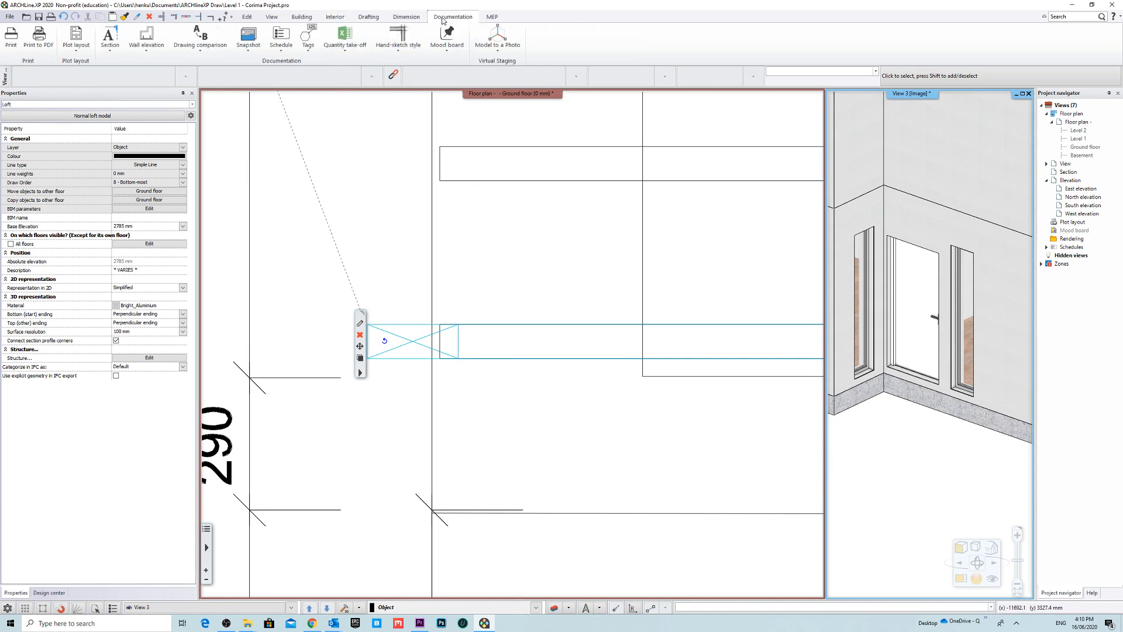
pyautogui.click(398, 18)
pyautogui.click(487, 50)
pyautogui.click(504, 65)
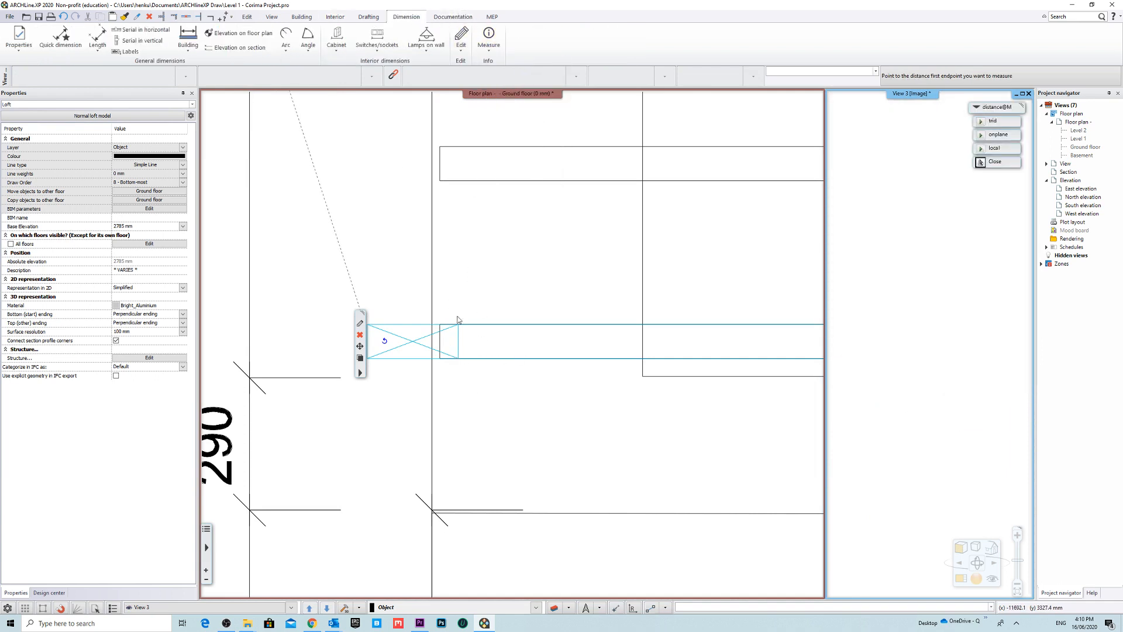
pyautogui.press('Escape')
# Step: Measure the post's overhang beyond the end of the beam outline and the post's long side on the ground floor plan
pyautogui.click(489, 50)
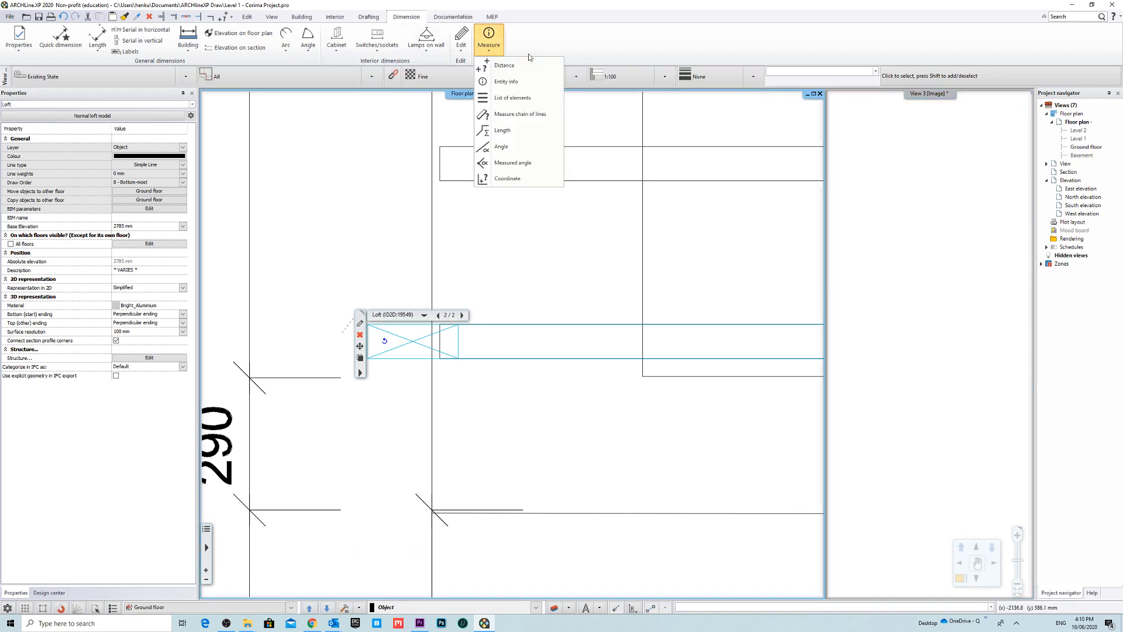
pyautogui.click(515, 65)
pyautogui.scroll(5, 471, 343)
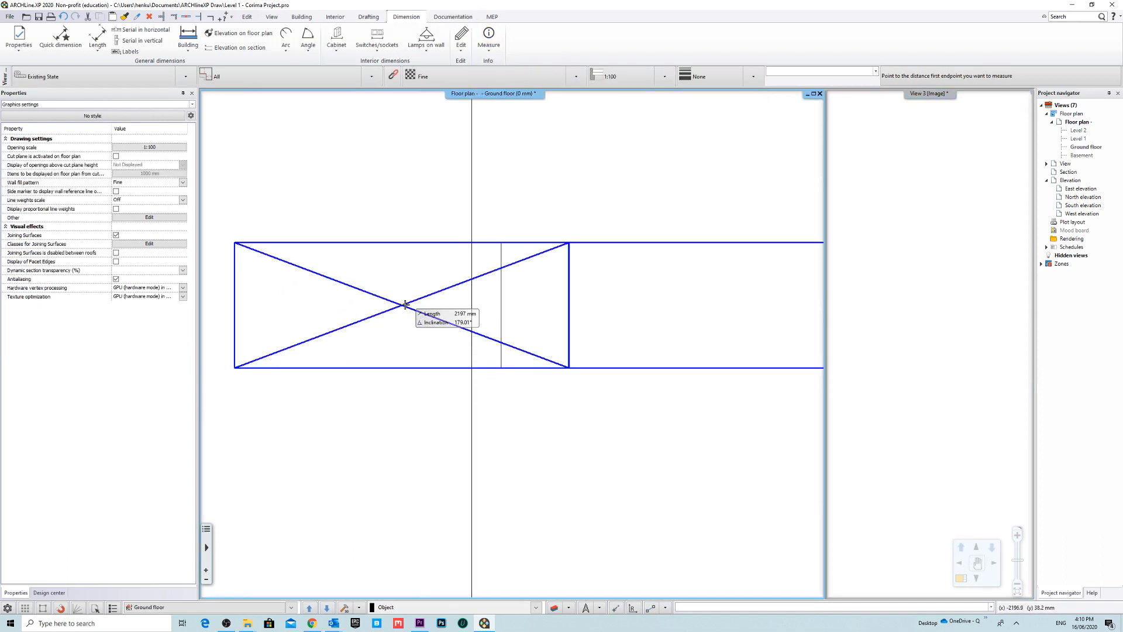
pyautogui.click(501, 367)
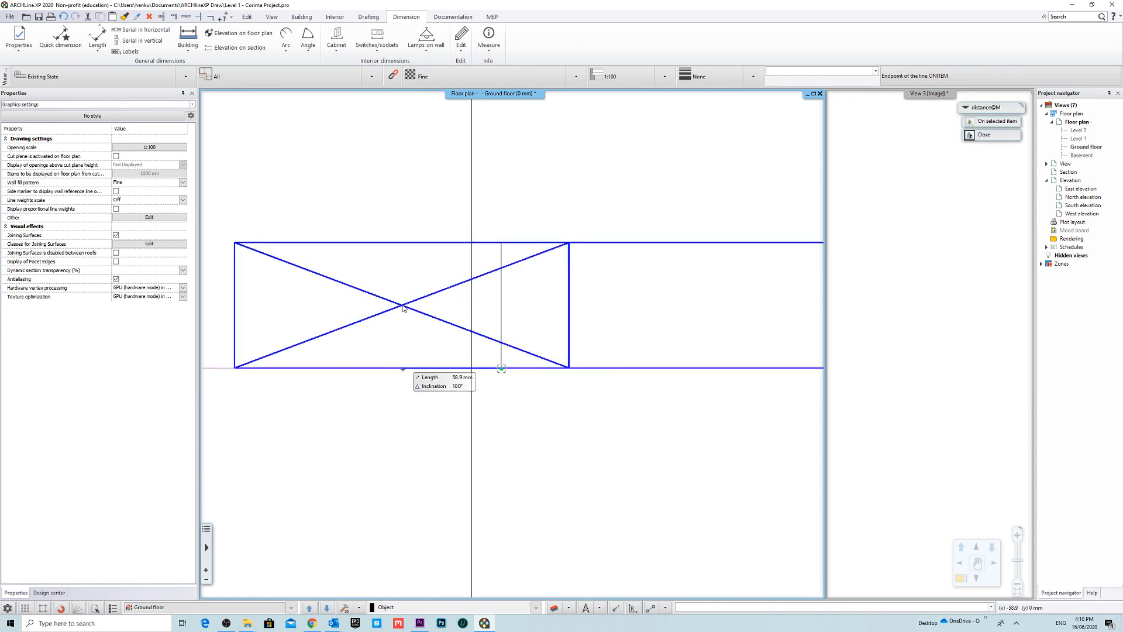
pyautogui.scroll(-3, 403, 308)
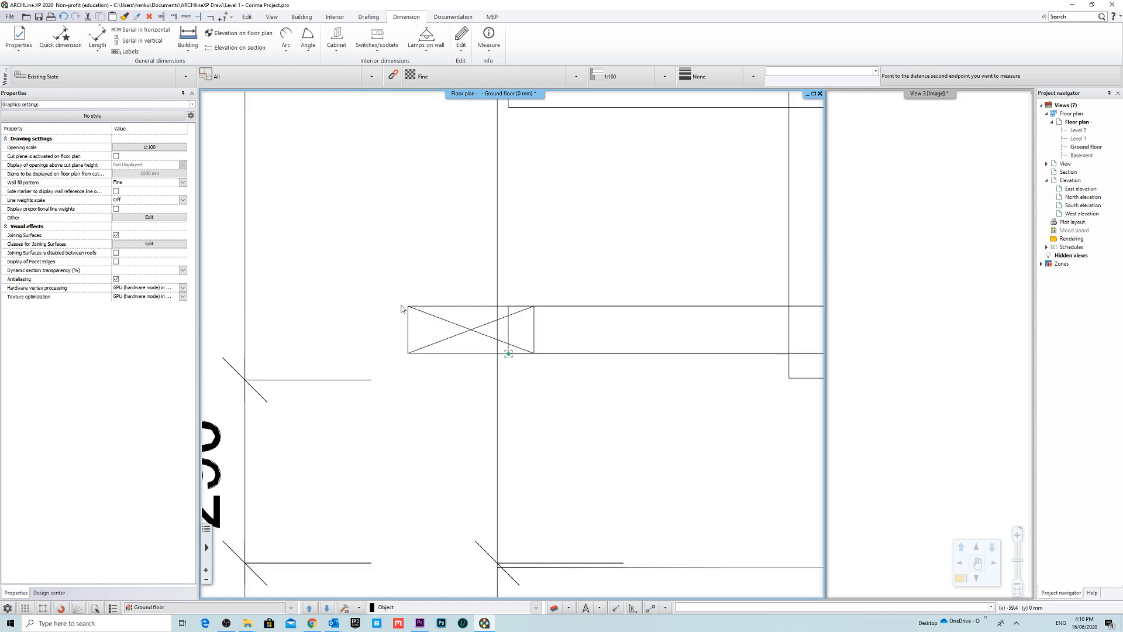
pyautogui.click(530, 345)
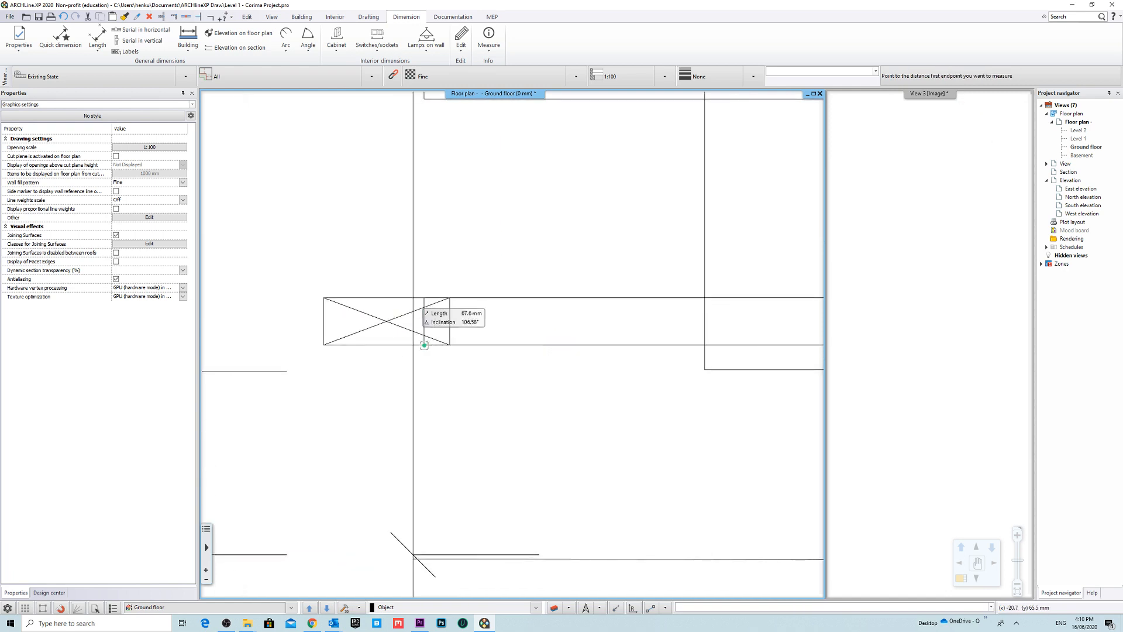
pyautogui.click(323, 298)
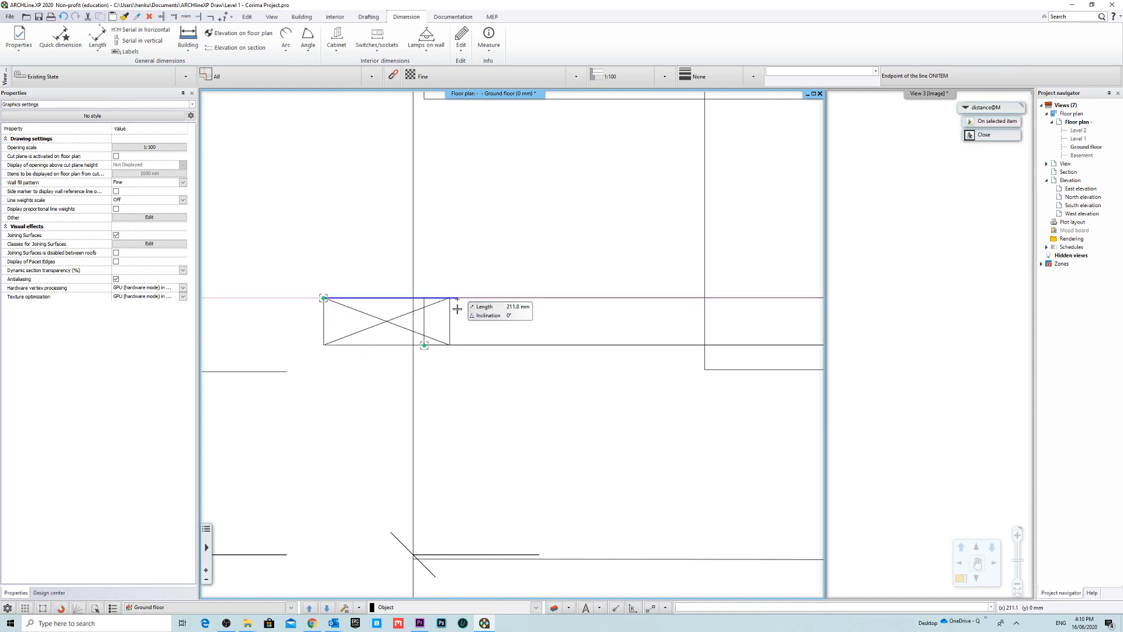
pyautogui.press('Escape')
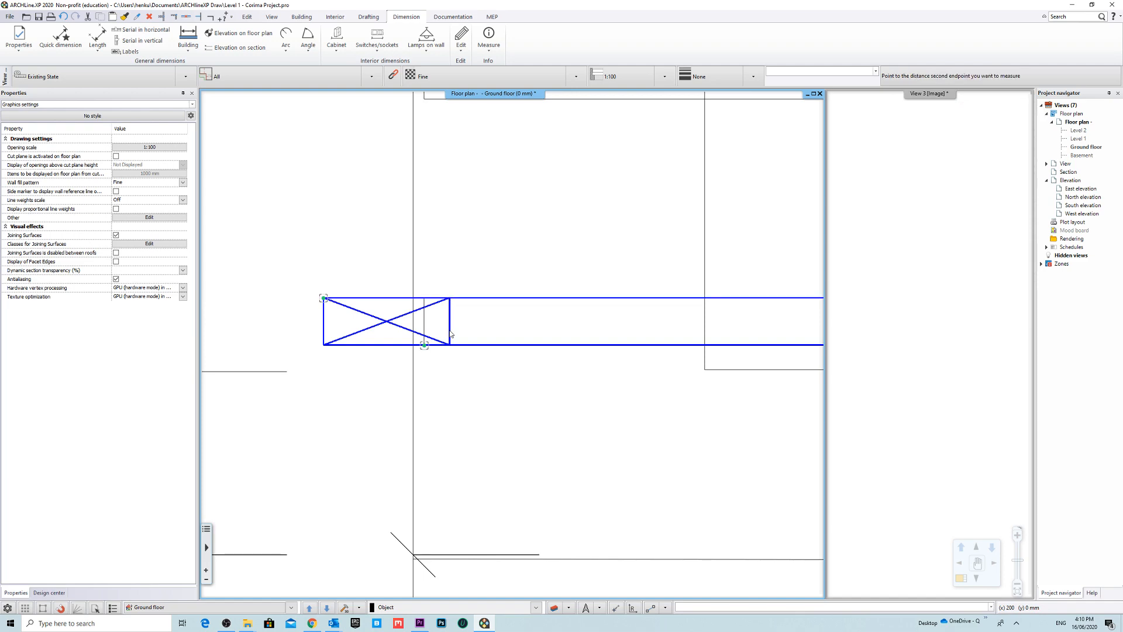
pyautogui.press('Escape')
# Step: Shift the lofted frame's post segment toward the wall in 3D, with the beam's wall end kept in place
pyautogui.scroll(-5, 512, 343)
pyautogui.click(911, 331)
pyautogui.scroll(-4, 925, 337)
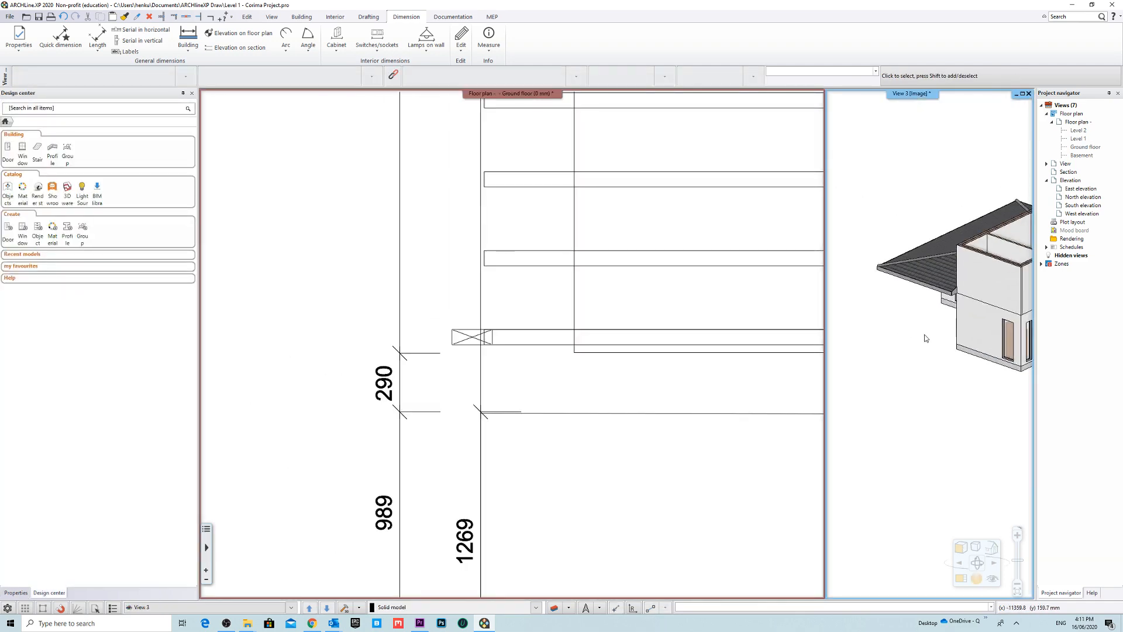
pyautogui.moveTo(925, 338); pyautogui.dragTo(790, 329, button='middle')
pyautogui.scroll(-2, 948, 360)
pyautogui.scroll(3, 948, 361)
pyautogui.scroll(3, 947, 357)
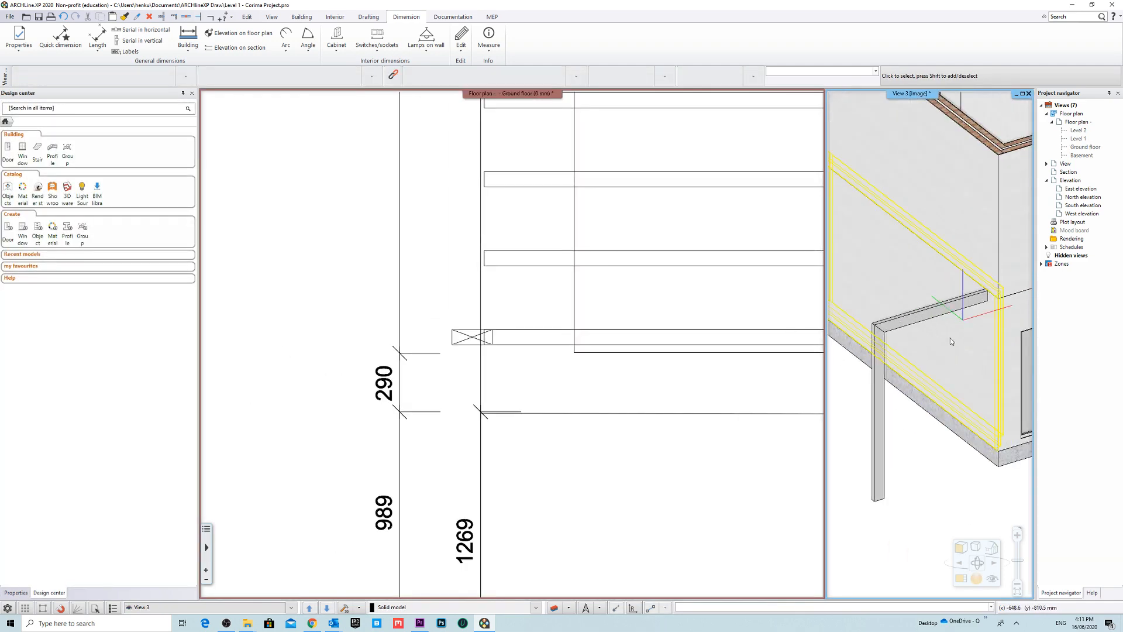
pyautogui.click(921, 314)
pyautogui.scroll(4, 912, 339)
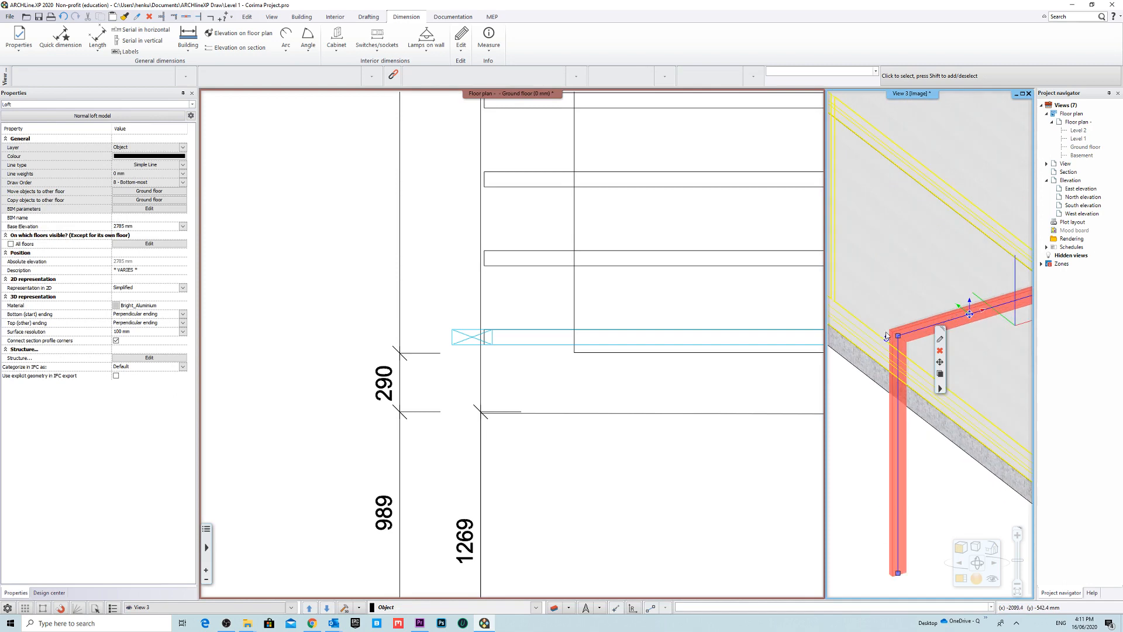
pyautogui.click(898, 367)
pyautogui.click(909, 368)
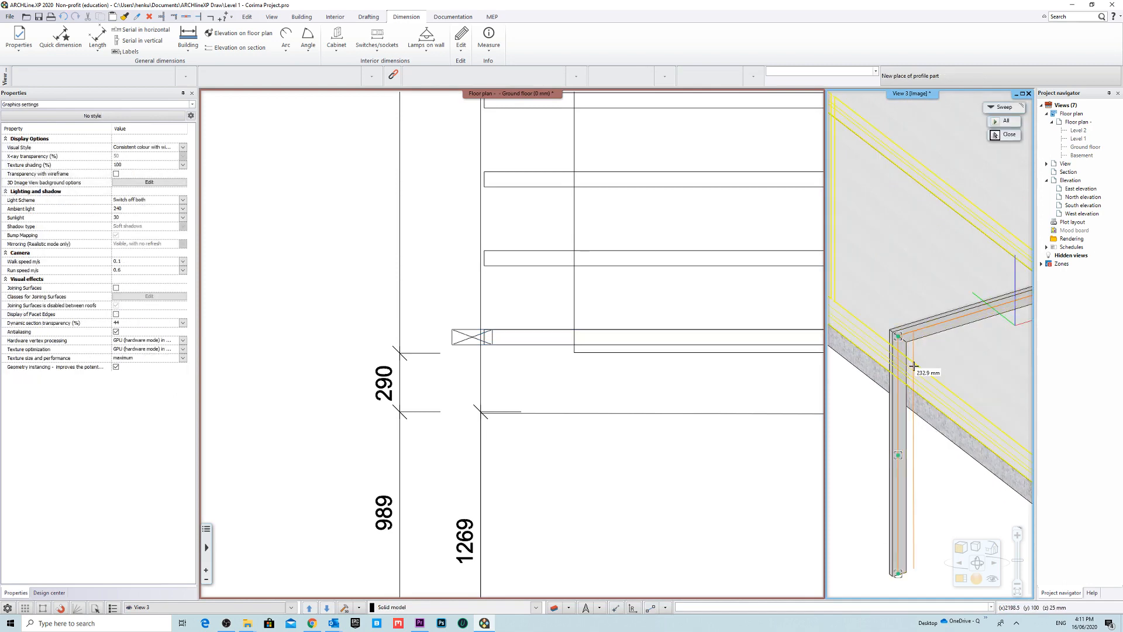
pyautogui.click(915, 367)
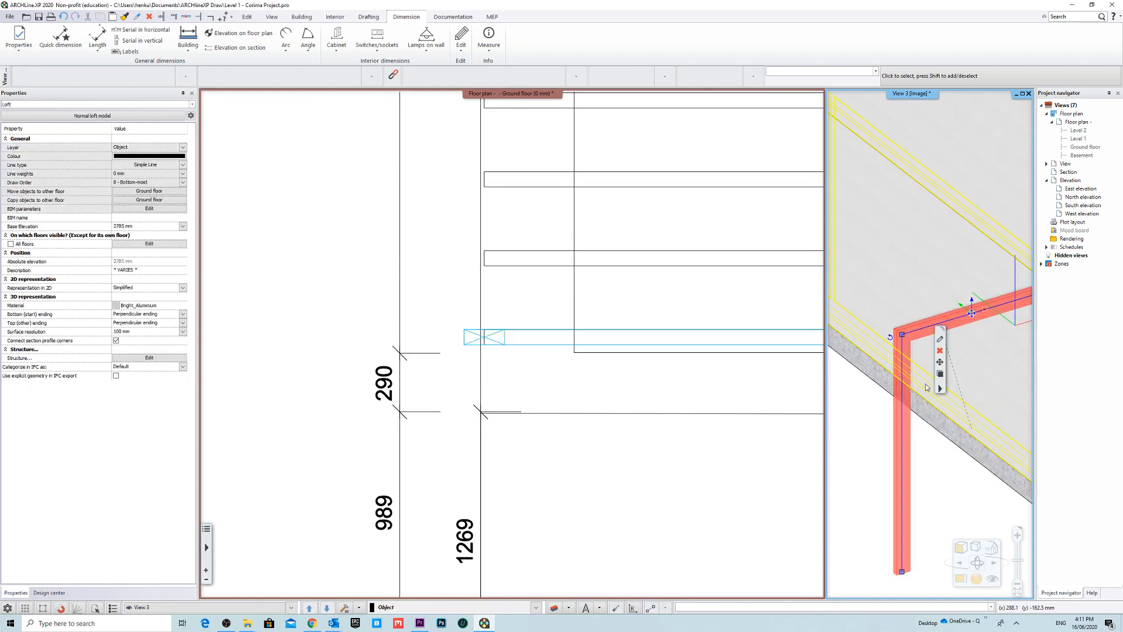
# Step: Shift the frame's post another 60 mm toward the wall in 3D and repeat that shift once more
pyautogui.rightClick(901, 394)
pyautogui.click(924, 402)
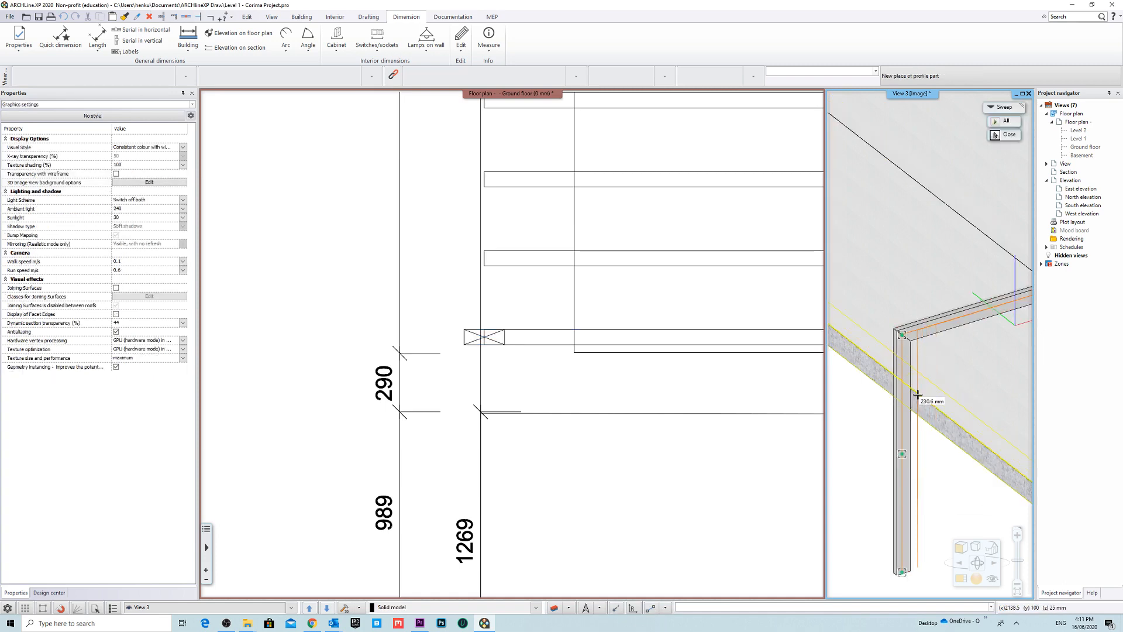
pyautogui.write('60')
pyautogui.press('Return')
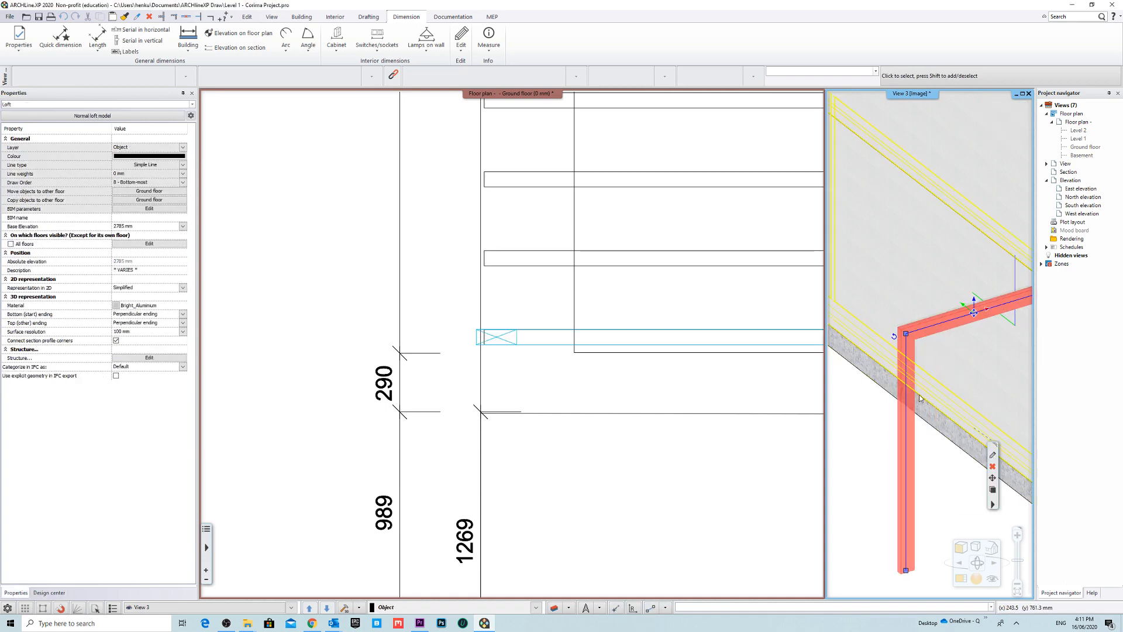
pyautogui.click(905, 389)
pyautogui.click(925, 396)
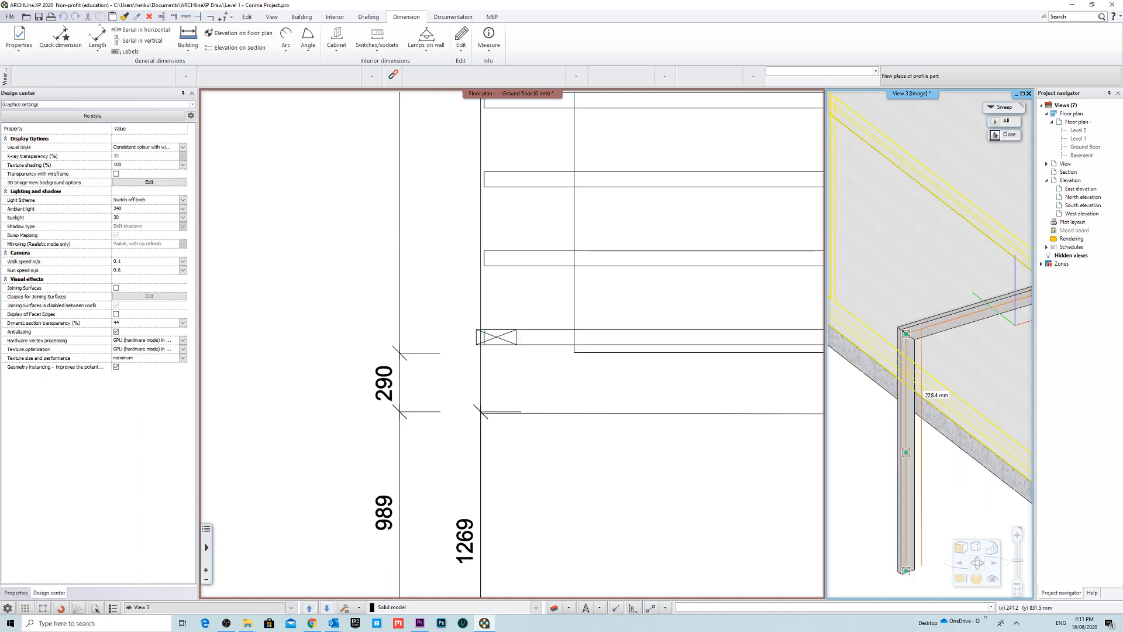
pyautogui.click(921, 388)
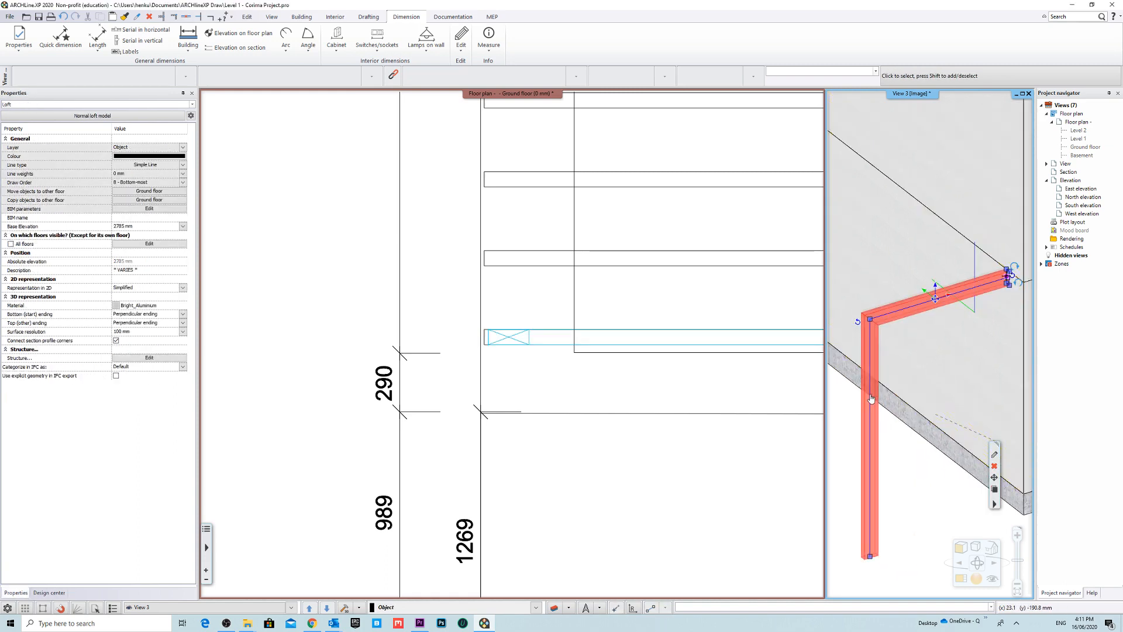
pyautogui.click(871, 390)
pyautogui.click(895, 402)
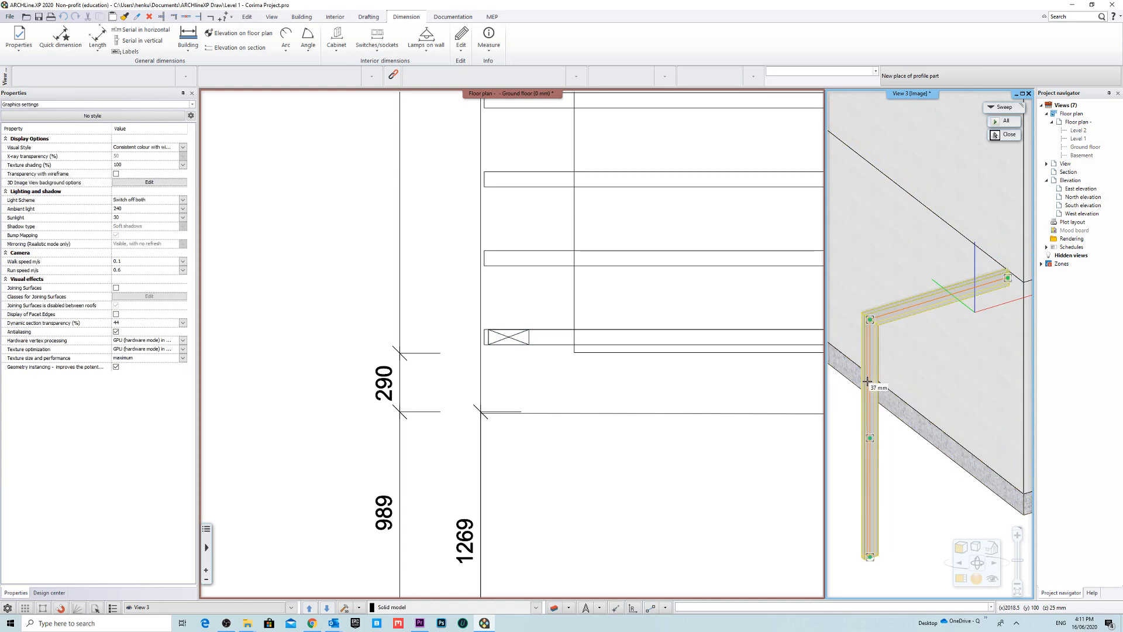
pyautogui.click(867, 381)
# Step: Measure the gap between the post's upper outer corner and the end of the beam outline on the ground floor plan
pyautogui.scroll(5, 512, 354)
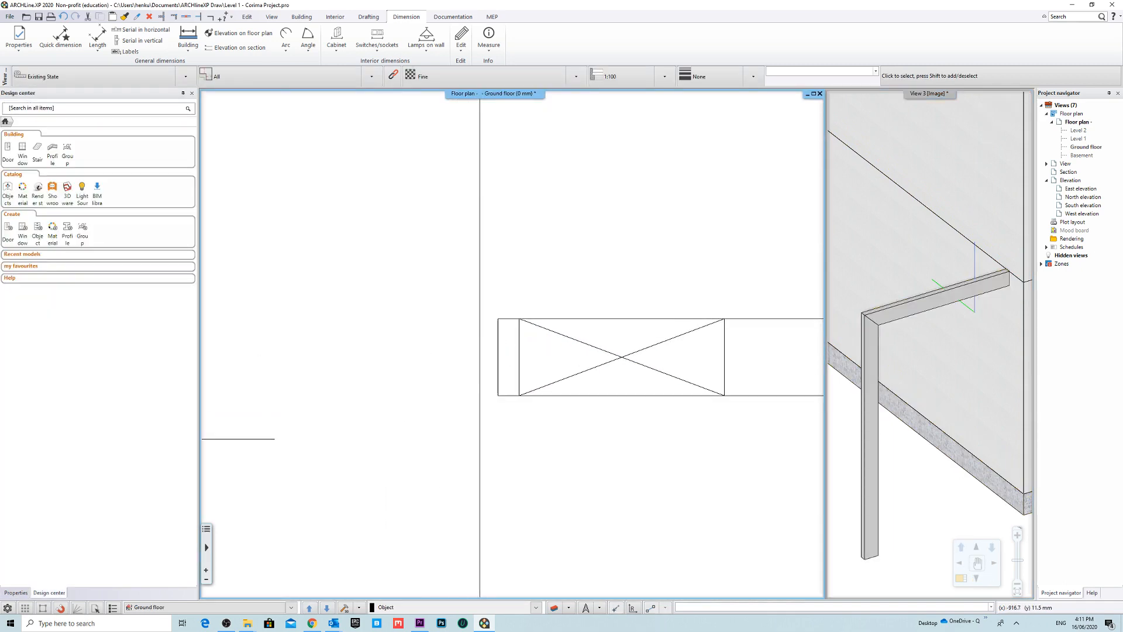
pyautogui.click(489, 38)
pyautogui.click(503, 93)
pyautogui.scroll(3, 545, 332)
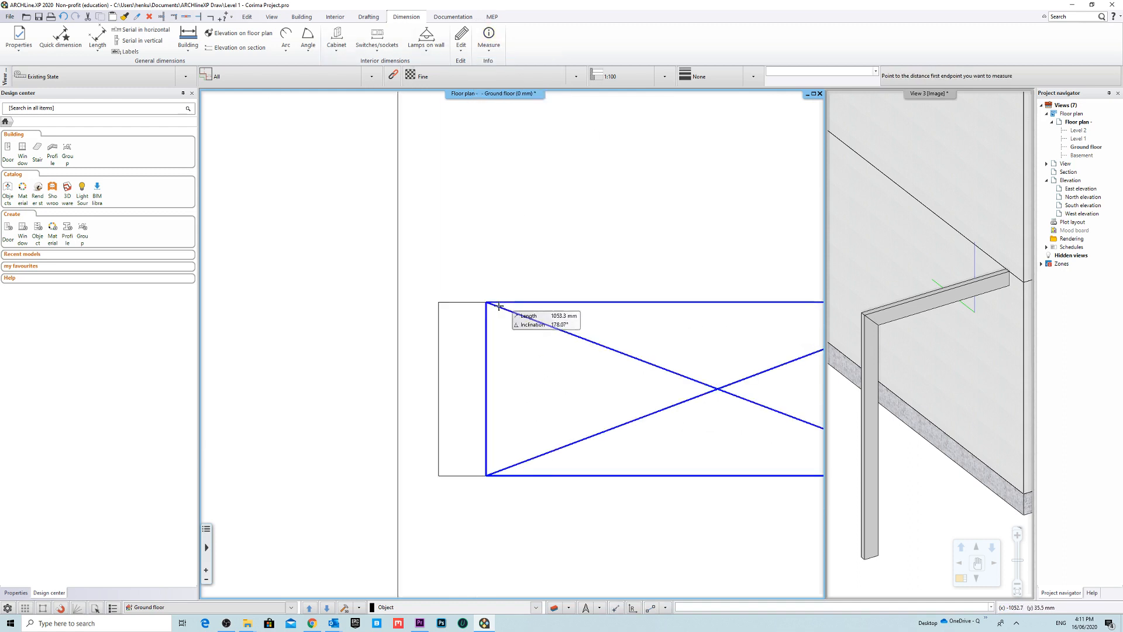
pyautogui.click(486, 302)
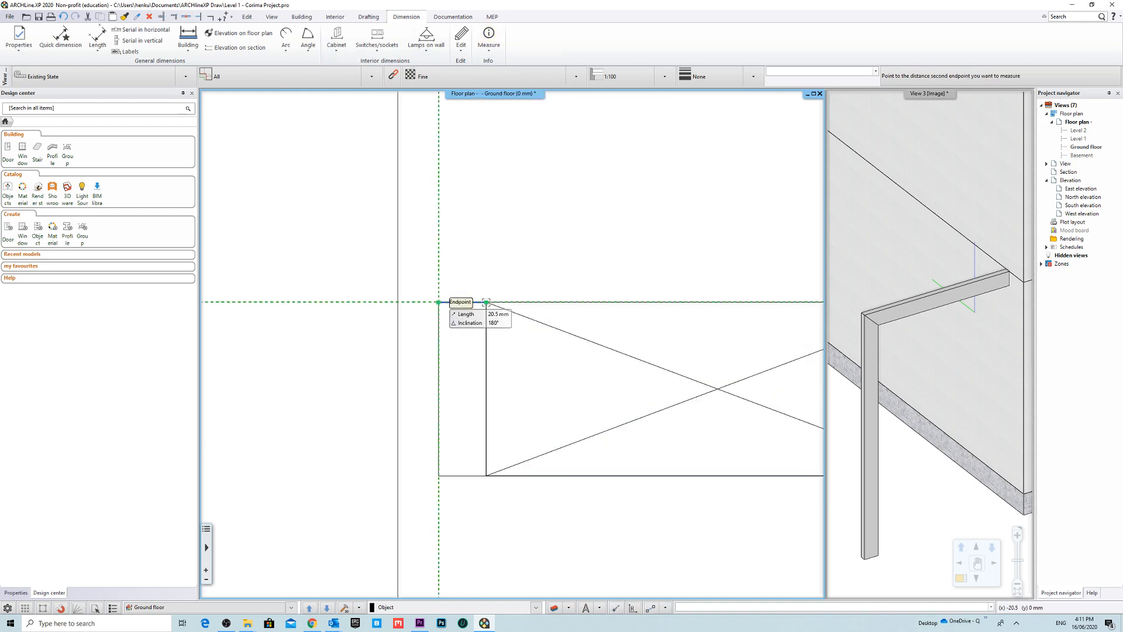
pyautogui.click(439, 302)
pyautogui.scroll(-4, 513, 345)
# Step: Move the frame's post 20.5 mm away from the wall in 3D, flush with the end of the beam outline
pyautogui.click(871, 364)
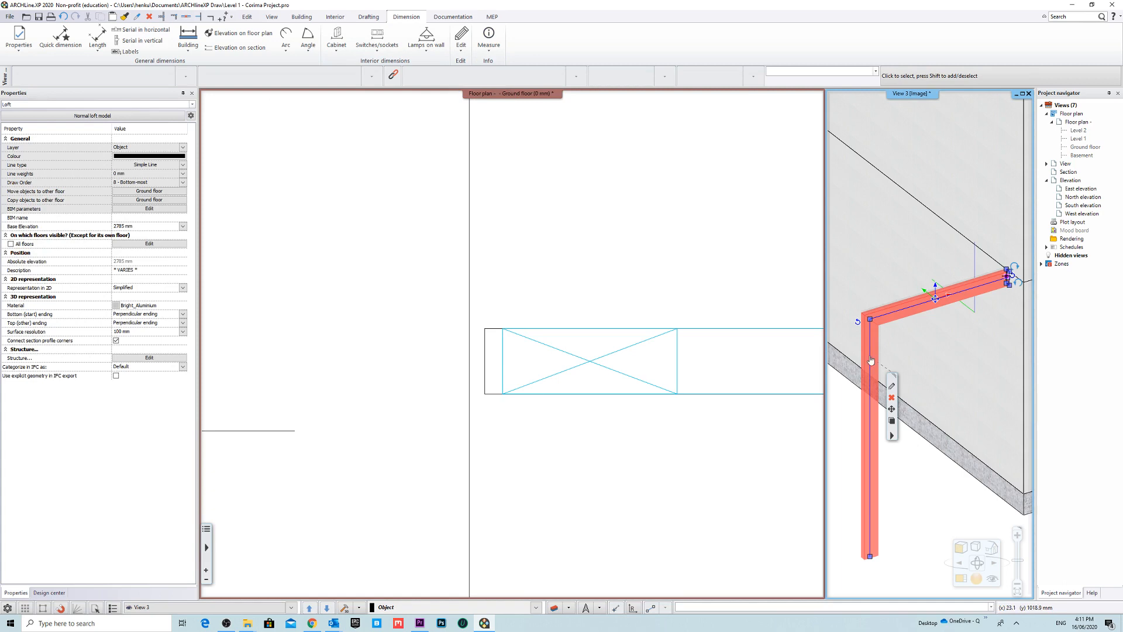
pyautogui.click(870, 360)
pyautogui.click(899, 363)
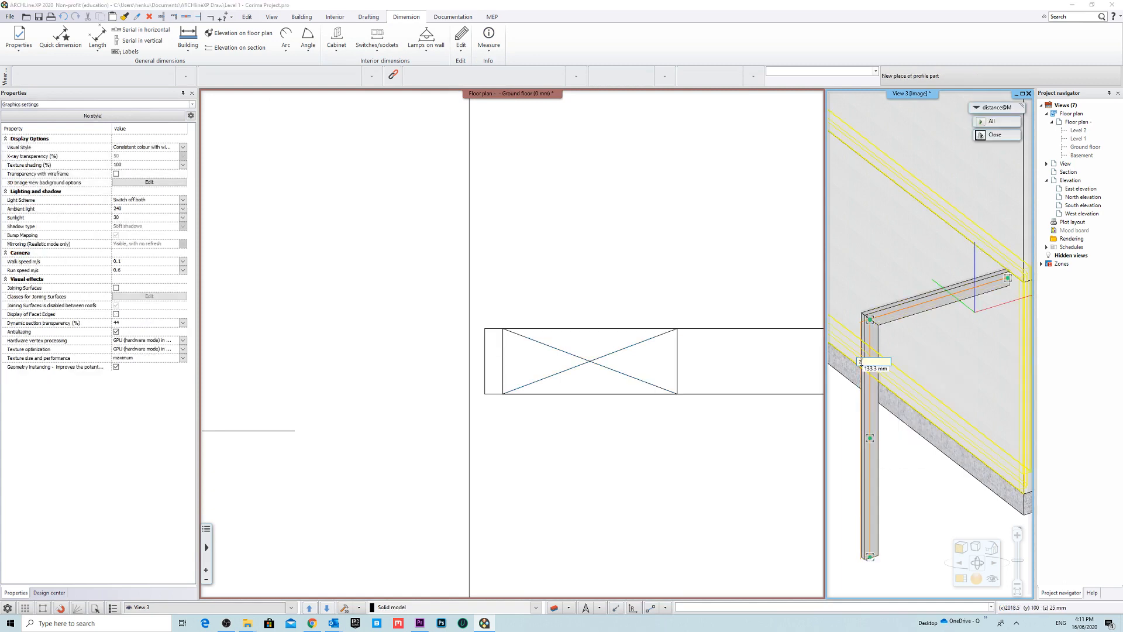
pyautogui.write('20.5')
pyautogui.press('Return')
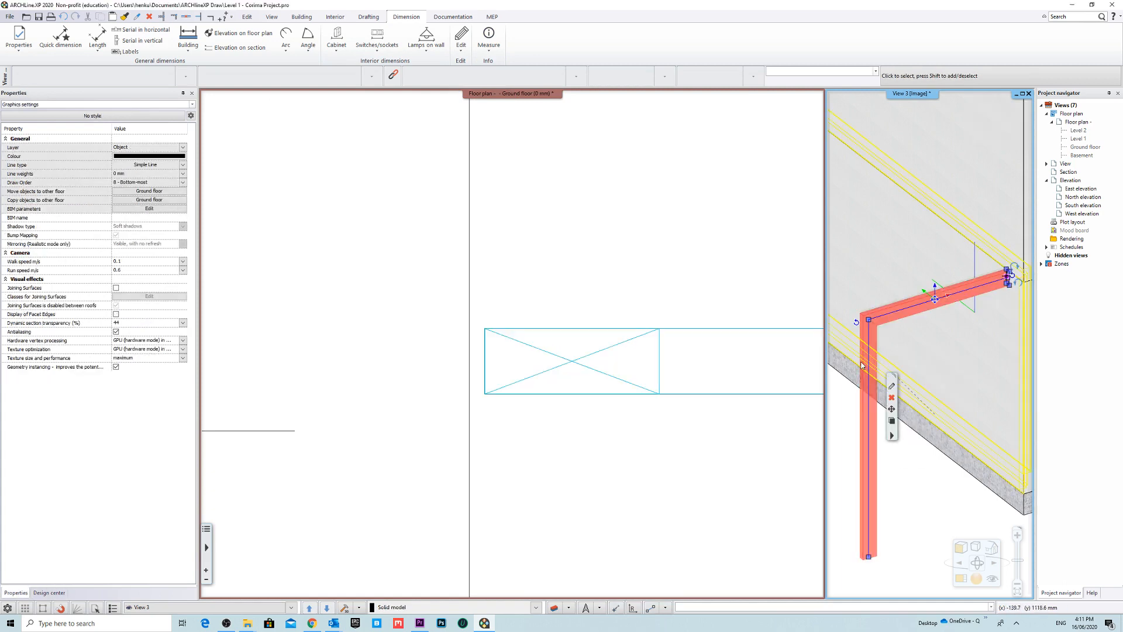
pyautogui.moveTo(598, 366); pyautogui.dragTo(510, 381, button='middle')
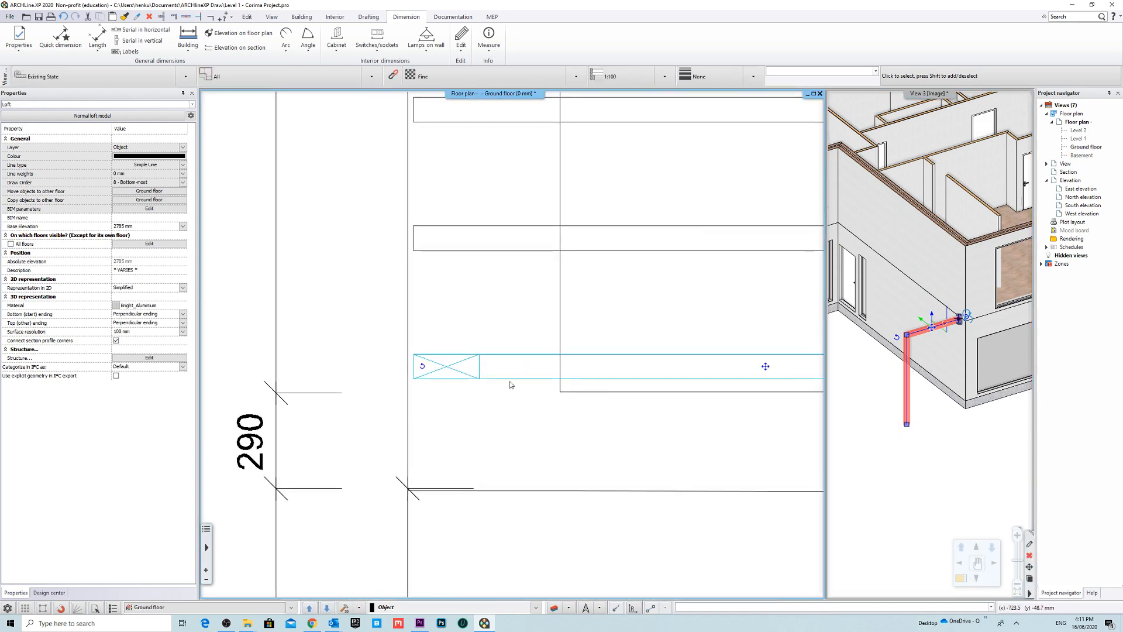
pyautogui.click(151, 289)
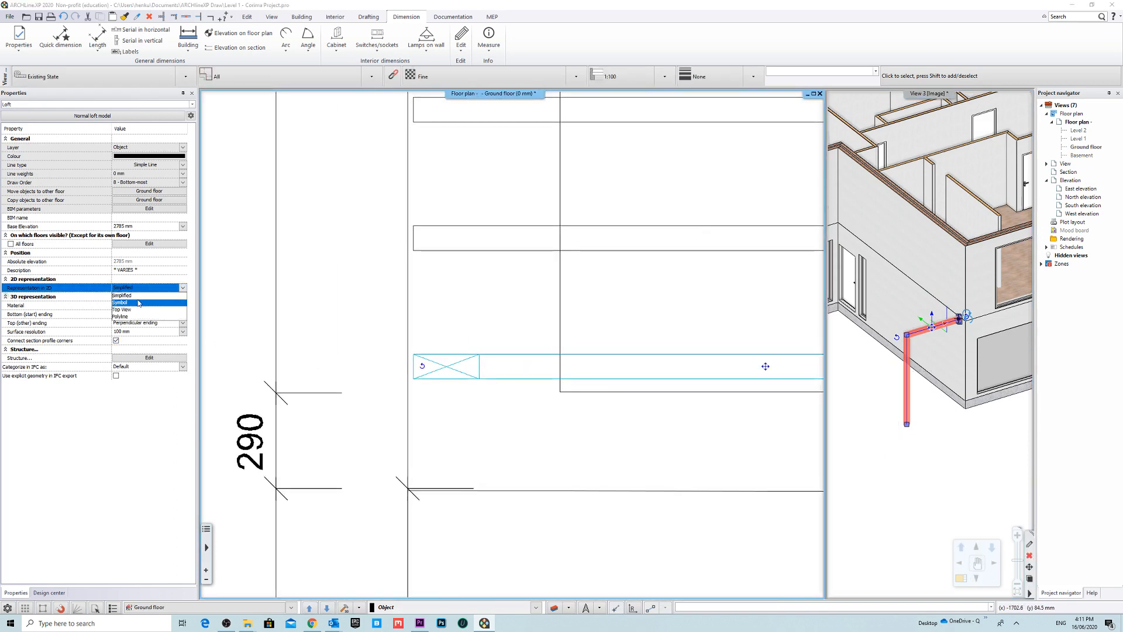
pyautogui.click(511, 386)
pyautogui.scroll(-3, 510, 386)
pyautogui.click(605, 419)
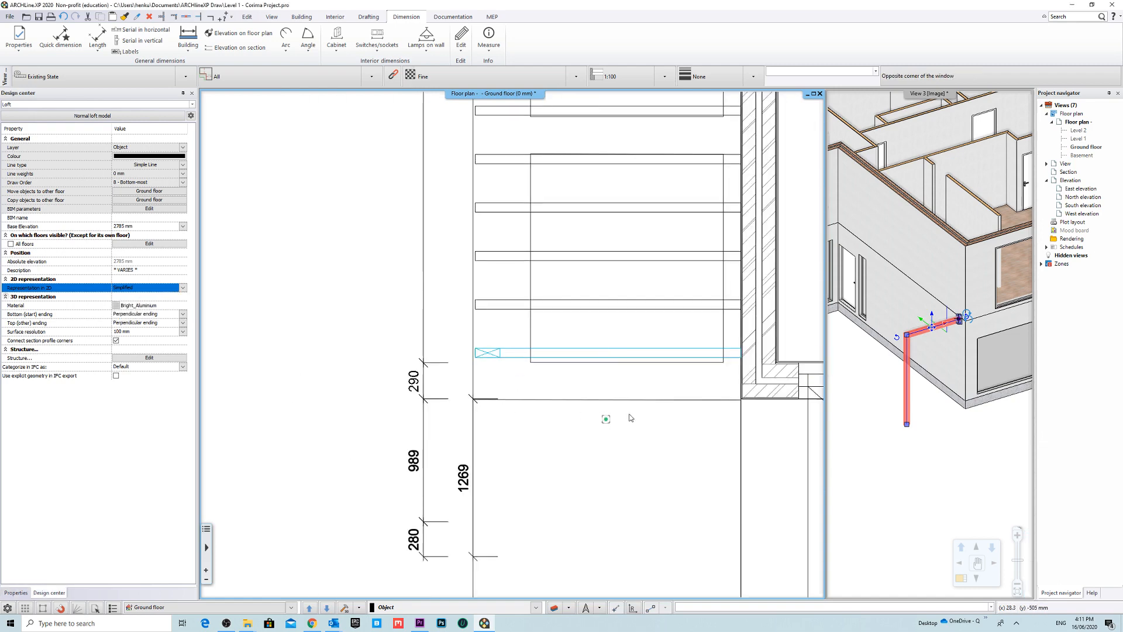
pyautogui.click(631, 417)
# Step: Examine the first frame and the remaining row of beam outlines along the garage wall on the ground floor plan
pyautogui.moveTo(711, 375); pyautogui.dragTo(591, 383, button='middle')
pyautogui.click(381, 364)
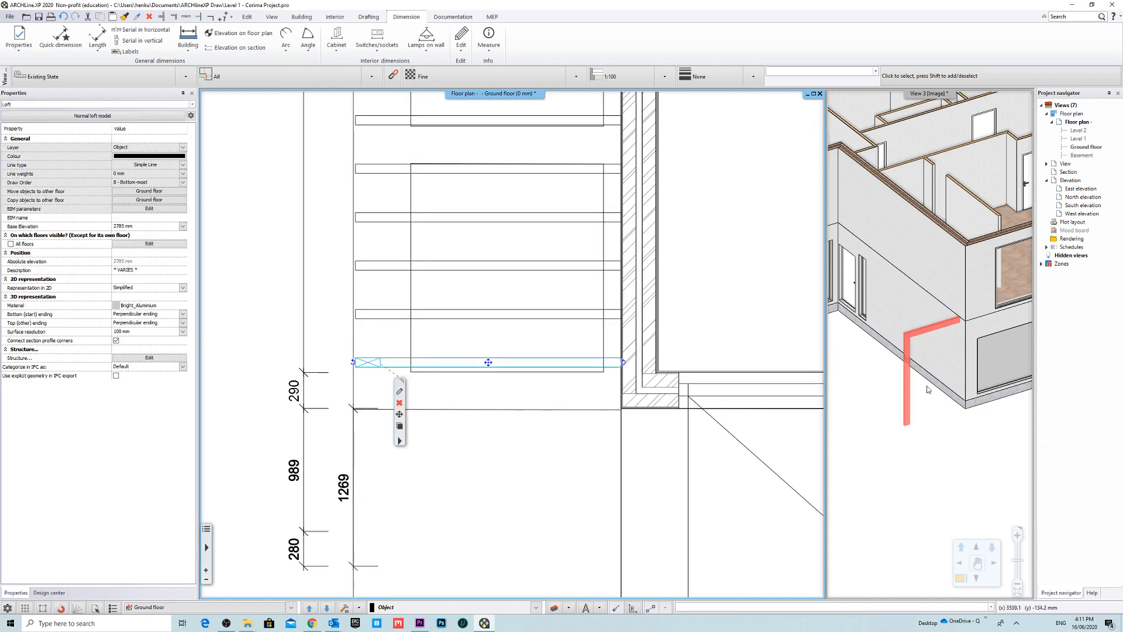
pyautogui.scroll(-5, 531, 277)
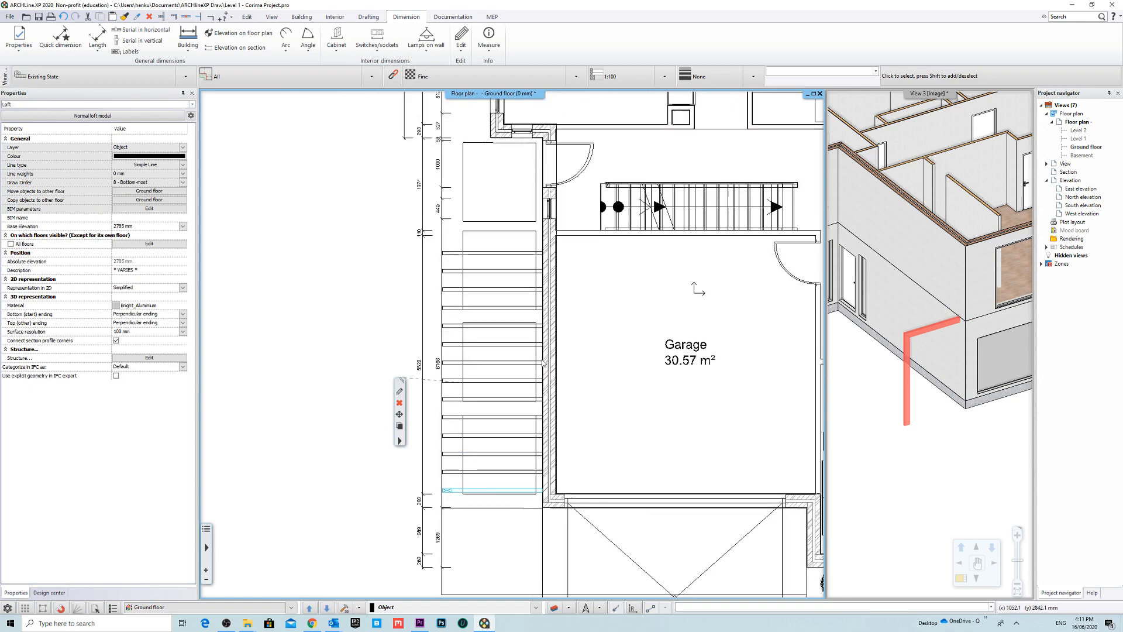
pyautogui.scroll(3, 486, 392)
pyautogui.scroll(2, 486, 391)
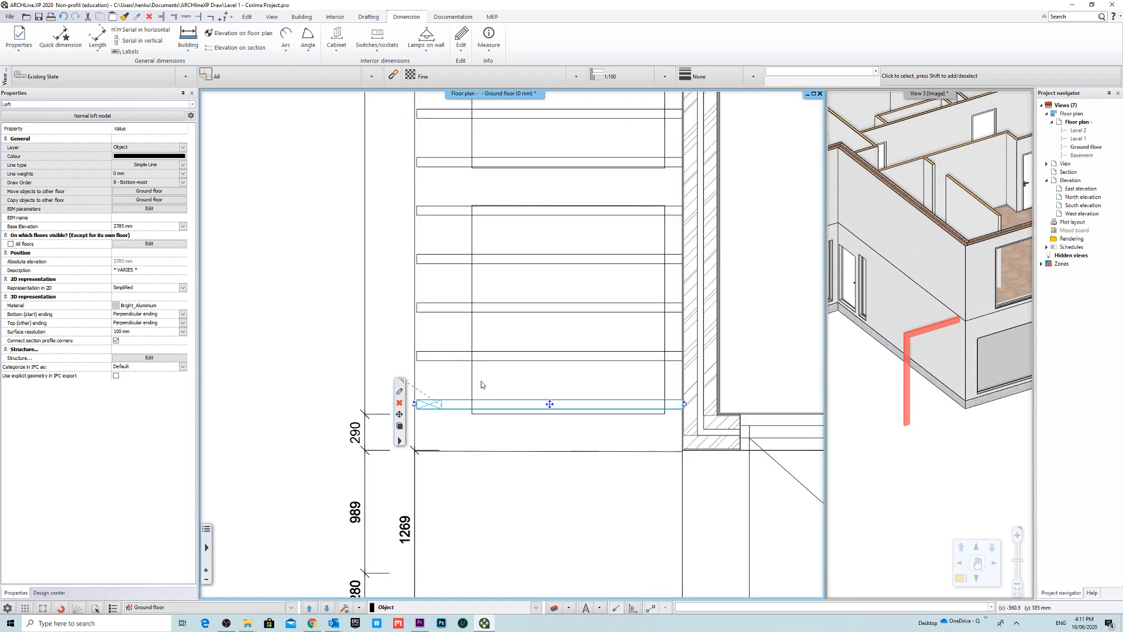
pyautogui.moveTo(585, 354); pyautogui.dragTo(579, 378, button='middle')
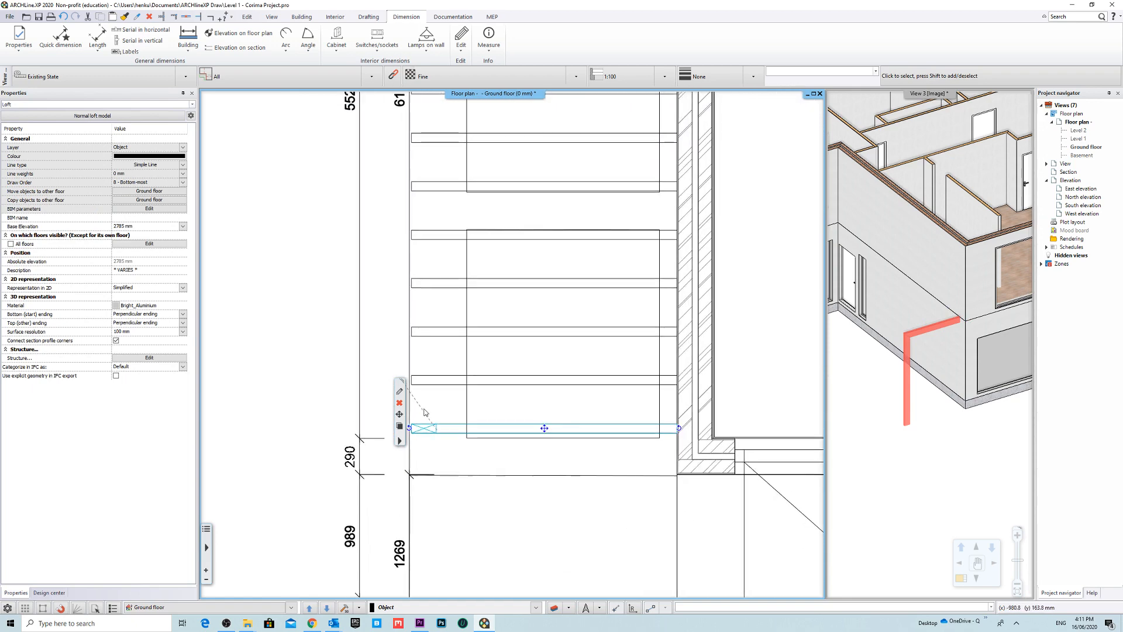
pyautogui.click(438, 430)
pyautogui.moveTo(484, 338); pyautogui.dragTo(480, 402, button='middle')
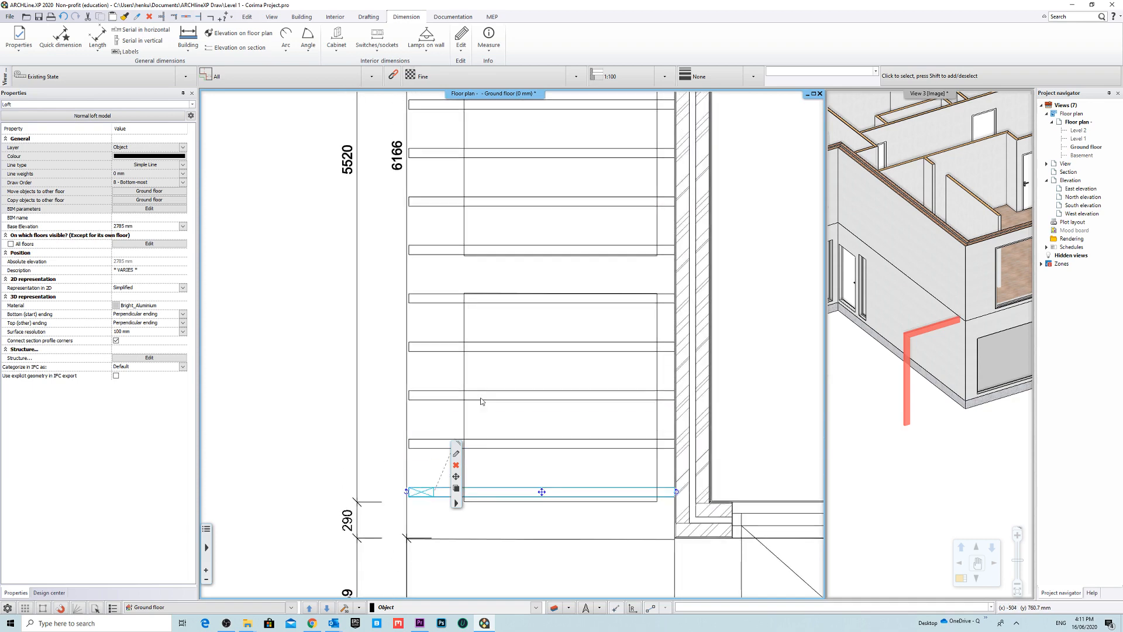
pyautogui.press('Escape')
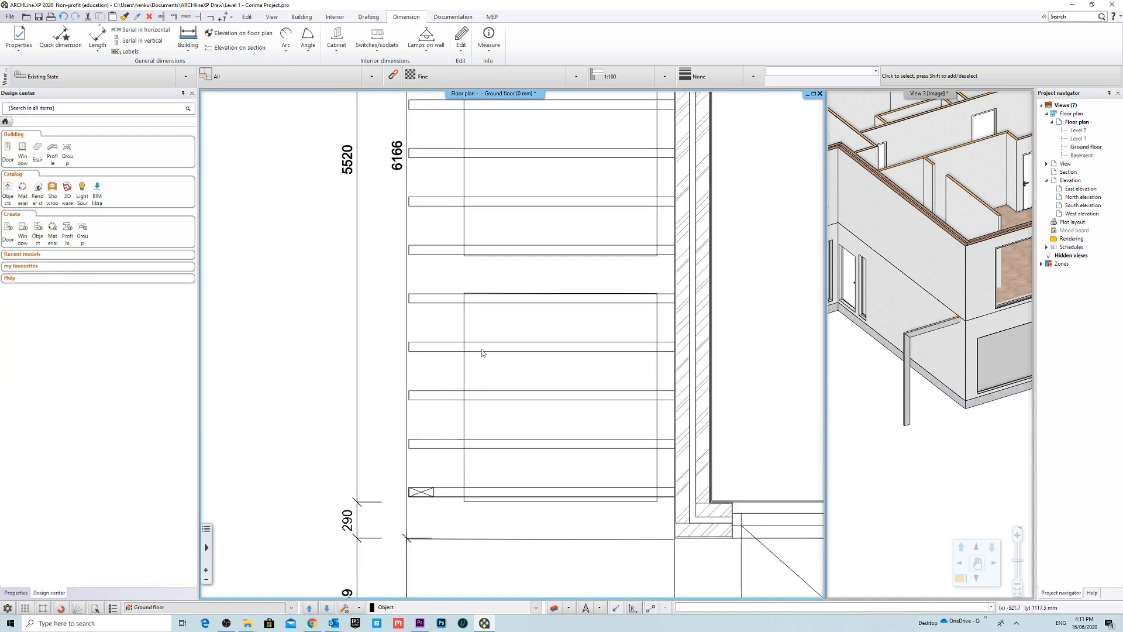
pyautogui.scroll(-4, 468, 449)
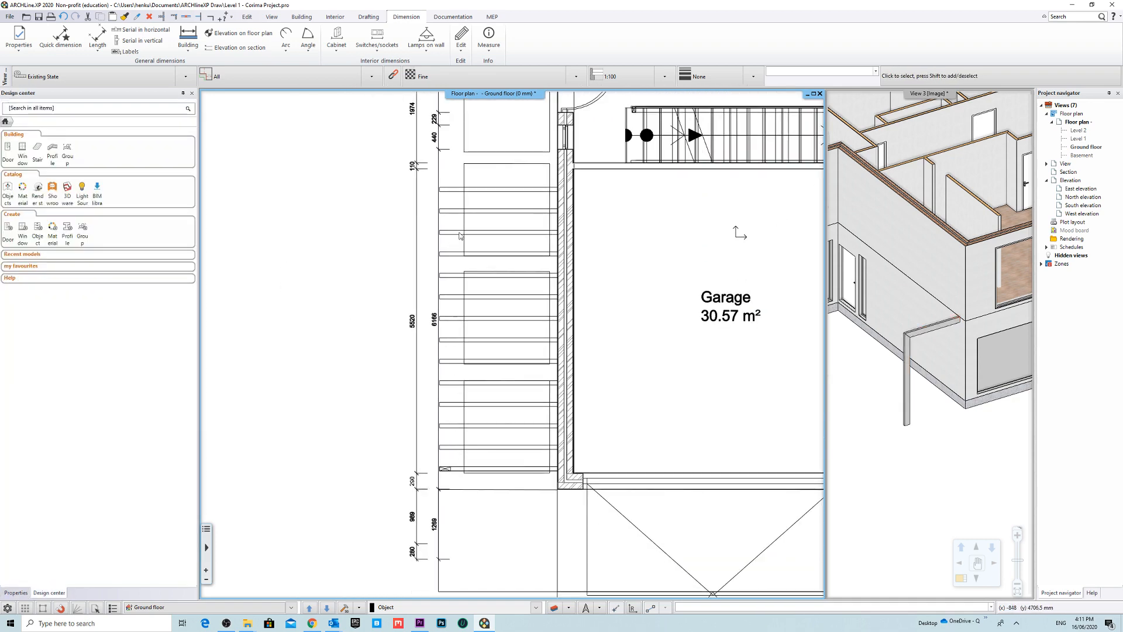
# Step: Multiply the frame along the garage wall, from its upper outer corner 5088.1 mm at 90° to the matching corner of the farthest beam outline
pyautogui.scroll(3, 519, 556)
pyautogui.click(385, 390)
pyautogui.moveTo(403, 443)
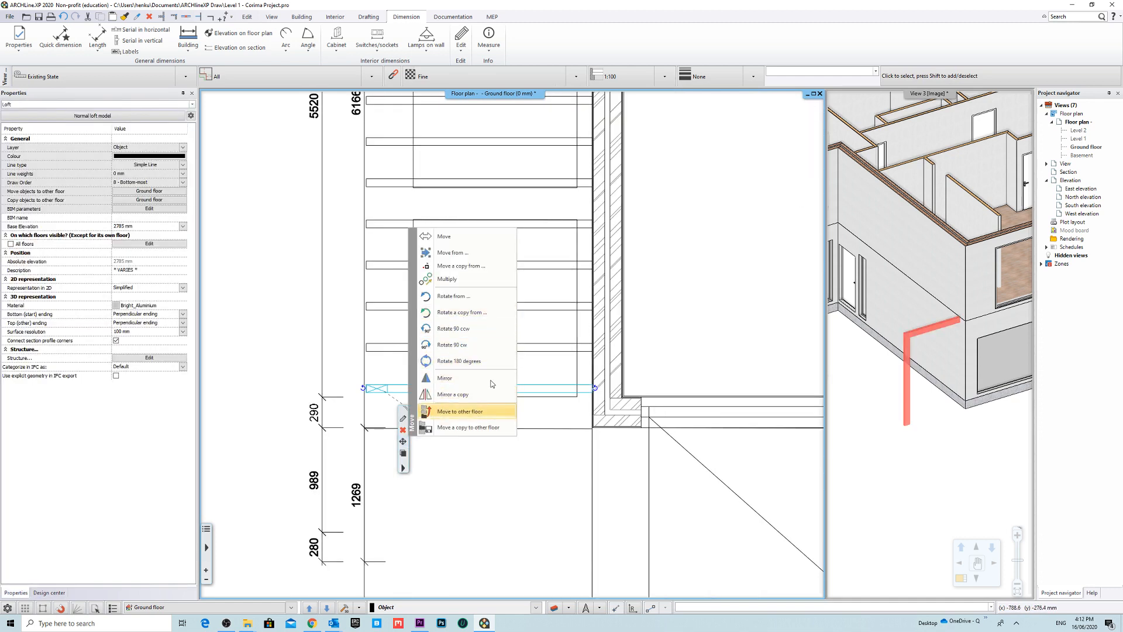
pyautogui.click(474, 279)
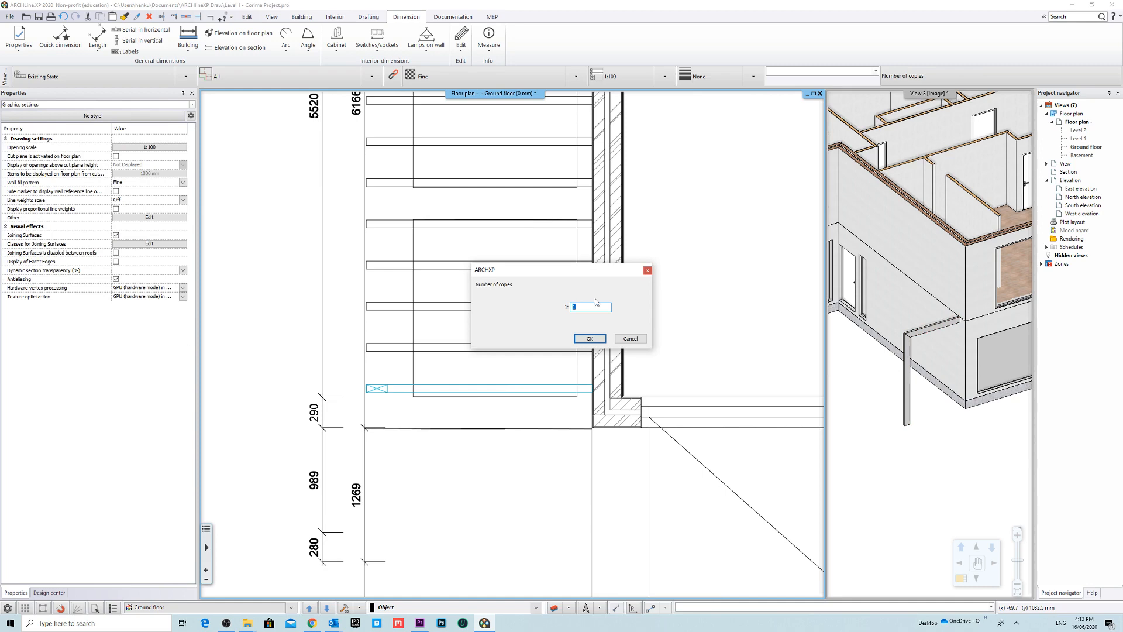
pyautogui.click(593, 341)
pyautogui.scroll(6, 360, 395)
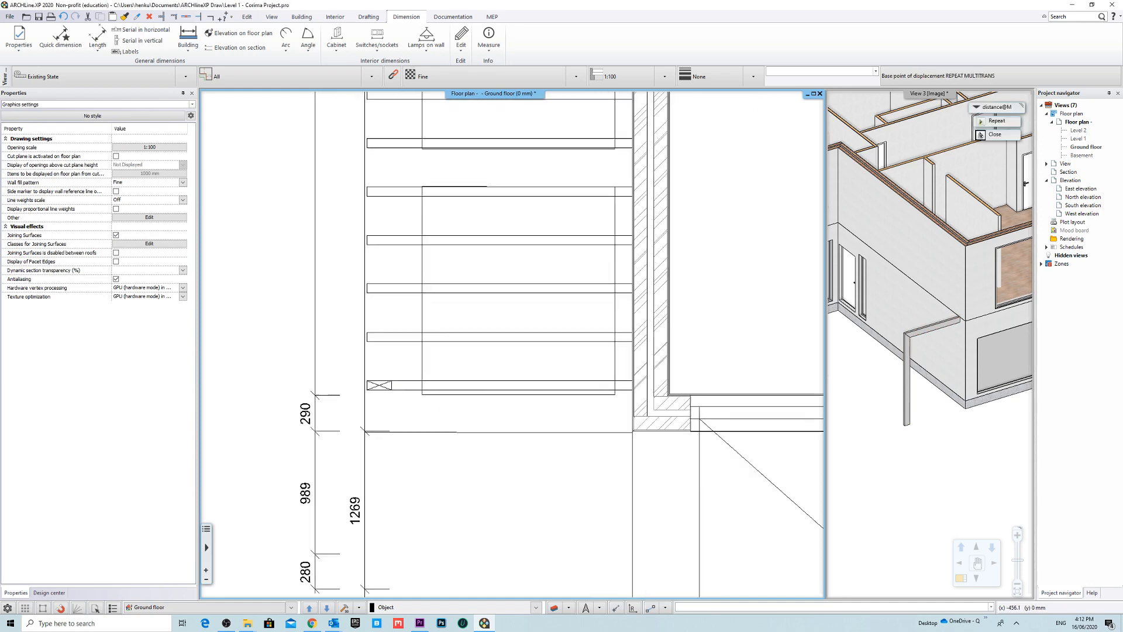
pyautogui.click(398, 350)
pyautogui.scroll(-6, 535, 401)
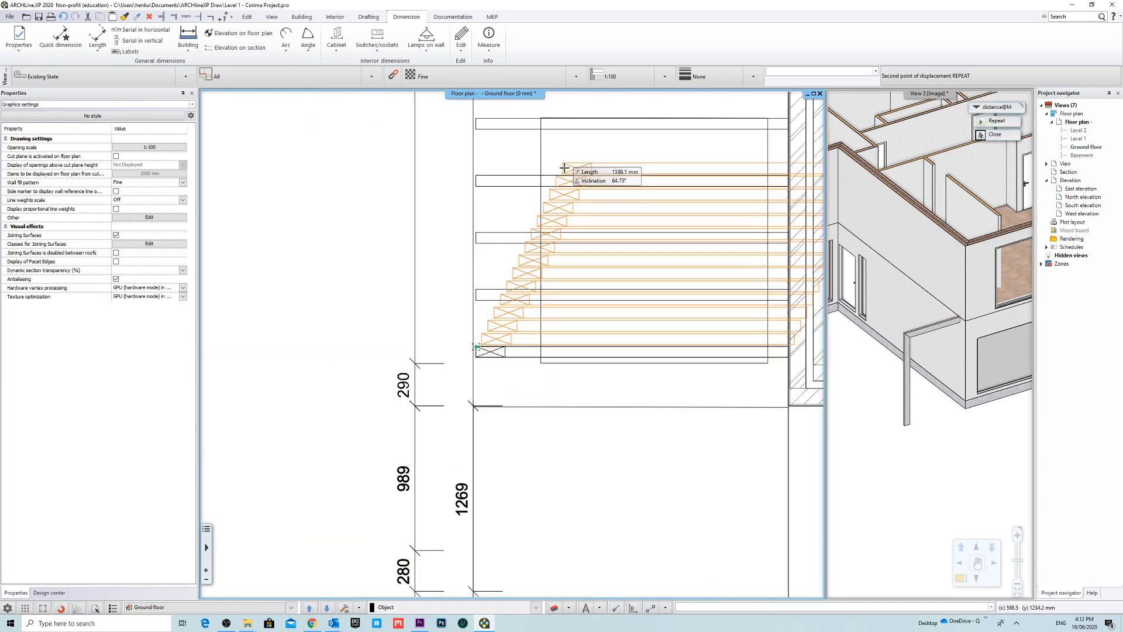
pyautogui.moveTo(535, 168); pyautogui.dragTo(543, 303, button='middle')
pyautogui.press('shift')
pyautogui.scroll(4, 509, 338)
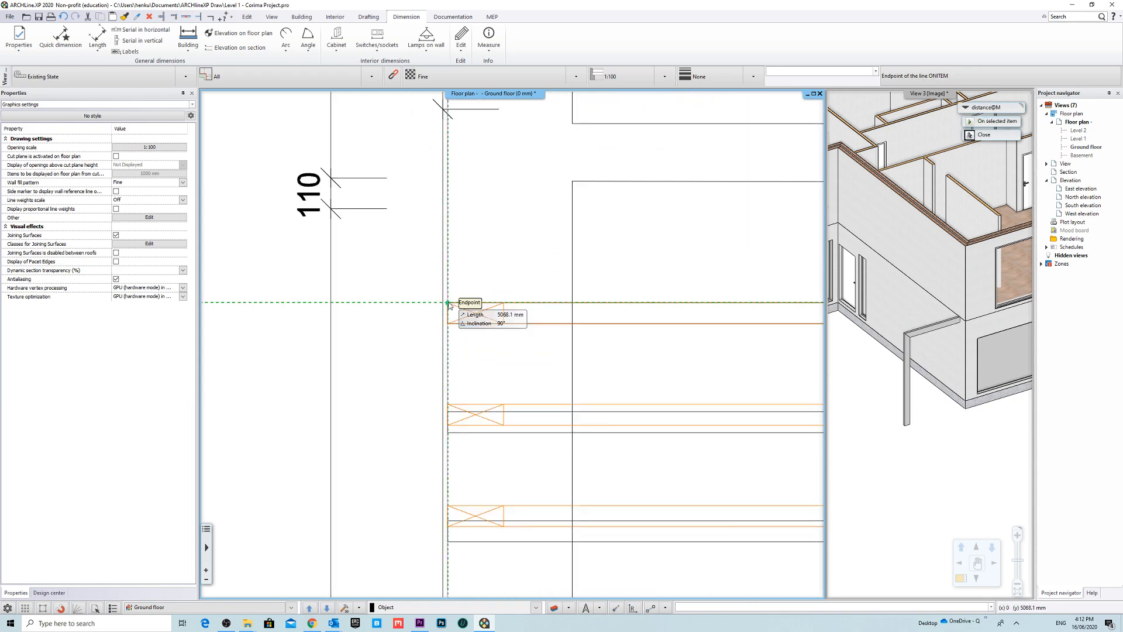
pyautogui.scroll(-7, 510, 342)
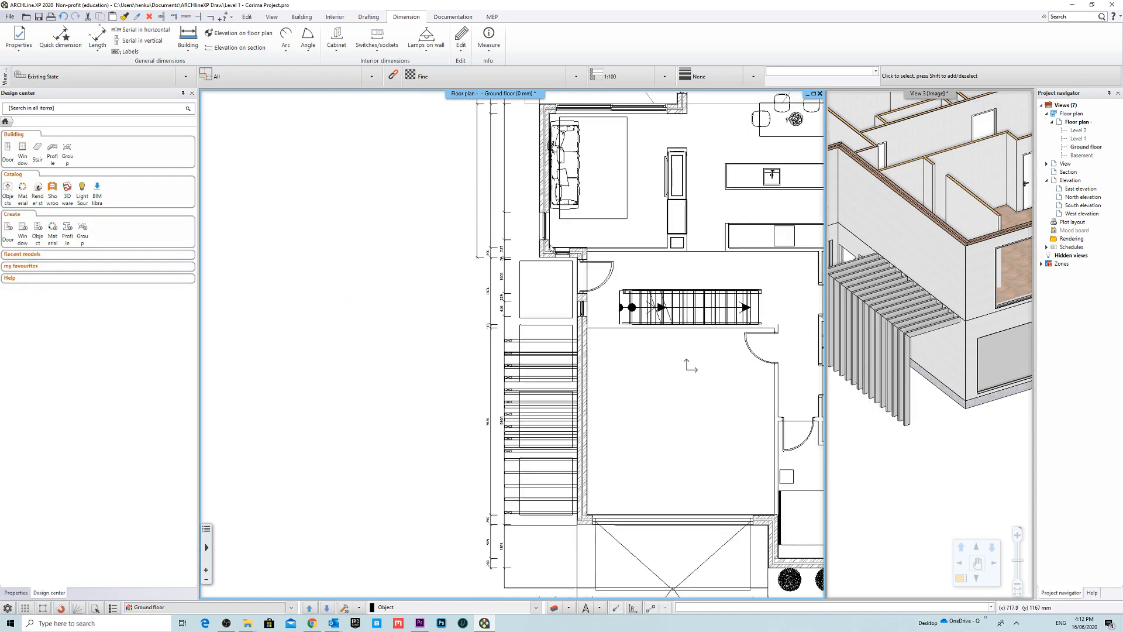
# Step: Check the complete pergola along the garage wall in an enlarged 3D view and save the project
pyautogui.moveTo(548, 480); pyautogui.dragTo(553, 384, button='middle')
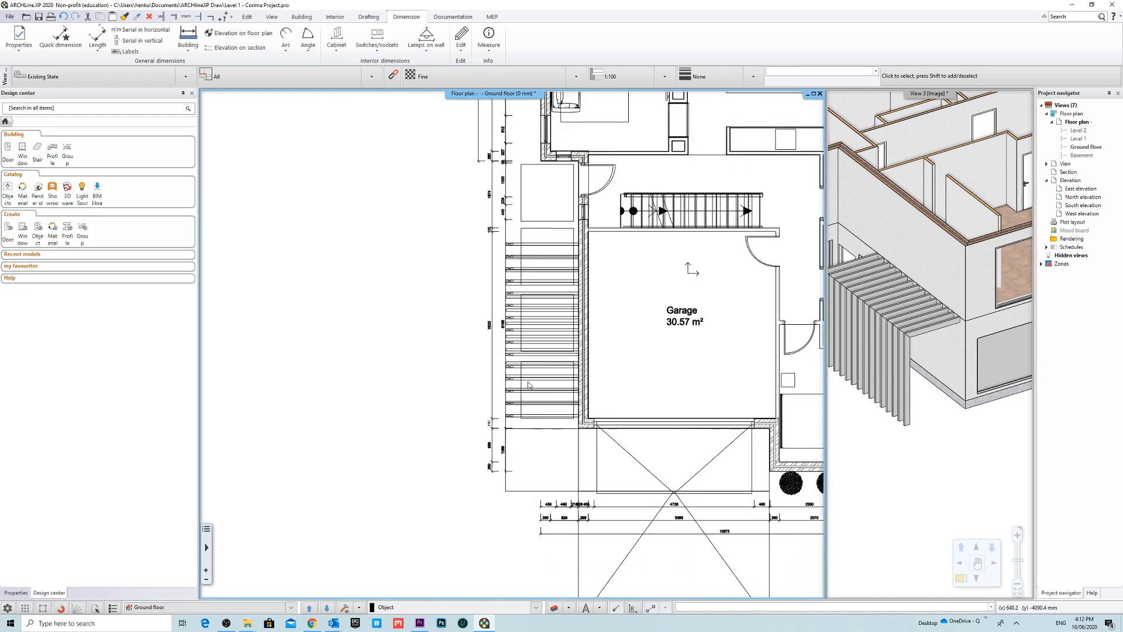
pyautogui.click(849, 406)
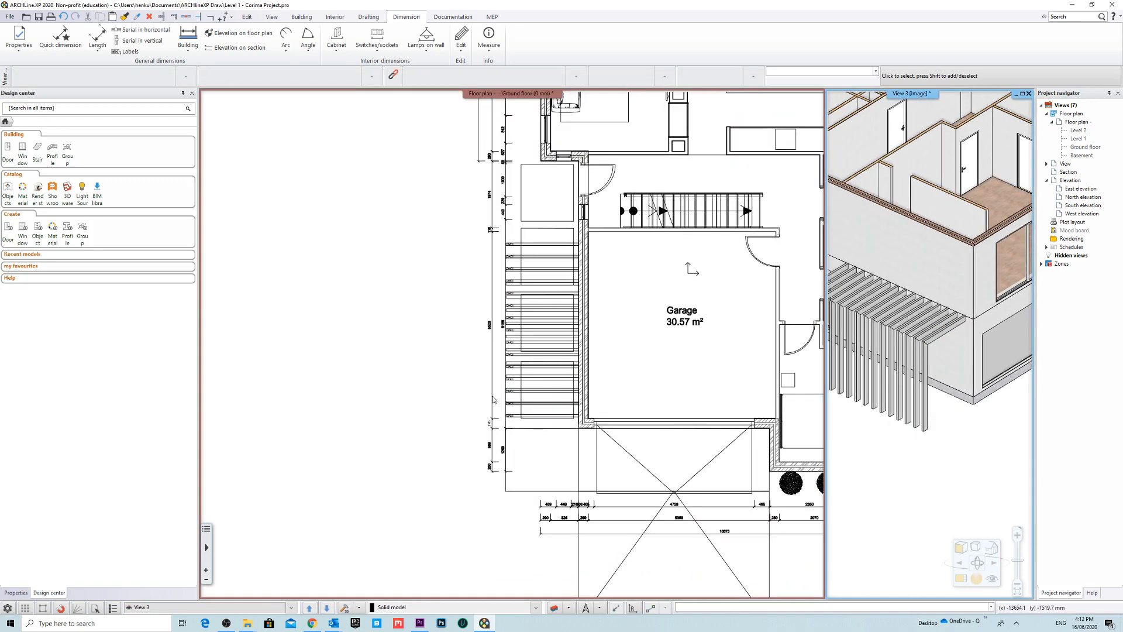
pyautogui.rightClick(913, 94)
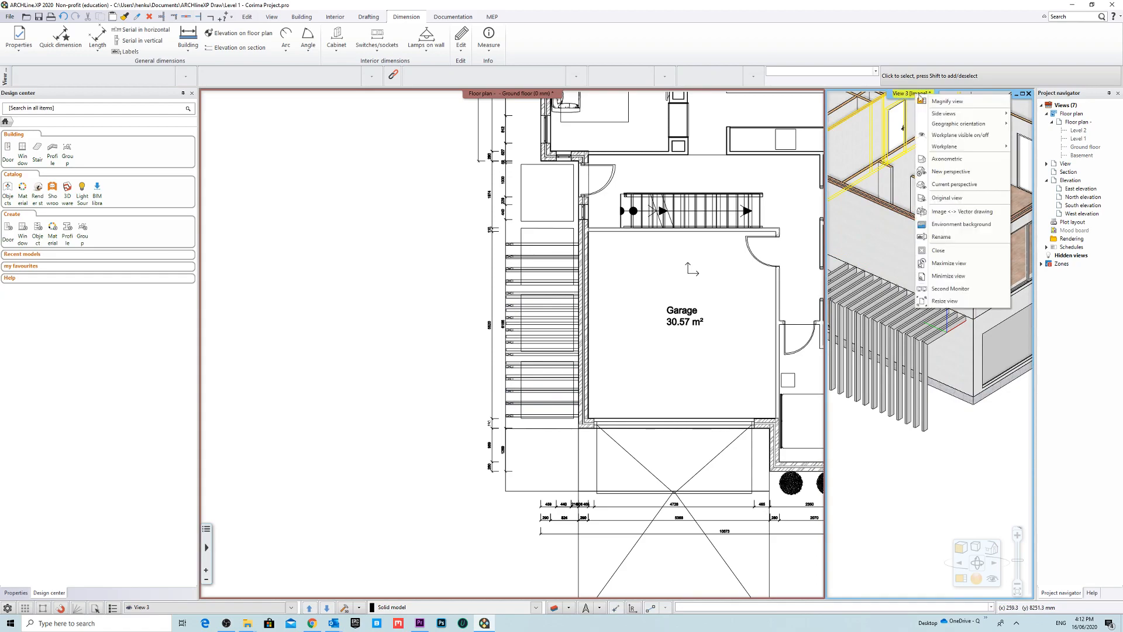
pyautogui.click(939, 102)
pyautogui.keyDown('shift'); pyautogui.moveTo(608, 376); pyautogui.dragTo(599, 351, button='middle'); pyautogui.keyUp('shift')
pyautogui.scroll(5, 569, 433)
pyautogui.scroll(-3, 577, 383)
pyautogui.keyDown('shift'); pyautogui.moveTo(527, 453); pyautogui.dragTo(644, 425, button='middle'); pyautogui.keyUp('shift')
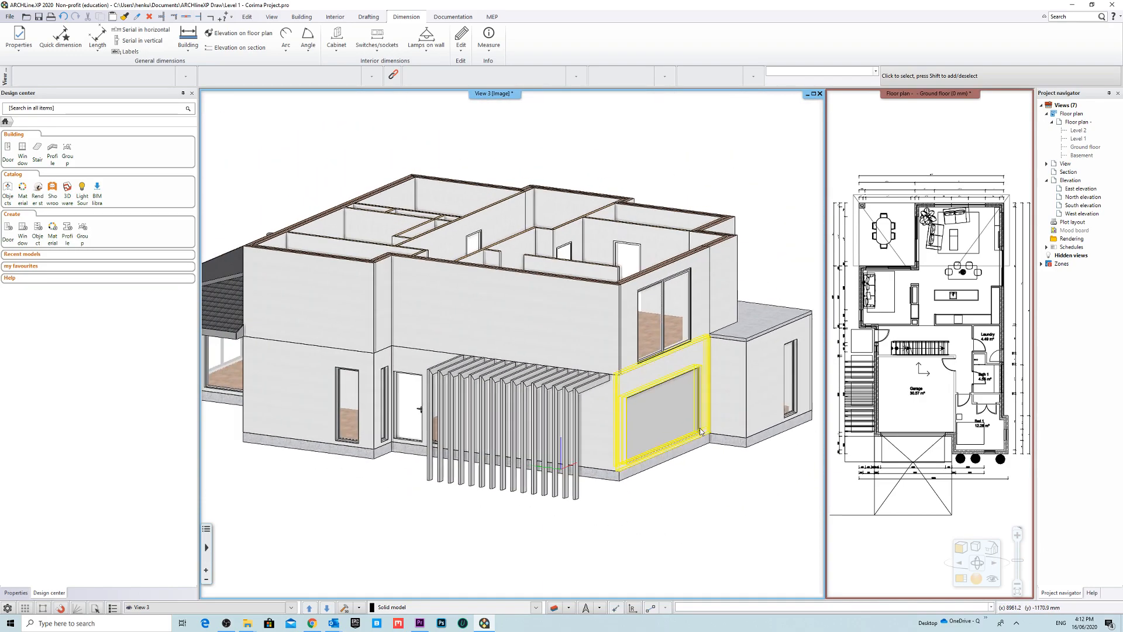
pyautogui.click(9, 18)
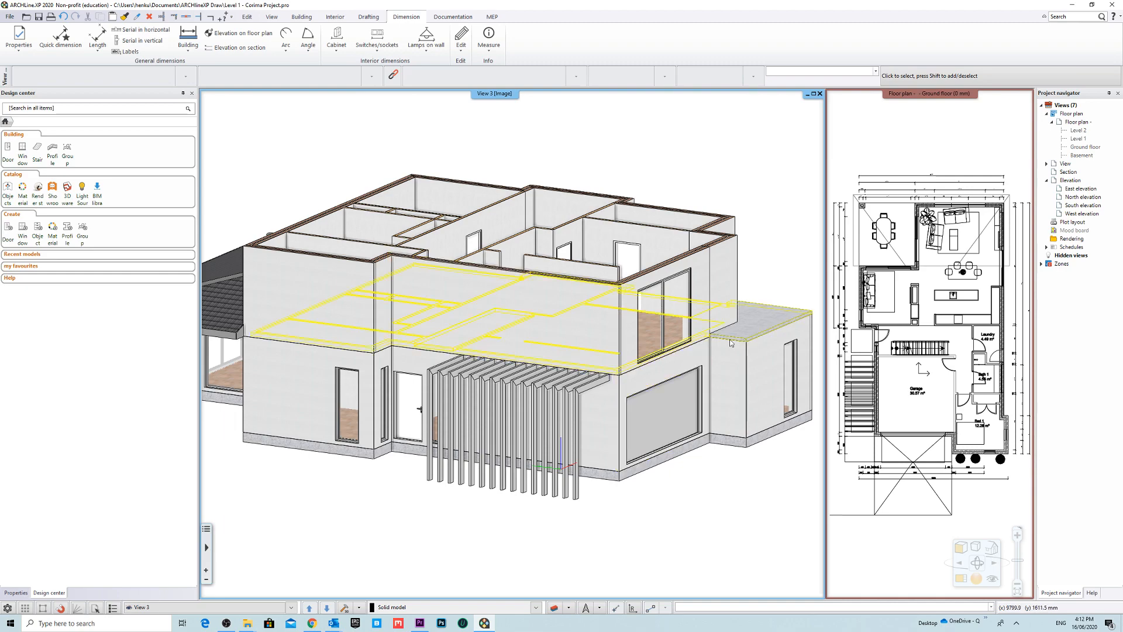
# Step: Examine the garage front in 3D and the porch and driveway outlines in front of it on the ground floor plan
pyautogui.keyDown('shift'); pyautogui.moveTo(723, 345); pyautogui.dragTo(700, 374, button='middle'); pyautogui.keyUp('shift')
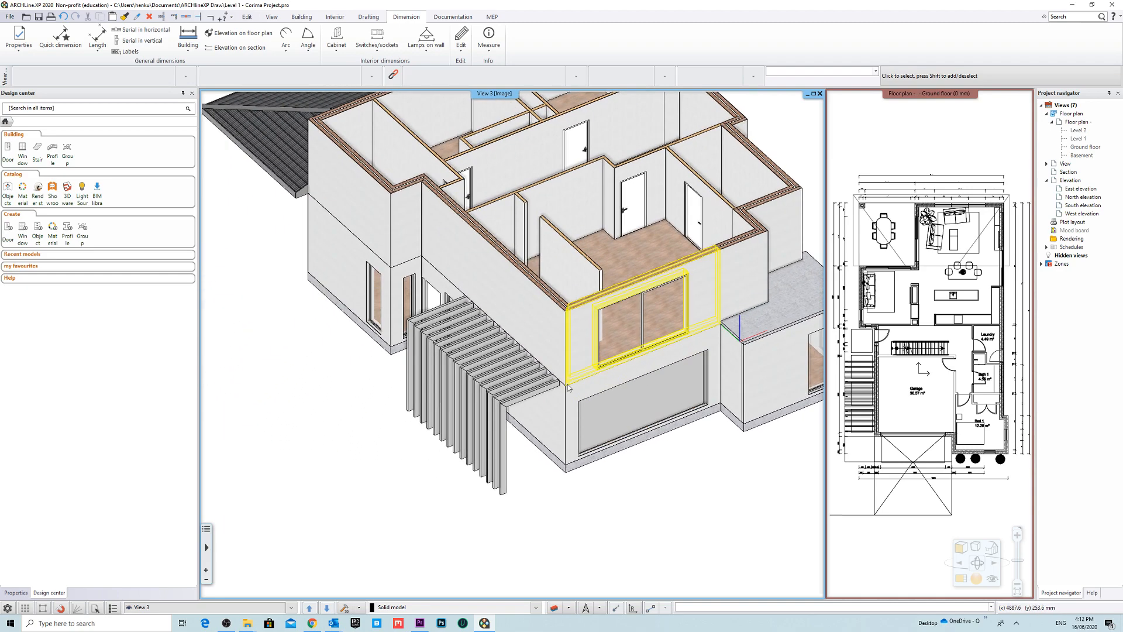
pyautogui.keyDown('shift'); pyautogui.moveTo(627, 343); pyautogui.dragTo(643, 347, button='middle'); pyautogui.keyUp('shift')
pyautogui.keyDown('shift'); pyautogui.moveTo(644, 468); pyautogui.dragTo(587, 408, button='middle'); pyautogui.keyUp('shift')
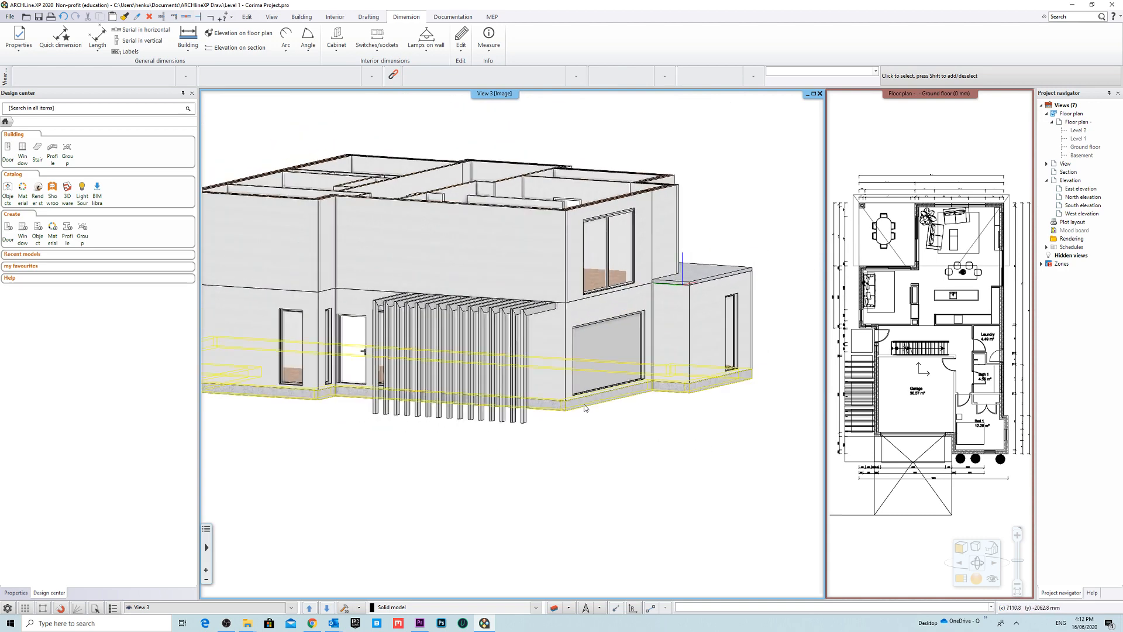
pyautogui.keyDown('shift'); pyautogui.moveTo(735, 427); pyautogui.dragTo(879, 319, button='middle'); pyautogui.keyUp('shift')
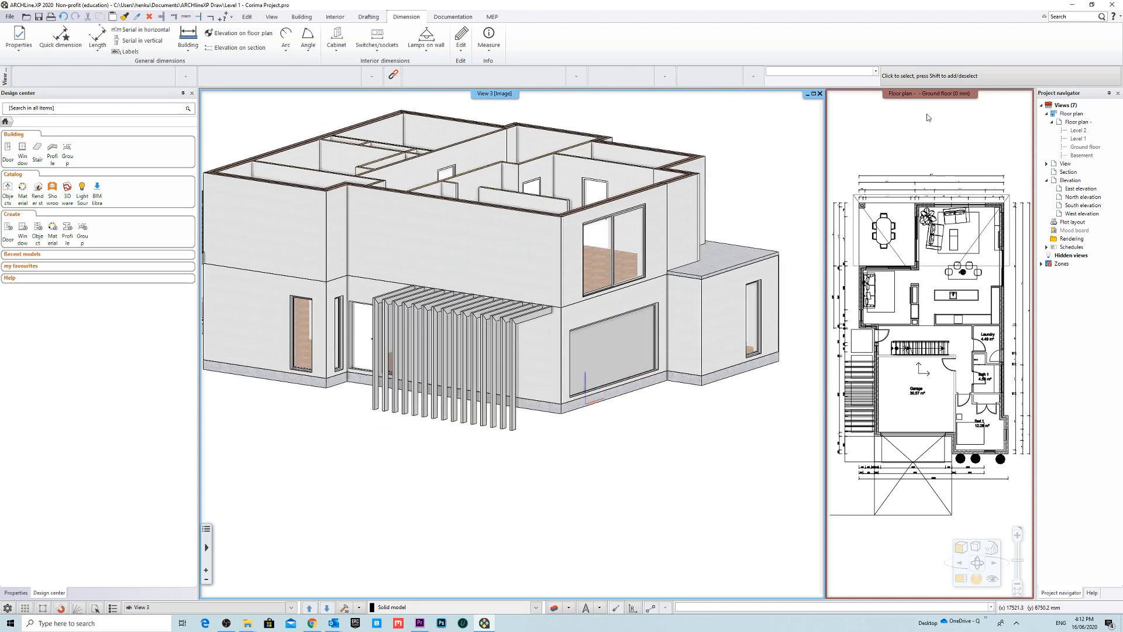
pyautogui.click(929, 94)
pyautogui.moveTo(507, 590); pyautogui.dragTo(528, 408, button='middle')
pyautogui.scroll(3, 528, 407)
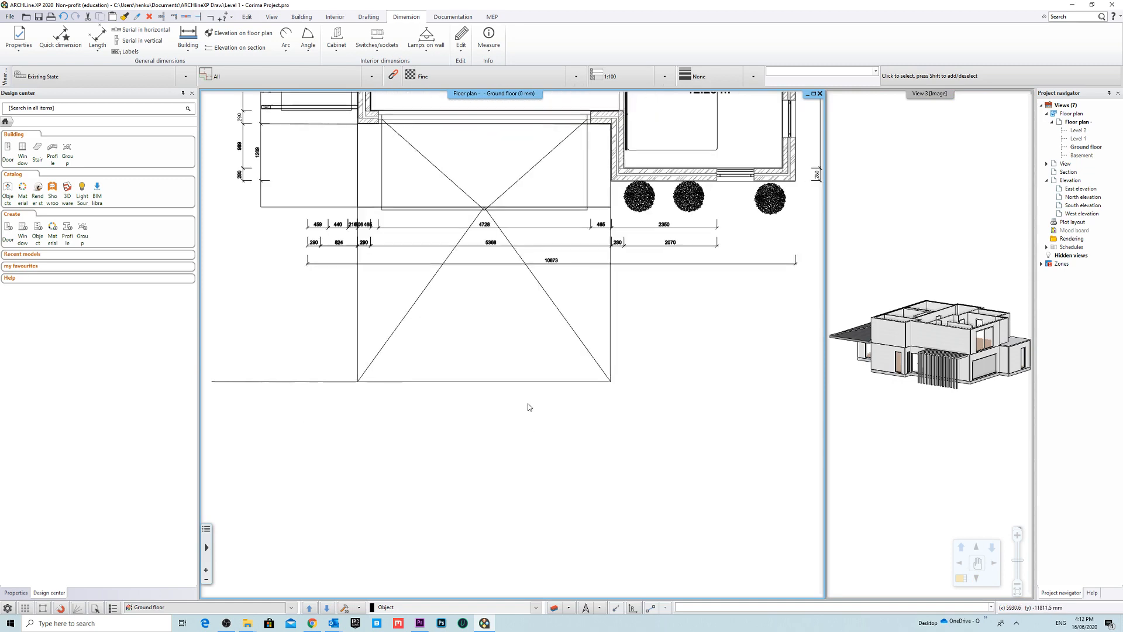
pyautogui.moveTo(541, 286); pyautogui.dragTo(581, 366, button='middle')
pyautogui.scroll(-2, 581, 366)
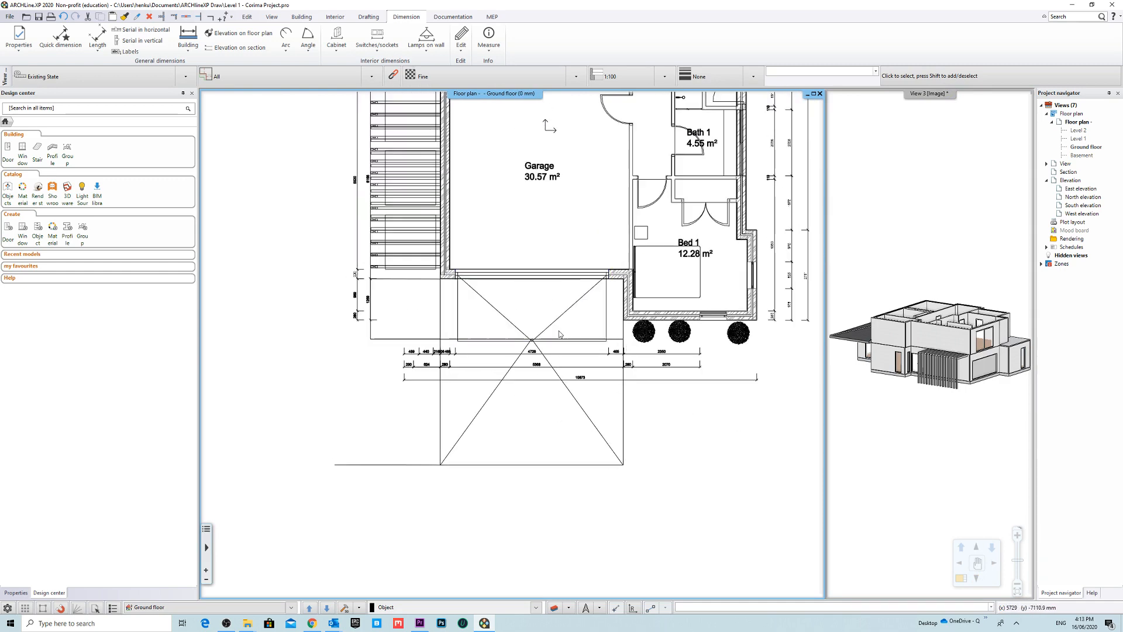
# Step: Start a new slab and change the surface material in the 100mm Slab style's properties to Concrete_light
pyautogui.click(333, 16)
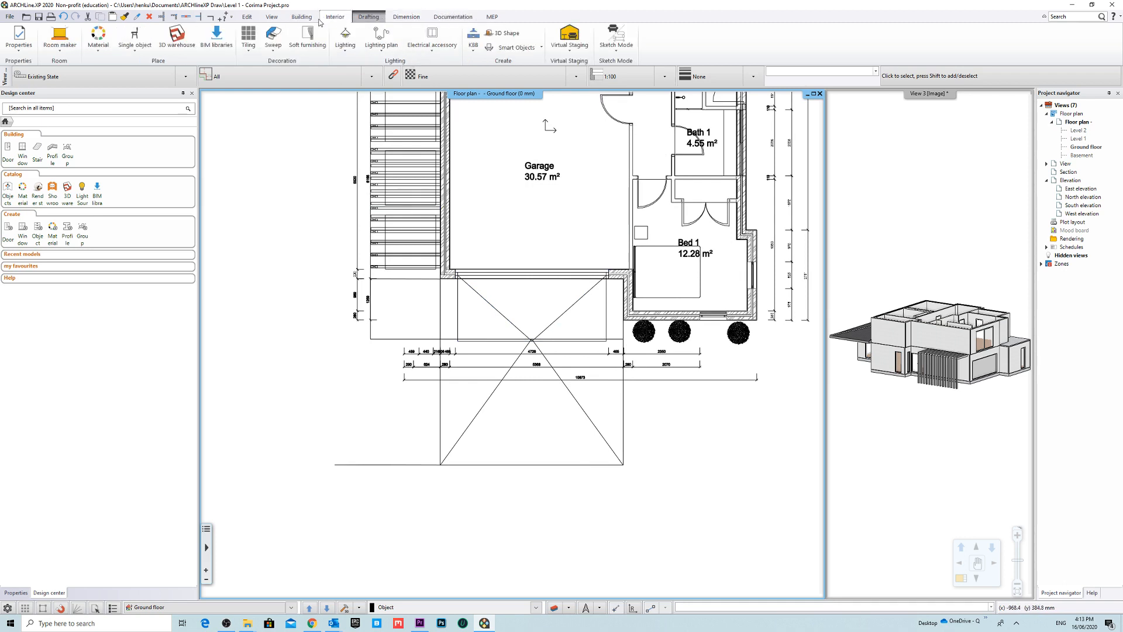
pyautogui.click(303, 17)
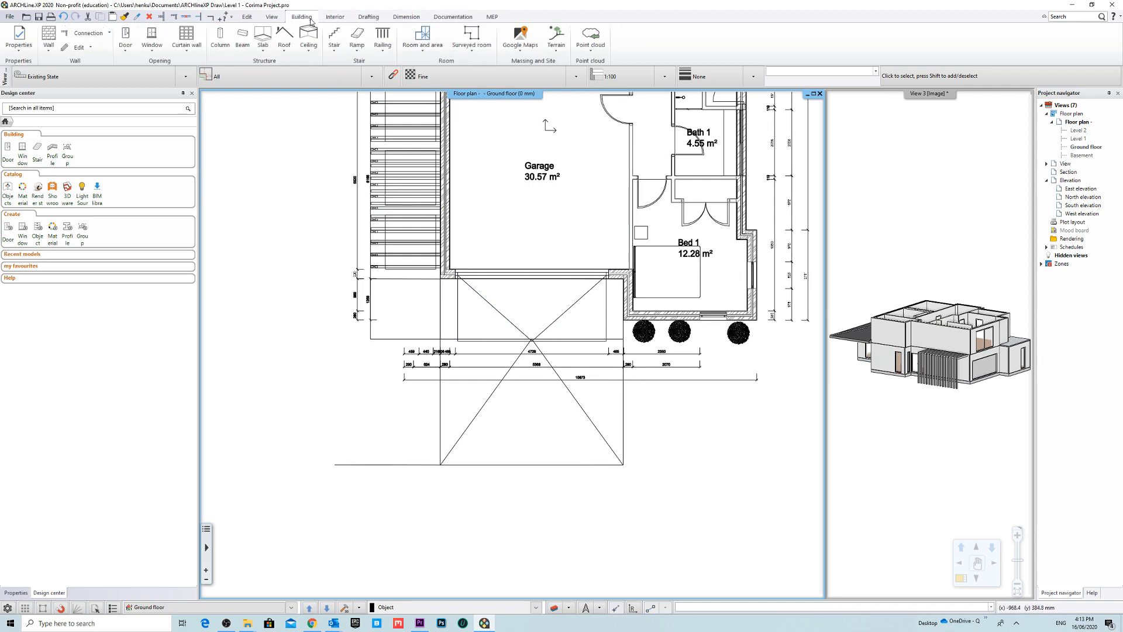
pyautogui.click(264, 53)
pyautogui.click(296, 198)
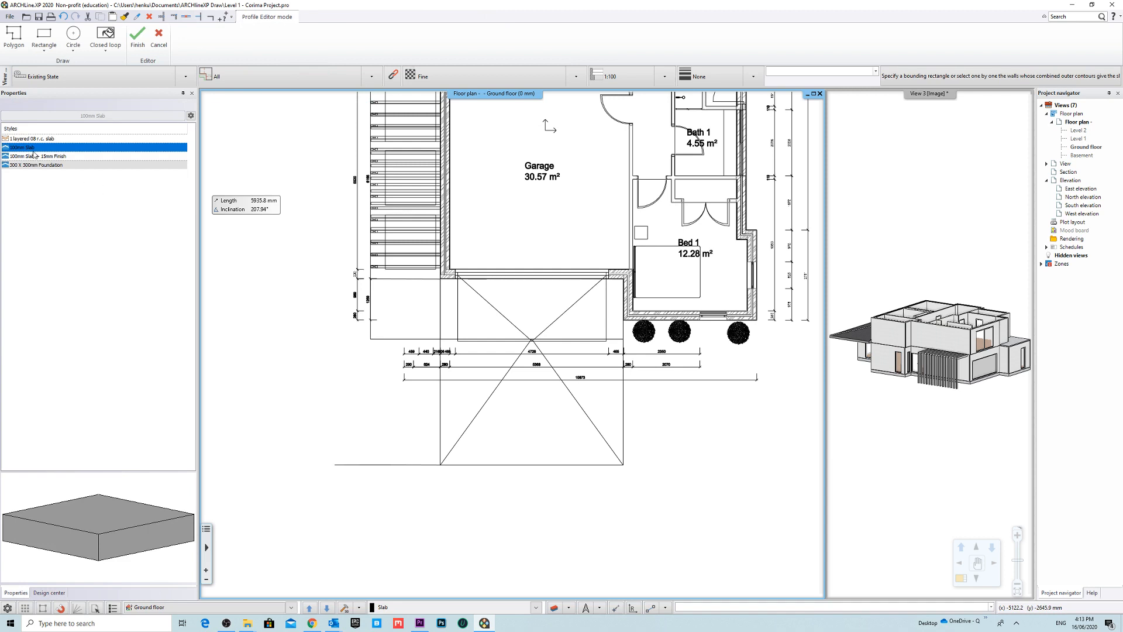
pyautogui.rightClick(31, 149)
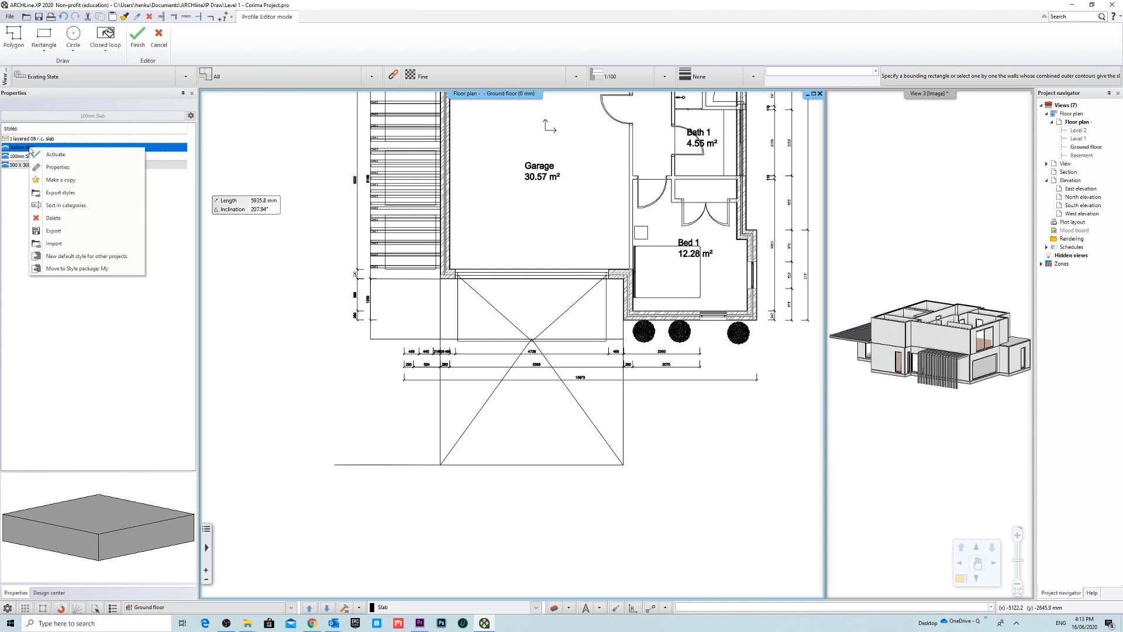
pyautogui.click(88, 169)
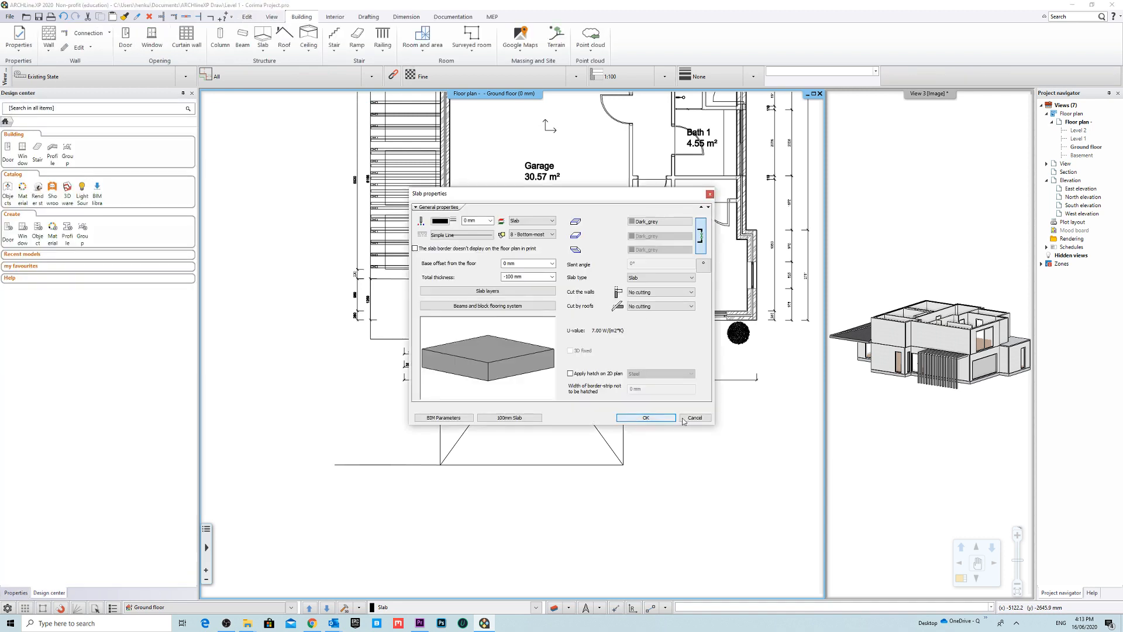
pyautogui.click(659, 221)
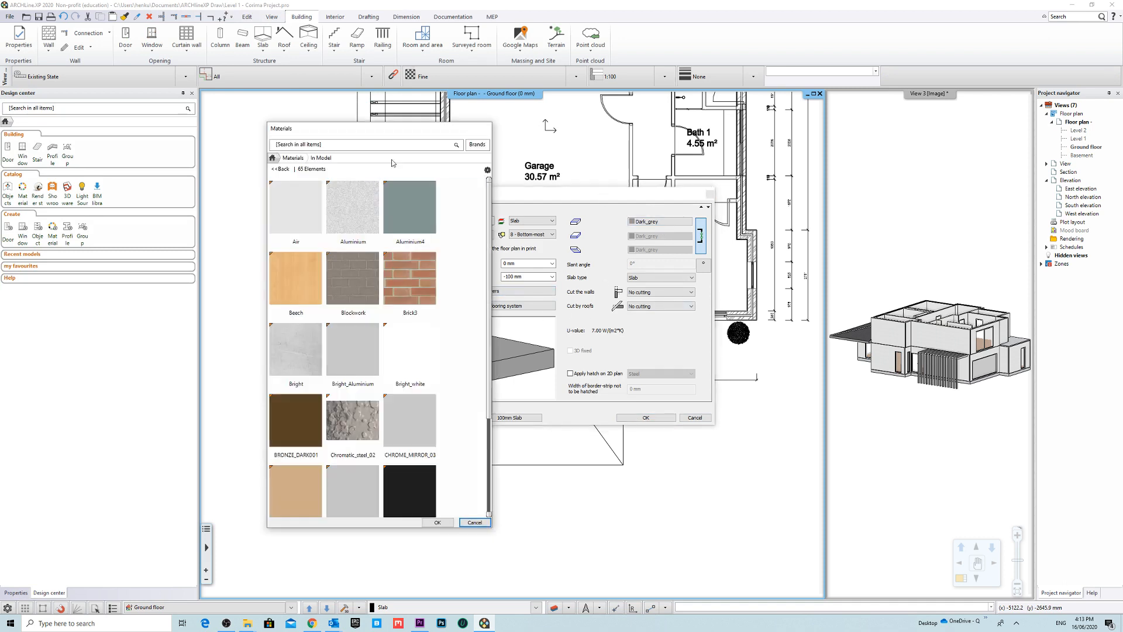
pyautogui.write('conc')
pyautogui.press('Return')
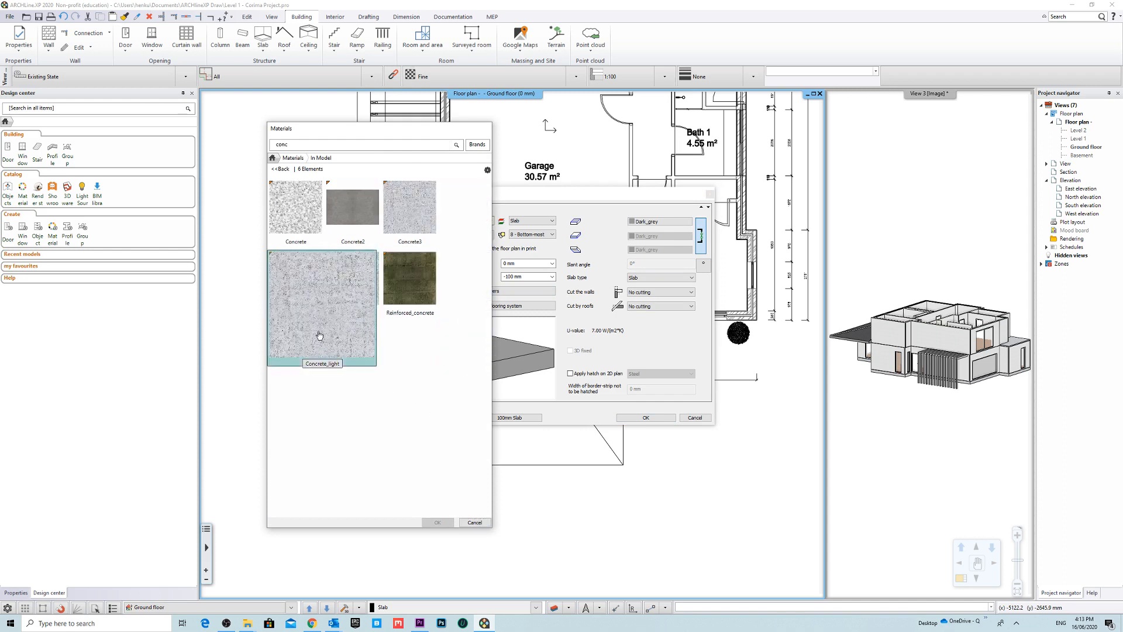
pyautogui.click(296, 277)
pyautogui.click(437, 521)
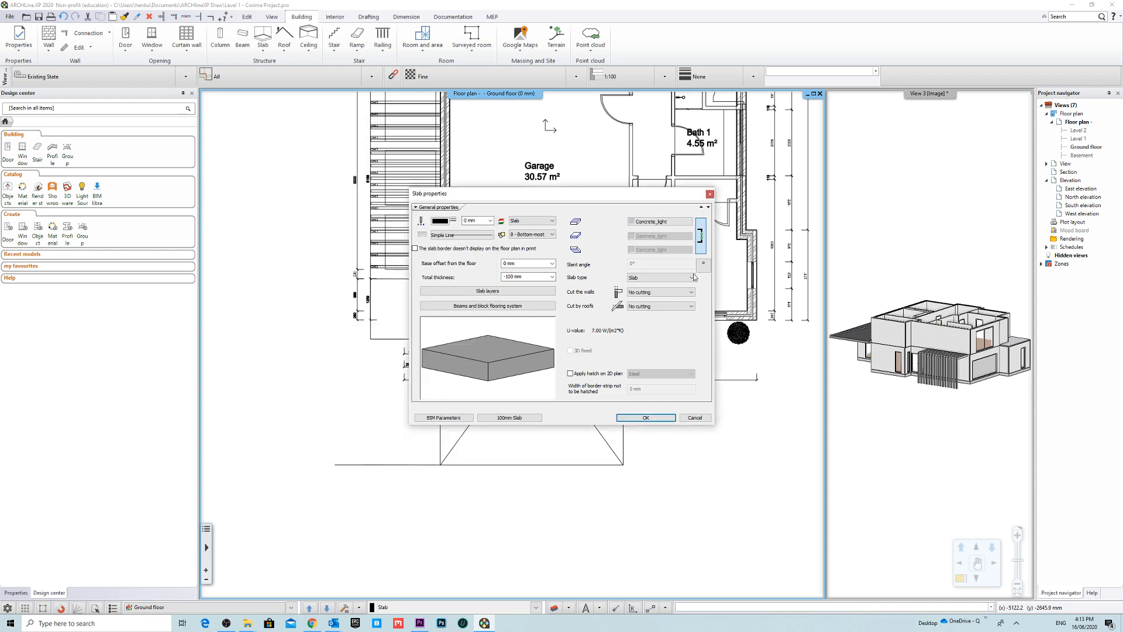
# Step: Assign Concrete_light as the material of the slab's single 100 mm layer
pyautogui.click(503, 291)
pyautogui.click(331, 256)
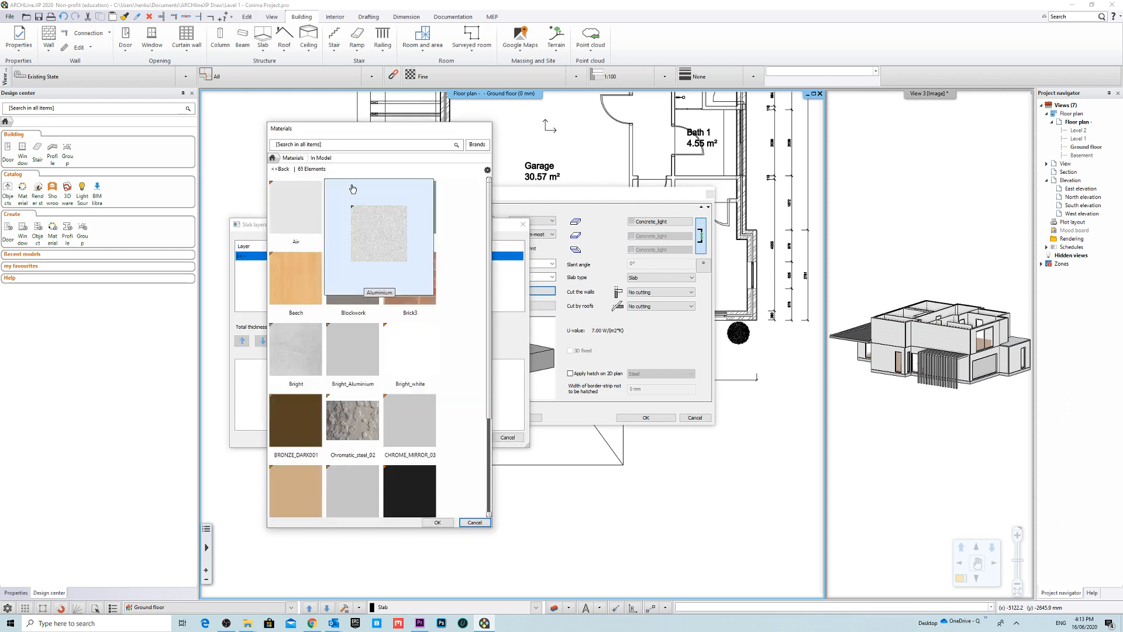
pyautogui.press('Return')
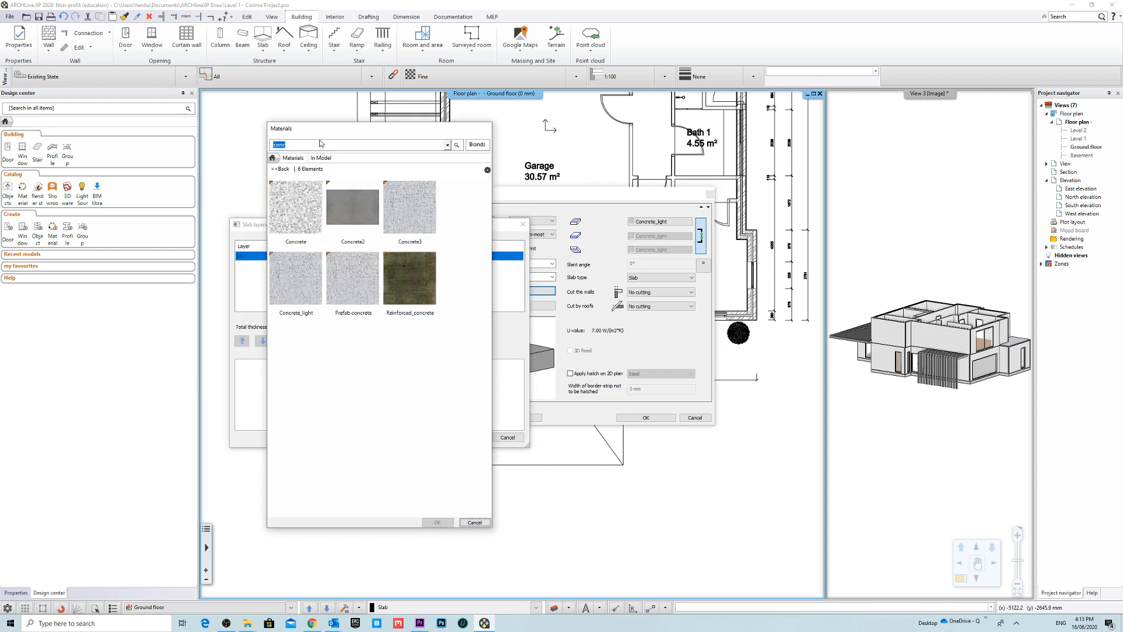
pyautogui.click(295, 278)
pyautogui.click(437, 522)
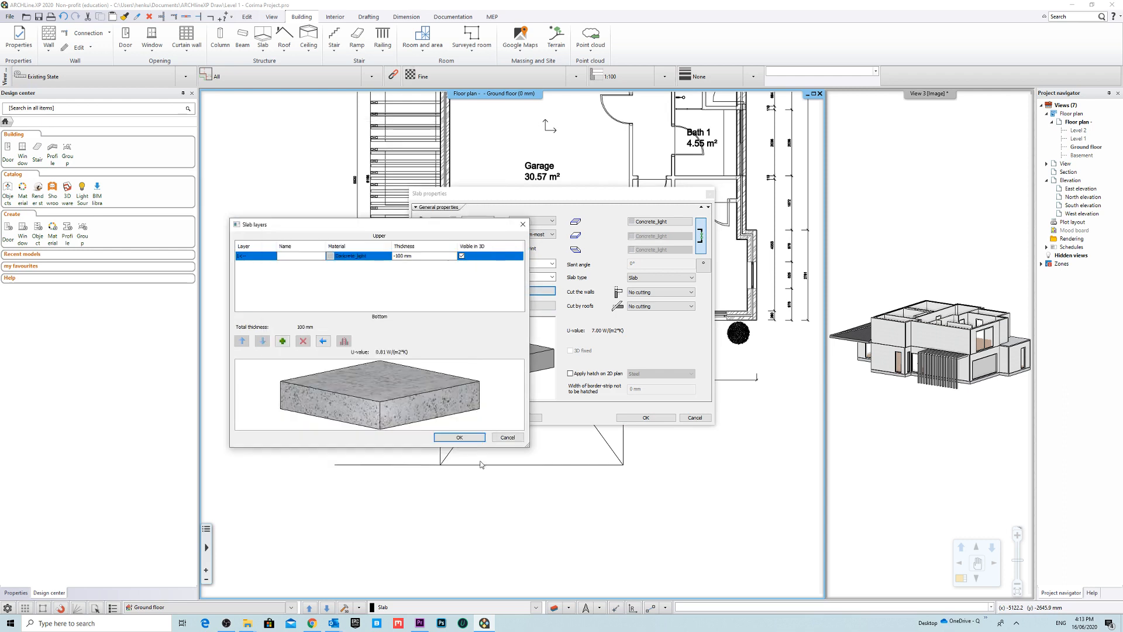
pyautogui.click(459, 437)
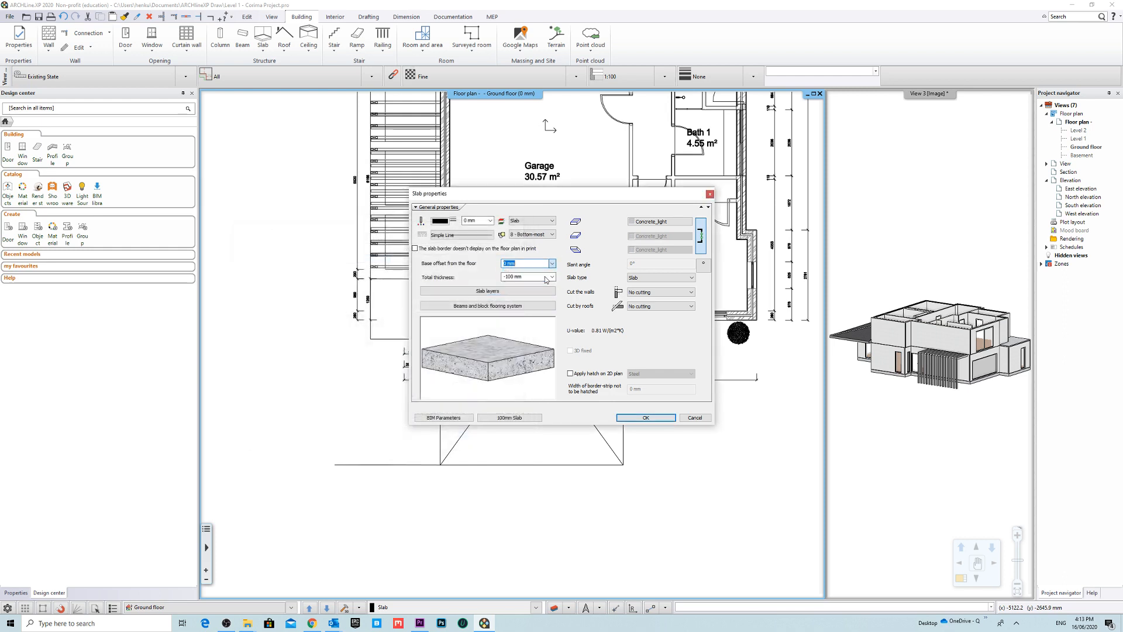
# Step: Overwrite the 100mm Slab style with the changed concrete settings and accept the slab properties
pyautogui.click(547, 278)
pyautogui.click(531, 387)
pyautogui.click(510, 418)
pyautogui.click(736, 403)
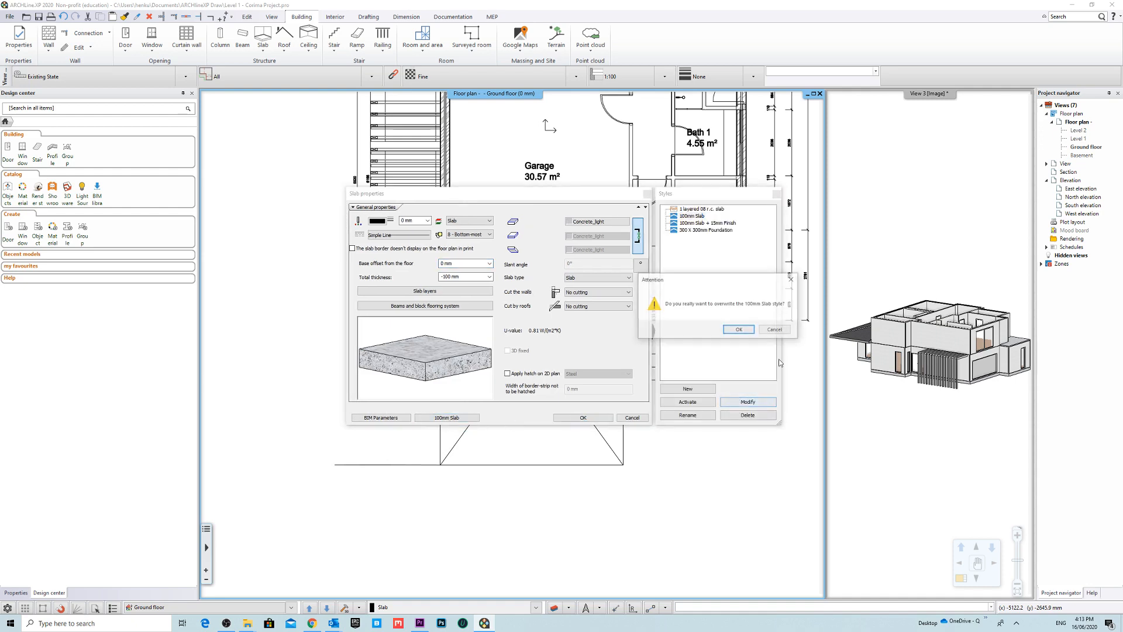
pyautogui.click(739, 334)
pyautogui.click(589, 418)
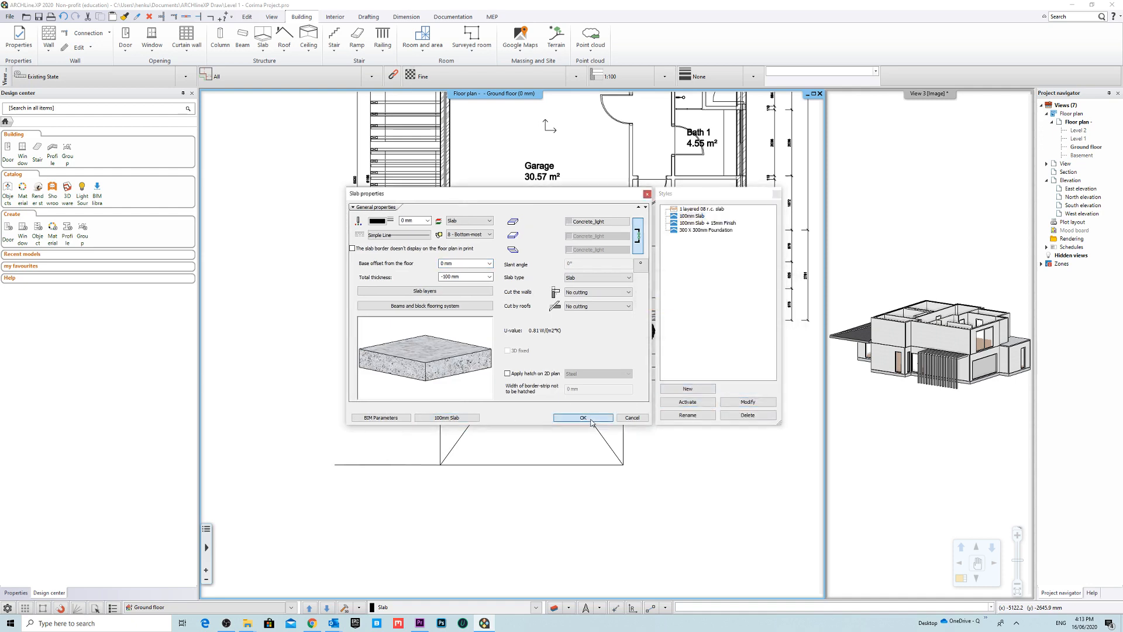
# Step: Draw the slab's first edge along the garage front, about 5648 mm from the outer garage corner to the Bed 1 wall
pyautogui.scroll(5, 404, 292)
pyautogui.scroll(6, 276, 261)
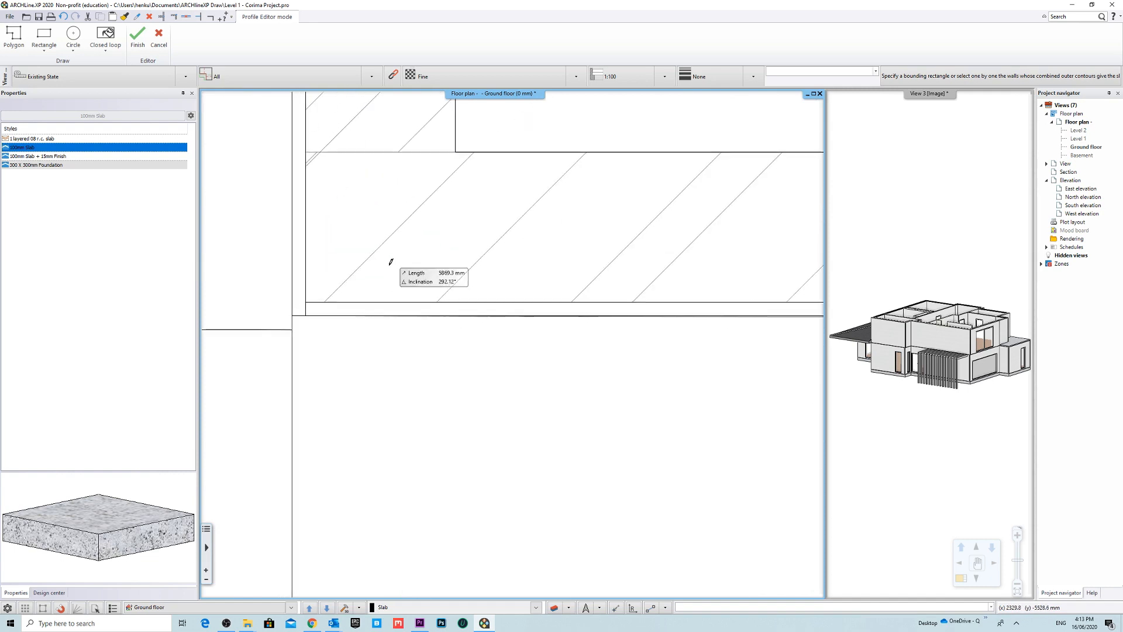
pyautogui.click(292, 314)
pyautogui.scroll(-5, 513, 340)
pyautogui.scroll(-6, 452, 337)
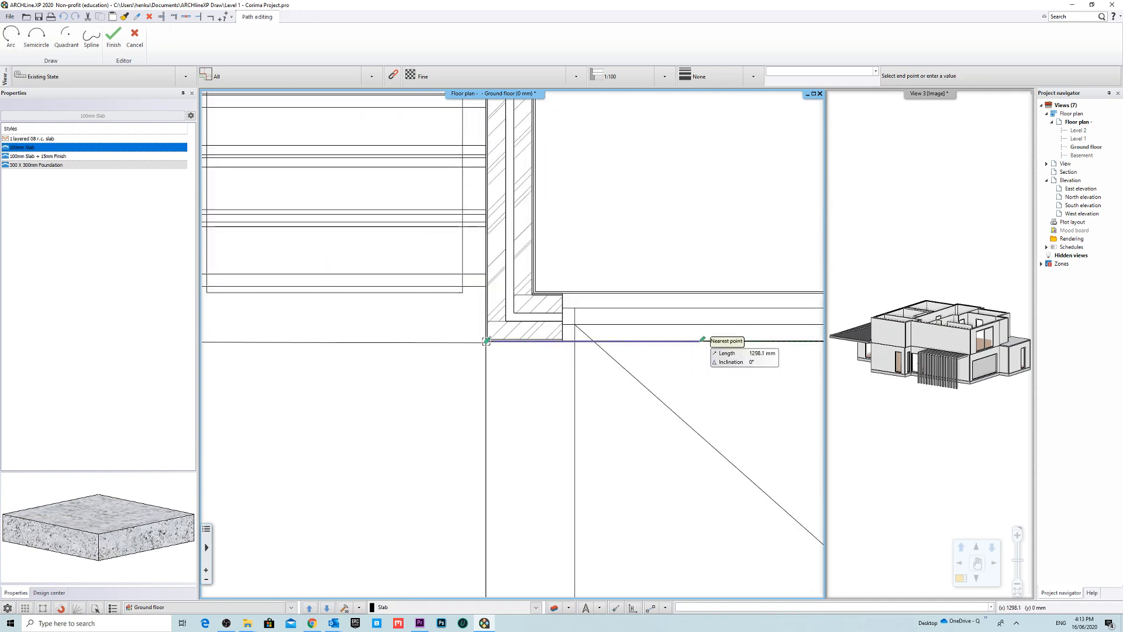
pyautogui.scroll(7, 646, 386)
pyautogui.scroll(6, 646, 386)
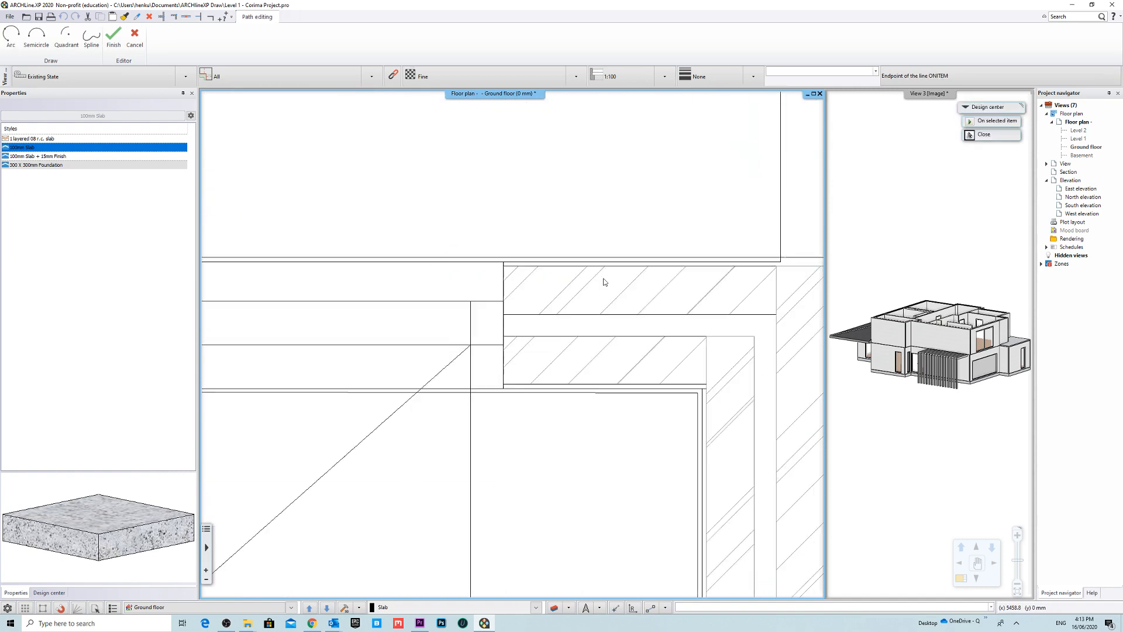
pyautogui.click(660, 199)
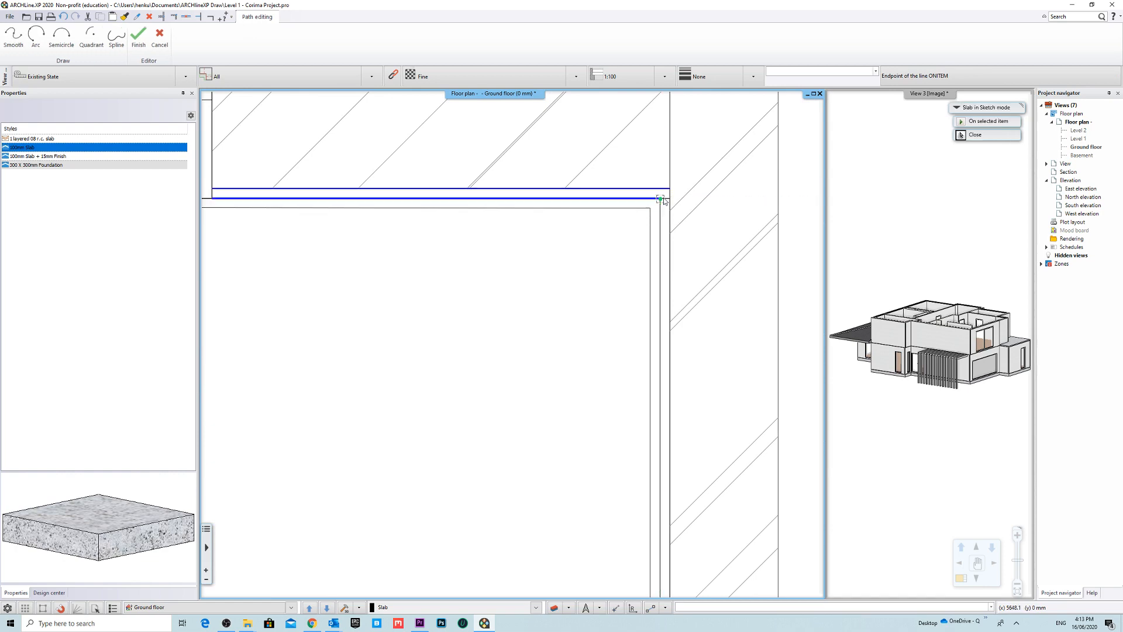
# Step: Complete the slab outline about 1269 mm along the Bed 1 wall to its outer corner and back to the garage side, closing it
pyautogui.moveTo(606, 413); pyautogui.dragTo(612, 37, button='middle')
pyautogui.scroll(-4, 501, 359)
pyautogui.moveTo(590, 413); pyautogui.dragTo(673, 122, button='middle')
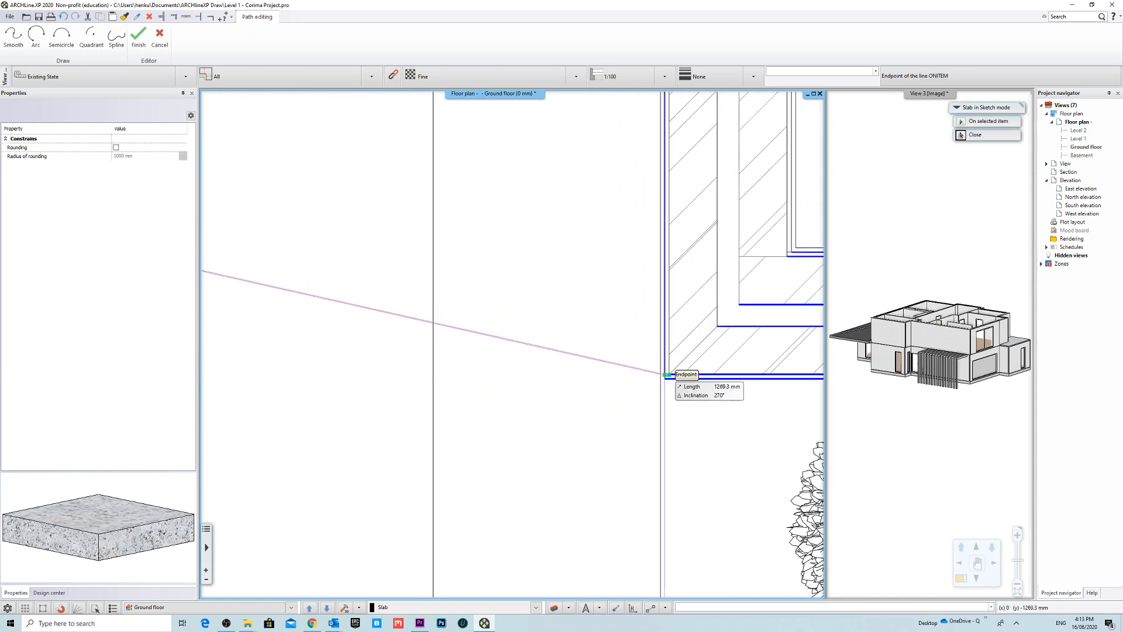
pyautogui.click(665, 378)
pyautogui.scroll(-7, 569, 331)
pyautogui.moveTo(369, 281); pyautogui.dragTo(457, 296, button='middle')
pyautogui.moveTo(202, 350); pyautogui.dragTo(521, 349, button='middle')
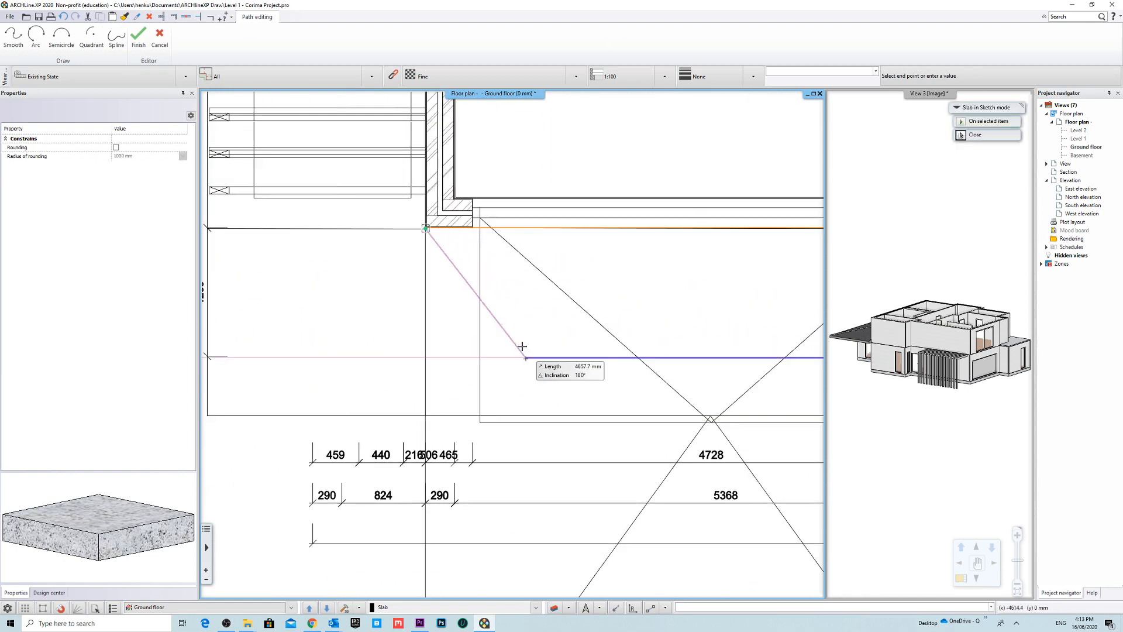
pyautogui.click(426, 228)
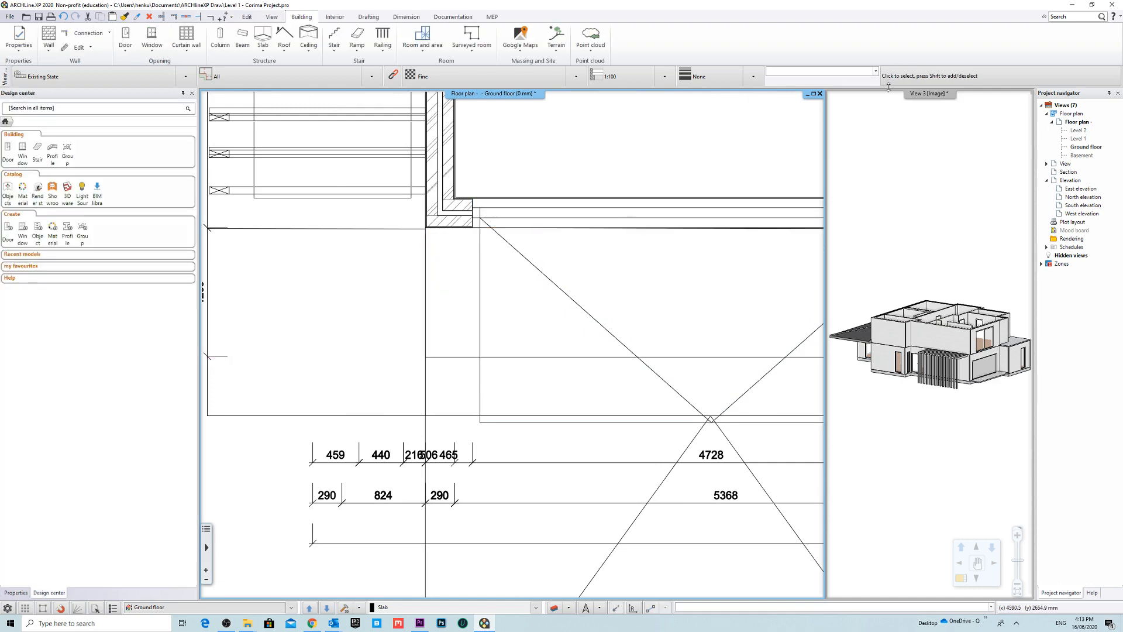
# Step: Make the 3D view the main view in place of the ground floor plan, showing the garage slab's corner
pyautogui.rightClick(913, 92)
pyautogui.click(946, 103)
pyautogui.scroll(4, 685, 521)
pyautogui.moveTo(684, 520); pyautogui.dragTo(663, 425, button='middle')
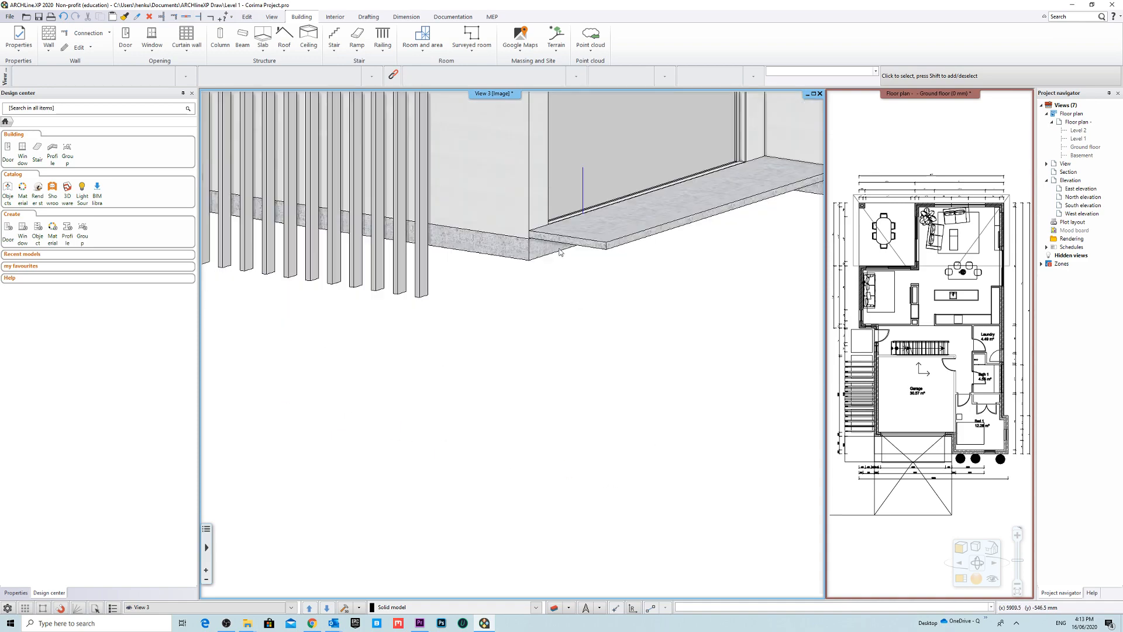
pyautogui.scroll(4, 591, 346)
pyautogui.moveTo(602, 135); pyautogui.dragTo(547, 420, button='middle')
pyautogui.scroll(-1, 482, 345)
# Step: Move the garage slab down from its corner at the wall to the wall's bottom corner
pyautogui.click(472, 358)
pyautogui.scroll(4, 375, 340)
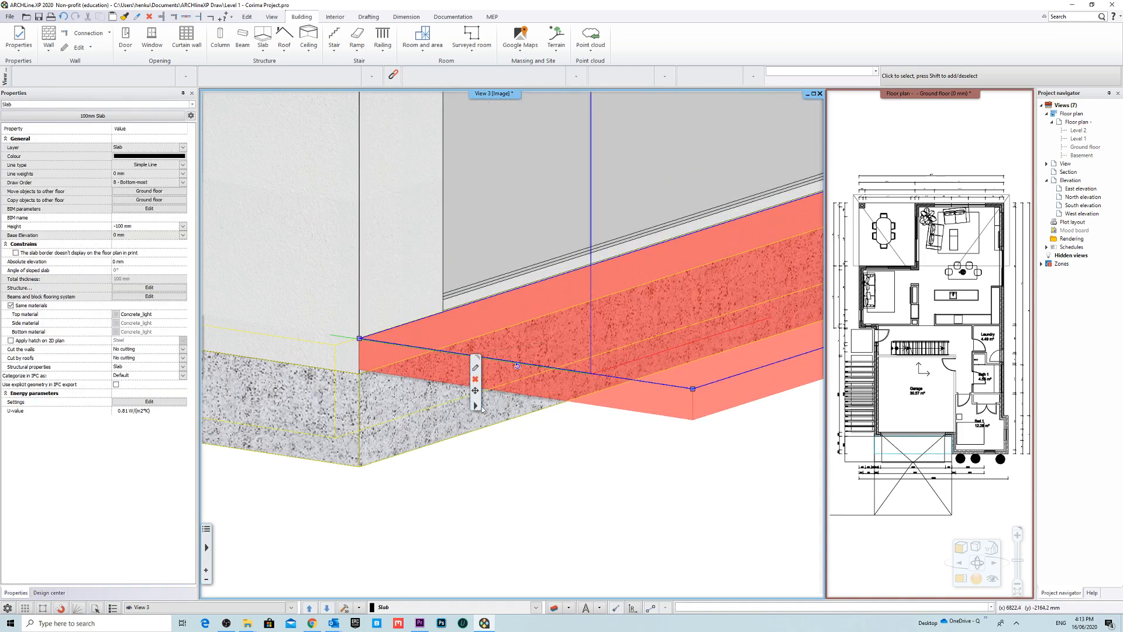
pyautogui.click(475, 404)
pyautogui.click(515, 393)
pyautogui.scroll(3, 431, 355)
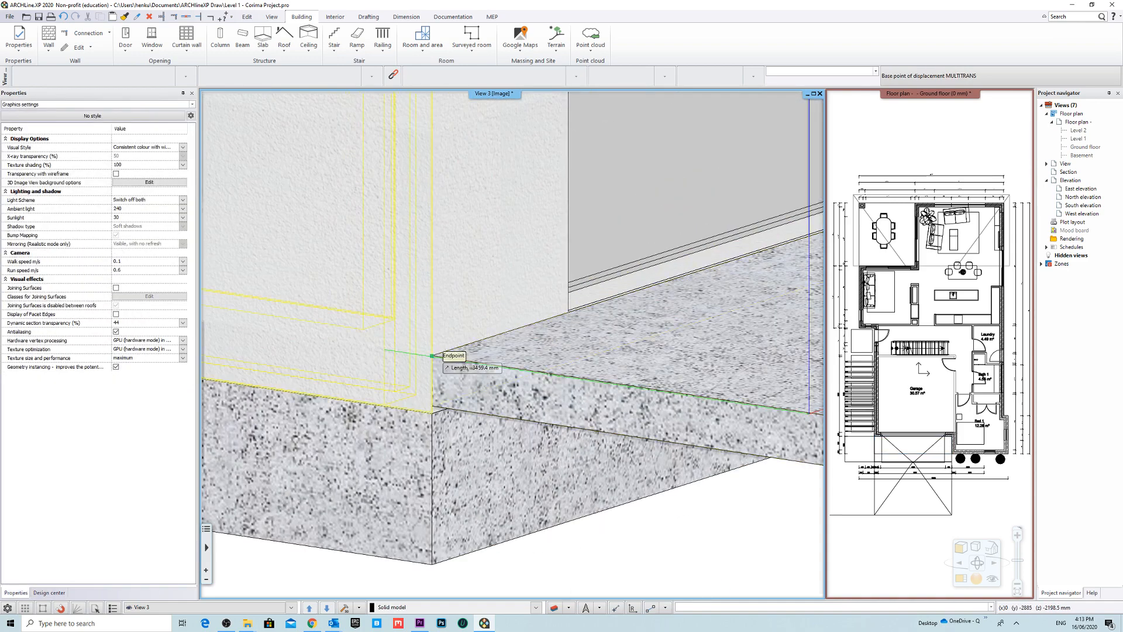
pyautogui.click(433, 353)
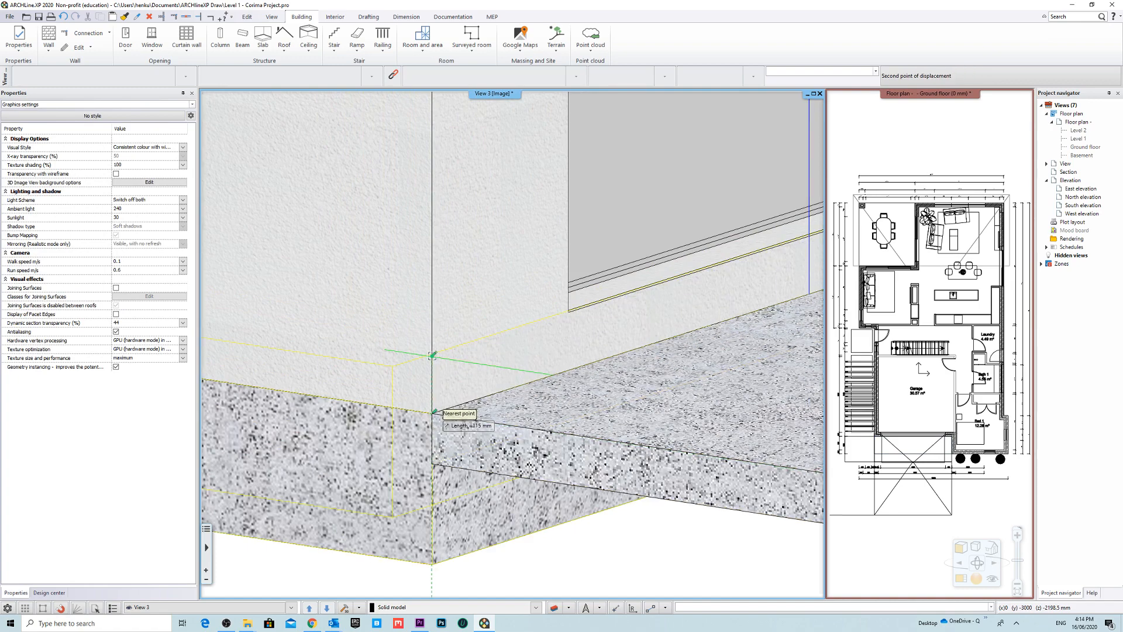
pyautogui.click(433, 412)
pyautogui.scroll(-5, 529, 396)
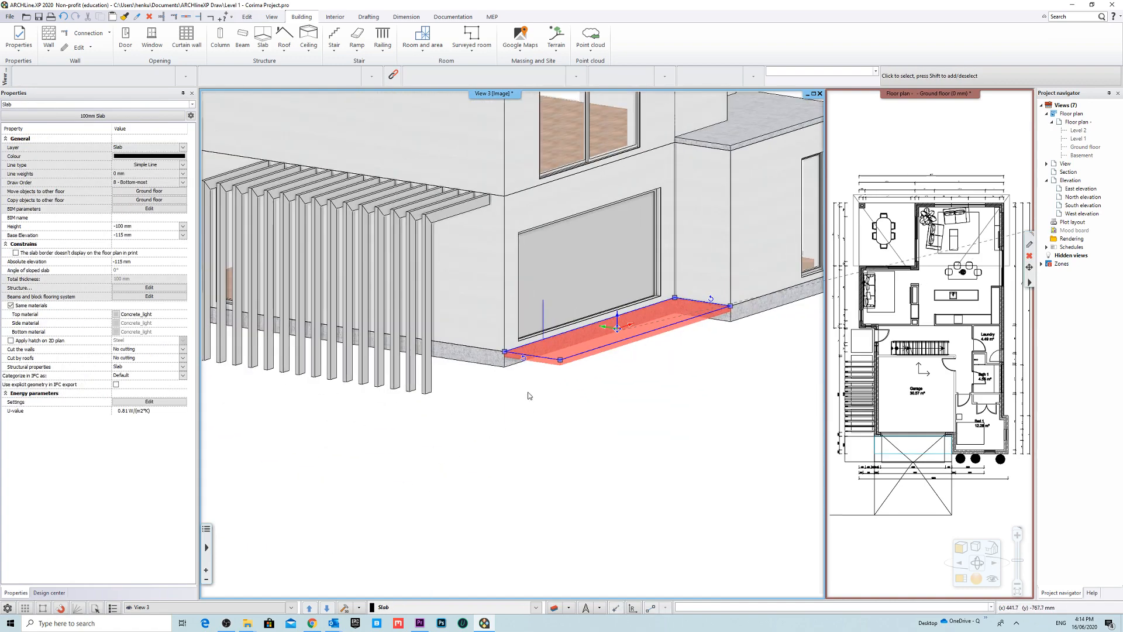
pyautogui.click(722, 395)
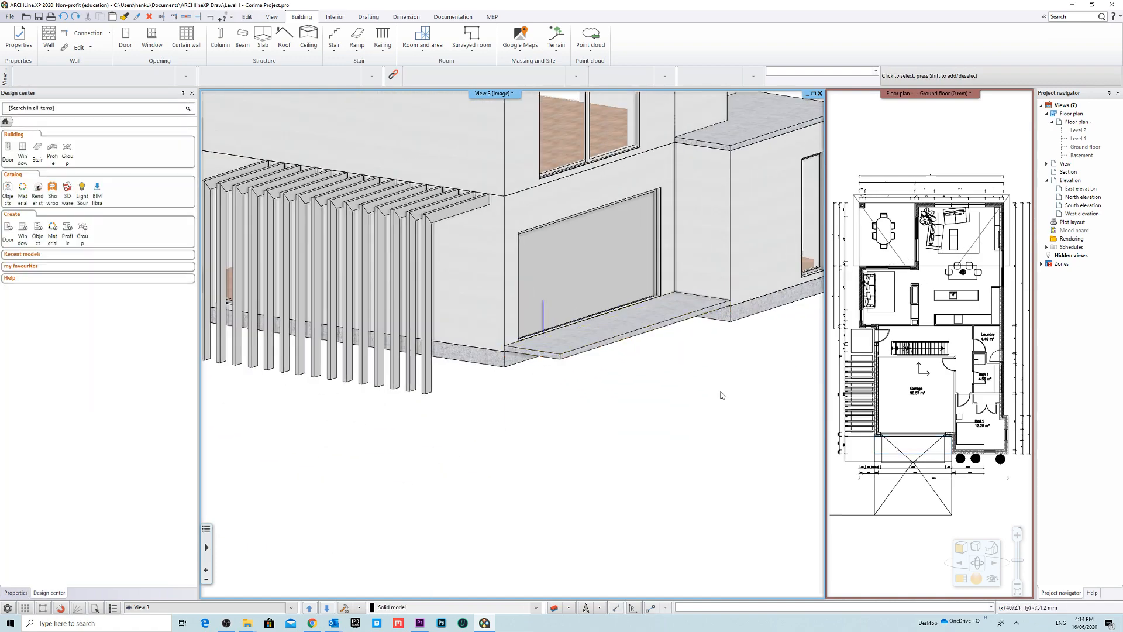
# Step: Examine the slab's level against the garage wall, door opening and adjoining foundation
pyautogui.scroll(2, 661, 349)
pyautogui.click(503, 297)
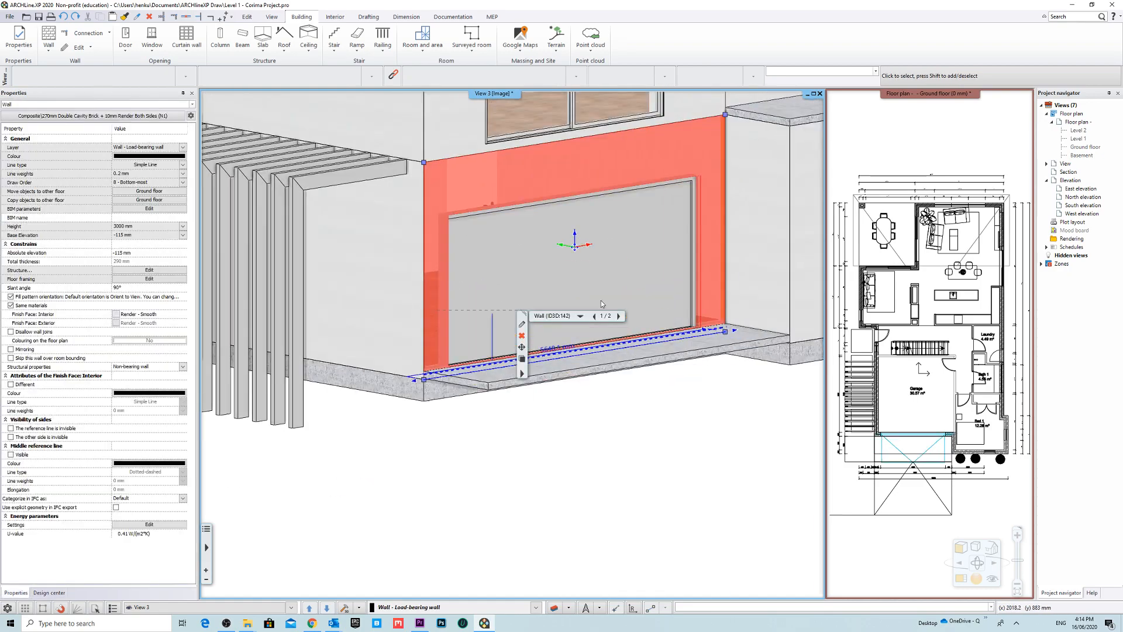
pyautogui.scroll(1, 602, 300)
pyautogui.keyDown('shift'); pyautogui.moveTo(678, 351); pyautogui.dragTo(647, 472, button='middle'); pyautogui.keyUp('shift')
pyautogui.click(647, 472)
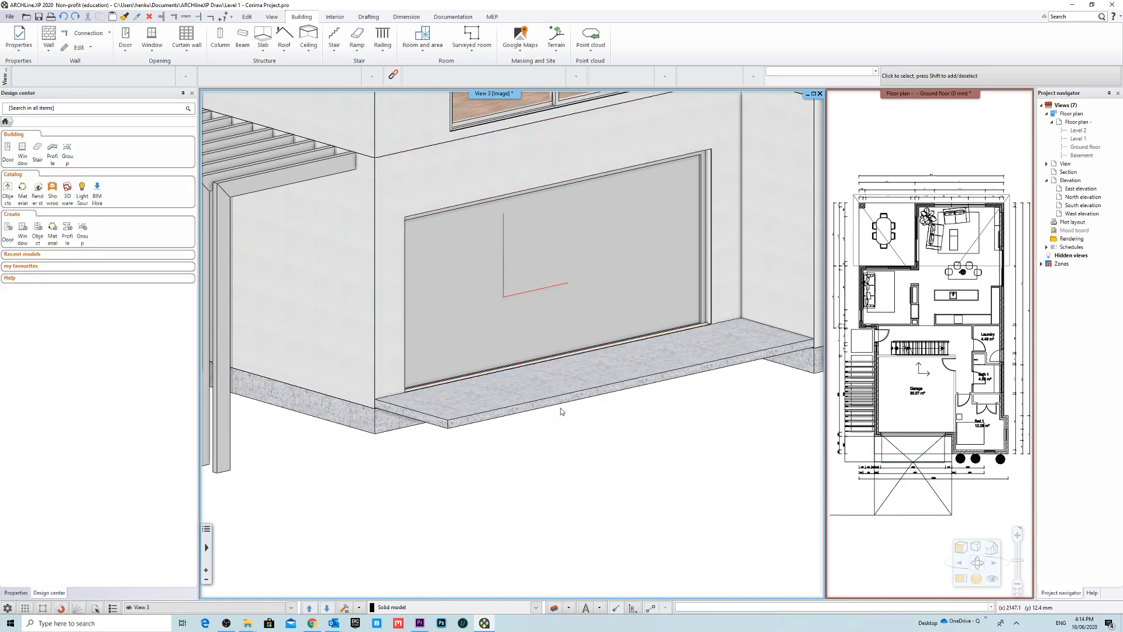
pyautogui.keyDown('shift'); pyautogui.moveTo(561, 408); pyautogui.dragTo(589, 442, button='middle'); pyautogui.keyUp('shift')
pyautogui.scroll(-3, 571, 383)
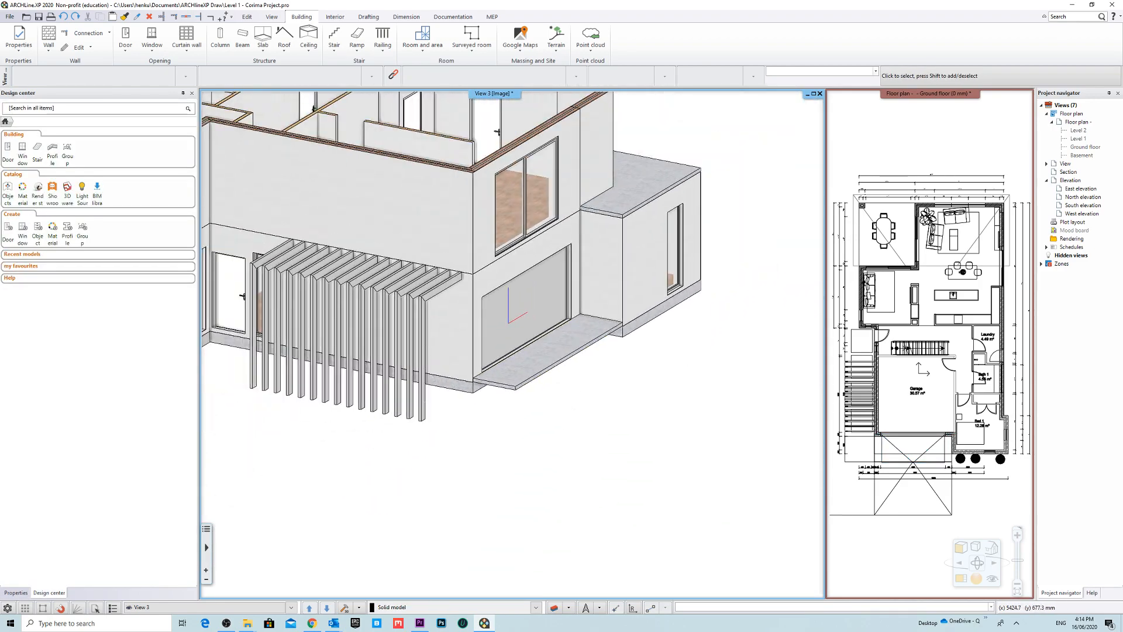
pyautogui.moveTo(600, 354)
pyautogui.keyDown('shift'); pyautogui.mouseDown(button='middle')
pyautogui.moveTo(562, 358)
pyautogui.moveTo(602, 345)
pyautogui.mouseUp(button='middle'); pyautogui.keyUp('shift')
pyautogui.scroll(3, 548, 378)
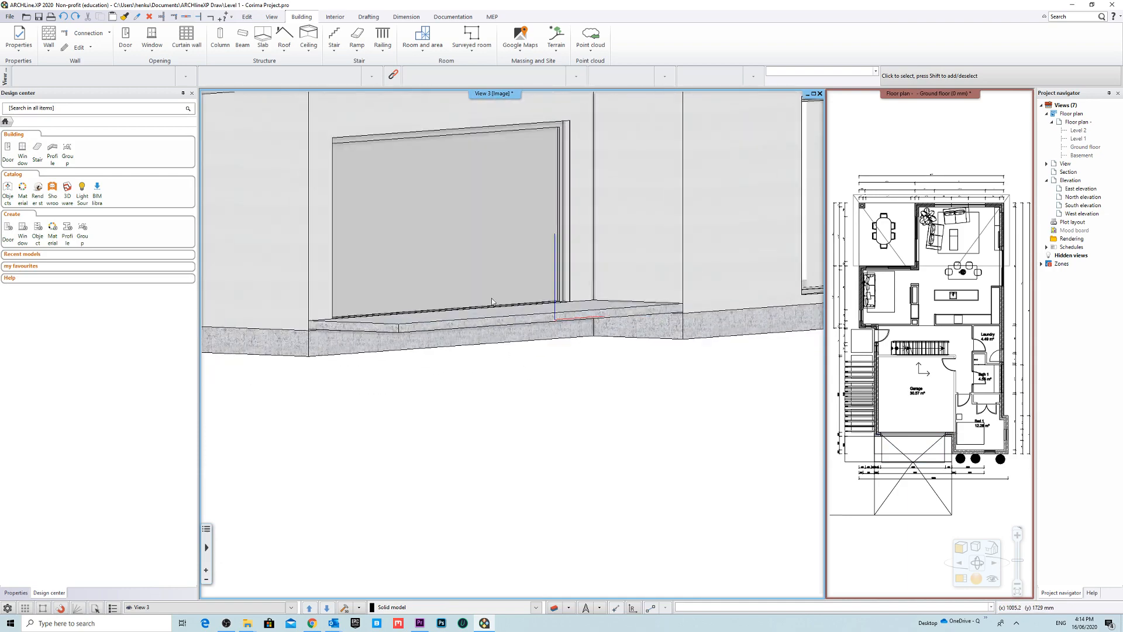
pyautogui.keyDown('shift'); pyautogui.moveTo(494, 304); pyautogui.dragTo(511, 329, button='middle'); pyautogui.keyUp('shift')
# Step: Try deleting the garage slab to inspect the garage door's threshold and the foundation below it
pyautogui.click(505, 346)
pyautogui.keyDown('shift'); pyautogui.moveTo(429, 393); pyautogui.dragTo(437, 367, button='middle'); pyautogui.keyUp('shift')
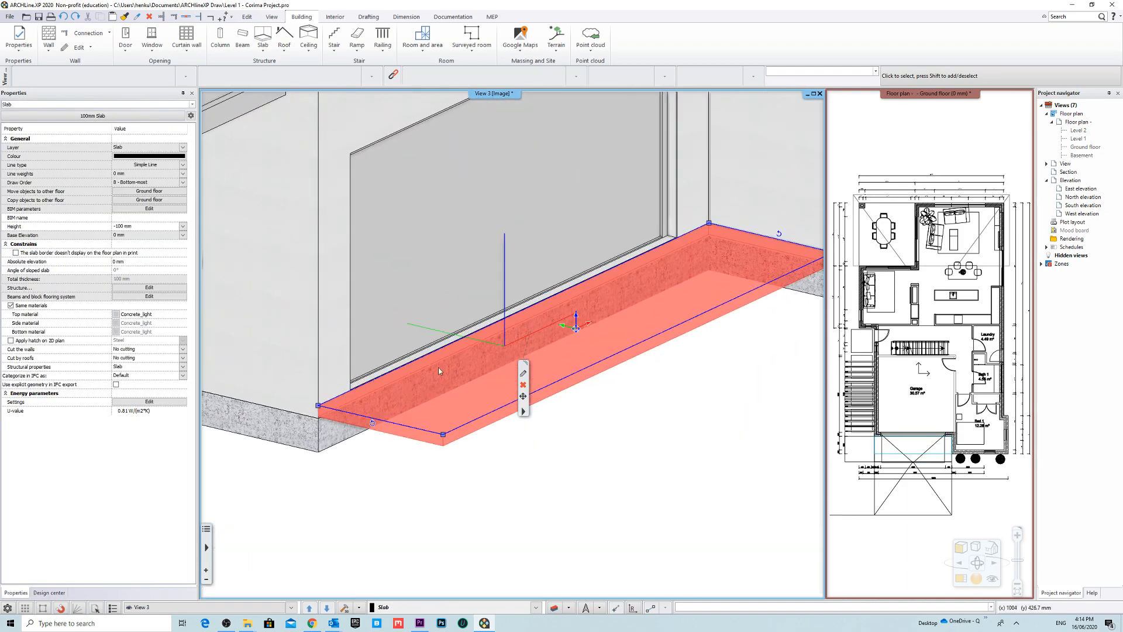
pyautogui.press('Delete')
pyautogui.click(443, 290)
pyautogui.keyDown('shift'); pyautogui.moveTo(444, 290); pyautogui.dragTo(570, 325, button='middle'); pyautogui.keyUp('shift')
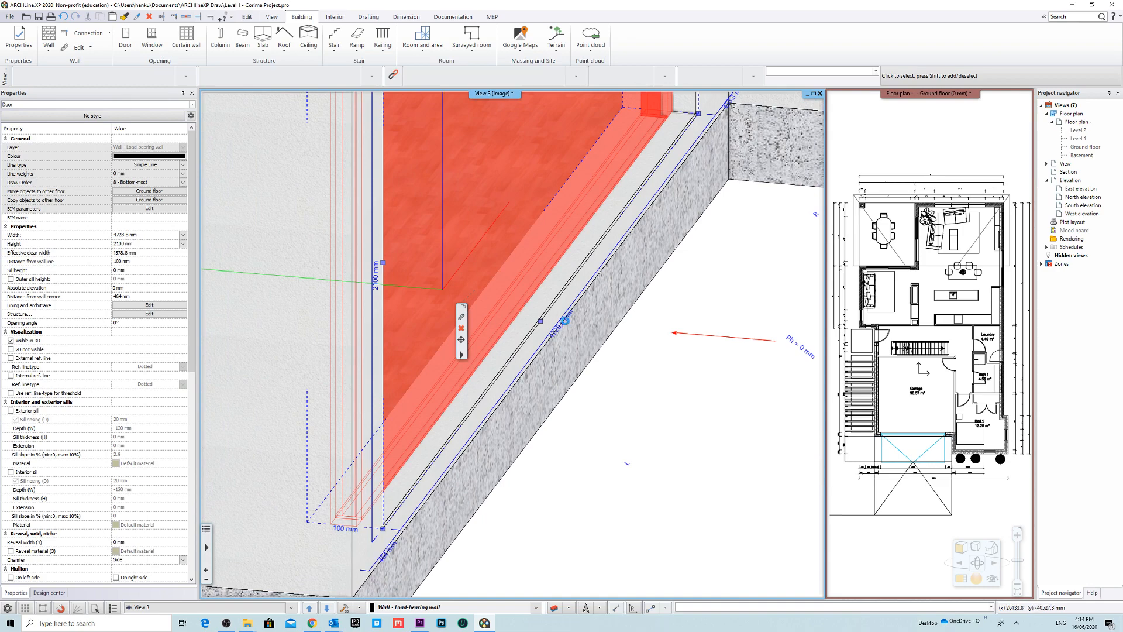
pyautogui.press('Escape')
pyautogui.scroll(-6, 497, 323)
pyautogui.keyDown('shift'); pyautogui.moveTo(662, 402); pyautogui.dragTo(500, 327, button='middle'); pyautogui.keyUp('shift')
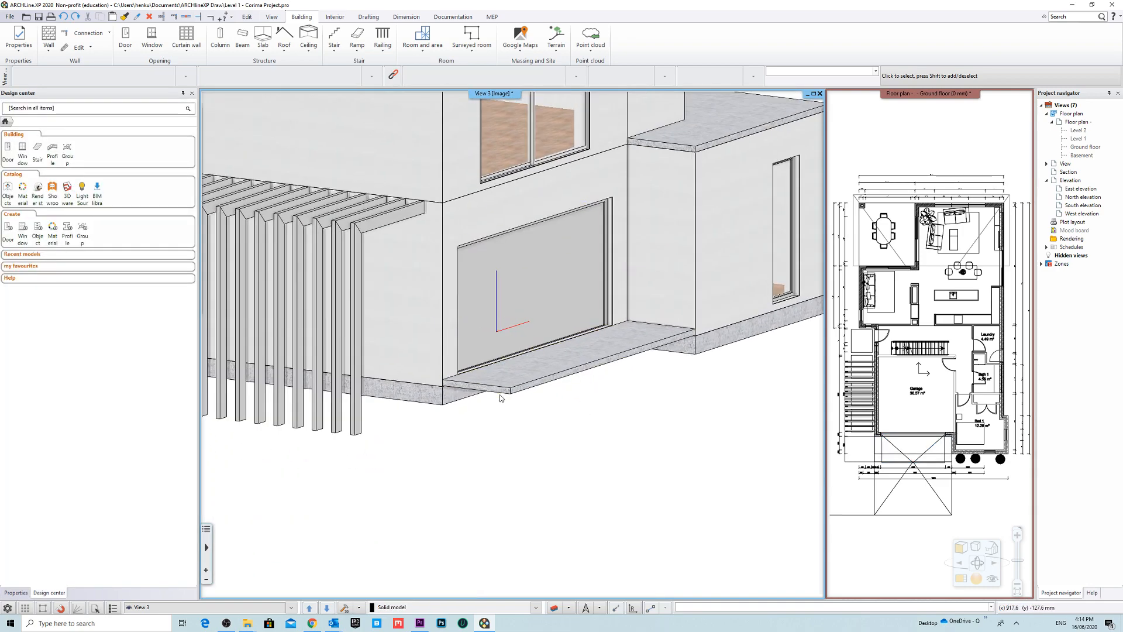
# Step: Set the garage slab's height to -200 mm
pyautogui.keyDown('shift'); pyautogui.moveTo(693, 359); pyautogui.dragTo(658, 343, button='middle'); pyautogui.keyUp('shift')
pyautogui.scroll(-4, 659, 342)
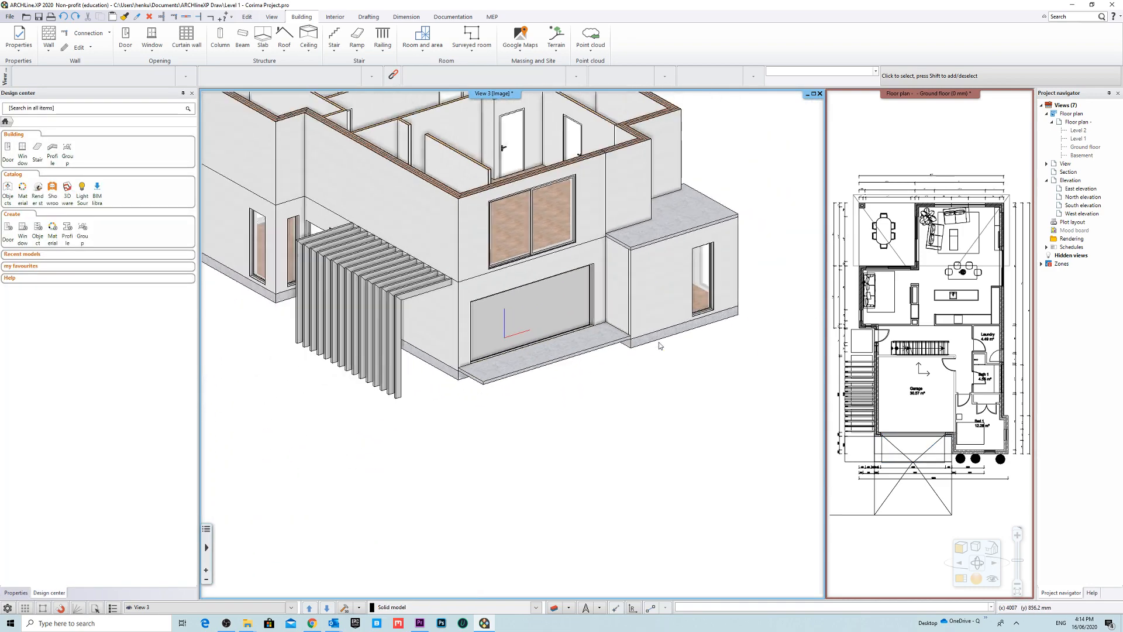
pyautogui.keyDown('shift'); pyautogui.moveTo(577, 366); pyautogui.dragTo(485, 358, button='middle'); pyautogui.keyUp('shift')
pyautogui.scroll(4, 539, 359)
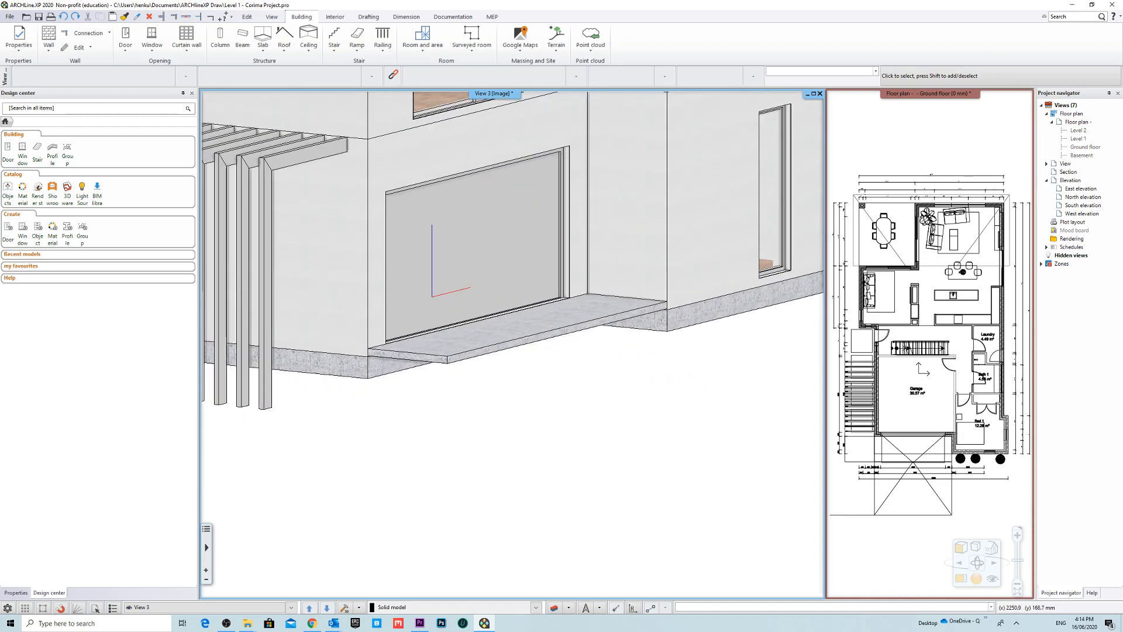
pyautogui.click(454, 357)
pyautogui.click(140, 227)
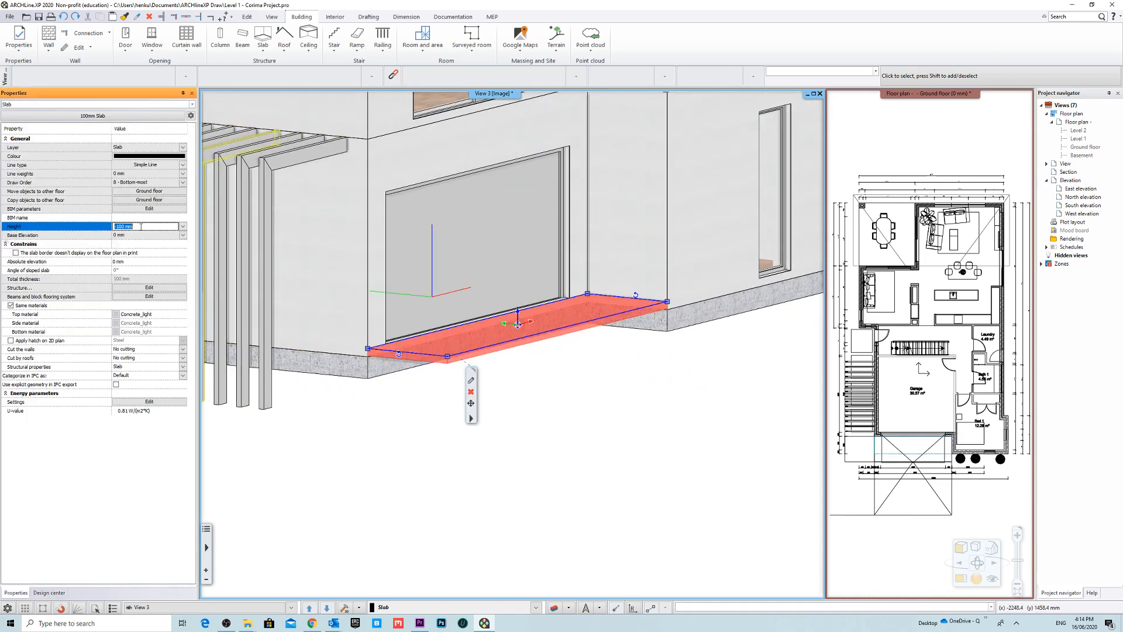
pyautogui.write('-200')
pyautogui.press('Return')
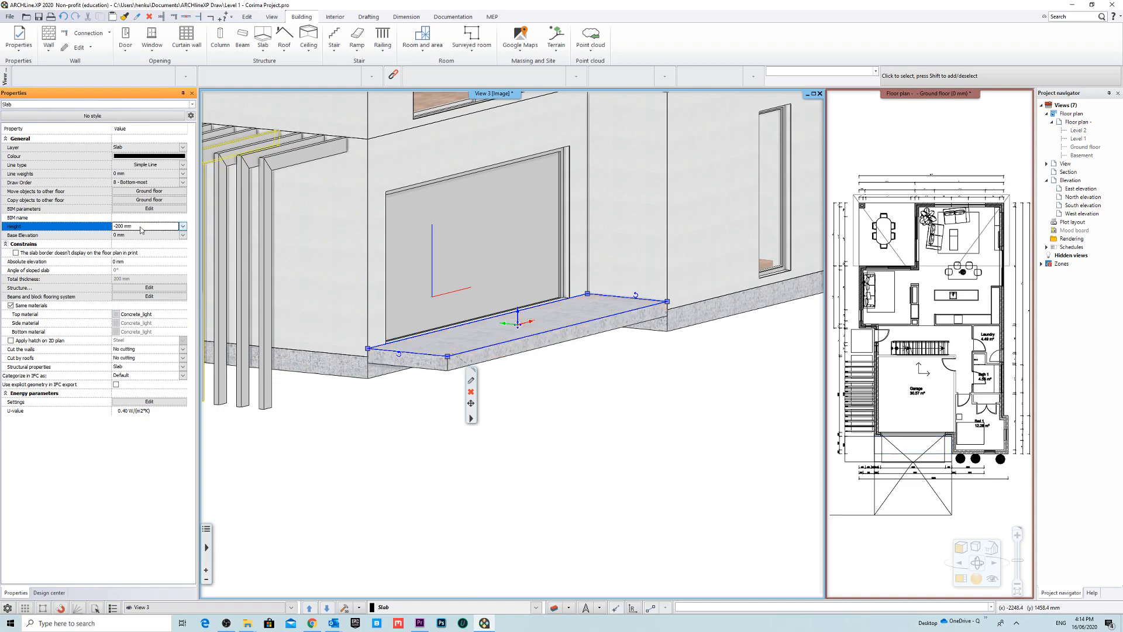
pyautogui.press('Escape')
# Step: Examine the thickened garage slab against the foundation, the garage front and the Bed 1 wall from several sides
pyautogui.scroll(-3, 617, 405)
pyautogui.keyDown('shift'); pyautogui.moveTo(637, 379); pyautogui.dragTo(476, 342, button='middle'); pyautogui.keyUp('shift')
pyautogui.scroll(5, 476, 342)
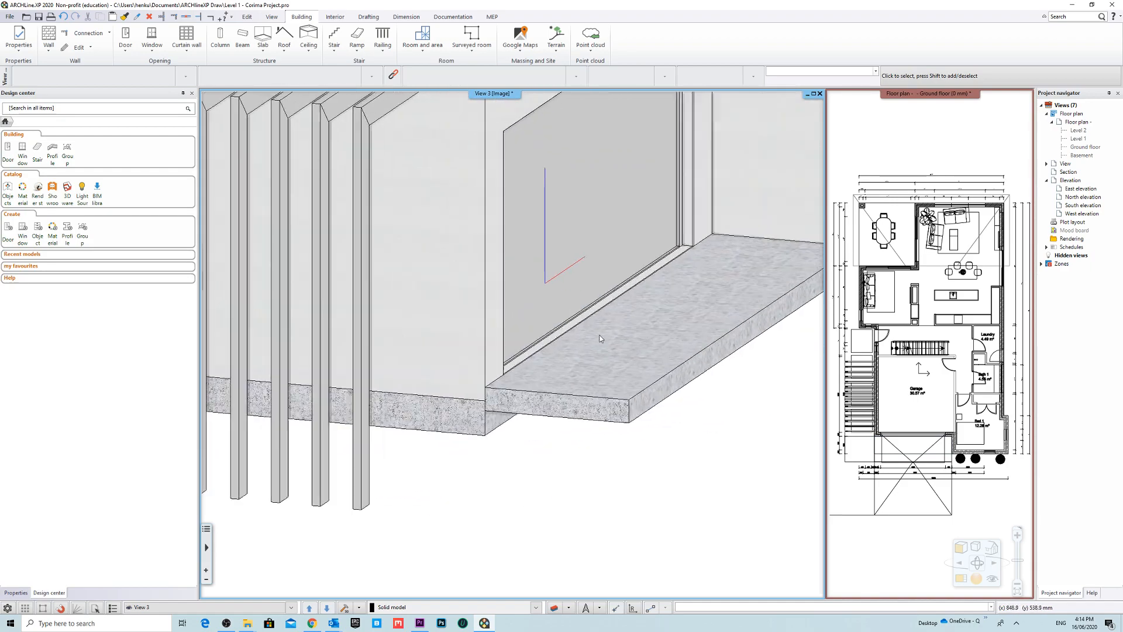
pyautogui.scroll(-3, 601, 350)
pyautogui.keyDown('shift'); pyautogui.moveTo(601, 349); pyautogui.dragTo(444, 381, button='middle'); pyautogui.keyUp('shift')
pyautogui.click(388, 397)
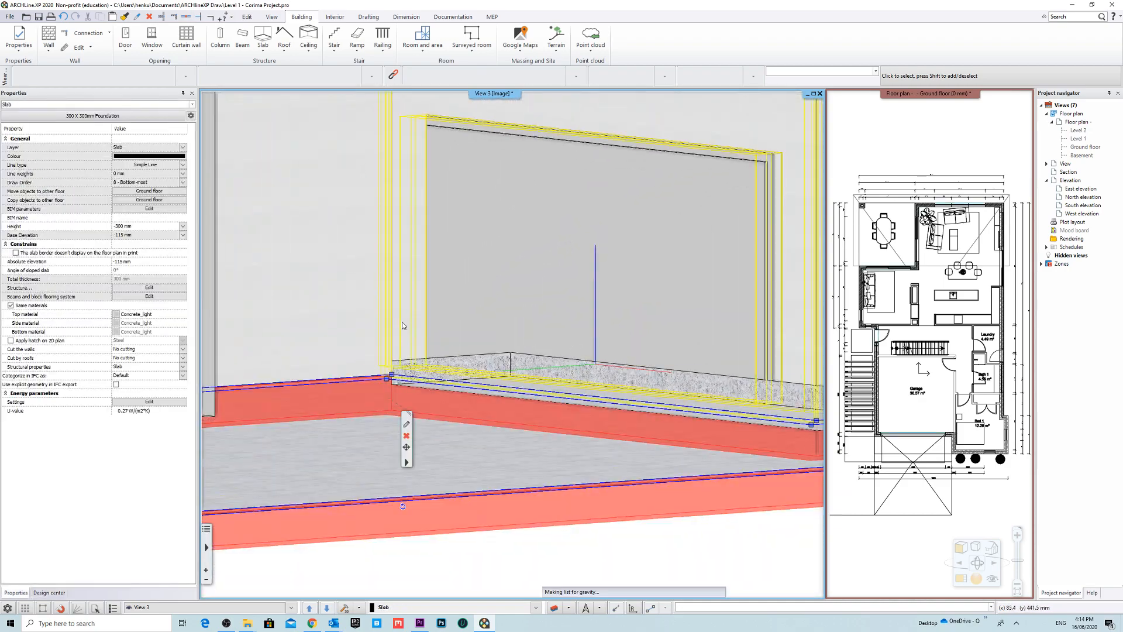
pyautogui.keyDown('shift'); pyautogui.moveTo(458, 316); pyautogui.dragTo(532, 346, button='middle'); pyautogui.keyUp('shift')
pyautogui.press('Escape')
pyautogui.scroll(-7, 532, 346)
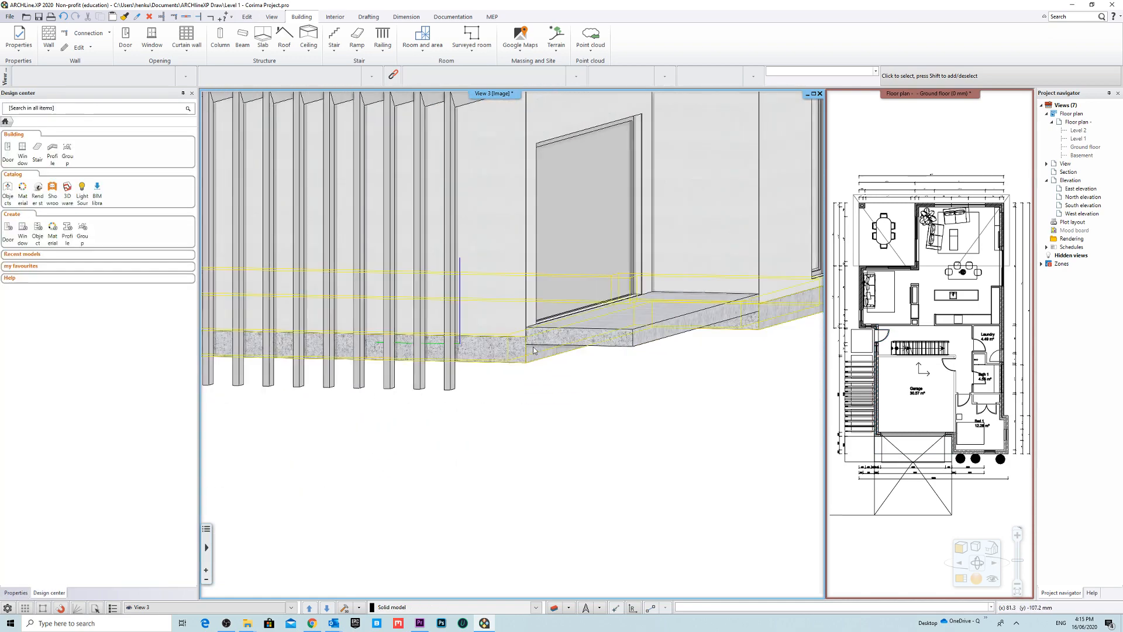
pyautogui.scroll(8, 597, 338)
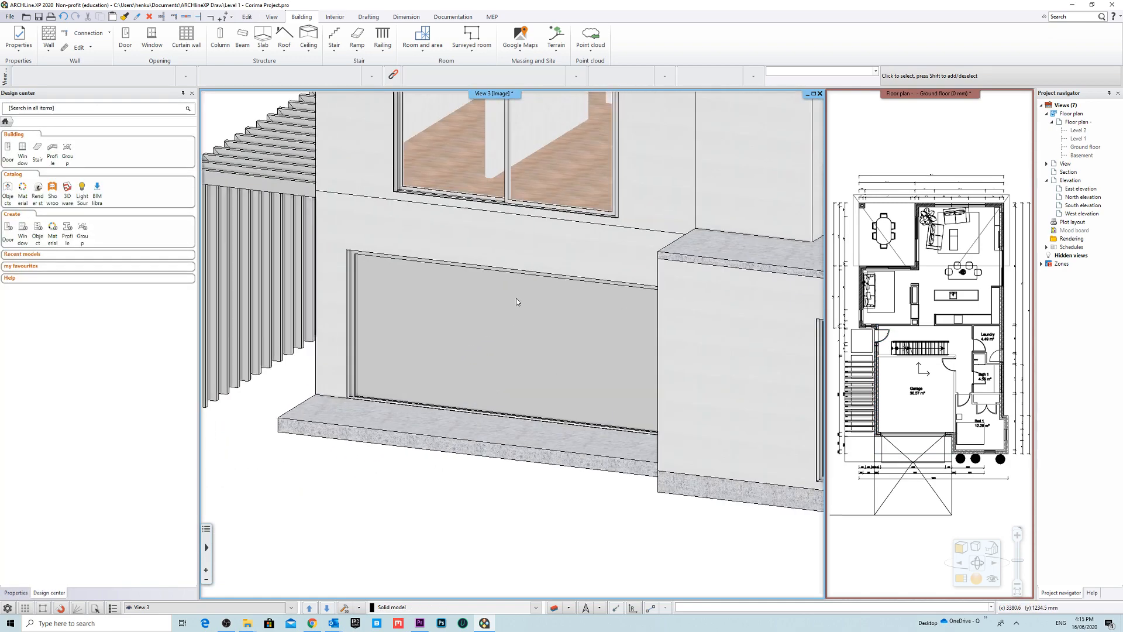
pyautogui.scroll(-4, 581, 287)
pyautogui.keyDown('shift'); pyautogui.moveTo(580, 288); pyautogui.dragTo(533, 321, button='middle'); pyautogui.keyUp('shift')
pyautogui.click(534, 321)
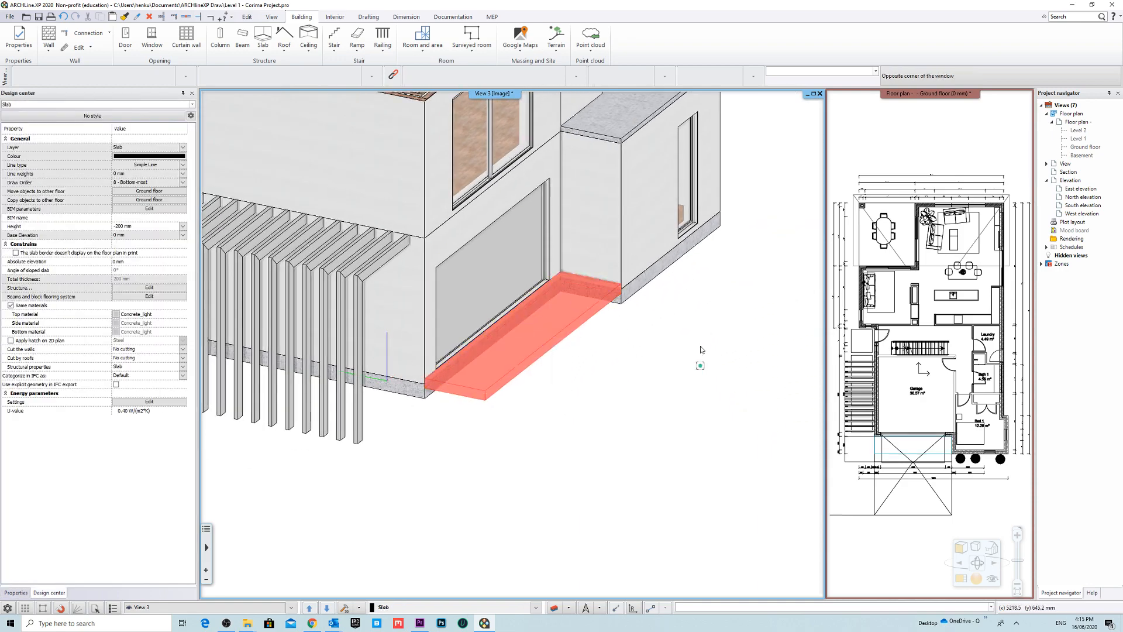
pyautogui.press('Escape')
pyautogui.scroll(-3, 665, 345)
pyautogui.keyDown('shift'); pyautogui.moveTo(666, 345); pyautogui.dragTo(546, 348, button='middle'); pyautogui.keyUp('shift')
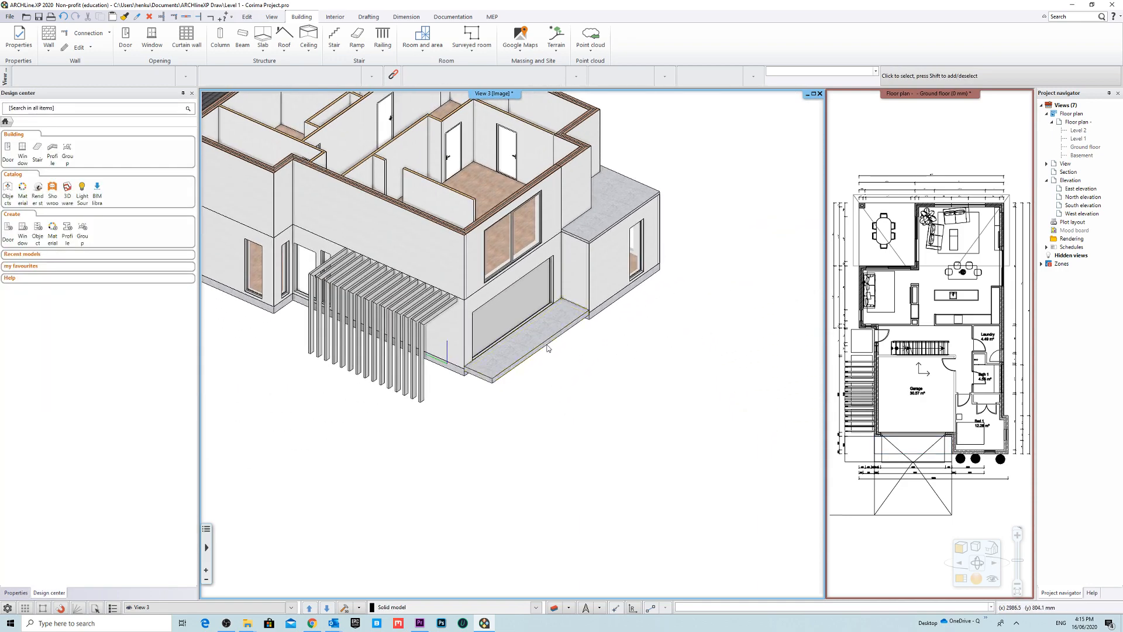
# Step: On the ground floor plan, draw a 1000 mm wide Concrete ramp about 3888 mm along the driveway's side line towards the garage
pyautogui.click(968, 126)
pyautogui.rightClick(911, 94)
pyautogui.click(939, 101)
pyautogui.moveTo(492, 563); pyautogui.dragTo(531, 452, button='middle')
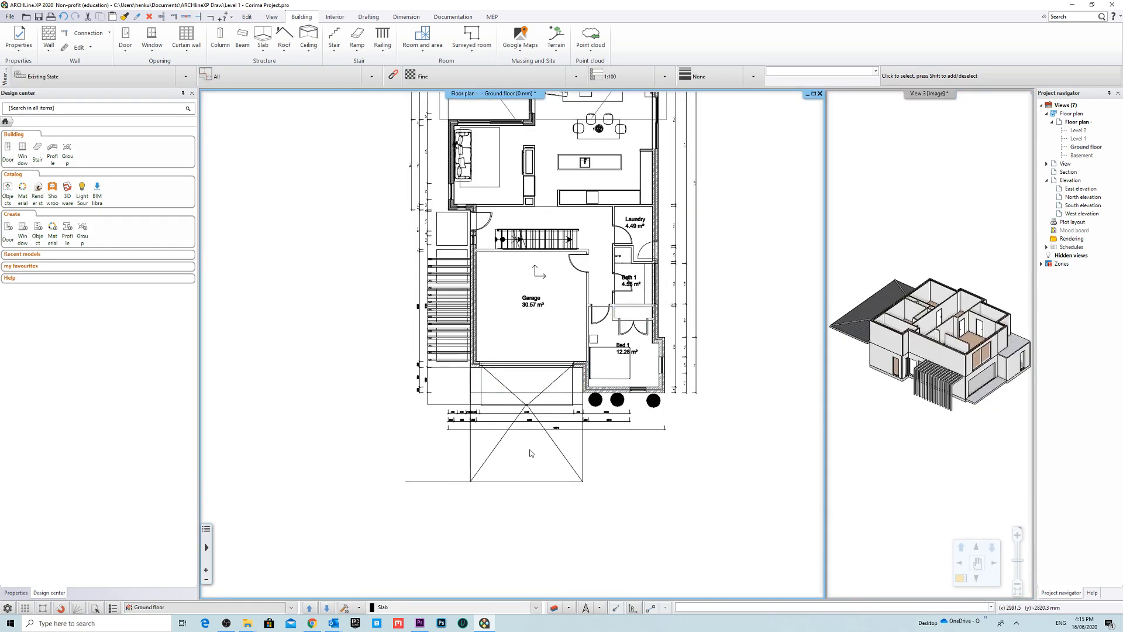
pyautogui.scroll(5, 550, 387)
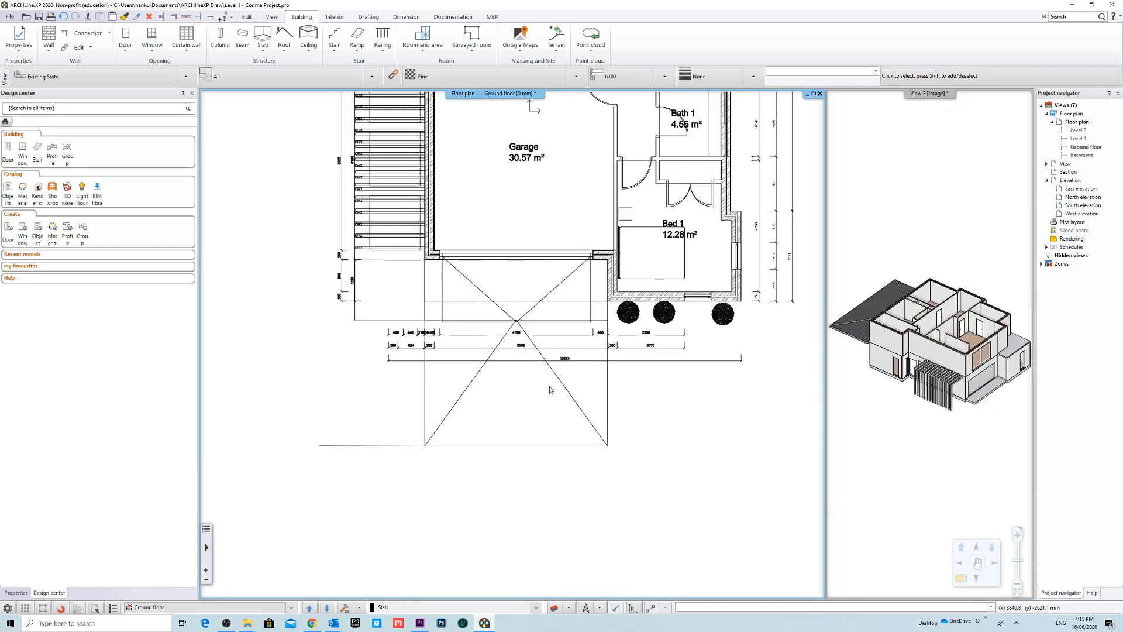
pyautogui.click(358, 49)
pyautogui.click(364, 86)
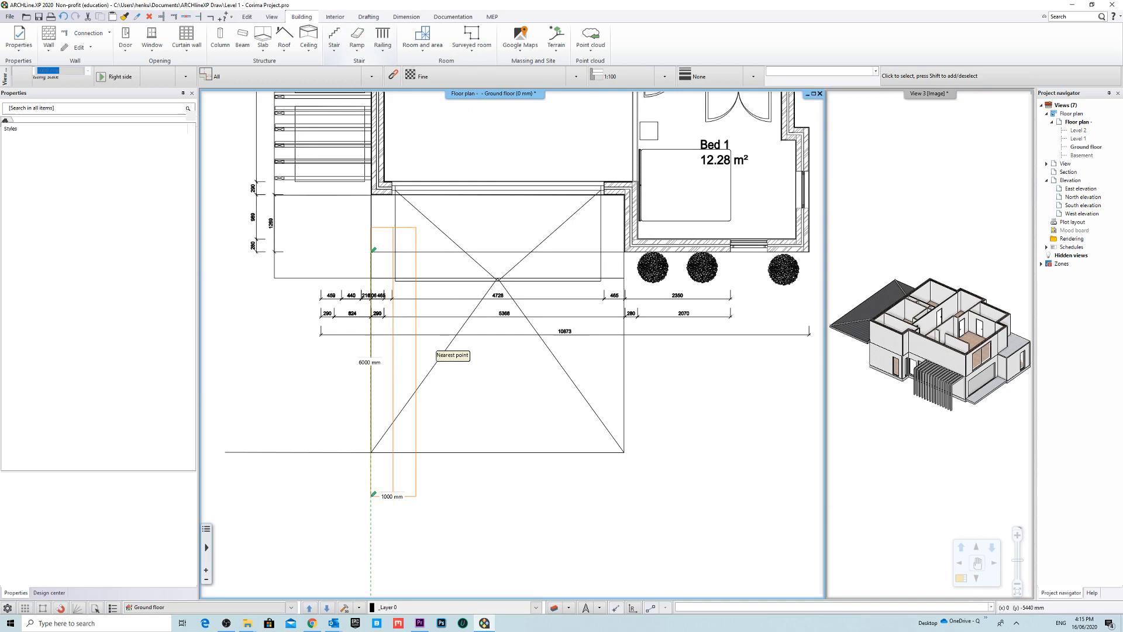
pyautogui.click(372, 452)
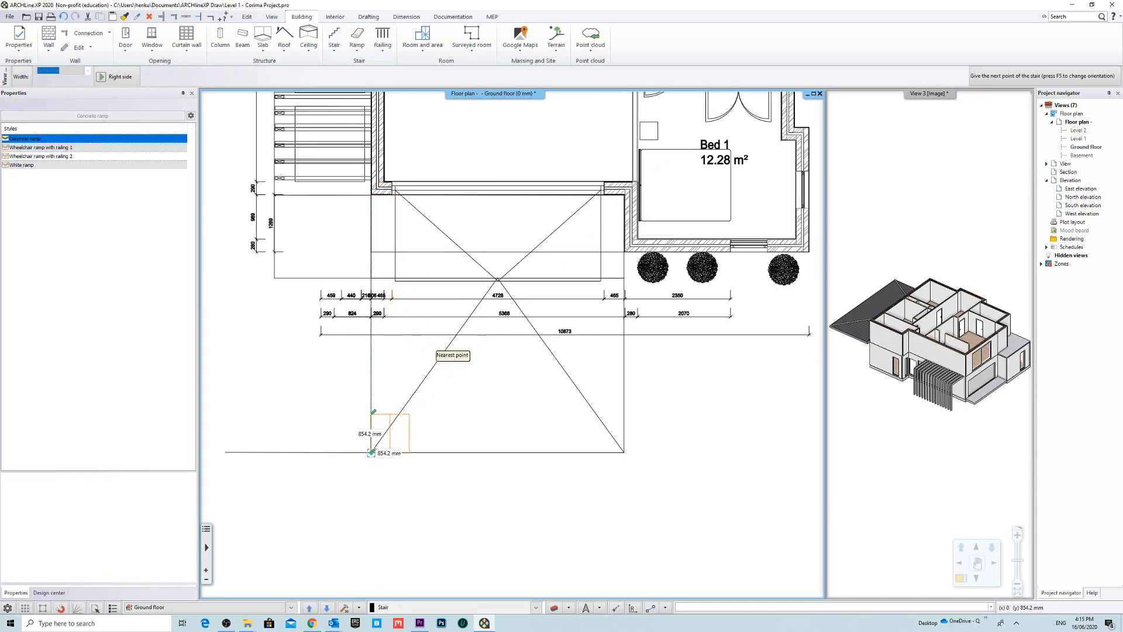
pyautogui.click(380, 280)
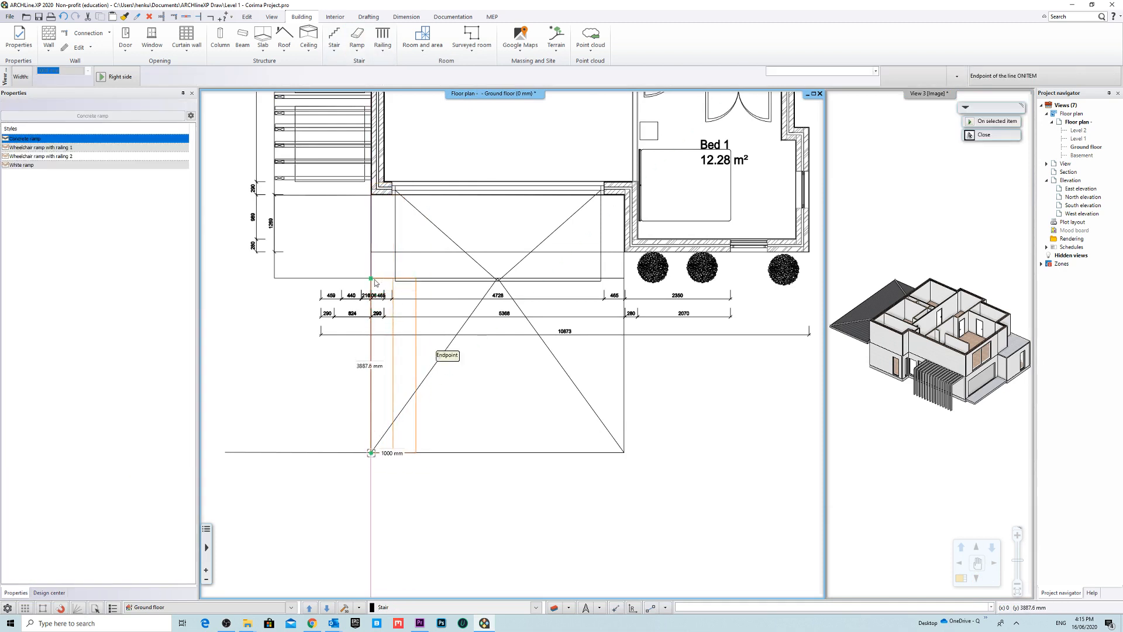
# Step: Stretch the ramp's inner side about 4638 mm to the driveway's opposite outer corner, covering the full driveway width
pyautogui.click(415, 367)
pyautogui.click(450, 366)
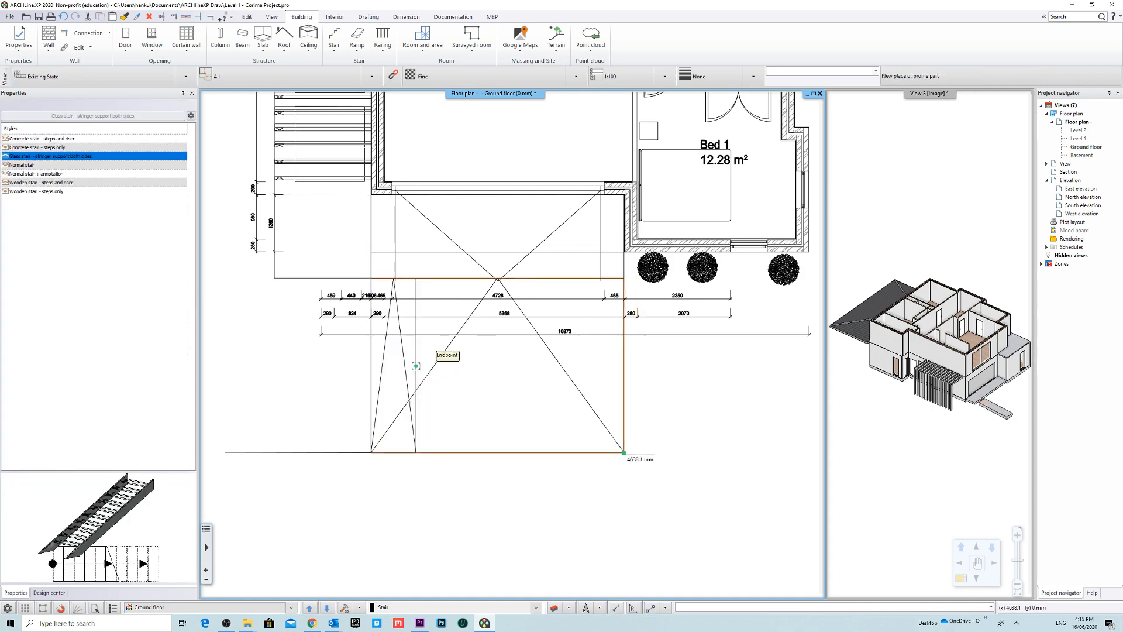
pyautogui.click(624, 452)
pyautogui.moveTo(674, 415); pyautogui.dragTo(679, 428, button='middle')
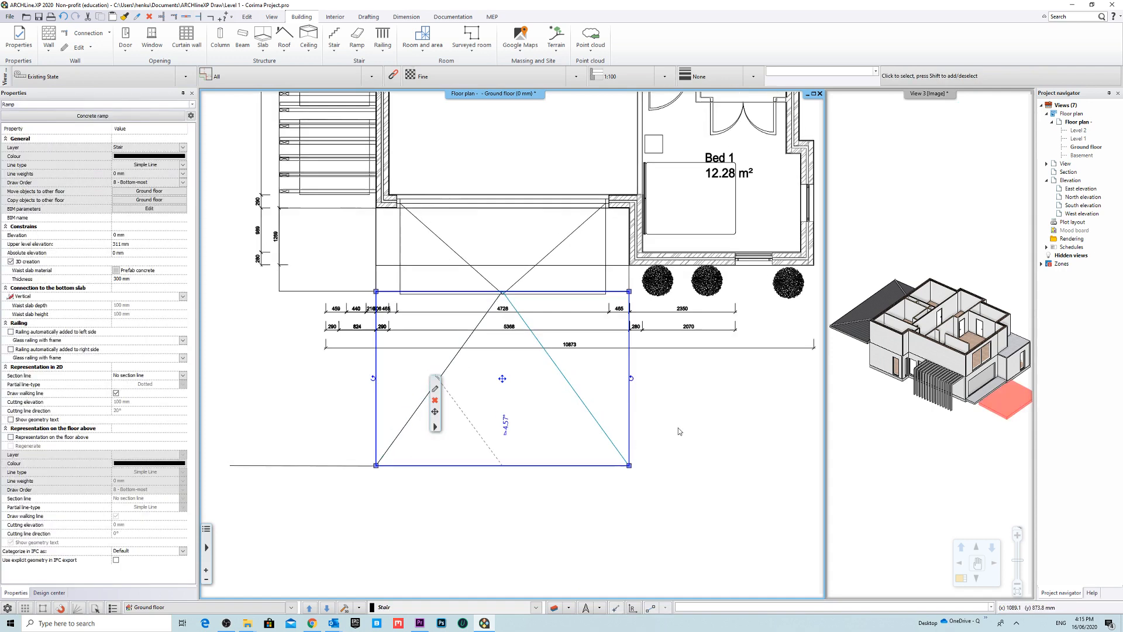
# Step: Set the driveway ramp's thickness to 200 mm
pyautogui.click(146, 279)
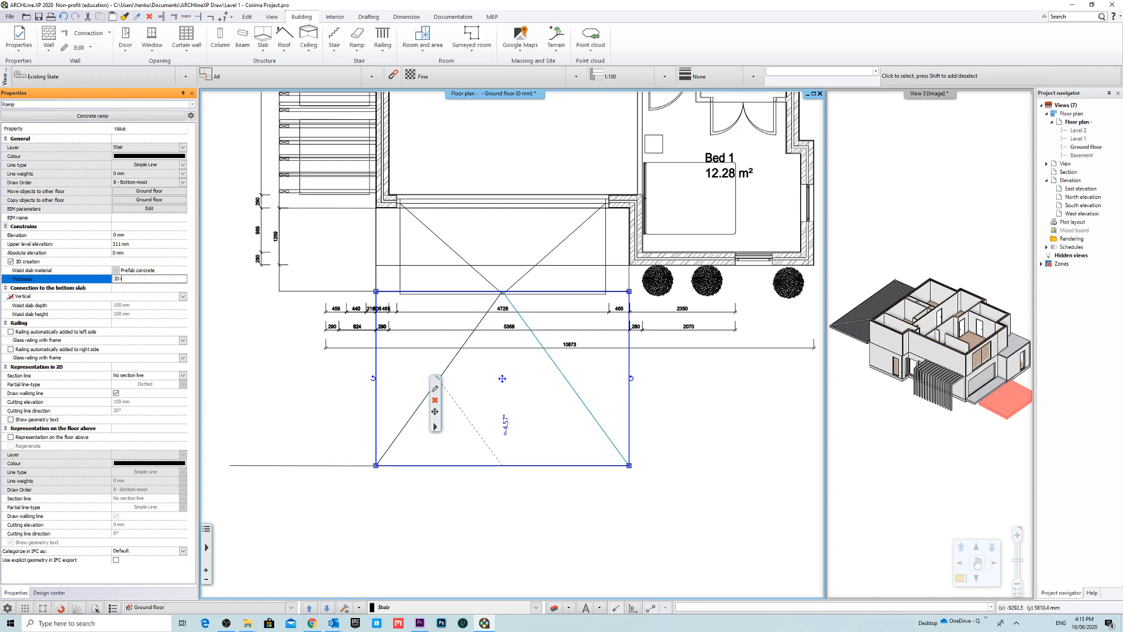
pyautogui.write('200')
pyautogui.press('Return')
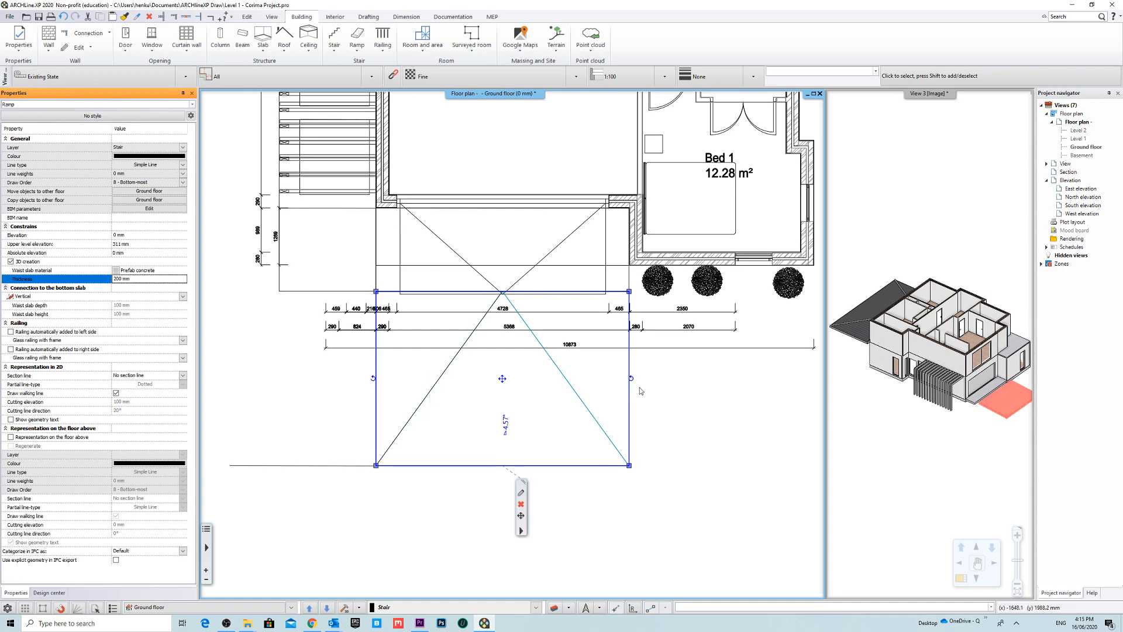
# Step: Make the 3D view the main view again and check the driveway ramp against the garage slab
pyautogui.click(926, 467)
pyautogui.click(931, 96)
pyautogui.click(922, 116)
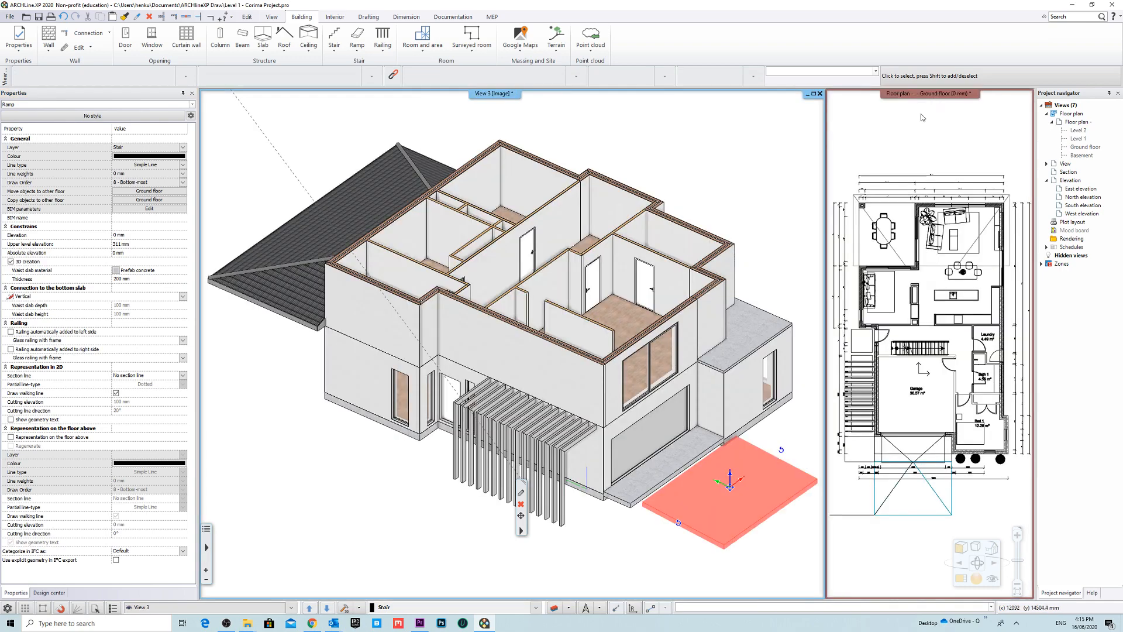
pyautogui.keyDown('shift'); pyautogui.moveTo(643, 468); pyautogui.dragTo(700, 450, button='middle'); pyautogui.keyUp('shift')
pyautogui.scroll(3, 700, 451)
pyautogui.scroll(-3, 699, 451)
pyautogui.press('Escape')
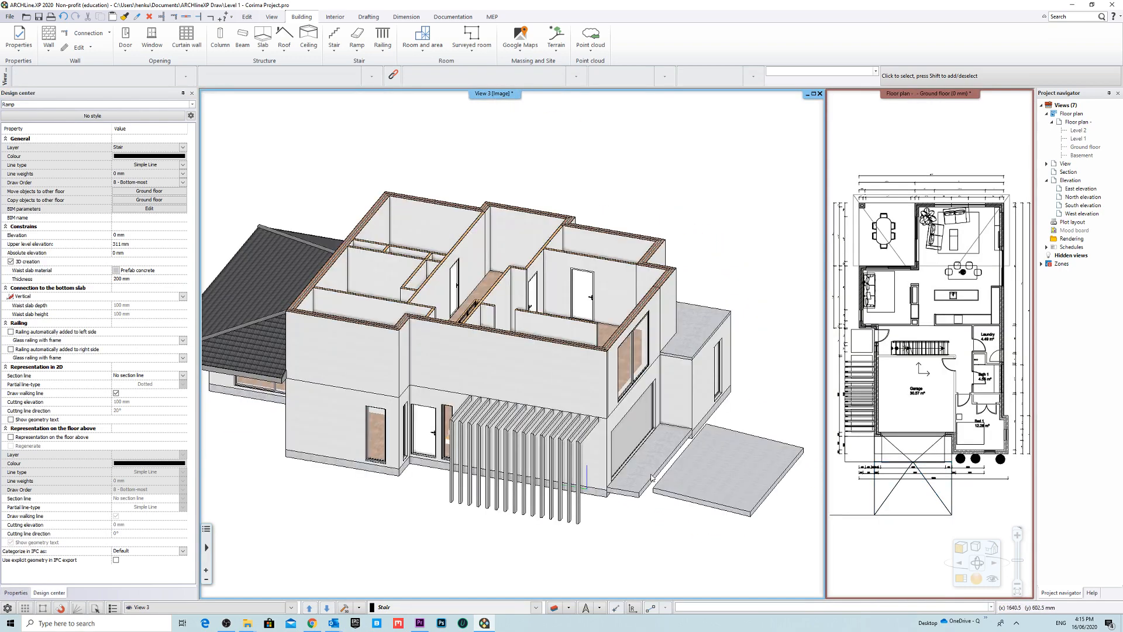
# Step: Move the driveway ramp in the 3D view so its upper corner endpoint meets the garage slab's outer top corner
pyautogui.keyDown('shift'); pyautogui.moveTo(653, 478); pyautogui.dragTo(480, 327, button='middle'); pyautogui.keyUp('shift')
pyautogui.scroll(3, 708, 469)
pyautogui.click(482, 319)
pyautogui.scroll(3, 474, 317)
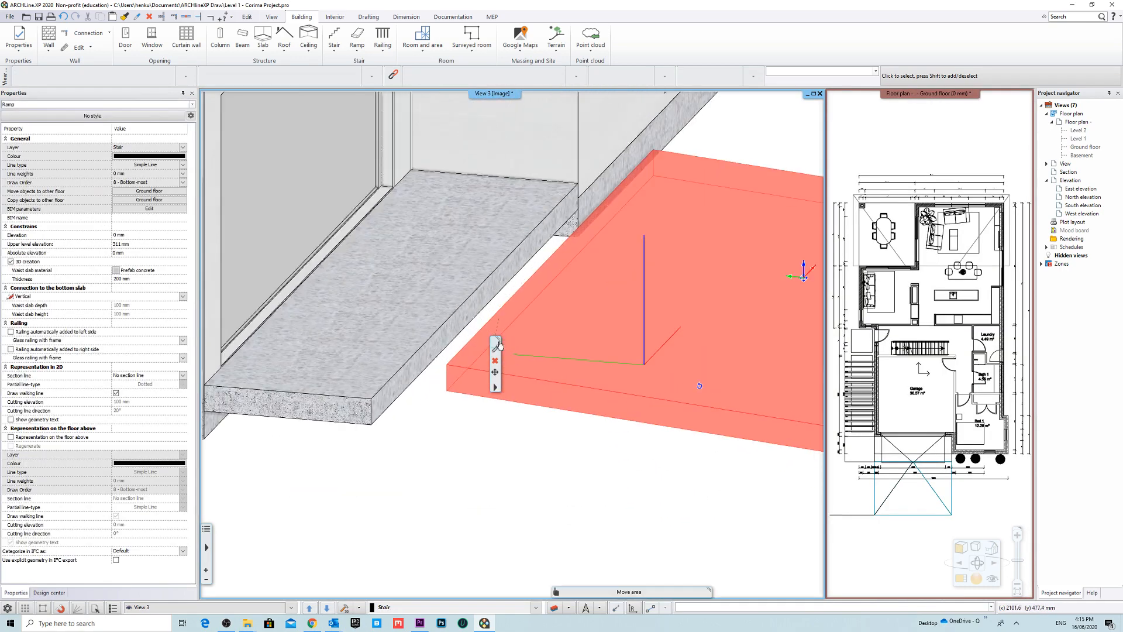
pyautogui.click(495, 387)
pyautogui.click(544, 380)
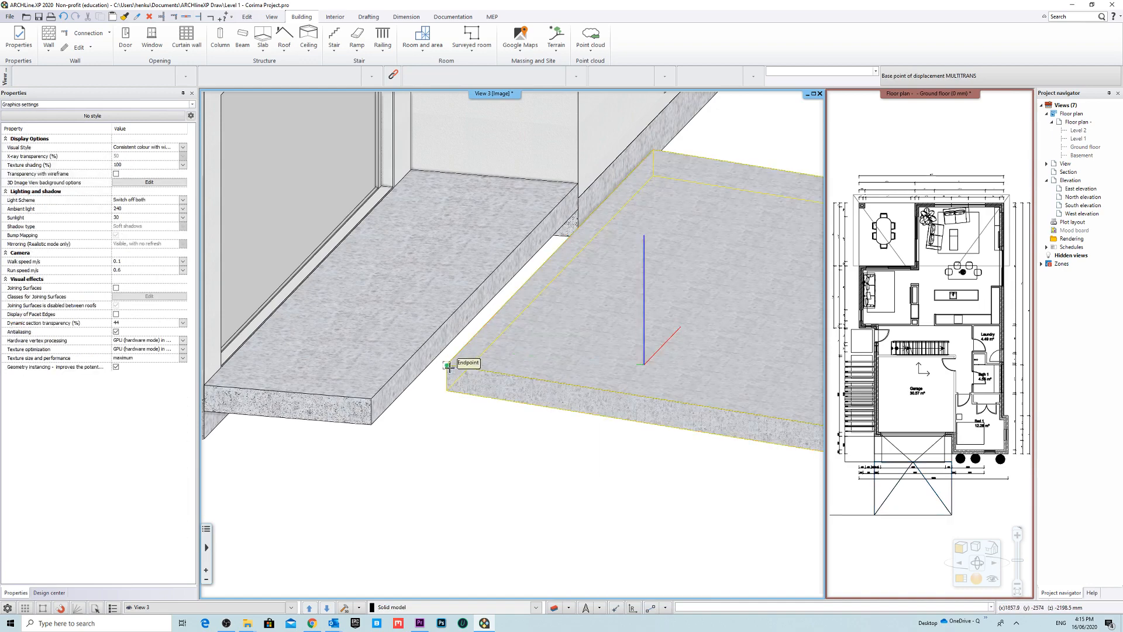
pyautogui.click(447, 366)
pyautogui.click(371, 399)
pyautogui.scroll(-4, 510, 345)
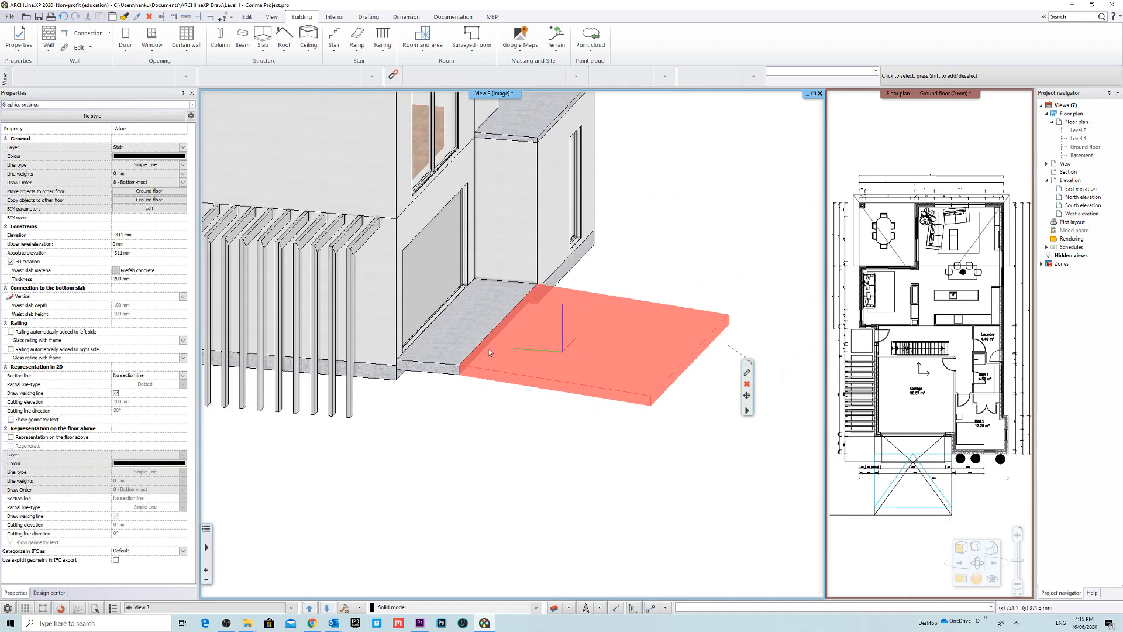
pyautogui.click(719, 240)
# Step: On the ground floor plan, set the driveway ramp's slope to 5° with the top level fixed
pyautogui.moveTo(714, 275); pyautogui.dragTo(631, 318, button='middle')
pyautogui.click(592, 352)
pyautogui.rightClick(924, 93)
pyautogui.click(951, 110)
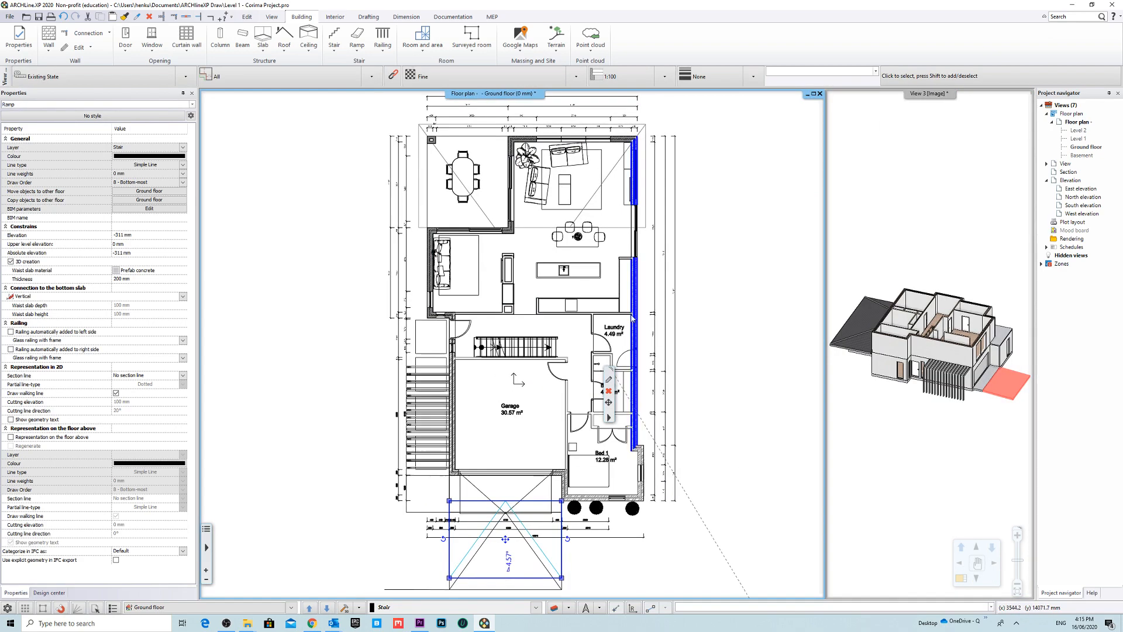
pyautogui.scroll(6, 506, 555)
pyautogui.click(507, 560)
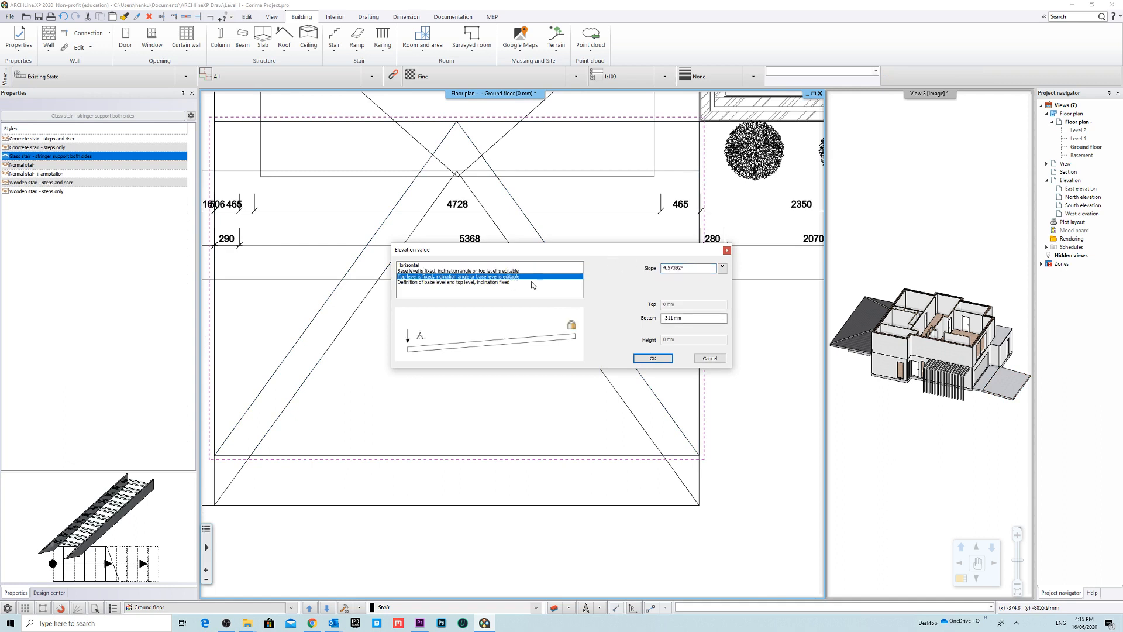
pyautogui.click(462, 283)
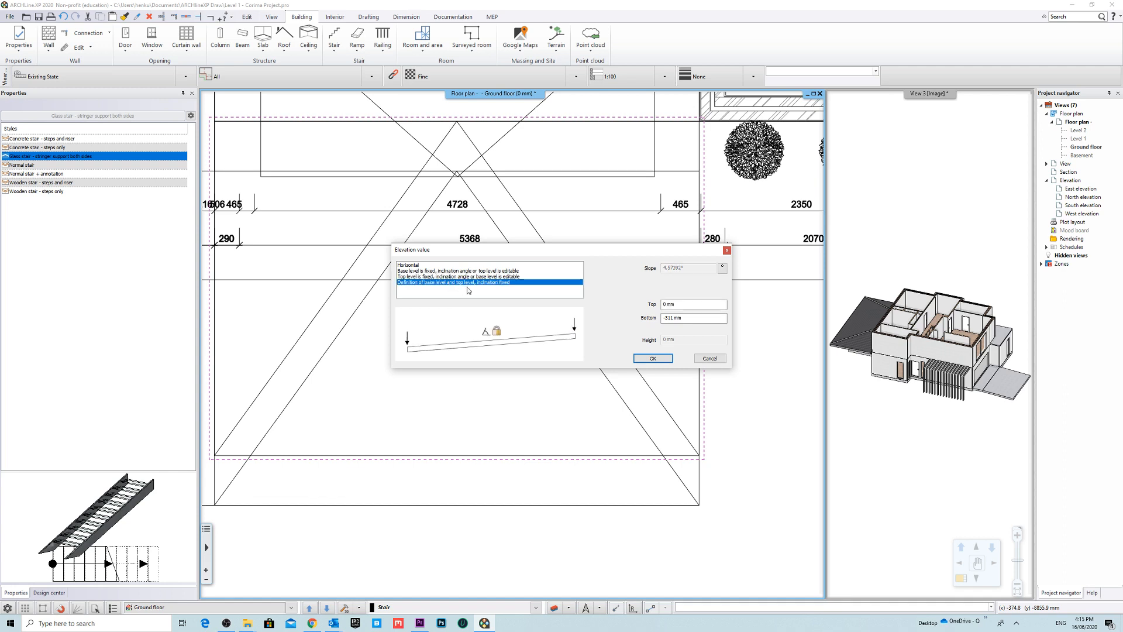
pyautogui.click(476, 271)
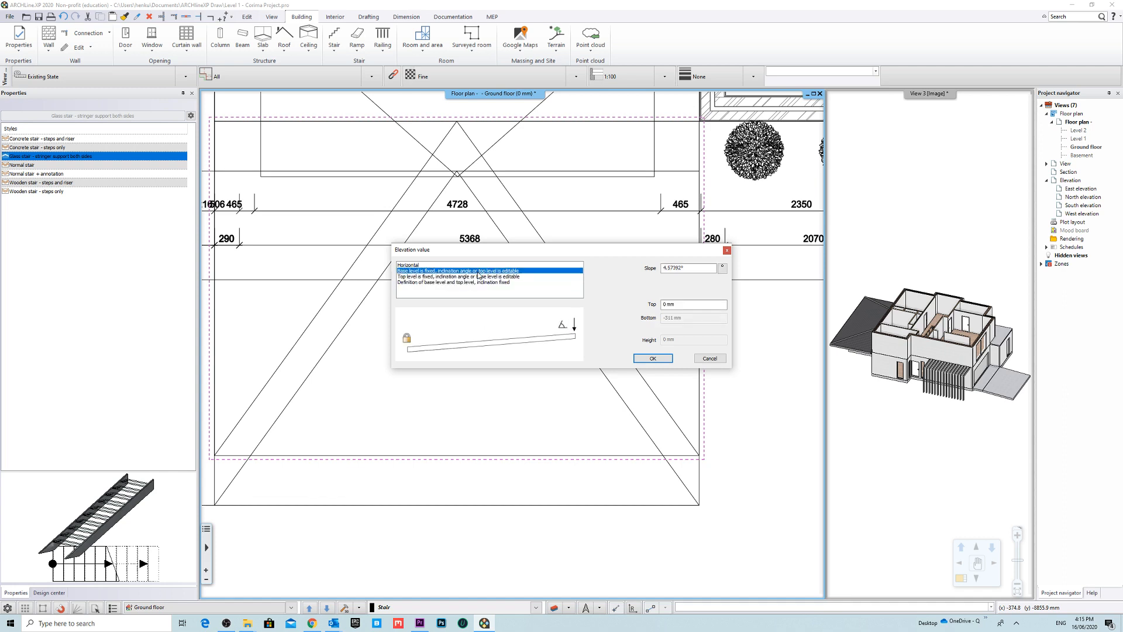
pyautogui.click(514, 277)
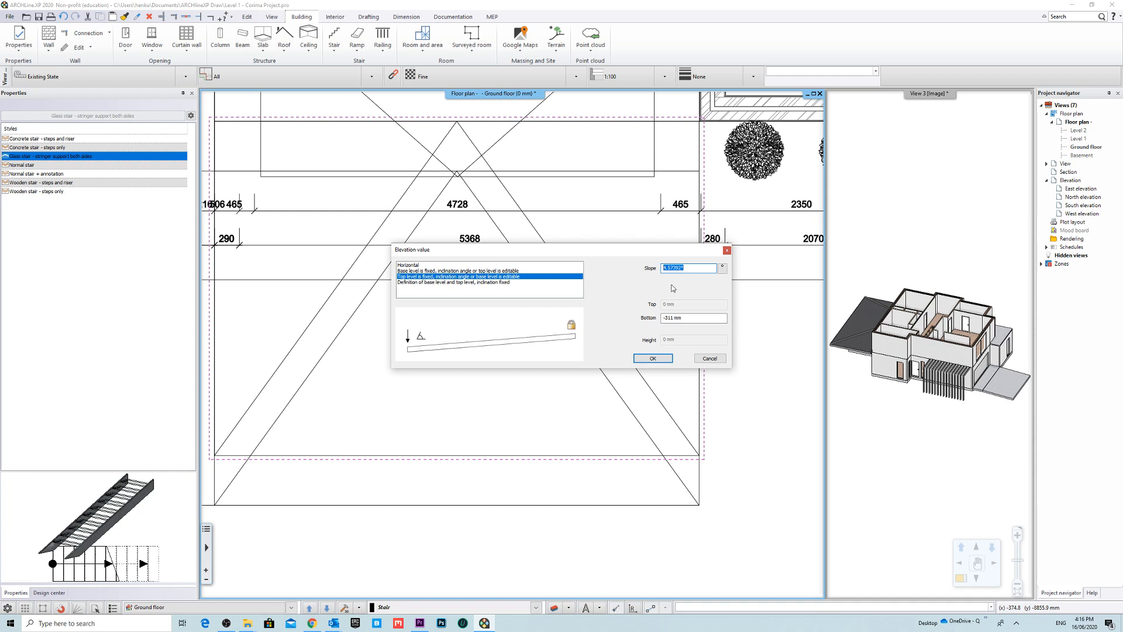
pyautogui.click(653, 358)
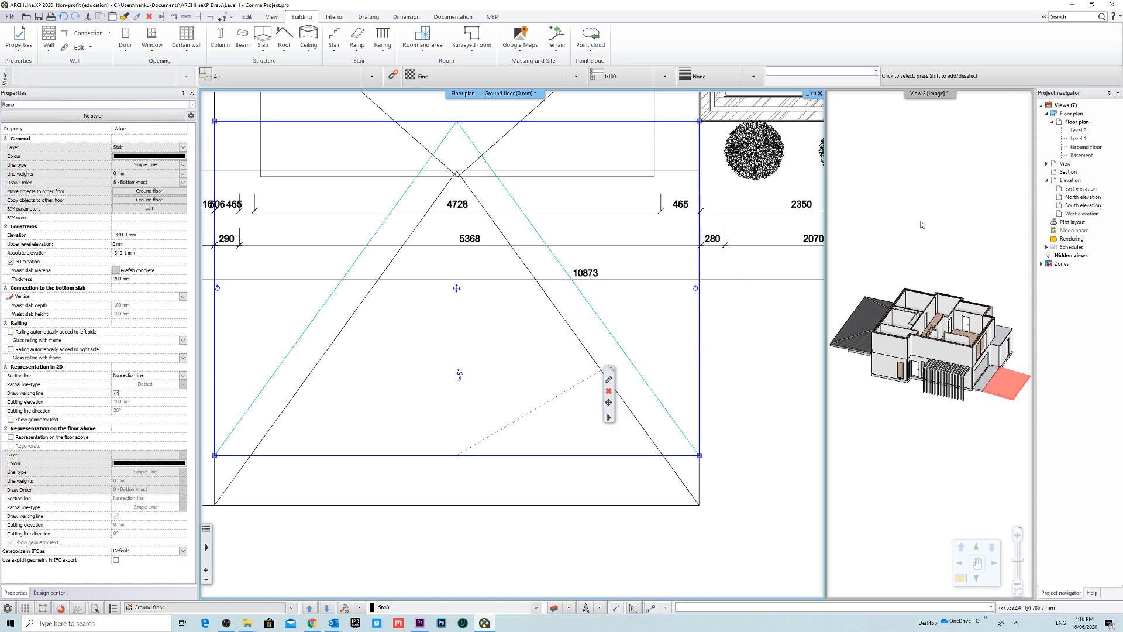
# Step: Make the 3D view the main view again and check the ramp's slope and its joint with the garage slab
pyautogui.rightClick(904, 95)
pyautogui.click(942, 140)
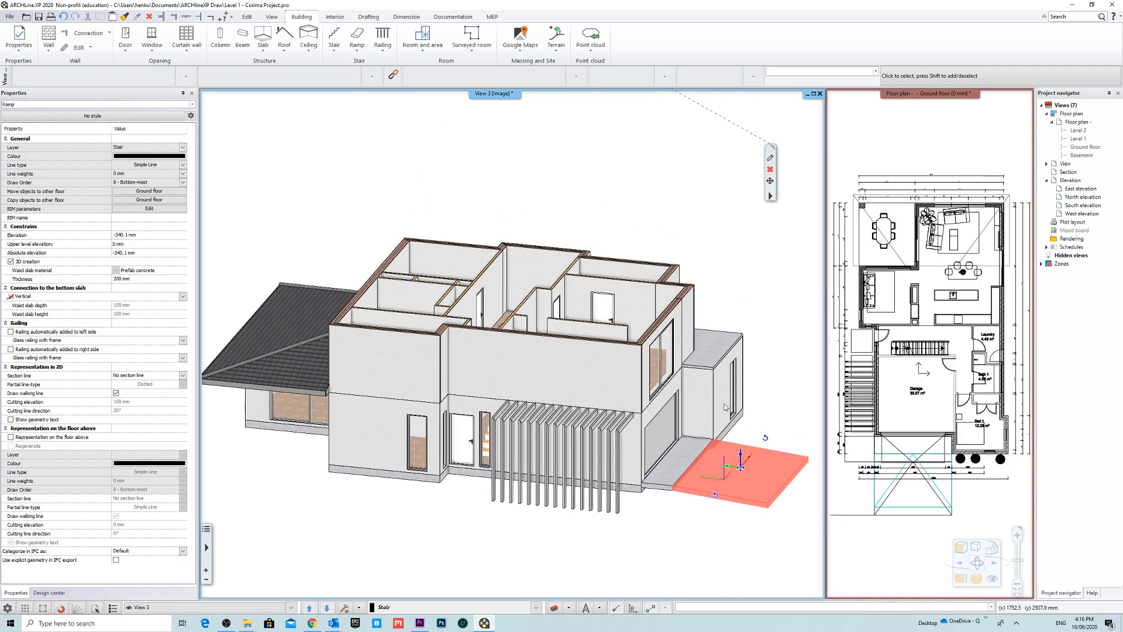
pyautogui.scroll(8, 549, 343)
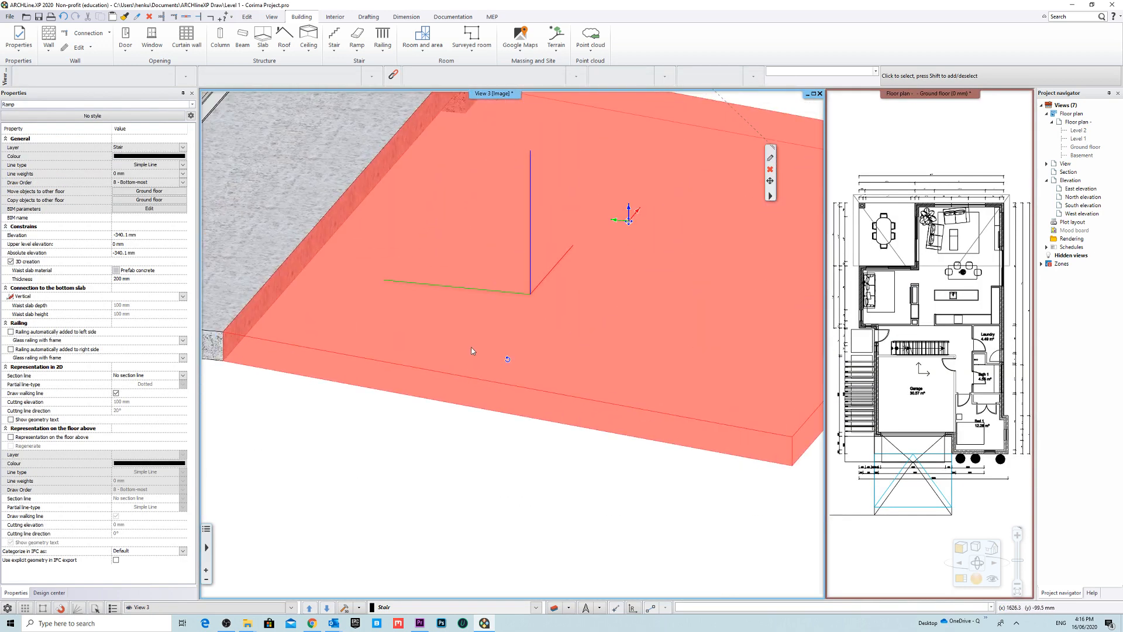
pyautogui.press('Escape')
pyautogui.scroll(-5, 447, 342)
pyautogui.moveTo(605, 364); pyautogui.dragTo(507, 330, button='middle')
pyautogui.scroll(-3, 506, 330)
pyautogui.moveTo(676, 339); pyautogui.dragTo(573, 337, button='middle')
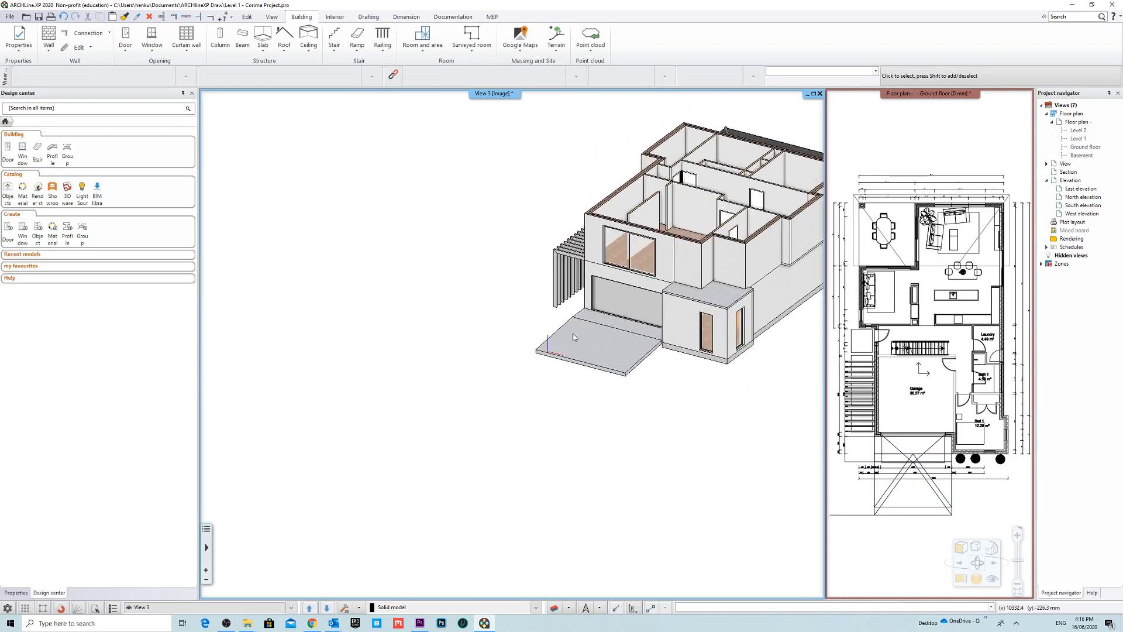
pyautogui.scroll(5, 573, 337)
pyautogui.keyDown('shift'); pyautogui.moveTo(560, 377); pyautogui.dragTo(519, 340, button='middle'); pyautogui.keyUp('shift')
pyautogui.scroll(3, 519, 341)
pyautogui.click(545, 361)
pyautogui.press('Escape')
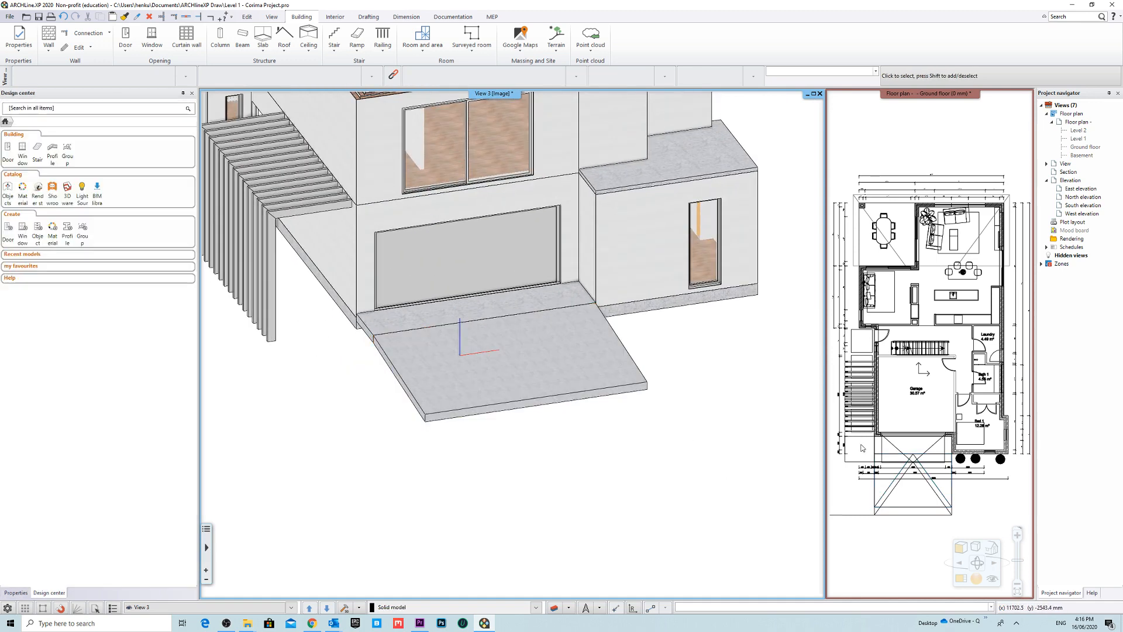
# Step: On the floor plan, offset the ramp's outer edge about 579 mm to the driveway's end line
pyautogui.click(970, 514)
pyautogui.click(908, 506)
pyautogui.scroll(2, 909, 509)
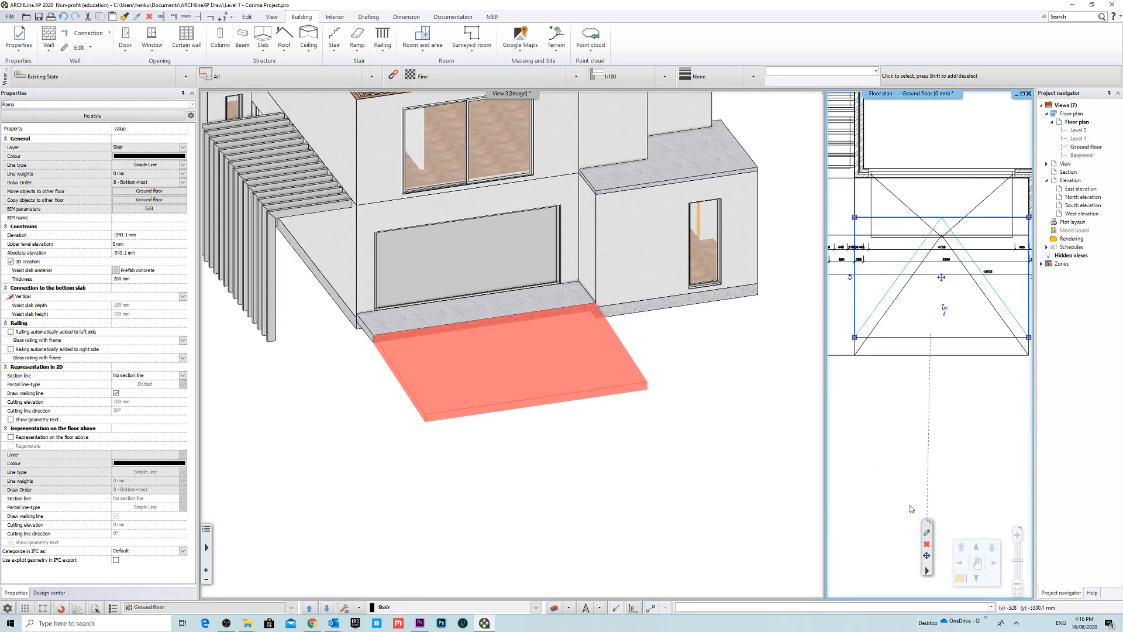
pyautogui.rightClick(949, 343)
pyautogui.click(983, 345)
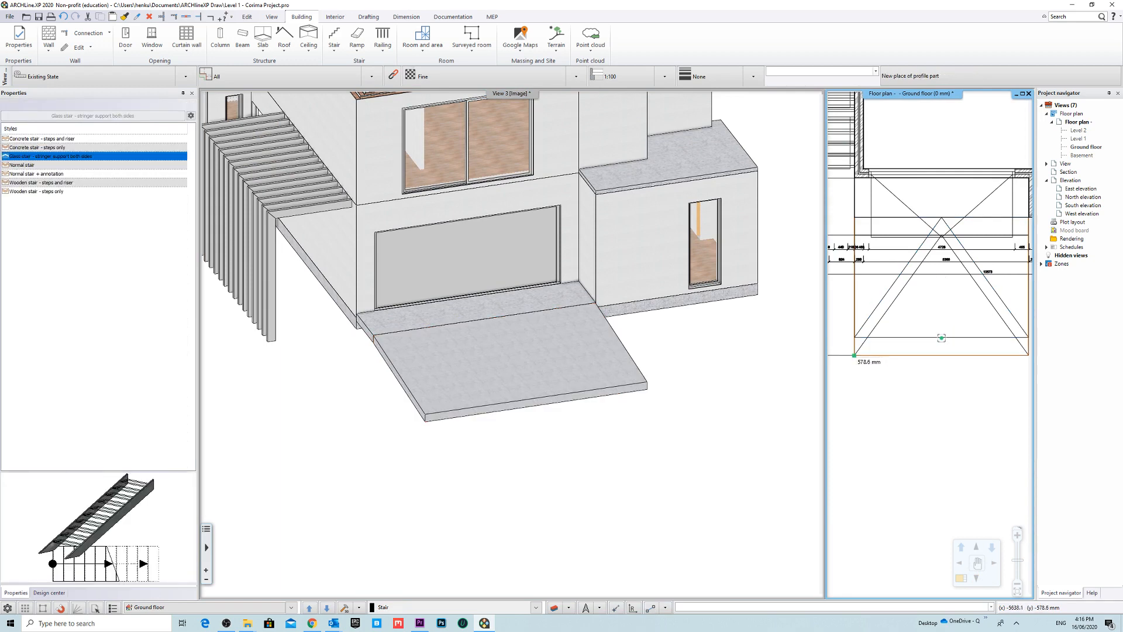
pyautogui.press('Escape')
pyautogui.scroll(-2, 872, 412)
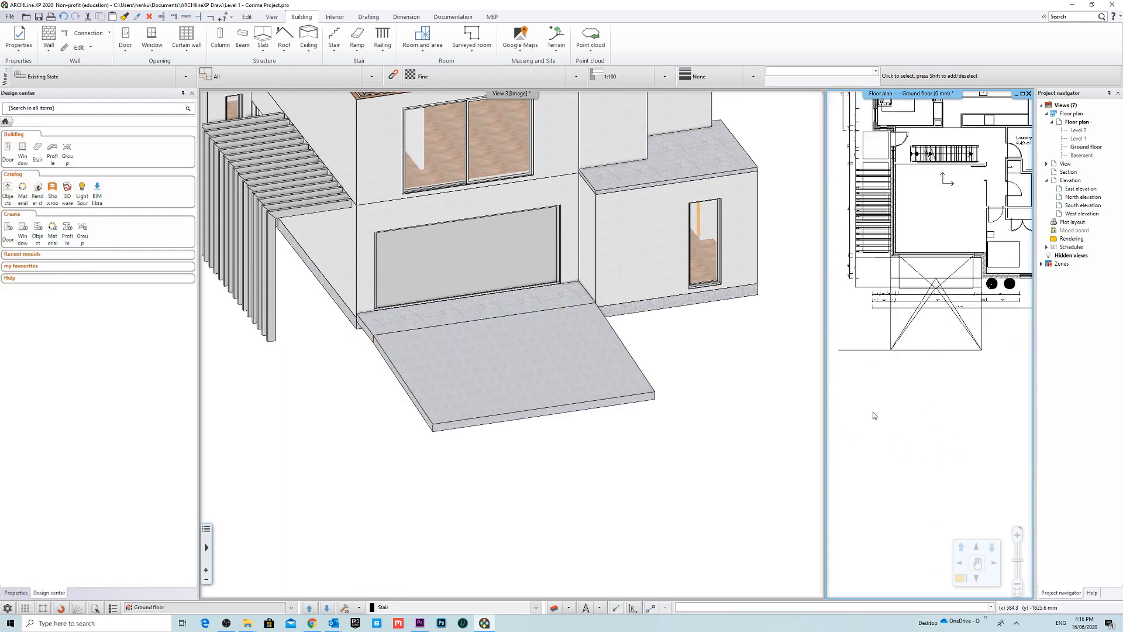
# Step: Offset the ramp's garage-side edge about 579 mm outward, away from the garage slab
pyautogui.moveTo(1015, 187); pyautogui.dragTo(1010, 202, button='middle')
pyautogui.moveTo(945, 304); pyautogui.dragTo(908, 340, button='middle')
pyautogui.click(930, 344)
pyautogui.scroll(3, 930, 344)
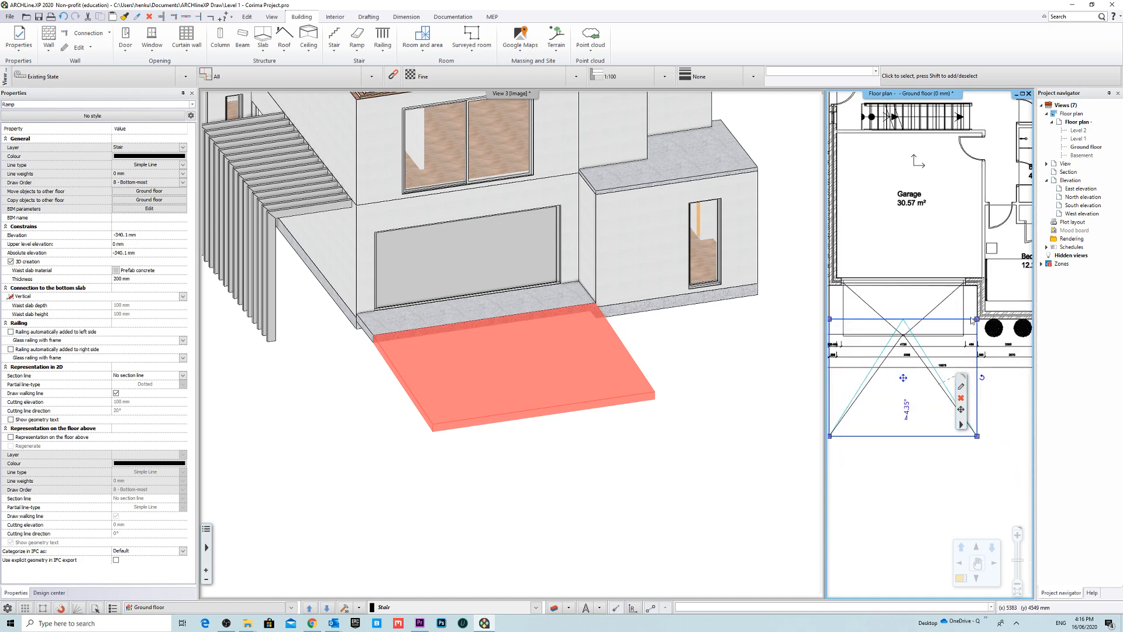
pyautogui.scroll(3, 972, 320)
pyautogui.click(967, 332)
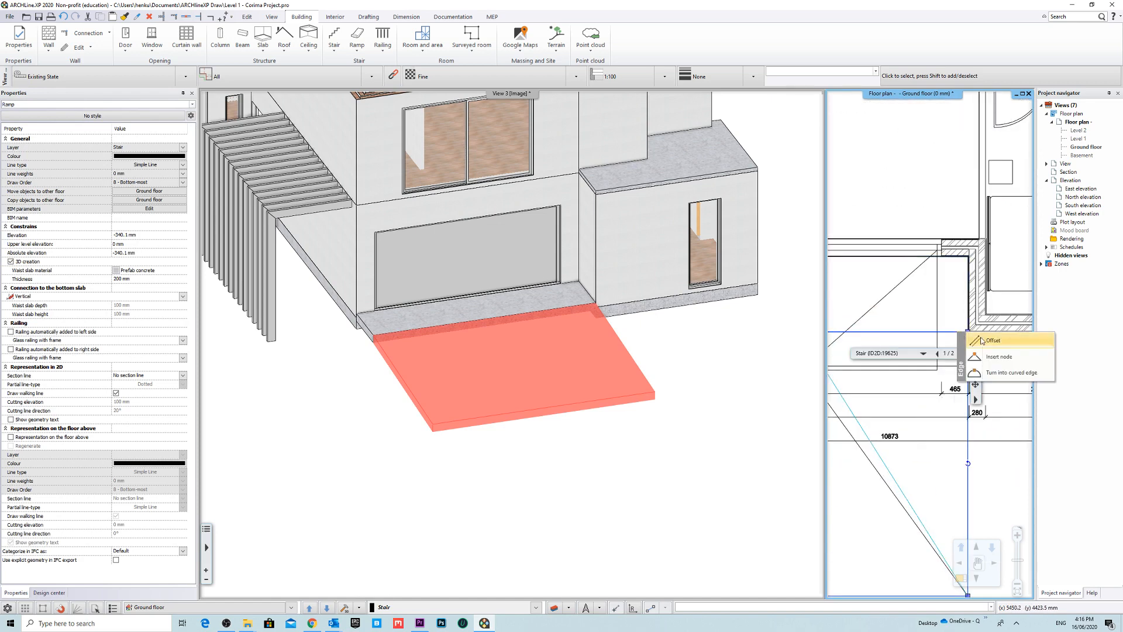
pyautogui.click(980, 338)
pyautogui.click(988, 376)
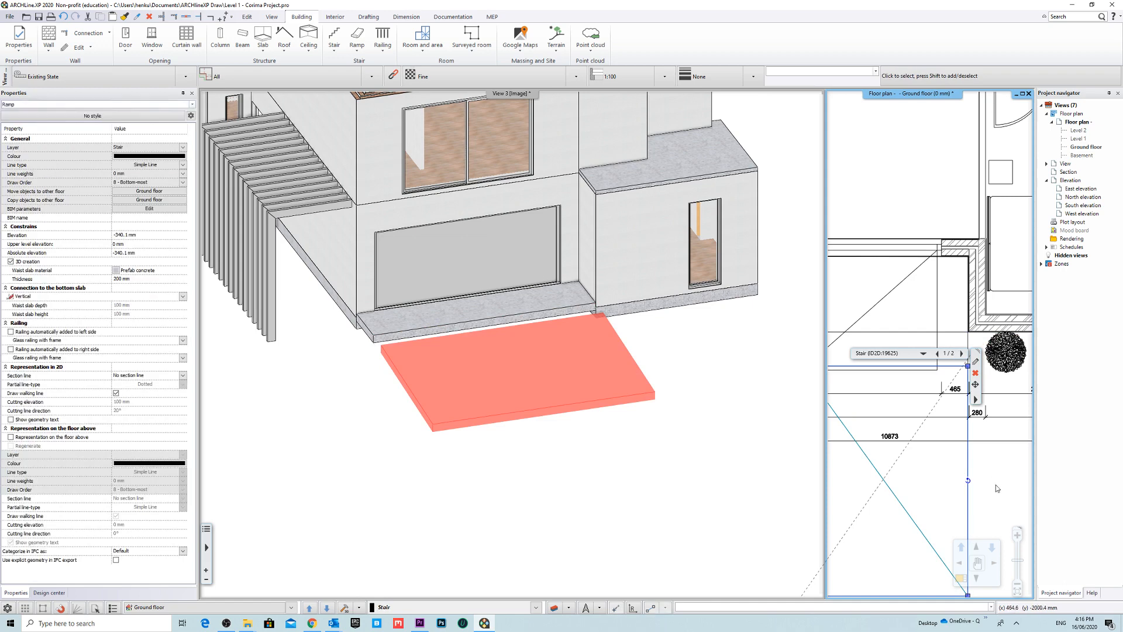
# Step: Offset the garage slab's outer edge to the ramp's edge, making the slab about 1858 mm deep
pyautogui.press('Escape')
pyautogui.click(954, 335)
pyautogui.click(968, 331)
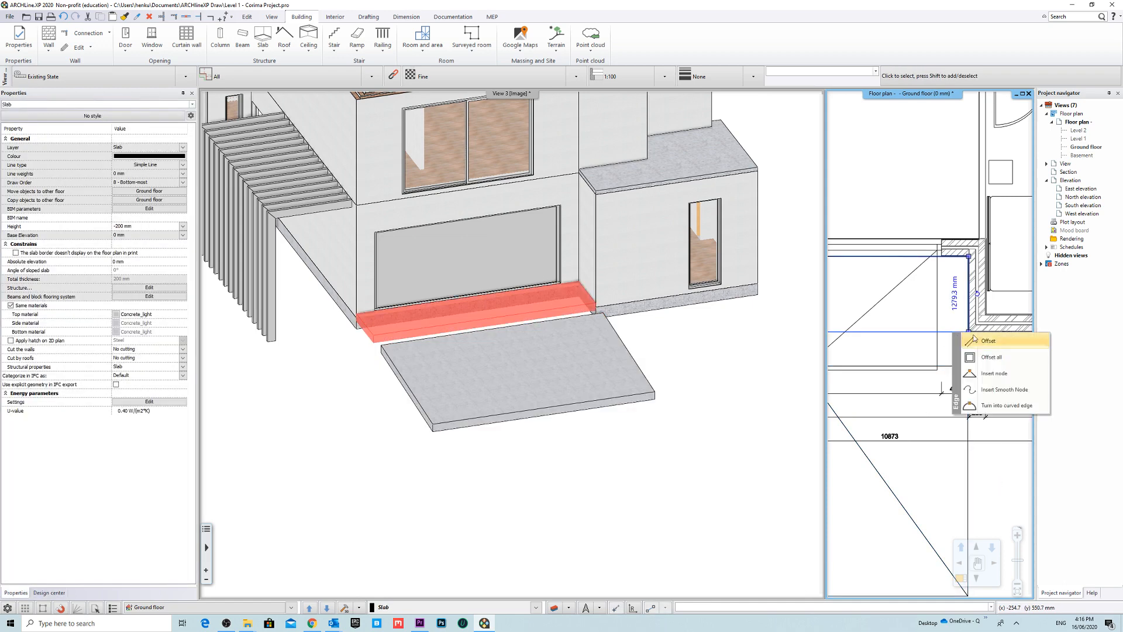
pyautogui.click(988, 341)
pyautogui.click(971, 367)
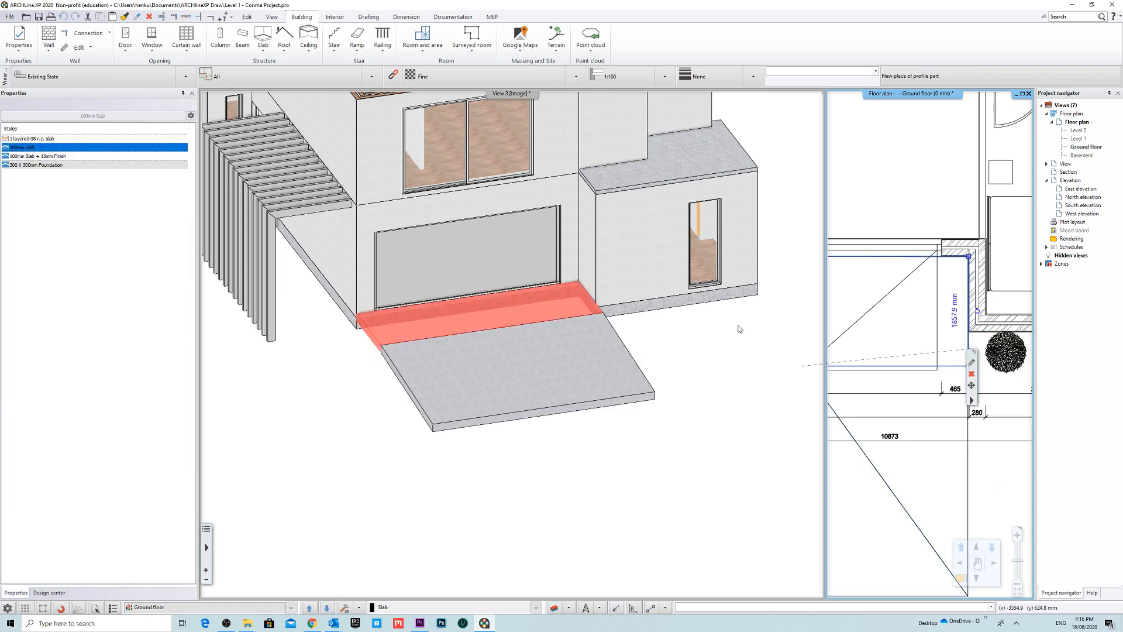
pyautogui.moveTo(724, 342); pyautogui.dragTo(657, 323, button='middle')
pyautogui.press('Escape')
# Step: Save the project with the completed driveway
pyautogui.scroll(-3, 640, 341)
pyautogui.scroll(2, 511, 314)
pyautogui.scroll(2, 510, 315)
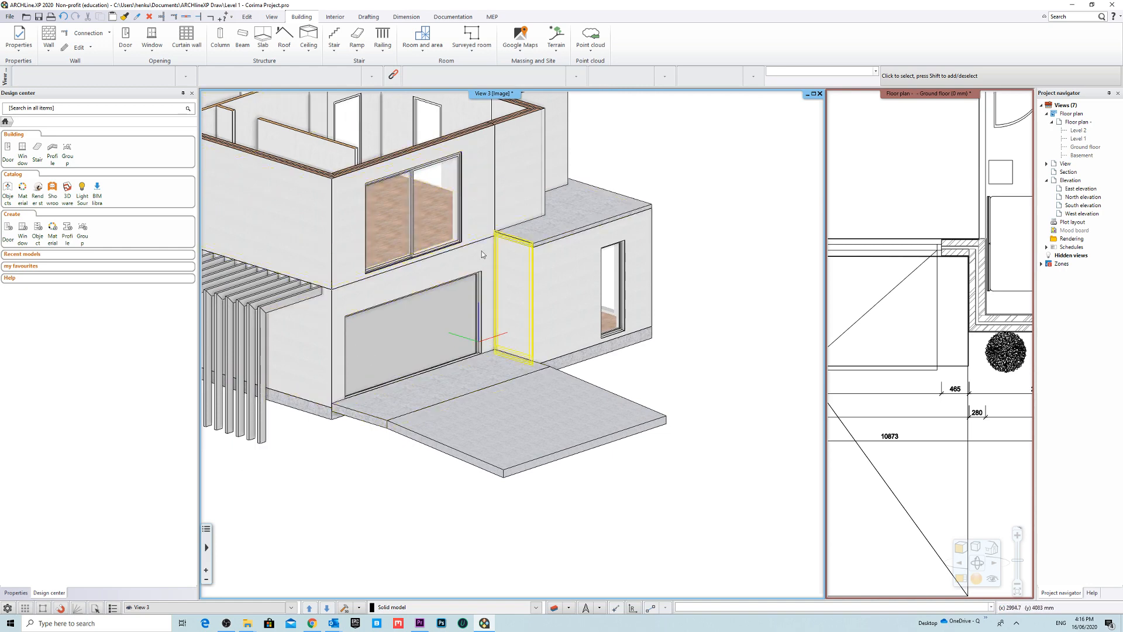
pyautogui.scroll(-5, 614, 334)
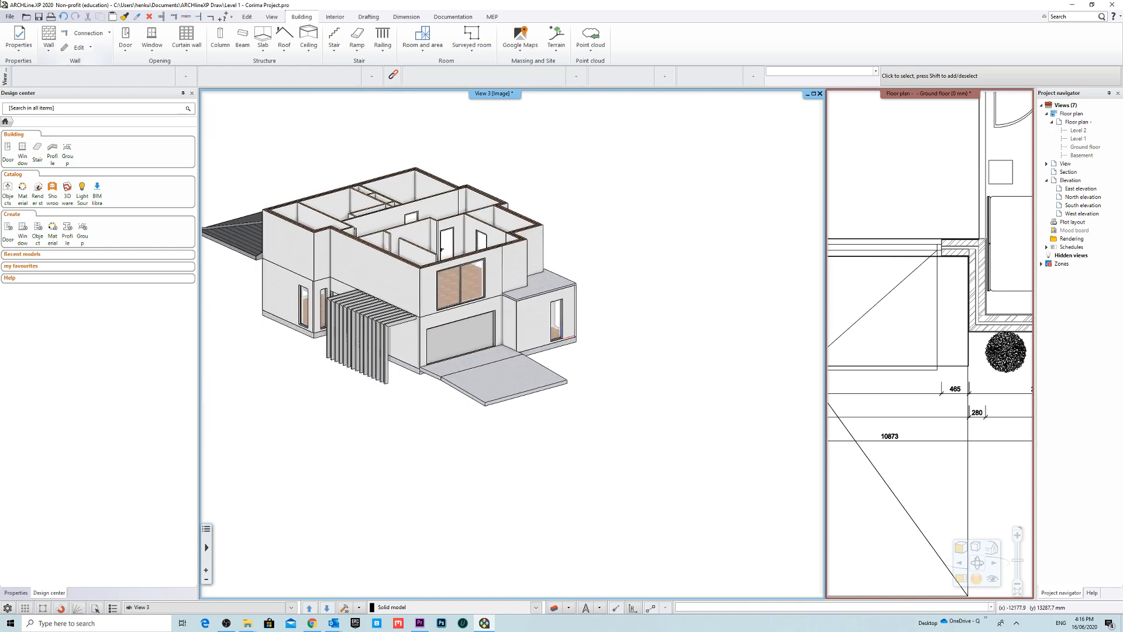
pyautogui.click(9, 16)
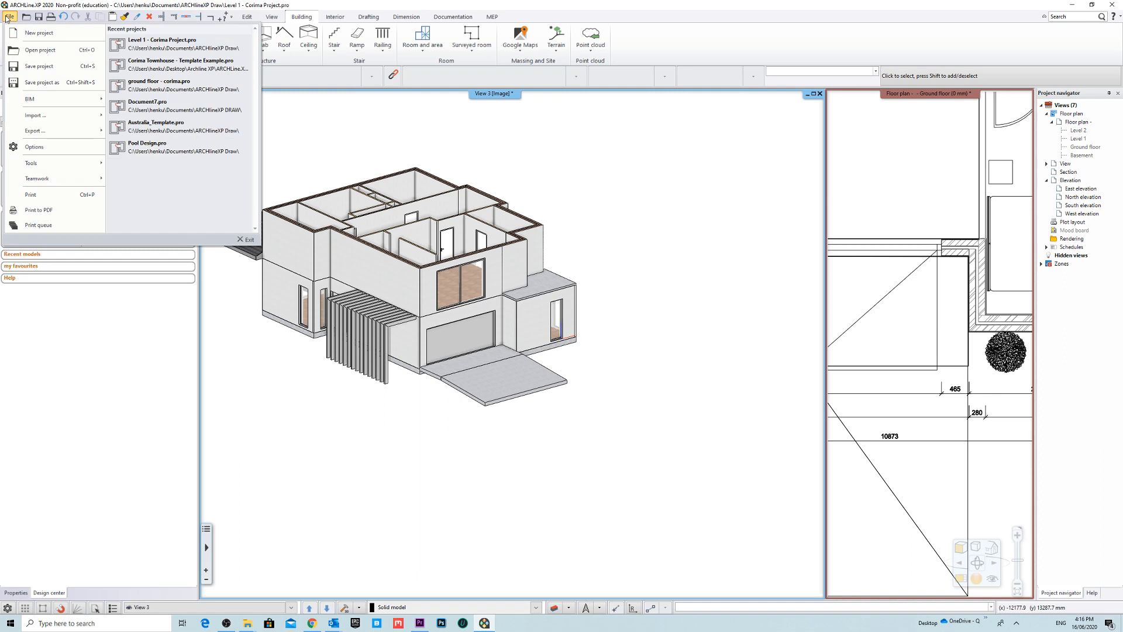
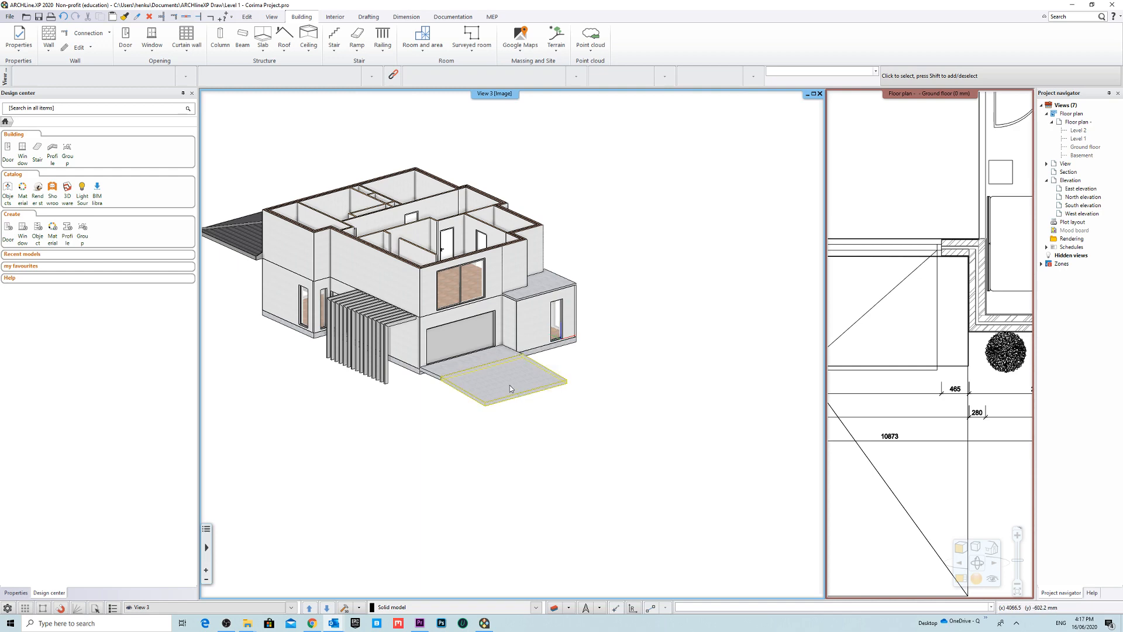
pyautogui.scroll(5, 586, 360)
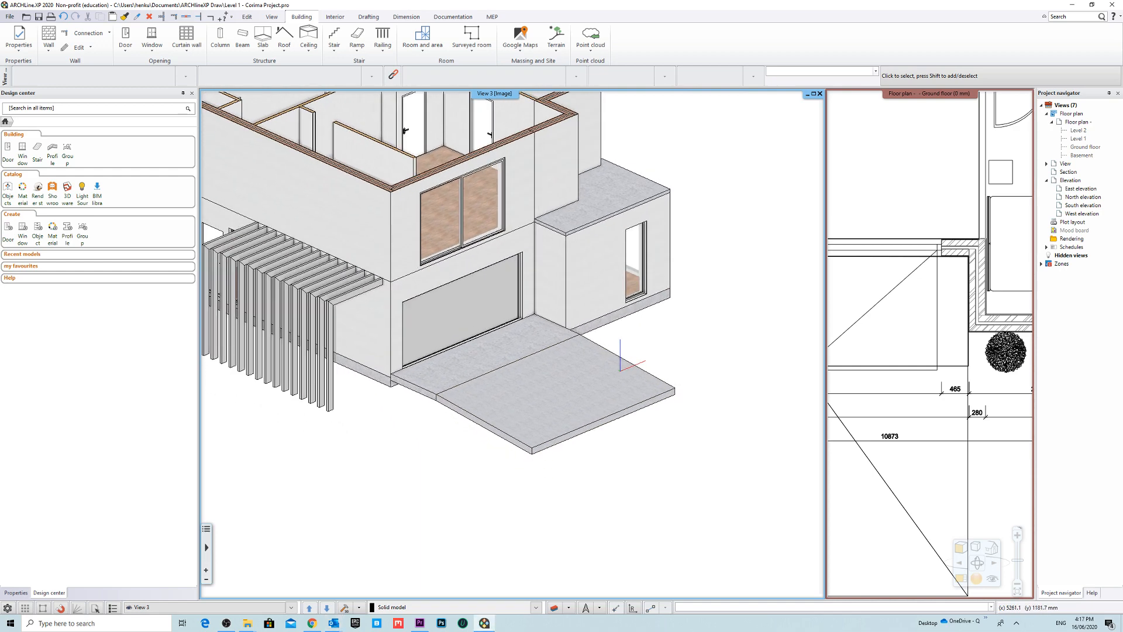
pyautogui.scroll(-5, 607, 362)
pyautogui.moveTo(606, 359); pyautogui.dragTo(646, 369, button='middle')
pyautogui.scroll(6, 482, 337)
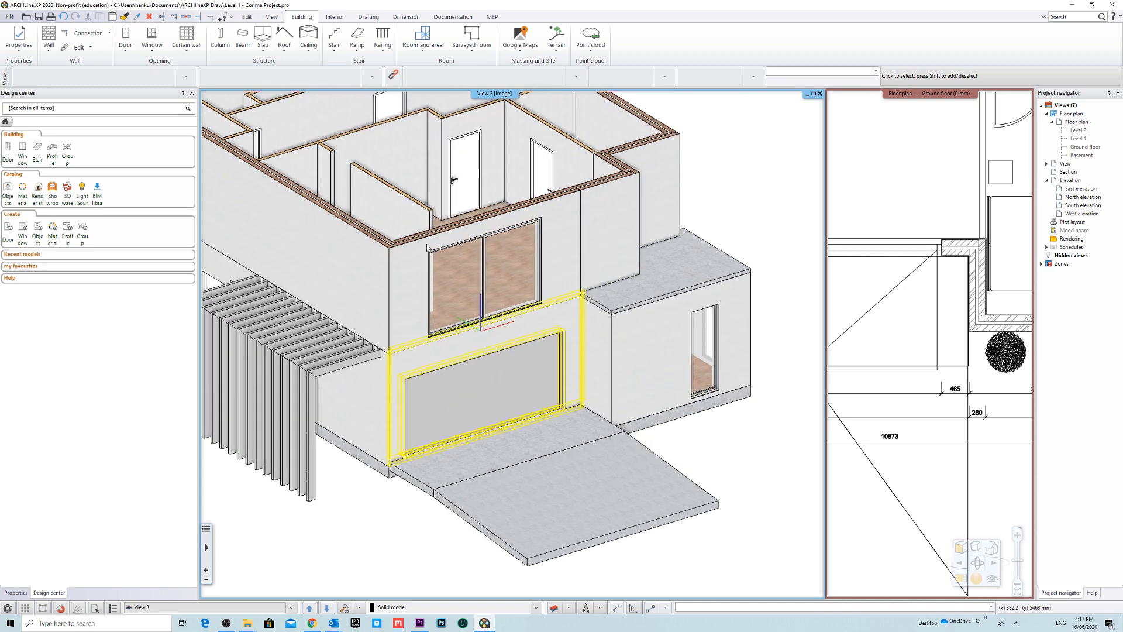
pyautogui.click(263, 37)
pyautogui.click(281, 64)
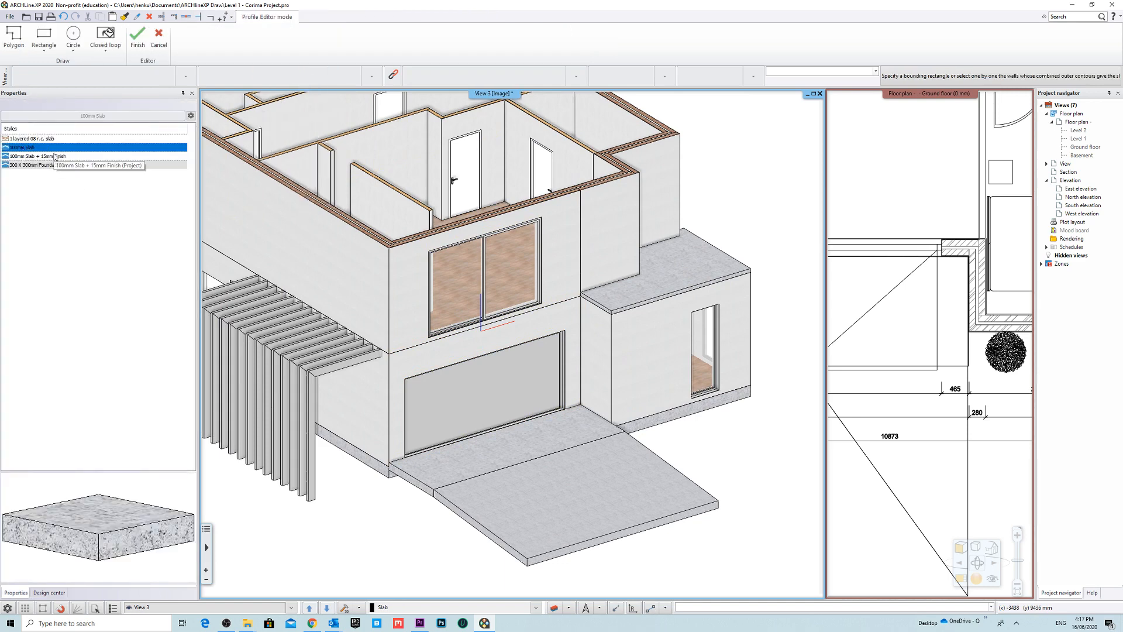
pyautogui.press('Escape')
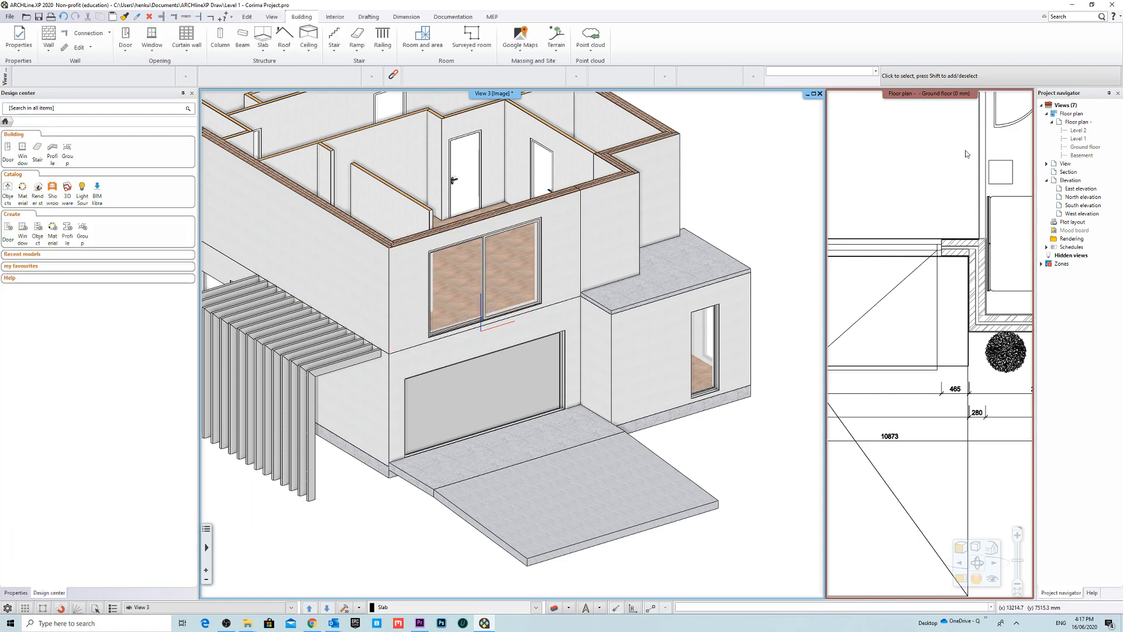
# Step: Swap the floor plan into the main view and switch it from the ground floor to Level 1
pyautogui.rightClick(899, 90)
pyautogui.click(913, 96)
pyautogui.scroll(5, 415, 420)
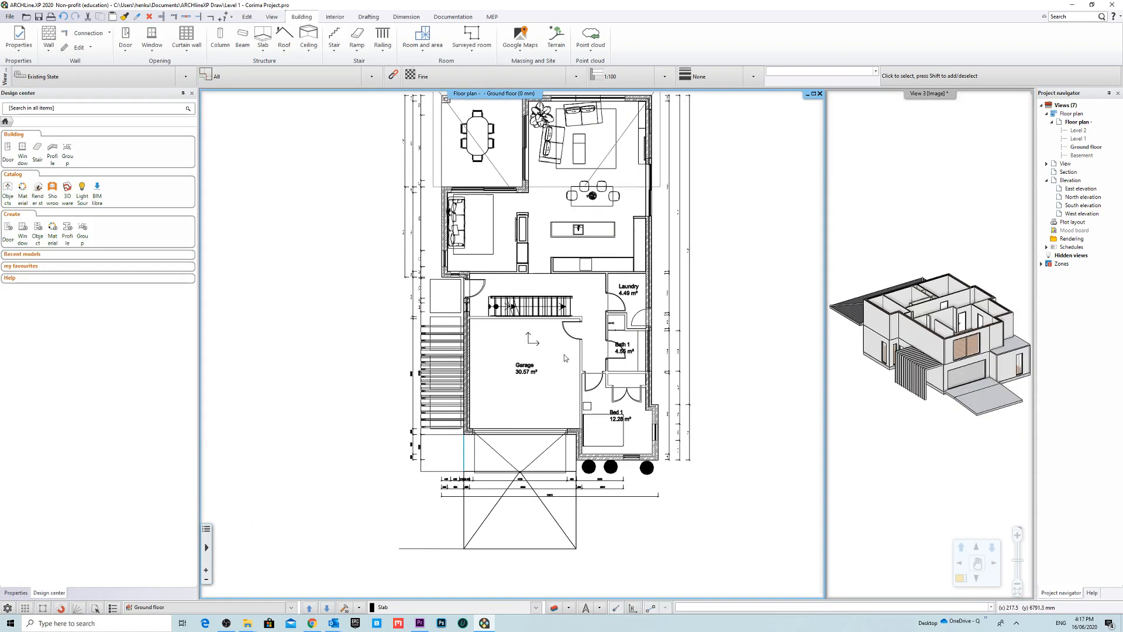
pyautogui.click(311, 608)
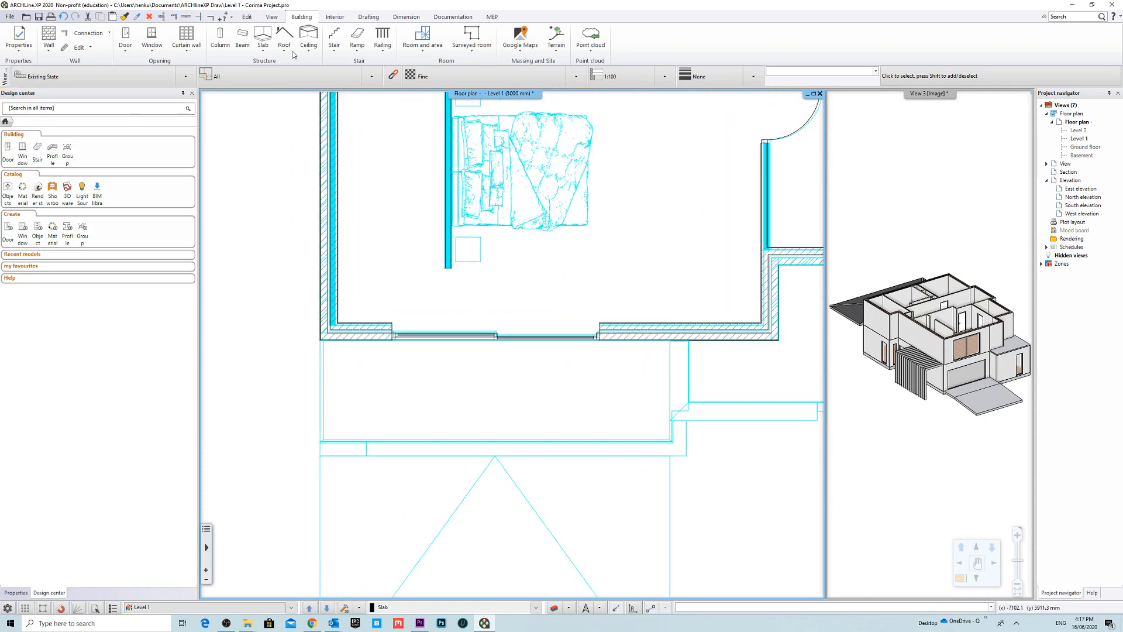
# Step: Draw a rectangular 100mm Slab on Level 1 in front of the sliding window, from the outer wall corner to the opposite corner of the garage outline
pyautogui.click(263, 44)
pyautogui.moveTo(504, 373); pyautogui.dragTo(502, 346, button='middle')
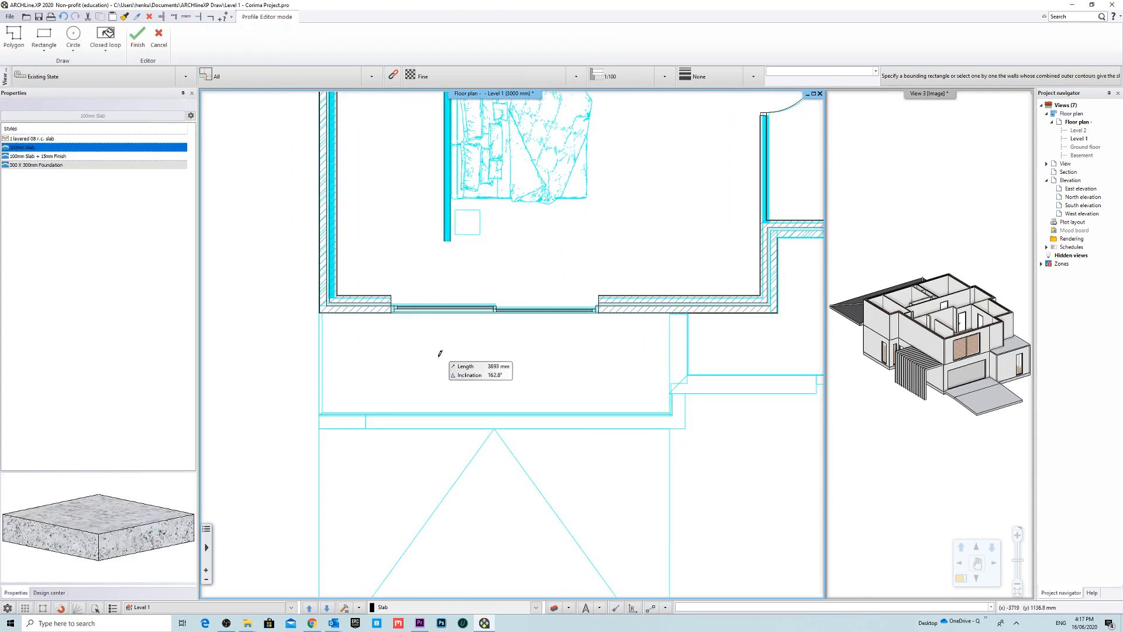
pyautogui.click(51, 36)
pyautogui.scroll(6, 476, 326)
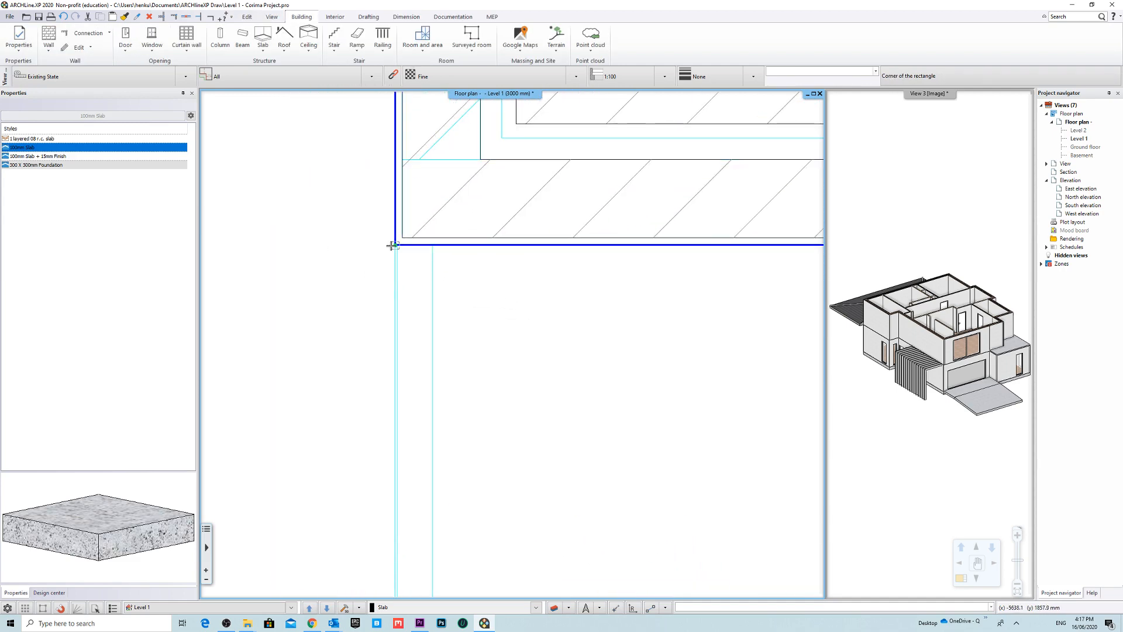
pyautogui.click(392, 246)
pyautogui.scroll(2, 567, 359)
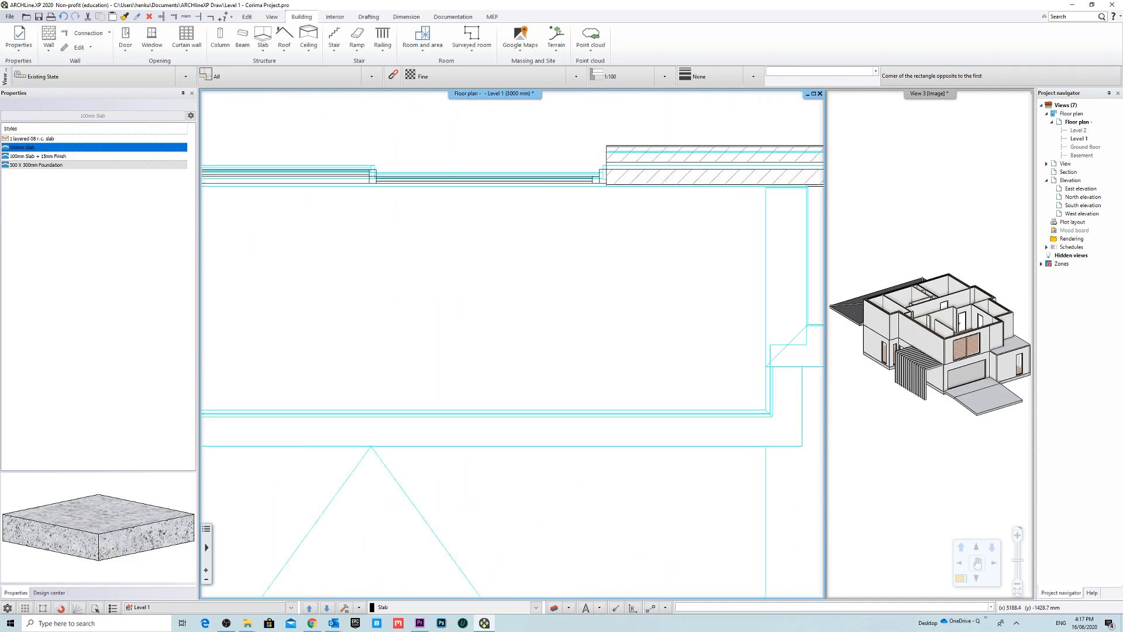
pyautogui.moveTo(715, 385); pyautogui.dragTo(443, 360, button='middle')
pyautogui.scroll(1, 455, 327)
pyautogui.scroll(3, 508, 383)
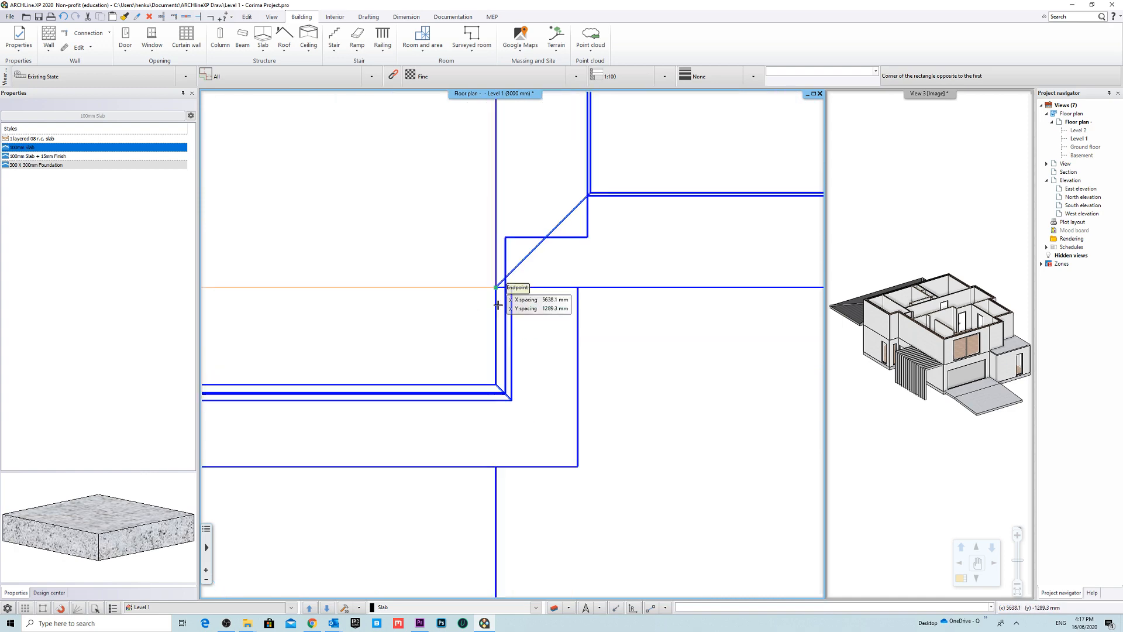
pyautogui.click(507, 392)
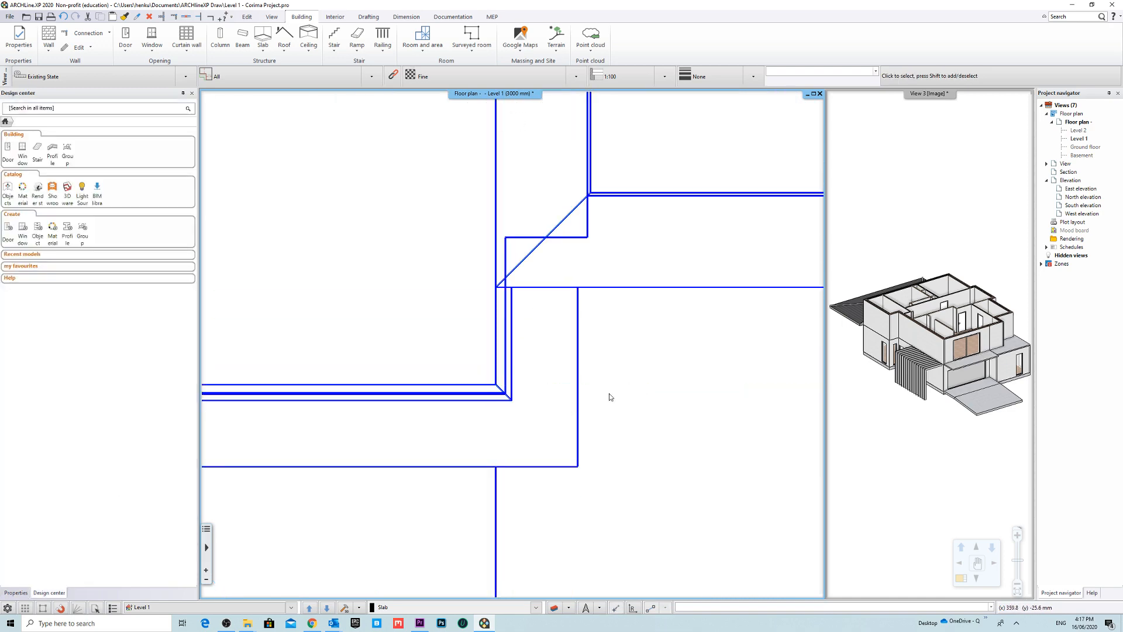
# Step: Swap View 3 into the main view to show the new slab above the garage opening
pyautogui.scroll(-4, 609, 393)
pyautogui.click(872, 187)
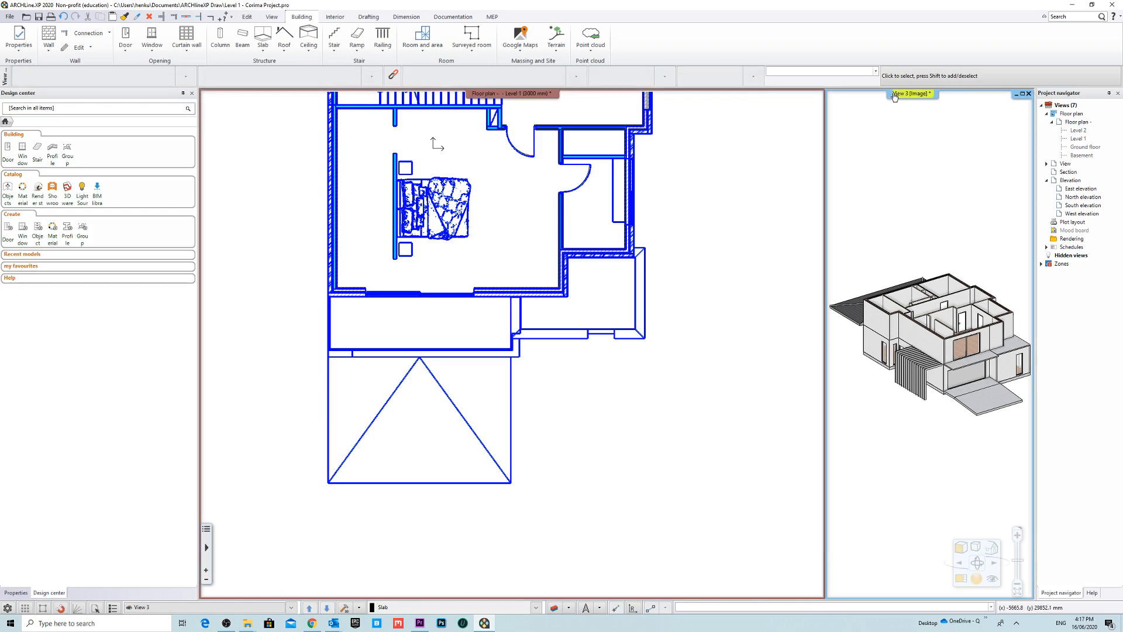
pyautogui.rightClick(891, 94)
pyautogui.click(923, 99)
pyautogui.keyDown('shift'); pyautogui.moveTo(492, 395); pyautogui.dragTo(514, 344, button='middle'); pyautogui.keyUp('shift')
pyautogui.scroll(5, 622, 406)
pyautogui.scroll(-3, 514, 344)
pyautogui.scroll(4, 390, 325)
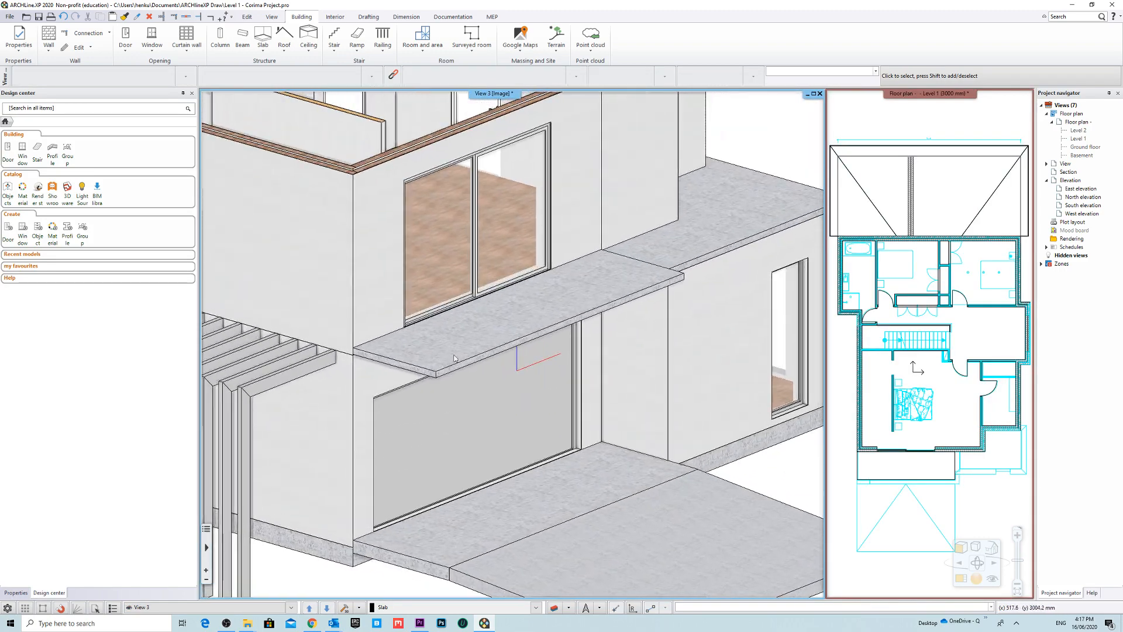
# Step: Lower the slab above the garage by 50 mm, from its top corner to the midpoint of its vertical edge
pyautogui.click(389, 325)
pyautogui.scroll(4, 389, 336)
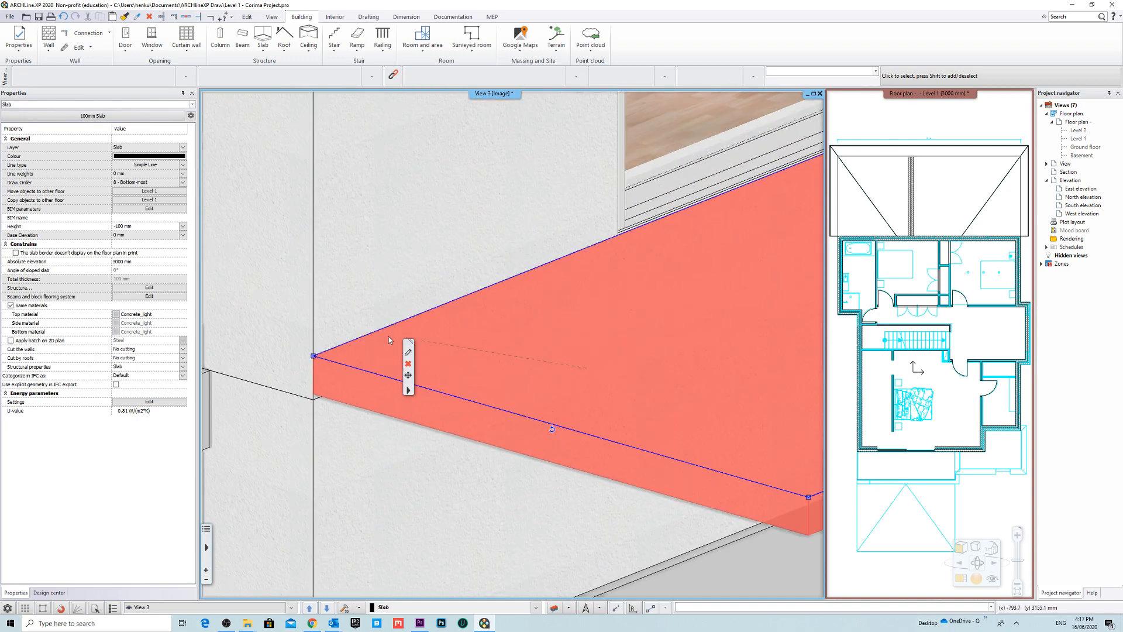
pyautogui.click(409, 389)
pyautogui.click(462, 376)
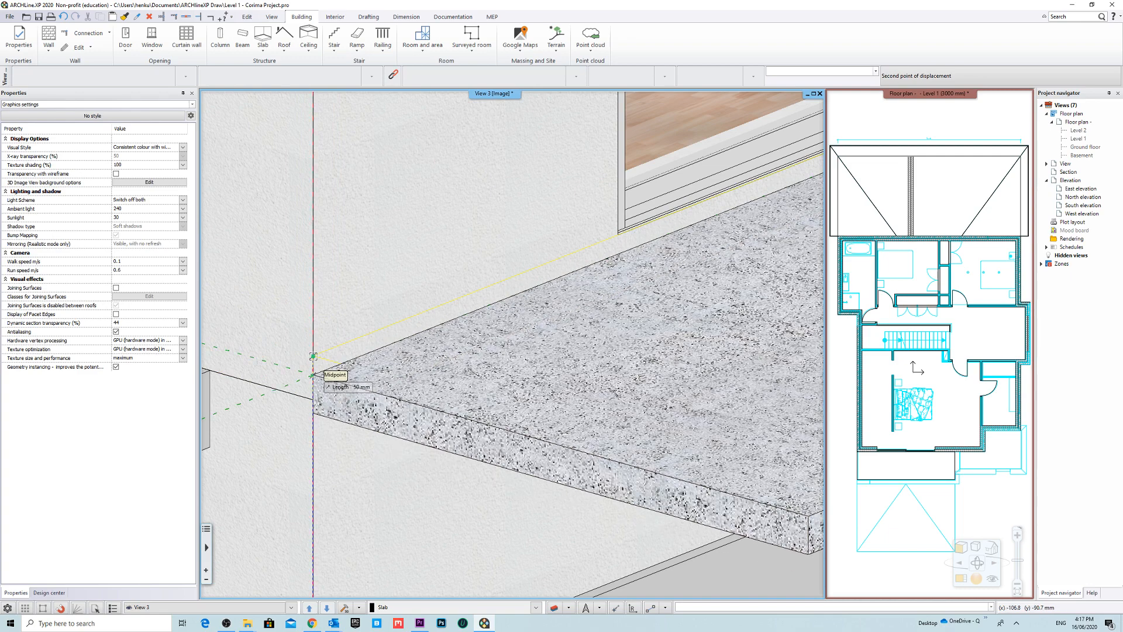
pyautogui.click(313, 374)
pyautogui.scroll(-6, 410, 403)
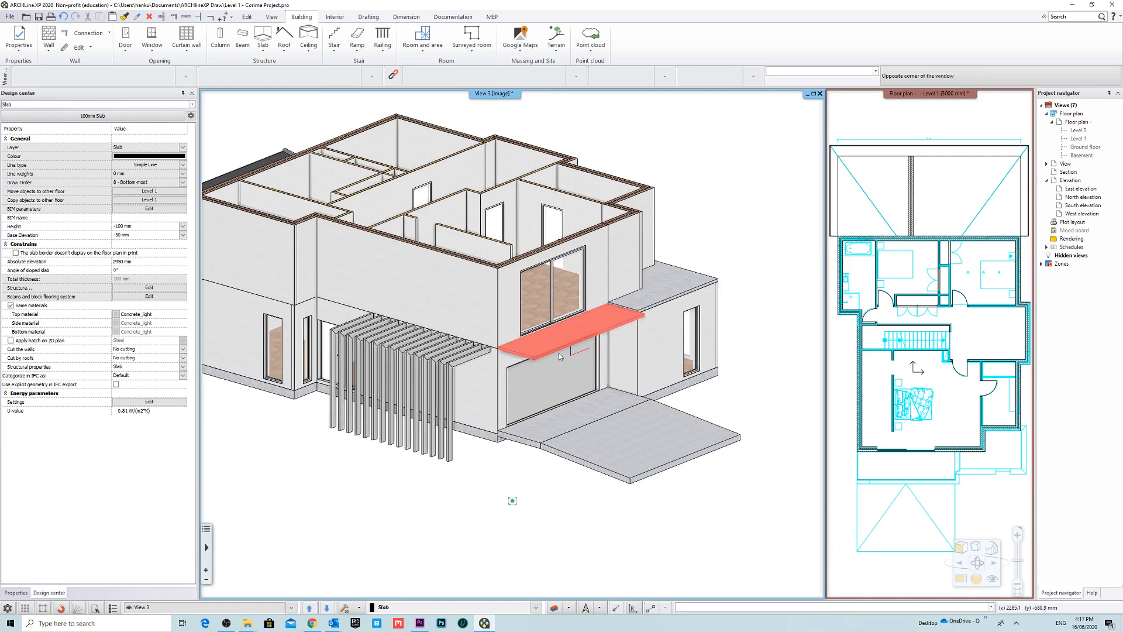
pyautogui.press('Escape')
pyautogui.scroll(5, 559, 356)
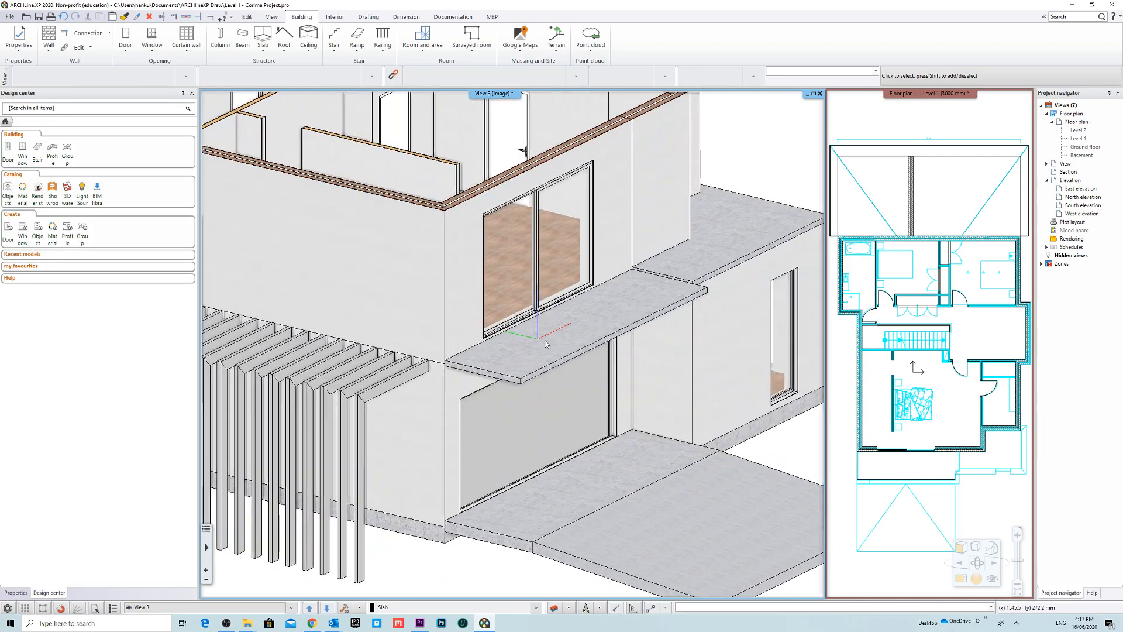
pyautogui.scroll(6, 546, 344)
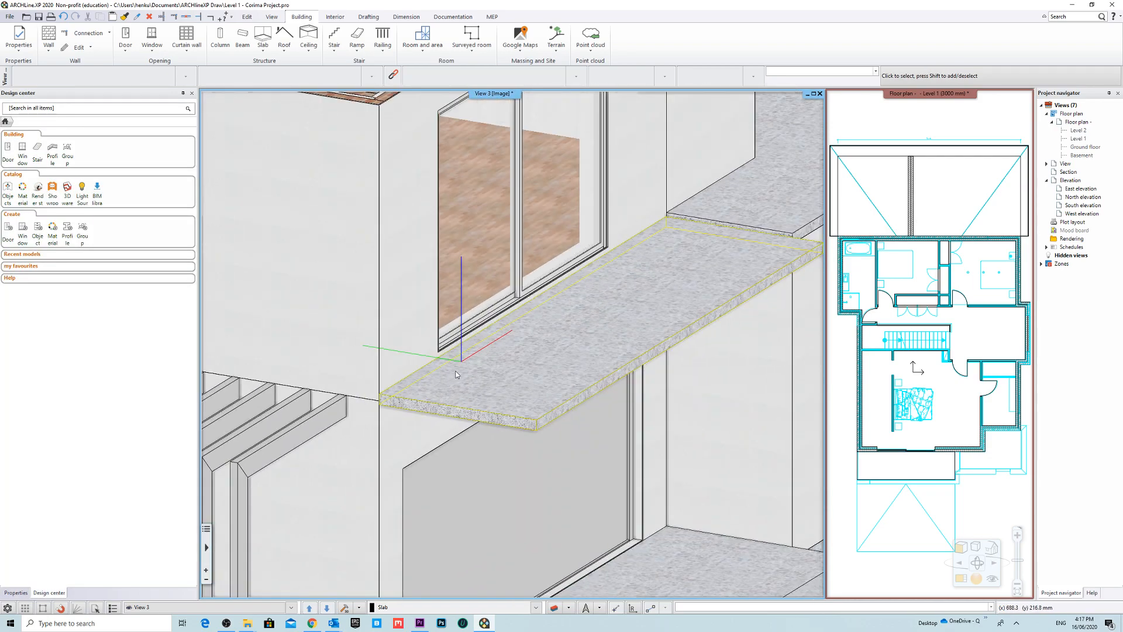
pyautogui.click(458, 372)
pyautogui.keyDown('shift'); pyautogui.moveTo(458, 368); pyautogui.dragTo(495, 383, button='middle'); pyautogui.keyUp('shift')
pyautogui.click(513, 433)
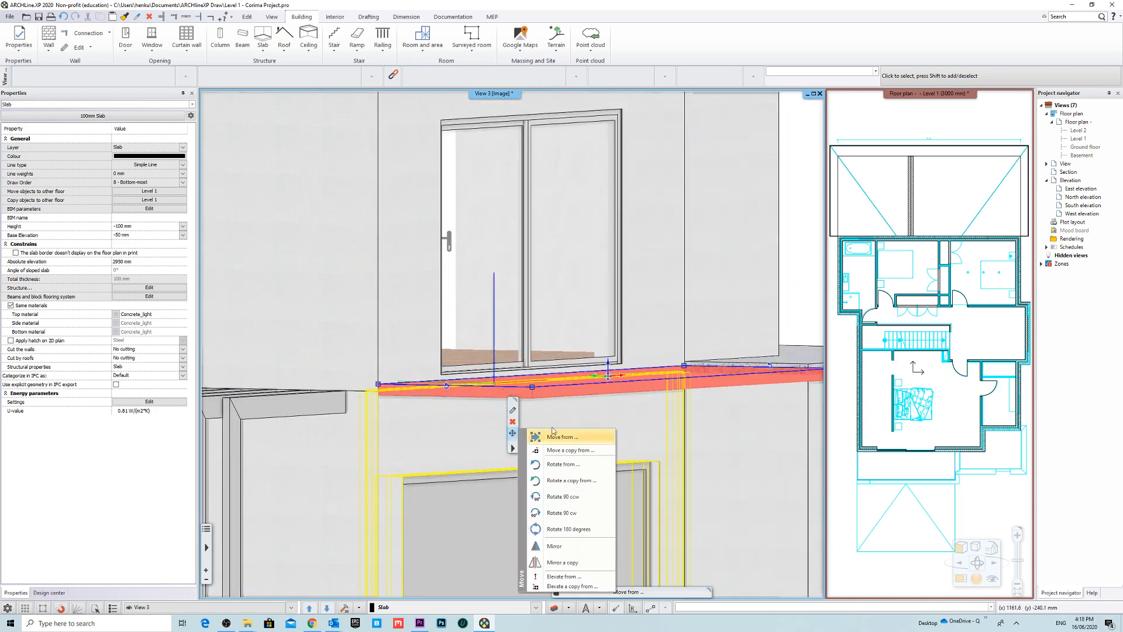
pyautogui.click(552, 435)
pyautogui.scroll(4, 355, 399)
pyautogui.click(426, 348)
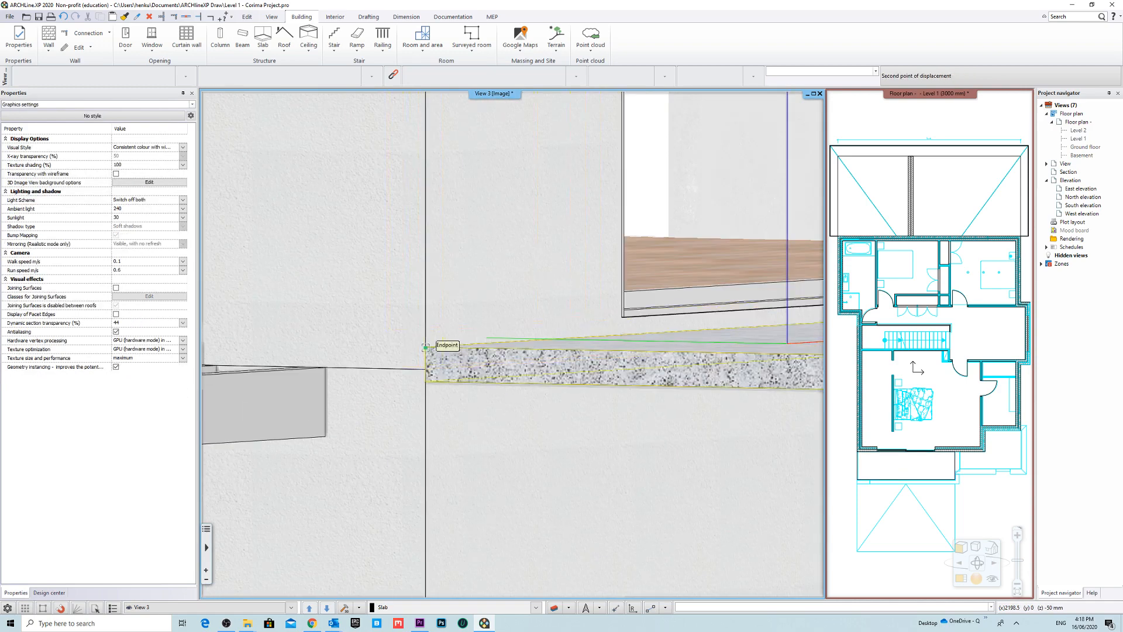
pyautogui.scroll(-1, 446, 360)
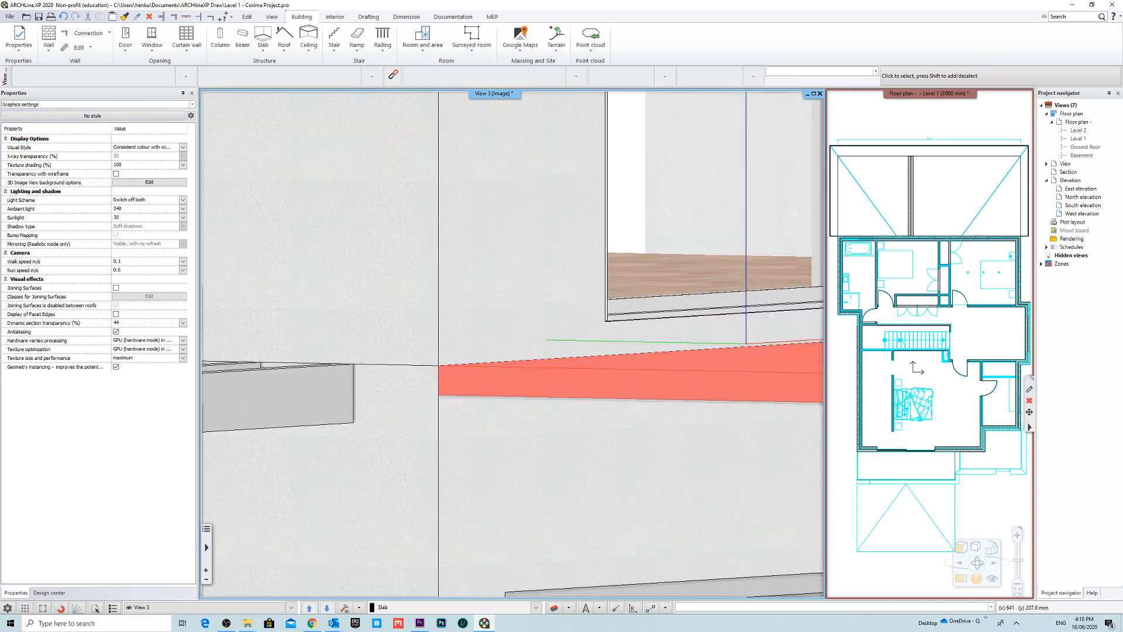
pyautogui.press('Escape')
# Step: Try to set the height of the slab above the garage to -15 mm
pyautogui.scroll(-4, 509, 339)
pyautogui.keyDown('shift'); pyautogui.moveTo(509, 340); pyautogui.dragTo(615, 366, button='middle'); pyautogui.keyUp('shift')
pyautogui.click(618, 363)
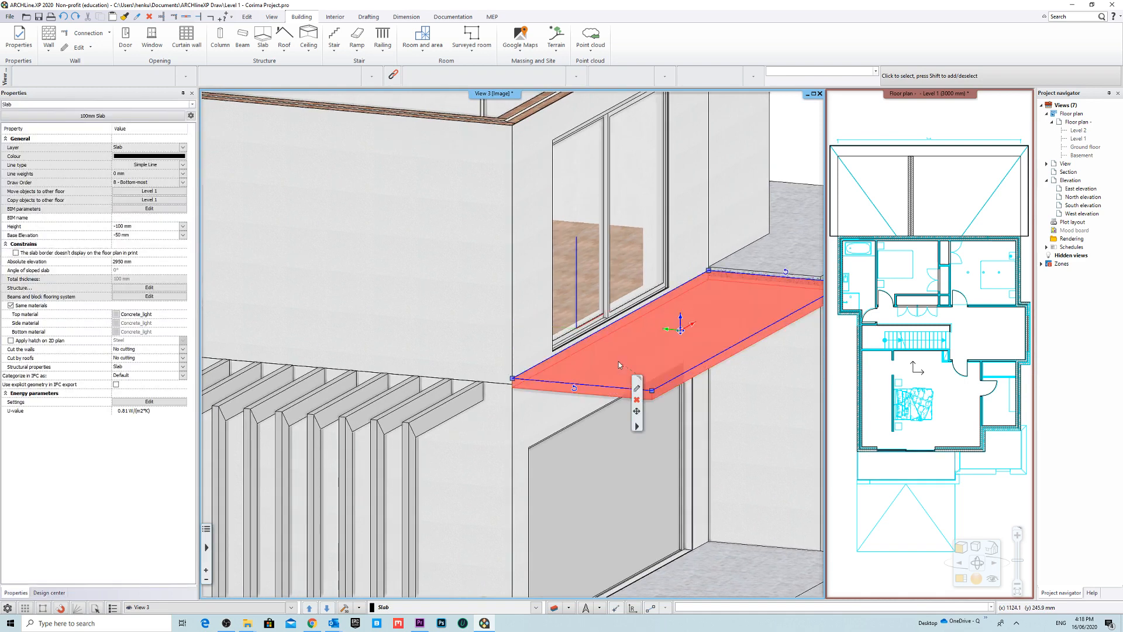
pyautogui.click(157, 227)
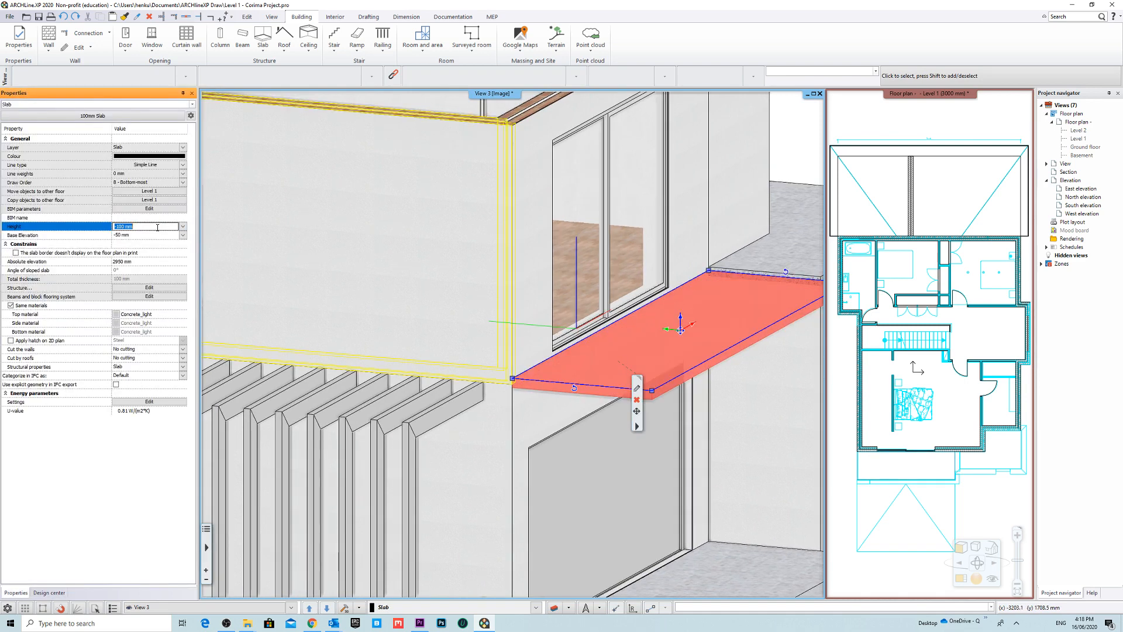
pyautogui.write('-15')
pyautogui.press('Return')
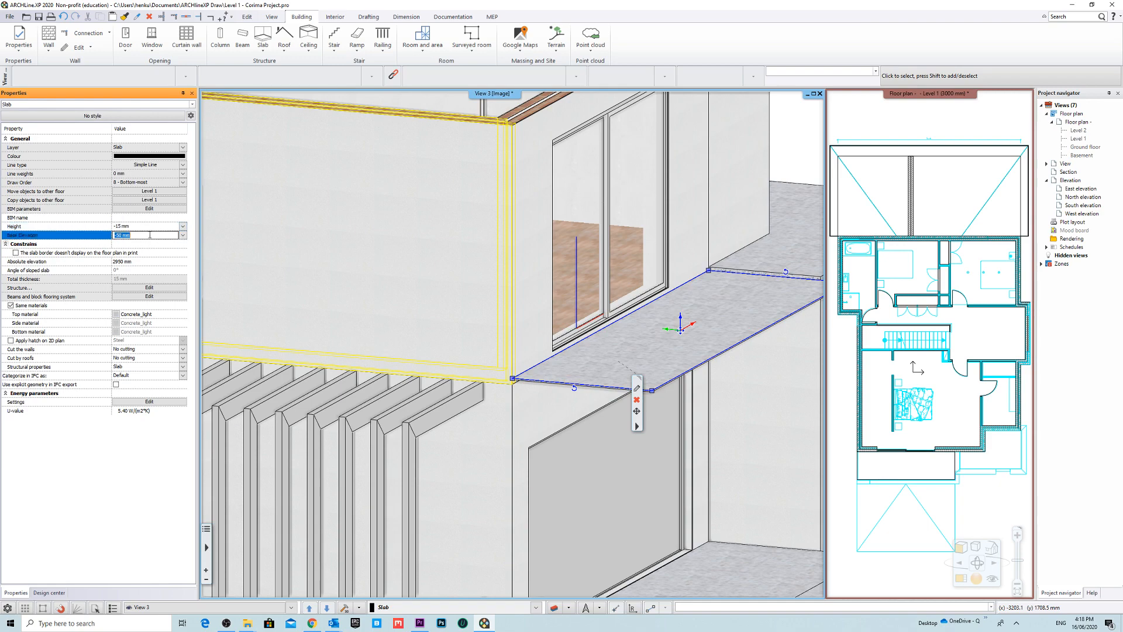
pyautogui.scroll(-4, 513, 345)
pyautogui.click(449, 516)
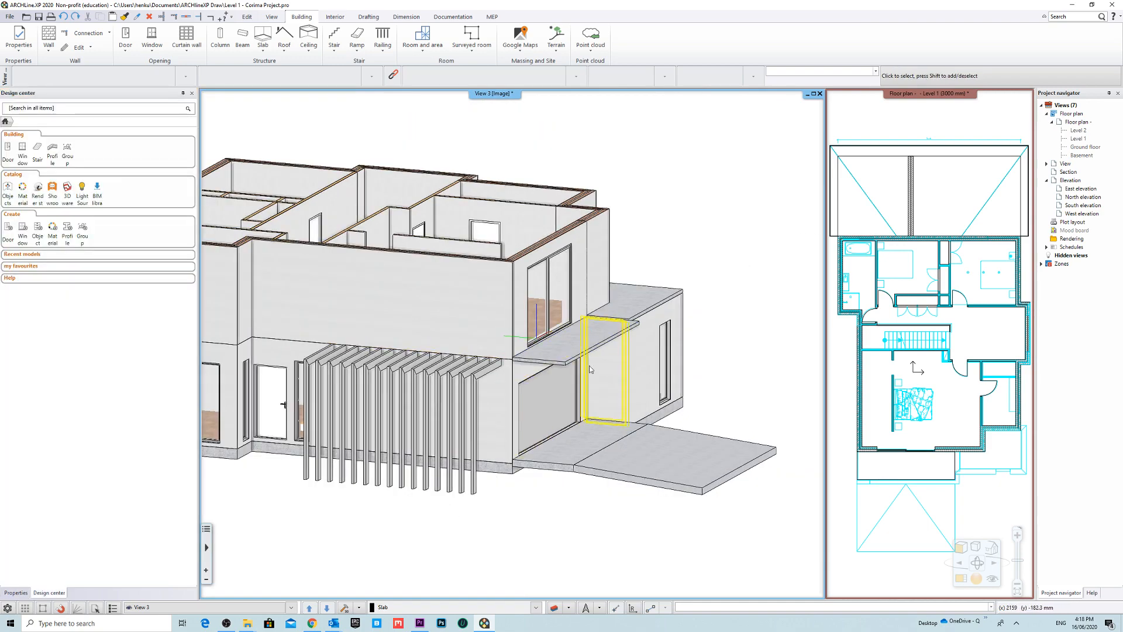
# Step: Set the total thickness of the slab above the garage to -150 mm in its slab properties
pyautogui.click(588, 350)
pyautogui.scroll(5, 588, 350)
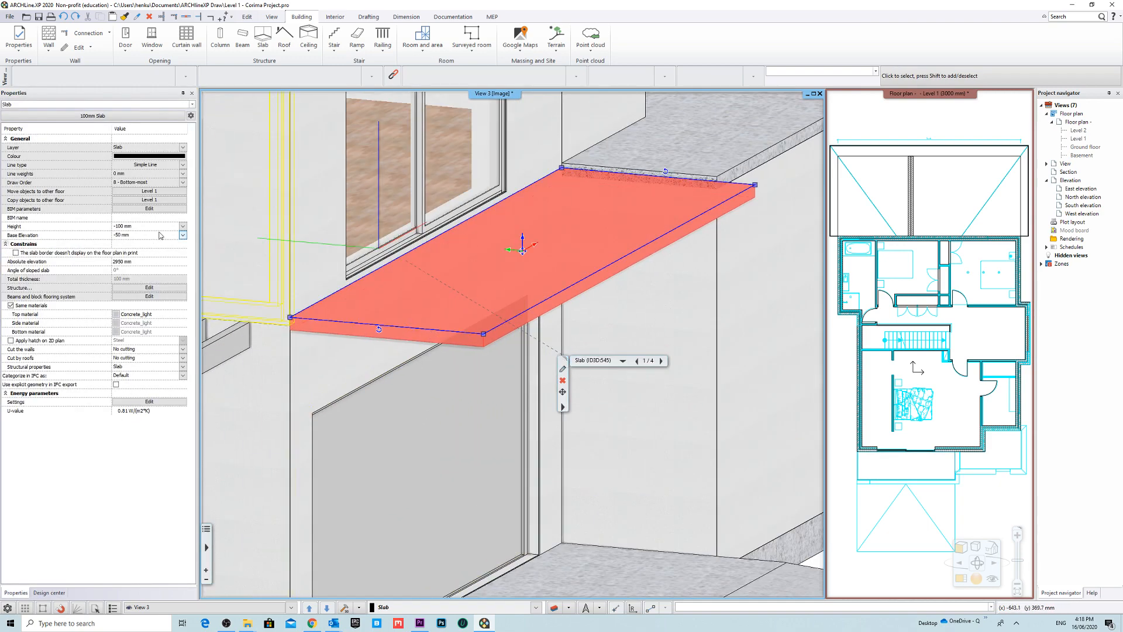
pyautogui.click(562, 369)
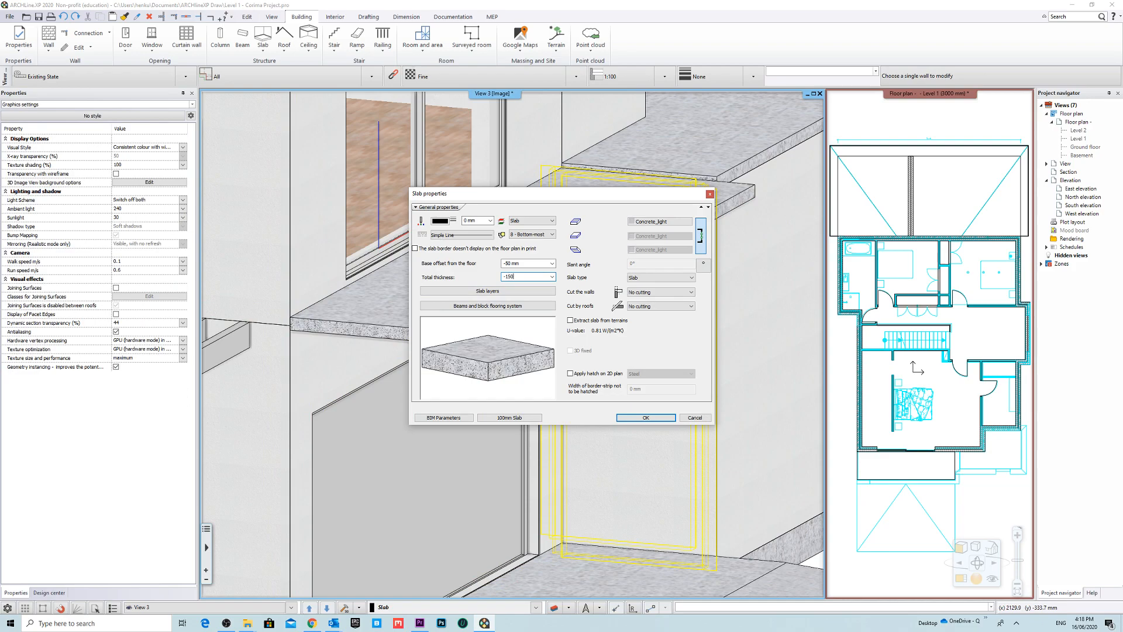
pyautogui.click(646, 417)
# Step: Examine the thickened slab above the garage from several angles
pyautogui.scroll(-3, 584, 328)
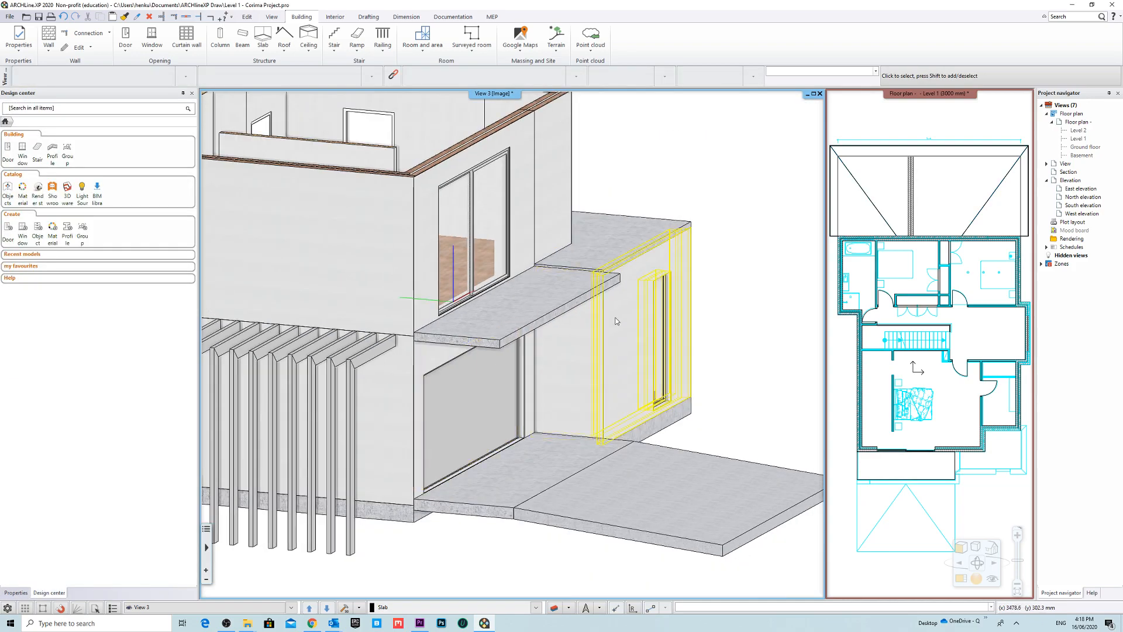
pyautogui.scroll(2, 577, 337)
pyautogui.moveTo(577, 338); pyautogui.dragTo(620, 375, button='middle')
pyautogui.scroll(-4, 599, 330)
pyautogui.scroll(5, 619, 375)
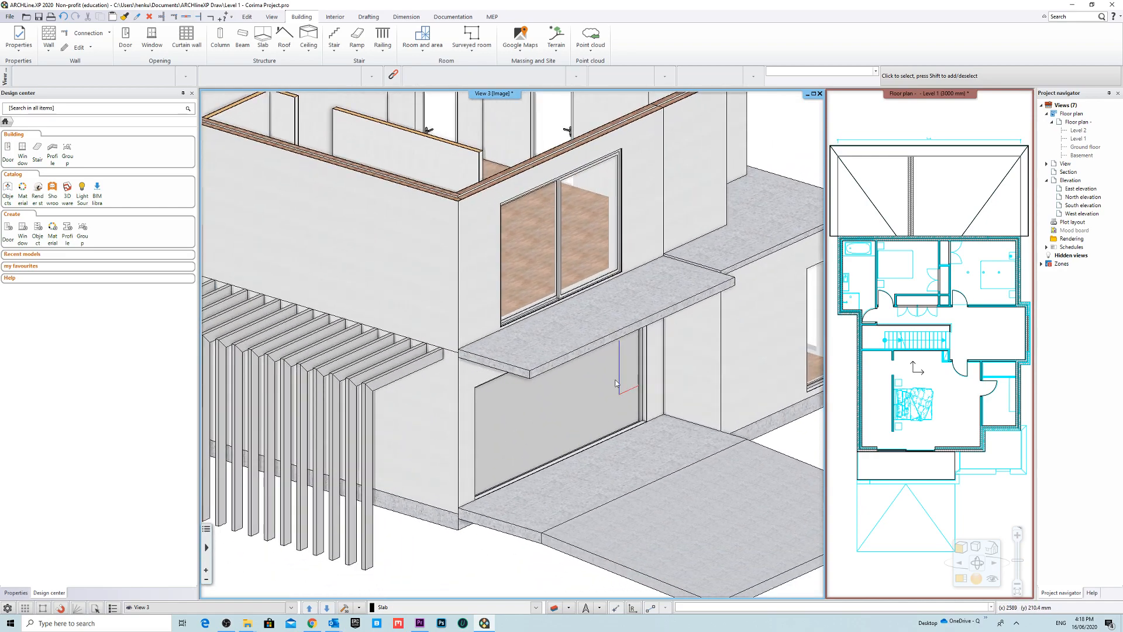
pyautogui.moveTo(784, 406); pyautogui.dragTo(763, 428, button='middle')
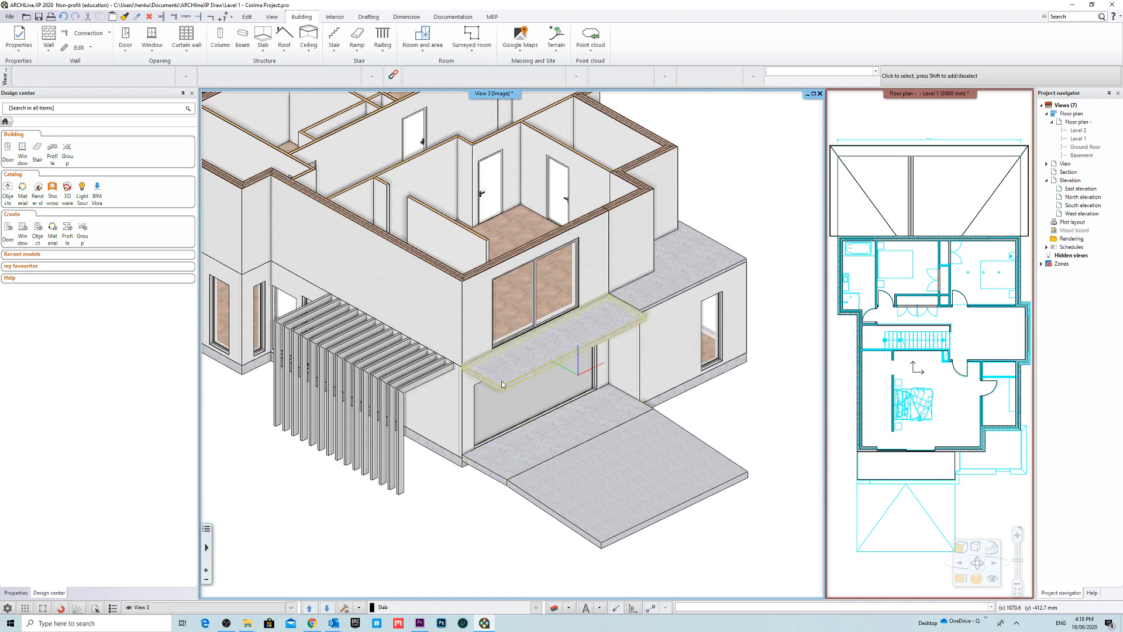
pyautogui.moveTo(596, 313); pyautogui.dragTo(590, 314, button='middle')
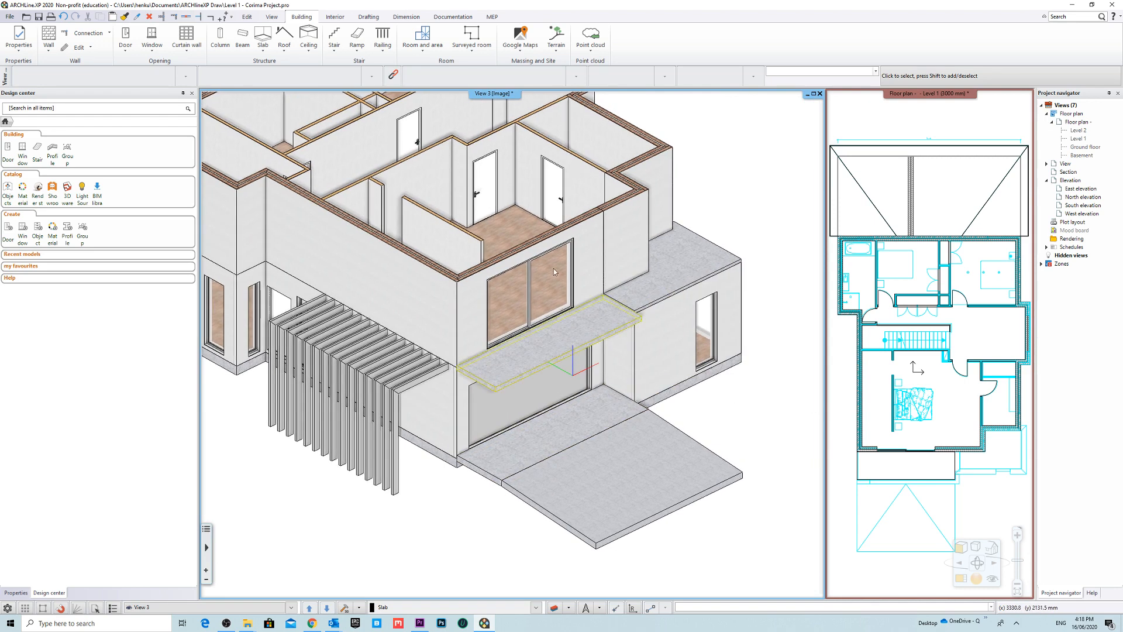
# Step: Start a new wall with the Generic 200mm Wall style
pyautogui.click(50, 36)
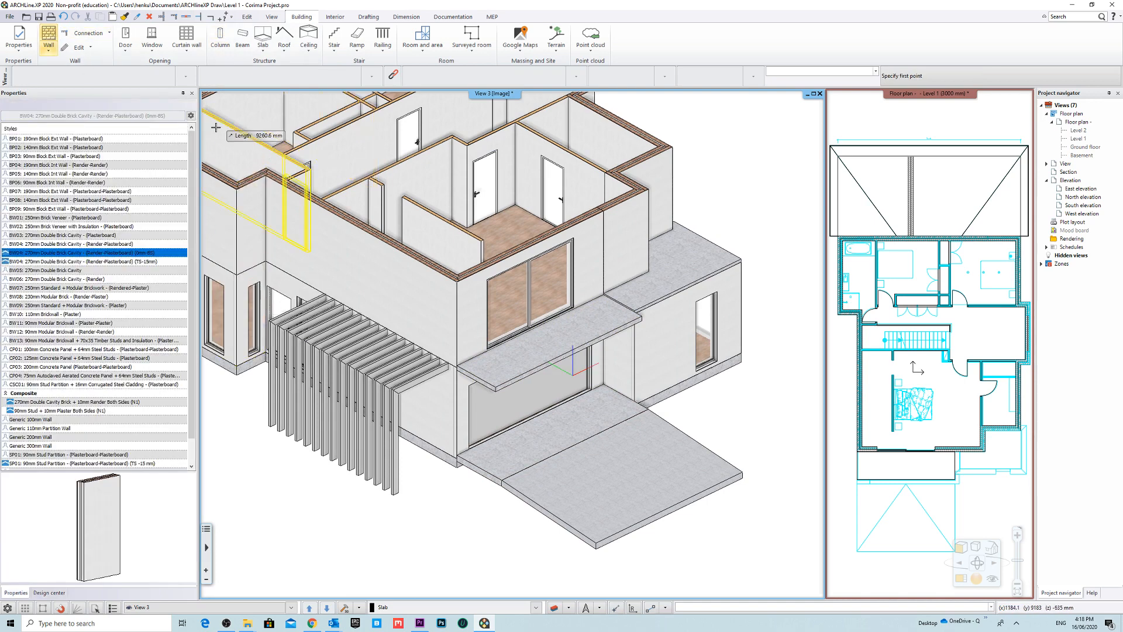
pyautogui.scroll(-1, 136, 306)
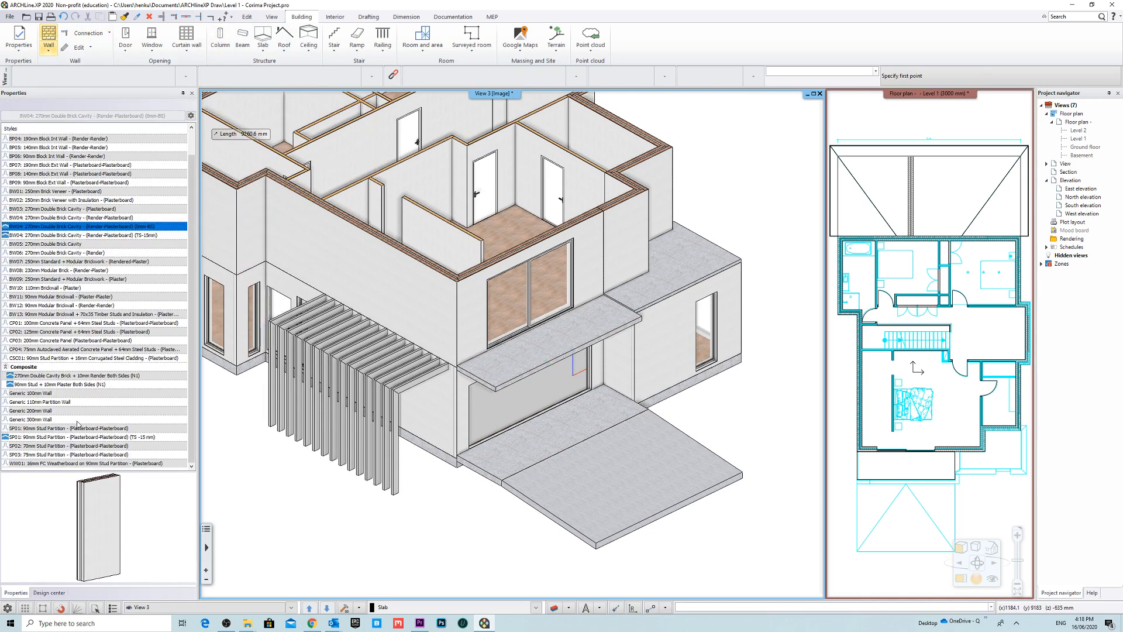
pyautogui.click(46, 412)
# Step: Try to draw the wall in 3D on the paving slab in front of the garage
pyautogui.scroll(3, 543, 465)
pyautogui.click(457, 404)
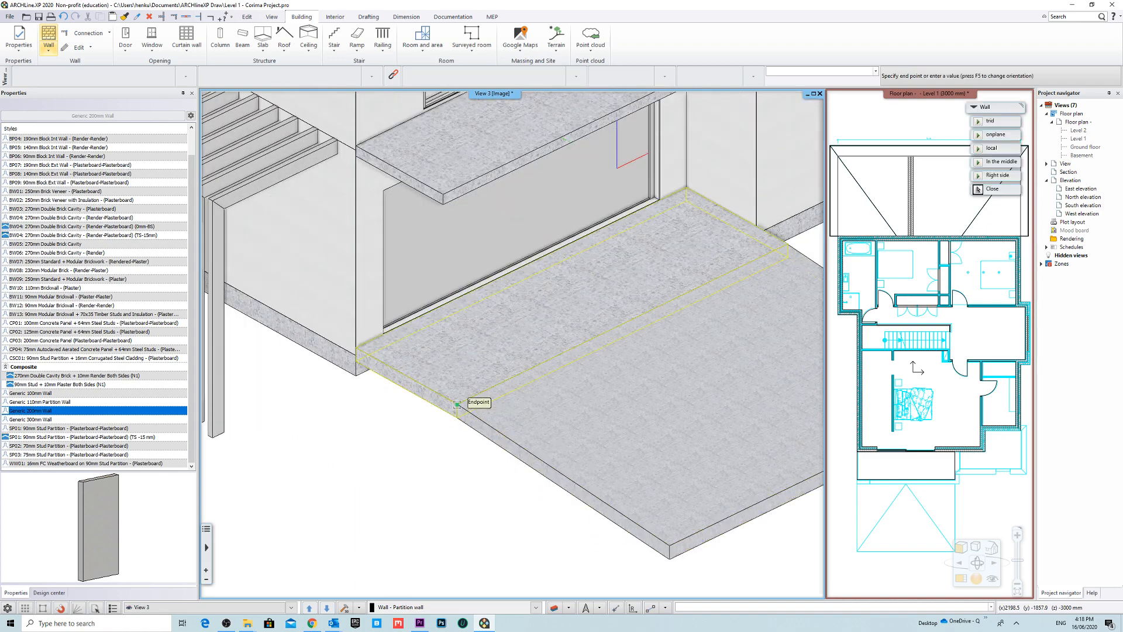
pyautogui.click(505, 365)
pyautogui.click(587, 353)
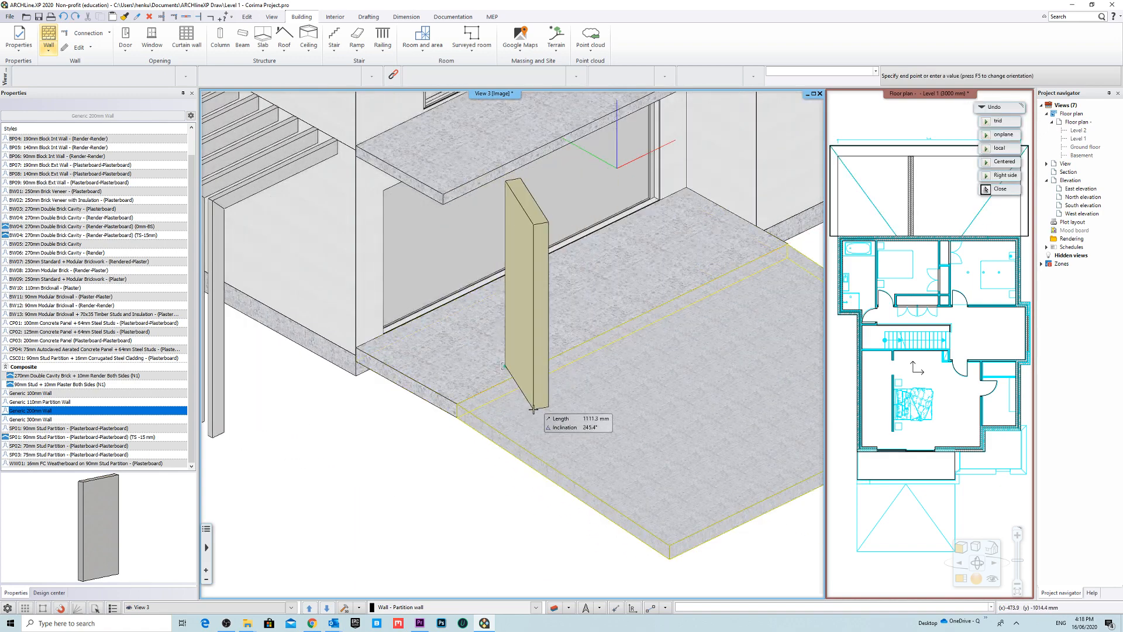
pyautogui.press('Escape')
pyautogui.scroll(-4, 532, 409)
# Step: Swap the Level 1 floor plan into the main view for drawing the wall beside the canopy slab
pyautogui.click(940, 115)
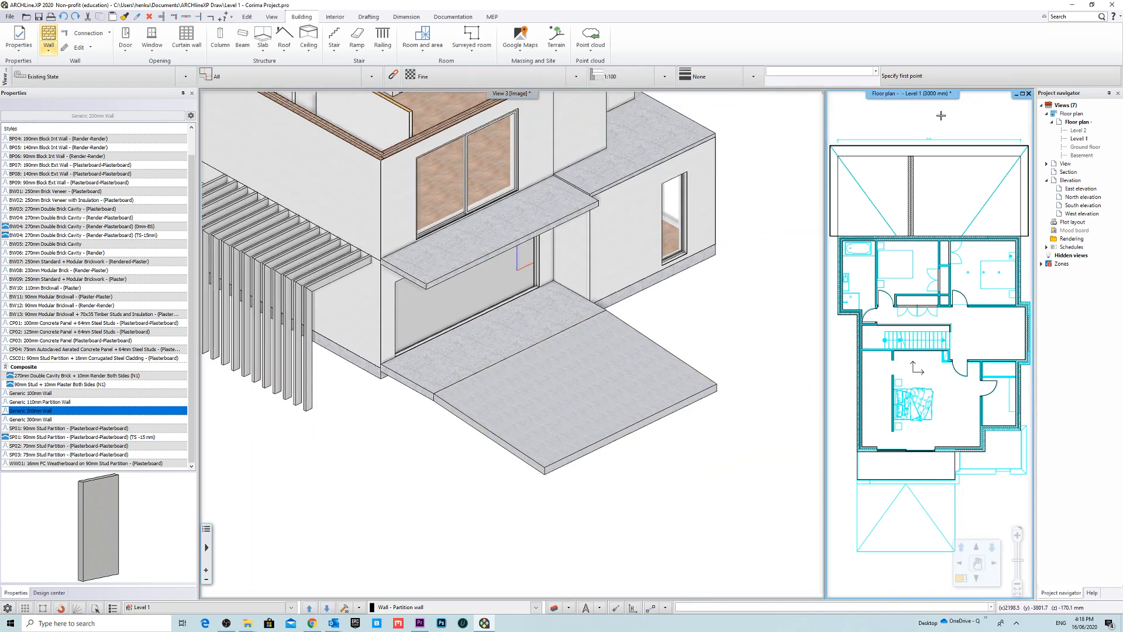
pyautogui.click(910, 95)
pyautogui.scroll(6, 421, 514)
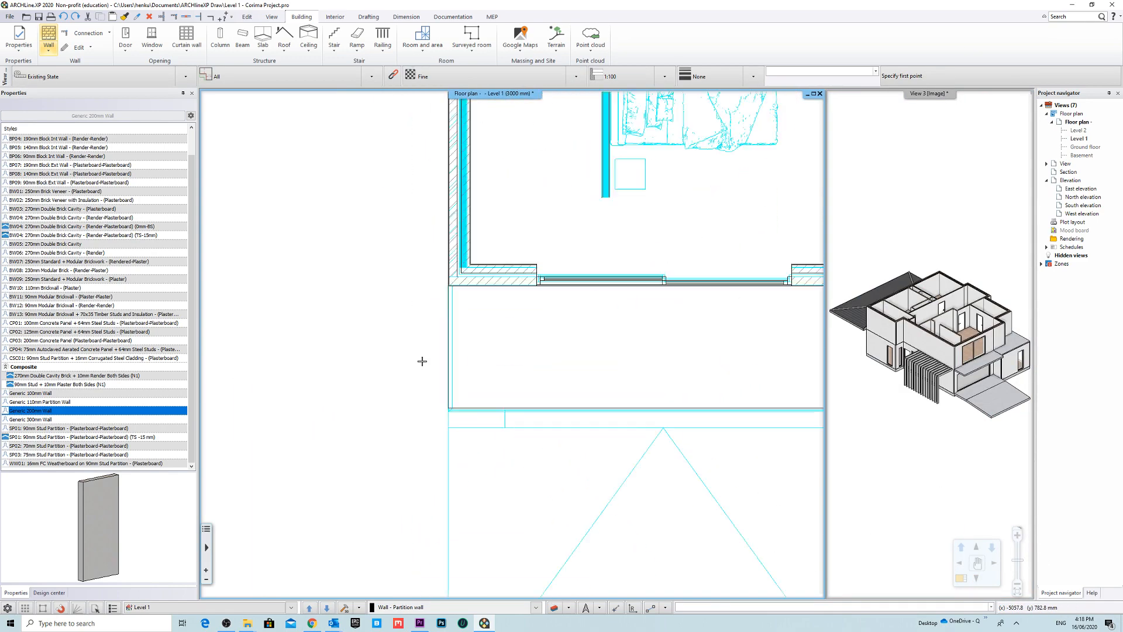
# Step: Draw a Generic 200mm wall segment about 748 mm long from the outer corner along the front strip outline on Level 1
pyautogui.click(448, 500)
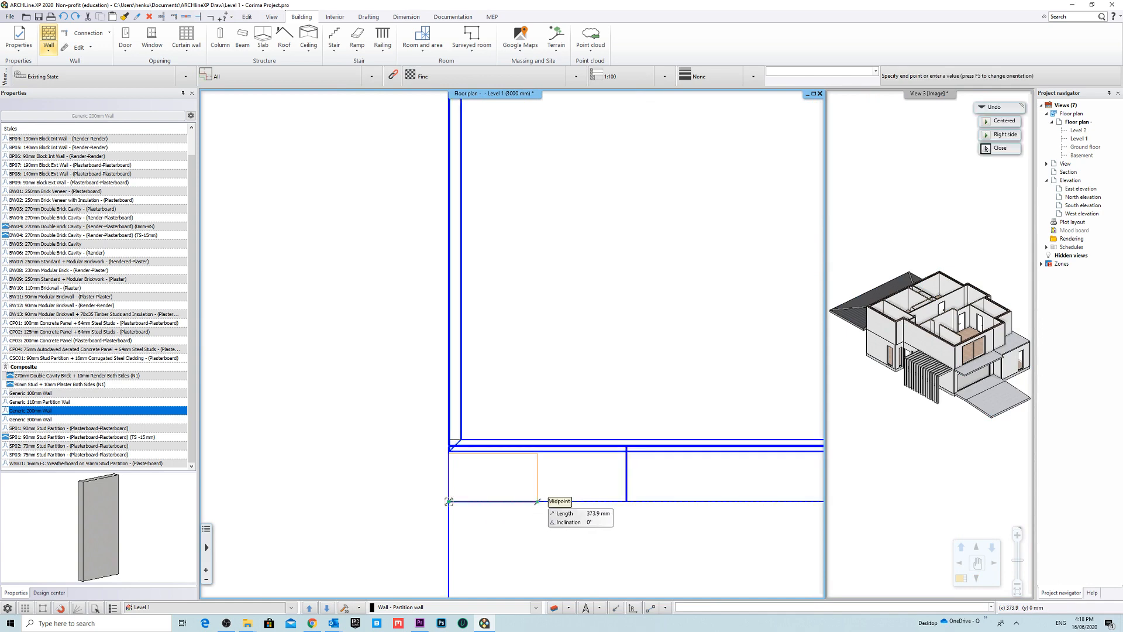
pyautogui.click(626, 500)
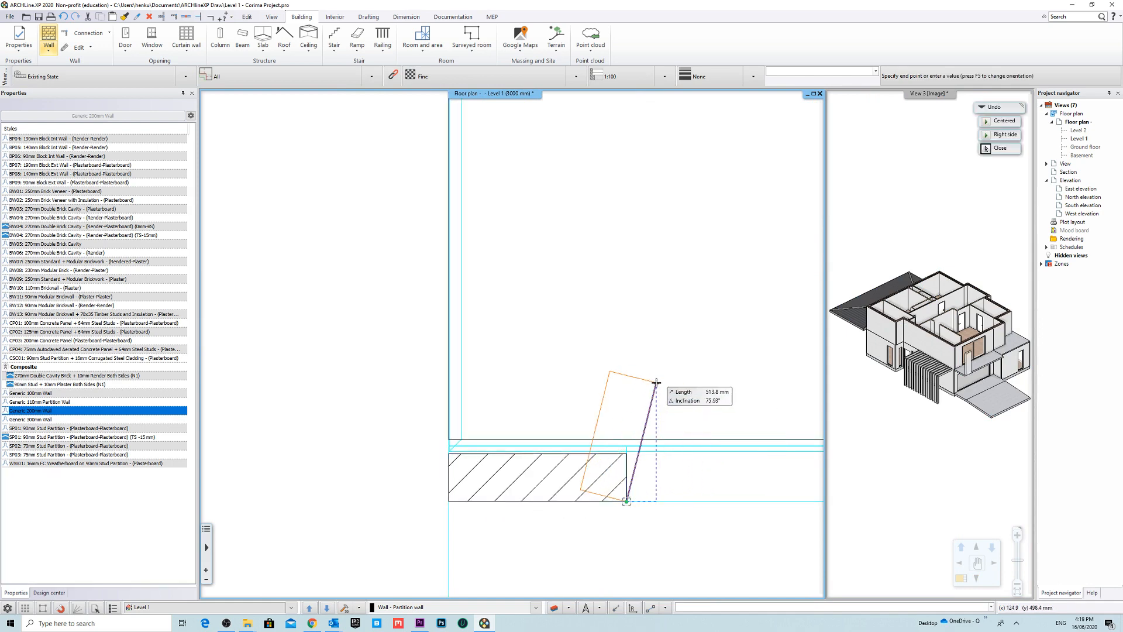
pyautogui.press('Escape')
# Step: Move the short wall segment from Level 1 to the Ground floor
pyautogui.click(512, 474)
pyautogui.scroll(-3, 512, 474)
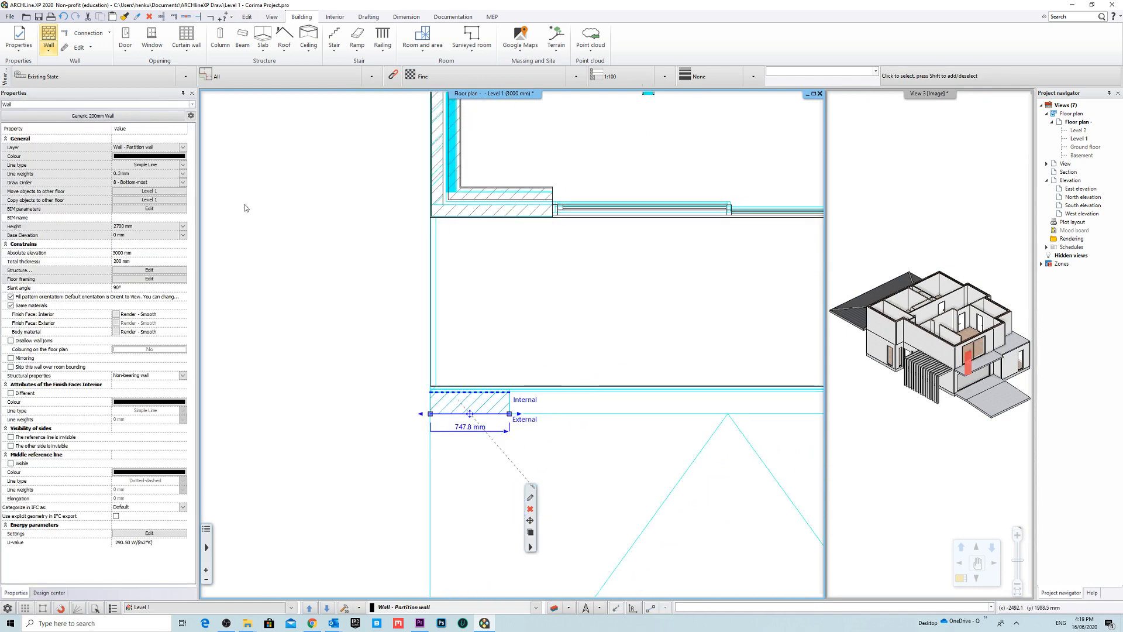
pyautogui.click(149, 200)
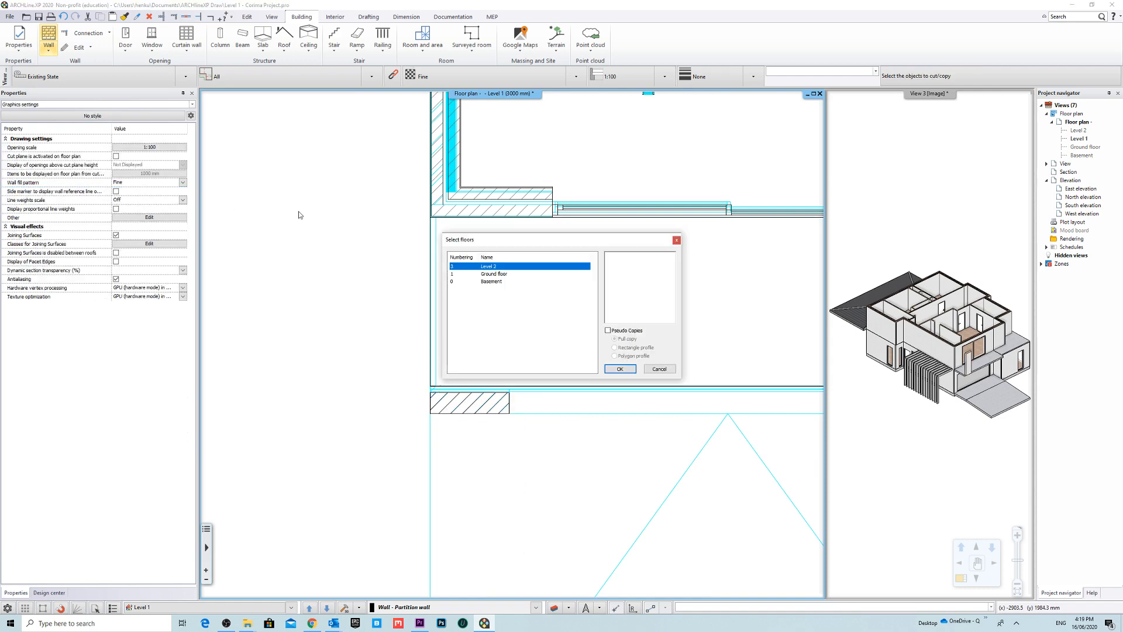
pyautogui.click(493, 274)
pyautogui.click(621, 369)
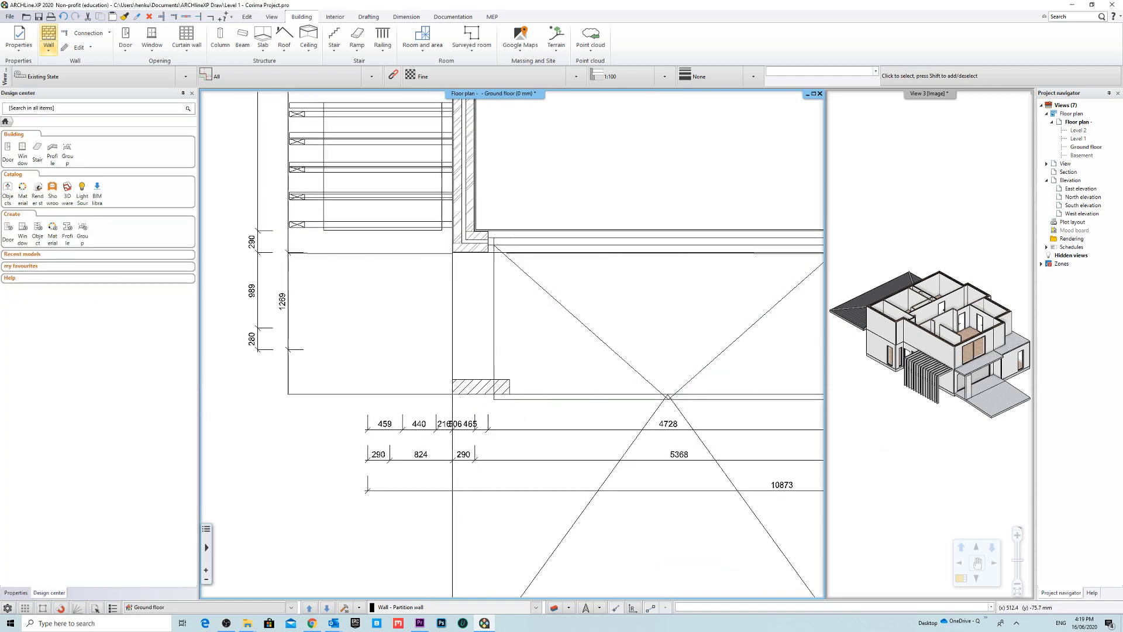
# Step: Swap the 3D view into the main view and check how the short wall meets the canopy slab
pyautogui.click(476, 400)
pyautogui.rightClick(911, 95)
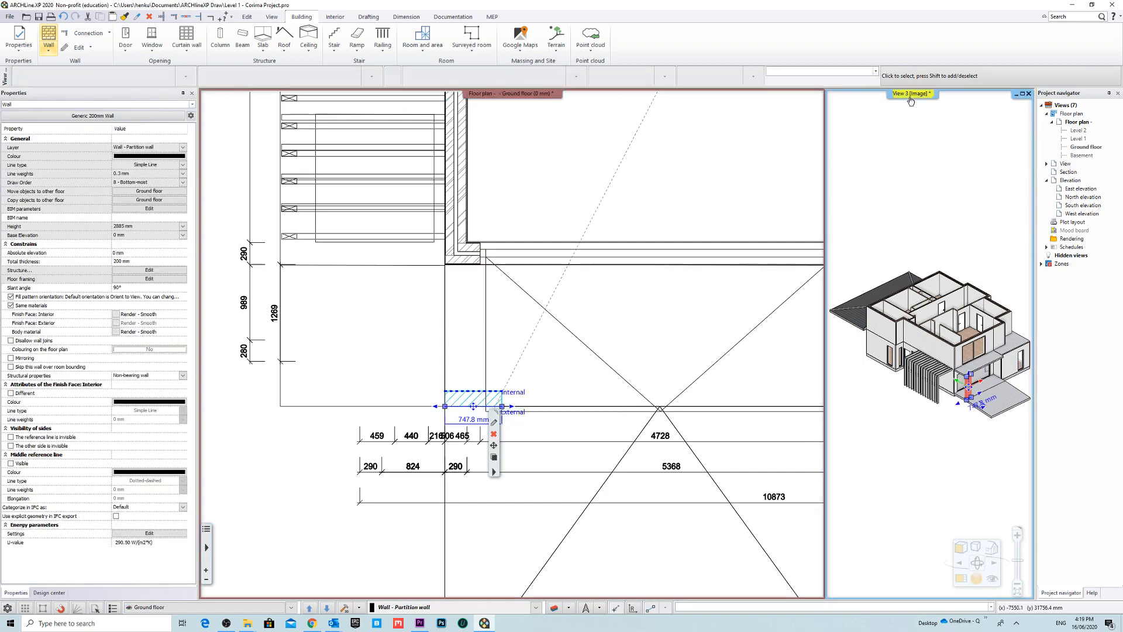
pyautogui.click(937, 101)
pyautogui.scroll(4, 715, 431)
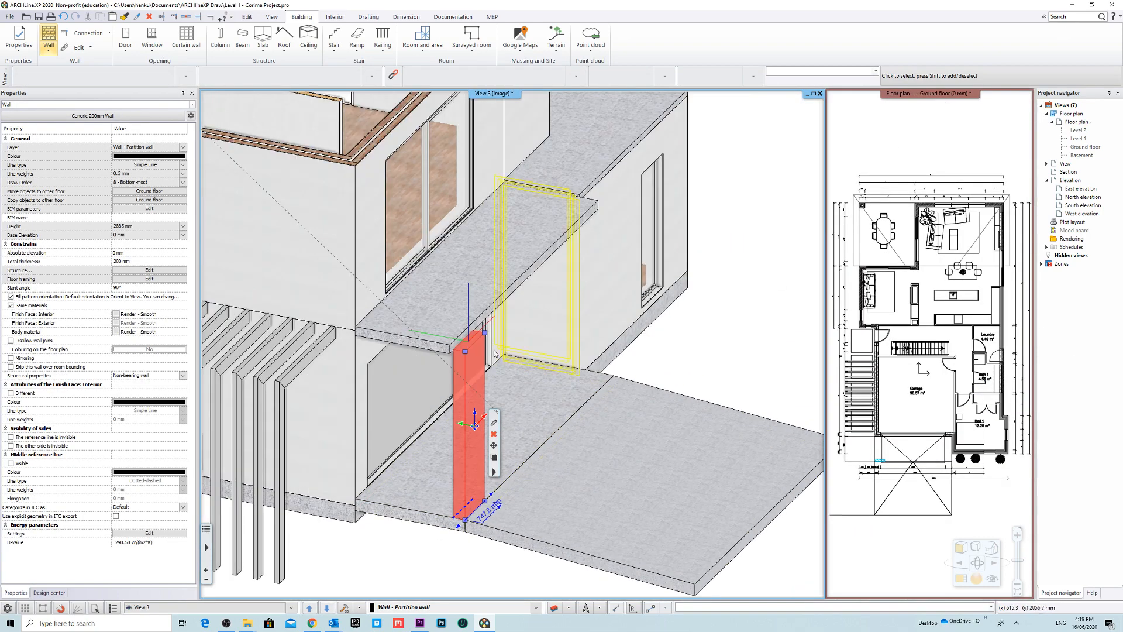
pyautogui.press('Escape')
pyautogui.scroll(4, 471, 335)
pyautogui.keyDown('shift'); pyautogui.moveTo(470, 336); pyautogui.dragTo(522, 327, button='middle'); pyautogui.keyUp('shift')
pyautogui.scroll(-5, 523, 331)
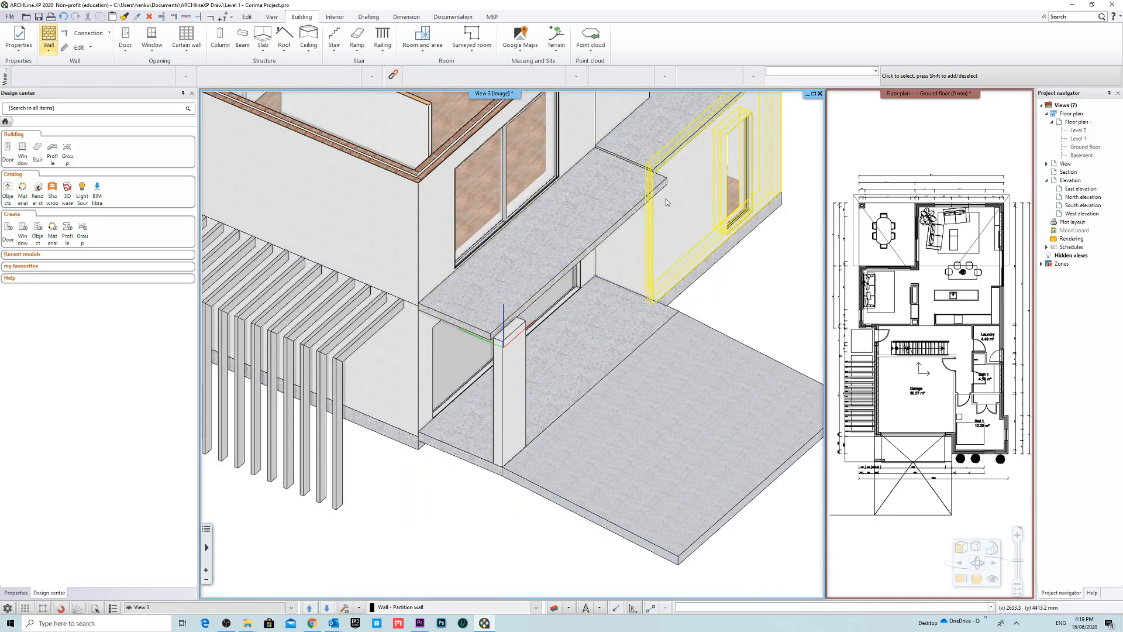
pyautogui.moveTo(651, 324)
pyautogui.keyDown('shift'); pyautogui.mouseDown(button='middle')
pyautogui.moveTo(614, 301)
pyautogui.moveTo(665, 291)
pyautogui.moveTo(659, 323)
pyautogui.mouseUp(button='middle'); pyautogui.keyUp('shift')
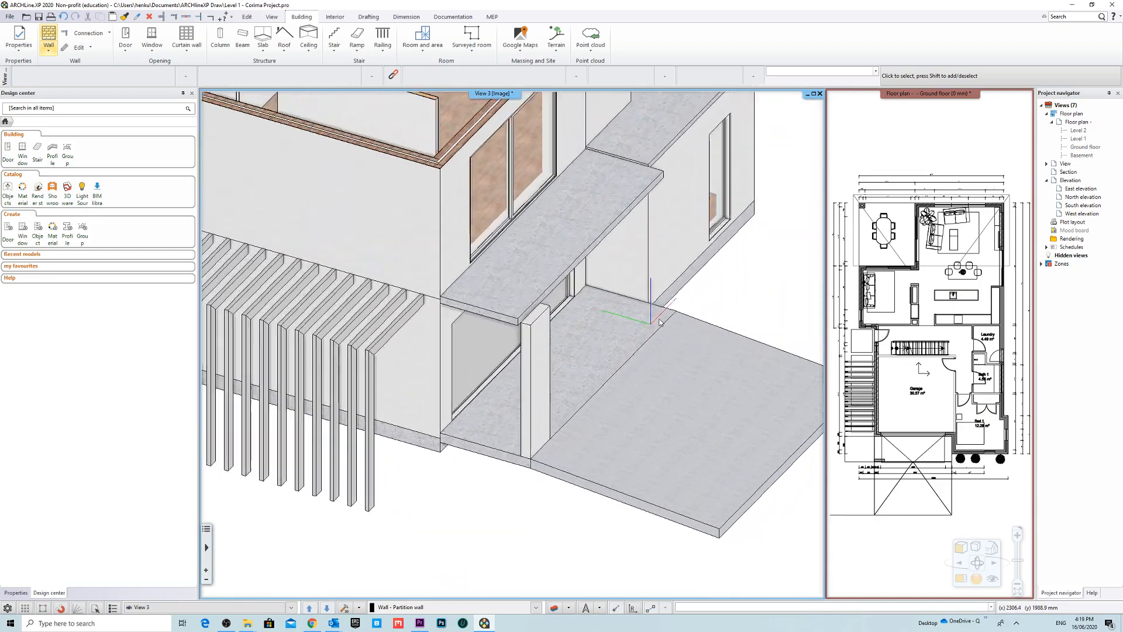
# Step: Lower the top of the short wall to the canopy slab's underside, giving a wall height of 2800 mm
pyautogui.scroll(4, 547, 270)
pyautogui.click(502, 370)
pyautogui.scroll(3, 495, 413)
pyautogui.click(509, 367)
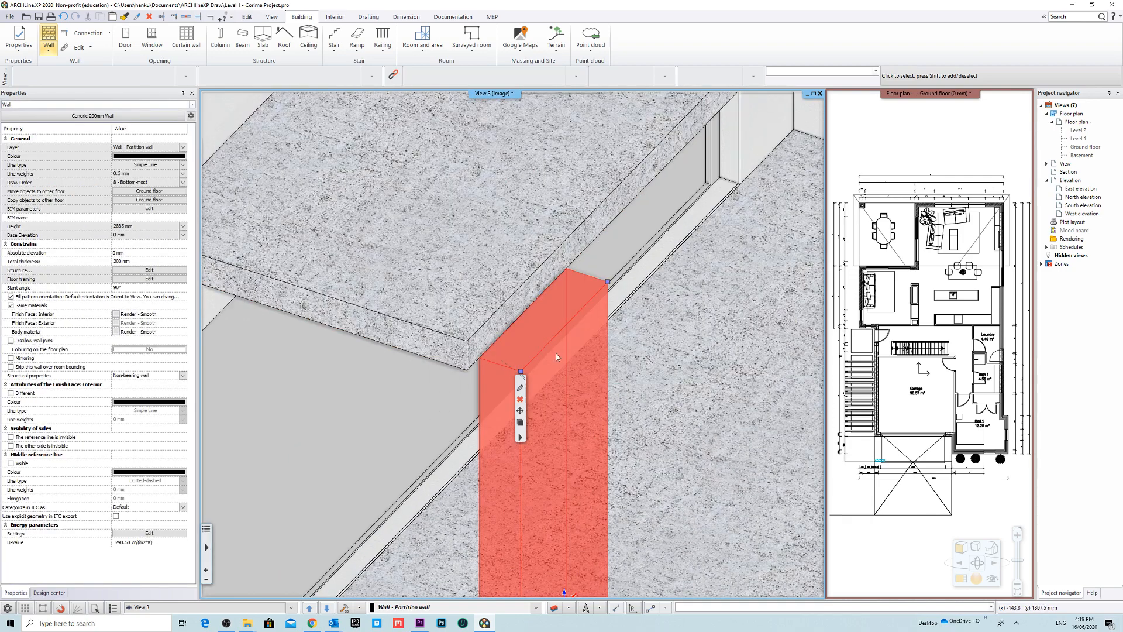
pyautogui.click(607, 283)
pyautogui.click(650, 288)
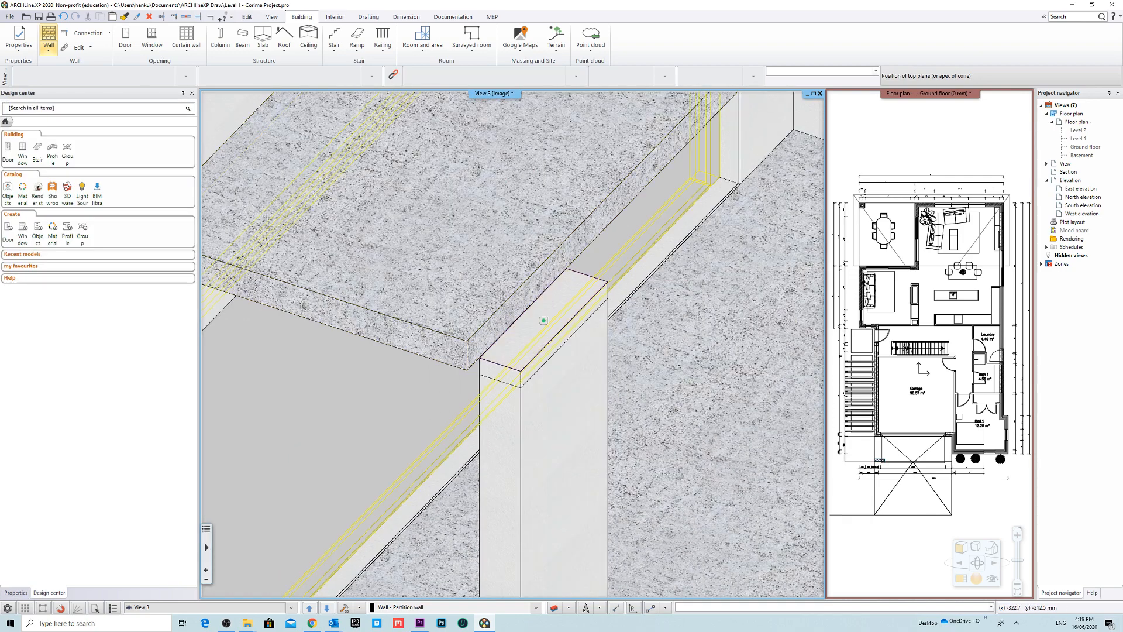
pyautogui.click(543, 321)
pyautogui.scroll(-3, 528, 361)
pyautogui.keyDown('shift'); pyautogui.moveTo(581, 384); pyautogui.dragTo(542, 334, button='middle'); pyautogui.keyUp('shift')
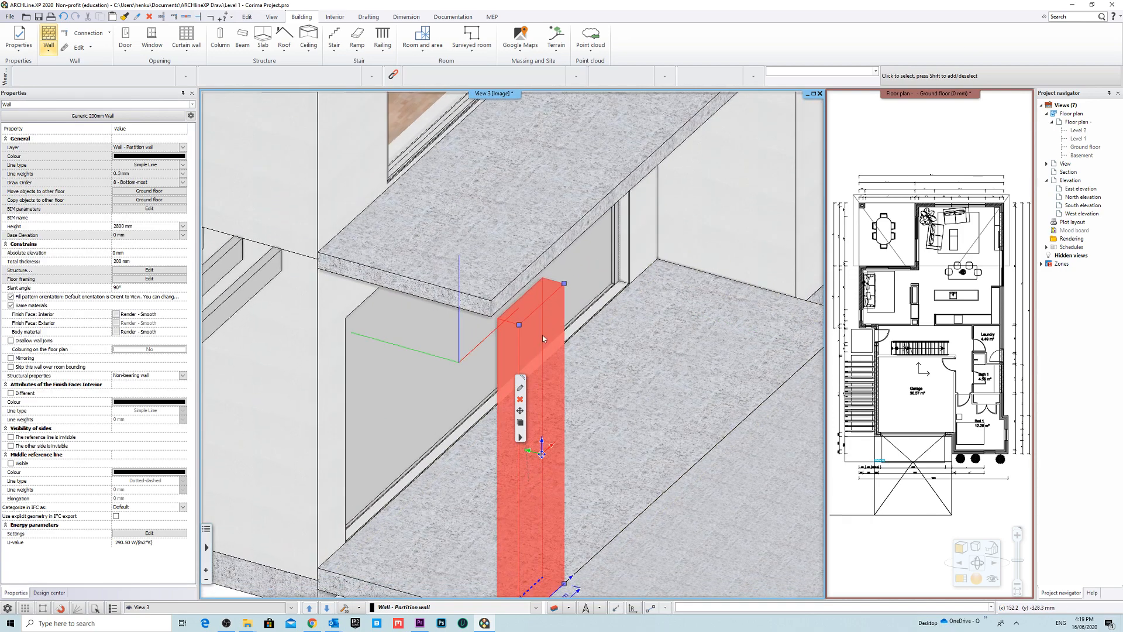
pyautogui.press('Escape')
# Step: Extend the canopy slab's front edge to the outer face of the short wall
pyautogui.click(501, 294)
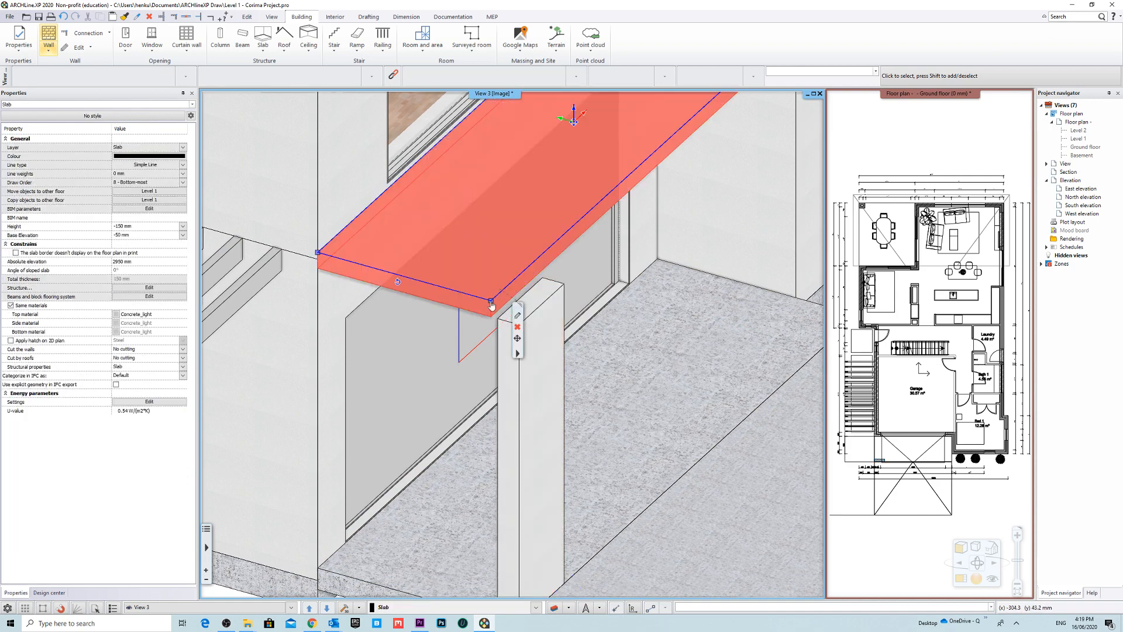
pyautogui.moveTo(543, 310)
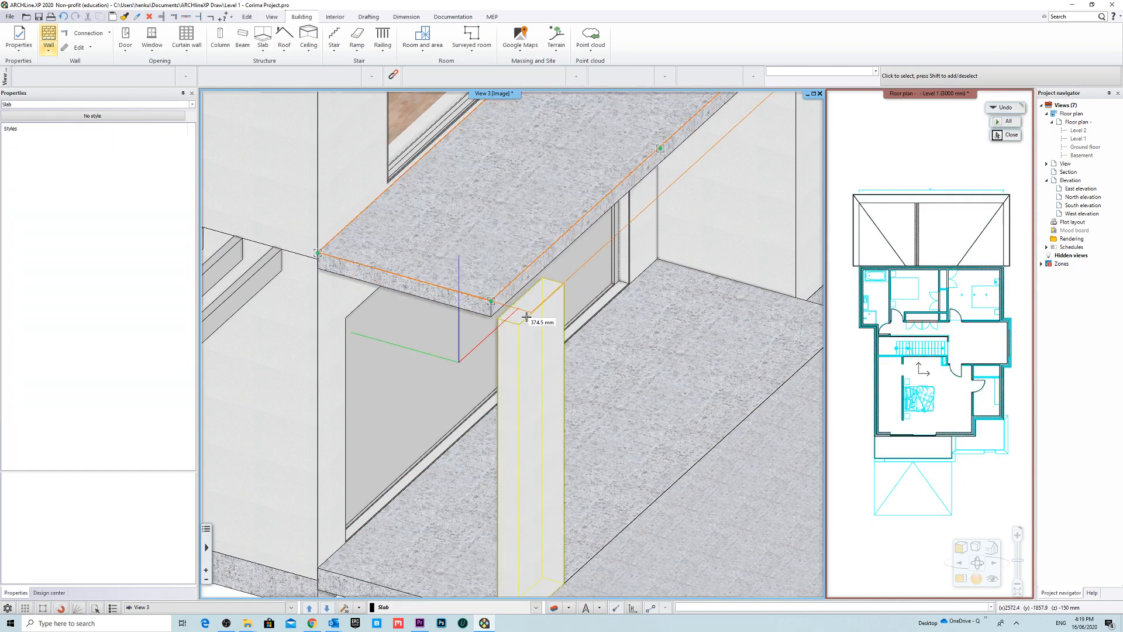
pyautogui.click(526, 327)
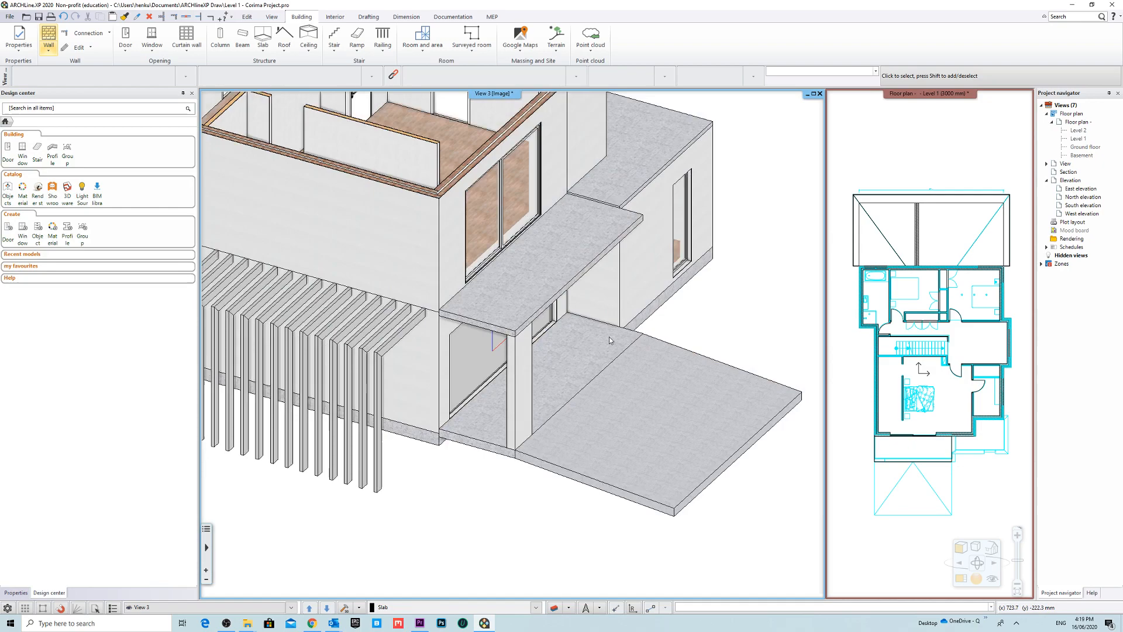
pyautogui.keyDown('shift'); pyautogui.moveTo(608, 336); pyautogui.dragTo(489, 327, button='middle'); pyautogui.keyUp('shift')
pyautogui.keyDown('shift'); pyautogui.moveTo(658, 237); pyautogui.dragTo(620, 258, button='middle'); pyautogui.keyUp('shift')
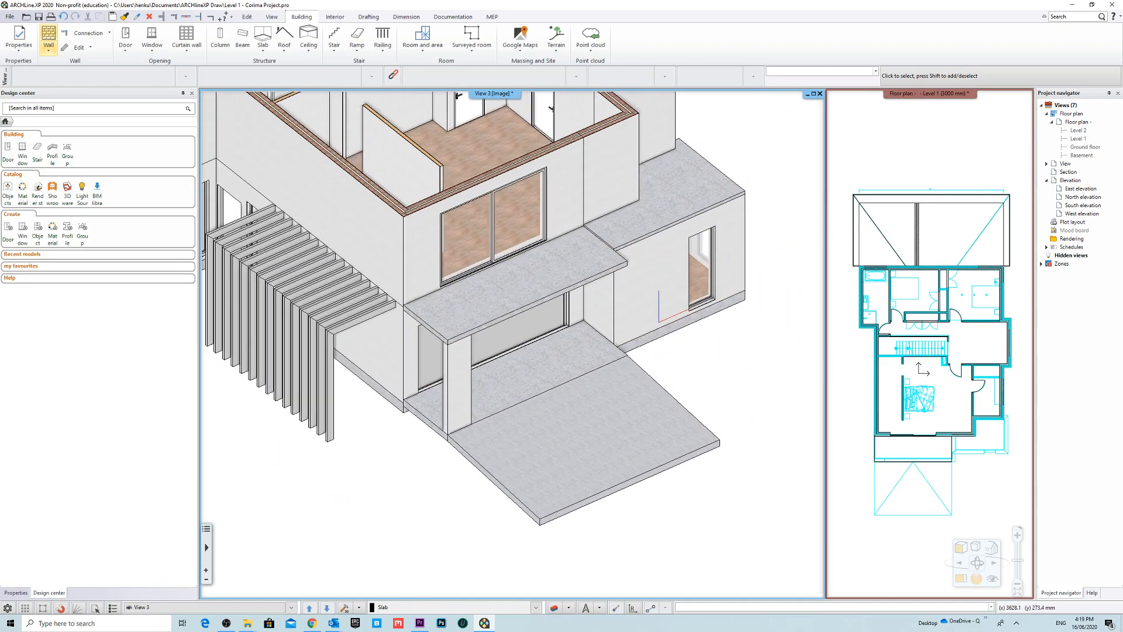
pyautogui.scroll(-2, 529, 316)
pyautogui.scroll(2, 520, 262)
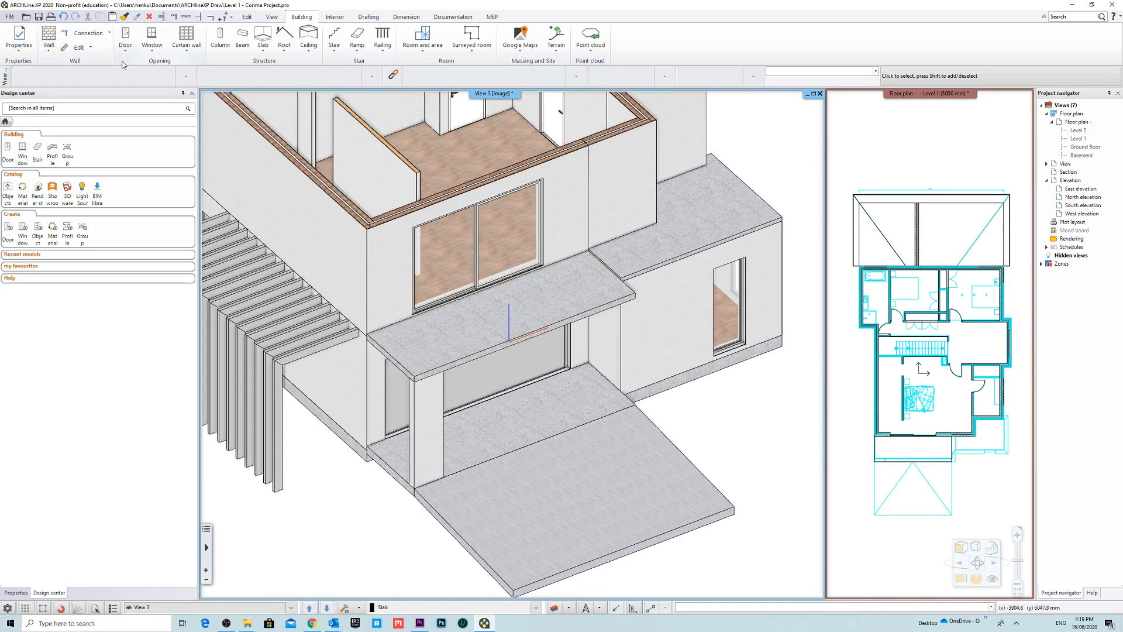
# Step: Swap the Level 1 floor plan into the main view, showing the canopy's front corner
pyautogui.click(902, 139)
pyautogui.rightClick(891, 95)
pyautogui.click(922, 105)
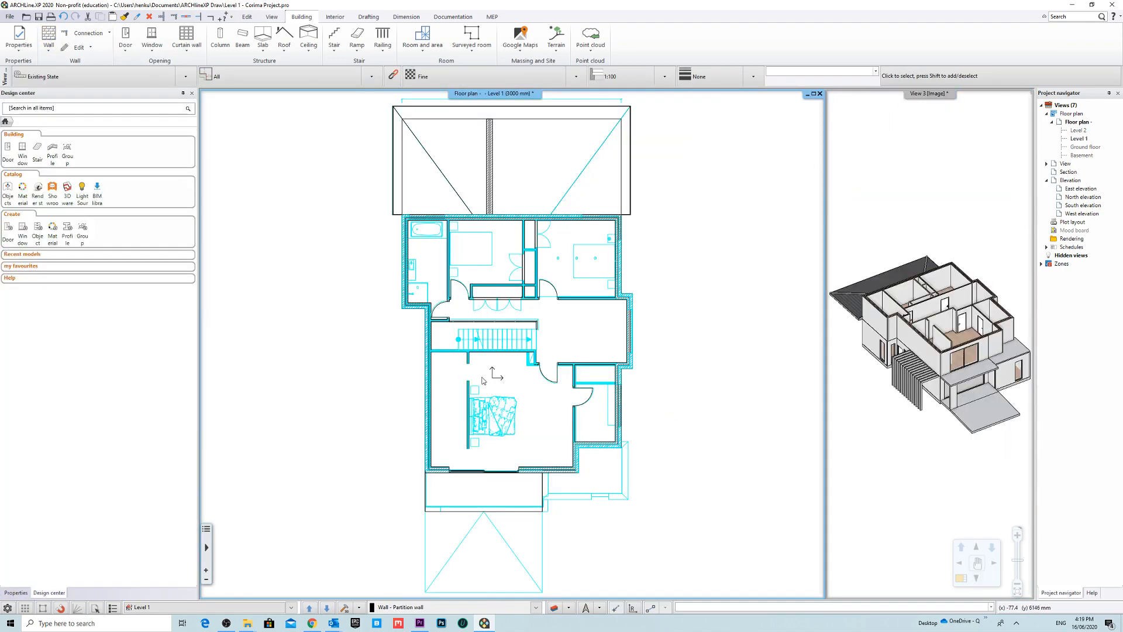
pyautogui.scroll(6, 572, 289)
pyautogui.scroll(8, 517, 303)
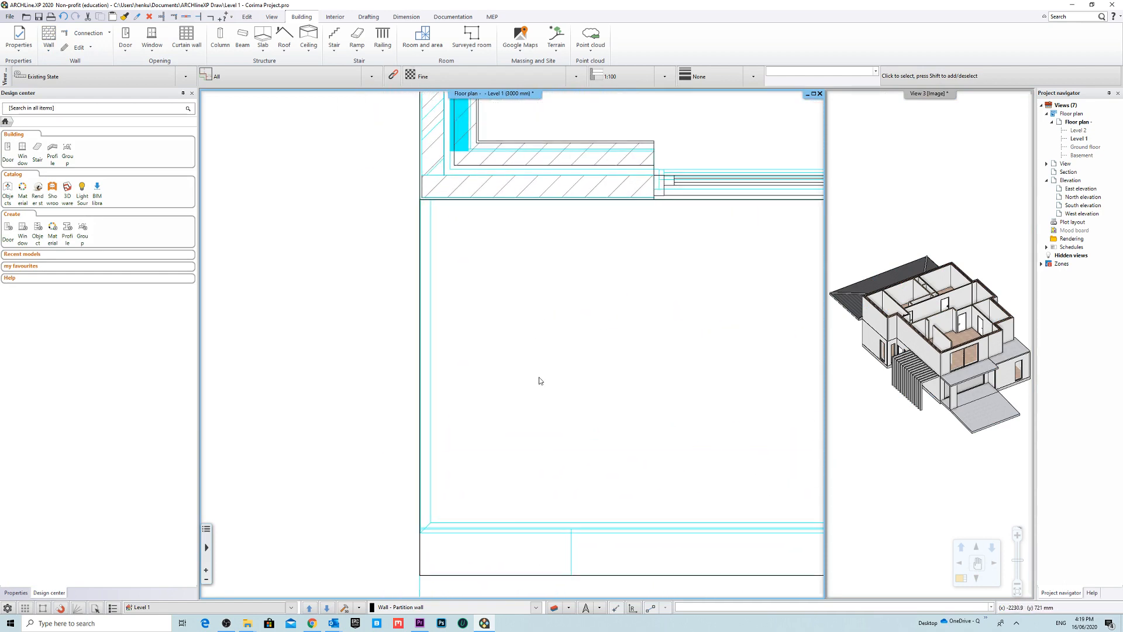
# Step: Set the total thickness of the short wall supporting the canopy slab to 300 mm
pyautogui.click(477, 566)
pyautogui.scroll(-3, 504, 506)
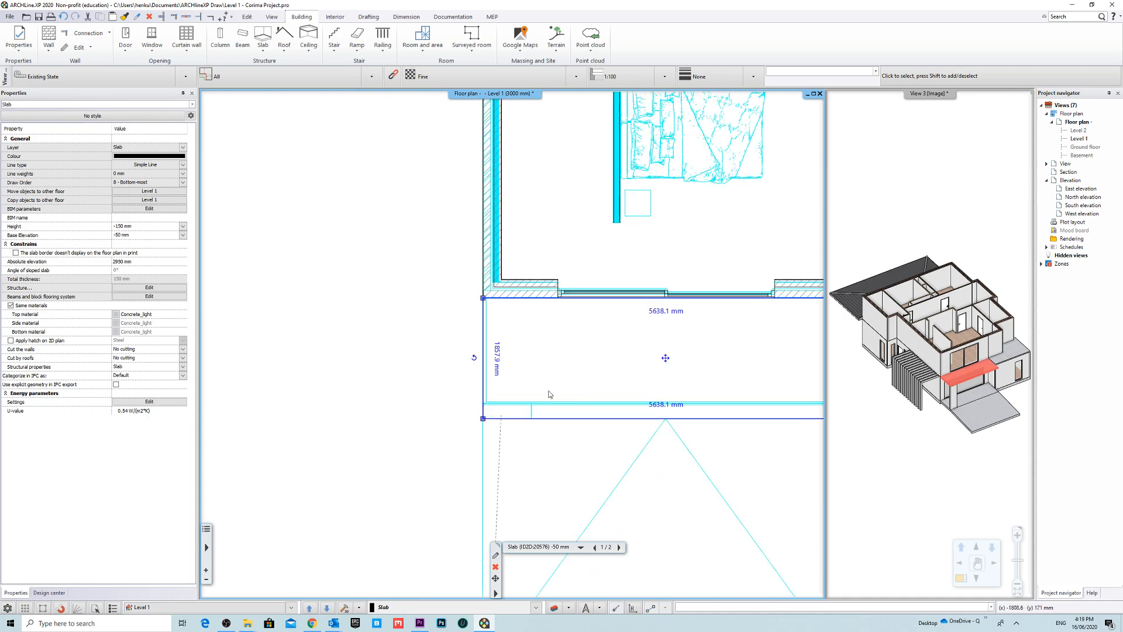
pyautogui.click(526, 422)
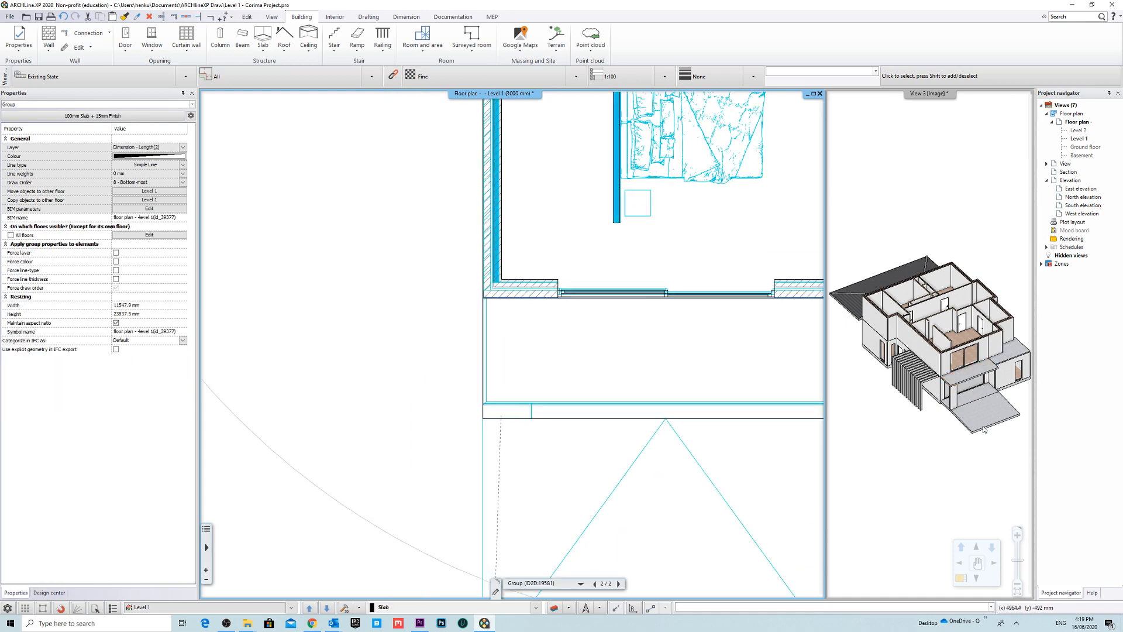
pyautogui.click(953, 398)
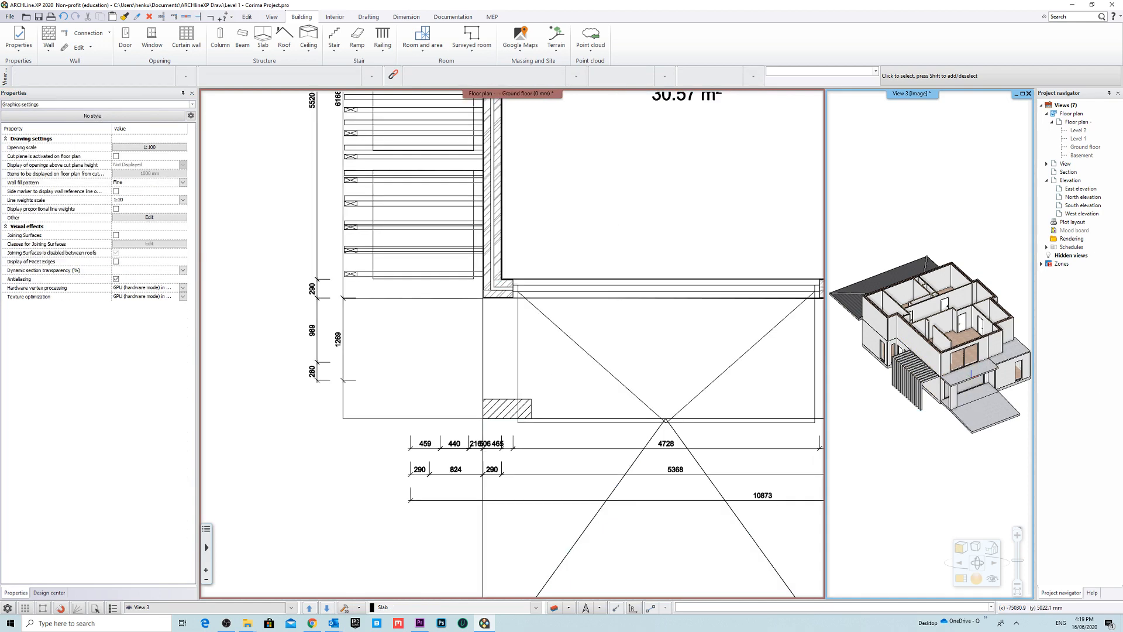
pyautogui.click(950, 390)
pyautogui.scroll(6, 913, 314)
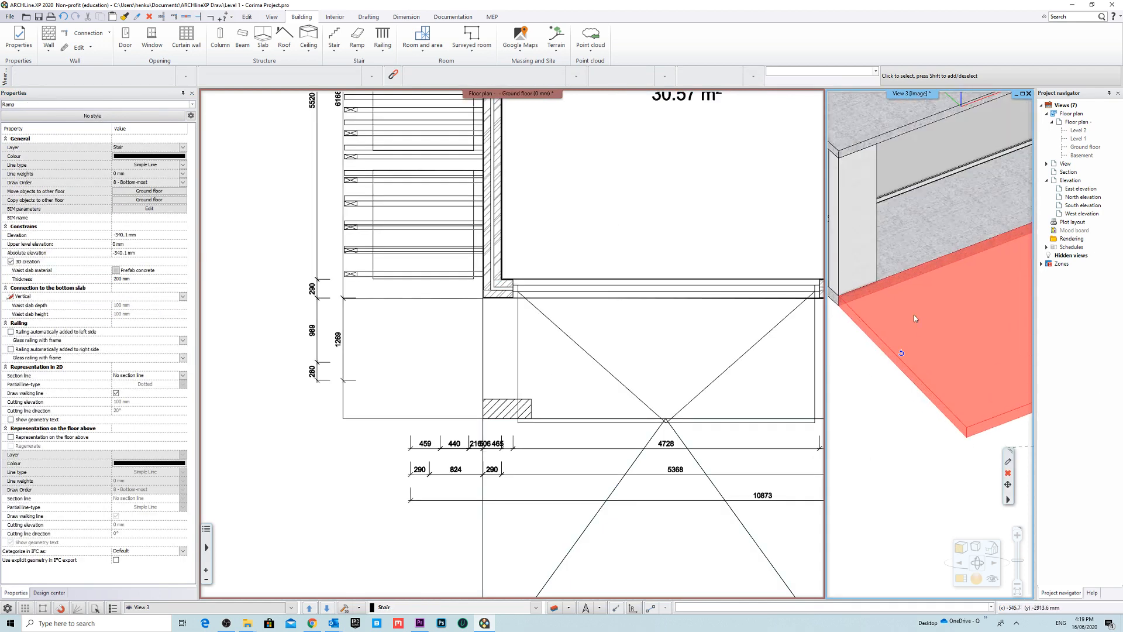
pyautogui.moveTo(842, 212); pyautogui.dragTo(866, 317, button='middle')
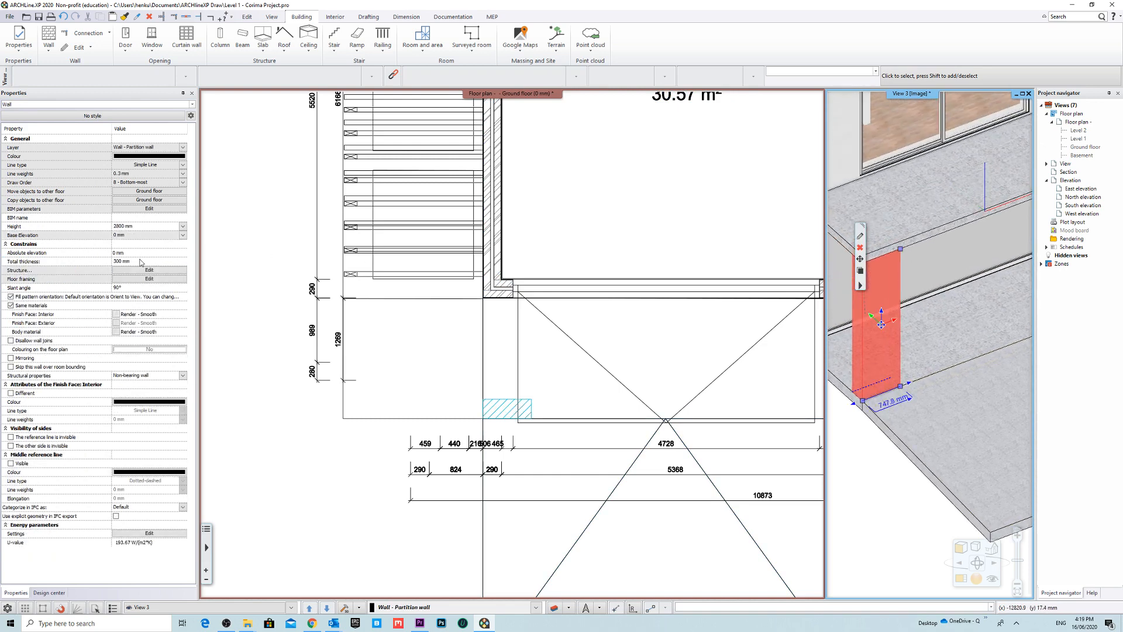
pyautogui.click(317, 492)
pyautogui.scroll(-2, 513, 441)
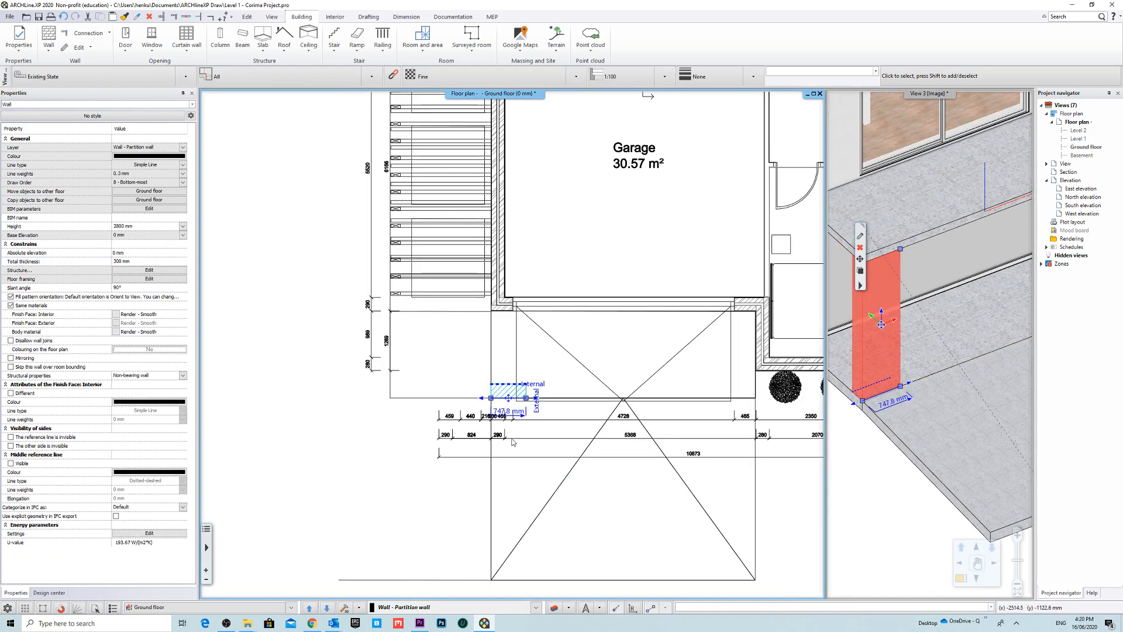
# Step: Switch the floor plan from the Ground floor to Level 1 and check the outline at the canopy's front edge
pyautogui.moveTo(672, 436); pyautogui.dragTo(573, 450, button='middle')
pyautogui.press('Escape')
pyautogui.scroll(-3, 682, 430)
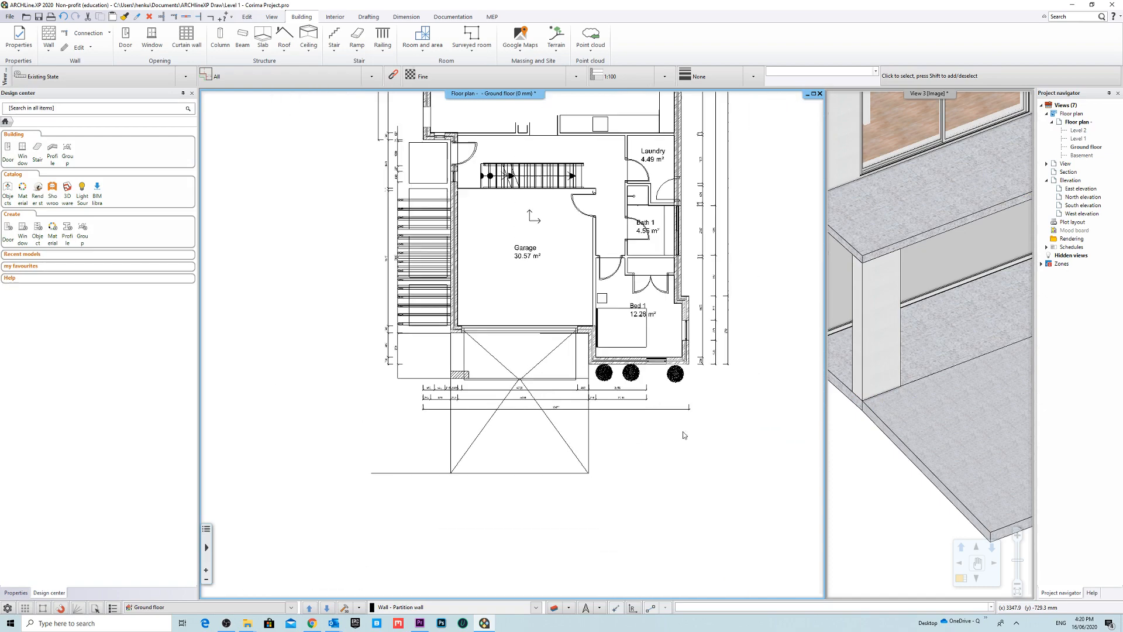
pyautogui.click(308, 608)
pyautogui.scroll(3, 482, 374)
pyautogui.click(489, 367)
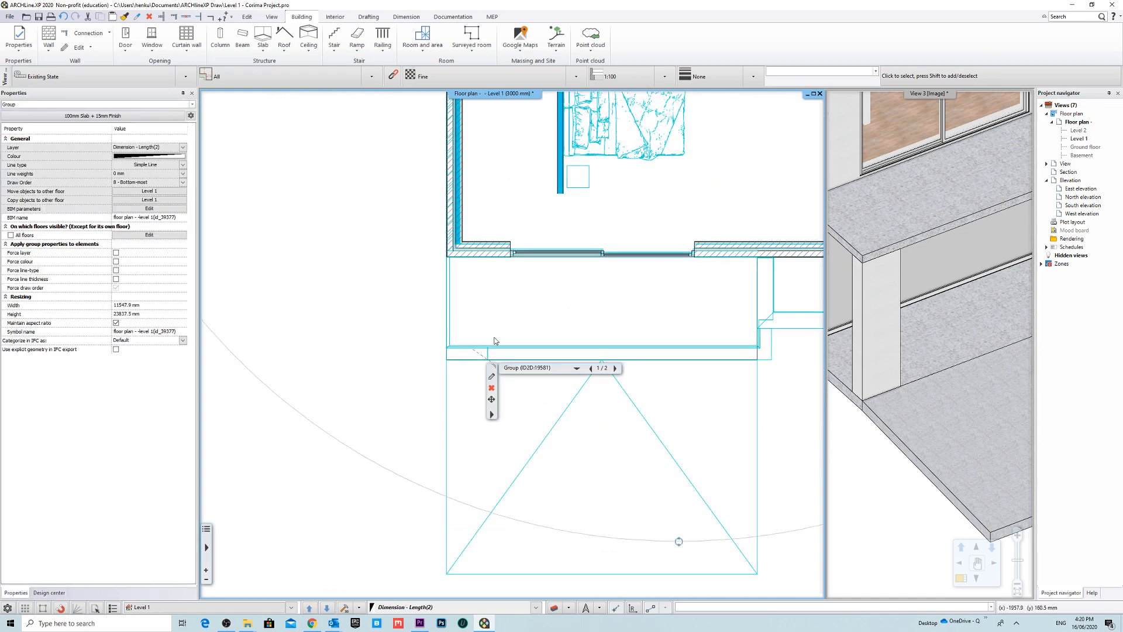
pyautogui.scroll(3, 490, 368)
pyautogui.press('Escape')
pyautogui.scroll(-3, 491, 369)
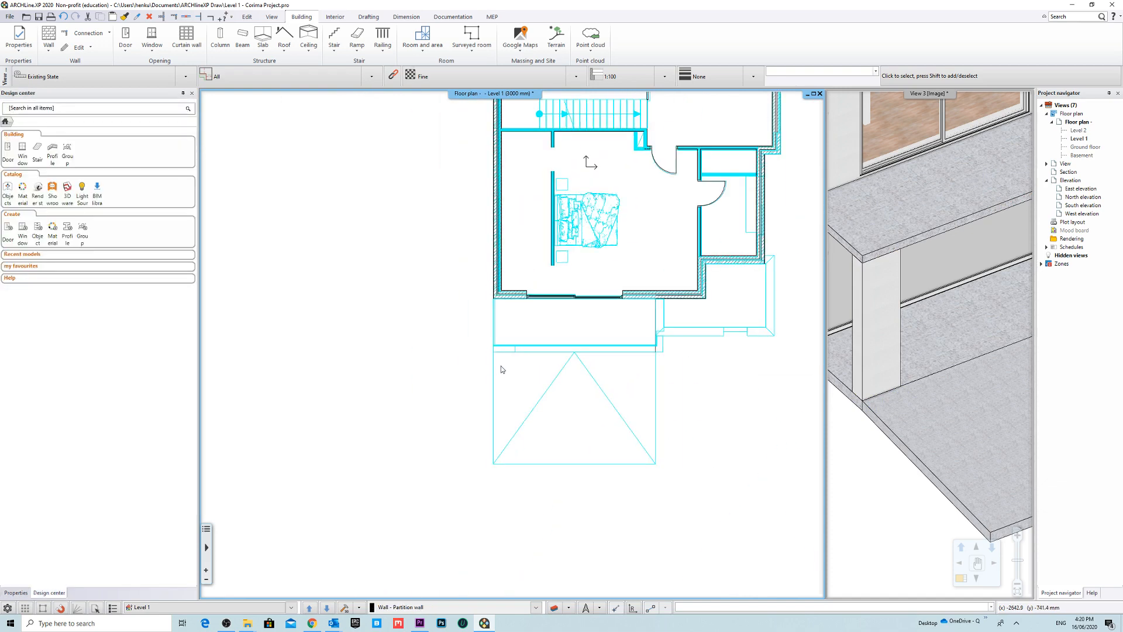
# Step: Draw a Generic 200mm wall about 5.9 m long along the canopy slab's front edge on Level 1, from corner to corner
pyautogui.click(835, 347)
pyautogui.scroll(-5, 860, 339)
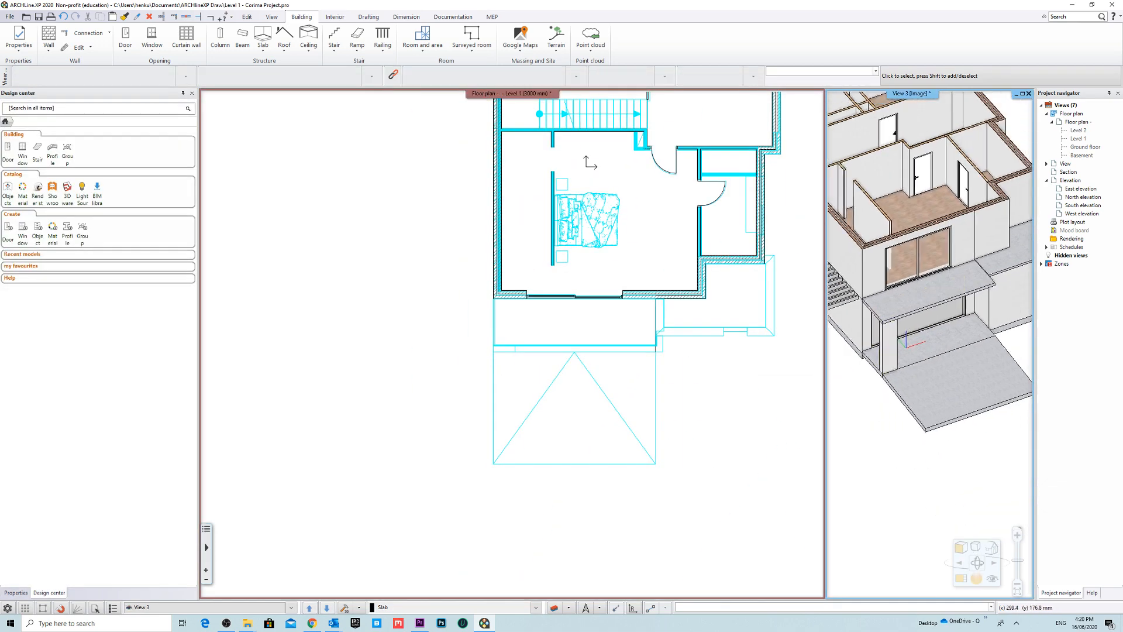
pyautogui.scroll(4, 913, 325)
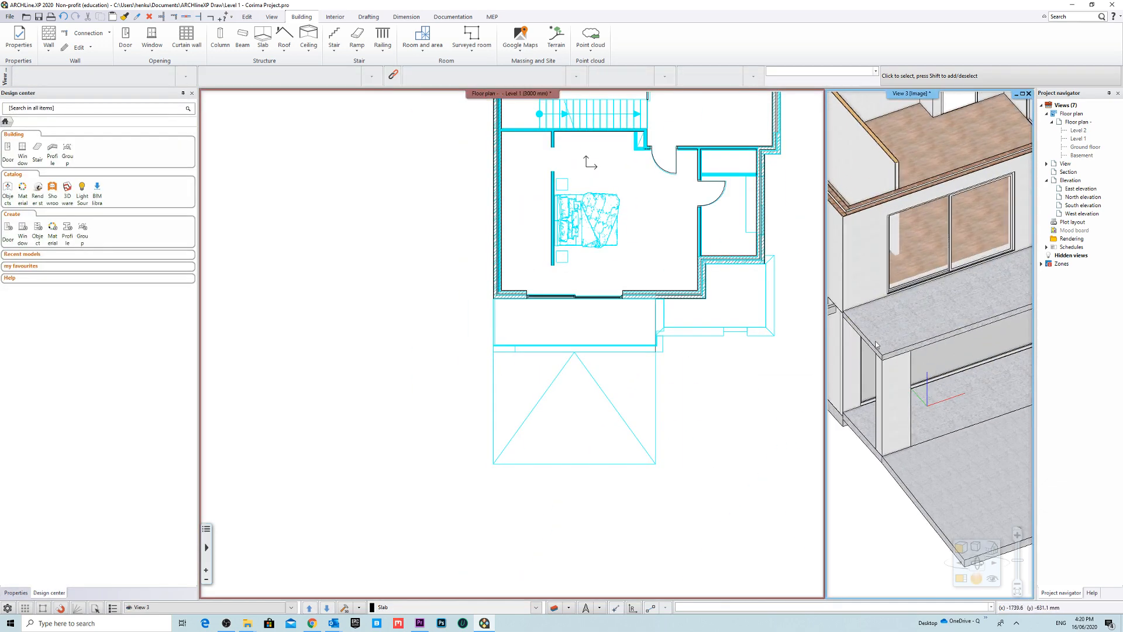
pyautogui.click(688, 370)
pyautogui.scroll(3, 605, 358)
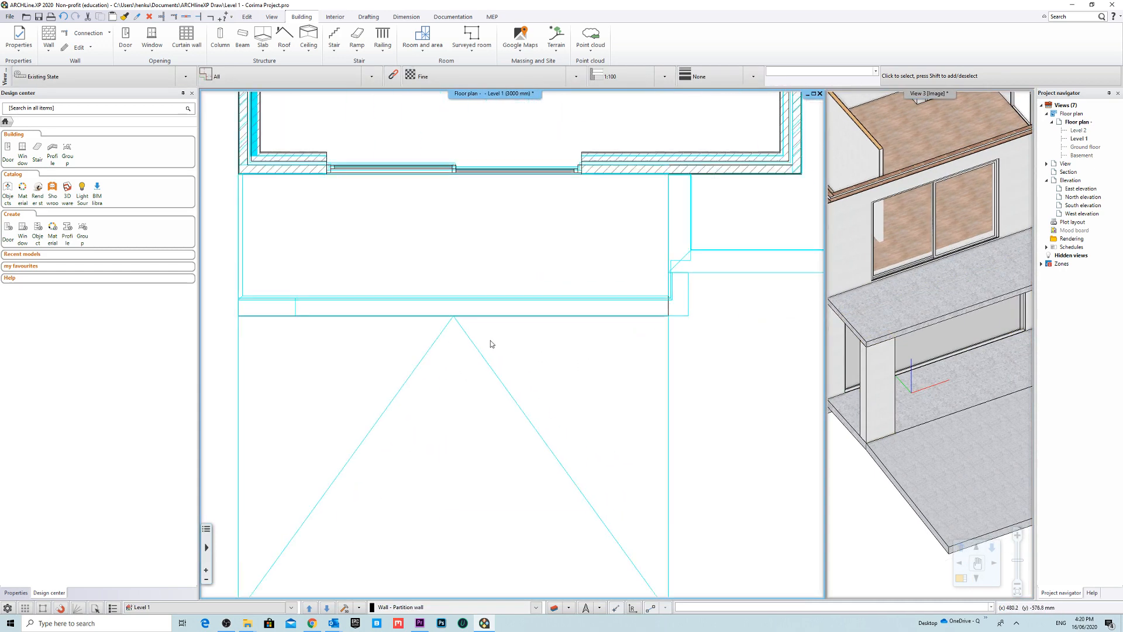
pyautogui.click(50, 39)
pyautogui.scroll(2, 378, 341)
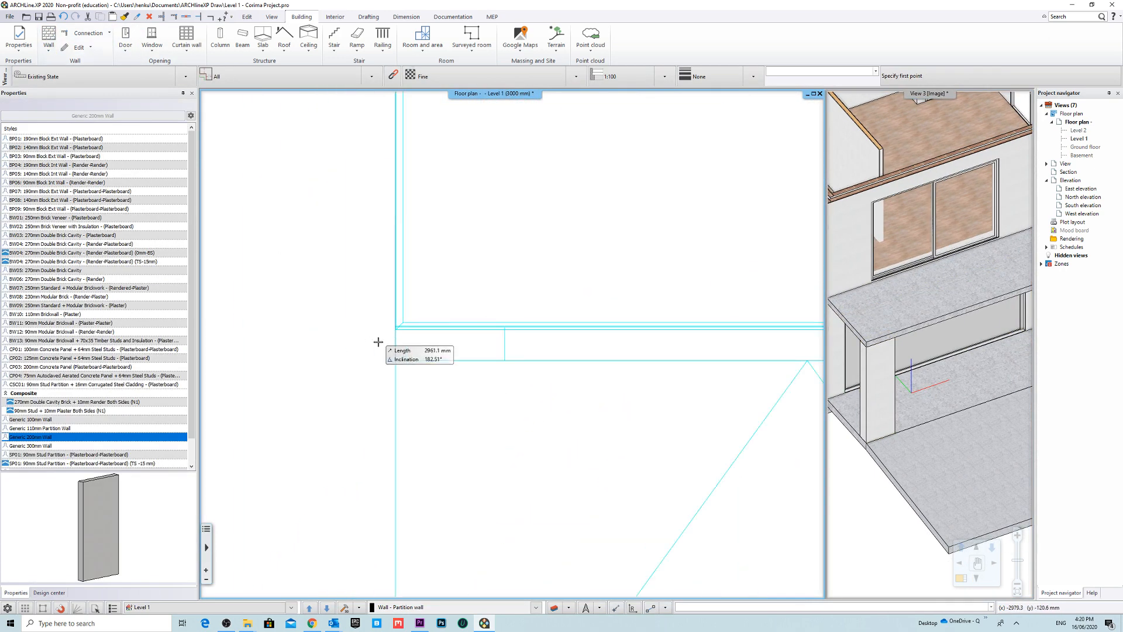
pyautogui.click(395, 361)
pyautogui.scroll(-3, 696, 354)
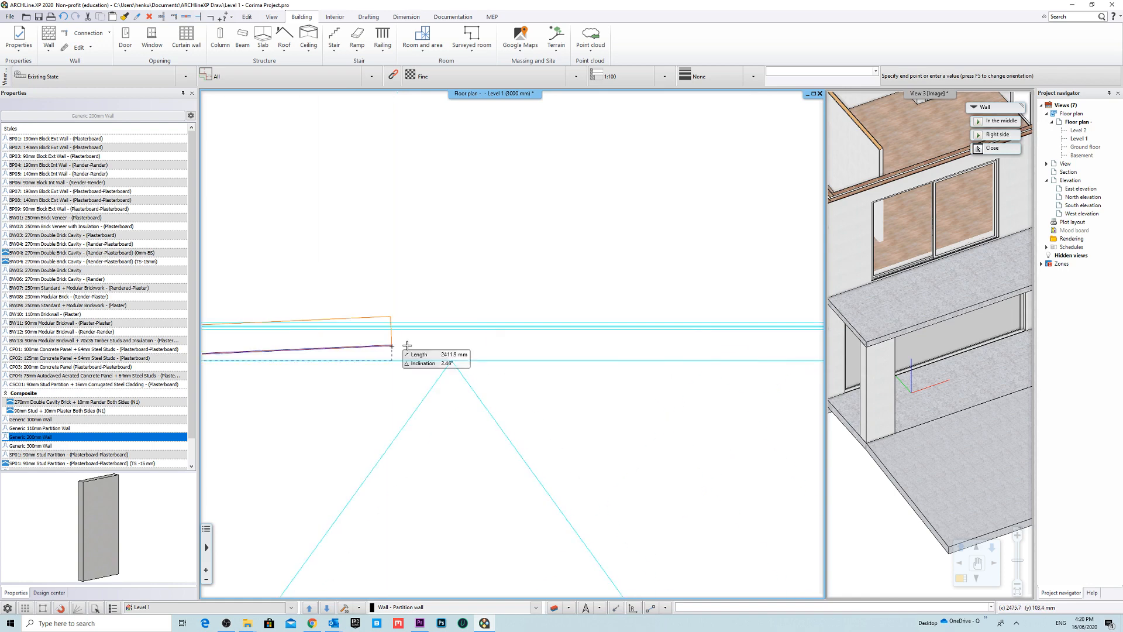
pyautogui.scroll(3, 703, 348)
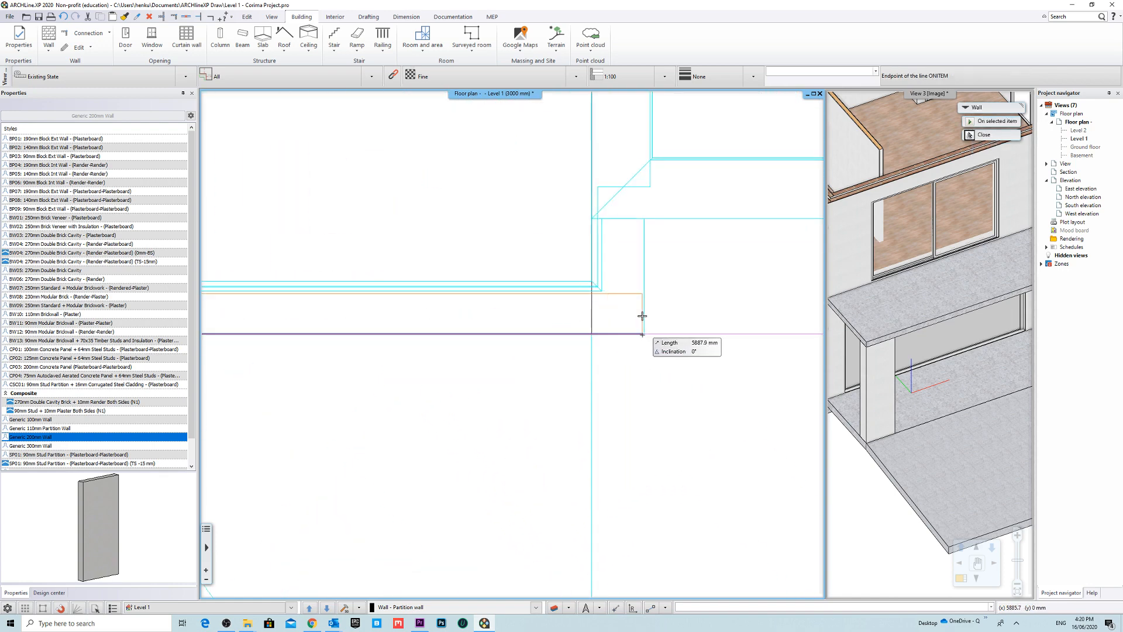
pyautogui.click(644, 334)
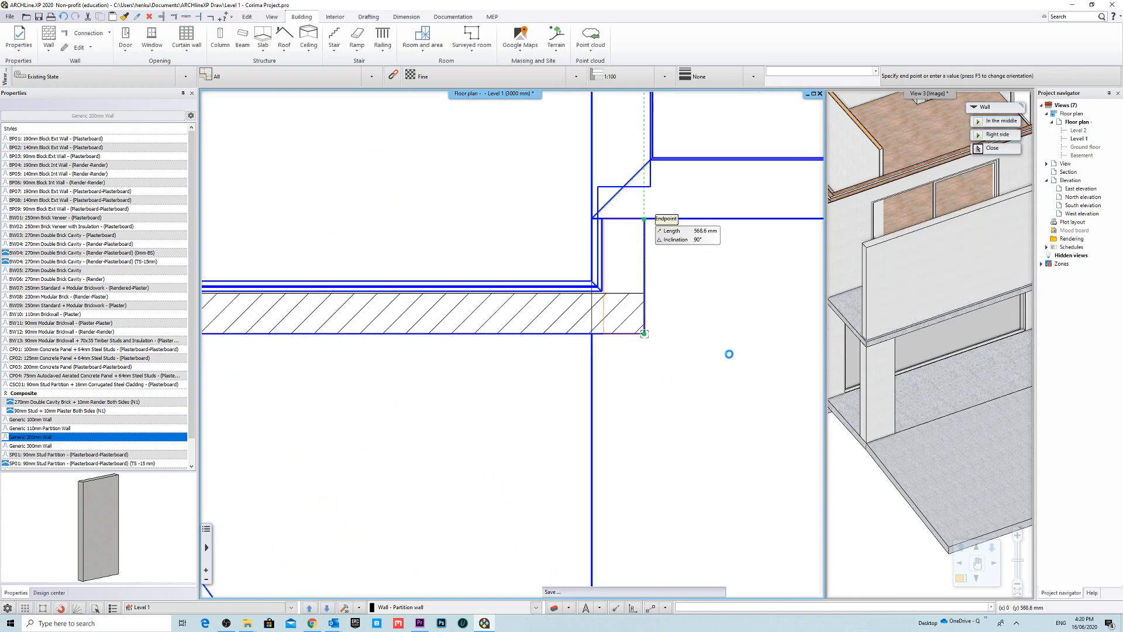
# Step: Finish a Generic 200mm return wall about 569 mm long, running back from the canopy's front corner to the garage outline
pyautogui.click(644, 218)
pyautogui.scroll(-2, 672, 366)
pyautogui.press('Escape')
pyautogui.press('Escape')
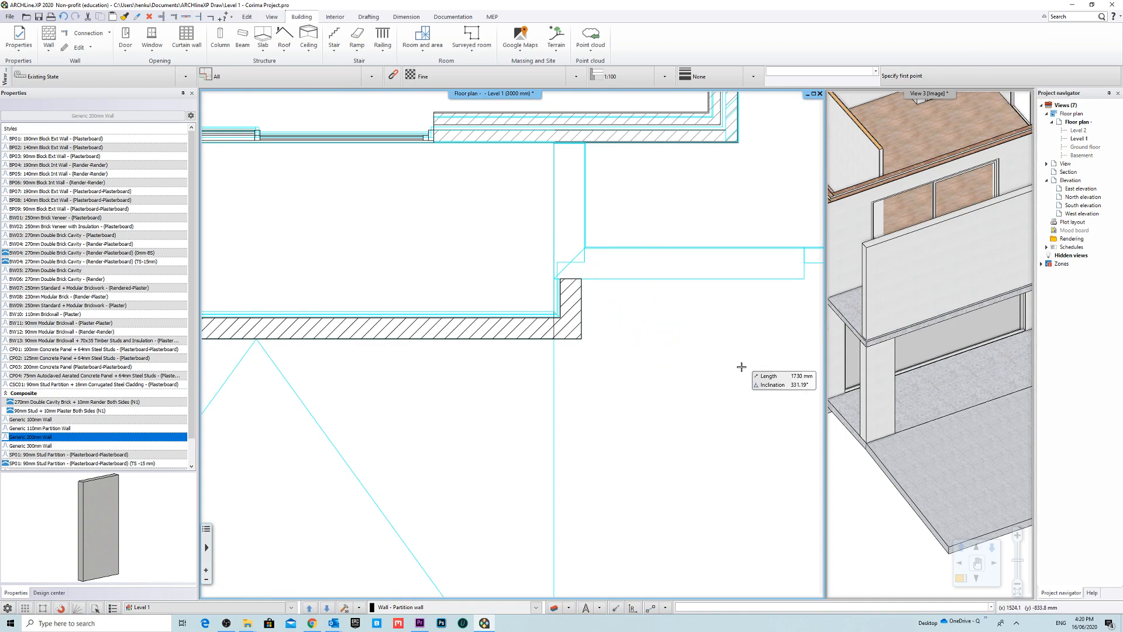
# Step: Swap the 3D view into the main view, showing the canopy slab and its new walls from the front
pyautogui.click(929, 96)
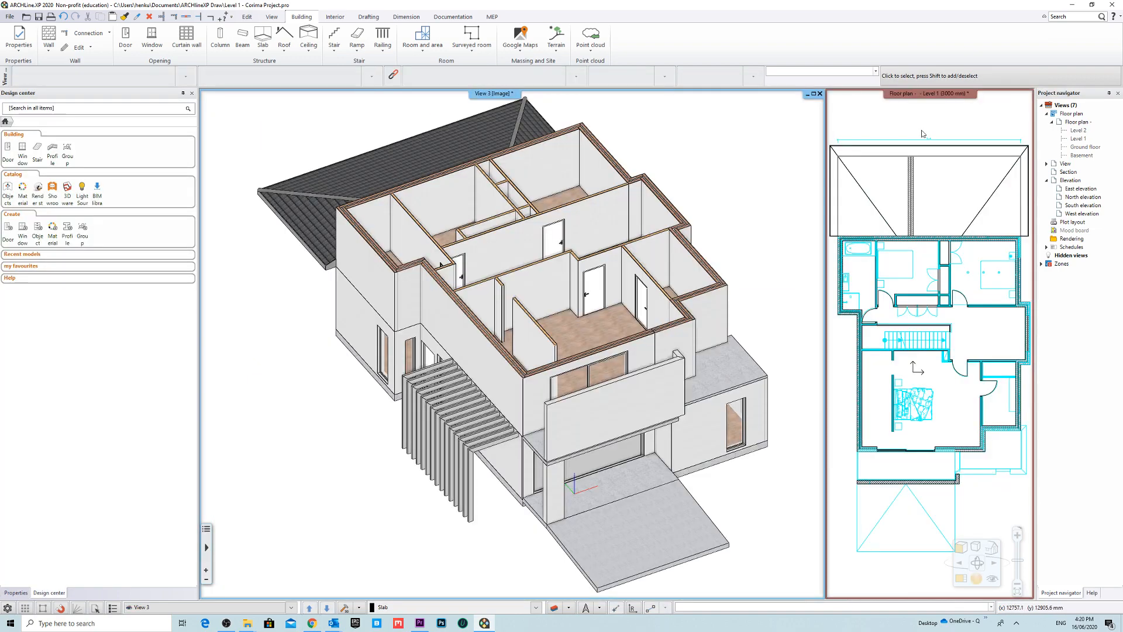
pyautogui.scroll(5, 645, 410)
pyautogui.moveTo(597, 293); pyautogui.dragTo(468, 220, button='middle')
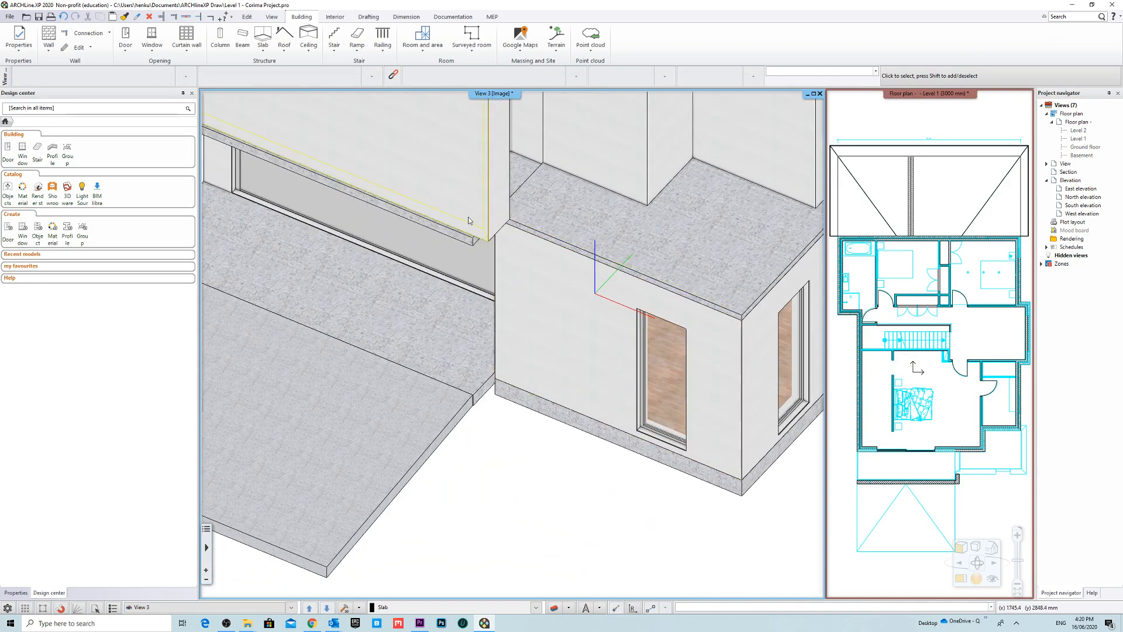
pyautogui.scroll(3, 468, 220)
pyautogui.moveTo(558, 357); pyautogui.dragTo(558, 349, button='middle')
pyautogui.scroll(-5, 559, 352)
pyautogui.scroll(6, 400, 406)
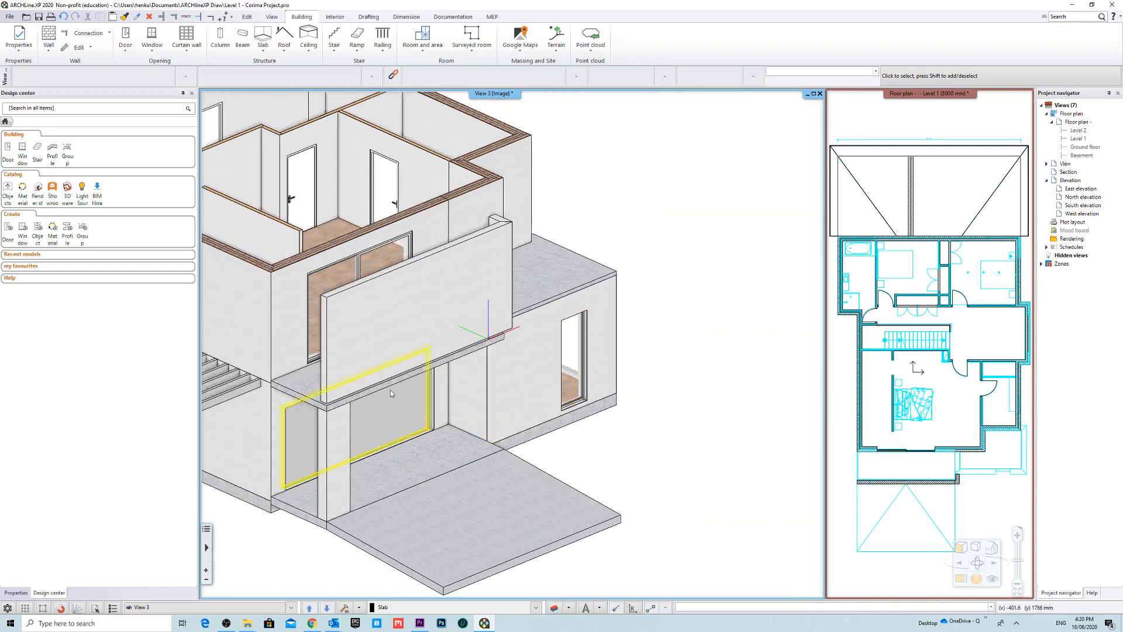
# Step: Extend the bottom of the long front canopy wall 200 mm down to the underside of the canopy slab
pyautogui.click(399, 407)
pyautogui.scroll(8, 409, 404)
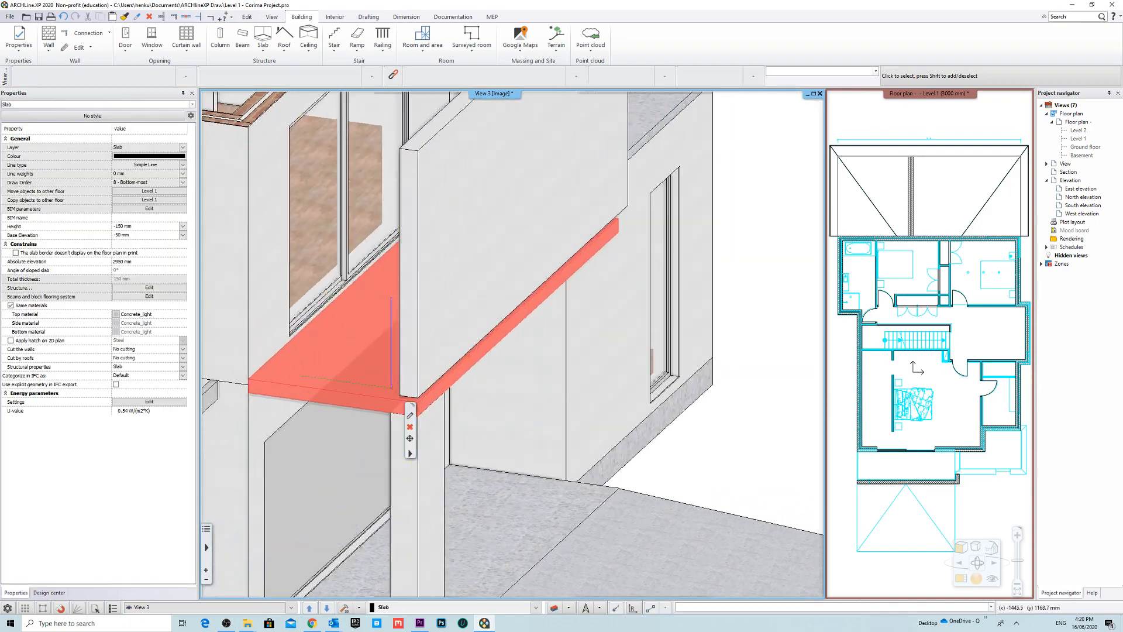
pyautogui.click(469, 325)
pyautogui.moveTo(486, 353)
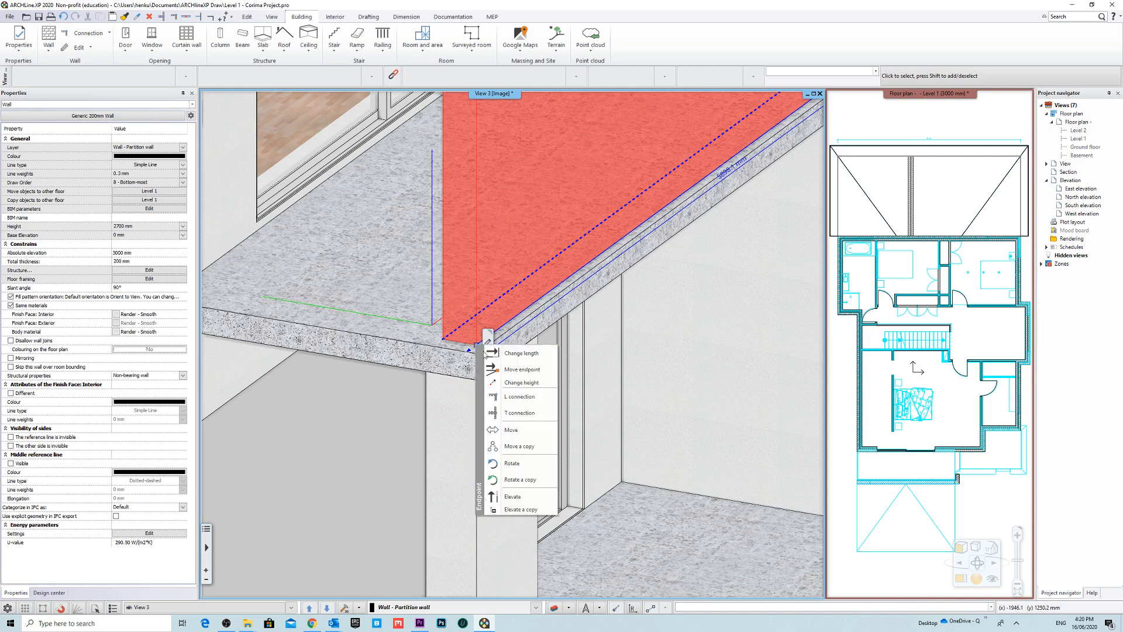
pyautogui.click(536, 384)
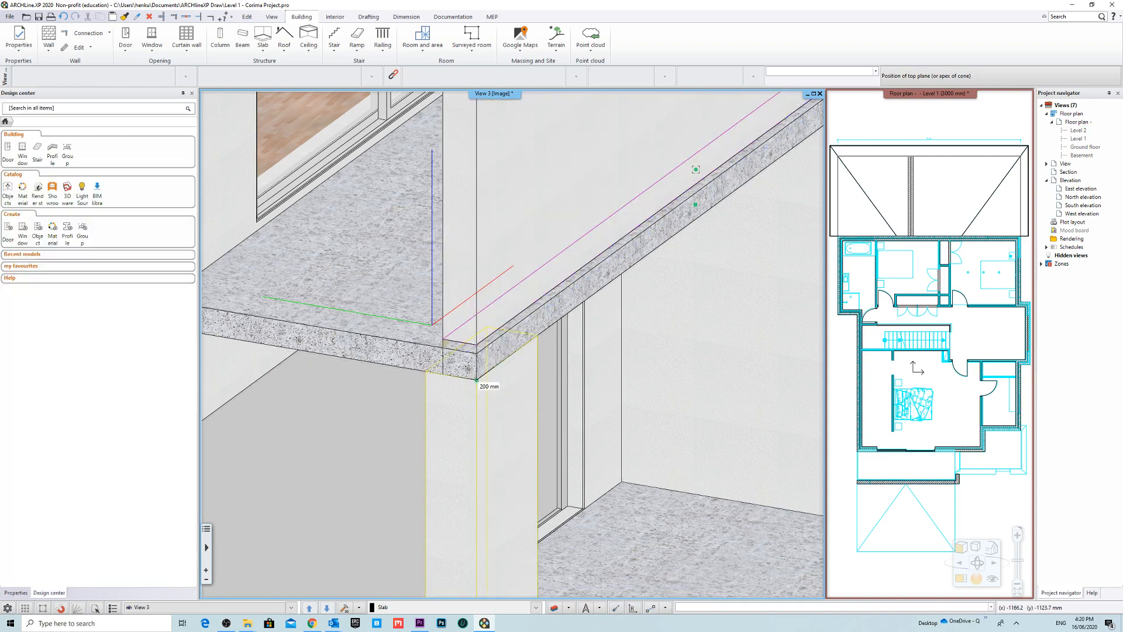
pyautogui.click(476, 380)
pyautogui.press('Escape')
pyautogui.scroll(-1, 541, 386)
pyautogui.scroll(-2, 540, 386)
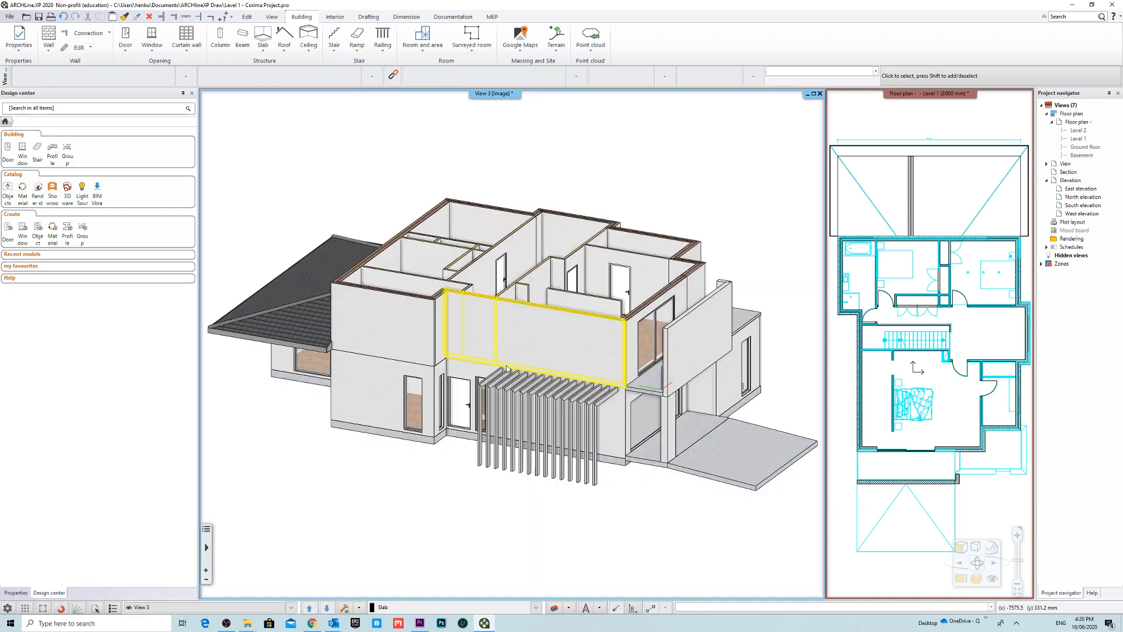
# Step: Extend the bottom of the short return wall down to match the lower edge of the front canopy wall
pyautogui.scroll(10, 657, 388)
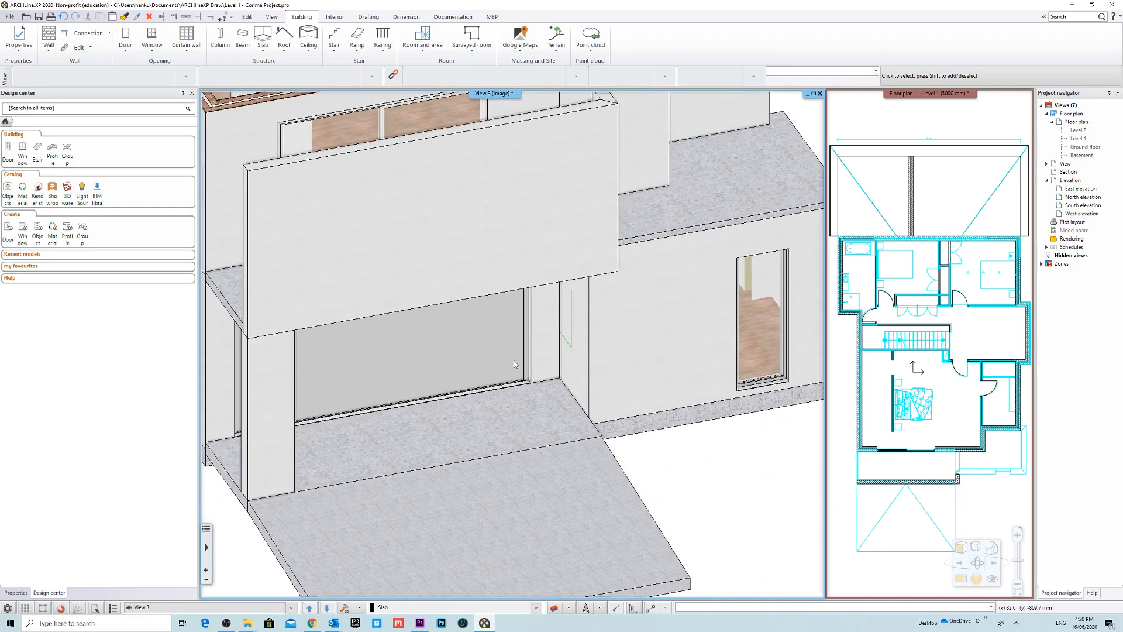
pyautogui.scroll(-4, 608, 334)
pyautogui.scroll(5, 506, 356)
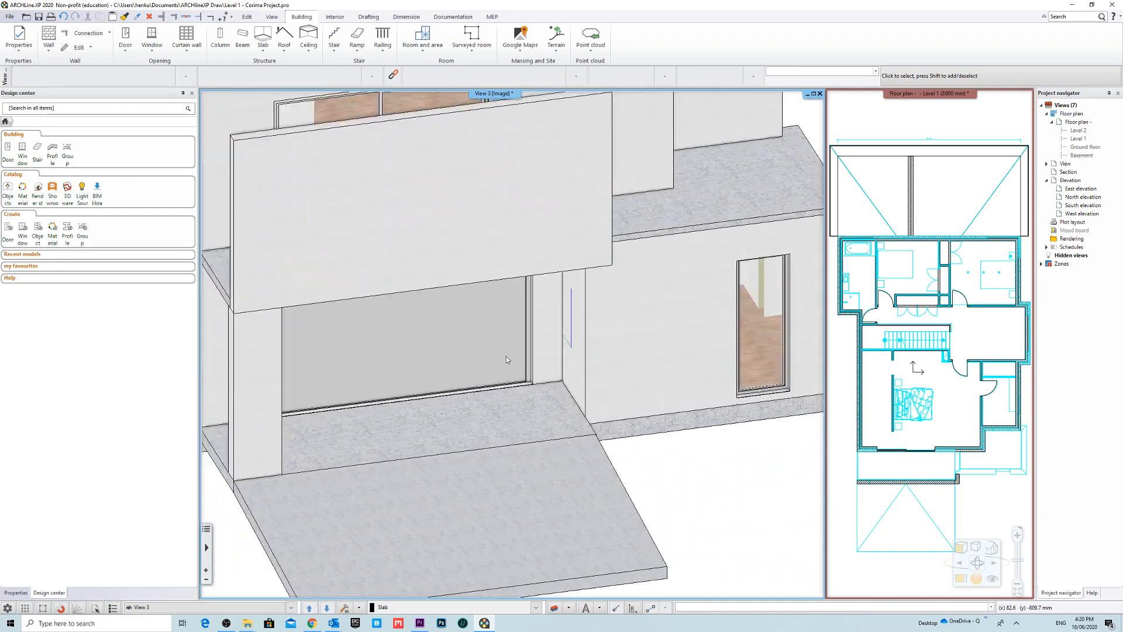
pyautogui.scroll(4, 434, 355)
pyautogui.click(591, 331)
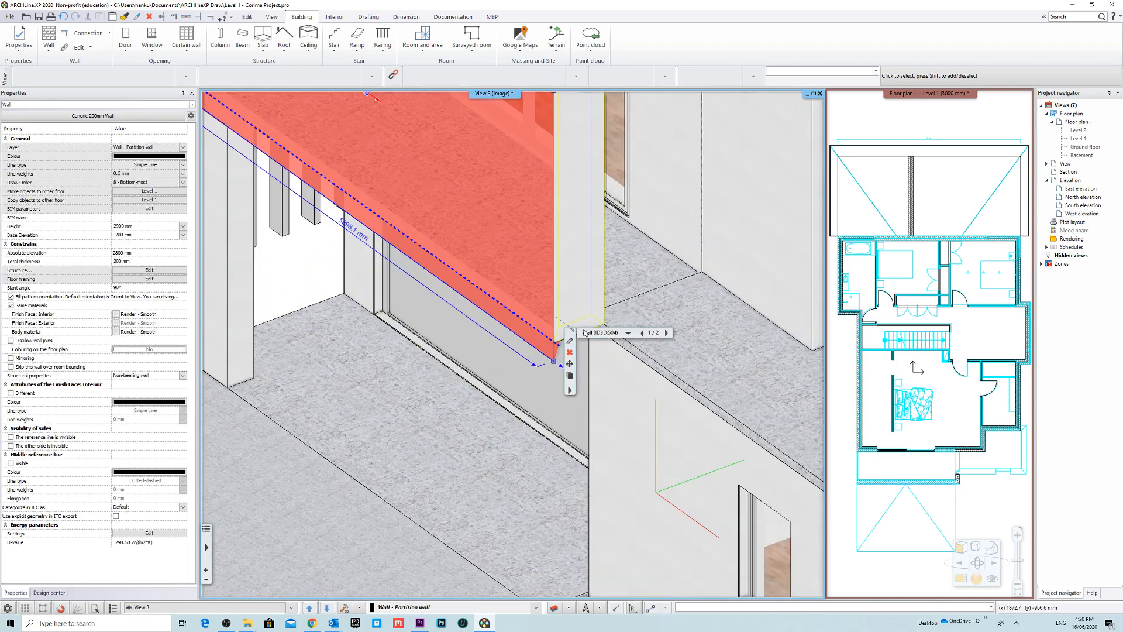
pyautogui.click(596, 344)
pyautogui.click(566, 342)
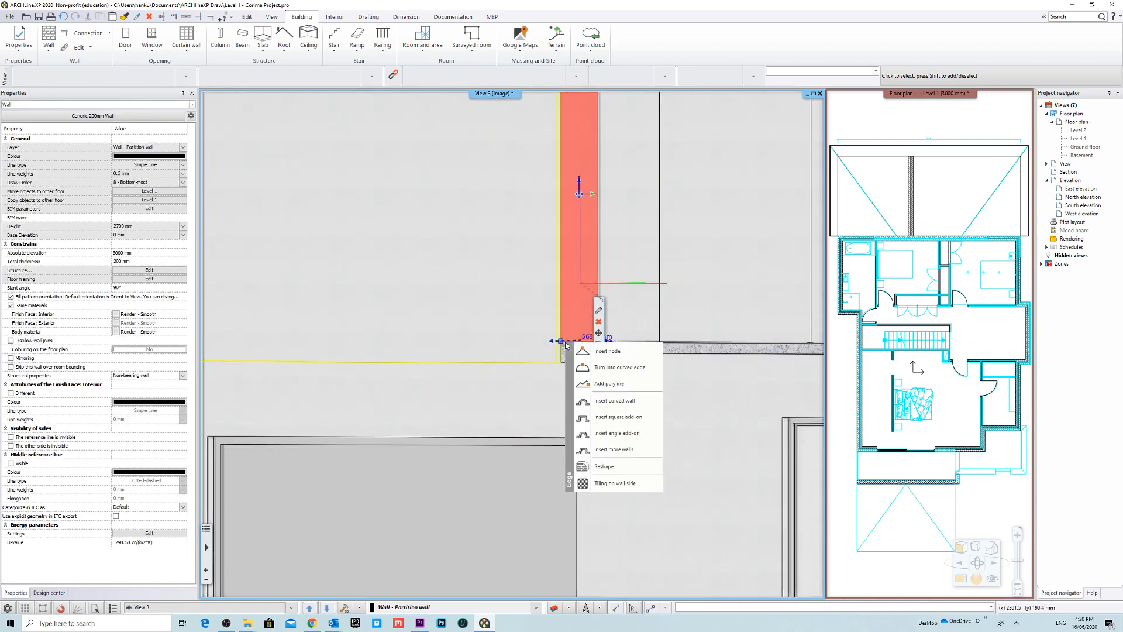
pyautogui.keyDown('shift'); pyautogui.moveTo(628, 368); pyautogui.dragTo(550, 389, button='middle'); pyautogui.keyUp('shift')
pyautogui.click(554, 343)
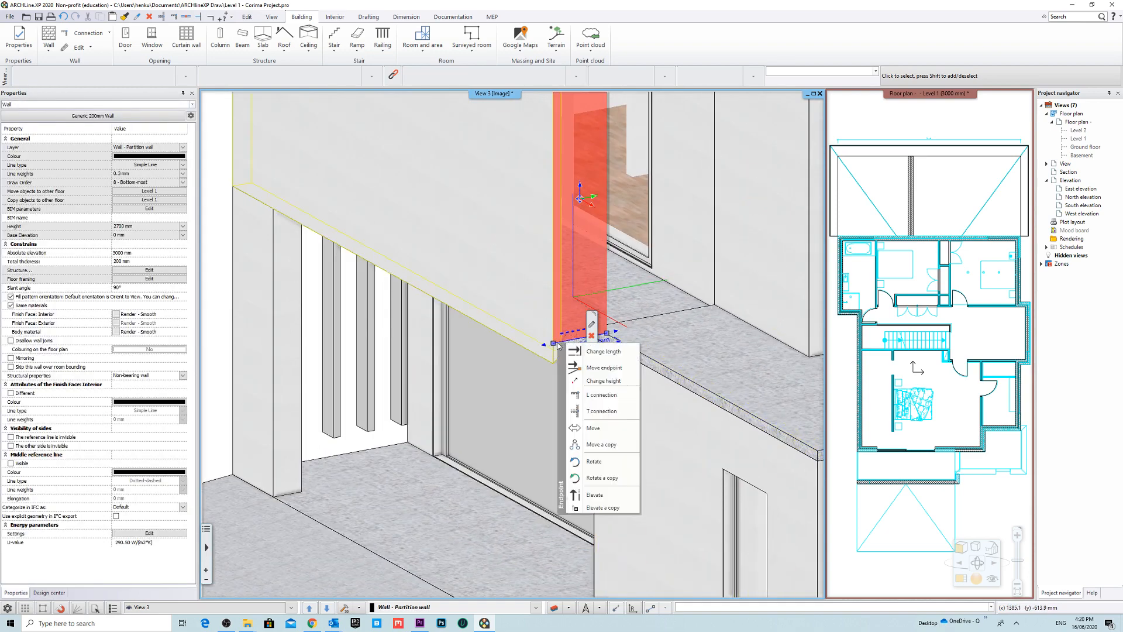
pyautogui.click(614, 357)
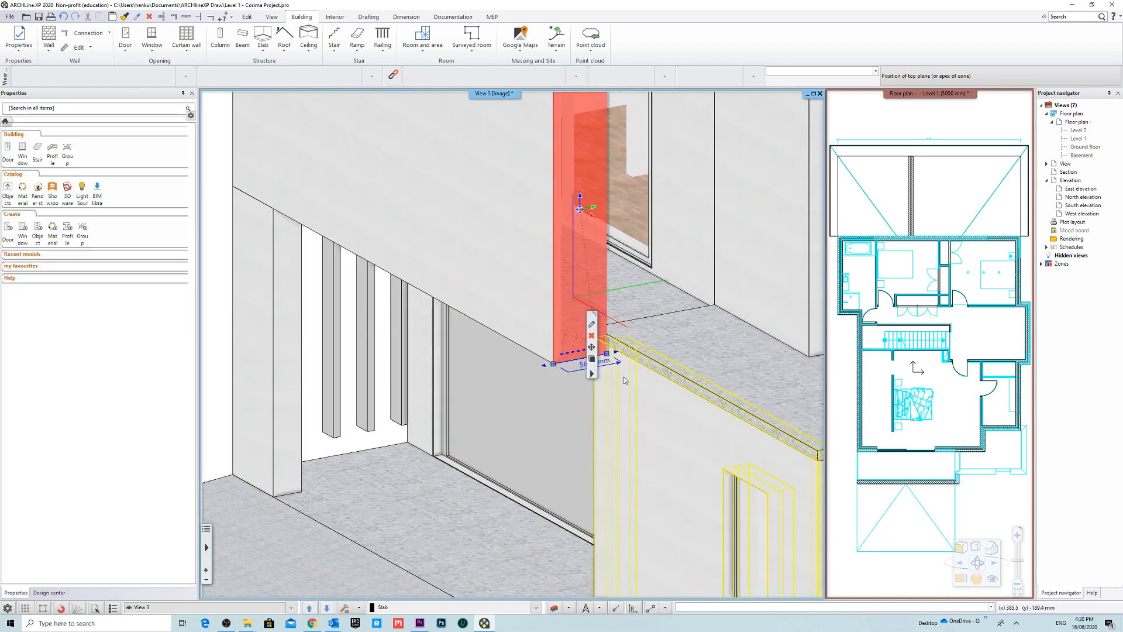
pyautogui.press('Escape')
# Step: Try to move the canopy slab's end edge to meet the short return wall
pyautogui.scroll(-5, 646, 386)
pyautogui.keyDown('shift'); pyautogui.moveTo(646, 386); pyautogui.dragTo(549, 331, button='middle'); pyautogui.keyUp('shift')
pyautogui.scroll(6, 546, 377)
pyautogui.scroll(3, 694, 218)
pyautogui.click(568, 335)
pyautogui.click(466, 376)
pyautogui.scroll(-3, 485, 374)
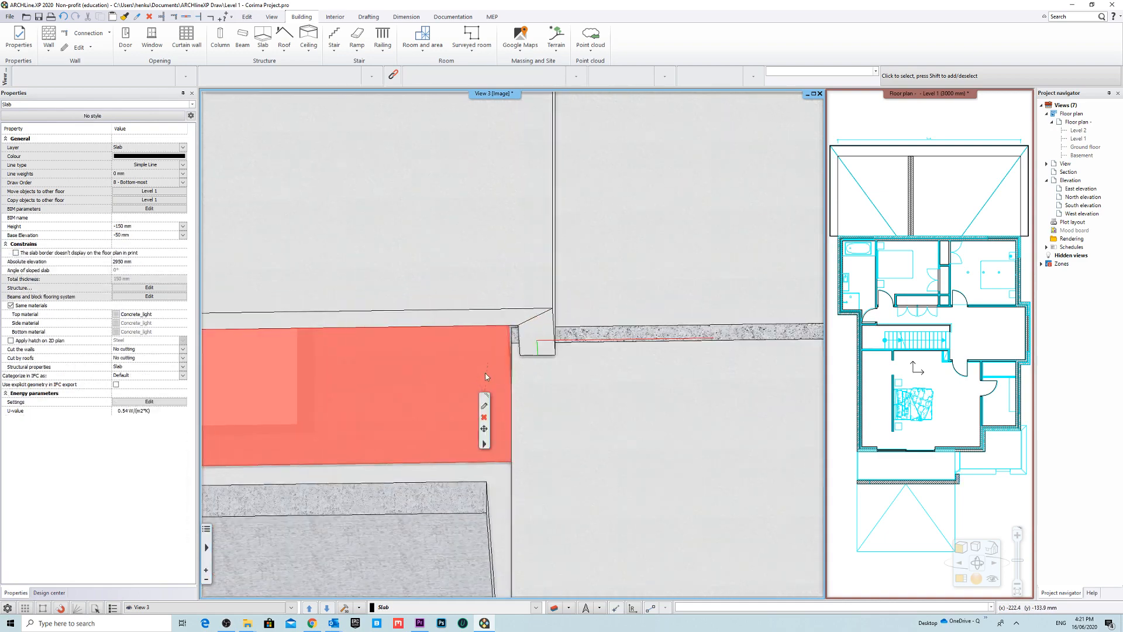
pyautogui.click(510, 316)
pyautogui.click(539, 321)
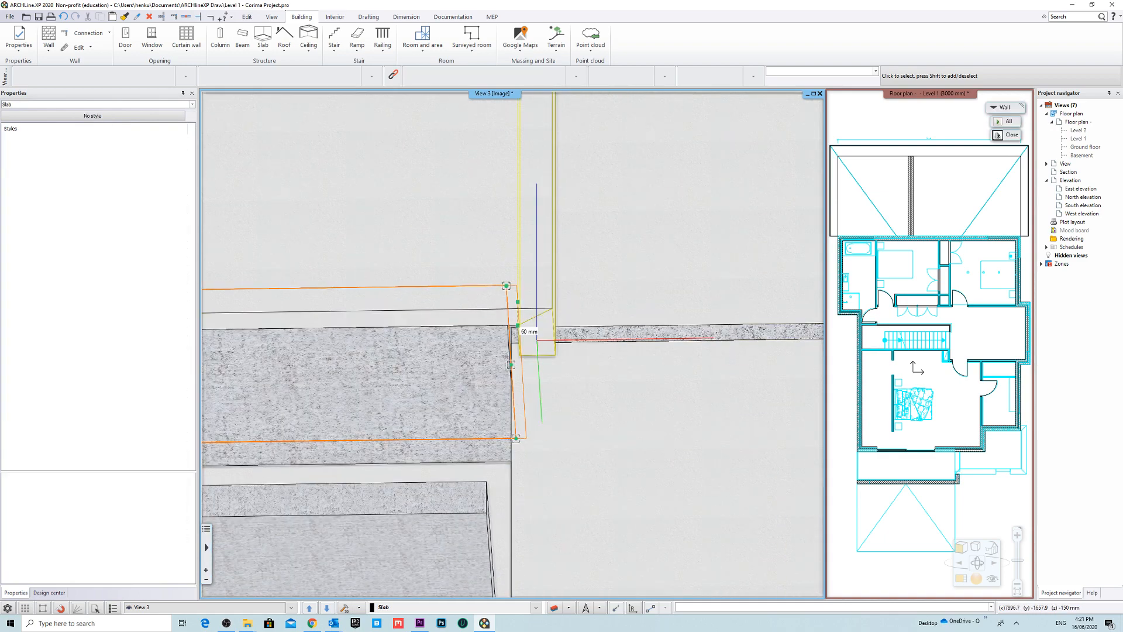
pyautogui.scroll(3, 523, 358)
pyautogui.click(492, 275)
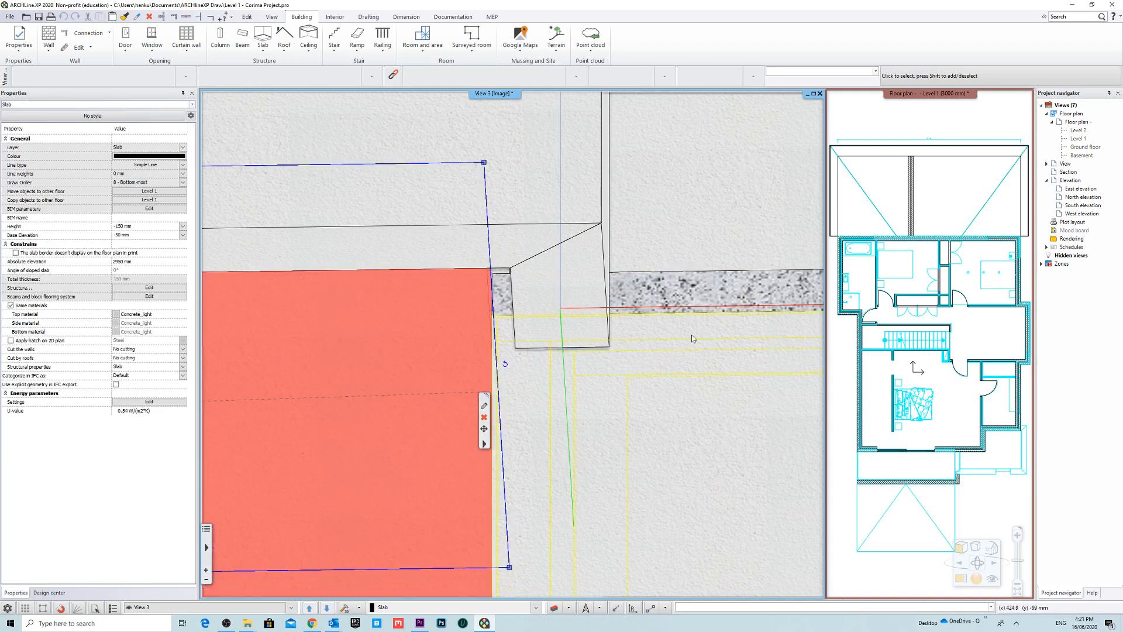
pyautogui.press('Escape')
# Step: Move the short return wall so that its inner bottom corner meets the end edge of the canopy slab
pyautogui.moveTo(546, 360)
pyautogui.keyDown('shift'); pyautogui.mouseDown(button='middle')
pyautogui.moveTo(589, 370)
pyautogui.moveTo(549, 368)
pyautogui.mouseUp(button='middle'); pyautogui.keyUp('shift')
pyautogui.scroll(-3, 589, 370)
pyautogui.scroll(3, 549, 367)
pyautogui.click(484, 339)
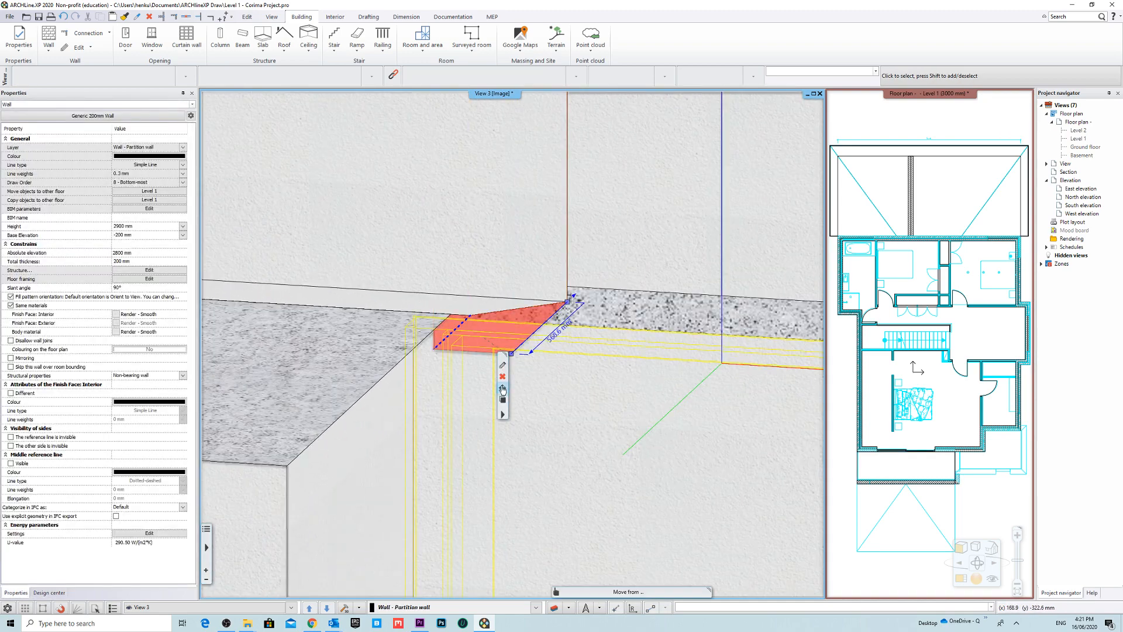
pyautogui.moveTo(502, 389)
pyautogui.click(552, 392)
pyautogui.scroll(3, 365, 347)
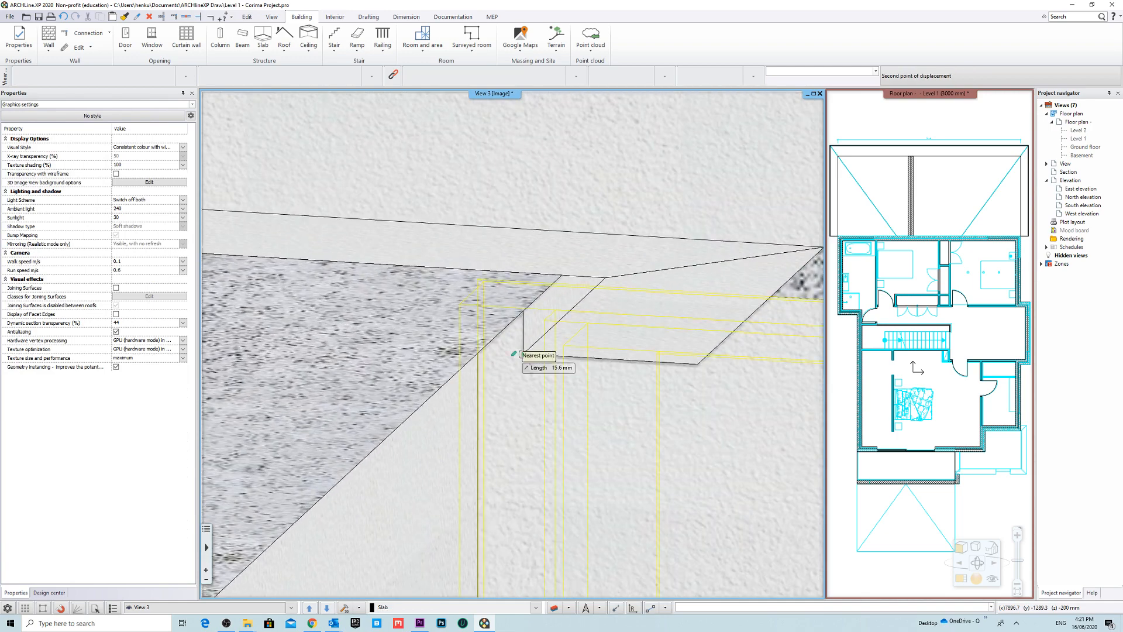
pyautogui.click(478, 351)
pyautogui.click(479, 352)
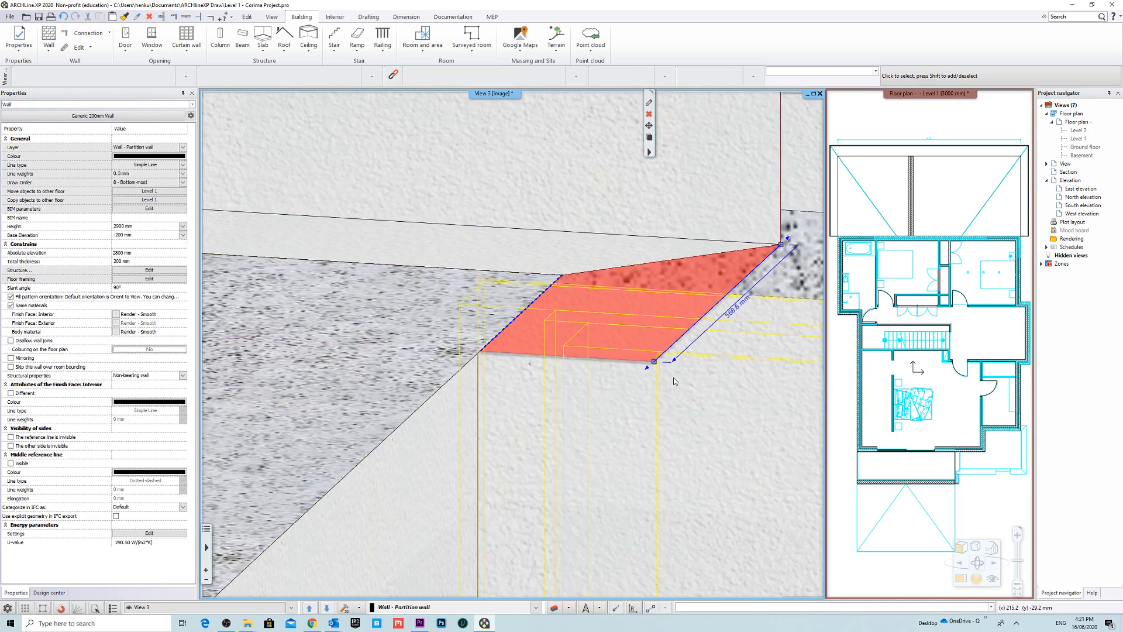
pyautogui.press('Escape')
# Step: Set the total thickness of both the front canopy wall and the short return wall to 300 mm
pyautogui.scroll(-5, 500, 349)
pyautogui.keyDown('shift'); pyautogui.moveTo(547, 283); pyautogui.dragTo(624, 357, button='middle'); pyautogui.keyUp('shift')
pyautogui.scroll(-4, 486, 345)
pyautogui.scroll(4, 517, 345)
pyautogui.keyDown('shift'); pyautogui.moveTo(517, 346); pyautogui.dragTo(625, 348, button='middle'); pyautogui.keyUp('shift')
pyautogui.click(527, 341)
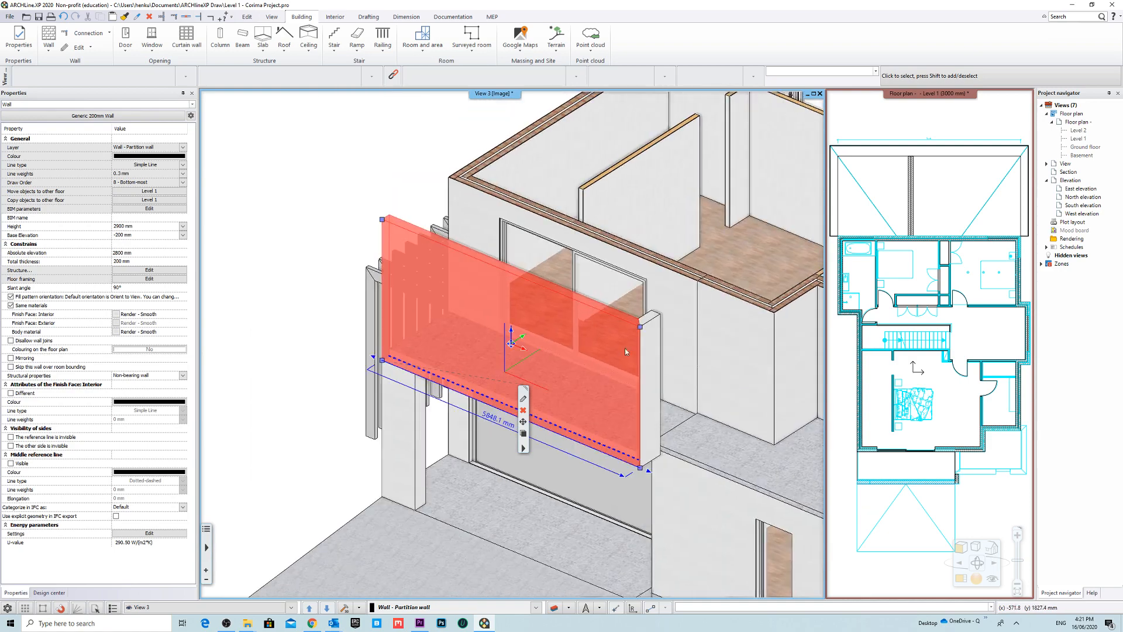
pyautogui.keyDown('shift'); pyautogui.click(651, 346); pyautogui.keyUp('shift')
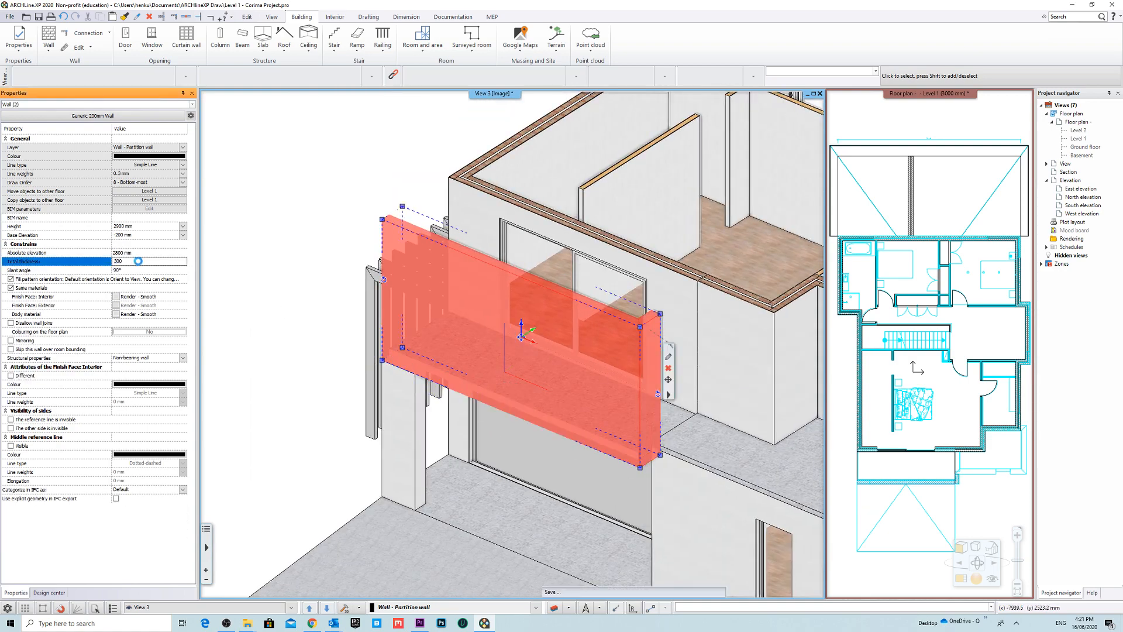
pyautogui.keyDown('shift'); pyautogui.moveTo(526, 491); pyautogui.dragTo(655, 468, button='middle'); pyautogui.keyUp('shift')
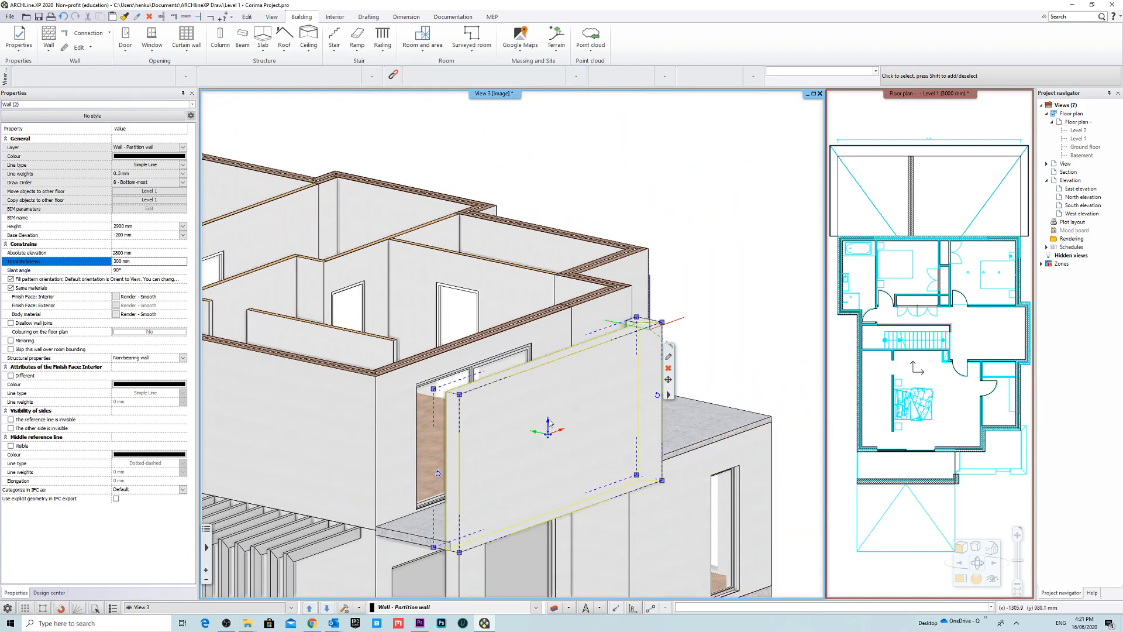
pyautogui.scroll(-2, 528, 490)
pyautogui.keyDown('shift'); pyautogui.moveTo(529, 490); pyautogui.dragTo(696, 451, button='middle'); pyautogui.keyUp('shift')
pyautogui.press('Escape')
# Step: Lower the top of the long front canopy wall to form a parapet about 800 mm high
pyautogui.scroll(3, 576, 471)
pyautogui.keyDown('shift'); pyautogui.moveTo(577, 470); pyautogui.dragTo(354, 606, button='middle'); pyautogui.keyUp('shift')
pyautogui.scroll(-3, 354, 606)
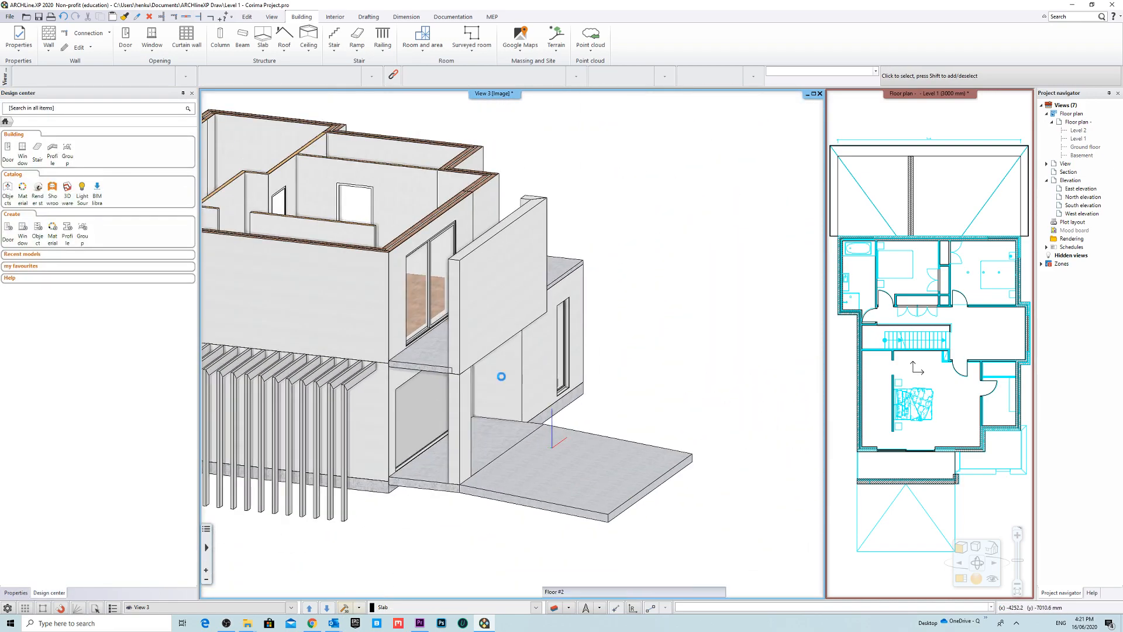
pyautogui.scroll(-3, 538, 366)
pyautogui.scroll(6, 534, 352)
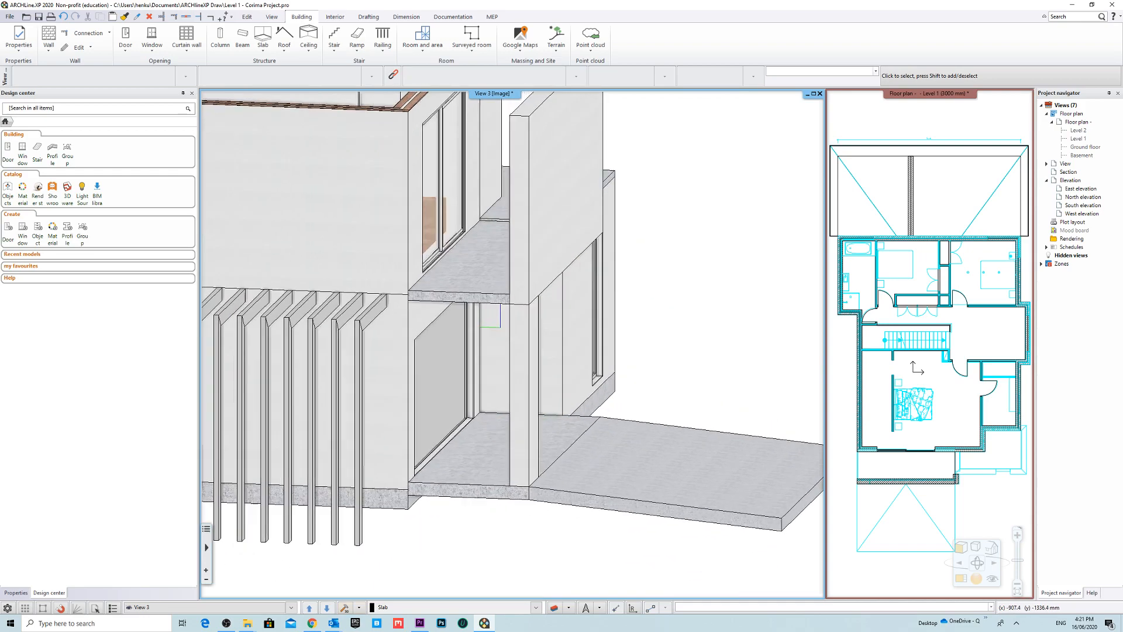
pyautogui.keyDown('shift'); pyautogui.moveTo(478, 333); pyautogui.dragTo(486, 385, button='middle'); pyautogui.keyUp('shift')
pyautogui.click(507, 345)
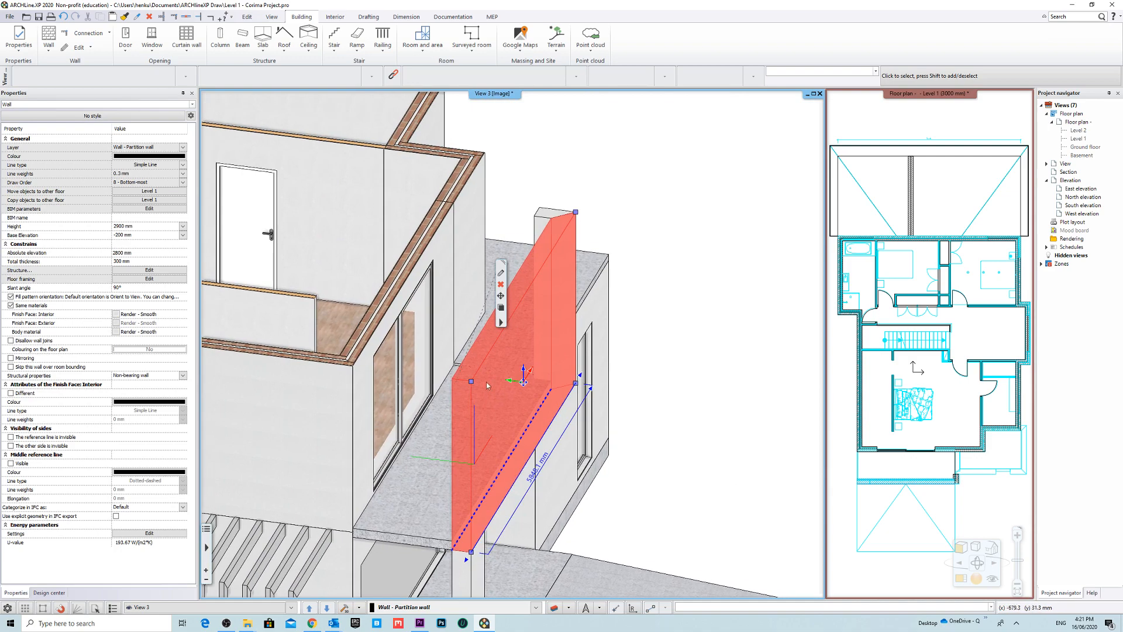
pyautogui.click(471, 382)
pyautogui.click(517, 392)
pyautogui.scroll(4, 462, 489)
pyautogui.moveTo(462, 489); pyautogui.dragTo(540, 299, button='middle')
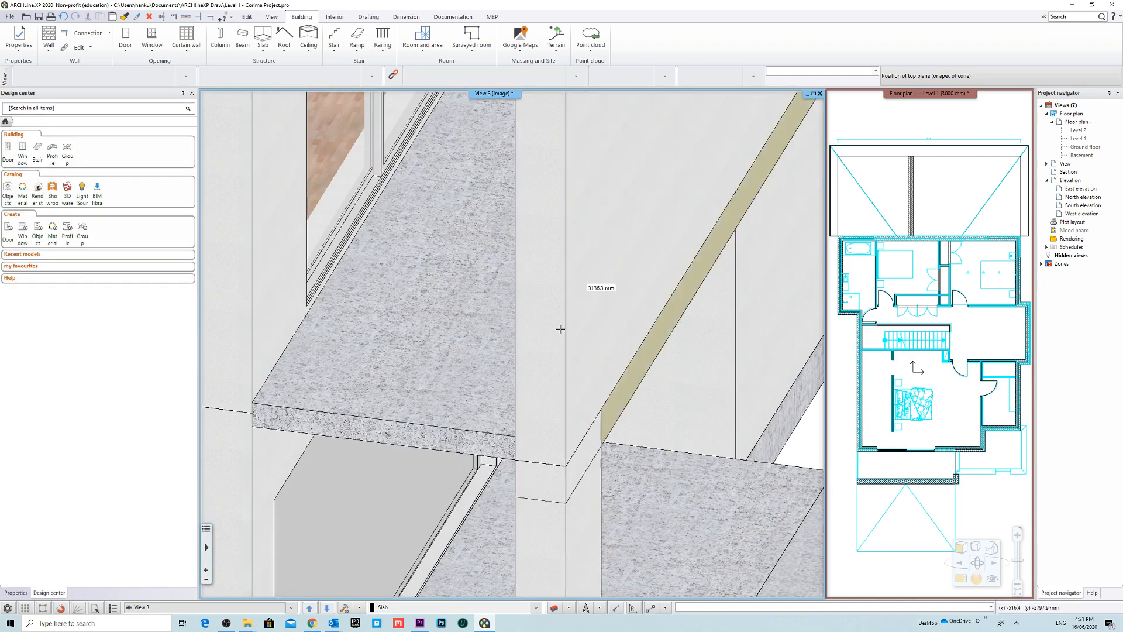
pyautogui.click(547, 119)
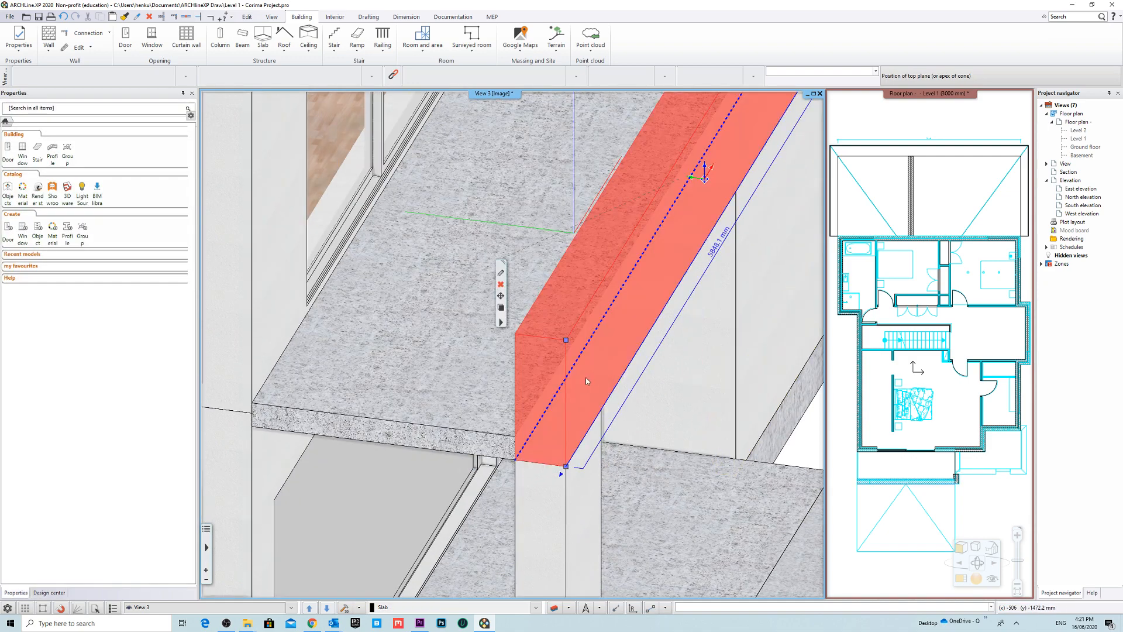
# Step: Lower the top of the short return wall to the front parapet's top edge, making it about 806 mm high
pyautogui.scroll(-5, 701, 325)
pyautogui.keyDown('shift'); pyautogui.moveTo(702, 325); pyautogui.dragTo(655, 310, button='middle'); pyautogui.keyUp('shift')
pyautogui.click(557, 180)
pyautogui.scroll(1, 557, 211)
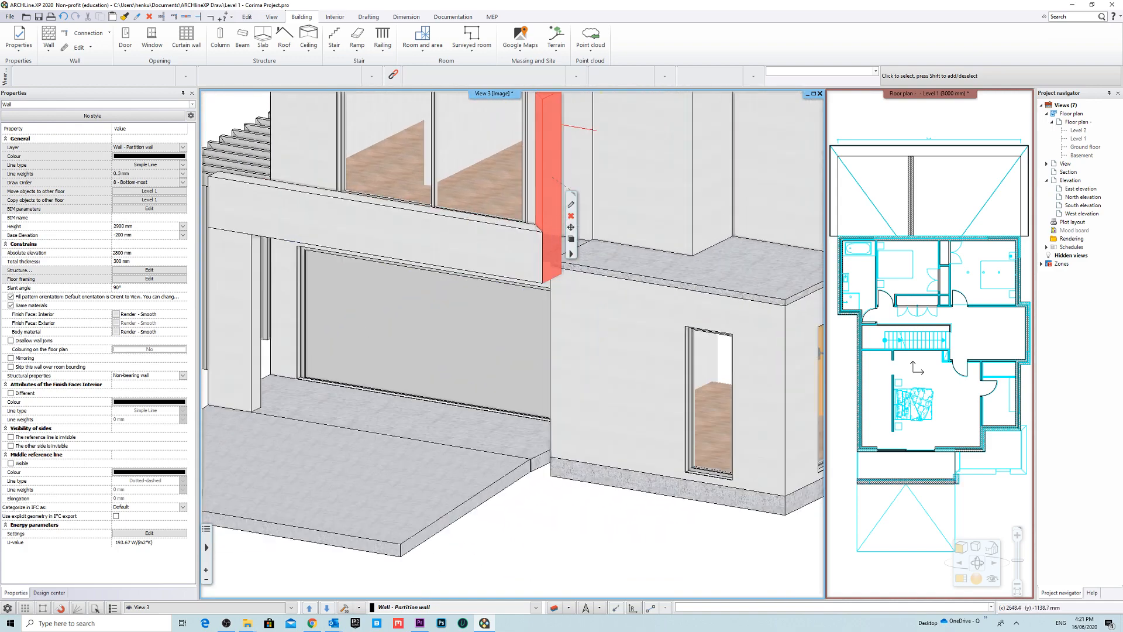
pyautogui.moveTo(554, 234); pyautogui.dragTo(614, 351, button='middle')
pyautogui.click(610, 199)
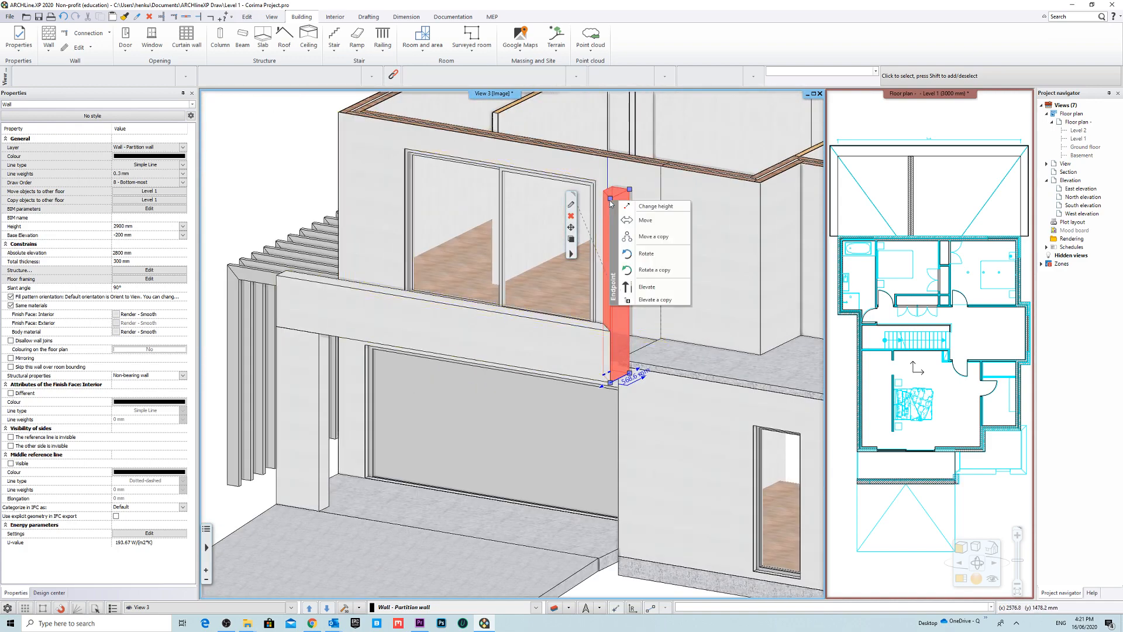
pyautogui.click(665, 216)
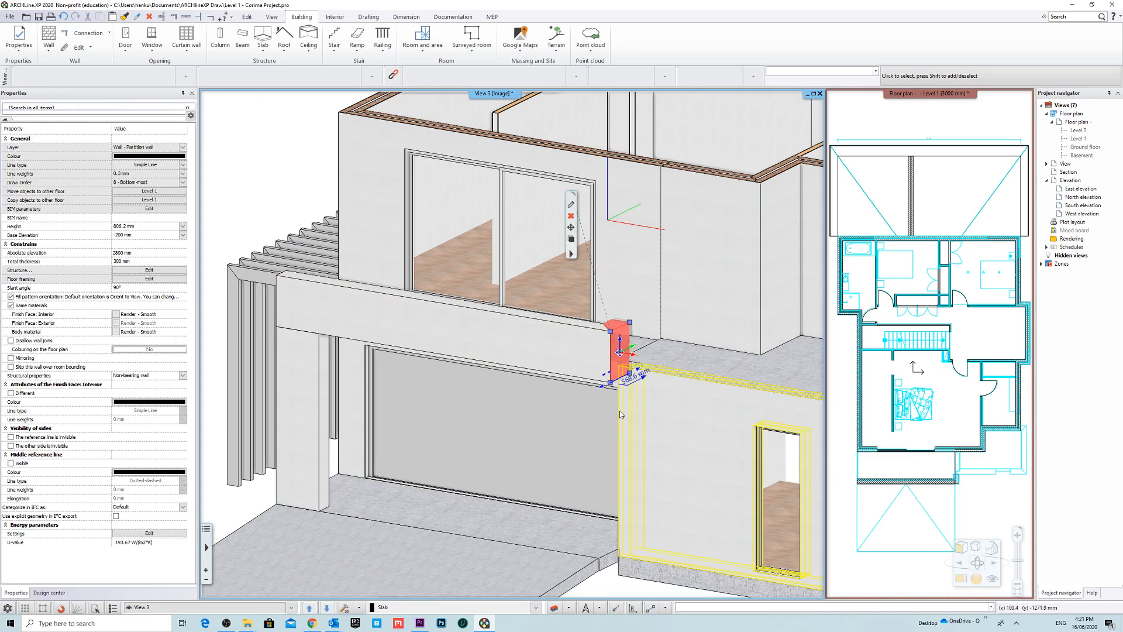
pyautogui.click(617, 406)
pyautogui.keyDown('shift'); pyautogui.moveTo(518, 408); pyautogui.dragTo(590, 430, button='middle'); pyautogui.keyUp('shift')
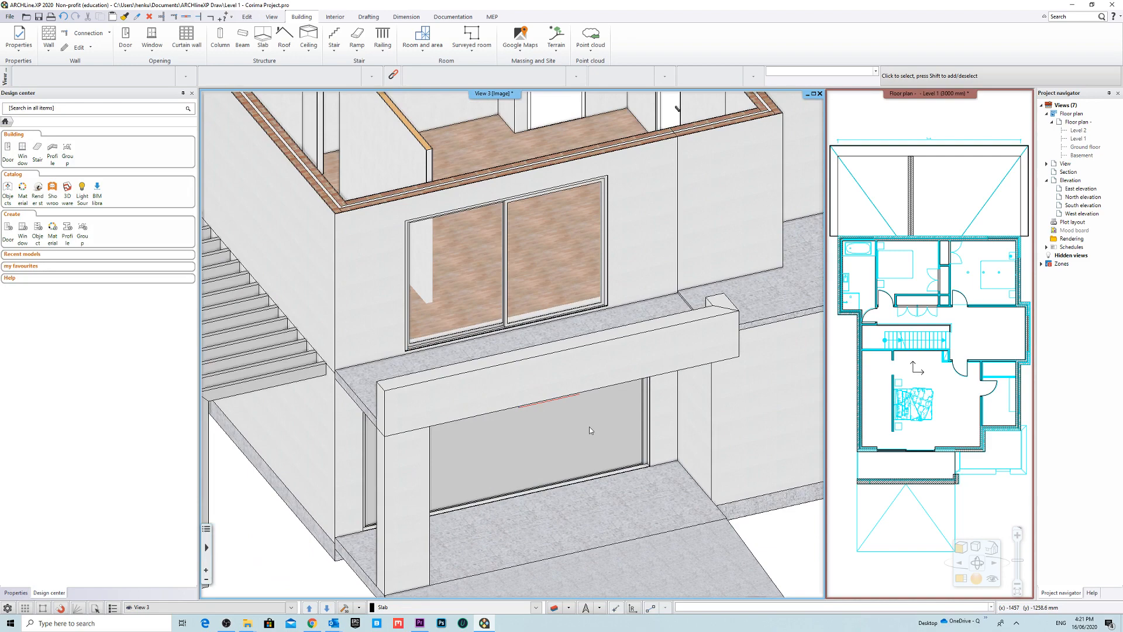
# Step: Swap the Level 1 floor plan into the main view and examine the corner where the canopy walls meet
pyautogui.click(933, 115)
pyautogui.click(938, 100)
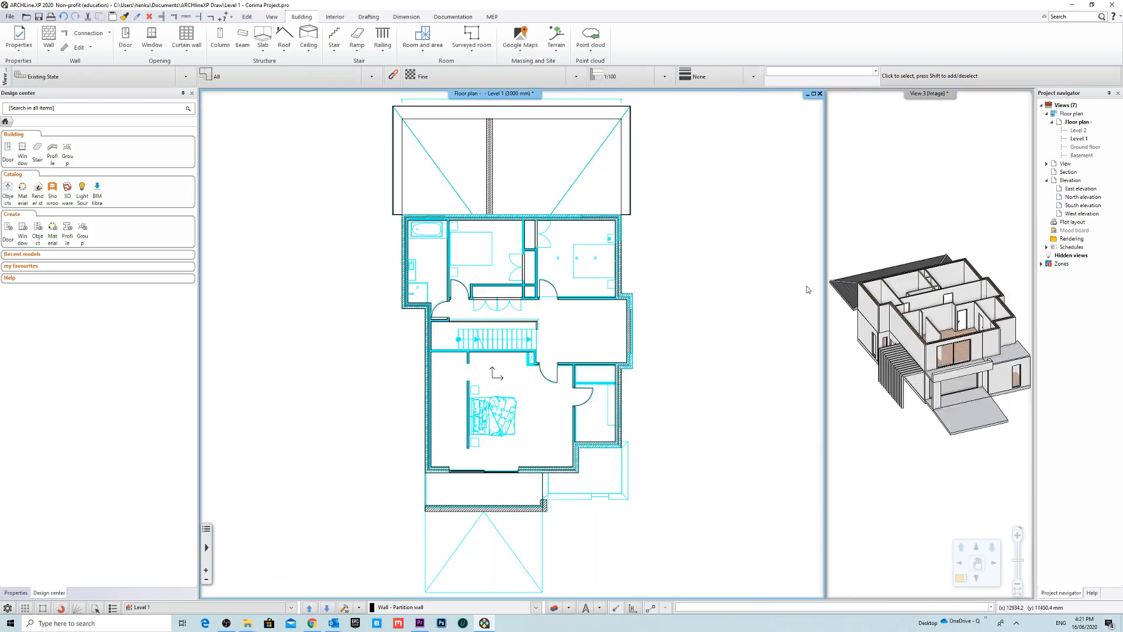
pyautogui.scroll(8, 510, 393)
pyautogui.moveTo(511, 393); pyautogui.dragTo(527, 428, button='middle')
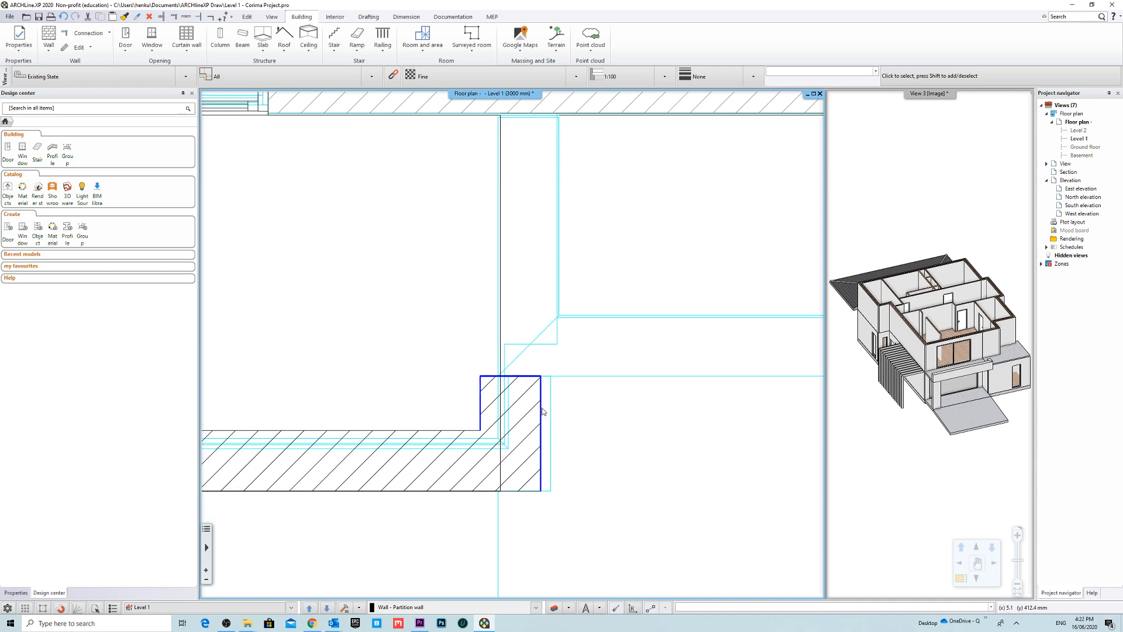
pyautogui.scroll(-3, 644, 412)
pyautogui.click(588, 408)
pyautogui.scroll(-1, 563, 406)
pyautogui.moveTo(564, 406)
pyautogui.mouseDown(button='middle')
pyautogui.moveTo(755, 410)
pyautogui.moveTo(647, 414)
pyautogui.mouseUp(button='middle')
pyautogui.scroll(-1, 646, 414)
pyautogui.moveTo(697, 361); pyautogui.dragTo(691, 376, button='middle')
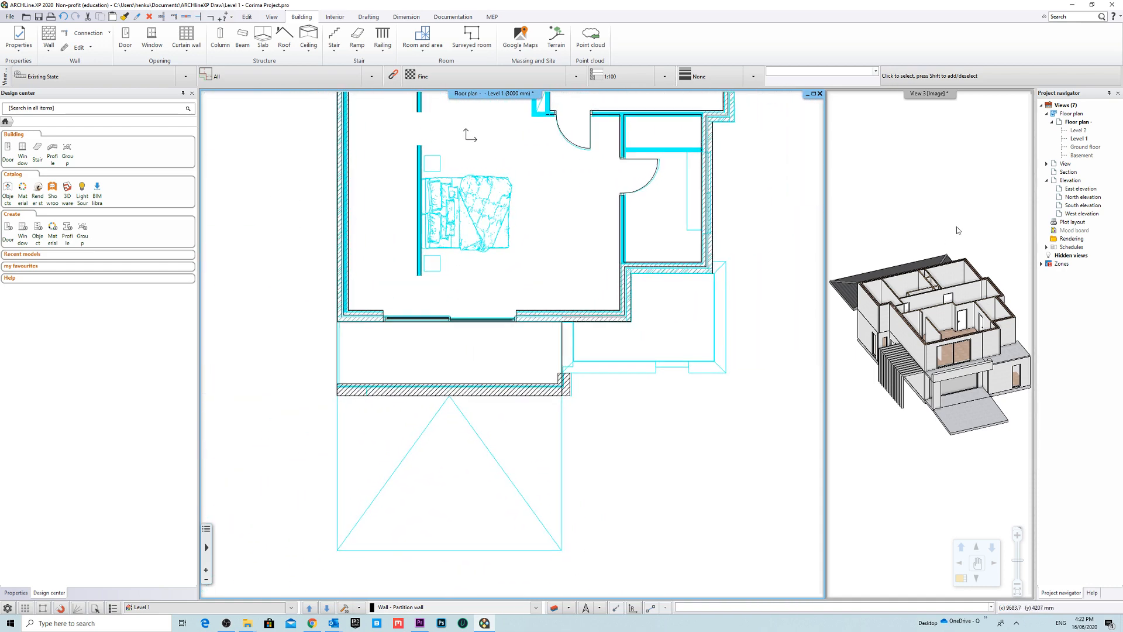
# Step: Swap the 3D view into the main view and lower the long front parapet's top to about 635 mm high
pyautogui.click(950, 176)
pyautogui.rightClick(910, 93)
pyautogui.click(933, 100)
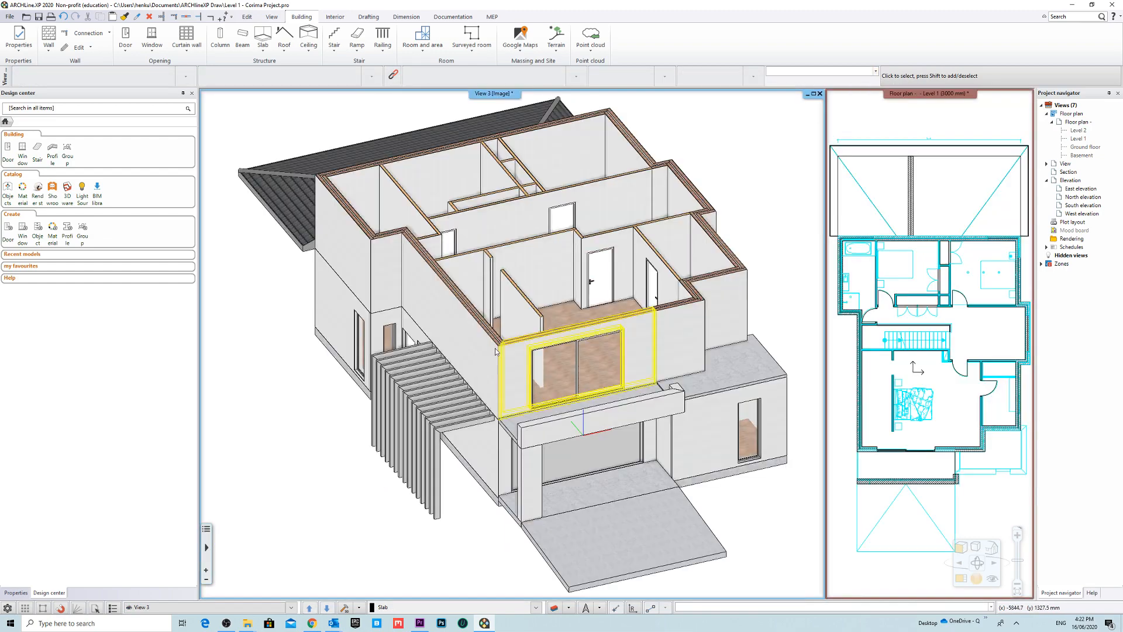
pyautogui.moveTo(450, 427); pyautogui.dragTo(554, 420, button='middle')
pyautogui.scroll(3, 632, 510)
pyautogui.click(438, 275)
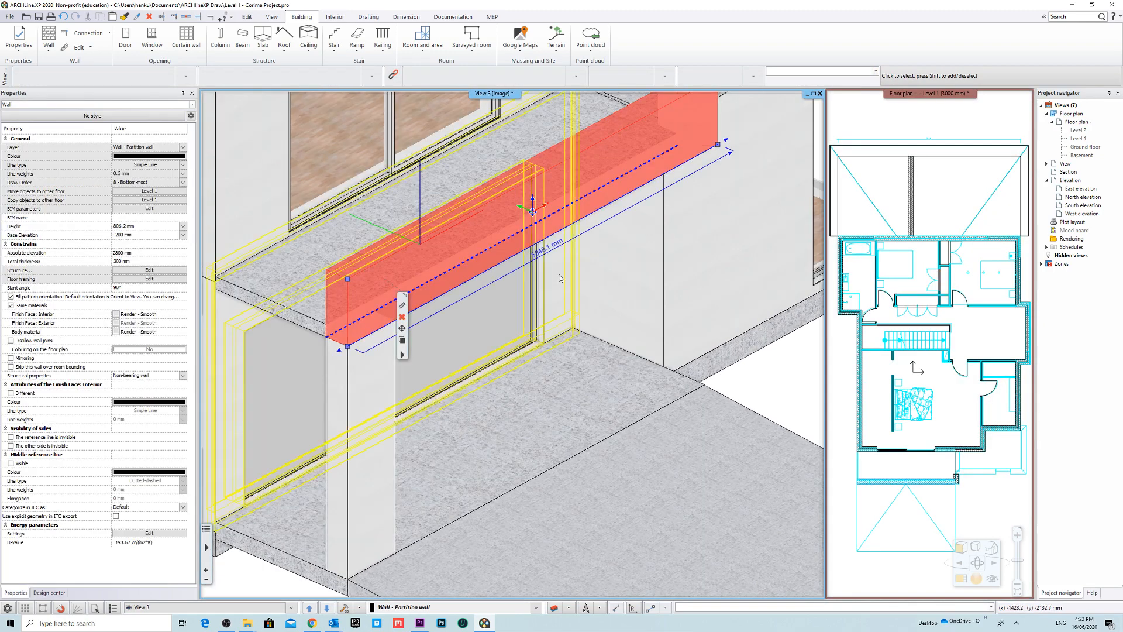
pyautogui.moveTo(559, 276); pyautogui.dragTo(518, 453, button='middle')
pyautogui.click(677, 257)
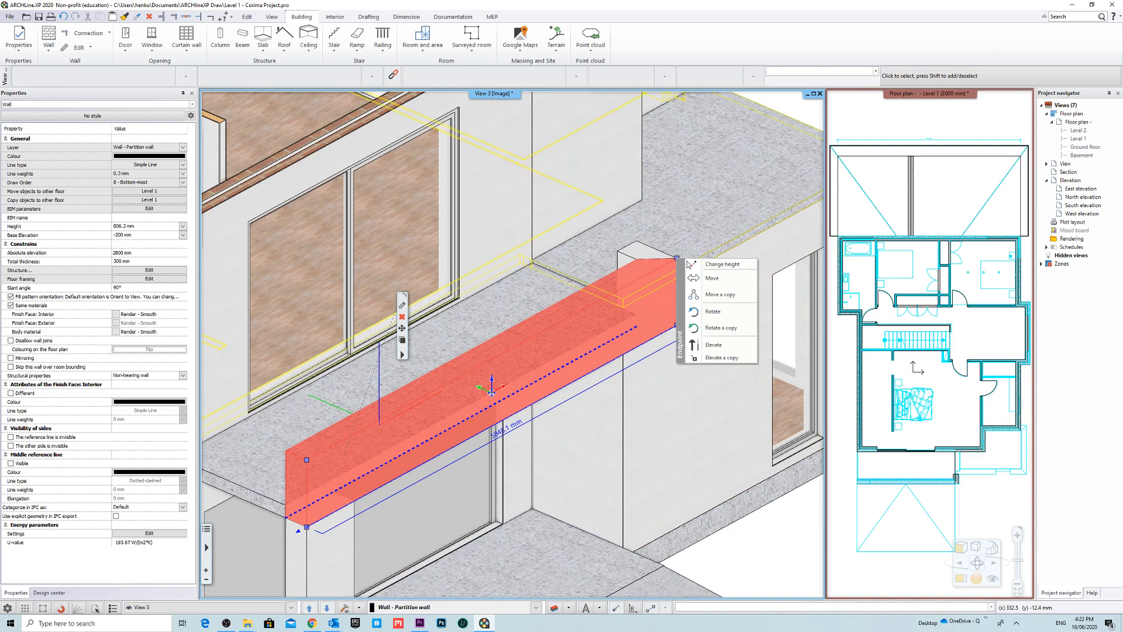
pyautogui.click(720, 264)
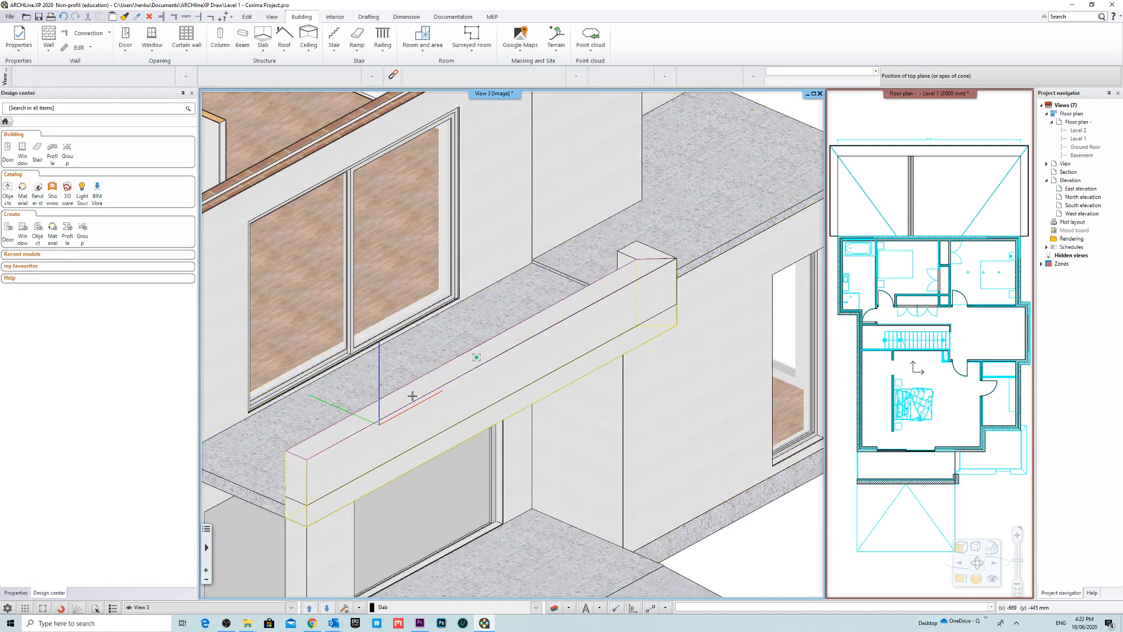
pyautogui.click(415, 371)
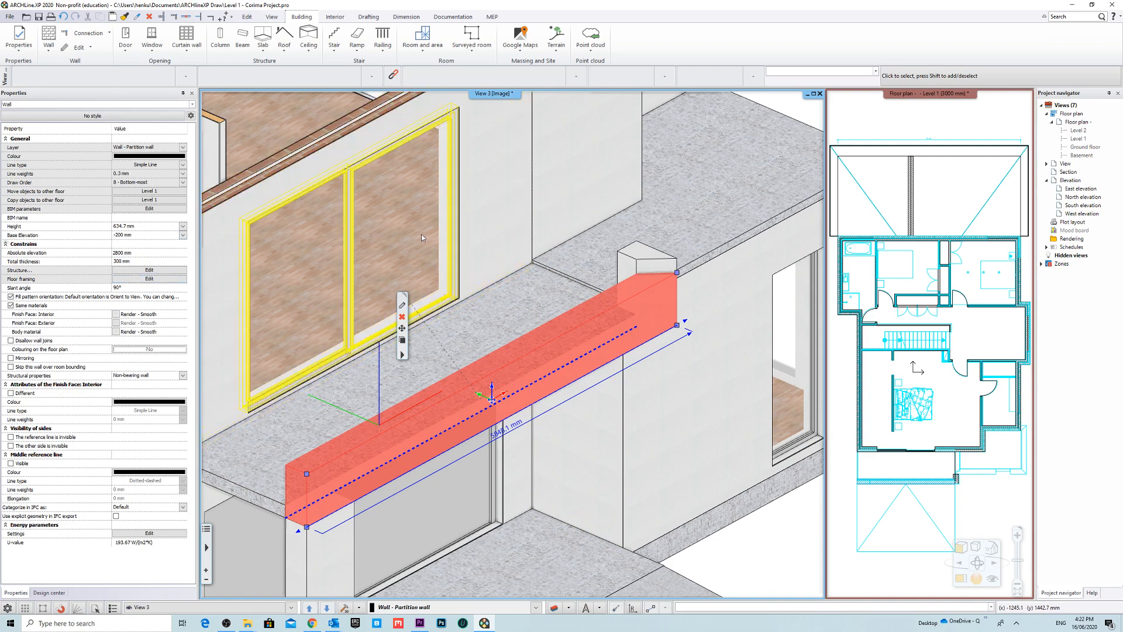
# Step: Lower the top of the short return wall to the front parapet's top edge, making it about 635 mm high
pyautogui.click(672, 265)
pyautogui.click(677, 262)
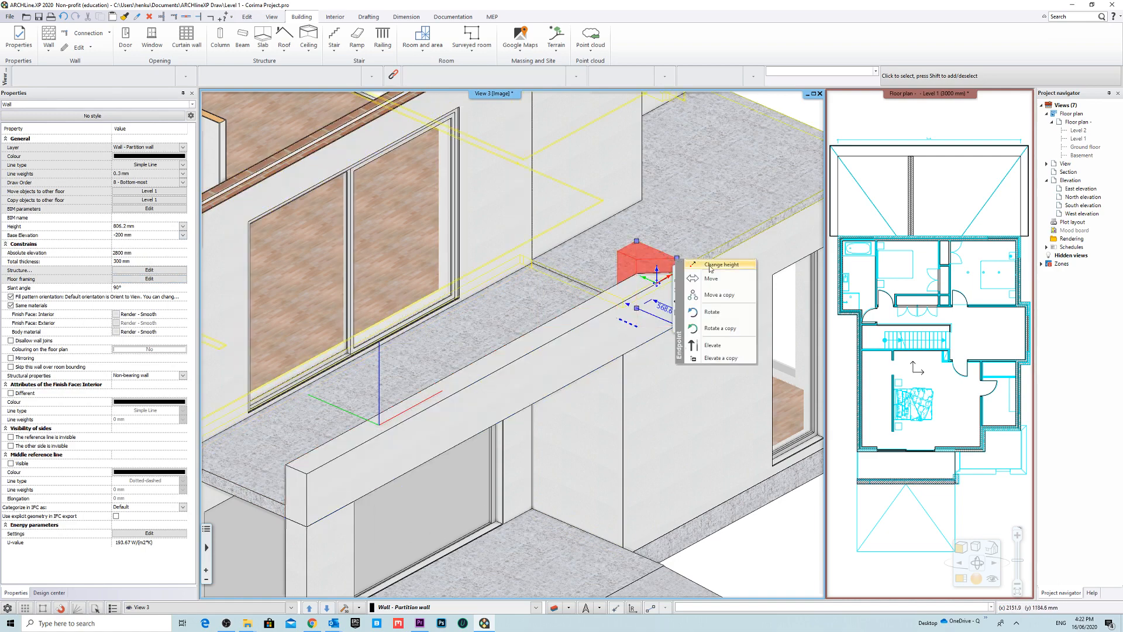
pyautogui.click(683, 275)
pyautogui.click(677, 272)
pyautogui.press('Escape')
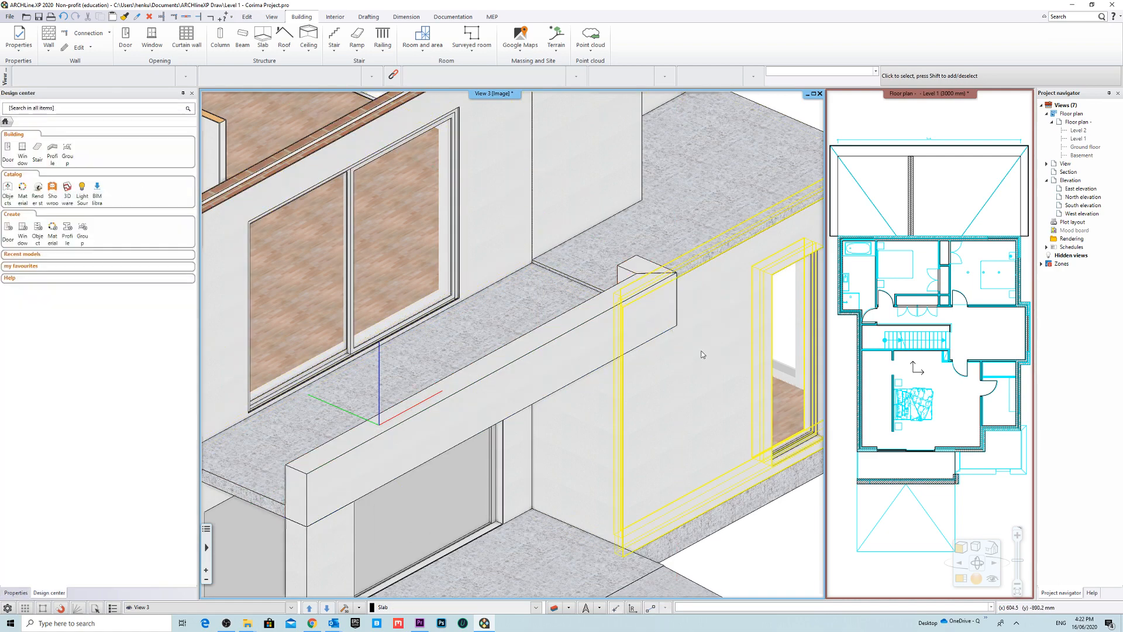
# Step: Find the grey materials and assign Rusty_grey to the supporting wall below the canopy
pyautogui.scroll(-5, 702, 353)
pyautogui.scroll(1, 477, 391)
pyautogui.scroll(3, 462, 421)
pyautogui.click(426, 388)
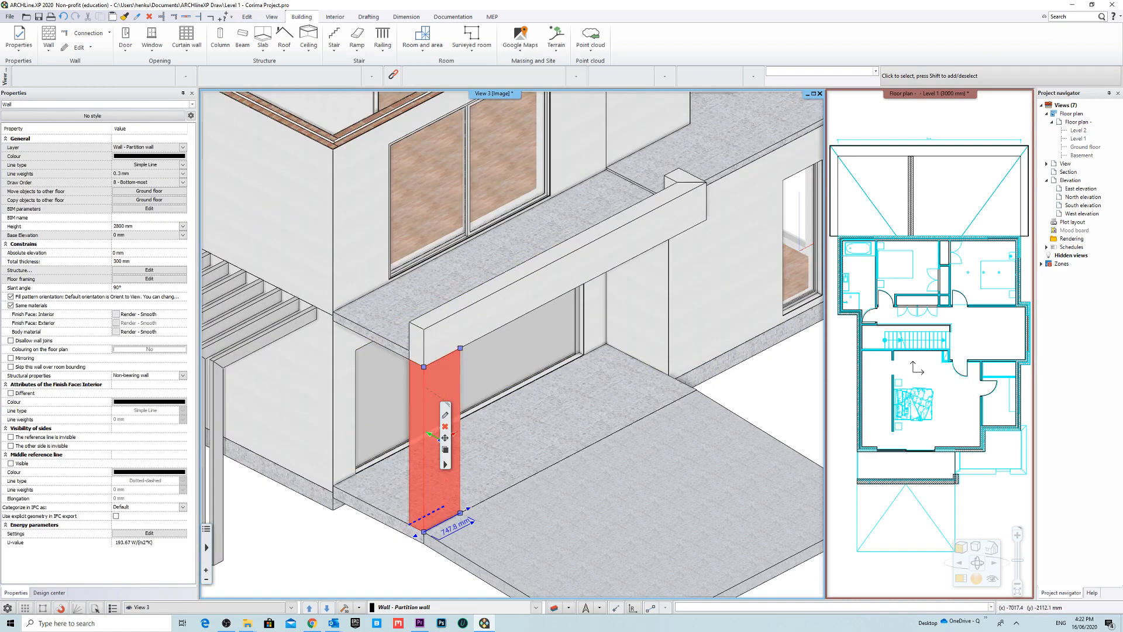
pyautogui.click(121, 314)
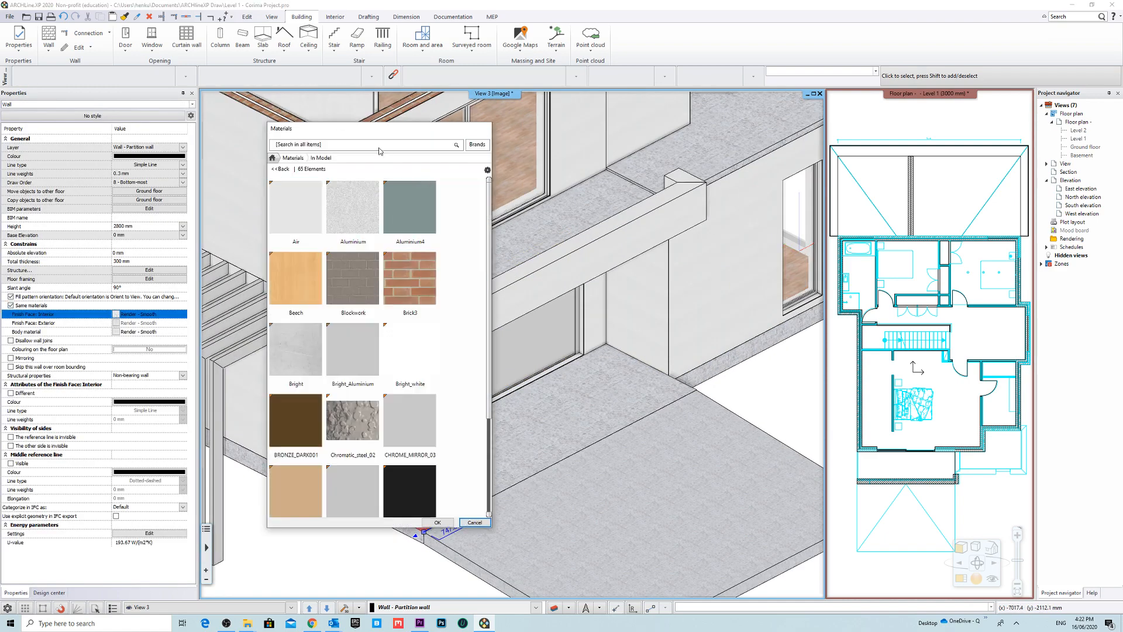
pyautogui.write('grey')
pyautogui.press('Return')
pyautogui.click(410, 207)
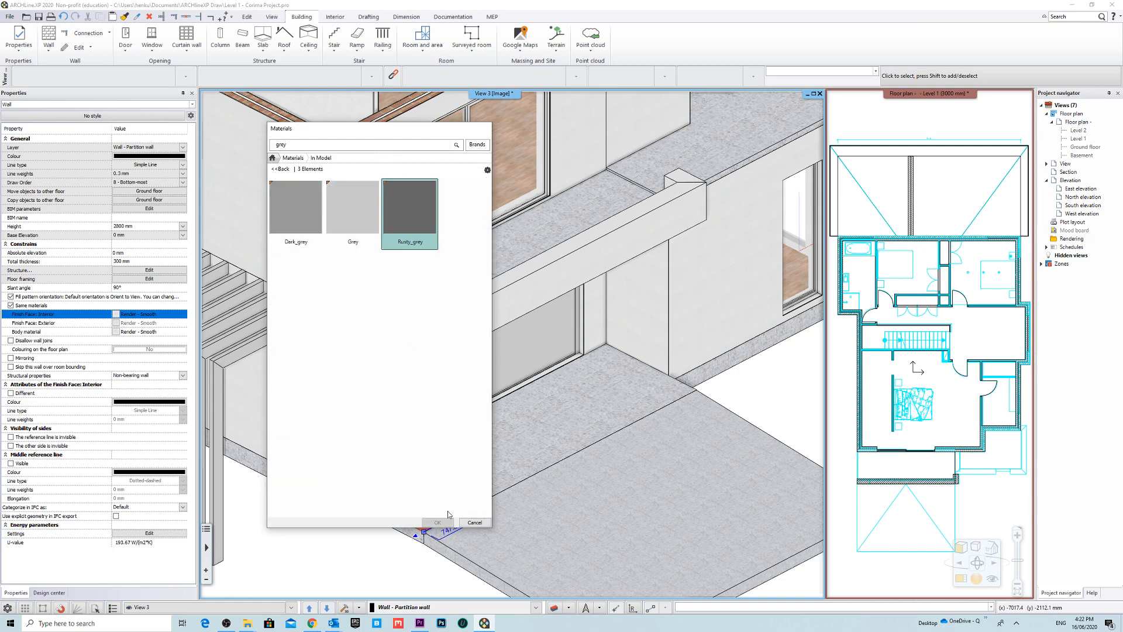
pyautogui.click(437, 522)
pyautogui.click(493, 305)
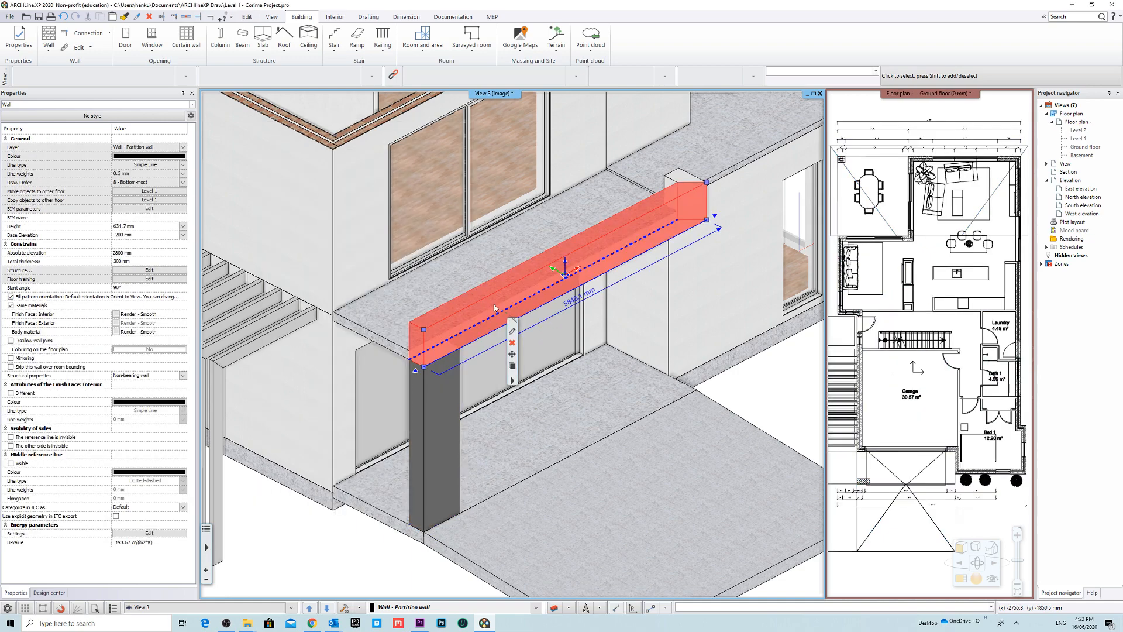
pyautogui.click(116, 316)
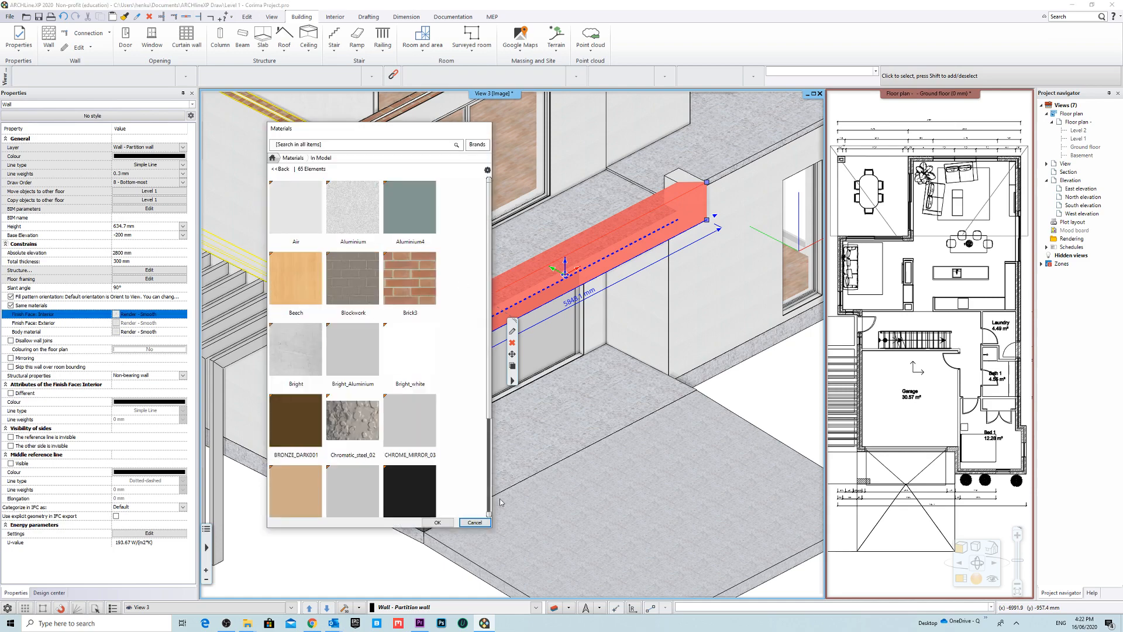
pyautogui.click(474, 522)
# Step: Find the supporting wall's Rusty_grey material and use it to replace the front parapet's material on that object only
pyautogui.click(438, 418)
pyautogui.rightClick(440, 418)
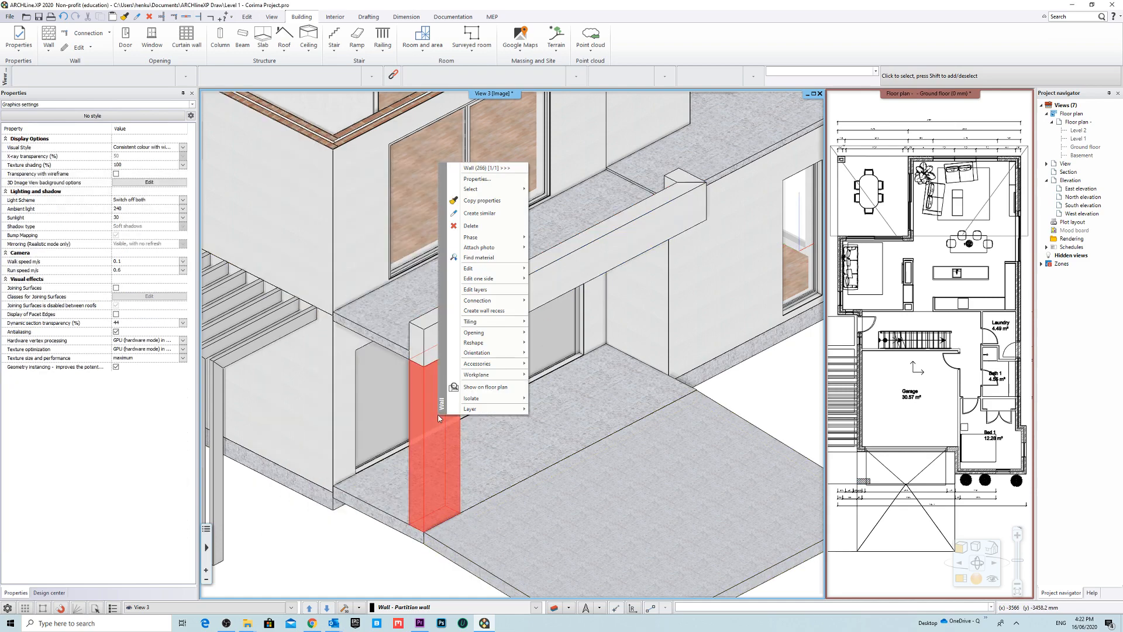
pyautogui.click(487, 257)
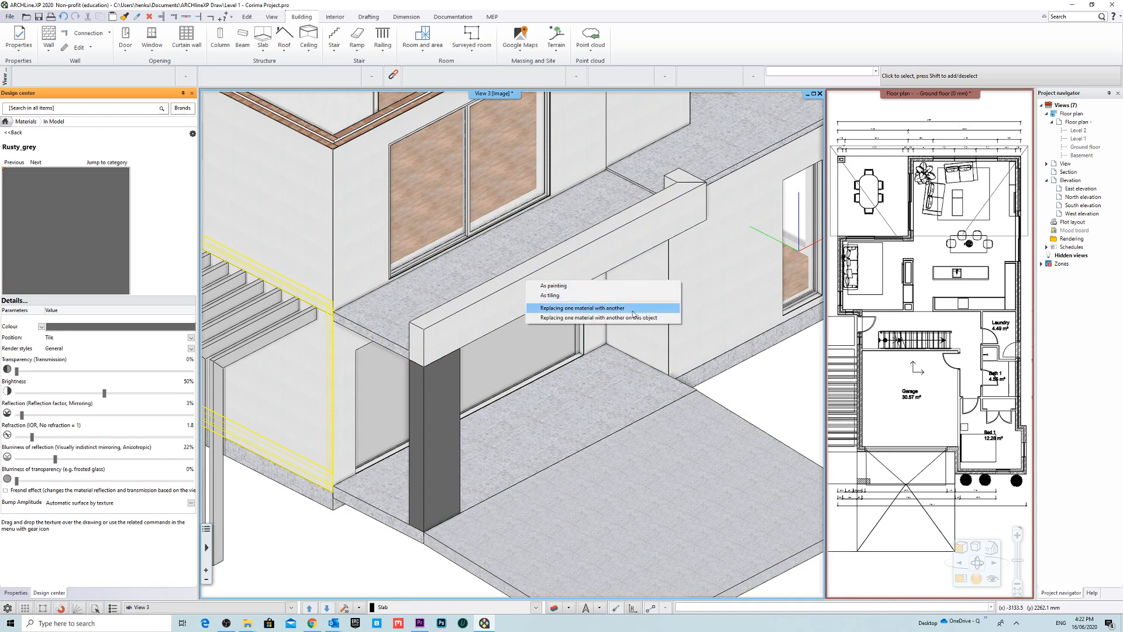
pyautogui.click(648, 318)
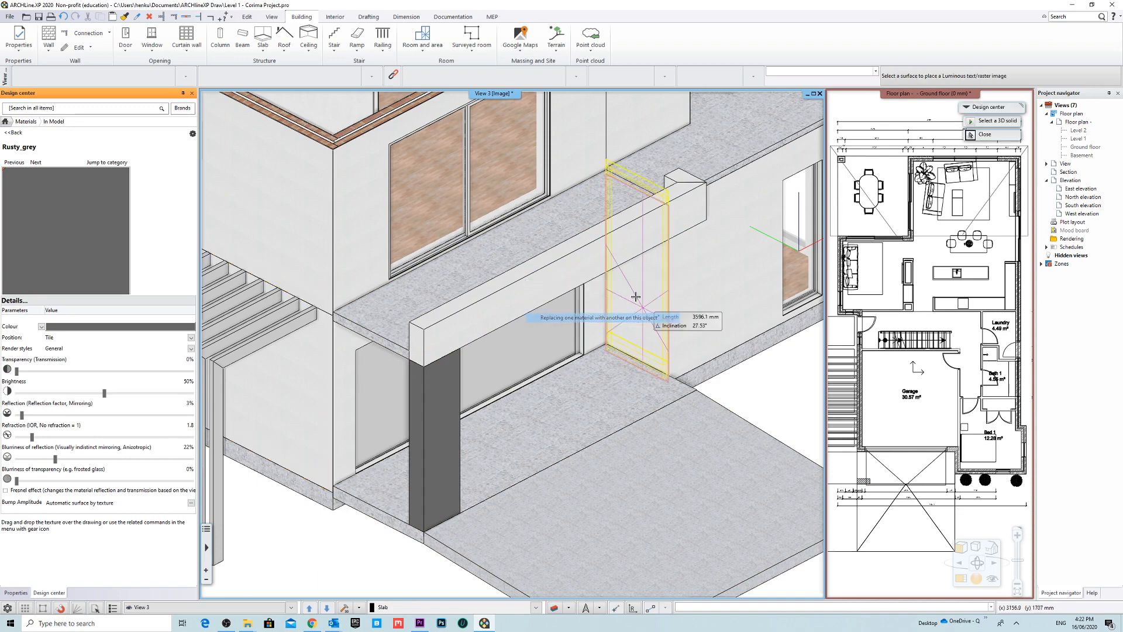
pyautogui.click(581, 263)
# Step: Replace the short return wall's material with Rusty_grey and end the material command
pyautogui.moveTo(760, 163); pyautogui.dragTo(650, 159, button='middle')
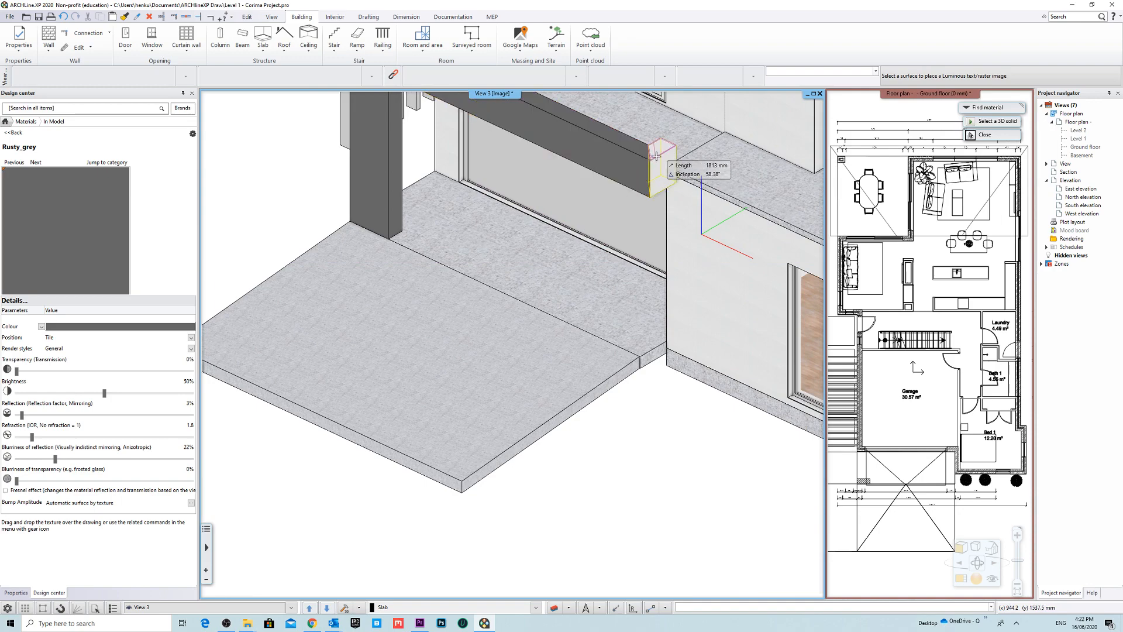
pyautogui.moveTo(409, 330); pyautogui.dragTo(553, 389, button='middle')
pyautogui.scroll(-3, 544, 283)
pyautogui.scroll(-3, 454, 251)
pyautogui.scroll(4, 479, 280)
pyautogui.scroll(-3, 565, 351)
pyautogui.press('Escape')
pyautogui.scroll(4, 586, 375)
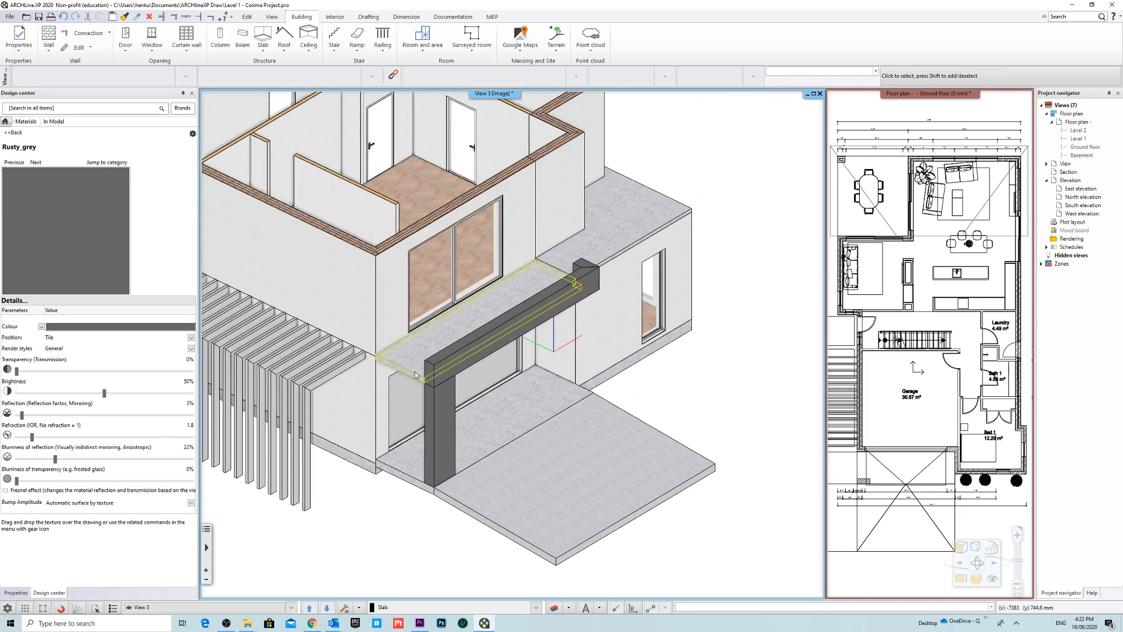
pyautogui.moveTo(562, 280); pyautogui.dragTo(399, 352, button='middle')
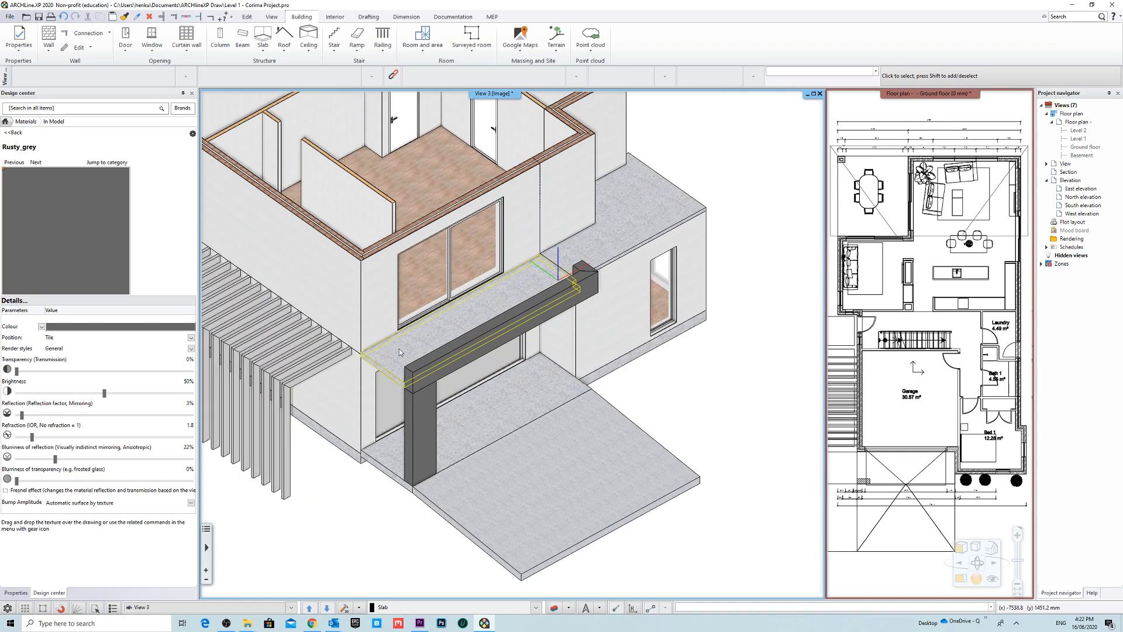
# Step: Swap the floor plan into the main view and move up from the ground floor to Level 1
pyautogui.click(919, 102)
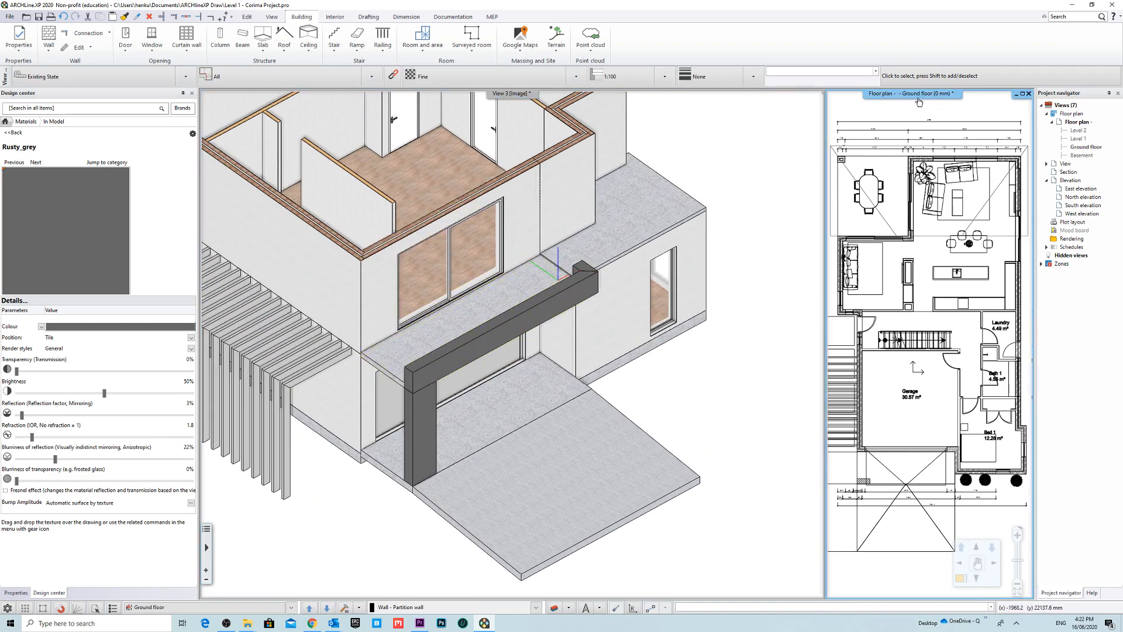
pyautogui.click(932, 102)
pyautogui.moveTo(471, 562); pyautogui.dragTo(501, 466, button='middle')
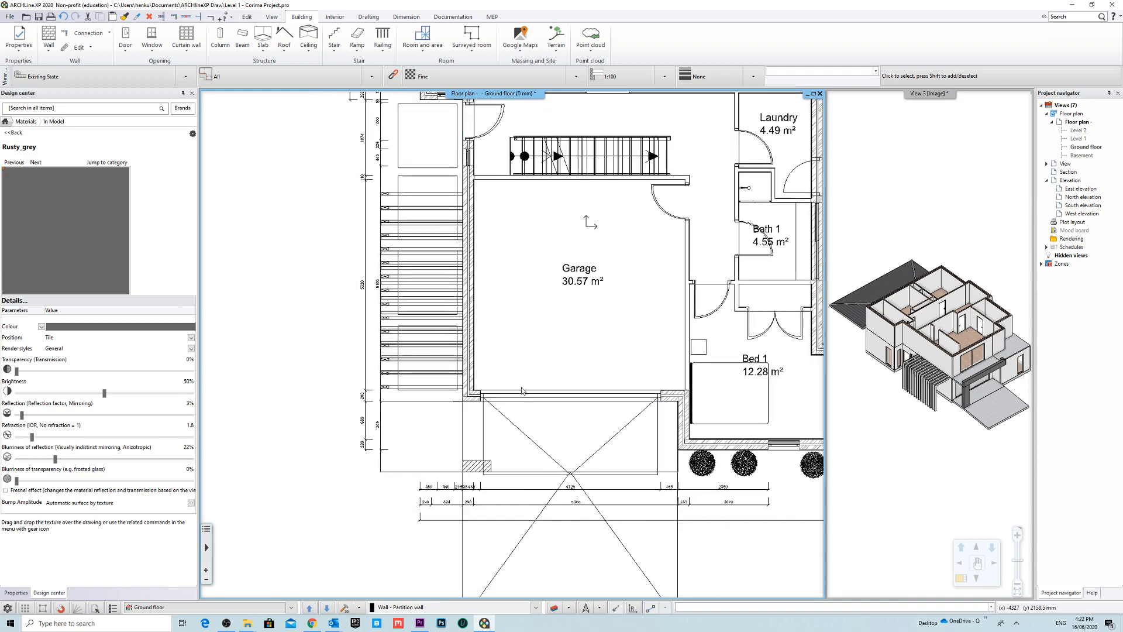
pyautogui.scroll(3, 501, 465)
pyautogui.scroll(-5, 506, 338)
pyautogui.moveTo(506, 338); pyautogui.dragTo(468, 401, button='middle')
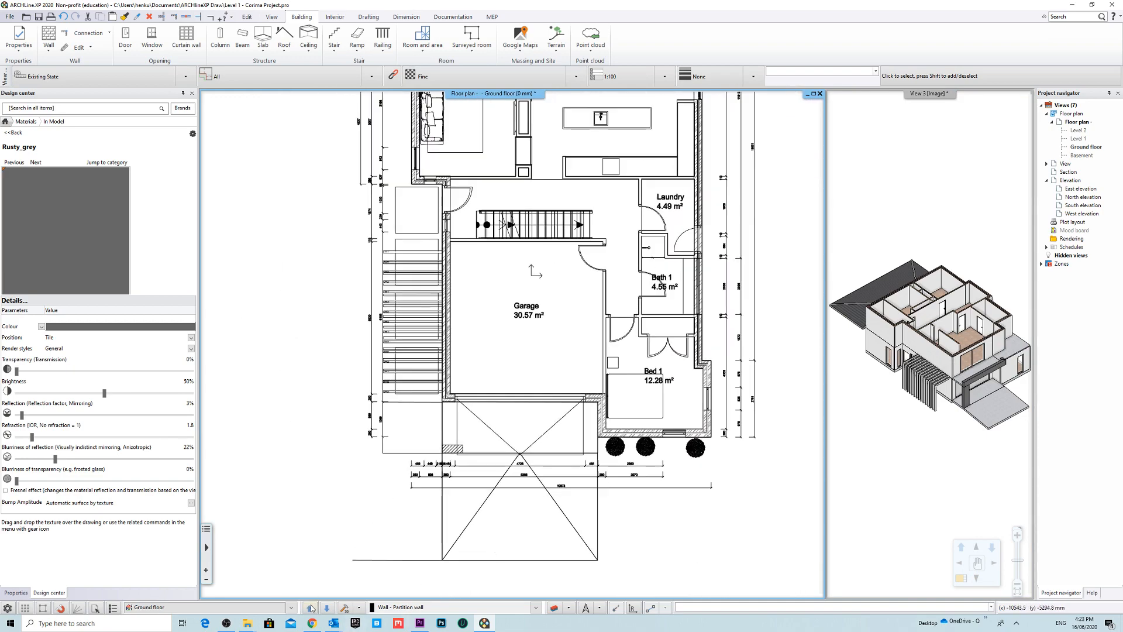
pyautogui.click(310, 608)
pyautogui.scroll(3, 651, 318)
pyautogui.scroll(-2, 531, 486)
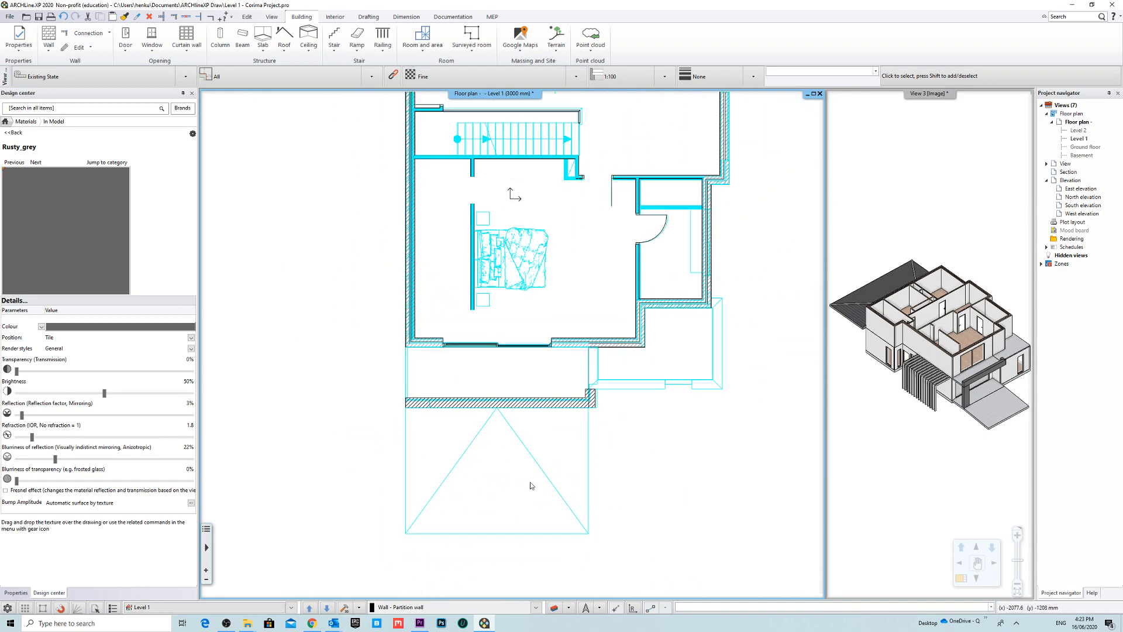
# Step: Turn off all layers in the Corima Townhouse - Ground Floor Plan layer filter
pyautogui.click(555, 612)
pyautogui.click(538, 266)
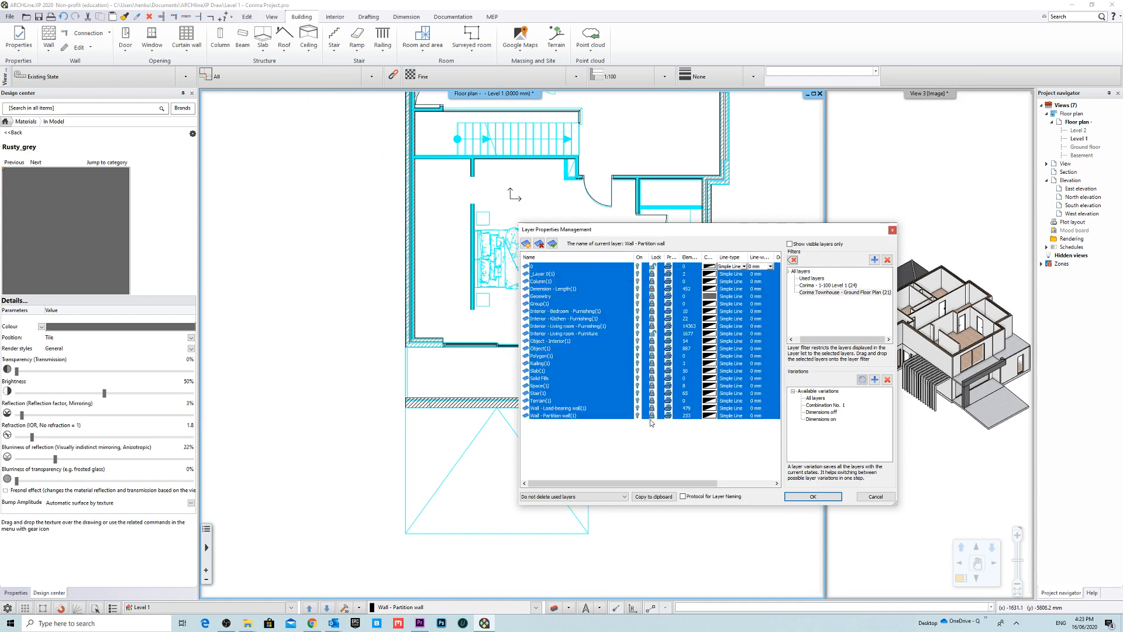
pyautogui.keyDown('shift'); pyautogui.click(592, 416); pyautogui.keyUp('shift')
pyautogui.click(833, 497)
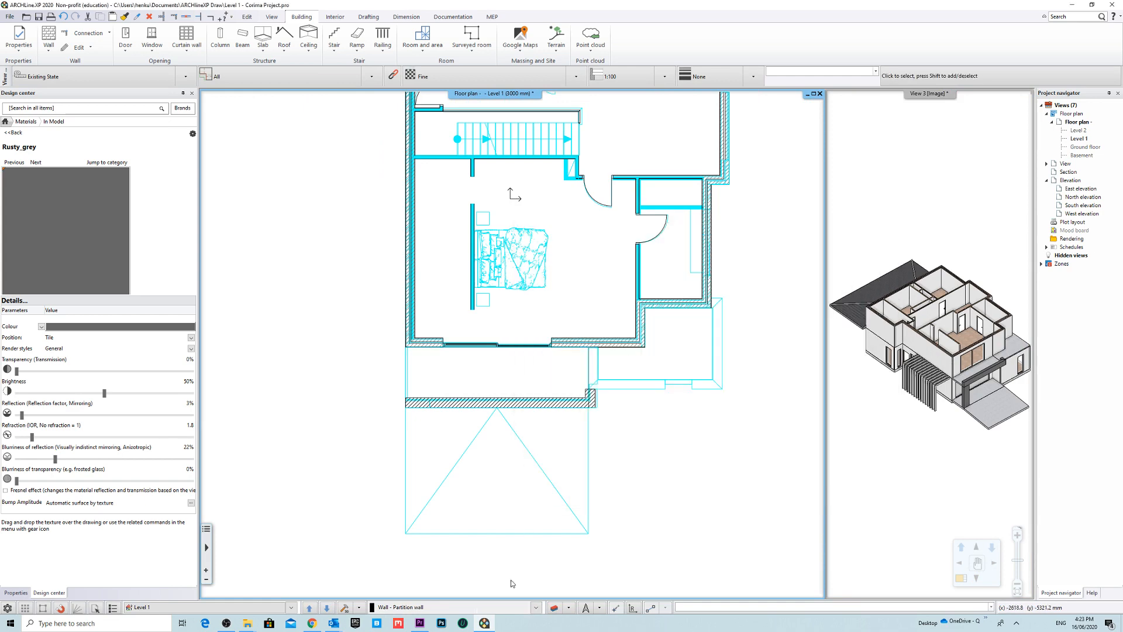
# Step: Turn off all layers in the Corima - 1-100 Level 1 layer filter
pyautogui.click(554, 610)
pyautogui.click(815, 286)
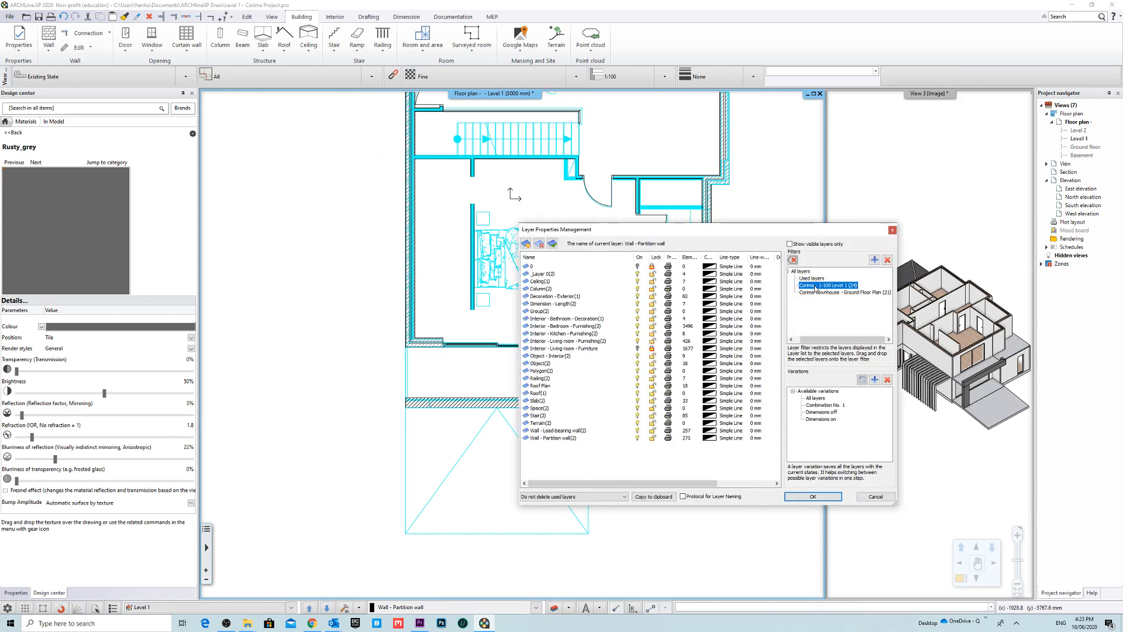
pyautogui.click(548, 266)
pyautogui.hotkey('ctrl', 'a')
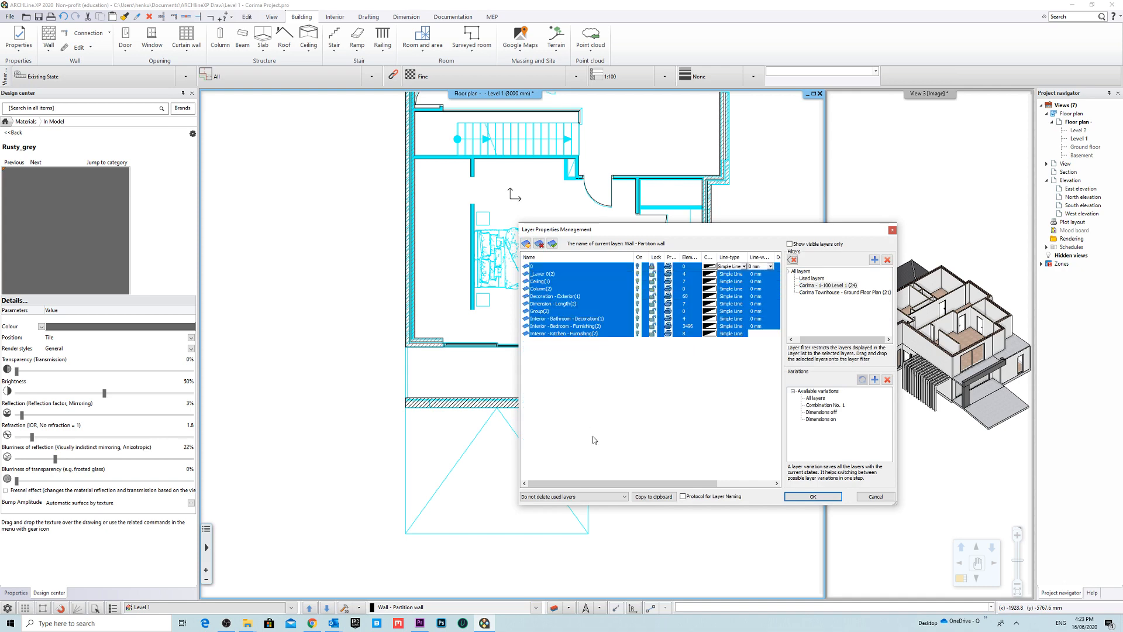
pyautogui.click(812, 497)
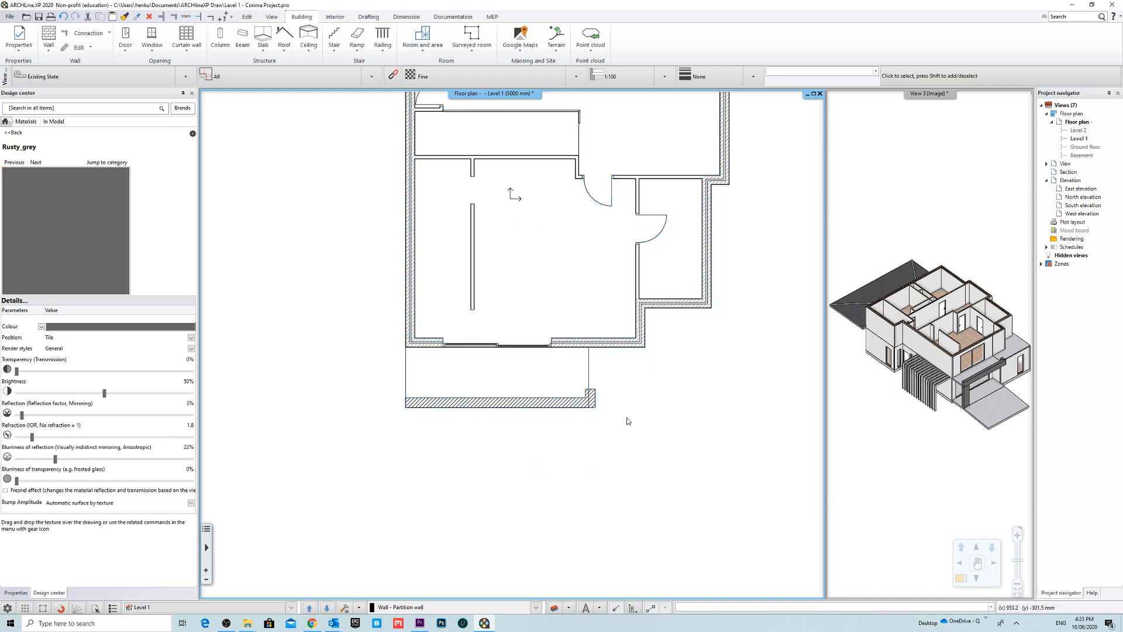
# Step: Examine the parapet corner in plan and from below in 3D, comparing the short return wall with the canopy slab's edge
pyautogui.scroll(-2, 626, 419)
pyautogui.scroll(5, 542, 331)
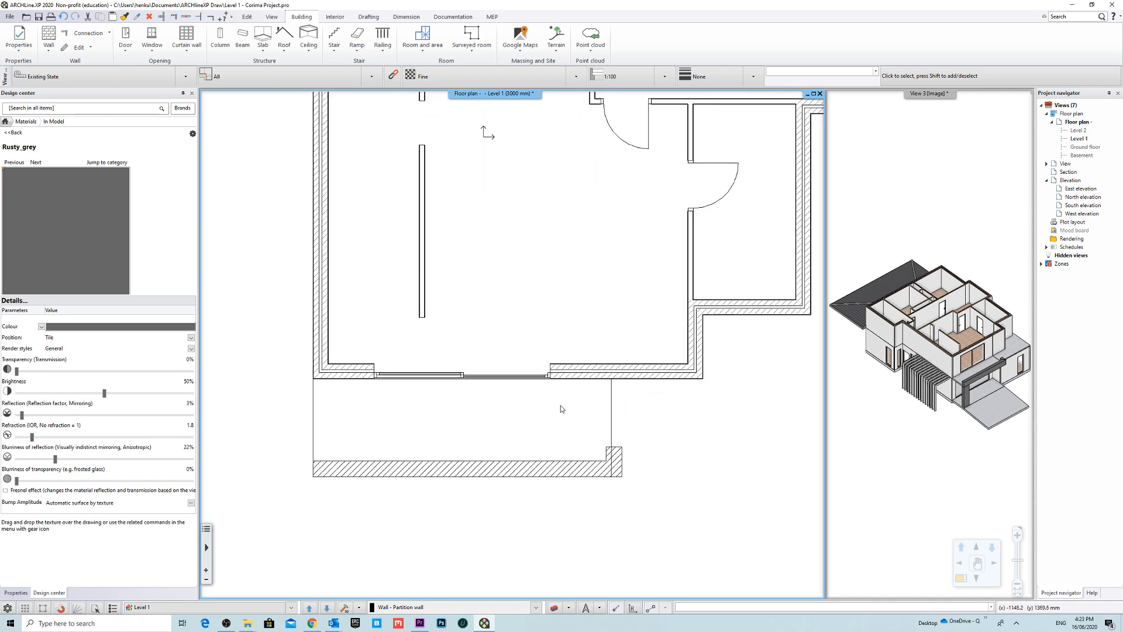
pyautogui.scroll(1, 551, 434)
pyautogui.moveTo(551, 434); pyautogui.dragTo(615, 392, button='middle')
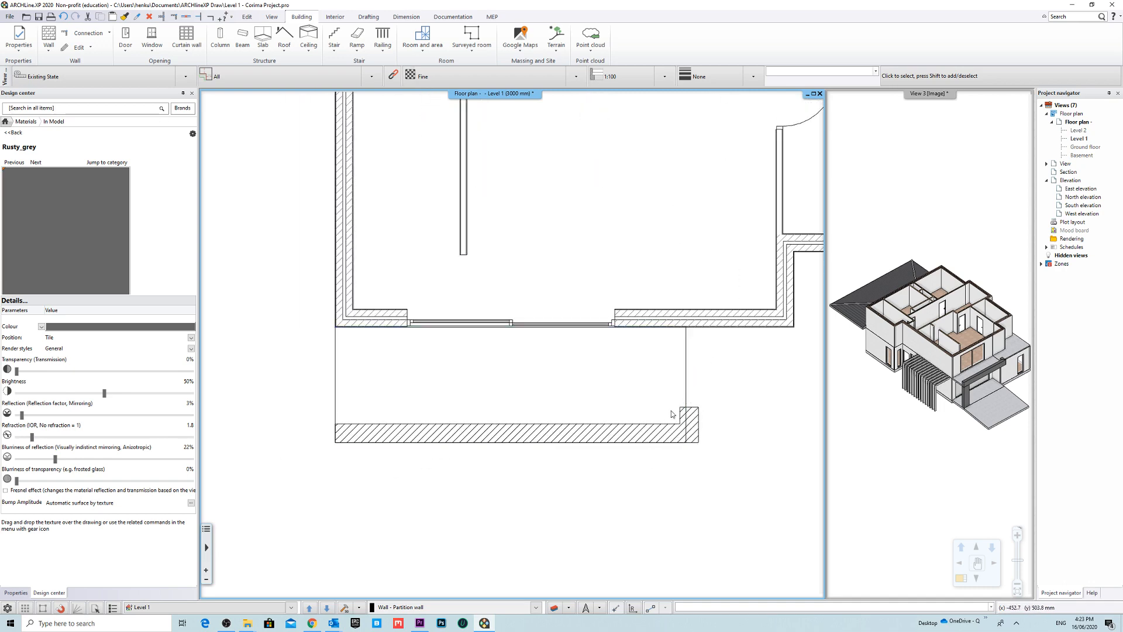
pyautogui.scroll(2, 671, 413)
pyautogui.click(930, 374)
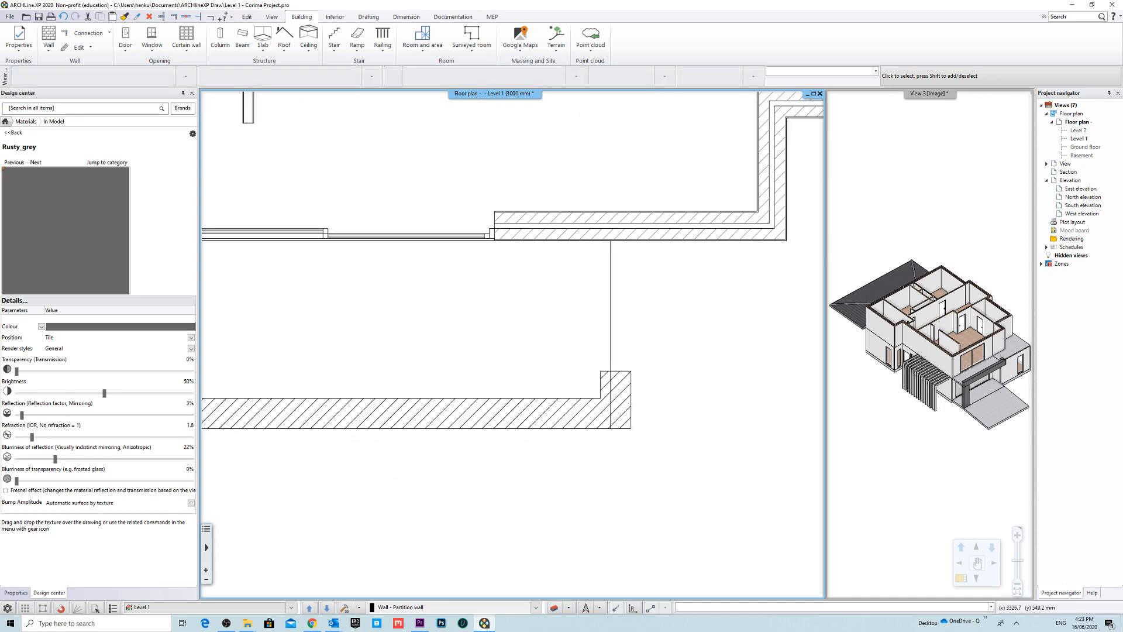
pyautogui.scroll(6, 935, 373)
pyautogui.scroll(3, 980, 350)
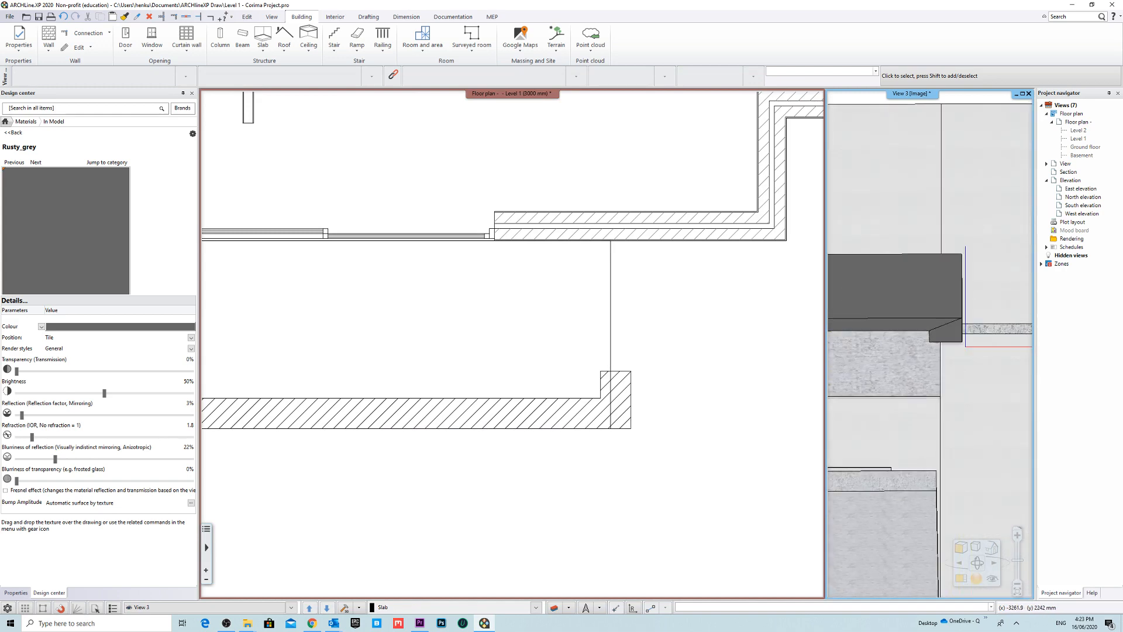
pyautogui.moveTo(965, 347)
pyautogui.mouseDown(button='middle')
pyautogui.moveTo(1010, 339)
pyautogui.moveTo(994, 351)
pyautogui.moveTo(959, 334)
pyautogui.mouseUp(button='middle')
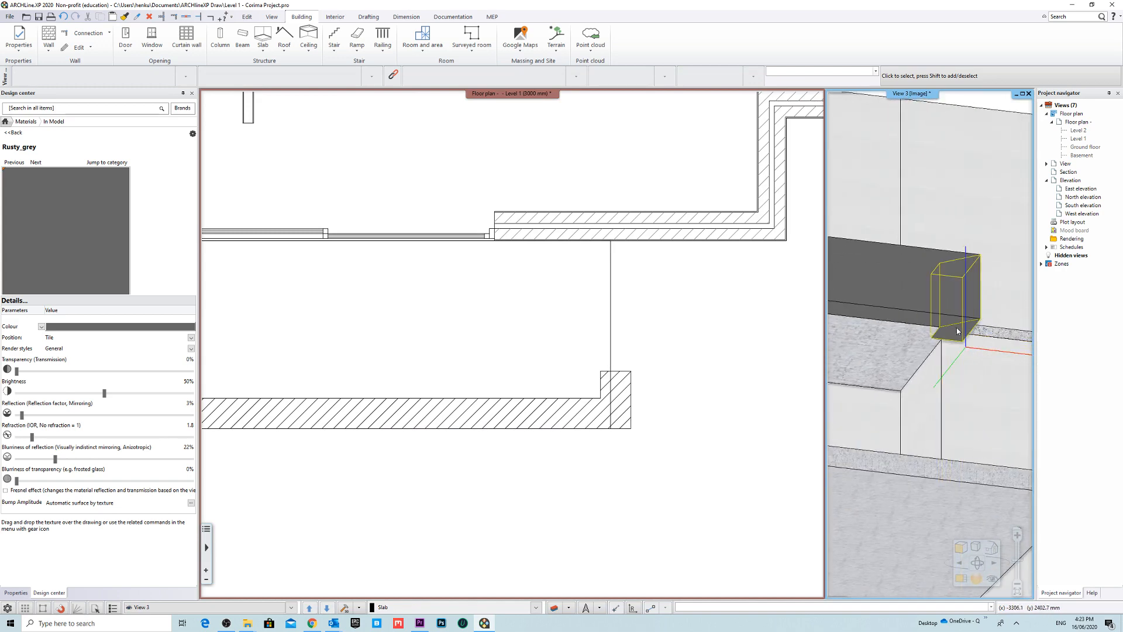
pyautogui.click(956, 330)
pyautogui.press('Escape')
pyautogui.click(641, 384)
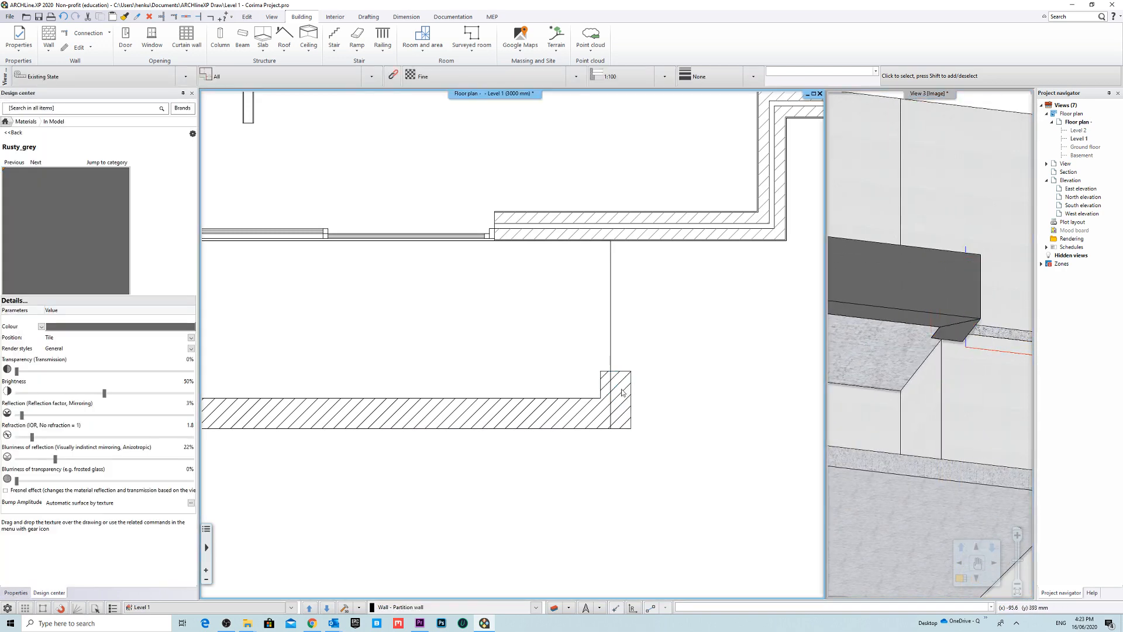
# Step: Move the parapet's short return wall 100 mm outward so its inner face aligns with the canopy slab's edge
pyautogui.click(621, 388)
pyautogui.scroll(3, 622, 390)
pyautogui.click(639, 440)
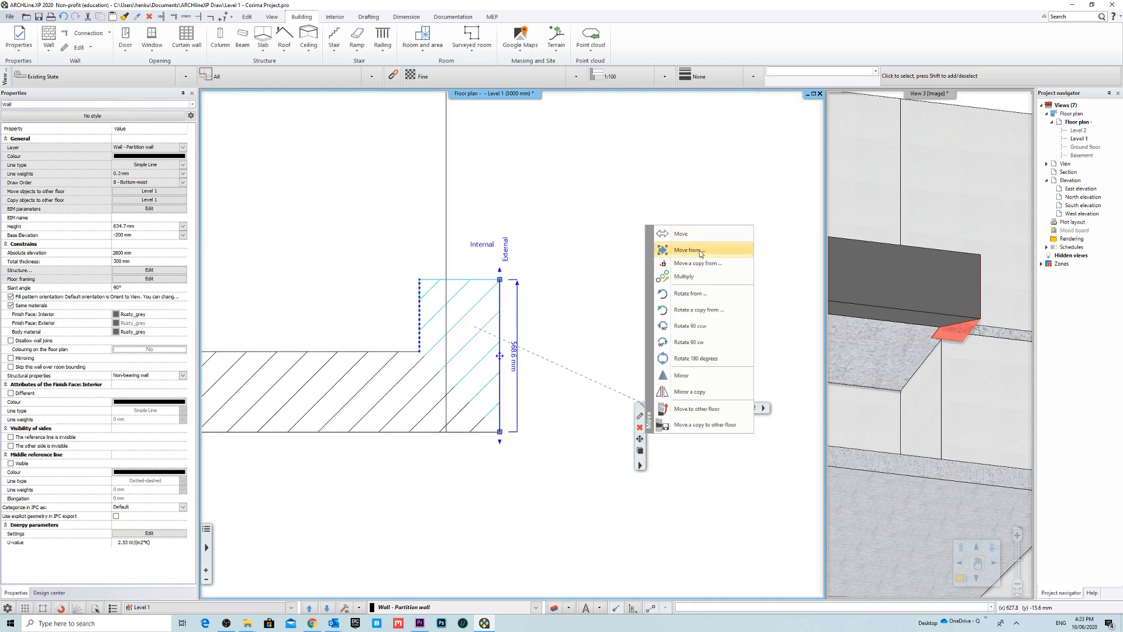
pyautogui.click(685, 249)
pyautogui.click(419, 280)
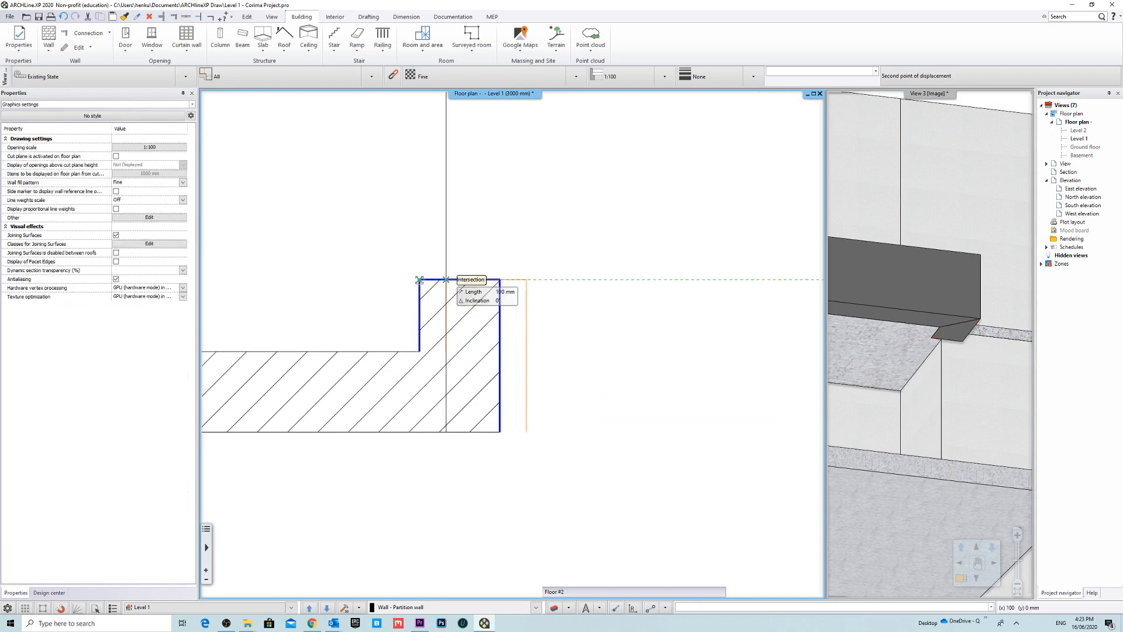
pyautogui.click(446, 279)
pyautogui.scroll(-5, 638, 363)
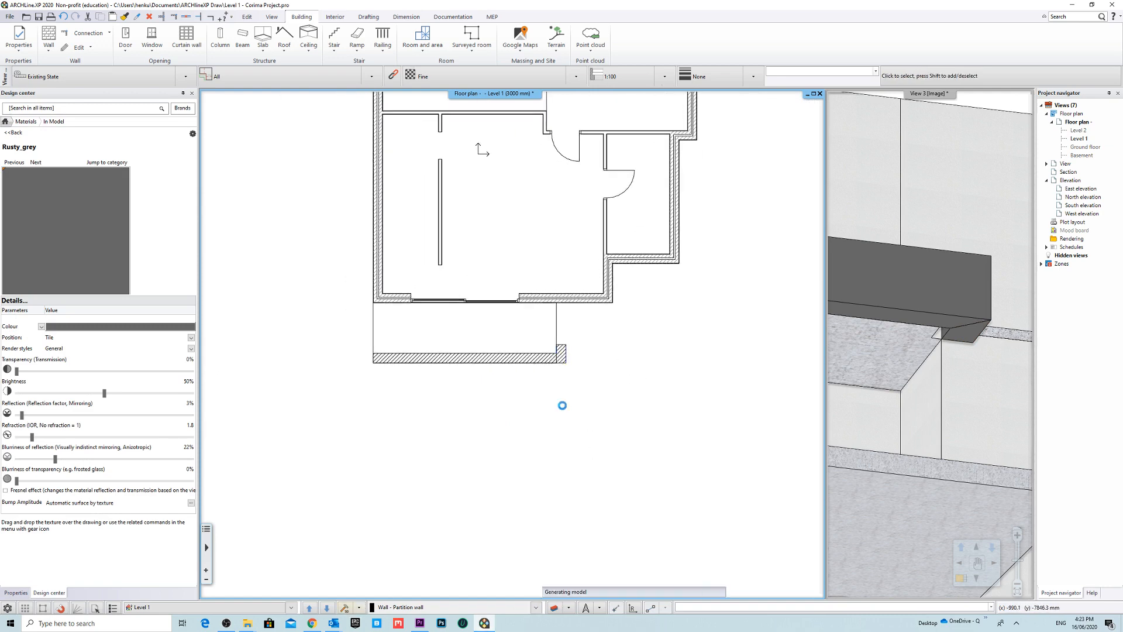
pyautogui.moveTo(691, 374); pyautogui.dragTo(698, 388, button='middle')
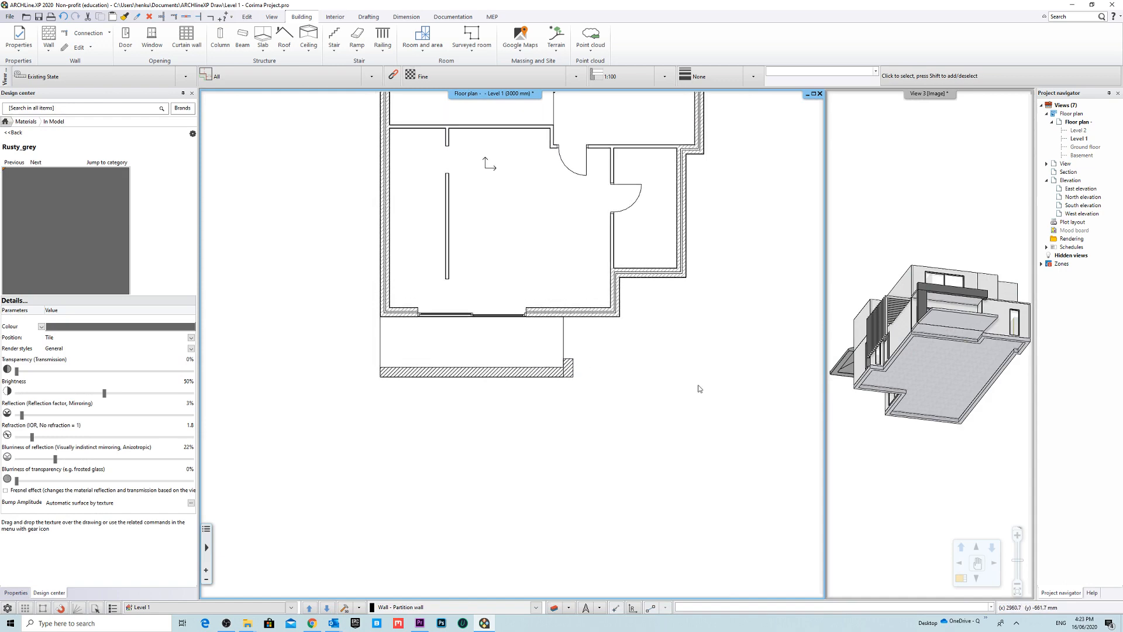
pyautogui.scroll(10, 981, 311)
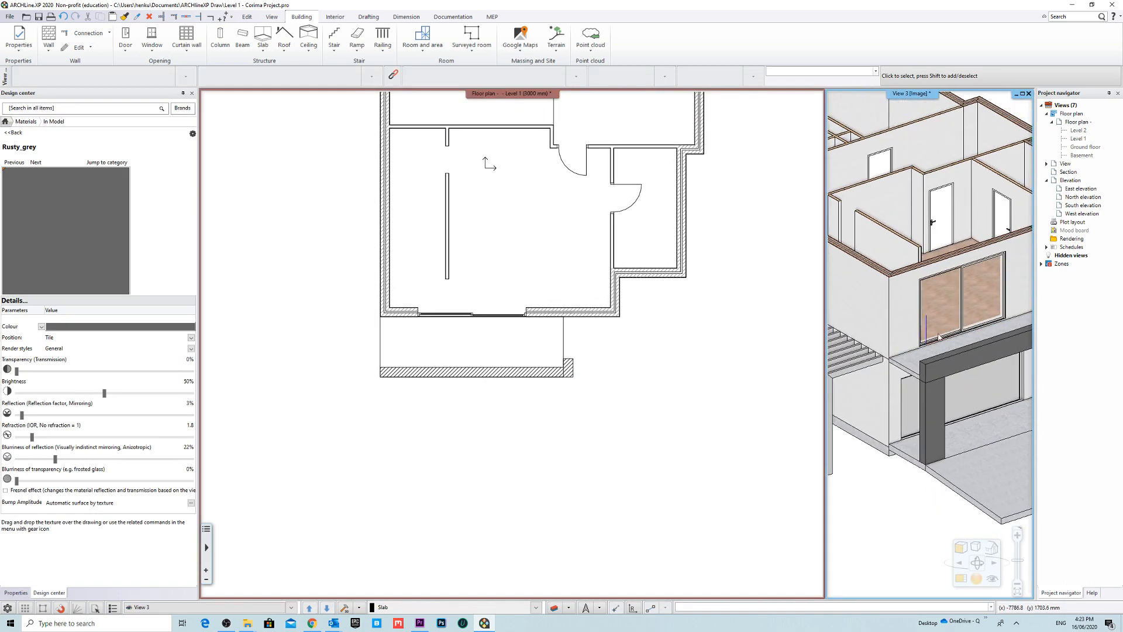
pyautogui.scroll(5, 429, 349)
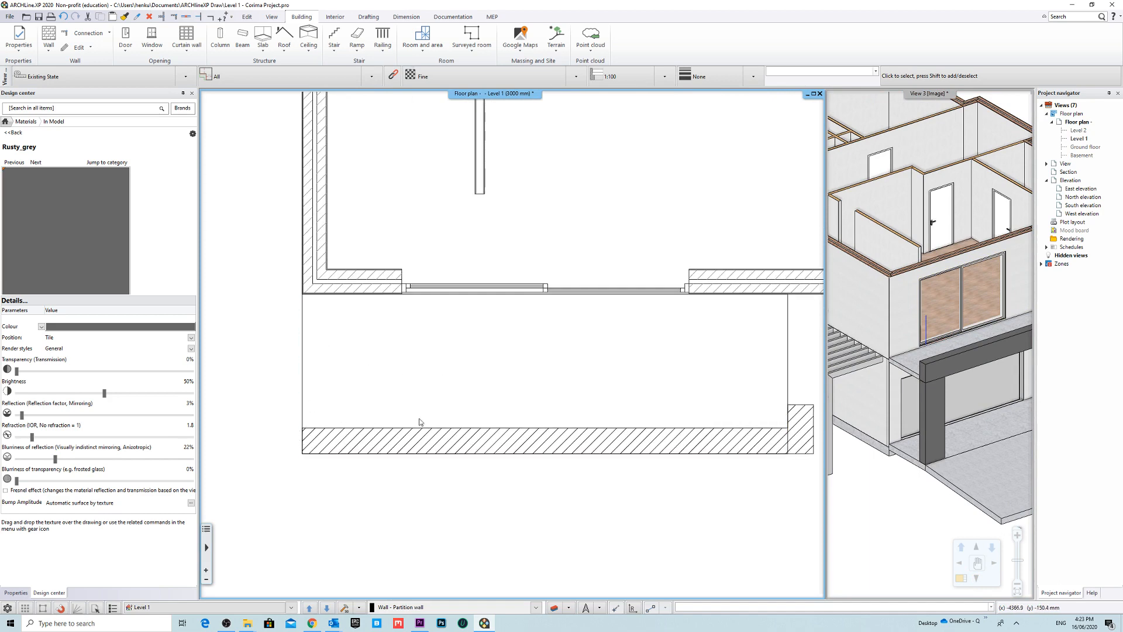
# Step: Start a railing and compare the preset styles, including sphere columns, metal with rods, metal with glass, stainless steel tube and steel profile
pyautogui.scroll(-2, 736, 376)
pyautogui.moveTo(735, 376); pyautogui.dragTo(641, 387, button='middle')
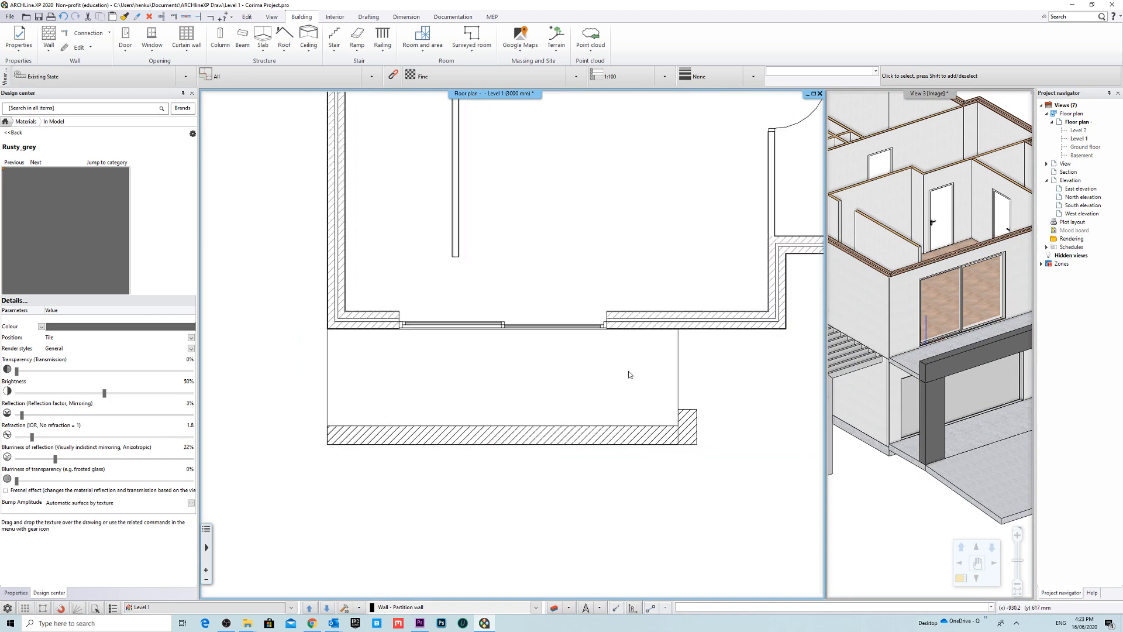
pyautogui.moveTo(980, 331); pyautogui.dragTo(827, 359, button='middle')
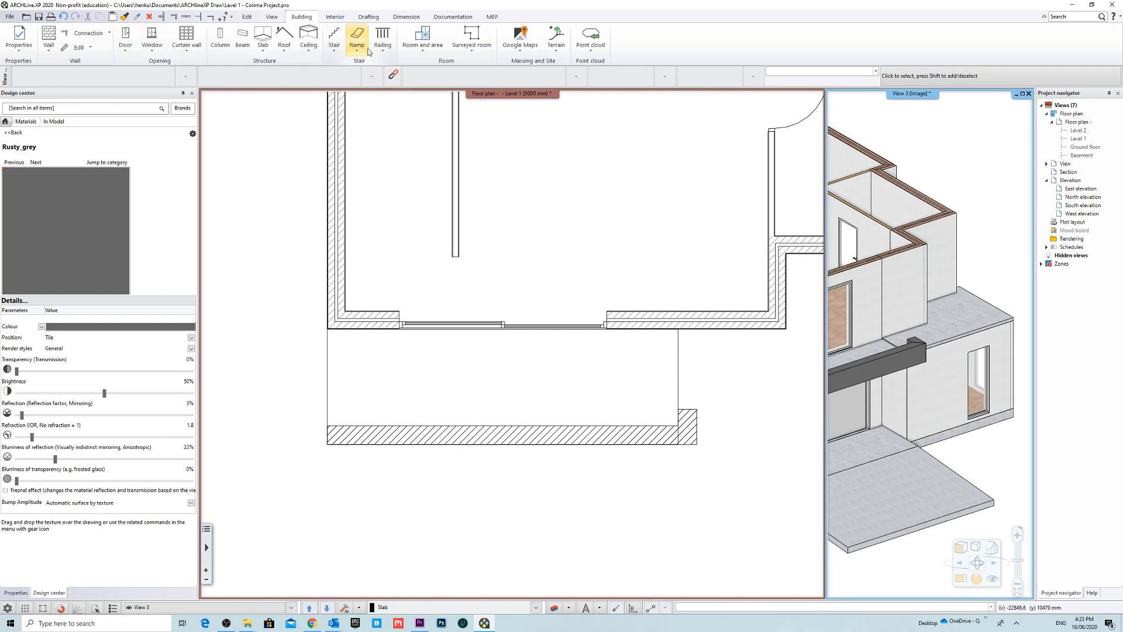
pyautogui.click(388, 54)
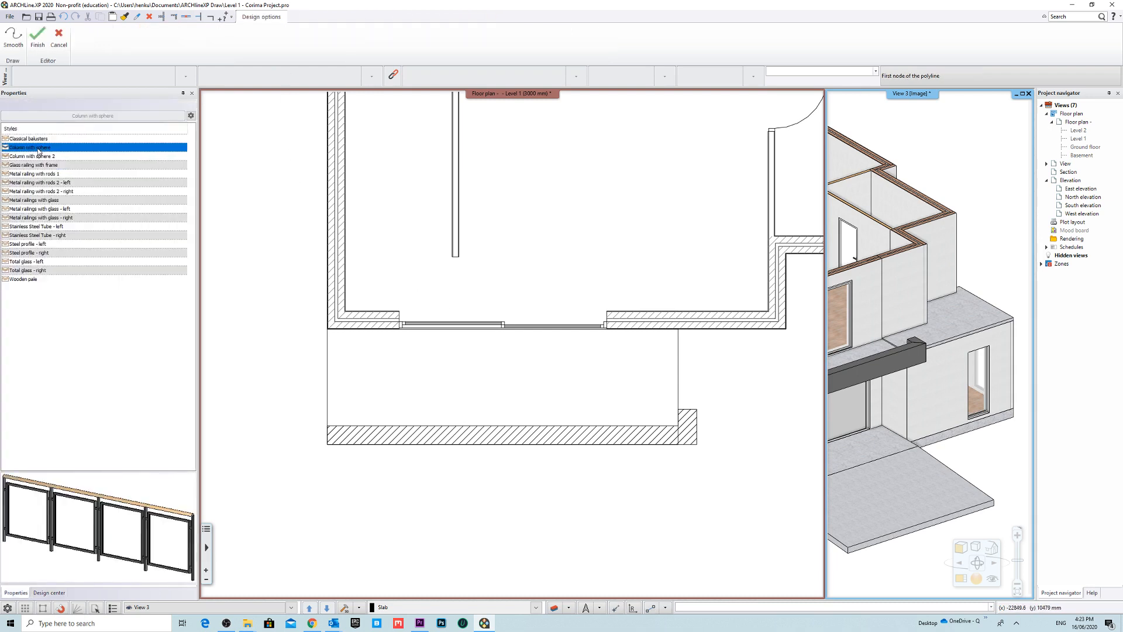
pyautogui.click(46, 141)
pyautogui.click(48, 156)
pyautogui.click(53, 165)
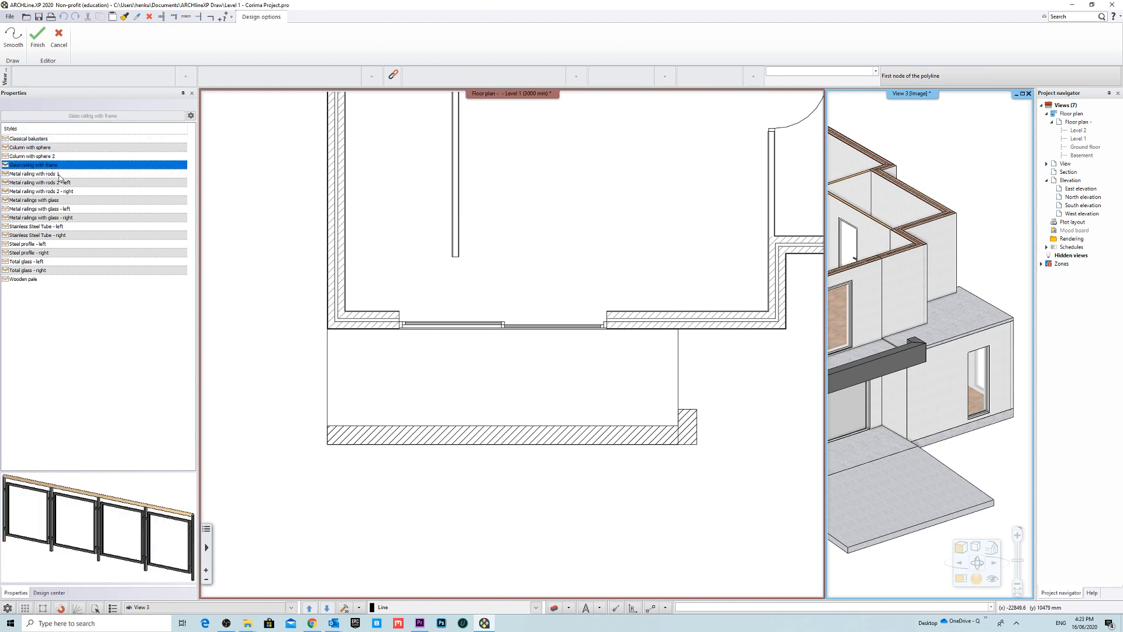
pyautogui.click(87, 191)
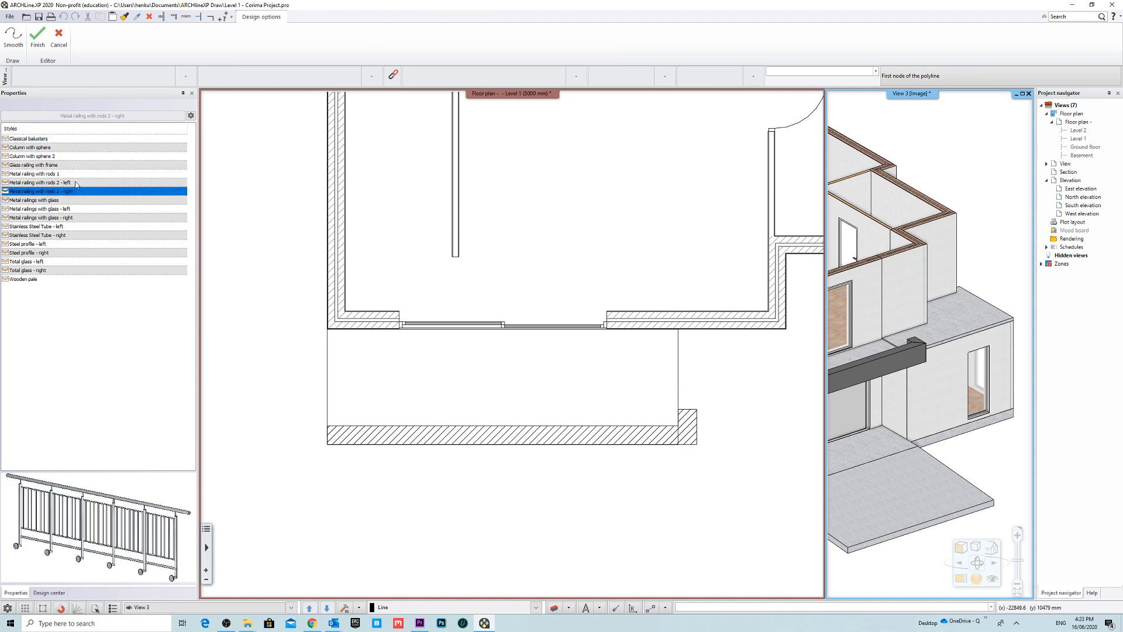
pyautogui.click(82, 200)
pyautogui.click(86, 217)
pyautogui.click(87, 209)
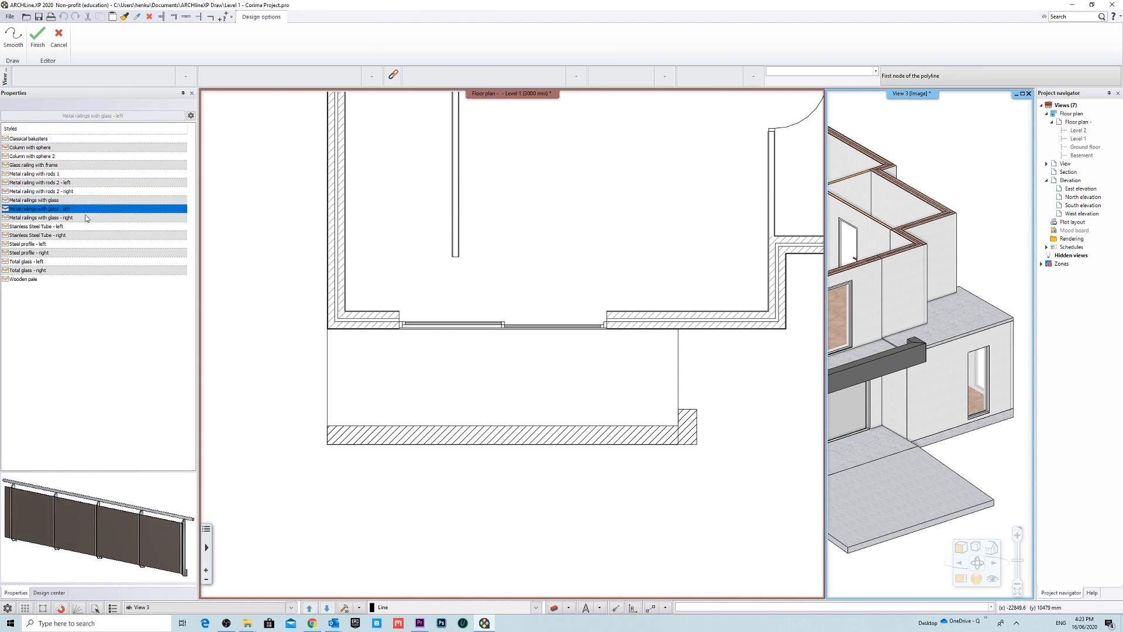
pyautogui.click(86, 217)
pyautogui.click(87, 227)
pyautogui.click(83, 211)
pyautogui.click(84, 228)
pyautogui.click(83, 235)
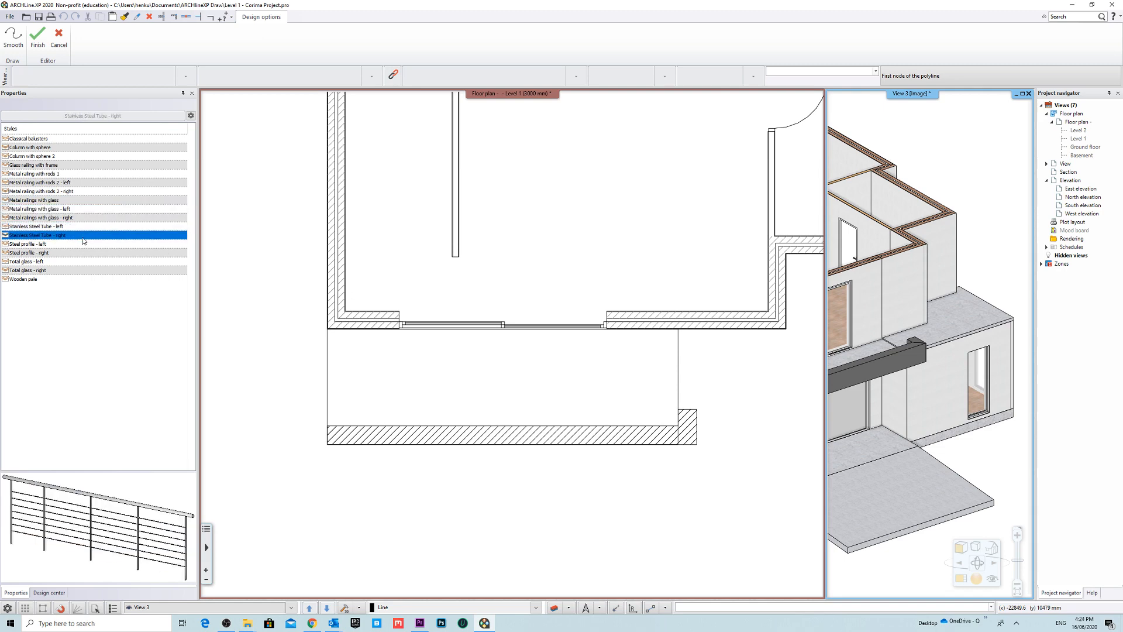
pyautogui.click(82, 217)
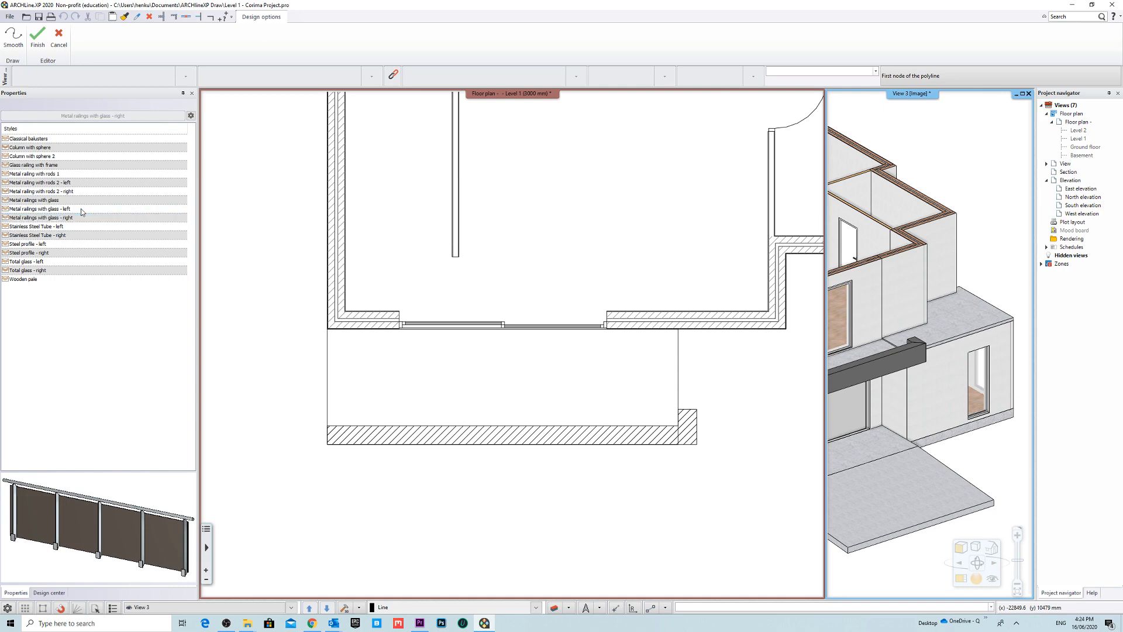
pyautogui.click(81, 209)
pyautogui.click(71, 254)
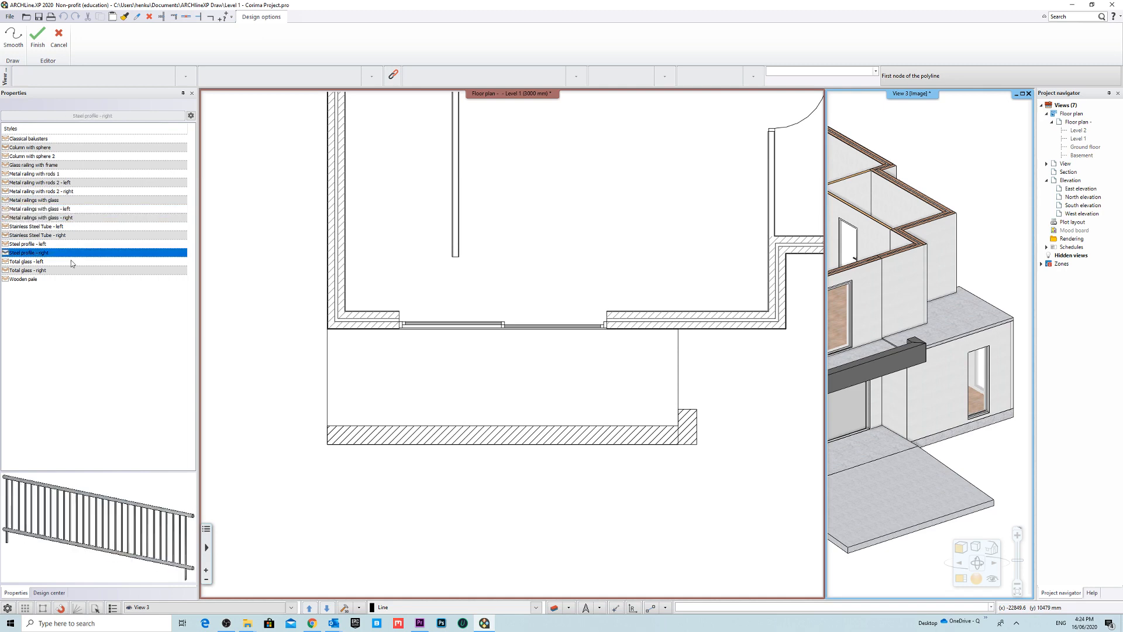
# Step: Compare the two Total glass railing styles and choose Total glass - left
pyautogui.click(72, 262)
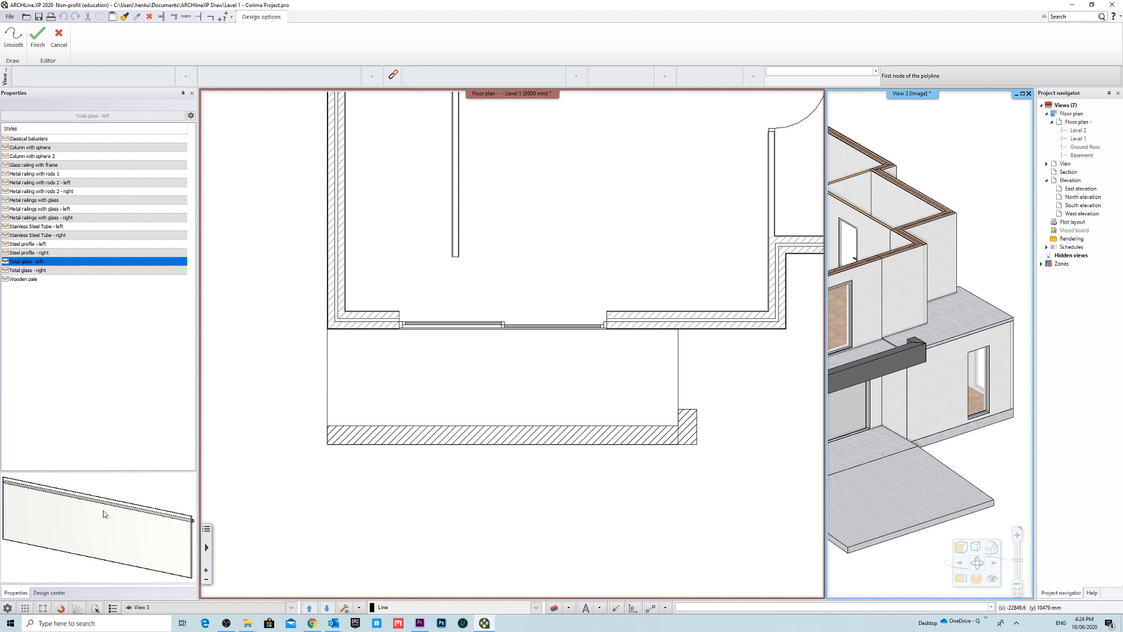
pyautogui.click(48, 271)
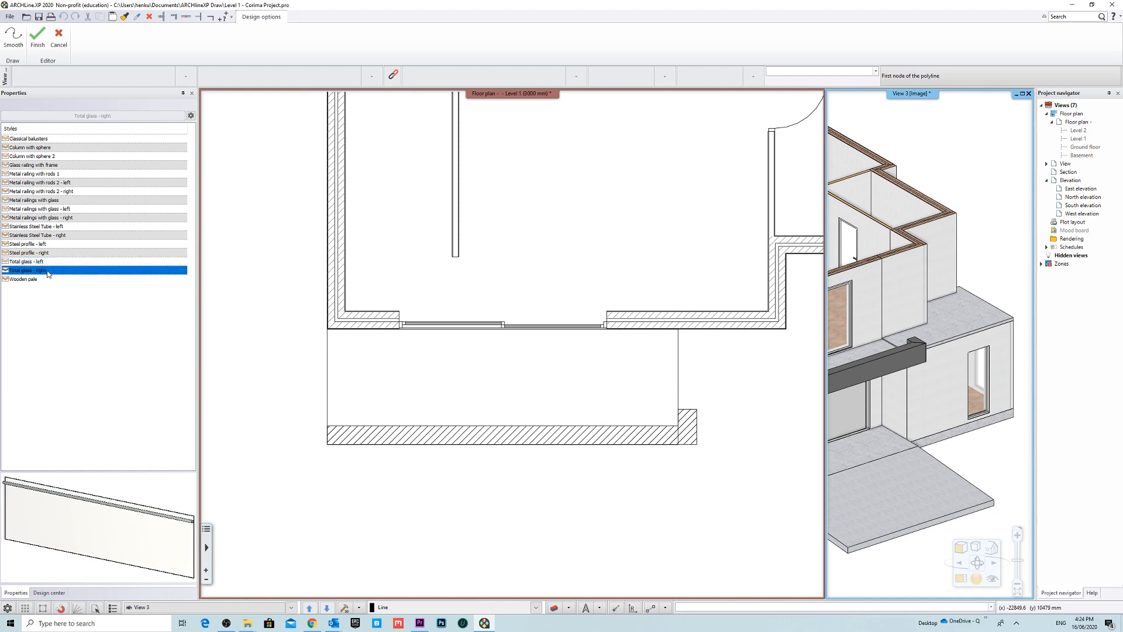
pyautogui.click(50, 265)
pyautogui.click(51, 272)
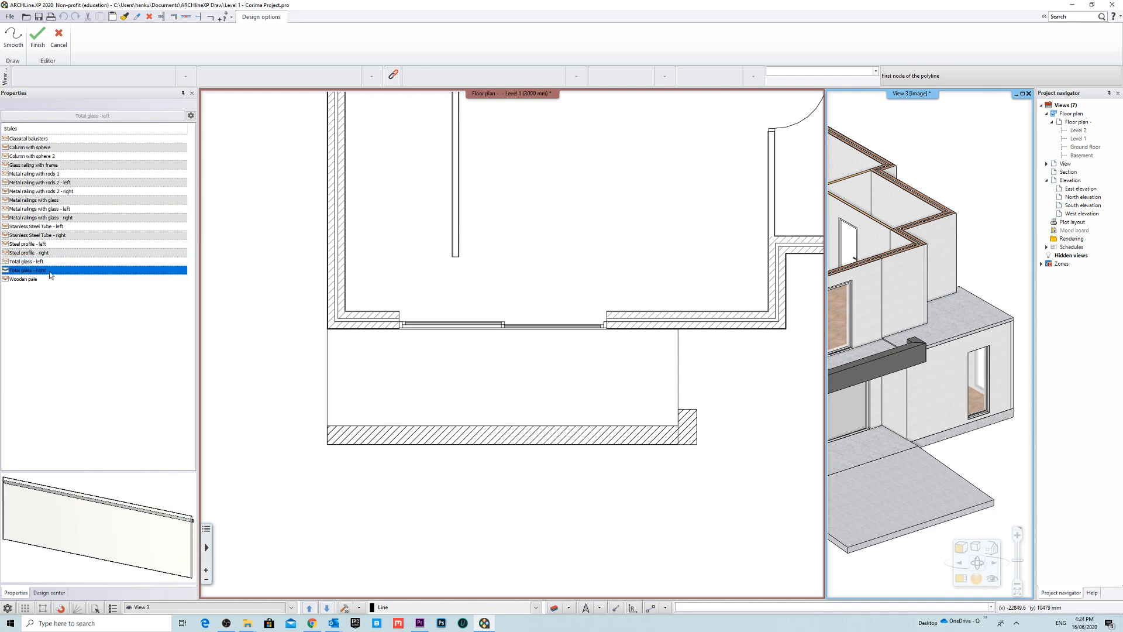
pyautogui.click(51, 265)
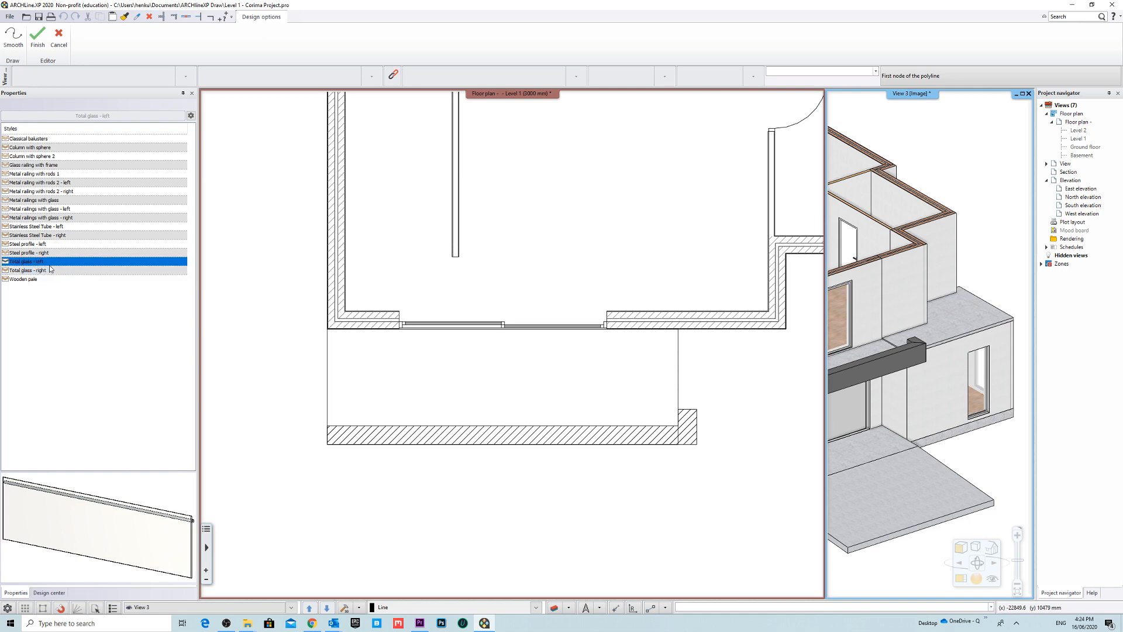
pyautogui.click(117, 270)
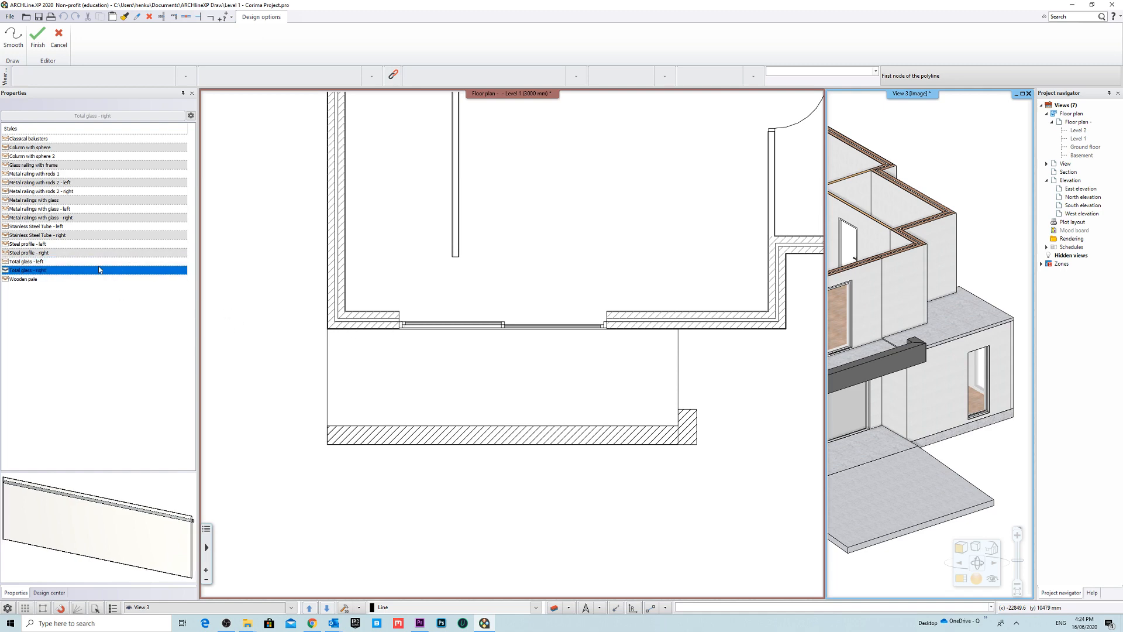
pyautogui.click(38, 262)
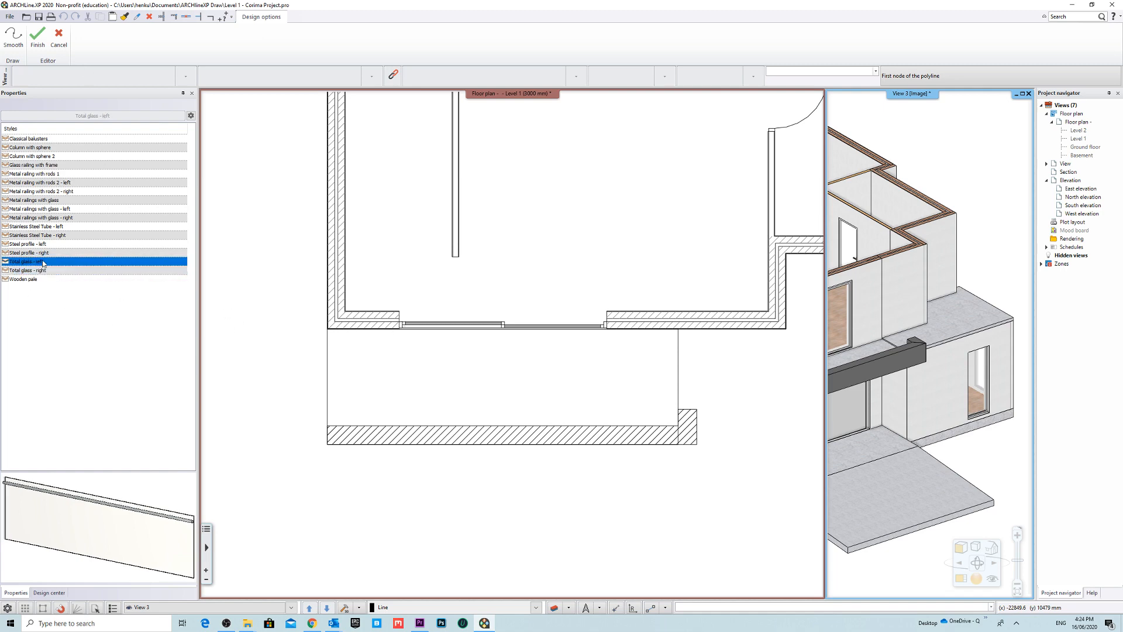
pyautogui.click(37, 41)
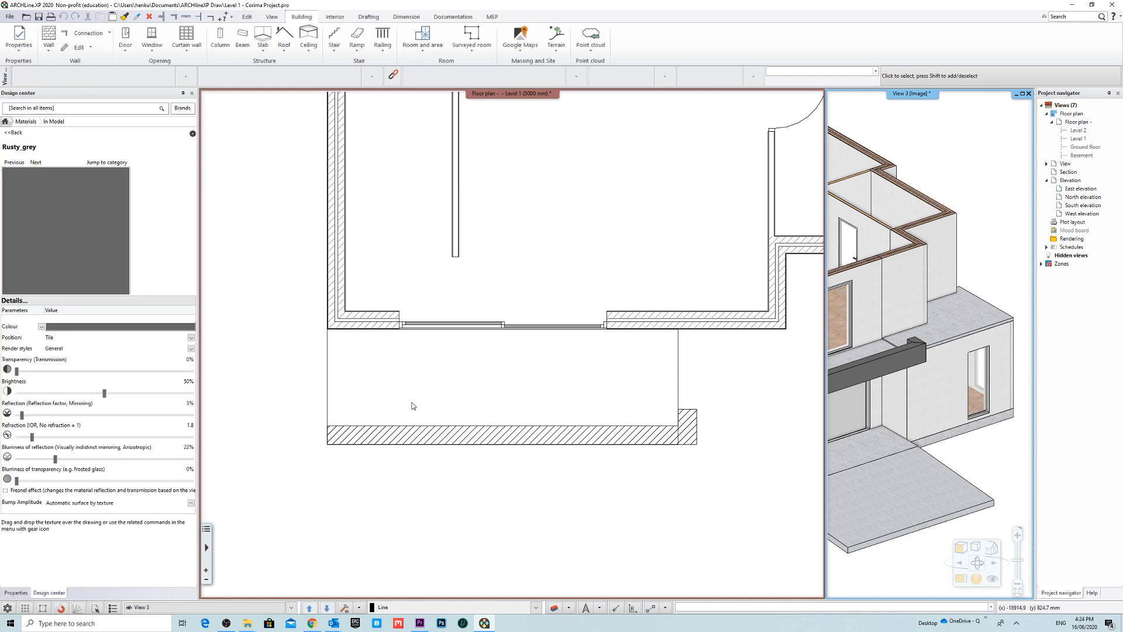
# Step: Begin a Total glass - left railing on the Level 1 plan, from the house wall's outer corner along the slab edge to the parapet's inner face
pyautogui.click(383, 38)
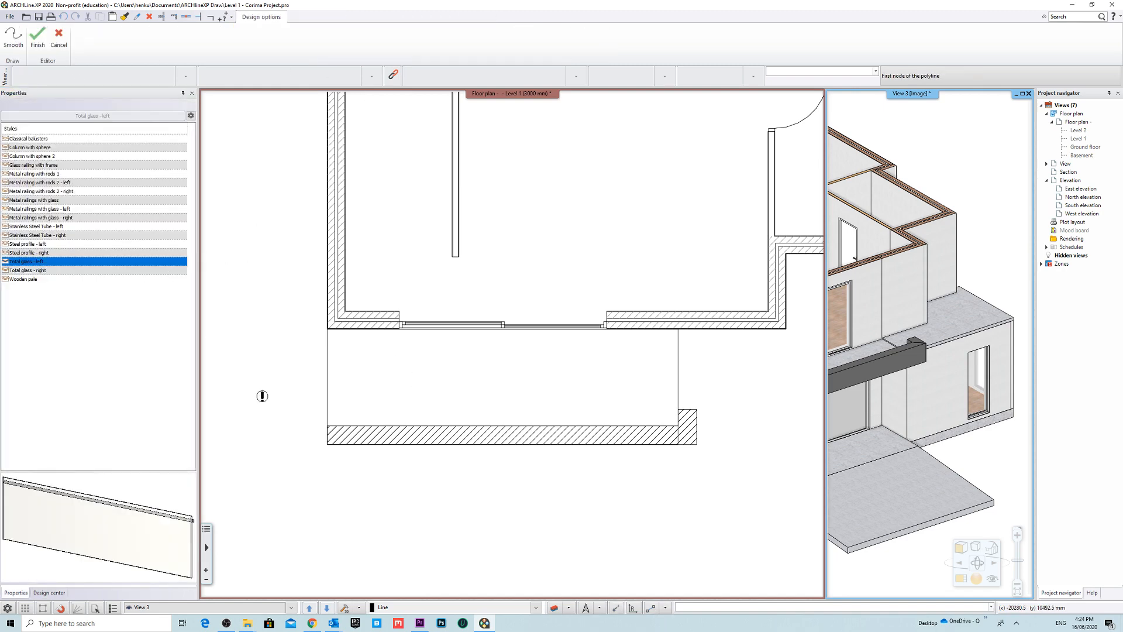
pyautogui.press('Escape')
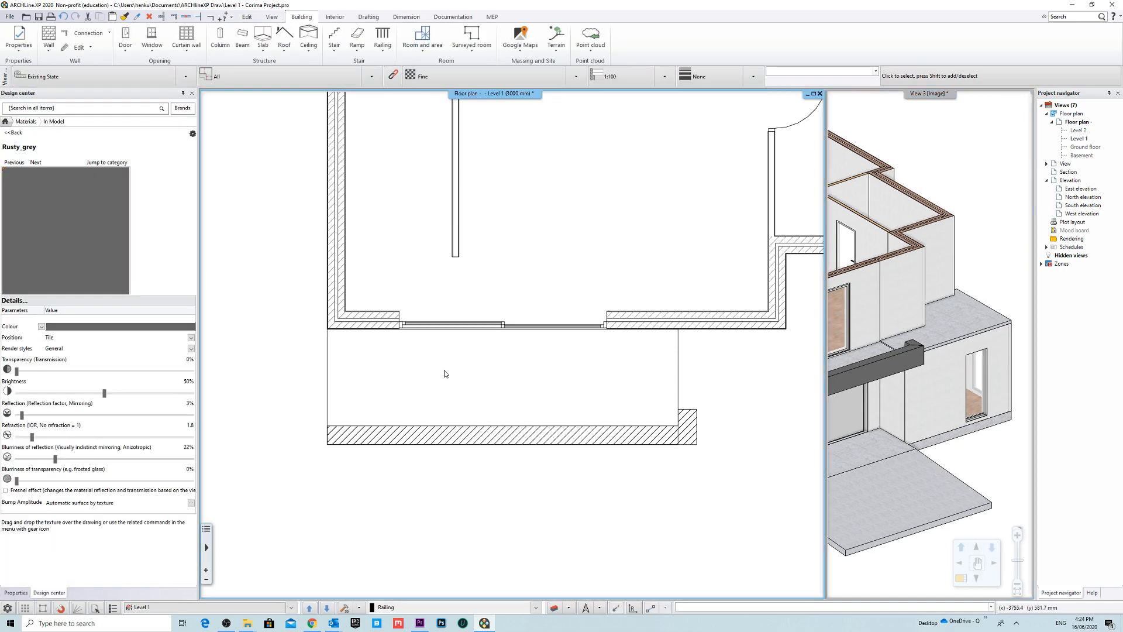
pyautogui.click(388, 36)
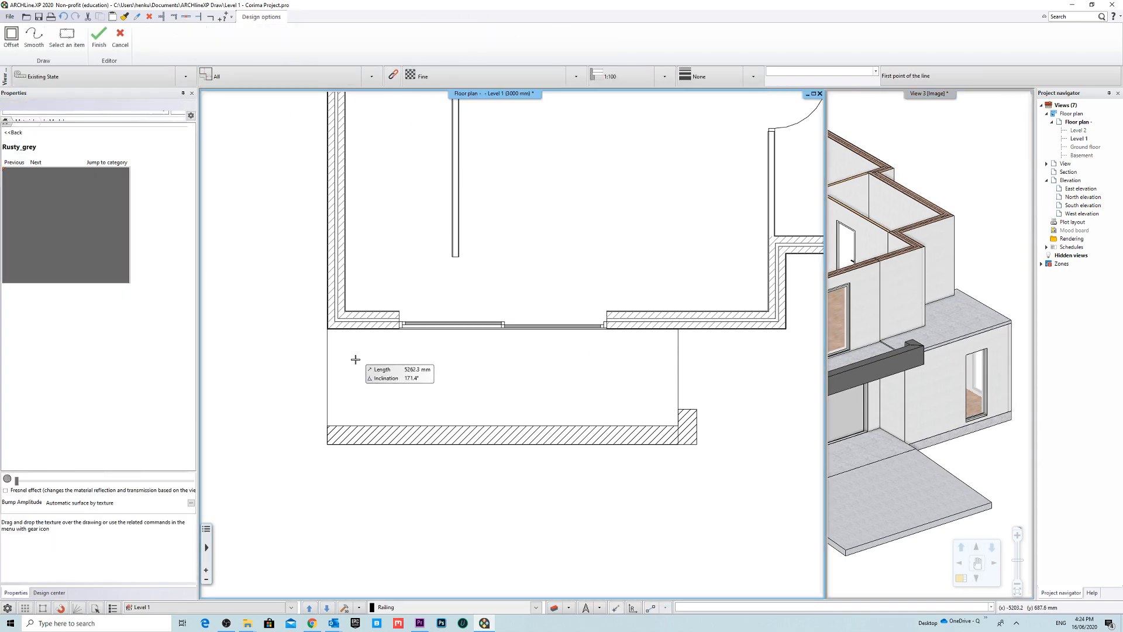
pyautogui.scroll(5, 456, 389)
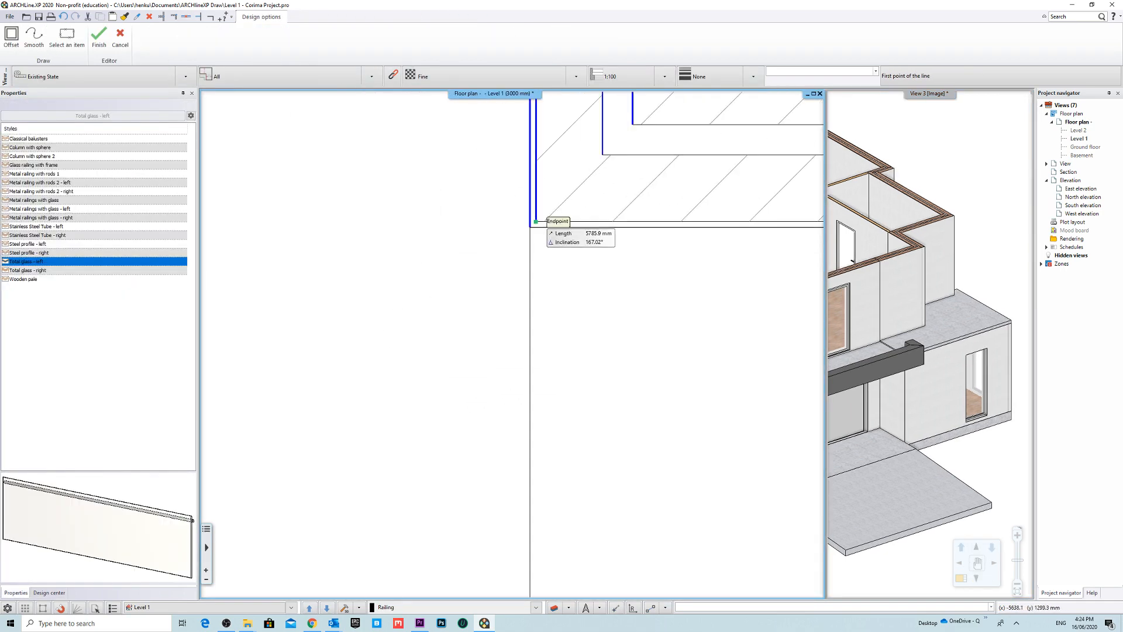
pyautogui.click(530, 227)
pyautogui.moveTo(566, 496); pyautogui.dragTo(439, 181, button='middle')
pyautogui.moveTo(500, 399); pyautogui.dragTo(407, 176, button='middle')
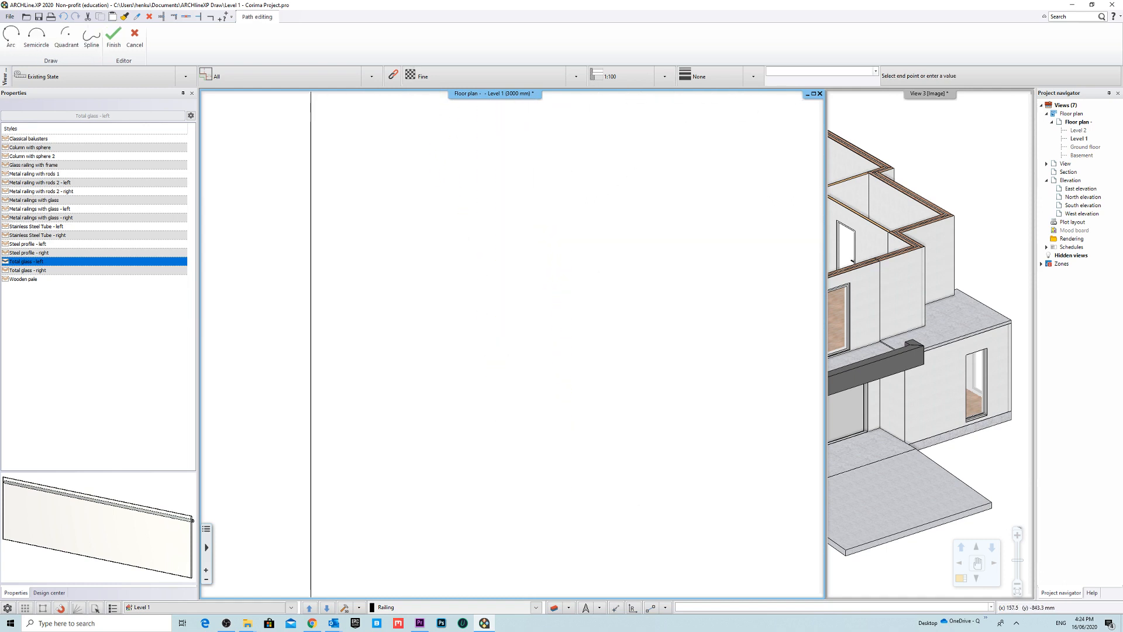
pyautogui.click(411, 360)
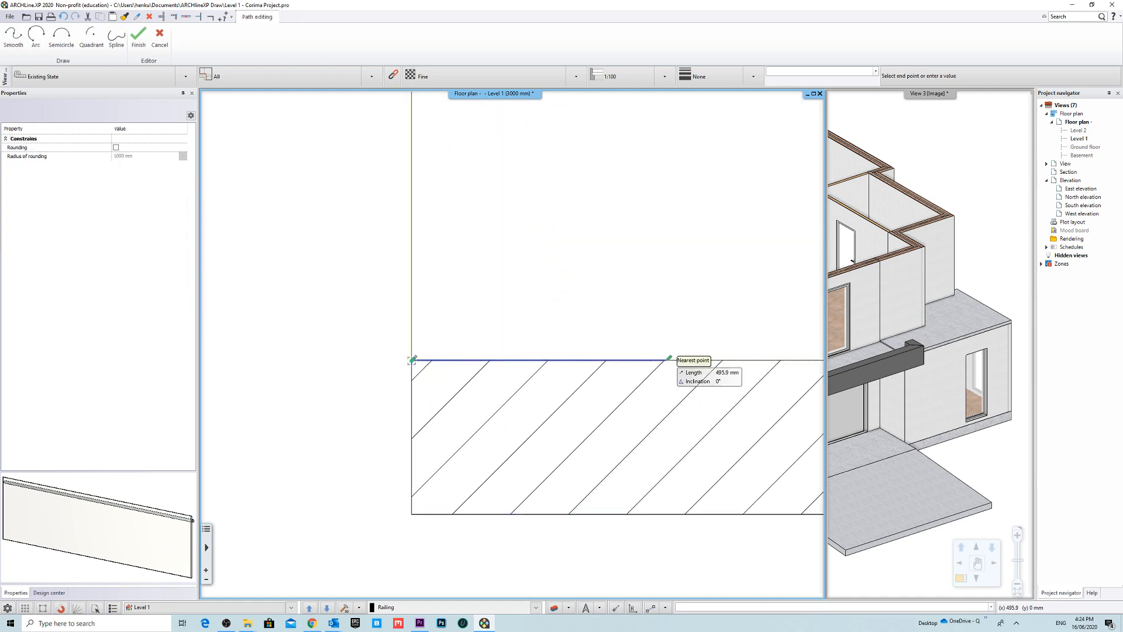
# Step: Continue the railing path along the parapet's inner face and up the return wall's inner face to its end, and complete the railing
pyautogui.moveTo(667, 359); pyautogui.dragTo(396, 372, button='middle')
pyautogui.scroll(-4, 396, 371)
pyautogui.moveTo(677, 344); pyautogui.dragTo(252, 413, button='middle')
pyautogui.scroll(1, 401, 407)
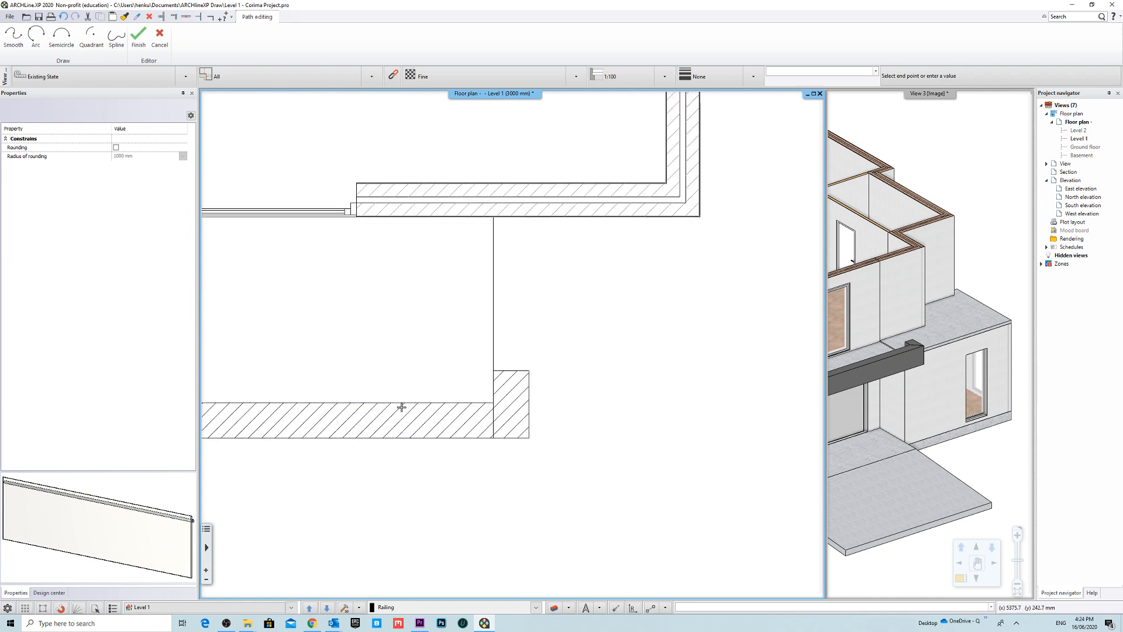
pyautogui.scroll(2, 401, 407)
pyautogui.click(610, 367)
pyautogui.click(610, 315)
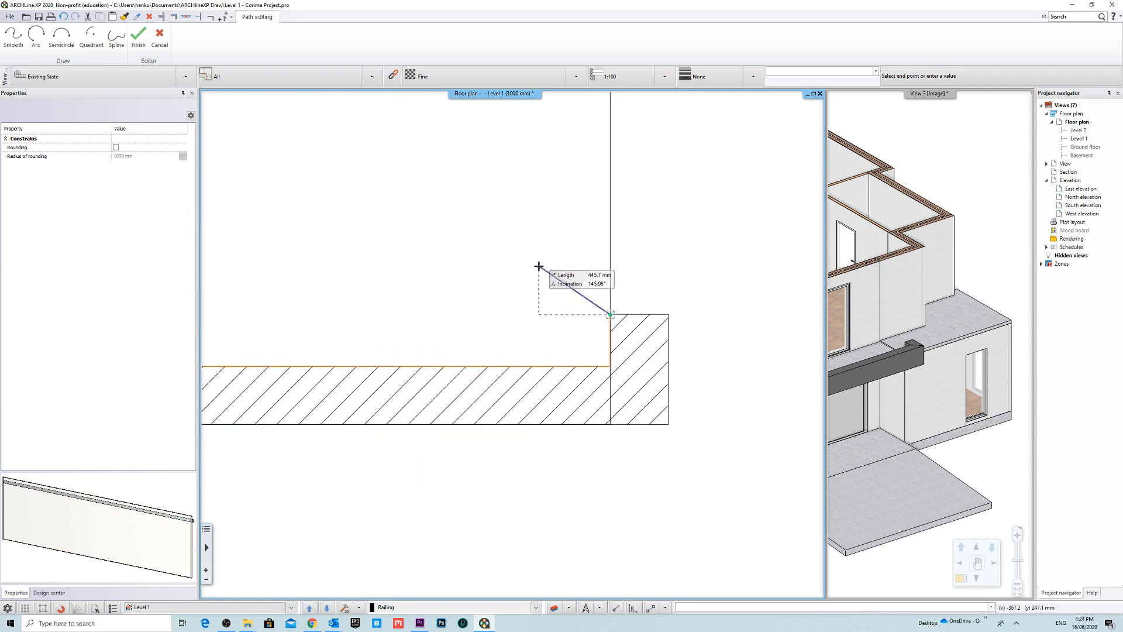
pyautogui.press('Return')
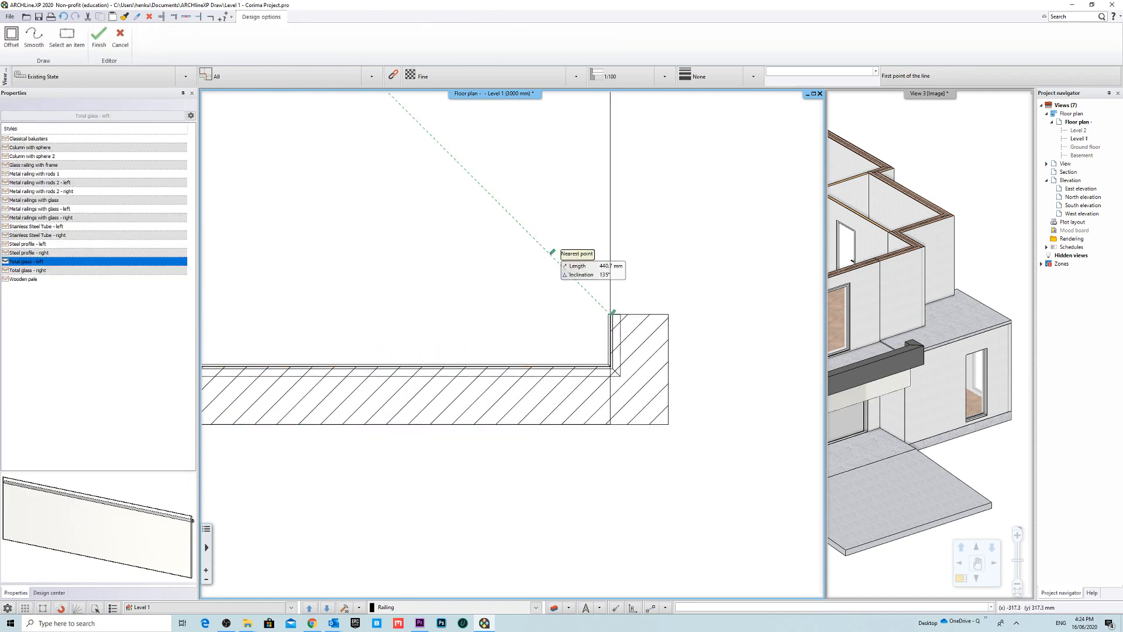
# Step: Move the glass railing vertically in the 3D view, from its base corner to the canopy slab's corner at the house wall
pyautogui.click(893, 384)
pyautogui.moveTo(859, 414); pyautogui.dragTo(936, 409, button='middle')
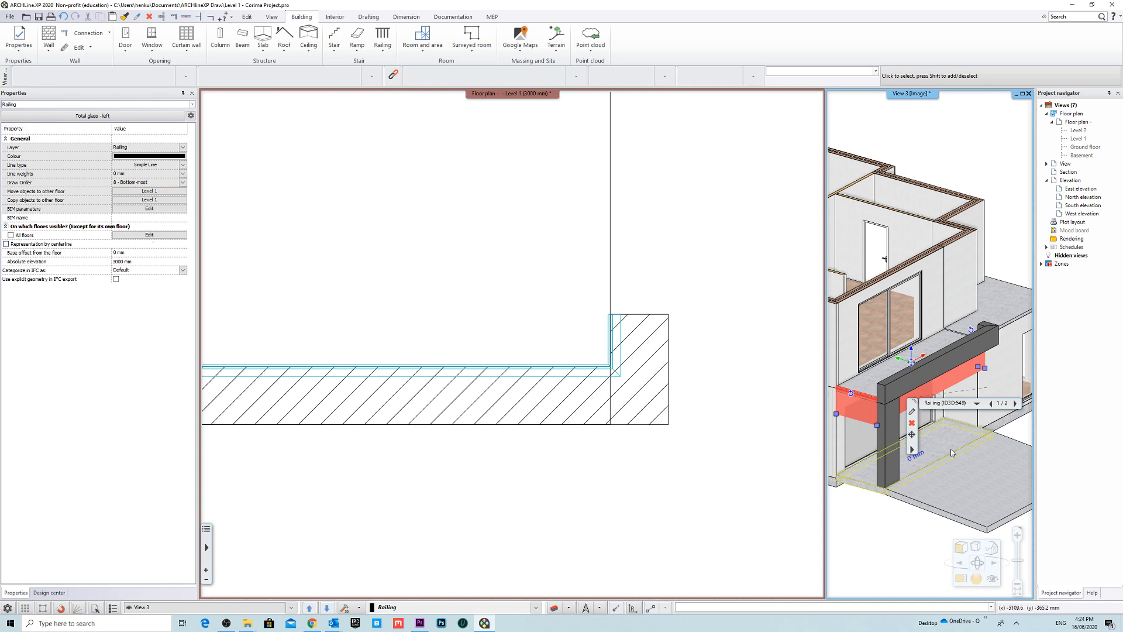
pyautogui.click(911, 435)
pyautogui.click(935, 439)
pyautogui.scroll(3, 836, 423)
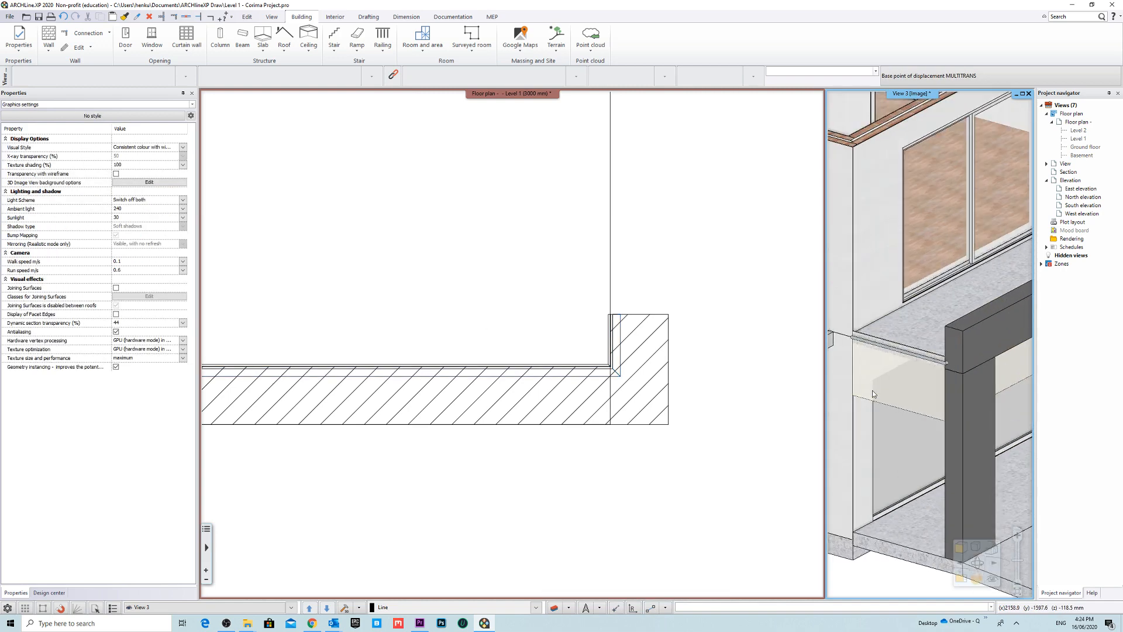
pyautogui.scroll(5, 872, 394)
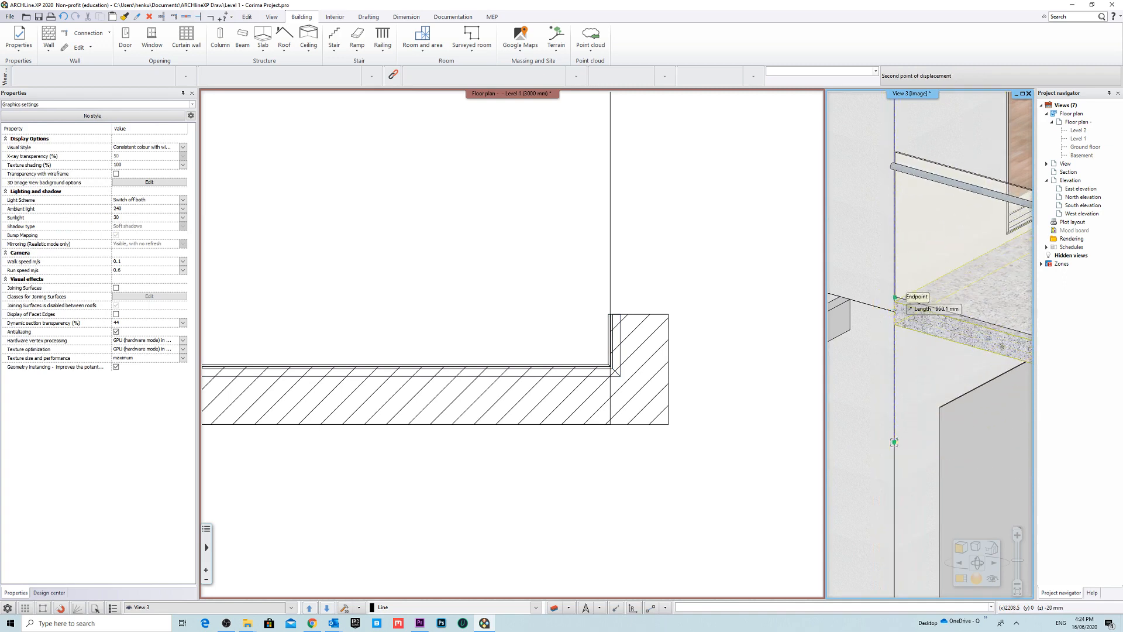
pyautogui.click(899, 305)
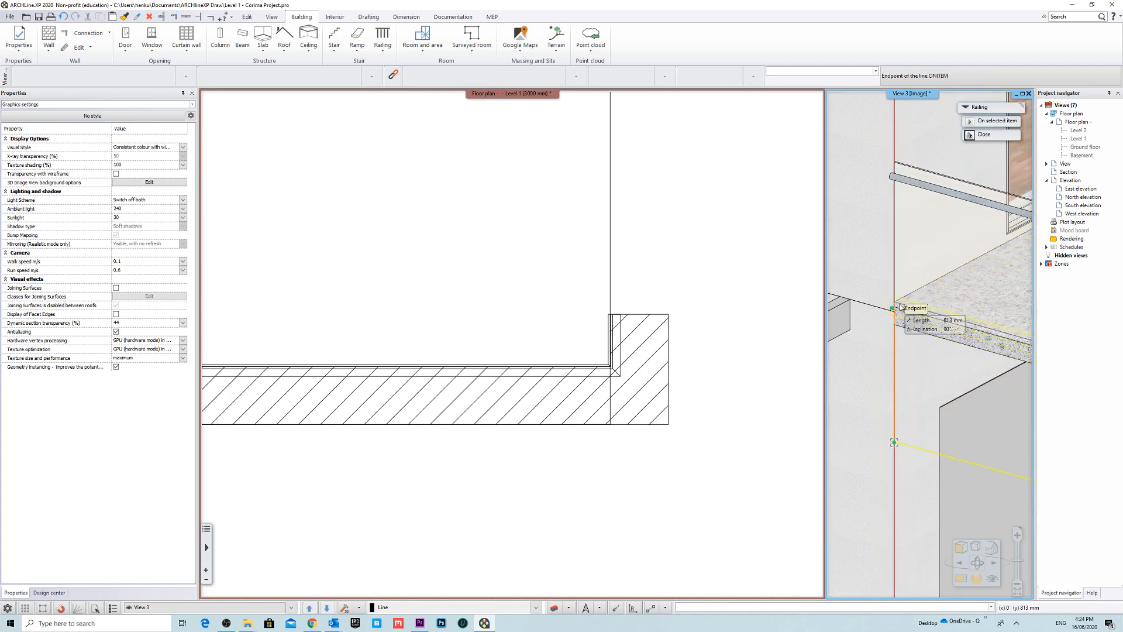
pyautogui.scroll(4, 902, 310)
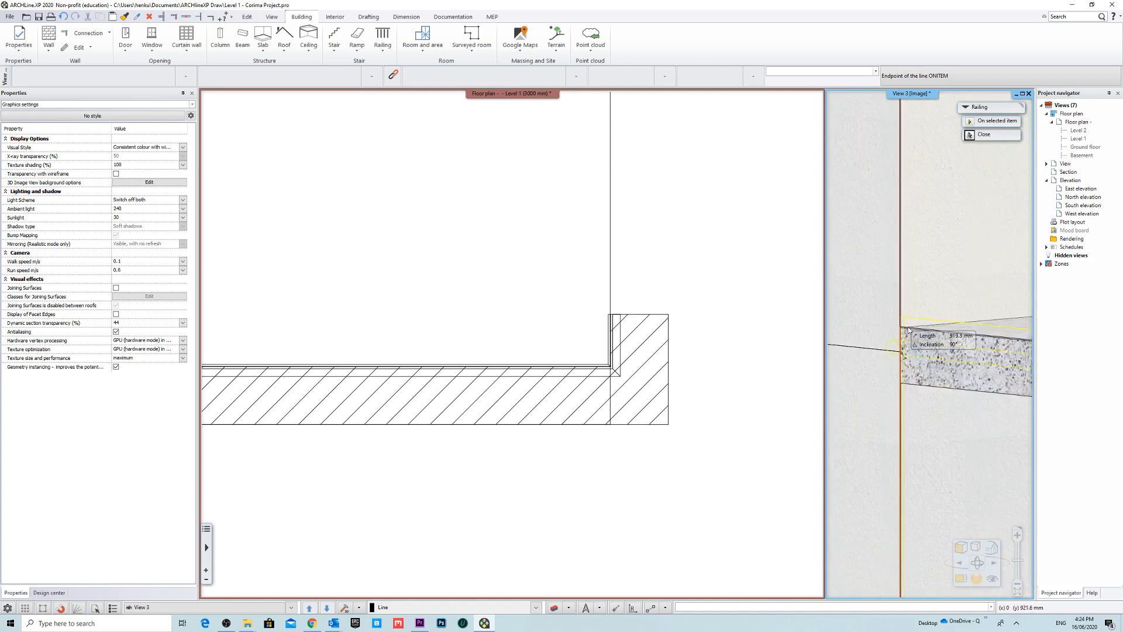
pyautogui.scroll(3, 910, 333)
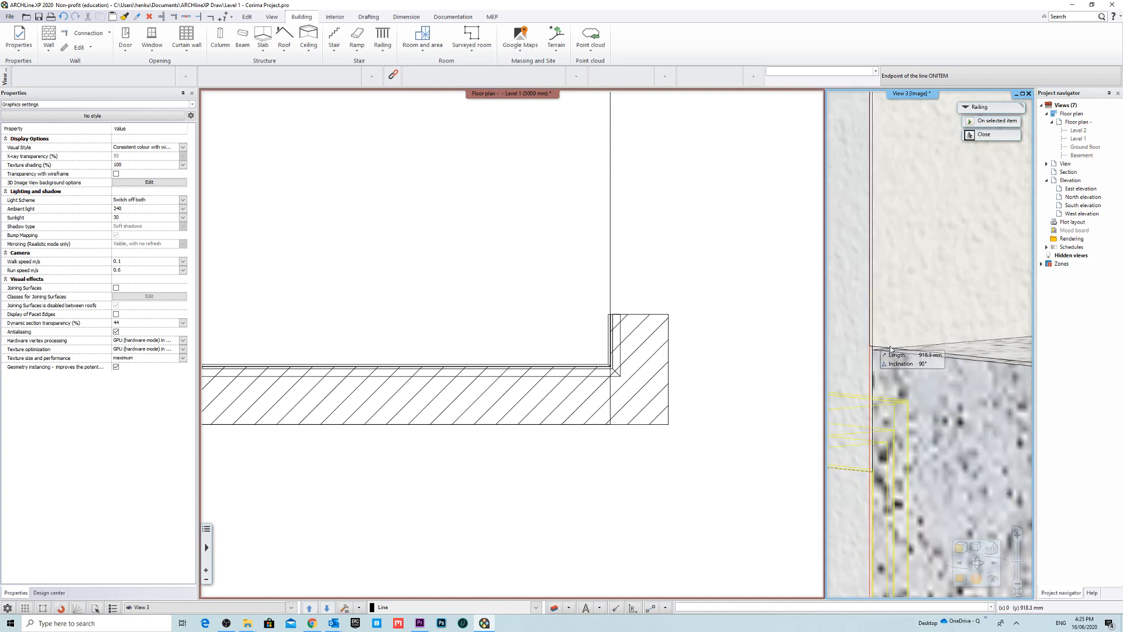
pyautogui.press('Escape')
# Step: Change the balcony railing's style to Total glass - right
pyautogui.scroll(-6, 877, 326)
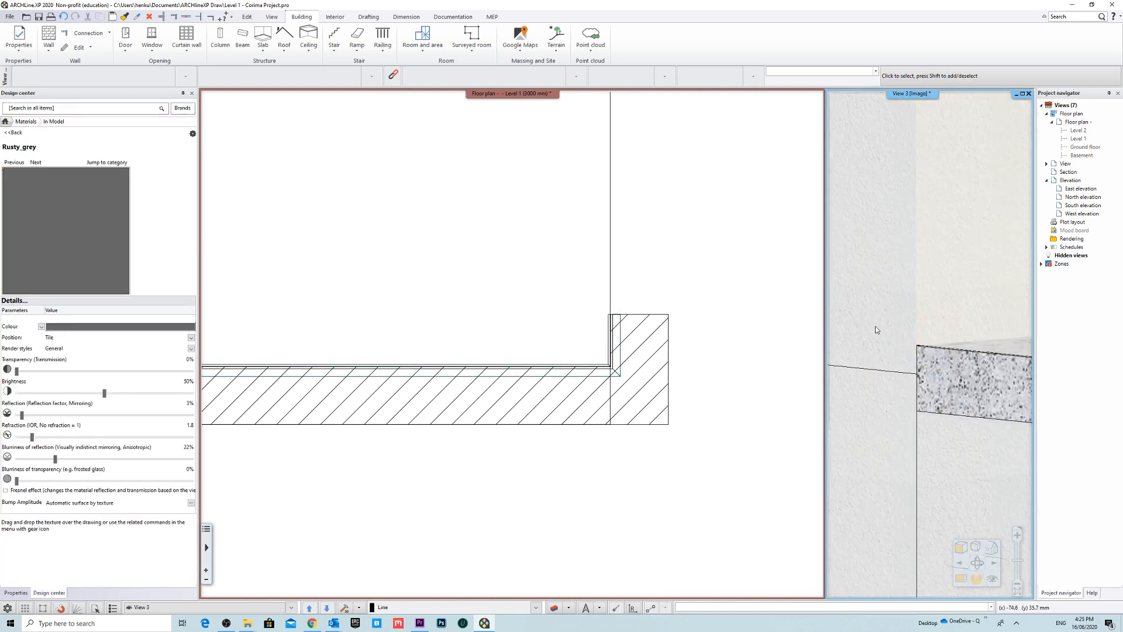
pyautogui.keyDown('shift'); pyautogui.moveTo(993, 302); pyautogui.dragTo(912, 374, button='middle'); pyautogui.keyUp('shift')
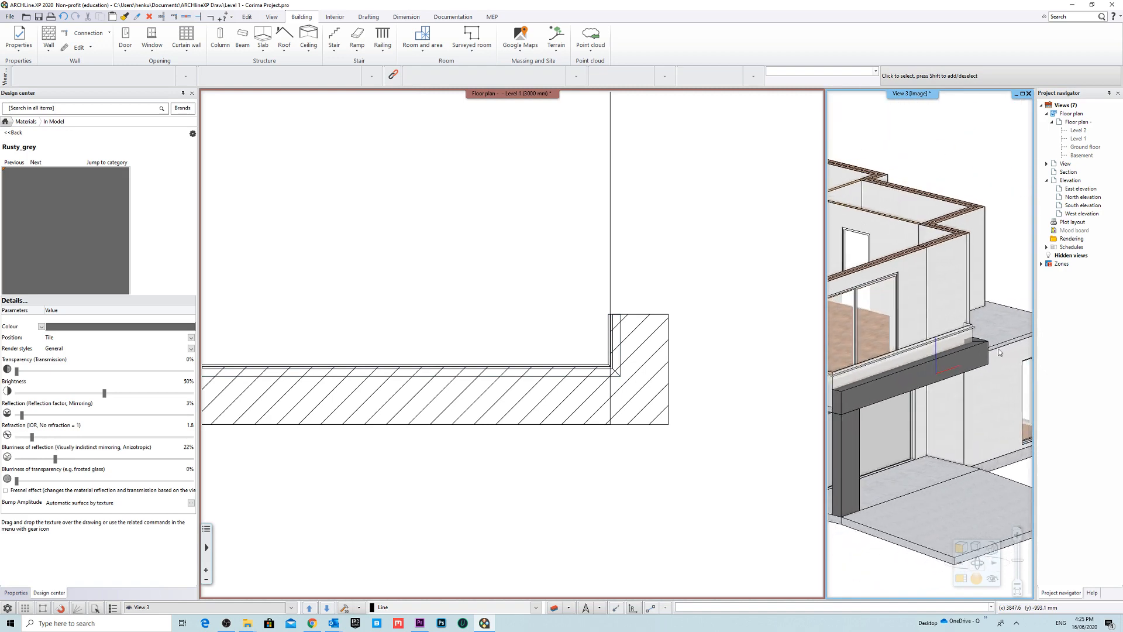
pyautogui.scroll(3, 914, 377)
pyautogui.click(915, 379)
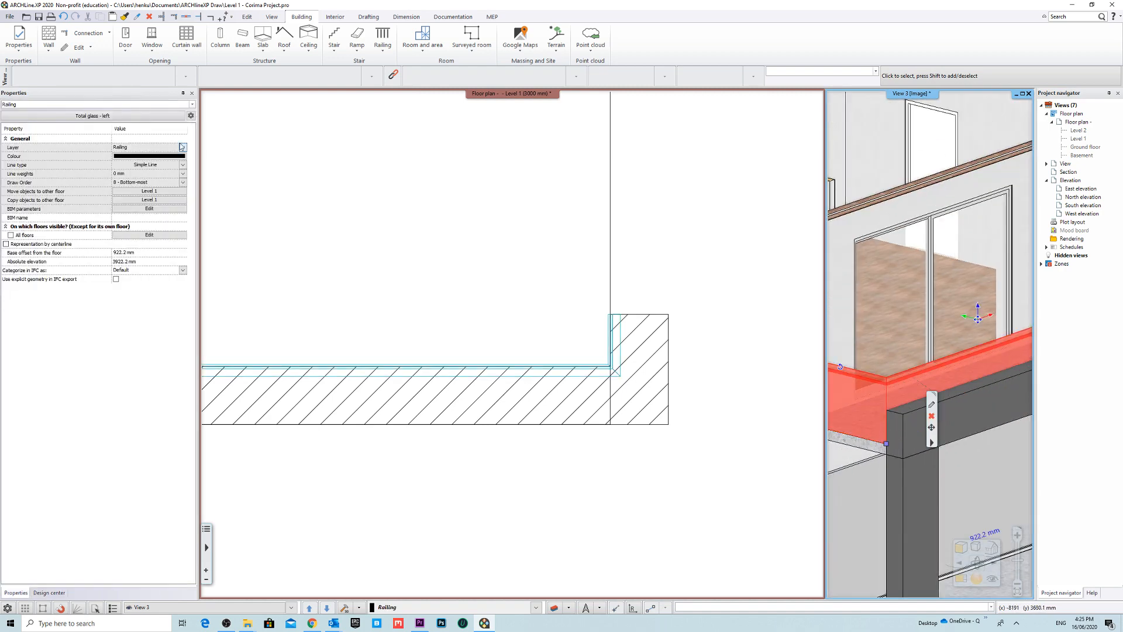
pyautogui.click(127, 115)
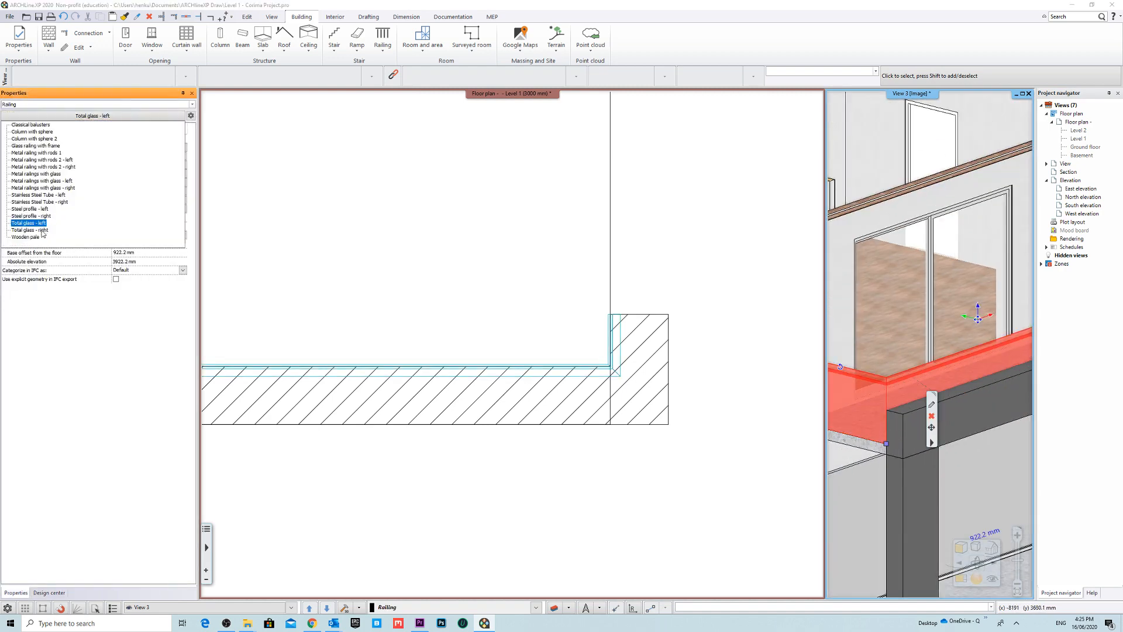
pyautogui.click(42, 229)
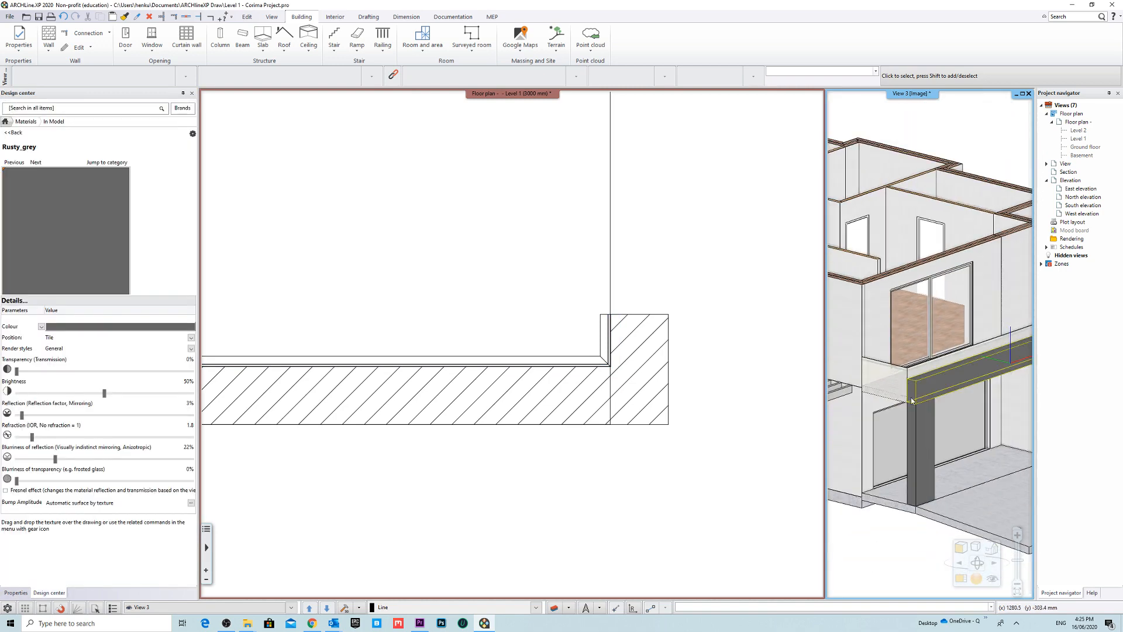
# Step: Set the glass railing's base offset from the floor to 1000 mm
pyautogui.scroll(5, 911, 401)
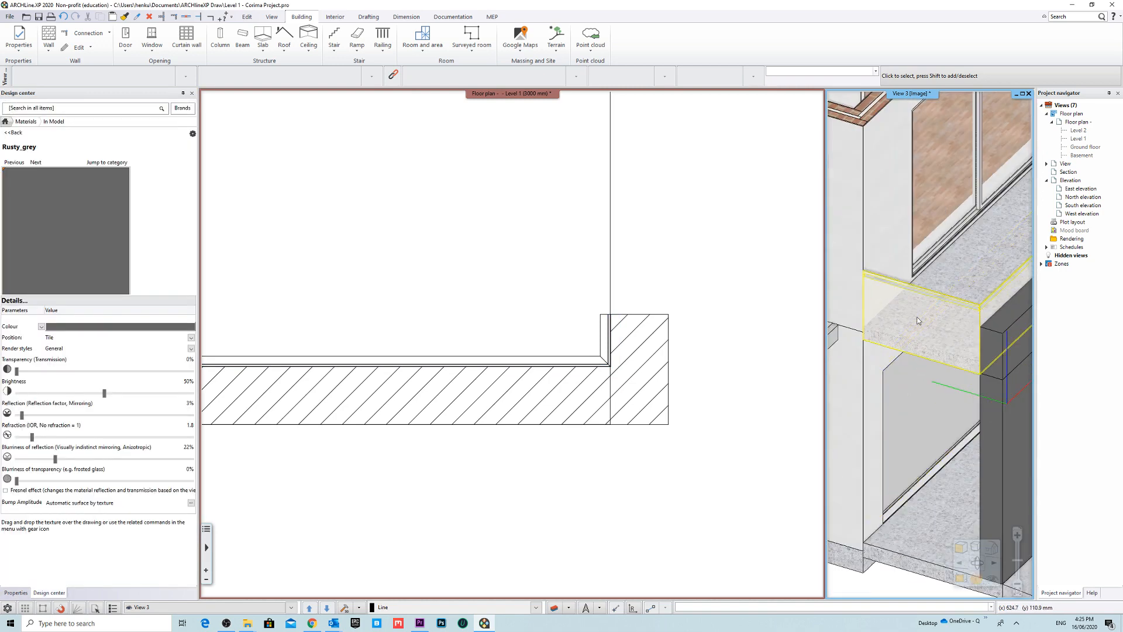
pyautogui.click(918, 320)
pyautogui.scroll(5, 863, 399)
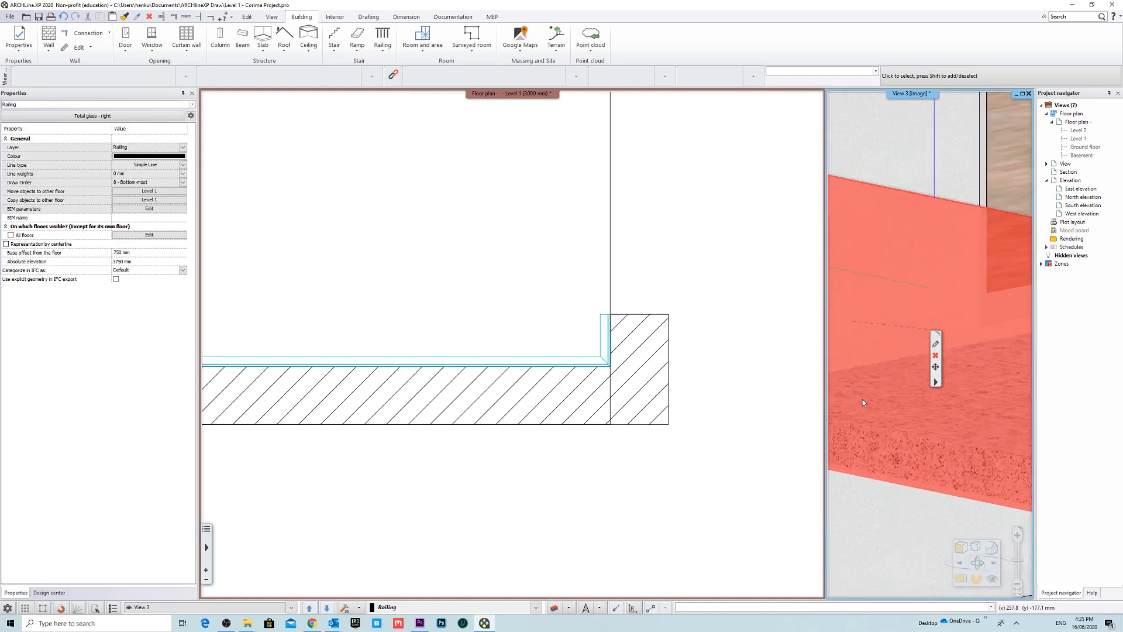
pyautogui.scroll(4, 862, 399)
pyautogui.click(701, 357)
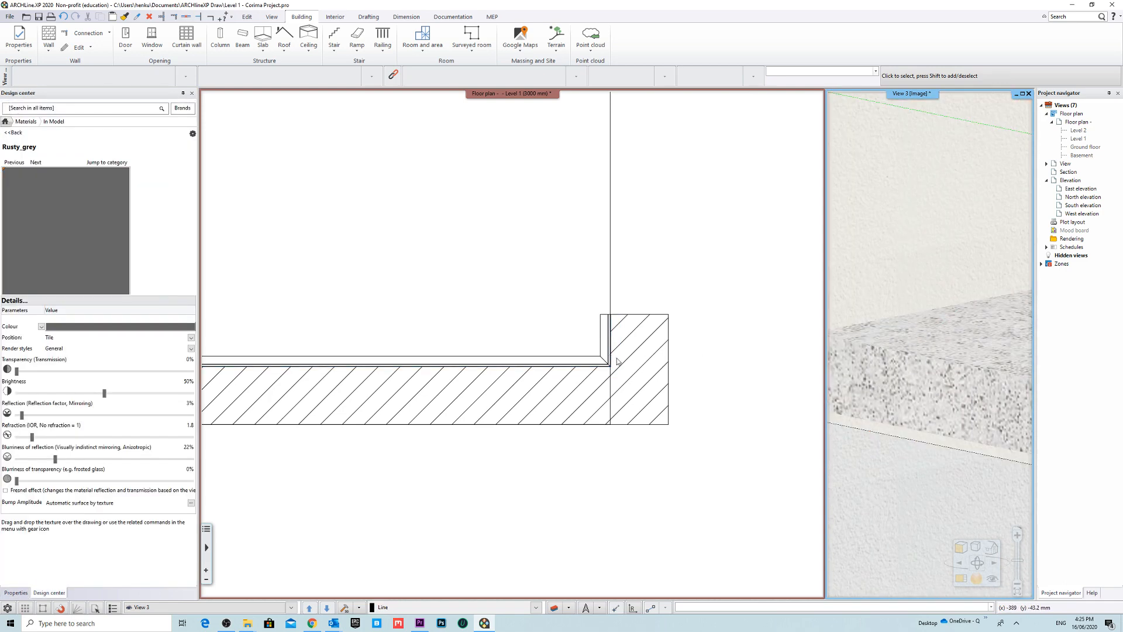
pyautogui.click(932, 409)
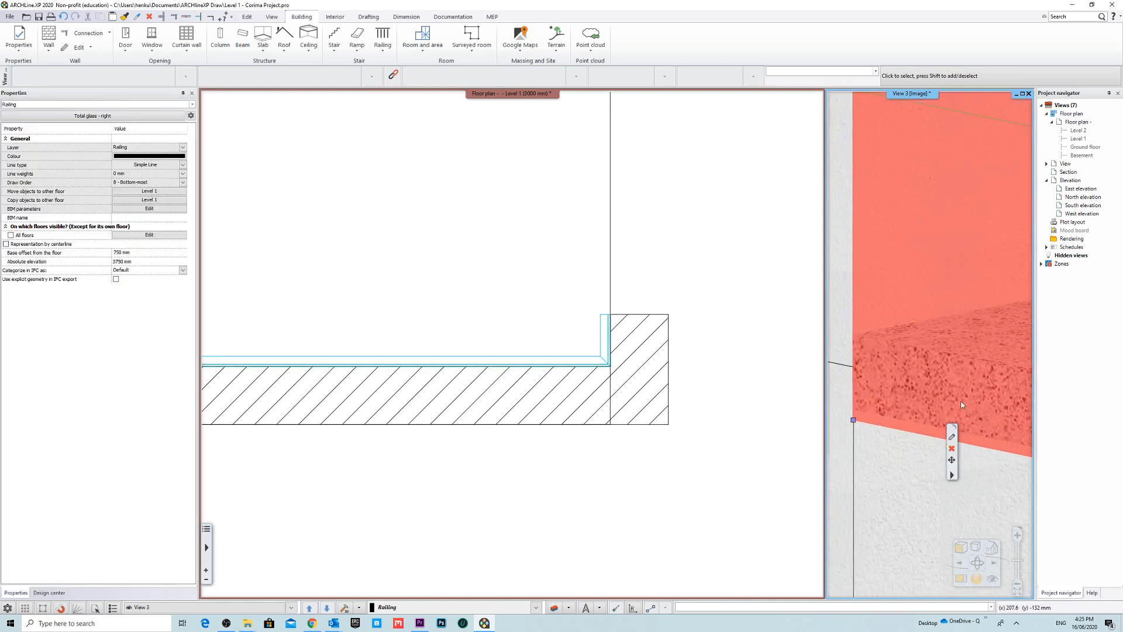
pyautogui.click(155, 252)
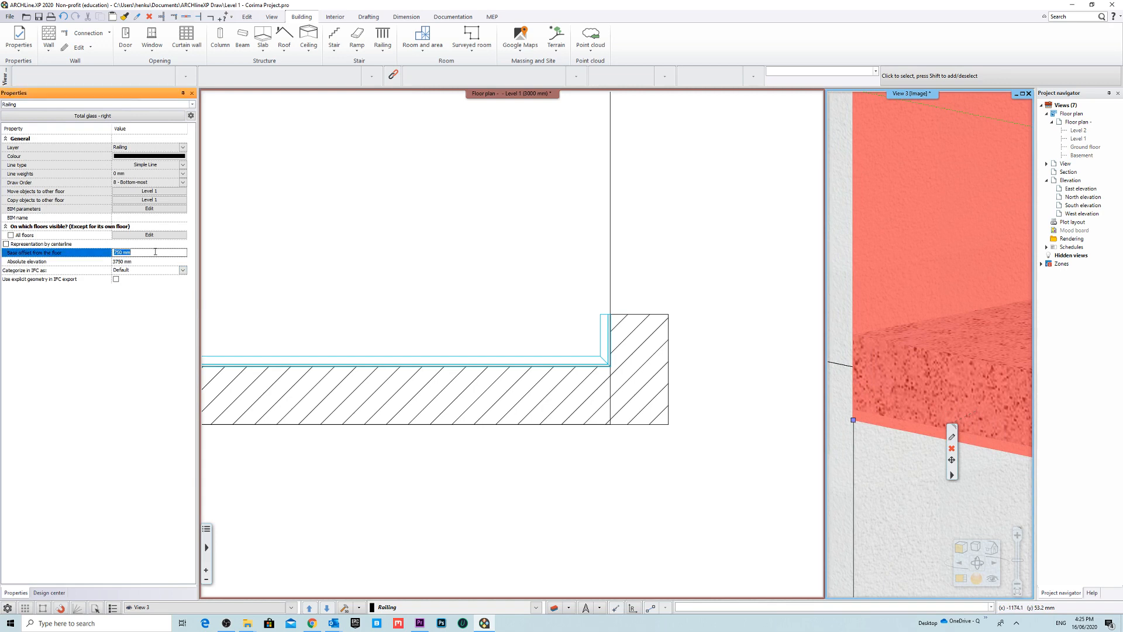
pyautogui.write('1000')
pyautogui.press('Return')
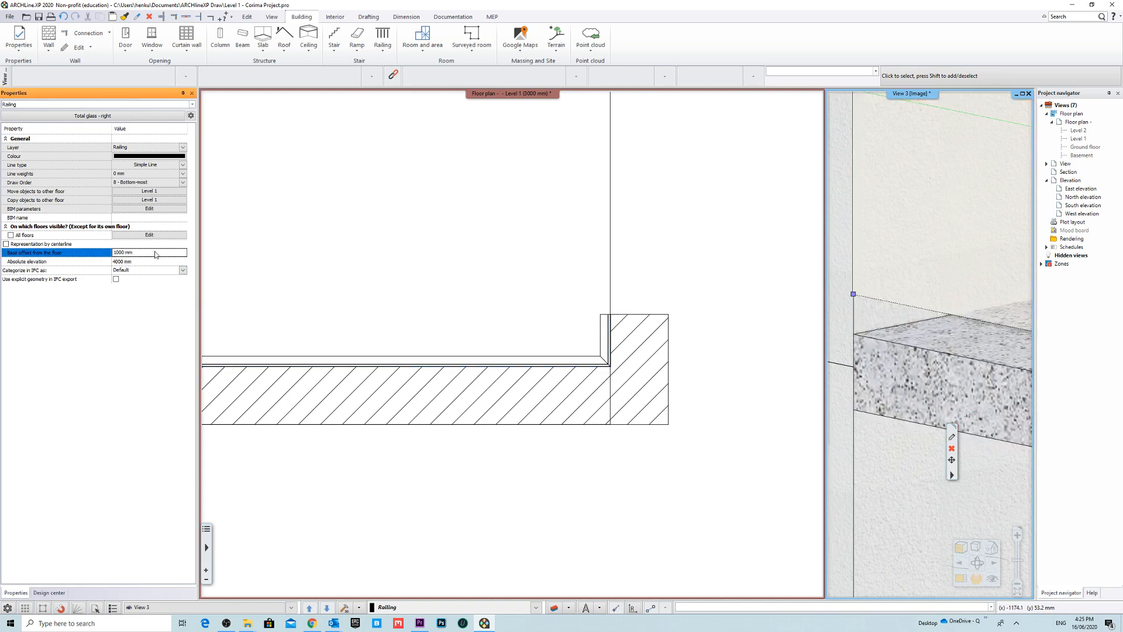
# Step: Move the railing down from its lower corner onto the top edge of the canopy slab at the house wall
pyautogui.moveTo(952, 460)
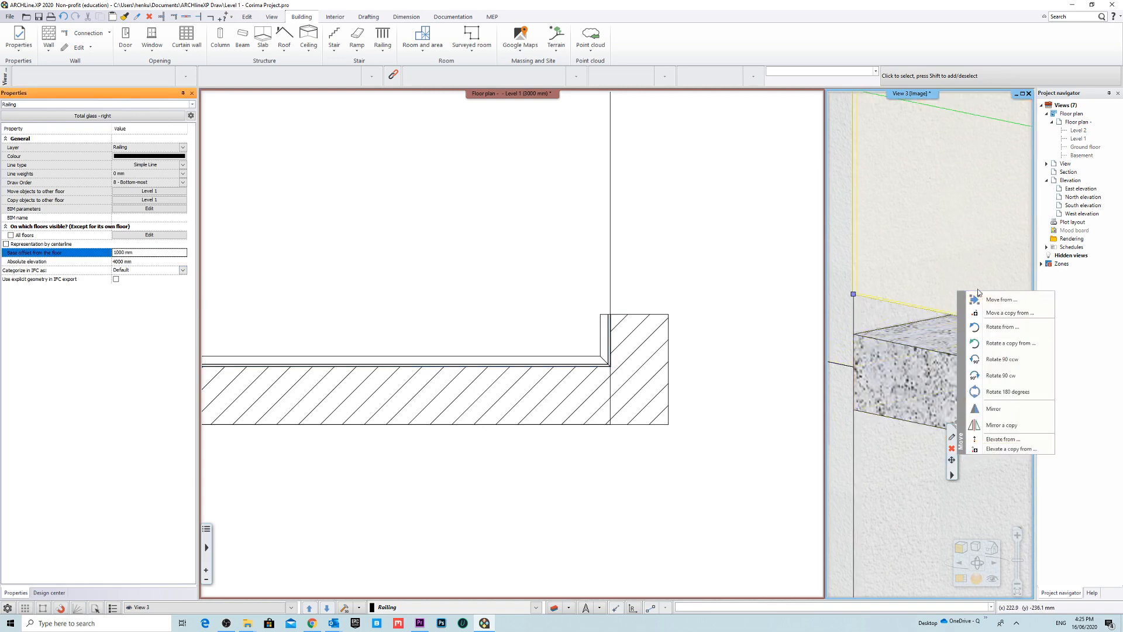
pyautogui.click(998, 299)
pyautogui.click(853, 294)
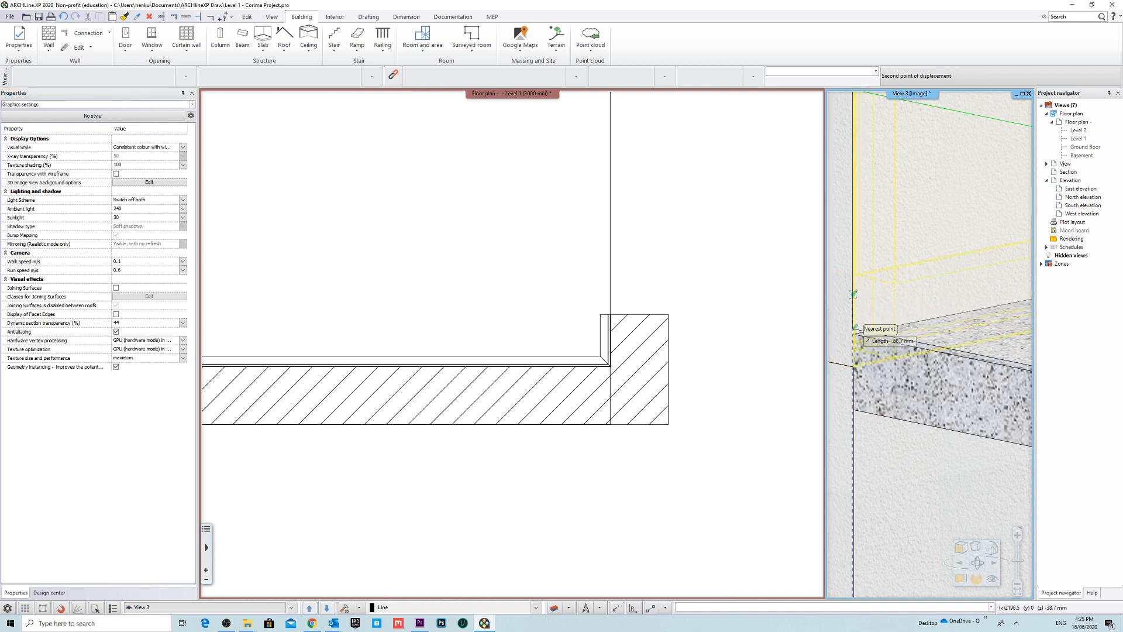
pyautogui.click(853, 334)
pyautogui.scroll(-5, 949, 359)
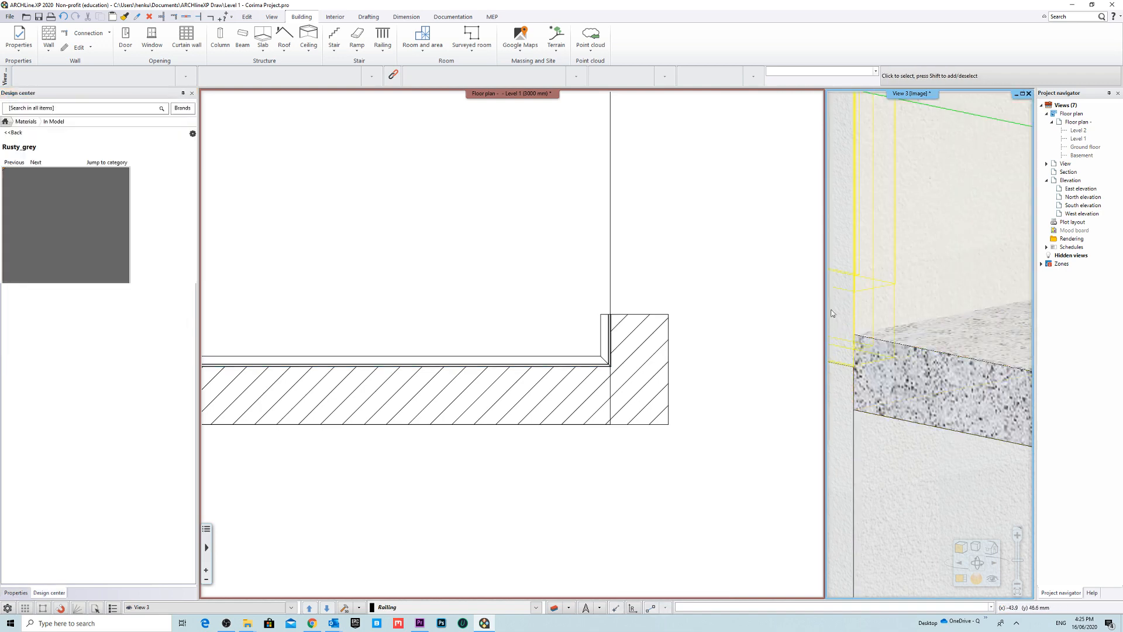
pyautogui.scroll(-5, 933, 299)
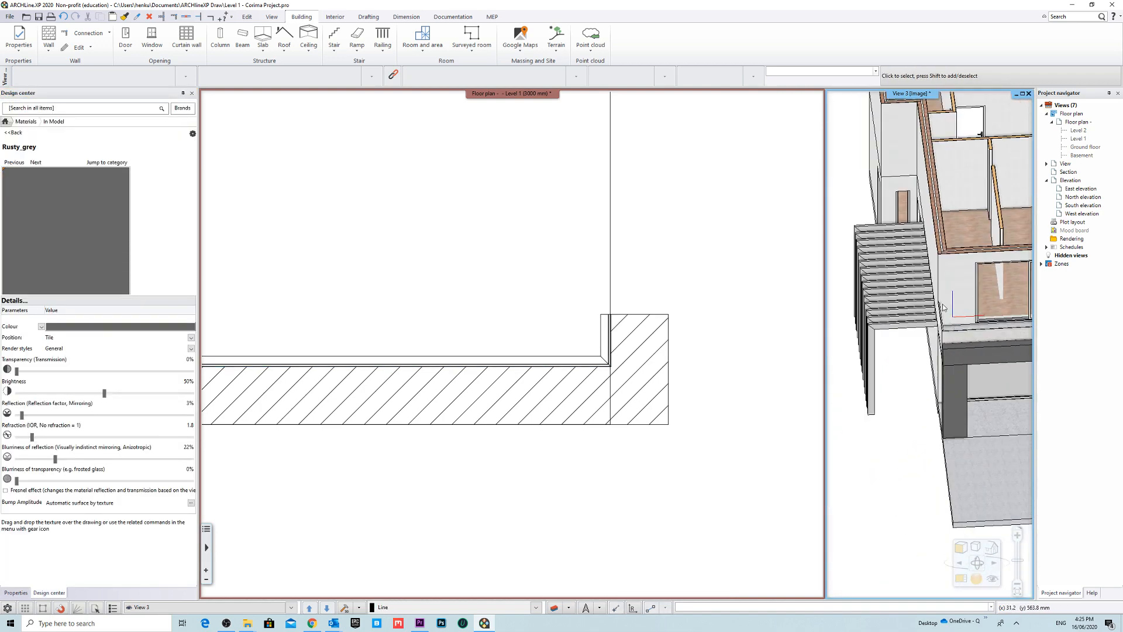
# Step: Examine the repositioned glass railing and the parapet from several angles and distances in the 3D view
pyautogui.keyDown('shift'); pyautogui.moveTo(971, 388); pyautogui.dragTo(985, 367, button='middle'); pyautogui.keyUp('shift')
pyautogui.scroll(-3, 985, 367)
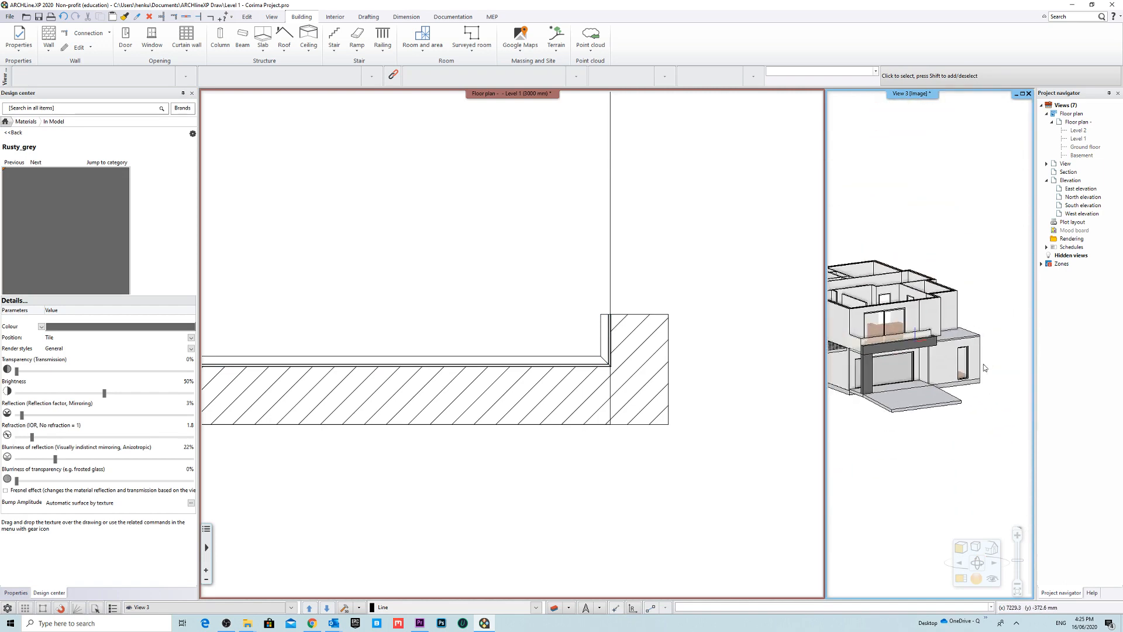
pyautogui.scroll(4, 910, 360)
pyautogui.scroll(2, 907, 357)
pyautogui.keyDown('shift'); pyautogui.moveTo(912, 374); pyautogui.dragTo(889, 345, button='middle'); pyautogui.keyUp('shift')
pyautogui.scroll(-2, 868, 391)
pyautogui.click(861, 390)
pyautogui.scroll(6, 928, 366)
pyautogui.scroll(-6, 916, 377)
# Step: Open the glass railing's settings and try out the primary balusters and the panels and bars options
pyautogui.doubleClick(889, 345)
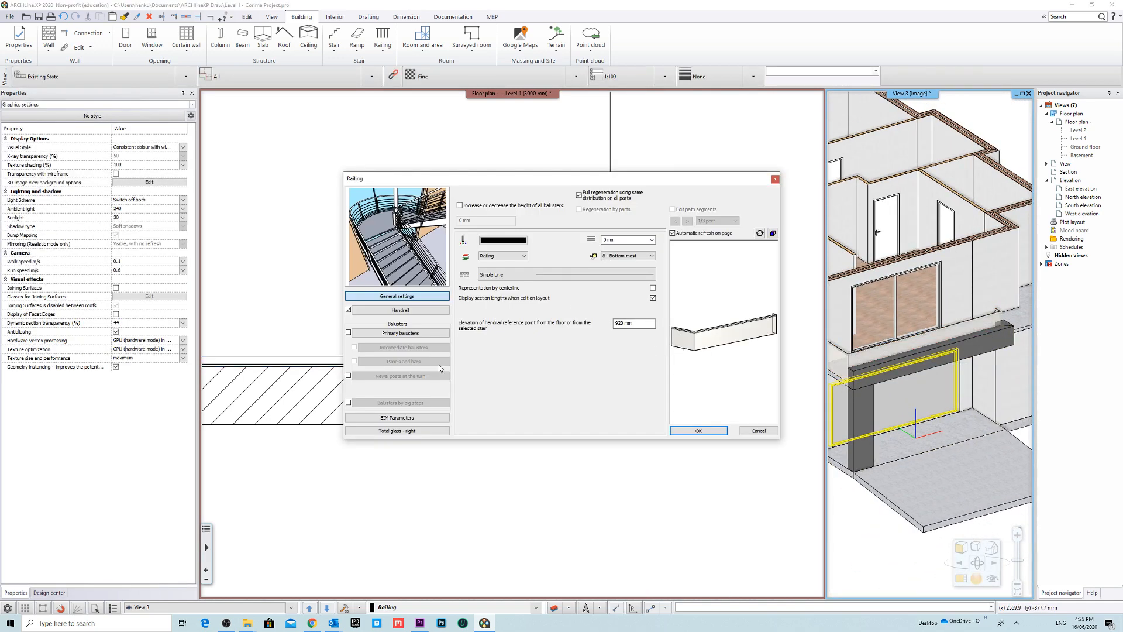
pyautogui.scroll(6, 695, 329)
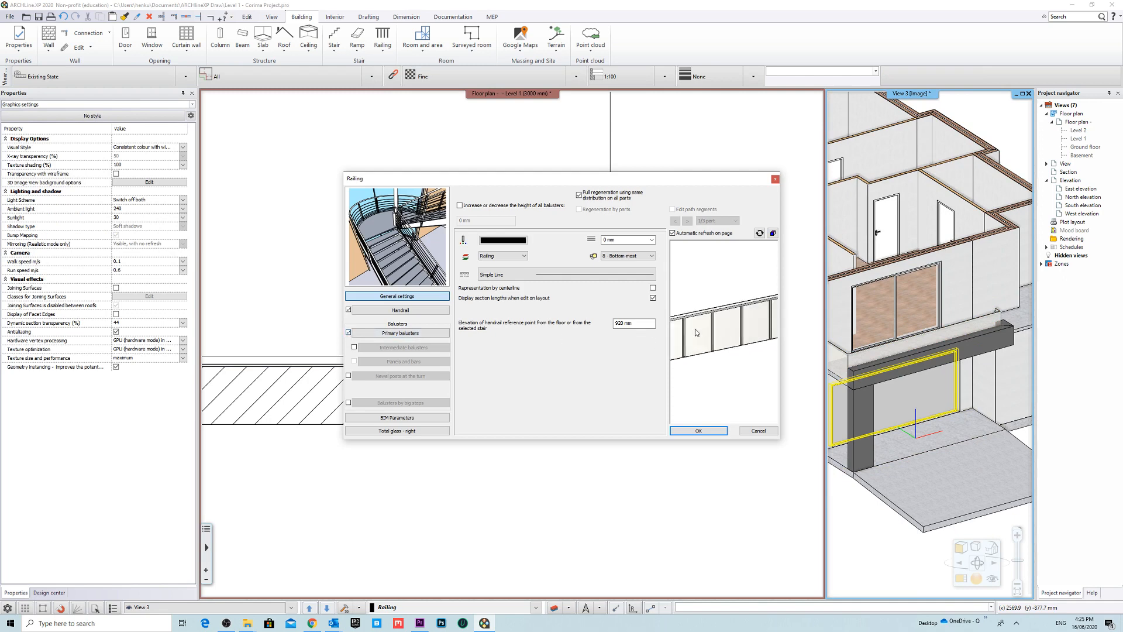
pyautogui.click(349, 333)
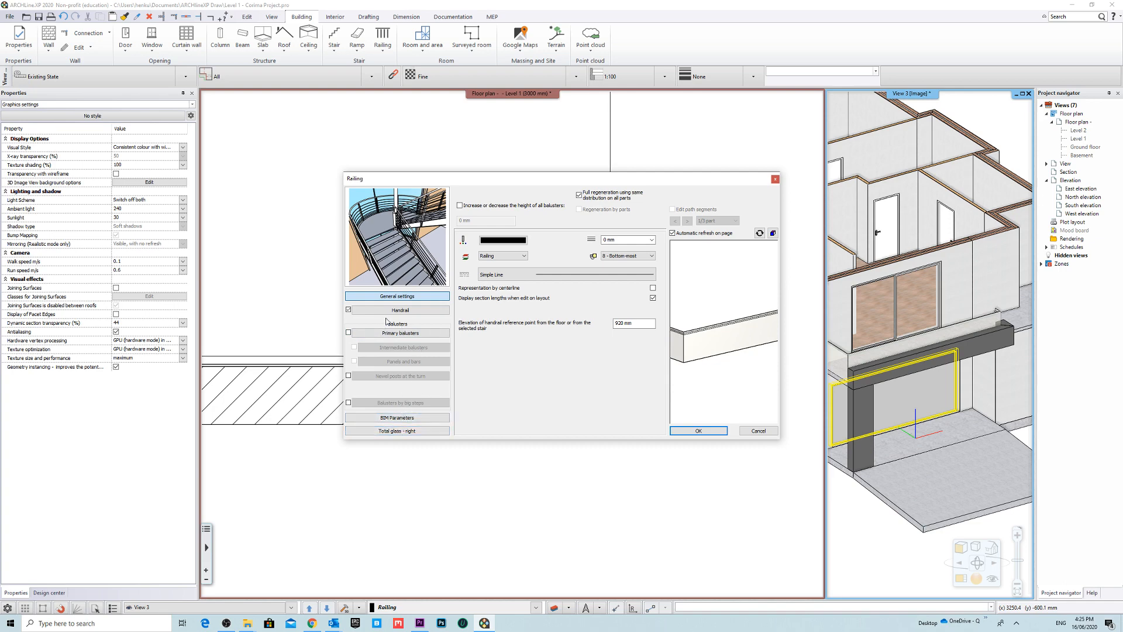
pyautogui.click(402, 333)
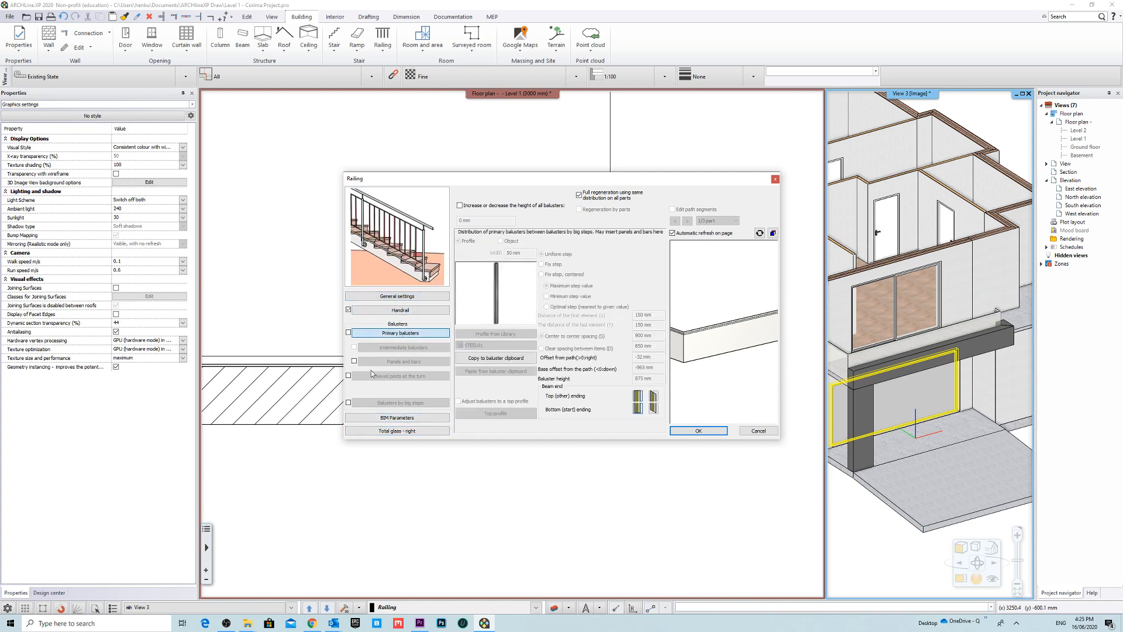
pyautogui.click(353, 361)
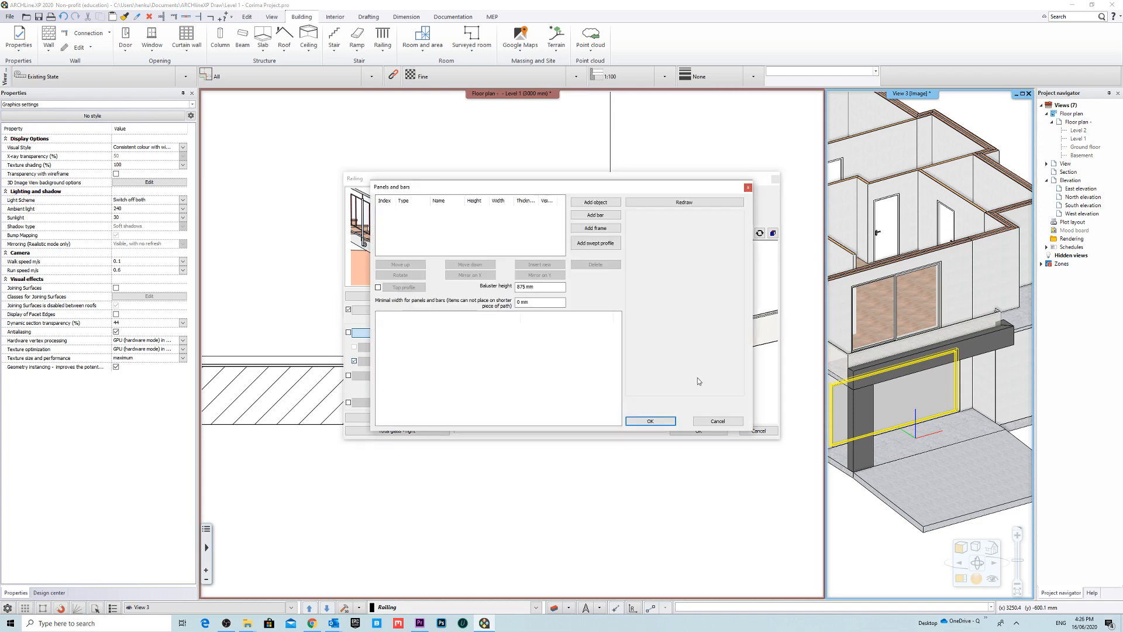
pyautogui.click(720, 420)
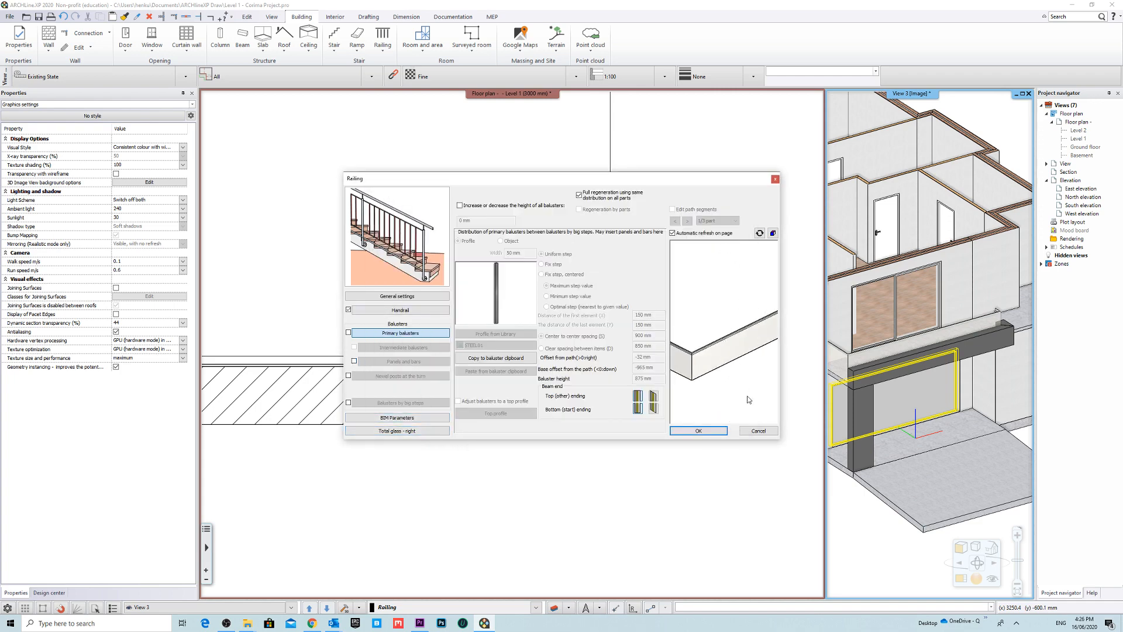
# Step: Search the materials for glass, assign Glass28 to the railing's rectangular handrail profile, and apply the railing settings
pyautogui.click(400, 310)
pyautogui.click(409, 297)
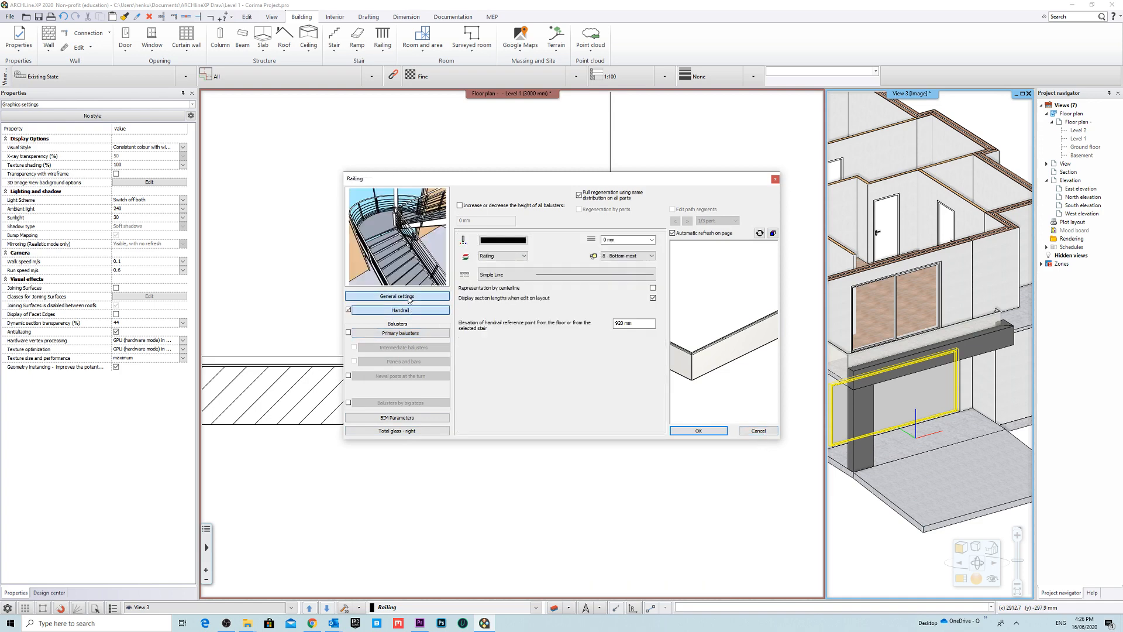
pyautogui.click(412, 311)
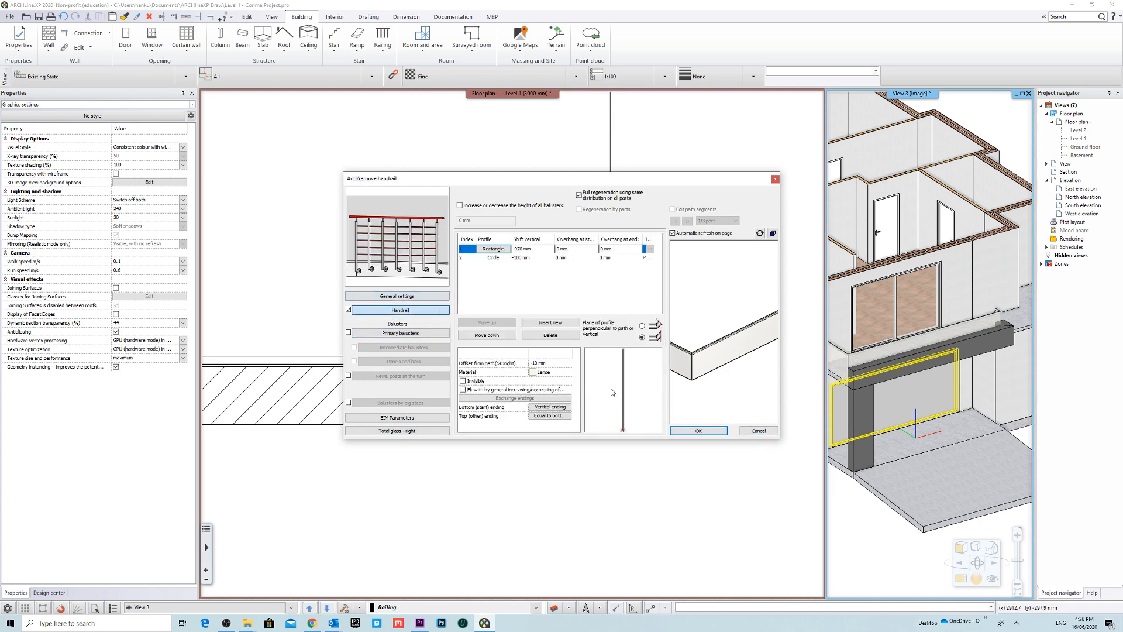
pyautogui.click(534, 373)
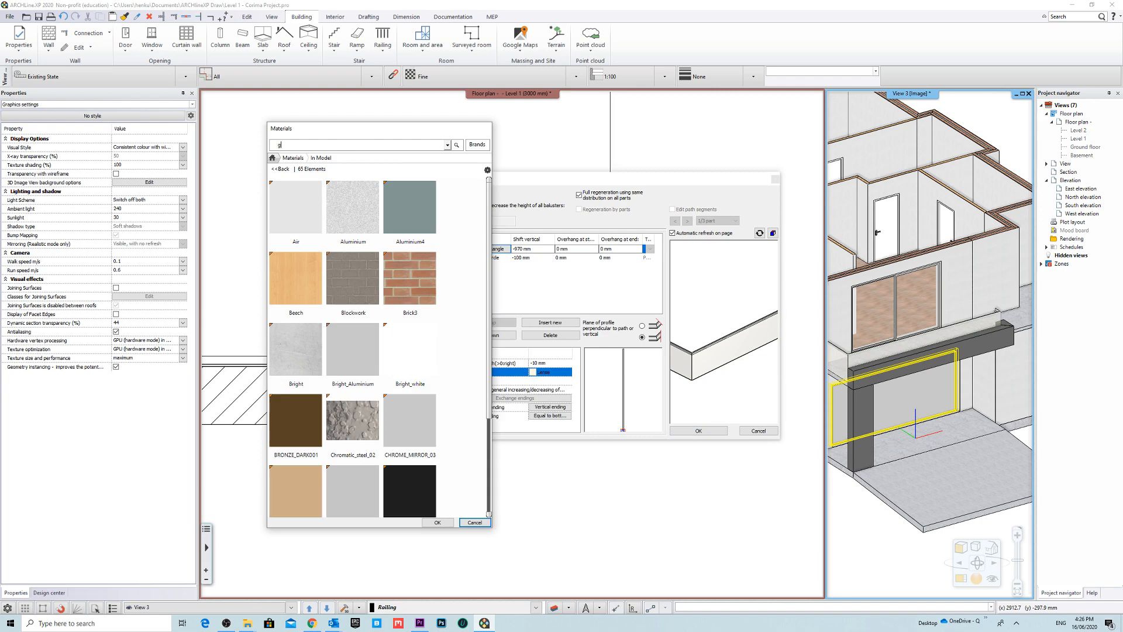
pyautogui.press('Return')
pyautogui.click(371, 211)
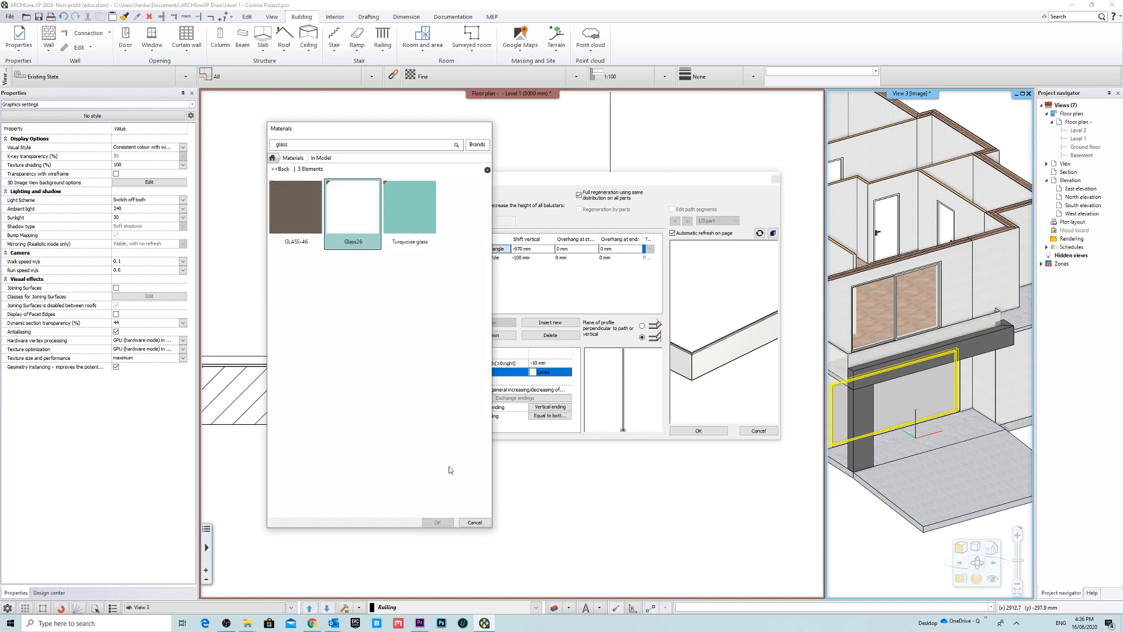
pyautogui.click(439, 522)
pyautogui.click(698, 431)
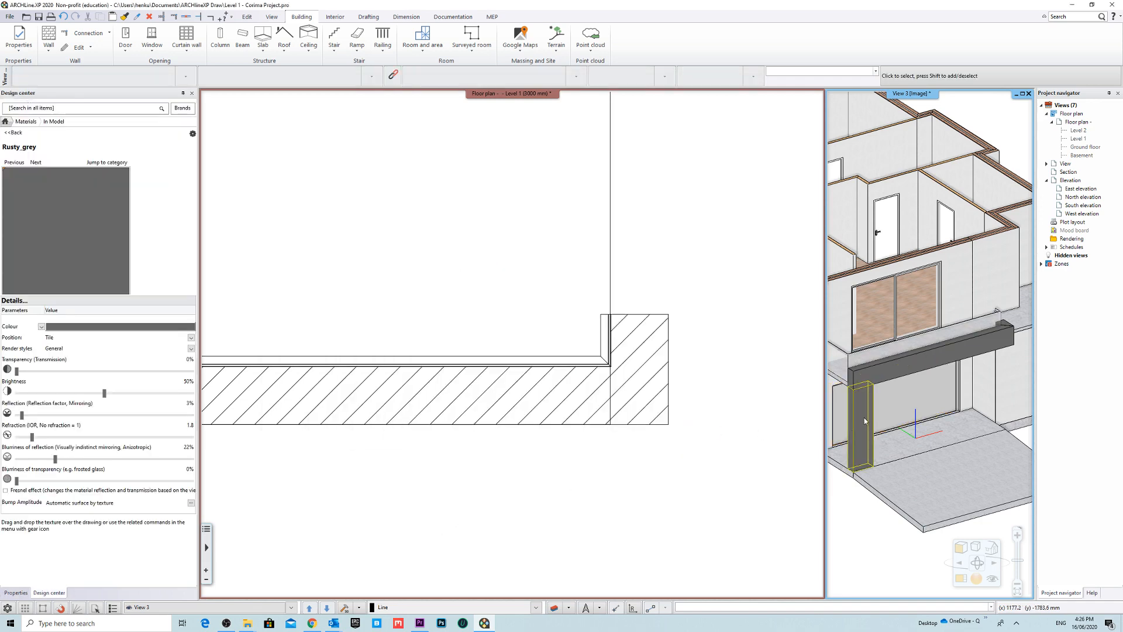
# Step: Make View 3 the main view and inspect the glass railing above the garage up close
pyautogui.click(898, 93)
pyautogui.click(930, 97)
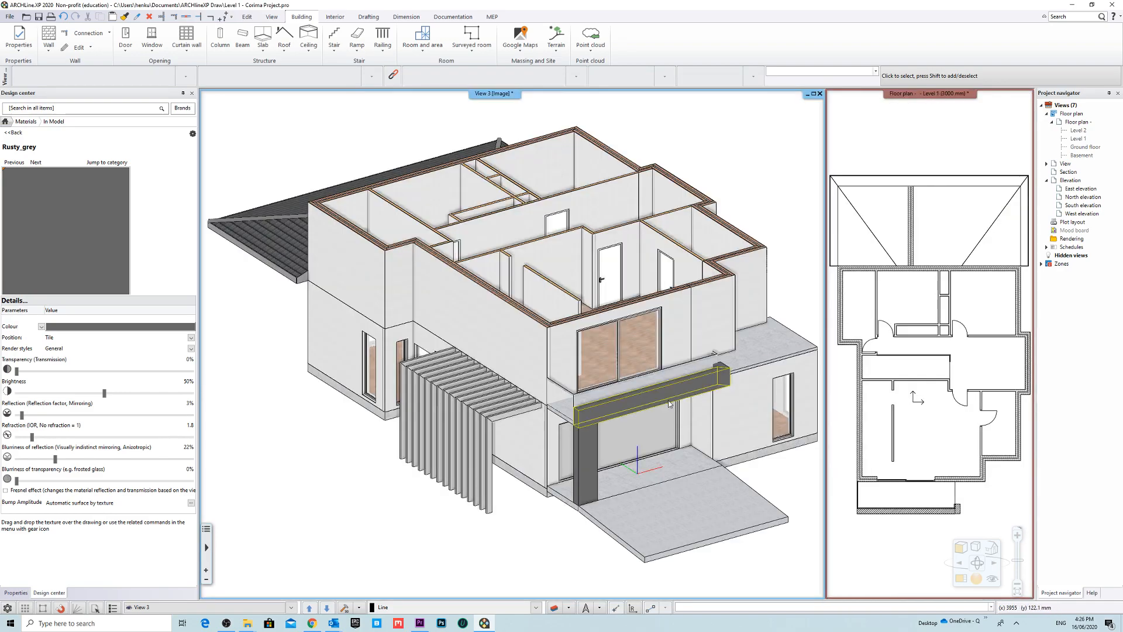
pyautogui.moveTo(650, 404); pyautogui.dragTo(706, 390, button='middle')
pyautogui.scroll(10, 639, 380)
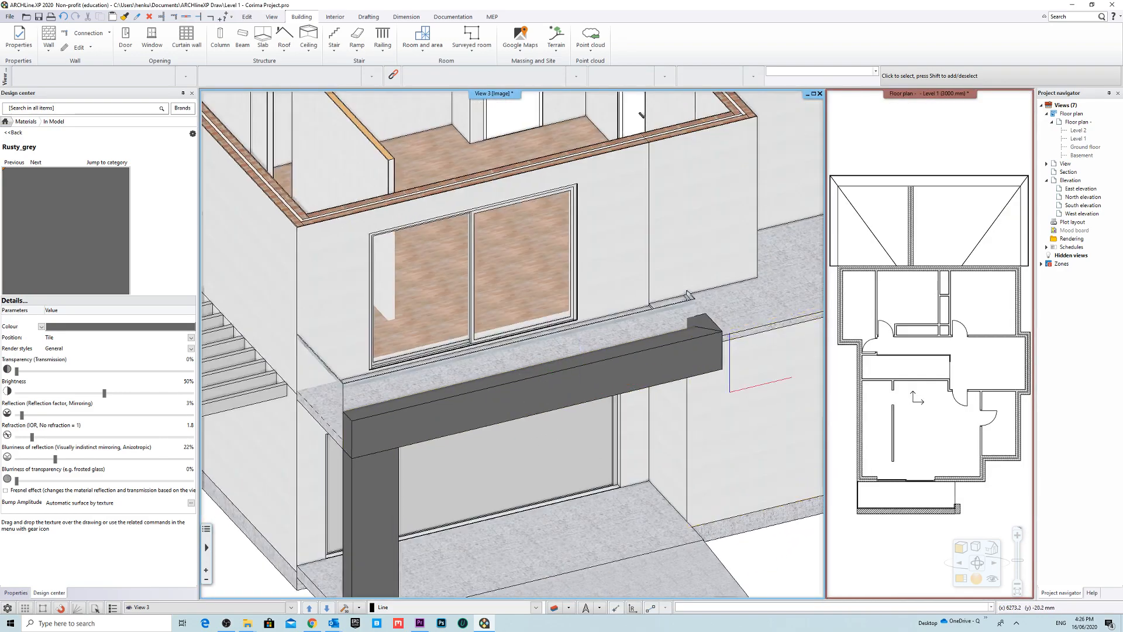
# Step: Find a dark material for the canopy slab above the garage and assign Dark_grey to all its faces
pyautogui.scroll(-6, 499, 331)
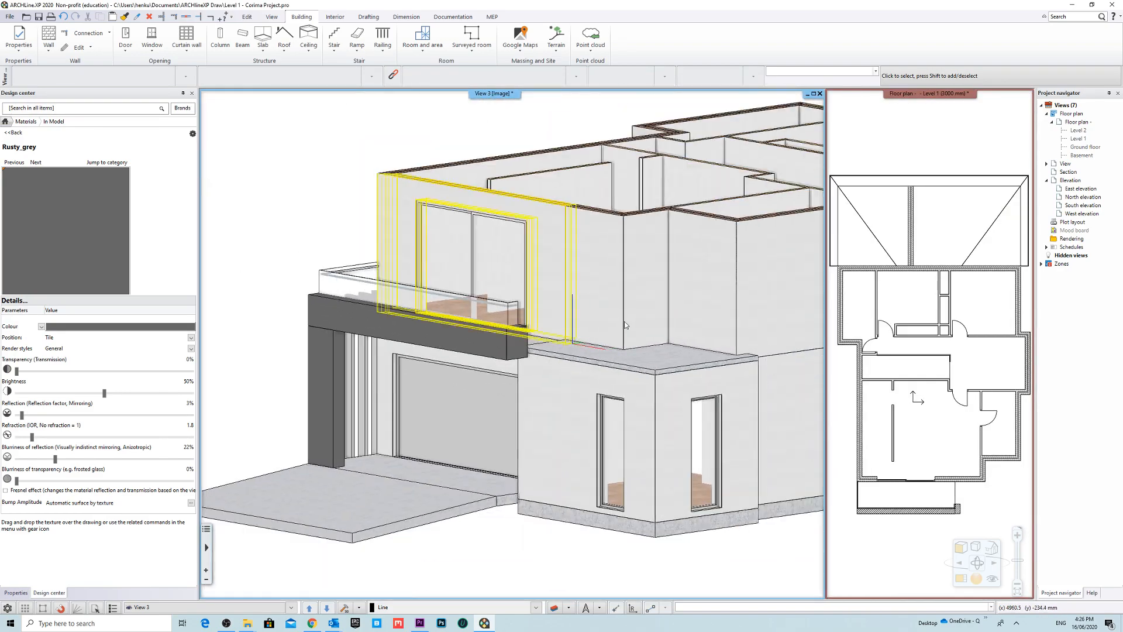
pyautogui.keyDown('shift'); pyautogui.moveTo(387, 351); pyautogui.dragTo(492, 369, button='middle'); pyautogui.keyUp('shift')
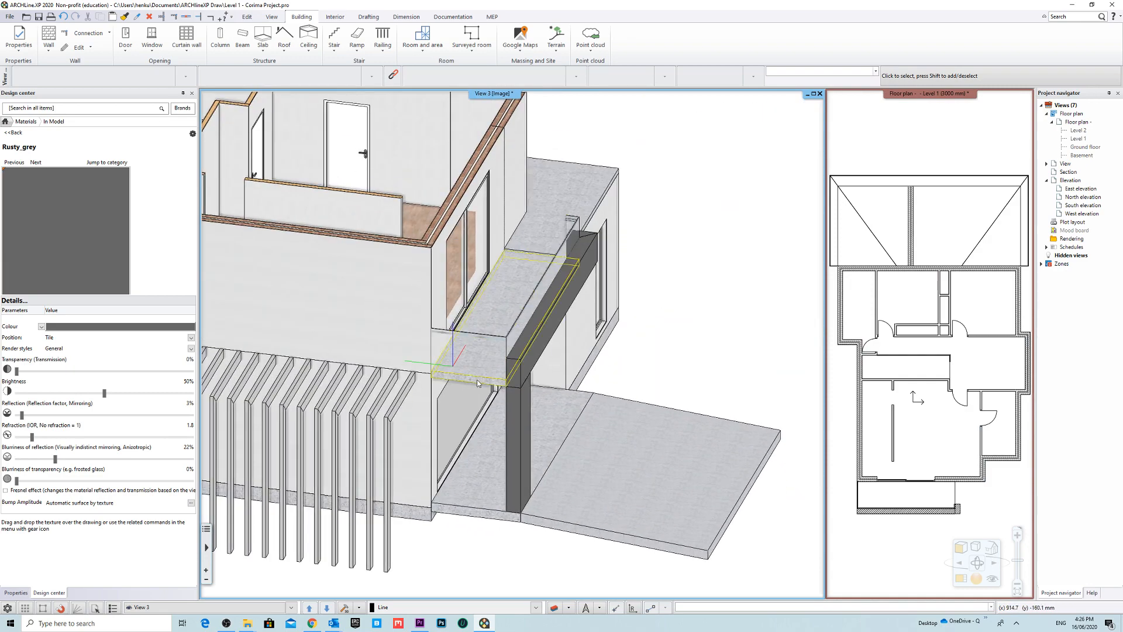
pyautogui.click(442, 350)
pyautogui.click(117, 315)
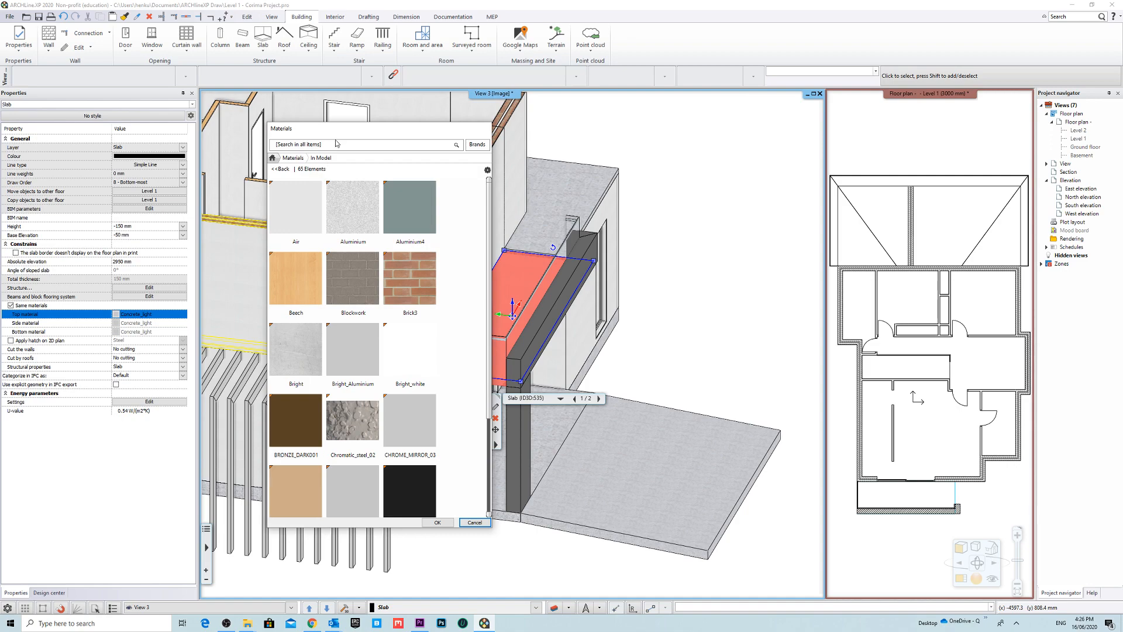
pyautogui.write('dark')
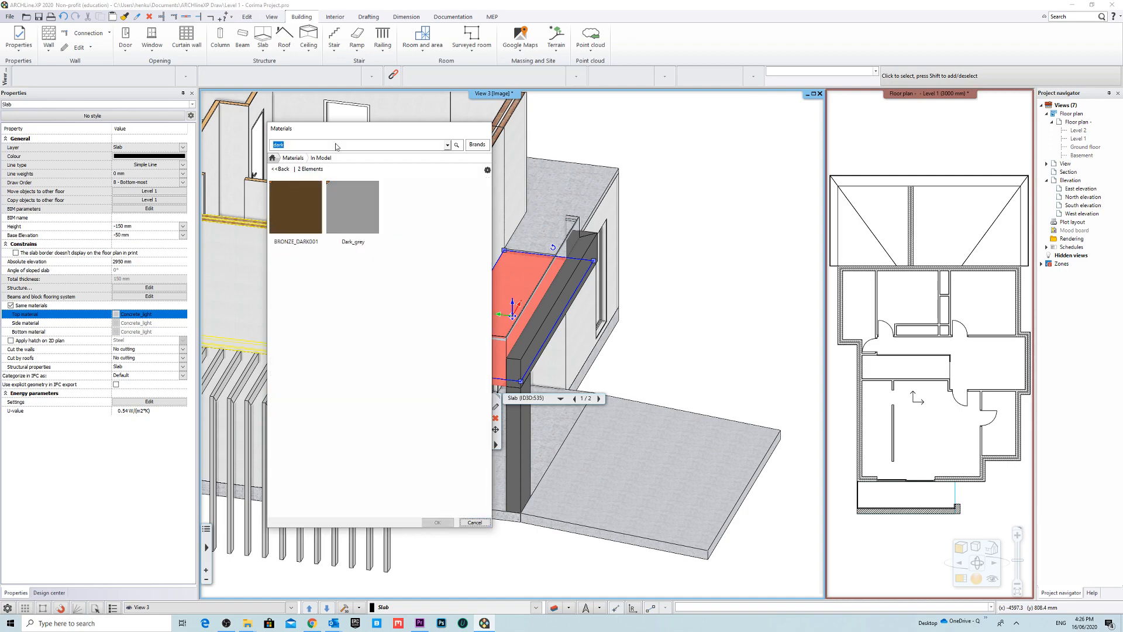
pyautogui.click(364, 211)
pyautogui.click(437, 523)
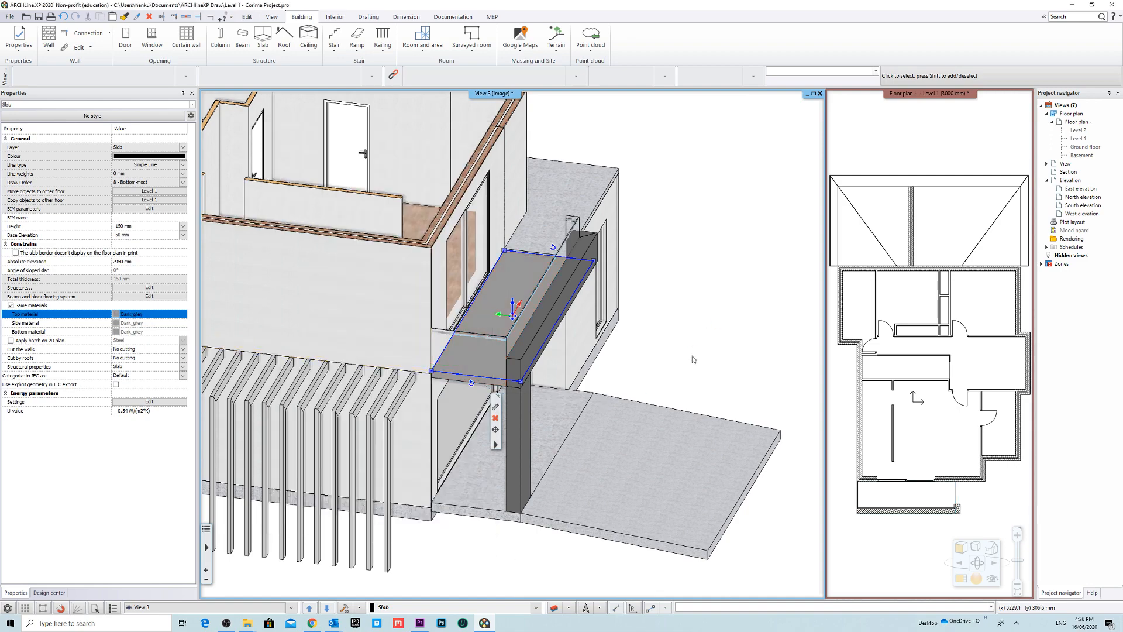
pyautogui.click(685, 335)
# Step: Set up rectangular PANTONE-S325-3 tiling for only the upper wall above the pergola: 3000 mm high, 25 mm thick tiles with 5 mm grout
pyautogui.keyDown('shift'); pyautogui.moveTo(684, 336); pyautogui.dragTo(570, 421, button='middle'); pyautogui.keyUp('shift')
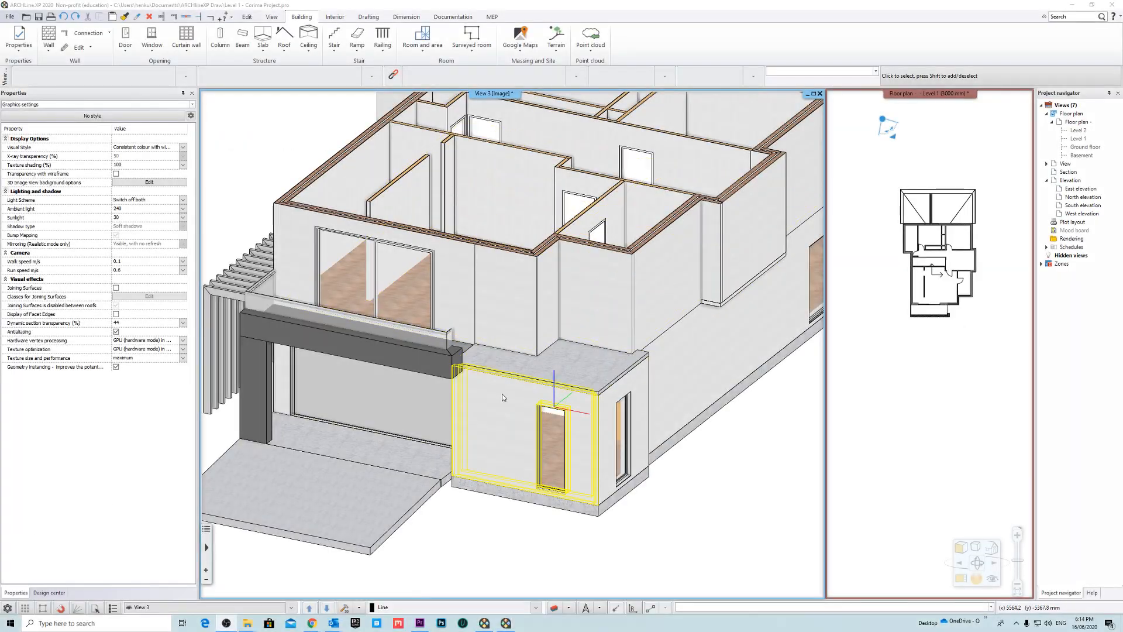
pyautogui.keyDown('shift'); pyautogui.moveTo(502, 394); pyautogui.dragTo(481, 352, button='middle'); pyautogui.keyUp('shift')
pyautogui.scroll(-2, 560, 399)
pyautogui.scroll(2, 438, 346)
pyautogui.scroll(-2, 481, 352)
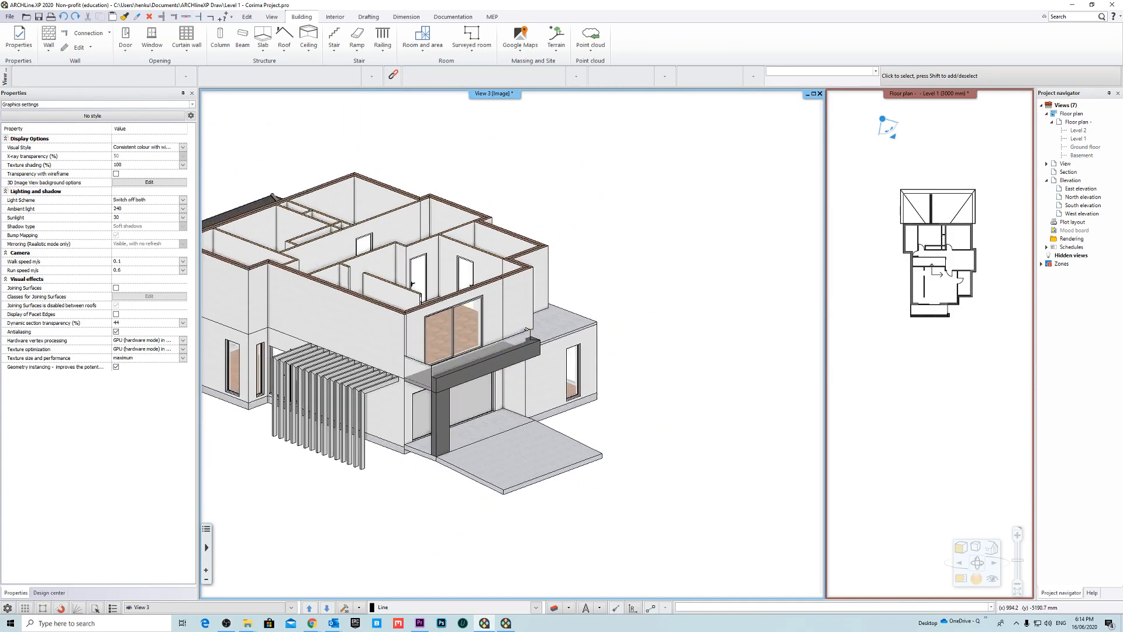
pyautogui.scroll(3, 443, 307)
pyautogui.rightClick(443, 307)
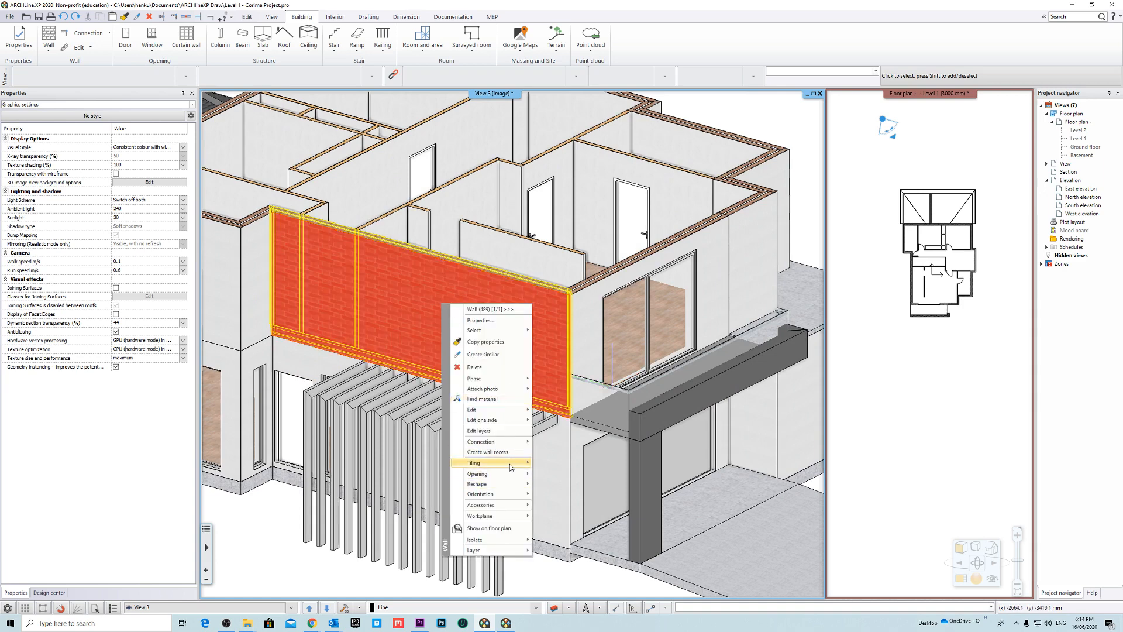
pyautogui.moveTo(510, 464)
pyautogui.moveTo(595, 473)
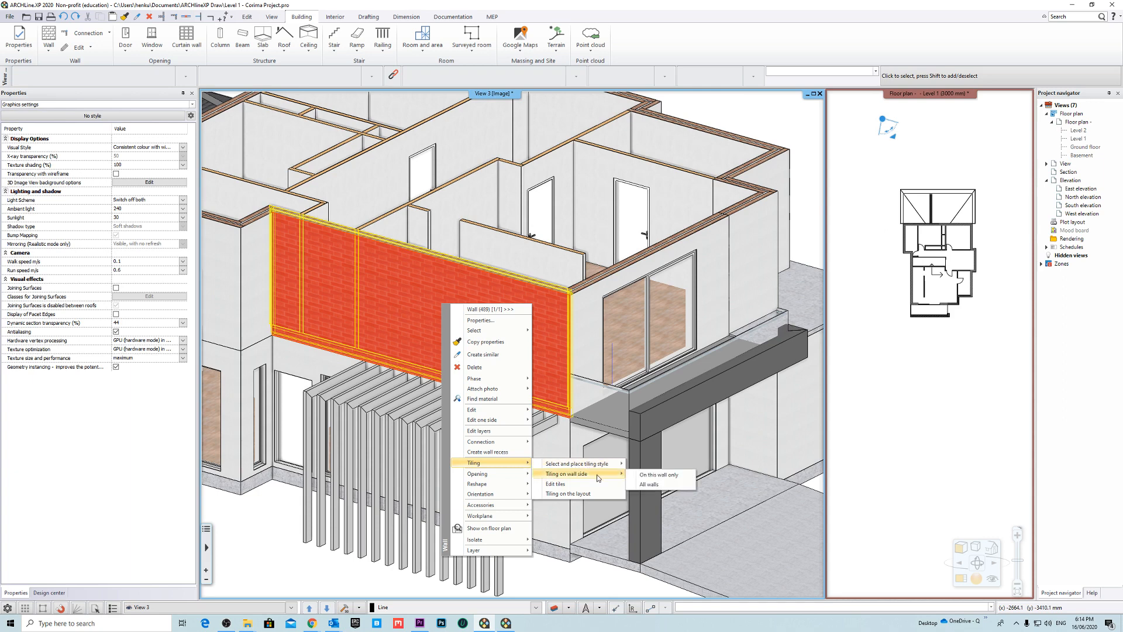
pyautogui.click(682, 475)
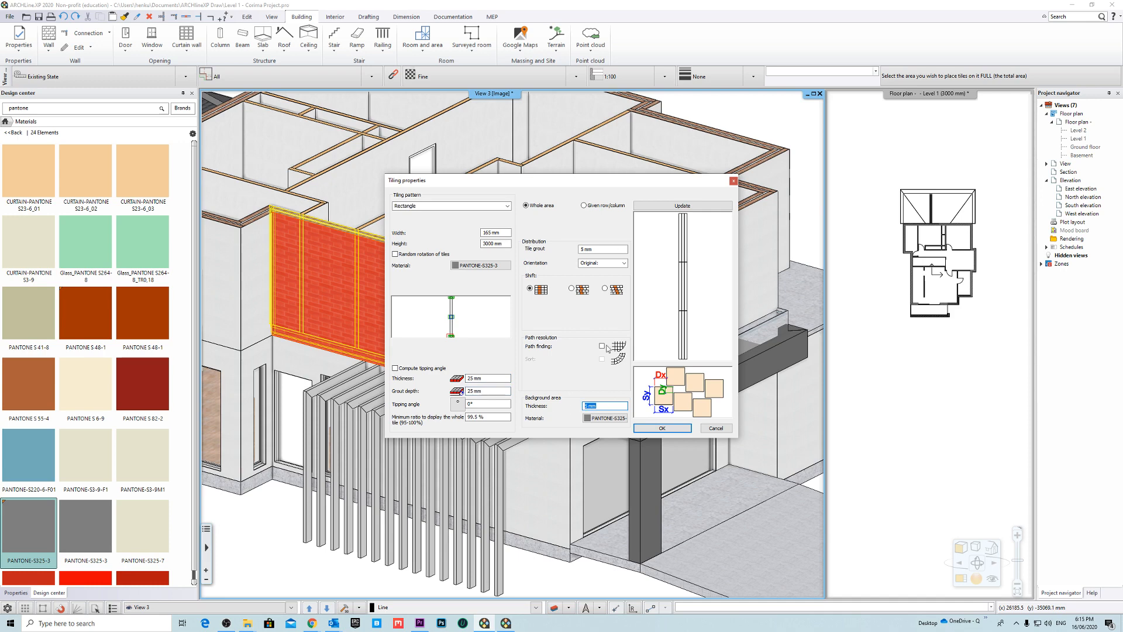
pyautogui.click(665, 431)
# Step: Place the tiling from the wall's lower corner farthest from the balcony, aligned along its bottom edge
pyautogui.scroll(10, 409, 336)
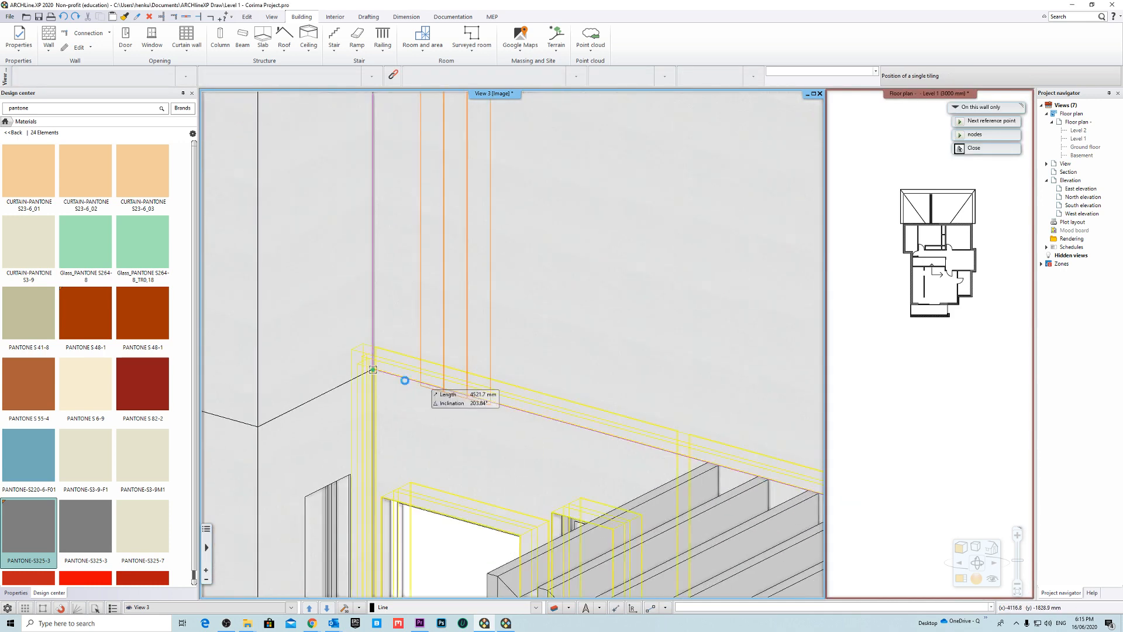
pyautogui.click(373, 369)
pyautogui.scroll(-5, 386, 368)
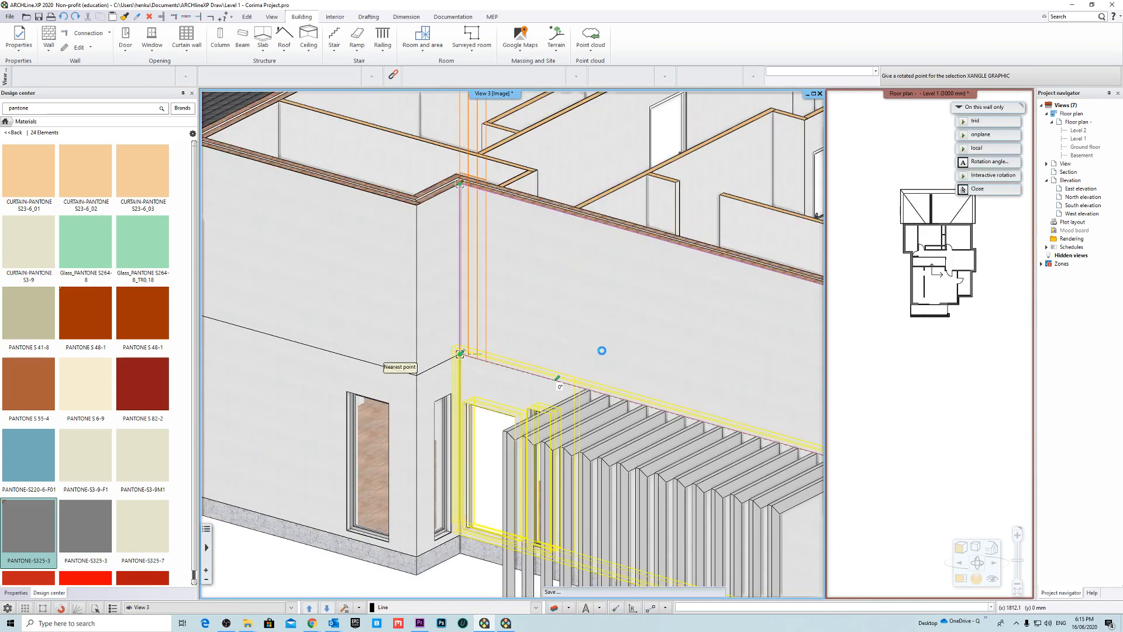
pyautogui.click(647, 363)
pyautogui.scroll(-2, 647, 364)
pyautogui.moveTo(715, 378); pyautogui.dragTo(570, 404, button='middle')
pyautogui.scroll(3, 760, 403)
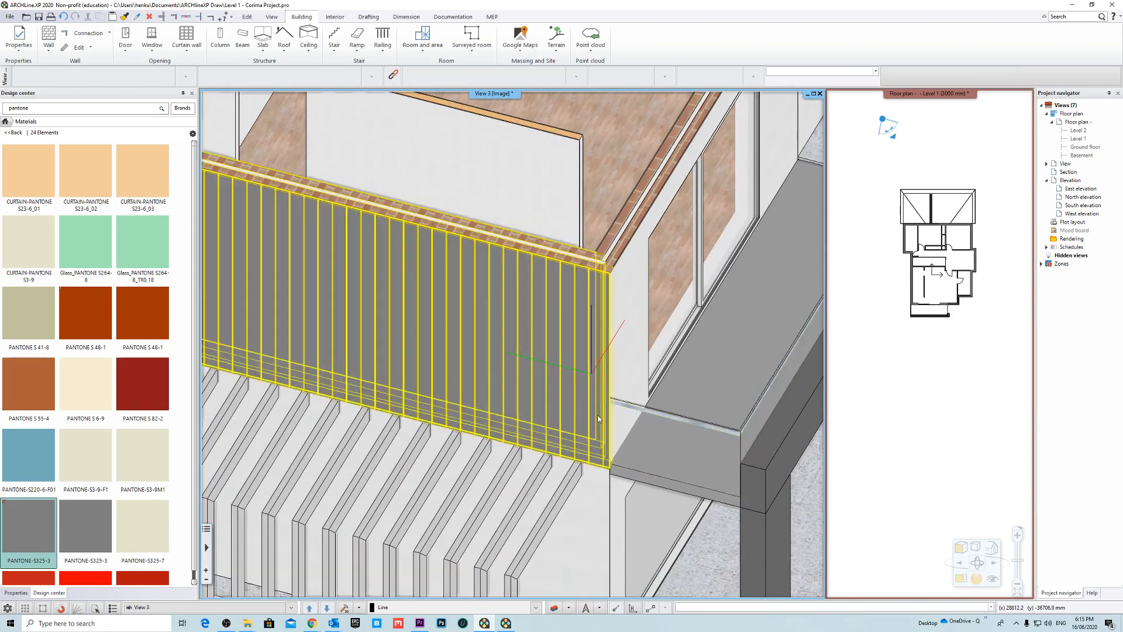
# Step: Examine the tiles at the wall's balcony-side corner and undo the tiling
pyautogui.scroll(2, 667, 462)
pyautogui.scroll(5, 539, 420)
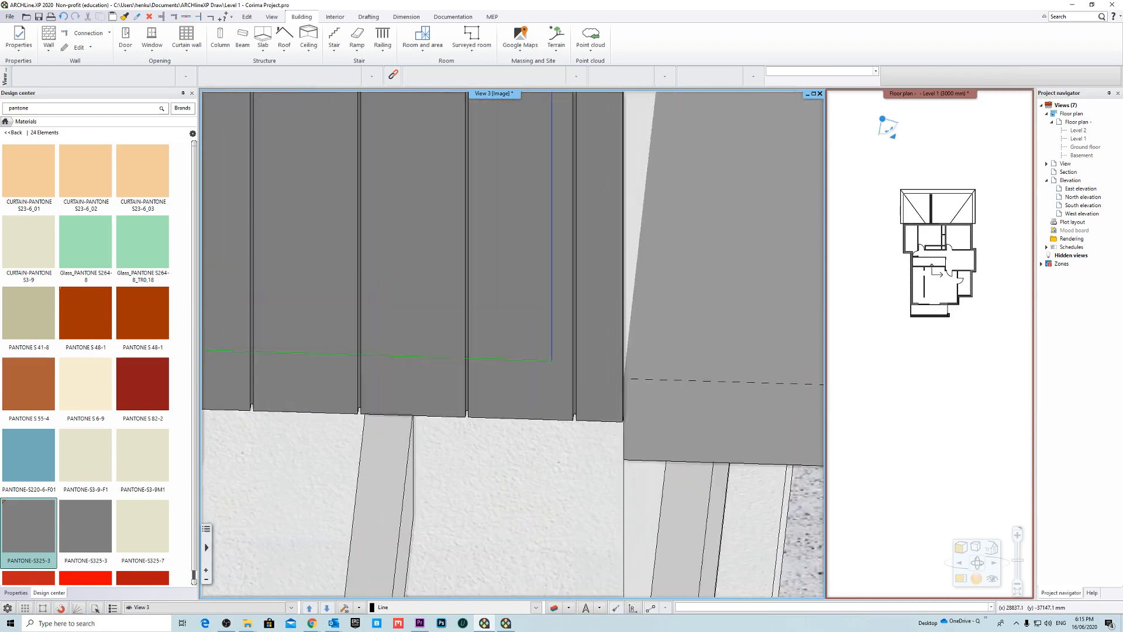
pyautogui.keyDown('shift'); pyautogui.moveTo(556, 295); pyautogui.dragTo(565, 361, button='middle'); pyautogui.keyUp('shift')
pyautogui.hotkey('ctrl', 'z')
pyautogui.scroll(-3, 565, 356)
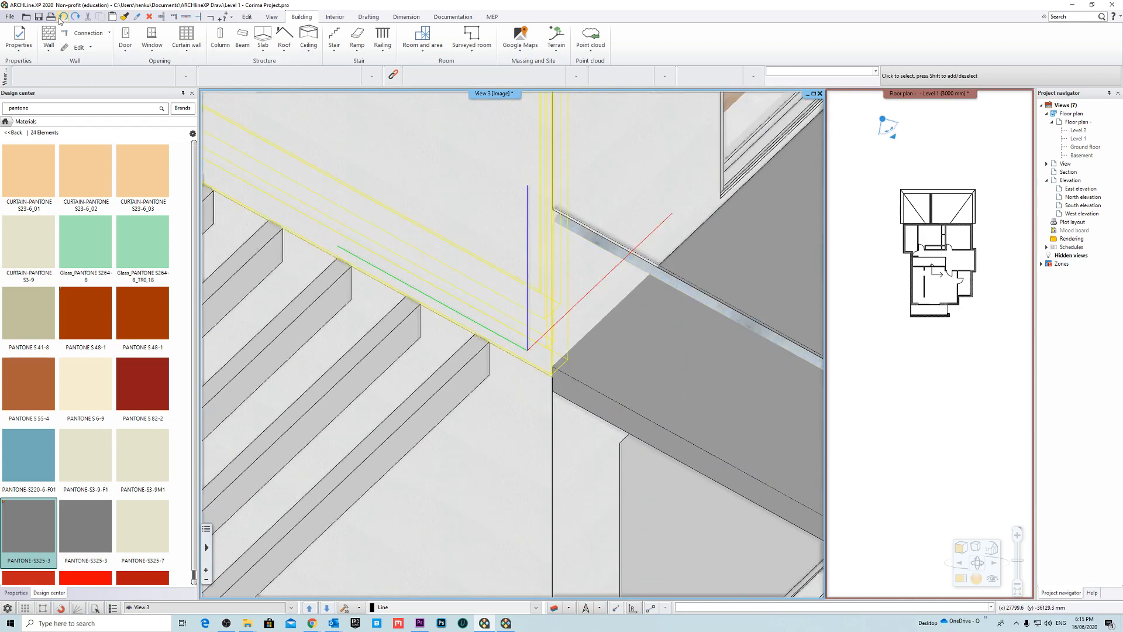
# Step: Tile only the upper wall above the pergola with the same PANTONE-S325-3 settings, starting at its lower balcony-side corner and aligned along the bottom edge
pyautogui.rightClick(478, 324)
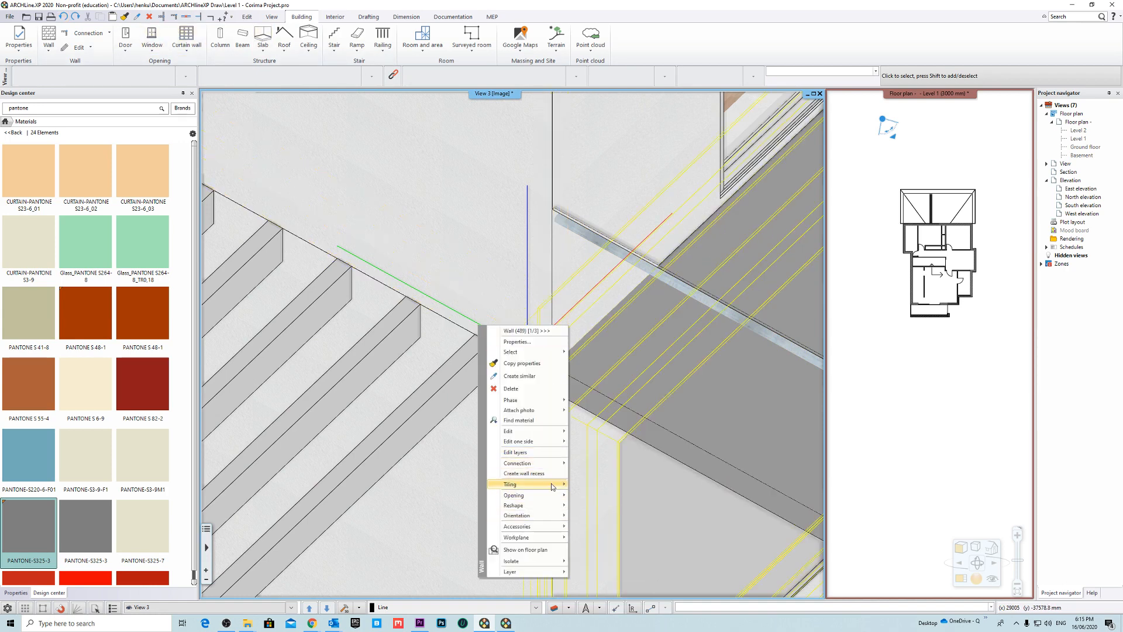
pyautogui.moveTo(551, 483)
pyautogui.moveTo(633, 494)
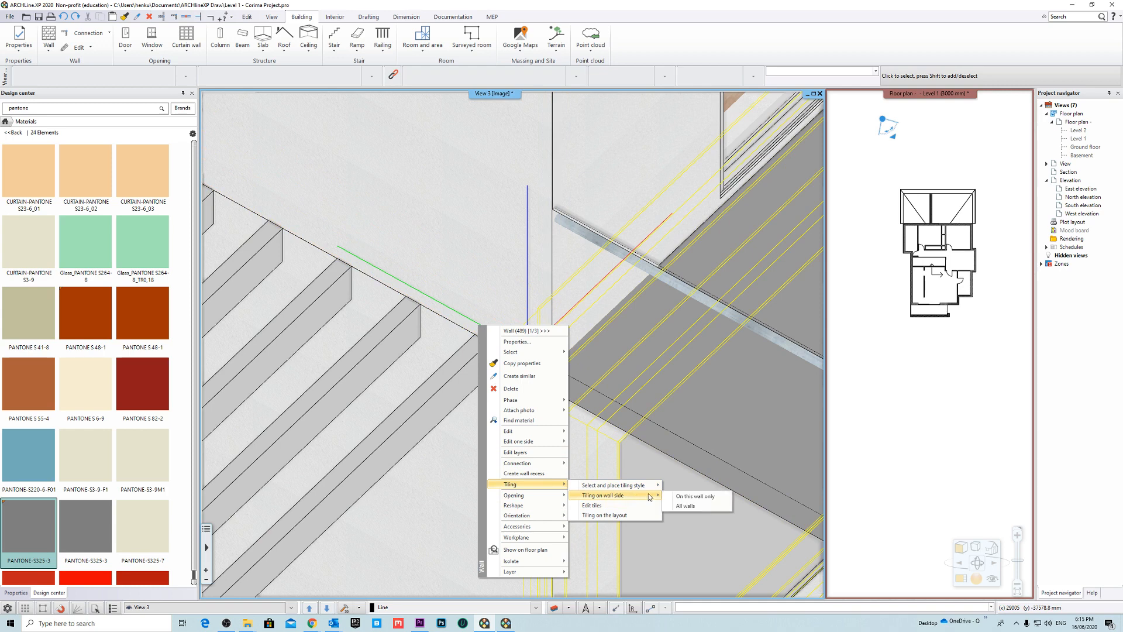
pyautogui.click(693, 500)
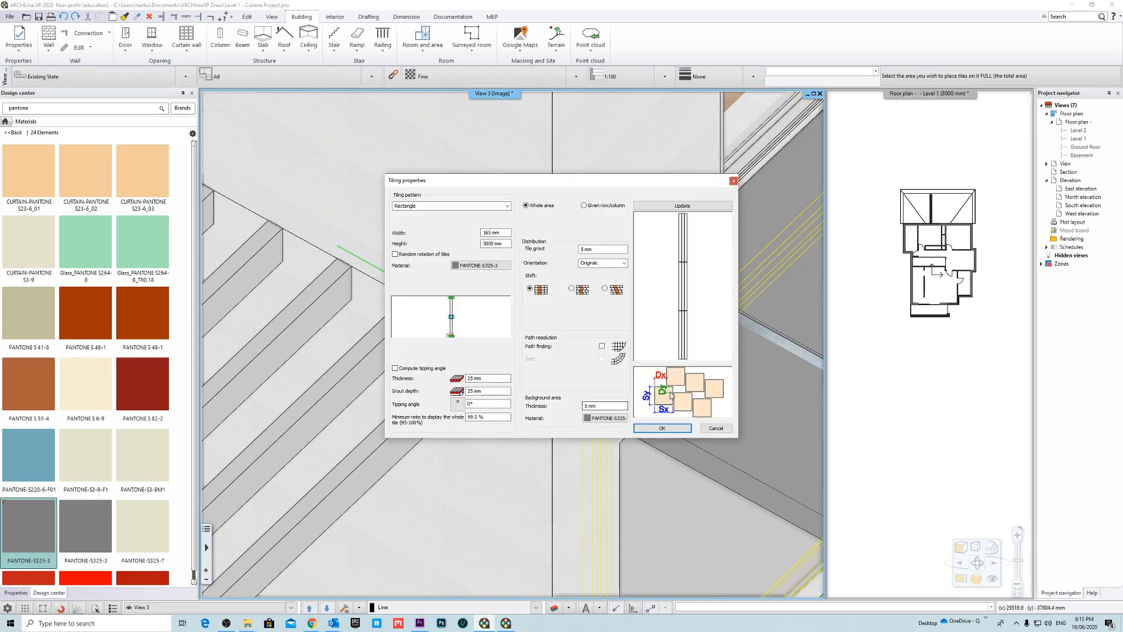
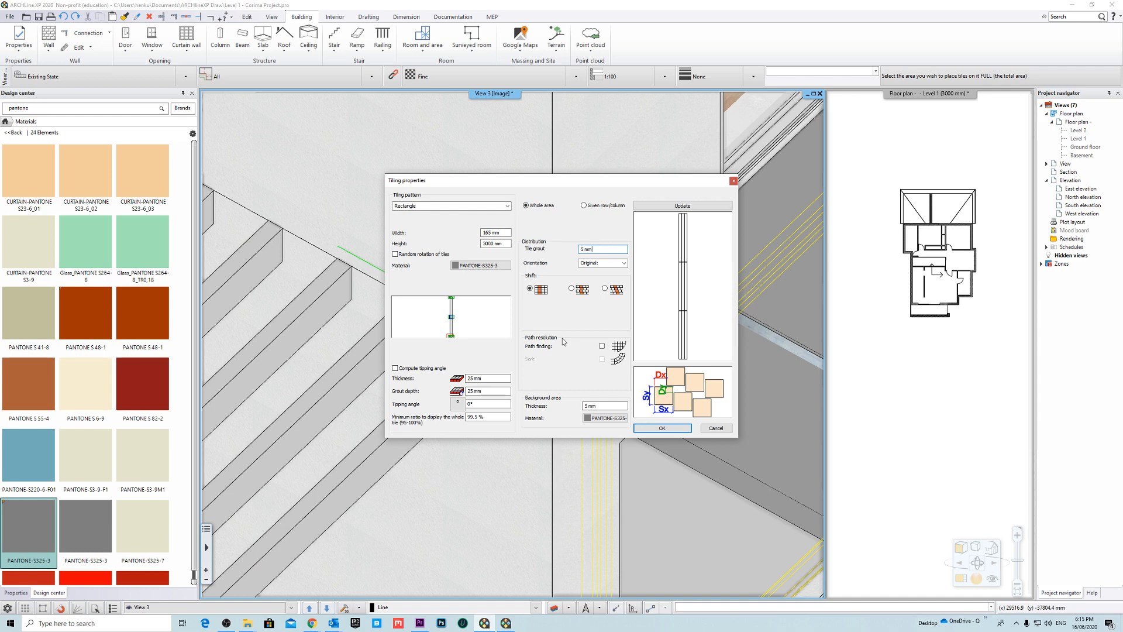
pyautogui.click(473, 265)
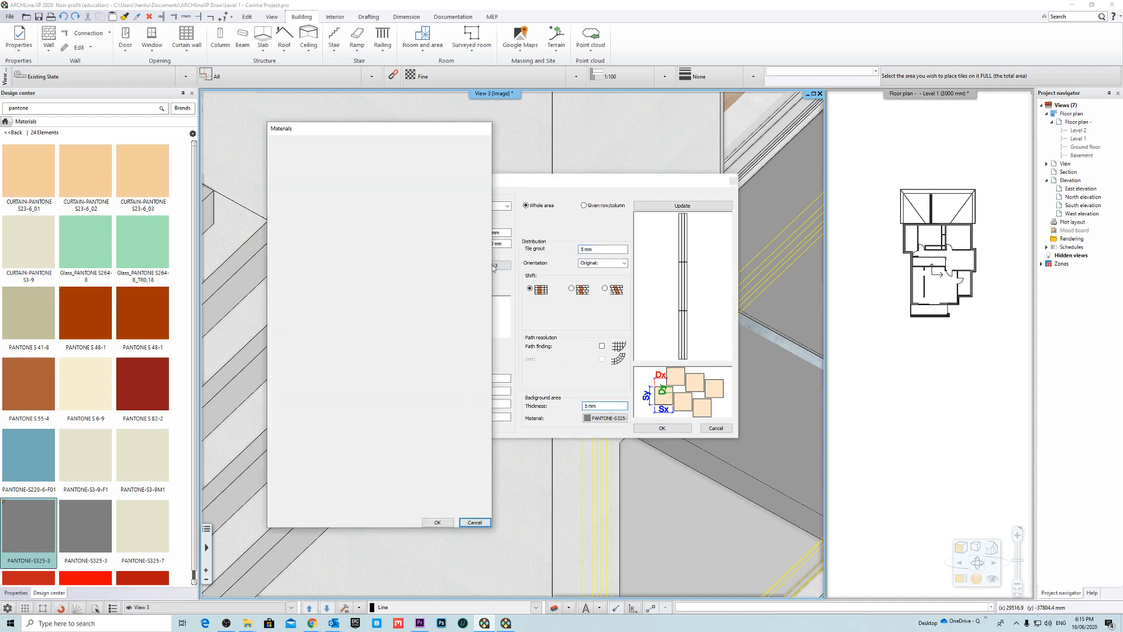
pyautogui.click(473, 522)
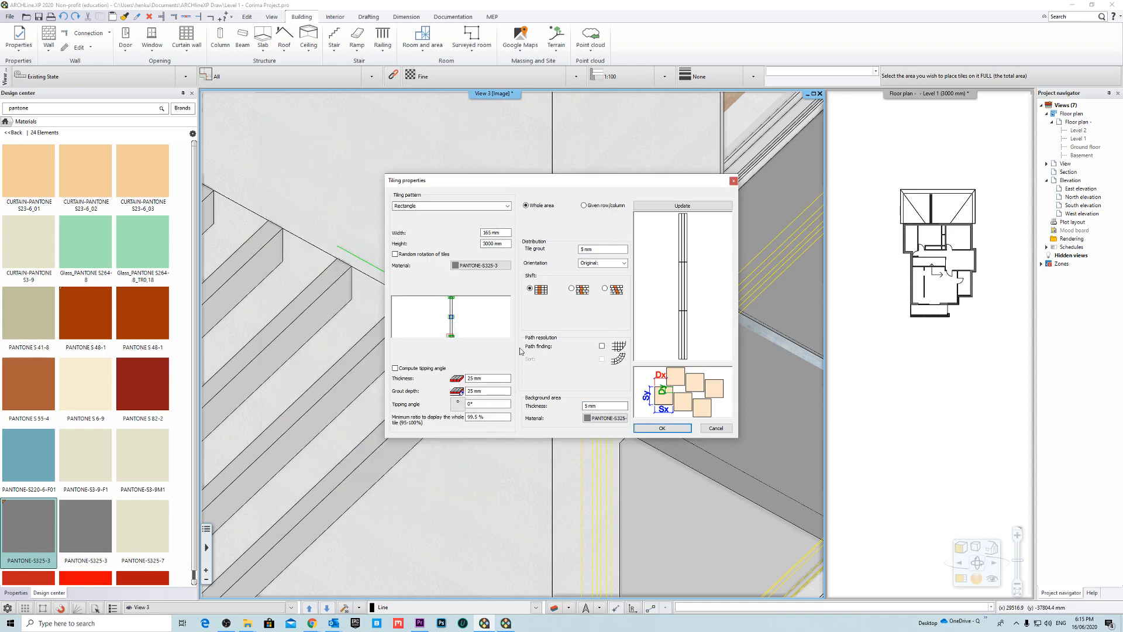
pyautogui.click(662, 429)
pyautogui.scroll(5, 577, 376)
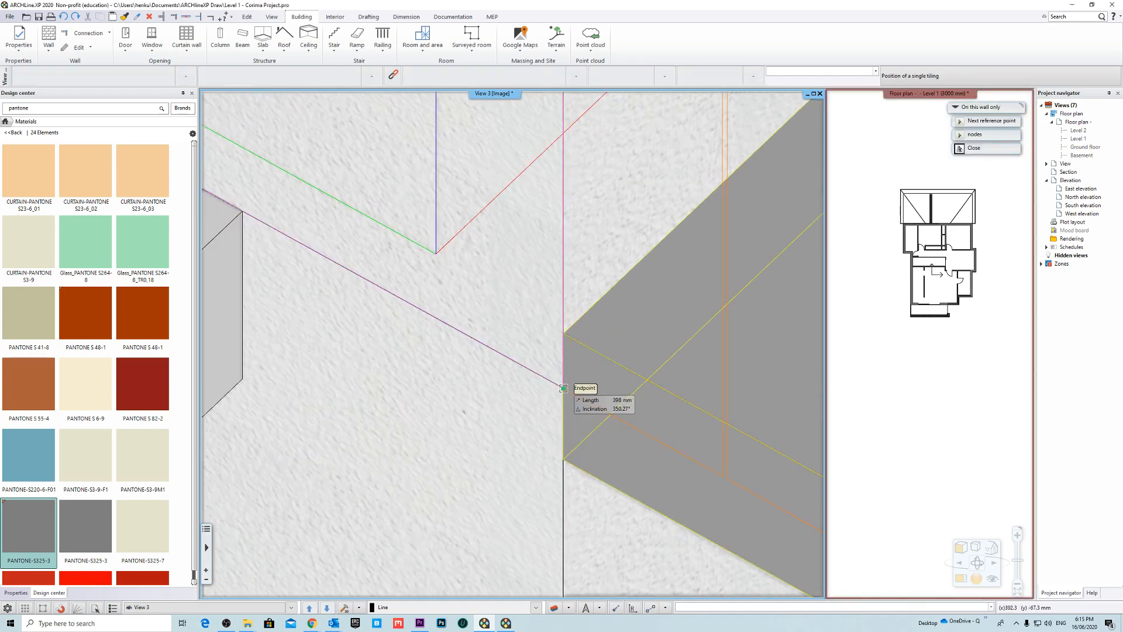
pyautogui.click(563, 388)
pyautogui.scroll(-3, 519, 349)
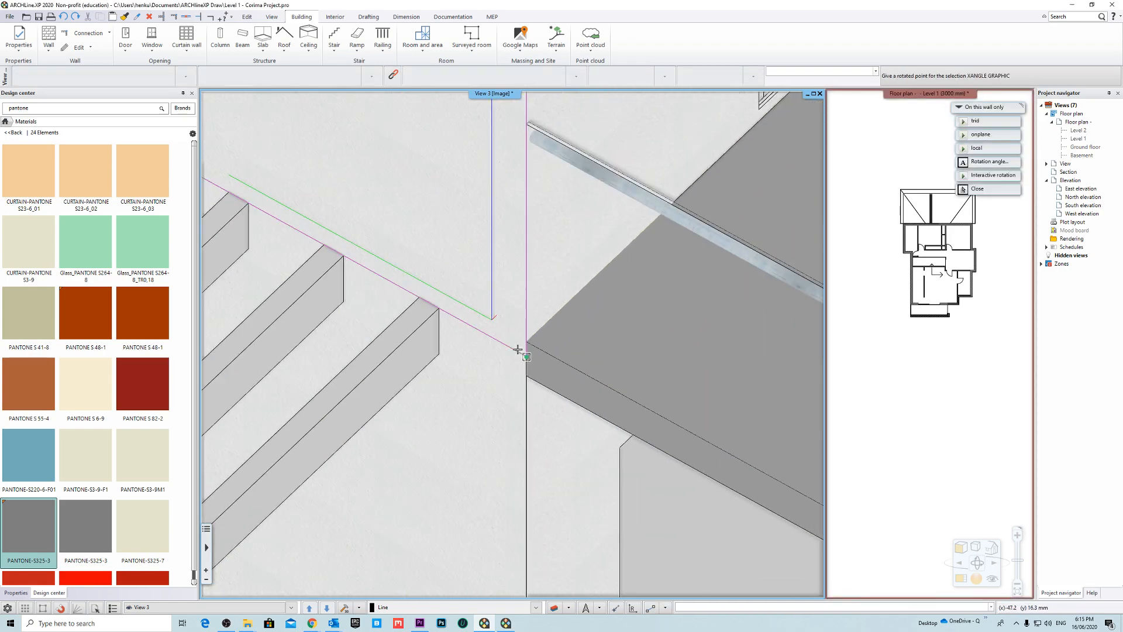
pyautogui.click(367, 268)
pyautogui.scroll(-6, 512, 341)
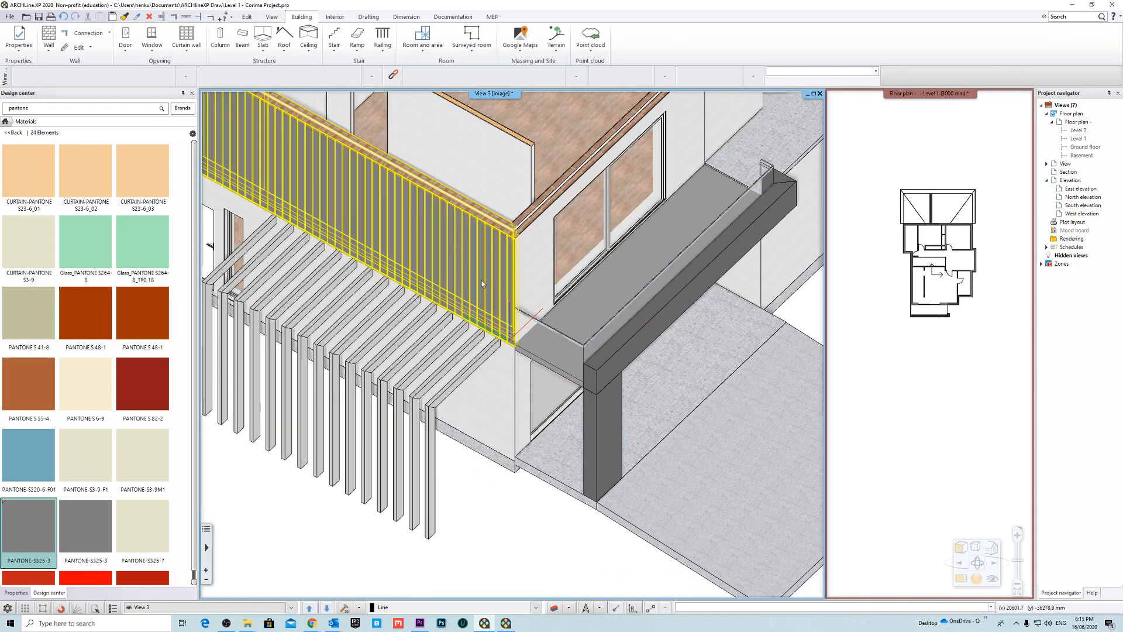
# Step: Examine the new cladding at the wall corner and the adjoining untiled balcony wall from several distances and angles
pyautogui.scroll(7, 473, 146)
pyautogui.moveTo(644, 451); pyautogui.dragTo(594, 175, button='middle')
pyautogui.moveTo(731, 515); pyautogui.dragTo(504, 242, button='middle')
pyautogui.scroll(3, 558, 237)
pyautogui.keyDown('shift'); pyautogui.moveTo(516, 347); pyautogui.dragTo(699, 368, button='middle'); pyautogui.keyUp('shift')
pyautogui.scroll(-10, 571, 312)
pyautogui.scroll(4, 603, 302)
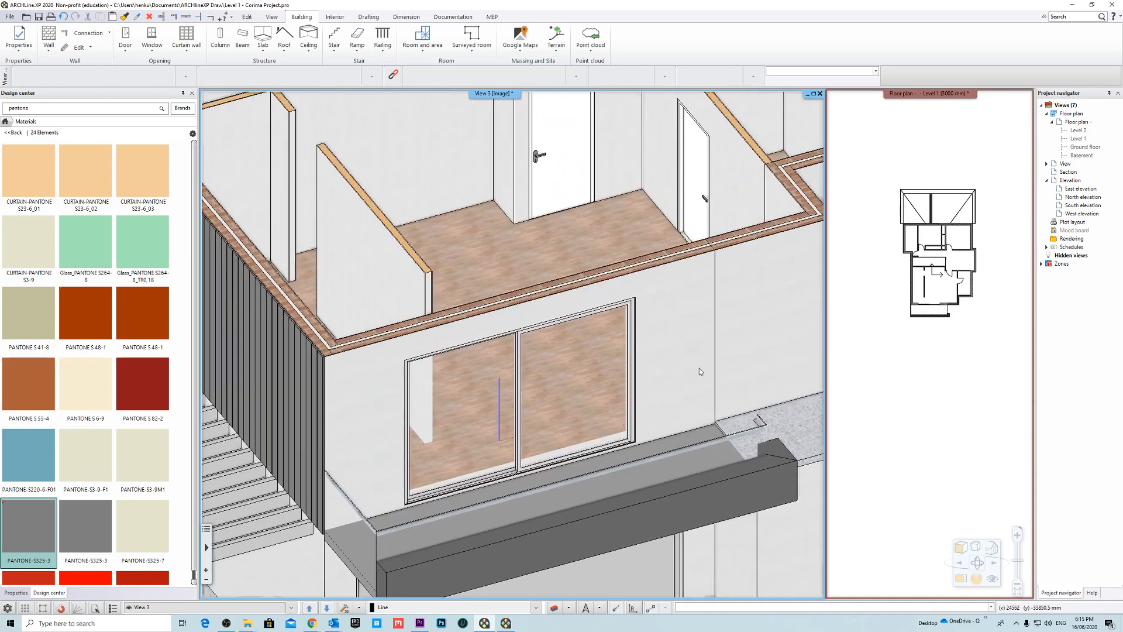
pyautogui.scroll(-5, 700, 371)
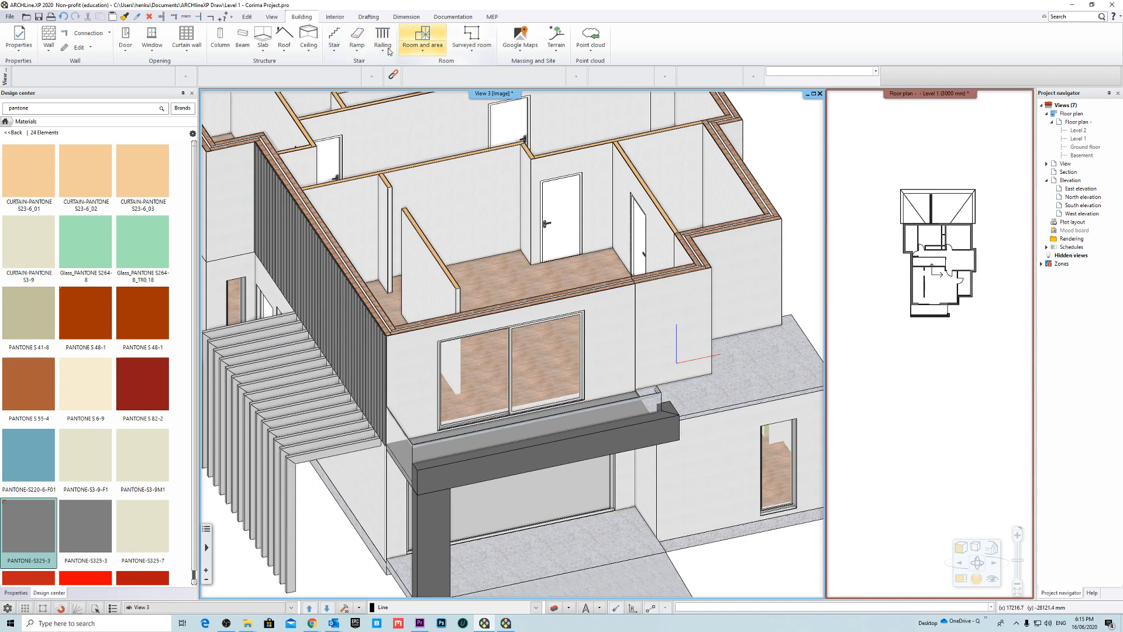
# Step: Tile only the balcony wall around the sliding door with the same PANTONE-S325-3 settings, starting at its upper corner beside the clad wall
pyautogui.rightClick(421, 374)
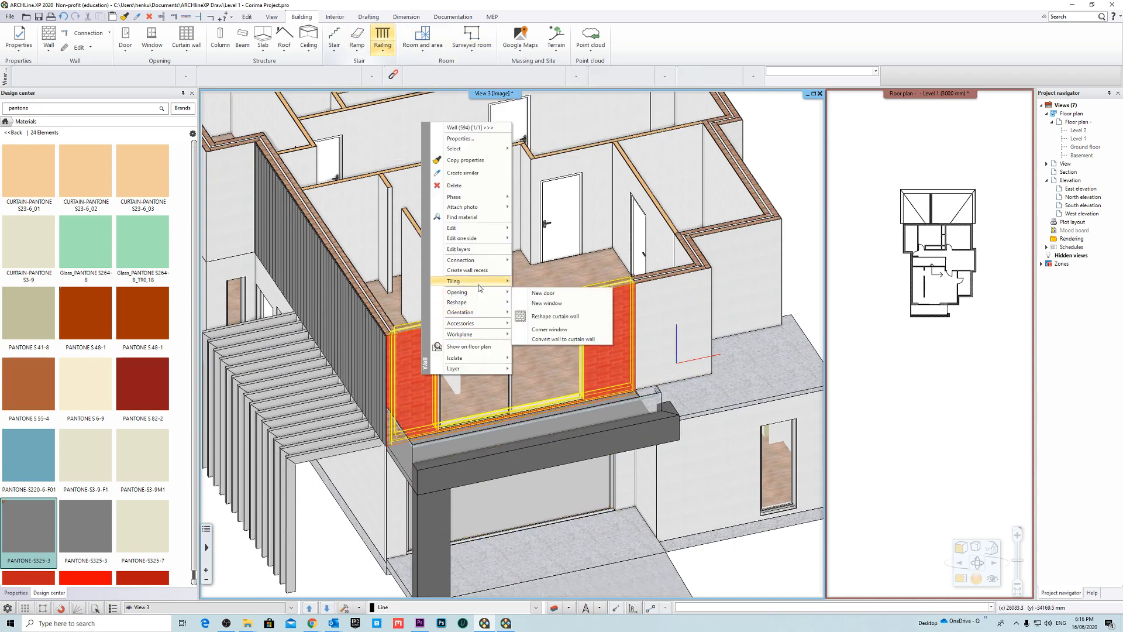
pyautogui.moveTo(476, 281)
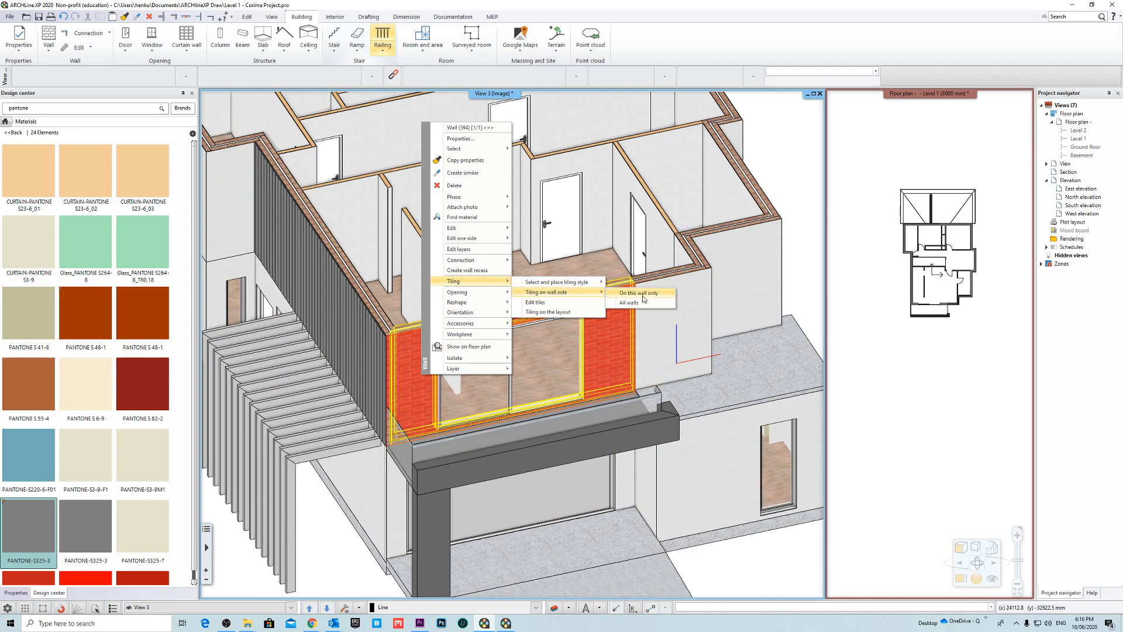
pyautogui.click(657, 294)
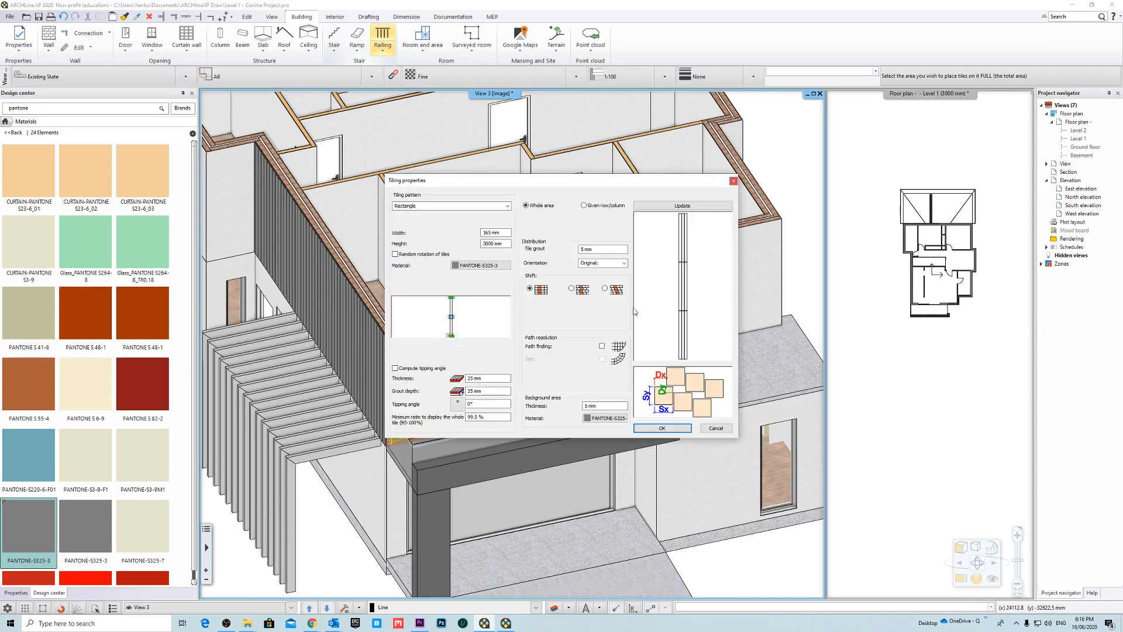
pyautogui.click(668, 432)
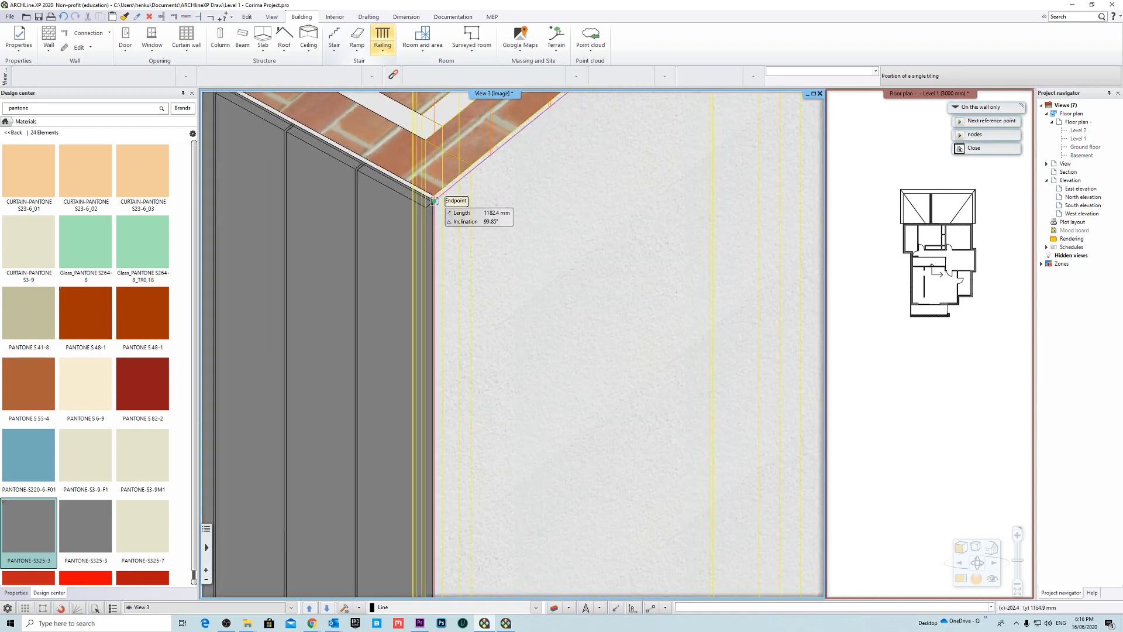
pyautogui.click(434, 201)
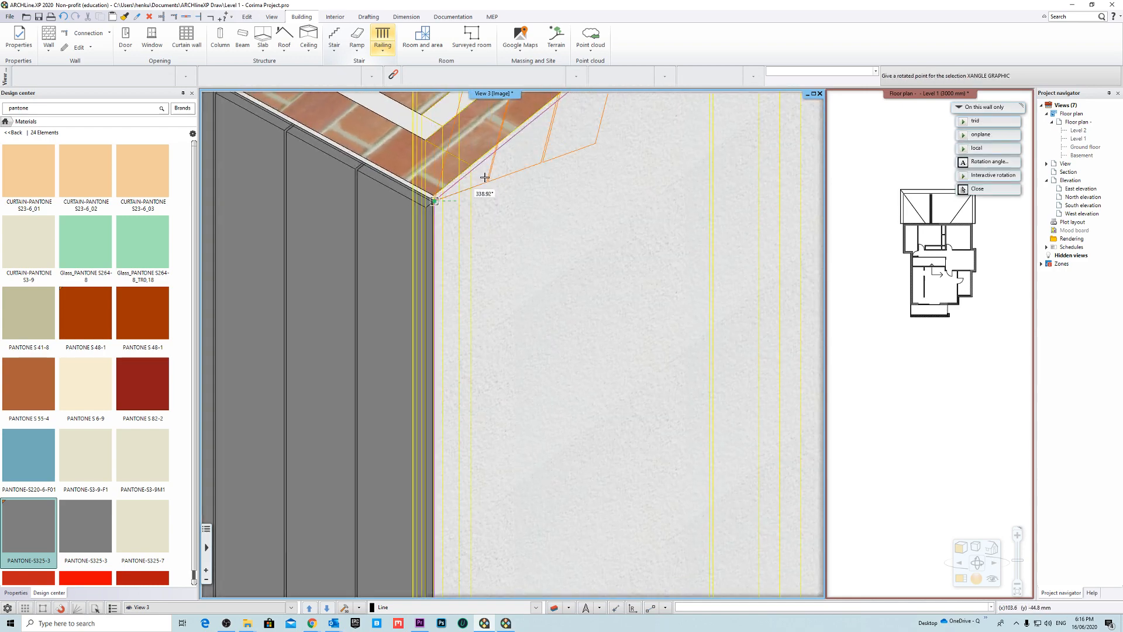
pyautogui.click(553, 105)
pyautogui.scroll(-5, 549, 303)
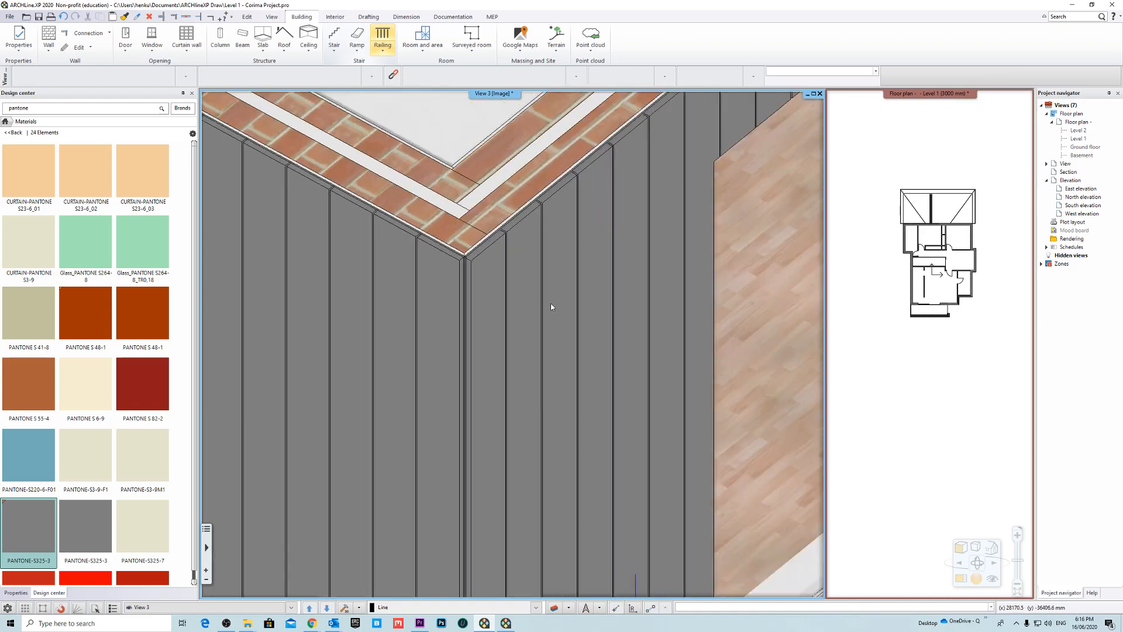
# Step: Examine the cladding around the balcony's sliding door and the neighbouring plain walls from several angles
pyautogui.keyDown('shift'); pyautogui.moveTo(696, 280); pyautogui.dragTo(735, 250, button='middle'); pyautogui.keyUp('shift')
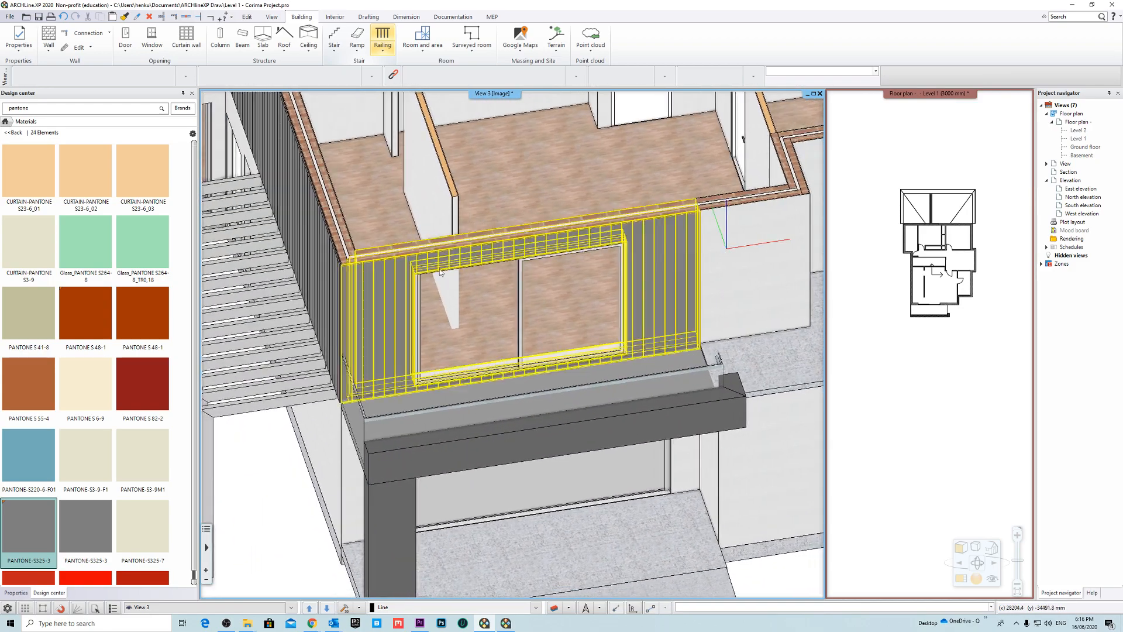
pyautogui.scroll(7, 351, 263)
pyautogui.keyDown('shift'); pyautogui.moveTo(450, 318); pyautogui.dragTo(581, 383, button='middle'); pyautogui.keyUp('shift')
pyautogui.scroll(-10, 518, 324)
pyautogui.scroll(5, 521, 427)
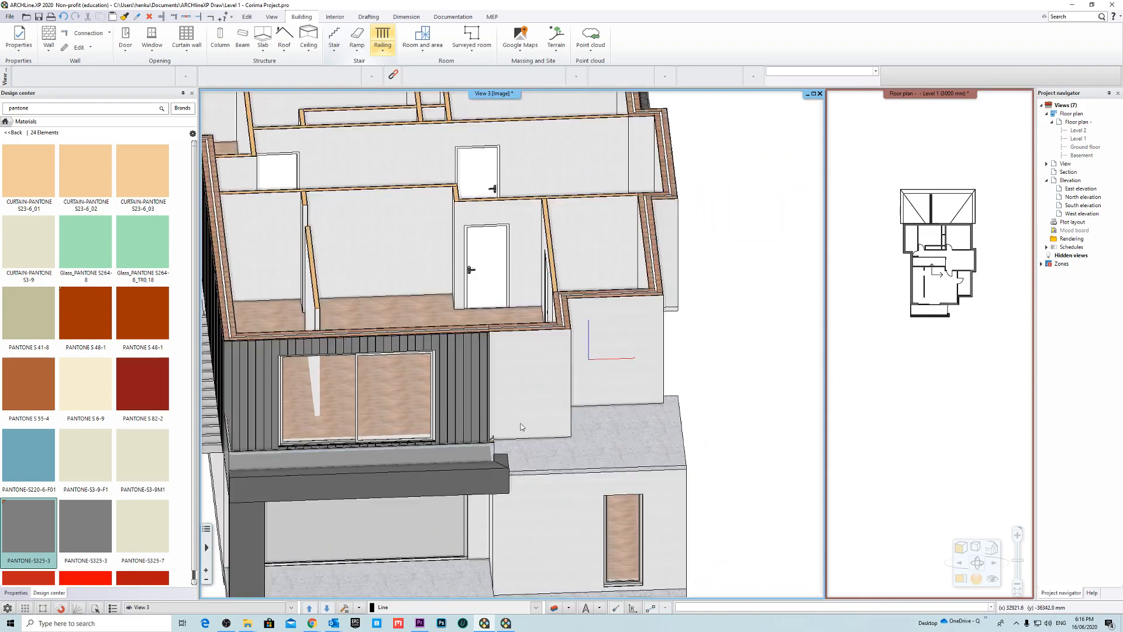
pyautogui.scroll(-4, 515, 345)
pyautogui.keyDown('shift'); pyautogui.moveTo(544, 308); pyautogui.dragTo(577, 302, button='middle'); pyautogui.keyUp('shift')
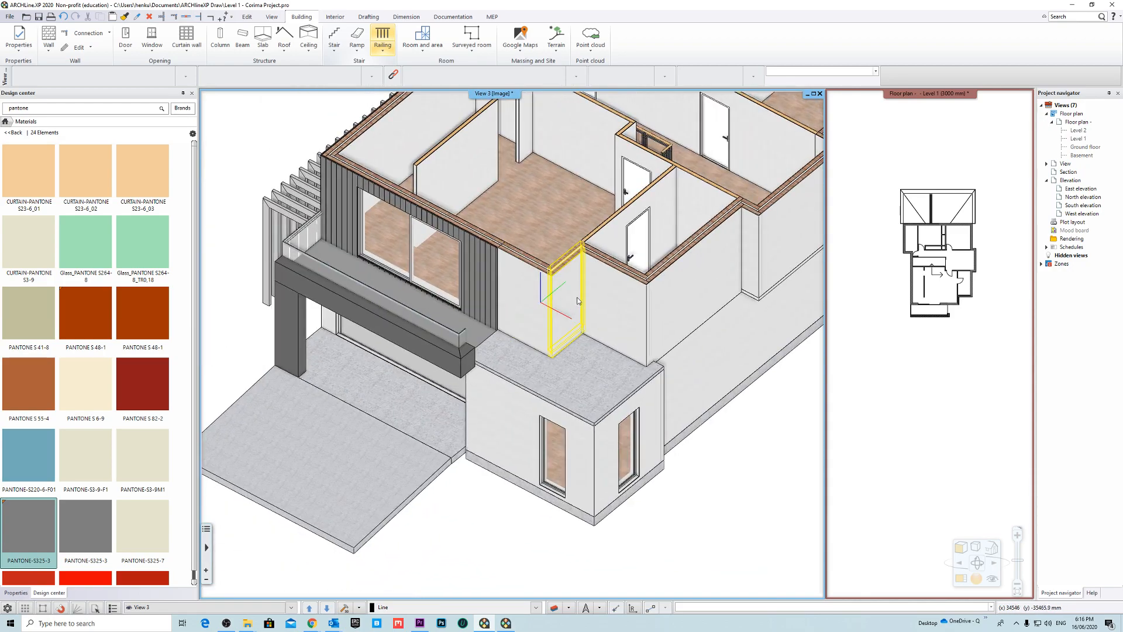
# Step: Try to tile only the plain wall section beside the balcony cladding with the same PANTONE-S325-3 settings, starting at the neighbouring cladding's last joint
pyautogui.scroll(6, 563, 308)
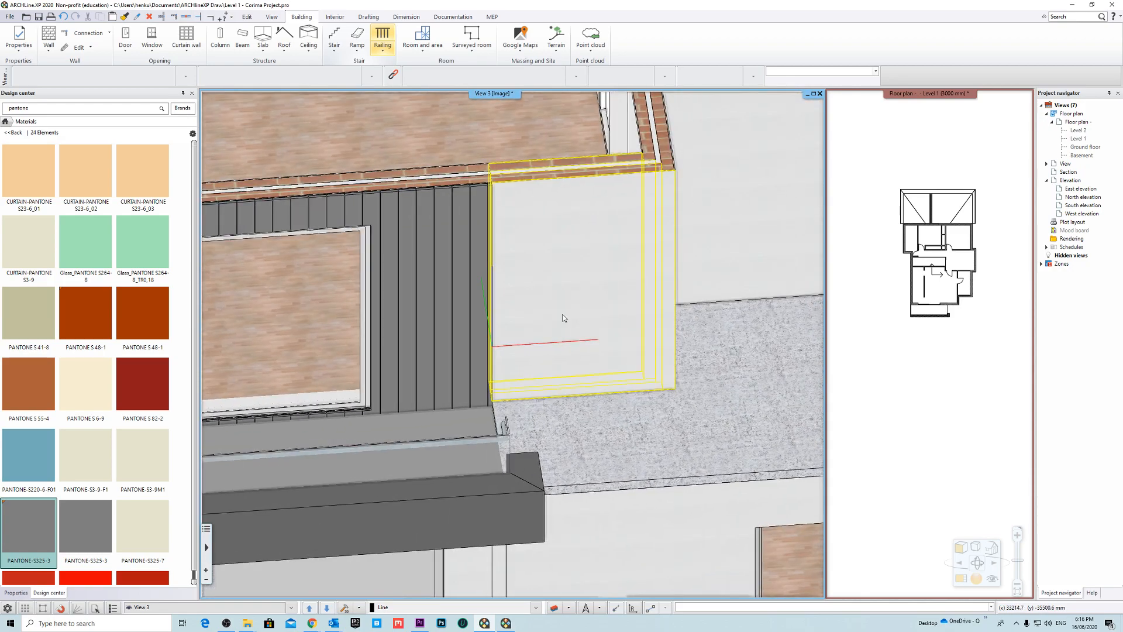
pyautogui.rightClick(565, 265)
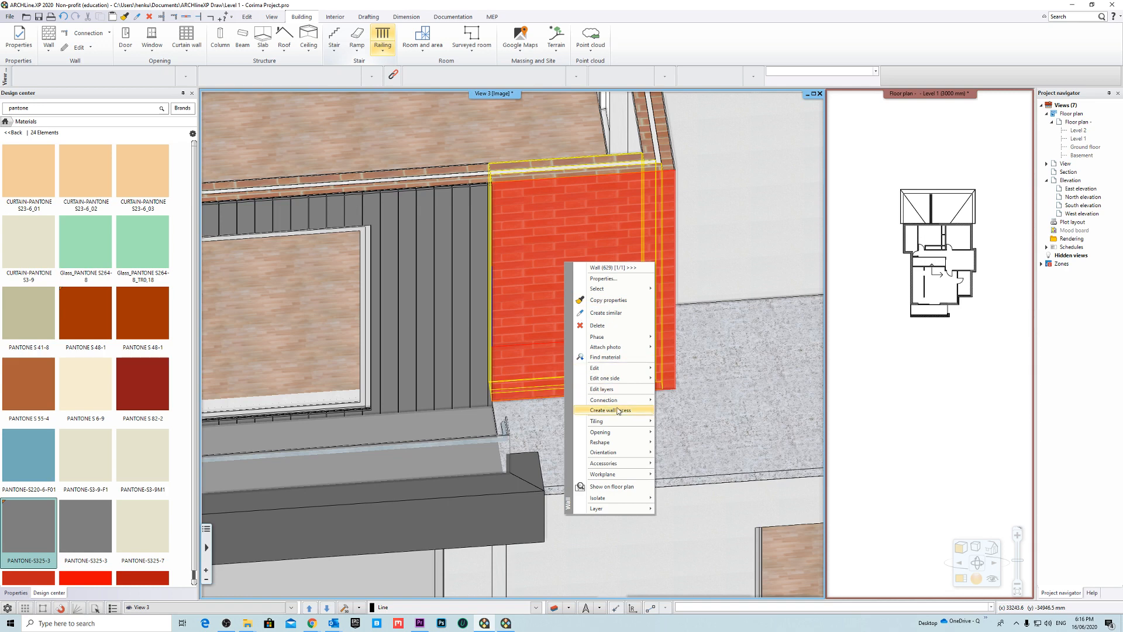
pyautogui.moveTo(624, 422)
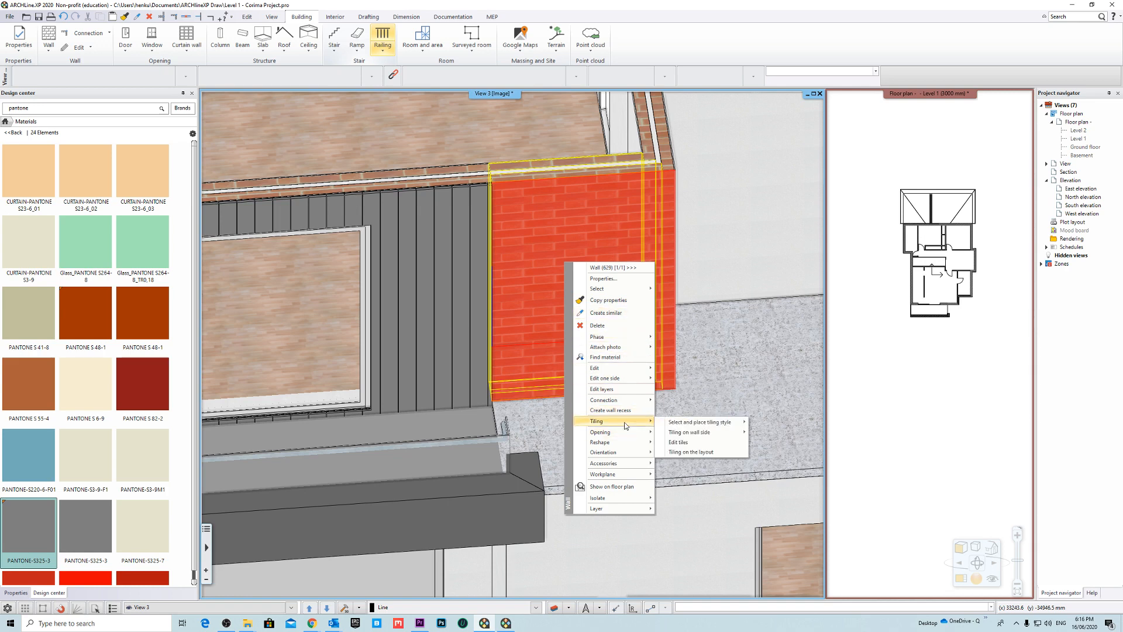
pyautogui.moveTo(737, 434)
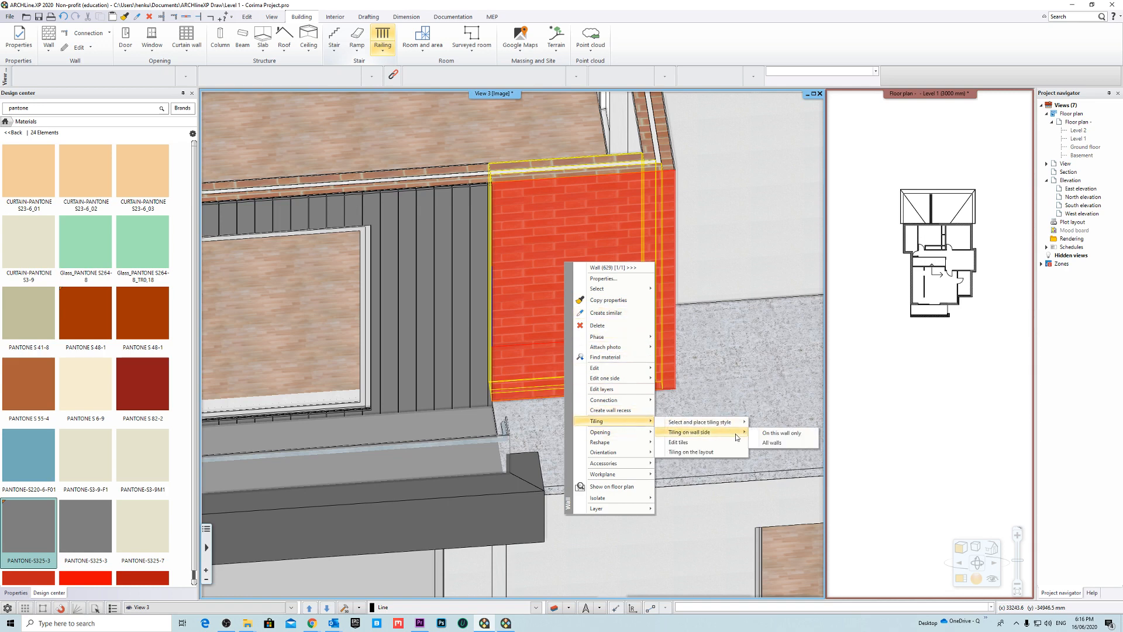
pyautogui.click(798, 432)
pyautogui.click(677, 437)
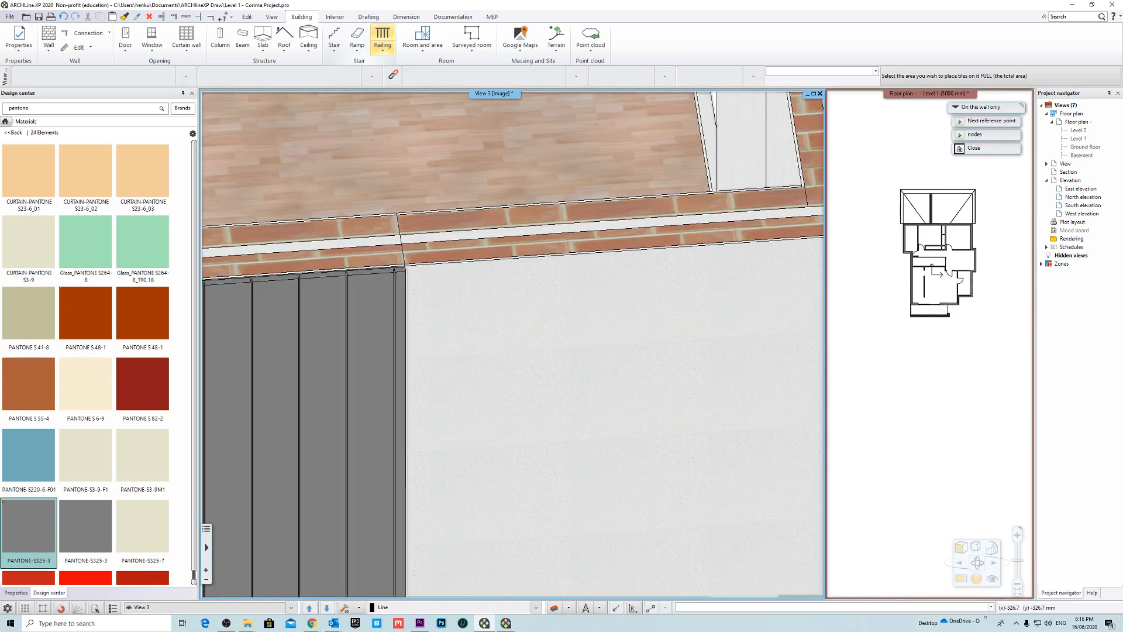
pyautogui.press('Return')
pyautogui.scroll(2, 516, 176)
pyautogui.moveTo(326, 365); pyautogui.dragTo(463, 331, button='middle')
pyautogui.scroll(3, 363, 351)
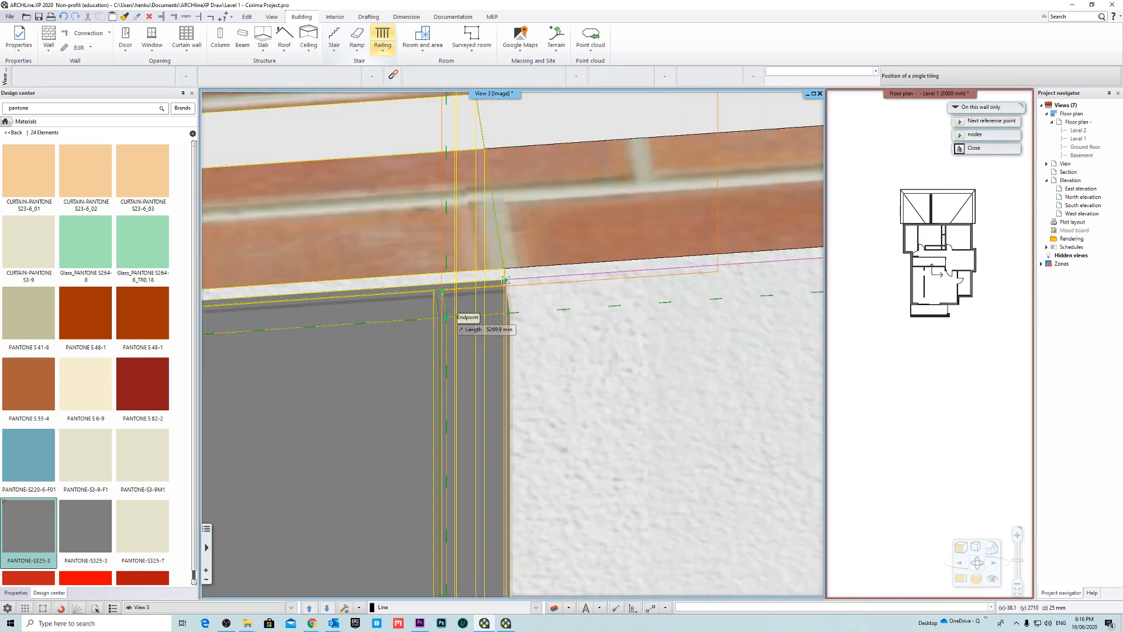
pyautogui.click(447, 317)
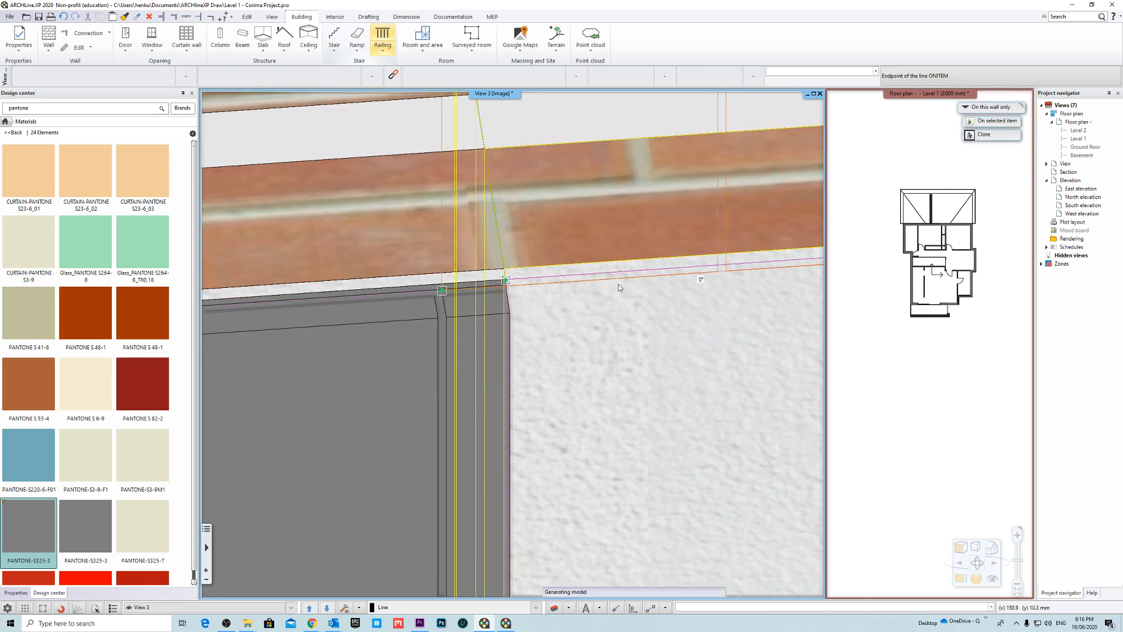
# Step: Check the new tiling on the wall section beside the balcony cladding and undo it
pyautogui.scroll(-4, 493, 295)
pyautogui.moveTo(645, 397)
pyautogui.mouseDown()
pyautogui.moveTo(639, 361)
pyautogui.moveTo(659, 341)
pyautogui.moveTo(681, 349)
pyautogui.mouseUp()
pyautogui.scroll(-6, 680, 348)
pyautogui.moveTo(584, 386); pyautogui.dragTo(604, 428)
pyautogui.hotkey('ctrl', 'z')
# Step: Tile only the plain wall section again with 5000 mm high PANTONE-S325-3 tiles, starting at its upper corner against the balcony cladding
pyautogui.scroll(4, 547, 408)
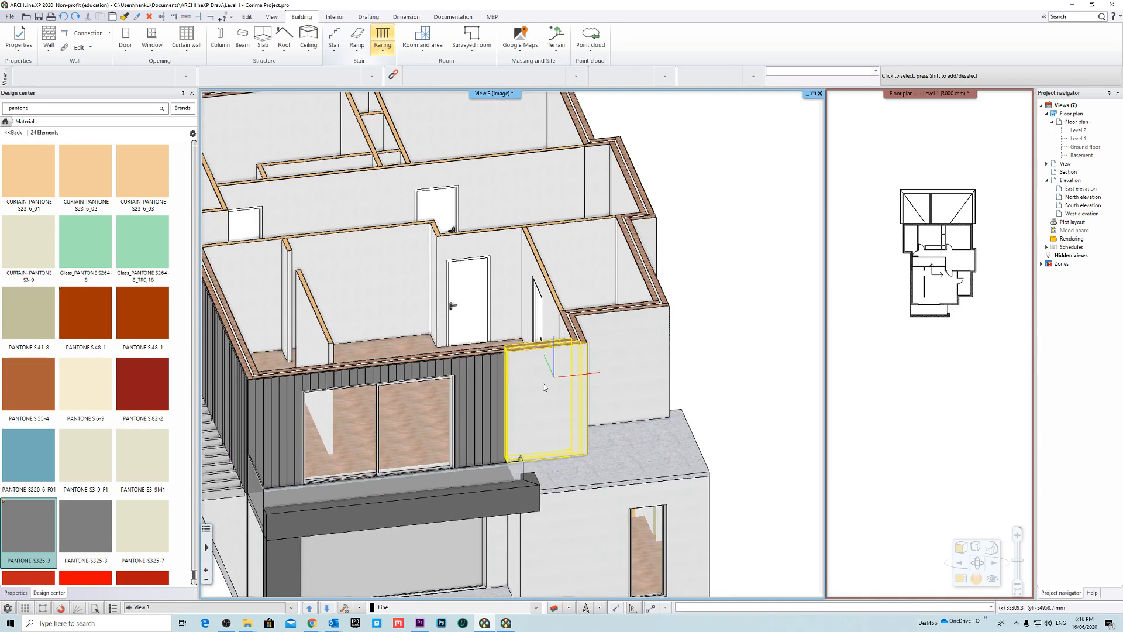
pyautogui.rightClick(499, 347)
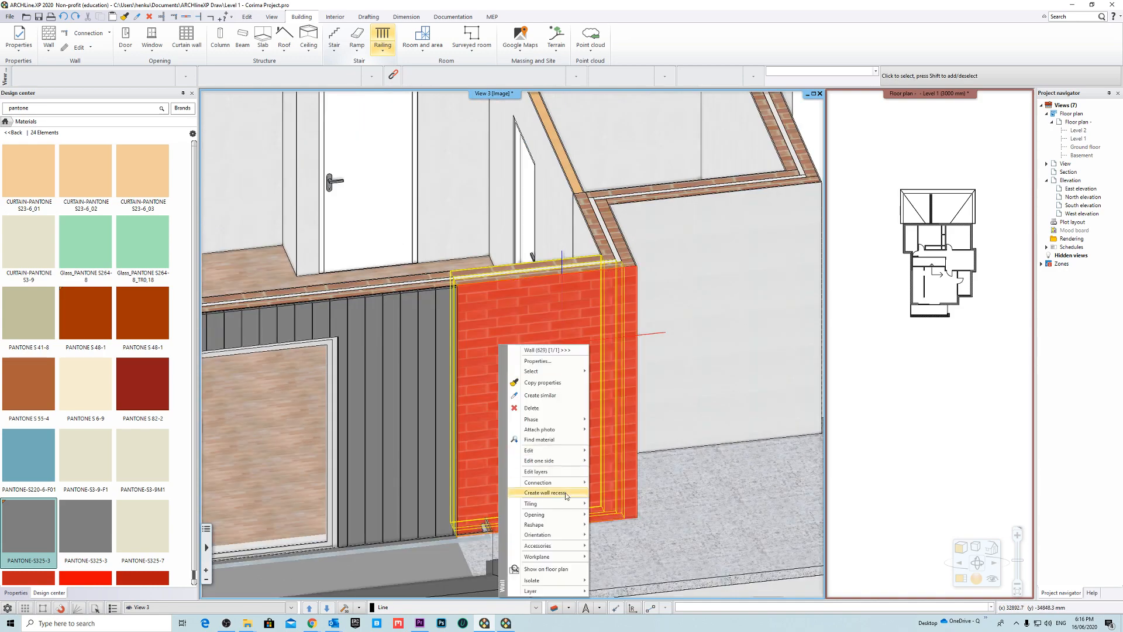
pyautogui.moveTo(557, 504)
pyautogui.moveTo(650, 517)
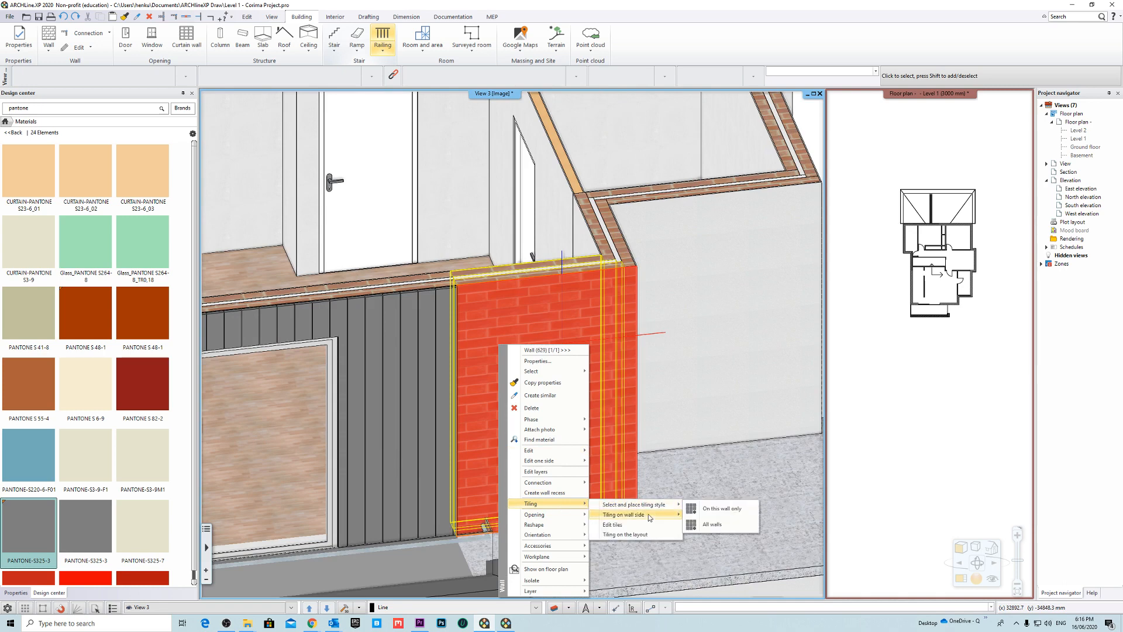
pyautogui.click(715, 515)
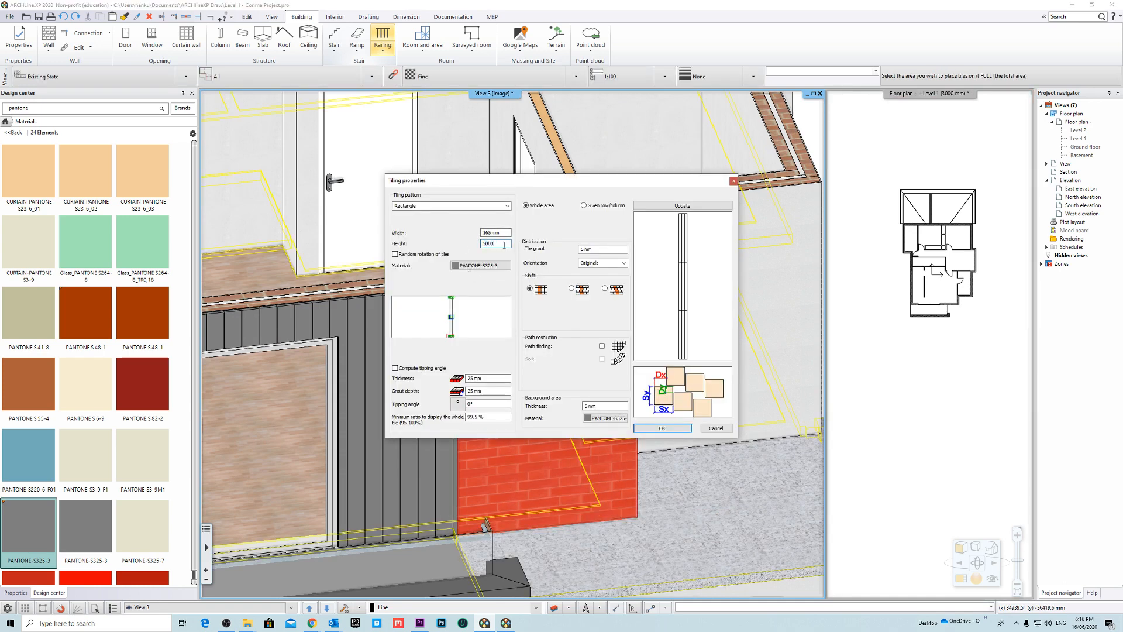
pyautogui.click(672, 431)
pyautogui.scroll(6, 581, 394)
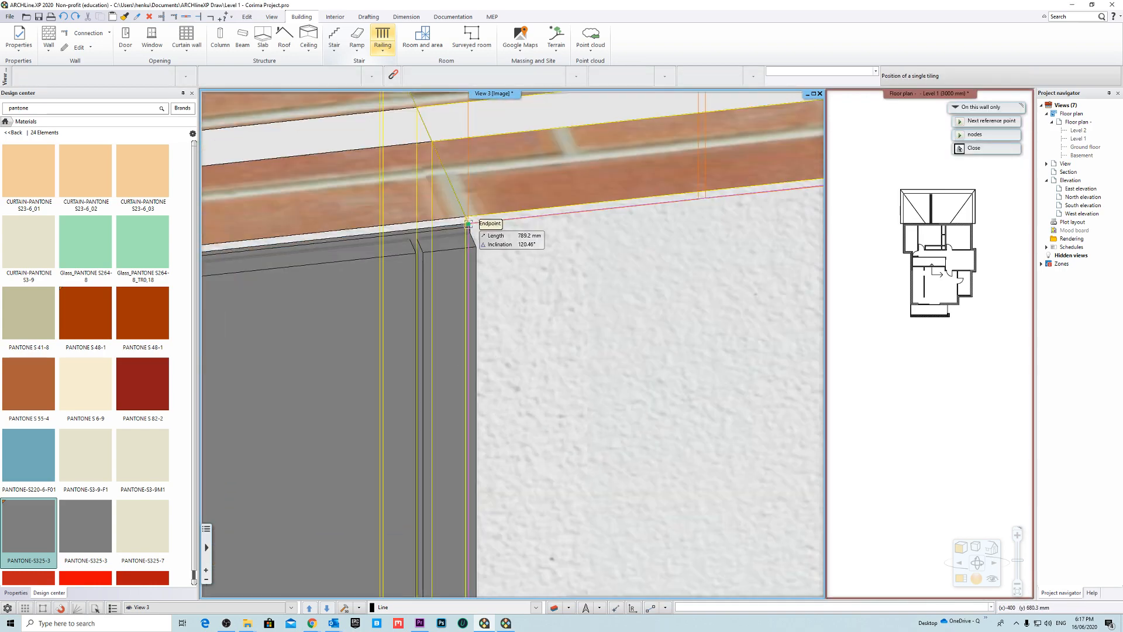
pyautogui.click(468, 224)
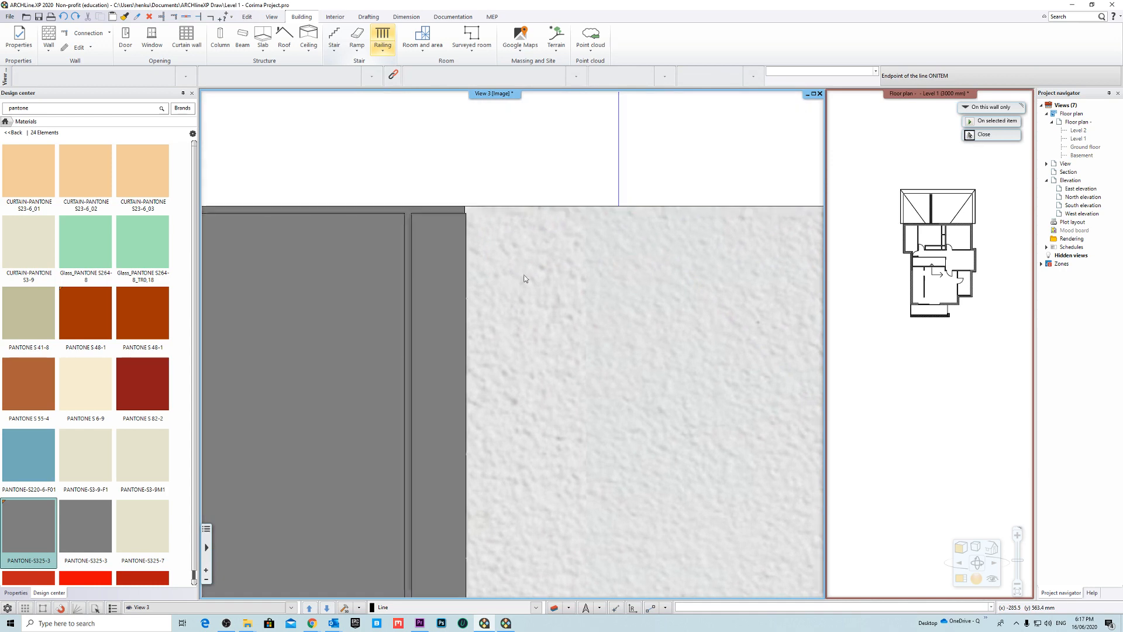
pyautogui.keyDown('shift'); pyautogui.moveTo(524, 275); pyautogui.dragTo(545, 331, button='middle'); pyautogui.keyUp('shift')
pyautogui.click(545, 331)
pyautogui.click(441, 283)
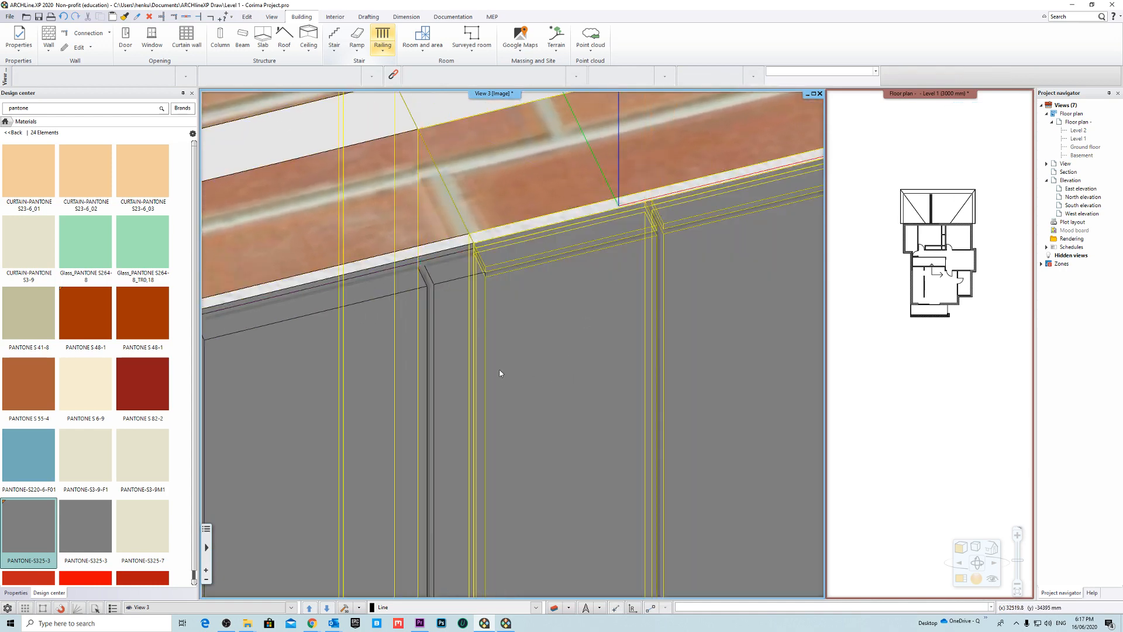
# Step: Inspect the cladding corner above the pergola and undo the tiling on the side section and the balcony wall around the sliding door
pyautogui.keyDown('shift'); pyautogui.moveTo(622, 398); pyautogui.dragTo(711, 379, button='middle'); pyautogui.keyUp('shift')
pyautogui.scroll(-6, 549, 374)
pyautogui.keyDown('shift'); pyautogui.moveTo(420, 380); pyautogui.dragTo(552, 390, button='middle'); pyautogui.keyUp('shift')
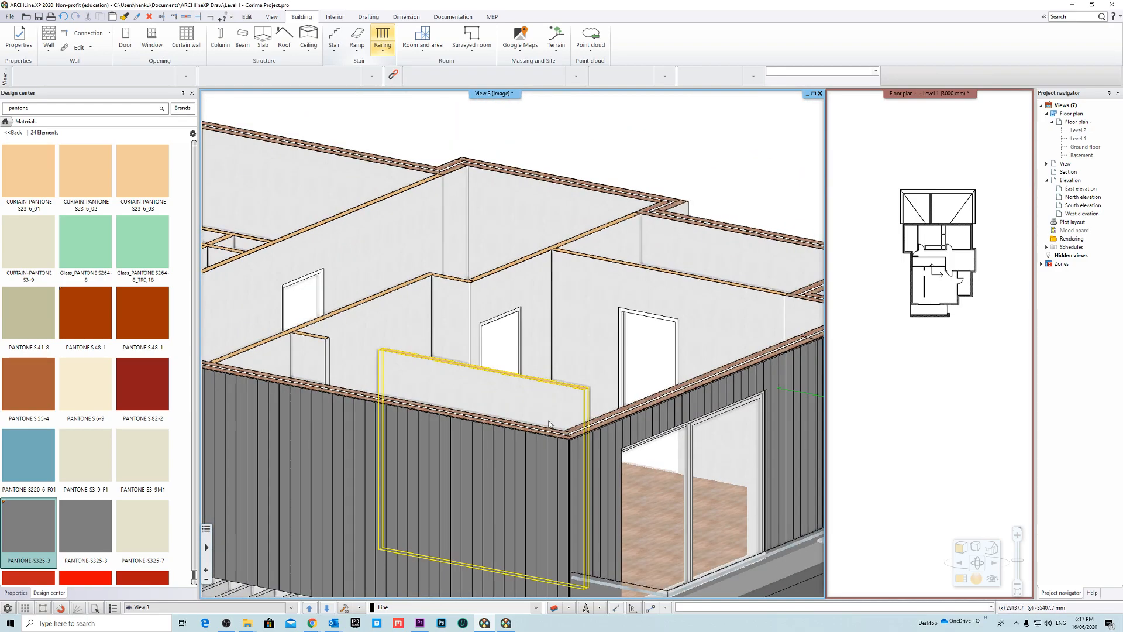
pyautogui.scroll(6, 561, 391)
pyautogui.moveTo(500, 355)
pyautogui.keyDown('shift'); pyautogui.mouseDown(button='middle')
pyautogui.moveTo(509, 338)
pyautogui.moveTo(493, 361)
pyautogui.mouseUp(button='middle'); pyautogui.keyUp('shift')
pyautogui.scroll(-8, 503, 365)
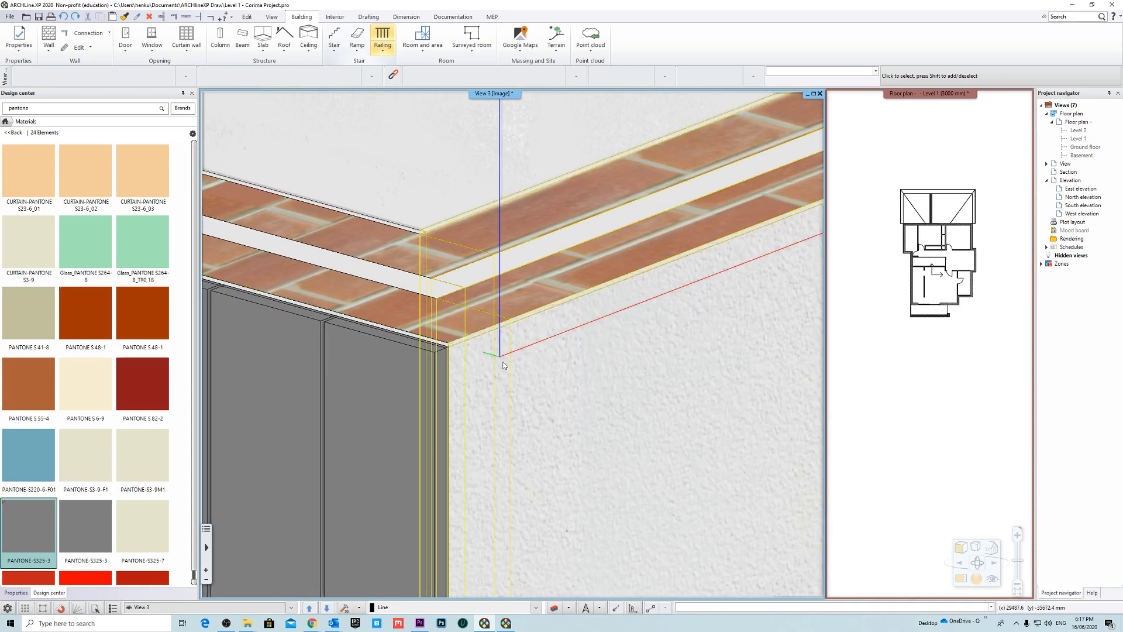
pyautogui.keyDown('shift'); pyautogui.moveTo(598, 399); pyautogui.dragTo(587, 398, button='middle'); pyautogui.keyUp('shift')
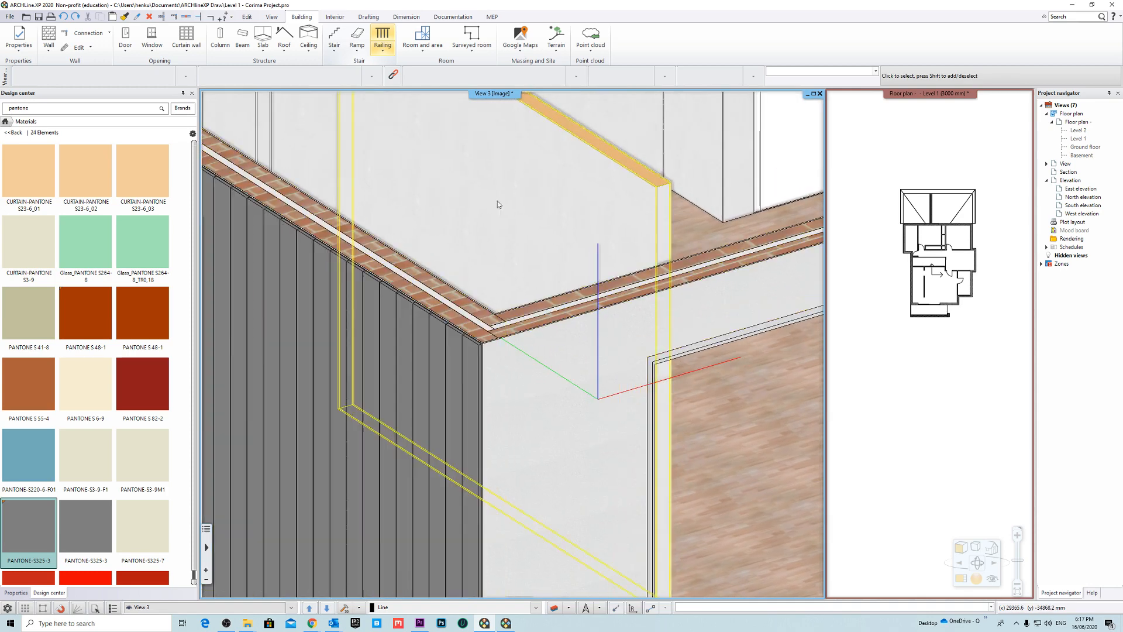
# Step: Tile only the balcony wall around the sliding door with the same PANTONE-S325-3 settings, starting at its lower pergola-side corner and aligned along the bottom edge
pyautogui.rightClick(502, 362)
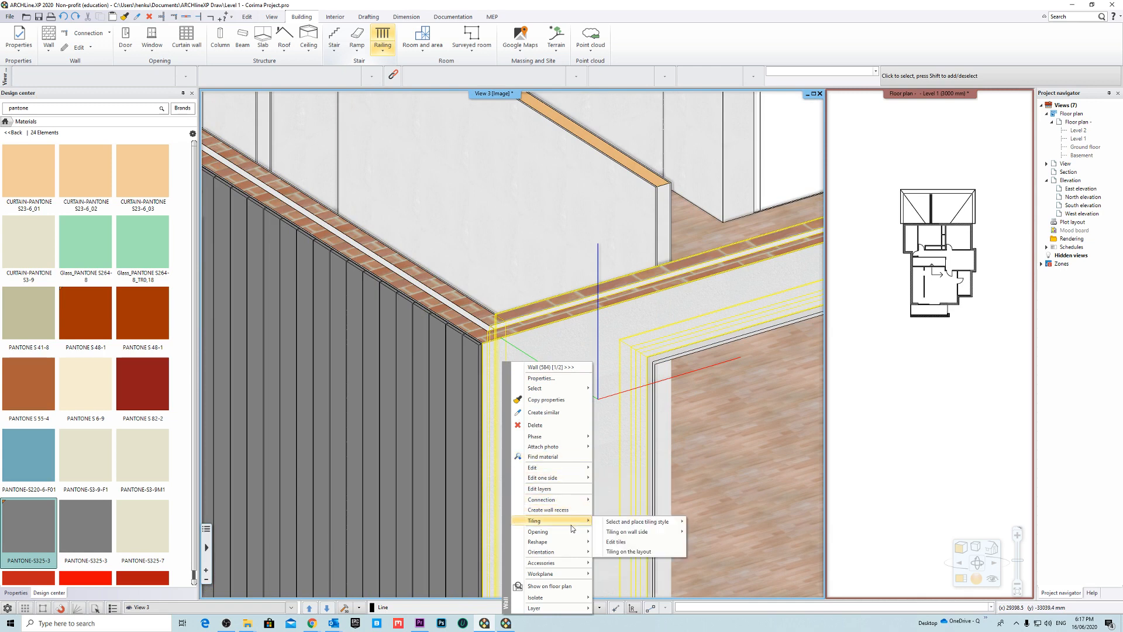
pyautogui.click(718, 533)
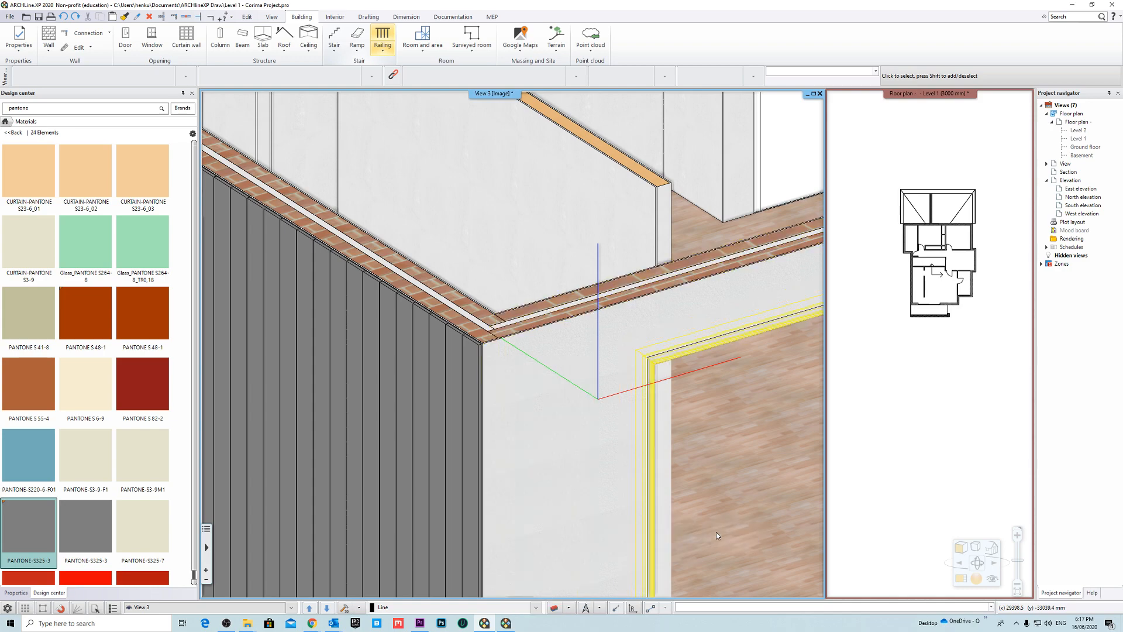
pyautogui.click(677, 430)
pyautogui.scroll(3, 672, 426)
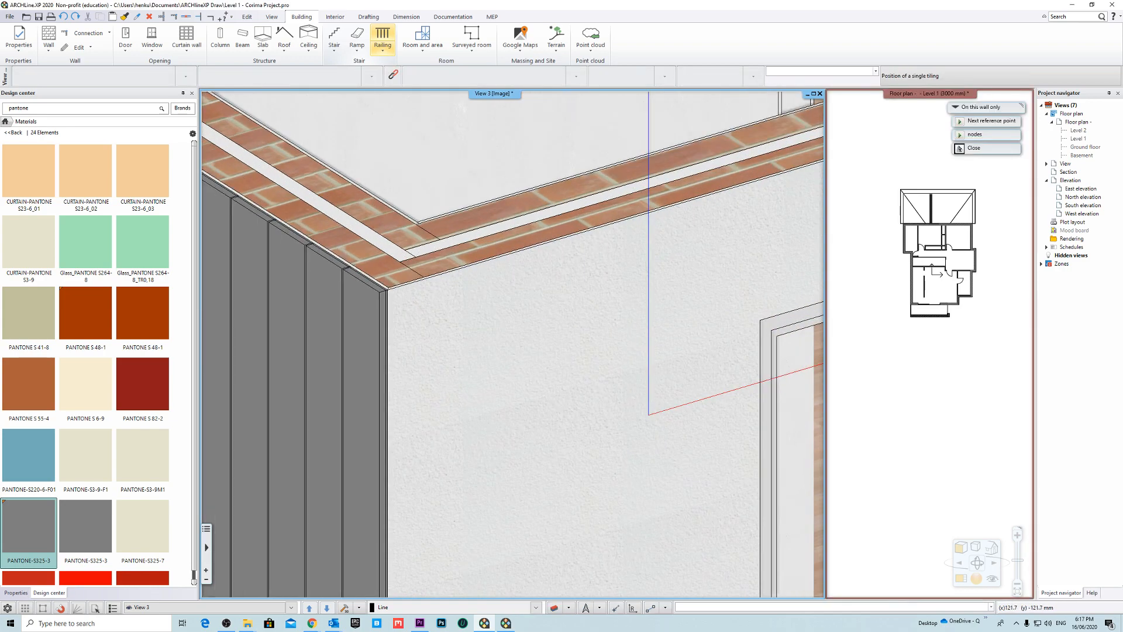
pyautogui.scroll(-5, 384, 318)
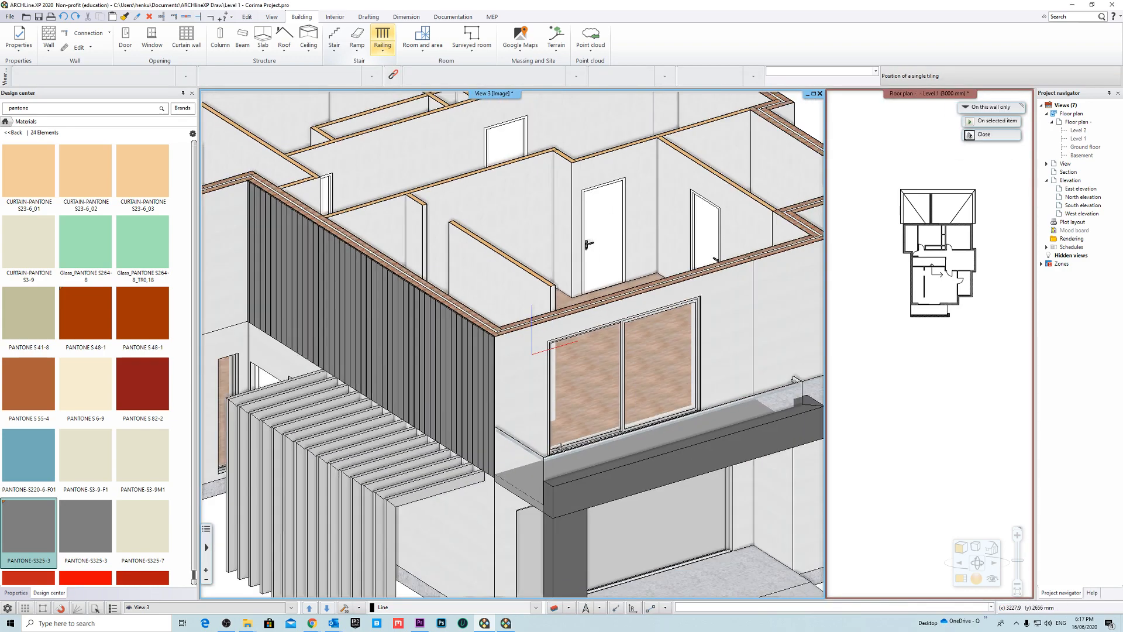
pyautogui.scroll(6, 601, 463)
pyautogui.scroll(3, 472, 342)
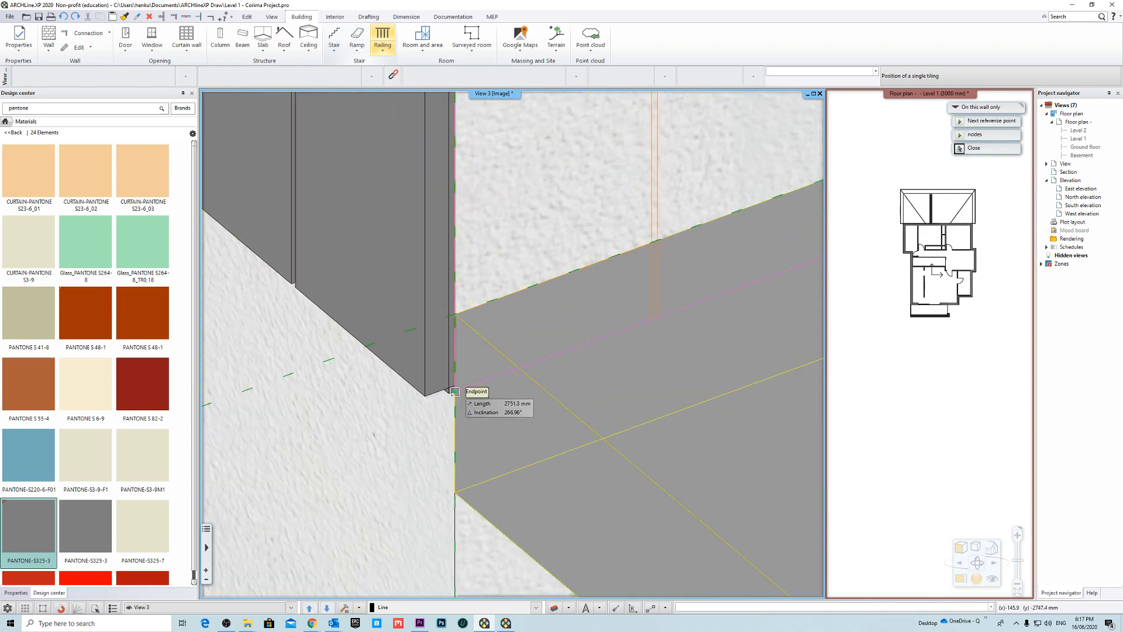
pyautogui.scroll(-3, 584, 358)
pyautogui.click(627, 308)
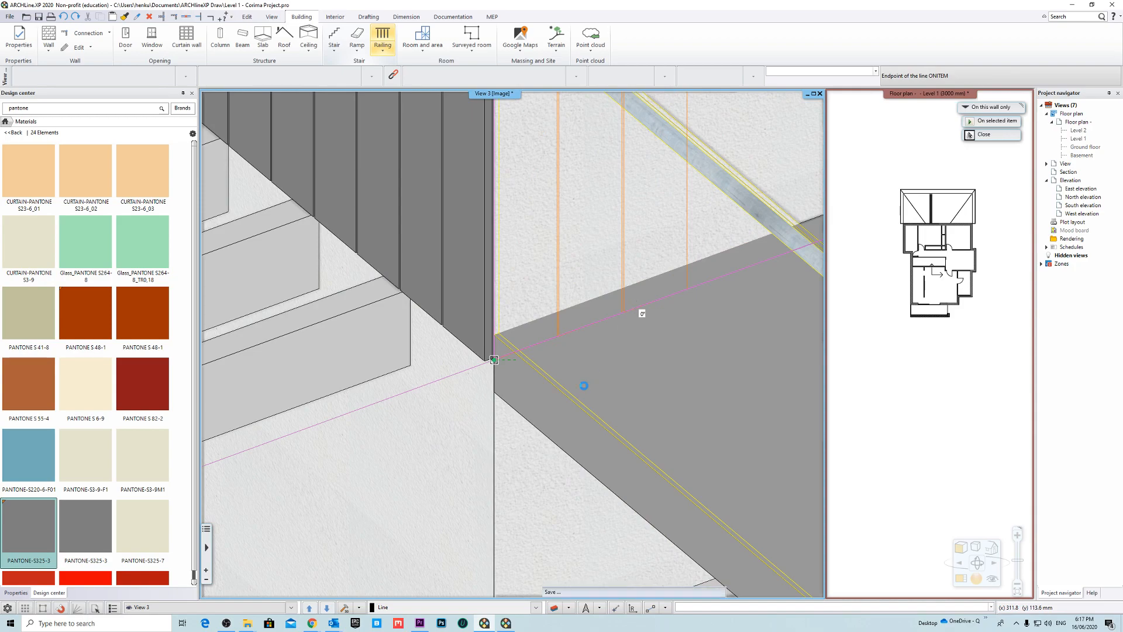
# Step: Examine the balcony wall's new cladding at the lower pergola-side corner and from further away
pyautogui.scroll(-5, 579, 464)
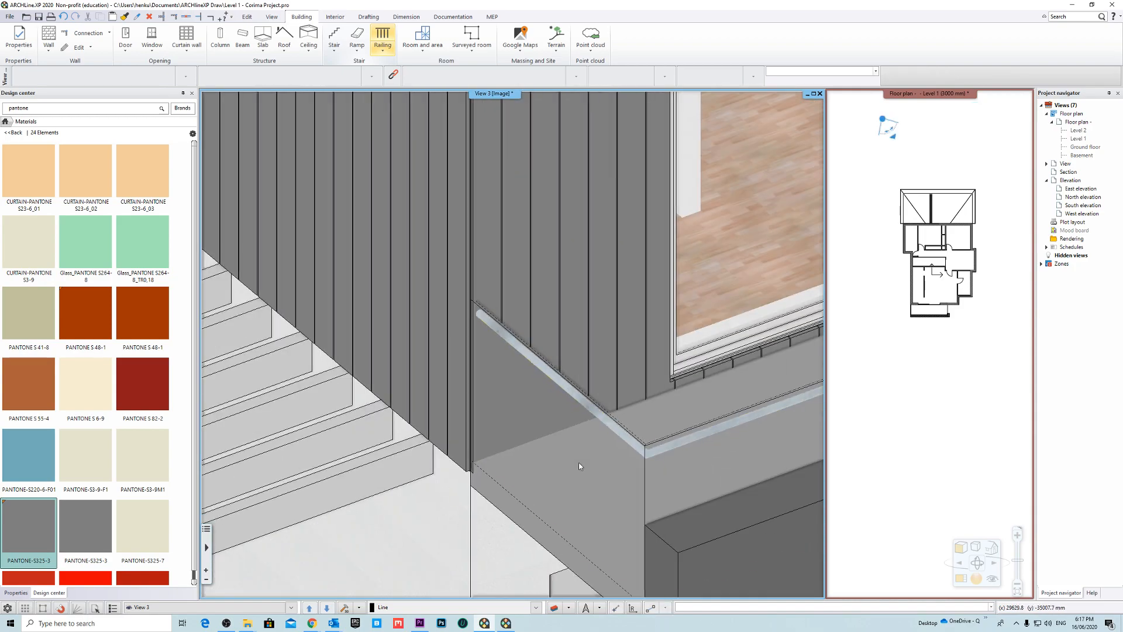
pyautogui.keyDown('shift'); pyautogui.moveTo(559, 257); pyautogui.dragTo(553, 299, button='middle'); pyautogui.keyUp('shift')
pyautogui.scroll(5, 486, 302)
pyautogui.keyDown('shift'); pyautogui.moveTo(434, 457); pyautogui.dragTo(438, 400, button='middle'); pyautogui.keyUp('shift')
pyautogui.scroll(-4, 476, 401)
pyautogui.scroll(-5, 476, 402)
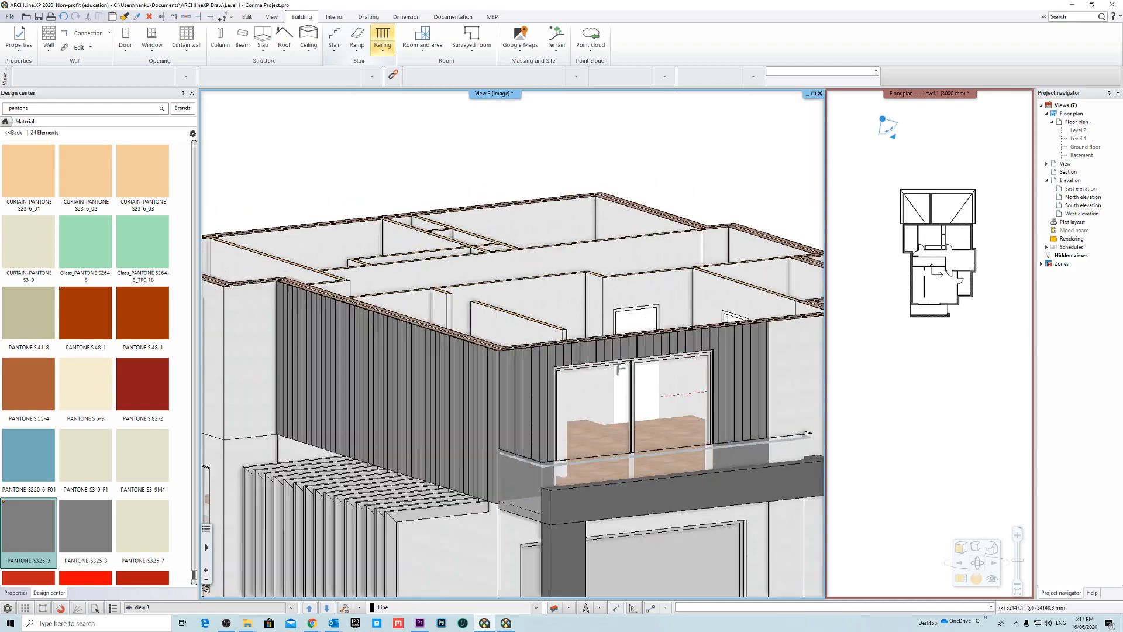
pyautogui.keyDown('shift'); pyautogui.moveTo(656, 394); pyautogui.dragTo(605, 468, button='middle'); pyautogui.keyUp('shift')
# Step: Try to edit the background area outline of the balcony wall's tiling at the lower corner beside the plain wall section
pyautogui.scroll(4, 607, 451)
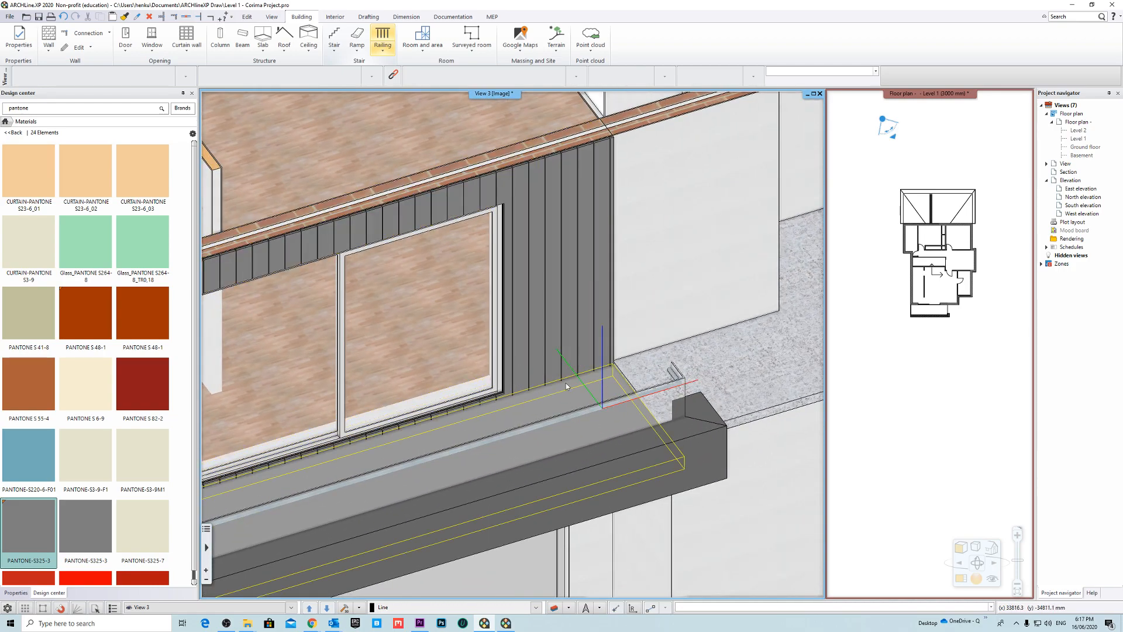
pyautogui.rightClick(566, 301)
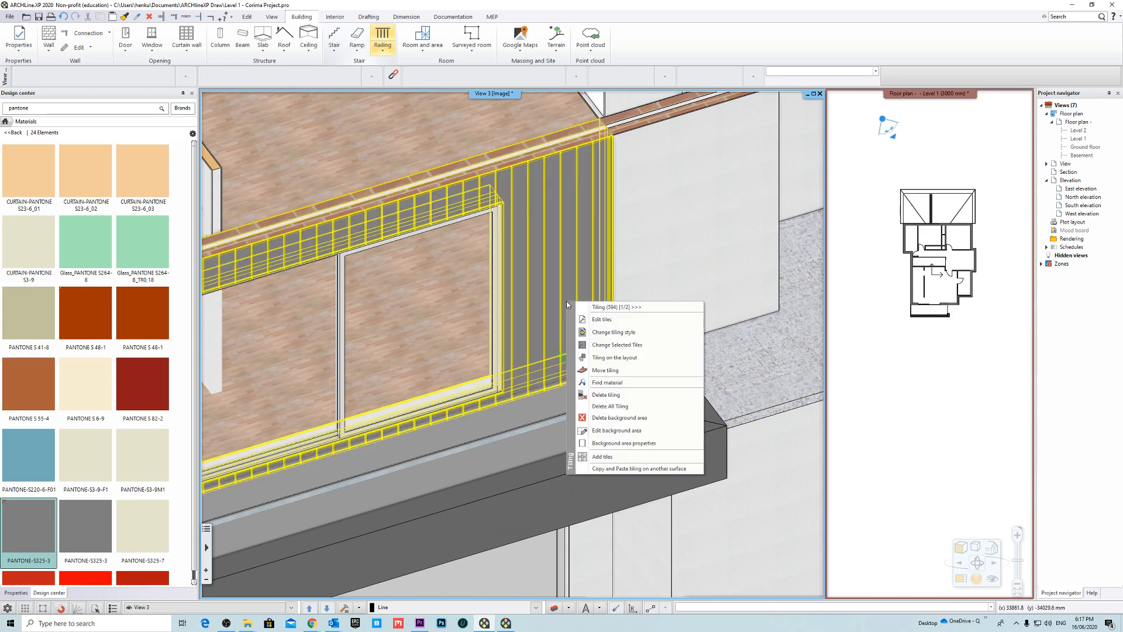
pyautogui.click(657, 433)
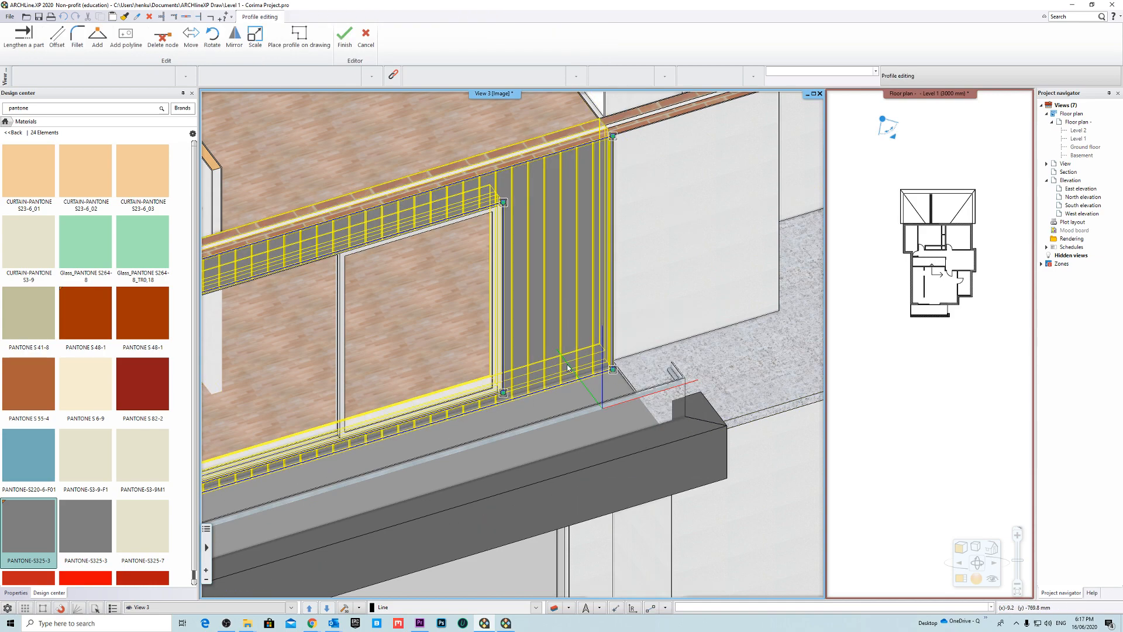
pyautogui.scroll(3, 562, 359)
pyautogui.click(573, 358)
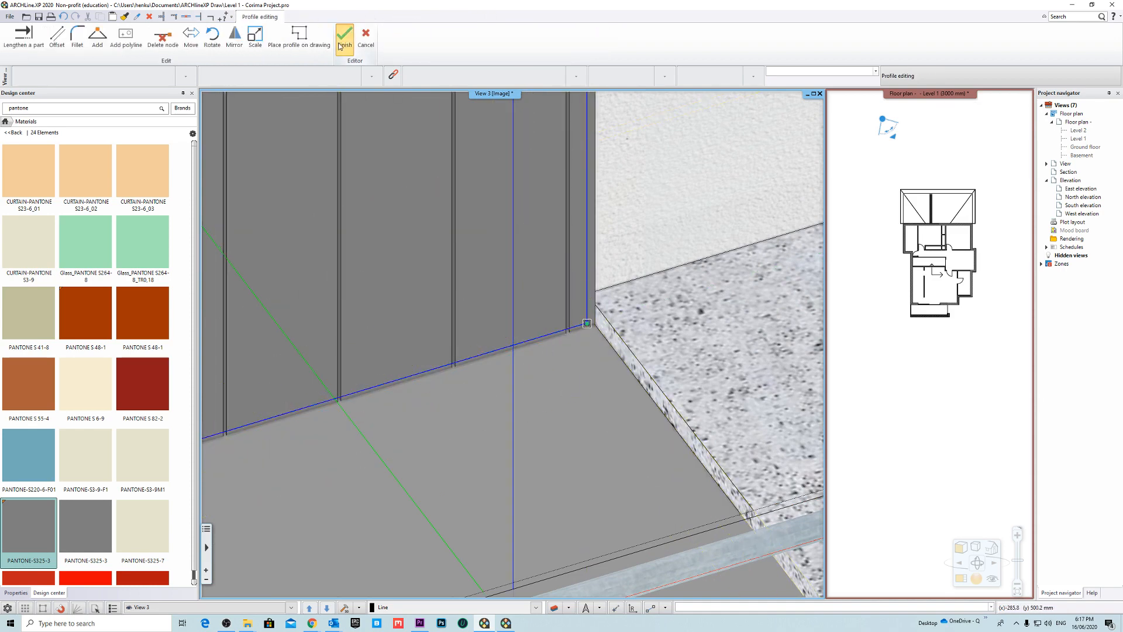
pyautogui.click(340, 46)
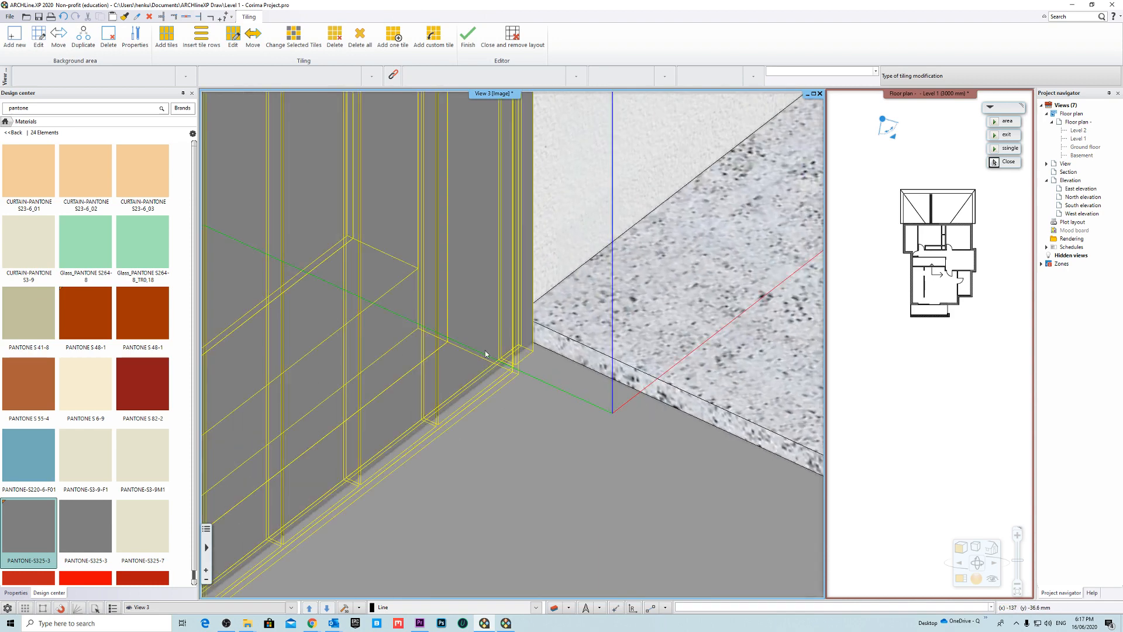
pyautogui.press('Escape')
# Step: Edit the background area of the balcony wall's tiling, moving its vertical edge beside the plain wall section in line with the balcony floor's end
pyautogui.click(473, 349)
pyautogui.rightClick(473, 349)
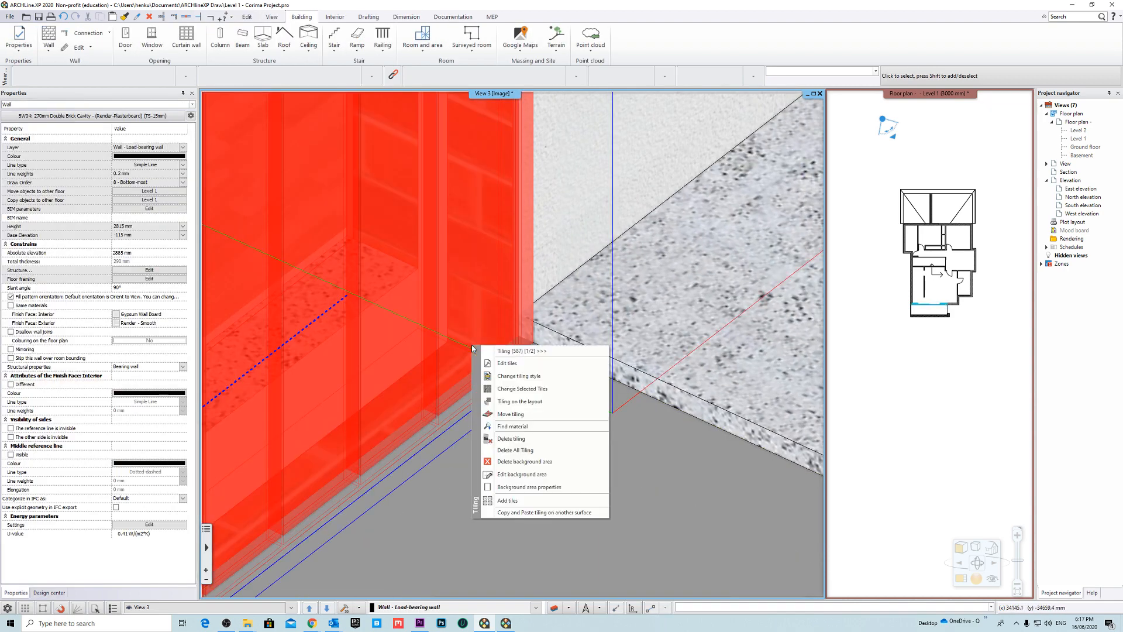
pyautogui.click(549, 474)
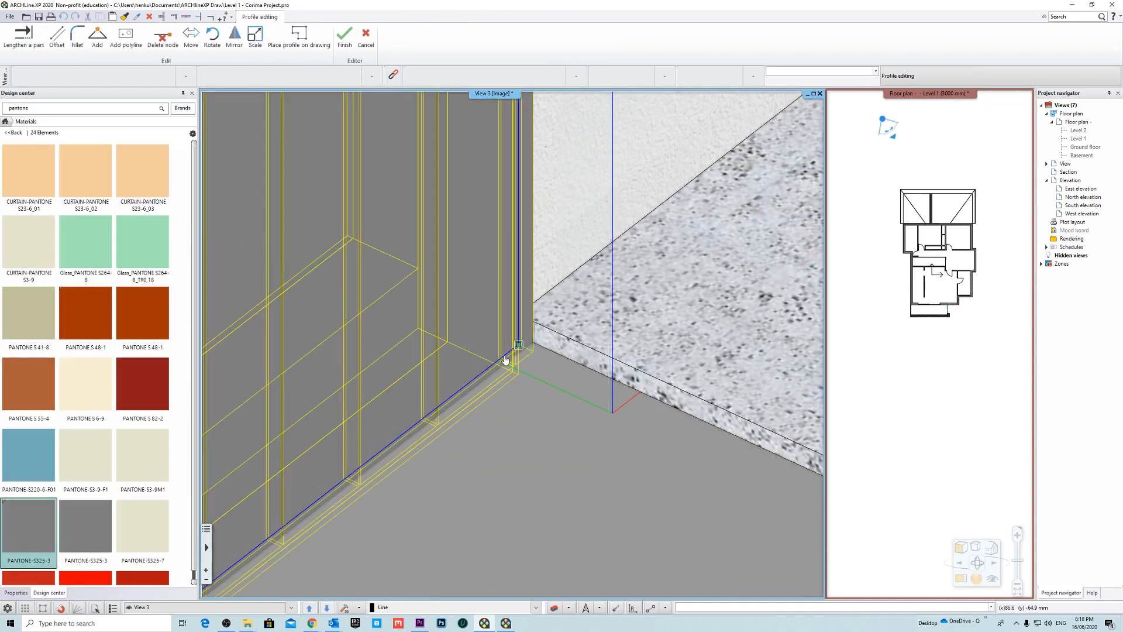
pyautogui.click(541, 368)
pyautogui.scroll(-4, 577, 446)
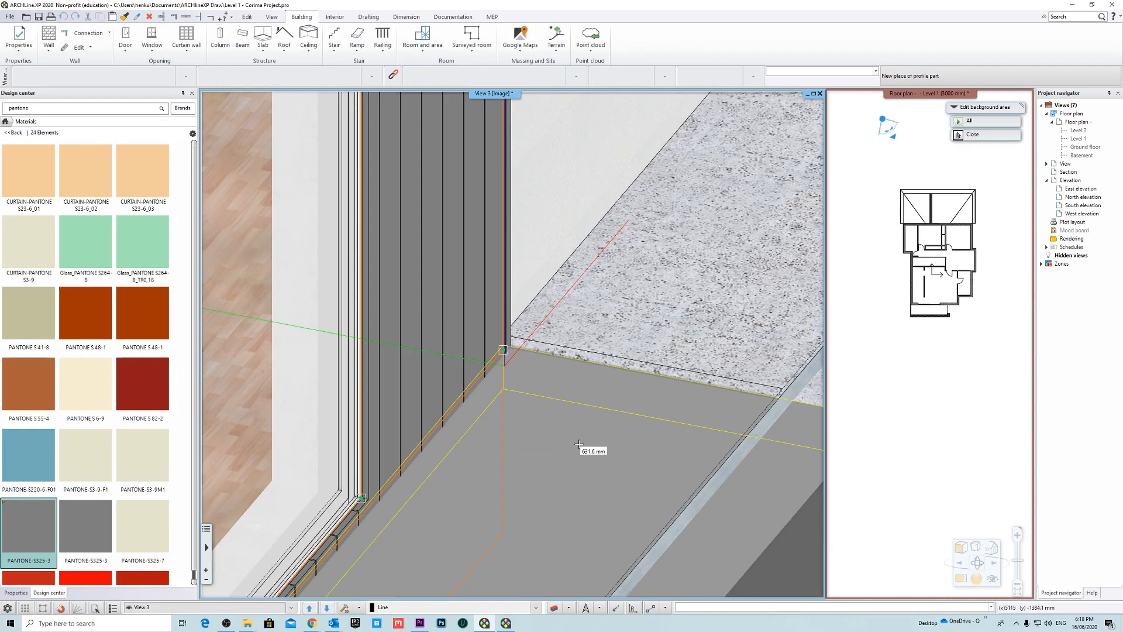
pyautogui.keyDown('shift'); pyautogui.moveTo(661, 278); pyautogui.dragTo(621, 550, button='middle'); pyautogui.keyUp('shift')
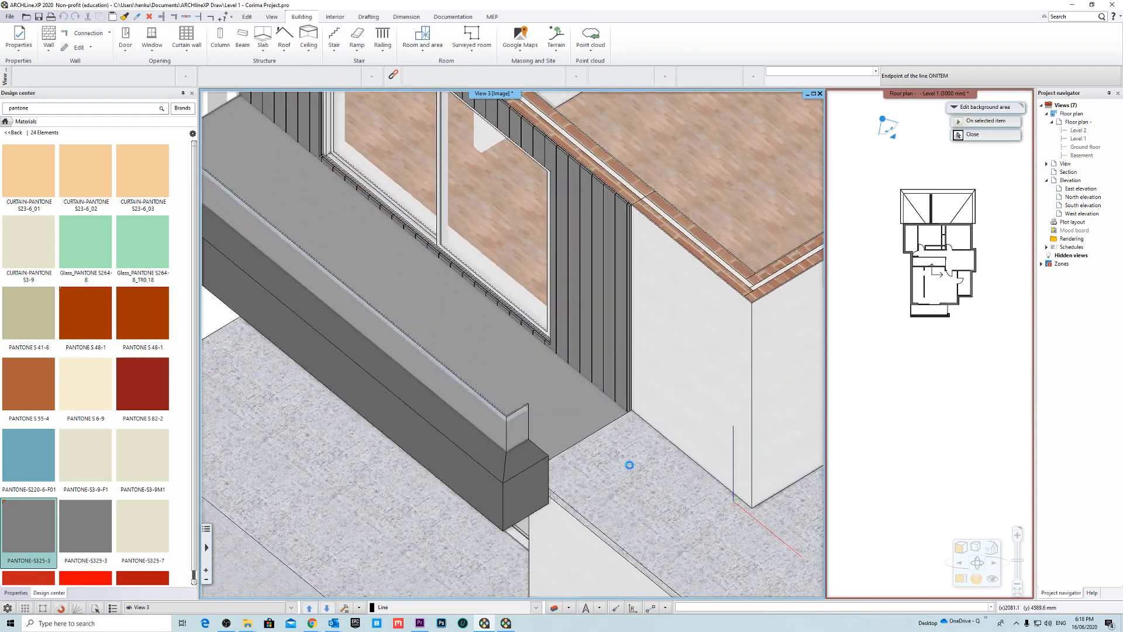
pyautogui.click(594, 395)
pyautogui.click(319, 111)
pyautogui.moveTo(319, 111); pyautogui.dragTo(643, 292, button='middle')
pyautogui.keyDown('shift'); pyautogui.moveTo(702, 312); pyautogui.dragTo(493, 321, button='middle'); pyautogui.keyUp('shift')
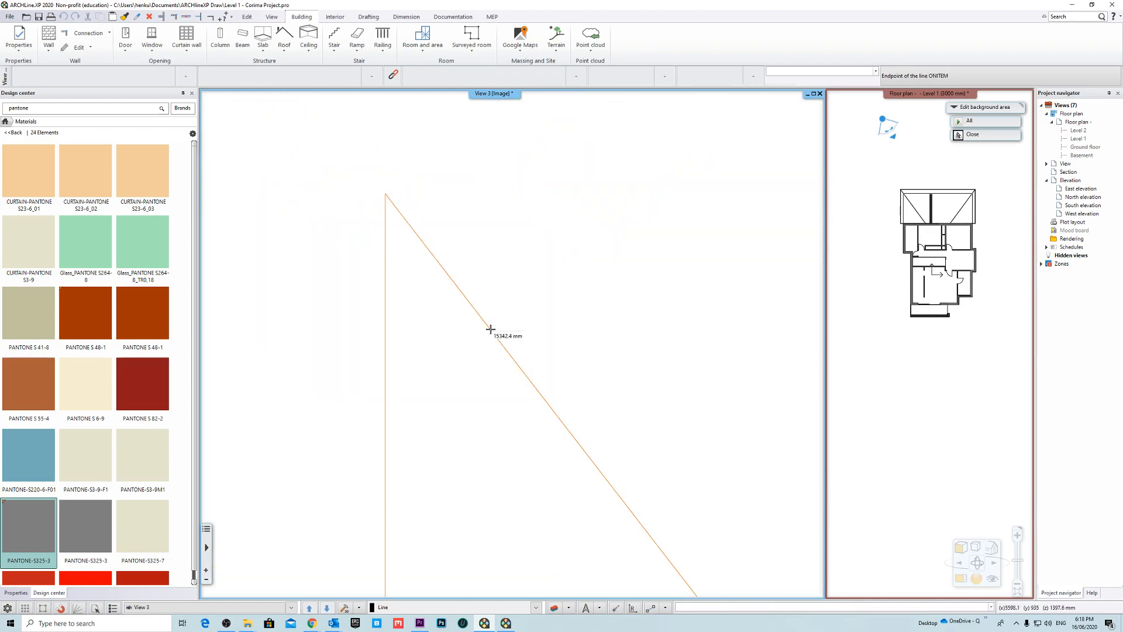
pyautogui.scroll(6, 491, 333)
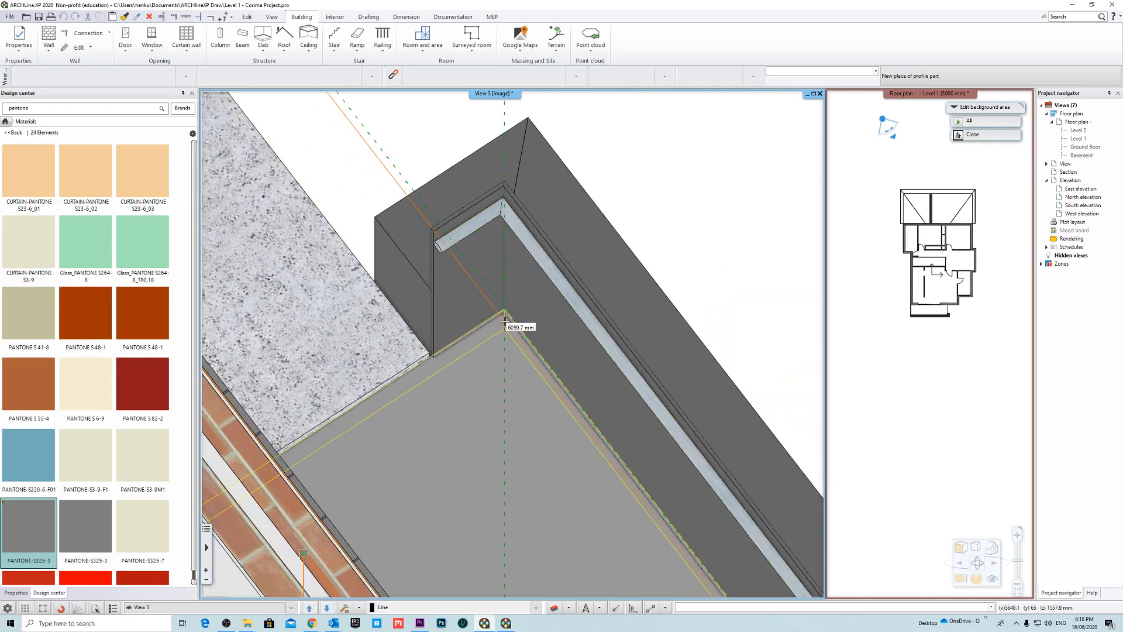
pyautogui.click(504, 309)
# Step: Accept the edited background outline, check the cladding's lower corner beside the plain wall section and finish the tiling edit
pyautogui.scroll(-6, 503, 302)
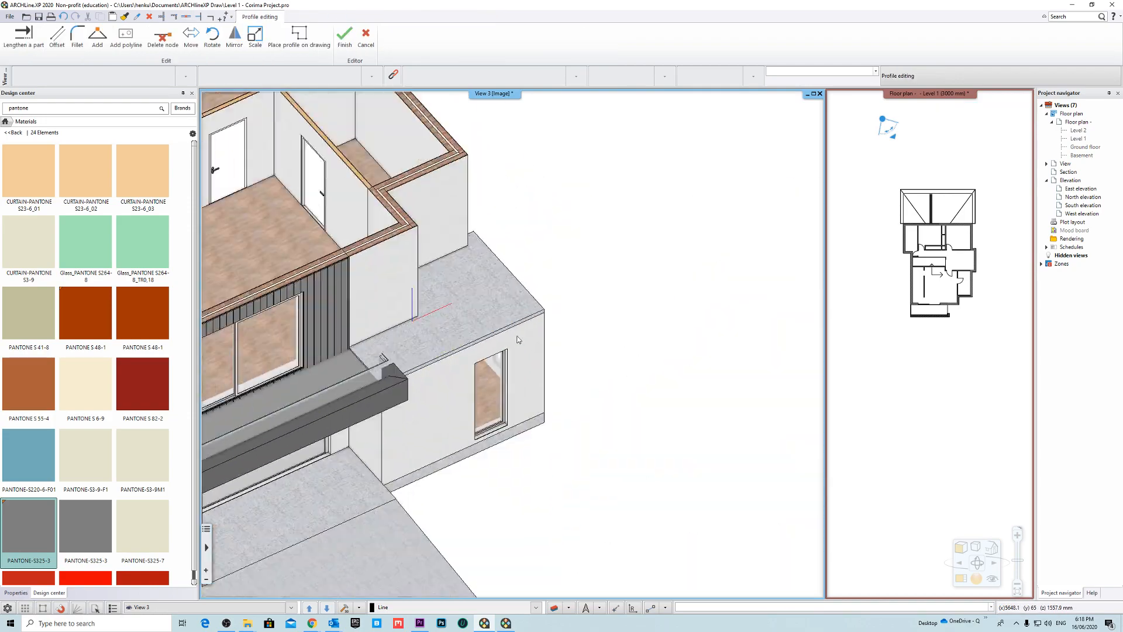
pyautogui.scroll(3, 497, 275)
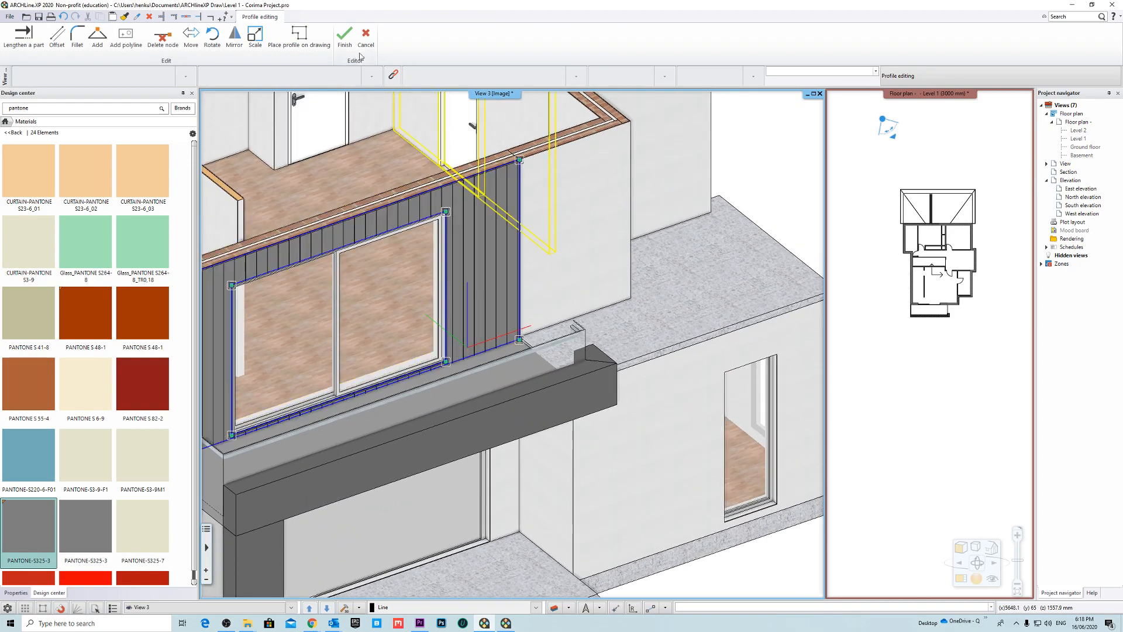
pyautogui.click(342, 40)
pyautogui.scroll(5, 582, 326)
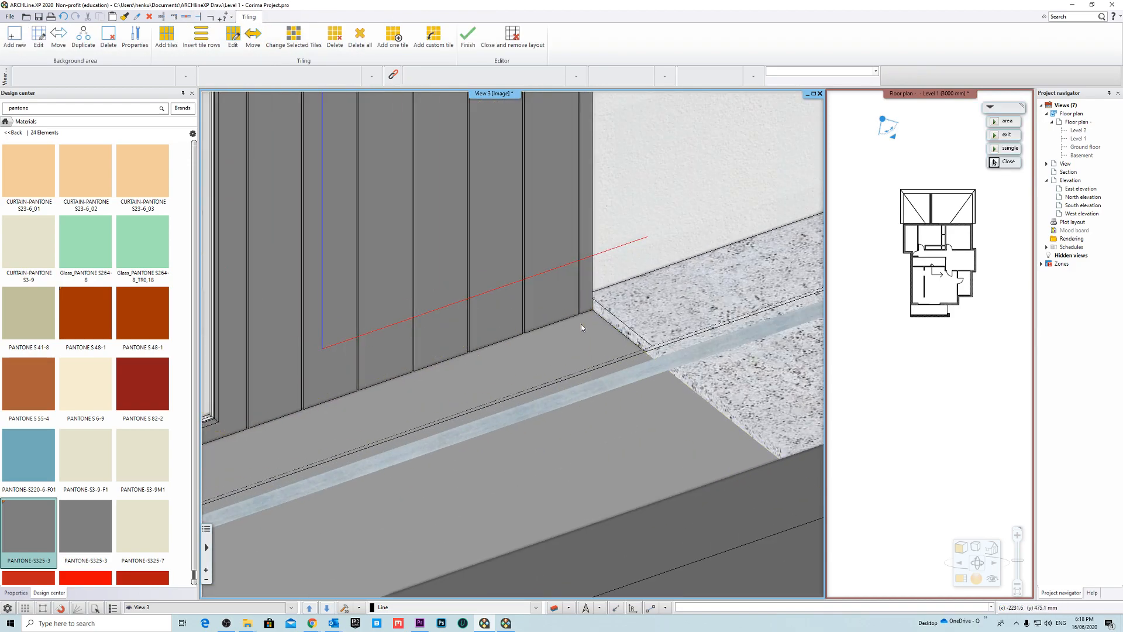
pyautogui.keyDown('shift'); pyautogui.moveTo(586, 325); pyautogui.dragTo(520, 310, button='middle'); pyautogui.keyUp('shift')
pyautogui.scroll(-3, 553, 322)
pyautogui.scroll(-3, 581, 334)
pyautogui.scroll(-3, 620, 339)
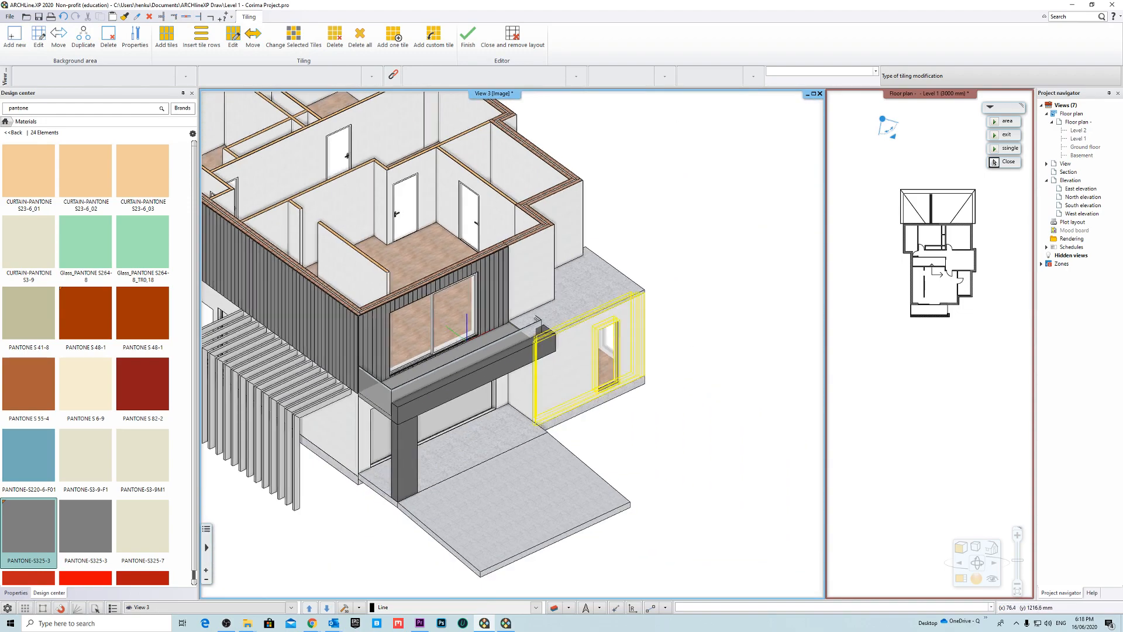
pyautogui.keyDown('shift'); pyautogui.moveTo(594, 318); pyautogui.dragTo(649, 317, button='middle'); pyautogui.keyUp('shift')
pyautogui.click(472, 32)
# Step: Set up tiling on only the plain upper wall section beside the sliding-door wall, keeping the cladding settings
pyautogui.scroll(5, 557, 212)
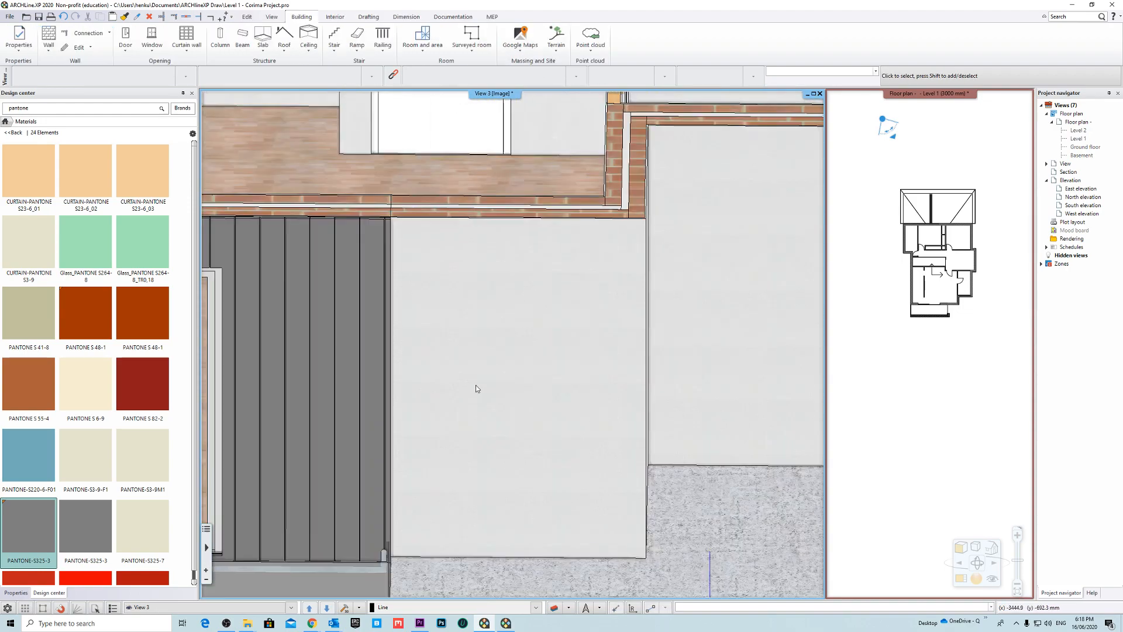
pyautogui.keyDown('shift'); pyautogui.moveTo(476, 388); pyautogui.dragTo(482, 406, button='middle'); pyautogui.keyUp('shift')
pyautogui.scroll(-2, 468, 398)
pyautogui.scroll(4, 451, 464)
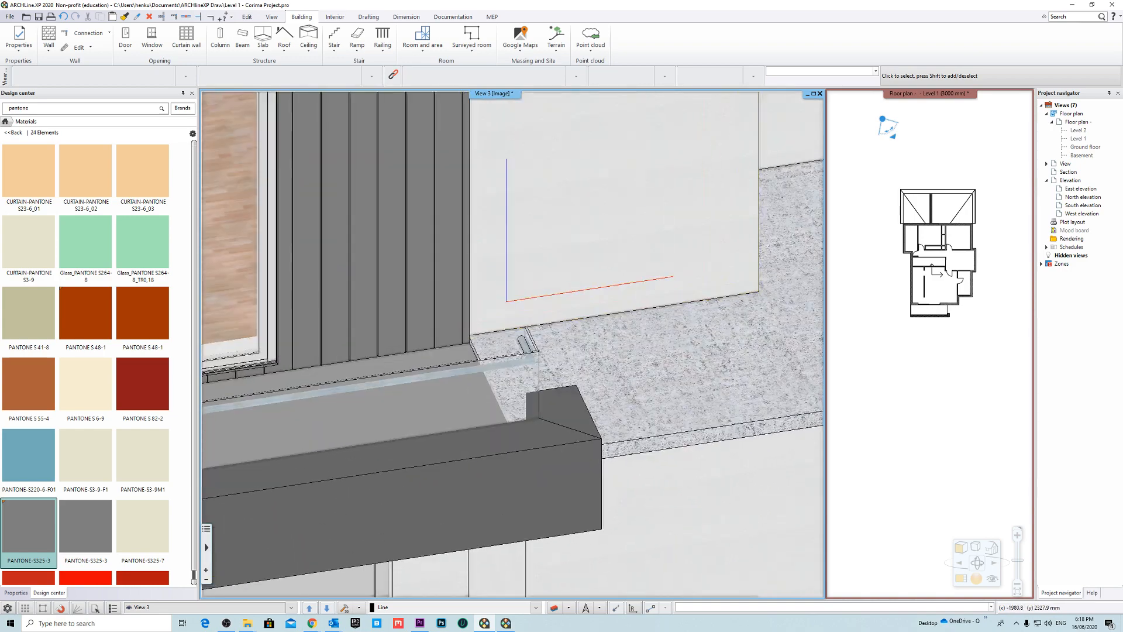
pyautogui.scroll(2, 457, 485)
pyautogui.scroll(-2, 511, 382)
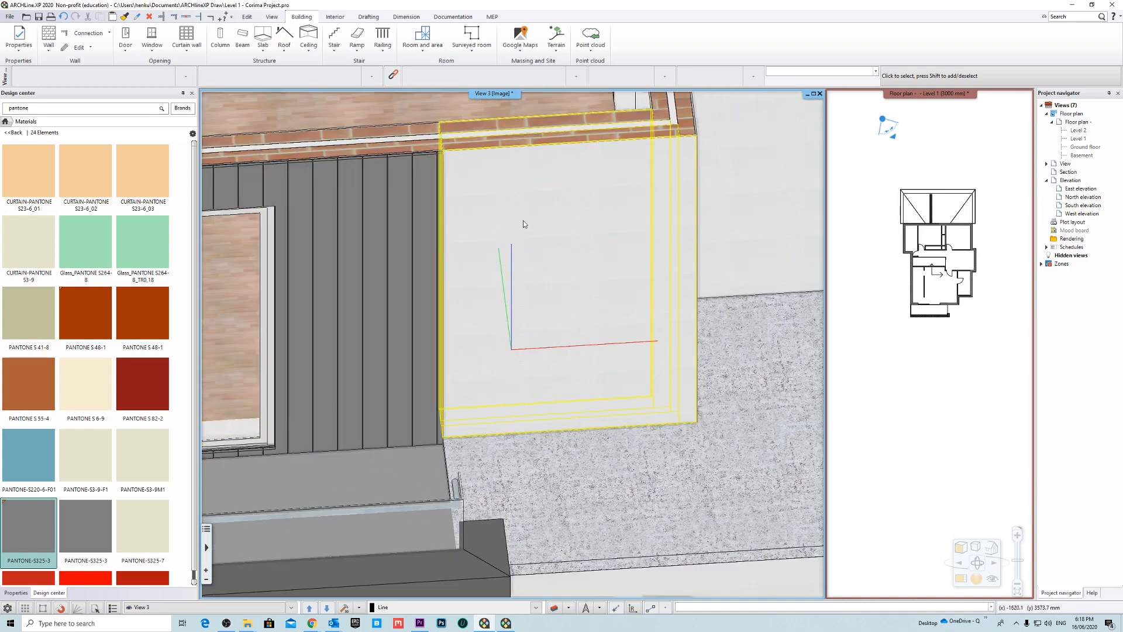
pyautogui.keyDown('shift'); pyautogui.moveTo(545, 327); pyautogui.dragTo(535, 307, button='middle'); pyautogui.keyUp('shift')
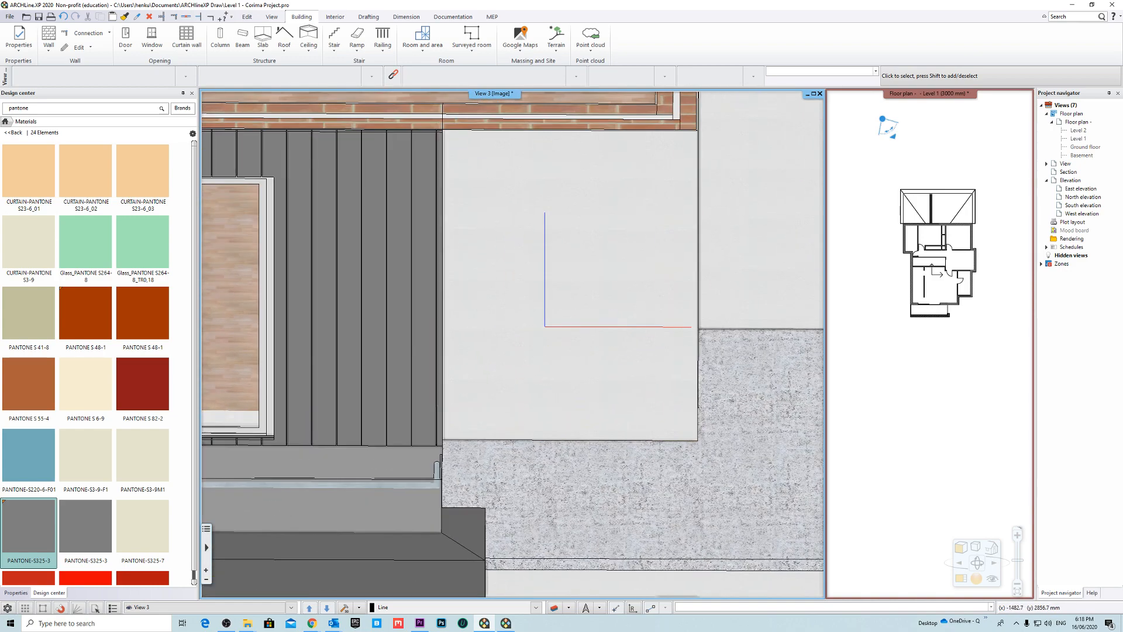
pyautogui.rightClick(517, 284)
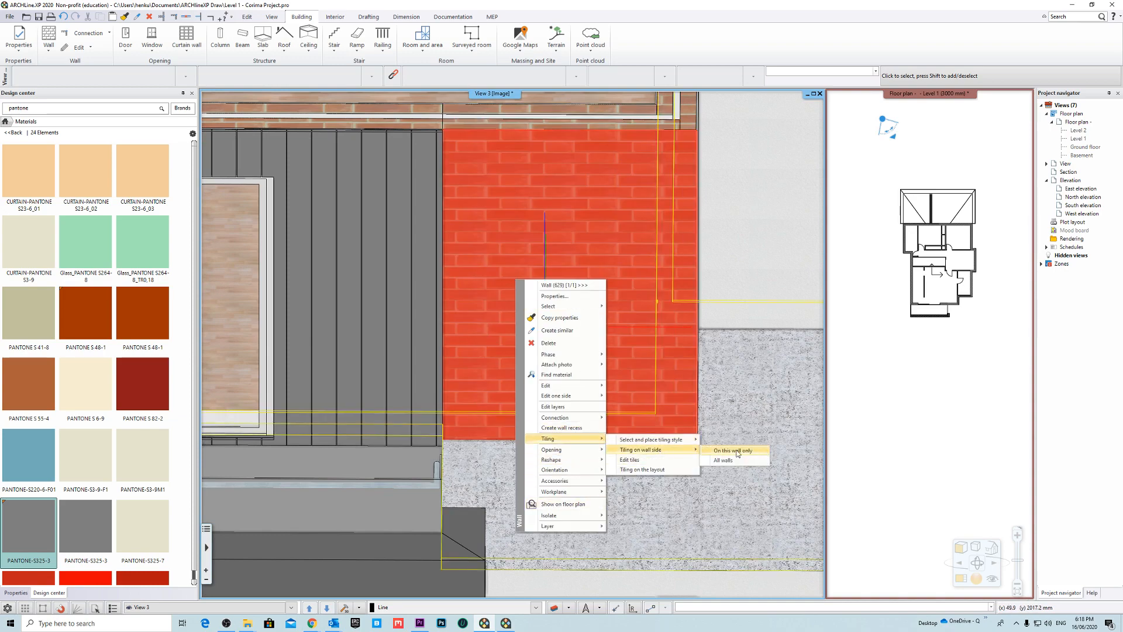
pyautogui.click(734, 451)
pyautogui.click(660, 429)
# Step: Start the plain section's tiling at the last board joint of the existing cladding near the lower corner, aligned along the bottom edge
pyautogui.keyDown('shift'); pyautogui.moveTo(518, 338); pyautogui.dragTo(462, 431, button='middle'); pyautogui.keyUp('shift')
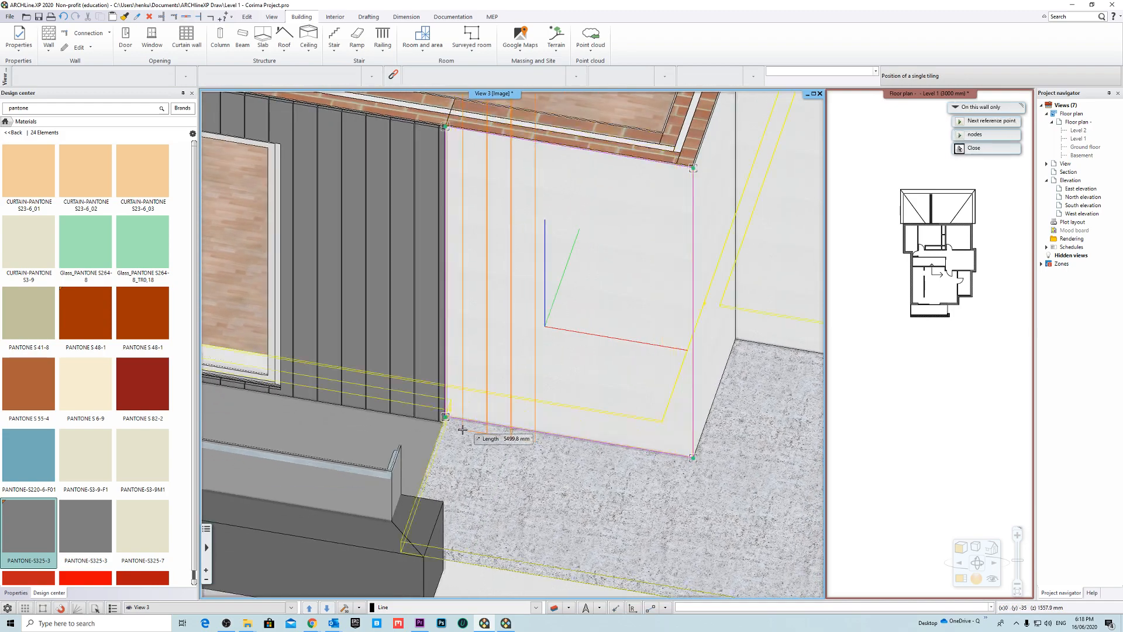
pyautogui.scroll(5, 461, 431)
pyautogui.moveTo(570, 146); pyautogui.dragTo(520, 310, button='middle')
pyautogui.scroll(4, 527, 452)
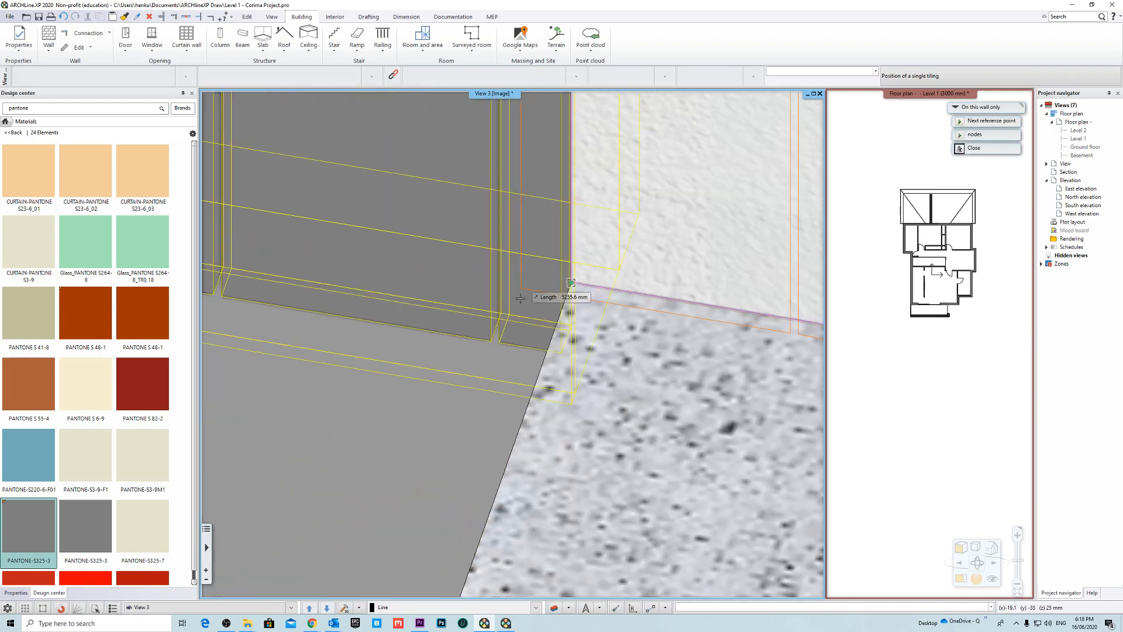
pyautogui.scroll(-8, 513, 344)
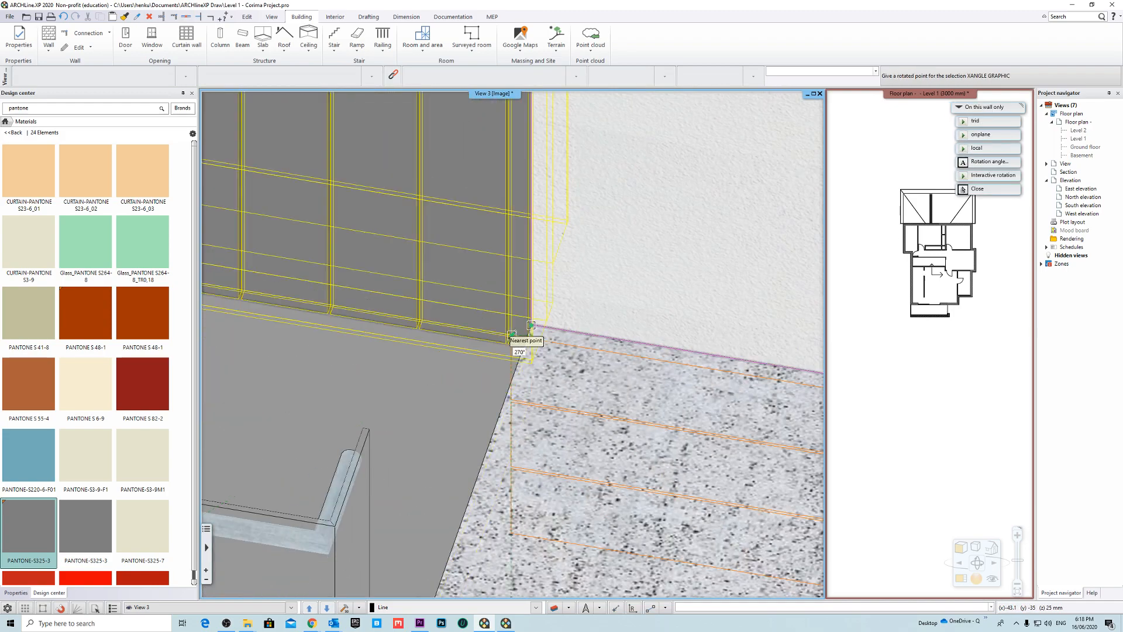
pyautogui.click(720, 359)
pyautogui.scroll(-5, 505, 286)
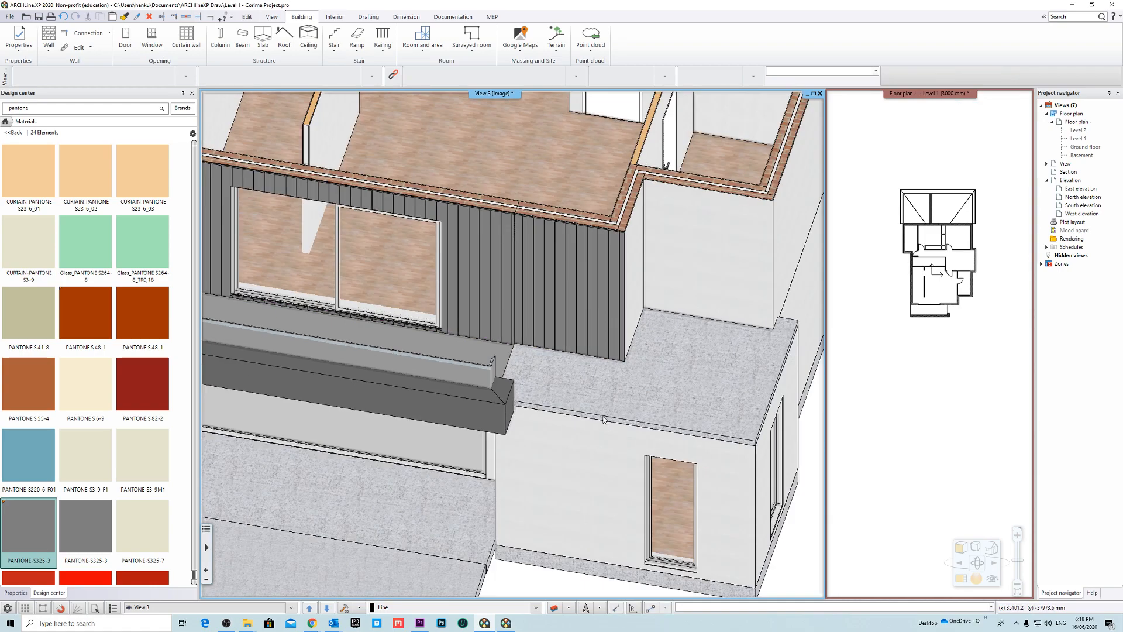
# Step: Examine the seam between the two clad wall sections along the top edge and from further away
pyautogui.scroll(6, 505, 286)
pyautogui.scroll(6, 574, 352)
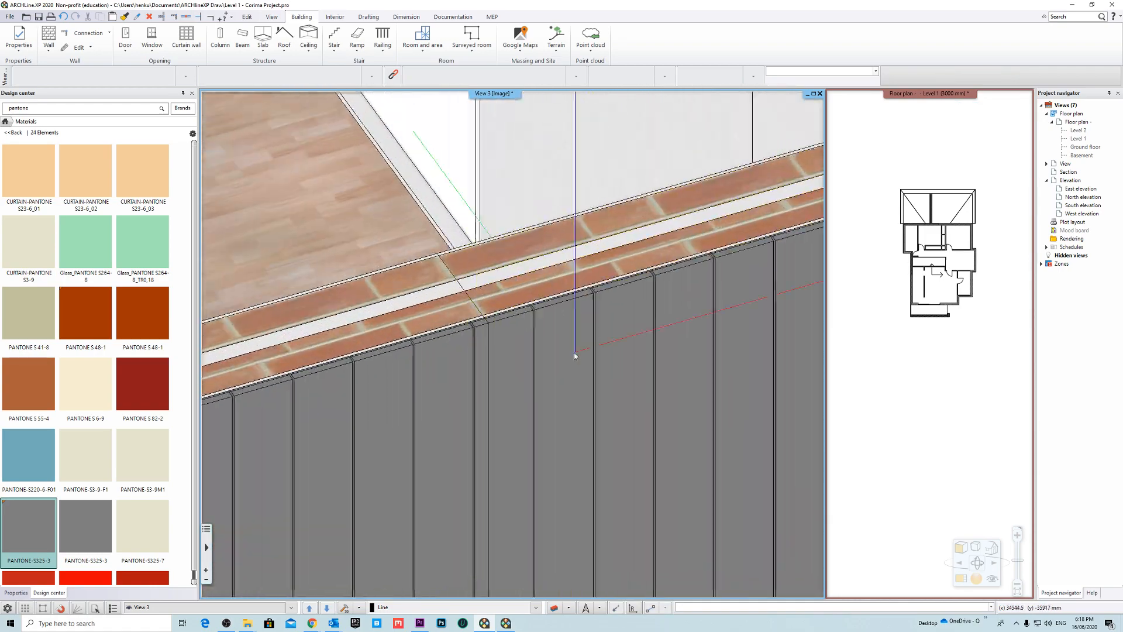
pyautogui.scroll(-10, 531, 349)
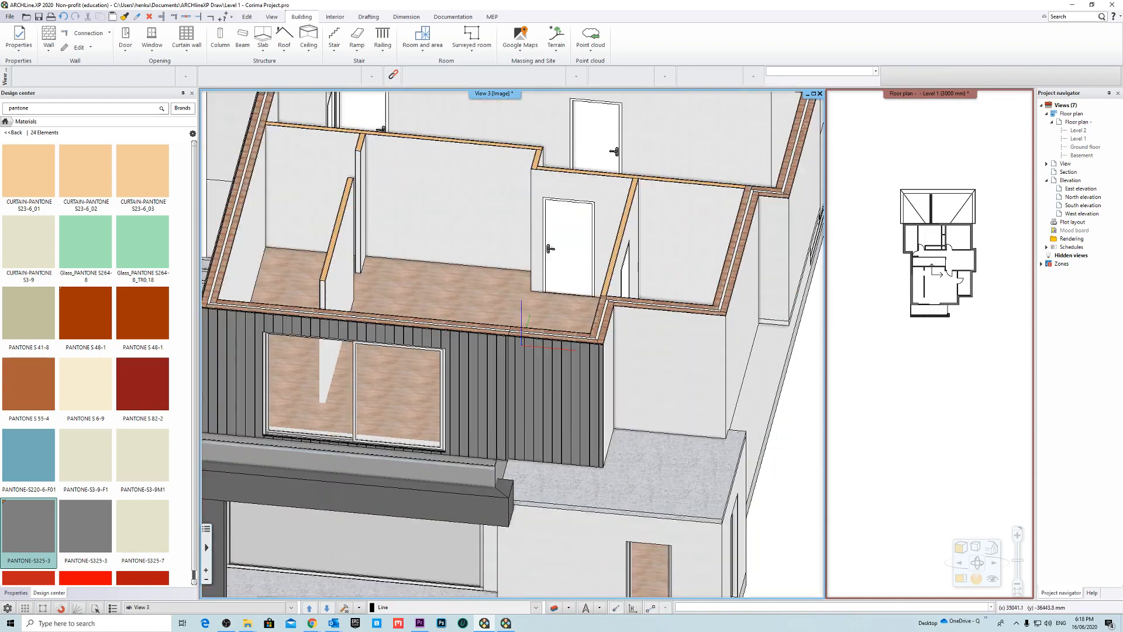
pyautogui.scroll(3, 591, 409)
pyautogui.scroll(-4, 592, 409)
pyautogui.scroll(8, 587, 421)
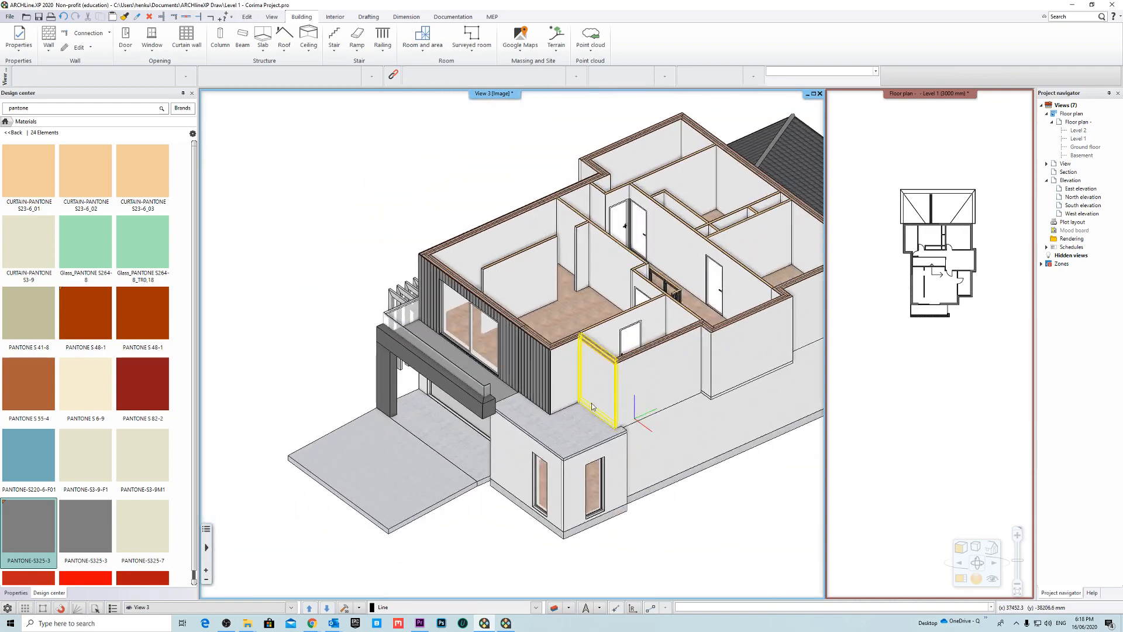
# Step: Tile only the short return wall with 165 × 5000 mm PANTONE-S325-3 boards and 5 mm grout, starting at its lower outer corner along the bottom edge
pyautogui.moveTo(569, 437); pyautogui.dragTo(499, 451, button='middle')
pyautogui.click(498, 452)
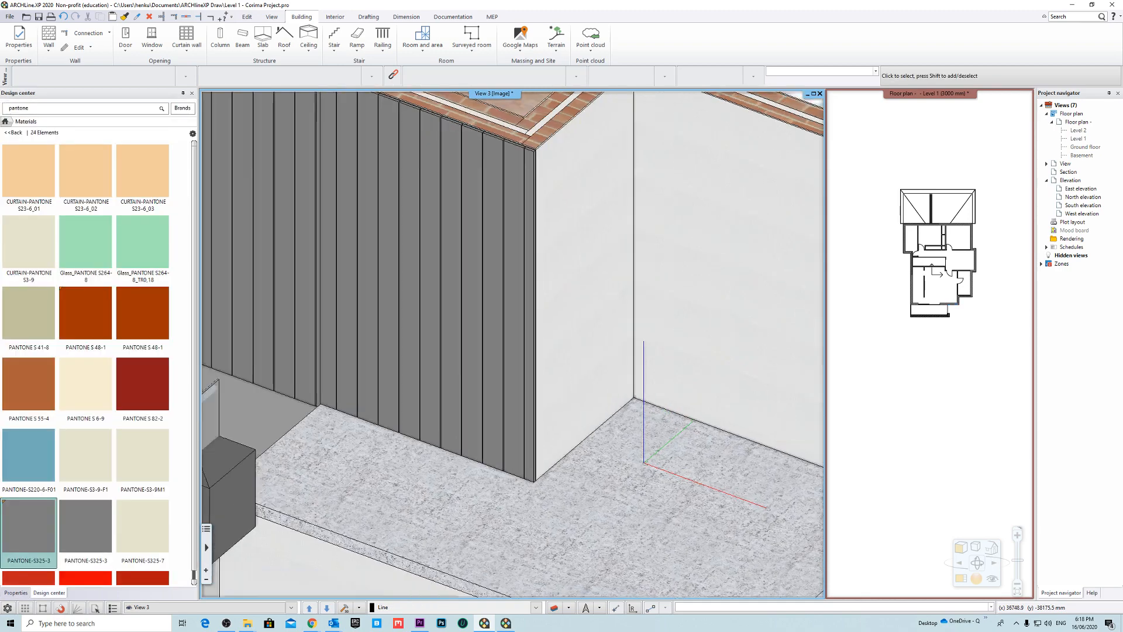
pyautogui.rightClick(580, 373)
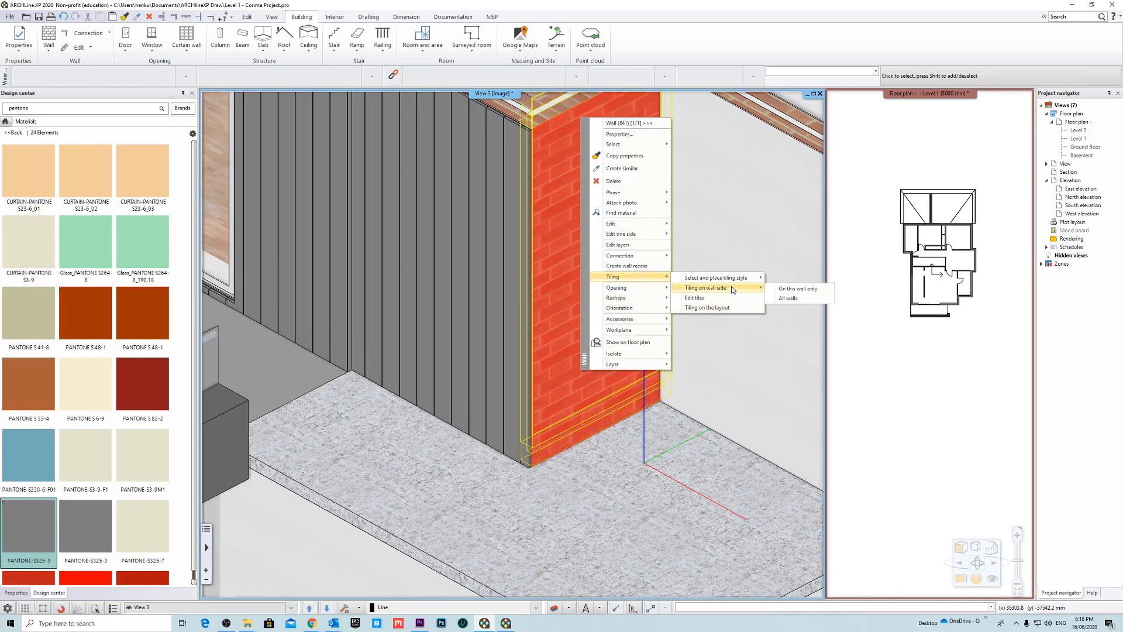
pyautogui.click(798, 289)
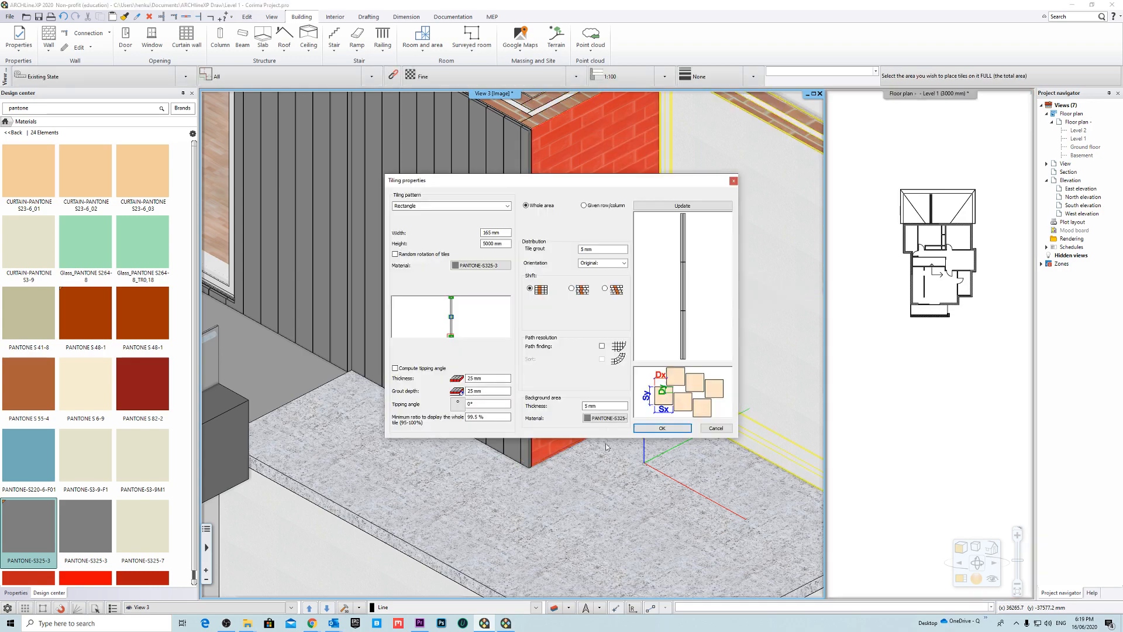
pyautogui.click(682, 429)
pyautogui.scroll(3, 538, 431)
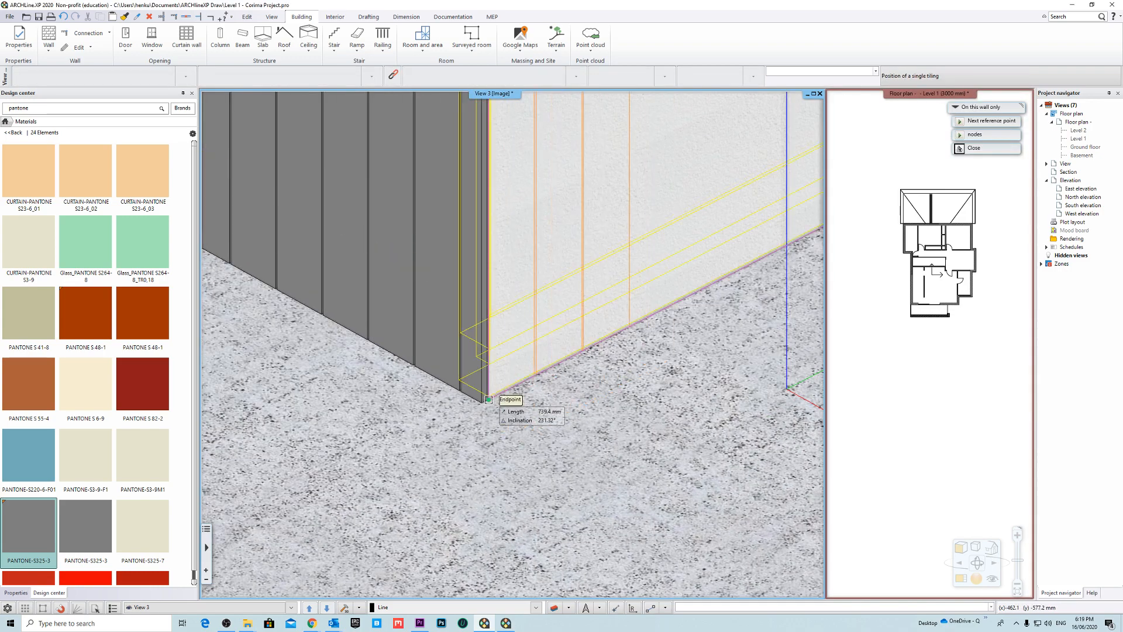
pyautogui.click(489, 399)
pyautogui.scroll(-3, 507, 359)
pyautogui.click(507, 404)
pyautogui.scroll(-5, 654, 388)
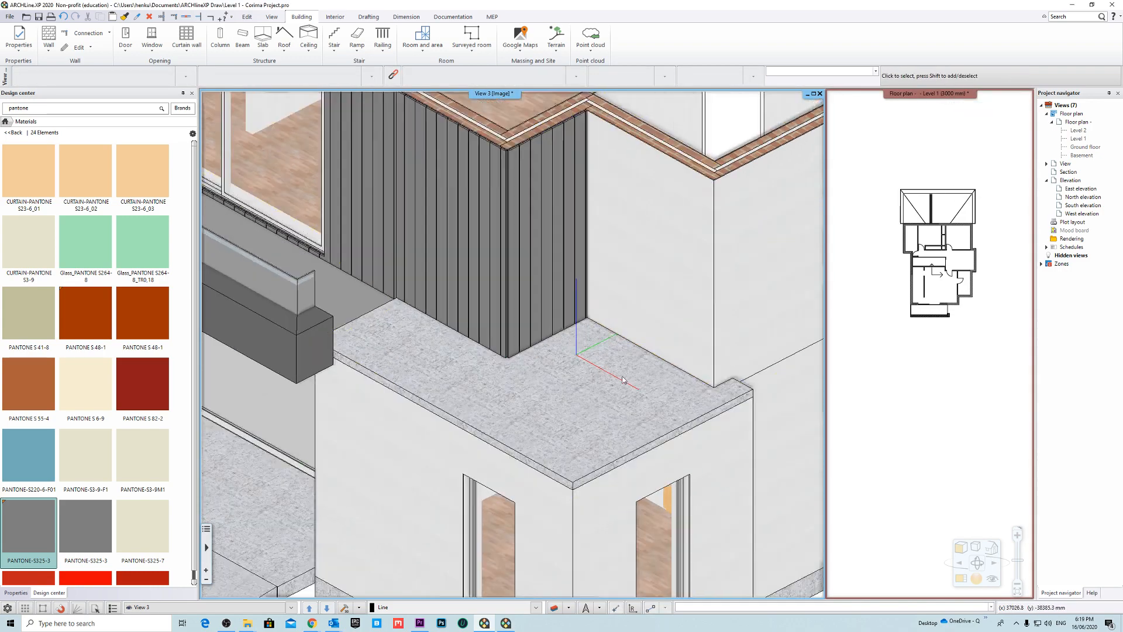
# Step: Examine the clad upper walls of the whole house from the front and the pergola side
pyautogui.scroll(-3, 650, 404)
pyautogui.keyDown('shift'); pyautogui.moveTo(476, 396); pyautogui.dragTo(468, 438, button='middle'); pyautogui.keyUp('shift')
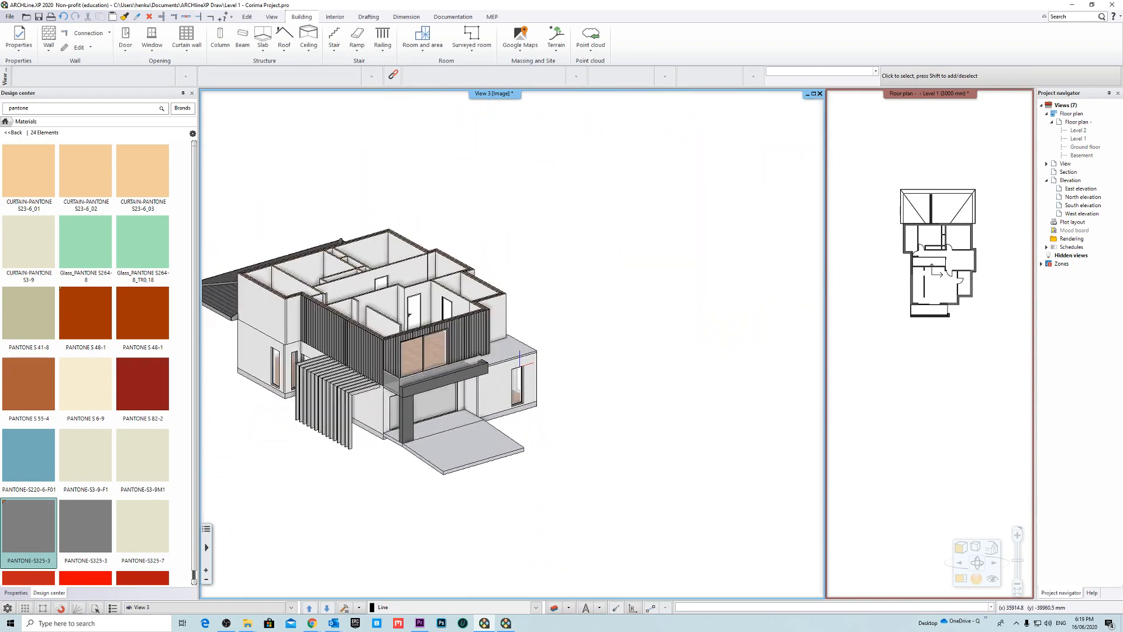
pyautogui.scroll(4, 421, 392)
pyautogui.keyDown('shift'); pyautogui.moveTo(558, 351); pyautogui.dragTo(474, 350, button='middle'); pyautogui.keyUp('shift')
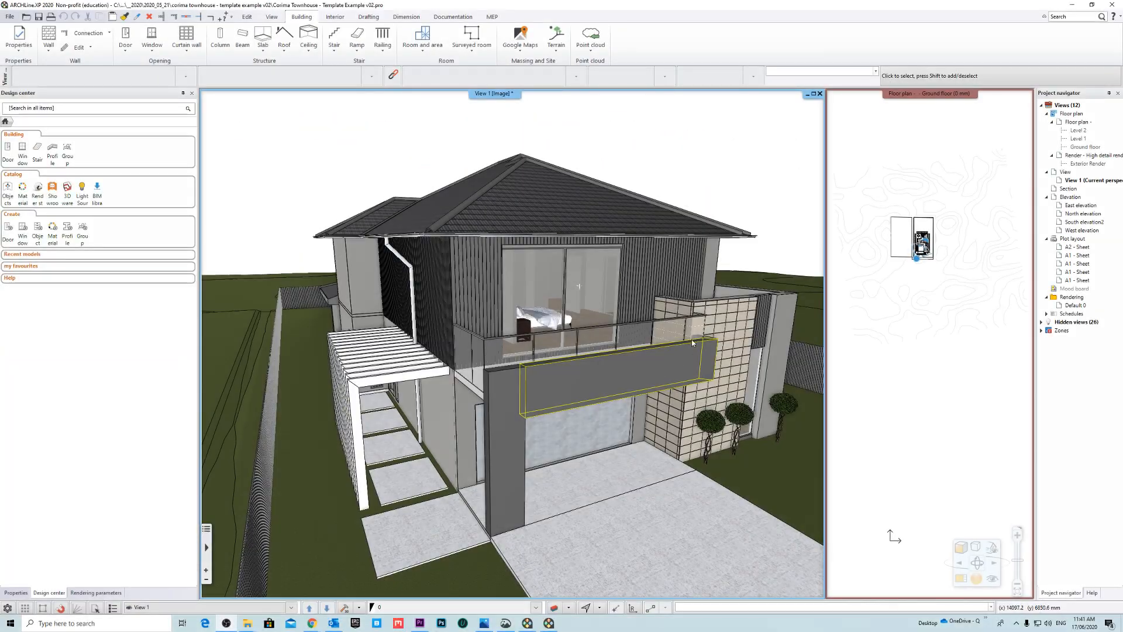
# Step: Examine the front of the finished townhouse example, including its balcony railing, upper cladding, garage canopy and tiled feature wall
pyautogui.keyDown('shift'); pyautogui.moveTo(713, 323); pyautogui.dragTo(738, 331, button='middle'); pyautogui.keyUp('shift')
pyautogui.keyDown('shift'); pyautogui.moveTo(585, 339); pyautogui.dragTo(547, 290, button='middle'); pyautogui.keyUp('shift')
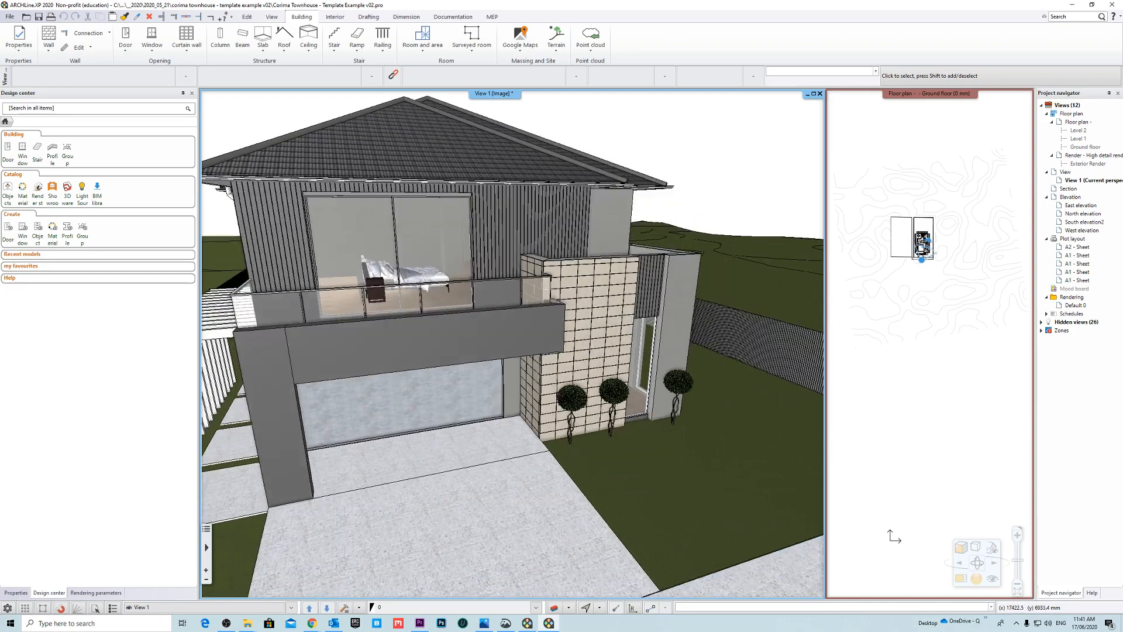
pyautogui.keyDown('shift'); pyautogui.moveTo(702, 386); pyautogui.dragTo(750, 416, button='middle'); pyautogui.keyUp('shift')
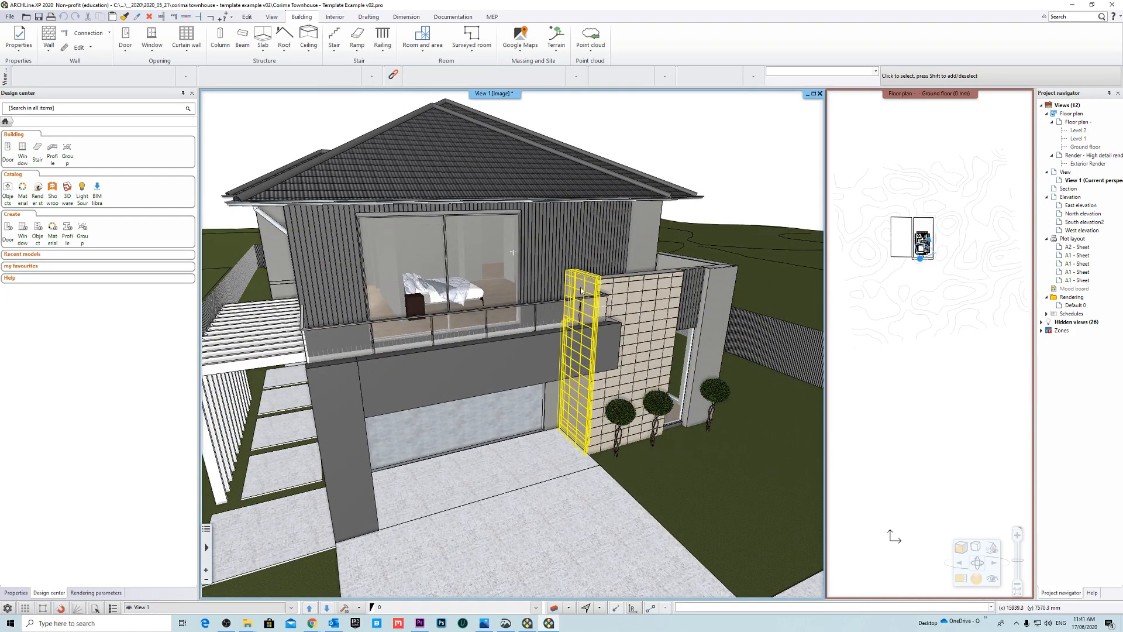
pyautogui.keyDown('shift'); pyautogui.moveTo(556, 358); pyautogui.dragTo(625, 361, button='middle'); pyautogui.keyUp('shift')
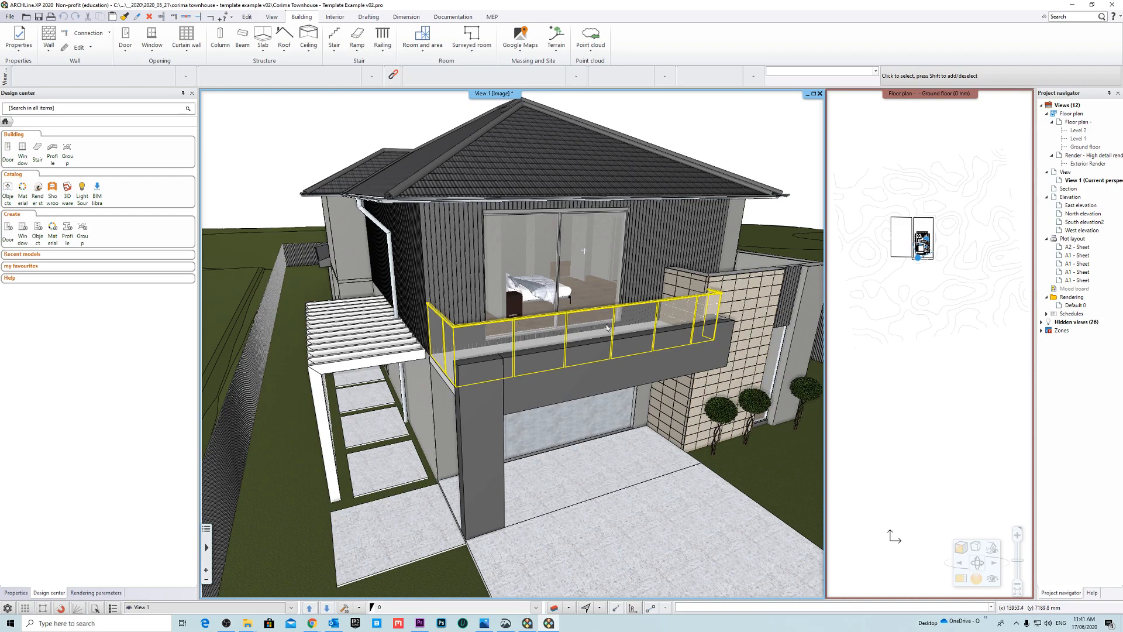
pyautogui.keyDown('shift'); pyautogui.moveTo(607, 327); pyautogui.dragTo(540, 346, button='middle'); pyautogui.keyUp('shift')
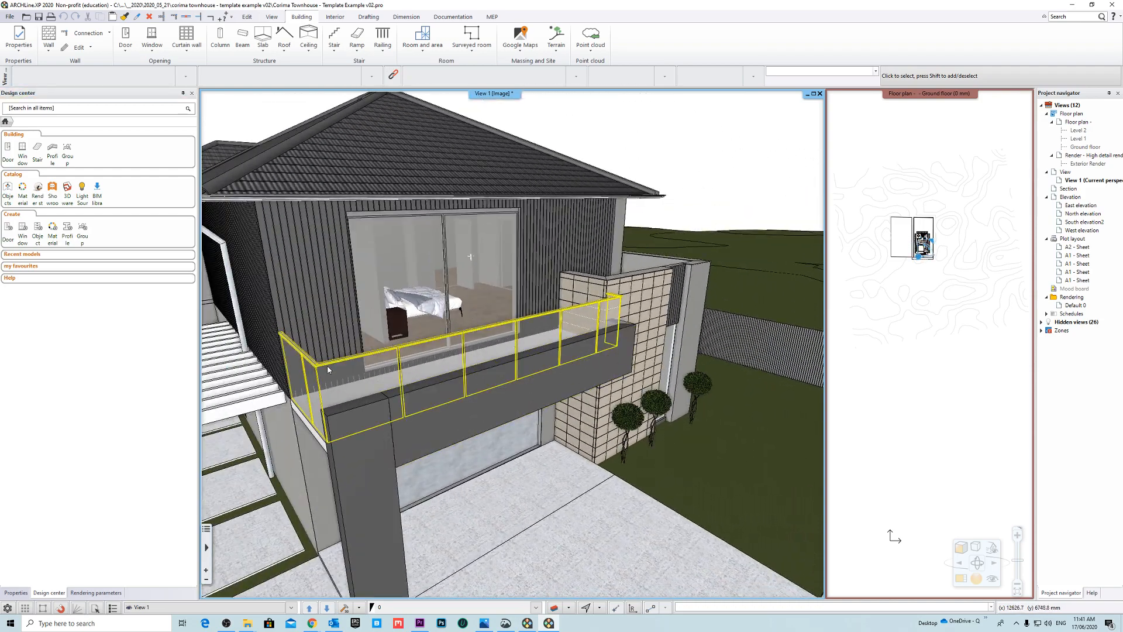
pyautogui.moveTo(428, 351); pyautogui.dragTo(526, 337, button='middle')
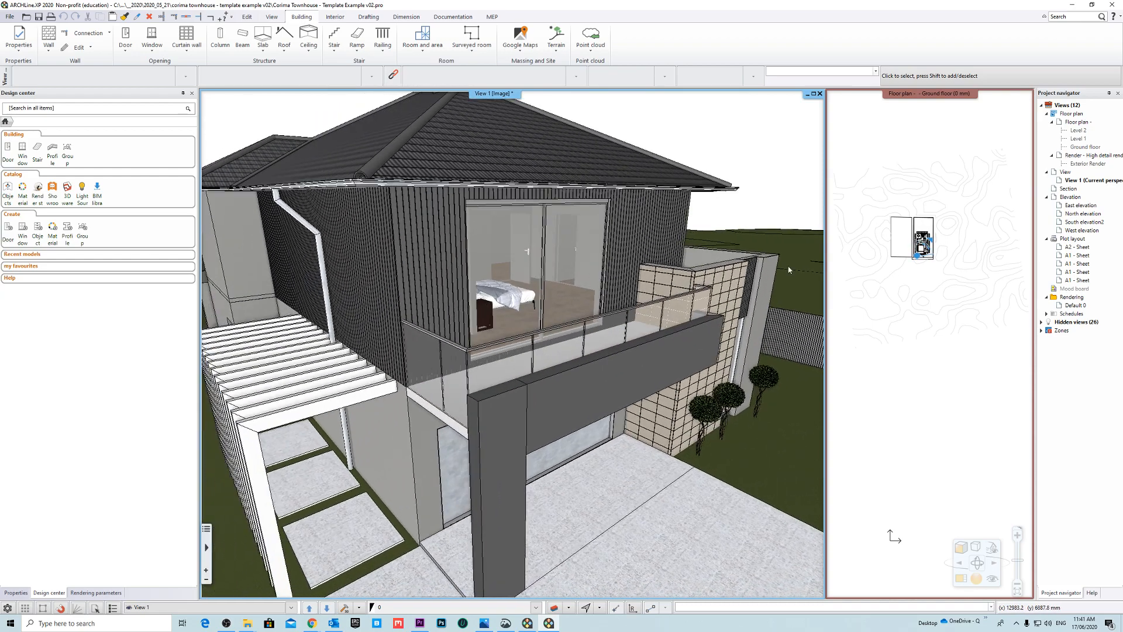
# Step: Examine the finished townhouse example around its far side, including the side walls, cladding returns and openings
pyautogui.scroll(-2, 515, 330)
pyautogui.keyDown('shift'); pyautogui.moveTo(525, 261); pyautogui.dragTo(323, 293, button='middle'); pyautogui.keyUp('shift')
pyautogui.scroll(-1, 564, 353)
pyautogui.keyDown('shift'); pyautogui.moveTo(457, 343); pyautogui.dragTo(696, 369, button='middle'); pyautogui.keyUp('shift')
pyautogui.keyDown('shift'); pyautogui.moveTo(457, 351); pyautogui.dragTo(541, 252, button='middle'); pyautogui.keyUp('shift')
pyautogui.scroll(1, 541, 251)
pyautogui.keyDown('shift'); pyautogui.moveTo(546, 397); pyautogui.dragTo(558, 291, button='middle'); pyautogui.keyUp('shift')
pyautogui.scroll(3, 596, 328)
pyautogui.scroll(-10, 375, 364)
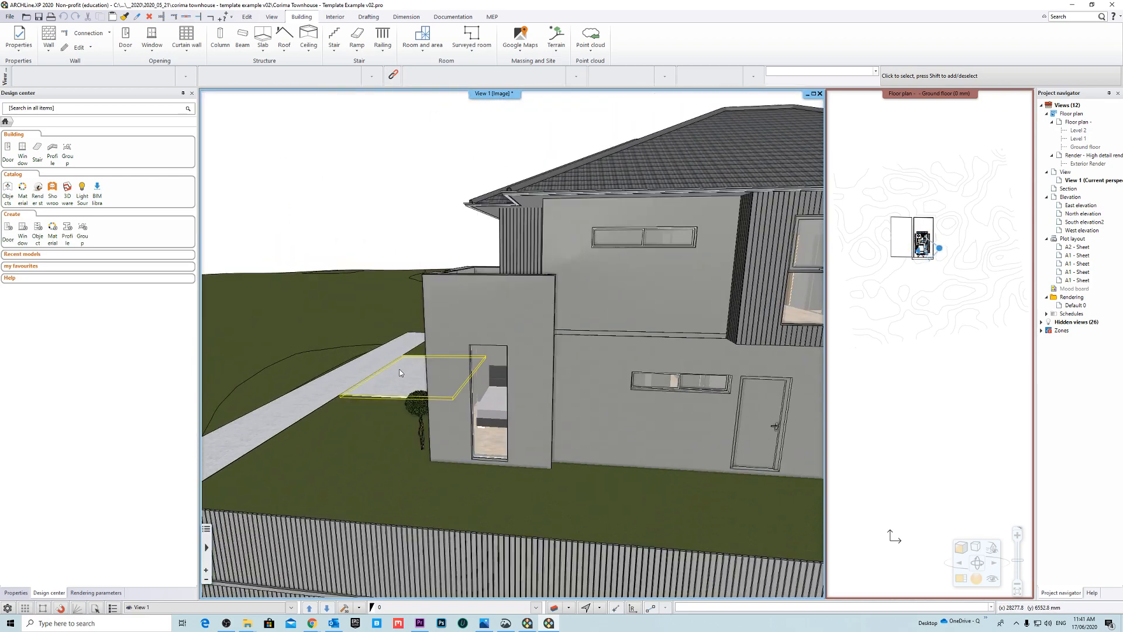
# Step: Examine the townhouse example's side wall, including the projecting clad bay, its large window, and the side door and window openings
pyautogui.keyDown('shift'); pyautogui.moveTo(293, 353); pyautogui.dragTo(451, 372, button='middle'); pyautogui.keyUp('shift')
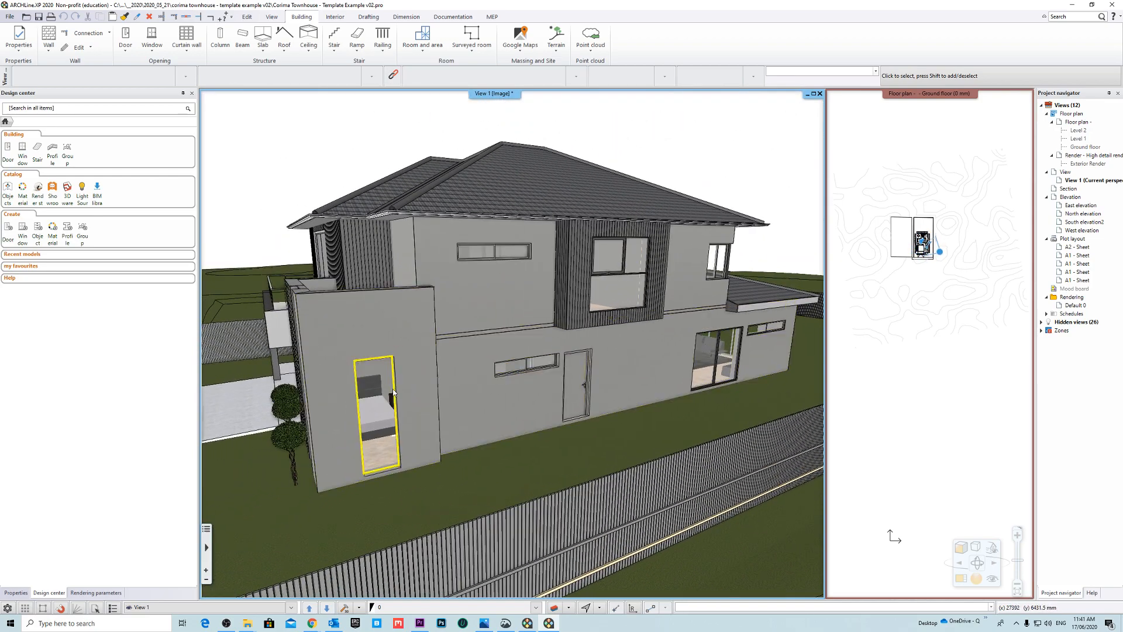
pyautogui.scroll(6, 468, 296)
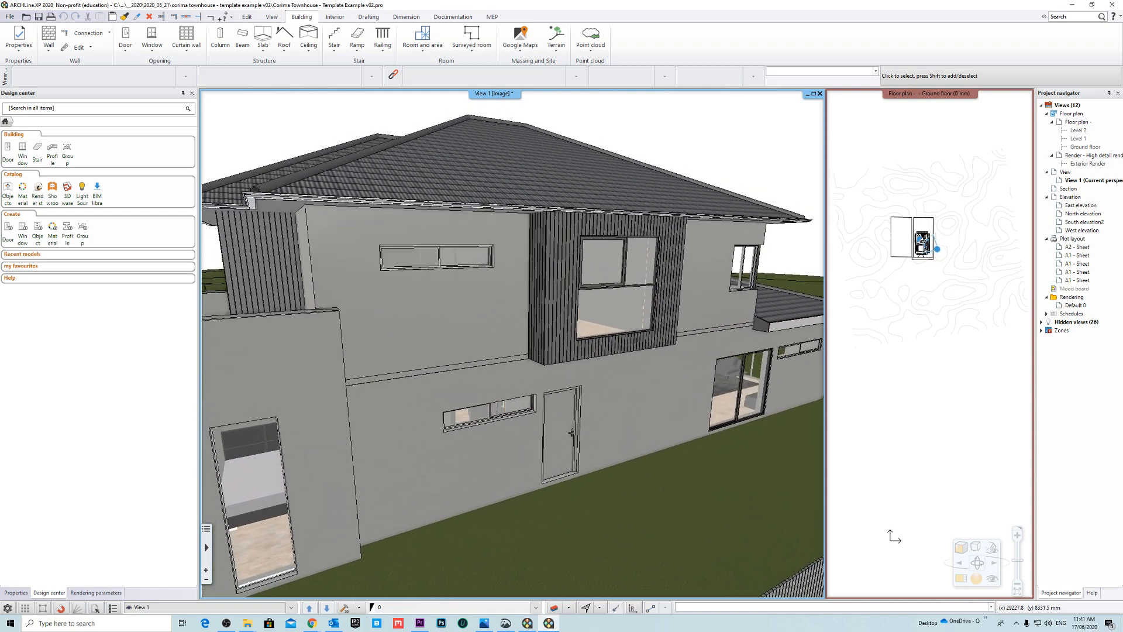
pyautogui.click(501, 432)
pyautogui.scroll(1, 526, 342)
pyautogui.press('Escape')
pyautogui.keyDown('shift'); pyautogui.moveTo(702, 343); pyautogui.dragTo(582, 380, button='middle'); pyautogui.keyUp('shift')
pyautogui.scroll(-1, 560, 382)
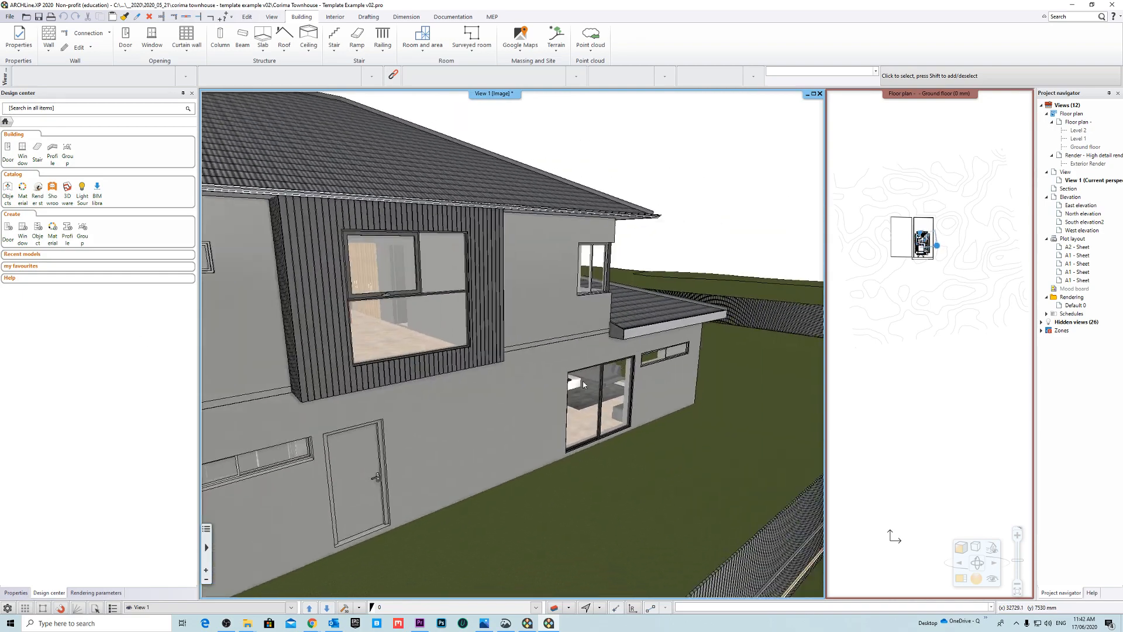
pyautogui.scroll(1, 583, 381)
pyautogui.moveTo(409, 319); pyautogui.dragTo(538, 321, button='middle')
pyautogui.click(493, 286)
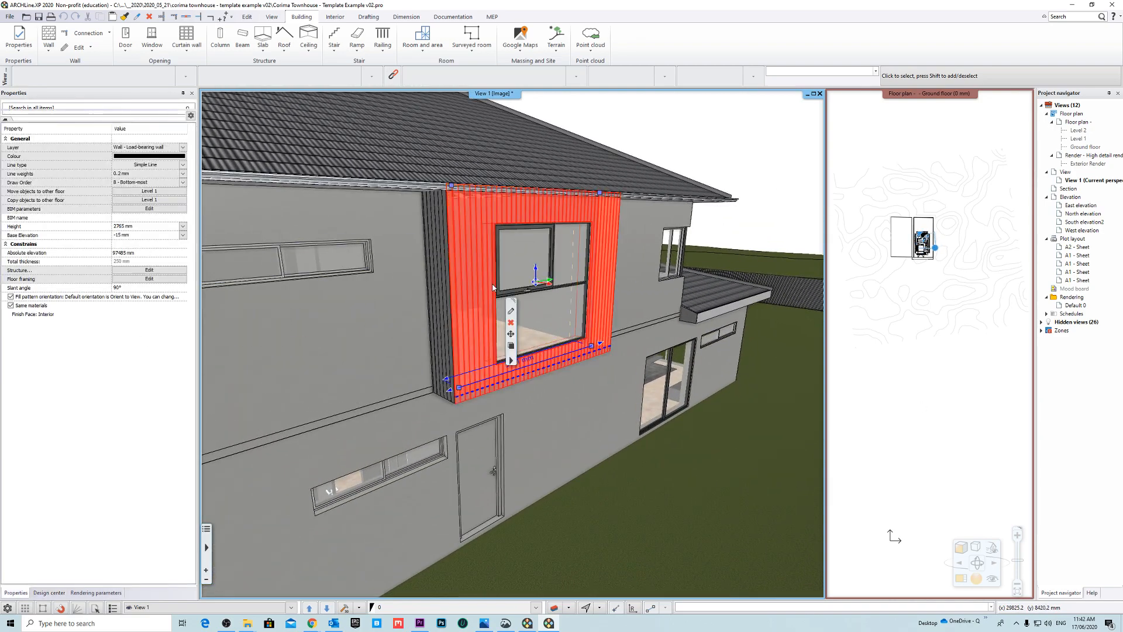
pyautogui.press('Escape')
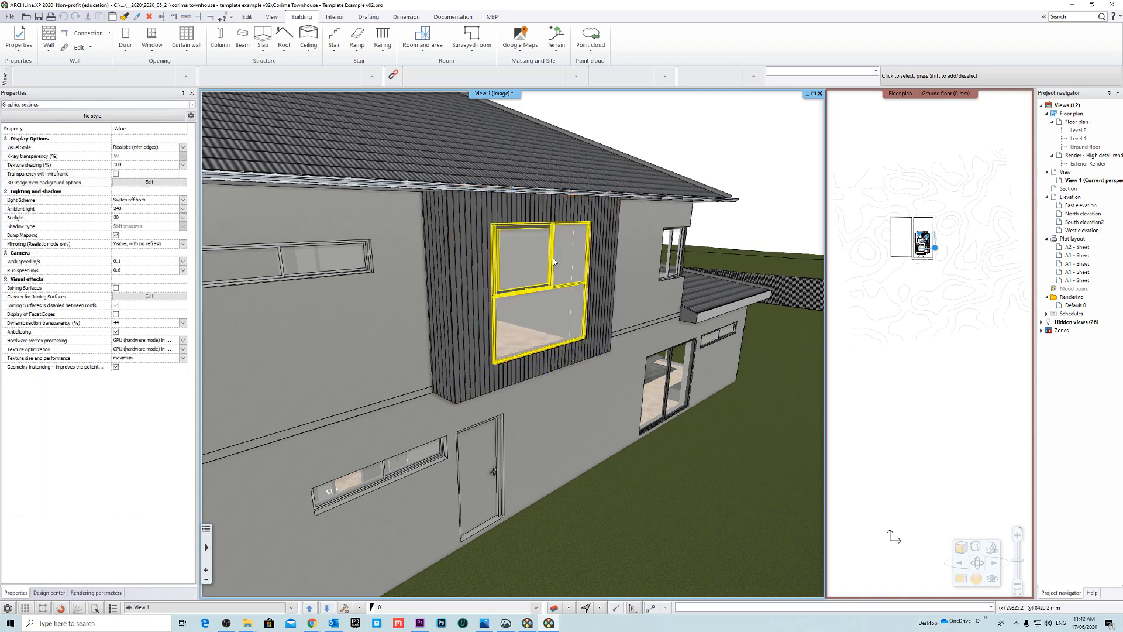
pyautogui.click(560, 277)
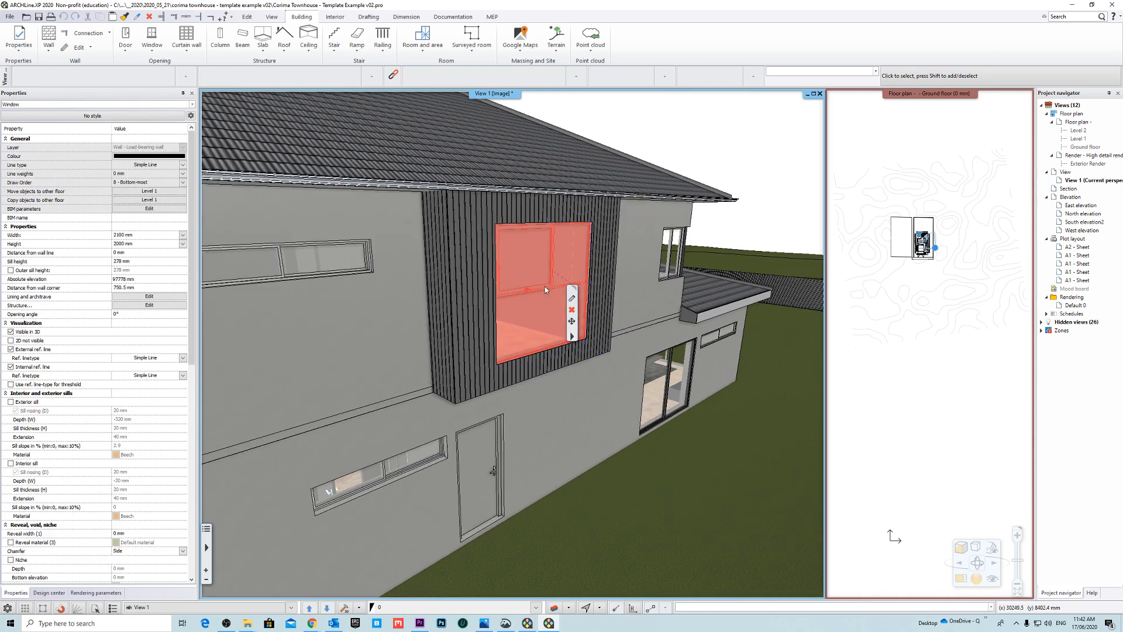
pyautogui.press('Escape')
pyautogui.moveTo(574, 275)
pyautogui.mouseDown(button='middle')
pyautogui.moveTo(615, 292)
pyautogui.moveTo(597, 327)
pyautogui.moveTo(620, 354)
pyautogui.moveTo(649, 357)
pyautogui.mouseUp(button='middle')
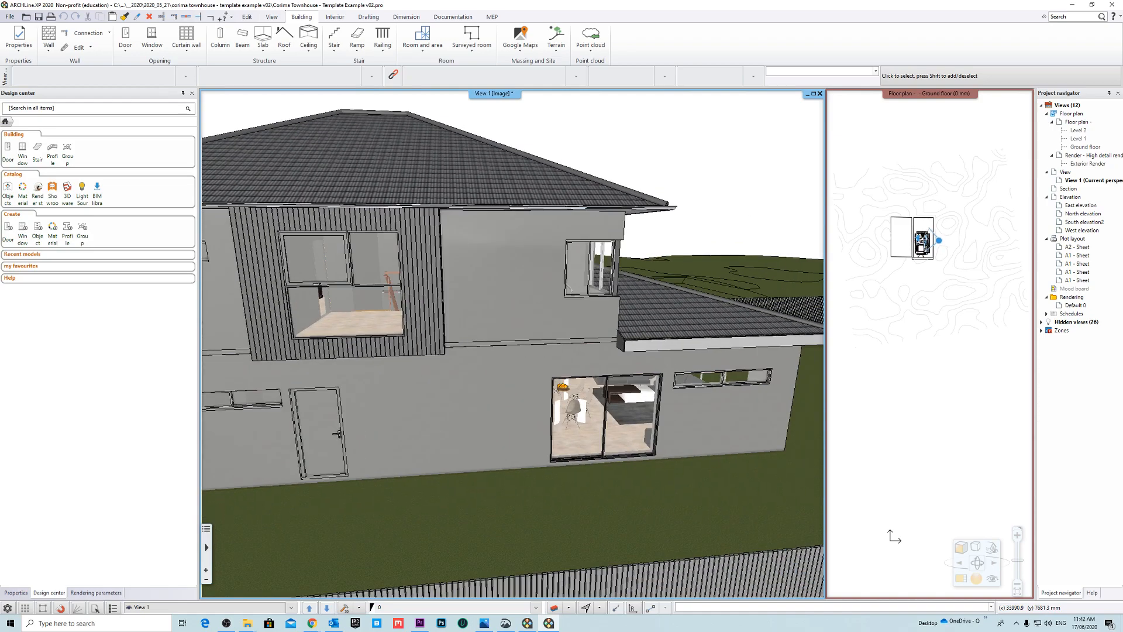
# Step: Examine the upper-floor corner window above the lower tiled roof at the rear of the townhouse example
pyautogui.click(711, 378)
pyautogui.moveTo(658, 316); pyautogui.dragTo(541, 386, button='middle')
pyautogui.press('Escape')
pyautogui.scroll(2, 398, 253)
pyautogui.scroll(3, 717, 374)
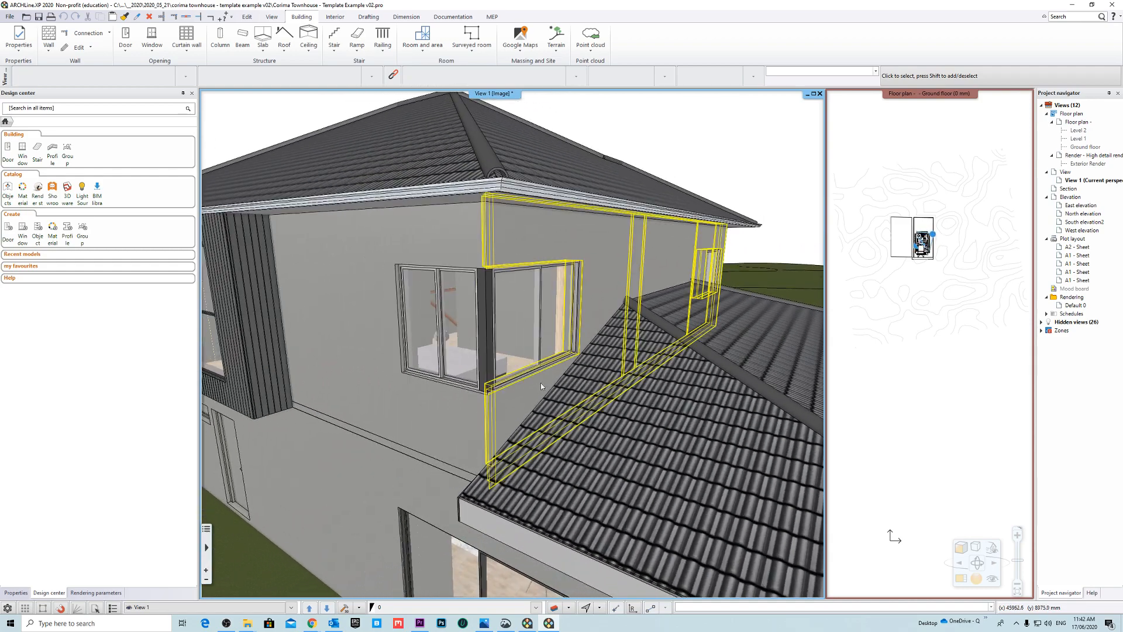
pyautogui.click(494, 377)
pyautogui.press('Escape')
pyautogui.scroll(-5, 440, 346)
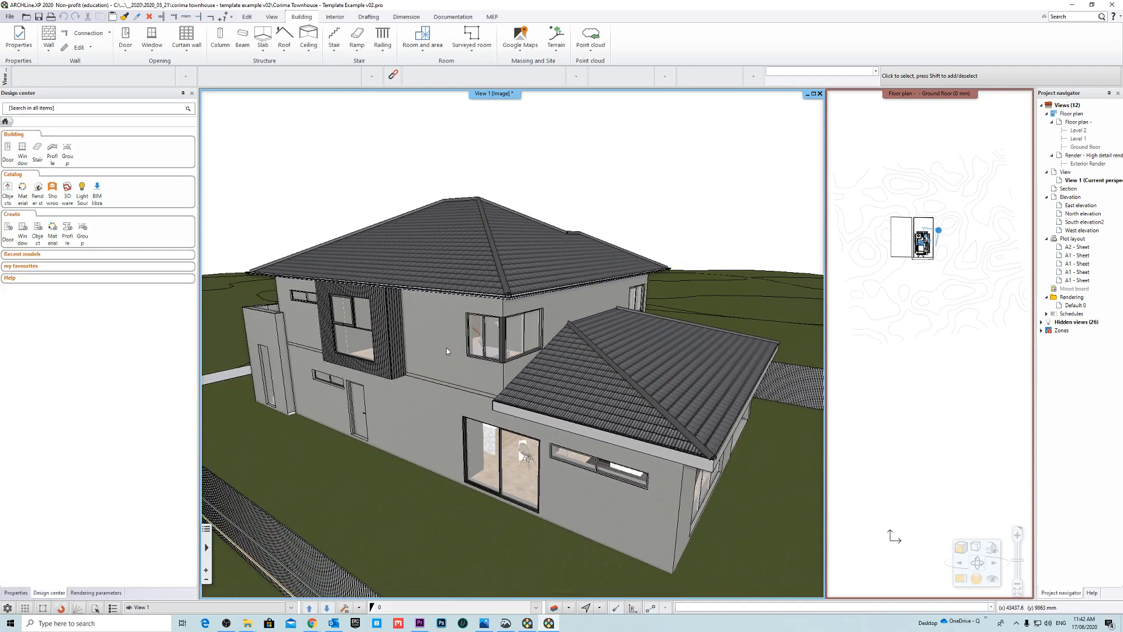
# Step: Examine the townhouse example from the pergola side round to the front balcony, garage canopy and tiled feature wall
pyautogui.moveTo(447, 347); pyautogui.dragTo(304, 354, button='middle')
pyautogui.moveTo(673, 366)
pyautogui.mouseDown(button='middle')
pyautogui.moveTo(573, 368)
pyautogui.moveTo(564, 339)
pyautogui.moveTo(576, 345)
pyautogui.moveTo(639, 301)
pyautogui.moveTo(591, 310)
pyautogui.moveTo(635, 337)
pyautogui.mouseUp(button='middle')
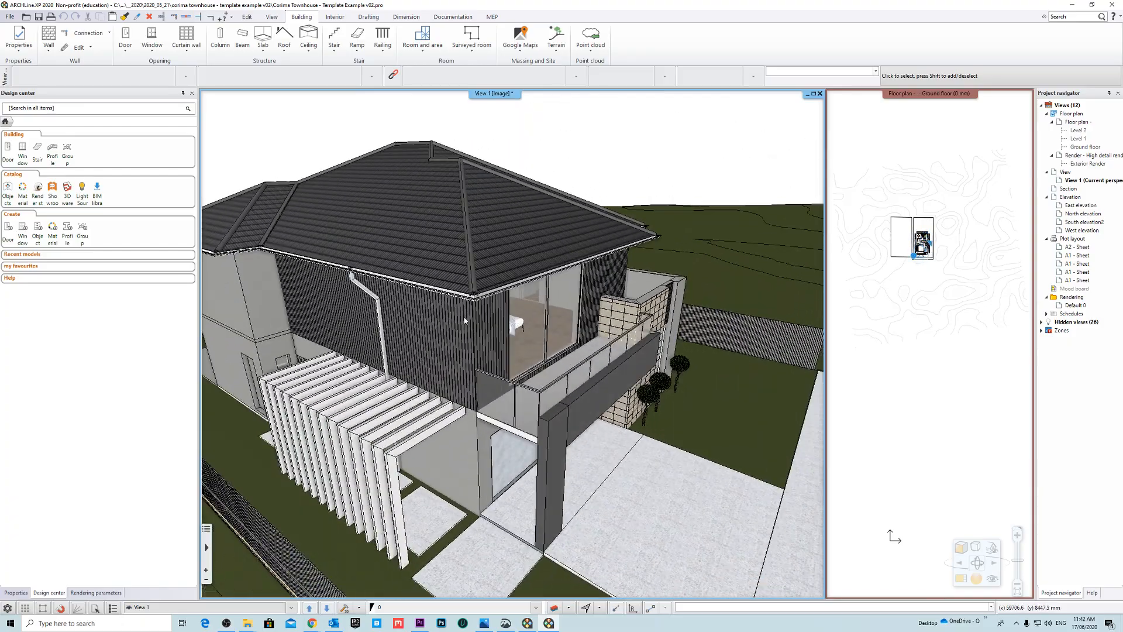
pyautogui.moveTo(464, 320); pyautogui.dragTo(476, 307, button='middle')
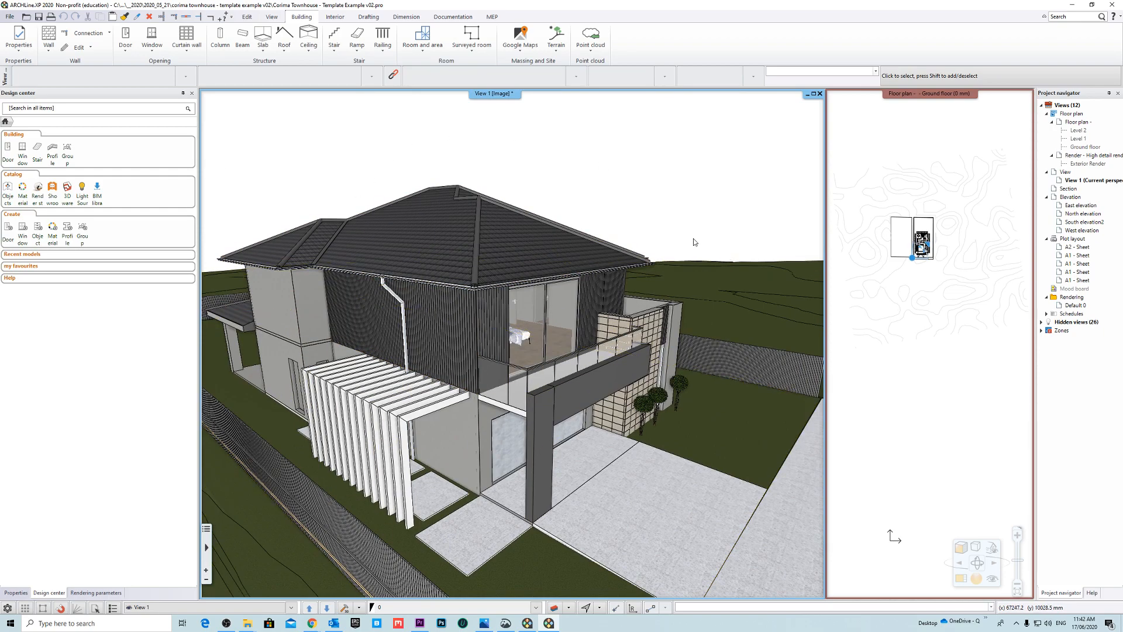
pyautogui.moveTo(694, 243)
pyautogui.mouseDown(button='middle')
pyautogui.moveTo(664, 246)
pyautogui.moveTo(682, 247)
pyautogui.mouseUp(button='middle')
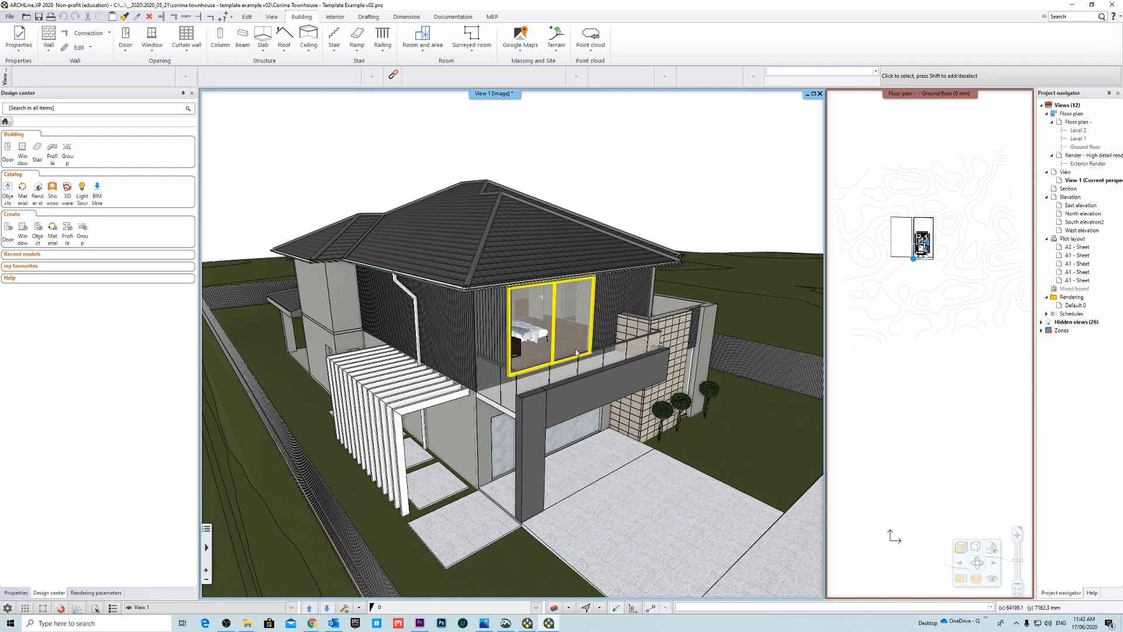
pyautogui.moveTo(544, 319); pyautogui.dragTo(617, 356, button='middle')
pyautogui.moveTo(578, 358); pyautogui.dragTo(505, 360, button='middle')
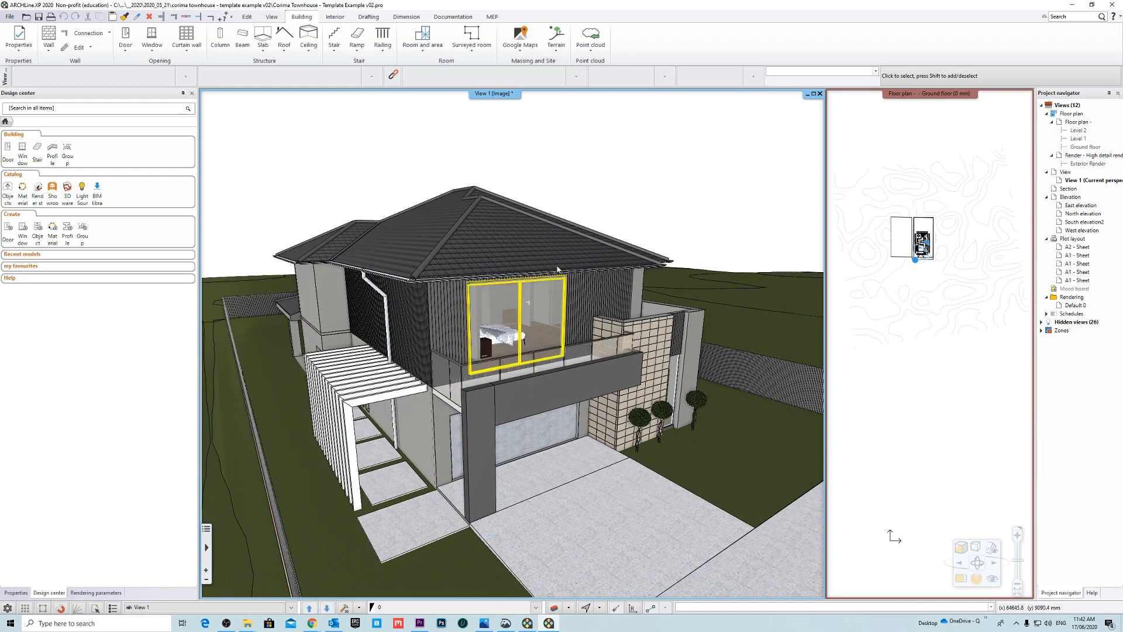
pyautogui.moveTo(648, 199); pyautogui.dragTo(572, 275, button='middle')
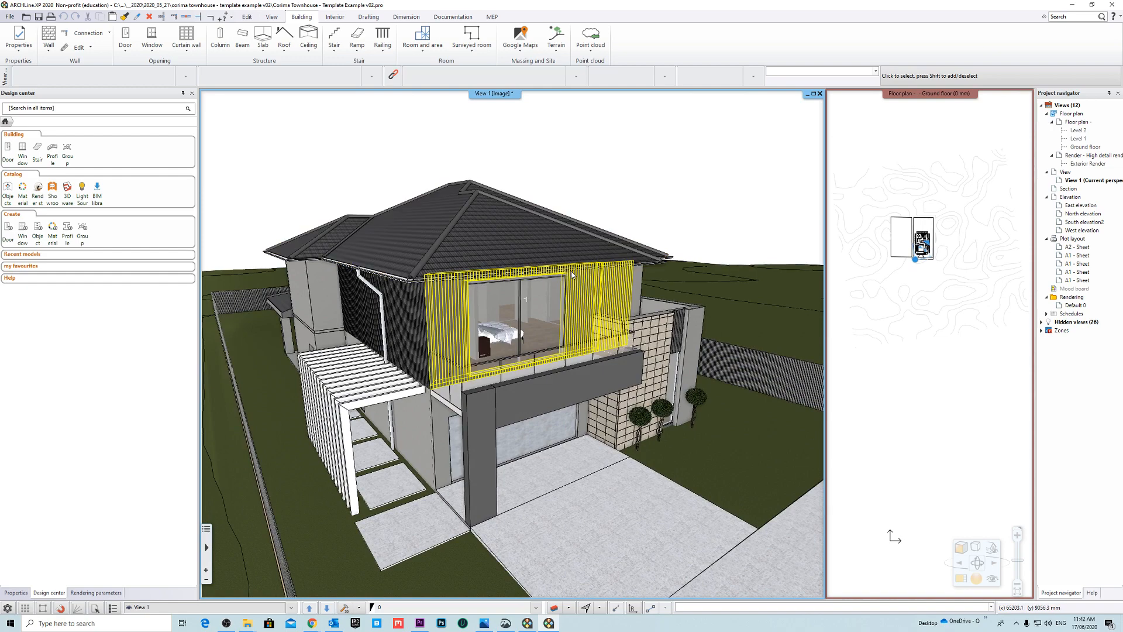
pyautogui.moveTo(636, 332); pyautogui.dragTo(646, 319, button='middle')
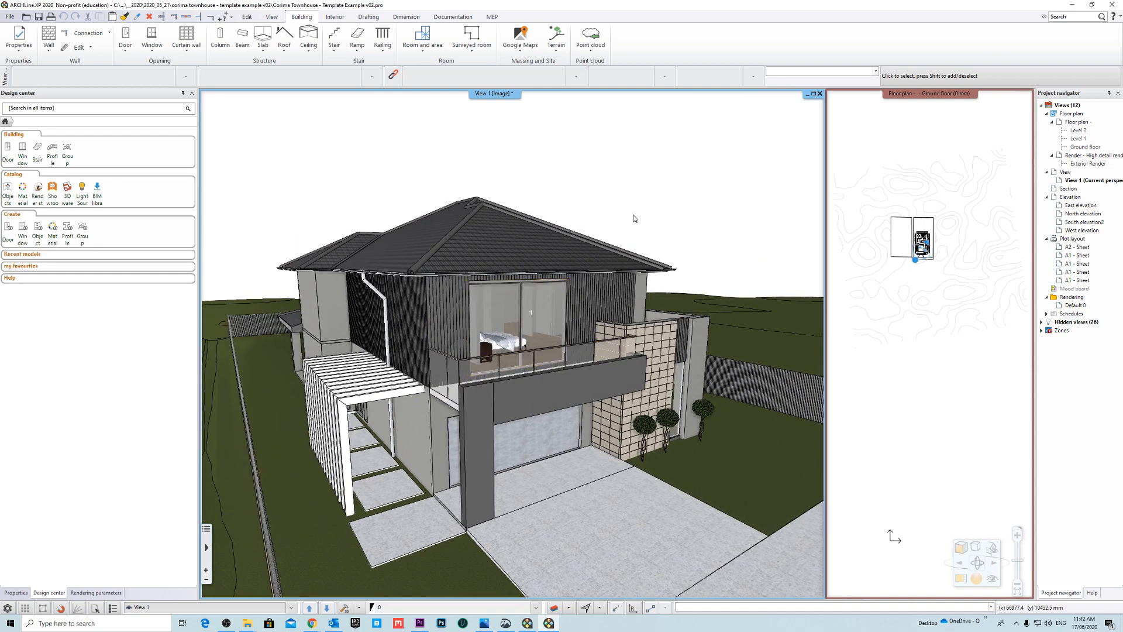